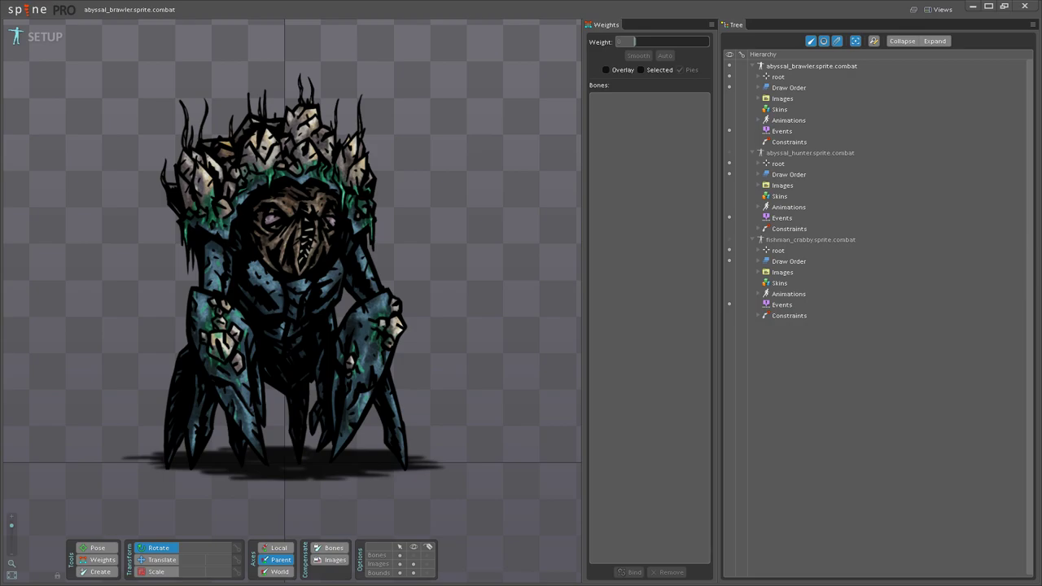
Step: Make the abyssal_hunter and fishman_crabby skeletons visible alongside the brawler
{"action": "left_click_drag", "start_coordinate": [511, 215], "coordinate": [513, 234]}
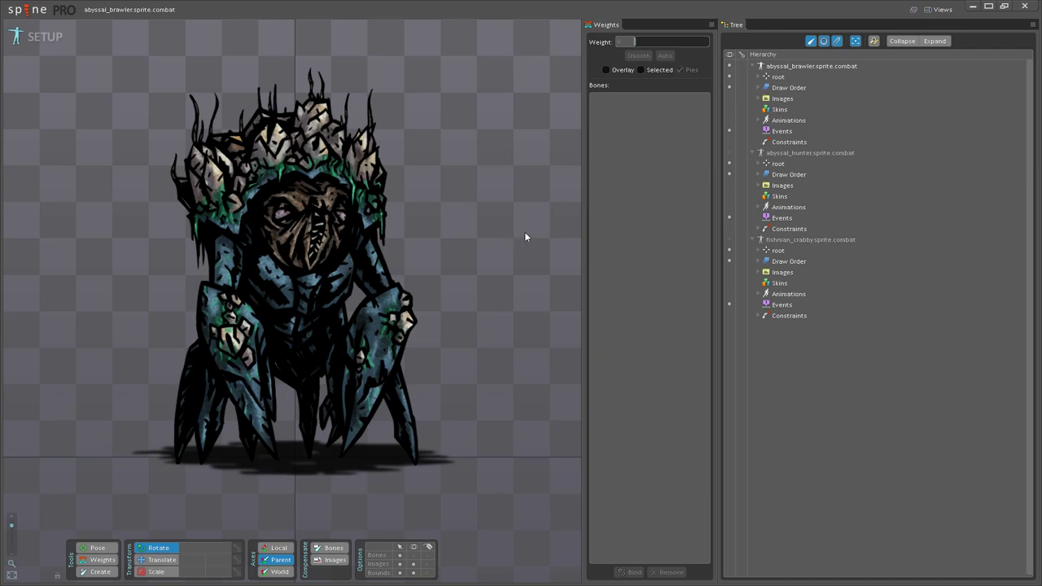
{"action": "scroll", "coordinate": [556, 279], "scroll_direction": "down", "scroll_amount": 3}
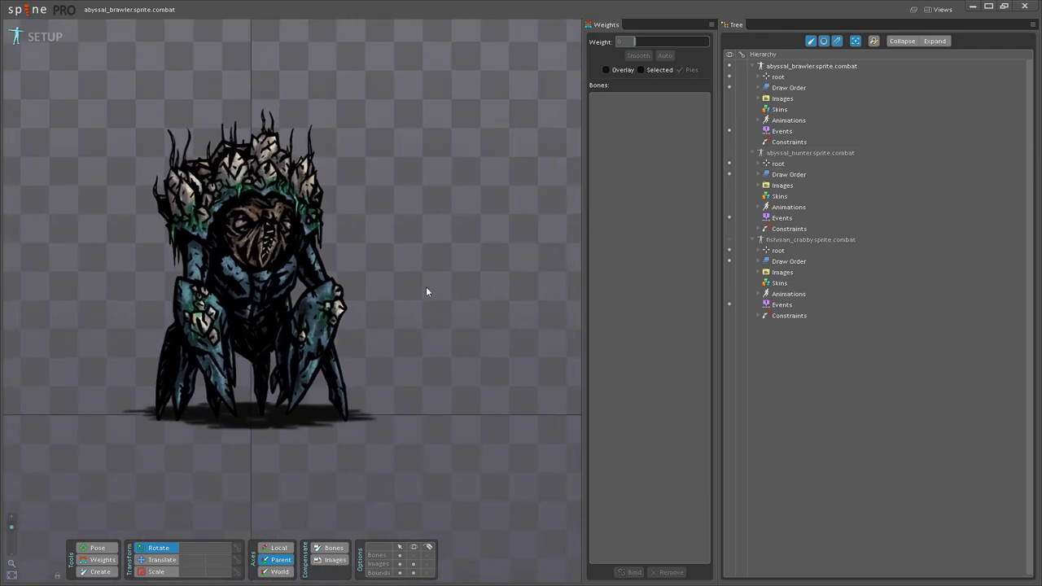
{"action": "left_click", "coordinate": [730, 152]}
{"action": "left_click", "coordinate": [730, 240]}
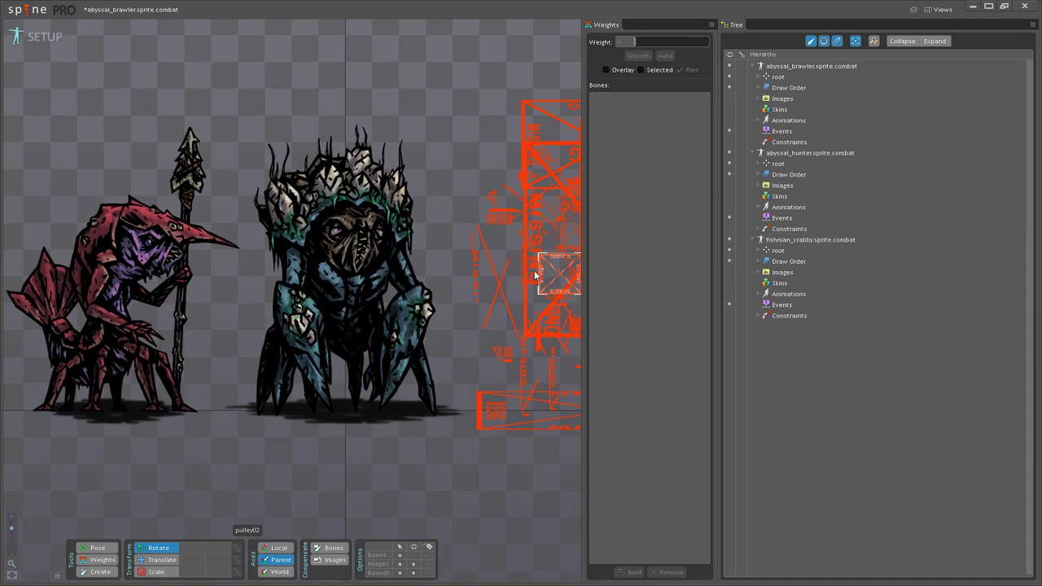
{"action": "scroll", "coordinate": [372, 143], "scroll_direction": "down", "scroll_amount": 2}
{"action": "left_click_drag", "start_coordinate": [372, 143], "coordinate": [424, 102]}
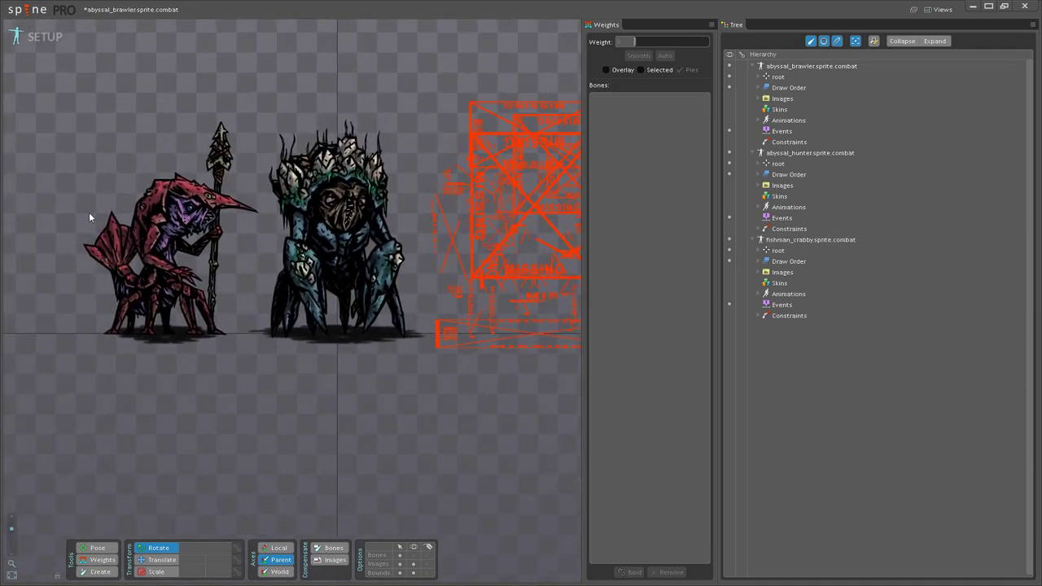
Step: Turn on bone visibility in the viewport for all three skeletons
{"action": "left_click_drag", "start_coordinate": [171, 82], "coordinate": [168, 137]}
{"action": "left_click_drag", "start_coordinate": [346, 56], "coordinate": [233, 83]}
{"action": "left_click", "coordinate": [413, 554]}
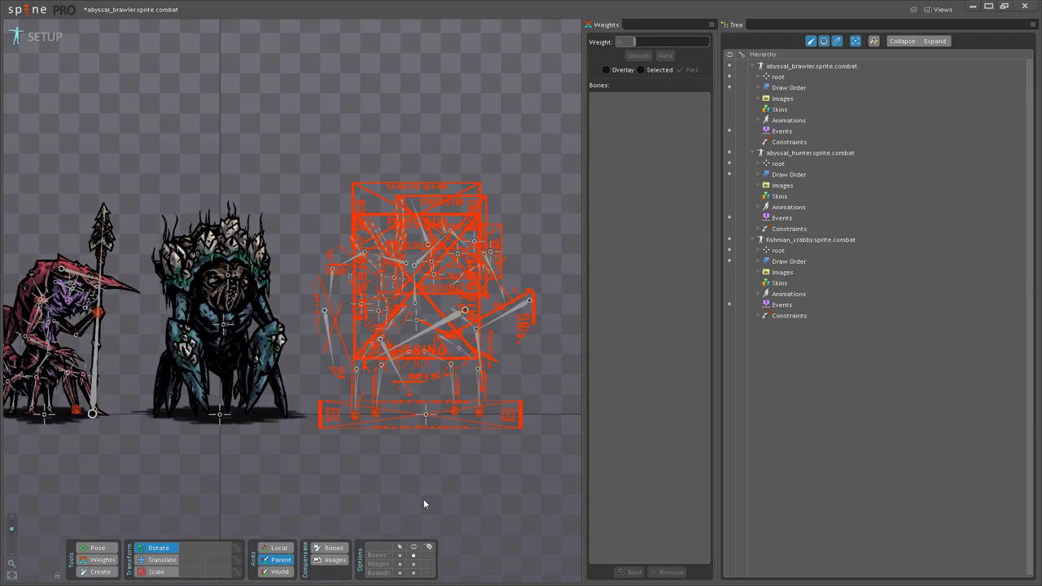
{"action": "left_click_drag", "start_coordinate": [183, 468], "coordinate": [320, 422]}
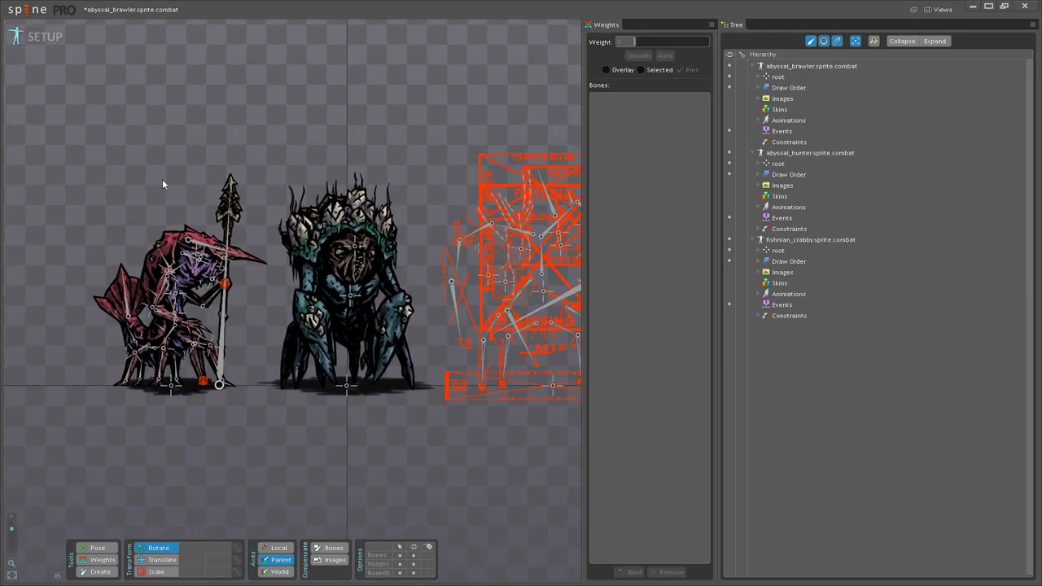
Step: Switch to Animate mode and start timeline playback with the three skeletons in view
{"action": "key", "text": "Tab"}
{"action": "scroll", "coordinate": [359, 258], "scroll_direction": "down", "scroll_amount": 2}
{"action": "left_click_drag", "start_coordinate": [323, 349], "coordinate": [346, 322]}
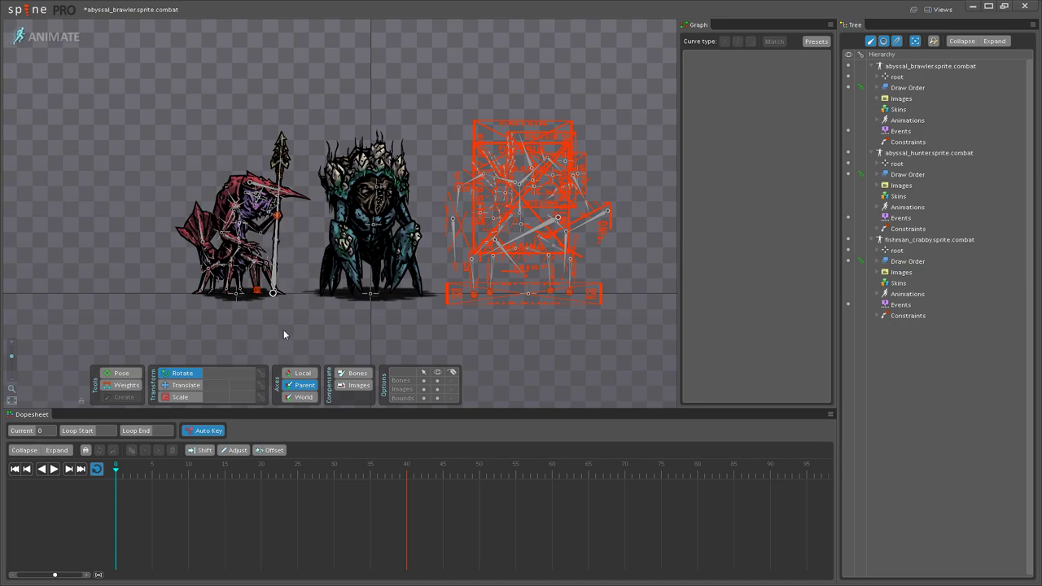
{"action": "left_click", "coordinate": [55, 470]}
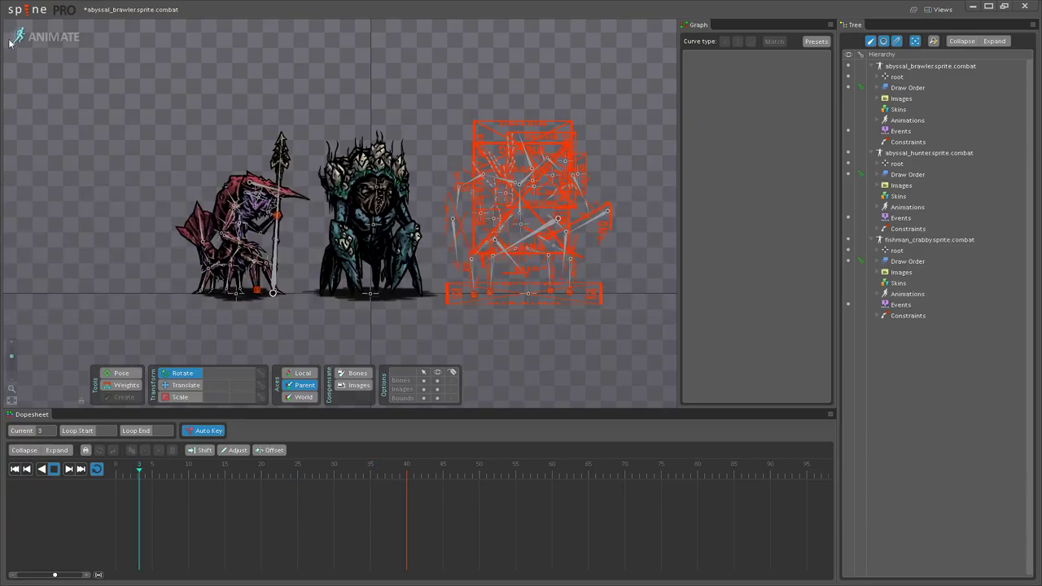
Step: Return to Setup mode and compare the three characters' artwork and bones side by side
{"action": "key", "text": "Tab"}
{"action": "scroll", "coordinate": [365, 191], "scroll_direction": "up", "scroll_amount": 5}
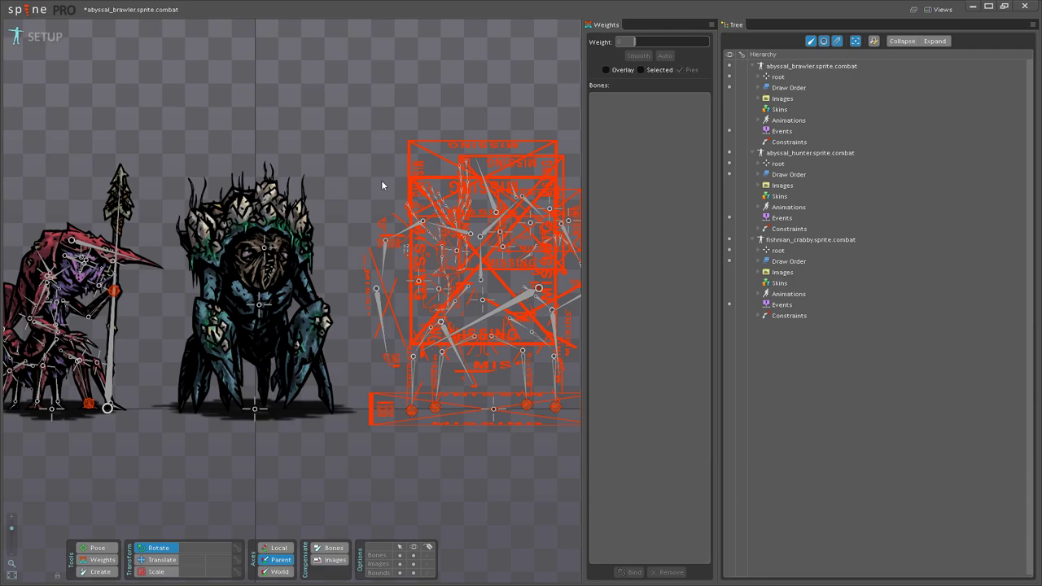
{"action": "scroll", "coordinate": [344, 284], "scroll_direction": "up", "scroll_amount": 3}
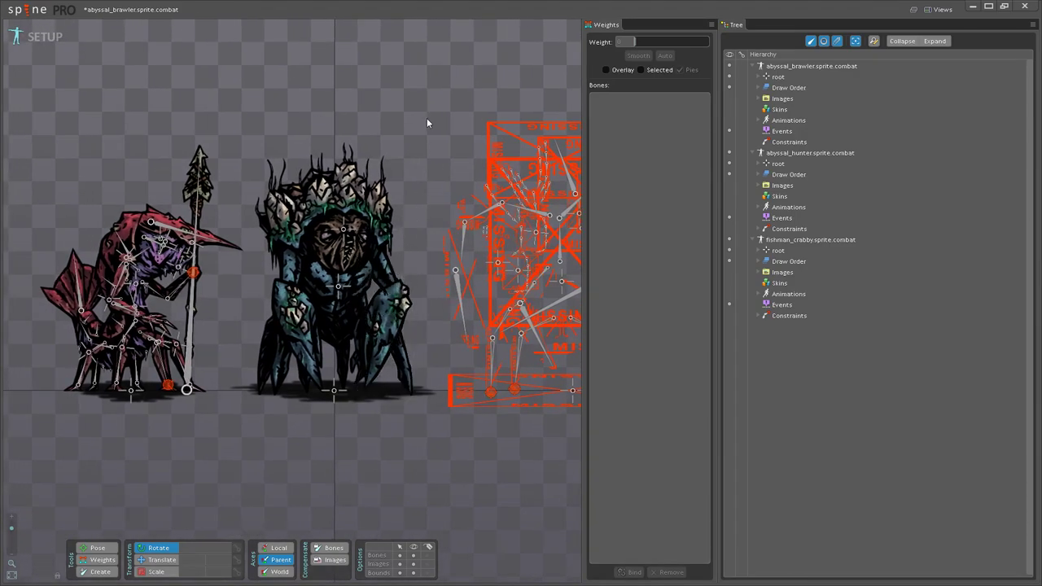
{"action": "scroll", "coordinate": [427, 123], "scroll_direction": "up", "scroll_amount": 2}
{"action": "scroll", "coordinate": [411, 181], "scroll_direction": "up", "scroll_amount": 1}
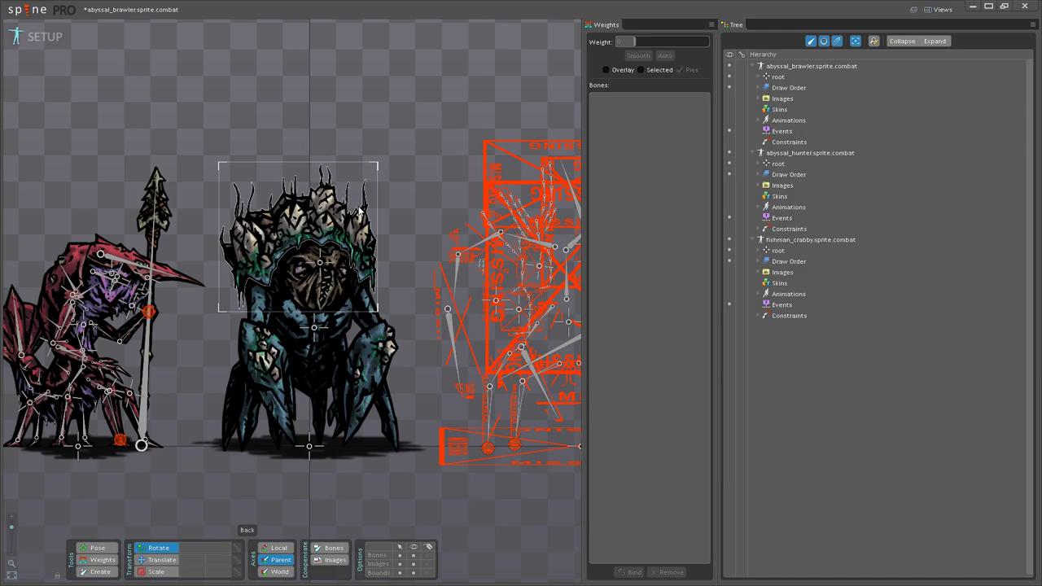
{"action": "scroll", "coordinate": [407, 122], "scroll_direction": "down", "scroll_amount": 1}
{"action": "left_click_drag", "start_coordinate": [412, 114], "coordinate": [350, 148]}
{"action": "scroll", "coordinate": [377, 140], "scroll_direction": "up", "scroll_amount": 1}
Step: Check the skeletons in Animate mode again and go back to the brawler in Setup mode
{"action": "left_click", "coordinate": [39, 36]}
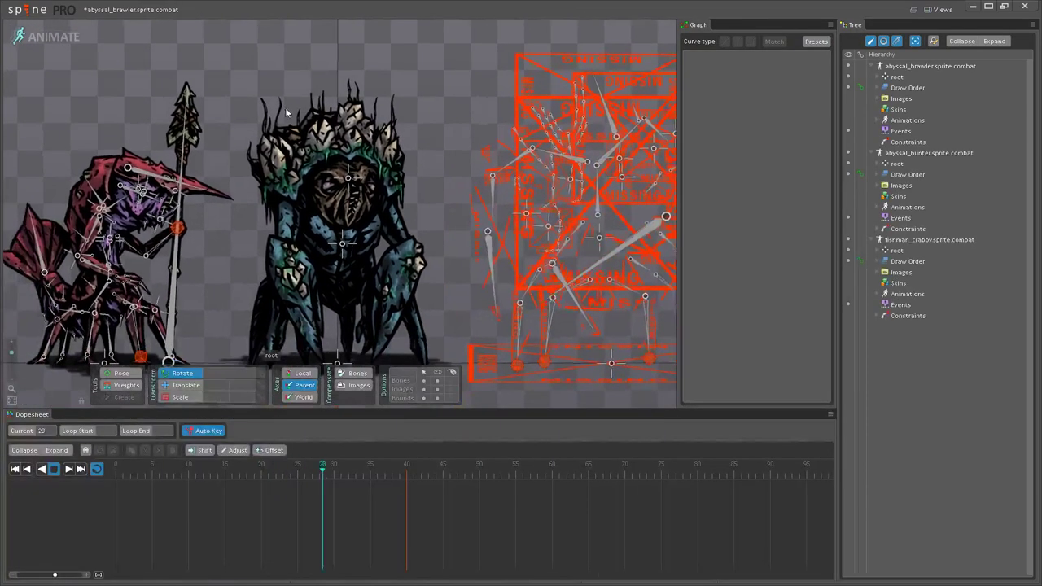
{"action": "left_click_drag", "start_coordinate": [380, 100], "coordinate": [370, 92]}
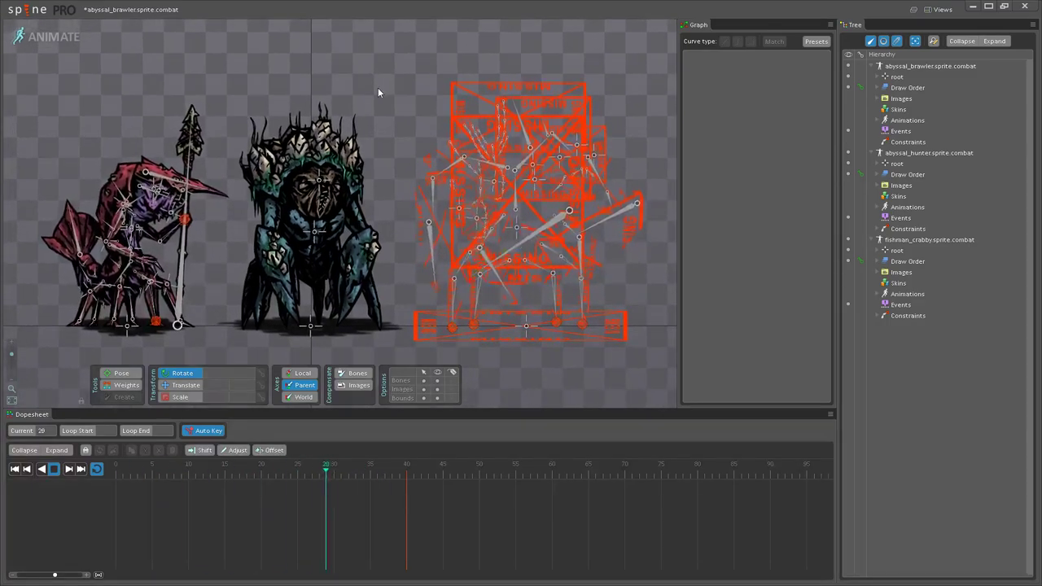
{"action": "left_click", "coordinate": [70, 38]}
{"action": "left_click_drag", "start_coordinate": [324, 142], "coordinate": [358, 124]}
{"action": "scroll", "coordinate": [351, 125], "scroll_direction": "up", "scroll_amount": 1}
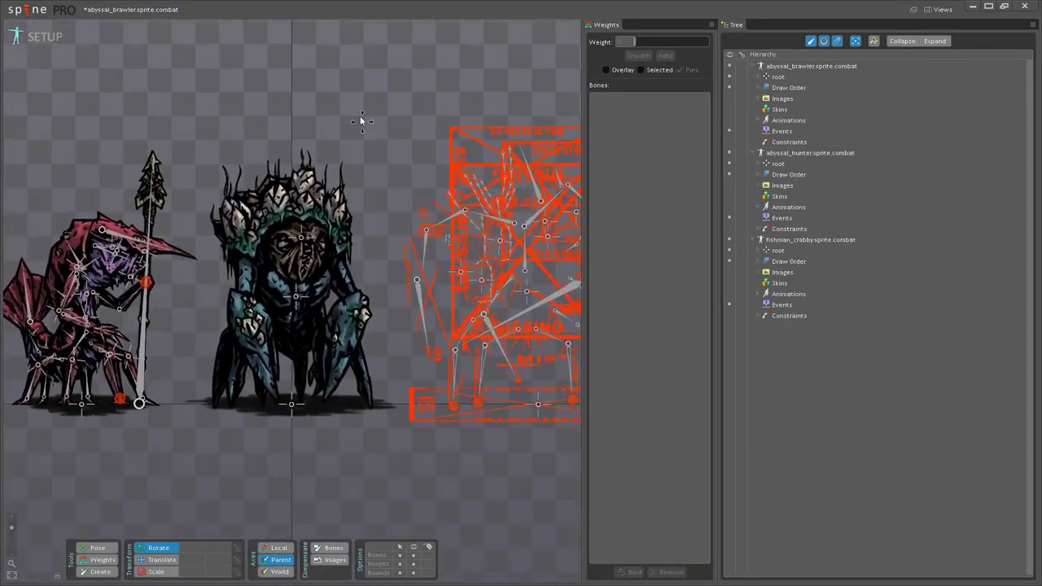
{"action": "scroll", "coordinate": [391, 140], "scroll_direction": "up", "scroll_amount": 2}
{"action": "left_click_drag", "start_coordinate": [394, 147], "coordinate": [462, 128]}
{"action": "scroll", "coordinate": [461, 140], "scroll_direction": "up", "scroll_amount": 1}
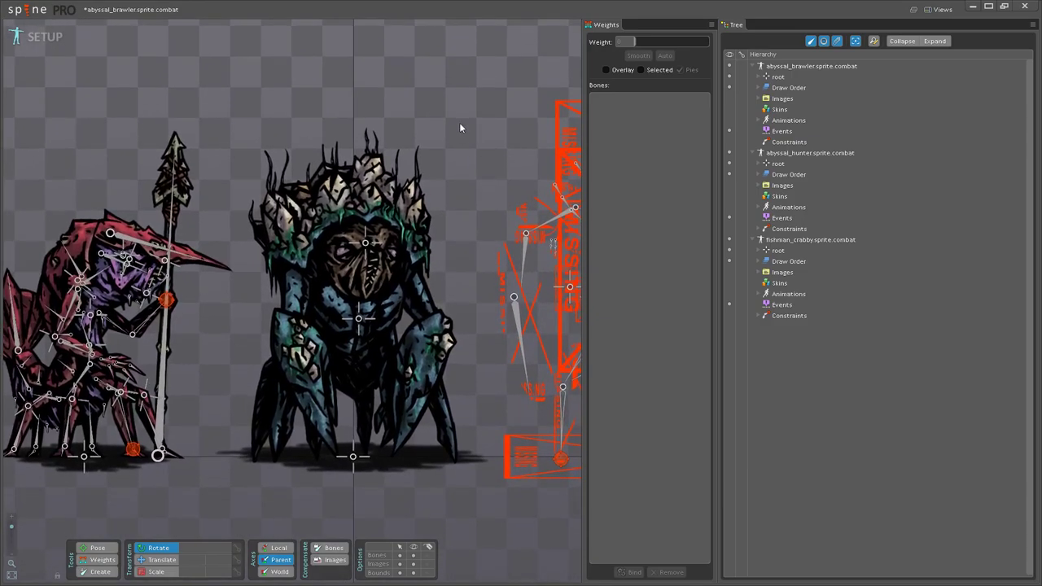
Step: Collapse the abyssal_hunter and fishman_crabby hierarchies and expand the brawler's root bone
{"action": "left_click", "coordinate": [752, 239]}
{"action": "left_click", "coordinate": [752, 153]}
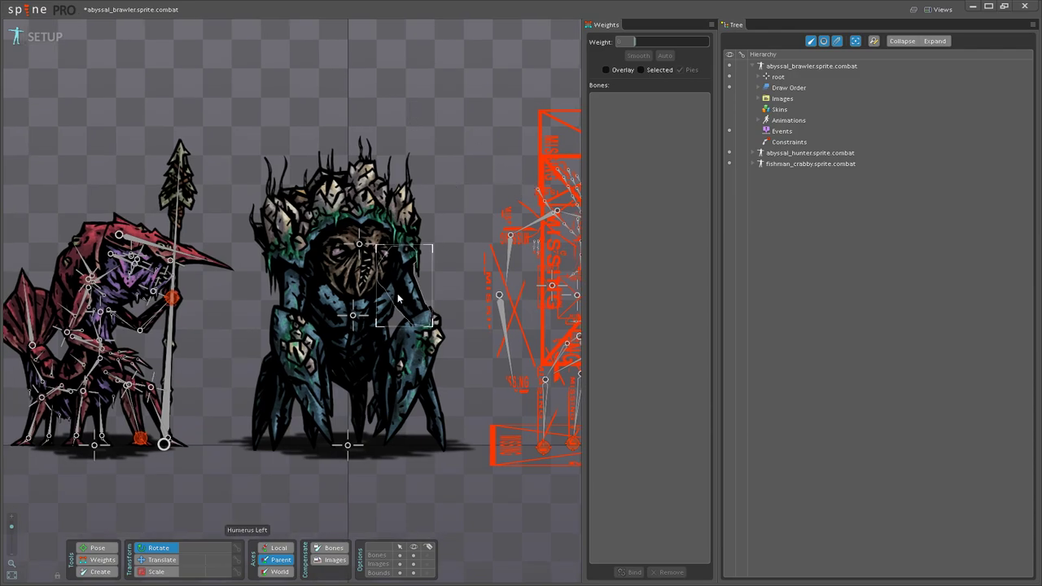
{"action": "left_click", "coordinate": [777, 76]}
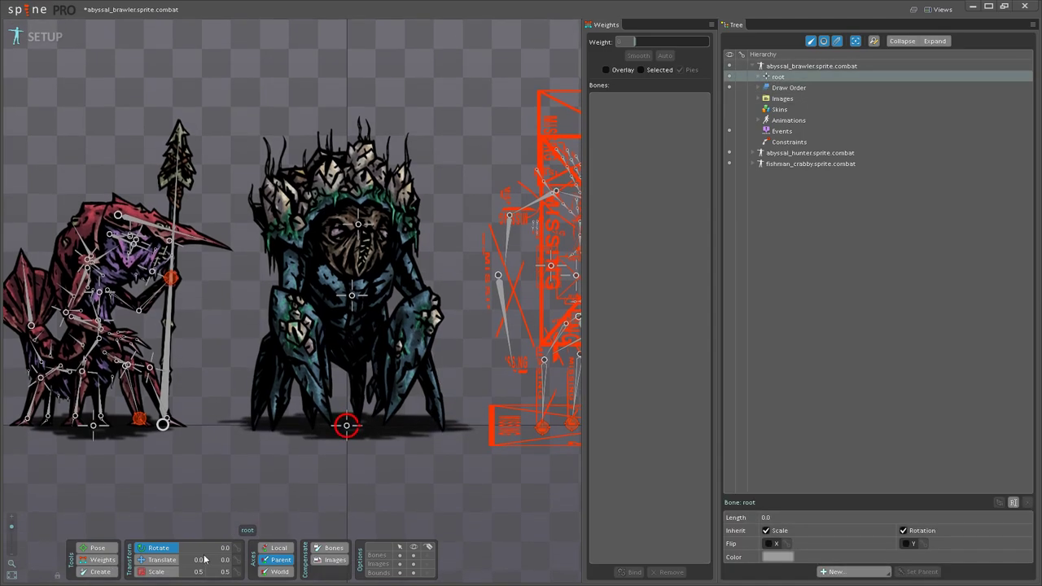
{"action": "left_click", "coordinate": [758, 78]}
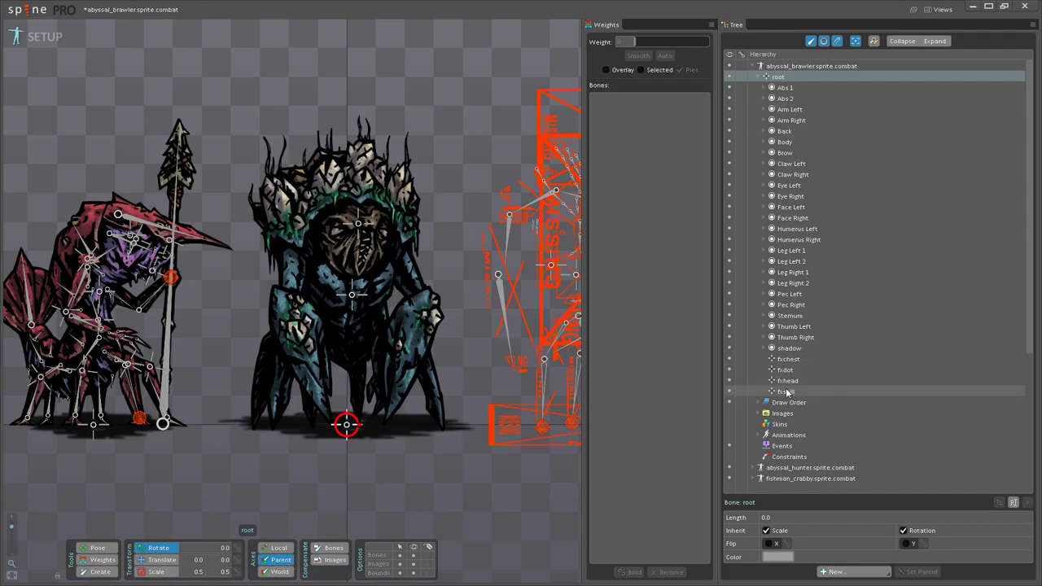
Step: Examine where the fxchest, fxdot, fxhead and fxskill bones under the brawler's root are located
{"action": "scroll", "coordinate": [437, 454], "scroll_direction": "up", "scroll_amount": 3}
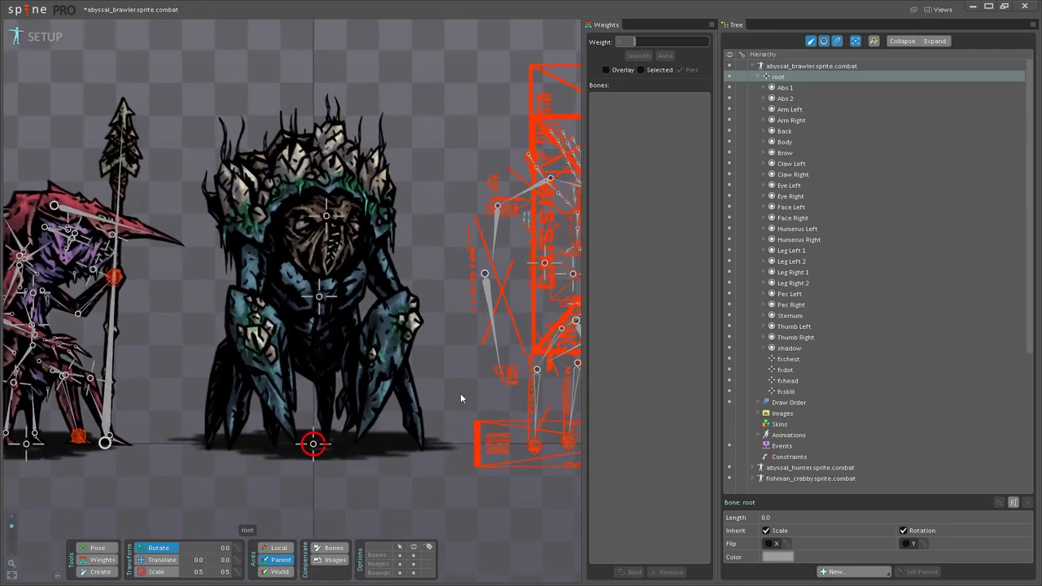
{"action": "left_click", "coordinate": [796, 358]}
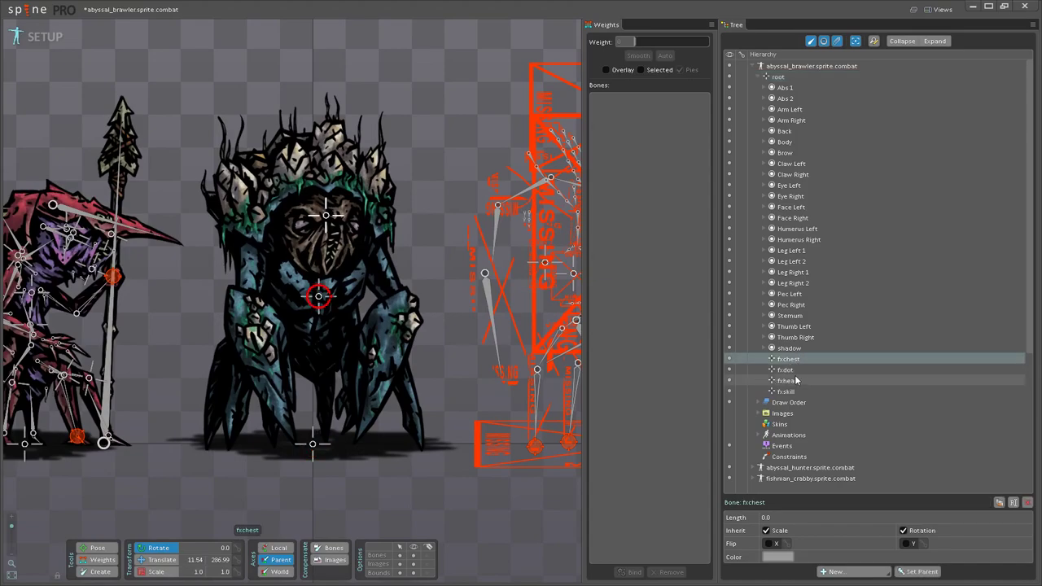
{"action": "key", "text": "Down"}
{"action": "left_click", "coordinate": [786, 381]}
{"action": "left_click", "coordinate": [786, 392]}
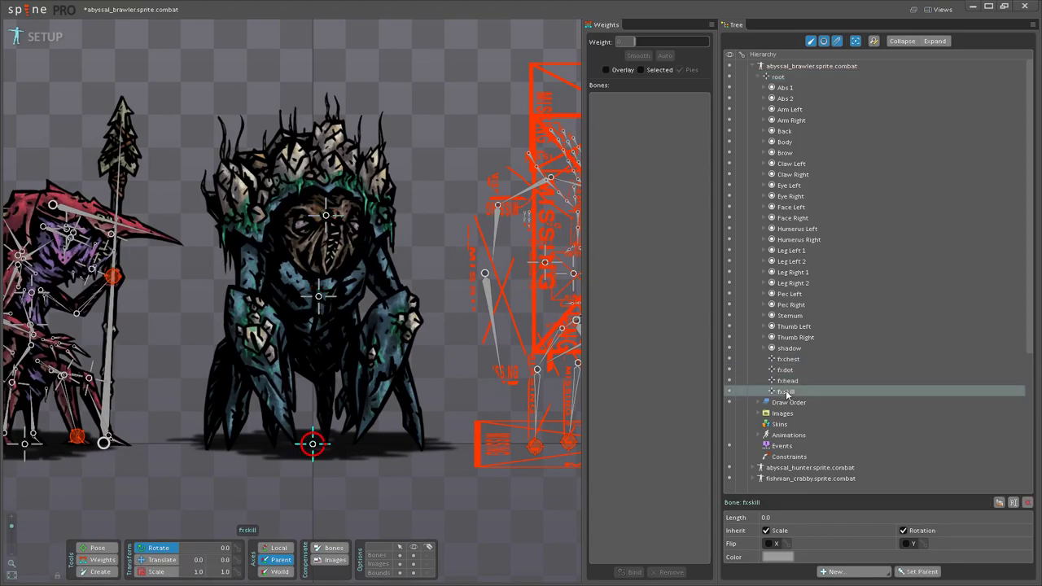
{"action": "left_click_drag", "start_coordinate": [472, 345], "coordinate": [507, 375]}
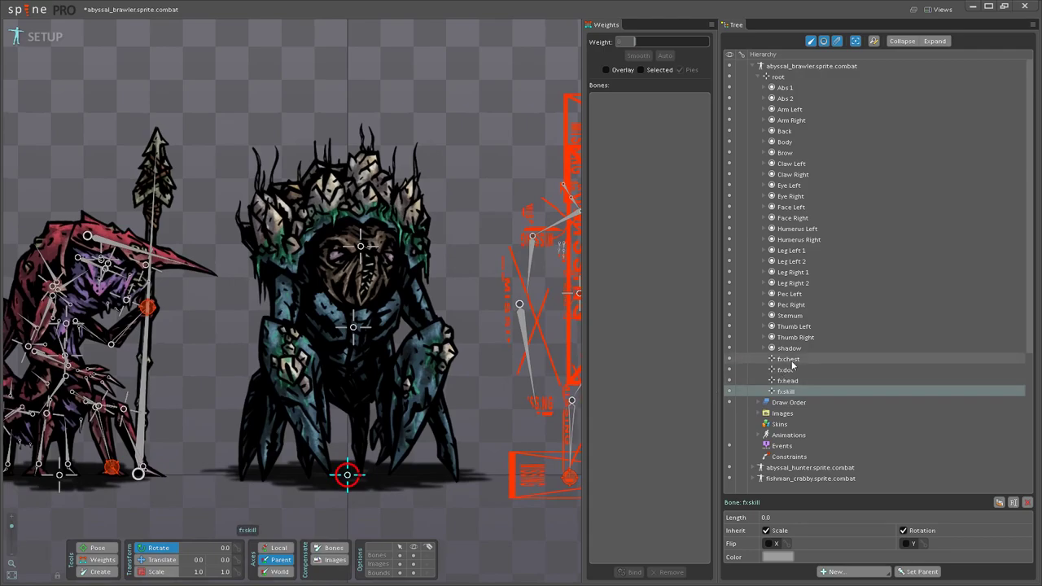
{"action": "left_click", "coordinate": [792, 360]}
Step: Create a zero-length bone under root at the brawler's pelvis, at about X 1.55, Y 201
{"action": "left_click", "coordinate": [783, 77]}
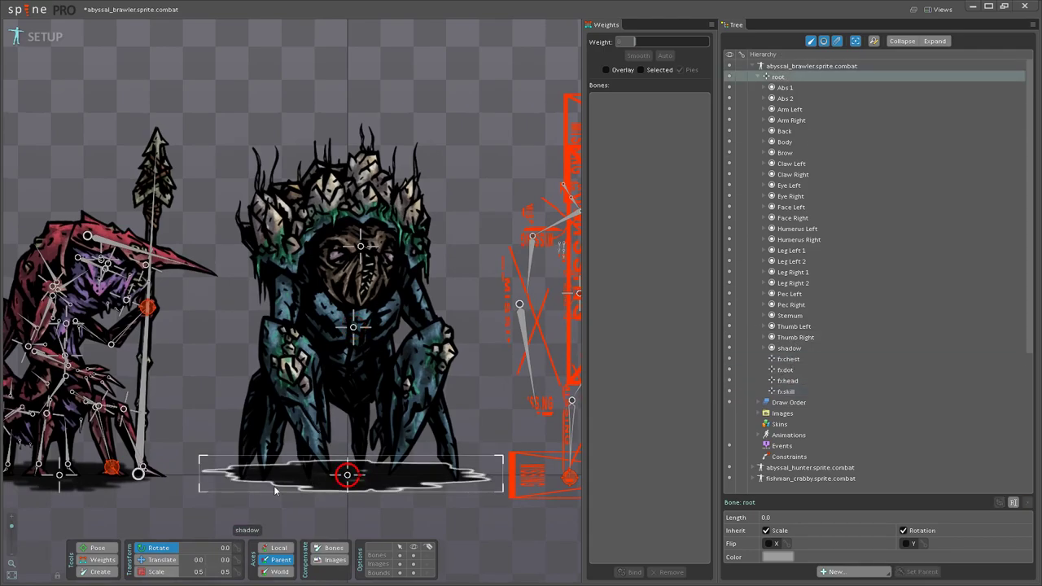
{"action": "left_click", "coordinate": [101, 572]}
{"action": "scroll", "coordinate": [347, 362], "scroll_direction": "up", "scroll_amount": 4}
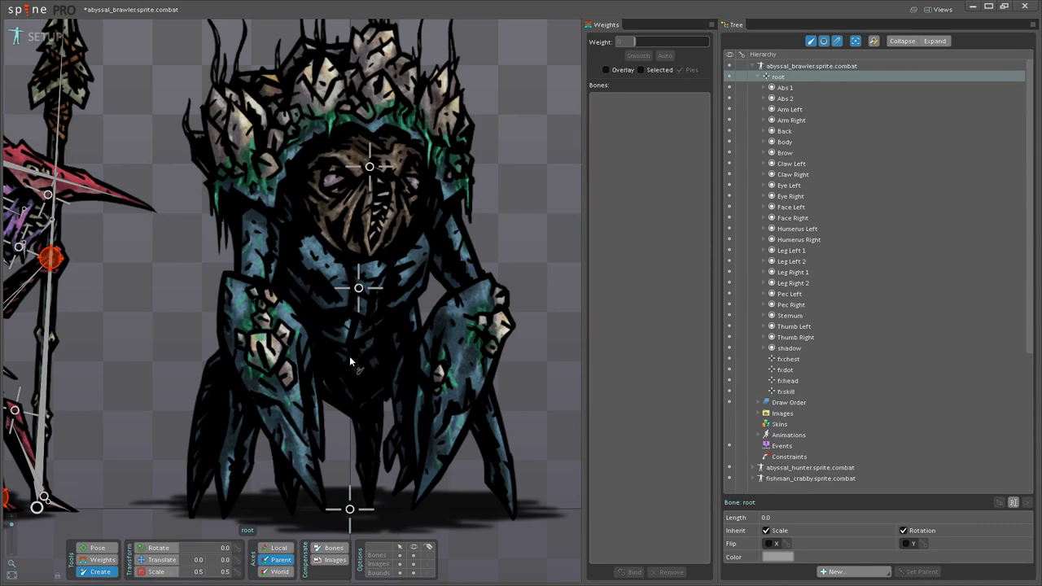
{"action": "left_click", "coordinate": [352, 358]}
{"action": "scroll", "coordinate": [409, 236], "scroll_direction": "down", "scroll_amount": 3}
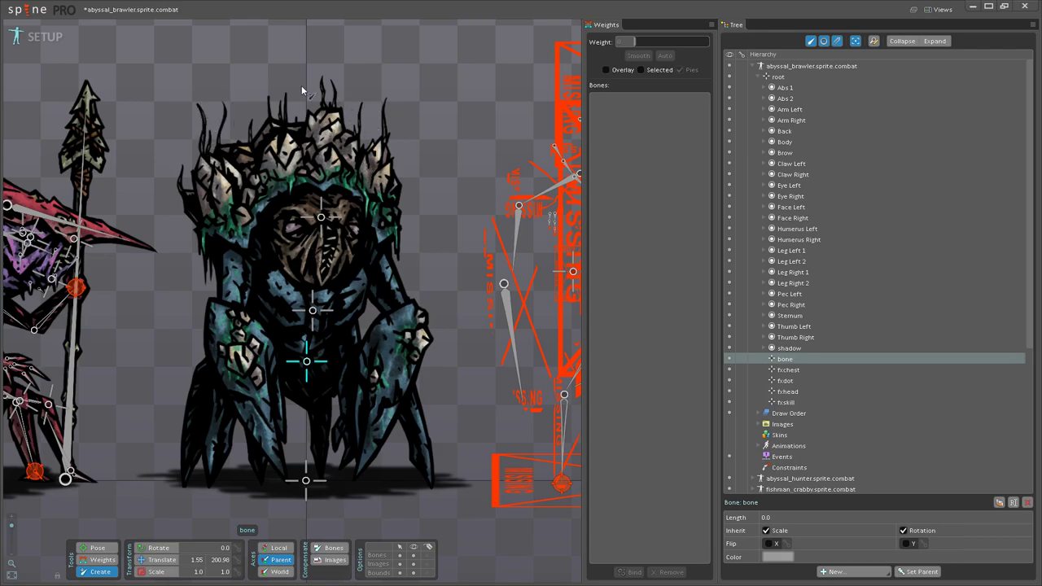
{"action": "scroll", "coordinate": [436, 212], "scroll_direction": "up", "scroll_amount": 5}
{"action": "left_click_drag", "start_coordinate": [451, 217], "coordinate": [445, 269]}
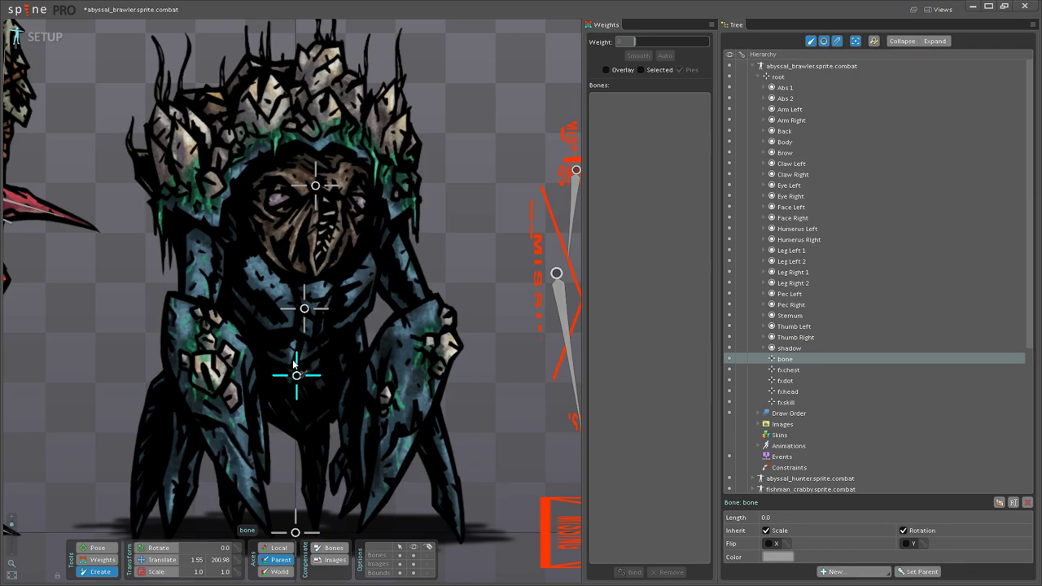
{"action": "left_click_drag", "start_coordinate": [294, 360], "coordinate": [294, 290]}
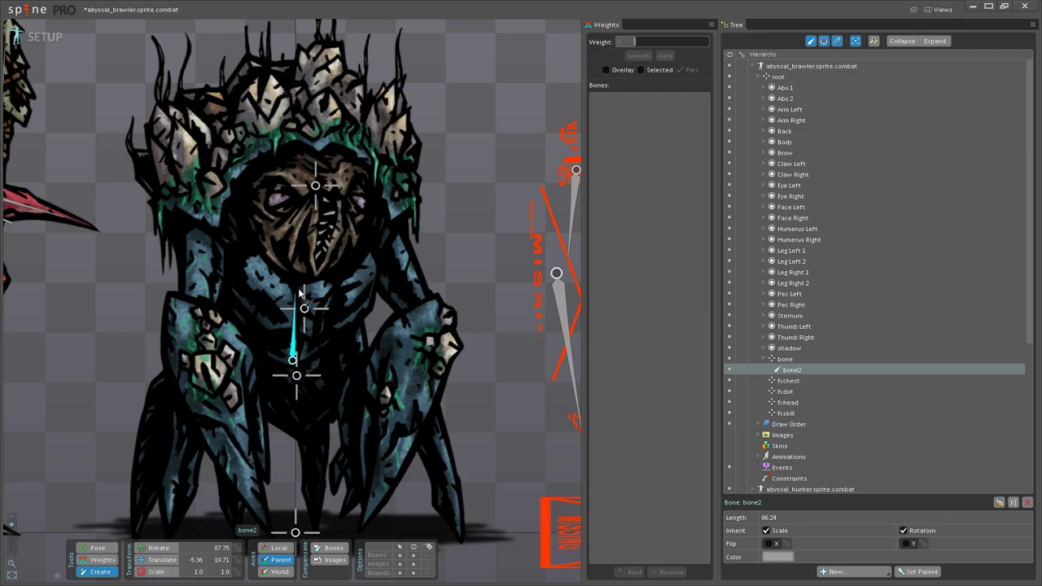
{"action": "key", "text": "Delete"}
Step: From the pelvis bone, create a chain of two upward spine bones about 54 and 128 long, ending in a zero-length bone above the face
{"action": "left_click", "coordinate": [297, 376]}
{"action": "left_click_drag", "start_coordinate": [280, 364], "coordinate": [307, 284]}
{"action": "scroll", "coordinate": [318, 299], "scroll_direction": "up", "scroll_amount": 1}
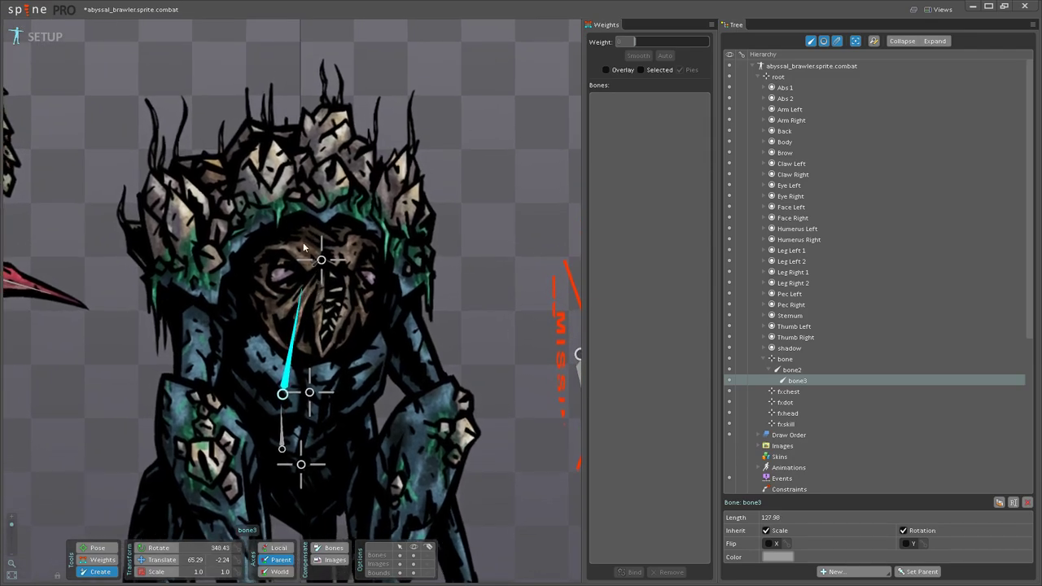
{"action": "left_click", "coordinate": [303, 192]}
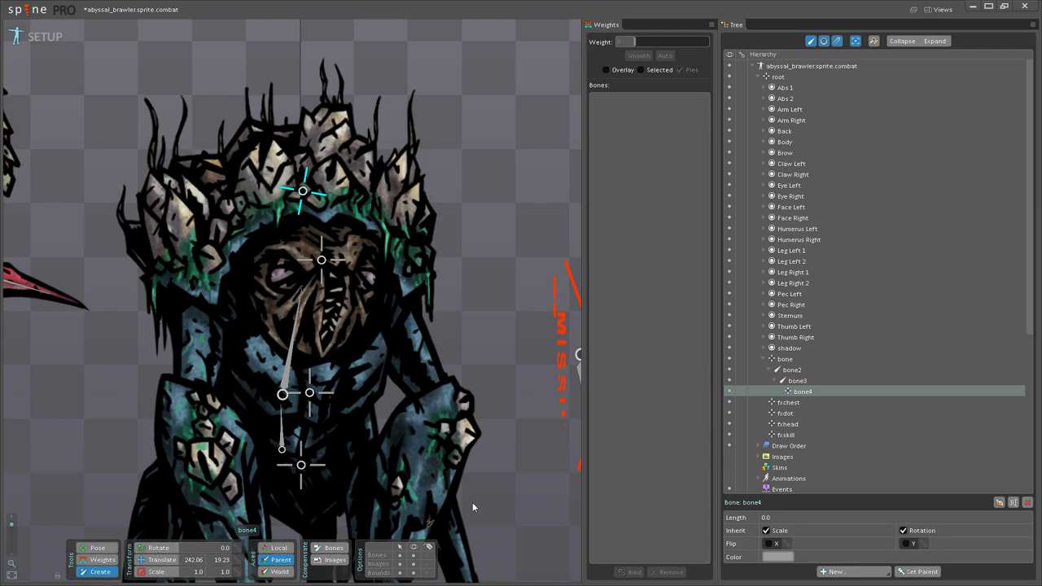
Step: Rename the first spine bone above the pelvis to lower_spine
{"action": "double_click", "coordinate": [797, 372]}
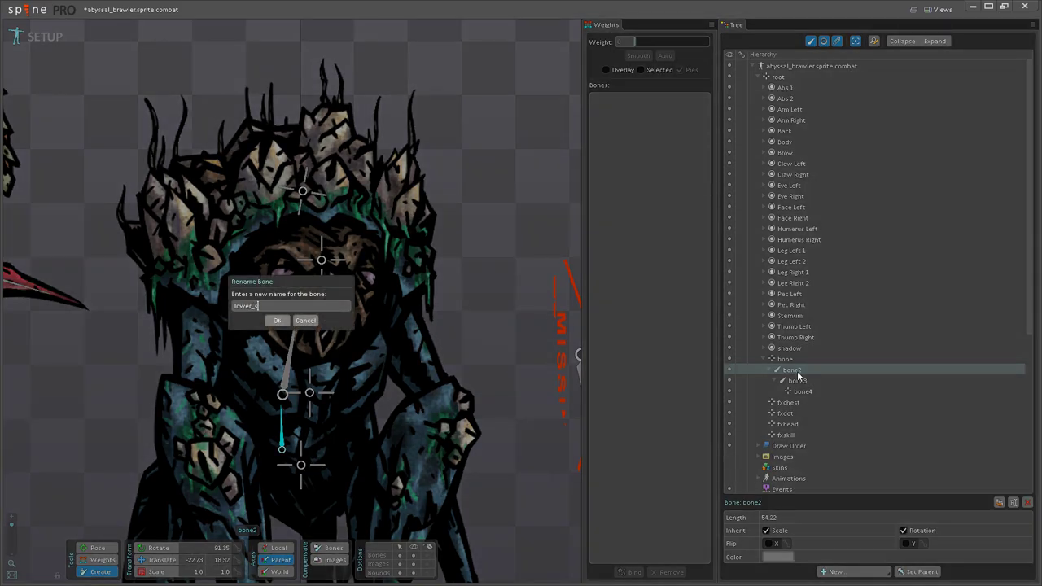
{"action": "key", "text": "Return"}
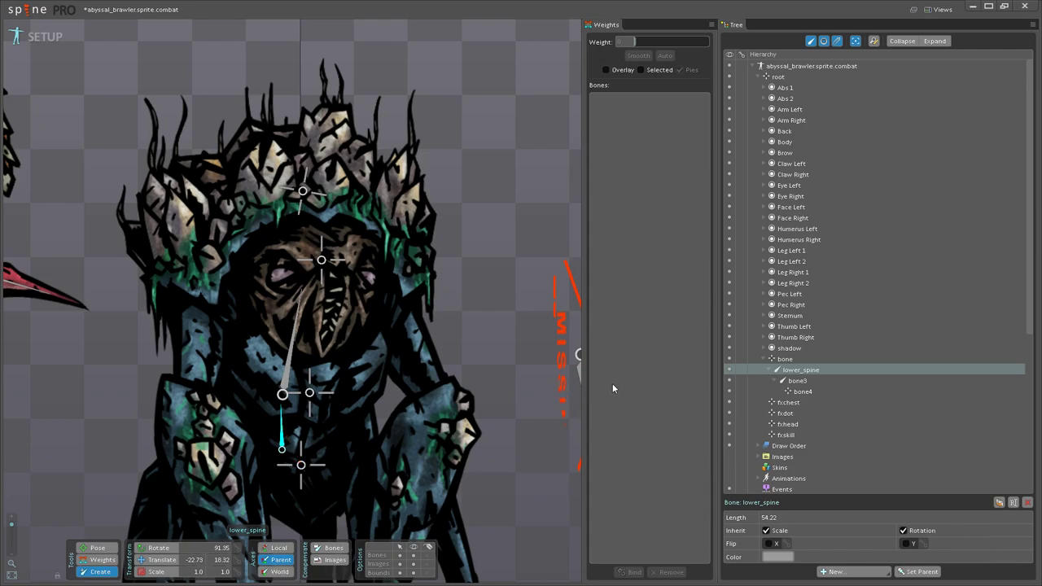
{"action": "scroll", "coordinate": [358, 338], "scroll_direction": "down", "scroll_amount": 1}
{"action": "left_click_drag", "start_coordinate": [408, 150], "coordinate": [453, 166]}
{"action": "scroll", "coordinate": [492, 118], "scroll_direction": "down", "scroll_amount": 2}
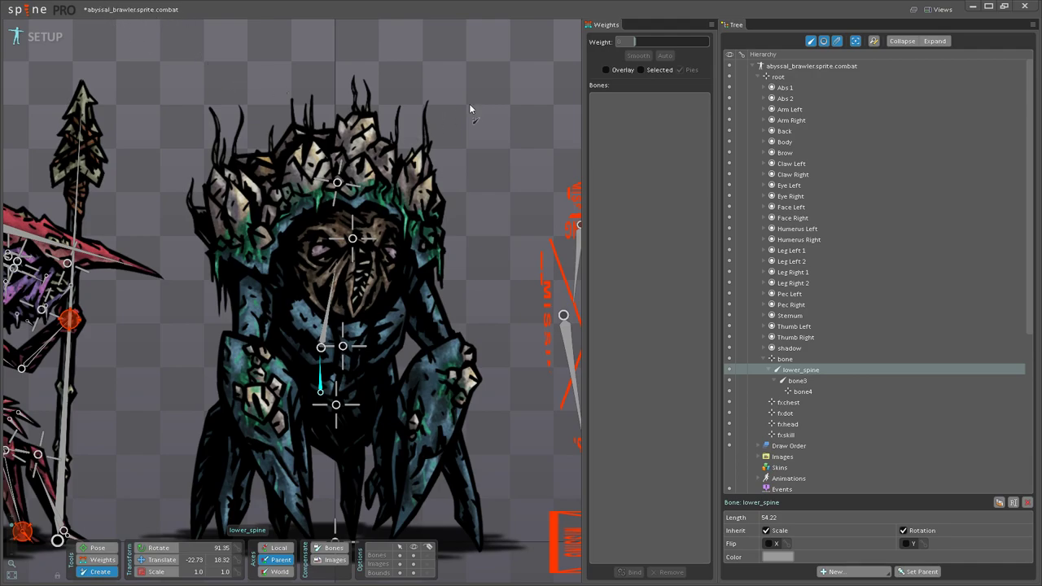
{"action": "scroll", "coordinate": [469, 105], "scroll_direction": "down", "scroll_amount": 1}
{"action": "scroll", "coordinate": [456, 132], "scroll_direction": "down", "scroll_amount": 1}
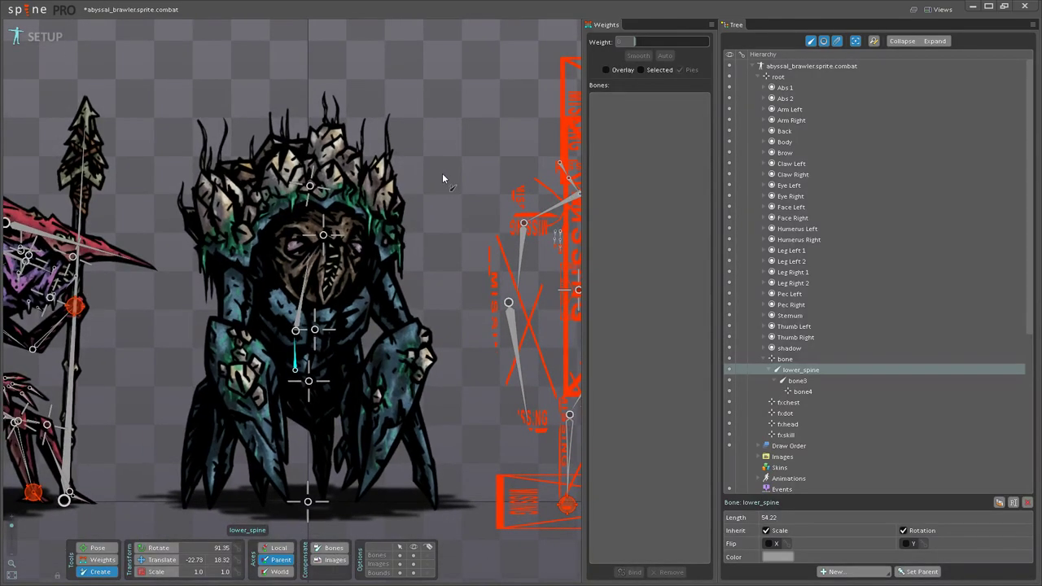
{"action": "scroll", "coordinate": [442, 173], "scroll_direction": "up", "scroll_amount": 4}
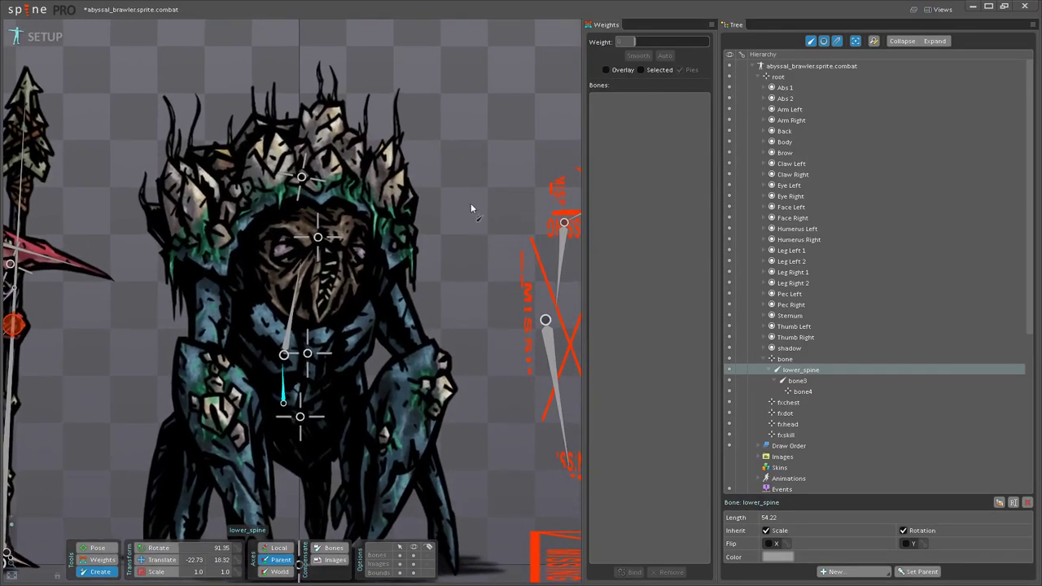
{"action": "left_click_drag", "start_coordinate": [468, 205], "coordinate": [484, 179]}
{"action": "scroll", "coordinate": [484, 219], "scroll_direction": "up", "scroll_amount": 2}
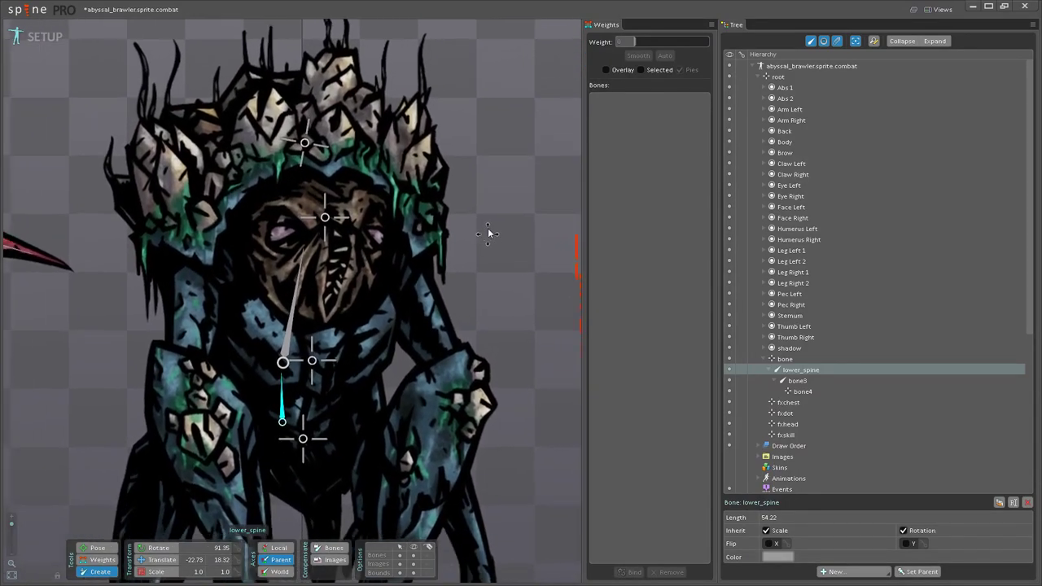
Step: Examine the brawler's torso, face and crown around the spine bones, zooming between the full body and the head
{"action": "left_click_drag", "start_coordinate": [296, 262], "coordinate": [297, 311]}
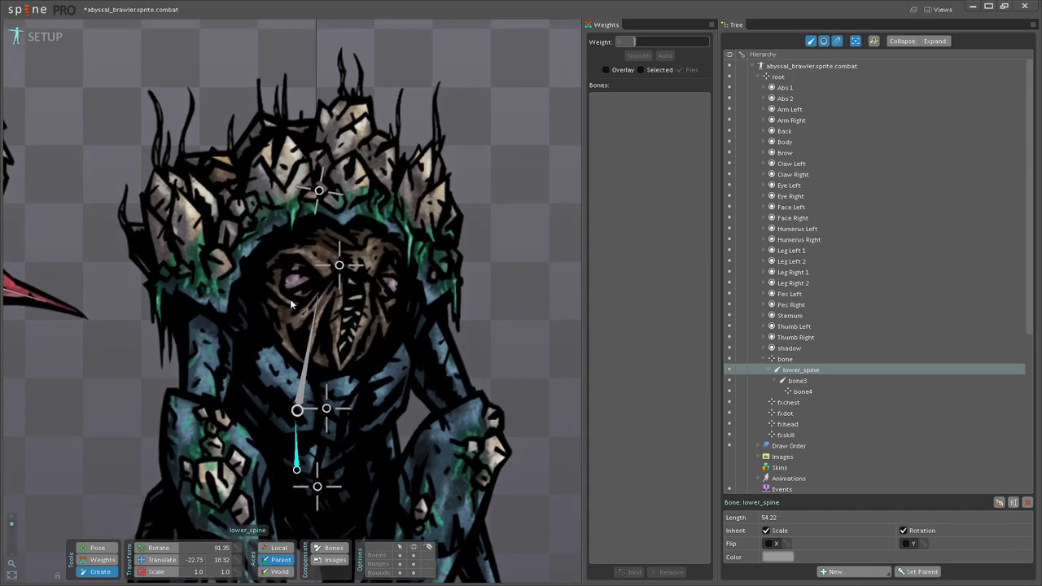
{"action": "scroll", "coordinate": [141, 344], "scroll_direction": "down", "scroll_amount": 1}
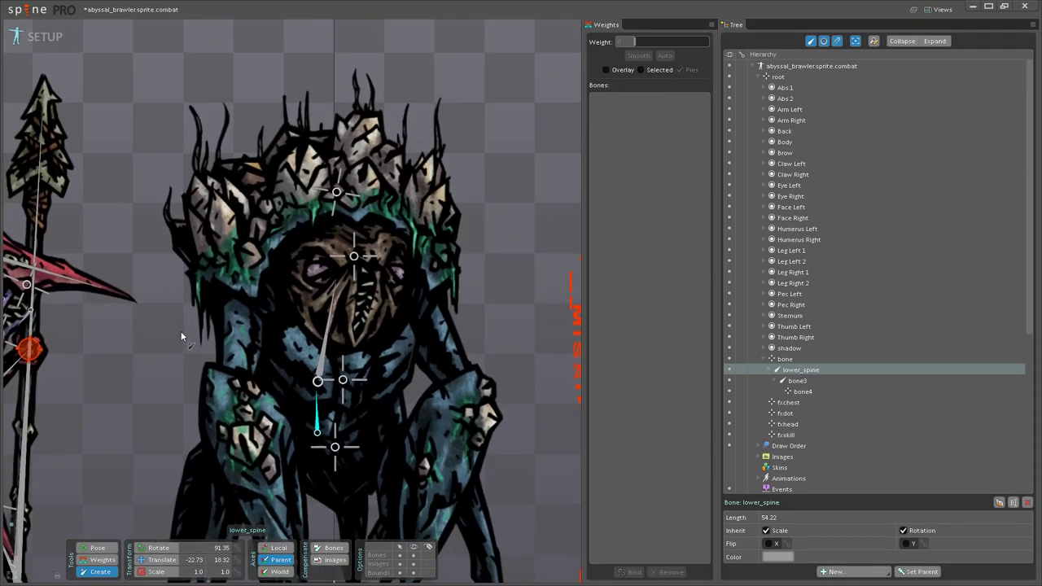
{"action": "scroll", "coordinate": [197, 349], "scroll_direction": "up", "scroll_amount": 1}
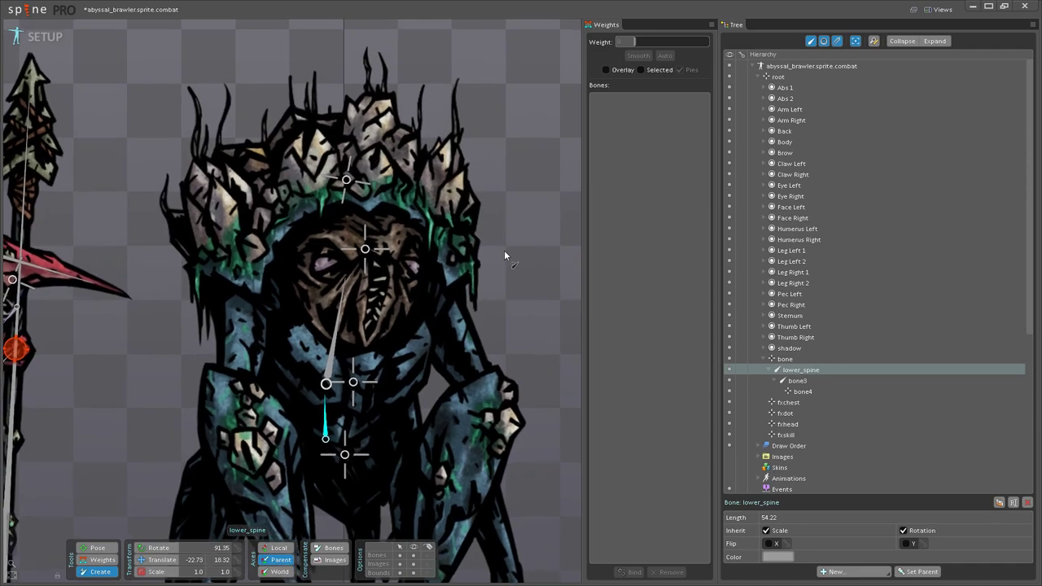
{"action": "scroll", "coordinate": [465, 271], "scroll_direction": "down", "scroll_amount": 4}
{"action": "scroll", "coordinate": [176, 289], "scroll_direction": "down", "scroll_amount": 3}
{"action": "scroll", "coordinate": [373, 329], "scroll_direction": "up", "scroll_amount": 4}
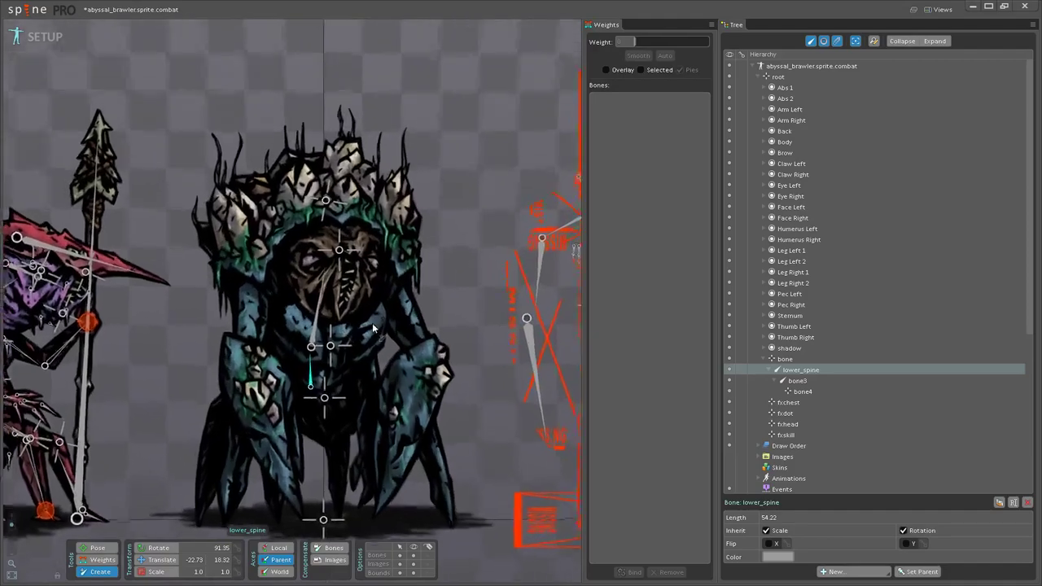
{"action": "scroll", "coordinate": [374, 328], "scroll_direction": "up", "scroll_amount": 3}
{"action": "scroll", "coordinate": [323, 262], "scroll_direction": "up", "scroll_amount": 2}
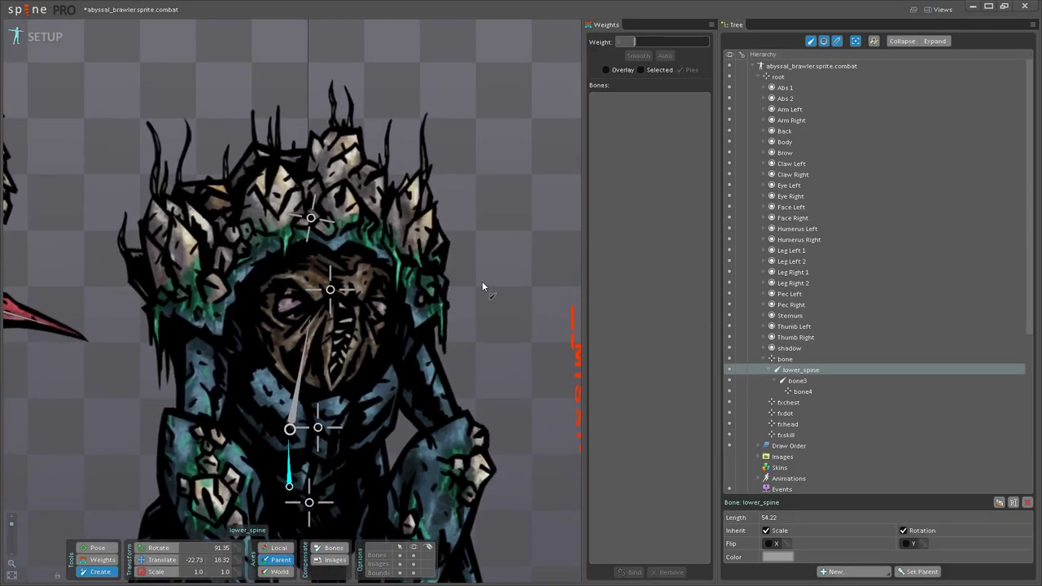
{"action": "scroll", "coordinate": [462, 310], "scroll_direction": "down", "scroll_amount": 3}
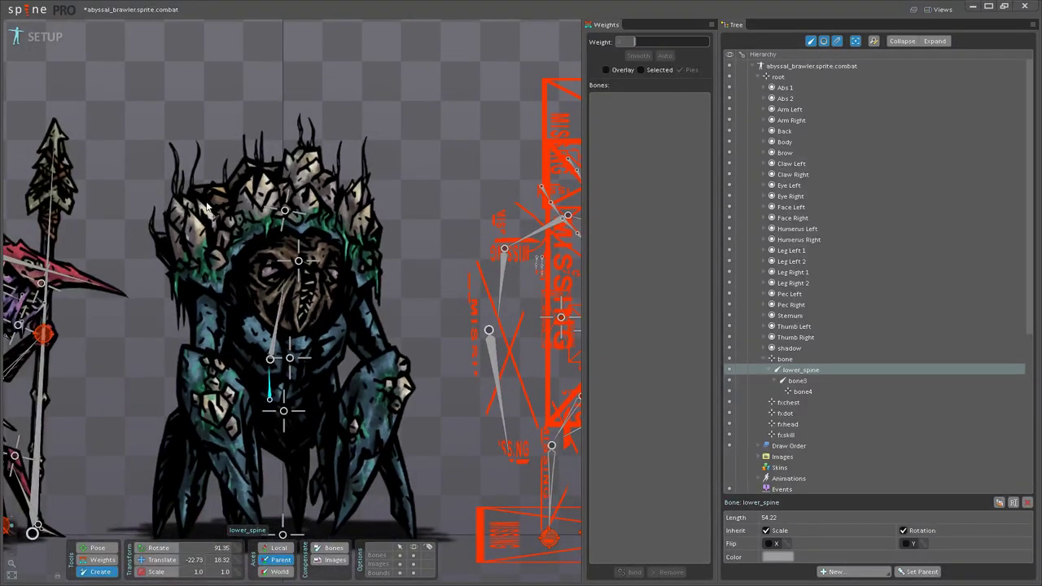
{"action": "scroll", "coordinate": [404, 286], "scroll_direction": "up", "scroll_amount": 3}
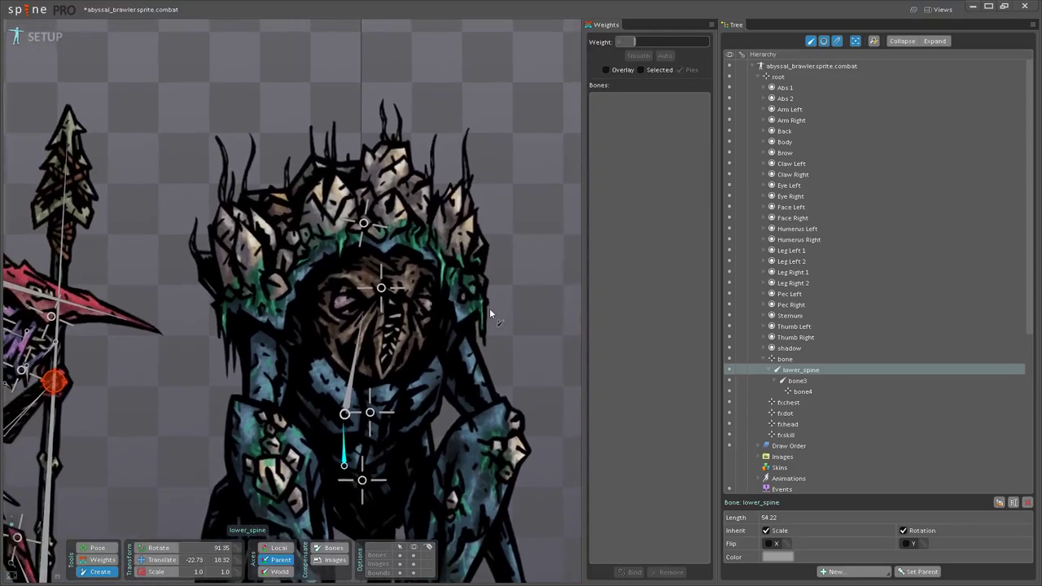
{"action": "scroll", "coordinate": [490, 308], "scroll_direction": "up", "scroll_amount": 1}
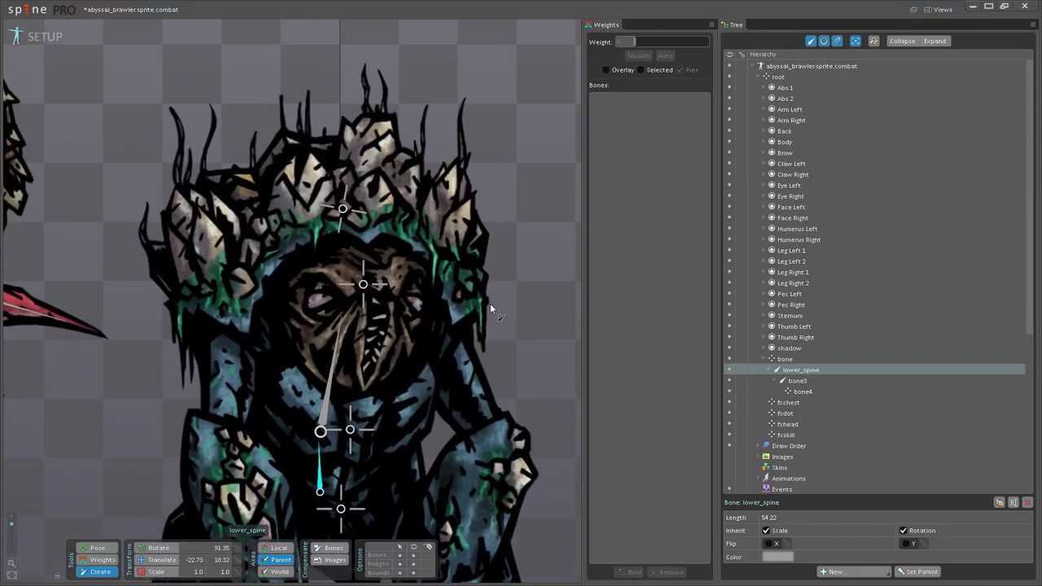
{"action": "scroll", "coordinate": [505, 343], "scroll_direction": "up", "scroll_amount": 2}
{"action": "scroll", "coordinate": [258, 345], "scroll_direction": "down", "scroll_amount": 1}
{"action": "left_click_drag", "start_coordinate": [296, 360], "coordinate": [314, 371]}
Step: Rename the second spine bone, the one directly above lower_spine, as upper_spine]
{"action": "left_click", "coordinate": [796, 381]}
{"action": "double_click", "coordinate": [798, 381]}
{"action": "type", "text": "upper_sp"}
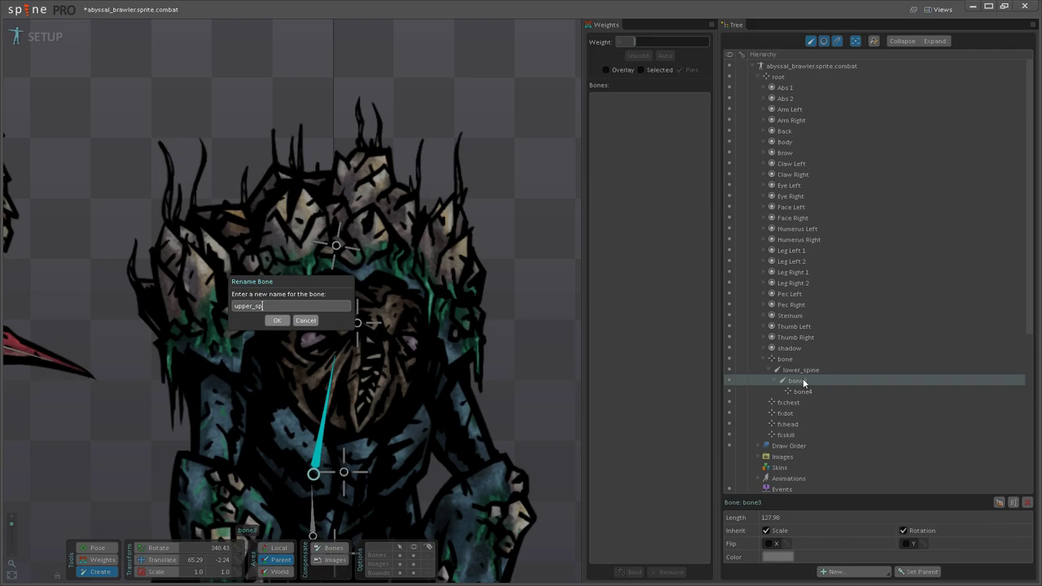
{"action": "type", "text": "ine"}
{"action": "key", "text": "Return"}
Step: Rename the zero-length bone at the brawler's pelvis, the parent of lower_spine, as hips
{"action": "scroll", "coordinate": [467, 345], "scroll_direction": "down", "scroll_amount": 2}
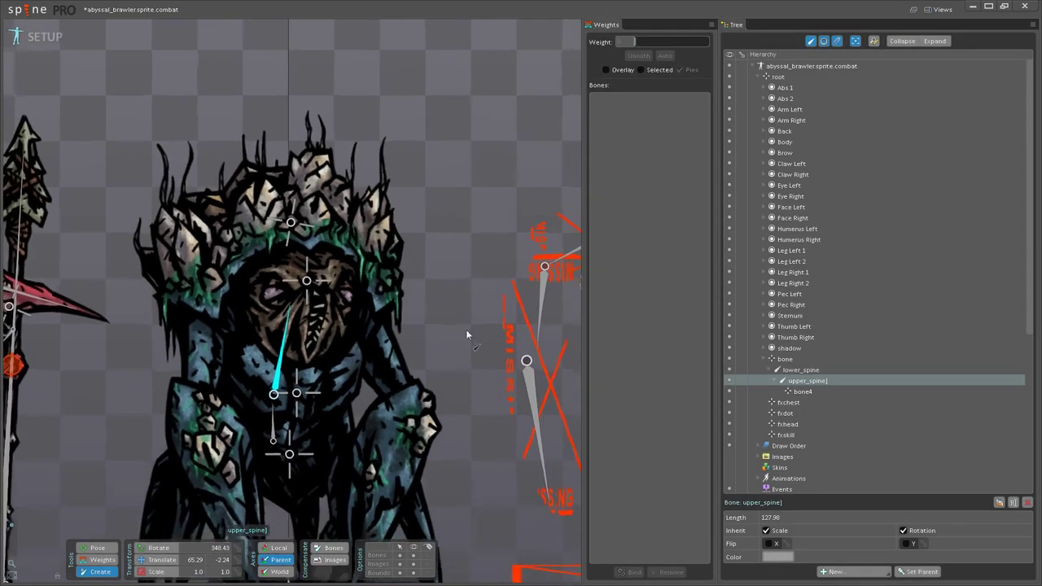
{"action": "scroll", "coordinate": [514, 208], "scroll_direction": "up", "scroll_amount": 4}
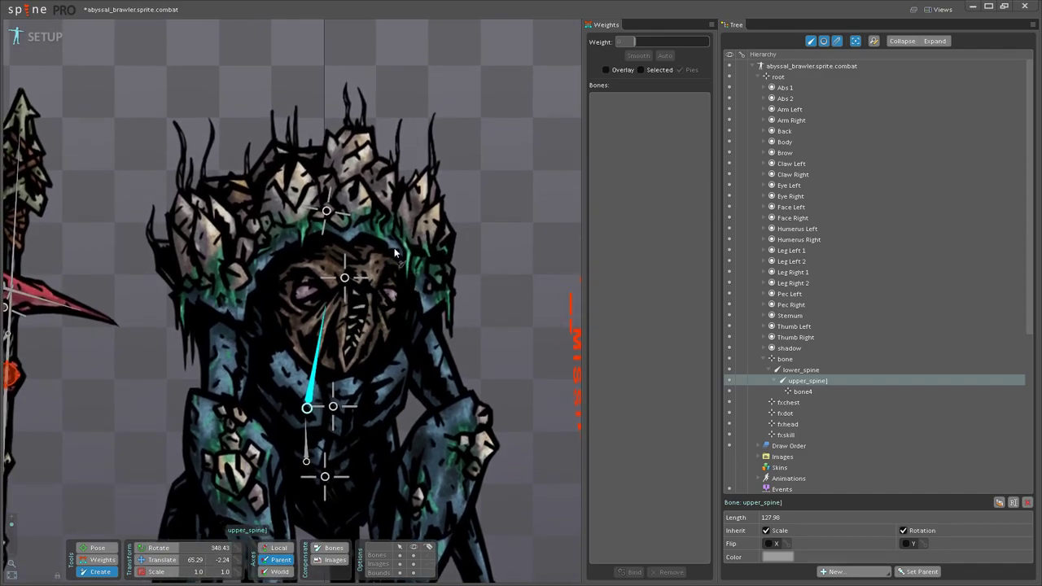
{"action": "left_click_drag", "start_coordinate": [491, 335], "coordinate": [493, 275]}
{"action": "scroll", "coordinate": [495, 287], "scroll_direction": "down", "scroll_amount": 2}
{"action": "scroll", "coordinate": [494, 275], "scroll_direction": "up", "scroll_amount": 1}
{"action": "scroll", "coordinate": [499, 277], "scroll_direction": "up", "scroll_amount": 3}
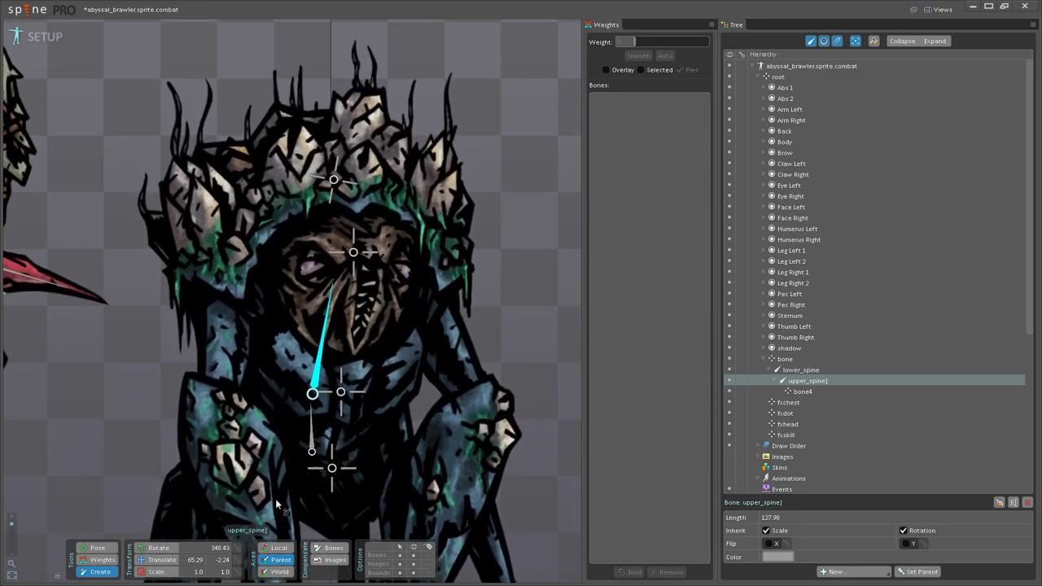
{"action": "left_click", "coordinate": [332, 468]}
{"action": "double_click", "coordinate": [783, 361]}
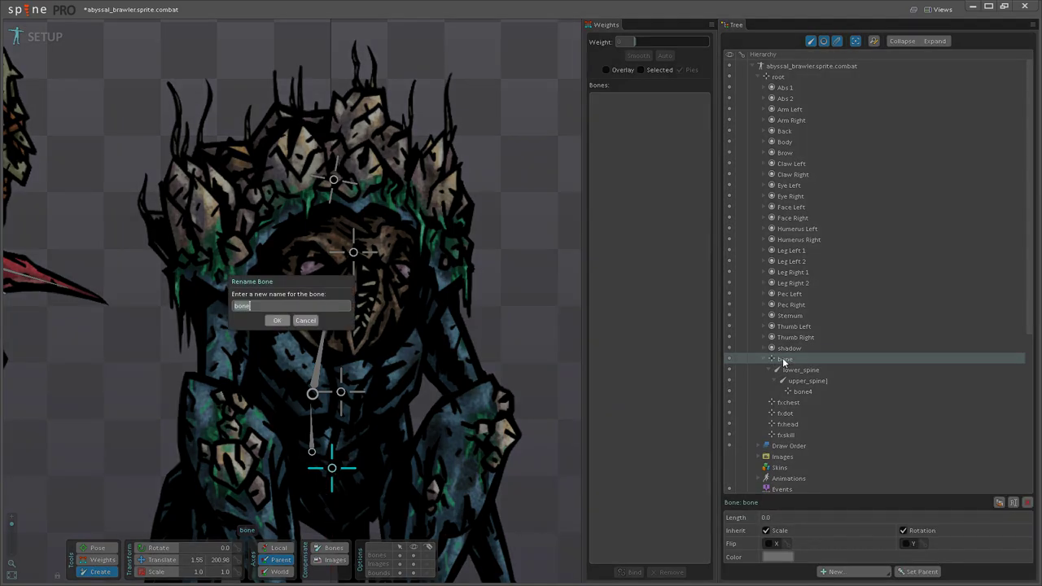
{"action": "type", "text": "hips"}
{"action": "key", "text": "Return"}
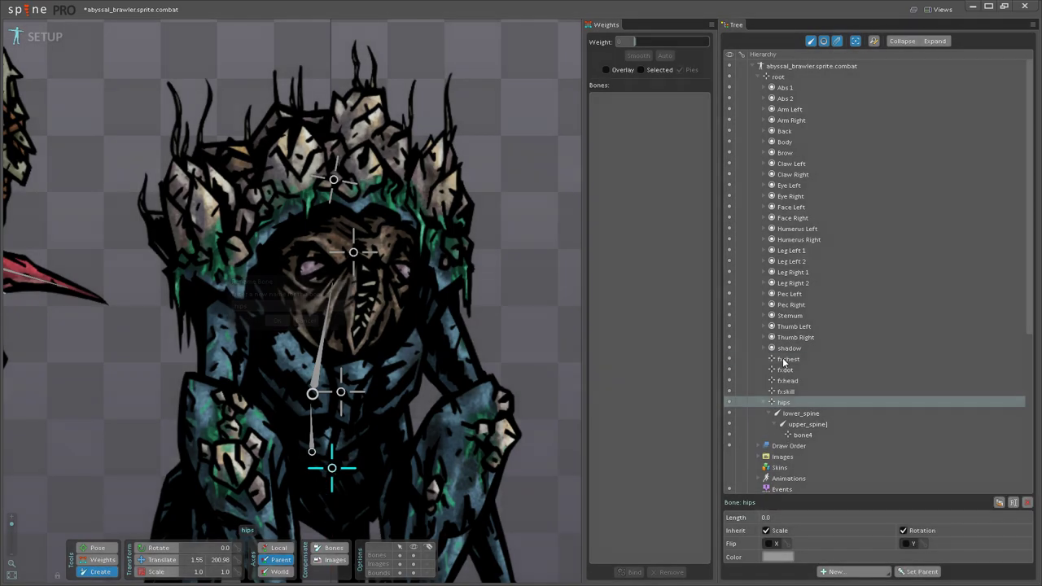
Step: Rename the zero-length bone above the face, at the end of the spine chain, as back
{"action": "scroll", "coordinate": [557, 321], "scroll_direction": "down", "scroll_amount": 1}
{"action": "scroll", "coordinate": [557, 326], "scroll_direction": "down", "scroll_amount": 2}
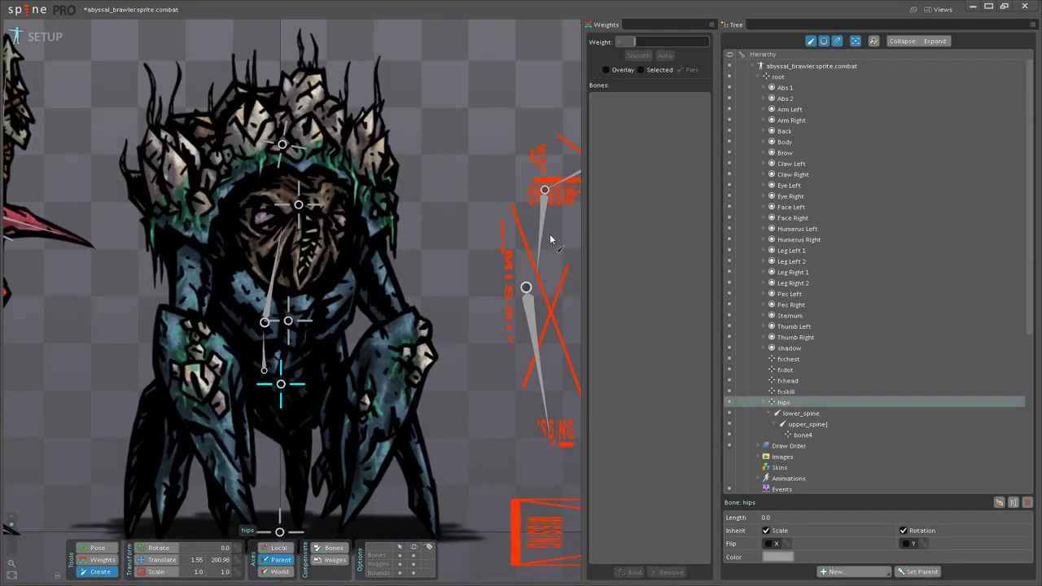
{"action": "left_click", "coordinate": [287, 218]}
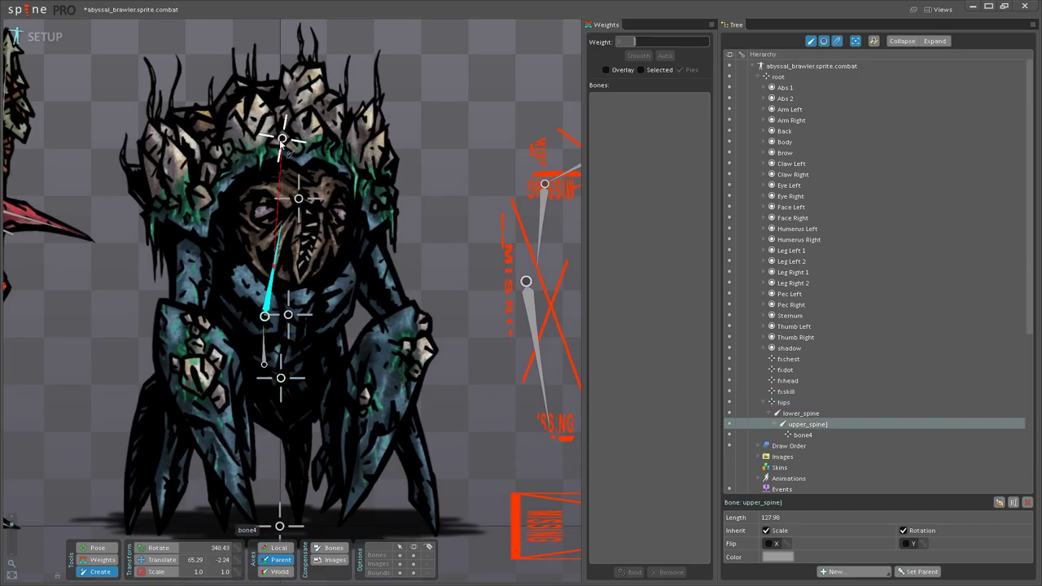
{"action": "left_click", "coordinate": [794, 435]}
{"action": "double_click", "coordinate": [803, 436]}
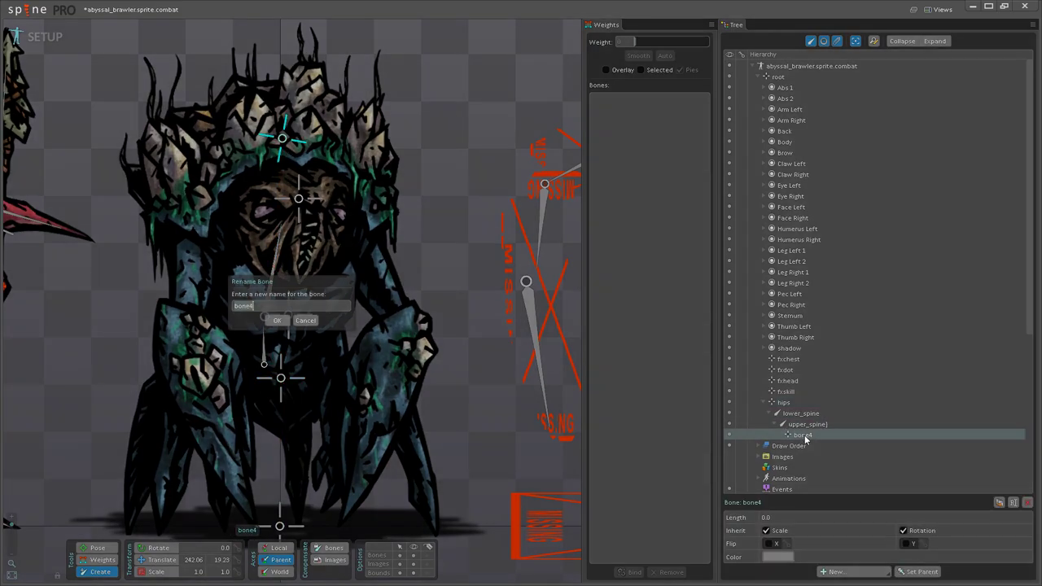
{"action": "type", "text": "back"}
{"action": "key", "text": "Return"}
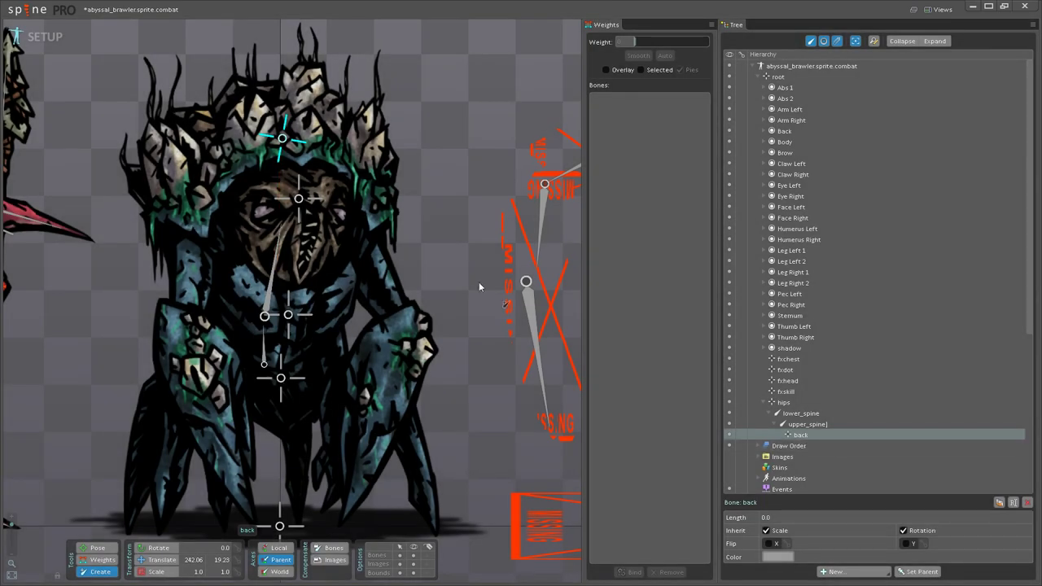
Step: Create a zero-length child bone of the upper spine at its tip in the face, at about X 128, Y -6.9
{"action": "scroll", "coordinate": [268, 283], "scroll_direction": "up", "scroll_amount": 4}
{"action": "left_click", "coordinate": [269, 283]}
{"action": "scroll", "coordinate": [327, 373], "scroll_direction": "up", "scroll_amount": 3}
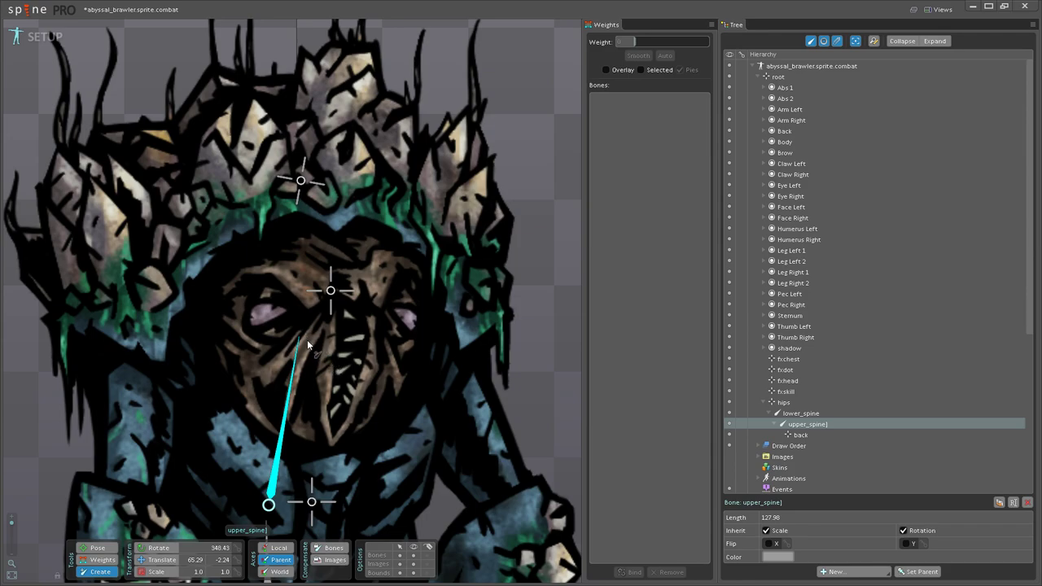
{"action": "left_click", "coordinate": [308, 336]}
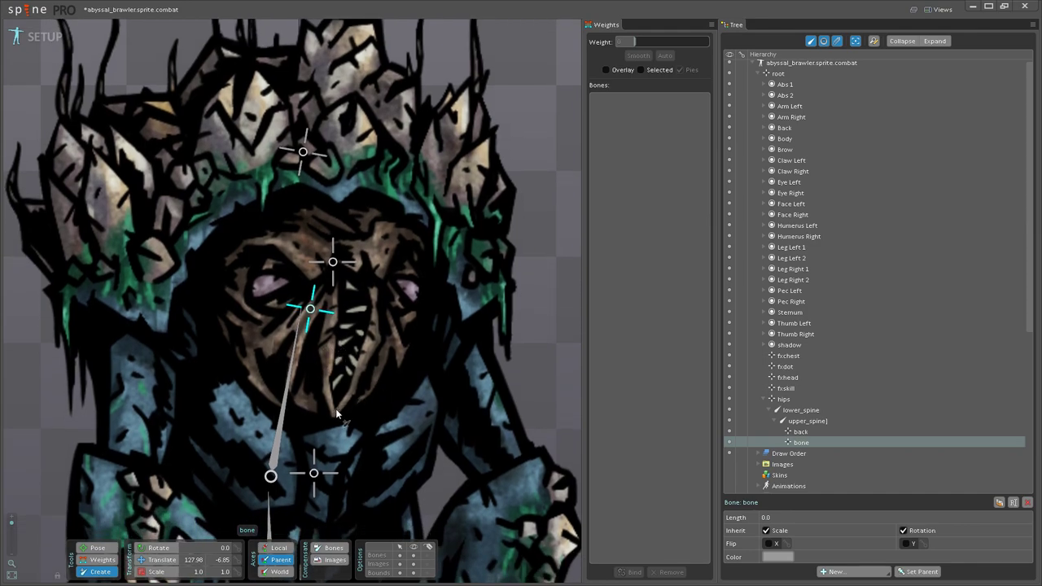
Step: Create four zero-length child bones of the new face bone around the mouth: at its bottom tip, on both sides and at its top
{"action": "left_click", "coordinate": [334, 413]}
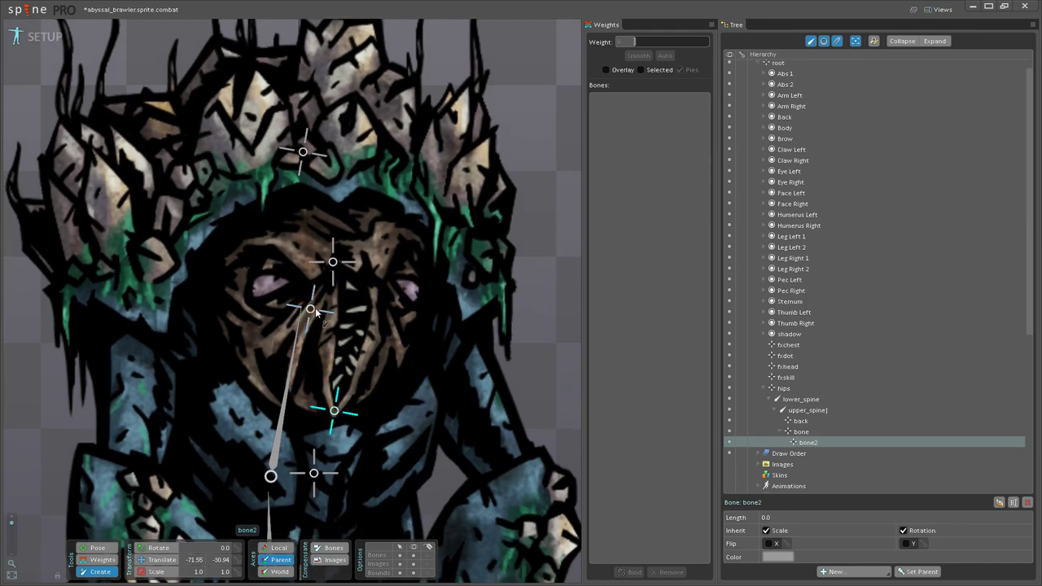
{"action": "left_click", "coordinate": [324, 329]}
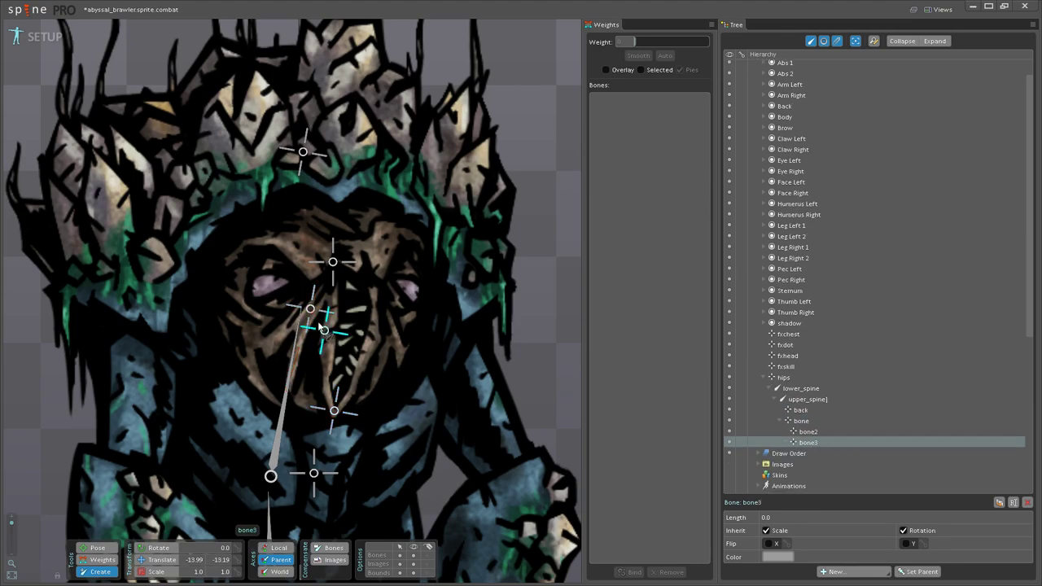
{"action": "left_click", "coordinate": [375, 333]}
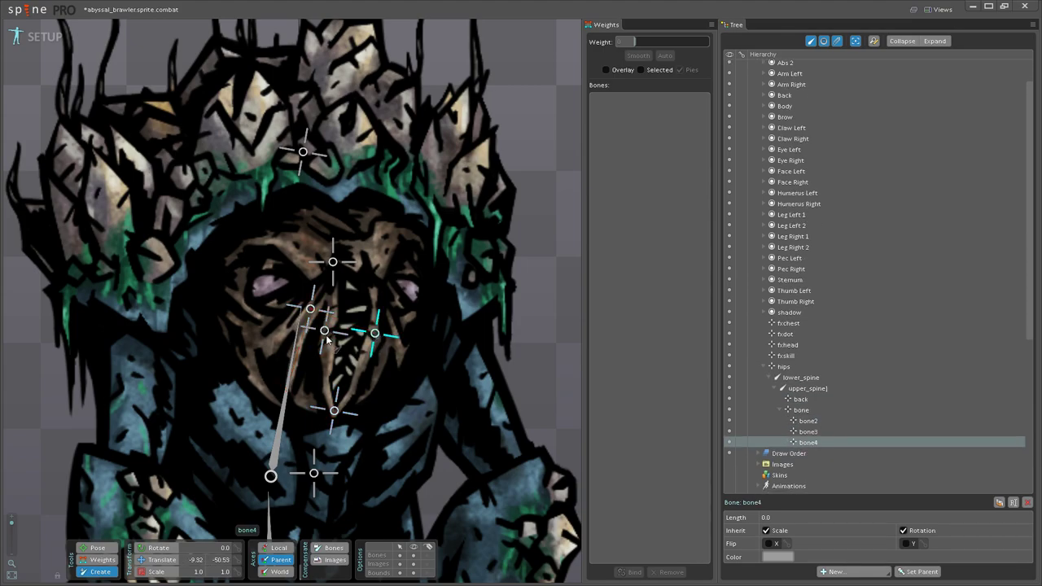
{"action": "scroll", "coordinate": [376, 350], "scroll_direction": "up", "scroll_amount": 1}
{"action": "scroll", "coordinate": [353, 331], "scroll_direction": "up", "scroll_amount": 2}
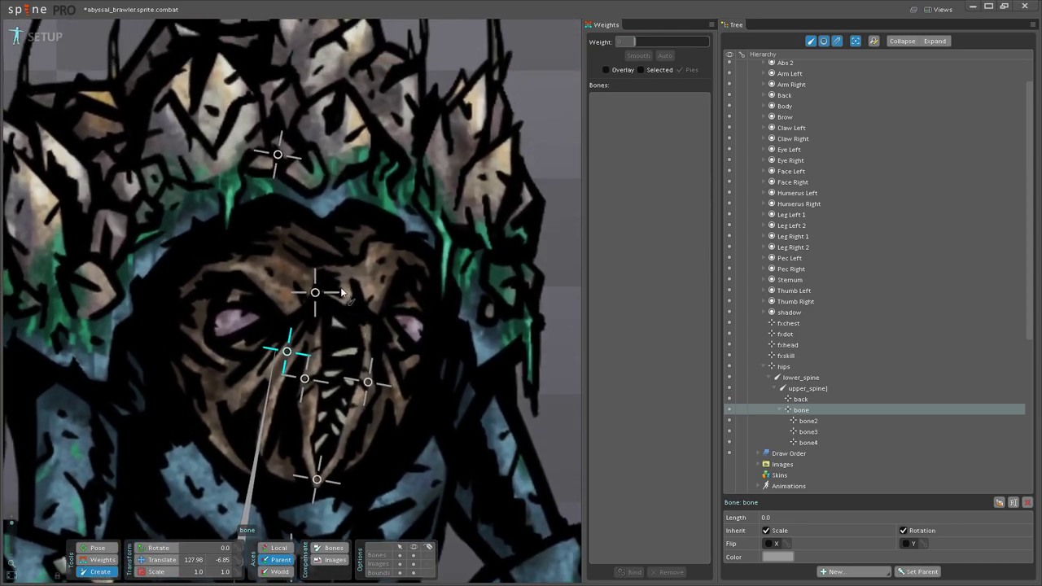
{"action": "left_click", "coordinate": [342, 292]}
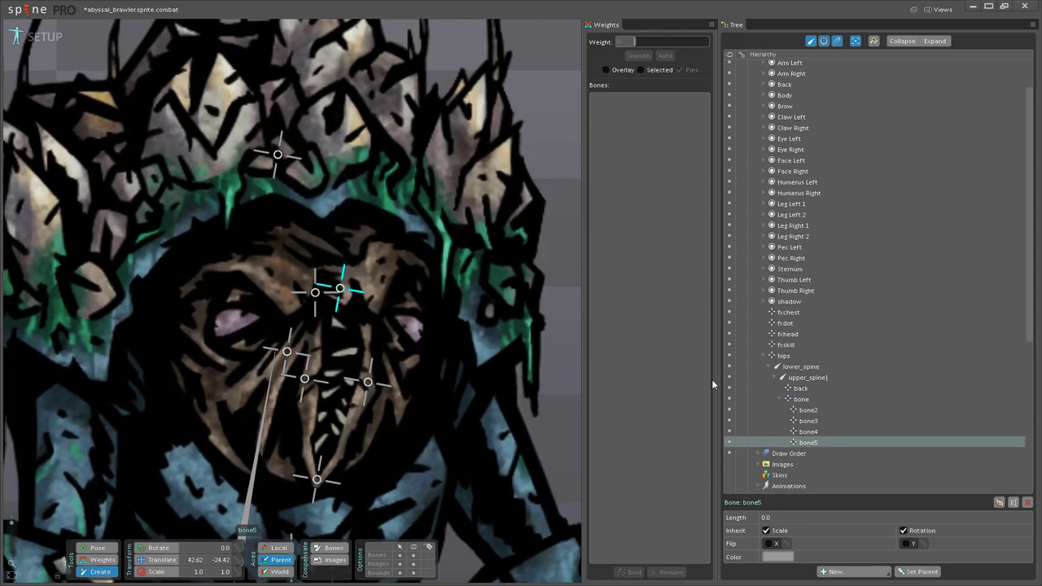
Step: Rename the bone at the top of the mouth as lip_top and the one on the character's left side as lip_left
{"action": "double_click", "coordinate": [815, 443]}
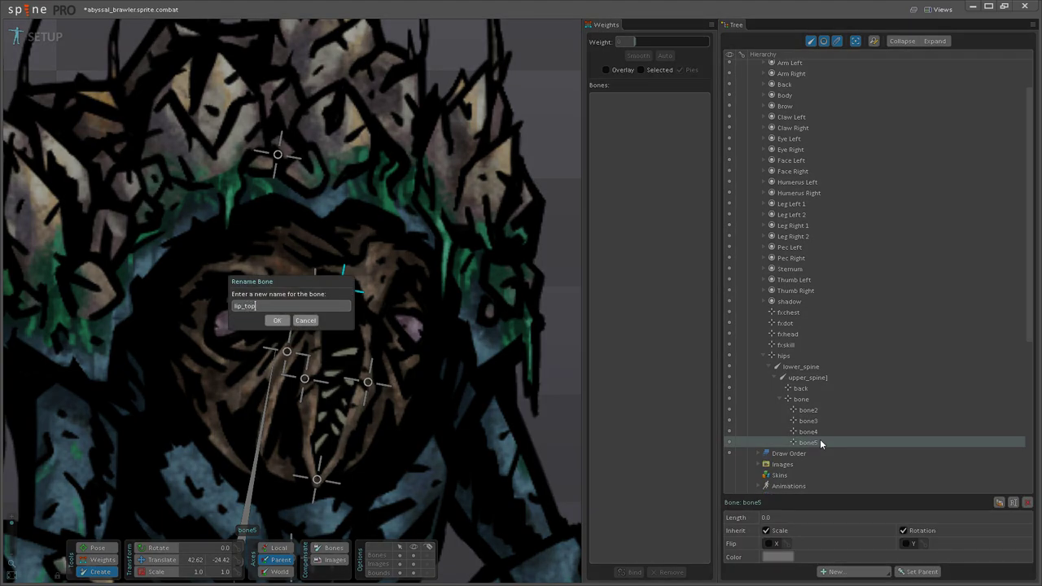
{"action": "key", "text": "Return"}
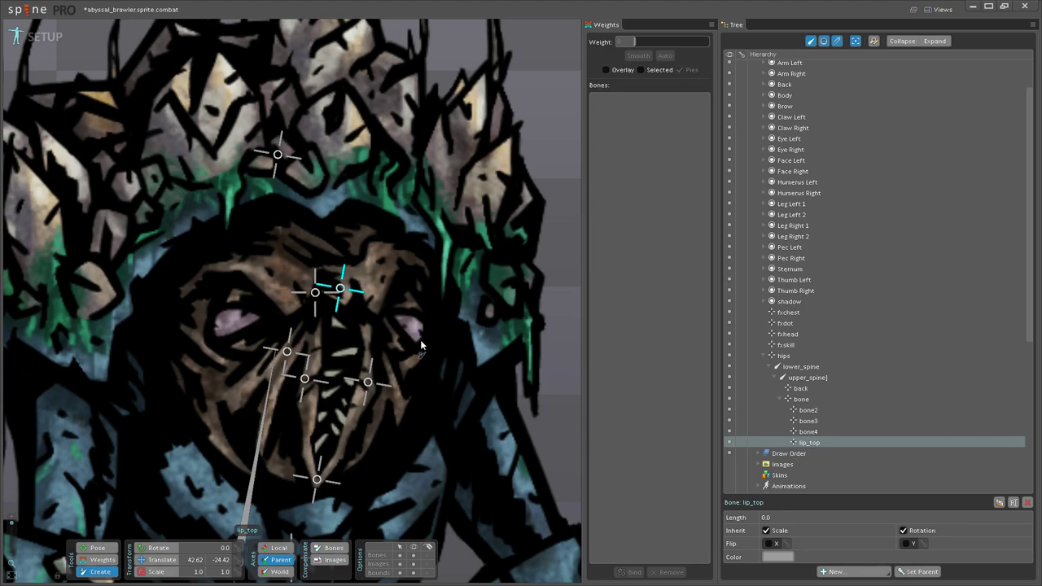
{"action": "left_click", "coordinate": [810, 432]}
{"action": "double_click", "coordinate": [808, 433]}
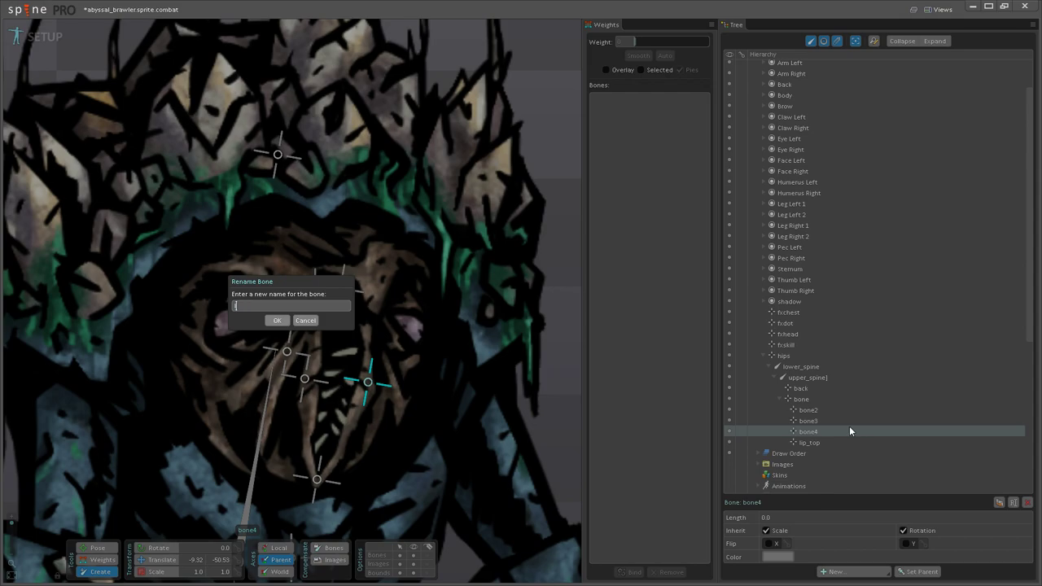
{"action": "type", "text": "lip_left"}
{"action": "key", "text": "Return"}
Step: Rename the bone on the character's right side of the mouth as lip_right and the one at its bottom tip as lip_bottom
{"action": "left_click", "coordinate": [814, 421]}
{"action": "type", "text": "lip_right"}
{"action": "key", "text": "Return"}
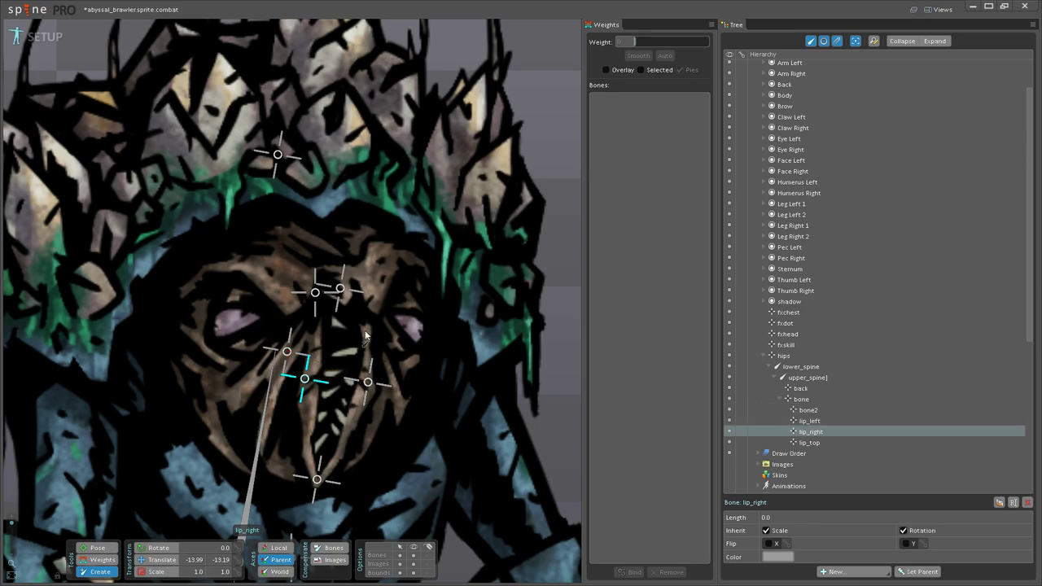
{"action": "double_click", "coordinate": [810, 412]}
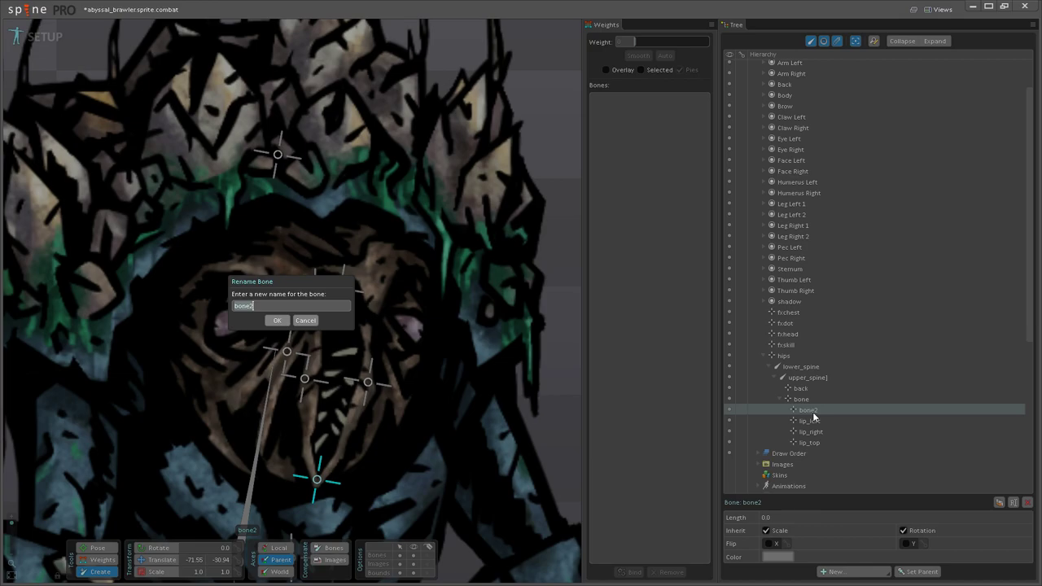
{"action": "type", "text": "lip_bottom"}
{"action": "key", "text": "Return"}
Step: Create two brow bones under the face bone, each running from the inner end of a brow up and outward above the eye
{"action": "scroll", "coordinate": [92, 358], "scroll_direction": "down", "scroll_amount": 1}
{"action": "left_click_drag", "start_coordinate": [101, 319], "coordinate": [197, 179]}
{"action": "left_click", "coordinate": [347, 215], "text": "ctrl"}
{"action": "left_click_drag", "start_coordinate": [332, 255], "coordinate": [313, 317]}
{"action": "scroll", "coordinate": [269, 328], "scroll_direction": "up", "scroll_amount": 3}
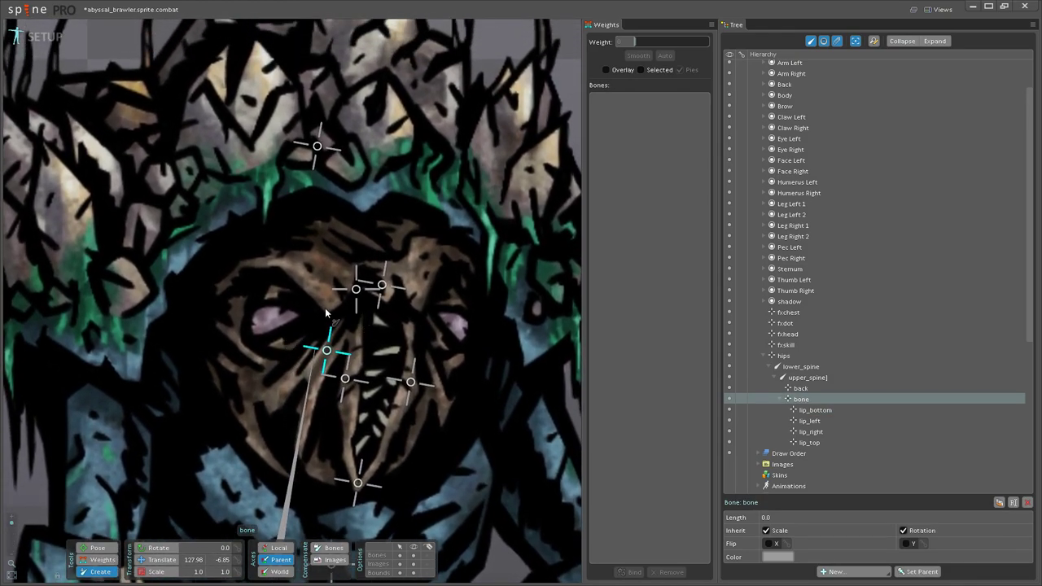
{"action": "left_click_drag", "start_coordinate": [332, 300], "coordinate": [274, 266]}
{"action": "left_click", "coordinate": [329, 359]}
{"action": "left_click_drag", "start_coordinate": [415, 299], "coordinate": [447, 258]}
Step: Create a zero-length child bone of the face bone at the centre of each eye
{"action": "left_click", "coordinate": [328, 354]}
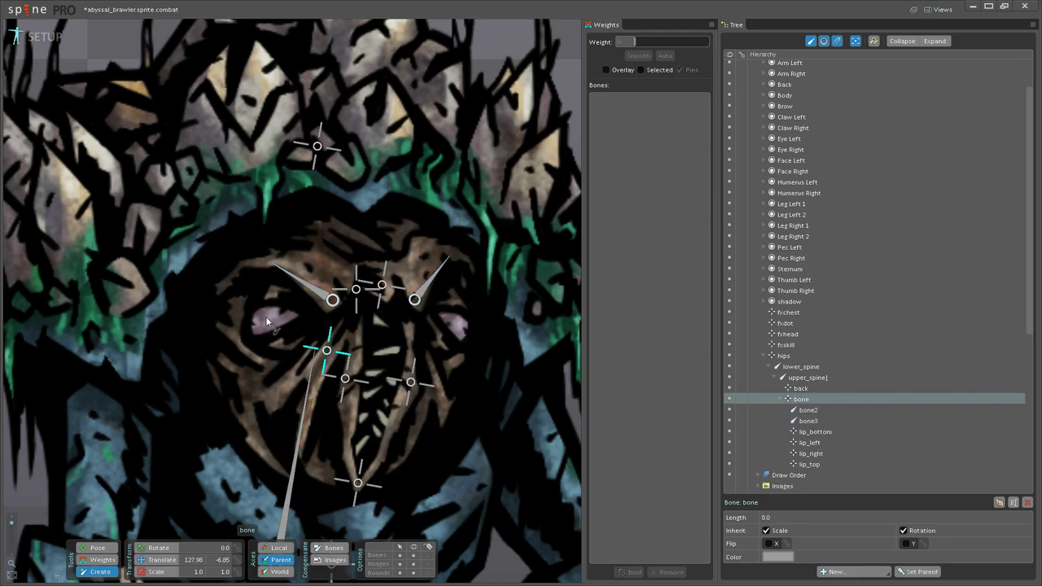
{"action": "left_click", "coordinate": [265, 316]}
{"action": "left_click", "coordinate": [325, 350]}
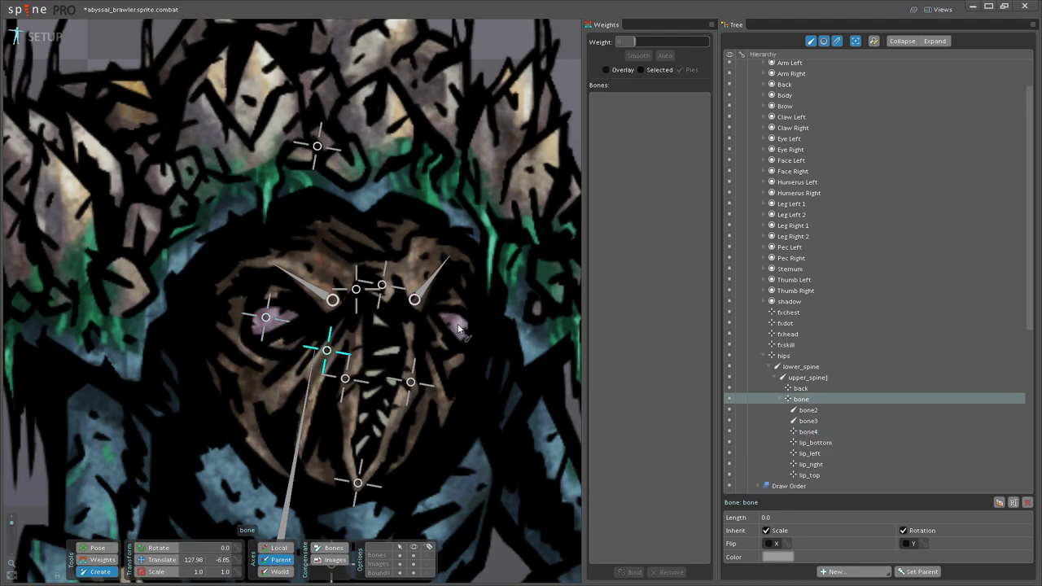
{"action": "left_click", "coordinate": [455, 326]}
Step: Create two zero-length child bones of the face bone for the character's right eyelids, one above and one below the eye
{"action": "left_click", "coordinate": [326, 351]}
{"action": "left_click", "coordinate": [274, 291]}
{"action": "left_click", "coordinate": [327, 351]}
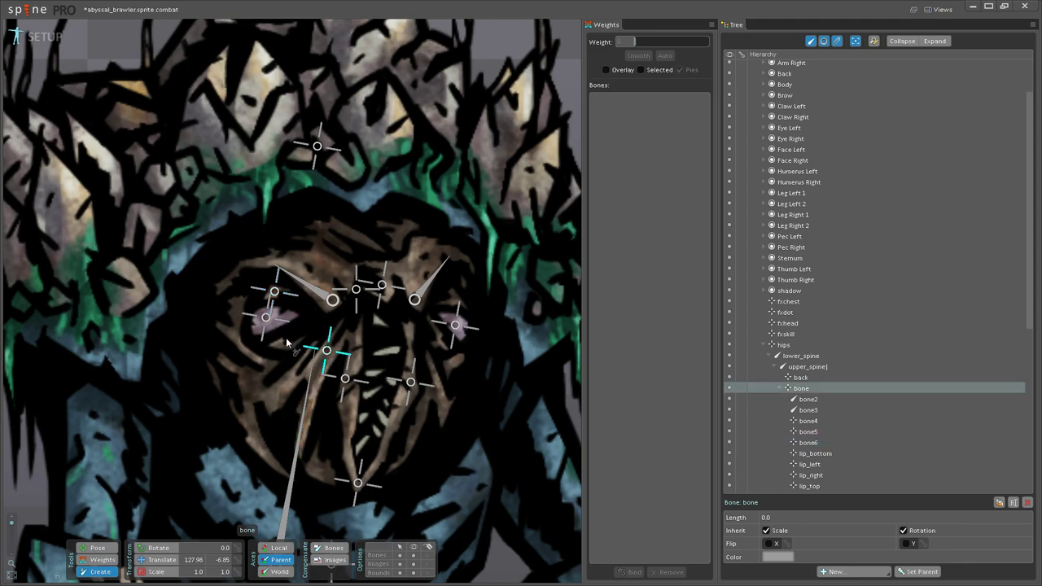
{"action": "left_click", "coordinate": [283, 338]}
{"action": "left_click", "coordinate": [327, 351]}
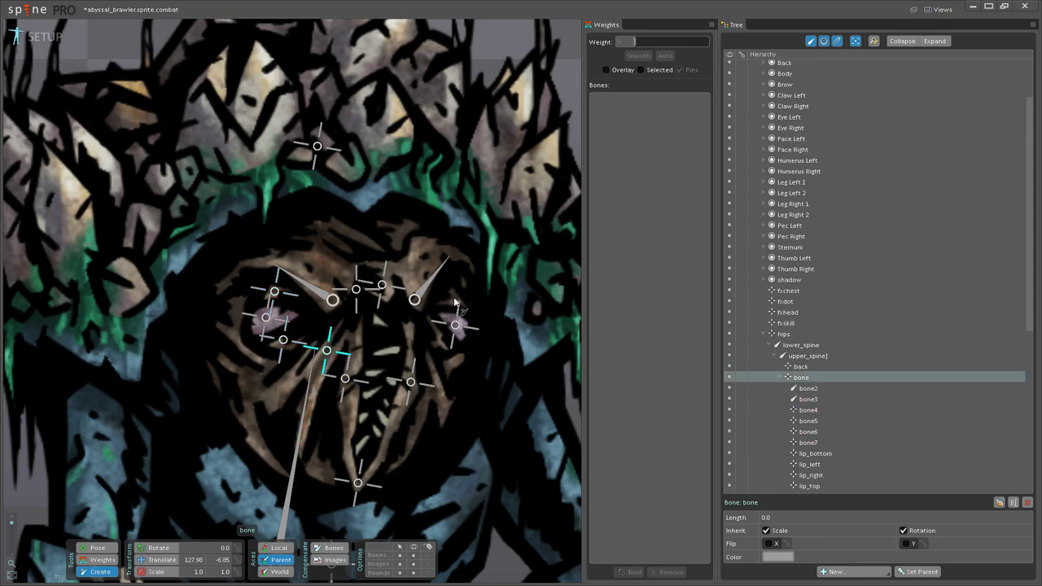
Step: Create two zero-length child bones of the face bone for the character's left eyelids, one above and one below the eye
{"action": "left_click", "coordinate": [454, 302]}
{"action": "left_click", "coordinate": [327, 351]}
{"action": "left_click", "coordinate": [441, 340]}
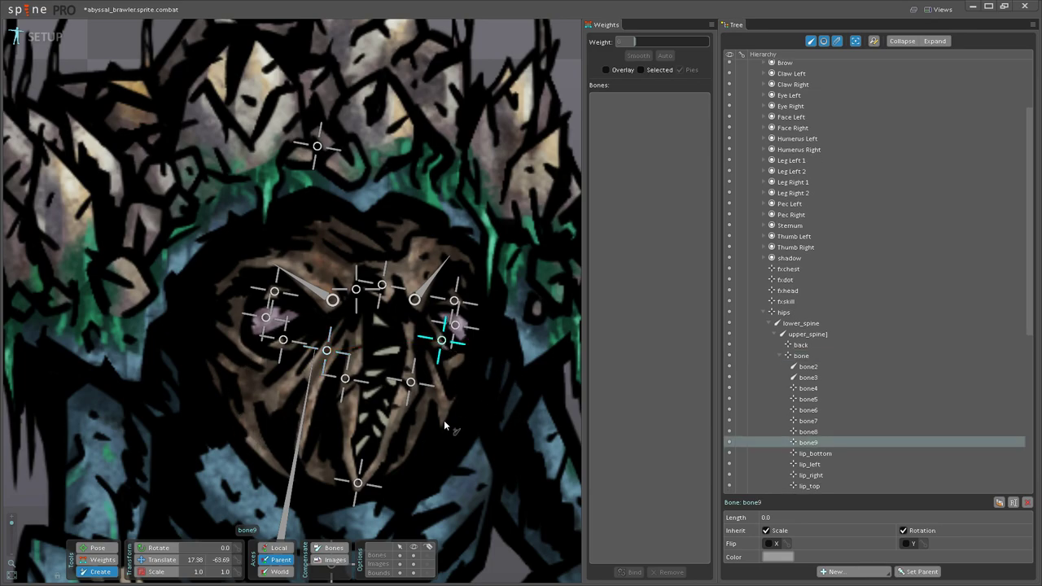
{"action": "left_click_drag", "start_coordinate": [293, 386], "coordinate": [308, 434]}
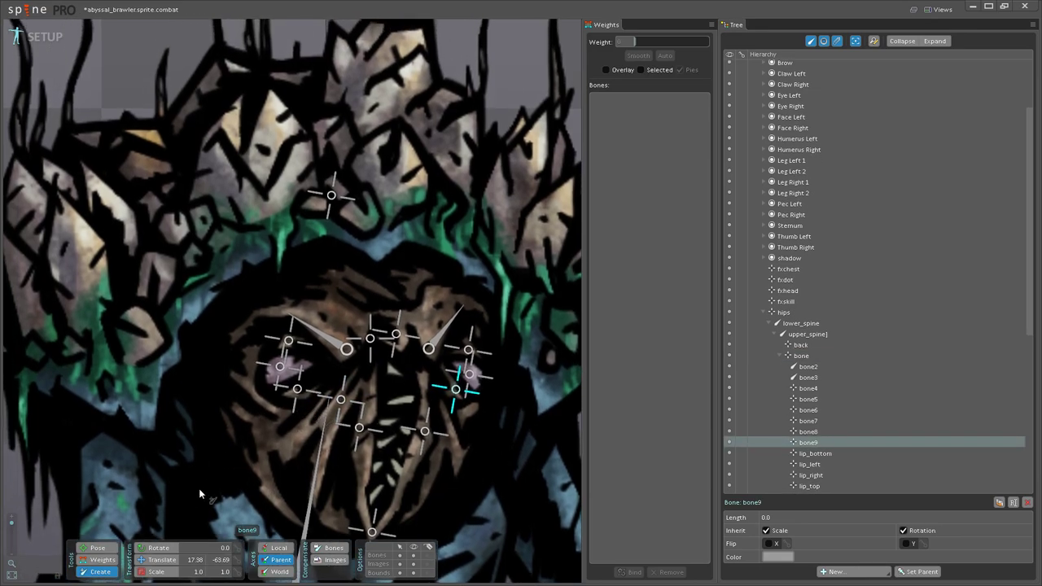
Step: Rename the brow bone above the character's right eye as brow_right
{"action": "left_click", "coordinate": [808, 368]}
{"action": "scroll", "coordinate": [488, 361], "scroll_direction": "down", "scroll_amount": 3}
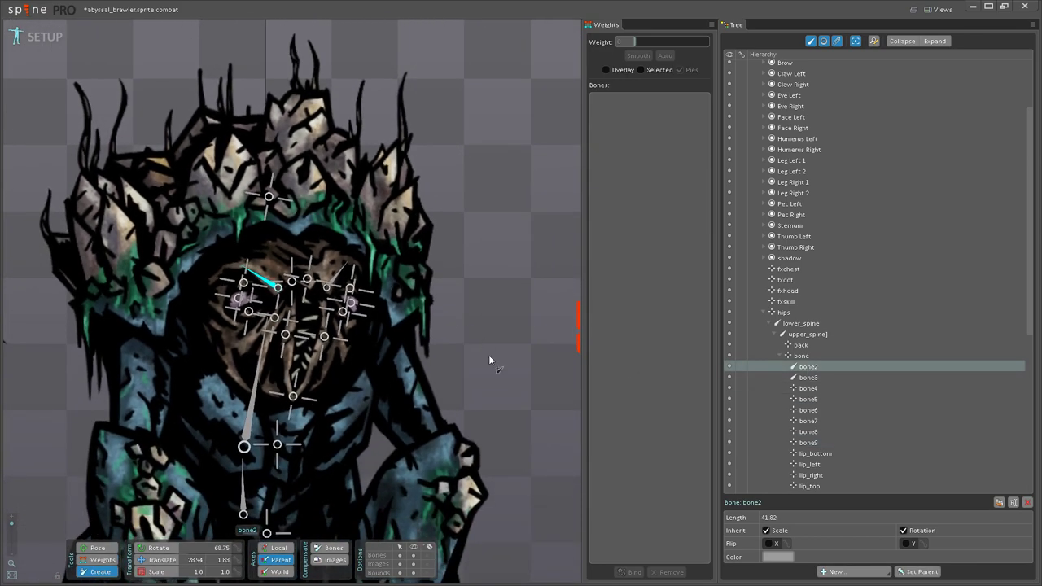
{"action": "scroll", "coordinate": [512, 288], "scroll_direction": "down", "scroll_amount": 3}
{"action": "scroll", "coordinate": [454, 256], "scroll_direction": "up", "scroll_amount": 3}
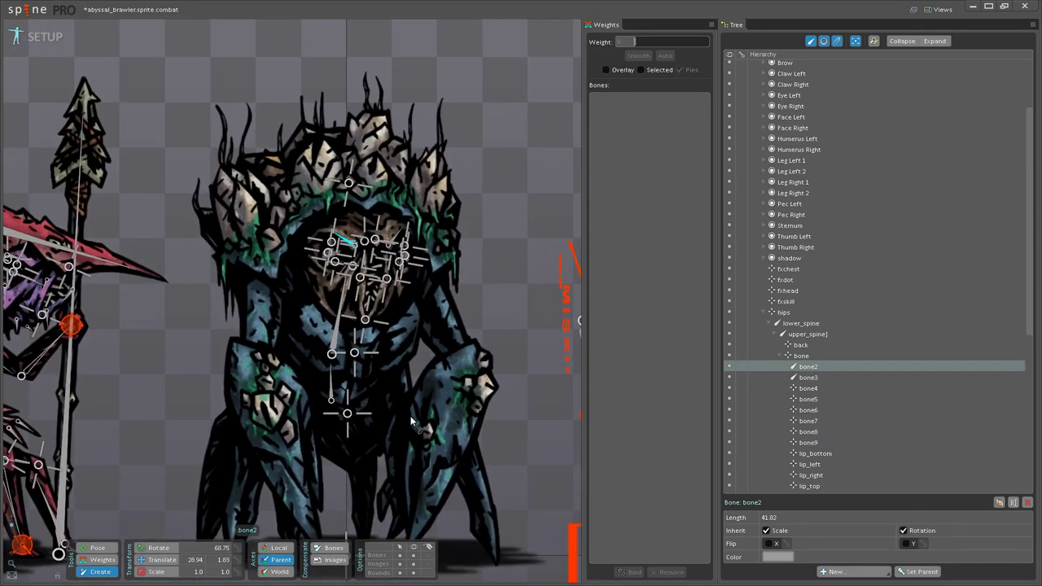
{"action": "scroll", "coordinate": [512, 293], "scroll_direction": "up", "scroll_amount": 5}
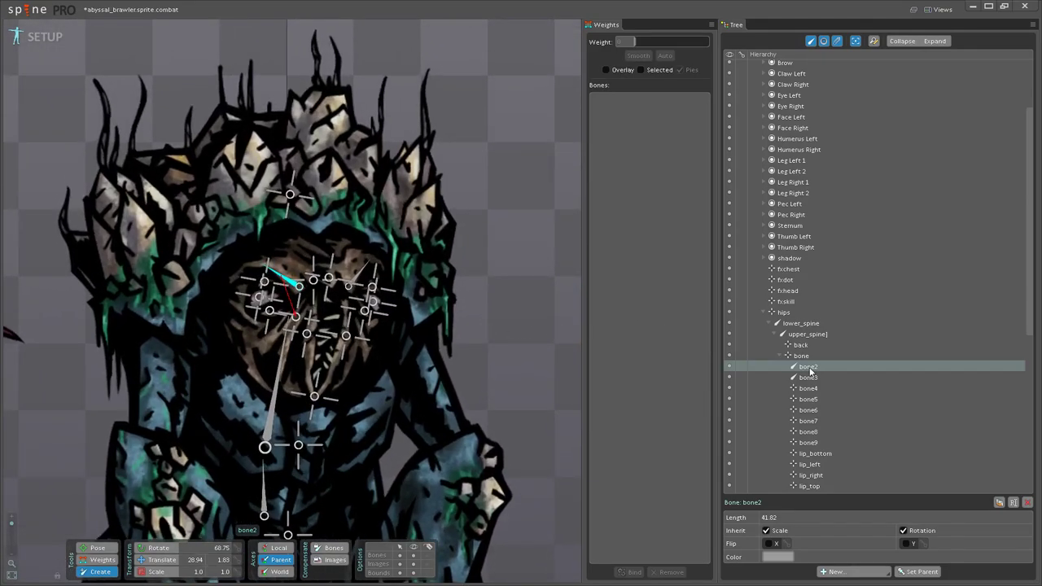
{"action": "double_click", "coordinate": [809, 367]}
{"action": "type", "text": "br"}
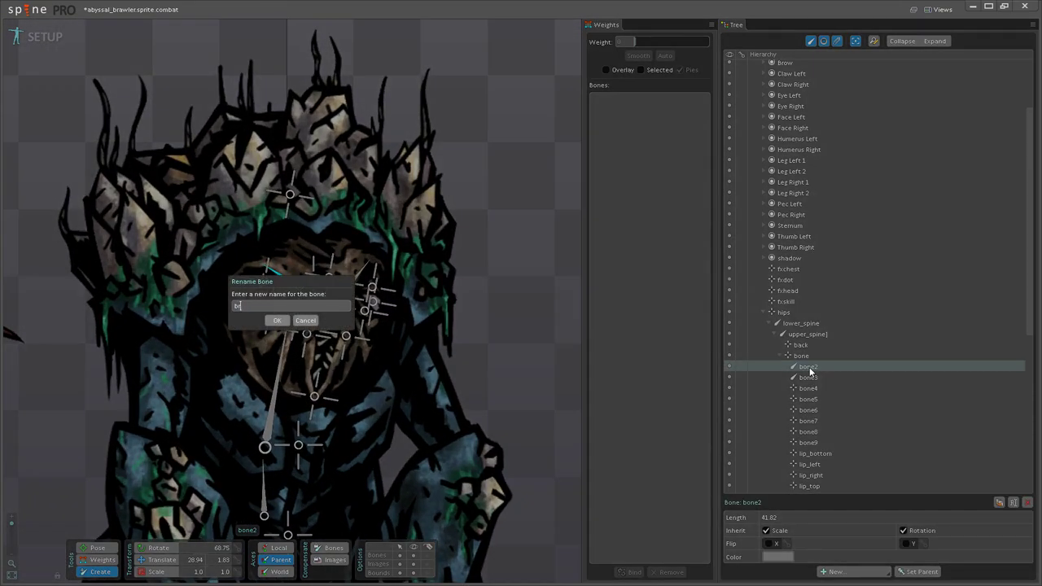
{"action": "type", "text": "ow_right"}
{"action": "key", "text": "Return"}
Step: Rename the brow bone above the character's left eye as brow_left and the parent face bone as head
{"action": "double_click", "coordinate": [809, 368]}
{"action": "type", "text": "brow_left"}
{"action": "key", "text": "Return"}
{"action": "left_click", "coordinate": [809, 368]}
{"action": "left_click", "coordinate": [802, 357]}
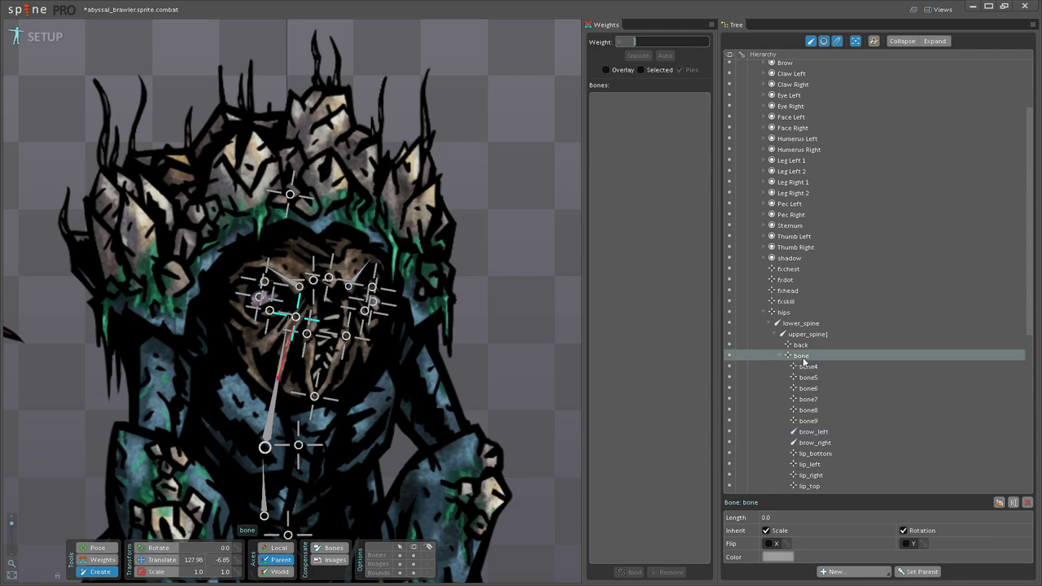
{"action": "double_click", "coordinate": [802, 359]}
{"action": "type", "text": "head"}
{"action": "key", "text": "Return"}
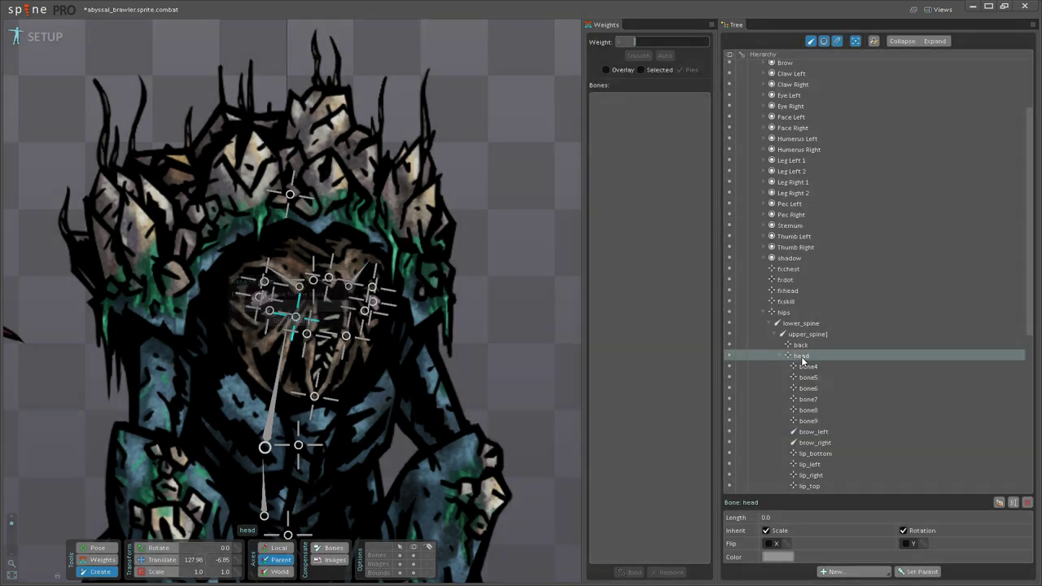
Step: Rename the bones at the centres of the character's right and left eyes as eye_right and eye_left
{"action": "left_click", "coordinate": [809, 369]}
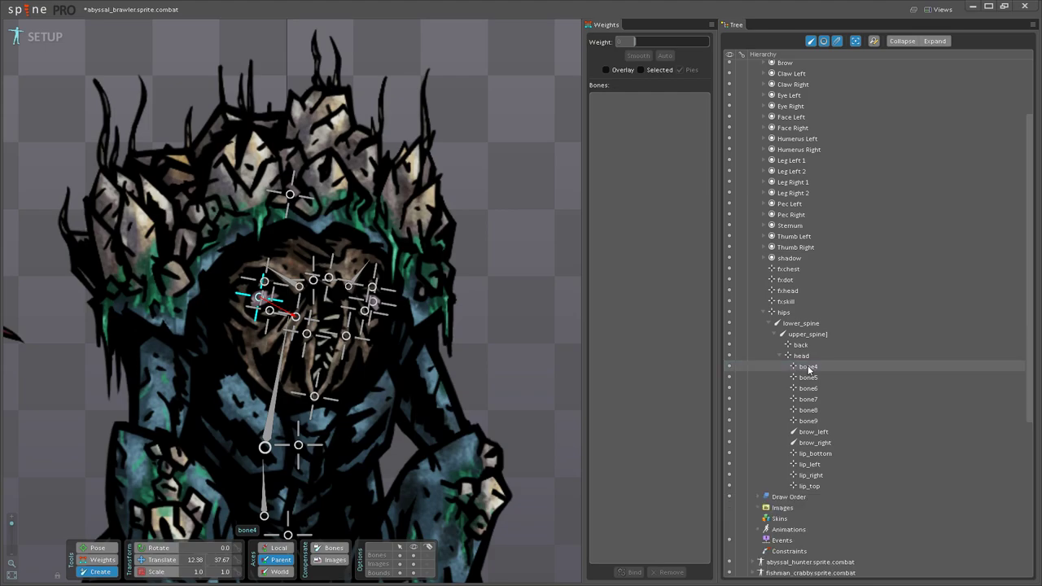
{"action": "double_click", "coordinate": [808, 368]}
{"action": "type", "text": "eye_right"}
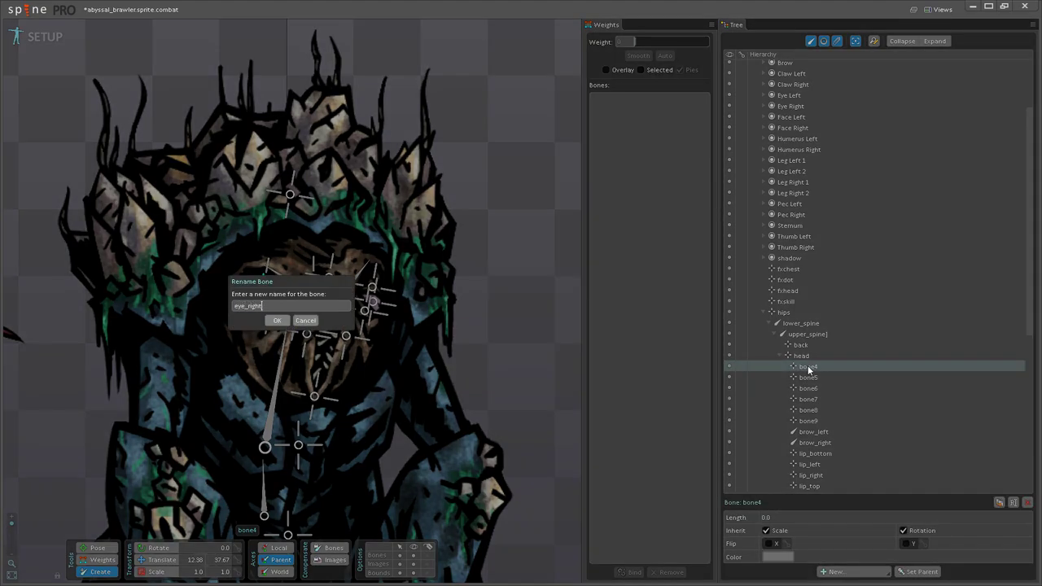
{"action": "key", "text": "Return"}
{"action": "left_click", "coordinate": [808, 367]}
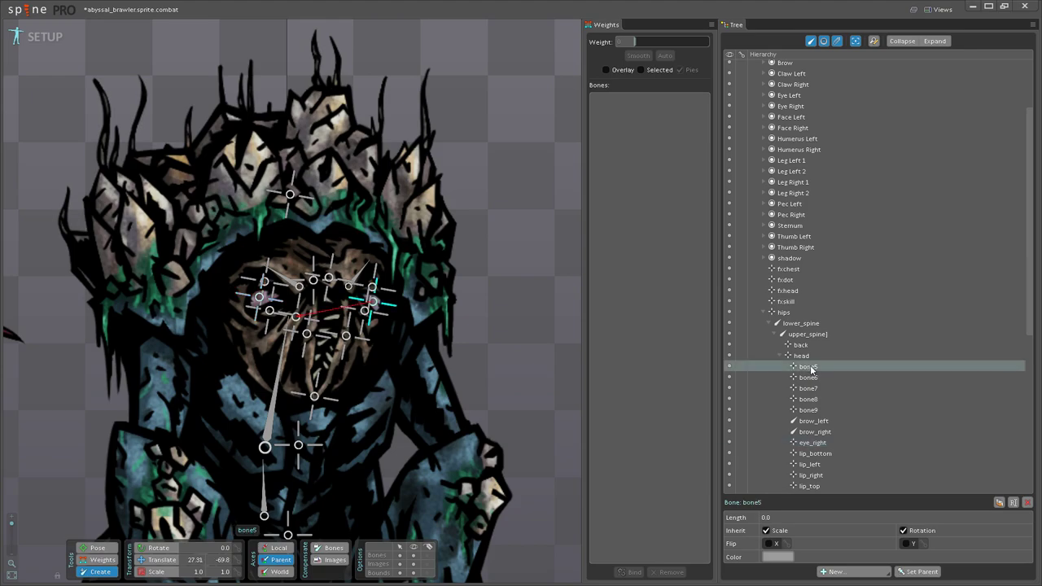
{"action": "left_click", "coordinate": [808, 367]}
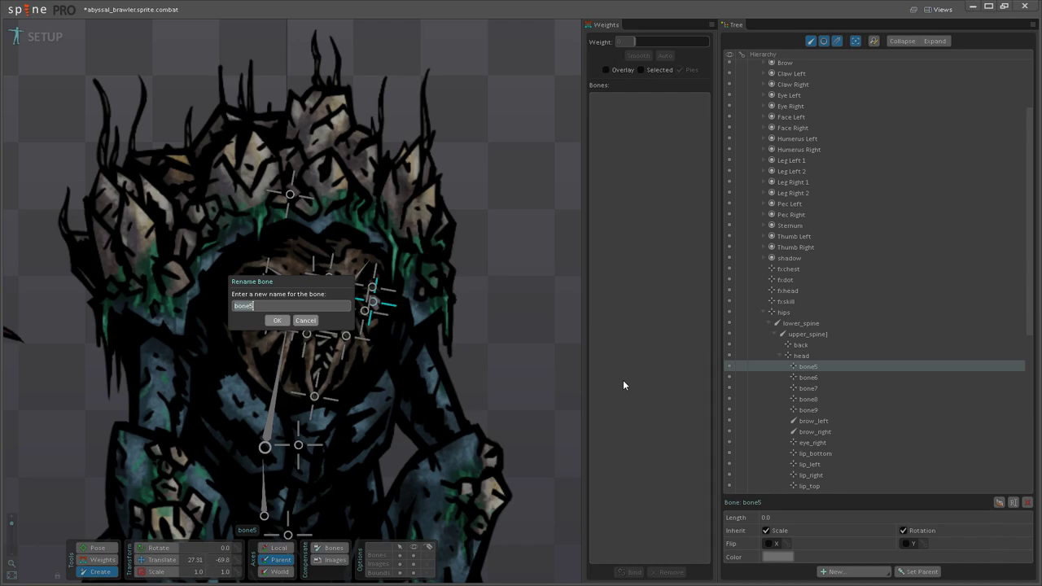
{"action": "type", "text": "eye_left"}
{"action": "key", "text": "Return"}
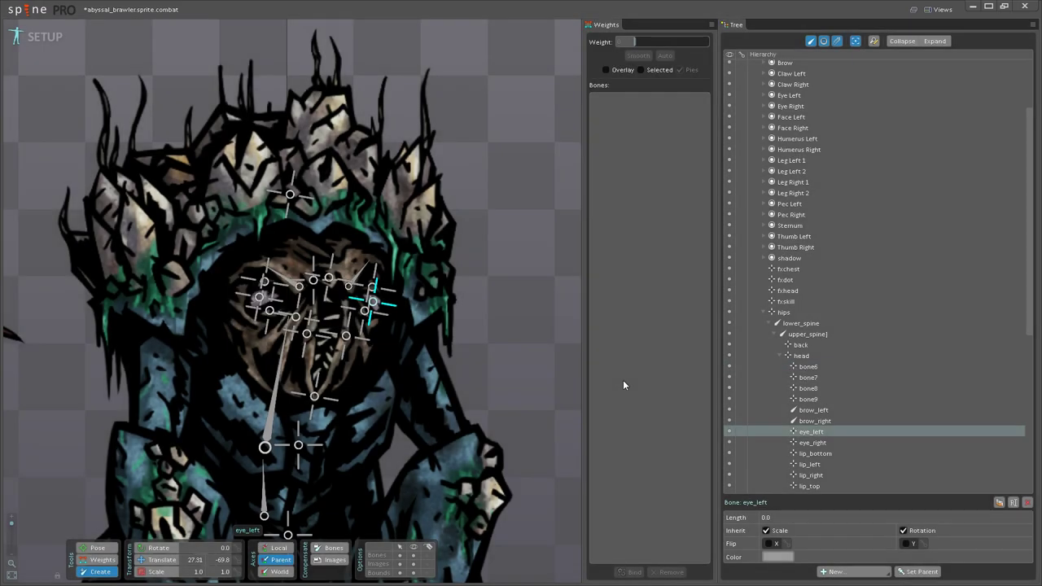
Step: Rename the bone above the character's right eye as upper_lid_right
{"action": "double_click", "coordinate": [804, 367]}
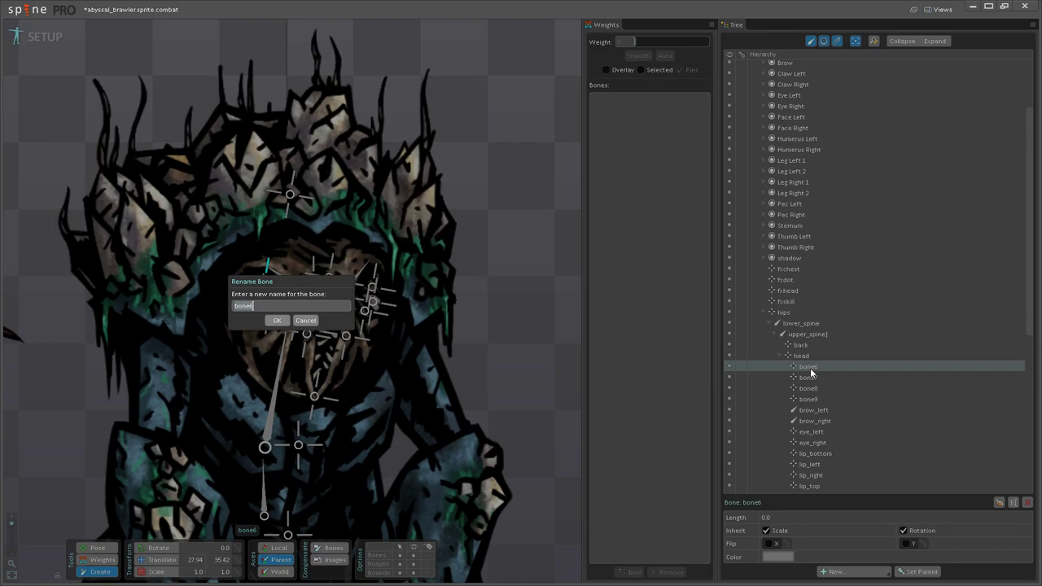
{"action": "mouse_move", "coordinate": [297, 283]}
{"action": "left_mouse_down"}
{"action": "mouse_move", "coordinate": [378, 269]}
{"action": "mouse_move", "coordinate": [279, 280]}
{"action": "left_mouse_up"}
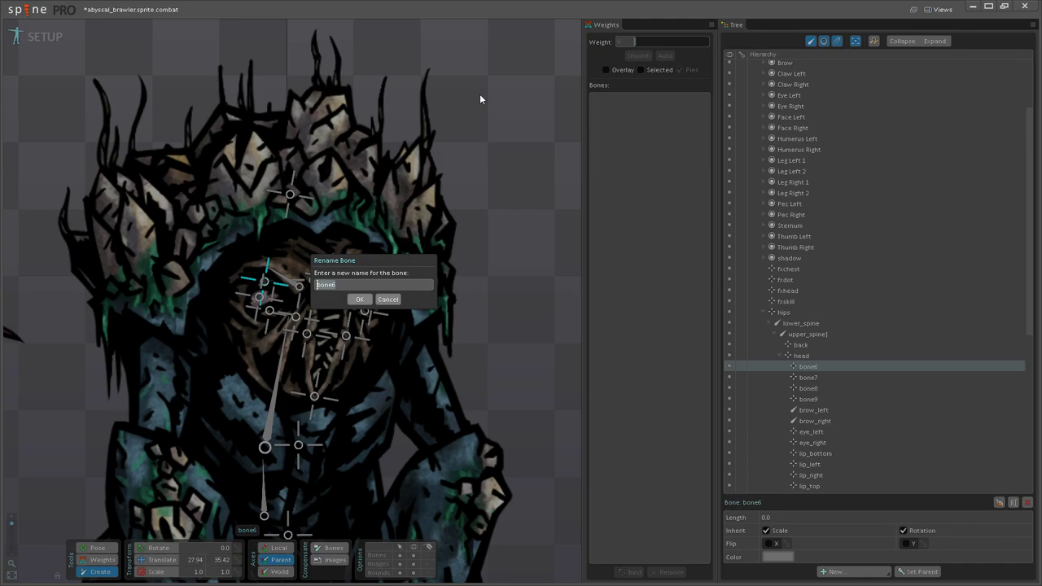
{"action": "type", "text": "upper_lid_right"}
{"action": "key", "text": "Return"}
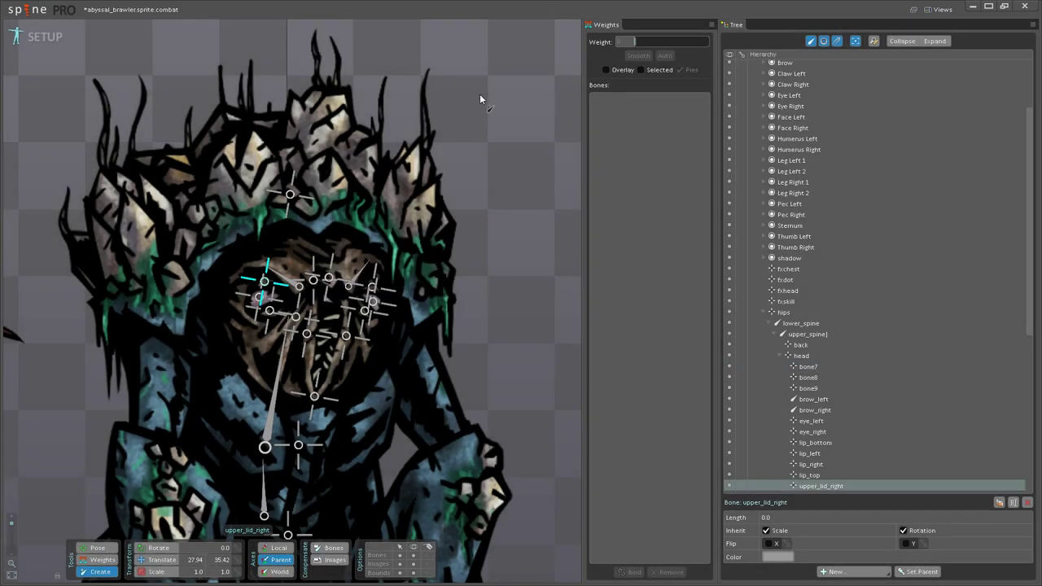
Step: Rename the bone below the character's right eye as lower_lid_right
{"action": "left_click", "coordinate": [810, 367]}
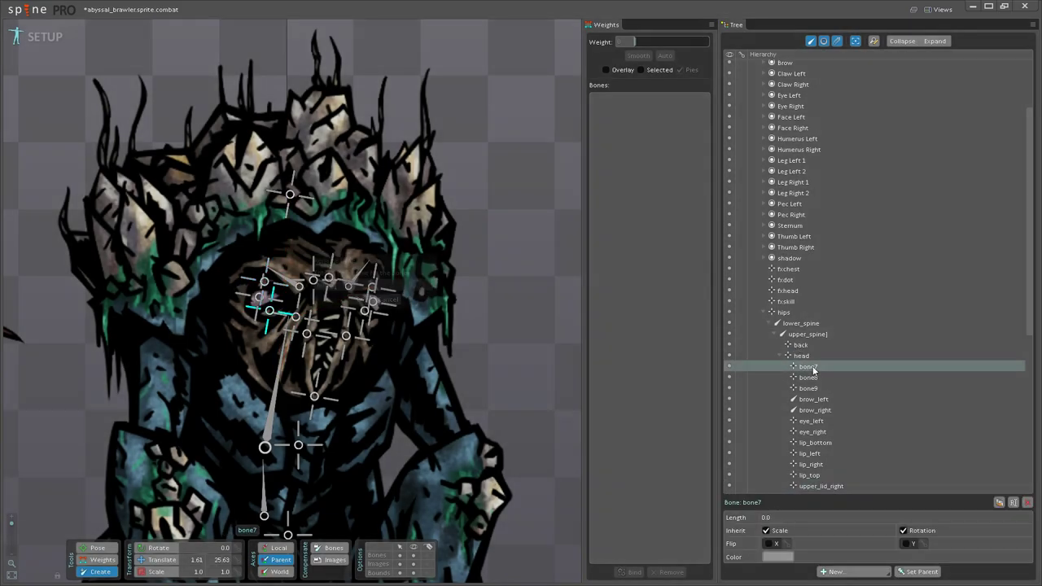
{"action": "key", "text": "F2"}
{"action": "type", "text": "lower_lip"}
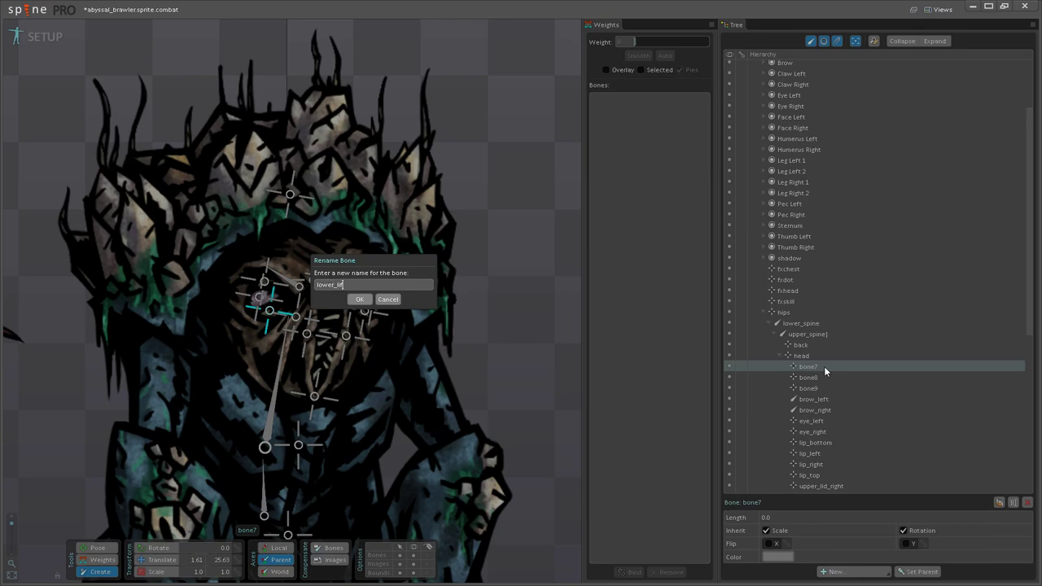
{"action": "key", "text": "BackSpace"}
{"action": "type", "text": "d_right"}
{"action": "key", "text": "Return"}
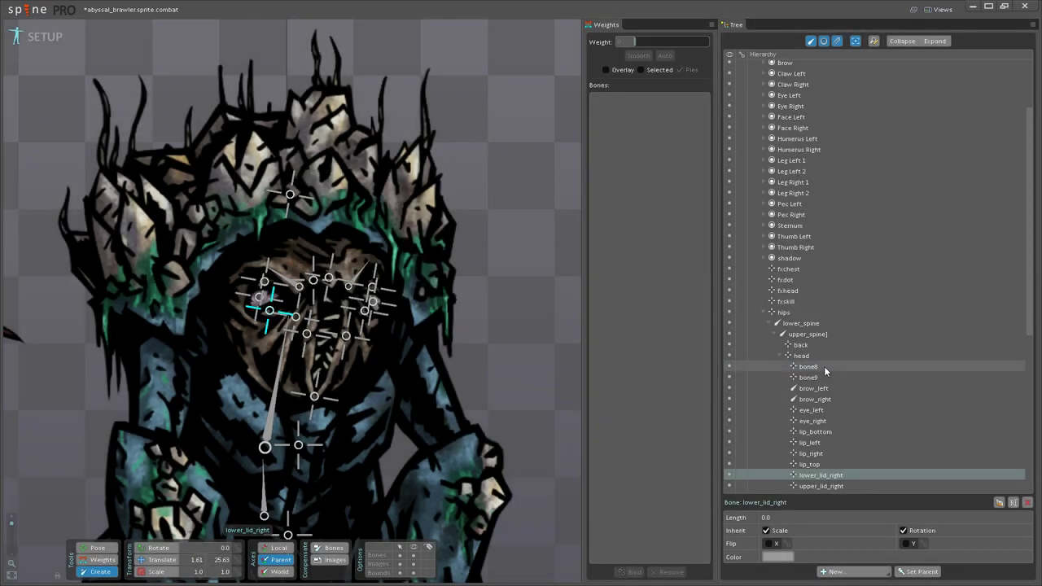
Step: Rename the bone above the character's left eye as upper_lid_left
{"action": "double_click", "coordinate": [809, 368]}
{"action": "type", "text": "upper_lid_"}
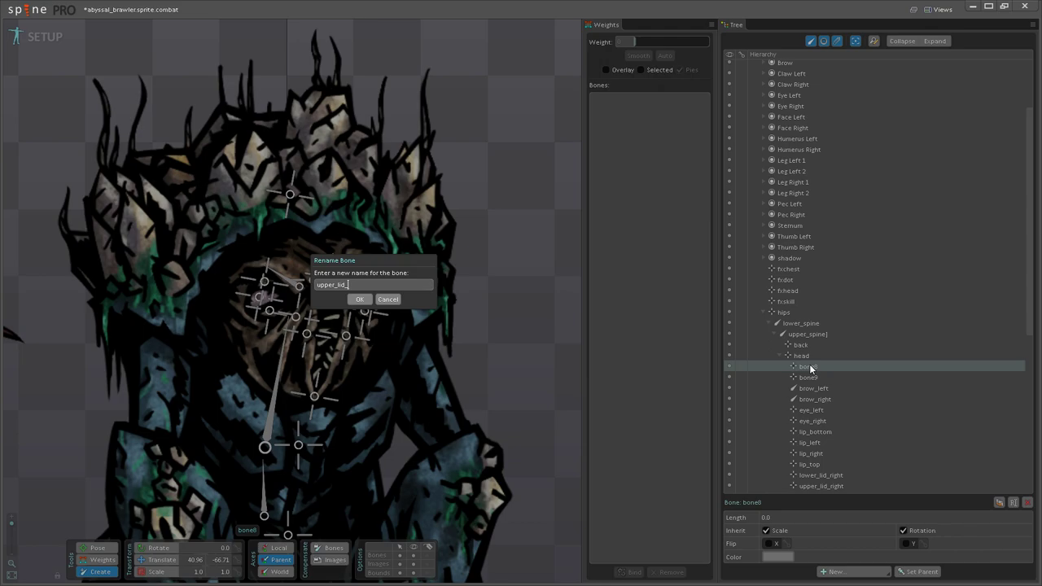
{"action": "type", "text": "left"}
{"action": "key", "text": "Return"}
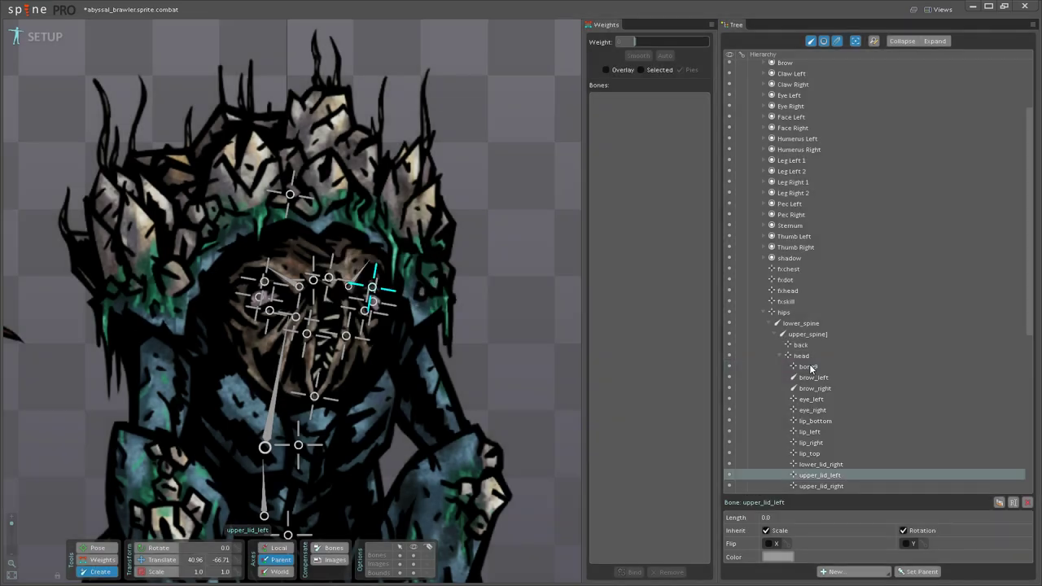
Step: Rename the bone below the character's left eye as lower_lid_left
{"action": "left_click", "coordinate": [810, 366]}
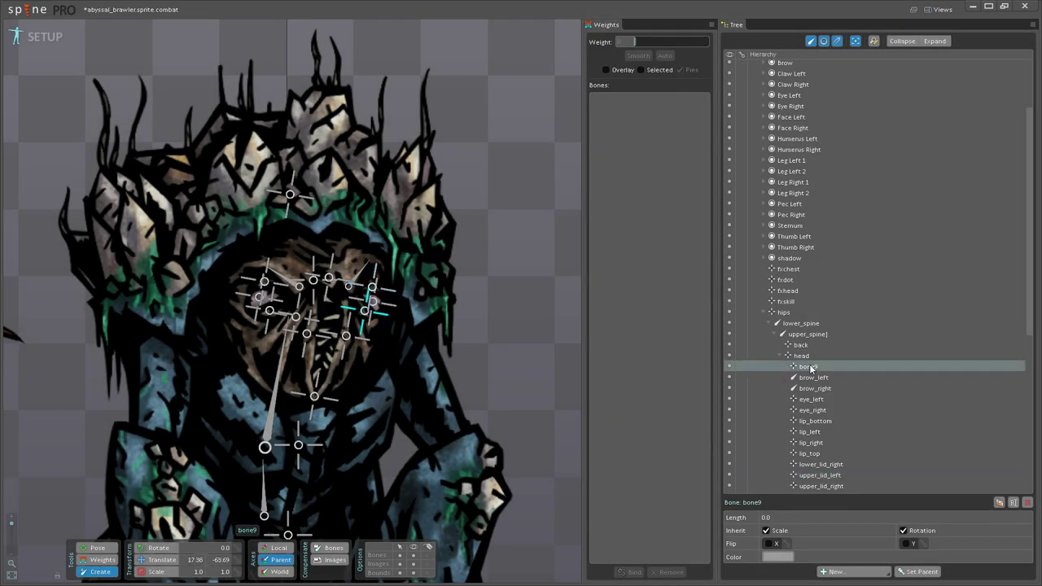
{"action": "double_click", "coordinate": [809, 366]}
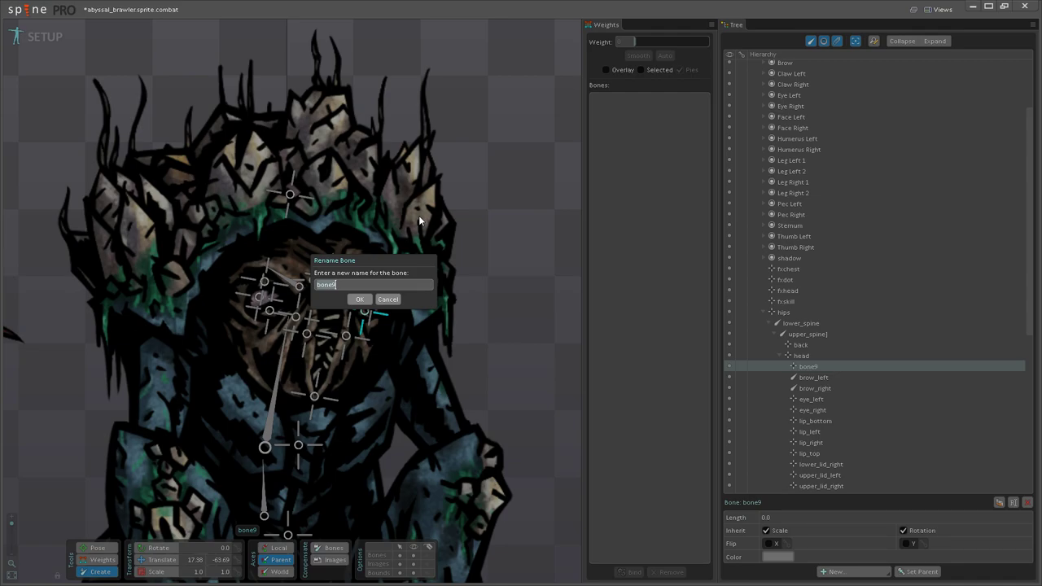
{"action": "left_click_drag", "start_coordinate": [380, 261], "coordinate": [395, 218]}
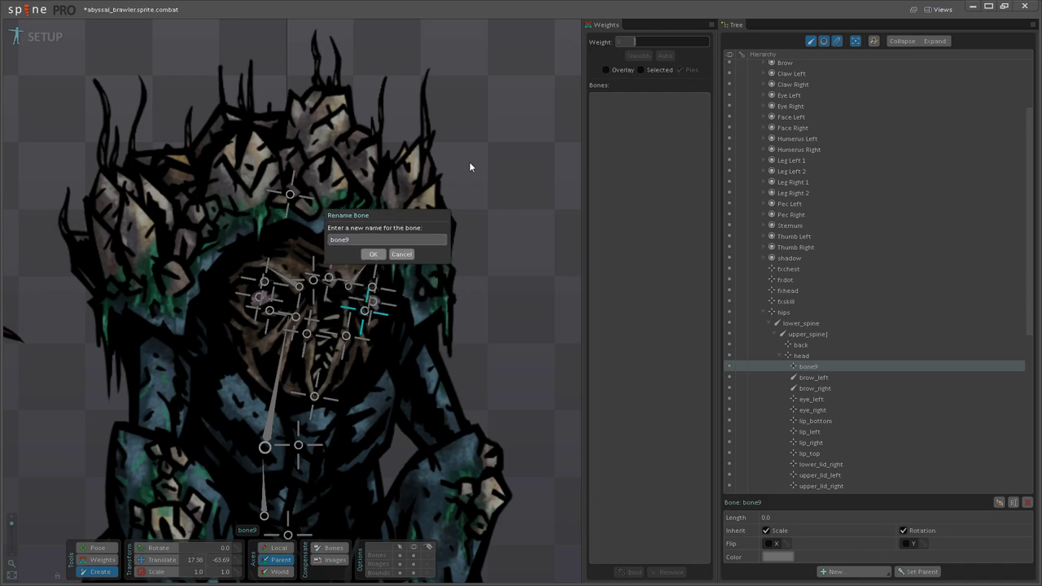
{"action": "left_click_drag", "start_coordinate": [391, 241], "coordinate": [331, 240]}
{"action": "type", "text": "lower_lid_left"}
{"action": "key", "text": "Return"}
Step: Translate the fxhead bone down toward the middle of the face, to about X 31.6 and Y 423.7
{"action": "scroll", "coordinate": [379, 252], "scroll_direction": "down", "scroll_amount": 3}
{"action": "scroll", "coordinate": [291, 228], "scroll_direction": "up", "scroll_amount": 5}
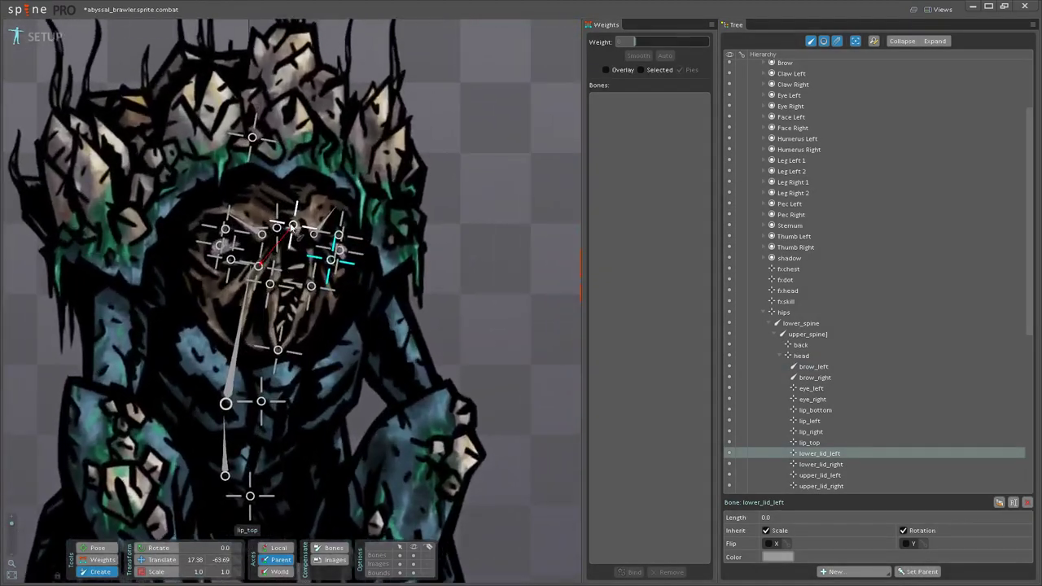
{"action": "left_click", "coordinate": [279, 229]}
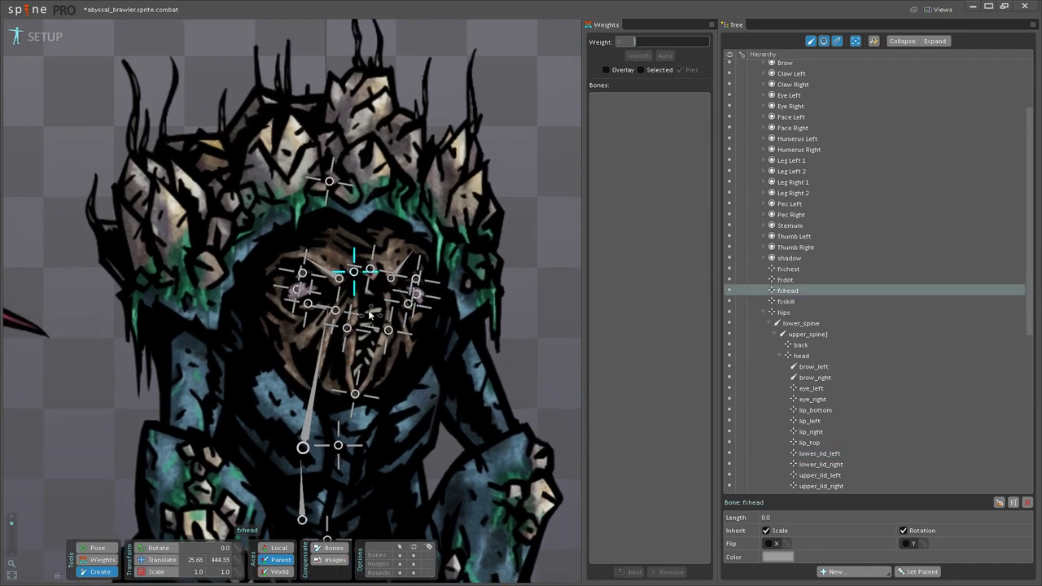
{"action": "left_click_drag", "start_coordinate": [368, 314], "coordinate": [389, 325]}
{"action": "left_click_drag", "start_coordinate": [343, 352], "coordinate": [346, 289]}
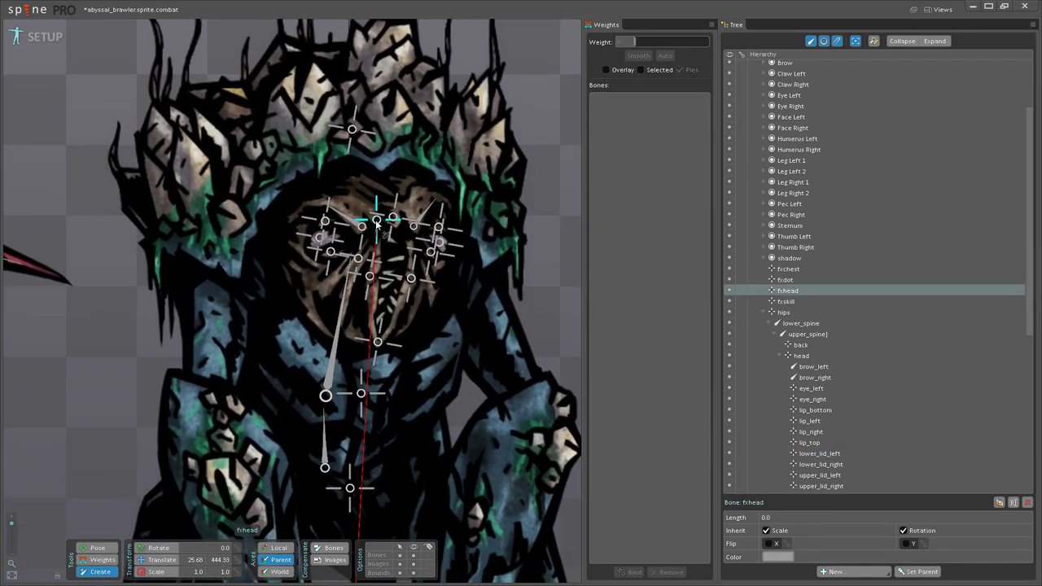
{"action": "key", "text": "m"}
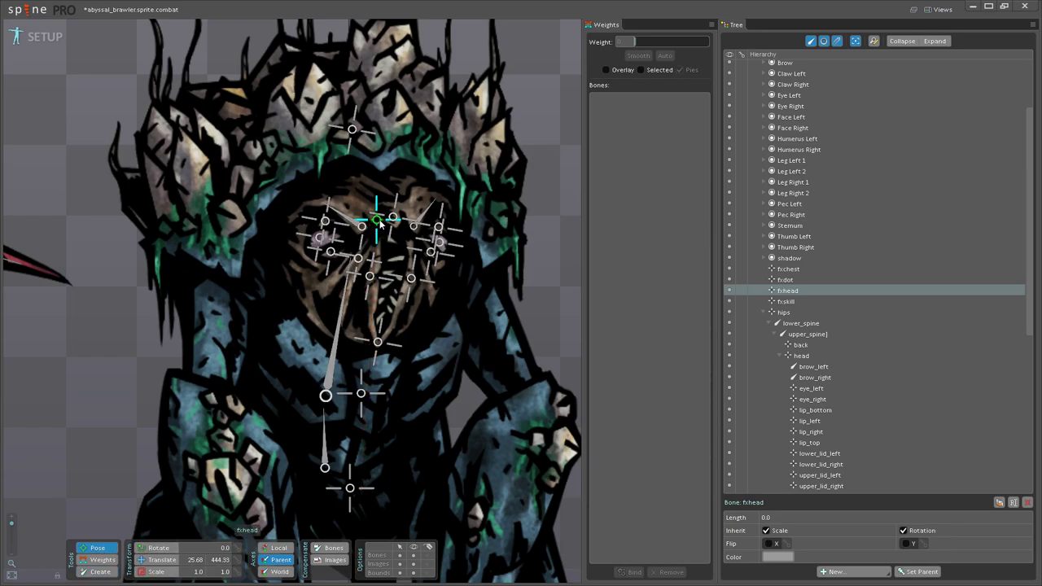
{"action": "left_click", "coordinate": [162, 560]}
{"action": "left_click_drag", "start_coordinate": [378, 206], "coordinate": [383, 218]}
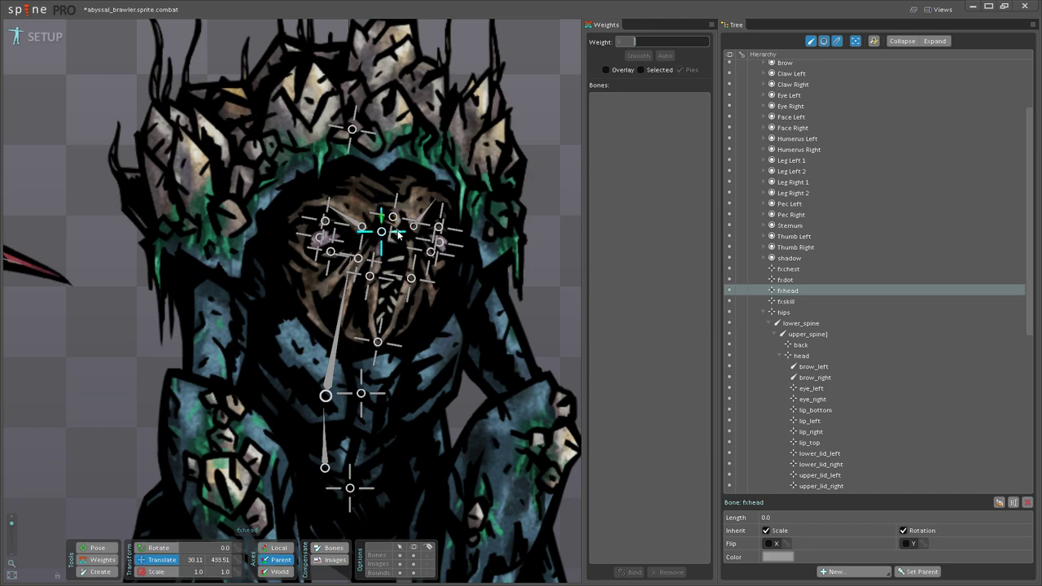
{"action": "mouse_move", "coordinate": [396, 233]}
{"action": "left_mouse_down"}
{"action": "mouse_move", "coordinate": [384, 230]}
{"action": "mouse_move", "coordinate": [398, 246]}
{"action": "left_mouse_up"}
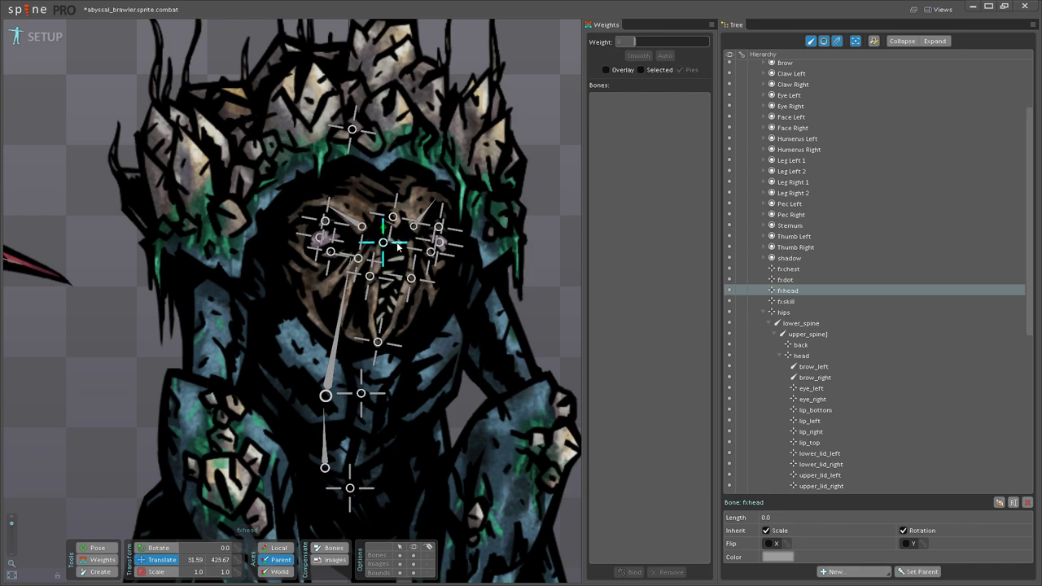
Step: Create a zero-length bone on the upper abdomen as a child of lower_spine, at about X 14.1 and Y -26
{"action": "scroll", "coordinate": [398, 247], "scroll_direction": "down", "scroll_amount": 2}
{"action": "left_click", "coordinate": [274, 325]}
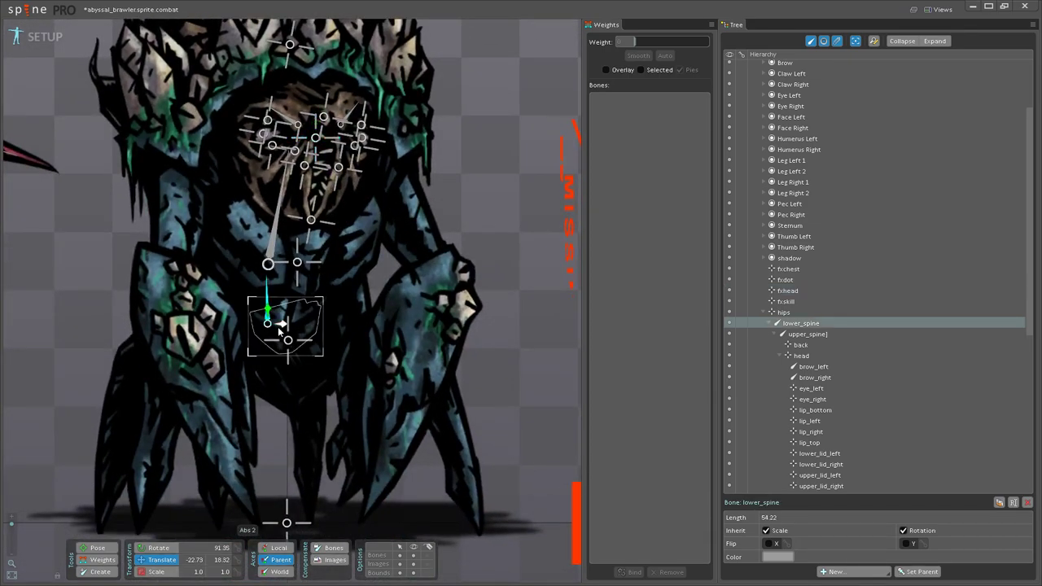
{"action": "scroll", "coordinate": [275, 326], "scroll_direction": "up", "scroll_amount": 3}
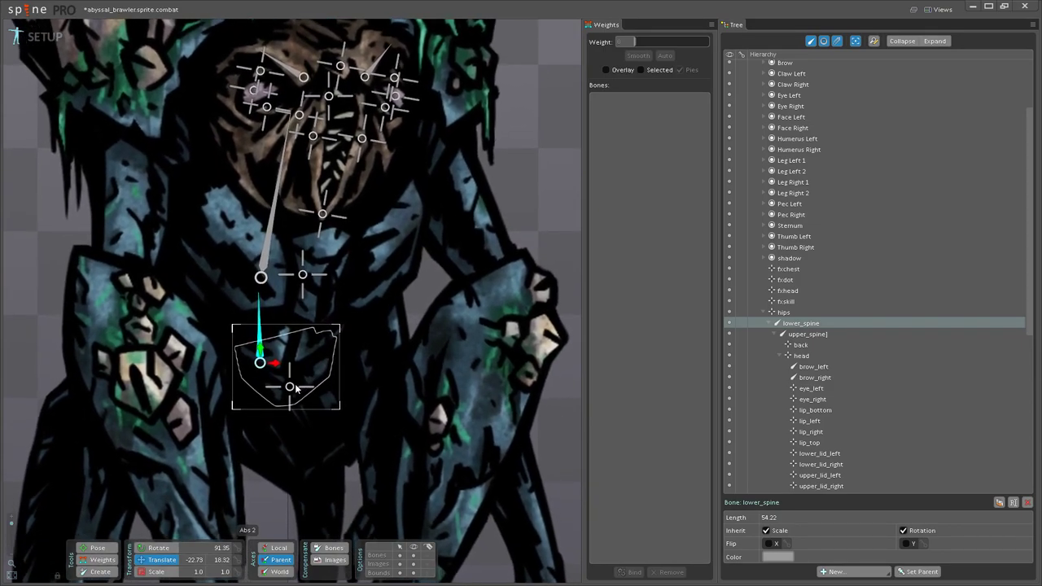
{"action": "left_click_drag", "start_coordinate": [342, 371], "coordinate": [363, 421]}
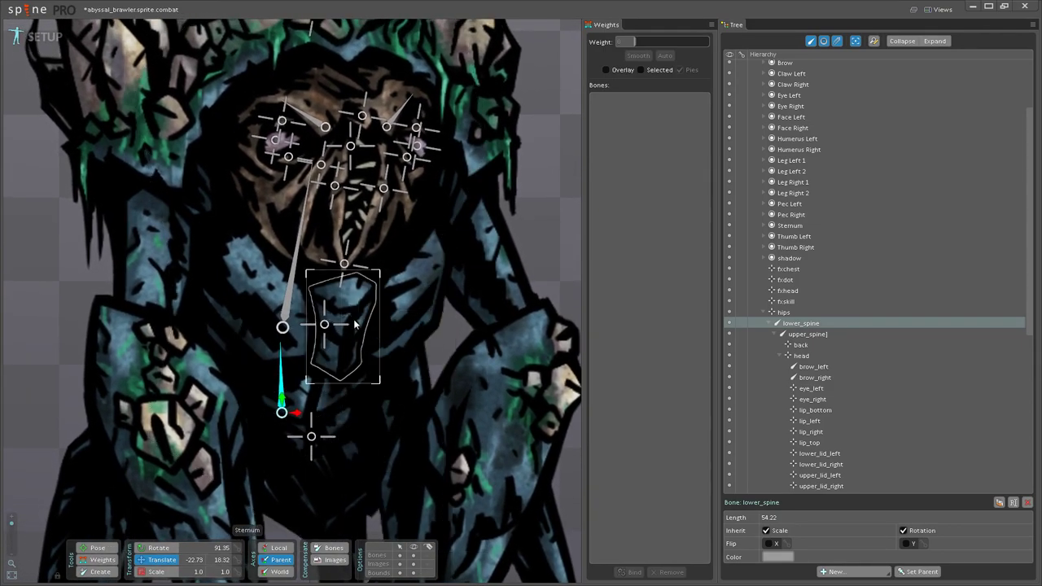
{"action": "left_click_drag", "start_coordinate": [369, 392], "coordinate": [374, 433]}
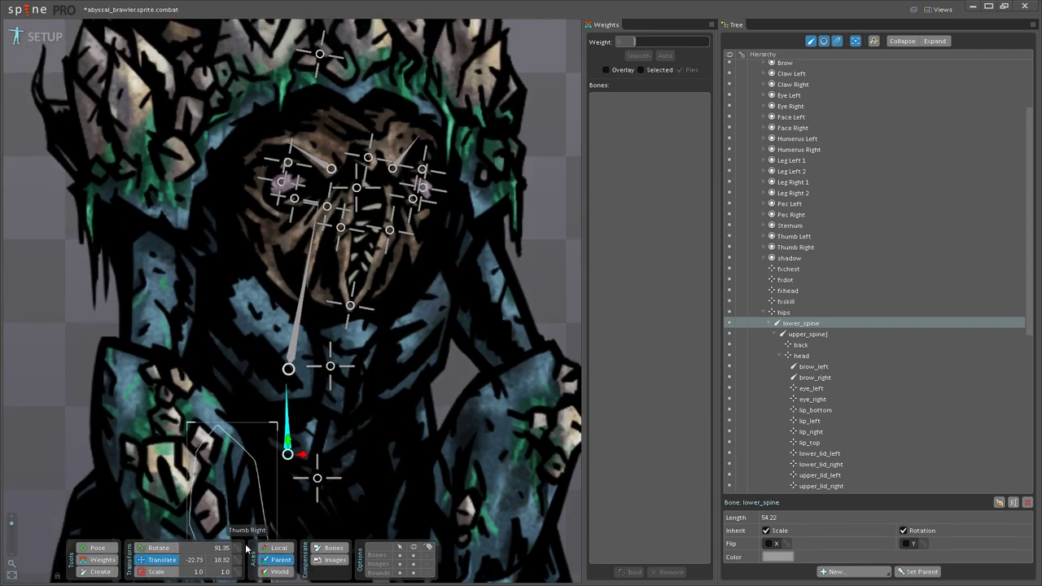
{"action": "left_click", "coordinate": [108, 581]}
{"action": "left_click", "coordinate": [106, 573]}
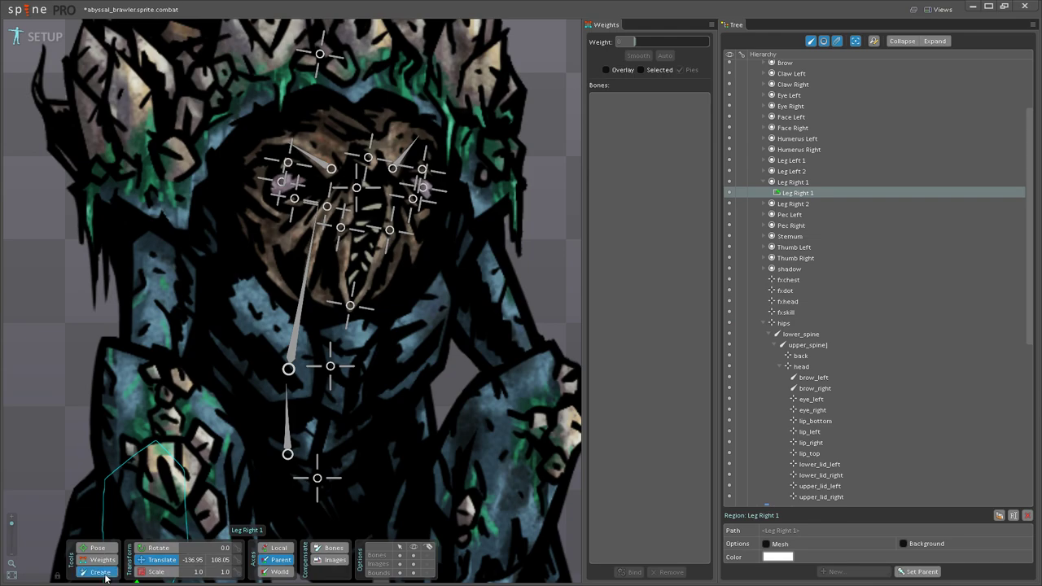
{"action": "left_click", "coordinate": [297, 421]}
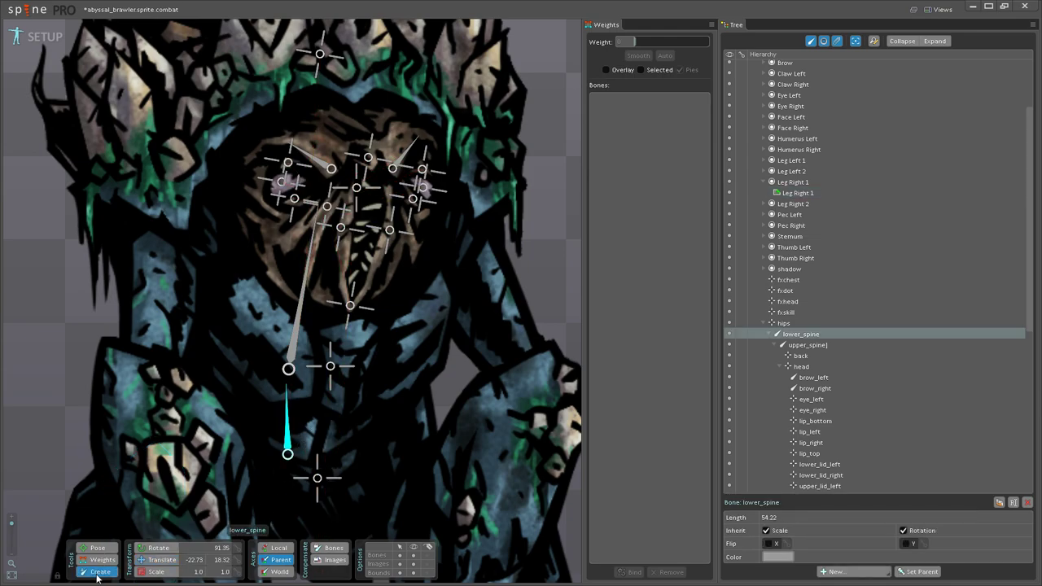
{"action": "left_click", "coordinate": [321, 436]}
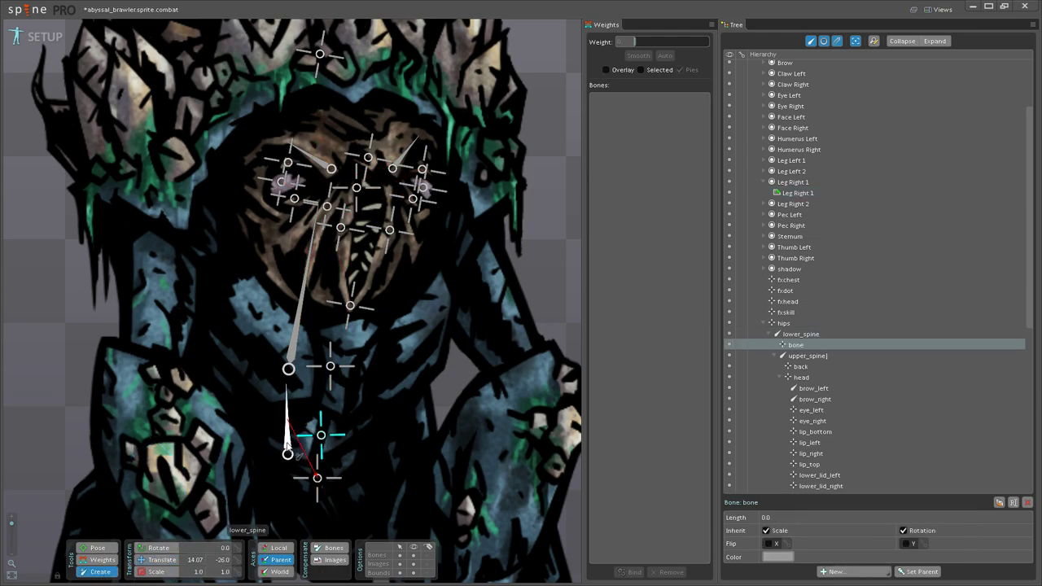
Step: Create a zero-length bone just above the hips bone as its child, at about Y 7.2, and rename it abs_2
{"action": "left_click", "coordinate": [289, 435]}
{"action": "left_click", "coordinate": [319, 478]}
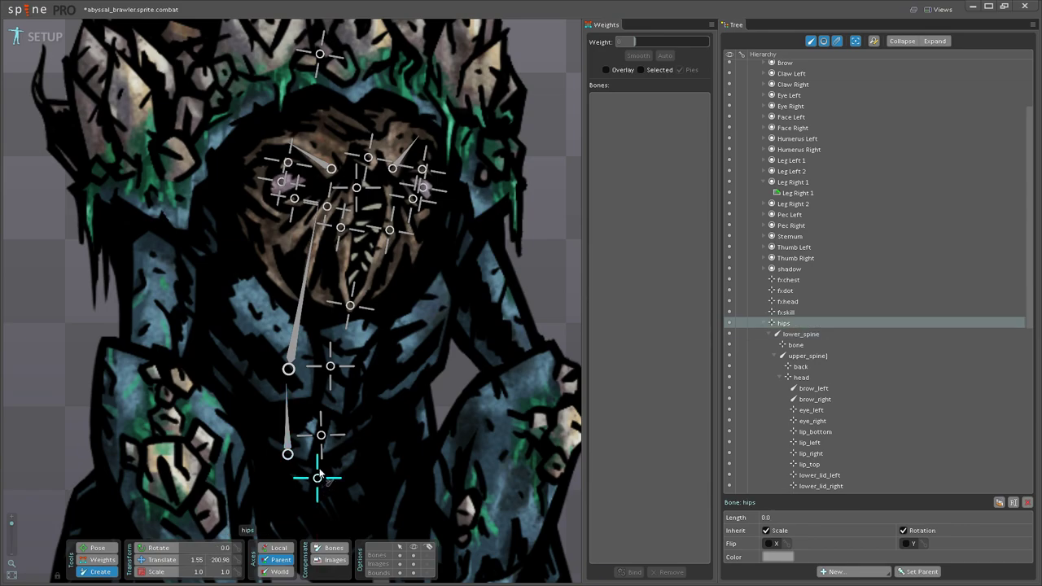
{"action": "left_click", "coordinate": [319, 470]}
{"action": "left_click_drag", "start_coordinate": [373, 422], "coordinate": [381, 456]}
{"action": "left_click", "coordinate": [799, 336]}
{"action": "double_click", "coordinate": [799, 335]}
{"action": "type", "text": "abs_2"}
{"action": "key", "text": "Return"}
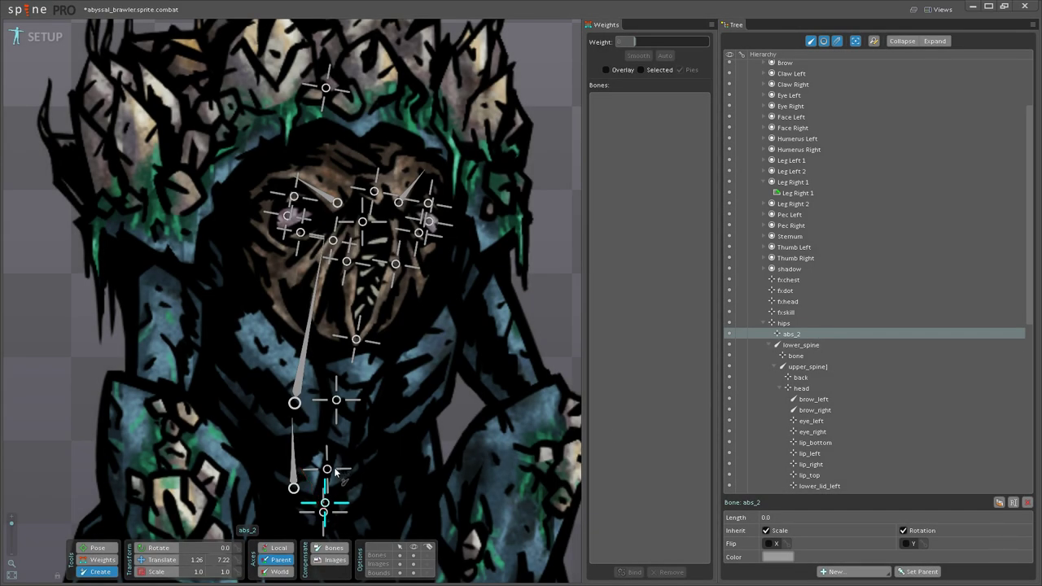
Step: Rename the upper abdomen bone under lower_spine as abs_1
{"action": "left_click", "coordinate": [330, 468]}
{"action": "double_click", "coordinate": [796, 356]}
{"action": "type", "text": "abs_1"}
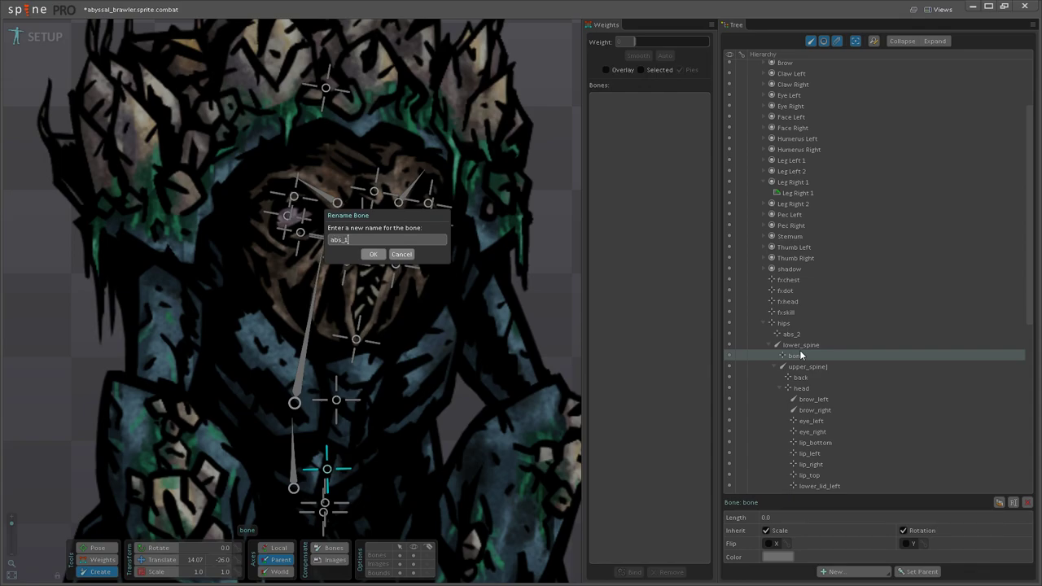
{"action": "key", "text": "Return"}
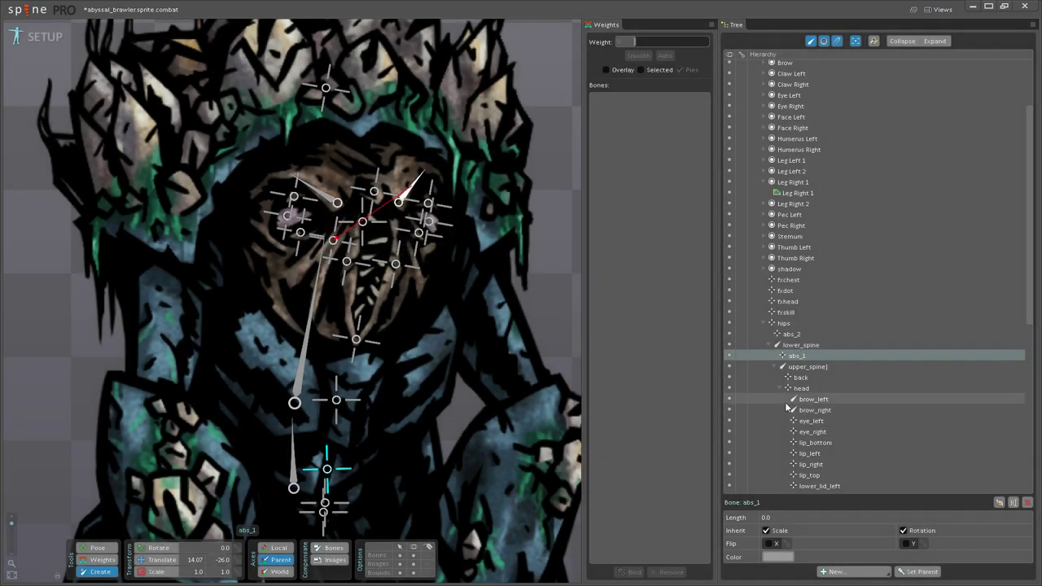
Step: Create a zero-length sternum bone and two pec bones under the upper spine bone, about 87 long on the character's right and 74 on the left
{"action": "left_click", "coordinate": [299, 381]}
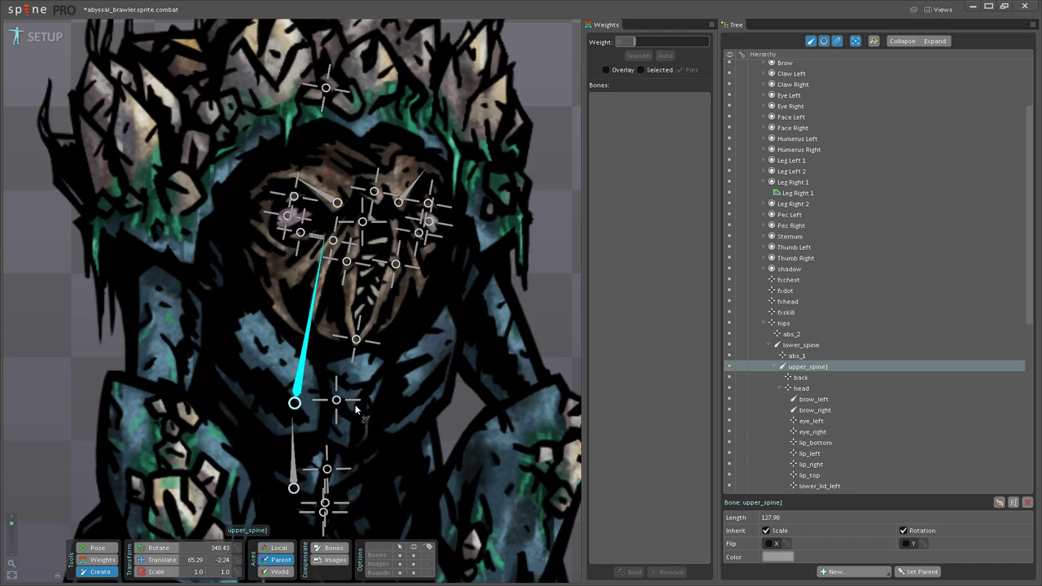
{"action": "left_click", "coordinate": [354, 405]}
{"action": "left_click", "coordinate": [300, 384]}
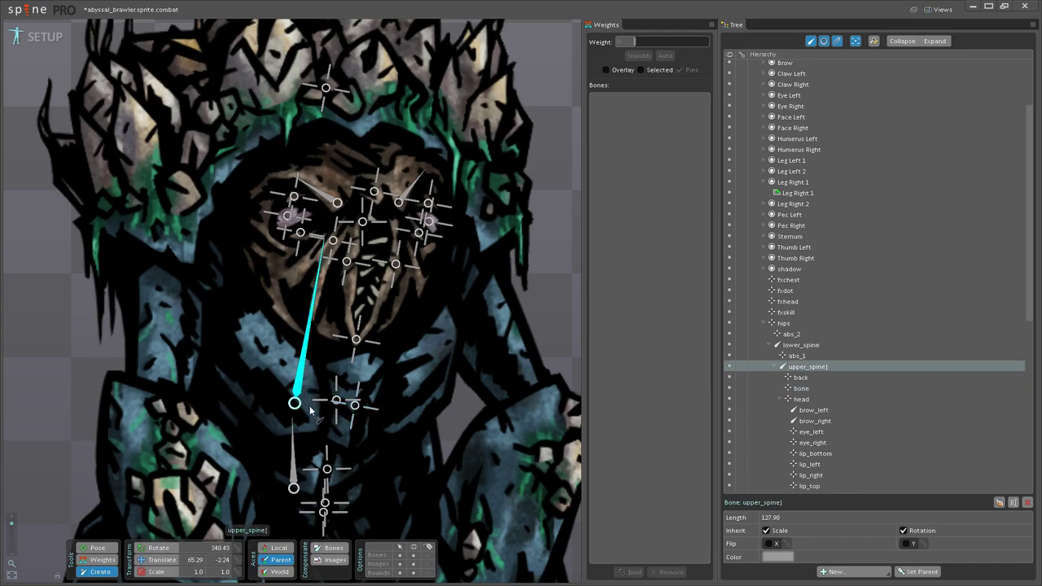
{"action": "left_click_drag", "start_coordinate": [313, 409], "coordinate": [221, 341]}
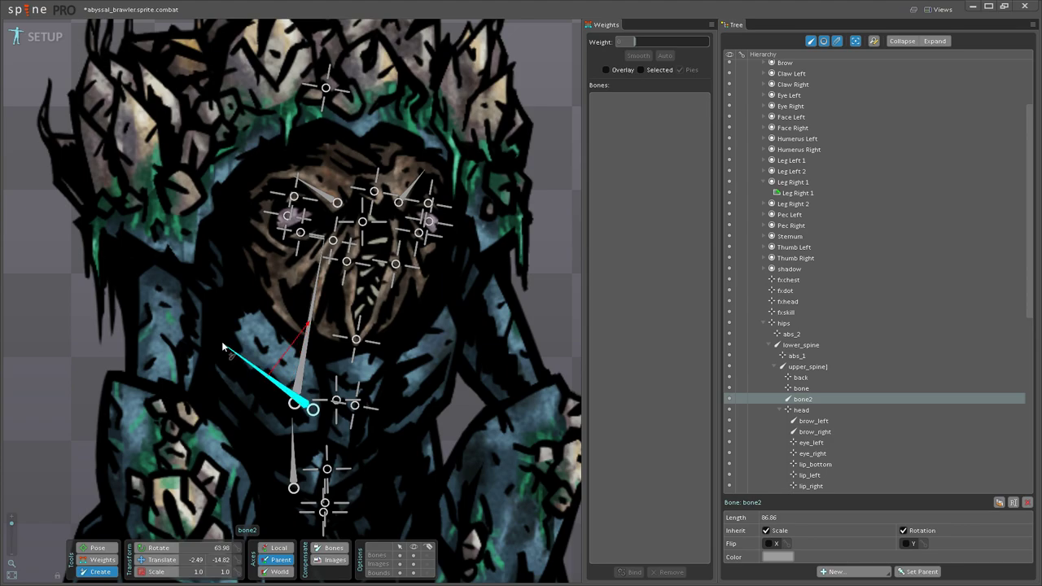
{"action": "left_click", "coordinate": [300, 385]}
{"action": "left_click_drag", "start_coordinate": [391, 409], "coordinate": [452, 344]}
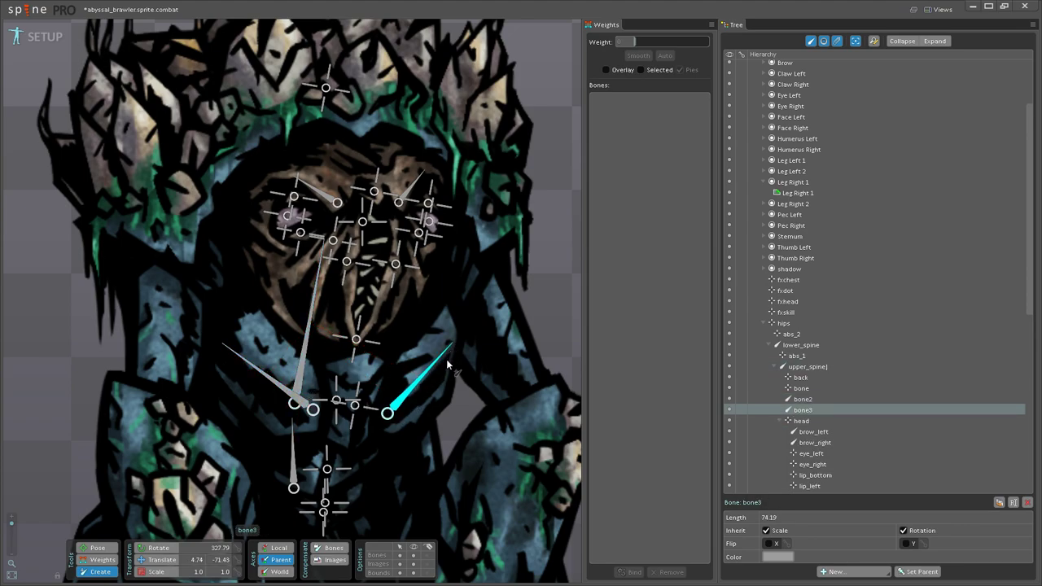
Step: Rename the zero-length bone at the middle of the chest as sternum
{"action": "double_click", "coordinate": [802, 389]}
{"action": "type", "text": "sternum"}
{"action": "key", "text": "Return"}
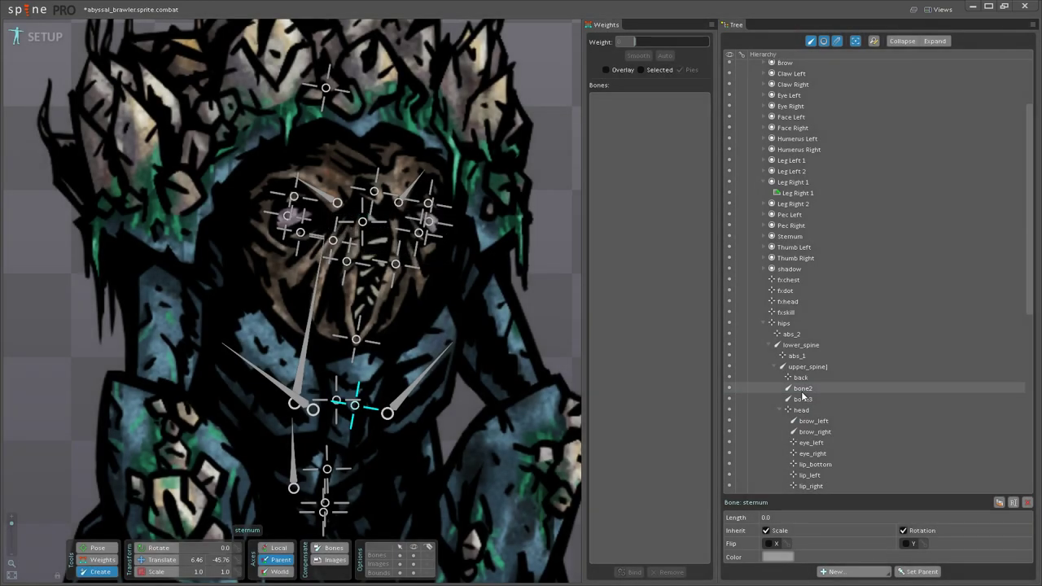
Step: Rename the bone along the character's right chest muscle as pec_right
{"action": "left_click", "coordinate": [800, 388]}
{"action": "double_click", "coordinate": [801, 389]}
{"action": "type", "text": "p"}
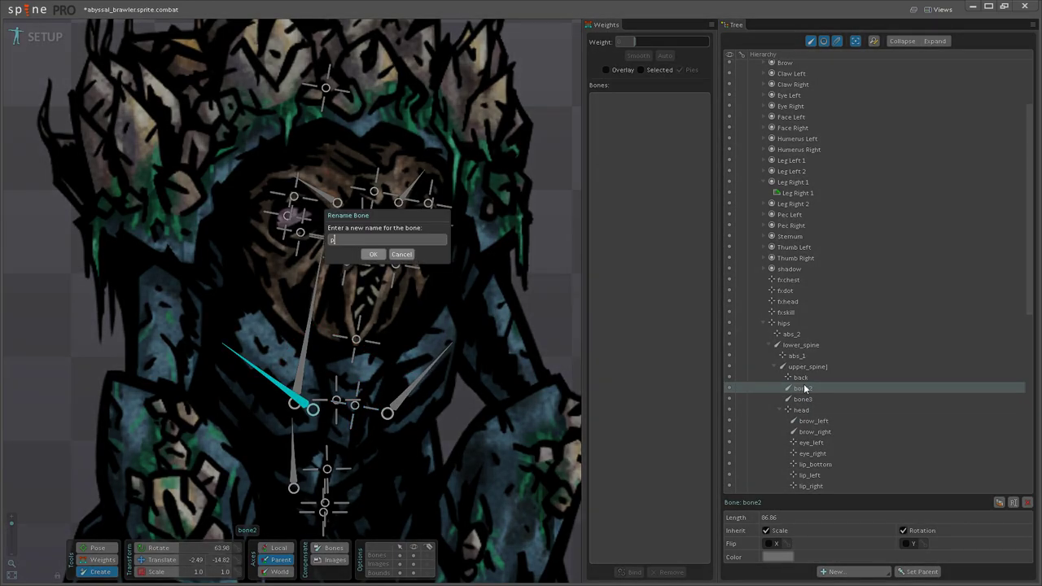
{"action": "type", "text": "ec_right"}
{"action": "key", "text": "Return"}
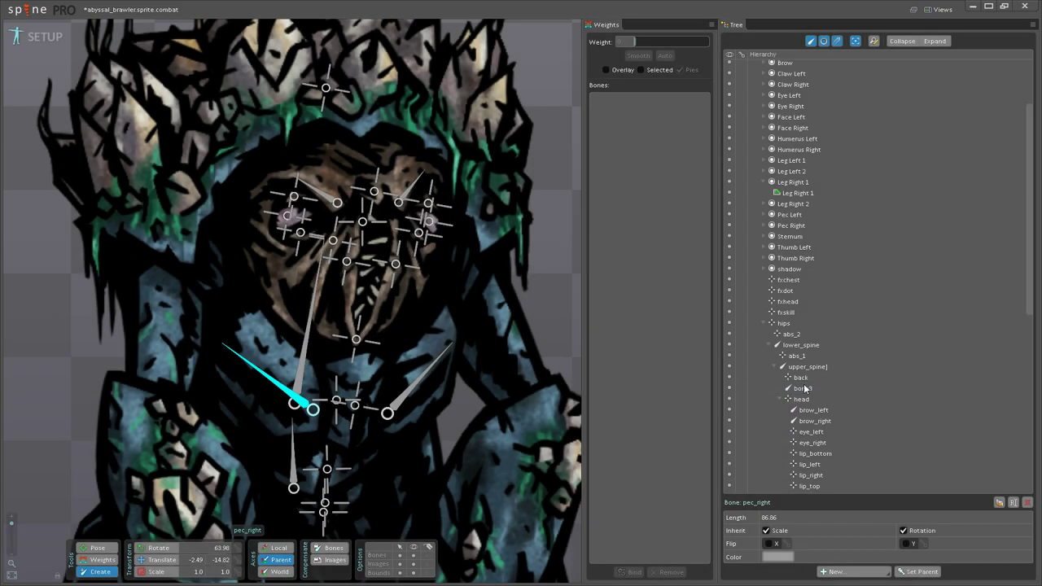
Step: Rename the bone along the character's left chest muscle as pec_left
{"action": "left_click", "coordinate": [399, 401]}
{"action": "double_click", "coordinate": [822, 386]}
{"action": "type", "text": "pec"}
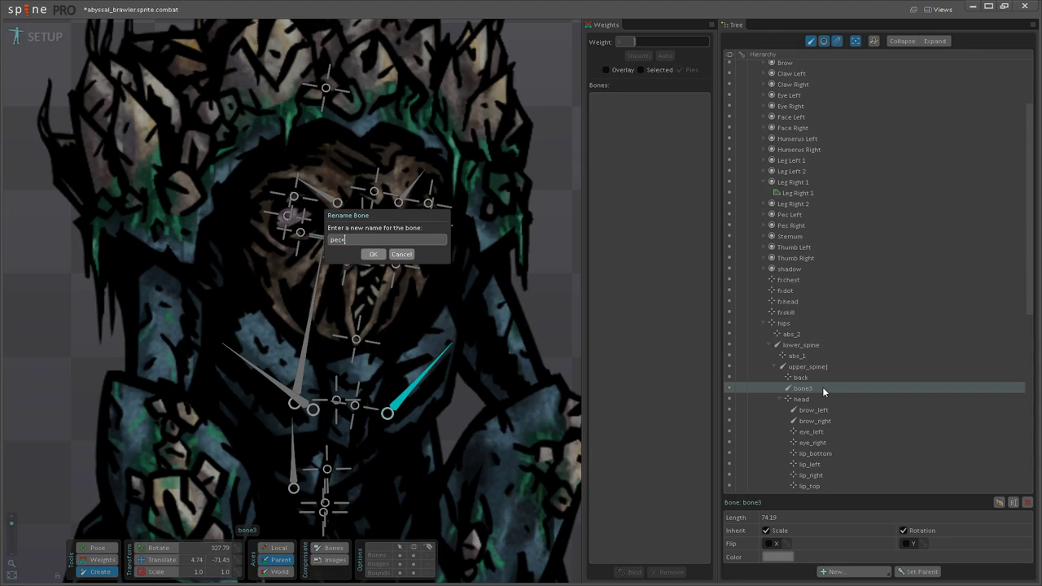
{"action": "type", "text": "_left"}
{"action": "key", "text": "Return"}
Step: Create two collar bones under the upper spine bone, running outward toward the shoulders, about 75 long on the character's right and 69 on the left
{"action": "scroll", "coordinate": [307, 271], "scroll_direction": "down", "scroll_amount": 5}
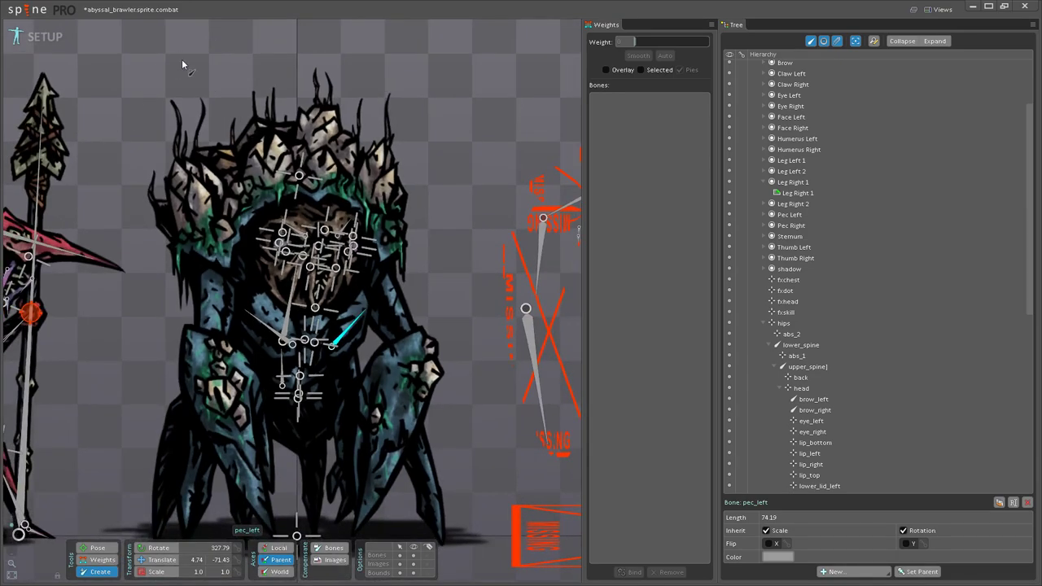
{"action": "scroll", "coordinate": [346, 273], "scroll_direction": "up", "scroll_amount": 2}
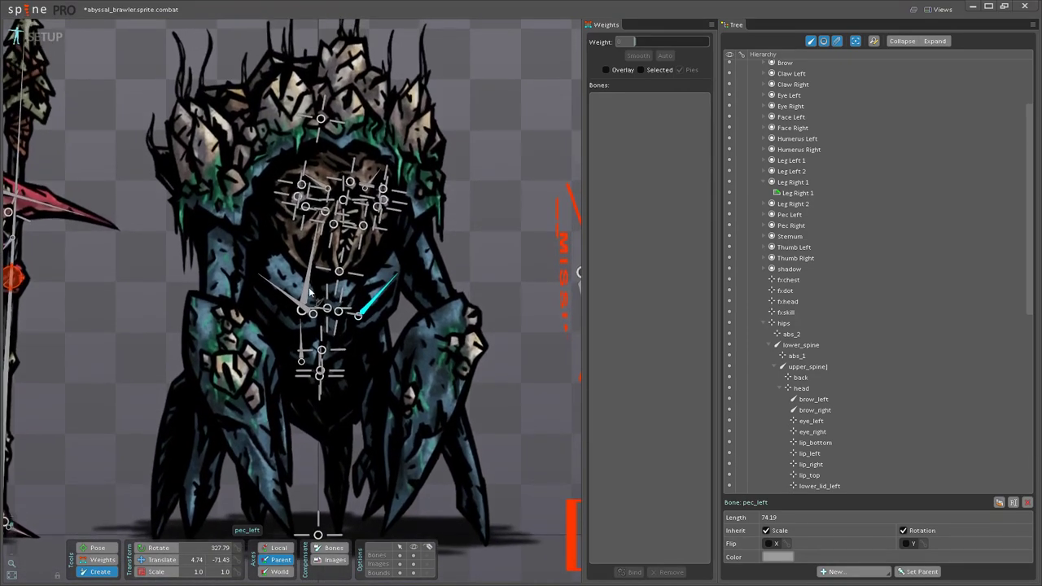
{"action": "left_click", "coordinate": [301, 314]}
{"action": "scroll", "coordinate": [299, 317], "scroll_direction": "up", "scroll_amount": 2}
{"action": "scroll", "coordinate": [300, 318], "scroll_direction": "up", "scroll_amount": 1}
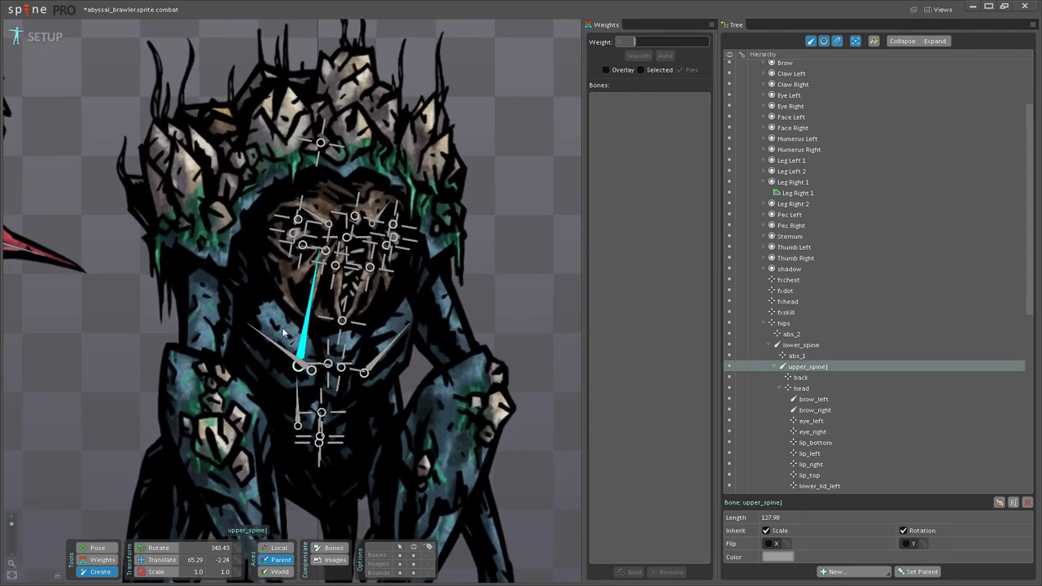
{"action": "left_click_drag", "start_coordinate": [284, 335], "coordinate": [257, 301]}
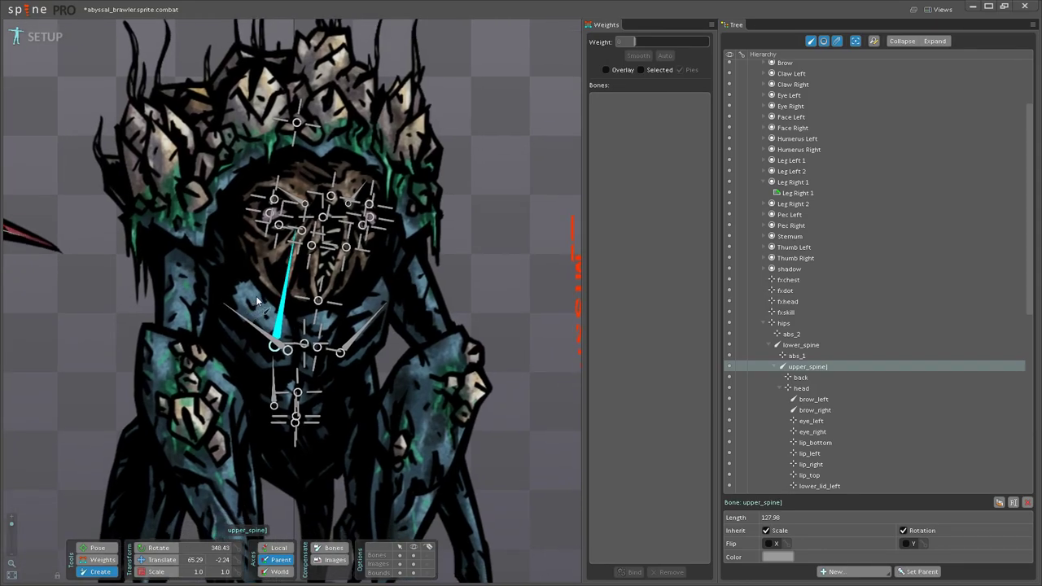
{"action": "left_click_drag", "start_coordinate": [266, 303], "coordinate": [209, 263]}
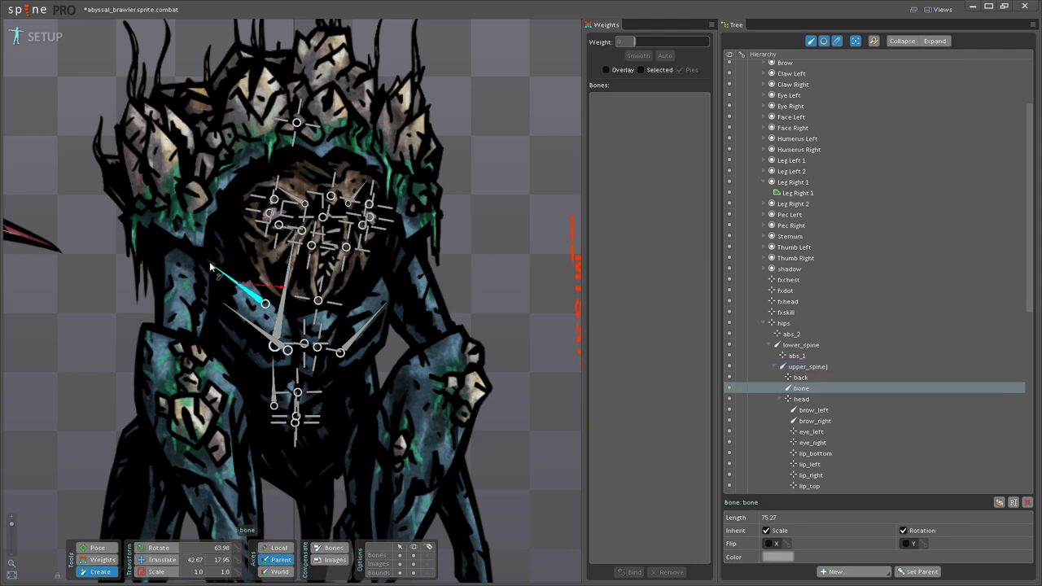
{"action": "left_click", "coordinate": [279, 316]}
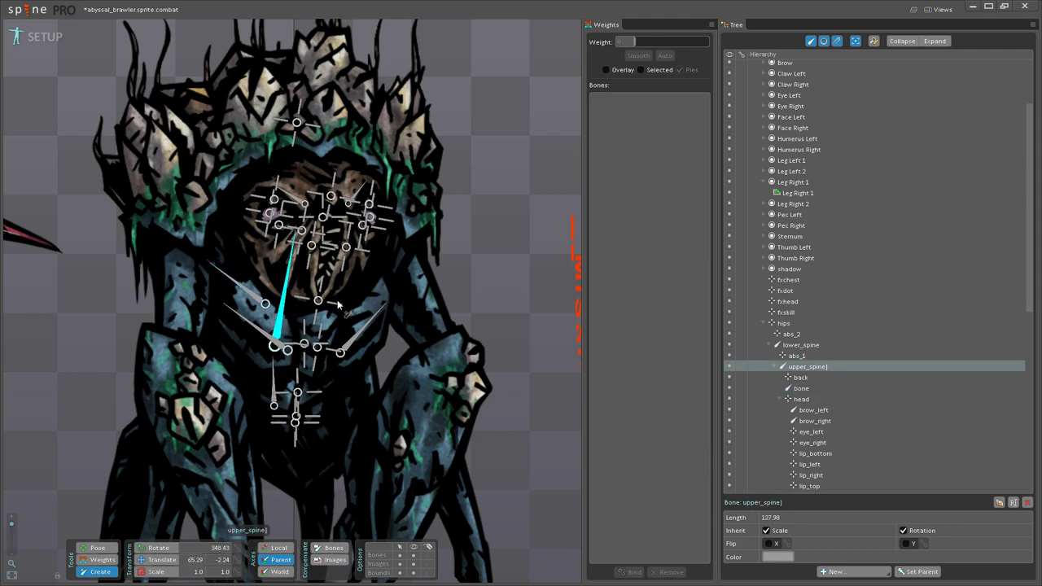
{"action": "left_click_drag", "start_coordinate": [336, 303], "coordinate": [391, 269]}
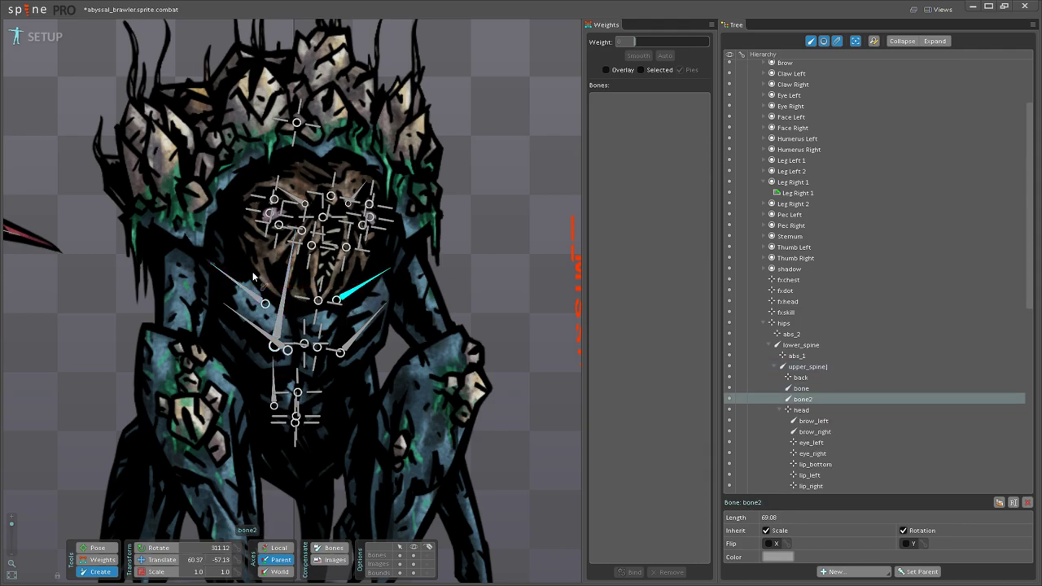
Step: Under the right collar bone, create a zero-length shoulder bone and, as its child, an upper-arm bone about 78 long
{"action": "left_click", "coordinate": [248, 291]}
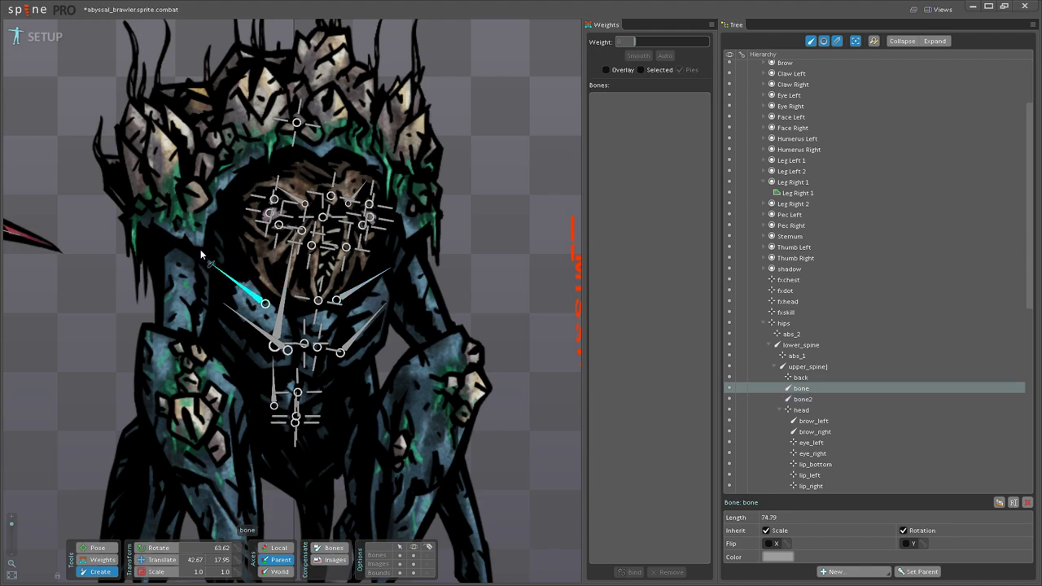
{"action": "left_click", "coordinate": [203, 246]}
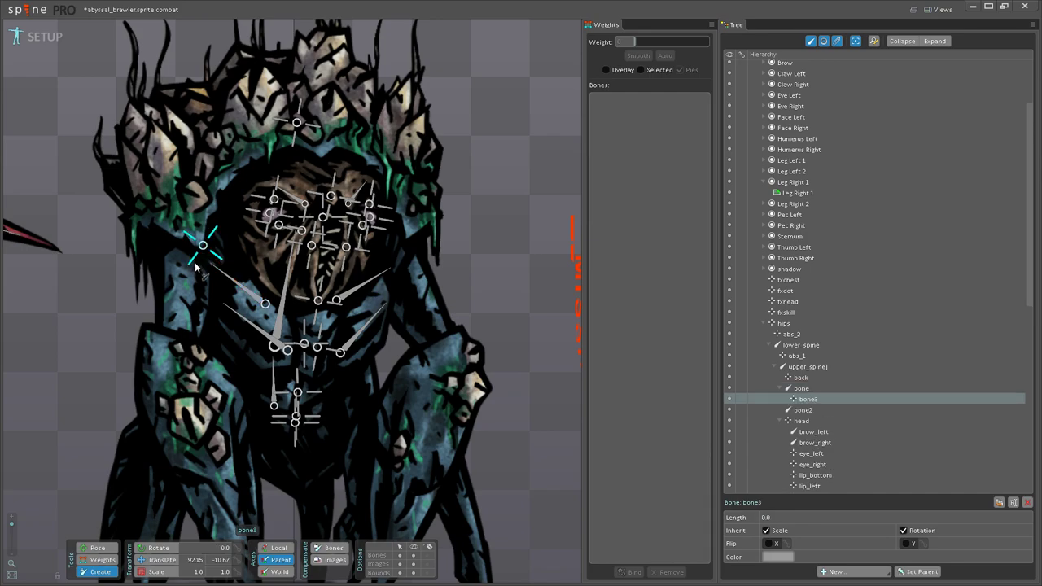
{"action": "left_click_drag", "start_coordinate": [193, 263], "coordinate": [186, 319]}
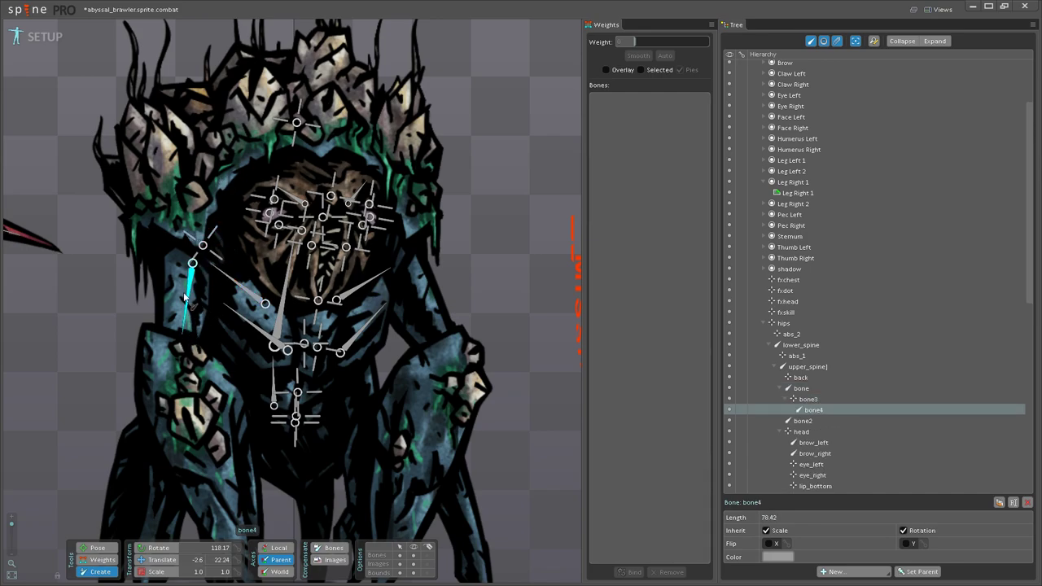
Step: Under the left collar bone, create a zero-length shoulder bone and, as its child, a bone down the upper arm
{"action": "left_click_drag", "start_coordinate": [291, 282], "coordinate": [201, 279]}
{"action": "scroll", "coordinate": [202, 279], "scroll_direction": "up", "scroll_amount": 1}
{"action": "left_click_drag", "start_coordinate": [299, 285], "coordinate": [387, 374]}
{"action": "left_click", "coordinate": [310, 320]}
Step: Under the left upper-arm bone, create a claw bone about 257 long and a child thumb bone about 130 long
{"action": "scroll", "coordinate": [387, 376], "scroll_direction": "down", "scroll_amount": 2}
{"action": "left_click_drag", "start_coordinate": [358, 249], "coordinate": [305, 439]}
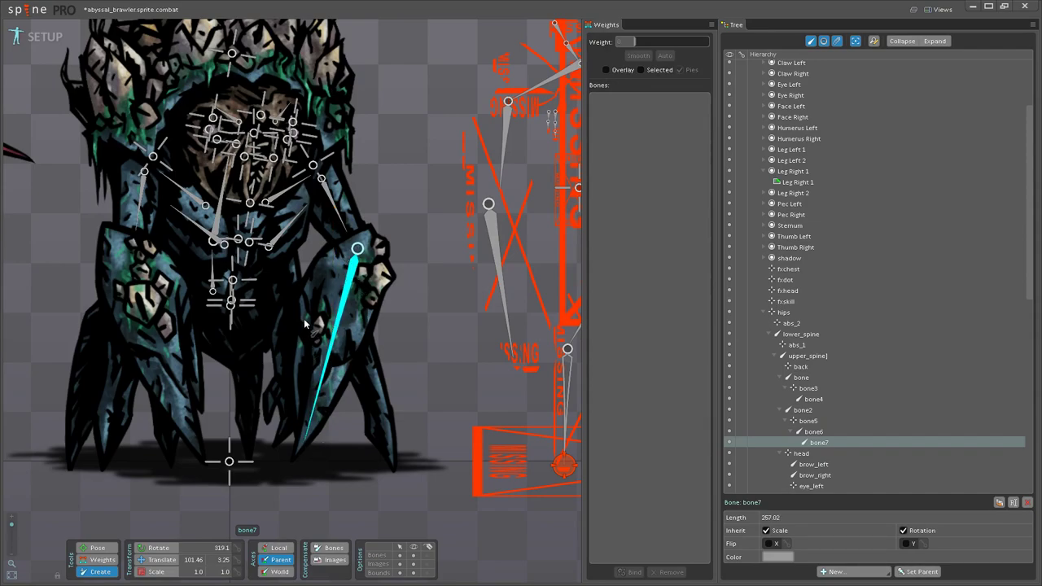
{"action": "left_click_drag", "start_coordinate": [310, 316], "coordinate": [300, 415]}
Step: Under the right upper-arm bone, create a claw bone about 292 long and a child thumb bone about 130 long
{"action": "left_click_drag", "start_coordinate": [207, 344], "coordinate": [241, 342]}
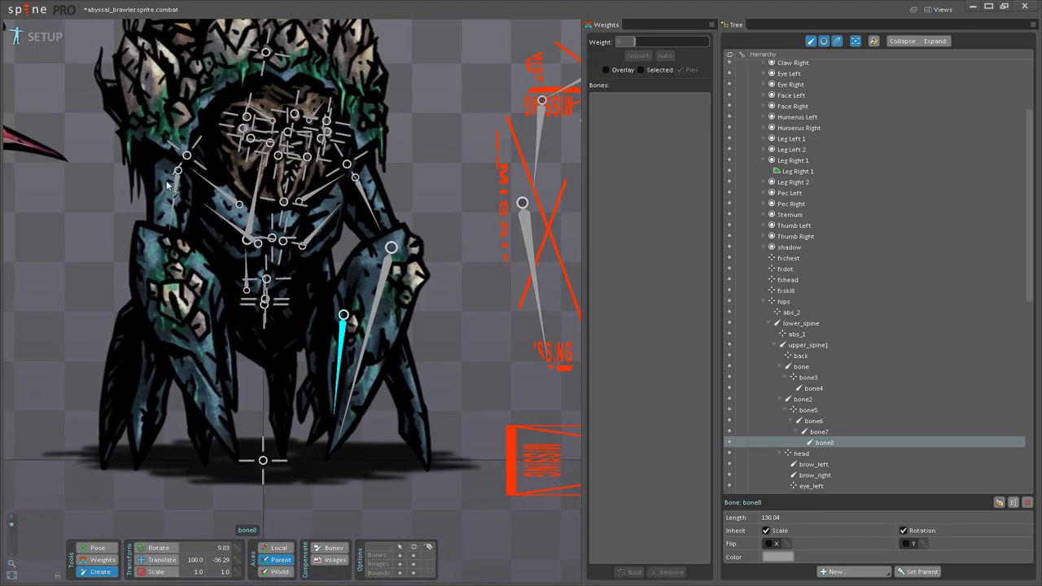
{"action": "left_click_drag", "start_coordinate": [150, 240], "coordinate": [236, 451]}
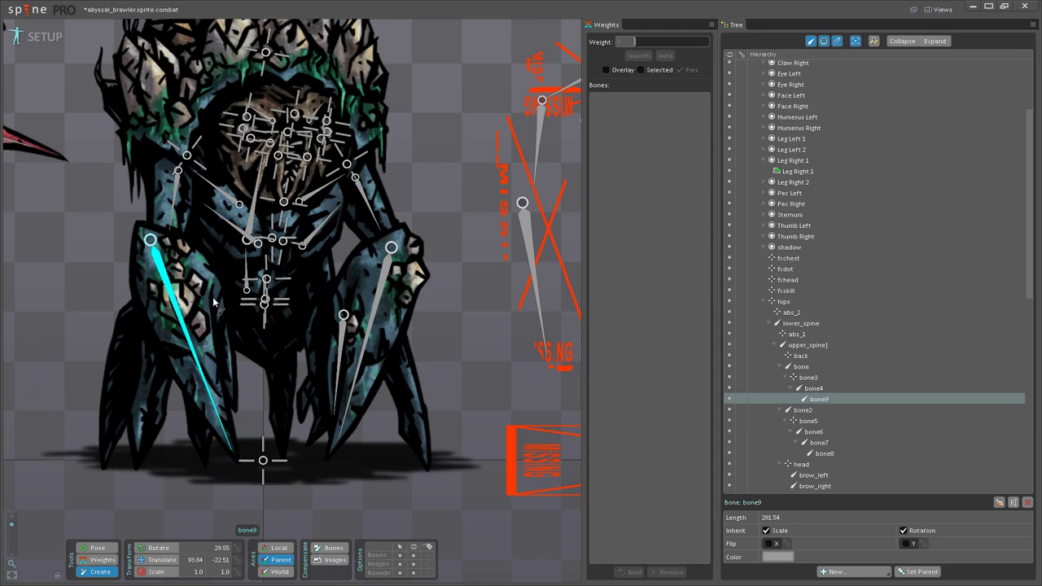
{"action": "left_click_drag", "start_coordinate": [213, 301], "coordinate": [232, 405]}
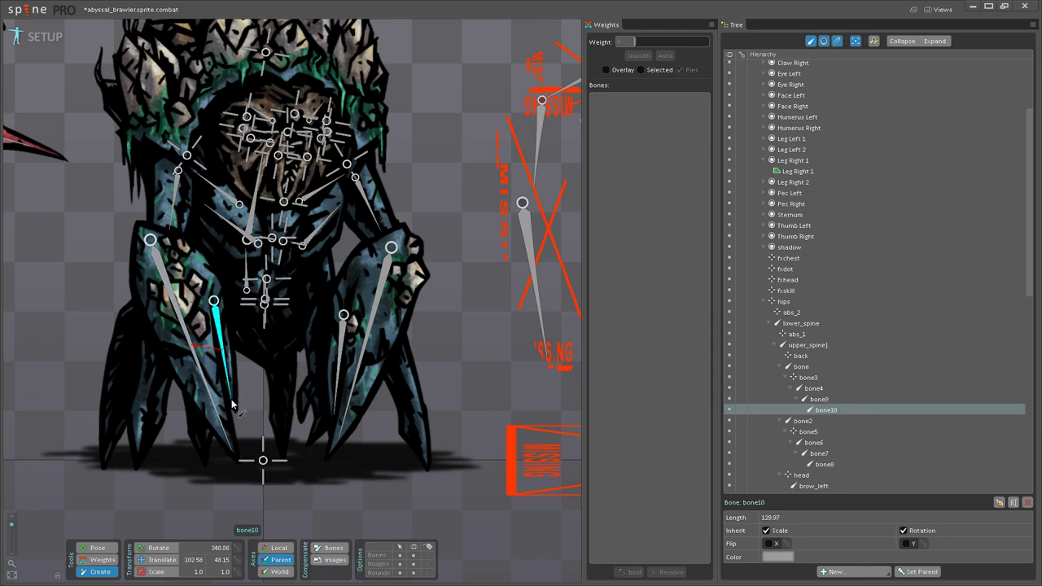
Step: Rename the right collar bone clavacle_right and its zero-length child bone shoulder_right
{"action": "left_click_drag", "start_coordinate": [267, 347], "coordinate": [290, 385]}
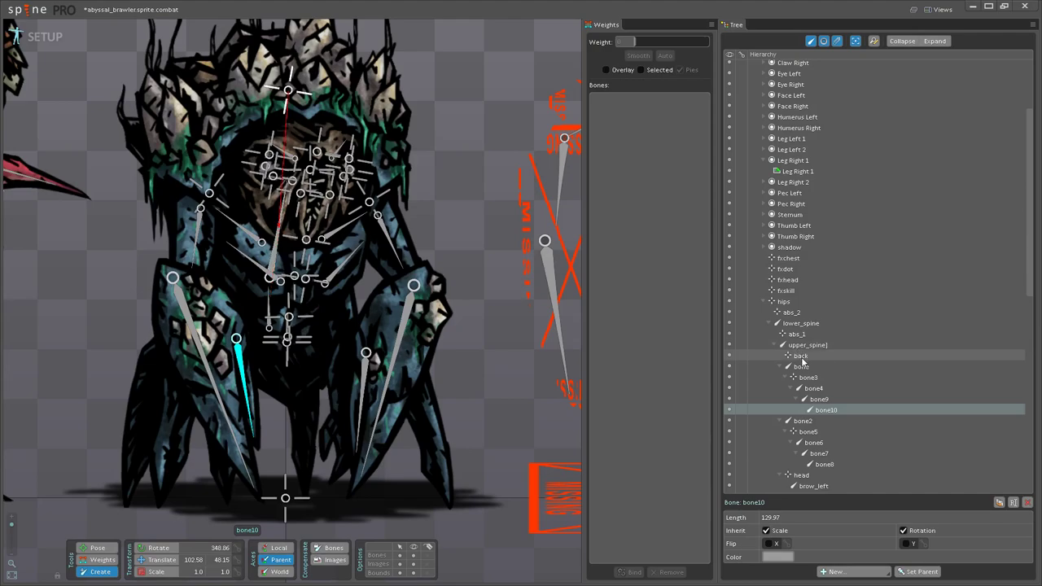
{"action": "left_click", "coordinate": [802, 367]}
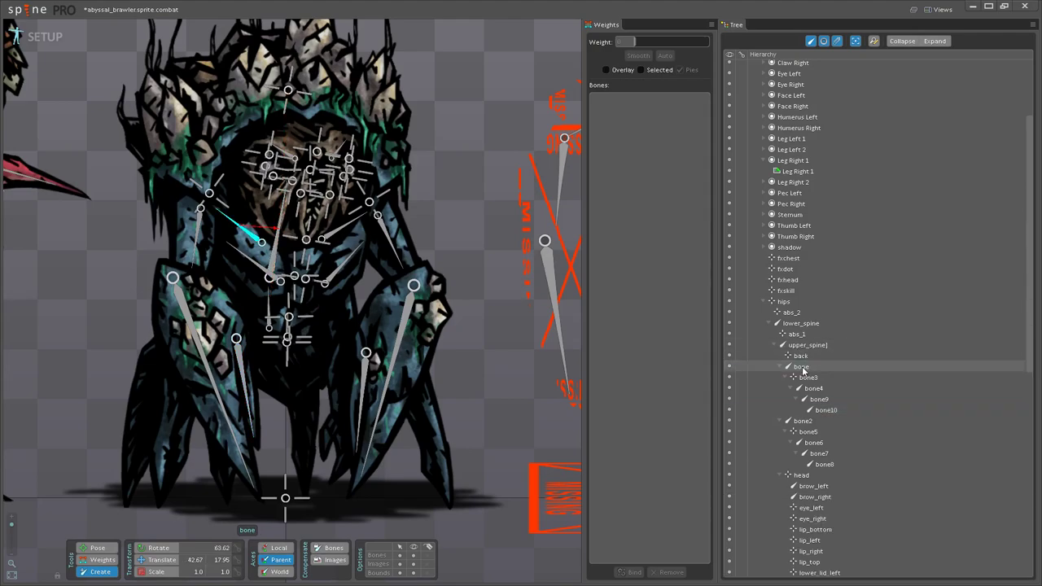
{"action": "double_click", "coordinate": [802, 367]}
{"action": "type", "text": "clavacle_right"}
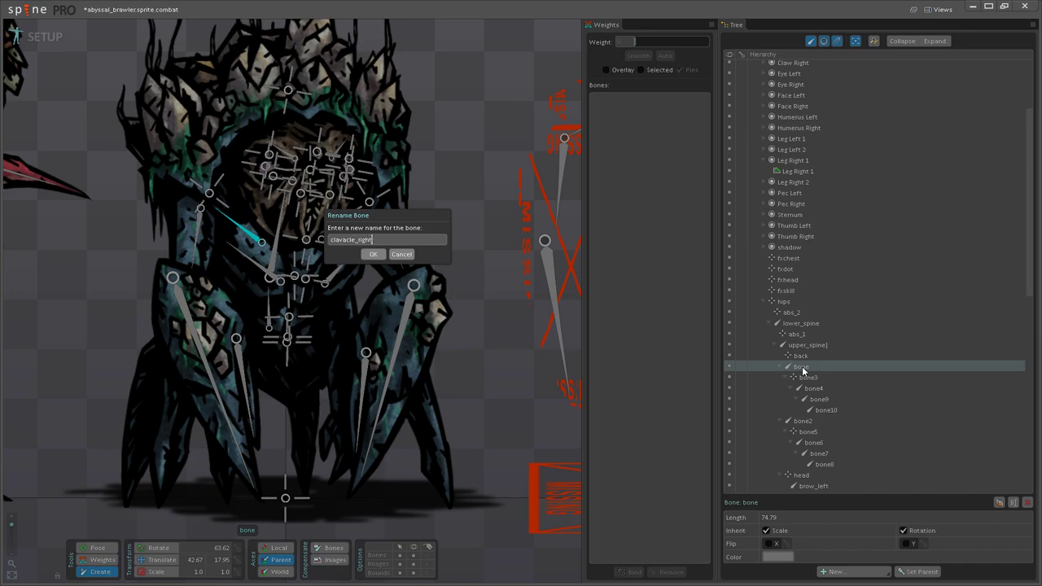
{"action": "key", "text": "Return"}
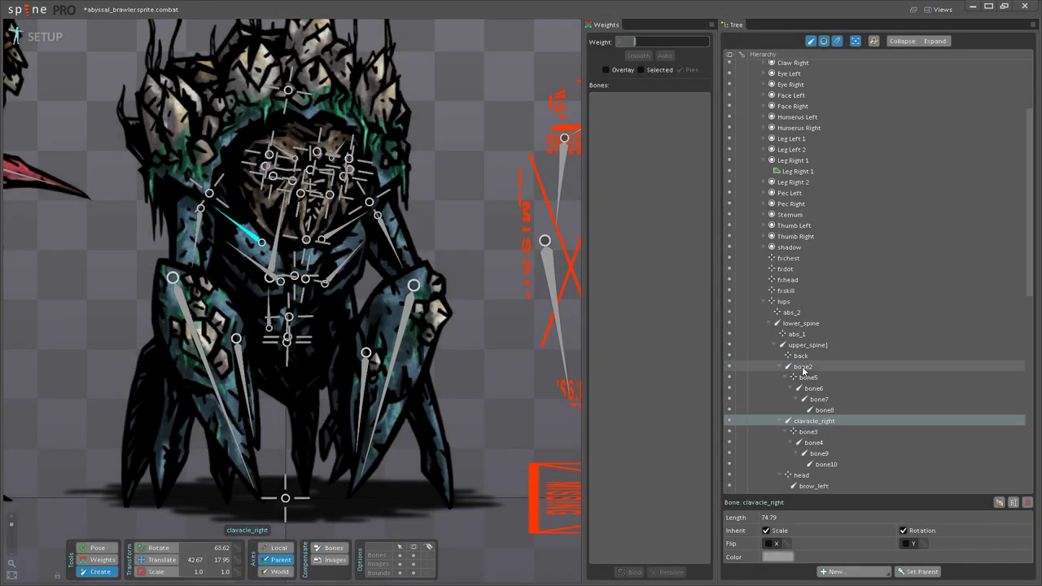
{"action": "left_click", "coordinate": [816, 432]}
{"action": "double_click", "coordinate": [816, 432]}
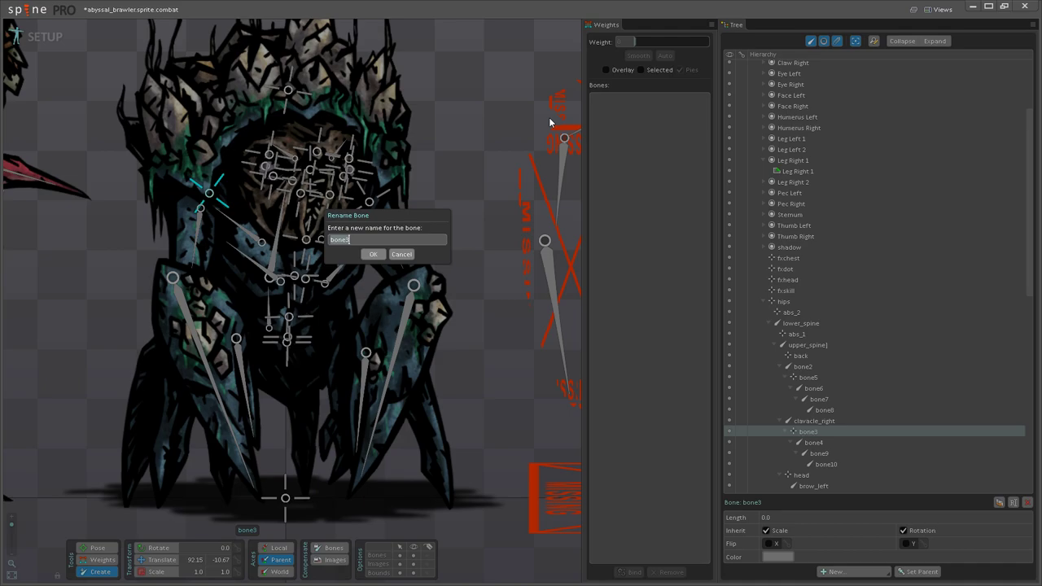
{"action": "type", "text": "shoulder_right"}
{"action": "key", "text": "Return"}
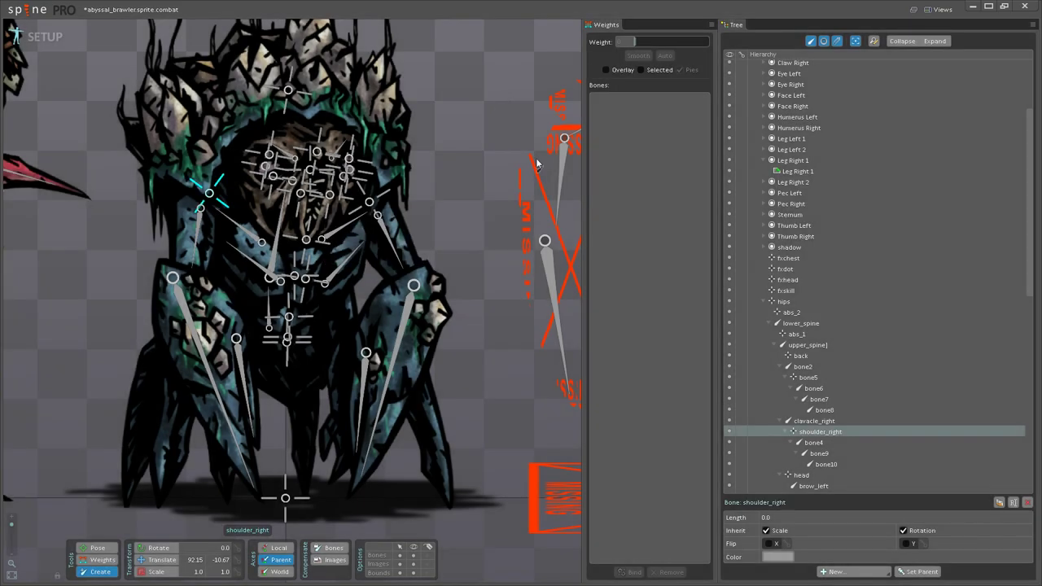
Step: Rename the upper-arm bone under shoulder_right as humerus_right
{"action": "left_click", "coordinate": [814, 443]}
{"action": "left_click", "coordinate": [814, 443]}
{"action": "type", "text": "h"}
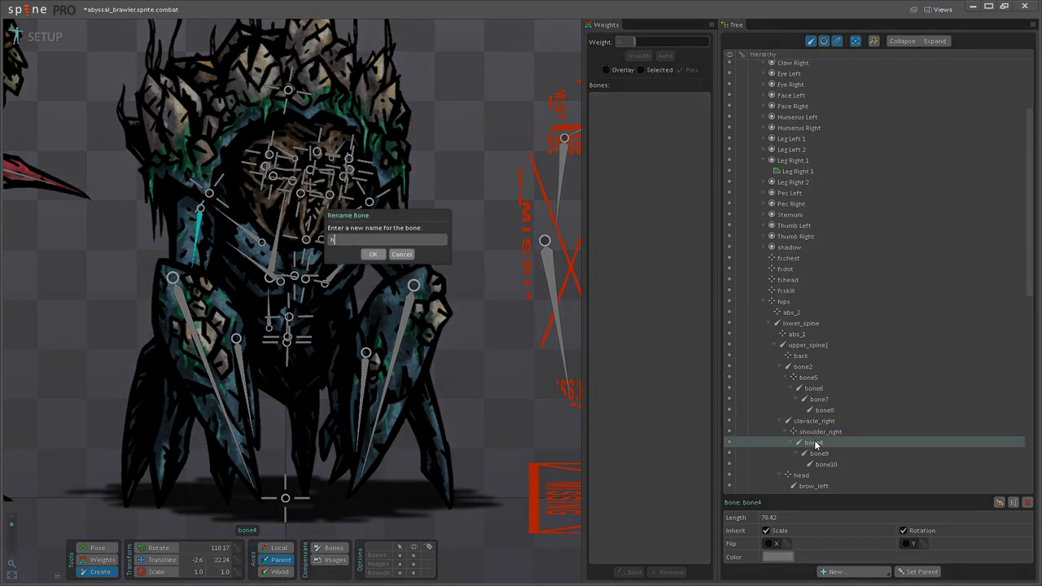
{"action": "type", "text": "umerus_right"}
{"action": "key", "text": "Return"}
Step: Rename the right claw bone claw_right and its child bone thumb_right
{"action": "left_click", "coordinate": [823, 454]}
{"action": "left_click", "coordinate": [824, 456]}
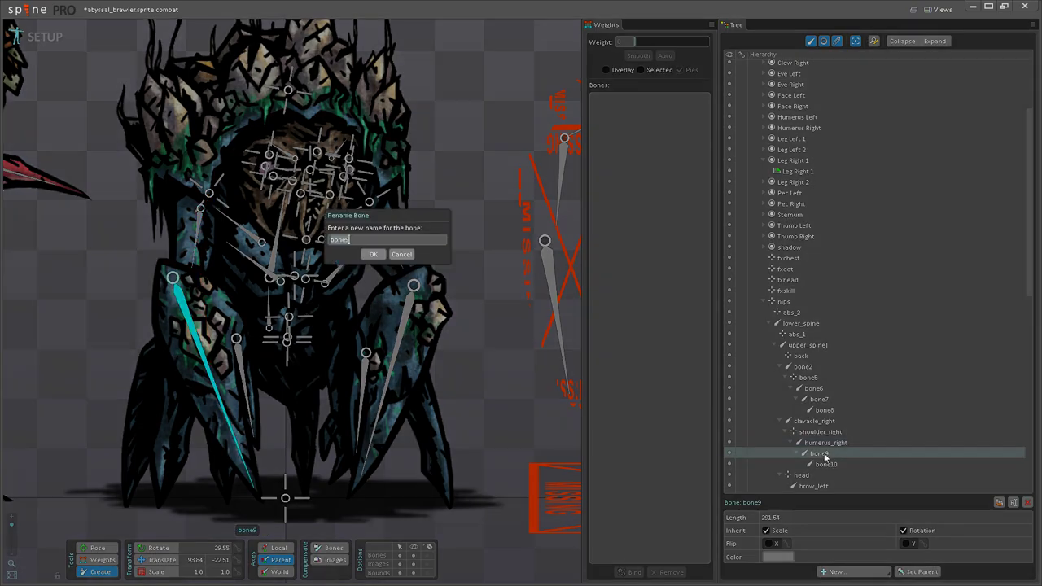
{"action": "type", "text": "claw_right"}
{"action": "key", "text": "Return"}
{"action": "left_click", "coordinate": [827, 464]}
{"action": "left_click", "coordinate": [829, 466]}
{"action": "type", "text": "thumb_right"}
{"action": "key", "text": "Return"}
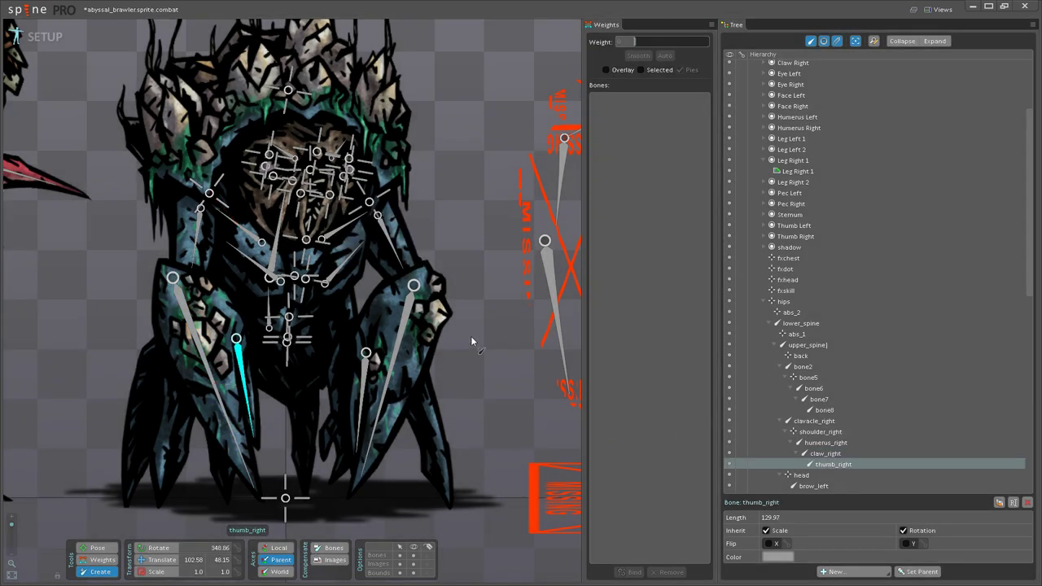
Step: Rename the left collar bone clavacle_left
{"action": "left_click_drag", "start_coordinate": [470, 337], "coordinate": [480, 414]}
{"action": "scroll", "coordinate": [480, 420], "scroll_direction": "down", "scroll_amount": 2}
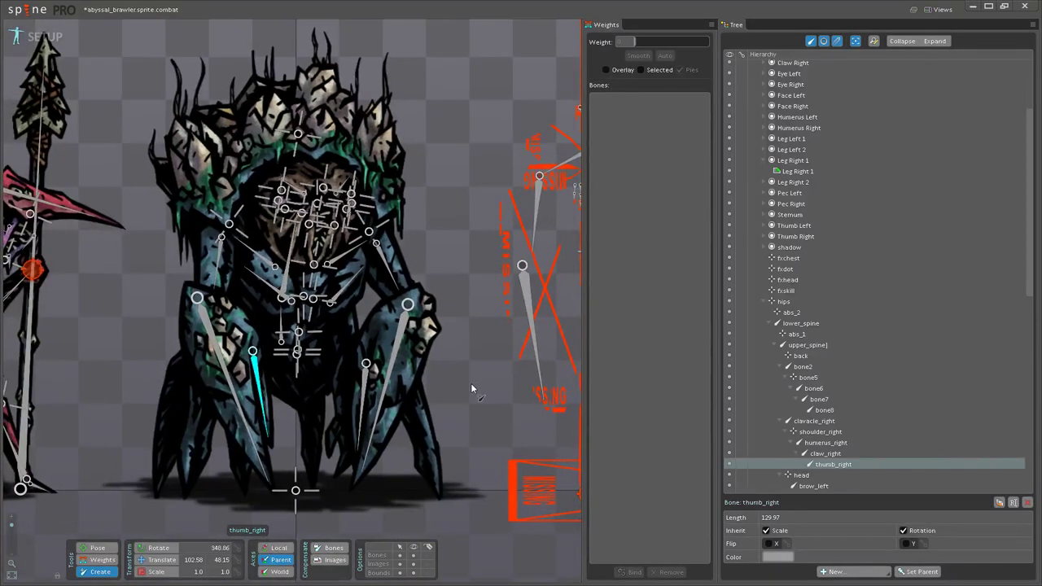
{"action": "left_click", "coordinate": [819, 435]}
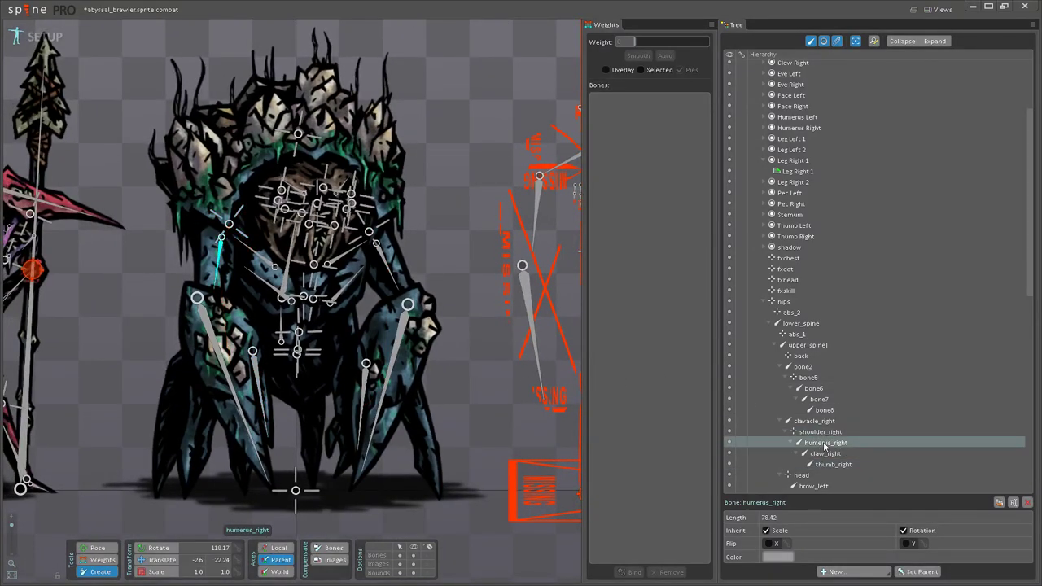
{"action": "left_click", "coordinate": [803, 367]}
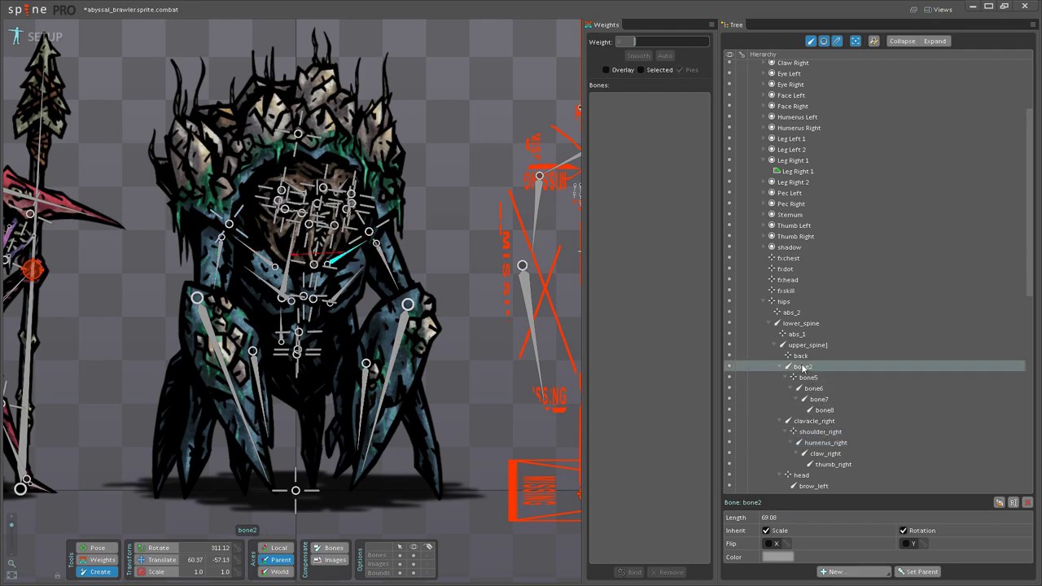
{"action": "double_click", "coordinate": [828, 363]}
{"action": "type", "text": "clavacle_"}
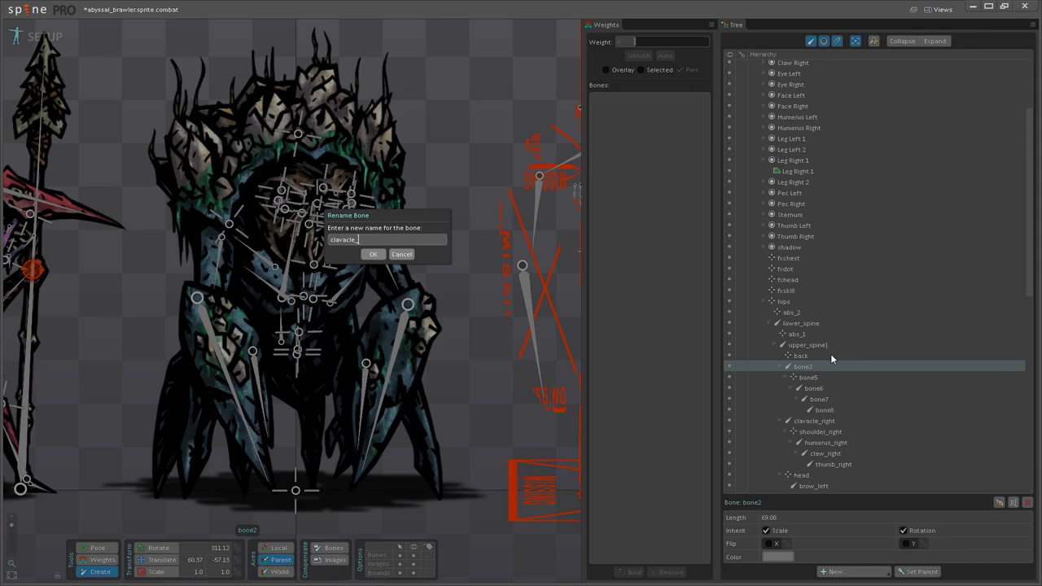
{"action": "type", "text": "ft"}
{"action": "key", "text": "Return"}
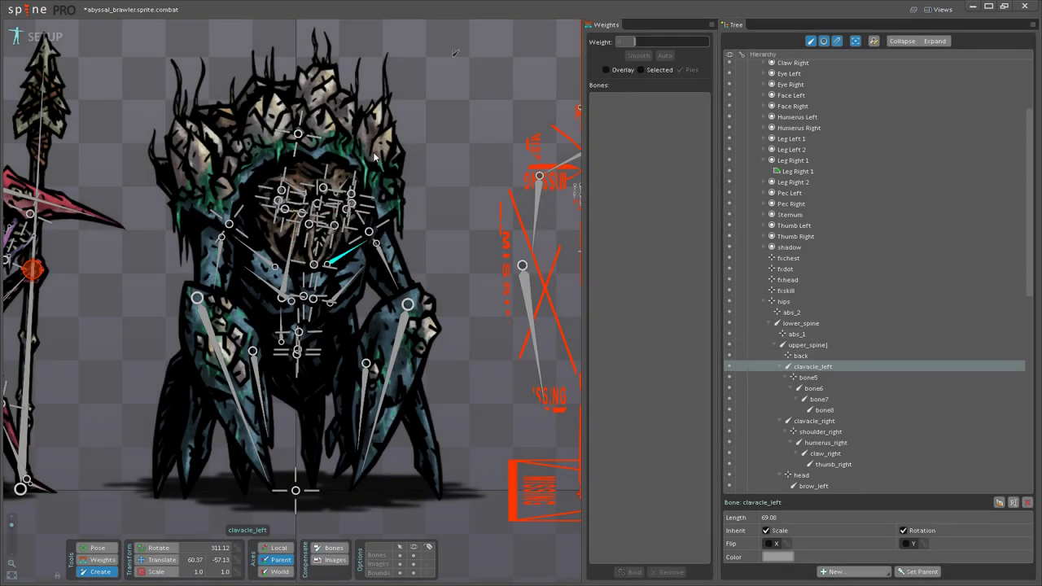
Step: Rename the zero-length bone under clavacle_left as shoulder_left and its upper-arm child humerus_left
{"action": "double_click", "coordinate": [813, 378]}
{"action": "type", "text": "shoulder_le"}
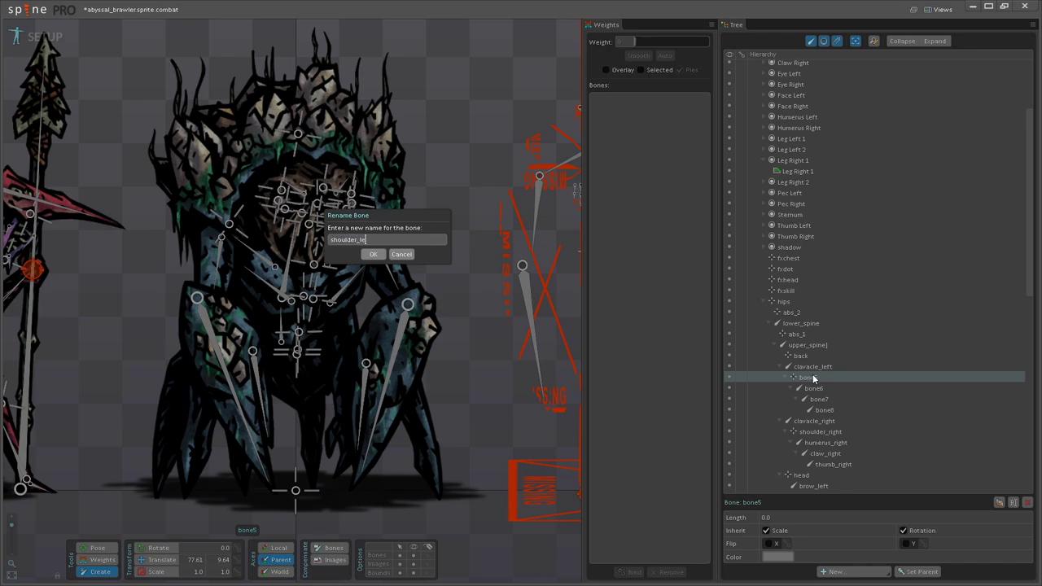
{"action": "type", "text": "ft"}
{"action": "key", "text": "Return"}
{"action": "double_click", "coordinate": [814, 389]}
{"action": "type", "text": "humerus_"}
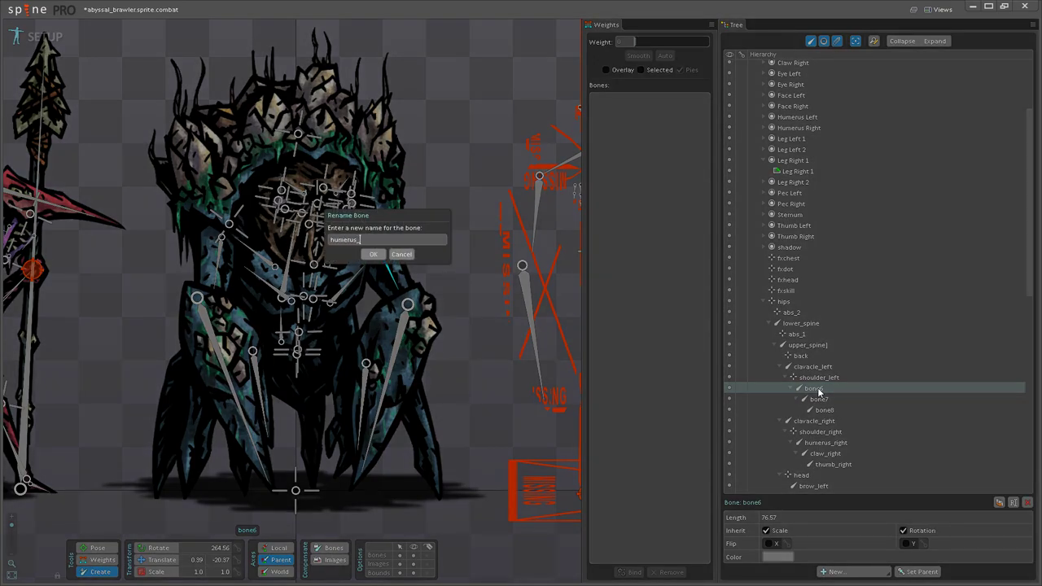
{"action": "type", "text": "left"}
{"action": "key", "text": "Return"}
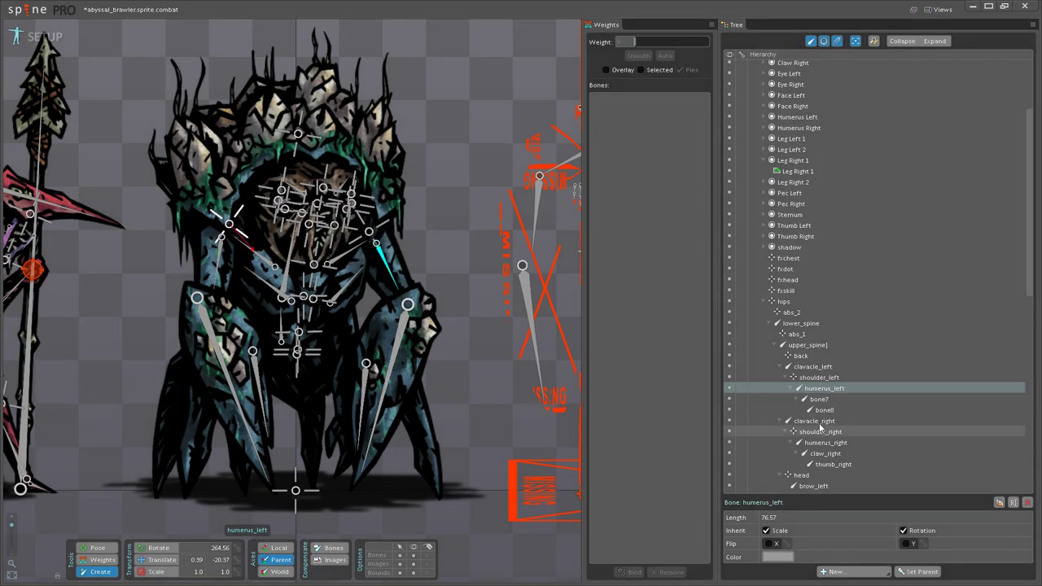
Step: Rename the left claw bone claw_left and its child bone thumb_left
{"action": "double_click", "coordinate": [819, 399]}
{"action": "type", "text": "claw_left"}
{"action": "key", "text": "Return"}
{"action": "double_click", "coordinate": [825, 409]}
{"action": "type", "text": "thumb"}
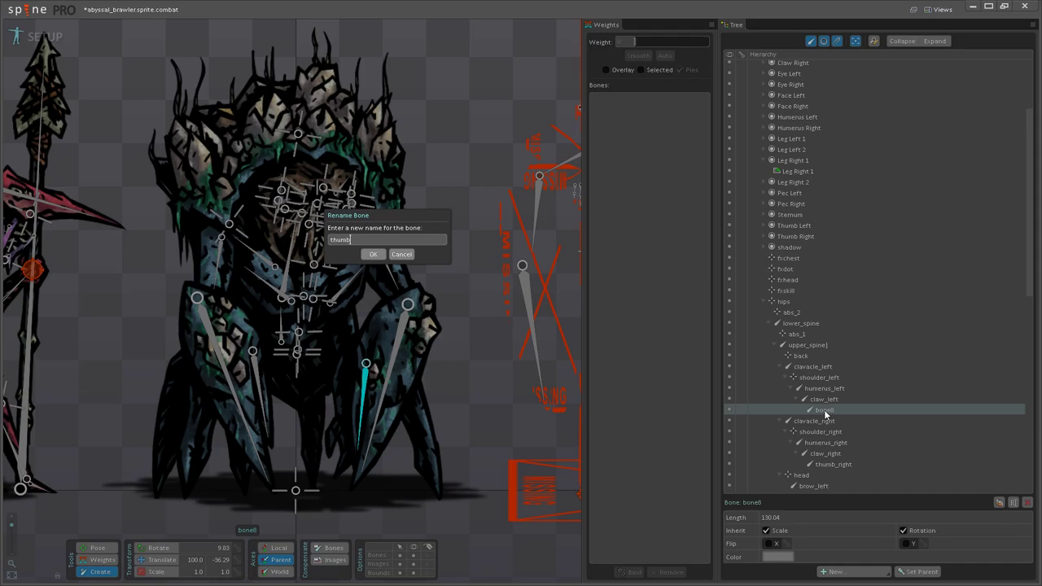
{"action": "type", "text": "_left"}
{"action": "key", "text": "Return"}
Step: Under lower_spine, create a chain of four bones down the small left arm, plus a thumb bone about 38 long under the chain's second bone
{"action": "scroll", "coordinate": [358, 444], "scroll_direction": "up", "scroll_amount": 5}
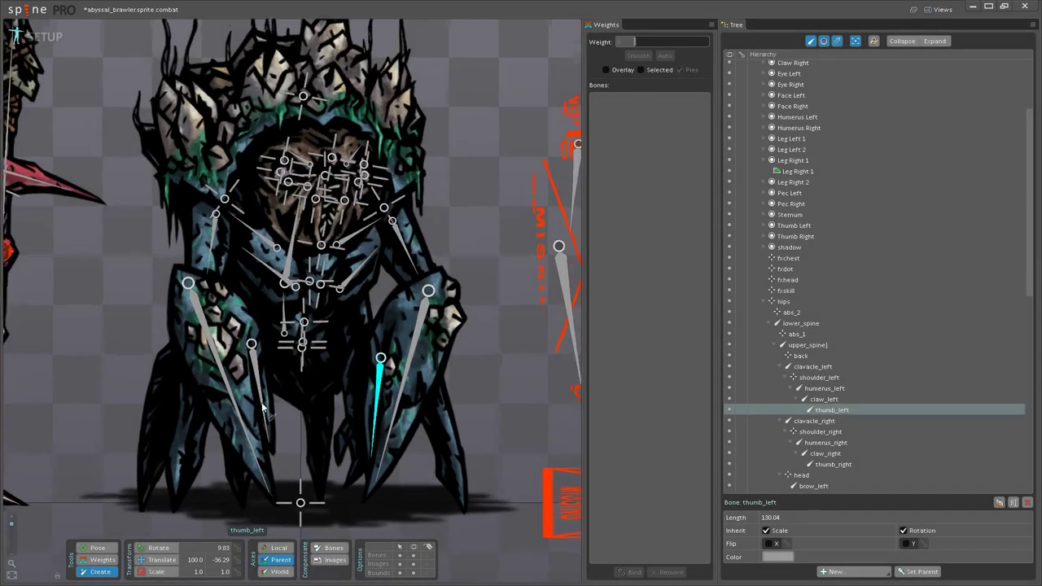
{"action": "left_click_drag", "start_coordinate": [379, 448], "coordinate": [391, 296]}
{"action": "left_click_drag", "start_coordinate": [327, 289], "coordinate": [367, 432]}
{"action": "left_click_drag", "start_coordinate": [445, 404], "coordinate": [337, 336]}
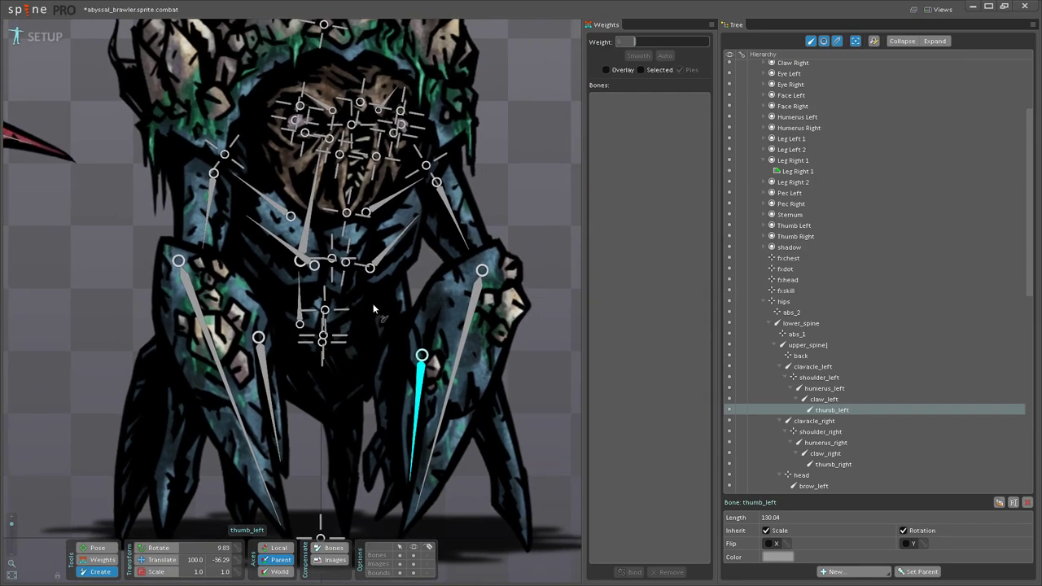
{"action": "left_click", "coordinate": [303, 309]}
{"action": "left_click_drag", "start_coordinate": [386, 281], "coordinate": [382, 516]}
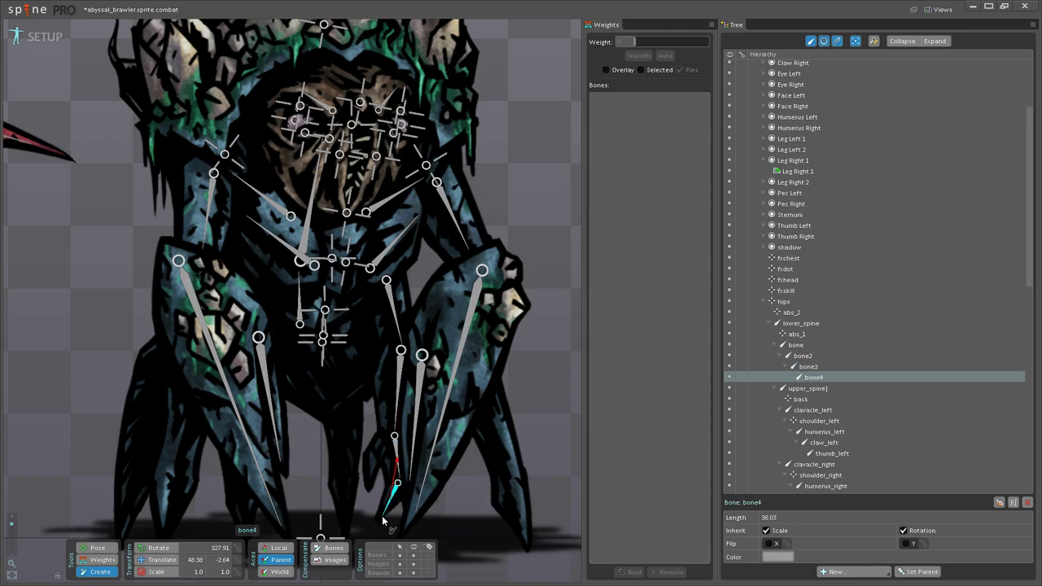
{"action": "left_click", "coordinate": [396, 424]}
{"action": "mouse_move", "coordinate": [383, 439]}
{"action": "left_mouse_down"}
{"action": "mouse_move", "coordinate": [371, 476]}
{"action": "mouse_move", "coordinate": [397, 395]}
{"action": "left_mouse_up"}
Step: Under lower_spine, create a chain of three bones down the small right arm, the first about 66 long, and switch to the Pose tool
{"action": "left_click_drag", "start_coordinate": [268, 409], "coordinate": [283, 433]}
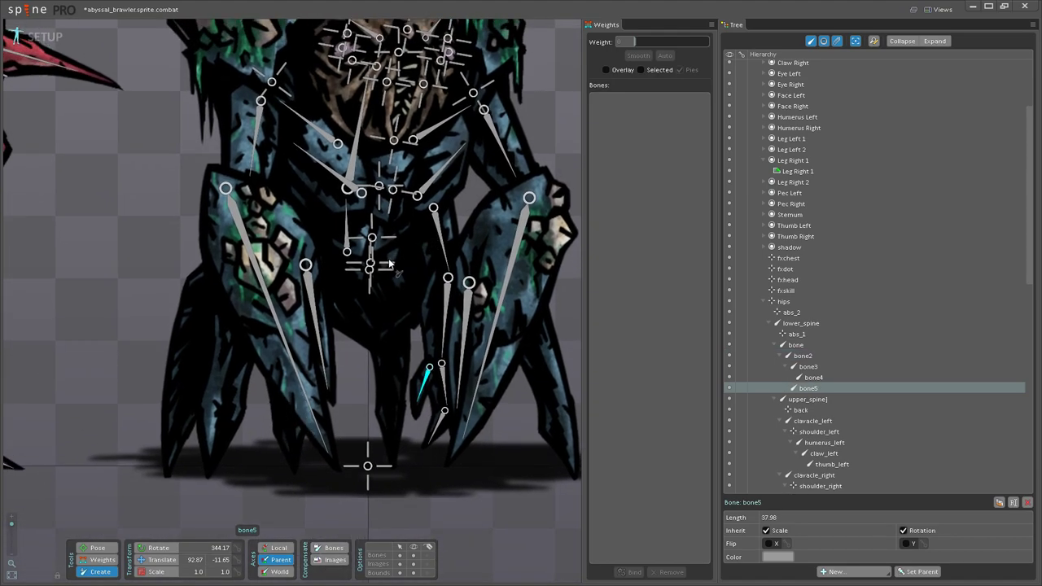
{"action": "left_click", "coordinate": [348, 241]}
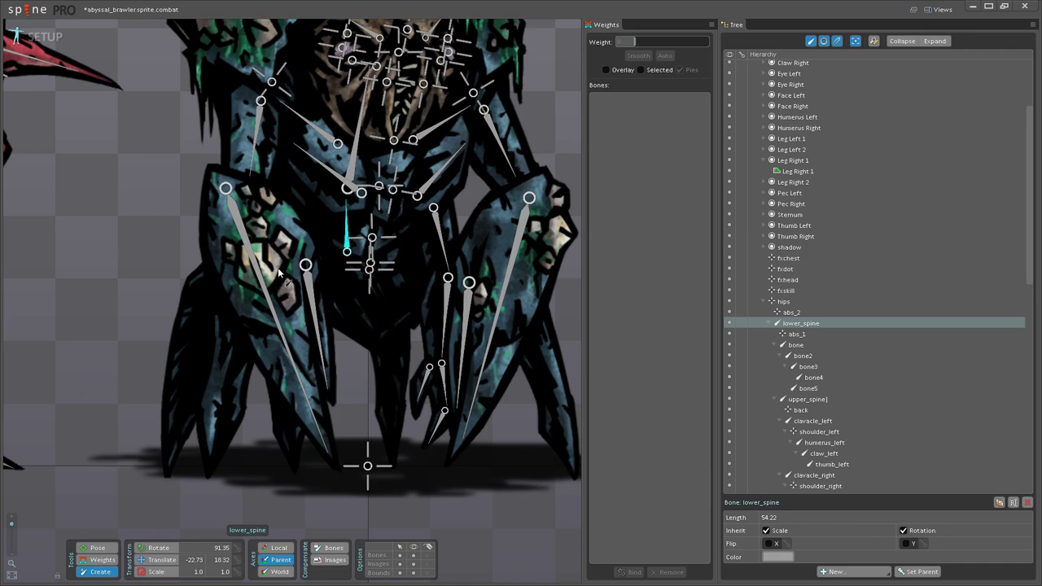
{"action": "left_click_drag", "start_coordinate": [290, 237], "coordinate": [293, 458]}
{"action": "scroll", "coordinate": [296, 392], "scroll_direction": "down", "scroll_amount": 1}
{"action": "left_click", "coordinate": [97, 548]}
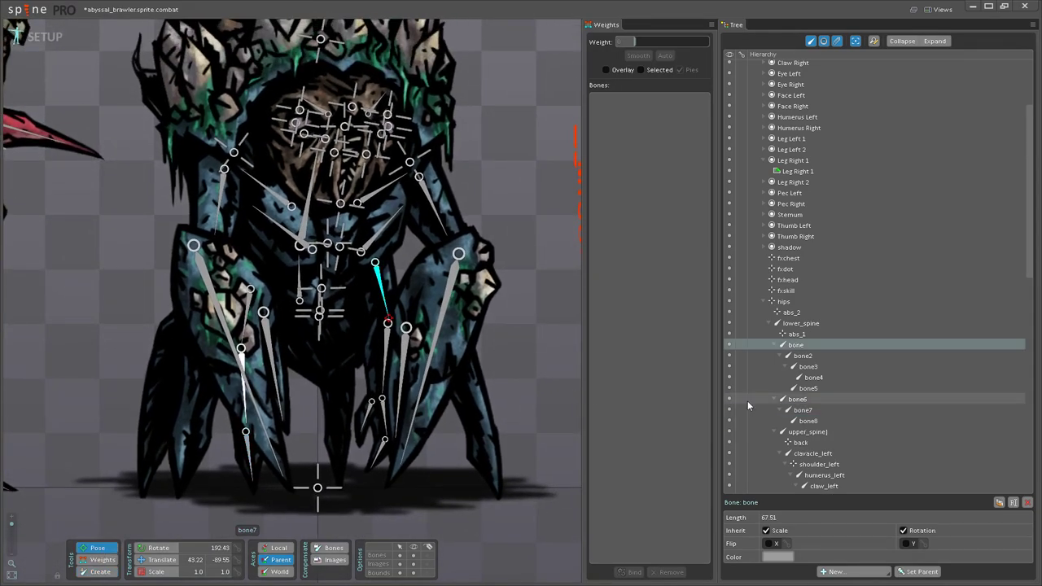
Step: Rename the first bone of the small left arm humerus2_left and its child arm_left
{"action": "double_click", "coordinate": [796, 345]}
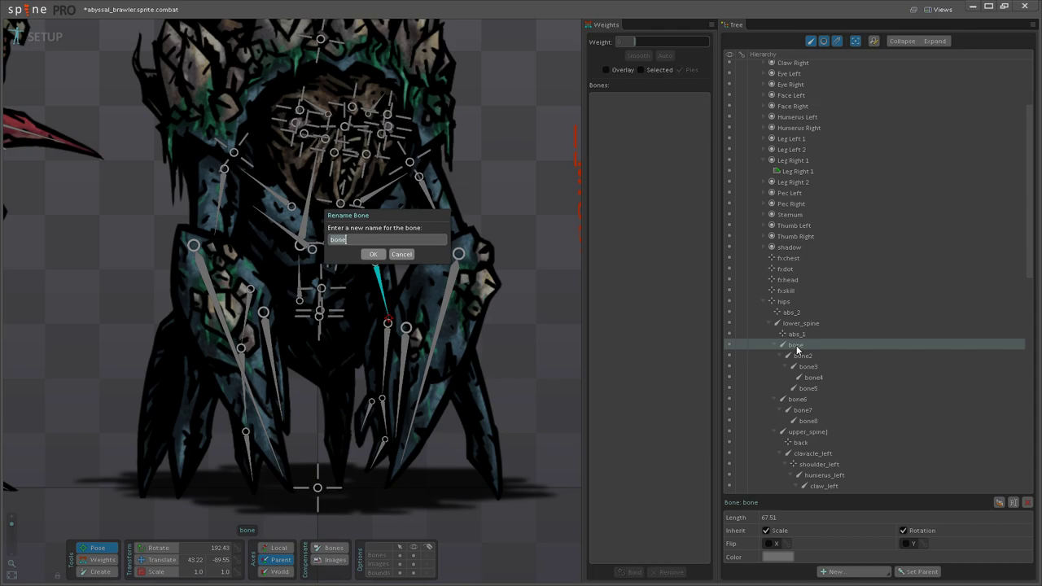
{"action": "type", "text": "humerus2_left"}
{"action": "key", "text": "Return"}
{"action": "left_click", "coordinate": [804, 389]}
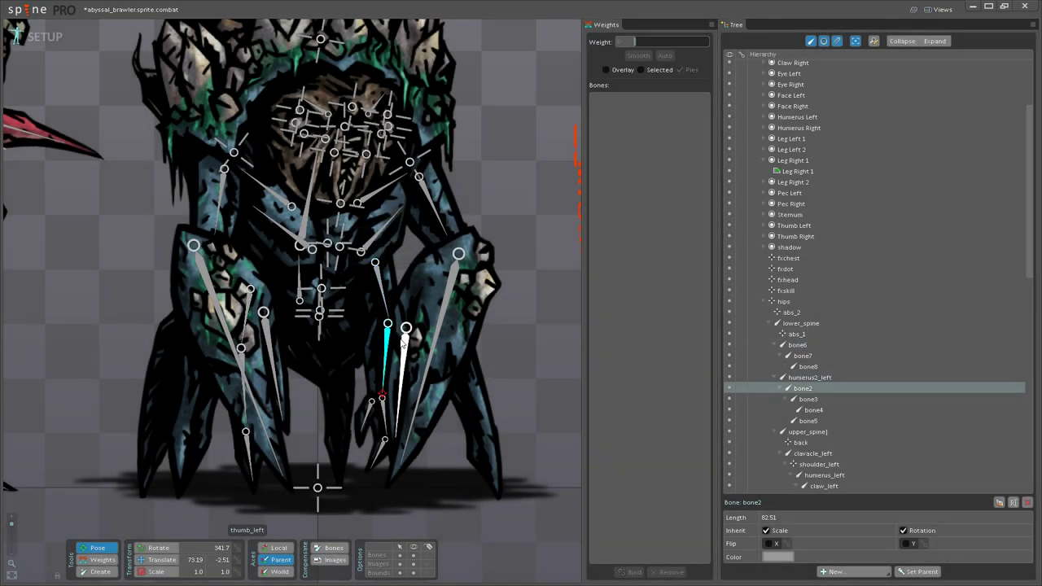
{"action": "double_click", "coordinate": [806, 392]}
{"action": "type", "text": "arm_left"}
{"action": "key", "text": "Return"}
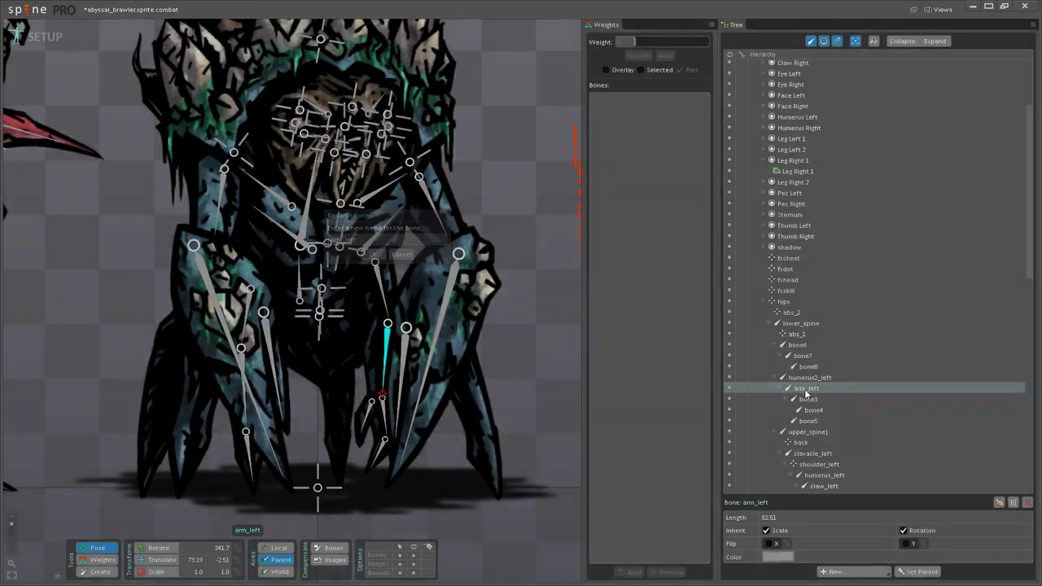
Step: Rename the hand bone under arm_left as palm_left and its child bone fingers_left
{"action": "left_click", "coordinate": [809, 399]}
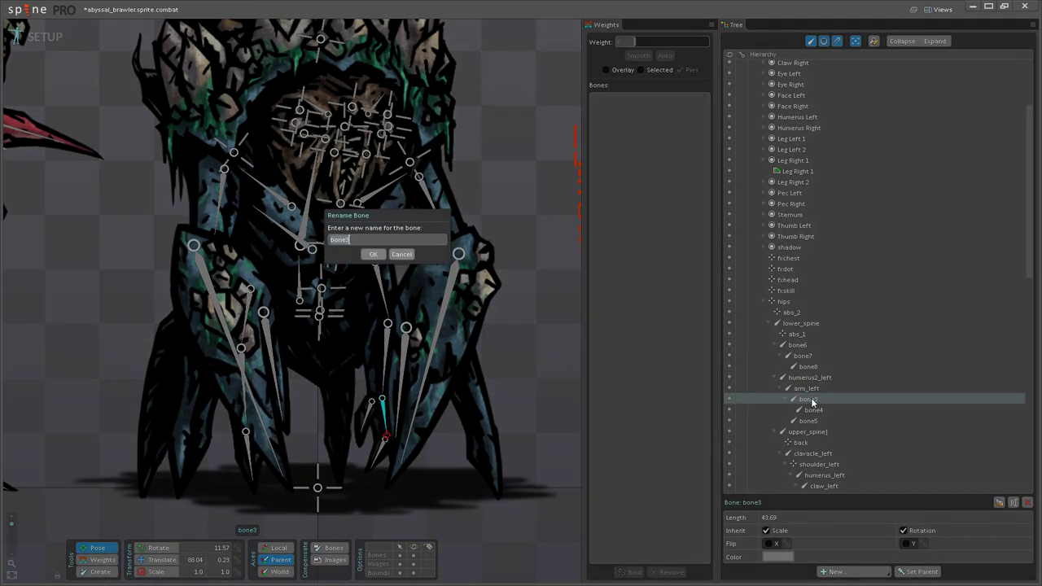
{"action": "type", "text": "palm_left"}
{"action": "key", "text": "Return"}
{"action": "double_click", "coordinate": [813, 421]}
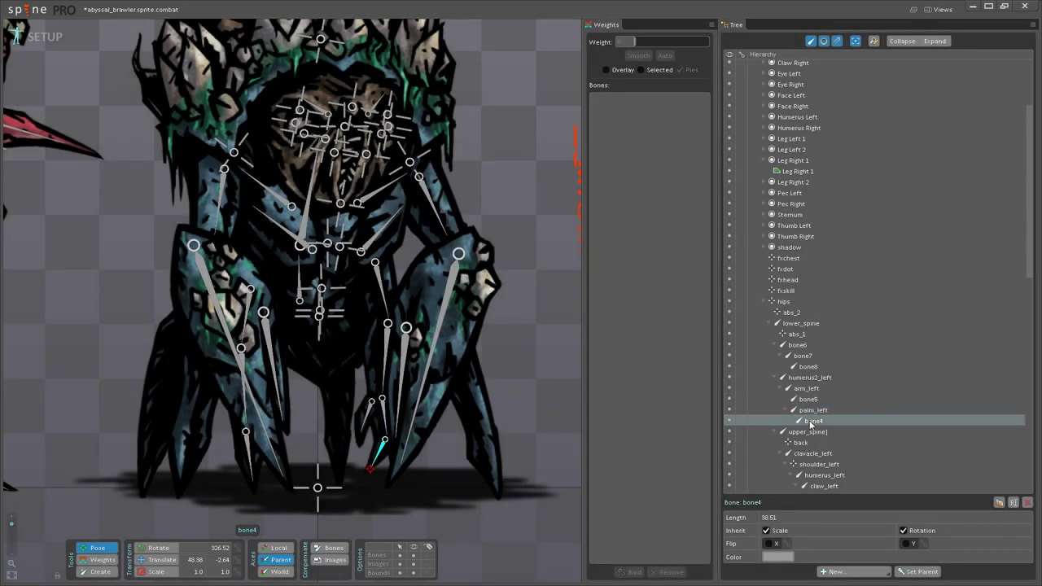
{"action": "type", "text": "fingers_left"}
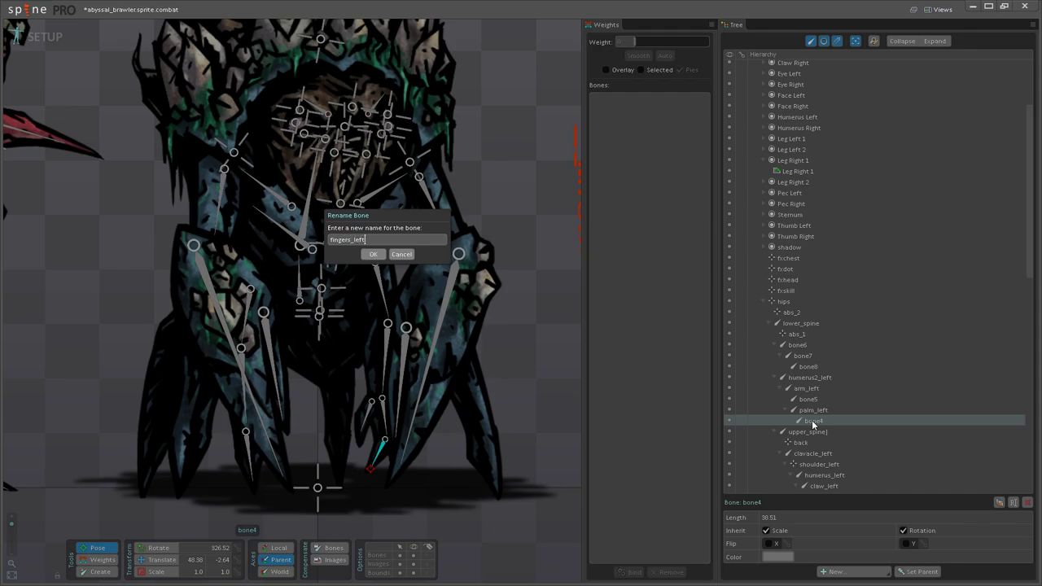
{"action": "key", "text": "Return"}
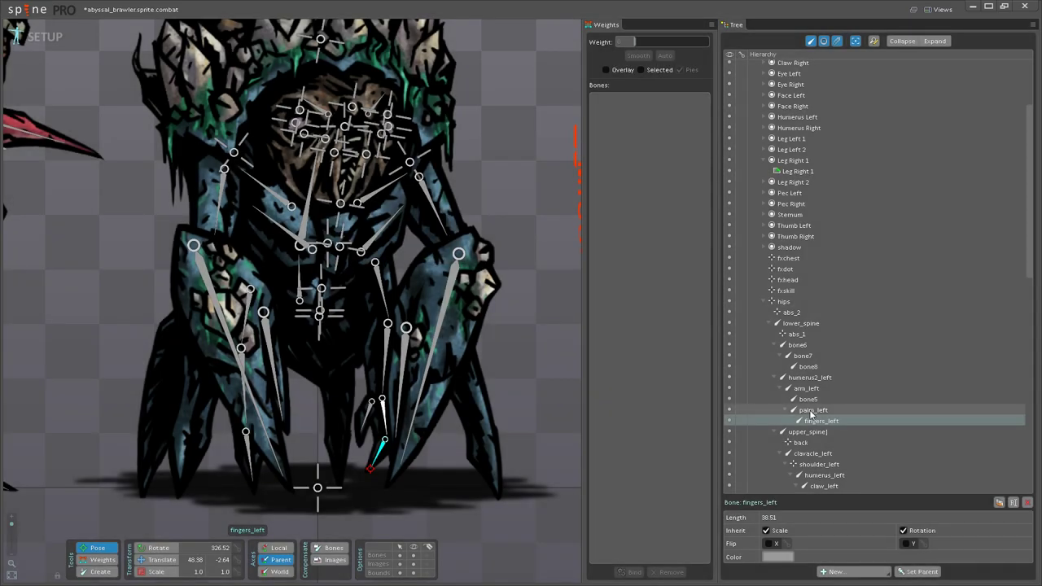
Step: Rename the remaining child bone of arm_left as thumb2_left
{"action": "left_click", "coordinate": [809, 400]}
{"action": "double_click", "coordinate": [809, 400]}
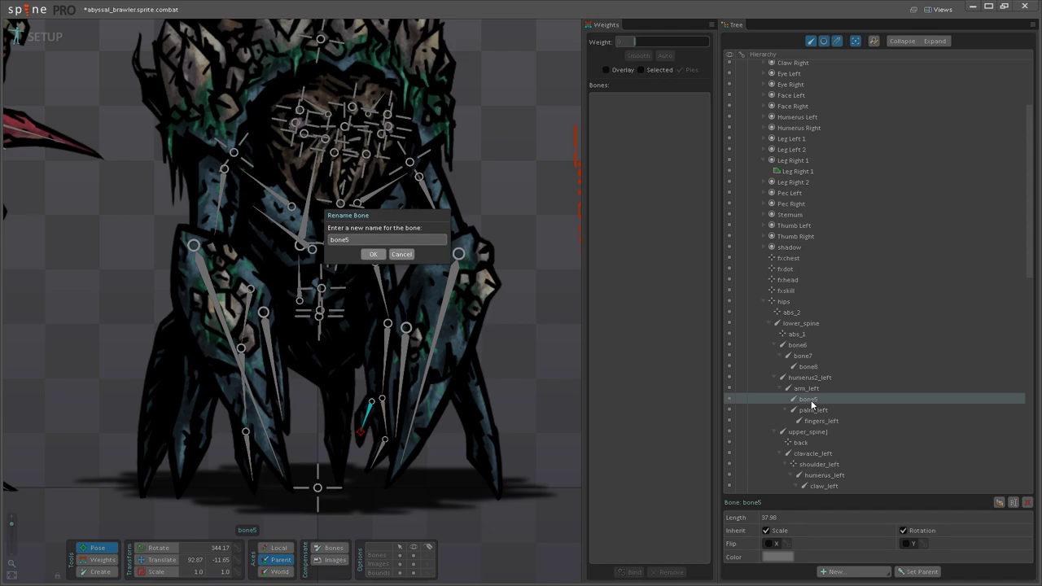
{"action": "key", "text": "ctrl+a"}
{"action": "type", "text": "fhumb2_left"}
{"action": "key", "text": "Return"}
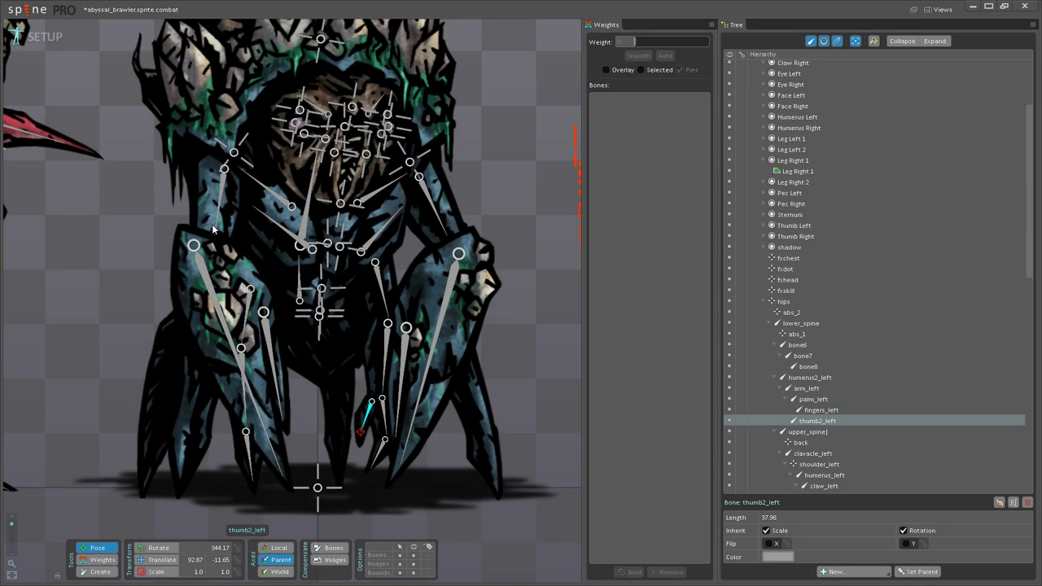
Step: Rename the first bone of the small right arm humerus2_right
{"action": "left_click", "coordinate": [249, 307]}
{"action": "double_click", "coordinate": [796, 346]}
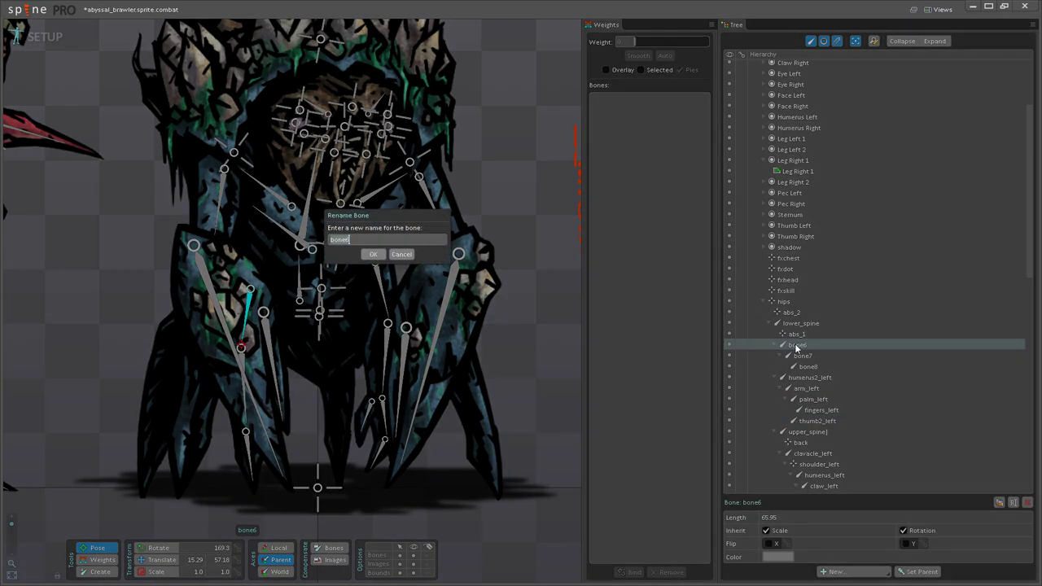
{"action": "type", "text": "humeru"}
{"action": "type", "text": "s2_left"}
{"action": "key", "text": "Return"}
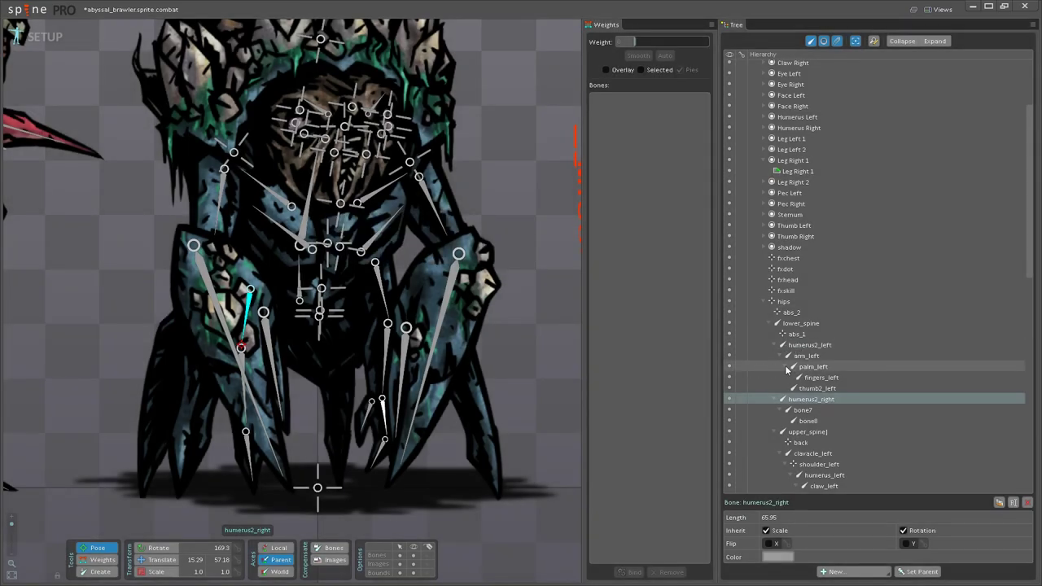
Step: Rename the child bone of humerus2_right as arm_right and the bone beneath it as hand_right
{"action": "left_click", "coordinate": [803, 410]}
{"action": "double_click", "coordinate": [803, 410]}
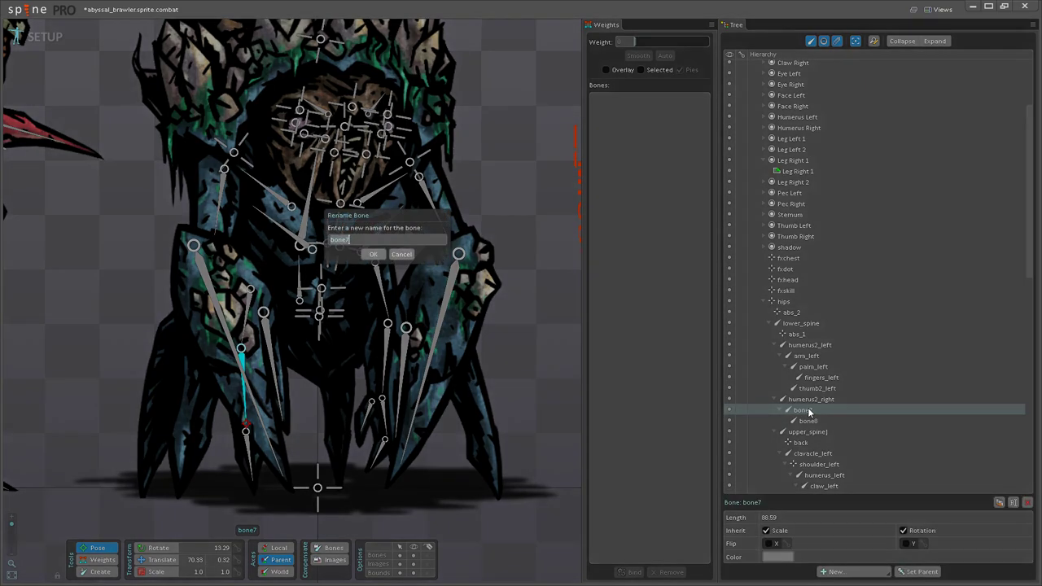
{"action": "type", "text": "arm_right"}
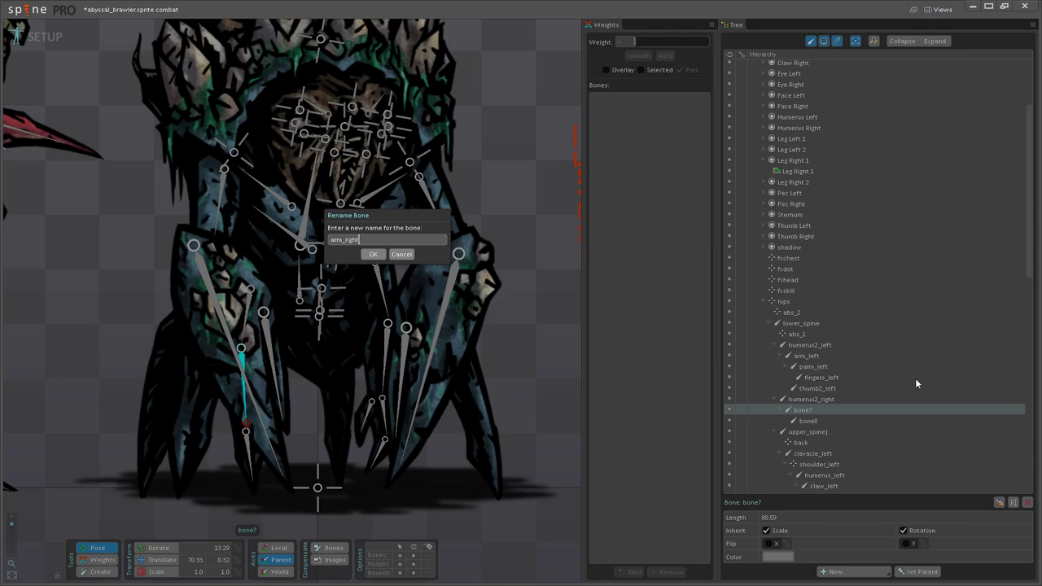
{"action": "key", "text": "Return"}
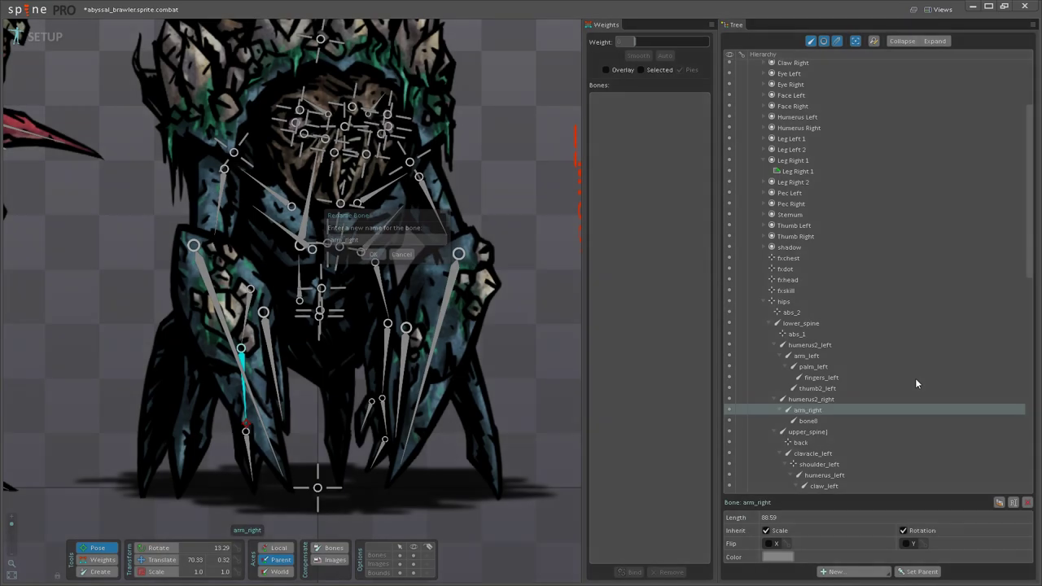
{"action": "left_click", "coordinate": [806, 421]}
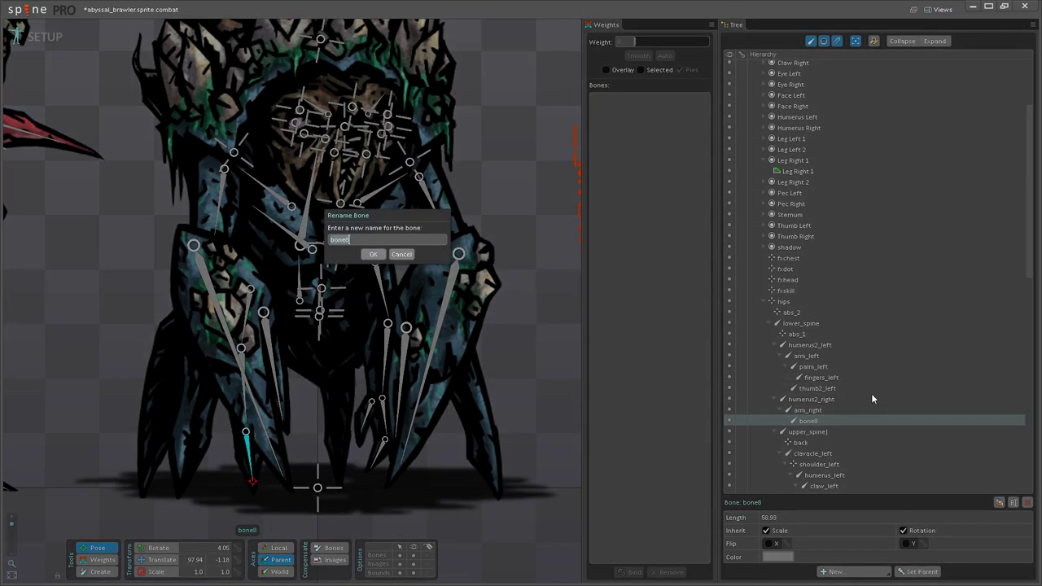
{"action": "type", "text": "hand_right"}
{"action": "key", "text": "Return"}
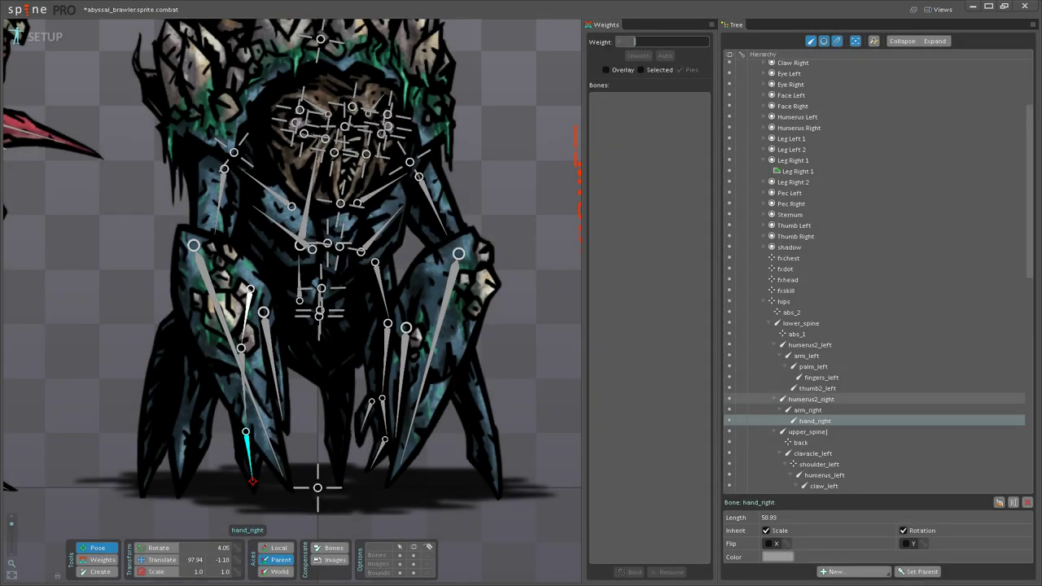
{"action": "left_click", "coordinate": [526, 356]}
{"action": "scroll", "coordinate": [537, 350], "scroll_direction": "down", "scroll_amount": 4}
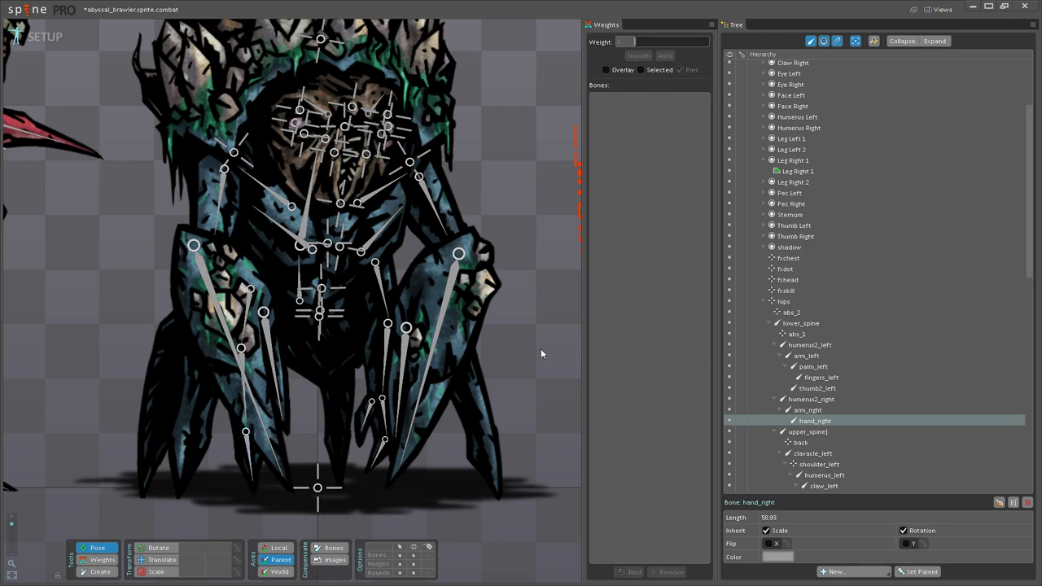
{"action": "scroll", "coordinate": [435, 286], "scroll_direction": "up", "scroll_amount": 2}
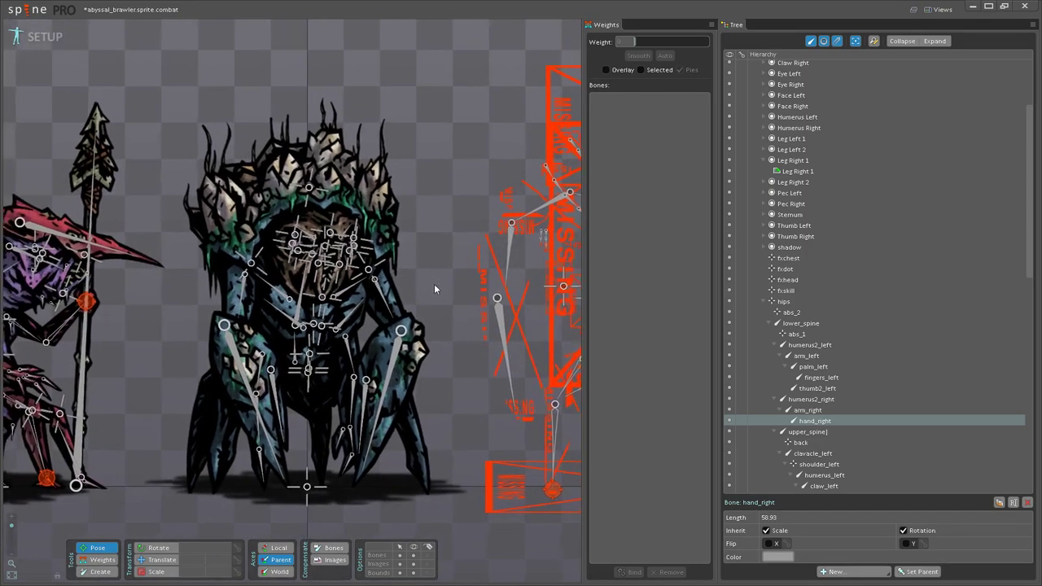
{"action": "left_click_drag", "start_coordinate": [435, 302], "coordinate": [490, 235]}
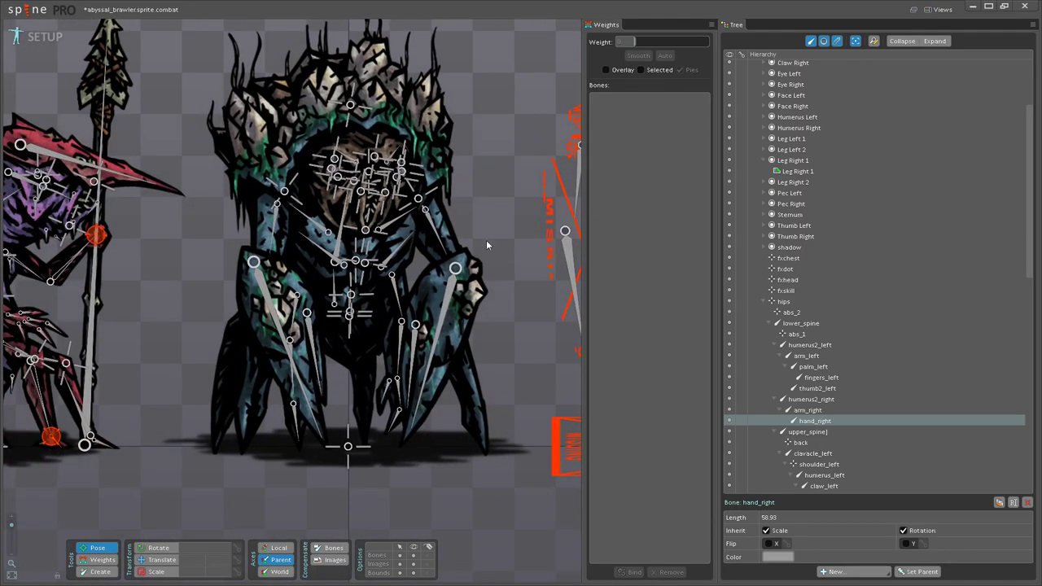
{"action": "left_click_drag", "start_coordinate": [350, 447], "coordinate": [342, 469]}
{"action": "scroll", "coordinate": [343, 382], "scroll_direction": "up", "scroll_amount": 2}
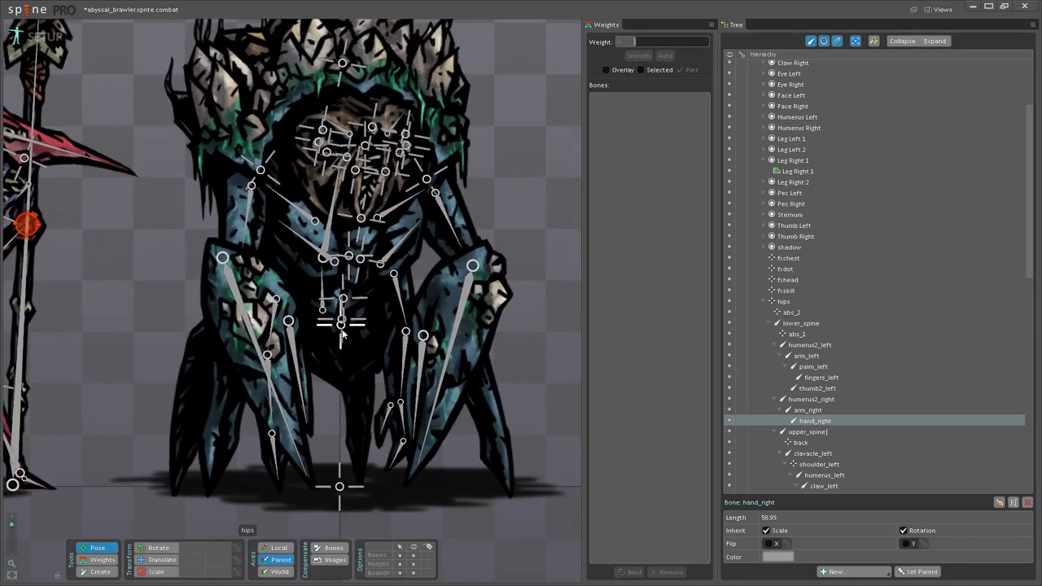
{"action": "left_click", "coordinate": [342, 322]}
{"action": "scroll", "coordinate": [349, 372], "scroll_direction": "up", "scroll_amount": 3}
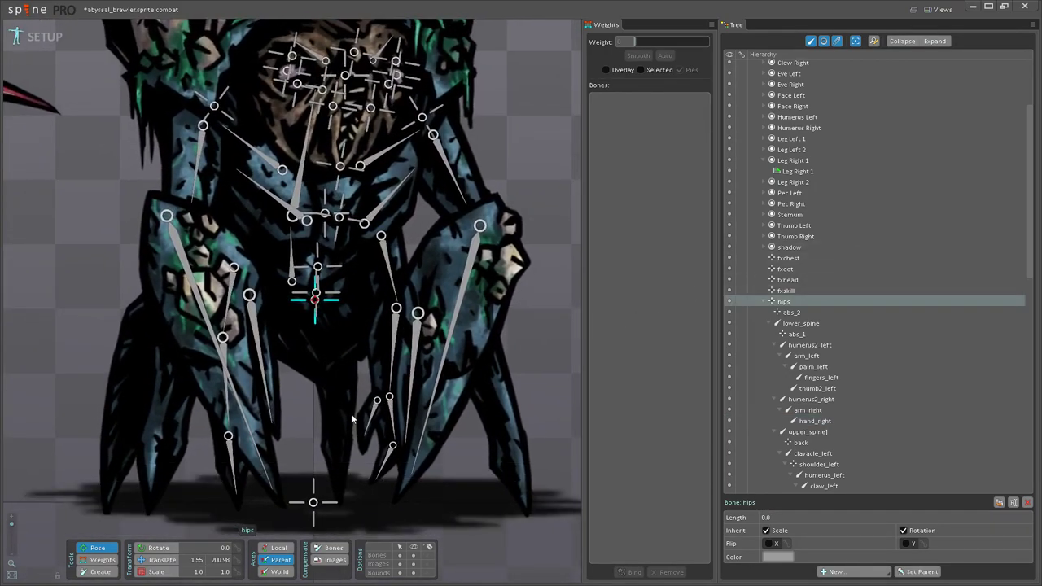
{"action": "scroll", "coordinate": [335, 364], "scroll_direction": "down", "scroll_amount": 2}
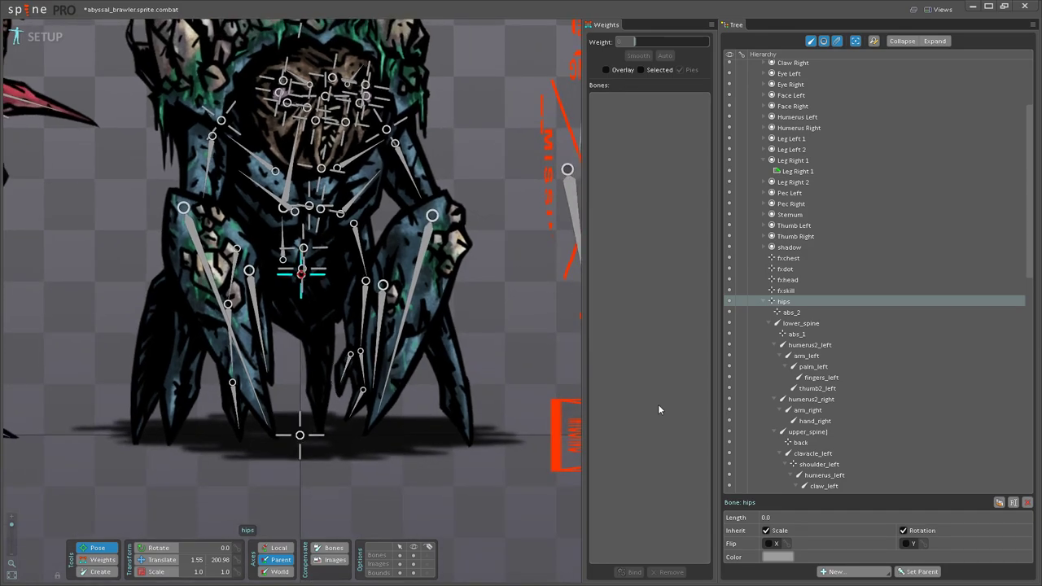
Step: Create a bone about 169 units long under root, from the tip of the middle leg up to the lower body
{"action": "scroll", "coordinate": [871, 352], "scroll_direction": "up", "scroll_amount": 3}
{"action": "left_click", "coordinate": [802, 66]}
{"action": "scroll", "coordinate": [324, 425], "scroll_direction": "up", "scroll_amount": 3}
{"action": "left_click", "coordinate": [316, 444]}
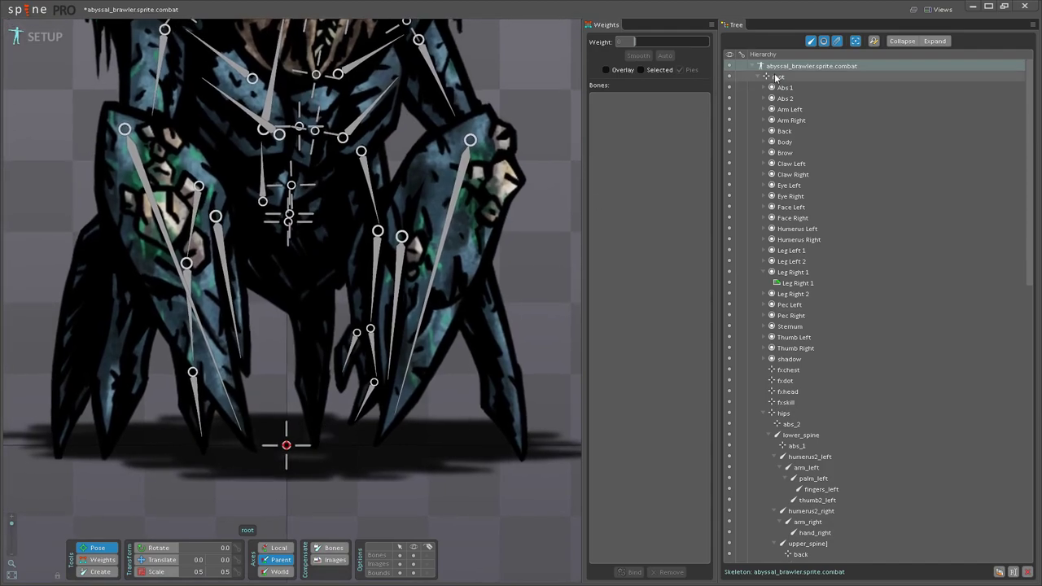
{"action": "key", "text": "space"}
{"action": "left_click_drag", "start_coordinate": [315, 443], "coordinate": [299, 391]}
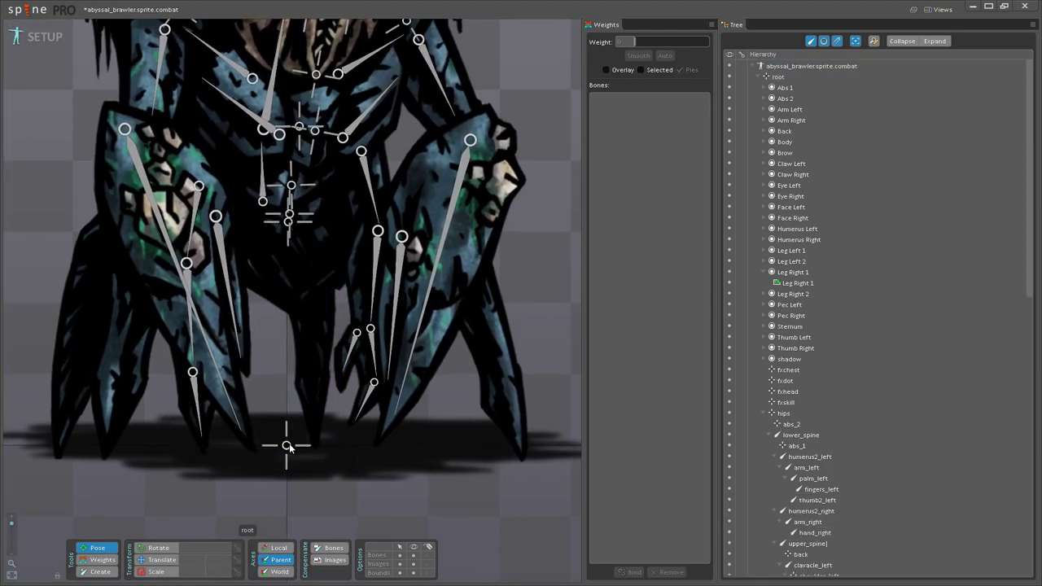
{"action": "left_click", "coordinate": [796, 76]}
{"action": "left_click", "coordinate": [96, 573]}
{"action": "left_click_drag", "start_coordinate": [314, 440], "coordinate": [315, 255]}
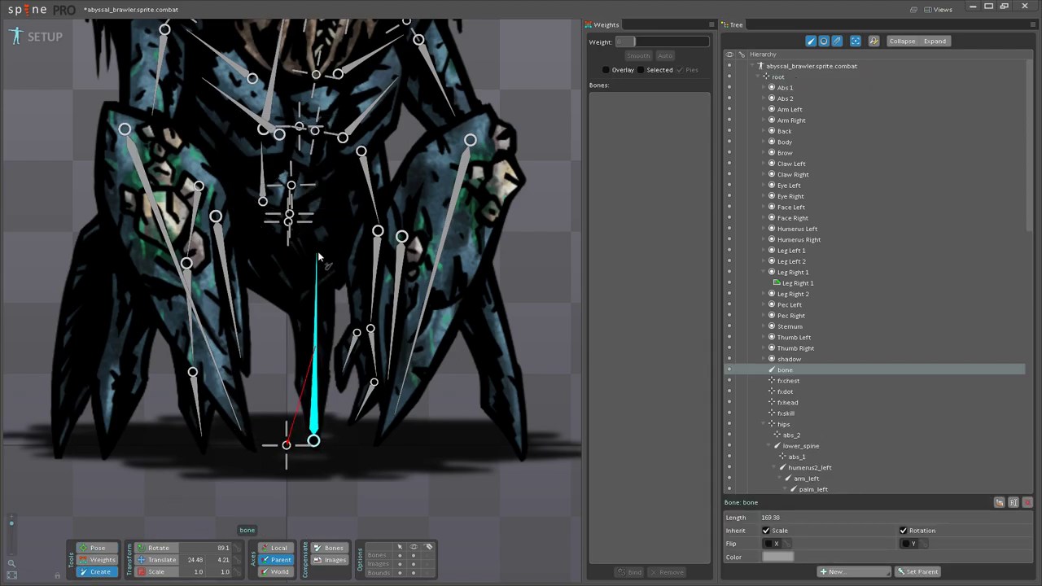
Step: Create under root a bone about 244 long up the inner right leg, and a two-bone chain about 205 and 106 long on the outer right leg
{"action": "scroll", "coordinate": [319, 391], "scroll_direction": "down", "scroll_amount": 3}
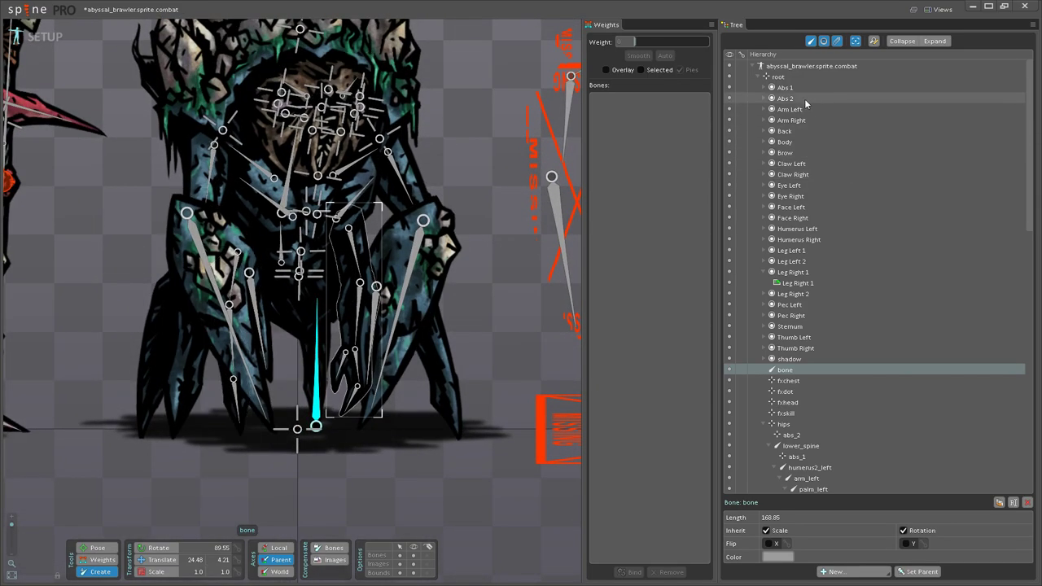
{"action": "left_click", "coordinate": [778, 77]}
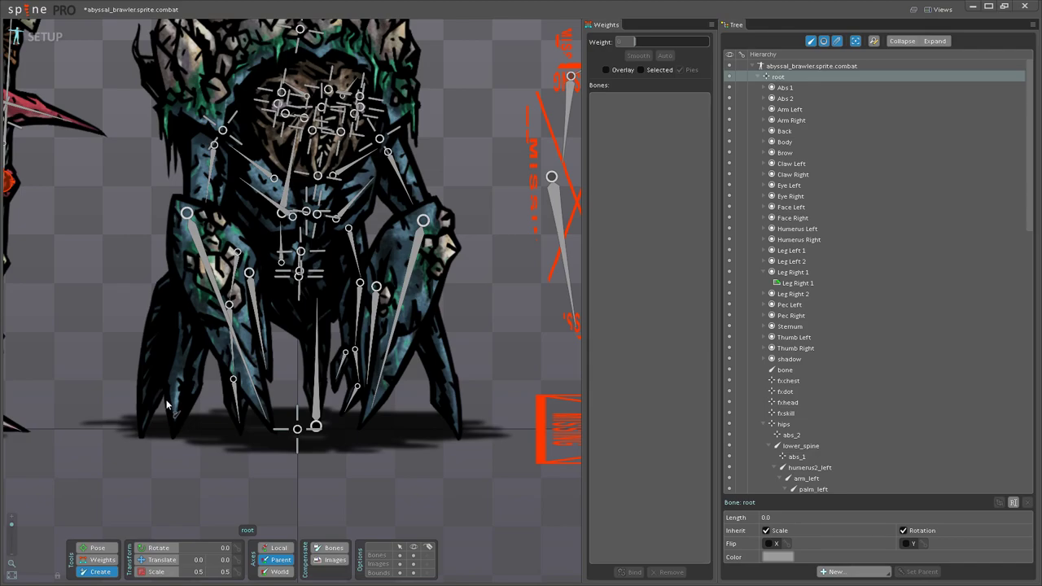
{"action": "left_click_drag", "start_coordinate": [174, 432], "coordinate": [209, 257]}
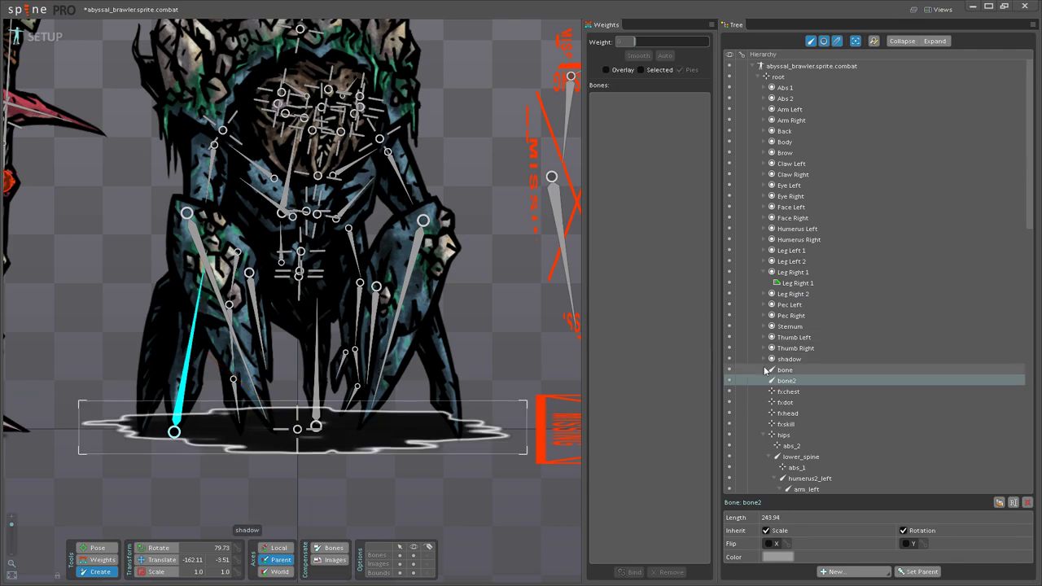
{"action": "left_click", "coordinate": [779, 77]}
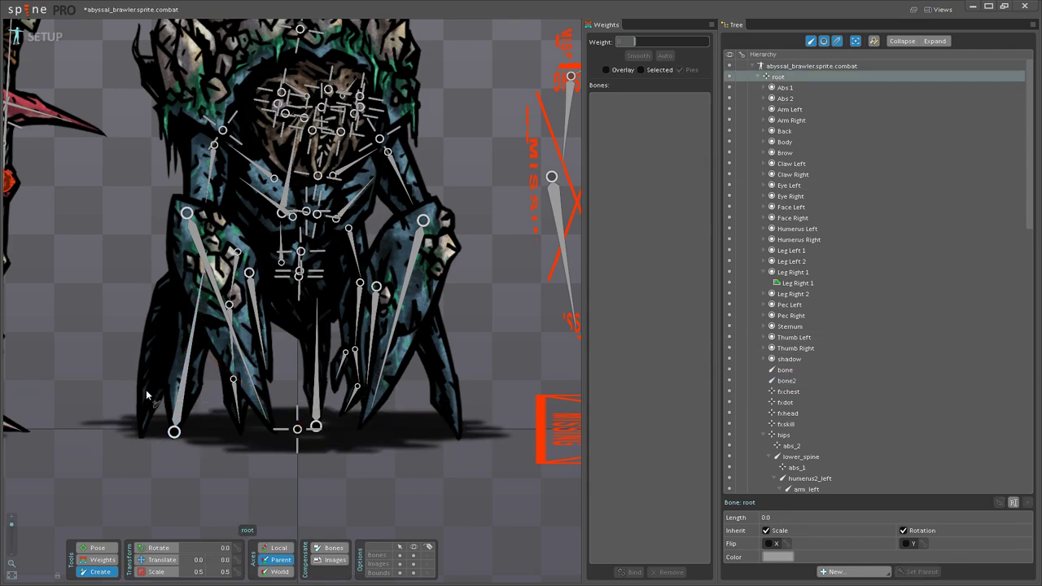
{"action": "left_click_drag", "start_coordinate": [141, 433], "coordinate": [259, 279]}
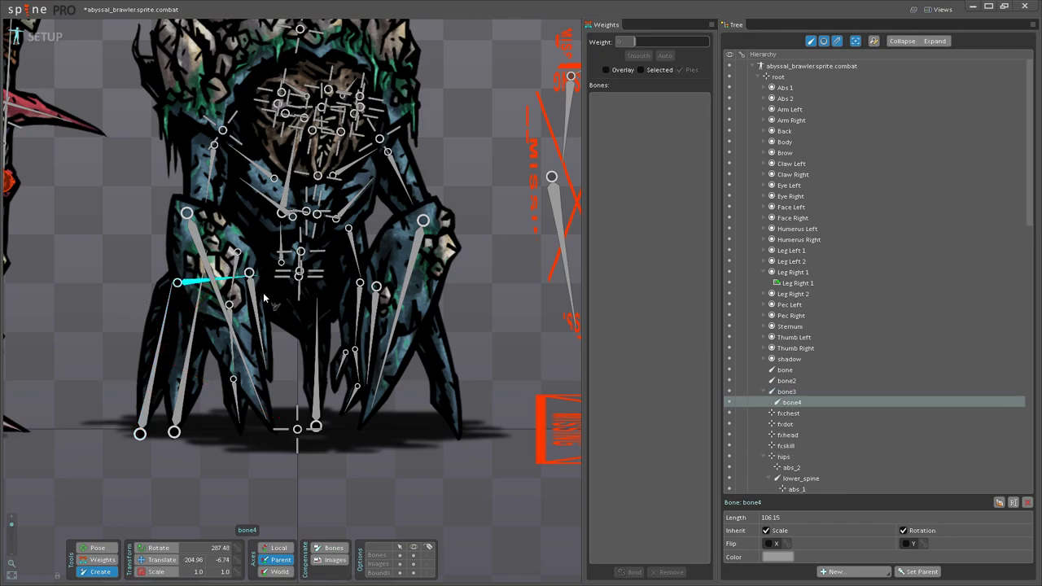
Step: Create a two-bone chain under root, about 232 and 86 long, from the outer left leg's foot up and inward to the body
{"action": "left_click_drag", "start_coordinate": [451, 418], "coordinate": [406, 425]}
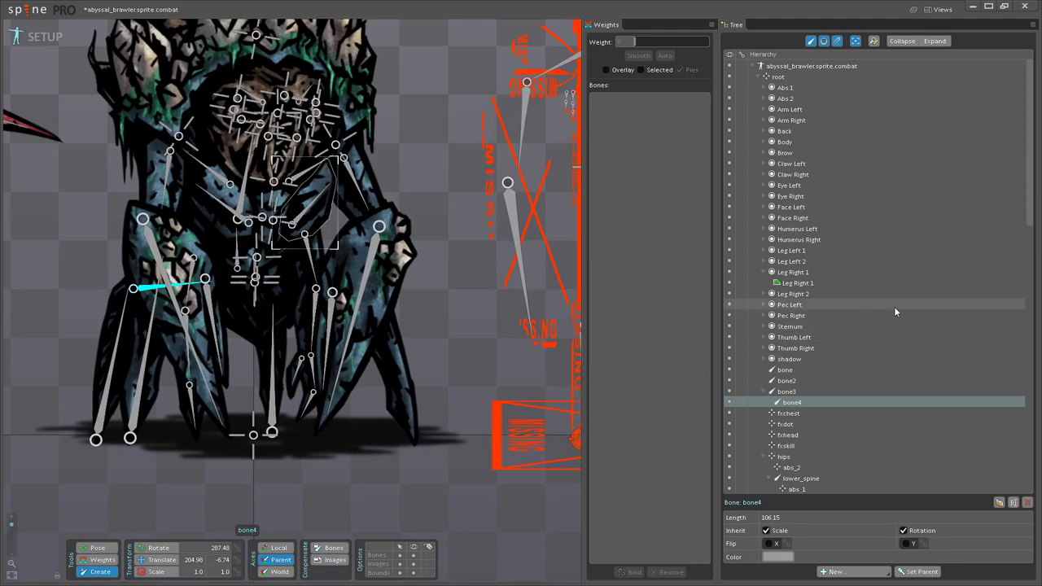
{"action": "left_click", "coordinate": [797, 77]}
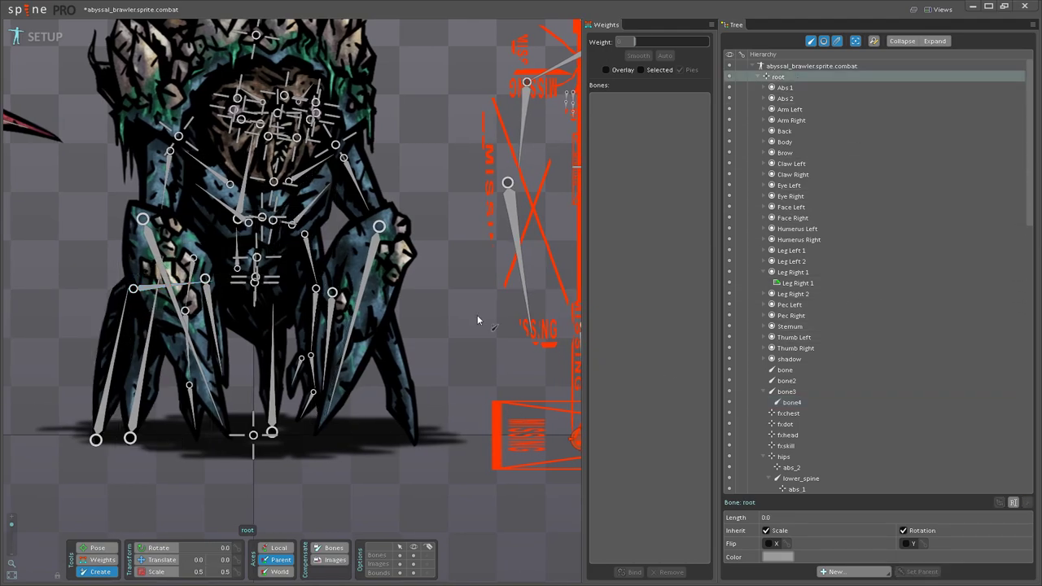
{"action": "scroll", "coordinate": [407, 334], "scroll_direction": "up", "scroll_amount": 1}
{"action": "left_click_drag", "start_coordinate": [407, 334], "coordinate": [412, 352]}
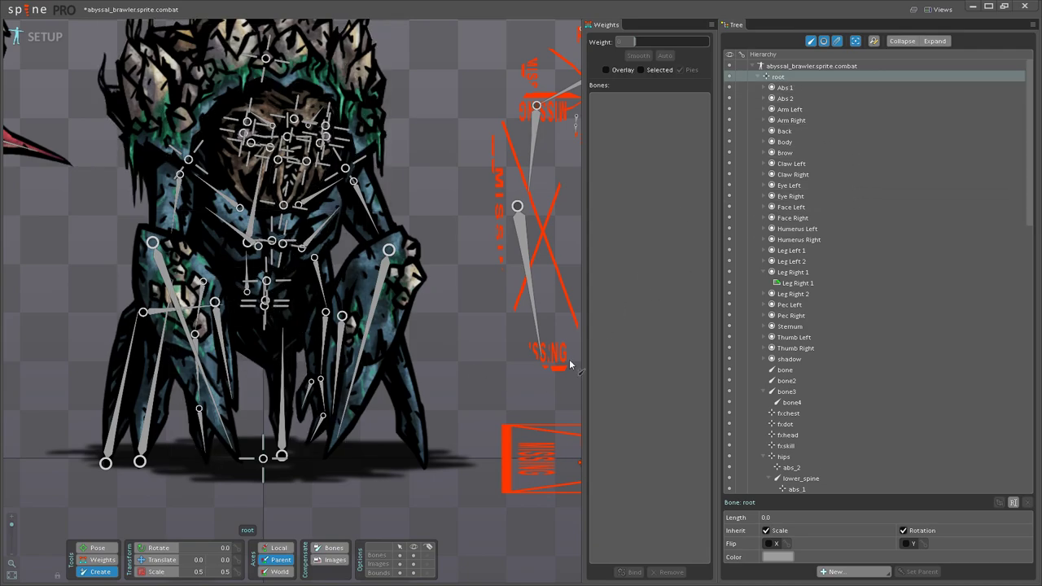
{"action": "left_click_drag", "start_coordinate": [424, 466], "coordinate": [305, 314]}
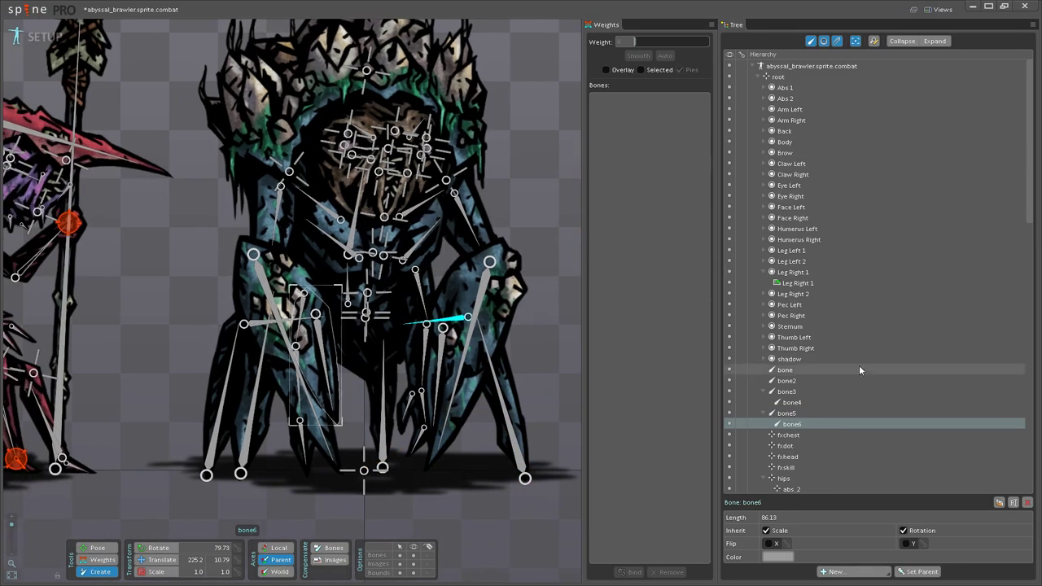
Step: Rename the middle leg's bone as leg2_left and the inner right leg's bone as leg1_right
{"action": "double_click", "coordinate": [786, 371]}
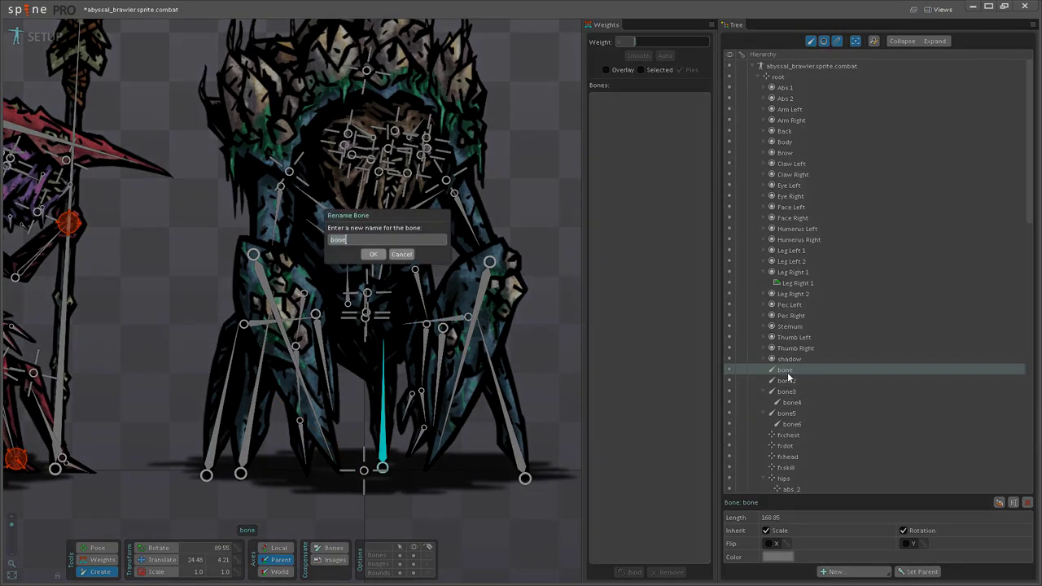
{"action": "type", "text": "leg2_lef"}
{"action": "key", "text": "Return"}
{"action": "double_click", "coordinate": [795, 368]}
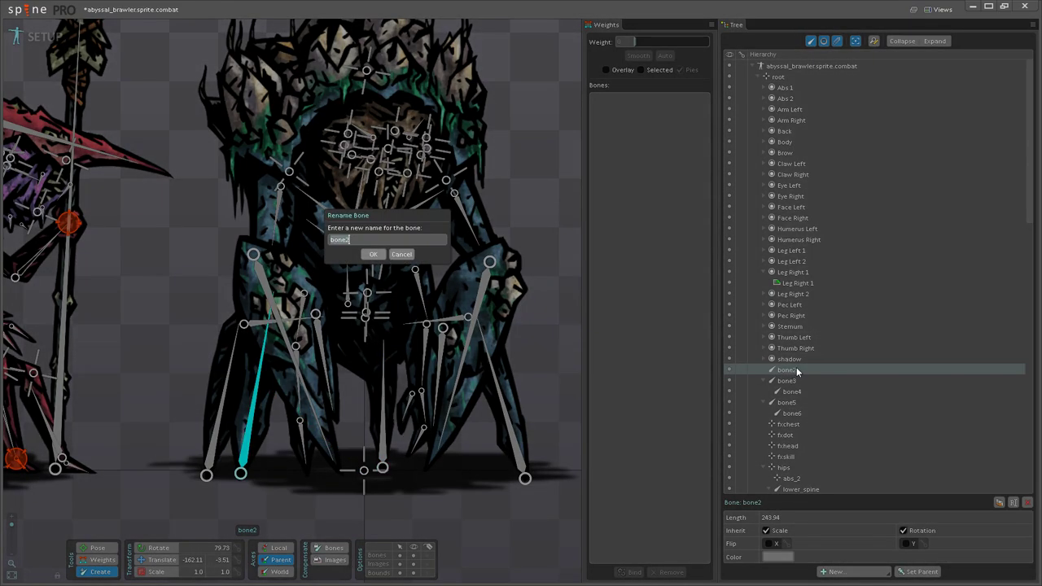
{"action": "key", "text": "BackSpace"}
{"action": "type", "text": "leg1_right"}
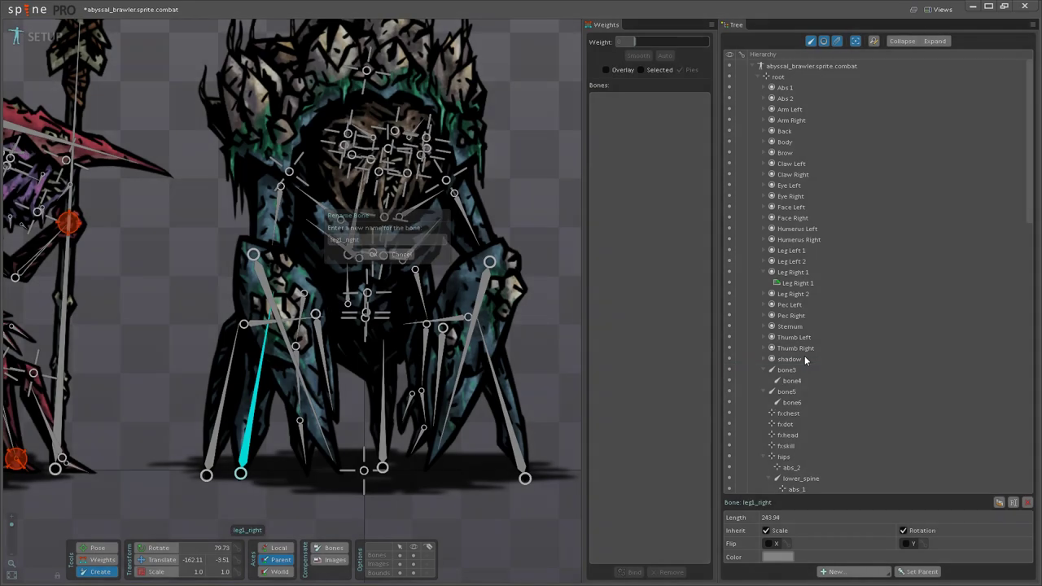
{"action": "key", "text": "Return"}
Step: Rename the outer right leg's lower bone as leg2_right and the outer left leg's lower bone as leg1_left
{"action": "left_click", "coordinate": [791, 370]}
{"action": "double_click", "coordinate": [791, 371]}
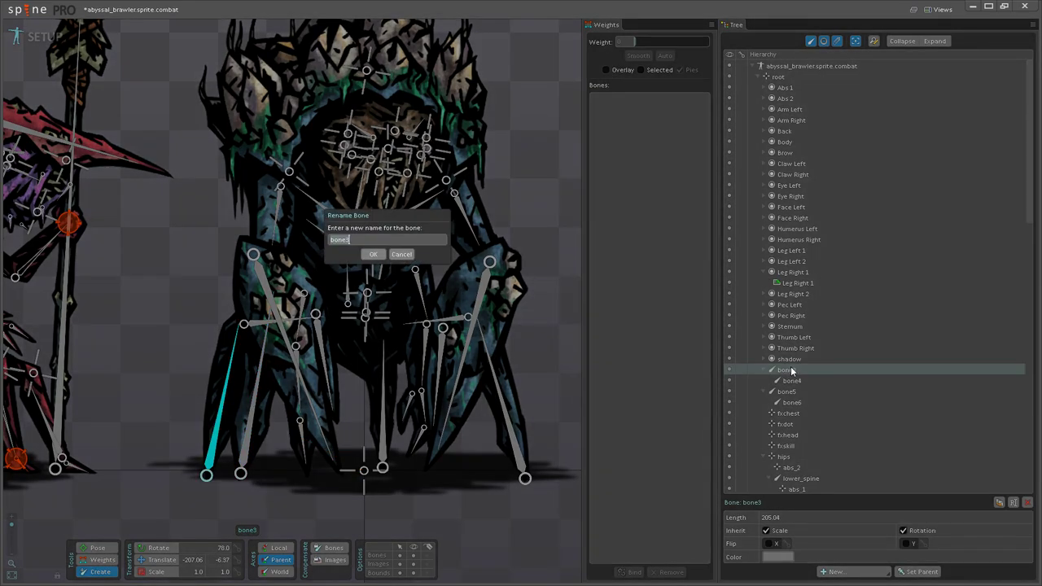
{"action": "key", "text": "BackSpace"}
{"action": "type", "text": "leg2_right"}
{"action": "key", "text": "Return"}
{"action": "left_click", "coordinate": [791, 370]}
{"action": "double_click", "coordinate": [791, 370]}
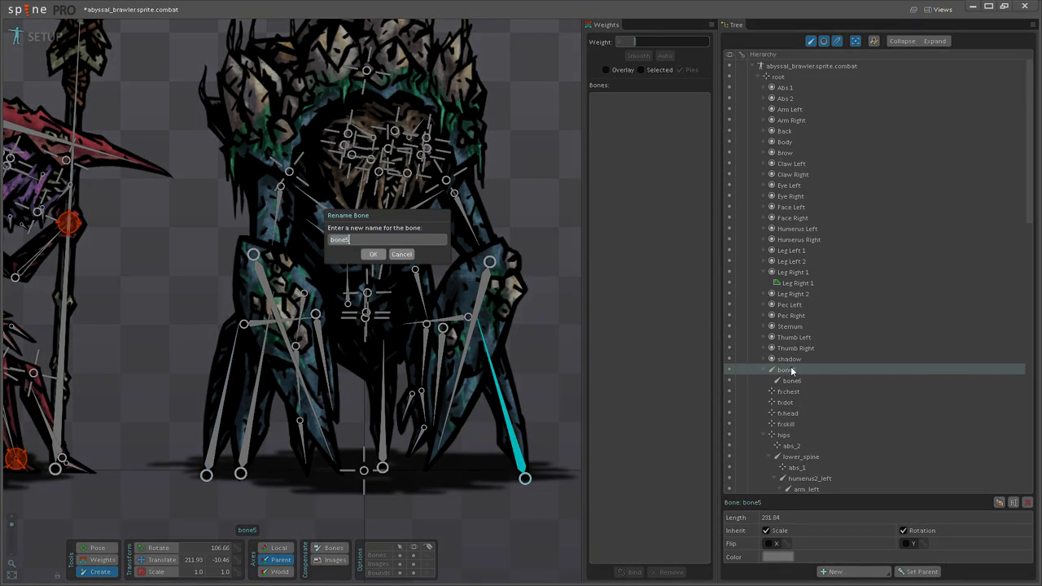
{"action": "type", "text": "leg1_left"}
{"action": "key", "text": "Return"}
Step: Rename the child bone of leg1_left as thigh_left
{"action": "scroll", "coordinate": [802, 342], "scroll_direction": "down", "scroll_amount": 5}
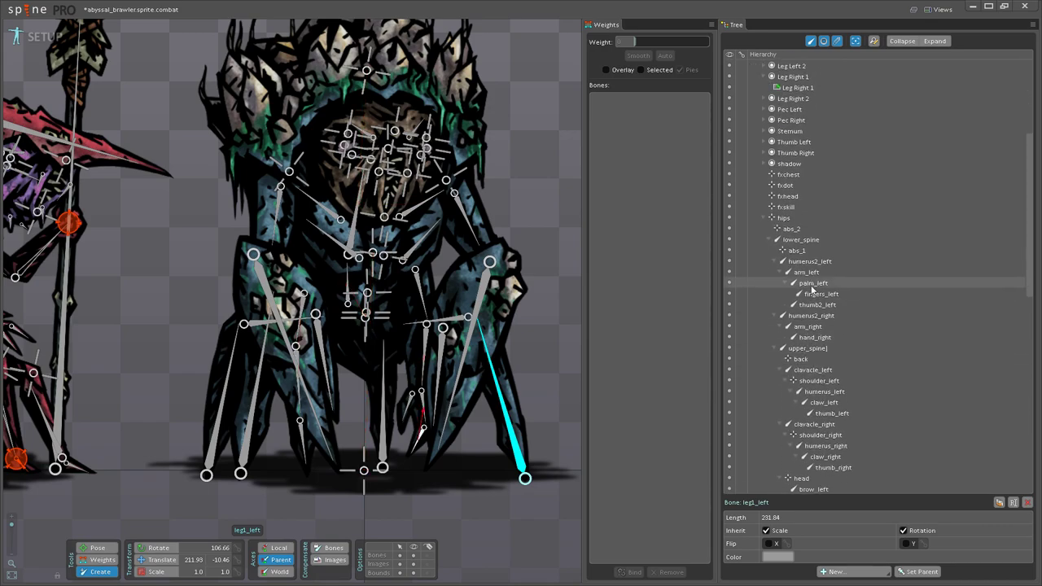
{"action": "scroll", "coordinate": [819, 306], "scroll_direction": "down", "scroll_amount": 3}
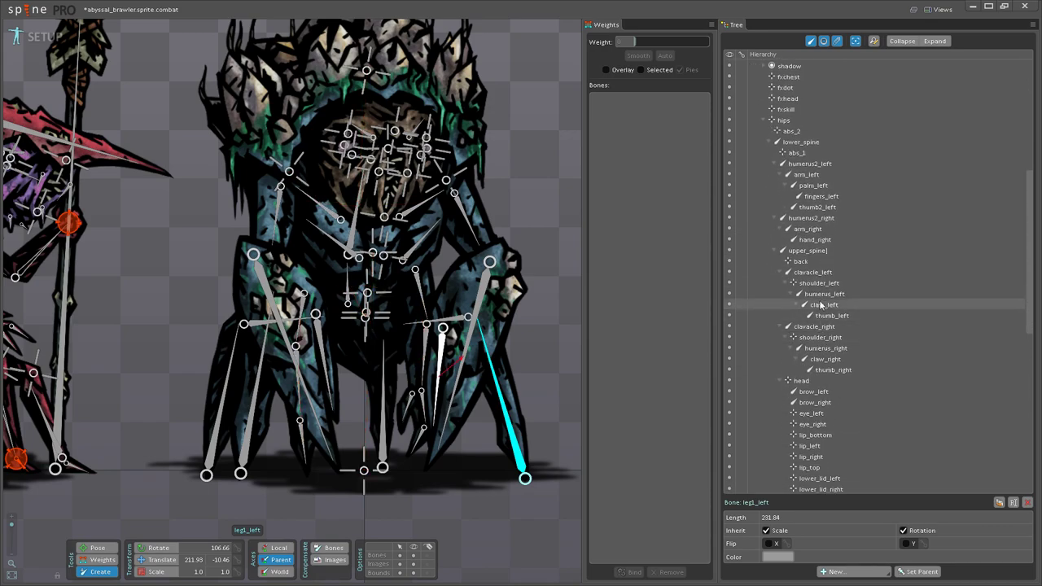
{"action": "scroll", "coordinate": [819, 358], "scroll_direction": "down", "scroll_amount": 9}
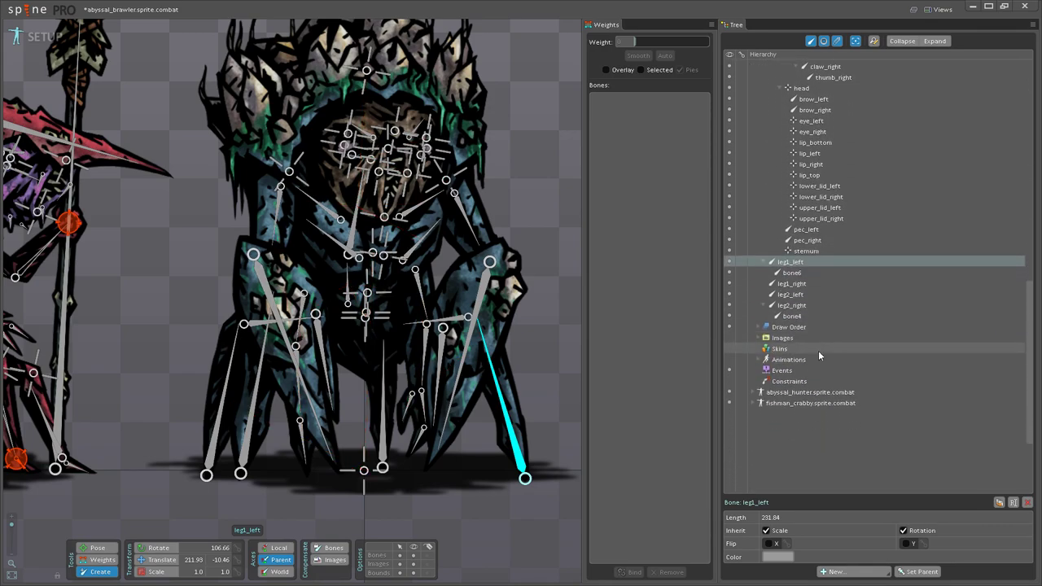
{"action": "left_click", "coordinate": [794, 273]}
{"action": "left_click", "coordinate": [795, 272]}
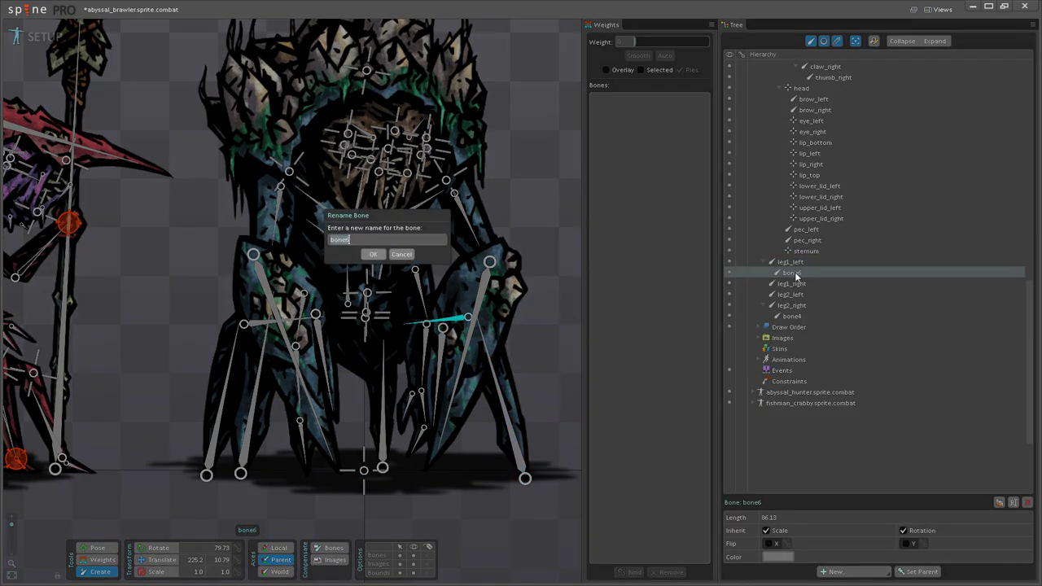
{"action": "type", "text": "thigh_left"}
{"action": "key", "text": "Return"}
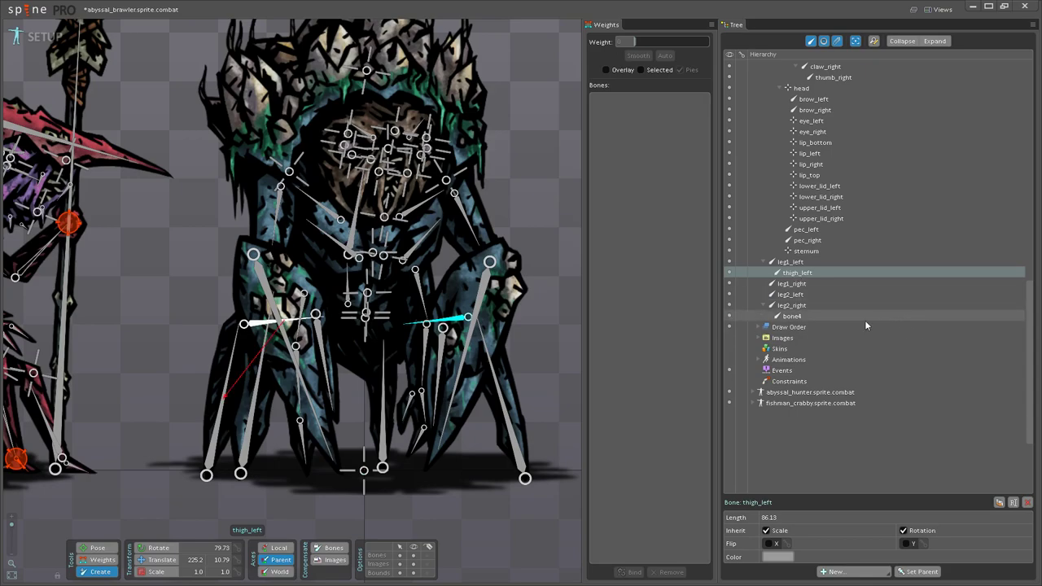
Step: Rename the child bone of leg2_right as thigh_right
{"action": "double_click", "coordinate": [797, 316]}
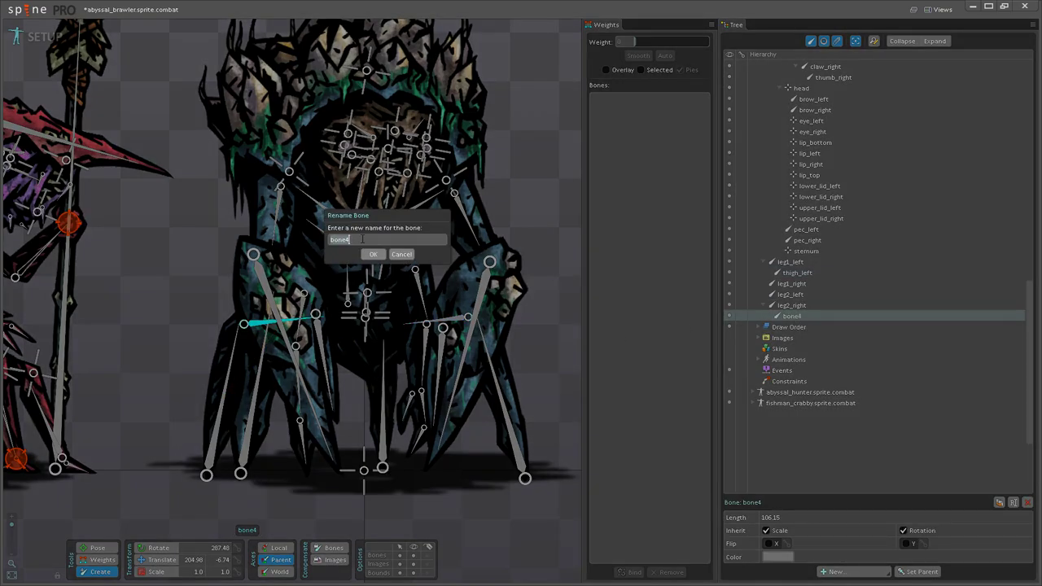
{"action": "type", "text": "thigh_right"}
{"action": "key", "text": "Return"}
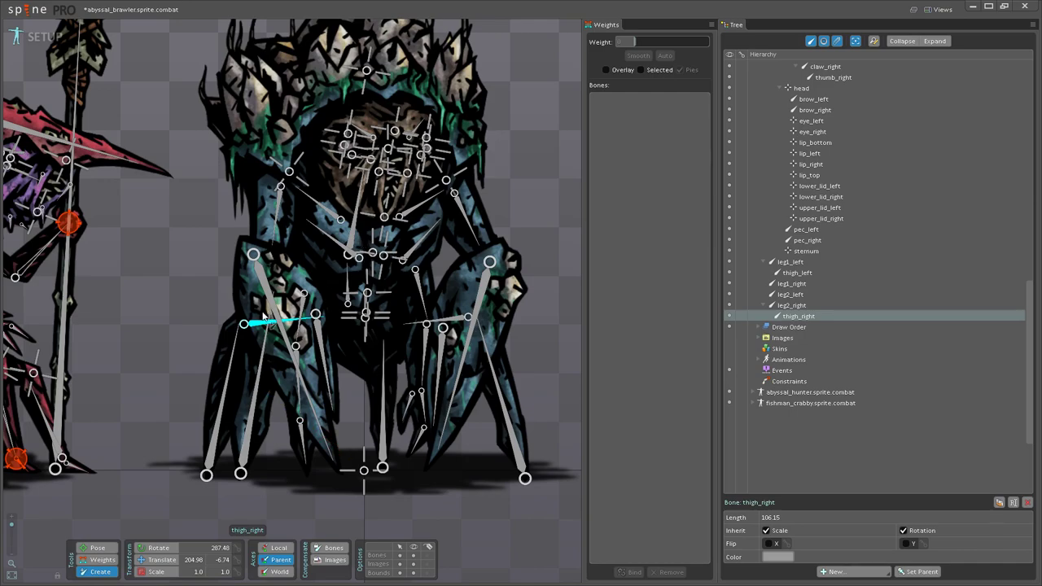
Step: Create a bone about 33 units long along the outermost small vine at the viewer's left of the shell, parented to back
{"action": "scroll", "coordinate": [462, 178], "scroll_direction": "down", "scroll_amount": 3}
{"action": "scroll", "coordinate": [455, 280], "scroll_direction": "up", "scroll_amount": 2}
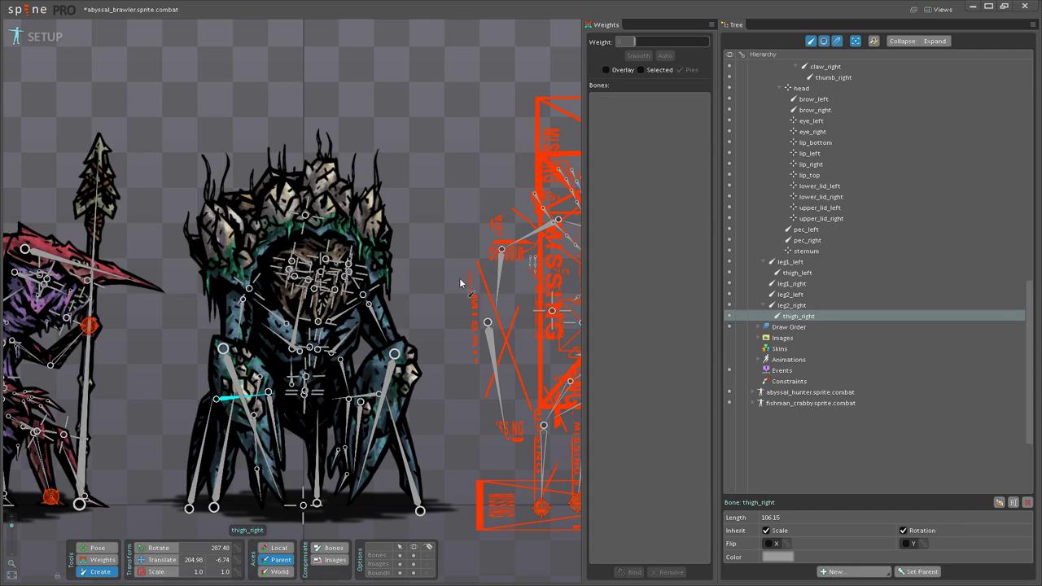
{"action": "left_click_drag", "start_coordinate": [441, 274], "coordinate": [474, 237]}
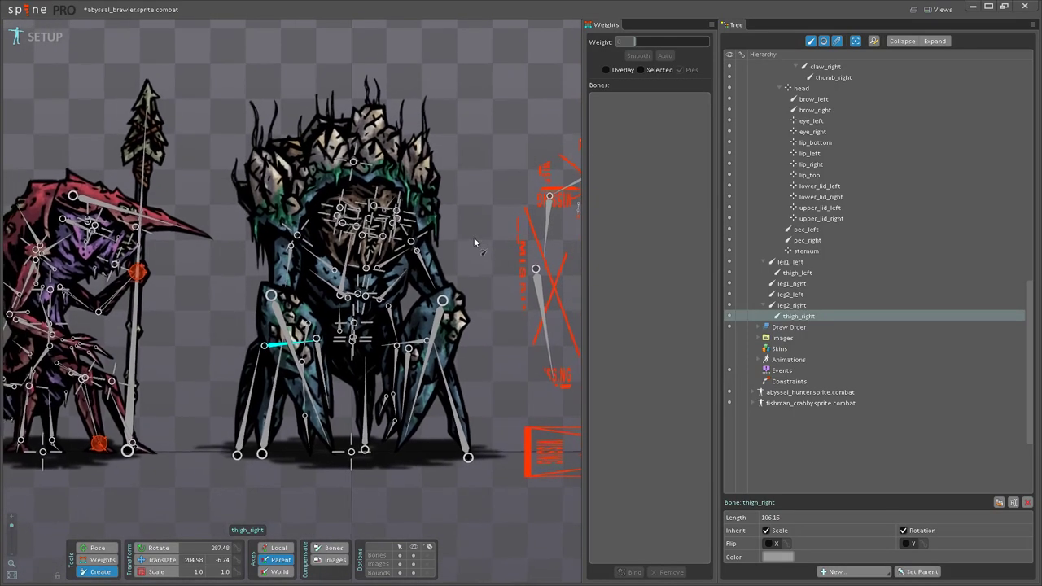
{"action": "scroll", "coordinate": [474, 241], "scroll_direction": "up", "scroll_amount": 5}
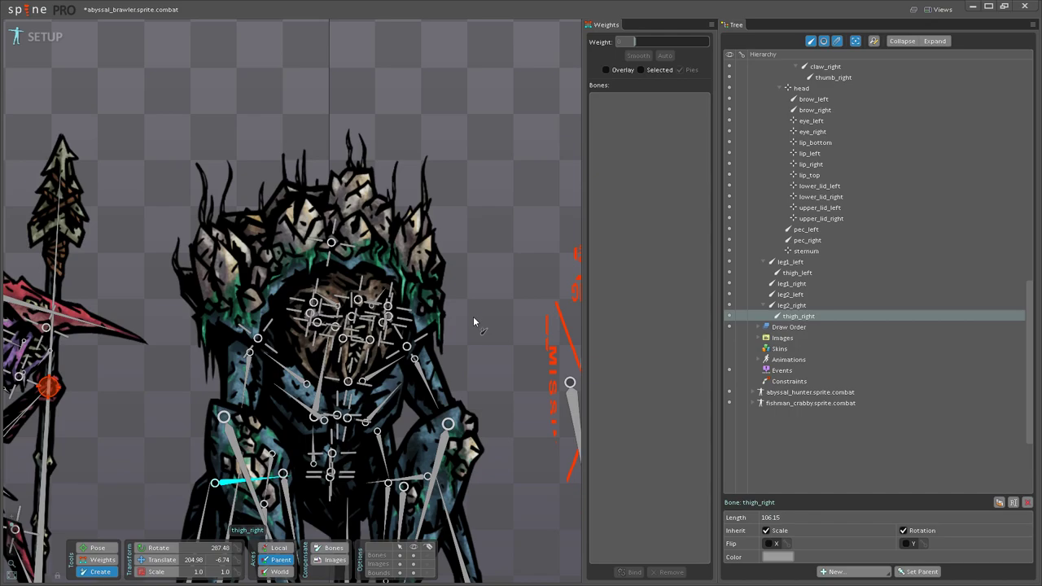
{"action": "scroll", "coordinate": [473, 319], "scroll_direction": "up", "scroll_amount": 3}
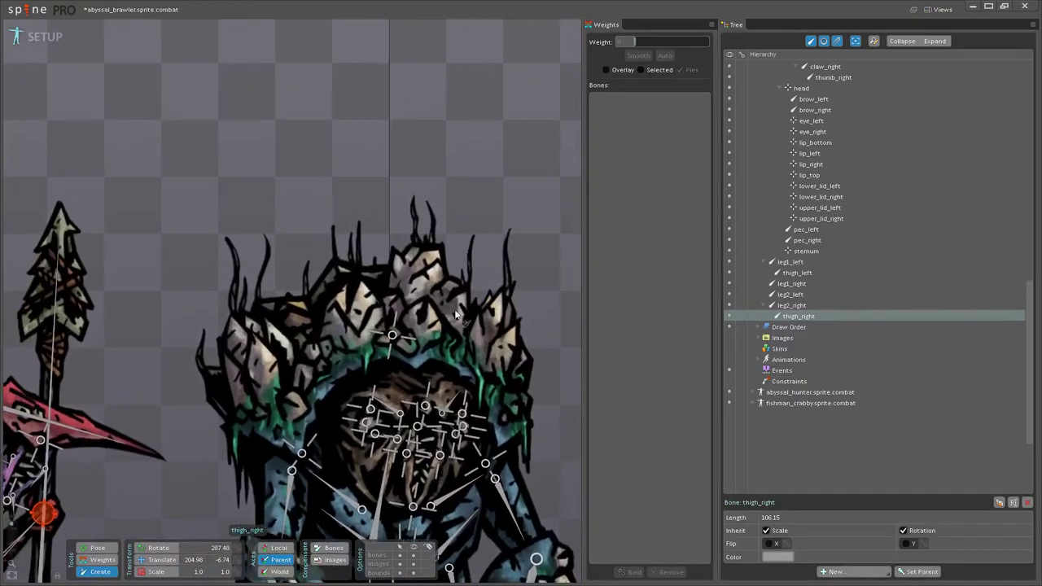
{"action": "left_click", "coordinate": [395, 341]}
{"action": "scroll", "coordinate": [374, 338], "scroll_direction": "up", "scroll_amount": 2}
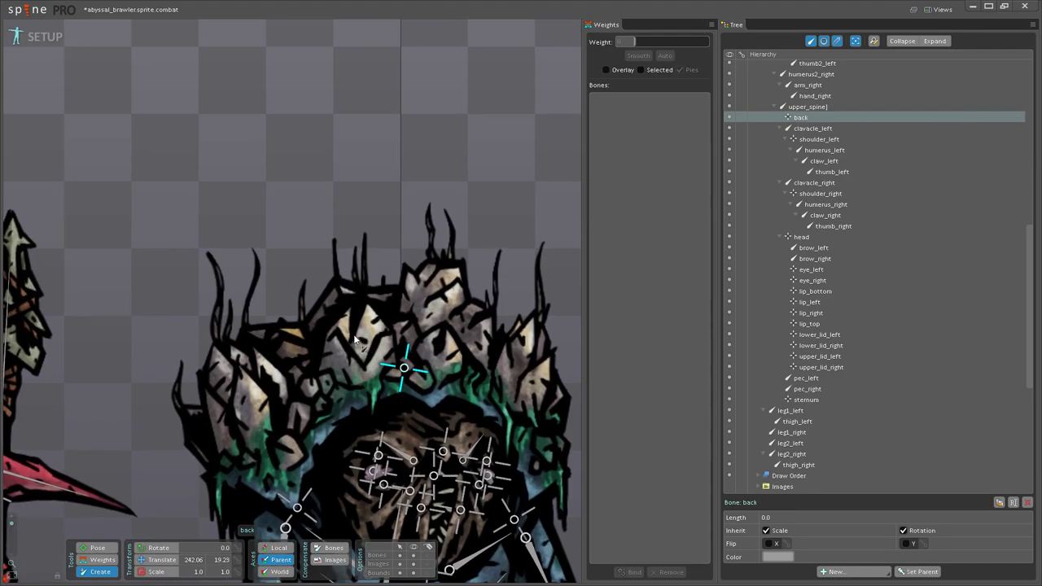
{"action": "left_click_drag", "start_coordinate": [296, 255], "coordinate": [295, 266]}
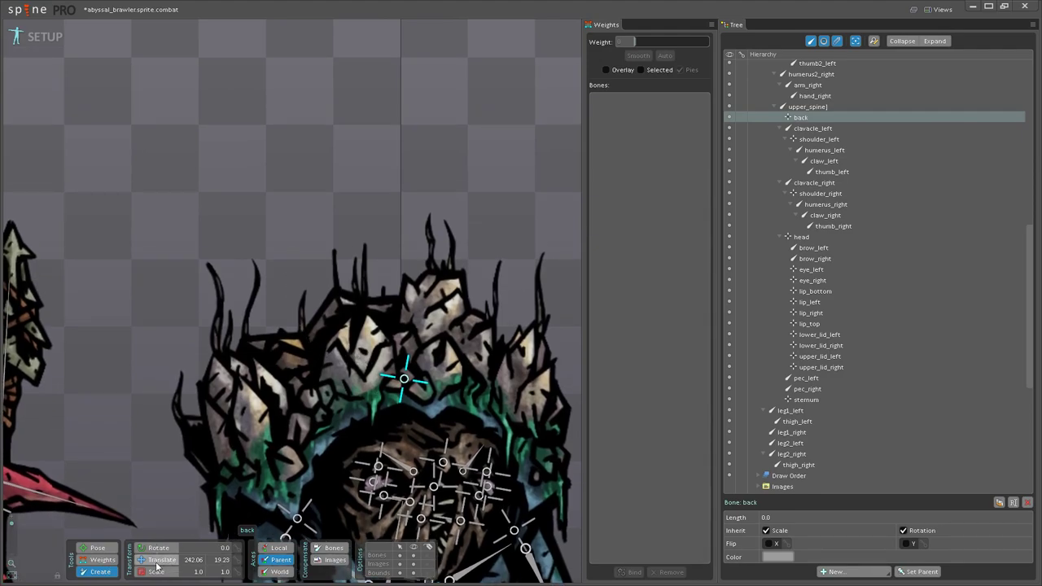
{"action": "scroll", "coordinate": [370, 351], "scroll_direction": "up", "scroll_amount": 1}
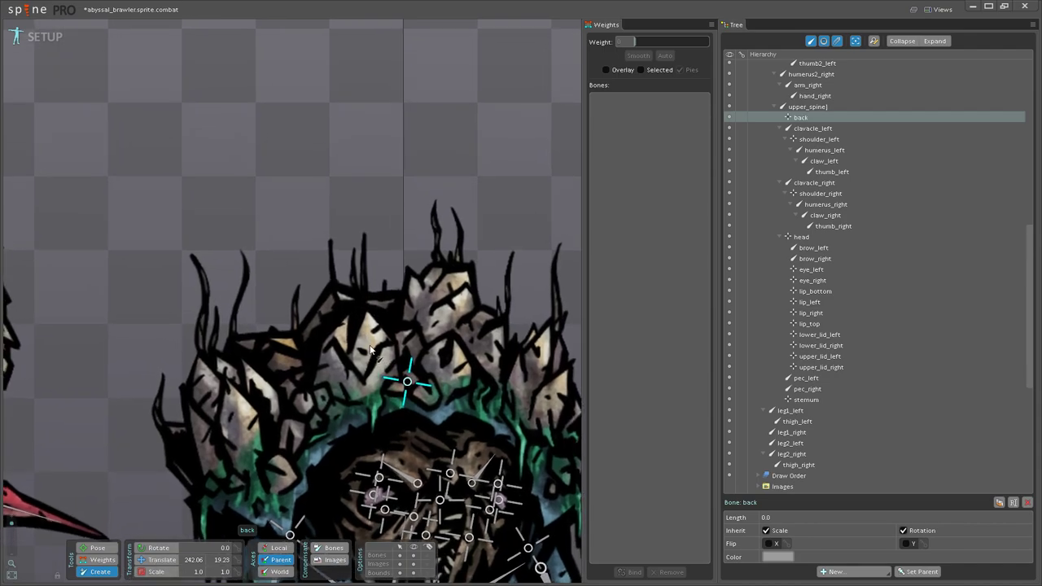
{"action": "left_click_drag", "start_coordinate": [298, 345], "coordinate": [422, 294]}
{"action": "left_click_drag", "start_coordinate": [287, 368], "coordinate": [218, 296]}
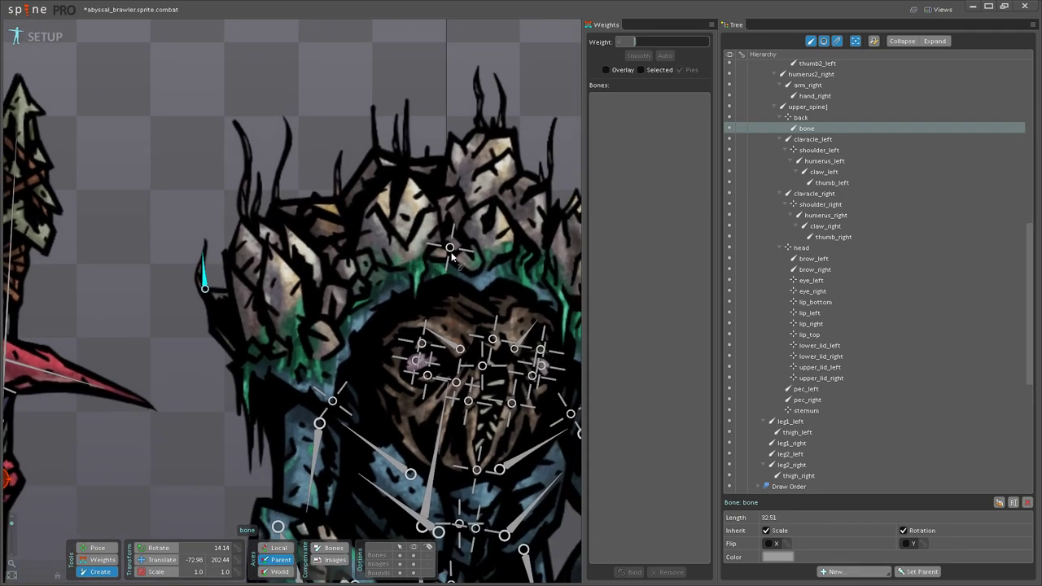
Step: Create a chain of three bones down the vine hanging from the shell's viewer-left edge, parented to back
{"action": "left_click", "coordinate": [450, 250]}
{"action": "left_click_drag", "start_coordinate": [245, 415], "coordinate": [262, 358]}
{"action": "scroll", "coordinate": [262, 368], "scroll_direction": "up", "scroll_amount": 2}
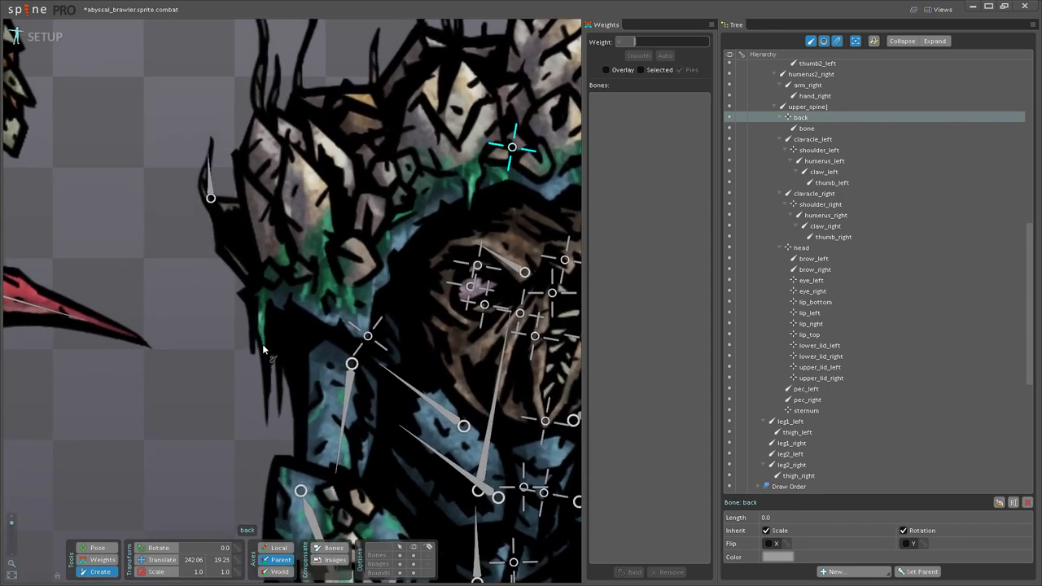
{"action": "left_click_drag", "start_coordinate": [269, 314], "coordinate": [269, 420]}
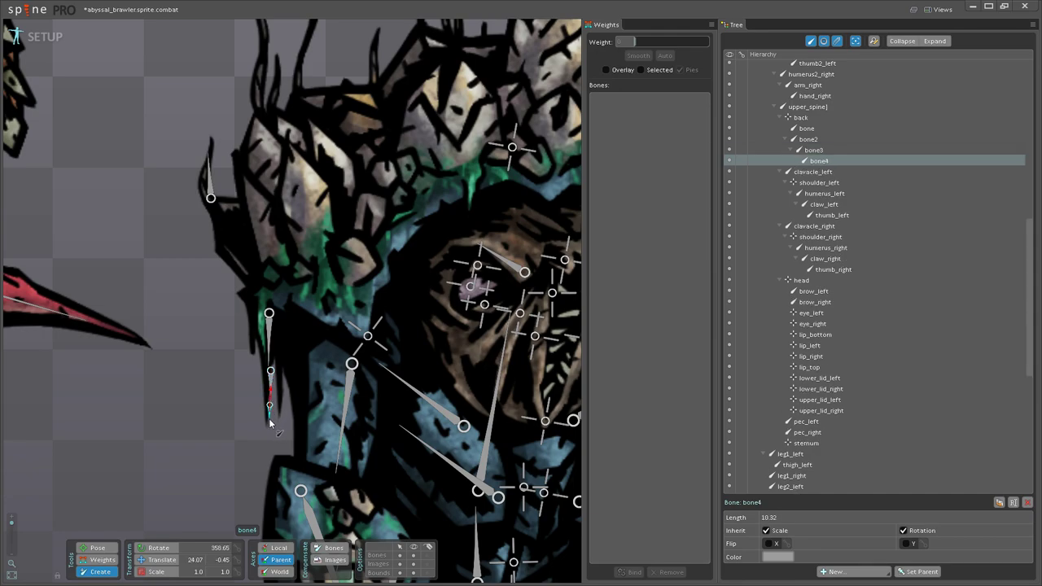
Step: Under back, create a two-bone chain on the viewer-left tall vine and a single 27-unit bone on the short vine farther in
{"action": "scroll", "coordinate": [301, 350], "scroll_direction": "down", "scroll_amount": 2}
{"action": "left_click_drag", "start_coordinate": [332, 276], "coordinate": [279, 429]}
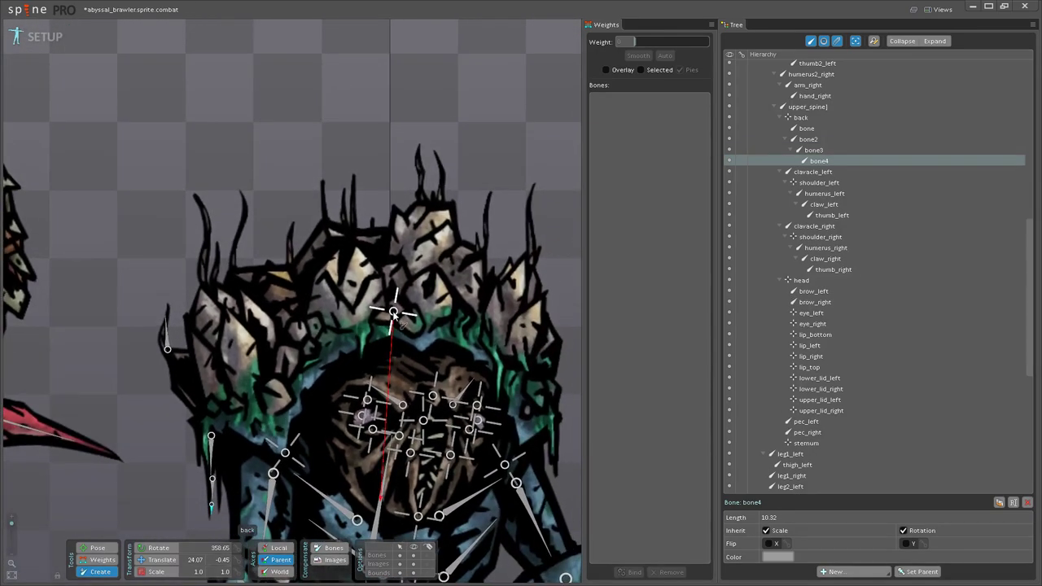
{"action": "left_click", "coordinate": [394, 311]}
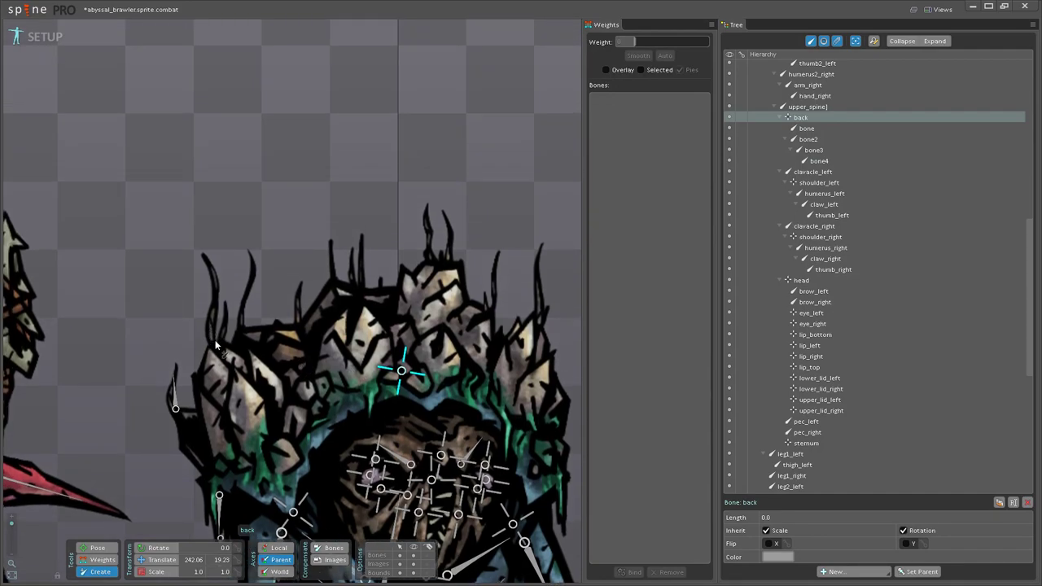
{"action": "left_click_drag", "start_coordinate": [216, 347], "coordinate": [208, 265]}
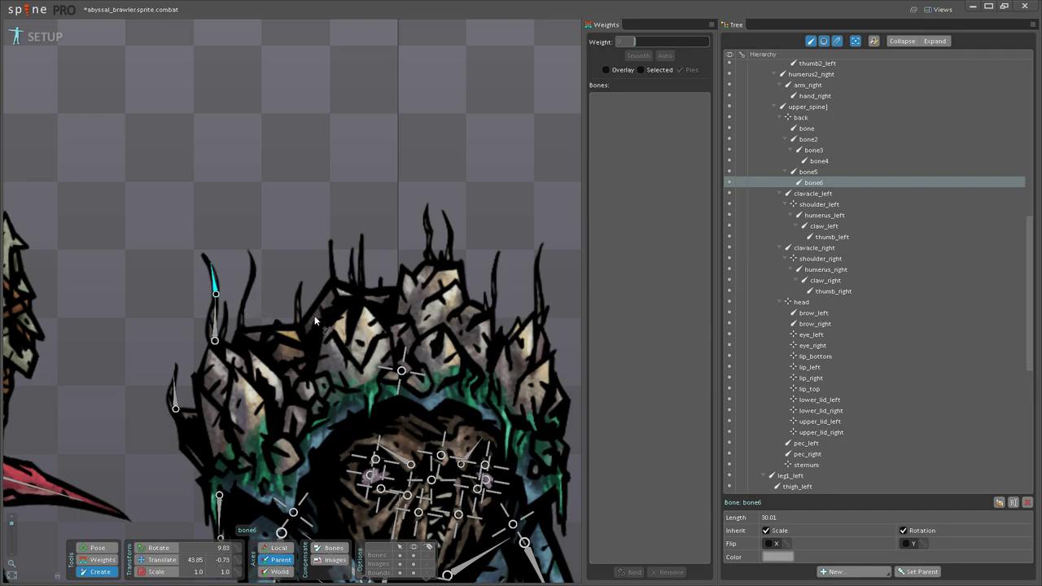
{"action": "left_click", "coordinate": [372, 371]}
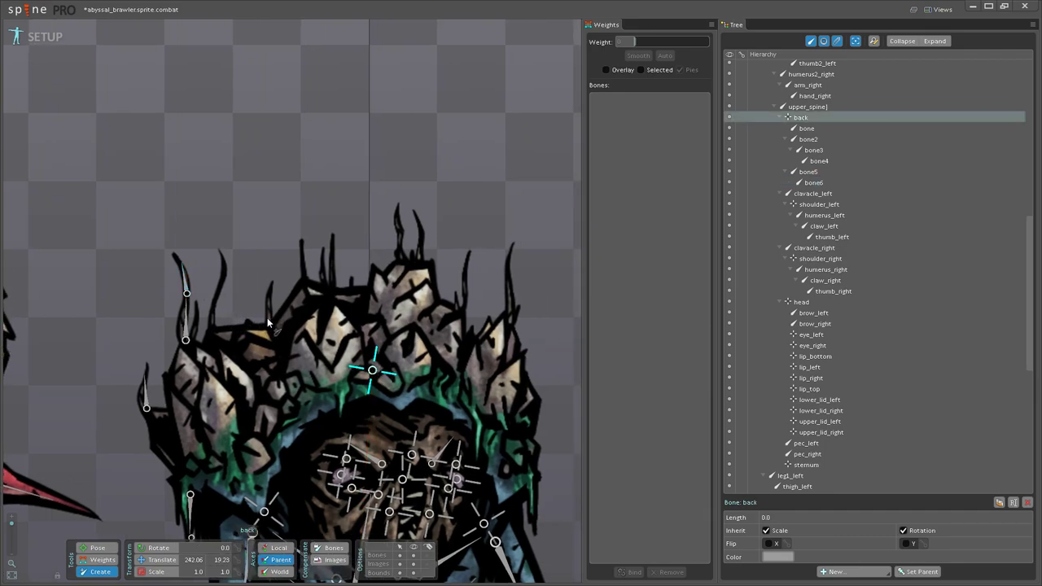
{"action": "left_click_drag", "start_coordinate": [268, 310], "coordinate": [269, 284]}
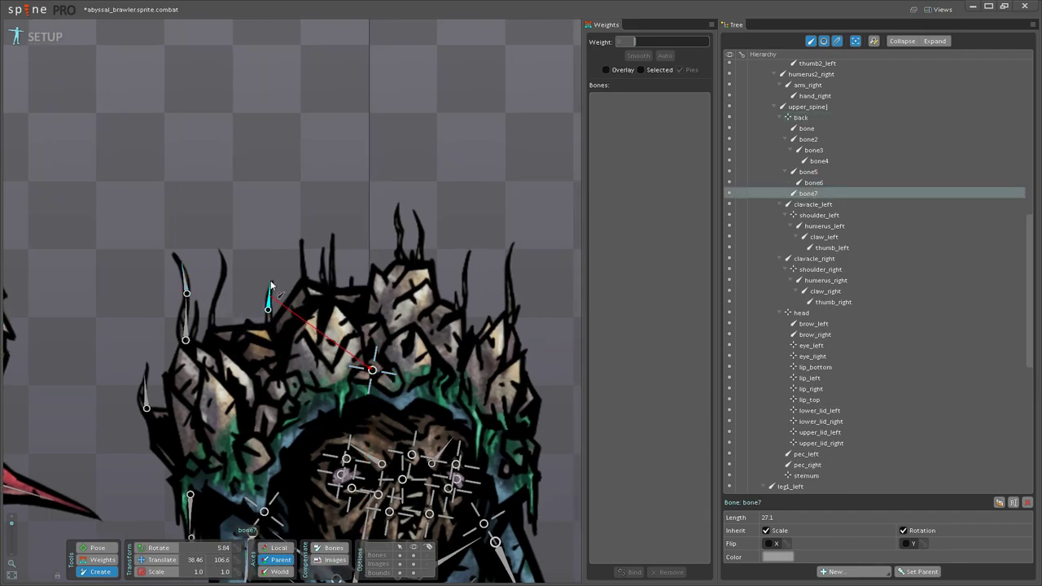
Step: Under back, create a two-bone chain on the viewer's far-right upright vine and one bone on the vine hanging from that edge
{"action": "left_click", "coordinate": [372, 371]}
{"action": "left_click_drag", "start_coordinate": [404, 314], "coordinate": [407, 241]}
{"action": "left_click", "coordinate": [269, 370]}
{"action": "scroll", "coordinate": [453, 342], "scroll_direction": "up", "scroll_amount": 2}
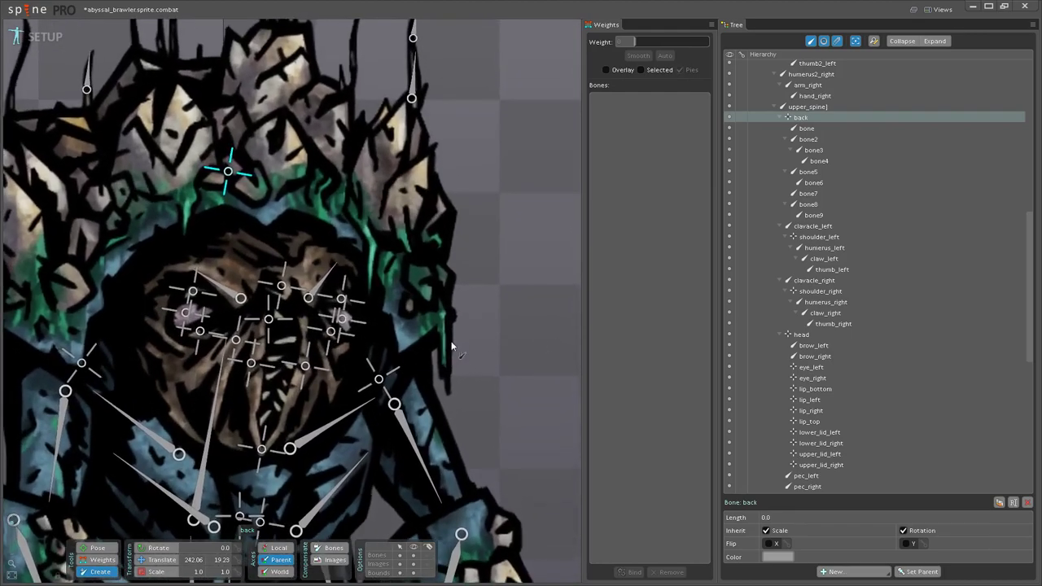
{"action": "left_click_drag", "start_coordinate": [443, 326], "coordinate": [447, 384]}
Step: Create a two-bone chain, about 31 and 22 units long, on the upright vine just inside the viewer's far-right one, parented to back
{"action": "scroll", "coordinate": [374, 342], "scroll_direction": "down", "scroll_amount": 1}
{"action": "left_click", "coordinate": [395, 382]}
{"action": "left_click_drag", "start_coordinate": [432, 298], "coordinate": [414, 350]}
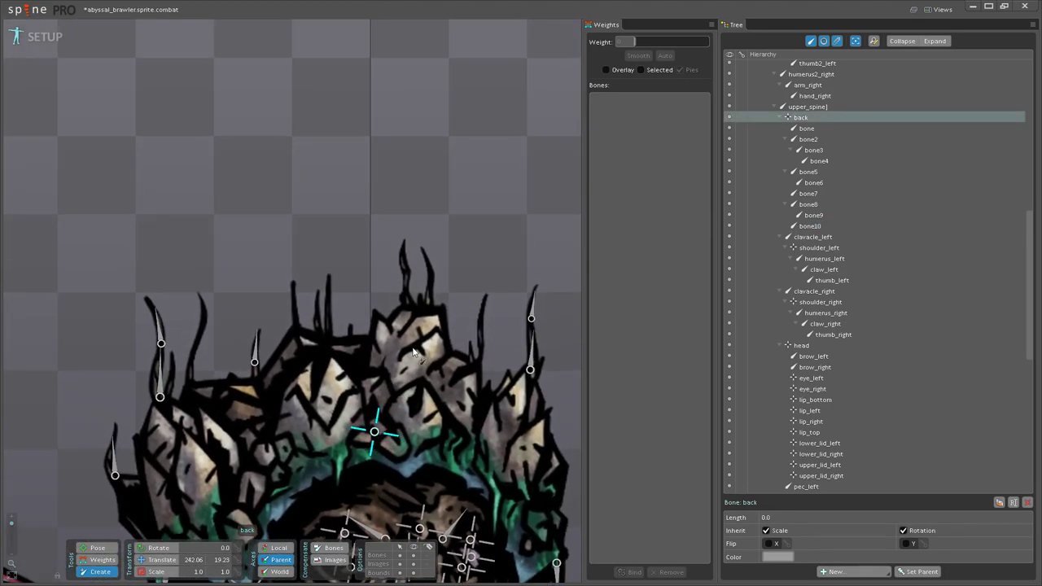
{"action": "left_click_drag", "start_coordinate": [478, 359], "coordinate": [489, 297]}
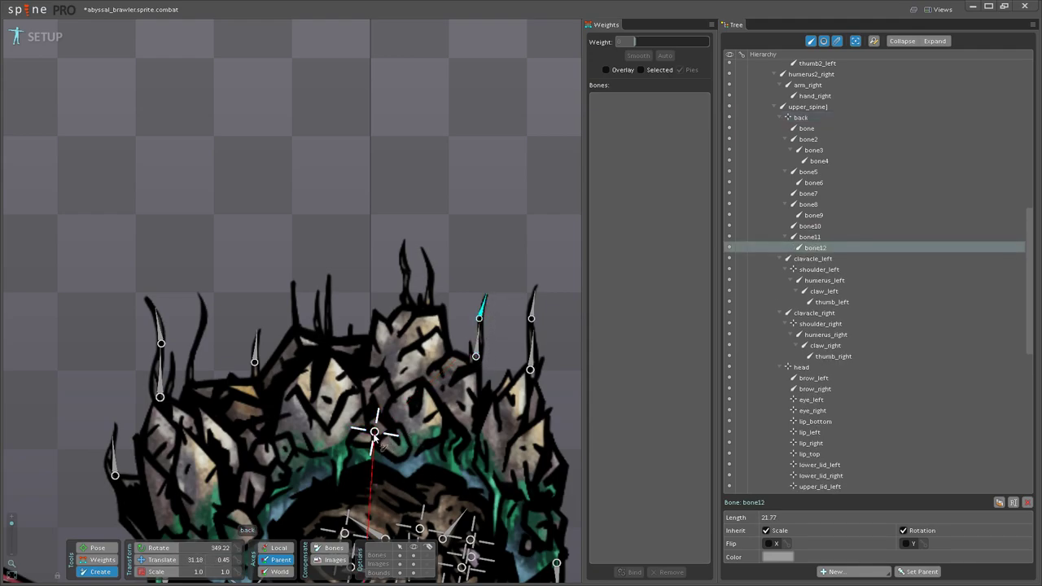
Step: Create a two-bone chain, about 24 and 15 units long, on the first vine of the trio beside the central peak, parented to back
{"action": "left_click", "coordinate": [374, 432]}
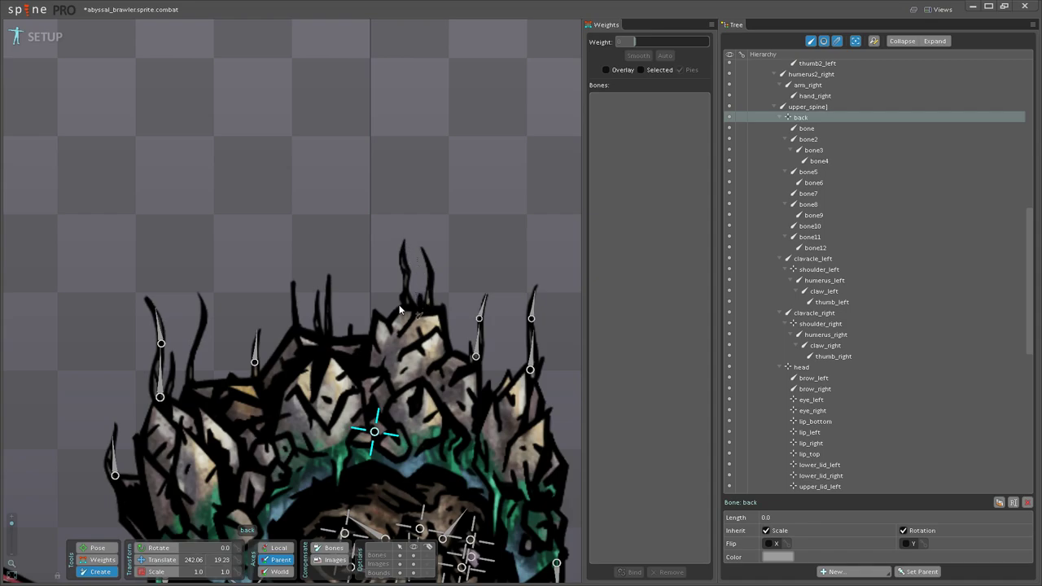
{"action": "left_click_drag", "start_coordinate": [312, 302], "coordinate": [347, 284]}
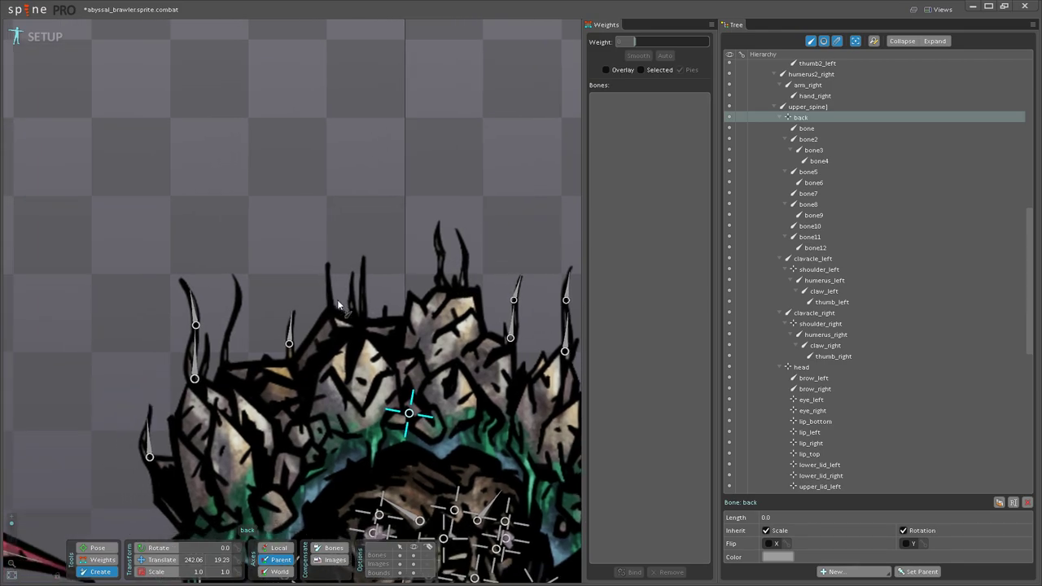
{"action": "left_click", "coordinate": [331, 308]}
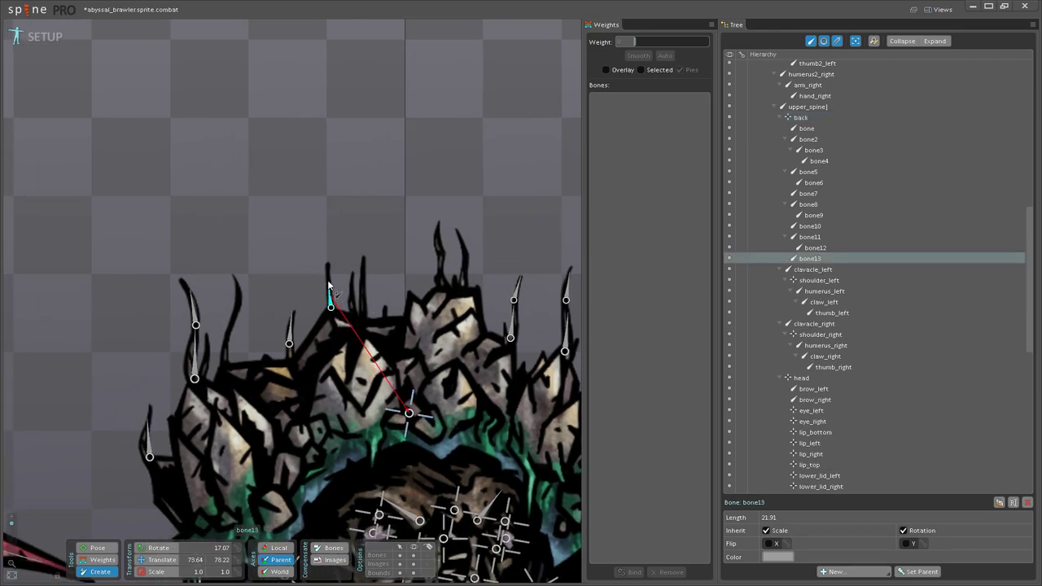
{"action": "left_click_drag", "start_coordinate": [331, 307], "coordinate": [328, 268]}
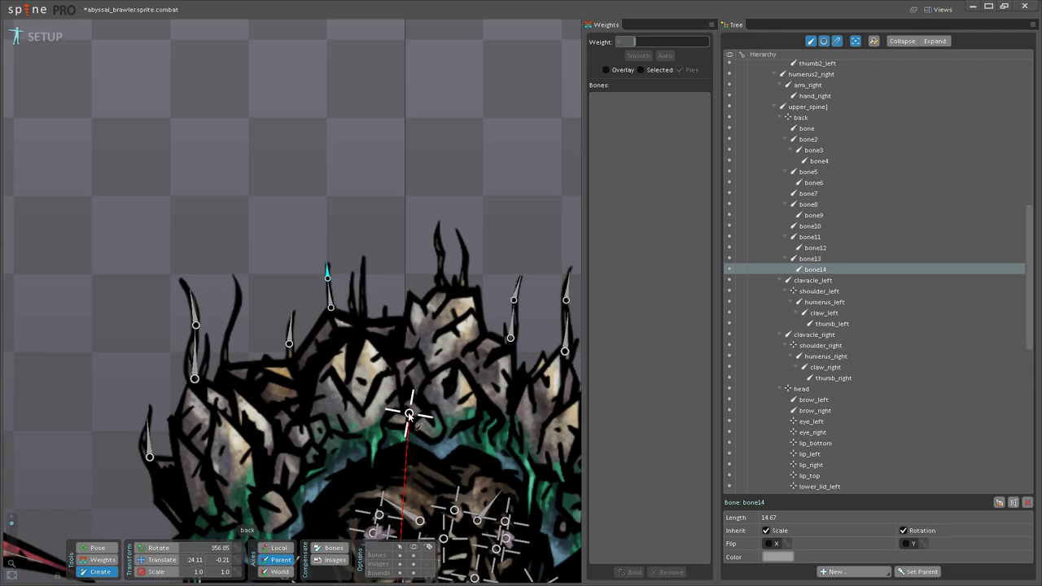
Step: Under back, create a two-bone chain on the trio's middle vine and a single bone on the short stub beside it
{"action": "left_click", "coordinate": [409, 414]}
{"action": "left_click_drag", "start_coordinate": [358, 314], "coordinate": [357, 256]}
{"action": "left_click_drag", "start_coordinate": [405, 327], "coordinate": [375, 360]}
{"action": "left_click", "coordinate": [407, 384]}
{"action": "left_click", "coordinate": [380, 412]}
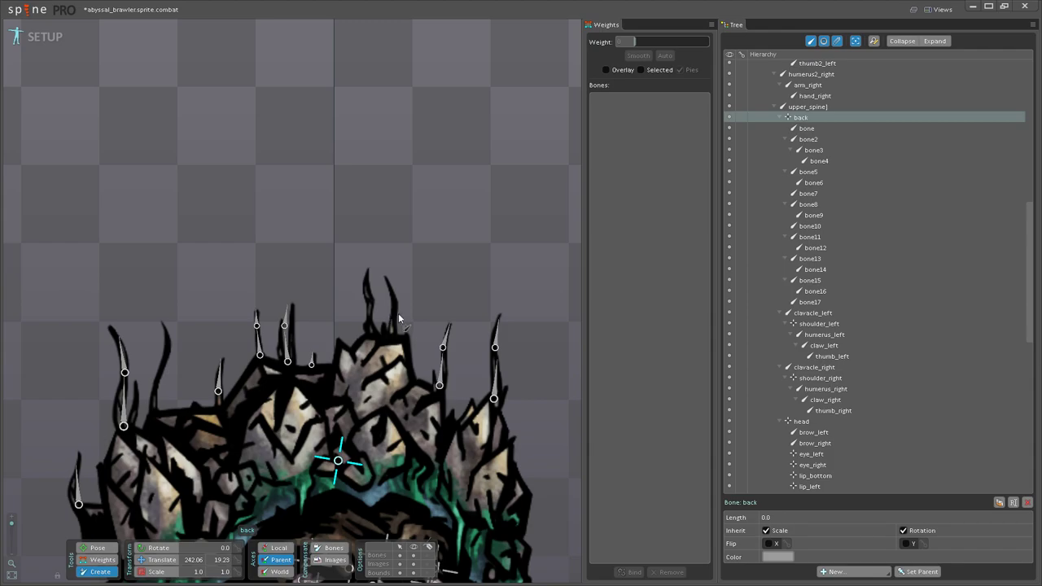
Step: Create a two-bone chain on each of the two vines atop the tallest shell peak, both parented to back
{"action": "left_click", "coordinate": [392, 330]}
{"action": "left_click_drag", "start_coordinate": [393, 330], "coordinate": [392, 298]}
{"action": "left_click", "coordinate": [338, 461]}
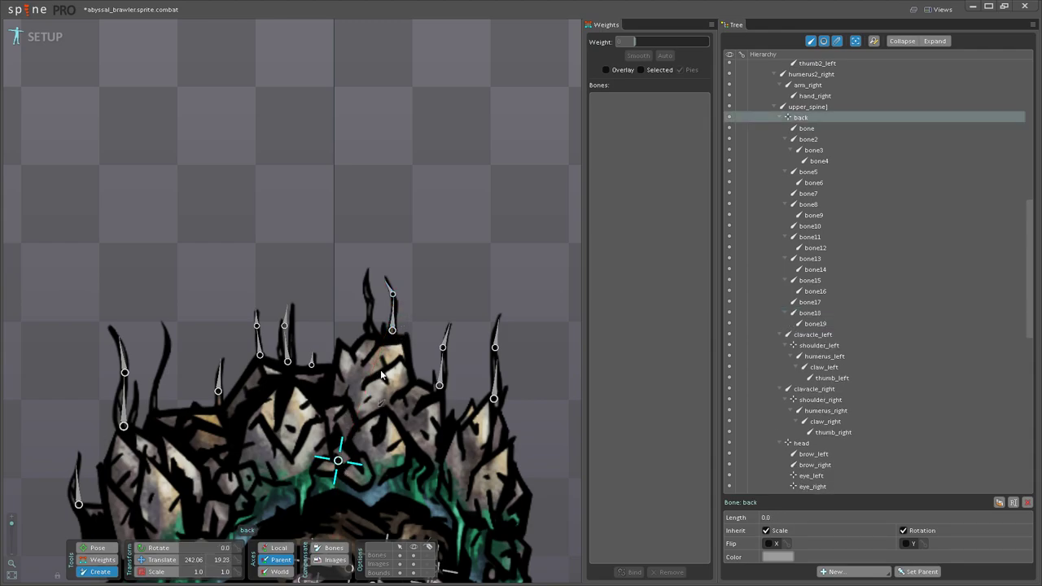
{"action": "left_click_drag", "start_coordinate": [371, 328], "coordinate": [367, 299]}
{"action": "left_click_drag", "start_coordinate": [367, 299], "coordinate": [365, 275]}
Step: Rename the bone of the outermost small vine at the viewer's left as vine1
{"action": "scroll", "coordinate": [360, 289], "scroll_direction": "down", "scroll_amount": 2}
{"action": "mouse_move", "coordinate": [342, 378]}
{"action": "left_mouse_down"}
{"action": "mouse_move", "coordinate": [445, 292]}
{"action": "mouse_move", "coordinate": [358, 264]}
{"action": "mouse_move", "coordinate": [353, 335]}
{"action": "left_mouse_up"}
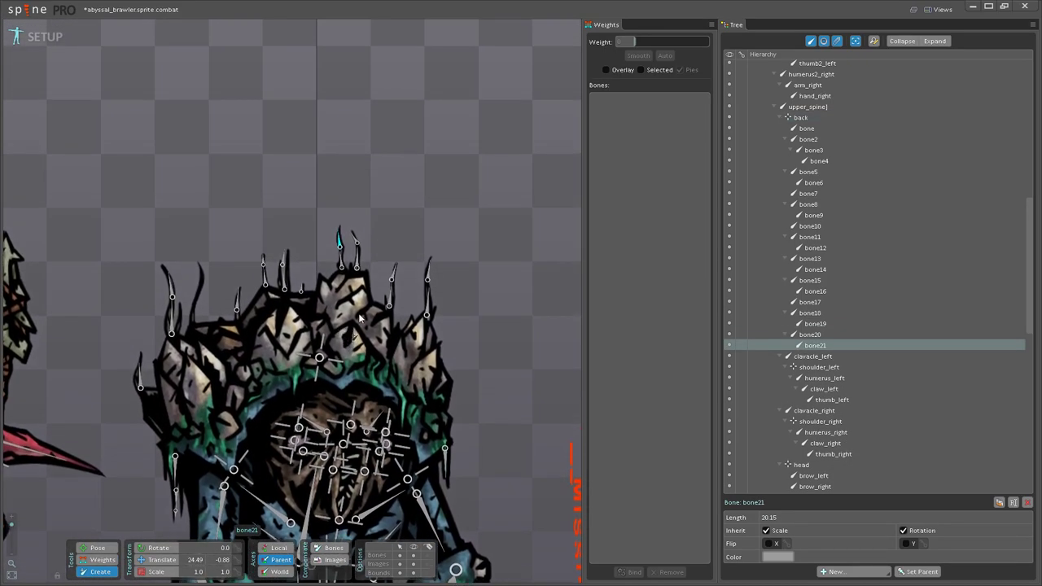
{"action": "left_click", "coordinate": [102, 550]}
{"action": "left_click_drag", "start_coordinate": [130, 372], "coordinate": [202, 334]}
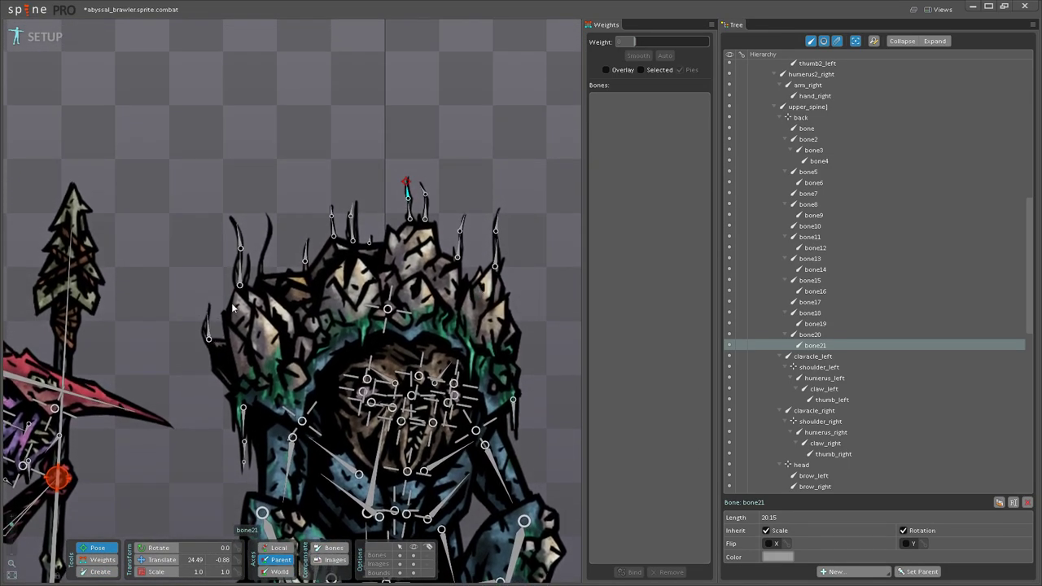
{"action": "left_click", "coordinate": [204, 334]}
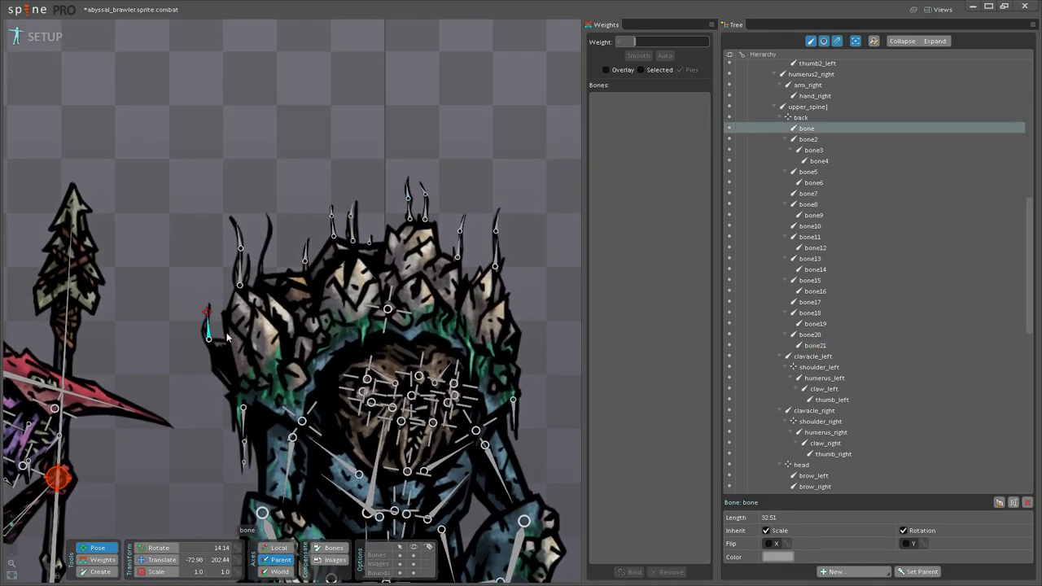
{"action": "double_click", "coordinate": [807, 128]}
{"action": "type", "text": "vine1"}
{"action": "key", "text": "Return"}
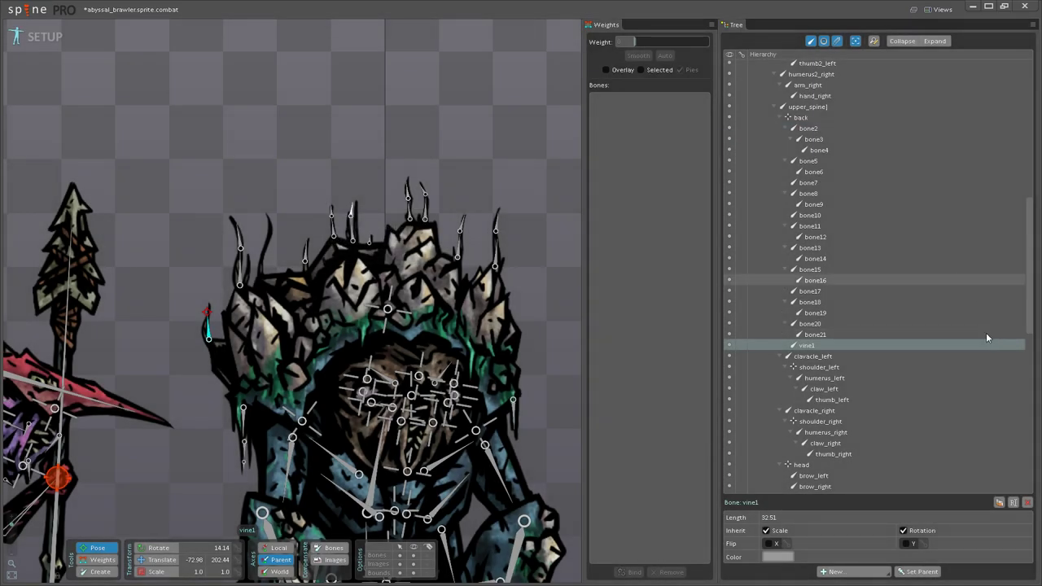
Step: Rename the lower bone of the viewer-left tall vine as vine2_1 and its upper bone as vine2_2
{"action": "left_click", "coordinate": [240, 281]}
{"action": "double_click", "coordinate": [808, 162]}
{"action": "type", "text": "vin"}
{"action": "key", "text": "Return"}
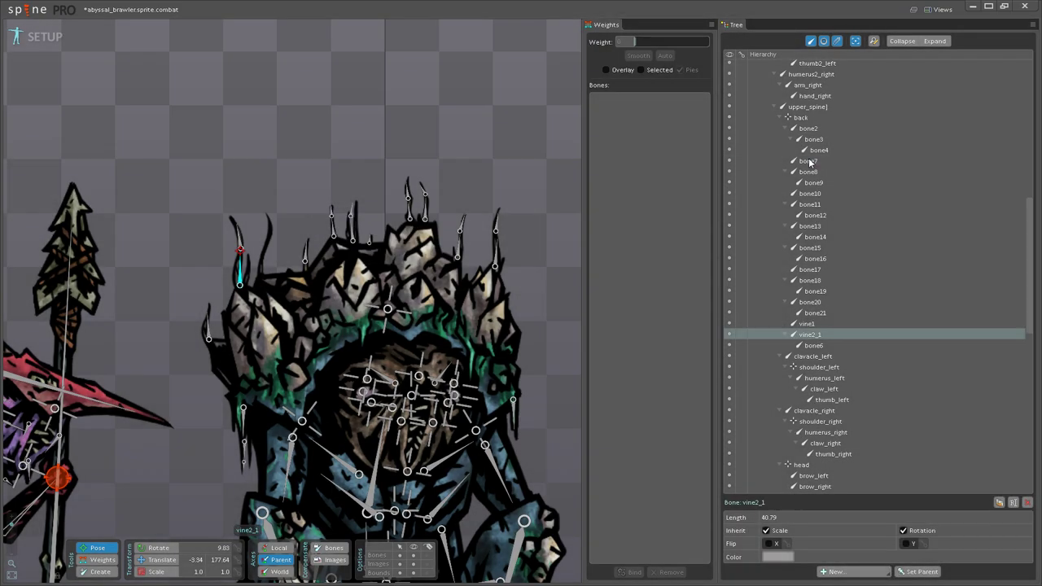
{"action": "double_click", "coordinate": [815, 345]}
{"action": "type", "text": "vine"}
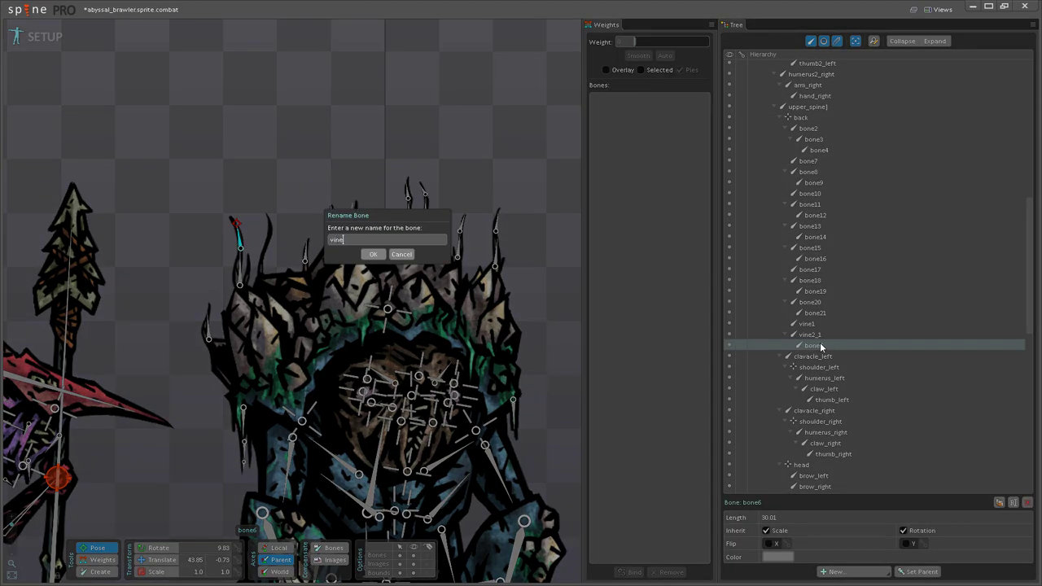
{"action": "type", "text": "2_2"}
{"action": "key", "text": "Return"}
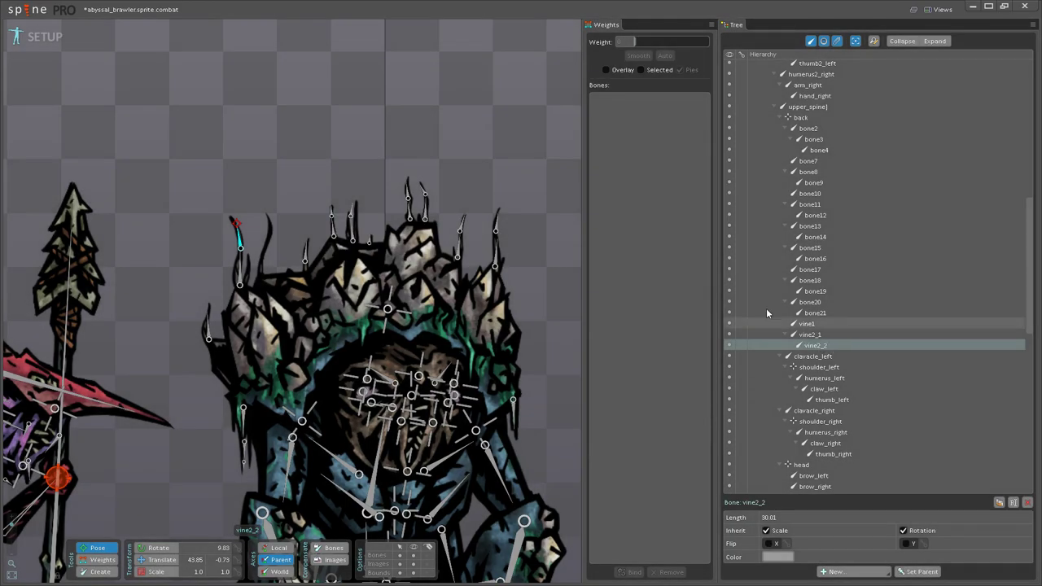
Step: Create a chain of three bones up the remaining unrigged vine beside the vine2 bones, parented to back
{"action": "left_click", "coordinate": [305, 259]}
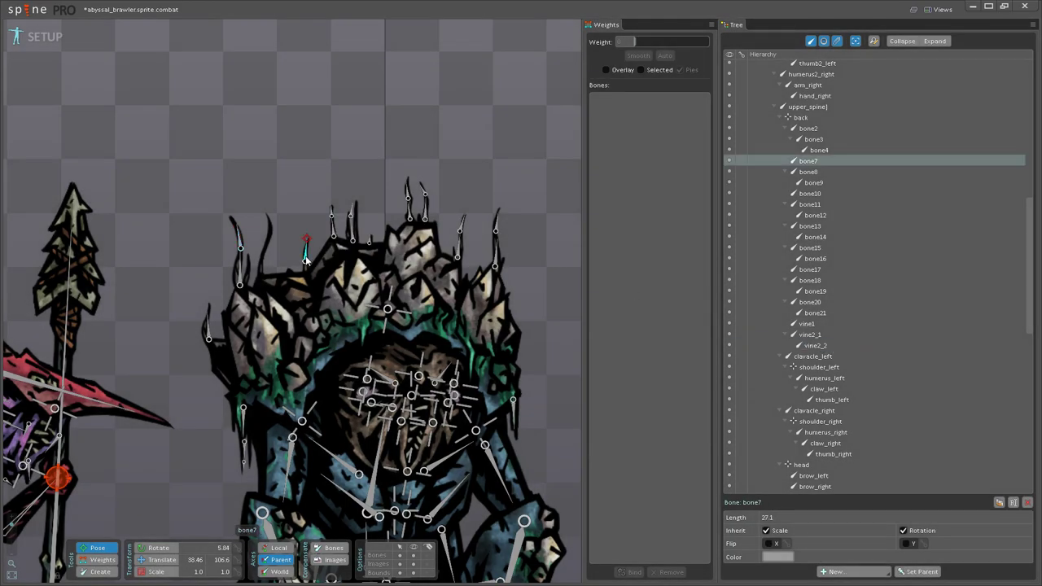
{"action": "left_click", "coordinate": [406, 313]}
{"action": "scroll", "coordinate": [51, 117], "scroll_direction": "up", "scroll_amount": 3}
{"action": "left_click", "coordinate": [91, 572]}
{"action": "left_click_drag", "start_coordinate": [378, 362], "coordinate": [387, 274]}
{"action": "left_click_drag", "start_coordinate": [455, 320], "coordinate": [355, 273]}
Step: Rename the base bone of the new three-bone vine chain as vine3_1
{"action": "left_click", "coordinate": [108, 550]}
{"action": "left_click", "coordinate": [810, 128]}
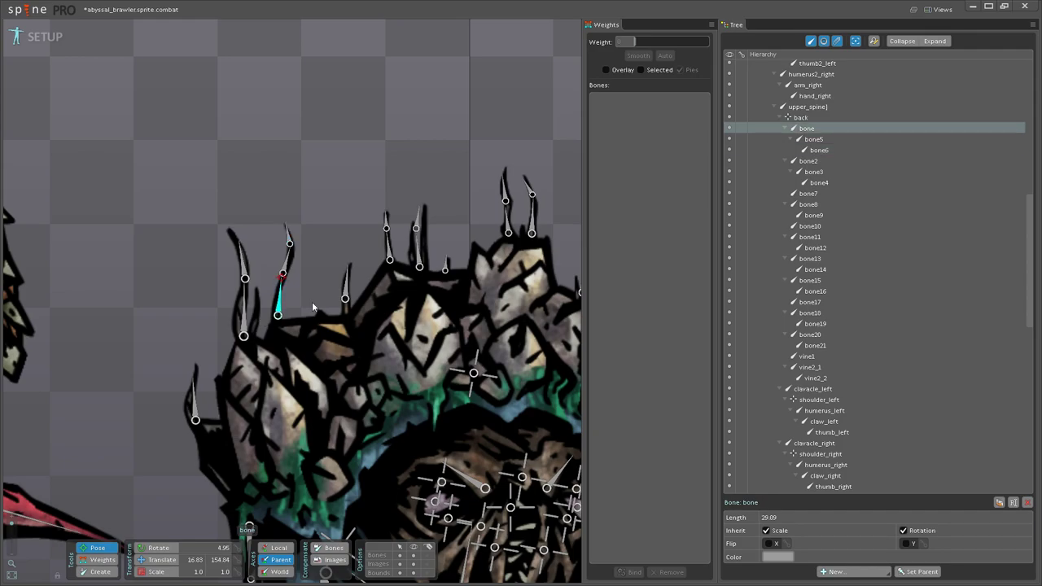
{"action": "double_click", "coordinate": [815, 128]}
{"action": "type", "text": "vine3_1"}
{"action": "key", "text": "Return"}
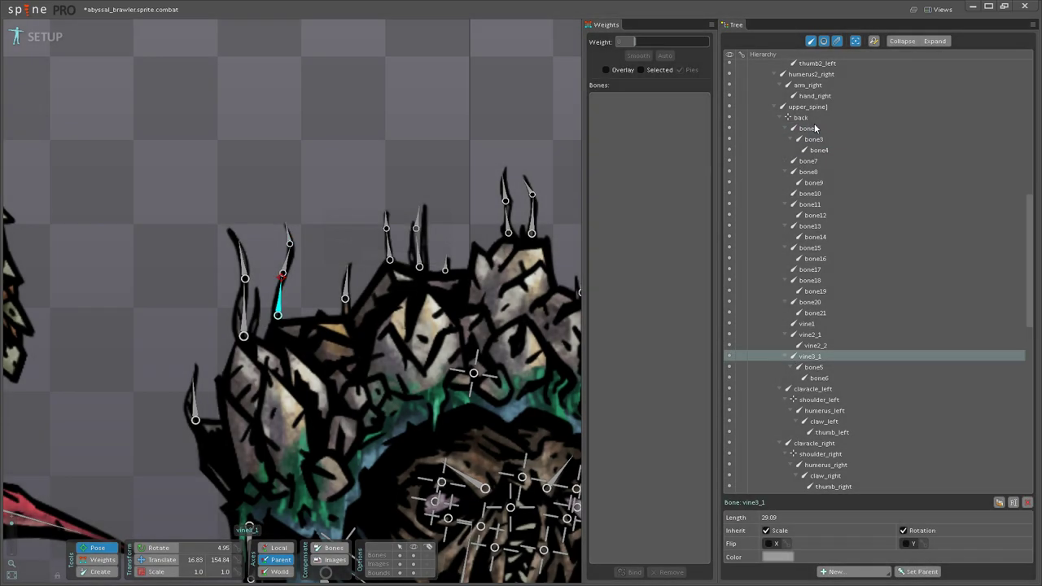
Step: Rename the middle bone of the three-bone vine chain as vine3_2 and its tip bone as vine_3_3
{"action": "left_click", "coordinate": [285, 259]}
{"action": "double_click", "coordinate": [817, 367]}
{"action": "type", "text": "v"}
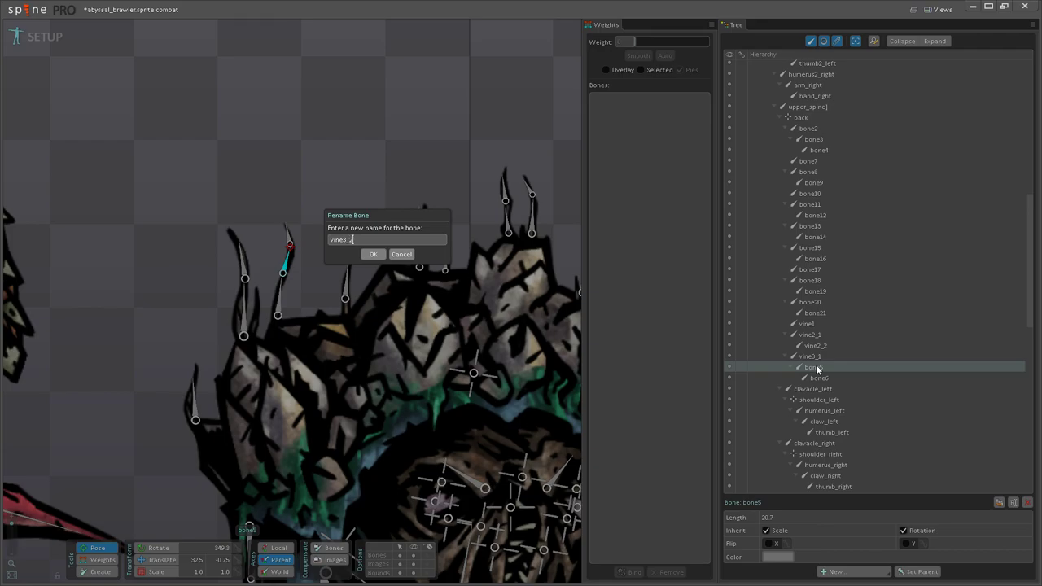
{"action": "type", "text": "ine3_2"}
{"action": "key", "text": "Return"}
{"action": "left_click", "coordinate": [820, 378]}
{"action": "double_click", "coordinate": [819, 378]}
{"action": "type", "text": "vine_3"}
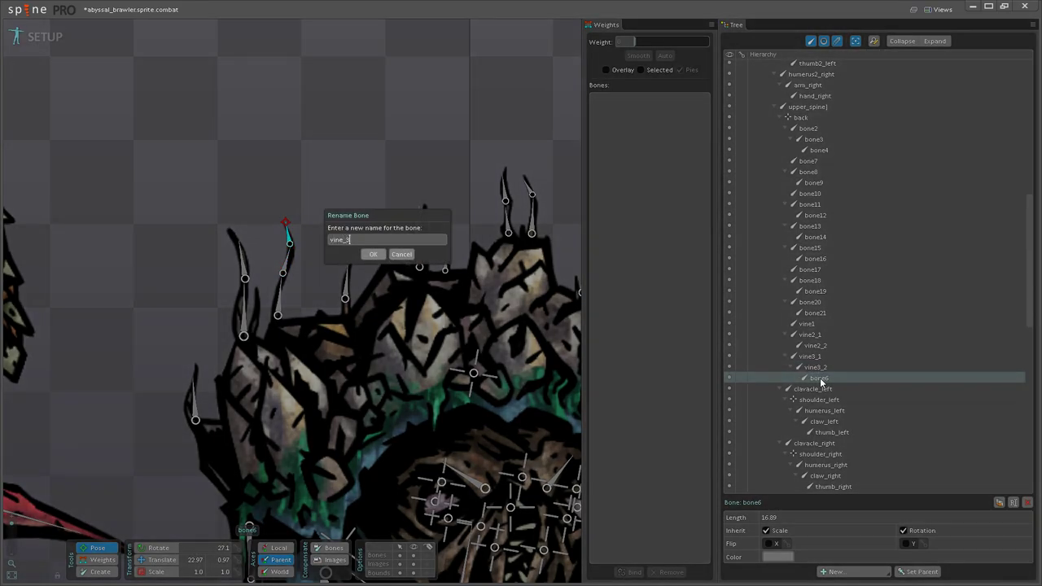
{"action": "type", "text": "_3"}
{"action": "key", "text": "Return"}
Step: Rename the single-bone short vine beside the vine3 chain, toward the shell's centre, as vine_4
{"action": "left_click", "coordinate": [345, 285]}
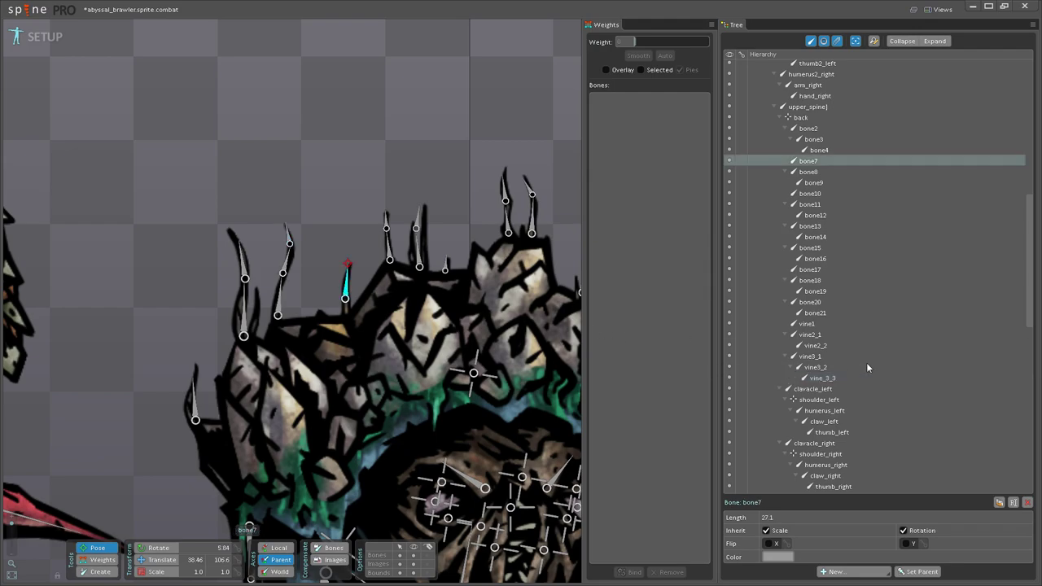
{"action": "double_click", "coordinate": [808, 162]}
{"action": "type", "text": "vine_4"}
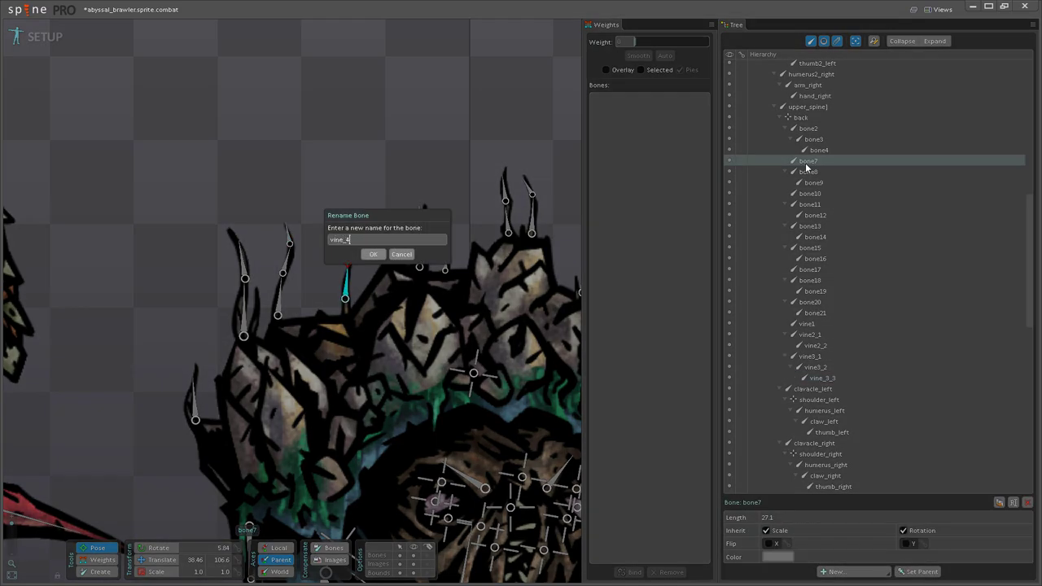
{"action": "key", "text": "Return"}
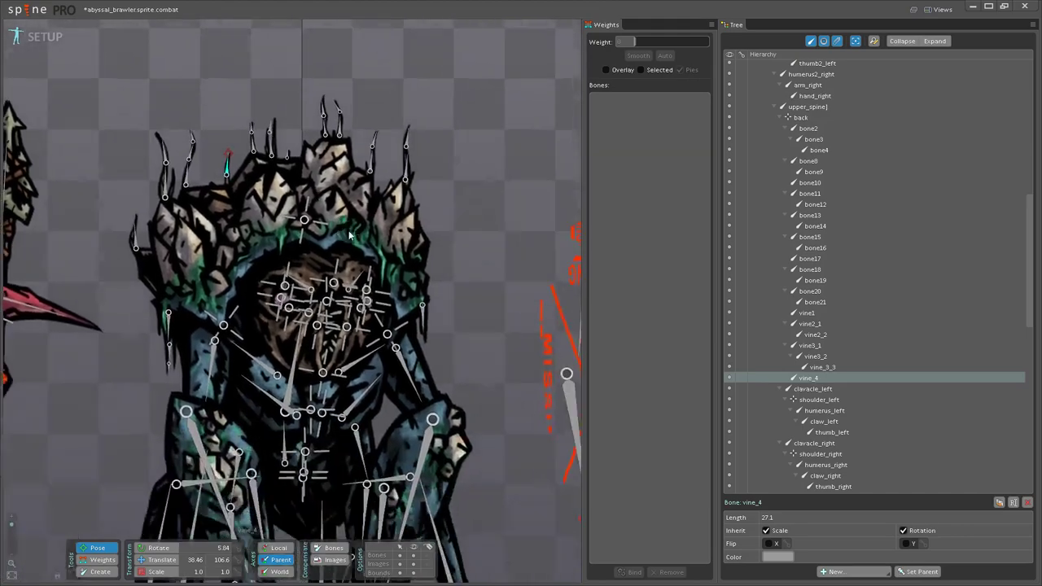
Step: Rename the lower bone of the two-bone vine next to vine_4, toward the shell's centre, as vine5_1
{"action": "scroll", "coordinate": [410, 346], "scroll_direction": "down", "scroll_amount": 3}
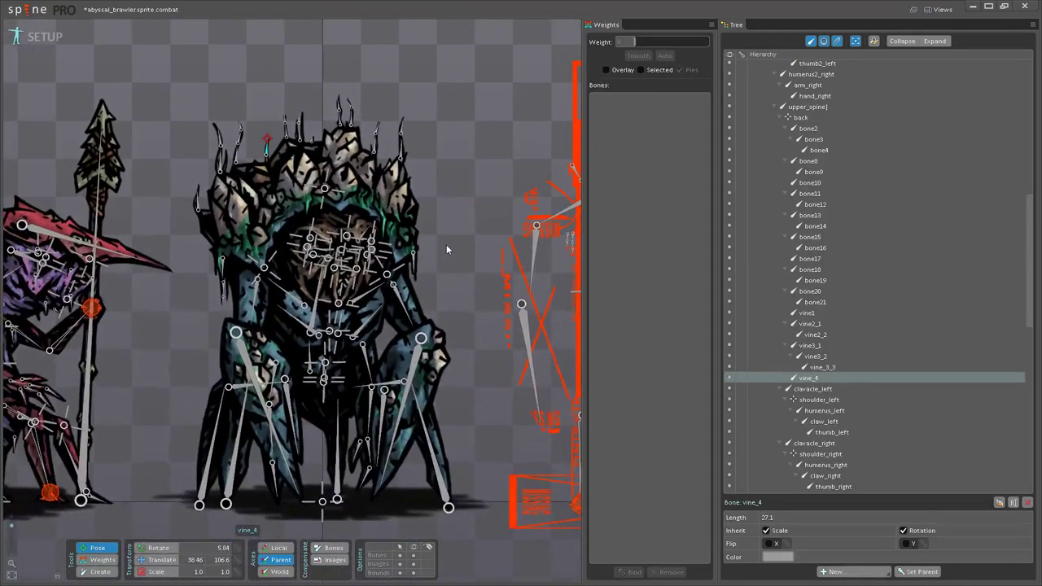
{"action": "left_click_drag", "start_coordinate": [445, 240], "coordinate": [453, 254]}
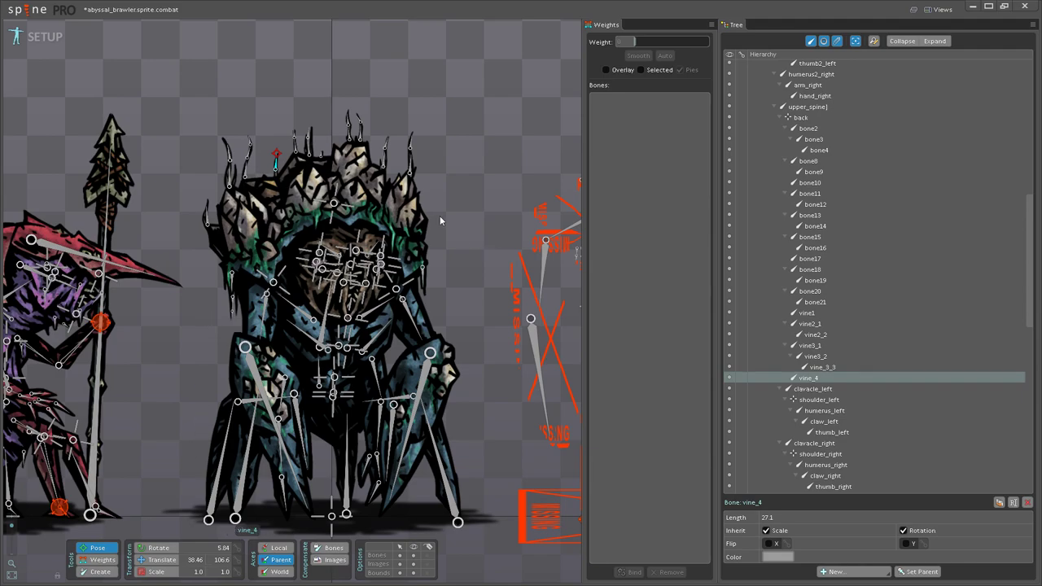
{"action": "scroll", "coordinate": [444, 222], "scroll_direction": "up", "scroll_amount": 5}
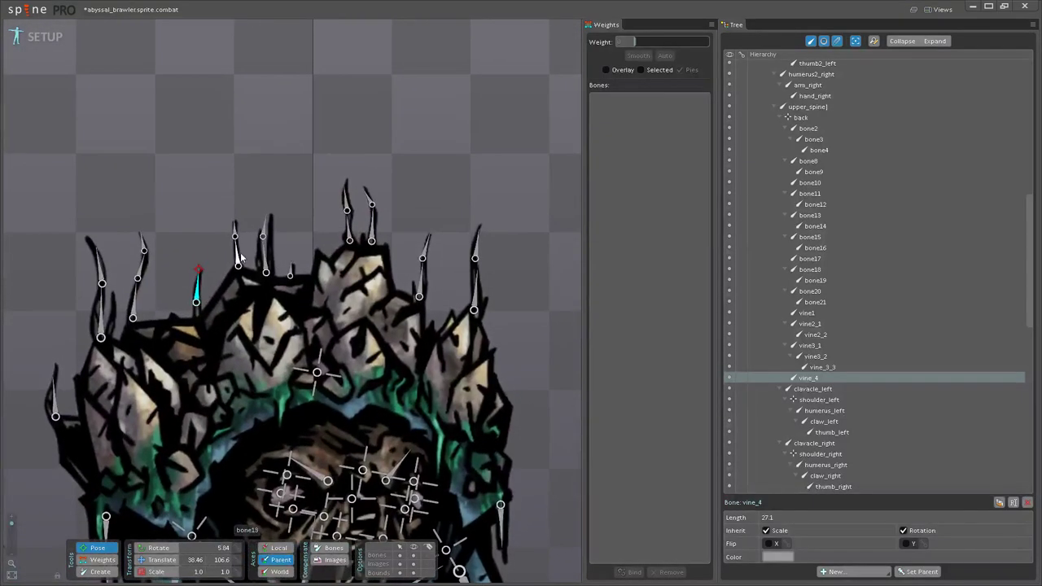
{"action": "left_click", "coordinate": [239, 258]}
{"action": "double_click", "coordinate": [818, 215]}
{"action": "type", "text": "v"}
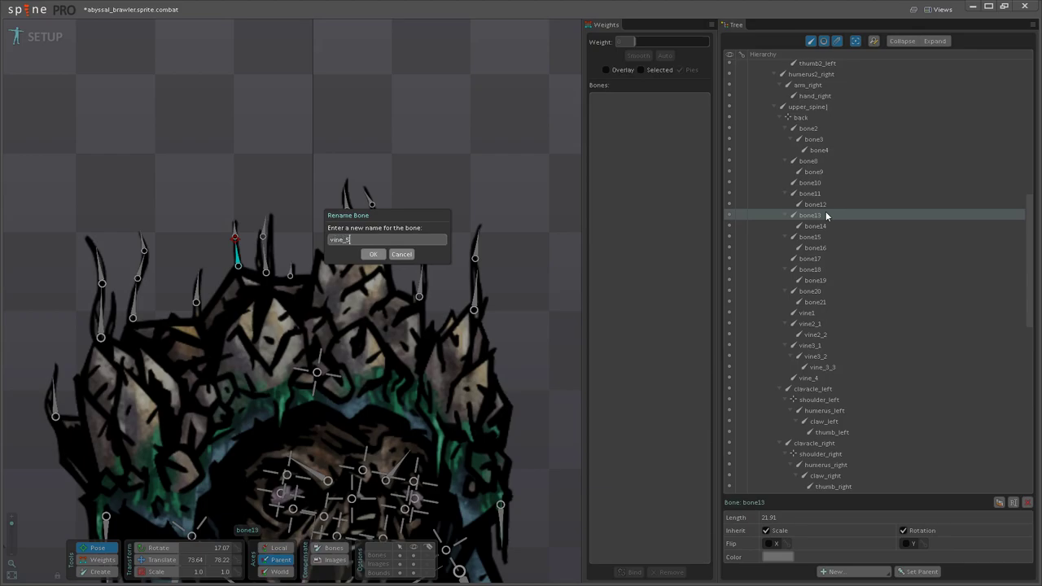
{"action": "type", "text": "ine5_1"}
{"action": "key", "text": "Return"}
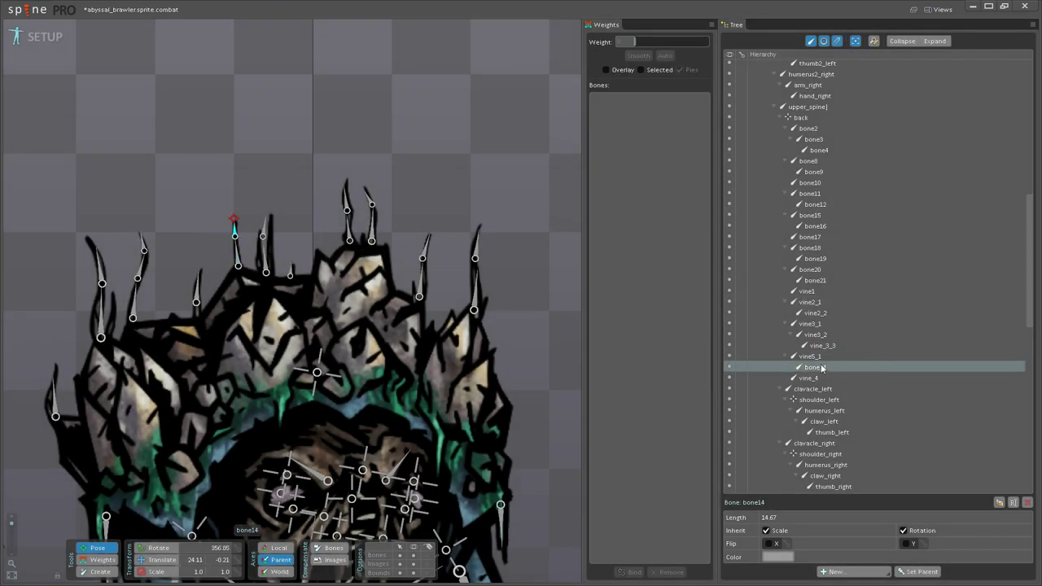
Step: Rename the child bone of vine5_1 as vine5_2, without an underscore after "vine"
{"action": "double_click", "coordinate": [873, 368]}
{"action": "type", "text": "vine_5_2"}
{"action": "key", "text": "Return"}
{"action": "double_click", "coordinate": [819, 369]}
{"action": "left_click", "coordinate": [347, 241]}
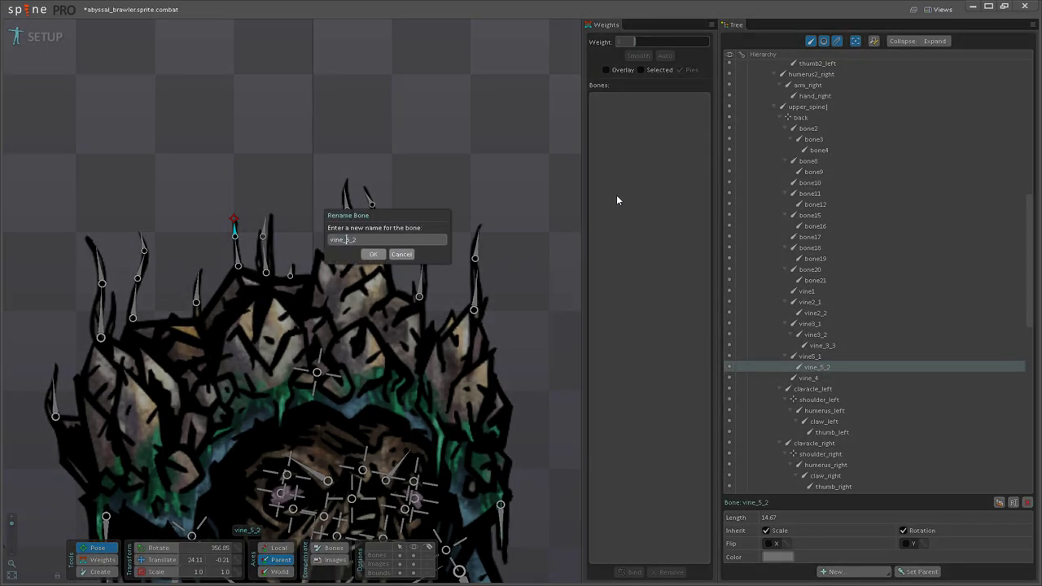
{"action": "key", "text": "BackSpace"}
{"action": "key", "text": "Return"}
Step: Rename the lower bone of the vine beside the vine5 bones as vine6_1 and its upper bone as vine6_2
{"action": "left_click", "coordinate": [266, 257]}
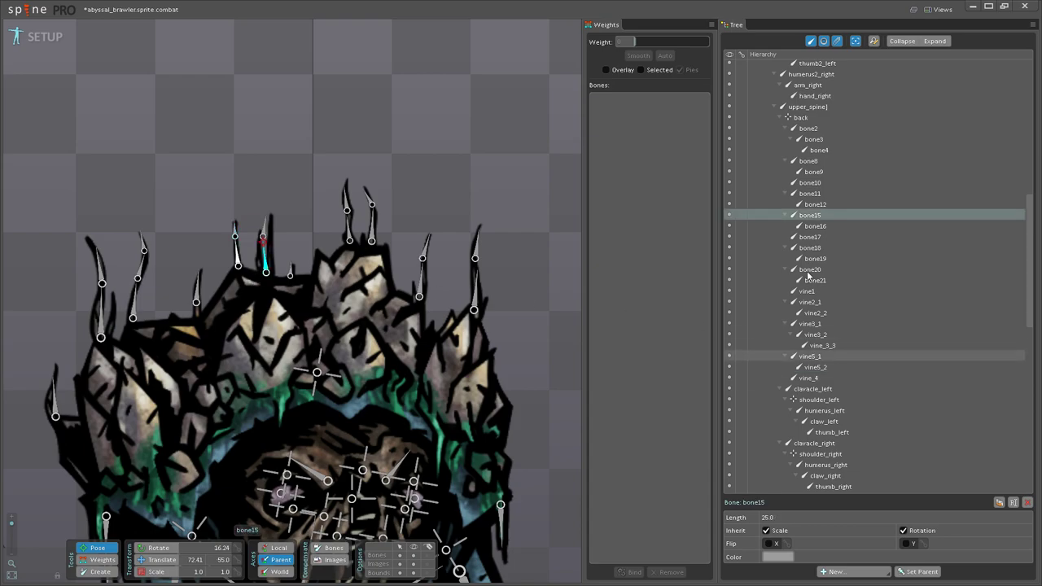
{"action": "double_click", "coordinate": [811, 215]}
{"action": "type", "text": "vine"}
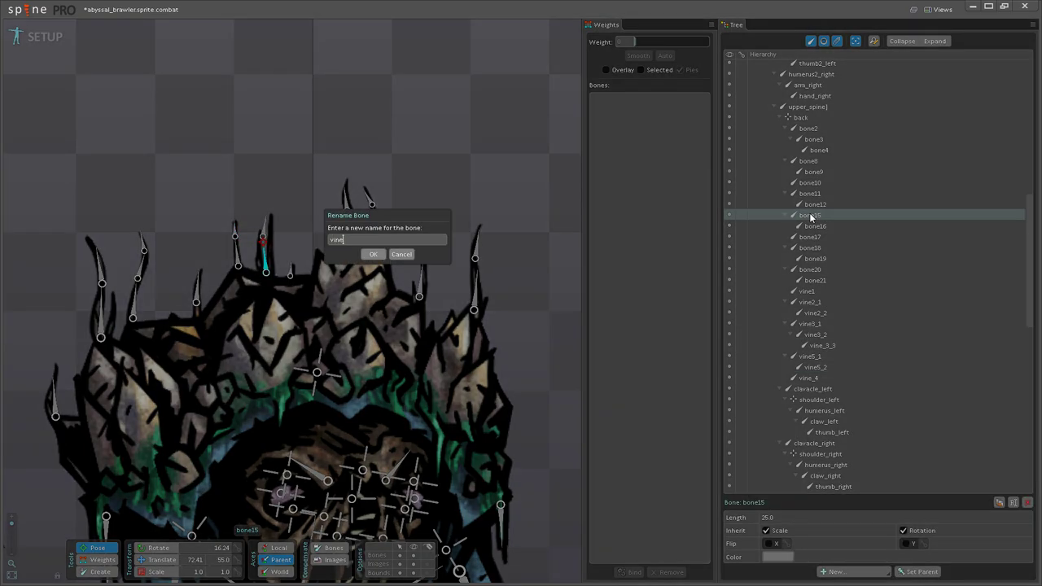
{"action": "type", "text": "6_1"}
{"action": "key", "text": "Return"}
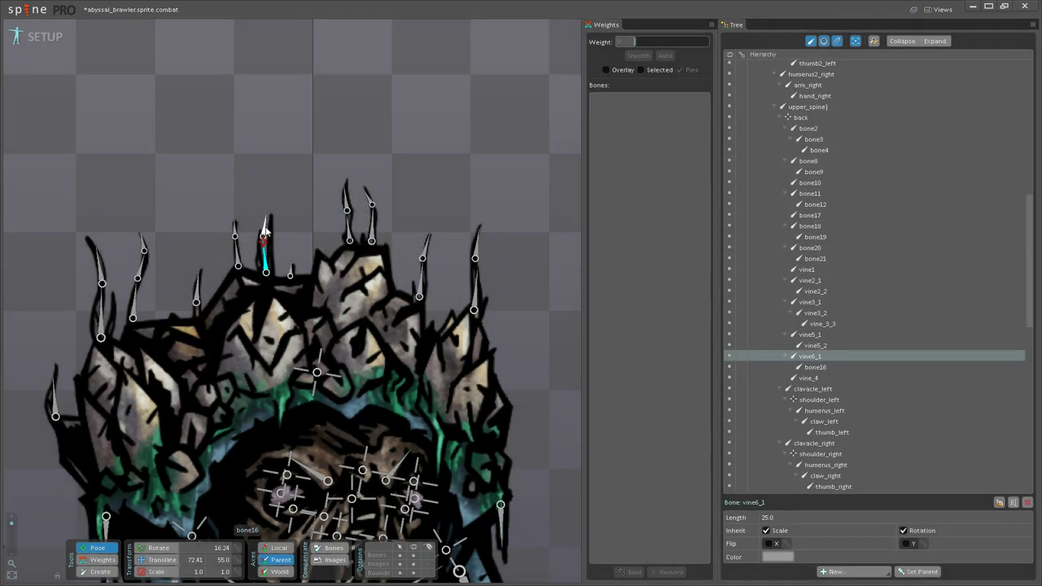
{"action": "double_click", "coordinate": [821, 368]}
{"action": "type", "text": "vine"}
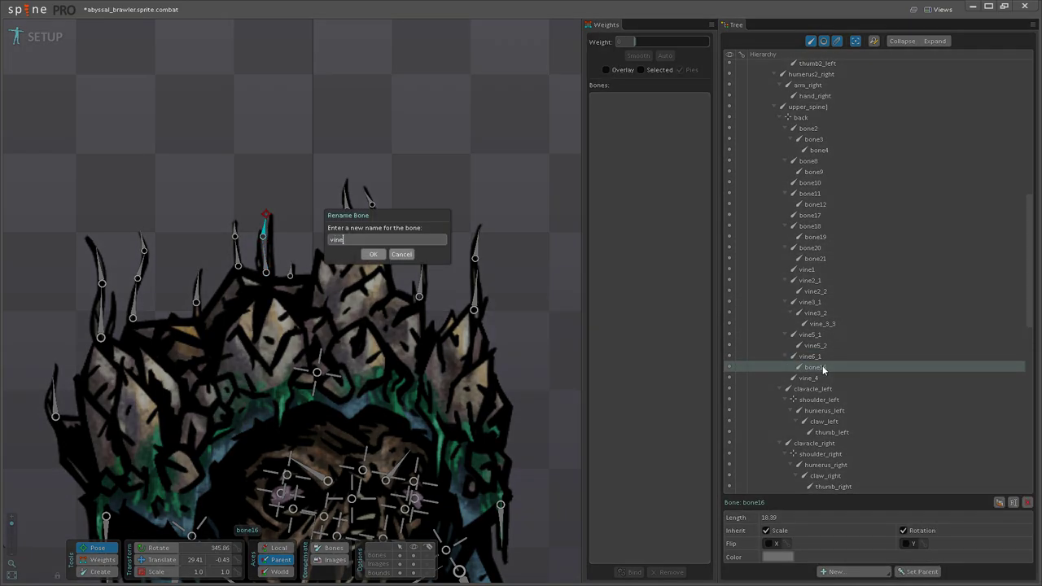
{"action": "type", "text": "6_2"}
{"action": "key", "text": "Return"}
Step: Rename the tiny single-bone vine between the vine6 bones and the tallest centre rock as vine7
{"action": "scroll", "coordinate": [269, 199], "scroll_direction": "down", "scroll_amount": 3}
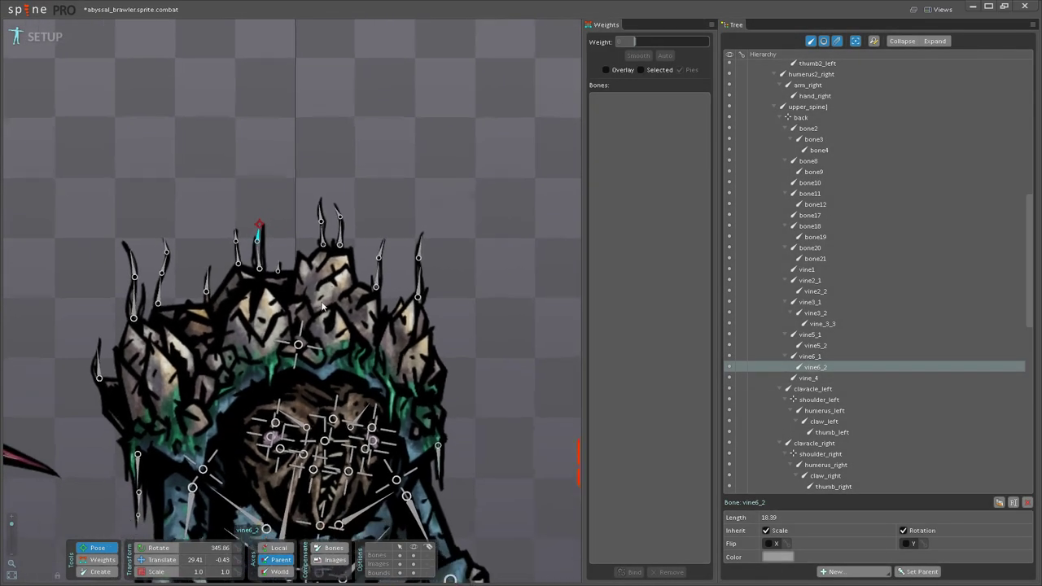
{"action": "double_click", "coordinate": [813, 217]}
{"action": "type", "text": "vine7"}
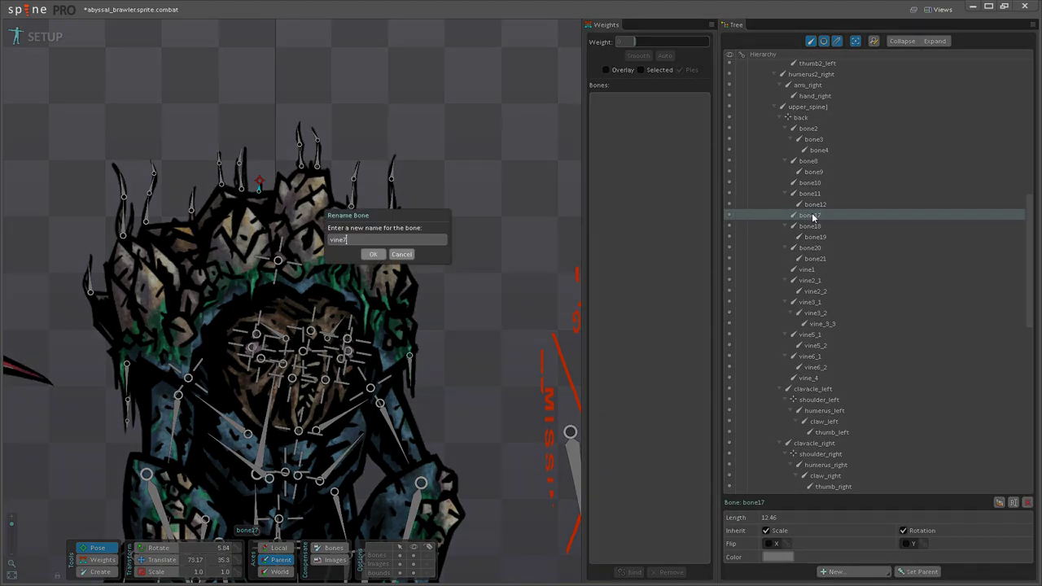
{"action": "key", "text": "Return"}
Step: Rename the lower bone of the viewer-left vine on the shell's highest rock as vine8_1 and its upper bone as vine8_2
{"action": "left_click_drag", "start_coordinate": [315, 158], "coordinate": [322, 211]}
{"action": "left_click", "coordinate": [310, 212]}
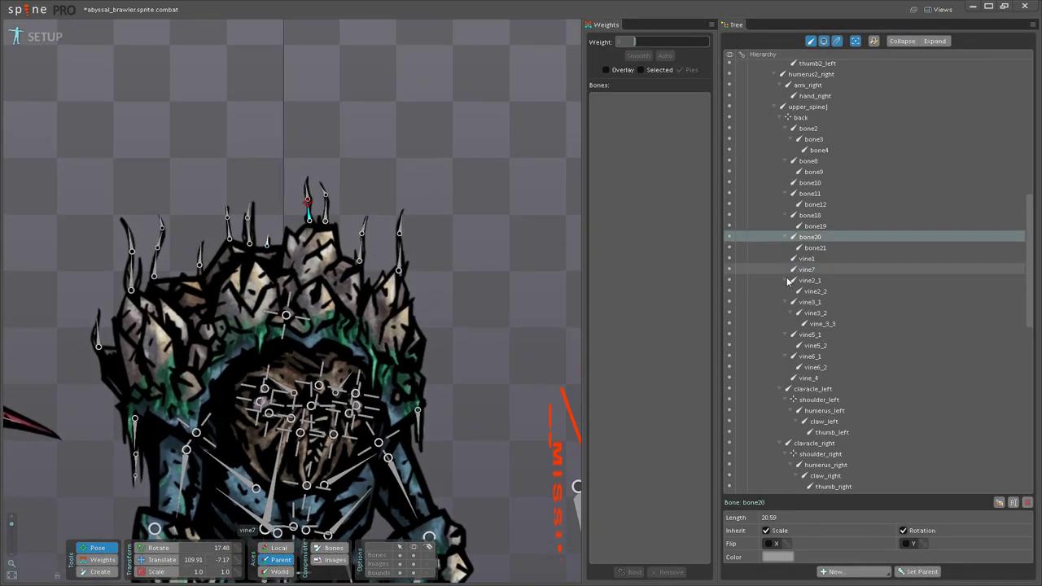
{"action": "double_click", "coordinate": [813, 237]}
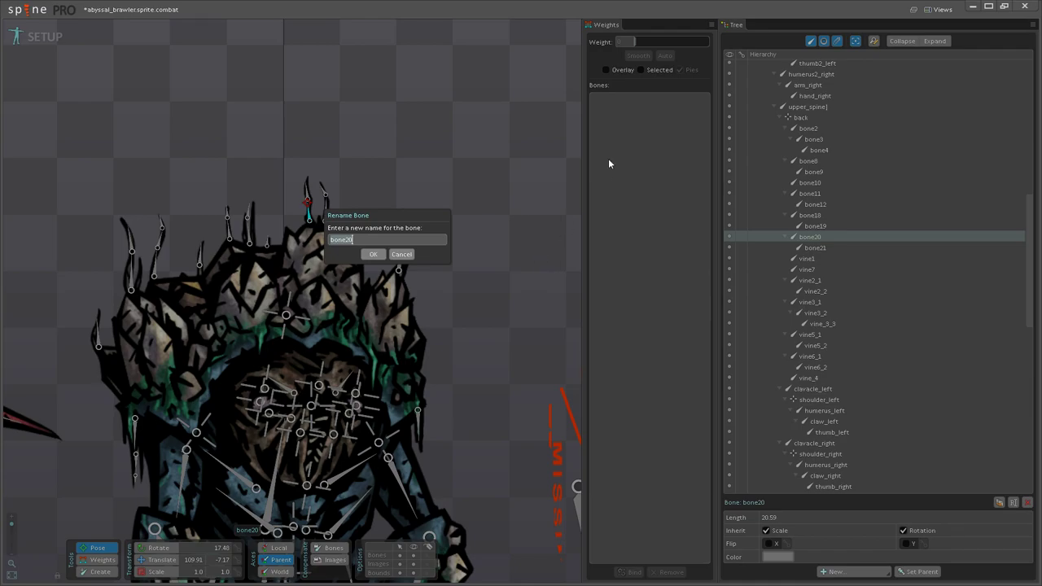
{"action": "type", "text": "vine8_1"}
{"action": "key", "text": "Return"}
{"action": "left_click", "coordinate": [307, 191]}
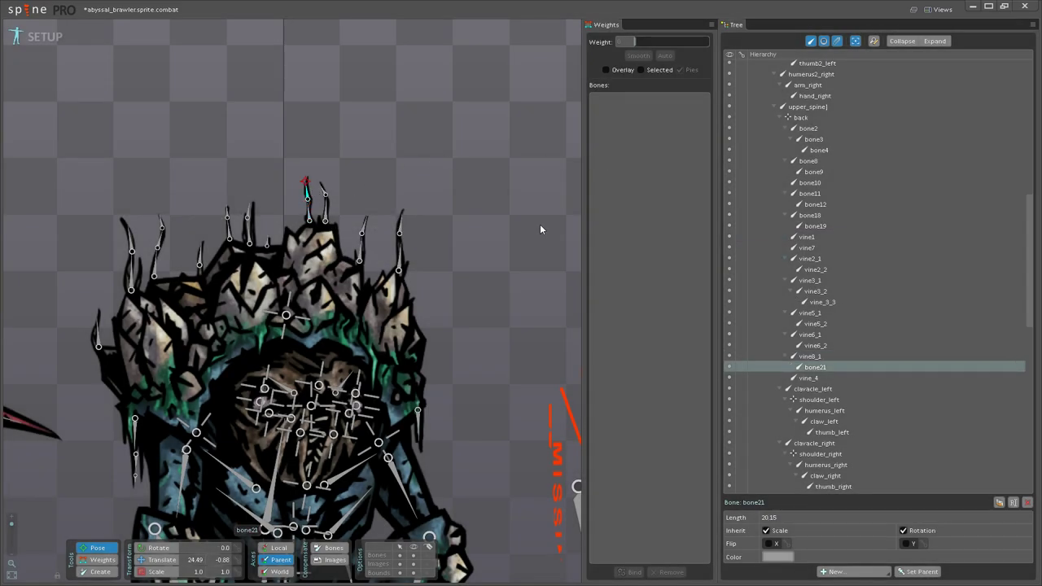
{"action": "double_click", "coordinate": [824, 367]}
{"action": "type", "text": "vine"}
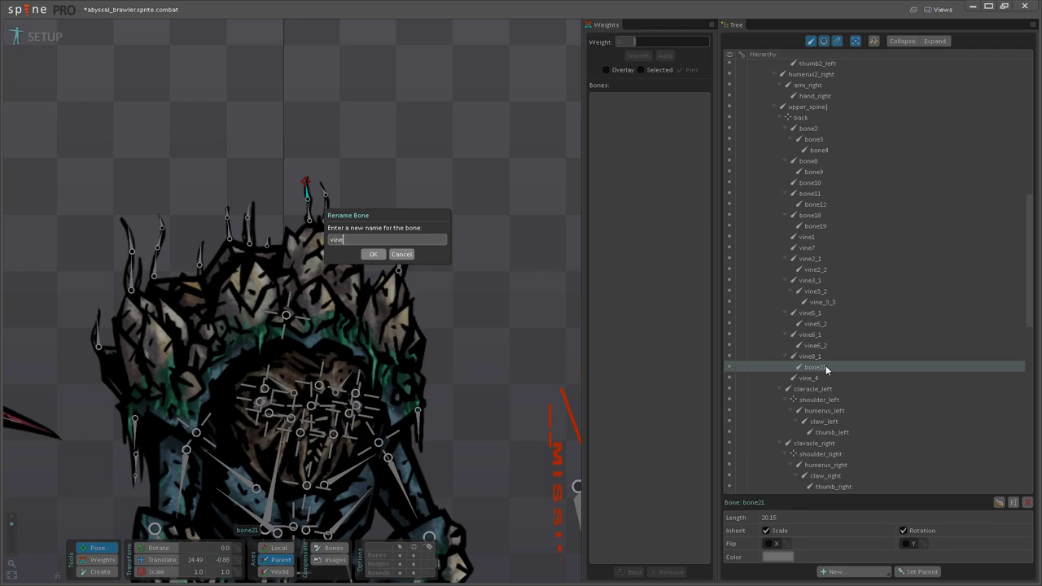
{"action": "type", "text": "8_2"}
{"action": "key", "text": "Return"}
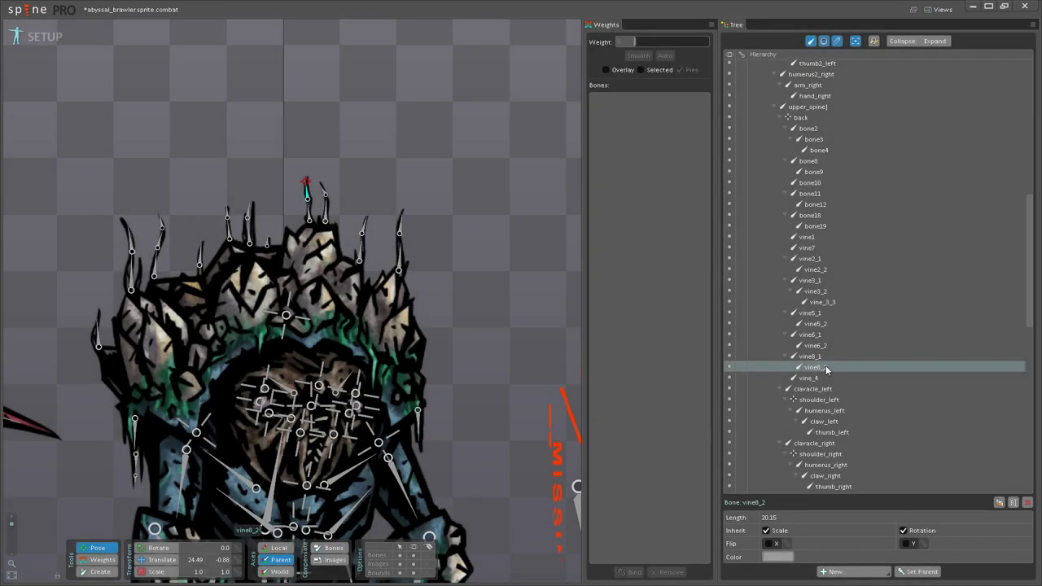
Step: Rename the lower bone of the viewer-right vine on the highest rock as vine9_1 and its upper bone as vine9_2
{"action": "left_click", "coordinate": [325, 215]}
{"action": "double_click", "coordinate": [810, 217]}
{"action": "type", "text": "vine9_1"}
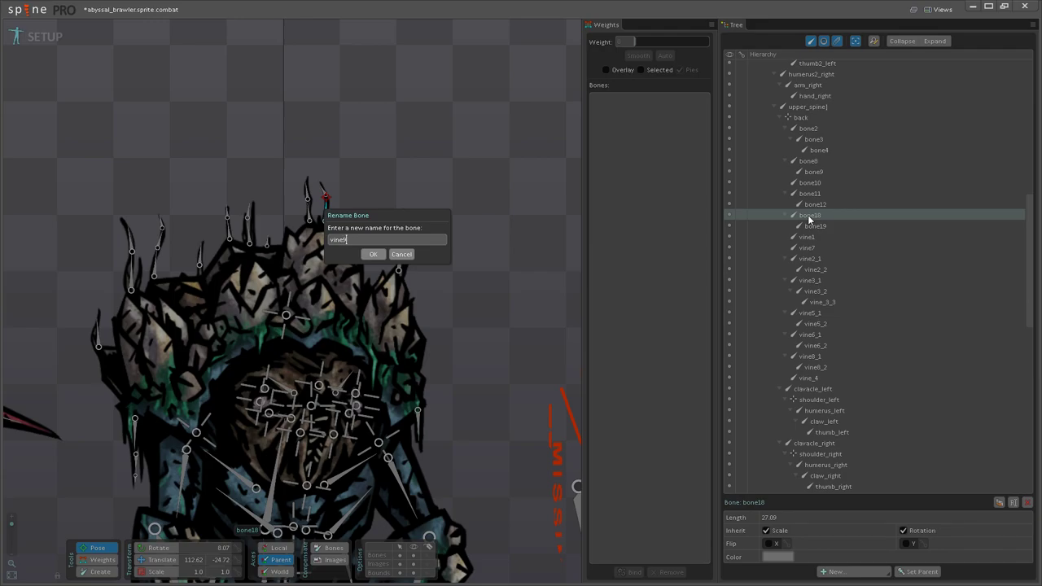
{"action": "key", "text": "Return"}
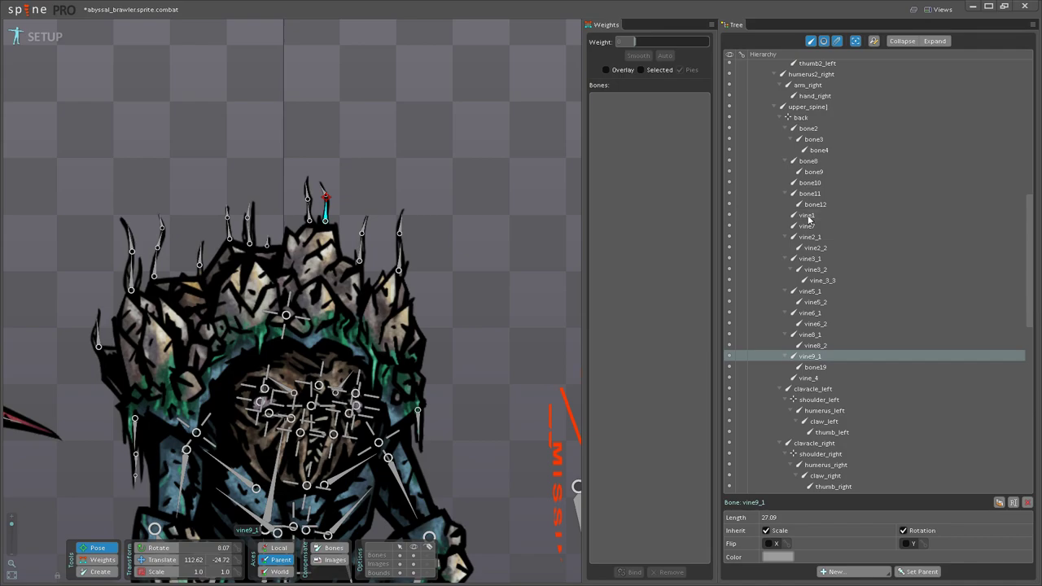
{"action": "left_click", "coordinate": [320, 190]}
{"action": "double_click", "coordinate": [819, 367]}
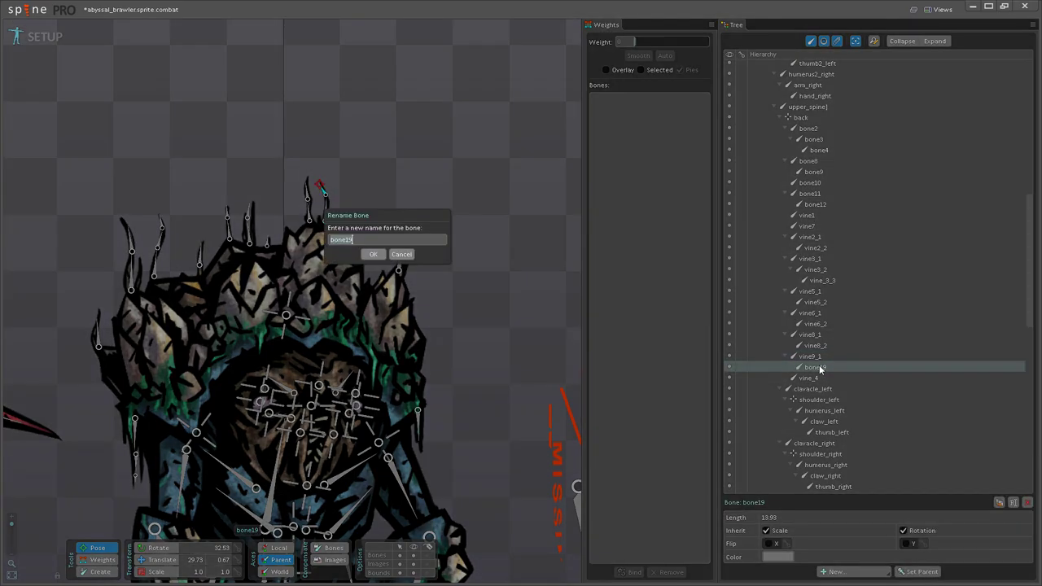
{"action": "type", "text": "v"}
{"action": "key", "text": "Return"}
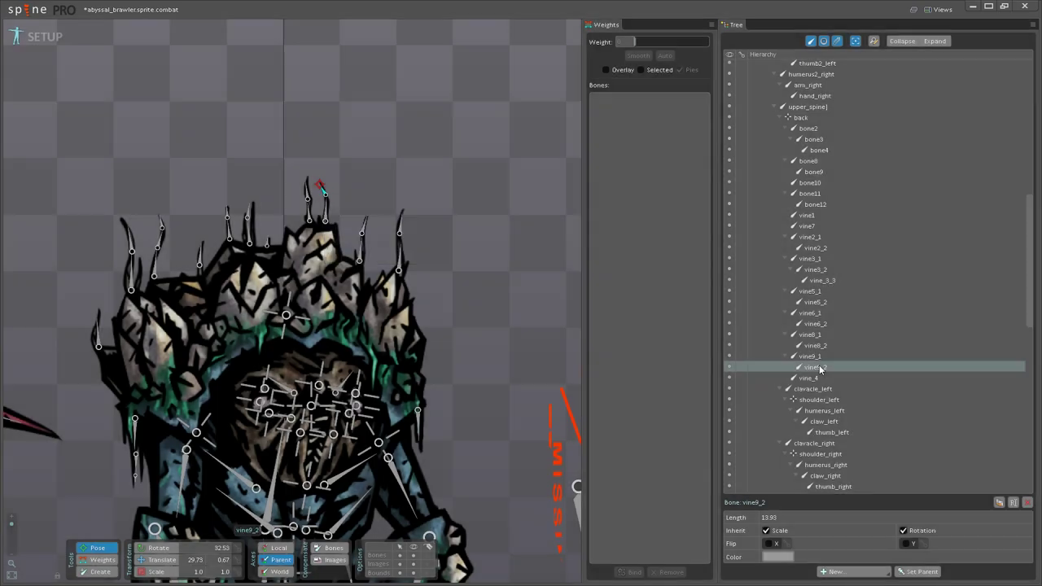
Step: Rename the lower bone of the inner upright vine on the shell's viewer-right side as vine10_1 and its upper bone as vine10_2
{"action": "left_click", "coordinate": [363, 253]}
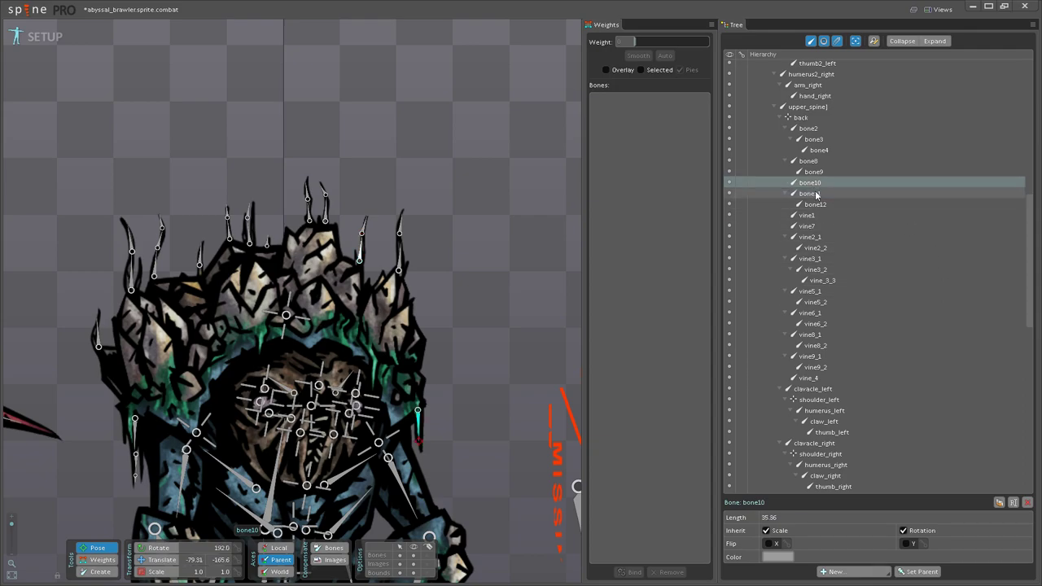
{"action": "double_click", "coordinate": [814, 194]}
{"action": "type", "text": "vine_10_1"}
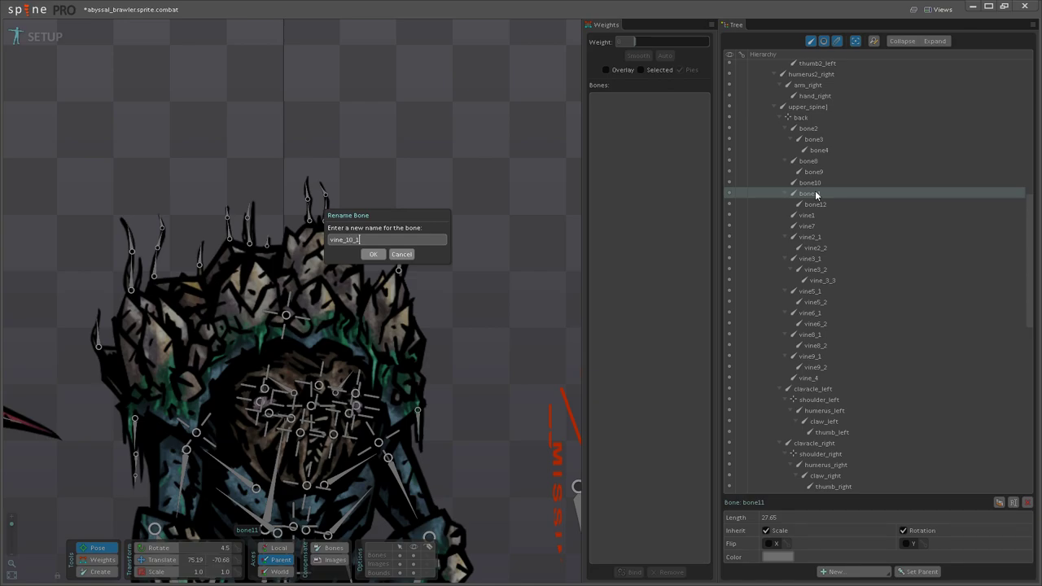
{"action": "key", "text": "BackSpace"}
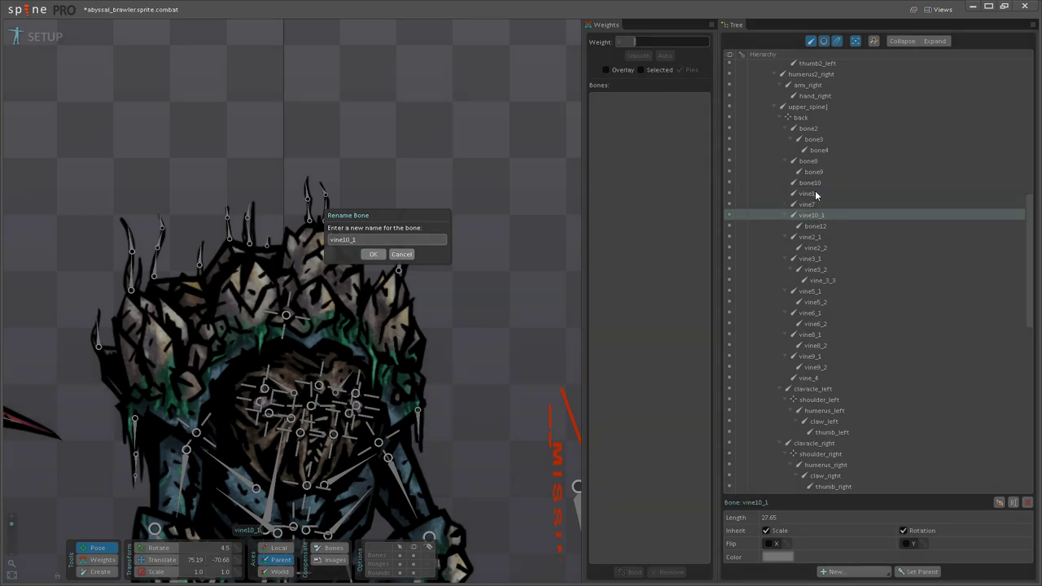
{"action": "key", "text": "Return"}
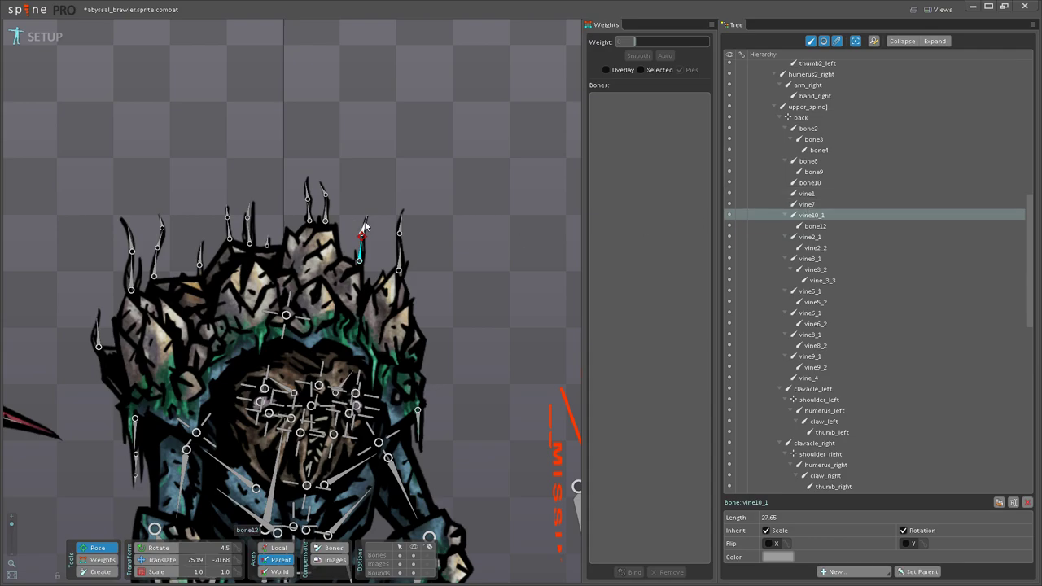
{"action": "left_click", "coordinate": [815, 226]}
{"action": "left_click", "coordinate": [818, 232]}
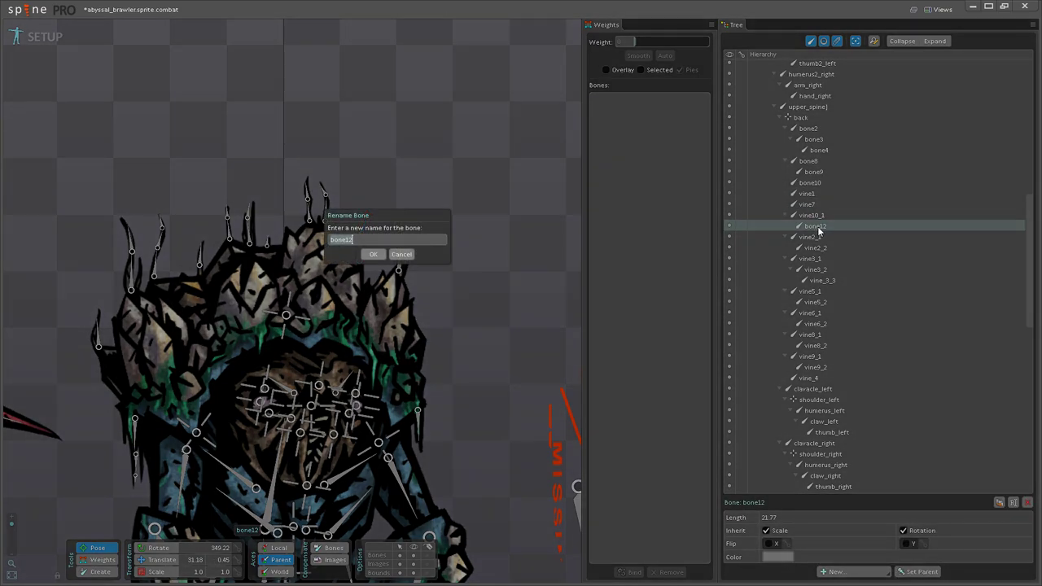
{"action": "type", "text": "vine10_2"}
{"action": "key", "text": "Return"}
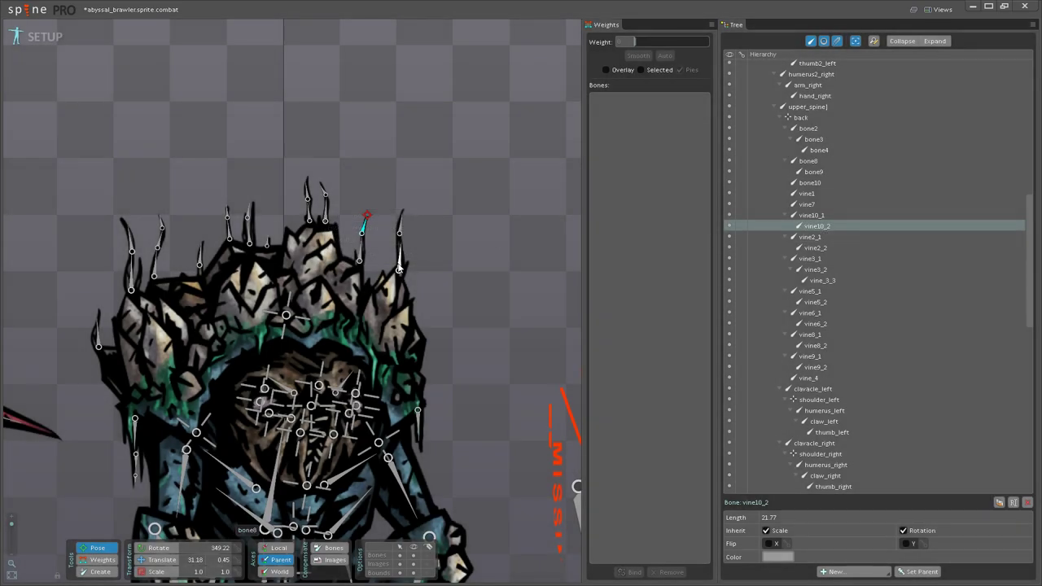
Step: Rename the lower bone of the outermost upright vine on the shell's viewer-right side as vine11_1 and its upper bone as vine_11_2
{"action": "left_click", "coordinate": [815, 161]}
{"action": "left_click", "coordinate": [813, 162]}
{"action": "type", "text": "vin"}
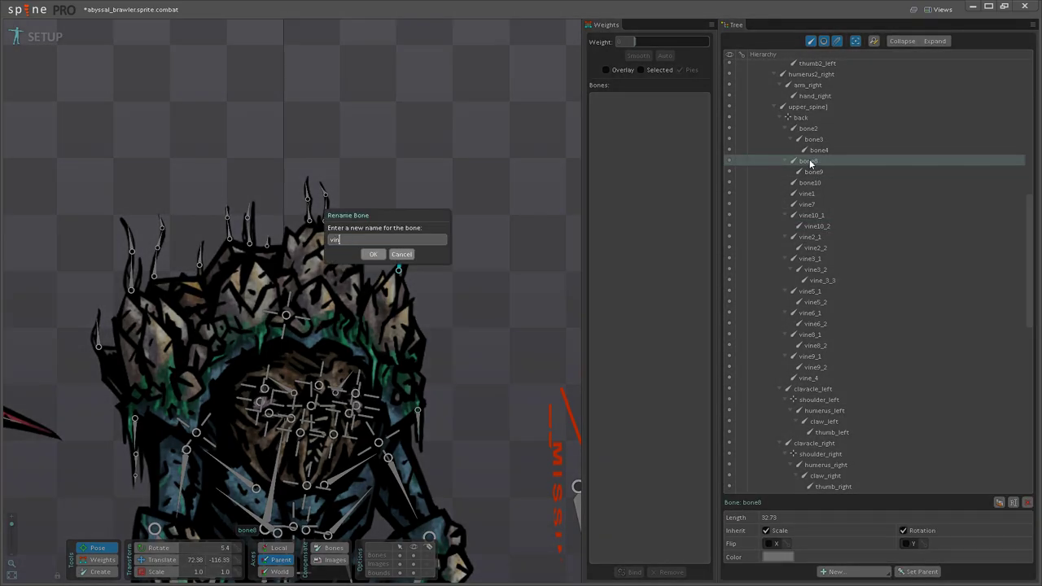
{"action": "type", "text": "e11_1"}
{"action": "key", "text": "Return"}
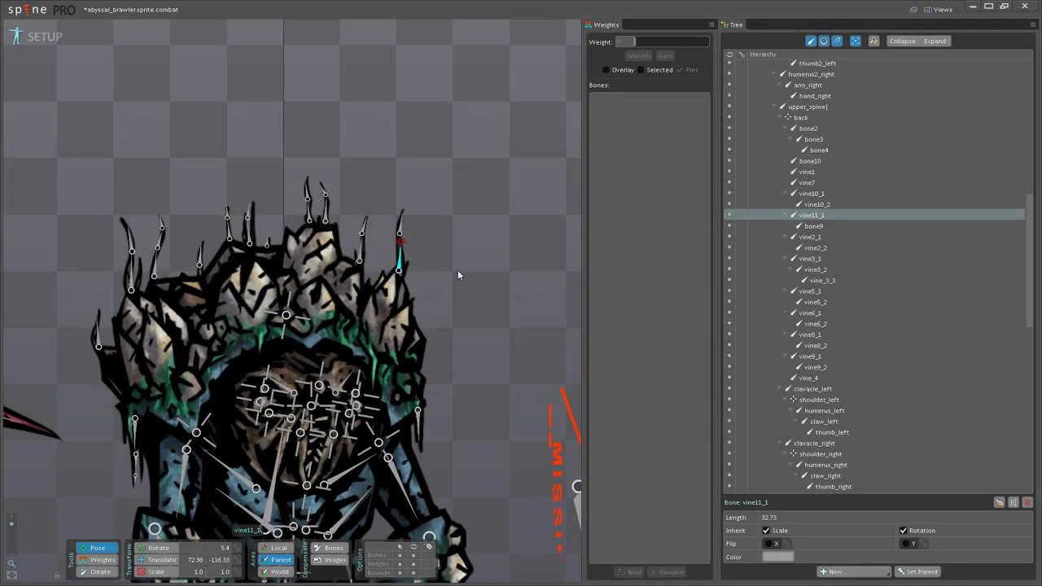
{"action": "left_click", "coordinate": [402, 231]}
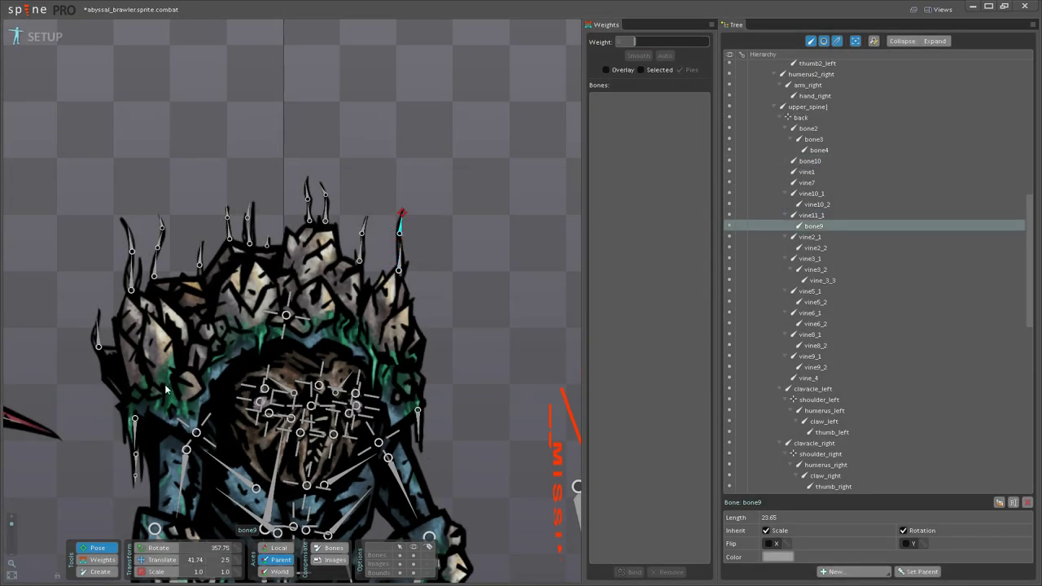
{"action": "left_click", "coordinate": [815, 226]}
{"action": "type", "text": "vine_"}
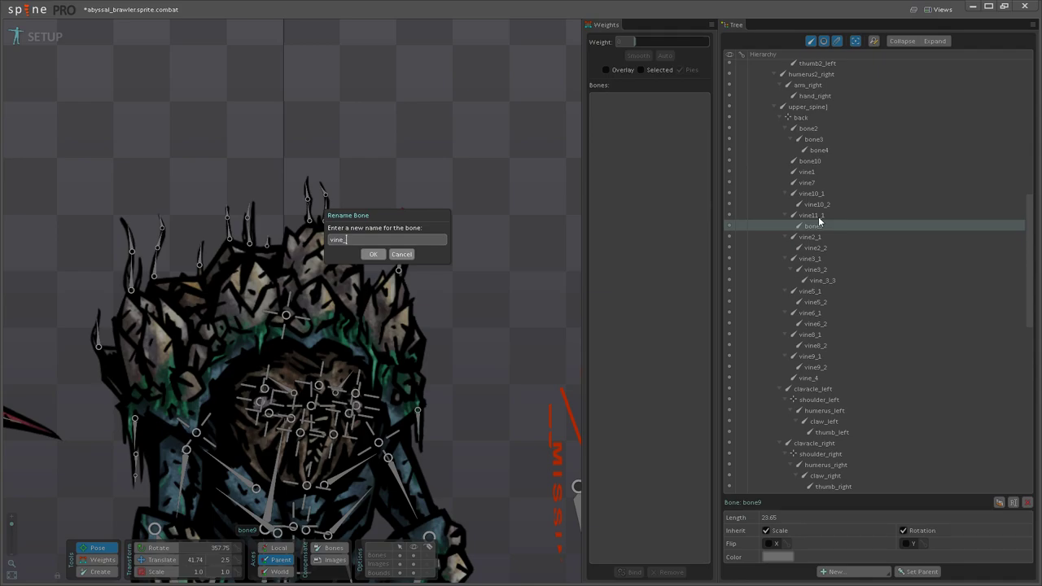
{"action": "type", "text": "11_2"}
{"action": "key", "text": "Return"}
Step: Rename the uppermost bone of the weed hanging from the shell's viewer-left edge as weed_right1
{"action": "scroll", "coordinate": [316, 208], "scroll_direction": "up", "scroll_amount": 3}
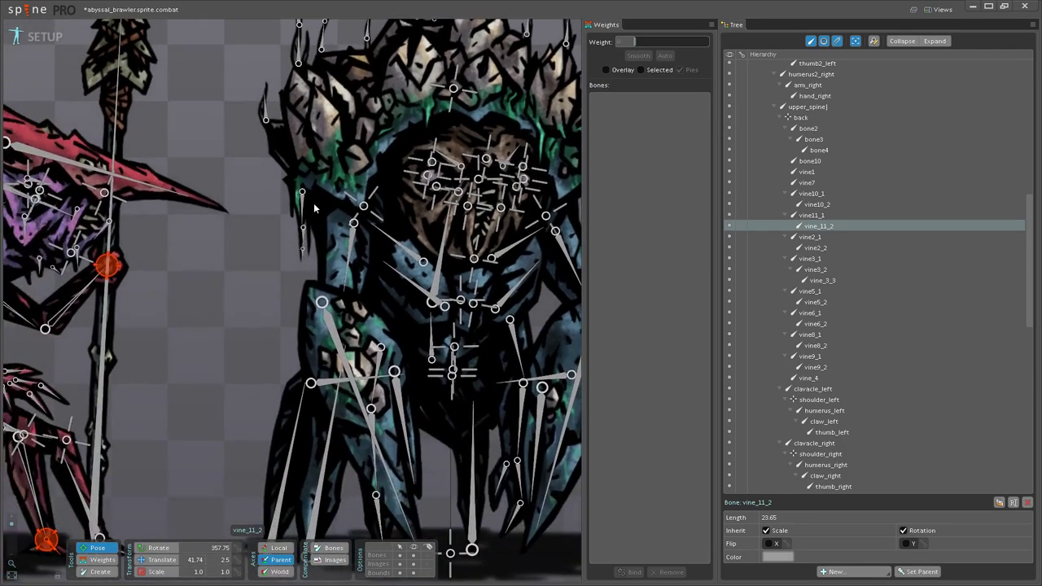
{"action": "left_click", "coordinate": [314, 207]}
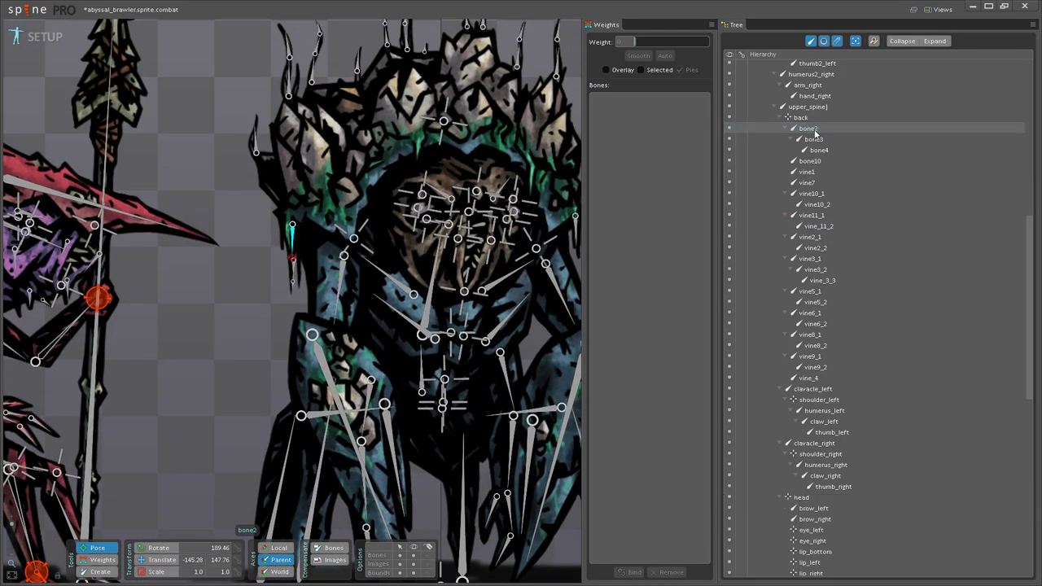
{"action": "double_click", "coordinate": [814, 132]}
{"action": "type", "text": "s"}
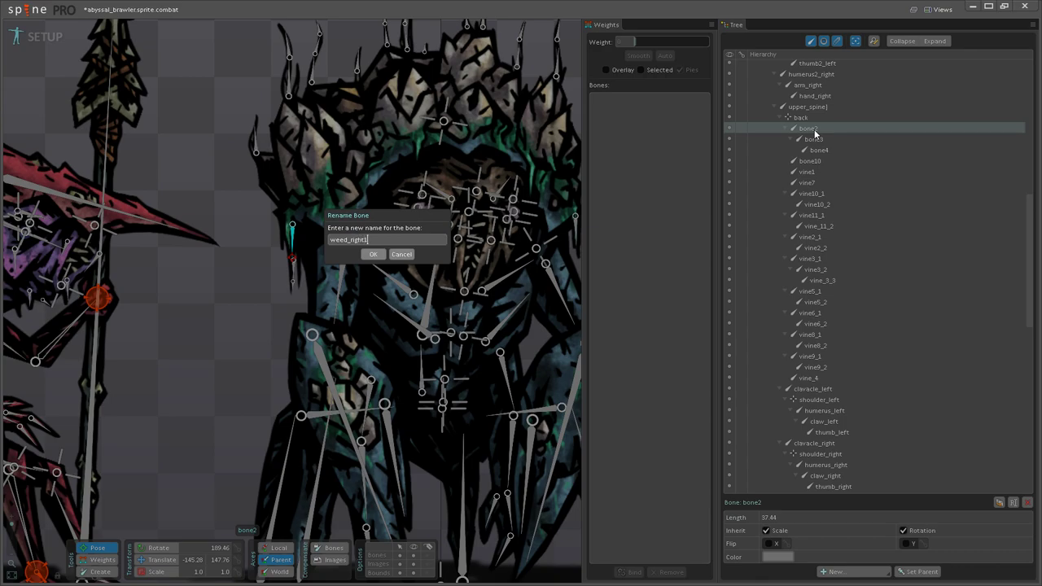
{"action": "key", "text": "Return"}
Step: Rename the middle bone of the viewer-left hanging weed as weed_right2 and its tip bone as weed_right3
{"action": "left_click", "coordinate": [295, 270]}
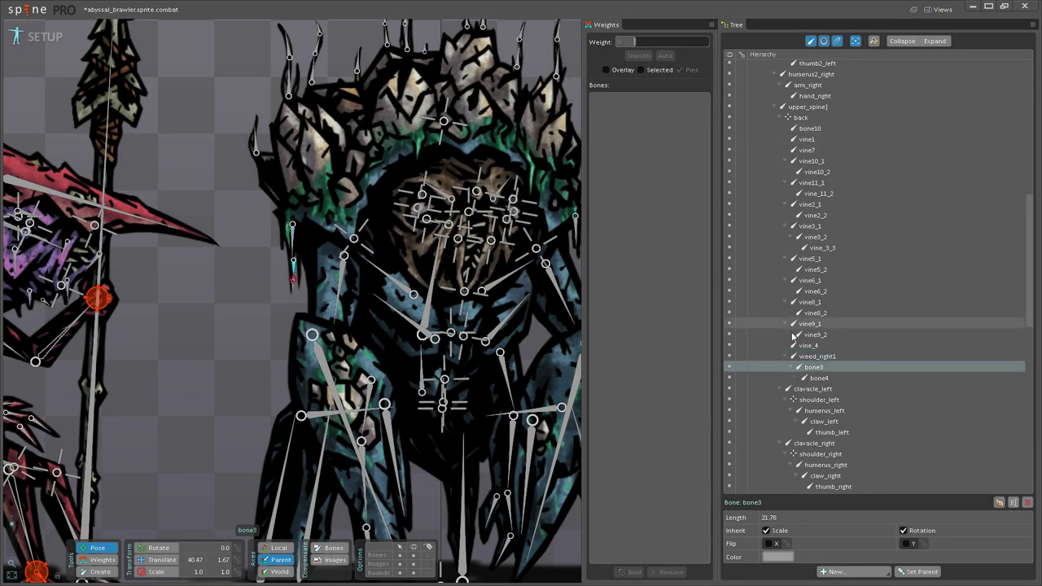
{"action": "double_click", "coordinate": [814, 367]}
{"action": "type", "text": "we"}
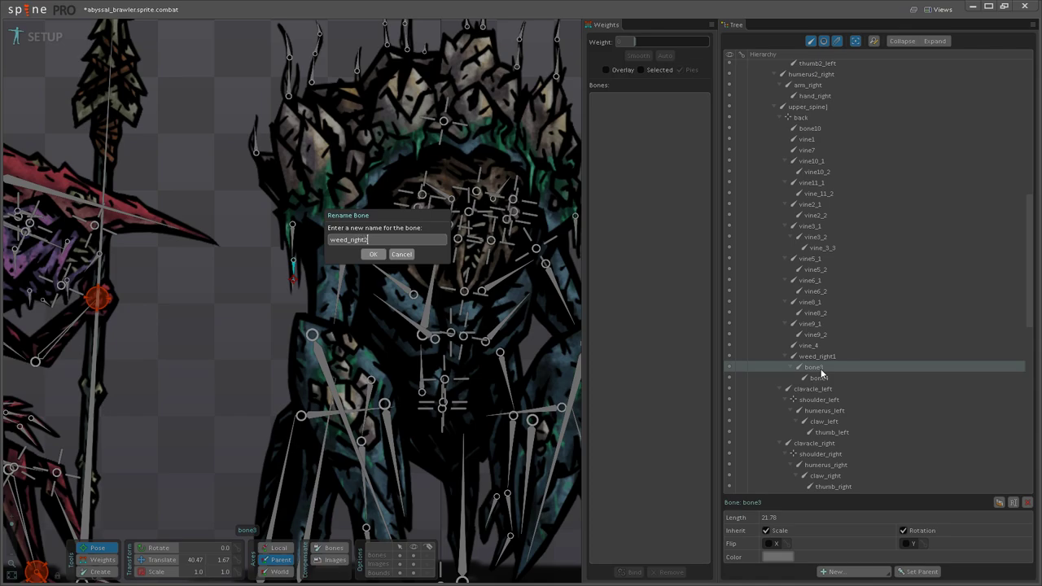
{"action": "type", "text": "ed_right2"}
{"action": "key", "text": "Return"}
{"action": "double_click", "coordinate": [815, 379]}
{"action": "type", "text": "we"}
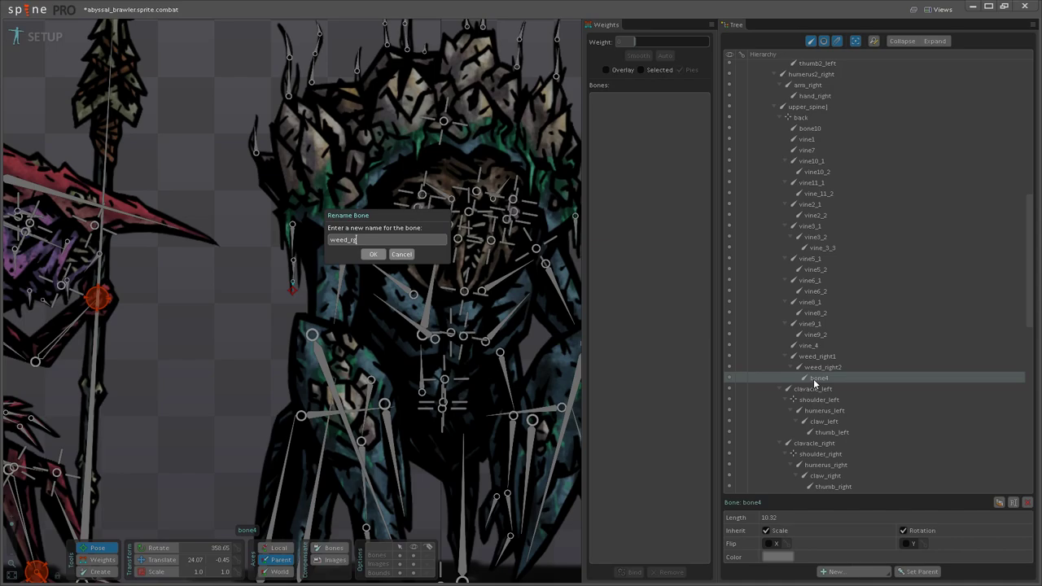
{"action": "type", "text": "ed_right3"}
{"action": "key", "text": "Return"}
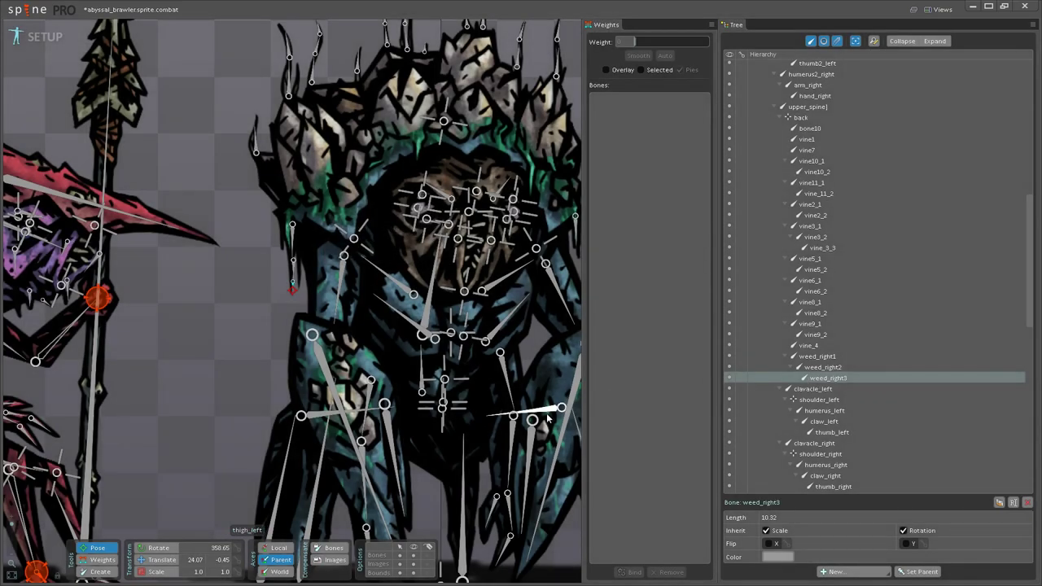
Step: Rename the single bone of the weed hanging from the shell's viewer-right edge as weed_left
{"action": "scroll", "coordinate": [421, 251], "scroll_direction": "up", "scroll_amount": 3}
{"action": "left_click", "coordinate": [810, 129]}
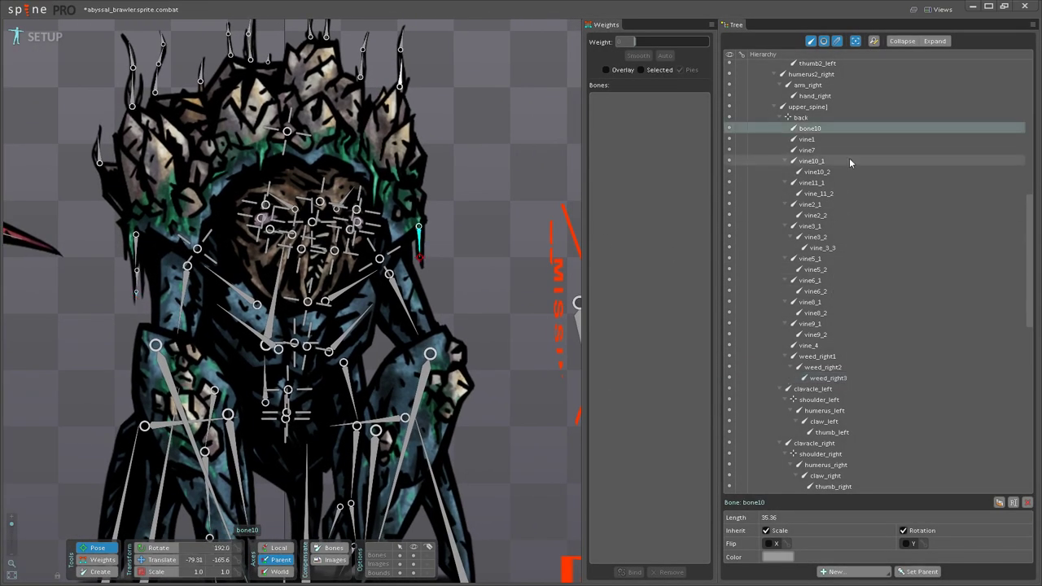
{"action": "double_click", "coordinate": [812, 130]}
{"action": "type", "text": "weed_left"}
{"action": "key", "text": "Return"}
{"action": "scroll", "coordinate": [470, 465], "scroll_direction": "down", "scroll_amount": 3}
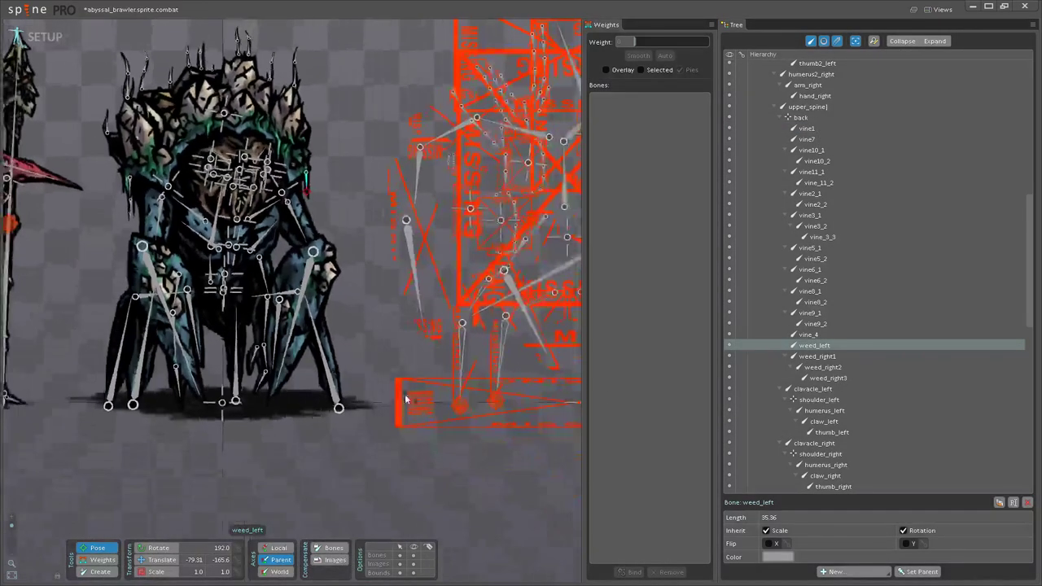
{"action": "scroll", "coordinate": [430, 360], "scroll_direction": "up", "scroll_amount": 3}
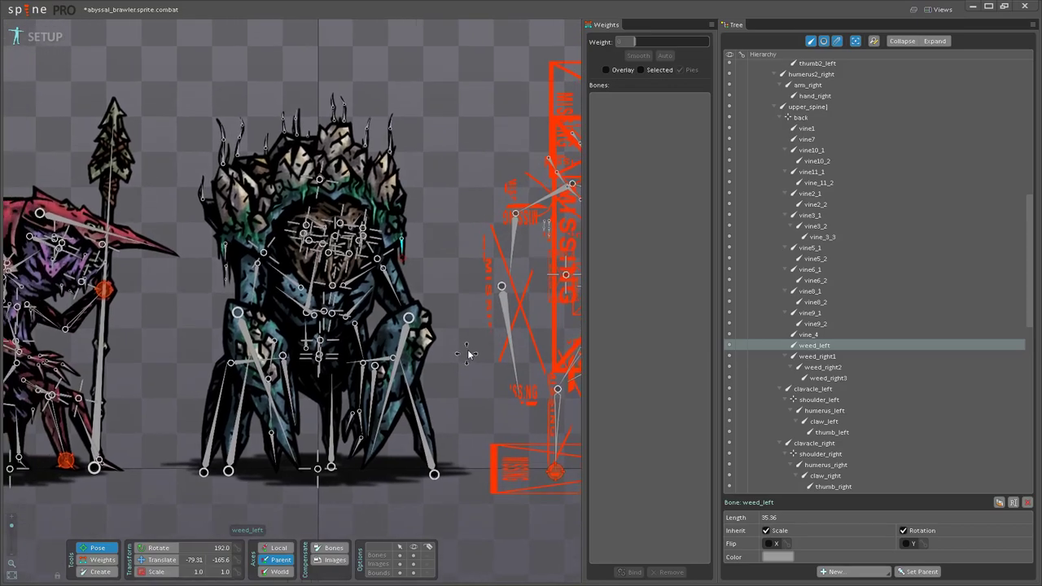
{"action": "left_click_drag", "start_coordinate": [460, 352], "coordinate": [498, 371]}
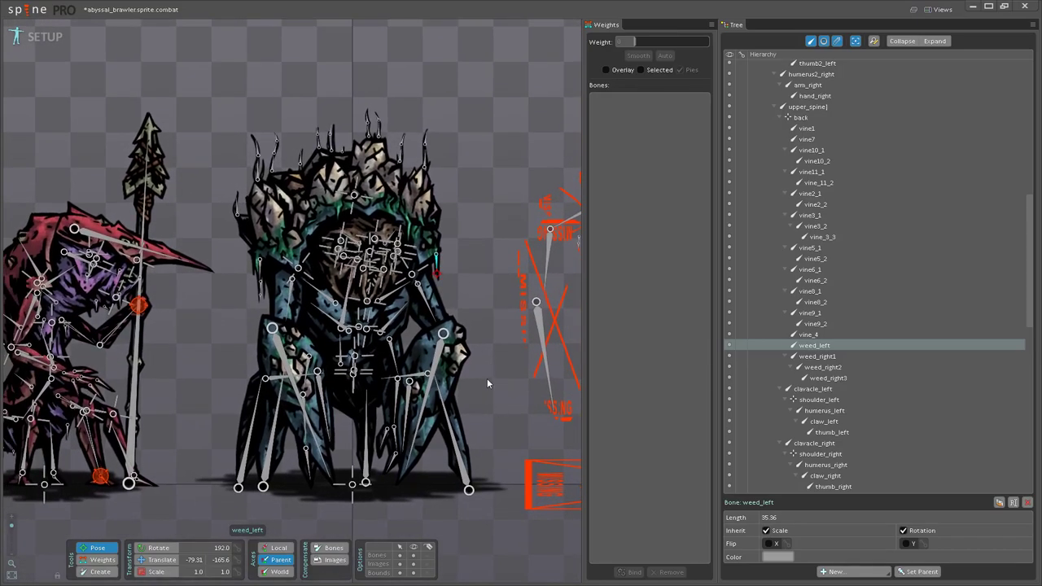
{"action": "left_click_drag", "start_coordinate": [460, 265], "coordinate": [459, 296]}
{"action": "scroll", "coordinate": [356, 366], "scroll_direction": "up", "scroll_amount": 3}
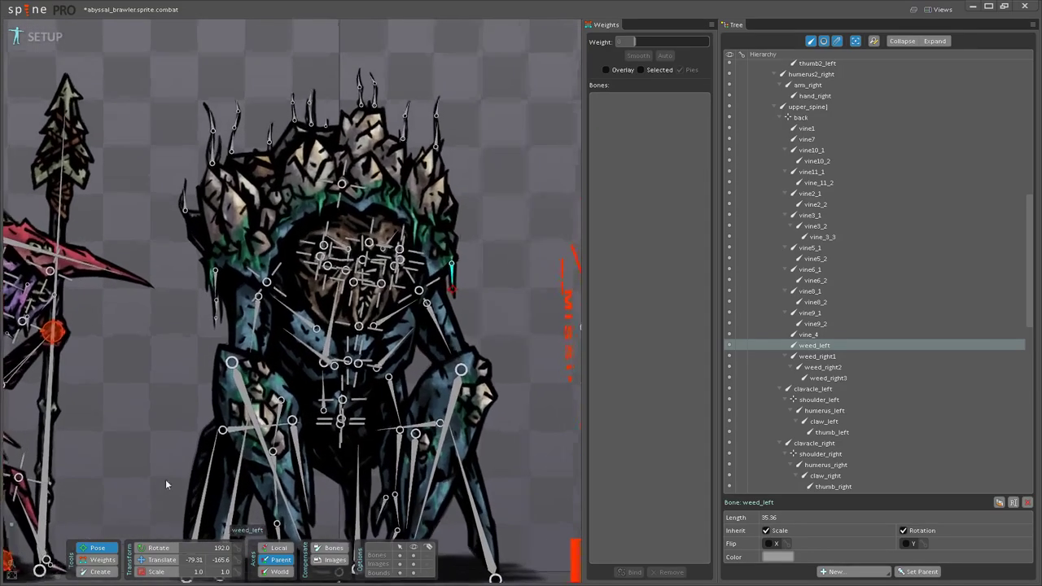
{"action": "left_click_drag", "start_coordinate": [211, 330], "coordinate": [170, 438]}
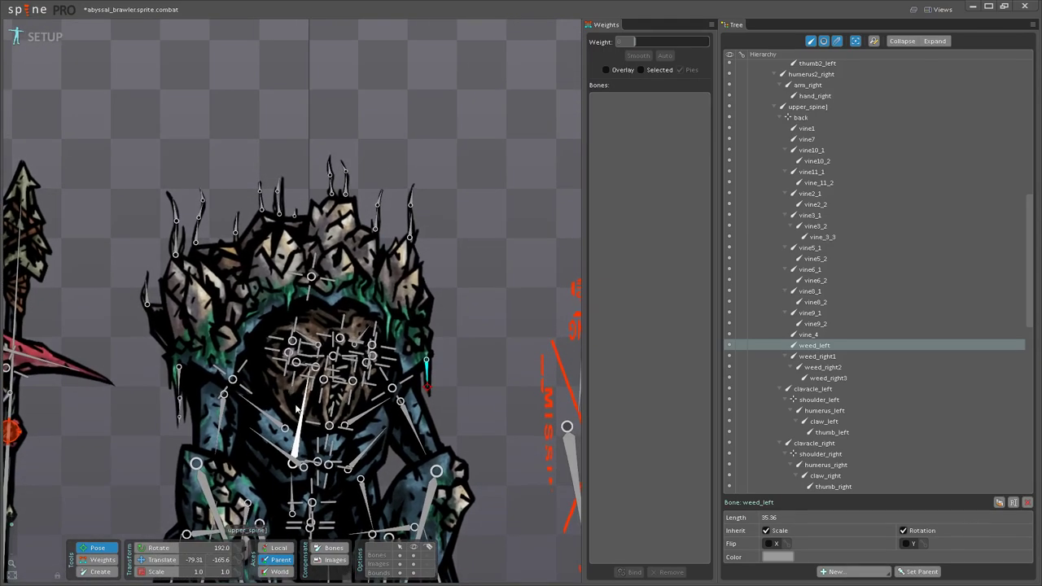
Step: Collapse the Leg Right 1 slot and move all slots from Abs 1 through Thumb Right under the hips bone
{"action": "scroll", "coordinate": [839, 343], "scroll_direction": "up", "scroll_amount": 12}
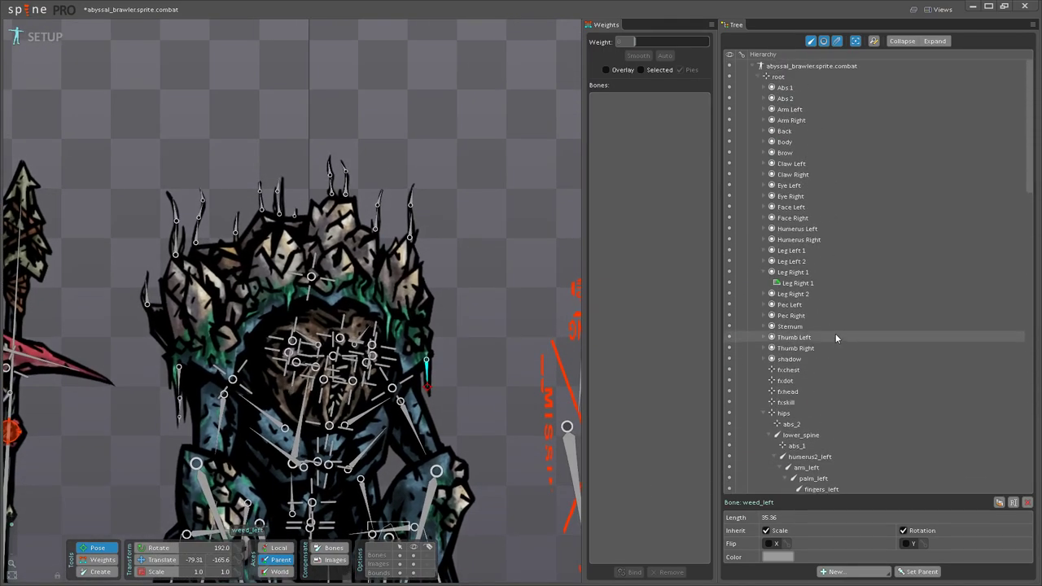
{"action": "left_click", "coordinate": [764, 272]}
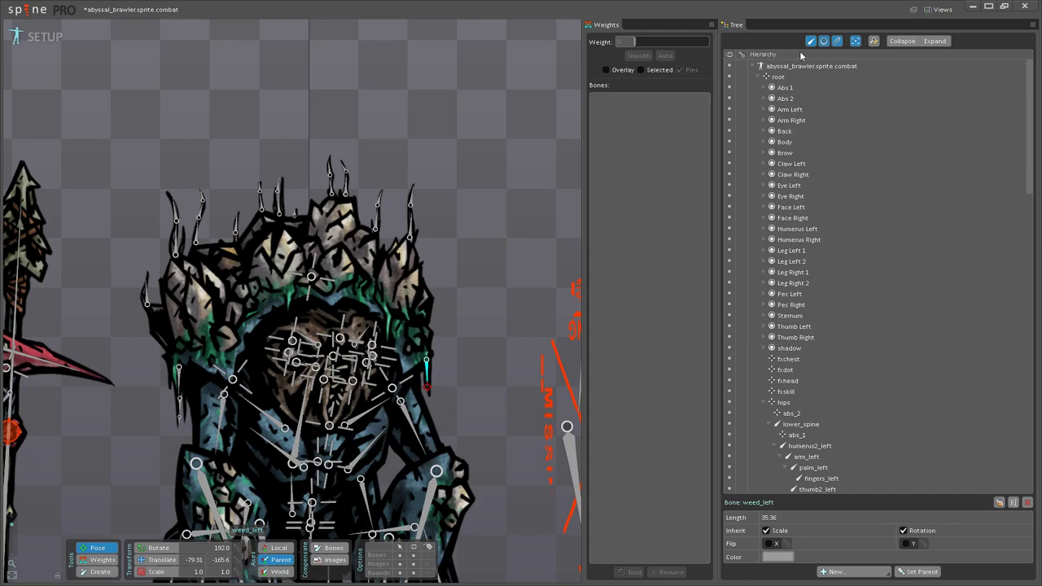
{"action": "left_click", "coordinate": [785, 88]}
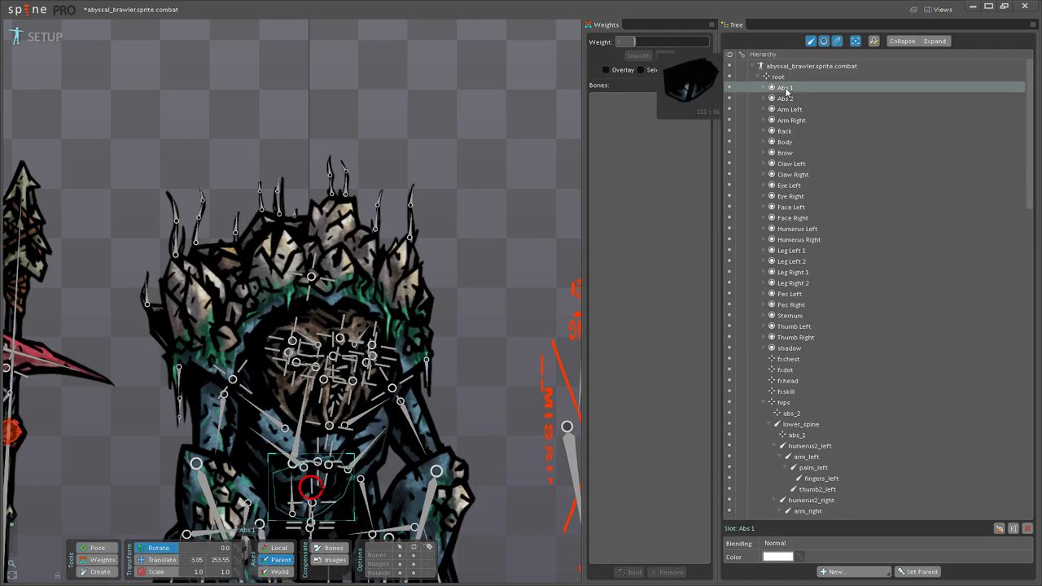
{"action": "left_click", "coordinate": [794, 337], "text": "shift"}
{"action": "left_click_drag", "start_coordinate": [794, 337], "coordinate": [790, 405]}
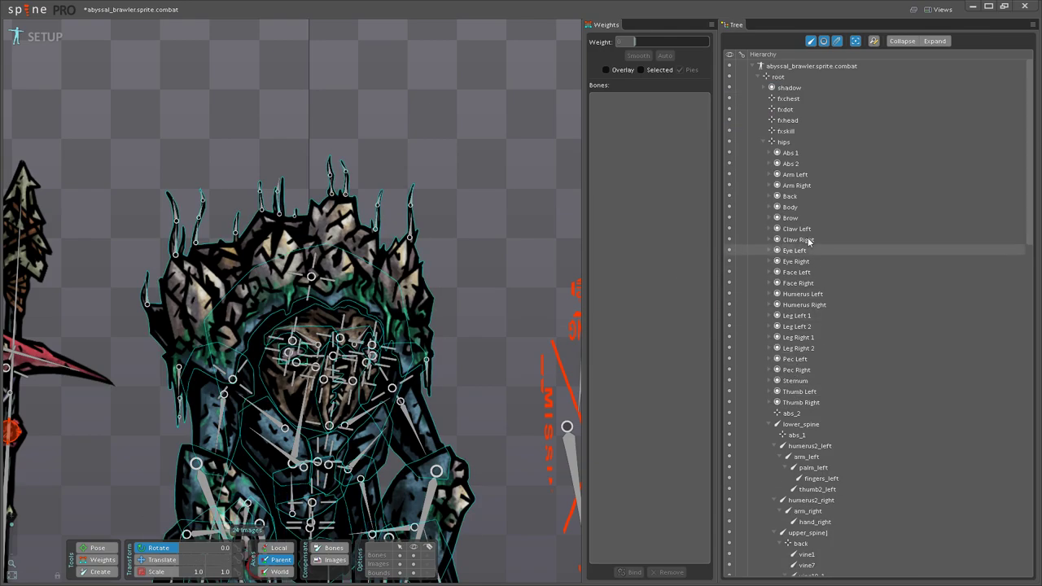
Step: Reparent the fxdot bone from root to the sternum bone
{"action": "left_click", "coordinate": [793, 111]}
{"action": "left_click_drag", "start_coordinate": [787, 109], "coordinate": [815, 403]}
{"action": "scroll", "coordinate": [834, 292], "scroll_direction": "down", "scroll_amount": 8}
{"action": "scroll", "coordinate": [834, 292], "scroll_direction": "down", "scroll_amount": 2}
{"action": "scroll", "coordinate": [827, 240], "scroll_direction": "down", "scroll_amount": 3}
{"action": "scroll", "coordinate": [835, 236], "scroll_direction": "down", "scroll_amount": 3}
{"action": "scroll", "coordinate": [840, 346], "scroll_direction": "down", "scroll_amount": 6}
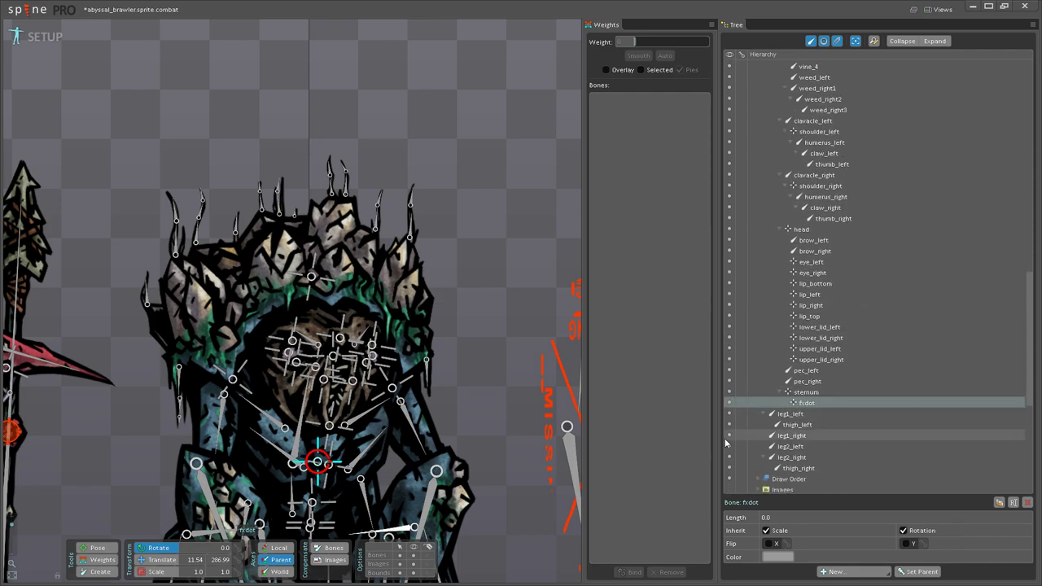
Step: Move the Abs 1 and Abs 2 slots together under the abs_2 bone
{"action": "mouse_move", "coordinate": [494, 319]}
{"action": "left_mouse_down"}
{"action": "mouse_move", "coordinate": [499, 270]}
{"action": "mouse_move", "coordinate": [496, 310]}
{"action": "left_mouse_up"}
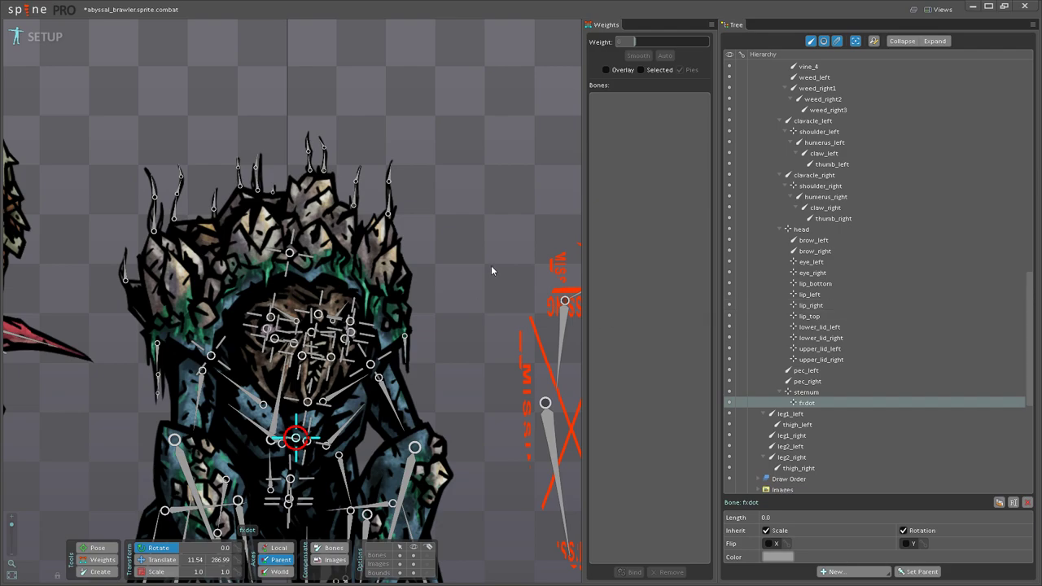
{"action": "left_click_drag", "start_coordinate": [507, 245], "coordinate": [534, 275]}
{"action": "scroll", "coordinate": [798, 392], "scroll_direction": "up", "scroll_amount": 10}
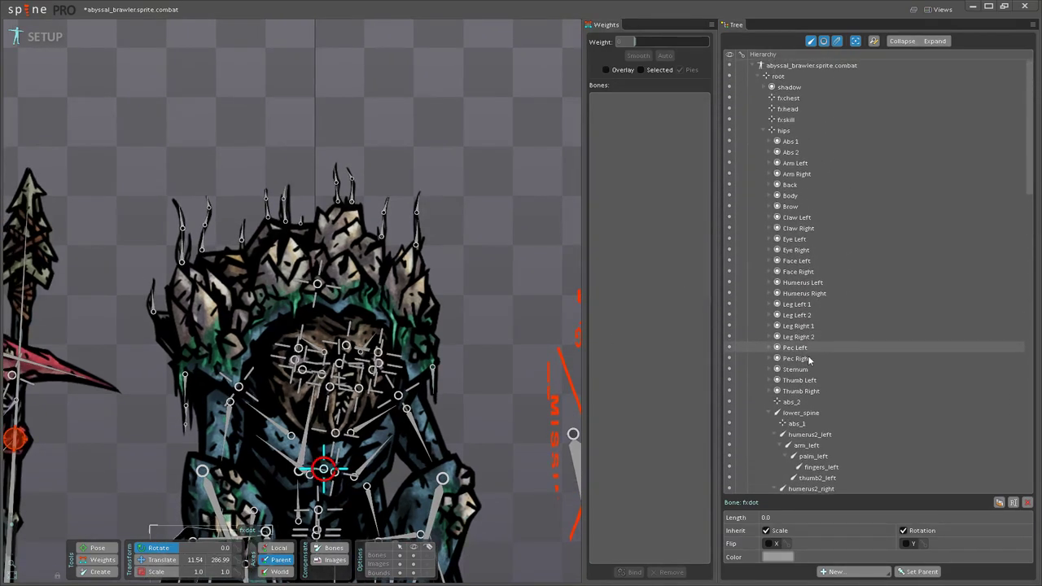
{"action": "left_click", "coordinate": [798, 392]}
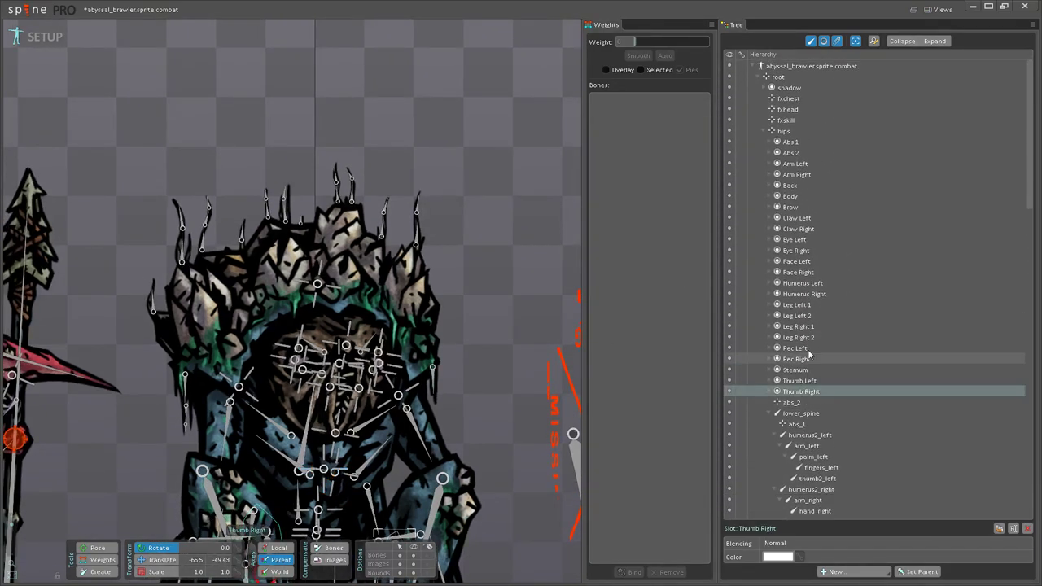
{"action": "left_click", "coordinate": [793, 144]}
{"action": "left_click", "coordinate": [790, 153], "text": "ctrl"}
{"action": "mouse_move", "coordinate": [790, 152]}
{"action": "left_mouse_down"}
{"action": "mouse_move", "coordinate": [830, 326]}
{"action": "mouse_move", "coordinate": [831, 418]}
{"action": "mouse_move", "coordinate": [814, 233]}
{"action": "mouse_move", "coordinate": [795, 200]}
{"action": "left_mouse_up"}
Step: Move the Abs 1 slot from the abs_2 bone to the abs_1 bone
{"action": "scroll", "coordinate": [829, 327], "scroll_direction": "down", "scroll_amount": 10}
{"action": "scroll", "coordinate": [830, 418], "scroll_direction": "down", "scroll_amount": 1}
{"action": "scroll", "coordinate": [827, 413], "scroll_direction": "down", "scroll_amount": 7}
{"action": "scroll", "coordinate": [827, 414], "scroll_direction": "up", "scroll_amount": 10}
{"action": "scroll", "coordinate": [831, 372], "scroll_direction": "up", "scroll_amount": 2}
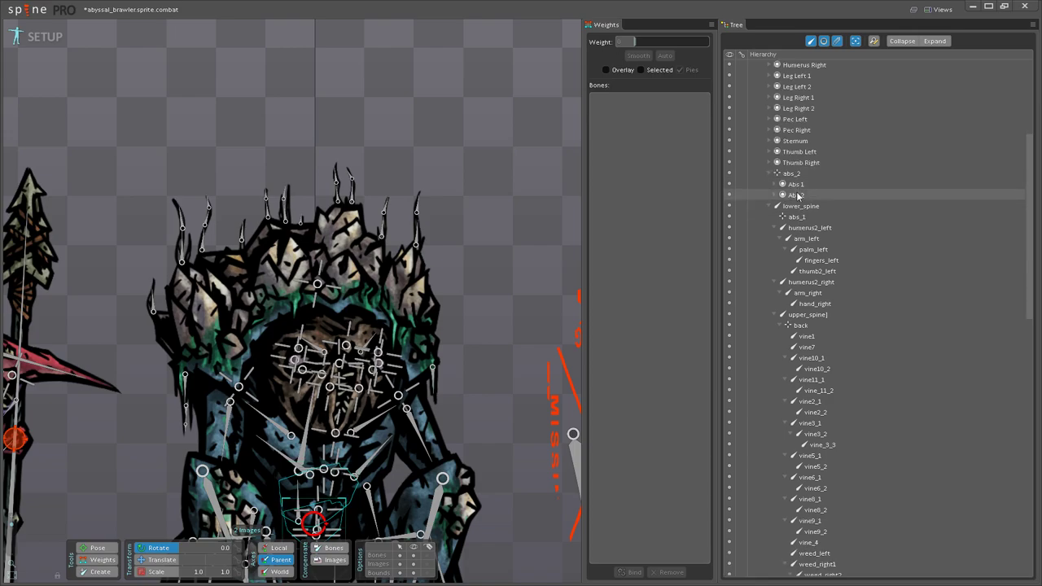
{"action": "left_click_drag", "start_coordinate": [798, 185], "coordinate": [801, 208]}
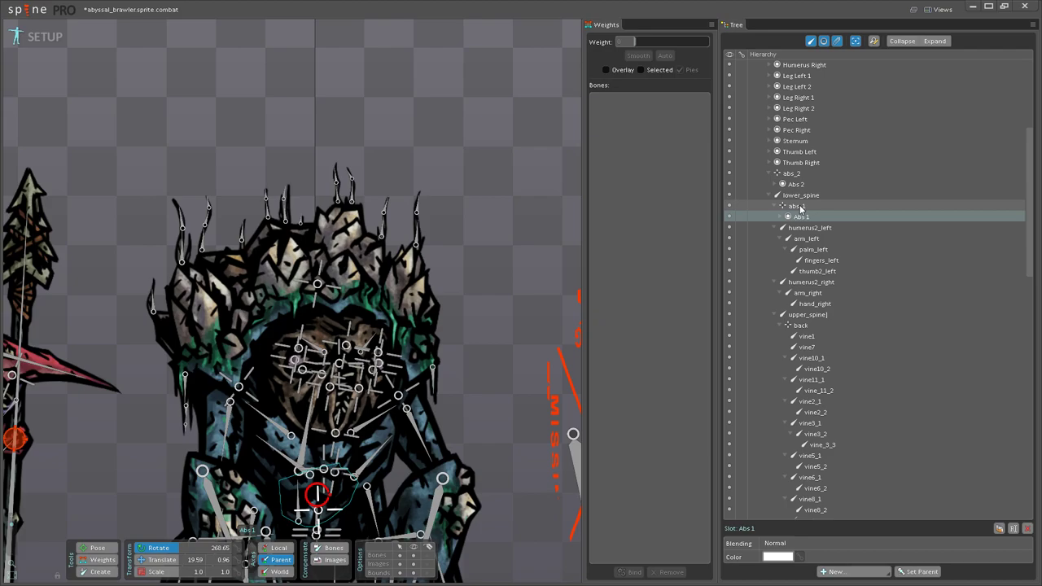
Step: Test-move the abs_1 bone to check its attached image, and undo the move
{"action": "double_click", "coordinate": [802, 207]}
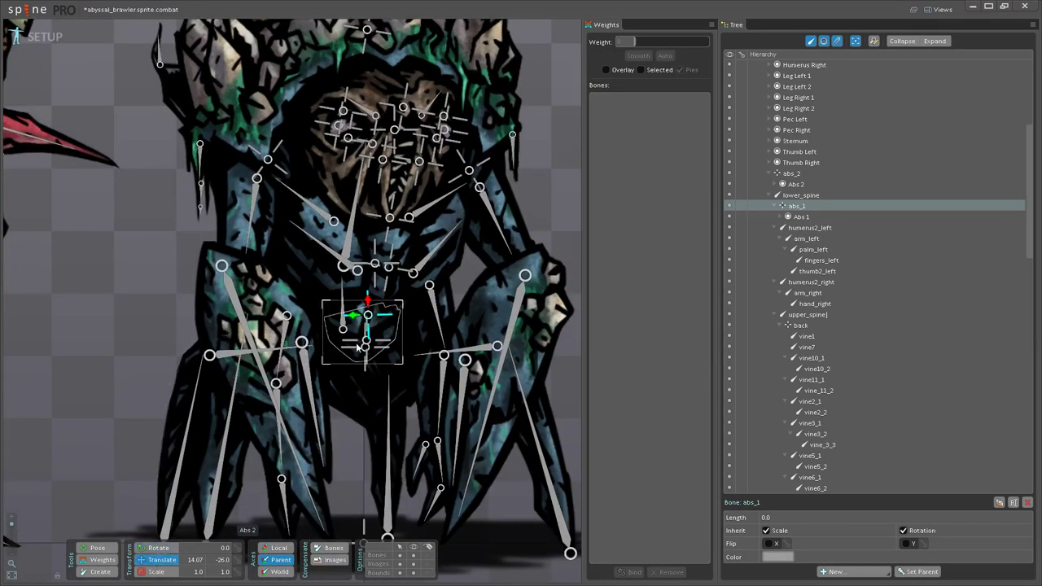
{"action": "left_click_drag", "start_coordinate": [369, 316], "coordinate": [374, 317]}
{"action": "key", "text": "ctrl+z"}
{"action": "scroll", "coordinate": [521, 358], "scroll_direction": "down", "scroll_amount": 2}
{"action": "left_click_drag", "start_coordinate": [446, 162], "coordinate": [443, 206]}
Step: Examine which parts of the brawler the Arm Left and Arm Right slots cover
{"action": "scroll", "coordinate": [893, 281], "scroll_direction": "up", "scroll_amount": 5}
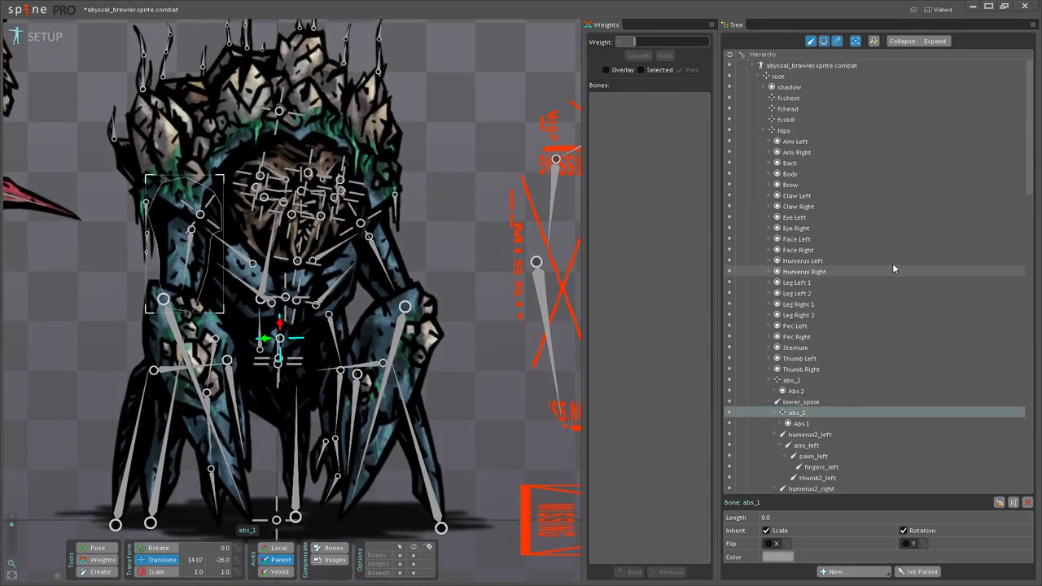
{"action": "left_click", "coordinate": [813, 142]}
{"action": "mouse_move", "coordinate": [803, 142]}
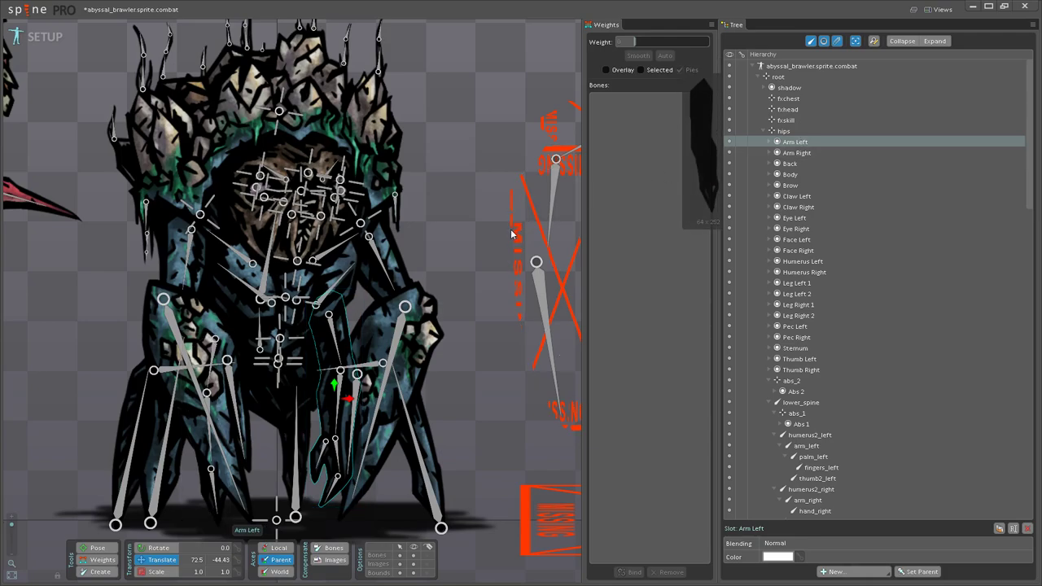
{"action": "scroll", "coordinate": [531, 191], "scroll_direction": "up", "scroll_amount": 3}
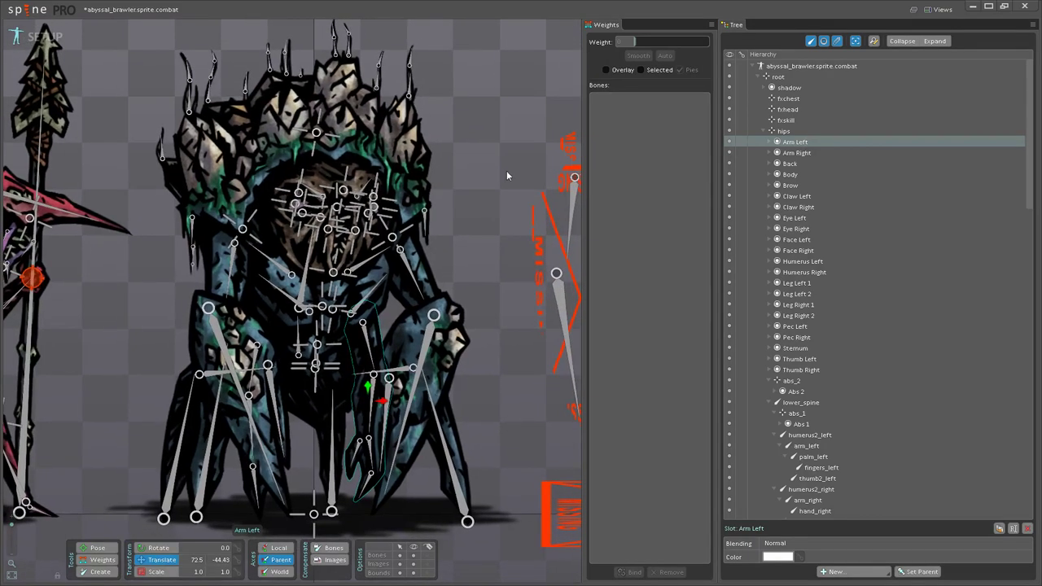
{"action": "left_click", "coordinate": [797, 152]}
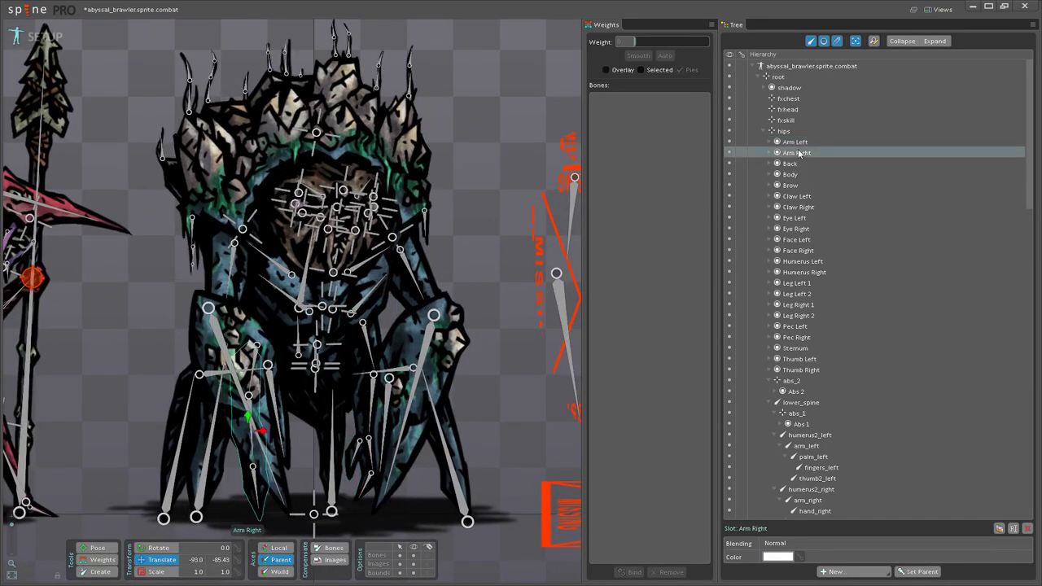
{"action": "scroll", "coordinate": [456, 213], "scroll_direction": "down", "scroll_amount": 2}
{"action": "scroll", "coordinate": [453, 220], "scroll_direction": "up", "scroll_amount": 4}
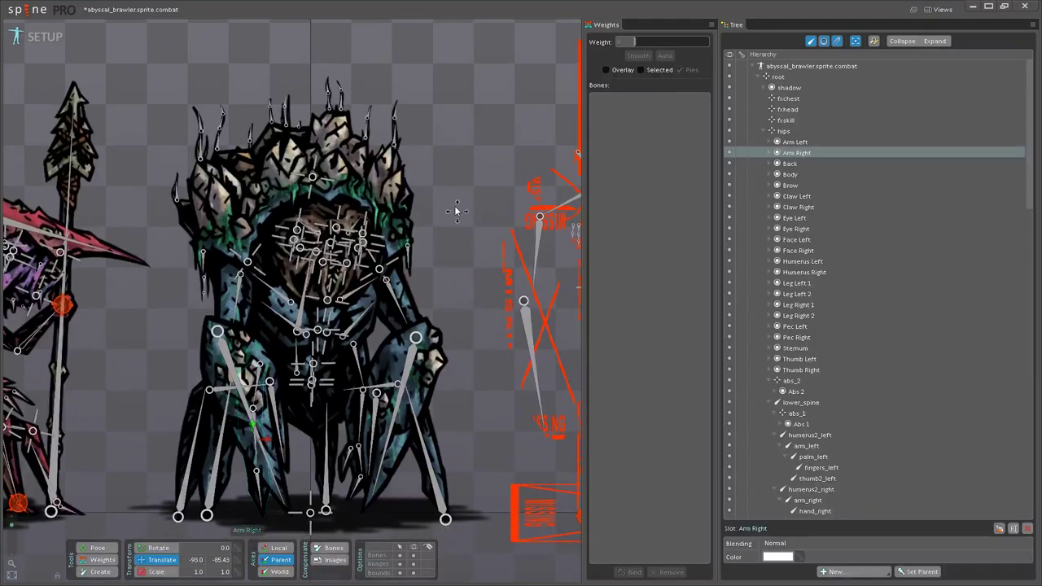
Step: Move the Arm Left slot under the humerus2_left bone and the Arm Right slot under the humerus2_right bone
{"action": "left_click", "coordinate": [802, 142]}
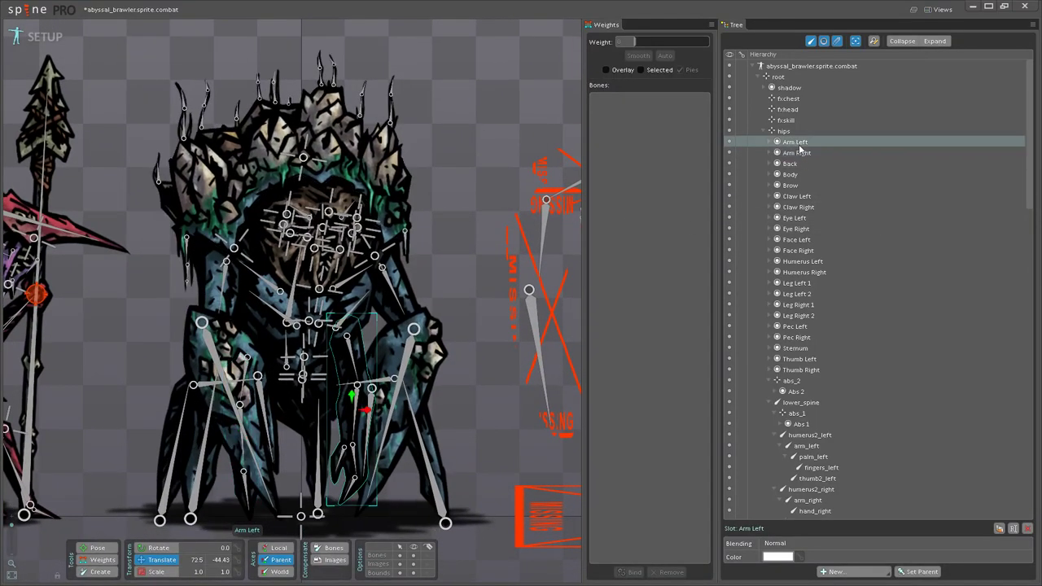
{"action": "left_click", "coordinate": [804, 153], "text": "ctrl"}
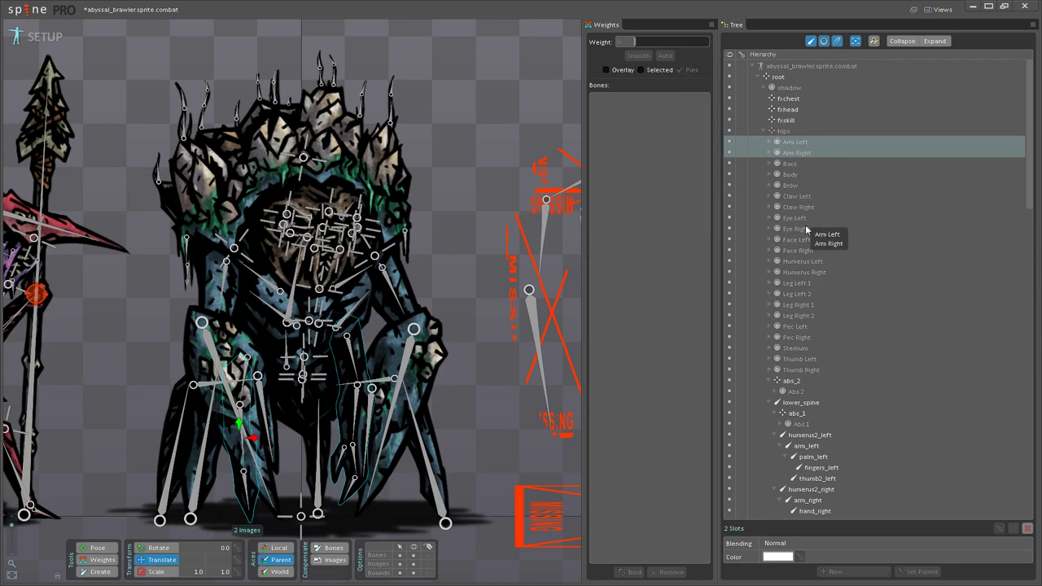
{"action": "scroll", "coordinate": [794, 224], "scroll_direction": "down", "scroll_amount": 10}
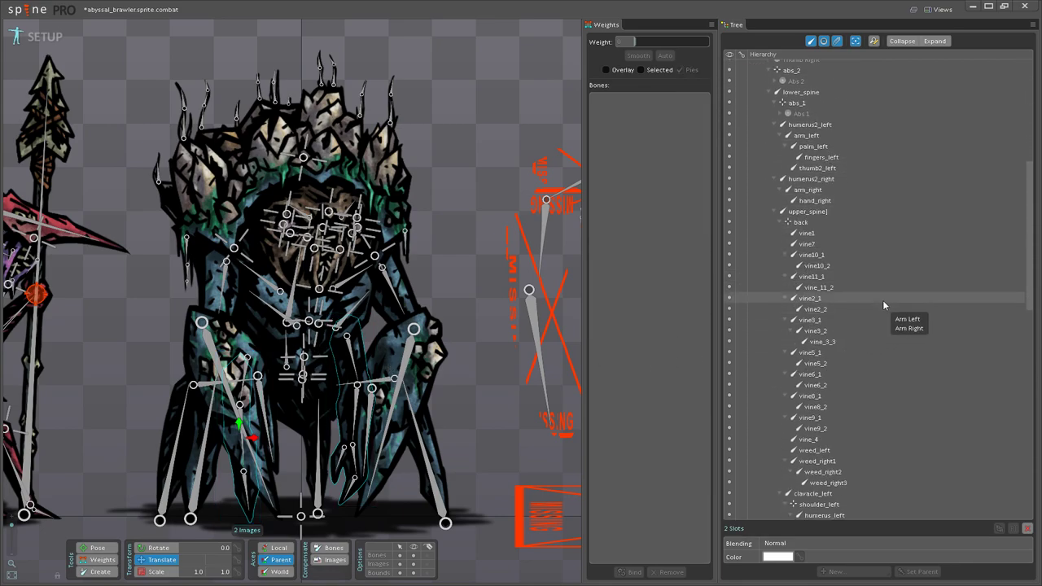
{"action": "scroll", "coordinate": [878, 323], "scroll_direction": "down", "scroll_amount": 8}
{"action": "left_click_drag", "start_coordinate": [875, 326], "coordinate": [876, 326]}
{"action": "scroll", "coordinate": [876, 326], "scroll_direction": "down", "scroll_amount": 1}
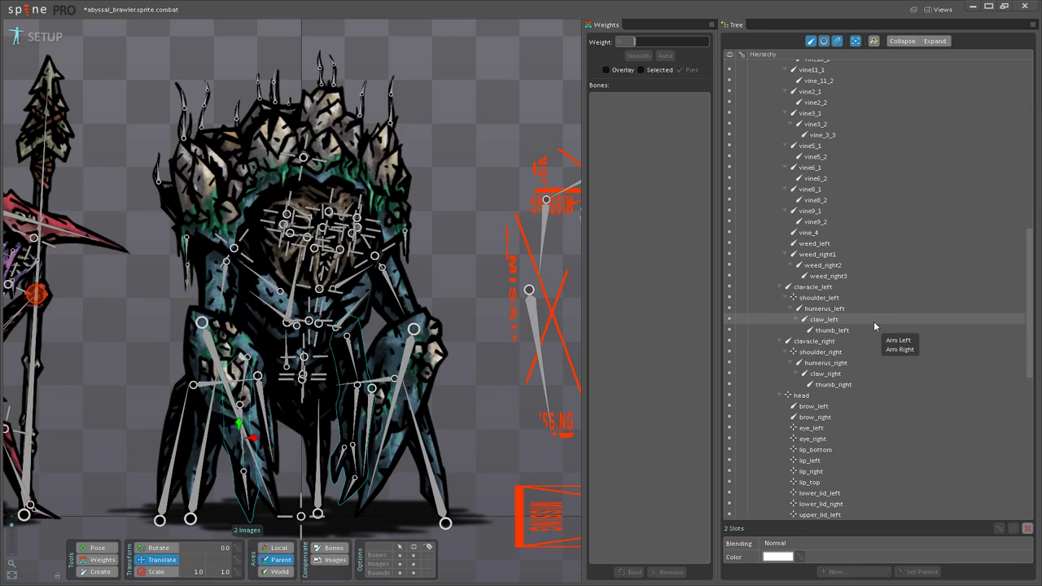
{"action": "scroll", "coordinate": [874, 326], "scroll_direction": "up", "scroll_amount": 5}
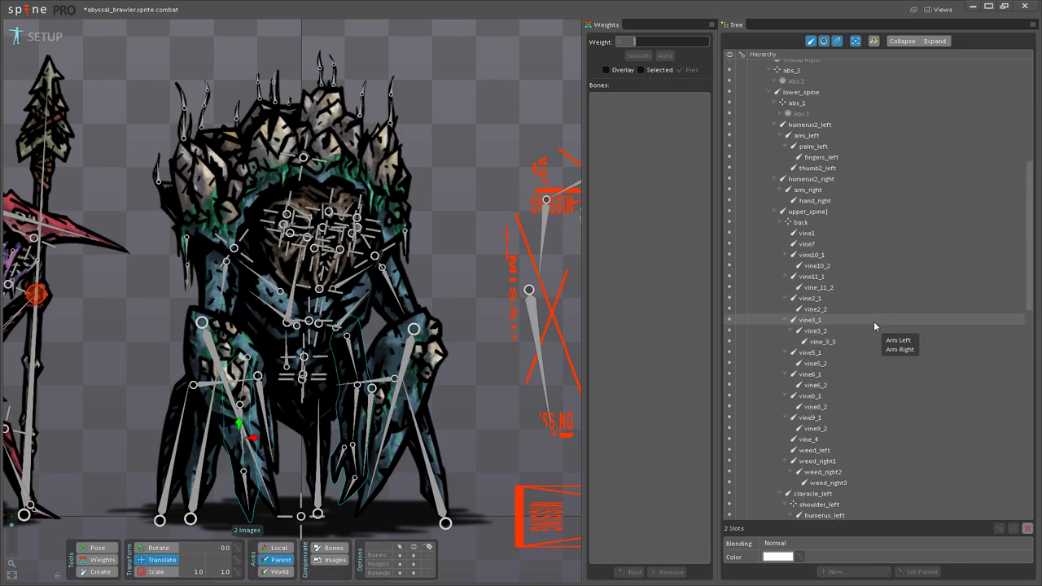
{"action": "scroll", "coordinate": [826, 192], "scroll_direction": "up", "scroll_amount": 4}
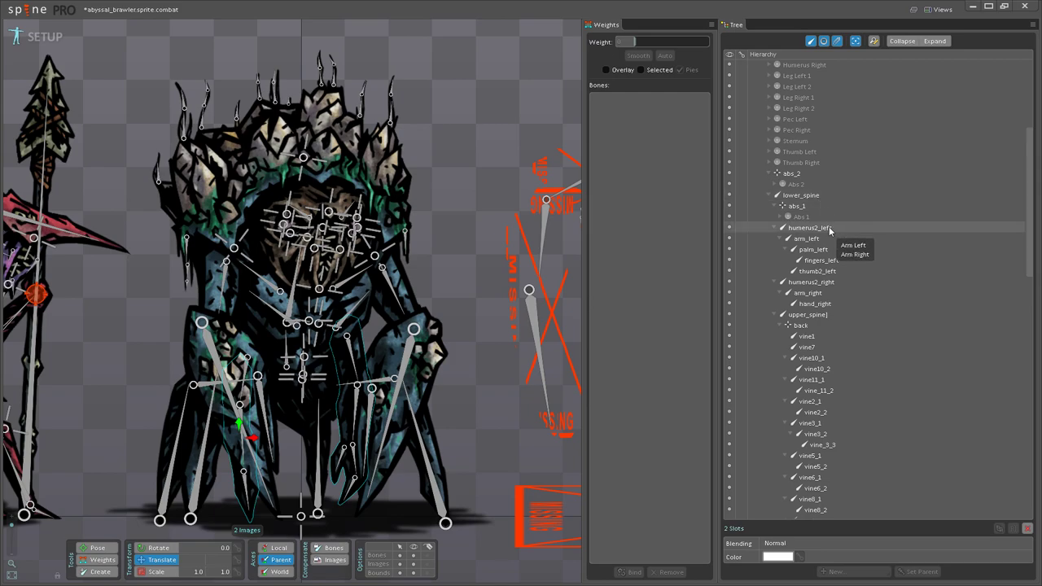
{"action": "left_click", "coordinate": [829, 227]}
{"action": "left_click_drag", "start_coordinate": [804, 228], "coordinate": [828, 279]}
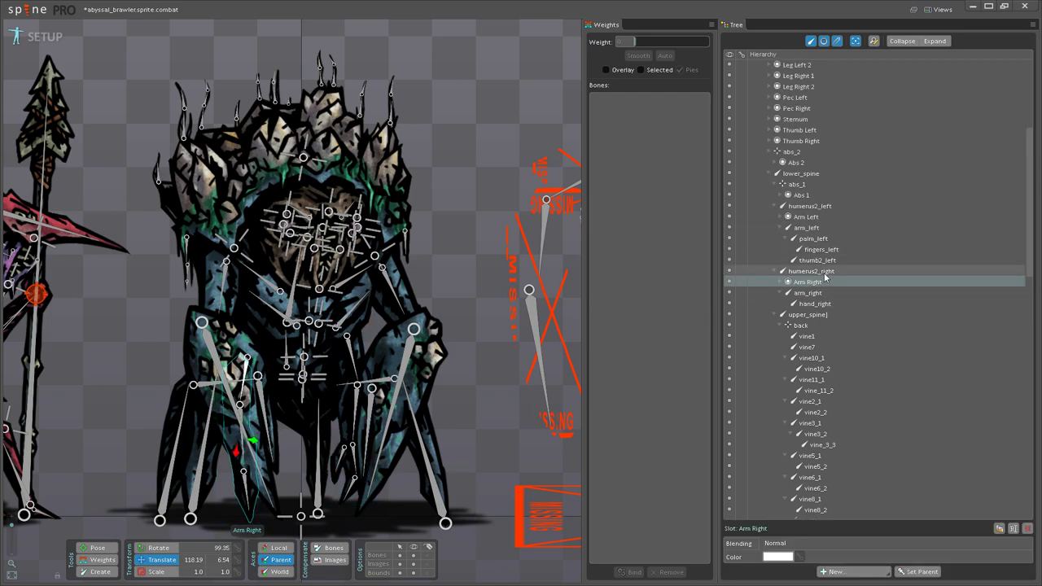
Step: Move the Back slot from the hips bone to the back bone
{"action": "scroll", "coordinate": [787, 290], "scroll_direction": "up", "scroll_amount": 8}
{"action": "left_click", "coordinate": [794, 143]}
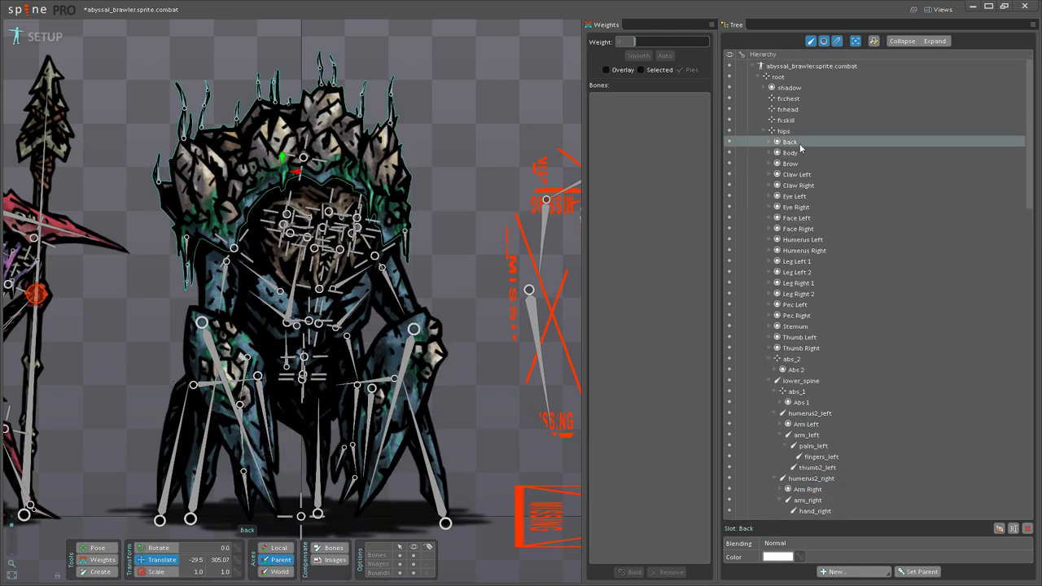
{"action": "left_click_drag", "start_coordinate": [794, 147], "coordinate": [823, 224]}
{"action": "scroll", "coordinate": [844, 247], "scroll_direction": "up", "scroll_amount": 10}
{"action": "scroll", "coordinate": [882, 314], "scroll_direction": "up", "scroll_amount": 11}
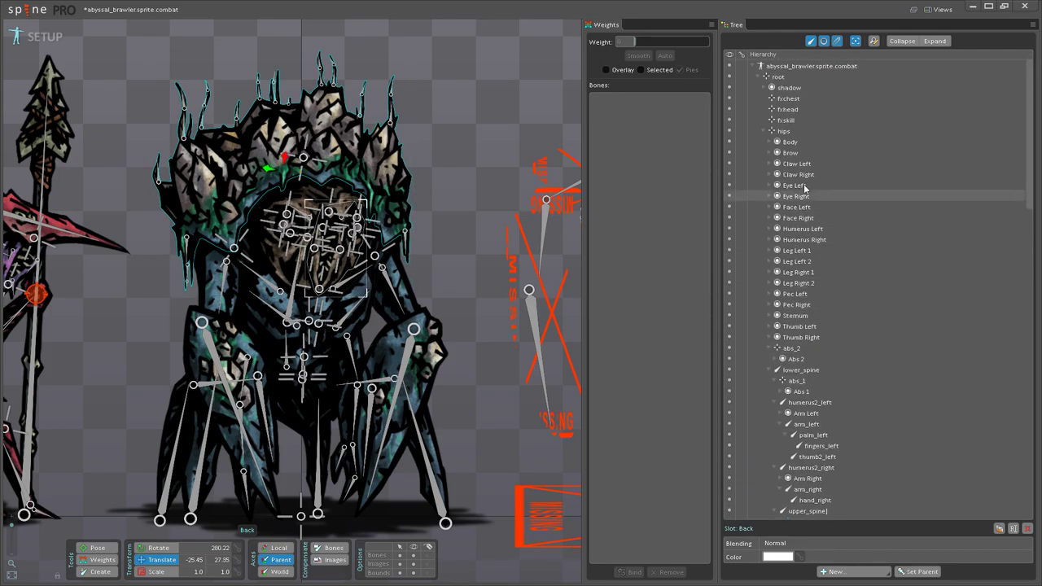
{"action": "left_click", "coordinate": [794, 143]}
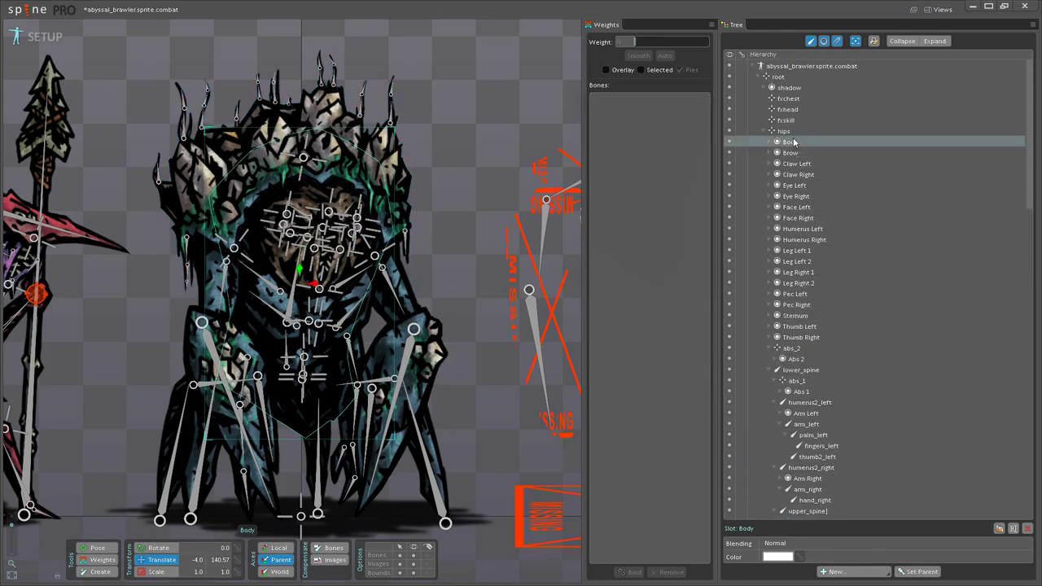
{"action": "mouse_move", "coordinate": [794, 142]}
{"action": "left_click_drag", "start_coordinate": [794, 142], "coordinate": [812, 188]}
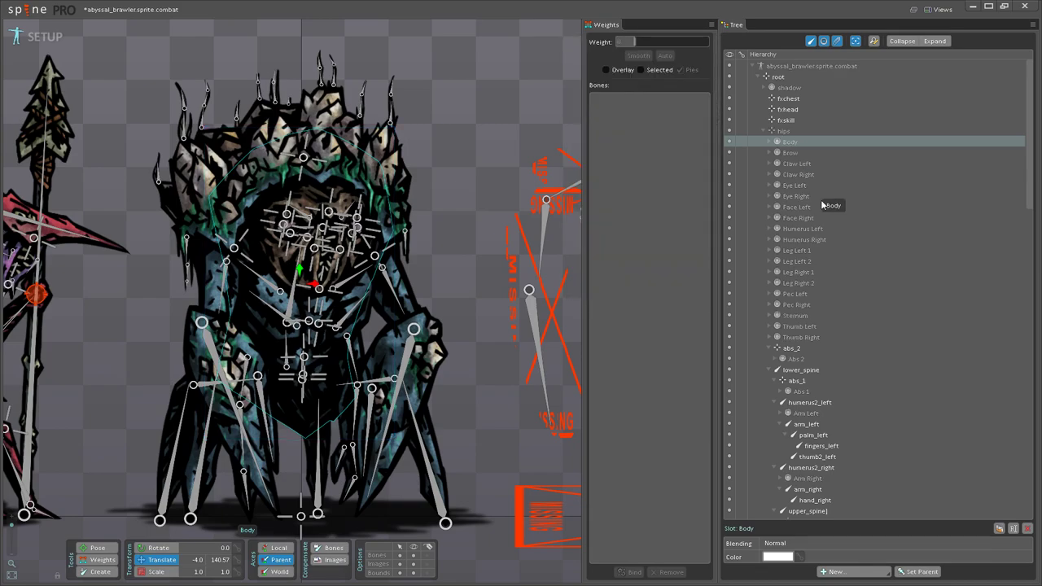
{"action": "scroll", "coordinate": [882, 351], "scroll_direction": "down", "scroll_amount": 3}
{"action": "left_click_drag", "start_coordinate": [883, 353], "coordinate": [786, 145]}
{"action": "scroll", "coordinate": [876, 342], "scroll_direction": "up", "scroll_amount": 3}
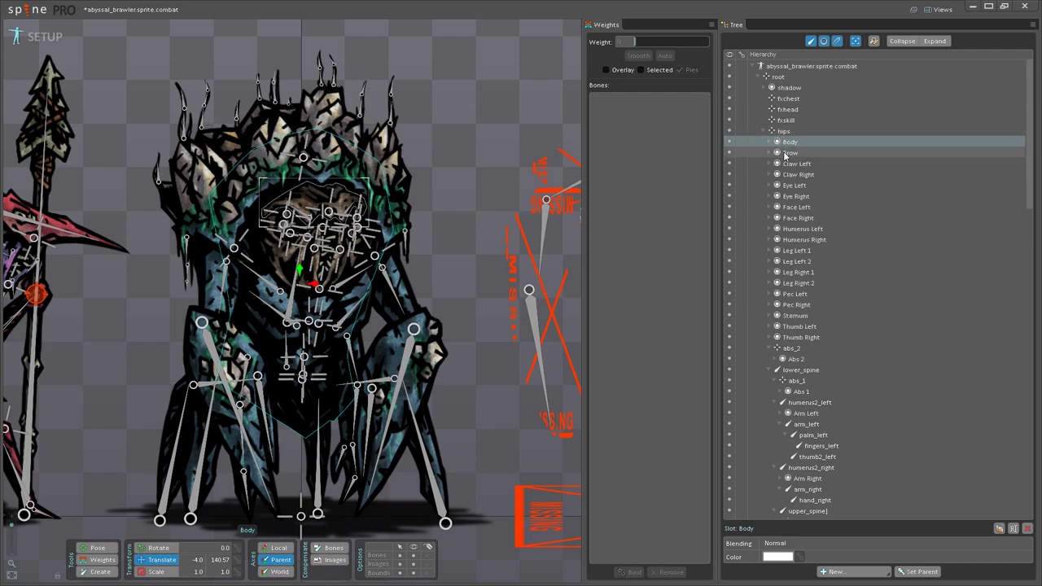
{"action": "left_click", "coordinate": [794, 153]}
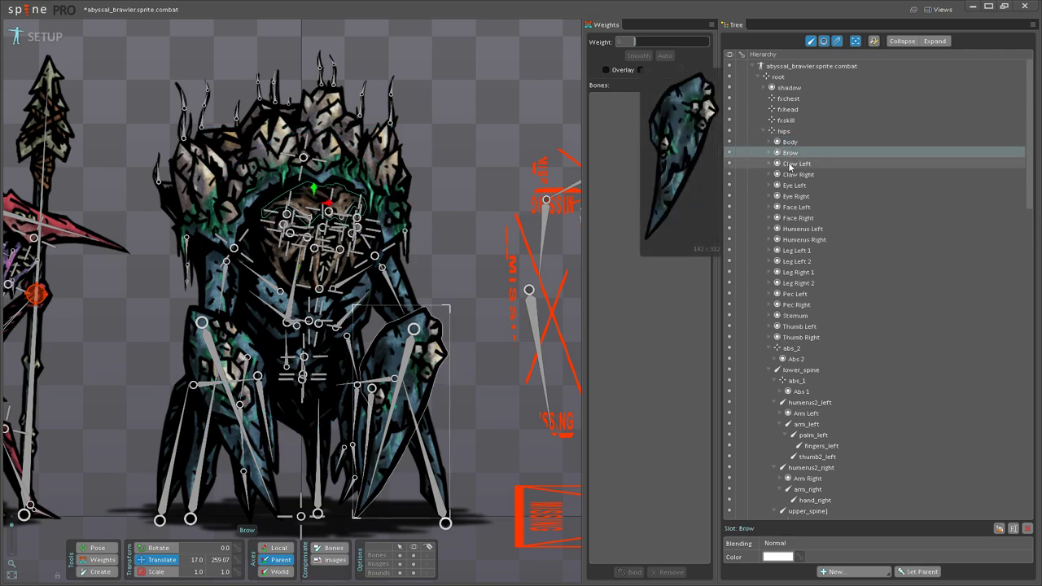
Step: Move the Claw Left slot under the claw_left bone and the Claw Right slot under the claw_right bone
{"action": "left_click", "coordinate": [790, 165]}
{"action": "left_click", "coordinate": [794, 174], "text": "ctrl"}
{"action": "scroll", "coordinate": [798, 215], "scroll_direction": "down", "scroll_amount": 8}
{"action": "left_click_drag", "start_coordinate": [794, 174], "coordinate": [839, 326]}
{"action": "scroll", "coordinate": [814, 214], "scroll_direction": "down", "scroll_amount": 7}
{"action": "left_click", "coordinate": [829, 364]}
Step: Move the Thumb Left slot under the thumb_left bone and the Thumb Right slot under the thumb_right bone
{"action": "scroll", "coordinate": [925, 392], "scroll_direction": "up", "scroll_amount": 5}
{"action": "left_click", "coordinate": [808, 306]}
{"action": "left_click", "coordinate": [809, 316], "text": "ctrl"}
{"action": "scroll", "coordinate": [817, 330], "scroll_direction": "down", "scroll_amount": 5}
{"action": "scroll", "coordinate": [819, 334], "scroll_direction": "down", "scroll_amount": 8}
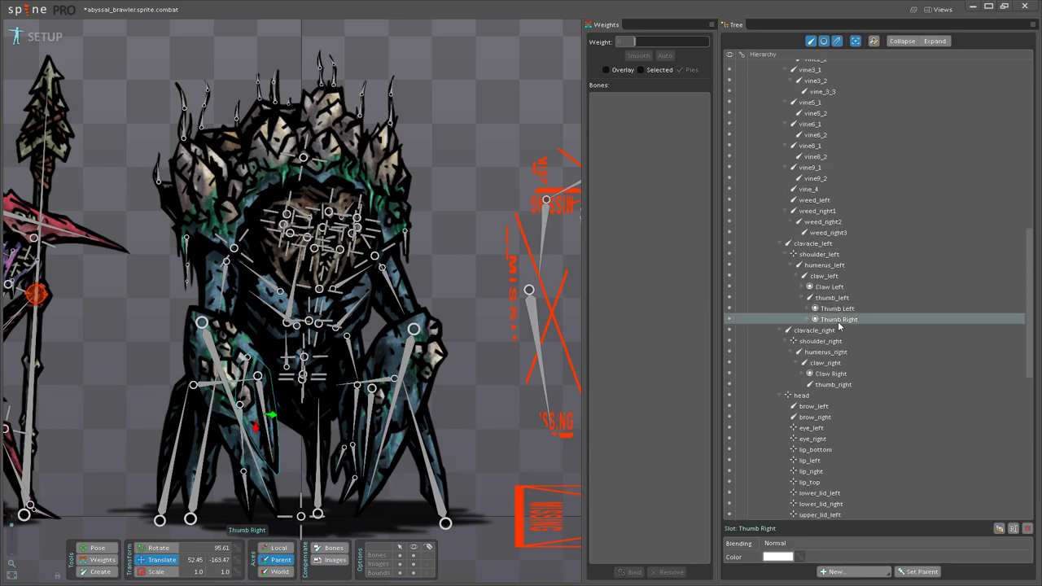
{"action": "left_click_drag", "start_coordinate": [832, 386], "coordinate": [833, 386]}
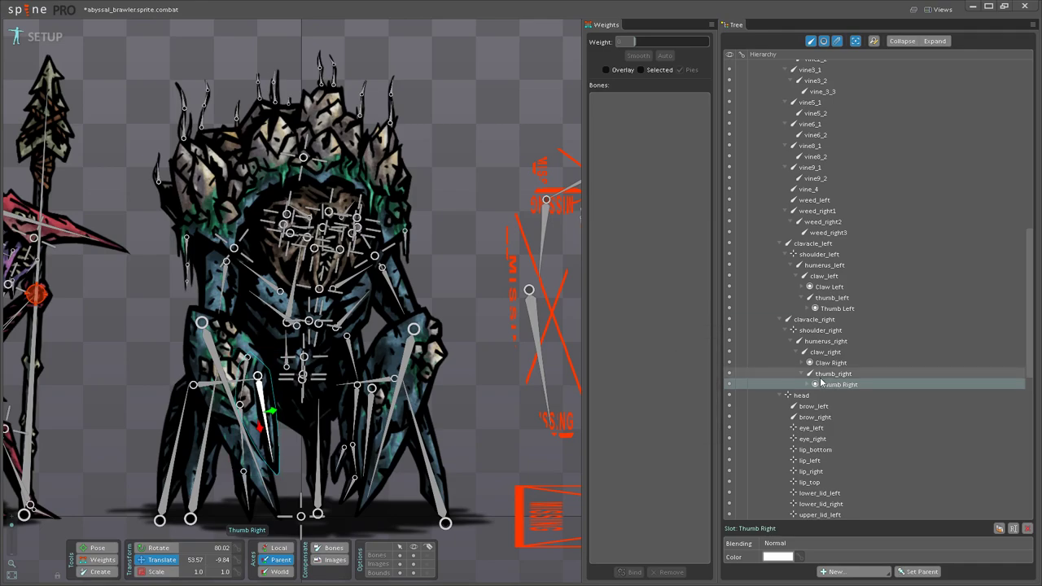
Step: Examine the image held by the Brow slot and its place on the brawler
{"action": "scroll", "coordinate": [450, 321], "scroll_direction": "down", "scroll_amount": 3}
{"action": "mouse_move", "coordinate": [437, 262]}
{"action": "left_mouse_down"}
{"action": "mouse_move", "coordinate": [361, 249]}
{"action": "mouse_move", "coordinate": [445, 272]}
{"action": "left_mouse_up"}
{"action": "scroll", "coordinate": [436, 276], "scroll_direction": "up", "scroll_amount": 1}
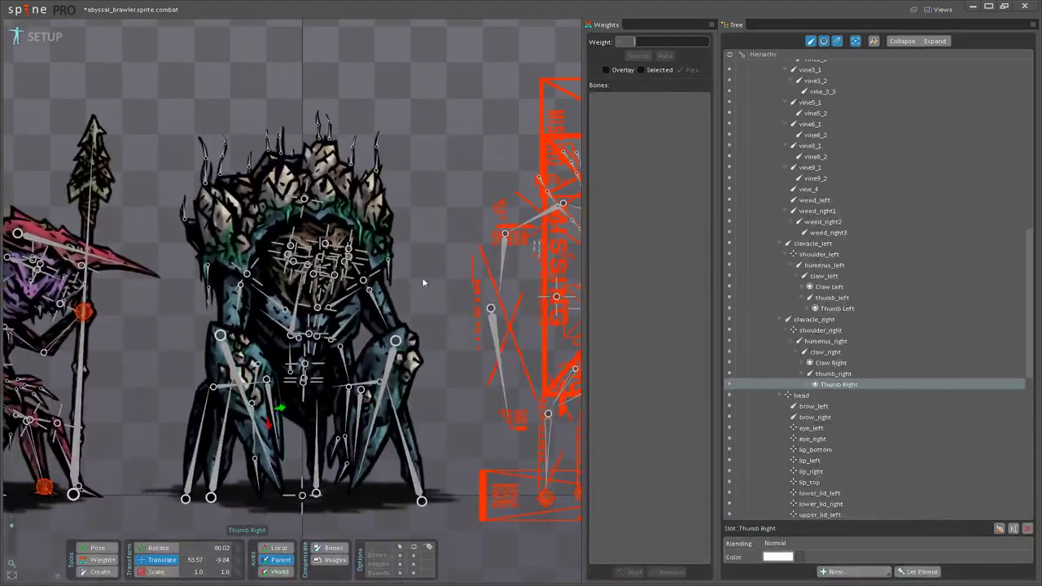
{"action": "scroll", "coordinate": [927, 399], "scroll_direction": "up", "scroll_amount": 10}
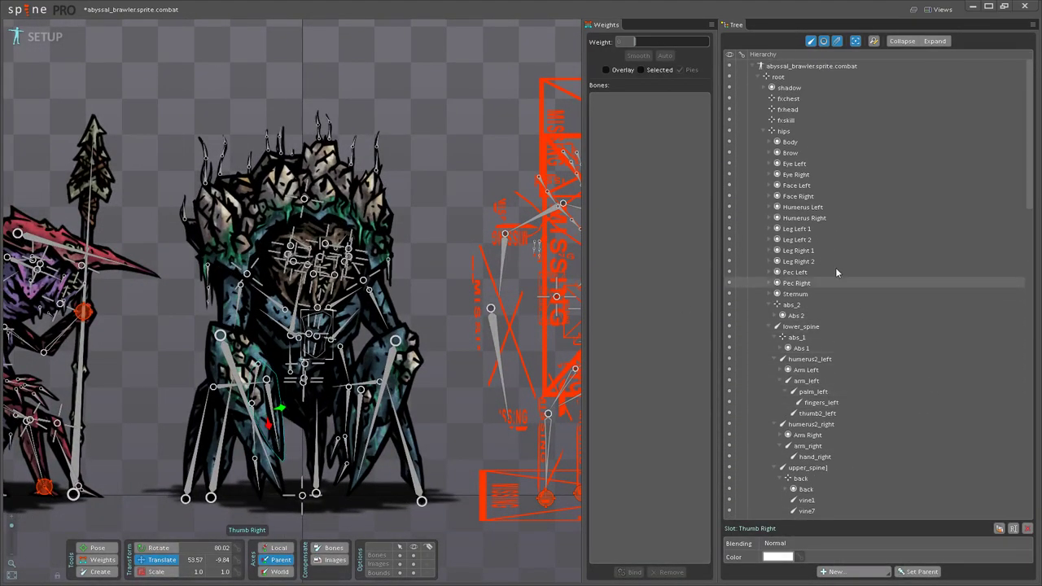
{"action": "left_click", "coordinate": [790, 154]}
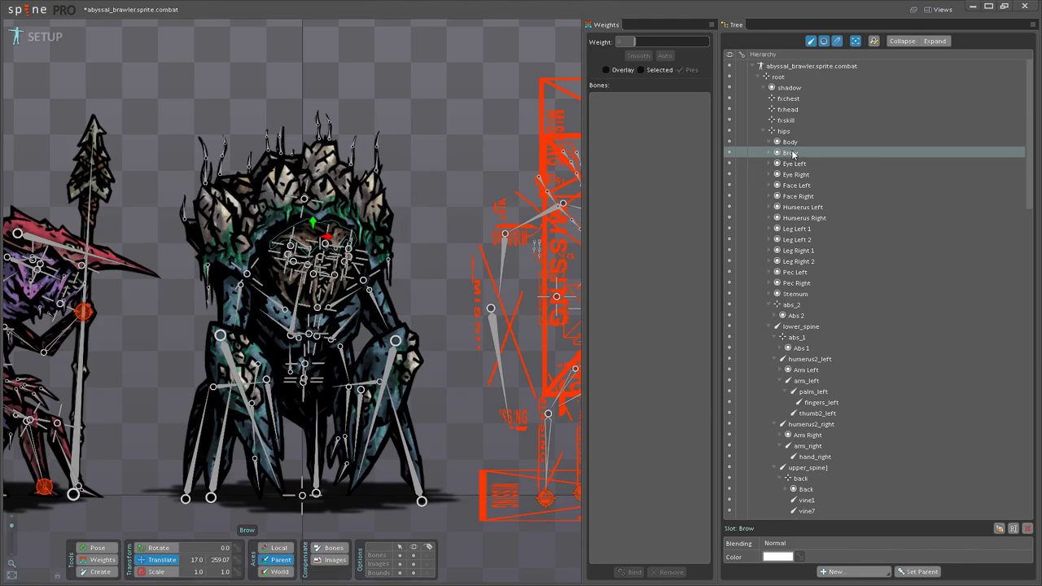
{"action": "mouse_move", "coordinate": [793, 154]}
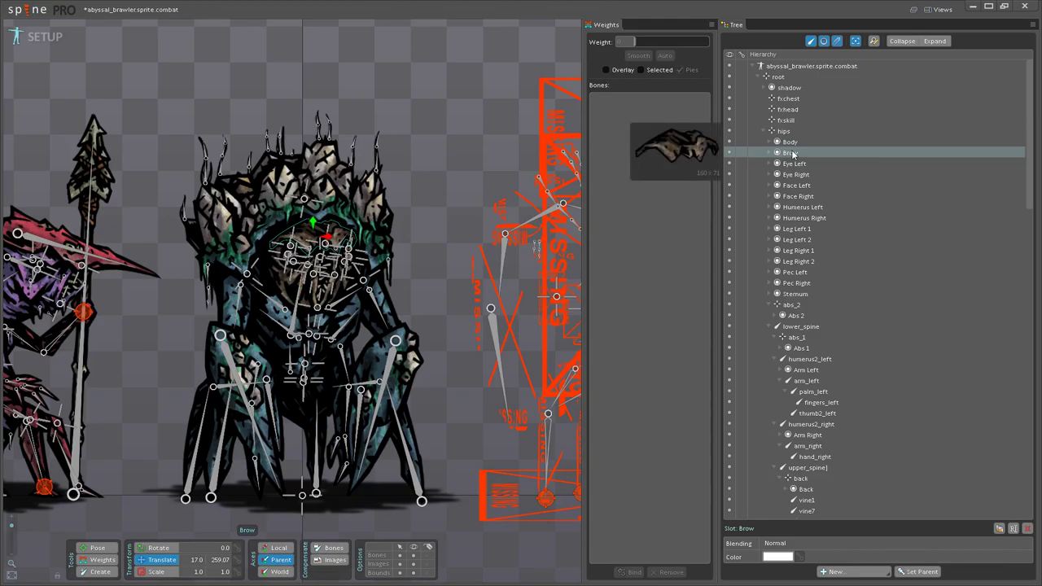
Step: Hide the bones in the viewport to examine the brawler's bare artwork, and show them again
{"action": "left_click", "coordinate": [414, 555]}
{"action": "scroll", "coordinate": [399, 505], "scroll_direction": "down", "scroll_amount": 3}
{"action": "left_click_drag", "start_coordinate": [399, 505], "coordinate": [371, 490]}
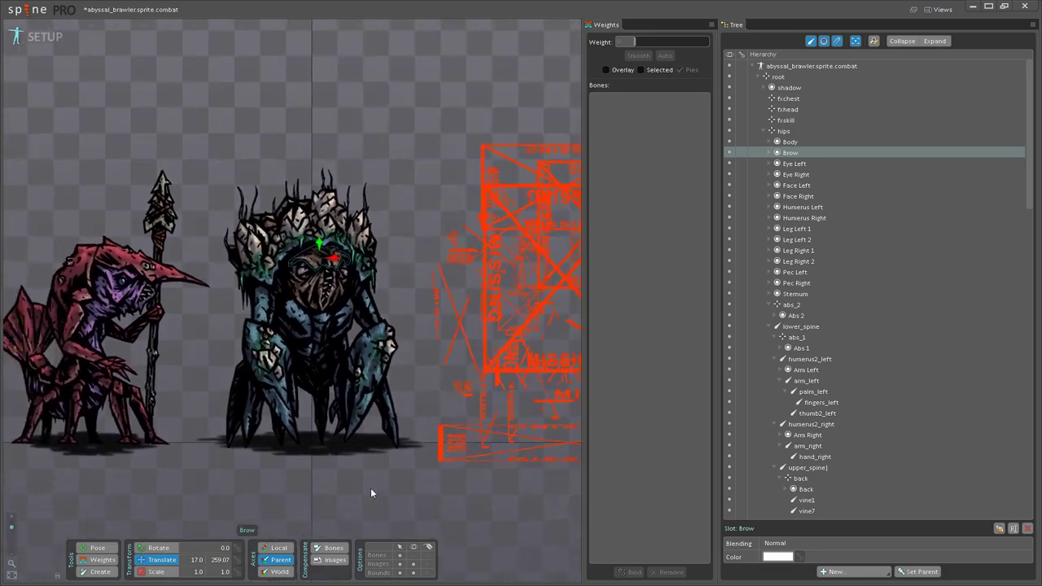
{"action": "double_click", "coordinate": [408, 153]}
{"action": "scroll", "coordinate": [368, 220], "scroll_direction": "down", "scroll_amount": 3}
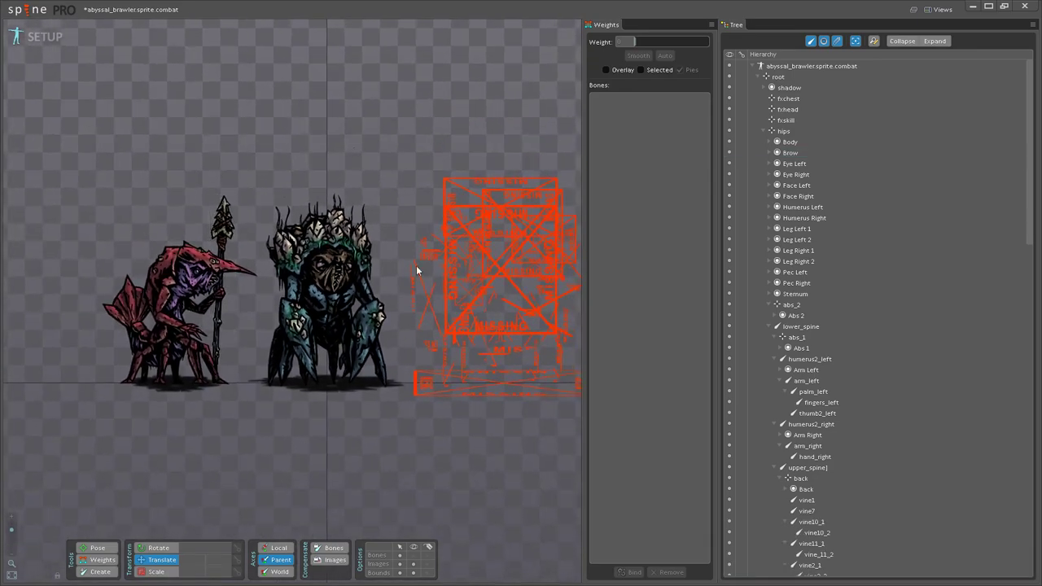
{"action": "scroll", "coordinate": [399, 207], "scroll_direction": "up", "scroll_amount": 3}
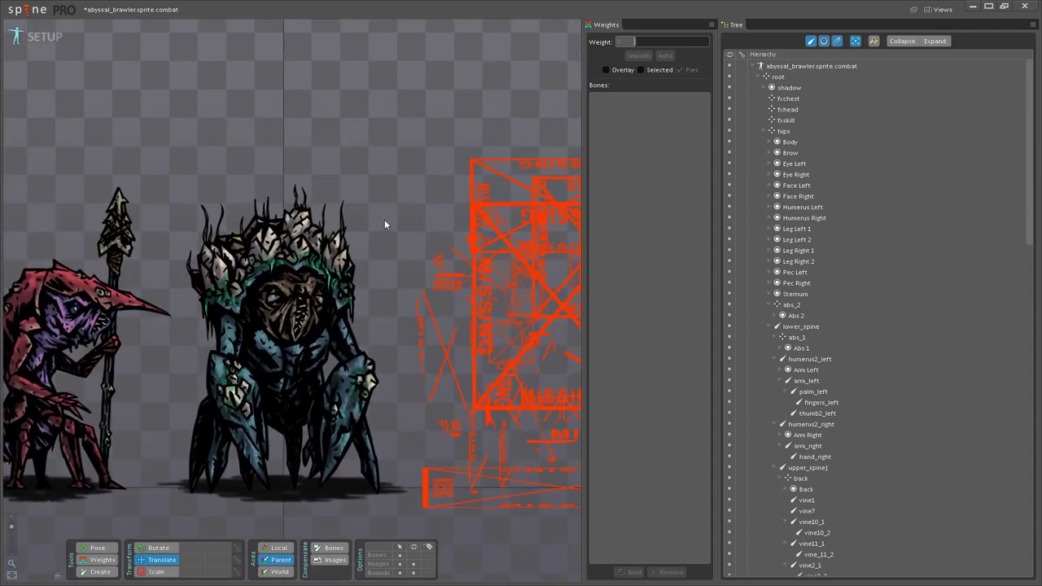
{"action": "left_click_drag", "start_coordinate": [385, 216], "coordinate": [402, 203]}
{"action": "scroll", "coordinate": [412, 217], "scroll_direction": "down", "scroll_amount": 3}
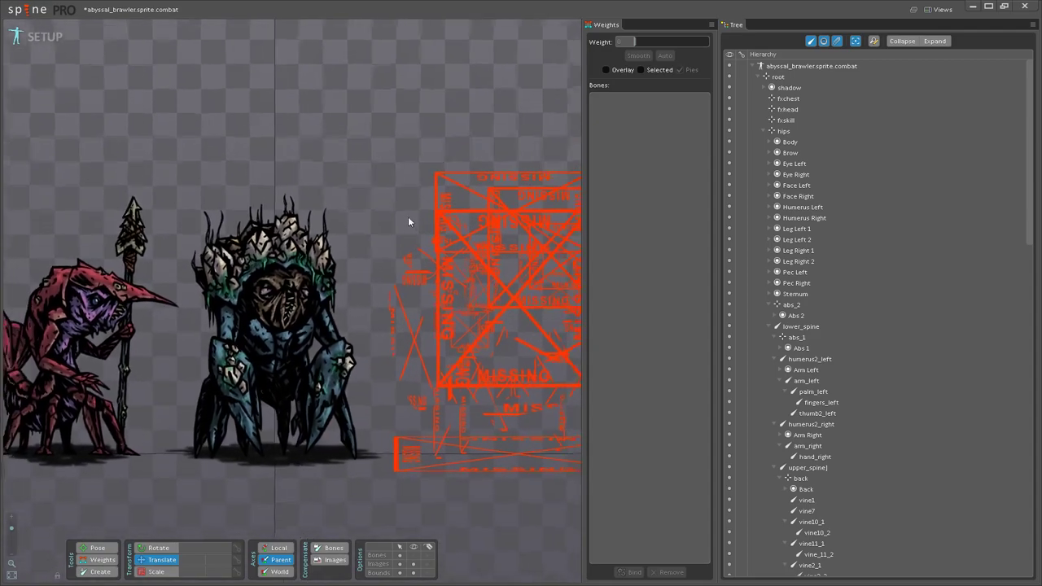
{"action": "scroll", "coordinate": [362, 231], "scroll_direction": "up", "scroll_amount": 3}
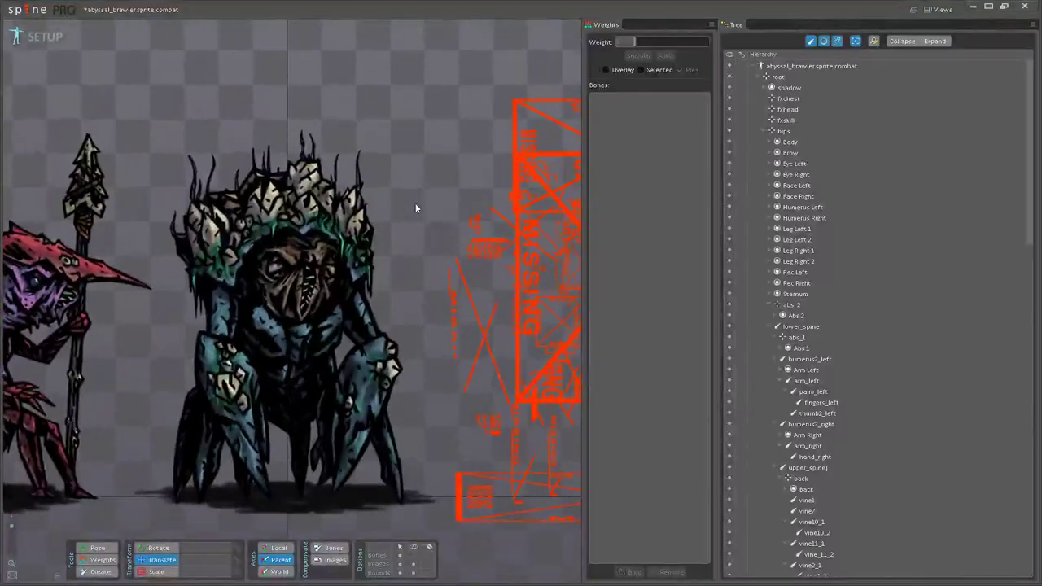
{"action": "scroll", "coordinate": [374, 281], "scroll_direction": "up", "scroll_amount": 1}
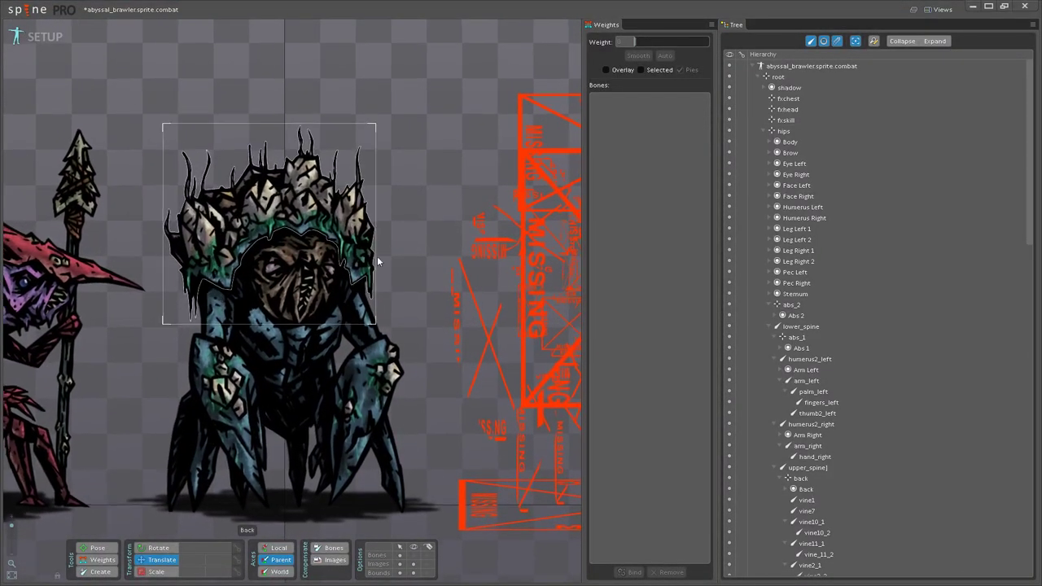
{"action": "left_click", "coordinate": [414, 556]}
{"action": "left_click_drag", "start_coordinate": [544, 419], "coordinate": [576, 392]}
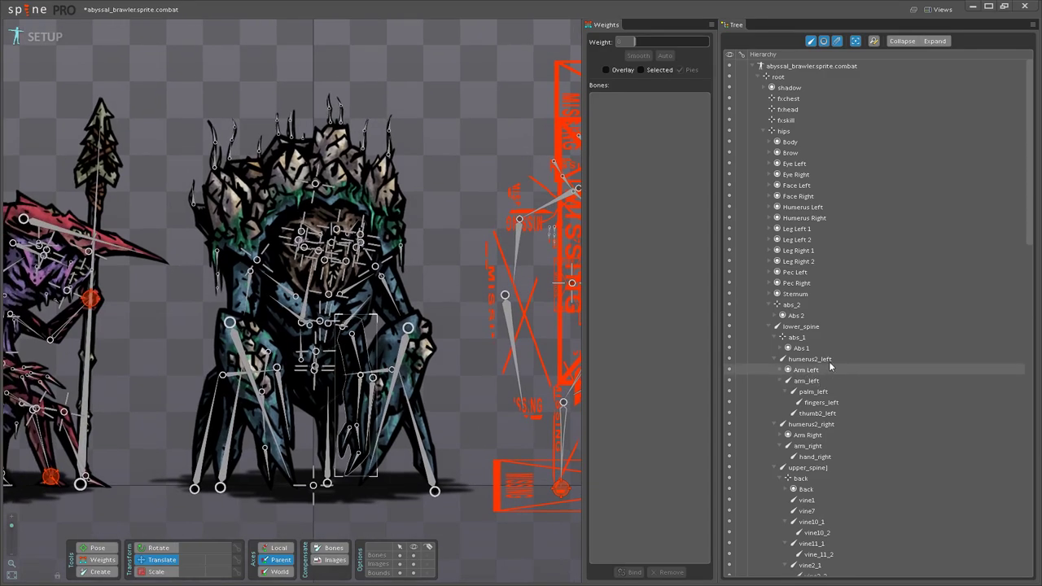
Step: Move the Pec Left, Pec Right and Sternum slots under the pec_left, pec_right and sternum bones respectively
{"action": "left_click", "coordinate": [805, 294]}
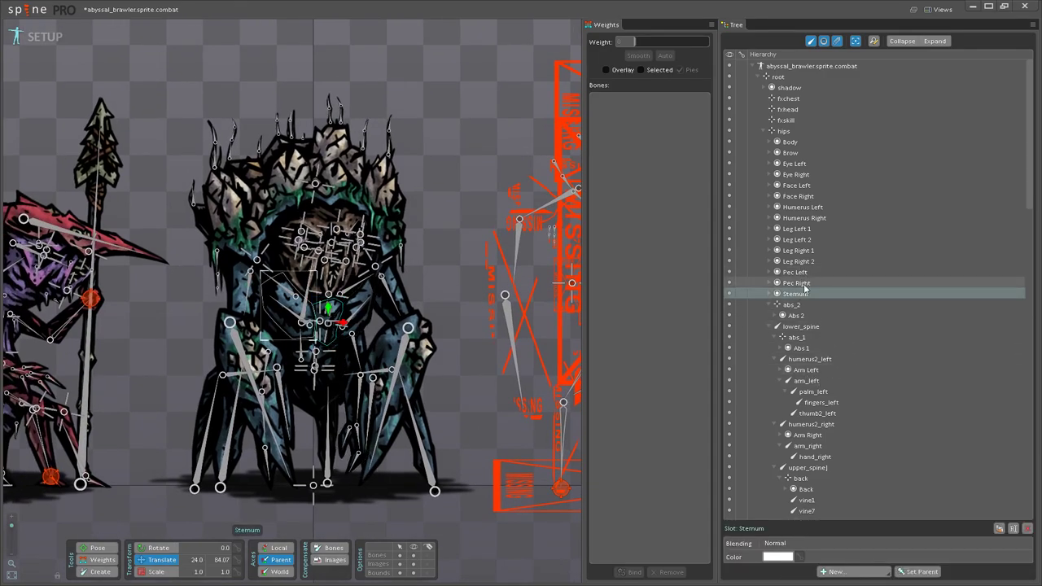
{"action": "left_click", "coordinate": [801, 273], "text": "shift"}
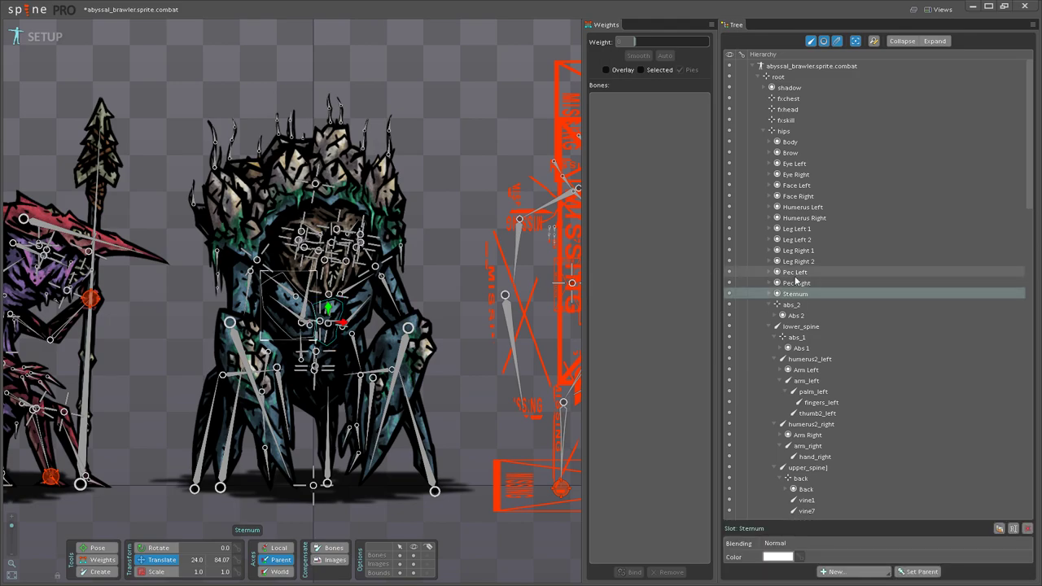
{"action": "scroll", "coordinate": [806, 301], "scroll_direction": "down", "scroll_amount": 5}
{"action": "left_click_drag", "start_coordinate": [805, 294], "coordinate": [806, 319]}
{"action": "scroll", "coordinate": [807, 320], "scroll_direction": "down", "scroll_amount": 3}
{"action": "scroll", "coordinate": [807, 321], "scroll_direction": "down", "scroll_amount": 3}
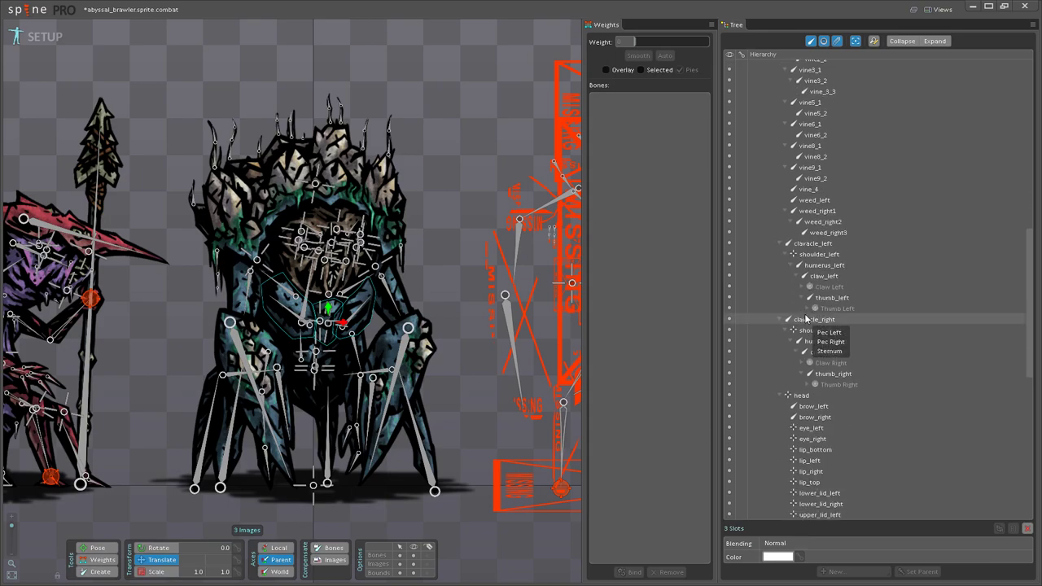
{"action": "scroll", "coordinate": [809, 325], "scroll_direction": "down", "scroll_amount": 3}
{"action": "mouse_move", "coordinate": [809, 326]}
{"action": "left_mouse_down"}
{"action": "mouse_move", "coordinate": [853, 391]}
{"action": "mouse_move", "coordinate": [840, 470]}
{"action": "mouse_move", "coordinate": [825, 448]}
{"action": "mouse_move", "coordinate": [806, 313]}
{"action": "mouse_move", "coordinate": [817, 329]}
{"action": "mouse_move", "coordinate": [819, 315]}
{"action": "left_mouse_up"}
{"action": "scroll", "coordinate": [825, 448], "scroll_direction": "down", "scroll_amount": 4}
{"action": "left_click", "coordinate": [812, 340]}
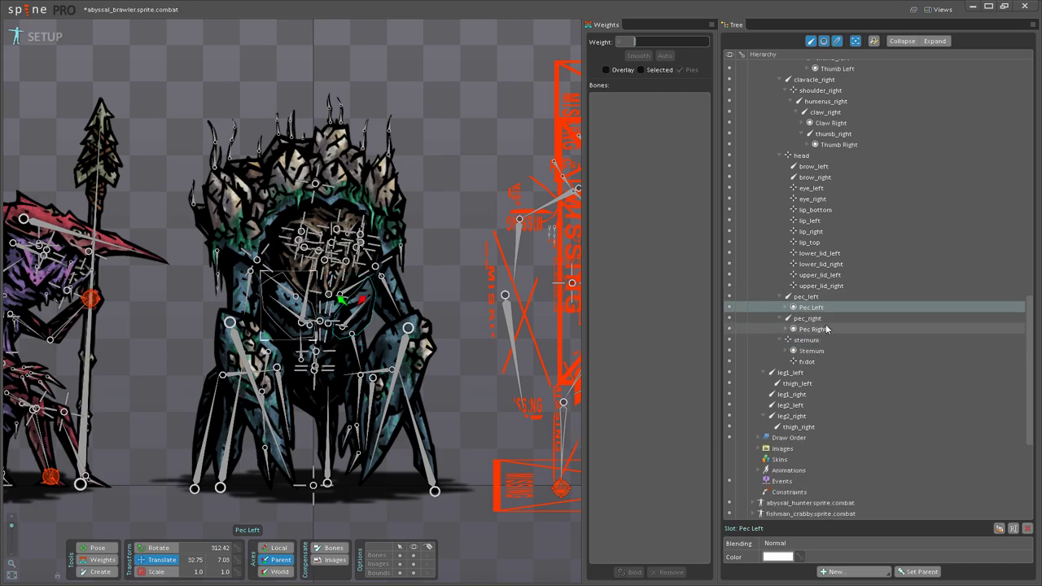
Step: Move the Eye Left and Eye Right slots from the hips bone to the eye_left and eye_right bones respectively
{"action": "scroll", "coordinate": [829, 328], "scroll_direction": "up", "scroll_amount": 20}
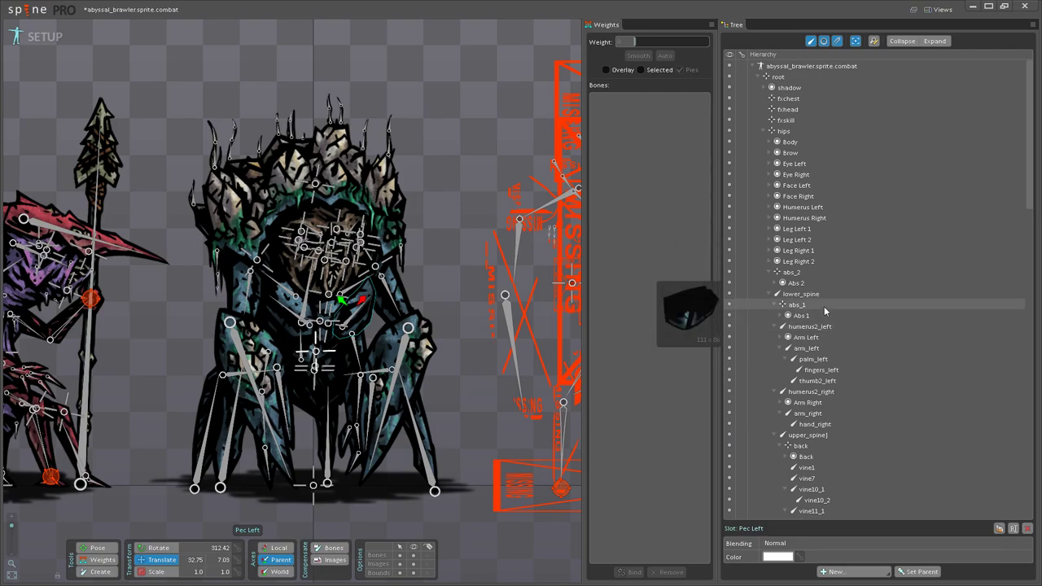
{"action": "left_click", "coordinate": [807, 153]}
{"action": "left_click", "coordinate": [808, 163]}
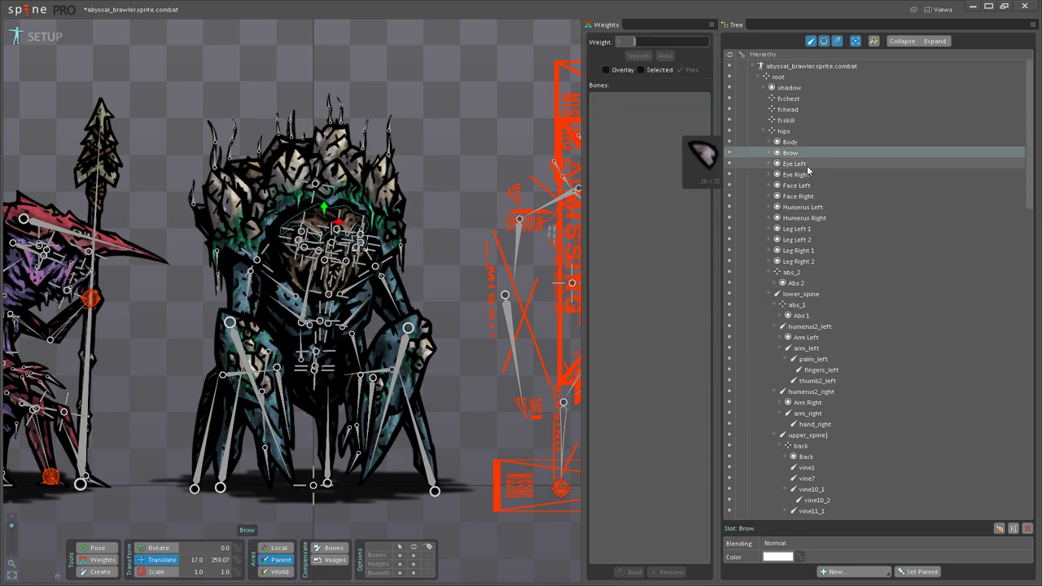
{"action": "left_click", "coordinate": [796, 174], "text": "ctrl"}
{"action": "left_click_drag", "start_coordinate": [796, 176], "coordinate": [836, 329]}
{"action": "scroll", "coordinate": [835, 331], "scroll_direction": "down", "scroll_amount": 9}
{"action": "scroll", "coordinate": [837, 330], "scroll_direction": "down", "scroll_amount": 4}
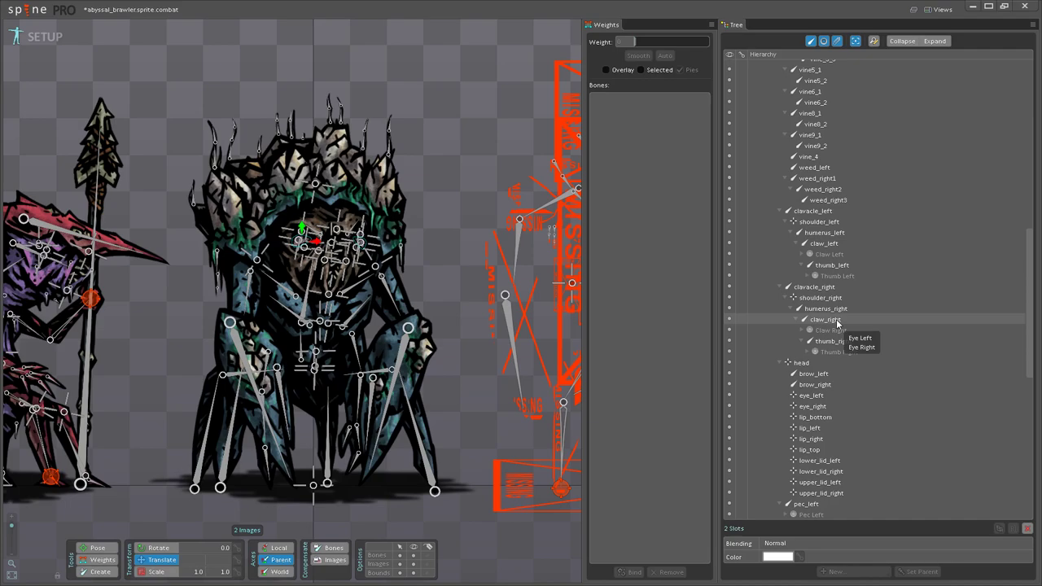
{"action": "left_click_drag", "start_coordinate": [837, 320], "coordinate": [817, 398]}
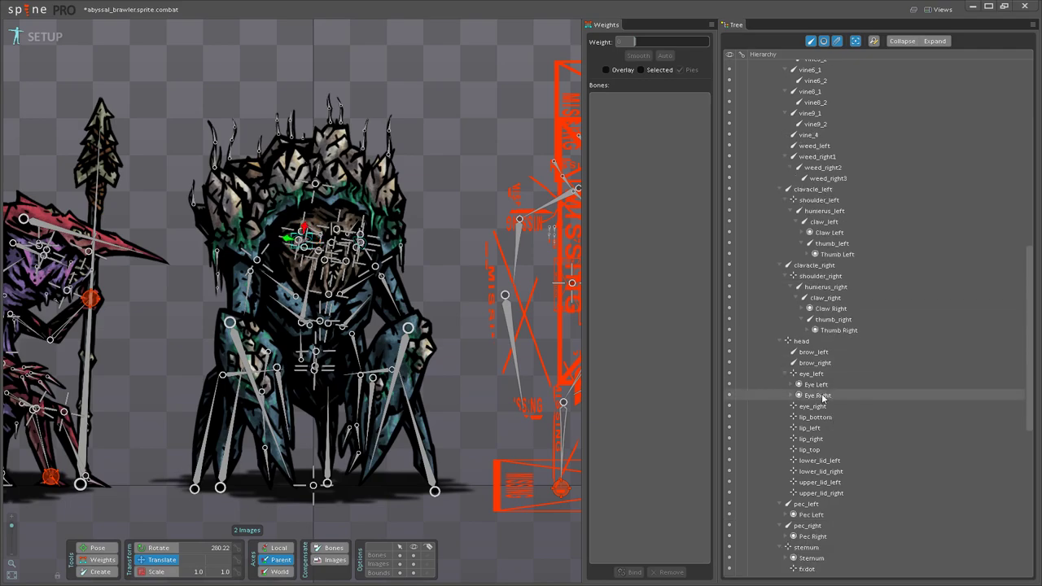
Step: Move the Leg Left 1, Leg Left 2, Leg Right 1 and Leg Right 2 slots from hips to the leg1_left bone
{"action": "scroll", "coordinate": [819, 414], "scroll_direction": "up", "scroll_amount": 10}
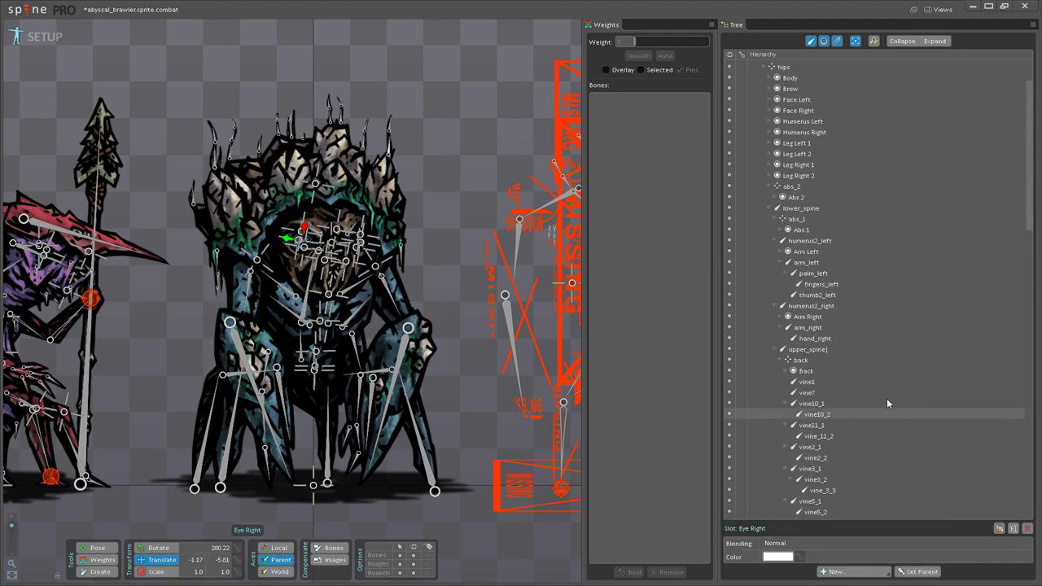
{"action": "left_click", "coordinate": [802, 208]}
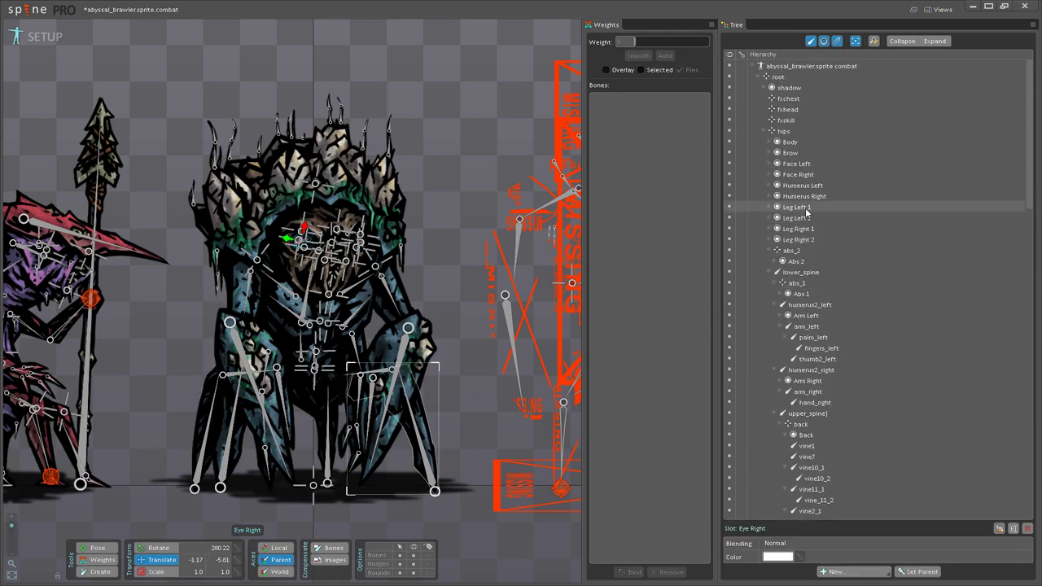
{"action": "left_click", "coordinate": [804, 241], "text": "shift"}
{"action": "left_click_drag", "start_coordinate": [805, 241], "coordinate": [790, 346]}
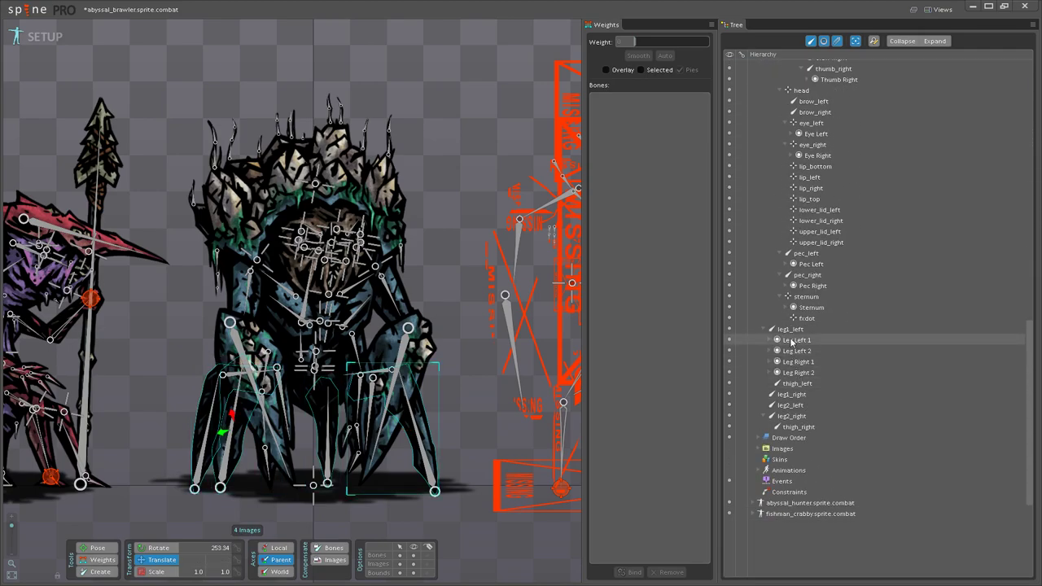
Step: Distribute the Leg Left 2, Leg Right 2 and Leg Right 1 slots to the leg2_left, leg2_right and leg1_right bones
{"action": "left_click", "coordinate": [796, 351]}
{"action": "mouse_move", "coordinate": [796, 391]}
{"action": "left_mouse_down"}
{"action": "mouse_move", "coordinate": [780, 422]}
{"action": "mouse_move", "coordinate": [793, 410]}
{"action": "left_mouse_up"}
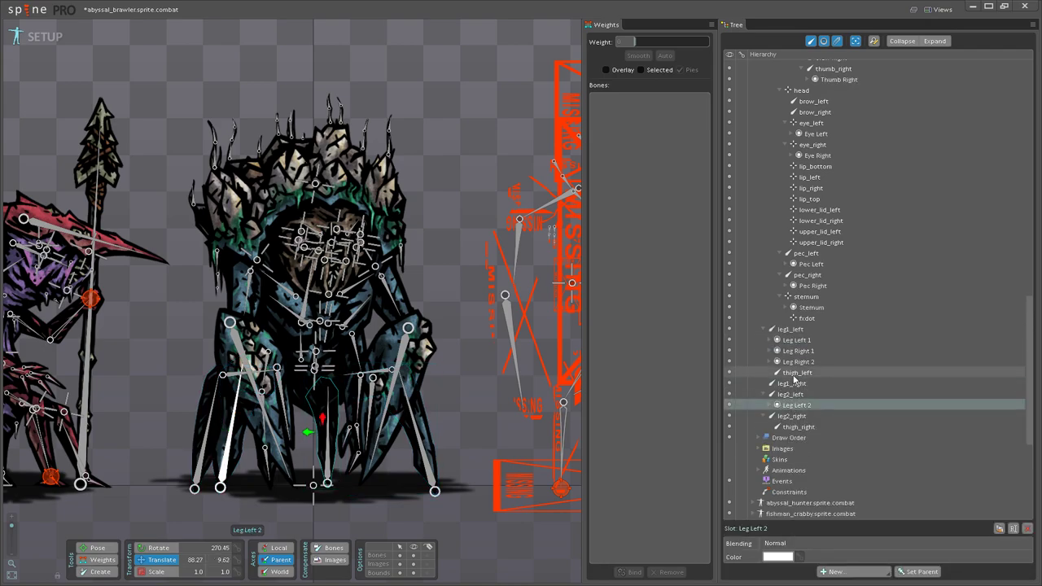
{"action": "left_click_drag", "start_coordinate": [794, 362], "coordinate": [795, 418]}
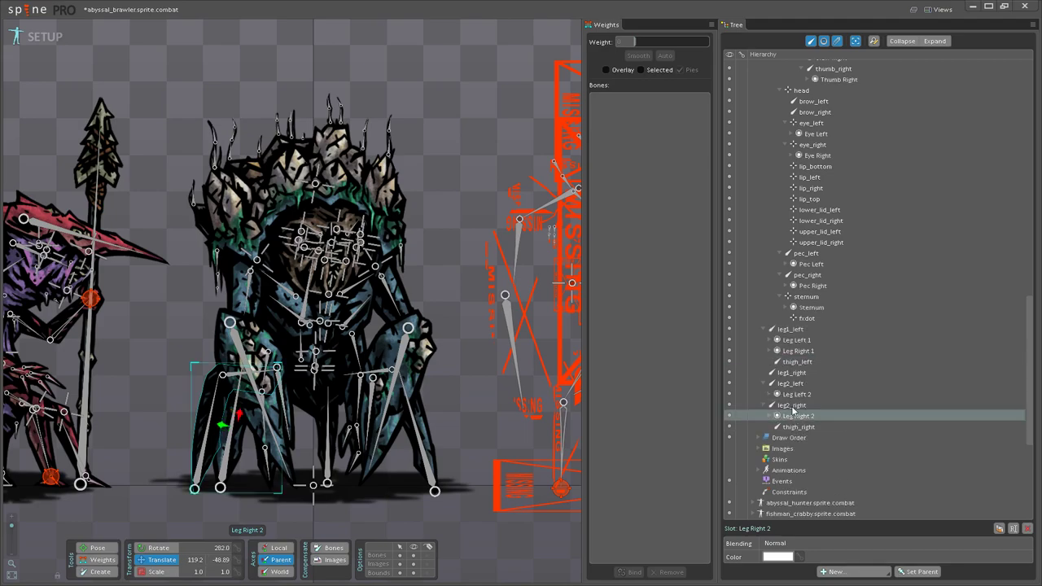
{"action": "left_click", "coordinate": [798, 352]}
{"action": "mouse_move", "coordinate": [798, 352]}
{"action": "left_mouse_down"}
{"action": "mouse_move", "coordinate": [800, 383]}
{"action": "mouse_move", "coordinate": [803, 371]}
{"action": "left_mouse_up"}
Step: Move the Brow, Face Left and Face Right slots from the hips bone to the head bone
{"action": "scroll", "coordinate": [849, 382], "scroll_direction": "up", "scroll_amount": 15}
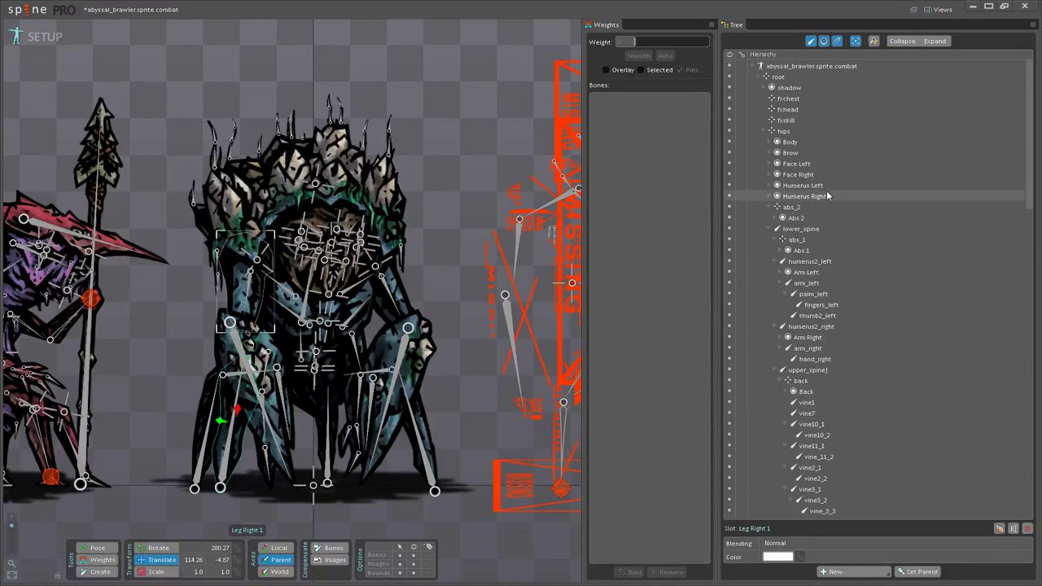
{"action": "left_click", "coordinate": [790, 153], "text": "ctrl"}
{"action": "left_click", "coordinate": [798, 174], "text": "ctrl"}
{"action": "left_click_drag", "start_coordinate": [798, 174], "coordinate": [818, 301]}
{"action": "scroll", "coordinate": [829, 283], "scroll_direction": "down", "scroll_amount": 10}
{"action": "scroll", "coordinate": [827, 283], "scroll_direction": "down", "scroll_amount": 1}
{"action": "scroll", "coordinate": [827, 282], "scroll_direction": "down", "scroll_amount": 3}
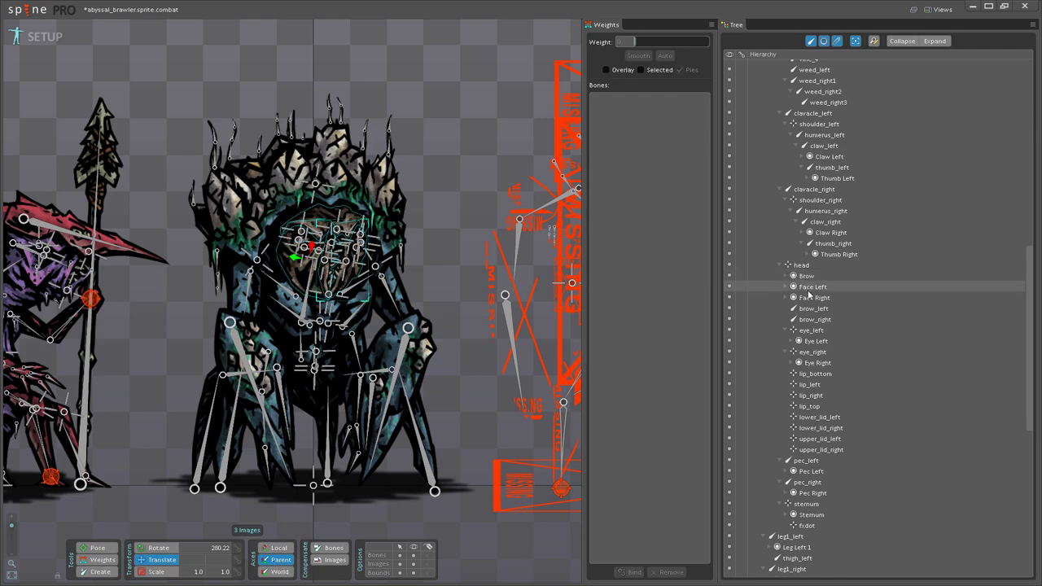
Step: Examine the fxchest bone and the shadow and Body slots to check their placement in the hierarchy
{"action": "scroll", "coordinate": [831, 295], "scroll_direction": "up", "scroll_amount": 10}
{"action": "scroll", "coordinate": [831, 295], "scroll_direction": "up", "scroll_amount": 6}
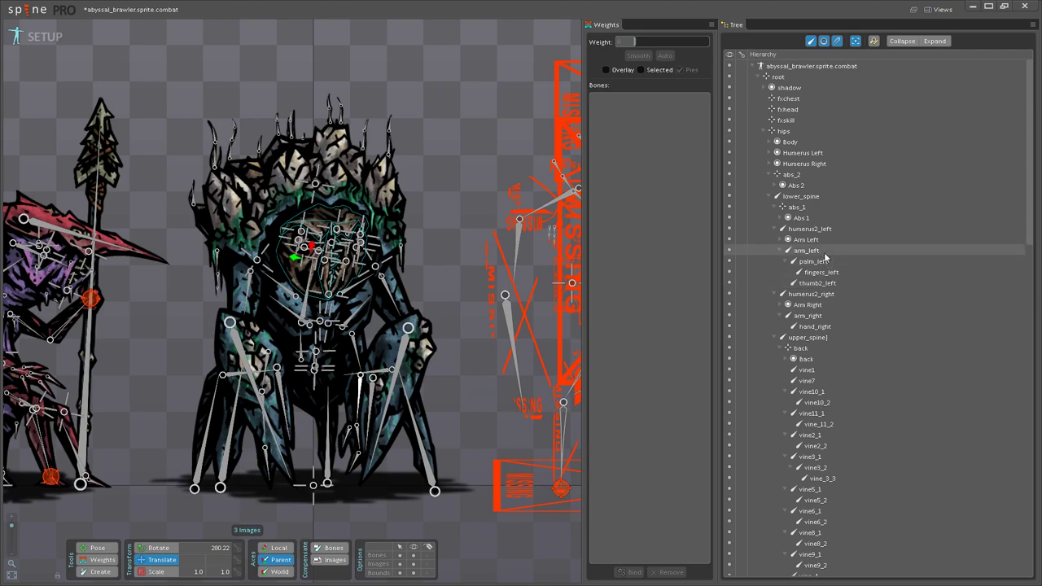
{"action": "left_click", "coordinate": [804, 98]}
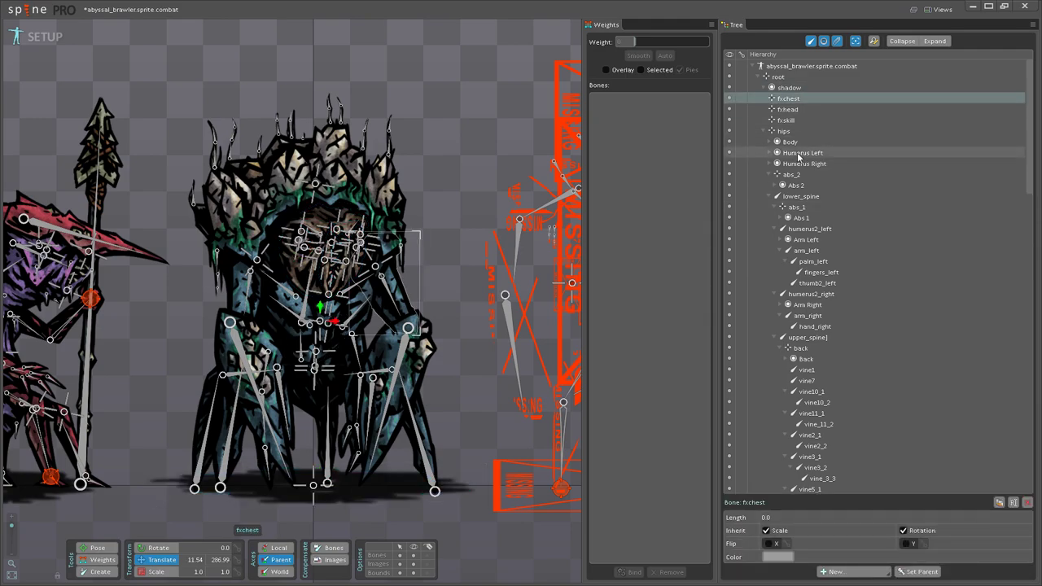
{"action": "left_click", "coordinate": [806, 86]}
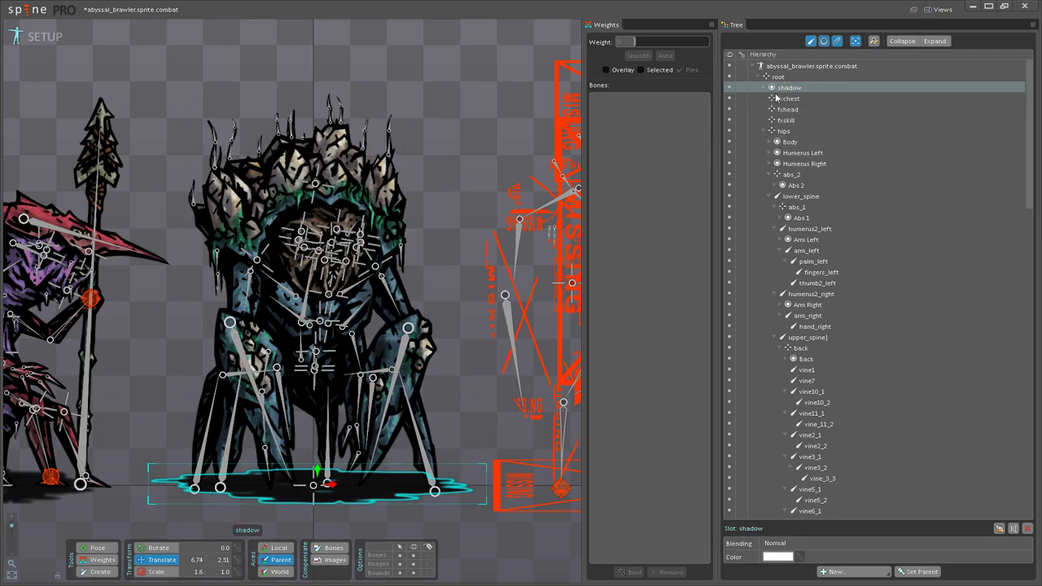
{"action": "left_click", "coordinate": [806, 142]}
{"action": "scroll", "coordinate": [810, 144], "scroll_direction": "down", "scroll_amount": 1}
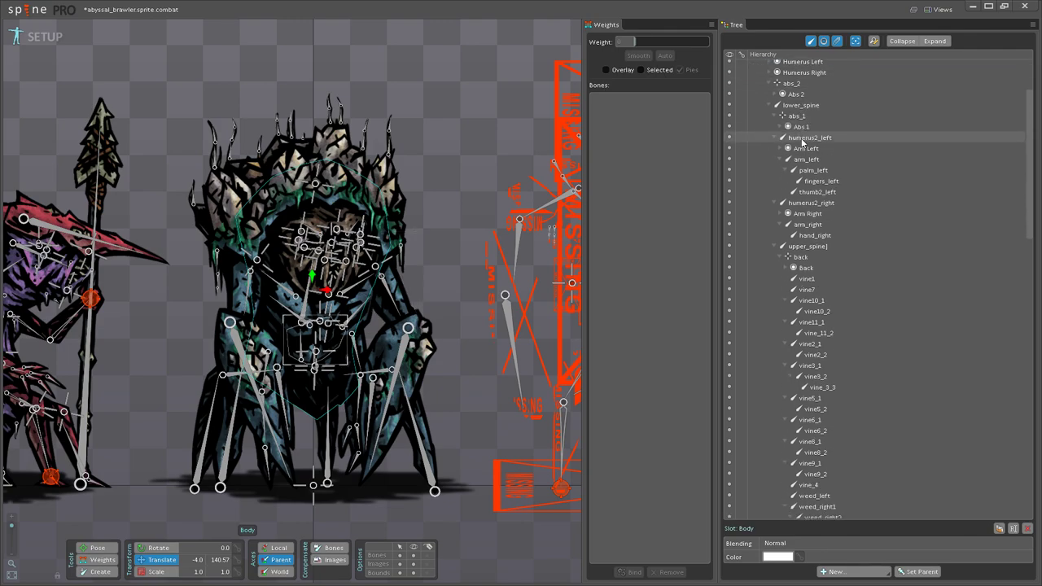
{"action": "scroll", "coordinate": [811, 145], "scroll_direction": "up", "scroll_amount": 1}
Step: Move the Humerus Left and Humerus Right slots from hips to the humerus_left and humerus_right bones
{"action": "left_click", "coordinate": [806, 153]}
{"action": "left_click", "coordinate": [807, 162], "text": "ctrl"}
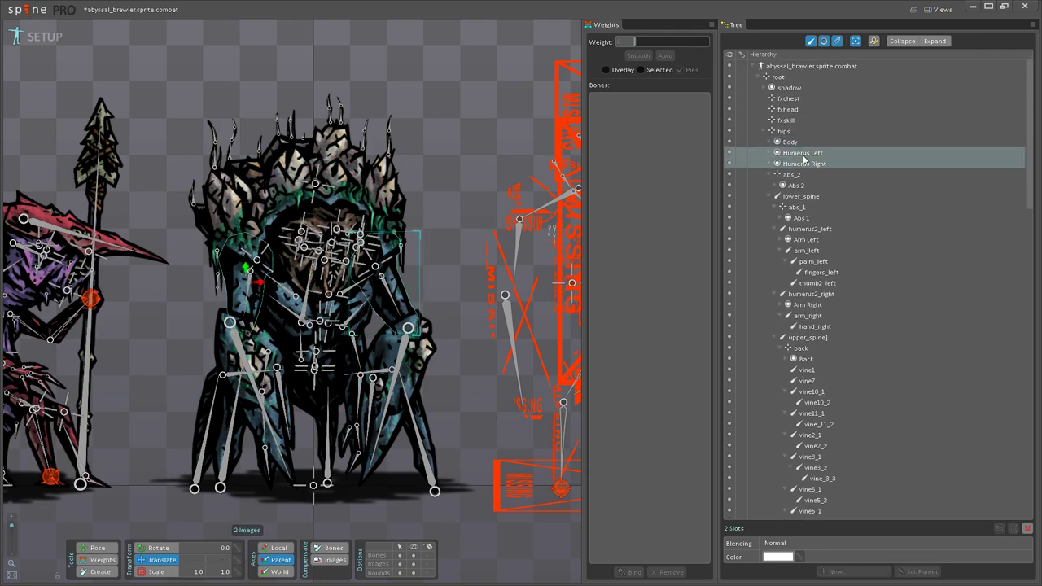
{"action": "scroll", "coordinate": [806, 174], "scroll_direction": "down", "scroll_amount": 10}
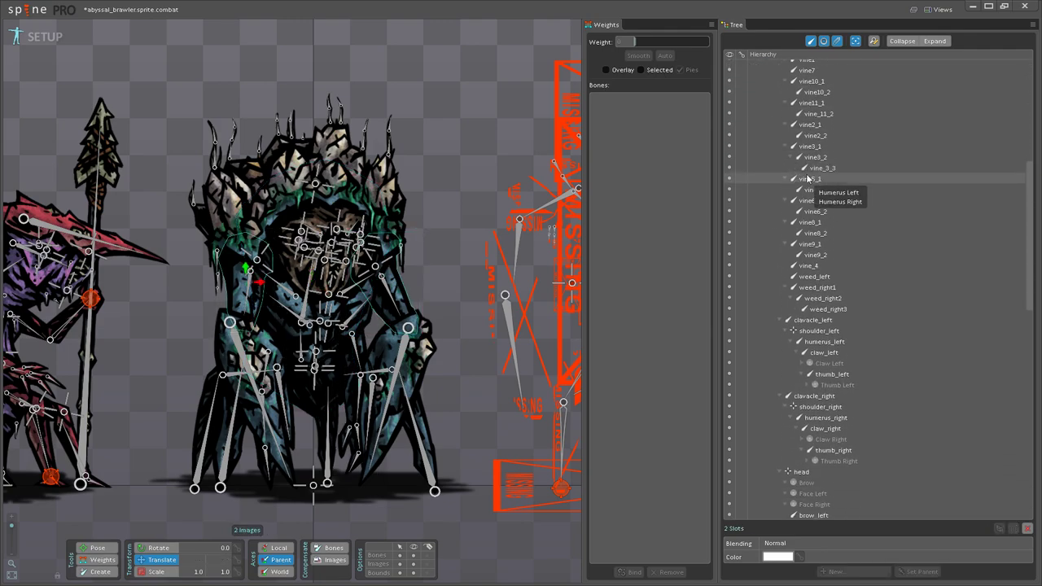
{"action": "left_click_drag", "start_coordinate": [808, 178], "coordinate": [830, 418]}
{"action": "scroll", "coordinate": [407, 178], "scroll_direction": "down", "scroll_amount": 3}
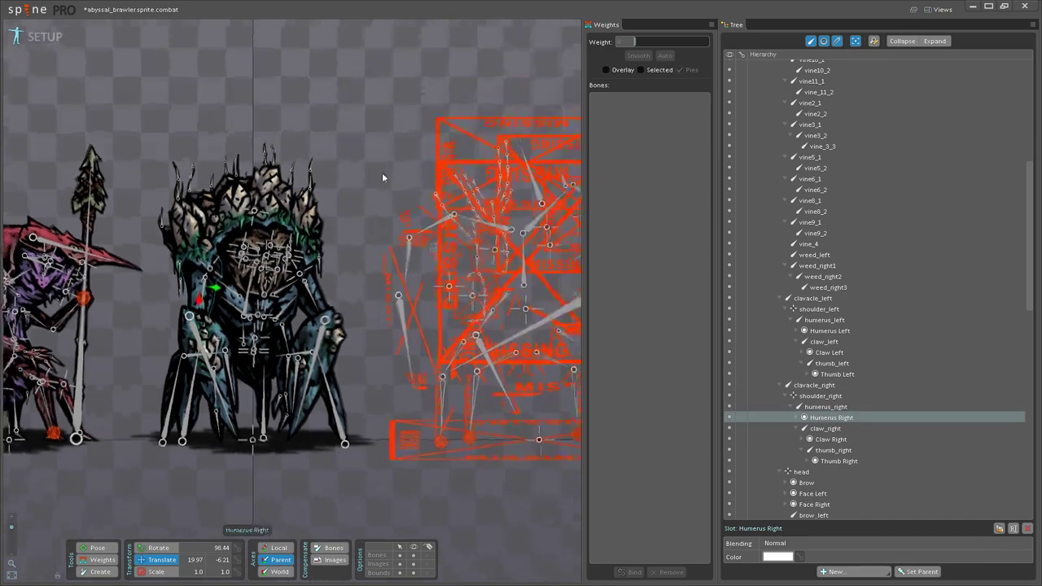
Step: Test-rotate the humerus_right and humerus_left bones to check that the arm artwork follows, undoing each change
{"action": "left_click", "coordinate": [362, 147]}
{"action": "left_click_drag", "start_coordinate": [346, 219], "coordinate": [422, 197]}
{"action": "scroll", "coordinate": [350, 248], "scroll_direction": "up", "scroll_amount": 3}
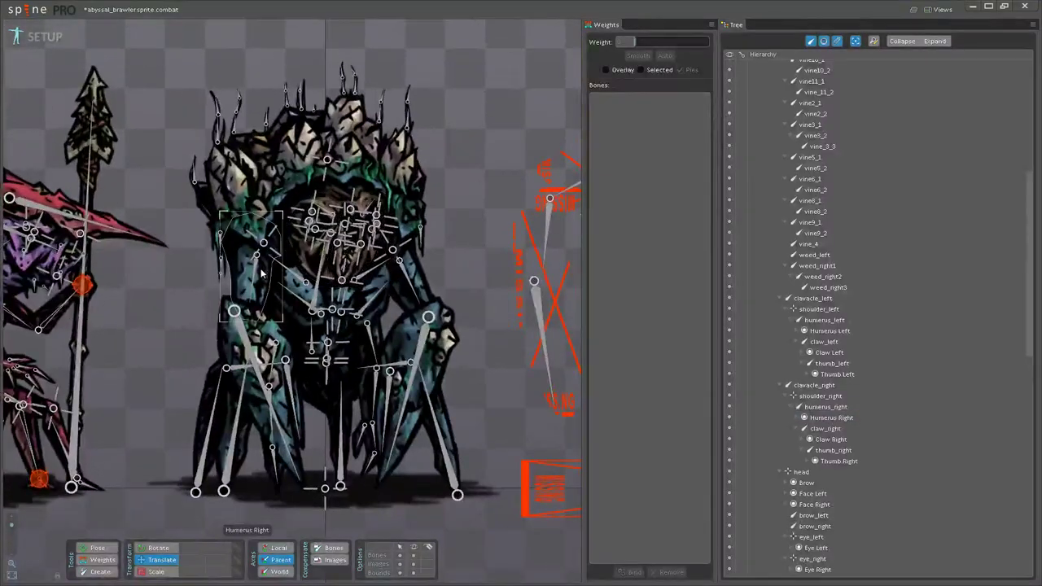
{"action": "left_click", "coordinate": [257, 275]}
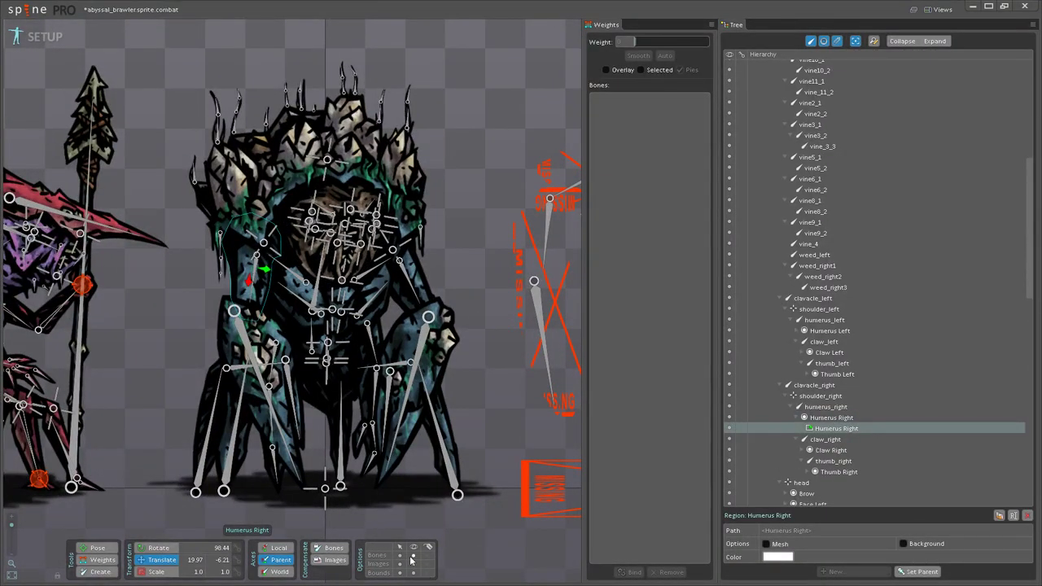
{"action": "left_click", "coordinate": [250, 286]}
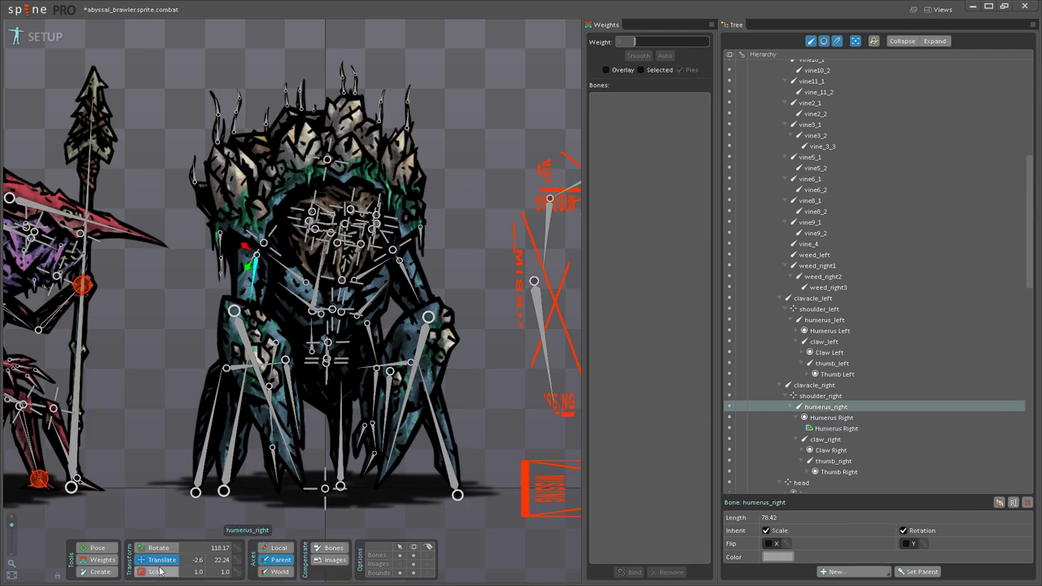
{"action": "left_click_drag", "start_coordinate": [255, 279], "coordinate": [99, 443]}
{"action": "key", "text": "ctrl+z"}
{"action": "left_click", "coordinate": [415, 291]}
{"action": "left_click_drag", "start_coordinate": [415, 292], "coordinate": [435, 346]}
{"action": "left_click_drag", "start_coordinate": [470, 307], "coordinate": [462, 318]}
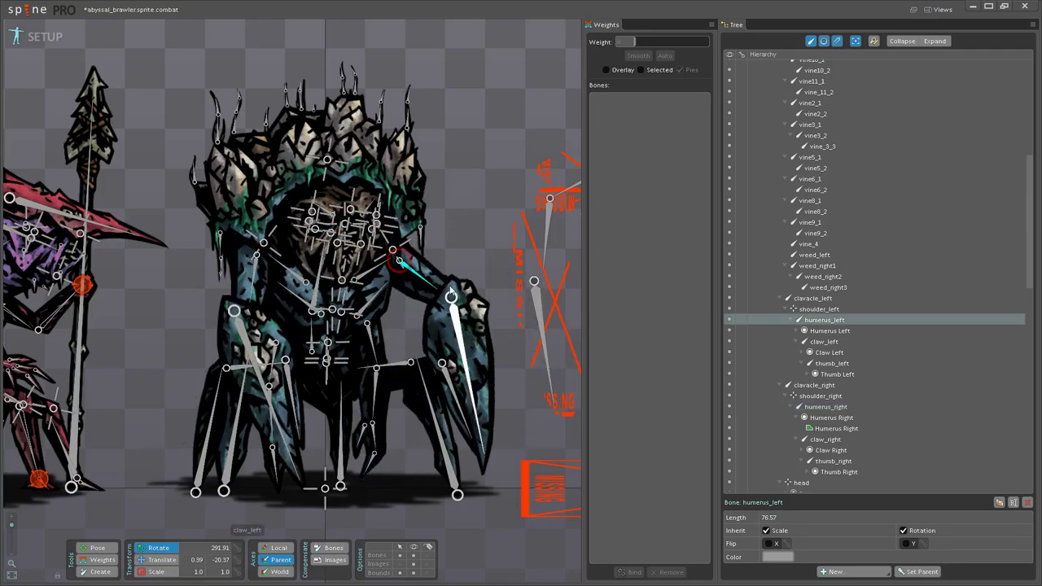
{"action": "key", "text": "ctrl+z"}
Step: Test-rotate the back bone and the torso bones, including pec_left, to check their attached artwork, undoing each change
{"action": "left_click", "coordinate": [328, 161]}
{"action": "left_click_drag", "start_coordinate": [330, 165], "coordinate": [385, 137]}
{"action": "key", "text": "ctrl+z"}
{"action": "scroll", "coordinate": [359, 232], "scroll_direction": "up", "scroll_amount": 3}
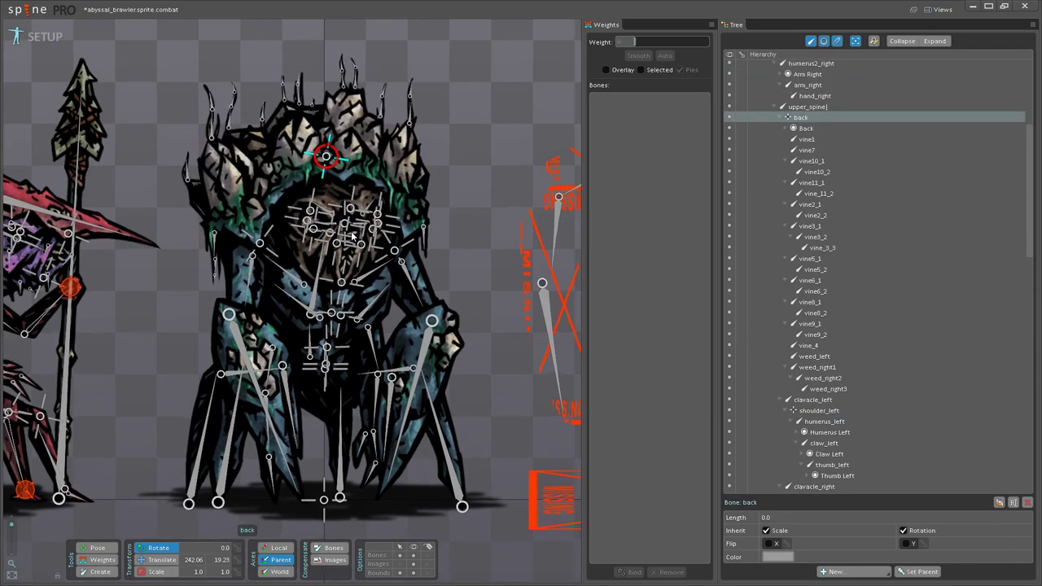
{"action": "left_click", "coordinate": [327, 238]}
{"action": "left_click_drag", "start_coordinate": [325, 238], "coordinate": [279, 268]}
{"action": "key", "text": "ctrl+z"}
{"action": "left_click_drag", "start_coordinate": [144, 163], "coordinate": [156, 72]}
{"action": "left_click", "coordinate": [352, 252]}
{"action": "left_click_drag", "start_coordinate": [353, 255], "coordinate": [401, 215]}
{"action": "key", "text": "ctrl+z"}
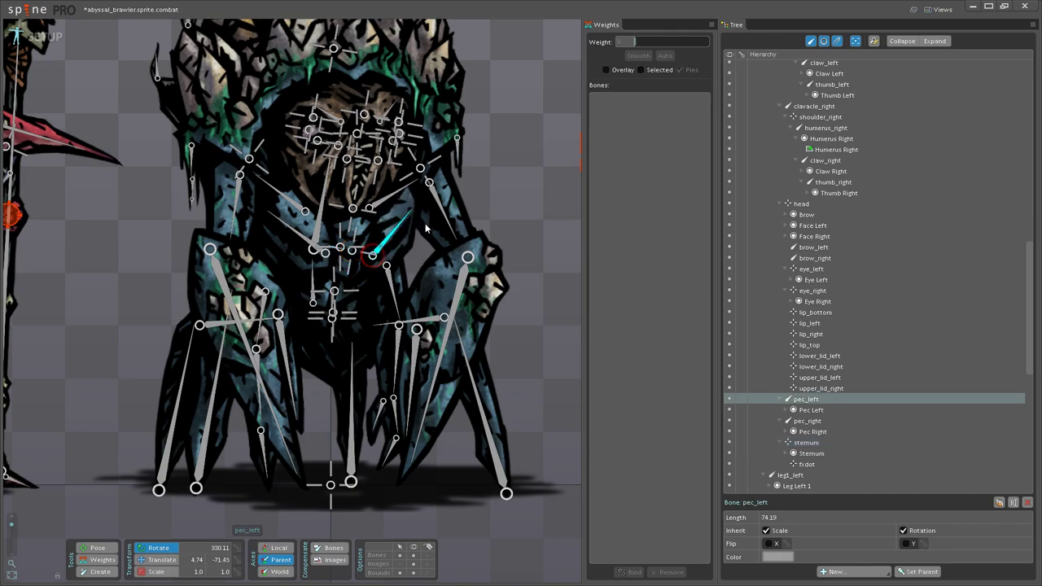
Step: Test-rotate the leg2_left bone to check its attached leg artwork, and restore its rotation
{"action": "scroll", "coordinate": [297, 356], "scroll_direction": "down", "scroll_amount": 3}
{"action": "left_click", "coordinate": [296, 356]}
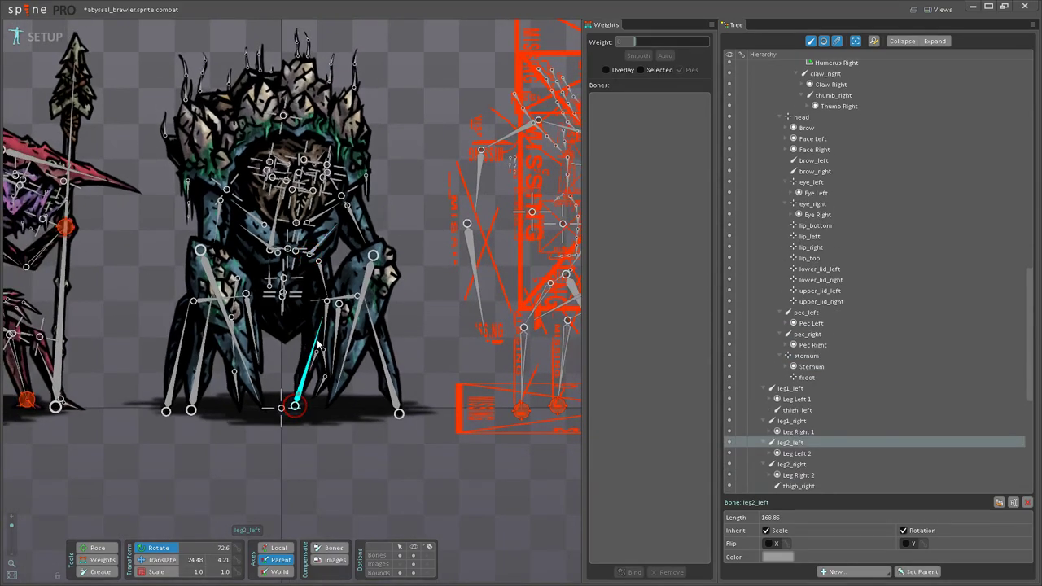
{"action": "scroll", "coordinate": [413, 363], "scroll_direction": "down", "scroll_amount": 3}
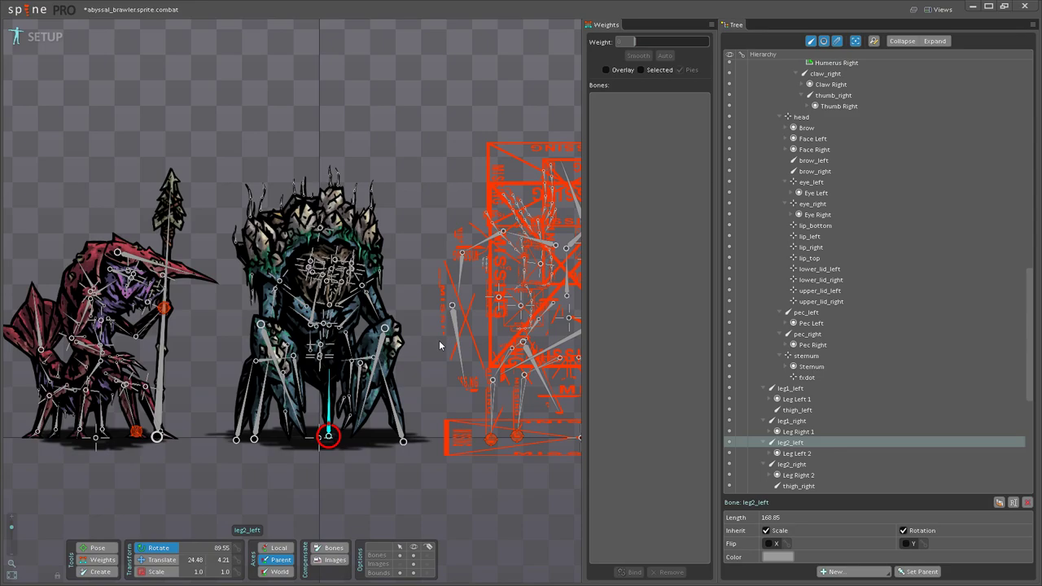
Step: Examine the brawler from closer and farther away, and hide the bones in the viewport to inspect its bare artwork
{"action": "scroll", "coordinate": [442, 189], "scroll_direction": "up", "scroll_amount": 3}
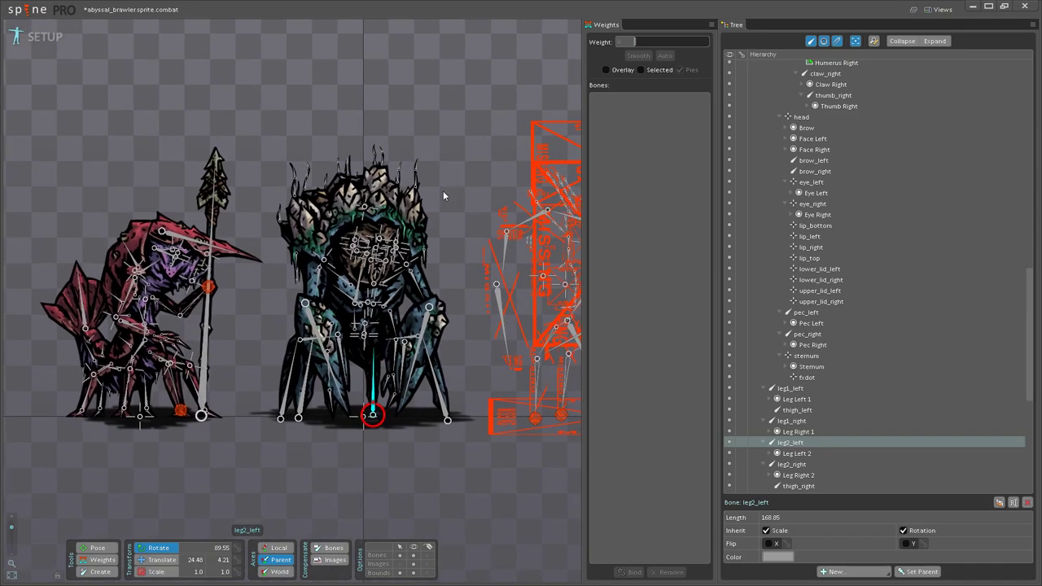
{"action": "scroll", "coordinate": [455, 208], "scroll_direction": "up", "scroll_amount": 2}
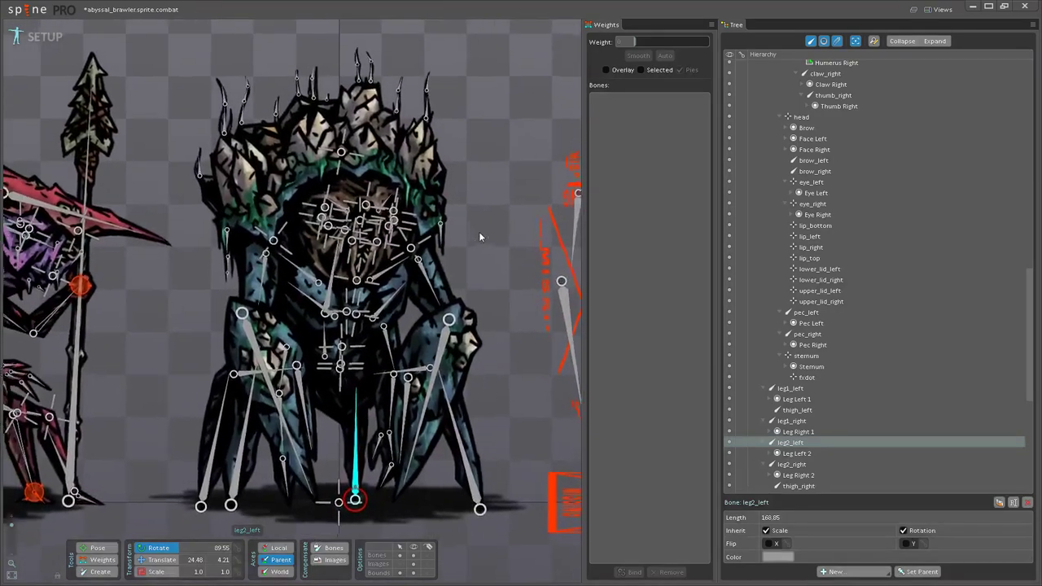
{"action": "scroll", "coordinate": [469, 234], "scroll_direction": "down", "scroll_amount": 3}
{"action": "left_click_drag", "start_coordinate": [457, 242], "coordinate": [481, 233]}
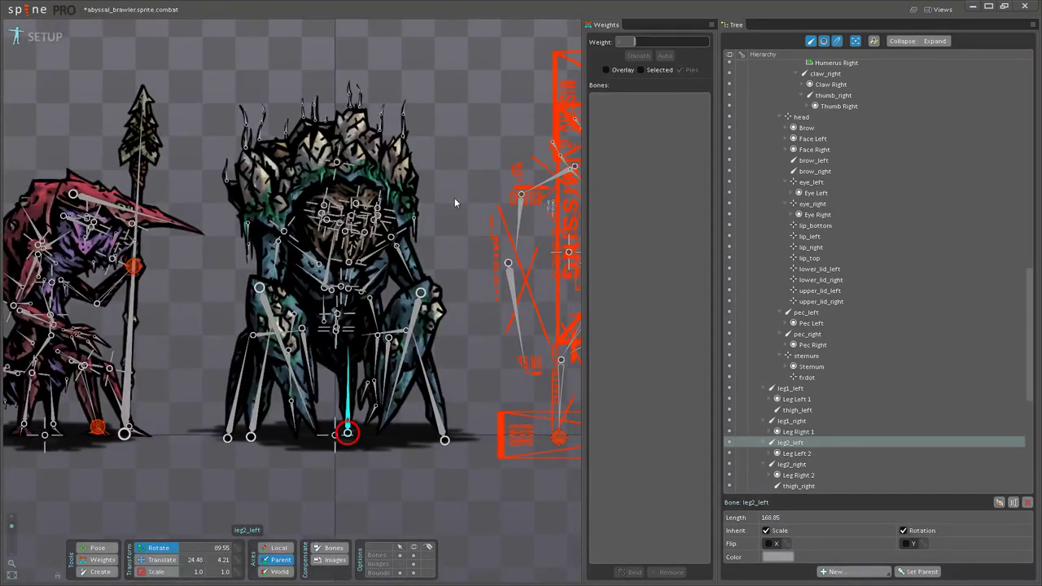
{"action": "left_click_drag", "start_coordinate": [456, 200], "coordinate": [464, 234]}
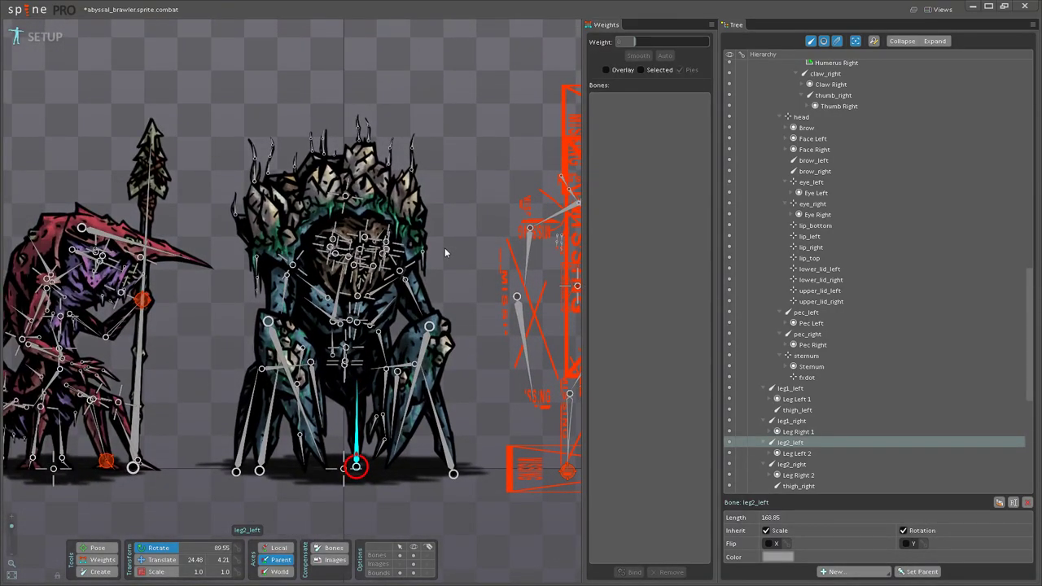
{"action": "scroll", "coordinate": [443, 250], "scroll_direction": "up", "scroll_amount": 3}
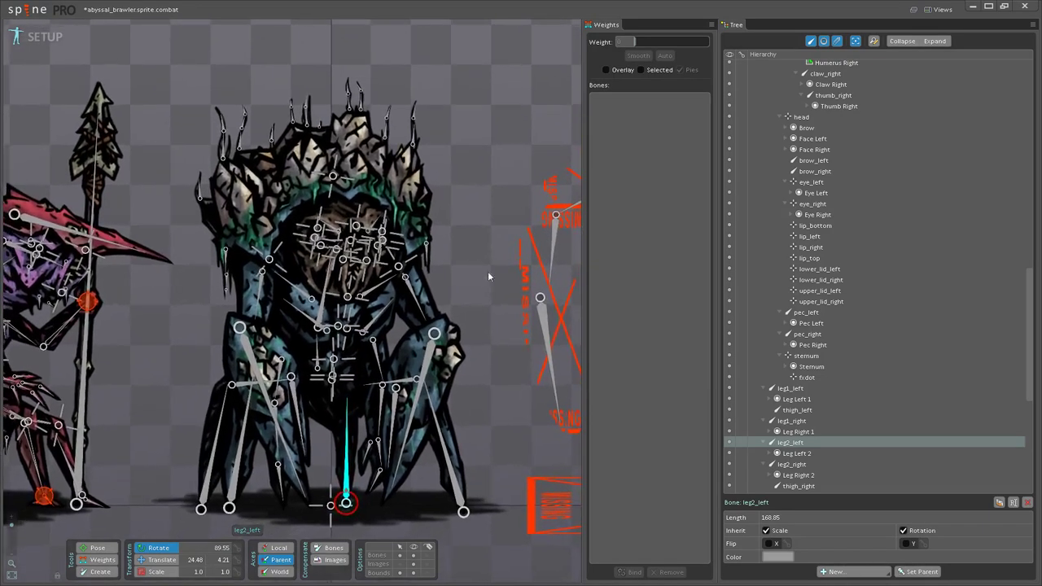
{"action": "left_click", "coordinate": [414, 557]}
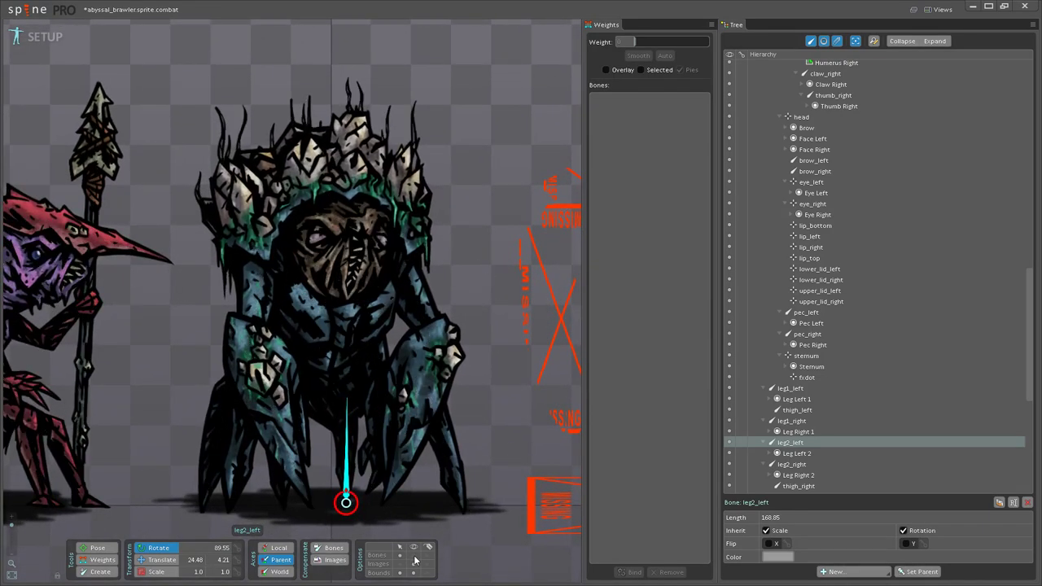
{"action": "scroll", "coordinate": [461, 439], "scroll_direction": "down", "scroll_amount": 5}
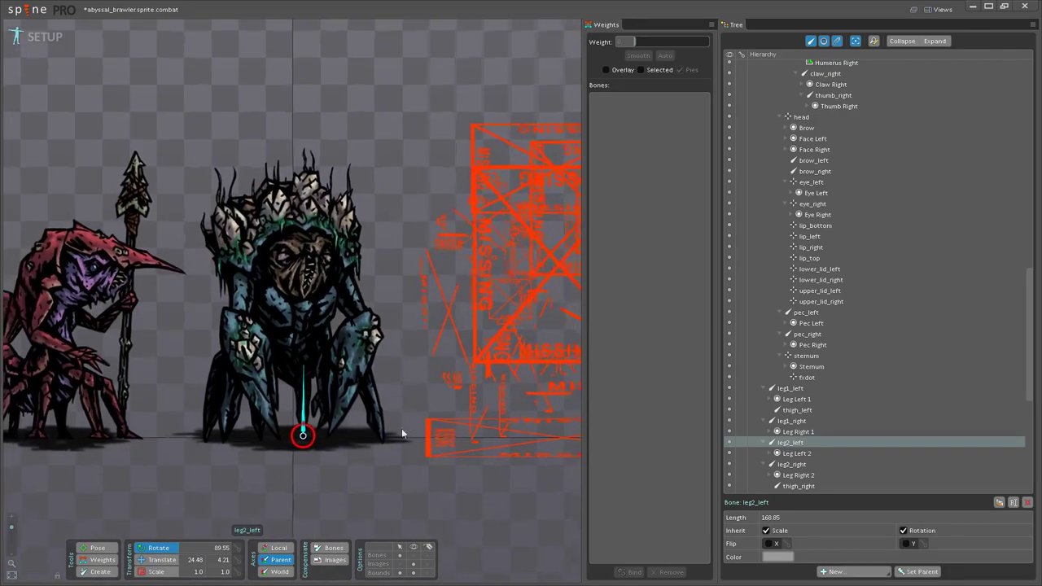
{"action": "scroll", "coordinate": [399, 480], "scroll_direction": "up", "scroll_amount": 4}
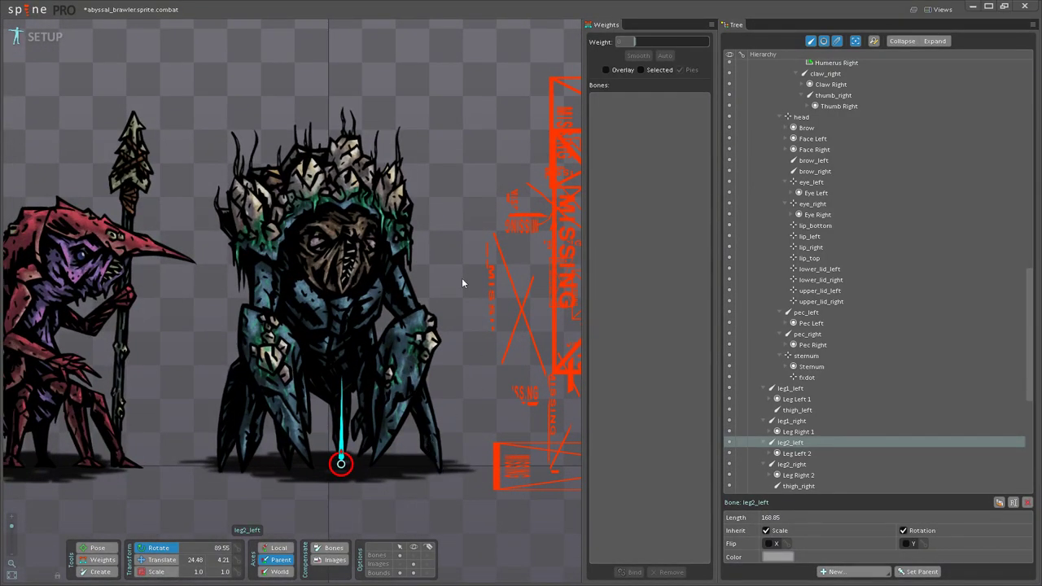
{"action": "scroll", "coordinate": [473, 284], "scroll_direction": "up", "scroll_amount": 1}
{"action": "scroll", "coordinate": [472, 289], "scroll_direction": "down", "scroll_amount": 2}
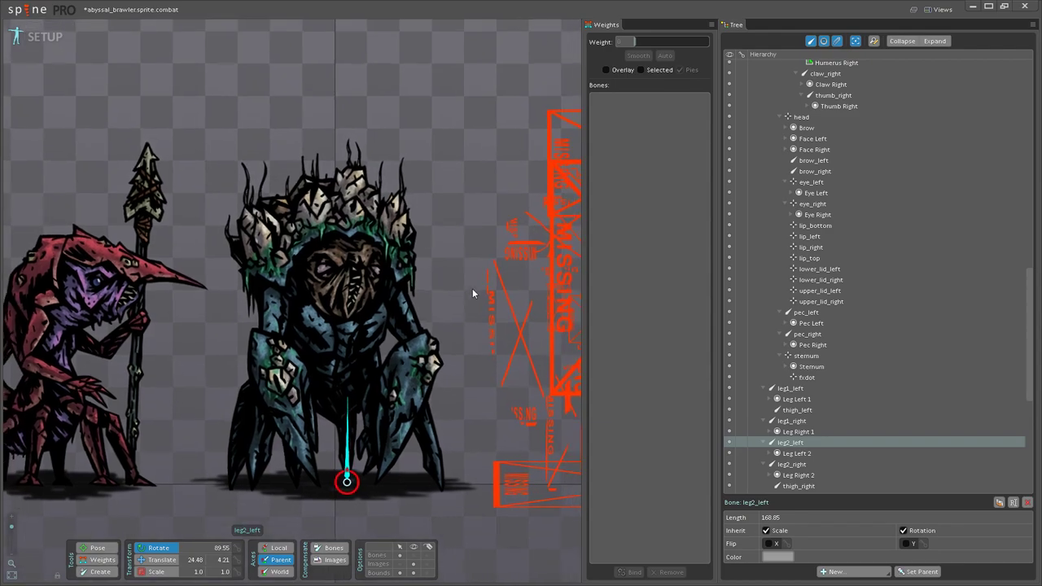
Step: Show the character's bones in the viewport again
{"action": "left_click_drag", "start_coordinate": [443, 301], "coordinate": [460, 287]}
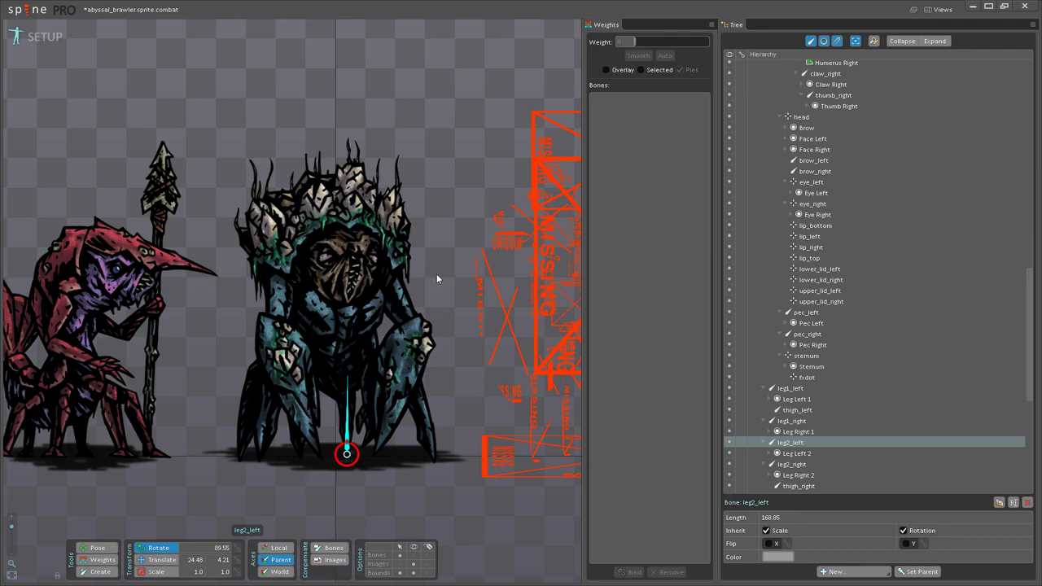
{"action": "left_click", "coordinate": [414, 555]}
{"action": "scroll", "coordinate": [429, 465], "scroll_direction": "up", "scroll_amount": 4}
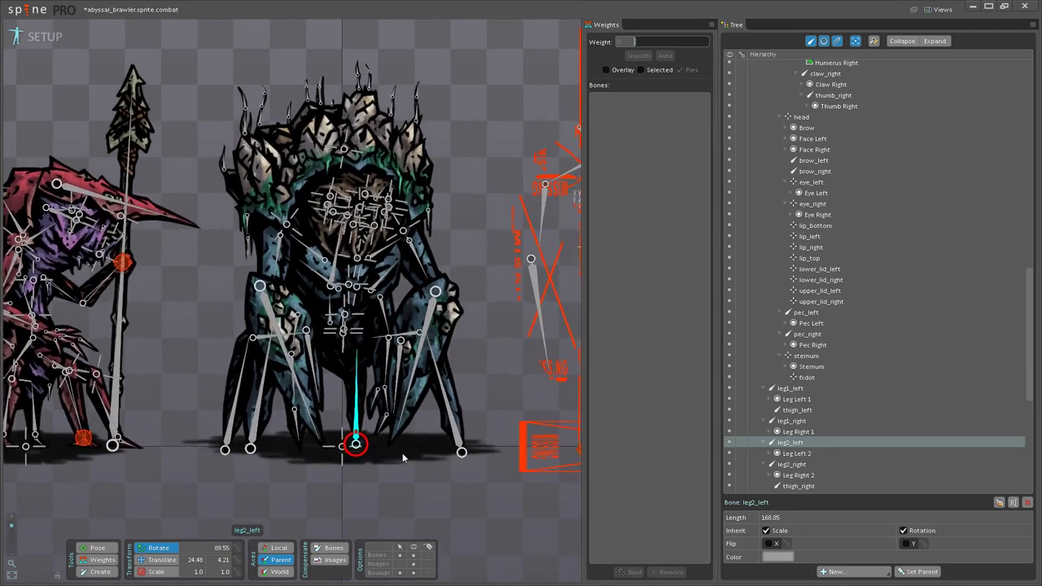
{"action": "left_click_drag", "start_coordinate": [402, 458], "coordinate": [424, 472]}
{"action": "left_click_drag", "start_coordinate": [502, 226], "coordinate": [507, 251]}
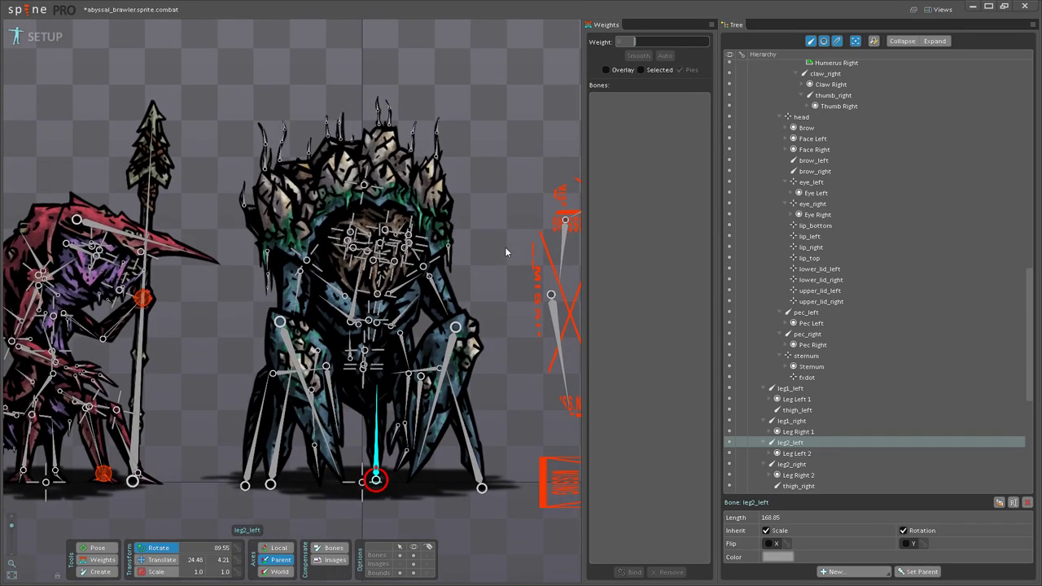
Step: Test-rotate the humerus_left bone to check its arm artwork, and undo the rotation
{"action": "scroll", "coordinate": [496, 254], "scroll_direction": "up", "scroll_amount": 2}
{"action": "left_click", "coordinate": [448, 306]}
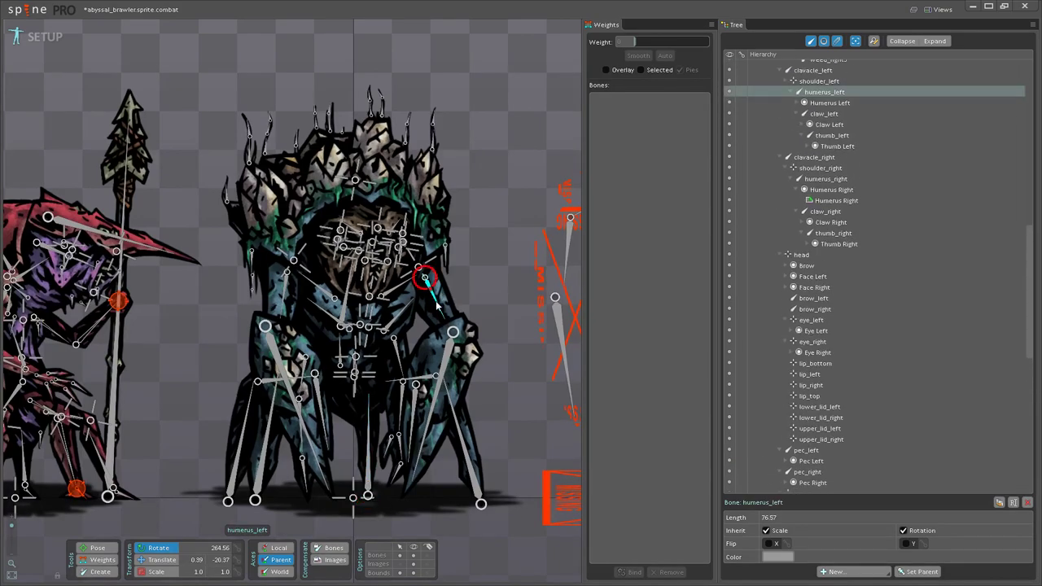
{"action": "left_click_drag", "start_coordinate": [450, 307], "coordinate": [500, 313]}
{"action": "key", "text": "ctrl+z"}
Step: Convert the Brow attachment under the head bone to a mesh and open it for adding vertices
{"action": "left_click_drag", "start_coordinate": [370, 231], "coordinate": [374, 280]}
{"action": "scroll", "coordinate": [375, 280], "scroll_direction": "up", "scroll_amount": 4}
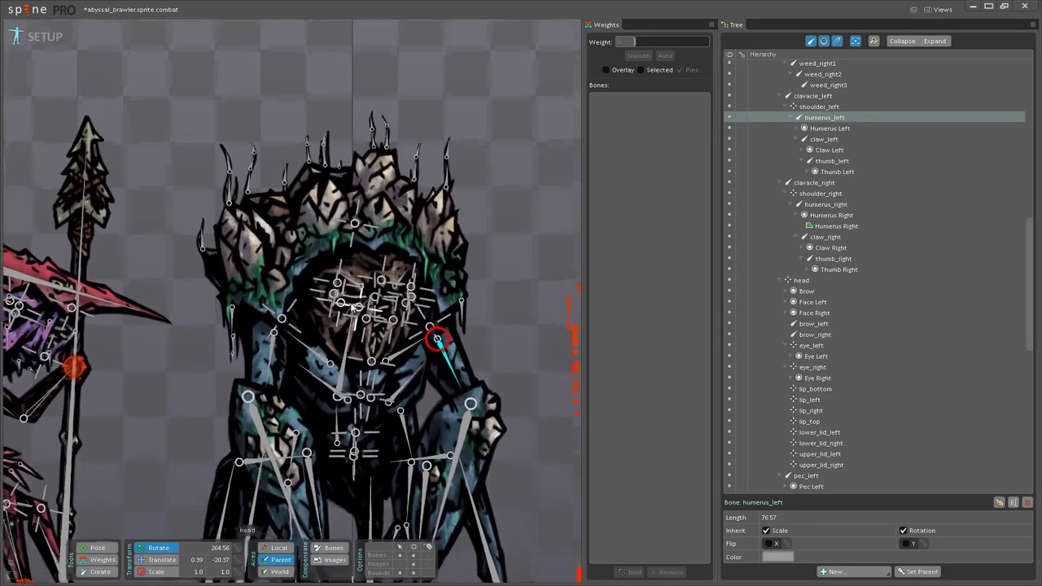
{"action": "scroll", "coordinate": [374, 280], "scroll_direction": "up", "scroll_amount": 2}
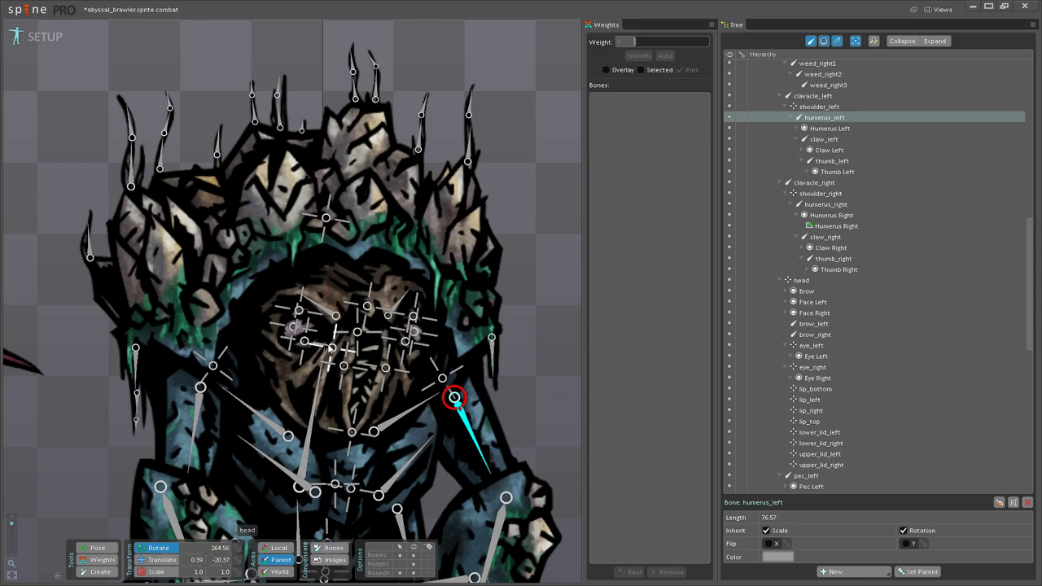
{"action": "left_click", "coordinate": [327, 347]}
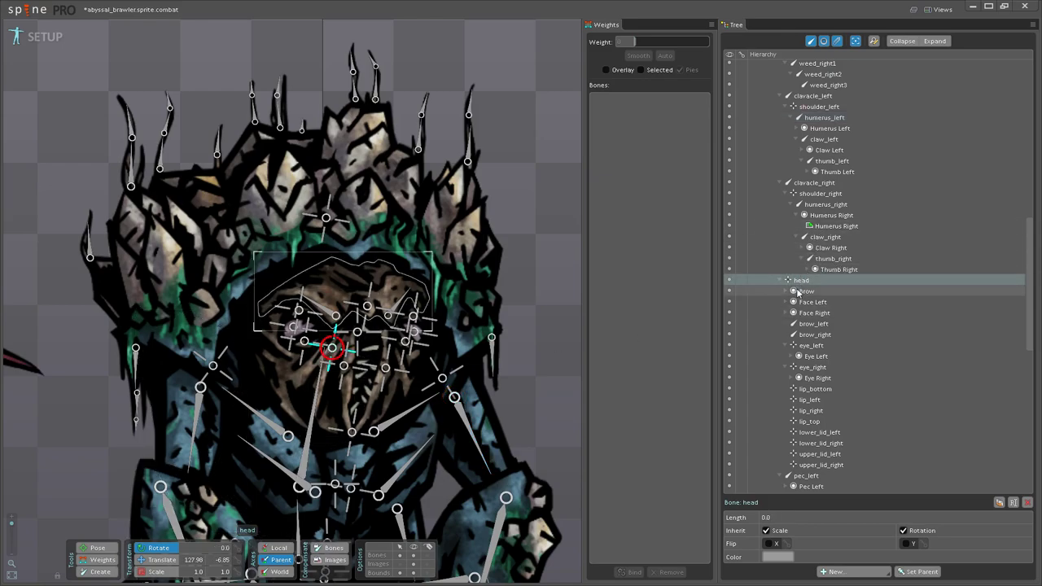
{"action": "left_click", "coordinate": [806, 290]}
{"action": "left_click", "coordinate": [786, 291]}
{"action": "mouse_move", "coordinate": [799, 304]}
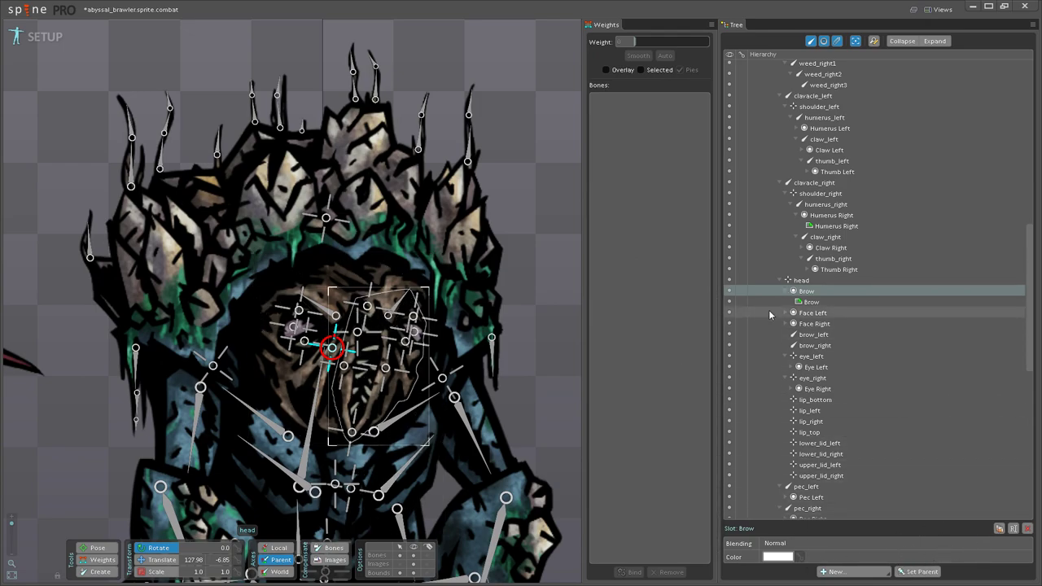
{"action": "left_click", "coordinate": [793, 303]}
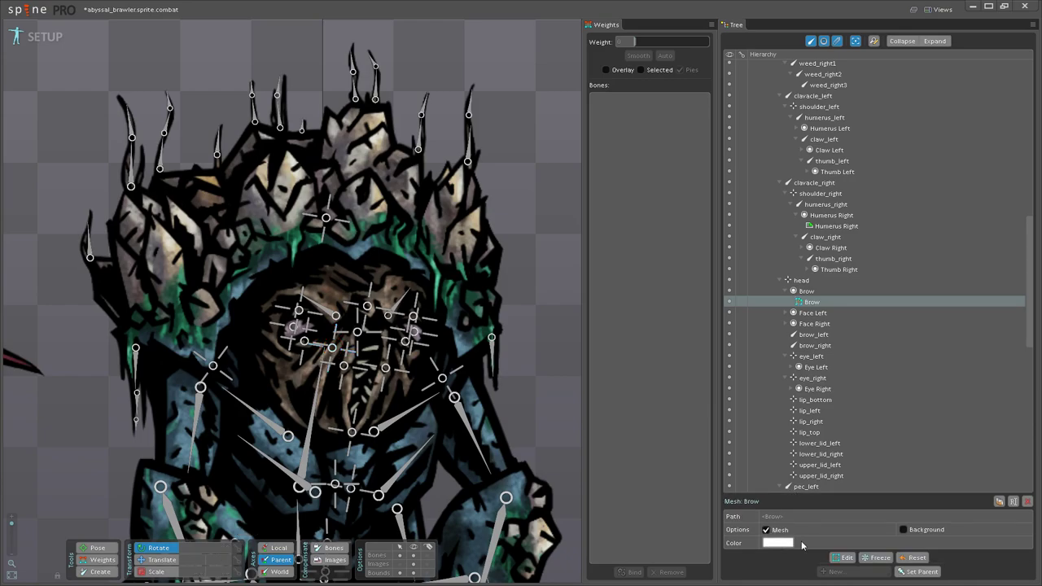
{"action": "left_click", "coordinate": [845, 559]}
{"action": "left_click", "coordinate": [246, 545]}
Step: Add mesh vertices just outside the brow's lower edge, from its left tip to the notches right of the middle
{"action": "scroll", "coordinate": [210, 342], "scroll_direction": "up", "scroll_amount": 2}
{"action": "left_click", "coordinate": [187, 348]}
{"action": "left_click", "coordinate": [206, 328]}
{"action": "left_click", "coordinate": [229, 313]}
{"action": "left_click", "coordinate": [256, 311]}
{"action": "left_click", "coordinate": [302, 343]}
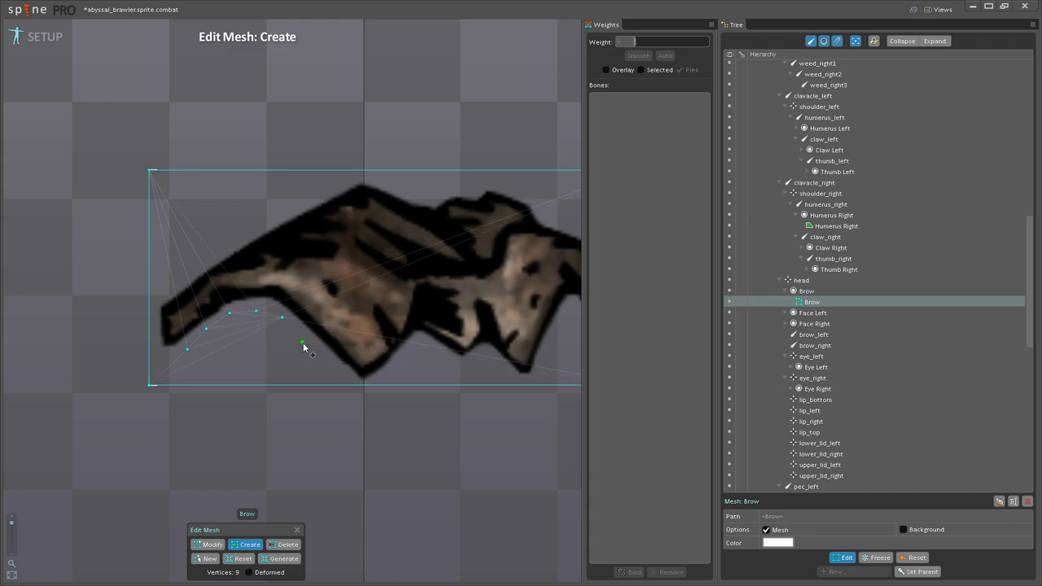
{"action": "left_click", "coordinate": [350, 384]}
{"action": "left_click", "coordinate": [382, 385]}
{"action": "left_click", "coordinate": [406, 365]}
{"action": "left_click", "coordinate": [447, 361]}
{"action": "left_click", "coordinate": [458, 364]}
{"action": "left_click", "coordinate": [484, 358]}
Step: Continue the mesh vertices around the brow's lower right edge and outside its right tip
{"action": "left_click_drag", "start_coordinate": [505, 385], "coordinate": [350, 388]}
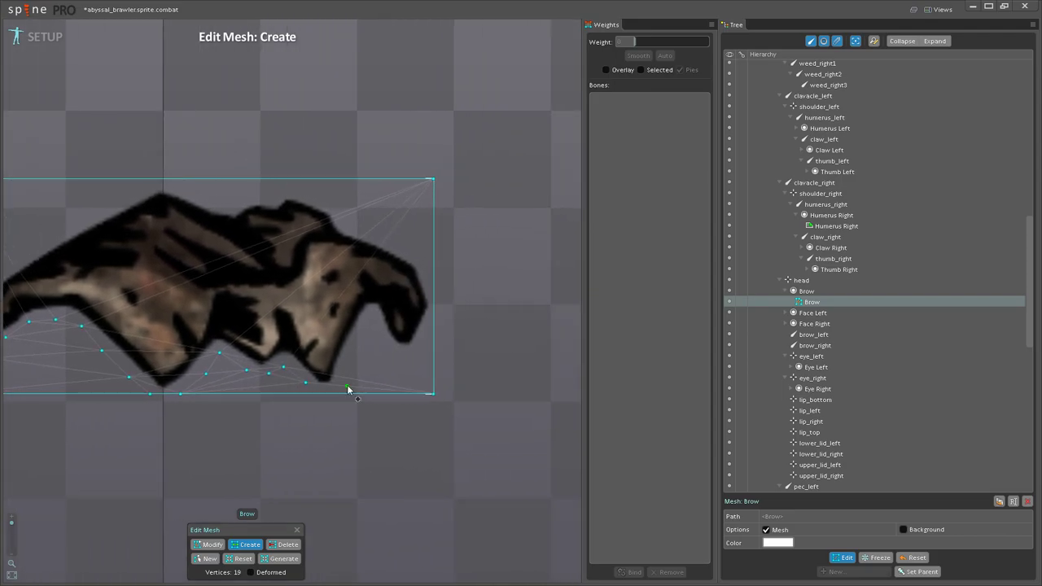
{"action": "left_click", "coordinate": [354, 380]}
{"action": "left_click", "coordinate": [359, 348]}
{"action": "left_click", "coordinate": [366, 324]}
{"action": "left_click", "coordinate": [395, 352]}
{"action": "left_click", "coordinate": [430, 336]}
{"action": "left_click", "coordinate": [433, 323]}
{"action": "left_click", "coordinate": [433, 285]}
Step: Add mesh vertices just outside the brow's upper edge, from the right tip back to the central peak
{"action": "left_click", "coordinate": [419, 252]}
{"action": "left_click", "coordinate": [397, 240]}
{"action": "left_click", "coordinate": [361, 230]}
{"action": "left_click", "coordinate": [340, 223]}
{"action": "left_click", "coordinate": [328, 205]}
{"action": "left_click", "coordinate": [292, 195]}
{"action": "left_click", "coordinate": [268, 195]}
{"action": "left_click", "coordinate": [233, 196]}
{"action": "left_click", "coordinate": [194, 192]}
{"action": "left_click", "coordinate": [155, 192]}
{"action": "left_click", "coordinate": [163, 181]}
Step: Add mesh vertices down the brow's upper left slope and around its left tip to close the surrounding ring
{"action": "left_click_drag", "start_coordinate": [152, 203], "coordinate": [314, 216]}
{"action": "left_click", "coordinate": [270, 217]}
{"action": "left_click", "coordinate": [207, 243]}
{"action": "left_click", "coordinate": [180, 265]}
{"action": "left_click", "coordinate": [136, 291]}
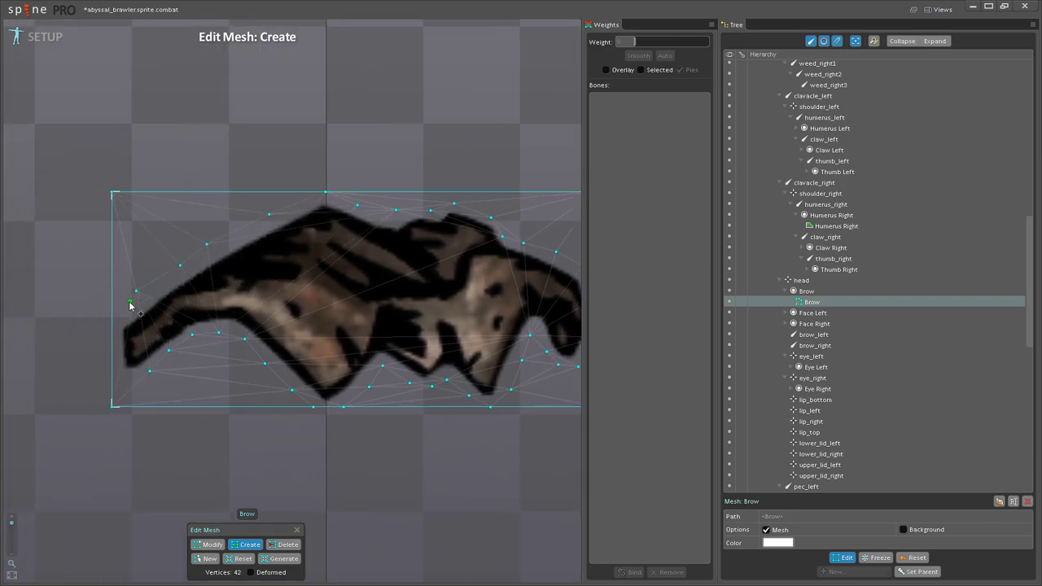
{"action": "left_click", "coordinate": [112, 321]}
{"action": "left_click", "coordinate": [111, 359]}
Step: Place interior mesh vertices across the left half and middle of the brow artwork
{"action": "left_click_drag", "start_coordinate": [249, 357], "coordinate": [220, 388]}
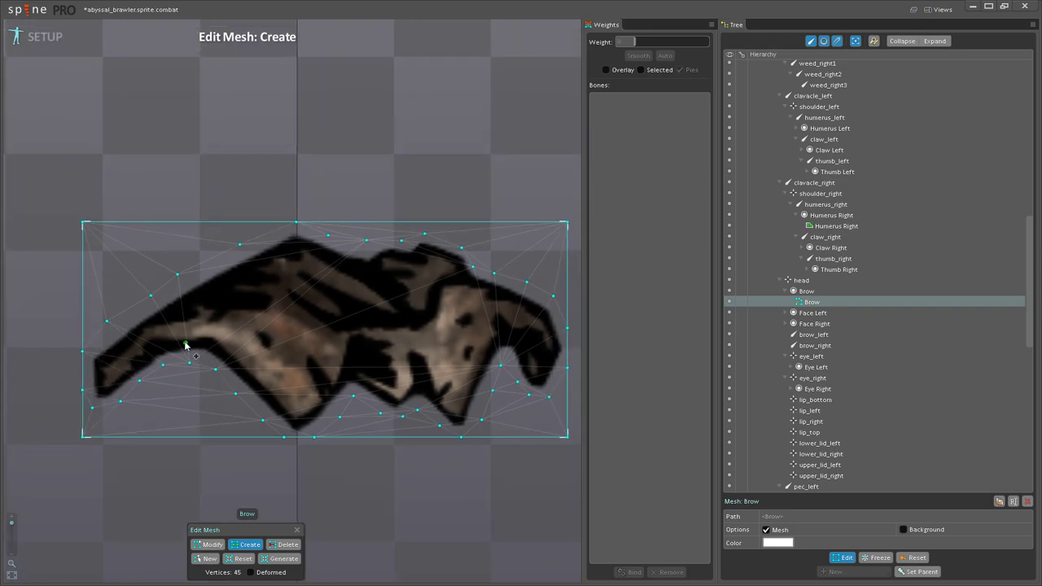
{"action": "left_click", "coordinate": [148, 323]}
{"action": "left_click", "coordinate": [220, 351]}
{"action": "left_click", "coordinate": [231, 323]}
{"action": "left_click", "coordinate": [240, 313]}
{"action": "left_click", "coordinate": [264, 283]}
{"action": "left_click", "coordinate": [232, 271]}
{"action": "left_click", "coordinate": [294, 281]}
{"action": "left_click", "coordinate": [349, 321]}
{"action": "left_click", "coordinate": [361, 345]}
{"action": "left_click", "coordinate": [350, 383]}
Step: Place interior mesh vertices through the right half of the brow artwork, out toward its right tip
{"action": "left_click_drag", "start_coordinate": [368, 344], "coordinate": [272, 365]}
{"action": "left_click", "coordinate": [331, 410]}
{"action": "left_click", "coordinate": [322, 377]}
{"action": "left_click", "coordinate": [313, 346]}
{"action": "left_click", "coordinate": [317, 310]}
{"action": "left_click", "coordinate": [347, 288]}
{"action": "left_click", "coordinate": [272, 280]}
{"action": "left_click", "coordinate": [291, 304]}
{"action": "left_click_drag", "start_coordinate": [298, 371], "coordinate": [244, 312]}
{"action": "left_click", "coordinate": [229, 296]}
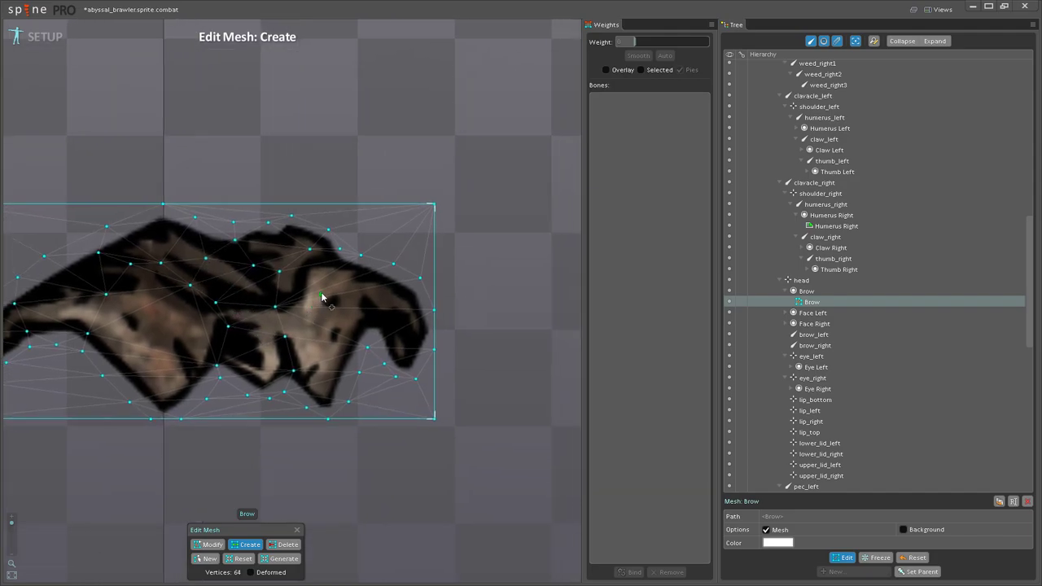
{"action": "left_click", "coordinate": [349, 290]}
{"action": "left_click", "coordinate": [402, 305]}
{"action": "left_click", "coordinate": [393, 328]}
Step: Delete the four corner vertices of the Brow mesh and finish editing the mesh
{"action": "scroll", "coordinate": [380, 346], "scroll_direction": "down", "scroll_amount": 2}
{"action": "left_click_drag", "start_coordinate": [356, 361], "coordinate": [503, 419]}
{"action": "left_click", "coordinate": [293, 544]}
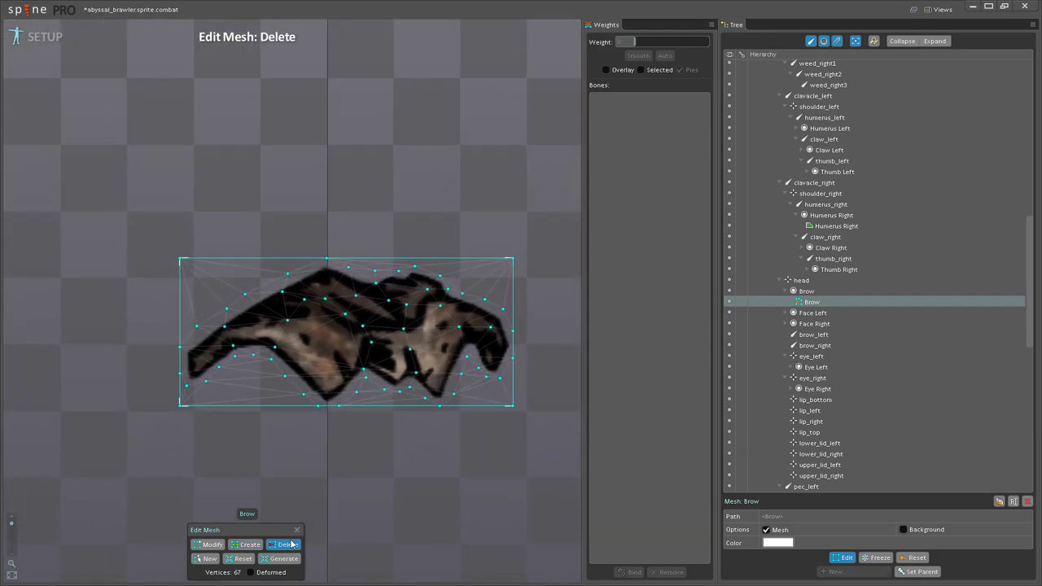
{"action": "left_click", "coordinate": [181, 404]}
{"action": "left_click", "coordinate": [181, 259]}
{"action": "left_click", "coordinate": [512, 259]}
{"action": "left_click", "coordinate": [511, 405]}
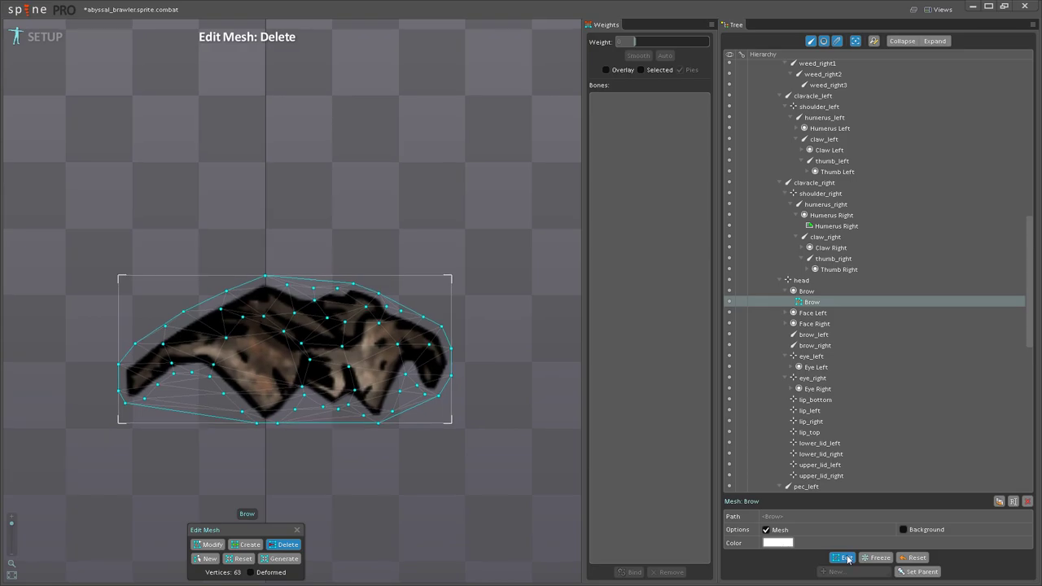
{"action": "left_click", "coordinate": [849, 559]}
Step: Bind the Brow mesh to the head, brow_right, lip_top and brow_left bones
{"action": "scroll", "coordinate": [458, 336], "scroll_direction": "up", "scroll_amount": 5}
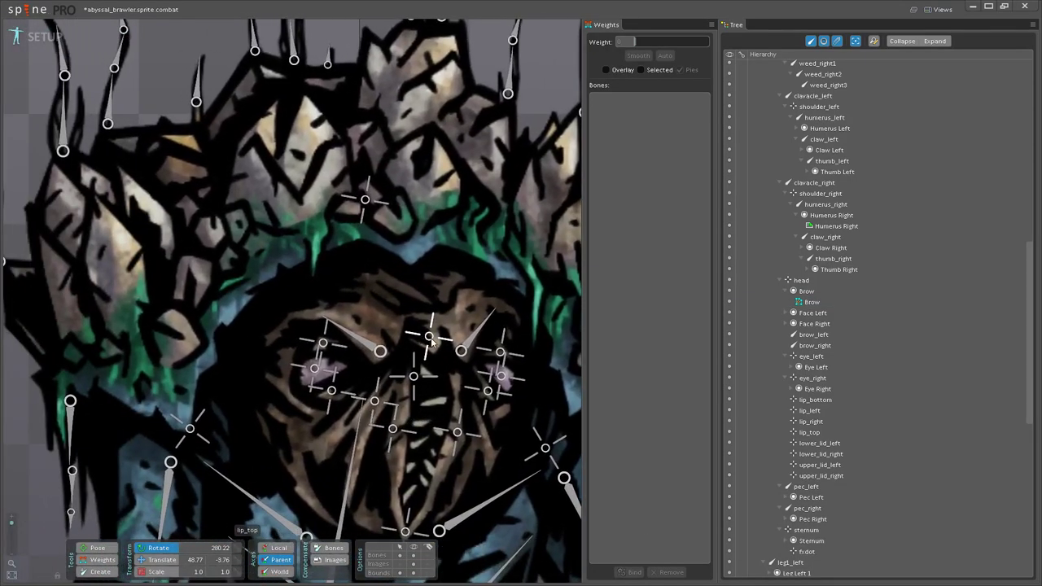
{"action": "left_click_drag", "start_coordinate": [419, 422], "coordinate": [315, 412]}
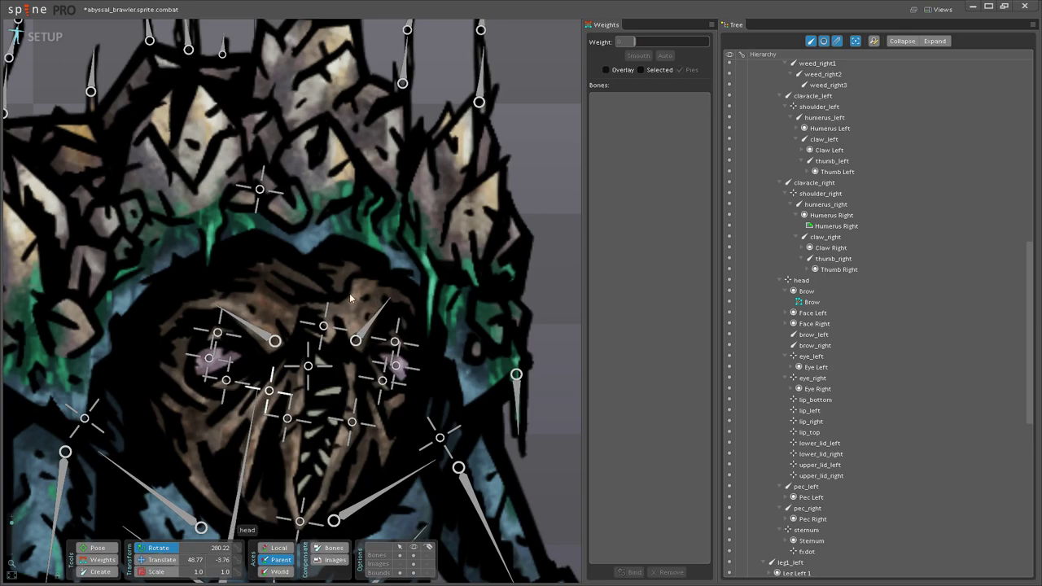
{"action": "left_click_drag", "start_coordinate": [342, 365], "coordinate": [429, 373]}
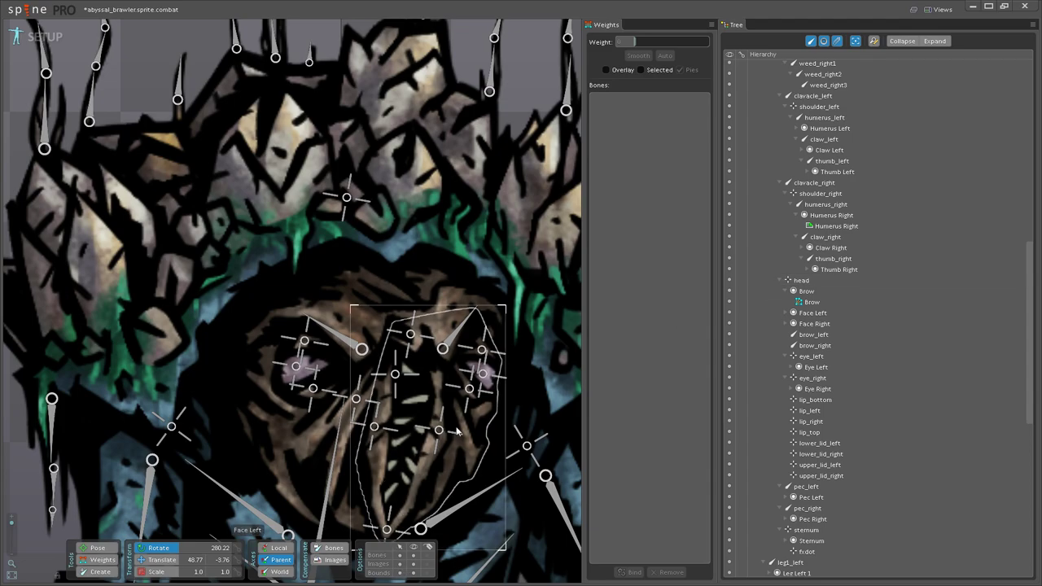
{"action": "left_click", "coordinate": [426, 313]}
{"action": "left_click", "coordinate": [630, 573]}
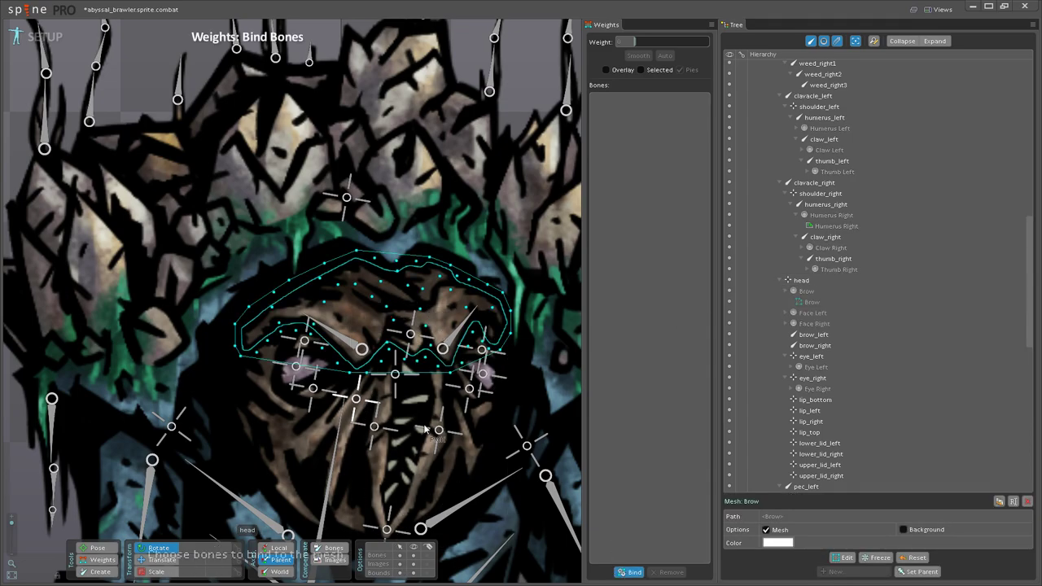
{"action": "left_click", "coordinate": [357, 399]}
{"action": "left_click", "coordinate": [346, 338]}
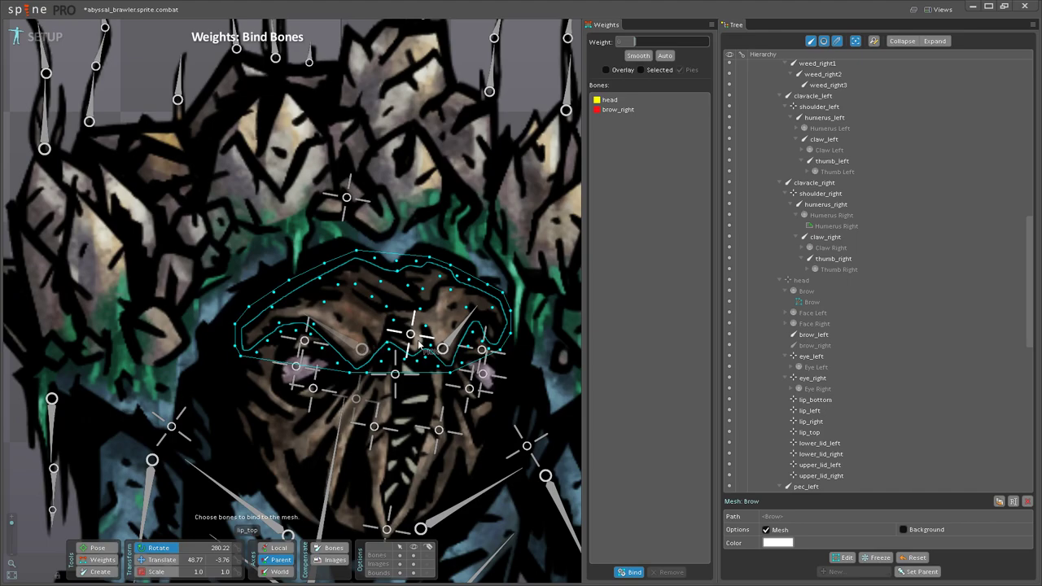
{"action": "left_click", "coordinate": [411, 338]}
{"action": "left_click", "coordinate": [446, 344]}
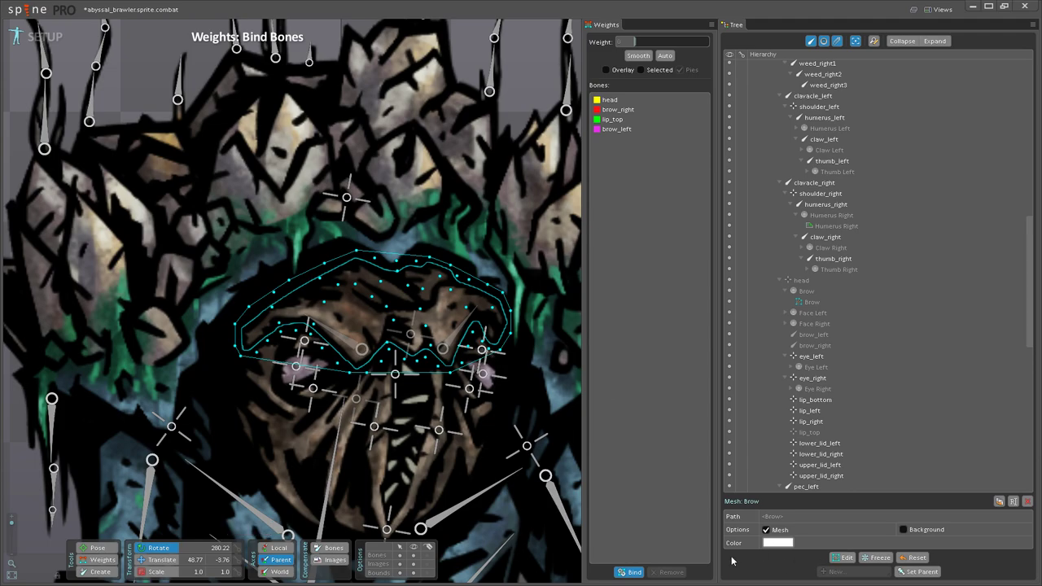
{"action": "left_click", "coordinate": [632, 573]}
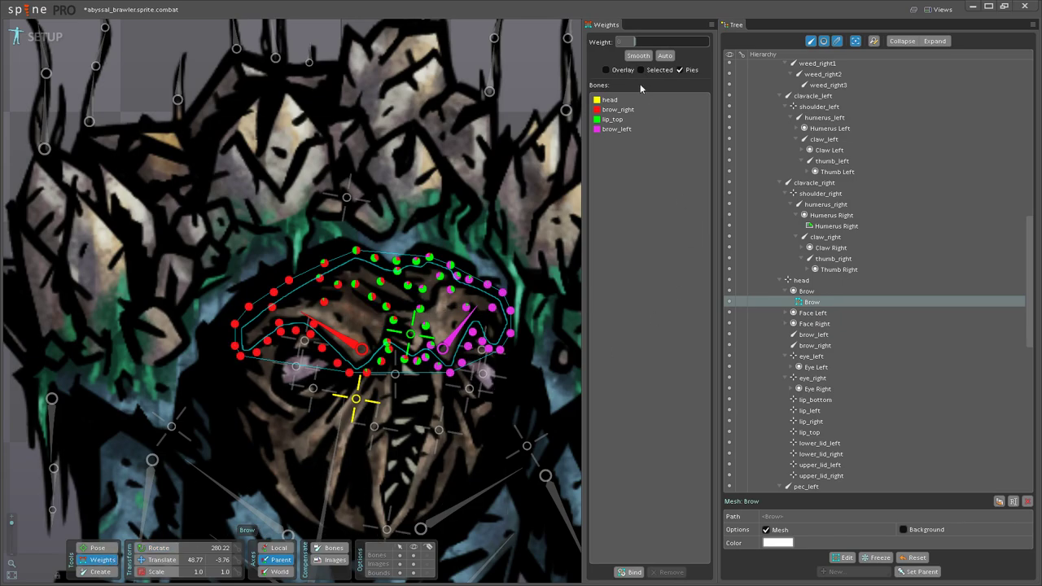
Step: Turn on the weight overlay for the Brow mesh and inspect how the bone influences are distributed
{"action": "left_click", "coordinate": [606, 70]}
{"action": "scroll", "coordinate": [336, 346], "scroll_direction": "up", "scroll_amount": 5}
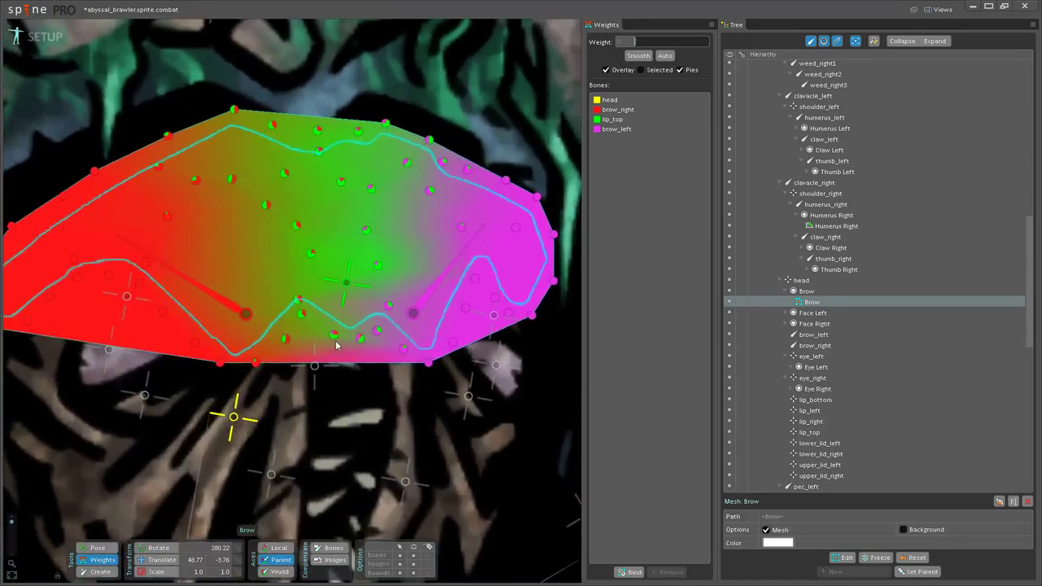
{"action": "scroll", "coordinate": [316, 371], "scroll_direction": "down", "scroll_amount": 3}
{"action": "scroll", "coordinate": [320, 441], "scroll_direction": "up", "scroll_amount": 3}
{"action": "left_click_drag", "start_coordinate": [330, 440], "coordinate": [386, 456]}
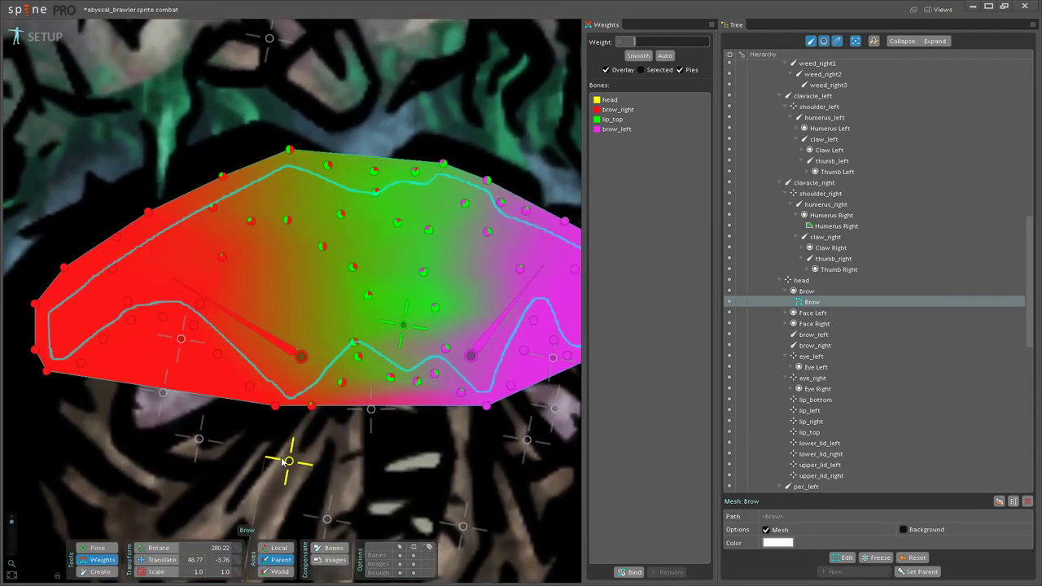
Step: Raise the head bone's weight on the vertices along the Brow mesh's upper edge, to 100 at the central peak
{"action": "left_click", "coordinate": [275, 406]}
{"action": "left_click", "coordinate": [289, 460]}
{"action": "scroll", "coordinate": [287, 457], "scroll_direction": "down", "scroll_amount": 4}
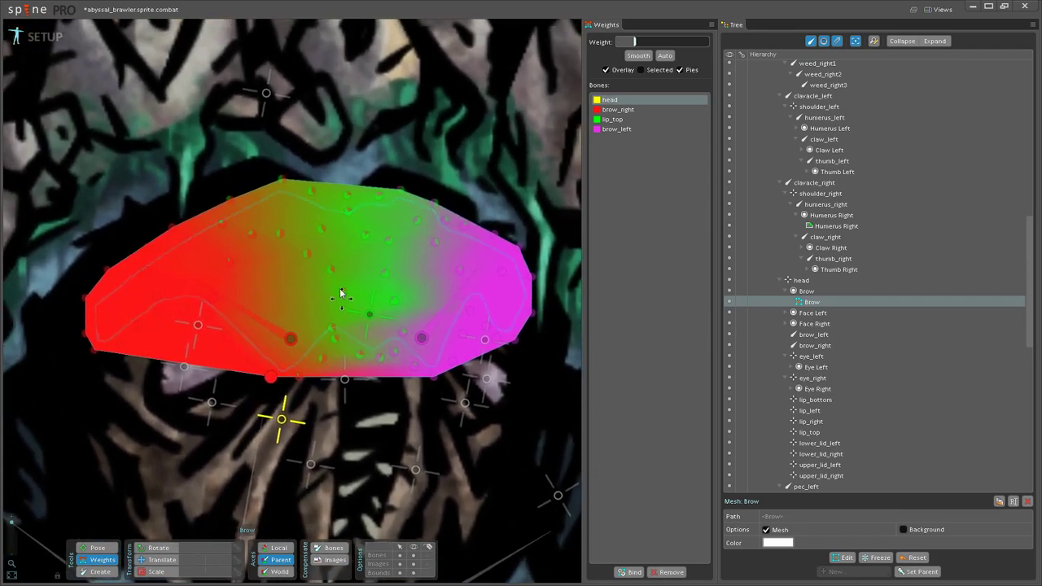
{"action": "left_click", "coordinate": [349, 196]}
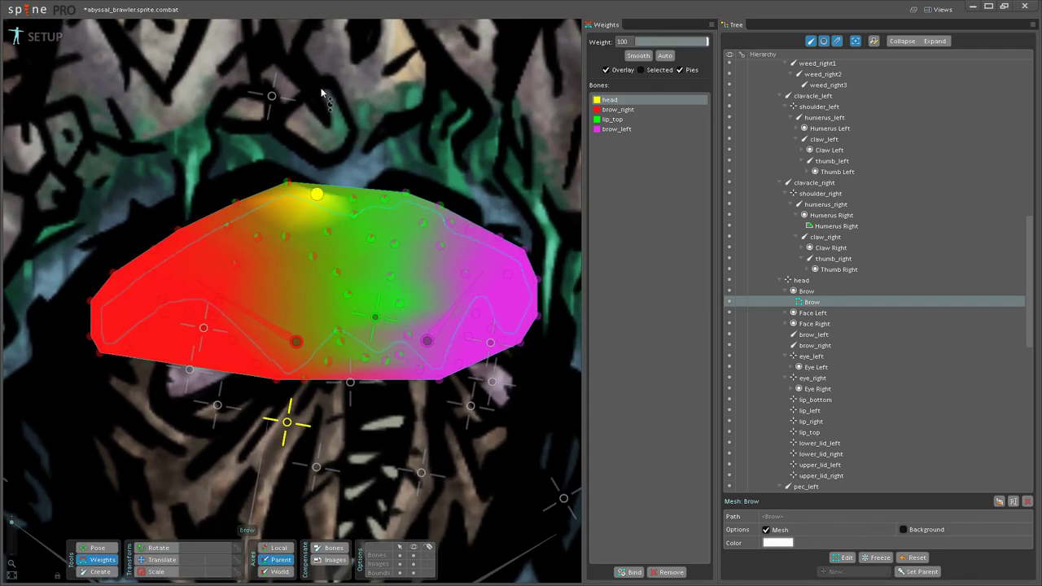
{"action": "left_click_drag", "start_coordinate": [355, 213], "coordinate": [345, 91]}
{"action": "left_click_drag", "start_coordinate": [384, 198], "coordinate": [396, 92]}
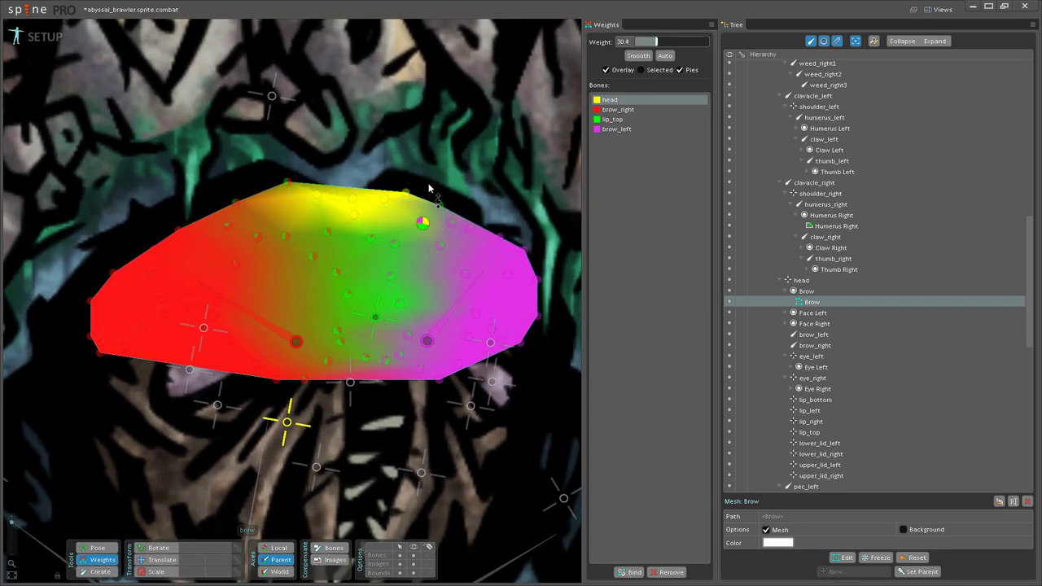
{"action": "left_click", "coordinate": [295, 170]}
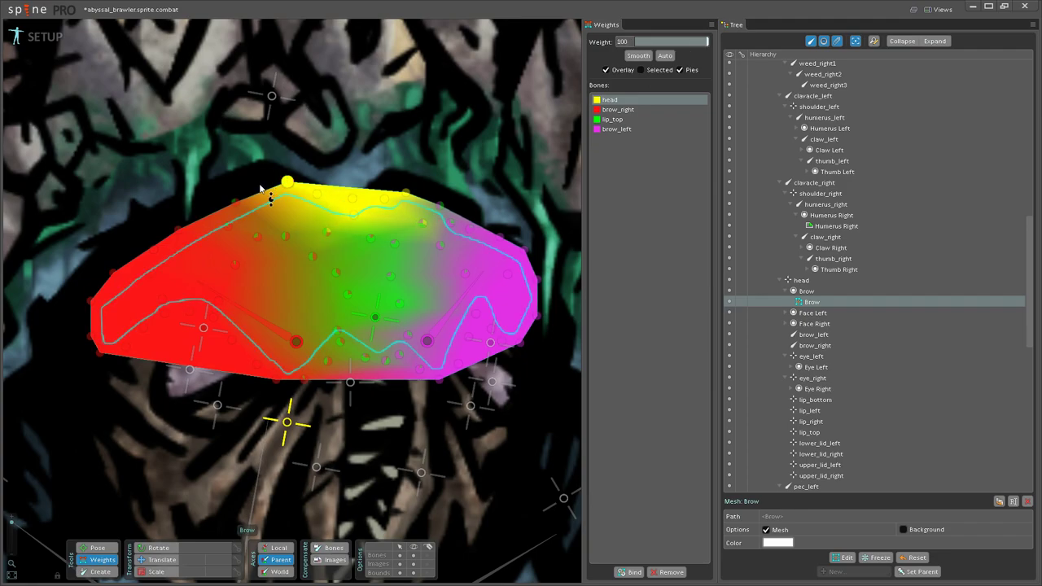
Step: Adjust the head bone's weights on the Brow mesh vertices along and just below its upper edge, giving the upper-middle interior vertex 22.4
{"action": "left_click", "coordinate": [236, 202]}
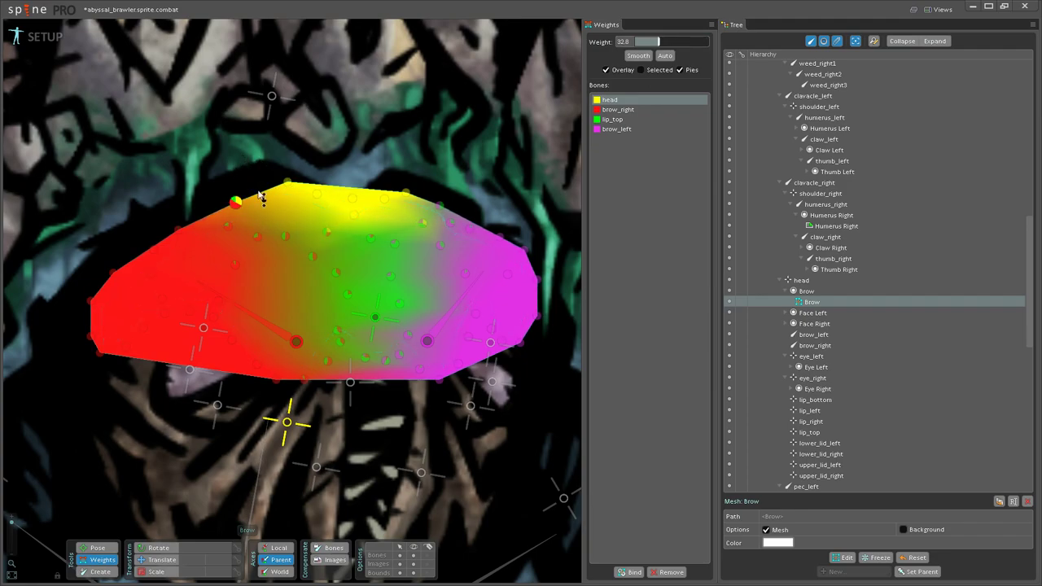
{"action": "left_click", "coordinate": [285, 235]}
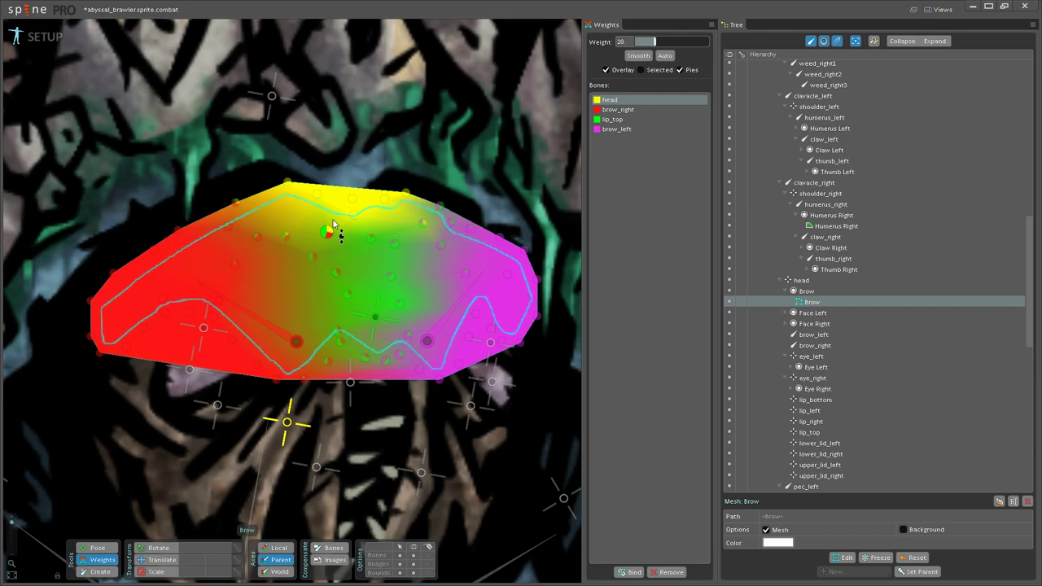
{"action": "left_click", "coordinate": [372, 237]}
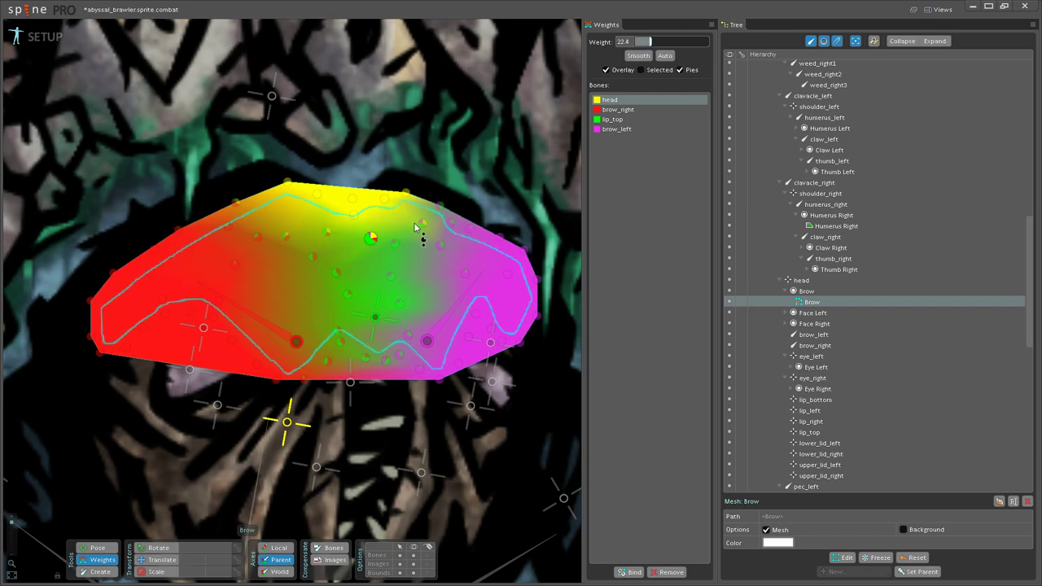
{"action": "left_click", "coordinate": [395, 242]}
{"action": "left_click", "coordinate": [440, 206]}
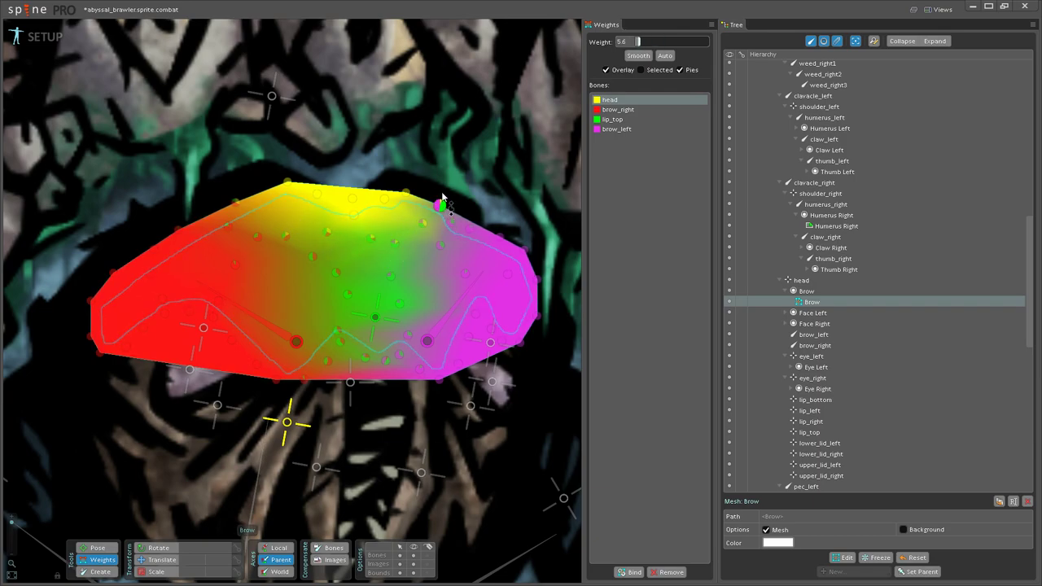
Step: Rotate the brow_right and brow_left bones in Pose mode to test how the brow deforms
{"action": "left_click", "coordinate": [97, 551]}
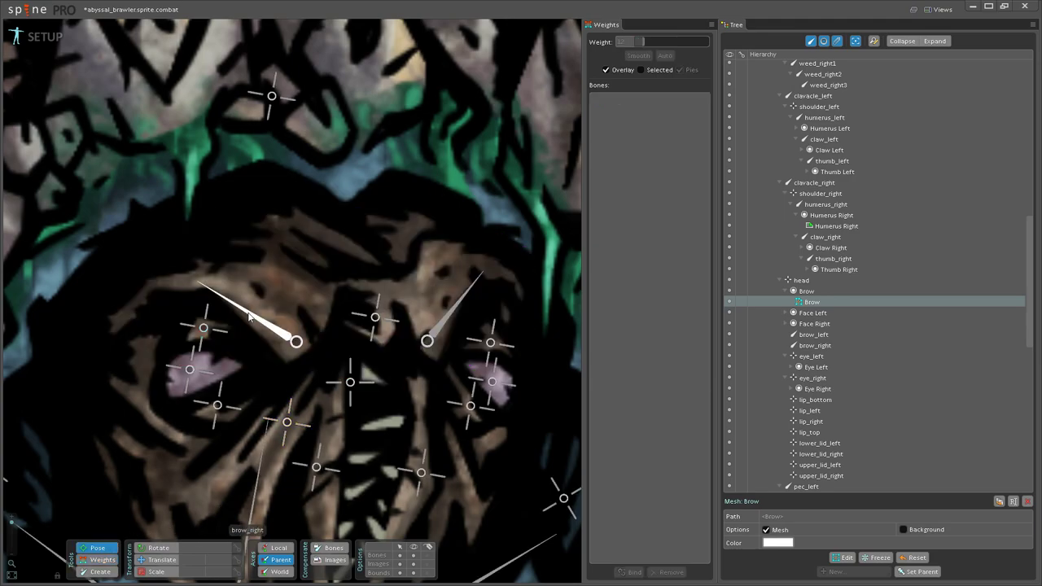
{"action": "left_click", "coordinate": [252, 304]}
{"action": "left_click_drag", "start_coordinate": [252, 304], "coordinate": [223, 296]}
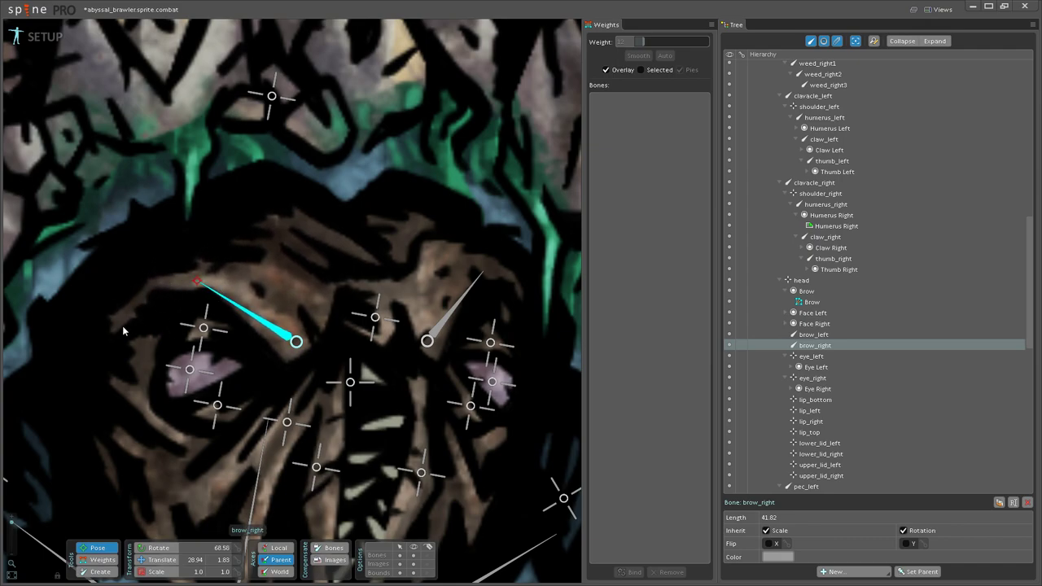
{"action": "mouse_move", "coordinate": [458, 303]}
{"action": "left_mouse_down"}
{"action": "mouse_move", "coordinate": [467, 314]}
{"action": "mouse_move", "coordinate": [458, 297]}
{"action": "mouse_move", "coordinate": [479, 306]}
{"action": "mouse_move", "coordinate": [462, 294]}
{"action": "left_mouse_up"}
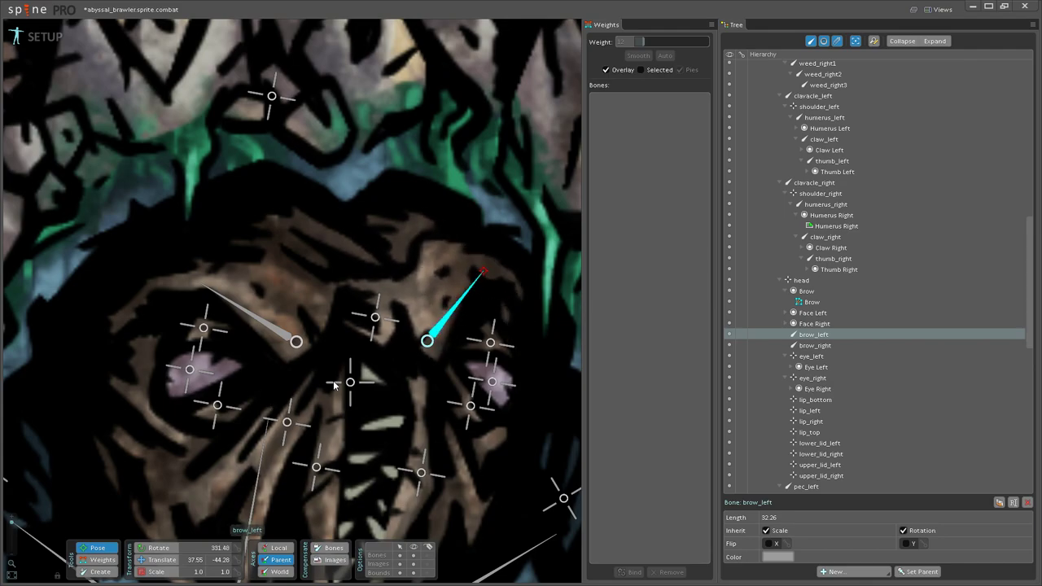
Step: Add head bone weight to the outer vertices at the Brow mesh's brow_left end, giving the lower corner vertex 84.8
{"action": "left_click", "coordinate": [111, 557]}
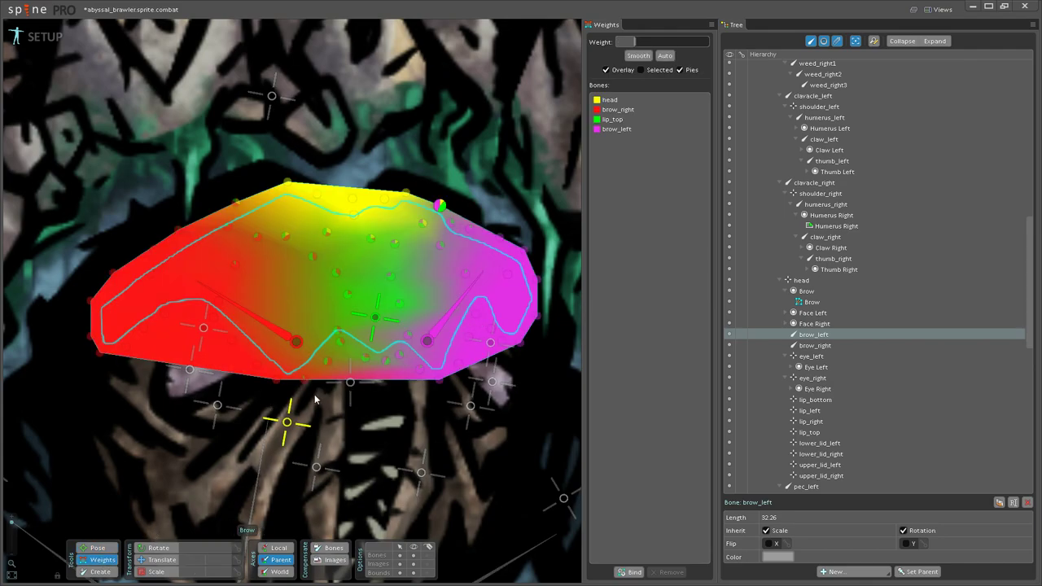
{"action": "left_click", "coordinate": [287, 423]}
{"action": "left_click_drag", "start_coordinate": [516, 363], "coordinate": [495, 281]}
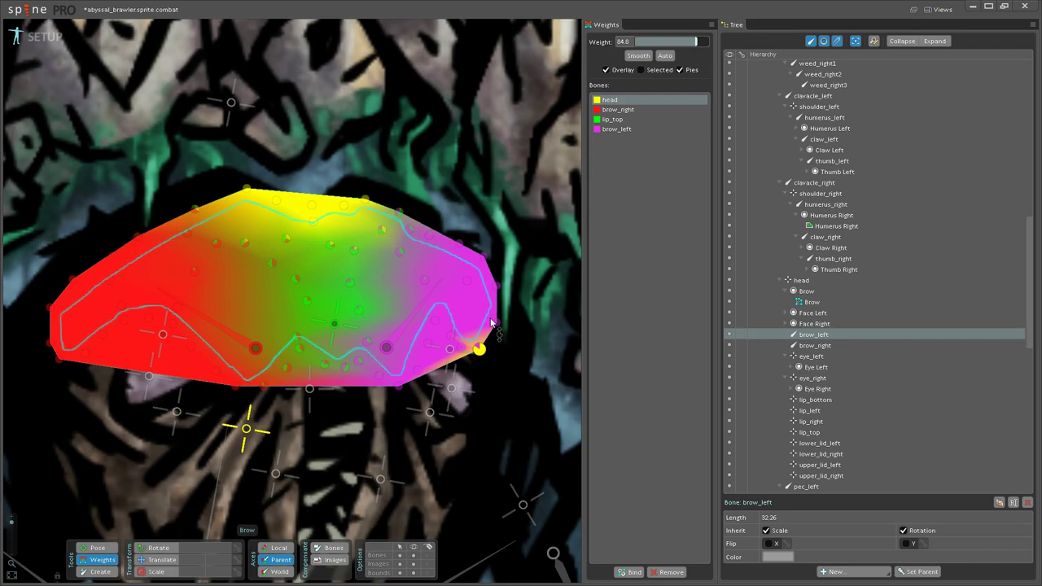
{"action": "left_click_drag", "start_coordinate": [497, 323], "coordinate": [507, 282]}
{"action": "left_click_drag", "start_coordinate": [460, 348], "coordinate": [472, 311]}
{"action": "left_click_drag", "start_coordinate": [453, 336], "coordinate": [508, 258]}
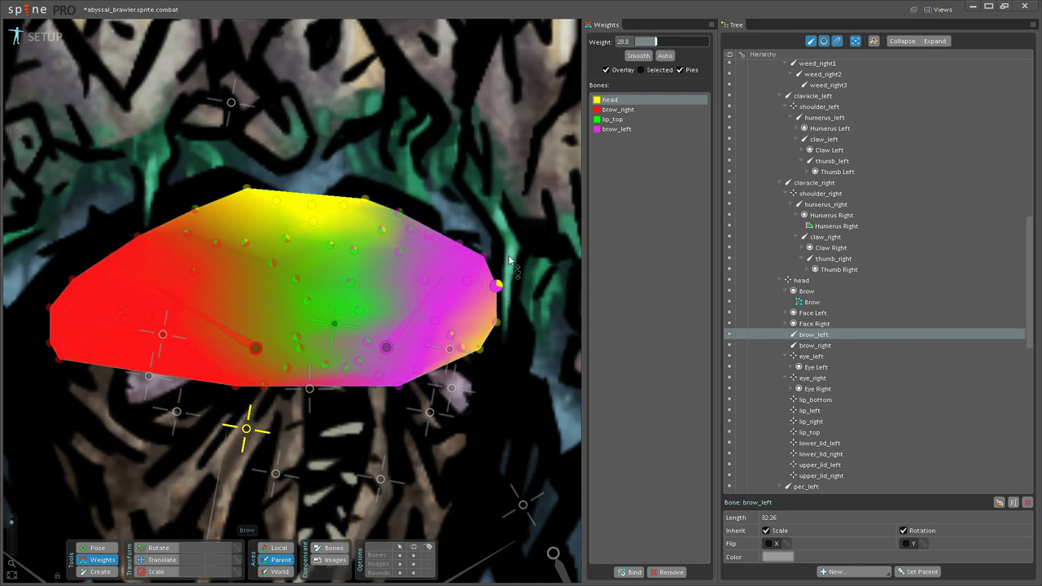
Step: Add head bone weight to the outer vertices at the Brow mesh's brow_right end, giving the lower corner vertex about 60.8
{"action": "mouse_move", "coordinate": [110, 381]}
{"action": "left_mouse_down"}
{"action": "mouse_move", "coordinate": [193, 366]}
{"action": "mouse_move", "coordinate": [161, 298]}
{"action": "mouse_move", "coordinate": [148, 301]}
{"action": "mouse_move", "coordinate": [148, 238]}
{"action": "left_mouse_up"}
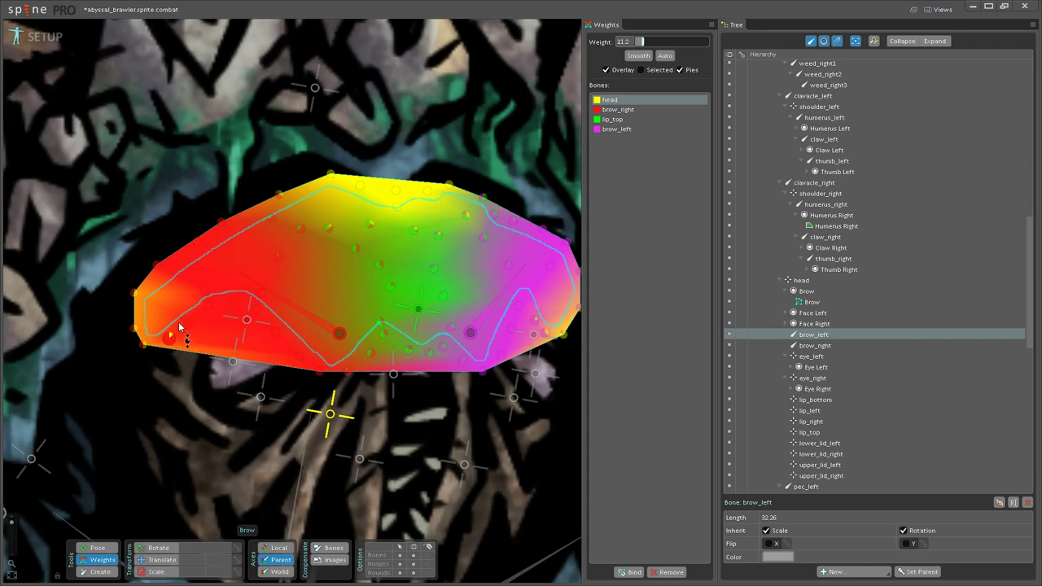
{"action": "left_click_drag", "start_coordinate": [175, 331], "coordinate": [189, 298]}
{"action": "left_click_drag", "start_coordinate": [147, 349], "coordinate": [149, 329]}
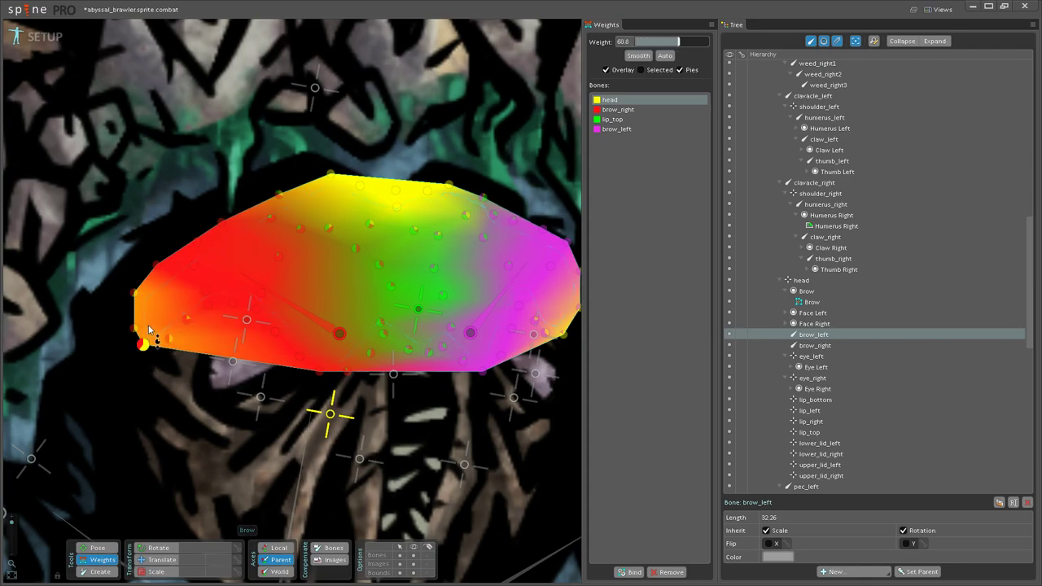
{"action": "left_click_drag", "start_coordinate": [156, 264], "coordinate": [167, 224]}
{"action": "left_click_drag", "start_coordinate": [137, 329], "coordinate": [207, 226]}
{"action": "left_click", "coordinate": [206, 292]}
{"action": "left_click_drag", "start_coordinate": [312, 302], "coordinate": [162, 309]}
Step: Test the brow deformation by rotating brow_right and brow_left, view it with the bones hidden, and undo the rotation
{"action": "left_click", "coordinate": [97, 550]}
{"action": "left_click", "coordinate": [199, 321]}
{"action": "scroll", "coordinate": [364, 327], "scroll_direction": "down", "scroll_amount": 5}
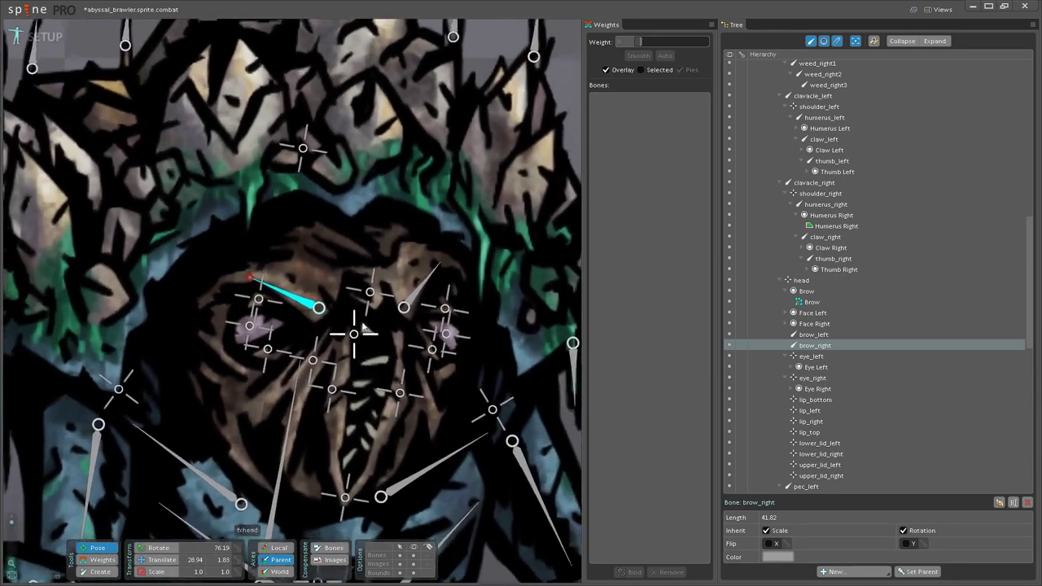
{"action": "scroll", "coordinate": [364, 327], "scroll_direction": "up", "scroll_amount": 1}
{"action": "left_click", "coordinate": [425, 285]}
{"action": "left_click_drag", "start_coordinate": [425, 285], "coordinate": [458, 287]}
{"action": "scroll", "coordinate": [463, 500], "scroll_direction": "up", "scroll_amount": 2}
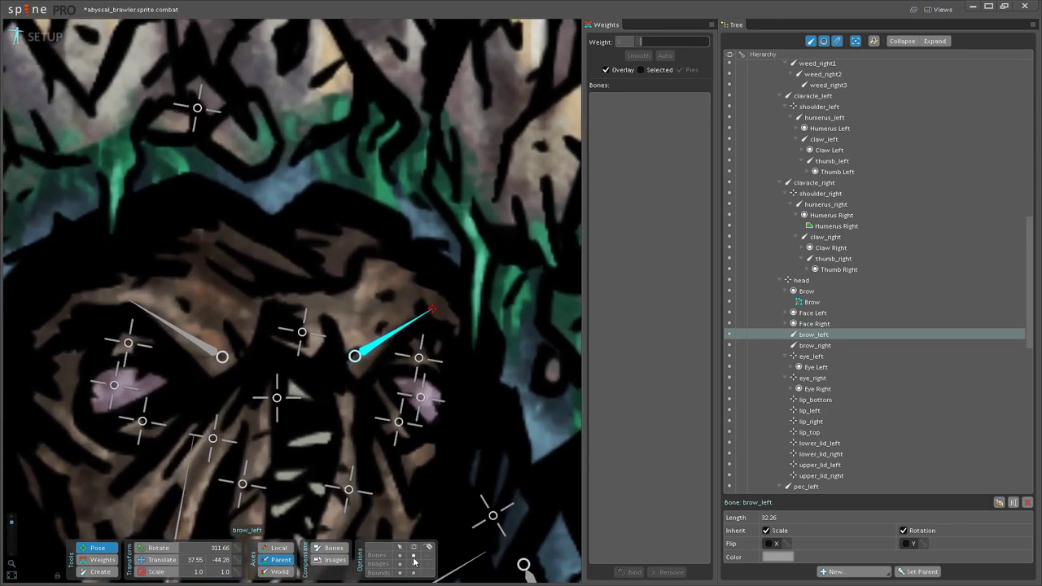
{"action": "left_click", "coordinate": [414, 555]}
{"action": "scroll", "coordinate": [326, 408], "scroll_direction": "down", "scroll_amount": 3}
{"action": "key", "text": "ctrl+z"}
{"action": "scroll", "coordinate": [299, 352], "scroll_direction": "up", "scroll_amount": 1}
Step: Show the bones again and raise the head bone's weight on the vertices toward the brow_left tip, with 27.2 on the upper interior vertex
{"action": "left_click", "coordinate": [98, 559]}
{"action": "scroll", "coordinate": [401, 301], "scroll_direction": "up", "scroll_amount": 3}
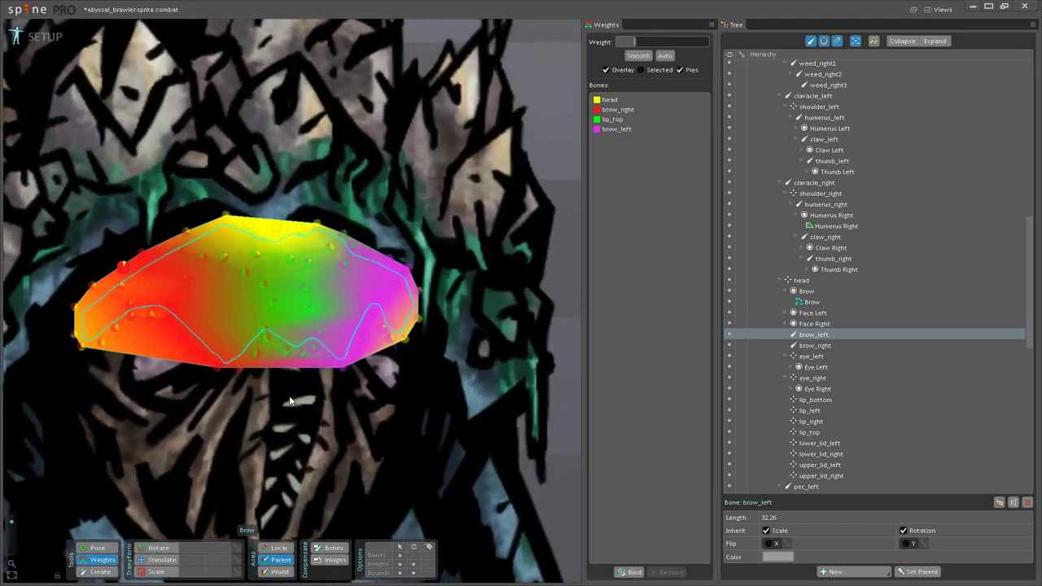
{"action": "left_click", "coordinate": [414, 555]}
{"action": "left_click_drag", "start_coordinate": [389, 298], "coordinate": [393, 351]}
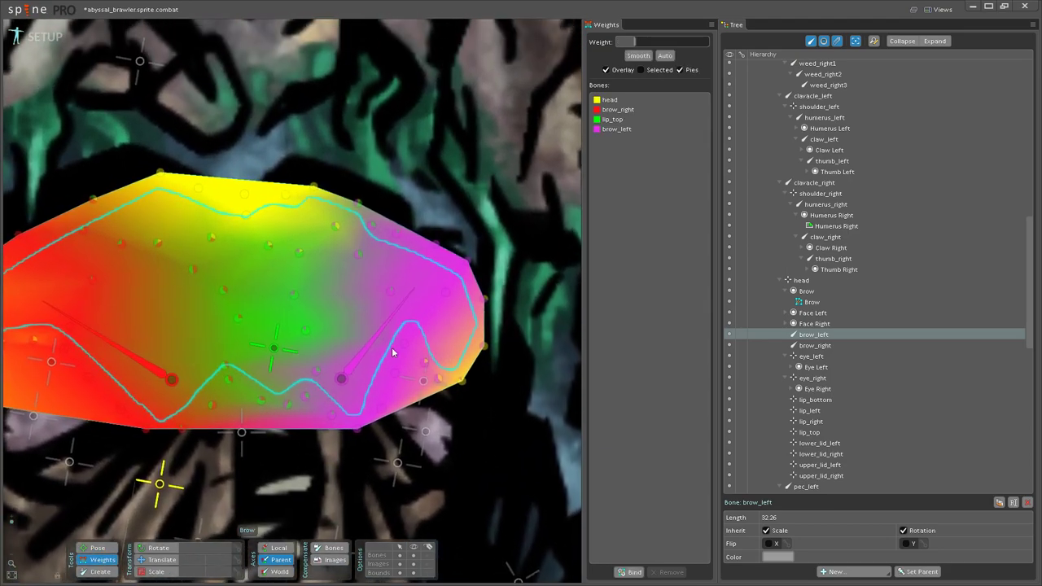
{"action": "left_click", "coordinate": [159, 486]}
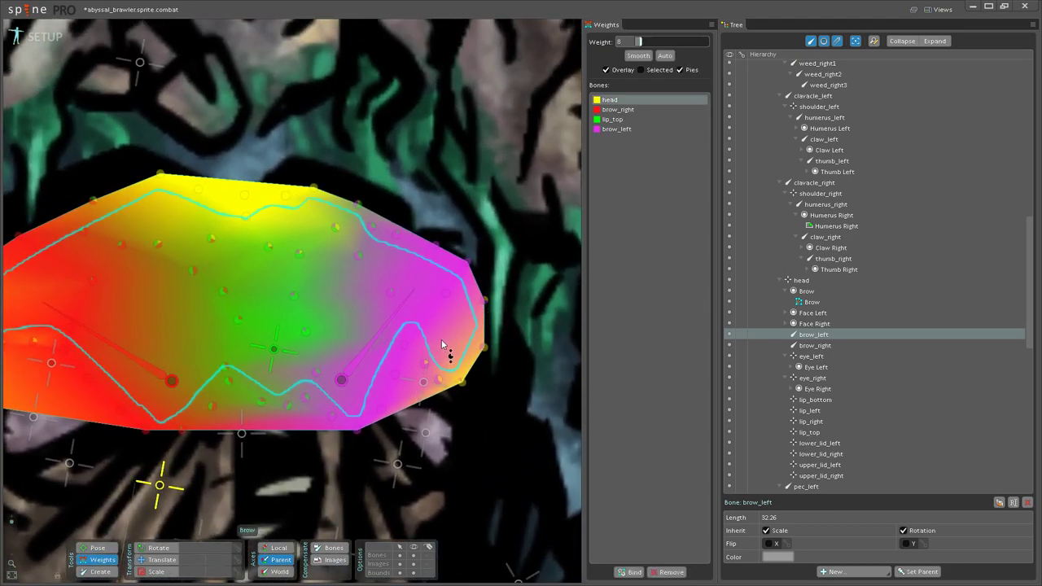
{"action": "left_click", "coordinate": [438, 381]}
{"action": "mouse_move", "coordinate": [462, 381]}
{"action": "left_mouse_down"}
{"action": "mouse_move", "coordinate": [459, 369]}
{"action": "mouse_move", "coordinate": [424, 360]}
{"action": "mouse_move", "coordinate": [415, 329]}
{"action": "mouse_move", "coordinate": [447, 303]}
{"action": "mouse_move", "coordinate": [460, 271]}
{"action": "left_mouse_up"}
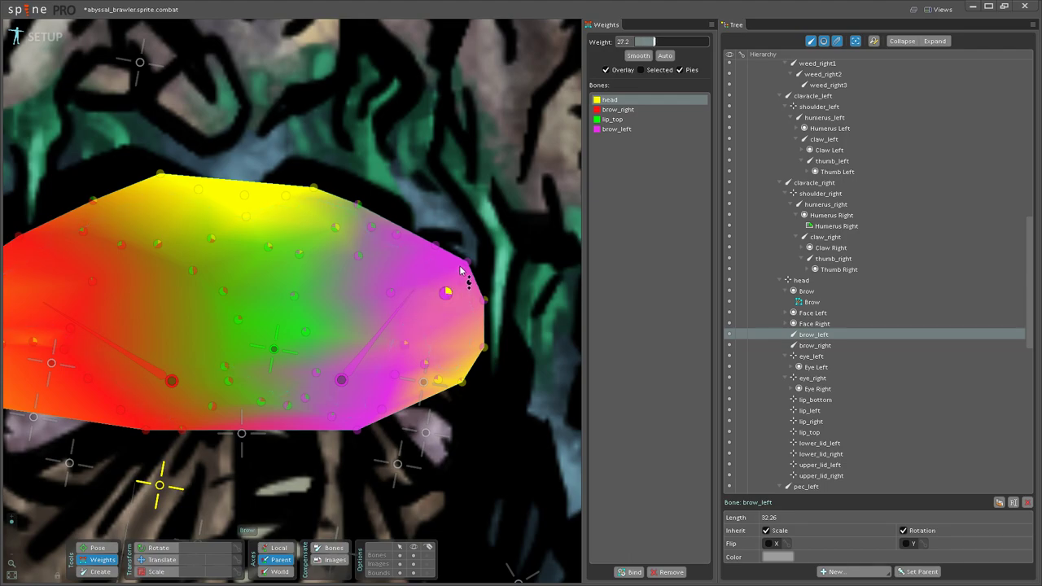
{"action": "left_click_drag", "start_coordinate": [485, 305], "coordinate": [498, 285]}
{"action": "left_click_drag", "start_coordinate": [485, 350], "coordinate": [488, 333]}
Step: Raise the head bone's weight on the outermost vertices of the Brow mesh's brow_right tip, to about 68.8 on the upper tip vertex
{"action": "left_click_drag", "start_coordinate": [321, 402], "coordinate": [546, 390]}
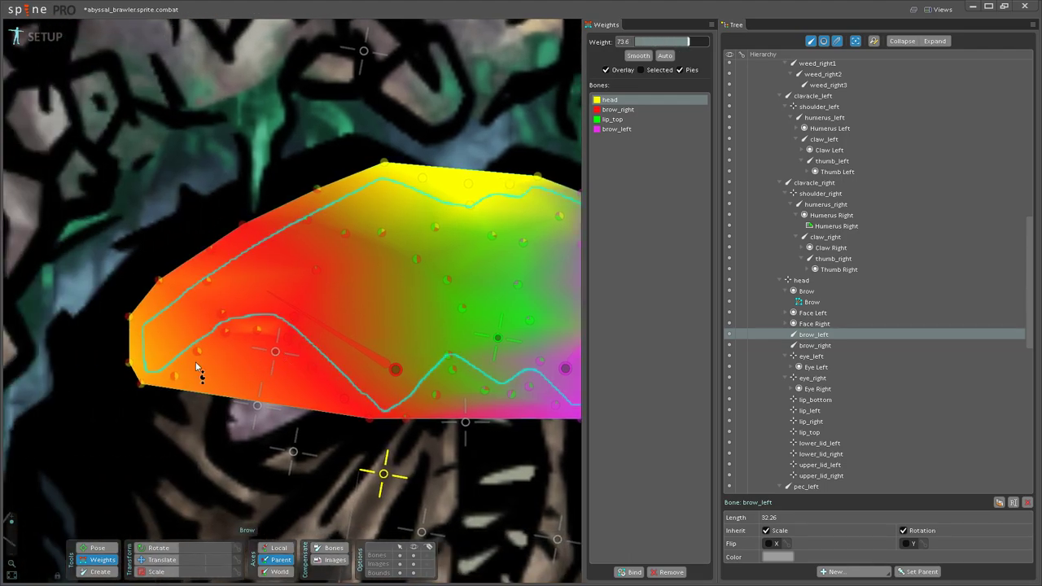
{"action": "left_click", "coordinate": [152, 374]}
{"action": "left_click", "coordinate": [179, 383]}
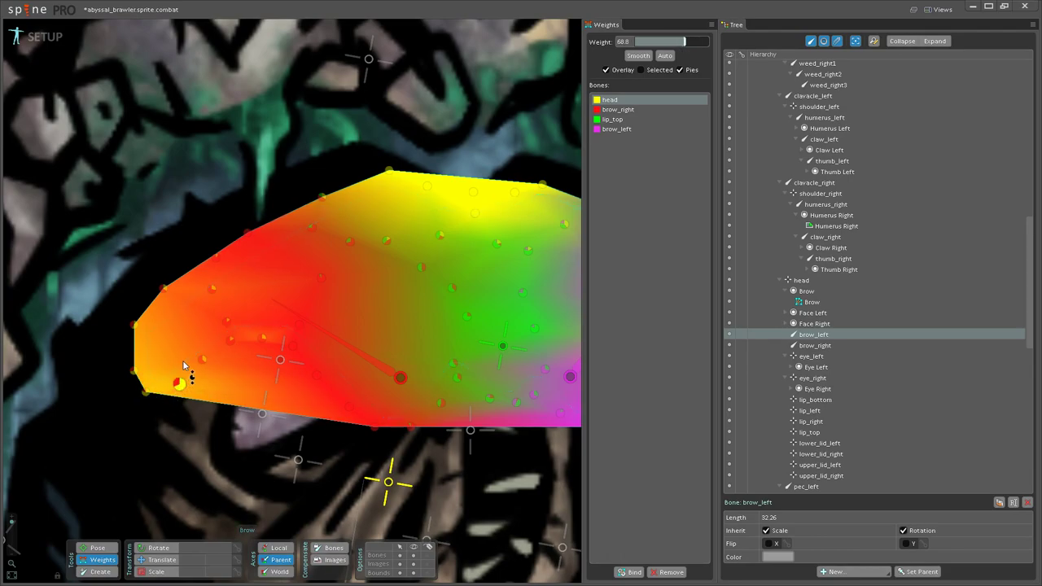
{"action": "left_click", "coordinate": [134, 371]}
{"action": "left_click", "coordinate": [147, 390]}
{"action": "left_click_drag", "start_coordinate": [202, 358], "coordinate": [212, 325]}
{"action": "left_click", "coordinate": [136, 324]}
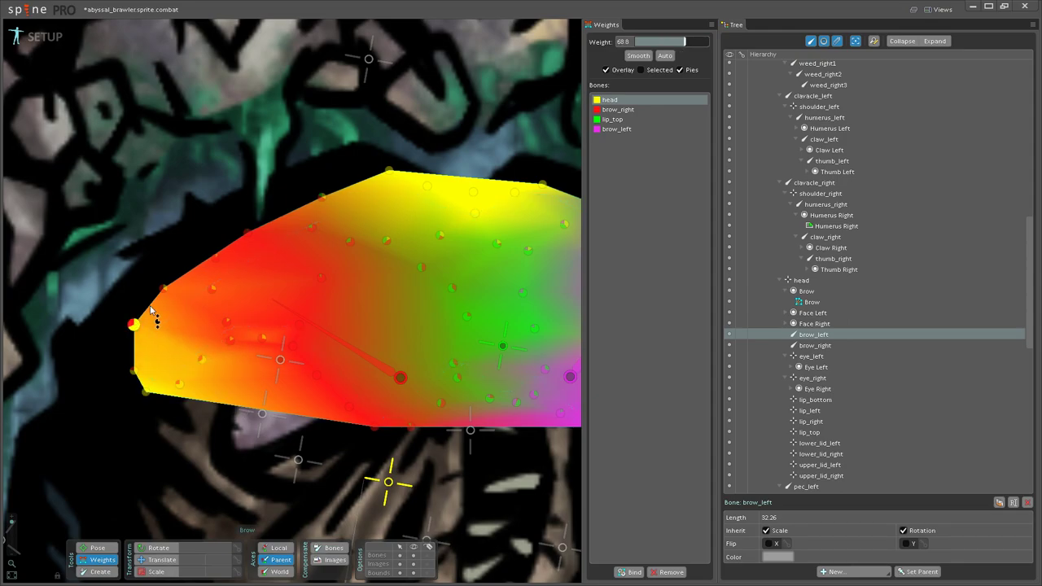
Step: Blend the head weight inward from the brow_right tip, setting 44 on the upper-edge vertex and 8.8 on the vertex above the eye
{"action": "left_click", "coordinate": [226, 320]}
{"action": "left_click", "coordinate": [213, 287]}
{"action": "left_click", "coordinate": [166, 289]}
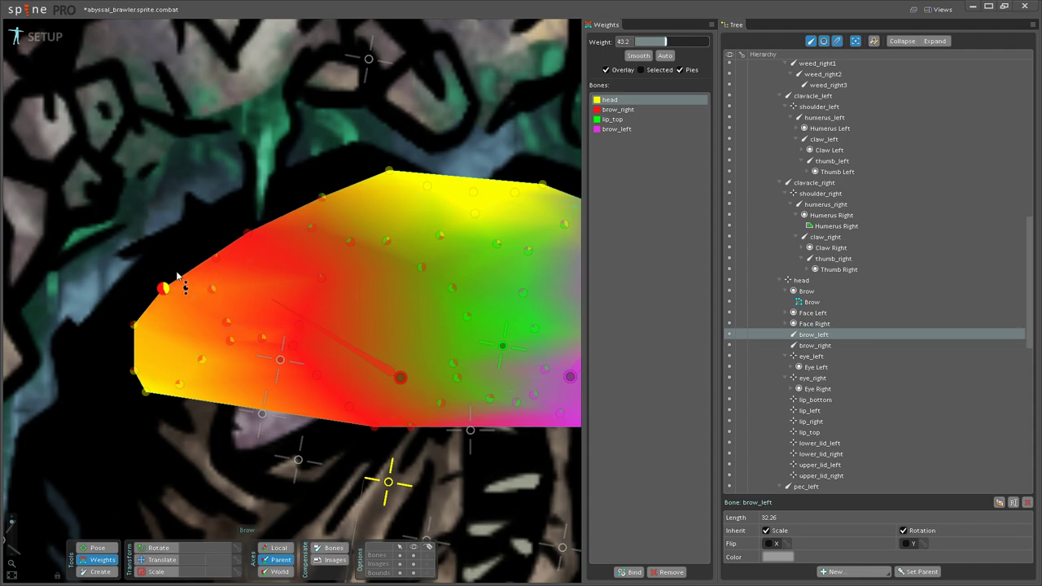
{"action": "scroll", "coordinate": [251, 366], "scroll_direction": "down", "scroll_amount": 5}
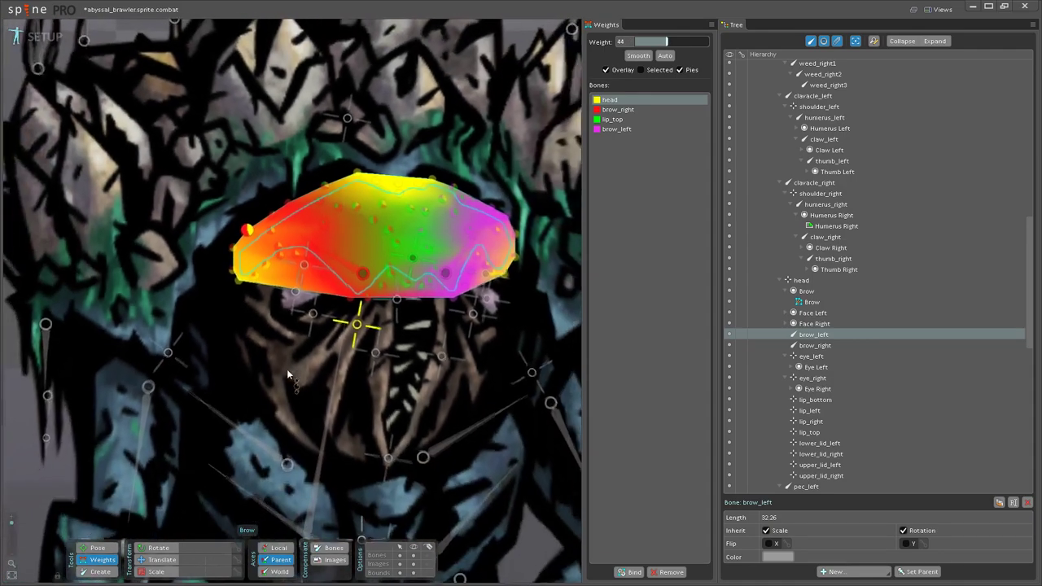
{"action": "scroll", "coordinate": [286, 334], "scroll_direction": "up", "scroll_amount": 5}
{"action": "left_click", "coordinate": [314, 259]}
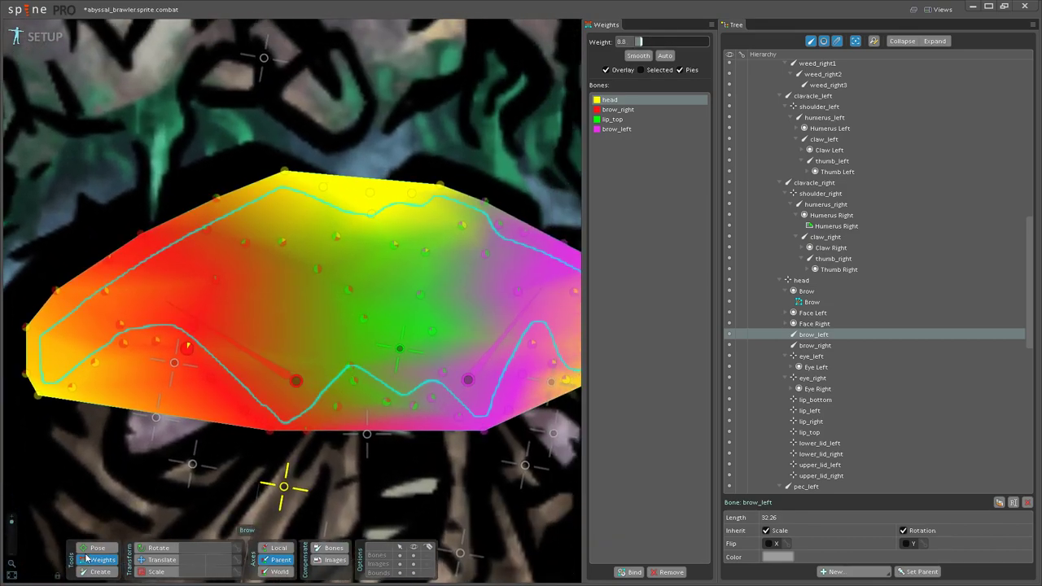
Step: Rotate the brow_right bone back and forth in Pose mode to check the brow's deformation over the eye
{"action": "left_click", "coordinate": [91, 549]}
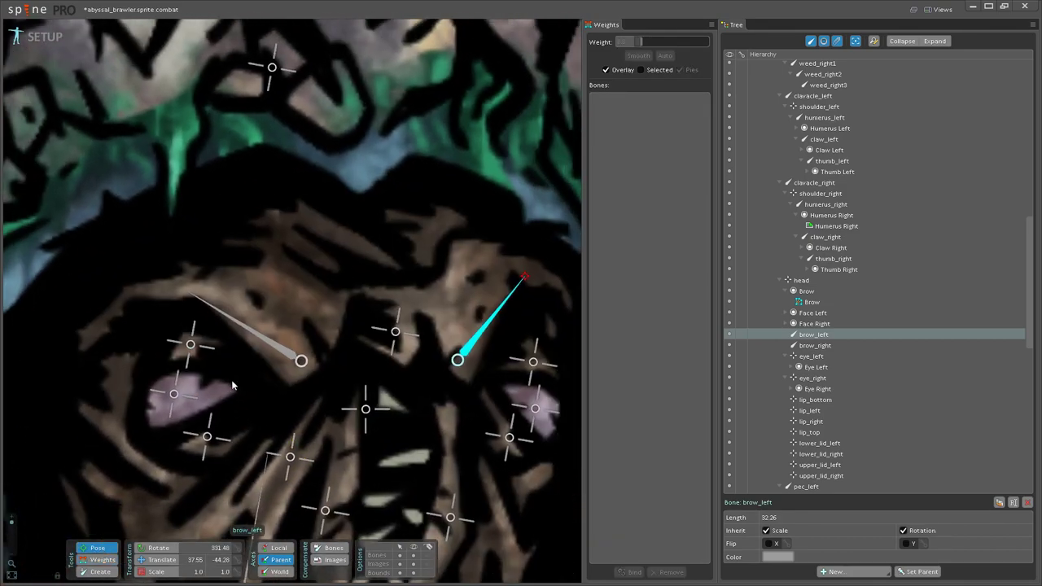
{"action": "scroll", "coordinate": [233, 384], "scroll_direction": "down", "scroll_amount": 3}
{"action": "left_click", "coordinate": [265, 314]}
{"action": "mouse_move", "coordinate": [265, 317]}
{"action": "left_mouse_down"}
{"action": "mouse_move", "coordinate": [273, 301]}
{"action": "mouse_move", "coordinate": [265, 320]}
{"action": "left_mouse_up"}
{"action": "scroll", "coordinate": [301, 318], "scroll_direction": "down", "scroll_amount": 4}
{"action": "left_click_drag", "start_coordinate": [343, 345], "coordinate": [338, 364]}
{"action": "scroll", "coordinate": [325, 355], "scroll_direction": "up", "scroll_amount": 4}
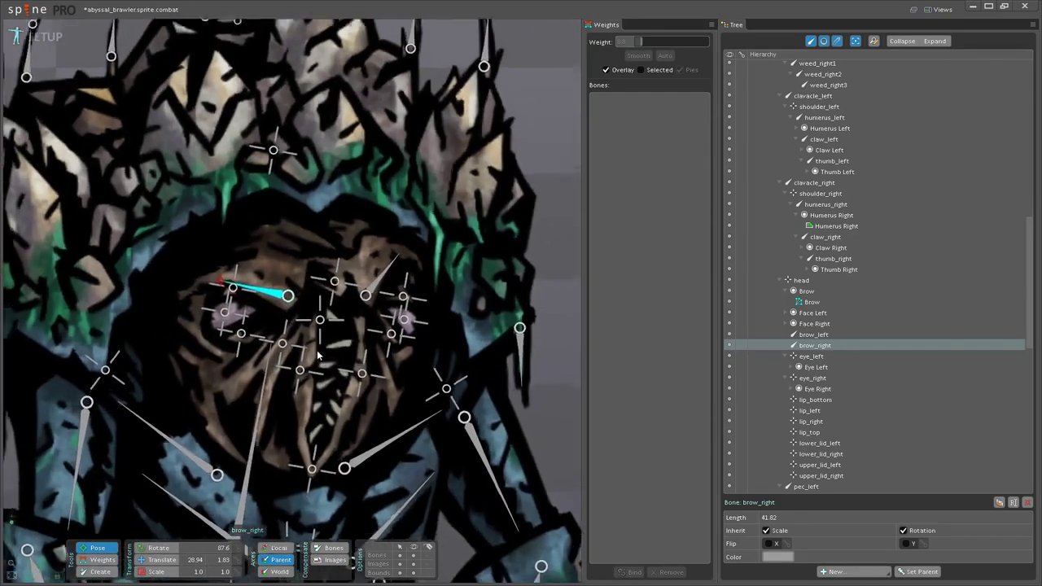
{"action": "left_click_drag", "start_coordinate": [214, 348], "coordinate": [192, 324]}
{"action": "left_click_drag", "start_coordinate": [254, 291], "coordinate": [208, 324]}
{"action": "left_click_drag", "start_coordinate": [189, 296], "coordinate": [185, 311]}
Step: Review the Brow weights, test a rotation of the brow_left bone with the bones hidden, and undo it
{"action": "left_click", "coordinate": [101, 562]}
{"action": "left_click", "coordinate": [101, 562]}
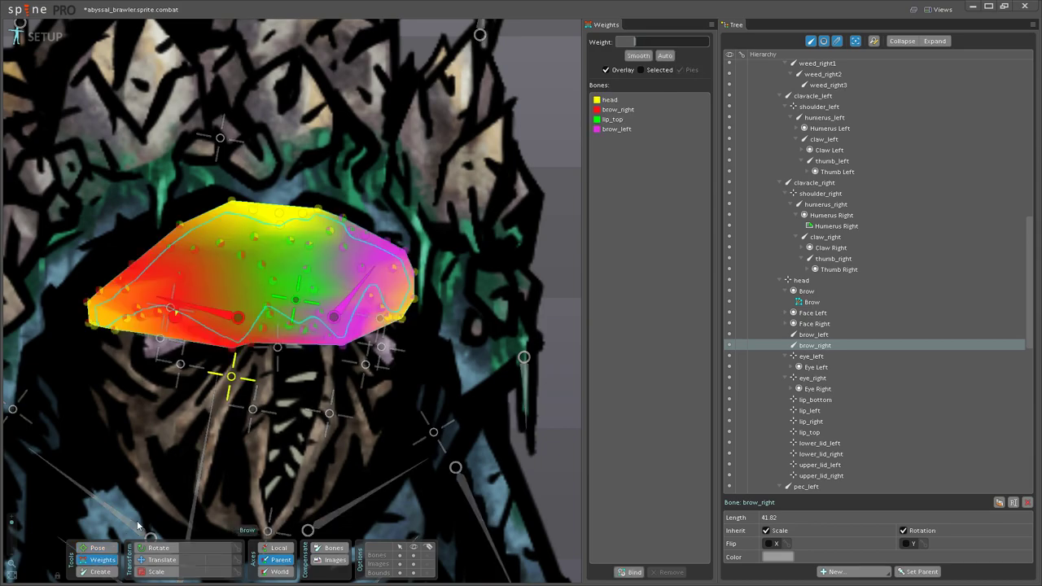
{"action": "left_click_drag", "start_coordinate": [327, 321], "coordinate": [297, 340]}
{"action": "left_click", "coordinate": [94, 550]}
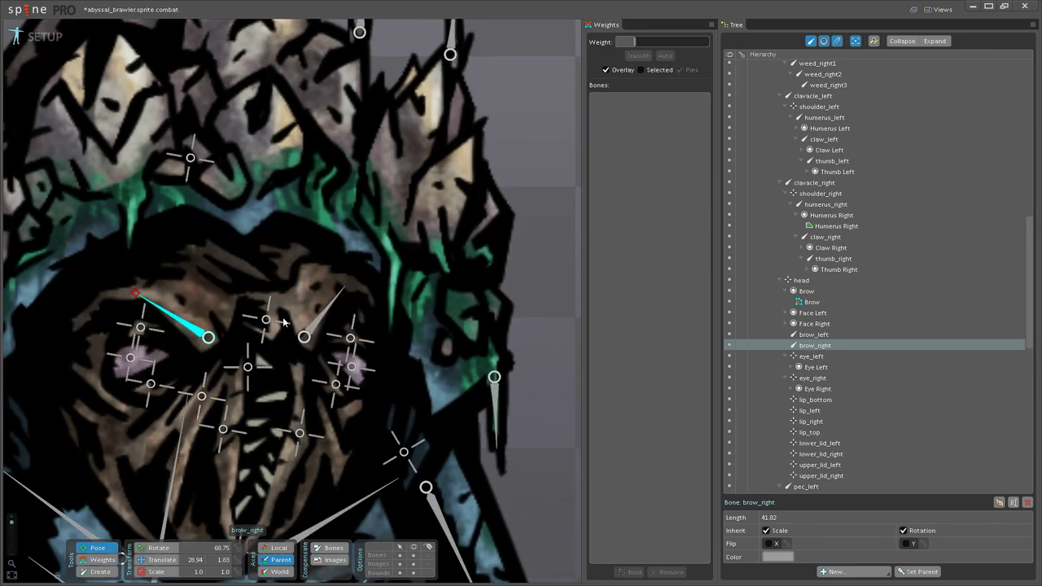
{"action": "left_click", "coordinate": [327, 304]}
{"action": "mouse_move", "coordinate": [336, 302]}
{"action": "left_mouse_down"}
{"action": "mouse_move", "coordinate": [354, 321]}
{"action": "mouse_move", "coordinate": [339, 283]}
{"action": "mouse_move", "coordinate": [368, 316]}
{"action": "left_mouse_up"}
{"action": "left_click", "coordinate": [413, 557]}
{"action": "scroll", "coordinate": [344, 361], "scroll_direction": "up", "scroll_amount": 1}
{"action": "key", "text": "ctrl+z"}
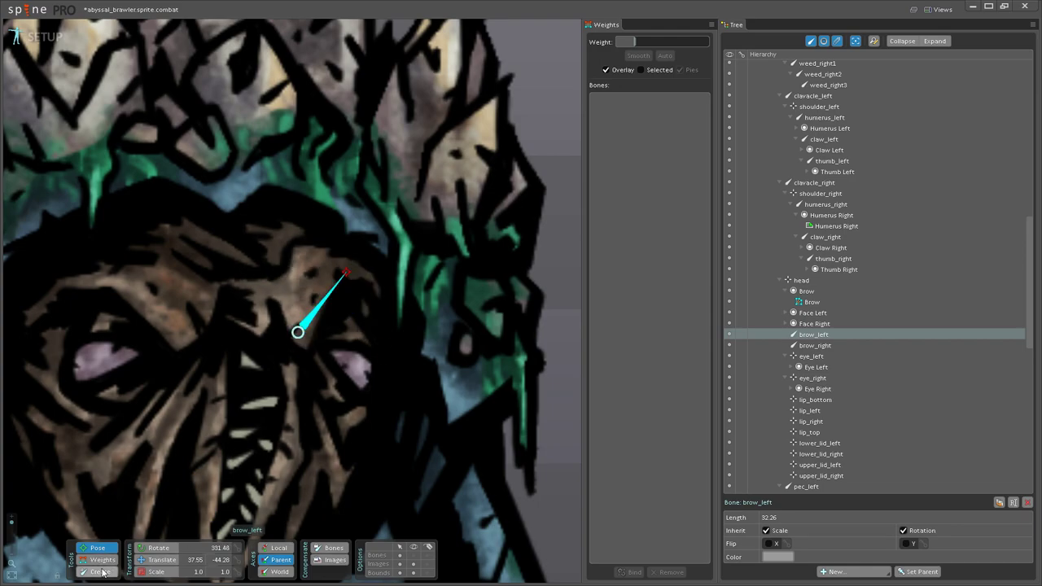
Step: Show the bones and increase the head bone's weight around the brow_left tip, with 55.2 on the upper tip vertex and 40.8 on the interior vertex
{"action": "left_click", "coordinate": [103, 559]}
{"action": "scroll", "coordinate": [314, 349], "scroll_direction": "up", "scroll_amount": 2}
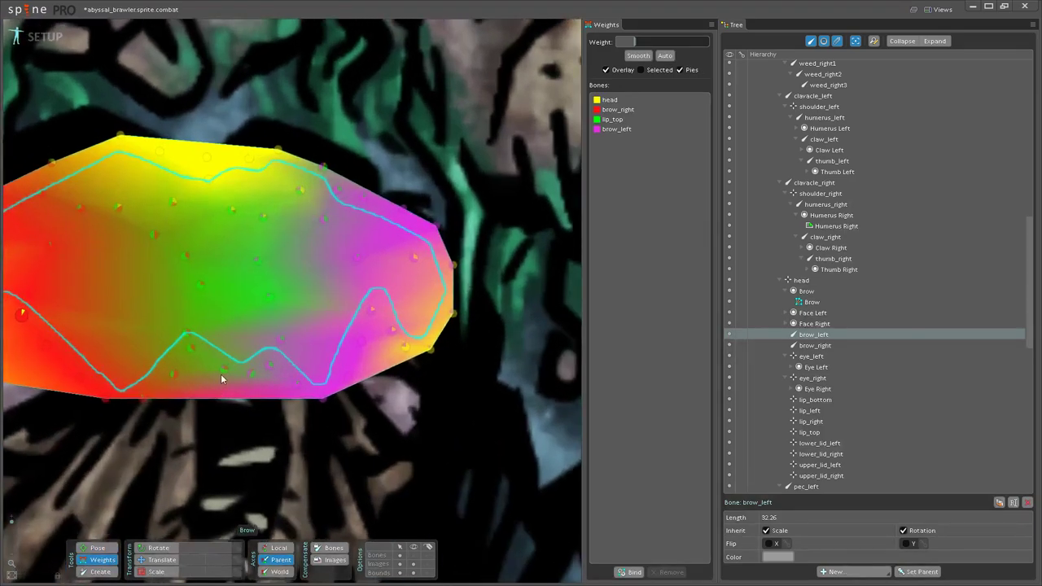
{"action": "left_click", "coordinate": [414, 556]}
{"action": "scroll", "coordinate": [232, 427], "scroll_direction": "down", "scroll_amount": 1}
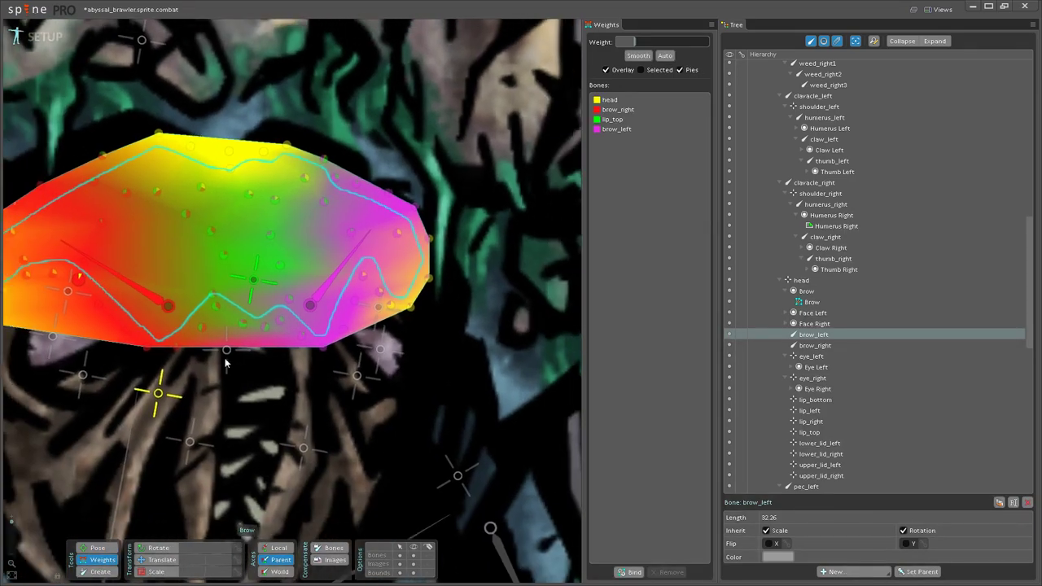
{"action": "left_click_drag", "start_coordinate": [225, 361], "coordinate": [204, 417]}
{"action": "left_click", "coordinate": [140, 440]}
{"action": "left_click_drag", "start_coordinate": [386, 354], "coordinate": [365, 339]}
{"action": "left_click", "coordinate": [400, 331]}
{"action": "left_click", "coordinate": [400, 291]}
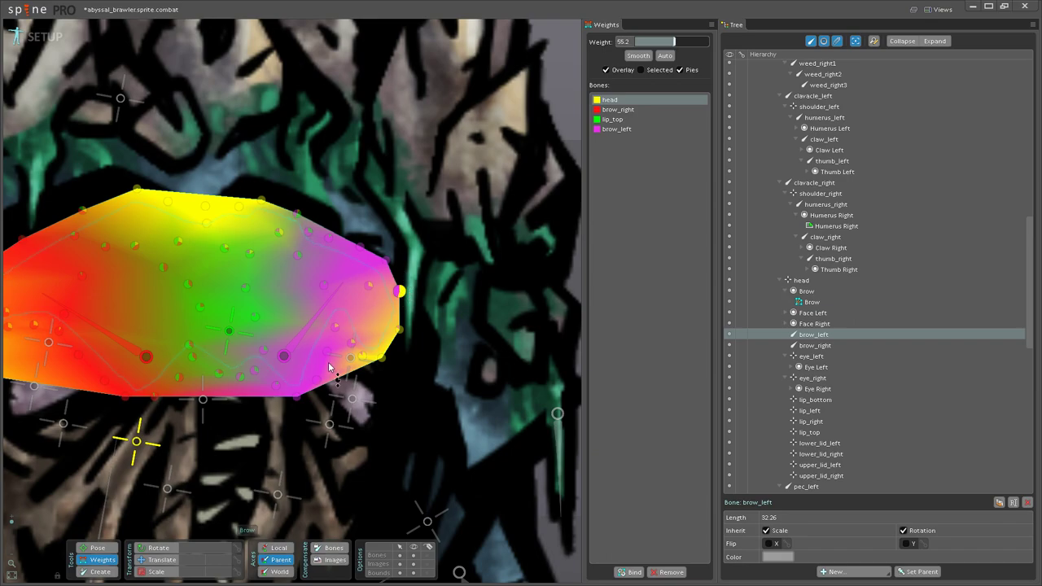
{"action": "left_click", "coordinate": [337, 325]}
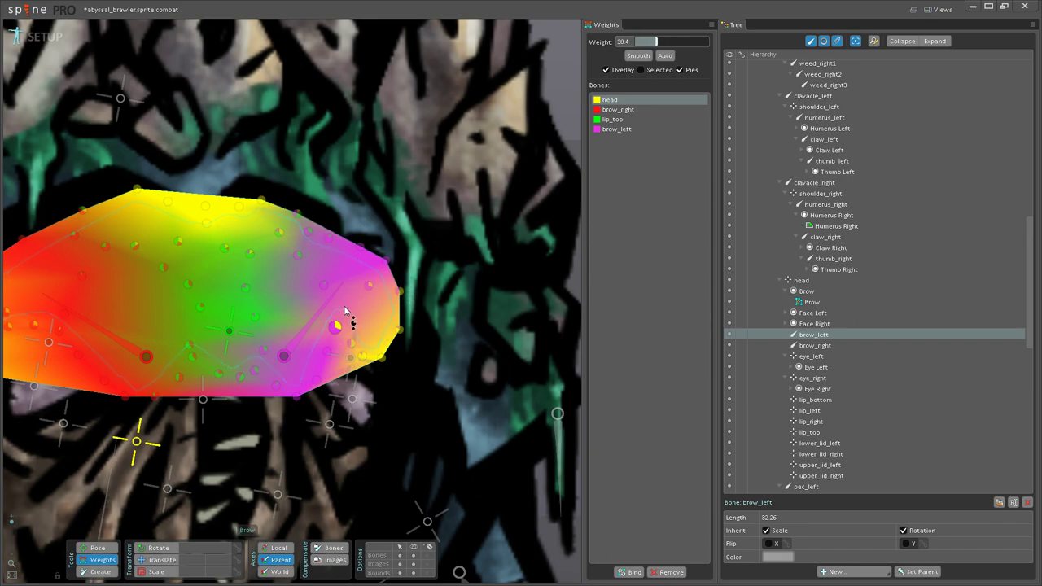
{"action": "left_click", "coordinate": [372, 284]}
Step: Increase the head bone's weight on the interior vertices near the brow_right tip, with about 43.2 on the vertex above the lower edge's curve
{"action": "left_click_drag", "start_coordinate": [304, 356], "coordinate": [493, 365]}
{"action": "left_click_drag", "start_coordinate": [189, 383], "coordinate": [216, 391]}
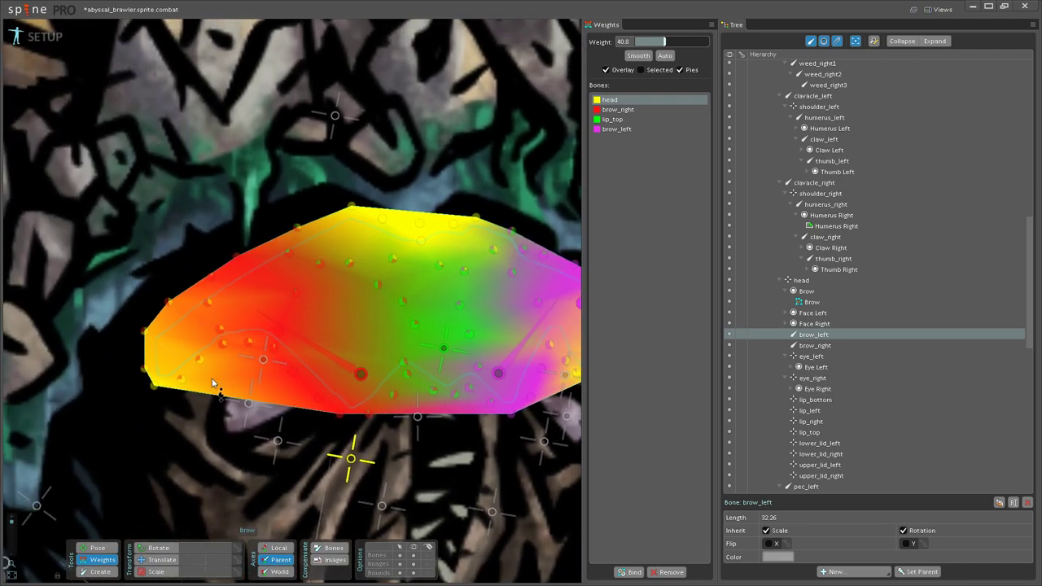
{"action": "left_click", "coordinate": [210, 302]}
{"action": "left_click_drag", "start_coordinate": [222, 270], "coordinate": [222, 266]}
{"action": "left_click_drag", "start_coordinate": [223, 329], "coordinate": [228, 304]}
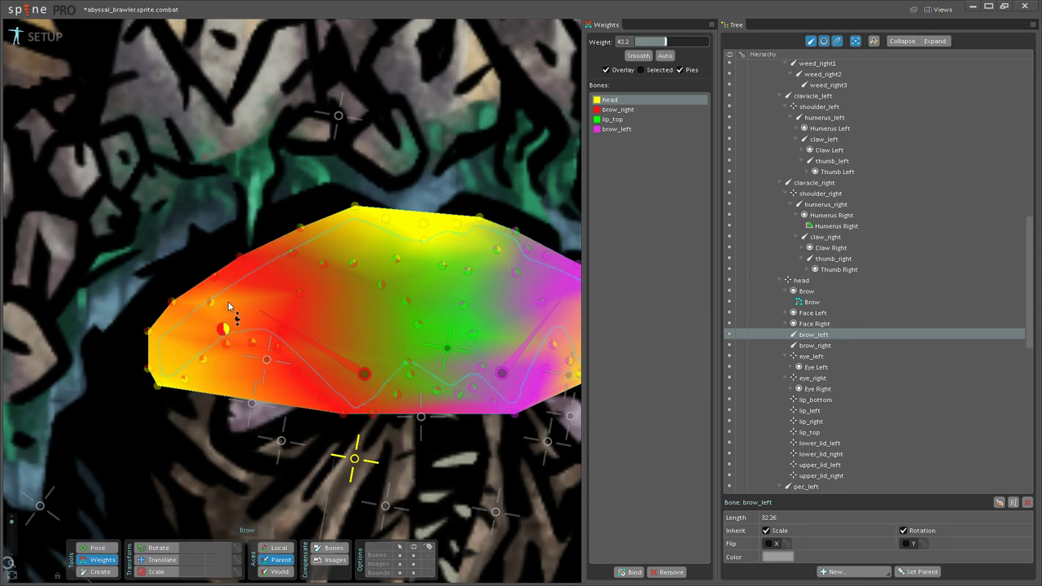
Step: Adjust the head bone's weight on the Brow vertices near brow_right, with about 14.4 on the interior vertex above the bone
{"action": "mouse_move", "coordinate": [148, 330]}
{"action": "left_mouse_down"}
{"action": "mouse_move", "coordinate": [186, 286]}
{"action": "mouse_move", "coordinate": [221, 272]}
{"action": "mouse_move", "coordinate": [230, 242]}
{"action": "mouse_move", "coordinate": [300, 299]}
{"action": "left_mouse_up"}
{"action": "left_click", "coordinate": [301, 294]}
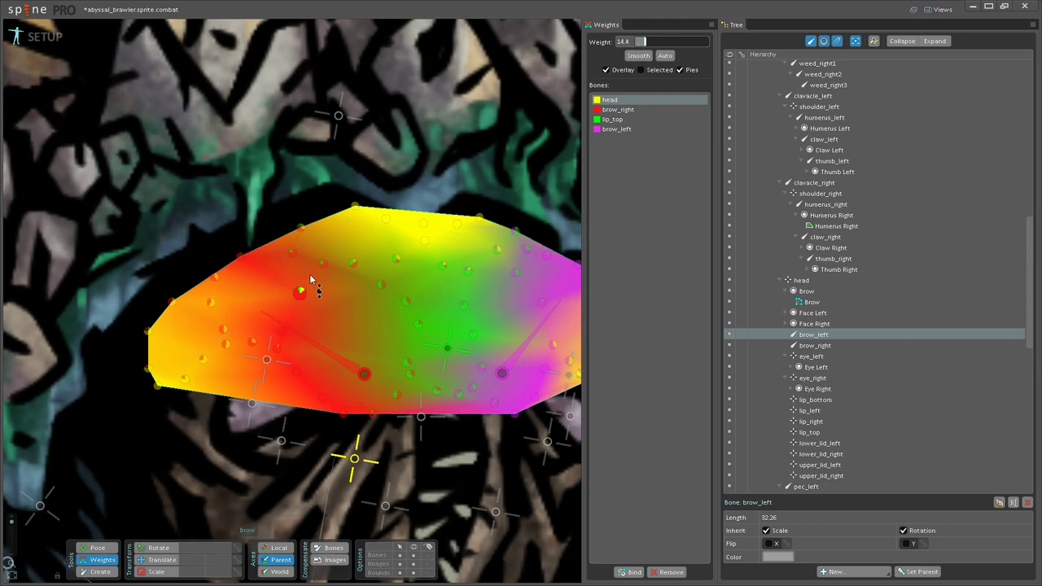
{"action": "left_click_drag", "start_coordinate": [344, 335], "coordinate": [210, 355]}
Step: Test the brow_right bone in Pose mode with the bones hidden and check how the brow deforms over the eye
{"action": "left_click", "coordinate": [95, 548]}
{"action": "scroll", "coordinate": [239, 362], "scroll_direction": "down", "scroll_amount": 1}
{"action": "left_click", "coordinate": [414, 556]}
{"action": "scroll", "coordinate": [310, 466], "scroll_direction": "down", "scroll_amount": 3}
{"action": "left_click_drag", "start_coordinate": [405, 537], "coordinate": [388, 412]}
{"action": "scroll", "coordinate": [326, 346], "scroll_direction": "up", "scroll_amount": 3}
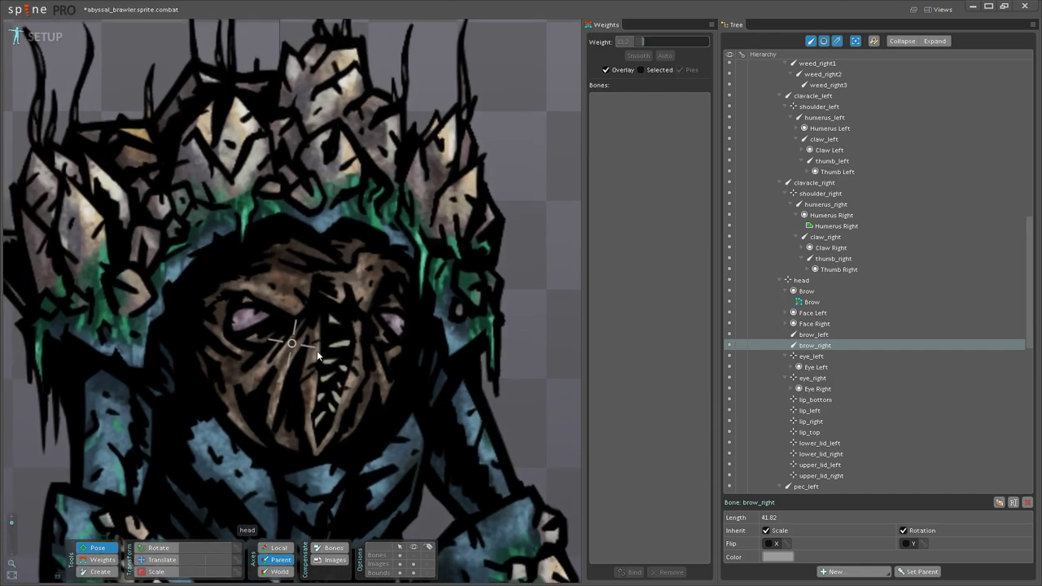
Step: Recheck the Brow weights, test another brow bone rotation in Pose mode with the bones hidden, and undo it
{"action": "left_click", "coordinate": [103, 561]}
{"action": "scroll", "coordinate": [253, 372], "scroll_direction": "up", "scroll_amount": 3}
{"action": "left_click_drag", "start_coordinate": [247, 334], "coordinate": [246, 383]}
{"action": "left_click", "coordinate": [98, 548]}
{"action": "scroll", "coordinate": [257, 414], "scroll_direction": "down", "scroll_amount": 2}
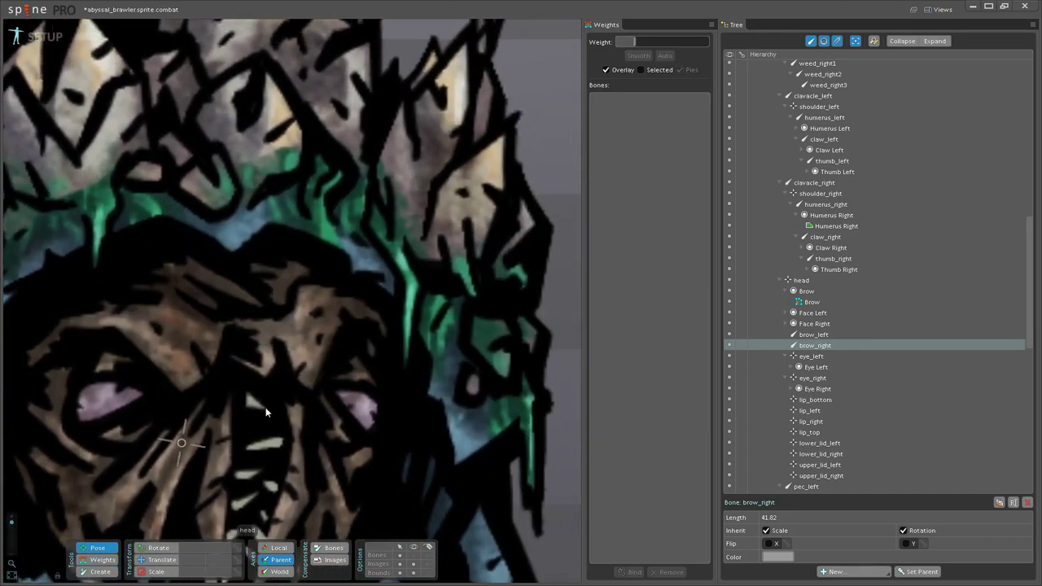
{"action": "left_click", "coordinate": [308, 345]}
{"action": "left_click_drag", "start_coordinate": [334, 368], "coordinate": [416, 411]}
{"action": "key", "text": "ctrl+z"}
Step: Examine the brow against the whole creature and again up close around the eyes
{"action": "scroll", "coordinate": [291, 470], "scroll_direction": "down", "scroll_amount": 1}
{"action": "scroll", "coordinate": [290, 470], "scroll_direction": "down", "scroll_amount": 3}
{"action": "left_click", "coordinate": [480, 448]}
{"action": "scroll", "coordinate": [485, 417], "scroll_direction": "down", "scroll_amount": 2}
{"action": "scroll", "coordinate": [484, 416], "scroll_direction": "down", "scroll_amount": 2}
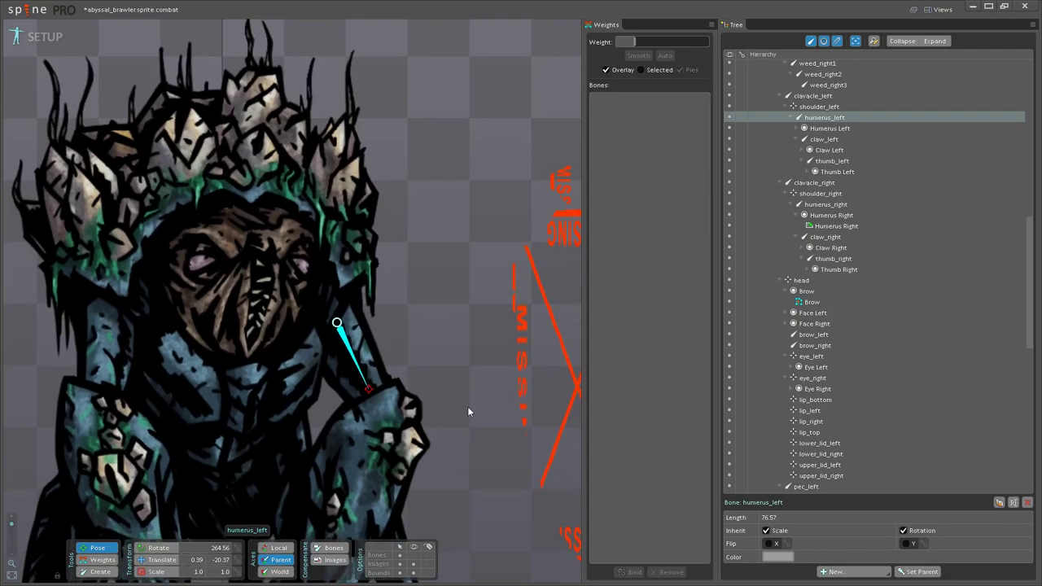
{"action": "left_click_drag", "start_coordinate": [422, 368], "coordinate": [512, 444]}
{"action": "scroll", "coordinate": [317, 349], "scroll_direction": "up", "scroll_amount": 3}
{"action": "scroll", "coordinate": [317, 351], "scroll_direction": "up", "scroll_amount": 1}
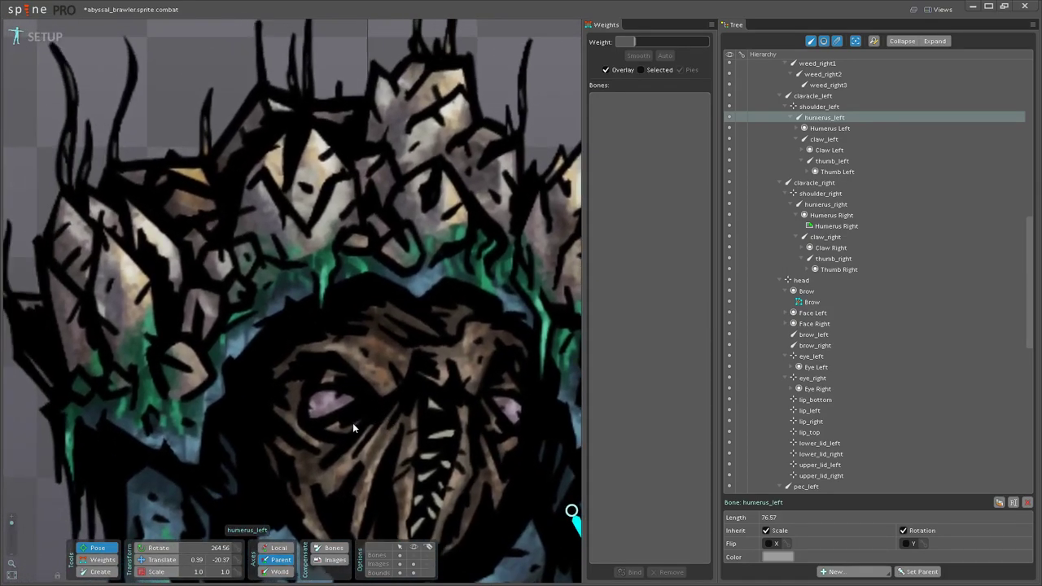
{"action": "scroll", "coordinate": [382, 395], "scroll_direction": "up", "scroll_amount": 1}
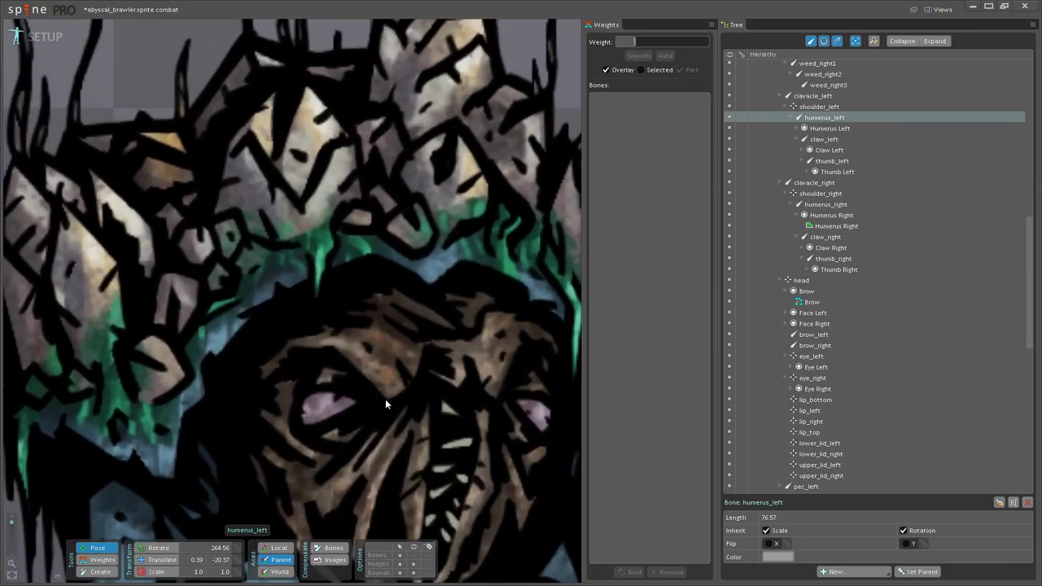
{"action": "left_click_drag", "start_coordinate": [409, 484], "coordinate": [391, 537]}
Step: Show the bones and adjust the head bone's weight near the brow_right tip, using 42.4 and 31.2 on the lower and upper of two stacked vertices
{"action": "left_click", "coordinate": [415, 557]}
{"action": "scroll", "coordinate": [346, 494], "scroll_direction": "up", "scroll_amount": 2}
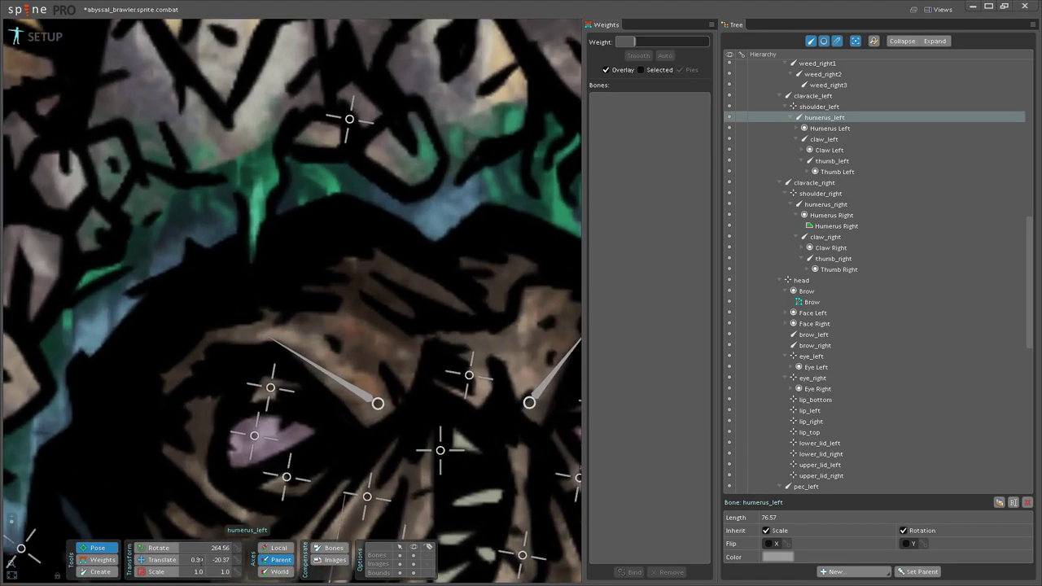
{"action": "left_click", "coordinate": [113, 562]}
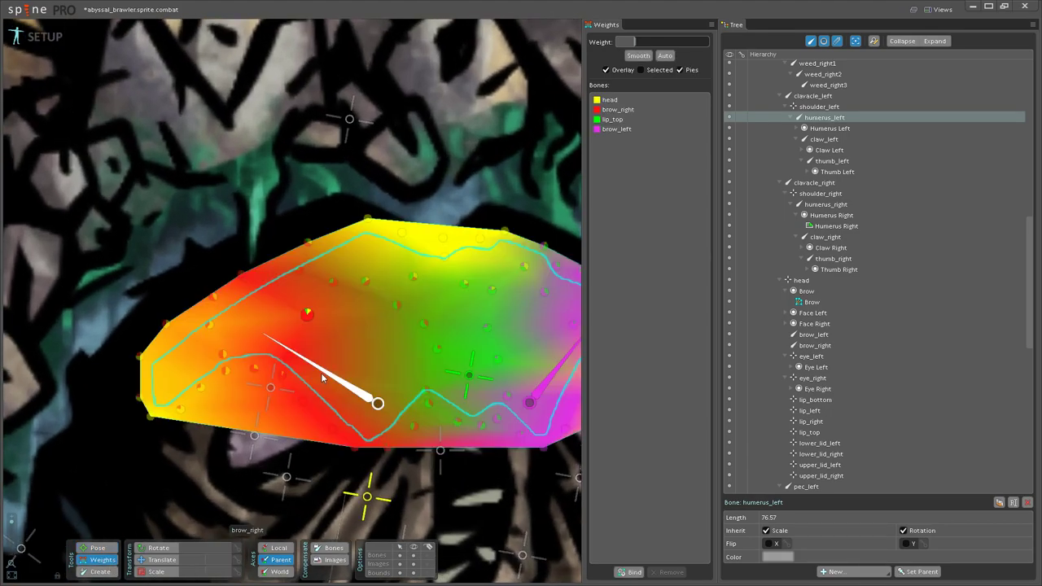
{"action": "left_click", "coordinate": [367, 496]}
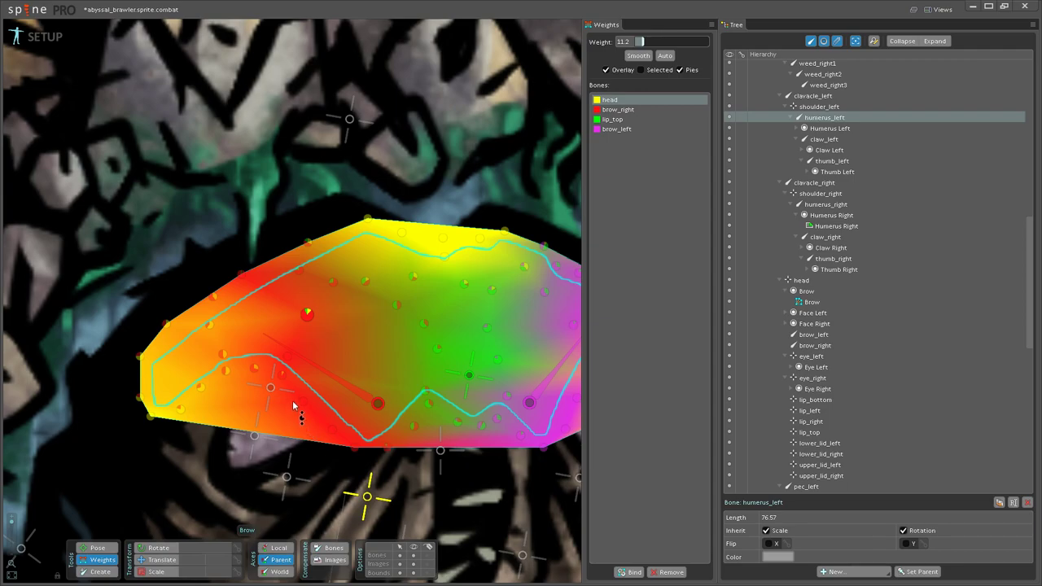
{"action": "left_click_drag", "start_coordinate": [249, 371], "coordinate": [229, 398]}
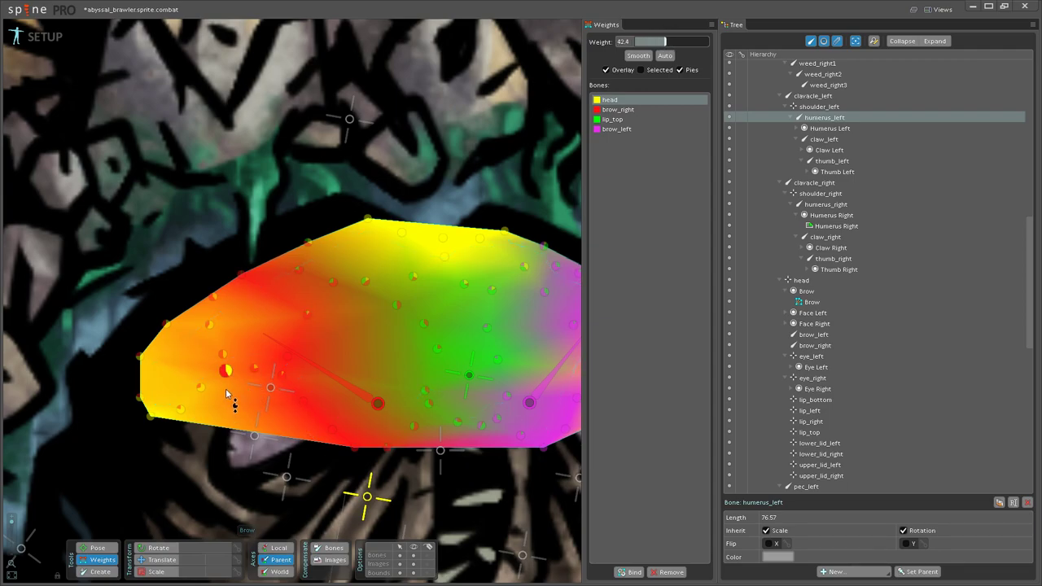
{"action": "left_click_drag", "start_coordinate": [227, 393], "coordinate": [223, 373]}
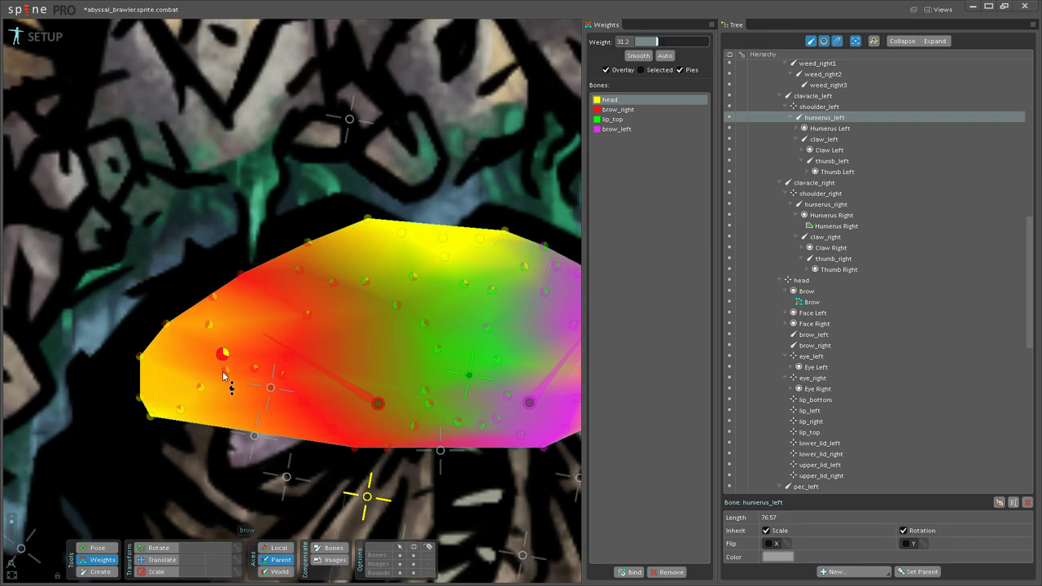
Step: Set the head bone's weight on the brow's outer end to 51.2, 84.8, 65.6 and 72.8, and to 4.8 on the vertex above brow_right
{"action": "left_click", "coordinate": [200, 388]}
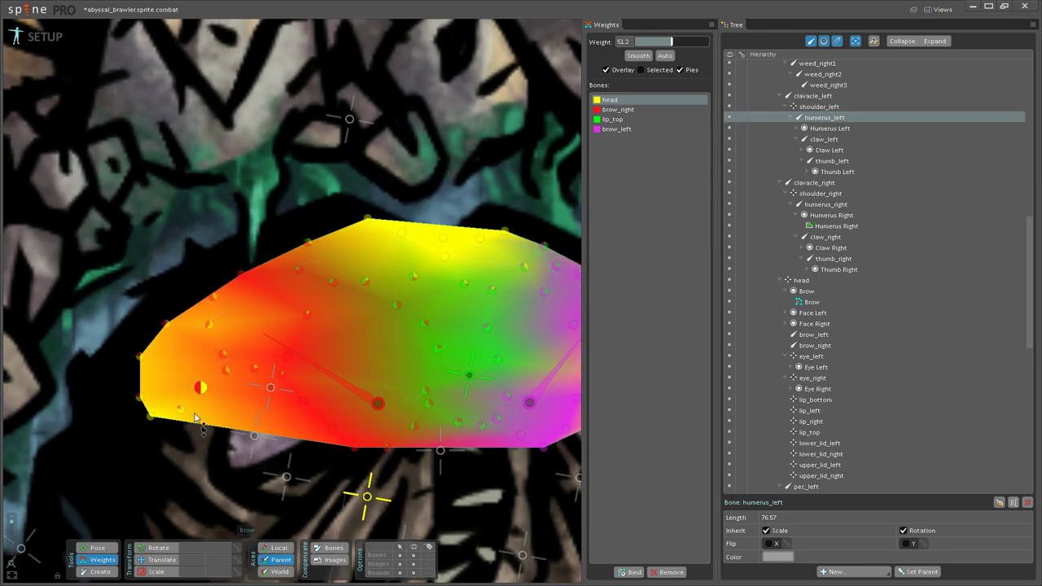
{"action": "left_click", "coordinate": [144, 392]}
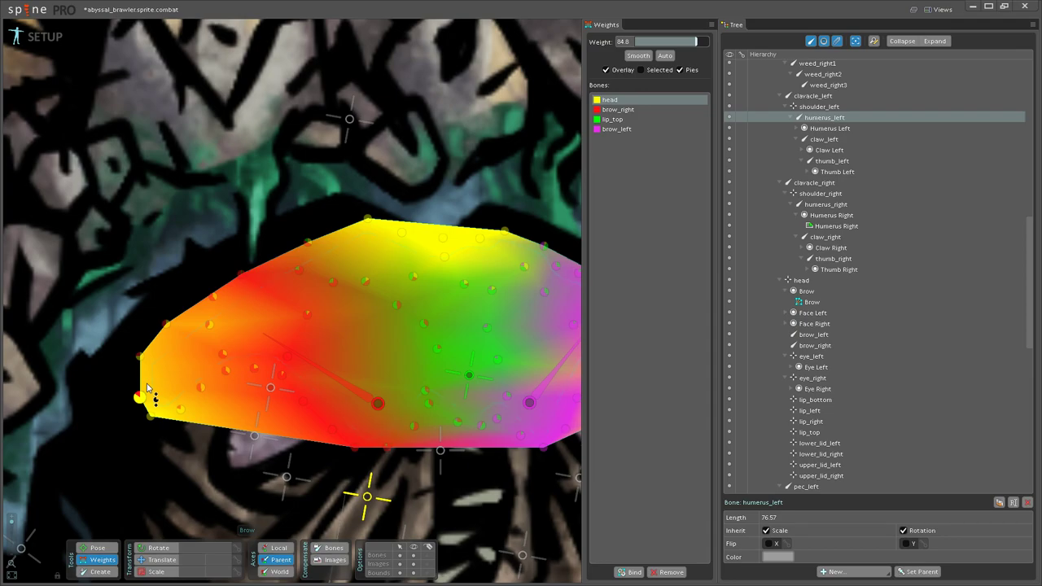
{"action": "left_click", "coordinate": [143, 352]}
{"action": "left_click", "coordinate": [171, 317]}
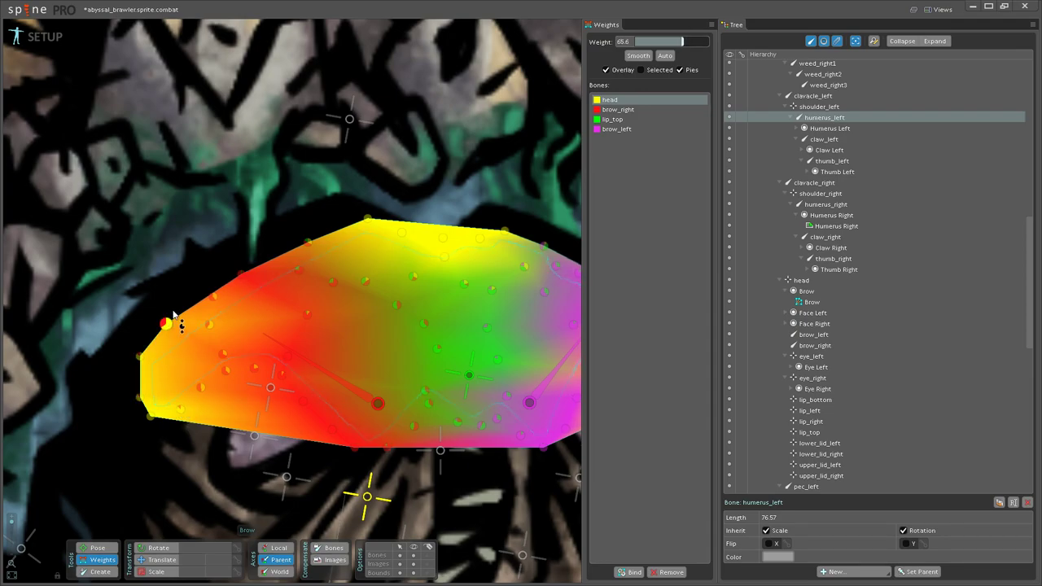
{"action": "left_click", "coordinate": [217, 313]}
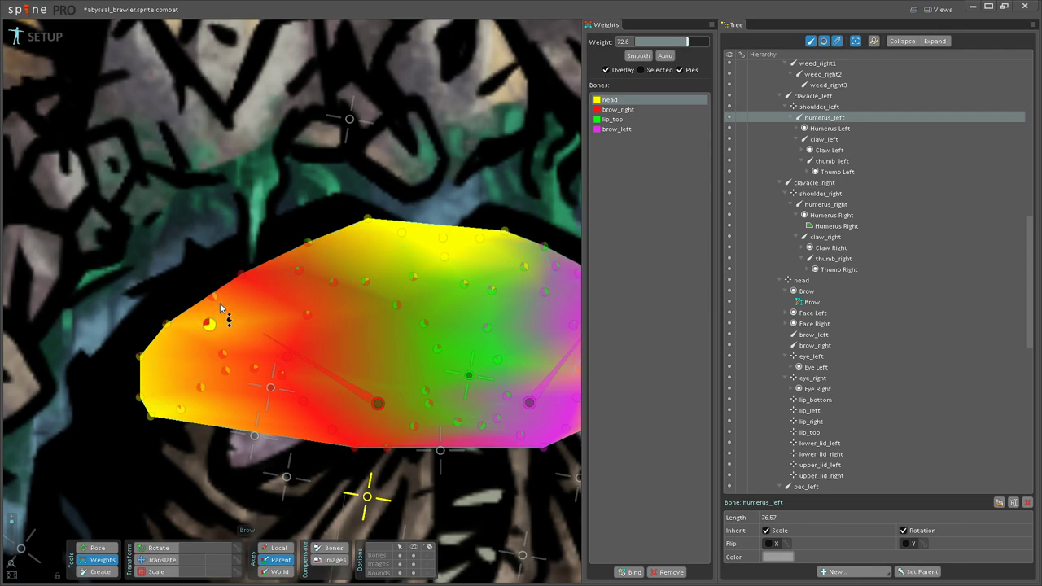
{"action": "left_click", "coordinate": [307, 312]}
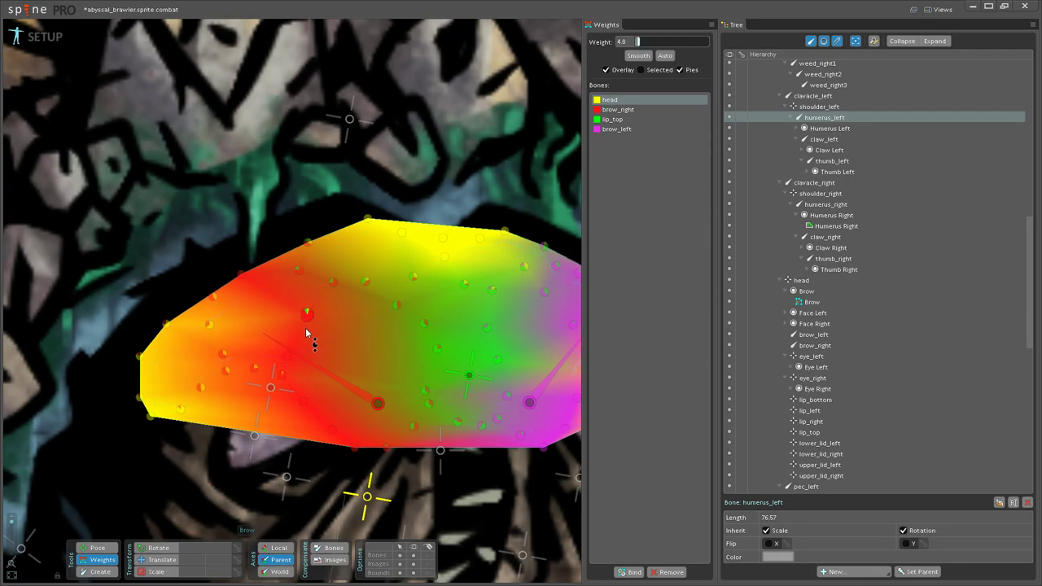
Step: Rotate the brow_right bone in Pose mode with the bones hidden and judge the brow's deformation on the whole creature
{"action": "scroll", "coordinate": [312, 352], "scroll_direction": "down", "scroll_amount": 2}
{"action": "left_click_drag", "start_coordinate": [284, 367], "coordinate": [190, 346]}
{"action": "left_click", "coordinate": [97, 549]}
{"action": "left_click", "coordinate": [414, 556]}
{"action": "scroll", "coordinate": [359, 454], "scroll_direction": "down", "scroll_amount": 3}
{"action": "left_click_drag", "start_coordinate": [313, 432], "coordinate": [283, 353]}
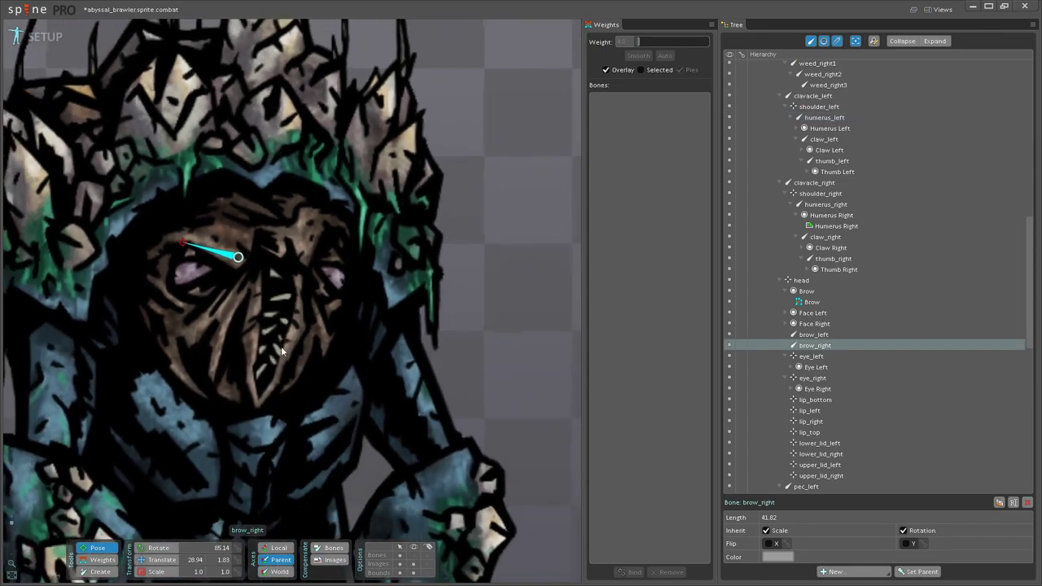
{"action": "scroll", "coordinate": [282, 347], "scroll_direction": "down", "scroll_amount": 2}
{"action": "scroll", "coordinate": [528, 356], "scroll_direction": "down", "scroll_amount": 4}
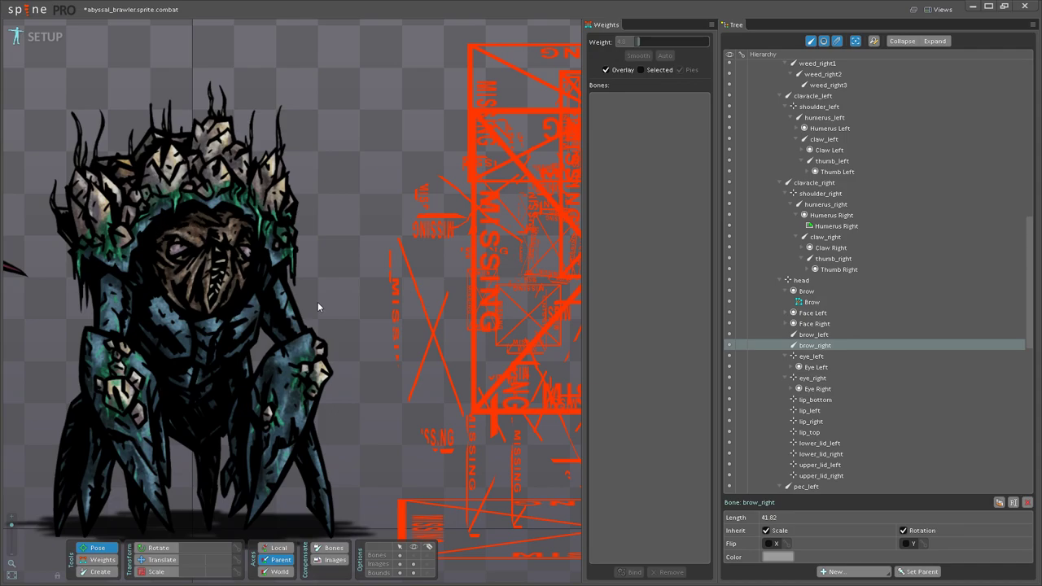
Step: Test moving the lip_top bone with the Translate tool, undo it, and check the face with the bones shown and hidden
{"action": "scroll", "coordinate": [276, 301], "scroll_direction": "up", "scroll_amount": 10}
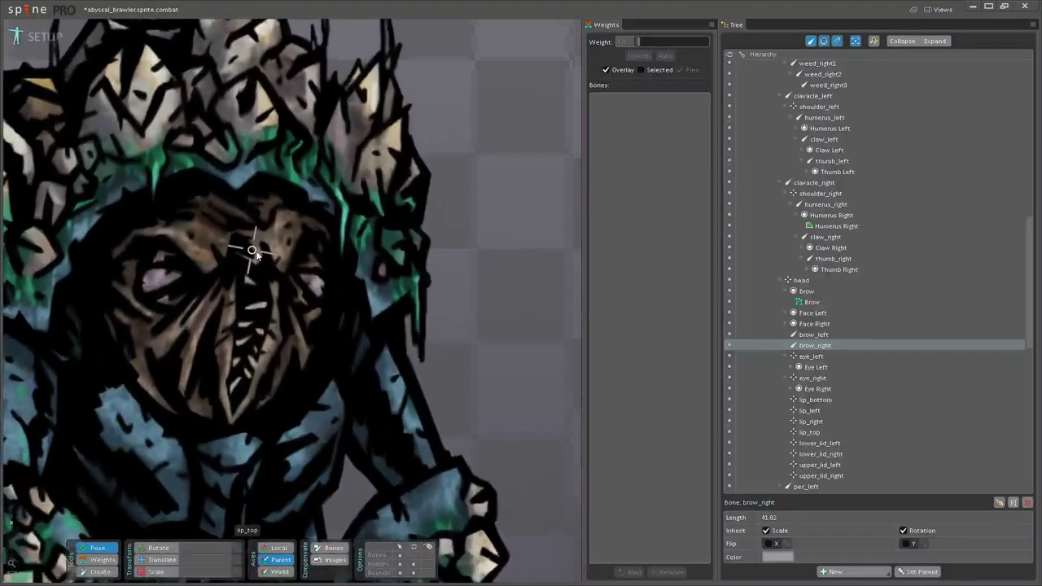
{"action": "left_click", "coordinate": [253, 254]}
{"action": "left_click", "coordinate": [159, 560]}
{"action": "left_click_drag", "start_coordinate": [254, 254], "coordinate": [250, 231]}
{"action": "key", "text": "ctrl+z"}
{"action": "left_click_drag", "start_coordinate": [248, 348], "coordinate": [306, 397]}
{"action": "left_click", "coordinate": [414, 557]}
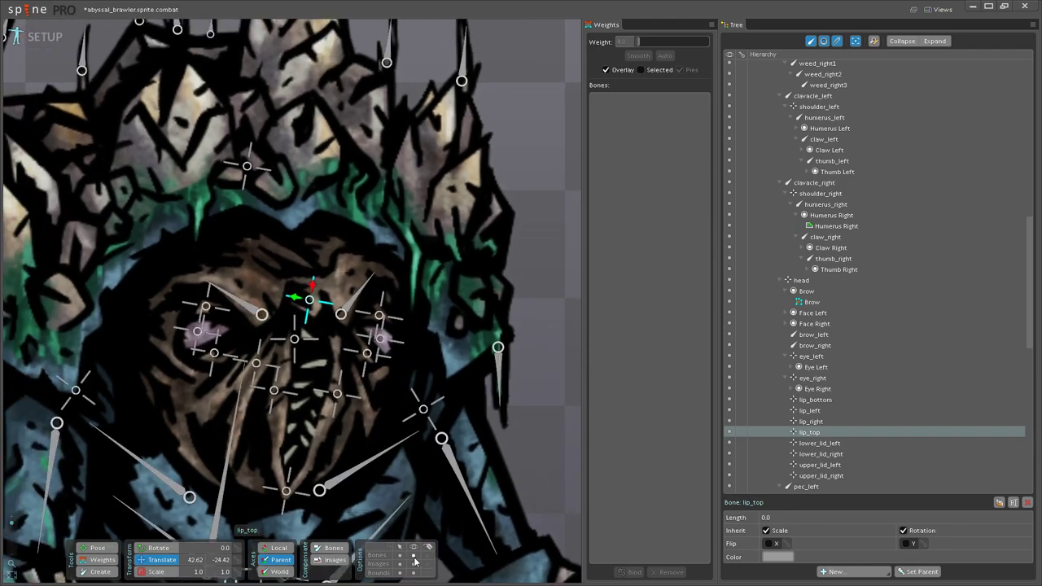
{"action": "left_click", "coordinate": [413, 555]}
{"action": "scroll", "coordinate": [489, 253], "scroll_direction": "down", "scroll_amount": 3}
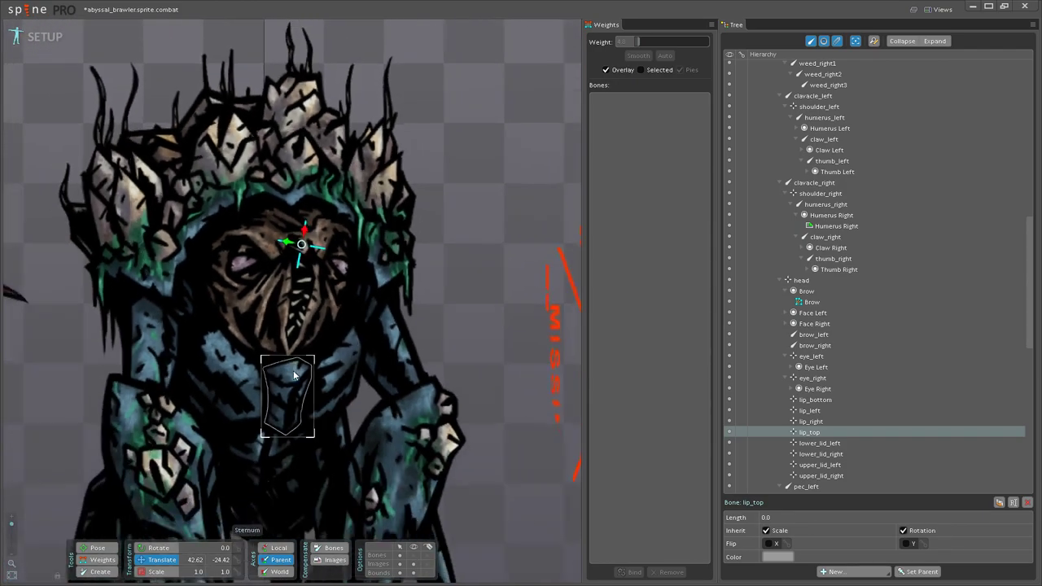
{"action": "scroll", "coordinate": [456, 285], "scroll_direction": "up", "scroll_amount": 3}
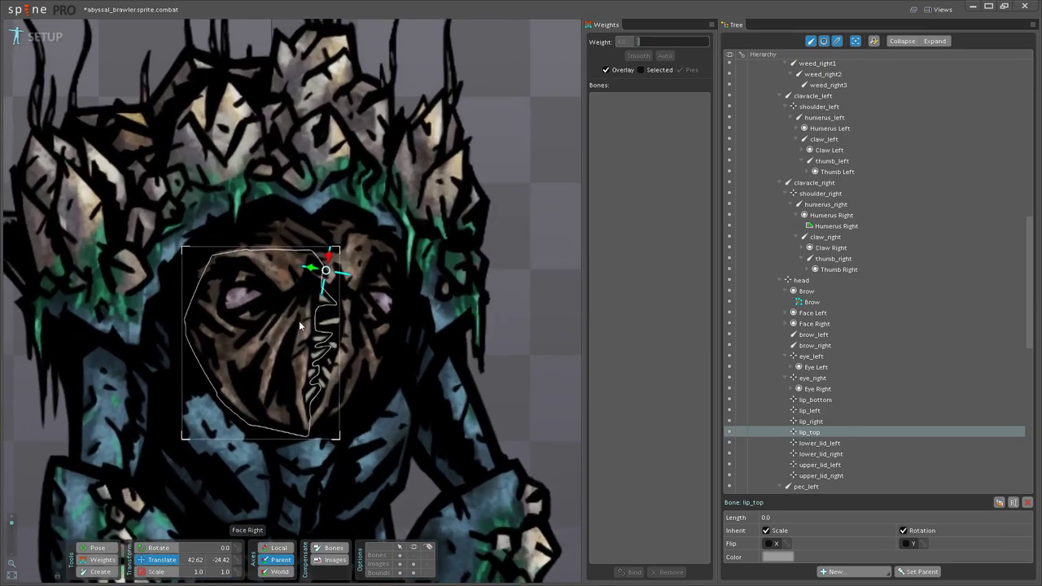
Step: Convert the Face Right image to a mesh and start creating vertices in its mesh editor
{"action": "left_click", "coordinate": [394, 374]}
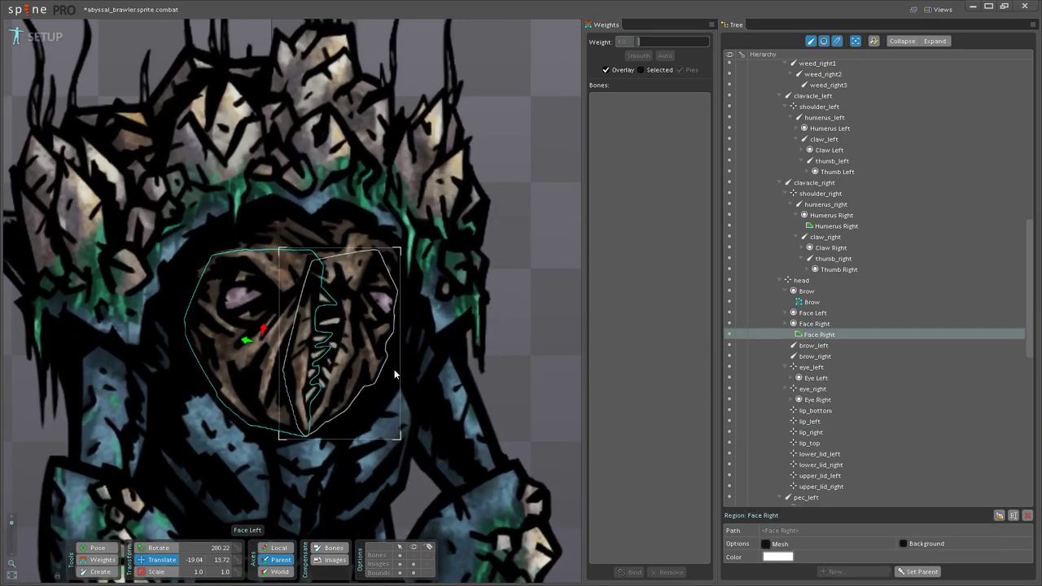
{"action": "left_click", "coordinate": [766, 544]}
{"action": "left_click", "coordinate": [844, 558]}
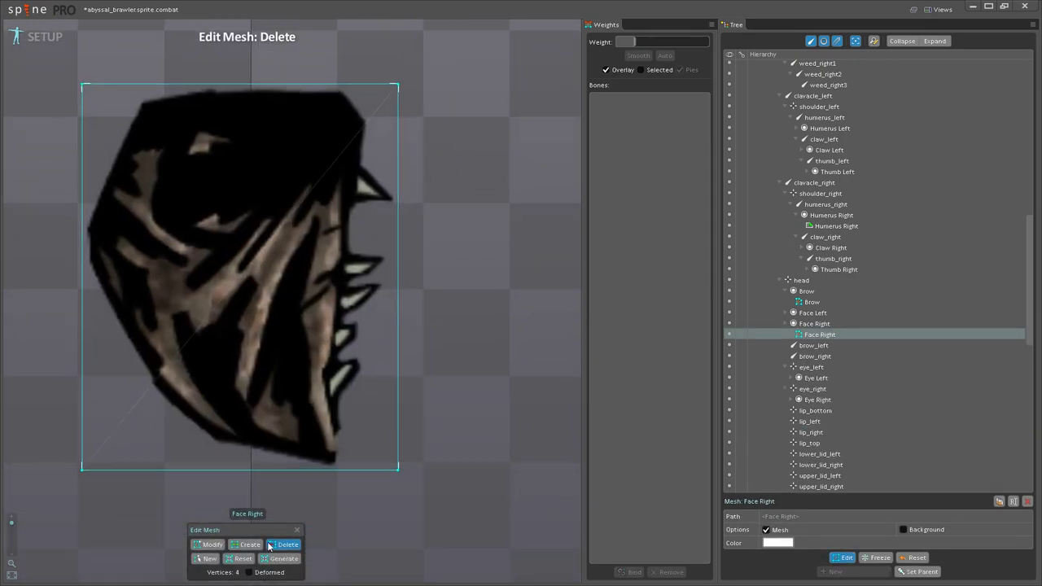
{"action": "left_click", "coordinate": [246, 544]}
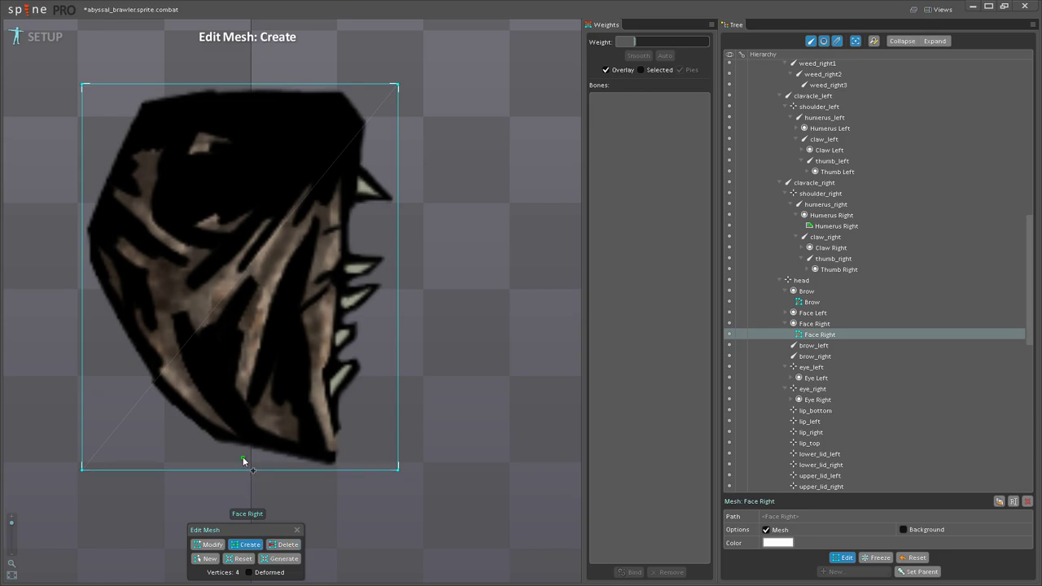
Step: Place mesh vertices just outside Face Right's lower jaw edge, around the chin corner and up beside the lowest tooth
{"action": "left_click", "coordinate": [243, 460]}
{"action": "scroll", "coordinate": [283, 461], "scroll_direction": "up", "scroll_amount": 1}
{"action": "scroll", "coordinate": [284, 460], "scroll_direction": "up", "scroll_amount": 1}
{"action": "left_click", "coordinate": [281, 465]}
{"action": "left_click", "coordinate": [319, 471]}
{"action": "left_click", "coordinate": [350, 471]}
{"action": "left_click", "coordinate": [374, 438]}
{"action": "left_click", "coordinate": [385, 411]}
{"action": "left_click", "coordinate": [372, 374]}
Step: Continue the vertices just outside the tips and gaps of Face Right's middle teeth
{"action": "scroll", "coordinate": [372, 377], "scroll_direction": "down", "scroll_amount": 1}
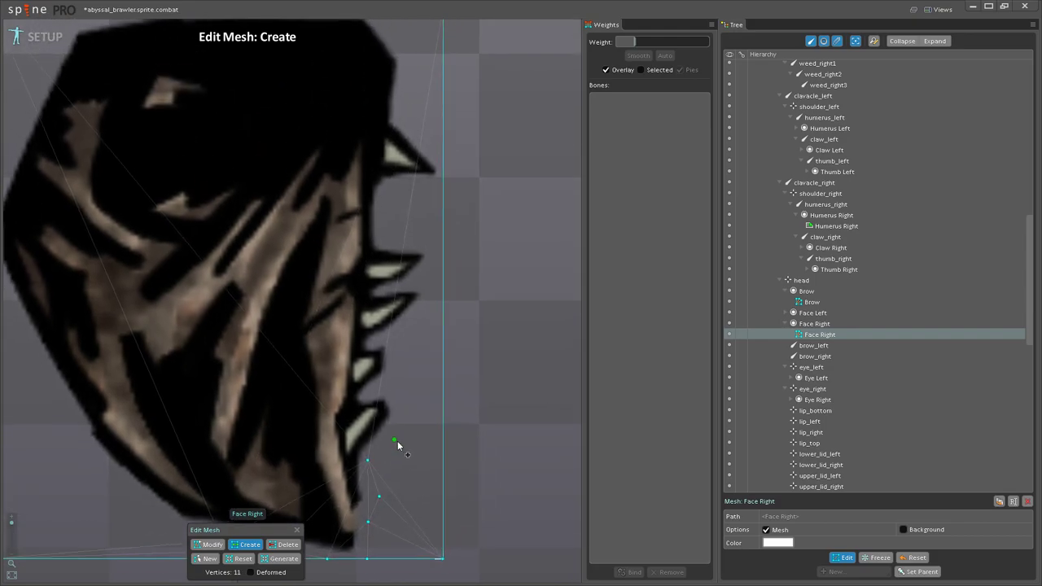
{"action": "left_click", "coordinate": [367, 352]}
{"action": "left_click", "coordinate": [378, 333]}
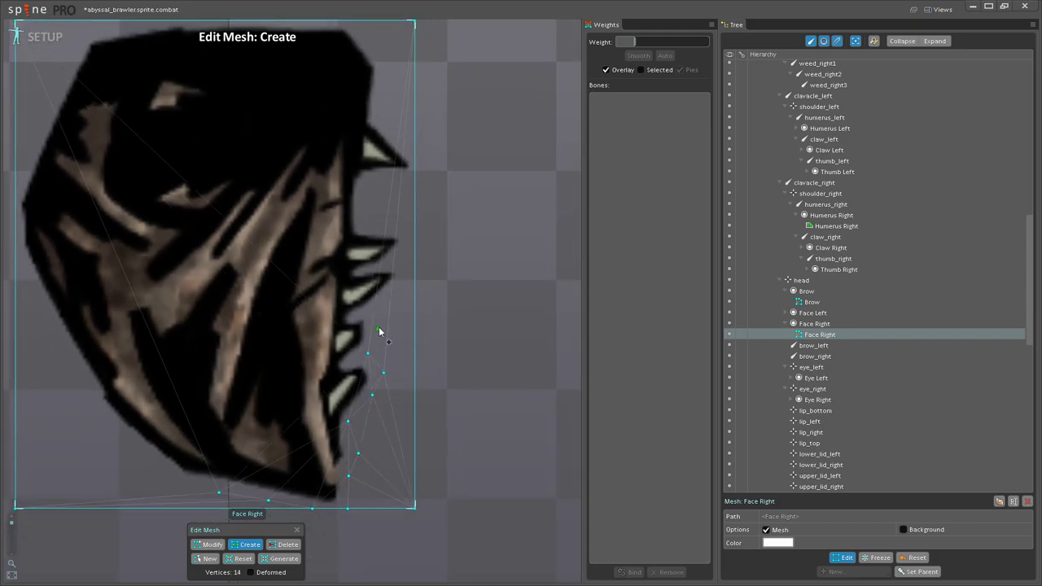
{"action": "left_click", "coordinate": [390, 298]}
{"action": "left_click", "coordinate": [408, 277]}
{"action": "scroll", "coordinate": [428, 288], "scroll_direction": "up", "scroll_amount": 1}
{"action": "left_click_drag", "start_coordinate": [429, 288], "coordinate": [407, 345]}
{"action": "left_click_drag", "start_coordinate": [389, 330], "coordinate": [376, 320]}
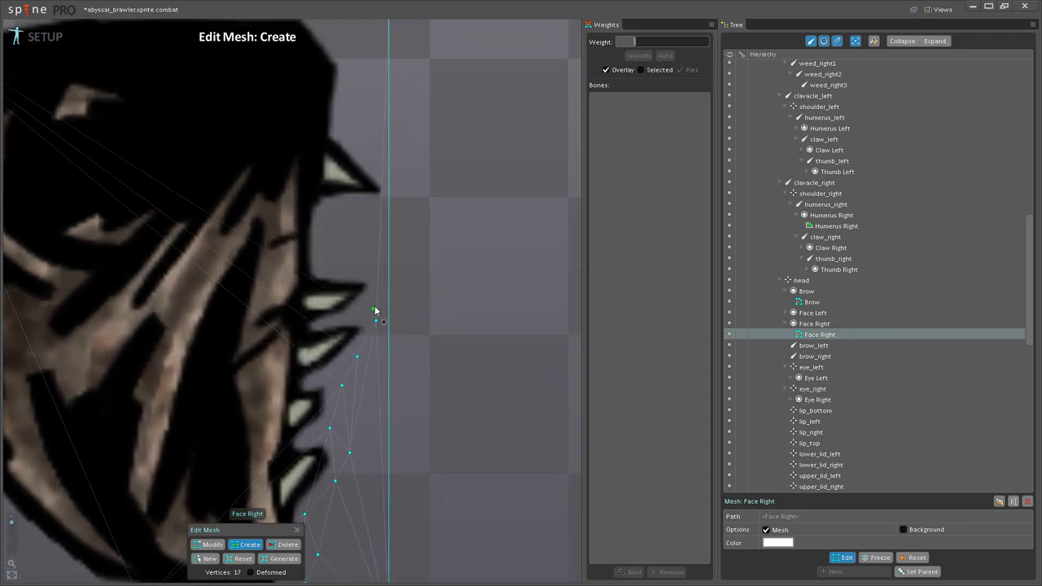
Step: Place vertices through the gap below Face Right's top tooth and around that tooth's tip
{"action": "left_click", "coordinate": [338, 269]}
{"action": "left_click", "coordinate": [320, 267]}
{"action": "left_click", "coordinate": [323, 232]}
{"action": "left_click", "coordinate": [327, 212]}
{"action": "left_click", "coordinate": [361, 203]}
{"action": "left_click", "coordinate": [389, 199]}
{"action": "left_click", "coordinate": [388, 172]}
{"action": "left_click", "coordinate": [342, 138]}
{"action": "left_click", "coordinate": [340, 133]}
Step: Add vertices around Face Right's upper corner above the top tooth and along its top edge
{"action": "left_click_drag", "start_coordinate": [354, 89], "coordinate": [412, 265]}
{"action": "left_click", "coordinate": [407, 257]}
{"action": "left_click", "coordinate": [405, 220]}
{"action": "left_click", "coordinate": [366, 184]}
{"action": "left_click", "coordinate": [154, 185]}
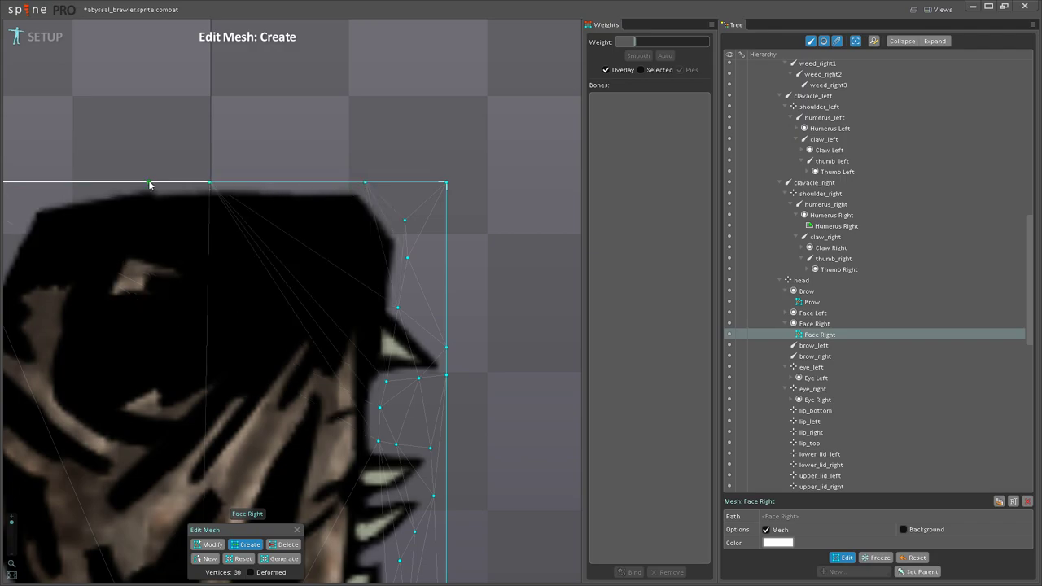
{"action": "left_click_drag", "start_coordinate": [78, 187], "coordinate": [318, 190]}
{"action": "left_click", "coordinate": [311, 188]}
Step: Place vertices just outside the upper part of Face Right's curved outer edge
{"action": "left_click", "coordinate": [261, 211]}
{"action": "left_click", "coordinate": [226, 284]}
{"action": "left_click", "coordinate": [222, 295]}
{"action": "left_click", "coordinate": [197, 342]}
{"action": "left_click", "coordinate": [182, 398]}
Step: Continue the vertices down the lower part of Face Right's curved outer edge to the jaw's underside
{"action": "left_click_drag", "start_coordinate": [194, 411], "coordinate": [178, 233]}
{"action": "left_click", "coordinate": [165, 294]}
{"action": "left_click", "coordinate": [177, 343]}
{"action": "left_click", "coordinate": [210, 409]}
{"action": "left_click_drag", "start_coordinate": [216, 429], "coordinate": [154, 254]}
{"action": "left_click", "coordinate": [178, 298]}
{"action": "left_click", "coordinate": [213, 358]}
{"action": "left_click", "coordinate": [297, 422]}
Step: Add a column of interior vertices through Face Right from the chin up to above the top tooth
{"action": "scroll", "coordinate": [296, 421], "scroll_direction": "down", "scroll_amount": 5}
{"action": "left_click_drag", "start_coordinate": [289, 434], "coordinate": [289, 439]}
{"action": "left_click", "coordinate": [288, 416]}
{"action": "left_click", "coordinate": [294, 364]}
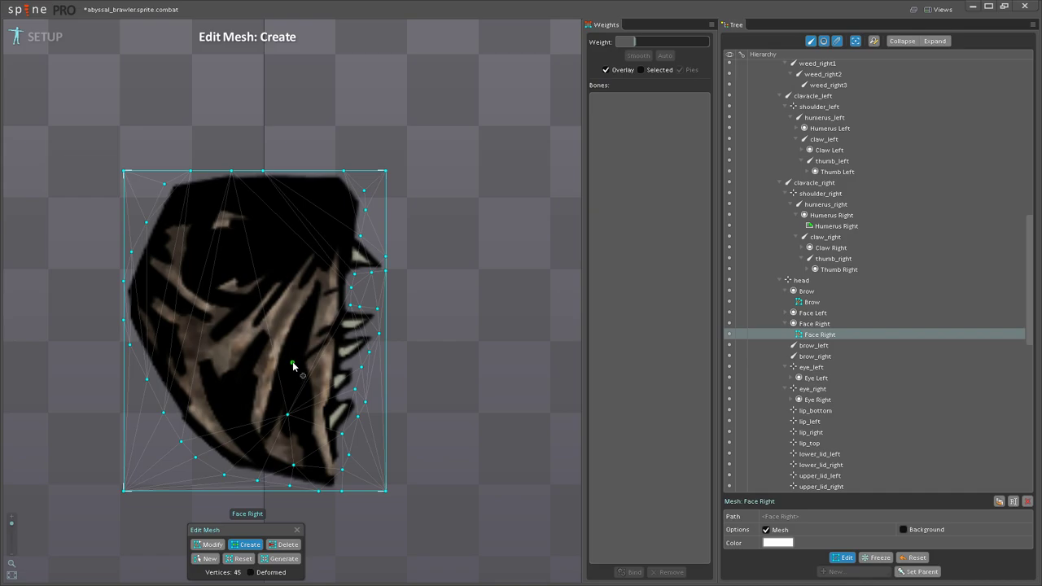
{"action": "left_click", "coordinate": [316, 309]}
{"action": "left_click", "coordinate": [323, 261]}
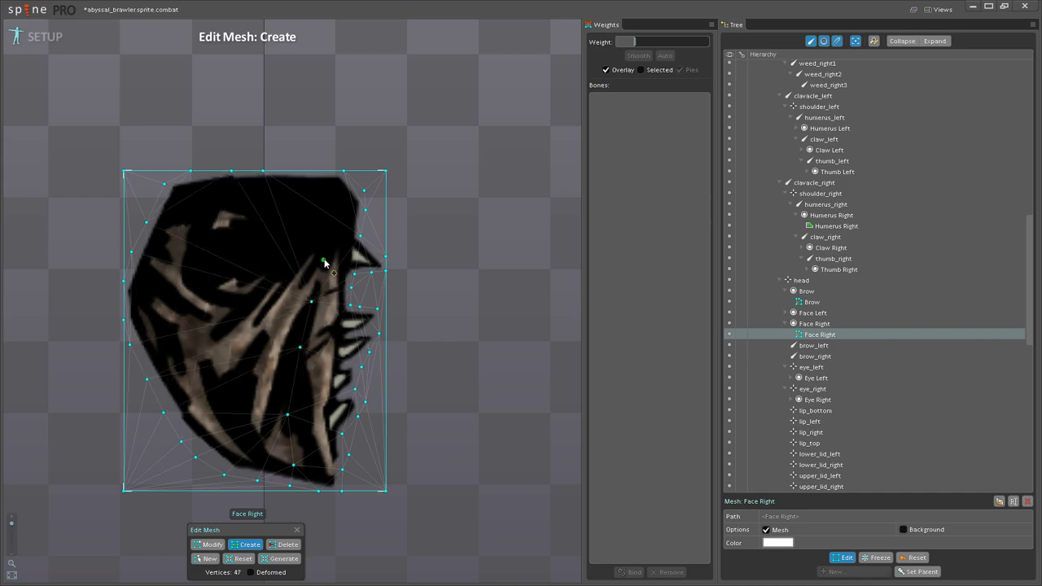
{"action": "left_click", "coordinate": [336, 233]}
{"action": "left_click", "coordinate": [345, 219]}
Step: Add interior vertices along the inner lip line at the bases of Face Right's teeth
{"action": "scroll", "coordinate": [330, 353], "scroll_direction": "up", "scroll_amount": 2}
{"action": "left_click", "coordinate": [322, 353]}
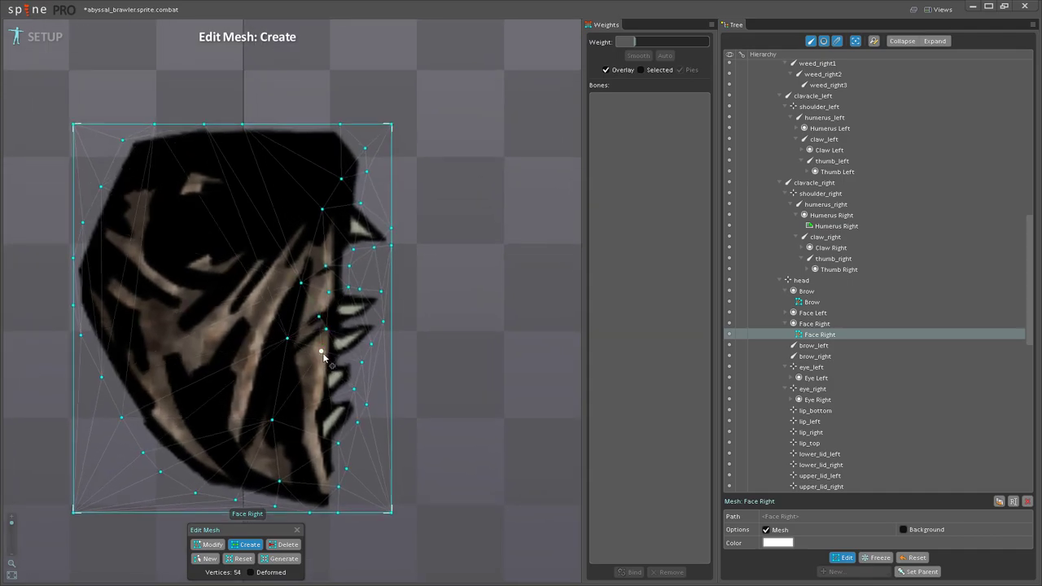
{"action": "left_click", "coordinate": [312, 387]}
{"action": "left_click", "coordinate": [317, 403]}
{"action": "left_click", "coordinate": [312, 415]}
{"action": "left_click", "coordinate": [314, 444]}
{"action": "left_click", "coordinate": [319, 458]}
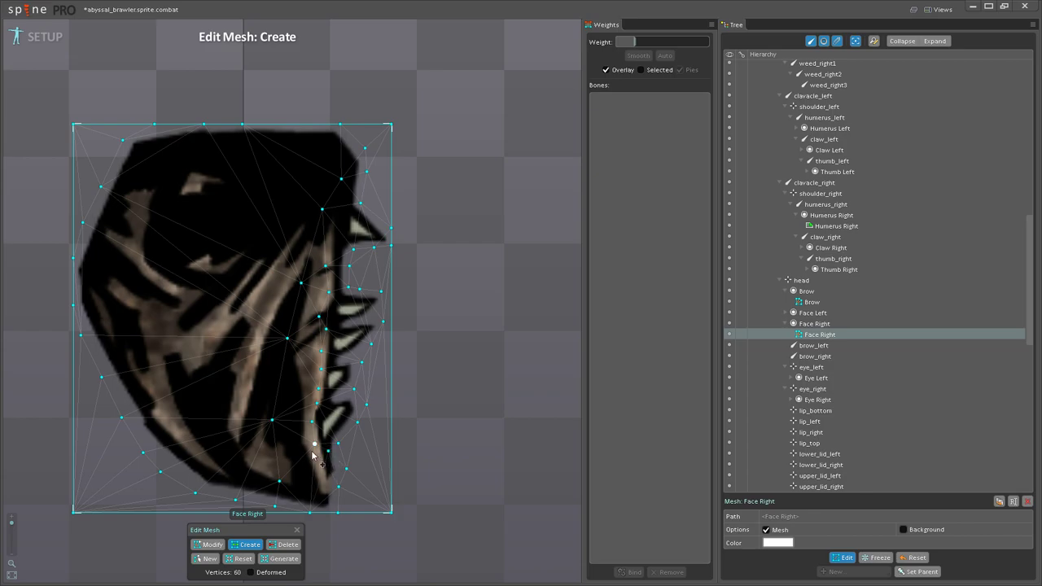
{"action": "left_click", "coordinate": [306, 399]}
{"action": "left_click_drag", "start_coordinate": [218, 391], "coordinate": [272, 397]}
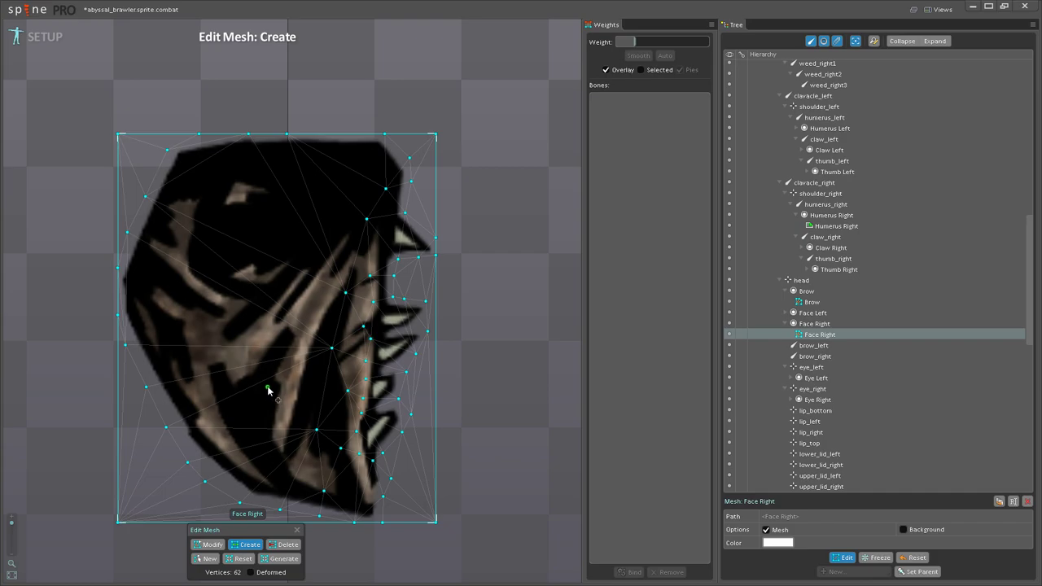
{"action": "left_click_drag", "start_coordinate": [241, 331], "coordinate": [330, 363]}
{"action": "scroll", "coordinate": [329, 363], "scroll_direction": "down", "scroll_amount": 2}
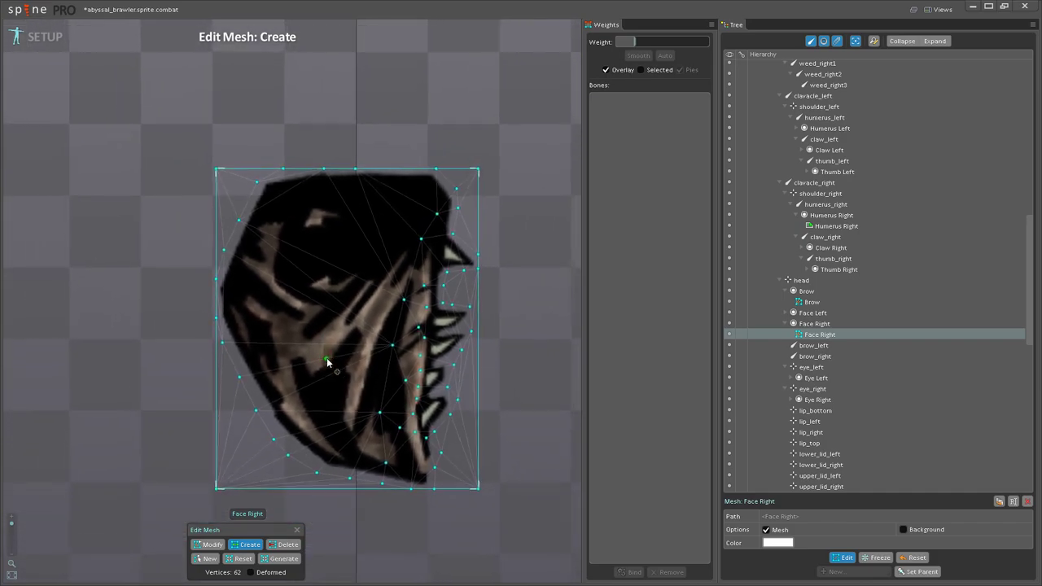
Step: Add a diagonal row of interior vertices in Face Right from the outer lower cheek up toward the bridge of the snout
{"action": "scroll", "coordinate": [489, 379], "scroll_direction": "up", "scroll_amount": 2}
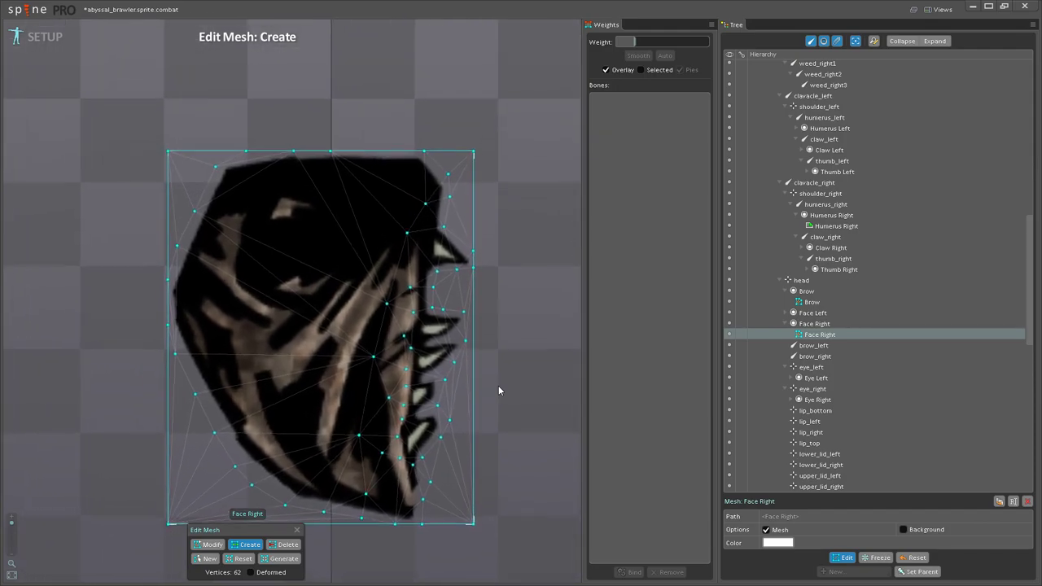
{"action": "left_click_drag", "start_coordinate": [493, 388], "coordinate": [514, 372]}
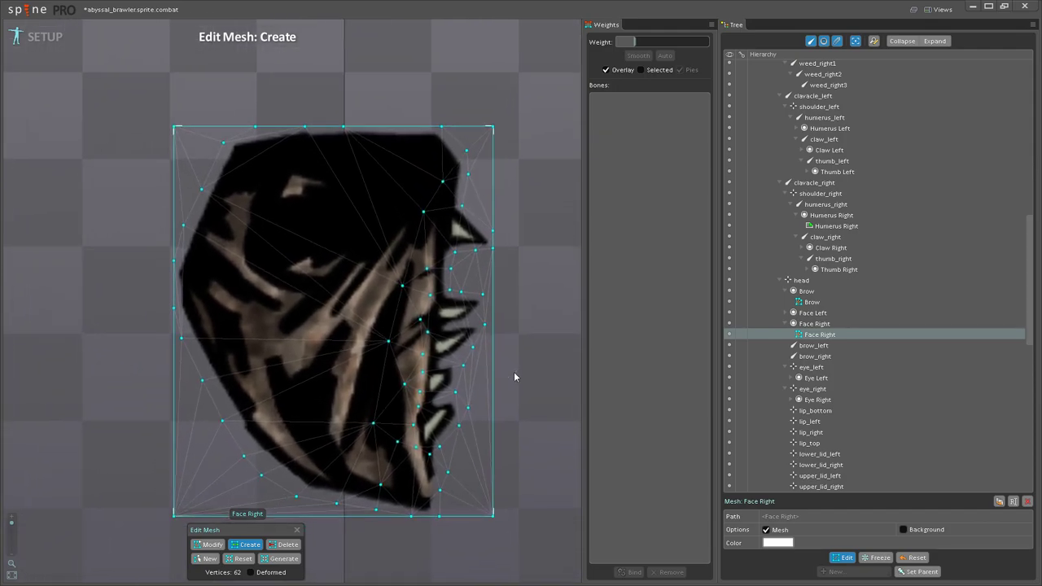
{"action": "mouse_move", "coordinate": [139, 316]}
{"action": "left_mouse_down"}
{"action": "mouse_move", "coordinate": [141, 337]}
{"action": "mouse_move", "coordinate": [168, 333]}
{"action": "mouse_move", "coordinate": [169, 319]}
{"action": "mouse_move", "coordinate": [148, 328]}
{"action": "left_mouse_up"}
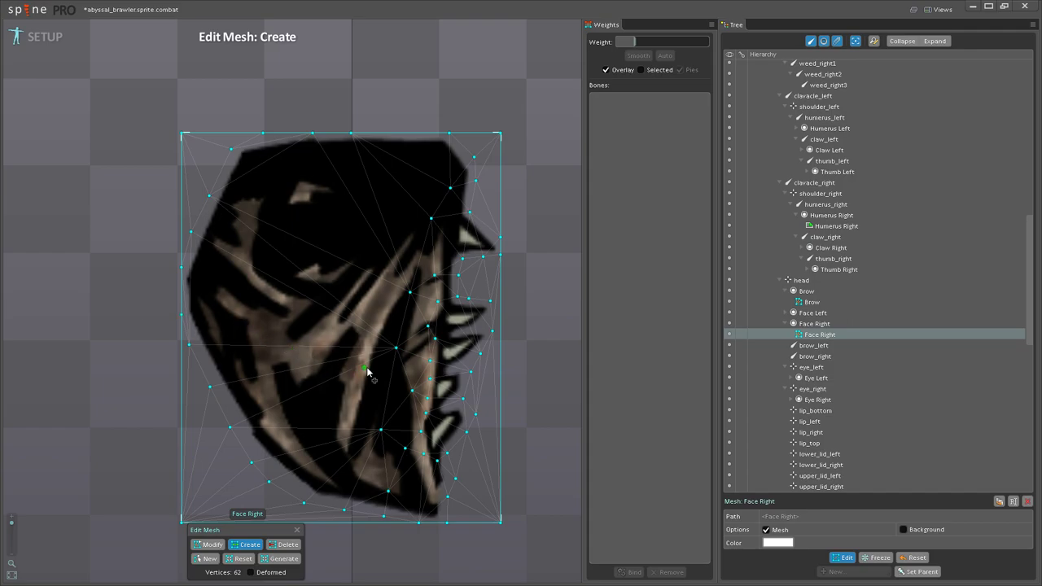
{"action": "left_click_drag", "start_coordinate": [112, 337], "coordinate": [103, 349]}
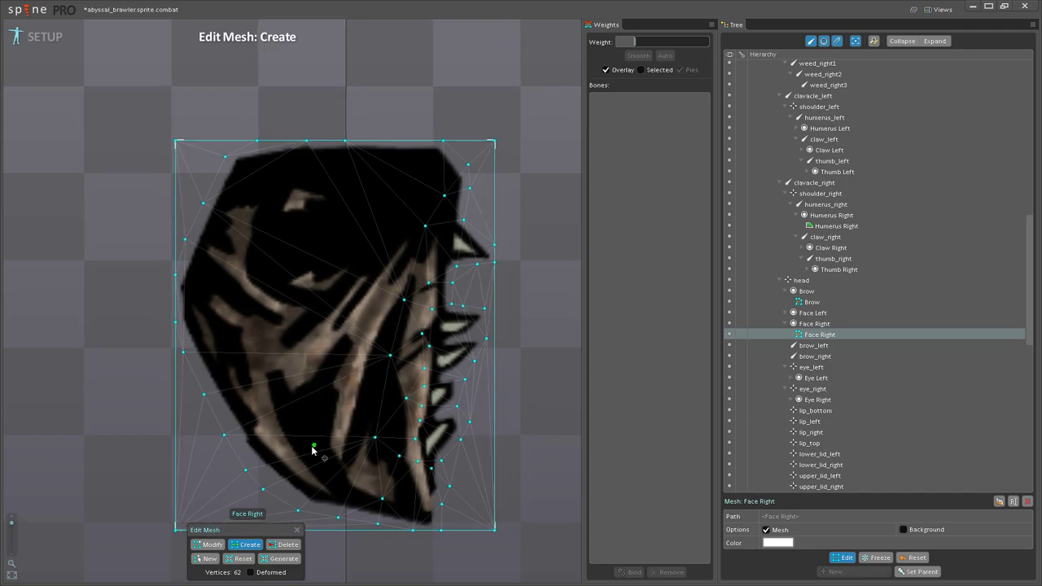
{"action": "left_click", "coordinate": [247, 401]}
{"action": "left_click", "coordinate": [299, 339]}
{"action": "left_click", "coordinate": [333, 310]}
{"action": "left_click", "coordinate": [362, 272]}
{"action": "left_click", "coordinate": [401, 214]}
Step: Add a ring of vertices around the eye area of Face Right, running under, outside and above the eye
{"action": "left_click_drag", "start_coordinate": [383, 292], "coordinate": [380, 338]}
{"action": "left_click", "coordinate": [312, 351]}
{"action": "left_click", "coordinate": [275, 336]}
{"action": "left_click", "coordinate": [259, 308]}
{"action": "left_click", "coordinate": [261, 269]}
{"action": "left_click", "coordinate": [271, 227]}
{"action": "left_click", "coordinate": [286, 213]}
{"action": "left_click", "coordinate": [341, 219]}
{"action": "left_click", "coordinate": [382, 245]}
Step: Add vertices along the upper and lower eyelid lines inside Face Right's eye ring
{"action": "left_click", "coordinate": [311, 270]}
{"action": "left_click", "coordinate": [348, 259]}
{"action": "left_click", "coordinate": [282, 314]}
{"action": "left_click", "coordinate": [321, 306]}
{"action": "left_click", "coordinate": [330, 305]}
{"action": "left_click", "coordinate": [356, 292]}
Step: Fill Face Right's outer cheek and lower jaw with additional interior vertices
{"action": "scroll", "coordinate": [299, 343], "scroll_direction": "down", "scroll_amount": 2}
{"action": "left_click", "coordinate": [266, 352]}
{"action": "left_click", "coordinate": [244, 329]}
{"action": "left_click", "coordinate": [218, 305]}
{"action": "scroll", "coordinate": [269, 342], "scroll_direction": "down", "scroll_amount": 2}
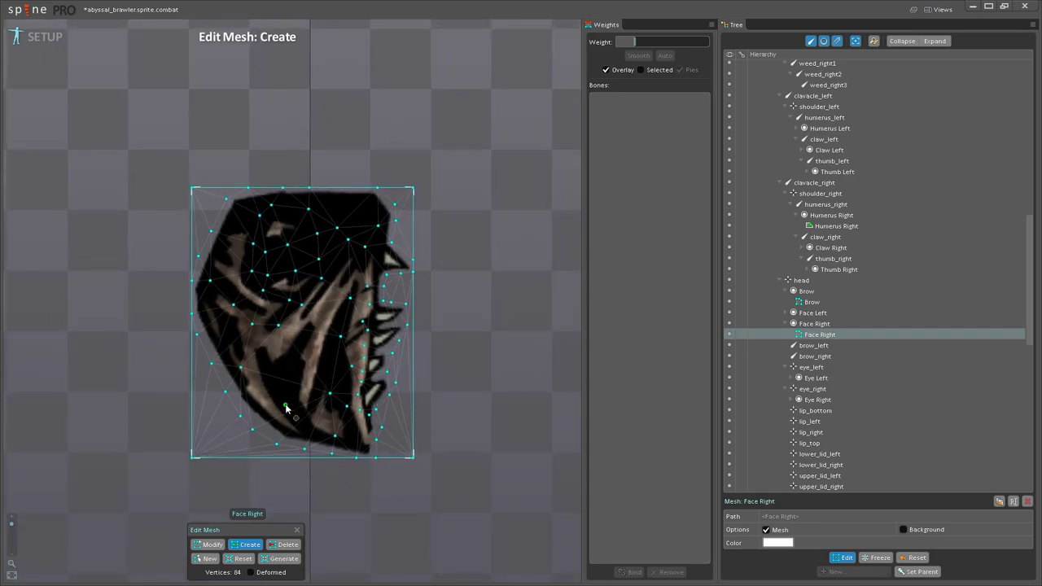
{"action": "left_click", "coordinate": [293, 405]}
{"action": "left_click", "coordinate": [302, 423]}
{"action": "left_click", "coordinate": [307, 429]}
{"action": "scroll", "coordinate": [314, 426], "scroll_direction": "down", "scroll_amount": 2}
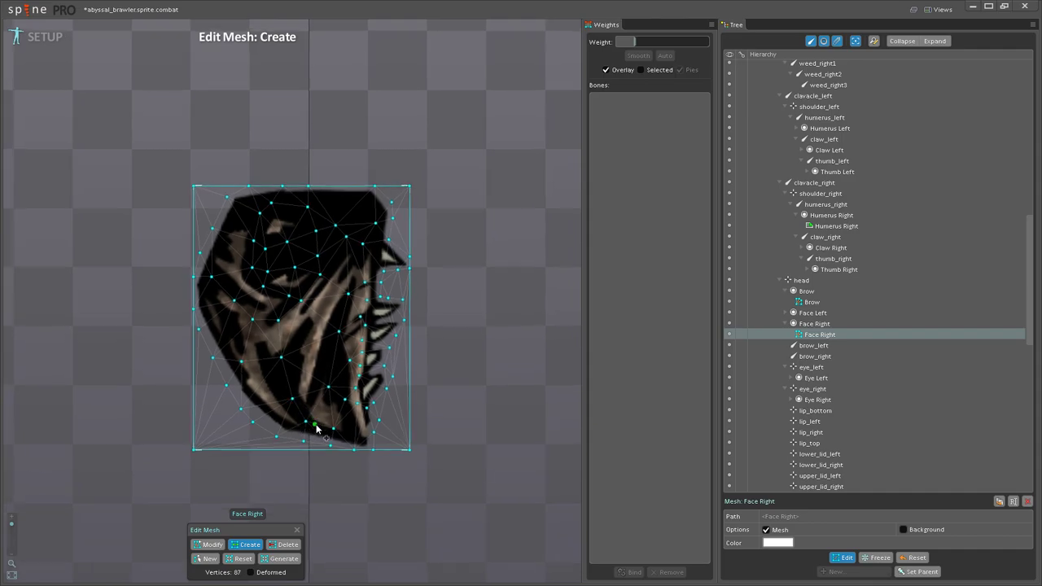
Step: Delete the four corner vertices of the Face Right mesh, finish mesh editing and deselect the mesh
{"action": "left_click", "coordinate": [286, 544]}
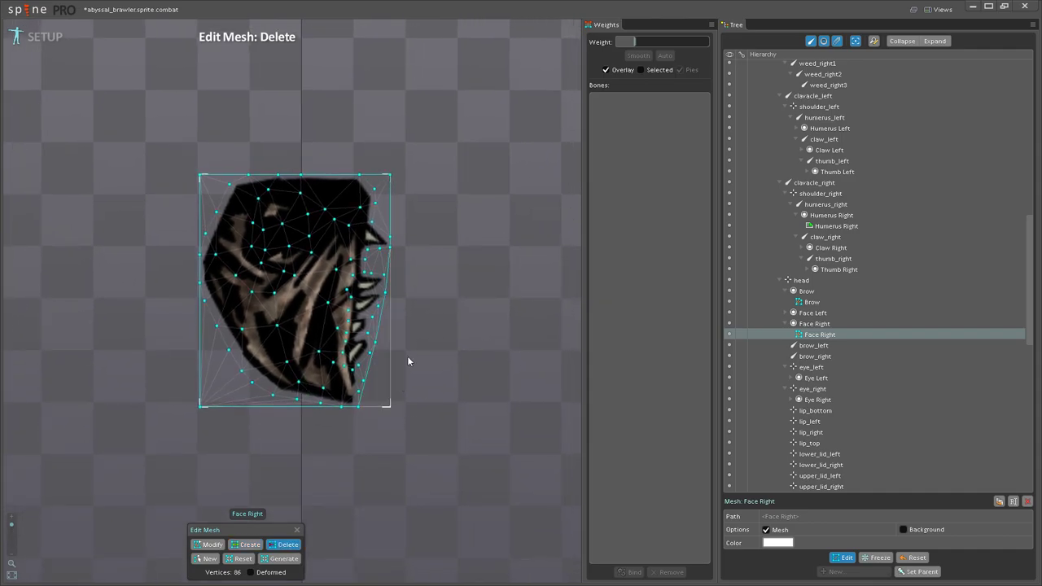
{"action": "left_click", "coordinate": [391, 175]}
{"action": "left_click", "coordinate": [202, 175]}
{"action": "left_click", "coordinate": [202, 405]}
{"action": "left_click", "coordinate": [846, 560]}
{"action": "left_click", "coordinate": [487, 285]}
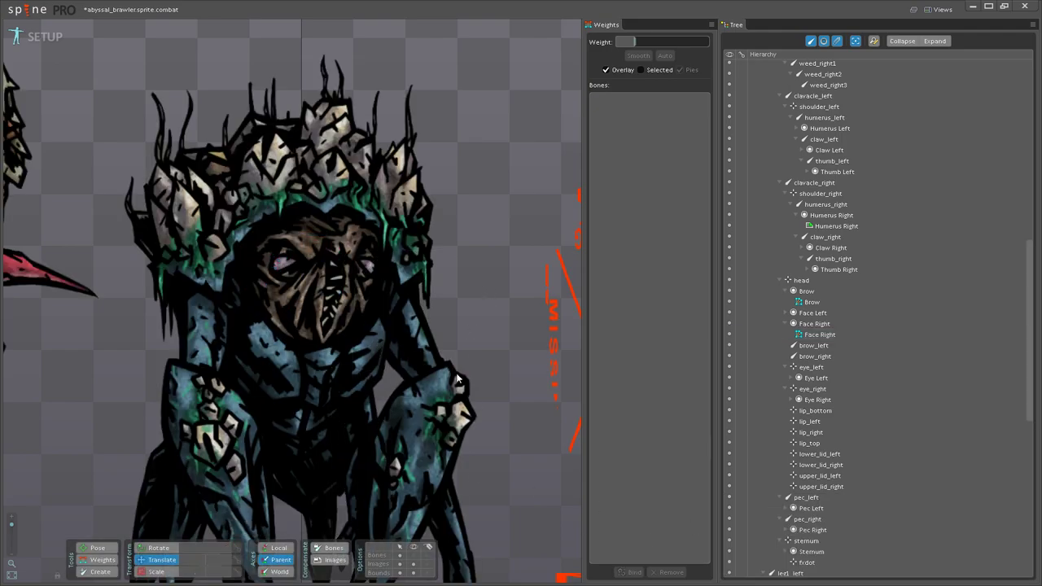
Step: Create two zero-length child bones under the head bone, one on each cheek of the face
{"action": "scroll", "coordinate": [325, 281], "scroll_direction": "up", "scroll_amount": 5}
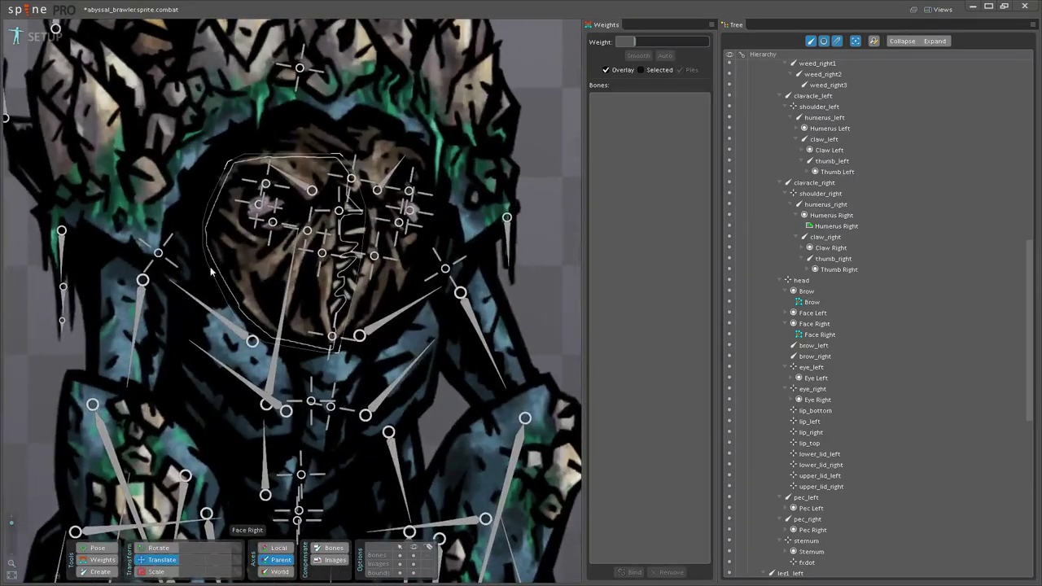
{"action": "left_click_drag", "start_coordinate": [544, 305], "coordinate": [565, 389]}
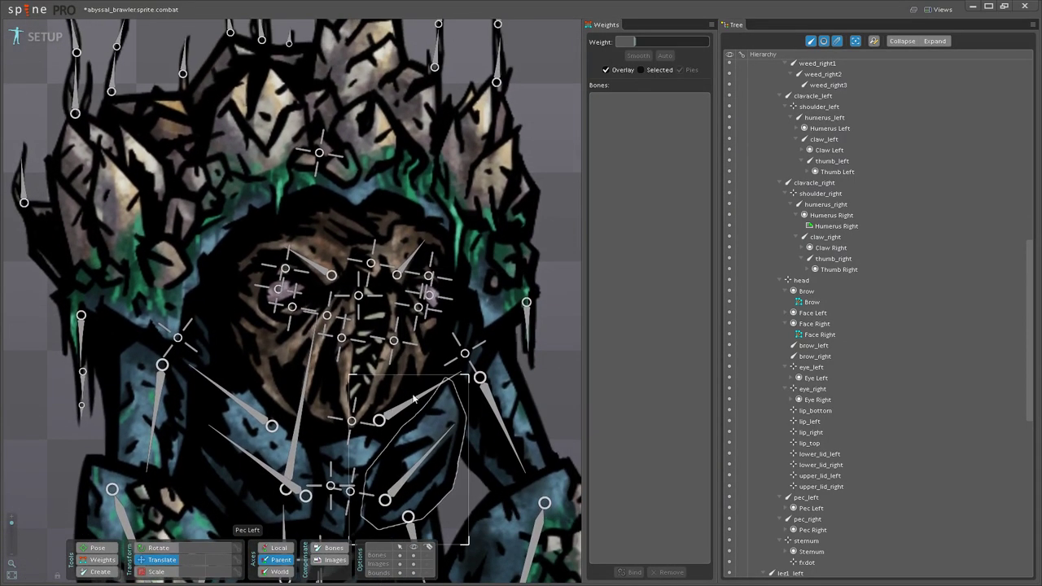
{"action": "scroll", "coordinate": [868, 326], "scroll_direction": "up", "scroll_amount": 10}
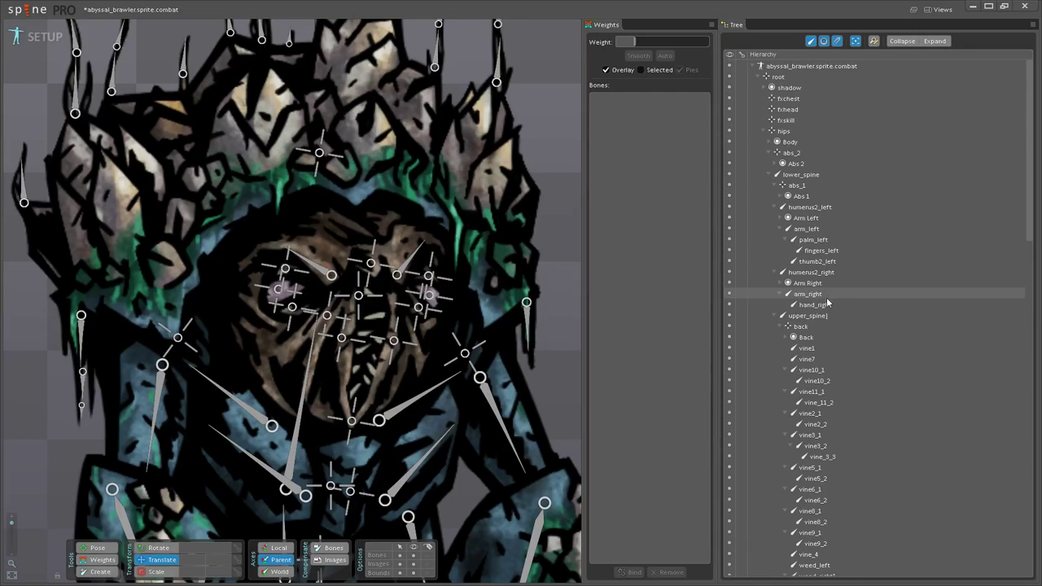
{"action": "left_click", "coordinate": [417, 342]}
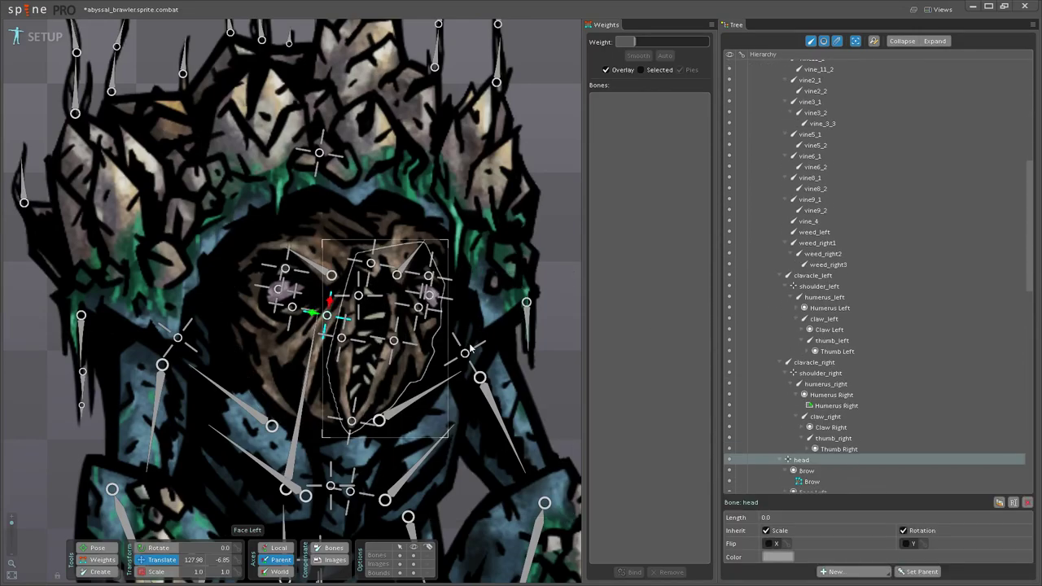
{"action": "left_click", "coordinate": [424, 355]}
Step: Rename the two new cheek bones breathing_left and breathing_right, and leave bone creation
{"action": "double_click", "coordinate": [808, 443]}
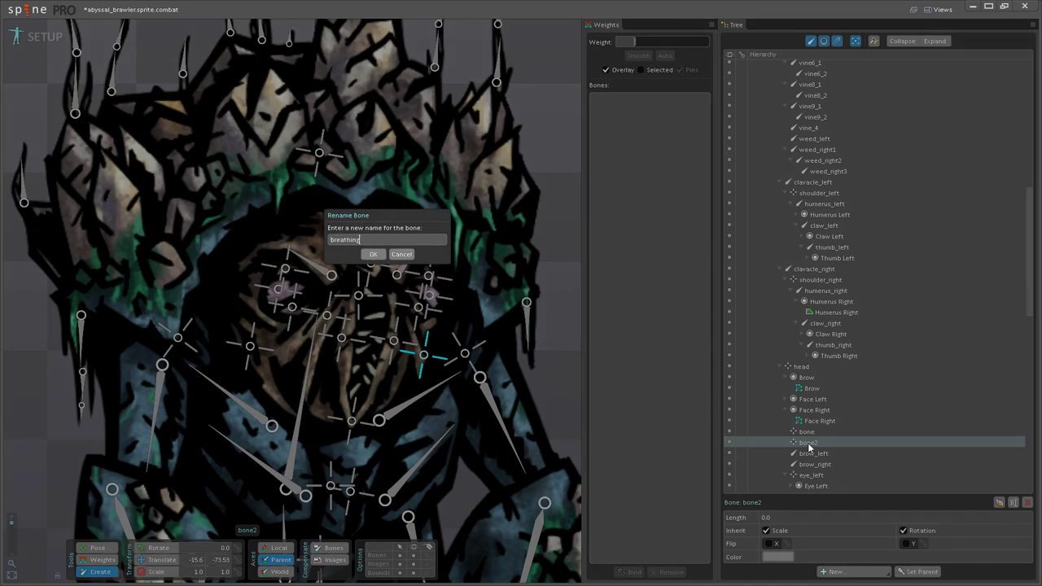
{"action": "key", "text": "Return"}
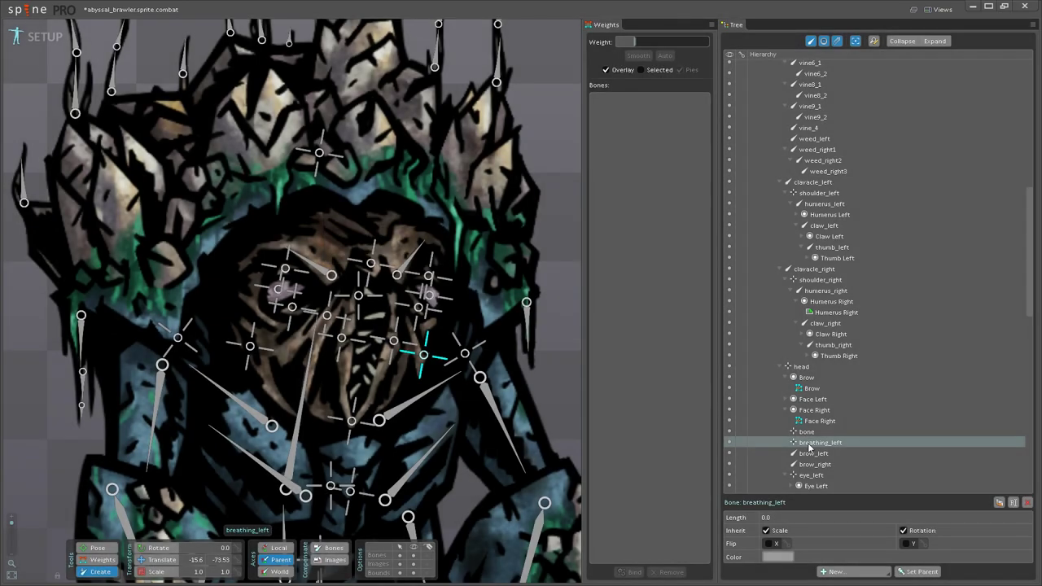
{"action": "double_click", "coordinate": [809, 432]}
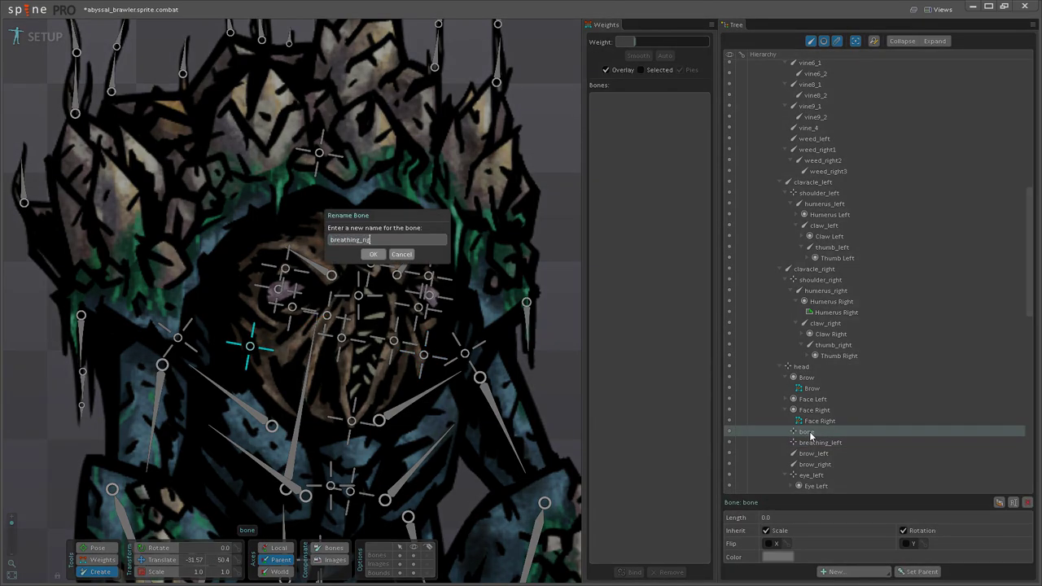
{"action": "key", "text": "Return"}
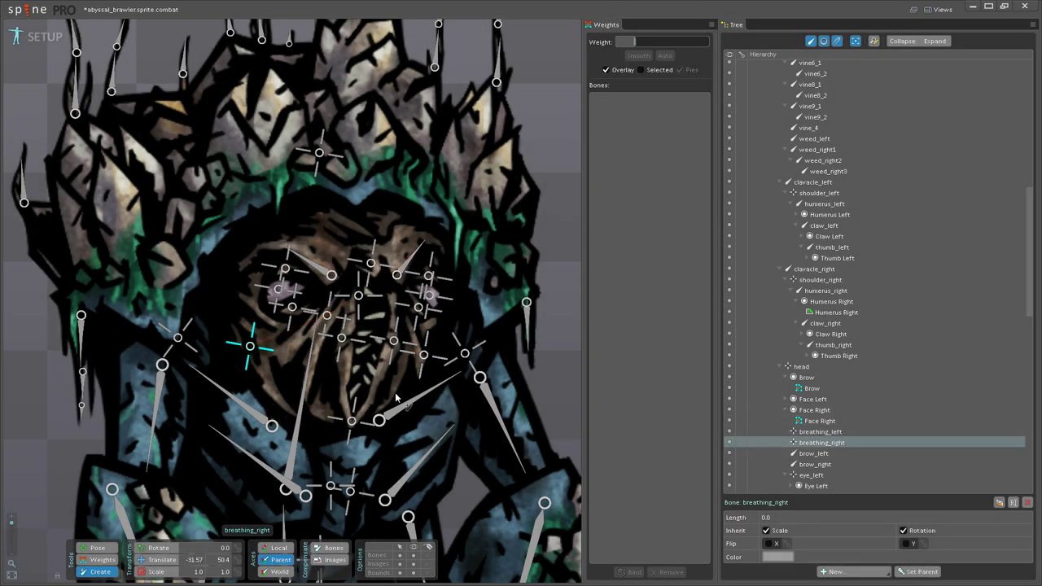
{"action": "scroll", "coordinate": [454, 347], "scroll_direction": "down", "scroll_amount": 2}
{"action": "scroll", "coordinate": [454, 347], "scroll_direction": "up", "scroll_amount": 2}
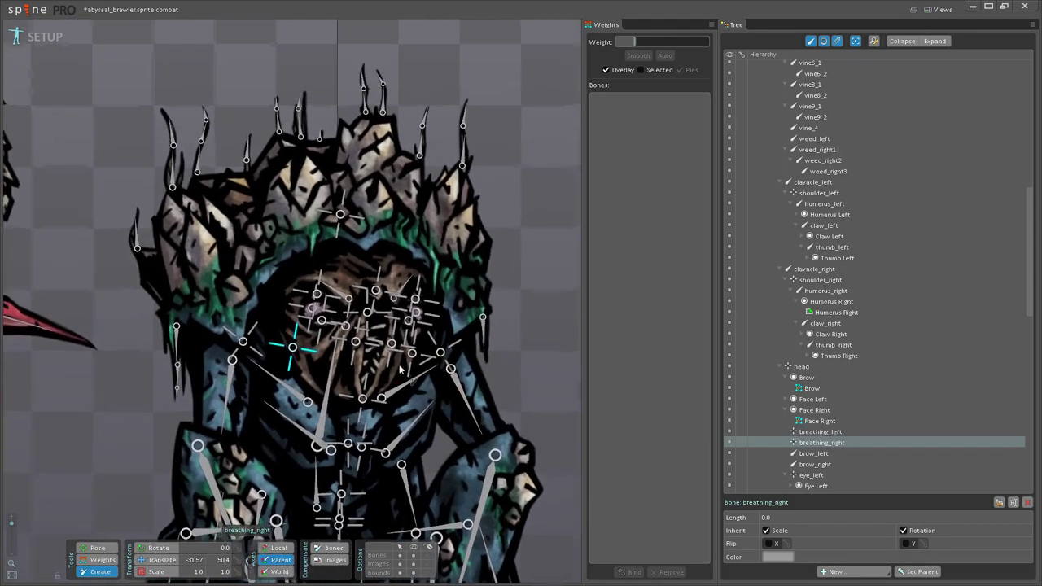
{"action": "left_click", "coordinate": [97, 548]}
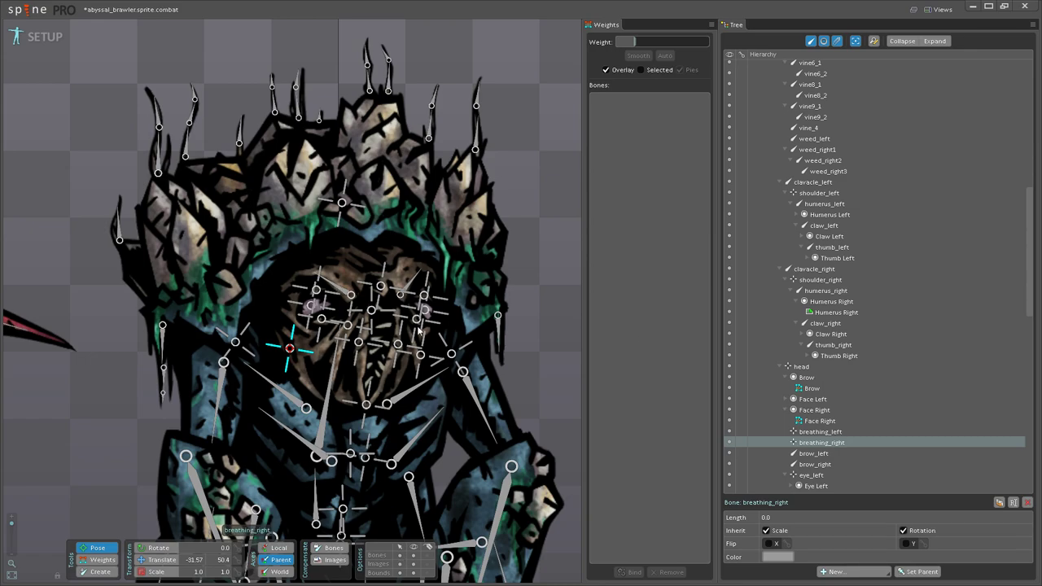
Step: Start binding bones to the Face Right mesh, picking head and lip_right and undoing the extra bone pick
{"action": "left_click", "coordinate": [820, 421]}
{"action": "scroll", "coordinate": [329, 382], "scroll_direction": "up", "scroll_amount": 5}
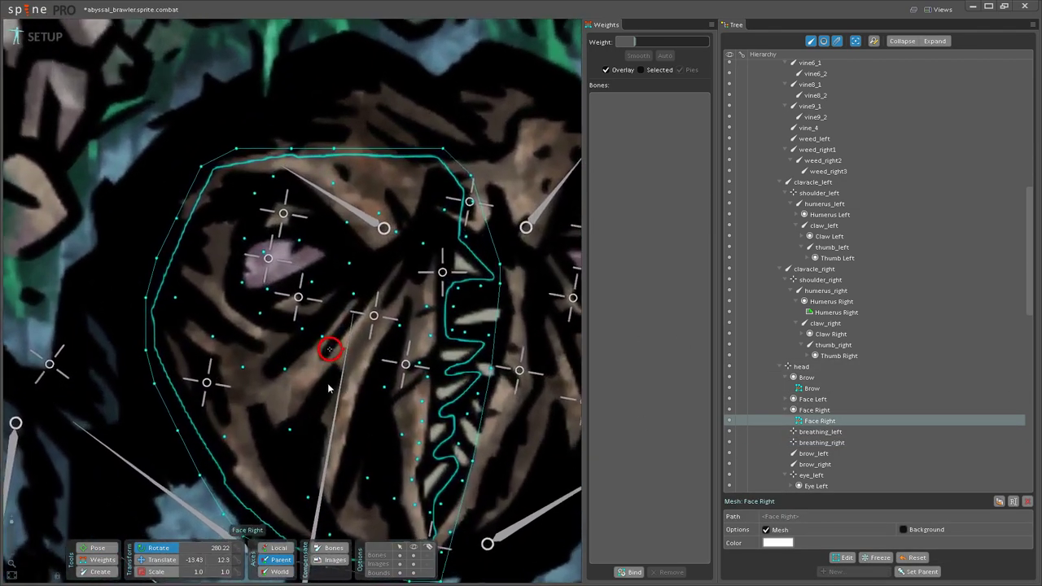
{"action": "left_click_drag", "start_coordinate": [329, 389], "coordinate": [323, 352]}
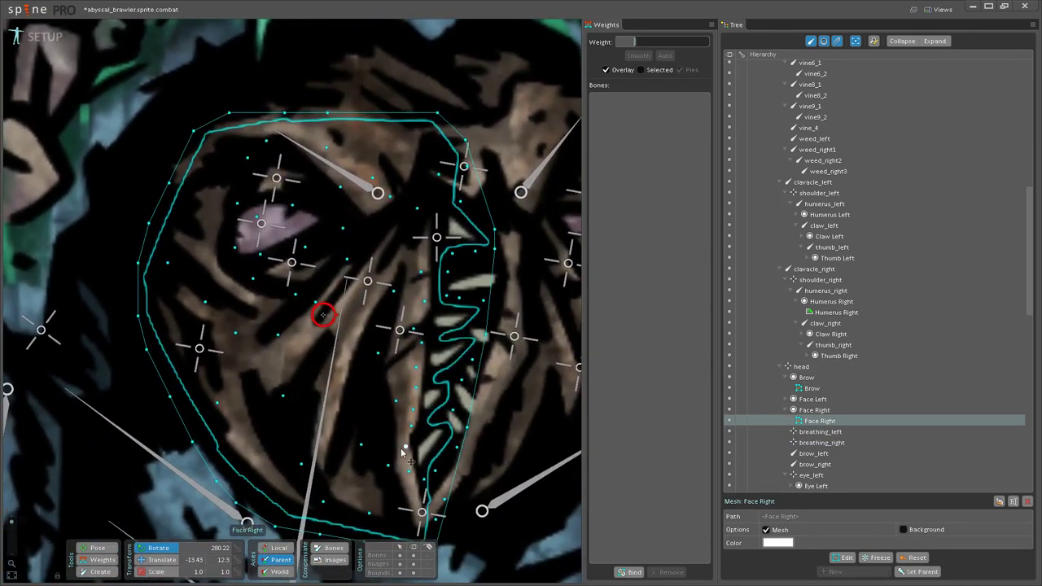
{"action": "left_click", "coordinate": [630, 571]}
{"action": "scroll", "coordinate": [348, 271], "scroll_direction": "down", "scroll_amount": 2}
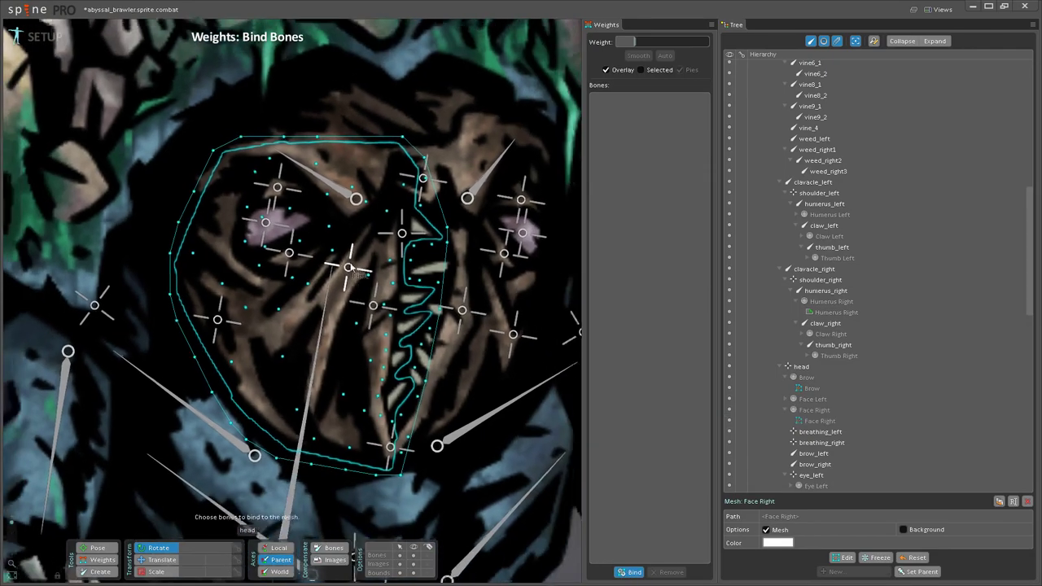
{"action": "scroll", "coordinate": [348, 271], "scroll_direction": "down", "scroll_amount": 2}
{"action": "left_click", "coordinate": [348, 271]}
{"action": "scroll", "coordinate": [359, 310], "scroll_direction": "up", "scroll_amount": 4}
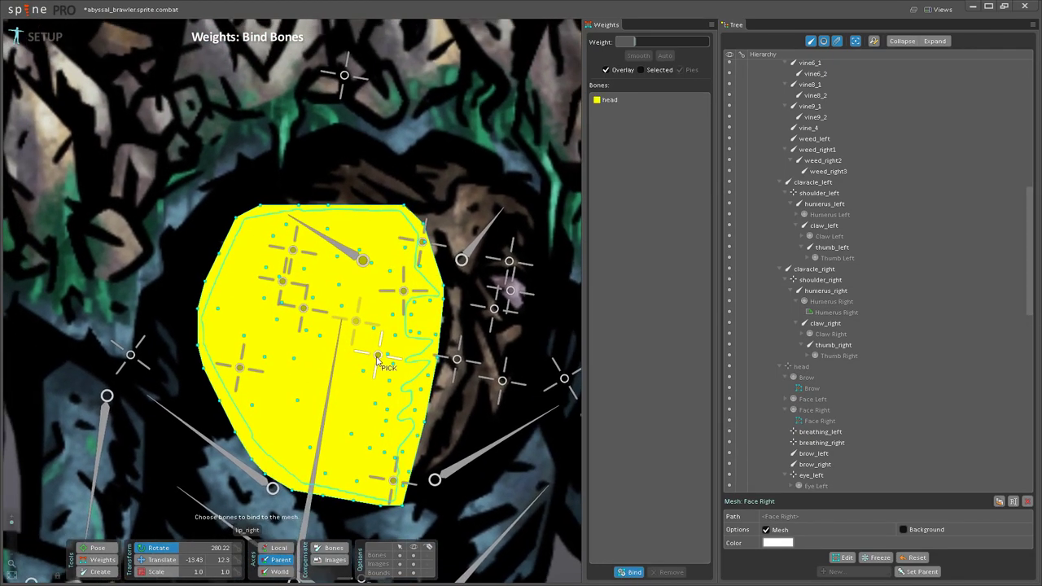
{"action": "left_click", "coordinate": [378, 359]}
{"action": "left_click", "coordinate": [403, 293]}
{"action": "key", "text": "ctrl+z"}
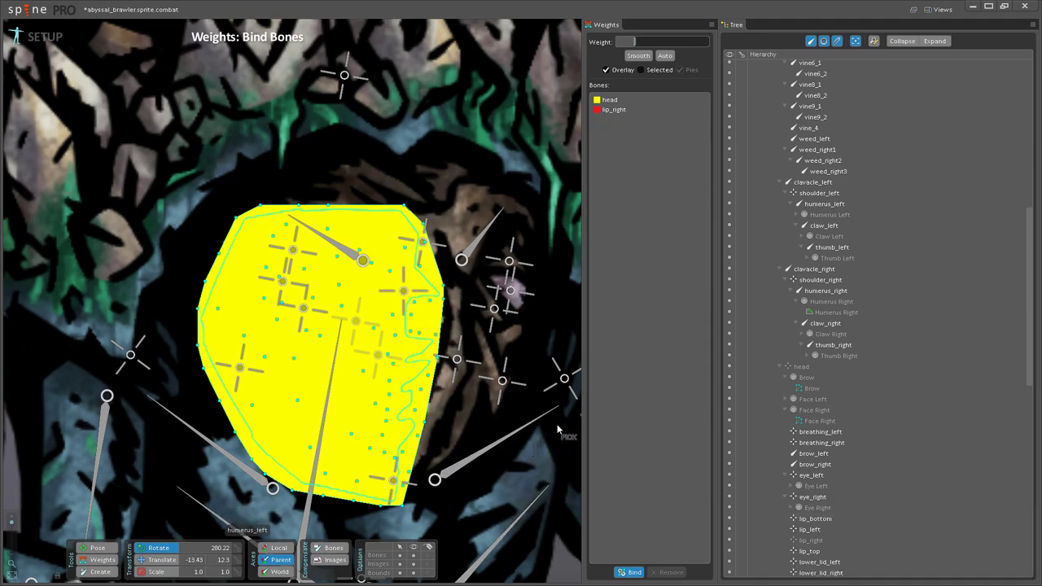
Step: Add lip_bottom, lip_top, upper_lid_right, lower_lid_right and breathing_right to Face Right's binding and finish it with automatic weights
{"action": "left_click", "coordinate": [396, 483]}
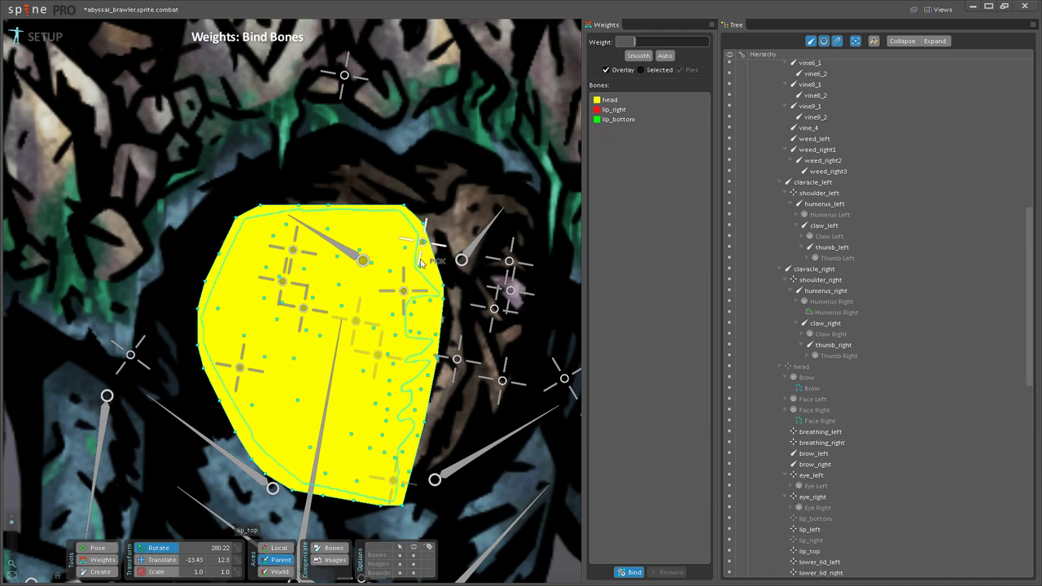
{"action": "left_click", "coordinate": [292, 251]}
{"action": "left_click", "coordinate": [299, 322]}
{"action": "left_click", "coordinate": [241, 367]}
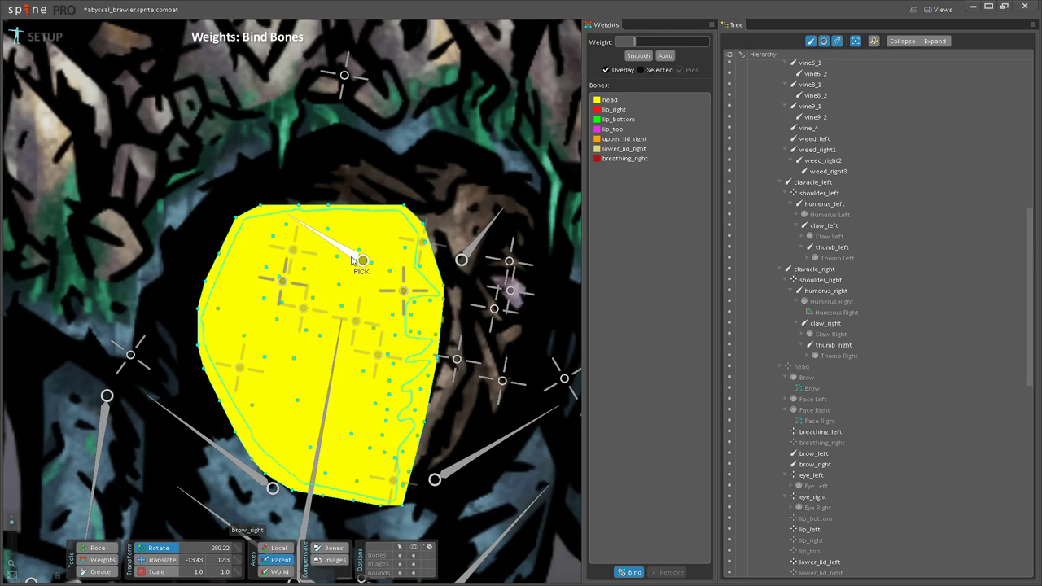
{"action": "scroll", "coordinate": [352, 259], "scroll_direction": "down", "scroll_amount": 5}
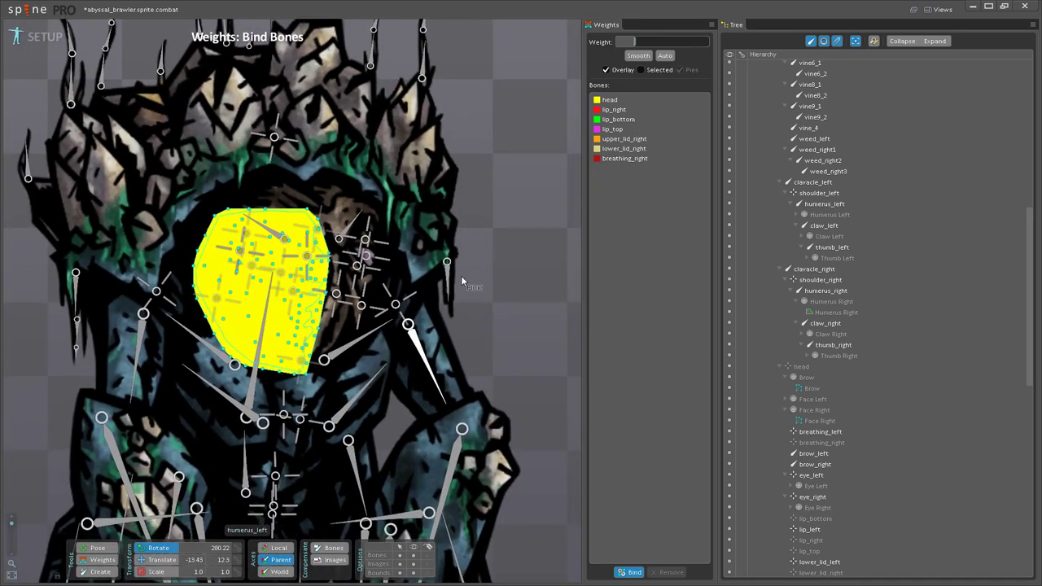
{"action": "scroll", "coordinate": [292, 277], "scroll_direction": "up", "scroll_amount": 4}
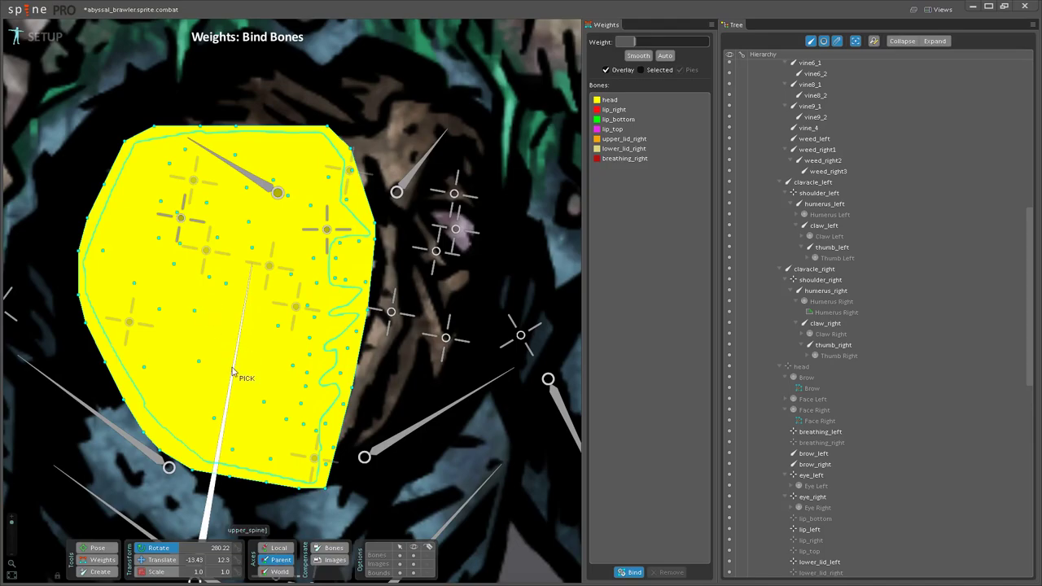
{"action": "scroll", "coordinate": [206, 359], "scroll_direction": "down", "scroll_amount": 3}
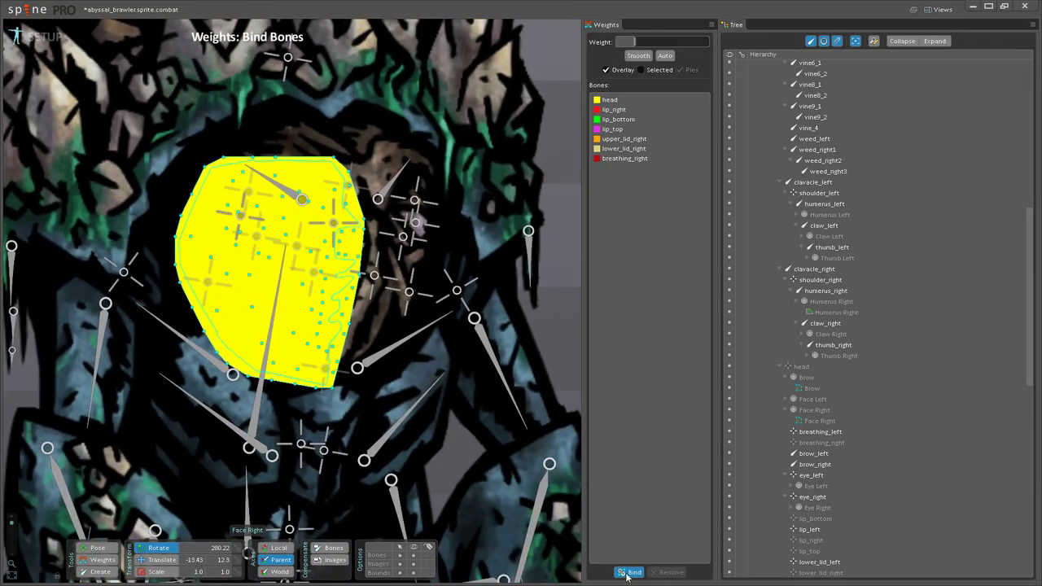
{"action": "left_click", "coordinate": [631, 572]}
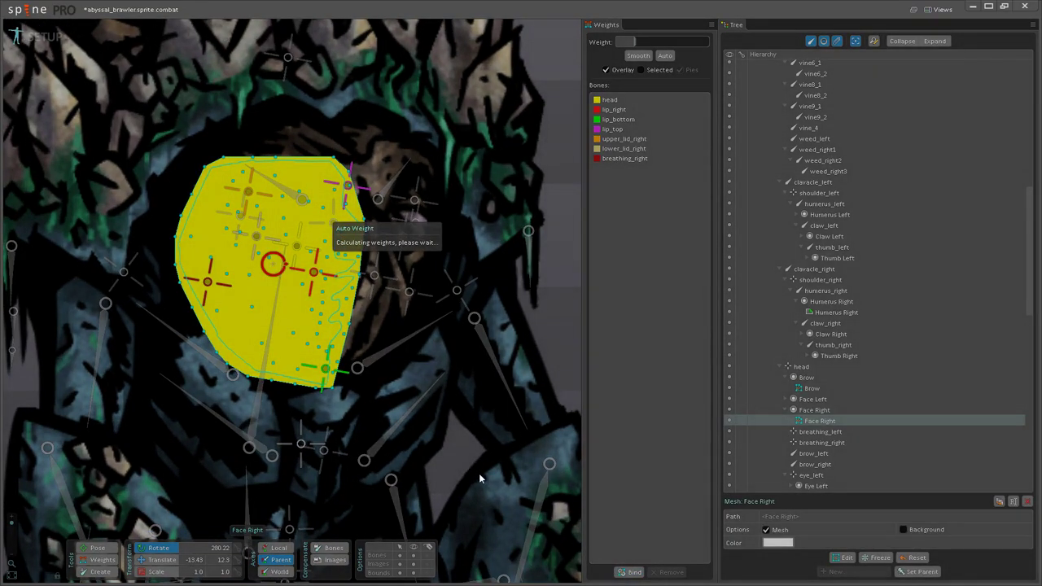
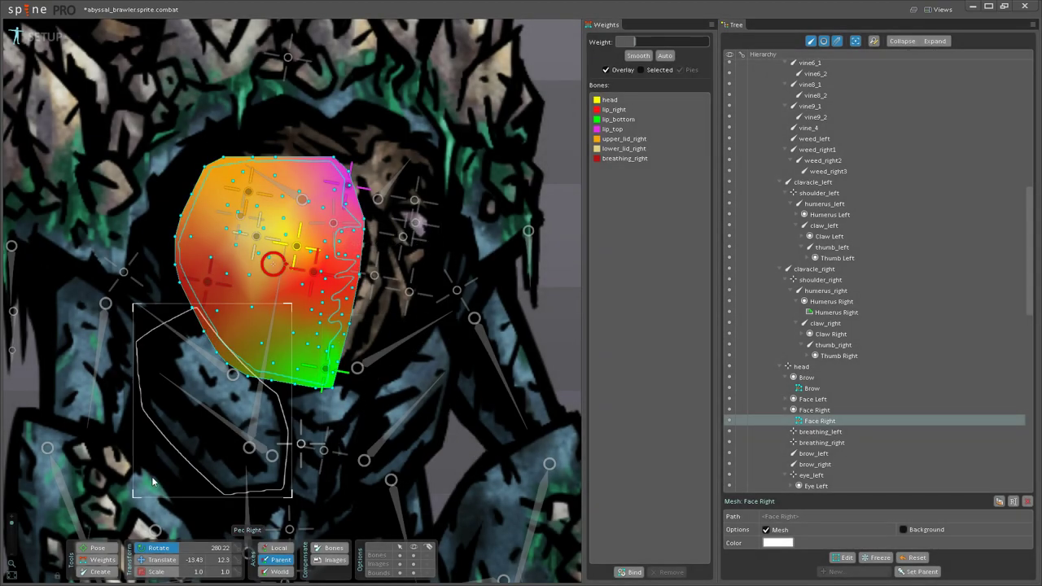
Step: Test Face Right's deformation by moving the lip_right bone and returning it to its original position
{"action": "left_click", "coordinate": [98, 548]}
{"action": "scroll", "coordinate": [306, 283], "scroll_direction": "up", "scroll_amount": 5}
{"action": "left_click", "coordinate": [308, 271]}
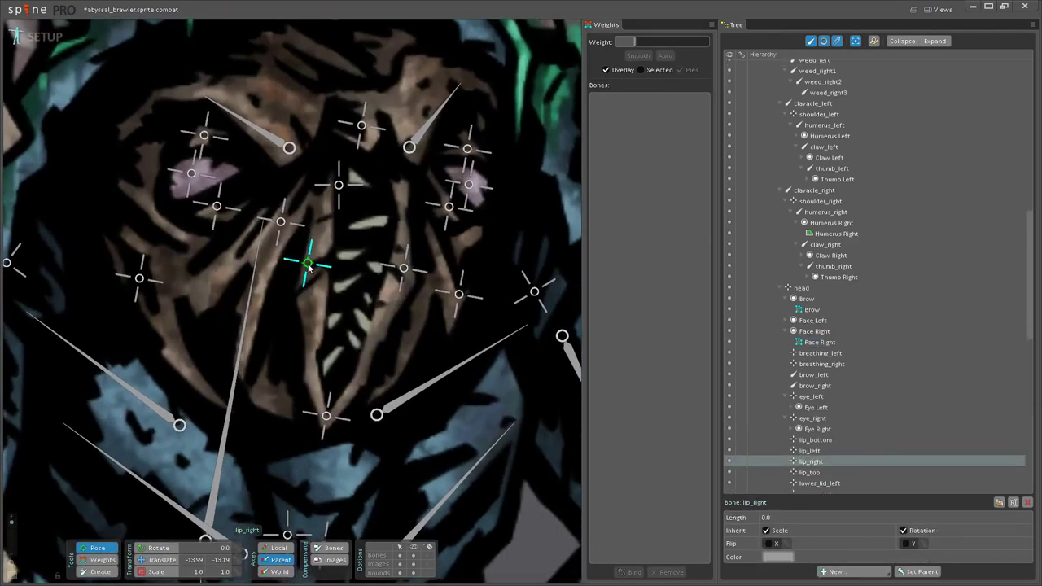
{"action": "mouse_move", "coordinate": [307, 264]}
{"action": "left_mouse_down"}
{"action": "mouse_move", "coordinate": [266, 277]}
{"action": "mouse_move", "coordinate": [330, 261]}
{"action": "mouse_move", "coordinate": [281, 274]}
{"action": "mouse_move", "coordinate": [313, 265]}
{"action": "mouse_move", "coordinate": [295, 261]}
{"action": "mouse_move", "coordinate": [332, 279]}
{"action": "mouse_move", "coordinate": [308, 263]}
{"action": "left_mouse_up"}
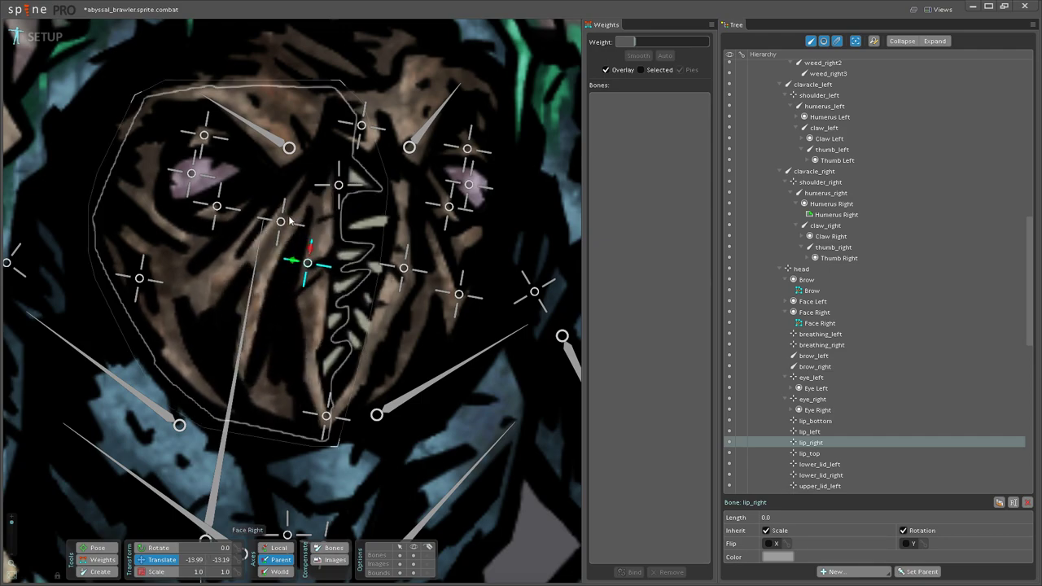
Step: Test Face Right's eyelid deformation by moving the lower_lid_right and upper_lid_right bones and returning them
{"action": "left_click_drag", "start_coordinate": [290, 220], "coordinate": [351, 298]}
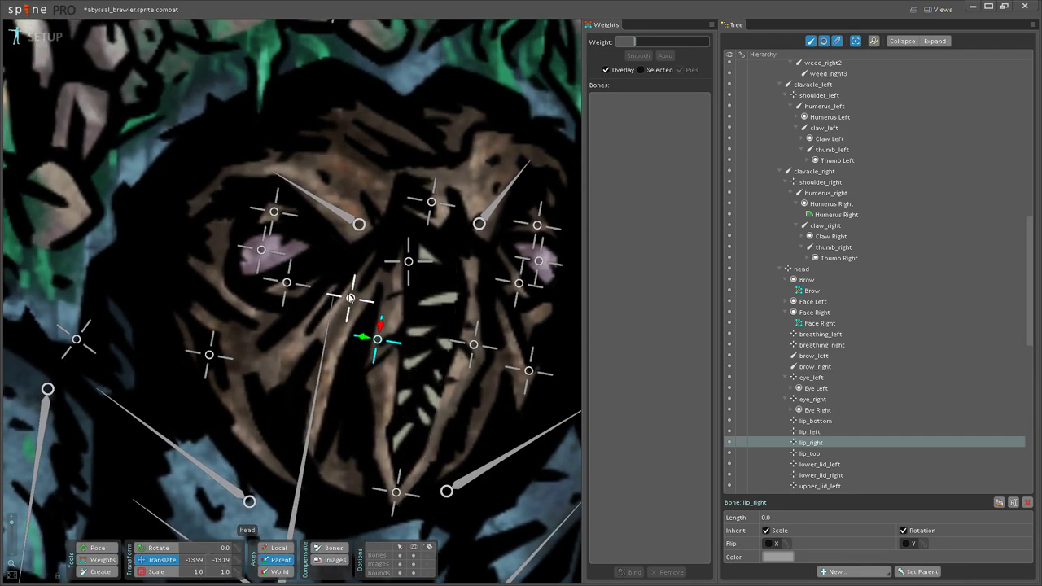
{"action": "left_click_drag", "start_coordinate": [285, 281], "coordinate": [310, 329]}
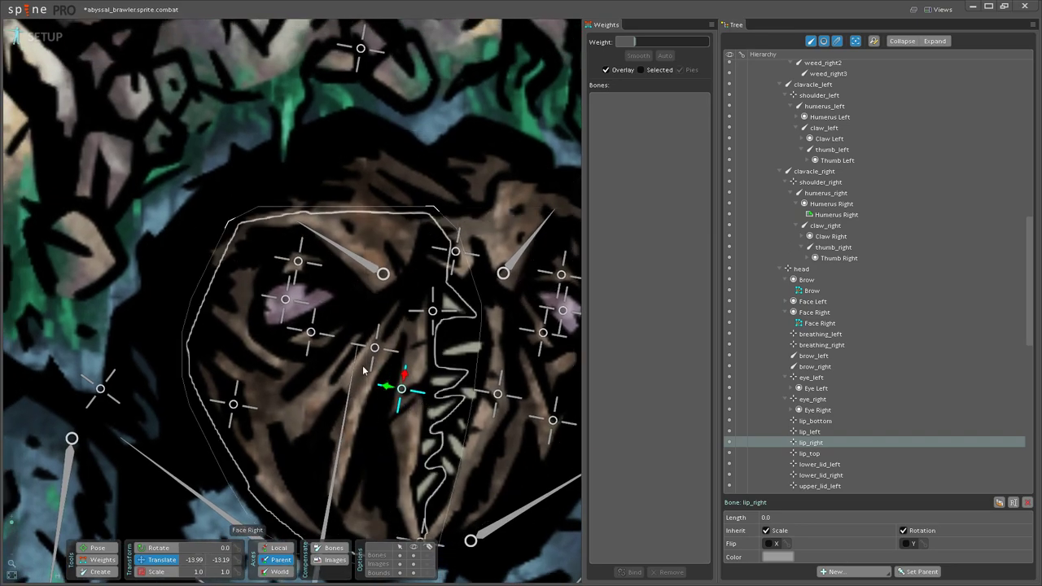
{"action": "left_click", "coordinate": [309, 335]}
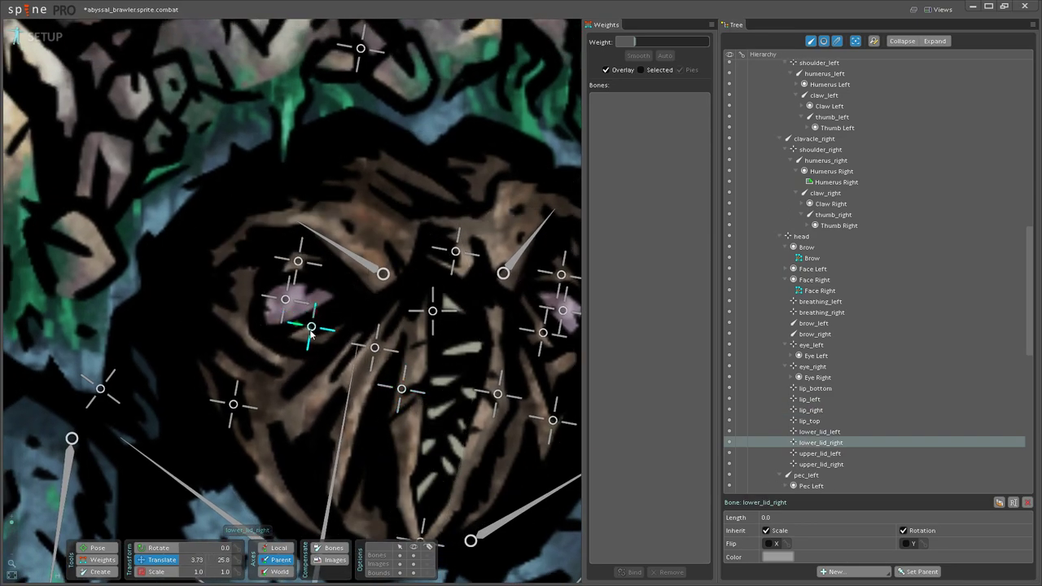
{"action": "mouse_move", "coordinate": [309, 340]}
{"action": "left_mouse_down"}
{"action": "mouse_move", "coordinate": [293, 302]}
{"action": "mouse_move", "coordinate": [307, 353]}
{"action": "mouse_move", "coordinate": [295, 313]}
{"action": "mouse_move", "coordinate": [298, 372]}
{"action": "mouse_move", "coordinate": [295, 326]}
{"action": "mouse_move", "coordinate": [288, 298]}
{"action": "mouse_move", "coordinate": [301, 366]}
{"action": "mouse_move", "coordinate": [279, 296]}
{"action": "mouse_move", "coordinate": [291, 333]}
{"action": "left_mouse_up"}
{"action": "mouse_move", "coordinate": [298, 261]}
{"action": "left_mouse_down"}
{"action": "mouse_move", "coordinate": [284, 262]}
{"action": "mouse_move", "coordinate": [307, 302]}
{"action": "mouse_move", "coordinate": [293, 295]}
{"action": "mouse_move", "coordinate": [298, 254]}
{"action": "left_mouse_up"}
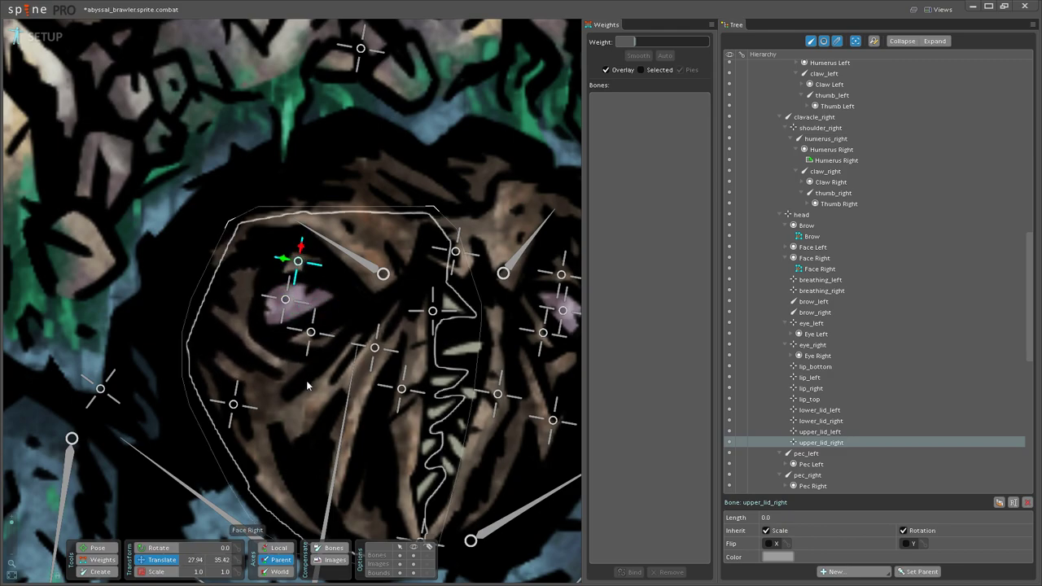
Step: Test the cheek deformation by moving and scaling the breathing_right bone, and undo the changes
{"action": "scroll", "coordinate": [306, 379], "scroll_direction": "down", "scroll_amount": 2}
{"action": "scroll", "coordinate": [321, 405], "scroll_direction": "down", "scroll_amount": 2}
{"action": "left_click", "coordinate": [281, 348]}
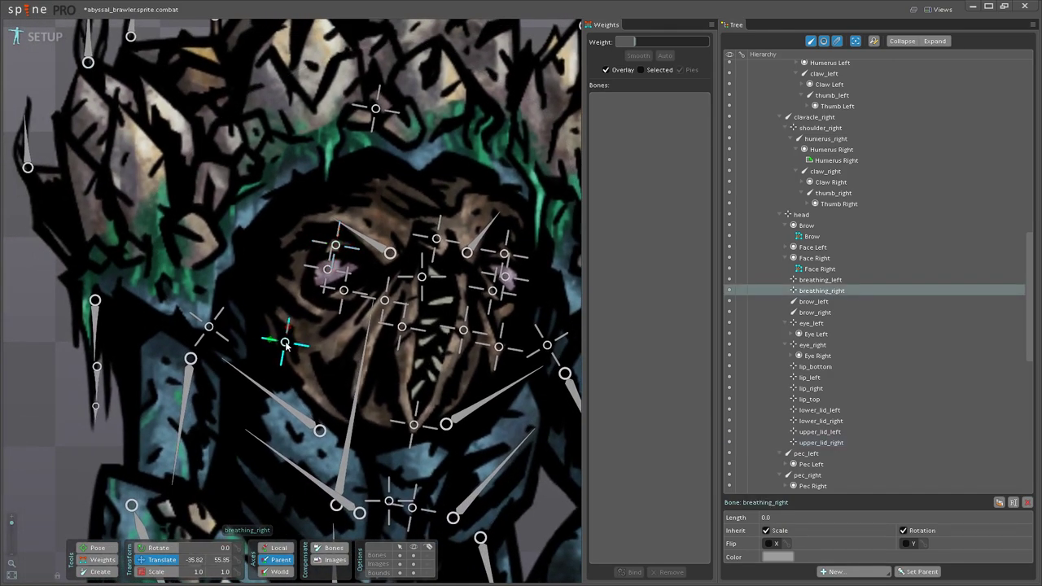
{"action": "left_click_drag", "start_coordinate": [280, 349], "coordinate": [260, 329]}
{"action": "left_click", "coordinate": [155, 573]}
{"action": "key", "text": "ctrl+z"}
Step: Open the Face Right mesh for weight editing and give the head bone weight 100 at the vertex below the lower eyelid
{"action": "left_click", "coordinate": [112, 558]}
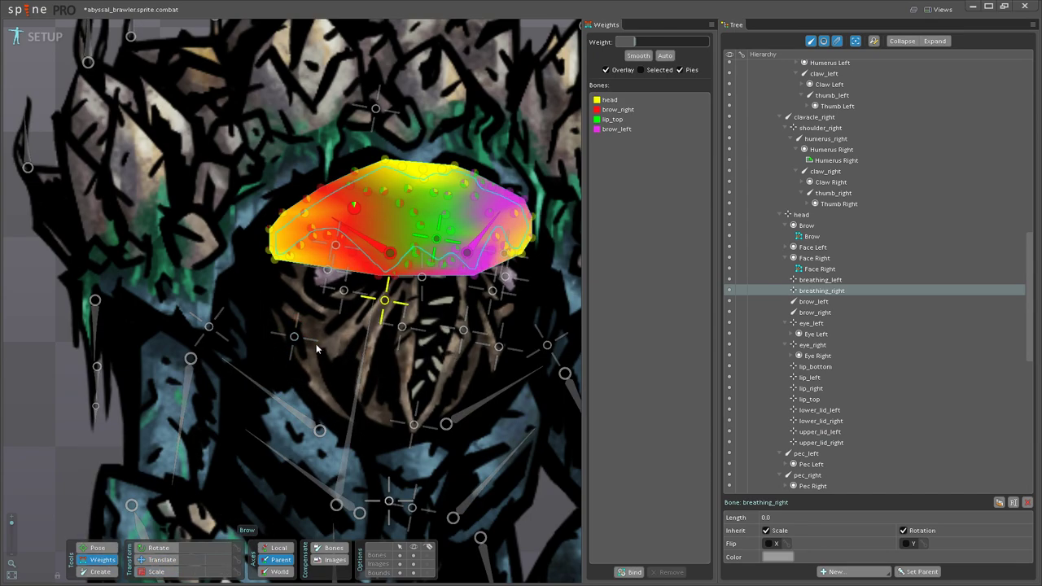
{"action": "left_click", "coordinate": [345, 360]}
{"action": "scroll", "coordinate": [447, 326], "scroll_direction": "up", "scroll_amount": 5}
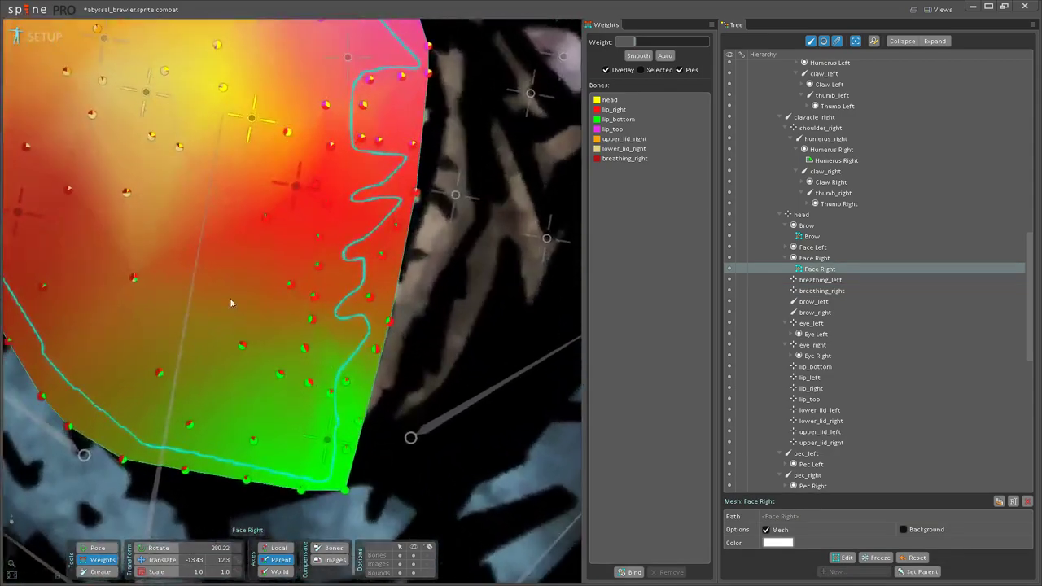
{"action": "scroll", "coordinate": [224, 305], "scroll_direction": "down", "scroll_amount": 3}
{"action": "left_click_drag", "start_coordinate": [217, 308], "coordinate": [282, 437]}
{"action": "scroll", "coordinate": [337, 361], "scroll_direction": "up", "scroll_amount": 3}
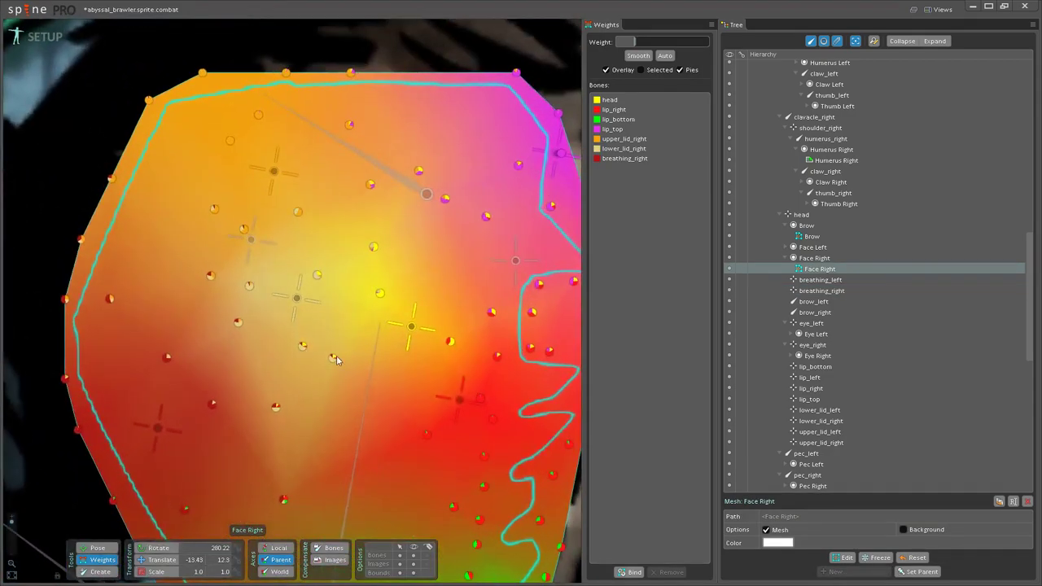
{"action": "scroll", "coordinate": [336, 360], "scroll_direction": "down", "scroll_amount": 2}
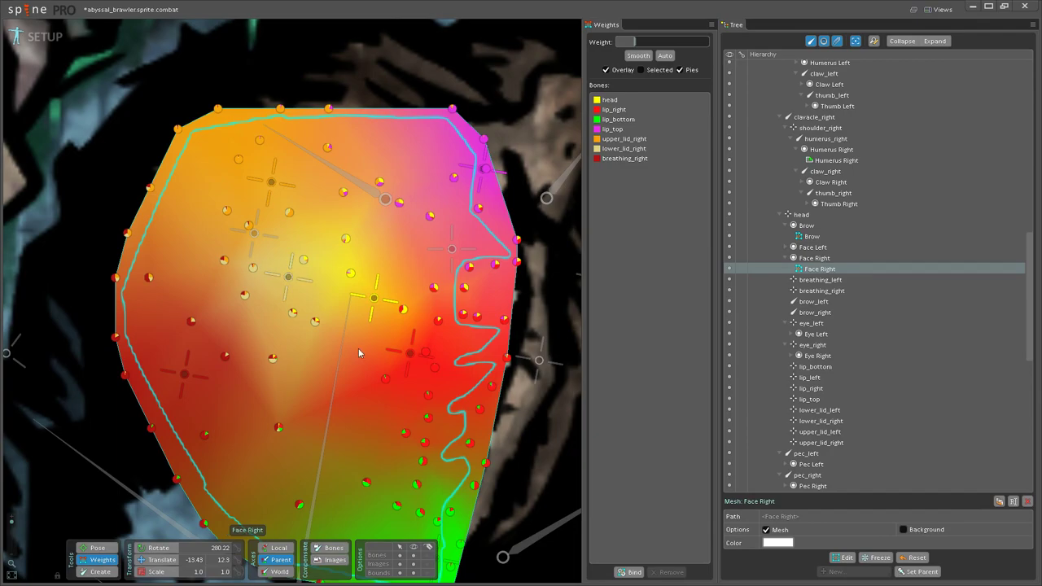
{"action": "scroll", "coordinate": [376, 302], "scroll_direction": "down", "scroll_amount": 2}
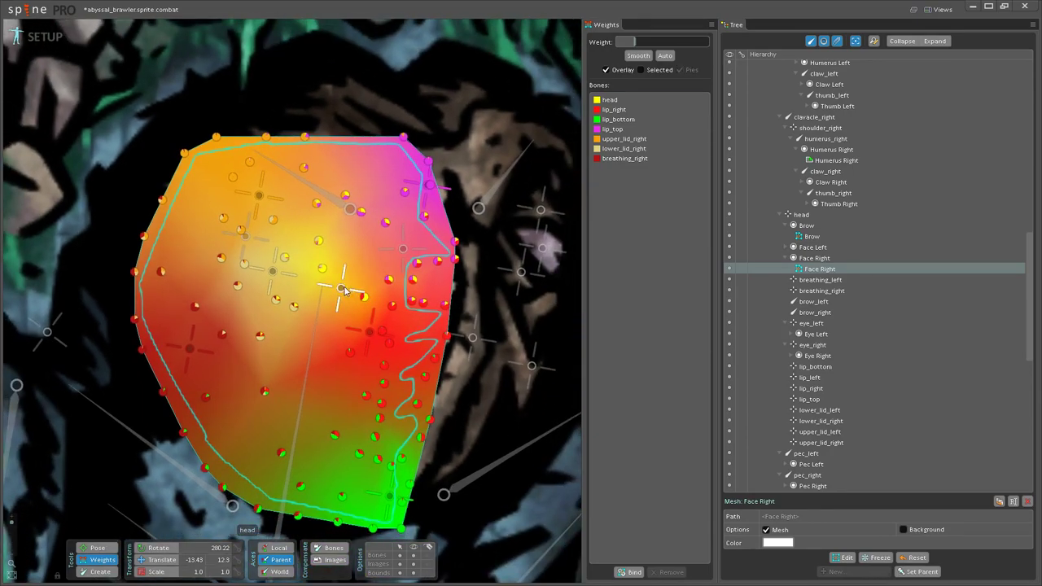
{"action": "left_click", "coordinate": [351, 295]}
{"action": "scroll", "coordinate": [349, 301], "scroll_direction": "up", "scroll_amount": 1}
{"action": "left_click", "coordinate": [271, 321]}
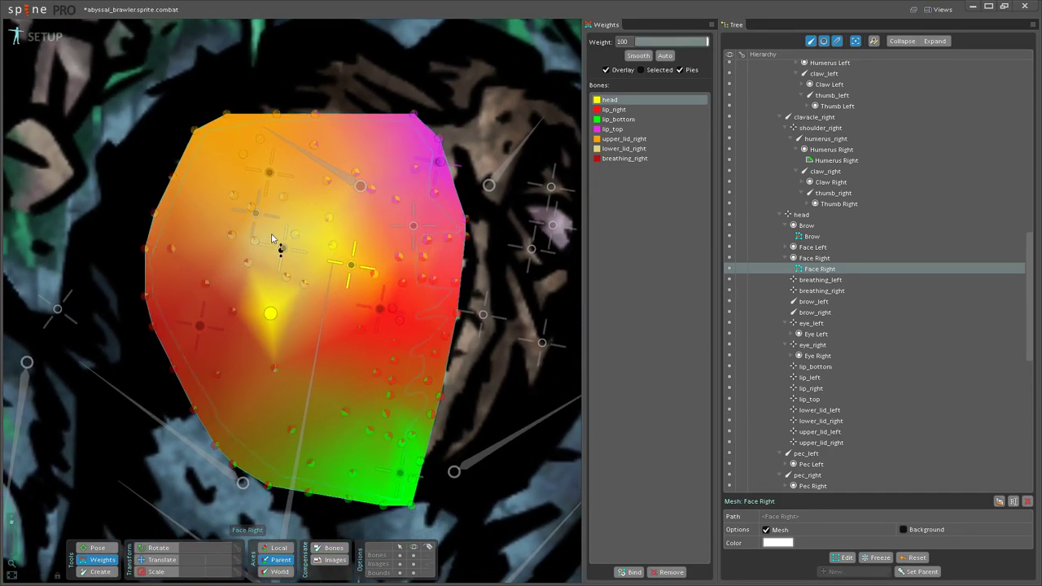
Step: Set the head bone's weight to 100 on Face Right's lower outer edge and cheek vertices between breathing_right and the mouth
{"action": "scroll", "coordinate": [324, 346], "scroll_direction": "up", "scroll_amount": 2}
{"action": "scroll", "coordinate": [310, 327], "scroll_direction": "up", "scroll_amount": 1}
{"action": "left_click_drag", "start_coordinate": [316, 285], "coordinate": [307, 339]}
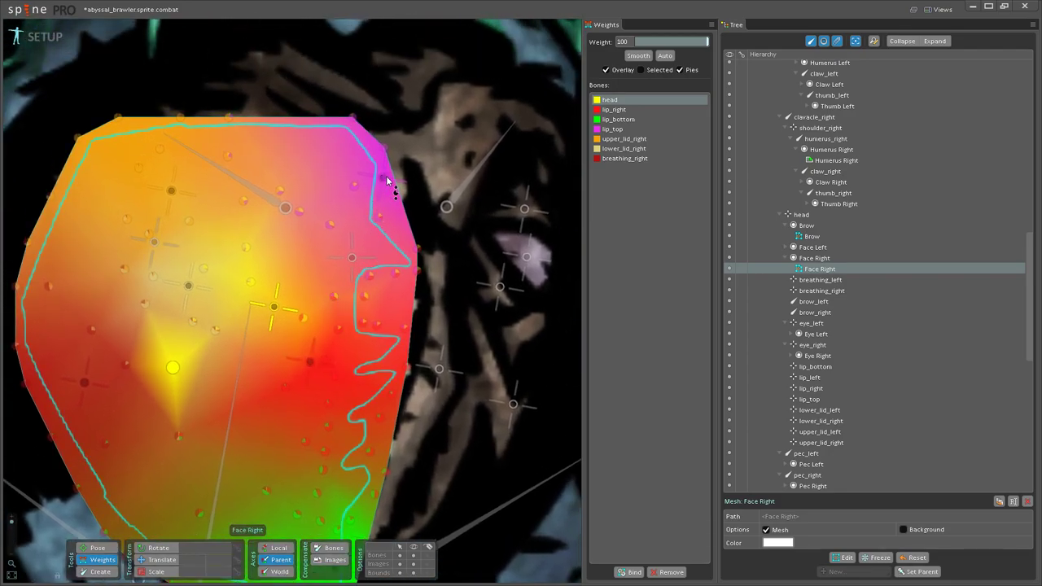
{"action": "left_click_drag", "start_coordinate": [300, 269], "coordinate": [360, 324]}
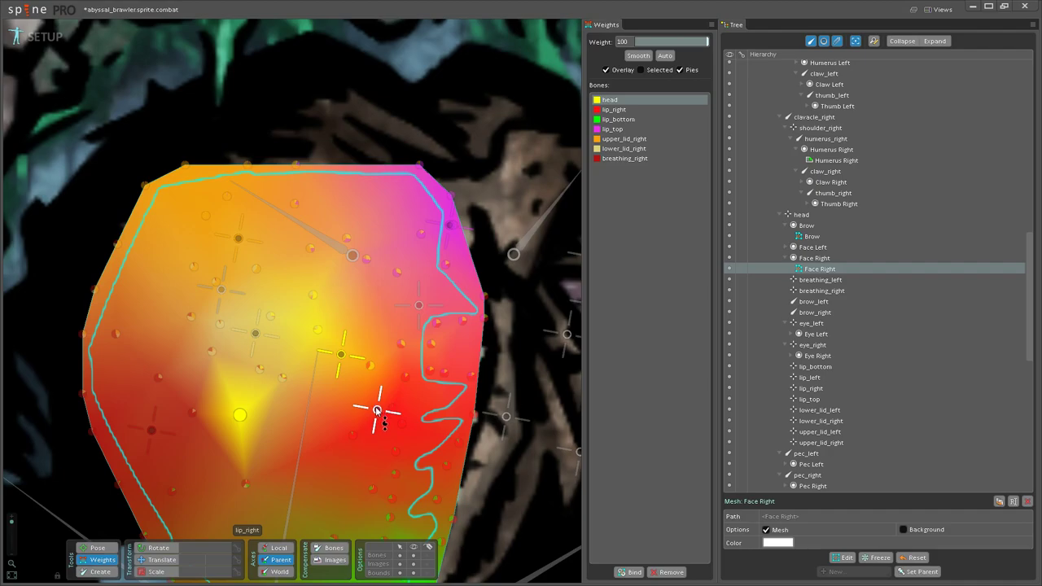
{"action": "scroll", "coordinate": [363, 427], "scroll_direction": "down", "scroll_amount": 2}
{"action": "left_click_drag", "start_coordinate": [356, 444], "coordinate": [328, 395]}
{"action": "scroll", "coordinate": [329, 411], "scroll_direction": "down", "scroll_amount": 1}
{"action": "left_click_drag", "start_coordinate": [328, 432], "coordinate": [349, 350]}
{"action": "scroll", "coordinate": [350, 358], "scroll_direction": "up", "scroll_amount": 3}
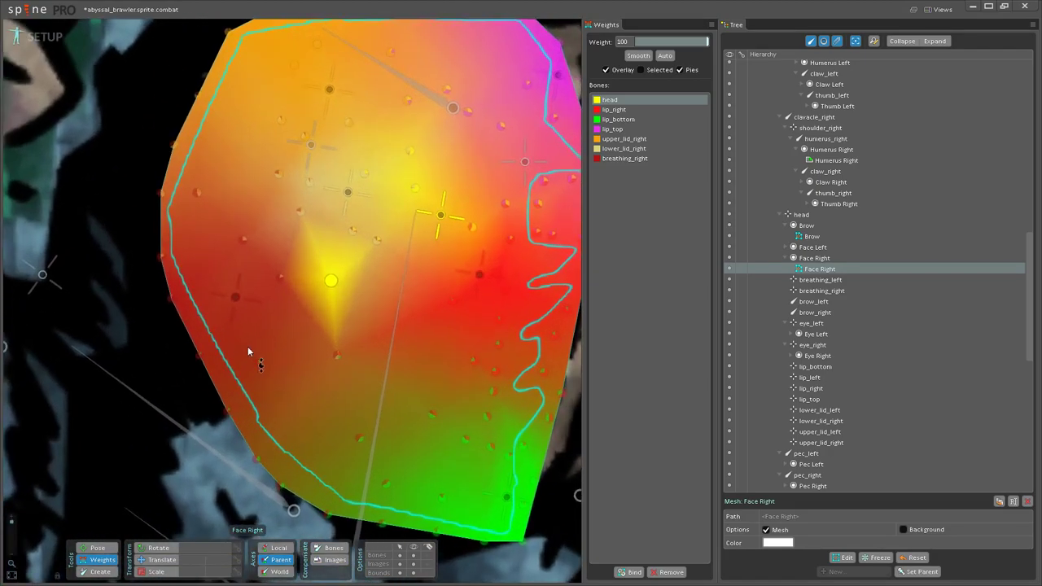
{"action": "scroll", "coordinate": [241, 300], "scroll_direction": "down", "scroll_amount": 2}
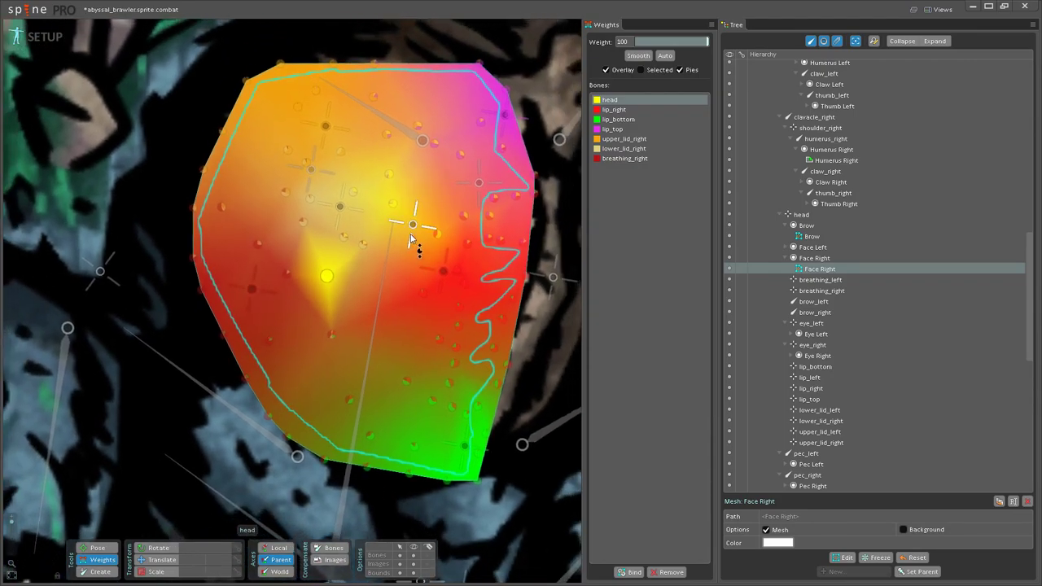
{"action": "left_click_drag", "start_coordinate": [269, 416], "coordinate": [265, 246]}
{"action": "left_click_drag", "start_coordinate": [245, 377], "coordinate": [262, 264]}
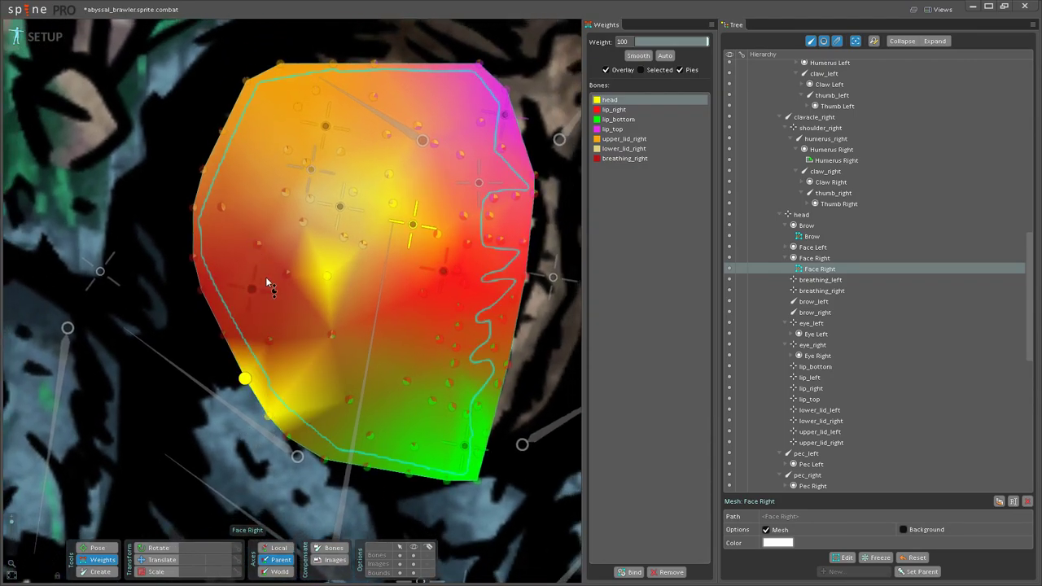
{"action": "left_click_drag", "start_coordinate": [331, 335], "coordinate": [340, 181]}
{"action": "left_click_drag", "start_coordinate": [287, 436], "coordinate": [306, 309]}
{"action": "mouse_move", "coordinate": [355, 404]}
{"action": "left_mouse_down"}
{"action": "mouse_move", "coordinate": [275, 306]}
{"action": "mouse_move", "coordinate": [300, 221]}
{"action": "left_mouse_up"}
{"action": "left_click_drag", "start_coordinate": [277, 297], "coordinate": [264, 408]}
{"action": "left_click_drag", "start_coordinate": [274, 386], "coordinate": [278, 285]}
{"action": "mouse_move", "coordinate": [251, 361]}
{"action": "left_mouse_down"}
{"action": "mouse_move", "coordinate": [237, 210]}
{"action": "mouse_move", "coordinate": [210, 317]}
{"action": "mouse_move", "coordinate": [229, 213]}
{"action": "left_mouse_up"}
Step: Set breathing_right's weight to 100 on the outer cheek edge, and lower_lid_right's to 100 on the vertices around the lower eyelid
{"action": "left_click", "coordinate": [254, 400]}
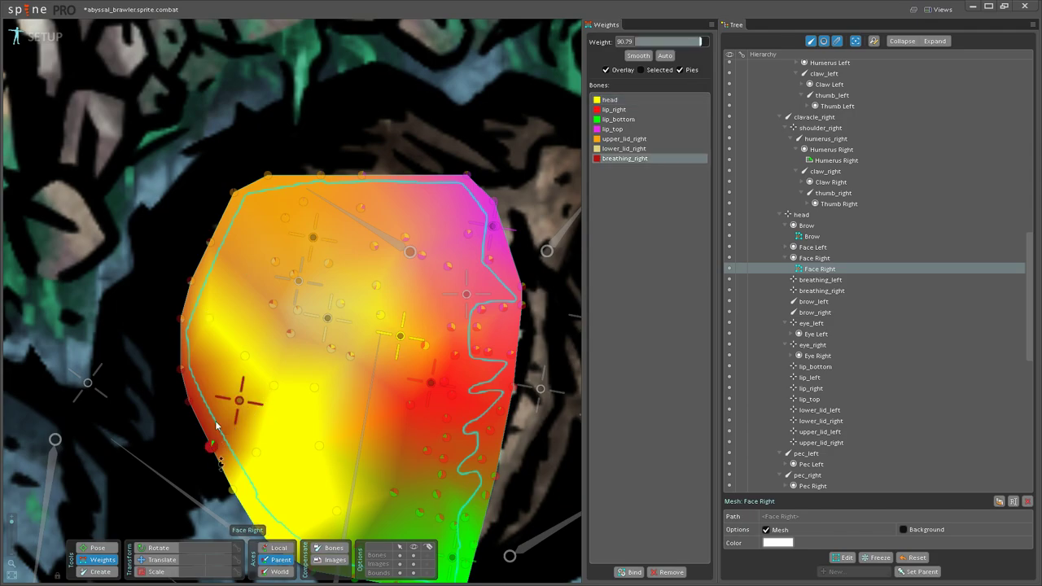
{"action": "left_click_drag", "start_coordinate": [181, 371], "coordinate": [202, 334]}
{"action": "left_click_drag", "start_coordinate": [269, 324], "coordinate": [324, 383]}
{"action": "scroll", "coordinate": [332, 379], "scroll_direction": "up", "scroll_amount": 2}
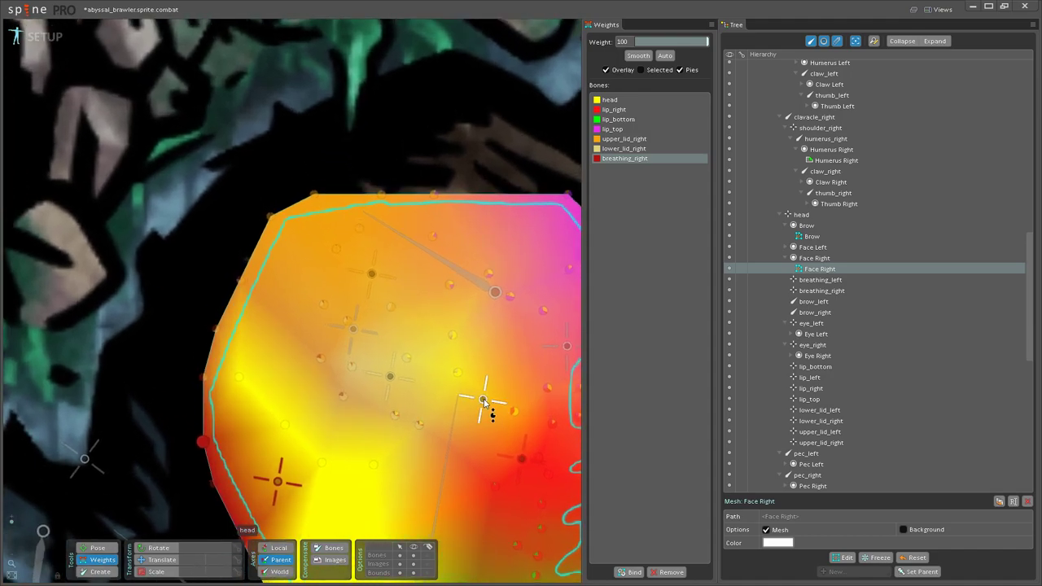
{"action": "left_click", "coordinate": [389, 379]}
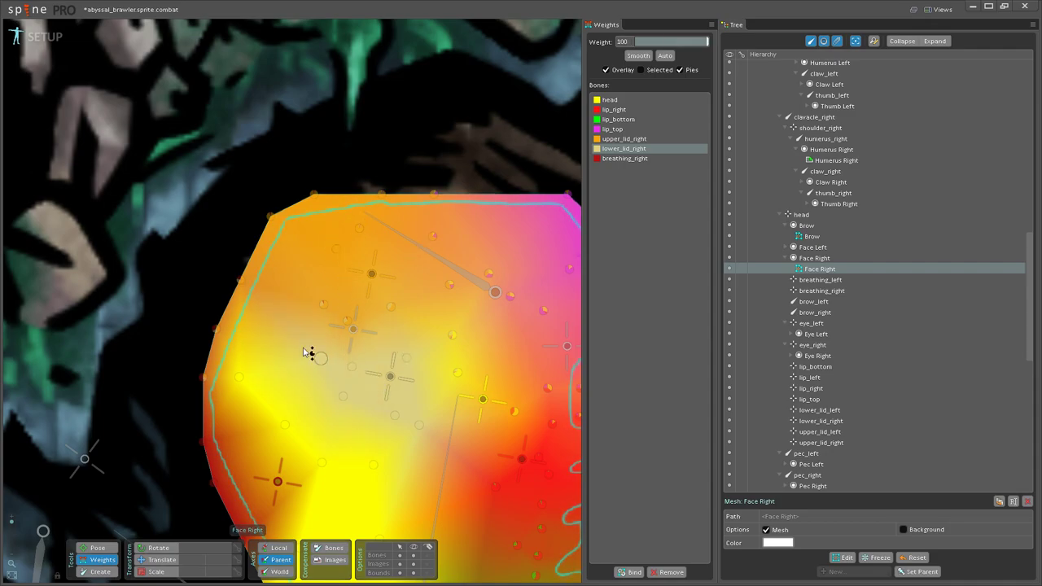
Step: Raise breathing_right's weight at the lower vertex of the outer cheek edge
{"action": "left_click", "coordinate": [278, 481]}
{"action": "left_click", "coordinate": [216, 487]}
{"action": "left_click_drag", "start_coordinate": [260, 444], "coordinate": [288, 400]}
Step: Set the head bone's weight to 100 on Face Right's upper outer edge, forehead edge and inner brow vertices
{"action": "left_click", "coordinate": [478, 355]}
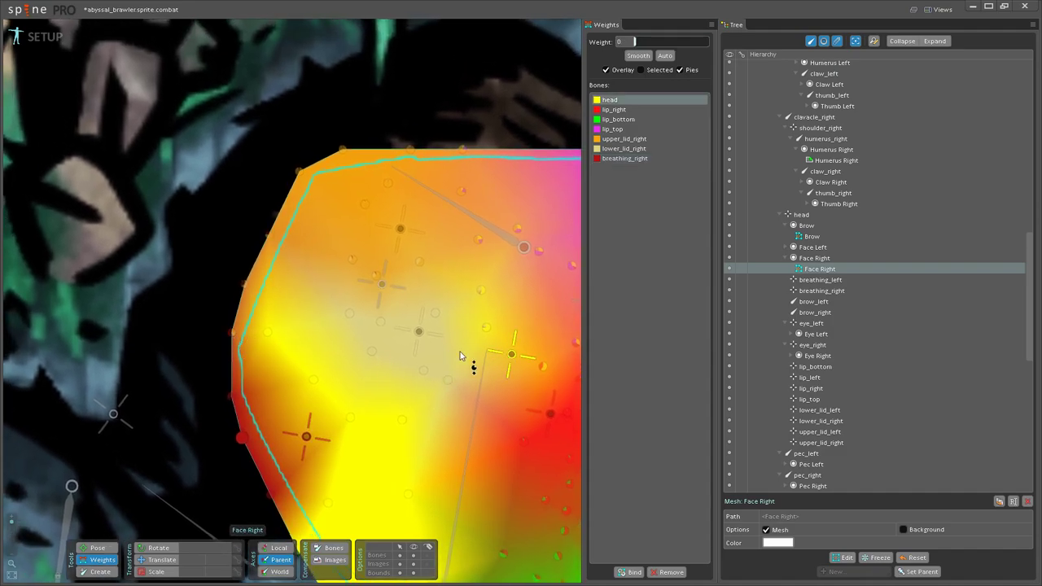
{"action": "left_click_drag", "start_coordinate": [233, 332], "coordinate": [251, 153]}
{"action": "left_click_drag", "start_coordinate": [267, 237], "coordinate": [331, 149]}
{"action": "left_click_drag", "start_coordinate": [412, 258], "coordinate": [231, 268]}
{"action": "scroll", "coordinate": [224, 257], "scroll_direction": "down", "scroll_amount": 2}
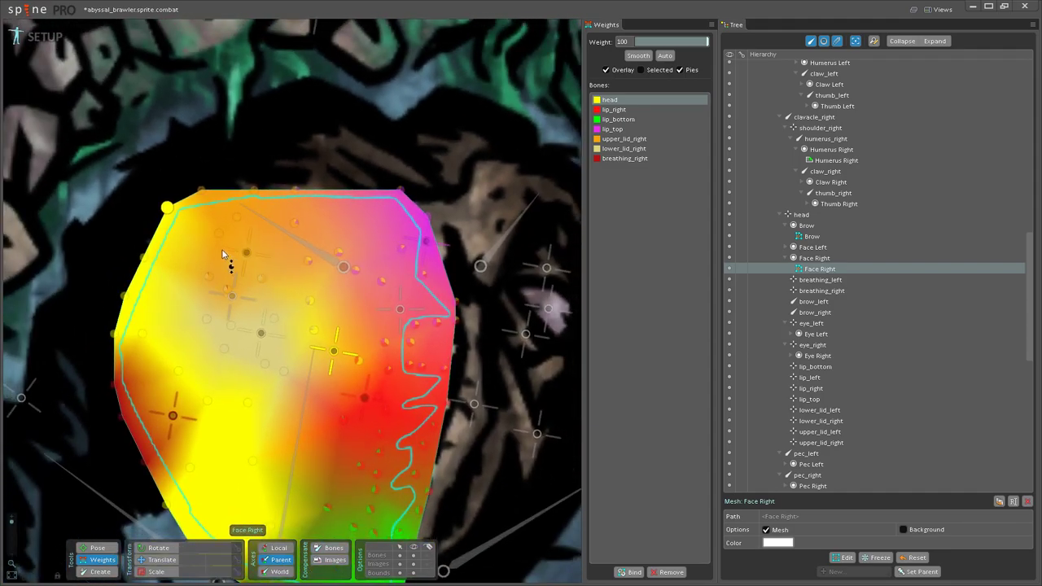
{"action": "mouse_move", "coordinate": [296, 187]}
{"action": "left_mouse_down"}
{"action": "mouse_move", "coordinate": [296, 216]}
{"action": "mouse_move", "coordinate": [313, 141]}
{"action": "left_mouse_up"}
{"action": "left_click_drag", "start_coordinate": [311, 259], "coordinate": [336, 91]}
Step: Set upper_lid_right's weight to 100 on the vertices around the upper eyelid
{"action": "scroll", "coordinate": [346, 239], "scroll_direction": "up", "scroll_amount": 1}
{"action": "scroll", "coordinate": [325, 277], "scroll_direction": "up", "scroll_amount": 1}
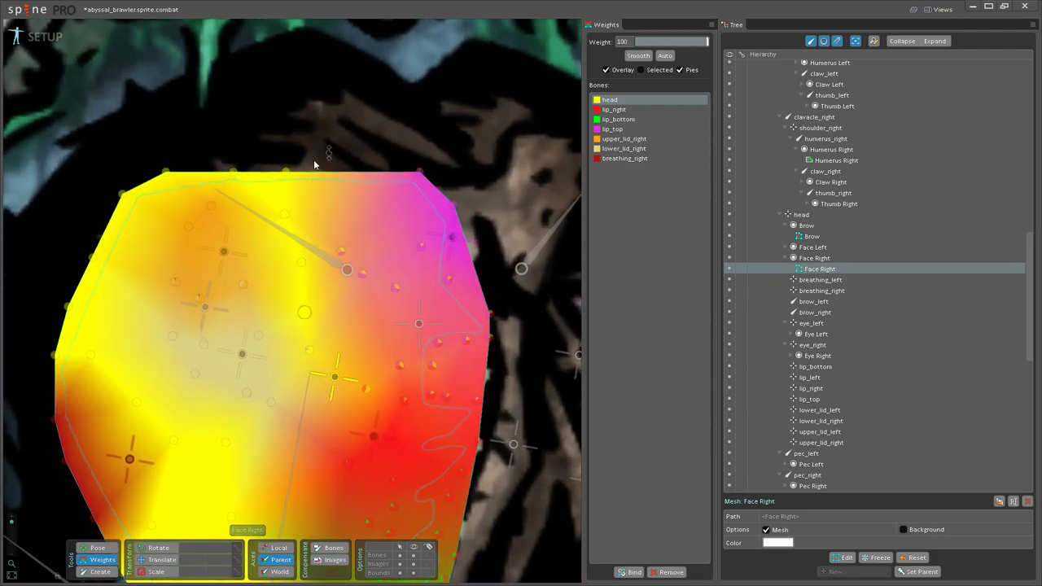
{"action": "left_click", "coordinate": [225, 254]}
{"action": "left_click_drag", "start_coordinate": [202, 303], "coordinate": [198, 197]}
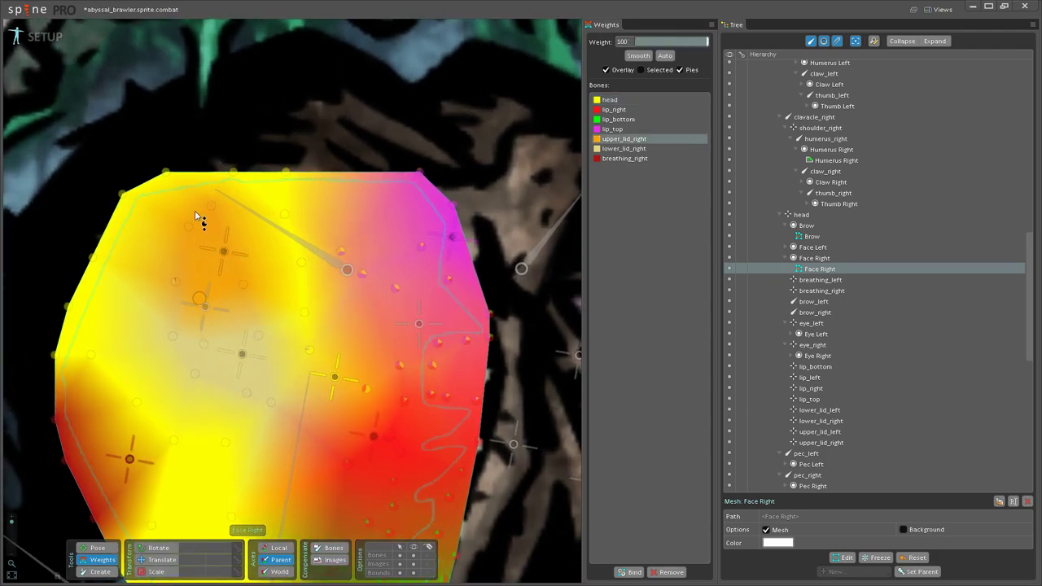
{"action": "left_click_drag", "start_coordinate": [175, 279], "coordinate": [202, 155]}
{"action": "left_click_drag", "start_coordinate": [211, 206], "coordinate": [208, 55]}
{"action": "left_click_drag", "start_coordinate": [270, 237], "coordinate": [211, 241]}
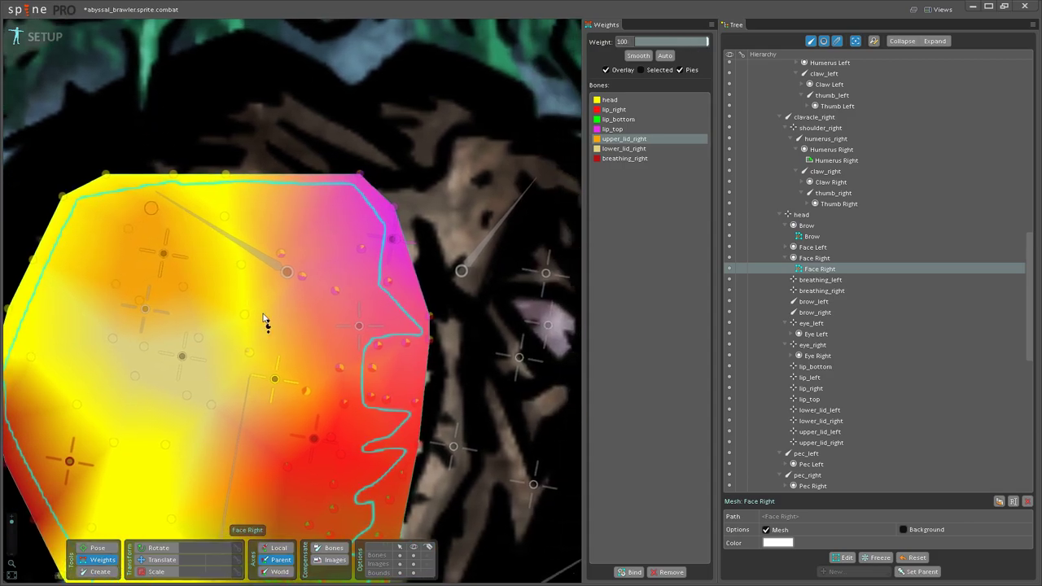
Step: Set the head bone's weight to 100 on the vertices between the inner eye, the nose and the upper lip
{"action": "left_click", "coordinate": [275, 381]}
{"action": "left_click_drag", "start_coordinate": [281, 258], "coordinate": [288, 147]}
{"action": "left_click_drag", "start_coordinate": [302, 277], "coordinate": [288, 99]}
{"action": "left_click_drag", "start_coordinate": [334, 290], "coordinate": [340, 179]}
{"action": "left_click_drag", "start_coordinate": [339, 369], "coordinate": [350, 236]}
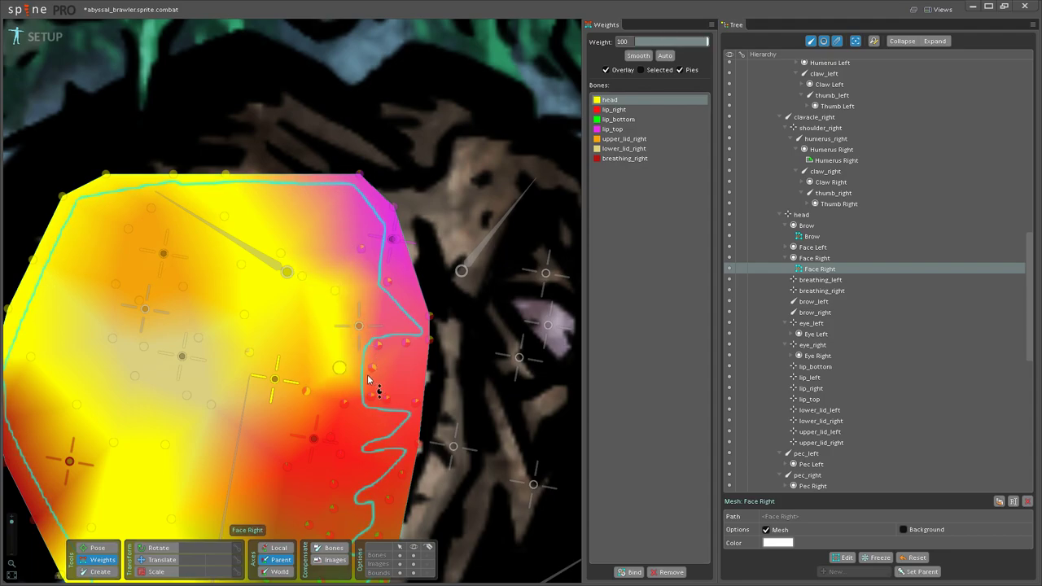
{"action": "left_click_drag", "start_coordinate": [307, 392], "coordinate": [300, 253]}
Step: Set lip_right's weight to 100 on the vertices along the upper toothed mouth edge
{"action": "left_click", "coordinate": [264, 389]}
{"action": "left_click_drag", "start_coordinate": [324, 349], "coordinate": [332, 250]}
{"action": "left_click_drag", "start_coordinate": [336, 351], "coordinate": [344, 261]}
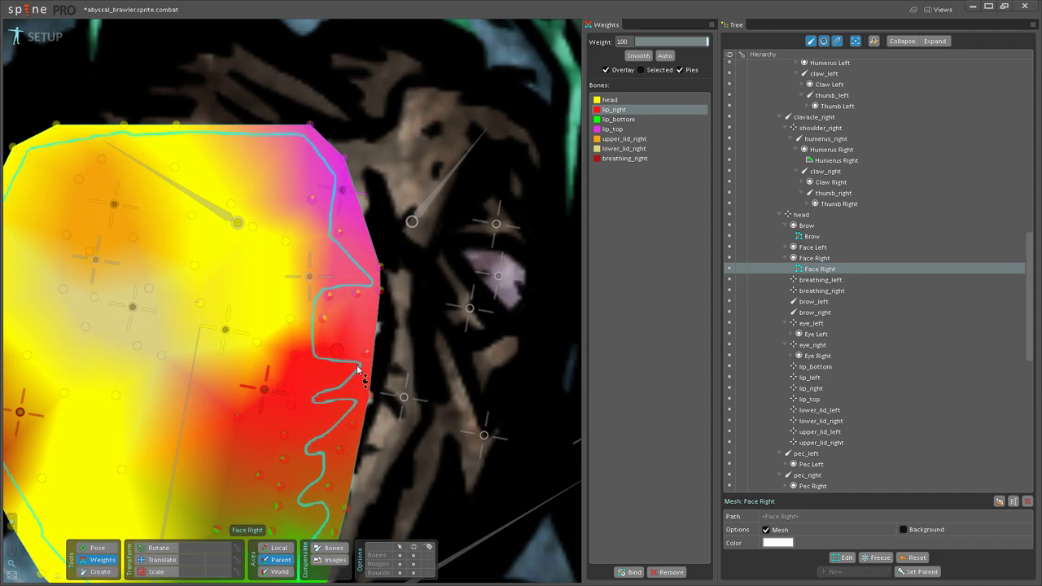
{"action": "left_click_drag", "start_coordinate": [366, 326], "coordinate": [354, 221]}
{"action": "mouse_move", "coordinate": [323, 319]}
{"action": "left_mouse_down"}
{"action": "mouse_move", "coordinate": [313, 167]}
{"action": "mouse_move", "coordinate": [373, 301]}
{"action": "left_mouse_up"}
{"action": "mouse_move", "coordinate": [352, 222]}
{"action": "left_mouse_down"}
{"action": "mouse_move", "coordinate": [393, 264]}
{"action": "mouse_move", "coordinate": [389, 306]}
{"action": "left_mouse_up"}
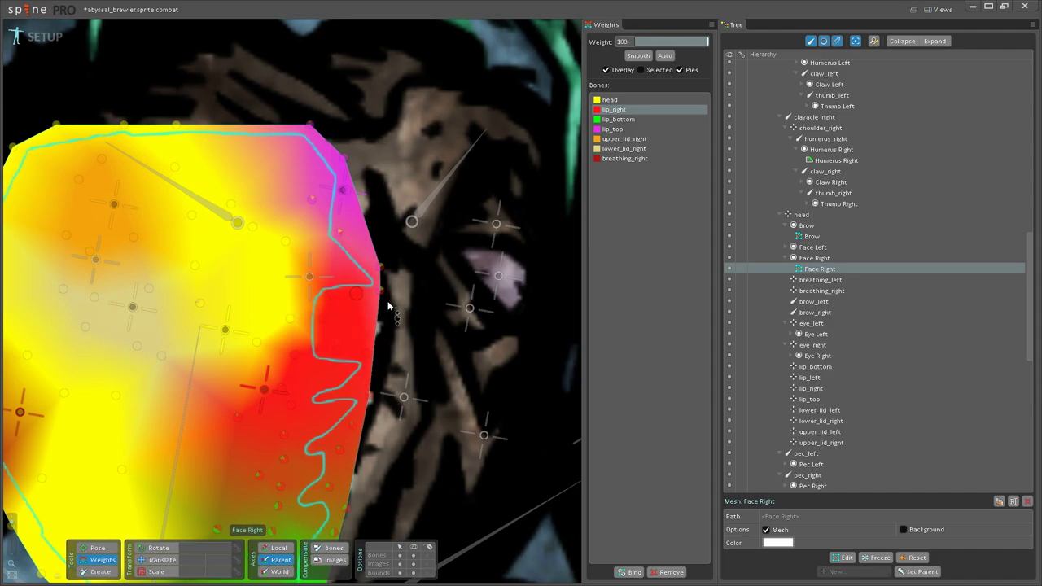
Step: Set lip_top's weight to 100 on the vertices at the top of the mouth and lip_bottom's to 100 at the chin
{"action": "mouse_move", "coordinate": [371, 162]}
{"action": "left_mouse_down"}
{"action": "mouse_move", "coordinate": [381, 263]}
{"action": "mouse_move", "coordinate": [351, 204]}
{"action": "mouse_move", "coordinate": [361, 158]}
{"action": "mouse_move", "coordinate": [347, 194]}
{"action": "left_mouse_up"}
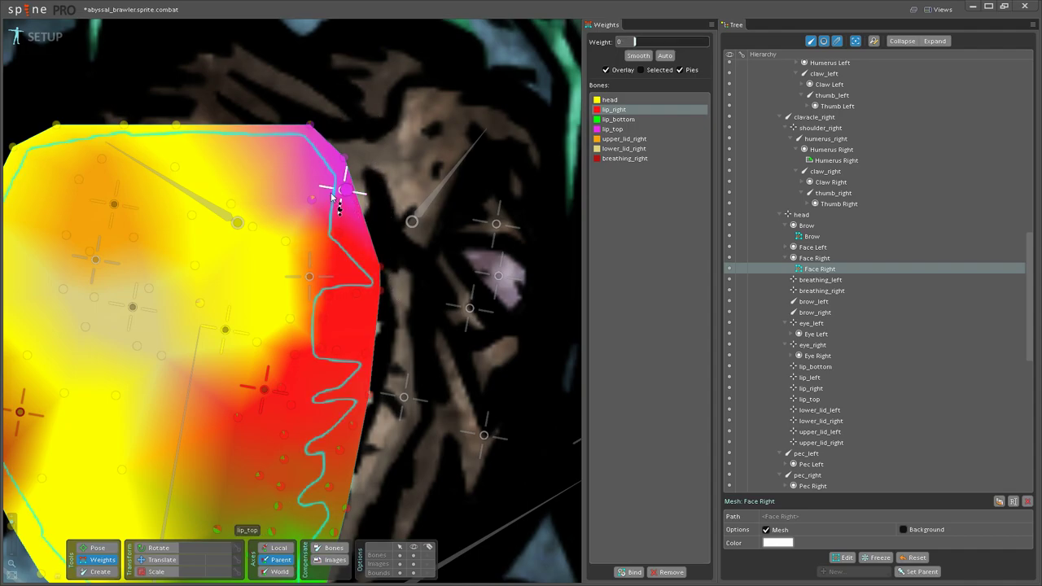
{"action": "left_click", "coordinate": [334, 193]}
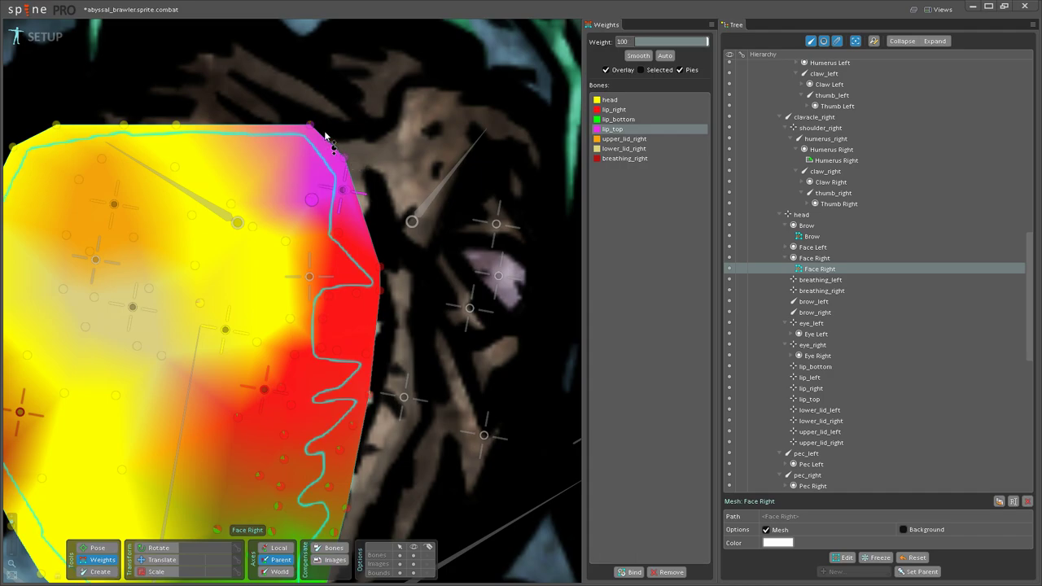
{"action": "left_click_drag", "start_coordinate": [360, 436], "coordinate": [395, 267]}
{"action": "left_click", "coordinate": [326, 444]}
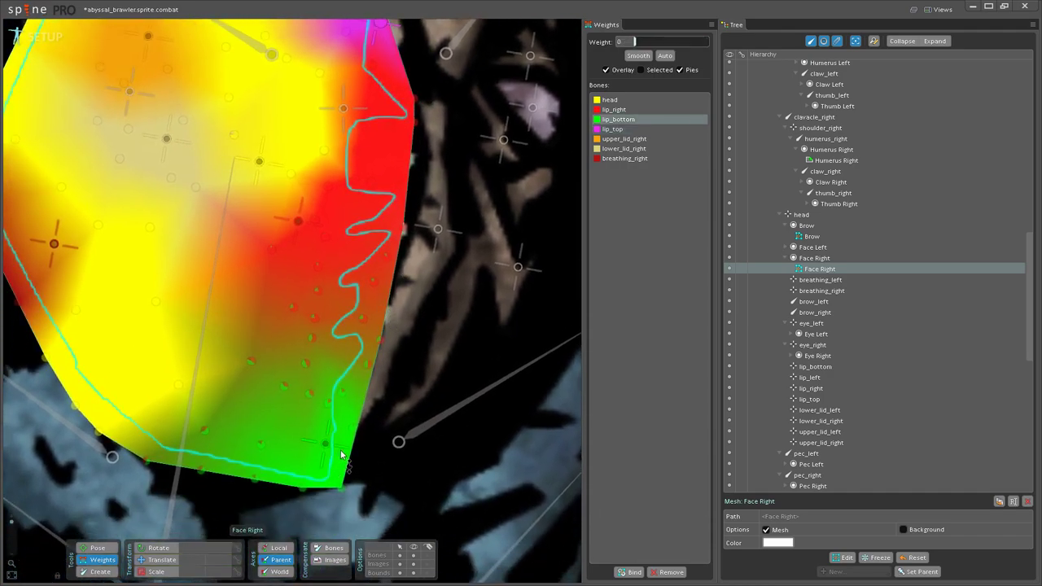
{"action": "scroll", "coordinate": [340, 411], "scroll_direction": "down", "scroll_amount": 3}
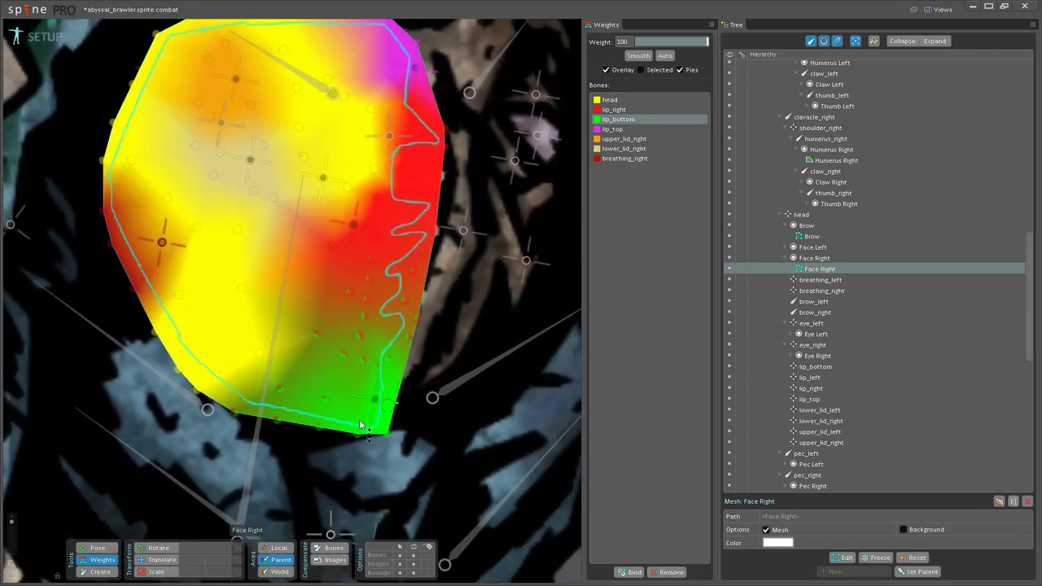
Step: Set the head bone's weight to 100 on the jaw's bottom edge and the lower cheek vertices beside the chin
{"action": "left_click", "coordinate": [320, 178]}
{"action": "left_click_drag", "start_coordinate": [236, 413], "coordinate": [207, 235]}
{"action": "mouse_move", "coordinate": [280, 389]}
{"action": "left_mouse_down"}
{"action": "mouse_move", "coordinate": [286, 346]}
{"action": "mouse_move", "coordinate": [281, 420]}
{"action": "mouse_move", "coordinate": [329, 407]}
{"action": "mouse_move", "coordinate": [318, 412]}
{"action": "mouse_move", "coordinate": [327, 407]}
{"action": "mouse_move", "coordinate": [328, 312]}
{"action": "mouse_move", "coordinate": [311, 172]}
{"action": "mouse_move", "coordinate": [343, 279]}
{"action": "left_mouse_up"}
{"action": "left_click_drag", "start_coordinate": [349, 355], "coordinate": [389, 300]}
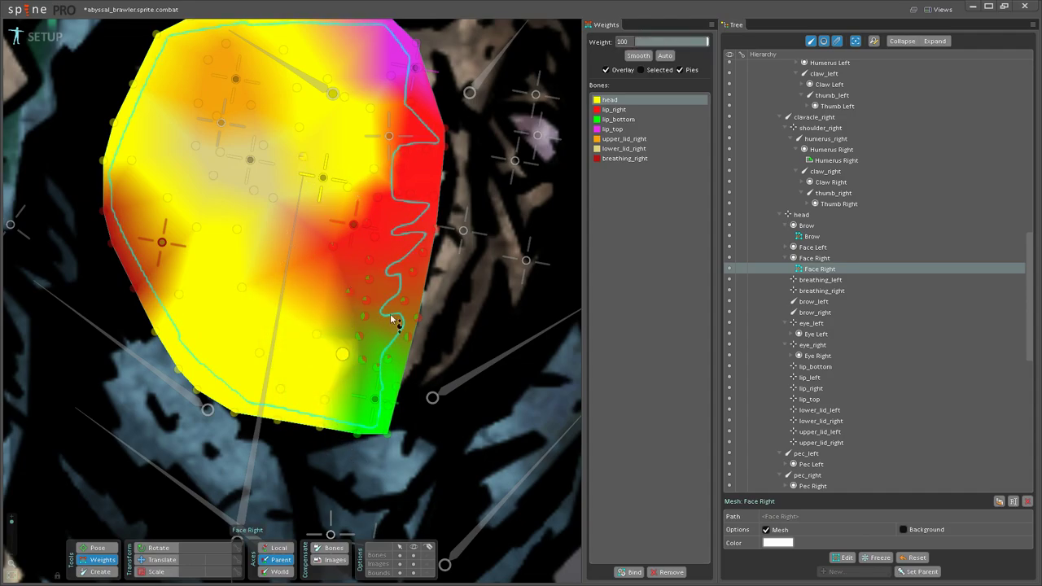
Step: Set lip_right's weight to 100 on the vertices along the lower mouth edge and around the lip_right bone
{"action": "left_click", "coordinate": [353, 226]}
{"action": "mouse_move", "coordinate": [380, 373]}
{"action": "left_mouse_down"}
{"action": "mouse_move", "coordinate": [410, 321]}
{"action": "mouse_move", "coordinate": [372, 372]}
{"action": "mouse_move", "coordinate": [386, 179]}
{"action": "mouse_move", "coordinate": [413, 400]}
{"action": "mouse_move", "coordinate": [414, 235]}
{"action": "mouse_move", "coordinate": [407, 383]}
{"action": "mouse_move", "coordinate": [417, 241]}
{"action": "mouse_move", "coordinate": [426, 325]}
{"action": "mouse_move", "coordinate": [421, 214]}
{"action": "mouse_move", "coordinate": [400, 302]}
{"action": "mouse_move", "coordinate": [418, 114]}
{"action": "left_mouse_up"}
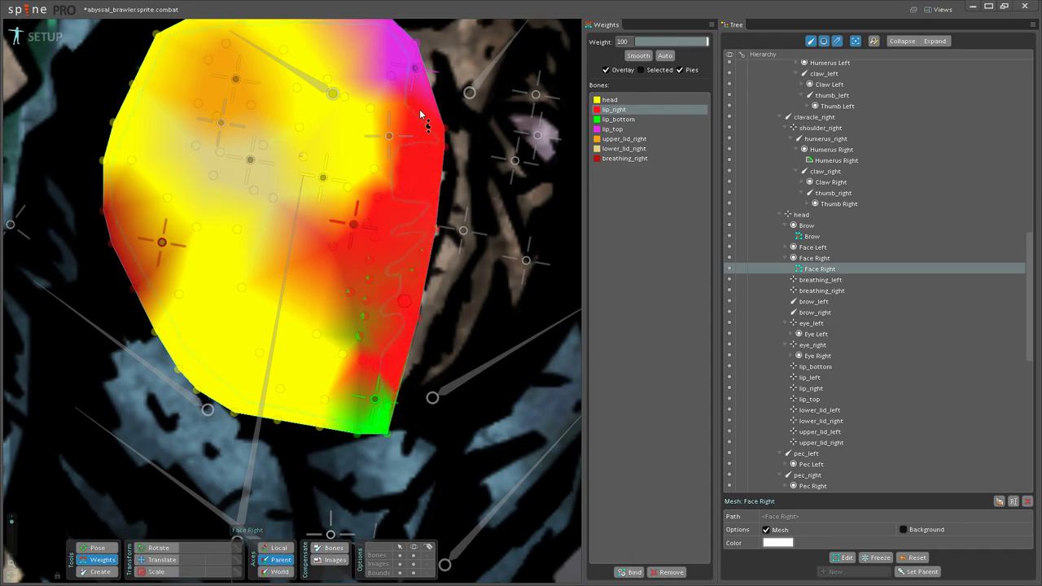
{"action": "scroll", "coordinate": [356, 182], "scroll_direction": "up", "scroll_amount": 4}
{"action": "left_click", "coordinate": [376, 347]}
{"action": "left_click", "coordinate": [371, 384]}
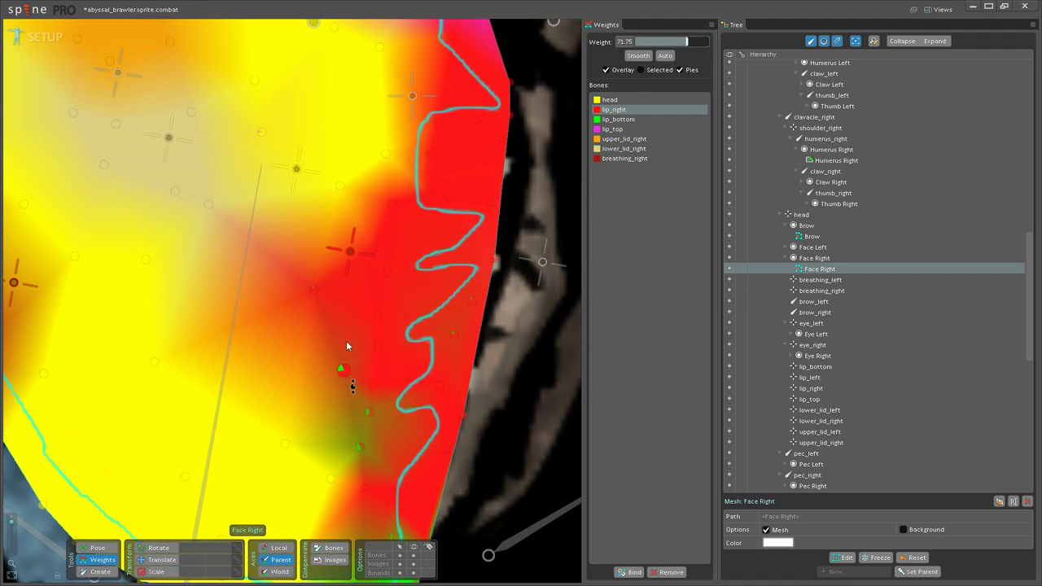
{"action": "left_click_drag", "start_coordinate": [344, 356], "coordinate": [350, 314]}
{"action": "scroll", "coordinate": [350, 314], "scroll_direction": "down", "scroll_amount": 3}
{"action": "left_click_drag", "start_coordinate": [322, 370], "coordinate": [349, 277]}
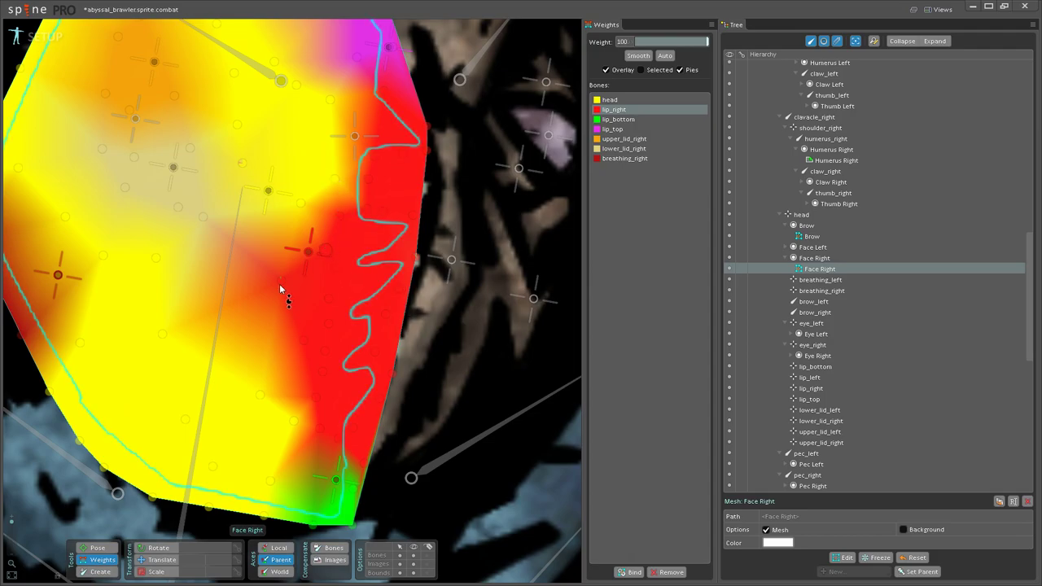
Step: Set lip_bottom's weight to 100 on the vertices at the chin's bottom tip
{"action": "scroll", "coordinate": [329, 283], "scroll_direction": "up", "scroll_amount": 3}
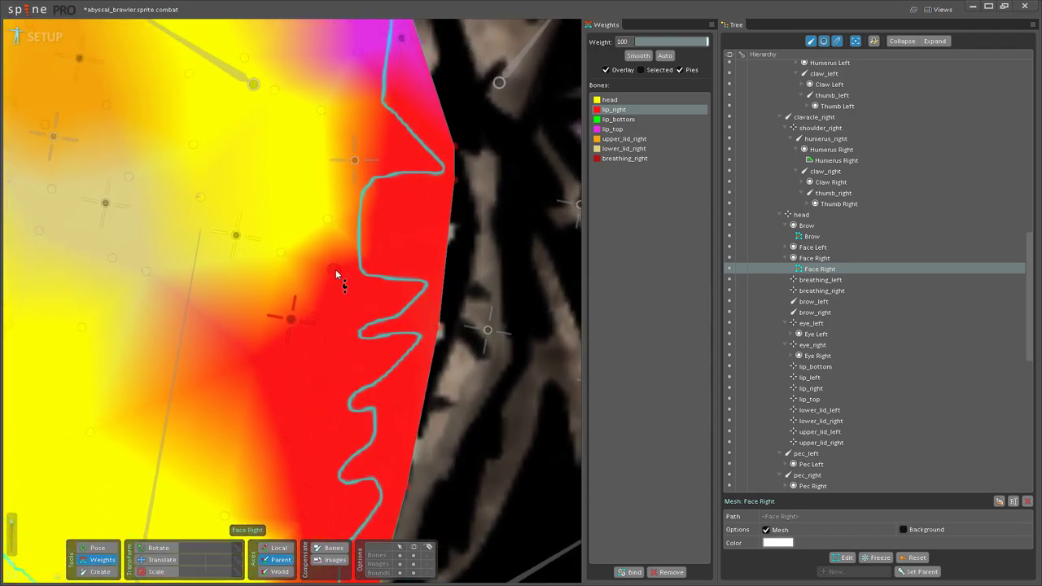
{"action": "left_click_drag", "start_coordinate": [373, 266], "coordinate": [382, 308]}
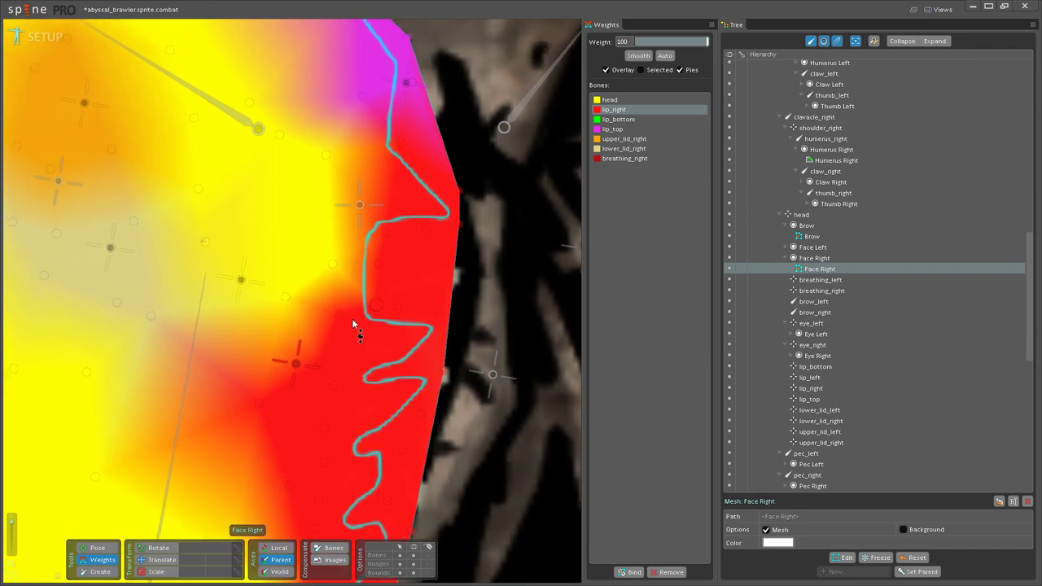
{"action": "left_click_drag", "start_coordinate": [330, 353], "coordinate": [517, 199]}
{"action": "left_click_drag", "start_coordinate": [416, 370], "coordinate": [368, 367]}
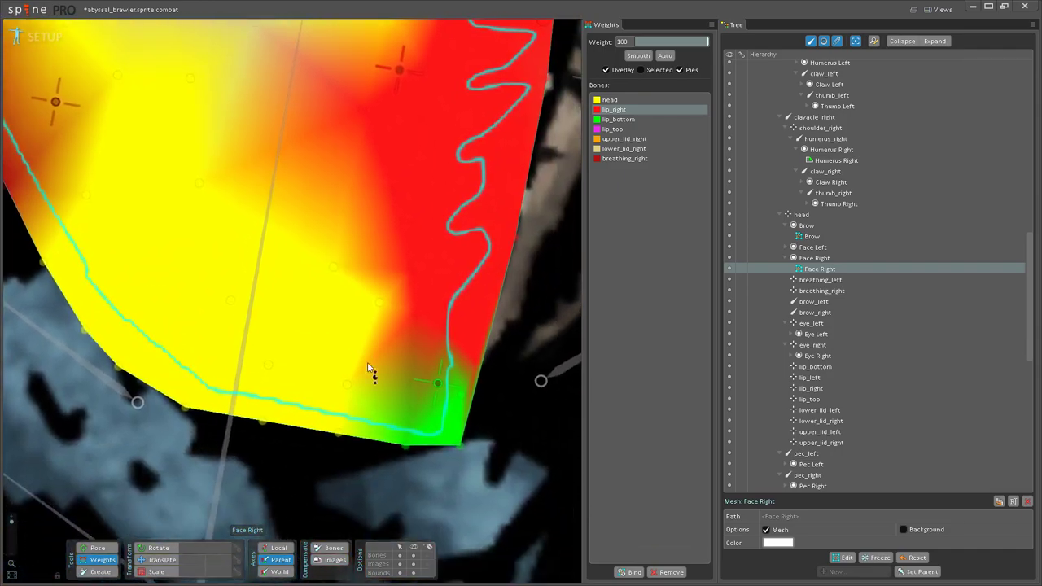
{"action": "left_click", "coordinate": [441, 386]}
{"action": "left_click", "coordinate": [406, 445]}
{"action": "left_click", "coordinate": [461, 445]}
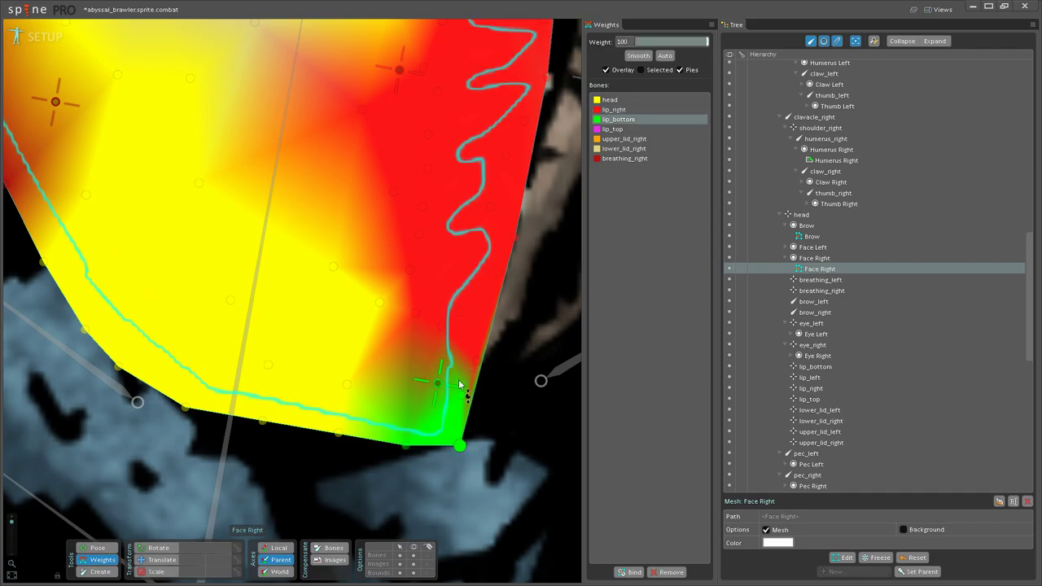
Step: Test the eyelid deformation by moving the upper_lid_right bone, undoing the accidental rotation
{"action": "left_click_drag", "start_coordinate": [161, 247], "coordinate": [307, 330]}
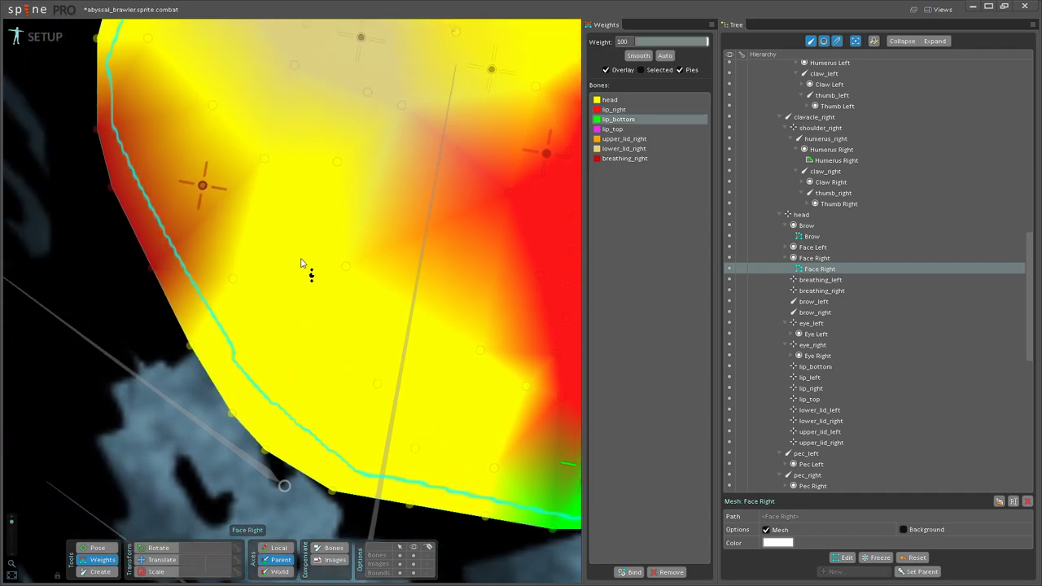
{"action": "scroll", "coordinate": [301, 261], "scroll_direction": "down", "scroll_amount": 5}
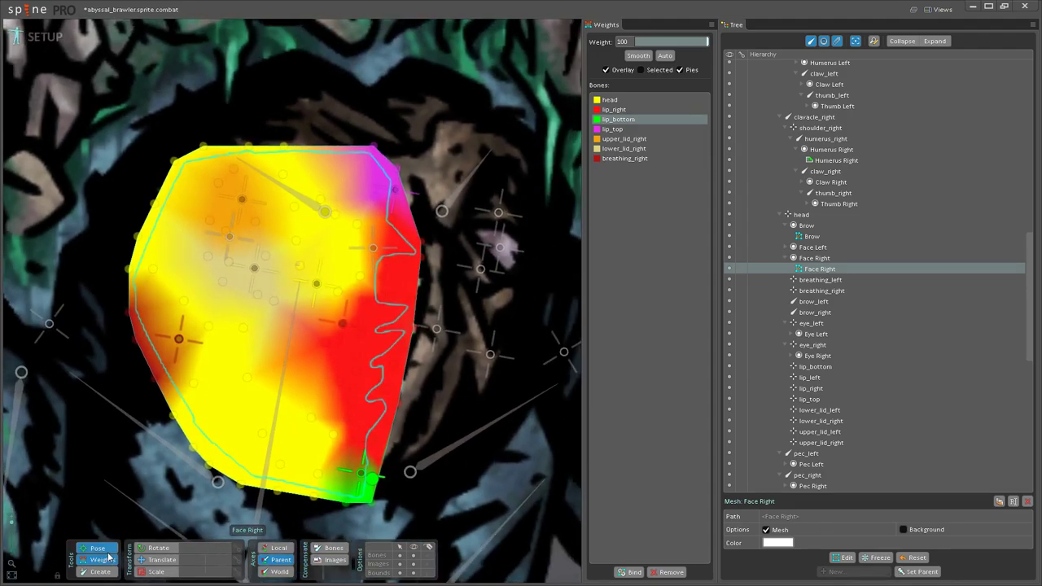
{"action": "left_click", "coordinate": [108, 558]}
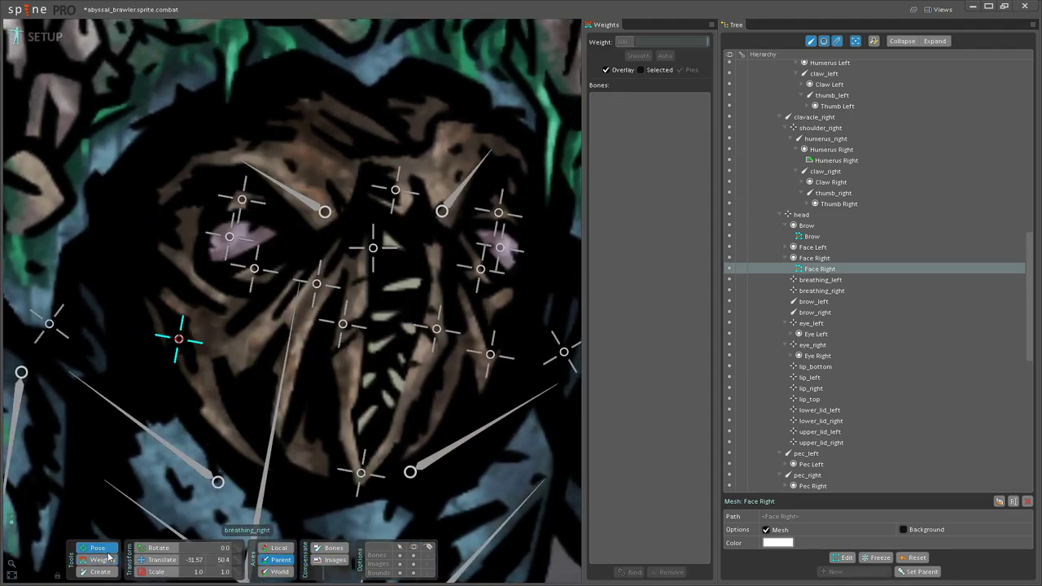
{"action": "left_click", "coordinate": [242, 198]}
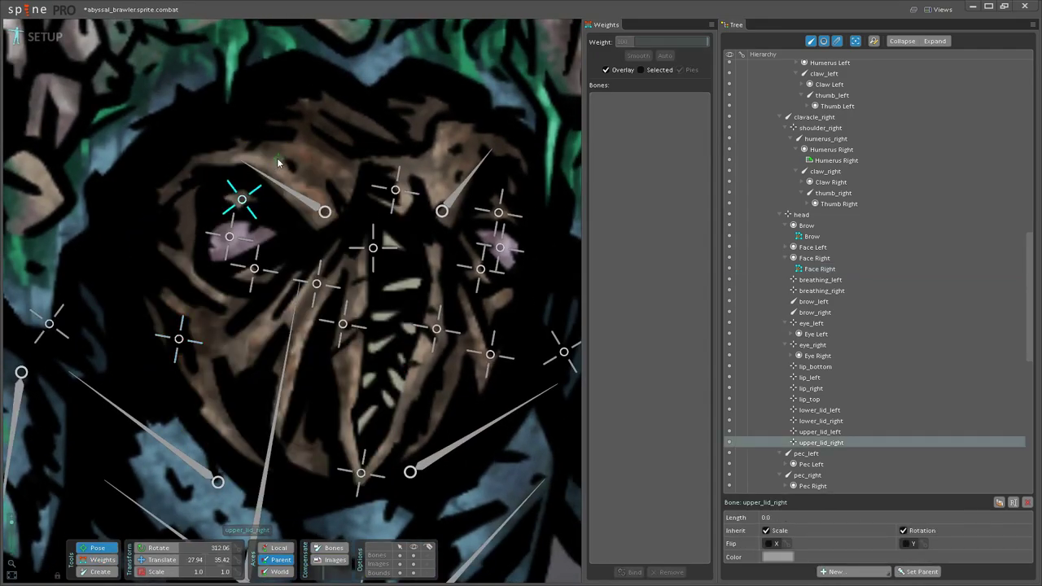
{"action": "key", "text": "ctrl+z"}
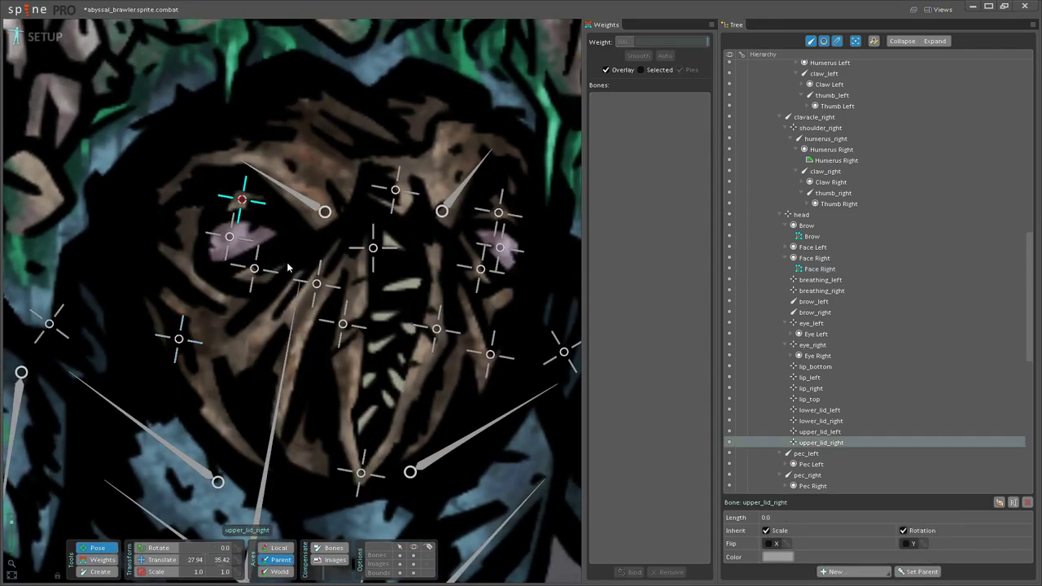
{"action": "left_click", "coordinate": [159, 561]}
{"action": "mouse_move", "coordinate": [242, 199]}
{"action": "left_mouse_down"}
{"action": "mouse_move", "coordinate": [233, 180]}
{"action": "mouse_move", "coordinate": [239, 216]}
{"action": "mouse_move", "coordinate": [230, 198]}
{"action": "left_mouse_up"}
{"action": "left_click_drag", "start_coordinate": [249, 226], "coordinate": [261, 211]}
Step: Check the lip and cheek deformation with the lip_right and breathing_right bones and undo the test move
{"action": "left_click_drag", "start_coordinate": [357, 323], "coordinate": [298, 301]}
{"action": "left_click", "coordinate": [299, 303]}
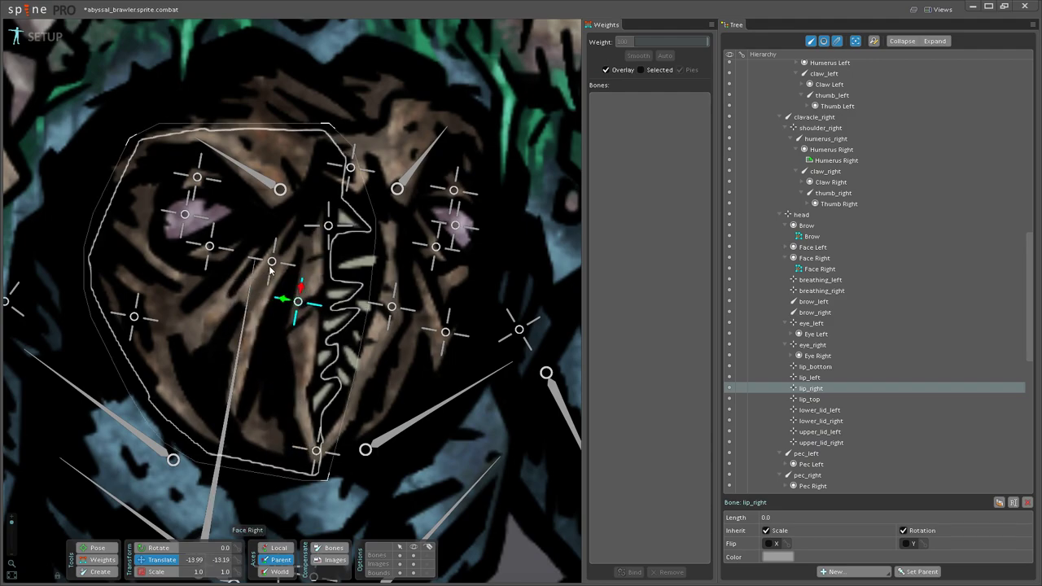
{"action": "mouse_move", "coordinate": [133, 316]}
{"action": "left_mouse_down"}
{"action": "mouse_move", "coordinate": [119, 319]}
{"action": "mouse_move", "coordinate": [144, 323]}
{"action": "mouse_move", "coordinate": [117, 307]}
{"action": "left_mouse_up"}
{"action": "key", "text": "ctrl+z"}
Step: Blend lip_right into the head-weighted vertices between the upper lip and the nose, with about 50 on the one beside the mouth
{"action": "left_click", "coordinate": [112, 561]}
{"action": "scroll", "coordinate": [306, 325], "scroll_direction": "up", "scroll_amount": 2}
{"action": "left_click_drag", "start_coordinate": [297, 300], "coordinate": [344, 356]}
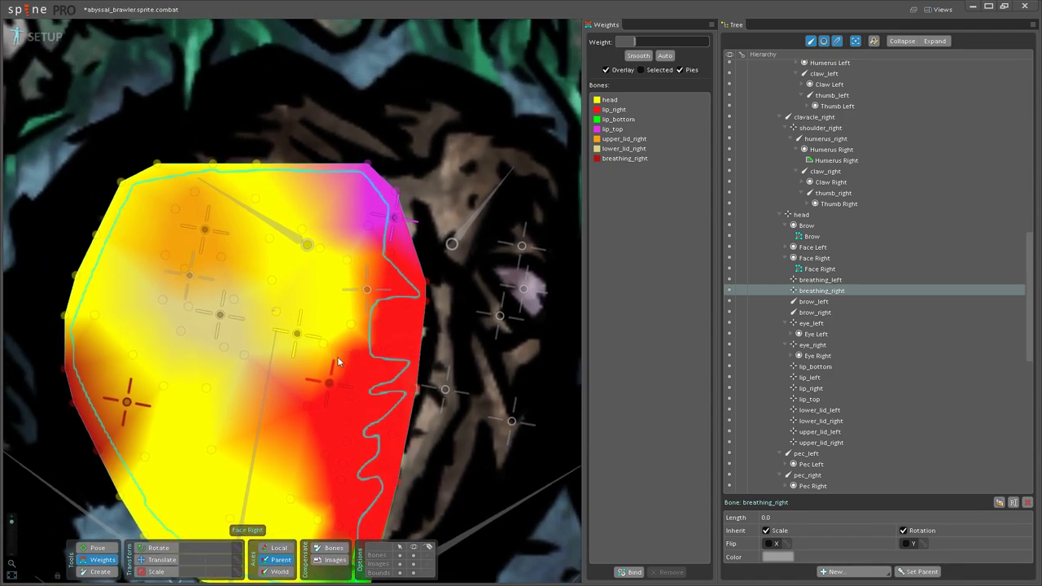
{"action": "scroll", "coordinate": [355, 347], "scroll_direction": "up", "scroll_amount": 2}
{"action": "scroll", "coordinate": [364, 326], "scroll_direction": "down", "scroll_amount": 2}
{"action": "scroll", "coordinate": [357, 323], "scroll_direction": "up", "scroll_amount": 1}
{"action": "left_click", "coordinate": [295, 371]}
{"action": "left_click_drag", "start_coordinate": [314, 309], "coordinate": [314, 259]}
{"action": "left_click_drag", "start_coordinate": [285, 330], "coordinate": [308, 285]}
{"action": "left_click_drag", "start_coordinate": [312, 244], "coordinate": [330, 213]}
{"action": "left_click", "coordinate": [313, 308]}
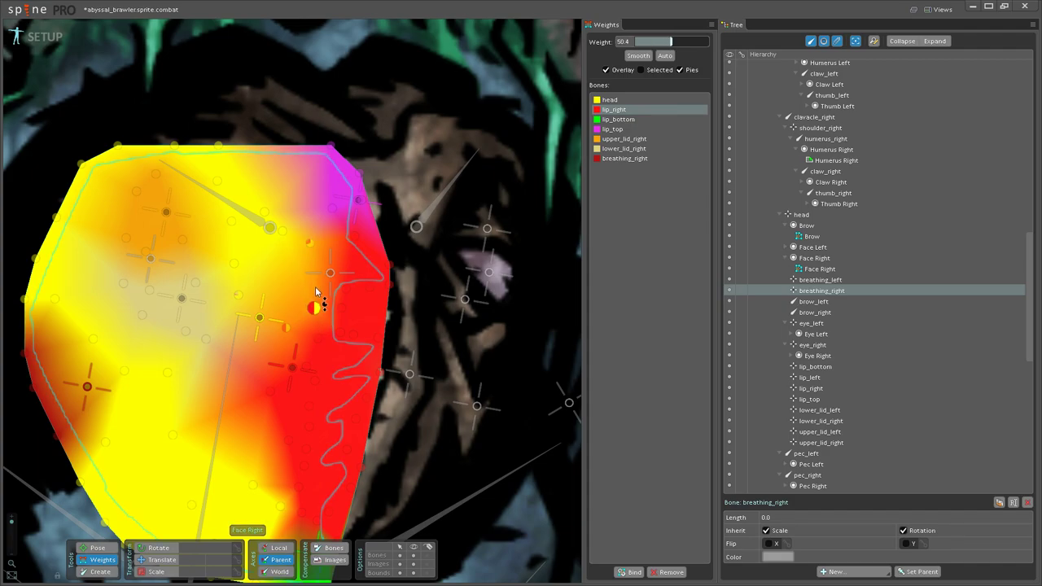
Step: Blend lip_top into the vertices along the upper mouth edge and first teeth, with weights such as 40.8, 19.2 and 32.8
{"action": "left_click", "coordinate": [356, 213]}
{"action": "left_click_drag", "start_coordinate": [355, 234], "coordinate": [357, 207]}
{"action": "scroll", "coordinate": [355, 244], "scroll_direction": "up", "scroll_amount": 2}
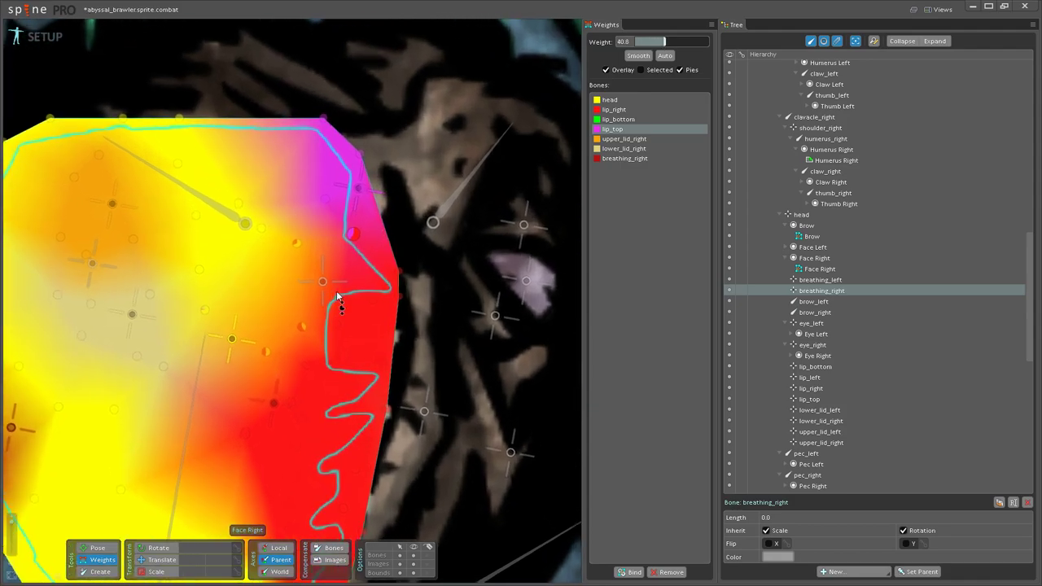
{"action": "left_click", "coordinate": [400, 270]}
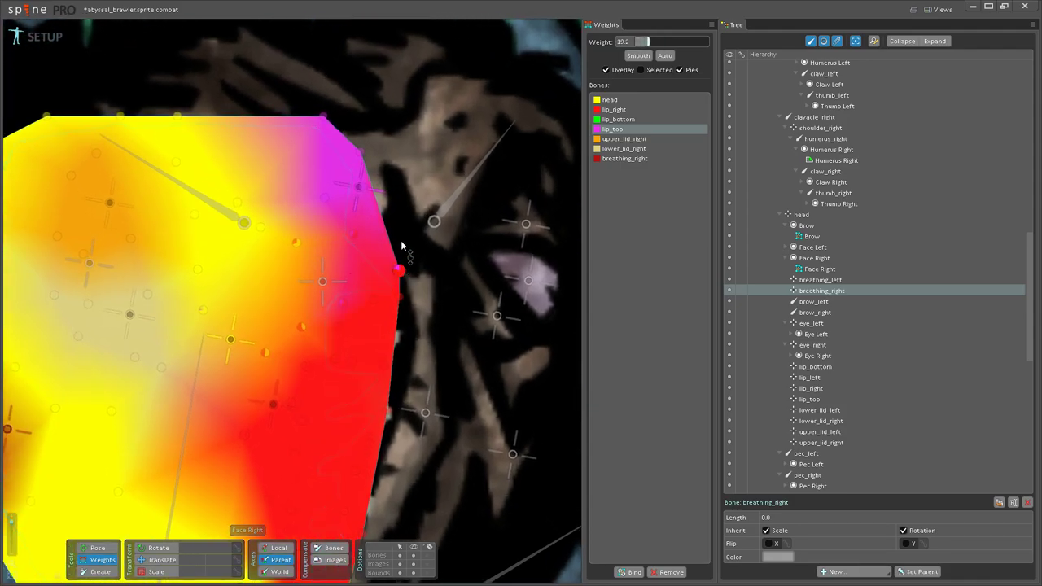
{"action": "left_click_drag", "start_coordinate": [378, 298], "coordinate": [384, 267]}
{"action": "left_click", "coordinate": [400, 296]}
{"action": "left_click", "coordinate": [373, 299]}
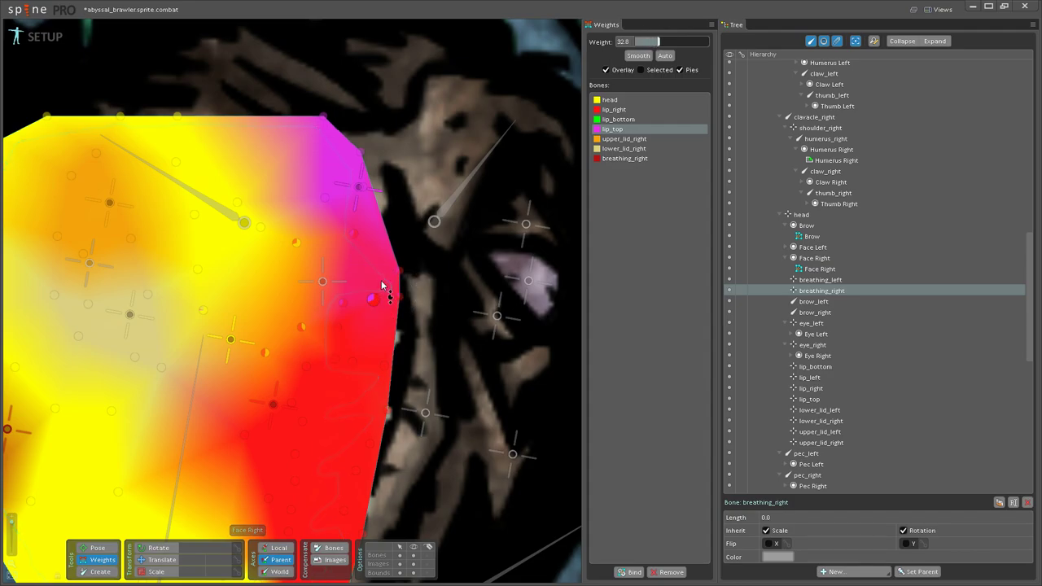
{"action": "left_click_drag", "start_coordinate": [337, 326], "coordinate": [359, 285]}
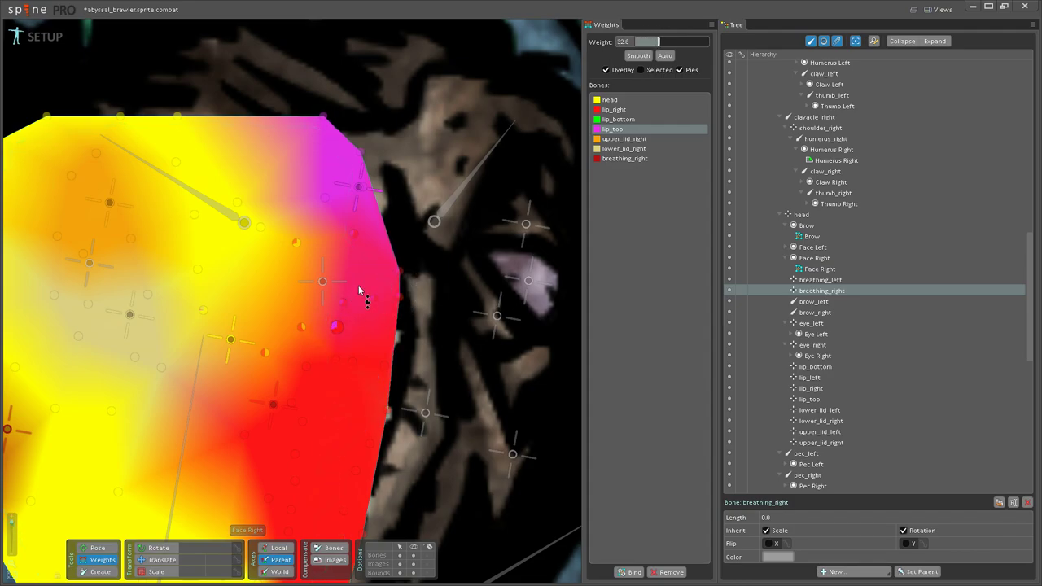
Step: Add a light lip_top influence, down to 9.6, to the vertices around the inner end of the brow_right bone
{"action": "left_click_drag", "start_coordinate": [296, 243], "coordinate": [315, 208]}
{"action": "left_click_drag", "start_coordinate": [261, 227], "coordinate": [293, 203]}
{"action": "left_click", "coordinate": [263, 184]}
Step: Blend lip_bottom into the vertices just above the chin, with a weight of 40 on the upper inner one
{"action": "left_click_drag", "start_coordinate": [351, 466], "coordinate": [396, 208]}
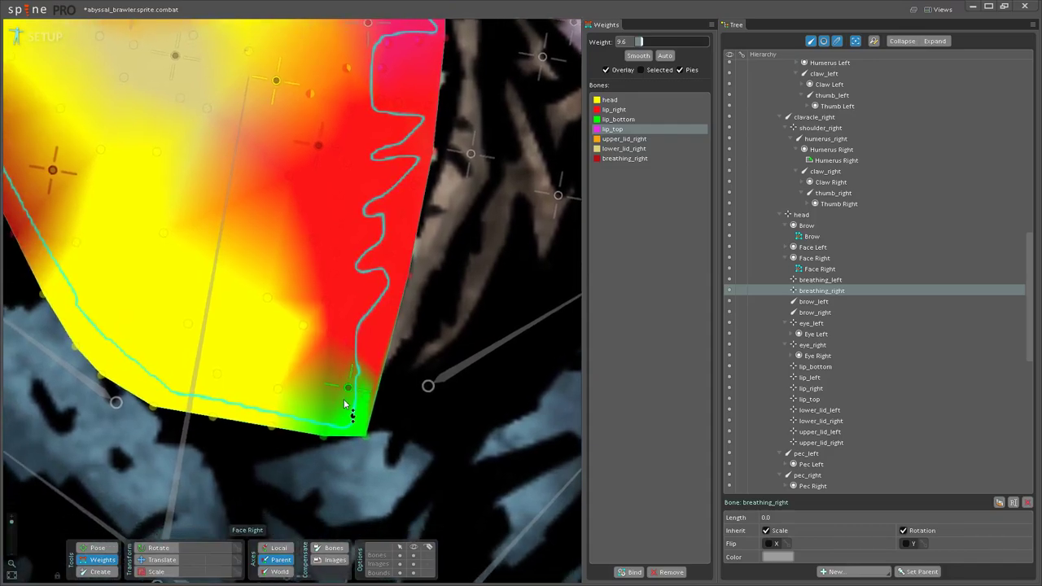
{"action": "left_click", "coordinate": [351, 388]}
{"action": "left_click", "coordinate": [379, 373]}
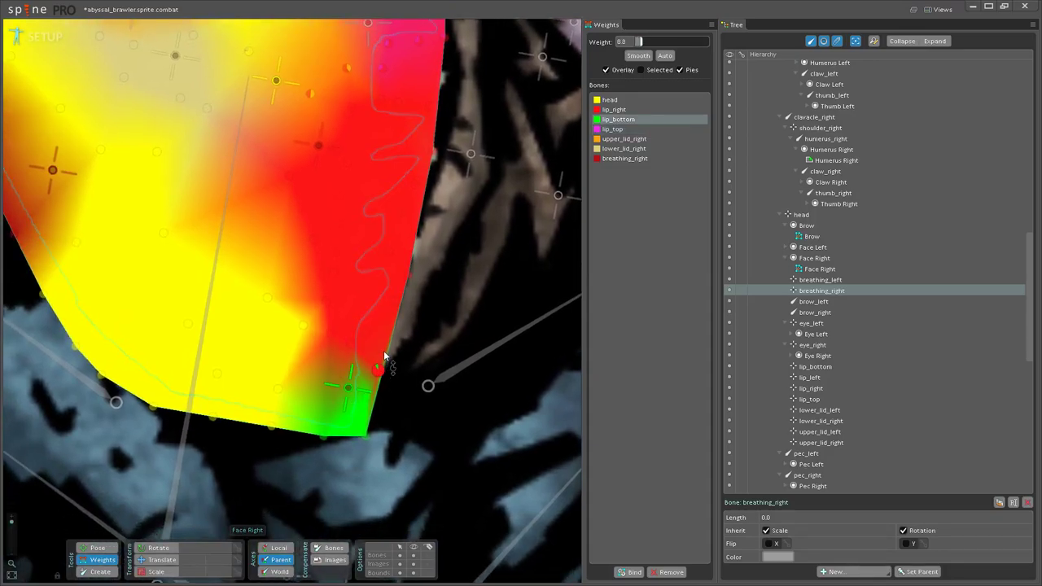
{"action": "mouse_move", "coordinate": [350, 343]}
{"action": "left_mouse_down"}
{"action": "mouse_move", "coordinate": [356, 307]}
{"action": "mouse_move", "coordinate": [341, 289]}
{"action": "mouse_move", "coordinate": [315, 289]}
{"action": "mouse_move", "coordinate": [316, 381]}
{"action": "mouse_move", "coordinate": [371, 378]}
{"action": "mouse_move", "coordinate": [372, 364]}
{"action": "mouse_move", "coordinate": [336, 345]}
{"action": "left_mouse_up"}
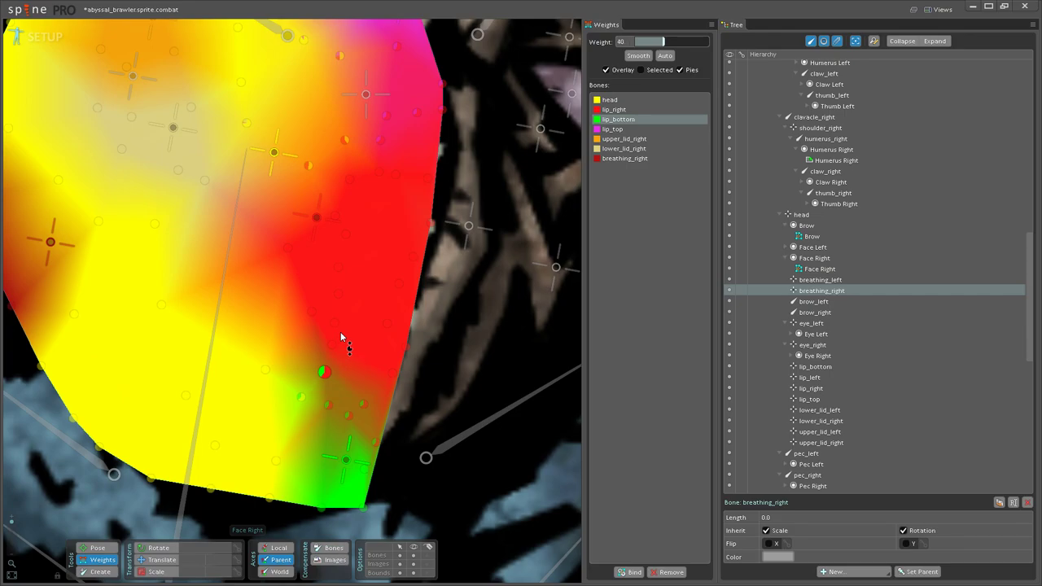
Step: Extend lip_bottom's influence up the lower toothed mouth edge with weights such as 38.4 and 27.2
{"action": "left_click", "coordinate": [388, 371]}
{"action": "left_click_drag", "start_coordinate": [400, 337], "coordinate": [400, 333]}
{"action": "left_click_drag", "start_coordinate": [384, 369], "coordinate": [340, 423]}
{"action": "left_click_drag", "start_coordinate": [287, 398], "coordinate": [307, 365]}
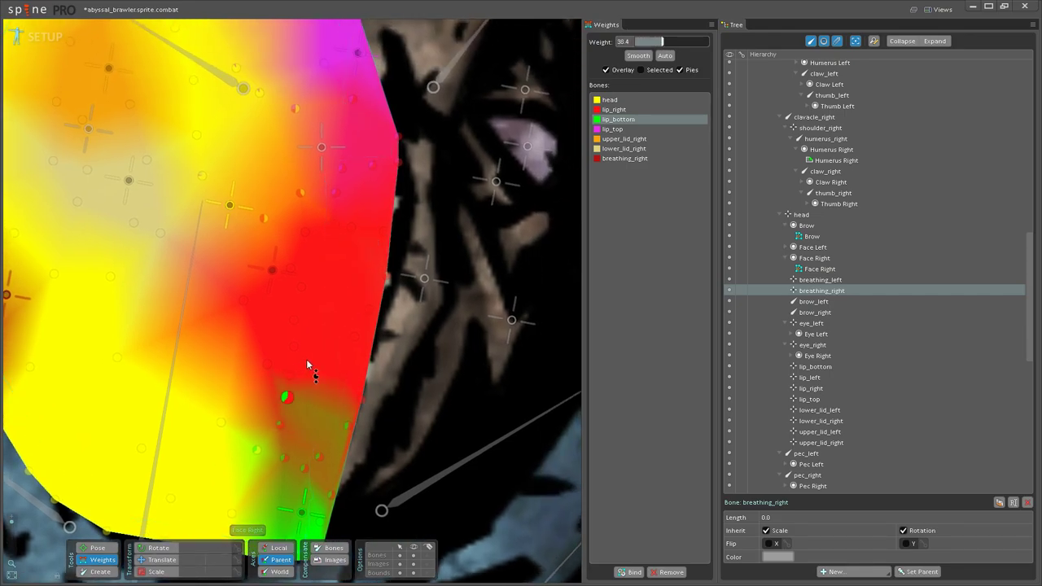
{"action": "left_click", "coordinate": [360, 397]}
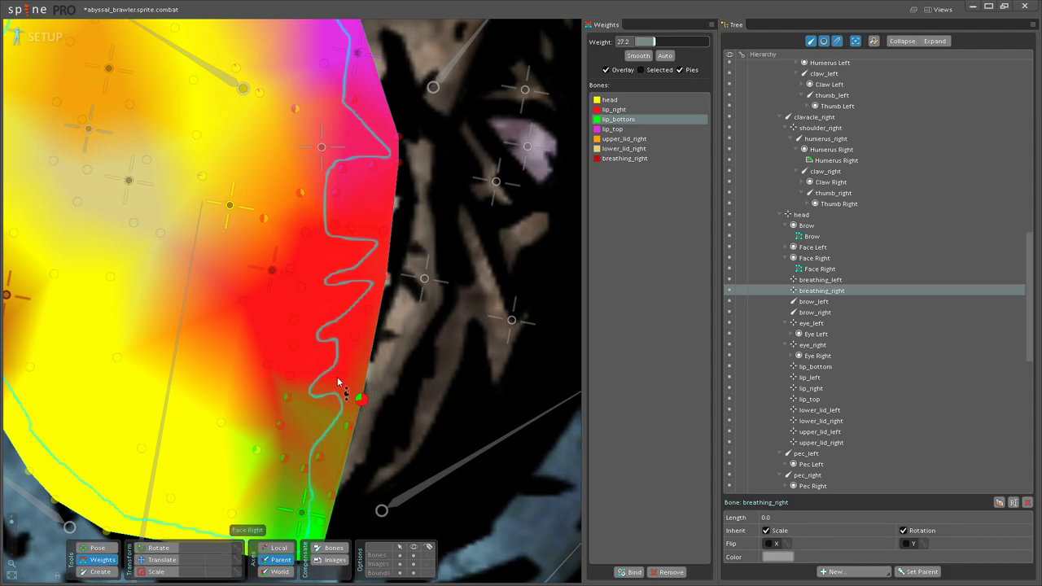
{"action": "left_click_drag", "start_coordinate": [293, 367], "coordinate": [308, 346]}
Step: Blend lip_bottom into the head-weighted vertices beside the chin, with 29.6 on the jaw's bottom edge
{"action": "left_click_drag", "start_coordinate": [224, 456], "coordinate": [381, 417]}
{"action": "left_click", "coordinate": [389, 473]}
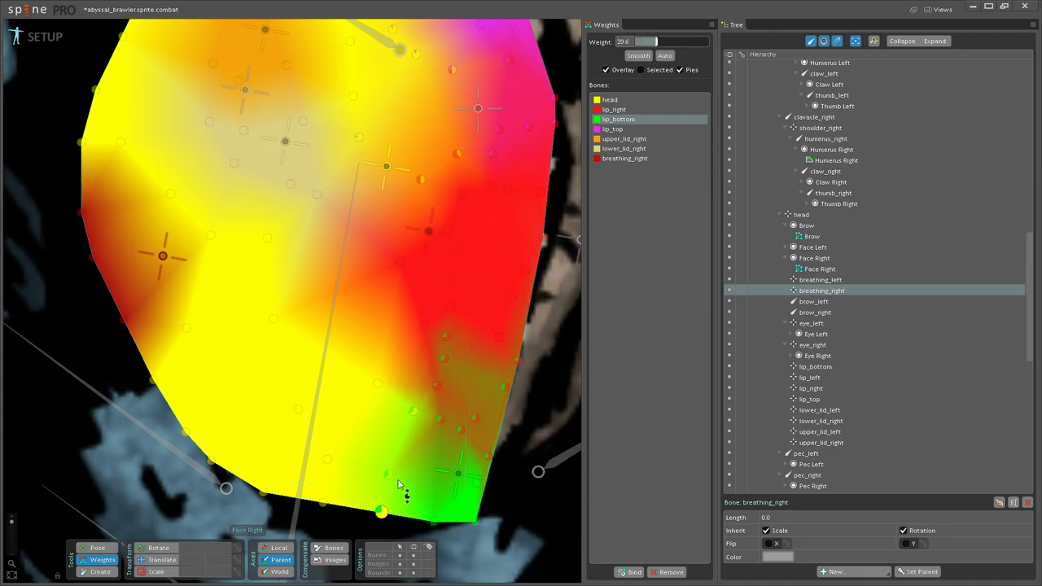
{"action": "left_click_drag", "start_coordinate": [389, 356], "coordinate": [385, 419]}
{"action": "left_click_drag", "start_coordinate": [420, 380], "coordinate": [434, 359]}
Step: Blend breathing_right into the vertices surrounding the outer cheek, with weights such as 16.8, 18.4 and 22.4
{"action": "scroll", "coordinate": [391, 367], "scroll_direction": "down", "scroll_amount": 2}
{"action": "left_click_drag", "start_coordinate": [191, 269], "coordinate": [311, 311]}
{"action": "left_click", "coordinate": [256, 364]}
{"action": "left_click_drag", "start_coordinate": [306, 413], "coordinate": [286, 198]}
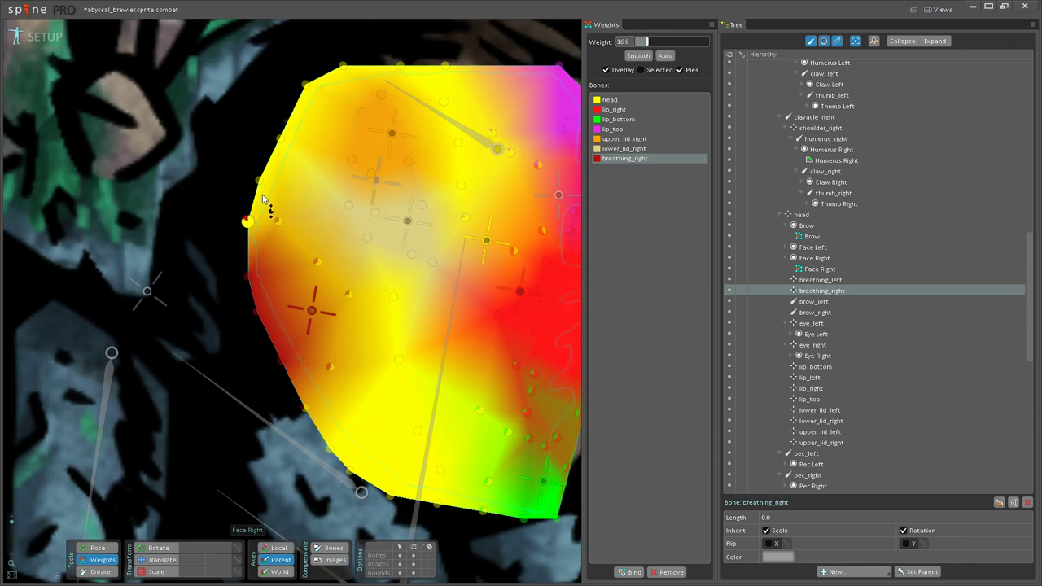
{"action": "left_click", "coordinate": [264, 192]}
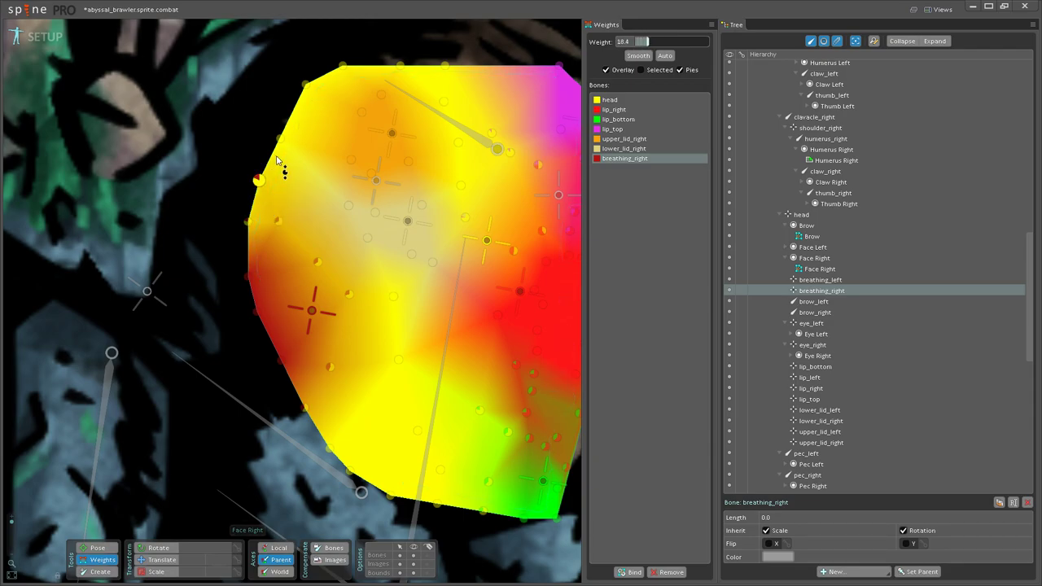
{"action": "left_click", "coordinate": [338, 425]}
{"action": "left_click", "coordinate": [398, 359]}
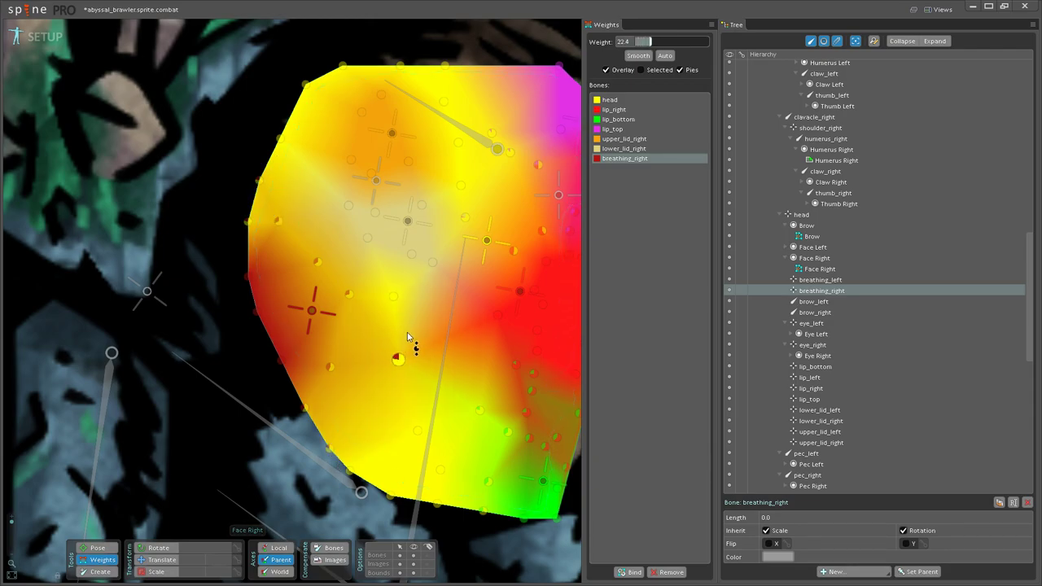
Step: Blend the head bone into the upper eyelid vertices around upper_lid_right, with 9.6 on the topmost one
{"action": "scroll", "coordinate": [407, 342], "scroll_direction": "up", "scroll_amount": 3}
{"action": "left_click_drag", "start_coordinate": [329, 319], "coordinate": [339, 360]}
{"action": "left_click_drag", "start_coordinate": [337, 295], "coordinate": [270, 338]}
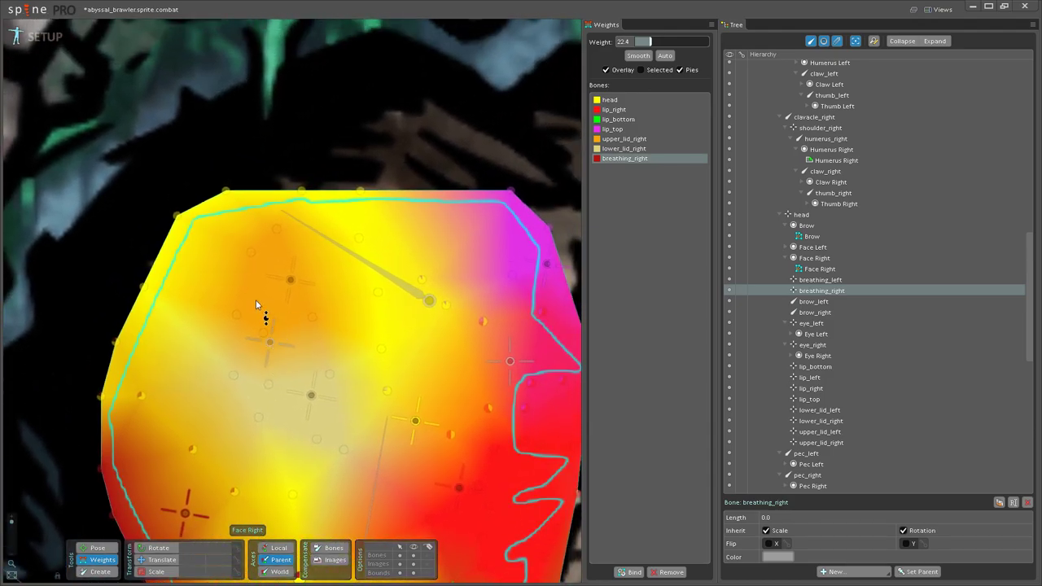
{"action": "left_click", "coordinate": [415, 426]}
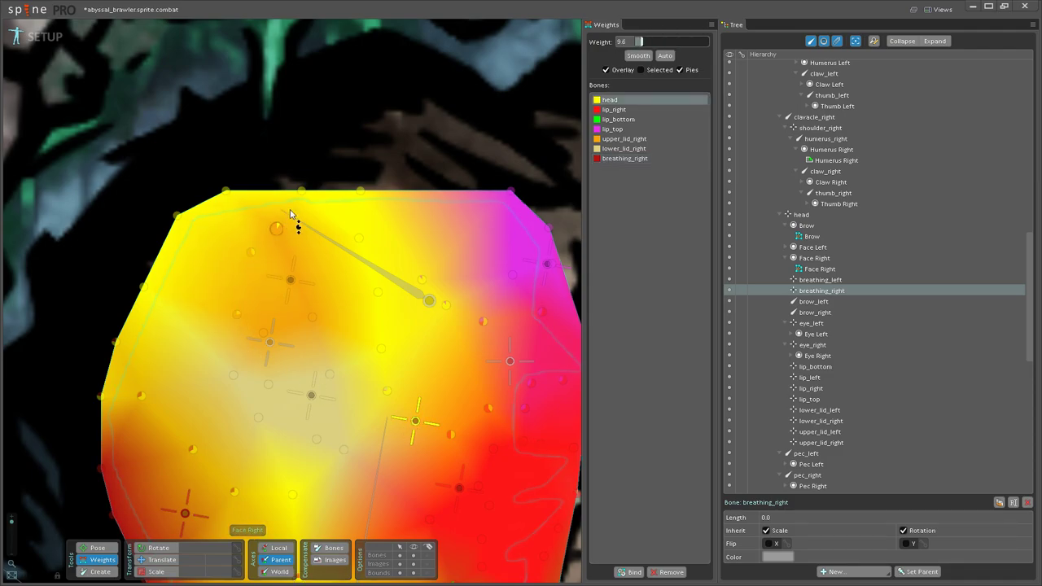
{"action": "left_click", "coordinate": [315, 307]}
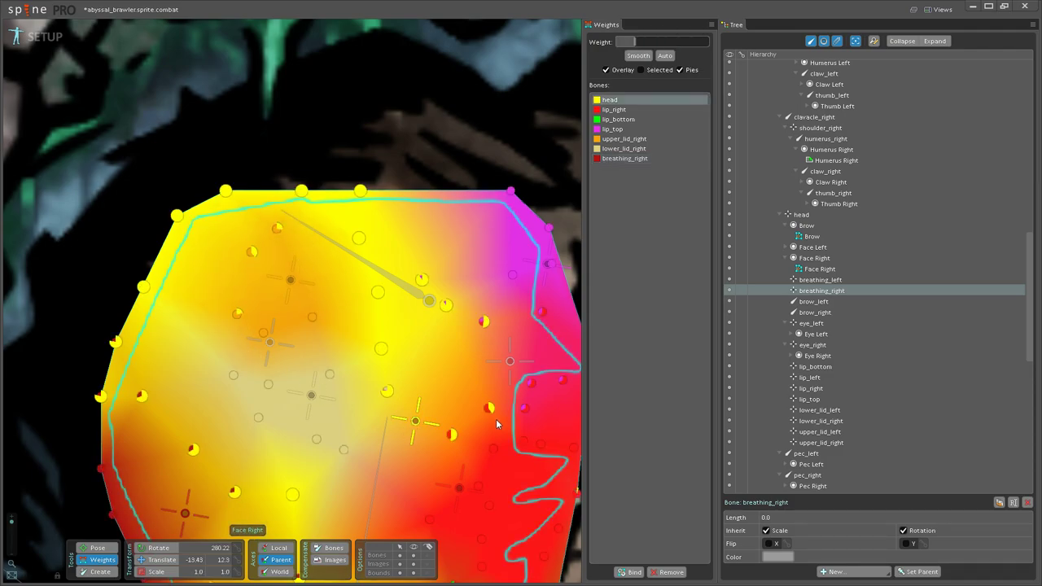
{"action": "left_click", "coordinate": [415, 426]}
{"action": "left_click_drag", "start_coordinate": [312, 319], "coordinate": [331, 285]}
Step: Blend the head bone into the lower eyelid vertices around lower_lid_right, with weights such as 36 and 24
{"action": "left_click", "coordinate": [415, 421]}
{"action": "left_click_drag", "start_coordinate": [345, 339], "coordinate": [368, 287]}
{"action": "left_click_drag", "start_coordinate": [372, 397], "coordinate": [383, 360]}
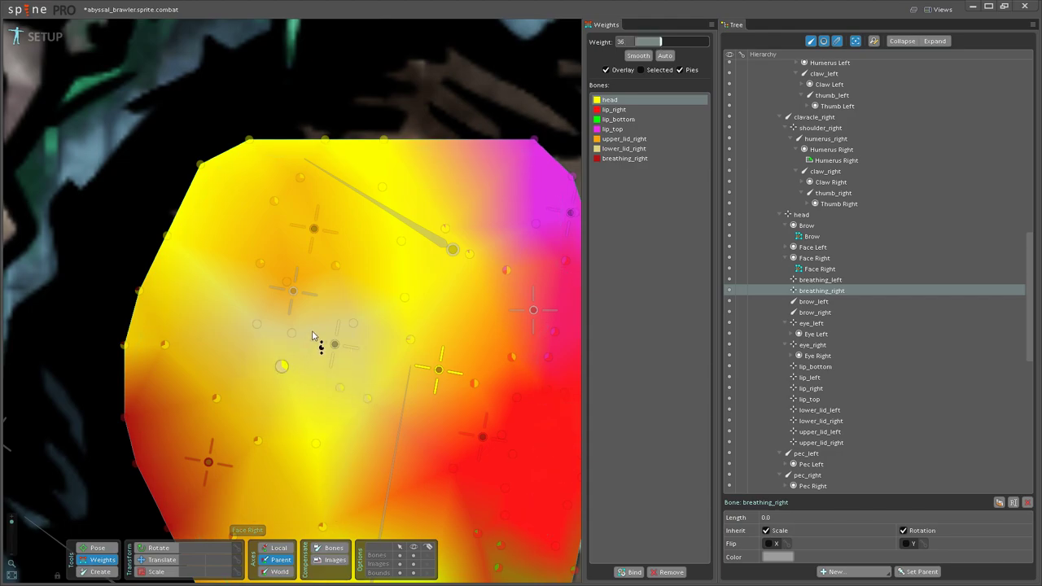
{"action": "scroll", "coordinate": [372, 326], "scroll_direction": "down", "scroll_amount": 5}
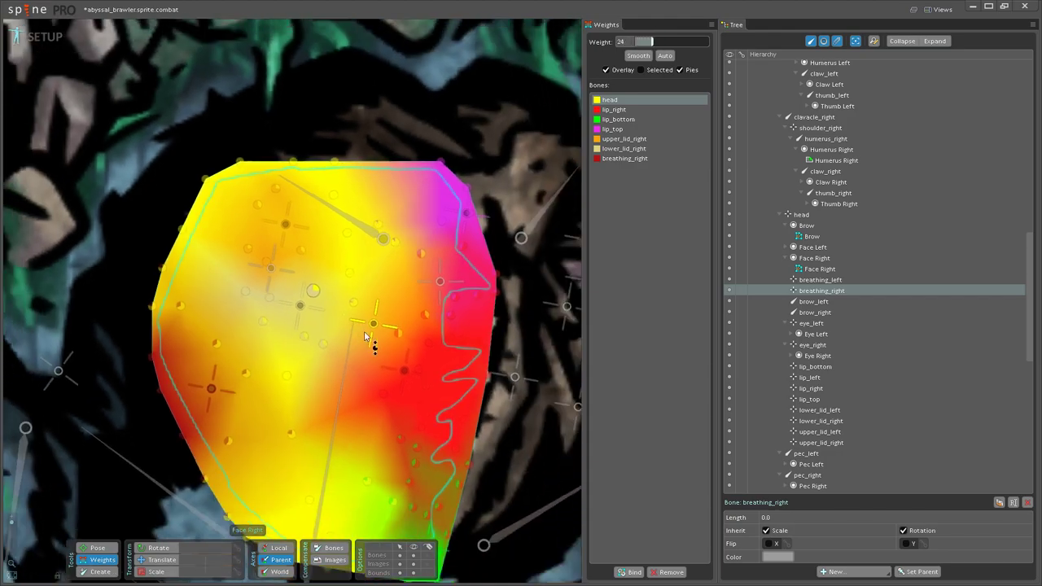
Step: Test the mouth deformation by moving the lip_right bone outward and undo the move
{"action": "left_click", "coordinate": [99, 549]}
{"action": "scroll", "coordinate": [338, 342], "scroll_direction": "up", "scroll_amount": 2}
{"action": "left_click", "coordinate": [370, 284]}
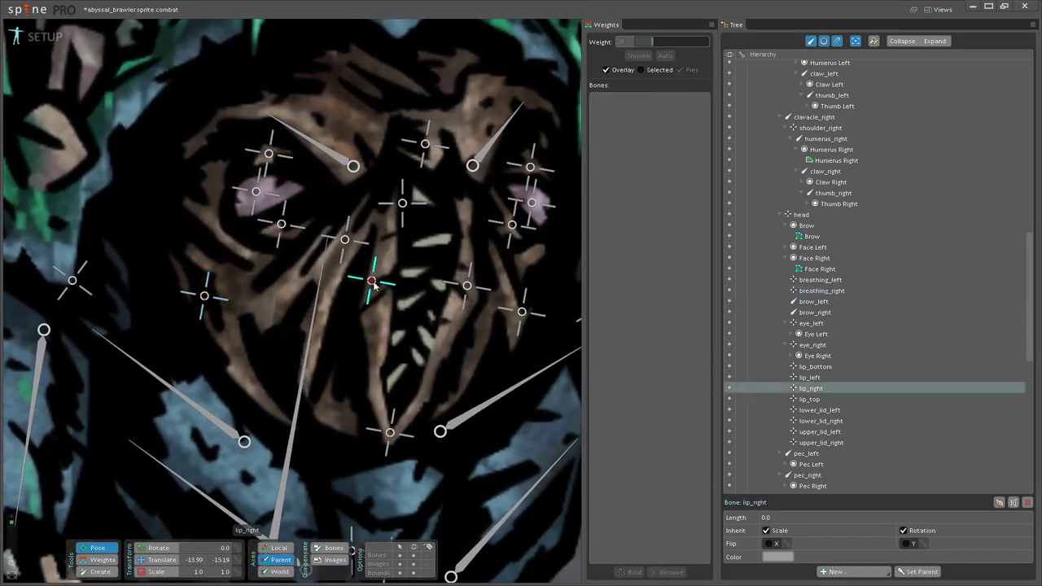
{"action": "left_click_drag", "start_coordinate": [366, 298], "coordinate": [352, 282]}
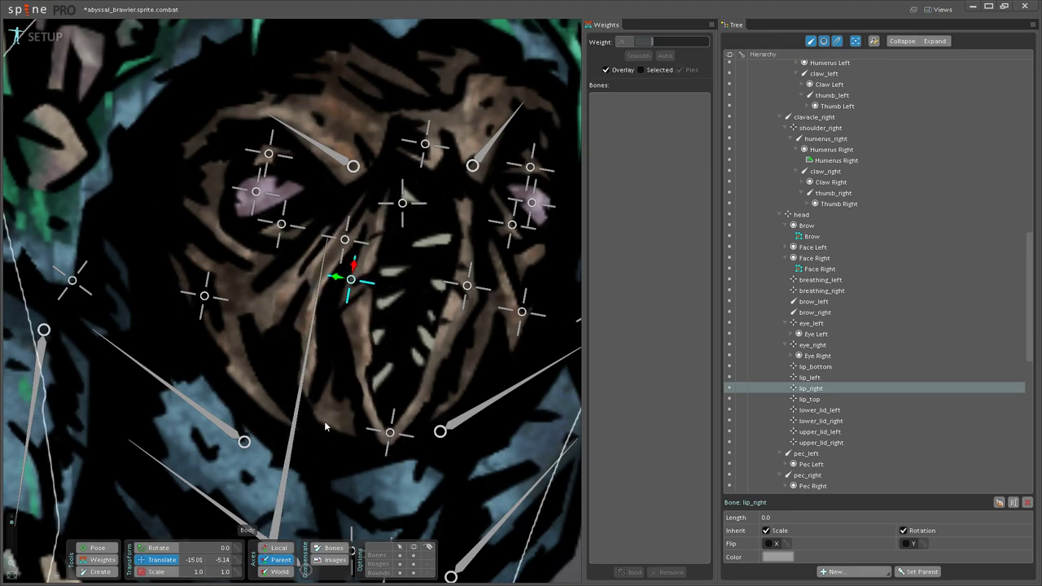
{"action": "left_click_drag", "start_coordinate": [364, 294], "coordinate": [375, 384]}
{"action": "left_click", "coordinate": [345, 341]}
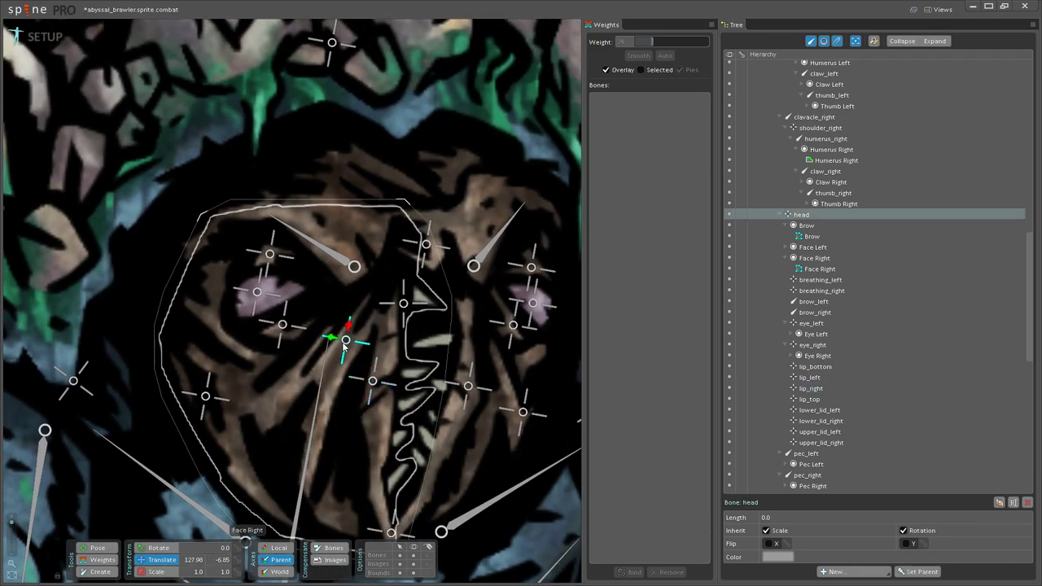
Step: Test the cheek deformation by scaling the breathing_right bone up to 1.38 and undo the scaling
{"action": "left_click_drag", "start_coordinate": [314, 369], "coordinate": [385, 354]}
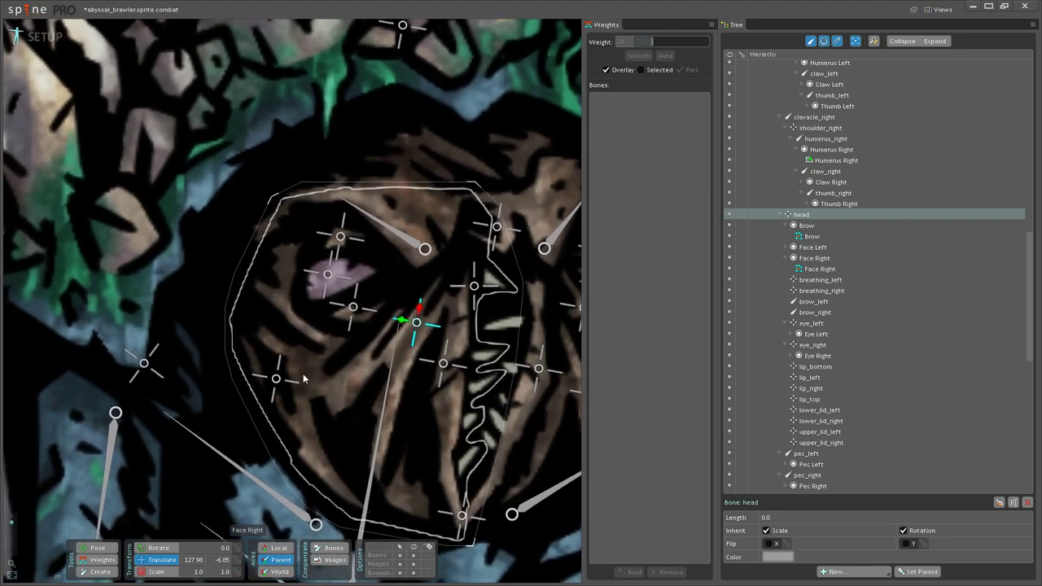
{"action": "left_click", "coordinate": [280, 381]}
{"action": "key", "text": "s"}
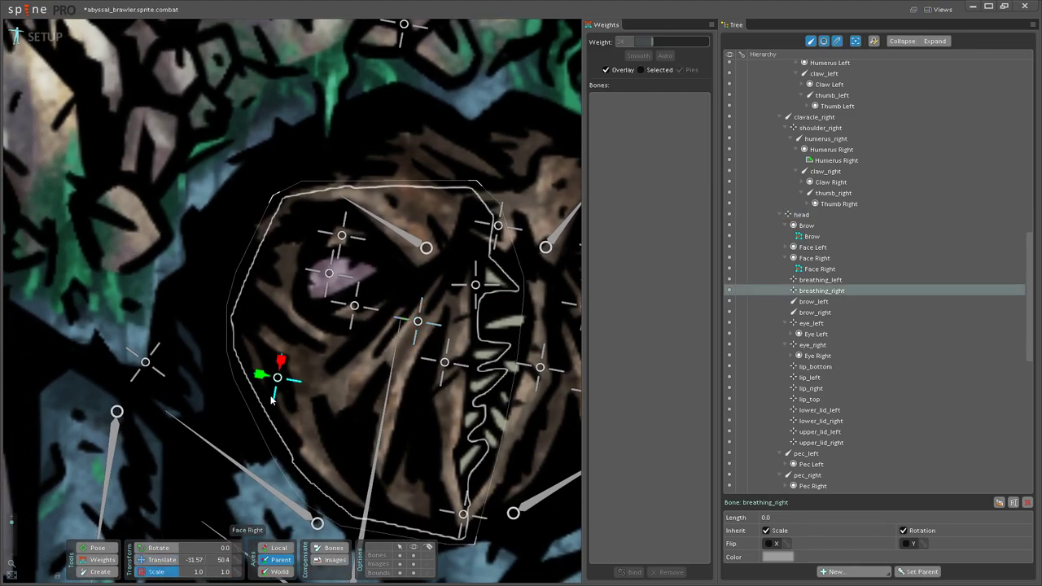
{"action": "left_click_drag", "start_coordinate": [256, 358], "coordinate": [210, 328]}
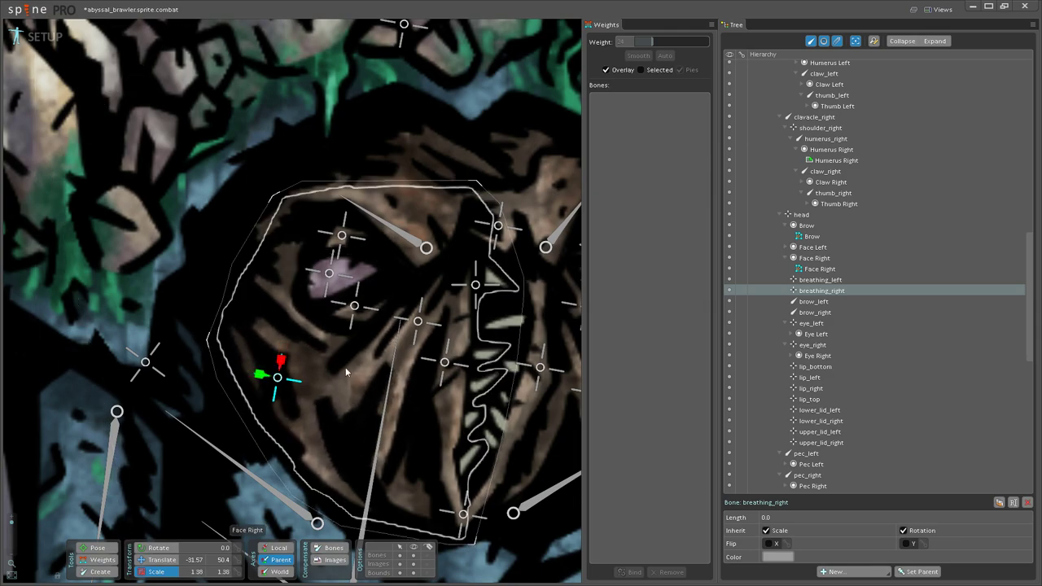
{"action": "key", "text": "ctrl+z"}
Step: Adjust breathing_right's influence on Face Right vertices around the outer cheek, with weights such as 6.4, 13.6, 16 and 20.8
{"action": "left_click_drag", "start_coordinate": [326, 452], "coordinate": [232, 442]}
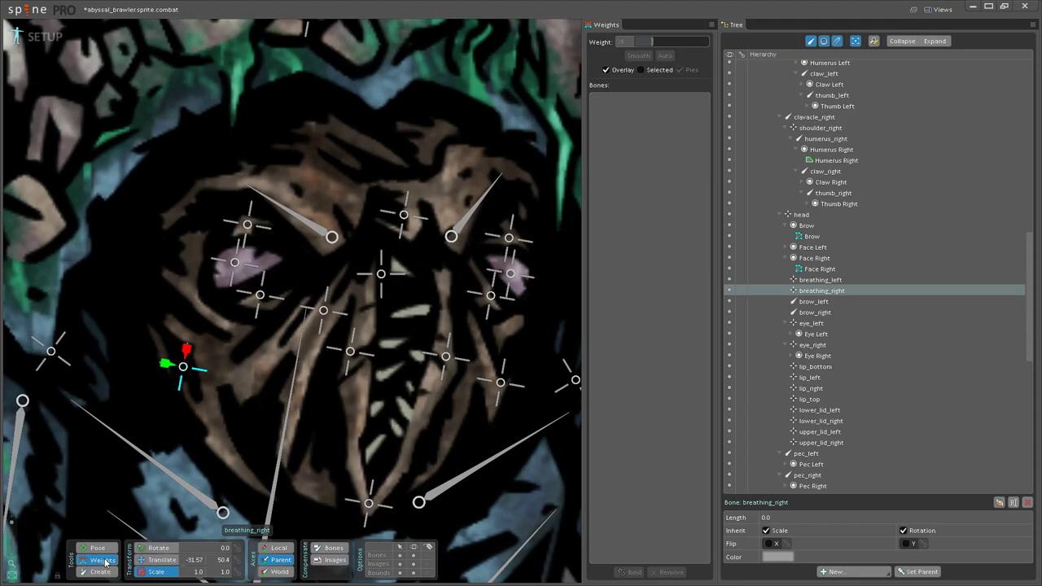
{"action": "left_click", "coordinate": [103, 560]}
{"action": "left_click", "coordinate": [203, 325]}
{"action": "left_click_drag", "start_coordinate": [257, 361], "coordinate": [329, 395]}
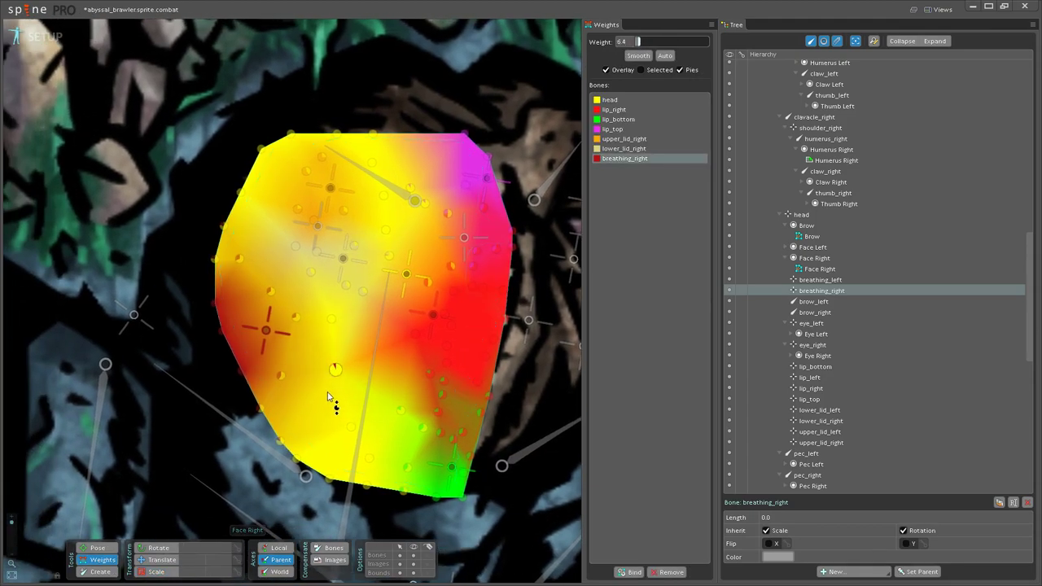
{"action": "left_click", "coordinate": [279, 377]}
{"action": "left_click", "coordinate": [296, 317]}
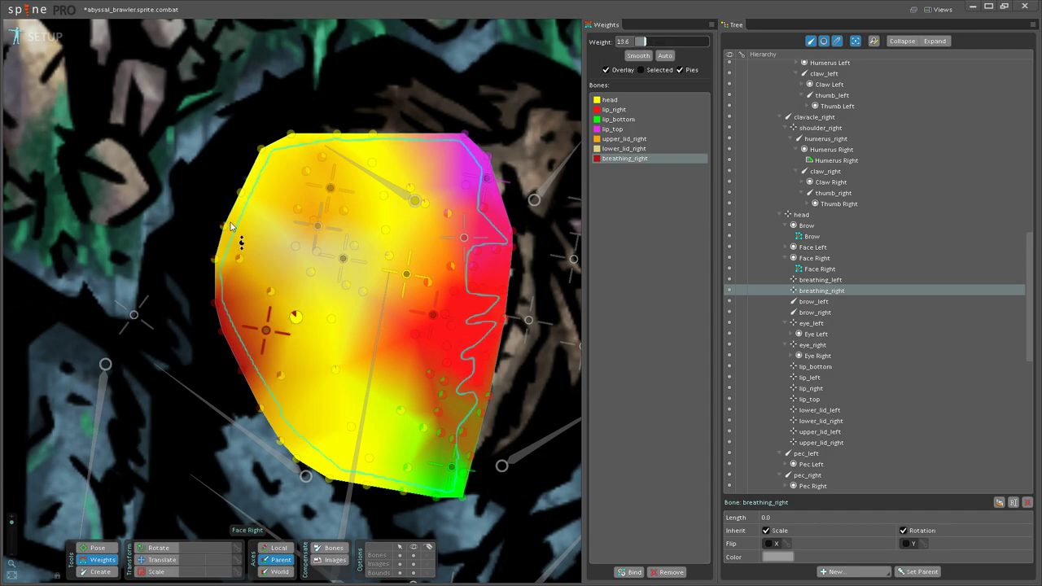
{"action": "left_click", "coordinate": [238, 275]}
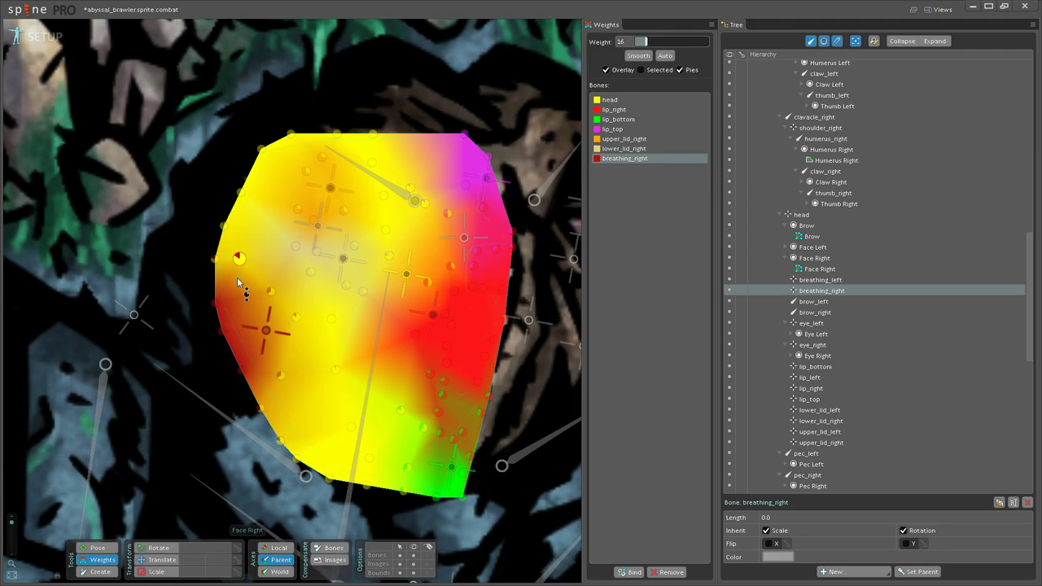
{"action": "left_click", "coordinate": [265, 310]}
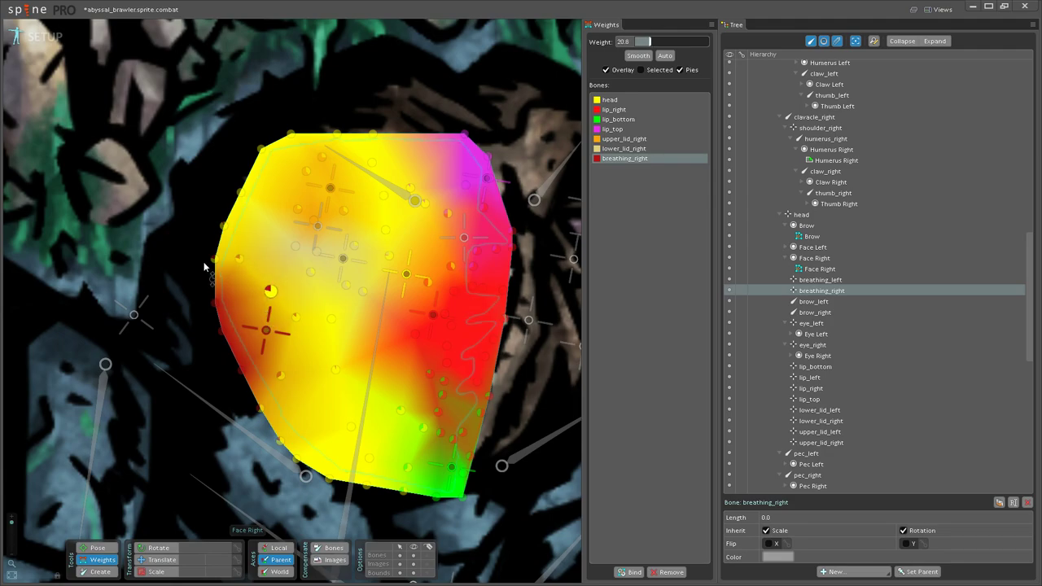
Step: Blend the head bone into the outermost cheek edge vertex beside breathing_right with a weight of 23.2
{"action": "left_click", "coordinate": [218, 308]}
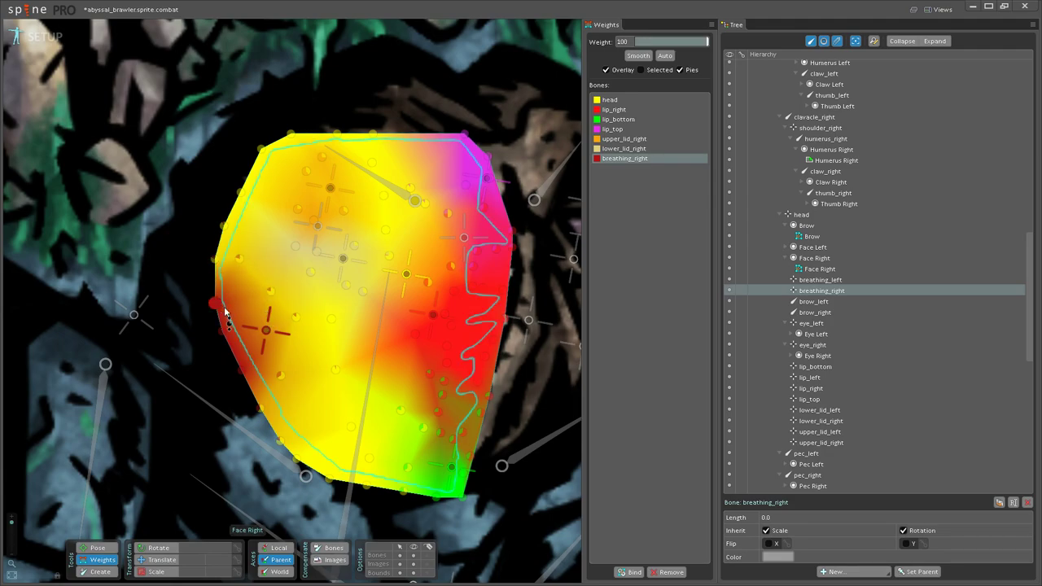
{"action": "left_click", "coordinate": [398, 278]}
{"action": "left_click_drag", "start_coordinate": [216, 307], "coordinate": [218, 276]}
Step: Blend lip_right into the lower cheek and jaw vertices, with weights such as 21.6, 31.2, 16 and 12
{"action": "left_click_drag", "start_coordinate": [336, 316], "coordinate": [229, 271]}
{"action": "scroll", "coordinate": [352, 306], "scroll_direction": "up", "scroll_amount": 3}
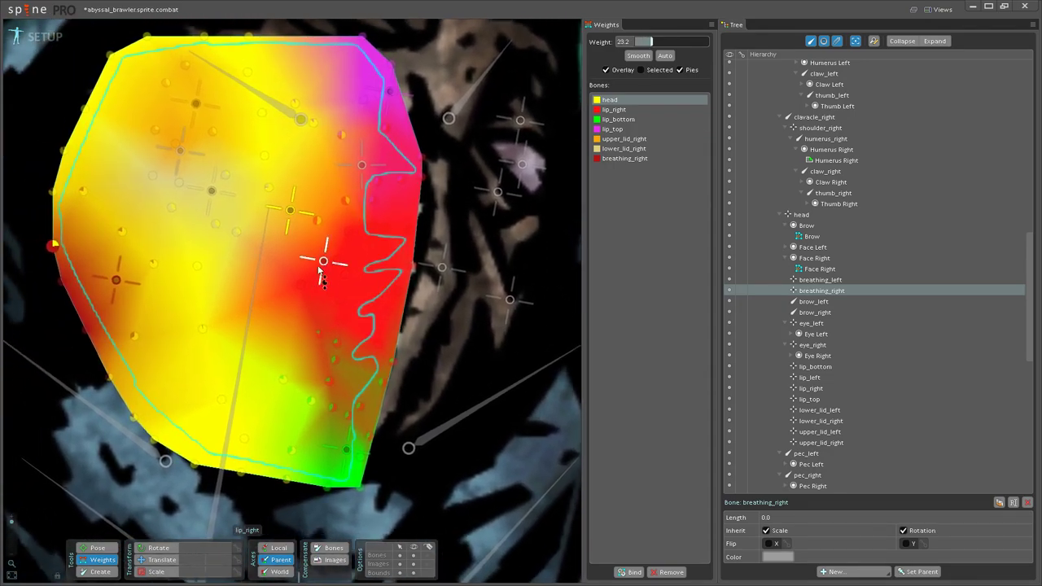
{"action": "left_click", "coordinate": [323, 265]}
{"action": "left_click_drag", "start_coordinate": [293, 342], "coordinate": [367, 372]}
{"action": "left_click_drag", "start_coordinate": [374, 409], "coordinate": [388, 381]}
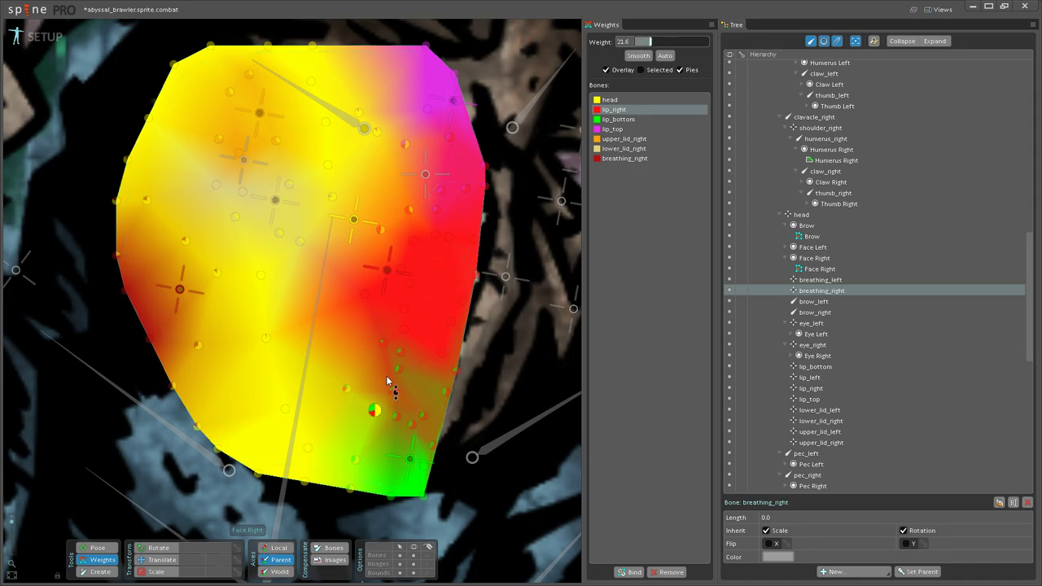
{"action": "mouse_move", "coordinate": [356, 446]}
{"action": "left_mouse_down"}
{"action": "mouse_move", "coordinate": [388, 384]}
{"action": "mouse_move", "coordinate": [339, 390]}
{"action": "mouse_move", "coordinate": [350, 360]}
{"action": "mouse_move", "coordinate": [354, 369]}
{"action": "left_mouse_up"}
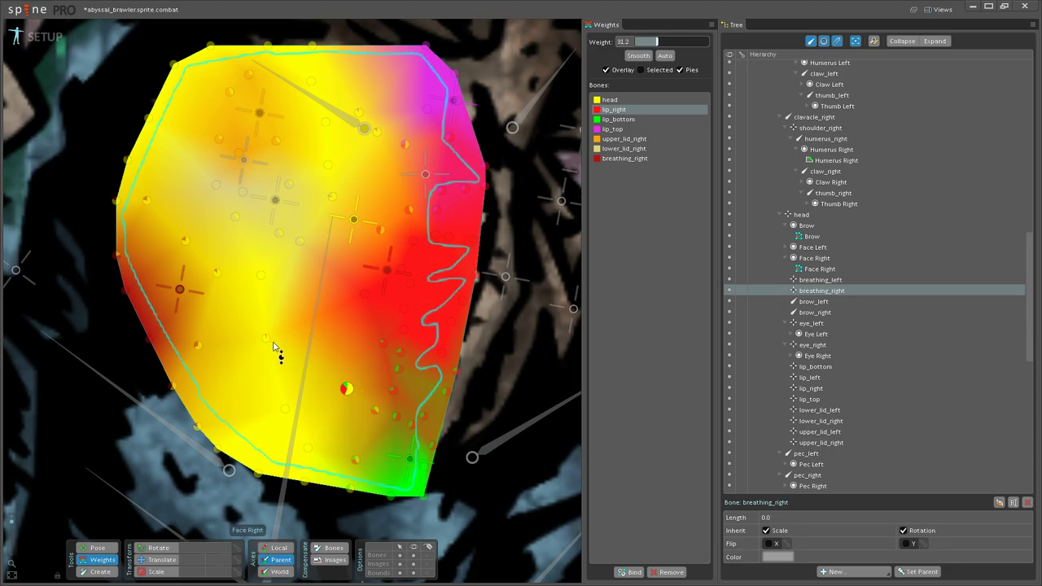
{"action": "left_click_drag", "start_coordinate": [274, 338], "coordinate": [290, 321]}
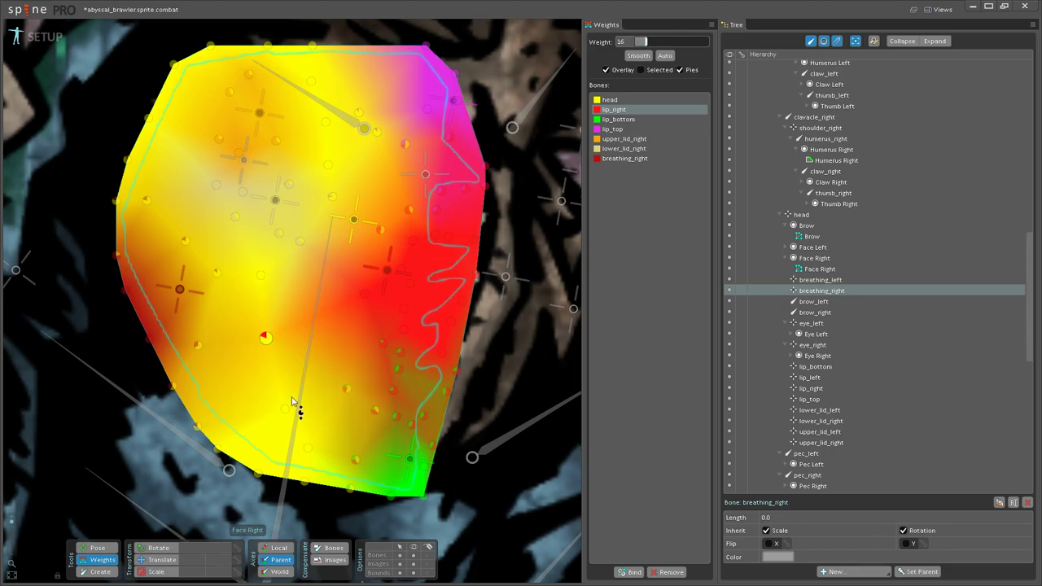
{"action": "mouse_move", "coordinate": [288, 402]}
{"action": "left_mouse_down"}
{"action": "mouse_move", "coordinate": [300, 387]}
{"action": "mouse_move", "coordinate": [303, 447]}
{"action": "mouse_move", "coordinate": [318, 432]}
{"action": "left_mouse_up"}
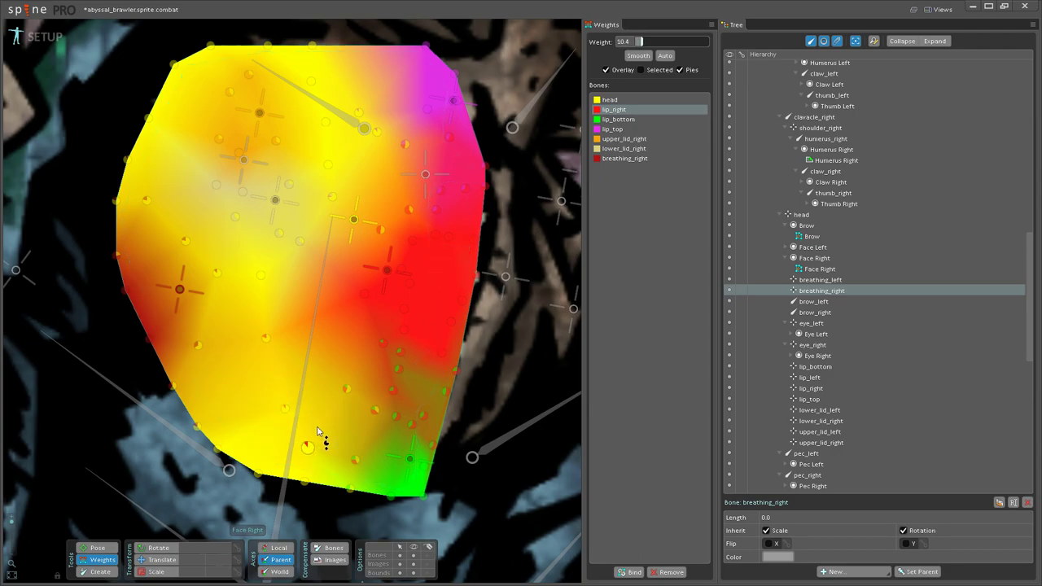
{"action": "left_click_drag", "start_coordinate": [331, 397], "coordinate": [334, 396]}
Step: Adjust lip_right's influence on the vertices between the eye and upper lip, with 4.8 on the one beside the head bone
{"action": "left_click_drag", "start_coordinate": [330, 337], "coordinate": [315, 426]}
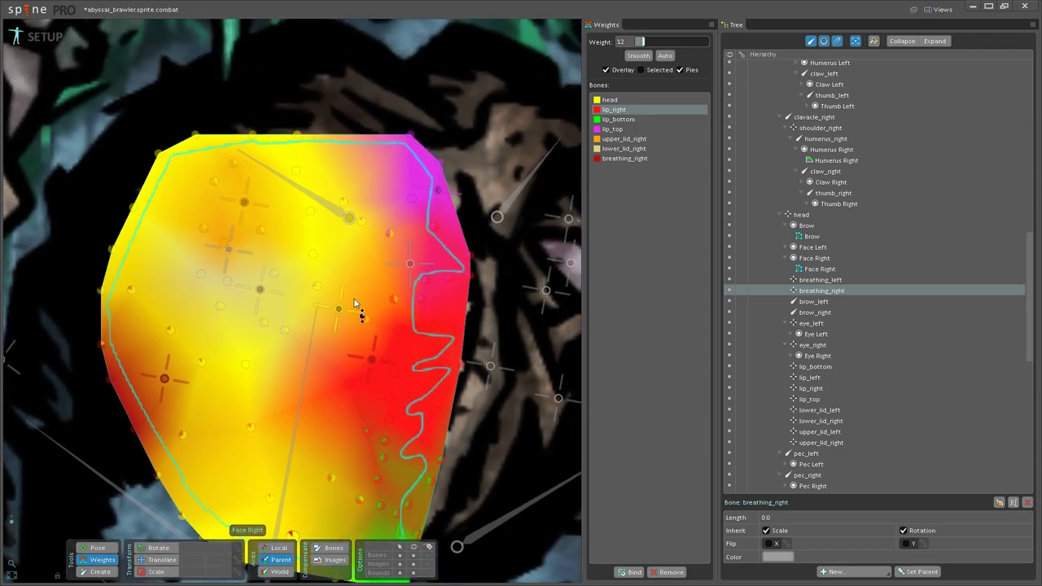
{"action": "left_click_drag", "start_coordinate": [392, 305], "coordinate": [401, 282]}
{"action": "left_click_drag", "start_coordinate": [368, 318], "coordinate": [373, 301]}
{"action": "mouse_move", "coordinate": [391, 228]}
{"action": "left_mouse_down"}
{"action": "mouse_move", "coordinate": [362, 230]}
{"action": "mouse_move", "coordinate": [379, 183]}
{"action": "left_mouse_up"}
{"action": "mouse_move", "coordinate": [326, 281]}
{"action": "left_mouse_down"}
{"action": "mouse_move", "coordinate": [338, 271]}
{"action": "mouse_move", "coordinate": [396, 332]}
{"action": "left_mouse_up"}
Step: Test the cheek and mouth deformation in pose mode by translating the lip_right bone outward
{"action": "scroll", "coordinate": [359, 326], "scroll_direction": "down", "scroll_amount": 3}
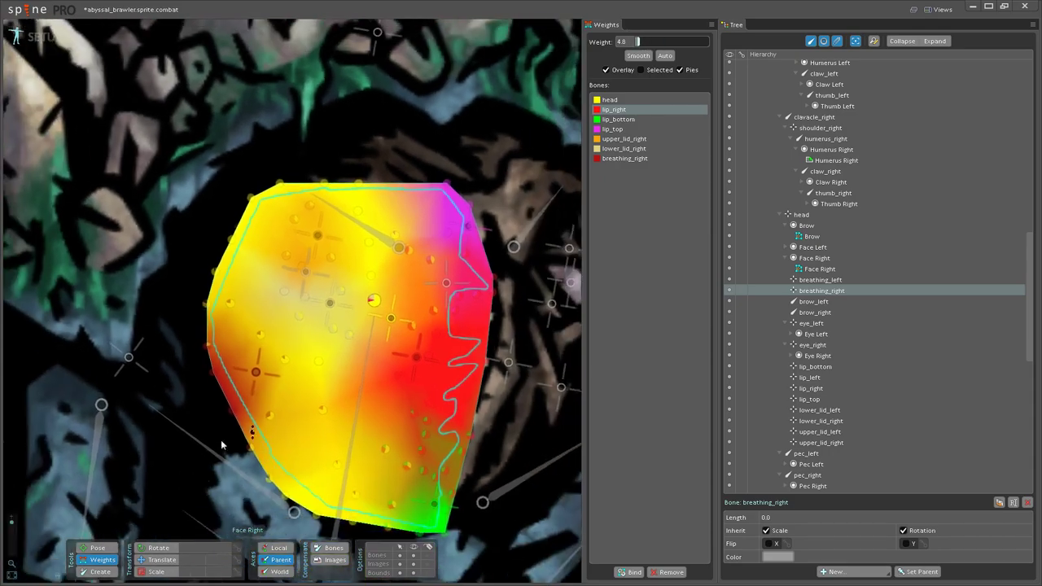
{"action": "left_click", "coordinate": [96, 551]}
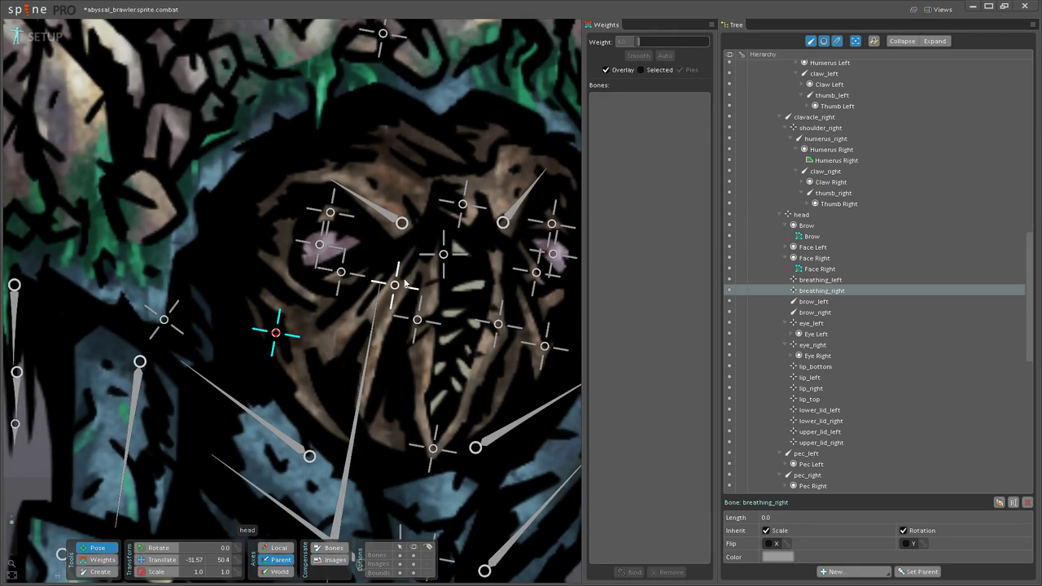
{"action": "left_click", "coordinate": [420, 330]}
{"action": "left_click", "coordinate": [142, 560]}
{"action": "left_click_drag", "start_coordinate": [418, 323], "coordinate": [391, 333]}
{"action": "scroll", "coordinate": [407, 374], "scroll_direction": "down", "scroll_amount": 3}
{"action": "left_click_drag", "start_coordinate": [427, 403], "coordinate": [338, 380]}
{"action": "scroll", "coordinate": [313, 333], "scroll_direction": "up", "scroll_amount": 3}
{"action": "left_click_drag", "start_coordinate": [312, 333], "coordinate": [297, 380]}
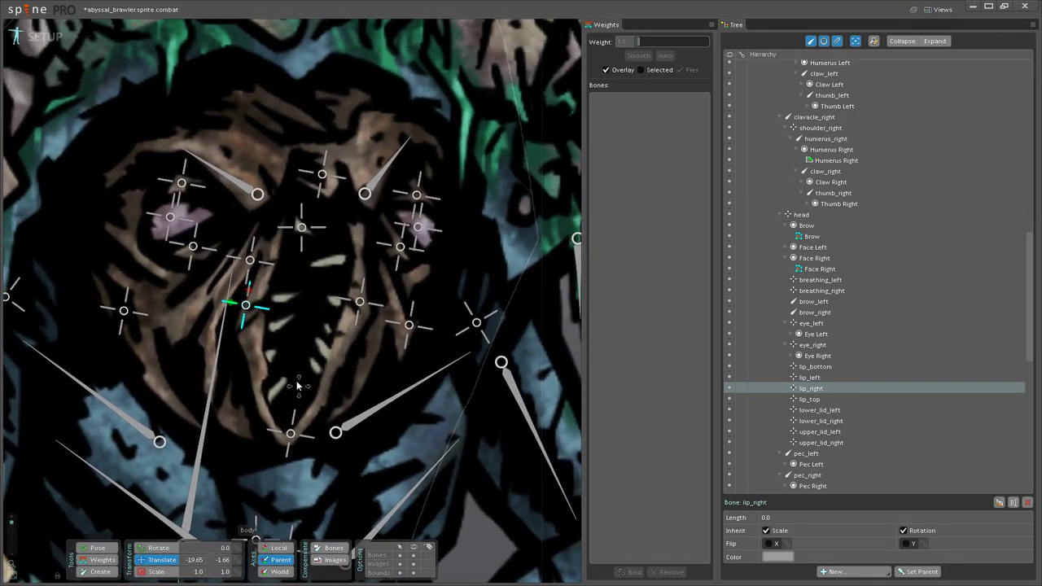
{"action": "mouse_move", "coordinate": [247, 306]}
{"action": "left_mouse_down"}
{"action": "mouse_move", "coordinate": [275, 299]}
{"action": "mouse_move", "coordinate": [243, 298]}
{"action": "left_mouse_up"}
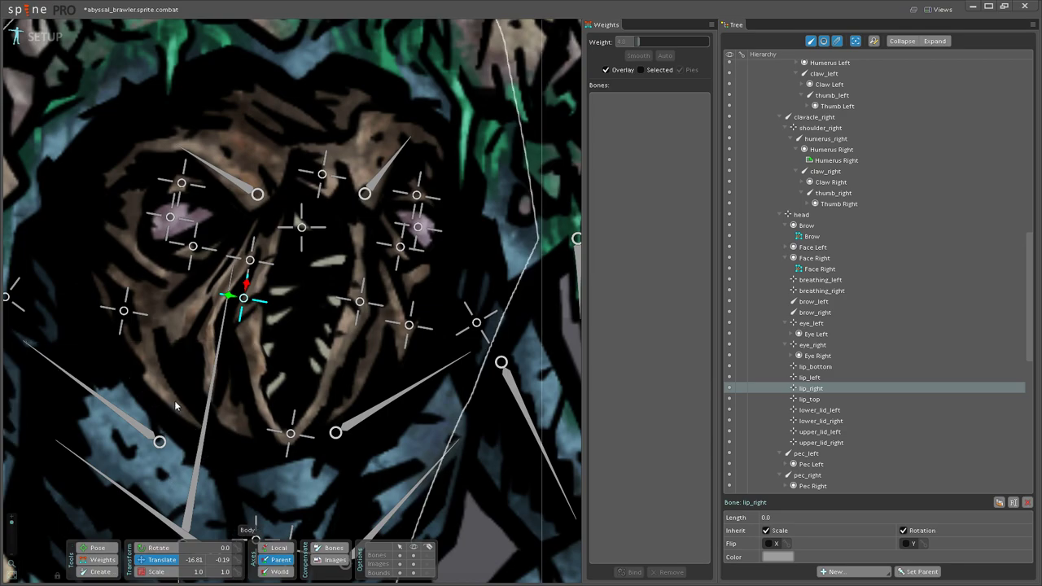
Step: Restore the lip_right pose and raise its influence on the lower cheek vertices of Face Right, with weights such as 28.8 and 37.6
{"action": "left_click", "coordinate": [171, 506]}
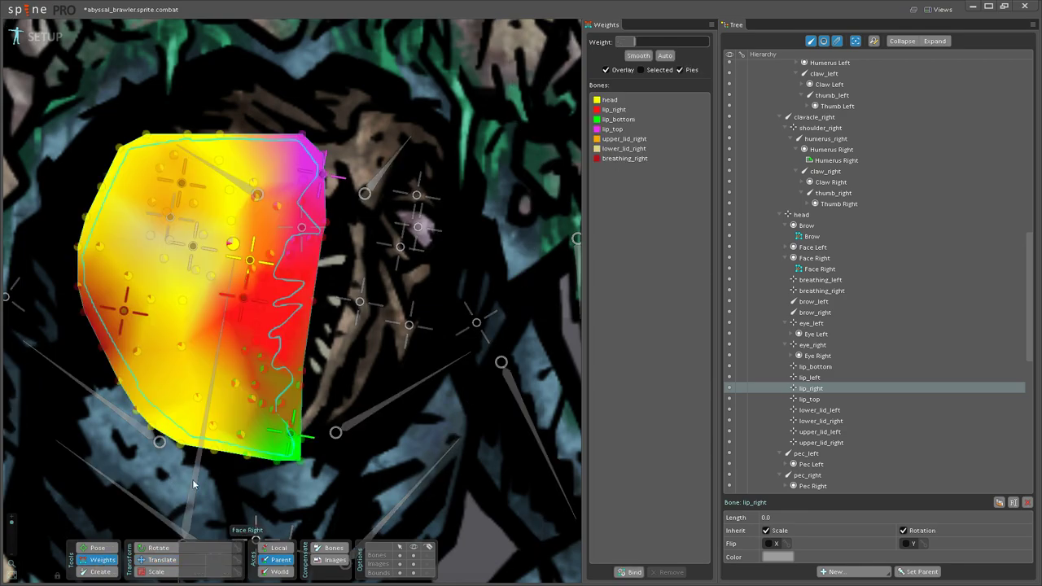
{"action": "left_click_drag", "start_coordinate": [232, 395], "coordinate": [227, 396]}
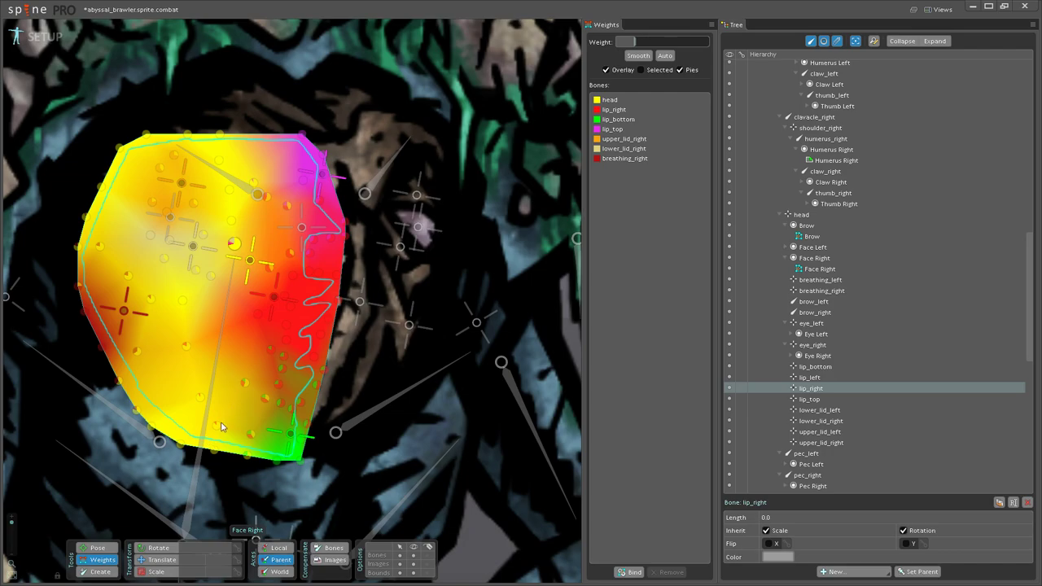
{"action": "scroll", "coordinate": [226, 409], "scroll_direction": "up", "scroll_amount": 5}
{"action": "left_click", "coordinate": [274, 389]}
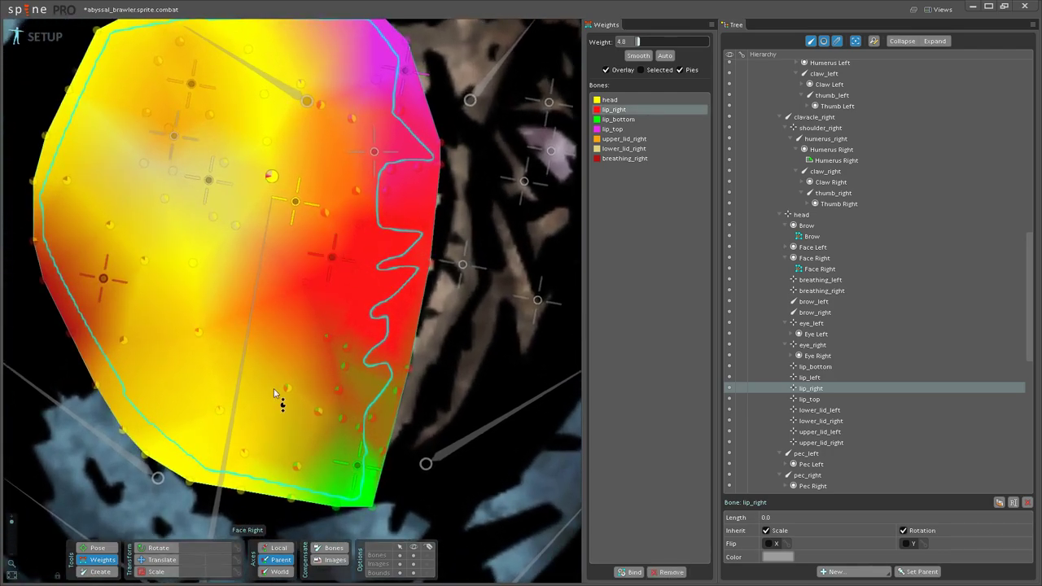
{"action": "left_click_drag", "start_coordinate": [287, 389], "coordinate": [280, 360]}
{"action": "left_click_drag", "start_coordinate": [318, 412], "coordinate": [322, 387]}
{"action": "left_click_drag", "start_coordinate": [222, 411], "coordinate": [239, 385]}
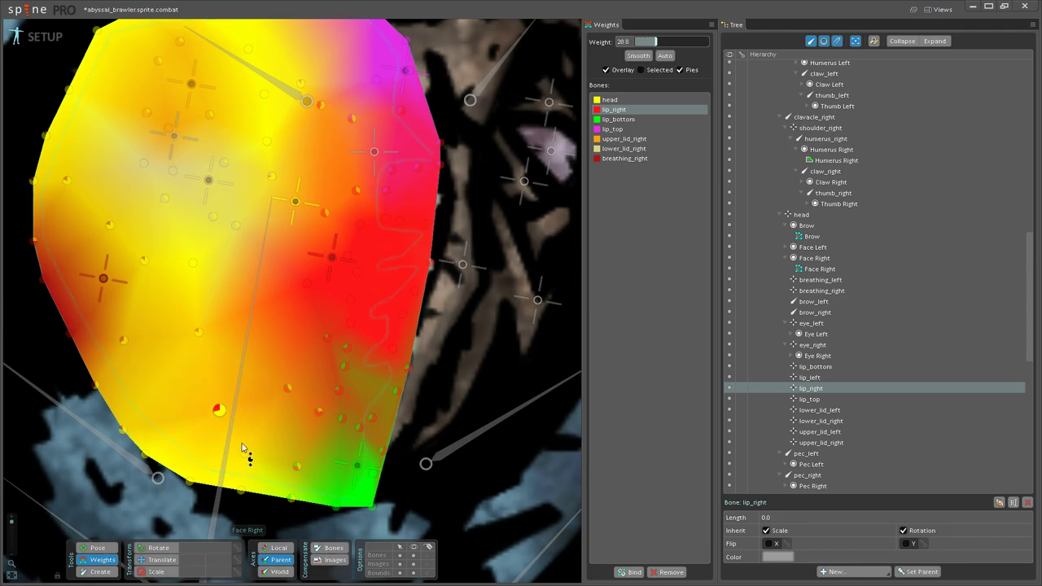
{"action": "left_click_drag", "start_coordinate": [241, 447], "coordinate": [257, 425]}
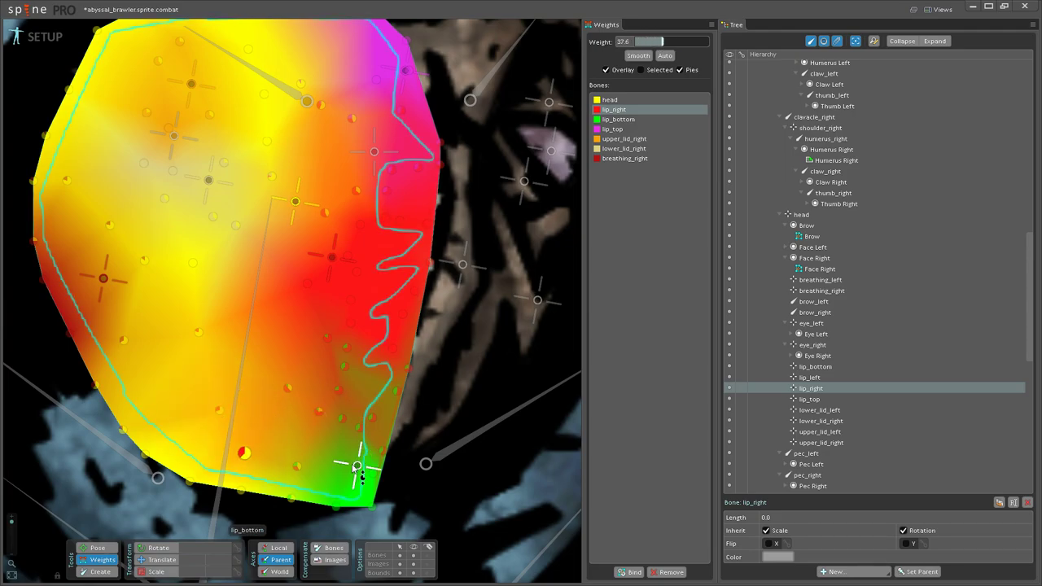
Step: Raise lip_right's influence on the vertices around the lower teeth near lip_bottom, with weights such as 76 and 72
{"action": "left_click_drag", "start_coordinate": [368, 397], "coordinate": [391, 393]}
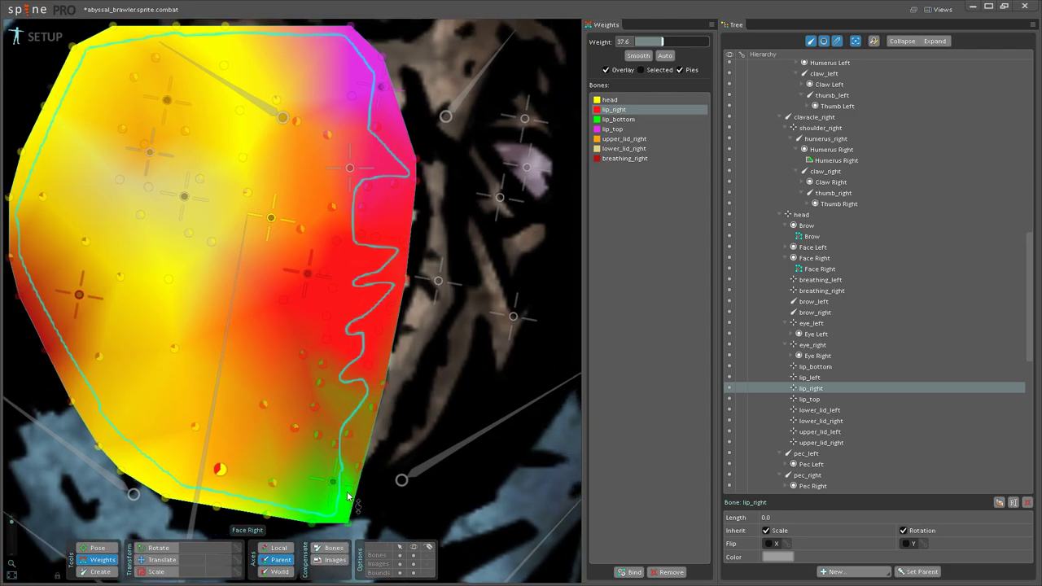
{"action": "left_click_drag", "start_coordinate": [364, 463], "coordinate": [337, 422]}
{"action": "left_click_drag", "start_coordinate": [314, 359], "coordinate": [307, 335]}
{"action": "left_click_drag", "start_coordinate": [386, 382], "coordinate": [388, 364]}
{"action": "left_click", "coordinate": [372, 407]}
{"action": "left_click_drag", "start_coordinate": [318, 382], "coordinate": [329, 362]}
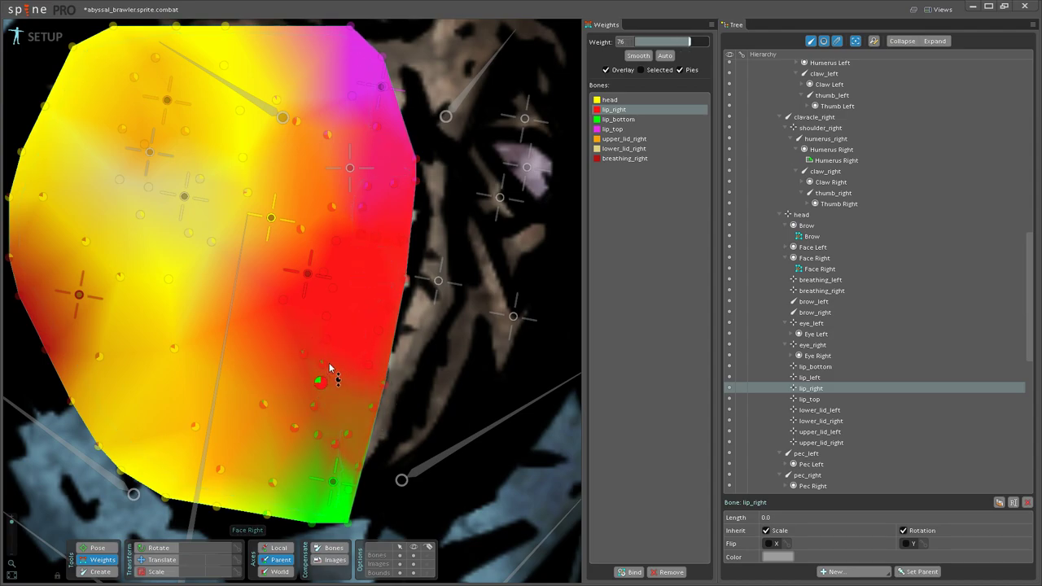
{"action": "left_click_drag", "start_coordinate": [315, 407], "coordinate": [317, 393]}
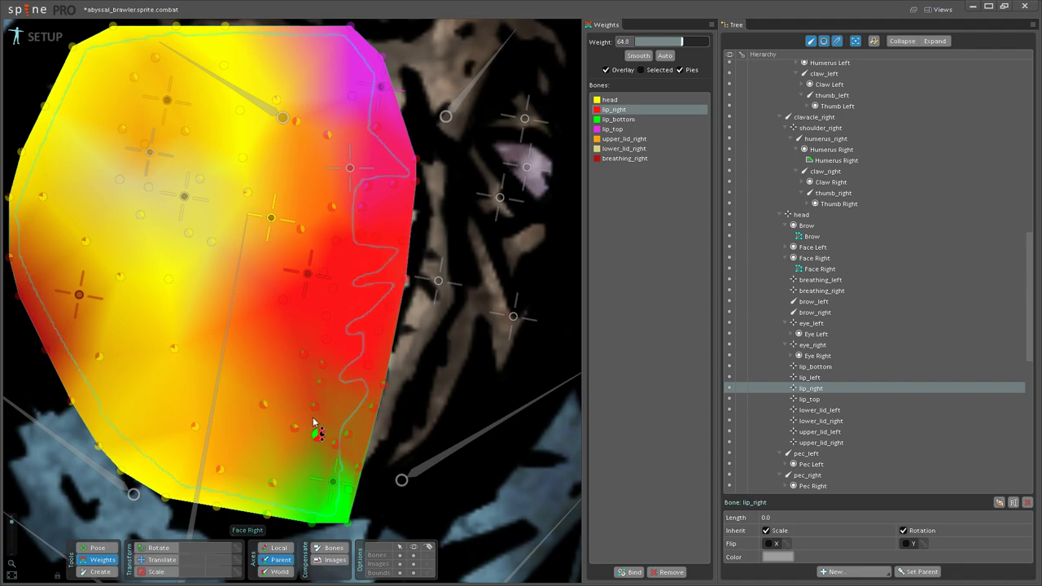
{"action": "left_click", "coordinate": [301, 412]}
Step: Raise lip_right's influence on the upper lip vertices, with weights such as 59.73 and 71.2 beside the head bone
{"action": "left_click_drag", "start_coordinate": [379, 332], "coordinate": [348, 482]}
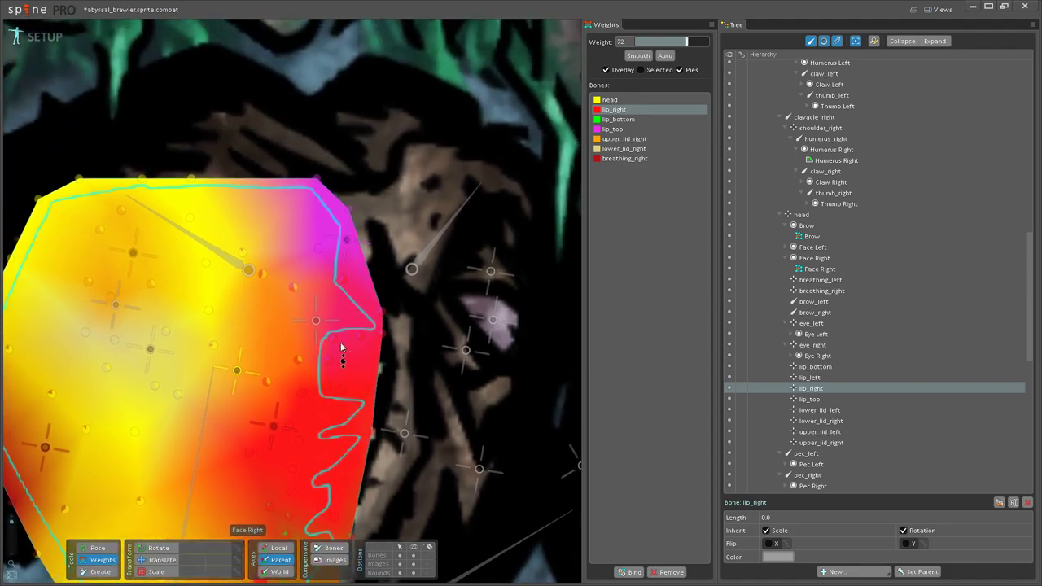
{"action": "left_click_drag", "start_coordinate": [322, 360], "coordinate": [402, 282]}
{"action": "left_click", "coordinate": [348, 324]}
{"action": "left_click", "coordinate": [401, 296]}
{"action": "left_click_drag", "start_coordinate": [349, 323], "coordinate": [348, 306]}
{"action": "left_click", "coordinate": [317, 255]}
{"action": "left_click_drag", "start_coordinate": [318, 257], "coordinate": [334, 224]}
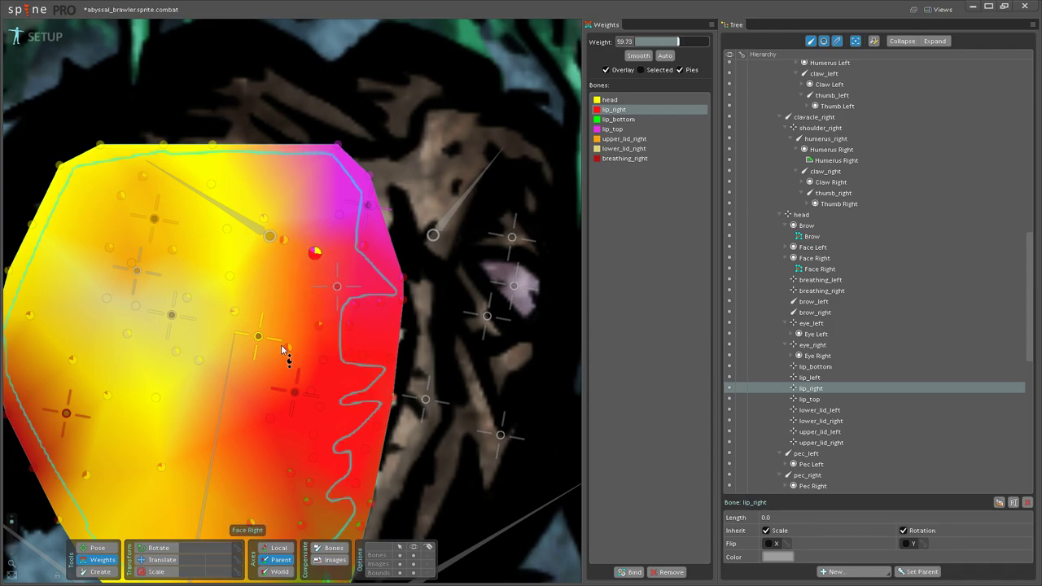
{"action": "left_click_drag", "start_coordinate": [287, 347], "coordinate": [297, 329]}
Step: Test the reweighted lip by translating the lip_right bone outward in pose mode
{"action": "scroll", "coordinate": [309, 326], "scroll_direction": "down", "scroll_amount": 5}
{"action": "scroll", "coordinate": [313, 322], "scroll_direction": "up", "scroll_amount": 2}
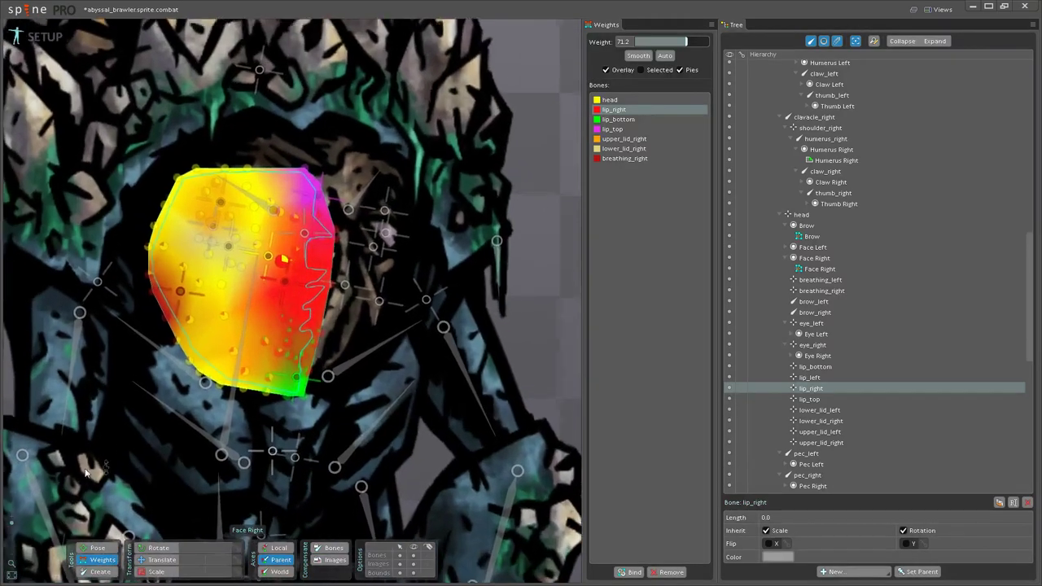
{"action": "left_click", "coordinate": [91, 548]}
{"action": "left_click", "coordinate": [155, 561]}
{"action": "scroll", "coordinate": [294, 305], "scroll_direction": "up", "scroll_amount": 2}
{"action": "mouse_move", "coordinate": [293, 303]}
{"action": "left_mouse_down"}
{"action": "mouse_move", "coordinate": [265, 299]}
{"action": "mouse_move", "coordinate": [314, 298]}
{"action": "mouse_move", "coordinate": [262, 289]}
{"action": "mouse_move", "coordinate": [300, 291]}
{"action": "mouse_move", "coordinate": [276, 293]}
{"action": "left_mouse_up"}
Step: Restore the lip_right pose and strengthen its blend across the lower cheek and jaw vertices, with weights such as 30.4
{"action": "left_click", "coordinate": [103, 561]}
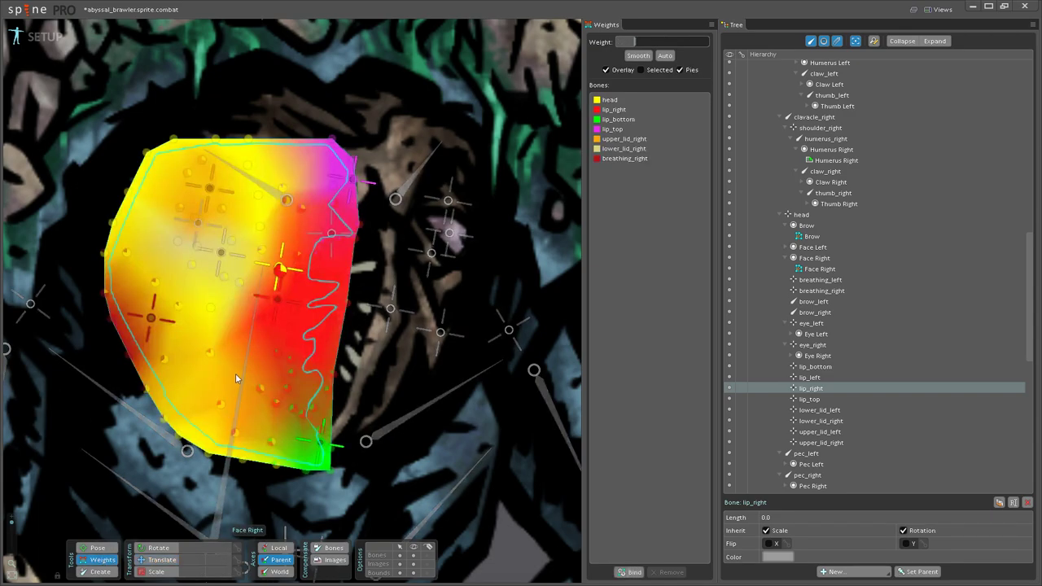
{"action": "left_click_drag", "start_coordinate": [235, 380], "coordinate": [270, 440]}
{"action": "scroll", "coordinate": [295, 360], "scroll_direction": "up", "scroll_amount": 3}
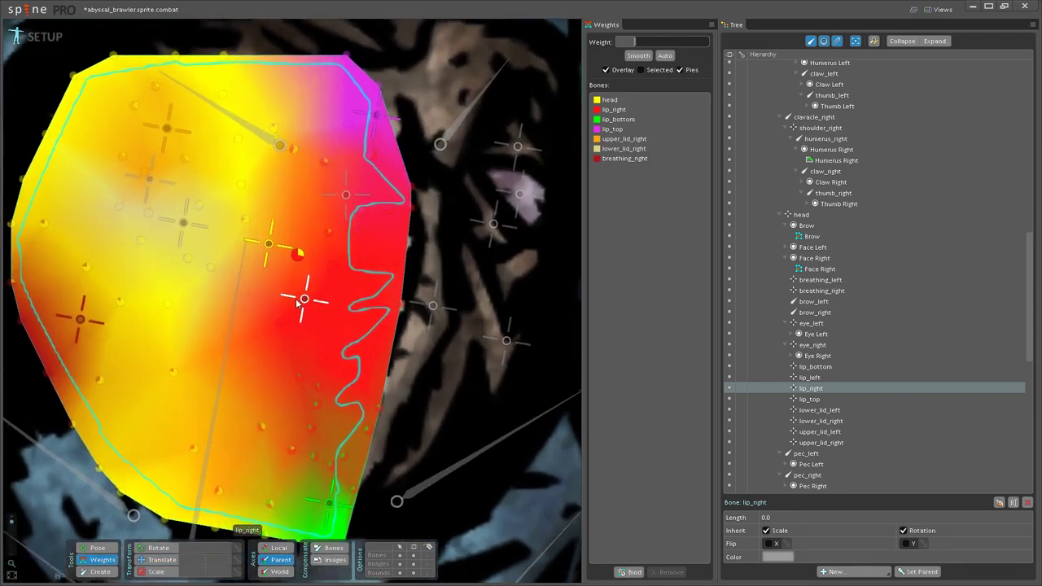
{"action": "scroll", "coordinate": [311, 374], "scroll_direction": "up", "scroll_amount": 2}
{"action": "left_click_drag", "start_coordinate": [330, 367], "coordinate": [329, 358]}
{"action": "left_click_drag", "start_coordinate": [261, 394], "coordinate": [267, 369]}
{"action": "left_click_drag", "start_coordinate": [282, 437], "coordinate": [293, 405]}
{"action": "left_click_drag", "start_coordinate": [335, 449], "coordinate": [366, 384]}
{"action": "mouse_move", "coordinate": [258, 338]}
{"action": "left_mouse_down"}
{"action": "mouse_move", "coordinate": [262, 371]}
{"action": "mouse_move", "coordinate": [263, 337]}
{"action": "left_mouse_up"}
Step: Blend lip_top into the vertices beside the nose, upper teeth and inner brow, with weights such as 36.8
{"action": "left_click_drag", "start_coordinate": [356, 300], "coordinate": [260, 443]}
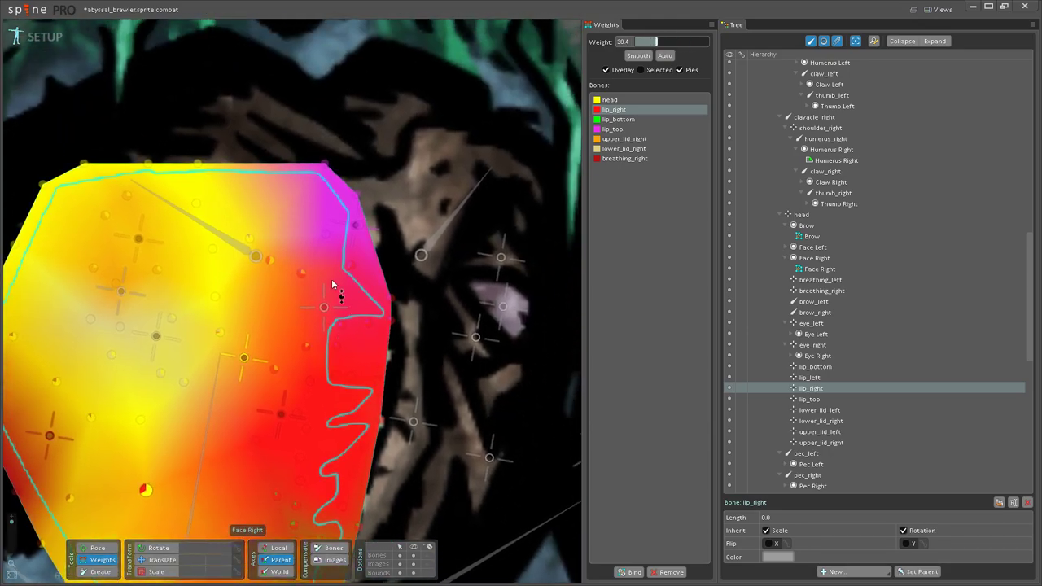
{"action": "left_click", "coordinate": [350, 225]}
{"action": "scroll", "coordinate": [355, 238], "scroll_direction": "up", "scroll_amount": 3}
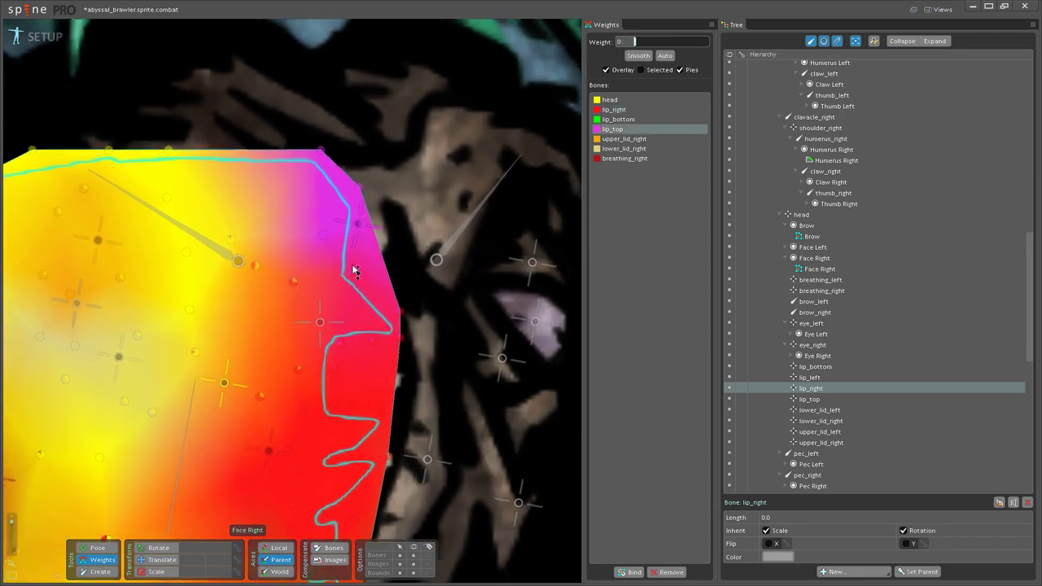
{"action": "left_click", "coordinate": [378, 346]}
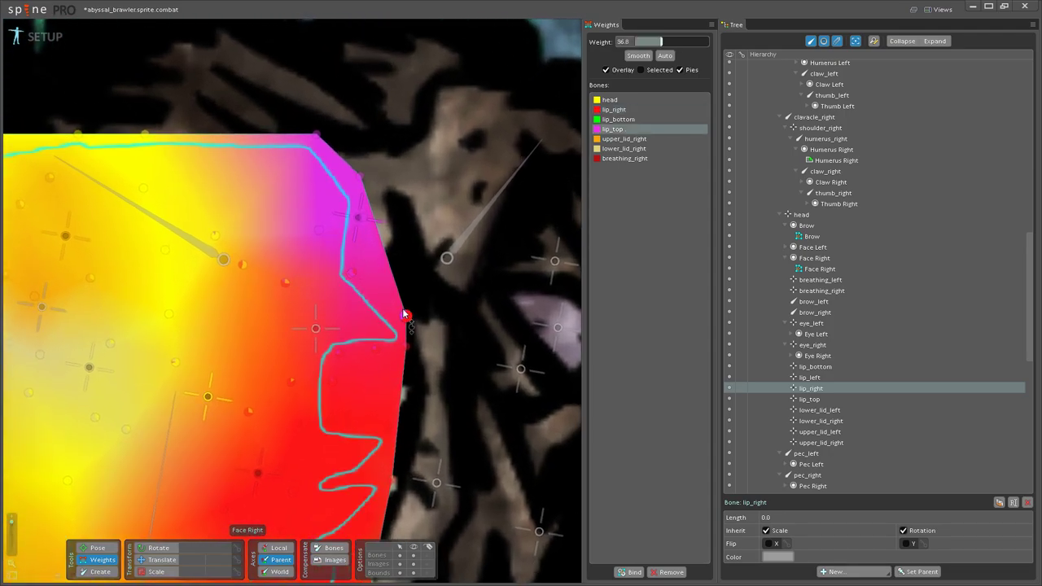
{"action": "left_click", "coordinate": [341, 351]}
{"action": "left_click_drag", "start_coordinate": [413, 330], "coordinate": [422, 287]}
{"action": "left_click_drag", "start_coordinate": [288, 285], "coordinate": [313, 261]}
{"action": "left_click_drag", "start_coordinate": [245, 266], "coordinate": [265, 246]}
{"action": "scroll", "coordinate": [257, 285], "scroll_direction": "down", "scroll_amount": 3}
Step: Test the upper lip blend in pose mode by translating the lip_right bone outward and slightly downward
{"action": "left_click", "coordinate": [98, 548]}
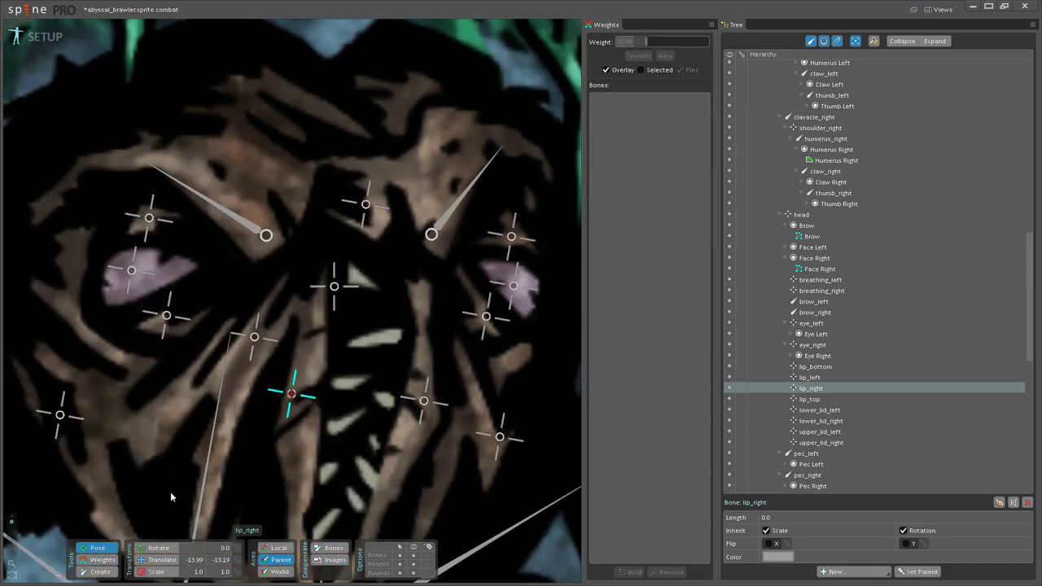
{"action": "scroll", "coordinate": [284, 398], "scroll_direction": "down", "scroll_amount": 3}
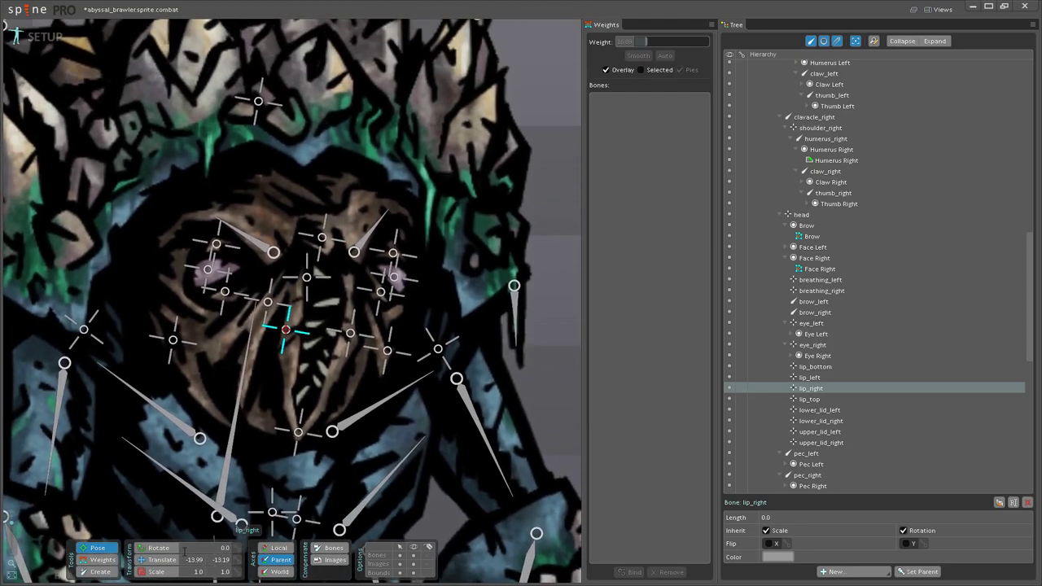
{"action": "left_click", "coordinate": [167, 560]}
{"action": "scroll", "coordinate": [285, 334], "scroll_direction": "up", "scroll_amount": 2}
{"action": "left_click_drag", "start_coordinate": [287, 328], "coordinate": [268, 325]}
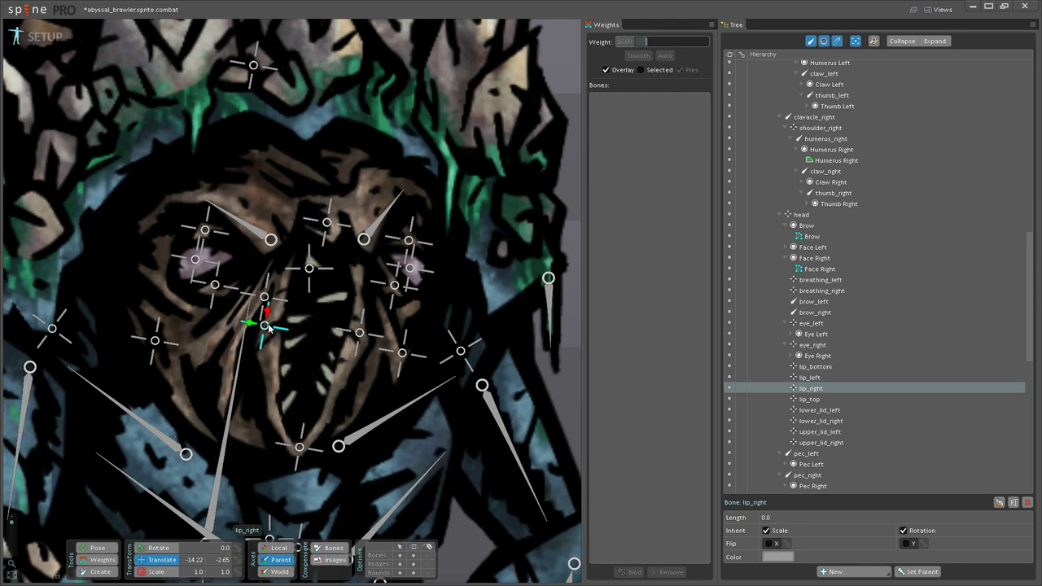
{"action": "mouse_move", "coordinate": [265, 327]}
{"action": "left_mouse_down"}
{"action": "mouse_move", "coordinate": [289, 338]}
{"action": "mouse_move", "coordinate": [263, 340]}
{"action": "left_mouse_up"}
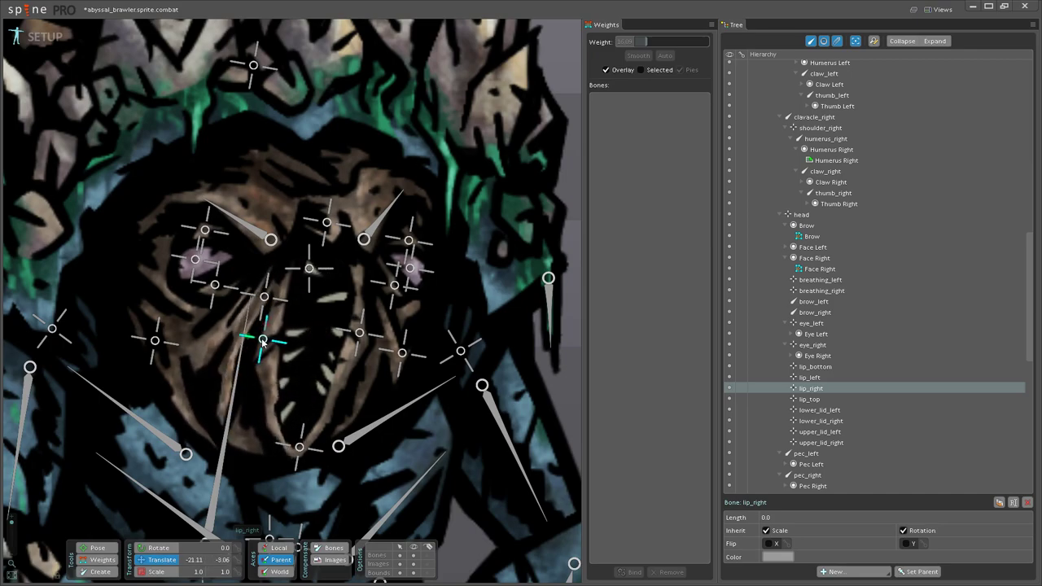
Step: Raise lip_right's influence on the vertices along the lower jaw, with weights such as 76.8 and 74.4
{"action": "left_click", "coordinate": [114, 560]}
{"action": "scroll", "coordinate": [219, 423], "scroll_direction": "up", "scroll_amount": 5}
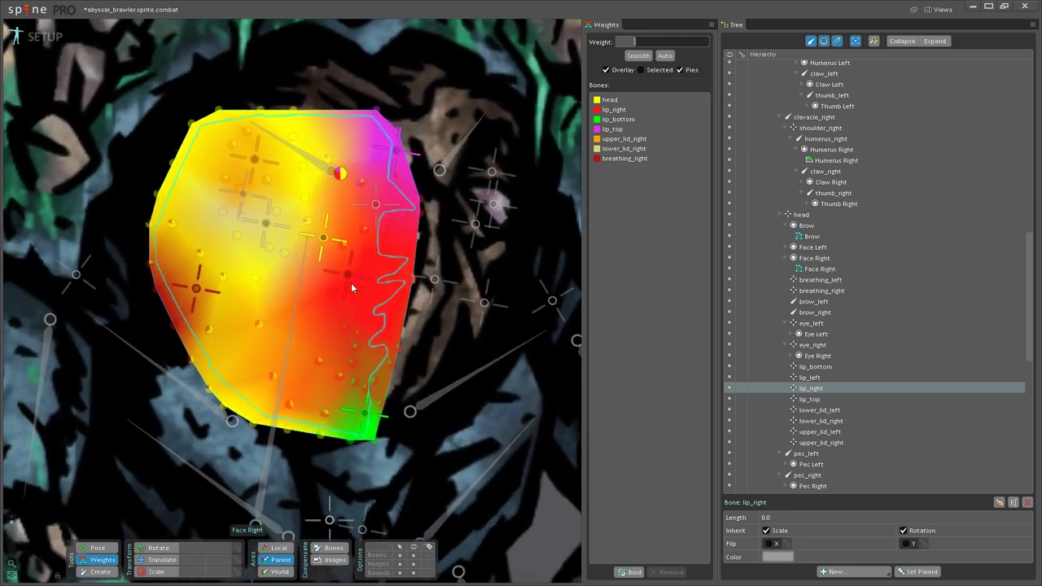
{"action": "scroll", "coordinate": [350, 281], "scroll_direction": "up", "scroll_amount": 4}
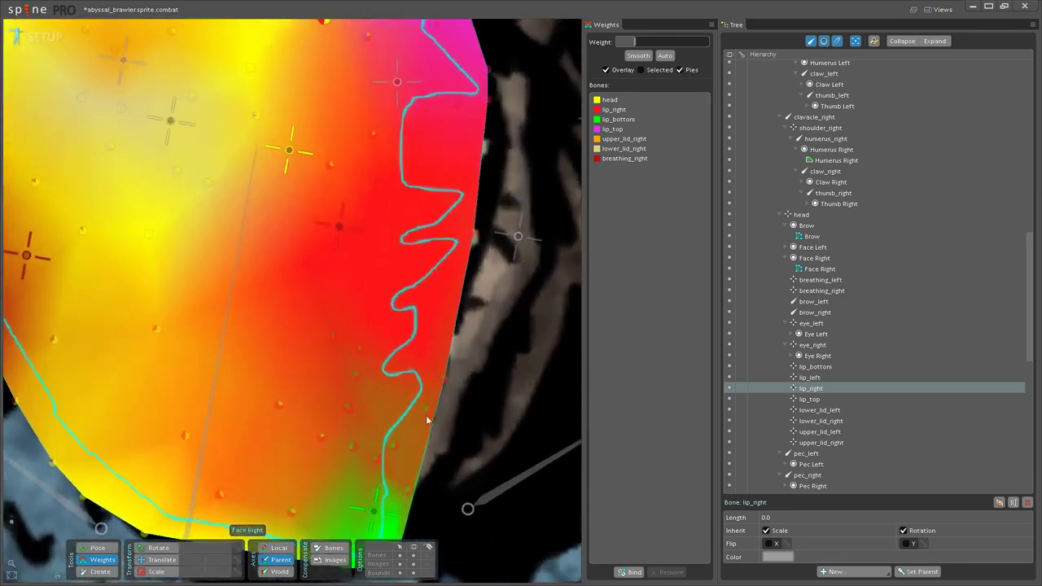
{"action": "scroll", "coordinate": [323, 319], "scroll_direction": "down", "scroll_amount": 2}
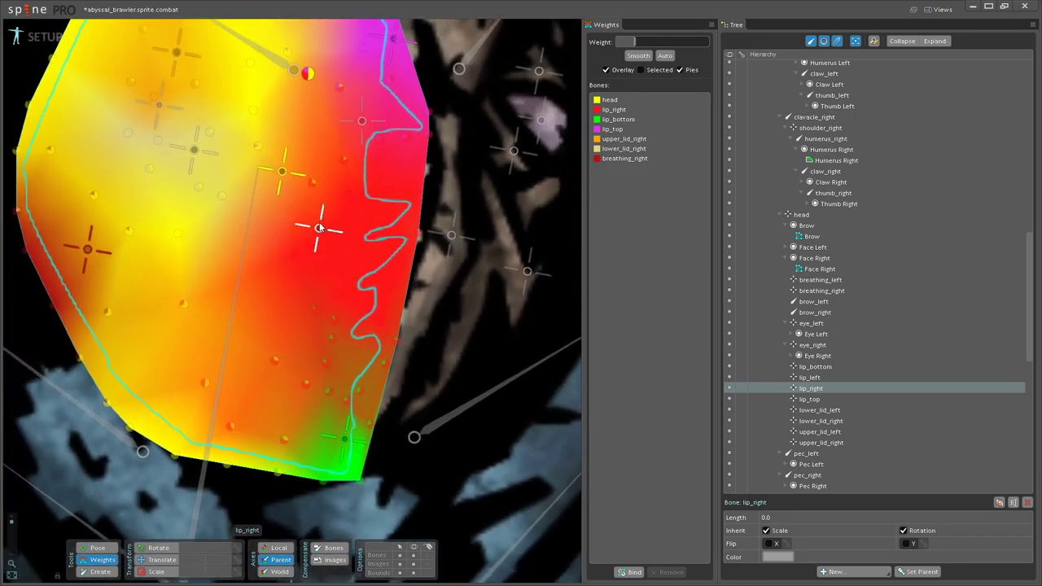
{"action": "left_click", "coordinate": [323, 226]}
{"action": "scroll", "coordinate": [334, 319], "scroll_direction": "down", "scroll_amount": 3}
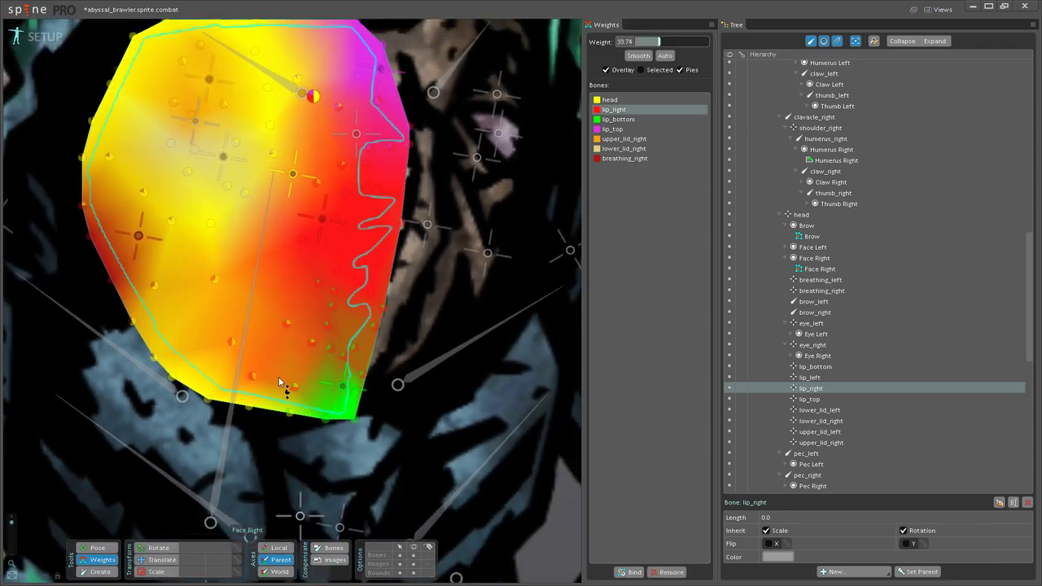
{"action": "left_click_drag", "start_coordinate": [288, 336], "coordinate": [291, 361]}
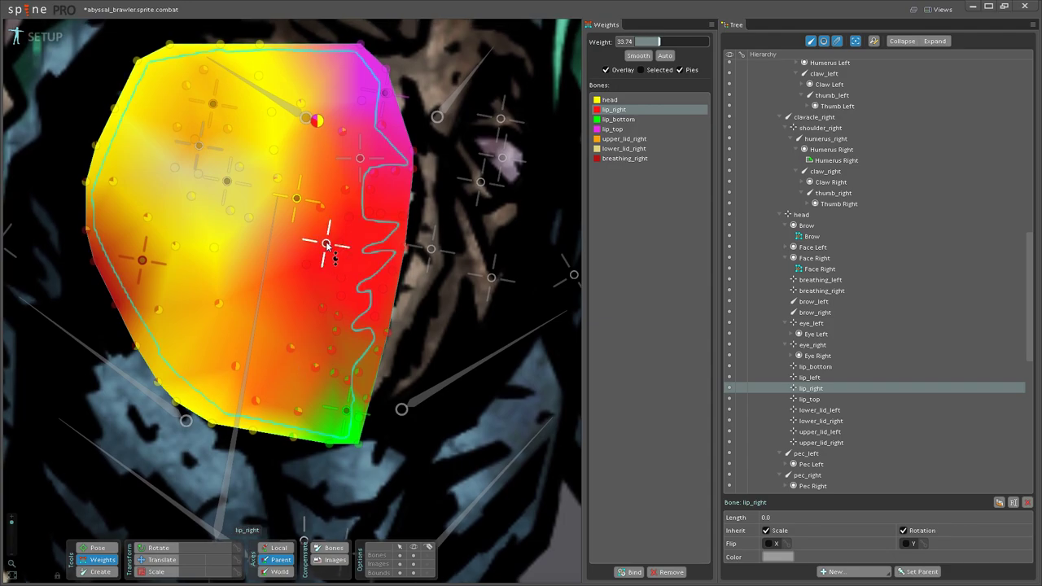
{"action": "scroll", "coordinate": [311, 298], "scroll_direction": "up", "scroll_amount": 2}
{"action": "left_click_drag", "start_coordinate": [297, 438], "coordinate": [304, 417]}
{"action": "left_click_drag", "start_coordinate": [247, 433], "coordinate": [256, 405]}
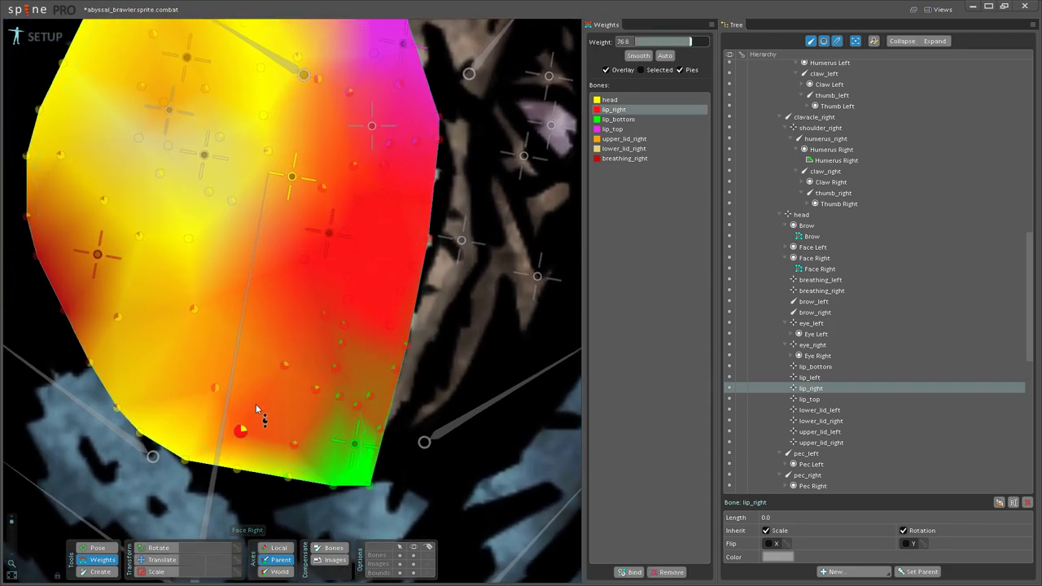
{"action": "left_click", "coordinate": [316, 387]}
{"action": "left_click_drag", "start_coordinate": [323, 377], "coordinate": [324, 374]}
{"action": "scroll", "coordinate": [280, 482], "scroll_direction": "down", "scroll_amount": 2}
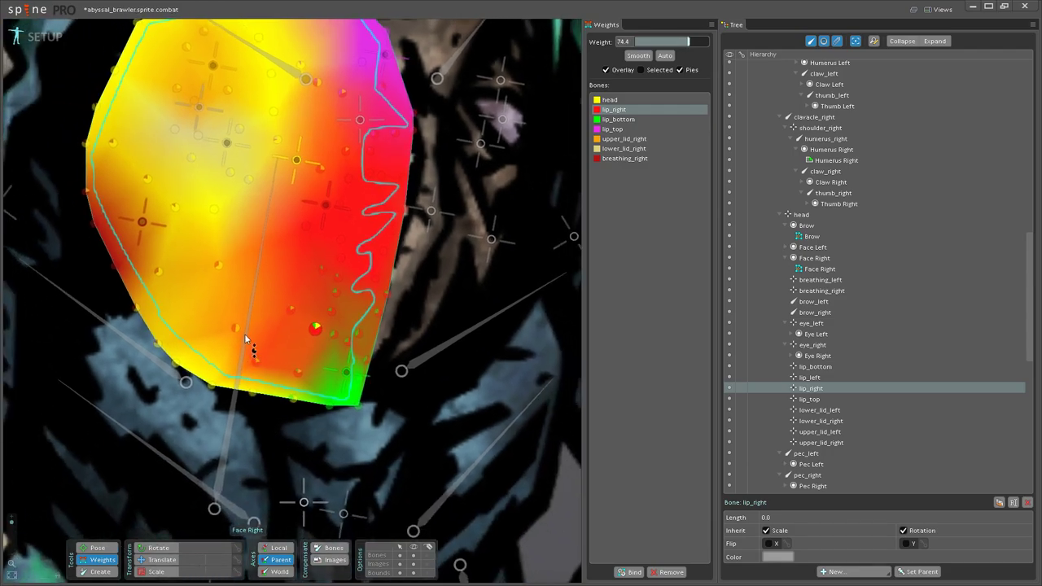
Step: Set lip_right's weight on the middle cheek vertex to 51.2
{"action": "left_click", "coordinate": [221, 265]}
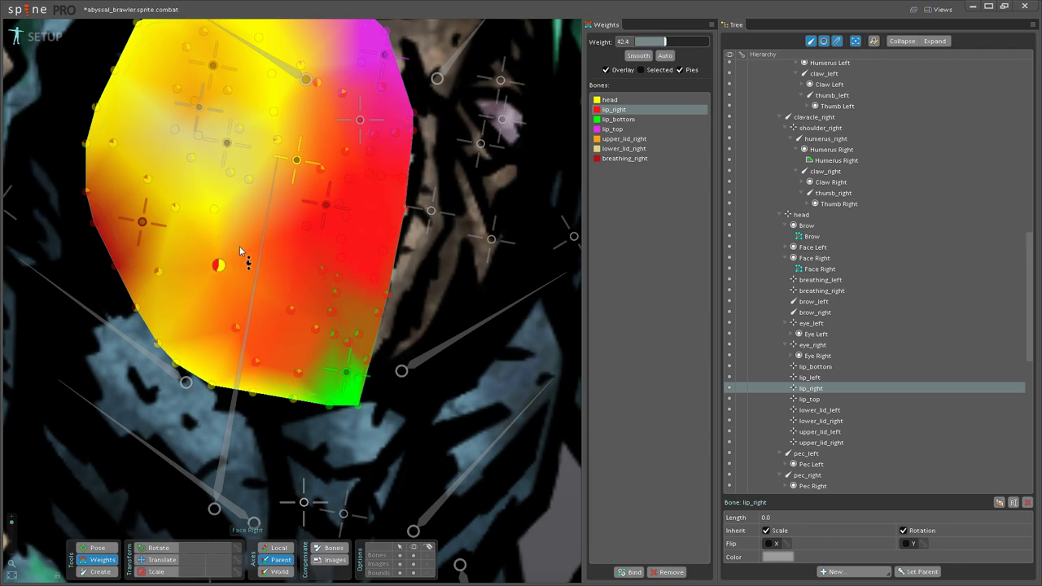
{"action": "left_click_drag", "start_coordinate": [250, 272], "coordinate": [195, 384]}
{"action": "left_click_drag", "start_coordinate": [297, 228], "coordinate": [290, 283]}
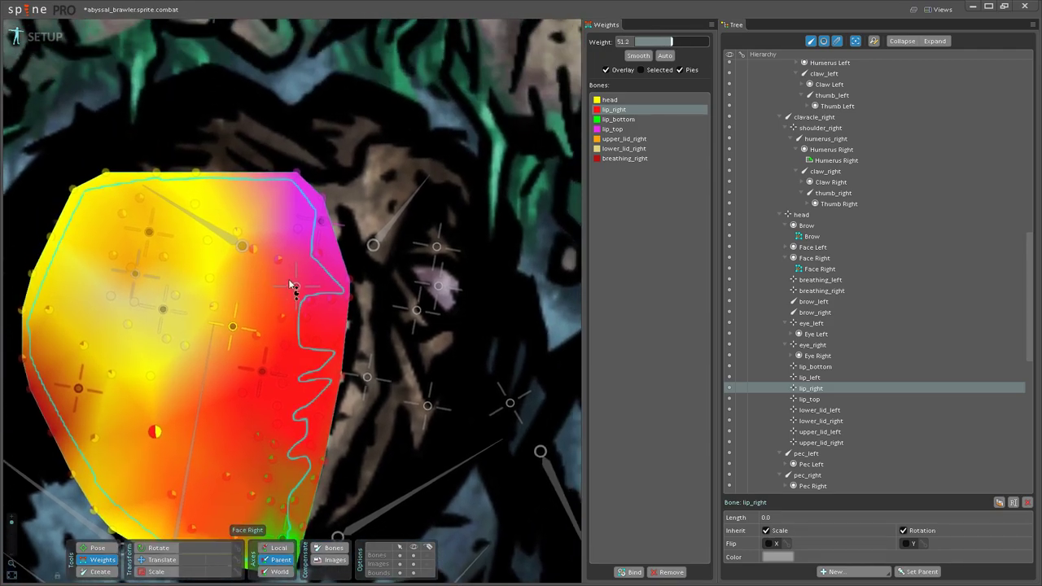
{"action": "scroll", "coordinate": [290, 284], "scroll_direction": "up", "scroll_amount": 3}
{"action": "scroll", "coordinate": [249, 376], "scroll_direction": "up", "scroll_amount": 1}
Step: Pose the lip_right bone outward to check the cheek and jaw deformation, and undo the move
{"action": "left_click", "coordinate": [98, 549]}
{"action": "scroll", "coordinate": [217, 480], "scroll_direction": "down", "scroll_amount": 4}
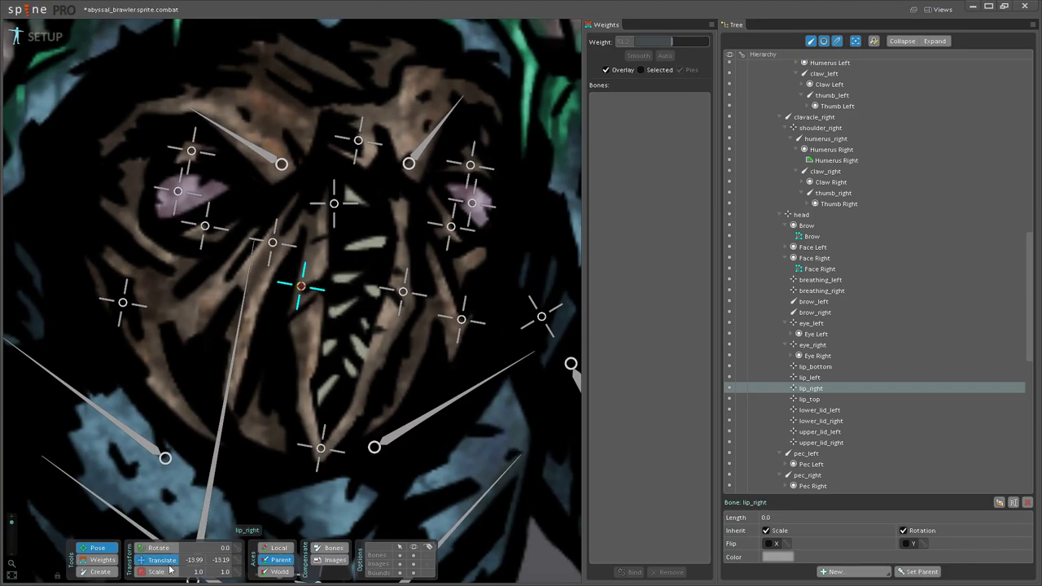
{"action": "left_click_drag", "start_coordinate": [290, 286], "coordinate": [254, 277]}
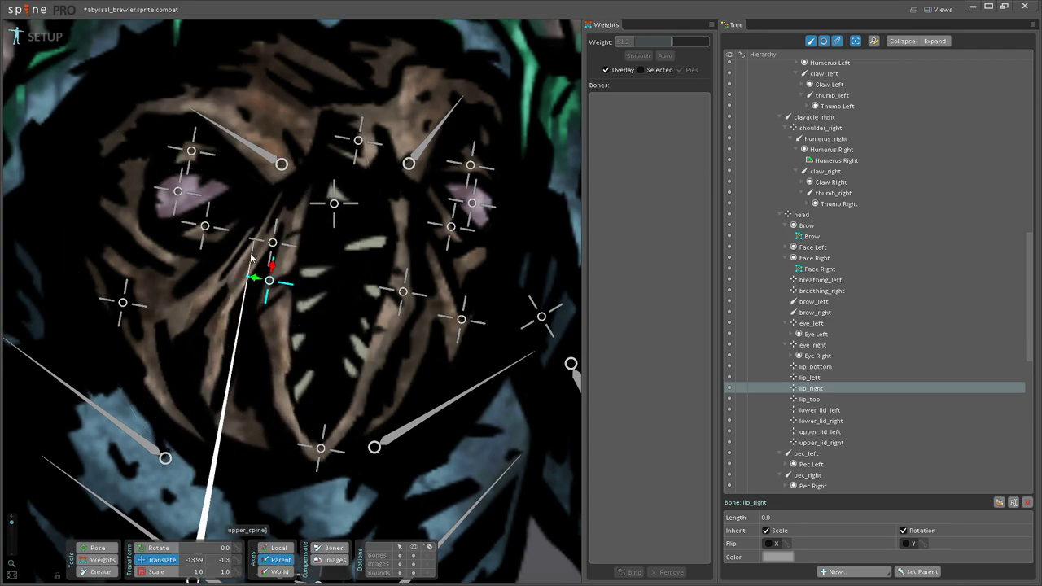
{"action": "left_click_drag", "start_coordinate": [248, 277], "coordinate": [269, 284]}
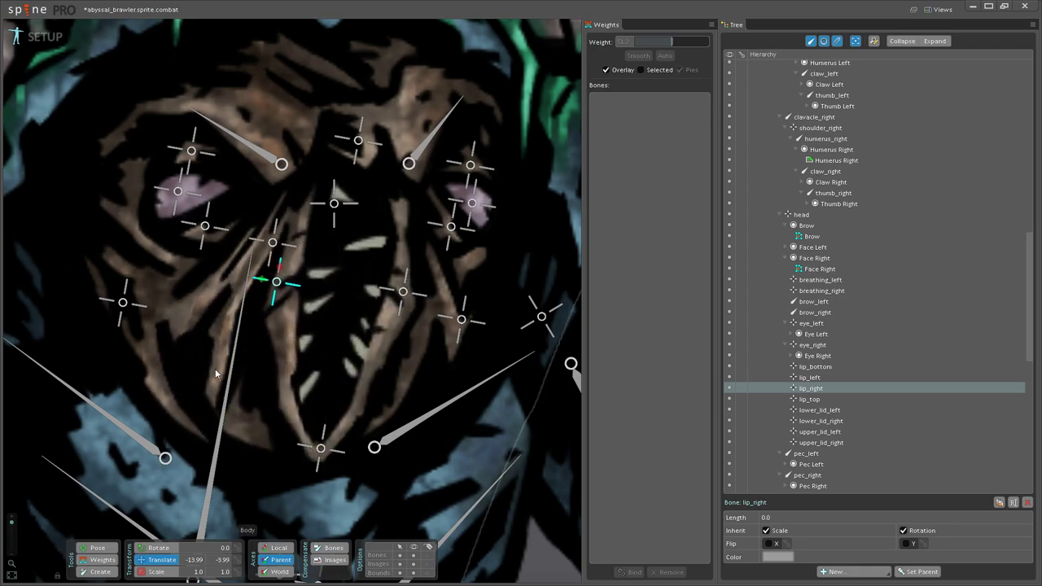
{"action": "left_click", "coordinate": [103, 560]}
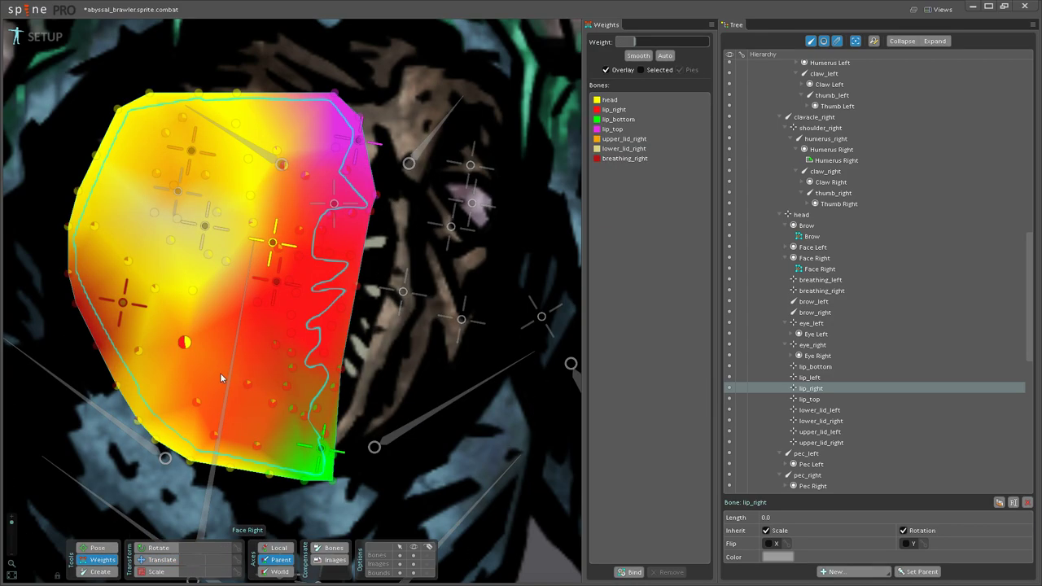
{"action": "scroll", "coordinate": [238, 411], "scroll_direction": "down", "scroll_amount": 2}
{"action": "left_click_drag", "start_coordinate": [235, 422], "coordinate": [299, 401]}
{"action": "key", "text": "ctrl+z"}
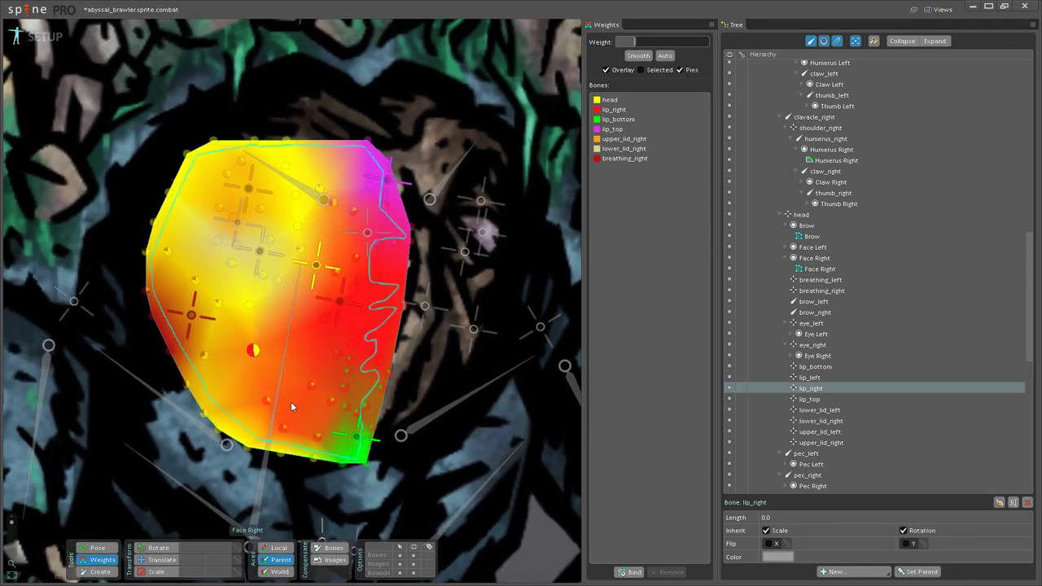
Step: Rebalance lip_right's weights on the jaw vertices near the chin, using values such as 56.8
{"action": "scroll", "coordinate": [289, 400], "scroll_direction": "up", "scroll_amount": 2}
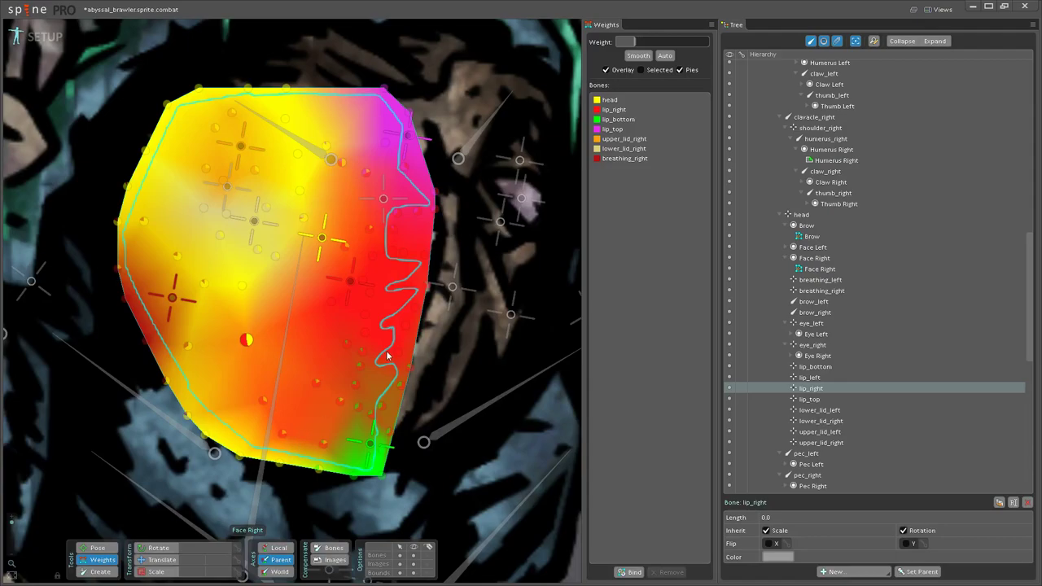
{"action": "left_click", "coordinate": [348, 285]}
{"action": "left_click", "coordinate": [323, 470]}
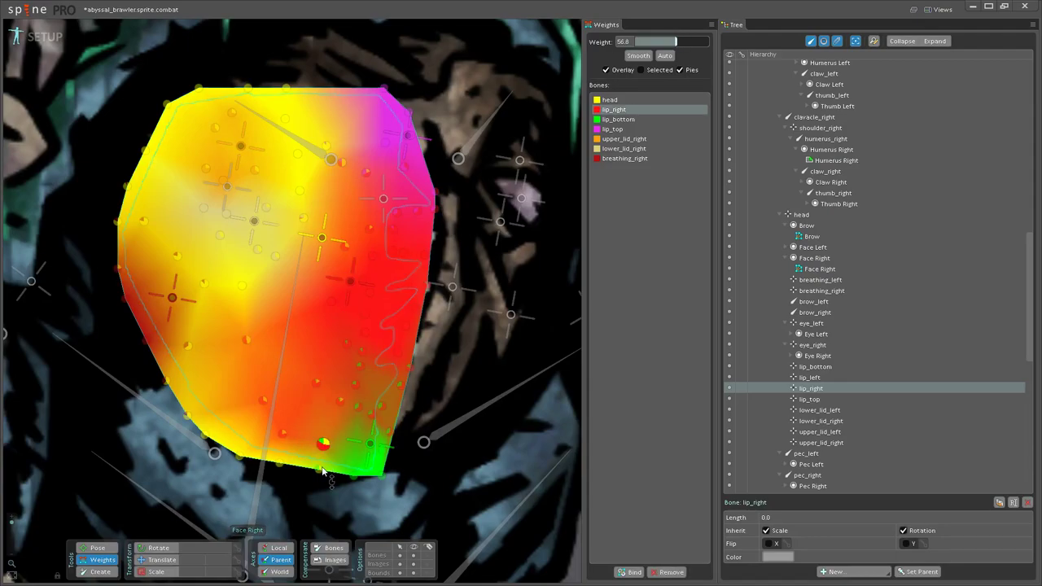
{"action": "left_click", "coordinate": [280, 434]}
{"action": "left_click", "coordinate": [262, 401]}
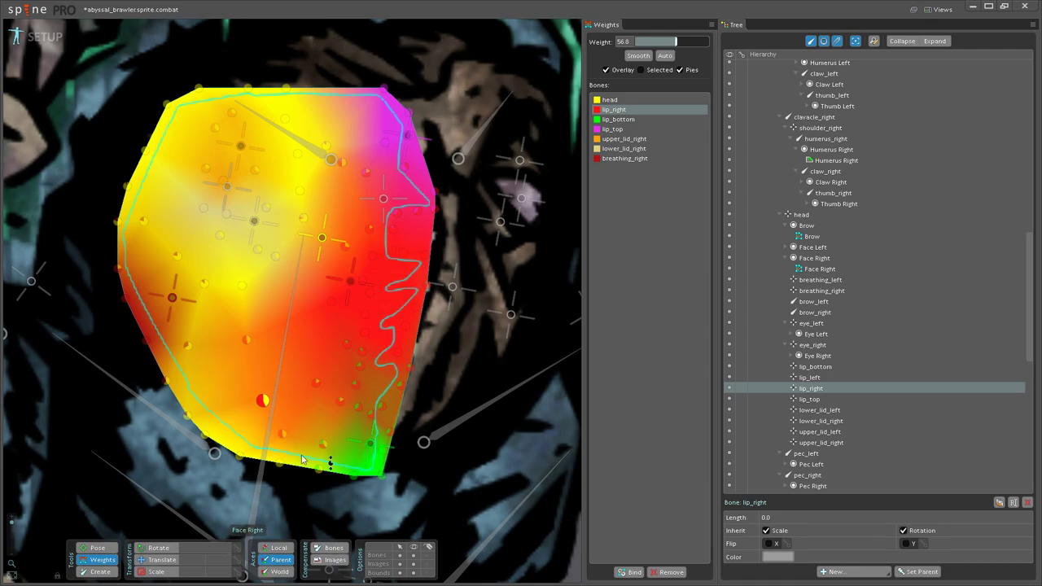
Step: Adjust lip_right's influence on the vertices along the lower teeth edge, with weights such as 64 and 82.4
{"action": "scroll", "coordinate": [372, 427], "scroll_direction": "up", "scroll_amount": 2}
{"action": "left_click", "coordinate": [406, 382]}
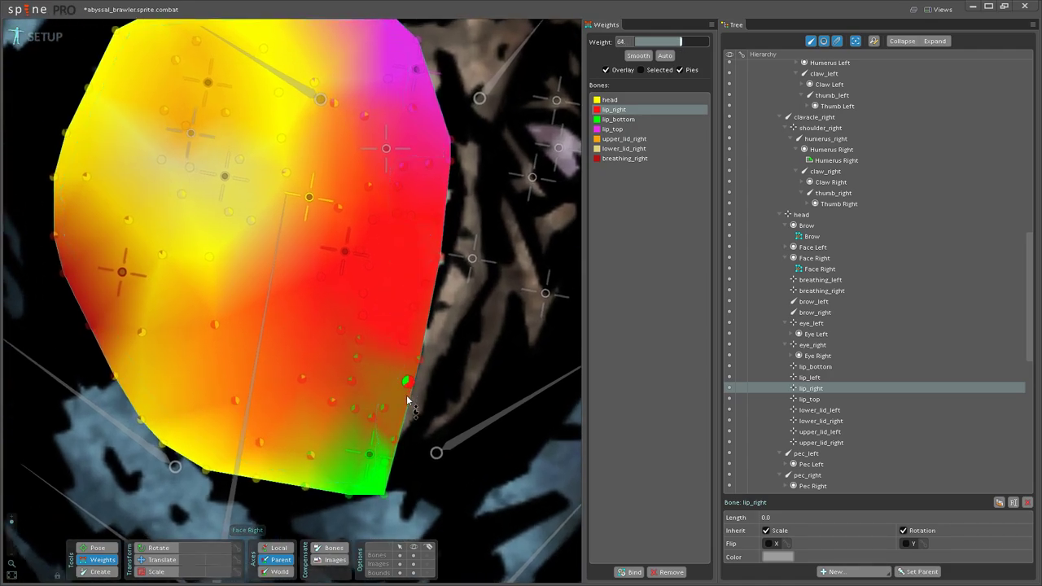
{"action": "left_click", "coordinate": [356, 364]}
{"action": "left_click_drag", "start_coordinate": [352, 364], "coordinate": [409, 360]}
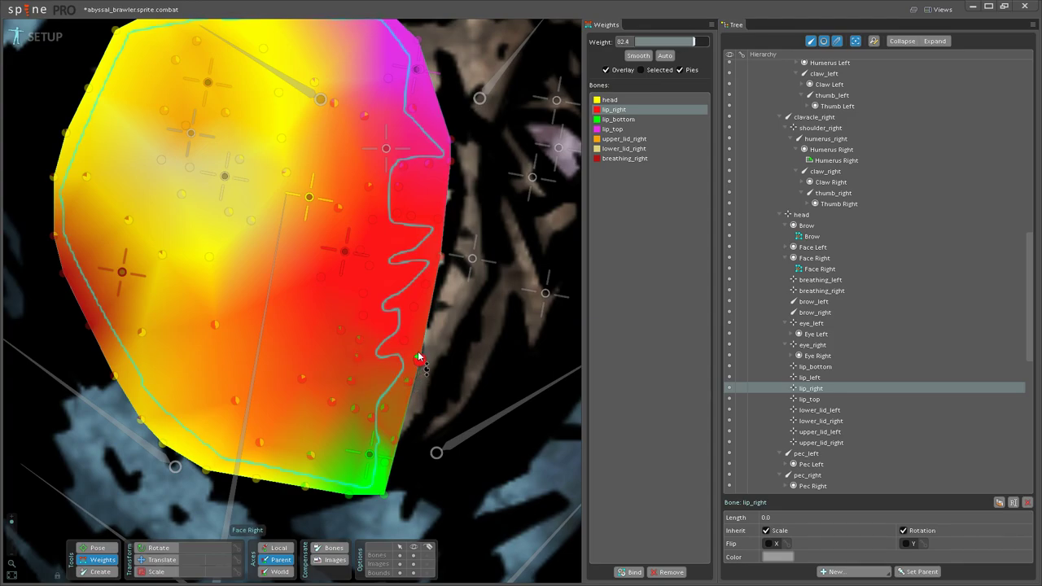
Step: Add a slight lip_bottom influence of about 8.8 to the vertices just above the lower teeth
{"action": "left_click", "coordinate": [372, 452]}
{"action": "left_click", "coordinate": [416, 329]}
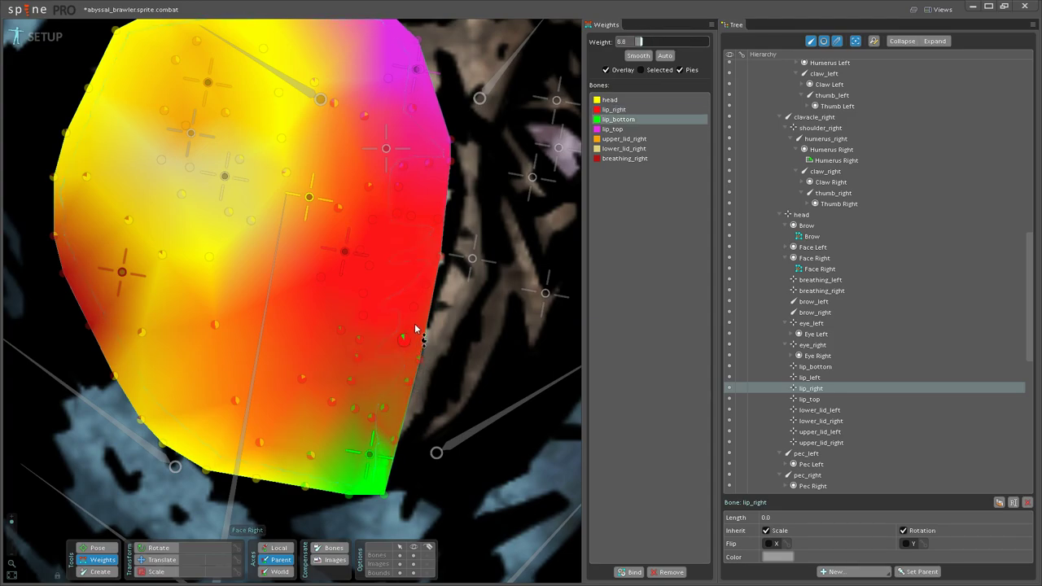
{"action": "left_click", "coordinate": [360, 337]}
Step: Test the mouth opening by translating lip_right outward in pose mode and checking the whole face
{"action": "left_click", "coordinate": [114, 549]}
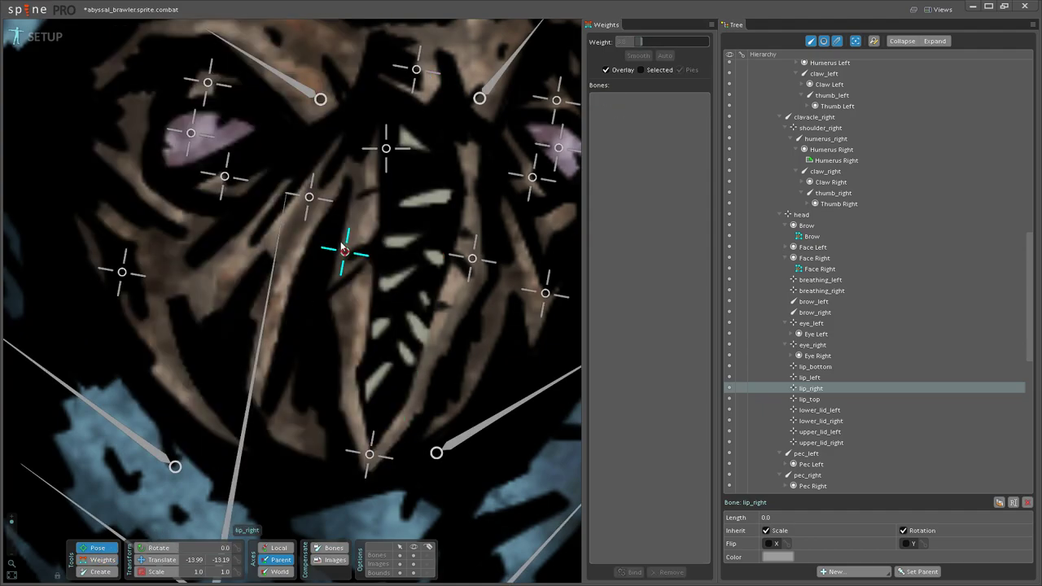
{"action": "left_click", "coordinate": [161, 560]}
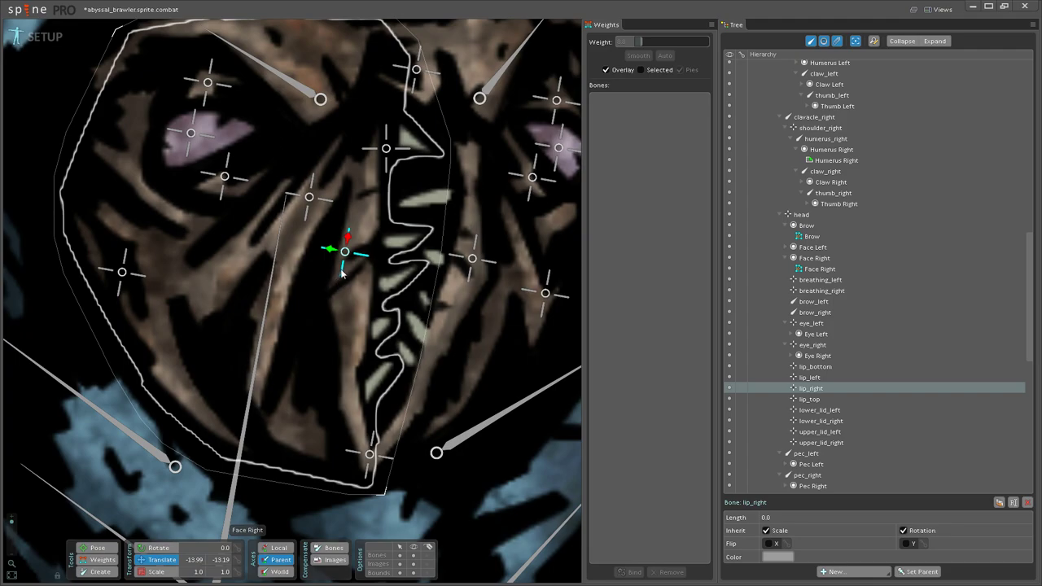
{"action": "left_click_drag", "start_coordinate": [335, 249], "coordinate": [314, 256]}
{"action": "scroll", "coordinate": [314, 257], "scroll_direction": "down", "scroll_amount": 3}
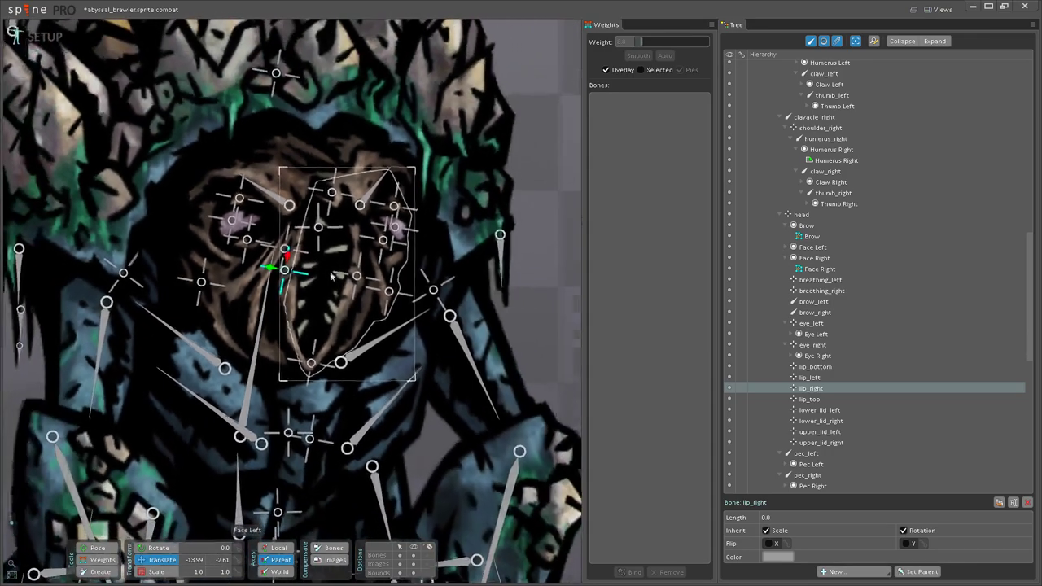
Step: Hide the bones in the viewport to view the character artwork unobstructed
{"action": "left_click", "coordinate": [414, 553]}
{"action": "scroll", "coordinate": [212, 122], "scroll_direction": "down", "scroll_amount": 1}
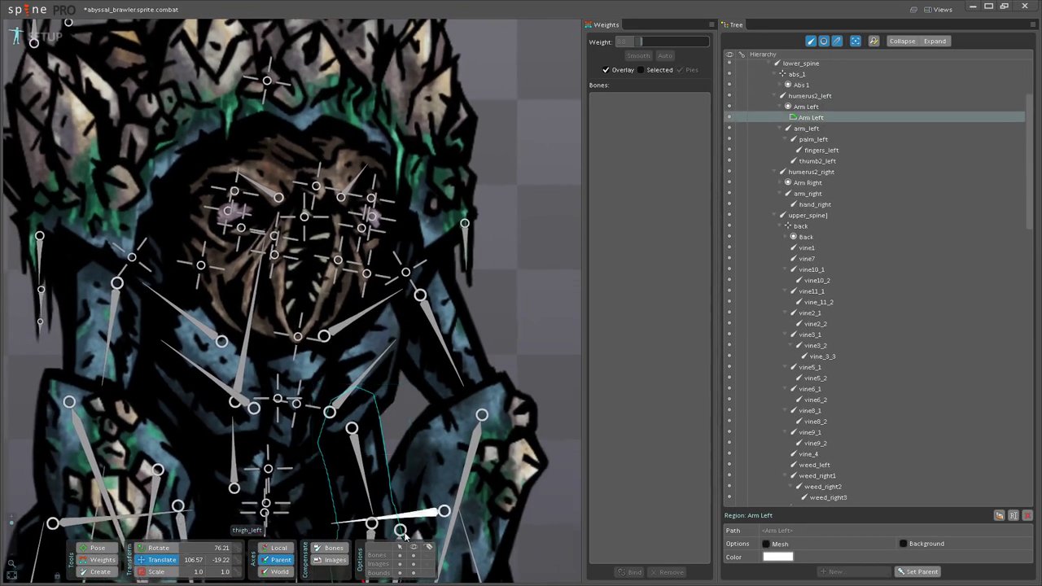
{"action": "left_click", "coordinate": [414, 556]}
{"action": "scroll", "coordinate": [328, 345], "scroll_direction": "down", "scroll_amount": 4}
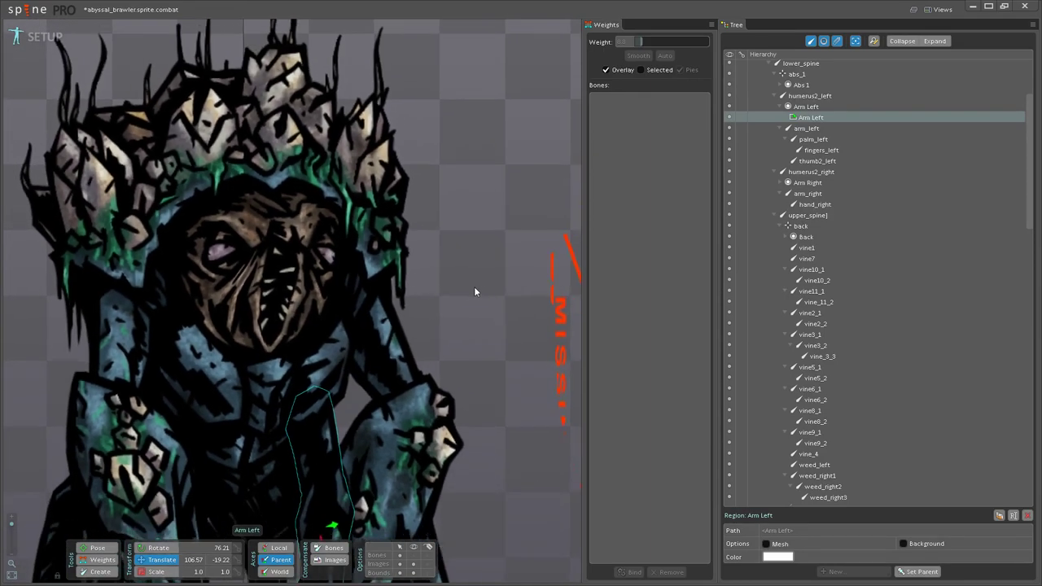
Step: Reselect lip_right and shift it to preview the mouth deformation with the bones hidden
{"action": "left_click", "coordinate": [250, 285]}
{"action": "mouse_move", "coordinate": [235, 278]}
{"action": "left_mouse_down"}
{"action": "mouse_move", "coordinate": [227, 281]}
{"action": "mouse_move", "coordinate": [246, 284]}
{"action": "mouse_move", "coordinate": [229, 284]}
{"action": "left_mouse_up"}
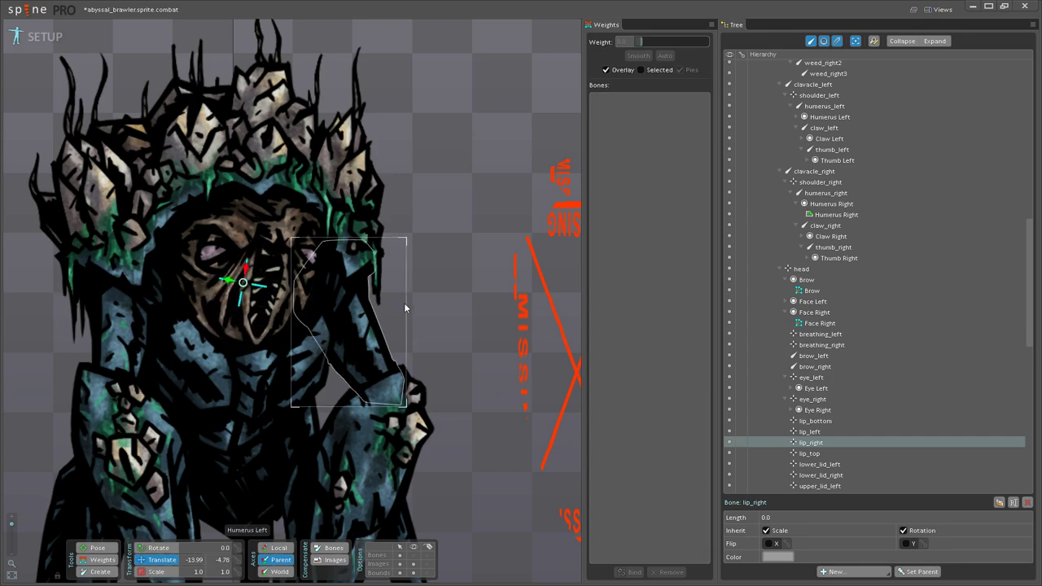
{"action": "left_click_drag", "start_coordinate": [458, 202], "coordinate": [433, 244]}
Step: Deselect the lip_right bone and reopen the Face Right mesh for weight editing
{"action": "key", "text": "space"}
{"action": "scroll", "coordinate": [435, 237], "scroll_direction": "down", "scroll_amount": 3}
{"action": "left_click_drag", "start_coordinate": [450, 198], "coordinate": [377, 213]}
{"action": "scroll", "coordinate": [387, 267], "scroll_direction": "up", "scroll_amount": 6}
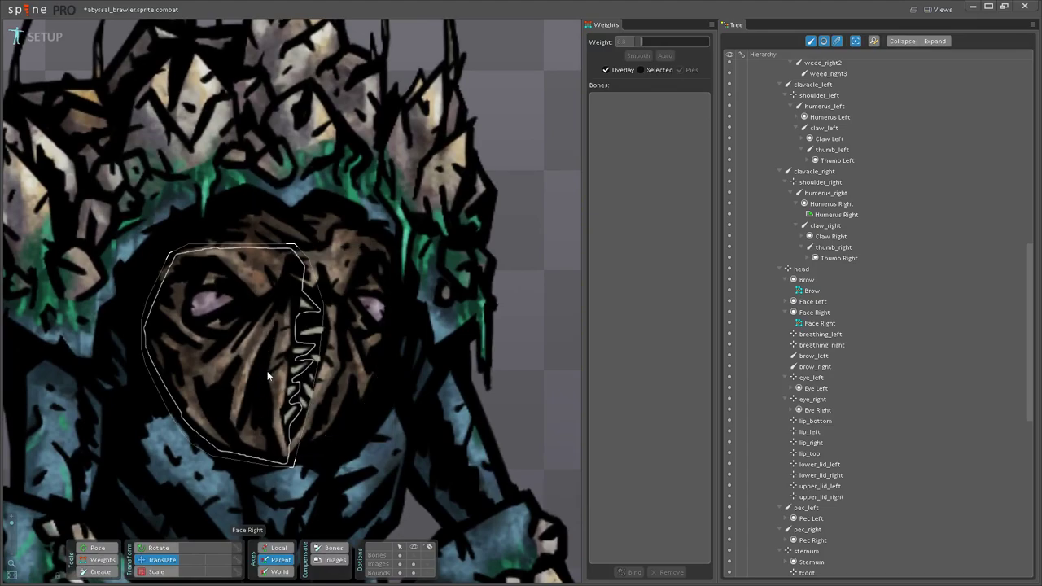
{"action": "left_click", "coordinate": [101, 562]}
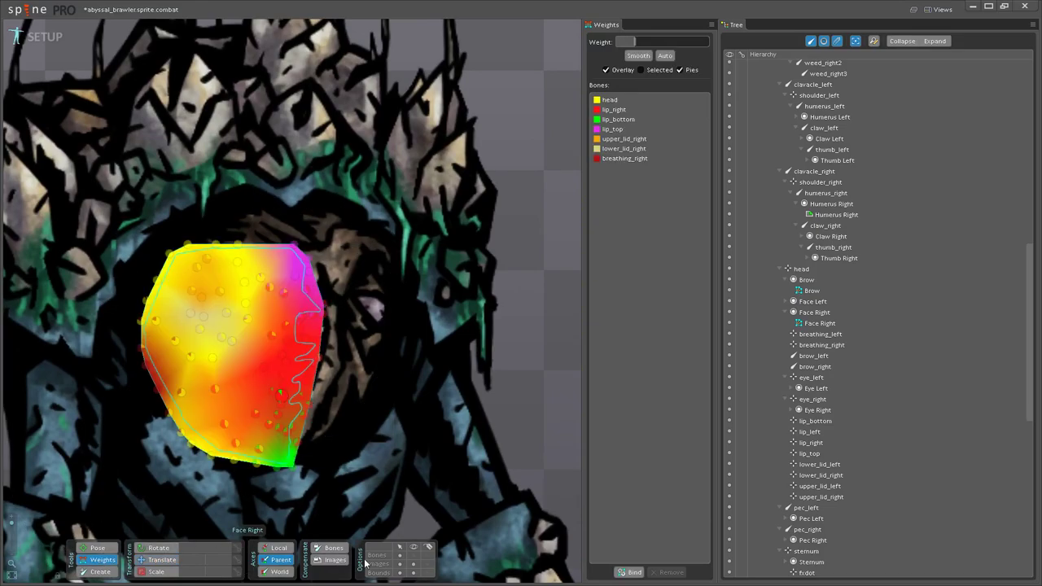
Step: Adjust the lip_right influence on the vertices between the right eye and nose, setting the vertex beside the brow_right base to 40.14
{"action": "scroll", "coordinate": [244, 375], "scroll_direction": "up", "scroll_amount": 4}
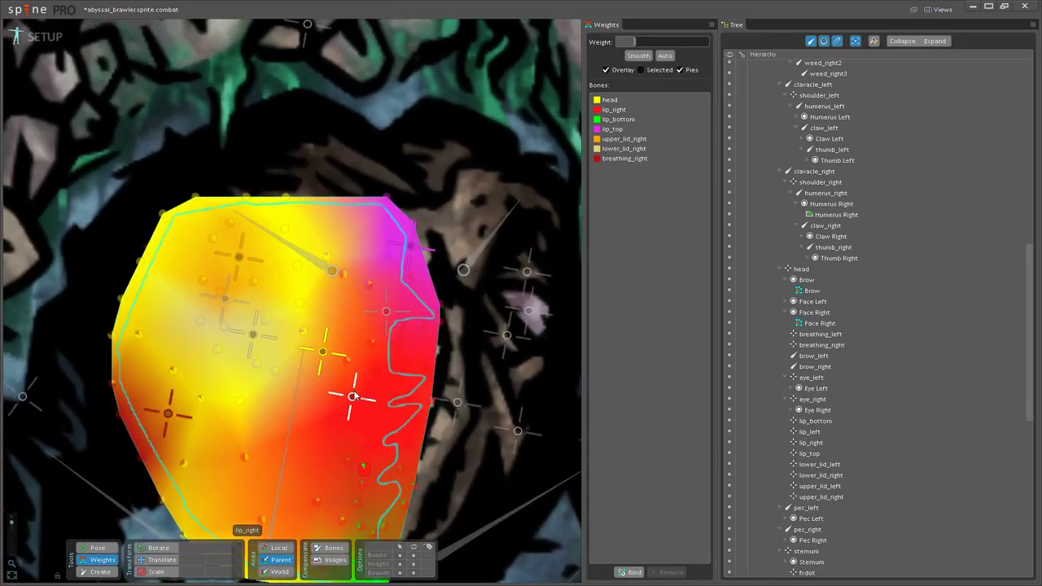
{"action": "left_click", "coordinate": [297, 336]}
{"action": "left_click", "coordinate": [302, 331]}
{"action": "left_click_drag", "start_coordinate": [289, 363], "coordinate": [296, 334]}
{"action": "left_click_drag", "start_coordinate": [316, 286], "coordinate": [325, 272]}
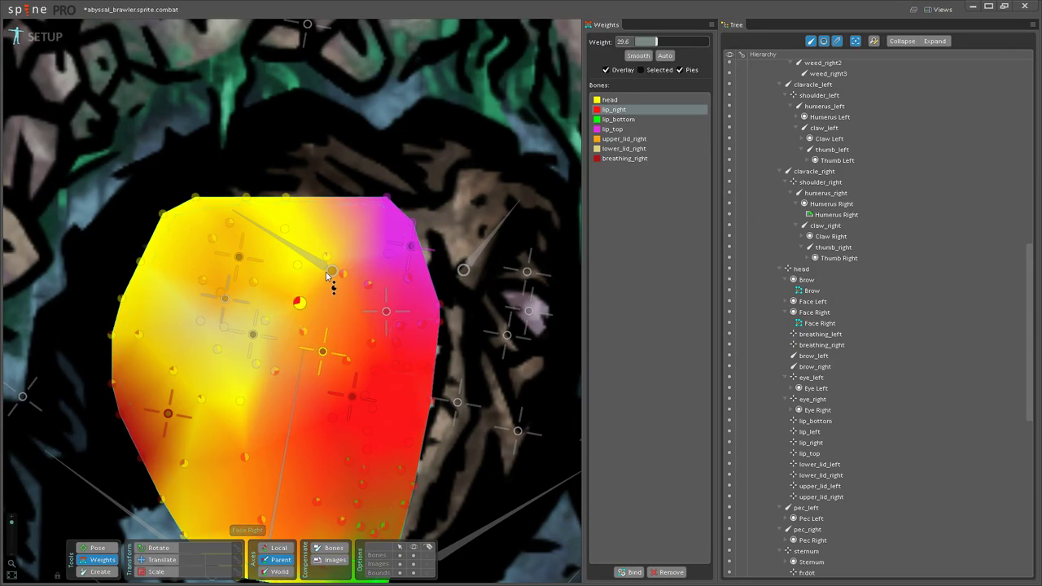
{"action": "left_click", "coordinate": [327, 256]}
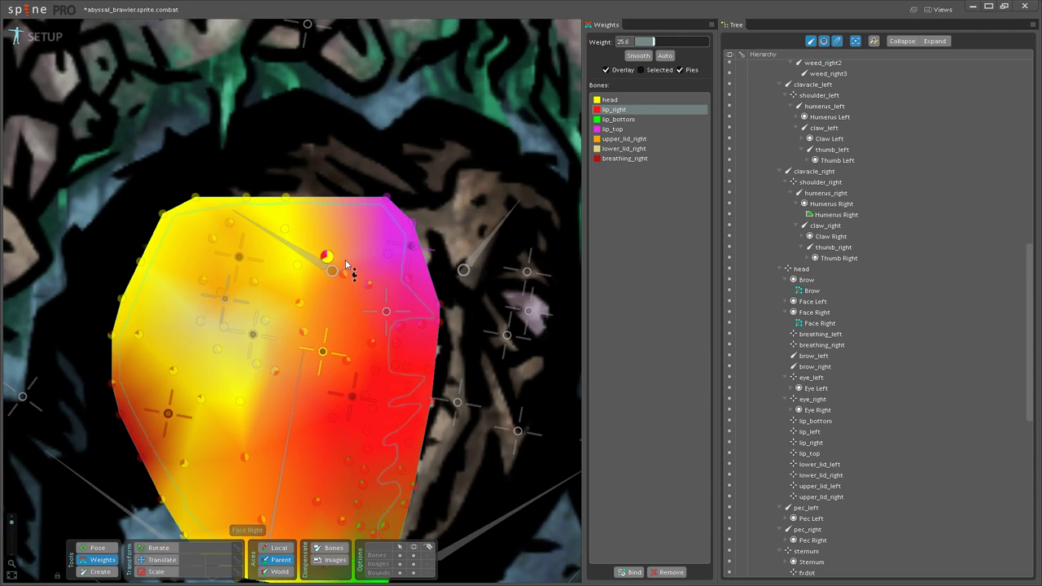
Step: Test the weight blend in pose mode by translating lip_right outward and raising lower_lid_right over the eye
{"action": "left_click", "coordinate": [100, 549]}
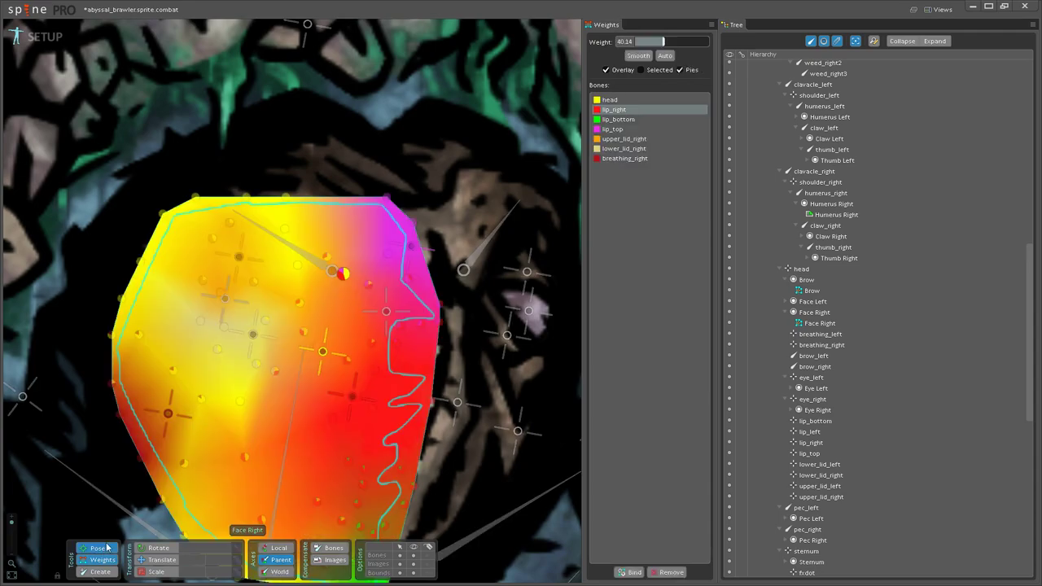
{"action": "left_click", "coordinate": [352, 396]}
{"action": "scroll", "coordinate": [270, 448], "scroll_direction": "down", "scroll_amount": 3}
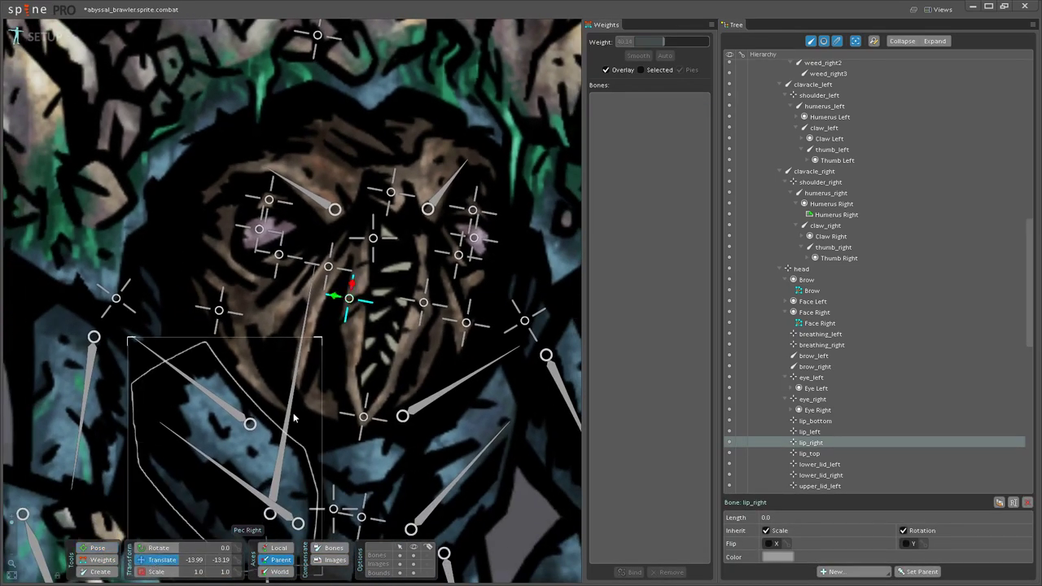
{"action": "left_click_drag", "start_coordinate": [340, 299], "coordinate": [275, 285]}
{"action": "scroll", "coordinate": [320, 299], "scroll_direction": "up", "scroll_amount": 5}
{"action": "left_click", "coordinate": [281, 322]}
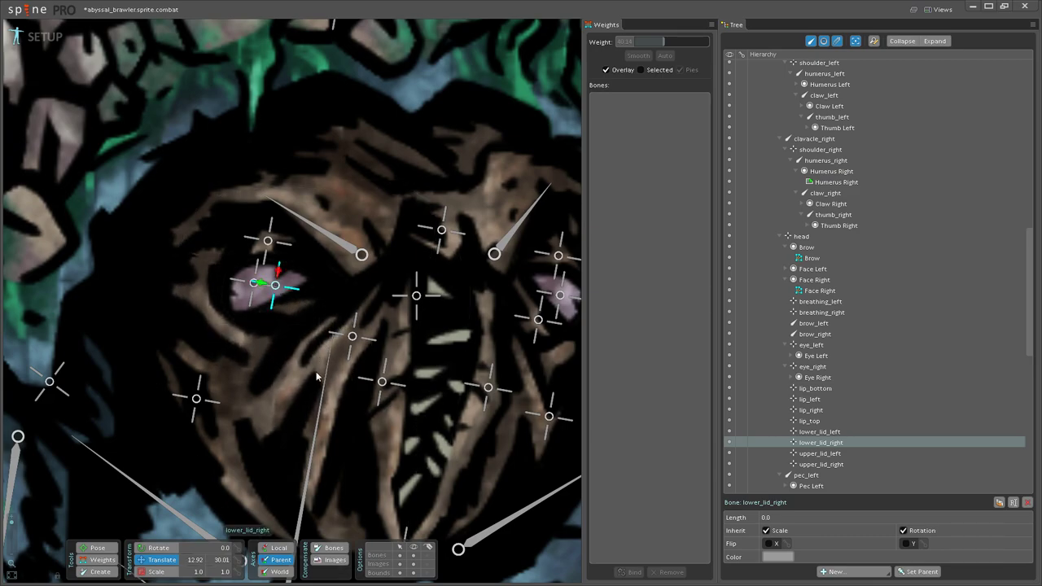
Step: Rebalance lower_lid_right influence on the Face Right vertices under the eye, and give the outer eye-corner vertex a head weight of 20.8
{"action": "left_click", "coordinate": [363, 360]}
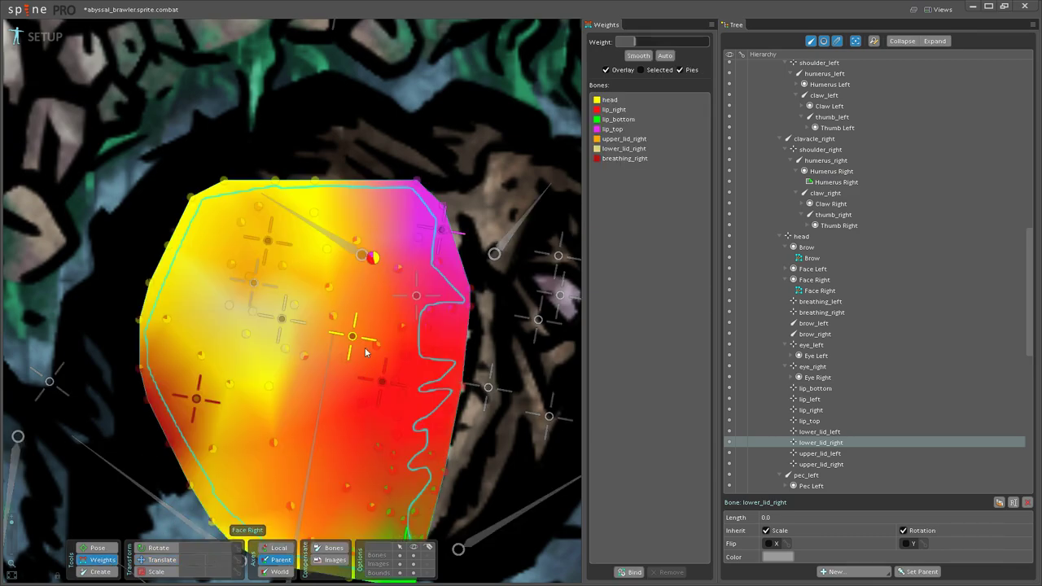
{"action": "left_click", "coordinate": [280, 323]}
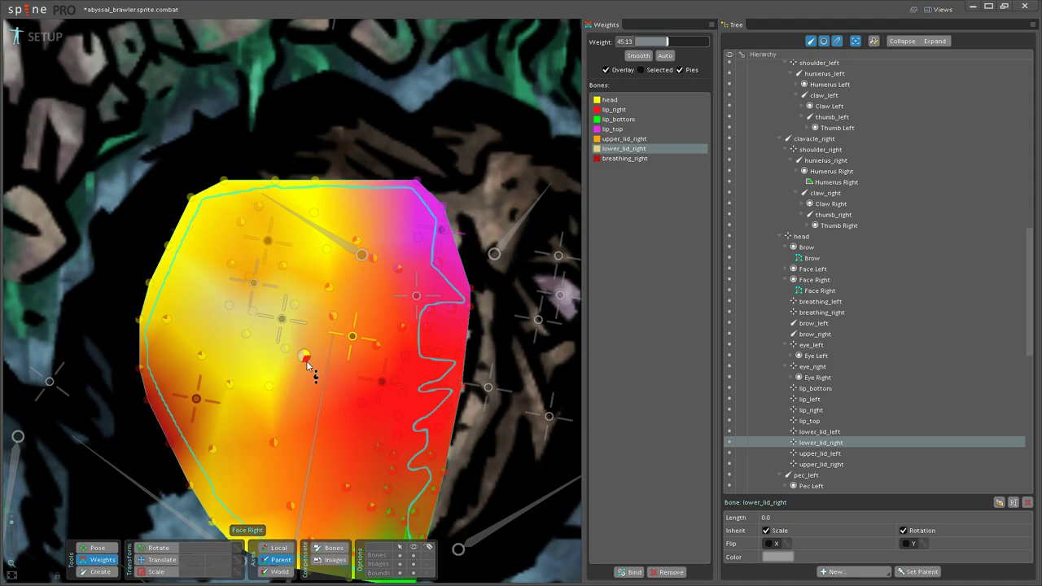
{"action": "left_click_drag", "start_coordinate": [287, 348], "coordinate": [290, 376]}
{"action": "left_click_drag", "start_coordinate": [248, 336], "coordinate": [256, 360]}
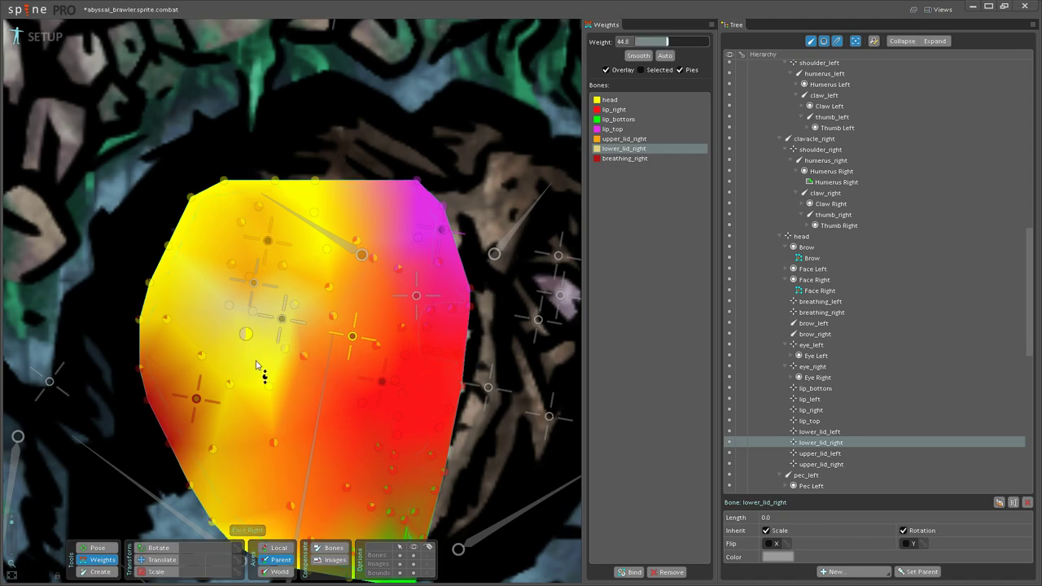
{"action": "left_click", "coordinate": [353, 336]}
{"action": "left_click", "coordinate": [231, 304]}
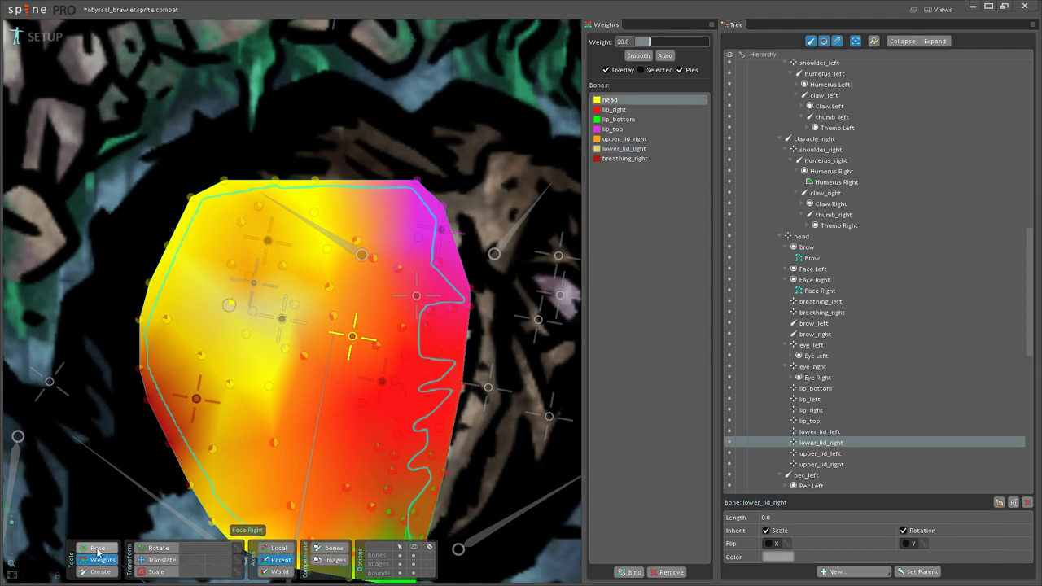
Step: Test the lower eyelid deformation by translating lower_lid_right in pose mode, and undo the move
{"action": "key", "text": "b"}
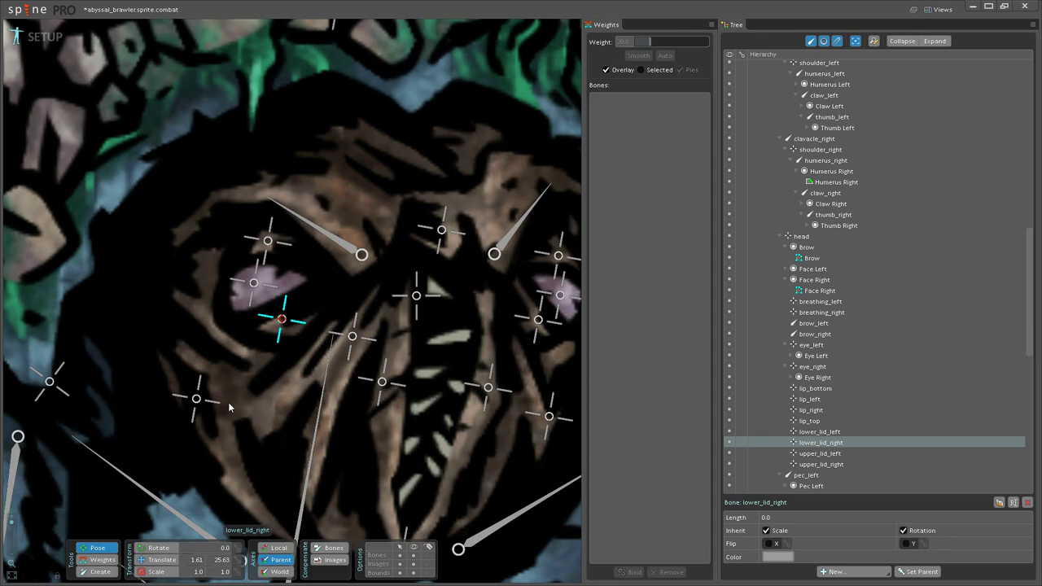
{"action": "left_click", "coordinate": [161, 560]}
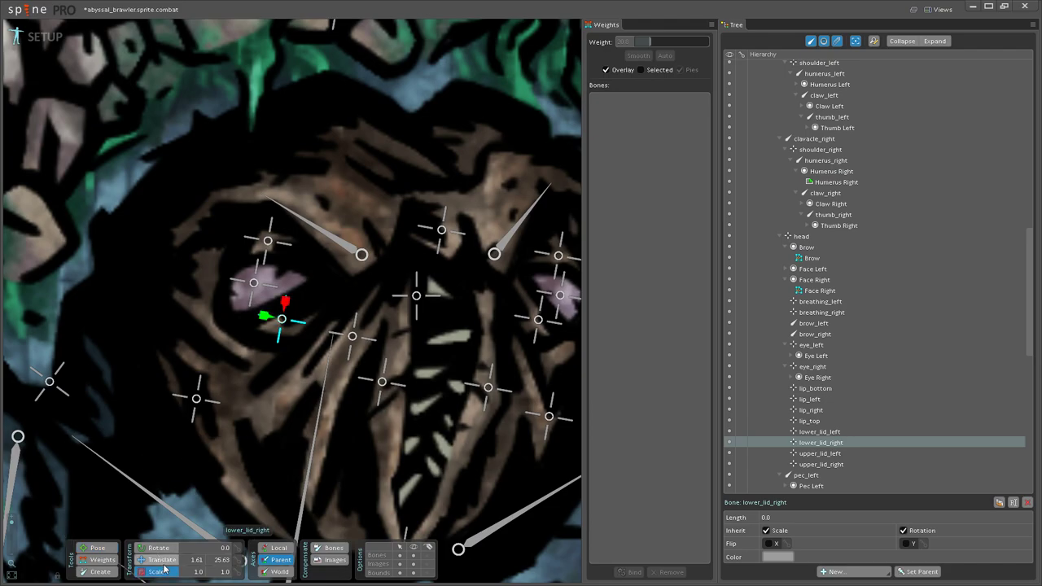
{"action": "mouse_move", "coordinate": [283, 319]}
{"action": "left_mouse_down"}
{"action": "mouse_move", "coordinate": [279, 298]}
{"action": "mouse_move", "coordinate": [284, 325]}
{"action": "mouse_move", "coordinate": [264, 289]}
{"action": "mouse_move", "coordinate": [290, 327]}
{"action": "left_mouse_up"}
{"action": "key", "text": "ctrl+z"}
Step: Select upper_lid_right and translate it up and down to check how the upper eyelid deforms
{"action": "left_click", "coordinate": [276, 294]}
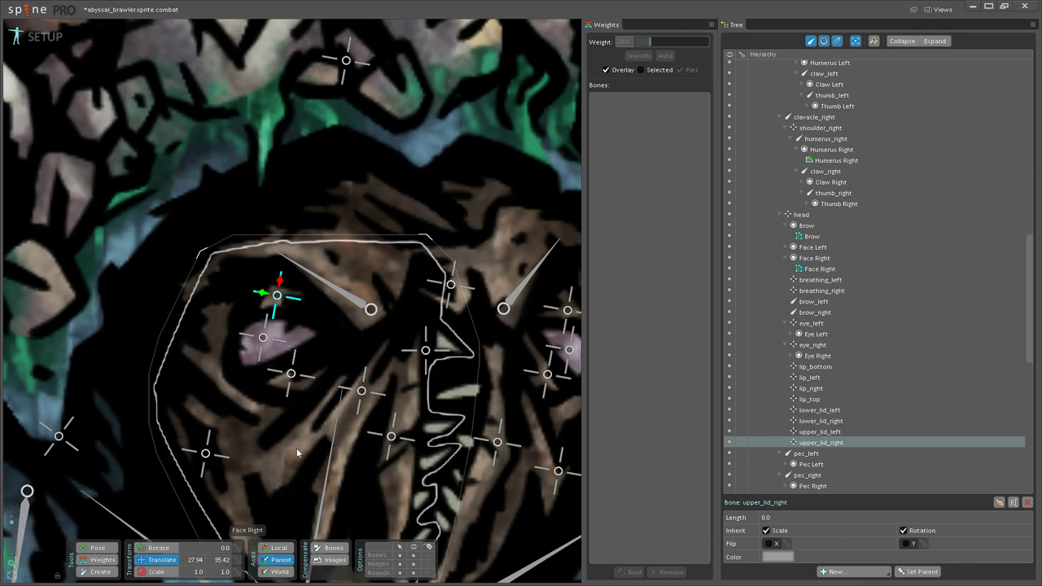
{"action": "scroll", "coordinate": [364, 426], "scroll_direction": "down", "scroll_amount": 2}
{"action": "scroll", "coordinate": [343, 383], "scroll_direction": "up", "scroll_amount": 3}
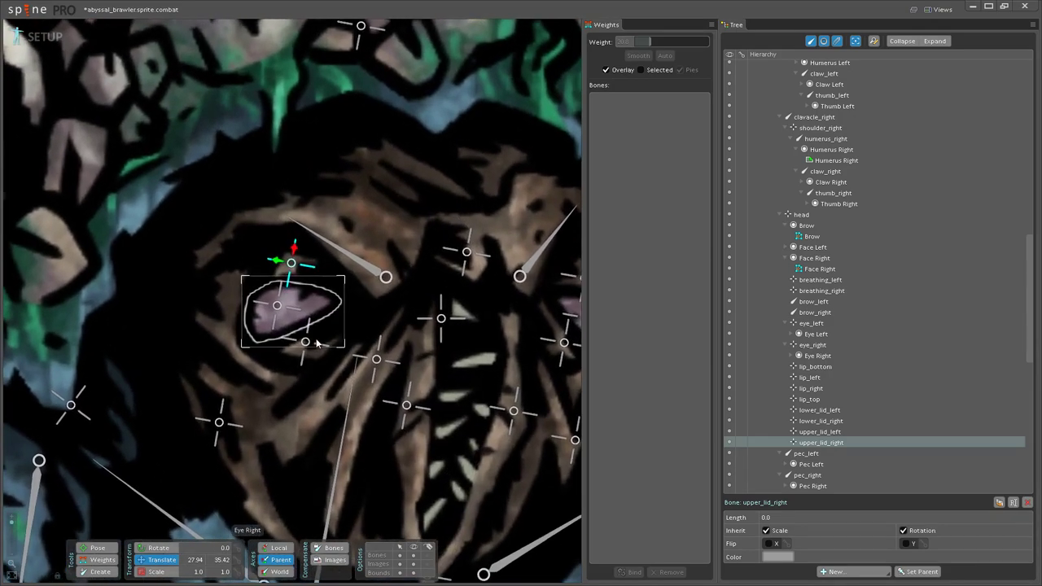
{"action": "scroll", "coordinate": [294, 313], "scroll_direction": "down", "scroll_amount": 1}
{"action": "left_click_drag", "start_coordinate": [289, 301], "coordinate": [298, 277]}
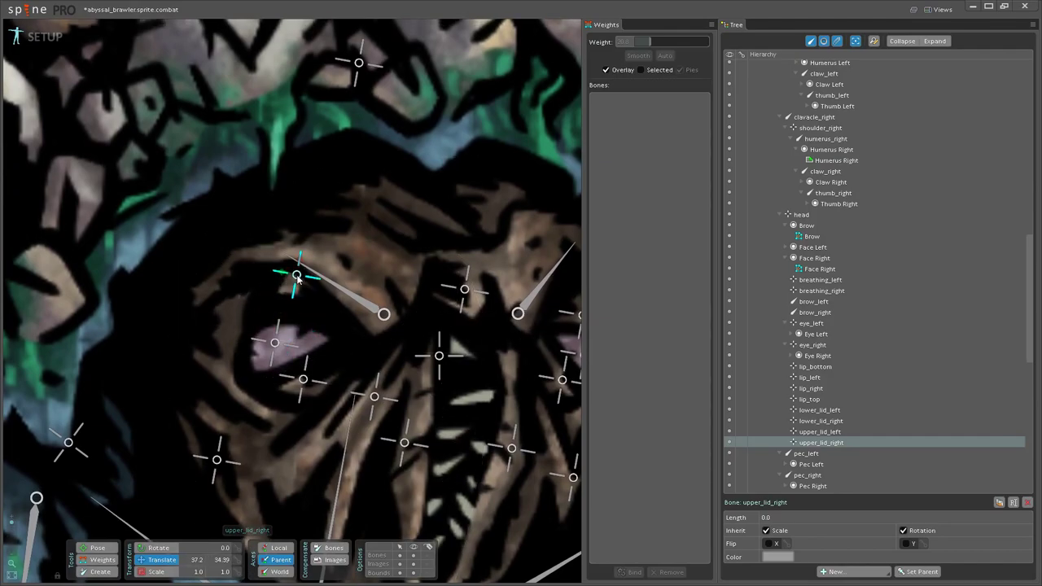
Step: Reduce the upper_lid_right influence on the Face Right vertices above the eye, setting the topmost one to 23.2
{"action": "left_click", "coordinate": [102, 559]}
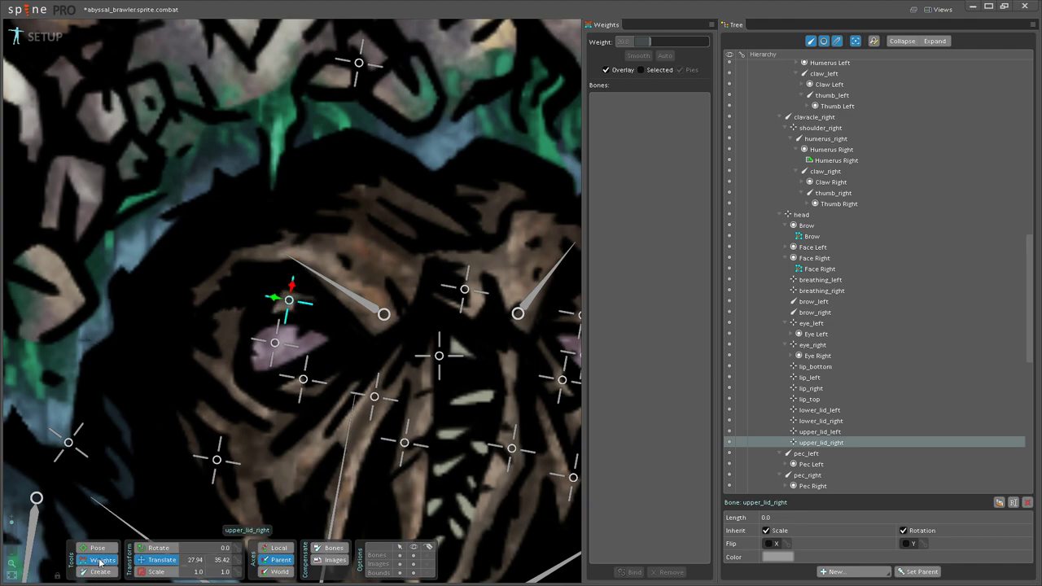
{"action": "scroll", "coordinate": [276, 327], "scroll_direction": "up", "scroll_amount": 1}
{"action": "scroll", "coordinate": [276, 322], "scroll_direction": "up", "scroll_amount": 1}
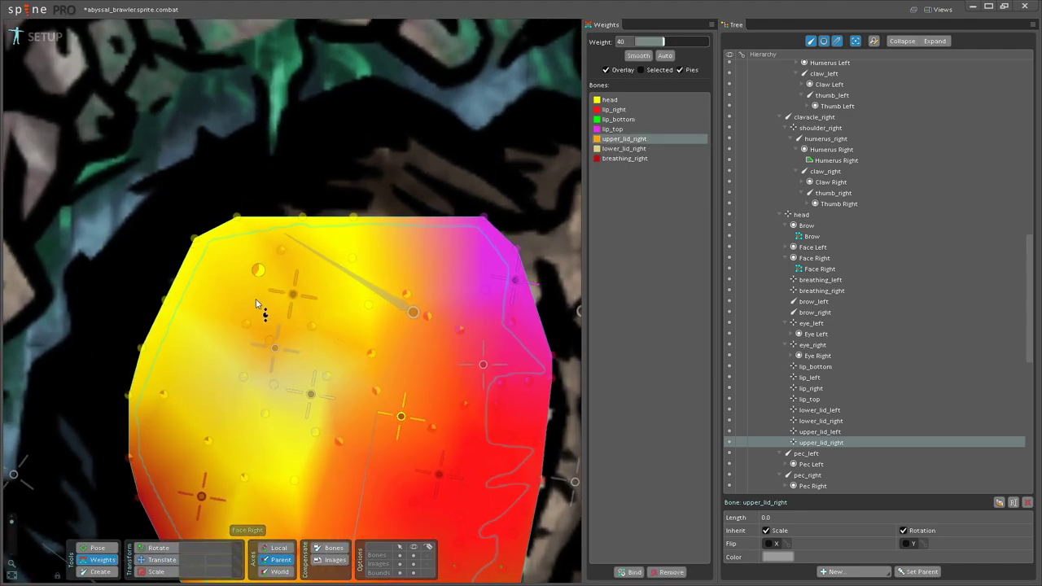
{"action": "left_click", "coordinate": [247, 324]}
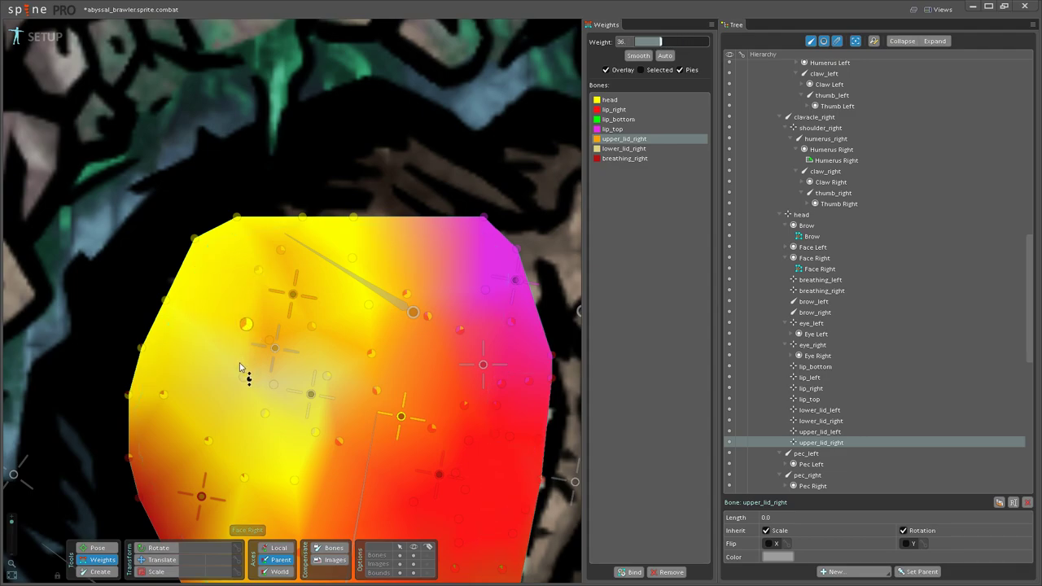
{"action": "left_click", "coordinate": [280, 249]}
{"action": "left_click_drag", "start_coordinate": [287, 294], "coordinate": [286, 298]}
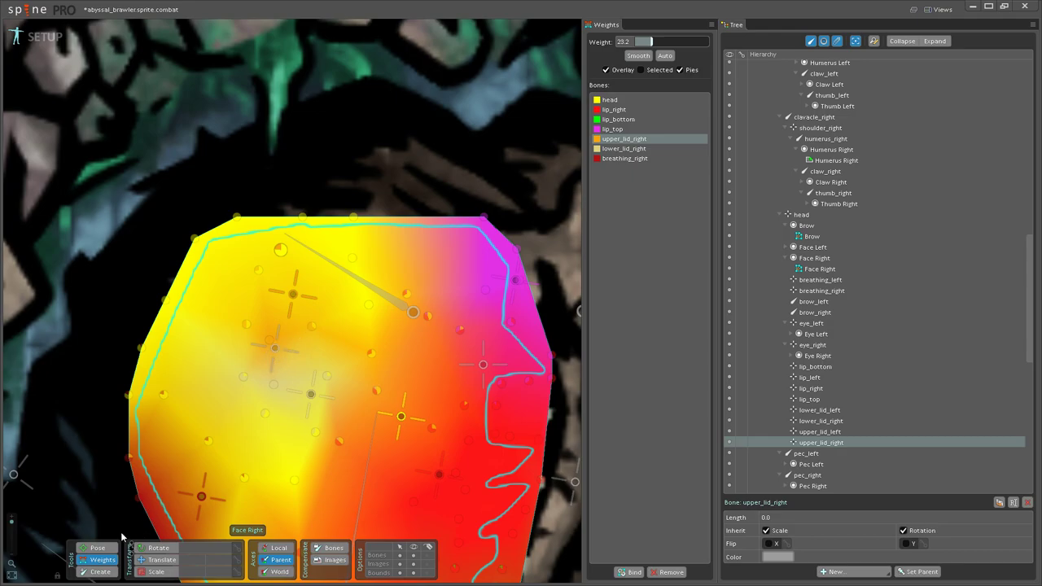
Step: Test the upper eyelid by translating upper_lid_right down over the eye, check the weight overlay, and undo the pose
{"action": "left_click", "coordinate": [97, 548]}
{"action": "left_click_drag", "start_coordinate": [293, 307], "coordinate": [293, 327]}
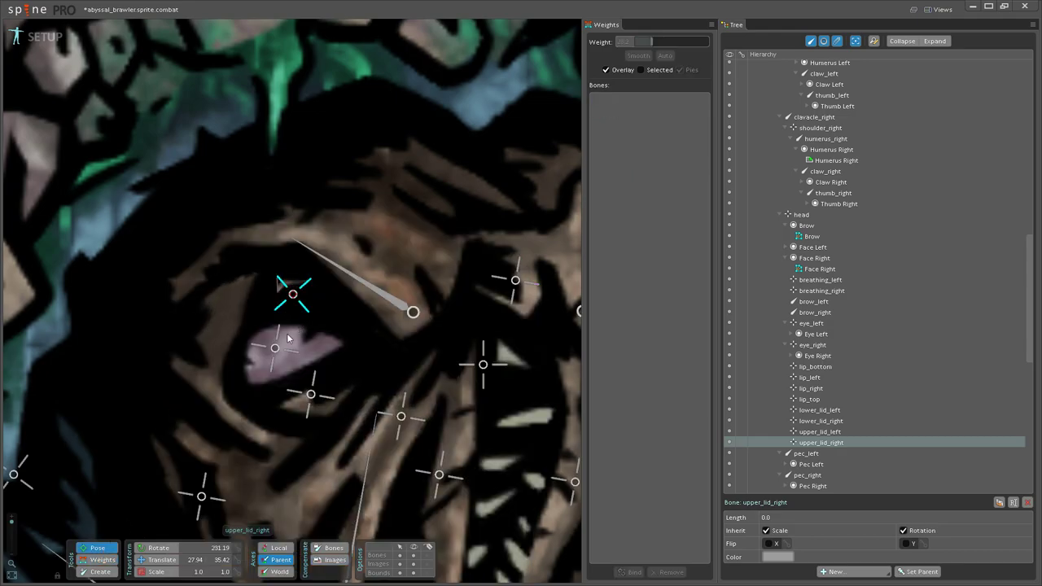
{"action": "key", "text": "ctrl+z"}
{"action": "left_click", "coordinate": [151, 559]}
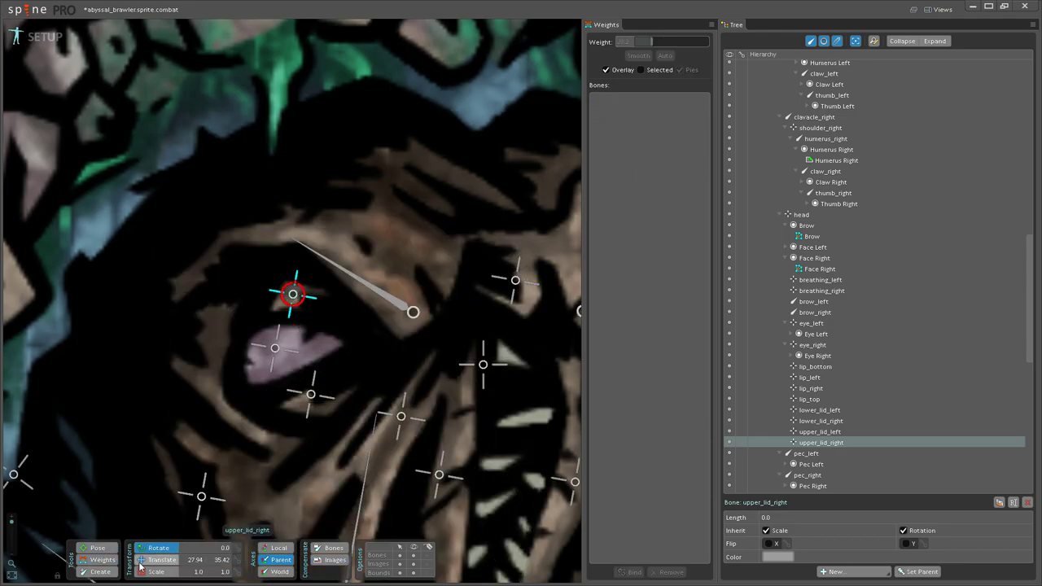
{"action": "left_click_drag", "start_coordinate": [298, 284], "coordinate": [285, 337]}
{"action": "left_click", "coordinate": [98, 560]}
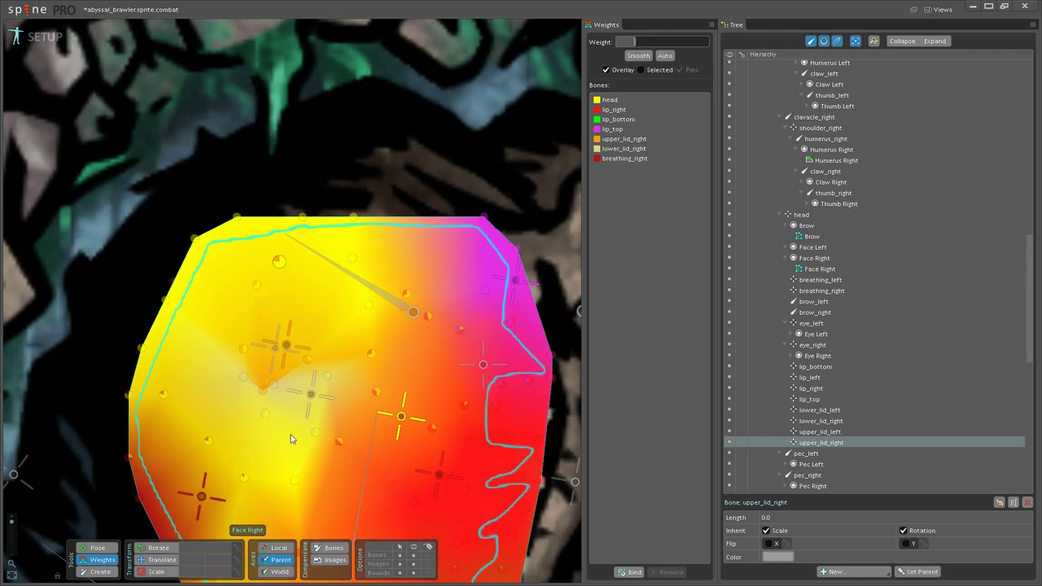
{"action": "key", "text": "ctrl+z"}
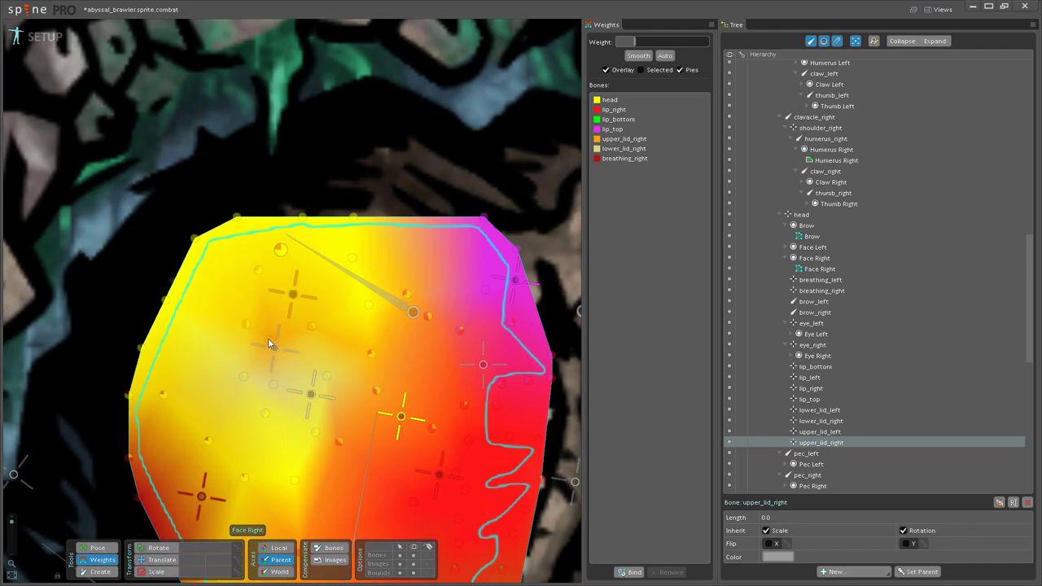
Step: Rebalance the head influence on the vertices along the upper eyelid's edge, setting the nose-side vertex to 65.6
{"action": "left_click", "coordinate": [246, 324]}
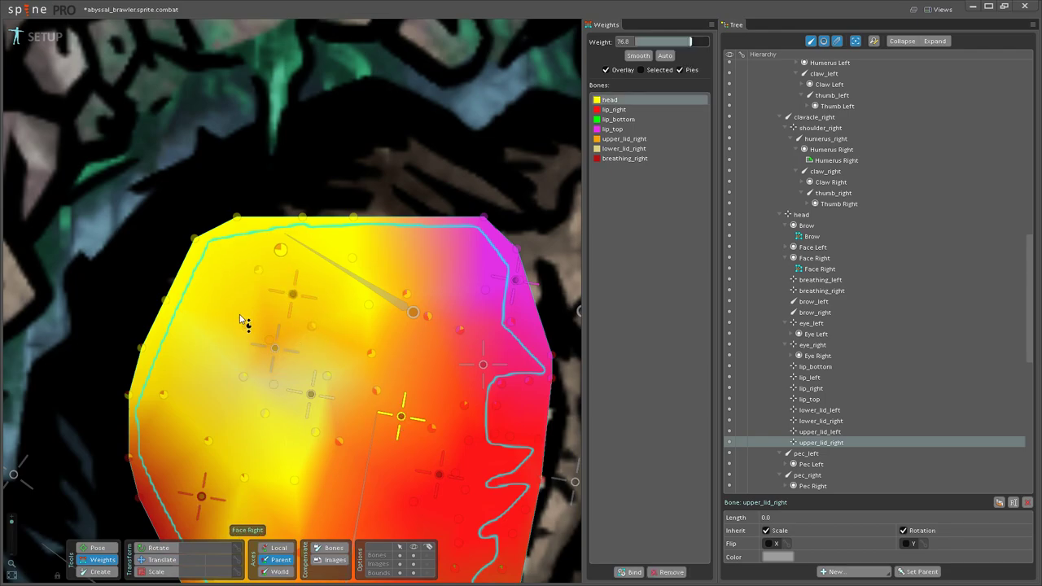
{"action": "left_click", "coordinate": [270, 339]}
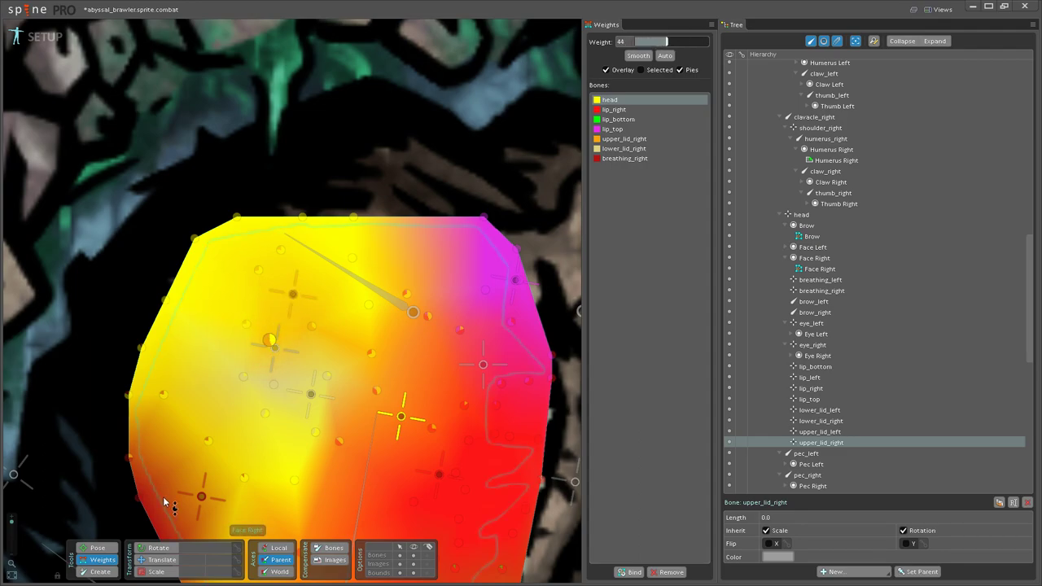
{"action": "left_click", "coordinate": [314, 327]}
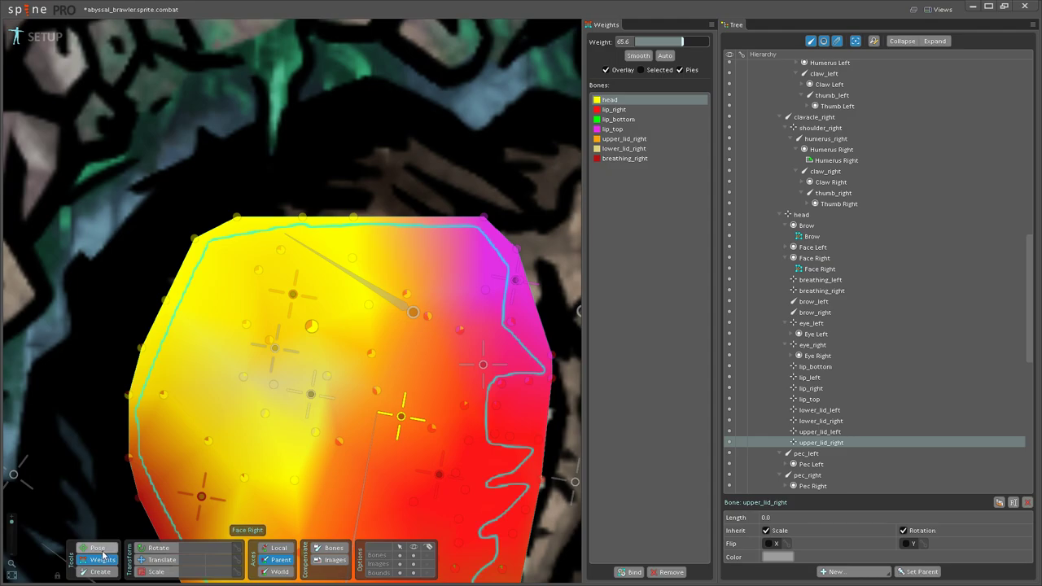
Step: Translate upper_lid_right down past the lower lid to check the eyelid's deformation, and undo the move
{"action": "left_click", "coordinate": [100, 550]}
{"action": "key", "text": "v"}
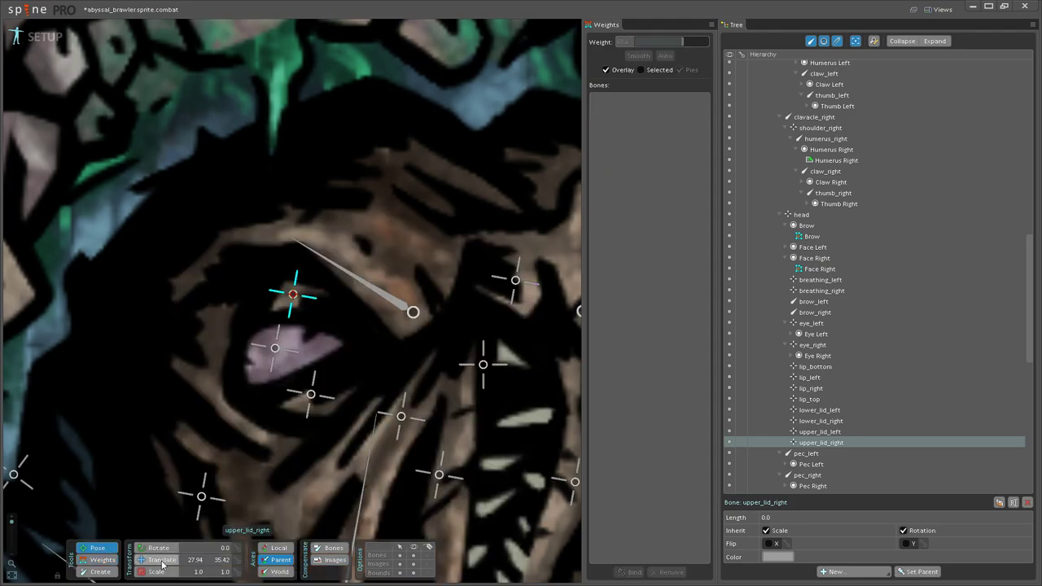
{"action": "left_click_drag", "start_coordinate": [297, 281], "coordinate": [273, 414]}
{"action": "scroll", "coordinate": [262, 379], "scroll_direction": "down", "scroll_amount": 3}
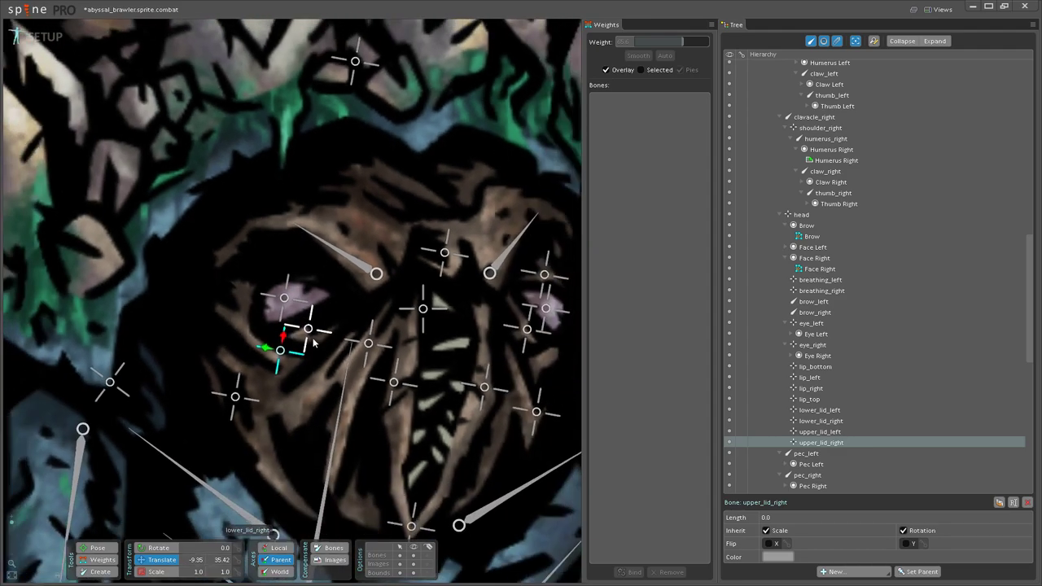
{"action": "key", "text": "ctrl+z"}
Step: Move eye_right out of its socket and bring the upper and lower right lids together to test the closed eye
{"action": "left_click", "coordinate": [286, 297]}
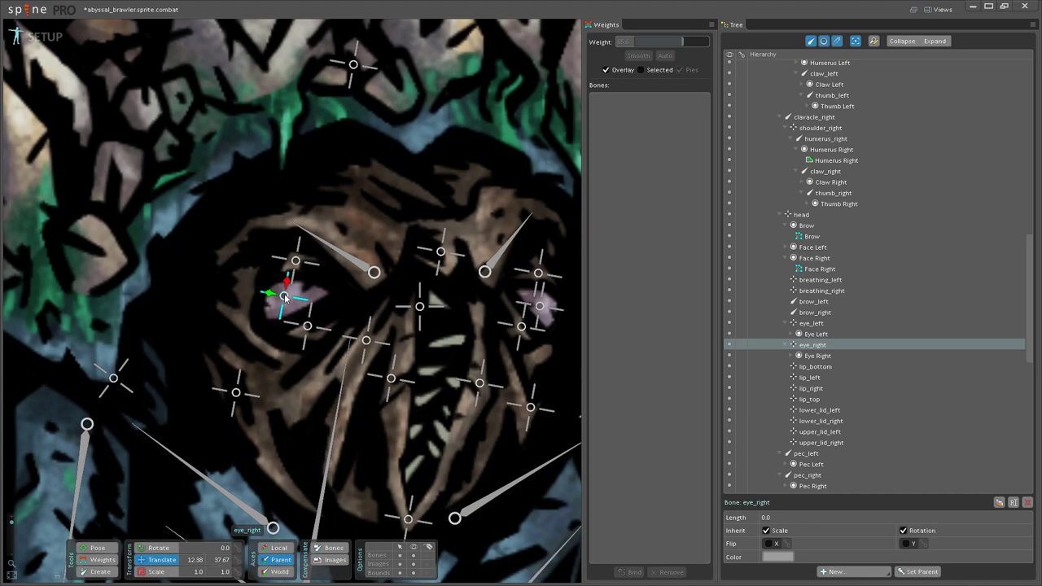
{"action": "left_click_drag", "start_coordinate": [286, 298], "coordinate": [176, 306]}
{"action": "left_click_drag", "start_coordinate": [297, 267], "coordinate": [307, 311]}
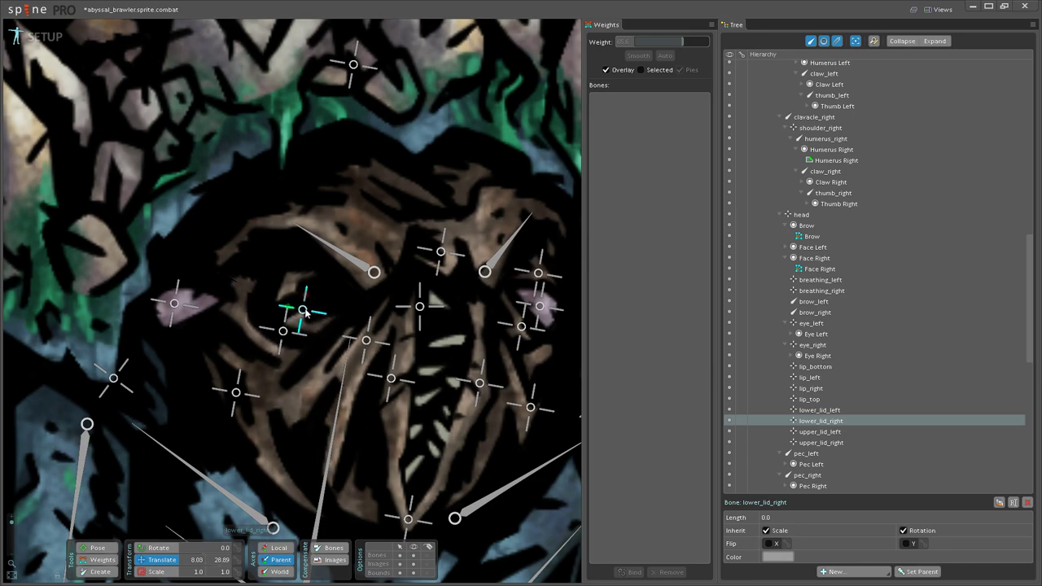
Step: Hide the bones in the viewport and examine the closed right eye against the whole character
{"action": "scroll", "coordinate": [332, 330], "scroll_direction": "down", "scroll_amount": 1}
{"action": "scroll", "coordinate": [332, 330], "scroll_direction": "down", "scroll_amount": 2}
{"action": "left_click", "coordinate": [414, 556]}
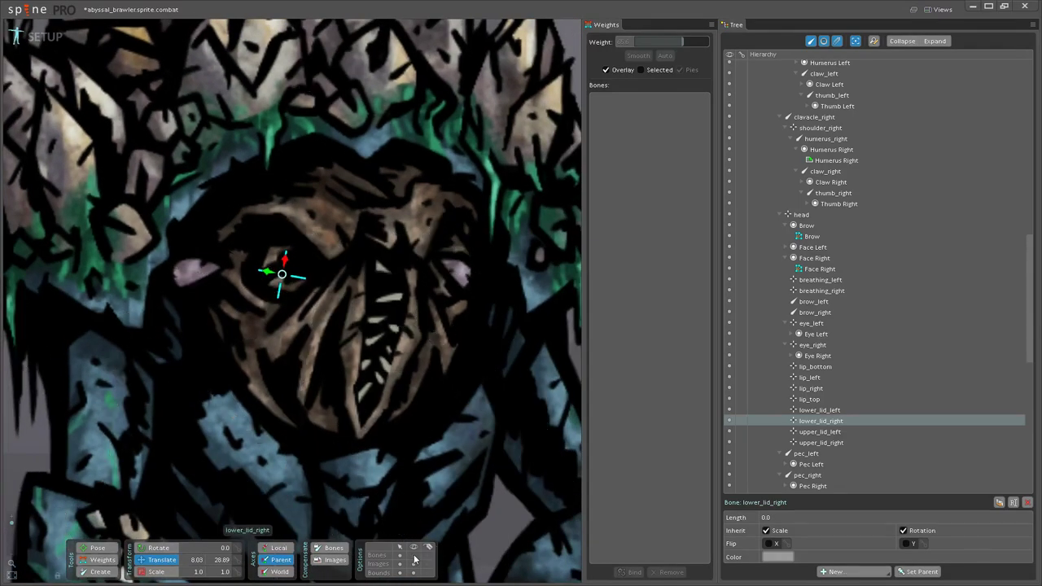
{"action": "left_click", "coordinate": [375, 478]}
{"action": "scroll", "coordinate": [373, 464], "scroll_direction": "down", "scroll_amount": 2}
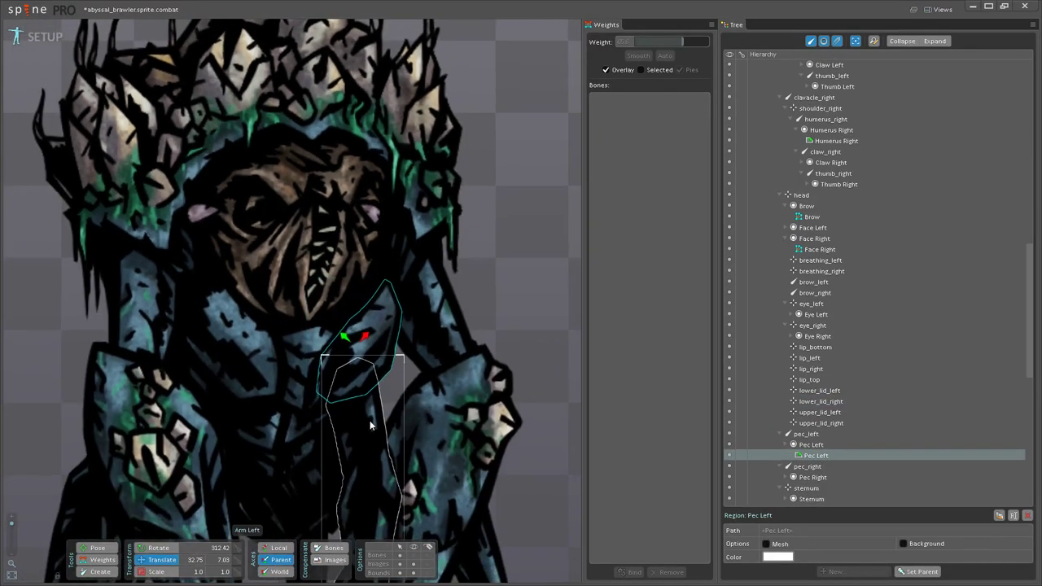
{"action": "left_click_drag", "start_coordinate": [246, 350], "coordinate": [259, 461]}
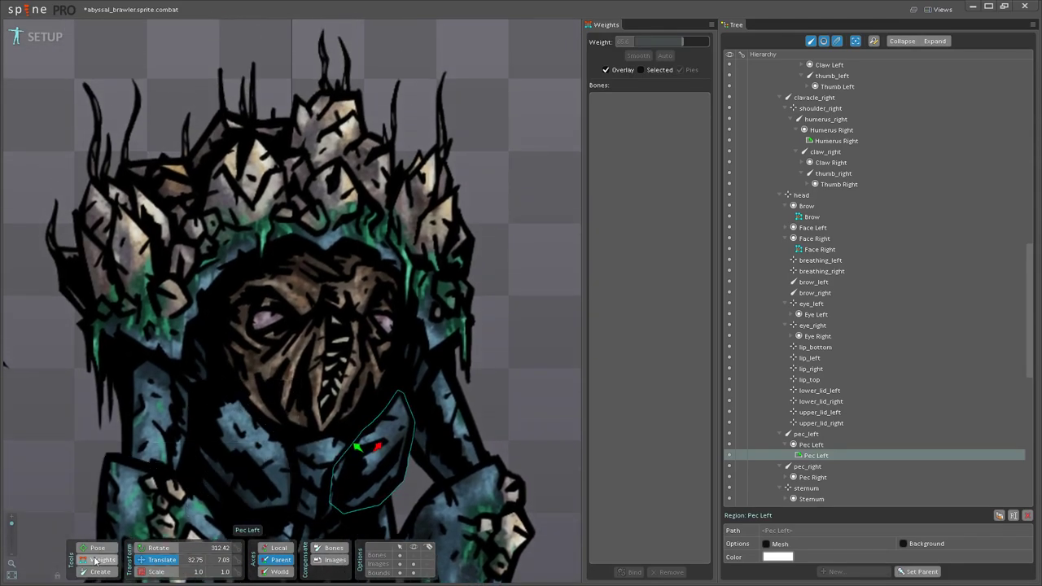
Step: Examine the Face Right mesh's weight overlay around the eye, cheek and mouth, and compare it with the plain artwork
{"action": "left_click", "coordinate": [93, 562]}
{"action": "scroll", "coordinate": [292, 354], "scroll_direction": "up", "scroll_amount": 4}
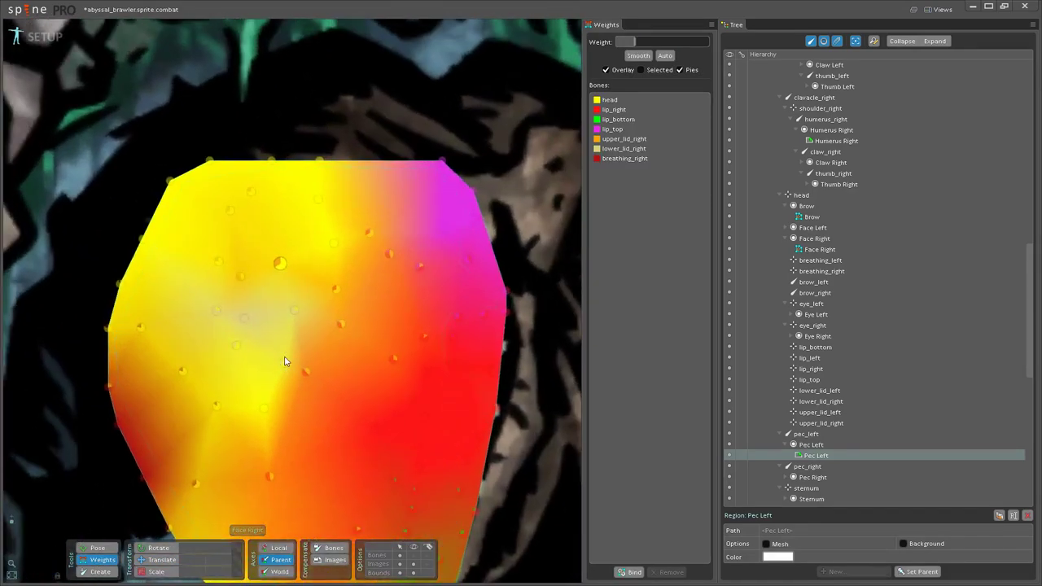
{"action": "left_click_drag", "start_coordinate": [238, 272], "coordinate": [278, 299]}
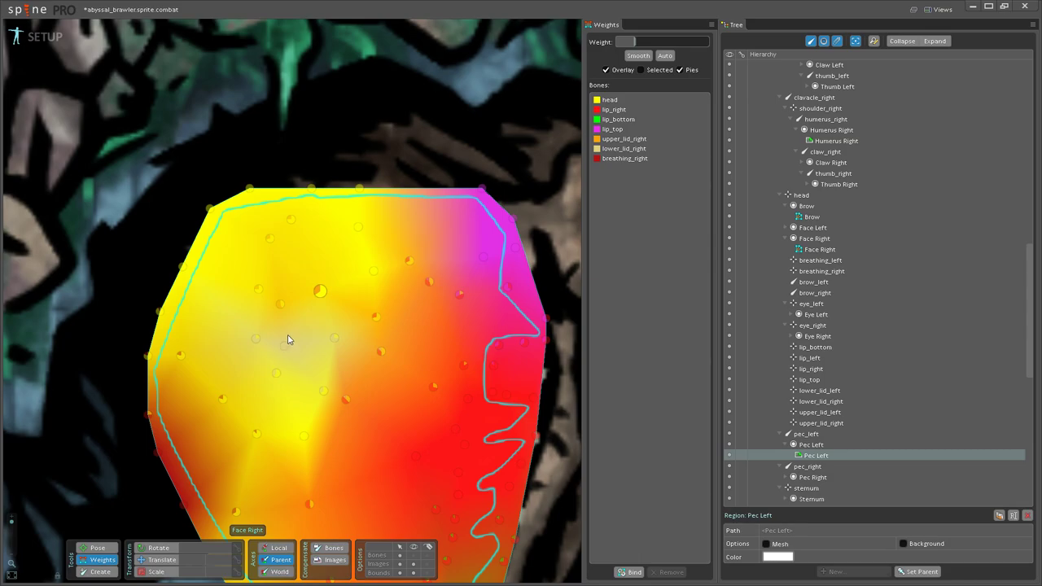
{"action": "scroll", "coordinate": [285, 346], "scroll_direction": "down", "scroll_amount": 5}
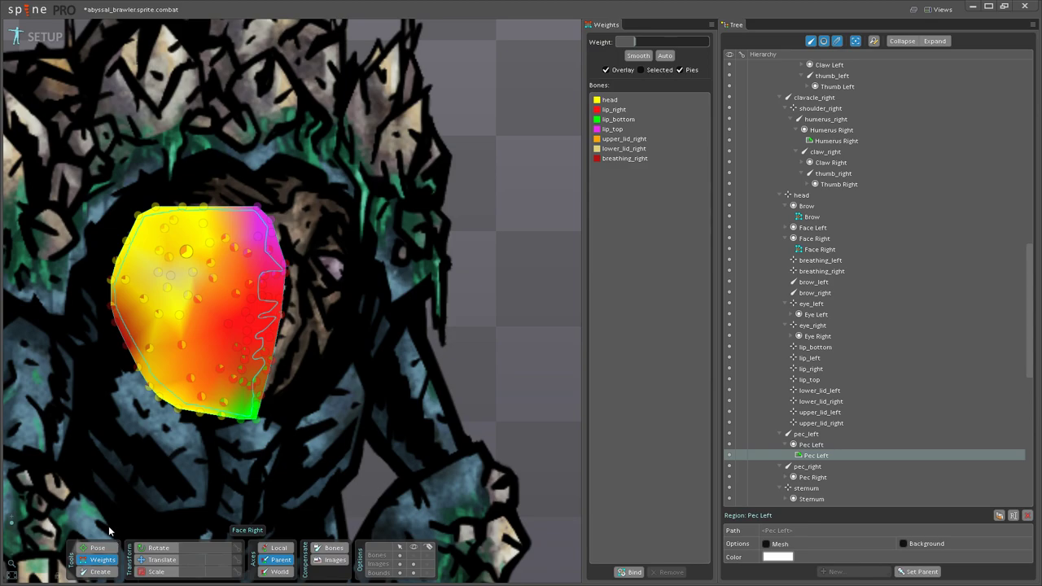
{"action": "scroll", "coordinate": [277, 363], "scroll_direction": "up", "scroll_amount": 6}
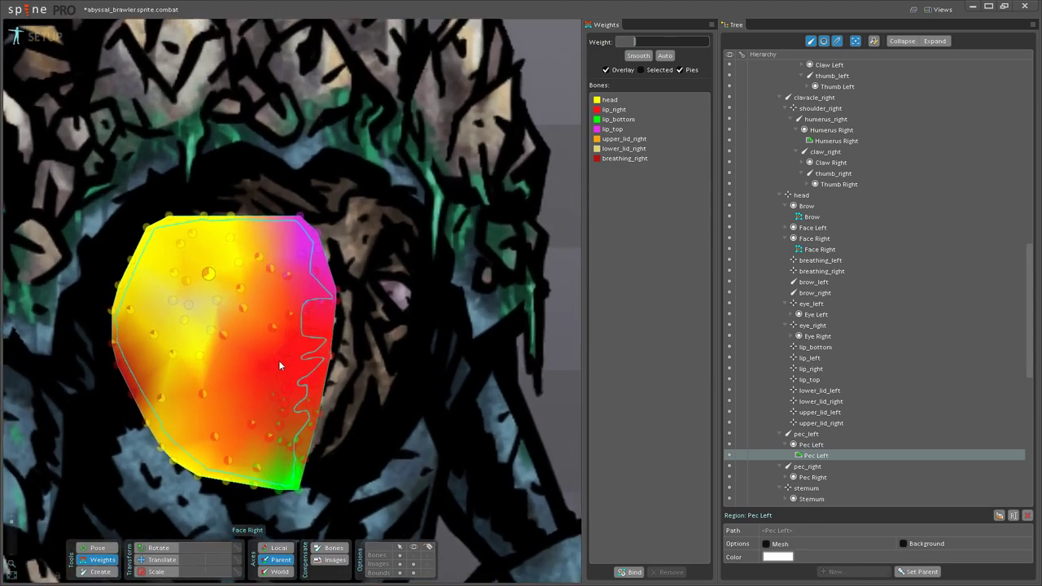
{"action": "left_click", "coordinate": [97, 548]}
{"action": "scroll", "coordinate": [270, 391], "scroll_direction": "down", "scroll_amount": 6}
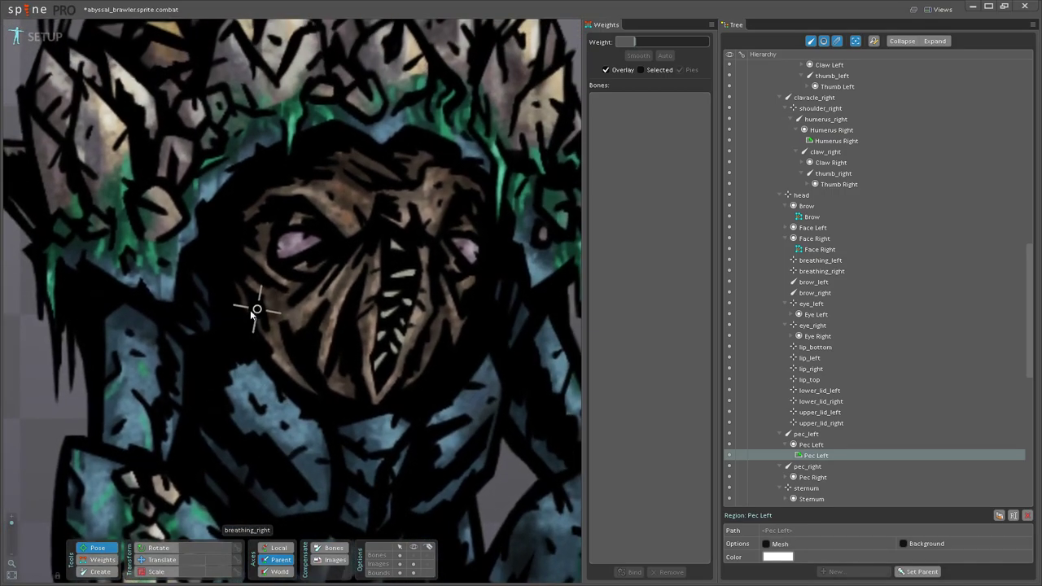
Step: Scale the breathing_right bone to test how the cheek deforms, check the weight overlay, and undo the scaling
{"action": "left_click", "coordinate": [254, 318]}
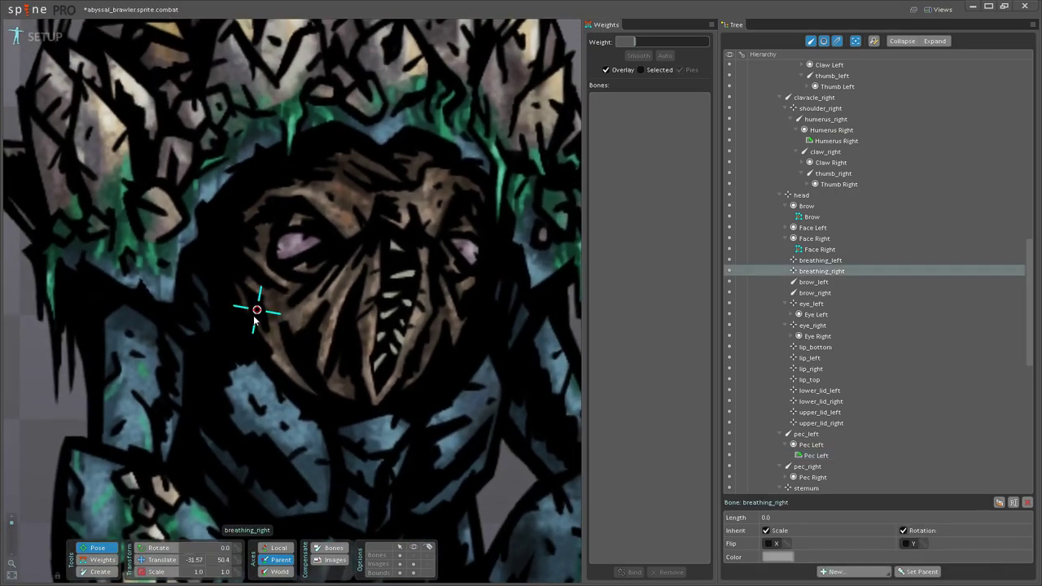
{"action": "left_click", "coordinate": [155, 573]}
{"action": "left_click_drag", "start_coordinate": [209, 242], "coordinate": [188, 281]}
{"action": "left_click", "coordinate": [102, 560]}
{"action": "mouse_move", "coordinate": [392, 329]}
{"action": "key", "text": "ctrl+z"}
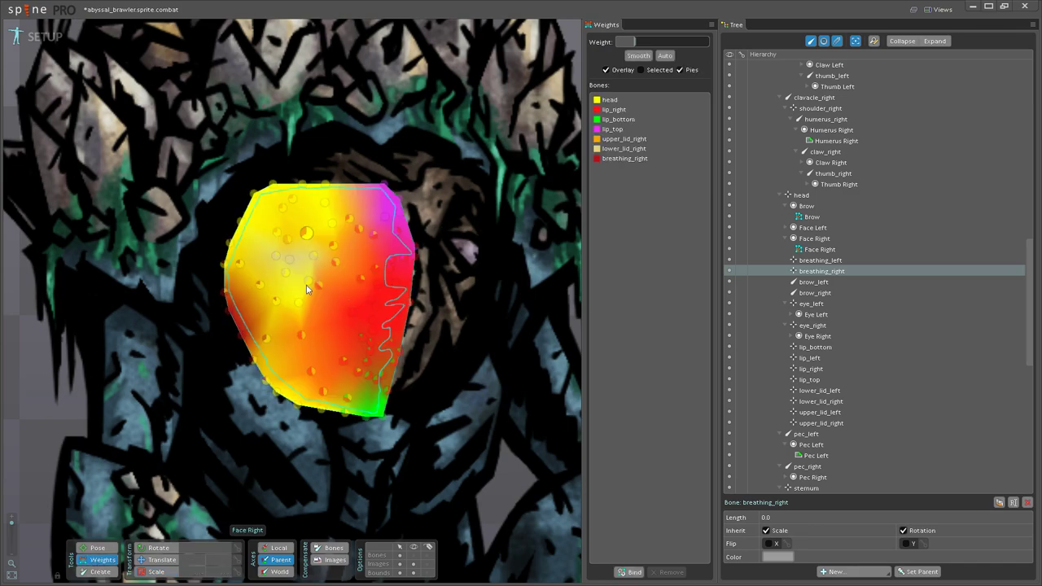
Step: Rebalance the head influence on the cheek vertices around breathing_right, setting outer-edge vertices to 93.6, 86.4 and 20 from the top down
{"action": "scroll", "coordinate": [314, 292], "scroll_direction": "up", "scroll_amount": 3}
{"action": "left_click_drag", "start_coordinate": [307, 302], "coordinate": [370, 347]}
{"action": "left_click", "coordinate": [414, 555]}
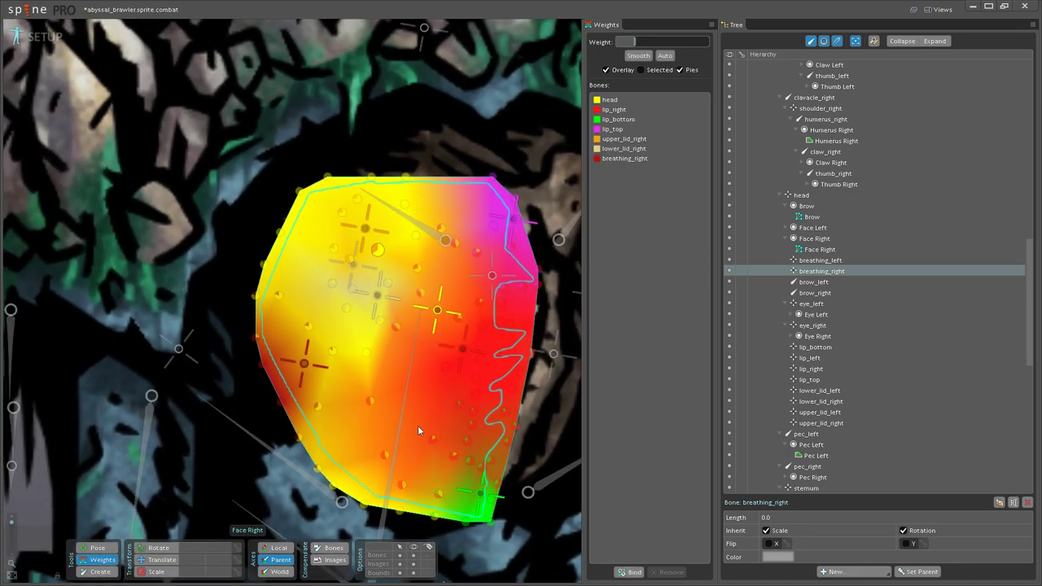
{"action": "scroll", "coordinate": [349, 355], "scroll_direction": "up", "scroll_amount": 2}
{"action": "left_click", "coordinate": [459, 300]}
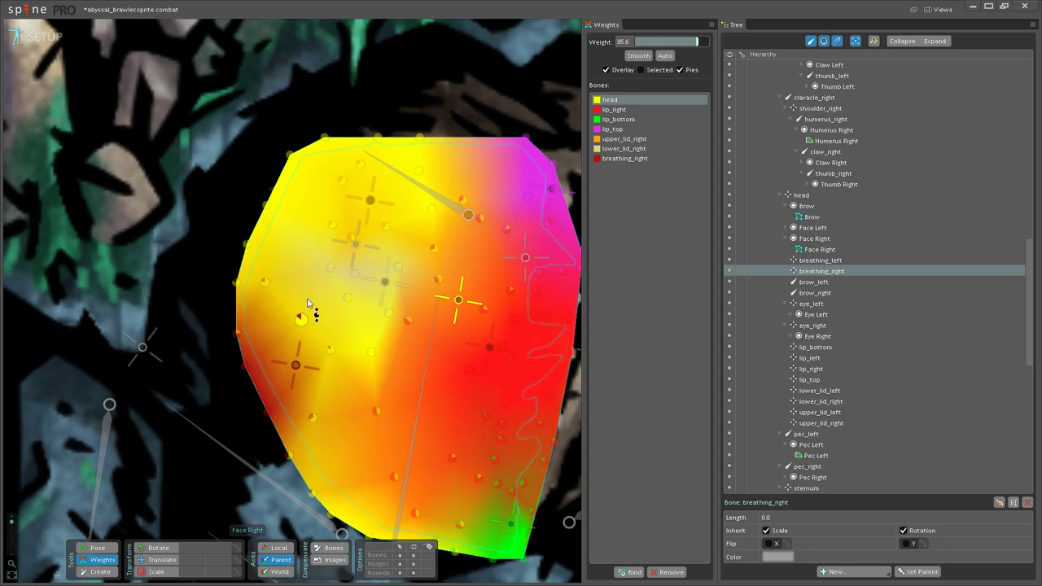
{"action": "left_click", "coordinate": [265, 265]}
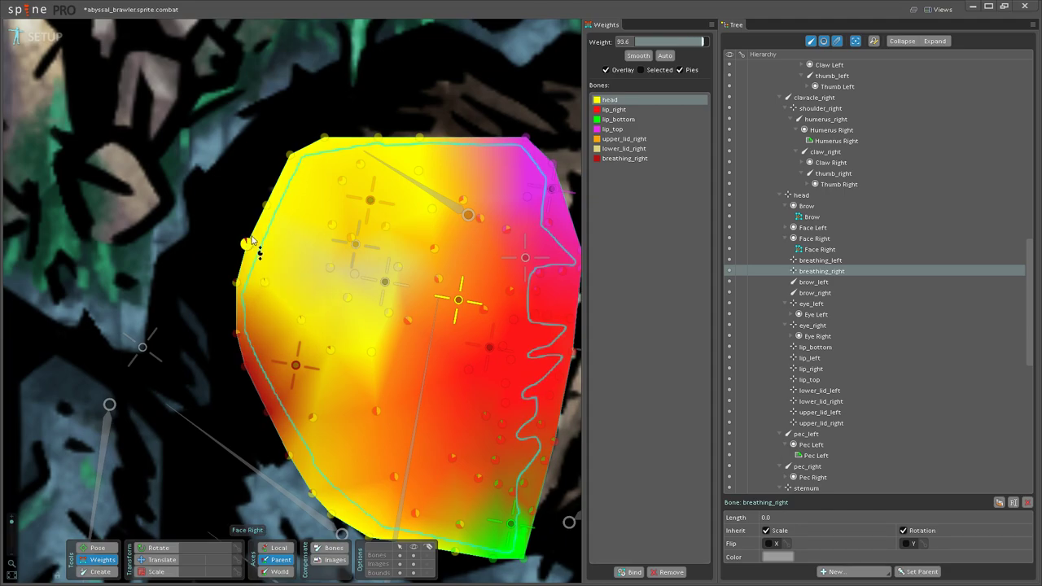
{"action": "left_click", "coordinate": [242, 270]}
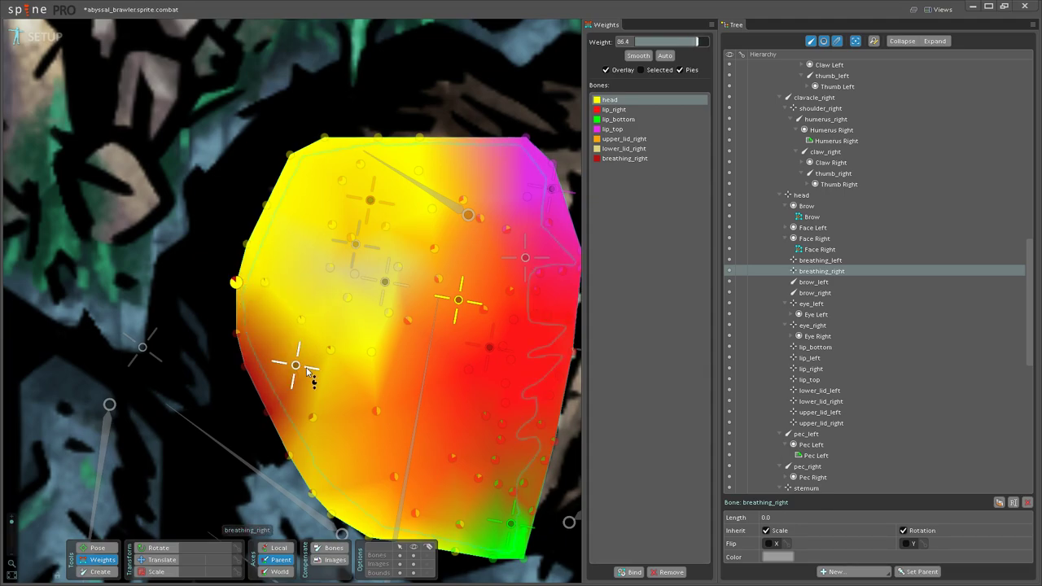
{"action": "left_click", "coordinate": [316, 406]}
{"action": "left_click", "coordinate": [273, 398]}
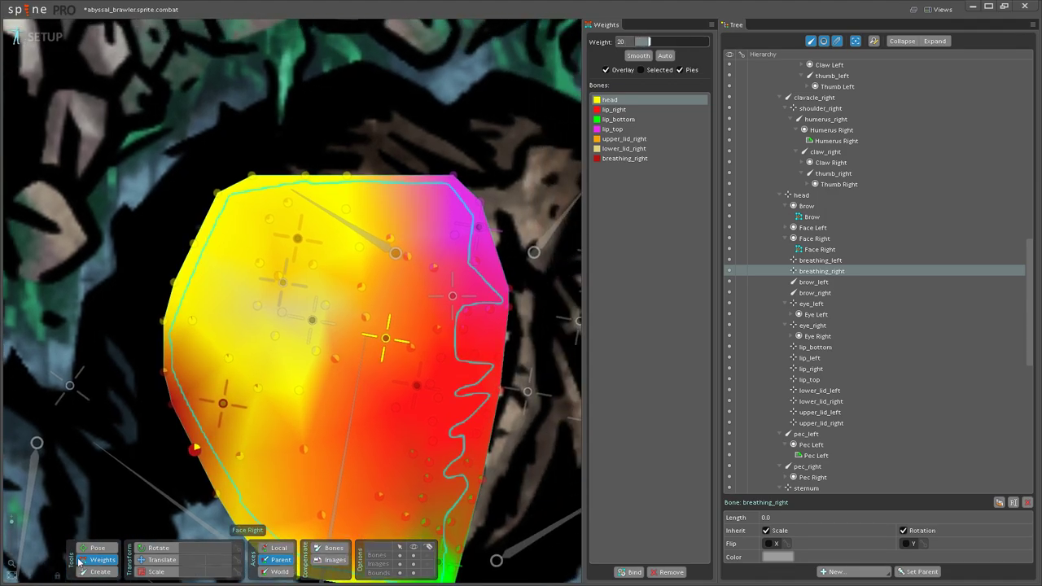
Step: Inspect the reweighted cheek in pose and weight views, scale breathing_right to about 1.35 to test its swelling, and undo it
{"action": "left_click", "coordinate": [96, 549]}
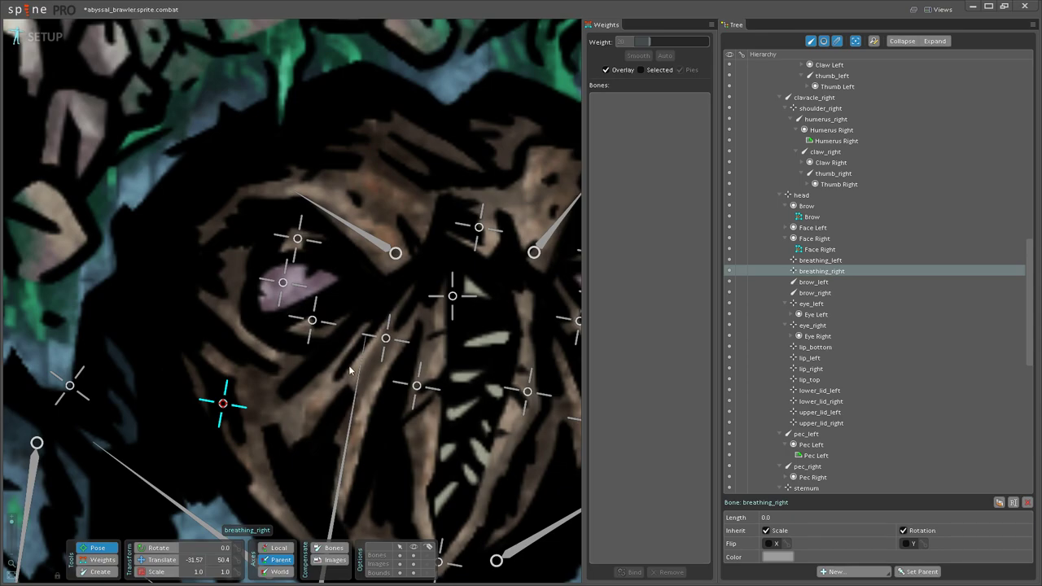
{"action": "scroll", "coordinate": [349, 362], "scroll_direction": "down", "scroll_amount": 2}
{"action": "left_click_drag", "start_coordinate": [307, 397], "coordinate": [316, 408]}
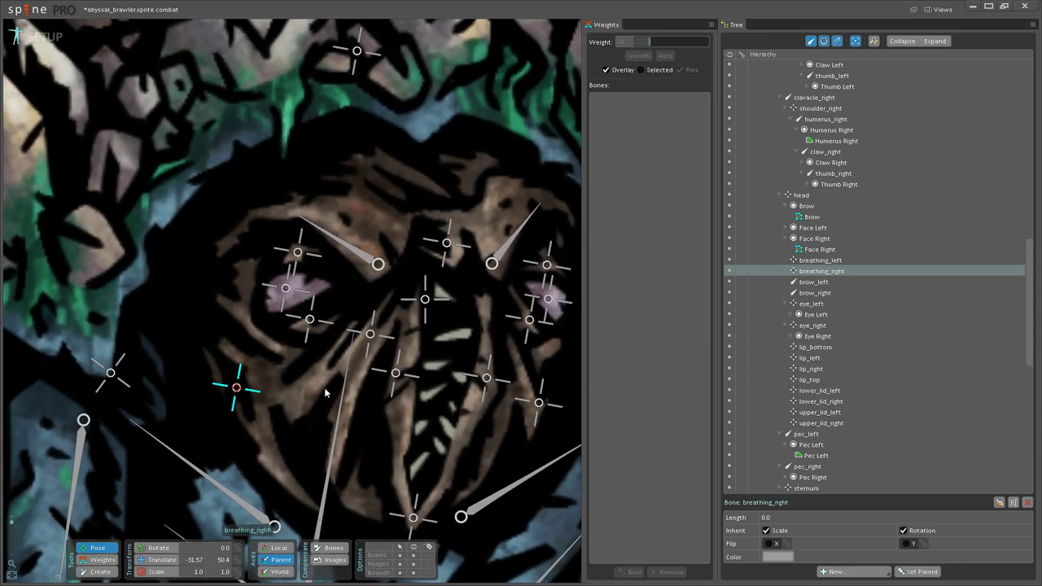
{"action": "left_click_drag", "start_coordinate": [318, 360], "coordinate": [318, 342]}
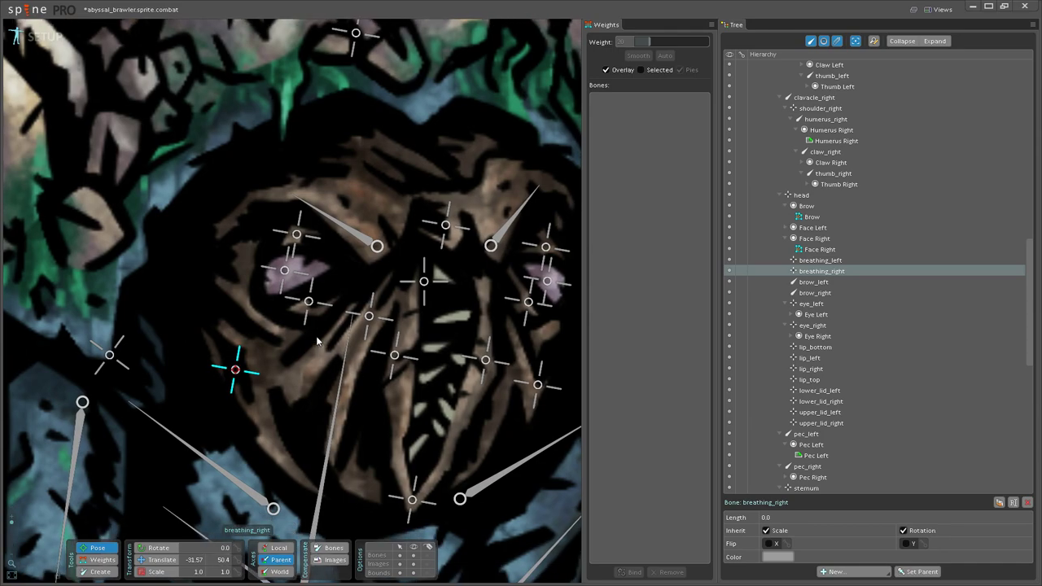
{"action": "left_click", "coordinate": [99, 559]}
{"action": "scroll", "coordinate": [342, 339], "scroll_direction": "up", "scroll_amount": 2}
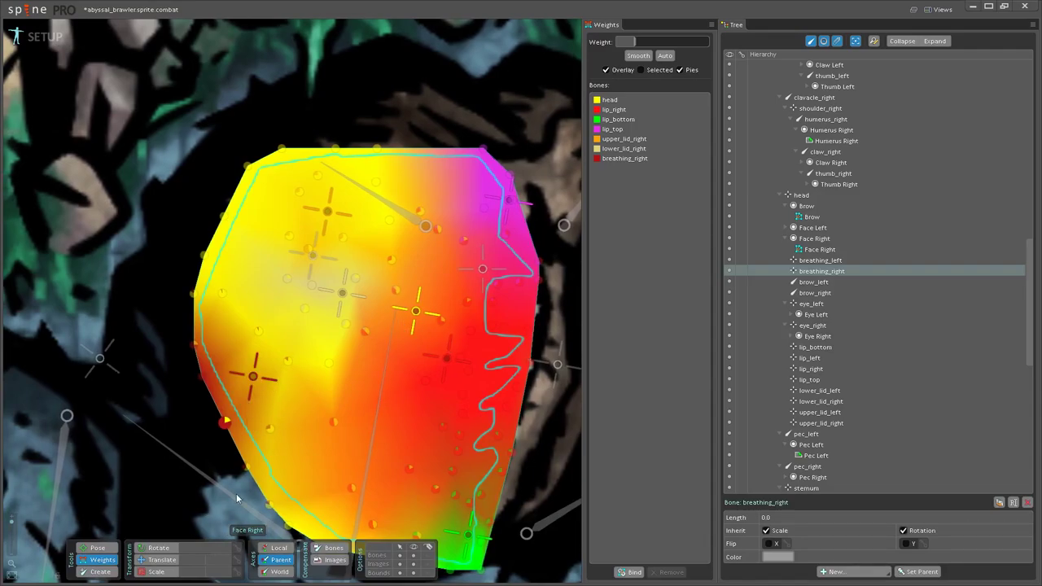
{"action": "left_click", "coordinate": [93, 548]}
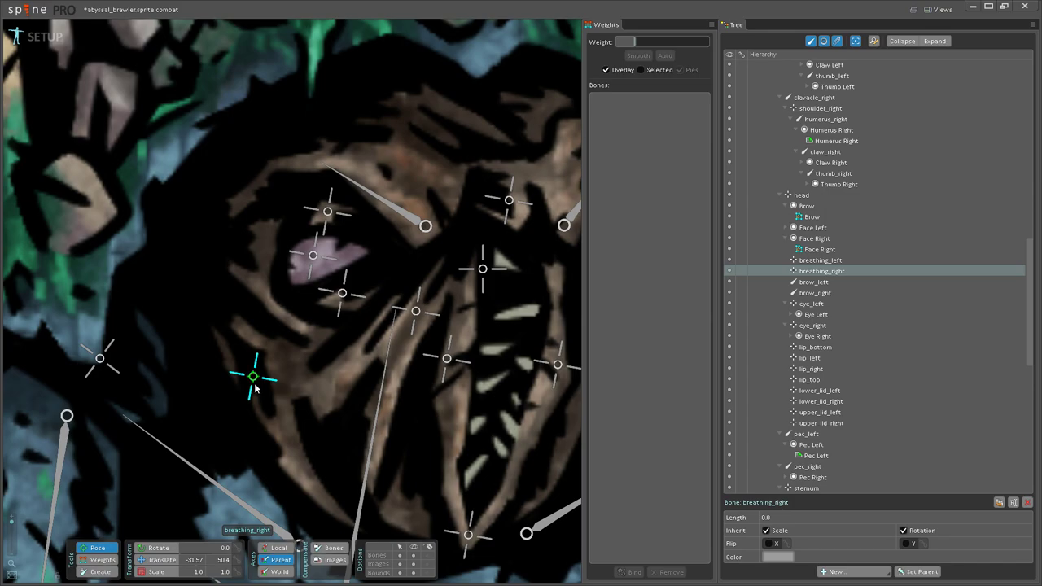
{"action": "left_click", "coordinate": [155, 572]}
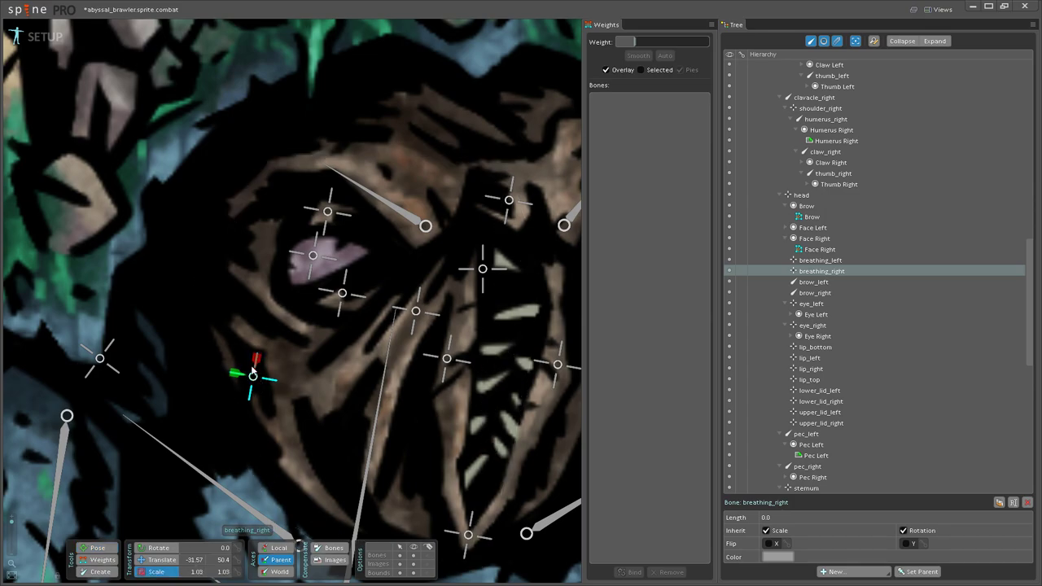
{"action": "left_click_drag", "start_coordinate": [226, 332], "coordinate": [217, 326]}
{"action": "key", "text": "ctrl+z"}
{"action": "scroll", "coordinate": [298, 359], "scroll_direction": "down", "scroll_amount": 5}
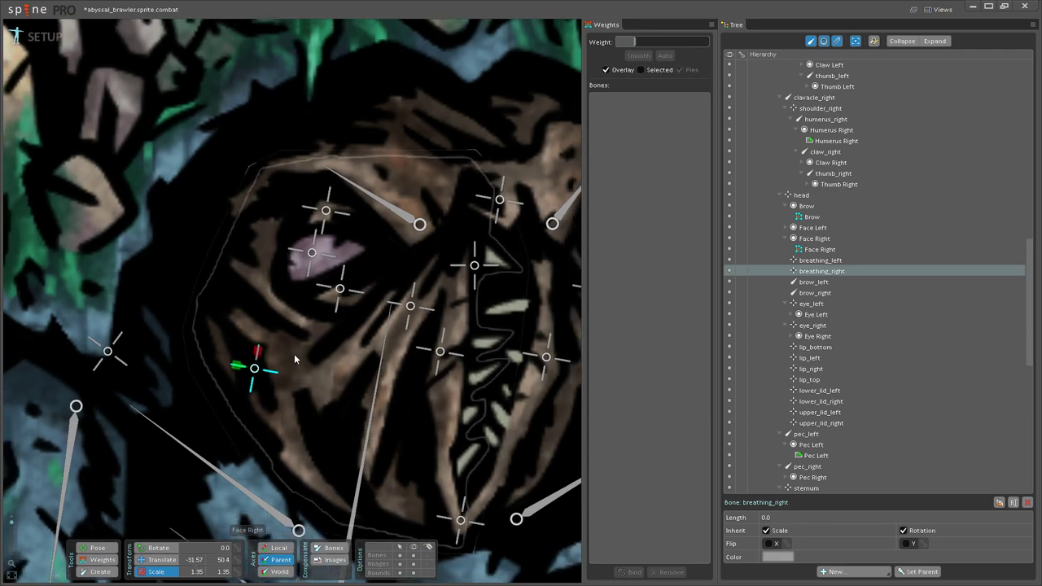
Step: Rotate lip_right to test how the mouth's right edge twists, checking Face Right's weights, and undo the rotation
{"action": "scroll", "coordinate": [313, 333], "scroll_direction": "up", "scroll_amount": 2}
{"action": "left_click", "coordinate": [349, 320]}
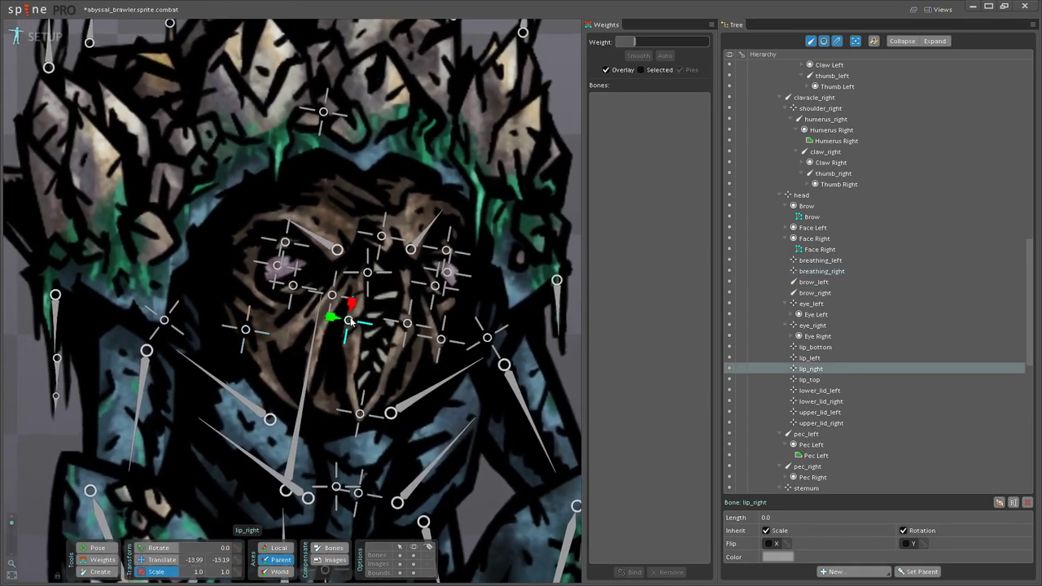
{"action": "left_click", "coordinate": [140, 559]}
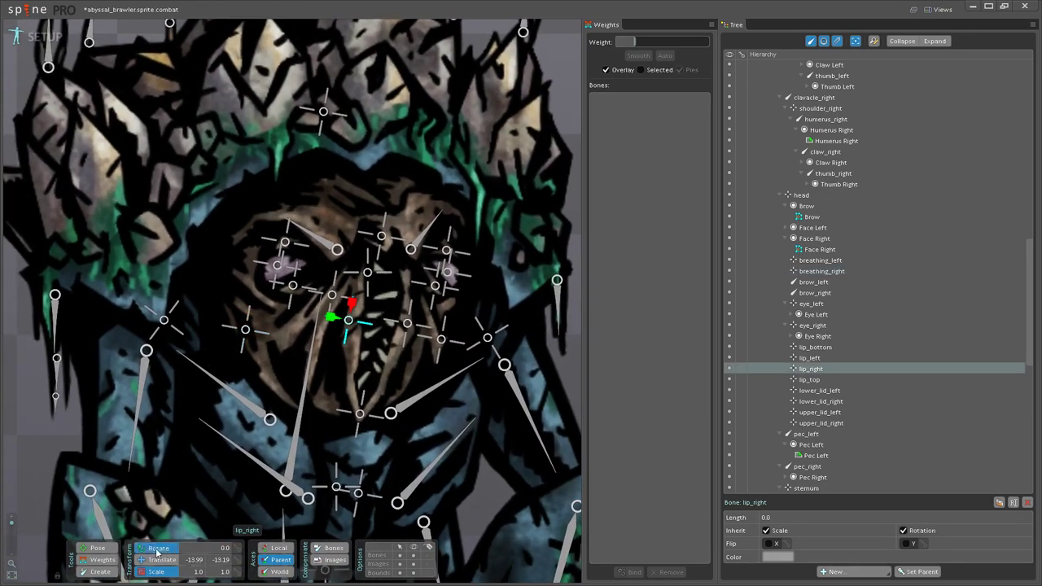
{"action": "left_click", "coordinate": [349, 322]}
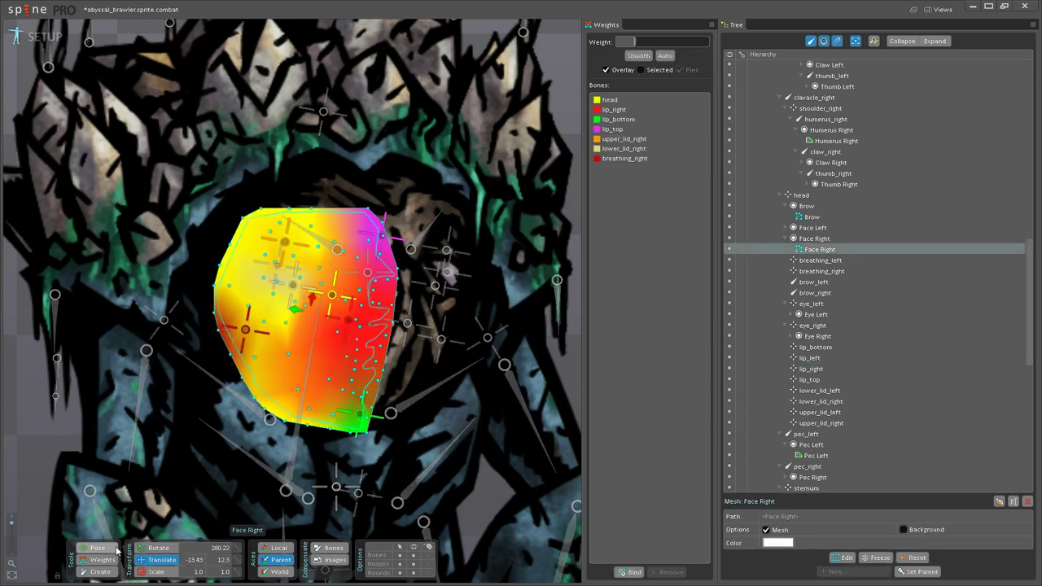
{"action": "left_click", "coordinate": [97, 548]}
{"action": "scroll", "coordinate": [350, 314], "scroll_direction": "up", "scroll_amount": 5}
{"action": "left_click", "coordinate": [350, 310]}
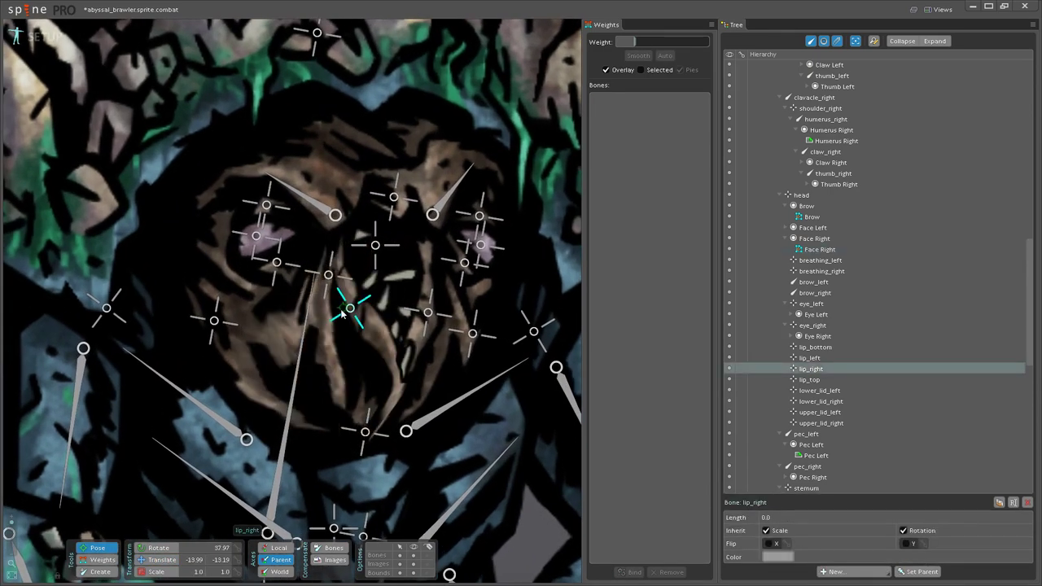
Step: Translate lip_right outward from the mouth and inspect Face Right's weight overlay in the stretched pose
{"action": "left_click", "coordinate": [159, 560]}
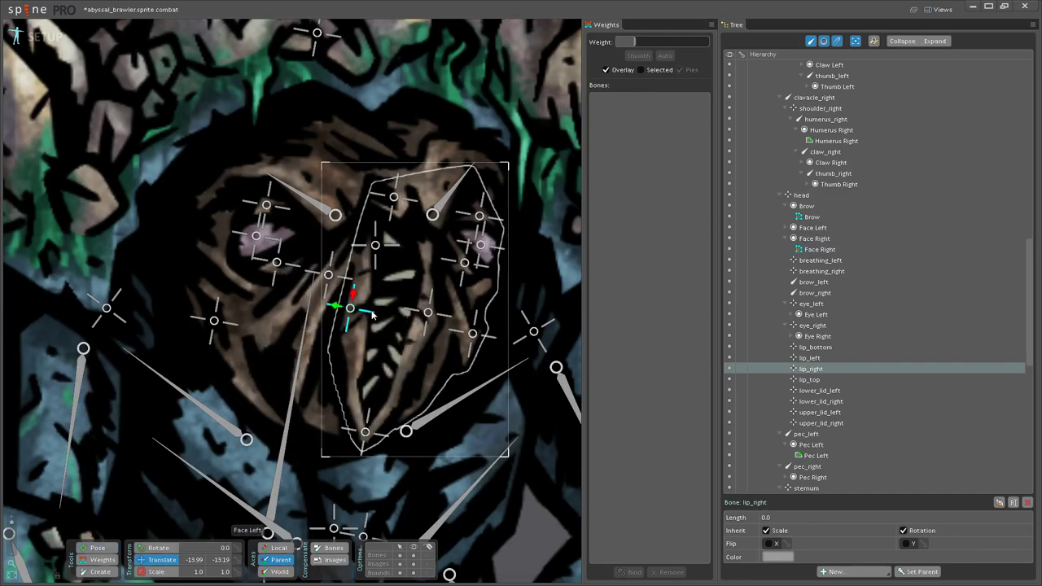
{"action": "mouse_move", "coordinate": [340, 304]}
{"action": "left_mouse_down"}
{"action": "mouse_move", "coordinate": [319, 299]}
{"action": "mouse_move", "coordinate": [346, 305]}
{"action": "mouse_move", "coordinate": [329, 317]}
{"action": "mouse_move", "coordinate": [326, 302]}
{"action": "mouse_move", "coordinate": [337, 302]}
{"action": "mouse_move", "coordinate": [326, 298]}
{"action": "mouse_move", "coordinate": [370, 308]}
{"action": "mouse_move", "coordinate": [322, 305]}
{"action": "left_mouse_up"}
{"action": "left_click", "coordinate": [98, 559]}
{"action": "scroll", "coordinate": [277, 358], "scroll_direction": "up", "scroll_amount": 3}
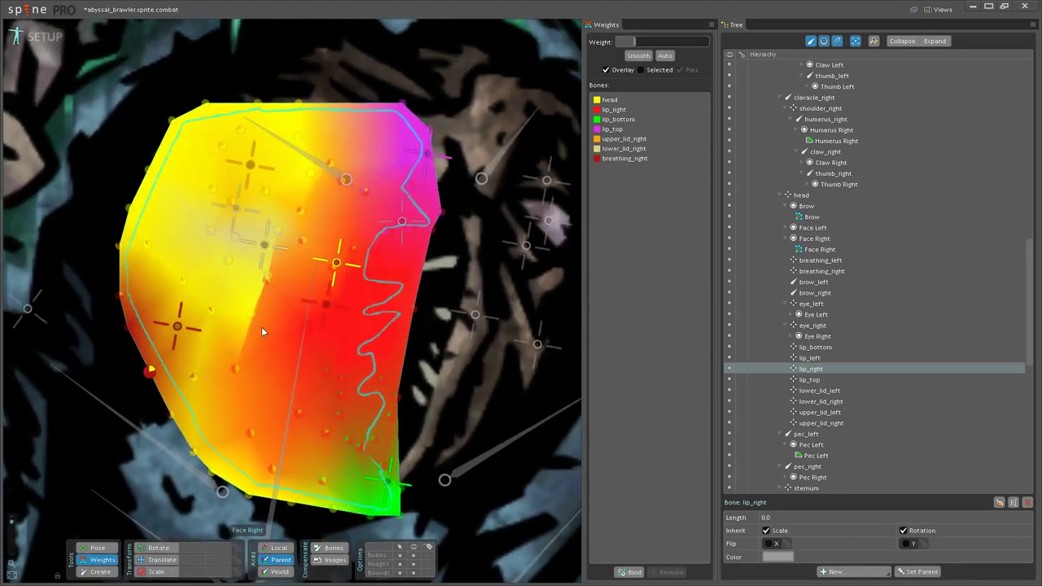
Step: Adjust the lip_right influence on the cheek vertices below the right eye, keeping the vertex beneath lower_lid_right at 0
{"action": "left_click", "coordinate": [364, 310]}
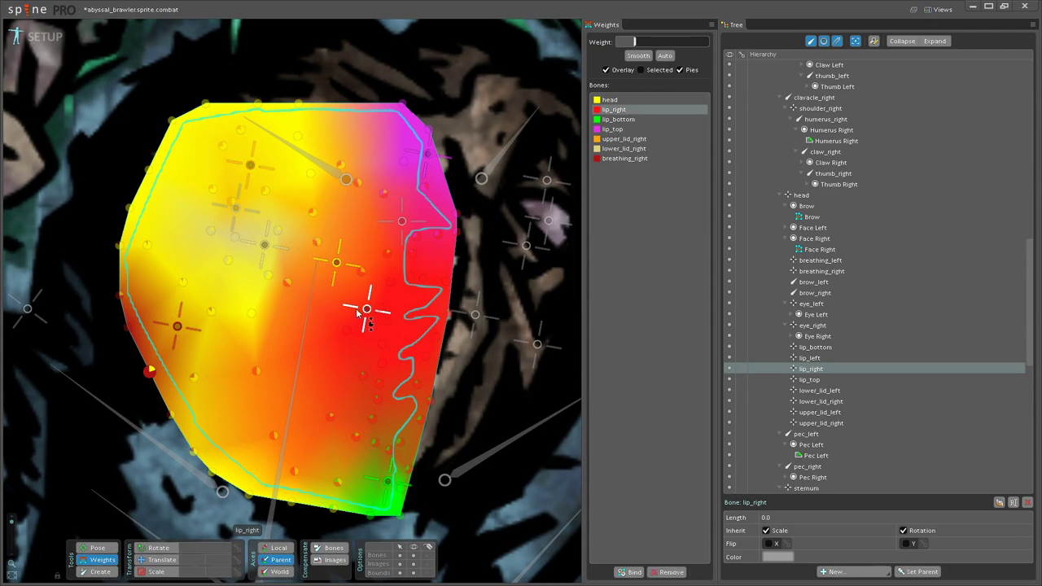
{"action": "left_click", "coordinate": [251, 312]}
{"action": "left_click_drag", "start_coordinate": [252, 368], "coordinate": [278, 282]}
{"action": "left_click", "coordinate": [269, 275]}
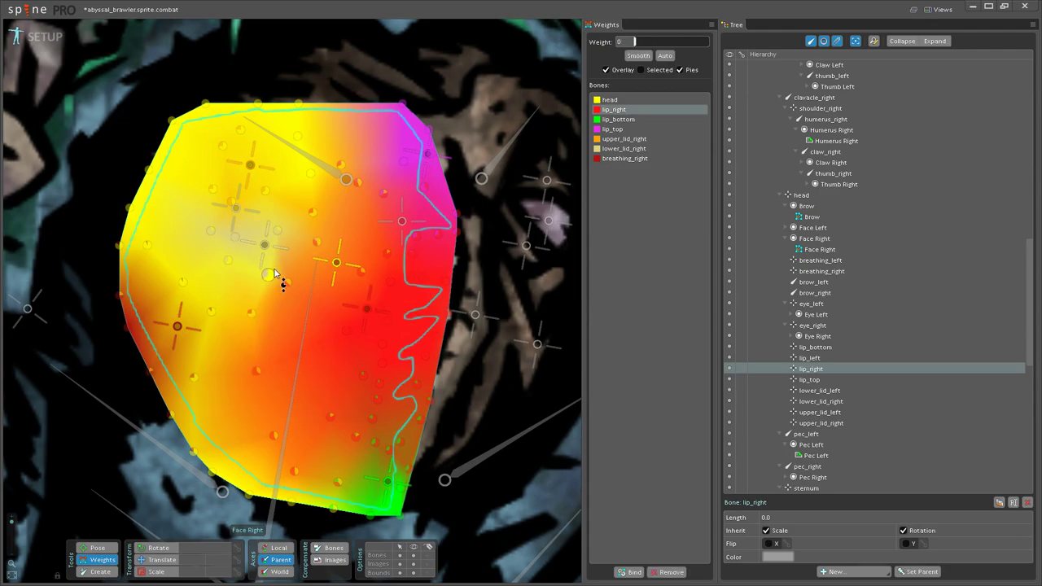
{"action": "left_click", "coordinate": [288, 282]}
Step: Translate lip_right toward the cheek to check the reweighted mouth edge, and undo the move
{"action": "left_click", "coordinate": [106, 549]}
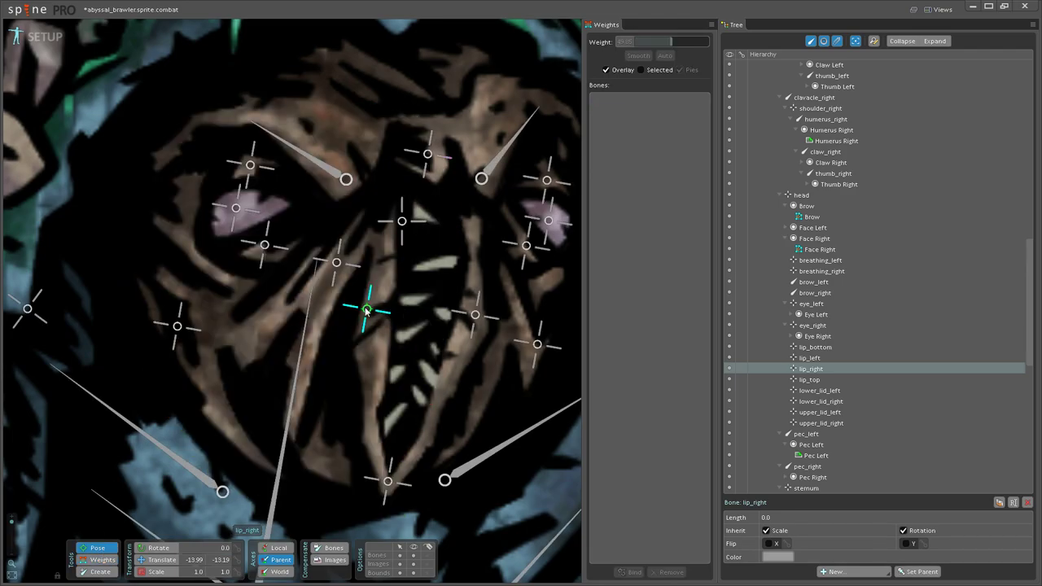
{"action": "left_click", "coordinate": [167, 560]}
{"action": "left_click_drag", "start_coordinate": [354, 309], "coordinate": [324, 301]}
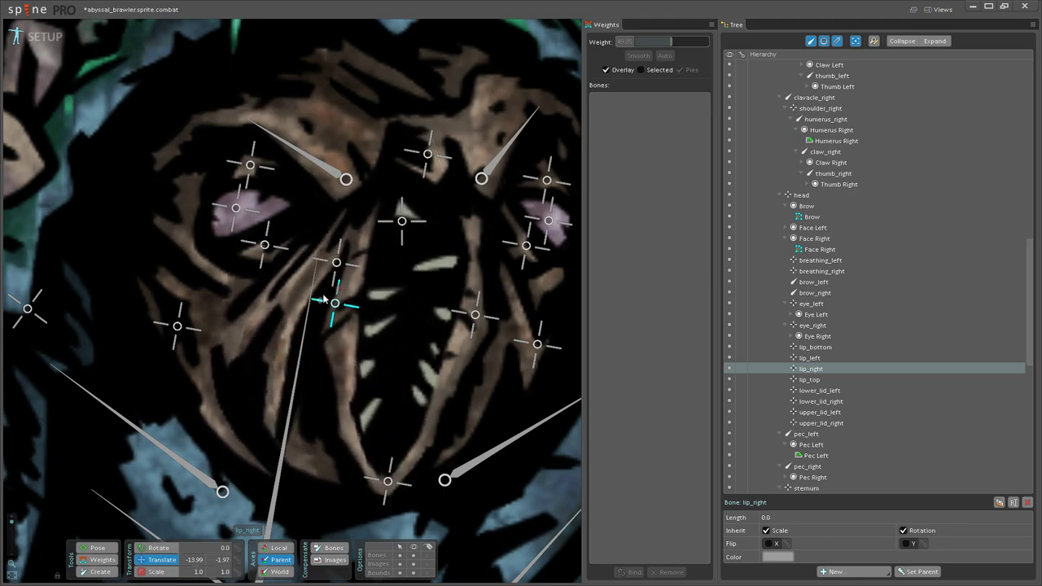
{"action": "key", "text": "ctrl+z"}
{"action": "scroll", "coordinate": [323, 301], "scroll_direction": "down", "scroll_amount": 5}
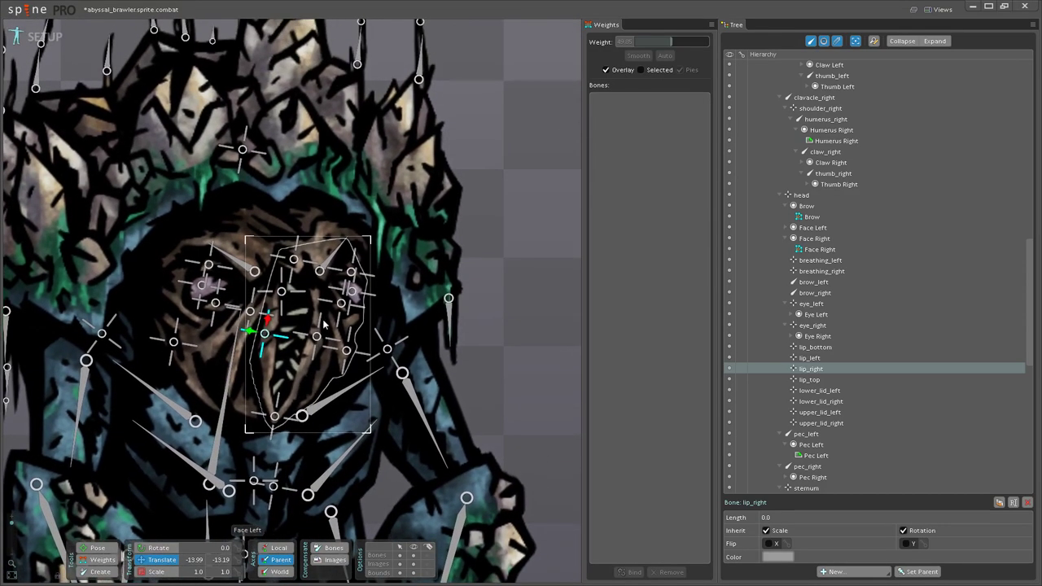
Step: Start editing the Face Left mesh and add vertices from the chin tip up along the artwork's lower outer edge
{"action": "left_click", "coordinate": [320, 328]}
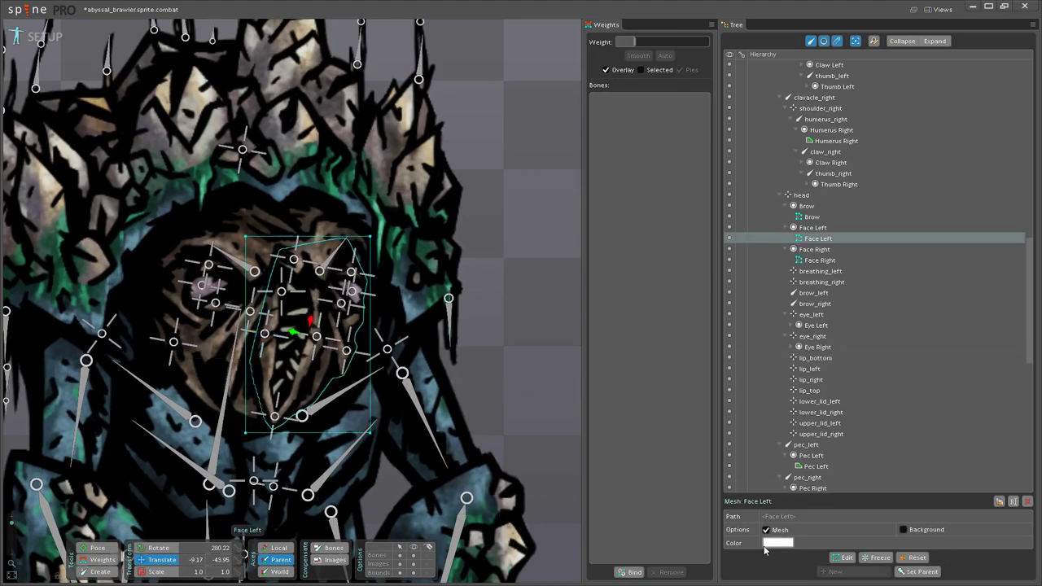
{"action": "left_click", "coordinate": [843, 558]}
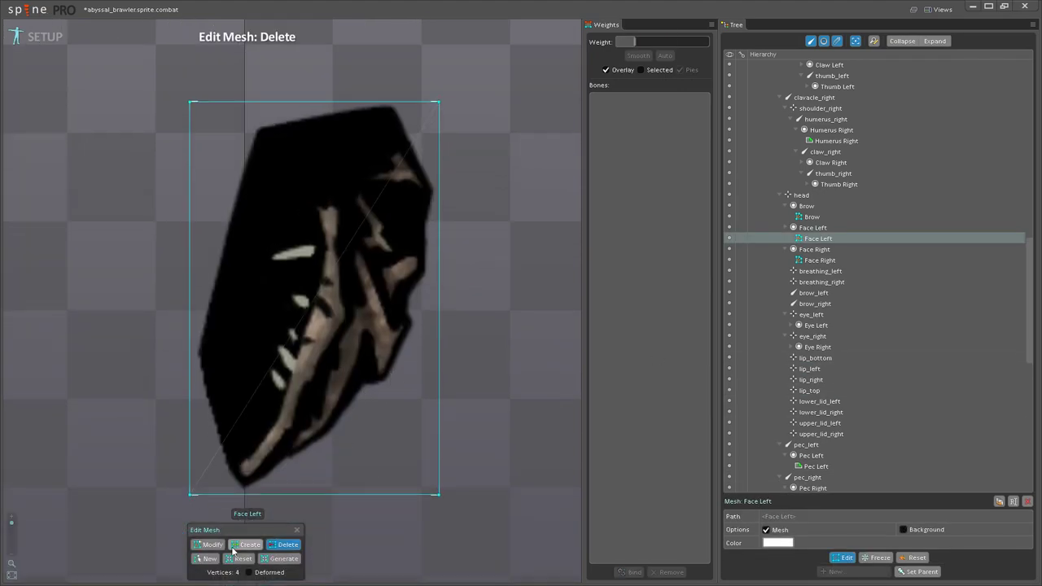
{"action": "left_click", "coordinate": [241, 551]}
{"action": "left_click", "coordinate": [248, 494]}
{"action": "left_click", "coordinate": [274, 479]}
{"action": "left_click", "coordinate": [290, 467]}
{"action": "left_click", "coordinate": [319, 458]}
{"action": "left_click", "coordinate": [347, 430]}
{"action": "left_click", "coordinate": [368, 397]}
{"action": "left_click", "coordinate": [388, 393]}
{"action": "left_click", "coordinate": [405, 372]}
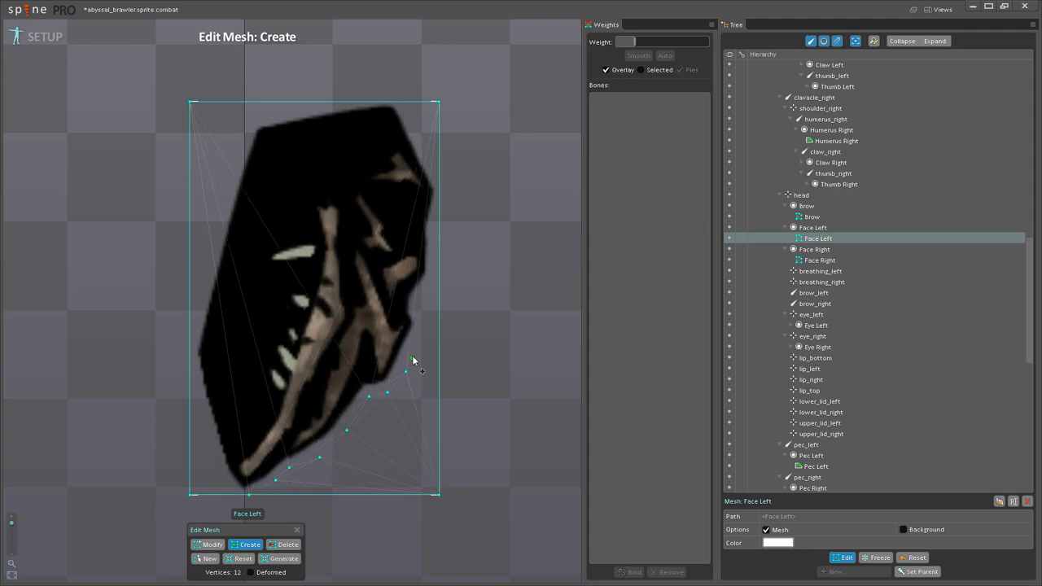
Step: Add Face Left vertices up the outer cheek edge of the artwork to its upper outer corner
{"action": "left_click", "coordinate": [425, 287]}
{"action": "left_click", "coordinate": [439, 275]}
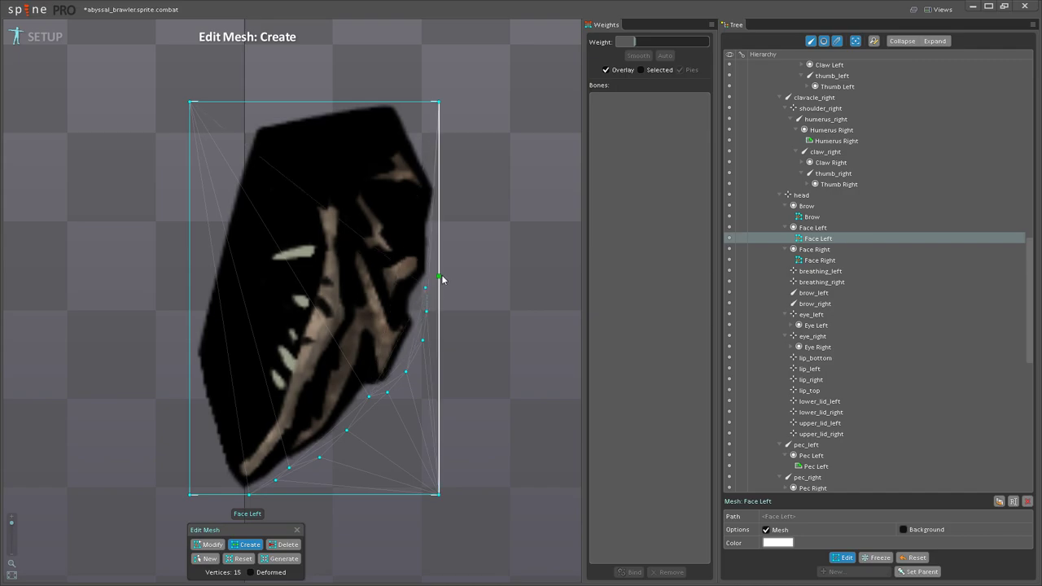
{"action": "left_click", "coordinate": [439, 241]}
{"action": "left_click", "coordinate": [439, 205]}
{"action": "left_click", "coordinate": [438, 190]}
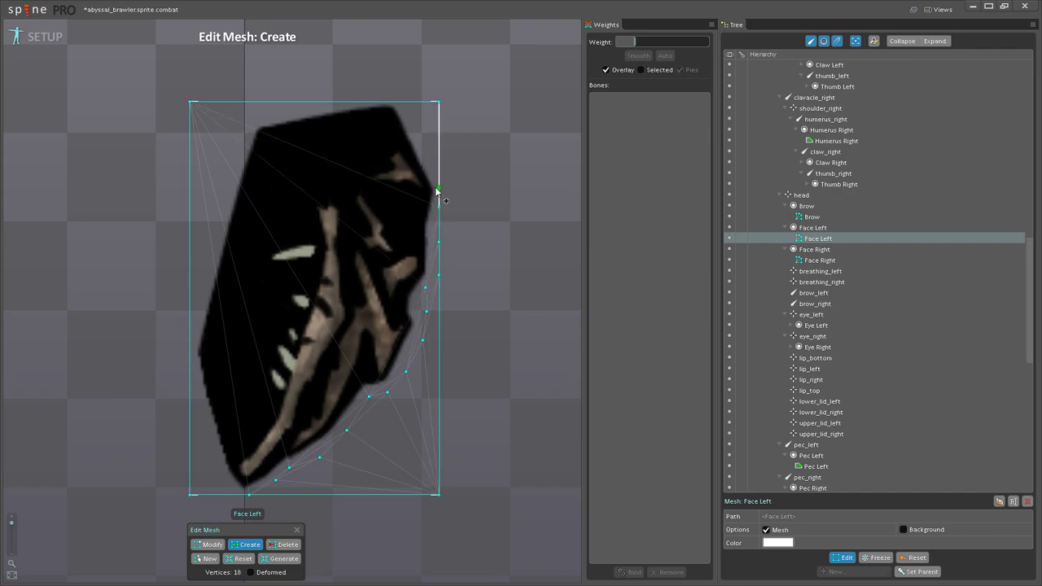
{"action": "left_click", "coordinate": [425, 152]}
{"action": "left_click", "coordinate": [411, 122]}
{"action": "left_click", "coordinate": [398, 103]}
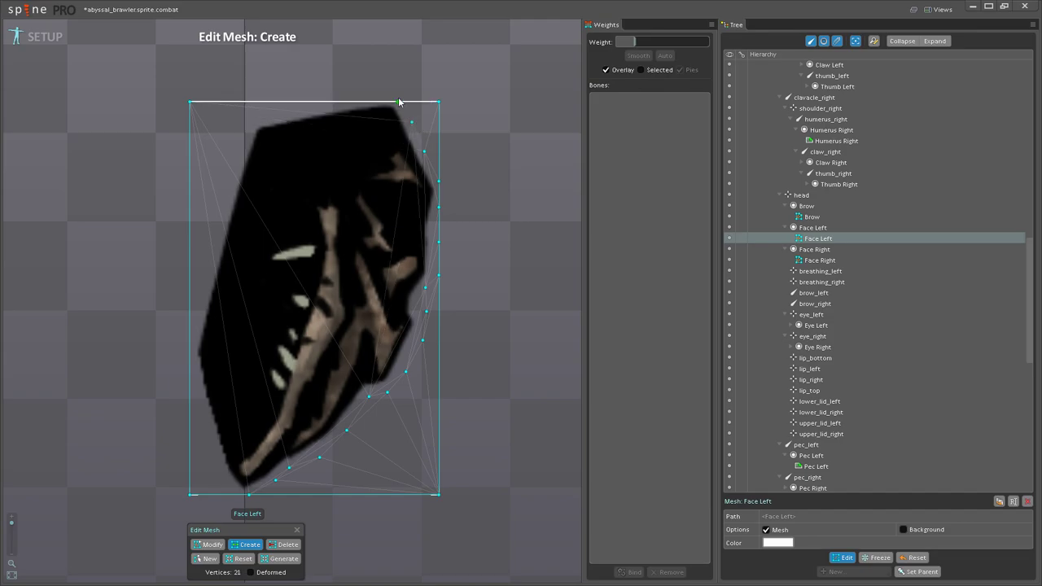
Step: Add vertices across the artwork's top edge and down its inner mouth-side edge toward the chin
{"action": "left_click", "coordinate": [323, 102]}
{"action": "left_click", "coordinate": [261, 113]}
{"action": "left_click", "coordinate": [242, 136]}
{"action": "left_click", "coordinate": [222, 207]}
{"action": "left_click", "coordinate": [207, 274]}
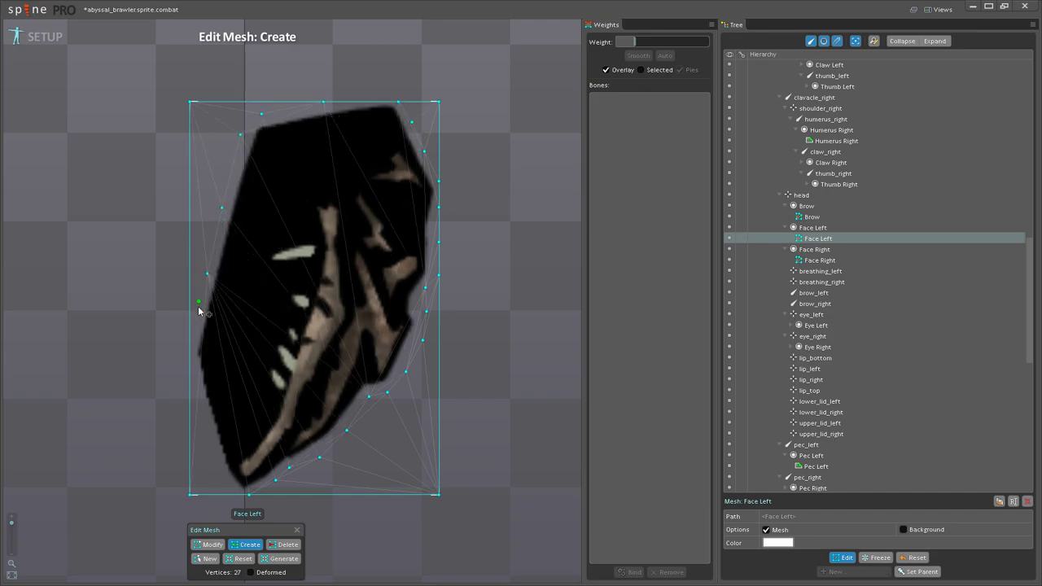
{"action": "left_click", "coordinate": [189, 343]}
{"action": "left_click", "coordinate": [190, 375]}
{"action": "left_click", "coordinate": [220, 445]}
Step: Add interior vertices from the chin up through the black area along the inner side of the teeth
{"action": "left_click", "coordinate": [217, 465]}
{"action": "left_click", "coordinate": [251, 431]}
{"action": "left_click", "coordinate": [273, 409]}
{"action": "left_click", "coordinate": [258, 358]}
{"action": "left_click", "coordinate": [262, 340]}
{"action": "left_click", "coordinate": [270, 307]}
{"action": "left_click", "coordinate": [276, 287]}
Step: Add interior vertices around the uppermost tooth and above the lip ridge, undoing and re-placing the misplaced last one
{"action": "left_click", "coordinate": [252, 262]}
{"action": "left_click", "coordinate": [273, 234]}
{"action": "left_click", "coordinate": [307, 224]}
{"action": "left_click", "coordinate": [299, 185]}
{"action": "left_click", "coordinate": [323, 155]}
{"action": "left_click", "coordinate": [352, 184]}
{"action": "key", "text": "ctrl+z"}
{"action": "left_click", "coordinate": [343, 172]}
Step: Add vertices down the outer side of the lip ridge, from its upper tip to about mid-height
{"action": "left_click", "coordinate": [350, 207]}
{"action": "scroll", "coordinate": [351, 213], "scroll_direction": "up", "scroll_amount": 2}
{"action": "left_click", "coordinate": [344, 265]}
{"action": "left_click", "coordinate": [345, 275]}
{"action": "left_click", "coordinate": [349, 294]}
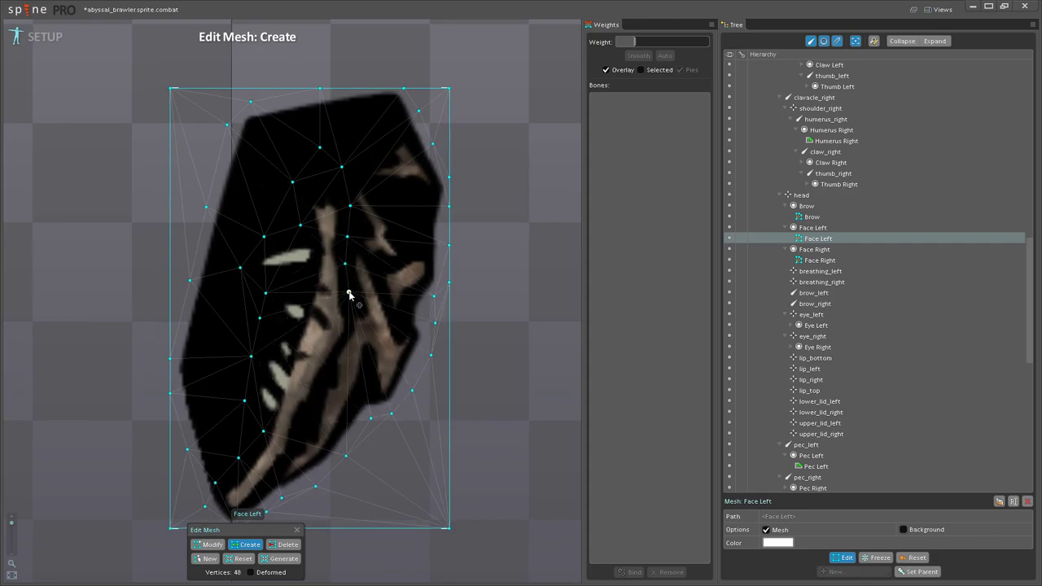
{"action": "left_click", "coordinate": [353, 315]}
{"action": "left_click", "coordinate": [348, 334]}
Step: Continue the row of vertices along the lip ridge's outer side from mid-height down to the chin
{"action": "left_click_drag", "start_coordinate": [340, 354], "coordinate": [354, 307]}
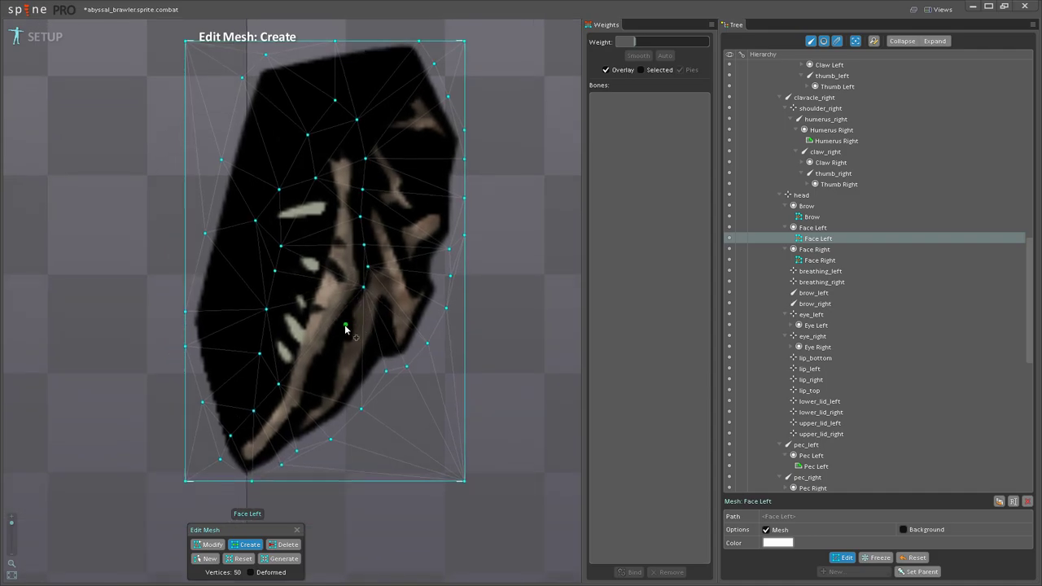
{"action": "left_click", "coordinate": [327, 360]}
{"action": "left_click", "coordinate": [320, 383]}
{"action": "left_click", "coordinate": [306, 405]}
{"action": "left_click", "coordinate": [289, 429]}
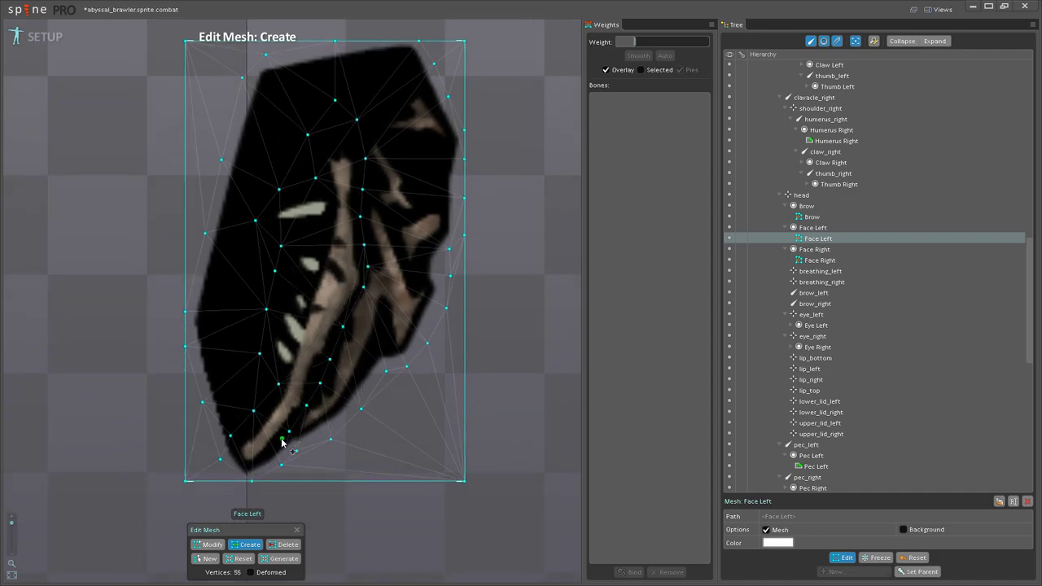
Step: Add vertices along the tooth side of the lip ridge, working from the chin upward
{"action": "left_click_drag", "start_coordinate": [334, 399], "coordinate": [376, 458]}
{"action": "left_click", "coordinate": [349, 440]}
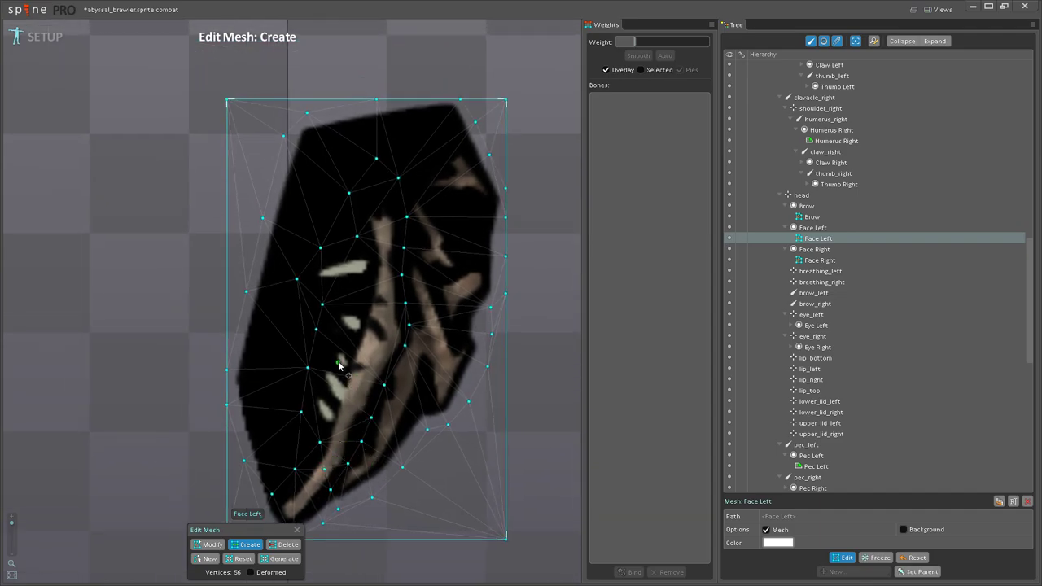
{"action": "left_click", "coordinate": [352, 403]}
{"action": "left_click", "coordinate": [363, 364]}
{"action": "left_click", "coordinate": [364, 344]}
{"action": "left_click", "coordinate": [349, 342]}
{"action": "left_click", "coordinate": [370, 316]}
{"action": "left_click", "coordinate": [372, 312]}
{"action": "left_click", "coordinate": [380, 281]}
{"action": "left_click", "coordinate": [382, 259]}
{"action": "scroll", "coordinate": [376, 232], "scroll_direction": "down", "scroll_amount": 2}
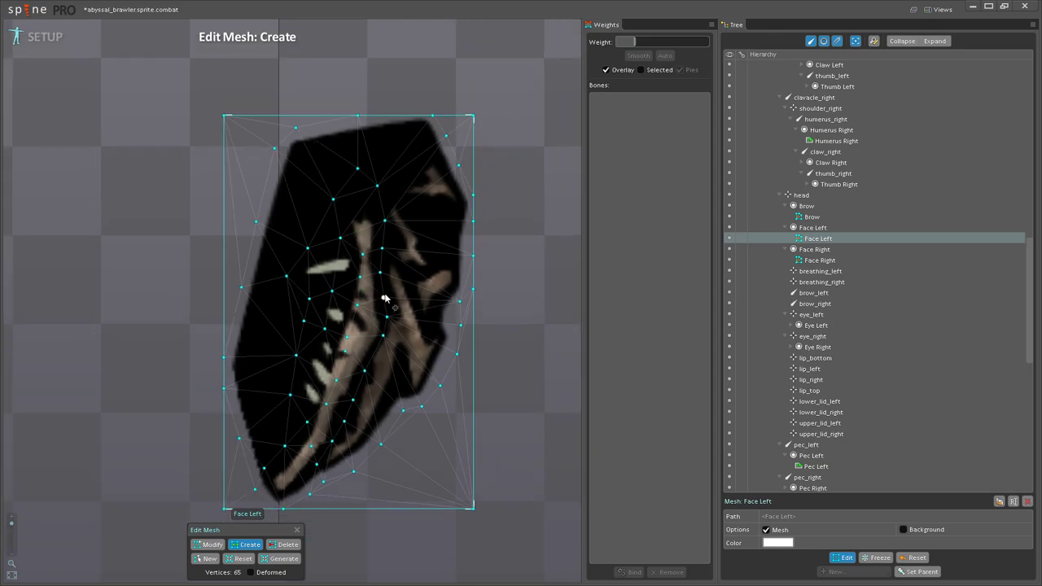
Step: Add a ring of vertices around the eye area and its surrounding bone markings on the upper cheek
{"action": "left_click_drag", "start_coordinate": [404, 235], "coordinate": [345, 244]}
{"action": "scroll", "coordinate": [345, 272], "scroll_direction": "up", "scroll_amount": 1}
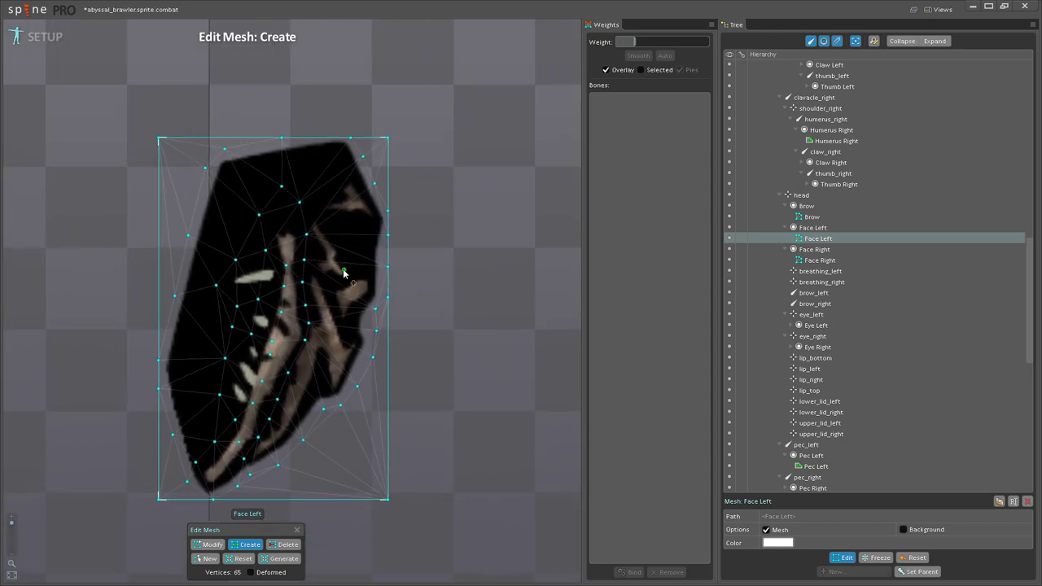
{"action": "left_click", "coordinate": [319, 287]}
{"action": "left_click", "coordinate": [344, 291]}
{"action": "left_click", "coordinate": [357, 280]}
{"action": "left_click", "coordinate": [367, 267]}
{"action": "left_click", "coordinate": [360, 262]}
{"action": "left_click", "coordinate": [338, 235]}
{"action": "left_click", "coordinate": [316, 211]}
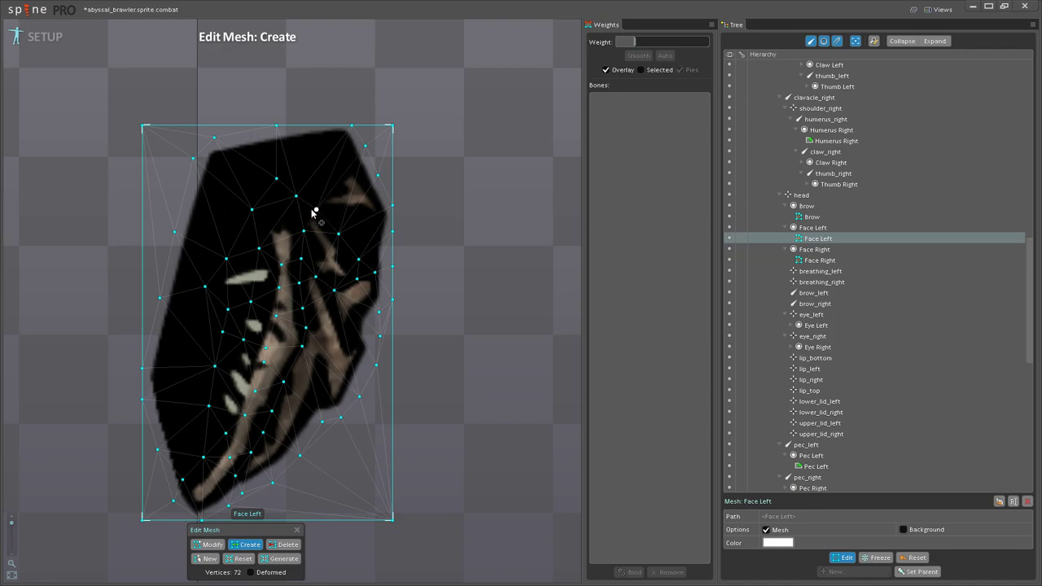
{"action": "left_click", "coordinate": [342, 168]}
{"action": "left_click", "coordinate": [343, 217]}
{"action": "left_click", "coordinate": [369, 240]}
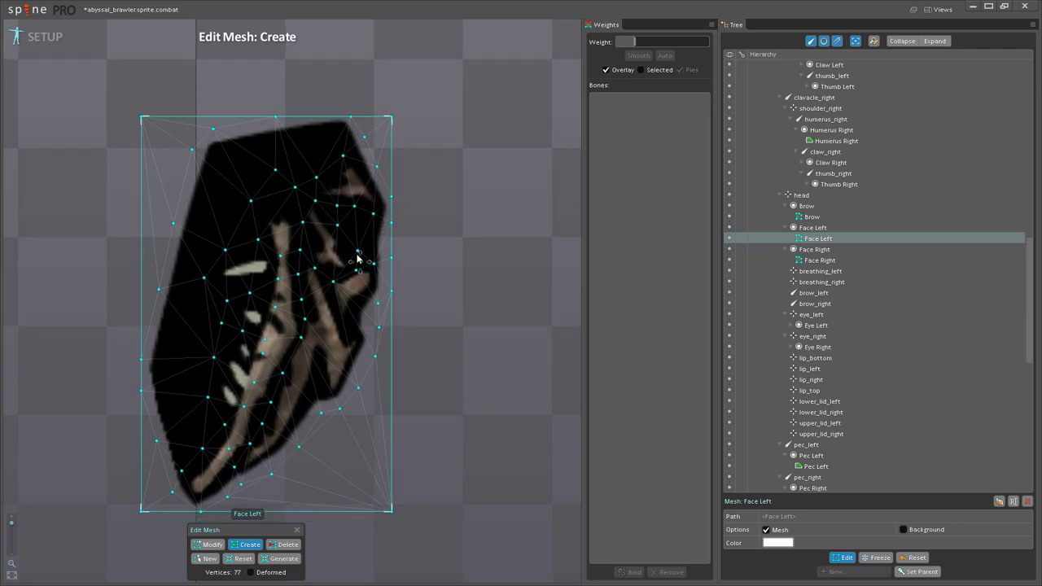
Step: Add vertices over the cheek markings below the eye, between the lip ridge and the outer edge
{"action": "left_click", "coordinate": [340, 306]}
{"action": "left_click", "coordinate": [363, 318]}
{"action": "left_click", "coordinate": [314, 348]}
{"action": "left_click_drag", "start_coordinate": [303, 363], "coordinate": [320, 383]}
{"action": "left_click", "coordinate": [322, 355]}
{"action": "left_click", "coordinate": [298, 376]}
{"action": "left_click_drag", "start_coordinate": [372, 314], "coordinate": [444, 303]}
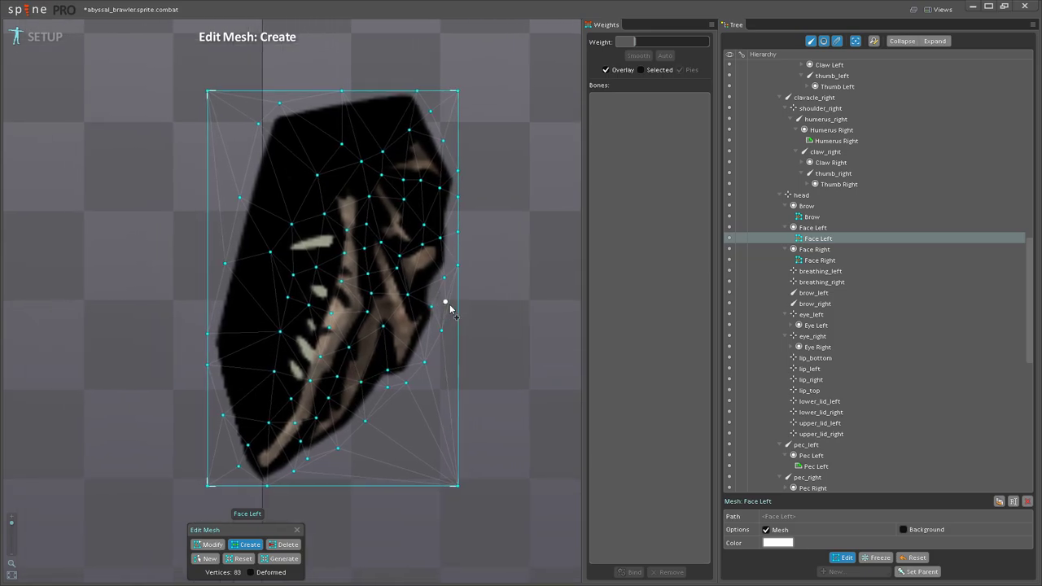
Step: Delete the Face Left mesh's four bounding-box corner vertices and finish editing the mesh
{"action": "left_click", "coordinate": [444, 450]}
{"action": "left_click", "coordinate": [281, 544]}
{"action": "left_click", "coordinate": [458, 484]}
{"action": "left_click", "coordinate": [212, 486]}
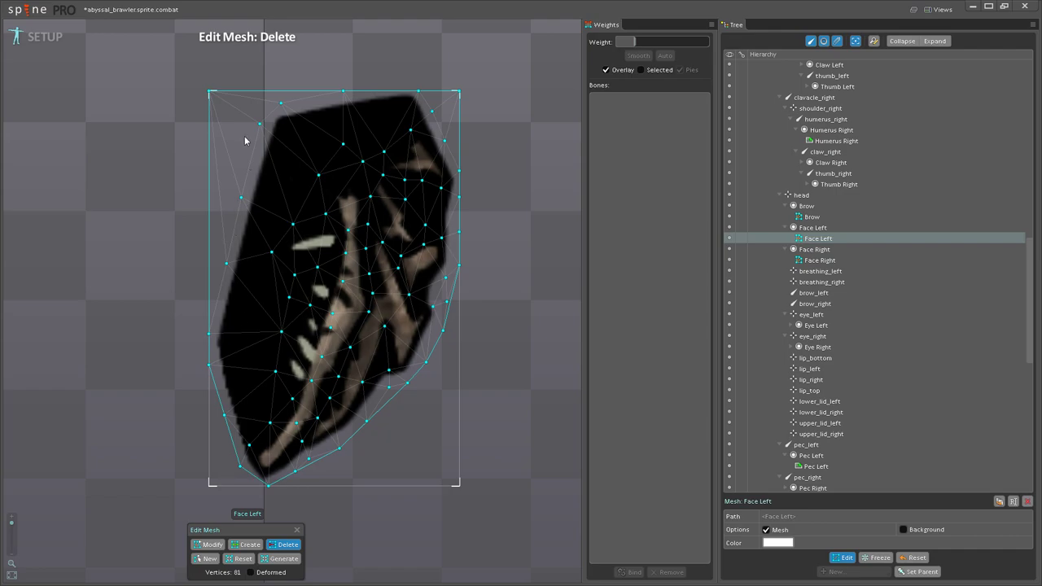
{"action": "left_click", "coordinate": [211, 91]}
{"action": "left_click", "coordinate": [459, 91]}
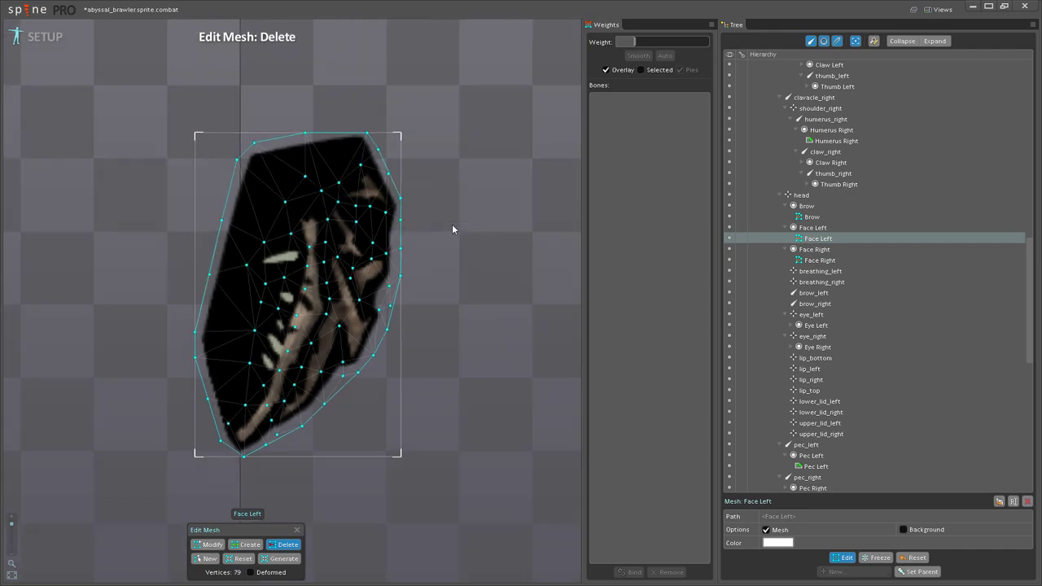
{"action": "scroll", "coordinate": [452, 222], "scroll_direction": "down", "scroll_amount": 3}
{"action": "left_click", "coordinate": [847, 559]}
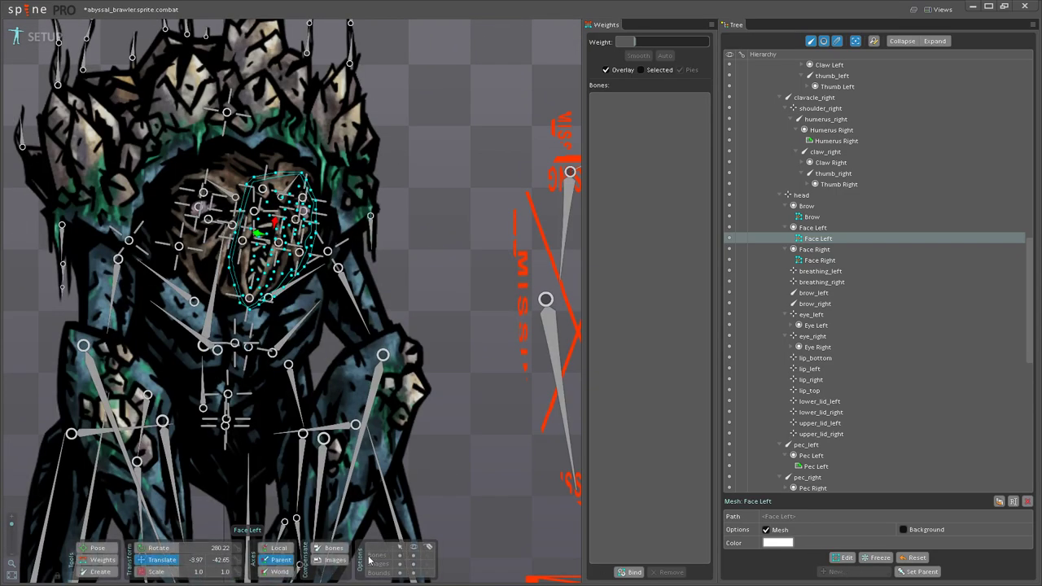
Step: Bind Face Left to head, lip_top, lip_left, lip_bottom, breathing_left, lower_lid_left and upper_lid_left with automatic weights
{"action": "scroll", "coordinate": [433, 285], "scroll_direction": "up", "scroll_amount": 2}
{"action": "left_click", "coordinate": [629, 572]}
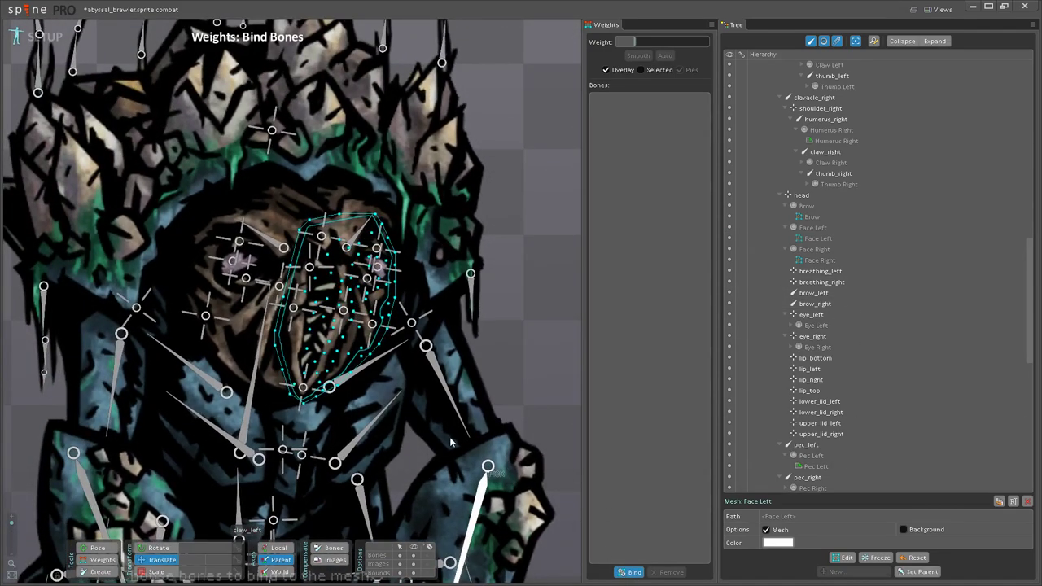
{"action": "scroll", "coordinate": [268, 285], "scroll_direction": "up", "scroll_amount": 3}
{"action": "left_click", "coordinate": [270, 281]}
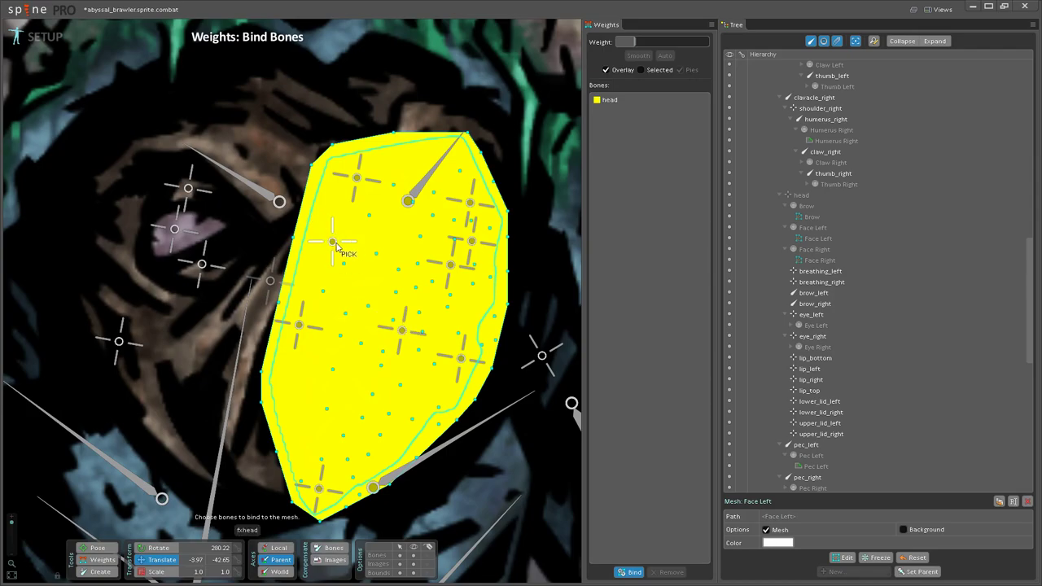
{"action": "left_click", "coordinate": [357, 179]}
{"action": "left_click", "coordinate": [404, 334]}
{"action": "left_click", "coordinate": [320, 489]}
{"action": "left_click", "coordinate": [395, 361]}
{"action": "left_click", "coordinate": [386, 264]}
{"action": "left_click", "coordinate": [402, 205]}
{"action": "scroll", "coordinate": [402, 204], "scroll_direction": "down", "scroll_amount": 4}
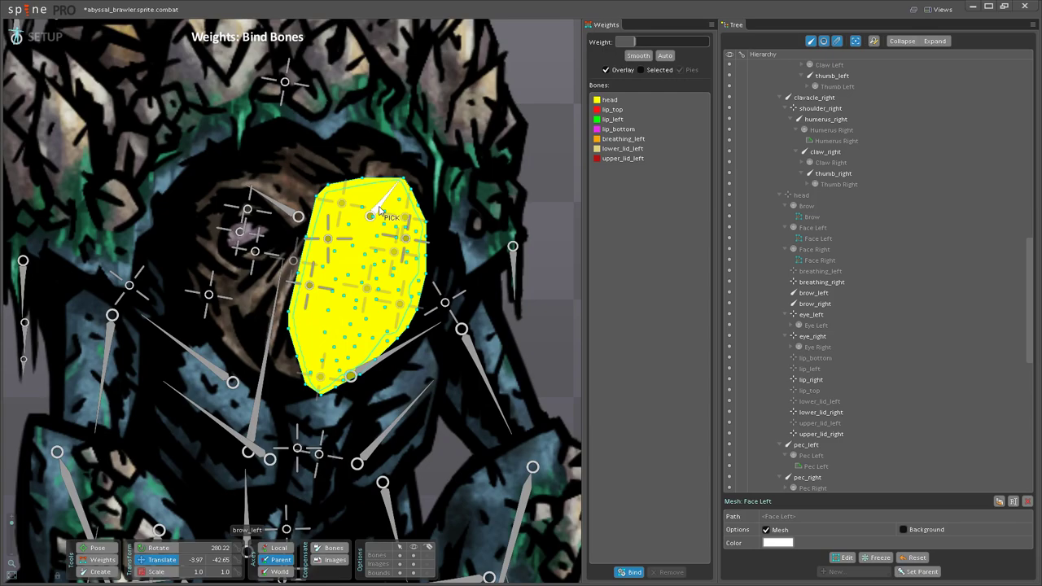
{"action": "left_click", "coordinate": [643, 574]}
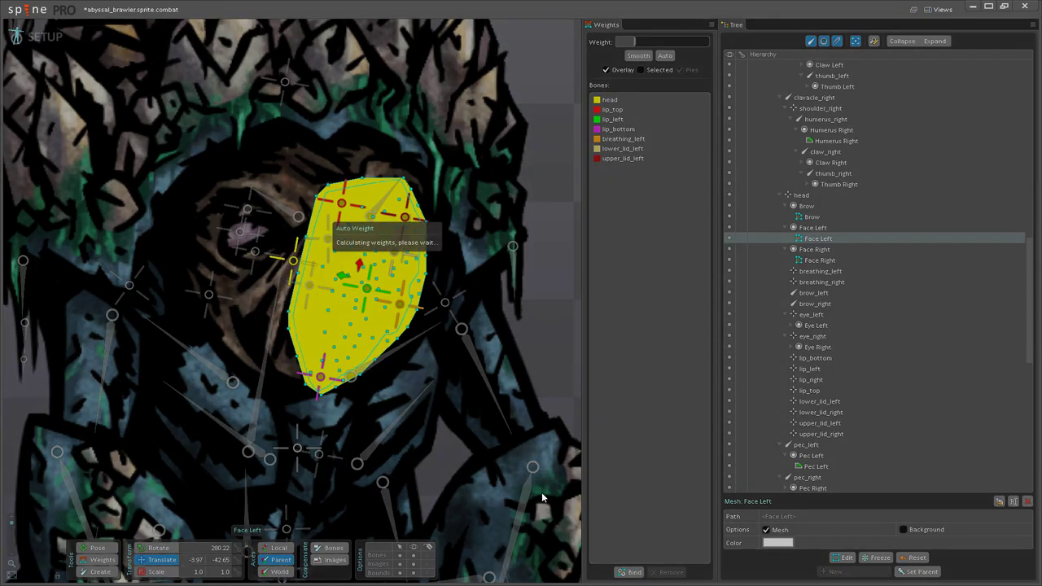
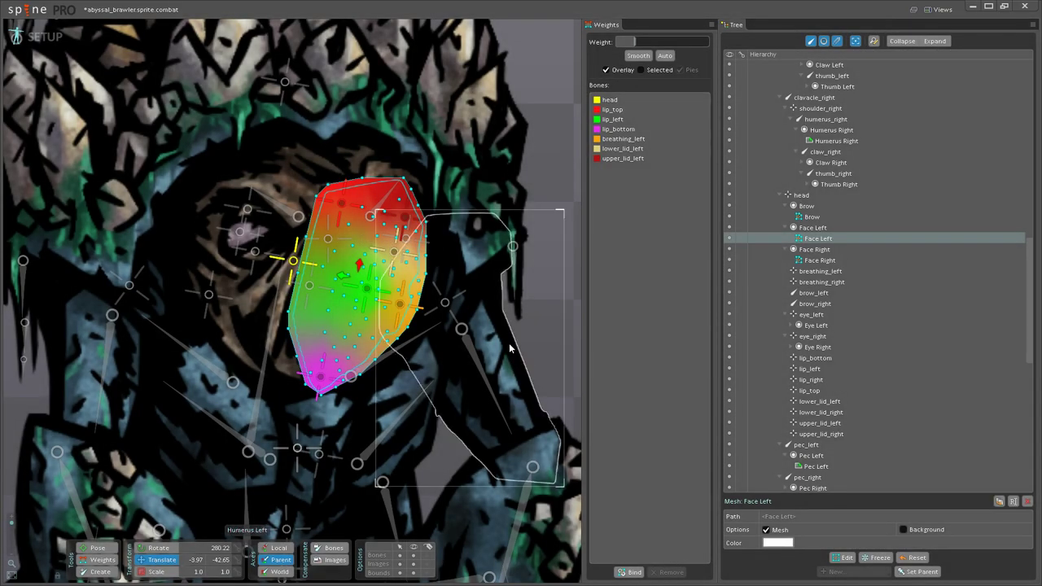
{"action": "scroll", "coordinate": [304, 321], "scroll_direction": "up", "scroll_amount": 3}
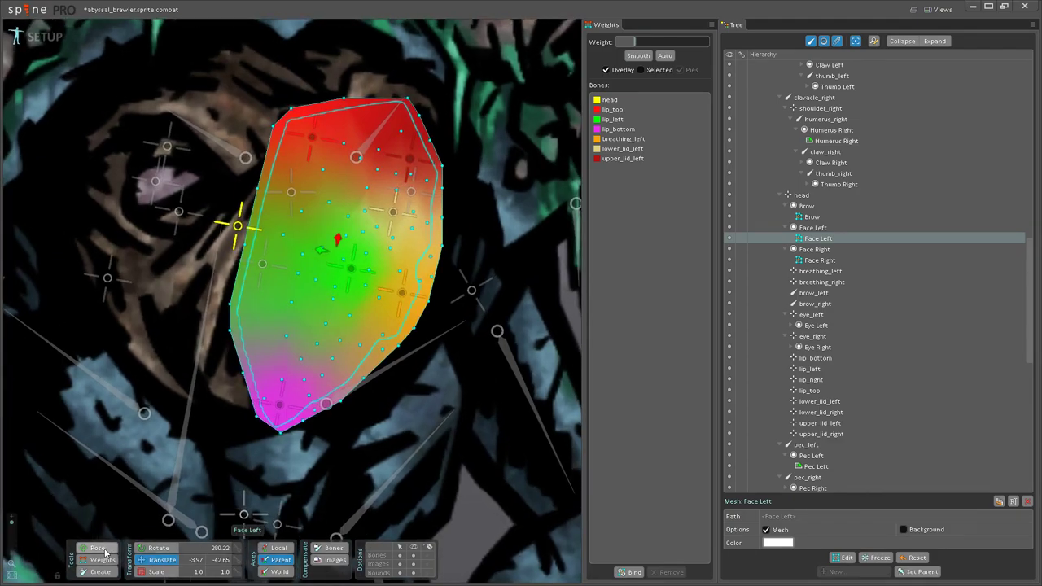
{"action": "left_click", "coordinate": [106, 553]}
{"action": "left_click_drag", "start_coordinate": [395, 215], "coordinate": [386, 275]}
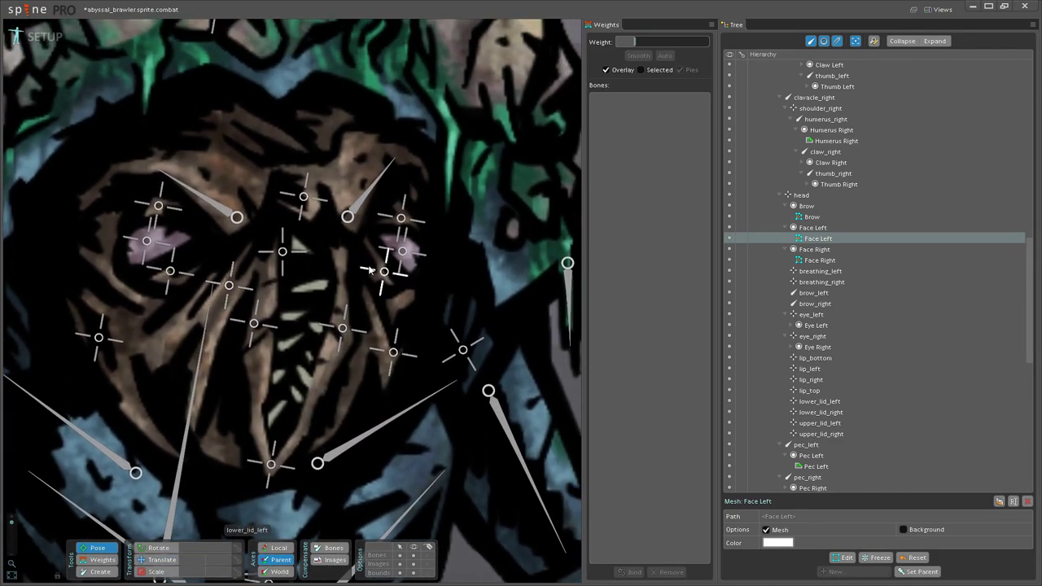
{"action": "left_click", "coordinate": [393, 354]}
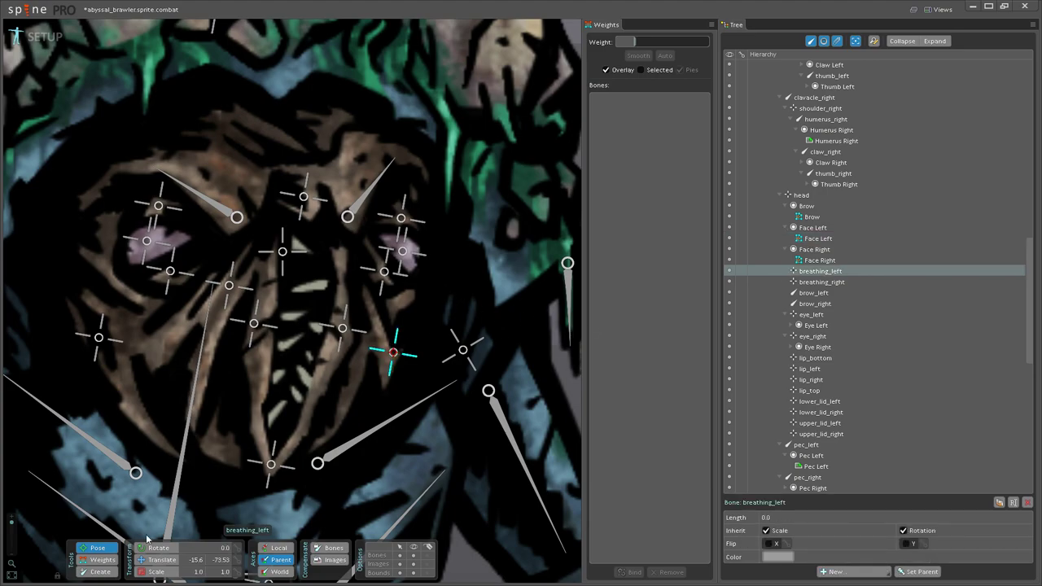
Step: With the Weights tool on Face Left, set the head weight to 100 on the vertices along the inner edge
{"action": "left_click", "coordinate": [97, 560]}
{"action": "left_click", "coordinate": [407, 404]}
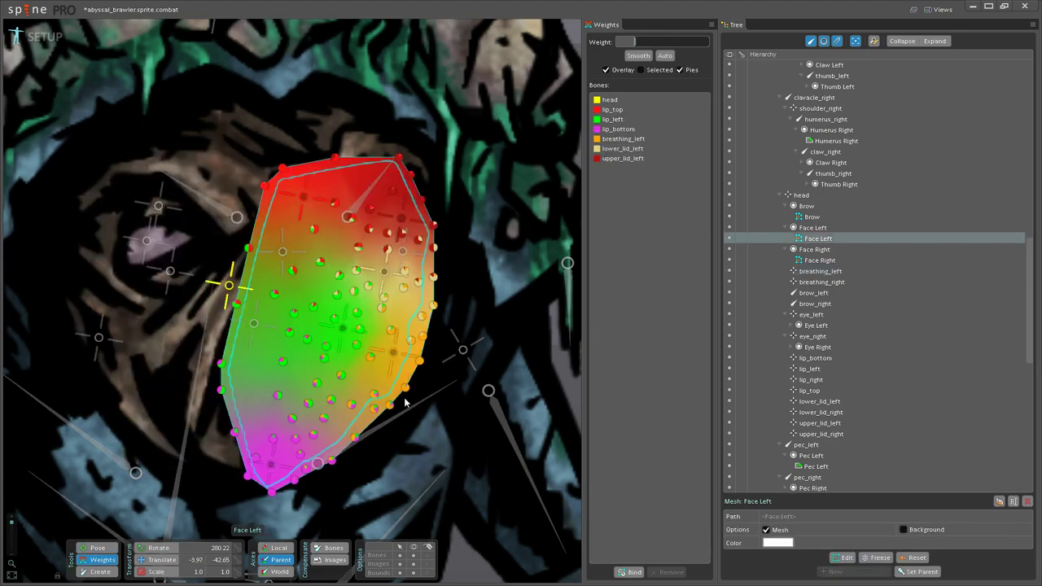
{"action": "scroll", "coordinate": [407, 404], "scroll_direction": "up", "scroll_amount": 3}
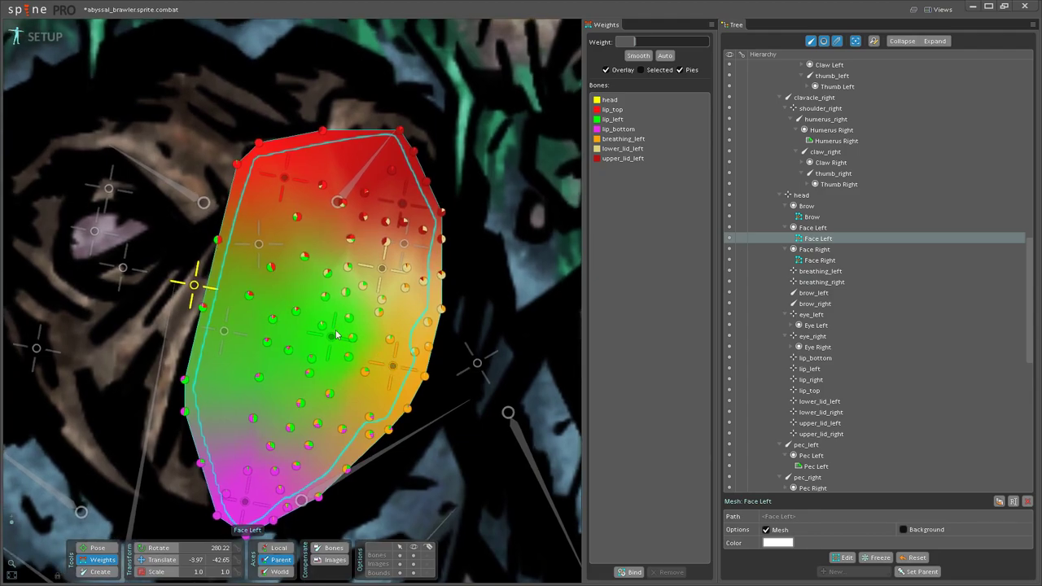
{"action": "left_click_drag", "start_coordinate": [330, 457], "coordinate": [399, 428]}
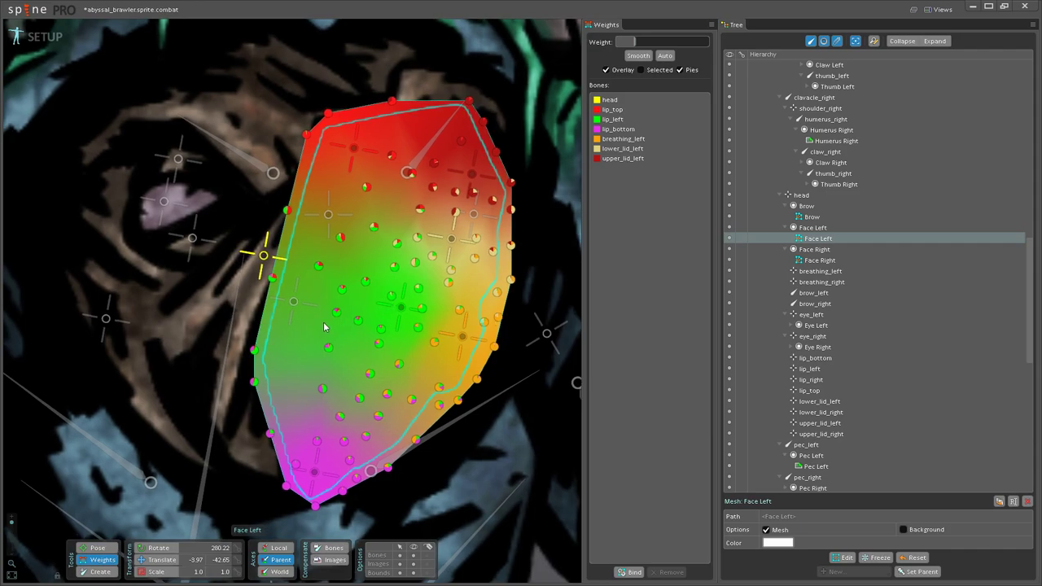
{"action": "left_click_drag", "start_coordinate": [305, 319], "coordinate": [301, 352]}
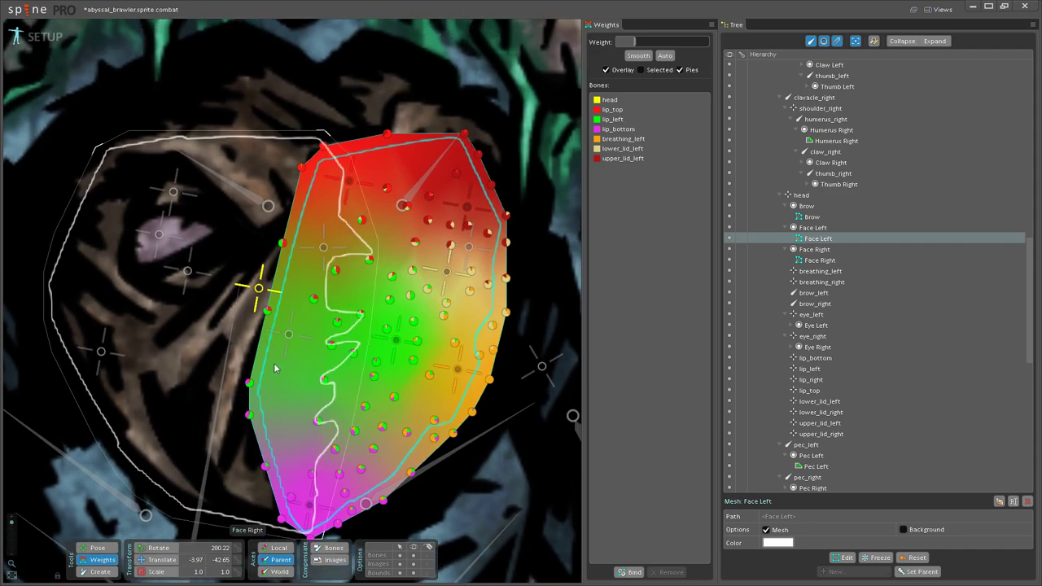
{"action": "left_click", "coordinate": [262, 291]}
{"action": "left_click_drag", "start_coordinate": [268, 311], "coordinate": [270, 192]}
{"action": "mouse_move", "coordinate": [249, 384]}
{"action": "left_mouse_down"}
{"action": "mouse_move", "coordinate": [265, 195]}
{"action": "mouse_move", "coordinate": [267, 211]}
{"action": "mouse_move", "coordinate": [303, 145]}
{"action": "mouse_move", "coordinate": [293, 195]}
{"action": "mouse_move", "coordinate": [285, 134]}
{"action": "left_mouse_up"}
{"action": "left_click_drag", "start_coordinate": [294, 193], "coordinate": [302, 85]}
{"action": "left_click_drag", "start_coordinate": [296, 270], "coordinate": [312, 152]}
{"action": "left_click_drag", "start_coordinate": [252, 395], "coordinate": [283, 234]}
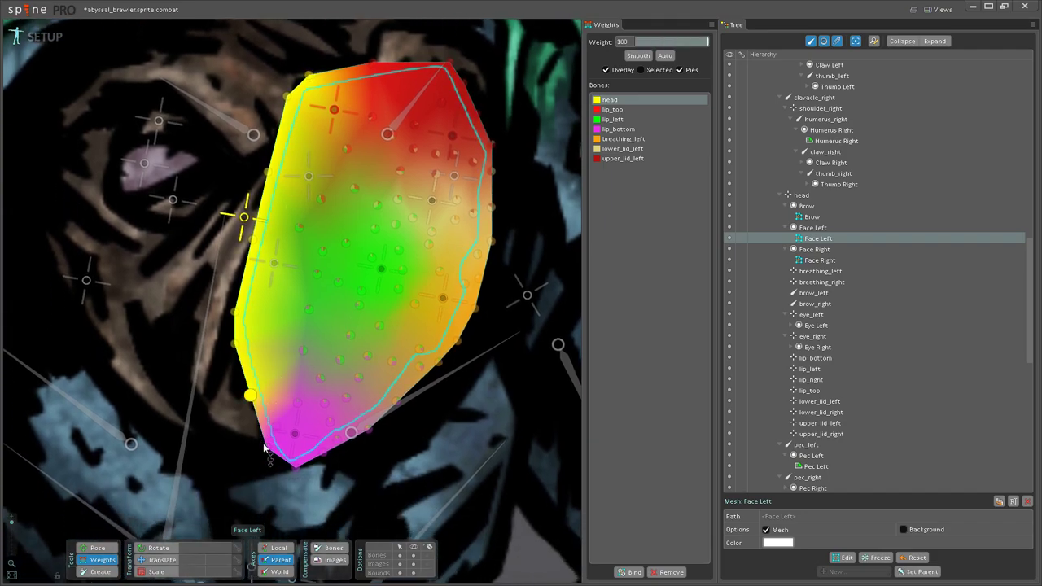
Step: Set the lip_bottom weight to 100 on the cluster of vertices at the chin
{"action": "left_click", "coordinate": [296, 432]}
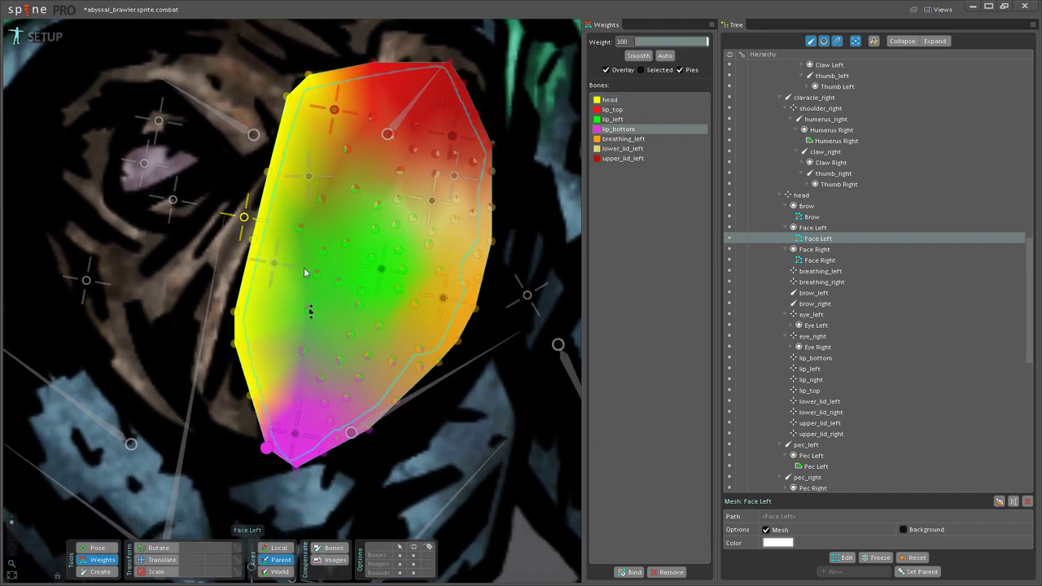
{"action": "left_click_drag", "start_coordinate": [297, 404], "coordinate": [318, 271]}
{"action": "left_click_drag", "start_coordinate": [324, 406], "coordinate": [356, 329]}
{"action": "left_click_drag", "start_coordinate": [330, 422], "coordinate": [345, 342]}
{"action": "left_click_drag", "start_coordinate": [338, 439], "coordinate": [351, 321]}
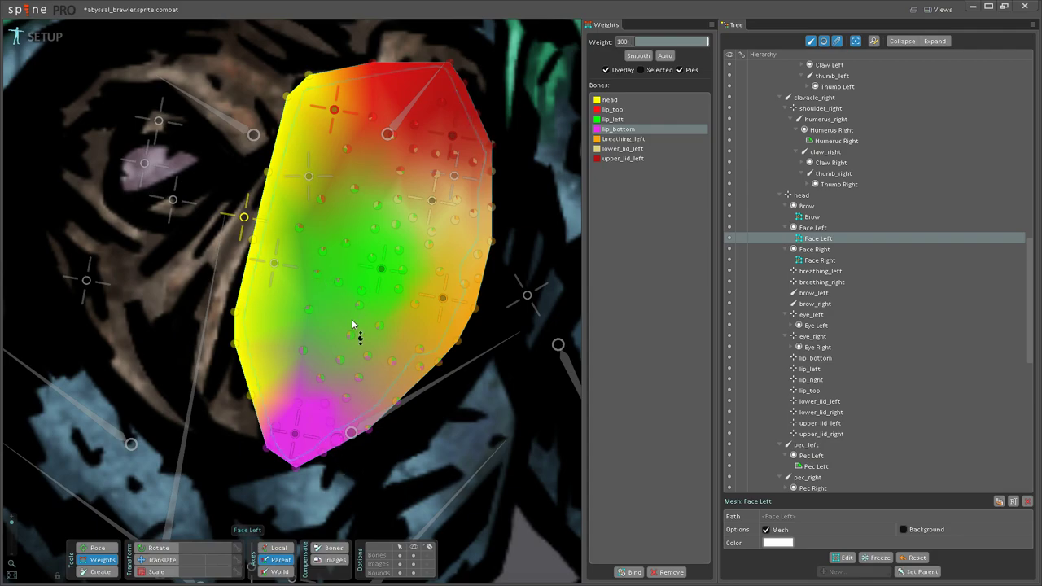
Step: Raise the lip_left weight to 100 on the vertices down the lip ridge around the lip_left bone
{"action": "left_click_drag", "start_coordinate": [393, 402], "coordinate": [382, 434]}
{"action": "left_click_drag", "start_coordinate": [396, 387], "coordinate": [398, 420]}
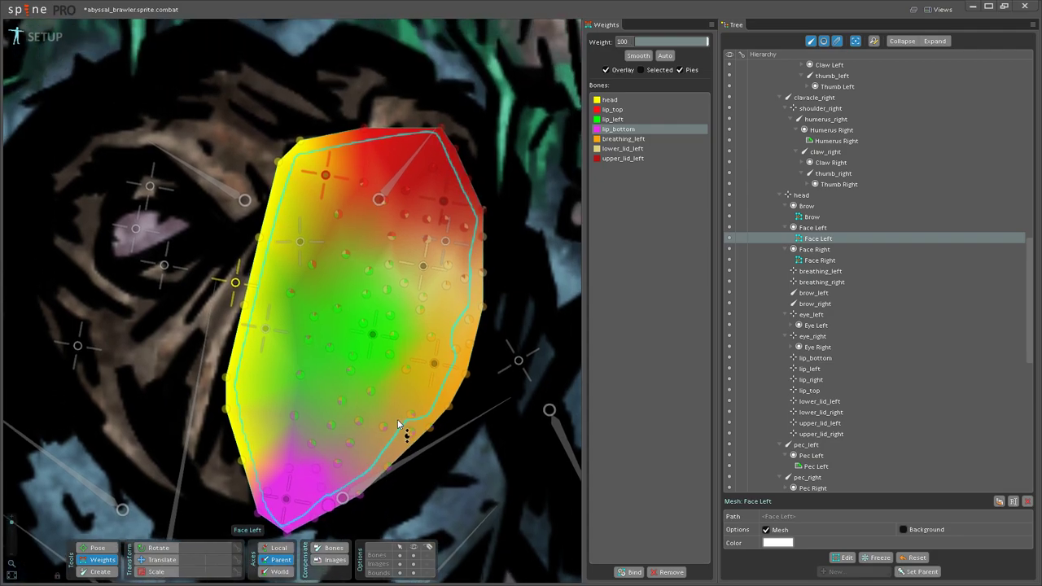
{"action": "scroll", "coordinate": [399, 424], "scroll_direction": "up", "scroll_amount": 2}
{"action": "left_click", "coordinate": [367, 314]}
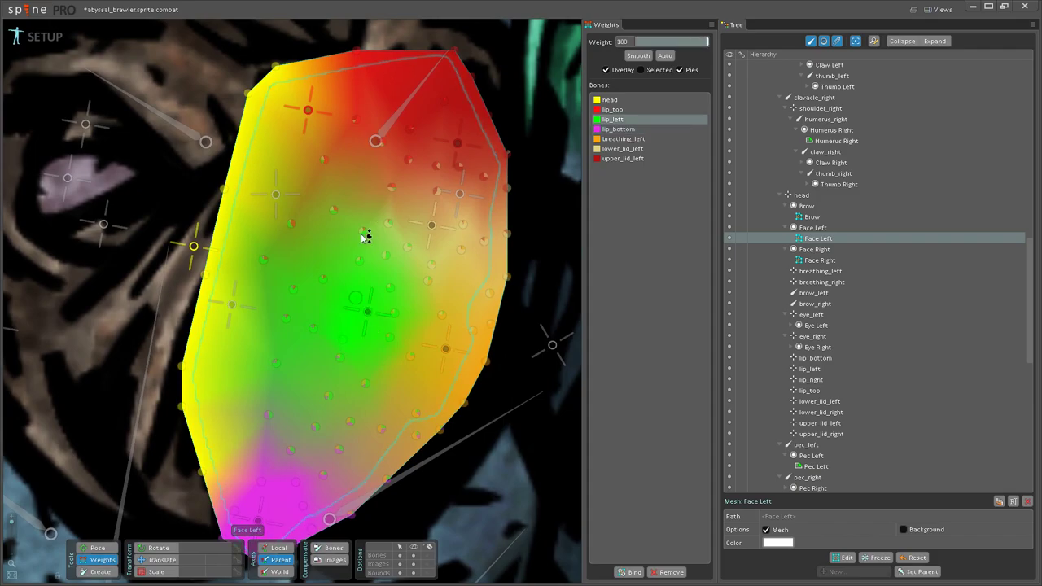
{"action": "left_click_drag", "start_coordinate": [395, 260], "coordinate": [395, 254]}
{"action": "left_click_drag", "start_coordinate": [390, 287], "coordinate": [389, 189]}
{"action": "left_click_drag", "start_coordinate": [359, 260], "coordinate": [355, 195]}
{"action": "left_click_drag", "start_coordinate": [339, 357], "coordinate": [348, 256]}
{"action": "left_click", "coordinate": [365, 384]}
Step: Raise the head weight to 100 on the interior vertices between the inner edge and the teeth
{"action": "left_click", "coordinate": [192, 246]}
{"action": "left_click_drag", "start_coordinate": [285, 318], "coordinate": [281, 224]}
{"action": "left_click_drag", "start_coordinate": [293, 289], "coordinate": [285, 213]}
{"action": "left_click_drag", "start_coordinate": [263, 260], "coordinate": [246, 144]}
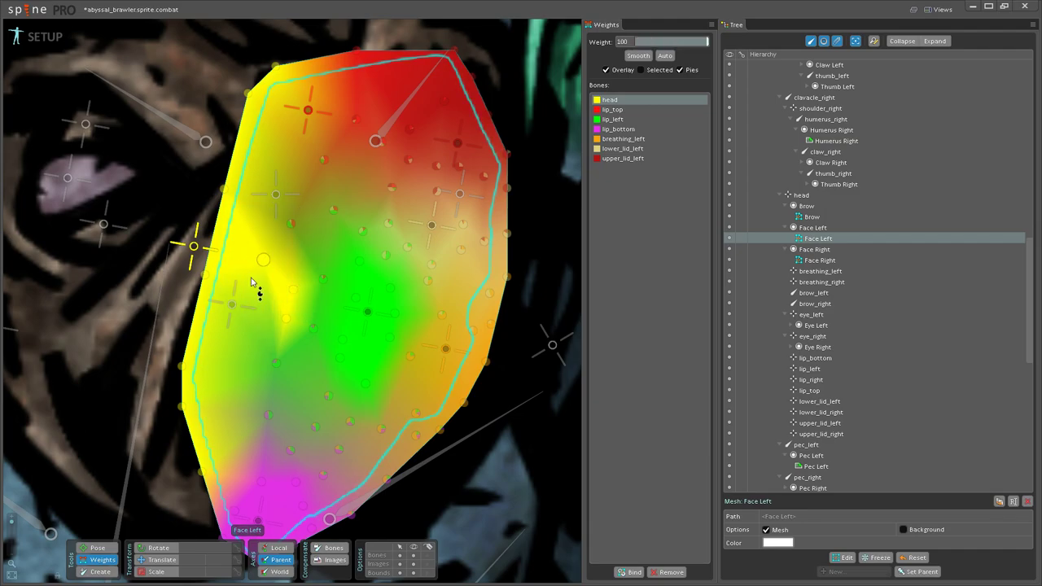
{"action": "left_click_drag", "start_coordinate": [291, 223], "coordinate": [295, 114]}
{"action": "scroll", "coordinate": [286, 269], "scroll_direction": "down", "scroll_amount": 2}
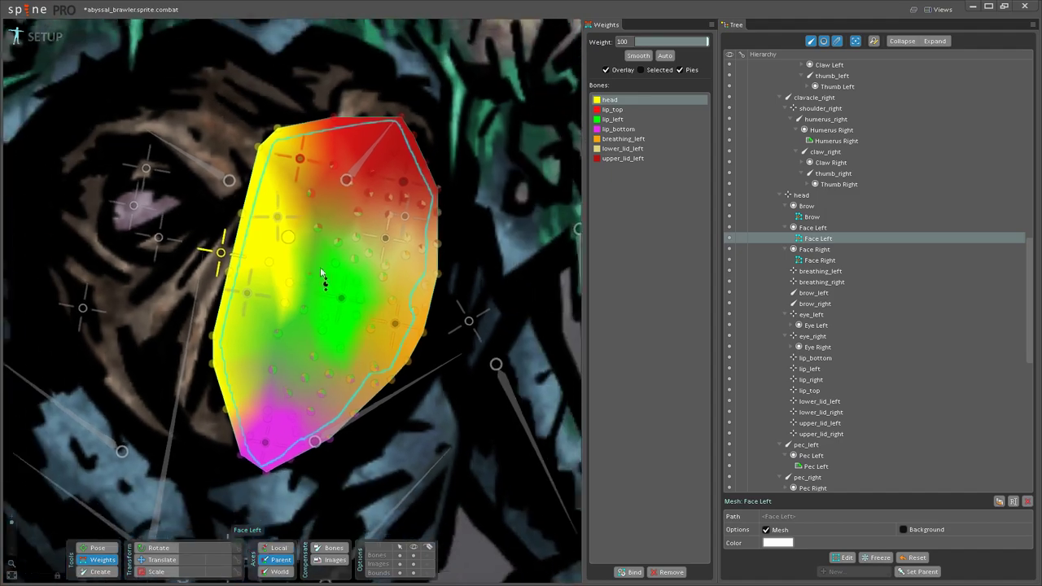
Step: Raise the head weight to 100 on the lower interior vertices just above the chin cluster
{"action": "scroll", "coordinate": [319, 293], "scroll_direction": "down", "scroll_amount": 1}
{"action": "scroll", "coordinate": [302, 321], "scroll_direction": "up", "scroll_amount": 4}
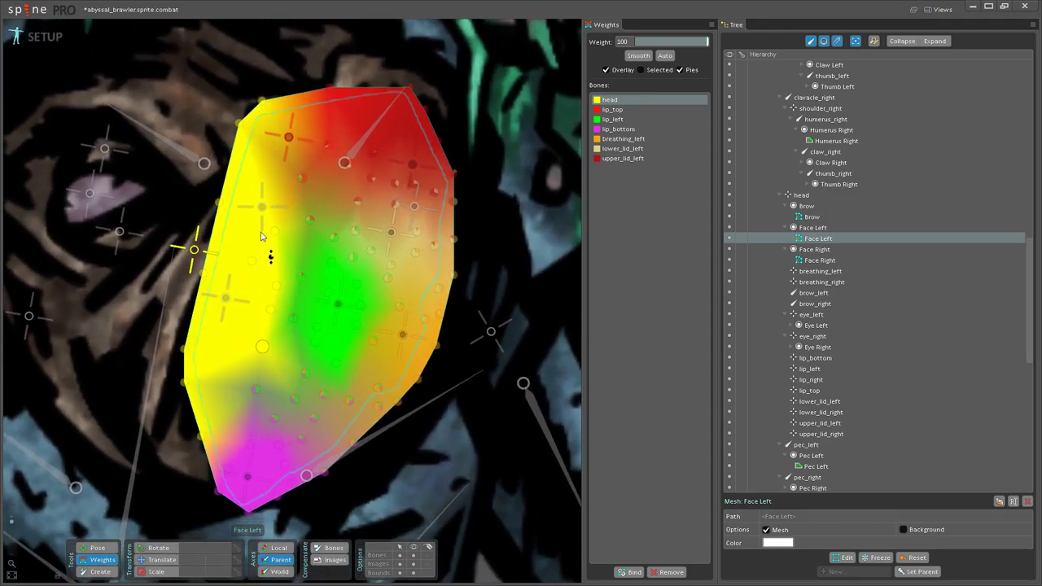
{"action": "left_click_drag", "start_coordinate": [255, 389], "coordinate": [254, 326]}
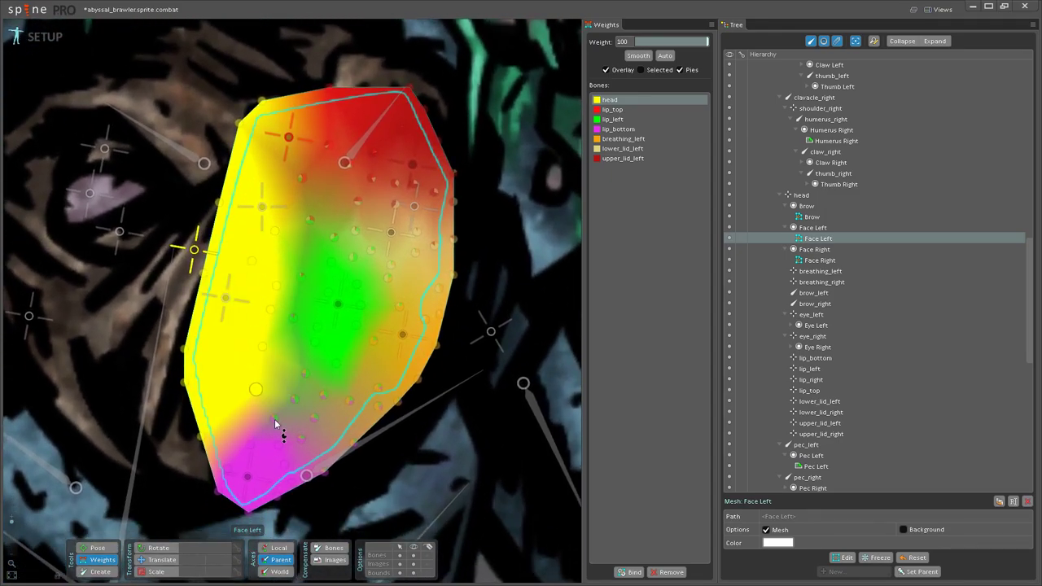
{"action": "left_click_drag", "start_coordinate": [275, 417], "coordinate": [326, 301]}
Step: Raise the lip_left weight to 100 on the remaining lip ridge vertices and the lower outer edge vertices beside the chin
{"action": "left_click", "coordinate": [329, 298]}
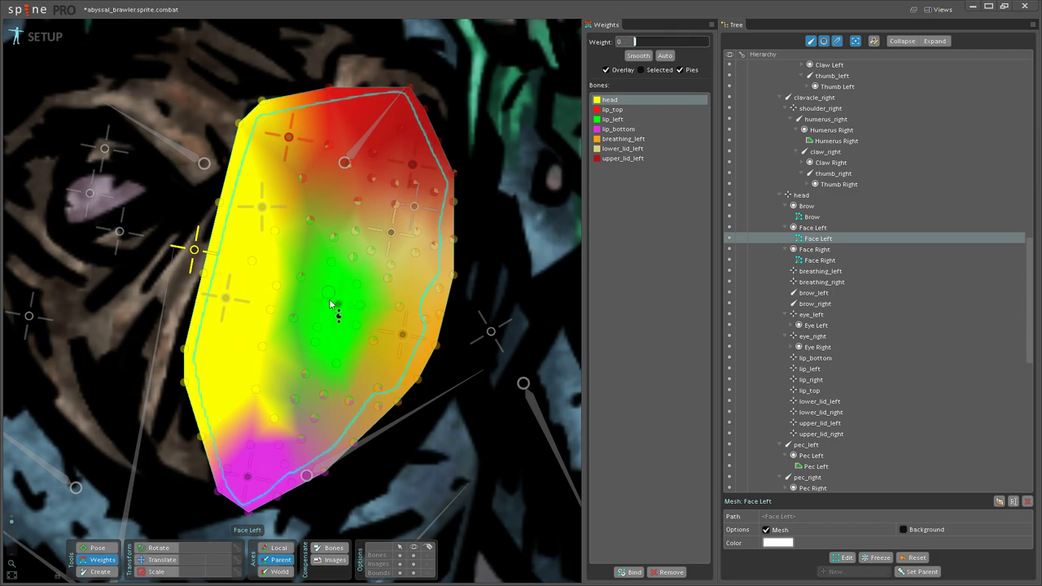
{"action": "left_click", "coordinate": [341, 305]}
{"action": "left_click", "coordinate": [293, 316]}
{"action": "left_click_drag", "start_coordinate": [301, 277], "coordinate": [304, 195]}
{"action": "left_click_drag", "start_coordinate": [295, 398], "coordinate": [330, 222]}
{"action": "left_click", "coordinate": [314, 420]}
{"action": "left_click", "coordinate": [302, 440]}
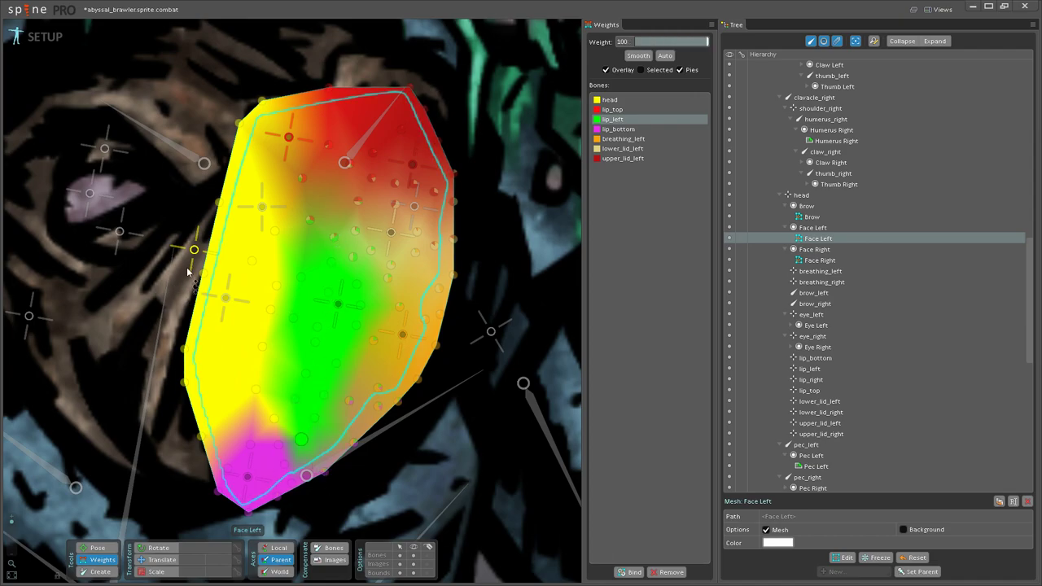
{"action": "left_click_drag", "start_coordinate": [325, 471], "coordinate": [335, 318]}
{"action": "left_click_drag", "start_coordinate": [355, 445], "coordinate": [379, 289]}
{"action": "left_click_drag", "start_coordinate": [415, 317], "coordinate": [407, 357]}
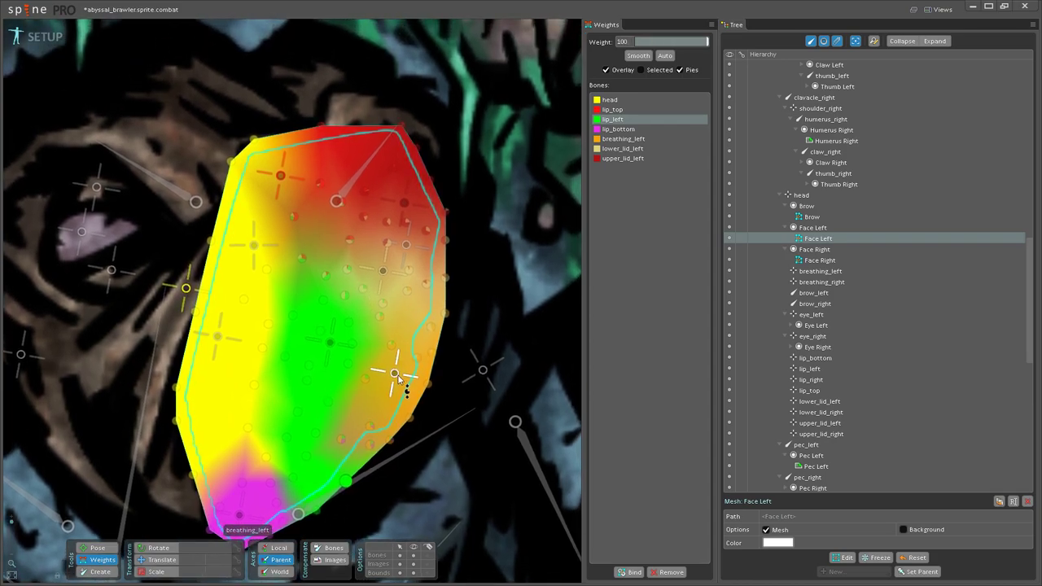
Step: Raise the breathing_left weight to 100 on the vertices along the outer cheek around the breathing_left bone
{"action": "left_click", "coordinate": [397, 379]}
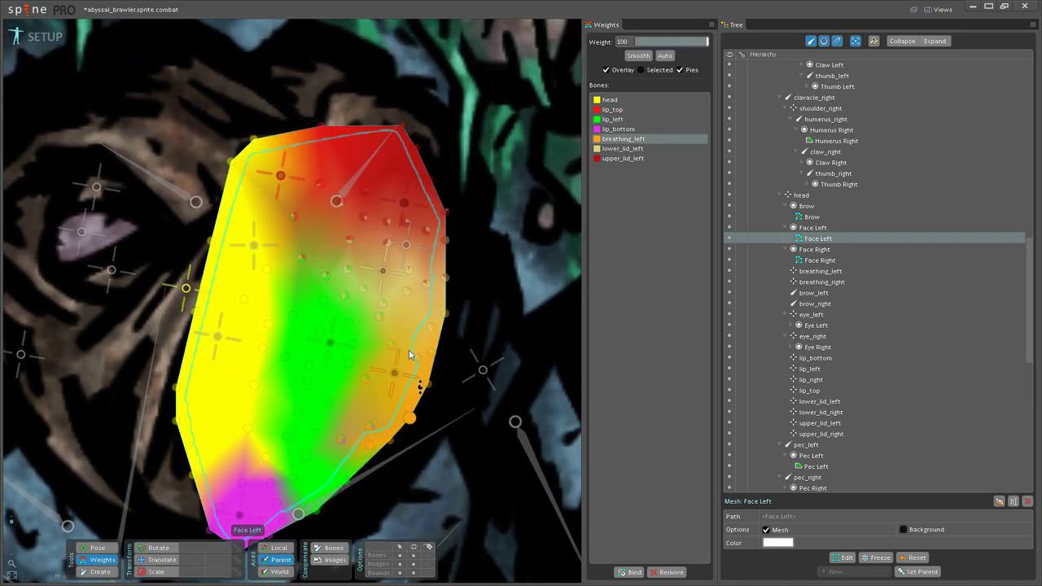
{"action": "left_click", "coordinate": [427, 383]}
{"action": "left_click_drag", "start_coordinate": [418, 357], "coordinate": [426, 254]}
{"action": "left_click", "coordinate": [392, 348]}
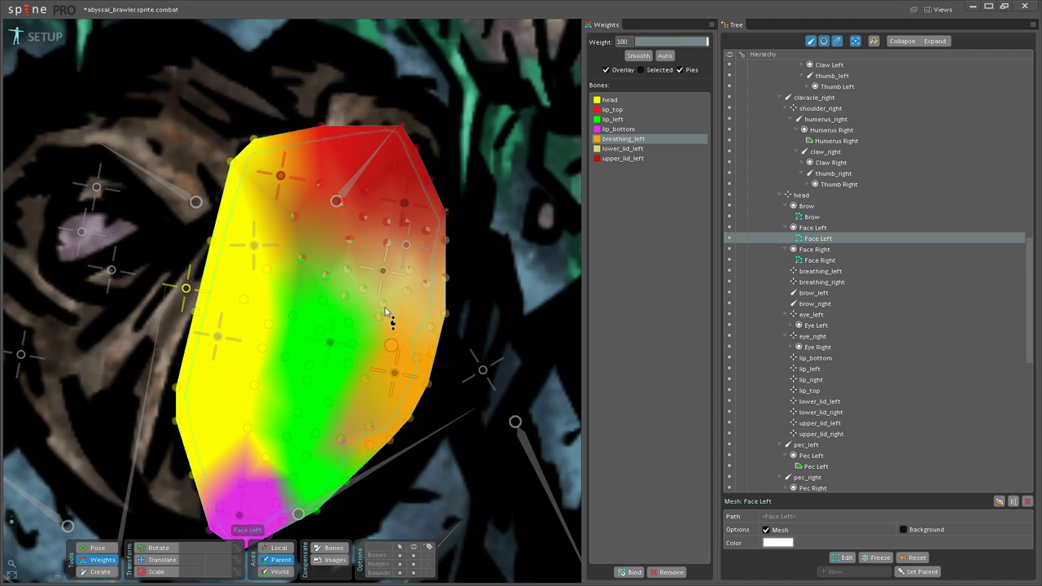
{"action": "left_click_drag", "start_coordinate": [330, 286], "coordinate": [324, 345]}
Step: Set the head weight to 100 on the middle top-edge vertex and lip_top to 100 on the vertices around the upper inner corner
{"action": "left_click_drag", "start_coordinate": [209, 426], "coordinate": [237, 390]}
{"action": "left_click", "coordinate": [209, 311]}
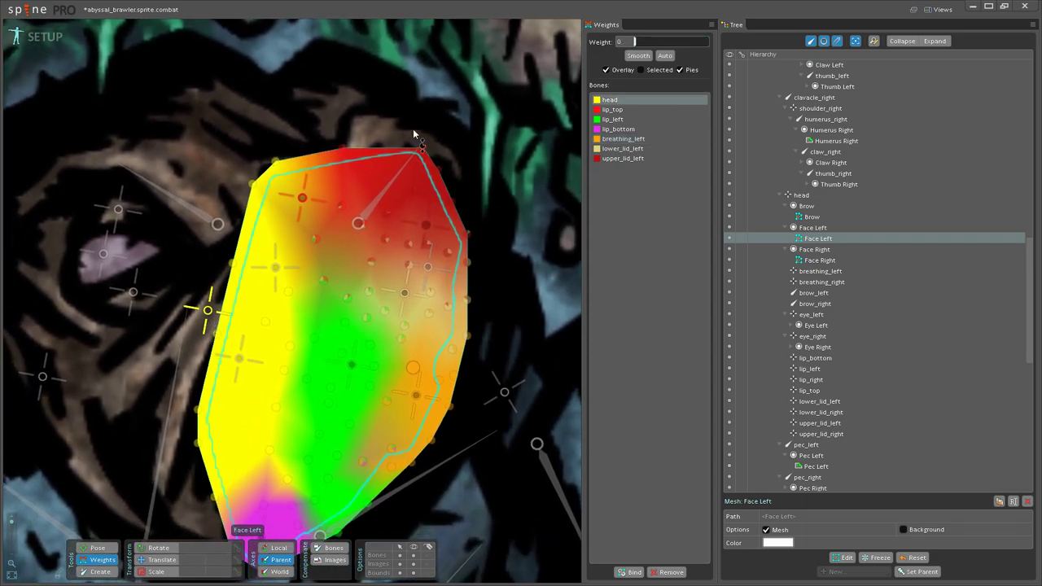
{"action": "left_click_drag", "start_coordinate": [340, 137], "coordinate": [330, 74]}
{"action": "left_click", "coordinate": [298, 198]}
{"action": "left_click_drag", "start_coordinate": [318, 239], "coordinate": [271, 65]}
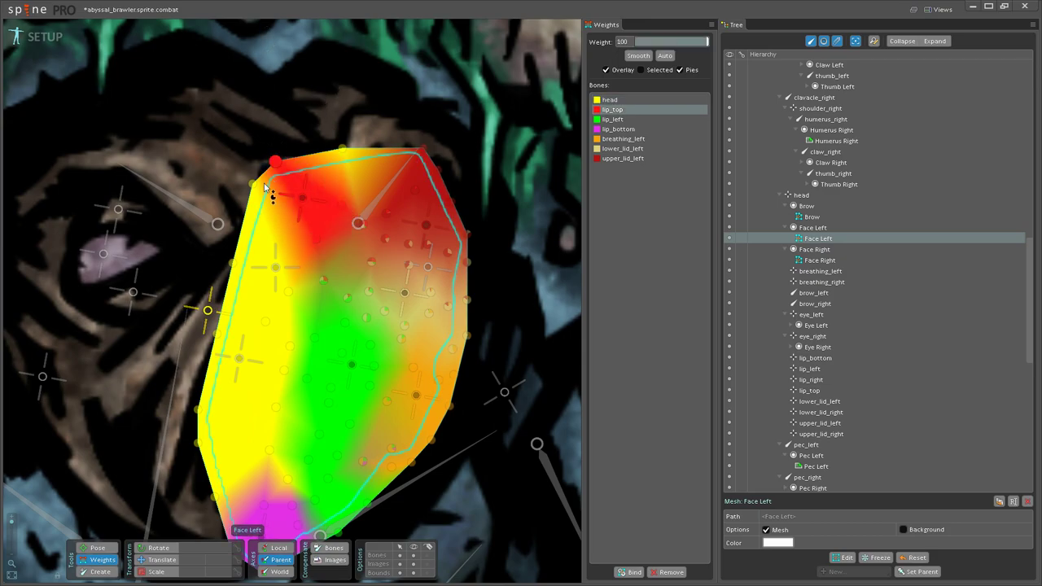
{"action": "left_click_drag", "start_coordinate": [253, 185], "coordinate": [217, 4]}
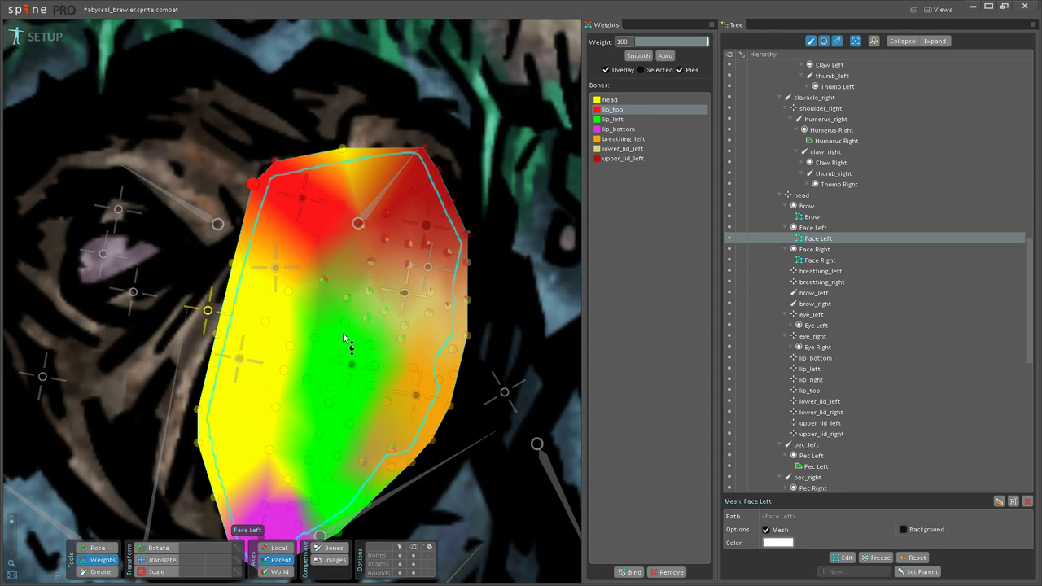
Step: Set lip_left to 100 on the upper lip ridge vertex, and lower_lid_left to 100 on the vertices inside and below the eye
{"action": "left_click", "coordinate": [352, 364]}
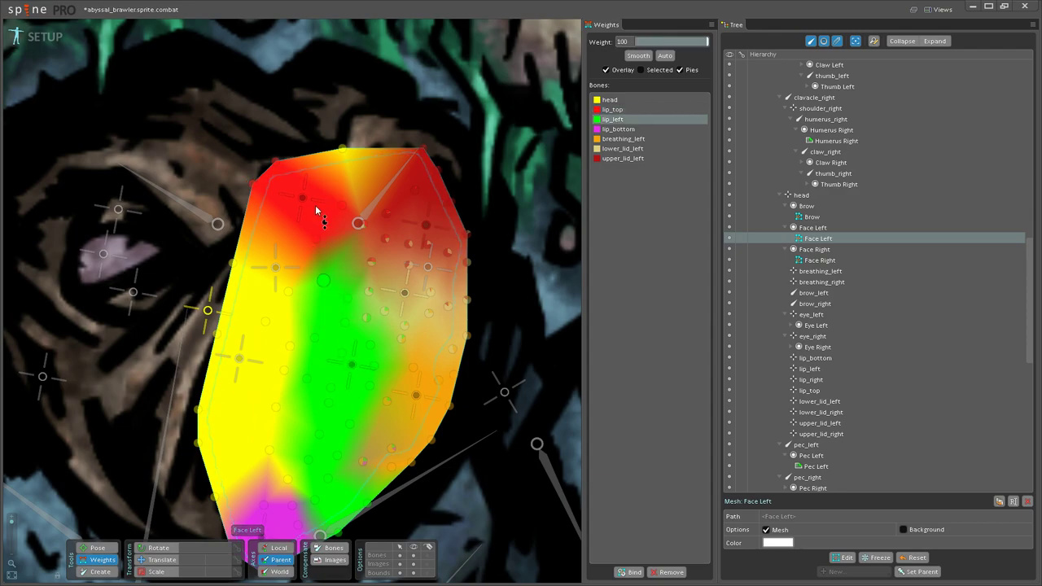
{"action": "scroll", "coordinate": [411, 325], "scroll_direction": "up", "scroll_amount": 3}
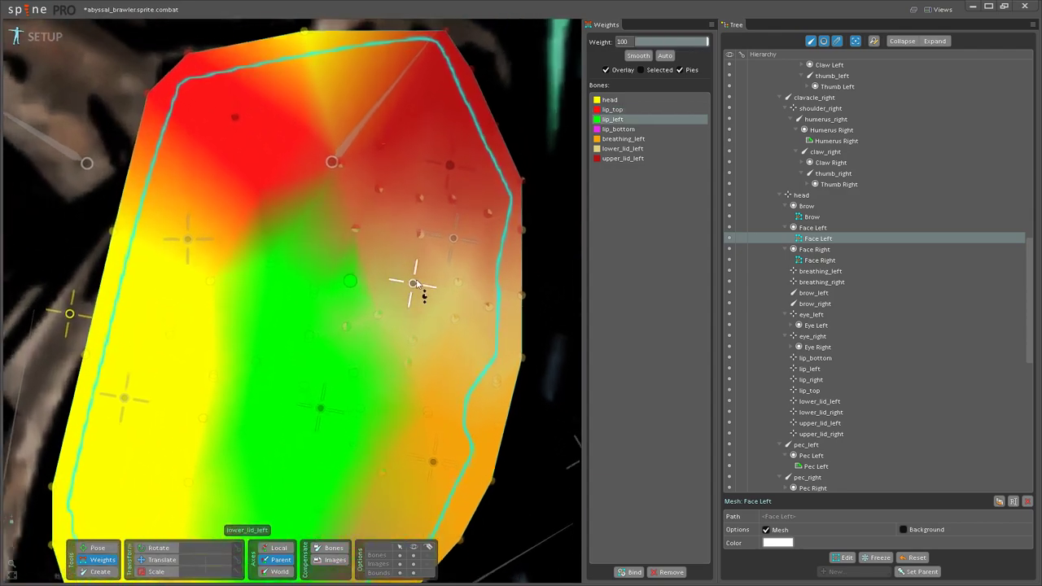
{"action": "left_click", "coordinate": [347, 284]}
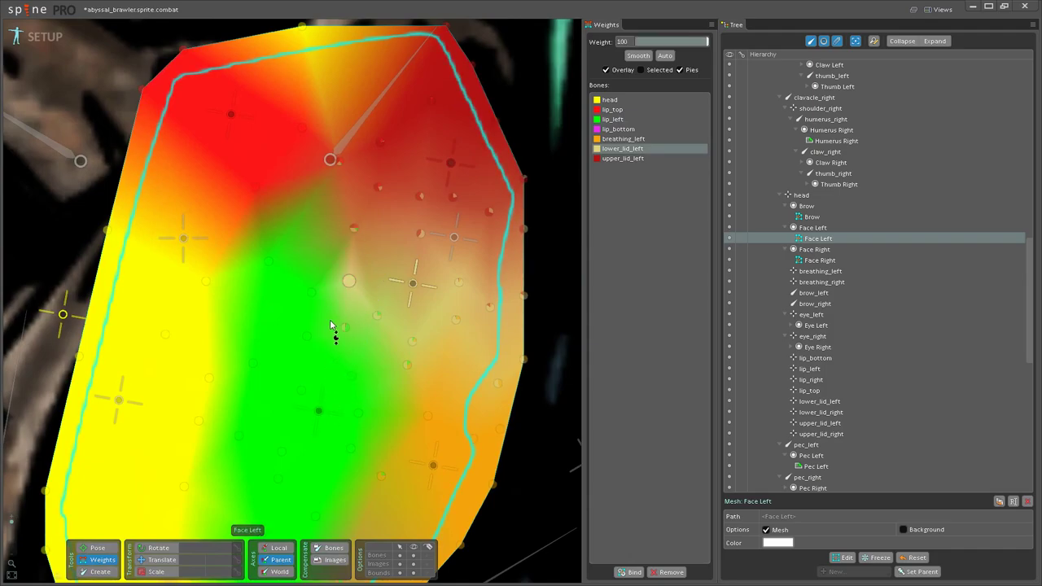
{"action": "left_click_drag", "start_coordinate": [343, 327], "coordinate": [312, 187]}
{"action": "left_click_drag", "start_coordinate": [425, 364], "coordinate": [321, 342]}
{"action": "scroll", "coordinate": [296, 345], "scroll_direction": "down", "scroll_amount": 1}
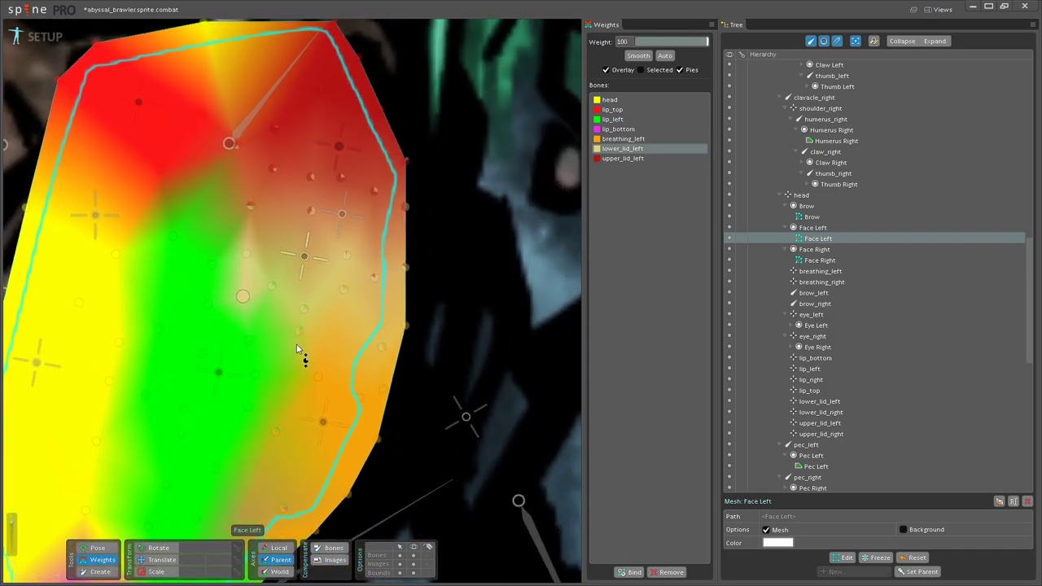
{"action": "scroll", "coordinate": [299, 333], "scroll_direction": "down", "scroll_amount": 2}
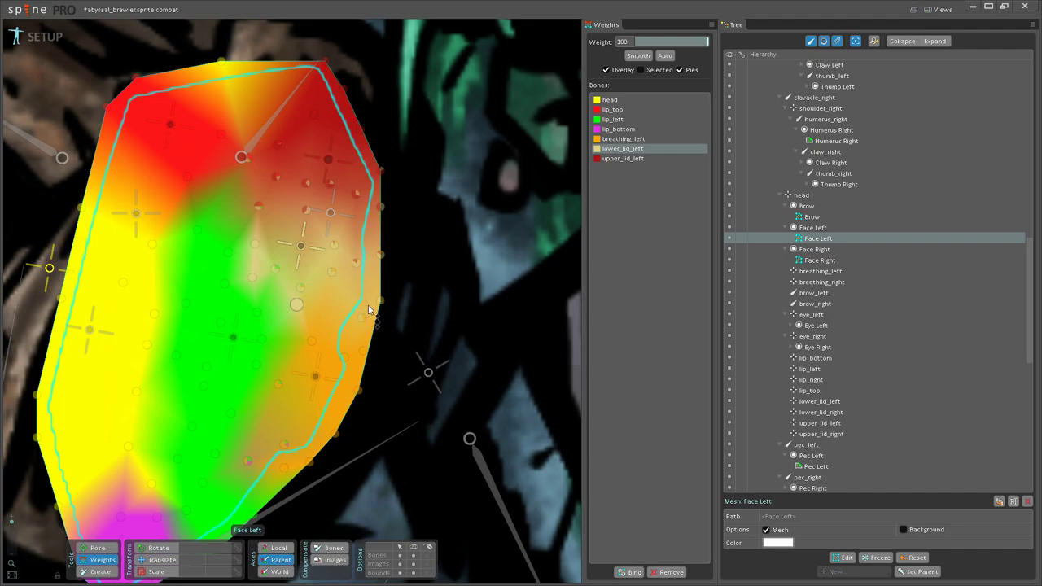
Step: Set the head weight to 100 on the outer edge vertices beside the eye, and lower_lid_left to 100 on the remaining lower lid vertices
{"action": "left_click", "coordinate": [49, 270]}
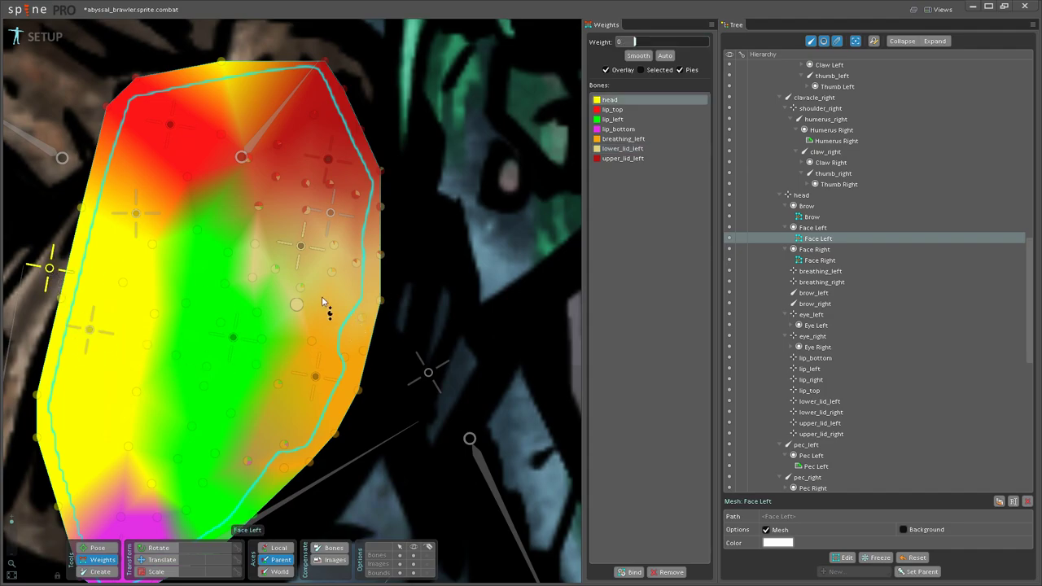
{"action": "left_click", "coordinate": [380, 301]}
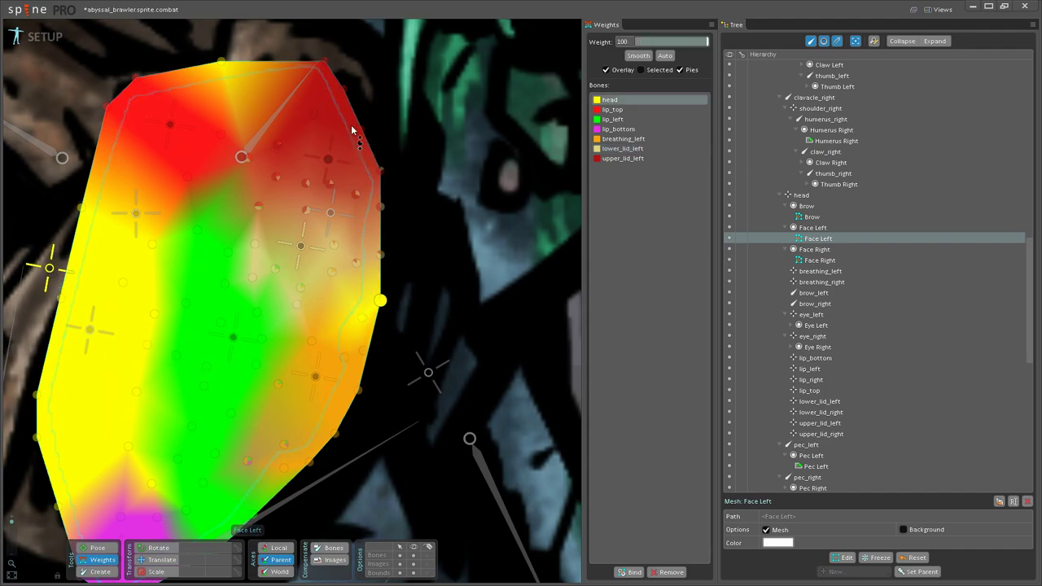
{"action": "scroll", "coordinate": [395, 279], "scroll_direction": "up", "scroll_amount": 3}
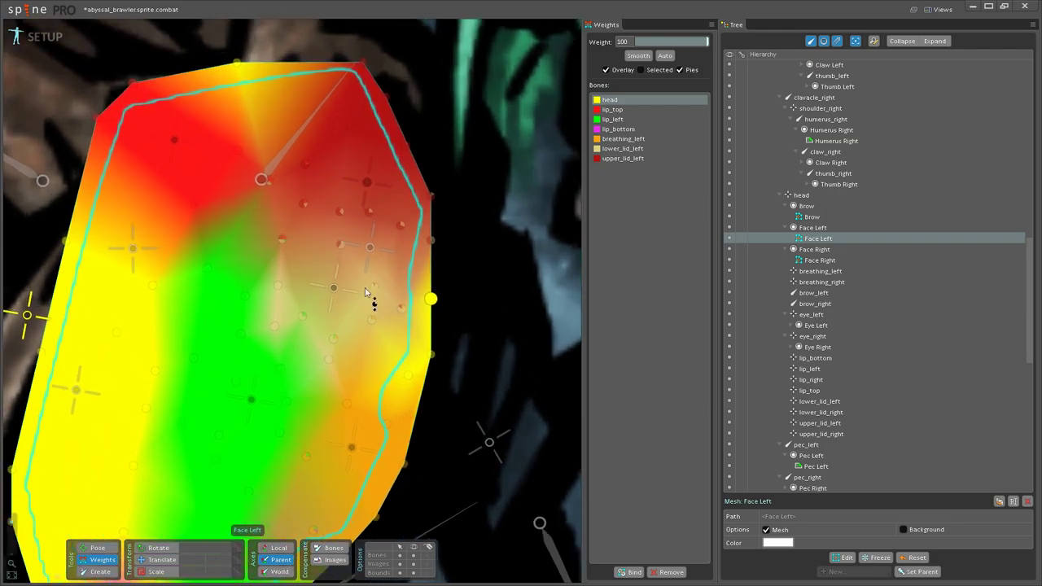
{"action": "left_click", "coordinate": [333, 288]}
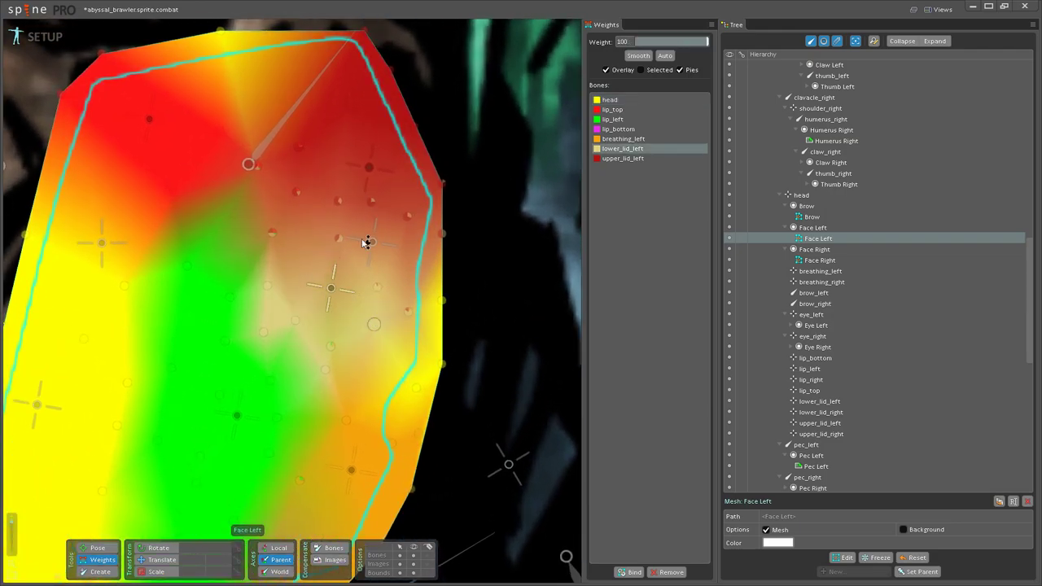
{"action": "left_click", "coordinate": [378, 286]}
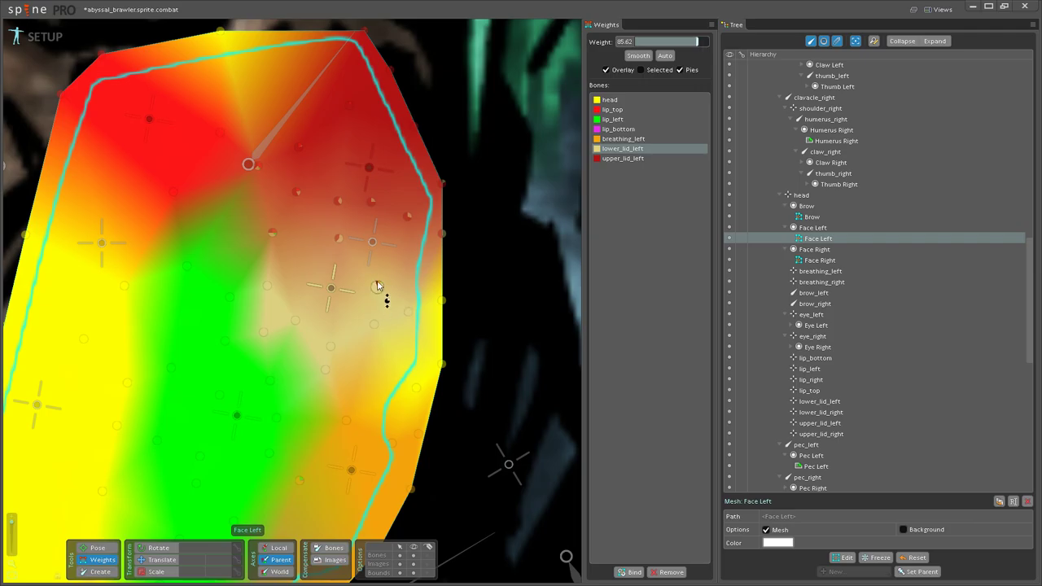
{"action": "scroll", "coordinate": [378, 287], "scroll_direction": "down", "scroll_amount": 10}
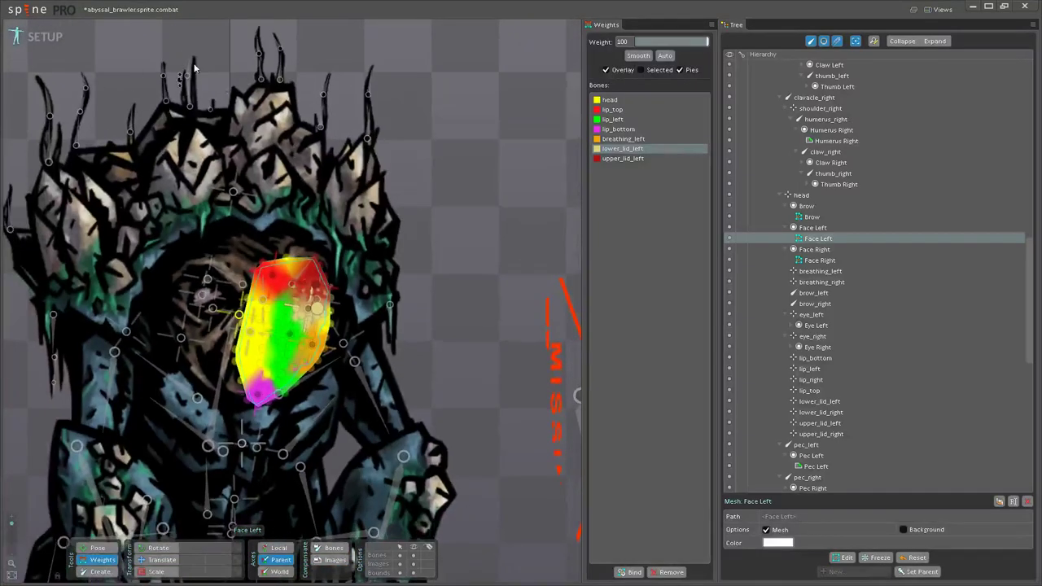
{"action": "scroll", "coordinate": [315, 294], "scroll_direction": "up", "scroll_amount": 10}
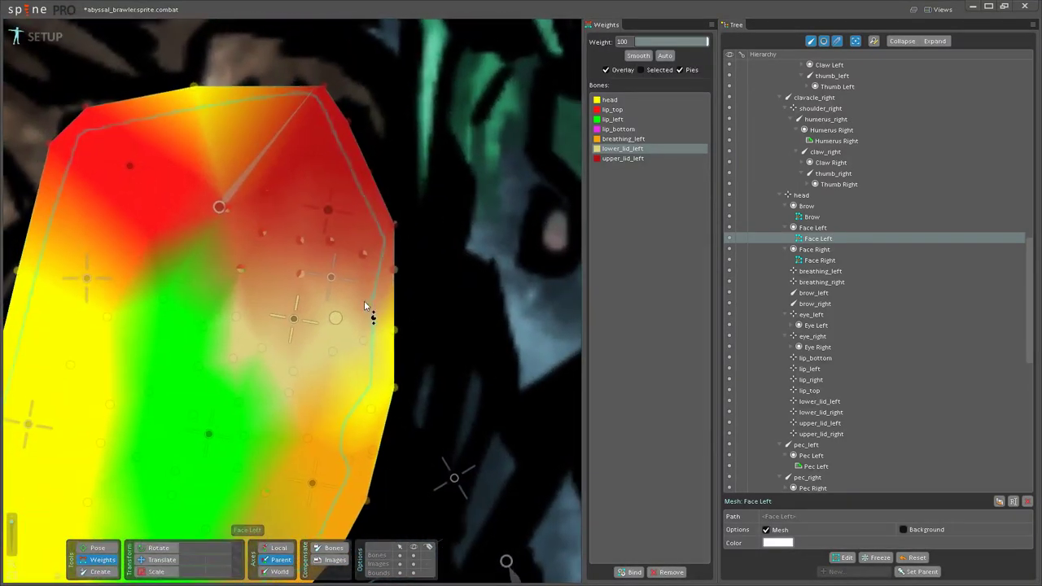
{"action": "left_click", "coordinate": [23, 341]}
{"action": "left_click_drag", "start_coordinate": [360, 281], "coordinate": [316, 305]}
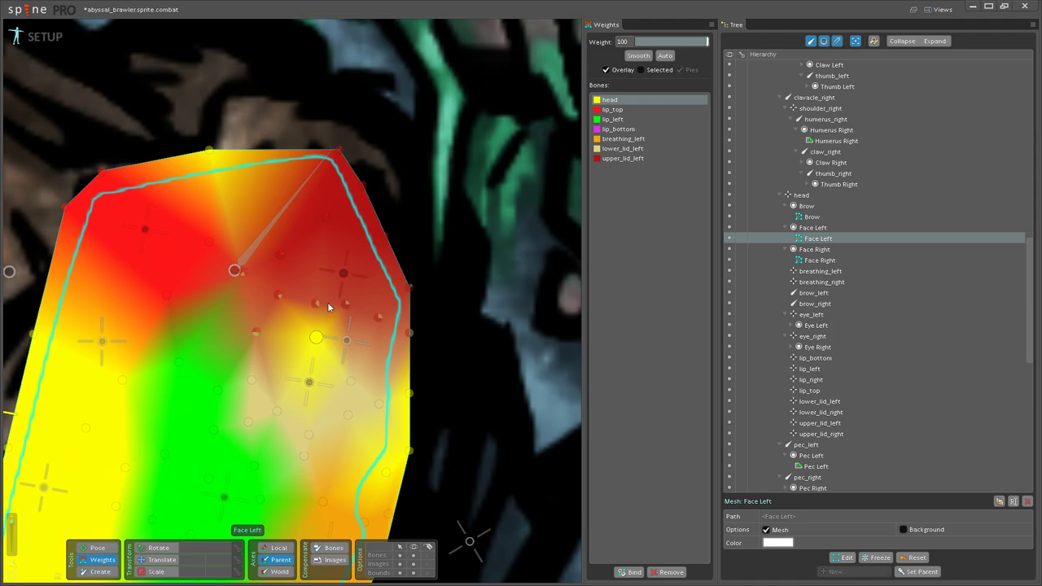
{"action": "key", "text": "ctrl+z"}
Step: Raise the upper_lid_left weight to 100 on the vertices along the upper lid and at the inner eye corner
{"action": "left_click", "coordinate": [343, 273]}
{"action": "left_click_drag", "start_coordinate": [347, 305], "coordinate": [305, 154]}
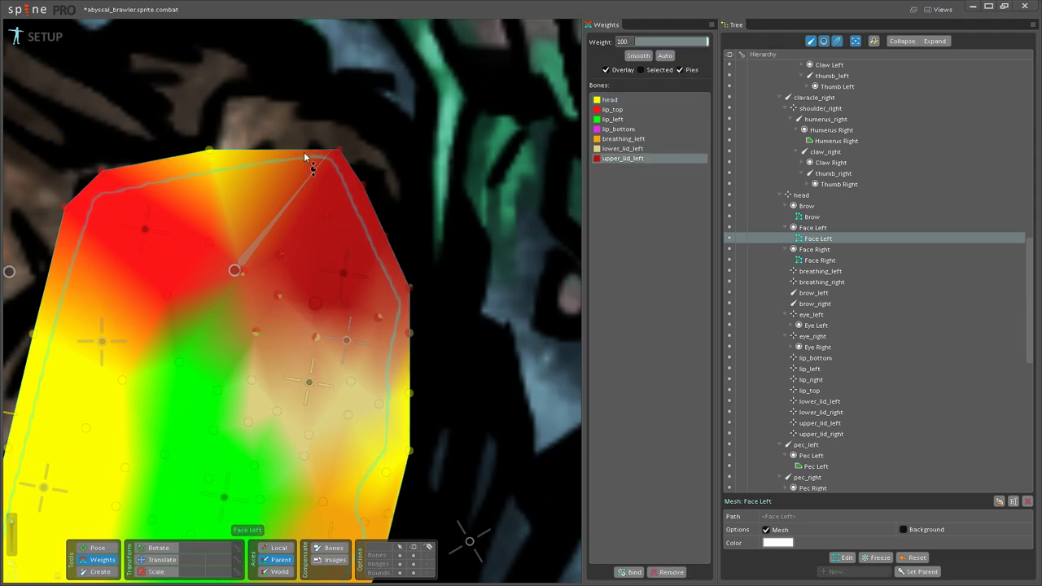
{"action": "left_click_drag", "start_coordinate": [254, 331], "coordinate": [369, 311]}
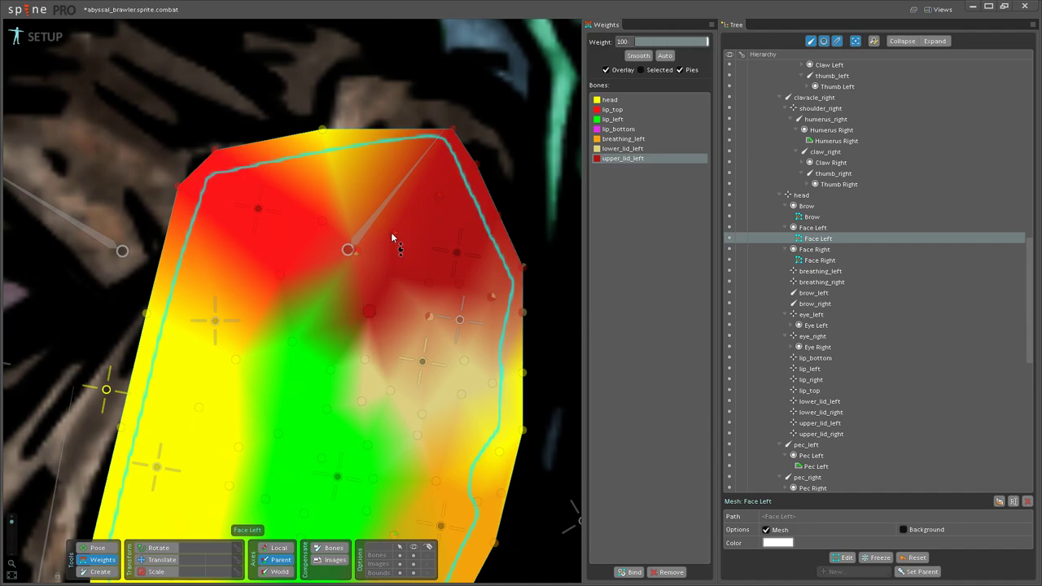
Step: Set the head weight to 100 on the vertices near the brow_left bone and along the top and upper outer edges
{"action": "left_click", "coordinate": [125, 388]}
{"action": "left_click_drag", "start_coordinate": [350, 255], "coordinate": [446, 158]}
{"action": "scroll", "coordinate": [424, 165], "scroll_direction": "down", "scroll_amount": 3}
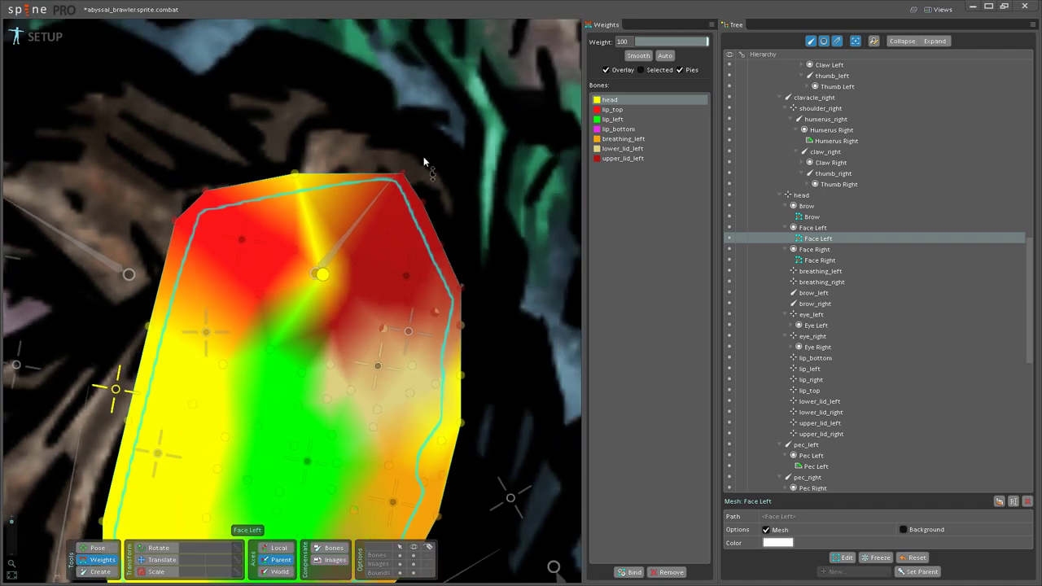
{"action": "left_click_drag", "start_coordinate": [283, 261], "coordinate": [280, 40]}
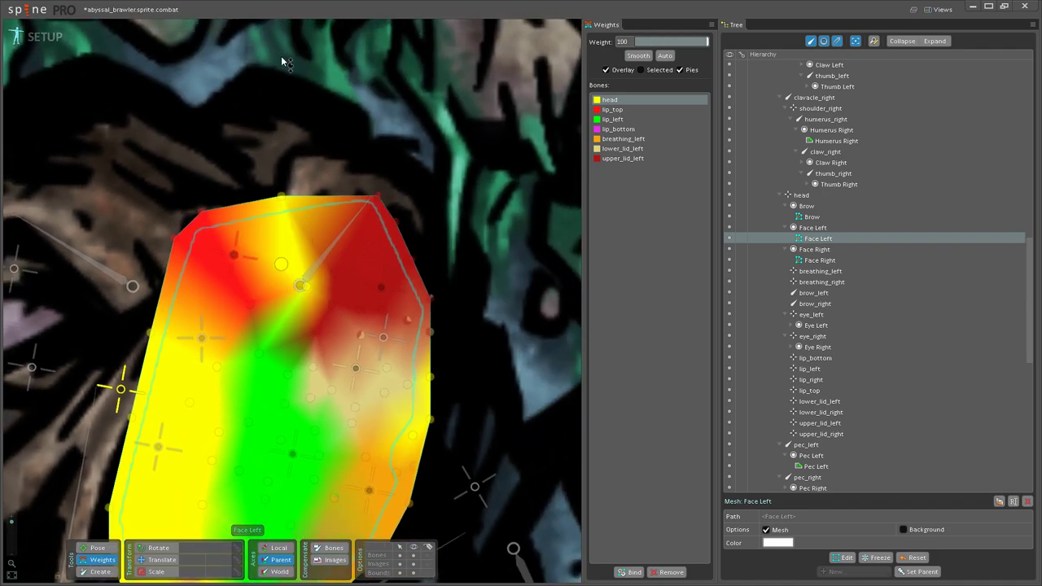
{"action": "left_click_drag", "start_coordinate": [377, 197], "coordinate": [385, 81]}
{"action": "left_click", "coordinate": [395, 222]}
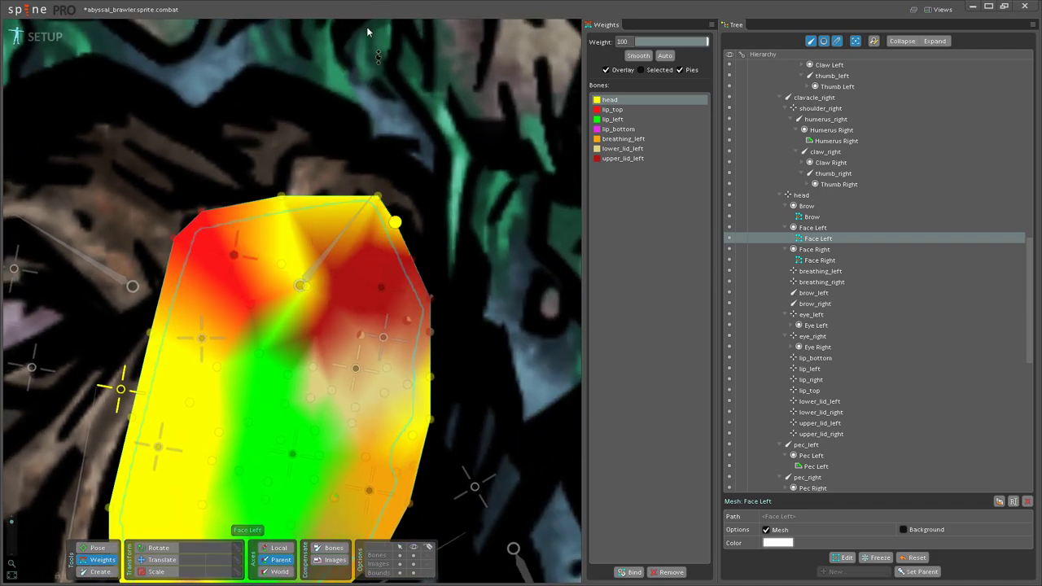
{"action": "left_click", "coordinate": [430, 332]}
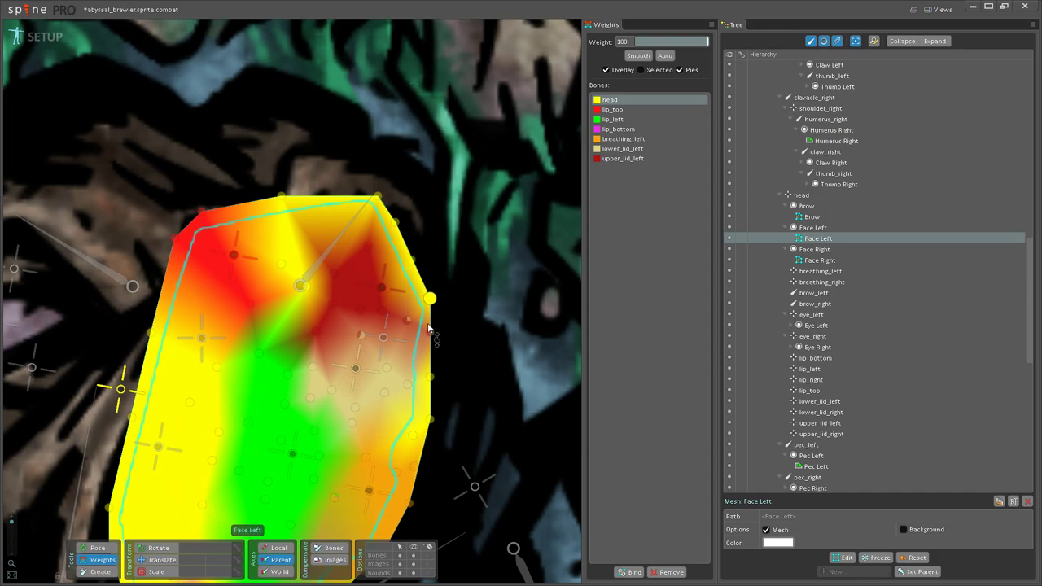
{"action": "left_click_drag", "start_coordinate": [419, 334], "coordinate": [436, 177]}
{"action": "left_click_drag", "start_coordinate": [386, 333], "coordinate": [436, 284]}
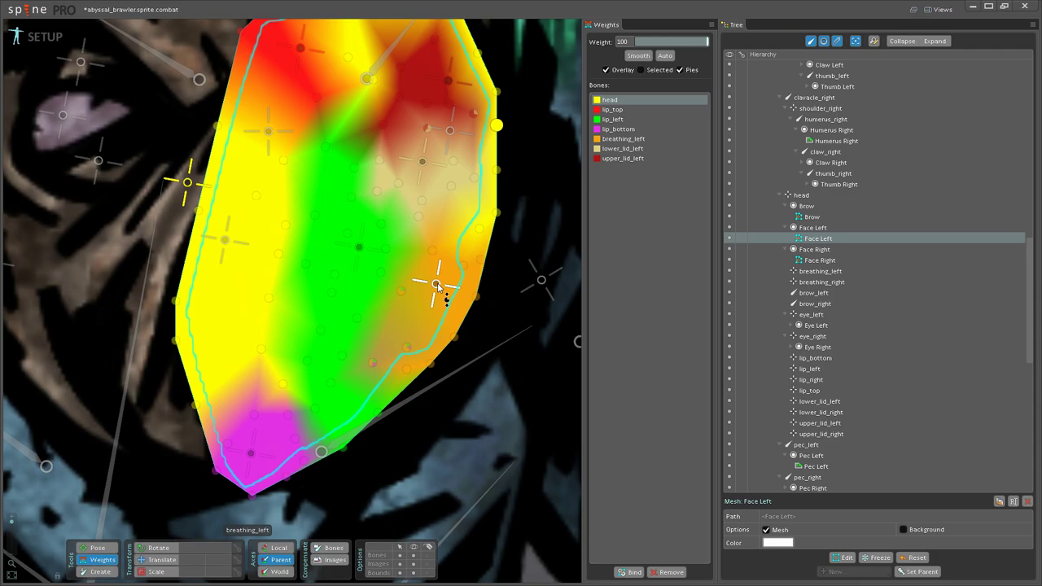
Step: Raise breathing_left to 100 on the lower cheek vertices and lip_left to 100 on the adjoining vertex near the lip ridge
{"action": "left_click", "coordinate": [436, 285]}
{"action": "left_click", "coordinate": [407, 348]}
{"action": "left_click", "coordinate": [358, 246]}
{"action": "left_click_drag", "start_coordinate": [374, 365], "coordinate": [378, 222]}
{"action": "scroll", "coordinate": [265, 265], "scroll_direction": "down", "scroll_amount": 2}
Step: Test the Face Left deformation with the Pose tool by moving the lip_left bone outward, and undo the move
{"action": "left_click", "coordinate": [101, 548]}
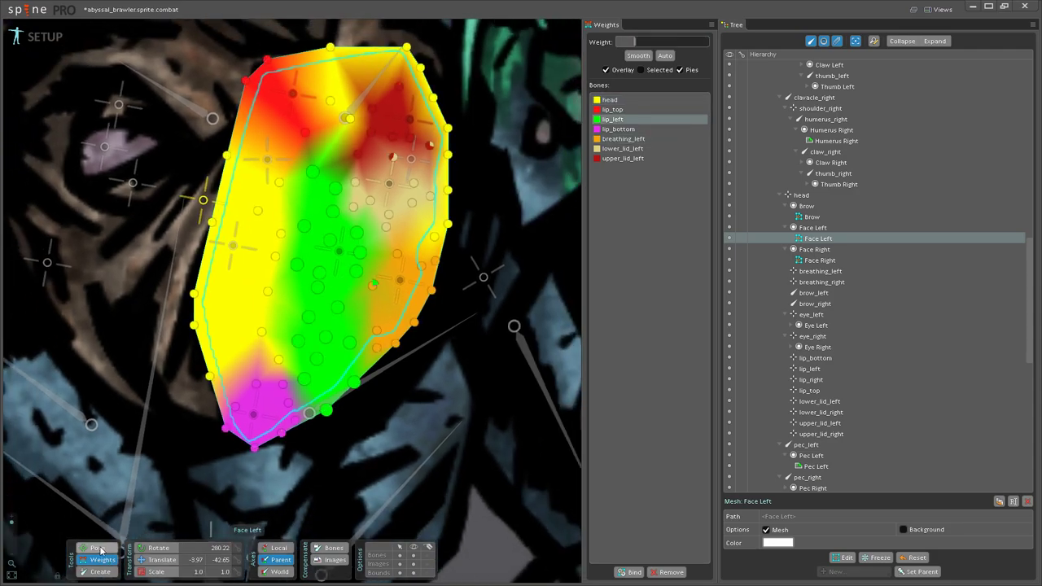
{"action": "left_click", "coordinate": [101, 550]}
{"action": "scroll", "coordinate": [257, 374], "scroll_direction": "up", "scroll_amount": 3}
{"action": "left_click", "coordinate": [329, 316]}
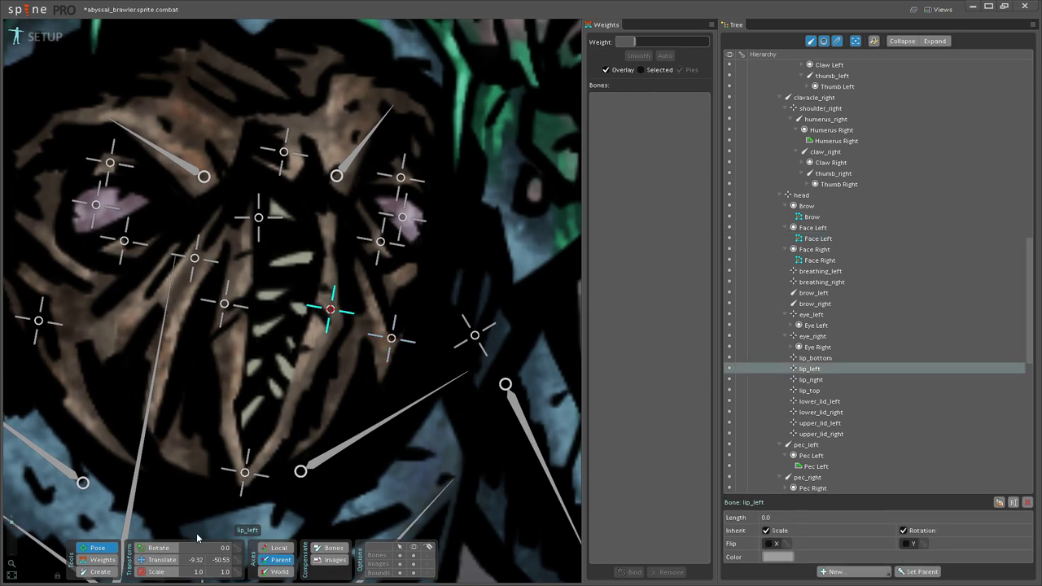
{"action": "left_click_drag", "start_coordinate": [329, 307], "coordinate": [352, 319]}
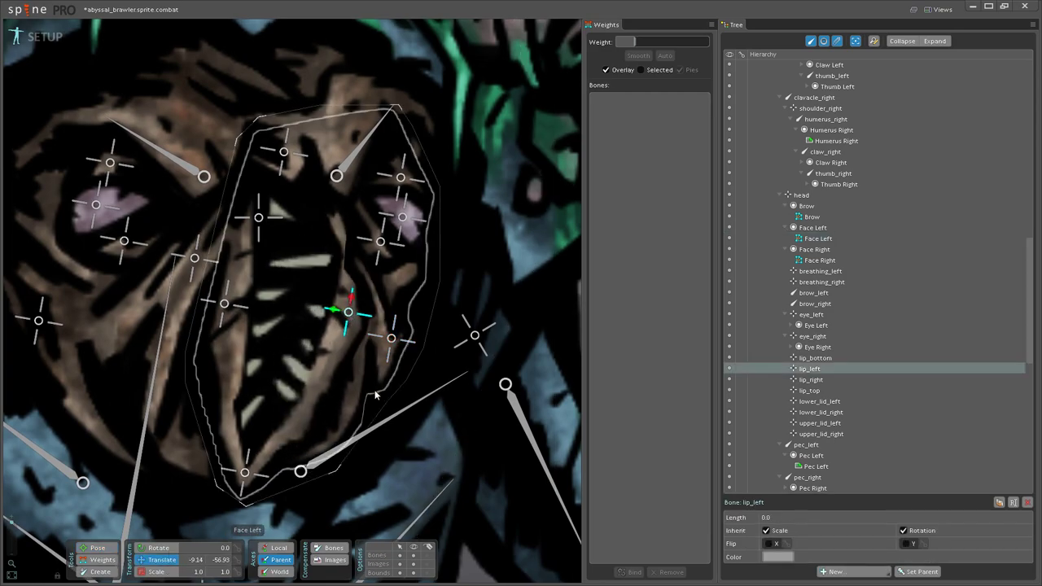
{"action": "key", "text": "ctrl+z"}
Step: Test the Face Left deformation by scaling the breathing_left bone and moving the lower_lid_left bone, and undo the changes
{"action": "left_click", "coordinate": [391, 337]}
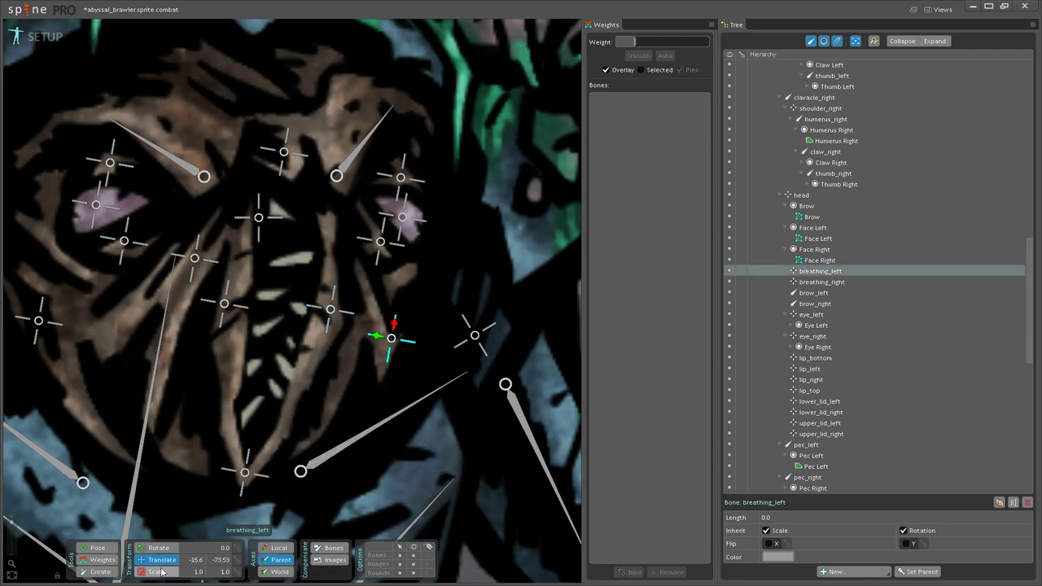
{"action": "left_click_drag", "start_coordinate": [392, 339], "coordinate": [389, 335]}
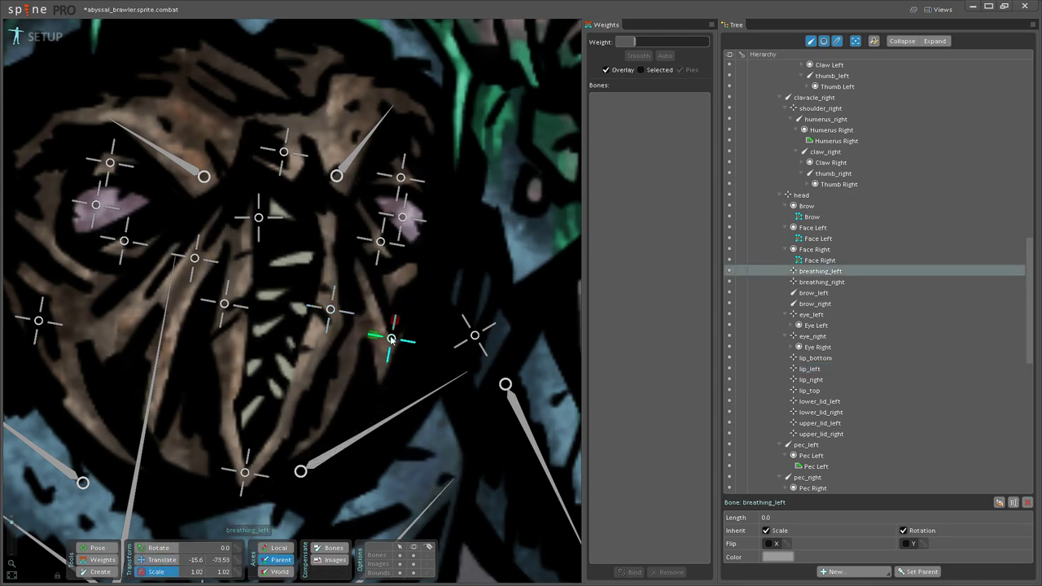
{"action": "left_click_drag", "start_coordinate": [422, 245], "coordinate": [368, 329]}
{"action": "left_click", "coordinate": [363, 328]}
{"action": "left_click", "coordinate": [174, 564]}
{"action": "key", "text": "ctrl+z"}
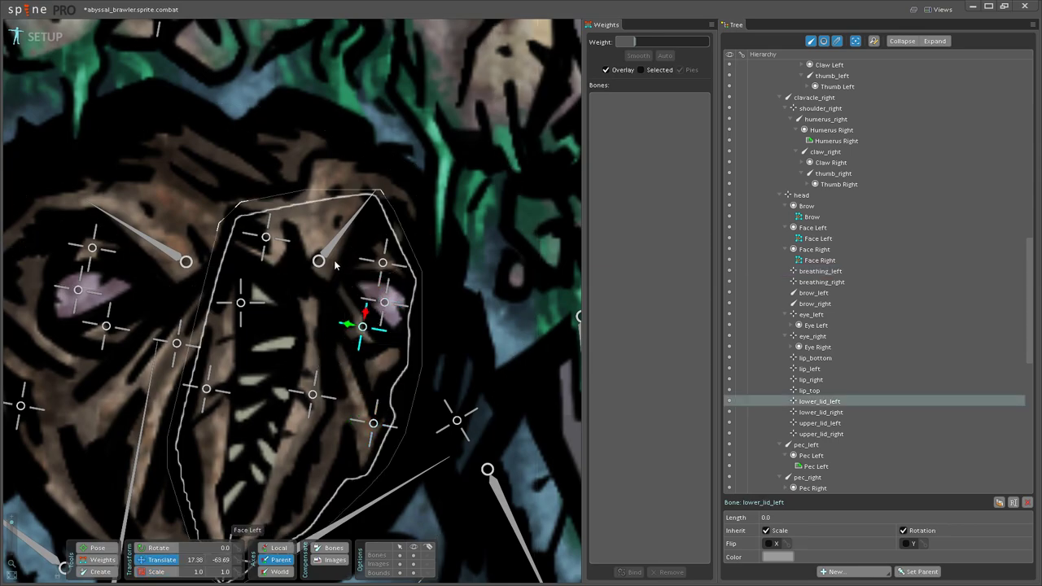
Step: Return to editing the Face Left weights and raise the head weight on the vertices between the lip ridge and the cheek
{"action": "left_click", "coordinate": [108, 560]}
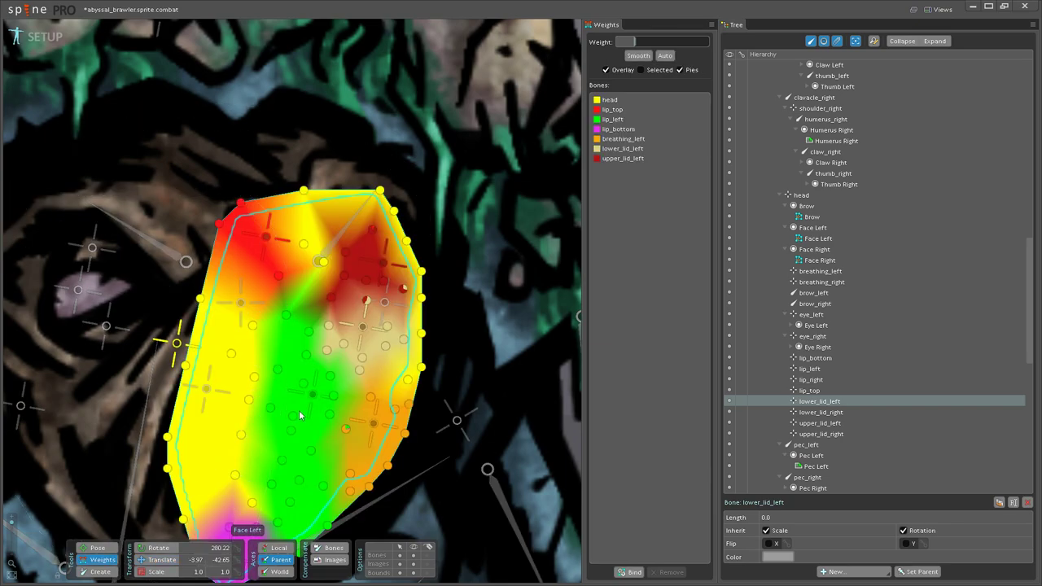
{"action": "scroll", "coordinate": [406, 315], "scroll_direction": "up", "scroll_amount": 3}
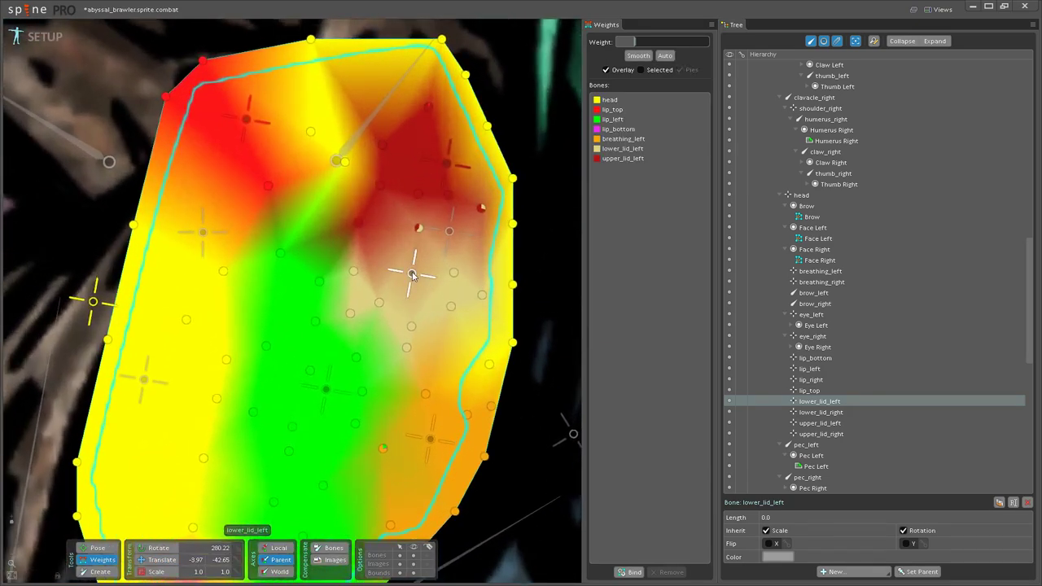
{"action": "scroll", "coordinate": [325, 353], "scroll_direction": "down", "scroll_amount": 2}
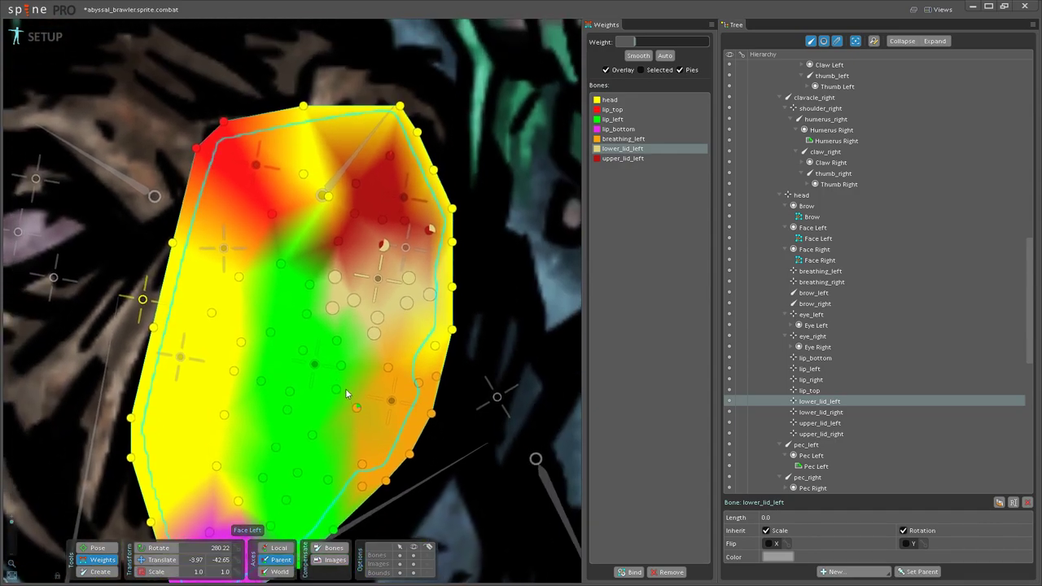
{"action": "left_click", "coordinate": [146, 308]}
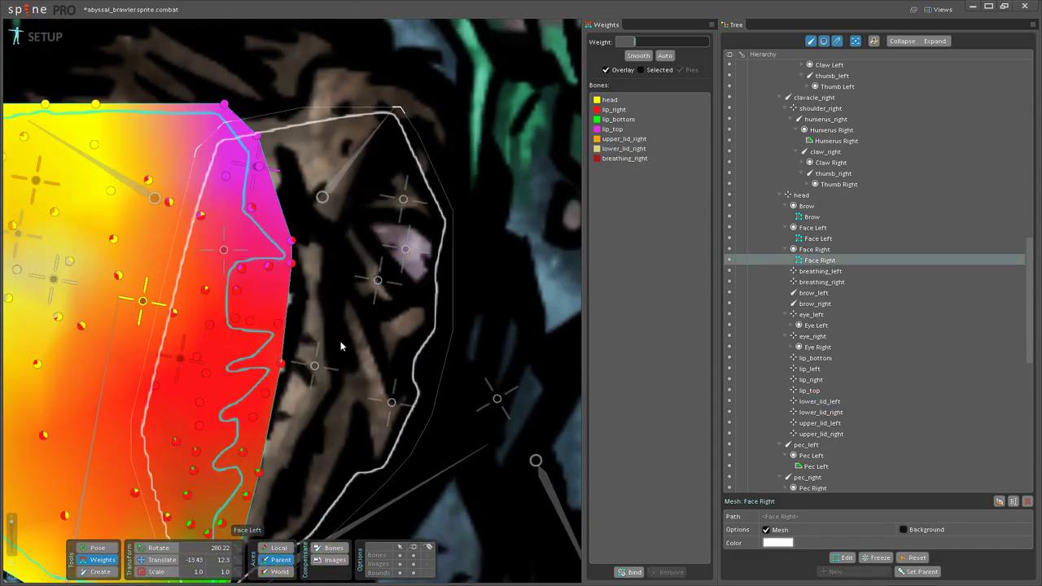
{"action": "left_click", "coordinate": [142, 306]}
{"action": "left_click", "coordinate": [143, 303]}
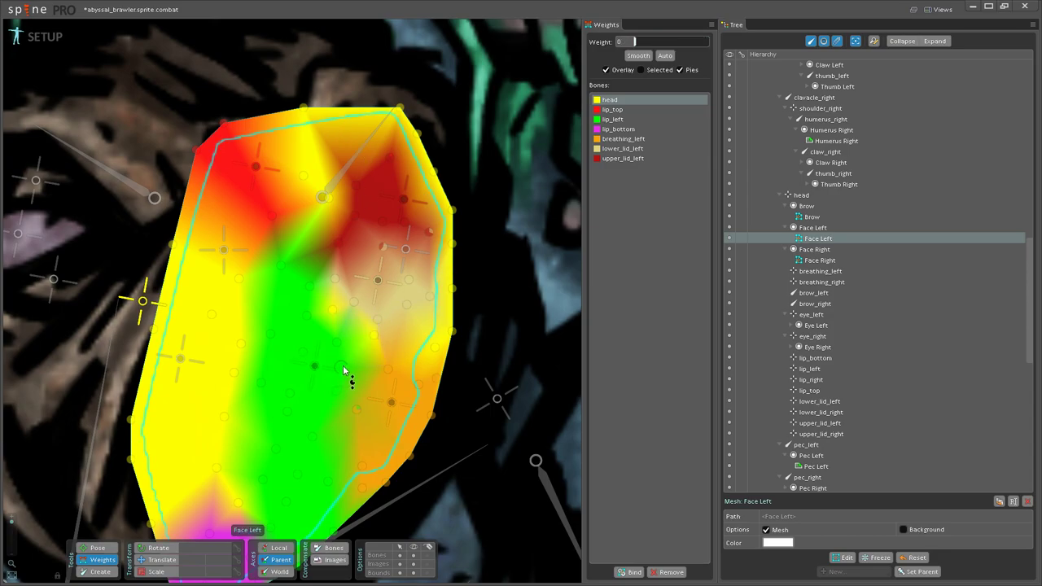
{"action": "left_click_drag", "start_coordinate": [339, 326], "coordinate": [343, 236]}
{"action": "left_click_drag", "start_coordinate": [370, 414], "coordinate": [430, 324]}
{"action": "left_click_drag", "start_coordinate": [416, 370], "coordinate": [420, 233]}
Step: Lower the breathing_left weight on the two inner lower cheek vertices, to 30.4 on the lowest one
{"action": "left_click", "coordinate": [446, 307]}
{"action": "left_click_drag", "start_coordinate": [415, 366], "coordinate": [423, 336]}
{"action": "left_click_drag", "start_coordinate": [418, 388], "coordinate": [506, 413]}
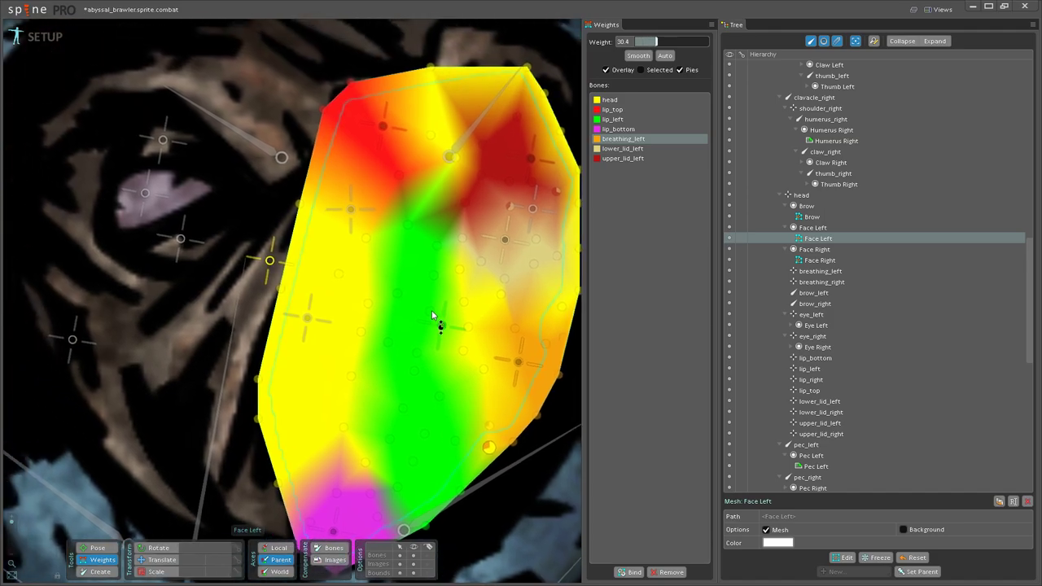
Step: Raise the lip_left weight to 100 on the column of vertices along the inner side of the lip ridge
{"action": "left_click", "coordinate": [438, 324]}
{"action": "left_click_drag", "start_coordinate": [391, 401], "coordinate": [427, 339]}
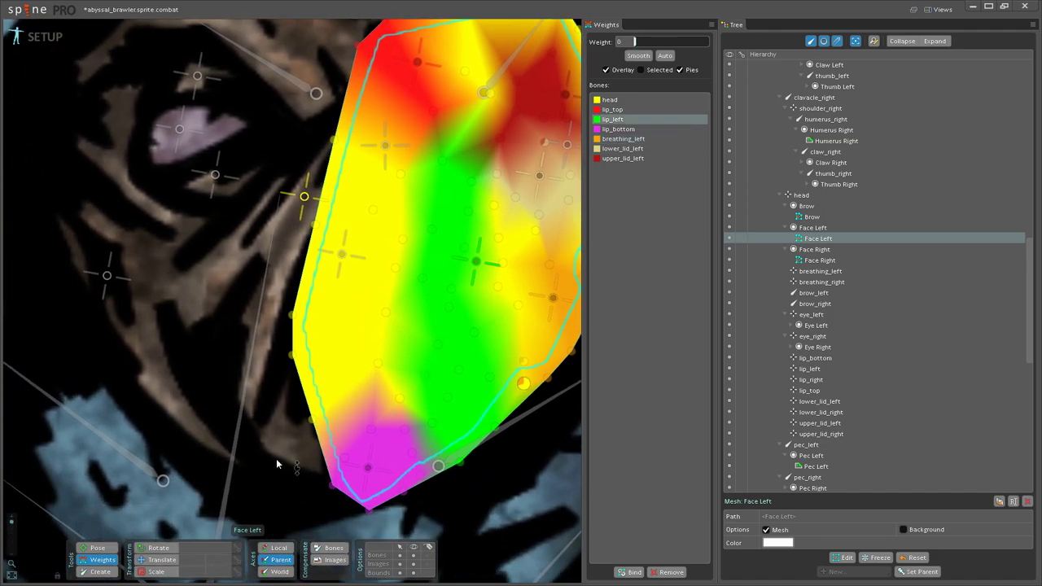
{"action": "left_click", "coordinate": [107, 550]}
{"action": "left_click", "coordinate": [99, 561]}
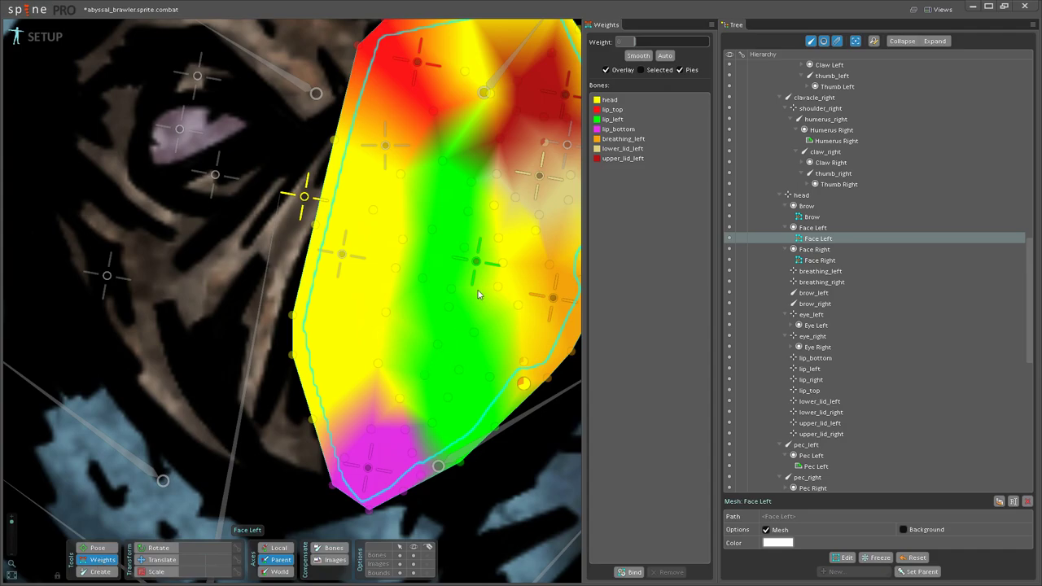
{"action": "left_click", "coordinate": [477, 264]}
{"action": "left_click", "coordinate": [395, 267]}
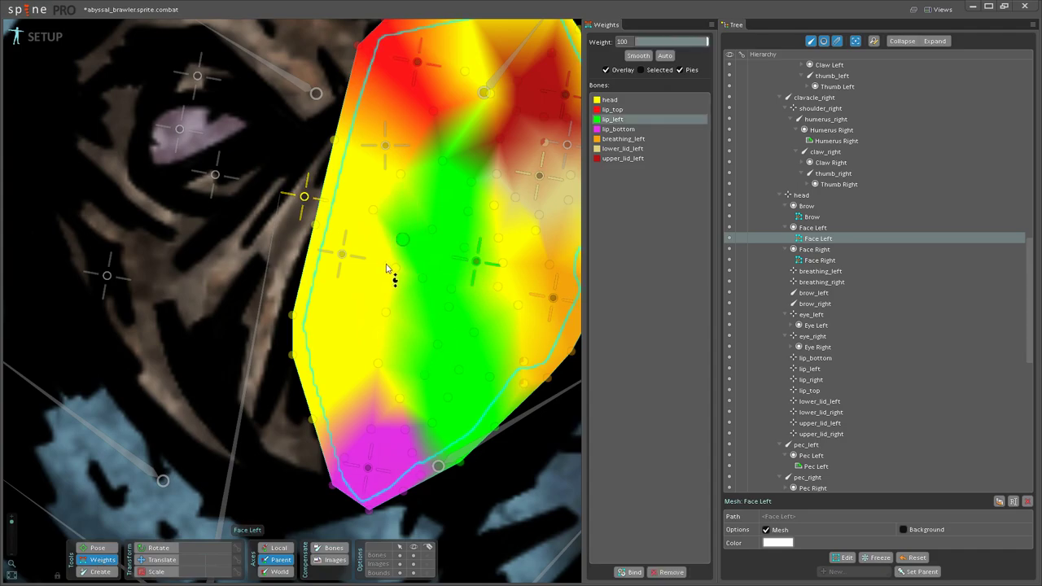
{"action": "left_click_drag", "start_coordinate": [386, 313], "coordinate": [361, 97]}
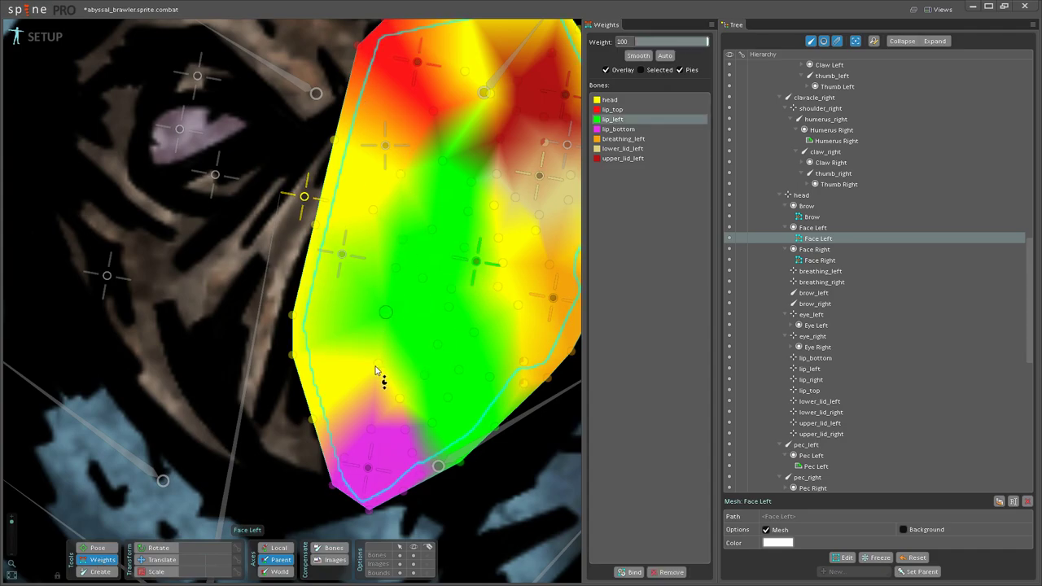
{"action": "left_click_drag", "start_coordinate": [379, 365], "coordinate": [381, 163]}
{"action": "left_click_drag", "start_coordinate": [400, 397], "coordinate": [391, 46]}
Step: Blend lip_left and lip_top on the vertices below the lip_top bone, and set lip_top to 34.4 on the vertex toward the brow
{"action": "left_click_drag", "start_coordinate": [449, 180], "coordinate": [274, 296]}
{"action": "left_click_drag", "start_coordinate": [257, 231], "coordinate": [295, 152]}
{"action": "left_click", "coordinate": [250, 201]}
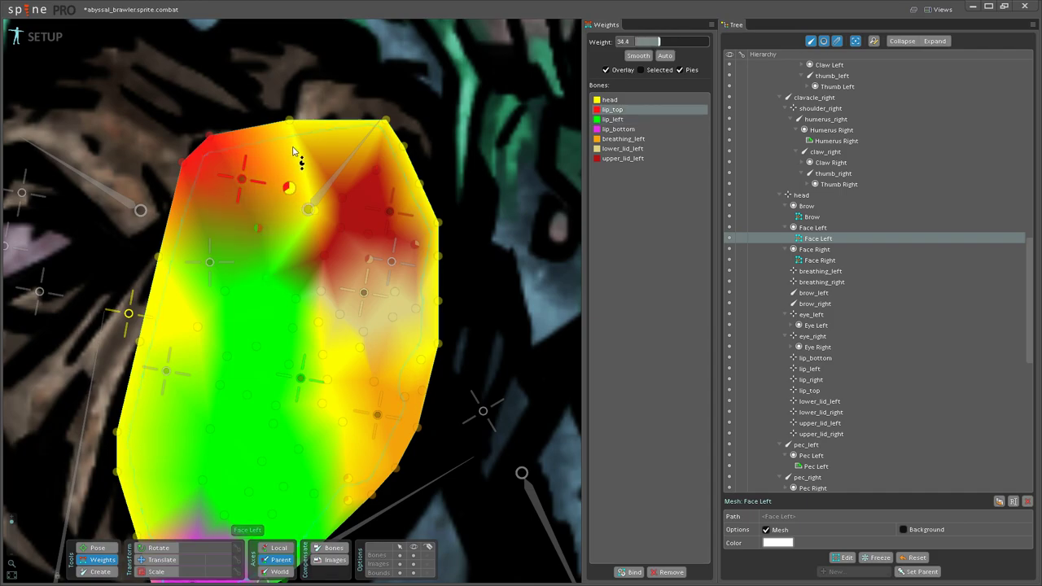
{"action": "left_click_drag", "start_coordinate": [278, 274], "coordinate": [417, 205]}
Step: Blend the head weight into the upper eyelid vertices and set upper_lid_left to 32.8 on the topmost one
{"action": "left_click", "coordinate": [193, 336]}
{"action": "left_click_drag", "start_coordinate": [391, 280], "coordinate": [470, 89]}
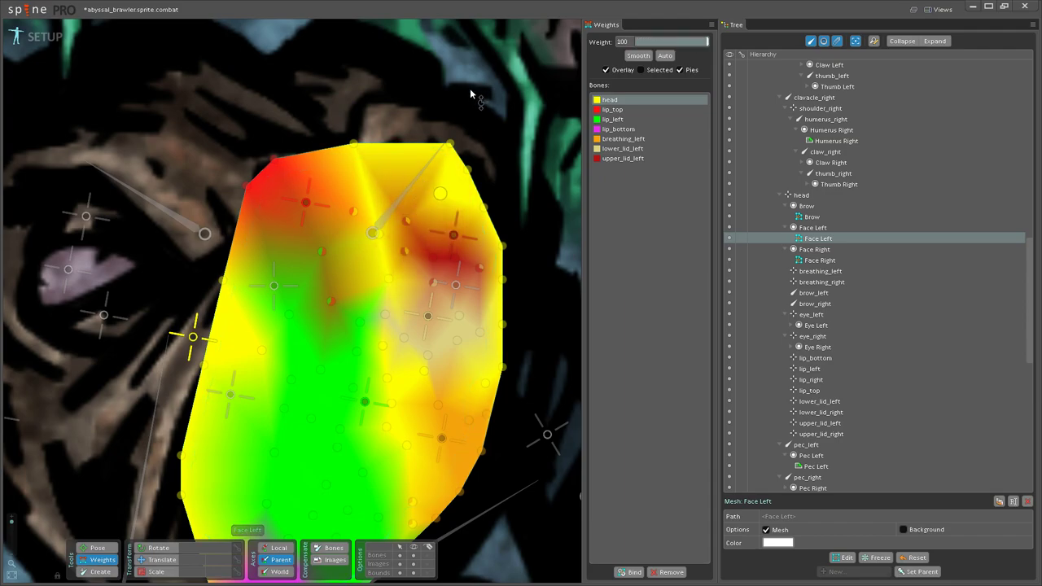
{"action": "left_click", "coordinate": [454, 234]}
{"action": "left_click_drag", "start_coordinate": [445, 197], "coordinate": [349, 223]}
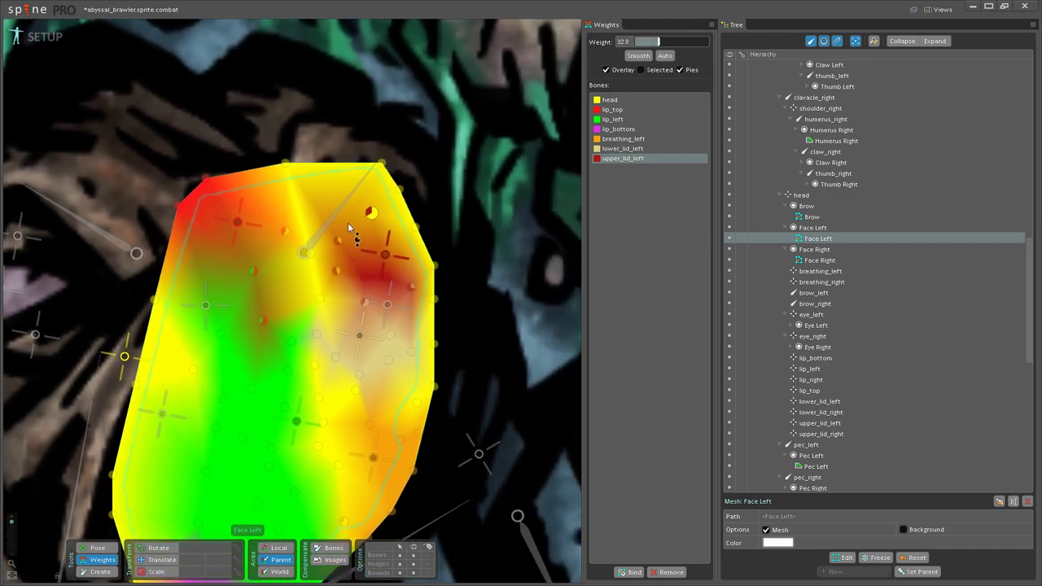
Step: Set the lip_top weight to 31.2 on the middle top edge vertex and blend it into the vertex at the brow_left bone's base
{"action": "left_click_drag", "start_coordinate": [237, 224], "coordinate": [343, 226]}
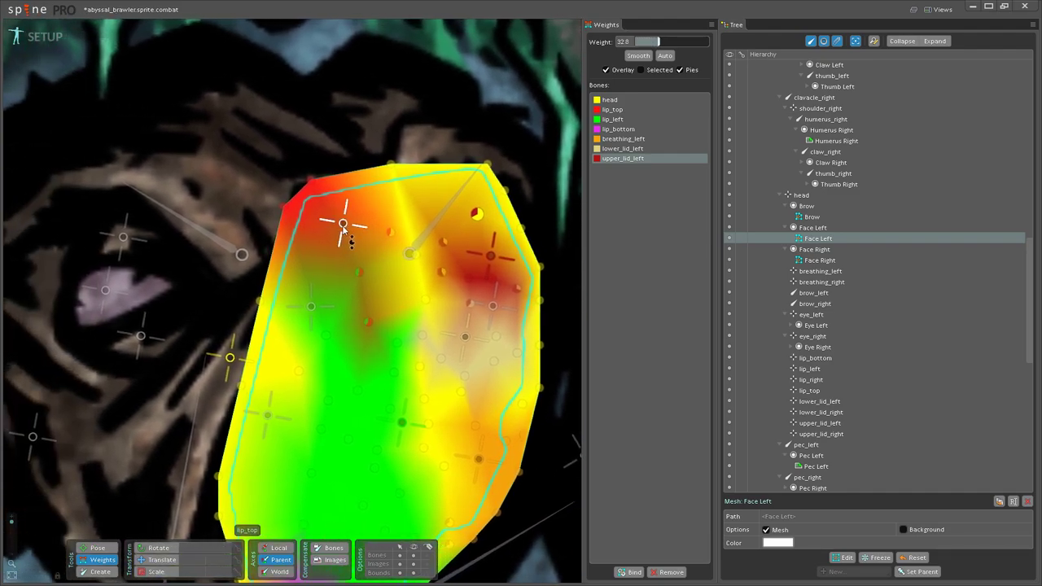
{"action": "left_click", "coordinate": [343, 224]}
{"action": "left_click", "coordinate": [390, 163]}
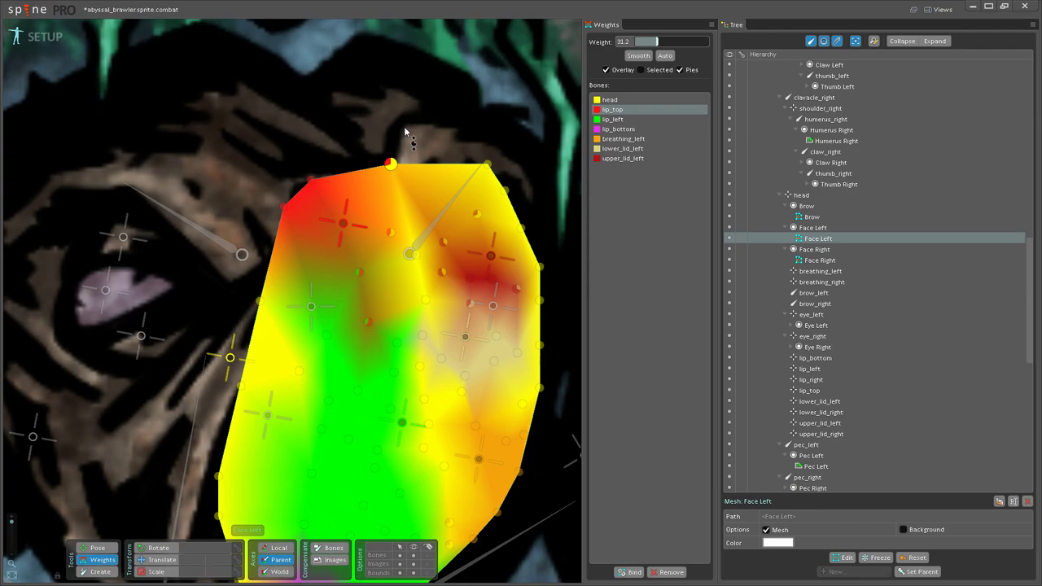
{"action": "left_click_drag", "start_coordinate": [403, 132], "coordinate": [404, 136]}
{"action": "left_click_drag", "start_coordinate": [415, 254], "coordinate": [377, 217]}
Step: Blend lip_left into the head-weighted vertices between the lip ridge and the cheek, using 23.2 on the vertex beside the lip_left bone
{"action": "left_click", "coordinate": [365, 382]}
{"action": "left_click", "coordinate": [386, 359]}
{"action": "left_click_drag", "start_coordinate": [392, 385], "coordinate": [387, 294]}
{"action": "left_click_drag", "start_coordinate": [402, 409], "coordinate": [410, 335]}
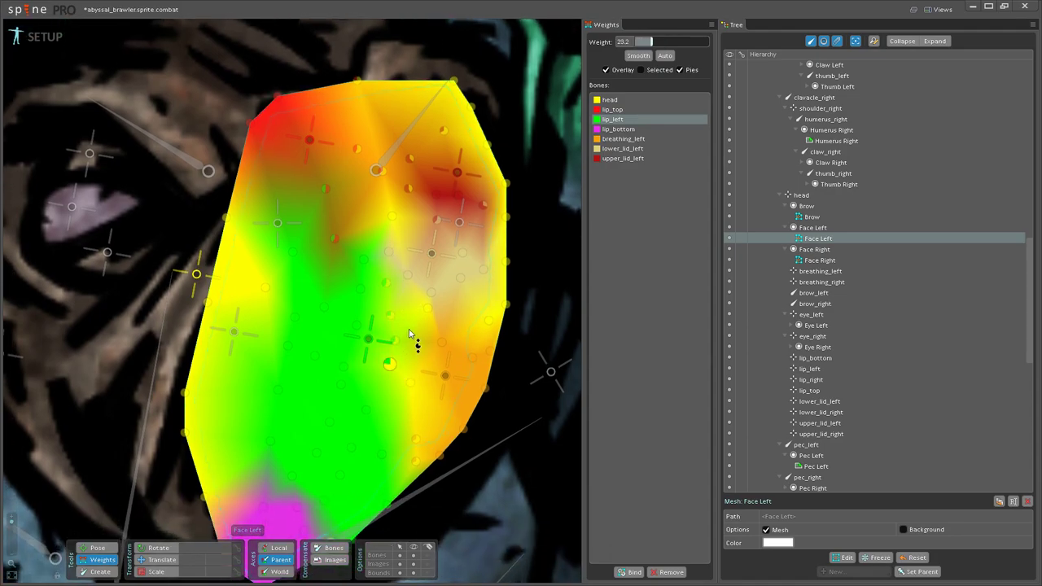
{"action": "left_click_drag", "start_coordinate": [410, 383], "coordinate": [427, 356]}
Step: Blend the head weight into the lower cheek edge, with 32.8 on the breathing_left edge vertex and 27.2 on the lip_left edge vertex
{"action": "left_click", "coordinate": [445, 375]}
{"action": "left_click_drag", "start_coordinate": [426, 432], "coordinate": [451, 377]}
{"action": "left_click", "coordinate": [196, 227]}
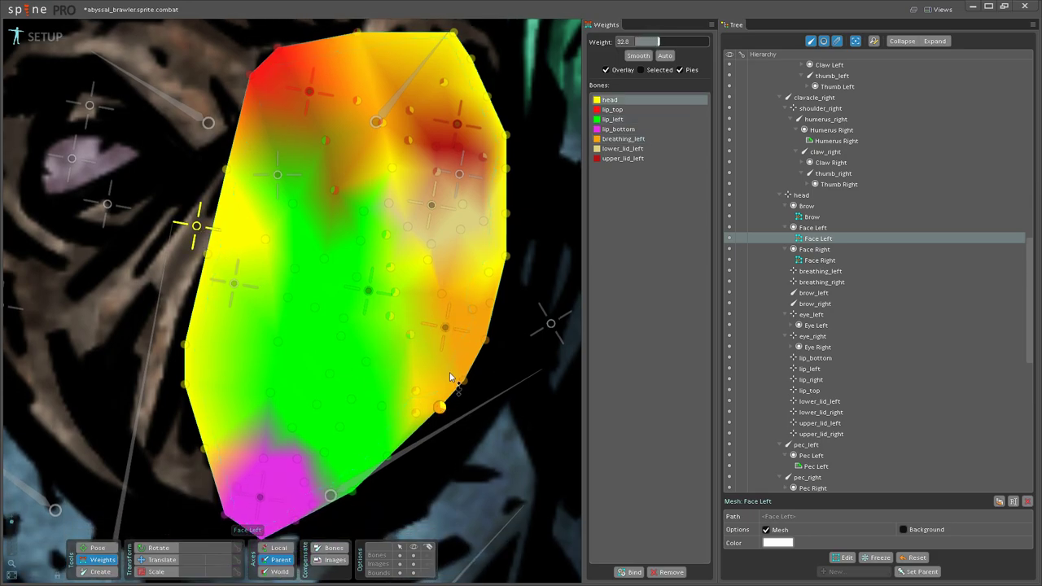
{"action": "left_click_drag", "start_coordinate": [420, 420], "coordinate": [424, 393]}
{"action": "left_click_drag", "start_coordinate": [387, 462], "coordinate": [502, 420]}
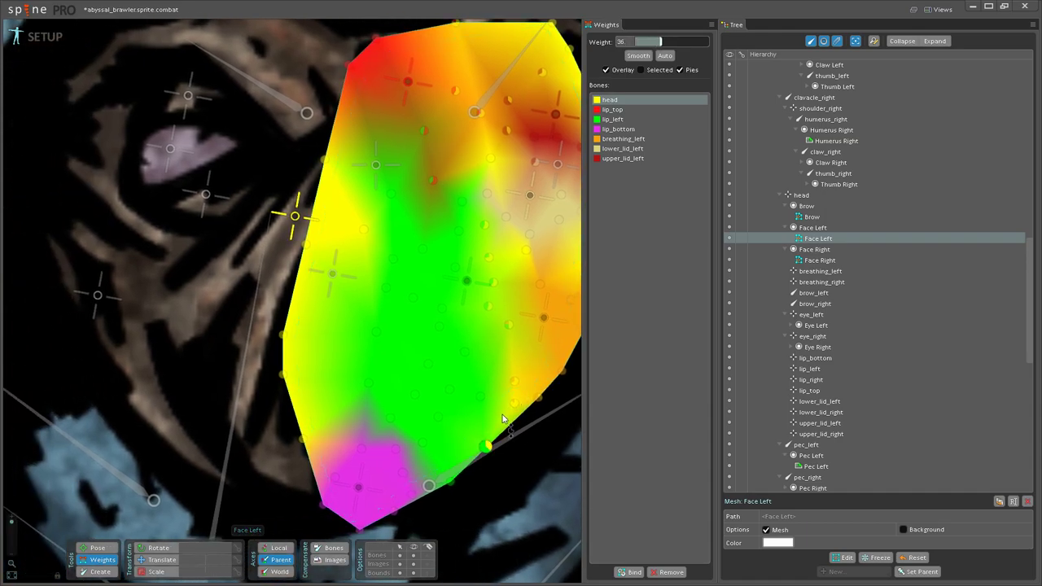
{"action": "left_click_drag", "start_coordinate": [468, 454], "coordinate": [427, 397]}
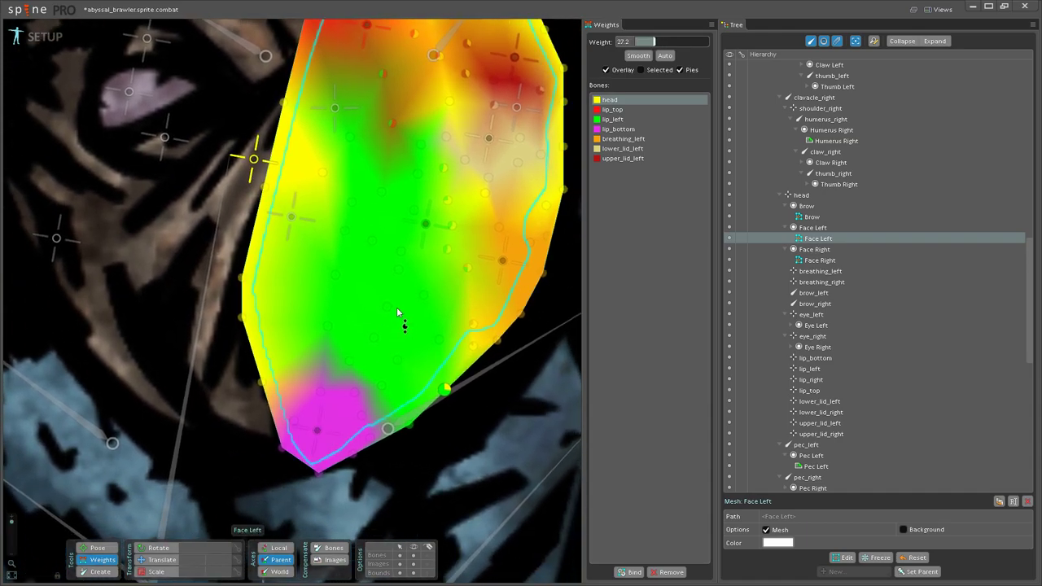
Step: Blend the lip_bottom weight into the lip_left vertices just above the lip_bottom bone
{"action": "left_click", "coordinate": [319, 432]}
{"action": "left_click_drag", "start_coordinate": [349, 363], "coordinate": [368, 328]}
{"action": "left_click_drag", "start_coordinate": [380, 387], "coordinate": [368, 362]}
{"action": "scroll", "coordinate": [352, 363], "scroll_direction": "up", "scroll_amount": 4}
{"action": "left_click", "coordinate": [346, 357]}
{"action": "scroll", "coordinate": [346, 358], "scroll_direction": "down", "scroll_amount": 4}
{"action": "left_click_drag", "start_coordinate": [380, 425], "coordinate": [350, 430]}
{"action": "scroll", "coordinate": [329, 342], "scroll_direction": "down", "scroll_amount": 1}
{"action": "left_click_drag", "start_coordinate": [302, 406], "coordinate": [293, 470]}
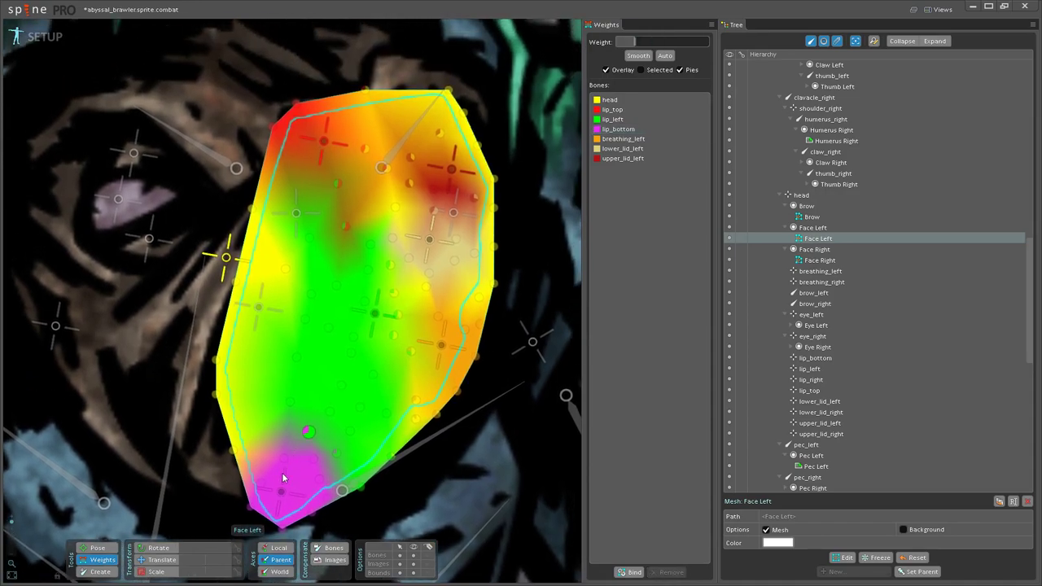
Step: Extend the lip_bottom blend to the next vertices up the lip ridge, with 19.2 on the uppermost inner vertex
{"action": "left_click", "coordinate": [281, 491]}
{"action": "mouse_move", "coordinate": [335, 406]}
{"action": "left_mouse_down"}
{"action": "mouse_move", "coordinate": [305, 389]}
{"action": "mouse_move", "coordinate": [313, 368]}
{"action": "left_mouse_up"}
{"action": "left_click_drag", "start_coordinate": [350, 430], "coordinate": [354, 400]}
{"action": "left_click_drag", "start_coordinate": [336, 453], "coordinate": [306, 340]}
{"action": "scroll", "coordinate": [310, 348], "scroll_direction": "down", "scroll_amount": 4}
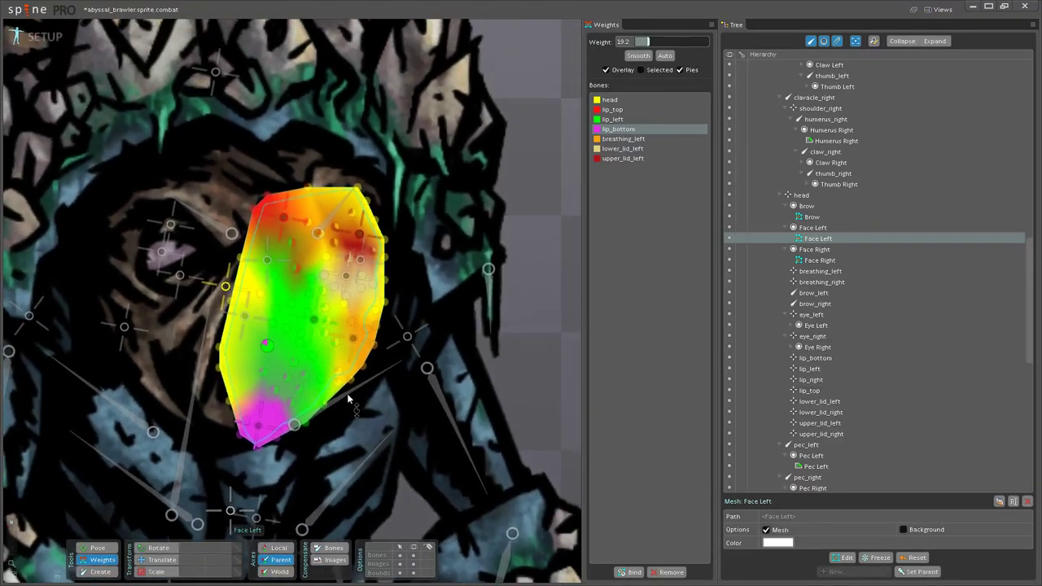
Step: Set the head weight to 50.4 on the lower eyelid vertex nearest the lip ridge
{"action": "scroll", "coordinate": [347, 334], "scroll_direction": "up", "scroll_amount": 5}
{"action": "left_click_drag", "start_coordinate": [268, 391], "coordinate": [378, 370]}
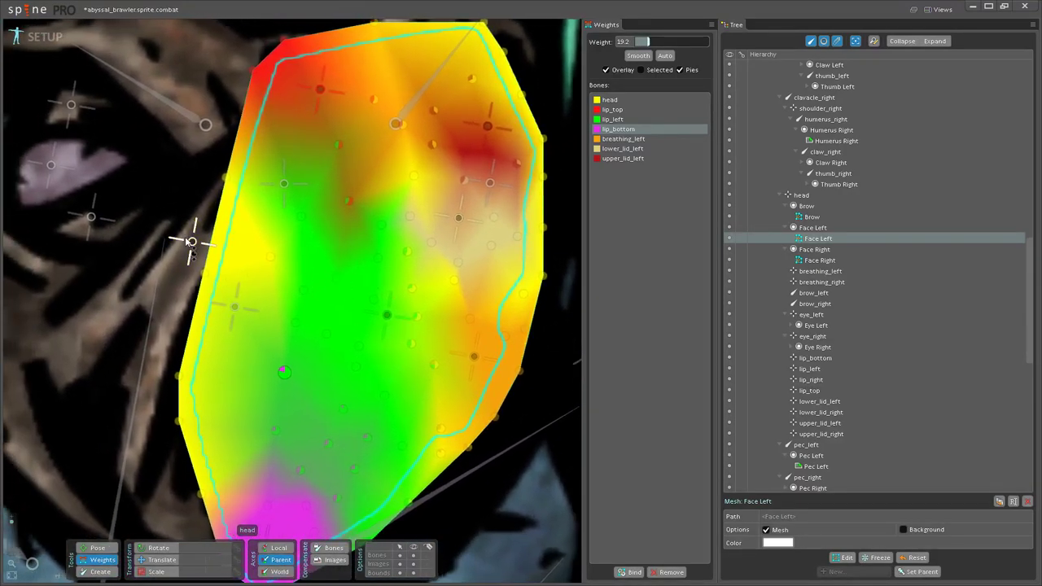
{"action": "left_click", "coordinate": [191, 240]}
{"action": "left_click", "coordinate": [412, 216]}
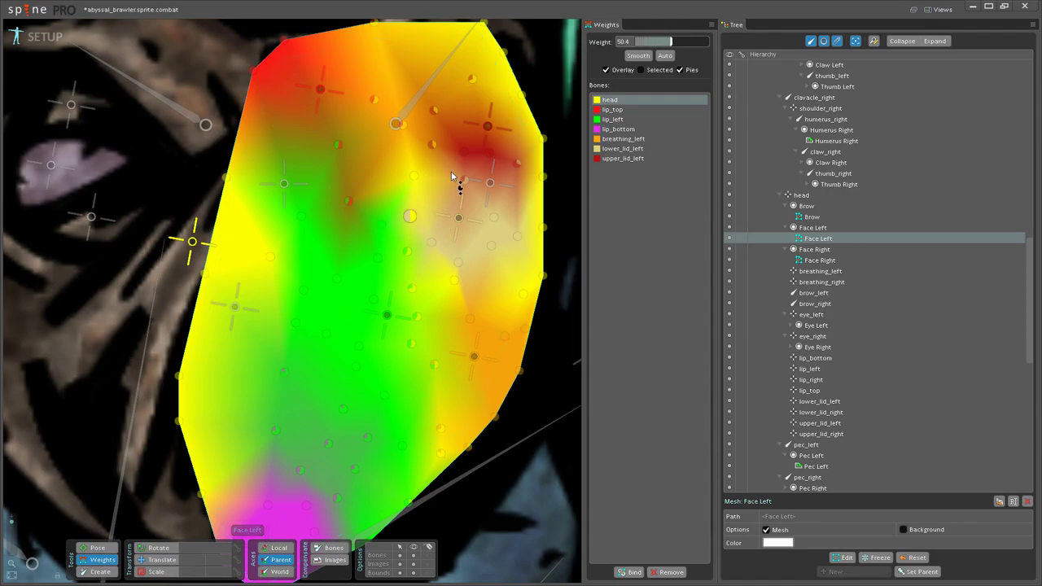
Step: Weight the Face Left vertices below the lower eyelid, with head at 32 and 31.2, and lip_left at 24
{"action": "left_click", "coordinate": [458, 261]}
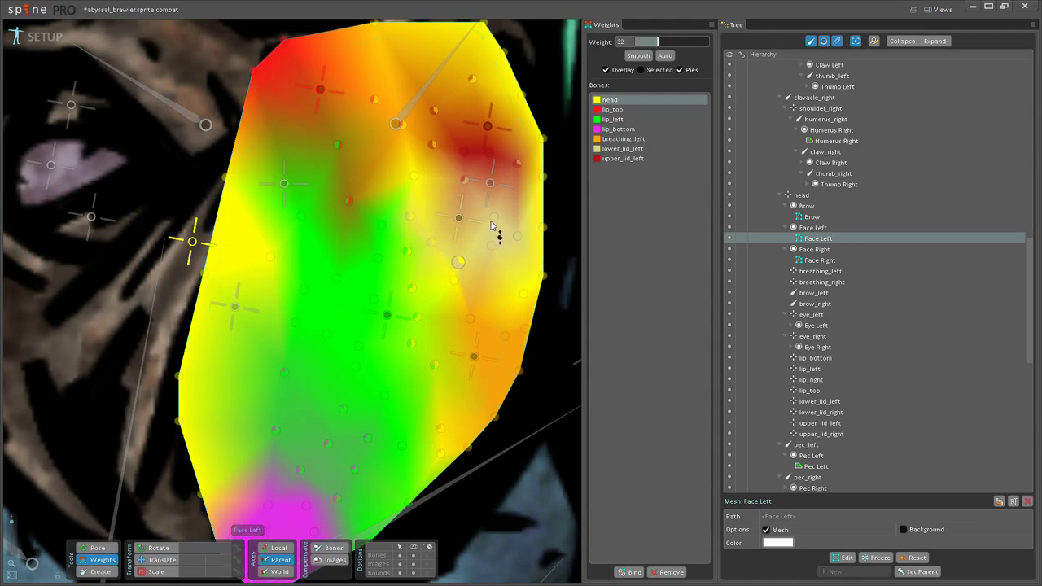
{"action": "left_click", "coordinate": [469, 317]}
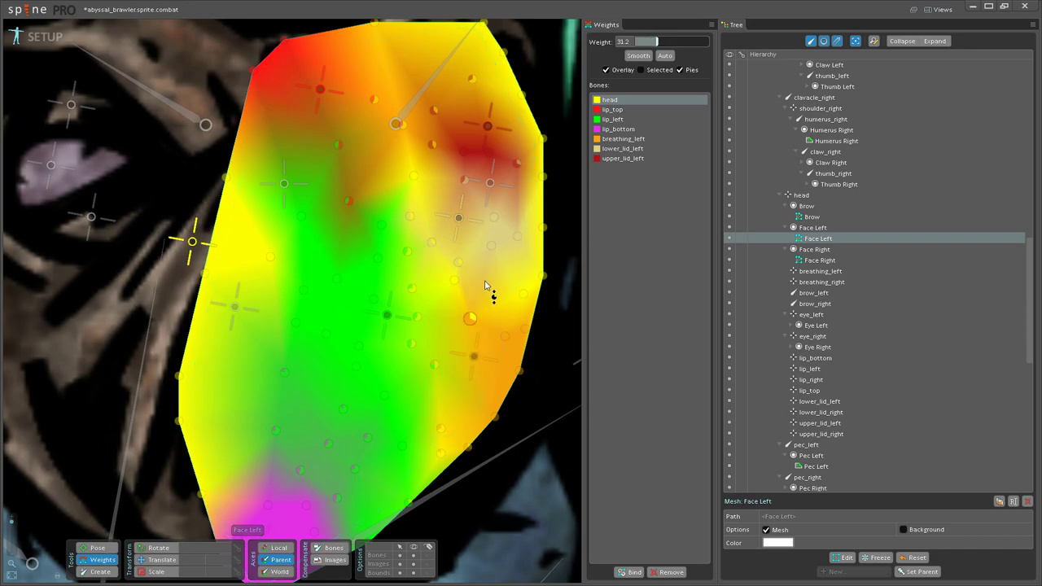
{"action": "left_click", "coordinate": [390, 317]}
{"action": "left_click", "coordinate": [453, 280]}
{"action": "scroll", "coordinate": [470, 250], "scroll_direction": "down", "scroll_amount": 3}
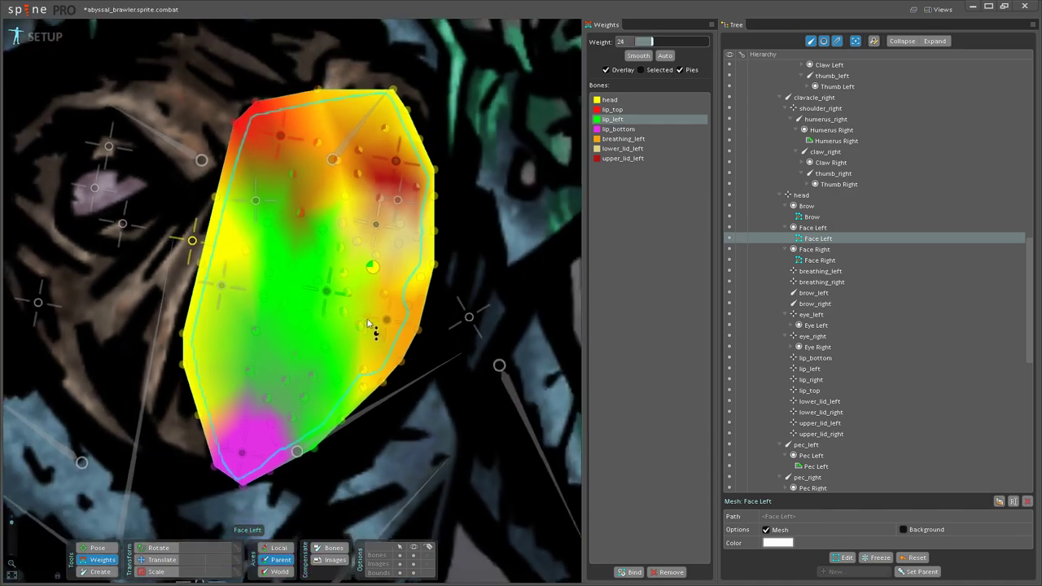
{"action": "left_click_drag", "start_coordinate": [372, 325], "coordinate": [403, 359]}
Step: Try moving the lip_left bone outward in Pose mode to test the mouth deformation, and undo the move
{"action": "left_click", "coordinate": [98, 549]}
{"action": "left_click", "coordinate": [355, 326]}
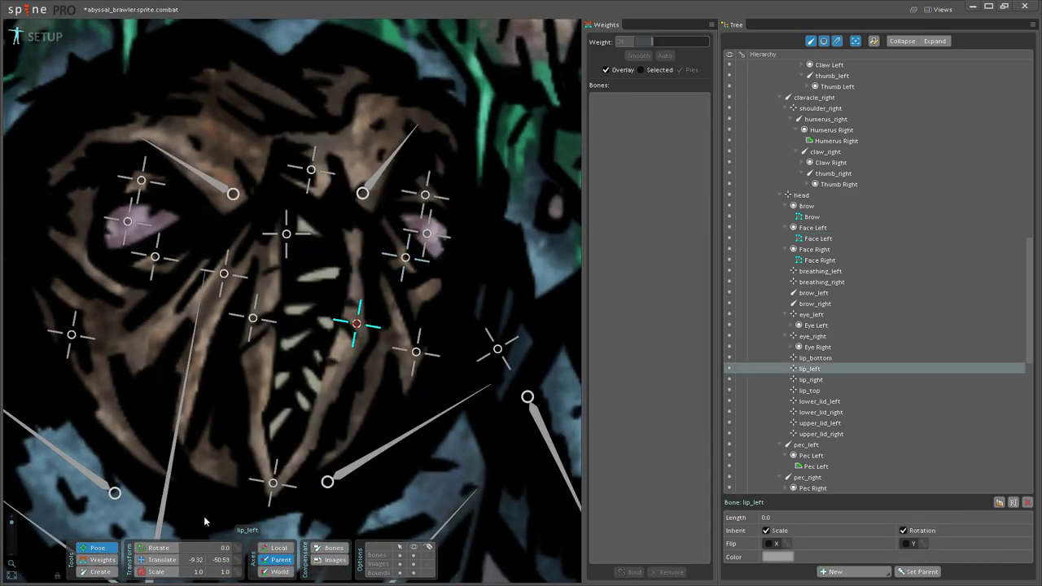
{"action": "left_click", "coordinate": [159, 560]}
{"action": "left_click_drag", "start_coordinate": [356, 324], "coordinate": [369, 324]}
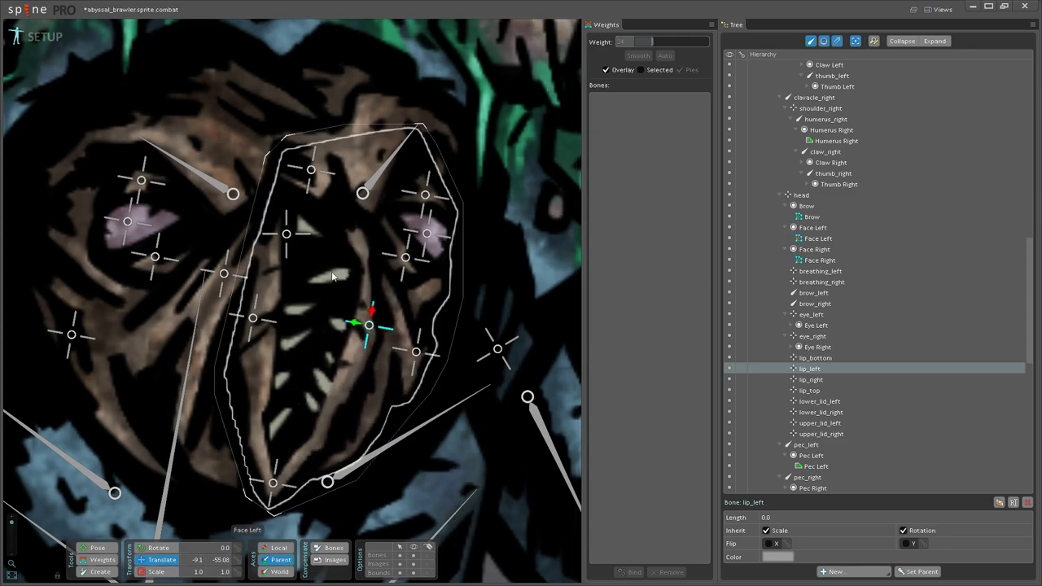
{"action": "mouse_move", "coordinate": [369, 326]}
{"action": "left_mouse_down"}
{"action": "mouse_move", "coordinate": [334, 324]}
{"action": "mouse_move", "coordinate": [373, 325]}
{"action": "left_mouse_up"}
{"action": "key", "text": "ctrl+z"}
Step: Set the lip_left weight to 42.4 on the Face Left vertex just above the chin tip
{"action": "left_click", "coordinate": [99, 561]}
{"action": "scroll", "coordinate": [383, 298], "scroll_direction": "up", "scroll_amount": 2}
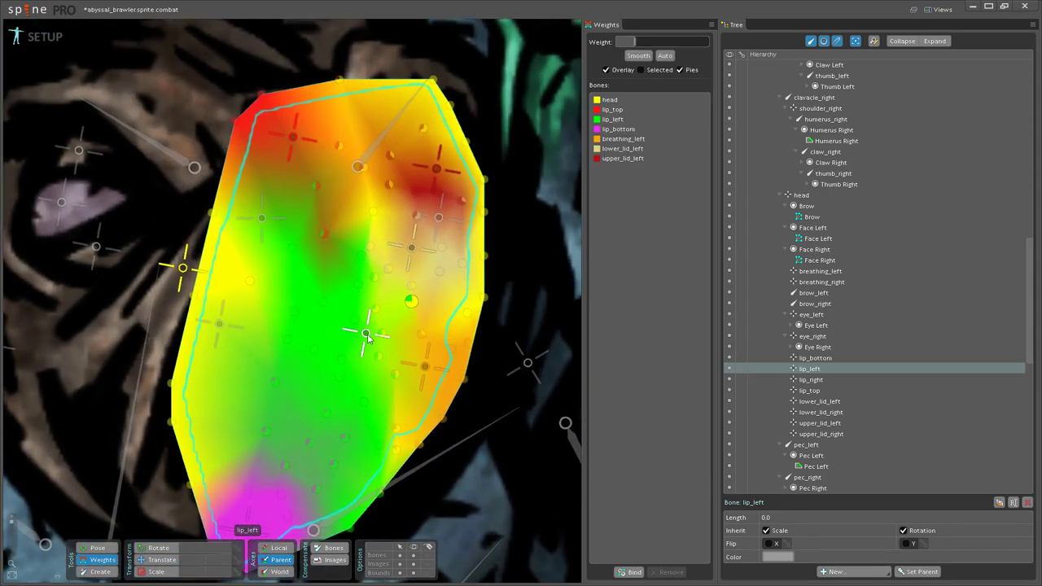
{"action": "left_click", "coordinate": [367, 334]}
{"action": "left_click_drag", "start_coordinate": [361, 365], "coordinate": [420, 312]}
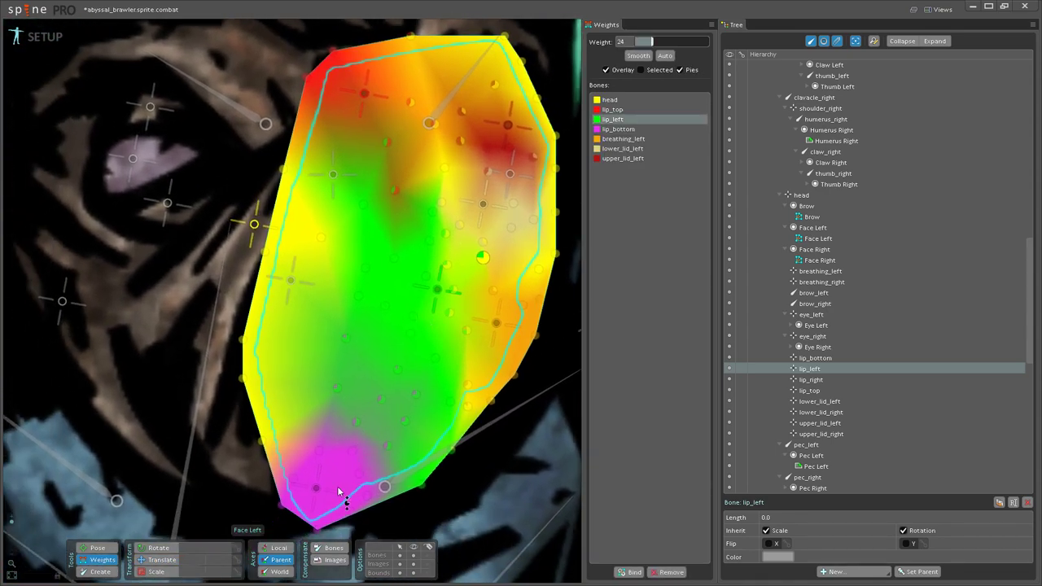
{"action": "left_click", "coordinate": [378, 393]}
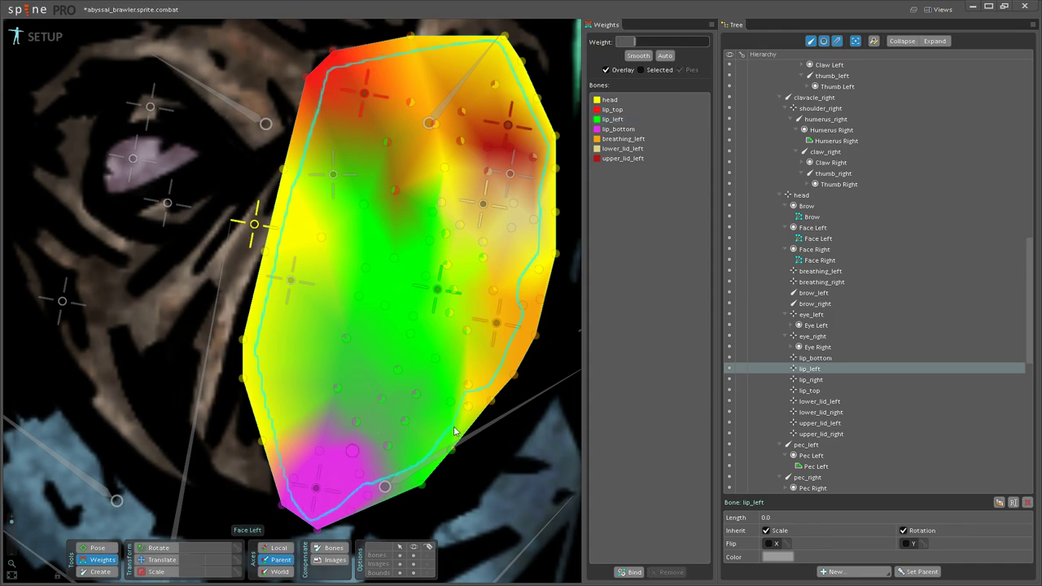
{"action": "left_click", "coordinate": [424, 287]}
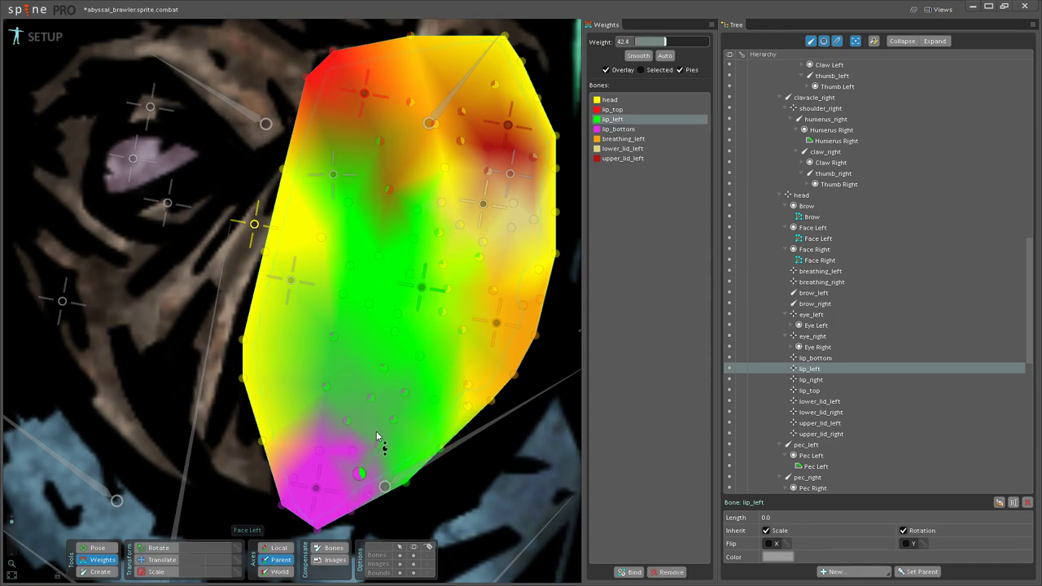
Step: Raise the lip_left weights of the vertices around the chin and lower jaw, up to 85.6
{"action": "mouse_move", "coordinate": [365, 405]}
{"action": "left_mouse_down"}
{"action": "mouse_move", "coordinate": [374, 391]}
{"action": "mouse_move", "coordinate": [414, 386]}
{"action": "mouse_move", "coordinate": [387, 358]}
{"action": "left_mouse_up"}
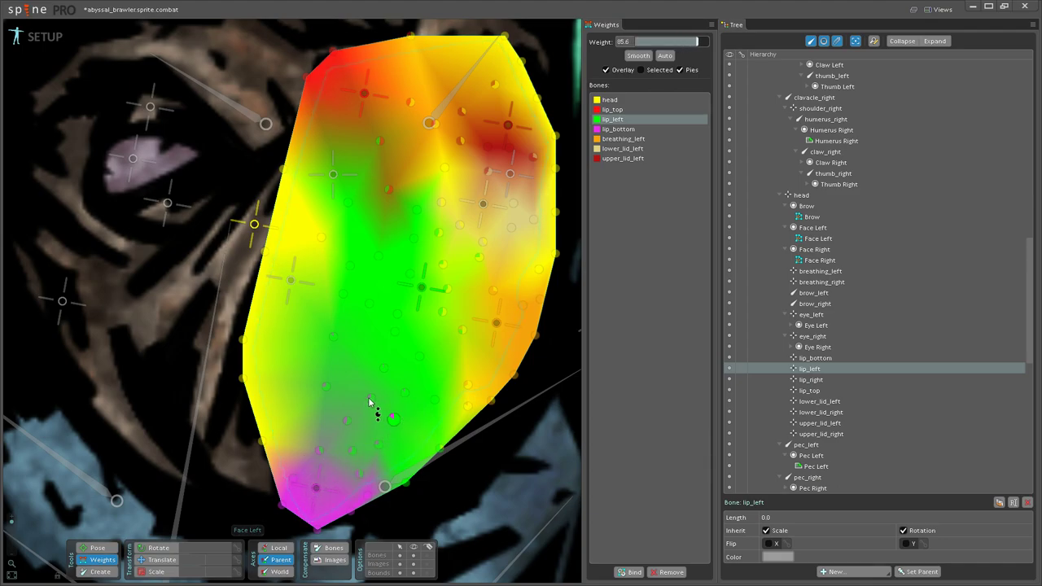
{"action": "left_click_drag", "start_coordinate": [318, 453], "coordinate": [327, 428]}
{"action": "left_click_drag", "start_coordinate": [369, 491], "coordinate": [385, 464]}
{"action": "left_click_drag", "start_coordinate": [408, 348], "coordinate": [375, 468]}
Step: Raise the lip_left weight to 76.8 on the vertex below the upper lip and 43.2 on the vertex below the lower eyelid
{"action": "scroll", "coordinate": [379, 389], "scroll_direction": "up", "scroll_amount": 3}
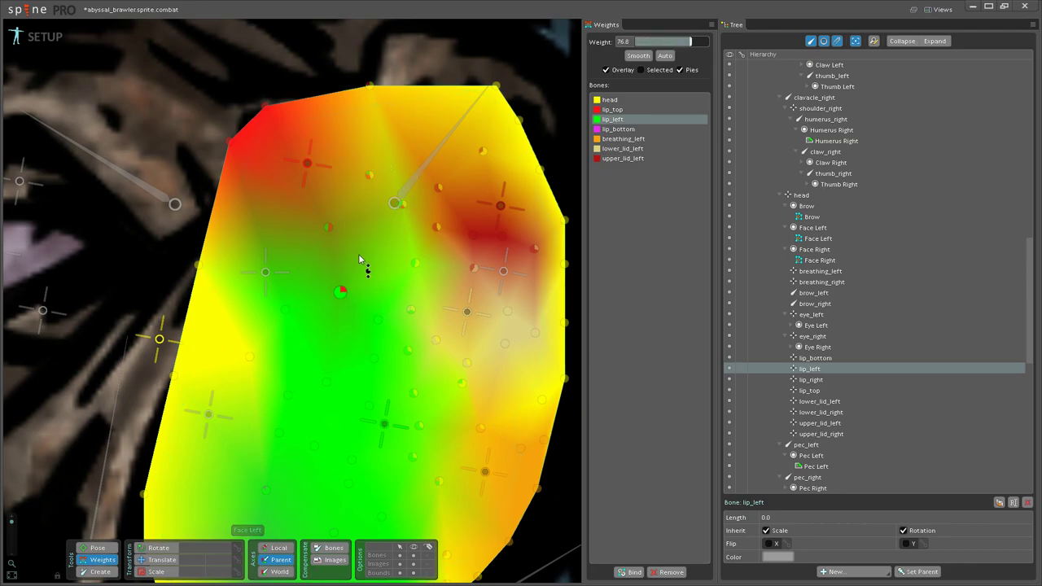
{"action": "scroll", "coordinate": [359, 269], "scroll_direction": "down", "scroll_amount": 3}
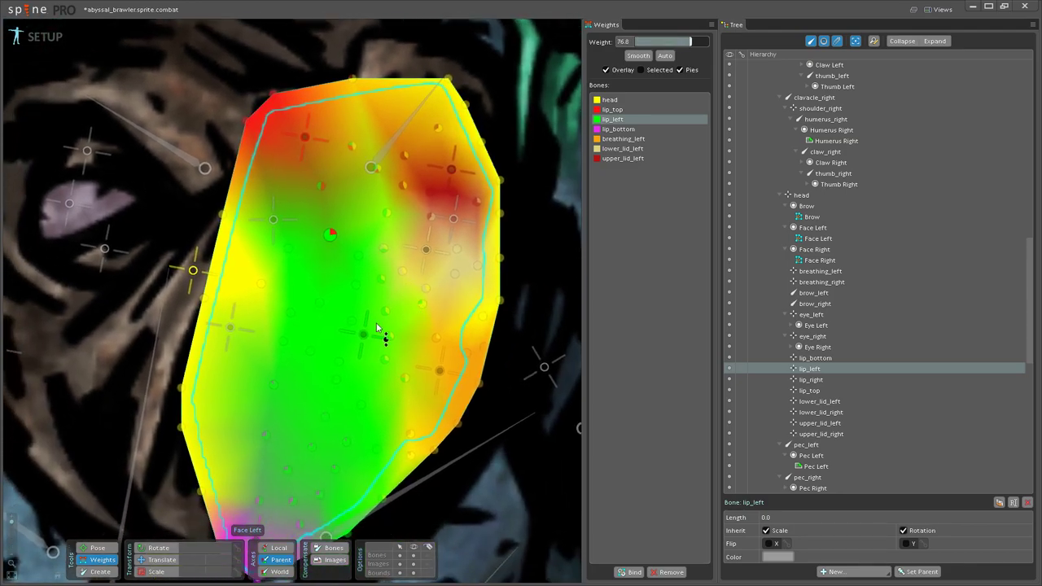
{"action": "scroll", "coordinate": [377, 323], "scroll_direction": "up", "scroll_amount": 3}
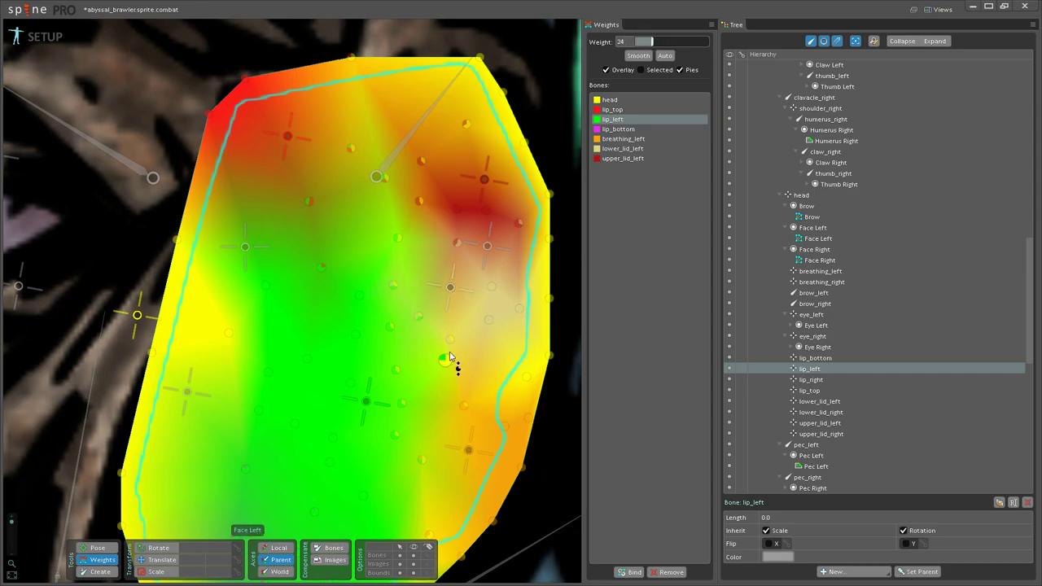
{"action": "scroll", "coordinate": [399, 312], "scroll_direction": "down", "scroll_amount": 1}
{"action": "scroll", "coordinate": [399, 312], "scroll_direction": "down", "scroll_amount": 1}
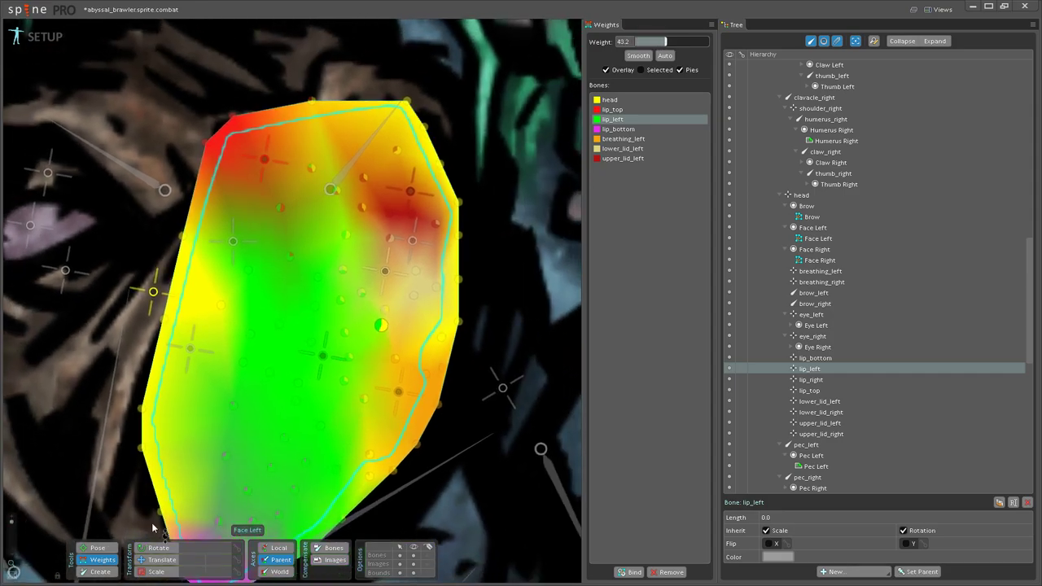
Step: Try shifting the lip_left bone outward to test the new cheek weights, and undo the shift
{"action": "left_click", "coordinate": [113, 549]}
{"action": "left_click", "coordinate": [161, 561]}
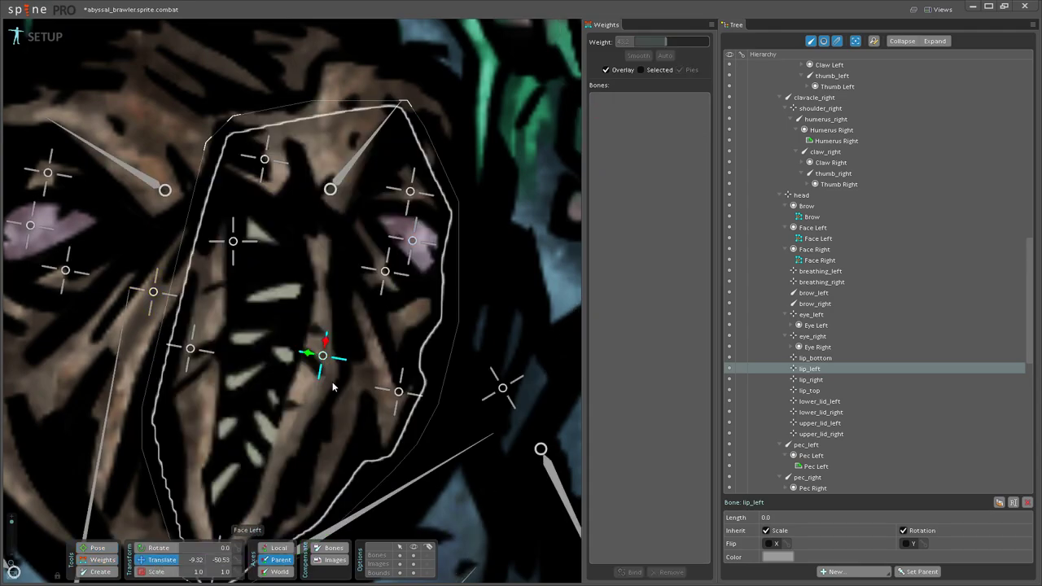
{"action": "mouse_move", "coordinate": [326, 357]}
{"action": "left_mouse_down"}
{"action": "mouse_move", "coordinate": [352, 359]}
{"action": "mouse_move", "coordinate": [342, 355]}
{"action": "left_mouse_up"}
{"action": "scroll", "coordinate": [338, 352], "scroll_direction": "down", "scroll_amount": 1}
{"action": "key", "text": "ctrl+z"}
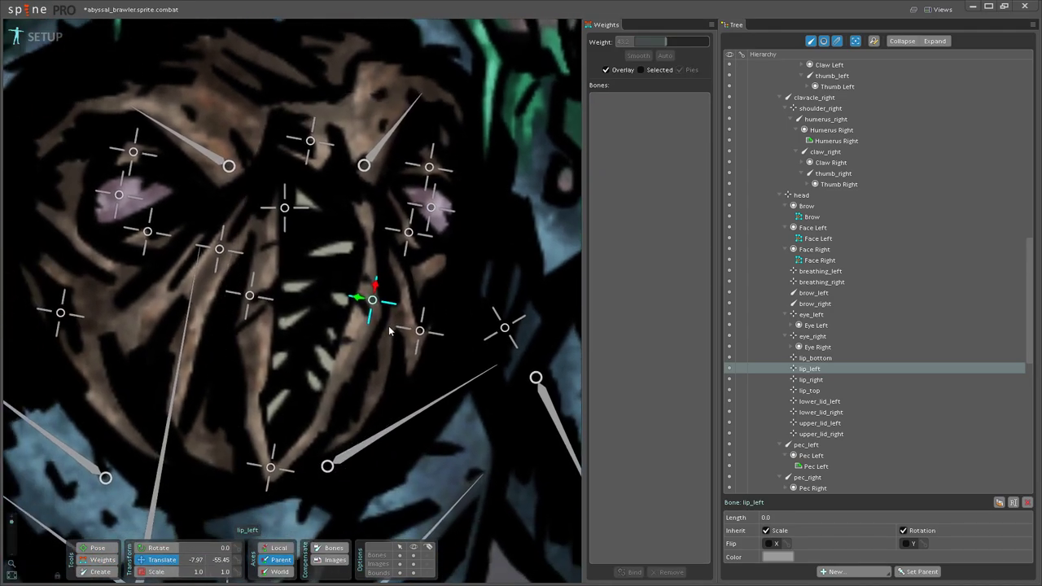
Step: Reselect the lip_left bone and try translating it along its Y axis to recheck the cheek deformation
{"action": "left_click", "coordinate": [384, 309]}
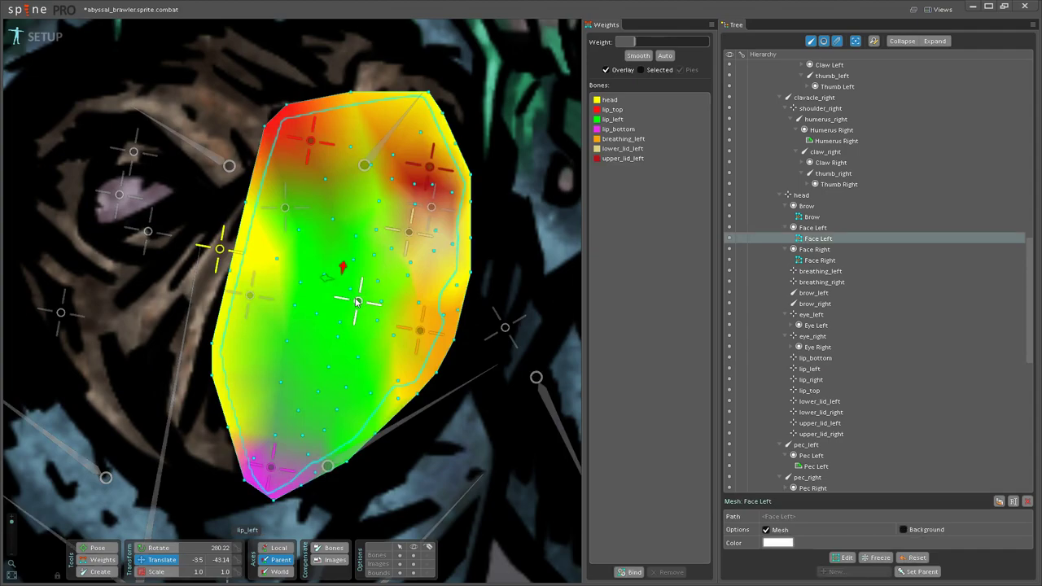
{"action": "key", "text": "b"}
{"action": "left_click", "coordinate": [358, 304]}
{"action": "left_click", "coordinate": [157, 560]}
{"action": "mouse_move", "coordinate": [345, 300]}
{"action": "left_mouse_down"}
{"action": "mouse_move", "coordinate": [361, 302]}
{"action": "mouse_move", "coordinate": [333, 302]}
{"action": "mouse_move", "coordinate": [363, 307]}
{"action": "left_mouse_up"}
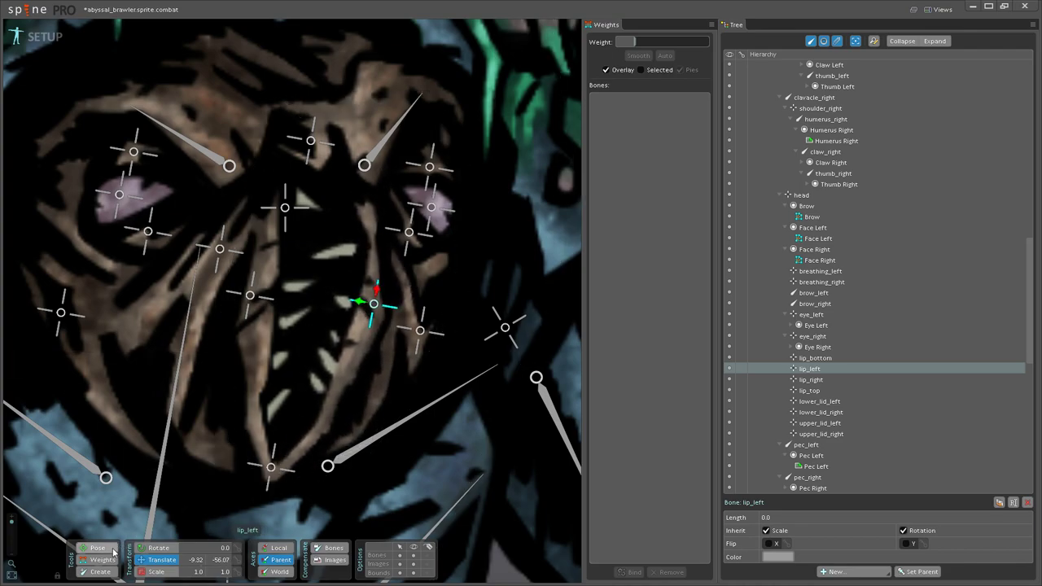
Step: Set the lip_left weight to 24 on the Face Left vertex between the mouth and the lower eyelid
{"action": "left_click", "coordinate": [111, 560]}
{"action": "left_click_drag", "start_coordinate": [371, 253], "coordinate": [361, 319]}
{"action": "scroll", "coordinate": [344, 332], "scroll_direction": "up", "scroll_amount": 2}
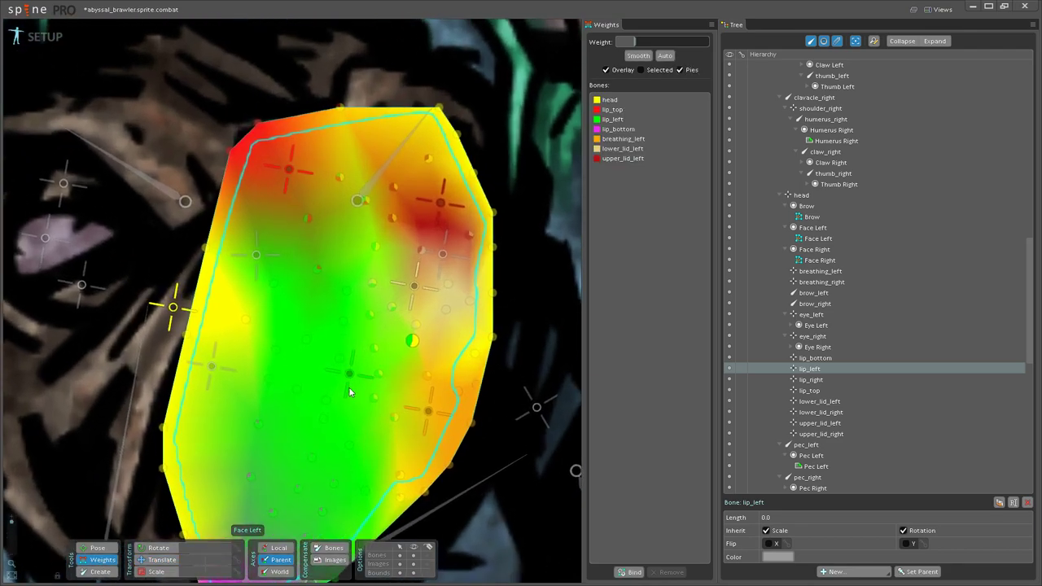
{"action": "left_click", "coordinate": [349, 371]}
{"action": "scroll", "coordinate": [373, 307], "scroll_direction": "up", "scroll_amount": 3}
{"action": "left_click_drag", "start_coordinate": [378, 275], "coordinate": [379, 304]}
{"action": "left_click_drag", "start_coordinate": [373, 327], "coordinate": [382, 345]}
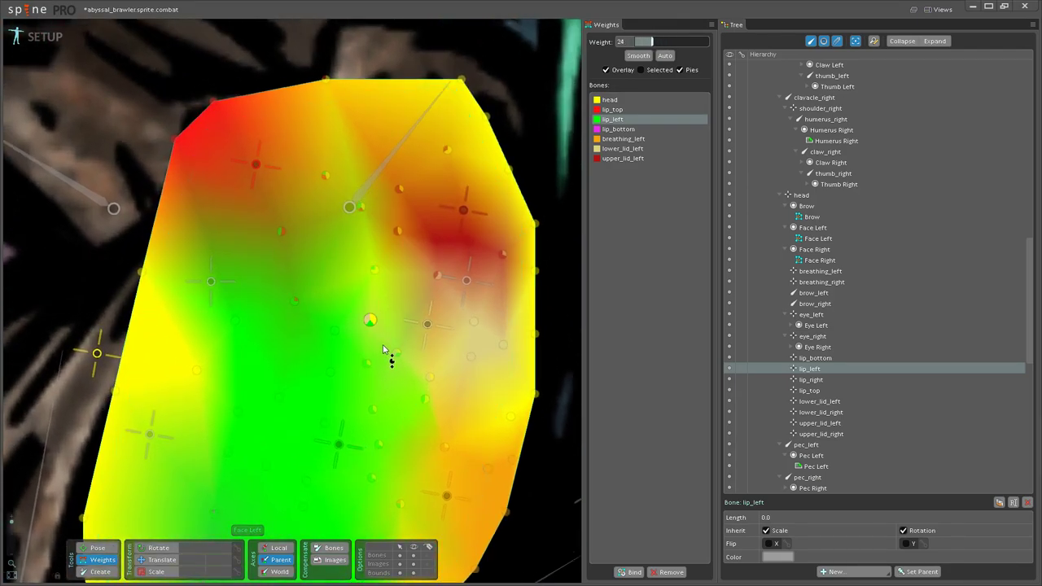
{"action": "scroll", "coordinate": [319, 325], "scroll_direction": "down", "scroll_amount": 2}
Step: Rebalance the two vertices below the upper lip between the lip_left and lip_top bones
{"action": "left_click_drag", "start_coordinate": [301, 259], "coordinate": [391, 248]}
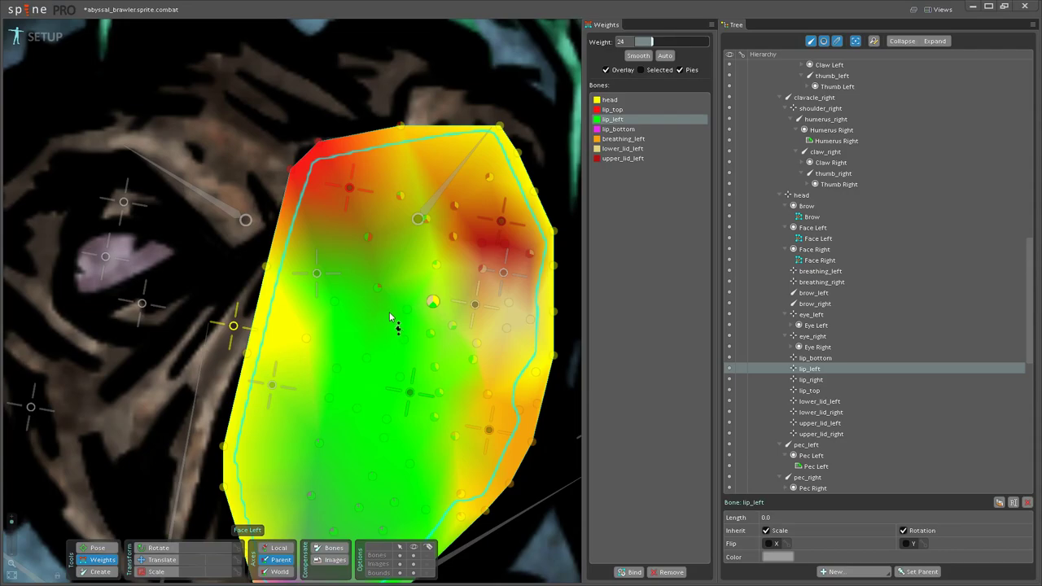
{"action": "left_click", "coordinate": [367, 255]}
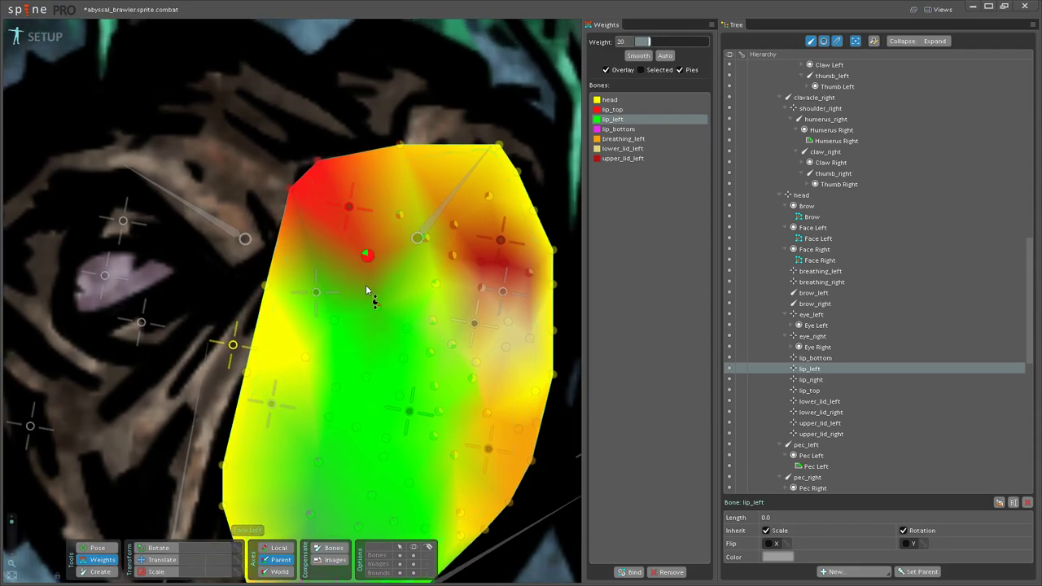
{"action": "left_click", "coordinate": [349, 206]}
{"action": "left_click", "coordinate": [377, 306]}
{"action": "left_click_drag", "start_coordinate": [389, 275], "coordinate": [392, 271]}
{"action": "left_click_drag", "start_coordinate": [327, 166], "coordinate": [331, 124]}
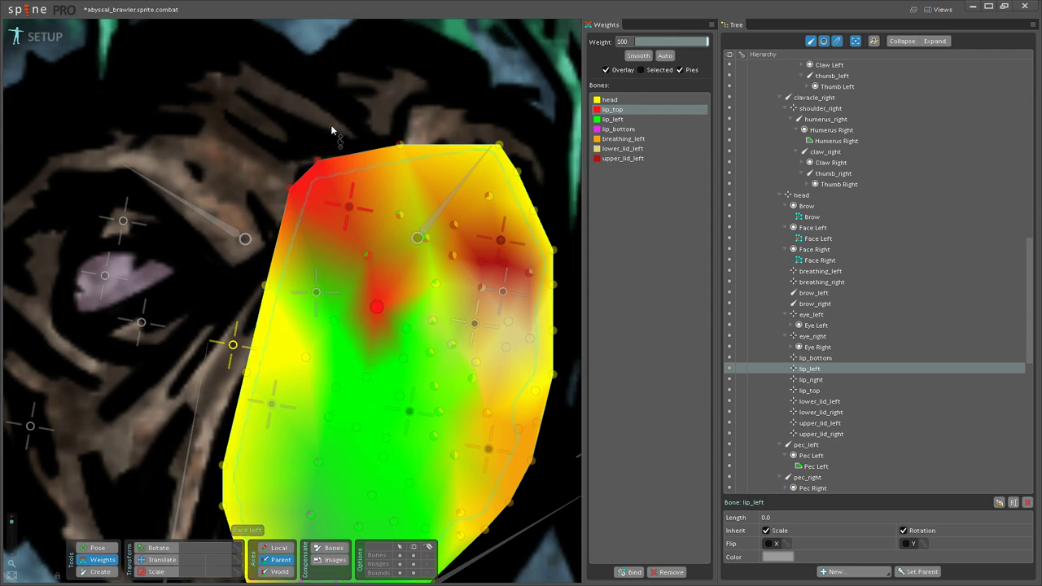
Step: Increase the lip_top weights of the vertices between the upper lip and the left eye, to about 57 and 29
{"action": "left_click", "coordinate": [366, 174]}
{"action": "left_click", "coordinate": [399, 214]}
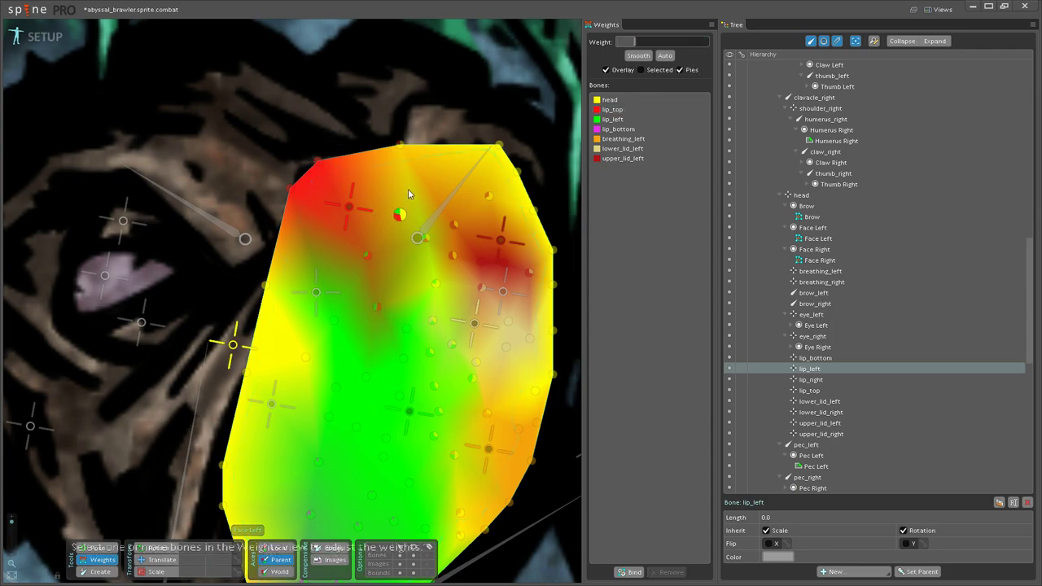
{"action": "left_click", "coordinate": [348, 207]}
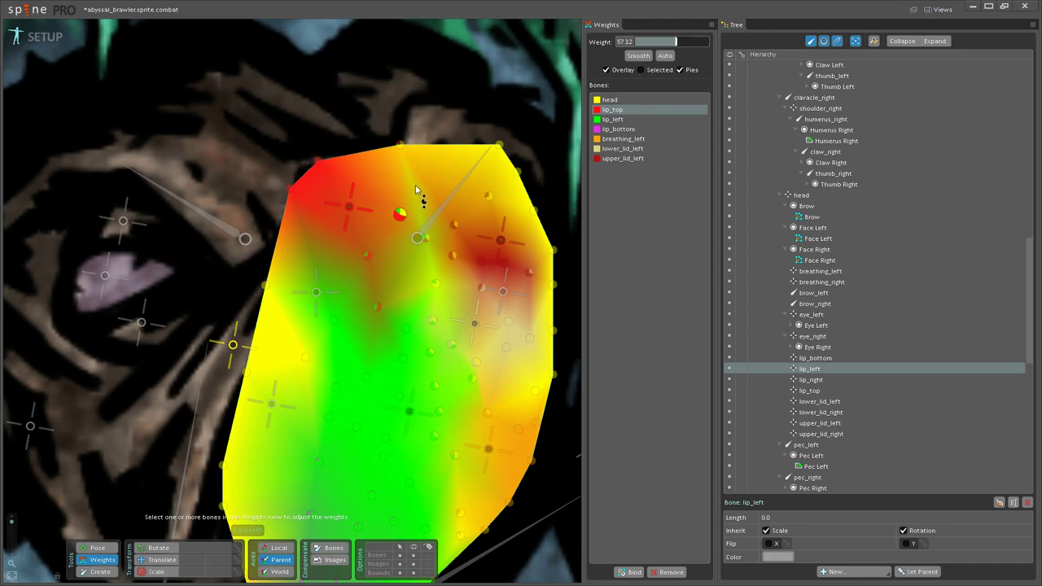
{"action": "left_click", "coordinate": [434, 269]}
{"action": "left_click_drag", "start_coordinate": [434, 270], "coordinate": [444, 253]}
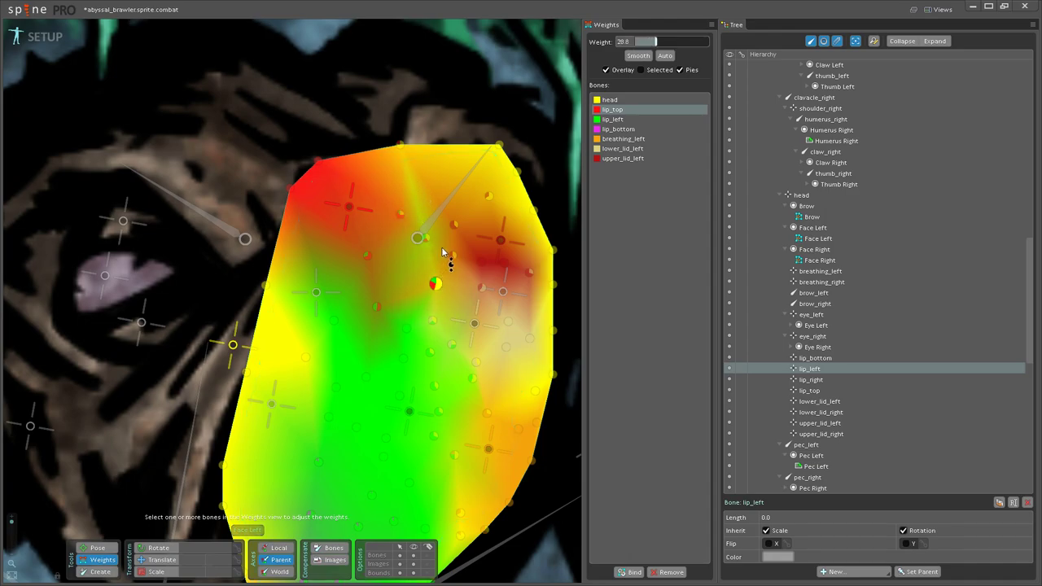
{"action": "left_click_drag", "start_coordinate": [434, 216], "coordinate": [440, 207]}
{"action": "left_click_drag", "start_coordinate": [434, 270], "coordinate": [440, 265]}
Step: Set the lip_top weight to 18.4 on the vertex beside the upper teeth and 21.6 on the mesh's inner edge vertex
{"action": "left_click_drag", "start_coordinate": [407, 312], "coordinate": [322, 294]}
{"action": "left_click_drag", "start_coordinate": [286, 288], "coordinate": [302, 259]}
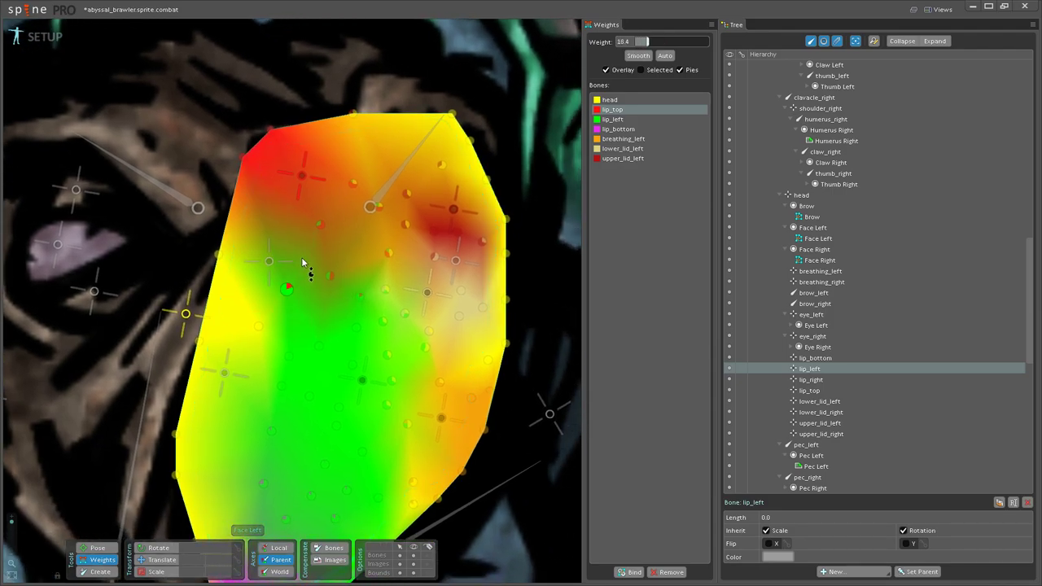
{"action": "left_click", "coordinate": [217, 254]}
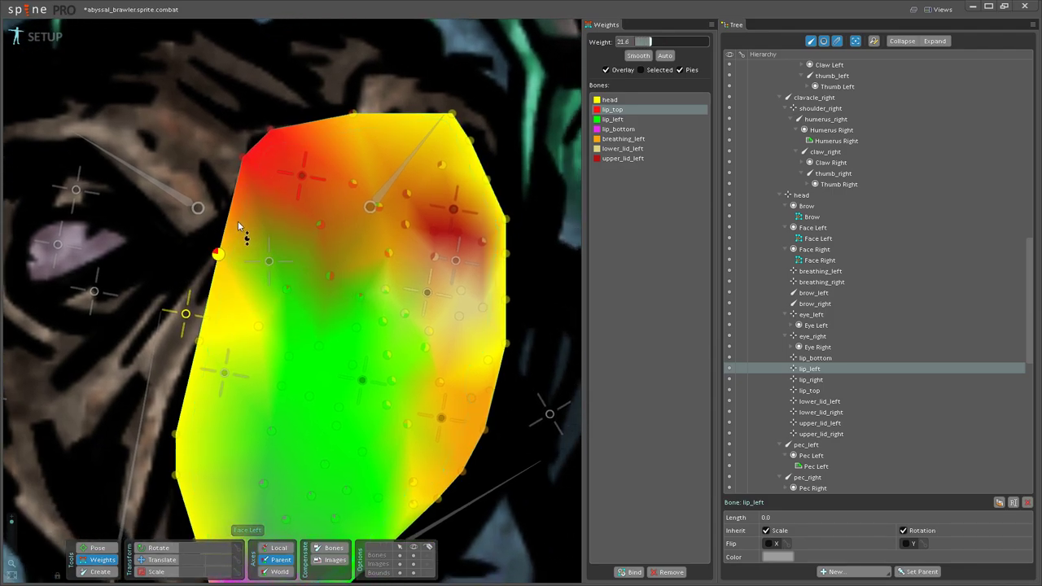
Step: Try translating the lip_left bone in Pose mode to test how the upper lip follows it
{"action": "left_click", "coordinate": [97, 548]}
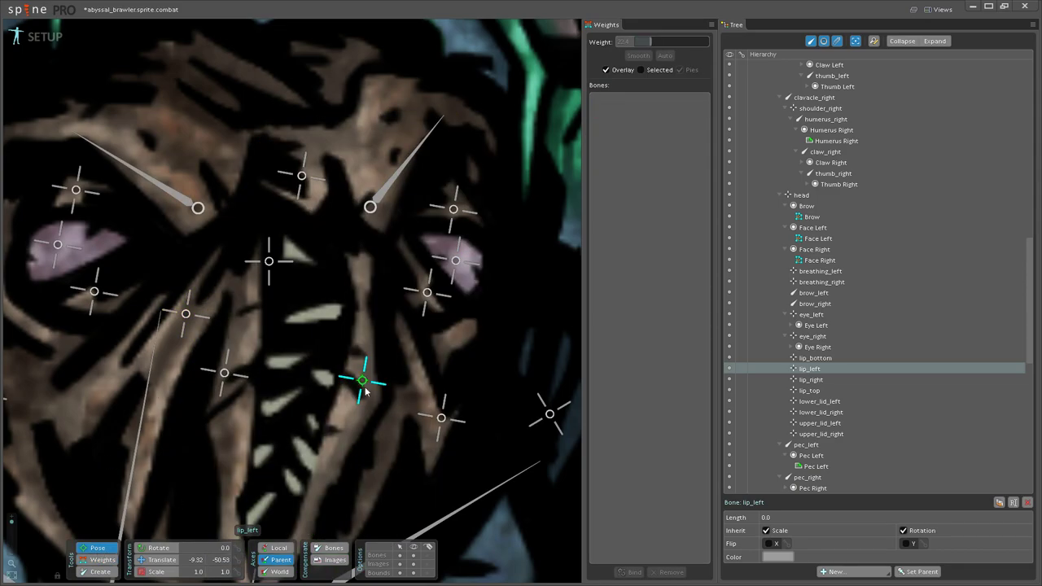
{"action": "scroll", "coordinate": [366, 380], "scroll_direction": "down", "scroll_amount": 3}
{"action": "left_click_drag", "start_coordinate": [365, 380], "coordinate": [344, 265]}
{"action": "left_click", "coordinate": [163, 559]}
{"action": "left_click_drag", "start_coordinate": [380, 381], "coordinate": [355, 430]}
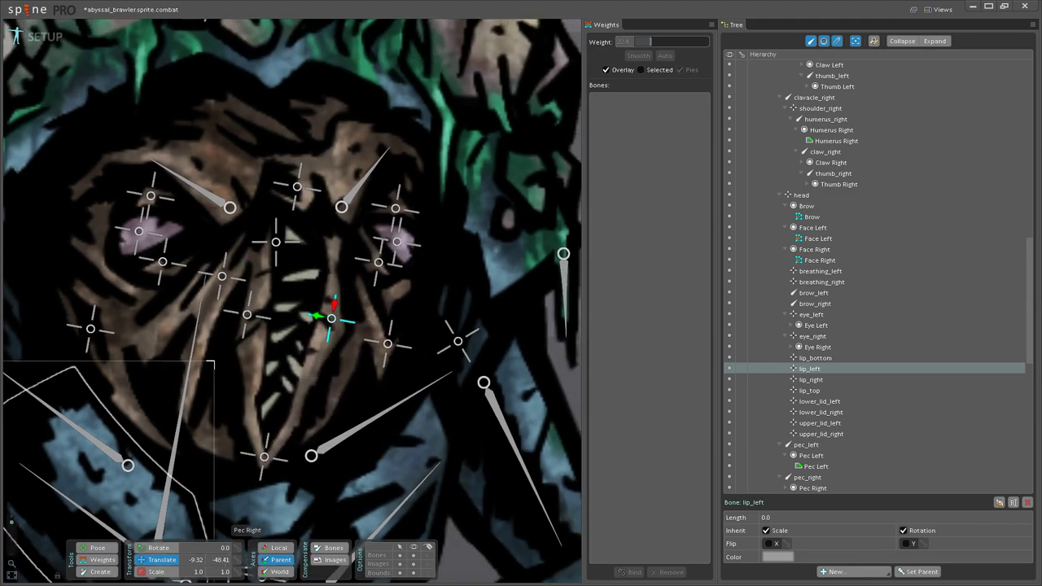
Step: Increase the head bone's weights on the Face Left vertices along the lower jaw edge
{"action": "left_click", "coordinate": [101, 562]}
{"action": "scroll", "coordinate": [330, 383], "scroll_direction": "up", "scroll_amount": 5}
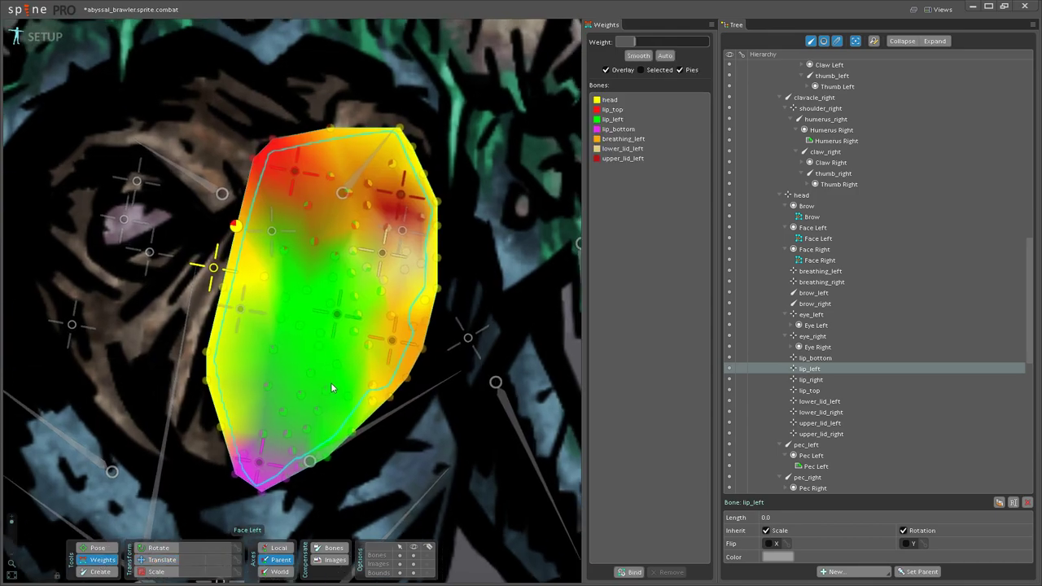
{"action": "left_click_drag", "start_coordinate": [372, 355], "coordinate": [395, 336]}
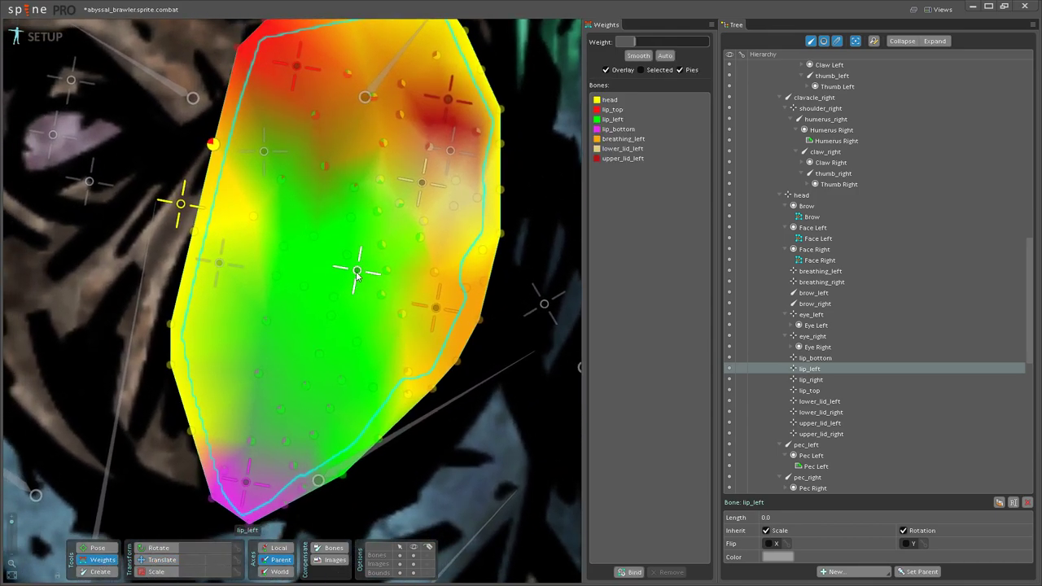
{"action": "left_click", "coordinate": [180, 203]}
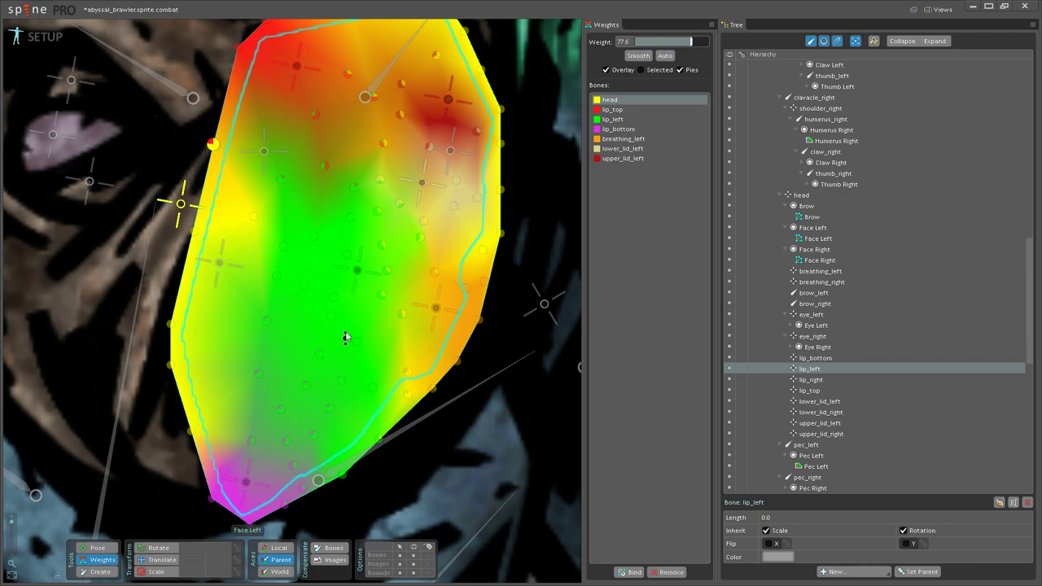
{"action": "left_click", "coordinate": [377, 386]}
{"action": "left_click", "coordinate": [380, 437]}
{"action": "left_click", "coordinate": [408, 392]}
Step: Set the head weight to 25.6 on the vertex below the lip_left bone and 11.2 on the one nearer the chin
{"action": "left_click_drag", "start_coordinate": [377, 385], "coordinate": [370, 322]}
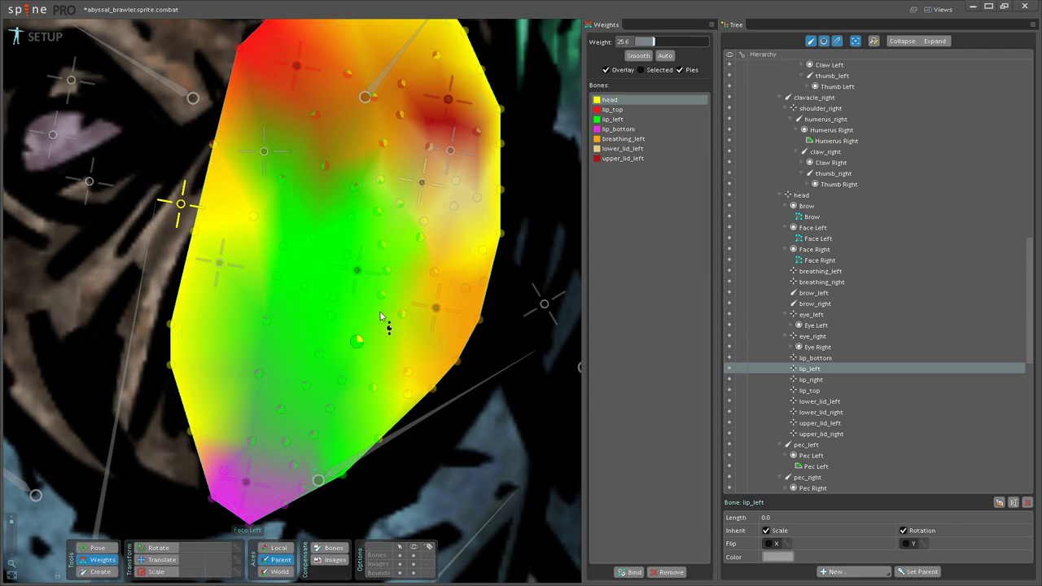
{"action": "left_click", "coordinate": [351, 359]}
{"action": "left_click", "coordinate": [337, 408]}
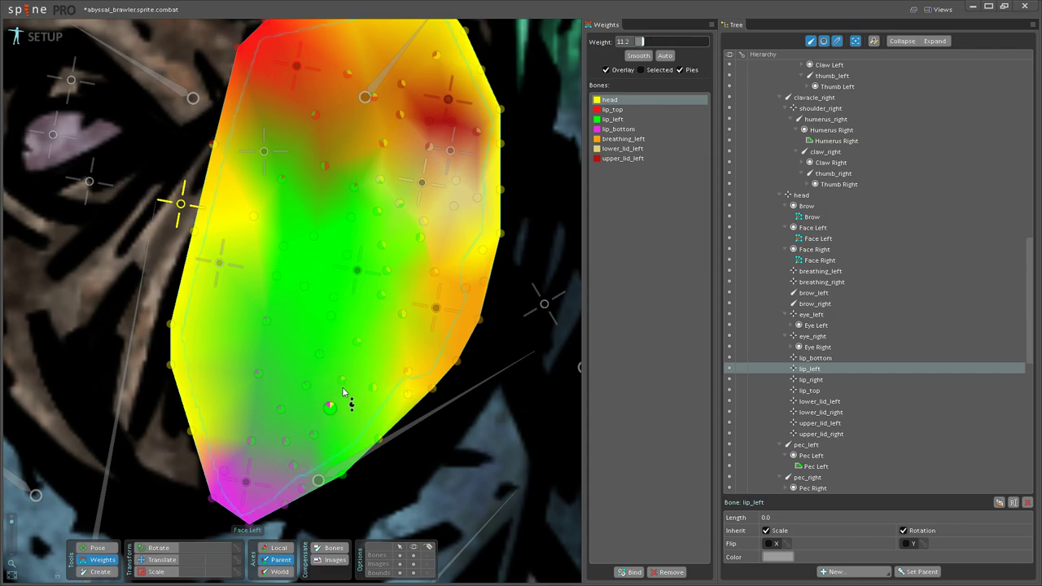
Step: Set the head weight to 16.8 on the Face Left vertex above the chin and 8 on the vertex beside lip_bottom
{"action": "left_click", "coordinate": [329, 416]}
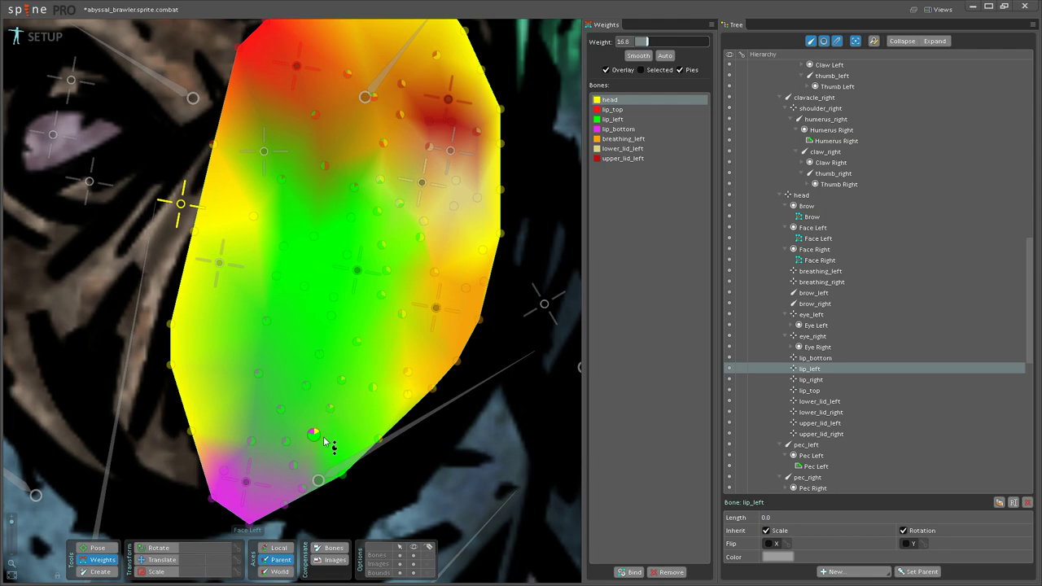
{"action": "left_click", "coordinate": [314, 479]}
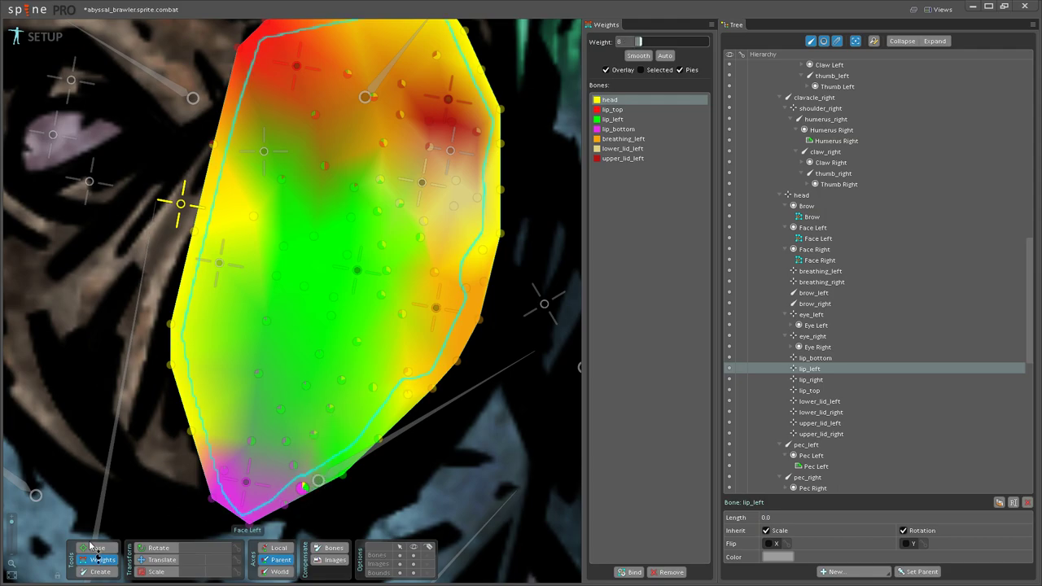
Step: Try translating the lip_left bone outward to about Y -56.6 in Pose mode to test the lip deformation
{"action": "key", "text": "b"}
{"action": "scroll", "coordinate": [318, 389], "scroll_direction": "down", "scroll_amount": 3}
{"action": "scroll", "coordinate": [239, 389], "scroll_direction": "down", "scroll_amount": 1}
{"action": "left_click", "coordinate": [151, 560]}
{"action": "mouse_move", "coordinate": [313, 243]}
{"action": "left_mouse_down"}
{"action": "mouse_move", "coordinate": [329, 246]}
{"action": "mouse_move", "coordinate": [298, 227]}
{"action": "mouse_move", "coordinate": [325, 232]}
{"action": "left_mouse_up"}
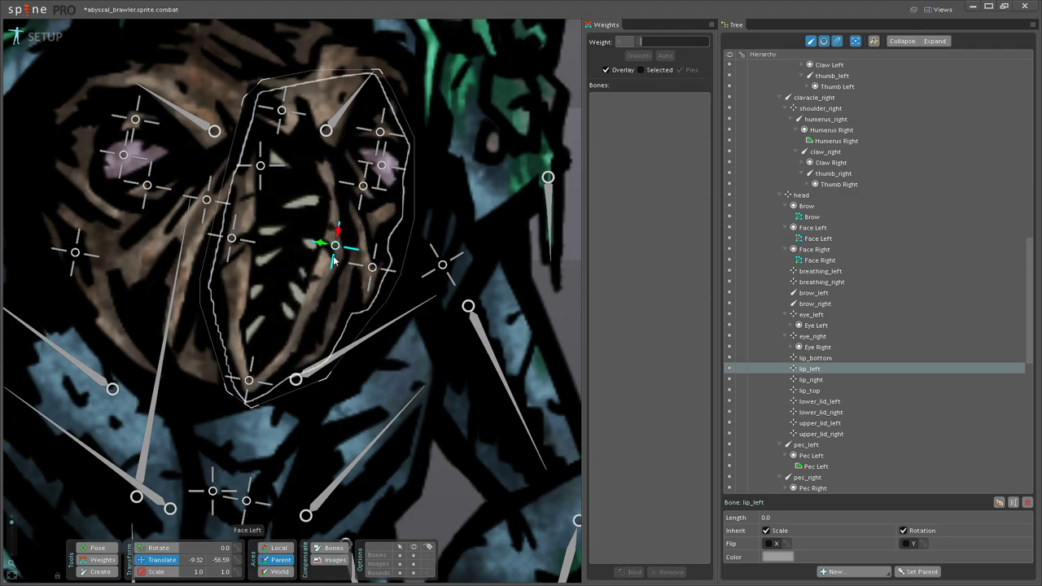
{"action": "left_click_drag", "start_coordinate": [314, 247], "coordinate": [376, 272]}
Step: Add lip_top weight to the Face Left vertices above the lip_left bone, with 27.2 on the uppermost of them
{"action": "left_click", "coordinate": [102, 561]}
{"action": "scroll", "coordinate": [328, 281], "scroll_direction": "up", "scroll_amount": 2}
{"action": "left_click", "coordinate": [329, 163]}
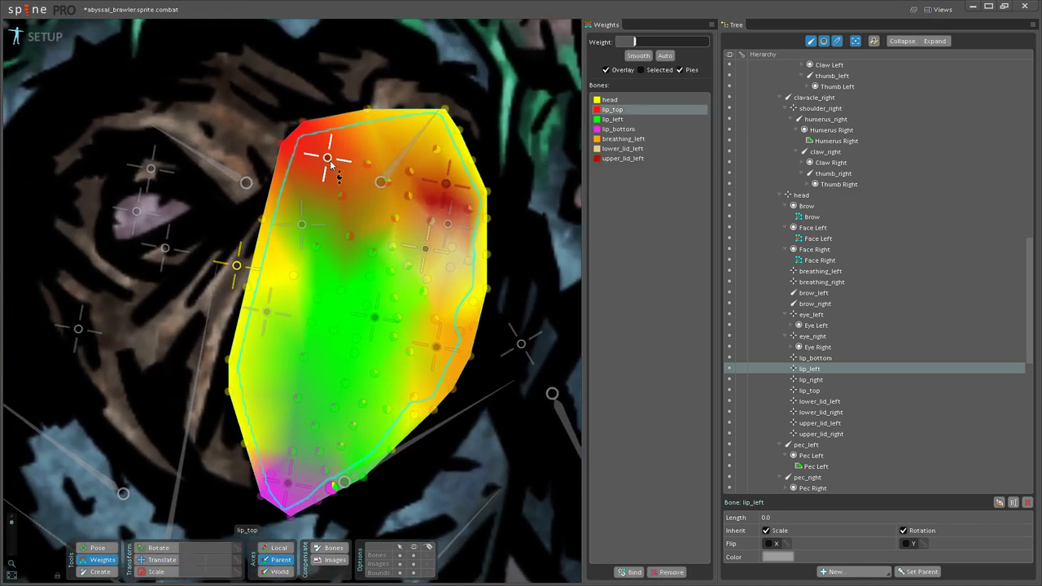
{"action": "left_click", "coordinate": [254, 267]}
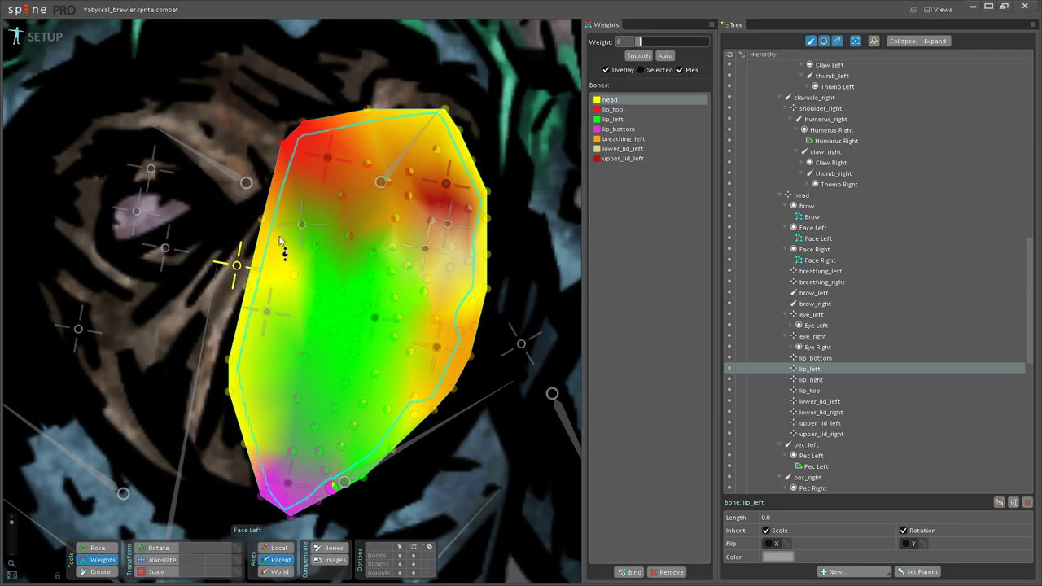
{"action": "left_click", "coordinate": [329, 161]}
{"action": "left_click_drag", "start_coordinate": [319, 254], "coordinate": [338, 219]}
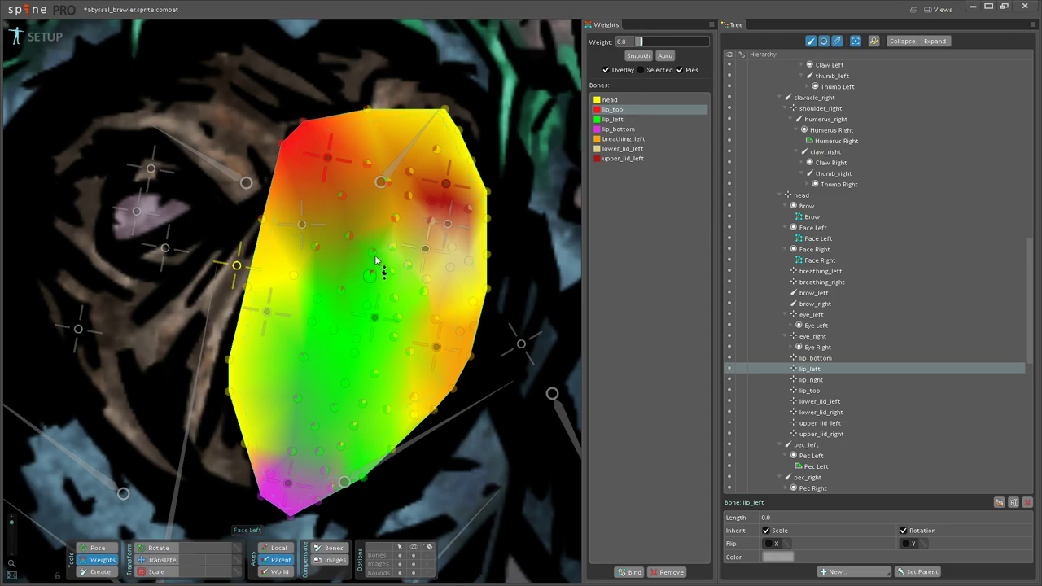
{"action": "scroll", "coordinate": [387, 271], "scroll_direction": "up", "scroll_amount": 3}
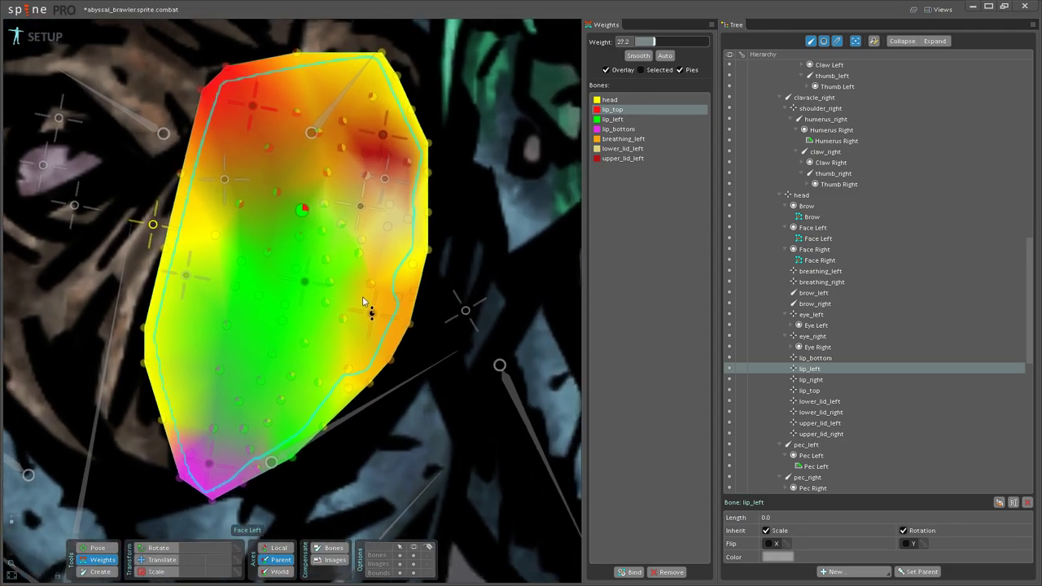
Step: Try translating the lip_left bone outward to about Y -59.2 in Pose mode, and undo the move
{"action": "left_click", "coordinate": [102, 553]}
{"action": "scroll", "coordinate": [264, 359], "scroll_direction": "down", "scroll_amount": 3}
{"action": "left_click", "coordinate": [161, 561]}
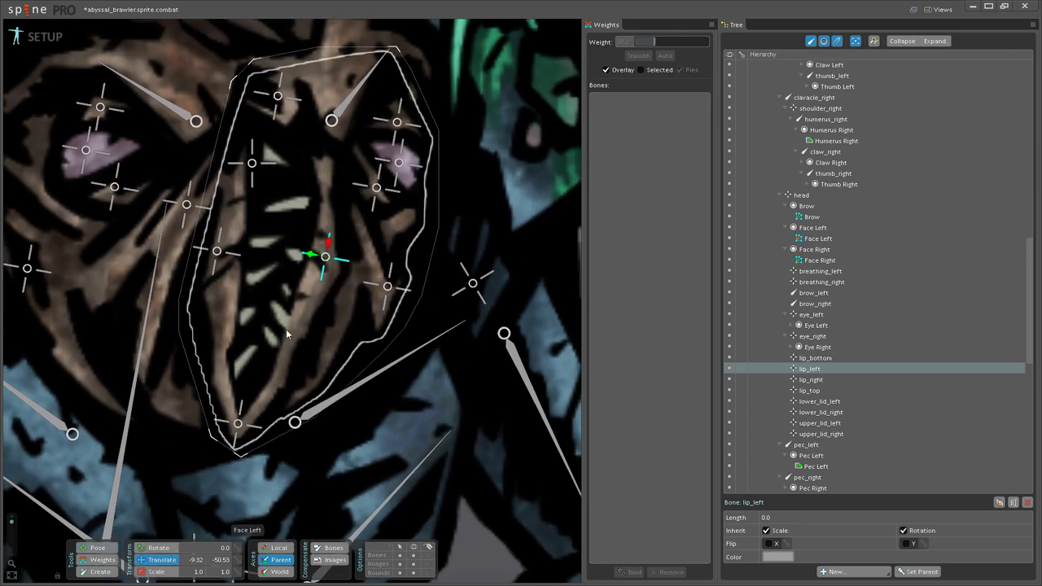
{"action": "left_click_drag", "start_coordinate": [310, 245], "coordinate": [335, 259]}
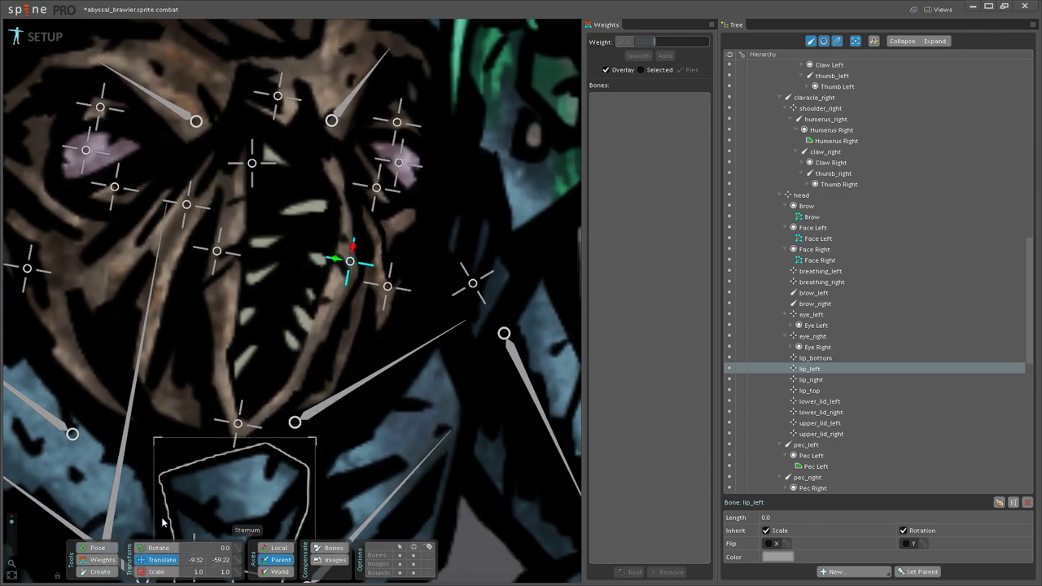
{"action": "left_click", "coordinate": [102, 562]}
{"action": "key", "text": "ctrl+z"}
Step: Raise the head weight along the lower jaw edge to 86.4 and 92.8, and to 65.6 on the vertex just inside it
{"action": "left_click_drag", "start_coordinate": [320, 438], "coordinate": [341, 426]}
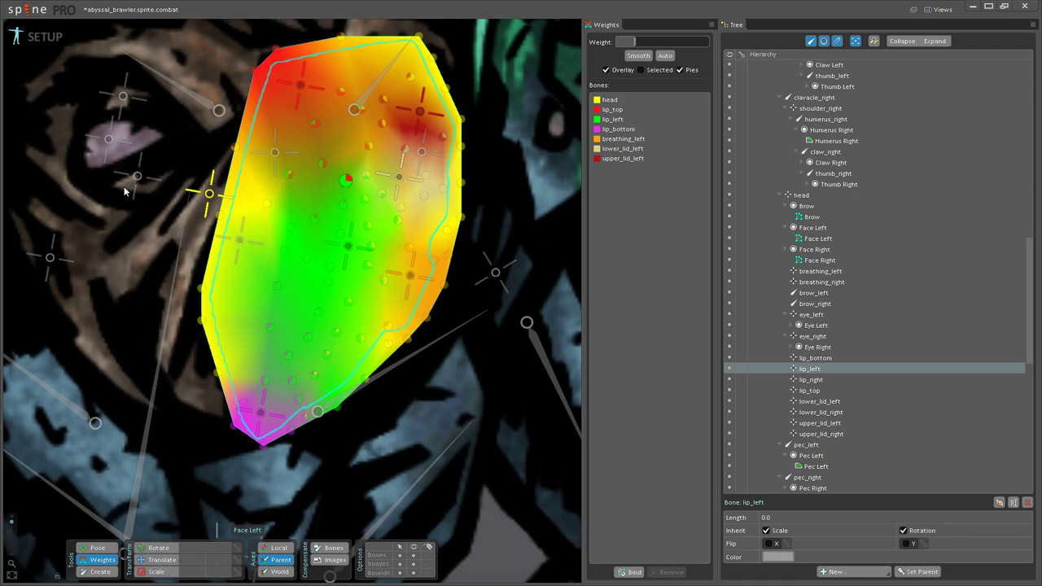
{"action": "left_click", "coordinate": [208, 194]}
{"action": "left_click", "coordinate": [335, 406]}
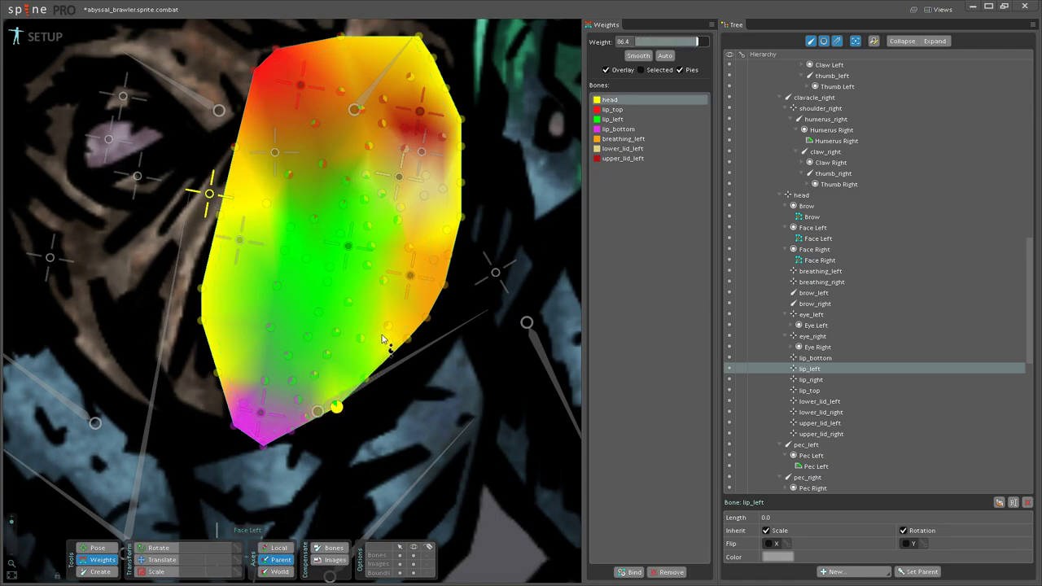
{"action": "left_click", "coordinate": [366, 378]}
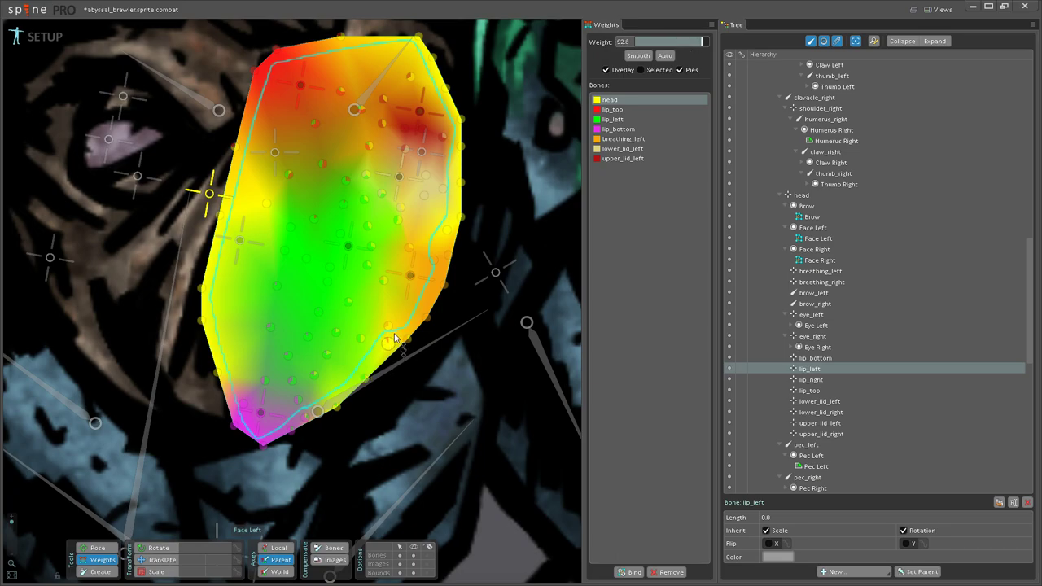
{"action": "left_click", "coordinate": [361, 339]}
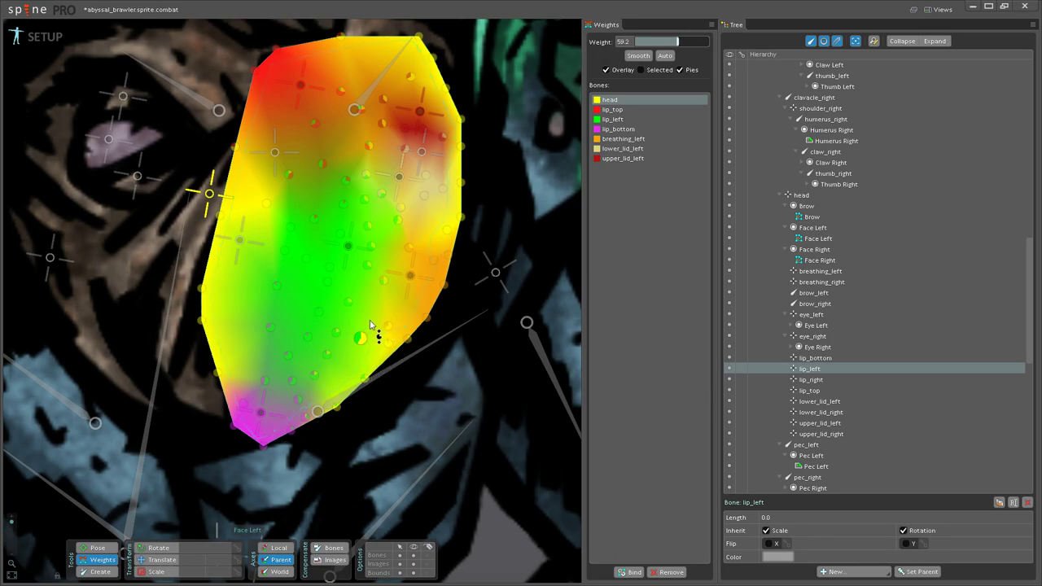
{"action": "left_click_drag", "start_coordinate": [373, 317], "coordinate": [373, 316]}
{"action": "left_click_drag", "start_coordinate": [372, 338], "coordinate": [405, 394]}
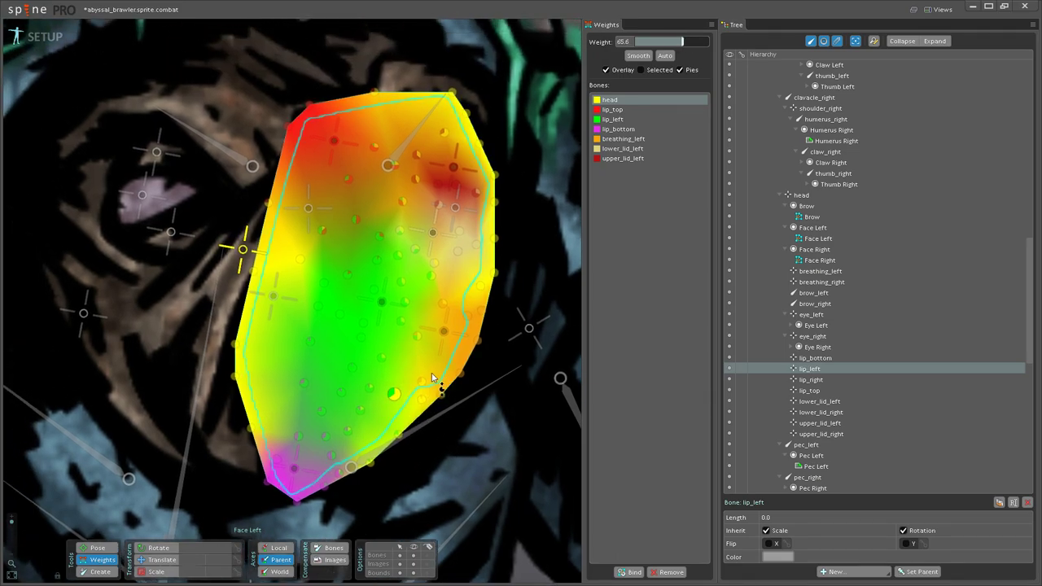
Step: Try translating the lip_left bone inward to about Y -47.8 to test the jaw edge's deformation
{"action": "left_click", "coordinate": [96, 549]}
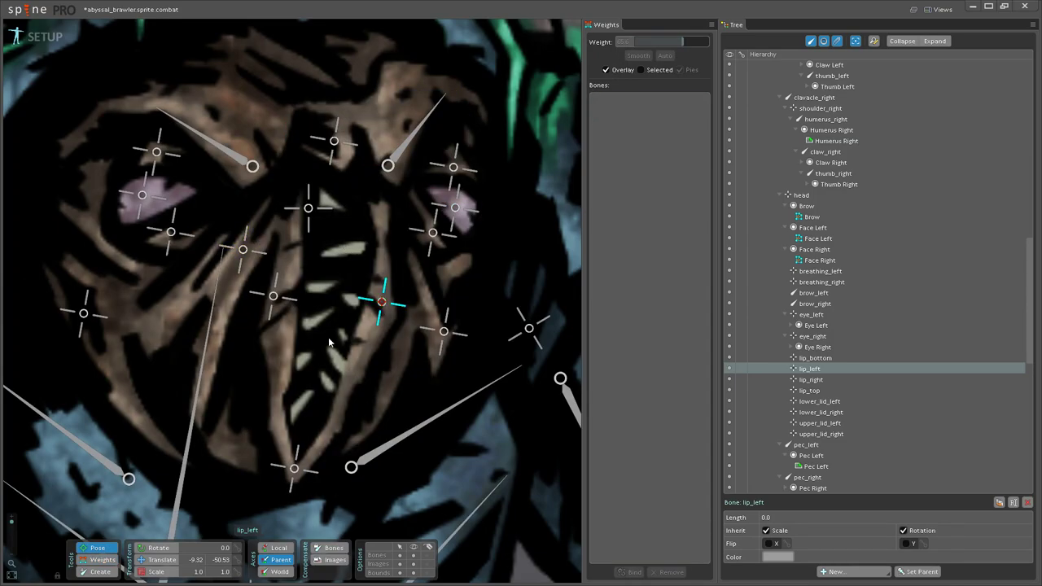
{"action": "left_click", "coordinate": [159, 559]}
{"action": "left_click_drag", "start_coordinate": [365, 304], "coordinate": [349, 350]}
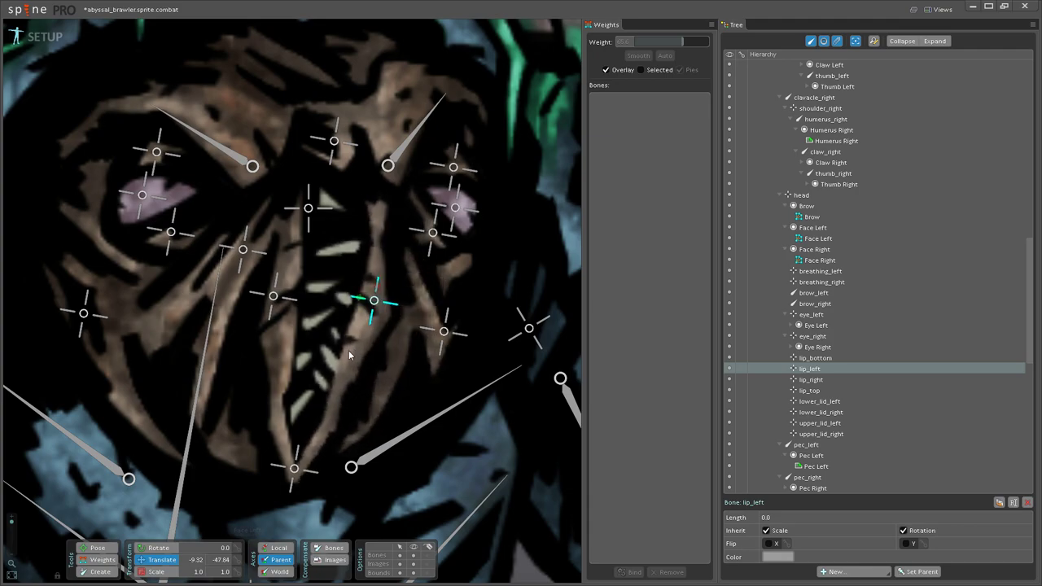
Step: Increase head weights on the cheek vertices, using 57.66 beside the breathing_left bone and 51.2 on the vertex above the lip_left bone
{"action": "left_click", "coordinate": [111, 561]}
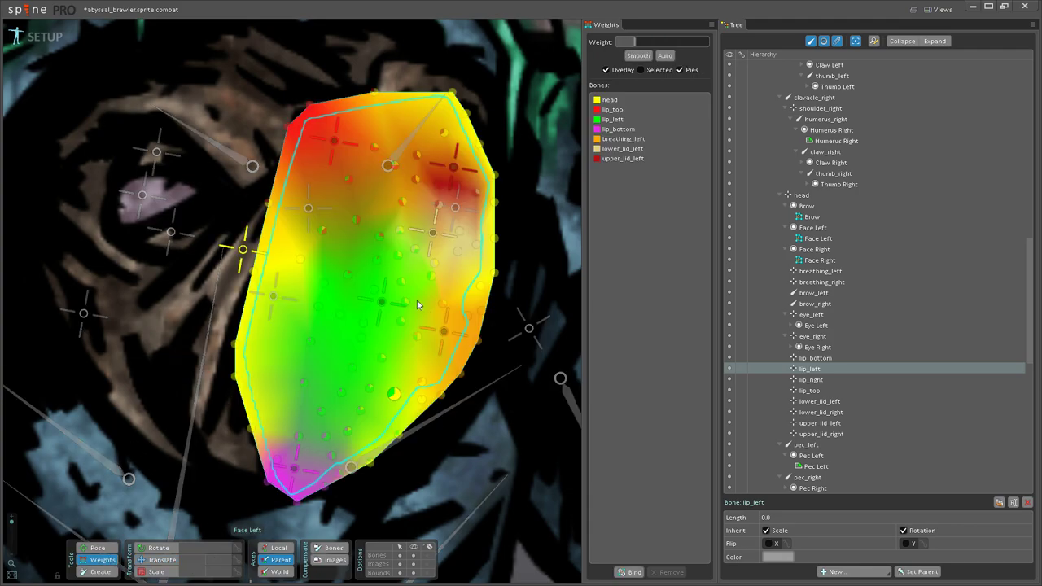
{"action": "scroll", "coordinate": [419, 305], "scroll_direction": "up", "scroll_amount": 3}
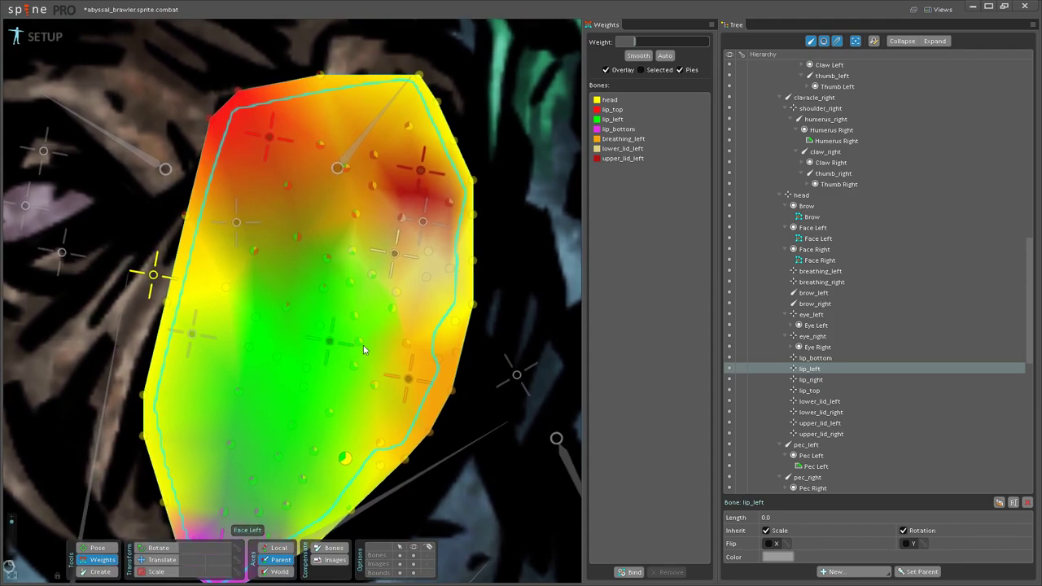
{"action": "left_click", "coordinate": [394, 310]}
{"action": "left_click", "coordinate": [158, 275]}
{"action": "left_click_drag", "start_coordinate": [393, 311], "coordinate": [398, 282]}
{"action": "left_click_drag", "start_coordinate": [412, 341], "coordinate": [368, 294]}
{"action": "left_click_drag", "start_coordinate": [381, 373], "coordinate": [383, 368]}
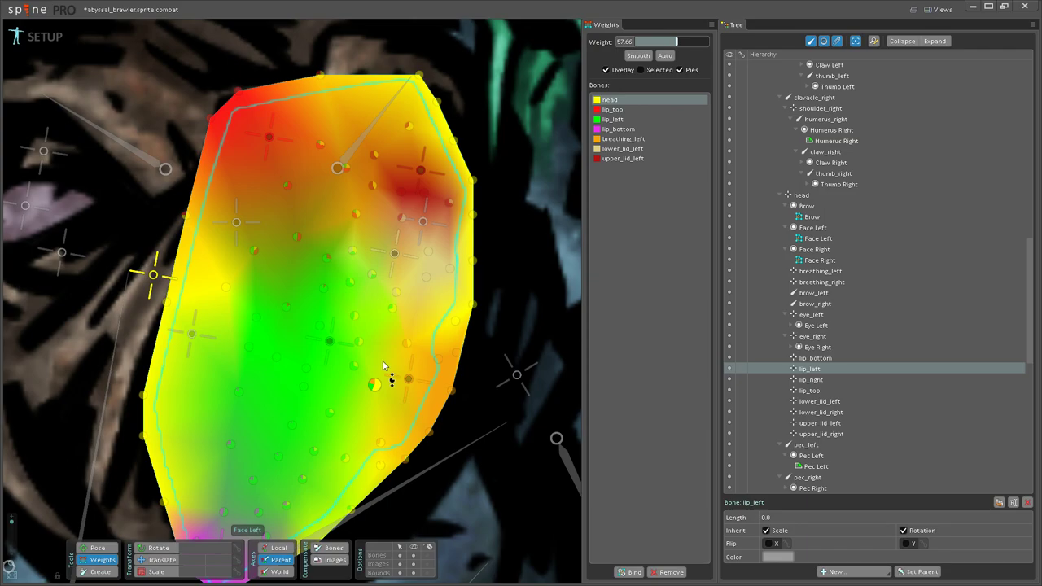
{"action": "left_click_drag", "start_coordinate": [354, 279], "coordinate": [356, 268]}
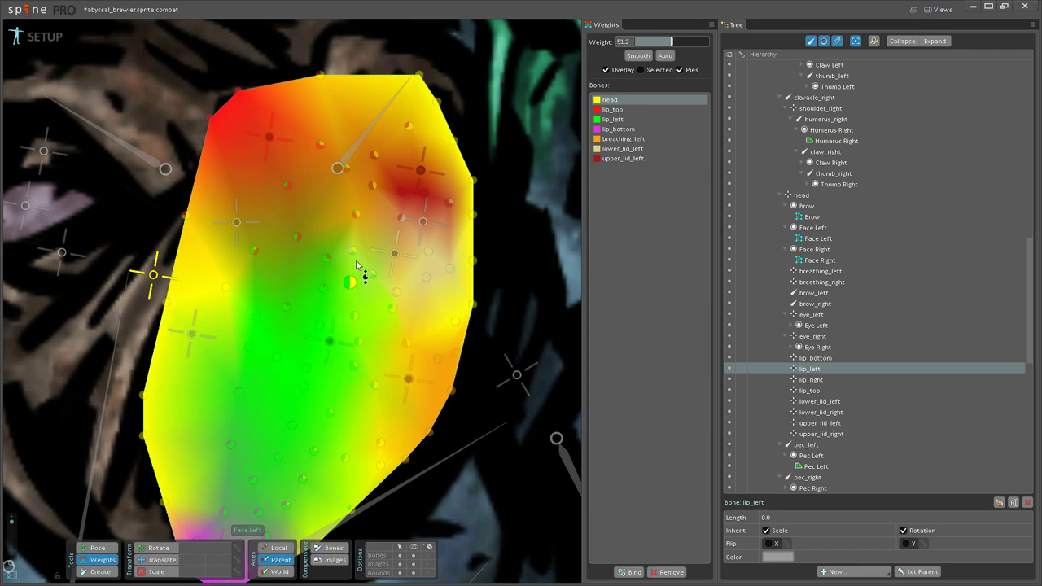
Step: Try translating the lip_left bone outward to about Y -55 and inspect the cheek and lip deformation at different zooms
{"action": "scroll", "coordinate": [352, 269], "scroll_direction": "down", "scroll_amount": 2}
{"action": "left_click", "coordinate": [98, 548]}
{"action": "left_click_drag", "start_coordinate": [373, 351], "coordinate": [354, 382]}
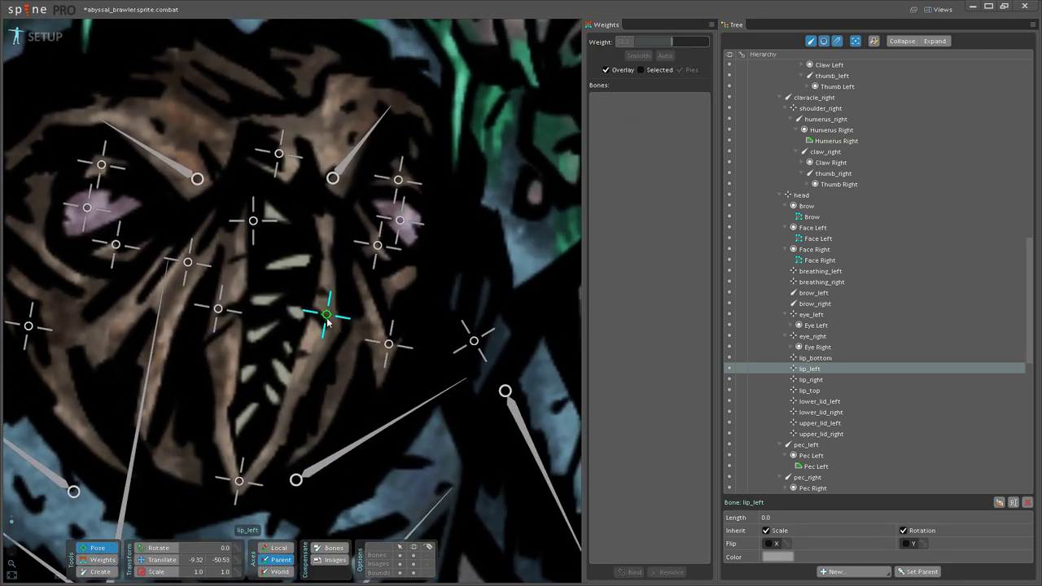
{"action": "left_click", "coordinate": [162, 562]}
{"action": "left_click_drag", "start_coordinate": [314, 307], "coordinate": [337, 300]}
{"action": "scroll", "coordinate": [342, 305], "scroll_direction": "down", "scroll_amount": 5}
{"action": "scroll", "coordinate": [363, 314], "scroll_direction": "up", "scroll_amount": 5}
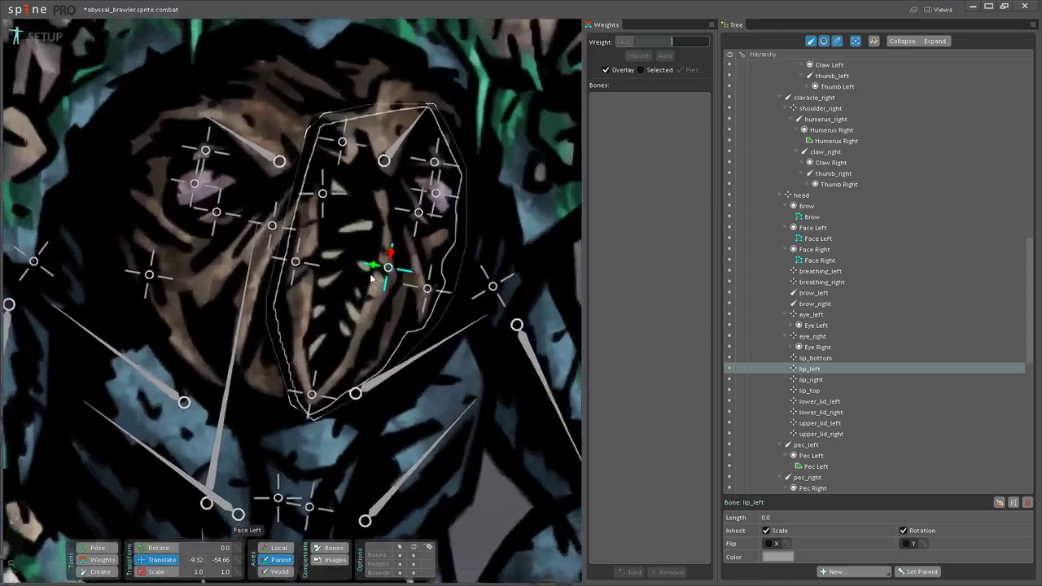
{"action": "left_click_drag", "start_coordinate": [367, 313], "coordinate": [376, 303]}
Step: Adjust lip_left weights on the upper cheek, setting 30.4 on the vertex beside the lower_lid_left bone and 24.8 on the one below it
{"action": "left_click", "coordinate": [116, 559]}
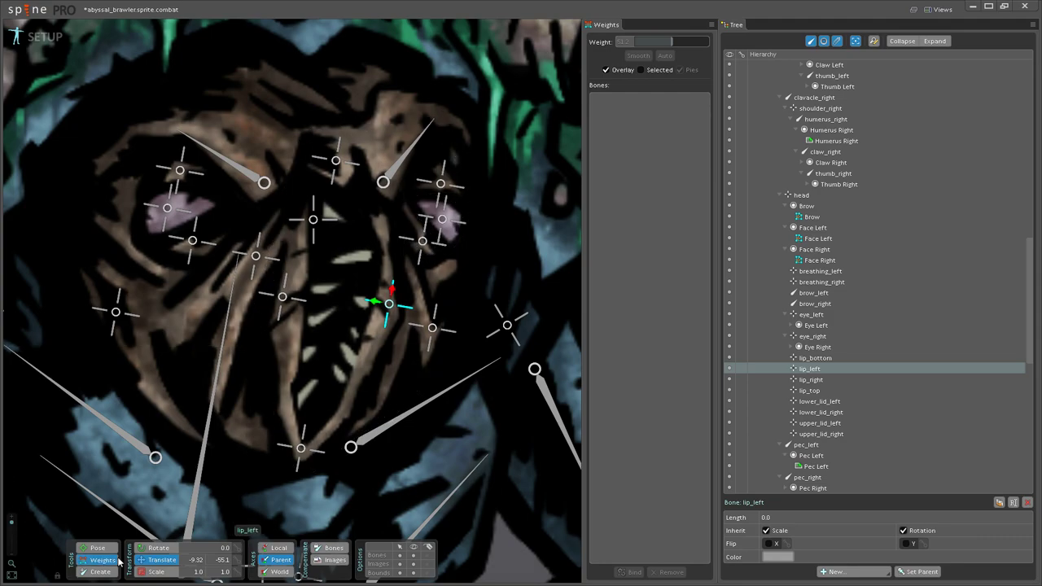
{"action": "left_click_drag", "start_coordinate": [416, 262], "coordinate": [384, 329]}
{"action": "scroll", "coordinate": [385, 329], "scroll_direction": "up", "scroll_amount": 3}
{"action": "scroll", "coordinate": [384, 328], "scroll_direction": "up", "scroll_amount": 2}
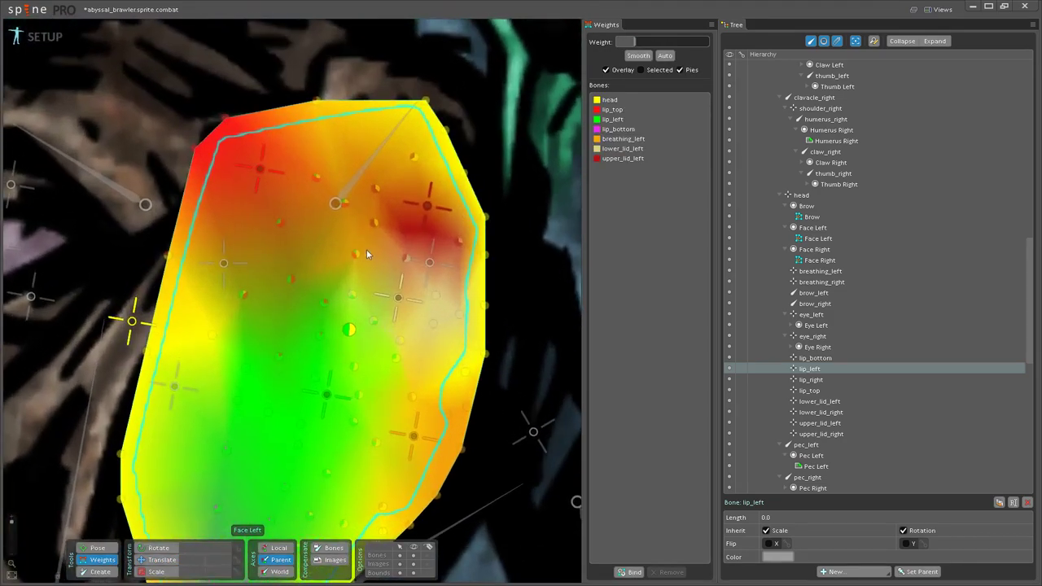
{"action": "left_click", "coordinate": [328, 394]}
{"action": "left_click", "coordinate": [356, 256]}
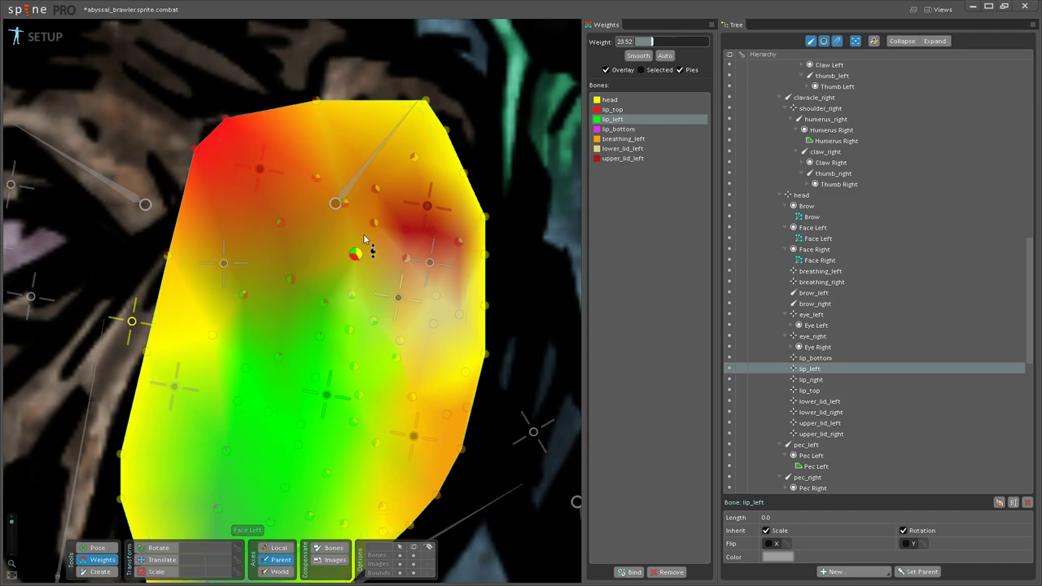
{"action": "left_click", "coordinate": [373, 321]}
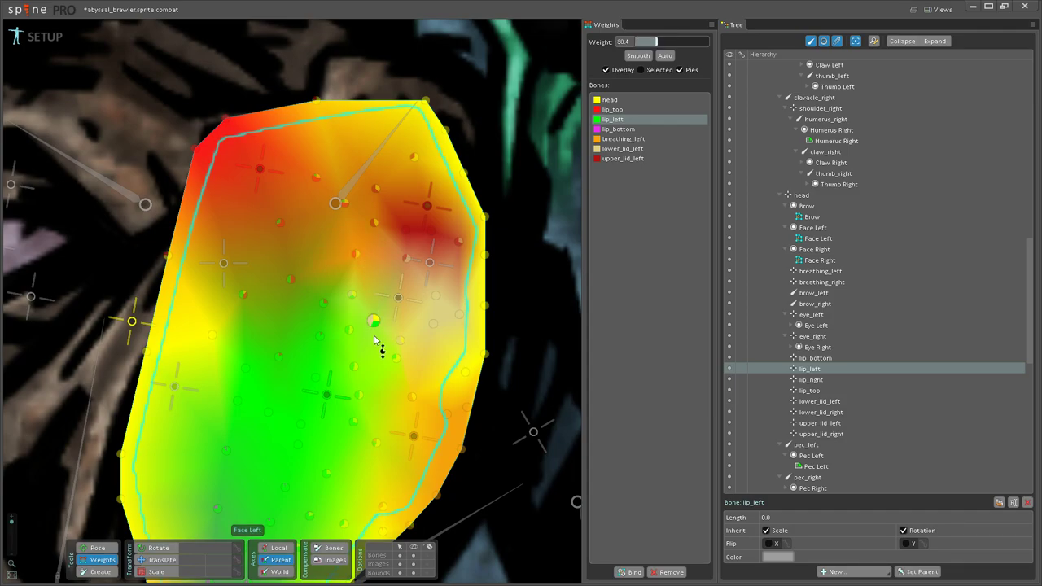
{"action": "left_click", "coordinate": [349, 295]}
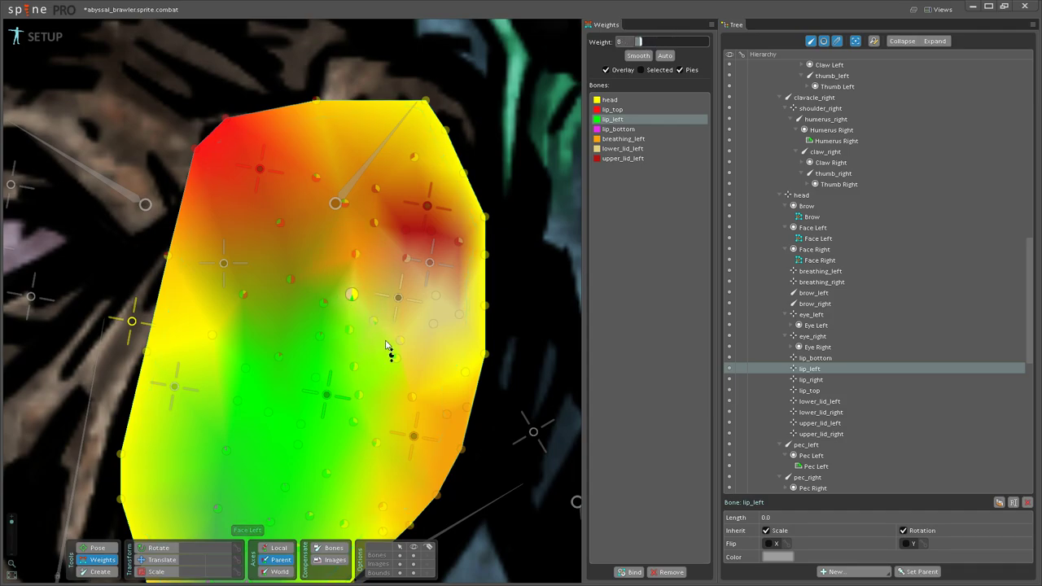
Step: Try translating the lip_left bone outward to about Y -55.6 to test the upper cheek weights
{"action": "scroll", "coordinate": [341, 466], "scroll_direction": "down", "scroll_amount": 3}
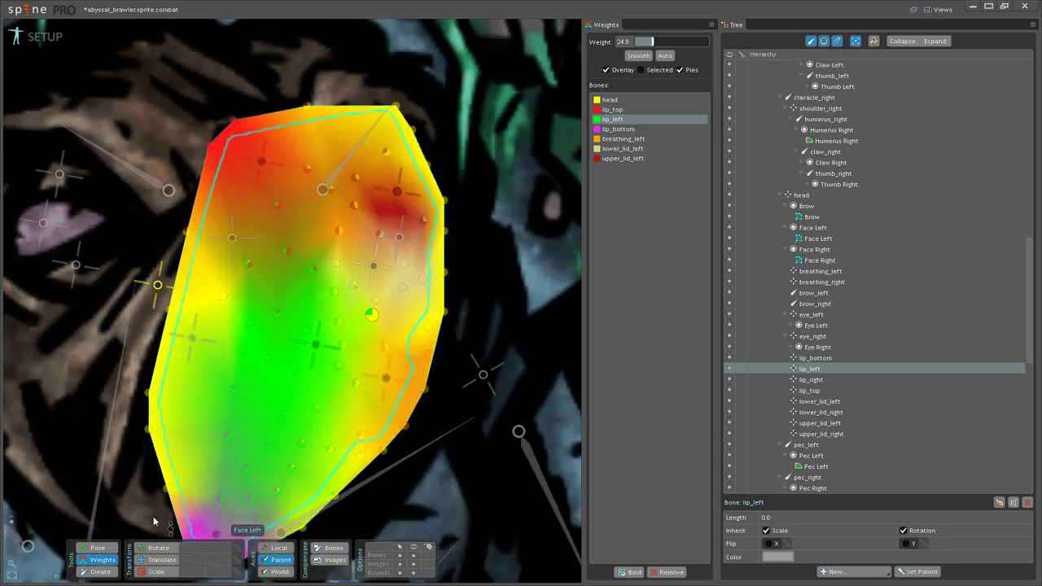
{"action": "left_click", "coordinate": [99, 549]}
{"action": "left_click", "coordinate": [161, 562]}
{"action": "mouse_move", "coordinate": [304, 326]}
{"action": "left_mouse_down"}
{"action": "mouse_move", "coordinate": [329, 331]}
{"action": "mouse_move", "coordinate": [279, 327]}
{"action": "mouse_move", "coordinate": [321, 332]}
{"action": "left_mouse_up"}
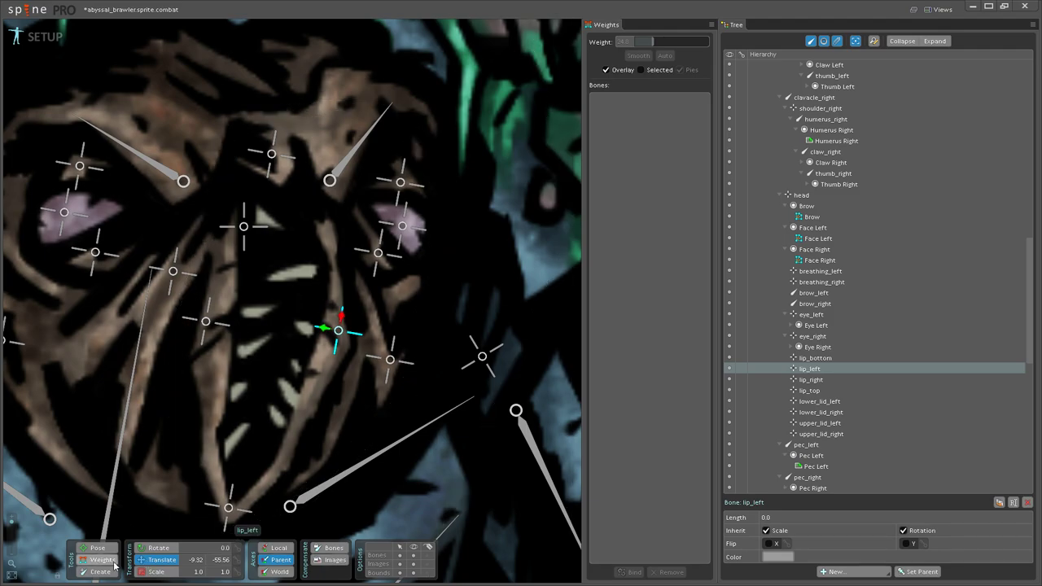
Step: Set the lip_left weight to about 42 on the Face Left vertex between the upper lip and the lower_lid_left bone
{"action": "left_click", "coordinate": [322, 291]}
{"action": "scroll", "coordinate": [345, 259], "scroll_direction": "up", "scroll_amount": 3}
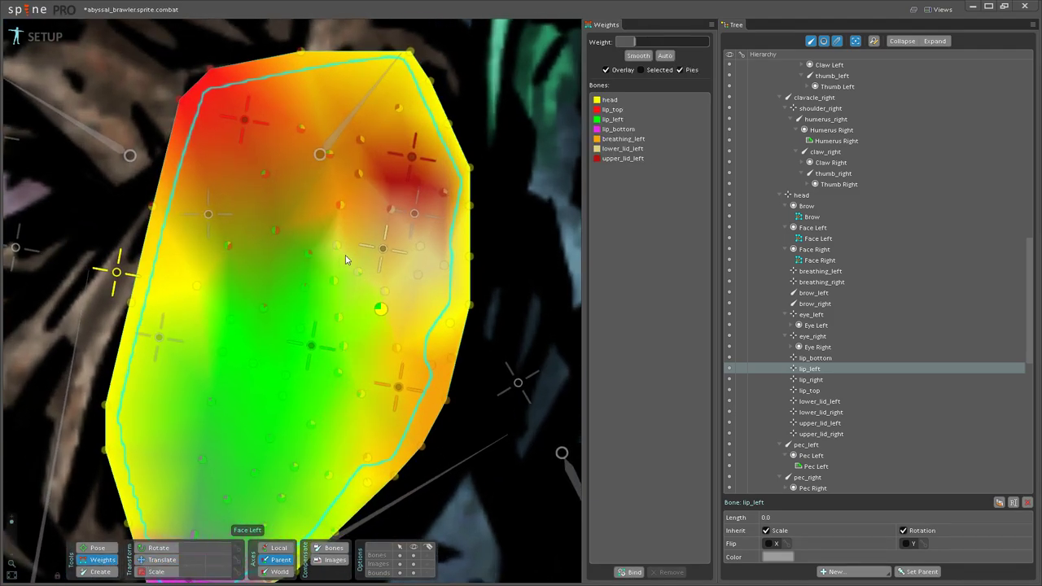
{"action": "left_click", "coordinate": [315, 344]}
{"action": "left_click", "coordinate": [336, 244]}
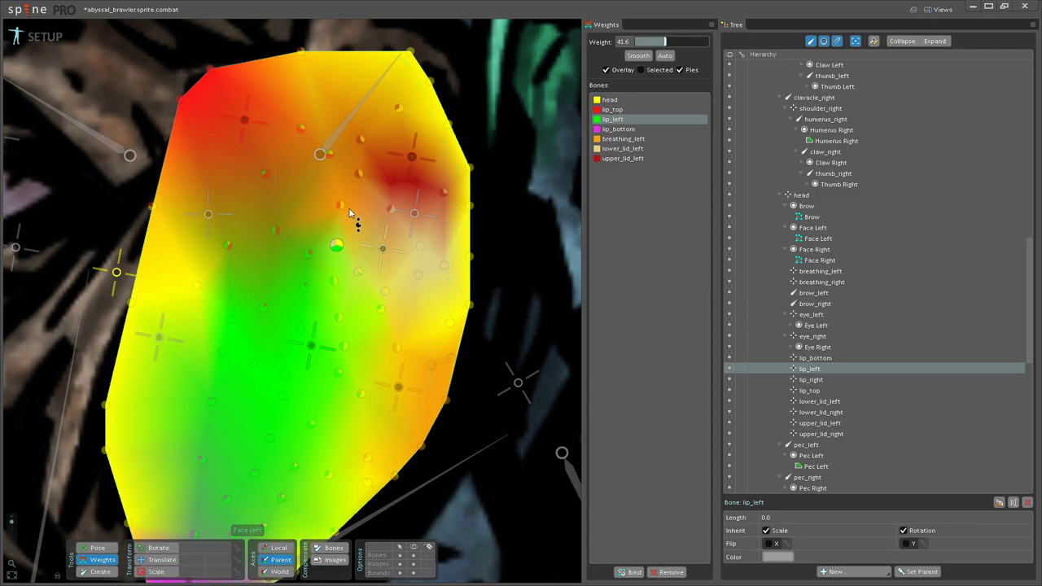
Step: Translate the lip_left bone outward to about Y -56.4 to check the whole face, and select the lip_right bone
{"action": "left_click", "coordinate": [97, 548]}
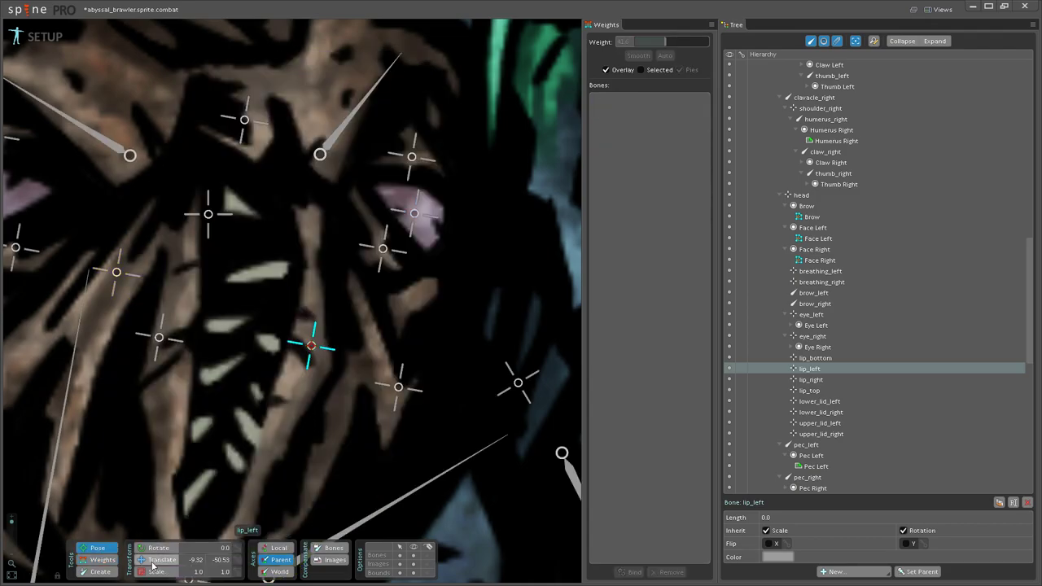
{"action": "left_click_drag", "start_coordinate": [300, 346], "coordinate": [327, 361]}
{"action": "scroll", "coordinate": [327, 360], "scroll_direction": "down", "scroll_amount": 5}
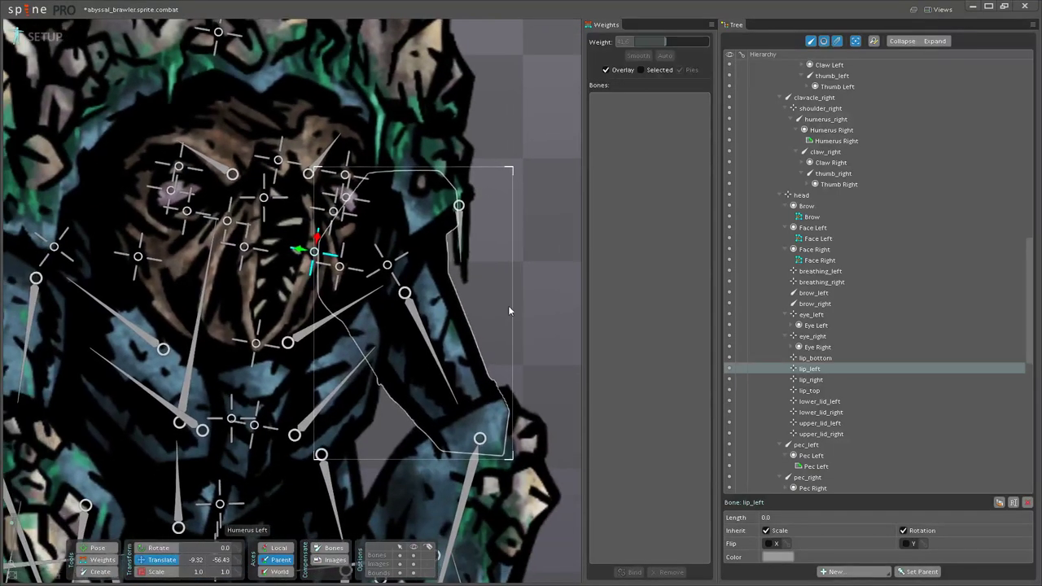
{"action": "scroll", "coordinate": [430, 499], "scroll_direction": "up", "scroll_amount": 3}
{"action": "scroll", "coordinate": [430, 499], "scroll_direction": "down", "scroll_amount": 3}
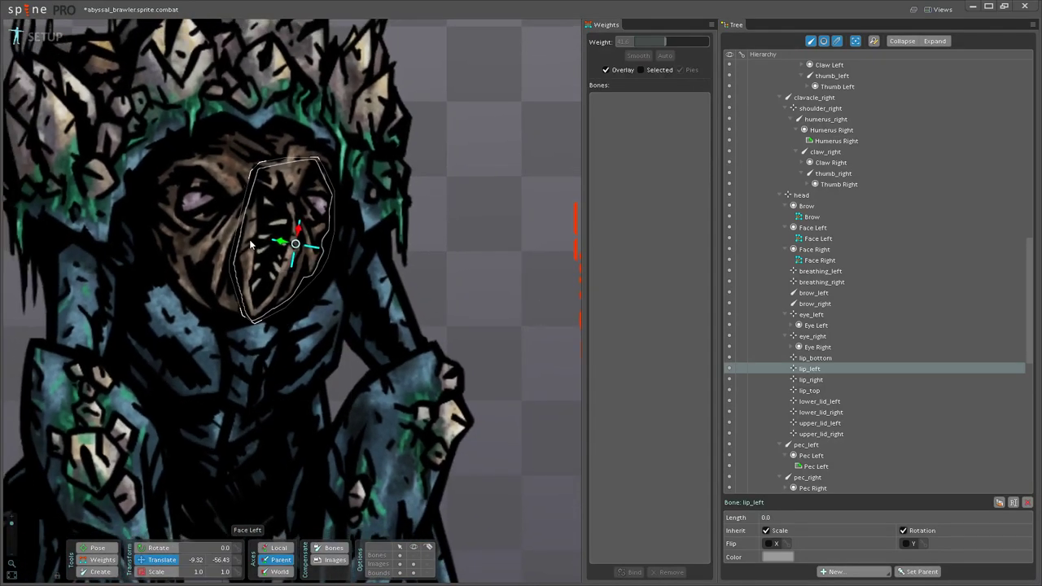
{"action": "left_click", "coordinate": [245, 245]}
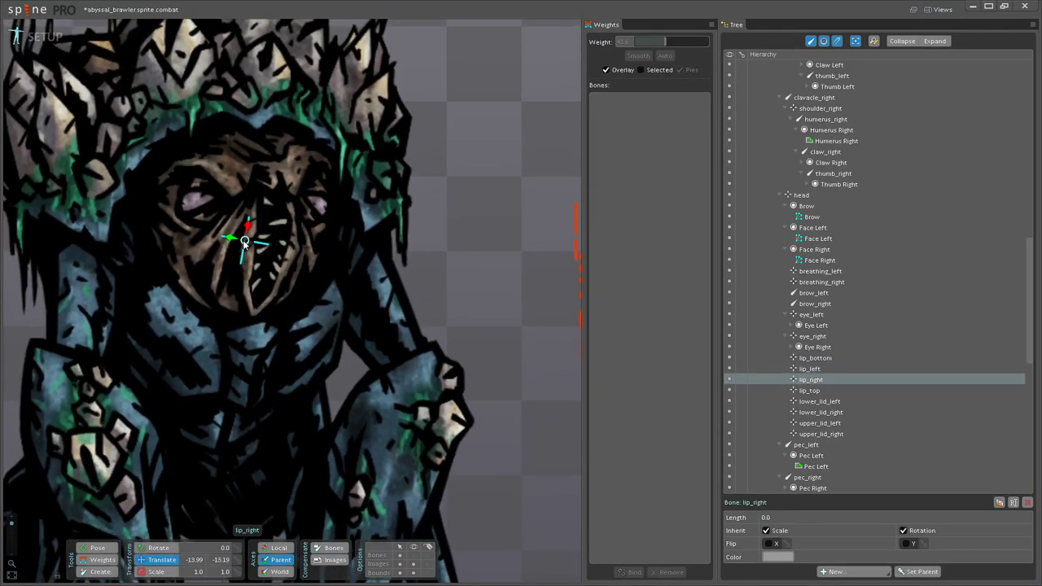
Step: Try translating the lip_right bone outward to about X -16.21, Y -0.86 to test the opposite side of the mouth
{"action": "left_click_drag", "start_coordinate": [244, 242], "coordinate": [229, 244]}
{"action": "scroll", "coordinate": [290, 283], "scroll_direction": "down", "scroll_amount": 3}
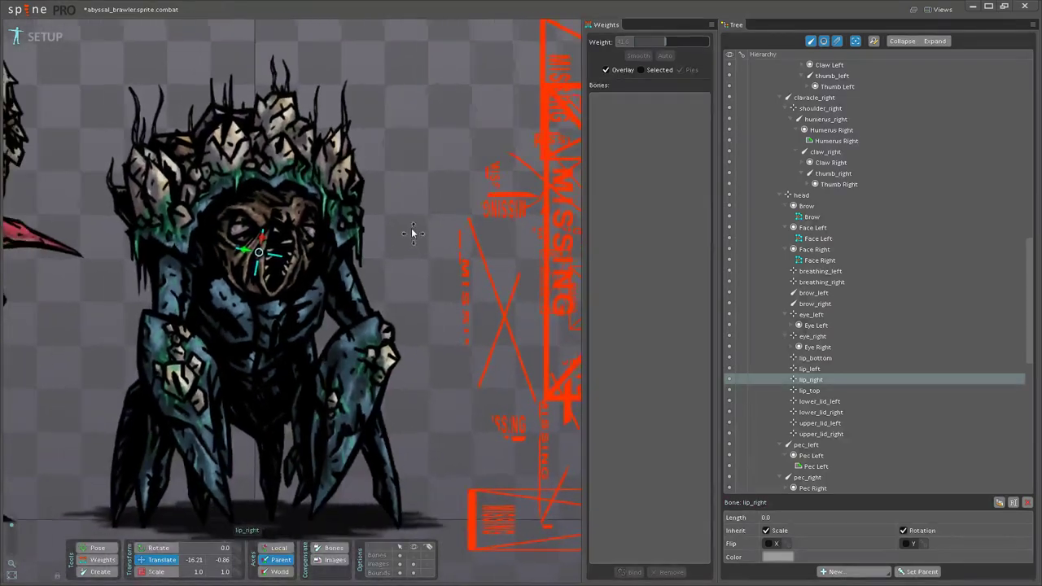
{"action": "scroll", "coordinate": [412, 228], "scroll_direction": "up", "scroll_amount": 3}
{"action": "key", "text": "ctrl+z"}
{"action": "scroll", "coordinate": [287, 280], "scroll_direction": "up", "scroll_amount": 3}
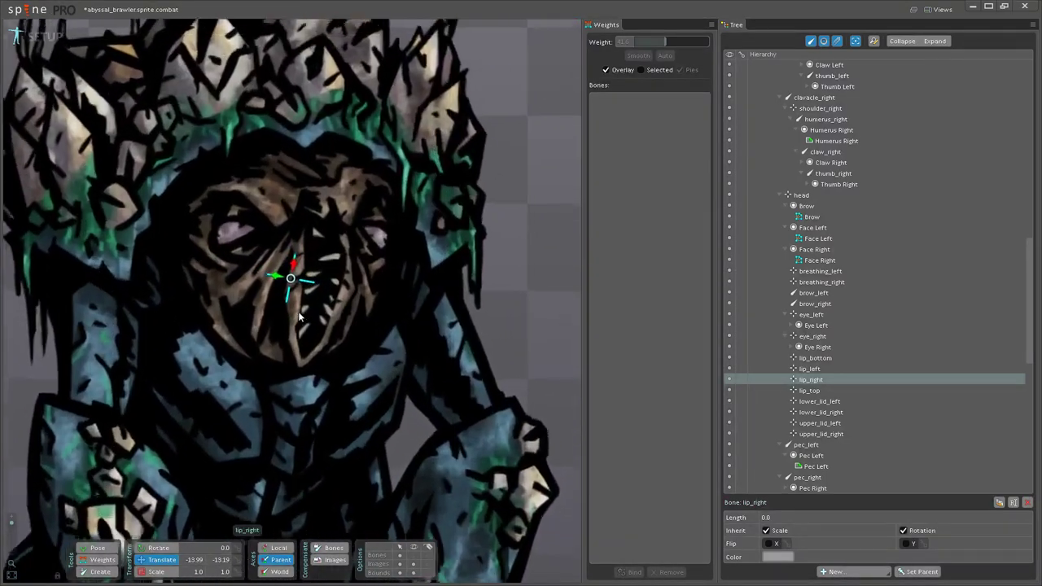
{"action": "key", "text": "ctrl+z"}
{"action": "scroll", "coordinate": [288, 277], "scroll_direction": "up", "scroll_amount": 3}
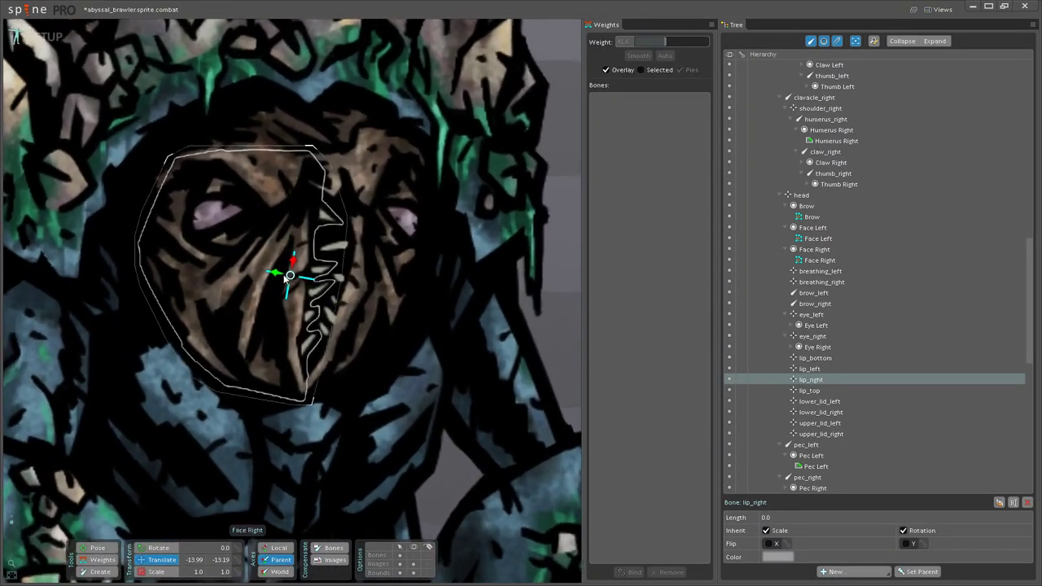
Step: Try opening the mouth by translating lip_right to about Y -10.02 and lip_left to about X -8.87, Y -53.04
{"action": "left_click_drag", "start_coordinate": [289, 278], "coordinate": [283, 276]}
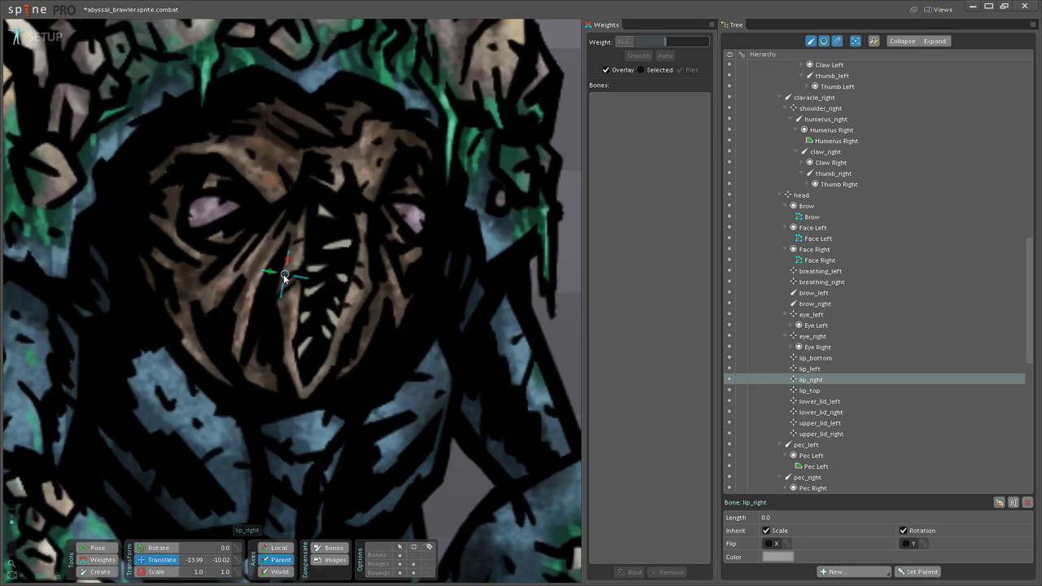
{"action": "left_click", "coordinate": [364, 280]}
{"action": "left_click_drag", "start_coordinate": [367, 281], "coordinate": [366, 278]}
{"action": "scroll", "coordinate": [367, 278], "scroll_direction": "down", "scroll_amount": 5}
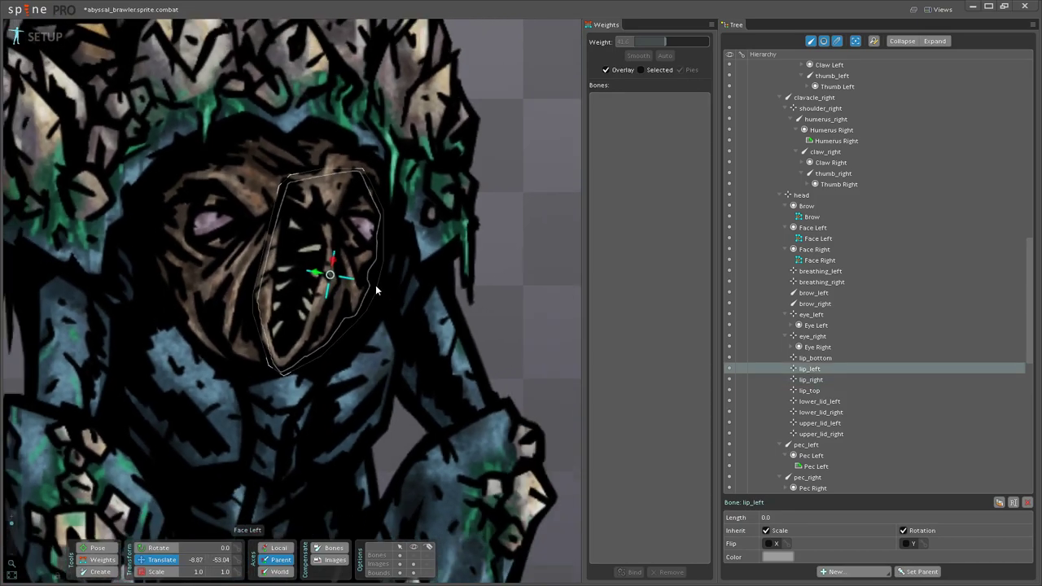
Step: Clear the bone selection and examine the brawler's face at full-figure and close-up scale
{"action": "left_click", "coordinate": [383, 160]}
{"action": "scroll", "coordinate": [380, 222], "scroll_direction": "down", "scroll_amount": 3}
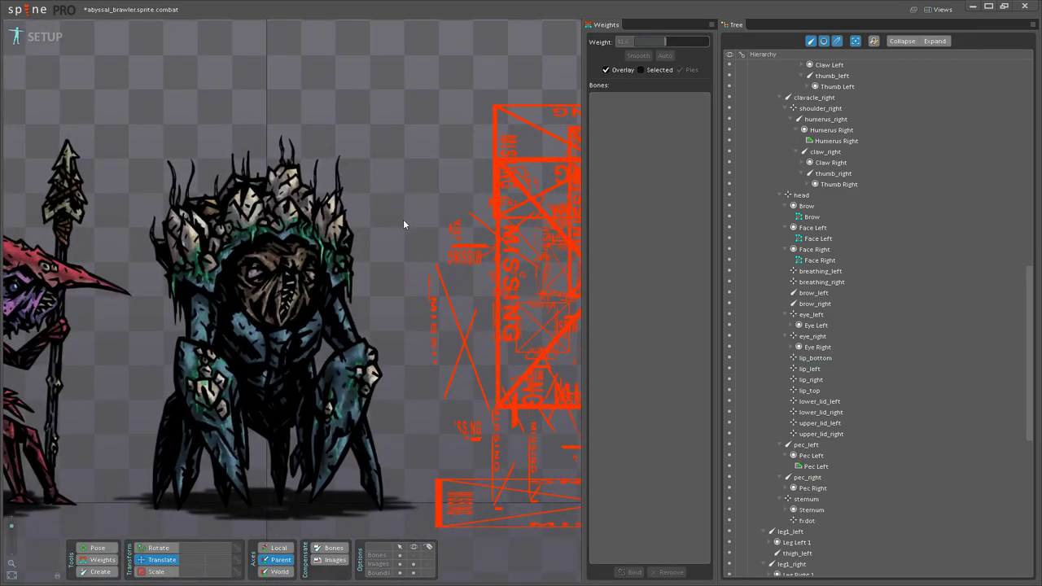
{"action": "scroll", "coordinate": [374, 242], "scroll_direction": "up", "scroll_amount": 5}
{"action": "scroll", "coordinate": [382, 247], "scroll_direction": "up", "scroll_amount": 5}
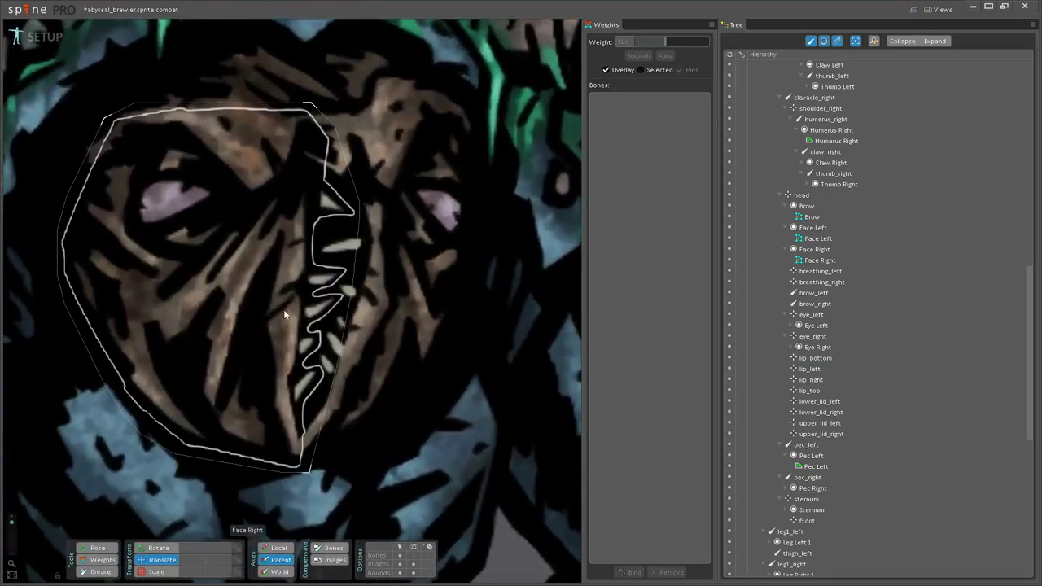
{"action": "scroll", "coordinate": [349, 329], "scroll_direction": "down", "scroll_amount": 5}
{"action": "scroll", "coordinate": [380, 291], "scroll_direction": "up", "scroll_amount": 1}
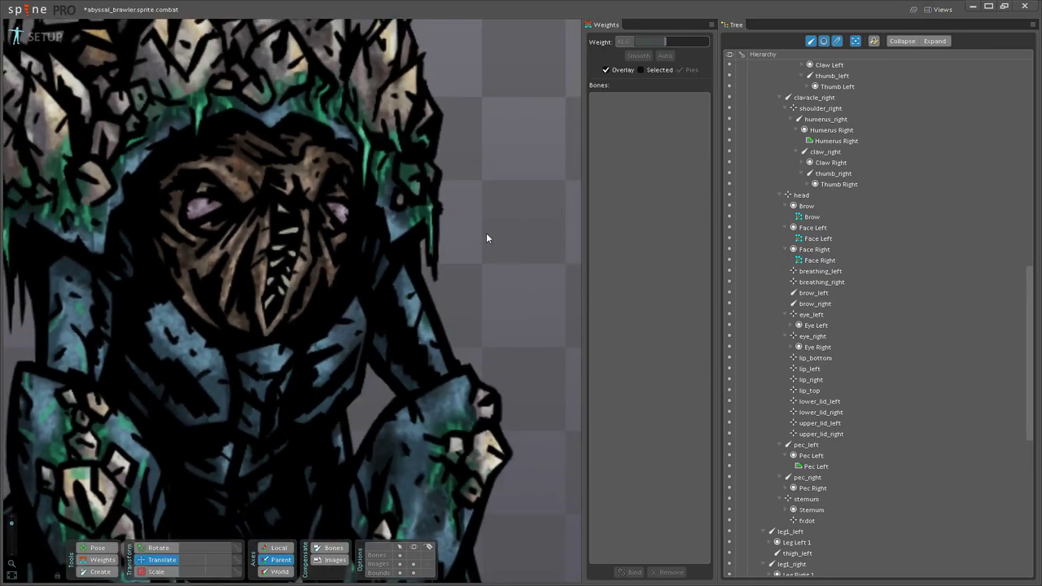
{"action": "scroll", "coordinate": [487, 233], "scroll_direction": "up", "scroll_amount": 5}
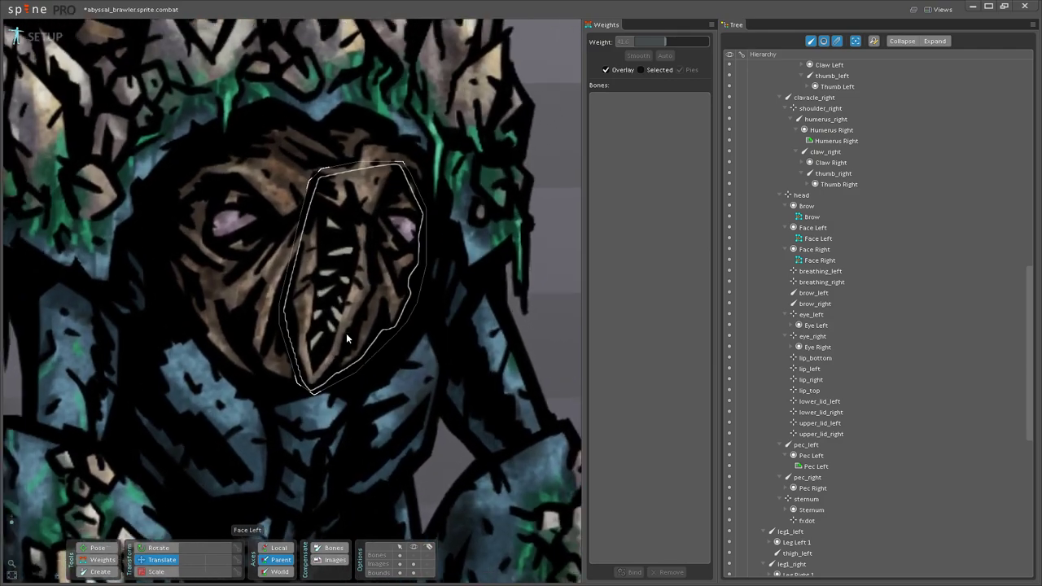
{"action": "left_click_drag", "start_coordinate": [347, 334], "coordinate": [350, 417]}
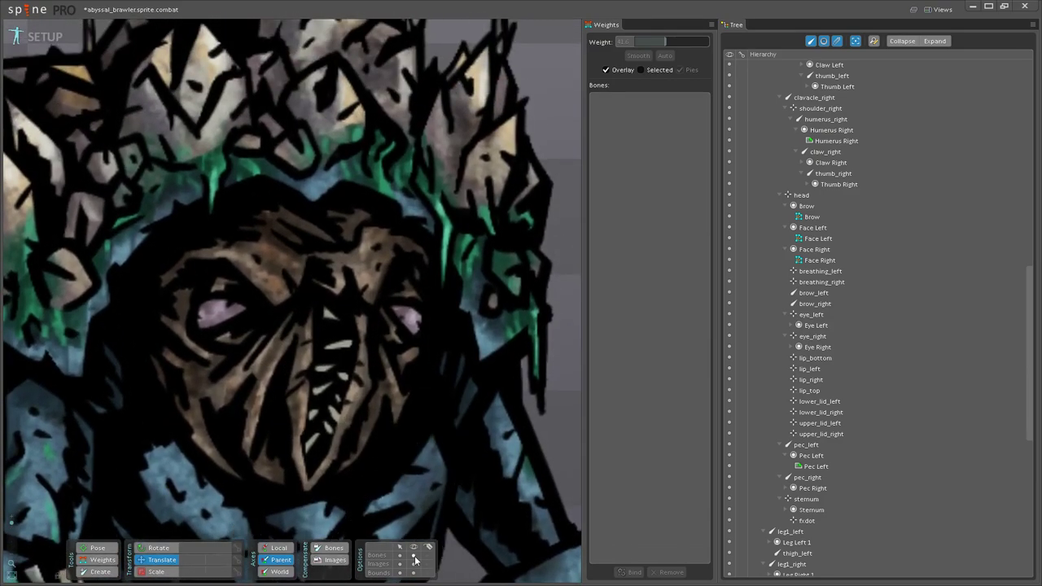
Step: Show the bones and try scaling the breathing_left bone to 1.35 to test the cheek
{"action": "left_click", "coordinate": [413, 555]}
{"action": "scroll", "coordinate": [394, 346], "scroll_direction": "up", "scroll_amount": 3}
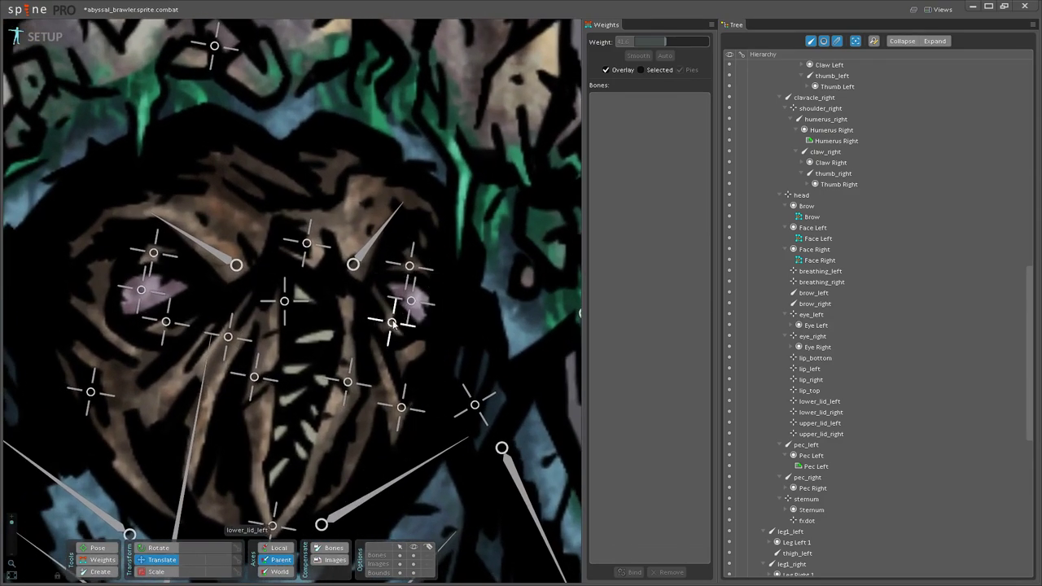
{"action": "left_click", "coordinate": [402, 408]}
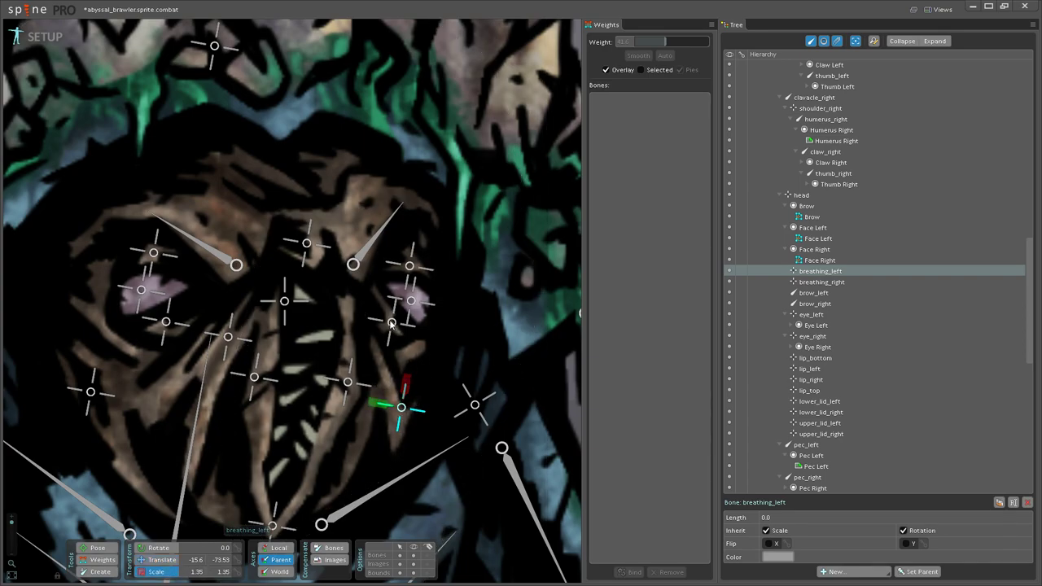
{"action": "key", "text": "ctrl+z"}
Step: Try translating the breathing_left bone outward to about X -16.48, Y -77.23
{"action": "left_click_drag", "start_coordinate": [358, 458], "coordinate": [323, 398]}
{"action": "left_click", "coordinate": [167, 559]}
{"action": "mouse_move", "coordinate": [374, 353]}
{"action": "left_mouse_down"}
{"action": "mouse_move", "coordinate": [359, 350]}
{"action": "mouse_move", "coordinate": [374, 353]}
{"action": "left_mouse_up"}
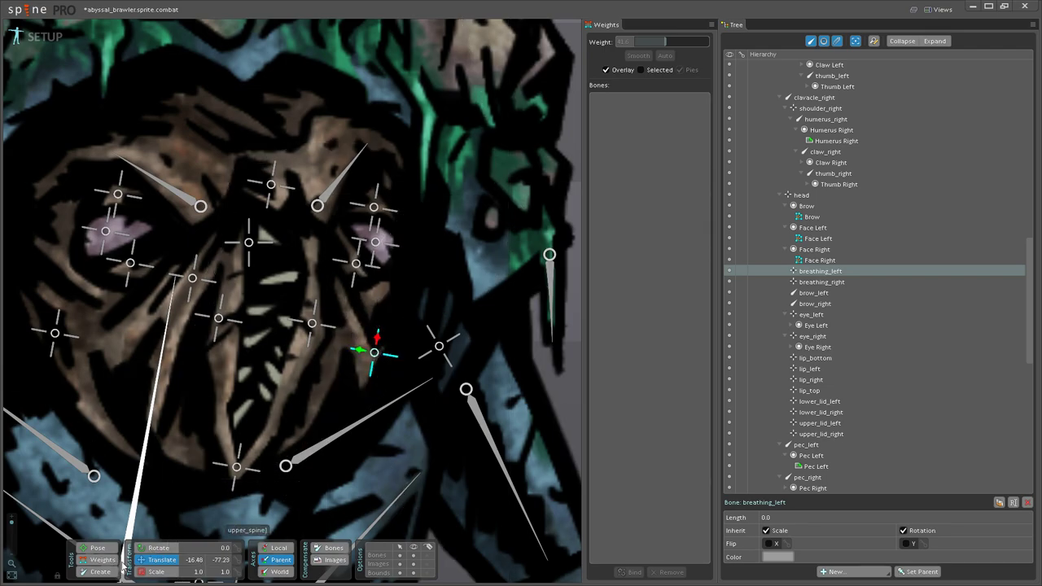
Step: Raise the head bone's weight on the Face Left vertices around the breathing_left bone
{"action": "left_click", "coordinate": [290, 325]}
{"action": "scroll", "coordinate": [170, 277], "scroll_direction": "up", "scroll_amount": 2}
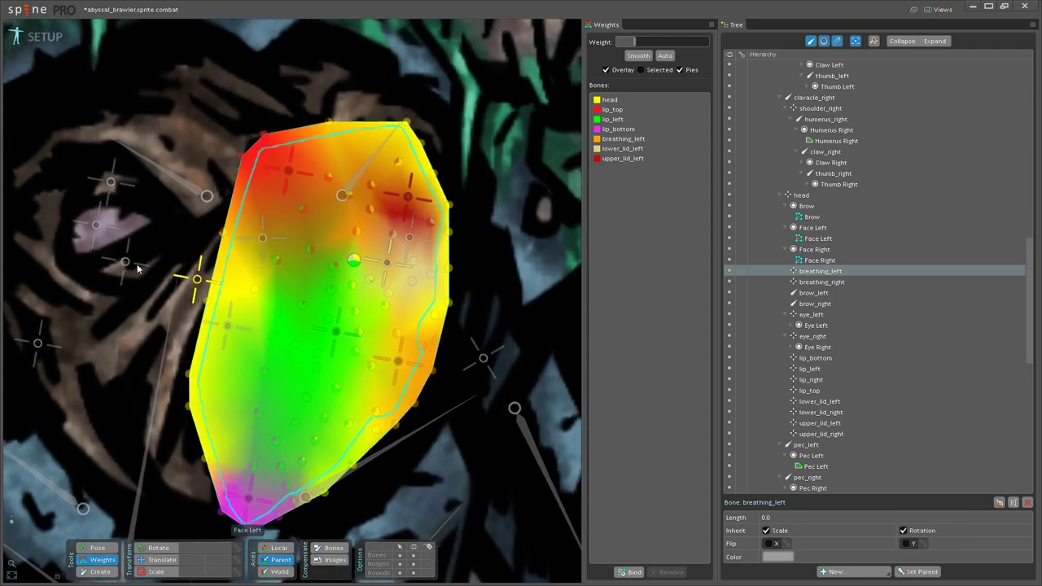
{"action": "left_click", "coordinate": [198, 280]}
{"action": "scroll", "coordinate": [399, 314], "scroll_direction": "up", "scroll_amount": 2}
{"action": "scroll", "coordinate": [437, 335], "scroll_direction": "up", "scroll_amount": 1}
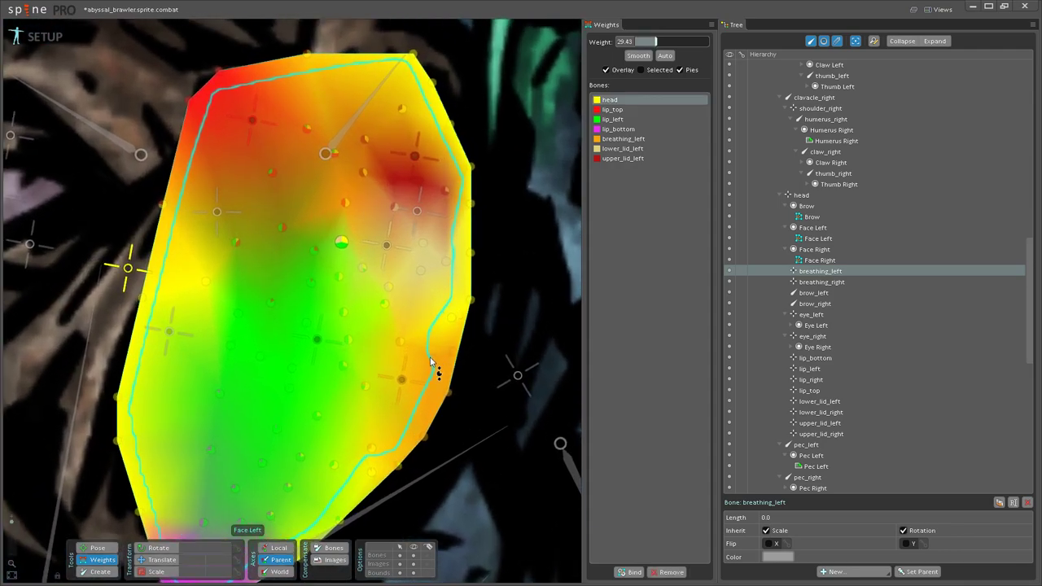
{"action": "left_click", "coordinate": [400, 342]}
{"action": "scroll", "coordinate": [377, 396], "scroll_direction": "down", "scroll_amount": 2}
{"action": "left_click_drag", "start_coordinate": [376, 383], "coordinate": [366, 433]}
Step: Try translating breathing_left to about X -16.53, Y -79.24 and lower_lid_left to about X 20.76, Y -65.13
{"action": "left_click", "coordinate": [110, 548]}
{"action": "left_click", "coordinate": [159, 561]}
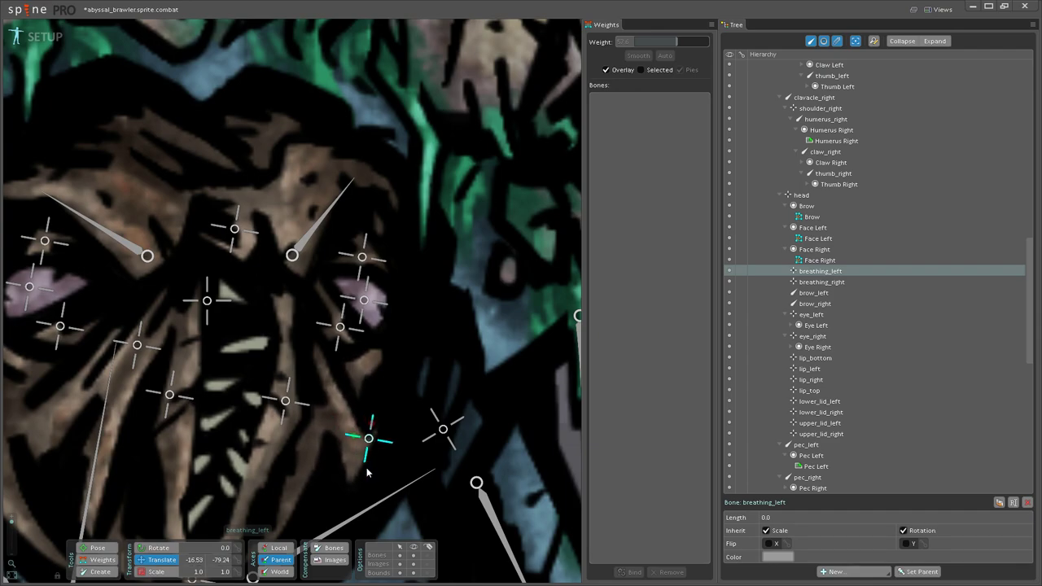
{"action": "scroll", "coordinate": [359, 423], "scroll_direction": "up", "scroll_amount": 4}
{"action": "left_click", "coordinate": [344, 369]}
{"action": "left_click_drag", "start_coordinate": [345, 369], "coordinate": [356, 350]}
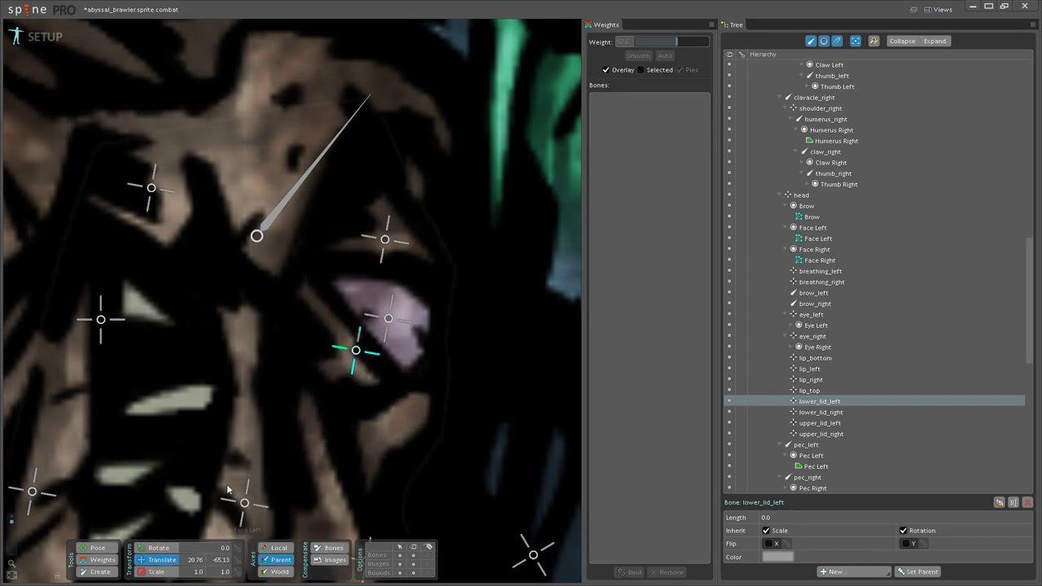
Step: Adjust head weights on the Face Left vertices around lower_lid_left, setting 51.18 on the inner vertex and 22.4 on the outer one
{"action": "left_click", "coordinate": [102, 560]}
{"action": "scroll", "coordinate": [130, 285], "scroll_direction": "down", "scroll_amount": 2}
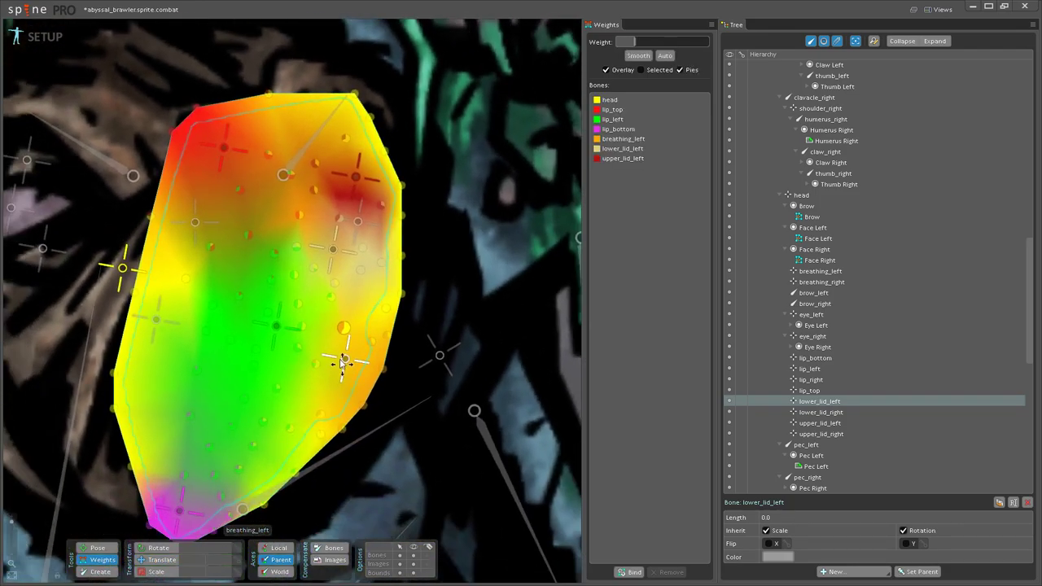
{"action": "left_click", "coordinate": [131, 260]}
{"action": "scroll", "coordinate": [400, 280], "scroll_direction": "up", "scroll_amount": 4}
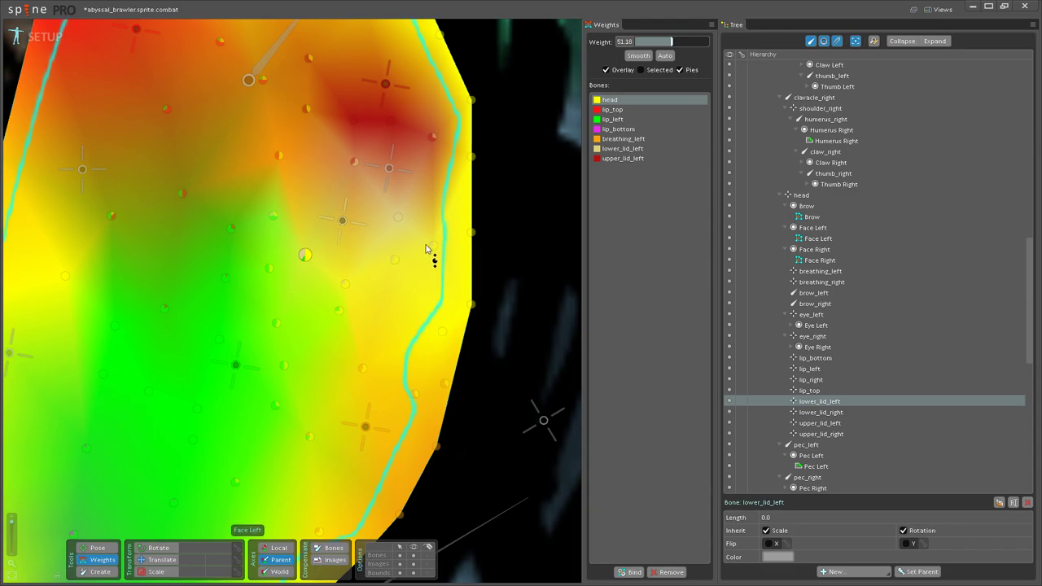
{"action": "left_click_drag", "start_coordinate": [393, 246], "coordinate": [380, 293]}
{"action": "left_click_drag", "start_coordinate": [387, 263], "coordinate": [392, 355]}
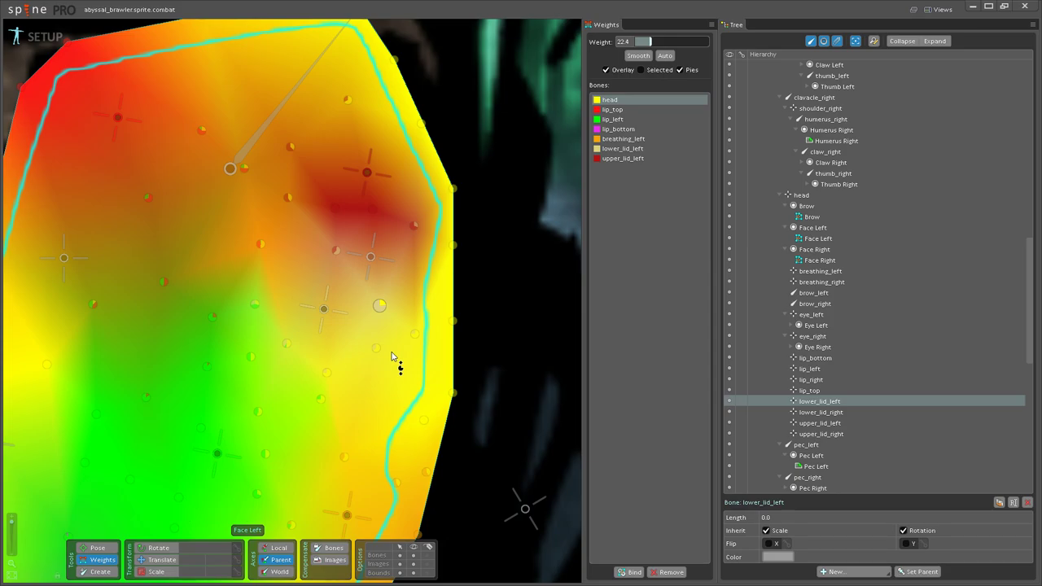
{"action": "scroll", "coordinate": [392, 357], "scroll_direction": "down", "scroll_amount": 5}
{"action": "scroll", "coordinate": [359, 395], "scroll_direction": "up", "scroll_amount": 5}
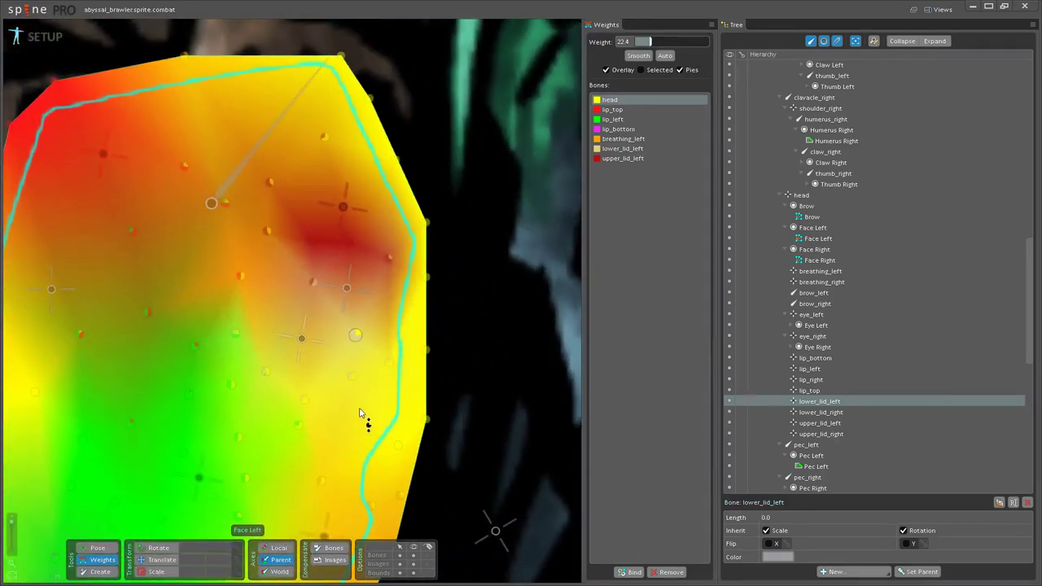
{"action": "left_click_drag", "start_coordinate": [303, 365], "coordinate": [320, 412]}
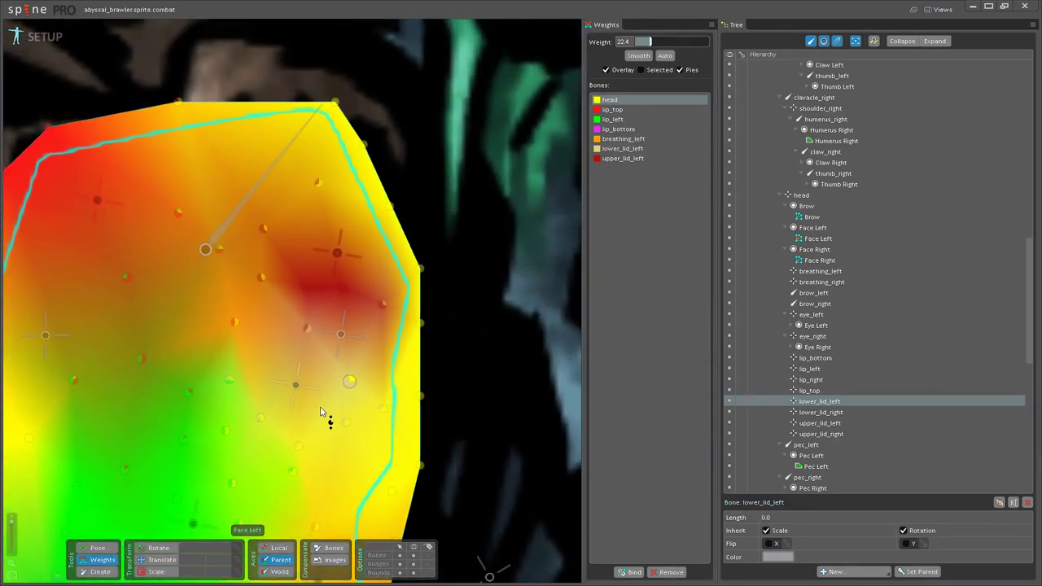
Step: Try raising the lower_lid_left bone over the eye to test the eyelid closing
{"action": "left_click", "coordinate": [97, 548]}
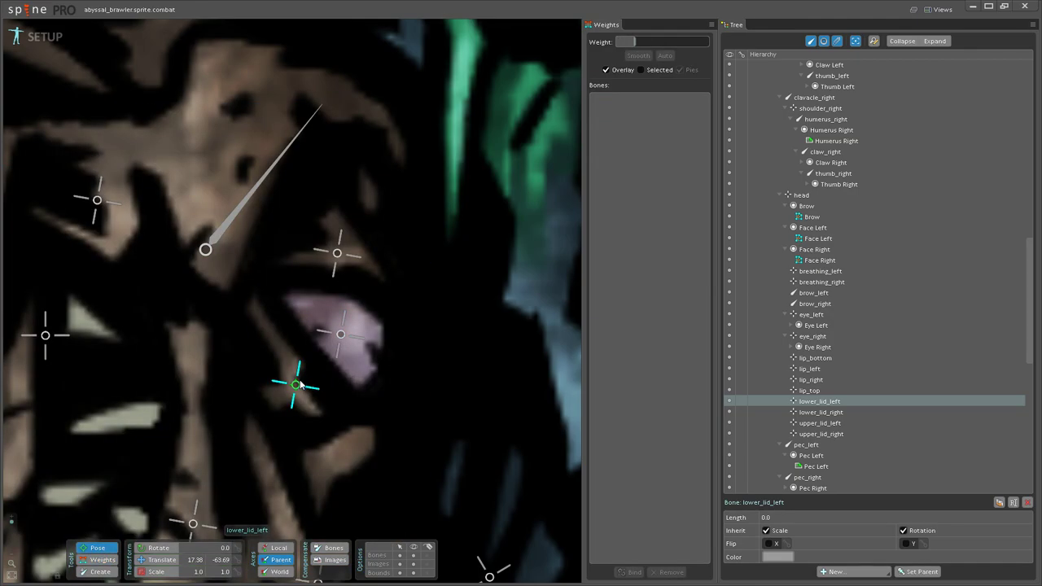
{"action": "left_click", "coordinate": [167, 560]}
{"action": "left_click_drag", "start_coordinate": [295, 384], "coordinate": [333, 308]}
Step: Adjust upper_lid_left weights on the Face Left vertices between the eyelids, setting 73.11 on the vertex just above the lower_lid_left bone
{"action": "left_click", "coordinate": [98, 560]}
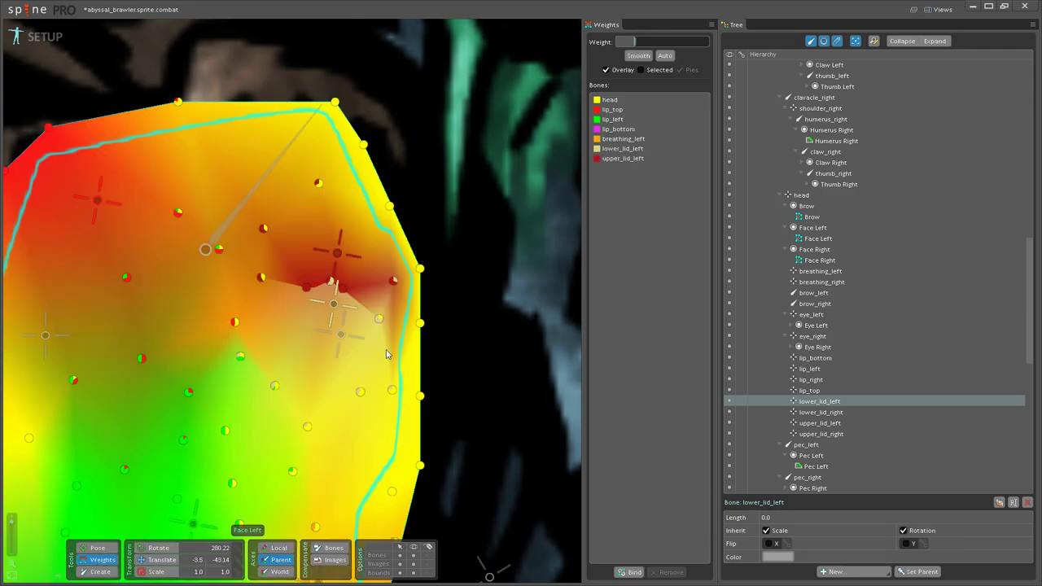
{"action": "left_click", "coordinate": [339, 264]}
{"action": "left_click", "coordinate": [383, 304]}
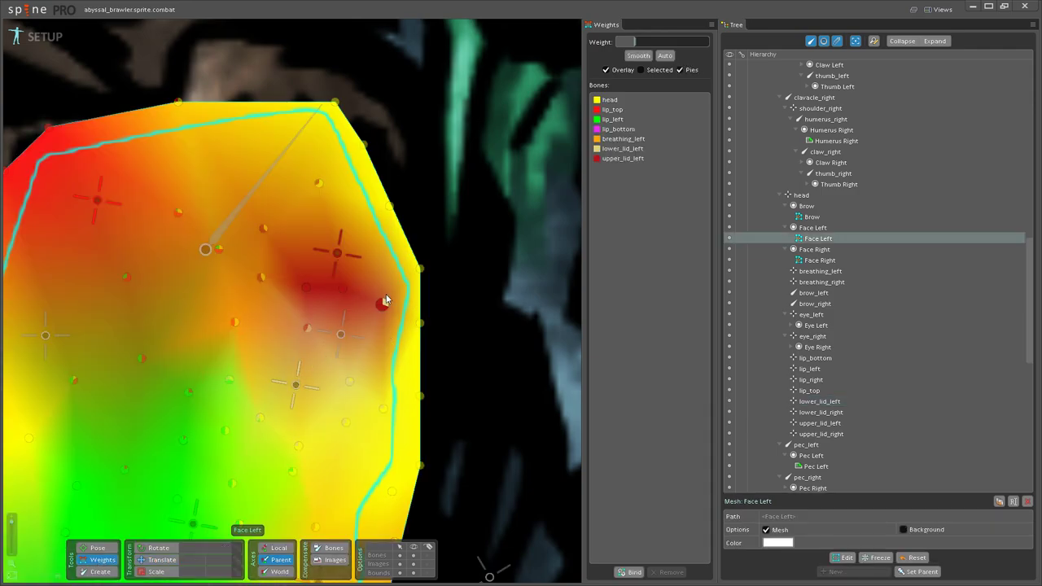
{"action": "left_click", "coordinate": [340, 256]}
{"action": "left_click", "coordinate": [309, 327]}
{"action": "left_click_drag", "start_coordinate": [312, 327], "coordinate": [331, 287]}
{"action": "scroll", "coordinate": [391, 325], "scroll_direction": "down", "scroll_amount": 3}
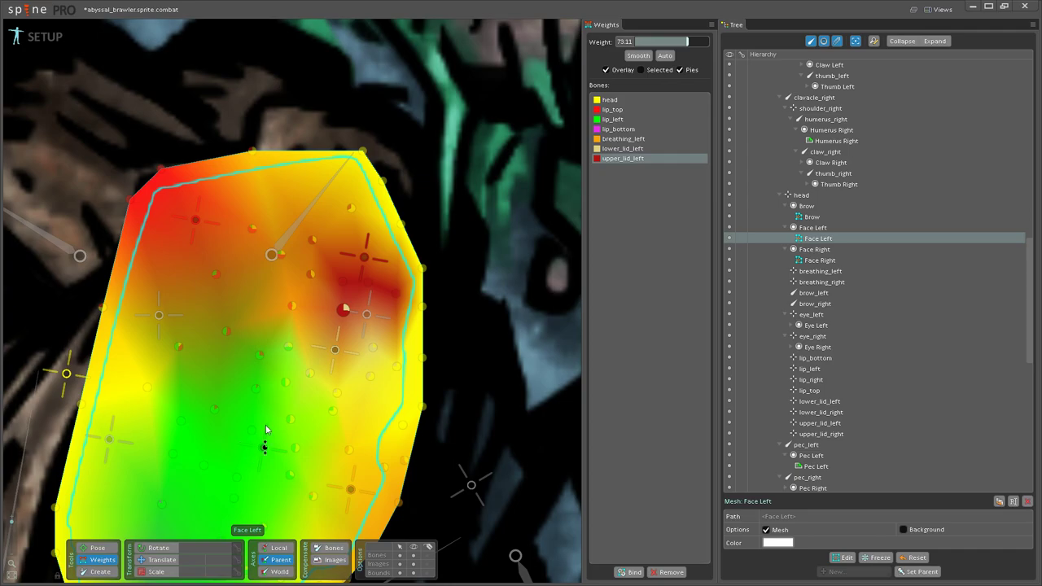
Step: Set the head bone's weight to about 41.6 on the Face Left vertex at the eye's outer corner
{"action": "left_click", "coordinate": [66, 373]}
{"action": "left_click", "coordinate": [395, 293]}
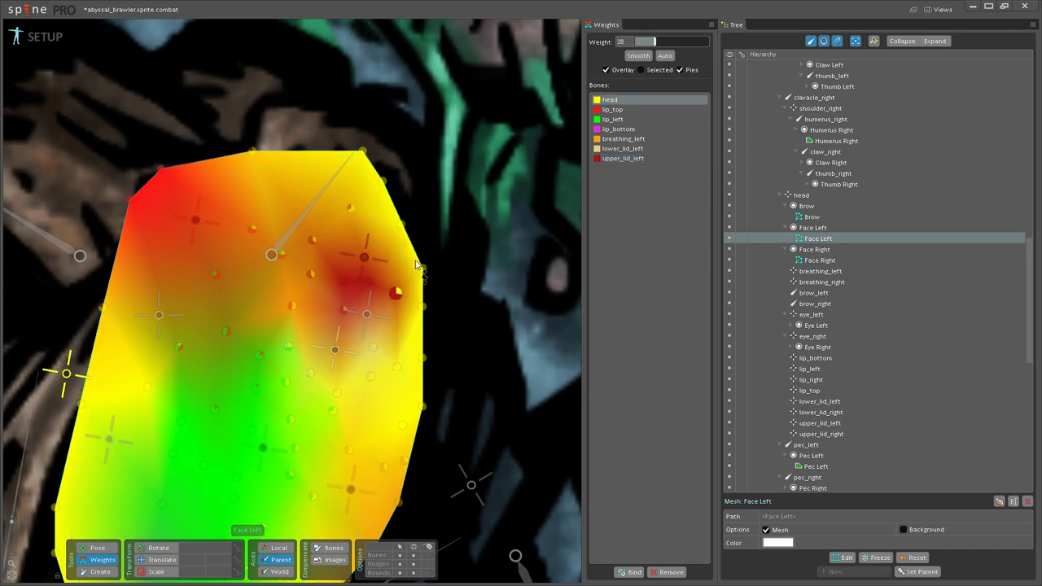
{"action": "left_click_drag", "start_coordinate": [421, 256], "coordinate": [422, 255]}
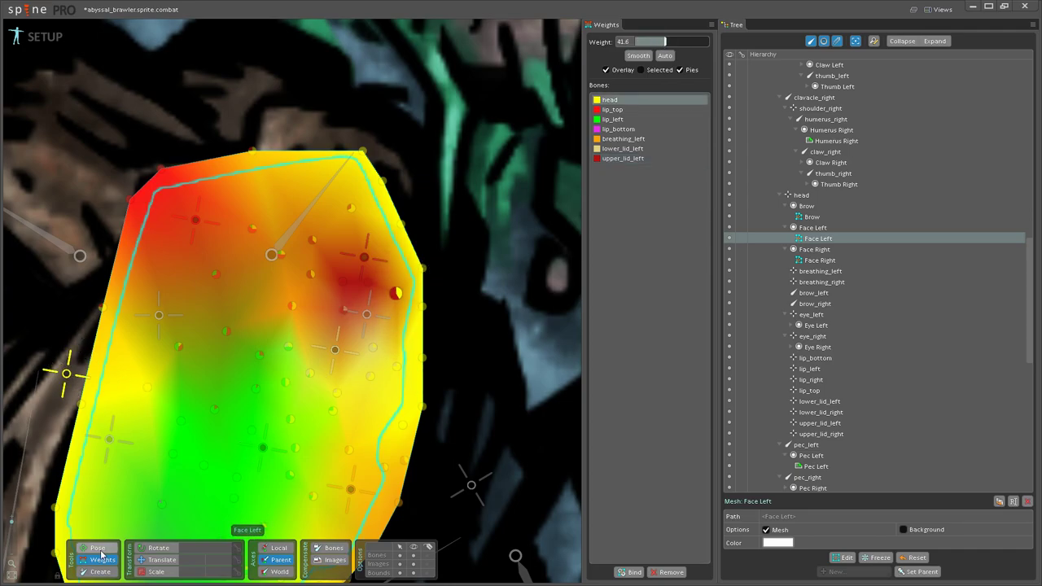
Step: Try translating the lower_lid_left bone across the eye to check the new eyelid weights
{"action": "left_click", "coordinate": [98, 549]}
{"action": "left_click", "coordinate": [340, 377]}
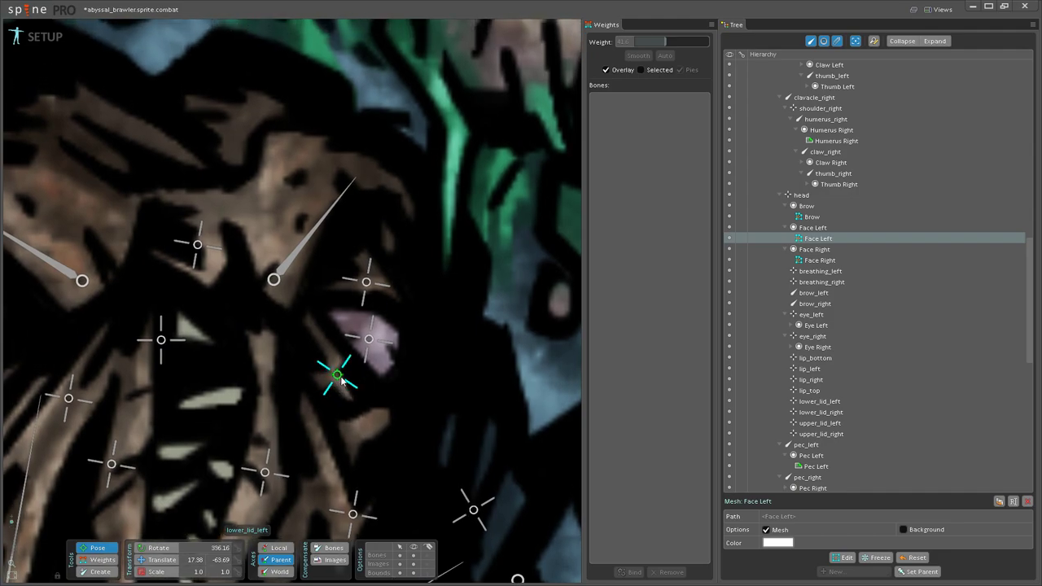
{"action": "left_click", "coordinate": [157, 548]}
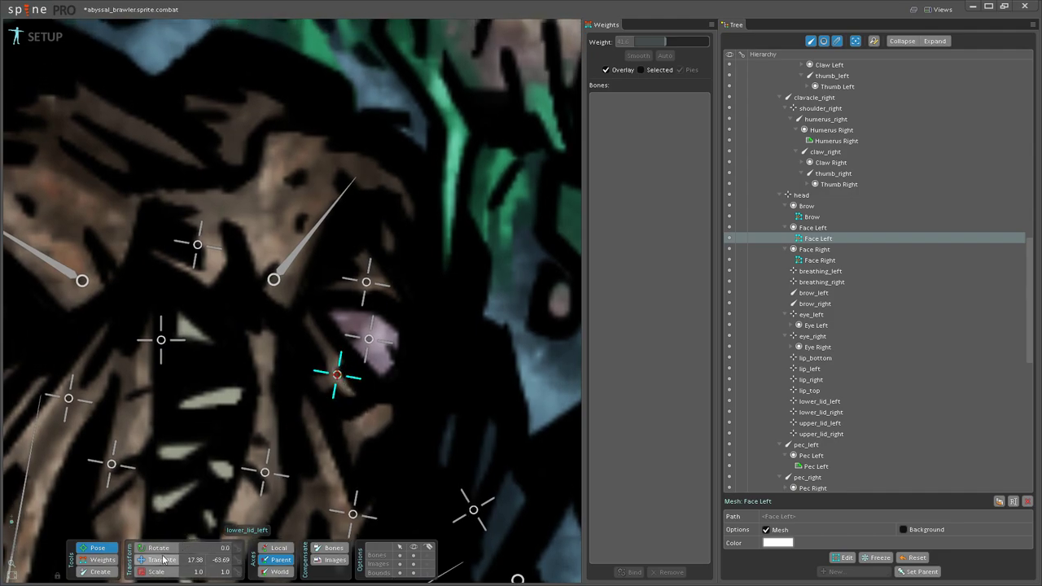
{"action": "left_click", "coordinate": [162, 561]}
{"action": "scroll", "coordinate": [337, 374], "scroll_direction": "up", "scroll_amount": 3}
{"action": "left_click_drag", "start_coordinate": [337, 372], "coordinate": [419, 351]}
{"action": "scroll", "coordinate": [389, 342], "scroll_direction": "down", "scroll_amount": 3}
Step: Try lowering the upper_lid_left bone to about X 39.38, Y -66.73 to check the upper eyelid
{"action": "scroll", "coordinate": [419, 351], "scroll_direction": "up", "scroll_amount": 2}
{"action": "left_click_drag", "start_coordinate": [393, 253], "coordinate": [375, 264]}
{"action": "scroll", "coordinate": [377, 266], "scroll_direction": "up", "scroll_amount": 3}
{"action": "left_click", "coordinate": [377, 257]}
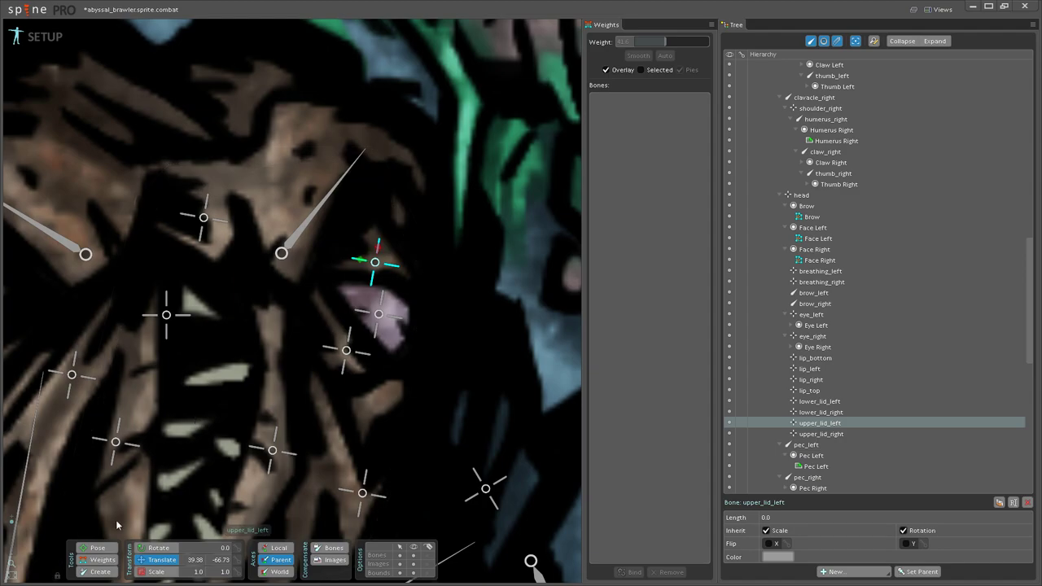
Step: Review the Face Left eyelid weights and try closing the eye with the upper_lid_left and lower_lid_left bones
{"action": "left_click", "coordinate": [94, 560]}
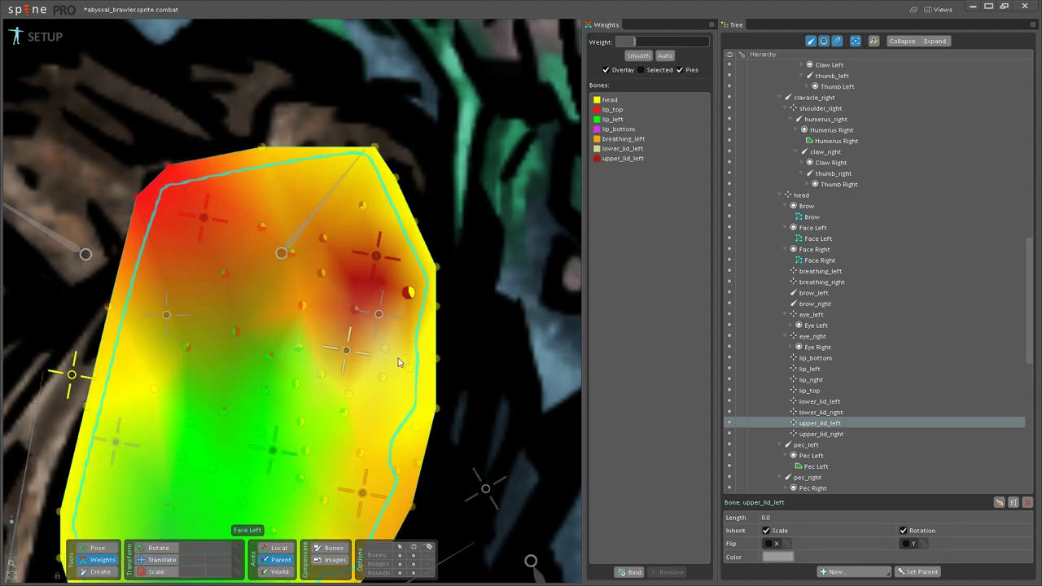
{"action": "scroll", "coordinate": [367, 210], "scroll_direction": "down", "scroll_amount": 3}
{"action": "left_click", "coordinate": [373, 306]}
{"action": "left_click_drag", "start_coordinate": [373, 306], "coordinate": [401, 208]}
{"action": "left_click_drag", "start_coordinate": [375, 258], "coordinate": [374, 307]}
{"action": "scroll", "coordinate": [359, 355], "scroll_direction": "up", "scroll_amount": 4}
{"action": "left_click", "coordinate": [356, 356]}
{"action": "left_click_drag", "start_coordinate": [358, 350], "coordinate": [386, 258]}
Step: Translate the upper_lid_left bone down over the eye
{"action": "left_click", "coordinate": [109, 548]}
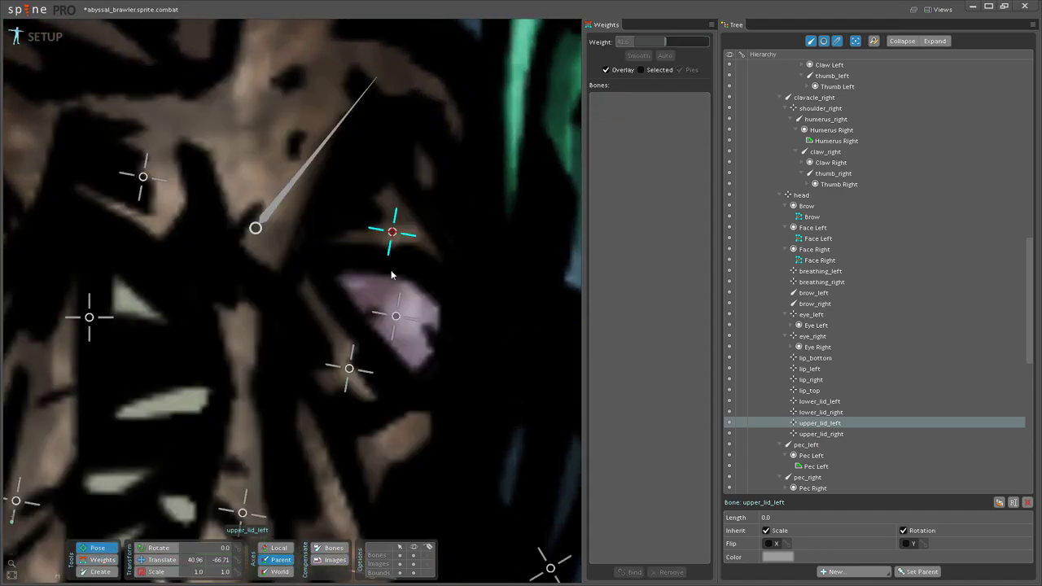
{"action": "key", "text": "v"}
{"action": "left_click_drag", "start_coordinate": [382, 238], "coordinate": [373, 275]}
Step: Move the left eye outward off the face and raise the lower_lid_left bone to about X 25.15, Y -68.24
{"action": "left_click", "coordinate": [346, 374]}
{"action": "left_click_drag", "start_coordinate": [347, 374], "coordinate": [490, 390]}
{"action": "left_click_drag", "start_coordinate": [349, 372], "coordinate": [386, 334]}
{"action": "scroll", "coordinate": [367, 345], "scroll_direction": "down", "scroll_amount": 5}
Step: Hide the bones and clear the selection to check the closed eyelids on the whole face
{"action": "left_click", "coordinate": [414, 556]}
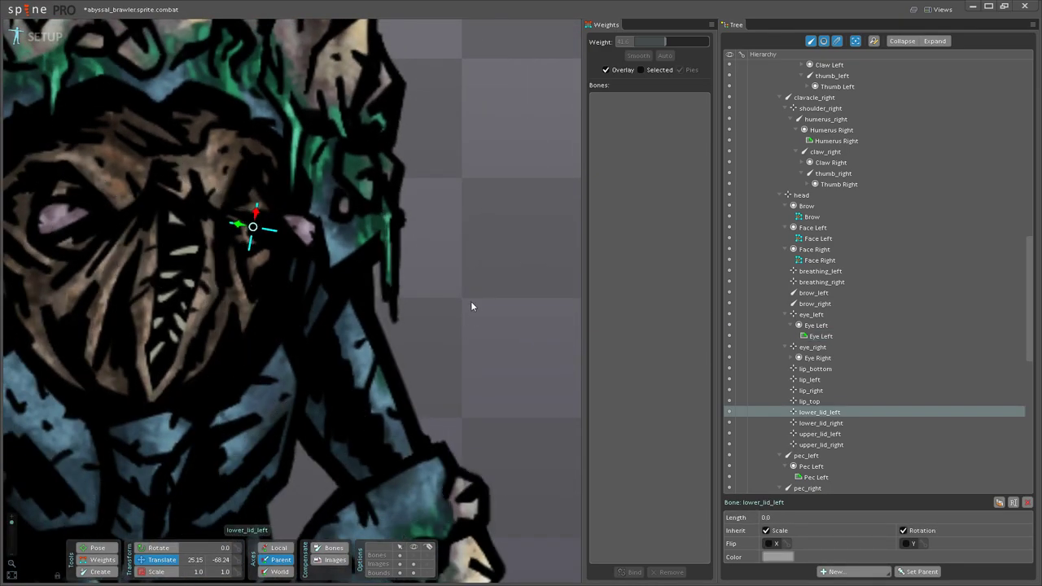
{"action": "left_click", "coordinate": [479, 310]}
{"action": "scroll", "coordinate": [408, 277], "scroll_direction": "down", "scroll_amount": 4}
{"action": "scroll", "coordinate": [502, 276], "scroll_direction": "up", "scroll_amount": 3}
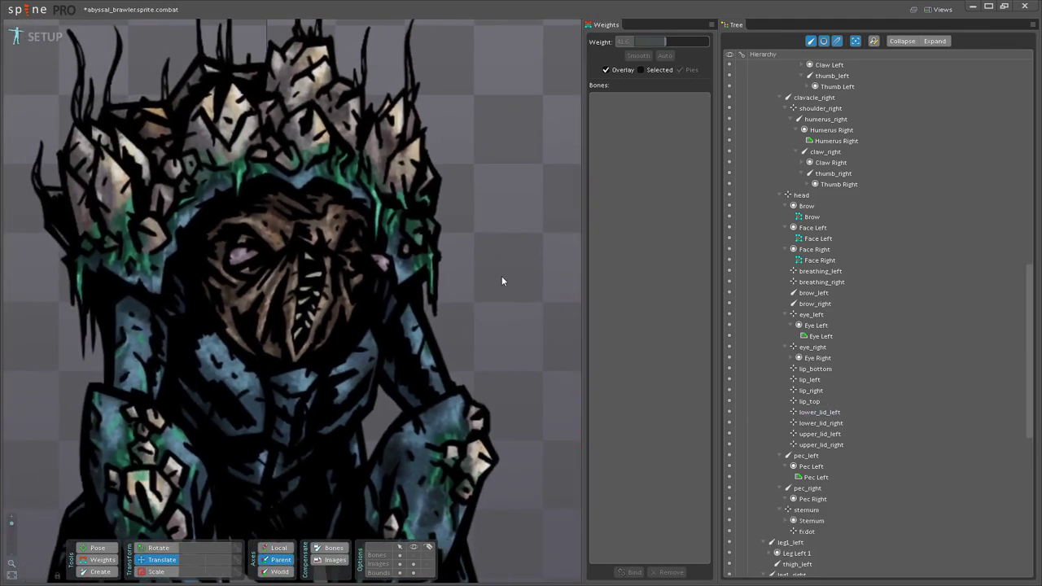
Step: Undo the left eye's outward test move and raise the lower_lid_left bone to about X 29.25, Y -66.72
{"action": "key", "text": "ctrl+z"}
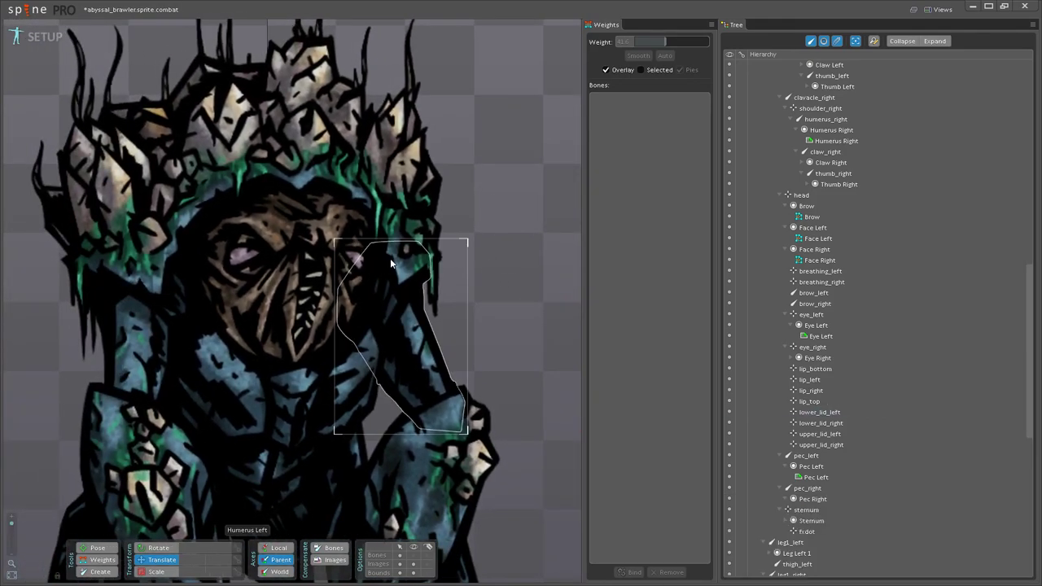
{"action": "left_click_drag", "start_coordinate": [363, 263], "coordinate": [415, 334]}
{"action": "scroll", "coordinate": [415, 334], "scroll_direction": "up", "scroll_amount": 1}
{"action": "scroll", "coordinate": [407, 333], "scroll_direction": "up", "scroll_amount": 6}
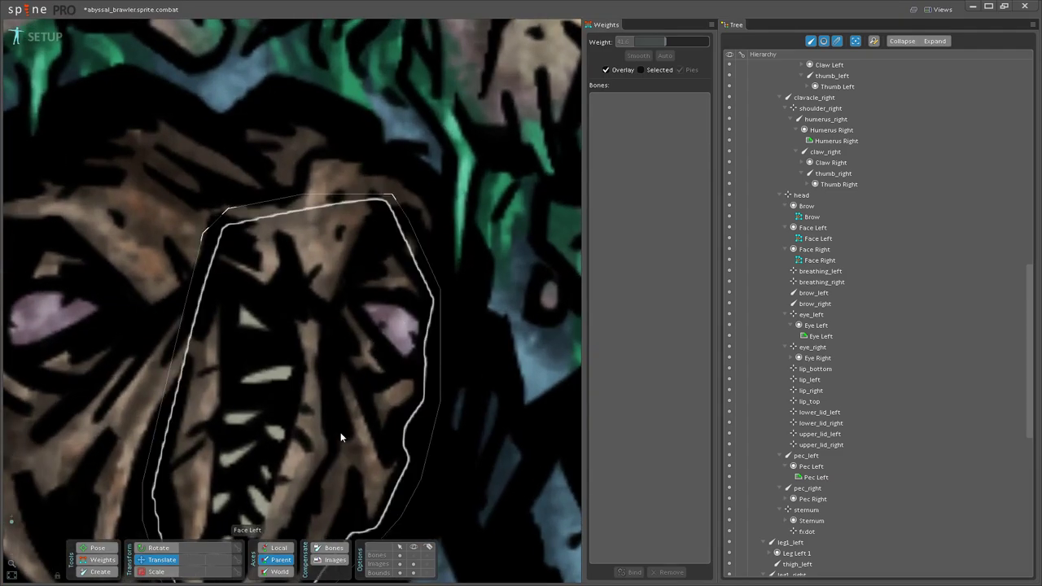
{"action": "left_click", "coordinate": [368, 356]}
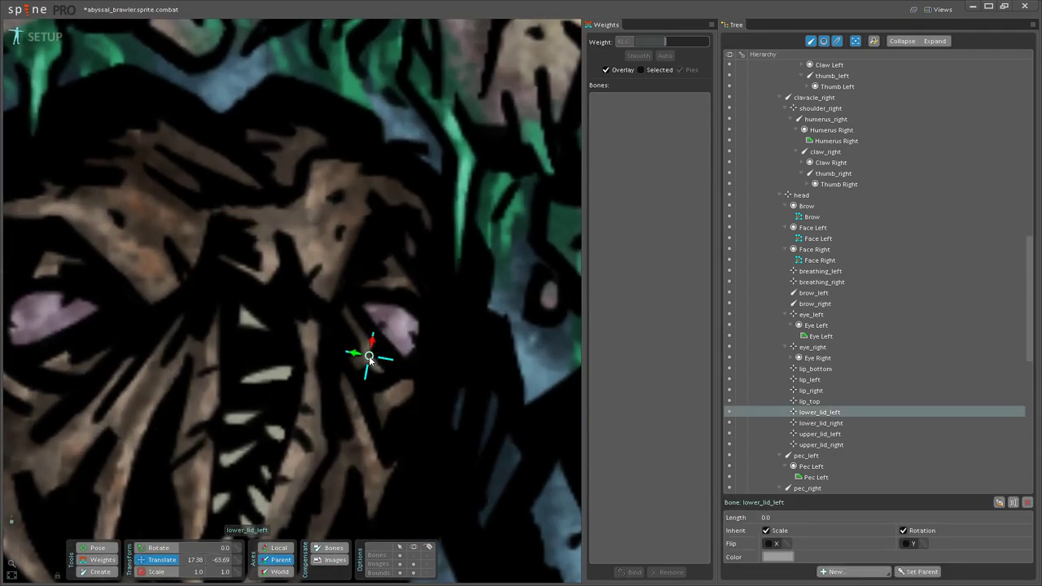
{"action": "left_click_drag", "start_coordinate": [369, 357], "coordinate": [383, 327]}
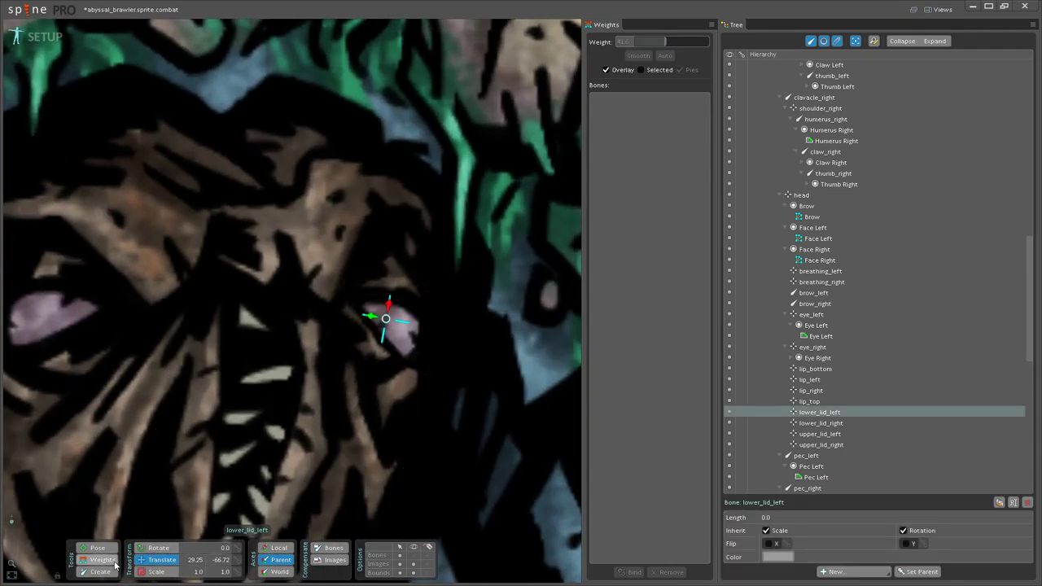
Step: Show the bones and adjust the Face Left mesh's lower_lid_left weights on the vertices below and beside the left eye
{"action": "left_click", "coordinate": [361, 432]}
{"action": "scroll", "coordinate": [350, 403], "scroll_direction": "up", "scroll_amount": 2}
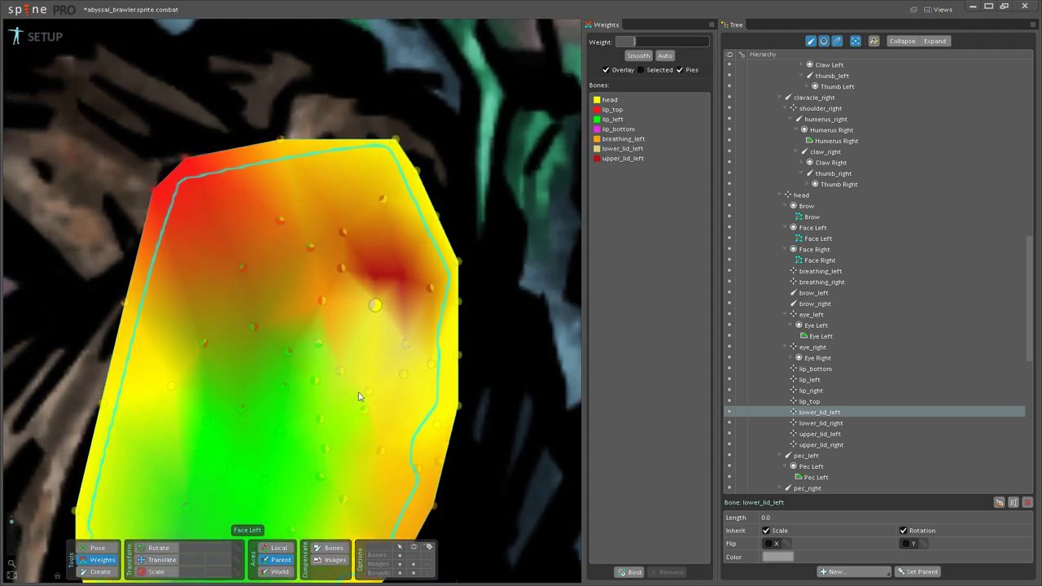
{"action": "scroll", "coordinate": [339, 374], "scroll_direction": "down", "scroll_amount": 1}
{"action": "left_click_drag", "start_coordinate": [342, 364], "coordinate": [403, 387]}
{"action": "left_click", "coordinate": [413, 556]}
{"action": "scroll", "coordinate": [434, 397], "scroll_direction": "up", "scroll_amount": 2}
{"action": "left_click", "coordinate": [399, 340]}
{"action": "left_click", "coordinate": [400, 384]}
{"action": "left_click", "coordinate": [367, 395]}
{"action": "left_click", "coordinate": [472, 372]}
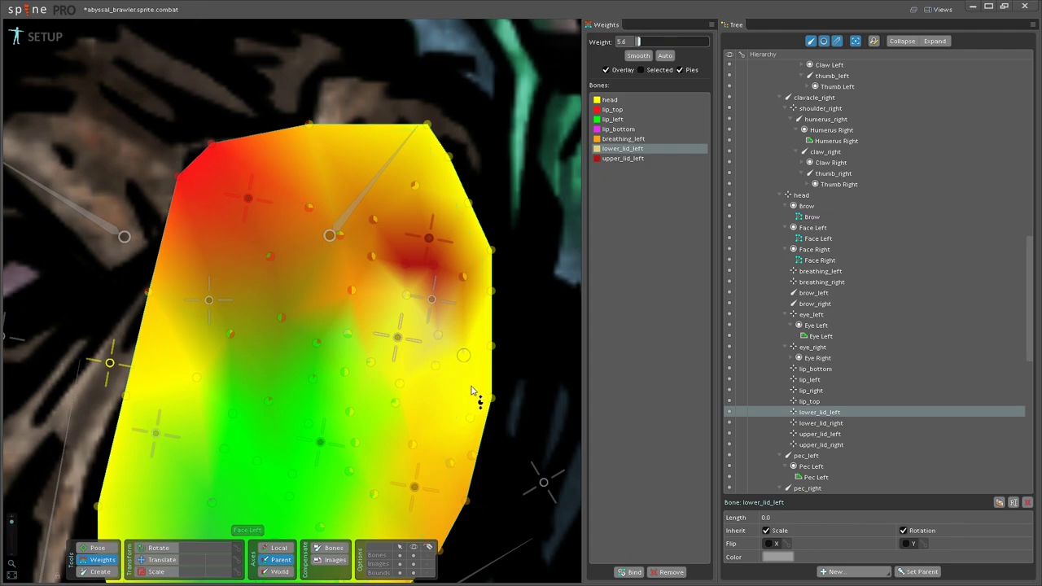
{"action": "left_click", "coordinate": [352, 346]}
{"action": "left_click_drag", "start_coordinate": [352, 346], "coordinate": [356, 363]}
Step: Move the Eye Left image off the face to about X -2.13, Y -19.11 and lower upper_lid_left to about X 36.16, Y -65.93
{"action": "left_click", "coordinate": [99, 551]}
{"action": "left_click_drag", "start_coordinate": [438, 391], "coordinate": [416, 416]}
{"action": "left_click", "coordinate": [155, 559]}
{"action": "left_click_drag", "start_coordinate": [377, 364], "coordinate": [477, 346]}
{"action": "left_click", "coordinate": [402, 339]}
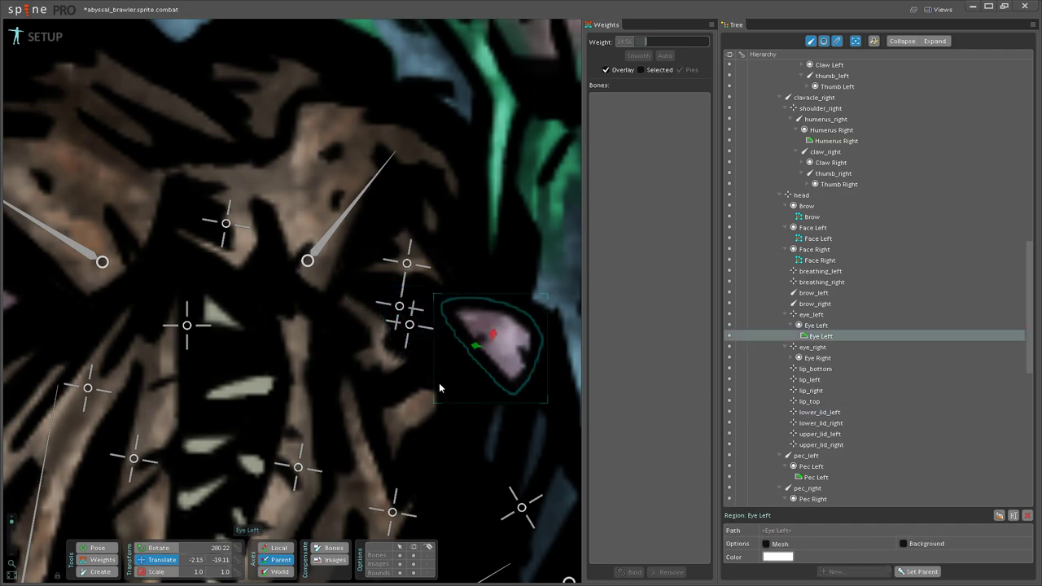
{"action": "left_click", "coordinate": [410, 267]}
{"action": "left_click_drag", "start_coordinate": [411, 269], "coordinate": [399, 293]}
{"action": "scroll", "coordinate": [430, 320], "scroll_direction": "down", "scroll_amount": 3}
{"action": "scroll", "coordinate": [429, 320], "scroll_direction": "down", "scroll_amount": 3}
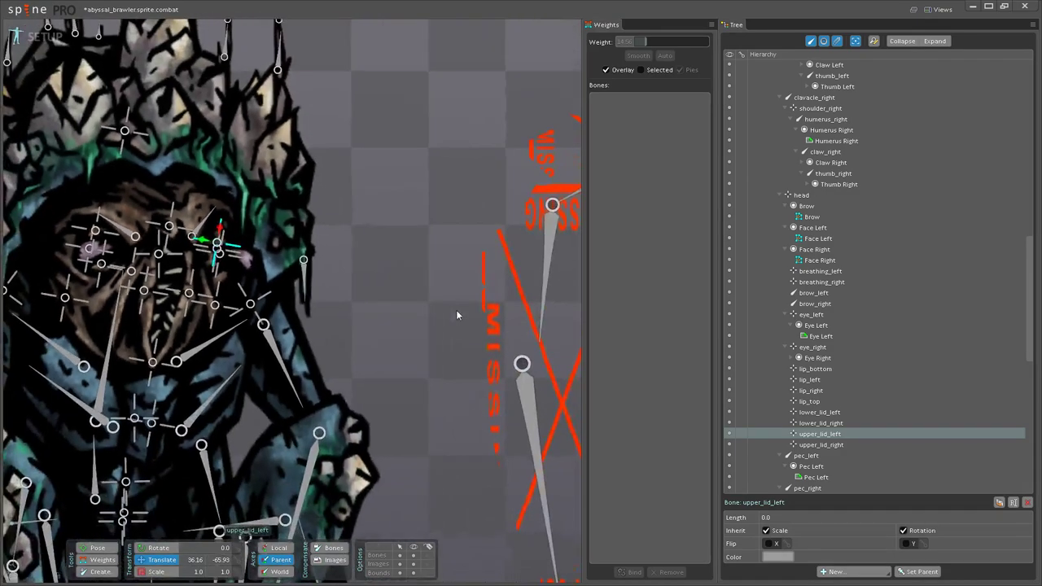
Step: Hide the bones, clear the selection and restore the open left eye to review the whole brawler
{"action": "left_click", "coordinate": [414, 556]}
{"action": "left_click_drag", "start_coordinate": [370, 314], "coordinate": [446, 271]}
{"action": "key", "text": "space"}
{"action": "scroll", "coordinate": [549, 292], "scroll_direction": "down", "scroll_amount": 3}
{"action": "left_click_drag", "start_coordinate": [412, 226], "coordinate": [461, 223]}
{"action": "scroll", "coordinate": [460, 223], "scroll_direction": "down", "scroll_amount": 1}
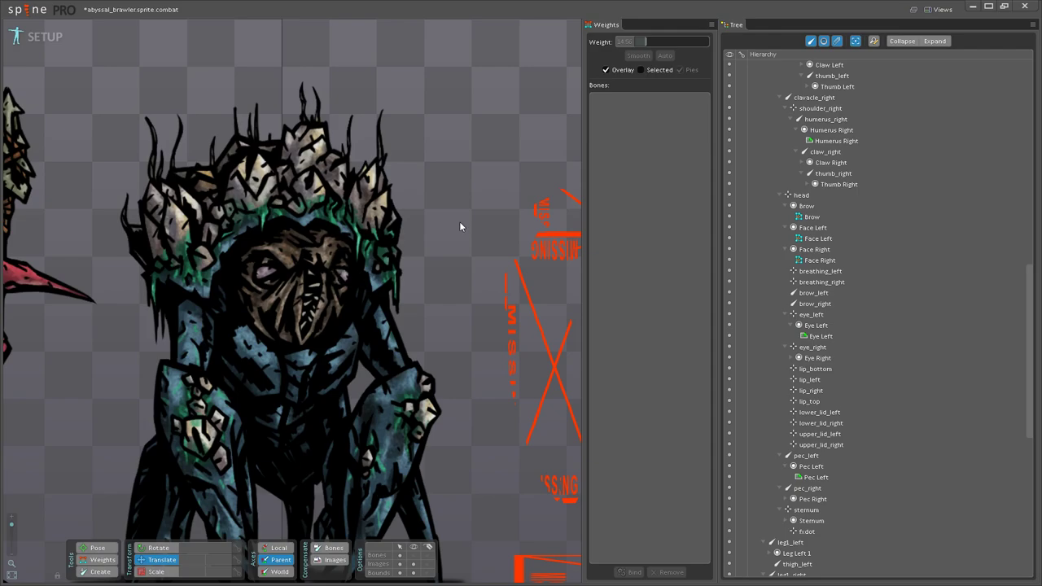
Step: Raise the Face Left mesh's upper_lid_left weight on the eye's outer-corner vertex and set it to about 24 on the vertex below the upper lid
{"action": "scroll", "coordinate": [460, 222], "scroll_direction": "up", "scroll_amount": 8}
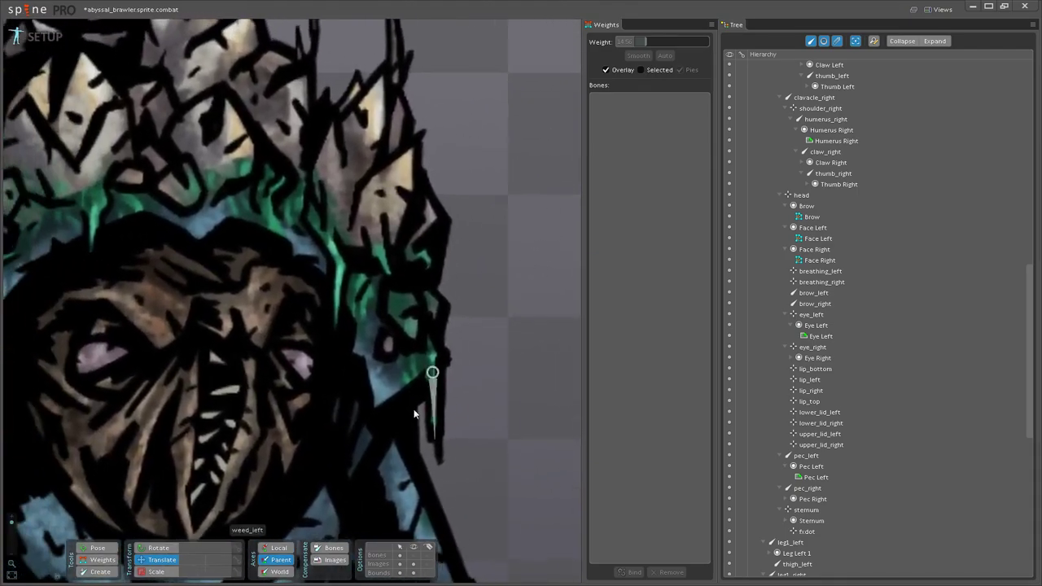
{"action": "left_click", "coordinate": [97, 559]}
{"action": "scroll", "coordinate": [176, 568], "scroll_direction": "up", "scroll_amount": 5}
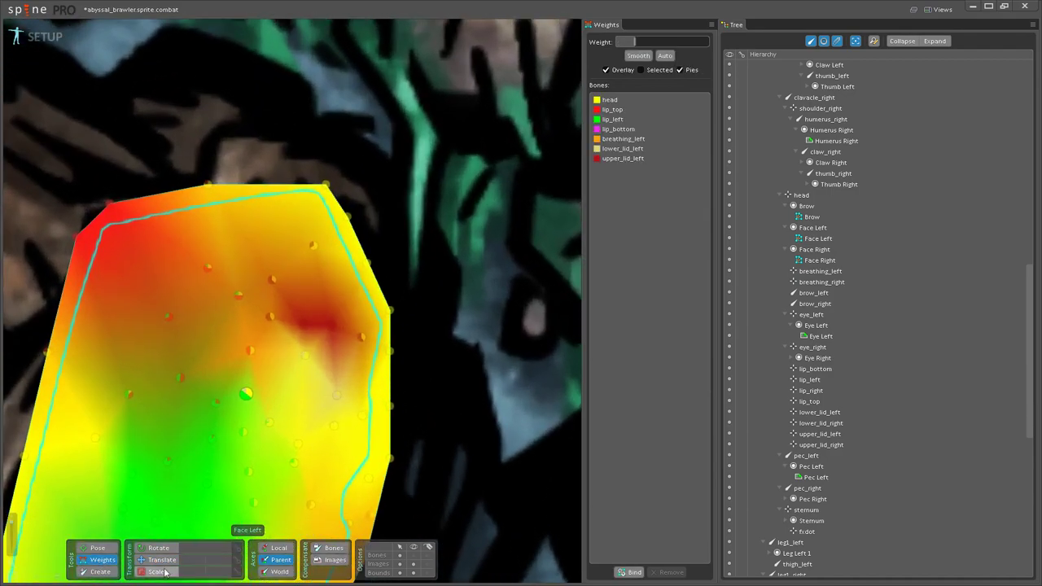
{"action": "left_click", "coordinate": [111, 561]}
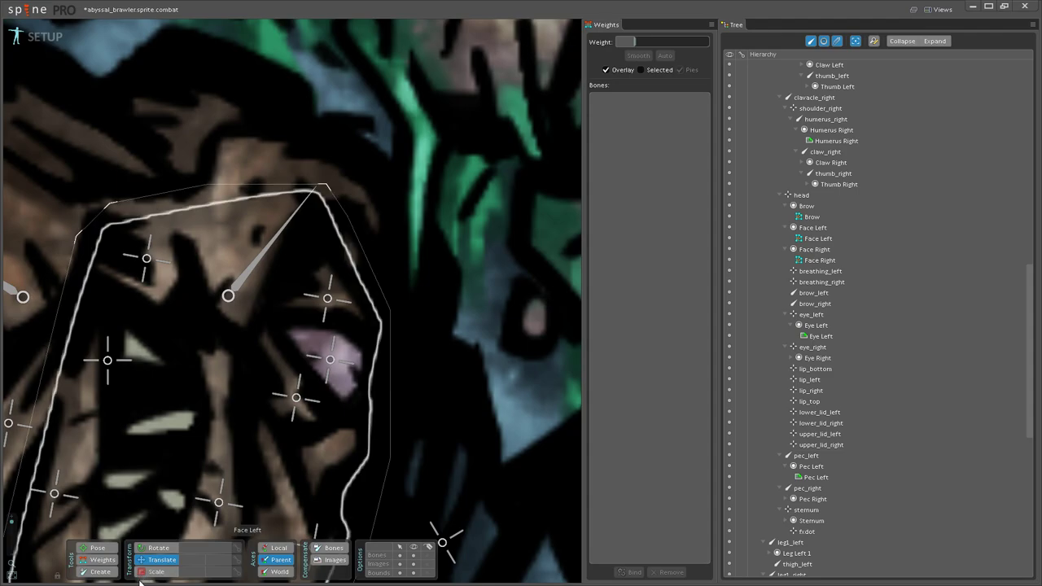
{"action": "left_click", "coordinate": [102, 561]}
{"action": "left_click", "coordinate": [326, 299]}
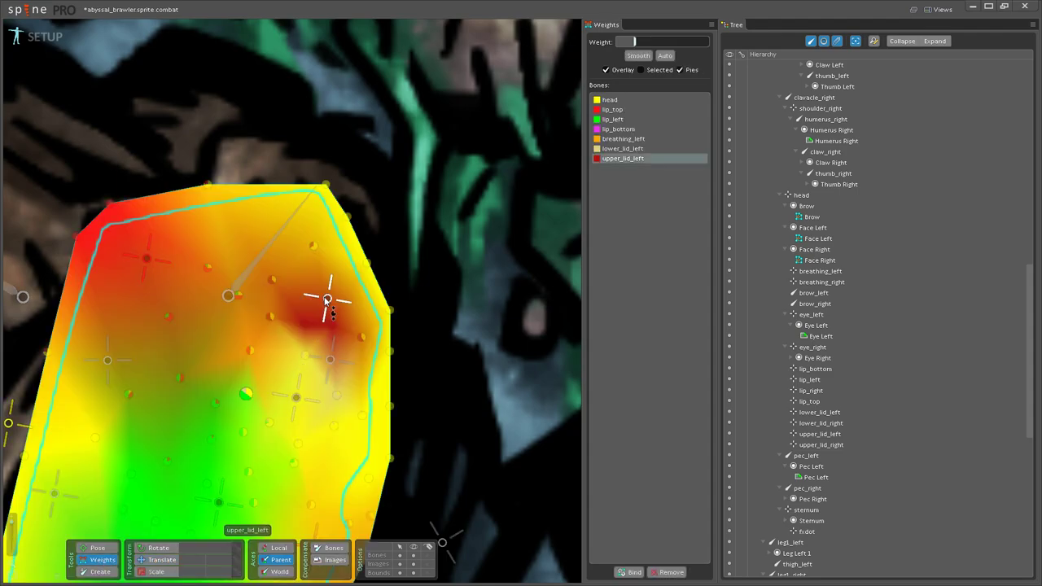
{"action": "left_click", "coordinate": [362, 334]}
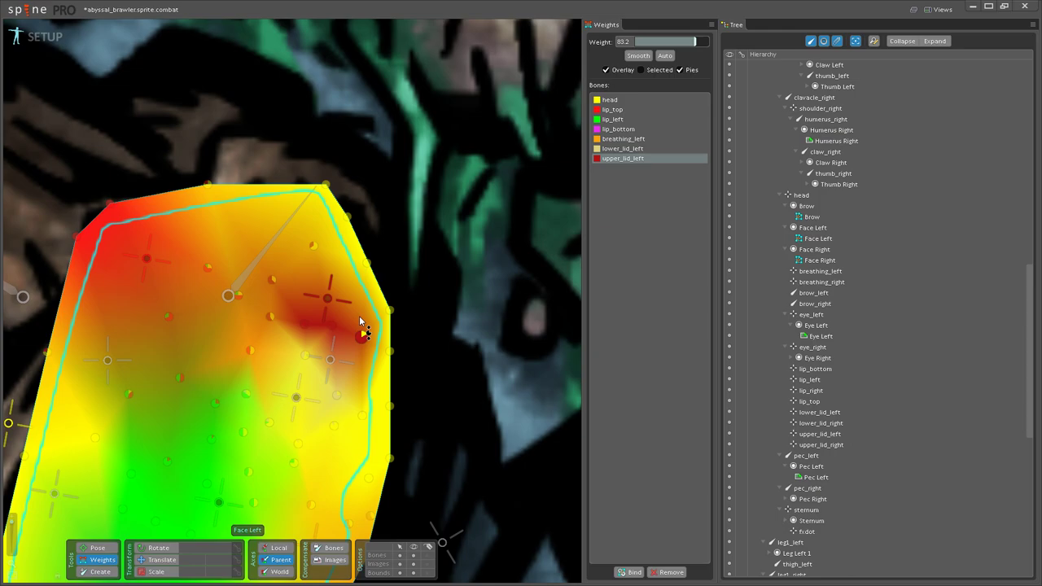
{"action": "left_click", "coordinate": [304, 355]}
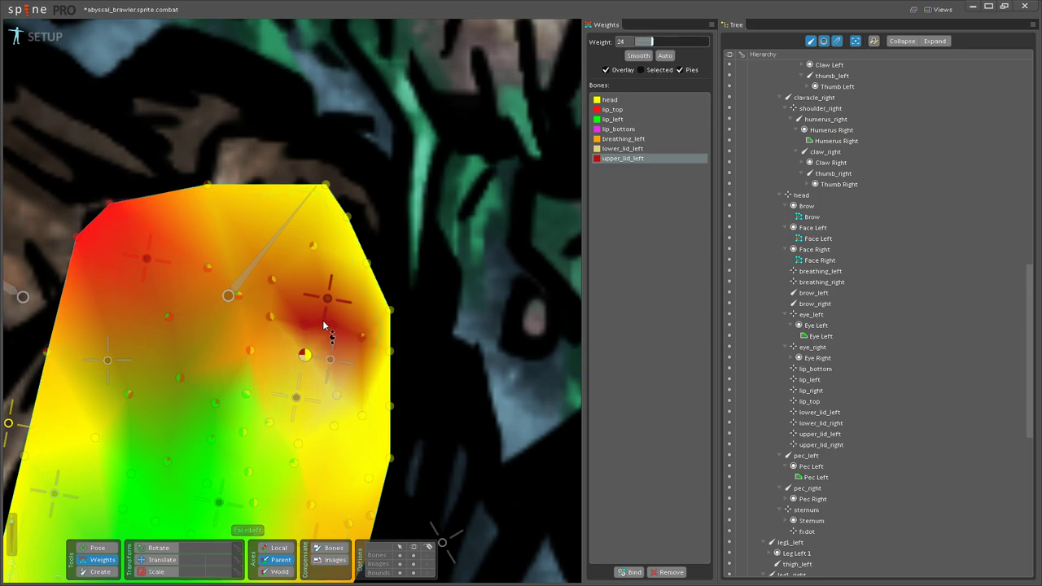
Step: Test the upper lid by translating upper_lid_left to about X 38.6, Y -68.27 and rotating it
{"action": "left_click", "coordinate": [98, 548]}
{"action": "left_click_drag", "start_coordinate": [489, 310], "coordinate": [534, 298]}
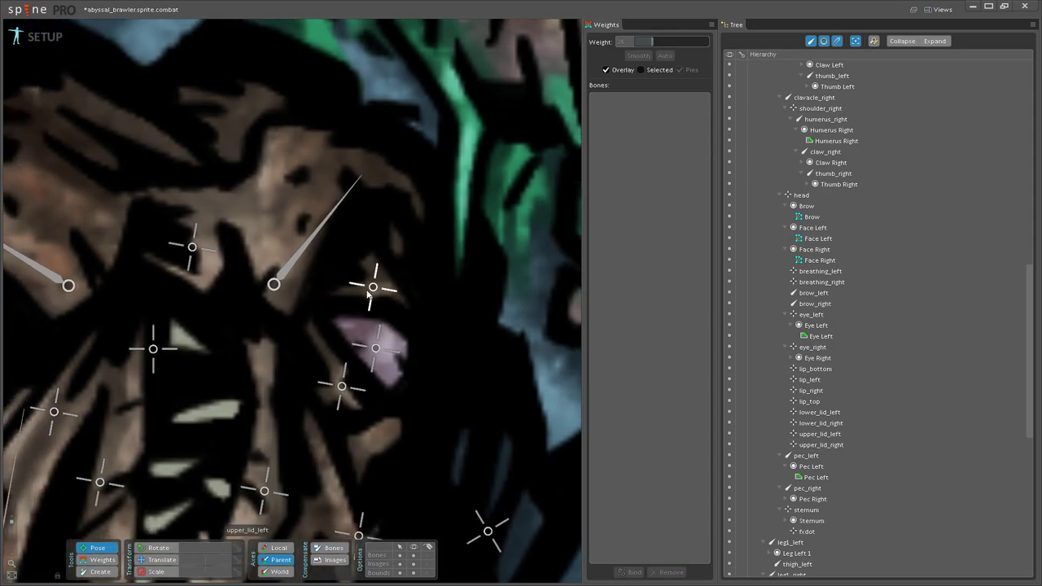
{"action": "left_click", "coordinate": [373, 287]}
{"action": "left_click", "coordinate": [159, 560]}
{"action": "left_click_drag", "start_coordinate": [374, 288], "coordinate": [380, 302]}
{"action": "left_click", "coordinate": [159, 548]}
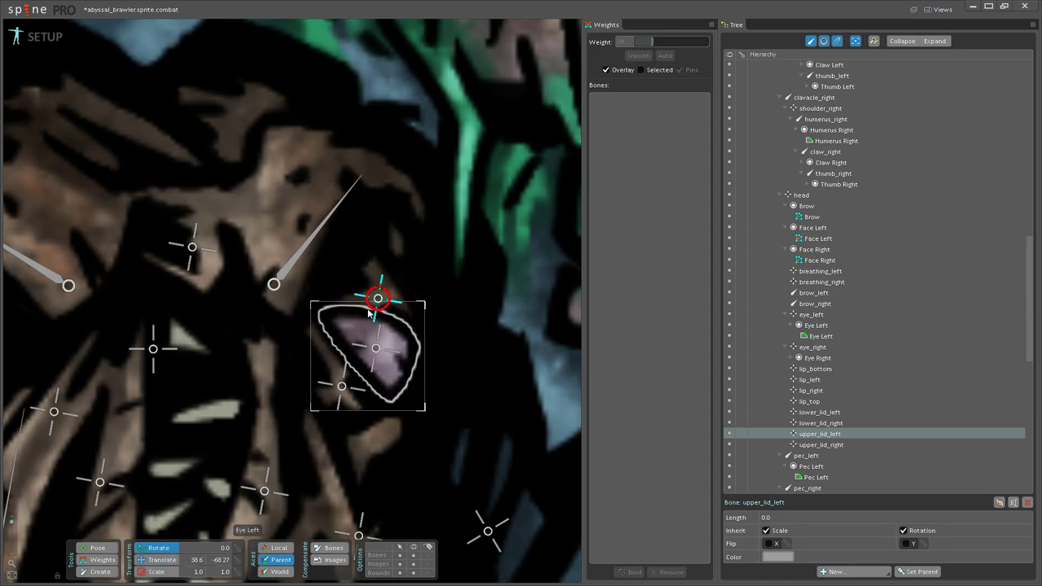
{"action": "mouse_move", "coordinate": [366, 306]}
{"action": "left_mouse_down"}
{"action": "mouse_move", "coordinate": [405, 325]}
{"action": "mouse_move", "coordinate": [424, 298]}
{"action": "mouse_move", "coordinate": [419, 309]}
{"action": "mouse_move", "coordinate": [382, 312]}
{"action": "left_mouse_up"}
Step: Raise the lower_lid_left bone to about X 32.77, Y -70.12 and move the Eye Left image off the face
{"action": "key", "text": "v"}
{"action": "left_click_drag", "start_coordinate": [342, 386], "coordinate": [382, 329]}
{"action": "left_click", "coordinate": [363, 351]}
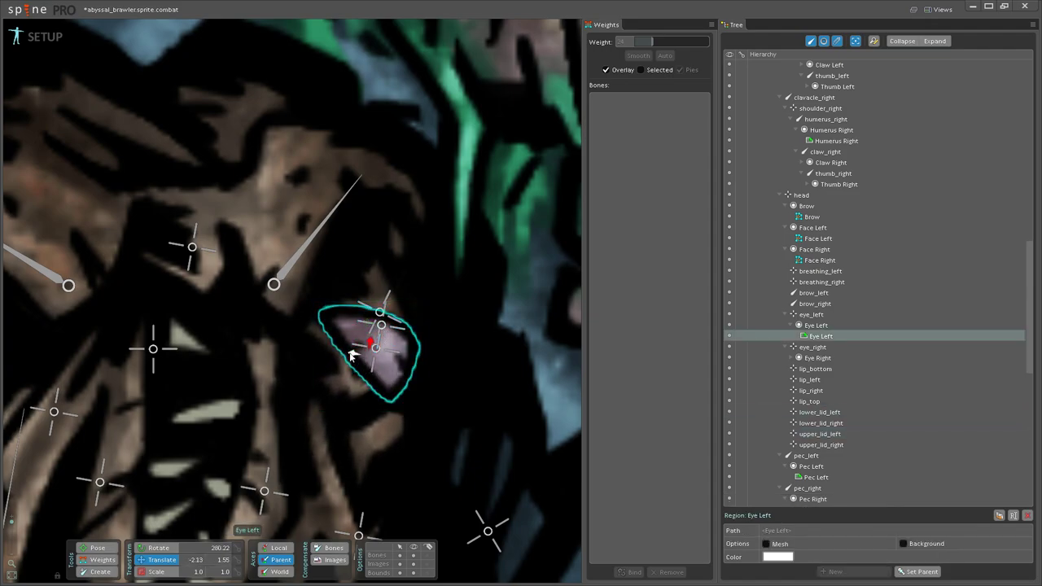
{"action": "left_click", "coordinate": [376, 349]}
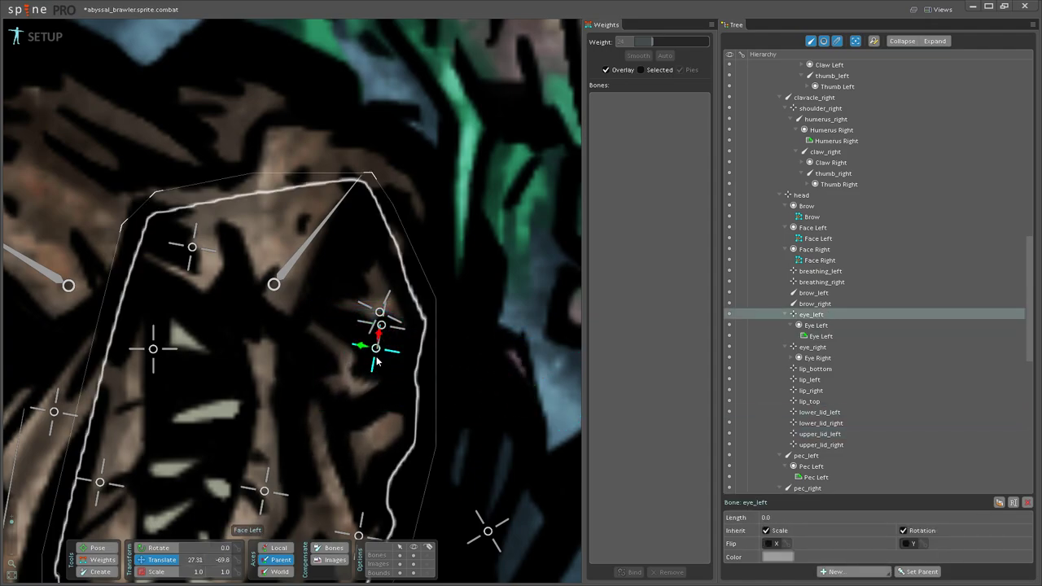
Step: Try moving the eye_left bone, undo it, and shift lower_lid_left outward to about X 33.37, Y -75.55
{"action": "mouse_move", "coordinate": [377, 351]}
{"action": "left_mouse_down"}
{"action": "mouse_move", "coordinate": [390, 335]}
{"action": "mouse_move", "coordinate": [385, 369]}
{"action": "left_mouse_up"}
{"action": "key", "text": "ctrl+z"}
{"action": "left_click", "coordinate": [384, 327]}
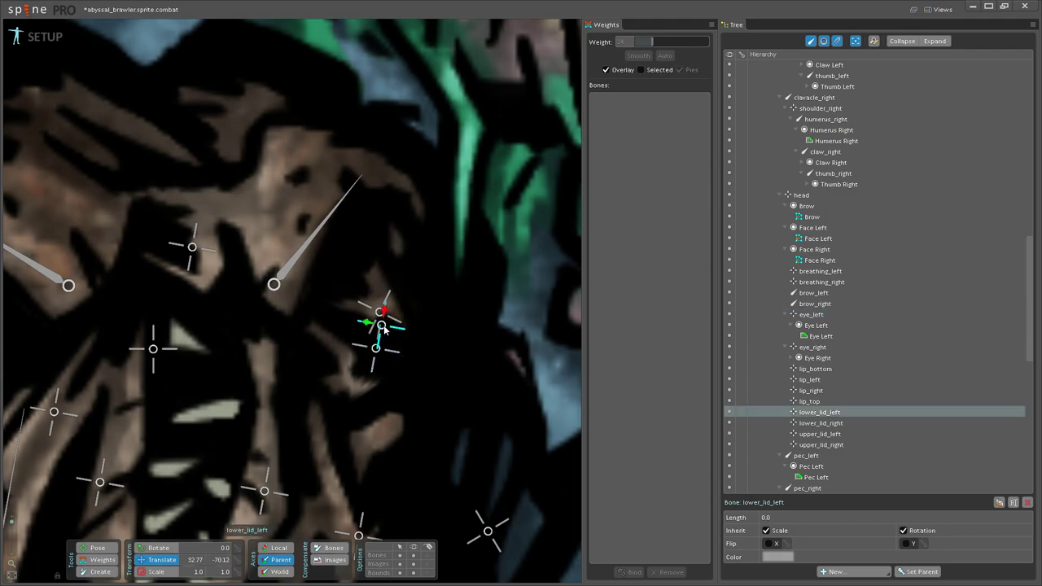
{"action": "left_click_drag", "start_coordinate": [385, 329], "coordinate": [409, 330]}
Step: Clear the selection, undo the closed-eye test pose and hide the bones
{"action": "scroll", "coordinate": [411, 359], "scroll_direction": "down", "scroll_amount": 8}
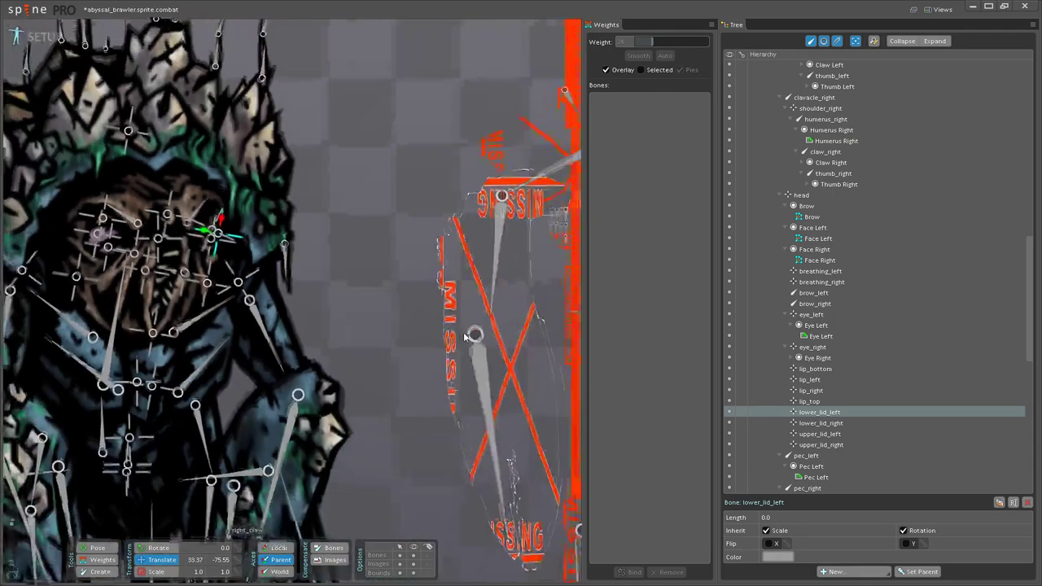
{"action": "left_click", "coordinate": [464, 334]}
{"action": "key", "text": "space"}
{"action": "left_click_drag", "start_coordinate": [322, 267], "coordinate": [458, 307]}
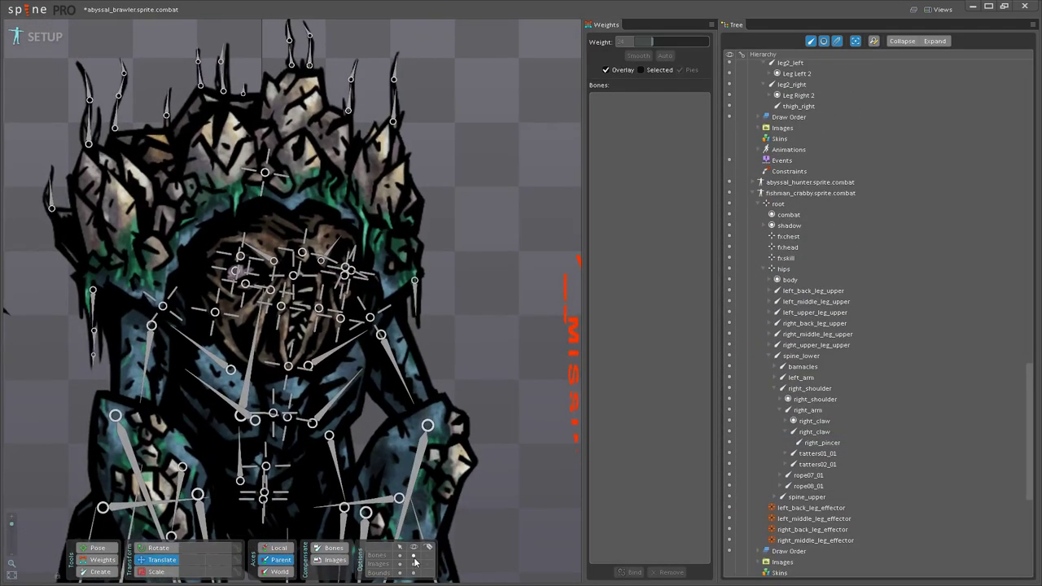
{"action": "left_click", "coordinate": [414, 556]}
{"action": "scroll", "coordinate": [389, 285], "scroll_direction": "down", "scroll_amount": 3}
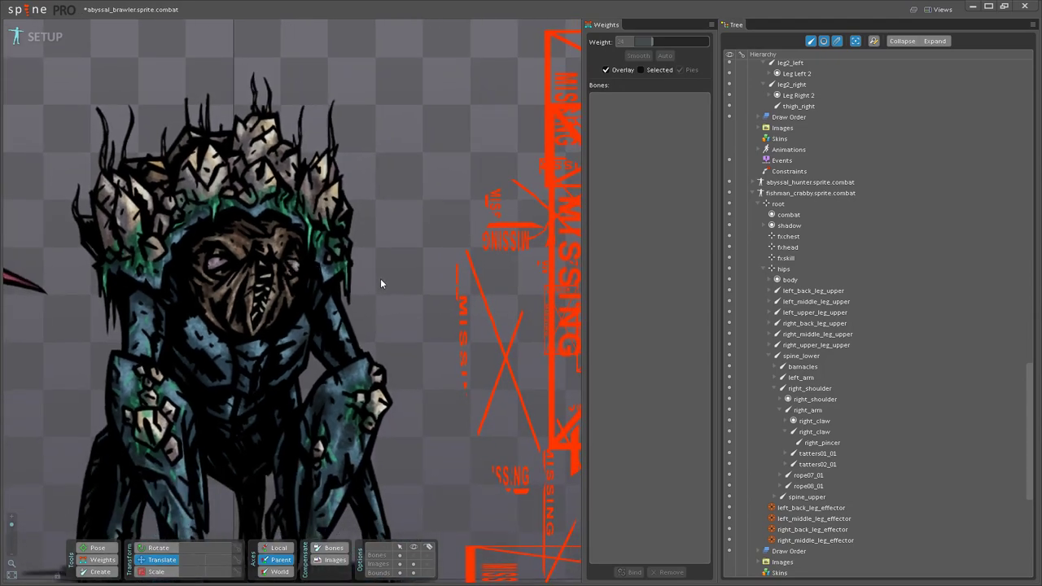
Step: Check the brawler's restored face up close and save the project
{"action": "scroll", "coordinate": [374, 277], "scroll_direction": "up", "scroll_amount": 4}
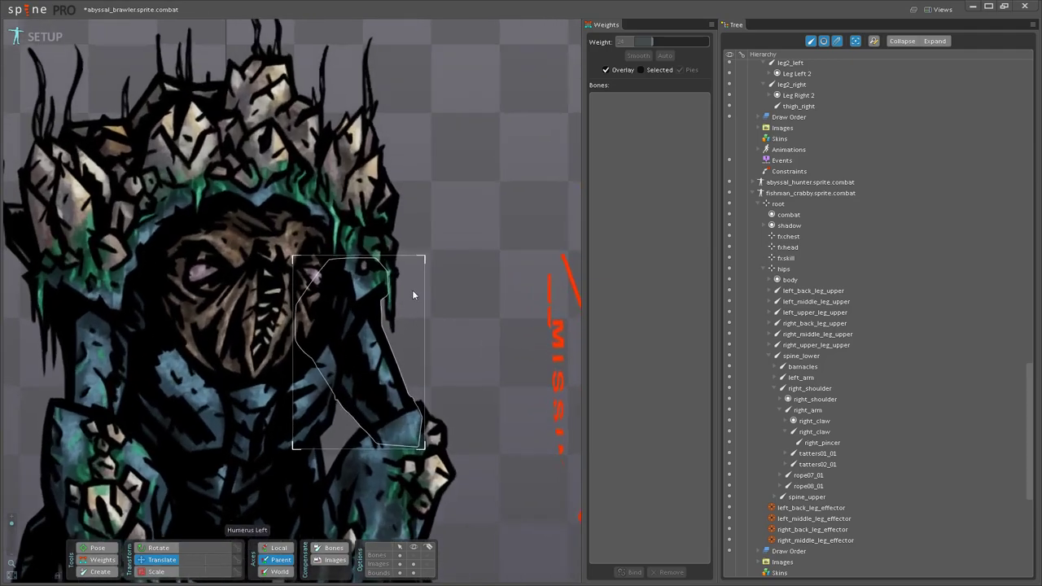
{"action": "scroll", "coordinate": [473, 289], "scroll_direction": "up", "scroll_amount": 2}
{"action": "key", "text": "ctrl+s"}
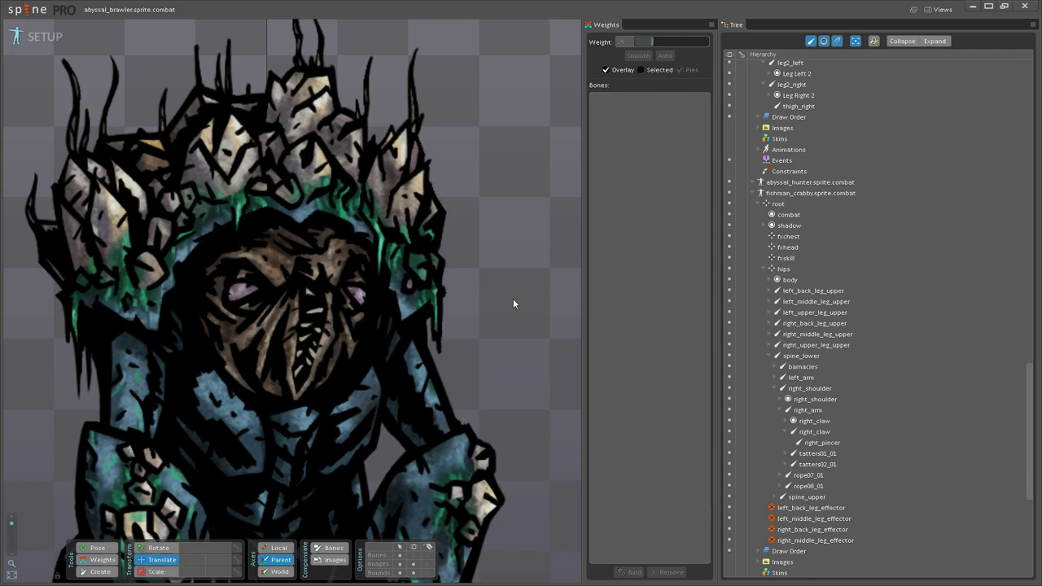
Step: Examine the whole brawler, from the crown to the shadow, next to the red hunter character
{"action": "scroll", "coordinate": [513, 304], "scroll_direction": "down", "scroll_amount": 5}
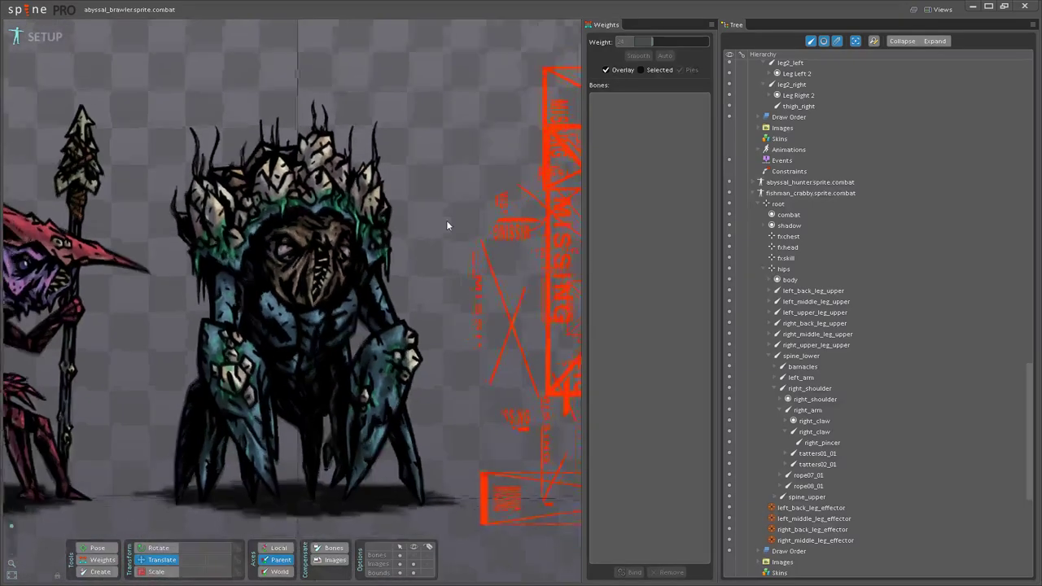
{"action": "scroll", "coordinate": [447, 221], "scroll_direction": "down", "scroll_amount": 1}
{"action": "left_click_drag", "start_coordinate": [371, 174], "coordinate": [423, 157]}
{"action": "scroll", "coordinate": [407, 167], "scroll_direction": "down", "scroll_amount": 1}
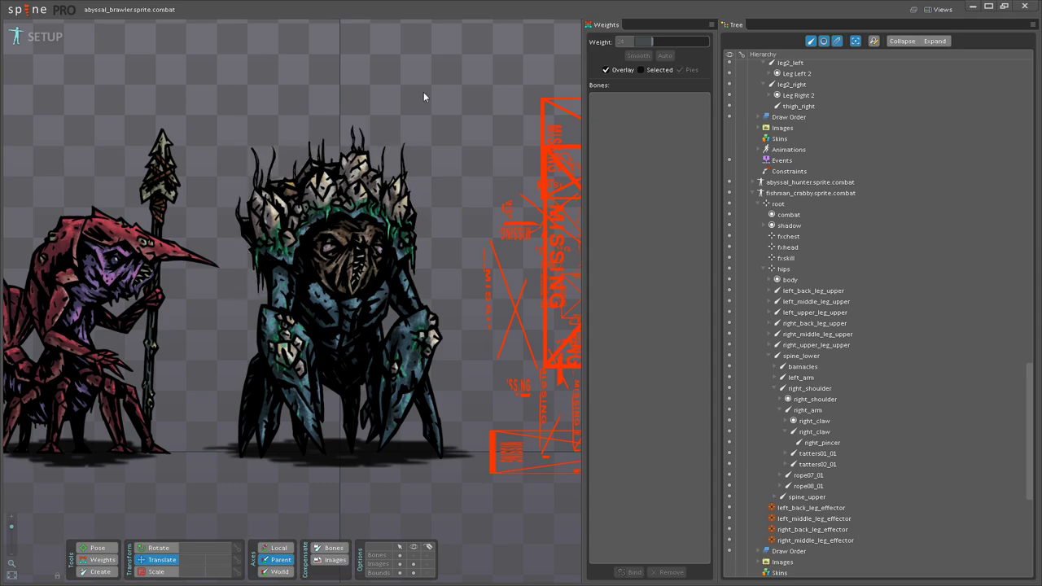
{"action": "scroll", "coordinate": [383, 129], "scroll_direction": "up", "scroll_amount": 2}
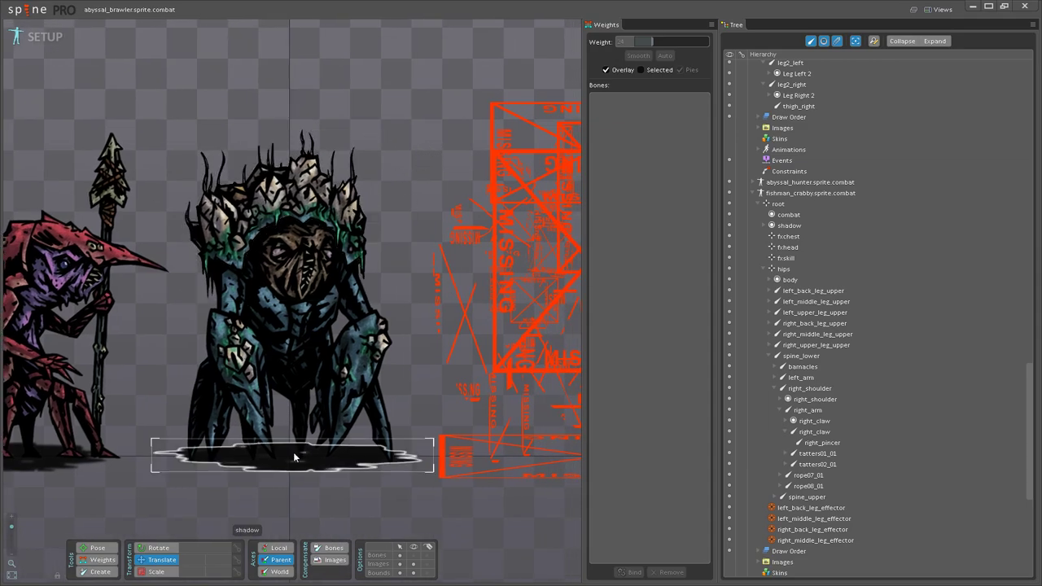
{"action": "scroll", "coordinate": [403, 155], "scroll_direction": "up", "scroll_amount": 1}
{"action": "left_click_drag", "start_coordinate": [402, 154], "coordinate": [400, 159]}
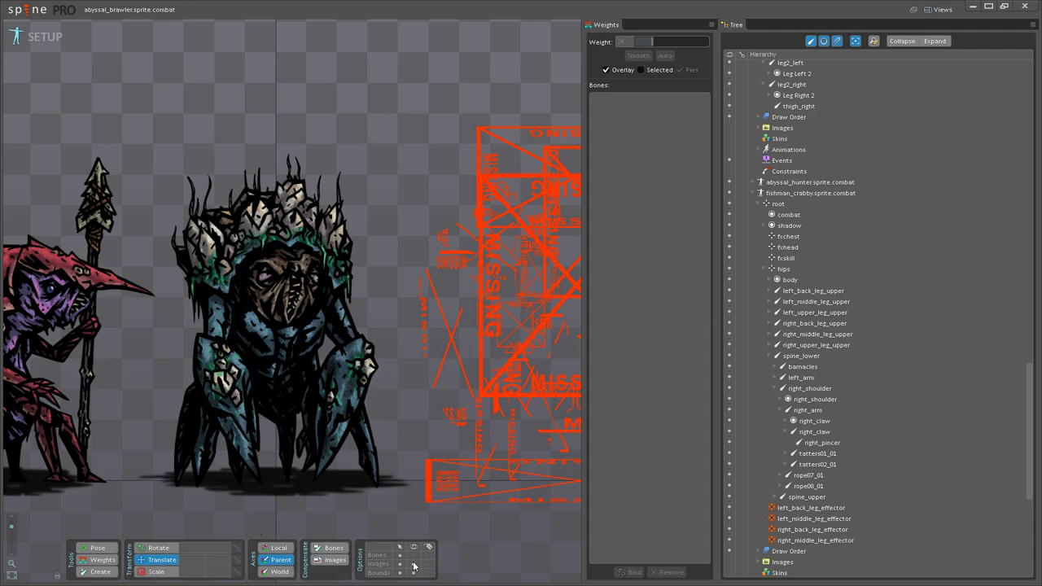
{"action": "scroll", "coordinate": [432, 241], "scroll_direction": "up", "scroll_amount": 6}
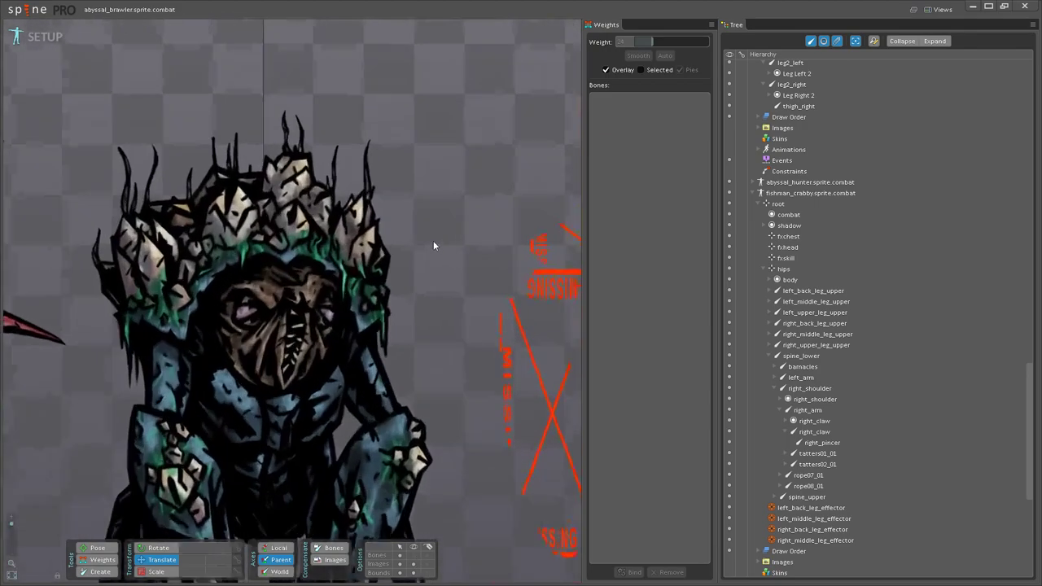
Step: Show the bones, try moving the lip_left bone to test the lip's deformation, and undo the move
{"action": "left_click", "coordinate": [413, 557]}
{"action": "scroll", "coordinate": [319, 314], "scroll_direction": "up", "scroll_amount": 4}
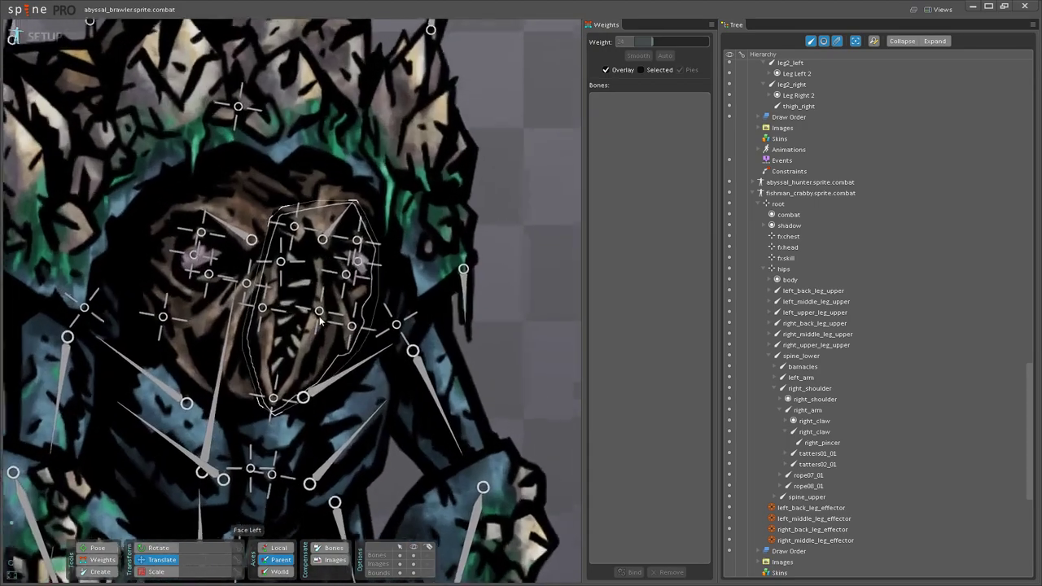
{"action": "left_click", "coordinate": [318, 312]}
{"action": "left_click_drag", "start_coordinate": [282, 396], "coordinate": [259, 484]}
{"action": "scroll", "coordinate": [297, 382], "scroll_direction": "up", "scroll_amount": 2}
{"action": "mouse_move", "coordinate": [300, 395]}
{"action": "left_mouse_down"}
{"action": "mouse_move", "coordinate": [316, 404]}
{"action": "mouse_move", "coordinate": [306, 404]}
{"action": "left_mouse_up"}
{"action": "key", "text": "ctrl+z"}
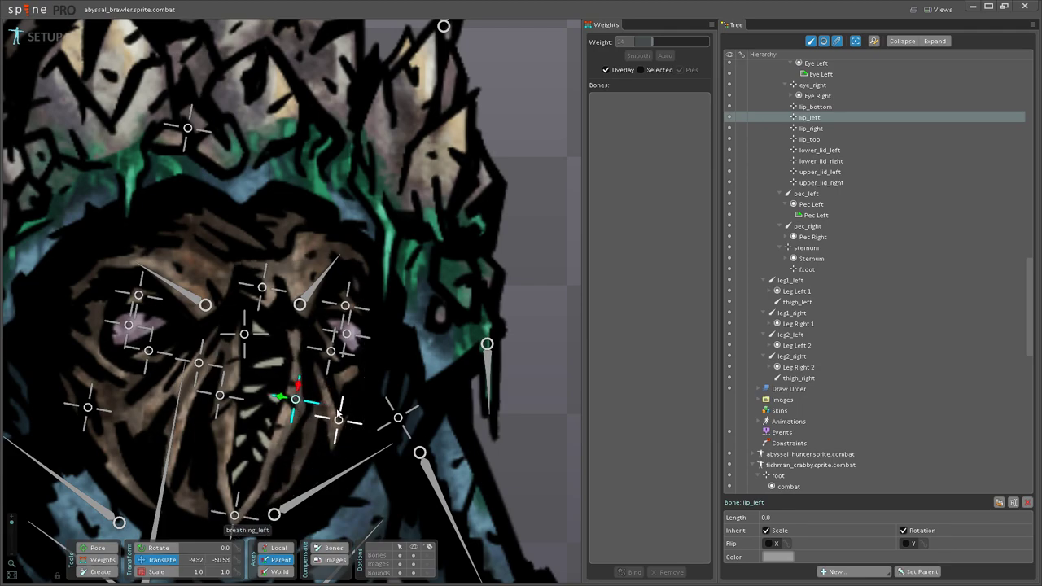
Step: Try scaling the breathing_left bone to about 0.96 to test the cheek, and undo the scaling
{"action": "left_click", "coordinate": [339, 421]}
{"action": "left_click", "coordinate": [281, 561]}
{"action": "left_click", "coordinate": [155, 572]}
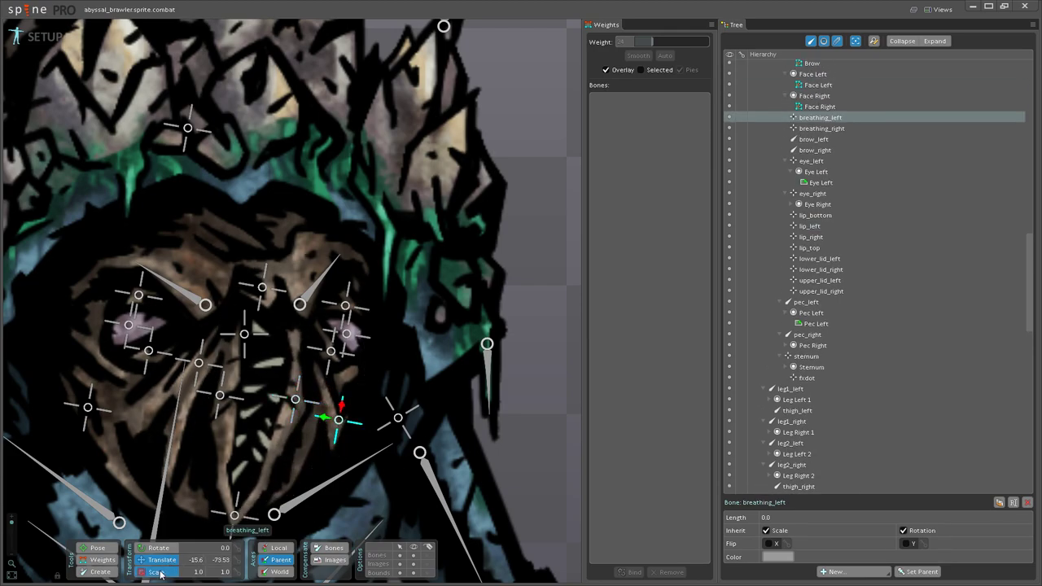
{"action": "left_click_drag", "start_coordinate": [321, 414], "coordinate": [311, 394]}
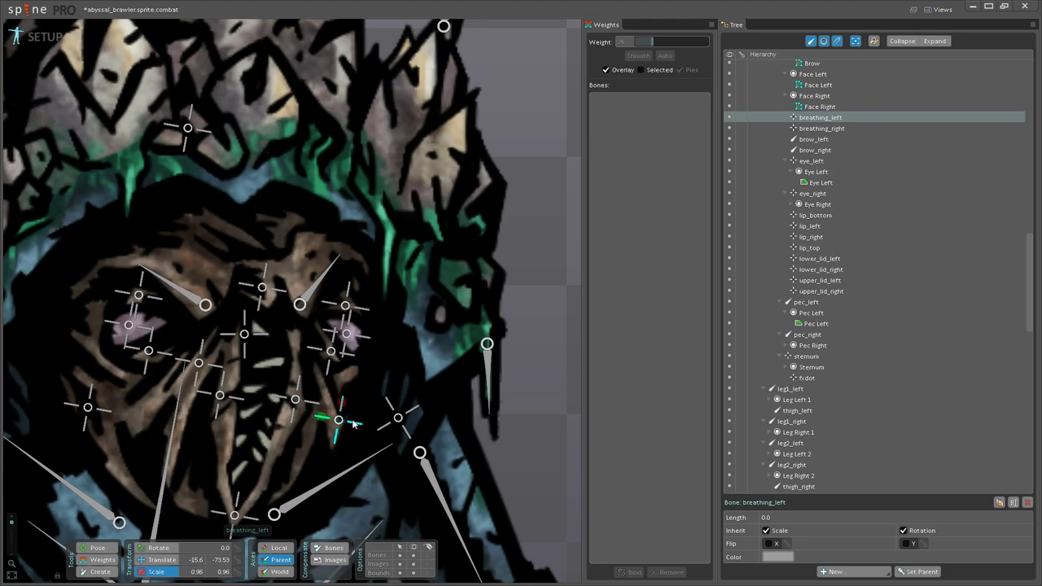
{"action": "key", "text": "ctrl+z"}
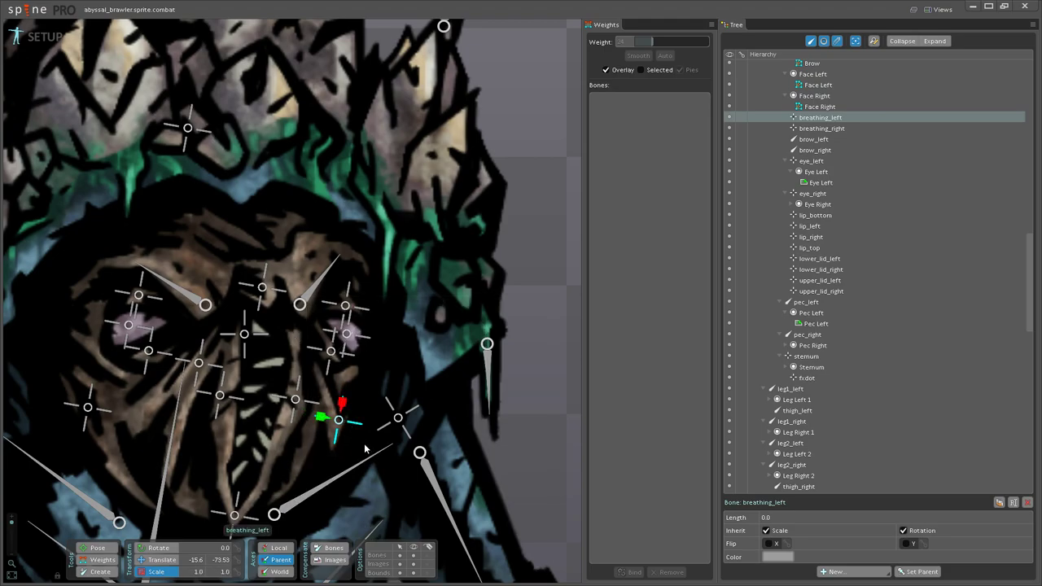
Step: Try moving the breathing_left bone to test the cheek's deformation, and undo the move
{"action": "key", "text": "v"}
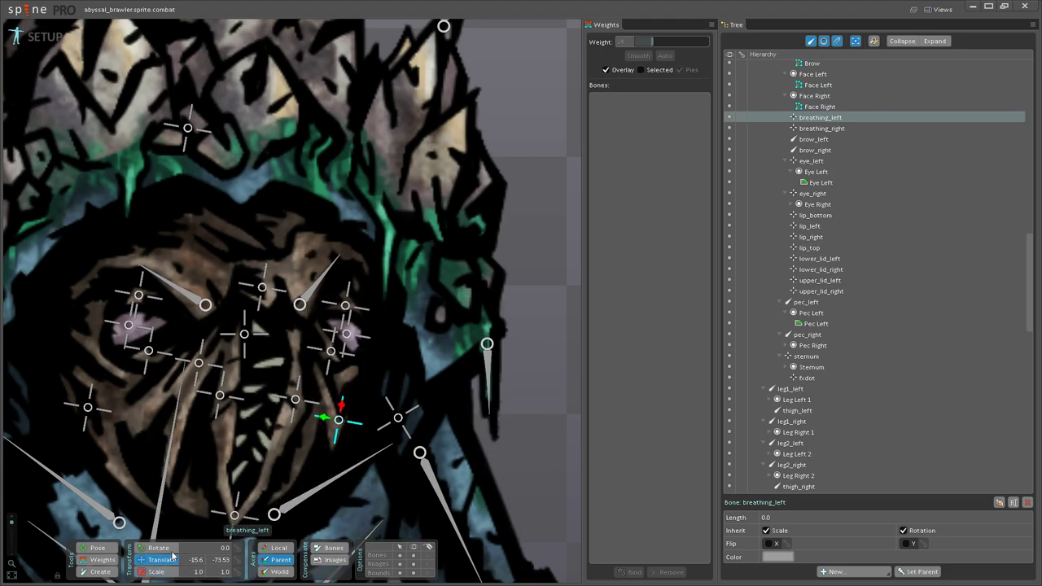
{"action": "mouse_move", "coordinate": [321, 436]}
{"action": "left_mouse_down"}
{"action": "mouse_move", "coordinate": [344, 425]}
{"action": "mouse_move", "coordinate": [320, 431]}
{"action": "left_mouse_up"}
{"action": "key", "text": "ctrl+z"}
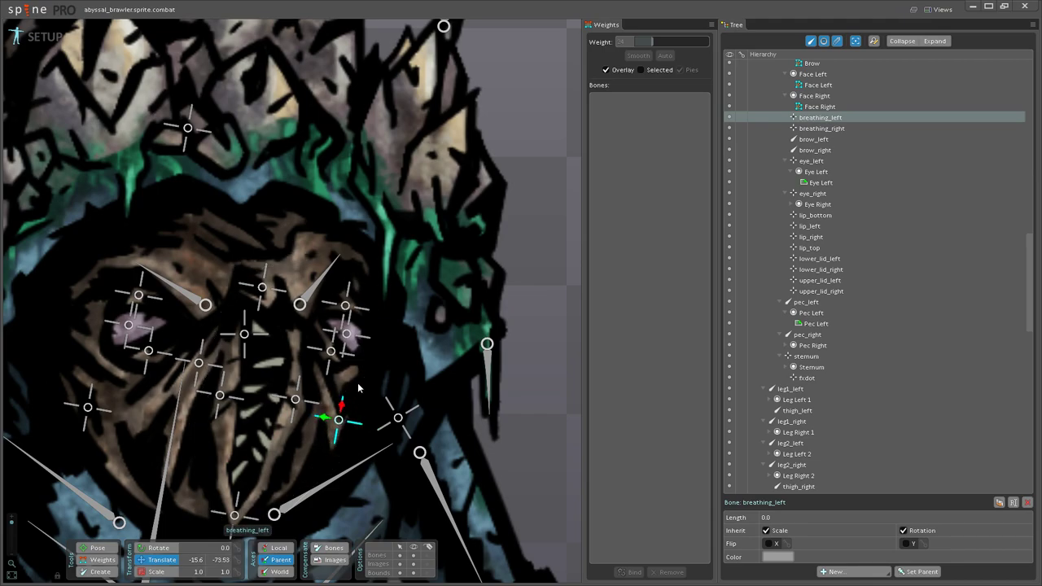
Step: Try moving the lower_lid_left bone to test the eyelid's deformation, and undo the move
{"action": "left_click", "coordinate": [330, 351]}
{"action": "left_click_drag", "start_coordinate": [330, 351], "coordinate": [348, 329]}
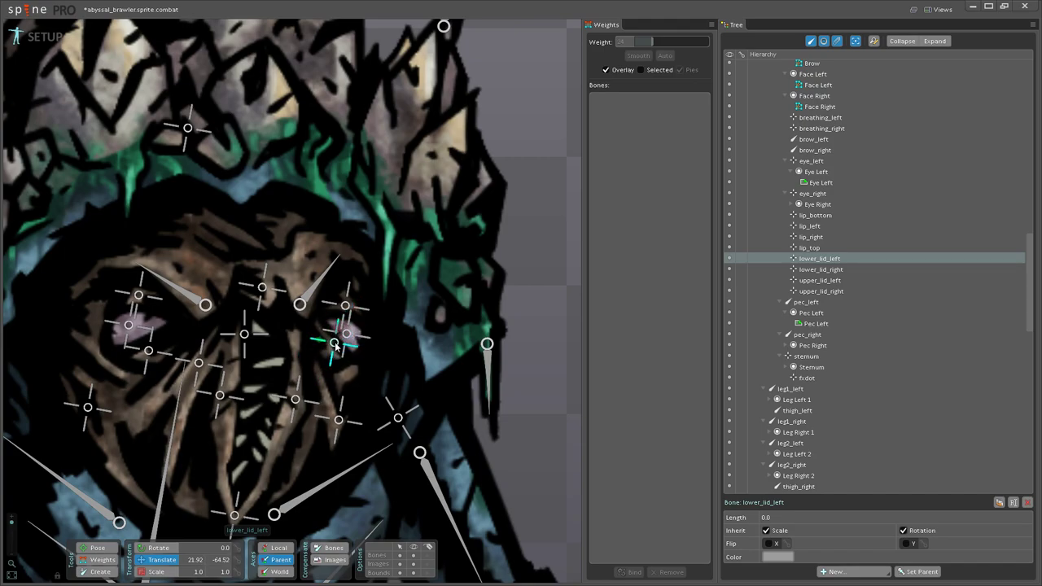
{"action": "key", "text": "ctrl+z"}
Step: Select the brow_left bone, try rotating it to test the brow's deformation, and undo the rotation
{"action": "scroll", "coordinate": [427, 364], "scroll_direction": "down", "scroll_amount": 4}
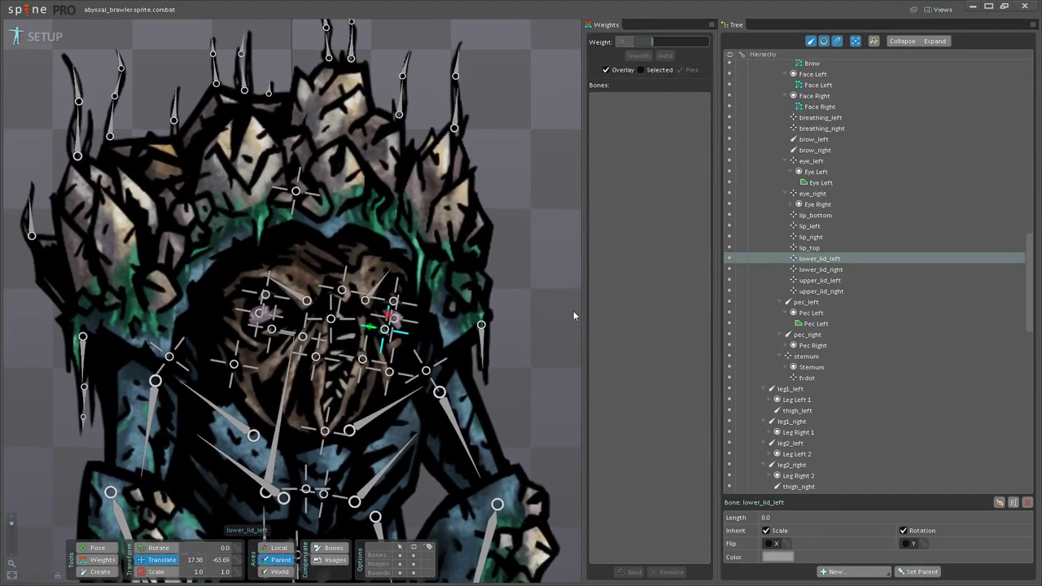
{"action": "left_click", "coordinate": [387, 289]}
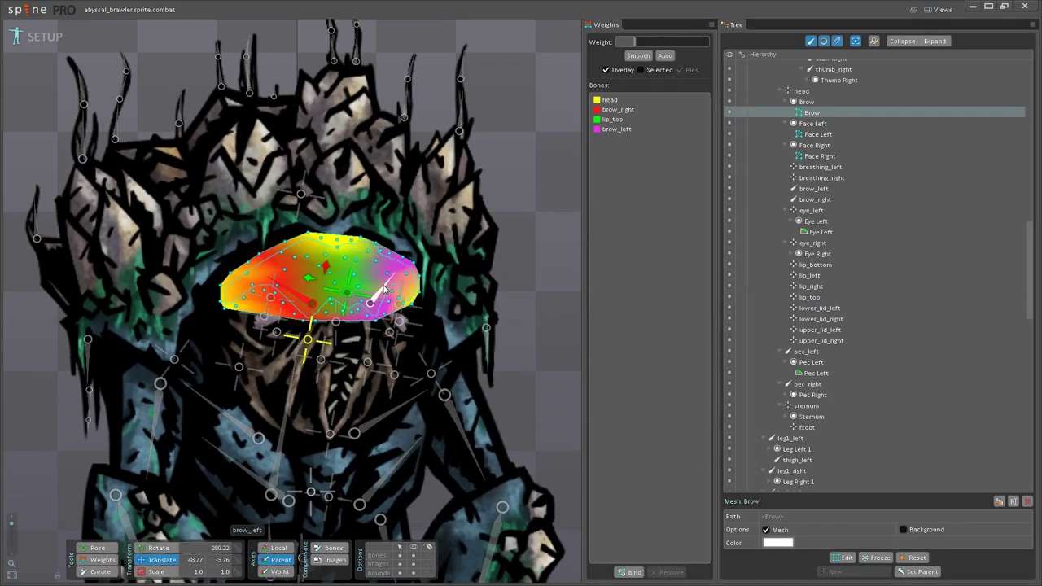
{"action": "left_click", "coordinate": [386, 298]}
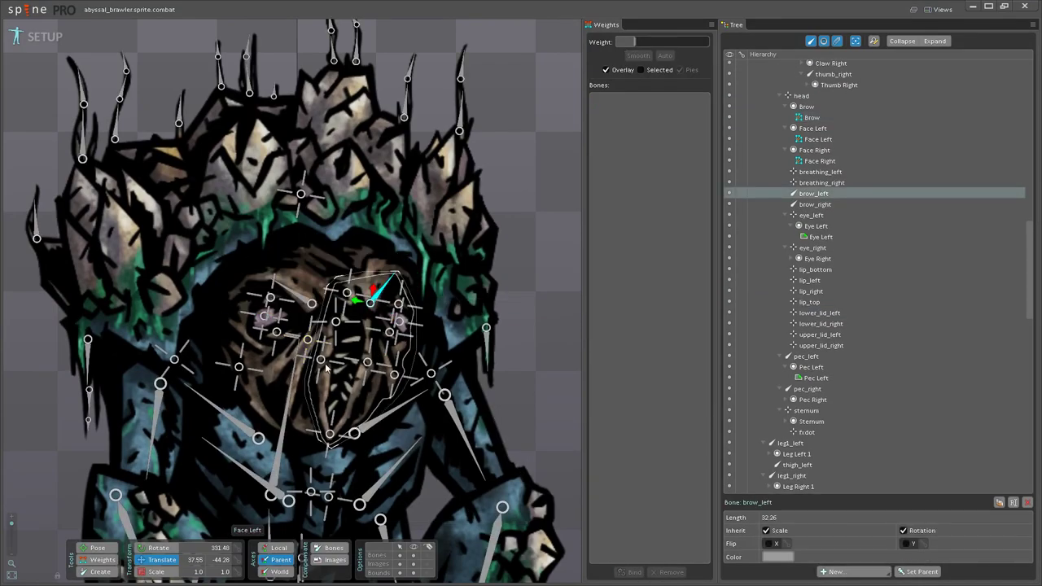
{"action": "scroll", "coordinate": [387, 301], "scroll_direction": "up", "scroll_amount": 3}
{"action": "left_click", "coordinate": [173, 549]}
{"action": "left_click_drag", "start_coordinate": [433, 226], "coordinate": [460, 244]}
{"action": "scroll", "coordinate": [413, 318], "scroll_direction": "down", "scroll_amount": 3}
{"action": "key", "text": "ctrl+z"}
Step: Examine the whole brawler beside the red character with all bones hidden, and show the bones again
{"action": "scroll", "coordinate": [415, 298], "scroll_direction": "down", "scroll_amount": 4}
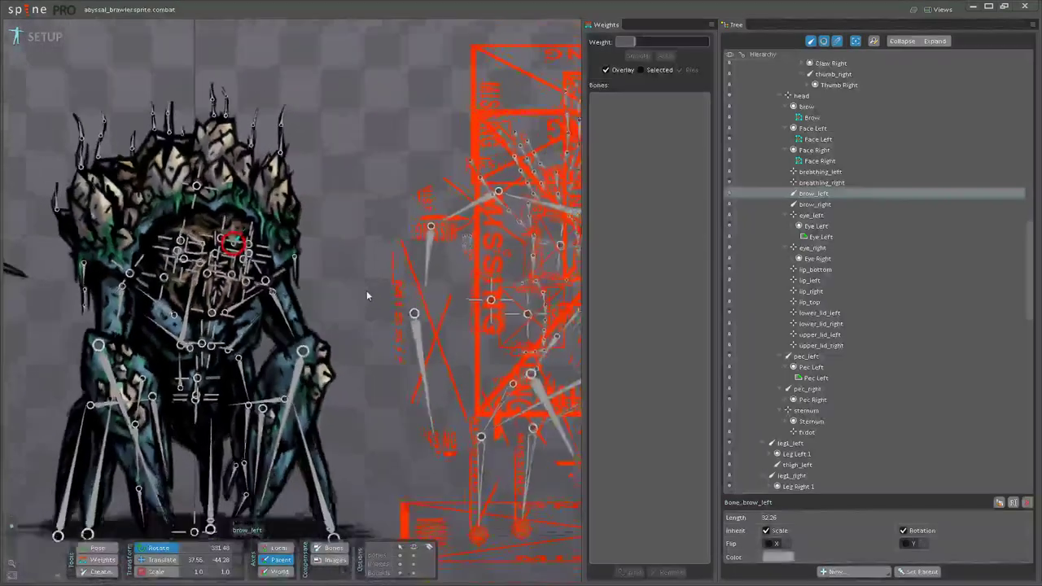
{"action": "key", "text": "space"}
{"action": "left_click_drag", "start_coordinate": [414, 171], "coordinate": [480, 233]}
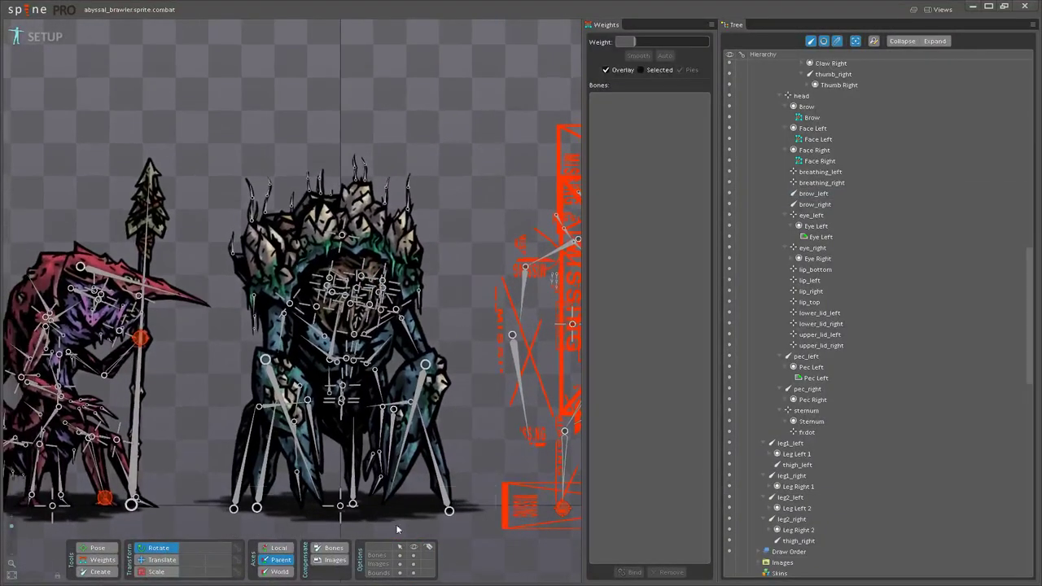
{"action": "left_click", "coordinate": [414, 557]}
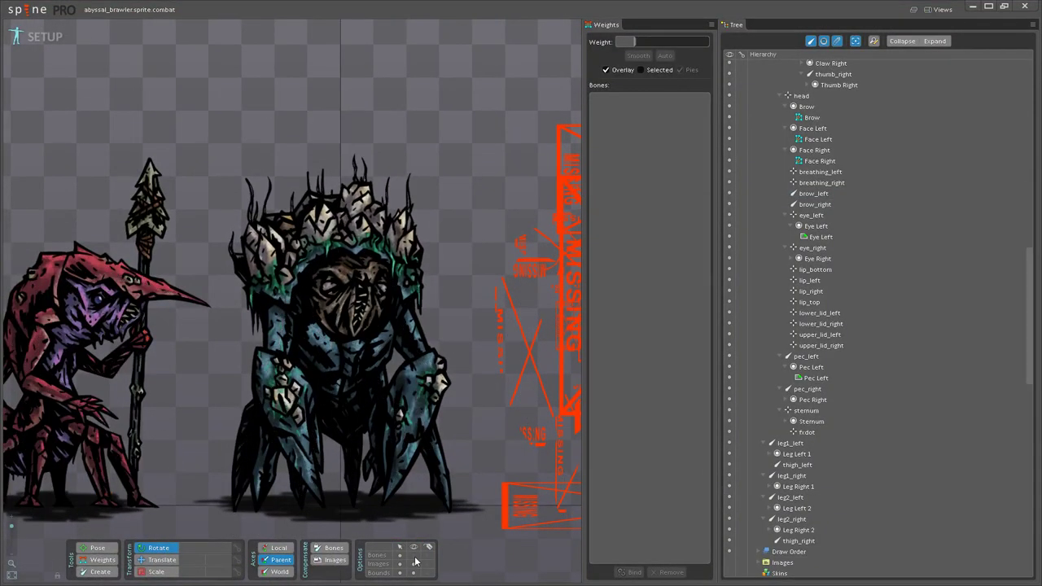
{"action": "left_click", "coordinate": [414, 557]}
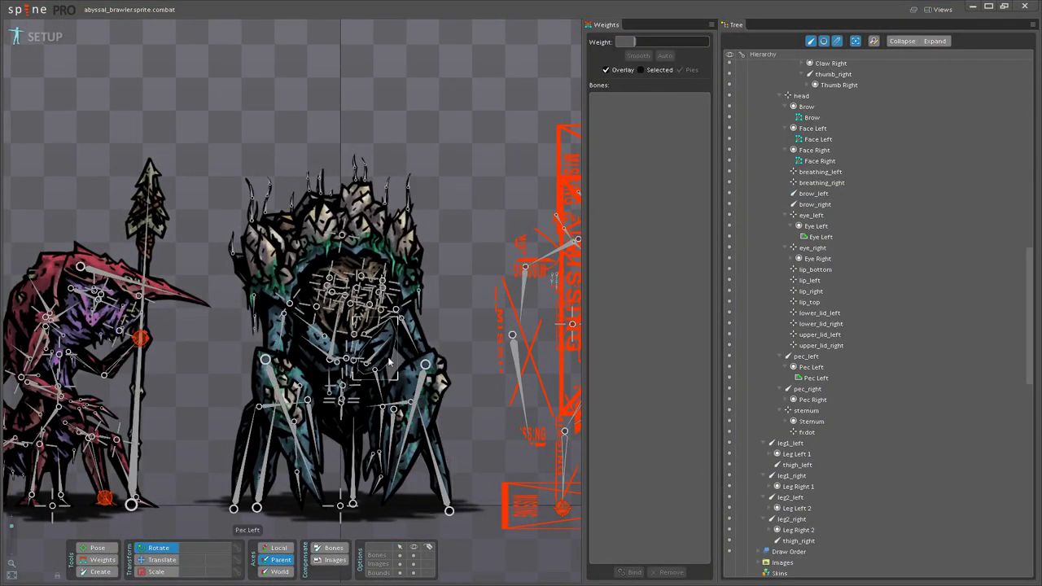
Step: Convert the brawler's Back image to a mesh and open it for mesh editing
{"action": "left_click", "coordinate": [319, 232]}
{"action": "left_click", "coordinate": [766, 544]}
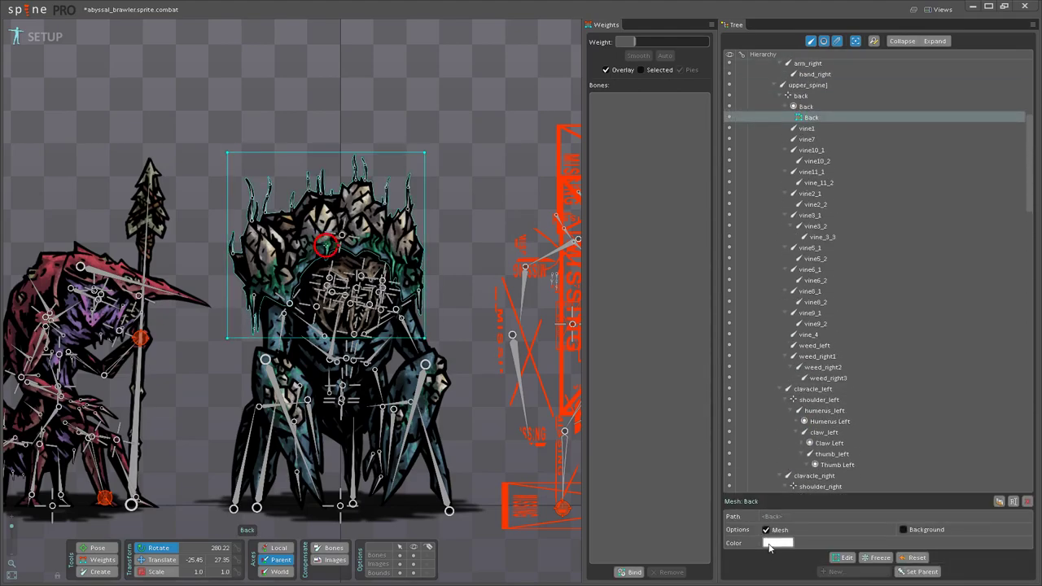
{"action": "left_click", "coordinate": [843, 558]}
Step: Create vertices in the Back mesh up the inner edge of the hanging weeds at its lower-left corner
{"action": "scroll", "coordinate": [265, 395], "scroll_direction": "up", "scroll_amount": 1}
{"action": "left_click_drag", "start_coordinate": [263, 395], "coordinate": [304, 402]}
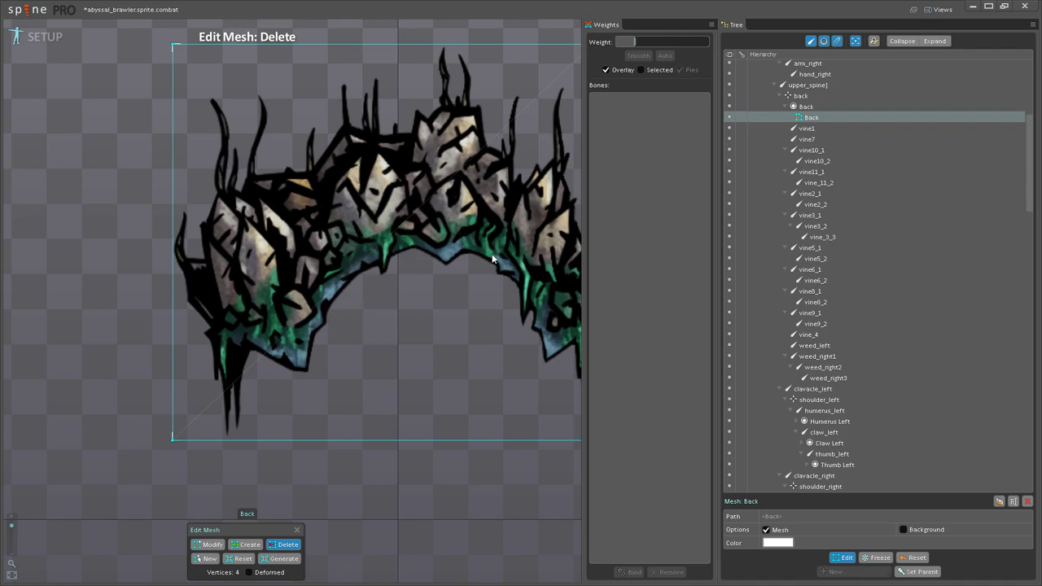
{"action": "left_click_drag", "start_coordinate": [497, 337], "coordinate": [402, 342]}
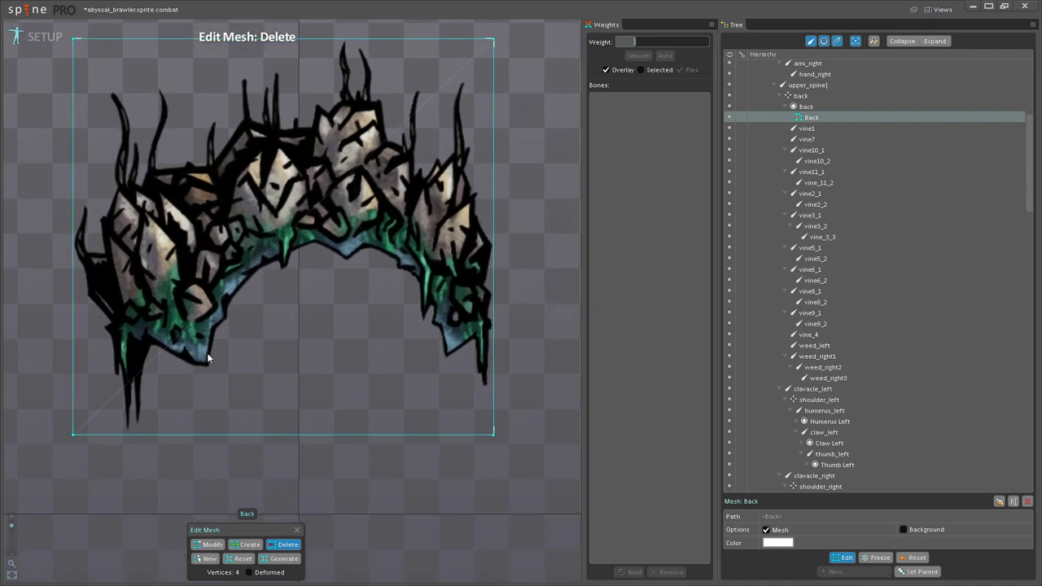
{"action": "left_click_drag", "start_coordinate": [210, 359], "coordinate": [275, 363]}
{"action": "left_click", "coordinate": [249, 544]}
{"action": "scroll", "coordinate": [222, 436], "scroll_direction": "up", "scroll_amount": 2}
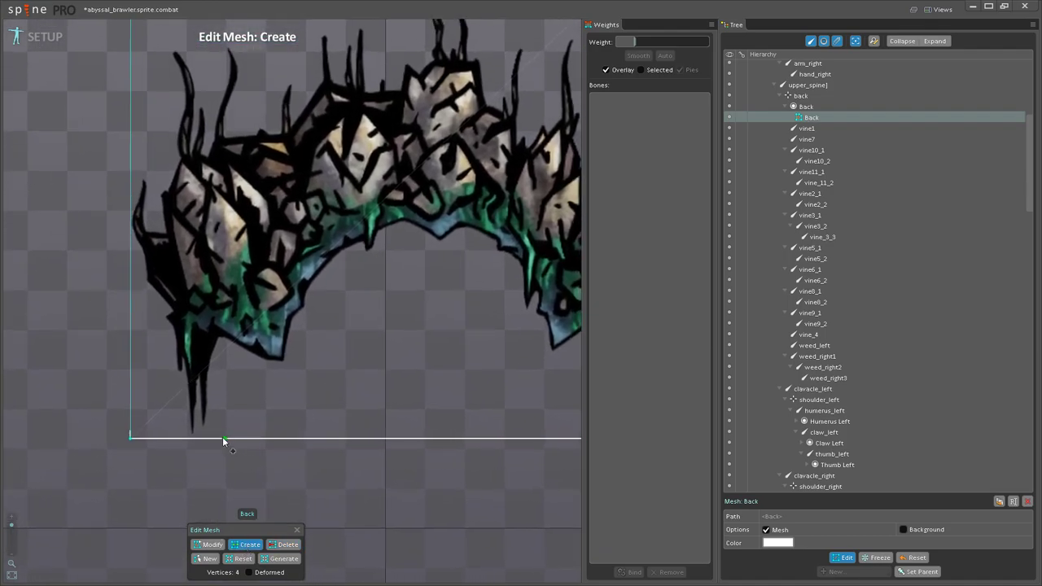
{"action": "left_click", "coordinate": [208, 438]}
{"action": "left_click", "coordinate": [215, 415]}
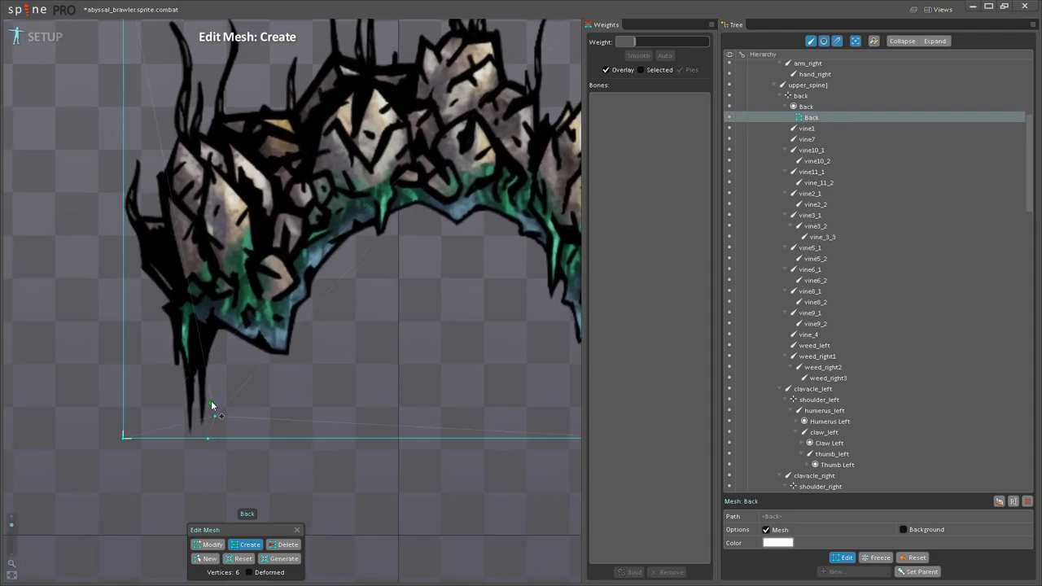
{"action": "left_click", "coordinate": [214, 380]}
{"action": "left_click_drag", "start_coordinate": [215, 381], "coordinate": [267, 416]}
{"action": "scroll", "coordinate": [266, 418], "scroll_direction": "up", "scroll_amount": 2}
{"action": "left_click", "coordinate": [274, 388]}
{"action": "left_click", "coordinate": [279, 354]}
{"action": "left_click", "coordinate": [284, 342]}
{"action": "left_click", "coordinate": [275, 323]}
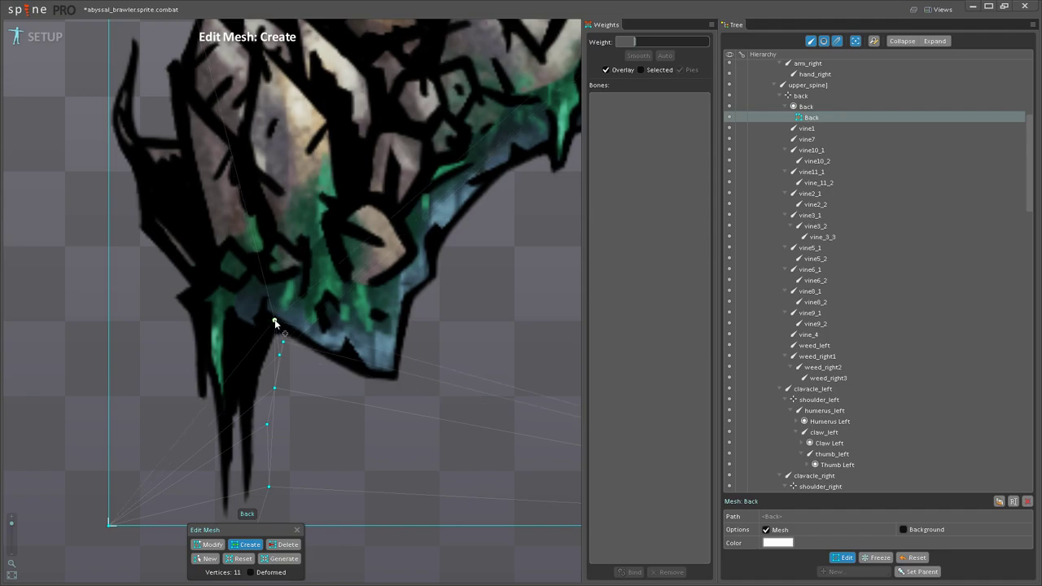
Step: Create vertices across the root and down the outer edge of the lower-left hanging weeds, undoing one misplaced vertex
{"action": "left_click", "coordinate": [252, 302]}
{"action": "left_click", "coordinate": [224, 293]}
{"action": "left_click", "coordinate": [192, 294]}
{"action": "left_click", "coordinate": [178, 316]}
{"action": "left_click", "coordinate": [187, 350]}
{"action": "left_click", "coordinate": [187, 383]}
{"action": "key", "text": "ctrl+z"}
{"action": "left_click", "coordinate": [189, 411]}
{"action": "left_click", "coordinate": [203, 427]}
{"action": "left_click", "coordinate": [207, 461]}
{"action": "left_click", "coordinate": [204, 498]}
Step: Fill the inside of the lower-left hanging weeds with vertices, from the tips up to the root
{"action": "left_click_drag", "start_coordinate": [203, 499], "coordinate": [205, 464]}
{"action": "left_click", "coordinate": [215, 484]}
{"action": "left_click", "coordinate": [220, 425]}
{"action": "left_click", "coordinate": [249, 421]}
{"action": "left_click", "coordinate": [211, 354]}
{"action": "left_click", "coordinate": [233, 359]}
{"action": "left_click", "coordinate": [257, 351]}
{"action": "left_click", "coordinate": [208, 277]}
{"action": "left_click", "coordinate": [208, 277]}
{"action": "left_click", "coordinate": [245, 283]}
Step: Create vertices along the empty arch beneath the crown, from the left weeds to the mesh's right border
{"action": "left_click_drag", "start_coordinate": [258, 300], "coordinate": [224, 340]}
{"action": "scroll", "coordinate": [220, 397], "scroll_direction": "down", "scroll_amount": 2}
{"action": "scroll", "coordinate": [226, 342], "scroll_direction": "down", "scroll_amount": 1}
{"action": "left_click", "coordinate": [347, 364]}
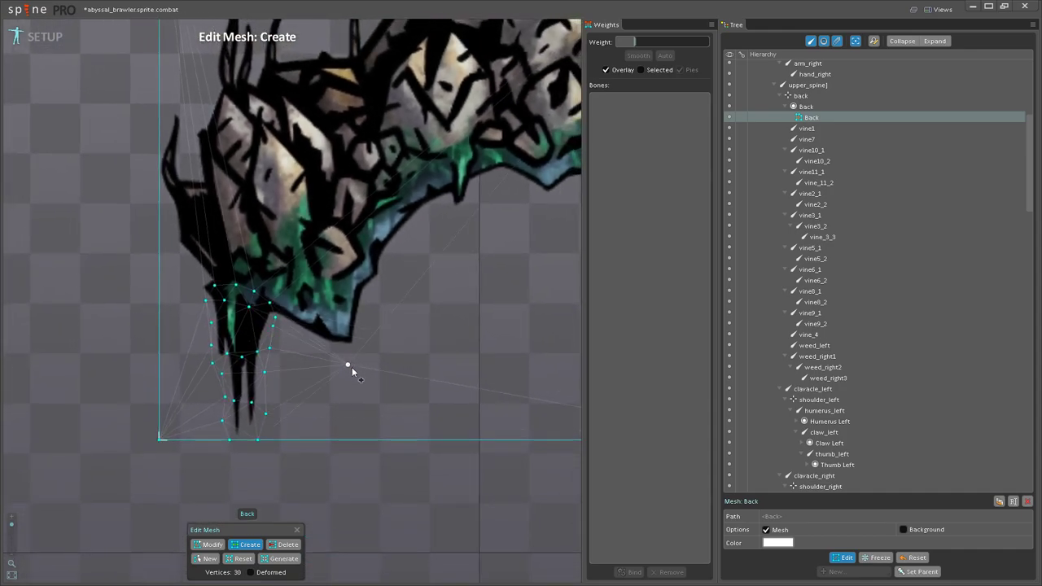
{"action": "left_click_drag", "start_coordinate": [348, 366], "coordinate": [206, 395]}
{"action": "left_click", "coordinate": [183, 346]}
{"action": "left_click", "coordinate": [260, 312]}
{"action": "left_click", "coordinate": [339, 315]}
{"action": "left_click", "coordinate": [400, 357]}
{"action": "left_click", "coordinate": [462, 433]}
{"action": "left_click", "coordinate": [505, 440]}
{"action": "left_click", "coordinate": [529, 429]}
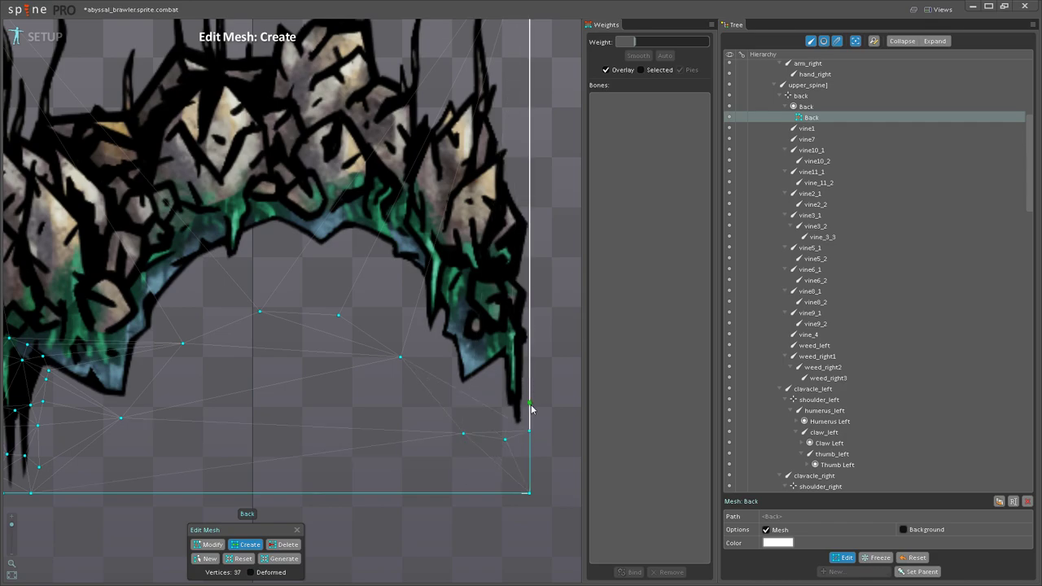
Step: Create vertices down the inner edge of the hanging weed at the mesh's lower-right corner and below its tip
{"action": "scroll", "coordinate": [531, 404], "scroll_direction": "up", "scroll_amount": 3}
{"action": "left_click", "coordinate": [494, 351]}
{"action": "left_click", "coordinate": [498, 392]}
{"action": "left_click", "coordinate": [502, 423]}
{"action": "left_click", "coordinate": [515, 447]}
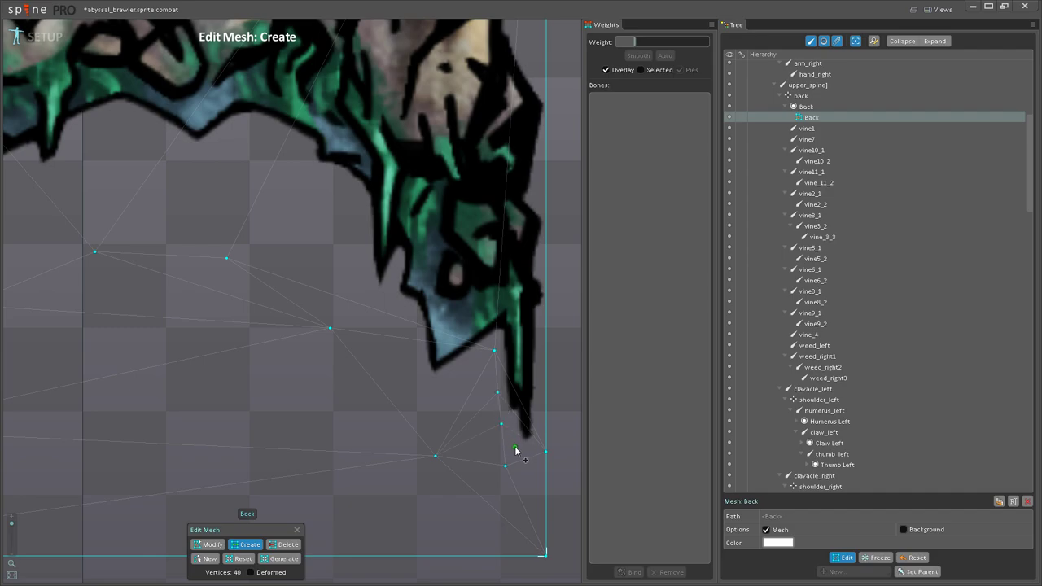
Step: Create vertices around the root, along the outer border and through the middle of the lower-right hanging weed
{"action": "left_click", "coordinate": [495, 323]}
{"action": "left_click", "coordinate": [509, 298]}
{"action": "left_click", "coordinate": [532, 288]}
{"action": "left_click", "coordinate": [546, 307]}
{"action": "left_click", "coordinate": [546, 355]}
{"action": "left_click", "coordinate": [546, 411]}
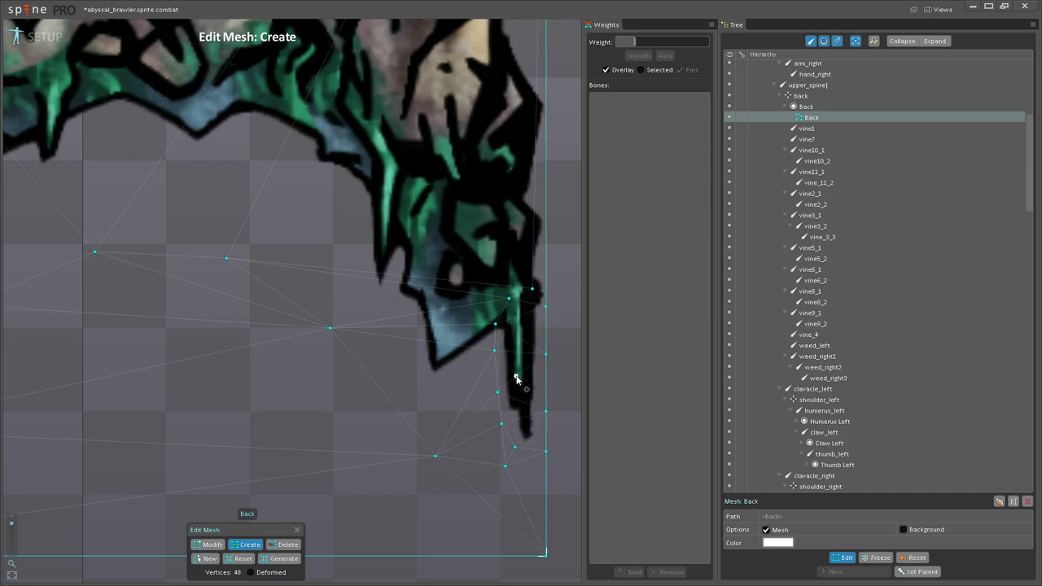
{"action": "left_click", "coordinate": [512, 367]}
{"action": "left_click", "coordinate": [532, 362]}
Step: Add a second column of vertices outside the inner edge of the lower-left hanging weeds, plus extra vertices at their root
{"action": "scroll", "coordinate": [440, 399], "scroll_direction": "down", "scroll_amount": 2}
{"action": "mouse_move", "coordinate": [411, 407]}
{"action": "left_mouse_down"}
{"action": "mouse_move", "coordinate": [472, 406]}
{"action": "mouse_move", "coordinate": [615, 437]}
{"action": "left_mouse_up"}
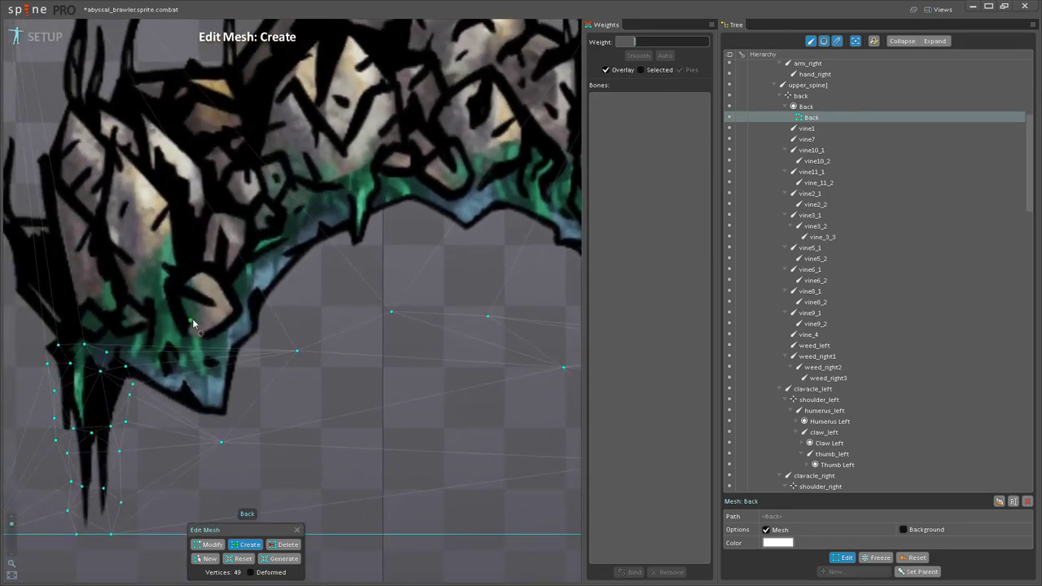
{"action": "left_click_drag", "start_coordinate": [186, 320], "coordinate": [370, 338]}
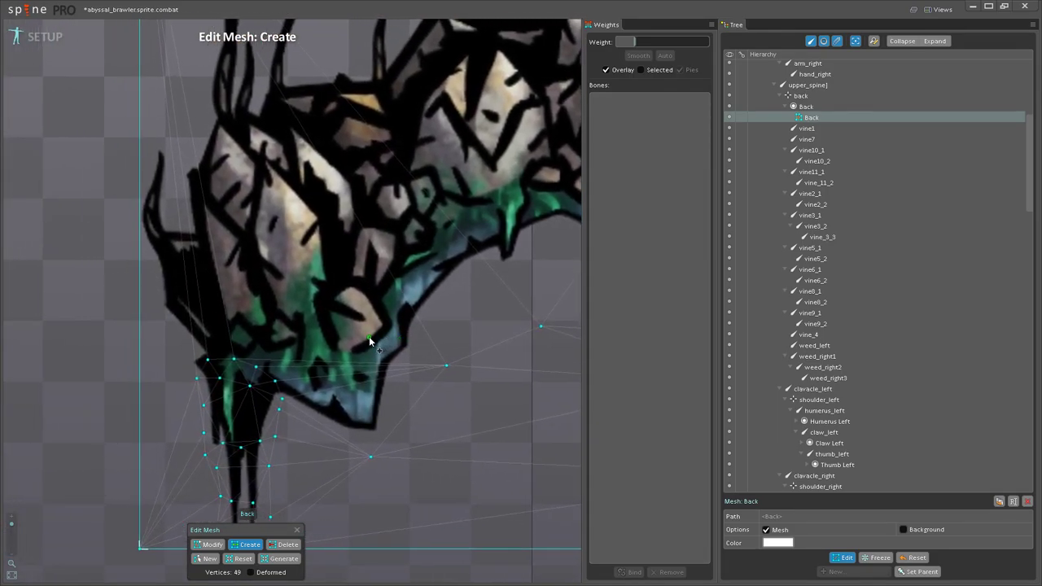
{"action": "left_click_drag", "start_coordinate": [349, 417], "coordinate": [387, 347]}
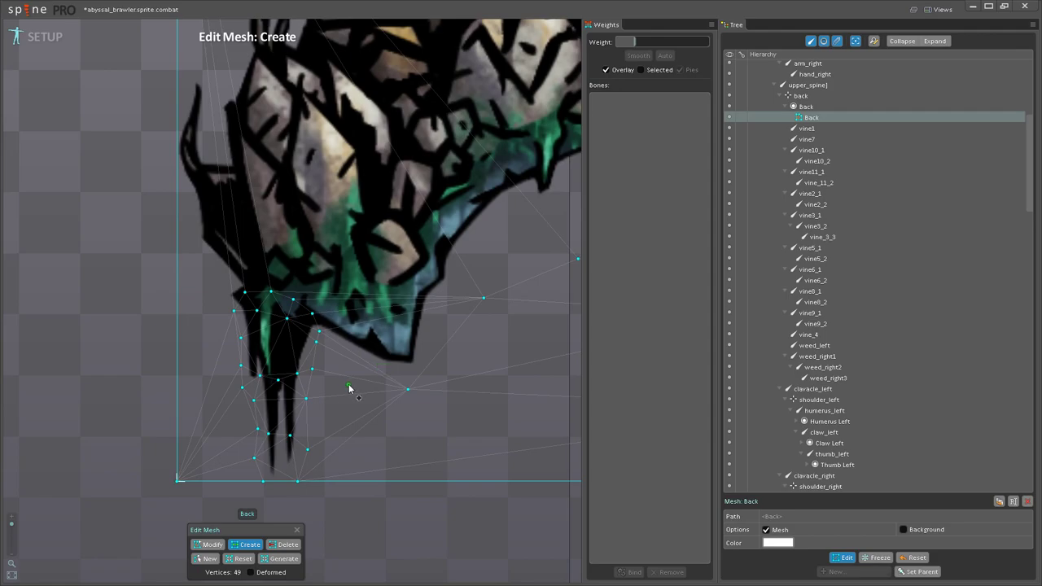
{"action": "scroll", "coordinate": [353, 415], "scroll_direction": "up", "scroll_amount": 1}
{"action": "left_click_drag", "start_coordinate": [346, 431], "coordinate": [196, 495]}
{"action": "scroll", "coordinate": [196, 495], "scroll_direction": "down", "scroll_amount": 3}
{"action": "left_click_drag", "start_coordinate": [150, 351], "coordinate": [318, 396]}
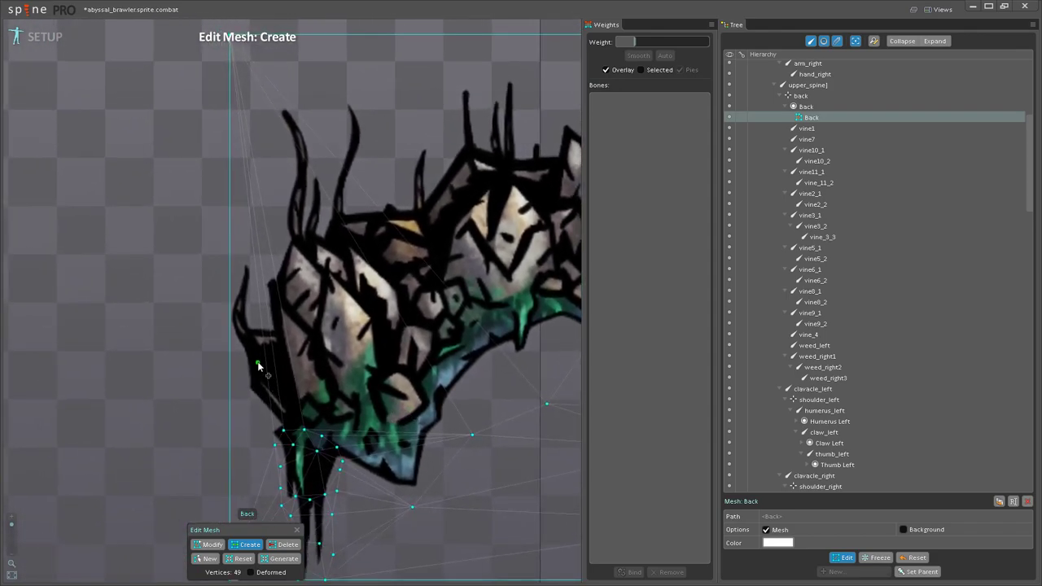
{"action": "left_click_drag", "start_coordinate": [357, 454], "coordinate": [351, 442]}
{"action": "scroll", "coordinate": [350, 441], "scroll_direction": "up", "scroll_amount": 4}
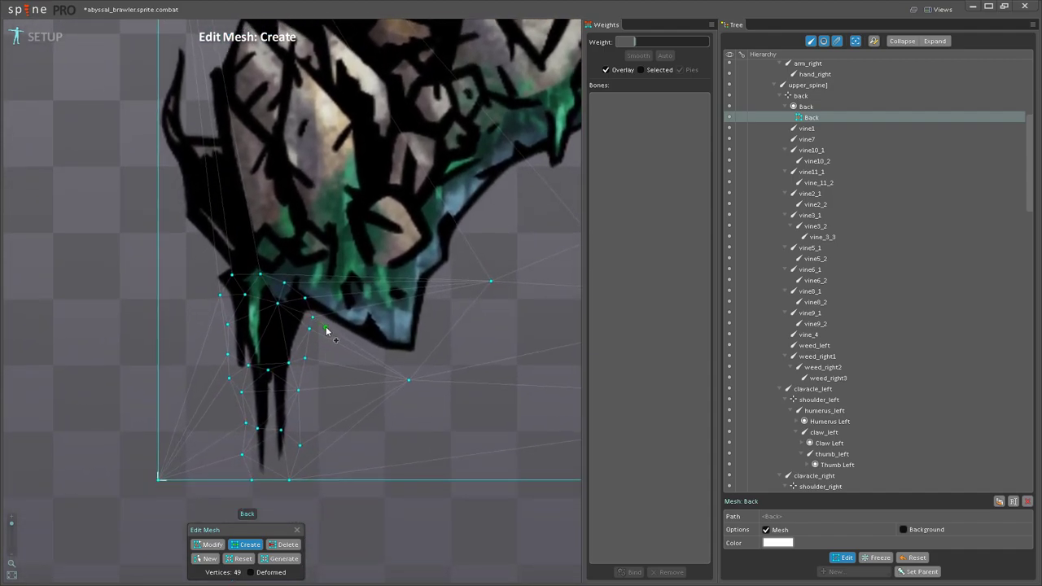
{"action": "left_click", "coordinate": [325, 348]}
{"action": "left_click", "coordinate": [318, 374]}
{"action": "left_click", "coordinate": [315, 431]}
{"action": "left_click", "coordinate": [315, 453]}
{"action": "left_click", "coordinate": [306, 480]}
{"action": "left_click", "coordinate": [284, 283]}
{"action": "left_click", "coordinate": [326, 292]}
Step: Create vertices around the tip and upper inner side of the small vine on the crown's far-left edge
{"action": "left_click_drag", "start_coordinate": [180, 111], "coordinate": [280, 308]}
{"action": "scroll", "coordinate": [260, 289], "scroll_direction": "up", "scroll_amount": 2}
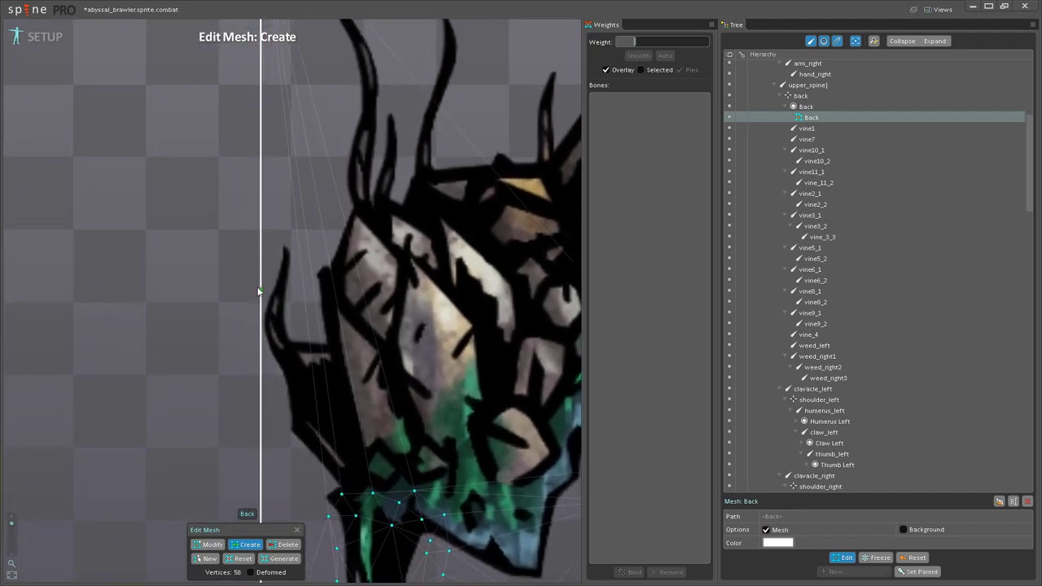
{"action": "left_click", "coordinate": [261, 287]}
{"action": "left_click", "coordinate": [274, 266]}
{"action": "left_click", "coordinate": [278, 225]}
{"action": "left_click", "coordinate": [298, 230]}
{"action": "left_click", "coordinate": [304, 257]}
{"action": "left_click", "coordinate": [300, 295]}
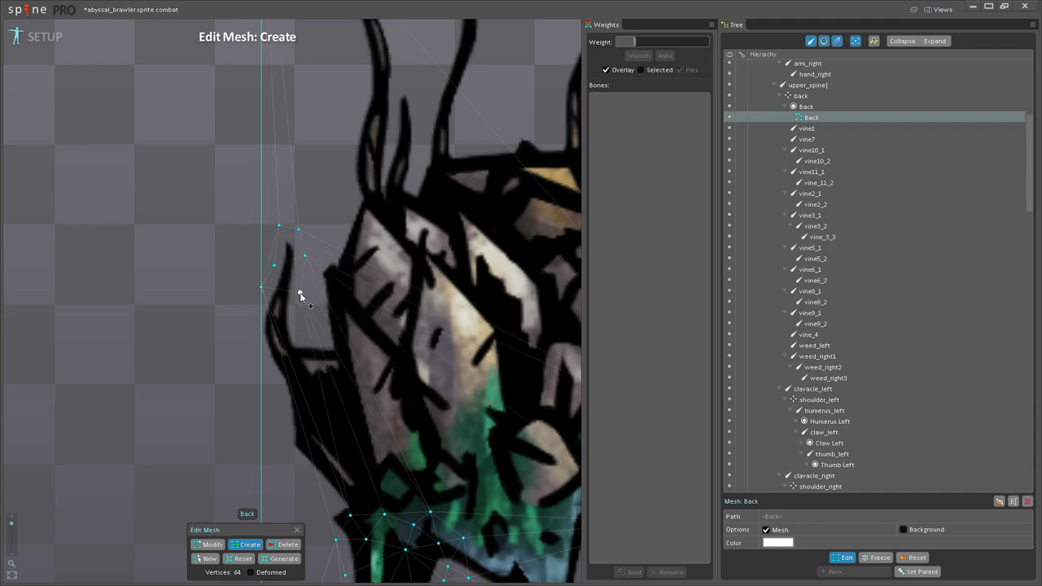
Step: Create vertices along the lower inner side, base and outer border of the small far-left vine
{"action": "left_click", "coordinate": [295, 322]}
{"action": "left_click", "coordinate": [301, 336]}
{"action": "left_click", "coordinate": [303, 355]}
{"action": "left_click", "coordinate": [297, 384]}
{"action": "left_click", "coordinate": [261, 371]}
{"action": "left_click", "coordinate": [261, 332]}
{"action": "scroll", "coordinate": [261, 334], "scroll_direction": "up", "scroll_amount": 2}
{"action": "left_click", "coordinate": [312, 376]}
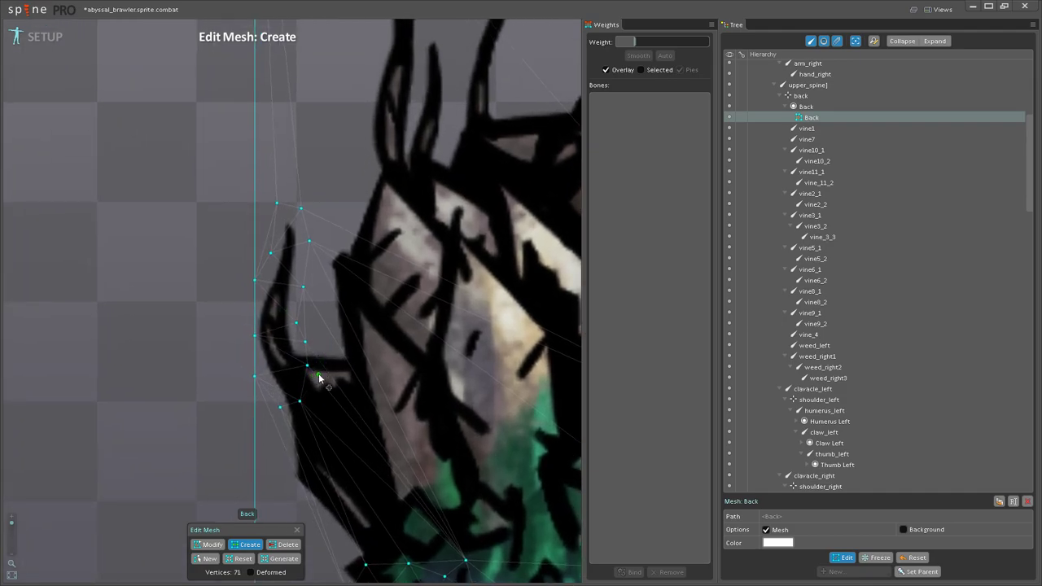
Step: Add a second row of vertices along the small far-left vine's inner side and over its tip
{"action": "left_click", "coordinate": [320, 358]}
{"action": "left_click", "coordinate": [316, 331]}
{"action": "left_click", "coordinate": [316, 308]}
{"action": "left_click", "coordinate": [315, 265]}
{"action": "left_click", "coordinate": [318, 234]}
{"action": "left_click", "coordinate": [309, 201]}
{"action": "left_click", "coordinate": [287, 194]}
{"action": "left_click", "coordinate": [254, 228]}
{"action": "scroll", "coordinate": [256, 240], "scroll_direction": "down", "scroll_amount": 5}
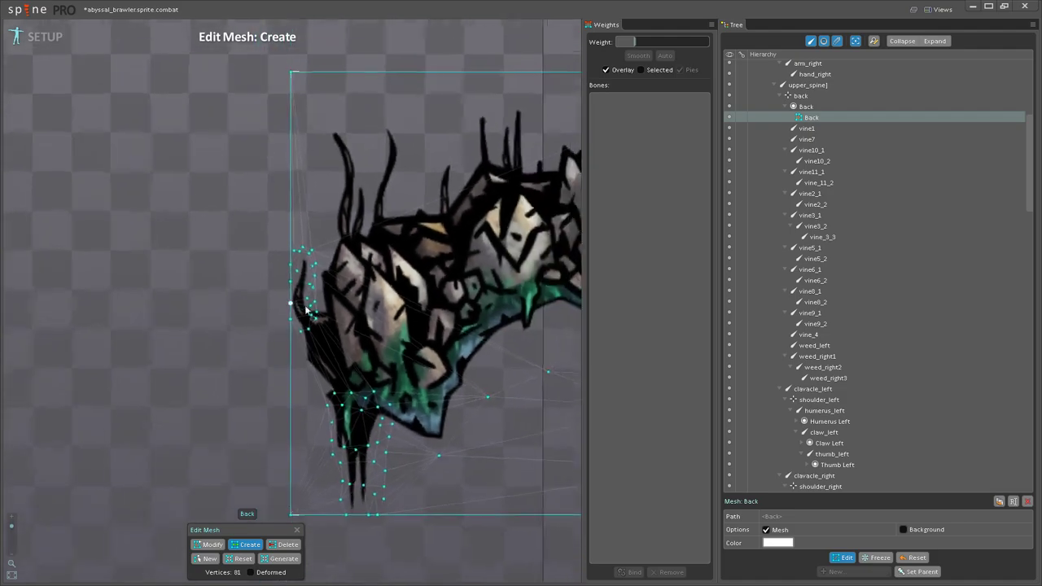
Step: Create vertices up the outer side and over the tip of the crown's leftmost tall vine
{"action": "left_click", "coordinate": [505, 324]}
{"action": "scroll", "coordinate": [337, 273], "scroll_direction": "up", "scroll_amount": 5}
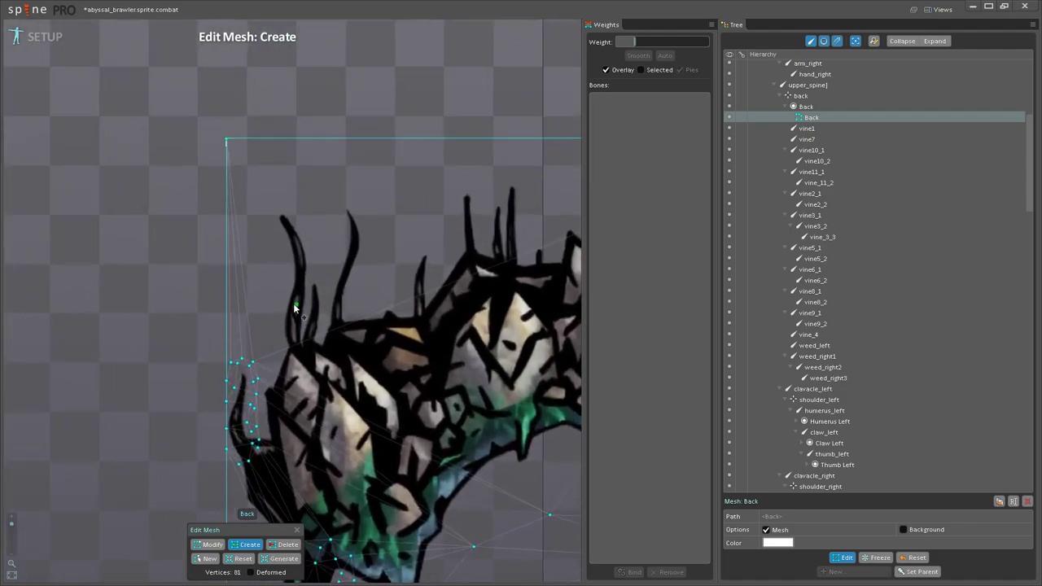
{"action": "left_click_drag", "start_coordinate": [262, 360], "coordinate": [257, 356]}
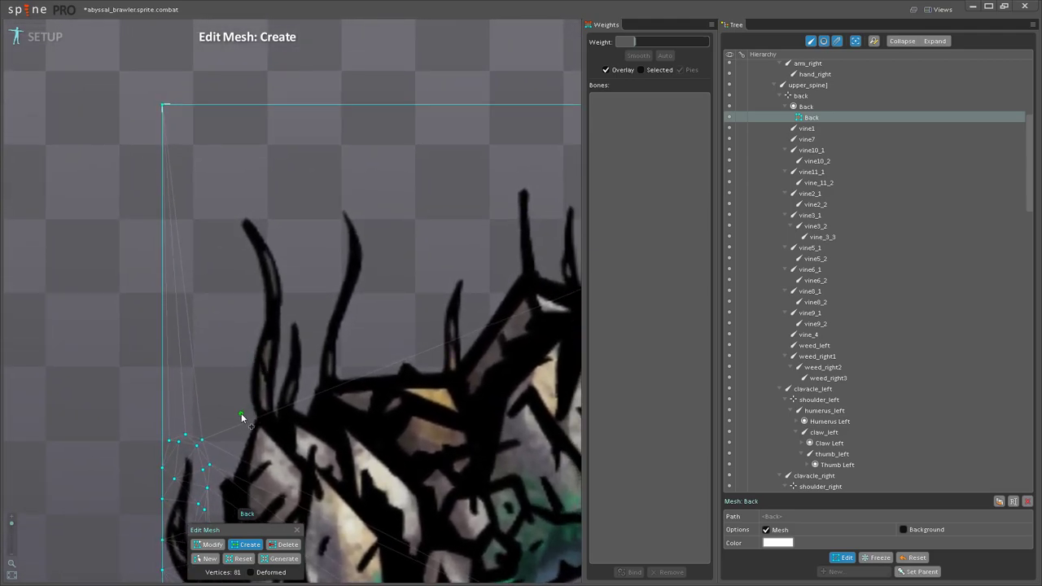
{"action": "left_click", "coordinate": [235, 387]}
{"action": "left_click", "coordinate": [236, 348]}
{"action": "left_click", "coordinate": [238, 266]}
{"action": "left_click", "coordinate": [234, 226]}
{"action": "left_click", "coordinate": [244, 210]}
Step: Create vertices down the inner side of the leftmost tall vine and its short neighbour, and across their base
{"action": "left_click", "coordinate": [296, 288]}
{"action": "left_click", "coordinate": [306, 313]}
{"action": "left_click", "coordinate": [308, 343]}
{"action": "left_click", "coordinate": [307, 374]}
{"action": "left_click", "coordinate": [306, 395]}
{"action": "left_click", "coordinate": [303, 406]}
{"action": "left_click", "coordinate": [288, 426]}
{"action": "left_click", "coordinate": [267, 429]}
Step: Create vertices up the left side of the second tall vine to its tip
{"action": "left_click", "coordinate": [290, 342]}
{"action": "left_click", "coordinate": [303, 301]}
{"action": "left_click", "coordinate": [303, 266]}
{"action": "left_click", "coordinate": [318, 225]}
Step: Create vertices down the right side of the second tall vine and around its base on the crown
{"action": "left_click", "coordinate": [333, 252]}
{"action": "left_click", "coordinate": [339, 283]}
{"action": "left_click", "coordinate": [338, 308]}
{"action": "left_click", "coordinate": [327, 339]}
{"action": "left_click", "coordinate": [318, 352]}
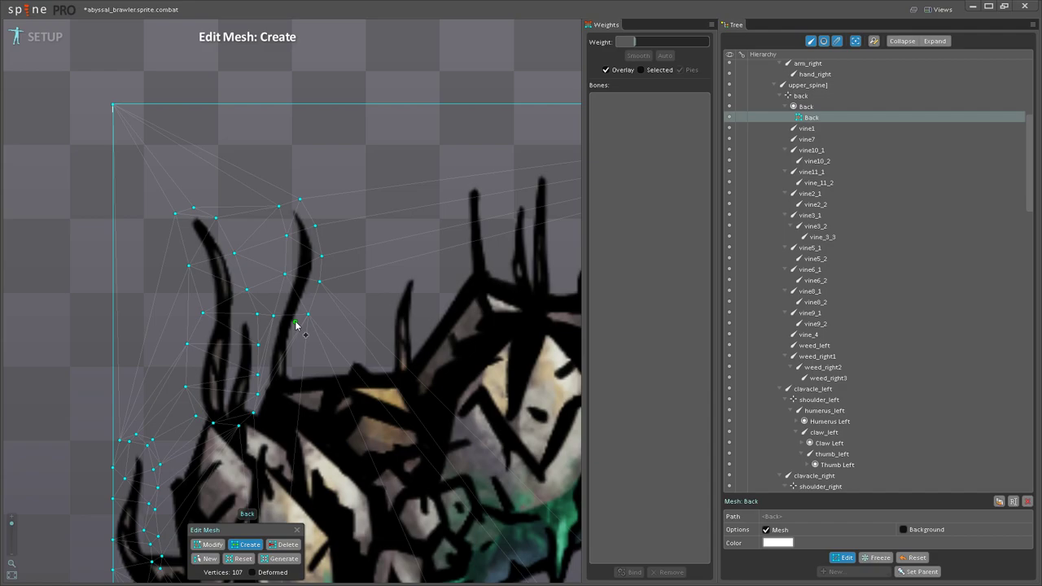
{"action": "scroll", "coordinate": [315, 333], "scroll_direction": "up", "scroll_amount": 1}
{"action": "left_click", "coordinate": [298, 377]}
{"action": "left_click", "coordinate": [295, 389]}
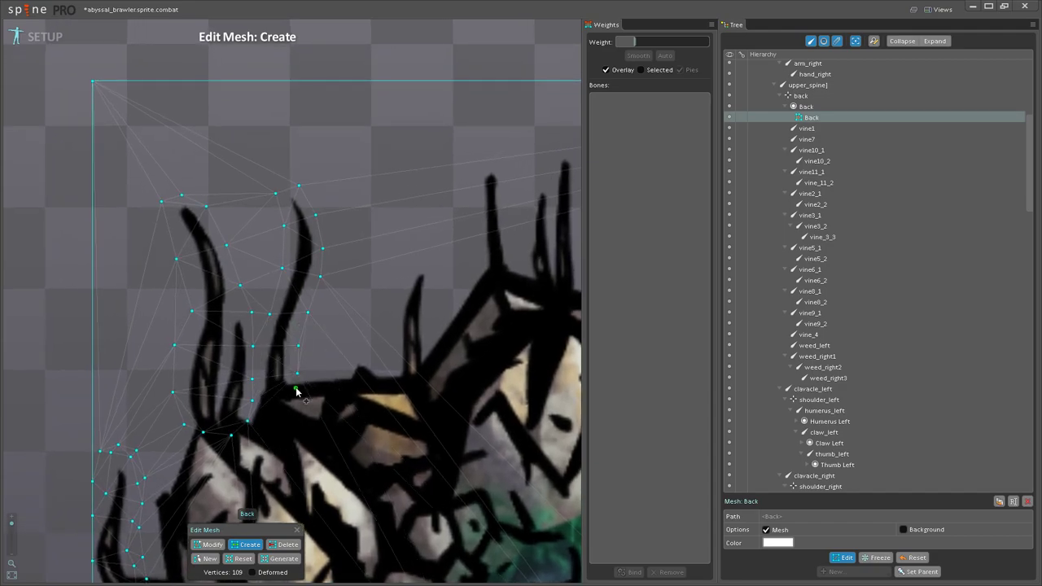
{"action": "left_click", "coordinate": [275, 402]}
{"action": "scroll", "coordinate": [349, 346], "scroll_direction": "down", "scroll_amount": 3}
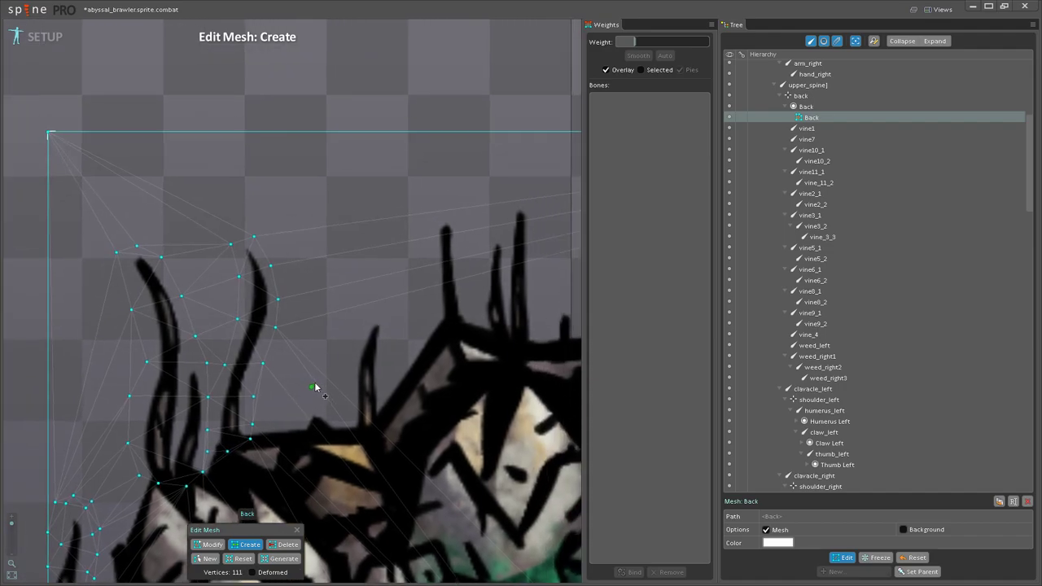
{"action": "scroll", "coordinate": [293, 344], "scroll_direction": "up", "scroll_amount": 2}
{"action": "scroll", "coordinate": [295, 356], "scroll_direction": "up", "scroll_amount": 1}
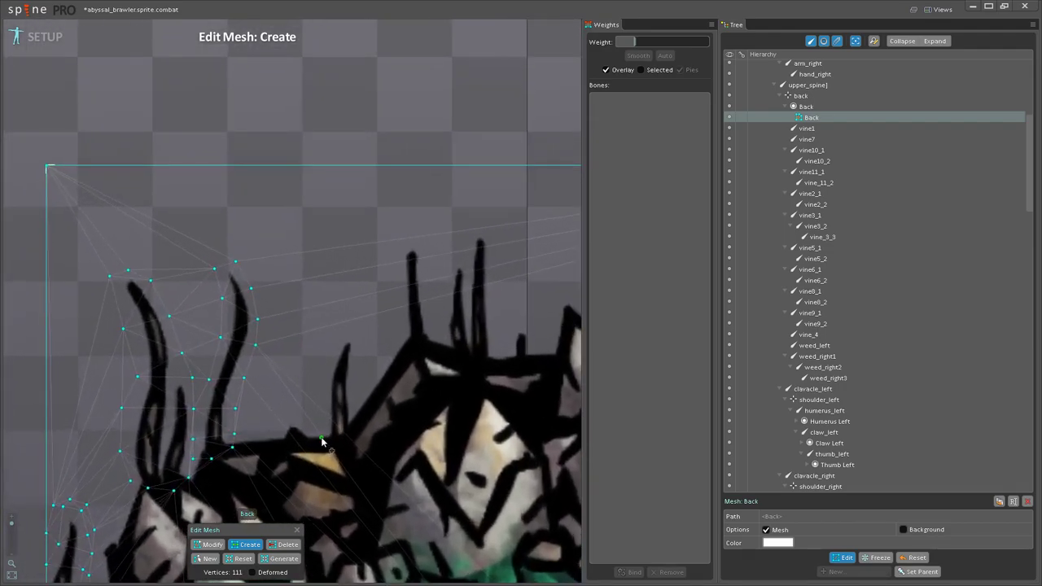
Step: Create vertices up the left side of the crown's third vine, the short one, and over its tip
{"action": "left_click", "coordinate": [324, 440]}
{"action": "left_click", "coordinate": [321, 415]}
{"action": "left_click", "coordinate": [322, 392]}
{"action": "left_click", "coordinate": [324, 368]}
{"action": "left_click", "coordinate": [333, 345]}
{"action": "left_click", "coordinate": [348, 331]}
{"action": "left_click", "coordinate": [362, 338]}
Step: Create vertices down the right side of the short third vine and around its base
{"action": "left_click", "coordinate": [359, 356]}
{"action": "left_click", "coordinate": [356, 379]}
{"action": "left_click", "coordinate": [356, 396]}
{"action": "left_click", "coordinate": [357, 412]}
{"action": "left_click", "coordinate": [358, 429]}
{"action": "left_click", "coordinate": [343, 444]}
{"action": "scroll", "coordinate": [349, 425], "scroll_direction": "down", "scroll_amount": 4}
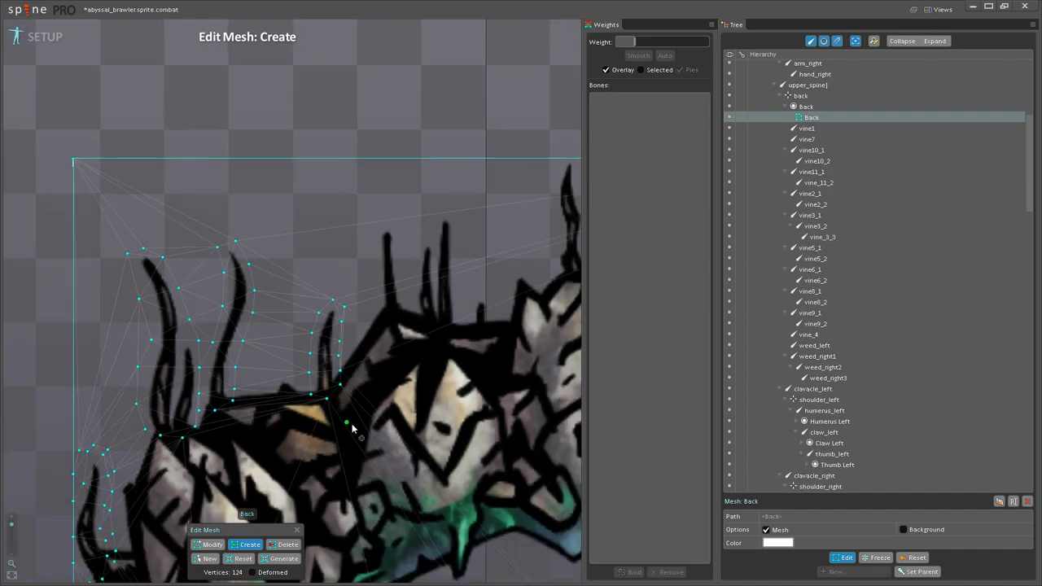
Step: Outline the left vine of the crown's middle cluster with vertices up one side, over its tip and down to the base
{"action": "scroll", "coordinate": [357, 413], "scroll_direction": "down", "scroll_amount": 2}
{"action": "scroll", "coordinate": [317, 380], "scroll_direction": "up", "scroll_amount": 4}
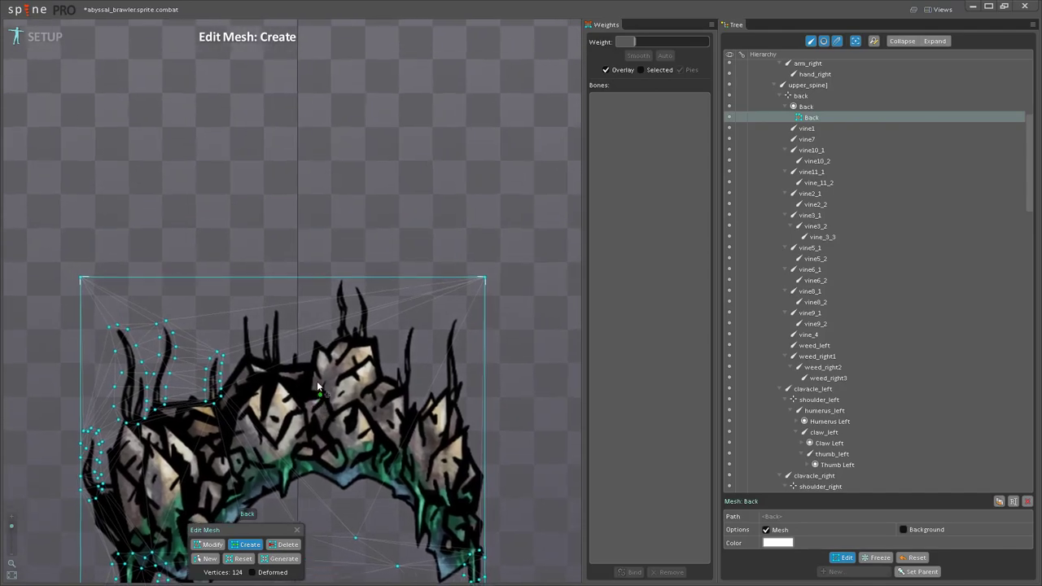
{"action": "scroll", "coordinate": [294, 375], "scroll_direction": "up", "scroll_amount": 5}
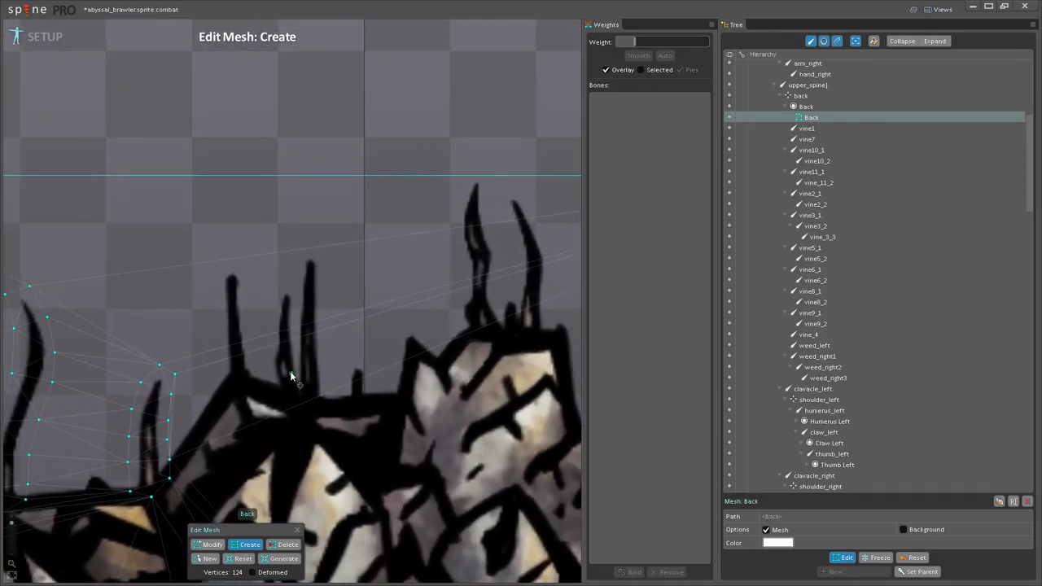
{"action": "left_click", "coordinate": [238, 390]}
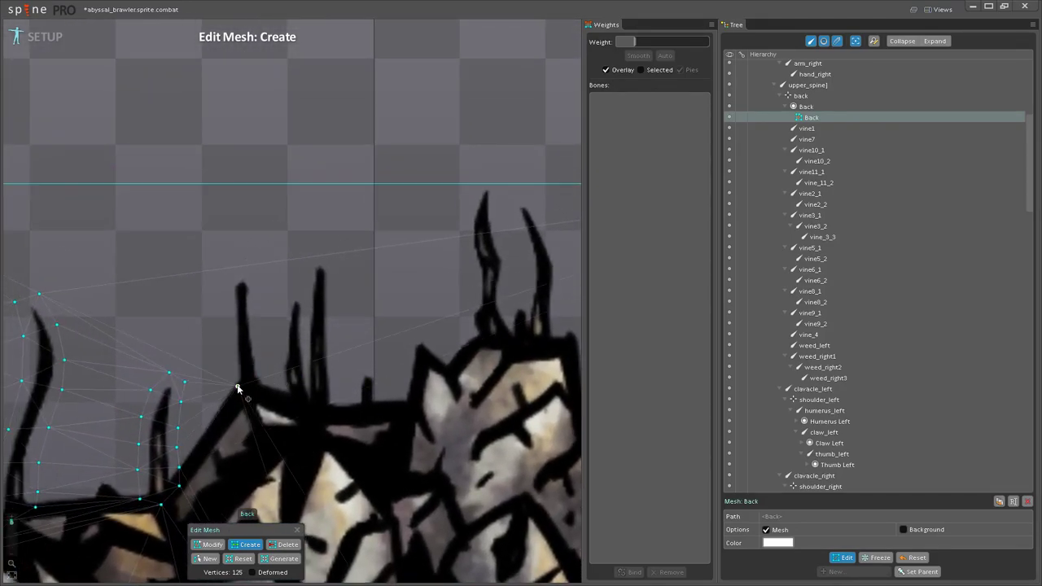
{"action": "left_click", "coordinate": [221, 320]}
{"action": "left_click", "coordinate": [228, 279]}
{"action": "left_click", "coordinate": [259, 321]}
{"action": "left_click", "coordinate": [262, 356]}
{"action": "left_click", "coordinate": [270, 377]}
{"action": "left_click", "coordinate": [255, 396]}
{"action": "left_click", "coordinate": [241, 339]}
Step: Fill in vertices along the base between the middle cluster's left vine and its neighbour
{"action": "left_click_drag", "start_coordinate": [172, 439], "coordinate": [237, 395]}
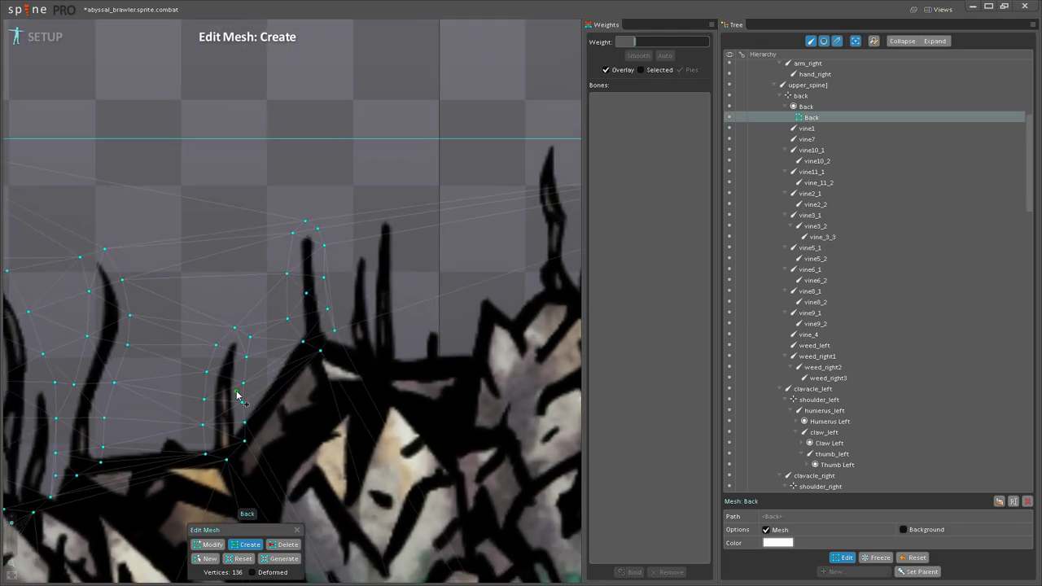
{"action": "left_click", "coordinate": [222, 408]}
{"action": "left_click", "coordinate": [87, 411]}
{"action": "left_click_drag", "start_coordinate": [370, 305], "coordinate": [95, 39]}
{"action": "left_click", "coordinate": [163, 430]}
{"action": "scroll", "coordinate": [169, 400], "scroll_direction": "down", "scroll_amount": 2}
{"action": "left_click", "coordinate": [269, 244]}
{"action": "left_click_drag", "start_coordinate": [324, 230], "coordinate": [481, 457]}
{"action": "left_click_drag", "start_coordinate": [258, 176], "coordinate": [275, 336]}
{"action": "scroll", "coordinate": [274, 335], "scroll_direction": "up", "scroll_amount": 2}
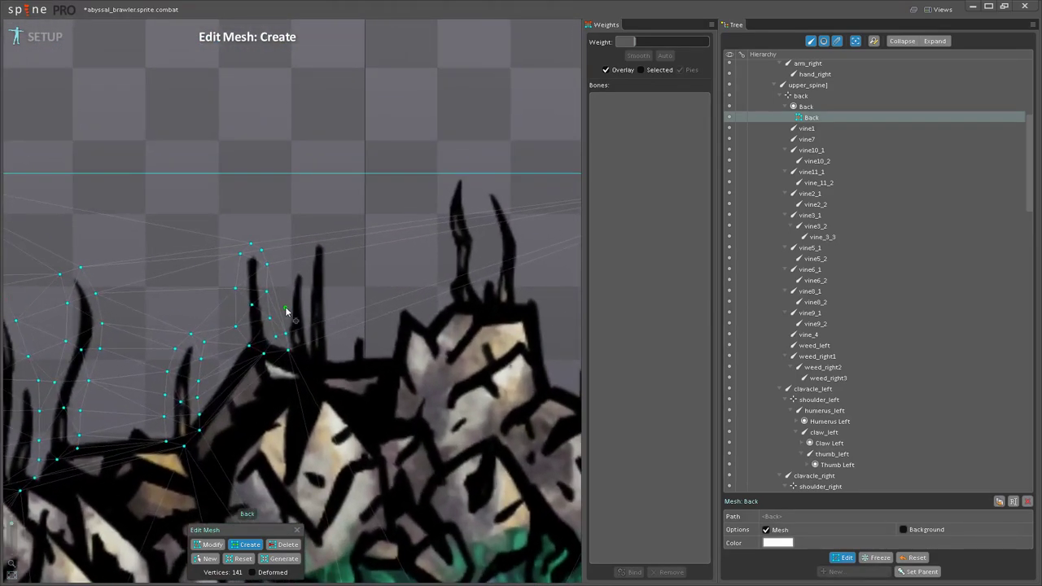
Step: Create vertices up the left side and over the tips of the middle cluster's two right-hand vines
{"action": "left_click", "coordinate": [289, 281]}
{"action": "left_click", "coordinate": [296, 265]}
{"action": "left_click", "coordinate": [309, 245]}
{"action": "left_click", "coordinate": [319, 237]}
{"action": "left_click", "coordinate": [334, 268]}
Step: Create vertices down the right side of the middle cluster's two right-hand vines, along their base and between them
{"action": "left_click", "coordinate": [334, 283]}
{"action": "left_click", "coordinate": [334, 313]}
{"action": "left_click", "coordinate": [334, 345]}
{"action": "left_click", "coordinate": [320, 370]}
{"action": "left_click", "coordinate": [304, 364]}
{"action": "left_click", "coordinate": [299, 316]}
{"action": "left_click", "coordinate": [313, 317]}
{"action": "left_click_drag", "start_coordinate": [333, 325], "coordinate": [284, 334]}
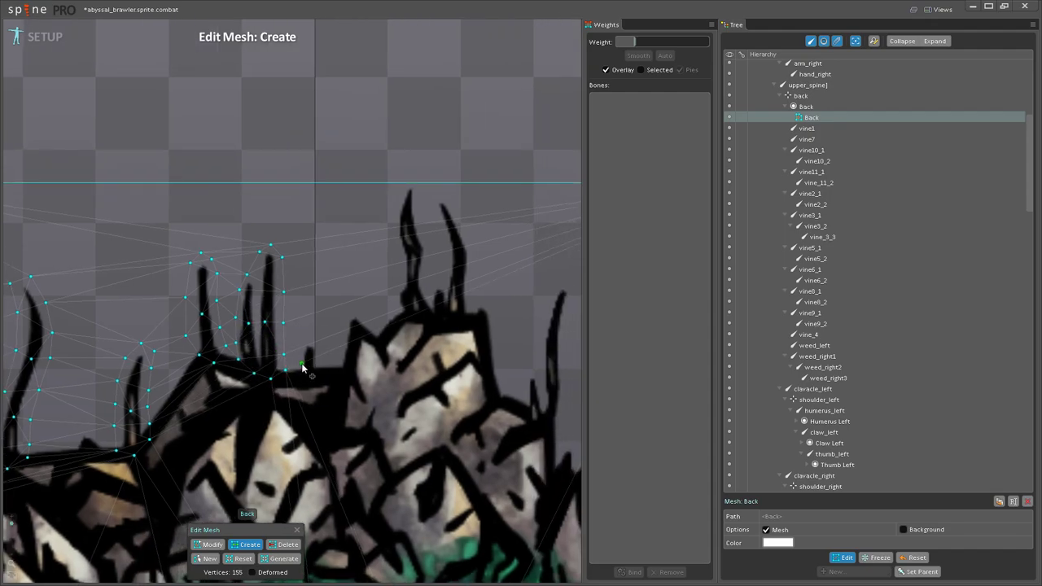
Step: Outline the small stub to the right of the middle vine cluster with vertices
{"action": "left_click", "coordinate": [303, 371]}
{"action": "left_click", "coordinate": [297, 358]}
{"action": "left_click", "coordinate": [320, 346]}
{"action": "left_click", "coordinate": [321, 359]}
{"action": "left_click", "coordinate": [314, 376]}
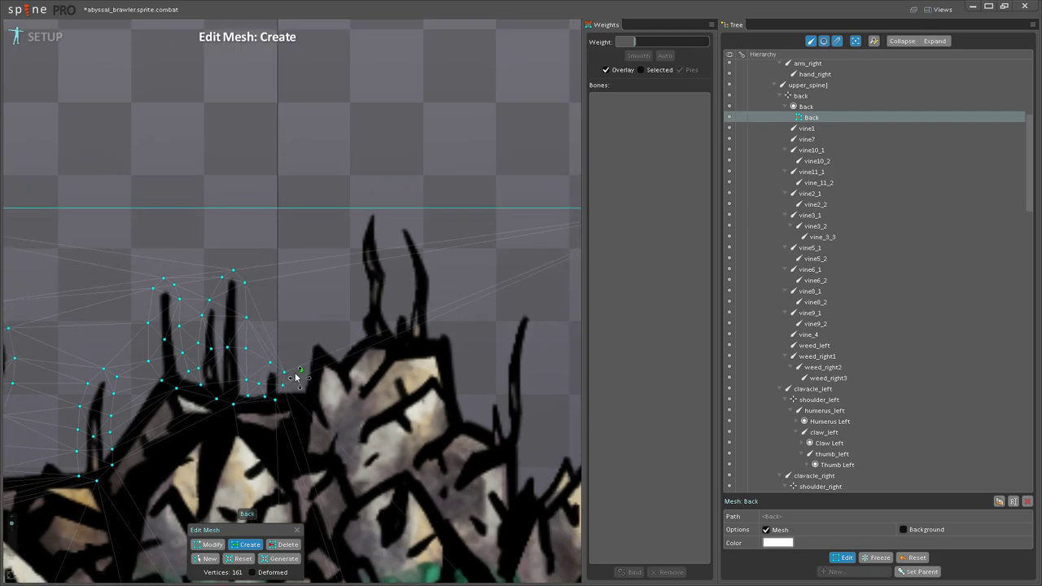
Step: Create vertices up the left side of the left vine on the crown's highest peak and over its tip
{"action": "left_click", "coordinate": [318, 333]}
{"action": "left_click", "coordinate": [335, 323]}
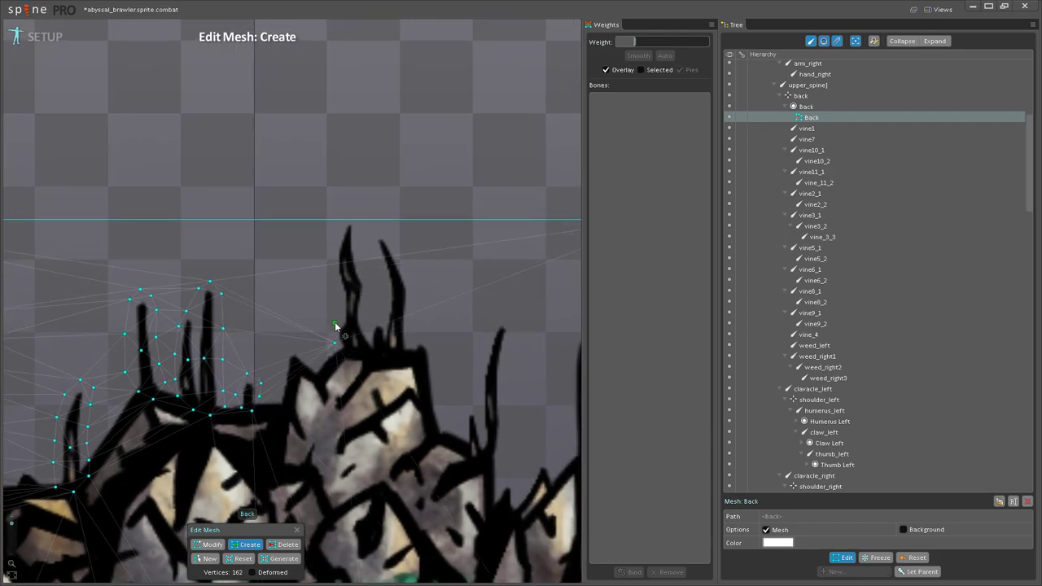
{"action": "left_click", "coordinate": [324, 272]}
{"action": "left_click", "coordinate": [324, 248]}
{"action": "left_click", "coordinate": [343, 220]}
{"action": "left_click", "coordinate": [358, 220]}
{"action": "left_click", "coordinate": [363, 220]}
Step: Create vertices down the right side of the peak's left vine, around its base and into the gap beside the neighbouring vine
{"action": "left_click", "coordinate": [363, 253]}
{"action": "left_click", "coordinate": [368, 278]}
{"action": "left_click", "coordinate": [366, 301]}
{"action": "left_click", "coordinate": [368, 327]}
{"action": "left_click", "coordinate": [374, 352]}
{"action": "left_click", "coordinate": [354, 357]}
{"action": "left_click", "coordinate": [384, 318]}
{"action": "left_click", "coordinate": [386, 294]}
{"action": "key", "text": "ctrl+z"}
Step: Create vertices along the upper left side of the peak's right vine and over its tip
{"action": "scroll", "coordinate": [372, 244], "scroll_direction": "up", "scroll_amount": 3}
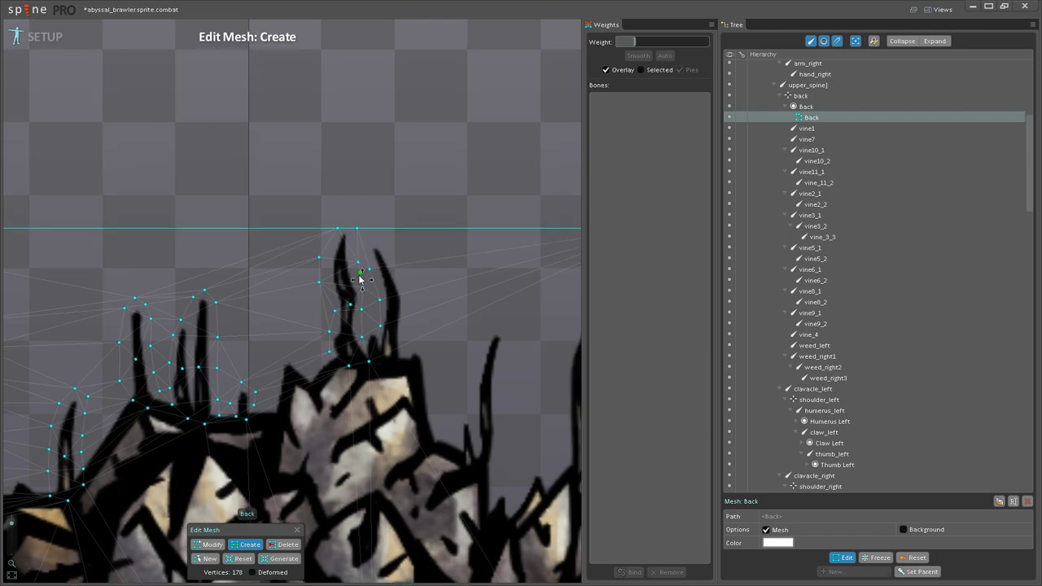
{"action": "left_click", "coordinate": [376, 283]}
{"action": "left_click", "coordinate": [363, 245]}
{"action": "left_click", "coordinate": [373, 234]}
{"action": "left_click", "coordinate": [393, 245]}
Step: Create vertices down the right side of the peak's right vine and around its base
{"action": "left_click", "coordinate": [411, 277]}
{"action": "left_click", "coordinate": [423, 316]}
{"action": "left_click", "coordinate": [416, 368]}
{"action": "left_click", "coordinate": [419, 398]}
{"action": "left_click", "coordinate": [397, 408]}
{"action": "left_click_drag", "start_coordinate": [402, 413], "coordinate": [309, 367]}
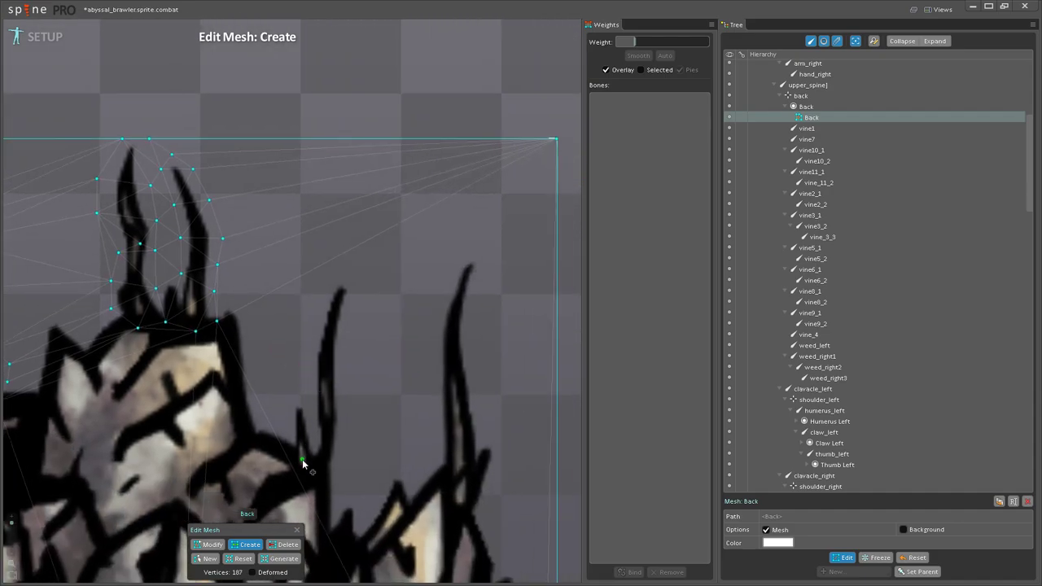
Step: Create vertices up the left side of the tall vine right of the peak and over its tip
{"action": "left_click", "coordinate": [289, 453]}
{"action": "left_click", "coordinate": [282, 421]}
{"action": "left_click", "coordinate": [294, 395]}
{"action": "left_click", "coordinate": [301, 360]}
{"action": "left_click", "coordinate": [311, 311]}
{"action": "left_click", "coordinate": [326, 278]}
{"action": "left_click", "coordinate": [342, 270]}
Step: Create vertices down the right side of the tall vine right of the peak and across its base
{"action": "left_click", "coordinate": [357, 285]}
{"action": "left_click", "coordinate": [355, 327]}
{"action": "left_click", "coordinate": [348, 366]}
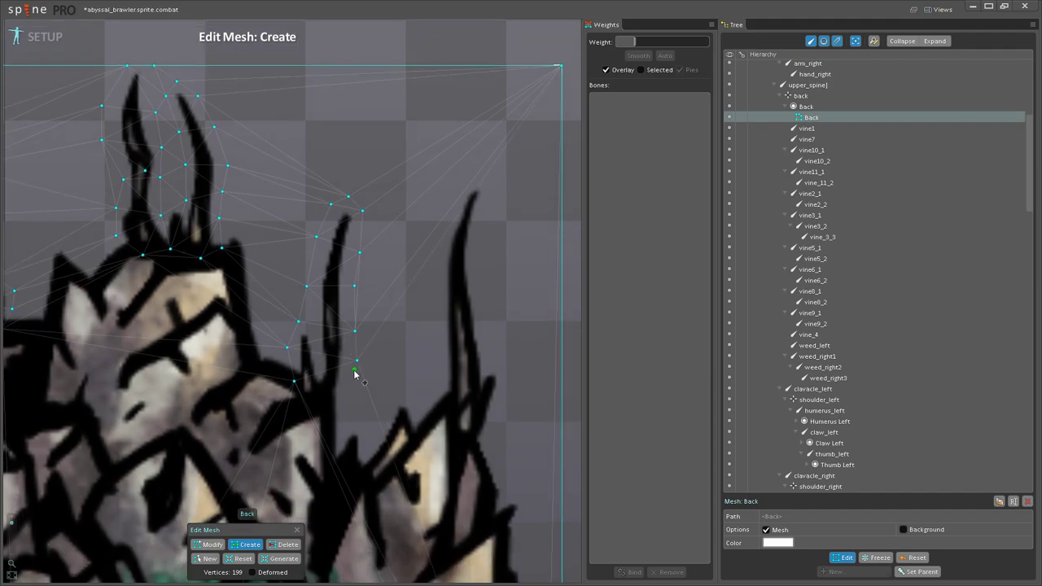
{"action": "left_click", "coordinate": [317, 406]}
{"action": "left_click", "coordinate": [305, 402]}
{"action": "left_click_drag", "start_coordinate": [328, 402], "coordinate": [273, 330]}
Step: Create vertices up the left side of the crown's rightmost tall vine and over its tip
{"action": "left_click", "coordinate": [336, 308]}
{"action": "left_click", "coordinate": [332, 275]}
{"action": "left_click", "coordinate": [326, 197]}
{"action": "left_click", "coordinate": [333, 157]}
{"action": "left_click", "coordinate": [349, 120]}
{"action": "left_click", "coordinate": [373, 102]}
{"action": "left_click", "coordinate": [389, 121]}
Step: Create vertices down the right side of the rightmost tall vine to the short spike at its base
{"action": "left_click", "coordinate": [377, 151]}
{"action": "left_click", "coordinate": [370, 181]}
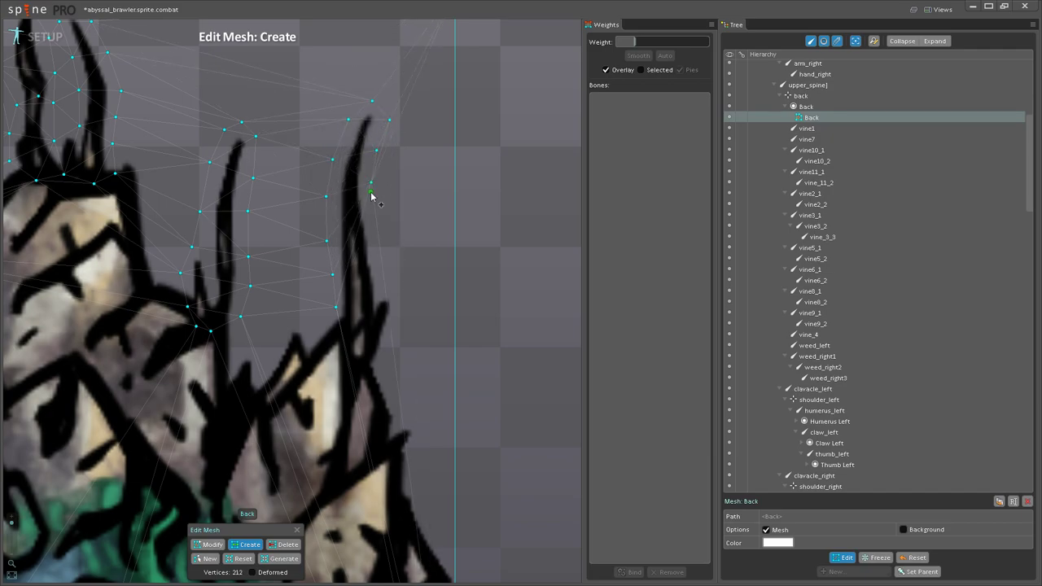
{"action": "left_click", "coordinate": [373, 222]}
{"action": "left_click", "coordinate": [376, 251]}
{"action": "left_click", "coordinate": [386, 284]}
{"action": "left_click", "coordinate": [396, 300]}
Step: Create vertices below the short spike and around the base of the rightmost tall vine
{"action": "left_click", "coordinate": [390, 333]}
{"action": "left_click", "coordinate": [384, 358]}
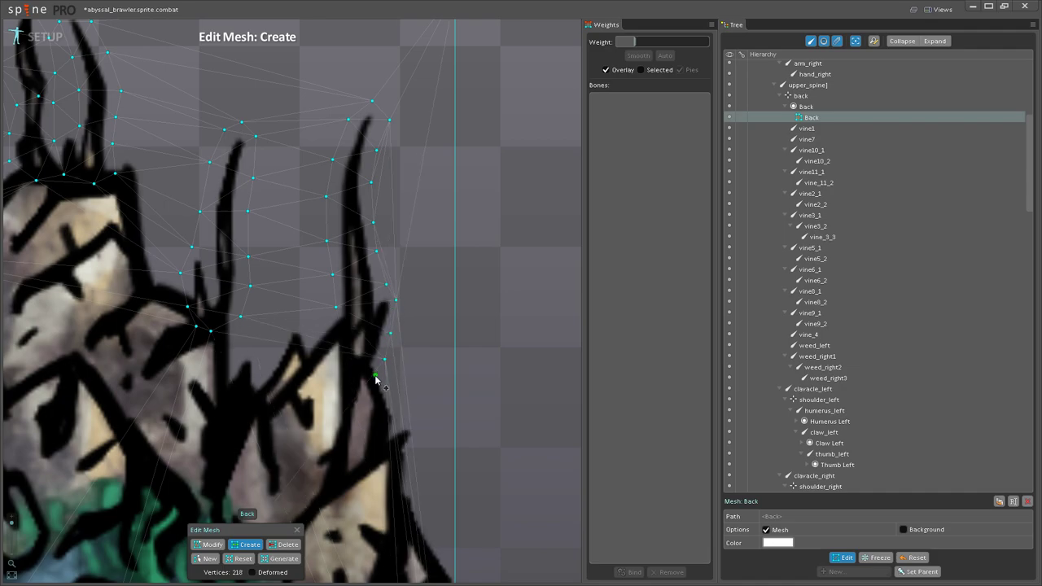
{"action": "left_click", "coordinate": [368, 376]}
{"action": "left_click", "coordinate": [350, 367]}
{"action": "left_click", "coordinate": [344, 347]}
{"action": "scroll", "coordinate": [366, 356], "scroll_direction": "down", "scroll_amount": 3}
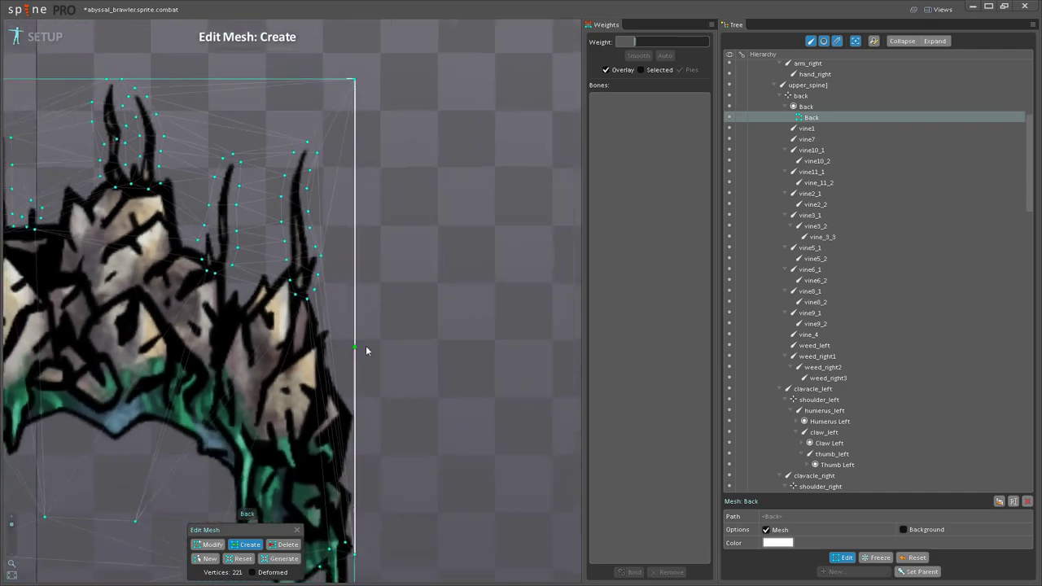
Step: Add vertices down the slope between the highest peak and the tall vine to its right
{"action": "scroll", "coordinate": [283, 400], "scroll_direction": "up", "scroll_amount": 3}
{"action": "scroll", "coordinate": [283, 400], "scroll_direction": "down", "scroll_amount": 2}
{"action": "mouse_move", "coordinate": [180, 391]}
{"action": "left_mouse_down"}
{"action": "mouse_move", "coordinate": [220, 365]}
{"action": "mouse_move", "coordinate": [349, 462]}
{"action": "mouse_move", "coordinate": [360, 400]}
{"action": "mouse_move", "coordinate": [198, 399]}
{"action": "left_mouse_up"}
{"action": "scroll", "coordinate": [391, 382], "scroll_direction": "up", "scroll_amount": 1}
{"action": "scroll", "coordinate": [198, 399], "scroll_direction": "down", "scroll_amount": 2}
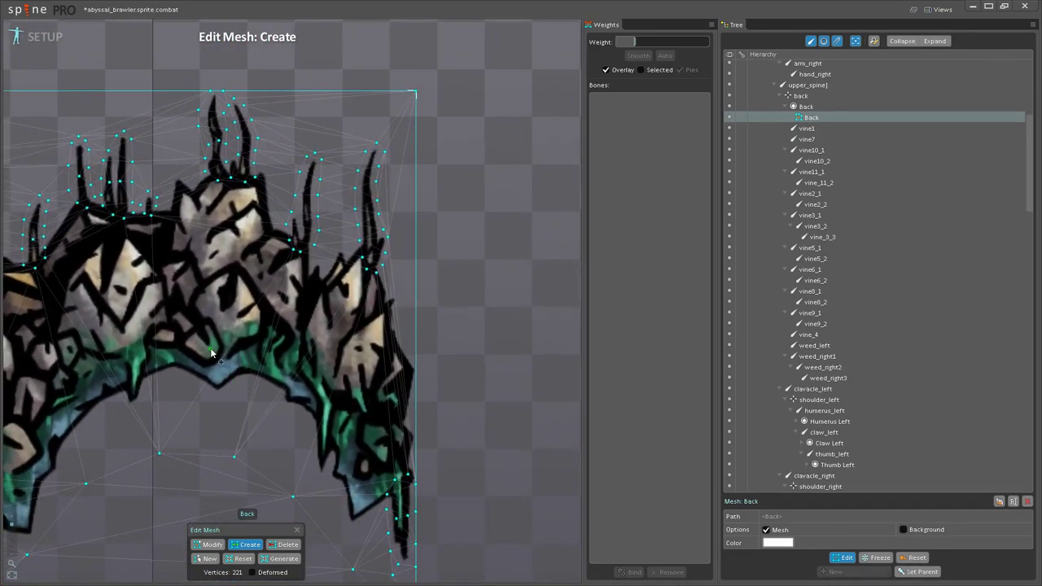
{"action": "left_click_drag", "start_coordinate": [250, 278], "coordinate": [246, 399]}
{"action": "scroll", "coordinate": [257, 341], "scroll_direction": "up", "scroll_amount": 1}
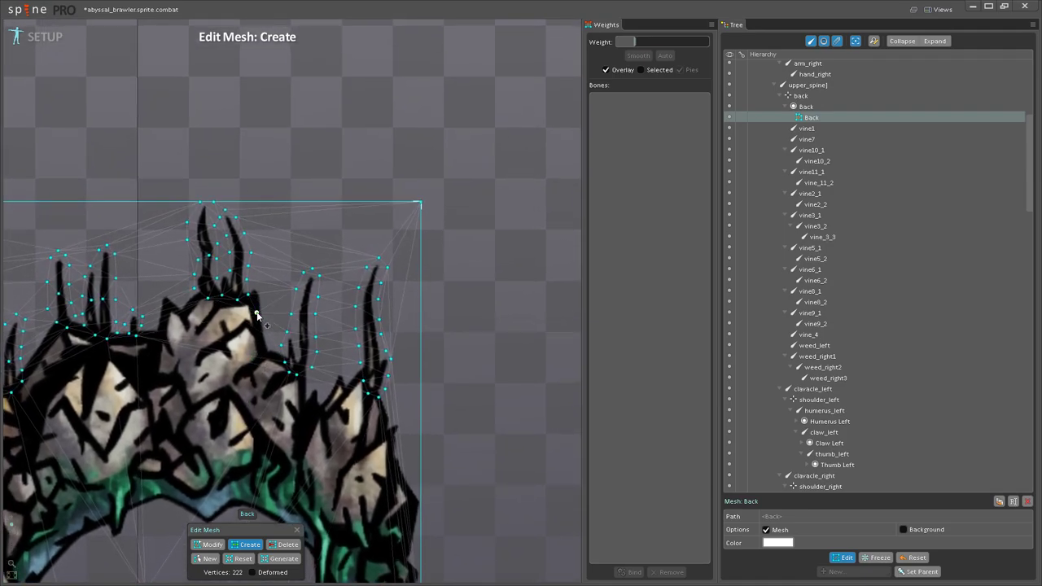
{"action": "left_click", "coordinate": [272, 359]}
{"action": "left_click", "coordinate": [262, 284]}
{"action": "left_click", "coordinate": [274, 330]}
{"action": "left_click", "coordinate": [273, 341]}
{"action": "left_click", "coordinate": [271, 349]}
{"action": "scroll", "coordinate": [270, 359], "scroll_direction": "down", "scroll_amount": 3}
{"action": "scroll", "coordinate": [268, 428], "scroll_direction": "up", "scroll_amount": 2}
{"action": "scroll", "coordinate": [342, 285], "scroll_direction": "down", "scroll_amount": 1}
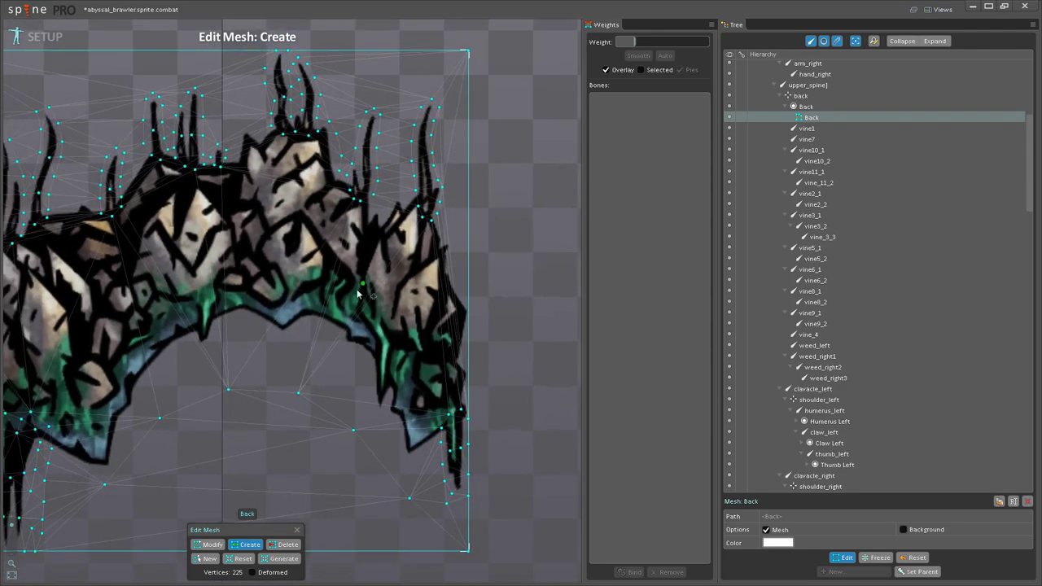
Step: Add vertices in the empty area between the second tall vine and the short third vine
{"action": "left_click_drag", "start_coordinate": [181, 346], "coordinate": [366, 328]}
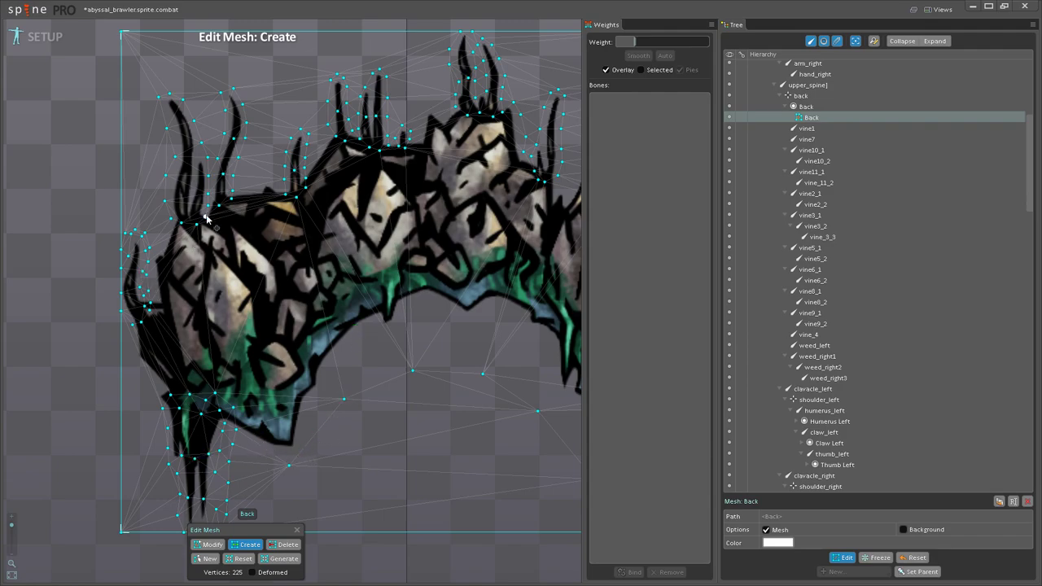
{"action": "scroll", "coordinate": [206, 216], "scroll_direction": "up", "scroll_amount": 3}
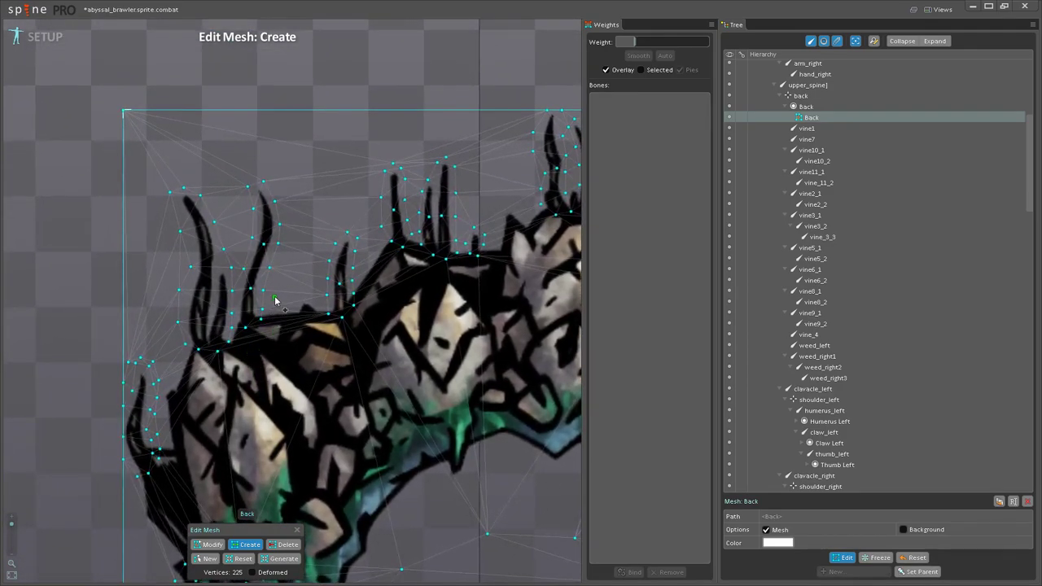
{"action": "left_click", "coordinate": [304, 289]}
{"action": "left_click", "coordinate": [316, 298]}
{"action": "scroll", "coordinate": [204, 354], "scroll_direction": "down", "scroll_amount": 2}
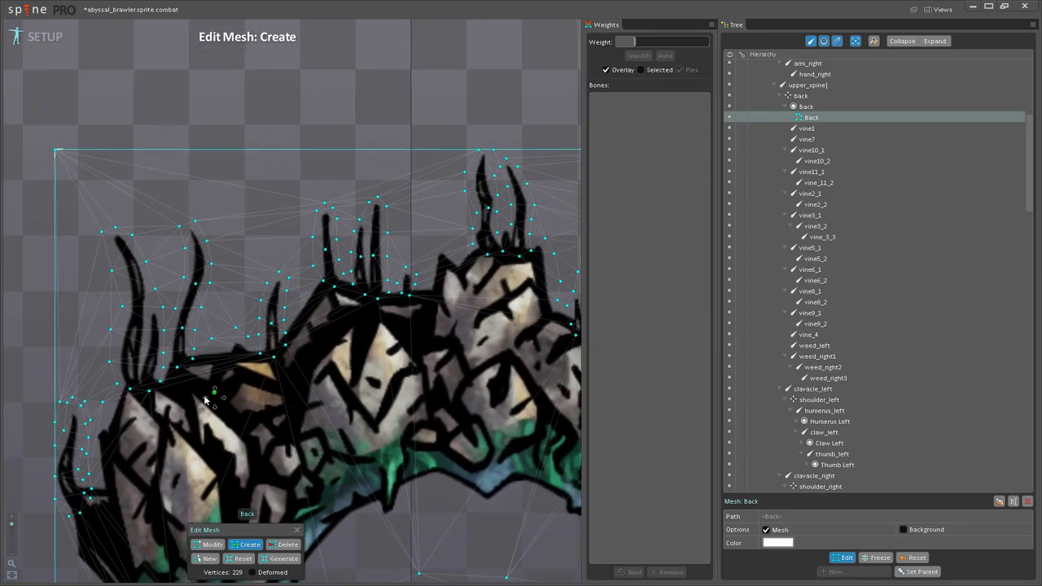
{"action": "left_click", "coordinate": [200, 332]}
{"action": "scroll", "coordinate": [379, 373], "scroll_direction": "down", "scroll_amount": 1}
{"action": "left_click_drag", "start_coordinate": [381, 374], "coordinate": [254, 235]}
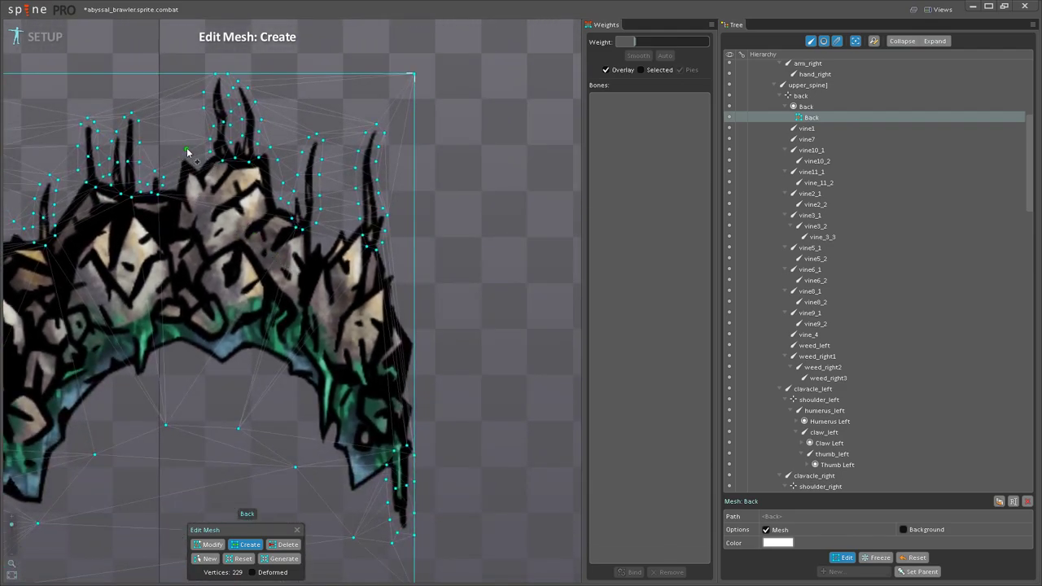
Step: Add extra vertices beside the peak's left vine and along the right side of the middle vine cluster and stub
{"action": "scroll", "coordinate": [187, 181], "scroll_direction": "up", "scroll_amount": 5}
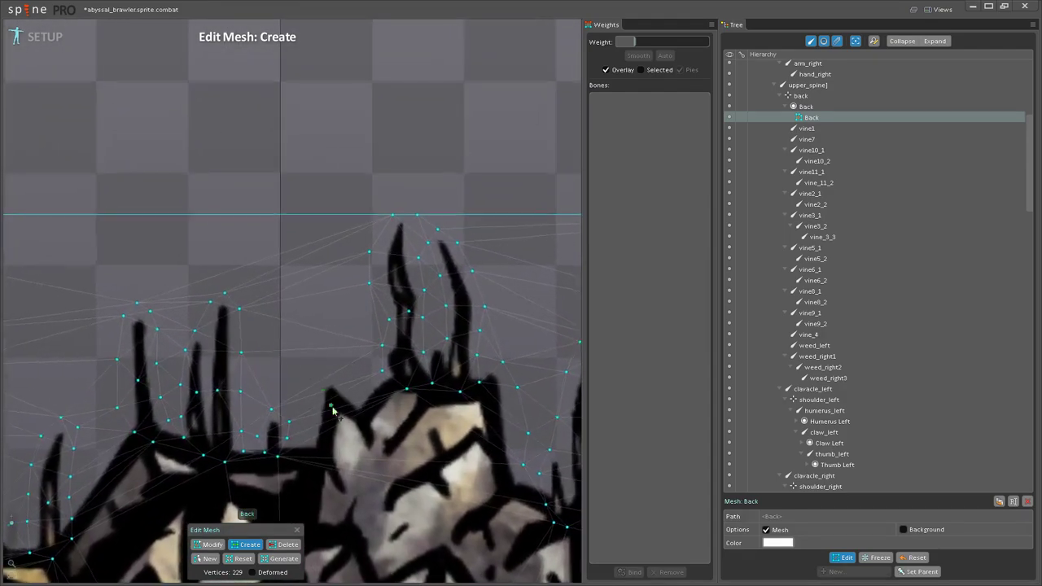
{"action": "left_click_drag", "start_coordinate": [332, 410], "coordinate": [368, 373]}
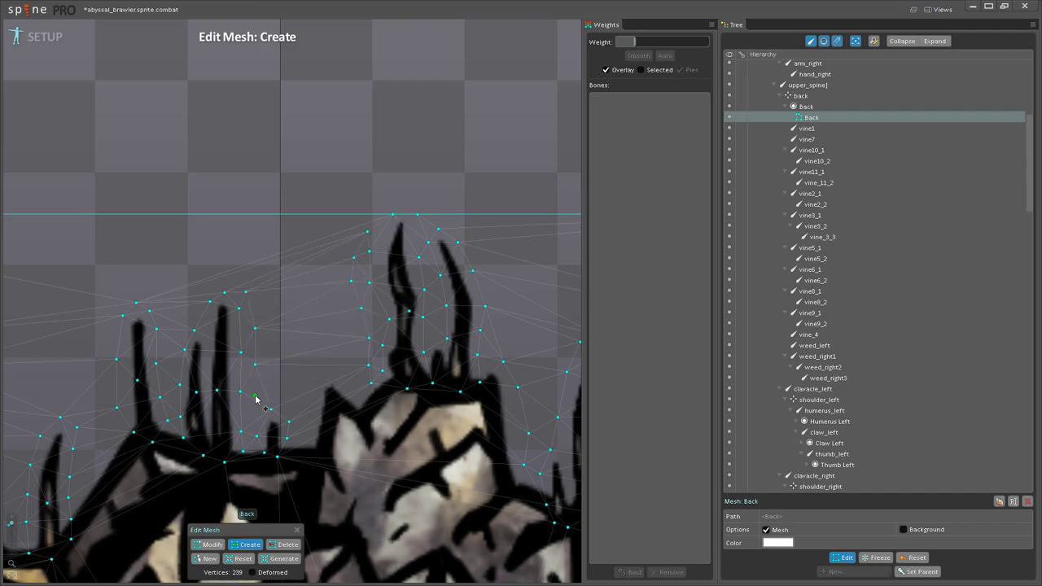
{"action": "left_click", "coordinate": [299, 419]}
{"action": "left_click", "coordinate": [299, 438]}
{"action": "scroll", "coordinate": [309, 466], "scroll_direction": "down", "scroll_amount": 3}
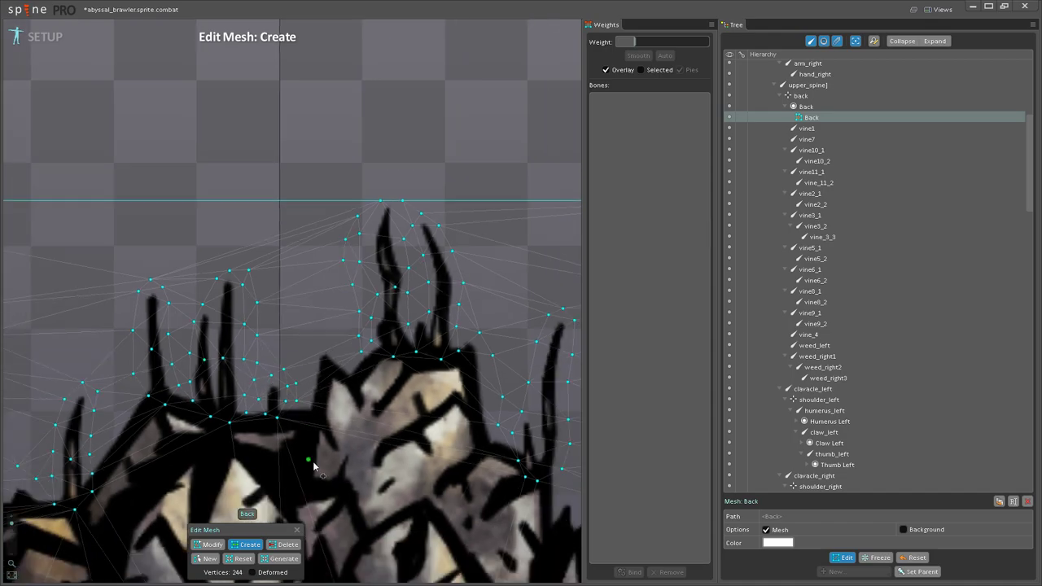
Step: Add vertices down the crown's outer right edge below the rightmost tall vine
{"action": "left_click_drag", "start_coordinate": [510, 412], "coordinate": [285, 243]}
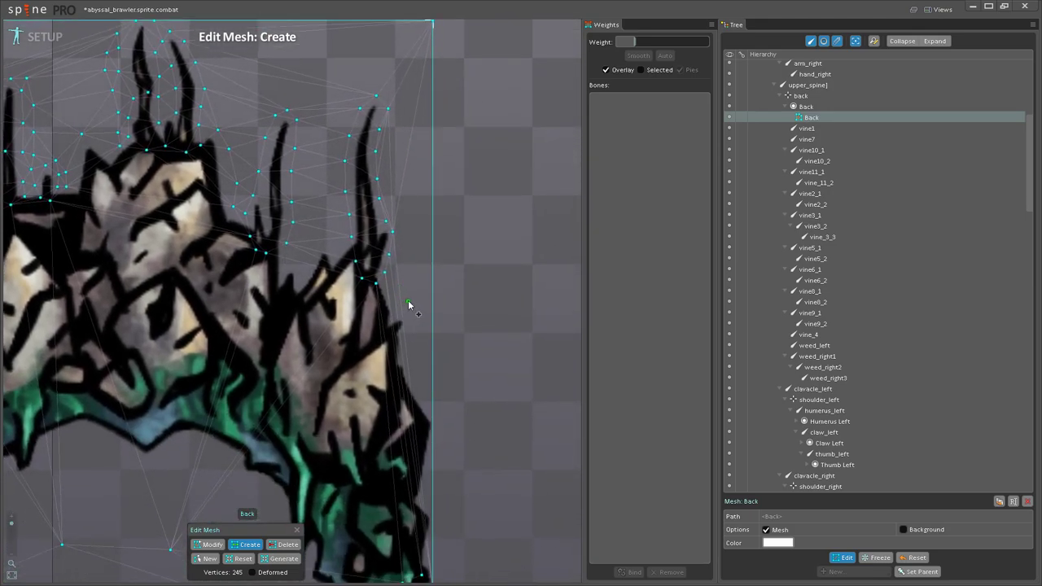
{"action": "left_click", "coordinate": [415, 319]}
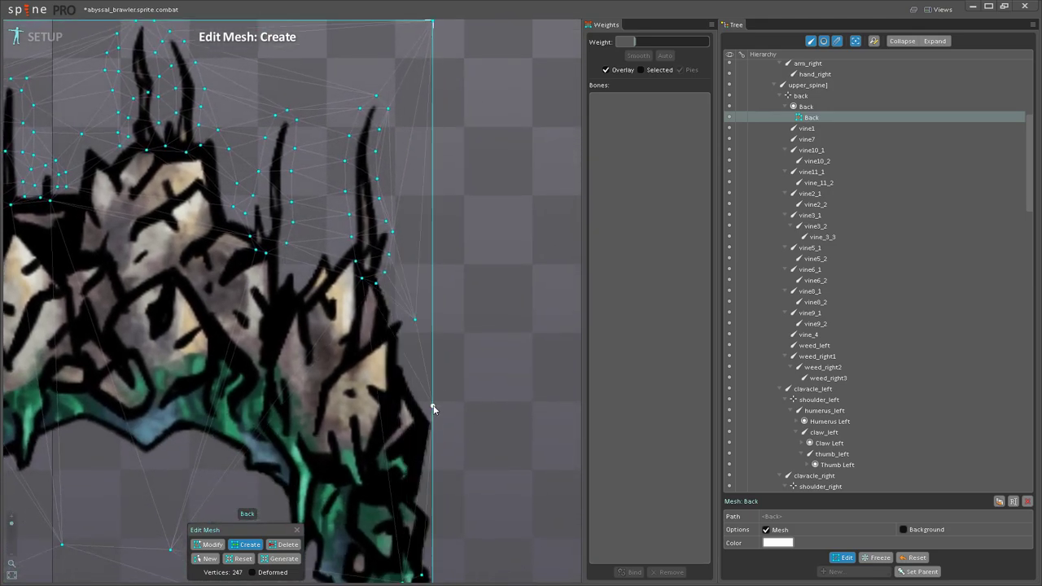
{"action": "left_click", "coordinate": [433, 406]}
{"action": "left_click_drag", "start_coordinate": [428, 495], "coordinate": [431, 351]}
{"action": "left_click", "coordinate": [438, 365]}
{"action": "left_click_drag", "start_coordinate": [455, 413], "coordinate": [448, 277]}
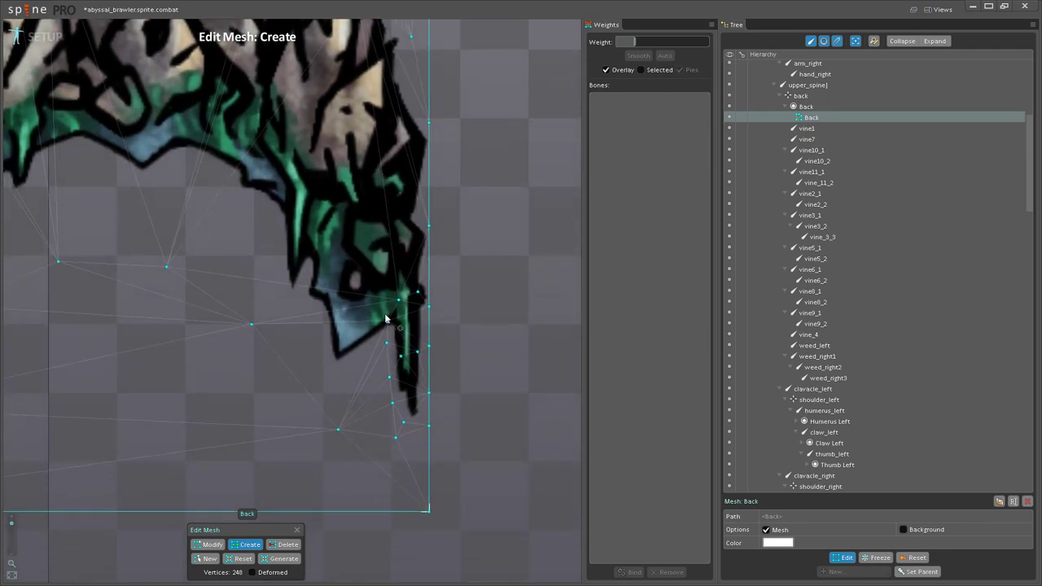
Step: Delete the four corner vertices of the Back mesh's rectangular hull
{"action": "scroll", "coordinate": [402, 320], "scroll_direction": "down", "scroll_amount": 4}
{"action": "left_click", "coordinate": [282, 546]}
{"action": "left_click", "coordinate": [498, 467]}
{"action": "left_click_drag", "start_coordinate": [269, 440], "coordinate": [468, 428]}
{"action": "left_click", "coordinate": [138, 455]}
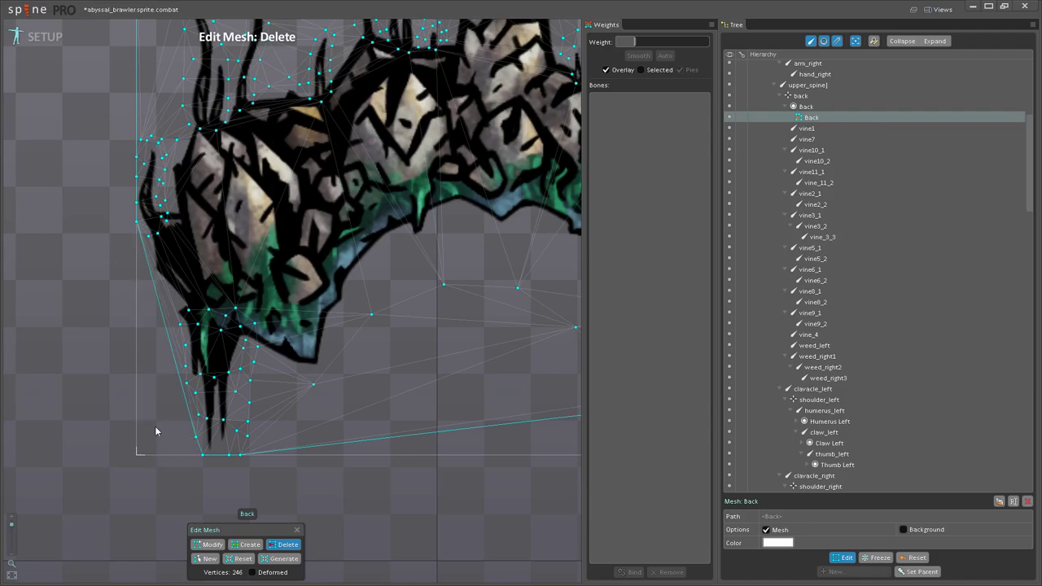
{"action": "left_click_drag", "start_coordinate": [168, 110], "coordinate": [176, 391]}
{"action": "left_click", "coordinate": [147, 215]}
{"action": "left_click_drag", "start_coordinate": [323, 322], "coordinate": [346, 215]}
{"action": "left_click", "coordinate": [368, 165]}
Step: Add extra vertices to the Back mesh beside the upper right side of the peak's right vine
{"action": "scroll", "coordinate": [346, 220], "scroll_direction": "down", "scroll_amount": 1}
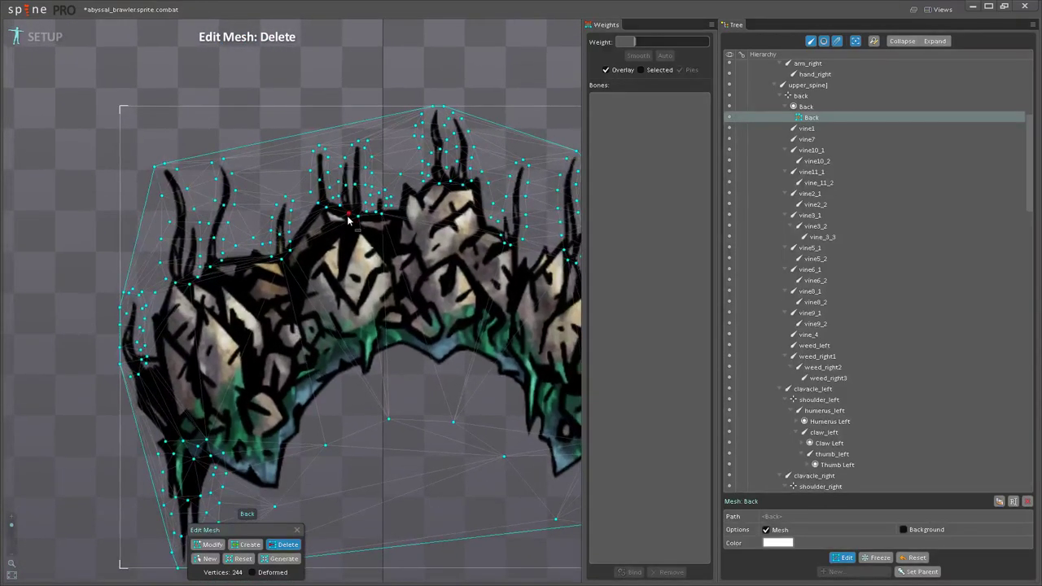
{"action": "left_click_drag", "start_coordinate": [496, 207], "coordinate": [331, 367]}
{"action": "scroll", "coordinate": [330, 367], "scroll_direction": "up", "scroll_amount": 2}
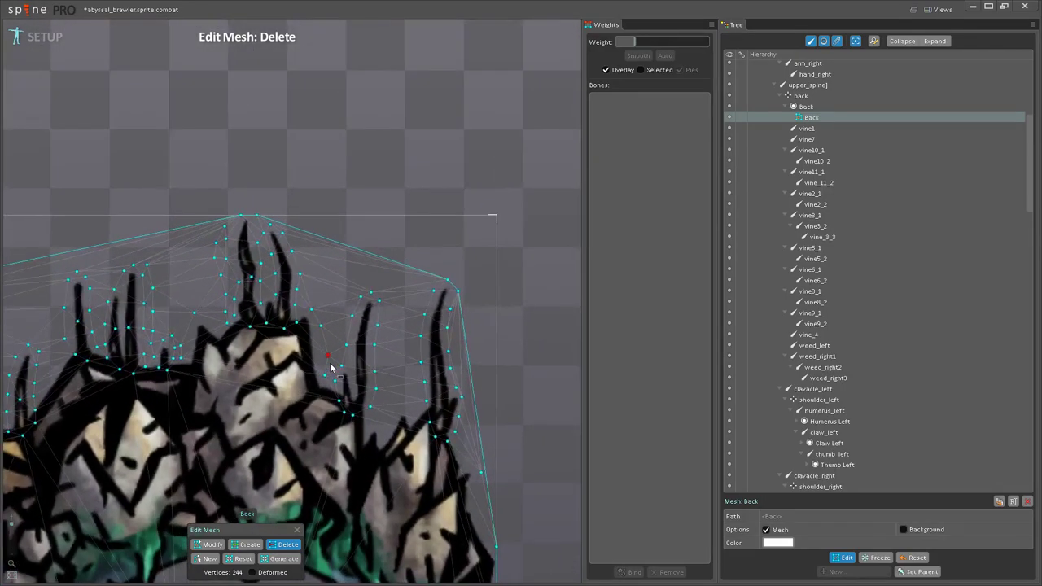
{"action": "scroll", "coordinate": [312, 279], "scroll_direction": "up", "scroll_amount": 3}
{"action": "left_click", "coordinate": [249, 545]}
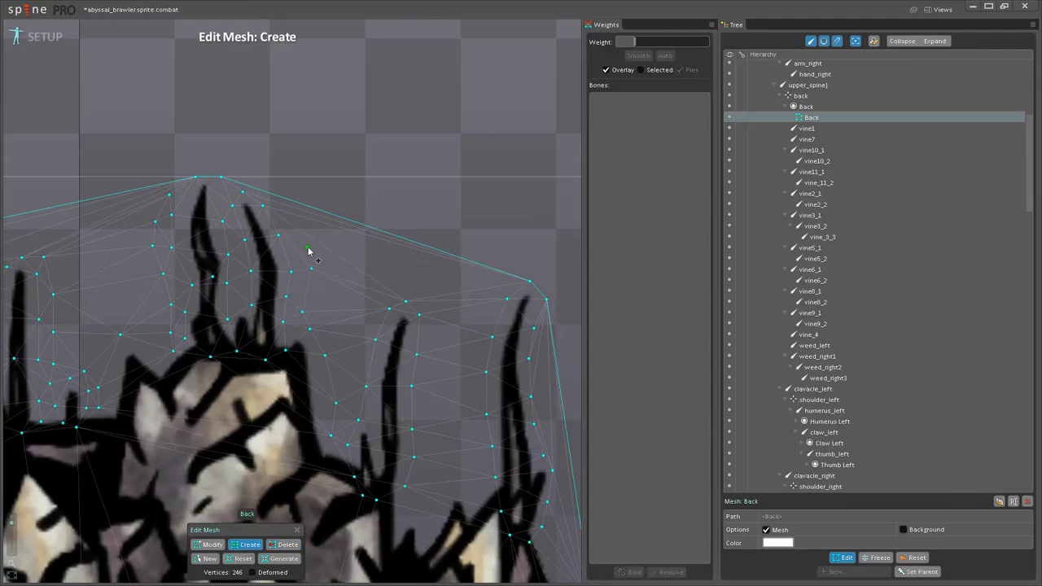
{"action": "left_click", "coordinate": [274, 195]}
Step: Add more vertices around the short third vine, mainly along its left side
{"action": "scroll", "coordinate": [328, 310], "scroll_direction": "down", "scroll_amount": 1}
{"action": "left_click_drag", "start_coordinate": [328, 311], "coordinate": [469, 305]}
{"action": "left_click_drag", "start_coordinate": [179, 350], "coordinate": [499, 276]}
{"action": "scroll", "coordinate": [499, 275], "scroll_direction": "down", "scroll_amount": 1}
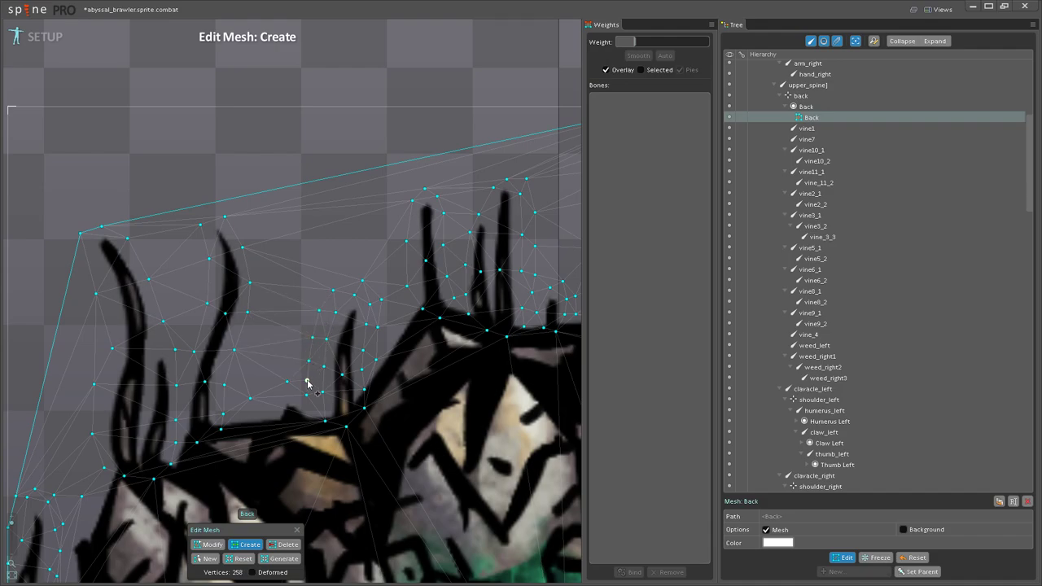
Step: Fill the gap between the two leftmost tall vines with vertices and add a few right of the second vine
{"action": "scroll", "coordinate": [308, 383], "scroll_direction": "down", "scroll_amount": 2}
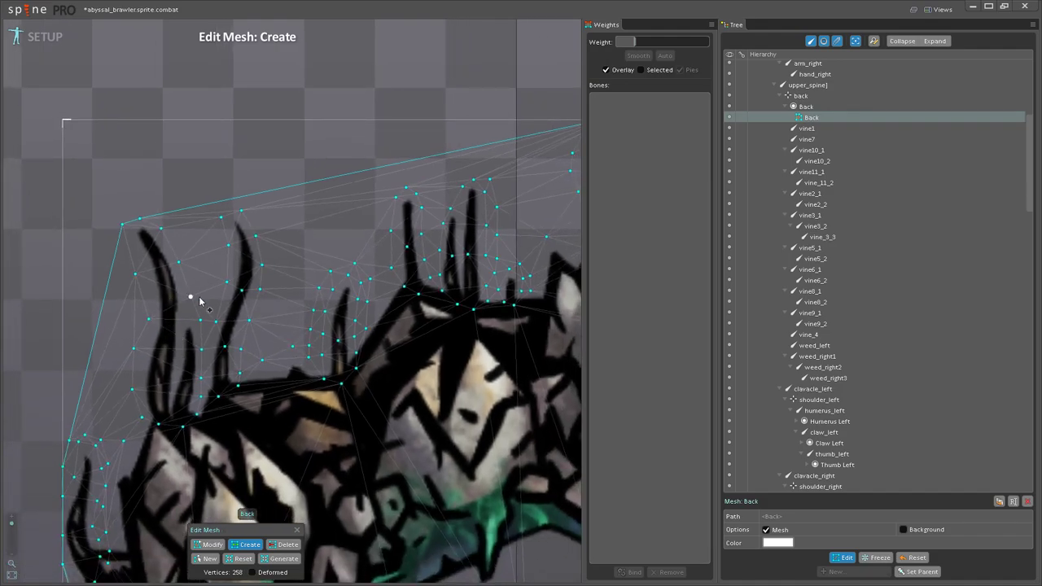
{"action": "left_click_drag", "start_coordinate": [197, 306], "coordinate": [285, 348]}
{"action": "scroll", "coordinate": [284, 347], "scroll_direction": "up", "scroll_amount": 2}
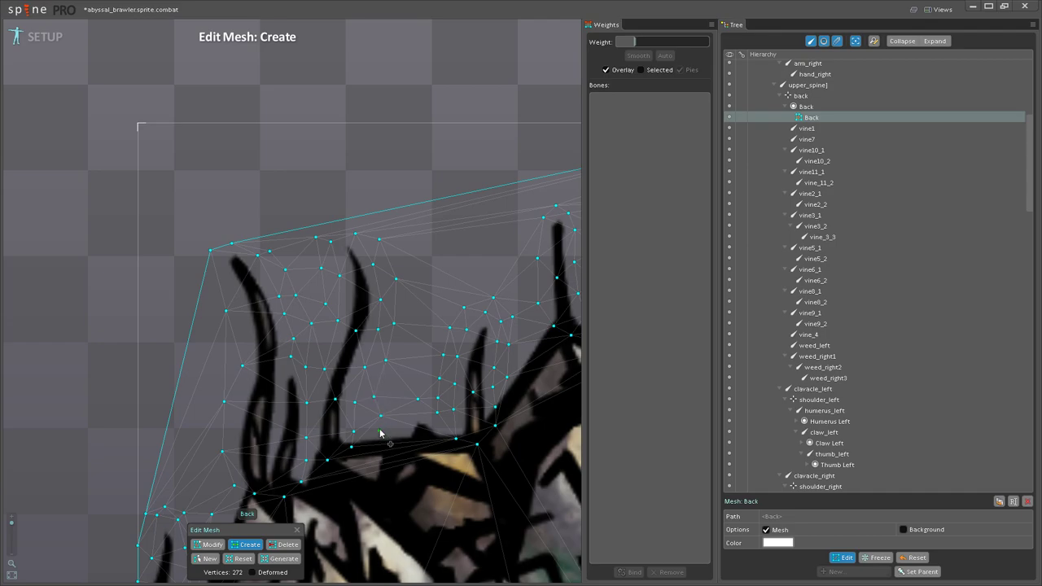
Step: Add two more vertices near the tall vines on the crown's right side and finish editing the Back mesh
{"action": "left_click_drag", "start_coordinate": [273, 498], "coordinate": [354, 360]}
{"action": "scroll", "coordinate": [281, 368], "scroll_direction": "down", "scroll_amount": 2}
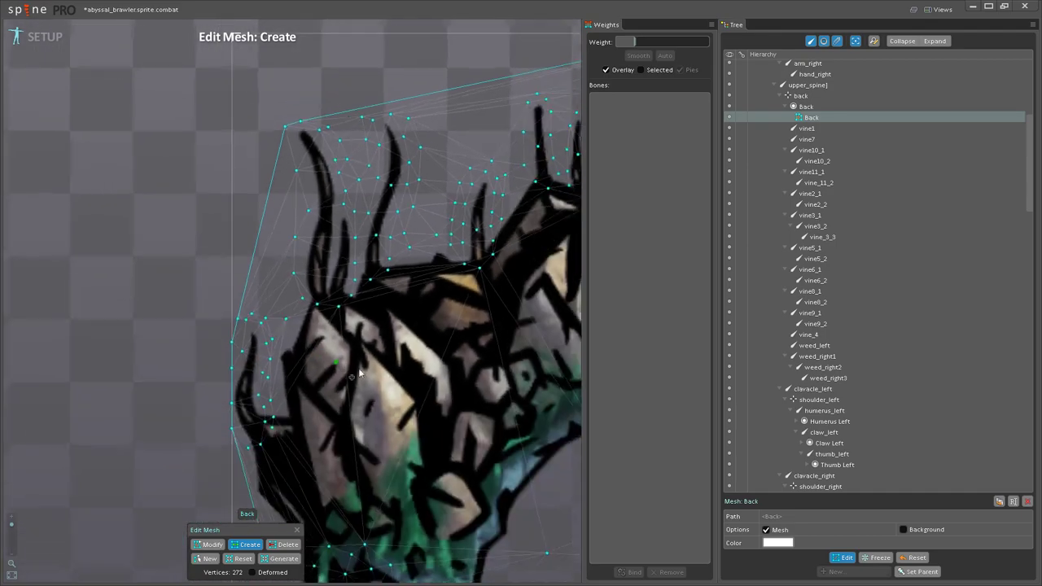
{"action": "left_click_drag", "start_coordinate": [521, 408], "coordinate": [139, 319]}
{"action": "scroll", "coordinate": [334, 330], "scroll_direction": "down", "scroll_amount": 5}
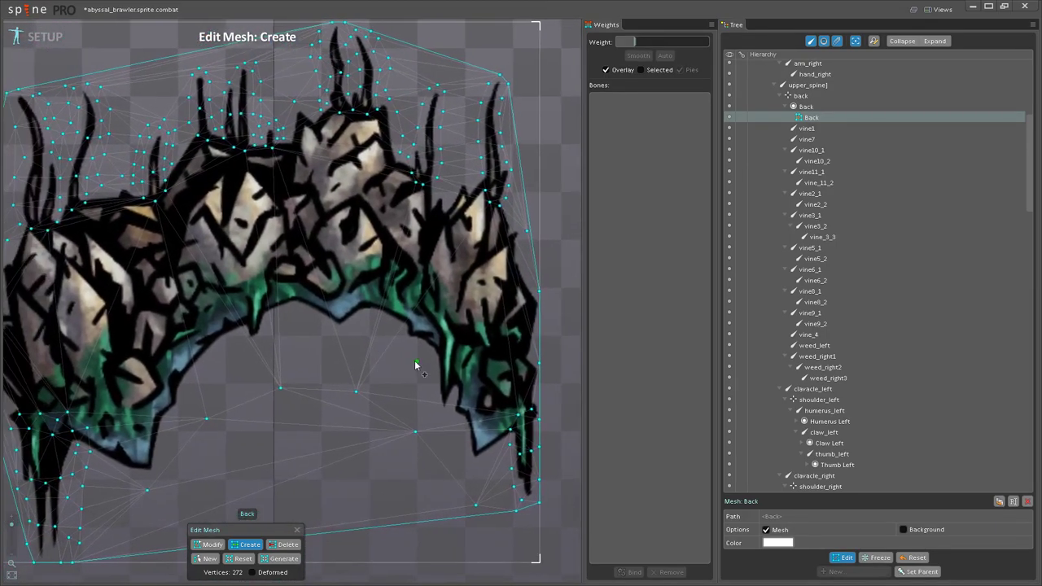
{"action": "left_click_drag", "start_coordinate": [437, 311], "coordinate": [399, 359]}
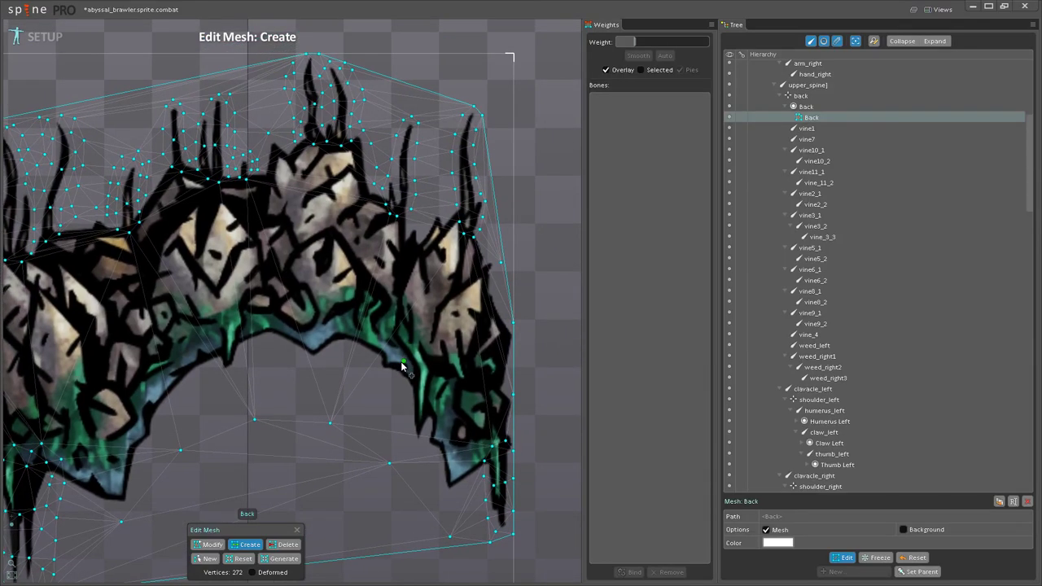
{"action": "left_click_drag", "start_coordinate": [502, 167], "coordinate": [498, 271]}
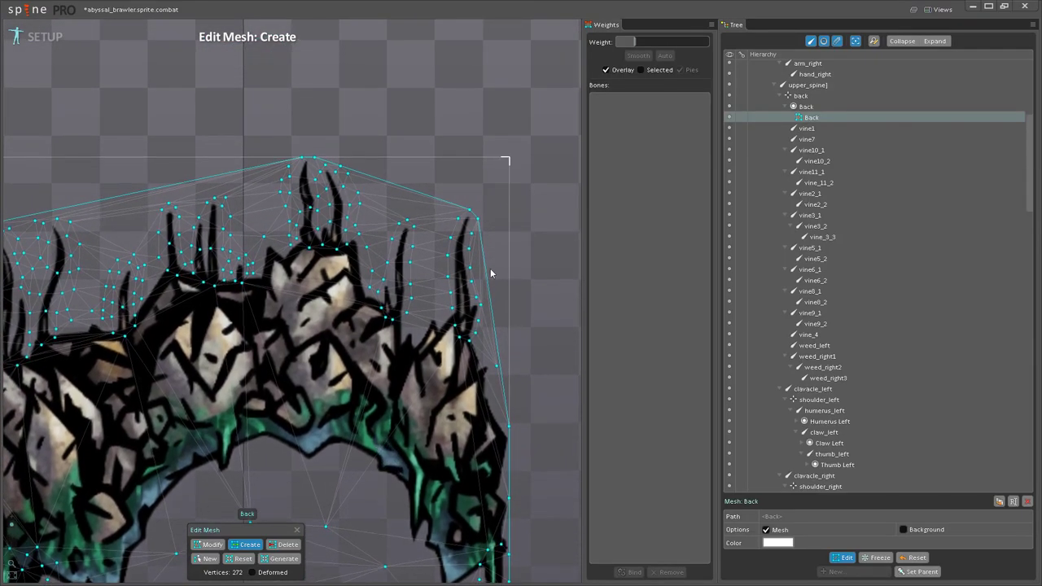
{"action": "left_click", "coordinate": [399, 279]}
{"action": "scroll", "coordinate": [342, 346], "scroll_direction": "down", "scroll_amount": 3}
{"action": "left_click_drag", "start_coordinate": [279, 407], "coordinate": [372, 337]}
{"action": "scroll", "coordinate": [391, 310], "scroll_direction": "down", "scroll_amount": 1}
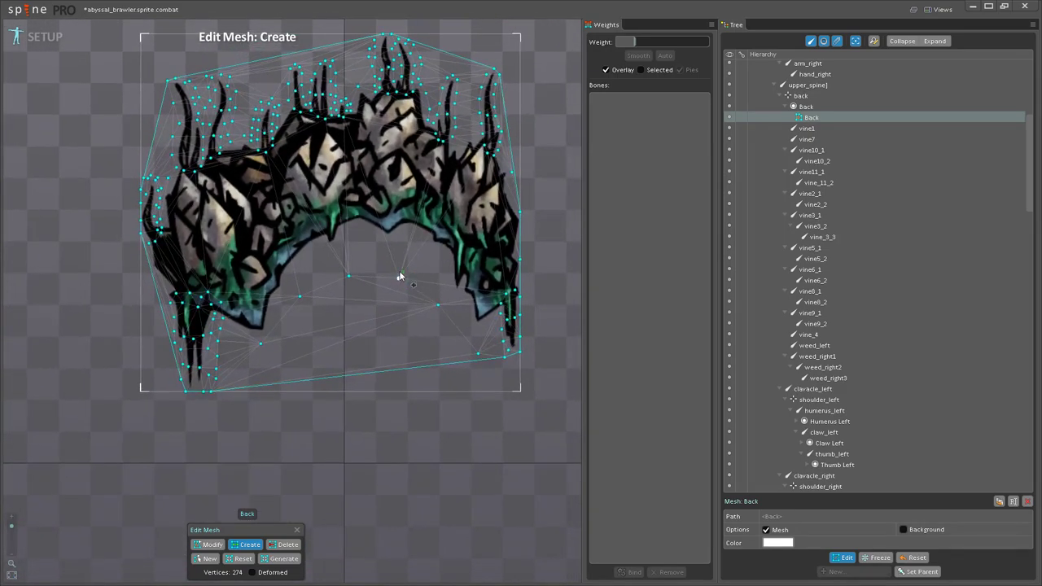
{"action": "scroll", "coordinate": [383, 314], "scroll_direction": "down", "scroll_amount": 1}
{"action": "left_click", "coordinate": [843, 558]}
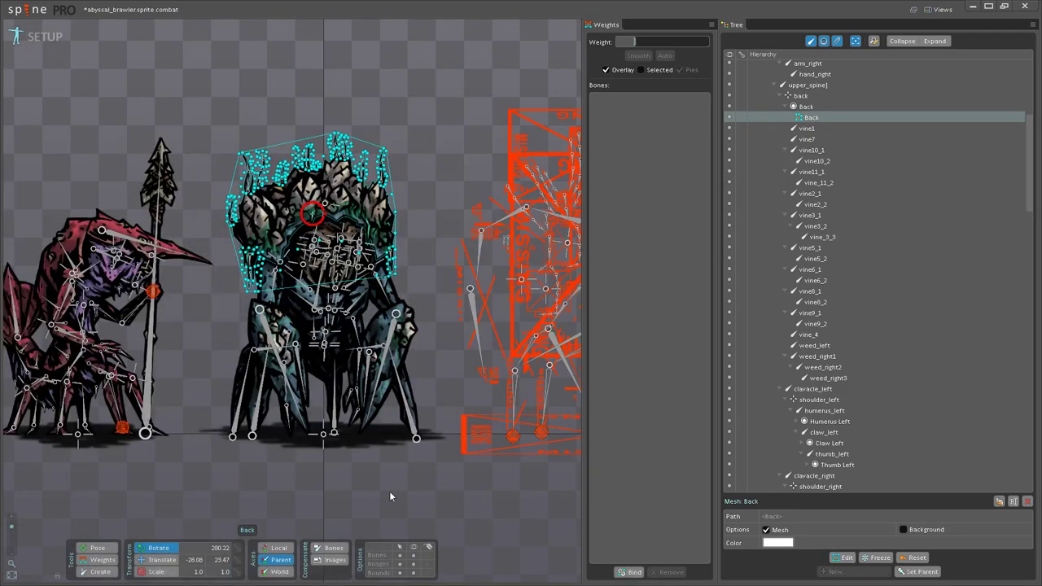
Step: Start binding the Back mesh and choose the back, weed_right1, weed_right2 and weed_right3 bones
{"action": "scroll", "coordinate": [392, 495], "scroll_direction": "up", "scroll_amount": 5}
{"action": "left_click_drag", "start_coordinate": [257, 359], "coordinate": [289, 366]}
{"action": "left_click", "coordinate": [632, 572]}
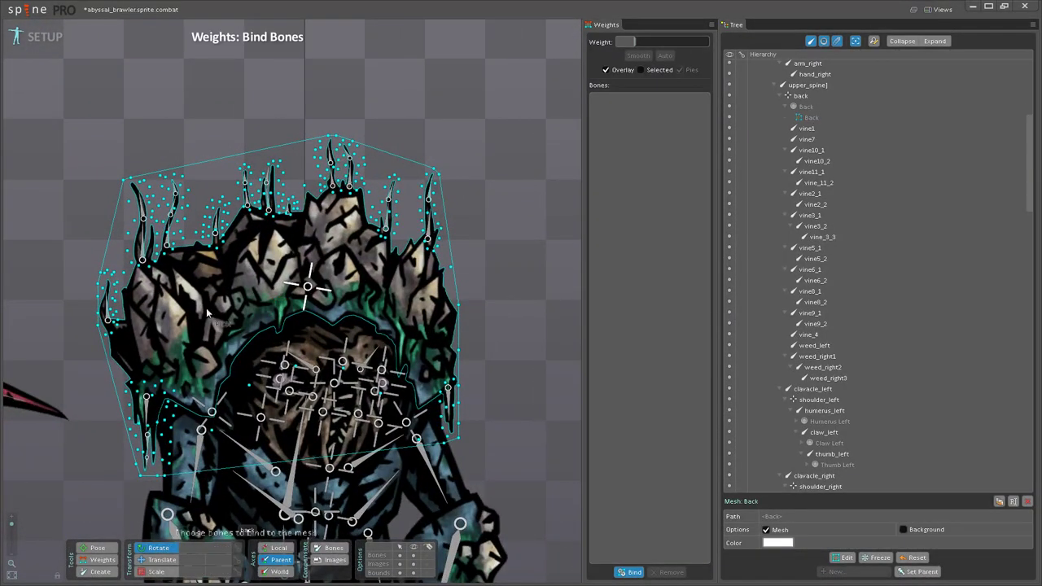
{"action": "left_click", "coordinate": [308, 288]}
{"action": "scroll", "coordinate": [264, 376], "scroll_direction": "up", "scroll_amount": 5}
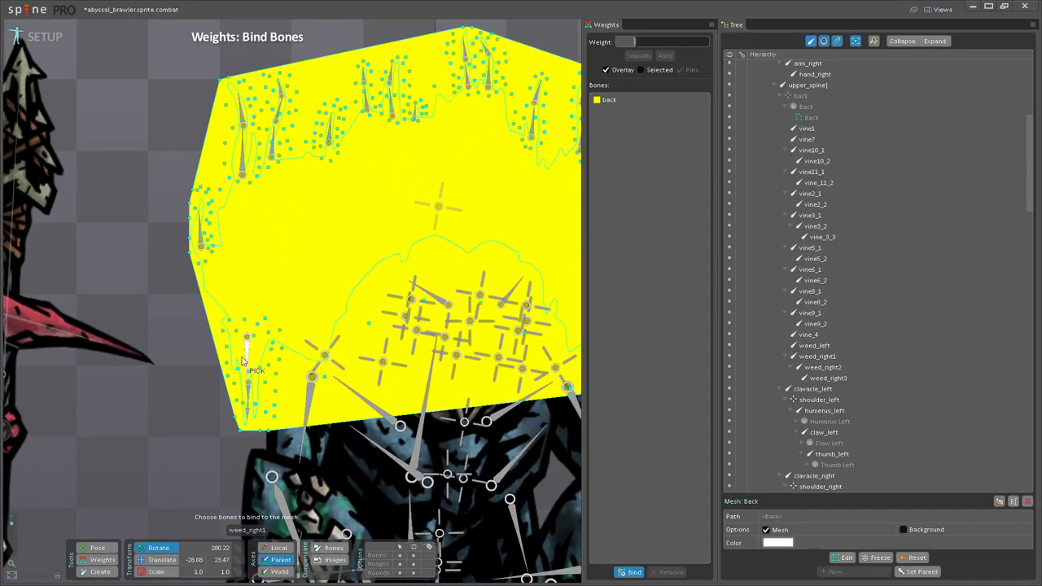
{"action": "left_click", "coordinate": [247, 361]}
{"action": "left_click", "coordinate": [250, 407]}
{"action": "left_click", "coordinate": [248, 421]}
{"action": "left_click_drag", "start_coordinate": [254, 284], "coordinate": [265, 442]}
Step: Add the vine1, vine2_1 and vine2_2 bones to the Back mesh binding
{"action": "scroll", "coordinate": [264, 442], "scroll_direction": "up", "scroll_amount": 3}
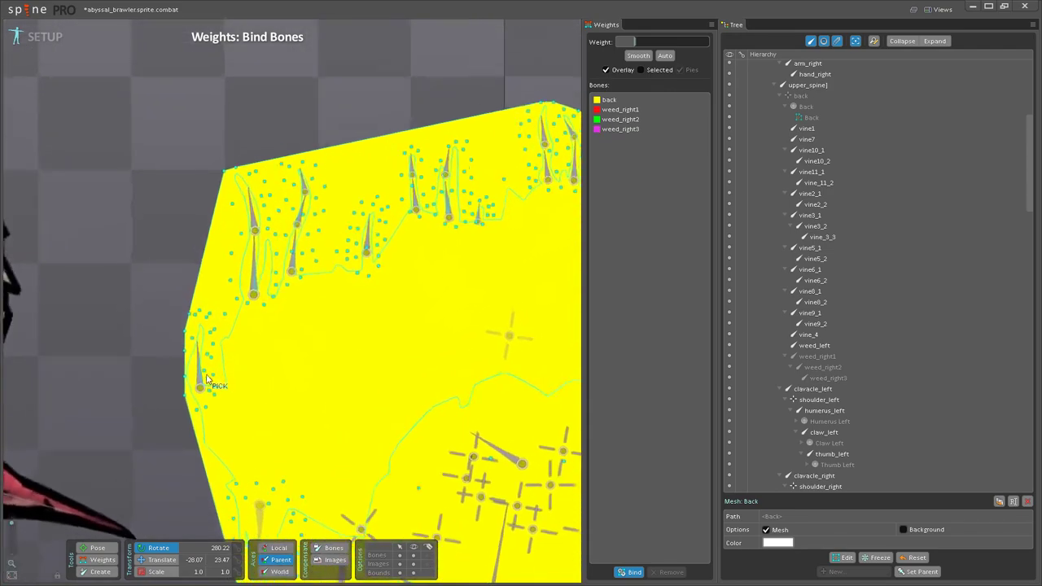
{"action": "left_click", "coordinate": [202, 364]}
{"action": "left_click_drag", "start_coordinate": [255, 277], "coordinate": [243, 365]}
{"action": "left_click", "coordinate": [242, 369]}
{"action": "left_click", "coordinate": [241, 303]}
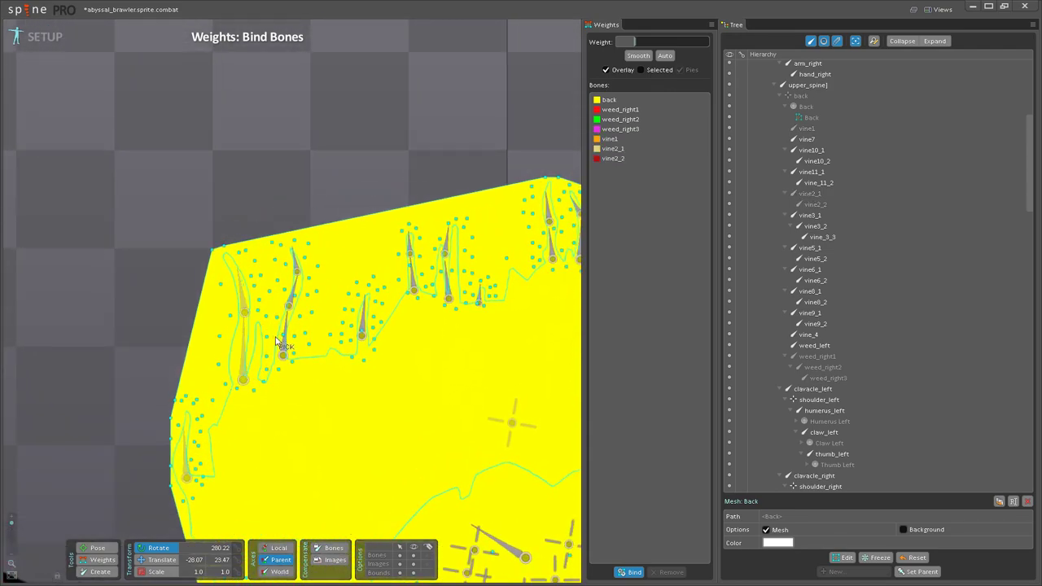
Step: Add the vine3_1, vine3_2, vine_3_3, vine_4, vine5_1 and vine5_2 bones to the mesh binding
{"action": "left_click", "coordinate": [285, 346]}
{"action": "left_click", "coordinate": [293, 292]}
{"action": "left_click", "coordinate": [297, 260]}
{"action": "left_click_drag", "start_coordinate": [360, 326], "coordinate": [249, 434]}
{"action": "left_click", "coordinate": [274, 411]}
{"action": "left_click", "coordinate": [264, 376]}
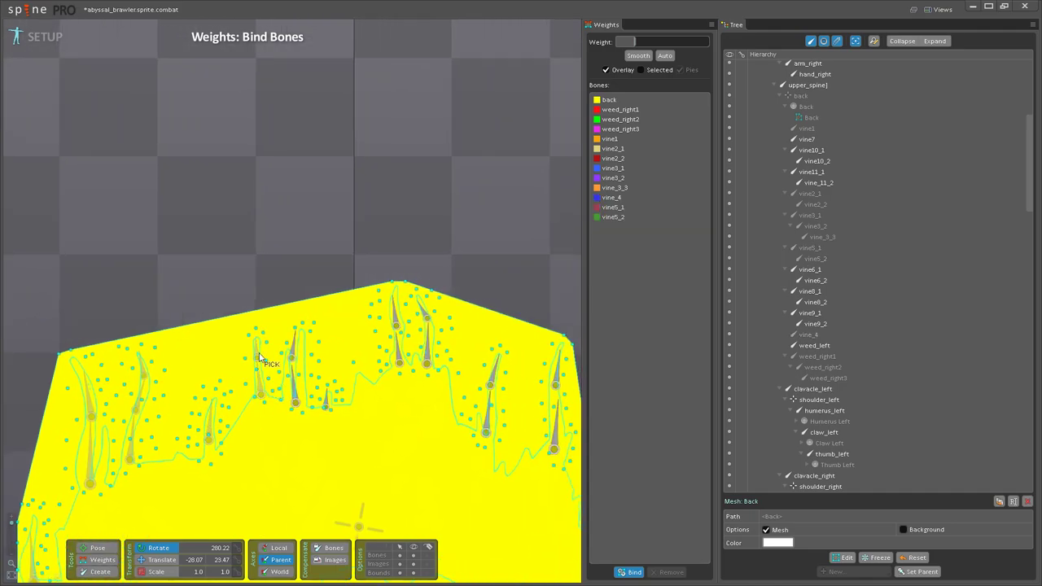
Step: Add the vine6_1, vine6_2, vine7, vine8_1, vine8_2, vine9_1 and vine9_2 bones to the mesh binding
{"action": "left_click", "coordinate": [296, 396]}
{"action": "left_click", "coordinate": [303, 358]}
{"action": "left_click", "coordinate": [328, 401]}
{"action": "left_click_drag", "start_coordinate": [400, 357], "coordinate": [297, 401]}
{"action": "left_click", "coordinate": [296, 400]}
{"action": "left_click", "coordinate": [289, 358]}
{"action": "left_click", "coordinate": [322, 395]}
{"action": "left_click", "coordinate": [318, 355]}
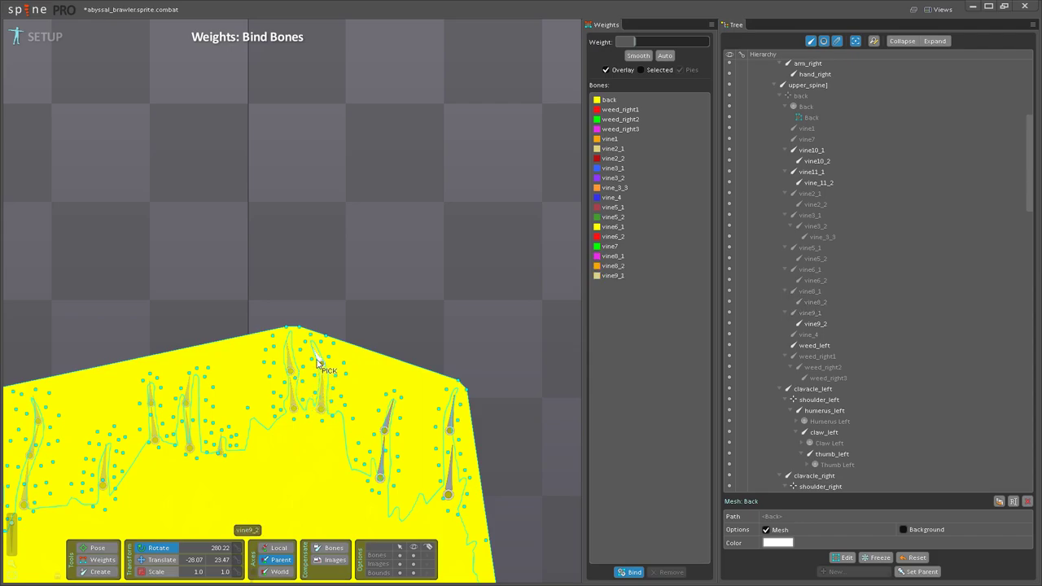
Step: Add the vine10_1, vine10_2, vine11_1, vine_11_2 and weed_left bones, and complete the binding of the Back mesh
{"action": "left_click", "coordinate": [384, 464]}
{"action": "left_click", "coordinate": [388, 417]}
{"action": "left_click", "coordinate": [450, 476]}
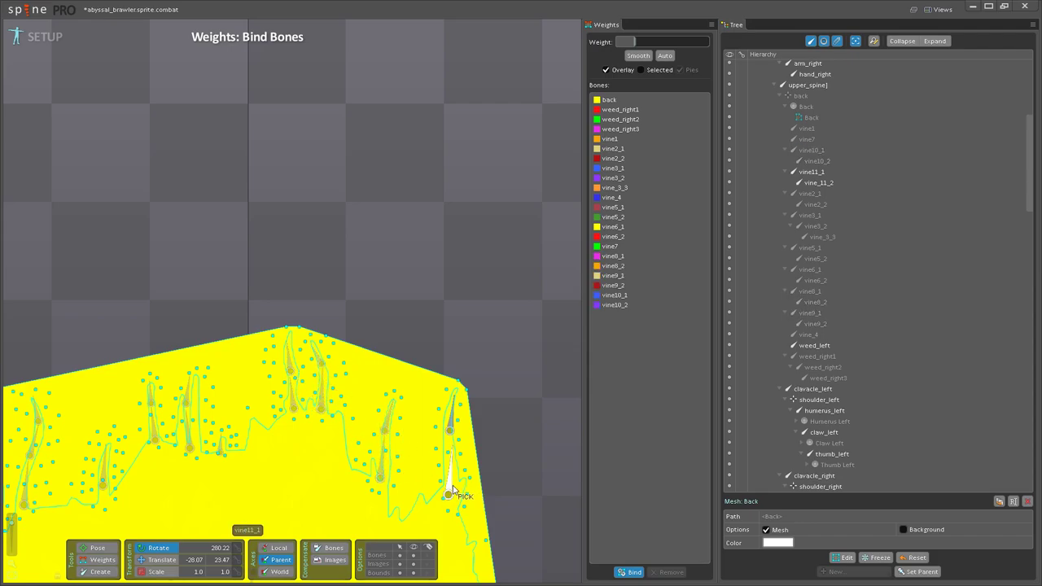
{"action": "left_click", "coordinate": [454, 434]}
{"action": "scroll", "coordinate": [456, 434], "scroll_direction": "down", "scroll_amount": 3}
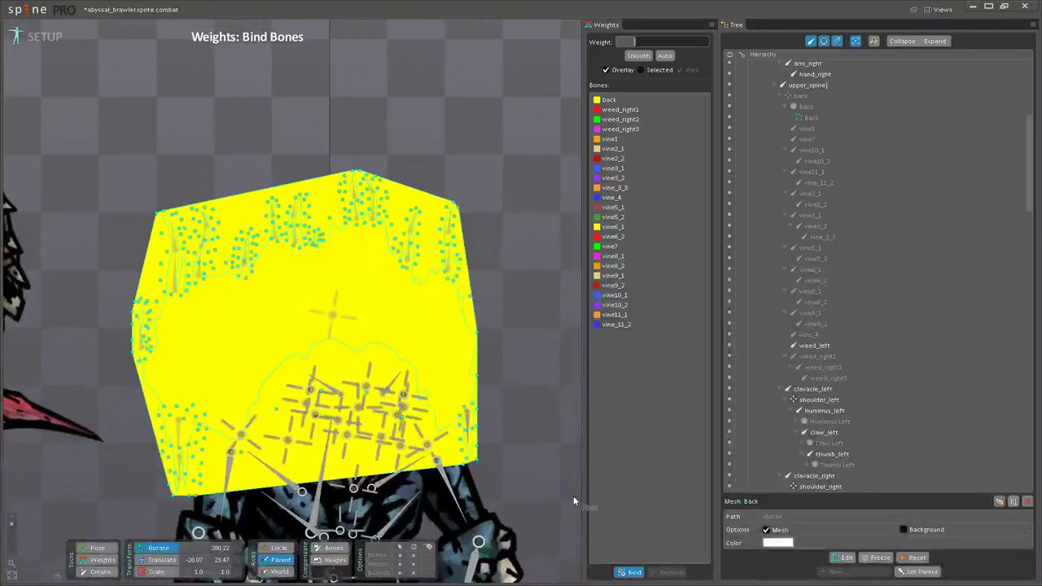
{"action": "left_click", "coordinate": [466, 432]}
{"action": "scroll", "coordinate": [466, 432], "scroll_direction": "down", "scroll_amount": 1}
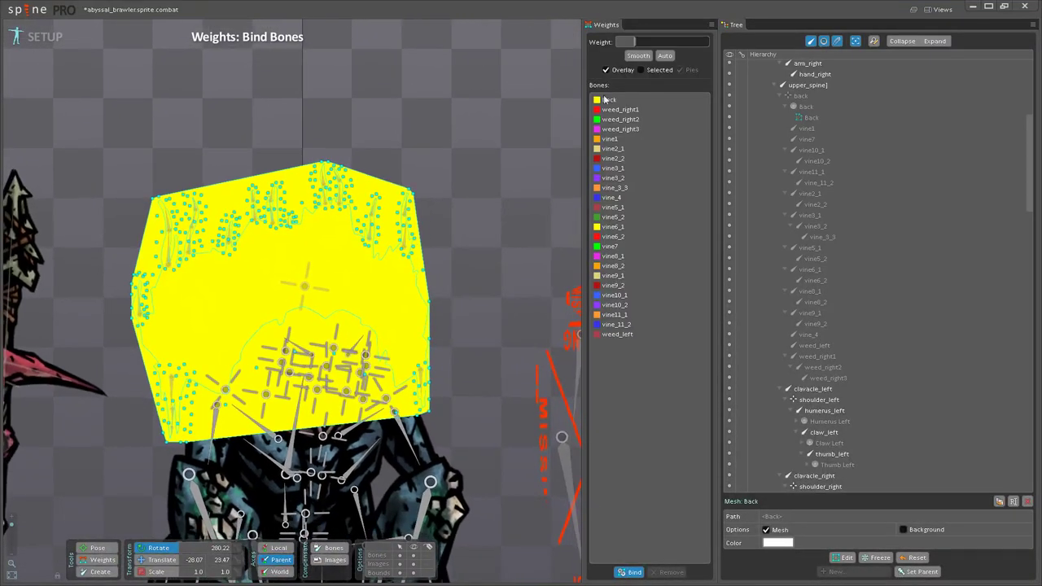
{"action": "left_click", "coordinate": [631, 572]}
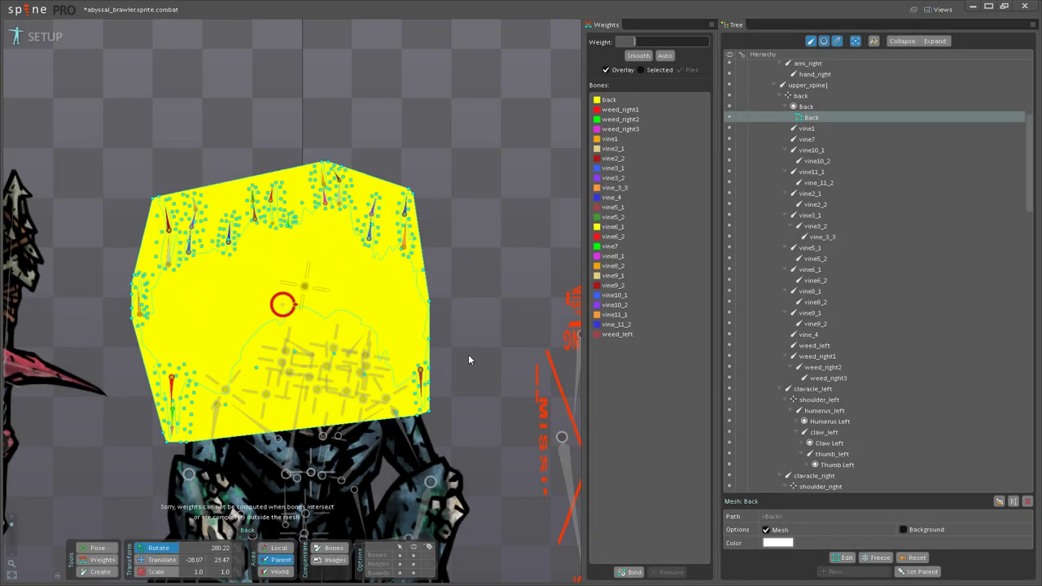
Step: With the Weights tool, weight the vertices around the tip of the crown's lower-left weed to the weed_right3 bone
{"action": "left_click_drag", "start_coordinate": [468, 356], "coordinate": [540, 384]}
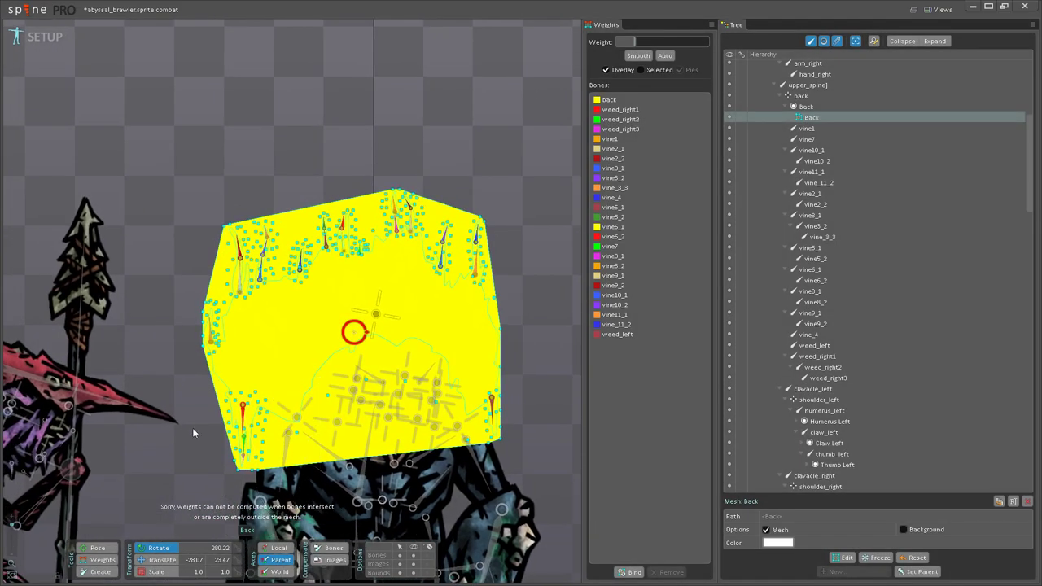
{"action": "scroll", "coordinate": [195, 433], "scroll_direction": "up", "scroll_amount": 4}
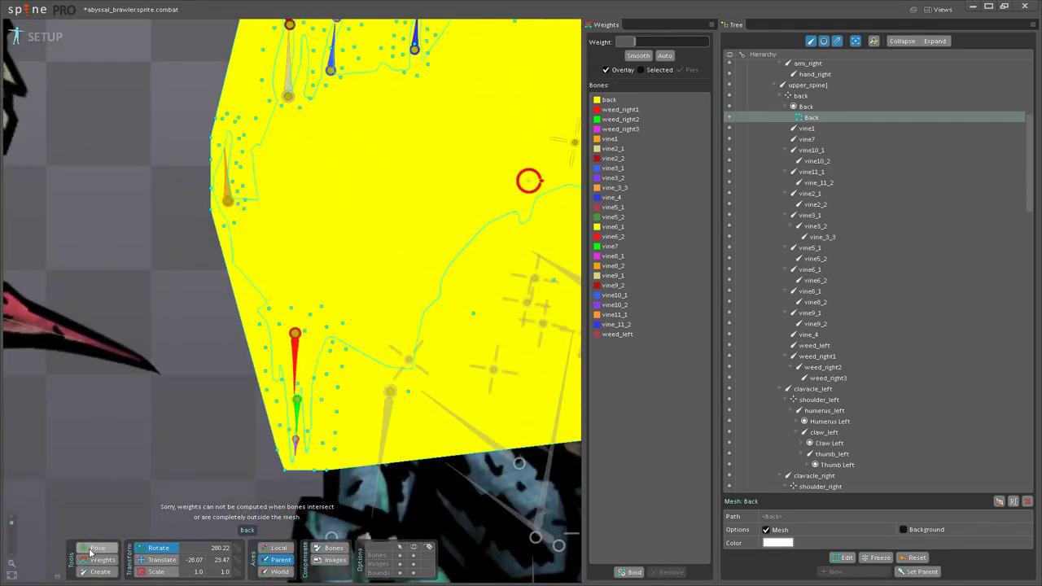
{"action": "scroll", "coordinate": [334, 446], "scroll_direction": "up", "scroll_amount": 4}
{"action": "left_click", "coordinate": [96, 559]}
{"action": "scroll", "coordinate": [250, 435], "scroll_direction": "up", "scroll_amount": 4}
{"action": "left_click", "coordinate": [251, 448]}
{"action": "scroll", "coordinate": [261, 456], "scroll_direction": "down", "scroll_amount": 4}
{"action": "mouse_move", "coordinate": [240, 562]}
{"action": "left_mouse_down"}
{"action": "mouse_move", "coordinate": [260, 463]}
{"action": "mouse_move", "coordinate": [257, 520]}
{"action": "left_mouse_up"}
{"action": "mouse_move", "coordinate": [260, 423]}
{"action": "left_mouse_down"}
{"action": "mouse_move", "coordinate": [261, 479]}
{"action": "mouse_move", "coordinate": [256, 375]}
{"action": "left_mouse_up"}
{"action": "mouse_move", "coordinate": [264, 444]}
{"action": "left_mouse_down"}
{"action": "mouse_move", "coordinate": [306, 478]}
{"action": "mouse_move", "coordinate": [319, 367]}
{"action": "mouse_move", "coordinate": [225, 453]}
{"action": "mouse_move", "coordinate": [235, 301]}
{"action": "left_mouse_up"}
{"action": "left_click_drag", "start_coordinate": [294, 395], "coordinate": [297, 434]}
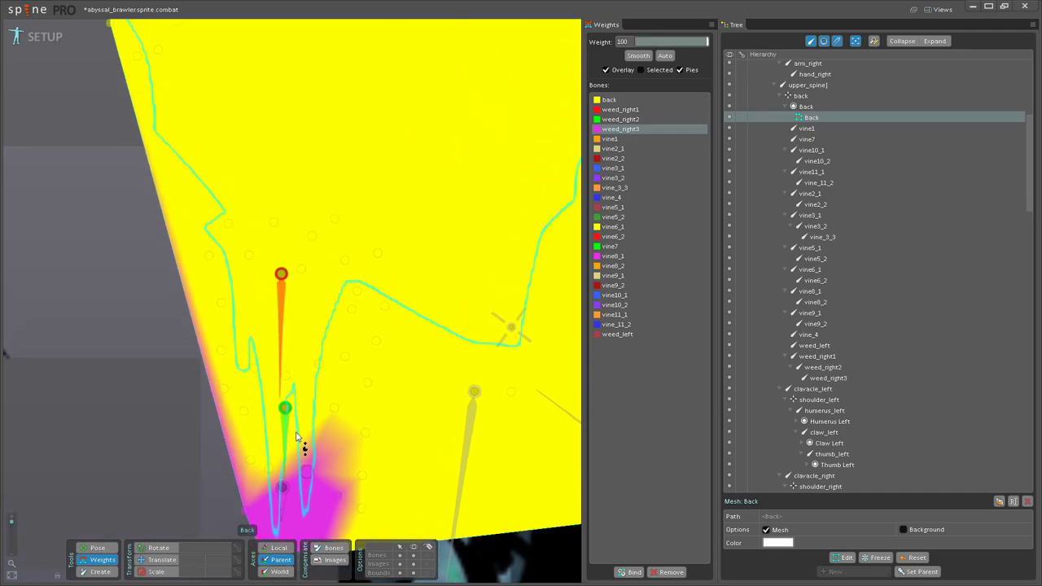
Step: Weight the vertices around the middle of the lower-left weed to the weed_right2 bone
{"action": "left_click", "coordinate": [285, 452]}
{"action": "mouse_move", "coordinate": [269, 468]}
{"action": "left_mouse_down"}
{"action": "mouse_move", "coordinate": [261, 300]}
{"action": "mouse_move", "coordinate": [254, 414]}
{"action": "mouse_move", "coordinate": [233, 318]}
{"action": "left_mouse_up"}
{"action": "mouse_move", "coordinate": [292, 423]}
{"action": "left_mouse_down"}
{"action": "mouse_move", "coordinate": [239, 408]}
{"action": "mouse_move", "coordinate": [229, 264]}
{"action": "mouse_move", "coordinate": [341, 400]}
{"action": "mouse_move", "coordinate": [316, 232]}
{"action": "mouse_move", "coordinate": [293, 358]}
{"action": "mouse_move", "coordinate": [300, 381]}
{"action": "mouse_move", "coordinate": [285, 380]}
{"action": "mouse_move", "coordinate": [274, 172]}
{"action": "left_mouse_up"}
{"action": "left_click_drag", "start_coordinate": [287, 322], "coordinate": [290, 439]}
Step: Weight the vertices on both sides of the lower-left weed's upper section to the weed_right1 bone
{"action": "left_click", "coordinate": [287, 461]}
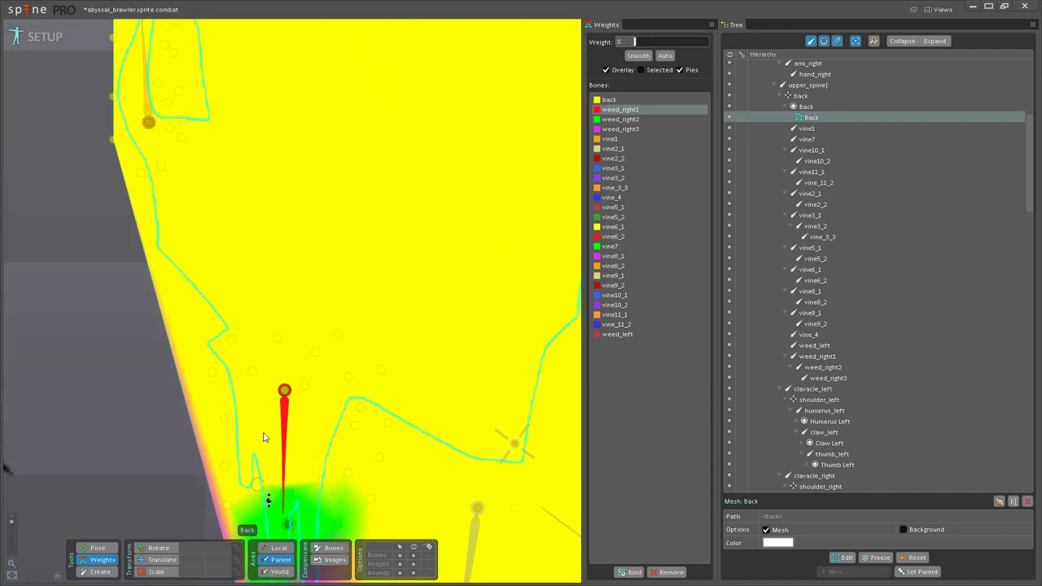
{"action": "left_click_drag", "start_coordinate": [258, 482], "coordinate": [262, 326]}
{"action": "mouse_move", "coordinate": [348, 473]}
{"action": "left_mouse_down"}
{"action": "mouse_move", "coordinate": [353, 302]}
{"action": "mouse_move", "coordinate": [328, 372]}
{"action": "left_mouse_up"}
{"action": "left_click_drag", "start_coordinate": [287, 452], "coordinate": [305, 310]}
{"action": "left_click_drag", "start_coordinate": [245, 366], "coordinate": [242, 237]}
{"action": "left_click_drag", "start_coordinate": [238, 332], "coordinate": [247, 188]}
{"action": "left_click_drag", "start_coordinate": [263, 241], "coordinate": [310, 433]}
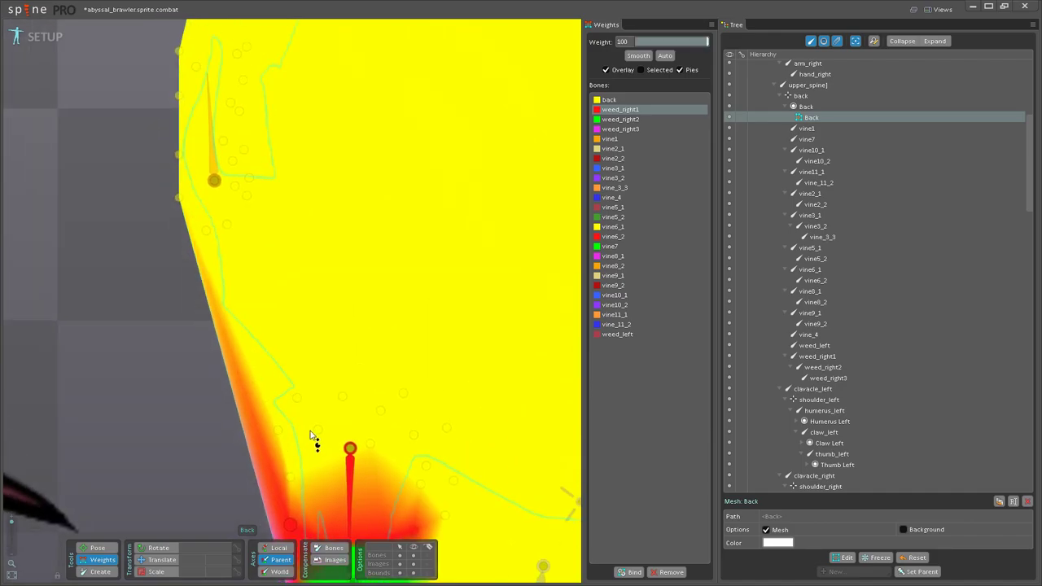
{"action": "scroll", "coordinate": [310, 434], "scroll_direction": "down", "scroll_amount": 3}
{"action": "scroll", "coordinate": [321, 330], "scroll_direction": "up", "scroll_amount": 3}
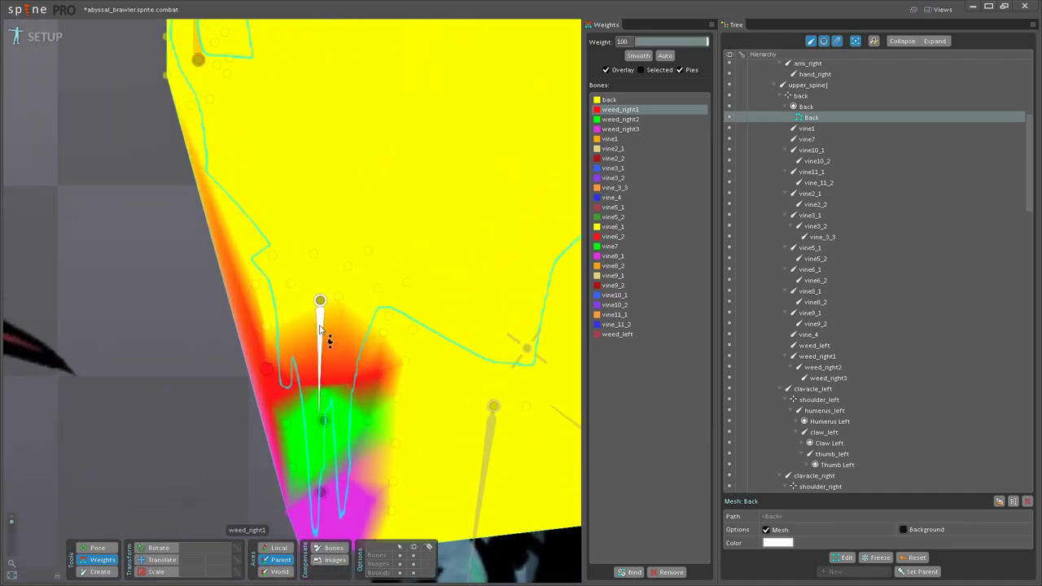
{"action": "scroll", "coordinate": [321, 330], "scroll_direction": "up", "scroll_amount": 1}
{"action": "left_click_drag", "start_coordinate": [392, 333], "coordinate": [398, 242]}
Step: Test-rotate the weed_right1 bone in Pose mode to check the weed's deformation, and return to weight editing
{"action": "left_click", "coordinate": [111, 550]}
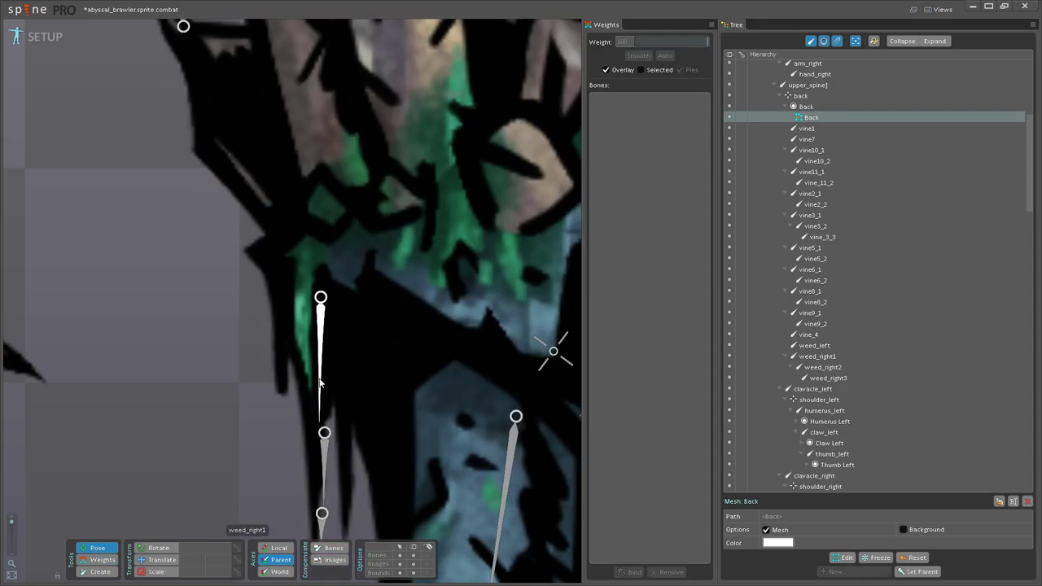
{"action": "left_click", "coordinate": [320, 383]}
{"action": "scroll", "coordinate": [313, 366], "scroll_direction": "down", "scroll_amount": 2}
{"action": "key", "text": "c"}
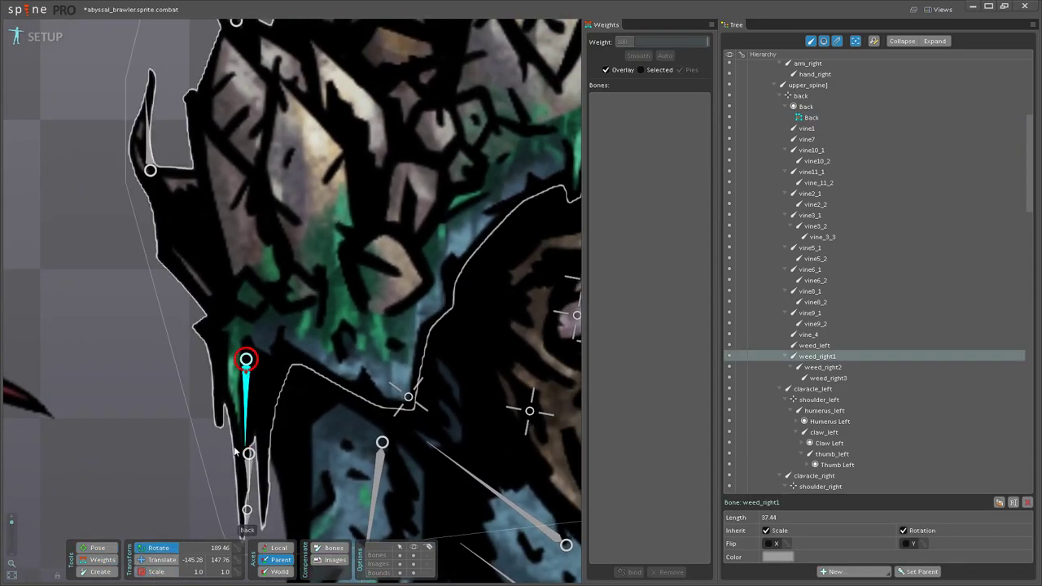
{"action": "left_click_drag", "start_coordinate": [228, 461], "coordinate": [245, 439]}
{"action": "left_click", "coordinate": [98, 559]}
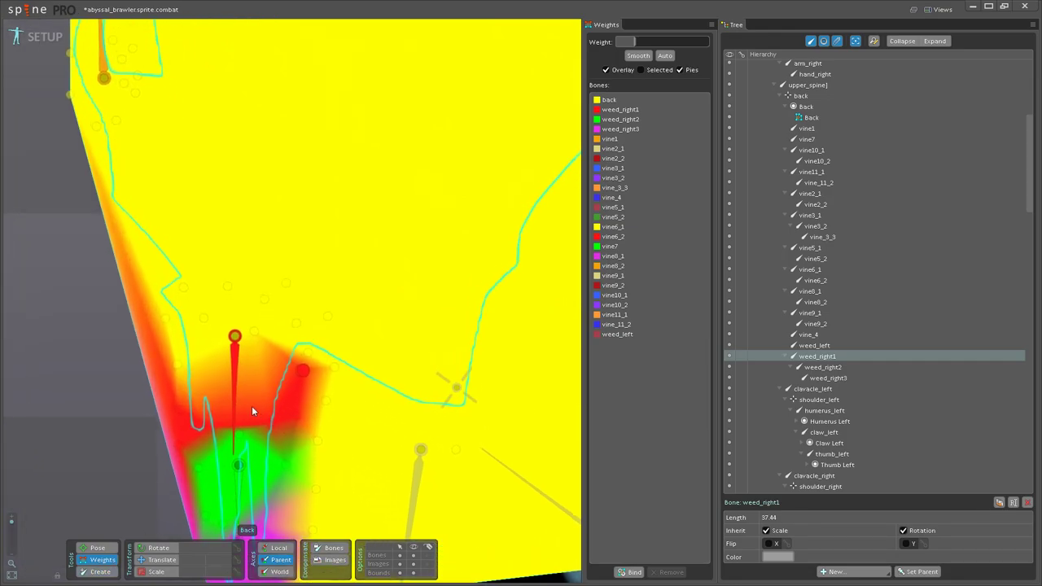
Step: Give the vertices near the base of the weed_right1 bone some of that bone's weight
{"action": "scroll", "coordinate": [255, 413], "scroll_direction": "up", "scroll_amount": 2}
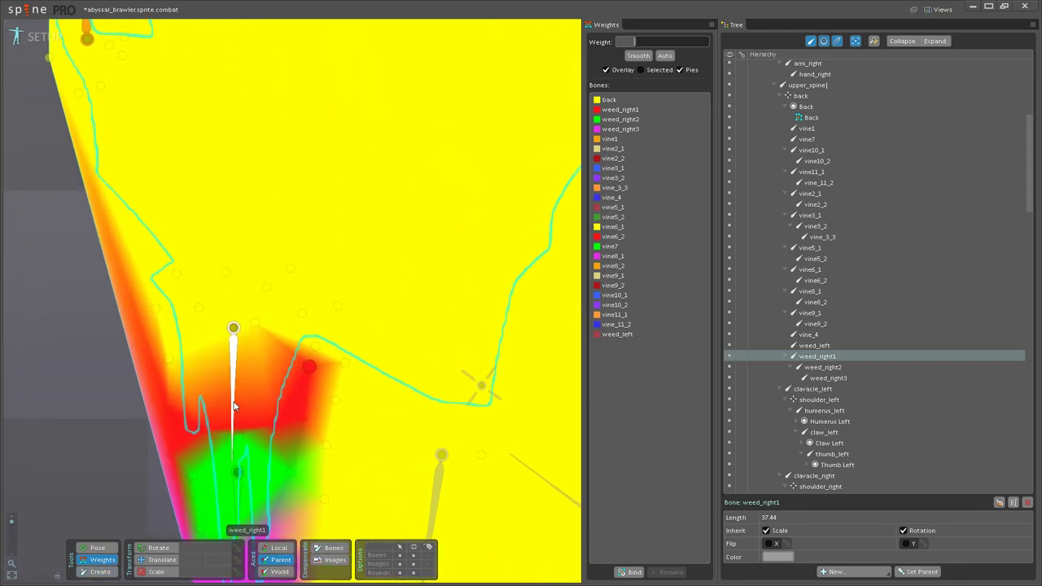
{"action": "left_click", "coordinate": [256, 325]}
{"action": "left_click", "coordinate": [236, 343]}
{"action": "left_click_drag", "start_coordinate": [248, 330], "coordinate": [252, 284]}
{"action": "left_click_drag", "start_coordinate": [171, 354], "coordinate": [170, 279]}
Step: Weight the vertices around the small outermost left vine and its hull edge to the vine1 bone
{"action": "left_click_drag", "start_coordinate": [196, 307], "coordinate": [270, 452]}
{"action": "scroll", "coordinate": [270, 452], "scroll_direction": "down", "scroll_amount": 3}
{"action": "scroll", "coordinate": [216, 384], "scroll_direction": "up", "scroll_amount": 3}
{"action": "left_click_drag", "start_coordinate": [222, 325], "coordinate": [252, 405]}
{"action": "left_click", "coordinate": [215, 374]}
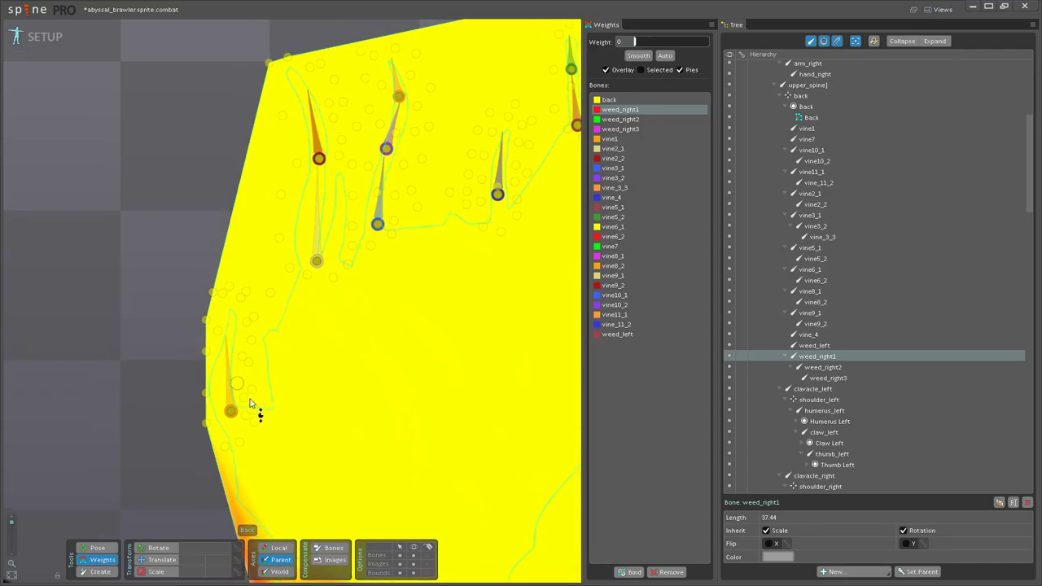
{"action": "left_click", "coordinate": [232, 399]}
{"action": "left_click_drag", "start_coordinate": [207, 353], "coordinate": [212, 251]}
{"action": "left_click_drag", "start_coordinate": [220, 329], "coordinate": [215, 233]}
{"action": "left_click_drag", "start_coordinate": [215, 293], "coordinate": [213, 169]}
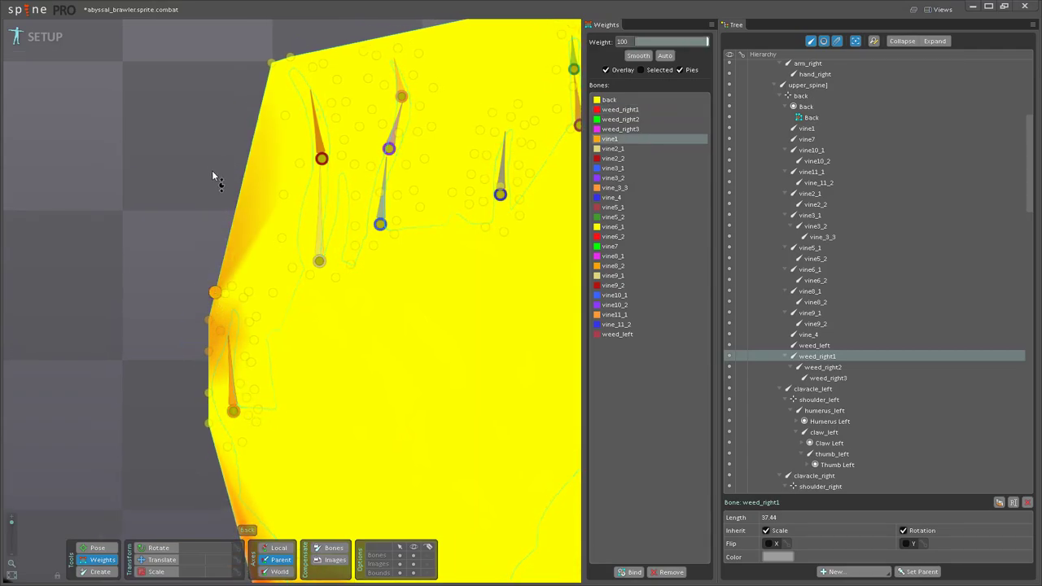
{"action": "mouse_move", "coordinate": [225, 294]}
{"action": "left_mouse_down"}
{"action": "mouse_move", "coordinate": [240, 169]}
{"action": "mouse_move", "coordinate": [239, 302]}
{"action": "mouse_move", "coordinate": [250, 320]}
{"action": "mouse_move", "coordinate": [252, 275]}
{"action": "mouse_move", "coordinate": [243, 358]}
{"action": "mouse_move", "coordinate": [244, 225]}
{"action": "mouse_move", "coordinate": [261, 354]}
{"action": "mouse_move", "coordinate": [254, 308]}
{"action": "mouse_move", "coordinate": [239, 353]}
{"action": "mouse_move", "coordinate": [244, 407]}
{"action": "mouse_move", "coordinate": [228, 246]}
{"action": "mouse_move", "coordinate": [210, 399]}
{"action": "mouse_move", "coordinate": [223, 336]}
{"action": "left_mouse_up"}
{"action": "left_click_drag", "start_coordinate": [204, 417], "coordinate": [204, 376]}
{"action": "left_click_drag", "start_coordinate": [313, 153], "coordinate": [334, 344]}
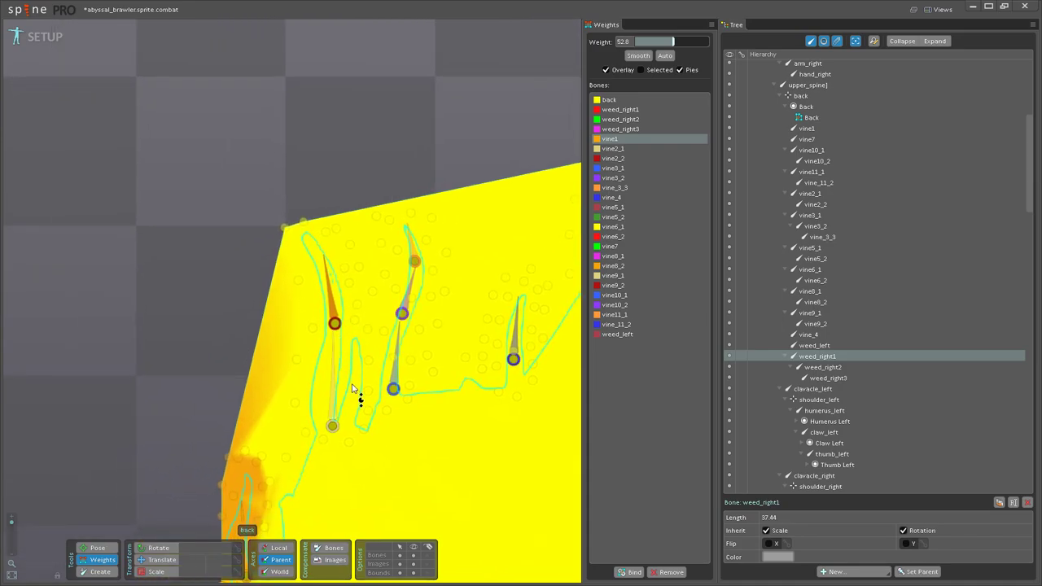
Step: Weight the vertices on both sides of the tall leftmost vine's lower section to the vine2_1 bone
{"action": "left_click", "coordinate": [336, 418]}
{"action": "mouse_move", "coordinate": [298, 269]}
{"action": "left_mouse_down"}
{"action": "mouse_move", "coordinate": [298, 426]}
{"action": "mouse_move", "coordinate": [290, 220]}
{"action": "mouse_move", "coordinate": [298, 312]}
{"action": "mouse_move", "coordinate": [310, 220]}
{"action": "left_mouse_up"}
{"action": "left_click_drag", "start_coordinate": [366, 412], "coordinate": [361, 436]}
{"action": "left_click_drag", "start_coordinate": [368, 362], "coordinate": [359, 263]}
{"action": "left_click_drag", "start_coordinate": [362, 395], "coordinate": [363, 269]}
{"action": "left_click_drag", "start_coordinate": [363, 324], "coordinate": [366, 364]}
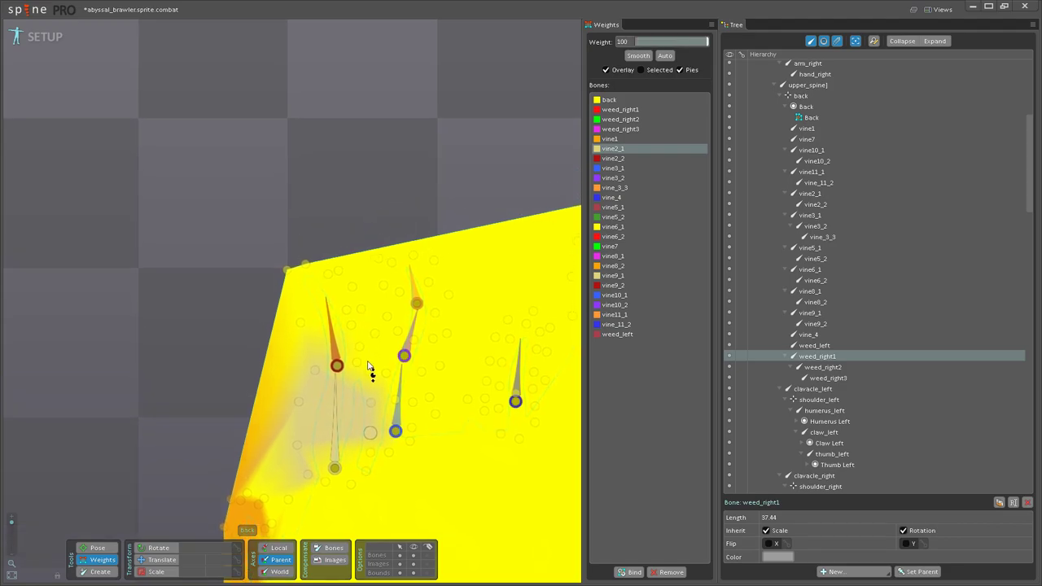
Step: Weight the vertices around the same vine's upper section and tip, including the hull corner, to the vine2_2 bone
{"action": "scroll", "coordinate": [365, 363], "scroll_direction": "up", "scroll_amount": 4}
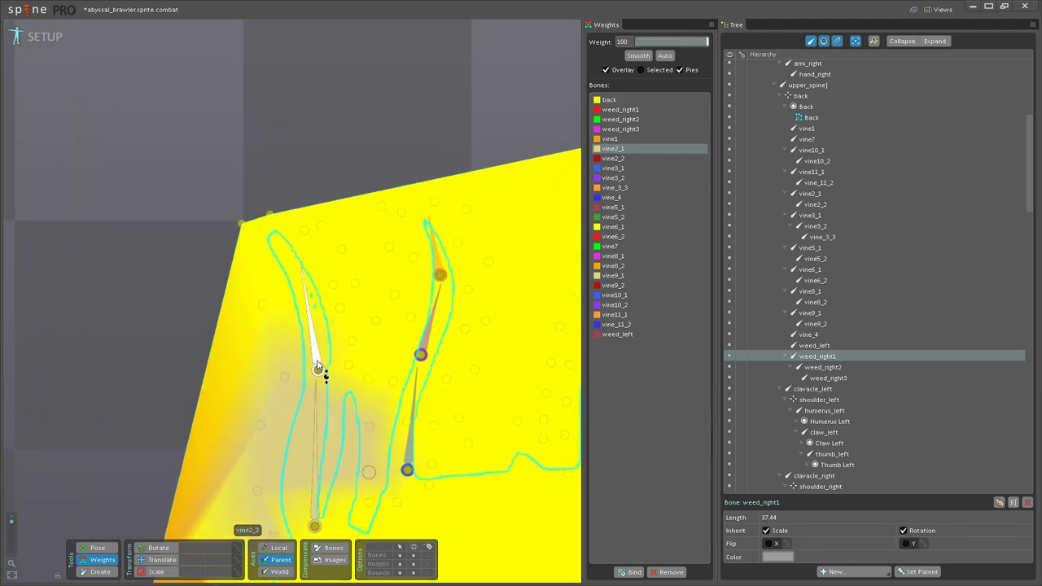
{"action": "left_click", "coordinate": [318, 367]}
{"action": "left_click_drag", "start_coordinate": [381, 328], "coordinate": [348, 278]}
{"action": "left_click_drag", "start_coordinate": [294, 365], "coordinate": [254, 168]}
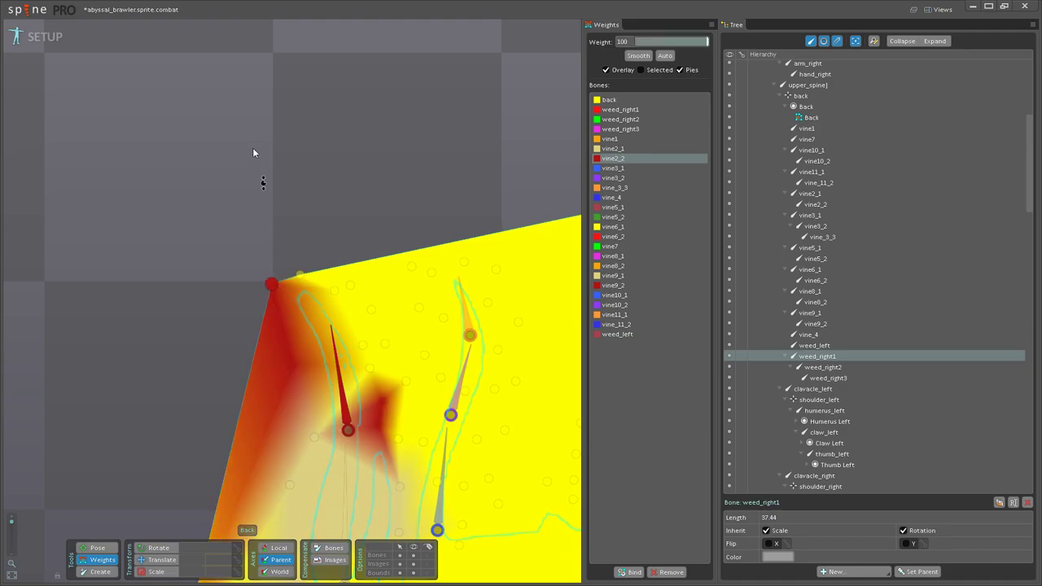
{"action": "mouse_move", "coordinate": [296, 273]}
{"action": "left_mouse_down"}
{"action": "mouse_move", "coordinate": [367, 309]}
{"action": "mouse_move", "coordinate": [307, 129]}
{"action": "left_mouse_up"}
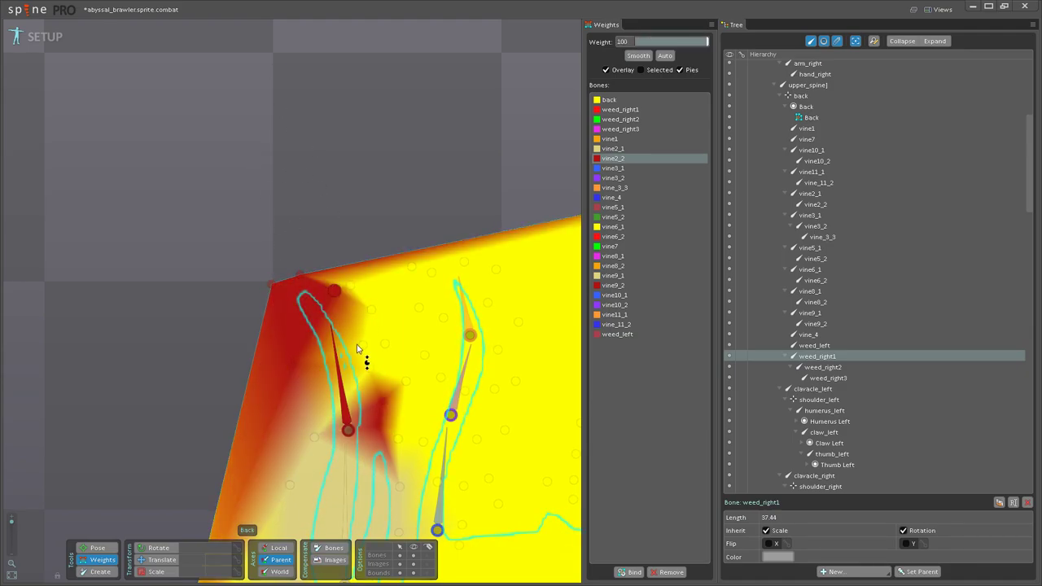
{"action": "left_click_drag", "start_coordinate": [361, 349], "coordinate": [352, 292]}
{"action": "left_click_drag", "start_coordinate": [370, 366], "coordinate": [299, 150]}
{"action": "left_click_drag", "start_coordinate": [328, 321], "coordinate": [262, 275]}
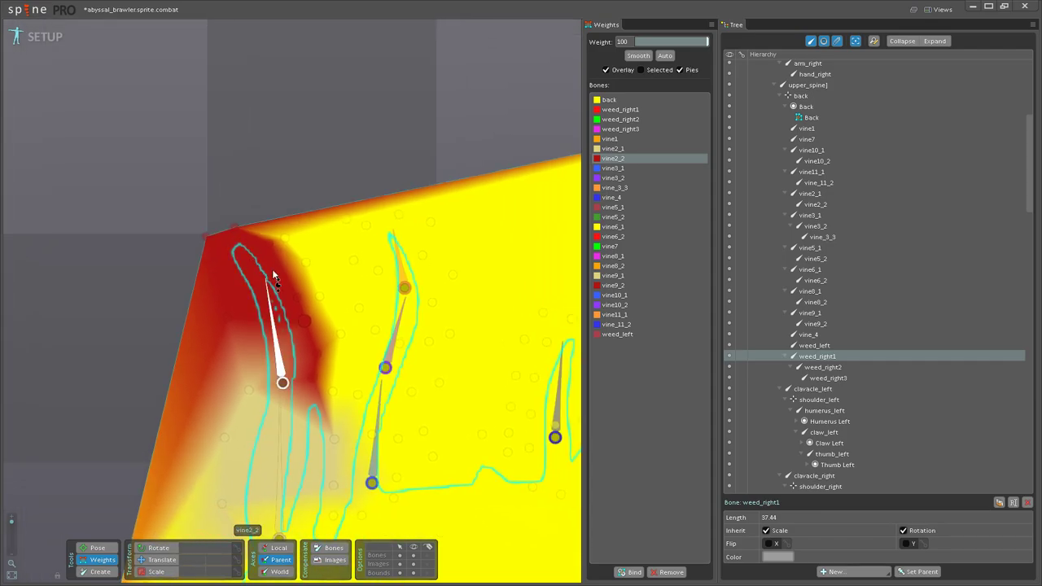
Step: Weight the vertices around the base of the neighbouring three-bone vine to the vine3_1 bone
{"action": "left_click", "coordinate": [375, 459]}
{"action": "left_click_drag", "start_coordinate": [372, 435], "coordinate": [367, 305]}
{"action": "left_click_drag", "start_coordinate": [397, 397], "coordinate": [345, 326]}
{"action": "mouse_move", "coordinate": [342, 405]}
{"action": "left_mouse_down"}
{"action": "mouse_move", "coordinate": [340, 261]}
{"action": "mouse_move", "coordinate": [277, 412]}
{"action": "mouse_move", "coordinate": [294, 362]}
{"action": "mouse_move", "coordinate": [349, 366]}
{"action": "mouse_move", "coordinate": [360, 271]}
{"action": "mouse_move", "coordinate": [323, 334]}
{"action": "mouse_move", "coordinate": [311, 325]}
{"action": "mouse_move", "coordinate": [310, 277]}
{"action": "mouse_move", "coordinate": [338, 195]}
{"action": "mouse_move", "coordinate": [346, 306]}
{"action": "mouse_move", "coordinate": [346, 357]}
{"action": "left_mouse_up"}
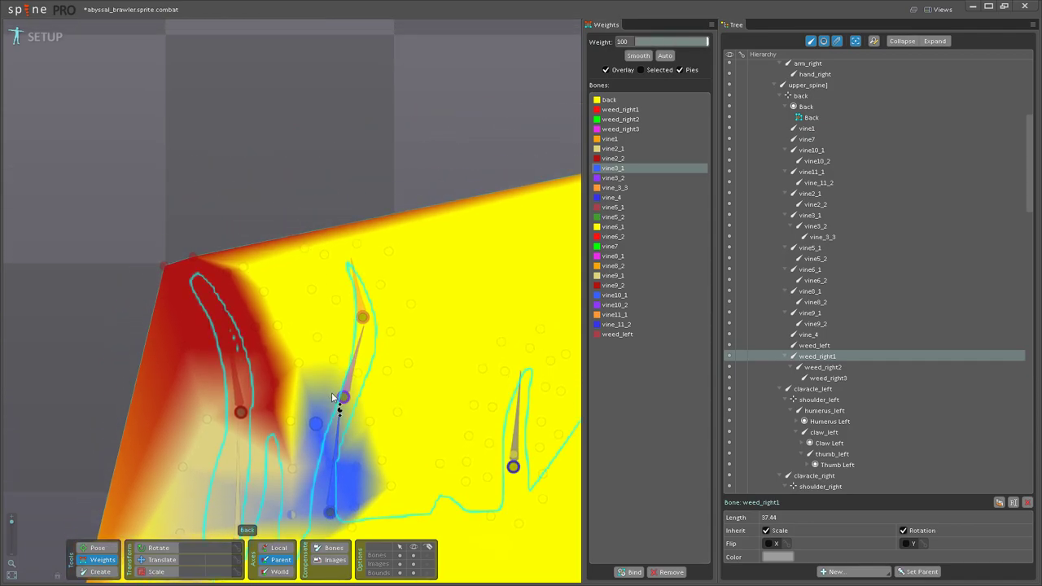
Step: Weight the three-bone vine's middle vertices to vine3_2 and the vertices around its tip to vine_3_3
{"action": "left_click", "coordinate": [345, 384]}
{"action": "mouse_move", "coordinate": [371, 424]}
{"action": "left_mouse_down"}
{"action": "mouse_move", "coordinate": [378, 374]}
{"action": "mouse_move", "coordinate": [361, 329]}
{"action": "mouse_move", "coordinate": [364, 281]}
{"action": "left_mouse_up"}
{"action": "left_click_drag", "start_coordinate": [387, 371], "coordinate": [372, 192]}
{"action": "left_click_drag", "start_coordinate": [339, 337], "coordinate": [399, 320]}
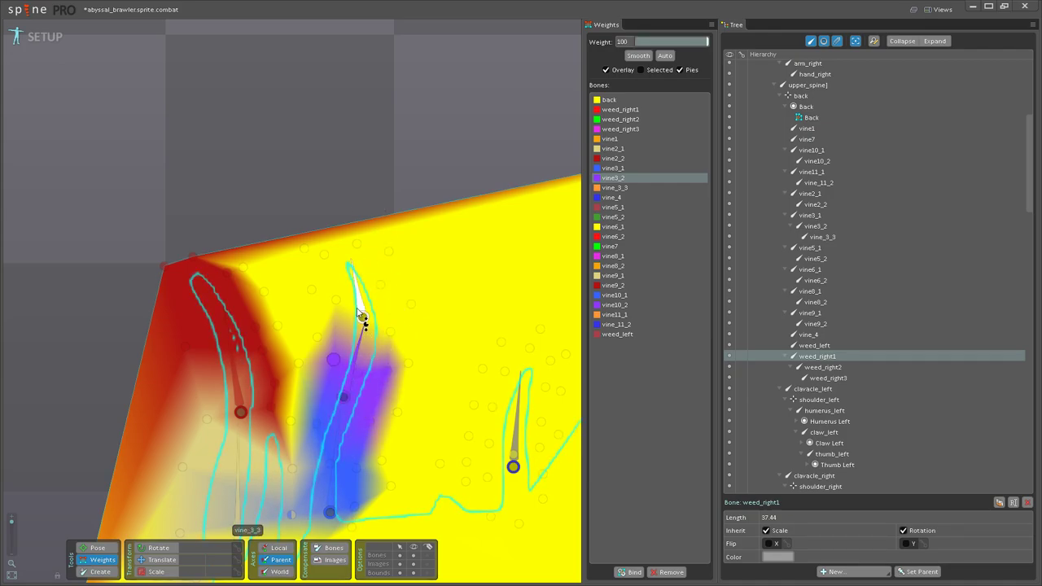
{"action": "left_click", "coordinate": [362, 315]}
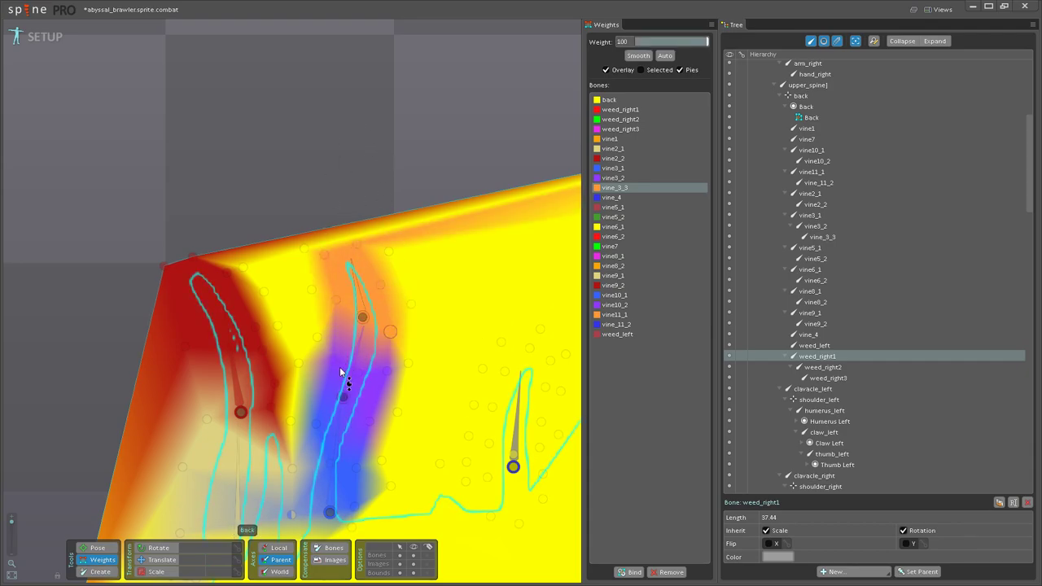
Step: Weight the vertices around the upper part of the short single-bone vine to the vine_4 bone
{"action": "mouse_move", "coordinate": [538, 438]}
{"action": "left_mouse_down"}
{"action": "mouse_move", "coordinate": [371, 376]}
{"action": "mouse_move", "coordinate": [272, 405]}
{"action": "mouse_move", "coordinate": [289, 275]}
{"action": "left_mouse_up"}
{"action": "left_click", "coordinate": [351, 381]}
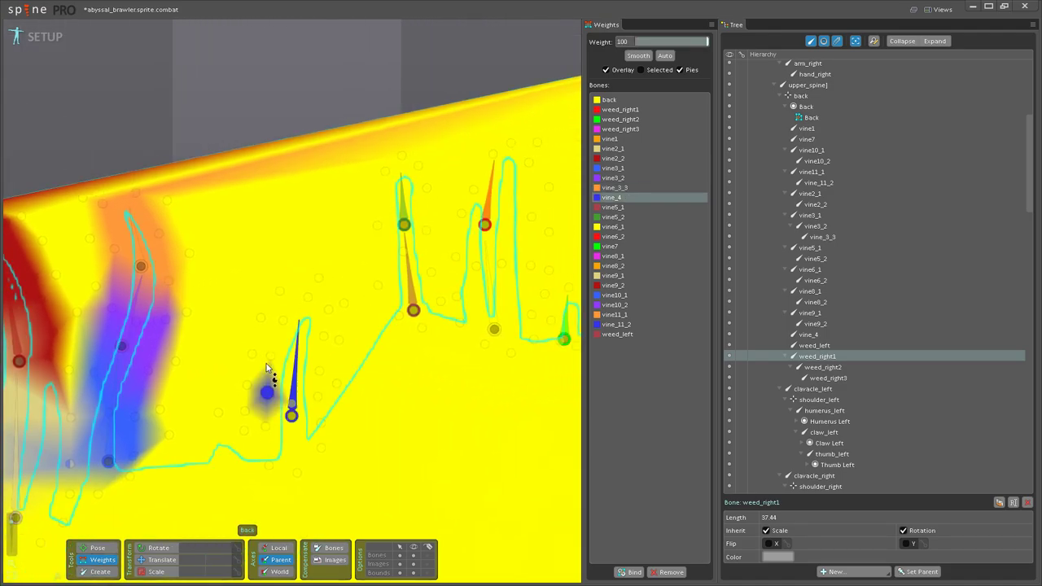
{"action": "left_click_drag", "start_coordinate": [272, 357], "coordinate": [290, 285]}
{"action": "left_click_drag", "start_coordinate": [283, 321], "coordinate": [303, 155]}
{"action": "left_click_drag", "start_coordinate": [307, 297], "coordinate": [328, 203]}
{"action": "left_click_drag", "start_coordinate": [323, 336], "coordinate": [318, 179]}
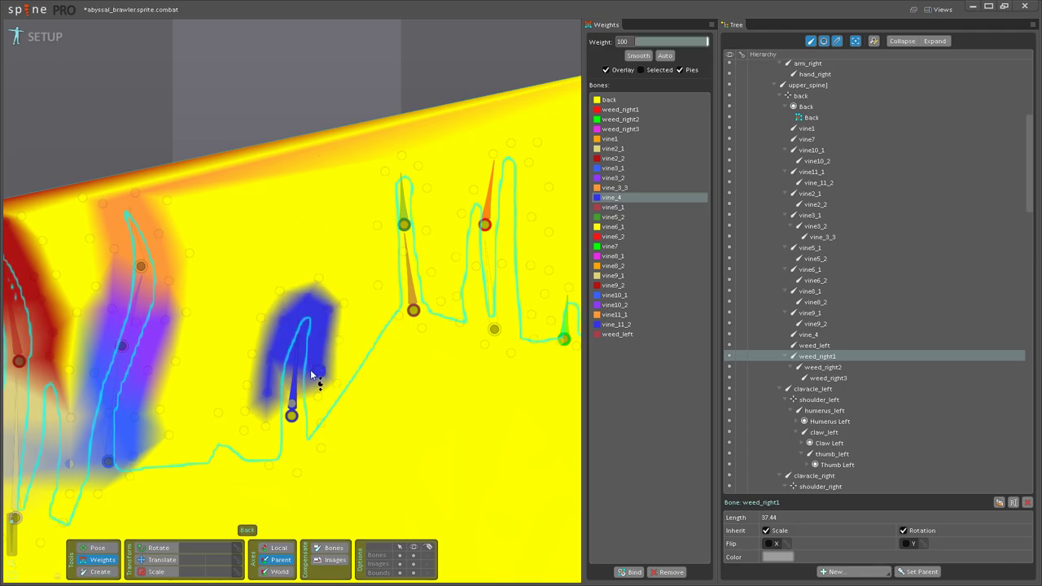
Step: Extend the vine_4 bone's weight to the remaining vertices on both sides of the vine near its base
{"action": "scroll", "coordinate": [318, 353], "scroll_direction": "down", "scroll_amount": 3}
{"action": "scroll", "coordinate": [289, 303], "scroll_direction": "up", "scroll_amount": 3}
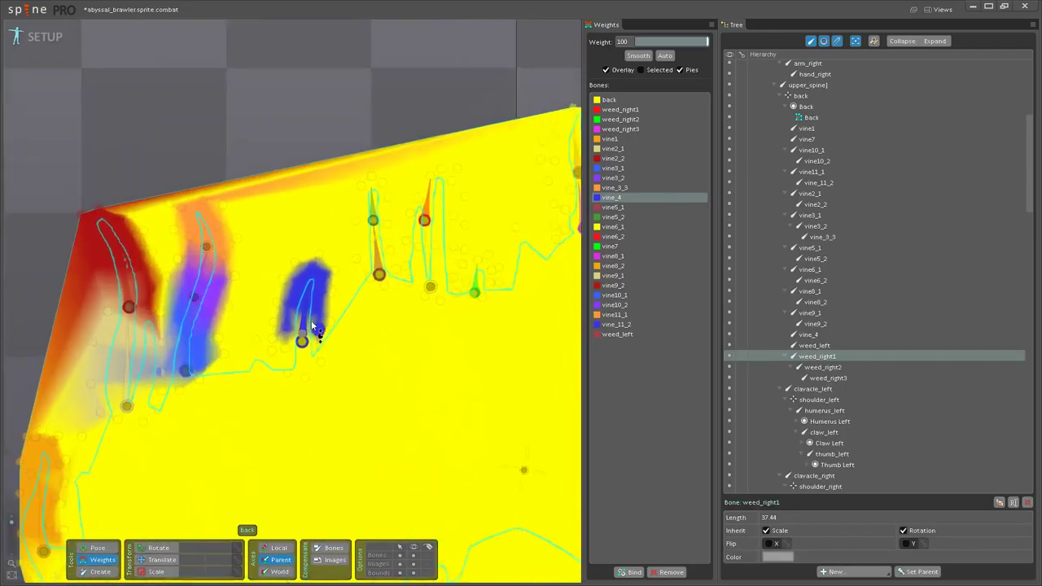
{"action": "left_click_drag", "start_coordinate": [301, 343], "coordinate": [328, 155]}
{"action": "left_click_drag", "start_coordinate": [340, 247], "coordinate": [340, 283]}
{"action": "left_click_drag", "start_coordinate": [307, 316], "coordinate": [302, 350]}
{"action": "mouse_move", "coordinate": [280, 422]}
{"action": "left_mouse_down"}
{"action": "mouse_move", "coordinate": [295, 412]}
{"action": "mouse_move", "coordinate": [275, 441]}
{"action": "mouse_move", "coordinate": [306, 433]}
{"action": "mouse_move", "coordinate": [285, 484]}
{"action": "mouse_move", "coordinate": [300, 381]}
{"action": "mouse_move", "coordinate": [293, 347]}
{"action": "left_mouse_up"}
Step: Weight the vertices around the tip and upper sides of the thin two-bone vine to the vine5_2 bone
{"action": "scroll", "coordinate": [300, 441], "scroll_direction": "down", "scroll_amount": 3}
{"action": "scroll", "coordinate": [279, 331], "scroll_direction": "up", "scroll_amount": 4}
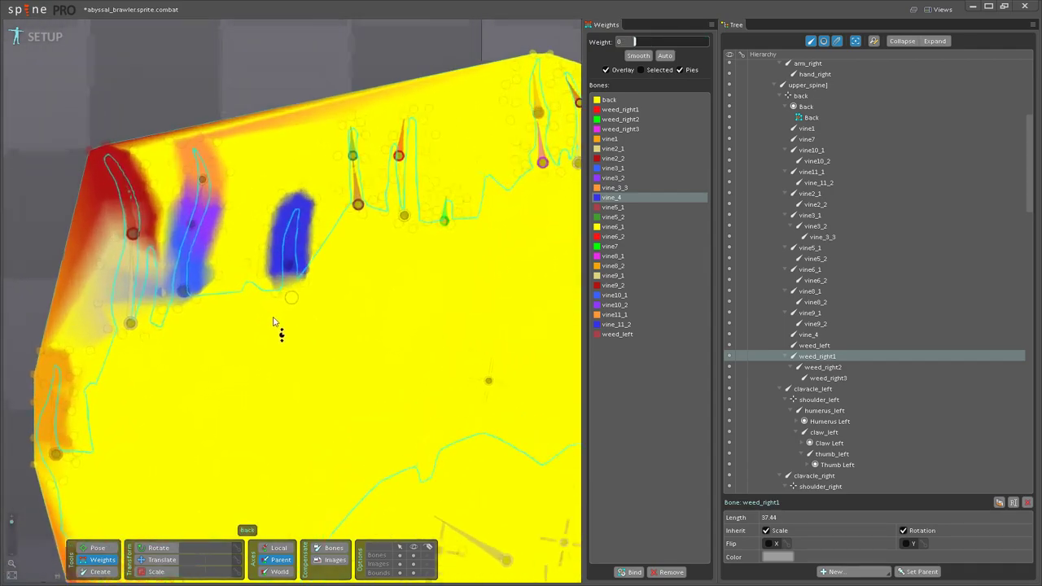
{"action": "left_click_drag", "start_coordinate": [347, 225], "coordinate": [343, 295]}
{"action": "left_click_drag", "start_coordinate": [435, 177], "coordinate": [294, 295]}
{"action": "left_click_drag", "start_coordinate": [284, 258], "coordinate": [276, 334]}
{"action": "left_click", "coordinate": [250, 293]}
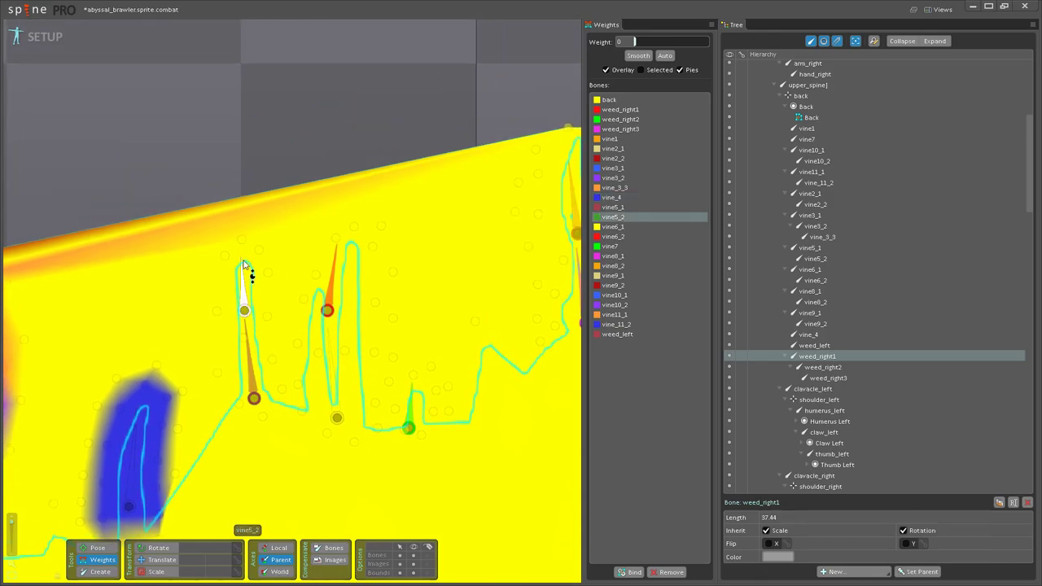
{"action": "left_click_drag", "start_coordinate": [251, 279], "coordinate": [228, 114]}
{"action": "left_click_drag", "start_coordinate": [259, 254], "coordinate": [252, 122]}
{"action": "left_click_drag", "start_coordinate": [267, 275], "coordinate": [267, 114]}
{"action": "left_click_drag", "start_coordinate": [265, 323], "coordinate": [268, 296]}
Step: Weight the vertices around the thin vine's lower section to the vine5_1 bone
{"action": "left_click", "coordinate": [253, 362]}
{"action": "left_click_drag", "start_coordinate": [280, 384], "coordinate": [277, 280]}
{"action": "left_click_drag", "start_coordinate": [277, 343], "coordinate": [217, 378]}
Step: Weight the vertices along the base and right side of the forked vine to the vine6_2 bone
{"action": "left_click", "coordinate": [271, 423]}
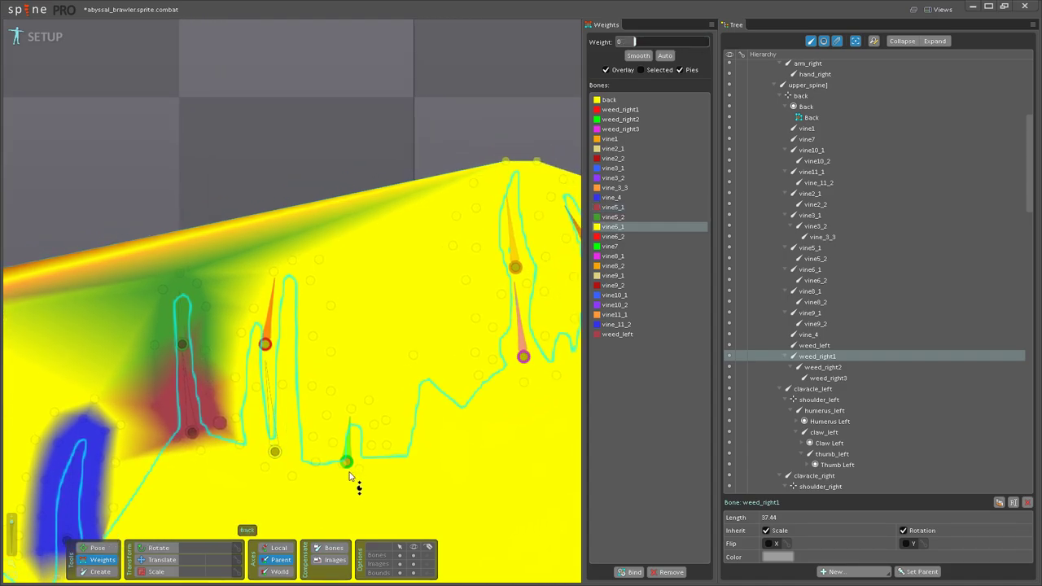
{"action": "scroll", "coordinate": [367, 432], "scroll_direction": "up", "scroll_amount": 5}
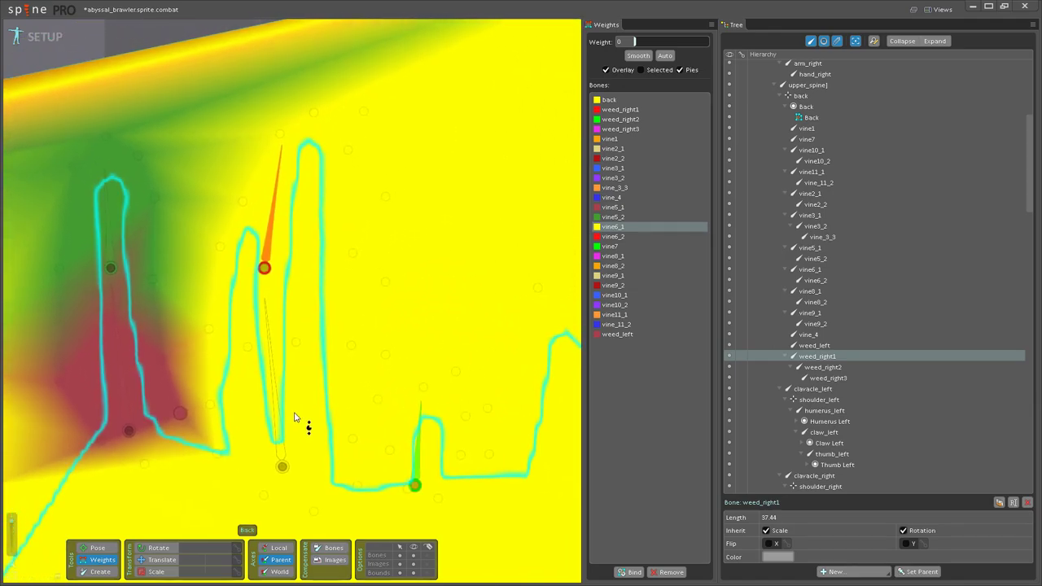
{"action": "scroll", "coordinate": [293, 407], "scroll_direction": "down", "scroll_amount": 3}
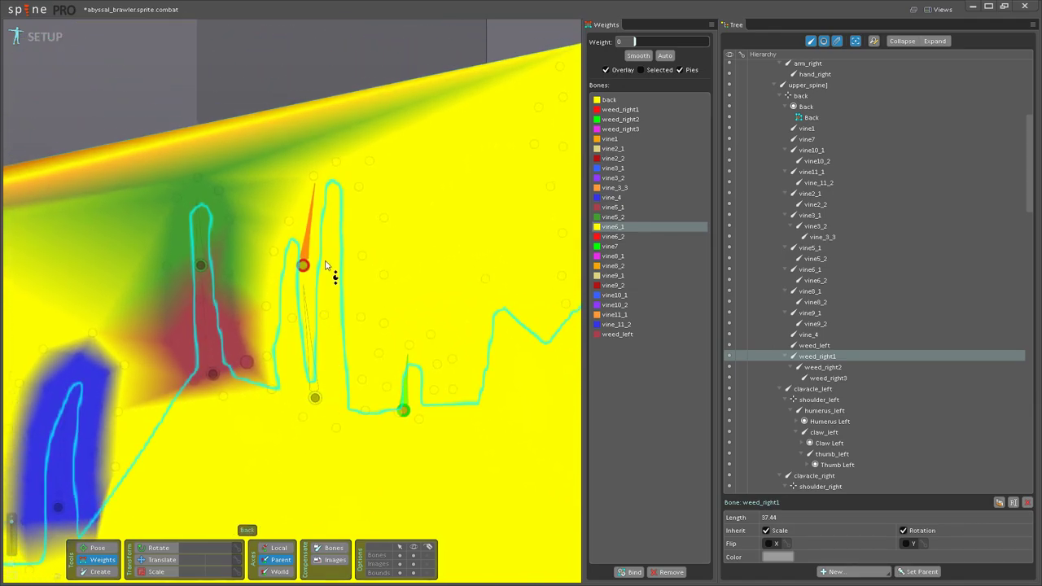
{"action": "left_click", "coordinate": [304, 258]}
{"action": "left_click_drag", "start_coordinate": [274, 391], "coordinate": [295, 244]}
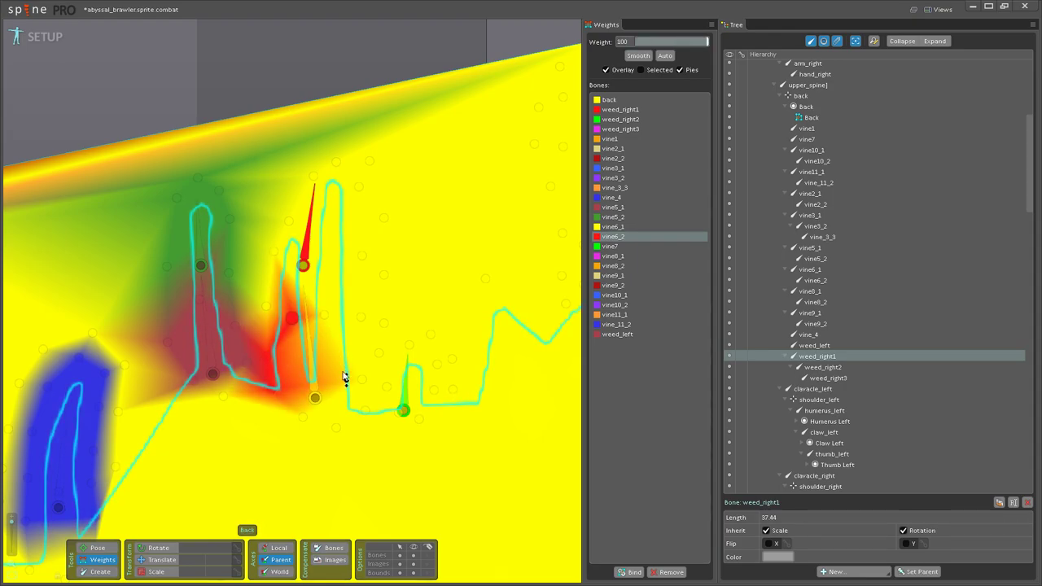
{"action": "left_click_drag", "start_coordinate": [345, 380], "coordinate": [345, 158]}
{"action": "left_click_drag", "start_coordinate": [331, 330], "coordinate": [341, 221]}
{"action": "left_click_drag", "start_coordinate": [361, 318], "coordinate": [354, 209]}
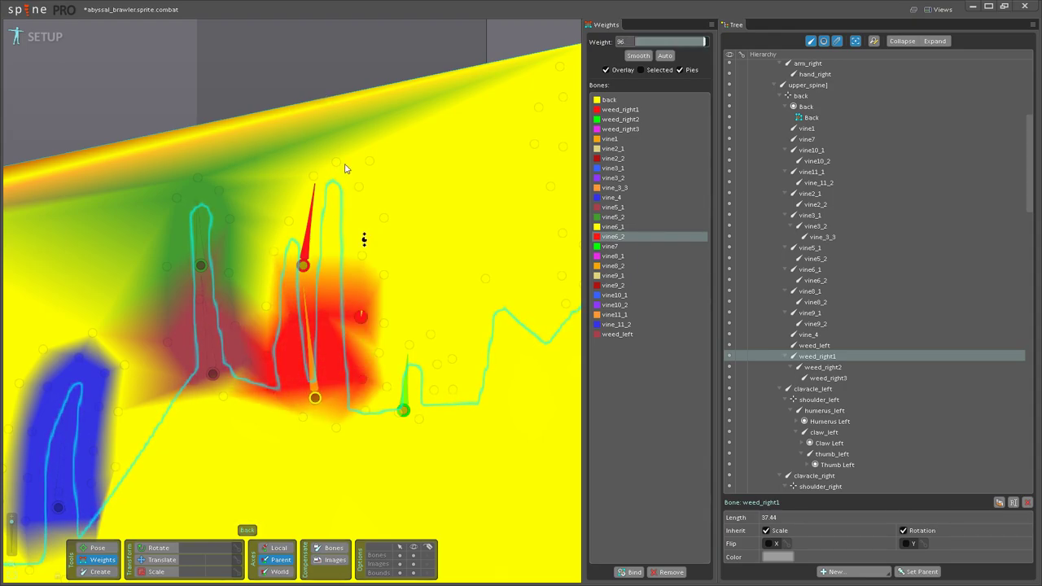
{"action": "left_click_drag", "start_coordinate": [360, 258], "coordinate": [353, 65]}
{"action": "left_click_drag", "start_coordinate": [377, 356], "coordinate": [382, 324]}
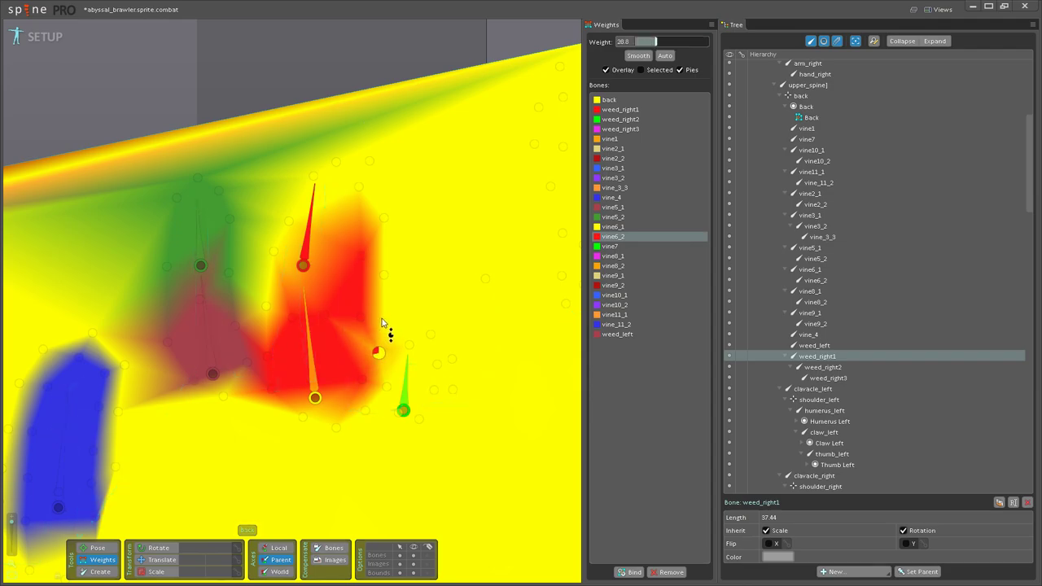
Step: Weight the vertices along the forked vine's left side and around both of its tips to the vine6_2 bone
{"action": "left_click_drag", "start_coordinate": [267, 307], "coordinate": [256, 90]}
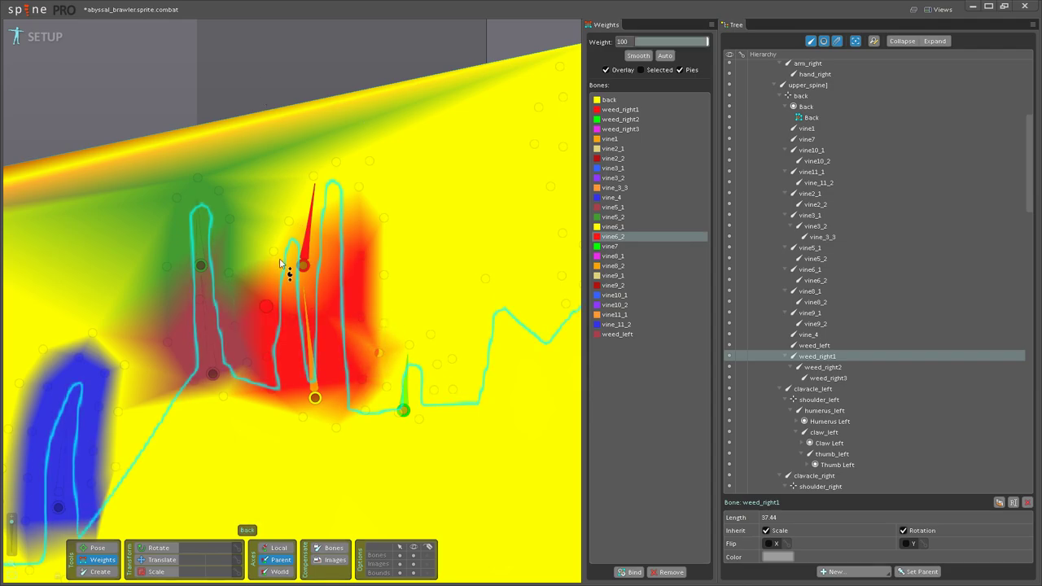
{"action": "left_click_drag", "start_coordinate": [275, 252], "coordinate": [285, 147]}
{"action": "left_click_drag", "start_coordinate": [289, 221], "coordinate": [289, 61]}
{"action": "left_click_drag", "start_coordinate": [315, 178], "coordinate": [318, 66]}
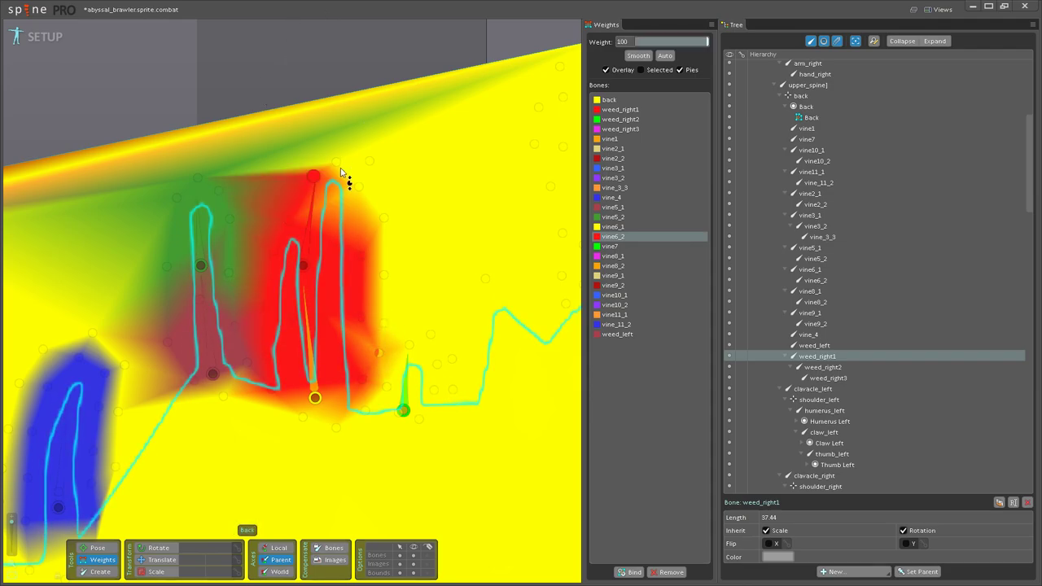
{"action": "left_click_drag", "start_coordinate": [329, 174], "coordinate": [367, 126]}
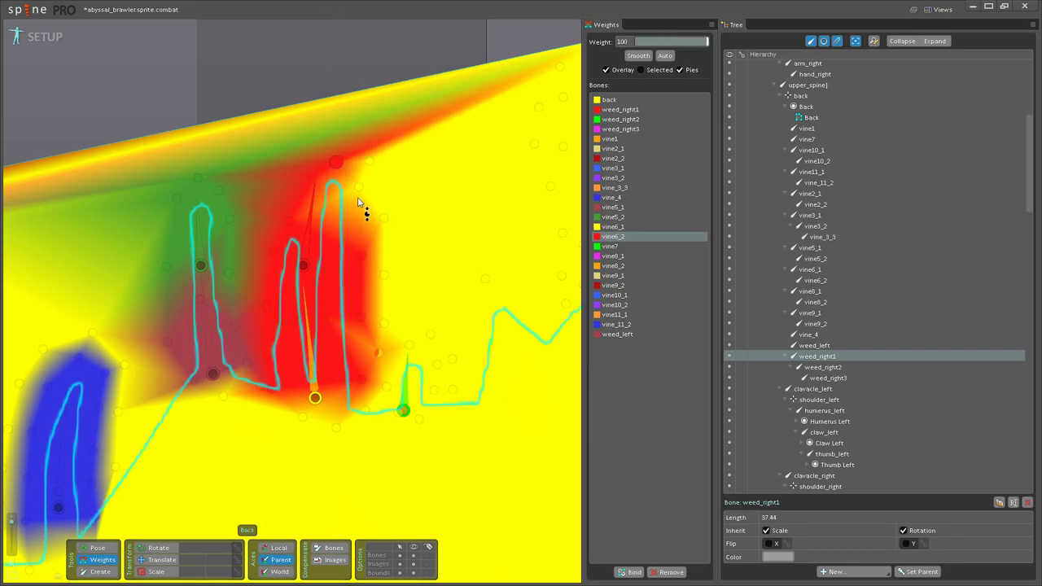
{"action": "left_click_drag", "start_coordinate": [359, 189], "coordinate": [356, 63]}
{"action": "left_click_drag", "start_coordinate": [382, 295], "coordinate": [371, 336]}
Step: Transfer the weights of the vertices around the forked vine's lower half to the vine6_1 bone
{"action": "left_click", "coordinate": [301, 445]}
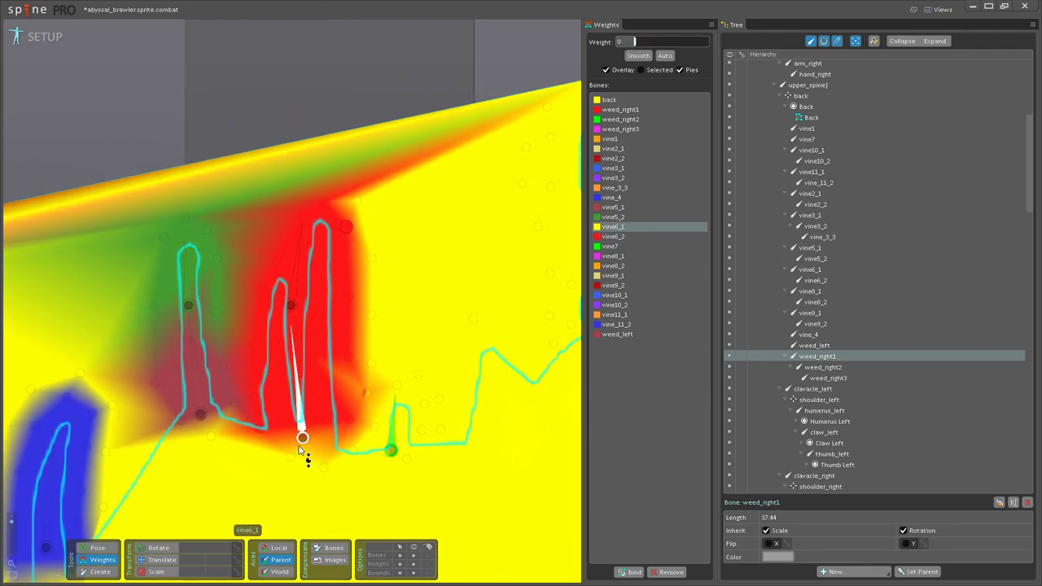
{"action": "mouse_move", "coordinate": [280, 334]}
{"action": "left_mouse_down"}
{"action": "mouse_move", "coordinate": [344, 391]}
{"action": "mouse_move", "coordinate": [326, 163]}
{"action": "mouse_move", "coordinate": [372, 438]}
{"action": "mouse_move", "coordinate": [344, 147]}
{"action": "left_mouse_up"}
{"action": "left_click_drag", "start_coordinate": [257, 429], "coordinate": [262, 281]}
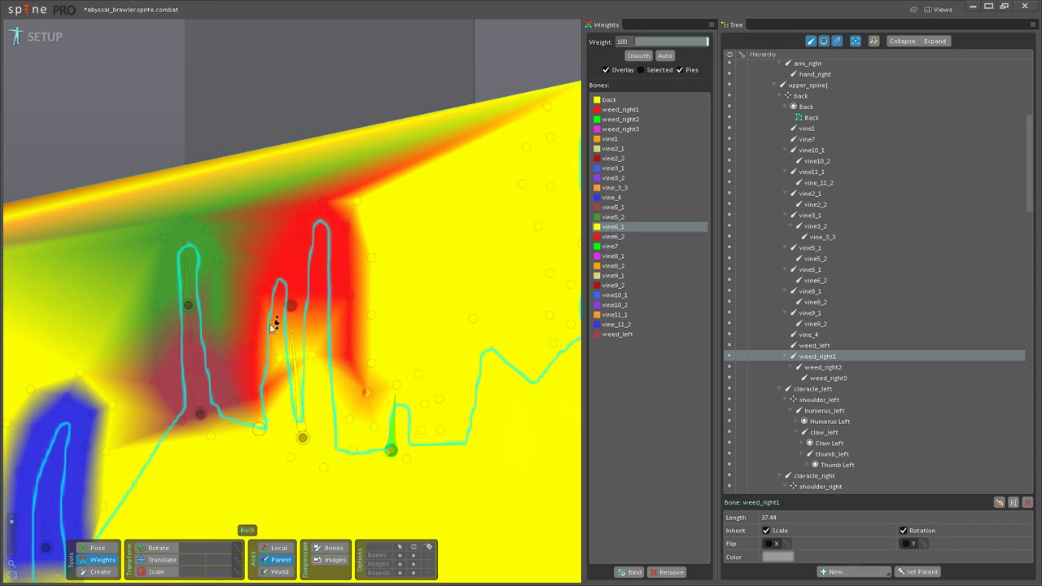
{"action": "left_click_drag", "start_coordinate": [255, 373], "coordinate": [255, 291]}
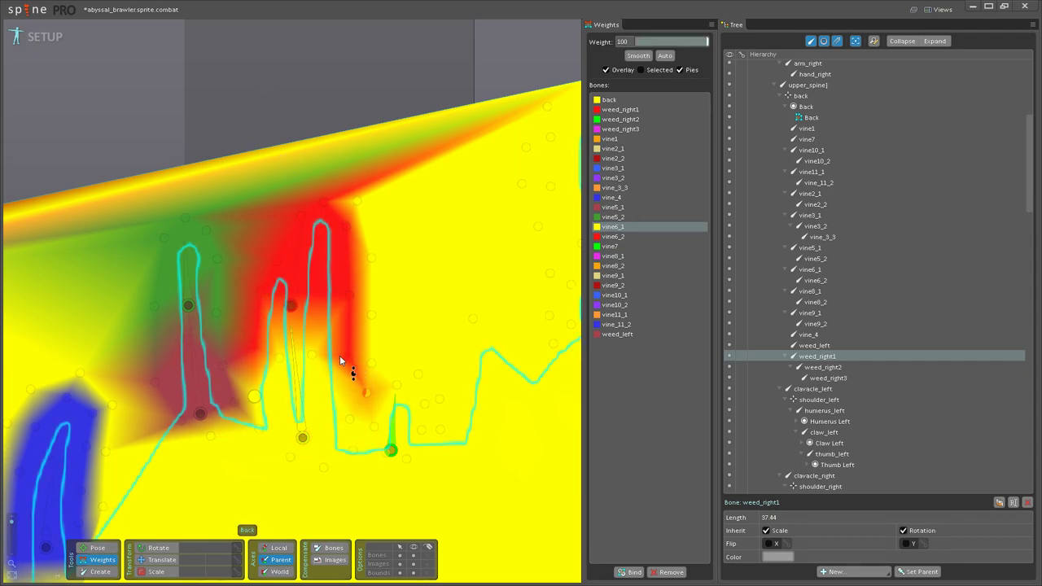
{"action": "left_click_drag", "start_coordinate": [342, 355], "coordinate": [349, 198]}
{"action": "left_click_drag", "start_coordinate": [285, 367], "coordinate": [260, 162]}
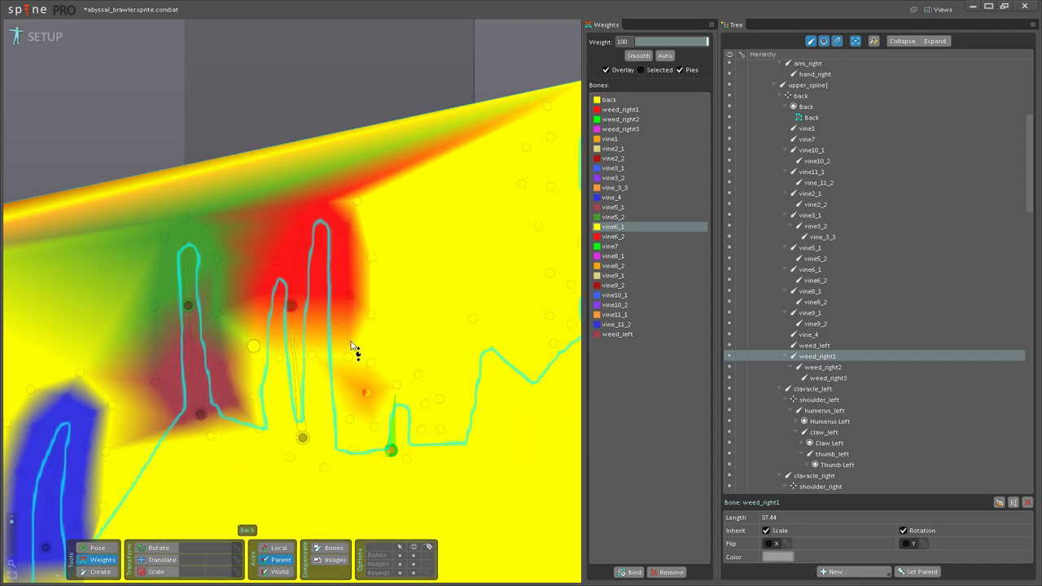
{"action": "mouse_move", "coordinate": [367, 398]}
{"action": "left_mouse_down"}
{"action": "mouse_move", "coordinate": [377, 279]}
{"action": "mouse_move", "coordinate": [360, 397]}
{"action": "mouse_move", "coordinate": [333, 395]}
{"action": "mouse_move", "coordinate": [345, 249]}
{"action": "left_mouse_up"}
Step: Weight the vertices around the tiny vine beside the forked one to the vine7 bone
{"action": "left_click", "coordinate": [347, 431]}
{"action": "left_click_drag", "start_coordinate": [350, 379], "coordinate": [373, 200]}
{"action": "left_click_drag", "start_coordinate": [380, 399], "coordinate": [387, 244]}
{"action": "mouse_move", "coordinate": [376, 424]}
{"action": "left_mouse_down"}
{"action": "mouse_move", "coordinate": [361, 388]}
{"action": "mouse_move", "coordinate": [363, 269]}
{"action": "left_mouse_up"}
Step: Weight the vertices around the hanging right-hand weed's tip and the adjacent hull corner to the weed_left bone
{"action": "mouse_move", "coordinate": [546, 386]}
{"action": "left_mouse_down"}
{"action": "mouse_move", "coordinate": [426, 397]}
{"action": "mouse_move", "coordinate": [269, 293]}
{"action": "left_mouse_up"}
{"action": "scroll", "coordinate": [374, 378], "scroll_direction": "down", "scroll_amount": 4}
{"action": "scroll", "coordinate": [375, 381], "scroll_direction": "down", "scroll_amount": 4}
{"action": "left_click_drag", "start_coordinate": [375, 382], "coordinate": [328, 342]}
{"action": "scroll", "coordinate": [328, 343], "scroll_direction": "up", "scroll_amount": 4}
{"action": "scroll", "coordinate": [312, 348], "scroll_direction": "up", "scroll_amount": 2}
{"action": "left_click", "coordinate": [292, 359]}
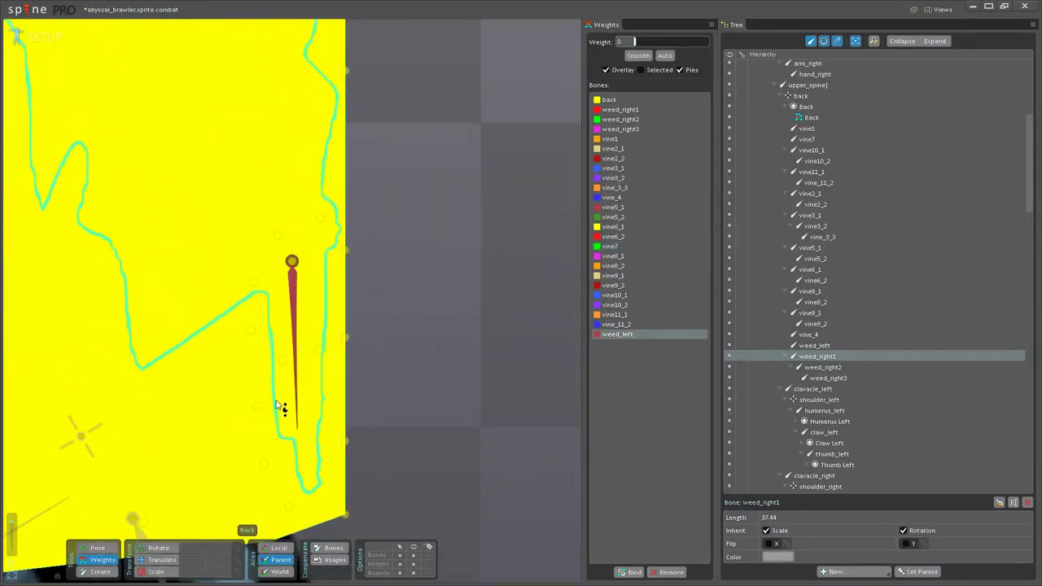
{"action": "left_click_drag", "start_coordinate": [267, 467], "coordinate": [275, 277]}
{"action": "left_click_drag", "start_coordinate": [293, 507], "coordinate": [272, 225]}
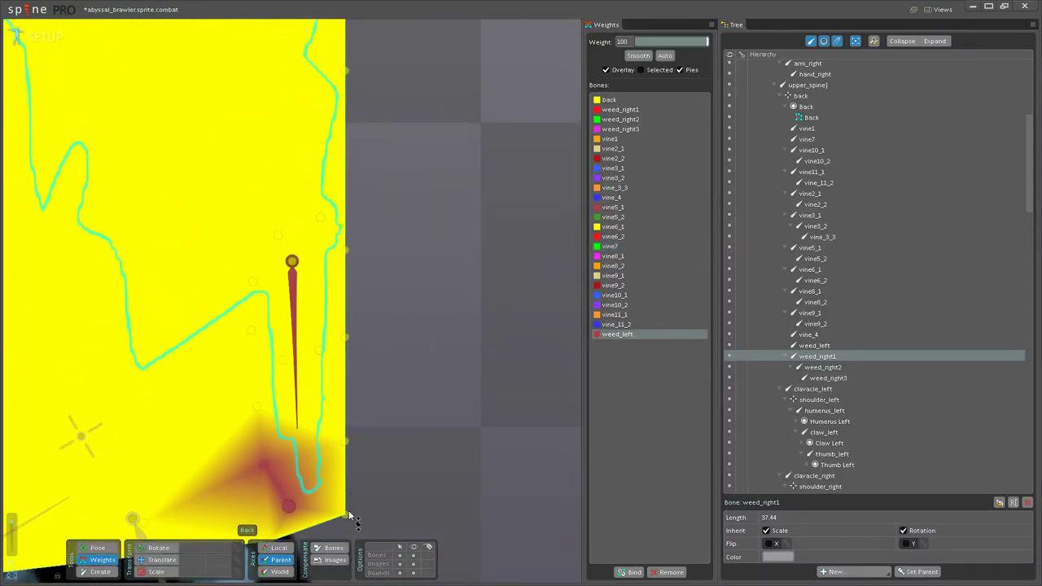
{"action": "left_click_drag", "start_coordinate": [349, 516], "coordinate": [326, 292]}
{"action": "left_click_drag", "start_coordinate": [347, 441], "coordinate": [332, 244]}
Step: Weight the vertices along the hanging weed's middle to weed_left, giving those near its base only partial weight
{"action": "left_click_drag", "start_coordinate": [285, 360], "coordinate": [254, 81]}
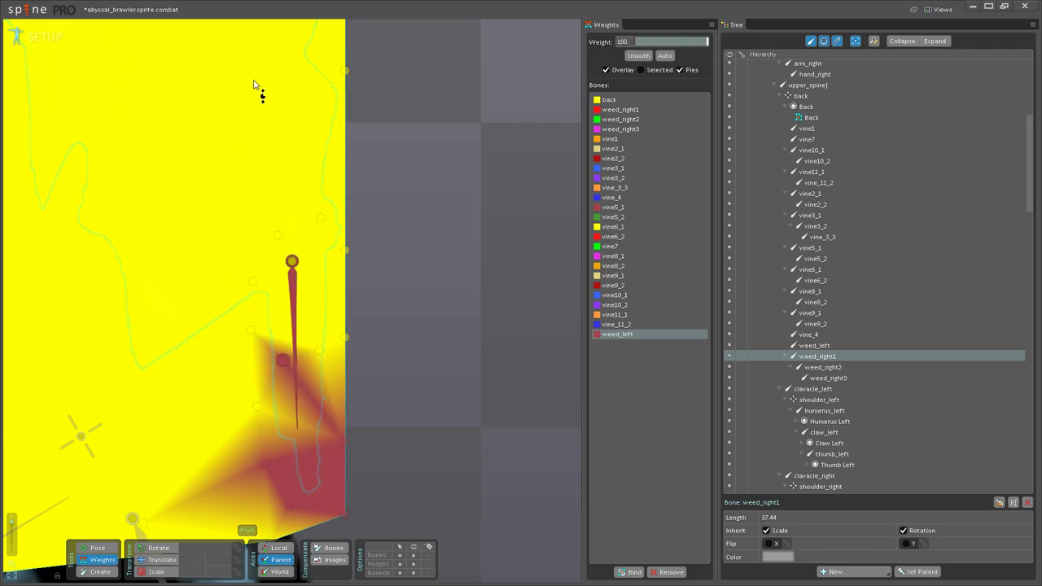
{"action": "mouse_move", "coordinate": [255, 409]}
{"action": "left_mouse_down"}
{"action": "mouse_move", "coordinate": [333, 305]}
{"action": "mouse_move", "coordinate": [347, 310]}
{"action": "mouse_move", "coordinate": [324, 106]}
{"action": "left_mouse_up"}
{"action": "left_click_drag", "start_coordinate": [252, 330], "coordinate": [307, 111]}
{"action": "left_click_drag", "start_coordinate": [292, 204], "coordinate": [336, 349]}
{"action": "left_click_drag", "start_coordinate": [313, 498], "coordinate": [321, 364]}
{"action": "left_click_drag", "start_coordinate": [218, 444], "coordinate": [230, 408]}
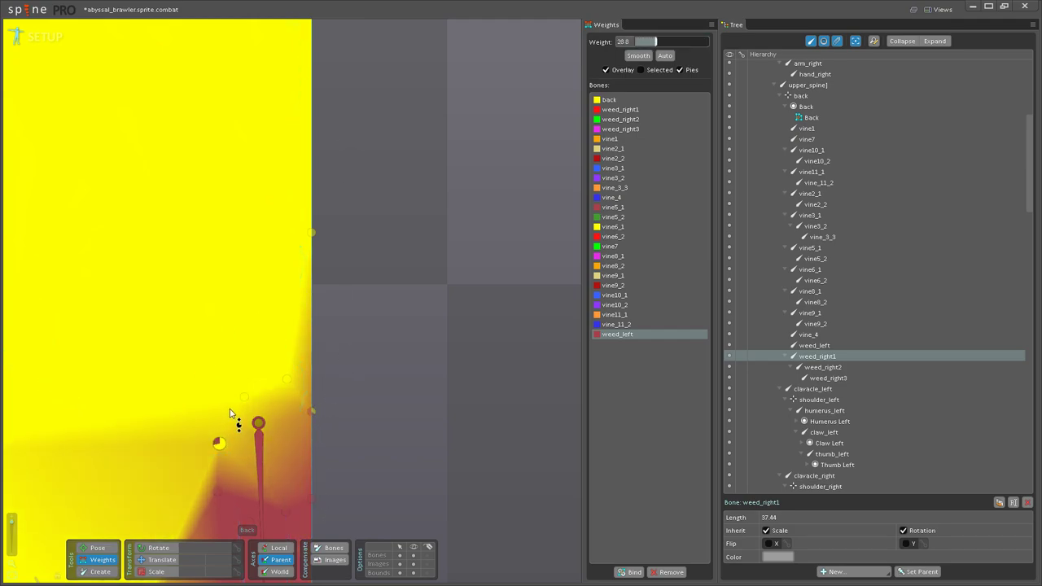
Step: Undo the last change and readjust the weed_left weights at the weed's base, setting the left base vertex to about 42
{"action": "scroll", "coordinate": [228, 419], "scroll_direction": "down", "scroll_amount": 4}
{"action": "left_click_drag", "start_coordinate": [114, 480], "coordinate": [402, 391]}
{"action": "left_click_drag", "start_coordinate": [442, 277], "coordinate": [333, 345]}
{"action": "key", "text": "ctrl+z"}
{"action": "scroll", "coordinate": [400, 364], "scroll_direction": "up", "scroll_amount": 2}
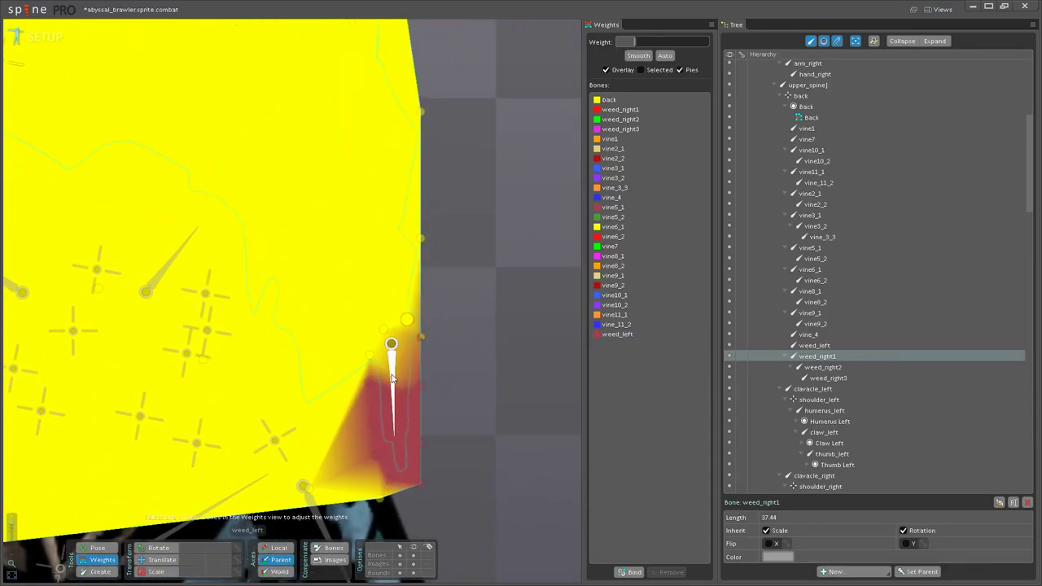
{"action": "left_click", "coordinate": [421, 335]}
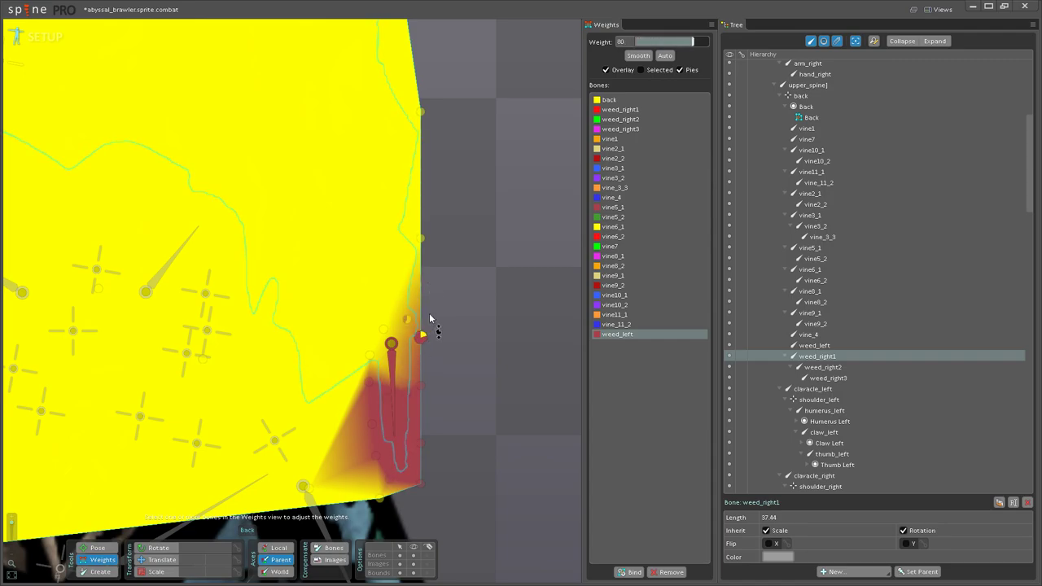
{"action": "left_click", "coordinate": [378, 341]}
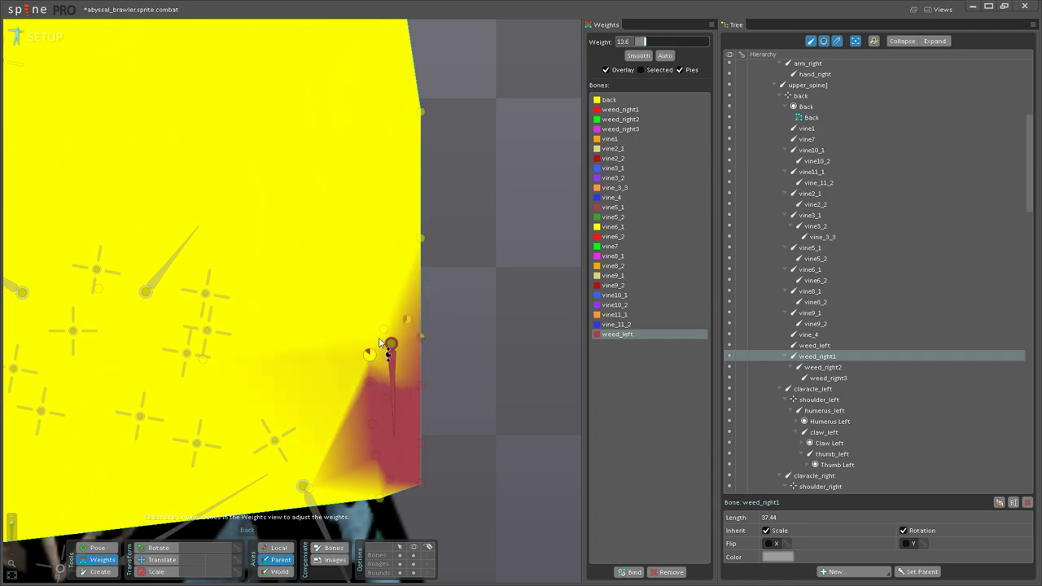
{"action": "left_click_drag", "start_coordinate": [386, 337], "coordinate": [389, 327]}
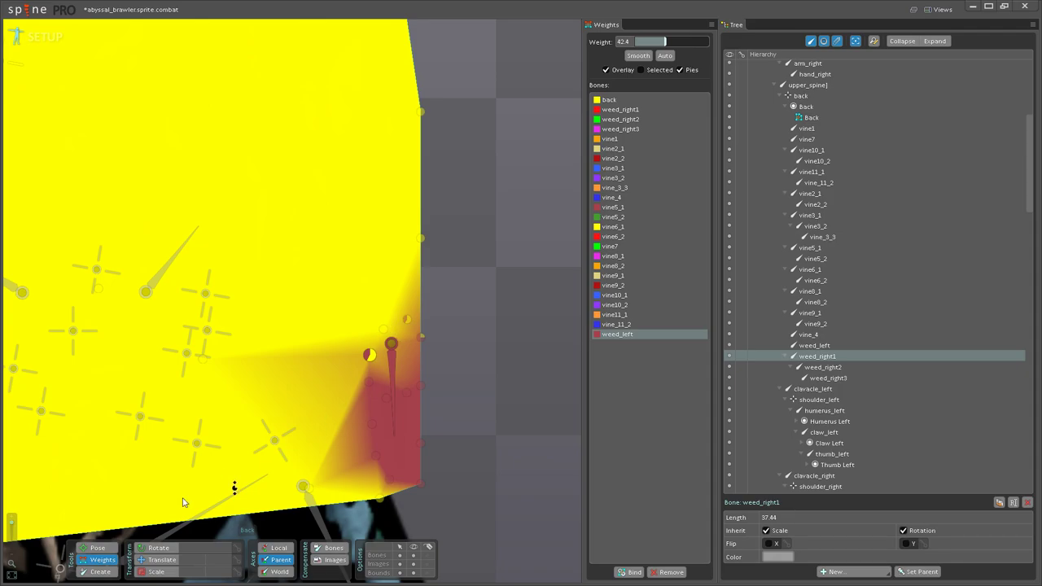
Step: Test-rotate the weed_left bone outward twice, undoing the rotation, to check how the hanging weed deforms
{"action": "left_click", "coordinate": [99, 549]}
{"action": "left_click", "coordinate": [395, 412]}
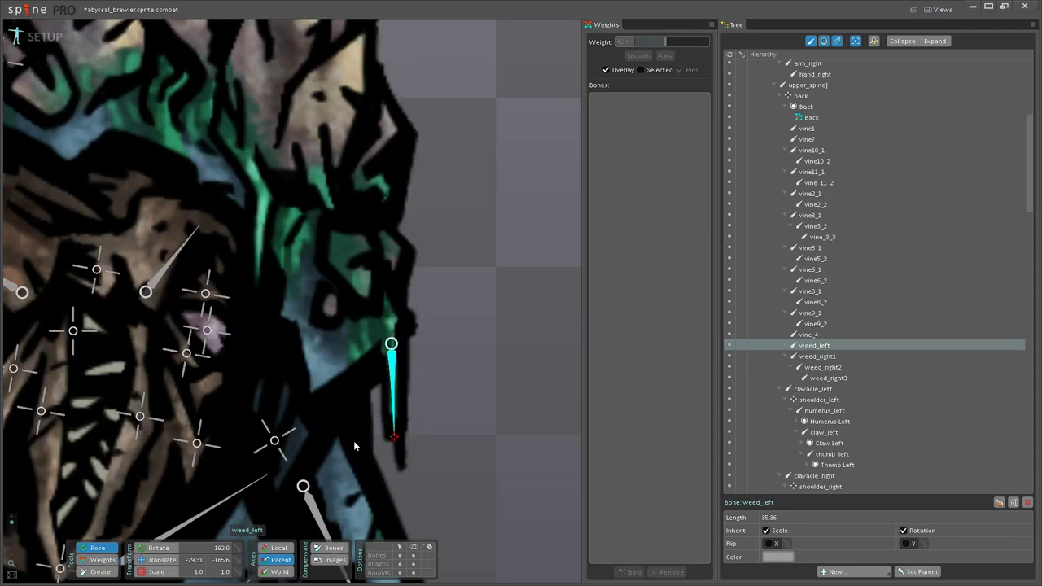
{"action": "left_click", "coordinate": [159, 548]}
{"action": "left_click_drag", "start_coordinate": [397, 406], "coordinate": [450, 399]}
{"action": "key", "text": "ctrl+z"}
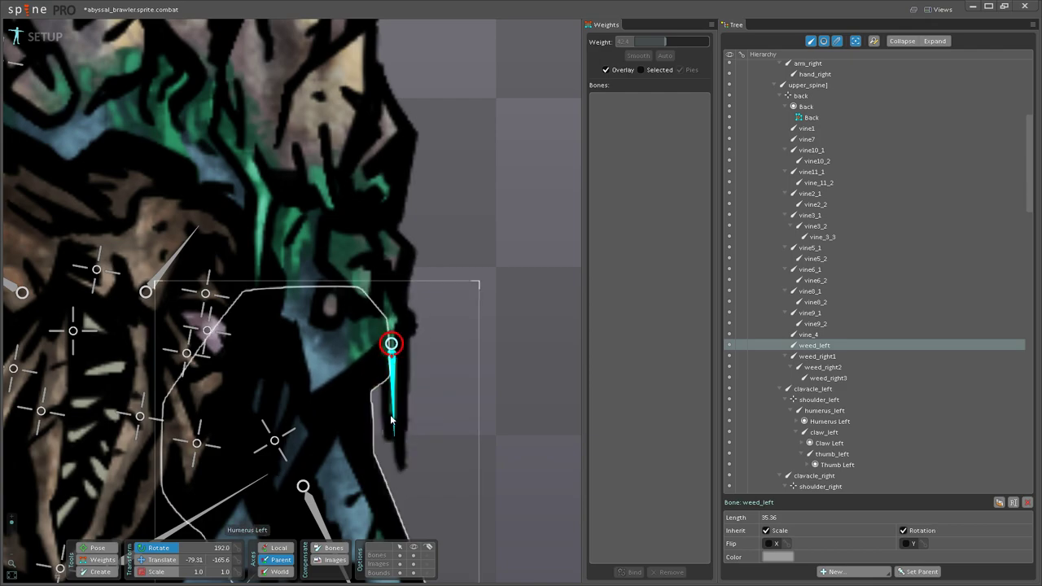
{"action": "left_click", "coordinate": [426, 407]}
{"action": "left_click", "coordinate": [393, 383]}
{"action": "left_click_drag", "start_coordinate": [393, 383], "coordinate": [430, 407]}
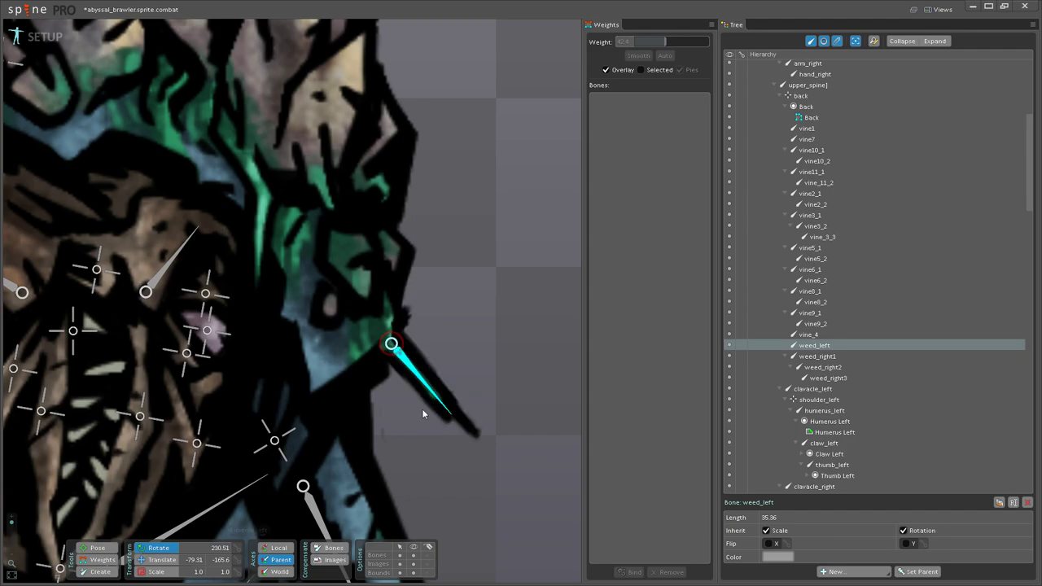
Step: Readjust the weed_left weights of the vertices near the weed's base, giving the adjacent outer hull vertex about 44.8
{"action": "left_click", "coordinate": [114, 561]}
{"action": "left_click", "coordinate": [399, 347]}
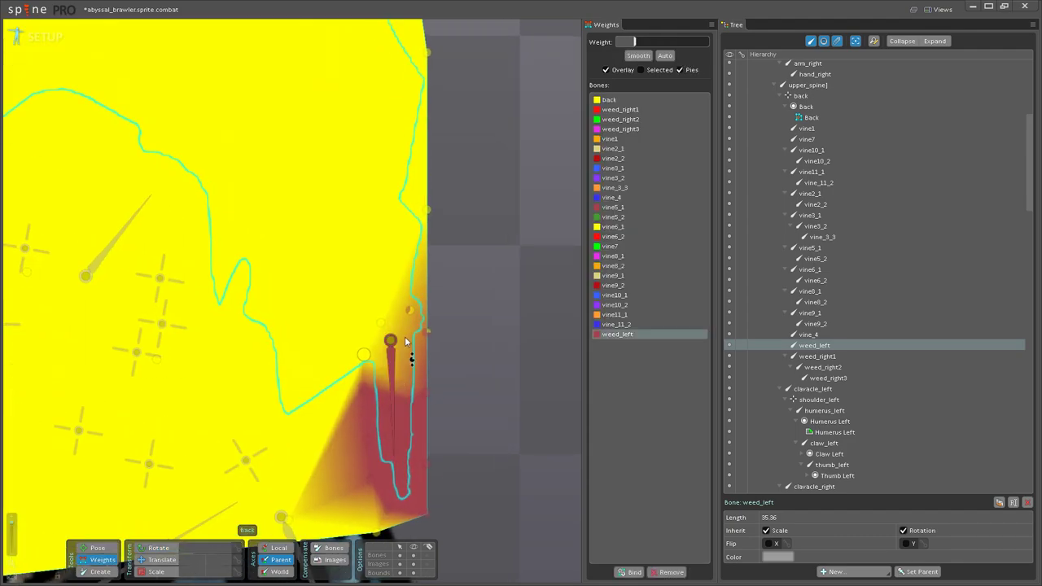
{"action": "left_click", "coordinate": [410, 314]}
{"action": "left_click_drag", "start_coordinate": [425, 333], "coordinate": [425, 393]}
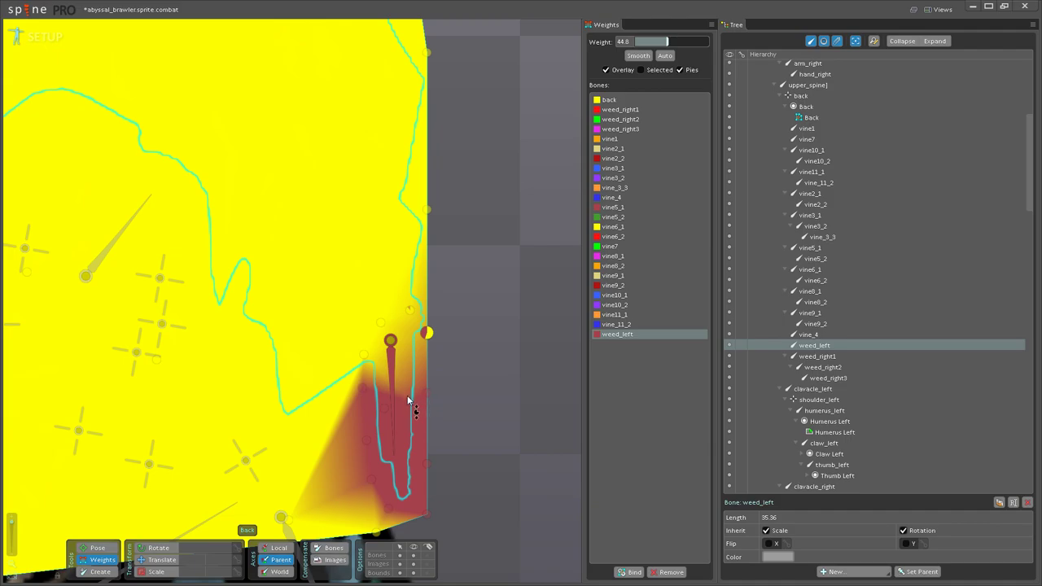
Step: Set the back bone's weight to about 45.6 on the inner vertex beside the hanging weed's base
{"action": "left_click_drag", "start_coordinate": [183, 391], "coordinate": [354, 369]}
{"action": "scroll", "coordinate": [104, 279], "scroll_direction": "down", "scroll_amount": 5}
{"action": "left_click_drag", "start_coordinate": [149, 261], "coordinate": [116, 317]}
{"action": "left_click", "coordinate": [205, 201]}
{"action": "scroll", "coordinate": [394, 342], "scroll_direction": "up", "scroll_amount": 2}
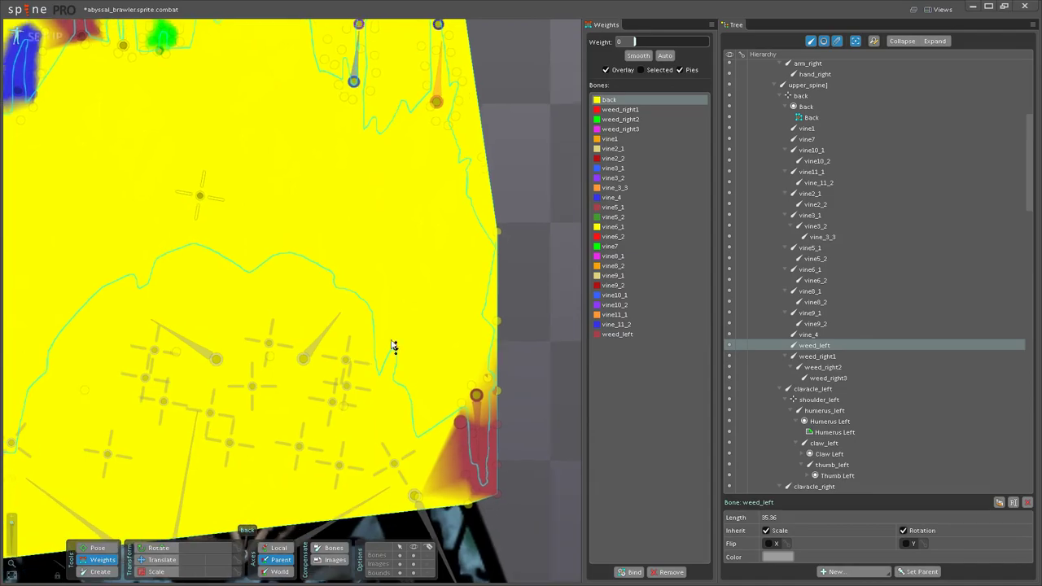
{"action": "left_click_drag", "start_coordinate": [466, 426], "coordinate": [470, 386]}
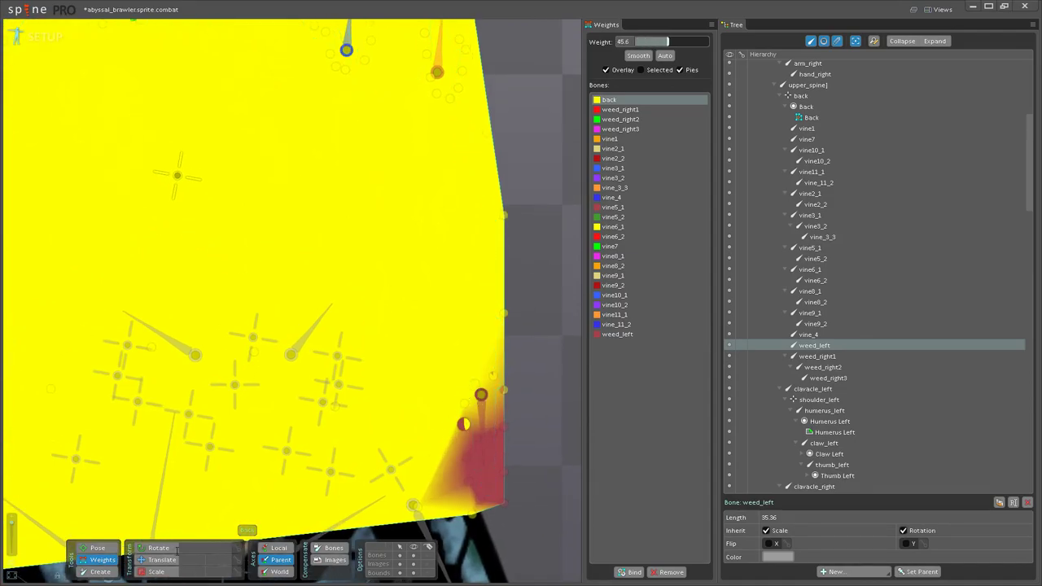
Step: Check the hanging weed's deformation in the pose by moving weed_left, keeping its original rotation
{"action": "left_click", "coordinate": [98, 548]}
{"action": "left_click_drag", "start_coordinate": [494, 438], "coordinate": [500, 469]}
{"action": "left_click_drag", "start_coordinate": [521, 346], "coordinate": [466, 473]}
{"action": "left_click_drag", "start_coordinate": [432, 213], "coordinate": [410, 404]}
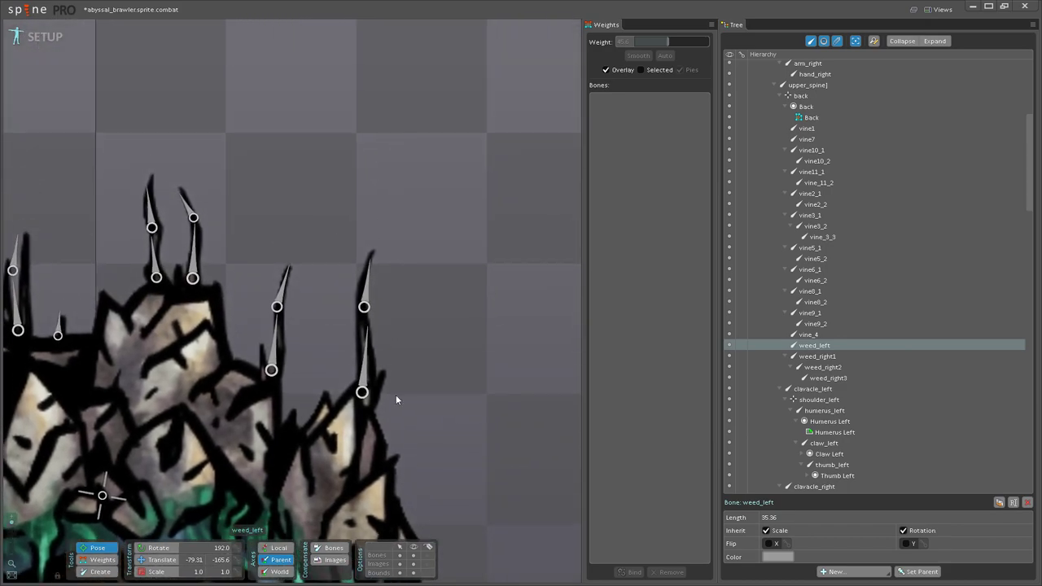
Step: Weight the vertices around the lower half of the vine at the crown's peak to the vine8_1 bone
{"action": "left_click", "coordinate": [102, 561]}
{"action": "scroll", "coordinate": [336, 386], "scroll_direction": "up", "scroll_amount": 1}
{"action": "scroll", "coordinate": [335, 386], "scroll_direction": "down", "scroll_amount": 2}
{"action": "left_click_drag", "start_coordinate": [314, 436], "coordinate": [293, 379]}
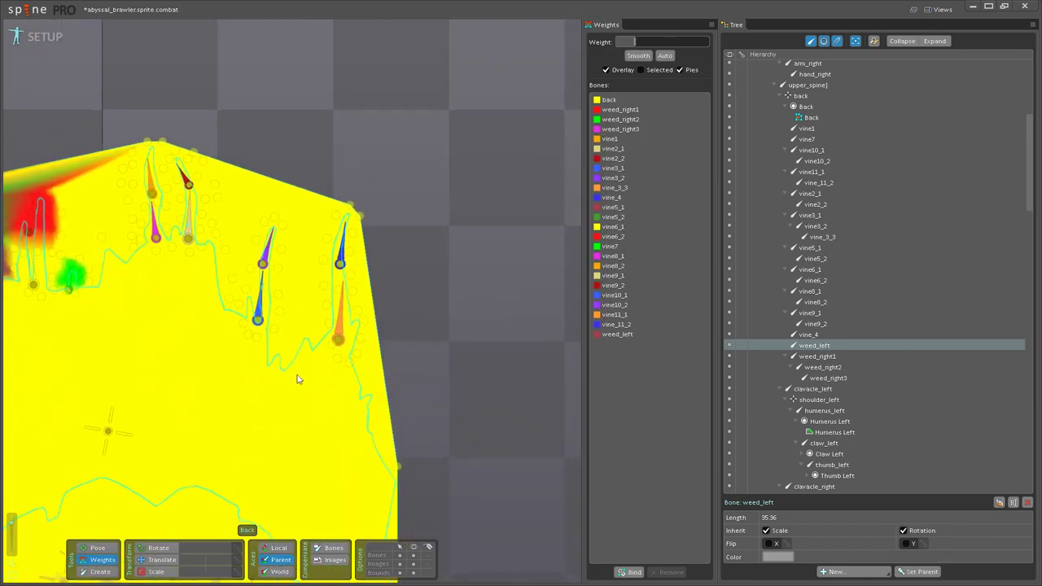
{"action": "left_click_drag", "start_coordinate": [166, 337], "coordinate": [310, 340]}
{"action": "scroll", "coordinate": [297, 271], "scroll_direction": "up", "scroll_amount": 5}
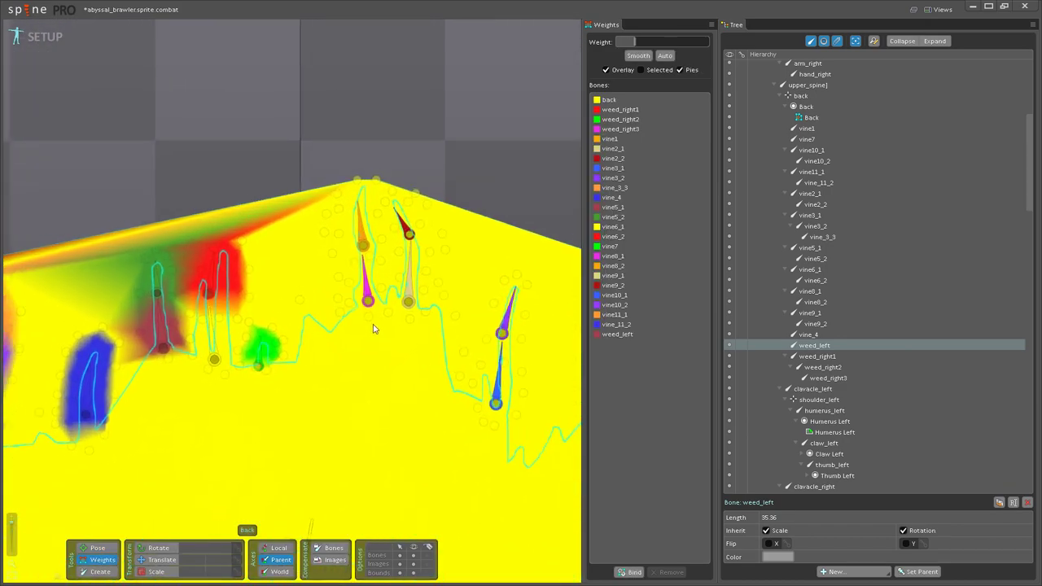
{"action": "left_click", "coordinate": [331, 377]}
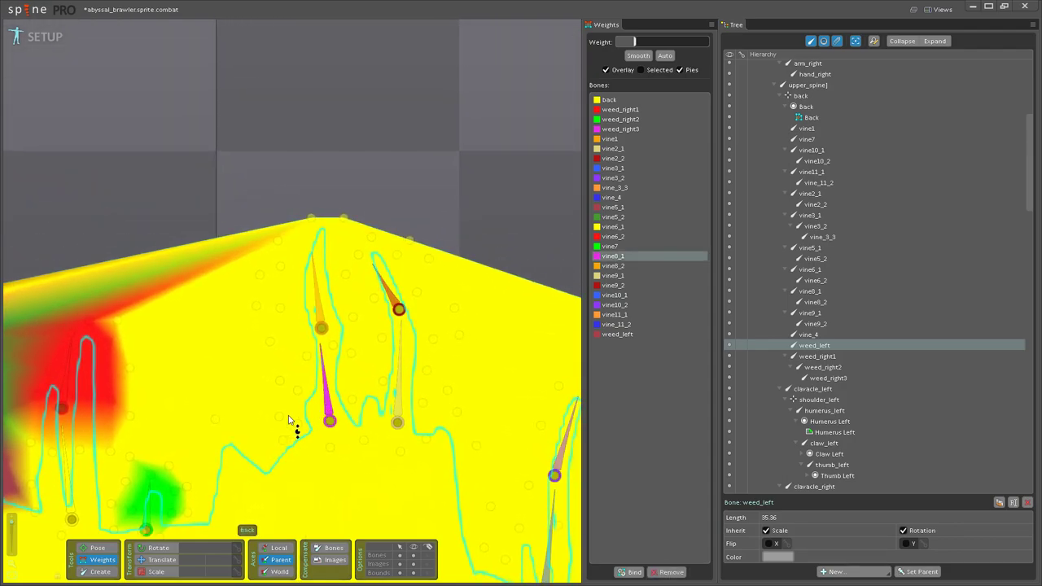
{"action": "left_click_drag", "start_coordinate": [295, 394], "coordinate": [297, 269]}
{"action": "mouse_move", "coordinate": [350, 379]}
{"action": "left_mouse_down"}
{"action": "mouse_move", "coordinate": [326, 411]}
{"action": "mouse_move", "coordinate": [353, 274]}
{"action": "mouse_move", "coordinate": [302, 372]}
{"action": "mouse_move", "coordinate": [318, 252]}
{"action": "left_mouse_up"}
Step: Weight the vertices around the peak vine's upper half, including the hull corner above it, 100 to vine8_2
{"action": "left_click", "coordinate": [322, 312]}
{"action": "left_click_drag", "start_coordinate": [281, 309], "coordinate": [278, 78]}
{"action": "left_click_drag", "start_coordinate": [280, 247], "coordinate": [329, 251]}
{"action": "left_click_drag", "start_coordinate": [308, 209], "coordinate": [312, 63]}
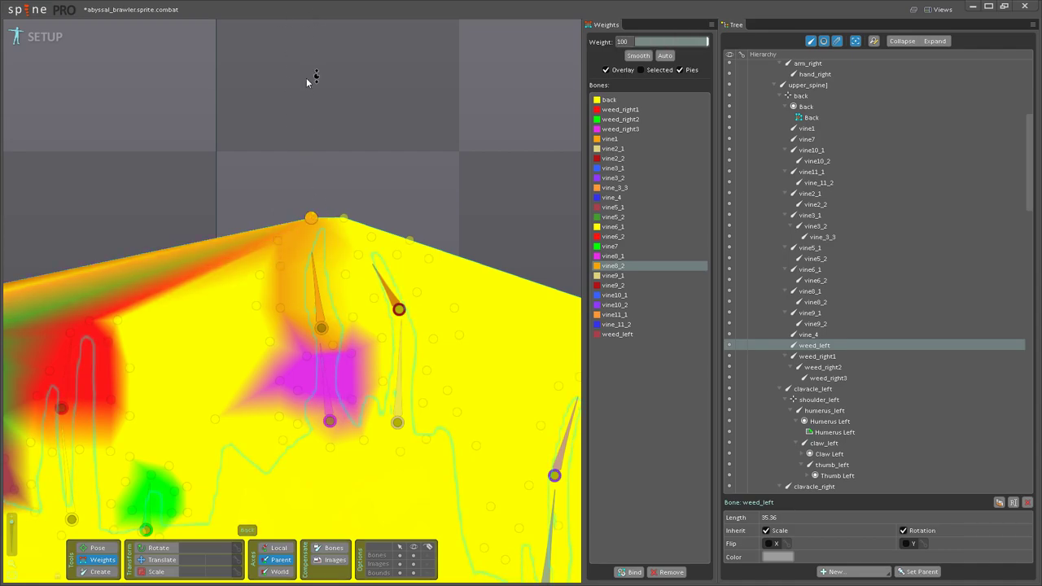
{"action": "mouse_move", "coordinate": [336, 288]}
{"action": "left_mouse_down"}
{"action": "mouse_move", "coordinate": [344, 218]}
{"action": "mouse_move", "coordinate": [333, 147]}
{"action": "left_mouse_up"}
Step: Weight the vertices around the tip of the vine just beside the peak one to the vine9_2 bone
{"action": "left_click", "coordinate": [388, 287]}
{"action": "mouse_move", "coordinate": [383, 307]}
{"action": "left_mouse_down"}
{"action": "mouse_move", "coordinate": [337, 233]}
{"action": "mouse_move", "coordinate": [329, 41]}
{"action": "left_mouse_up"}
{"action": "left_click_drag", "start_coordinate": [369, 242], "coordinate": [345, 52]}
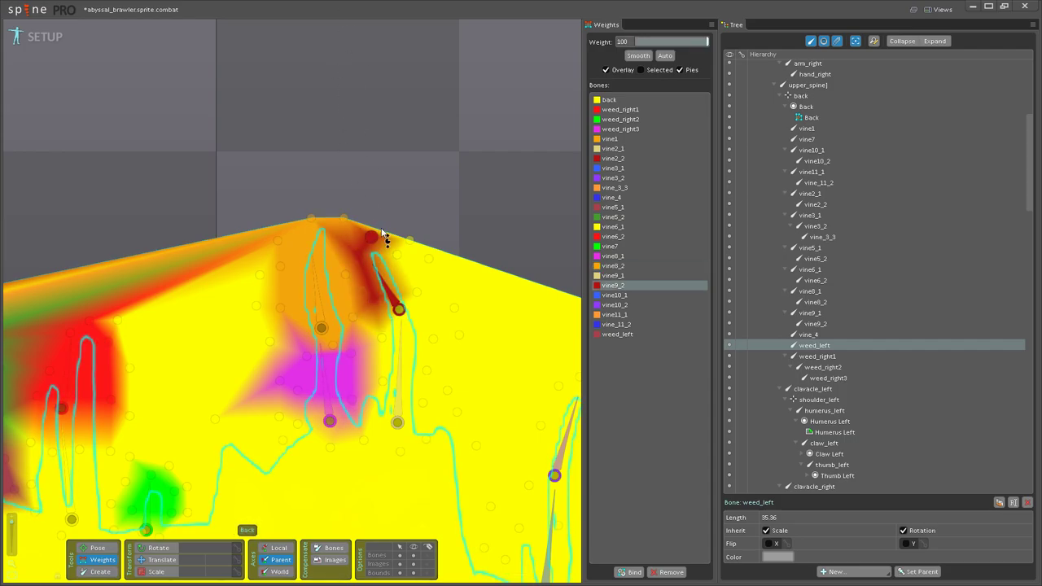
{"action": "left_click_drag", "start_coordinate": [398, 255], "coordinate": [388, 63]}
{"action": "left_click_drag", "start_coordinate": [417, 291], "coordinate": [382, 126]}
Step: Weight the vertices around the lower half of that second peak vine 100 to the vine9_1 bone
{"action": "left_click_drag", "start_coordinate": [395, 368], "coordinate": [370, 99]}
{"action": "left_click", "coordinate": [377, 318]}
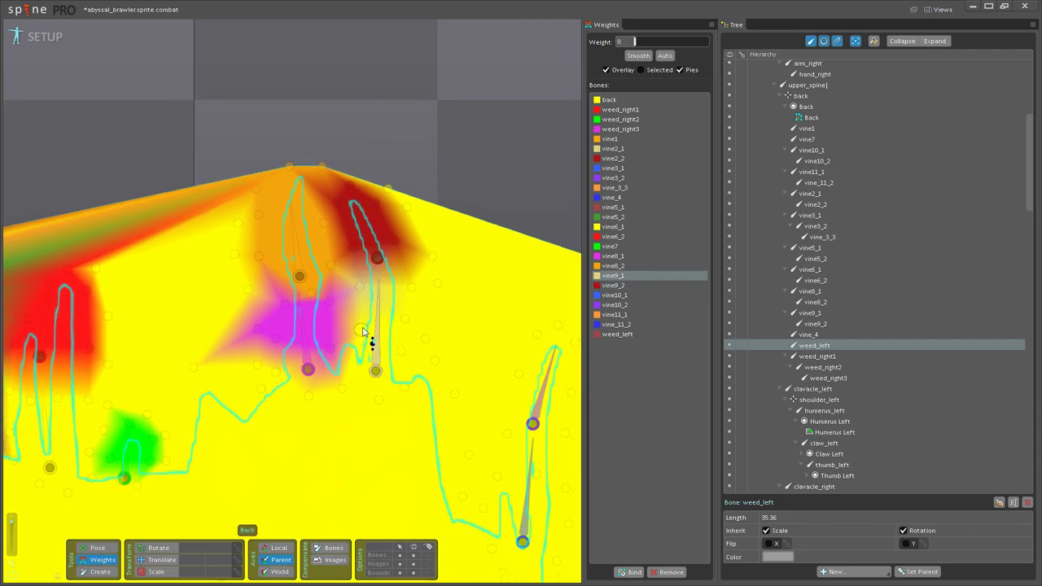
{"action": "left_click_drag", "start_coordinate": [361, 330], "coordinate": [384, 176]}
{"action": "left_click_drag", "start_coordinate": [404, 319], "coordinate": [403, 168]}
{"action": "left_click_drag", "start_coordinate": [401, 351], "coordinate": [397, 140]}
{"action": "left_click_drag", "start_coordinate": [412, 286], "coordinate": [417, 147]}
Step: Weight the vertices around the lower half of the next vine down the slope to the vine10_1 bone
{"action": "left_click_drag", "start_coordinate": [516, 251], "coordinate": [391, 296]}
{"action": "scroll", "coordinate": [394, 298], "scroll_direction": "down", "scroll_amount": 1}
{"action": "left_click_drag", "start_coordinate": [295, 350], "coordinate": [331, 291]}
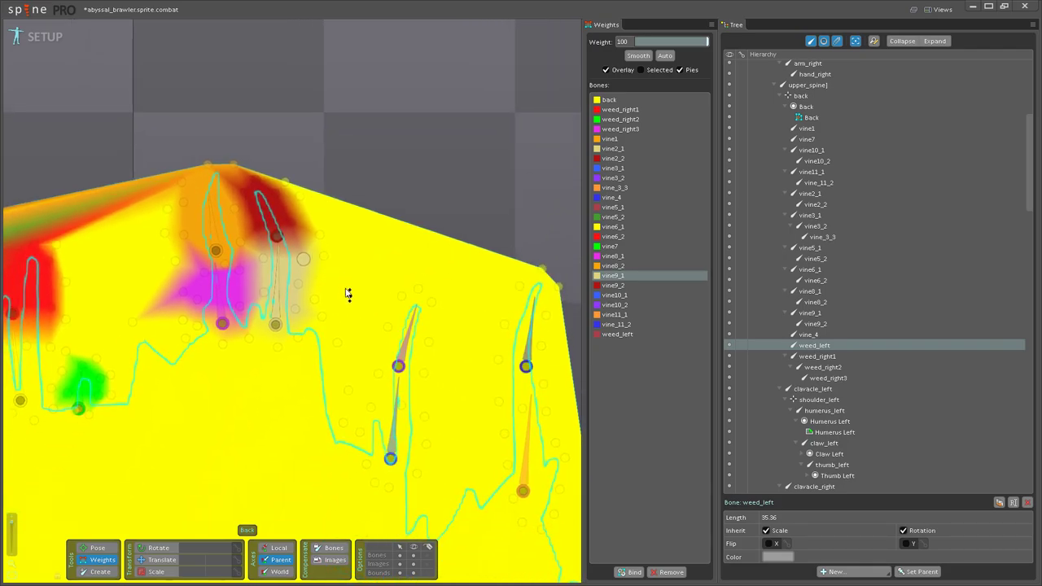
{"action": "scroll", "coordinate": [388, 367], "scroll_direction": "up", "scroll_amount": 2}
{"action": "left_click", "coordinate": [397, 449]}
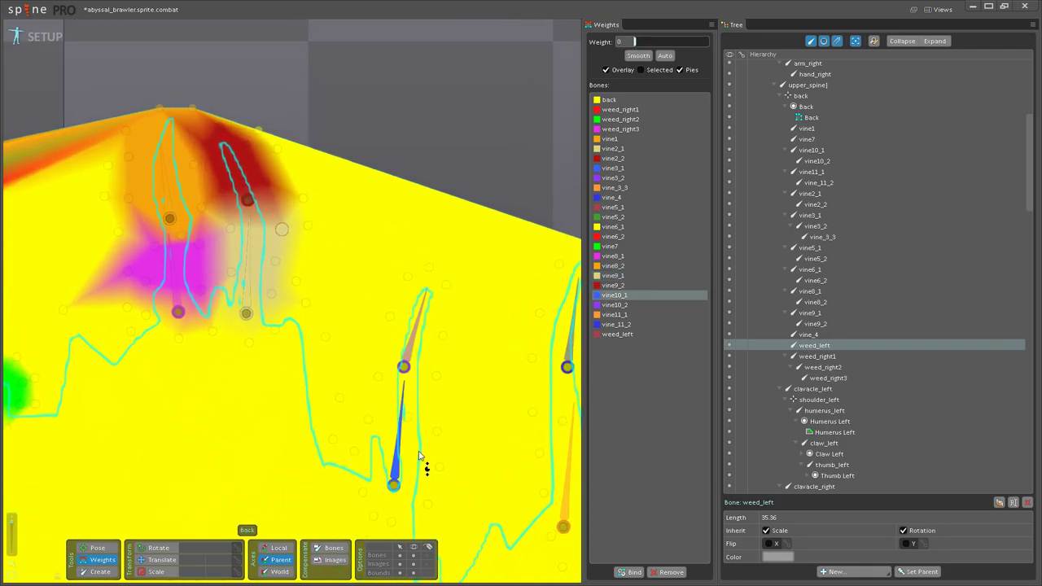
{"action": "left_click_drag", "start_coordinate": [417, 458], "coordinate": [359, 388]}
{"action": "left_click_drag", "start_coordinate": [351, 349], "coordinate": [346, 114]}
{"action": "left_click_drag", "start_coordinate": [380, 360], "coordinate": [367, 163]}
{"action": "left_click_drag", "start_coordinate": [311, 349], "coordinate": [319, 162]}
{"action": "left_click_drag", "start_coordinate": [298, 381], "coordinate": [321, 262]}
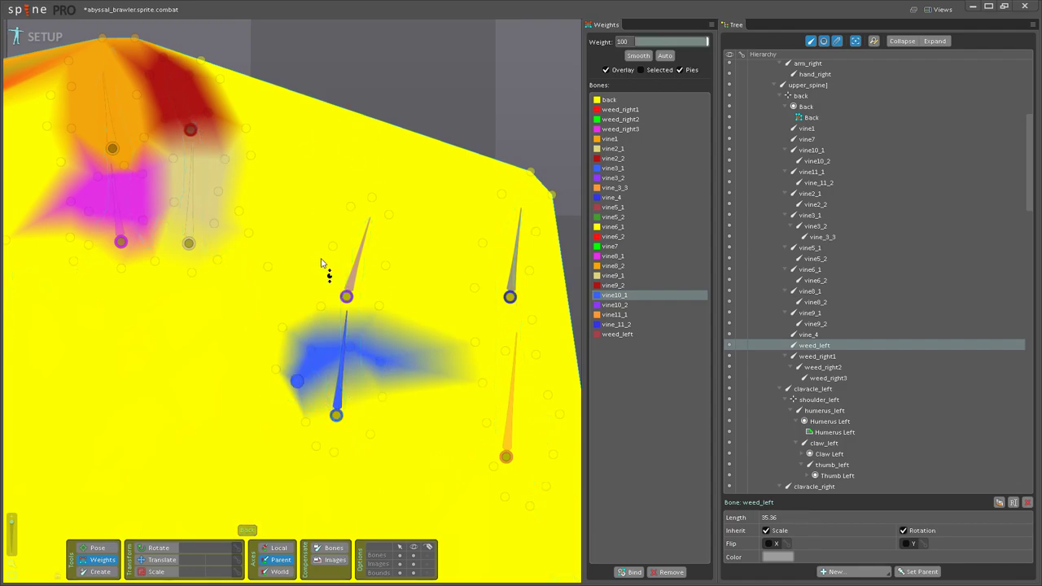
{"action": "left_click_drag", "start_coordinate": [382, 397], "coordinate": [397, 164]}
{"action": "left_click_drag", "start_coordinate": [307, 423], "coordinate": [298, 530]}
Step: Weight the vertices around that vine's upper half and tip 100 to the vine10_2 bone
{"action": "left_click_drag", "start_coordinate": [364, 355], "coordinate": [370, 397]}
{"action": "left_click", "coordinate": [360, 320]}
{"action": "left_click_drag", "start_coordinate": [387, 347], "coordinate": [391, 204]}
{"action": "mouse_move", "coordinate": [332, 354]}
{"action": "left_mouse_down"}
{"action": "mouse_move", "coordinate": [396, 319]}
{"action": "mouse_move", "coordinate": [356, 262]}
{"action": "mouse_move", "coordinate": [392, 215]}
{"action": "left_mouse_up"}
{"action": "left_click", "coordinate": [380, 236]}
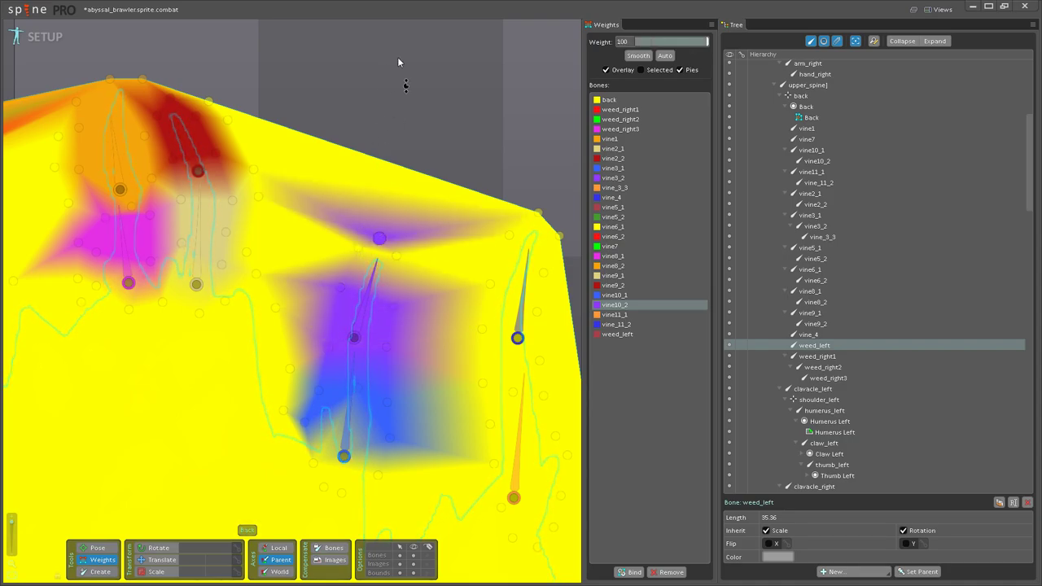
{"action": "left_click_drag", "start_coordinate": [398, 255], "coordinate": [407, 113]}
{"action": "left_click_drag", "start_coordinate": [360, 249], "coordinate": [381, 167]}
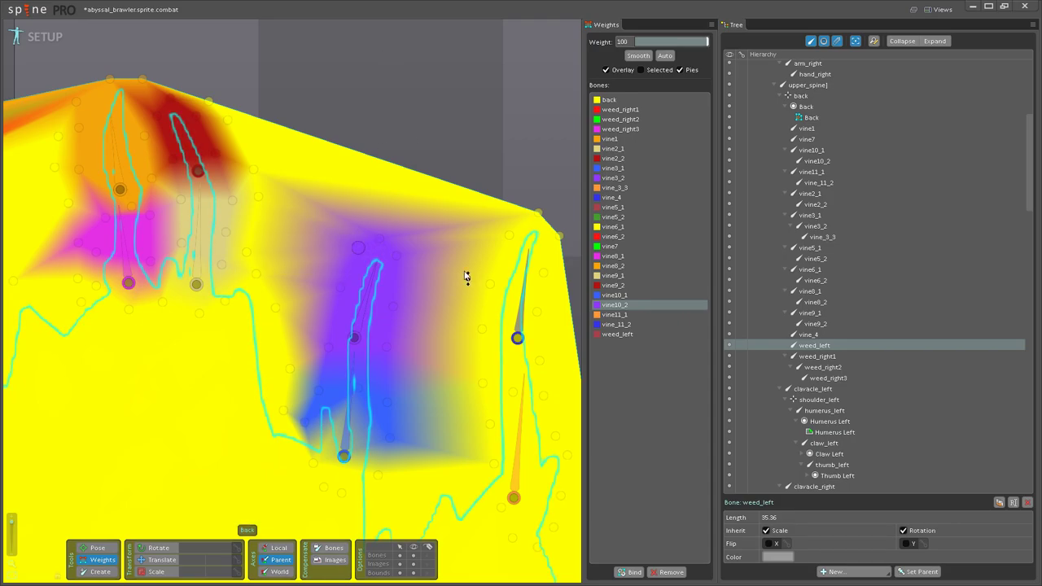
Step: Weight the vertices on both sides of the outermost vine's lower part 100 to the vine11_1 bone
{"action": "left_click_drag", "start_coordinate": [514, 376], "coordinate": [434, 313]}
{"action": "left_click_drag", "start_coordinate": [415, 401], "coordinate": [426, 226]}
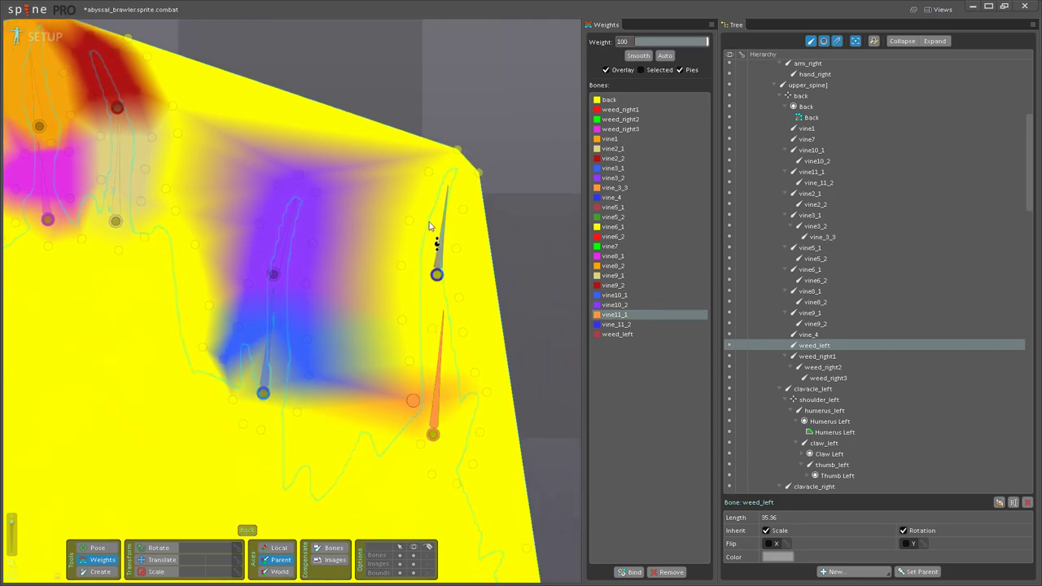
{"action": "left_click_drag", "start_coordinate": [411, 363], "coordinate": [423, 232]}
{"action": "left_click_drag", "start_coordinate": [473, 373], "coordinate": [476, 233]}
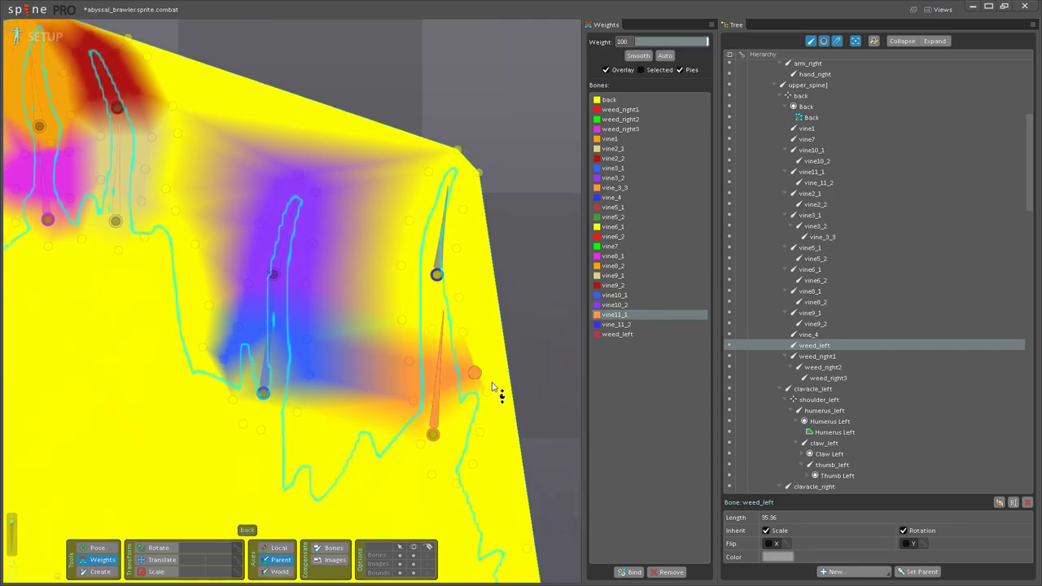
{"action": "left_click_drag", "start_coordinate": [488, 390], "coordinate": [498, 237]}
Step: Give the vertices at the outermost vine's base partial vine11_1 weights, about 74.4 and 38.4, and fully weight those near its middle
{"action": "left_click_drag", "start_coordinate": [481, 428], "coordinate": [490, 374]}
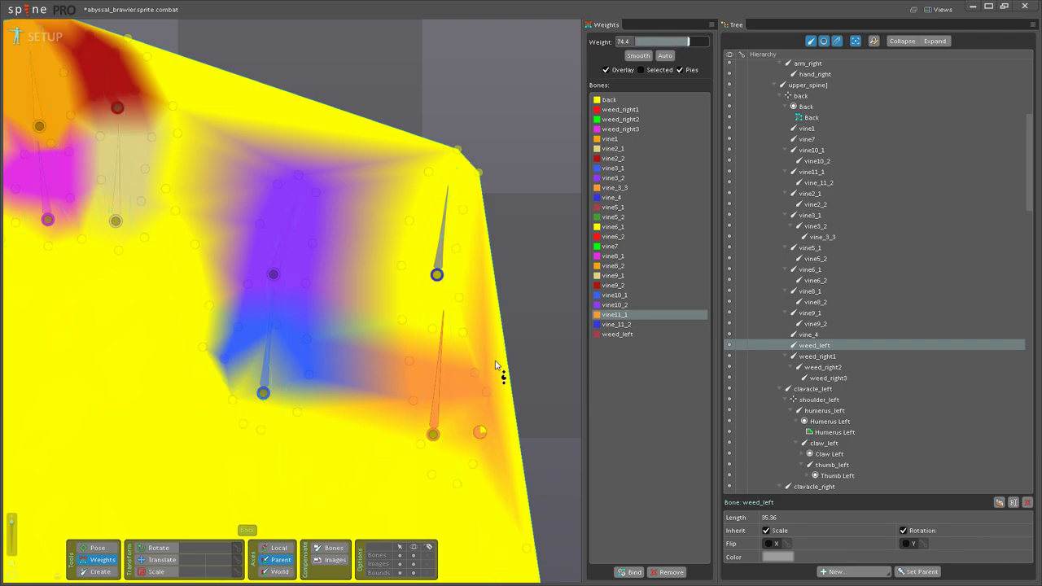
{"action": "left_click_drag", "start_coordinate": [473, 459], "coordinate": [482, 412]}
{"action": "left_click", "coordinate": [422, 441]}
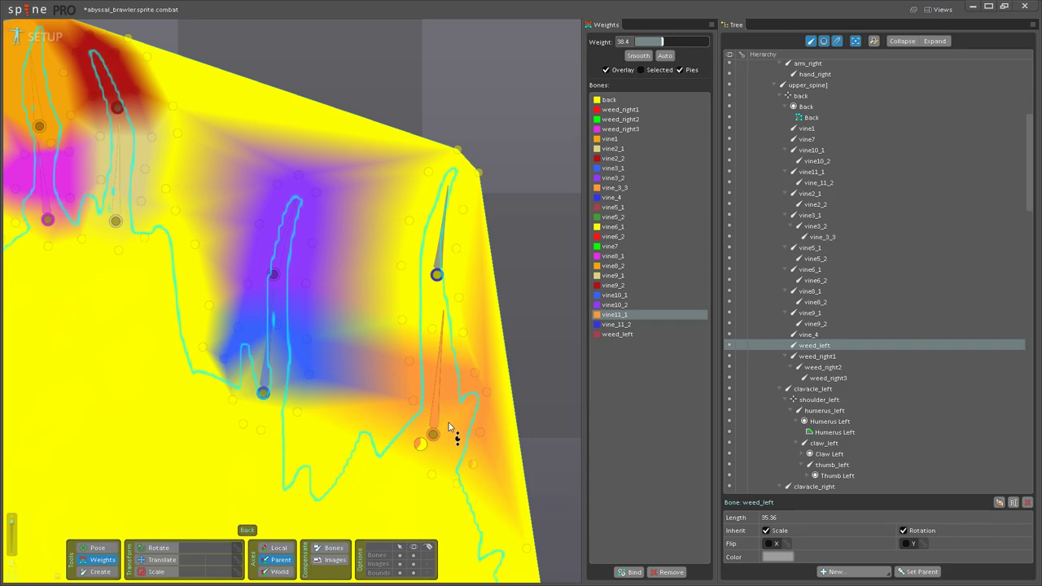
{"action": "left_click", "coordinate": [435, 468]}
{"action": "left_click_drag", "start_coordinate": [442, 366], "coordinate": [450, 440]}
{"action": "left_click_drag", "start_coordinate": [440, 403], "coordinate": [469, 327]}
{"action": "left_click_drag", "start_coordinate": [472, 406], "coordinate": [448, 239]}
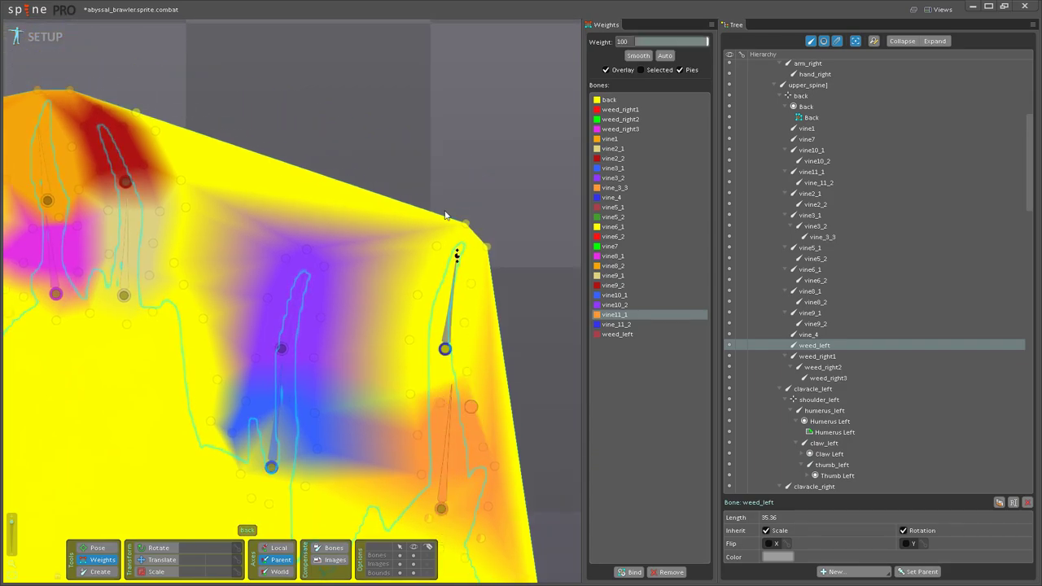
{"action": "left_click_drag", "start_coordinate": [410, 395], "coordinate": [432, 195]}
Step: Weight the vertices around the outermost vine's upper half and the adjacent hull corner 100 to vine_11_2
{"action": "left_click", "coordinate": [448, 335]}
{"action": "left_click_drag", "start_coordinate": [466, 371], "coordinate": [472, 248]}
{"action": "left_click_drag", "start_coordinate": [465, 323], "coordinate": [465, 63]}
{"action": "left_click_drag", "start_coordinate": [410, 352], "coordinate": [410, 191]}
{"action": "left_click_drag", "start_coordinate": [417, 295], "coordinate": [408, 147]}
{"action": "left_click_drag", "start_coordinate": [436, 246], "coordinate": [430, 70]}
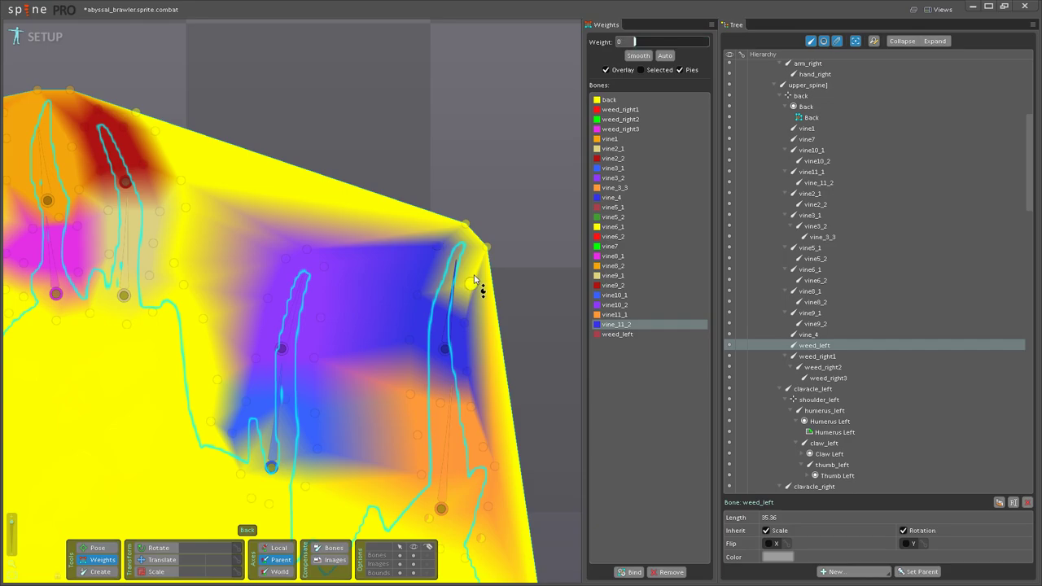
{"action": "left_click_drag", "start_coordinate": [471, 283], "coordinate": [491, 239]}
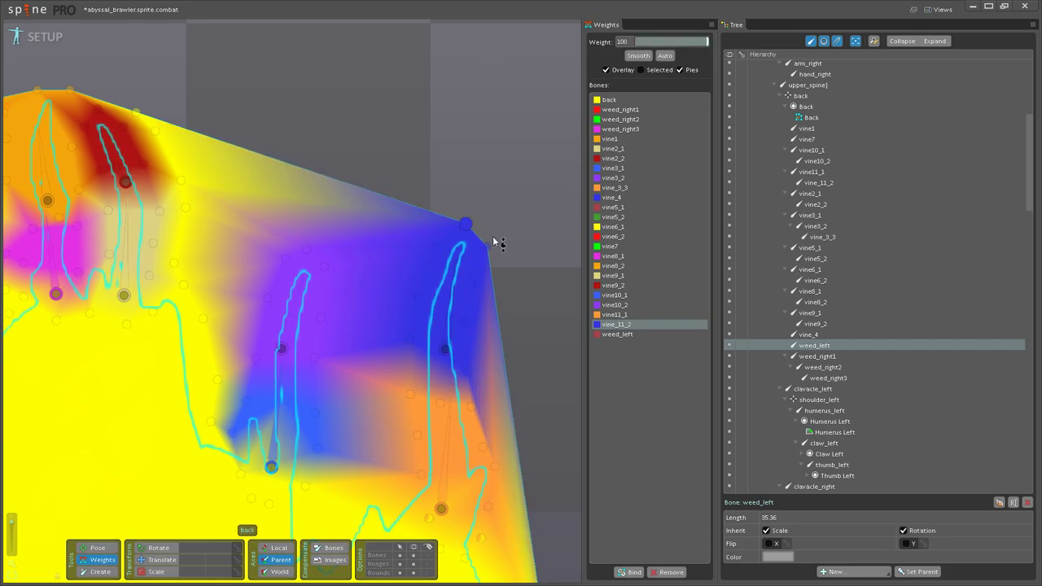
Step: Test-rotate the vine1 bone to check the small side vine's deformation, and undo the rotation
{"action": "scroll", "coordinate": [417, 304], "scroll_direction": "down", "scroll_amount": 5}
{"action": "scroll", "coordinate": [418, 304], "scroll_direction": "down", "scroll_amount": 1}
{"action": "left_click_drag", "start_coordinate": [323, 376], "coordinate": [421, 280]}
{"action": "left_click_drag", "start_coordinate": [384, 387], "coordinate": [589, 259]}
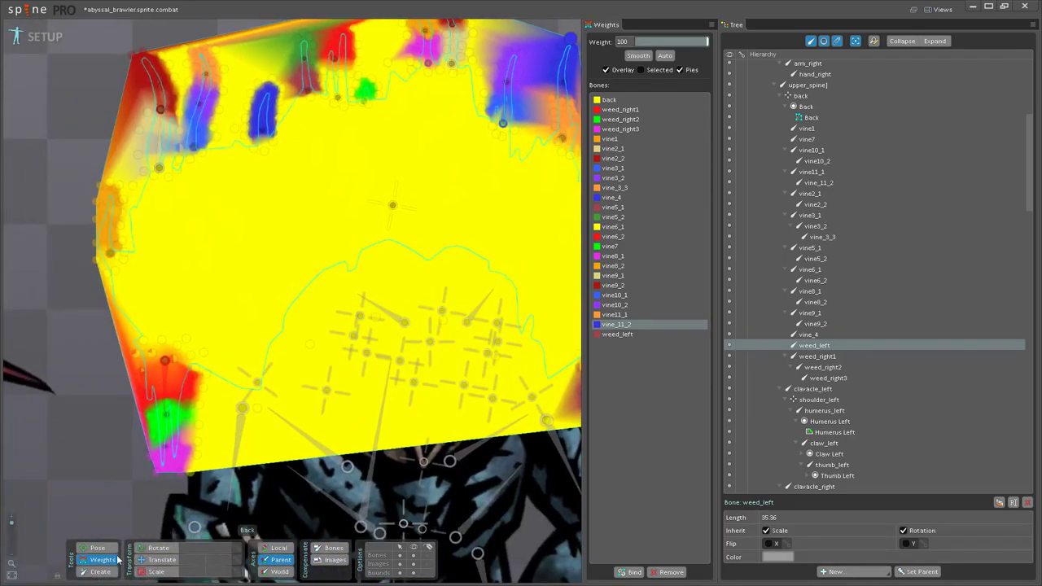
{"action": "left_click", "coordinate": [99, 550]}
{"action": "scroll", "coordinate": [190, 472], "scroll_direction": "up", "scroll_amount": 4}
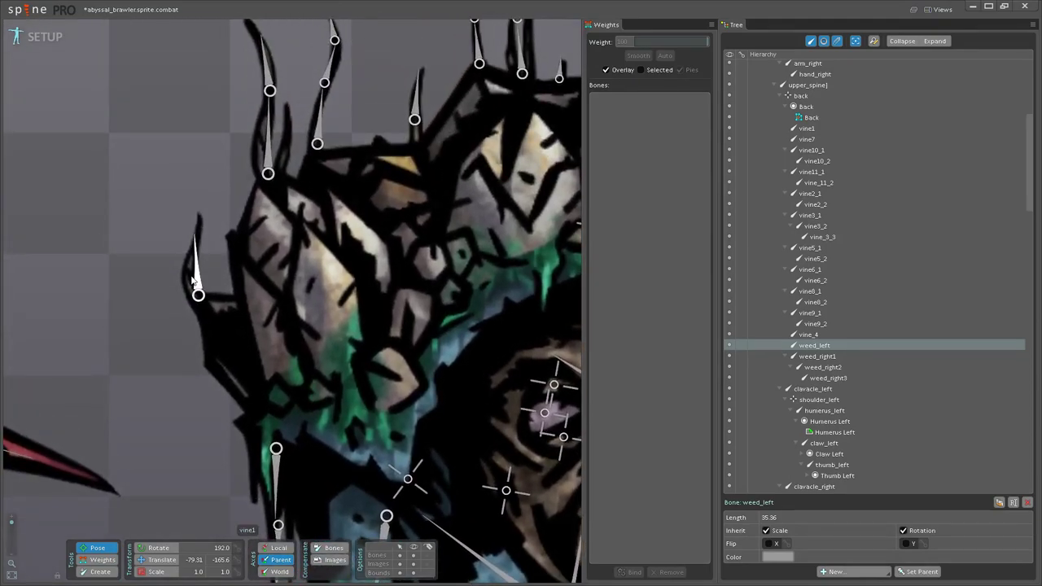
{"action": "left_click", "coordinate": [182, 262]}
{"action": "mouse_move", "coordinate": [180, 263]}
{"action": "left_mouse_down"}
{"action": "mouse_move", "coordinate": [203, 234]}
{"action": "mouse_move", "coordinate": [191, 225]}
{"action": "mouse_move", "coordinate": [178, 259]}
{"action": "left_mouse_up"}
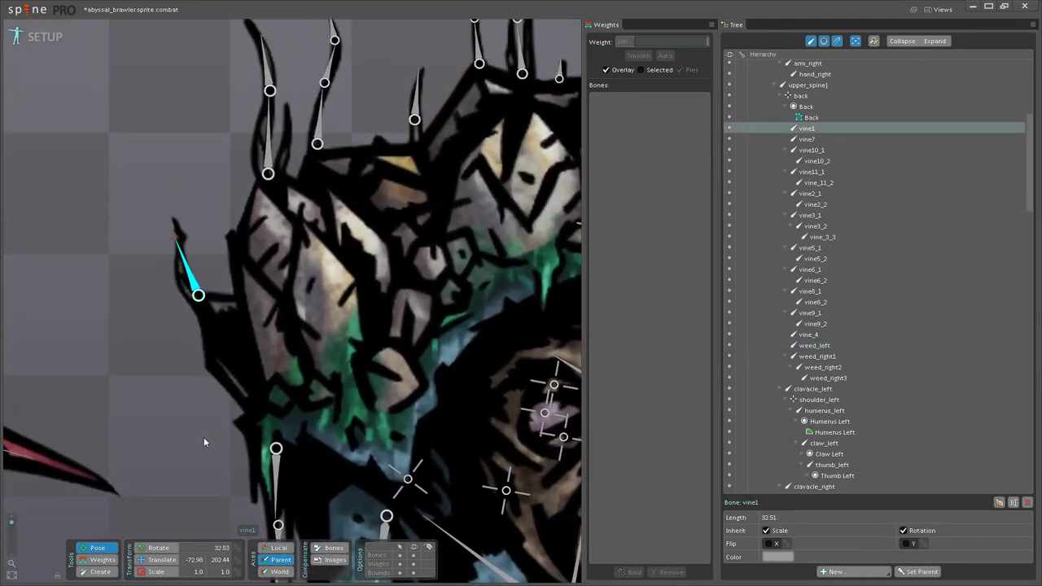
{"action": "left_click", "coordinate": [97, 560]}
{"action": "key", "text": "ctrl+z"}
Step: Inspect the weights around vine1's base and test-rotate the bone slightly to recheck the small vine's deformation
{"action": "left_click_drag", "start_coordinate": [177, 375], "coordinate": [224, 344]}
{"action": "left_click_drag", "start_coordinate": [232, 292], "coordinate": [263, 390]}
{"action": "scroll", "coordinate": [263, 395], "scroll_direction": "up", "scroll_amount": 2}
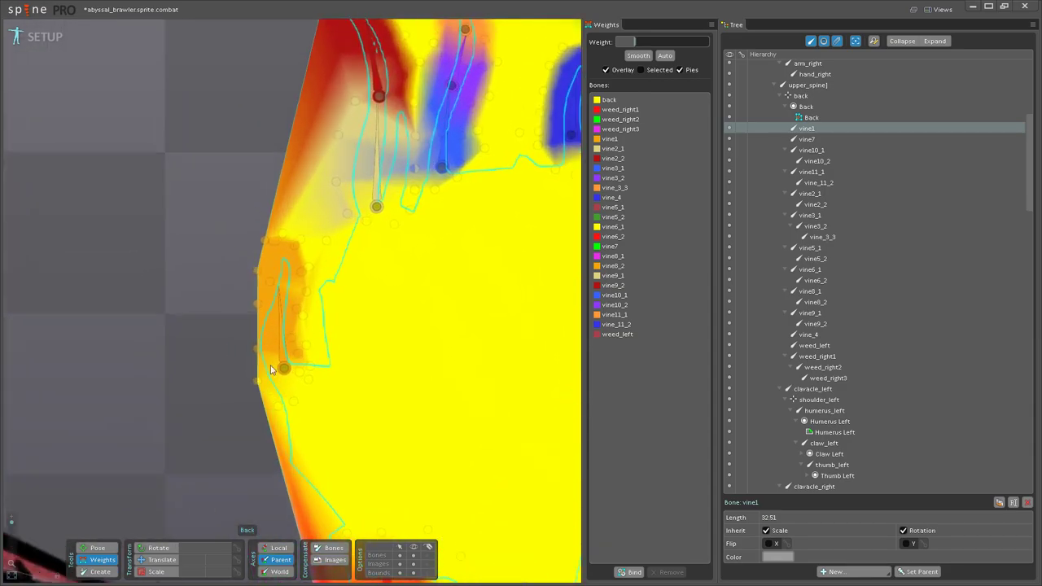
{"action": "scroll", "coordinate": [283, 356], "scroll_direction": "down", "scroll_amount": 3}
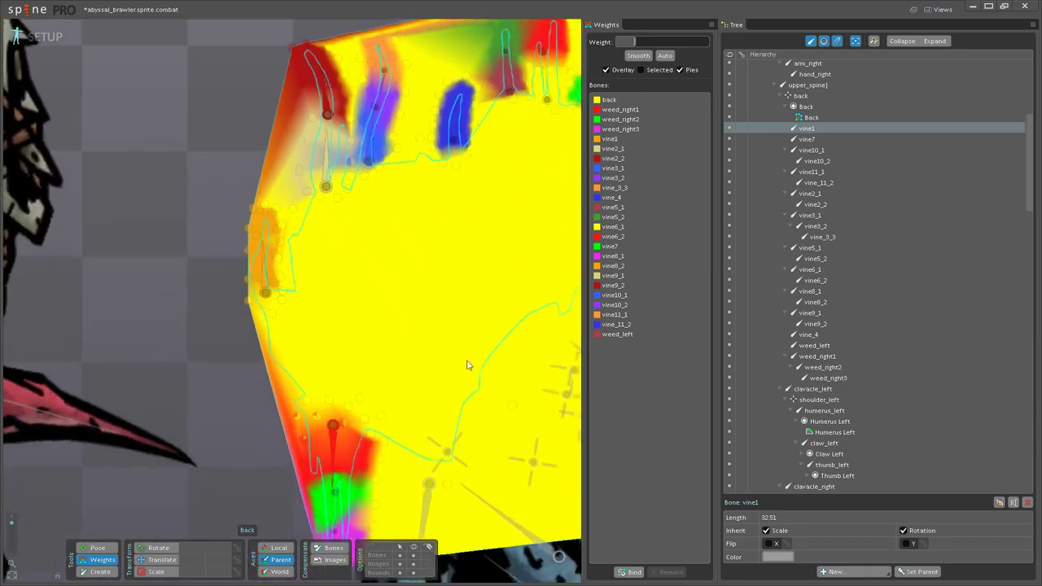
{"action": "left_click_drag", "start_coordinate": [461, 367], "coordinate": [398, 366]}
{"action": "left_click", "coordinate": [395, 231]}
{"action": "scroll", "coordinate": [273, 274], "scroll_direction": "up", "scroll_amount": 5}
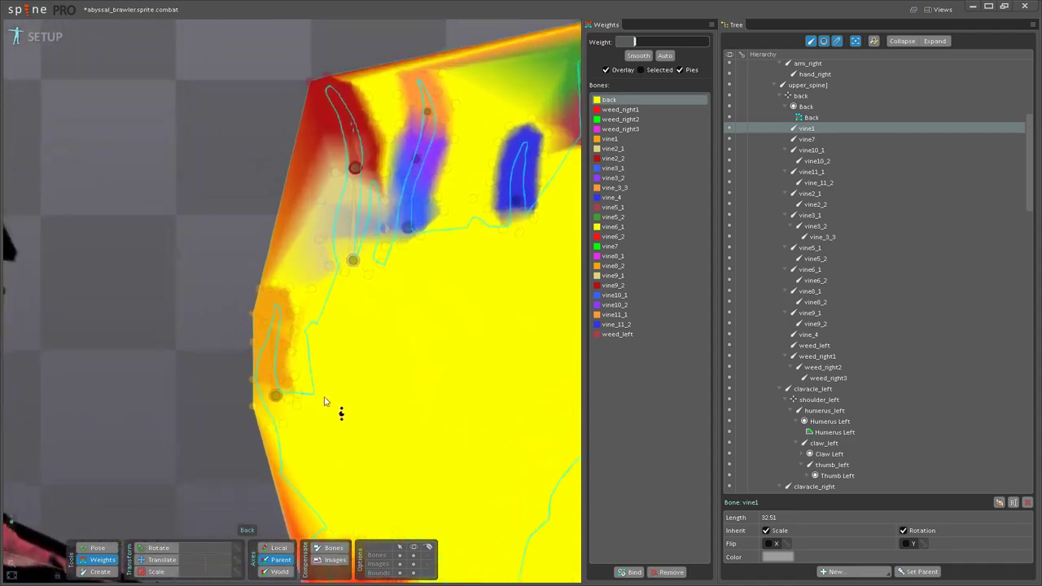
{"action": "left_click", "coordinate": [247, 379]}
{"action": "left_click", "coordinate": [97, 547]}
{"action": "mouse_move", "coordinate": [273, 325]}
{"action": "left_mouse_down"}
{"action": "mouse_move", "coordinate": [221, 333]}
{"action": "mouse_move", "coordinate": [281, 325]}
{"action": "left_mouse_up"}
{"action": "scroll", "coordinate": [281, 330], "scroll_direction": "down", "scroll_amount": 2}
{"action": "left_click", "coordinate": [114, 559]}
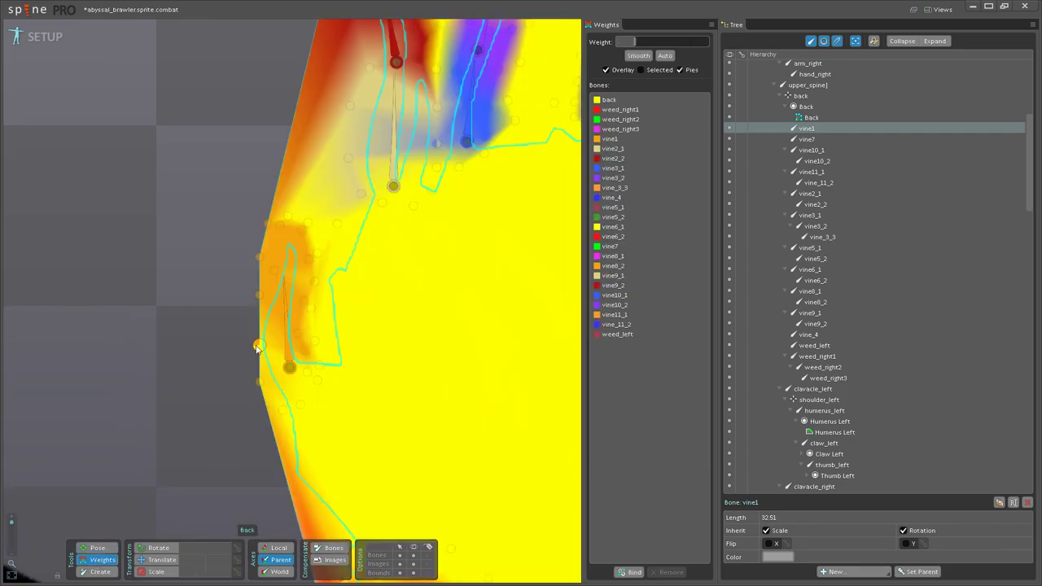
Step: Increase the back bone's influence on the hull vertex beside vine1's base
{"action": "left_click", "coordinate": [287, 310]}
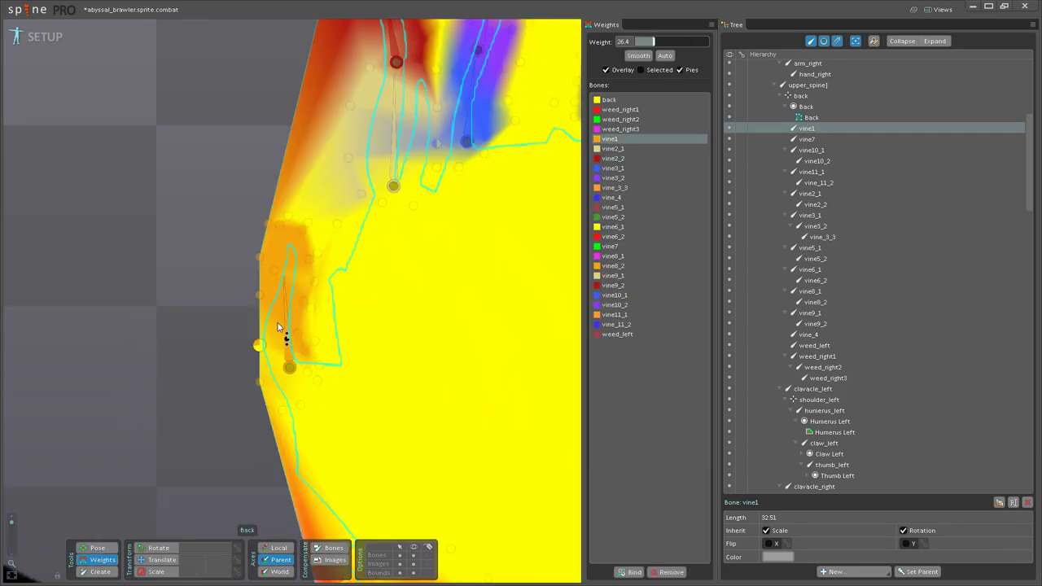
{"action": "scroll", "coordinate": [253, 404], "scroll_direction": "down", "scroll_amount": 1}
{"action": "left_click_drag", "start_coordinate": [254, 404], "coordinate": [264, 371]}
{"action": "scroll", "coordinate": [269, 357], "scroll_direction": "up", "scroll_amount": 2}
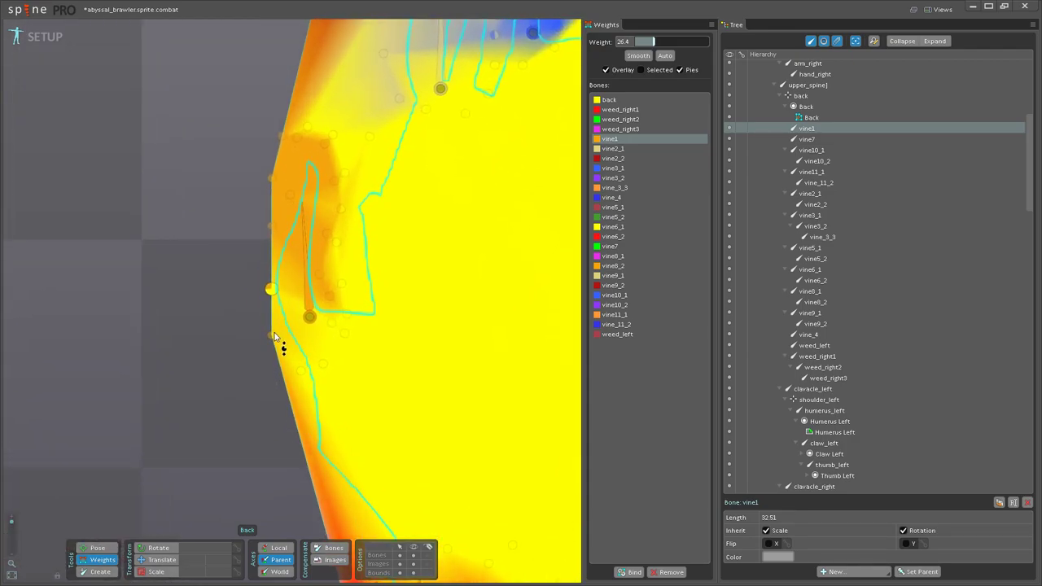
{"action": "scroll", "coordinate": [284, 342], "scroll_direction": "down", "scroll_amount": 4}
{"action": "left_click_drag", "start_coordinate": [473, 344], "coordinate": [240, 376]}
{"action": "left_click", "coordinate": [439, 237]}
{"action": "left_click_drag", "start_coordinate": [214, 328], "coordinate": [432, 334]}
{"action": "left_click_drag", "start_coordinate": [252, 298], "coordinate": [139, 348]}
Step: Test-rotate the vine1 bone far outward to check the small side vine's deformation, and undo the rotation
{"action": "key", "text": "Escape"}
{"action": "left_click", "coordinate": [109, 550]}
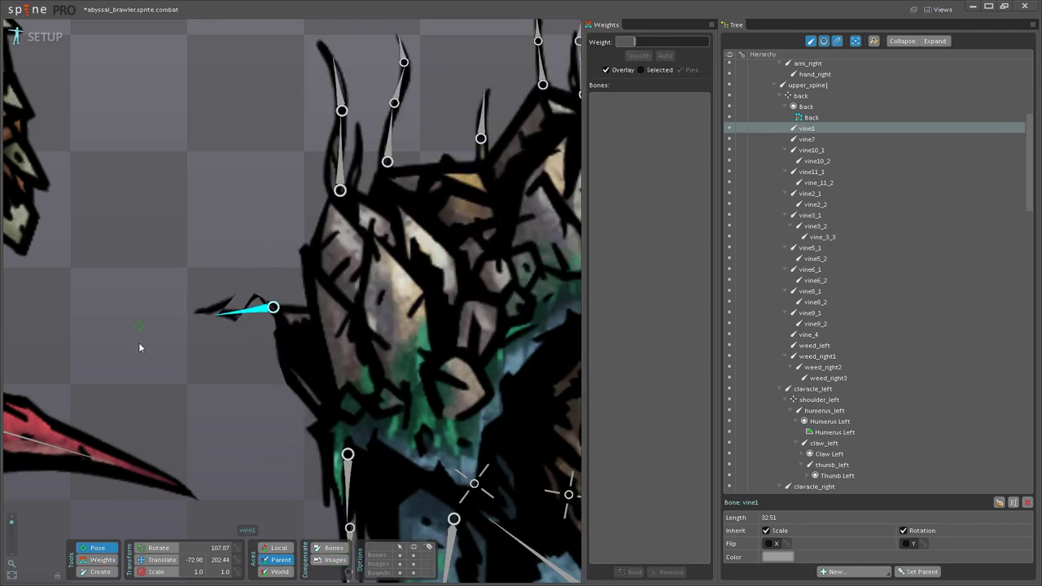
{"action": "left_click", "coordinate": [412, 557]}
{"action": "left_click", "coordinate": [101, 562]}
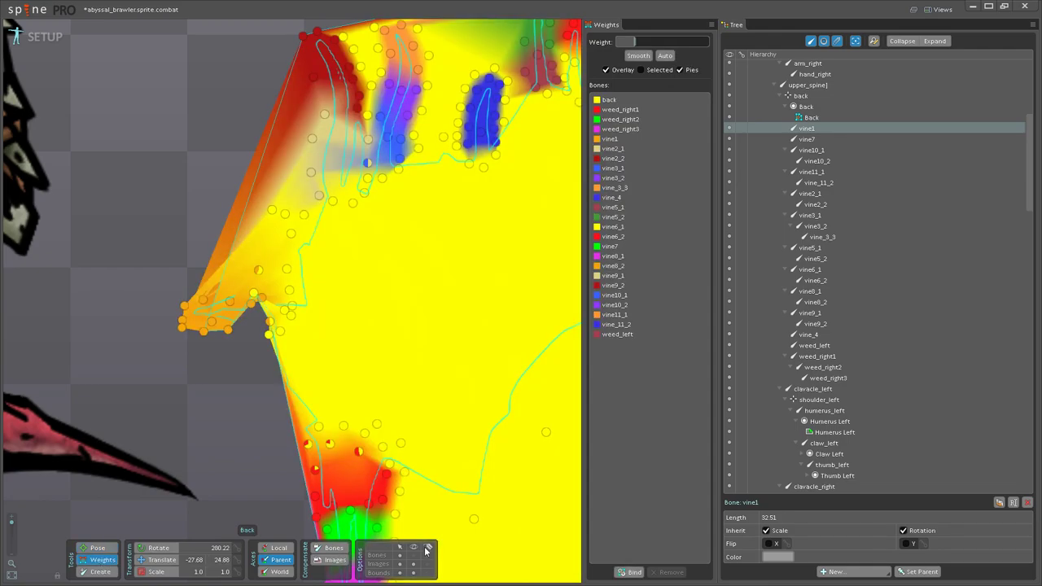
{"action": "left_click", "coordinate": [413, 557]}
{"action": "key", "text": "ctrl+z"}
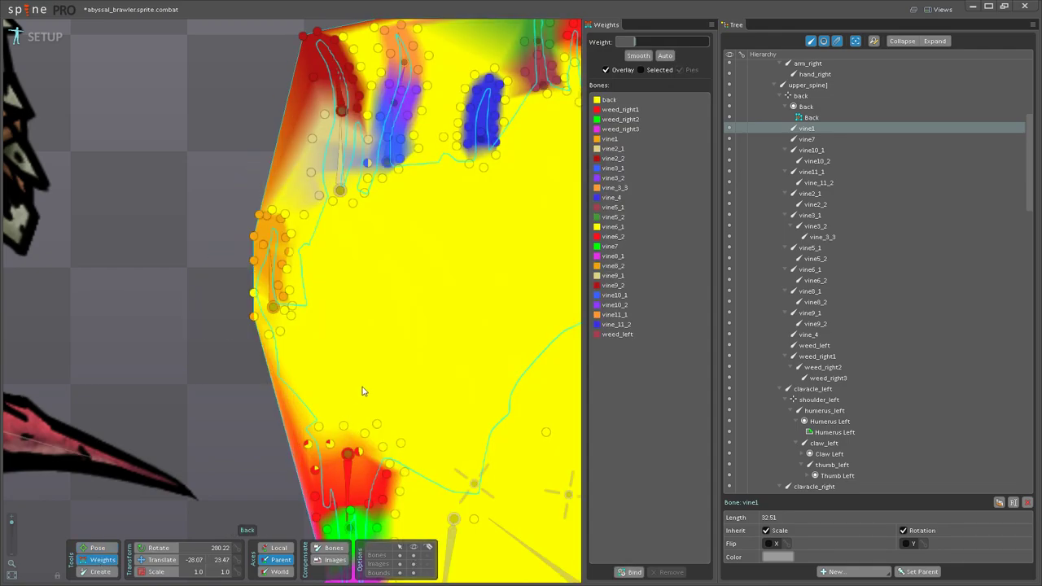
Step: Shift the hull vertex next to vine1's base further toward the back bone's weight
{"action": "left_click_drag", "start_coordinate": [386, 350], "coordinate": [202, 394]}
{"action": "left_click", "coordinate": [465, 288]}
{"action": "left_click_drag", "start_coordinate": [206, 349], "coordinate": [456, 382]}
{"action": "scroll", "coordinate": [265, 386], "scroll_direction": "up", "scroll_amount": 2}
{"action": "scroll", "coordinate": [322, 396], "scroll_direction": "up", "scroll_amount": 2}
{"action": "left_click_drag", "start_coordinate": [338, 404], "coordinate": [351, 307]}
{"action": "left_click_drag", "start_coordinate": [340, 351], "coordinate": [294, 321]}
Step: Test-rotate vine1 again to recheck the mesh around its base, and undo the rotation
{"action": "left_click", "coordinate": [102, 549]}
{"action": "left_click", "coordinate": [105, 561]}
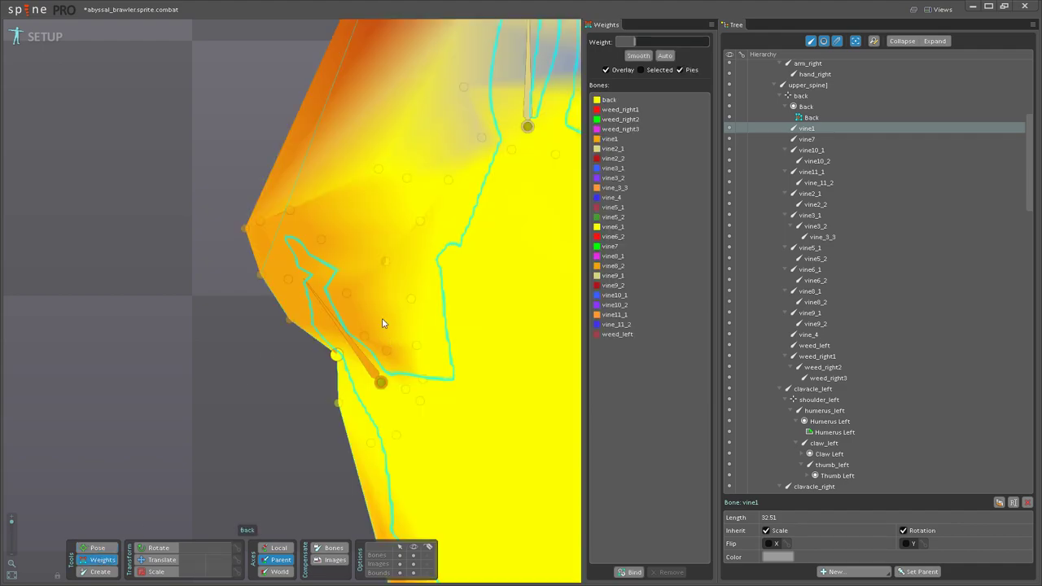
{"action": "key", "text": "ctrl+z"}
Step: Set the vine1 weight to 100 on the inner vertex beside the middle of the small side vine
{"action": "scroll", "coordinate": [420, 270], "scroll_direction": "down", "scroll_amount": 4}
{"action": "left_click_drag", "start_coordinate": [424, 268], "coordinate": [267, 199]}
{"action": "left_click", "coordinate": [251, 334]}
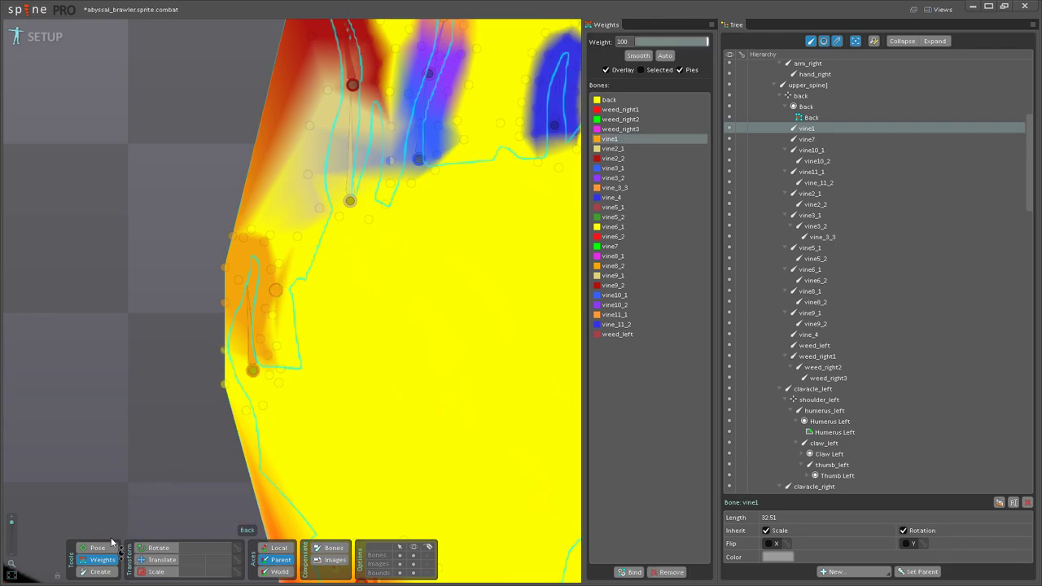
Step: Test-rotate the vine2_1 bone to check how it drags the neighbouring small vine, and undo the rotation
{"action": "left_click", "coordinate": [101, 548]}
{"action": "left_click_drag", "start_coordinate": [254, 308], "coordinate": [137, 466]}
{"action": "left_click_drag", "start_coordinate": [259, 361], "coordinate": [217, 333]}
{"action": "left_click", "coordinate": [97, 560]}
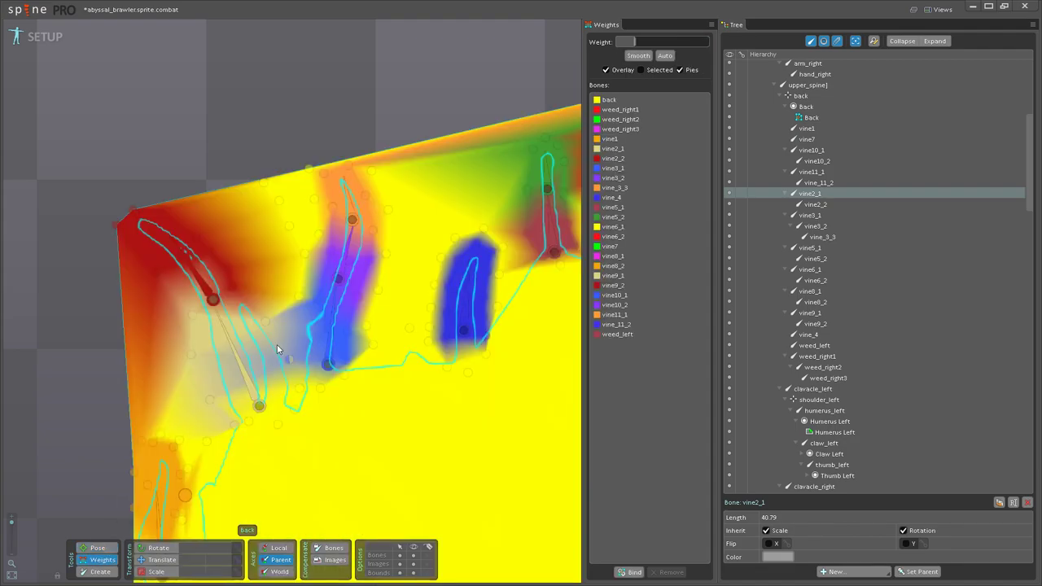
{"action": "scroll", "coordinate": [308, 342], "scroll_direction": "down", "scroll_amount": 5}
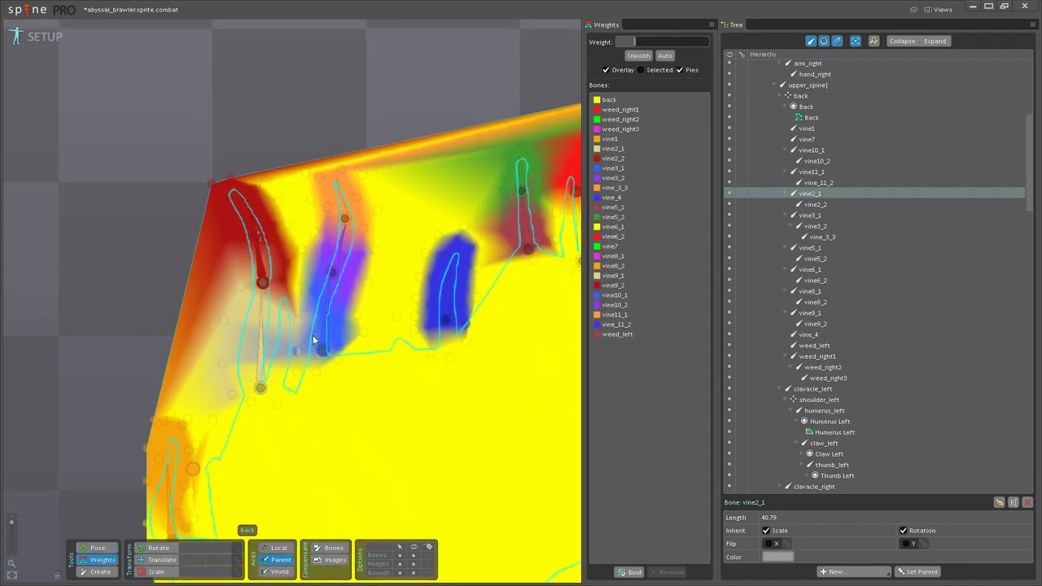
{"action": "left_click", "coordinate": [460, 368]}
{"action": "scroll", "coordinate": [316, 350], "scroll_direction": "up", "scroll_amount": 8}
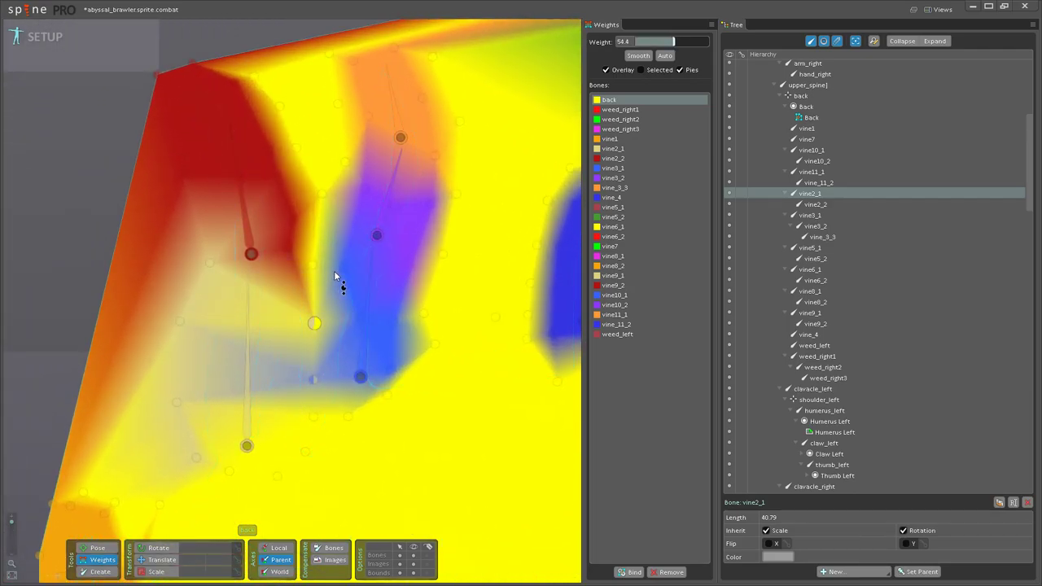
{"action": "key", "text": "ctrl+z"}
Step: Give the vertex between the small vine's tip and vine3 a vine3_1 weight of 69.6
{"action": "left_click", "coordinate": [363, 341]}
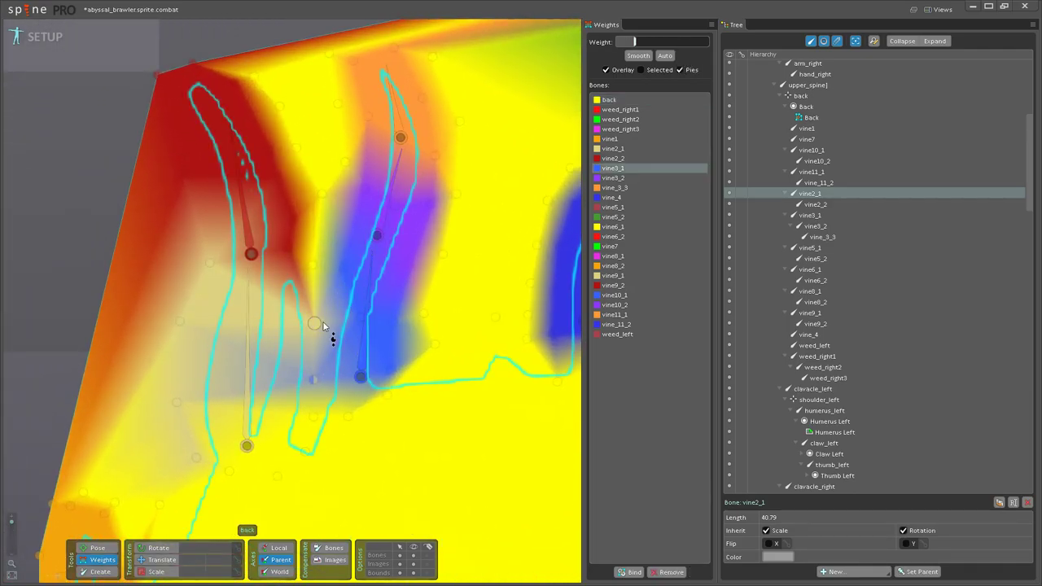
{"action": "left_click", "coordinate": [322, 323]}
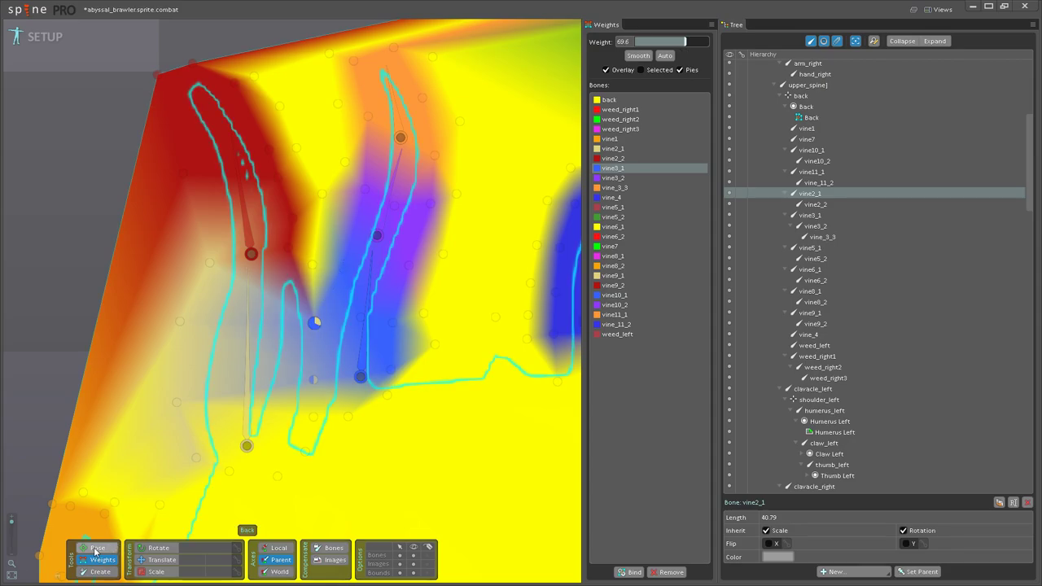
Step: Test-rotate the vine2_1 and vine3_1 bones to check how the small vine between them deforms, undoing the rotations
{"action": "left_click", "coordinate": [96, 549]}
{"action": "mouse_move", "coordinate": [247, 342]}
{"action": "left_mouse_down"}
{"action": "mouse_move", "coordinate": [190, 339]}
{"action": "mouse_move", "coordinate": [224, 330]}
{"action": "mouse_move", "coordinate": [302, 271]}
{"action": "mouse_move", "coordinate": [186, 270]}
{"action": "mouse_move", "coordinate": [235, 344]}
{"action": "left_mouse_up"}
{"action": "scroll", "coordinate": [236, 271], "scroll_direction": "down", "scroll_amount": 2}
{"action": "scroll", "coordinate": [236, 271], "scroll_direction": "down", "scroll_amount": 1}
{"action": "left_click_drag", "start_coordinate": [255, 307], "coordinate": [255, 257]}
{"action": "left_click", "coordinate": [267, 293]}
{"action": "left_click_drag", "start_coordinate": [272, 372], "coordinate": [231, 347]}
{"action": "key", "text": "ctrl+z"}
{"action": "left_click_drag", "start_coordinate": [350, 365], "coordinate": [361, 327]}
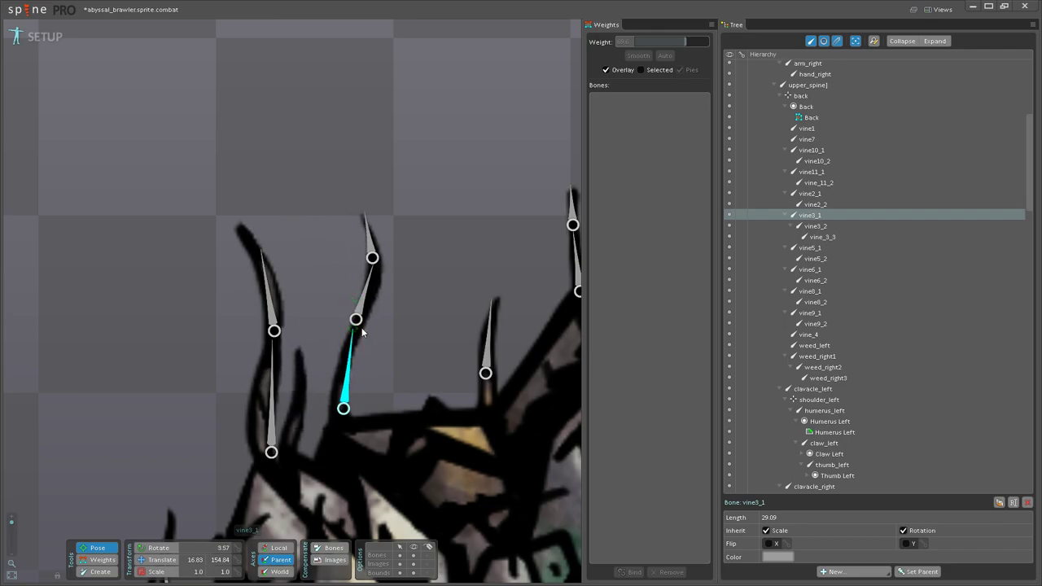
Step: Set the vine2_1 weight to 60.8 on the lower vertex between the small vine and vine3_1's base
{"action": "left_click", "coordinate": [95, 559]}
{"action": "scroll", "coordinate": [320, 400], "scroll_direction": "up", "scroll_amount": 3}
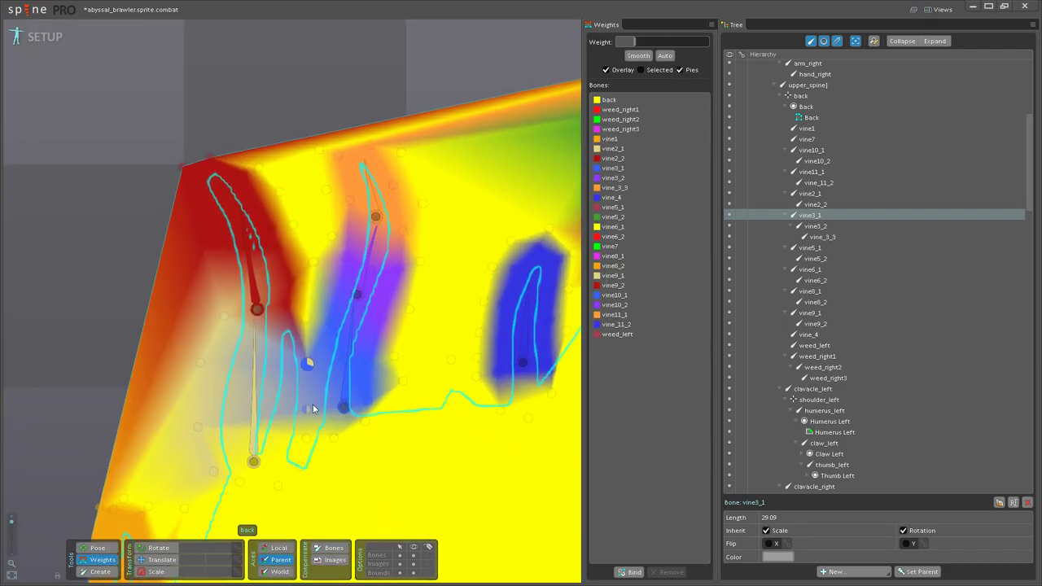
{"action": "left_click", "coordinate": [251, 436]}
{"action": "left_click_drag", "start_coordinate": [311, 382], "coordinate": [321, 376]}
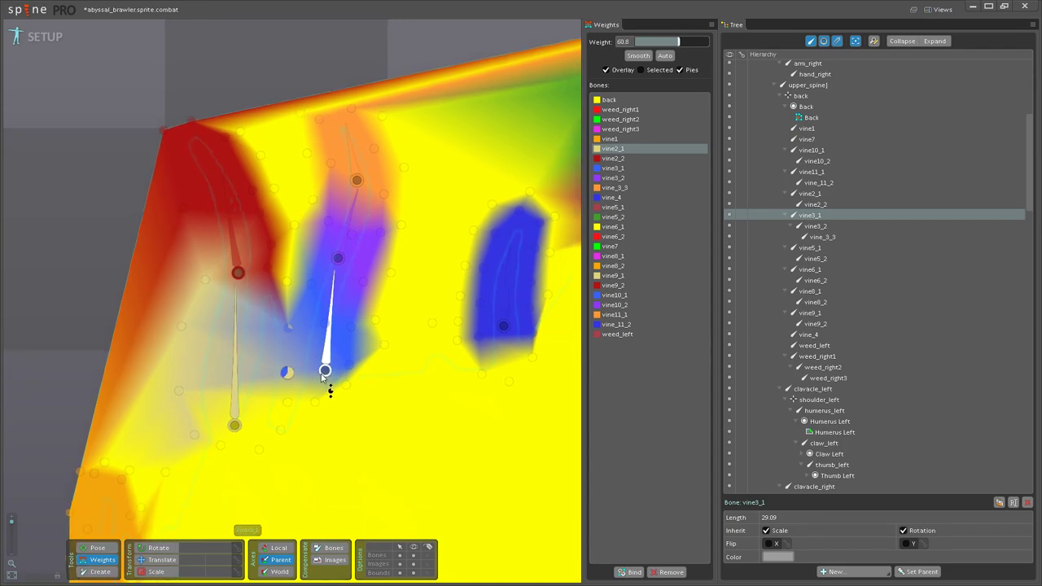
Step: Blend back weight into the vertices around vine3_1's base, with 26.4 on its inner side and 63.2 on the vertex beside the small vine
{"action": "scroll", "coordinate": [334, 366], "scroll_direction": "down", "scroll_amount": 5}
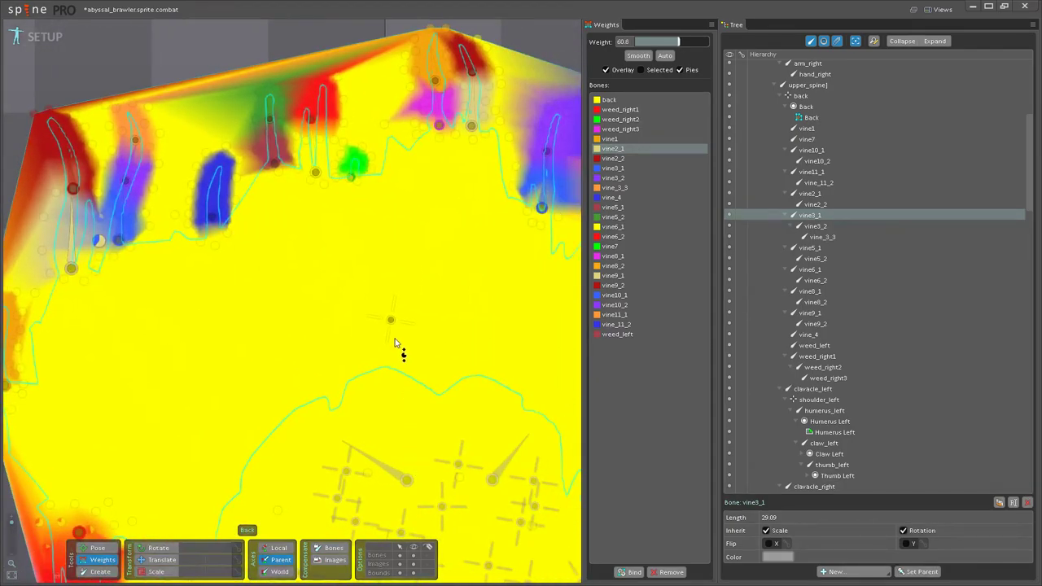
{"action": "left_click", "coordinate": [389, 320]}
{"action": "scroll", "coordinate": [359, 325], "scroll_direction": "up", "scroll_amount": 5}
{"action": "mouse_move", "coordinate": [356, 313]}
{"action": "left_mouse_down"}
{"action": "mouse_move", "coordinate": [394, 275]}
{"action": "mouse_move", "coordinate": [341, 302]}
{"action": "mouse_move", "coordinate": [324, 294]}
{"action": "mouse_move", "coordinate": [356, 263]}
{"action": "mouse_move", "coordinate": [359, 301]}
{"action": "mouse_move", "coordinate": [373, 272]}
{"action": "left_mouse_up"}
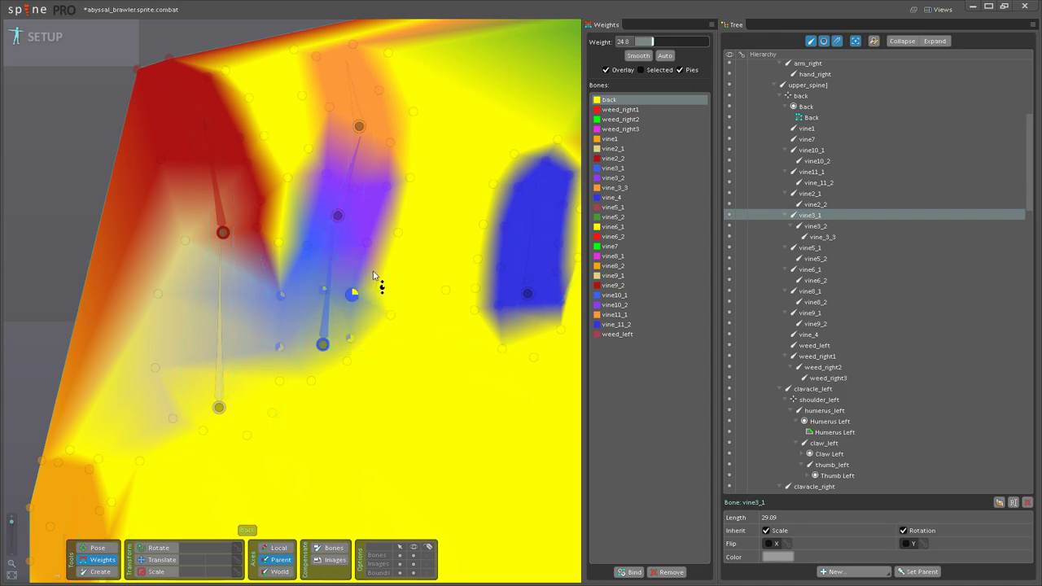
{"action": "left_click_drag", "start_coordinate": [352, 325], "coordinate": [386, 364]}
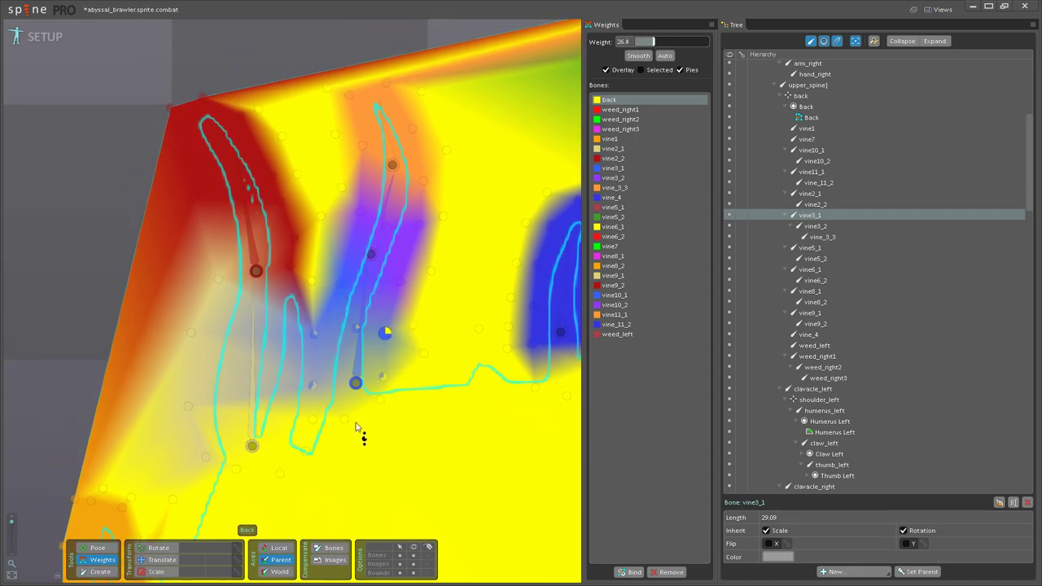
{"action": "left_click_drag", "start_coordinate": [355, 427], "coordinate": [372, 448]}
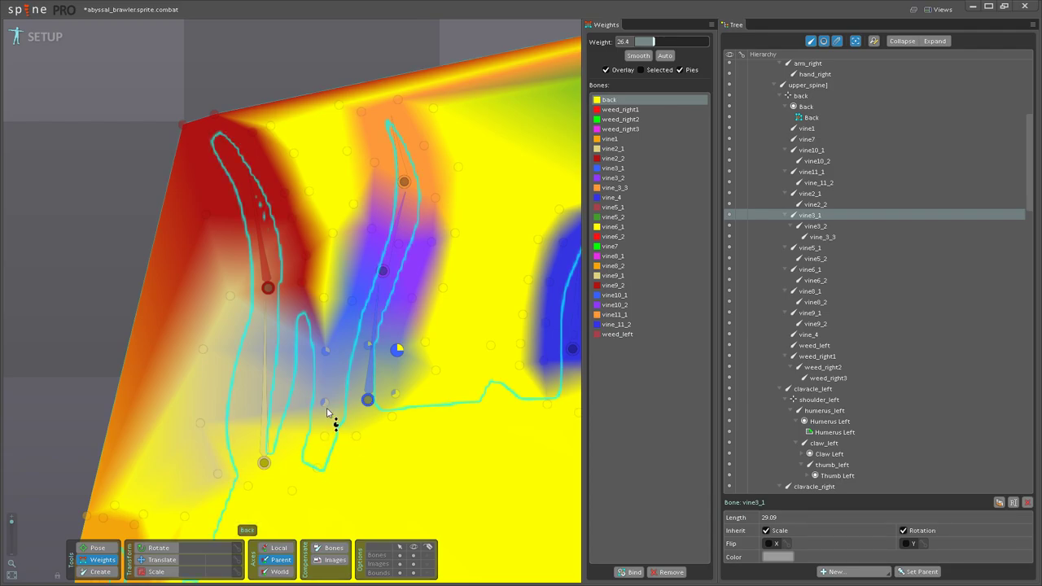
{"action": "mouse_move", "coordinate": [325, 402]}
{"action": "left_mouse_down"}
{"action": "mouse_move", "coordinate": [342, 340]}
{"action": "mouse_move", "coordinate": [332, 348]}
{"action": "left_mouse_up"}
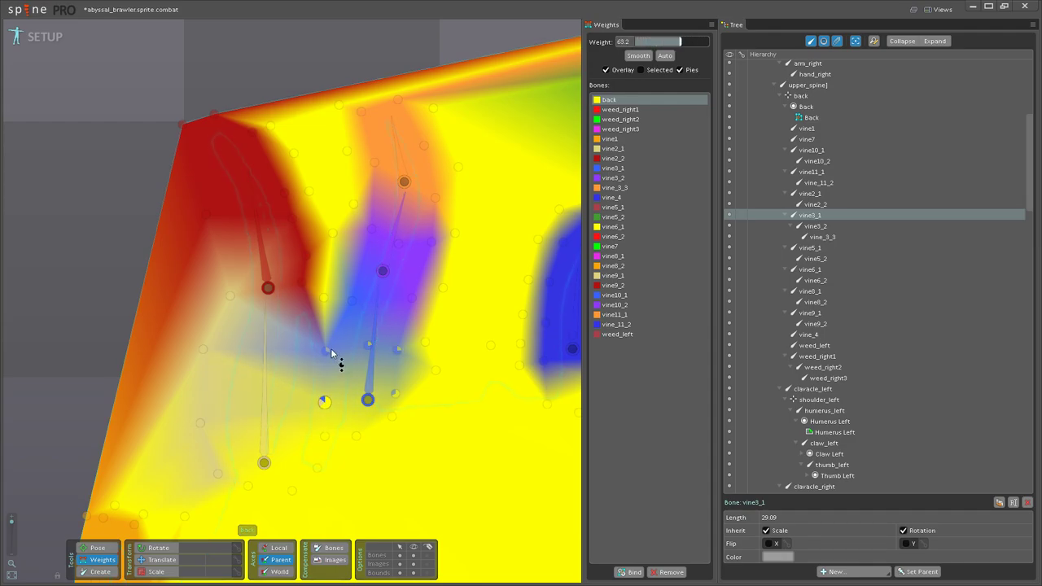
Step: Examine the weight distribution across the whole Back mesh and around the vine2 and vine3 bases
{"action": "scroll", "coordinate": [331, 345], "scroll_direction": "down", "scroll_amount": 4}
{"action": "scroll", "coordinate": [318, 299], "scroll_direction": "up", "scroll_amount": 2}
{"action": "left_click_drag", "start_coordinate": [292, 287], "coordinate": [287, 341]}
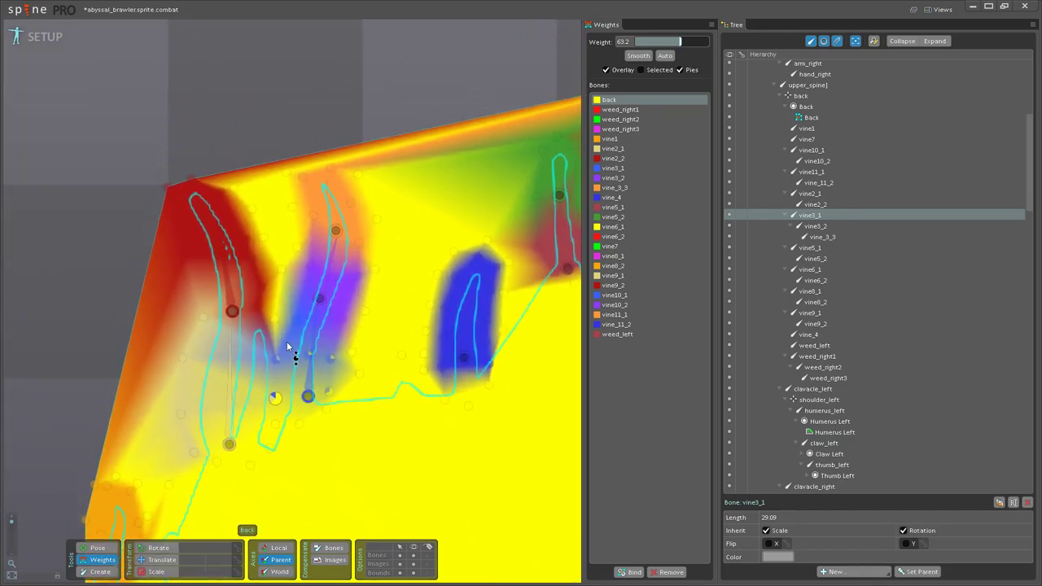
{"action": "scroll", "coordinate": [286, 358], "scroll_direction": "down", "scroll_amount": 6}
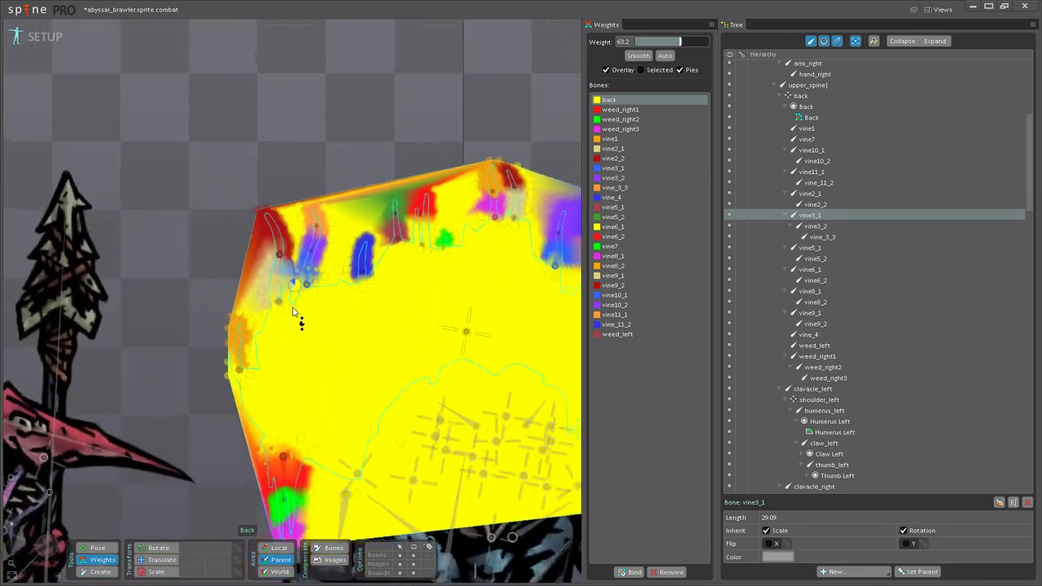
{"action": "scroll", "coordinate": [340, 326], "scroll_direction": "up", "scroll_amount": 3}
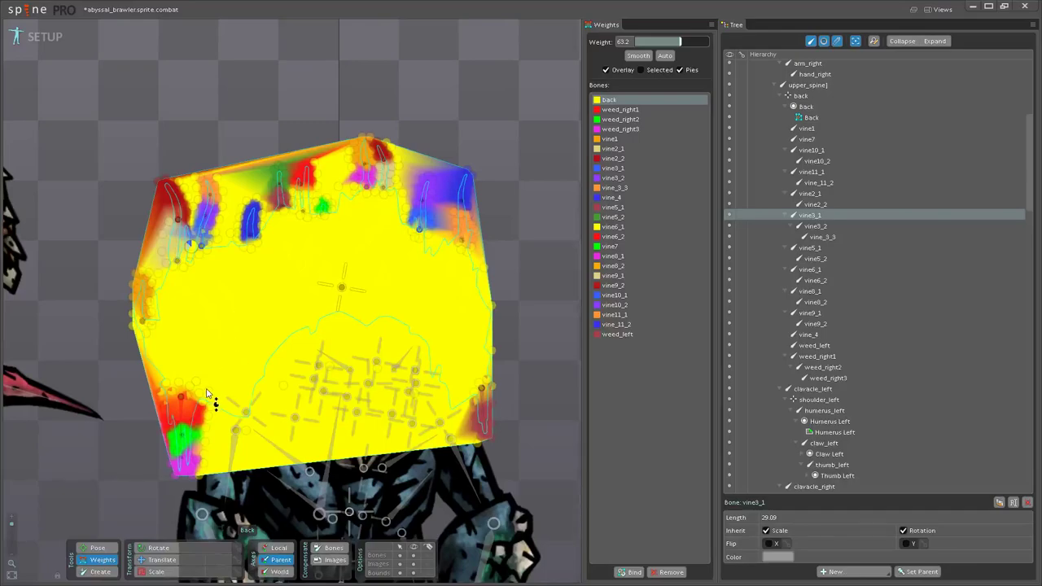
{"action": "left_click_drag", "start_coordinate": [208, 285], "coordinate": [381, 399]}
{"action": "scroll", "coordinate": [431, 361], "scroll_direction": "up", "scroll_amount": 5}
{"action": "left_click_drag", "start_coordinate": [380, 317], "coordinate": [454, 355]}
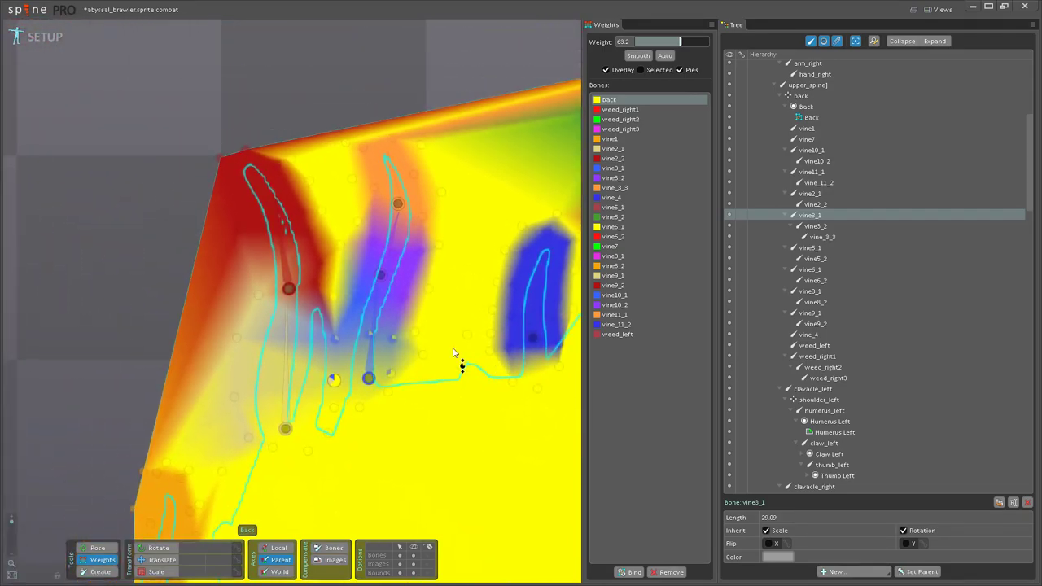
Step: Test-rotate vine3_1 and vine2_1 to check the reweighted vine bases, and undo the rotations
{"action": "left_click", "coordinate": [106, 548]}
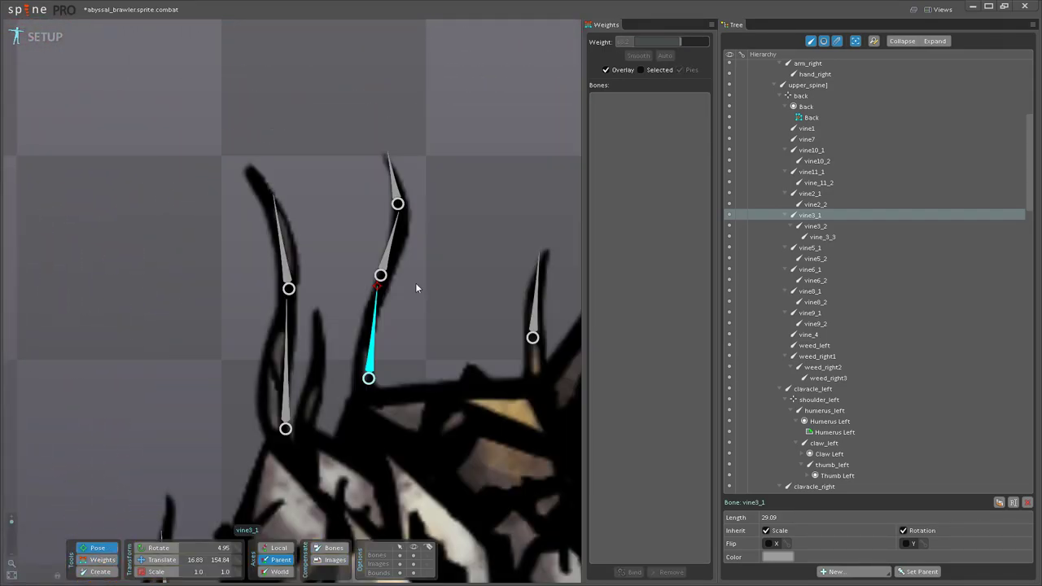
{"action": "left_click_drag", "start_coordinate": [371, 324], "coordinate": [386, 262]}
{"action": "left_click_drag", "start_coordinate": [286, 380], "coordinate": [314, 332]}
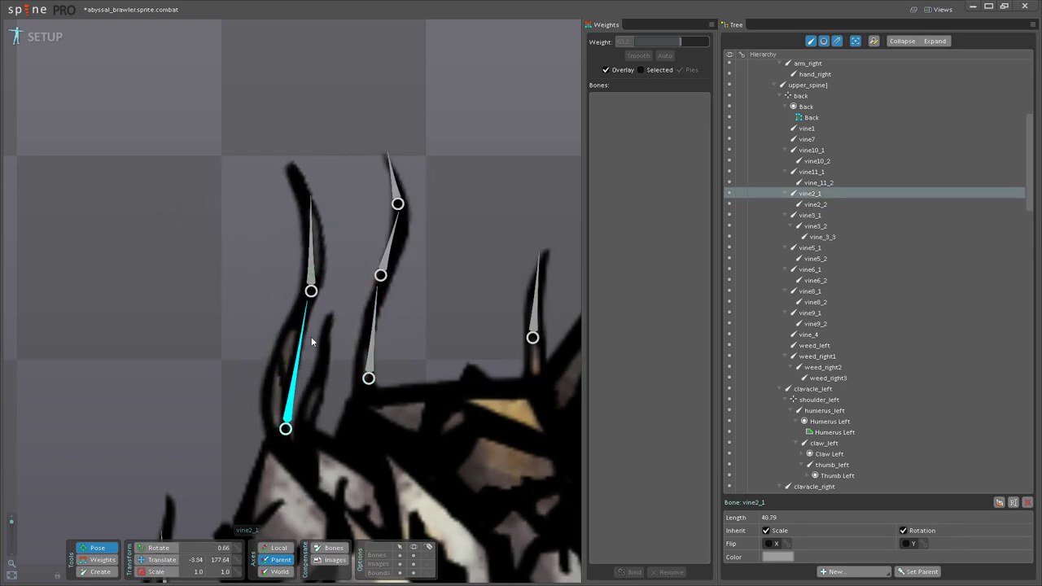
{"action": "left_click", "coordinate": [101, 560]}
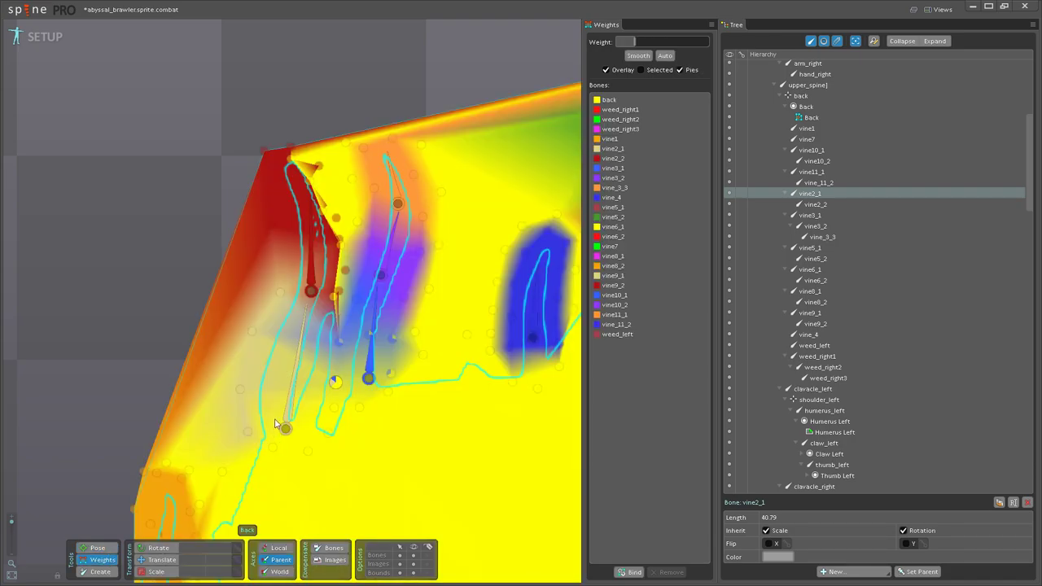
{"action": "key", "text": "ctrl+z"}
Step: Set the back weight to 59.2 on the outer vertex beside vine2_1's base
{"action": "scroll", "coordinate": [287, 452], "scroll_direction": "down", "scroll_amount": 4}
{"action": "left_click_drag", "start_coordinate": [287, 452], "coordinate": [194, 344]}
{"action": "left_click", "coordinate": [483, 281]}
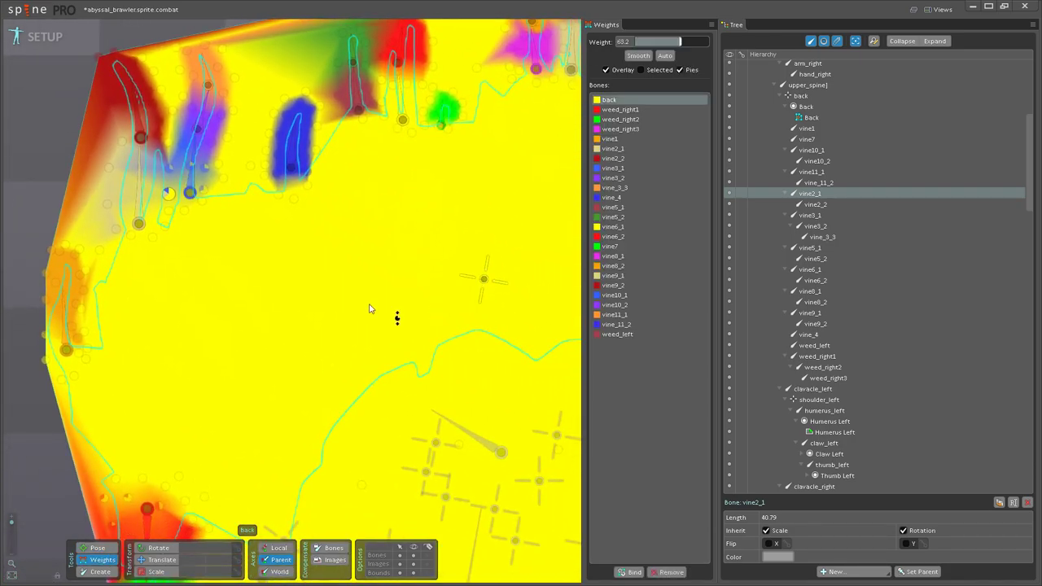
{"action": "scroll", "coordinate": [284, 294], "scroll_direction": "up", "scroll_amount": 5}
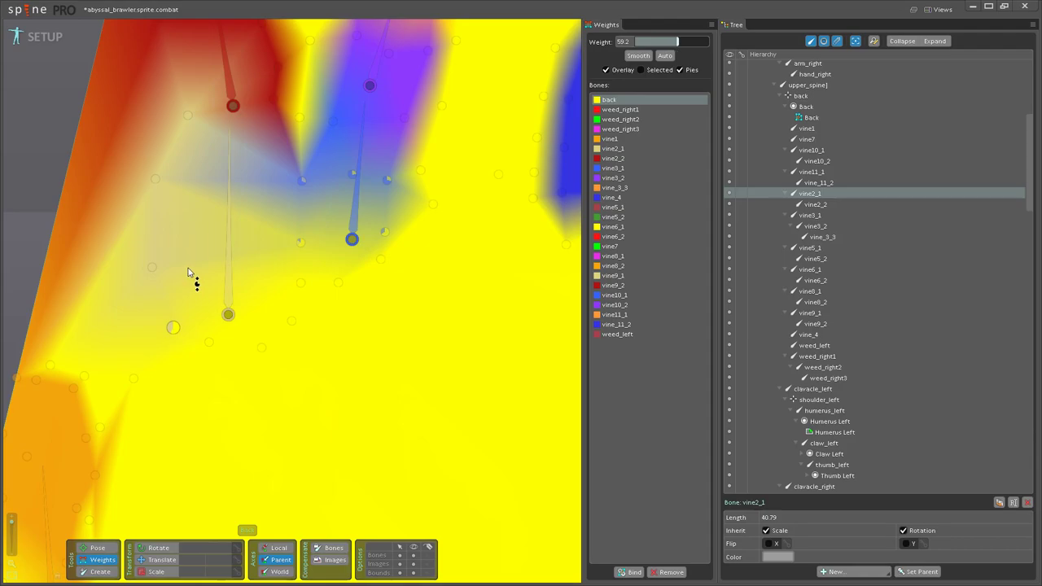
Step: Test-rotate vine2_1 once more to check the vine's base, and undo the rotation
{"action": "scroll", "coordinate": [204, 294], "scroll_direction": "down", "scroll_amount": 2}
{"action": "left_click_drag", "start_coordinate": [232, 327], "coordinate": [204, 410]}
{"action": "left_click", "coordinate": [112, 549]}
{"action": "left_click_drag", "start_coordinate": [262, 281], "coordinate": [270, 259]}
{"action": "key", "text": "ctrl+z"}
Step: Test-rotate the vine_4 bone to check the short vine's deformation, and undo the rotation
{"action": "scroll", "coordinate": [378, 324], "scroll_direction": "down", "scroll_amount": 3}
{"action": "left_click_drag", "start_coordinate": [472, 355], "coordinate": [297, 337]}
{"action": "scroll", "coordinate": [244, 290], "scroll_direction": "up", "scroll_amount": 2}
{"action": "left_click_drag", "start_coordinate": [217, 279], "coordinate": [191, 263]}
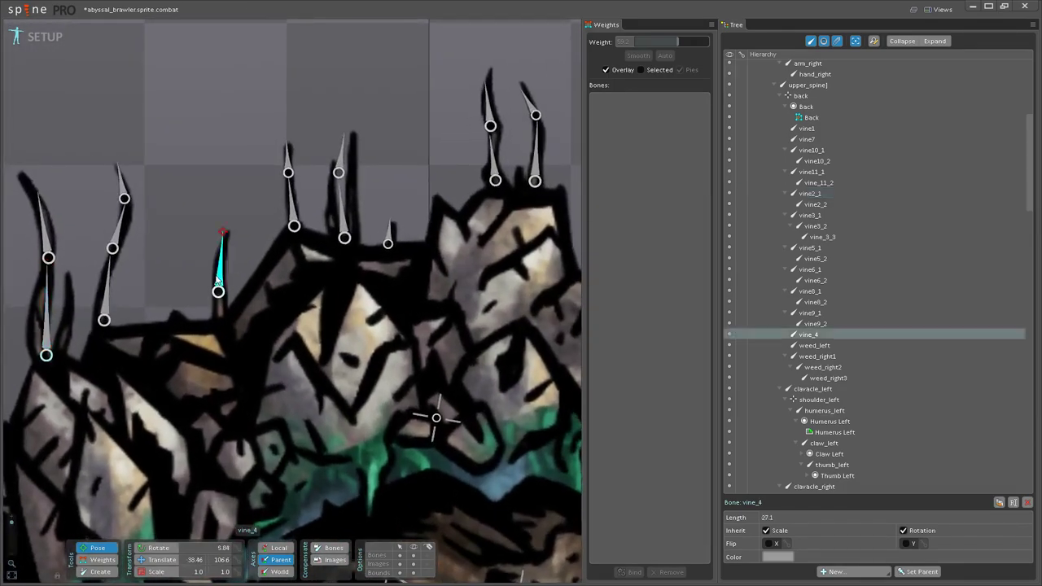
{"action": "key", "text": "ctrl+z"}
Step: Blend back weight into the vertices around vine_4's base, with 72 on the lowest outer one
{"action": "left_click", "coordinate": [88, 561]}
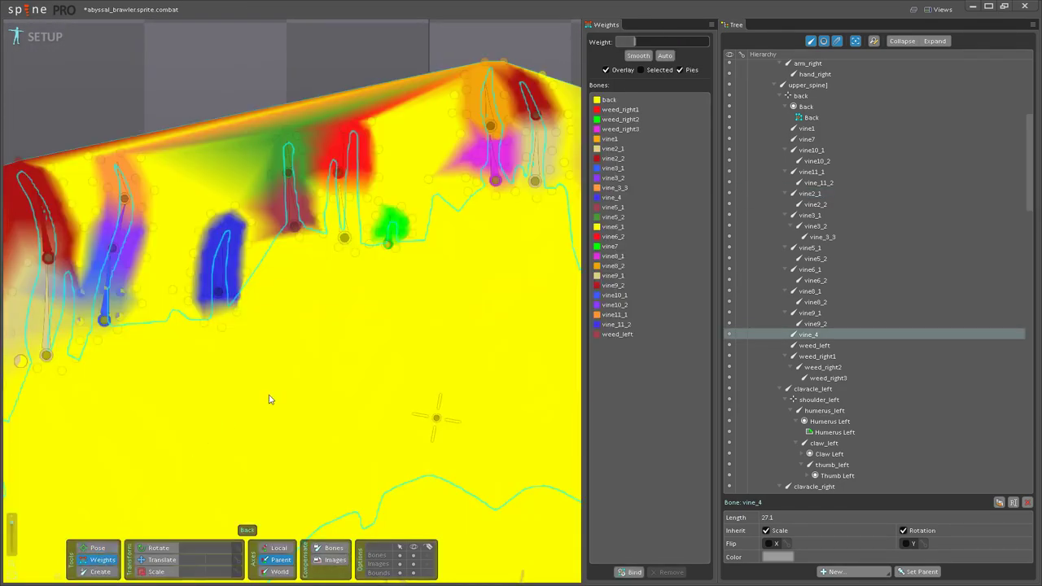
{"action": "left_click_drag", "start_coordinate": [268, 403], "coordinate": [306, 302]}
{"action": "left_click", "coordinate": [466, 317]}
{"action": "scroll", "coordinate": [466, 317], "scroll_direction": "up", "scroll_amount": 4}
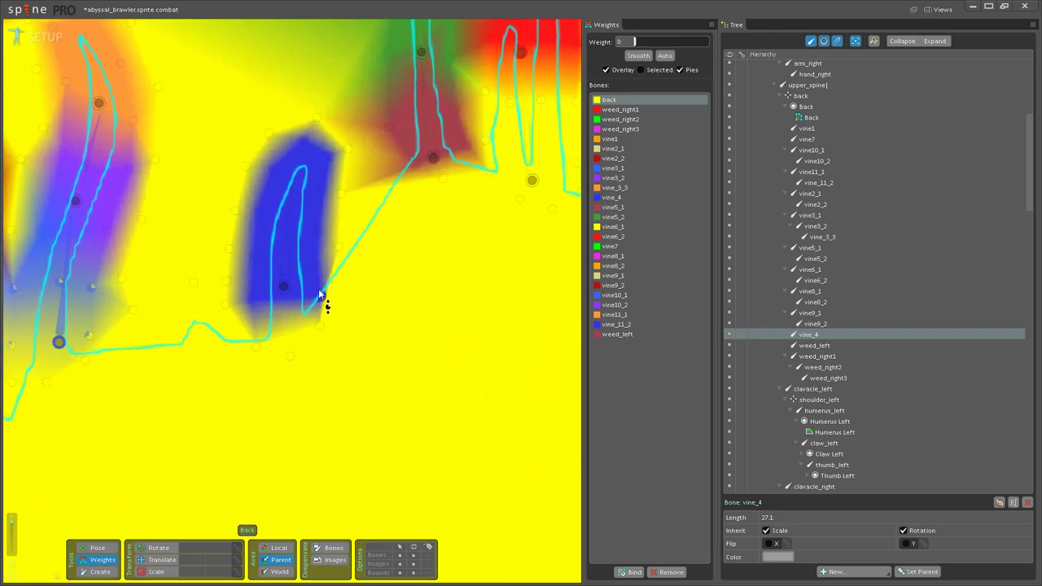
{"action": "left_click_drag", "start_coordinate": [252, 302], "coordinate": [297, 236]}
{"action": "left_click", "coordinate": [316, 259]}
{"action": "left_click", "coordinate": [253, 298]}
{"action": "scroll", "coordinate": [268, 281], "scroll_direction": "down", "scroll_amount": 3}
{"action": "left_click_drag", "start_coordinate": [314, 358], "coordinate": [205, 440]}
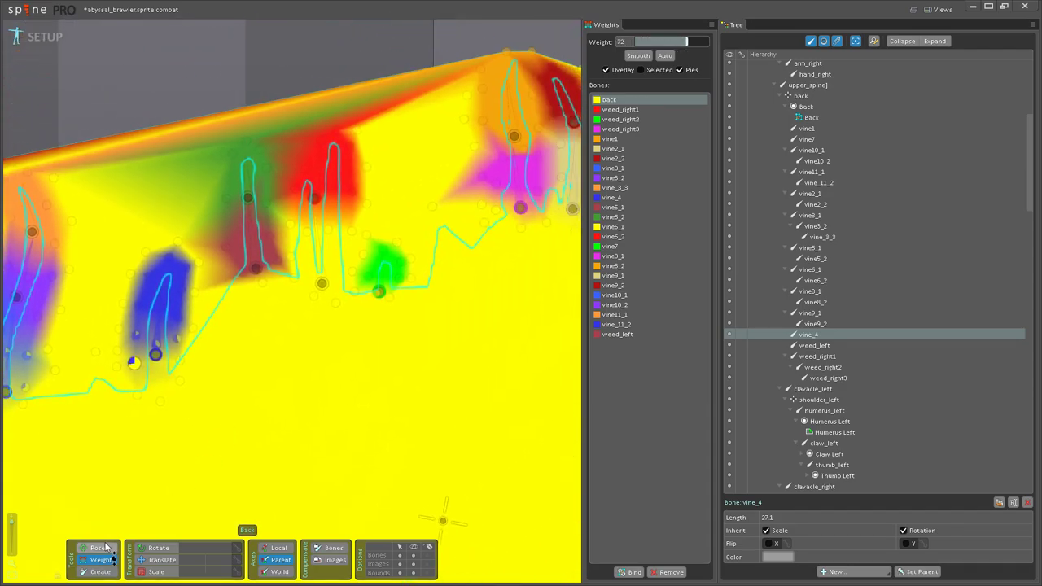
Step: Test-rotate vine_4 with its softened base weights, and undo the rotation
{"action": "left_click", "coordinate": [106, 551]}
{"action": "left_click_drag", "start_coordinate": [79, 291], "coordinate": [119, 246]}
{"action": "key", "text": "ctrl+z"}
Step: Test-rotate the vine5_1 and vine6_1 bones to check their bases, undo the rotations and return to the mesh weights
{"action": "left_click_drag", "start_coordinate": [259, 236], "coordinate": [192, 293]}
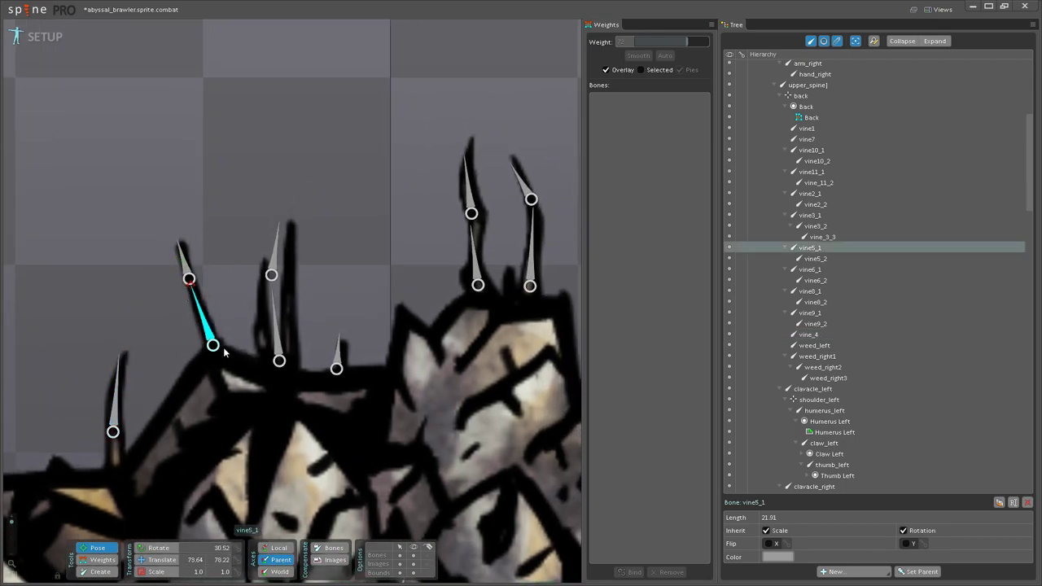
{"action": "key", "text": "ctrl+z"}
{"action": "mouse_move", "coordinate": [281, 328]}
{"action": "left_mouse_down"}
{"action": "mouse_move", "coordinate": [300, 311]}
{"action": "mouse_move", "coordinate": [274, 303]}
{"action": "mouse_move", "coordinate": [287, 311]}
{"action": "left_mouse_up"}
{"action": "left_click_drag", "start_coordinate": [262, 372], "coordinate": [336, 362]}
{"action": "scroll", "coordinate": [305, 401], "scroll_direction": "down", "scroll_amount": 3}
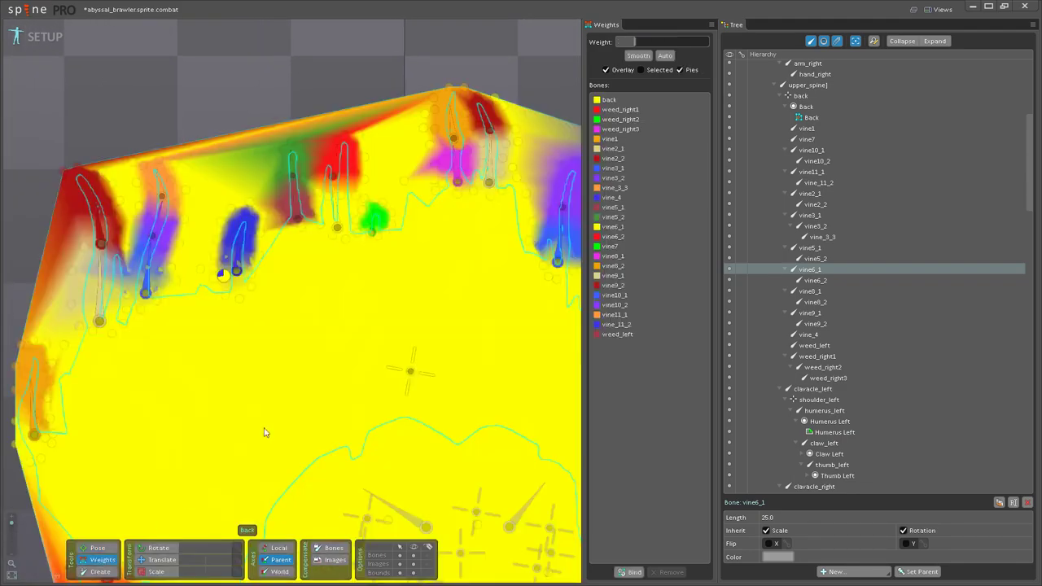
Step: Blend back weight into the vertices on both sides of vine7's base, with 64 on the outer right one
{"action": "left_click", "coordinate": [410, 372]}
{"action": "scroll", "coordinate": [359, 295], "scroll_direction": "up", "scroll_amount": 5}
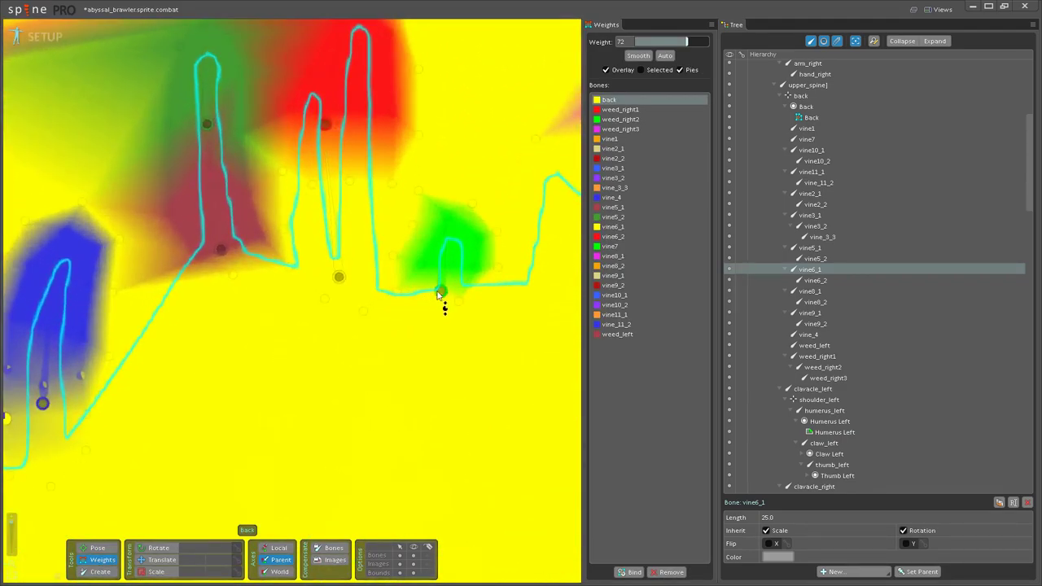
{"action": "left_click", "coordinate": [476, 271]}
{"action": "left_click_drag", "start_coordinate": [422, 261], "coordinate": [441, 209]}
{"action": "left_click_drag", "start_coordinate": [465, 249], "coordinate": [465, 246]}
{"action": "left_click_drag", "start_coordinate": [333, 249], "coordinate": [405, 363]}
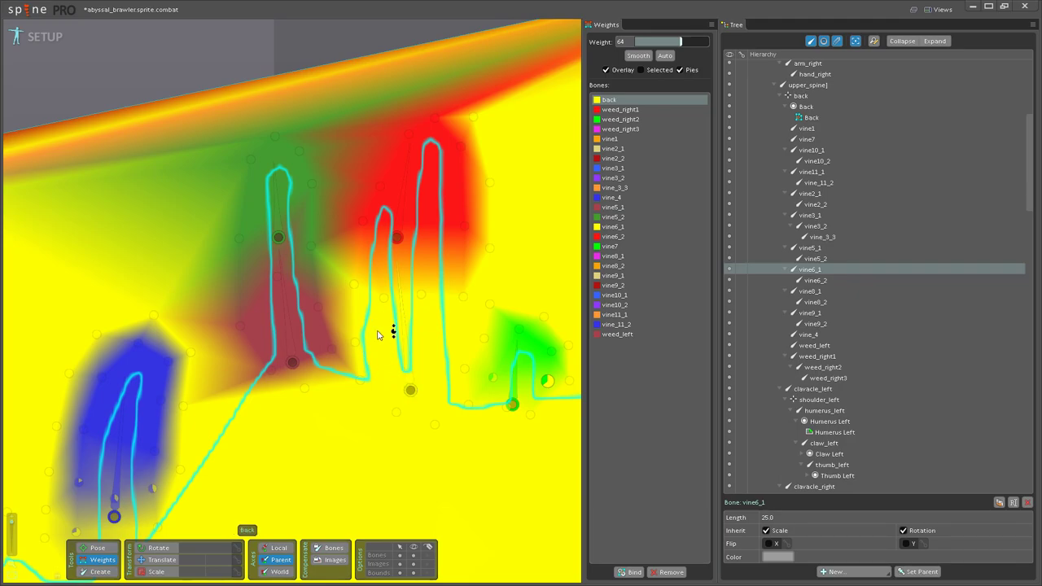
Step: Blend back weight into the vertices beside vine5_1's base, with 76.8 on the left one
{"action": "left_click_drag", "start_coordinate": [330, 352], "coordinate": [350, 279]}
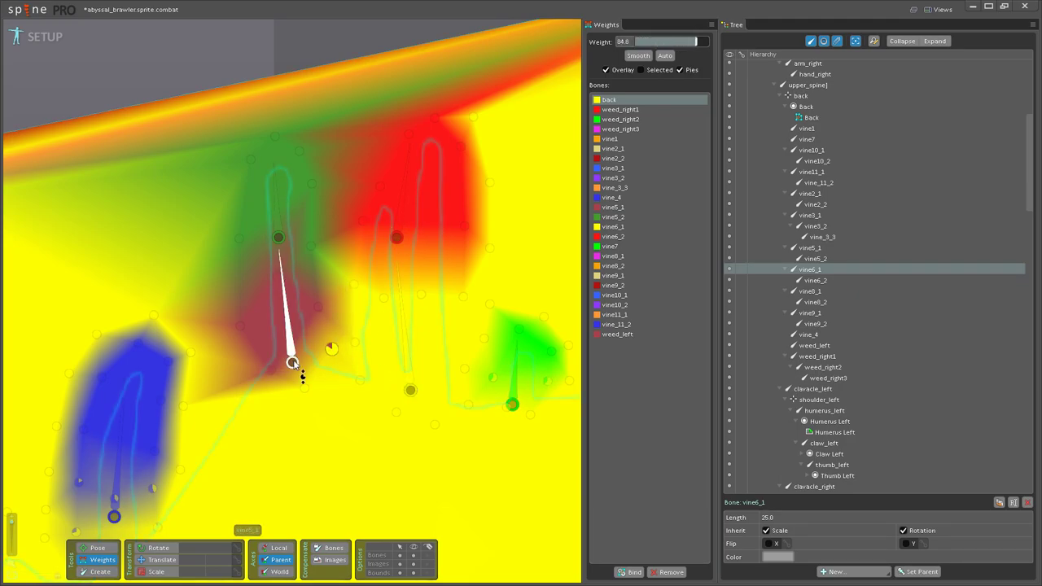
{"action": "left_click_drag", "start_coordinate": [270, 371], "coordinate": [278, 316]}
{"action": "left_click_drag", "start_coordinate": [285, 304], "coordinate": [286, 300]}
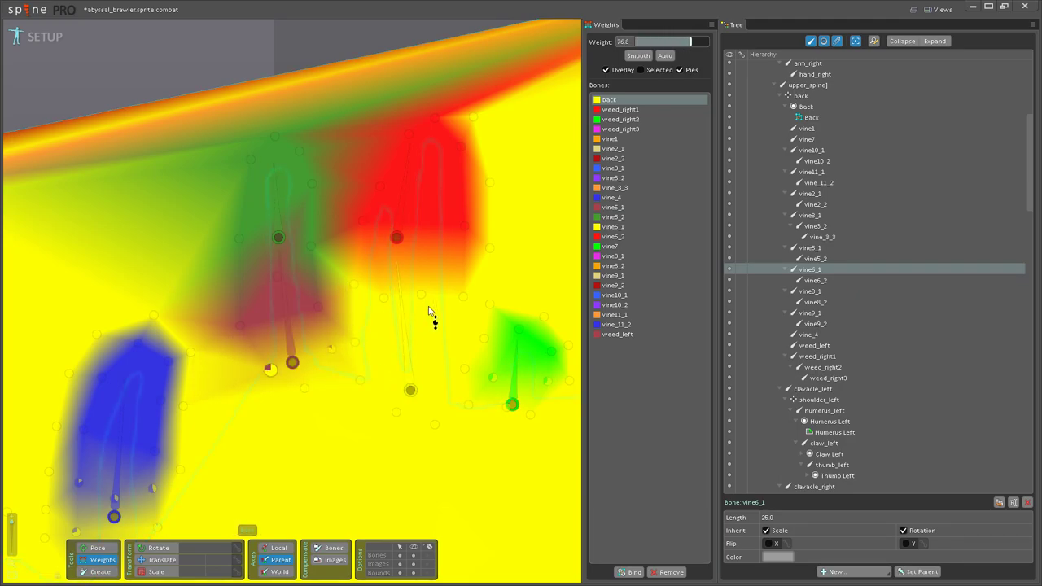
Step: Test-rotate the vine6_1 bone to check the deformation at its base, and undo the rotation
{"action": "scroll", "coordinate": [423, 310], "scroll_direction": "down", "scroll_amount": 3}
{"action": "left_click", "coordinate": [102, 550]}
{"action": "left_click_drag", "start_coordinate": [368, 224], "coordinate": [417, 275]}
{"action": "left_click", "coordinate": [100, 561]}
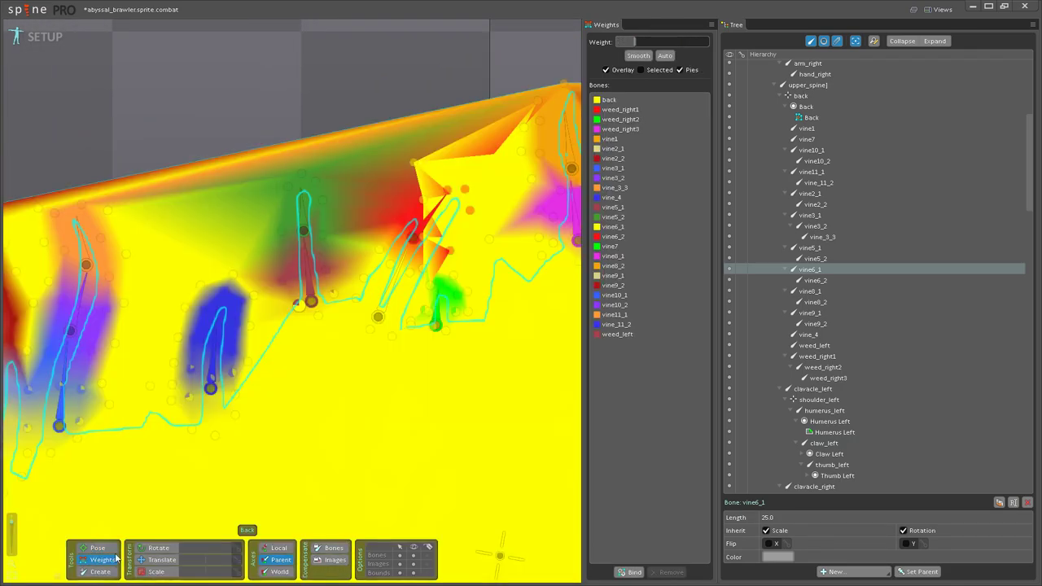
{"action": "key", "text": "ctrl+z"}
{"action": "left_click_drag", "start_coordinate": [421, 312], "coordinate": [409, 222]}
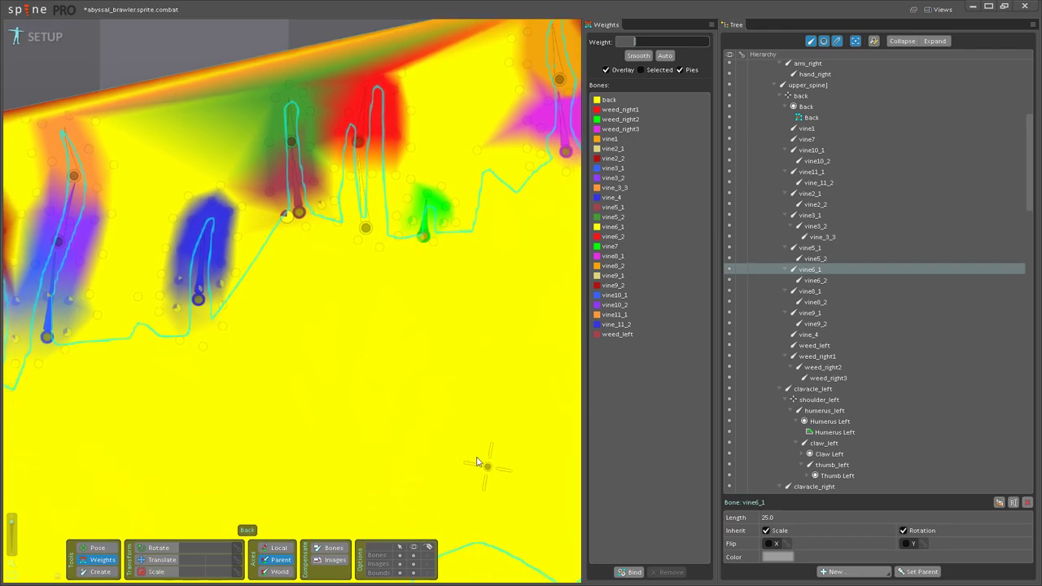
Step: Adjust the back weight on the vertices beside vine6_1, with 39.2 on the left one and 40.8 on the right one
{"action": "scroll", "coordinate": [488, 471], "scroll_direction": "up", "scroll_amount": 5}
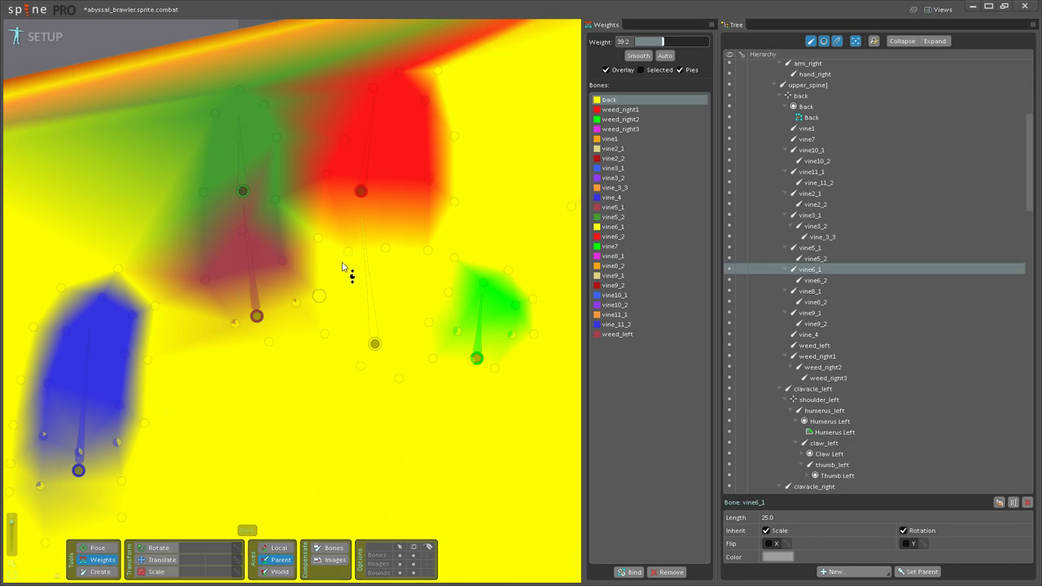
{"action": "left_click_drag", "start_coordinate": [358, 263], "coordinate": [363, 338]}
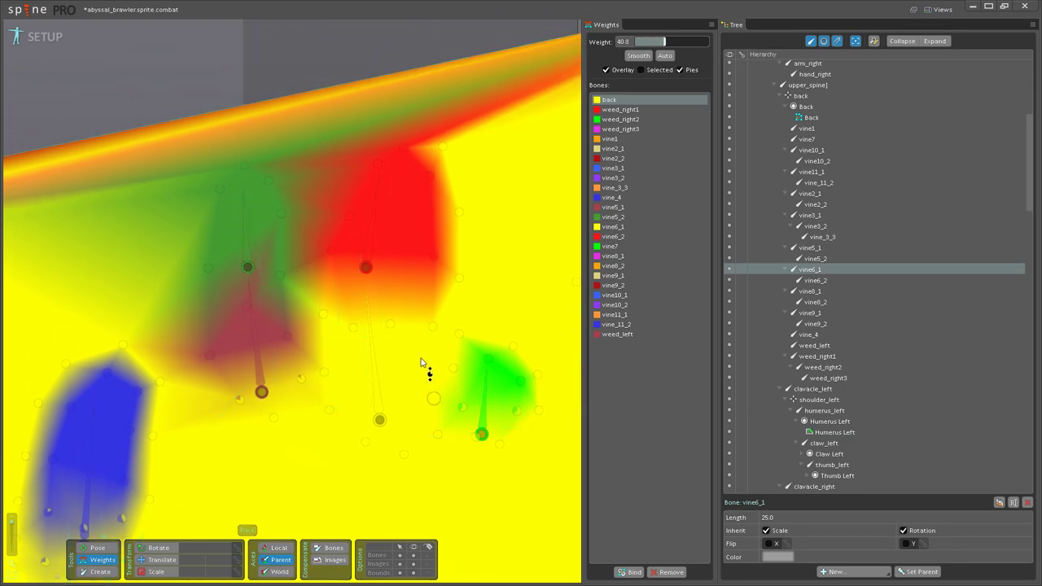
Step: Test-rotate the vine6_1 and vine9_1 bones, undo the rotations and return to the mesh weights
{"action": "left_click", "coordinate": [97, 548]}
{"action": "scroll", "coordinate": [342, 317], "scroll_direction": "down", "scroll_amount": 2}
{"action": "left_click_drag", "start_coordinate": [303, 271], "coordinate": [323, 245]}
{"action": "key", "text": "ctrl+z"}
{"action": "left_click_drag", "start_coordinate": [445, 218], "coordinate": [314, 394]}
{"action": "scroll", "coordinate": [291, 341], "scroll_direction": "up", "scroll_amount": 2}
{"action": "key", "text": "ctrl+z"}
{"action": "left_click_drag", "start_coordinate": [349, 331], "coordinate": [257, 371]}
{"action": "left_click", "coordinate": [102, 561]}
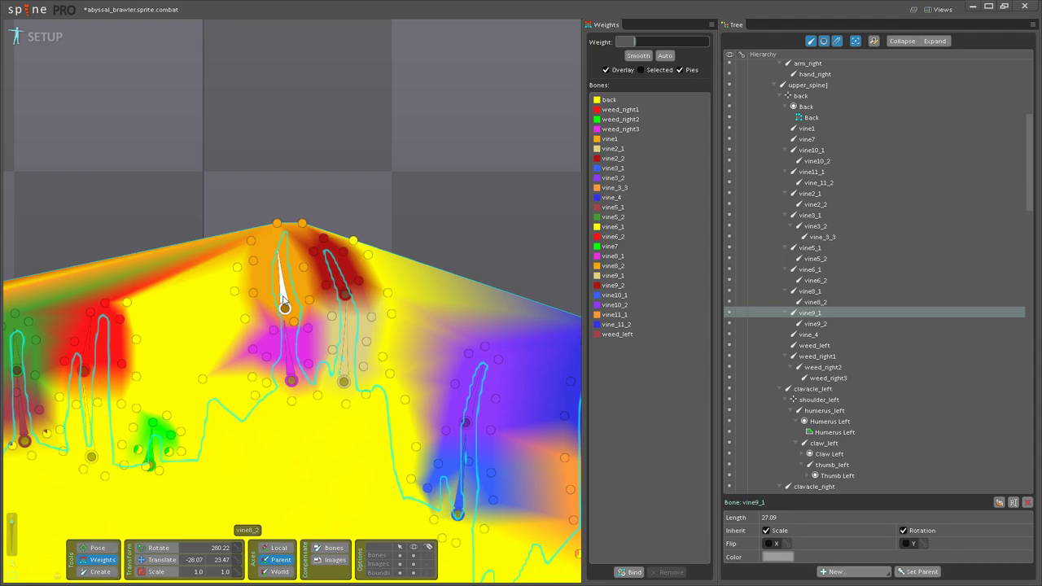
Step: Give vine8_2 a weight of 29.6 on the vertex between the vine8 and vine9 tips
{"action": "left_click", "coordinate": [284, 303]}
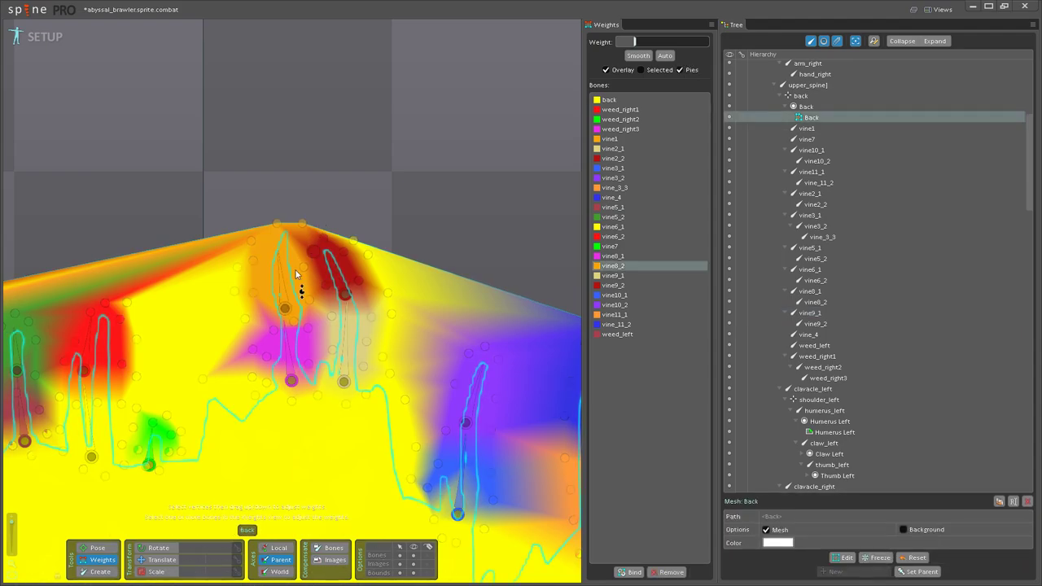
{"action": "left_click_drag", "start_coordinate": [316, 231], "coordinate": [314, 214]}
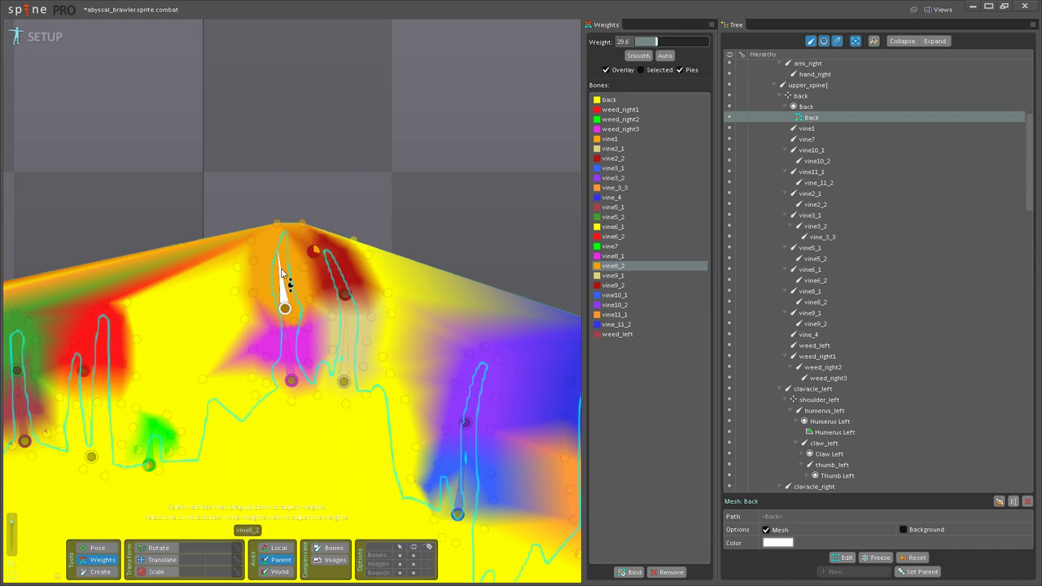
Step: Test-rotate vine8_2 and vine9_1 to check the neighbouring tips, undo the rotations and return to the mesh weights
{"action": "left_click", "coordinate": [92, 550]}
{"action": "left_click", "coordinate": [280, 287]}
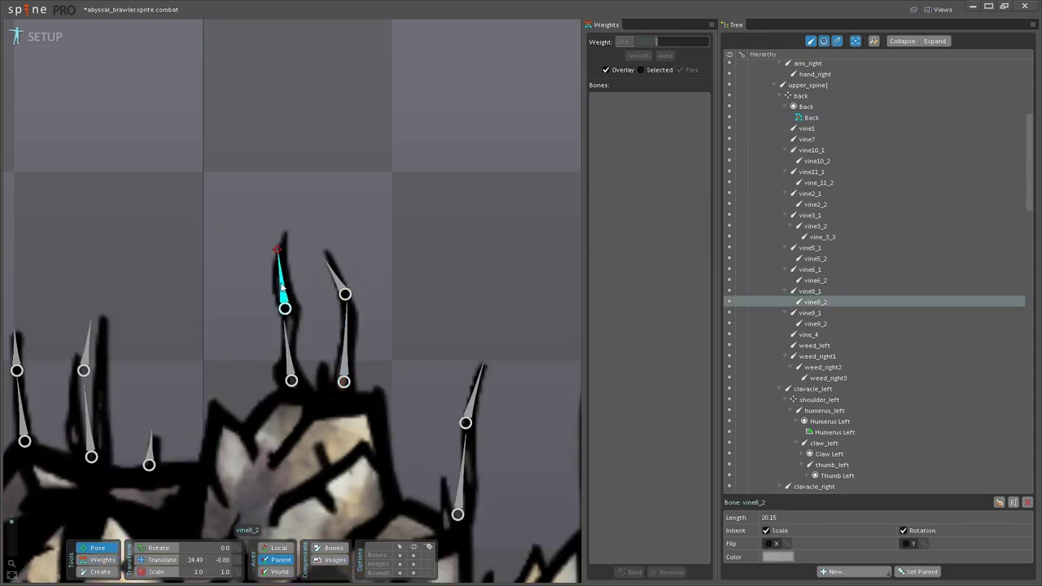
{"action": "left_click_drag", "start_coordinate": [304, 271], "coordinate": [297, 251]}
{"action": "key", "text": "ctrl+z"}
{"action": "key", "text": "ctrl+z"}
{"action": "left_click", "coordinate": [347, 342]}
{"action": "left_click_drag", "start_coordinate": [349, 344], "coordinate": [330, 339]}
{"action": "key", "text": "ctrl+z"}
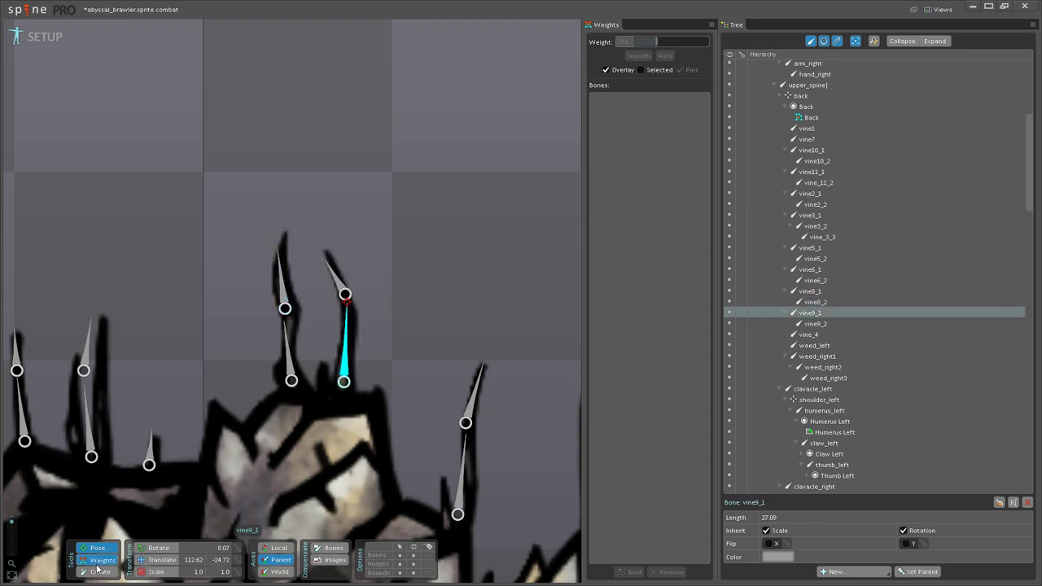
{"action": "left_click", "coordinate": [98, 562]}
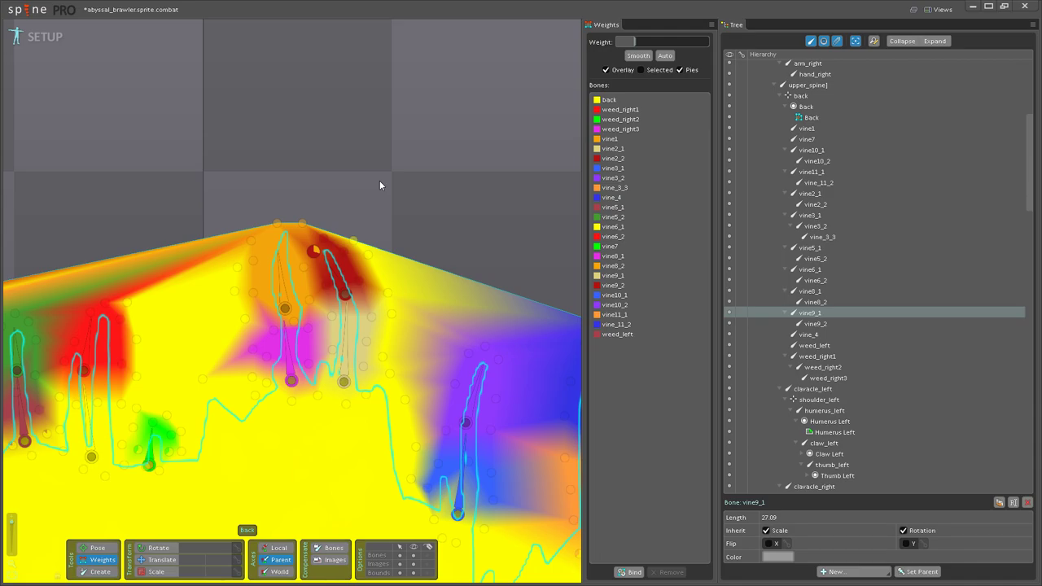
Step: Examine the Back mesh's weight map as a whole and up close around the vine8 and vine9 bones
{"action": "scroll", "coordinate": [391, 175], "scroll_direction": "down", "scroll_amount": 5}
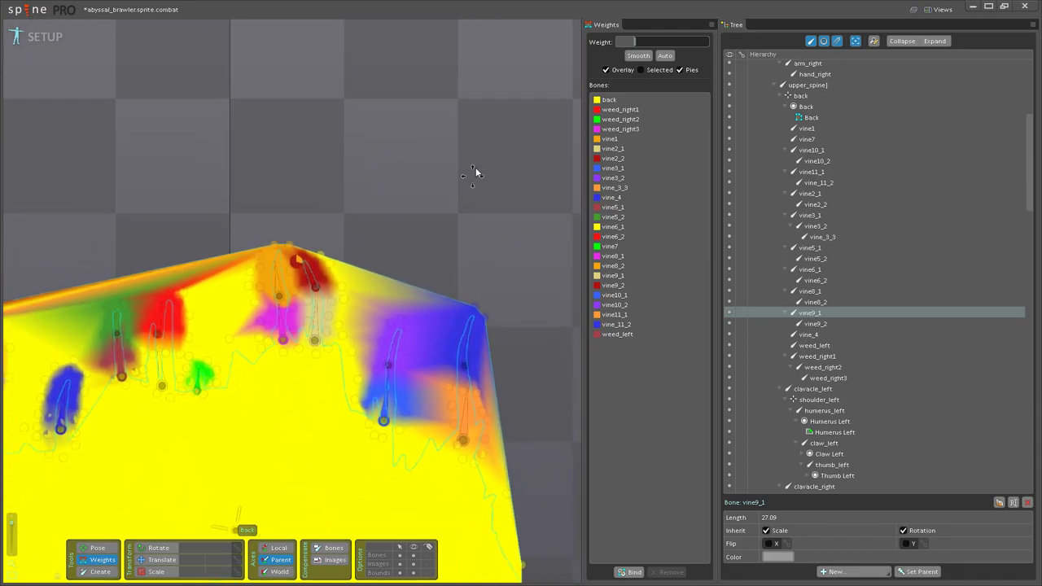
{"action": "scroll", "coordinate": [438, 212], "scroll_direction": "up", "scroll_amount": 4}
{"action": "left_click_drag", "start_coordinate": [437, 214], "coordinate": [447, 158]}
{"action": "scroll", "coordinate": [440, 208], "scroll_direction": "down", "scroll_amount": 5}
{"action": "left_click_drag", "start_coordinate": [285, 350], "coordinate": [449, 190]}
{"action": "scroll", "coordinate": [432, 244], "scroll_direction": "down", "scroll_amount": 3}
{"action": "left_click_drag", "start_coordinate": [488, 407], "coordinate": [491, 228]}
{"action": "scroll", "coordinate": [432, 370], "scroll_direction": "down", "scroll_amount": 1}
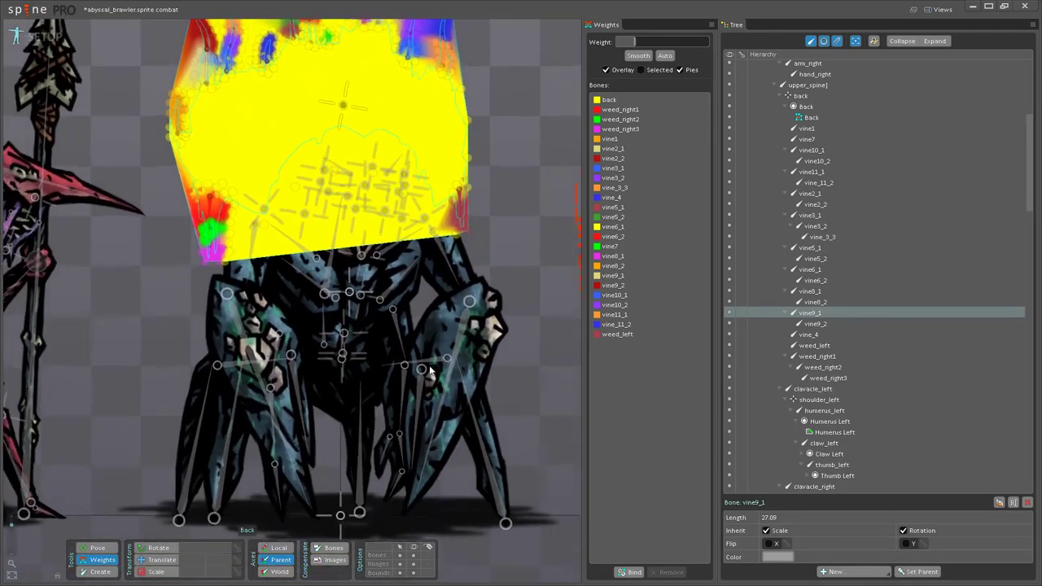
{"action": "scroll", "coordinate": [432, 373], "scroll_direction": "down", "scroll_amount": 2}
{"action": "scroll", "coordinate": [403, 237], "scroll_direction": "up", "scroll_amount": 8}
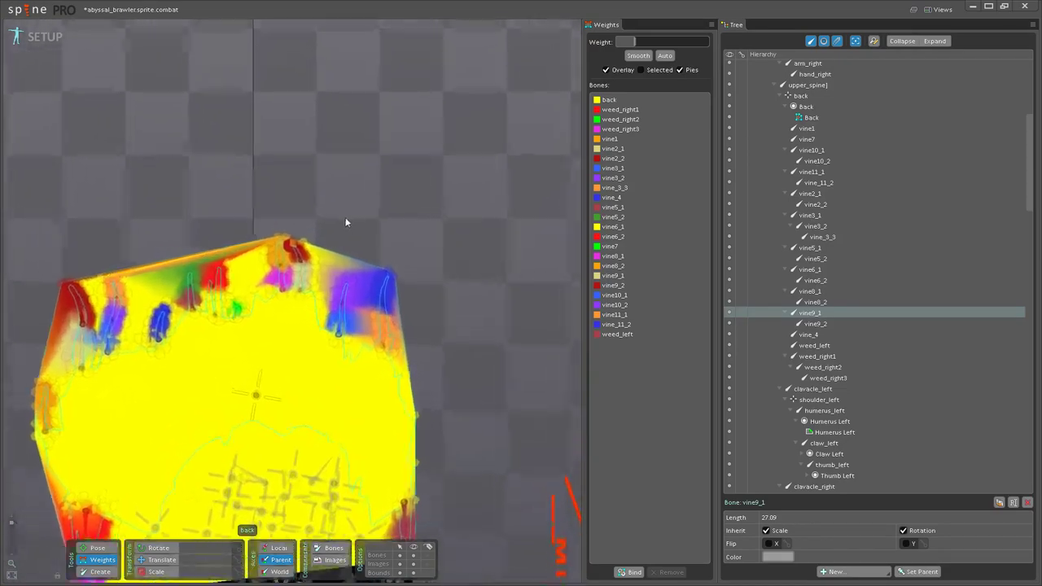
{"action": "scroll", "coordinate": [435, 180], "scroll_direction": "up", "scroll_amount": 6}
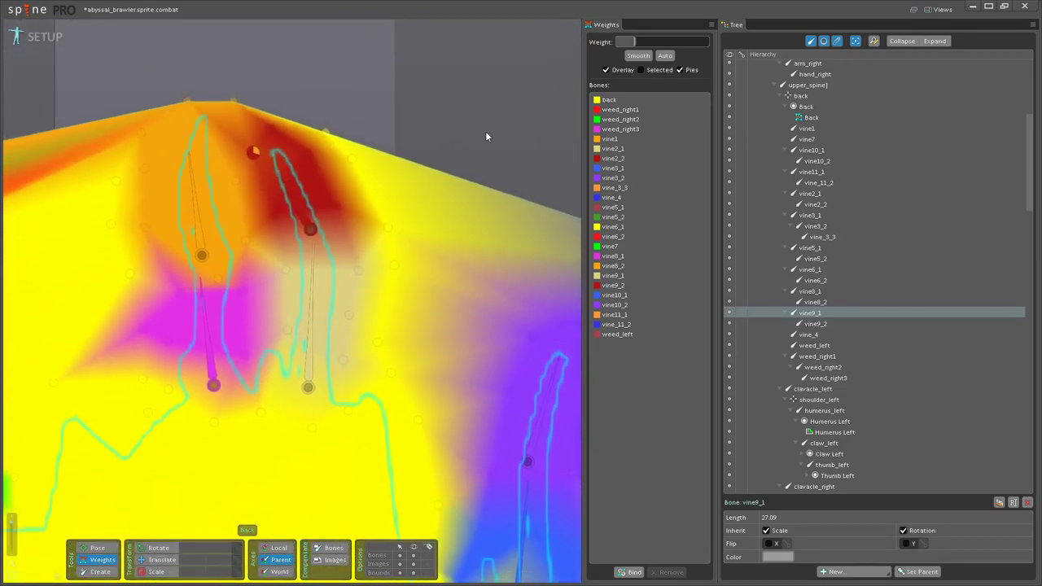
{"action": "scroll", "coordinate": [468, 171], "scroll_direction": "up", "scroll_amount": 1}
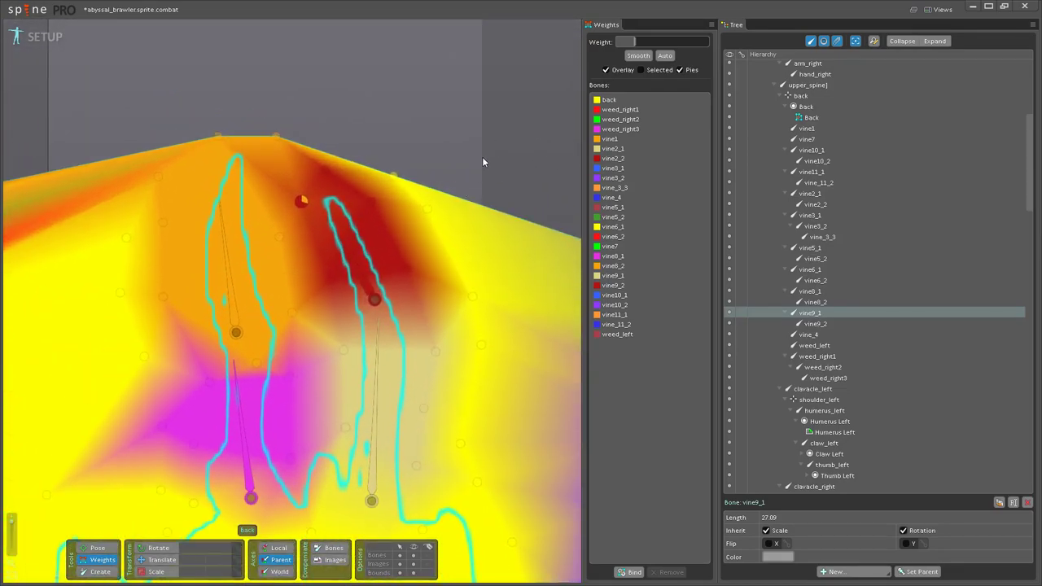
{"action": "scroll", "coordinate": [496, 146], "scroll_direction": "down", "scroll_amount": 8}
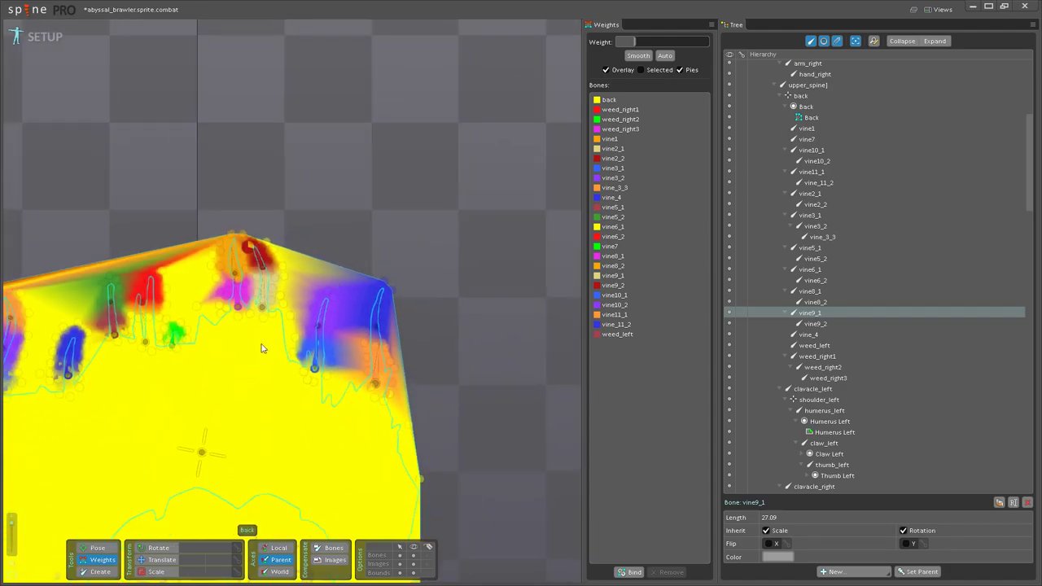
{"action": "left_click_drag", "start_coordinate": [262, 348], "coordinate": [453, 117]}
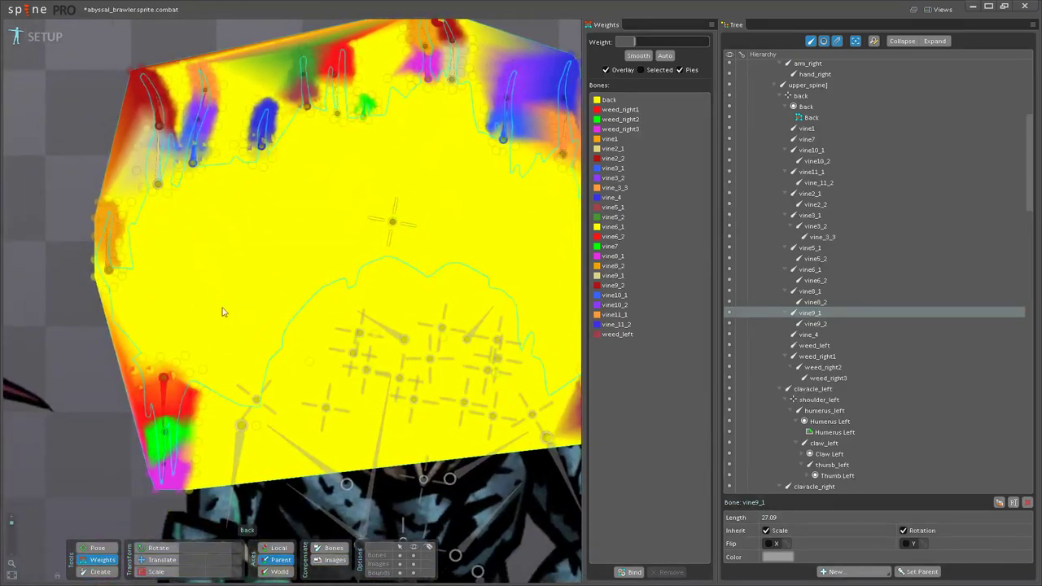
{"action": "scroll", "coordinate": [289, 337], "scroll_direction": "up", "scroll_amount": 10}
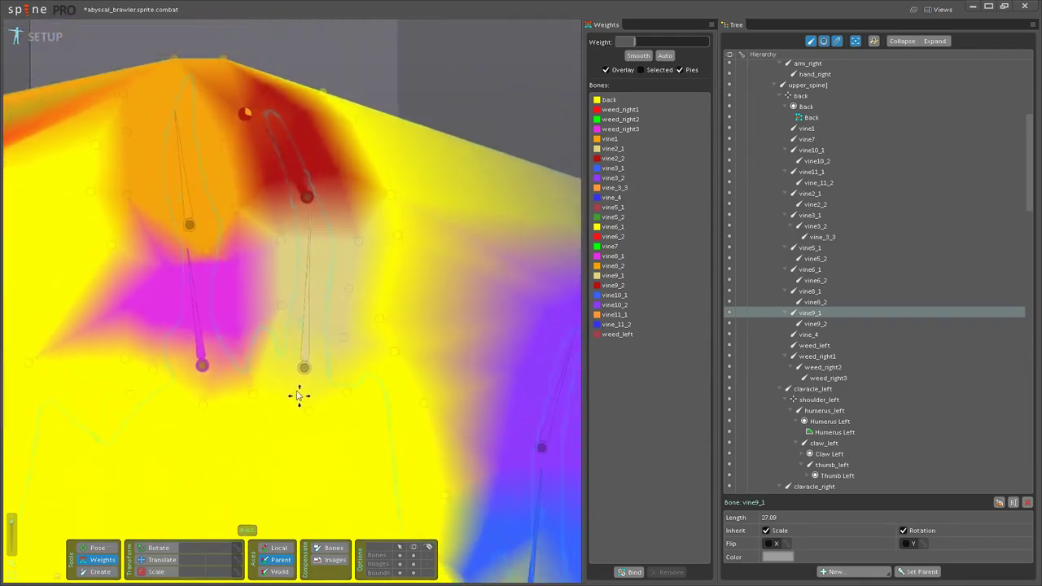
{"action": "left_click_drag", "start_coordinate": [283, 350], "coordinate": [297, 407]}
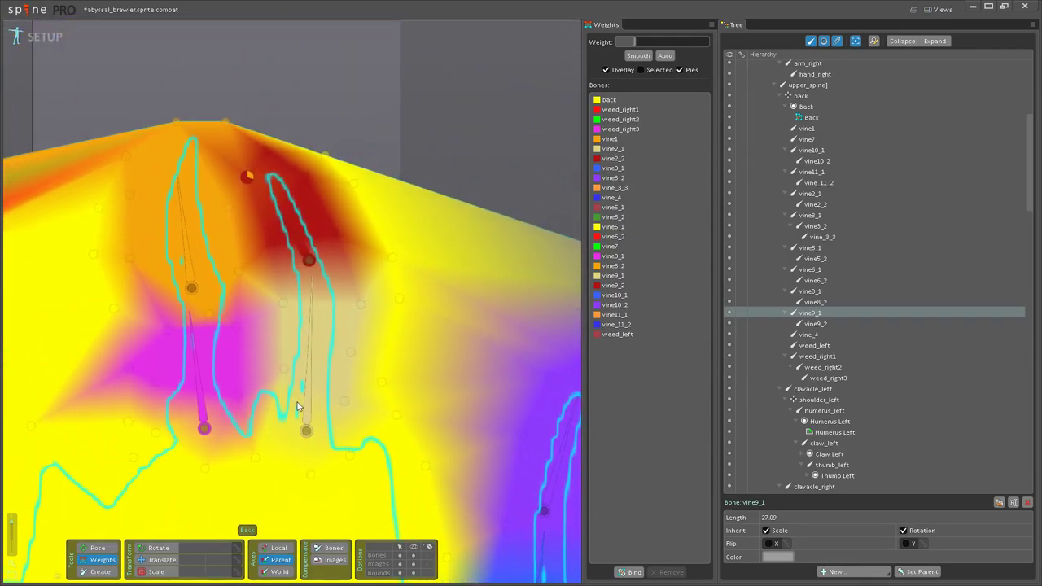
Step: Test-rotate the vine9_1 and vine10_1 bones to check their bases, and return to the mesh weights with the pose restored
{"action": "left_click", "coordinate": [91, 550]}
{"action": "left_click_drag", "start_coordinate": [342, 254], "coordinate": [337, 234]}
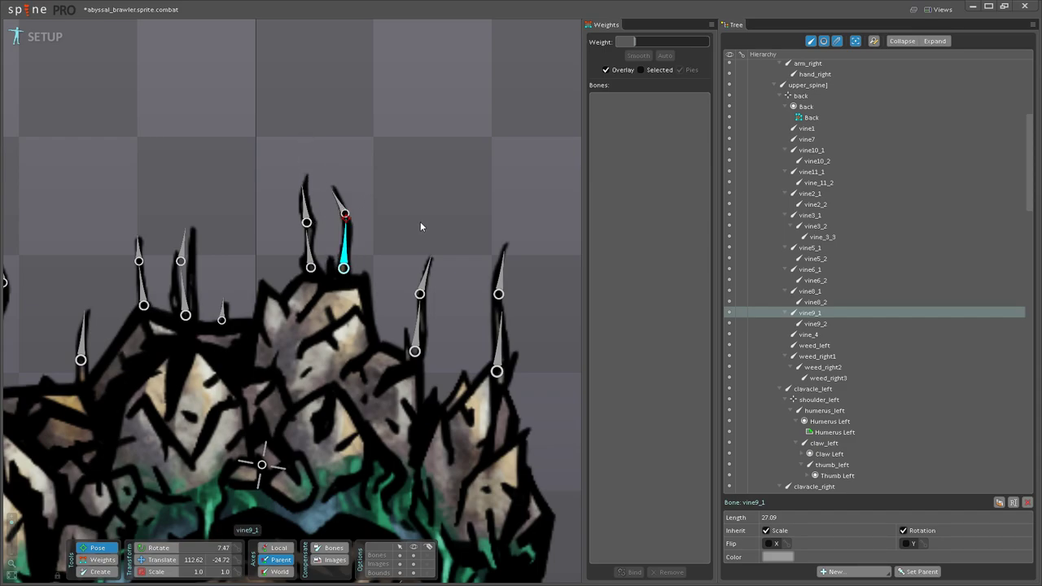
{"action": "scroll", "coordinate": [399, 231], "scroll_direction": "up", "scroll_amount": 3}
{"action": "left_click", "coordinate": [364, 342]}
{"action": "left_click_drag", "start_coordinate": [364, 342], "coordinate": [329, 403]}
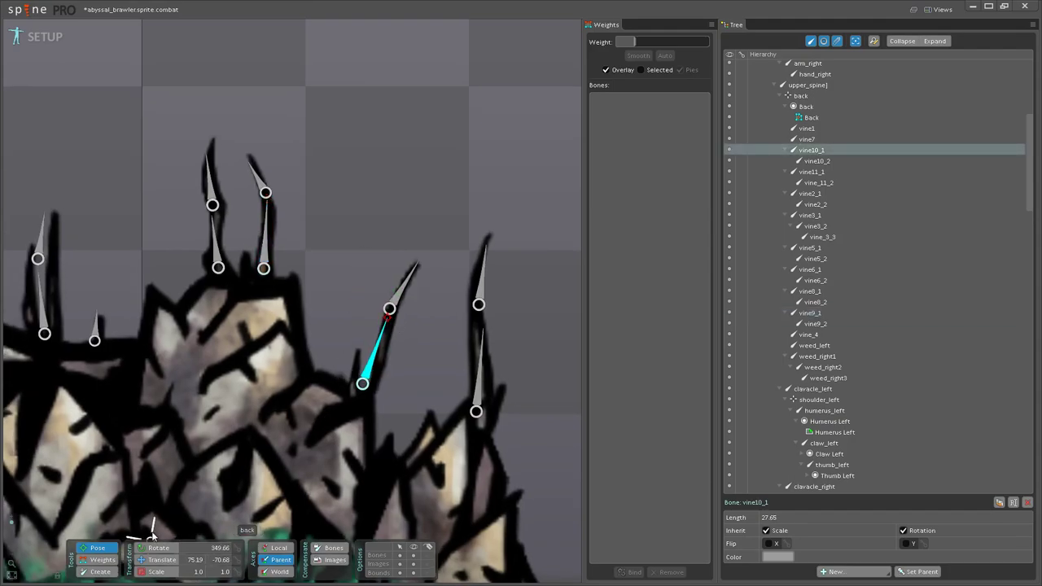
{"action": "left_click", "coordinate": [102, 560]}
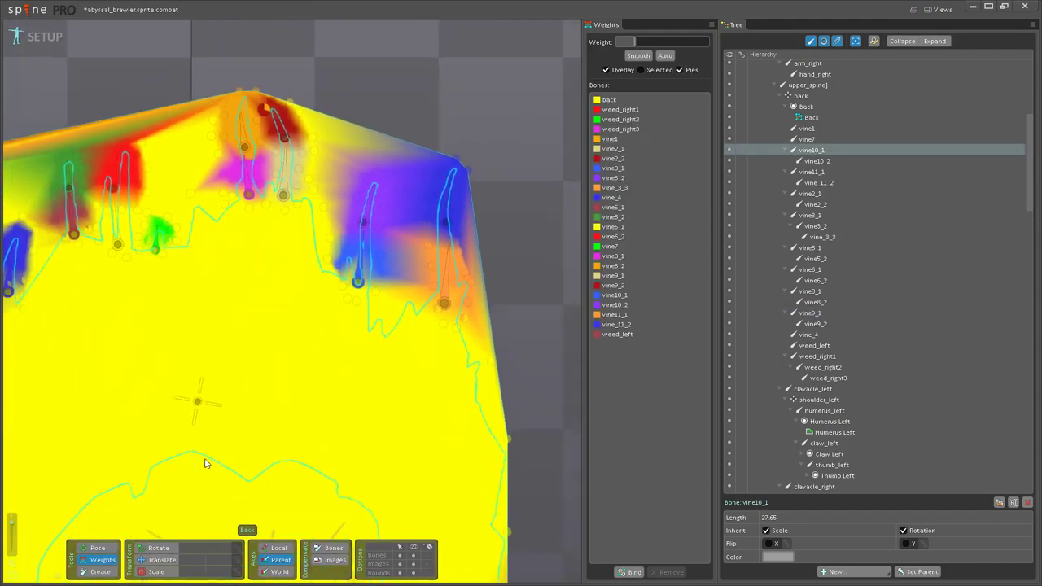
Step: Blend back weight into the vertices on both sides of vine10_1's base, with about 44 on the left one
{"action": "scroll", "coordinate": [334, 342], "scroll_direction": "up", "scroll_amount": 3}
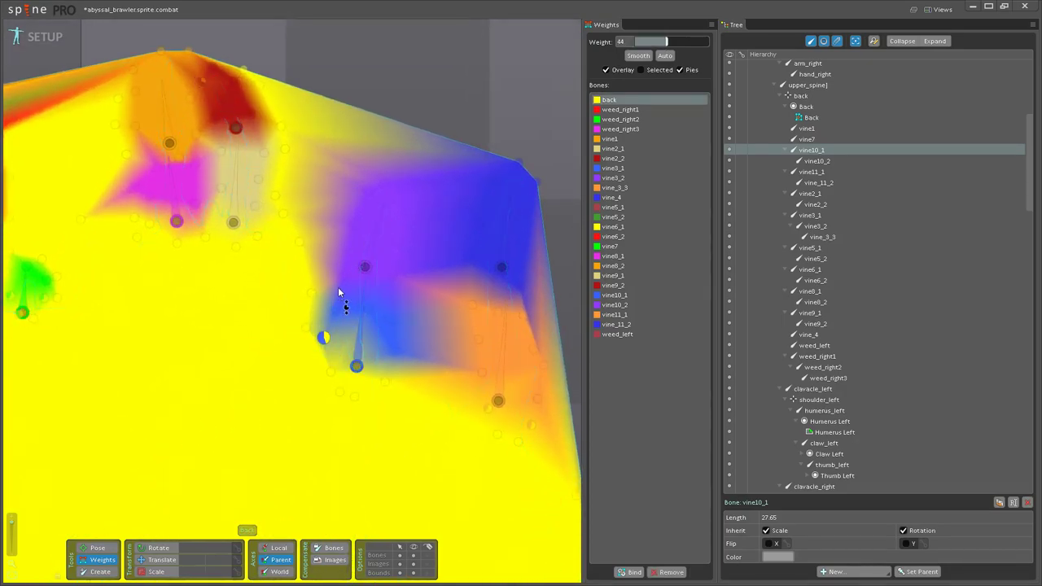
{"action": "left_click_drag", "start_coordinate": [345, 265], "coordinate": [348, 258]}
{"action": "left_click_drag", "start_coordinate": [395, 350], "coordinate": [414, 307]}
Step: Test-rotate vine10_1 with its softened base weights, and check vine11_1's base the same way
{"action": "scroll", "coordinate": [358, 346], "scroll_direction": "down", "scroll_amount": 3}
{"action": "key", "text": "b"}
{"action": "left_click_drag", "start_coordinate": [359, 237], "coordinate": [364, 236]}
{"action": "scroll", "coordinate": [369, 275], "scroll_direction": "up", "scroll_amount": 3}
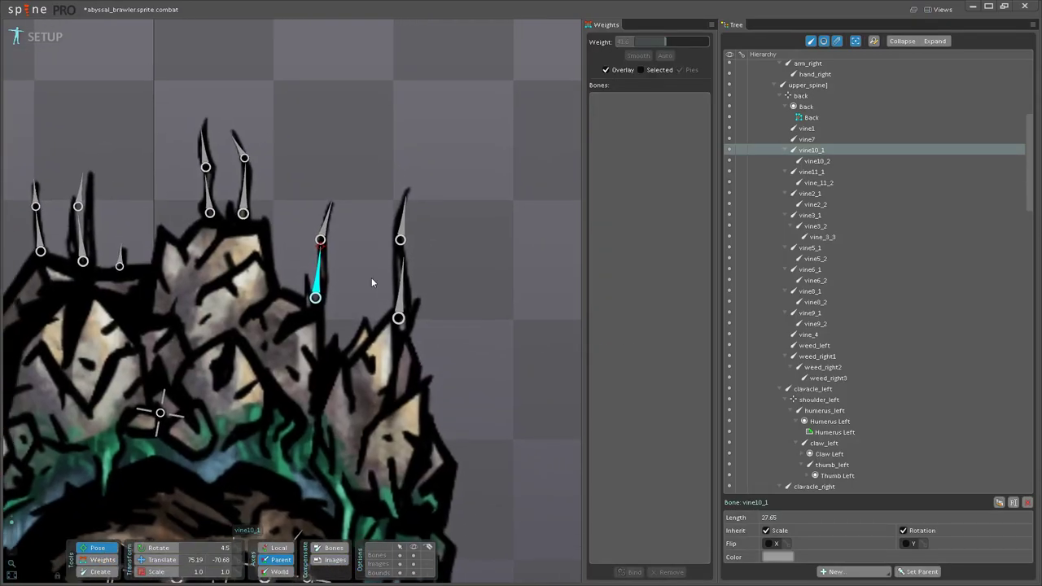
{"action": "left_click", "coordinate": [417, 291]}
{"action": "left_click_drag", "start_coordinate": [418, 290], "coordinate": [395, 273]}
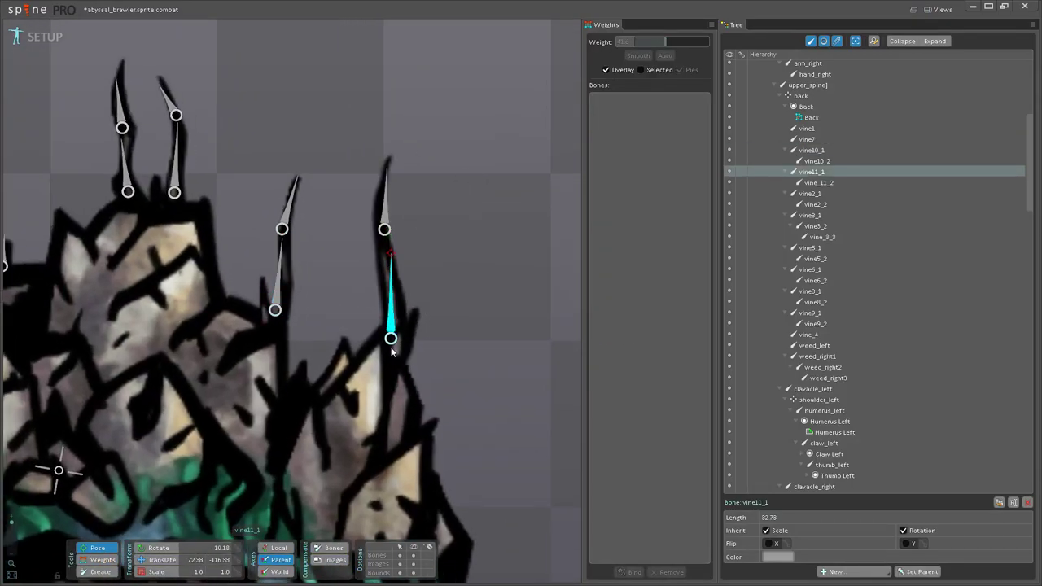
Step: Set vine11_1's weight to 0 on the vertex just below and left of its base
{"action": "scroll", "coordinate": [136, 372], "scroll_direction": "down", "scroll_amount": 2}
{"action": "left_click", "coordinate": [136, 371]}
{"action": "left_click_drag", "start_coordinate": [247, 374], "coordinate": [155, 493]}
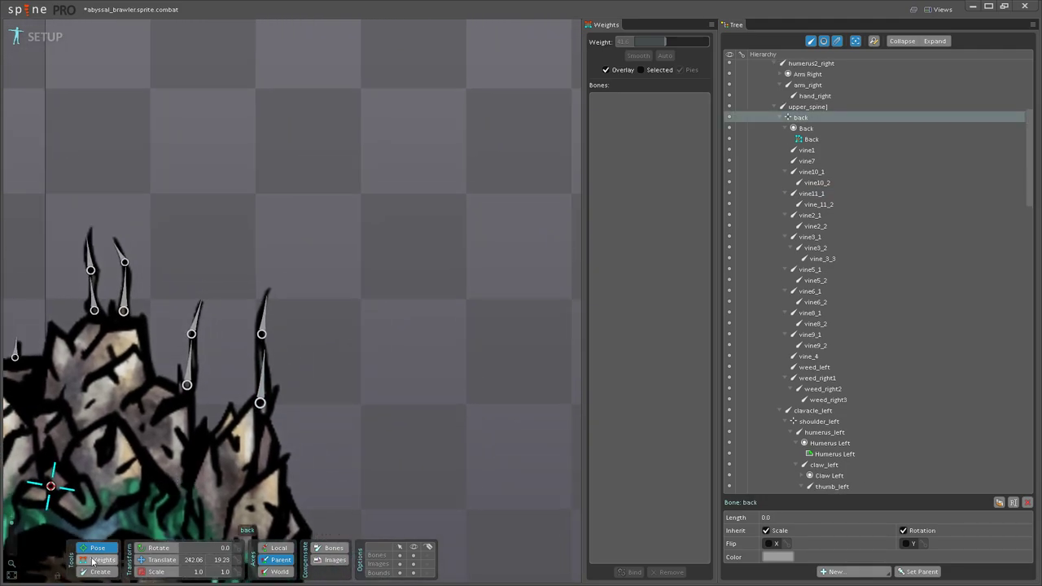
{"action": "left_click", "coordinate": [96, 560]}
{"action": "scroll", "coordinate": [236, 396], "scroll_direction": "up", "scroll_amount": 3}
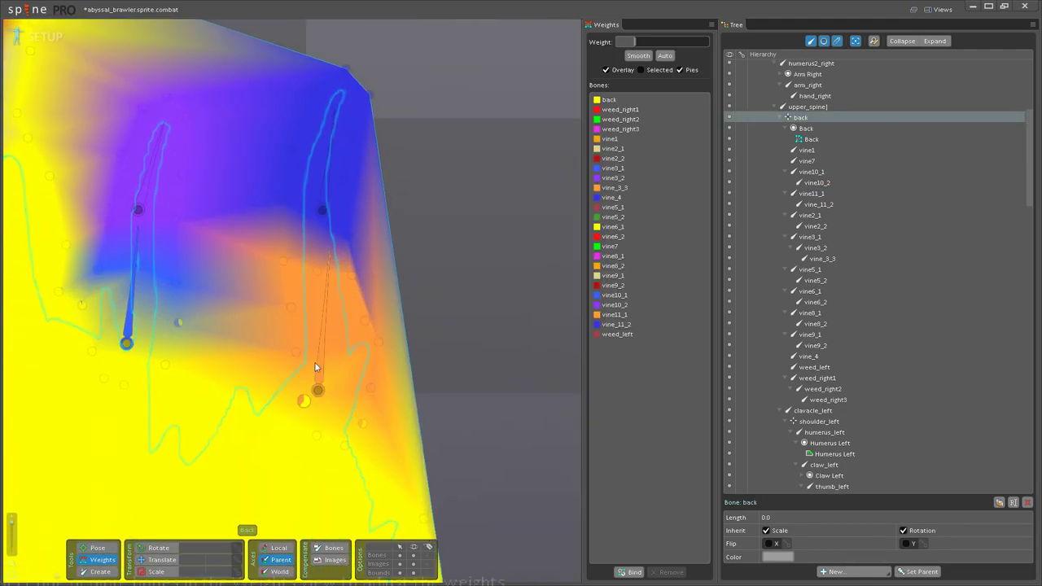
{"action": "left_click", "coordinate": [306, 400]}
{"action": "left_click_drag", "start_coordinate": [304, 402], "coordinate": [300, 427]}
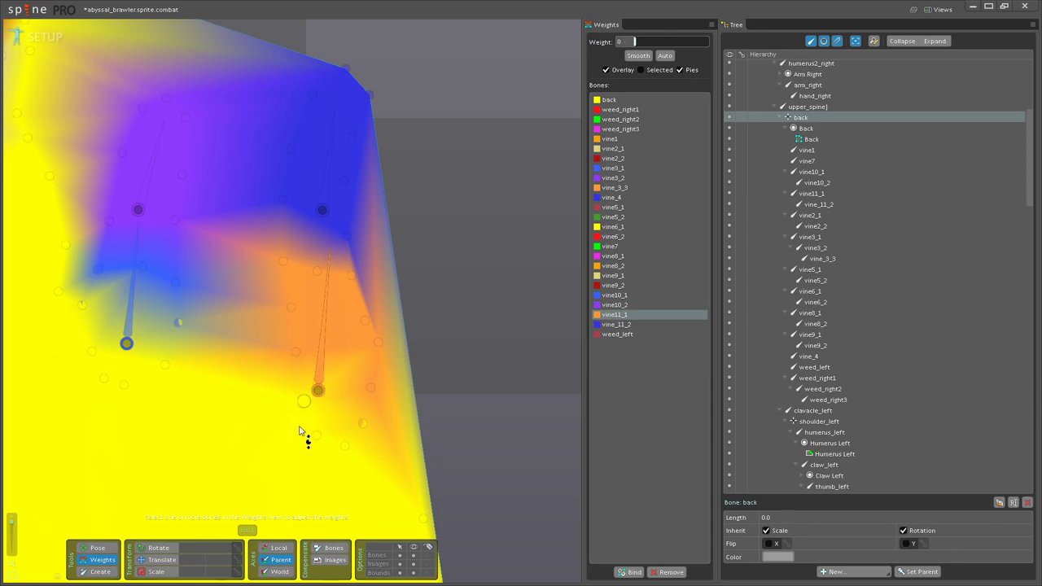
Step: Blend back weight into the vertices around vine11_1's base, with 34.4 on the one to its upper left
{"action": "scroll", "coordinate": [281, 432], "scroll_direction": "down", "scroll_amount": 2}
{"action": "left_click_drag", "start_coordinate": [328, 486], "coordinate": [373, 404]}
{"action": "left_click_drag", "start_coordinate": [190, 459], "coordinate": [407, 342]}
{"action": "left_click", "coordinate": [160, 366]}
{"action": "left_click_drag", "start_coordinate": [325, 318], "coordinate": [14, 493]}
{"action": "left_click_drag", "start_coordinate": [261, 406], "coordinate": [302, 403]}
{"action": "mouse_move", "coordinate": [271, 354]}
{"action": "left_mouse_down"}
{"action": "mouse_move", "coordinate": [299, 291]}
{"action": "mouse_move", "coordinate": [318, 405]}
{"action": "mouse_move", "coordinate": [341, 303]}
{"action": "mouse_move", "coordinate": [324, 375]}
{"action": "mouse_move", "coordinate": [334, 338]}
{"action": "mouse_move", "coordinate": [353, 322]}
{"action": "mouse_move", "coordinate": [329, 339]}
{"action": "mouse_move", "coordinate": [334, 323]}
{"action": "mouse_move", "coordinate": [376, 284]}
{"action": "mouse_move", "coordinate": [329, 378]}
{"action": "mouse_move", "coordinate": [340, 357]}
{"action": "mouse_move", "coordinate": [275, 349]}
{"action": "mouse_move", "coordinate": [284, 329]}
{"action": "mouse_move", "coordinate": [323, 329]}
{"action": "mouse_move", "coordinate": [332, 295]}
{"action": "left_mouse_up"}
{"action": "left_click_drag", "start_coordinate": [271, 323], "coordinate": [285, 300]}
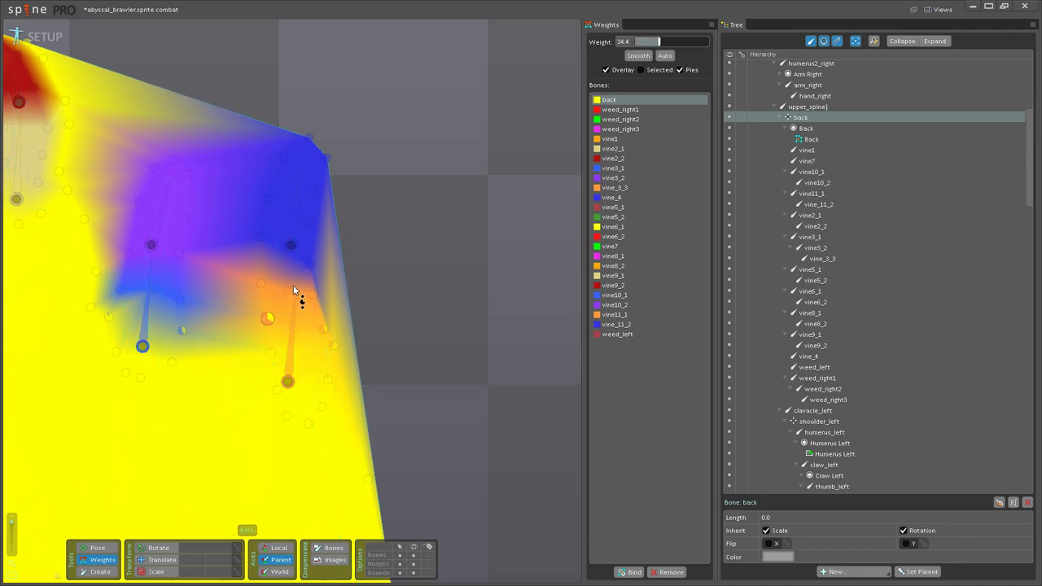
{"action": "scroll", "coordinate": [311, 353], "scroll_direction": "down", "scroll_amount": 2}
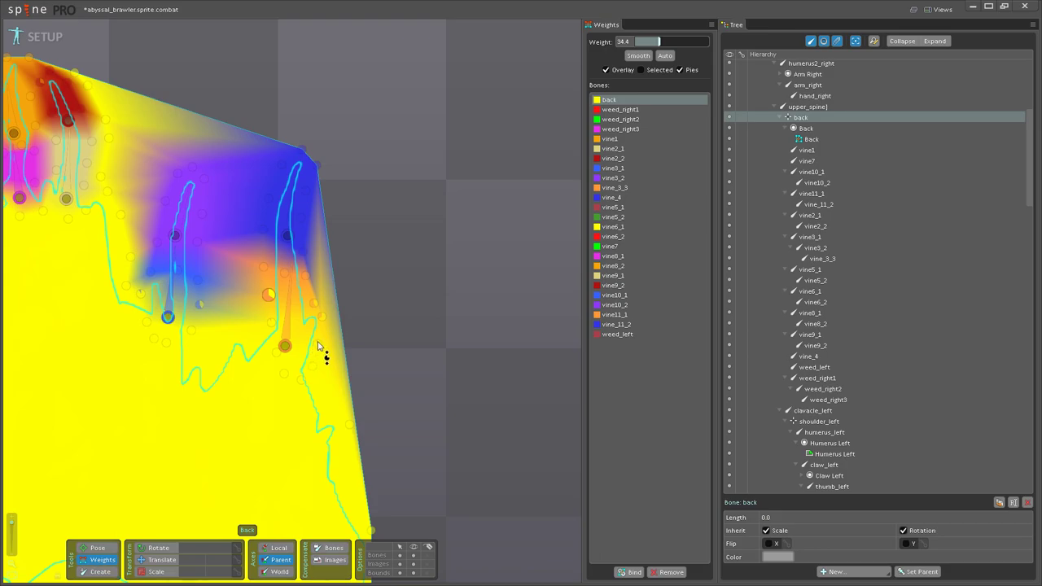
{"action": "left_click_drag", "start_coordinate": [310, 411], "coordinate": [400, 337]}
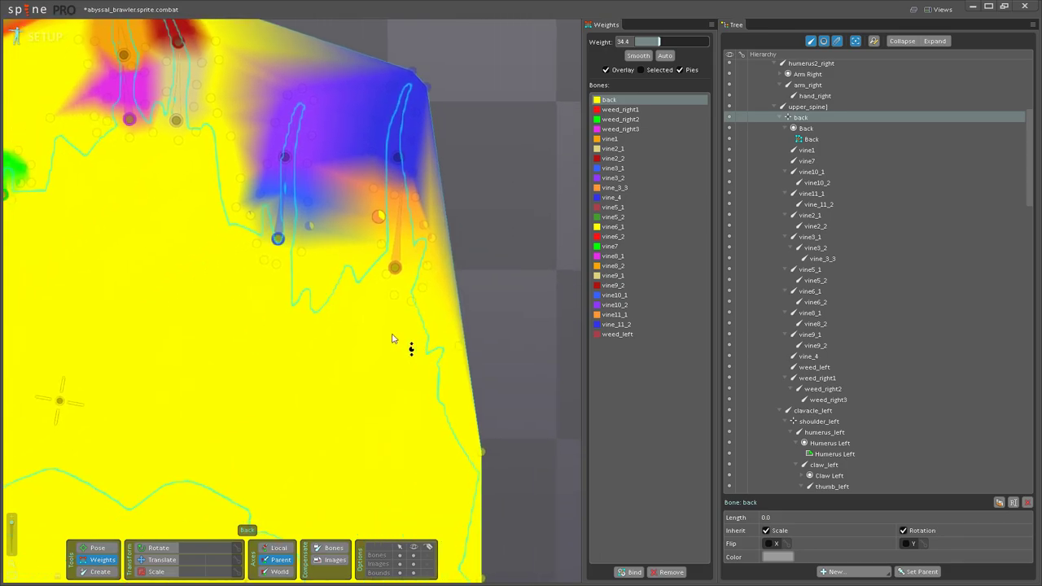
Step: Test-rotate weed_left to check how the crown mesh deforms around its base
{"action": "scroll", "coordinate": [296, 386], "scroll_direction": "down", "scroll_amount": 4}
{"action": "left_click_drag", "start_coordinate": [359, 440], "coordinate": [464, 380]}
{"action": "left_click_drag", "start_coordinate": [509, 340], "coordinate": [445, 354]}
{"action": "scroll", "coordinate": [450, 372], "scroll_direction": "up", "scroll_amount": 2}
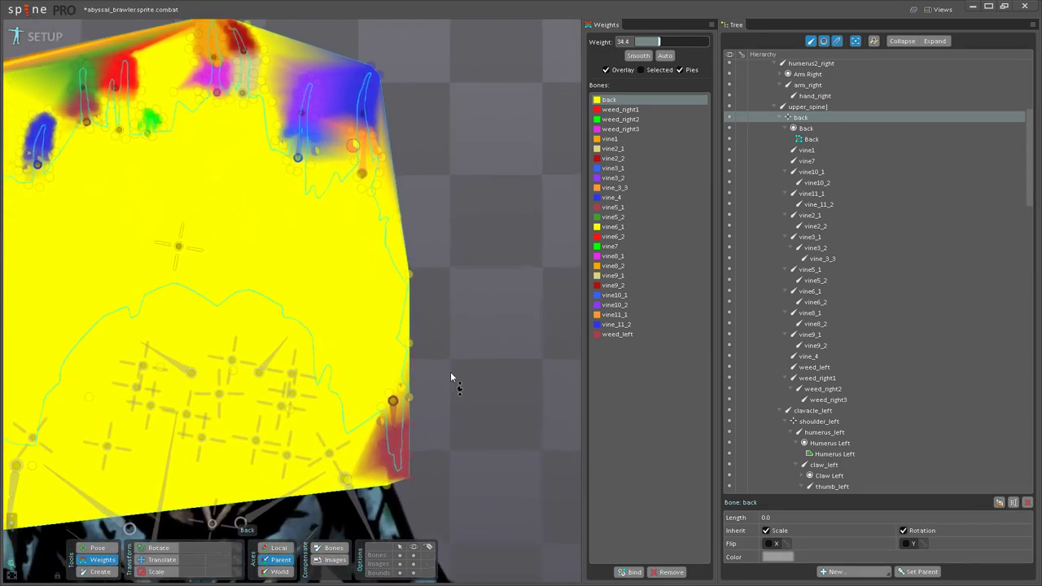
{"action": "left_click_drag", "start_coordinate": [438, 391], "coordinate": [486, 350]}
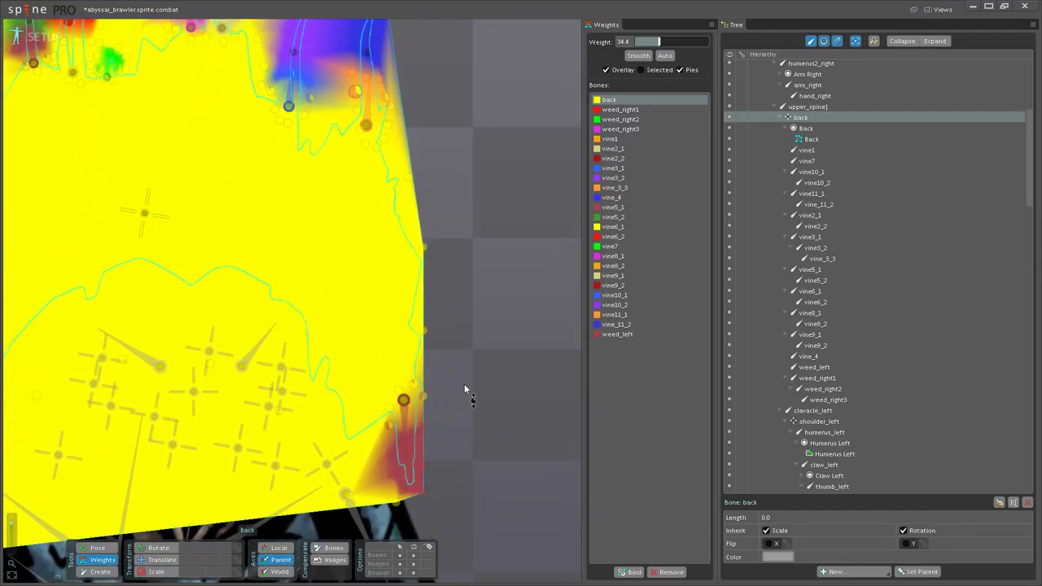
{"action": "left_click_drag", "start_coordinate": [465, 384], "coordinate": [498, 368]}
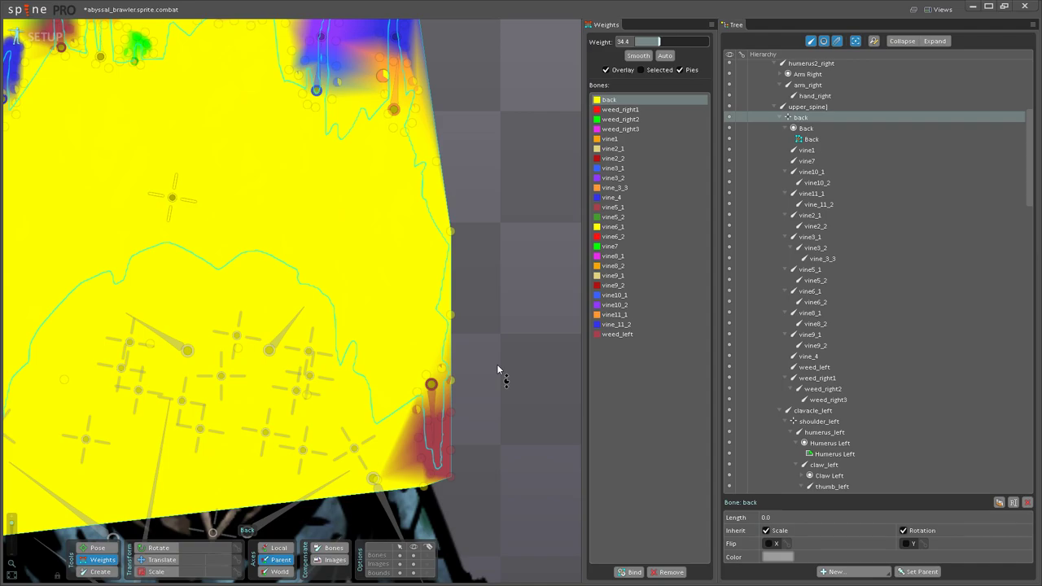
{"action": "left_click_drag", "start_coordinate": [498, 367], "coordinate": [474, 381]}
{"action": "scroll", "coordinate": [516, 446], "scroll_direction": "up", "scroll_amount": 1}
{"action": "scroll", "coordinate": [514, 420], "scroll_direction": "down", "scroll_amount": 2}
{"action": "left_click_drag", "start_coordinate": [526, 417], "coordinate": [442, 367]}
{"action": "scroll", "coordinate": [487, 425], "scroll_direction": "up", "scroll_amount": 2}
{"action": "scroll", "coordinate": [454, 401], "scroll_direction": "up", "scroll_amount": 1}
{"action": "scroll", "coordinate": [441, 368], "scroll_direction": "up", "scroll_amount": 1}
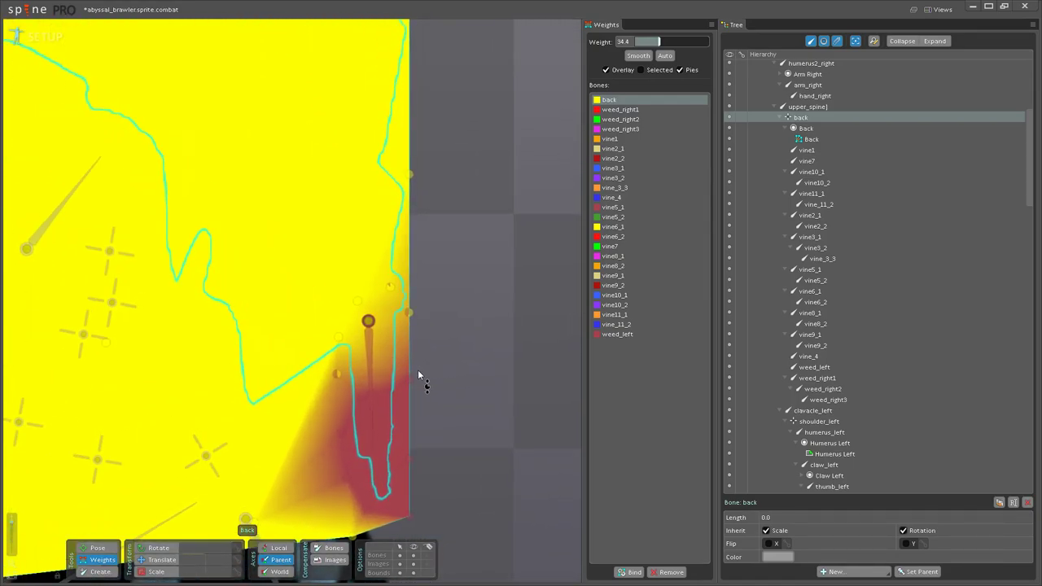
{"action": "scroll", "coordinate": [418, 382], "scroll_direction": "up", "scroll_amount": 1}
{"action": "left_click", "coordinate": [91, 552]}
{"action": "mouse_move", "coordinate": [381, 418]}
{"action": "left_mouse_down"}
{"action": "mouse_move", "coordinate": [353, 426]}
{"action": "mouse_move", "coordinate": [346, 444]}
{"action": "mouse_move", "coordinate": [399, 419]}
{"action": "left_mouse_up"}
{"action": "left_click", "coordinate": [102, 560]}
Step: Blend back weight into the vertices around weed_left's base and along both sides of its upper part
{"action": "left_click_drag", "start_coordinate": [299, 330], "coordinate": [419, 399]}
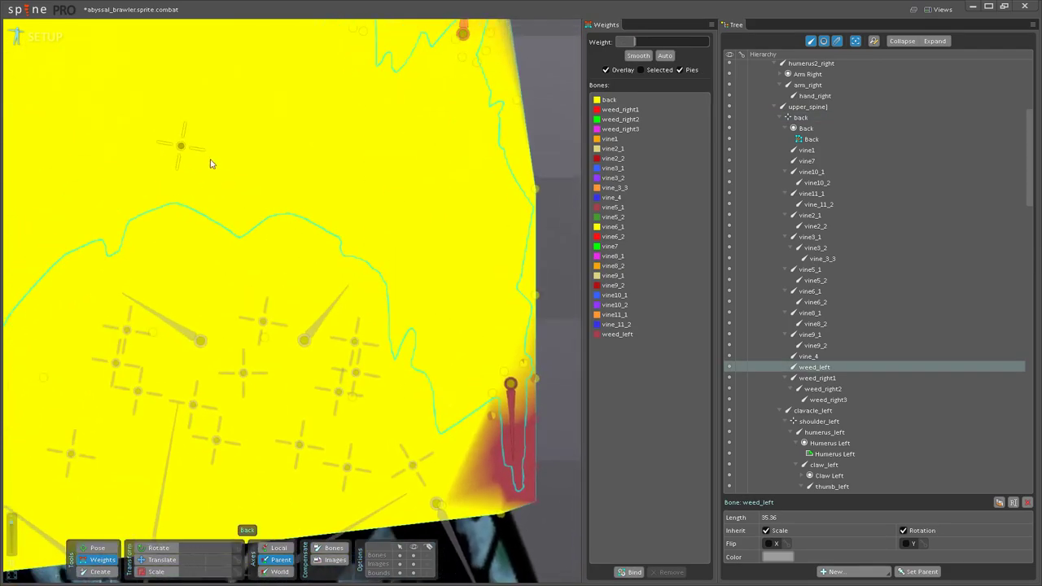
{"action": "left_click", "coordinate": [184, 148]}
{"action": "scroll", "coordinate": [453, 336], "scroll_direction": "up", "scroll_amount": 2}
{"action": "left_click_drag", "start_coordinate": [559, 377], "coordinate": [390, 245]}
{"action": "left_click_drag", "start_coordinate": [420, 283], "coordinate": [423, 272]}
{"action": "left_click", "coordinate": [415, 342]}
{"action": "left_click_drag", "start_coordinate": [414, 341], "coordinate": [426, 295]}
{"action": "left_click_drag", "start_coordinate": [359, 336], "coordinate": [378, 311]}
{"action": "left_click_drag", "start_coordinate": [405, 350], "coordinate": [404, 311]}
{"action": "left_click_drag", "start_coordinate": [383, 365], "coordinate": [444, 321]}
{"action": "left_click_drag", "start_coordinate": [403, 354], "coordinate": [412, 338]}
{"action": "left_click_drag", "start_coordinate": [422, 284], "coordinate": [435, 342]}
{"action": "left_click", "coordinate": [358, 392]}
{"action": "mouse_move", "coordinate": [358, 394]}
{"action": "left_mouse_down"}
{"action": "mouse_move", "coordinate": [369, 380]}
{"action": "mouse_move", "coordinate": [363, 389]}
{"action": "left_mouse_up"}
Step: Test-rotate weed_left with its softened base weights
{"action": "left_click", "coordinate": [101, 549]}
{"action": "left_click_drag", "start_coordinate": [394, 439], "coordinate": [318, 574]}
{"action": "left_click", "coordinate": [97, 560]}
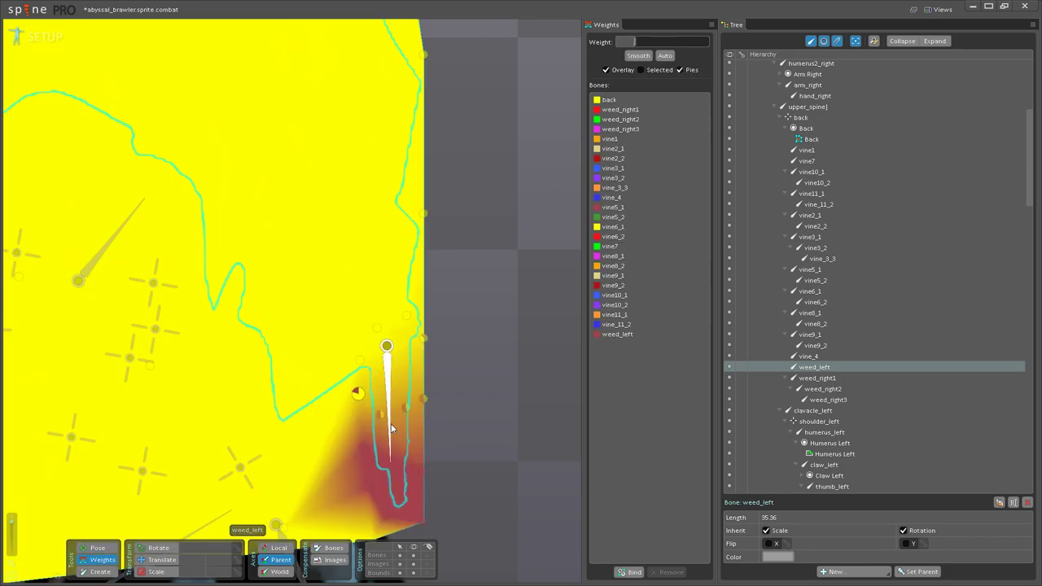
Step: Set weed_left's weight to 66.4 on the vertex right of its shaft, 11.2 on the outer-edge vertex beside its base, and 63.2 on the one below
{"action": "left_click", "coordinate": [390, 395]}
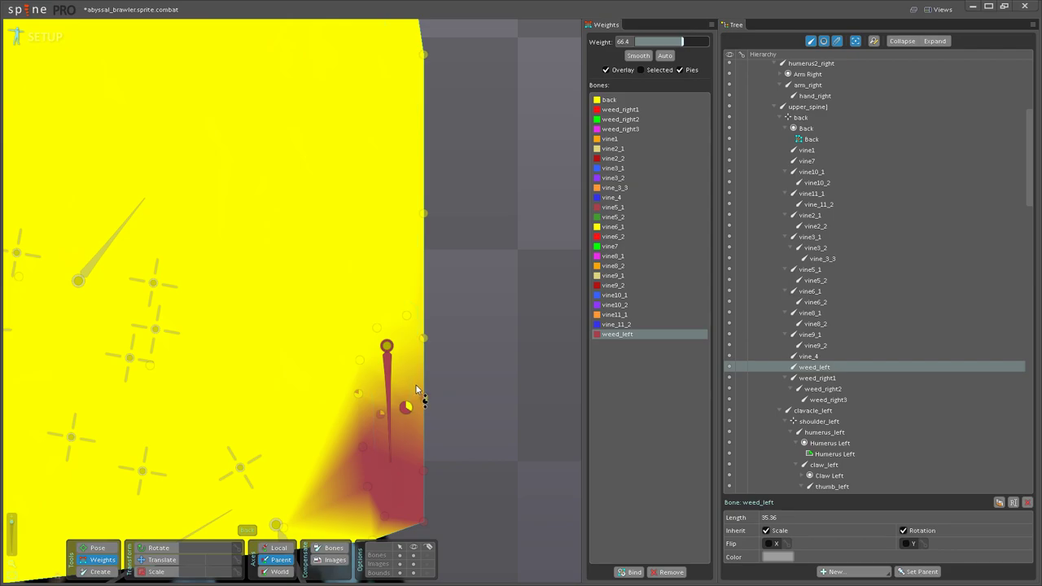
{"action": "left_click", "coordinate": [358, 394]}
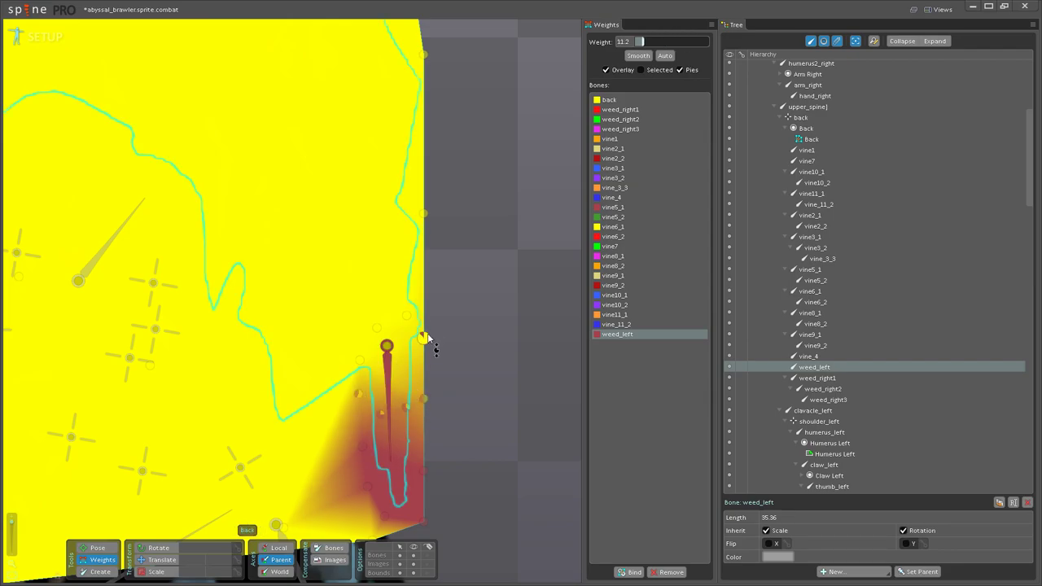
{"action": "left_click", "coordinate": [424, 398]}
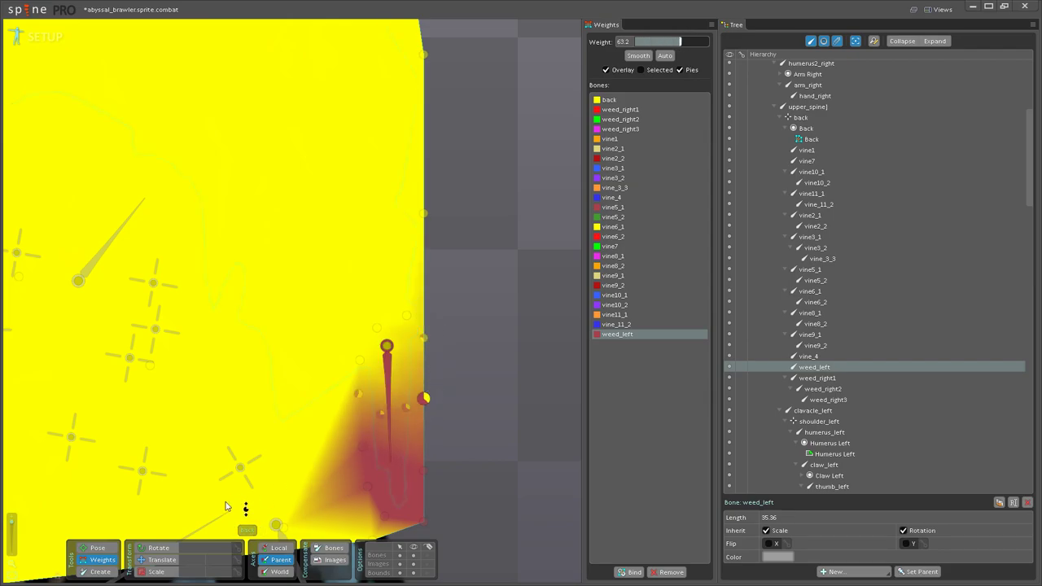
Step: Test-rotate weed_left again and inspect the crown's right side, including its outline and vines
{"action": "left_click", "coordinate": [115, 551]}
{"action": "left_click_drag", "start_coordinate": [393, 439], "coordinate": [456, 449]}
{"action": "scroll", "coordinate": [449, 407], "scroll_direction": "down", "scroll_amount": 5}
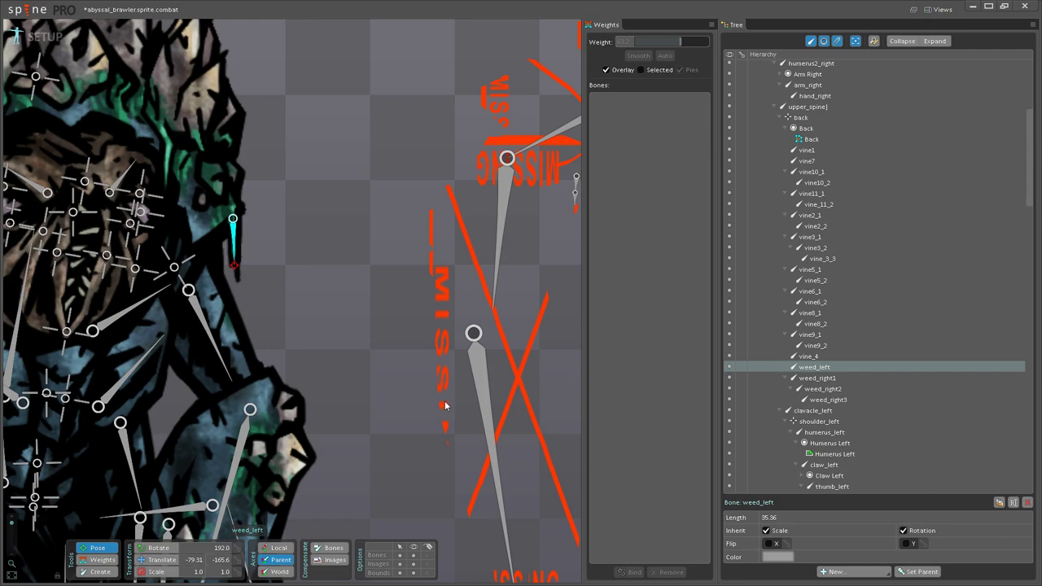
{"action": "left_click_drag", "start_coordinate": [354, 284], "coordinate": [494, 368]}
{"action": "scroll", "coordinate": [399, 412], "scroll_direction": "down", "scroll_amount": 2}
{"action": "left_click_drag", "start_coordinate": [398, 412], "coordinate": [432, 434]}
{"action": "scroll", "coordinate": [435, 391], "scroll_direction": "up", "scroll_amount": 2}
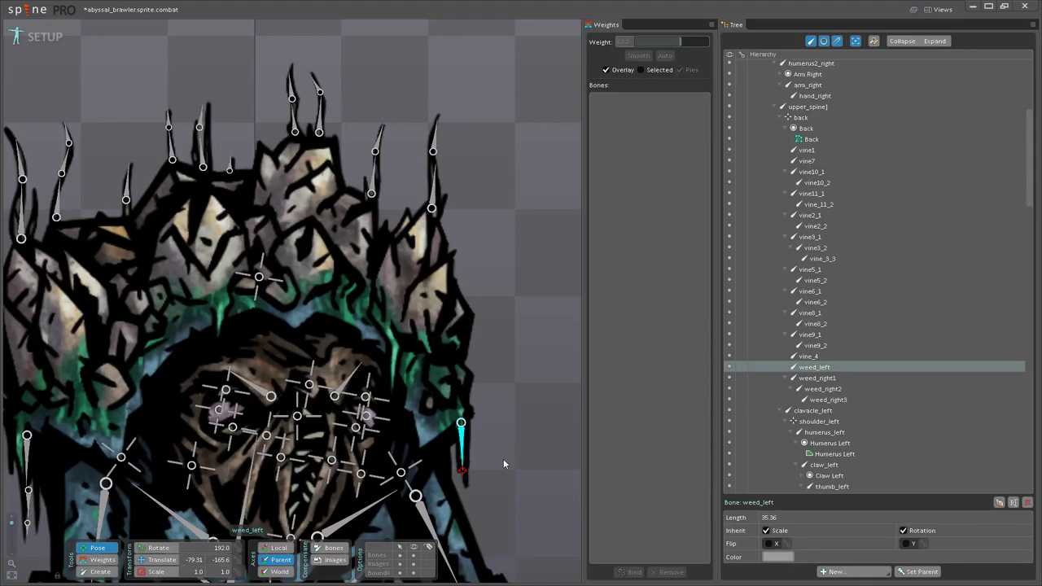
{"action": "scroll", "coordinate": [502, 460], "scroll_direction": "up", "scroll_amount": 1}
{"action": "scroll", "coordinate": [500, 463], "scroll_direction": "down", "scroll_amount": 1}
{"action": "left_click_drag", "start_coordinate": [450, 438], "coordinate": [470, 486]}
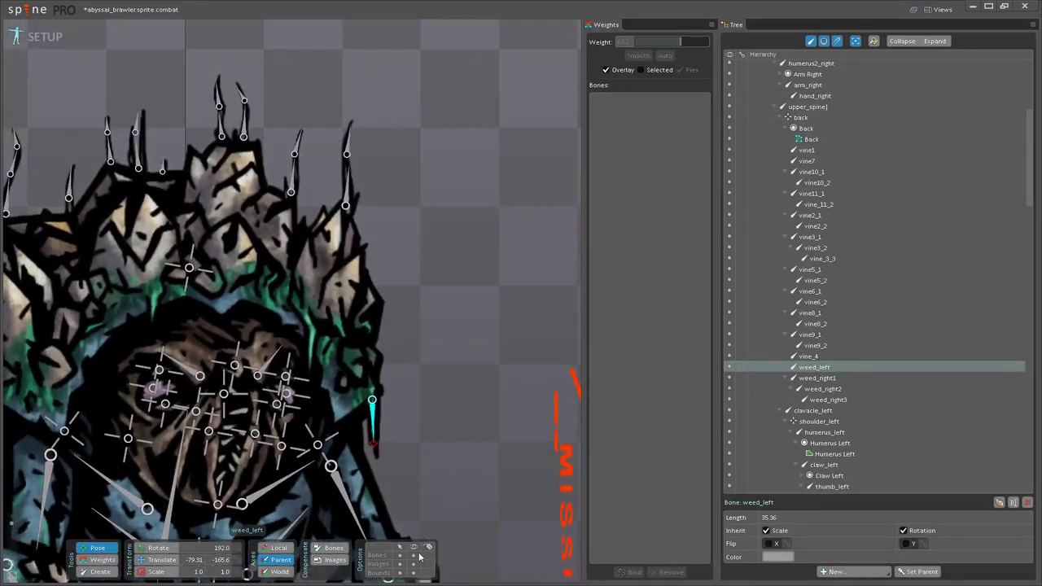
{"action": "left_click_drag", "start_coordinate": [419, 446], "coordinate": [447, 459]}
{"action": "scroll", "coordinate": [448, 465], "scroll_direction": "up", "scroll_amount": 2}
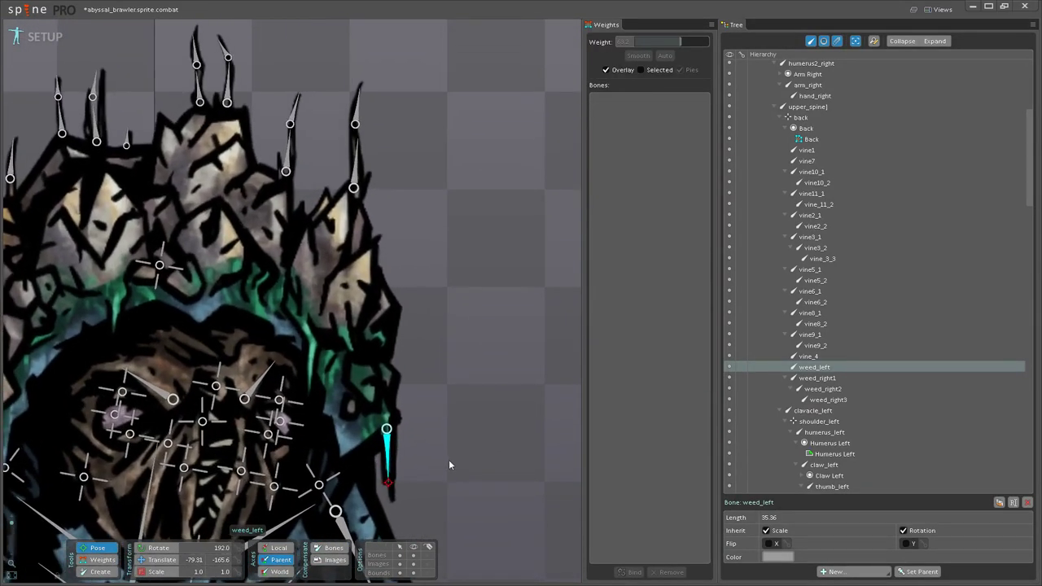
{"action": "mouse_move", "coordinate": [460, 383]}
{"action": "left_mouse_down"}
{"action": "mouse_move", "coordinate": [457, 440]}
{"action": "mouse_move", "coordinate": [460, 373]}
{"action": "mouse_move", "coordinate": [452, 393]}
{"action": "left_mouse_up"}
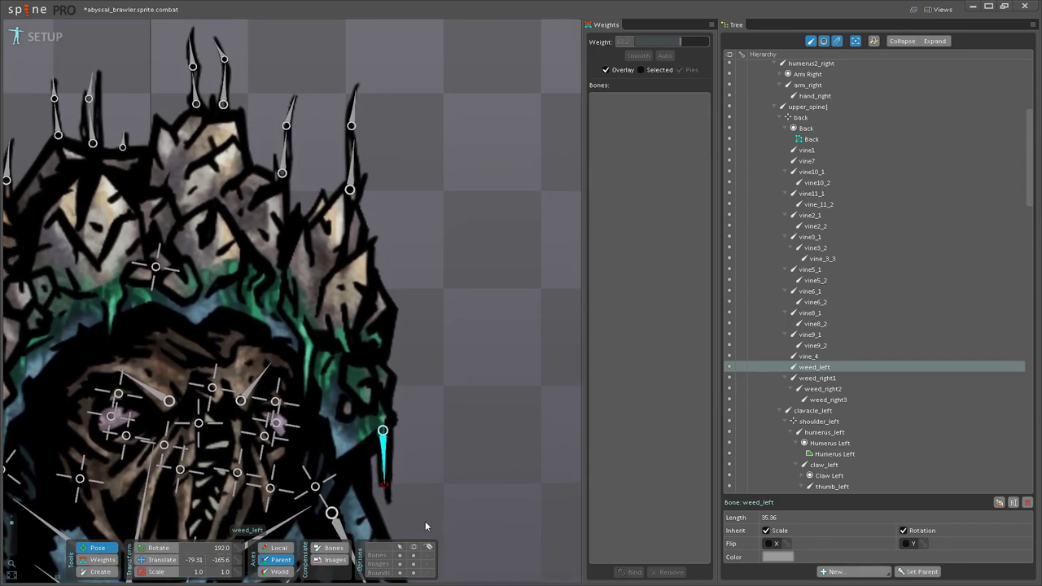
{"action": "left_click", "coordinate": [414, 556]}
{"action": "left_click", "coordinate": [414, 556]}
Step: Test-rotate vine11_1 and vine_11_2 to check how the vine bends at their joint
{"action": "left_click_drag", "start_coordinate": [427, 330], "coordinate": [468, 456]}
{"action": "scroll", "coordinate": [396, 287], "scroll_direction": "up", "scroll_amount": 3}
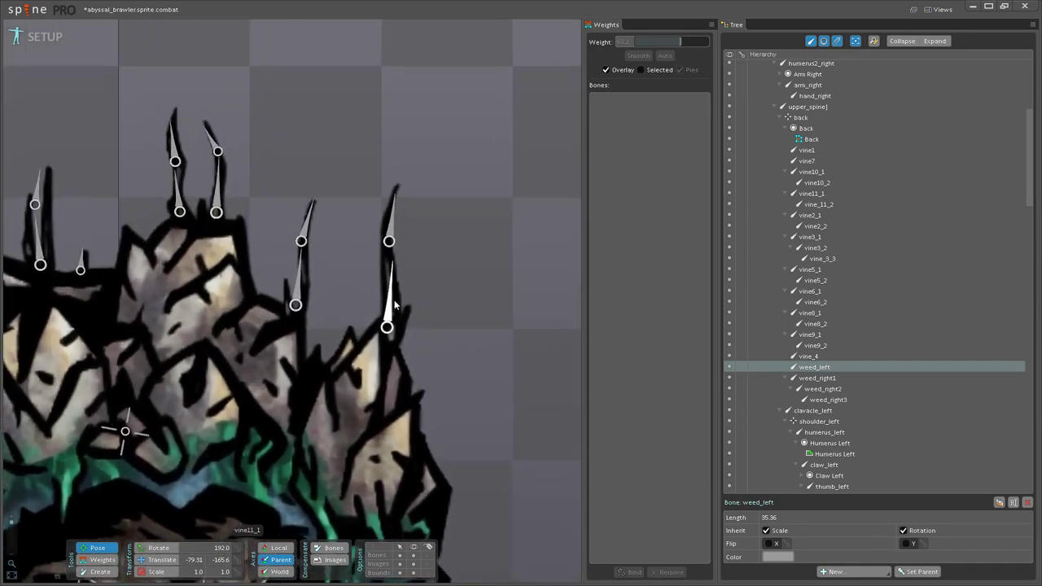
{"action": "left_click", "coordinate": [389, 291]}
{"action": "left_click_drag", "start_coordinate": [389, 290], "coordinate": [391, 200]}
{"action": "left_click", "coordinate": [394, 205]}
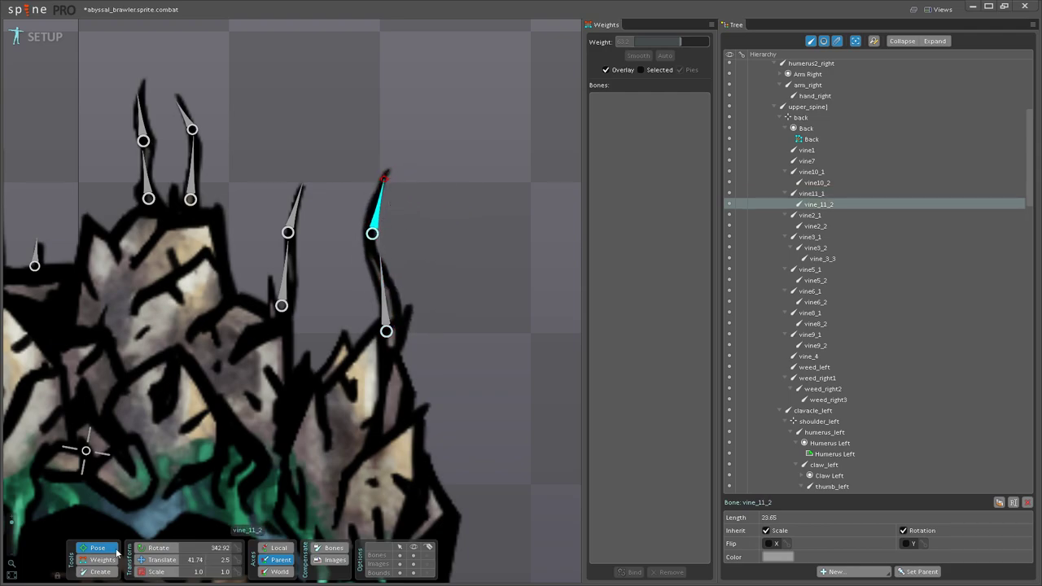
Step: Blend vine11_1 and vine_11_2 on the vertices beside their joint, with vine11_1 at 45.6 on the right and vine_11_2 at 31.2 on the left
{"action": "left_click", "coordinate": [102, 559]}
{"action": "scroll", "coordinate": [431, 314], "scroll_direction": "up", "scroll_amount": 3}
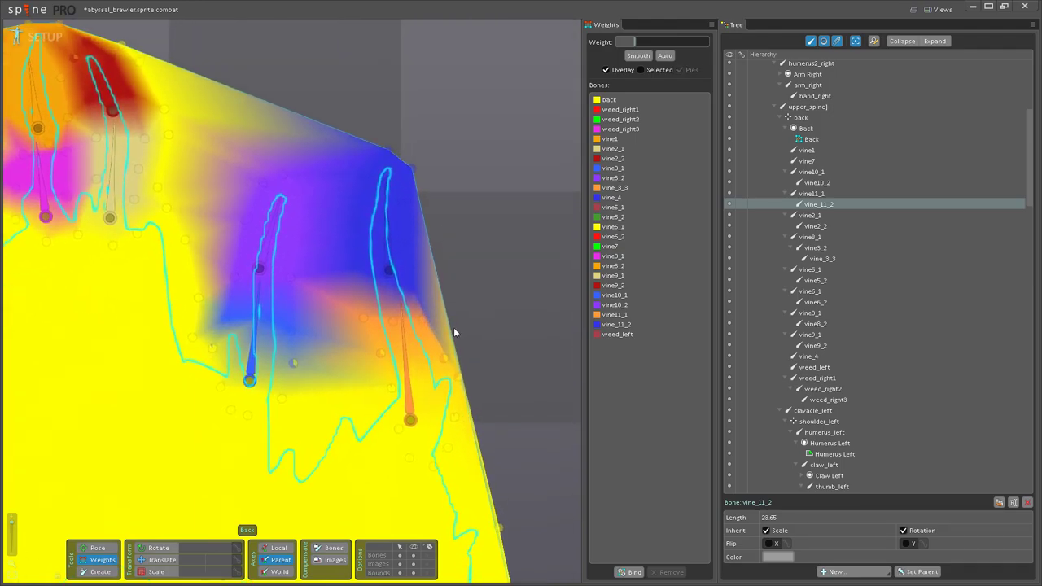
{"action": "scroll", "coordinate": [453, 327], "scroll_direction": "up", "scroll_amount": 3}
{"action": "left_click", "coordinate": [429, 279]}
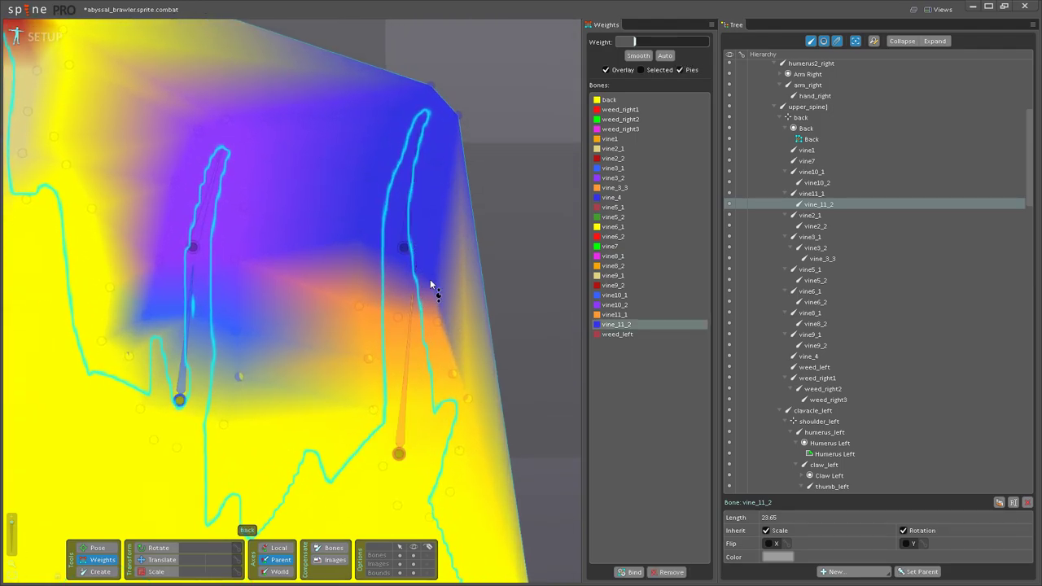
{"action": "left_click", "coordinate": [432, 283]}
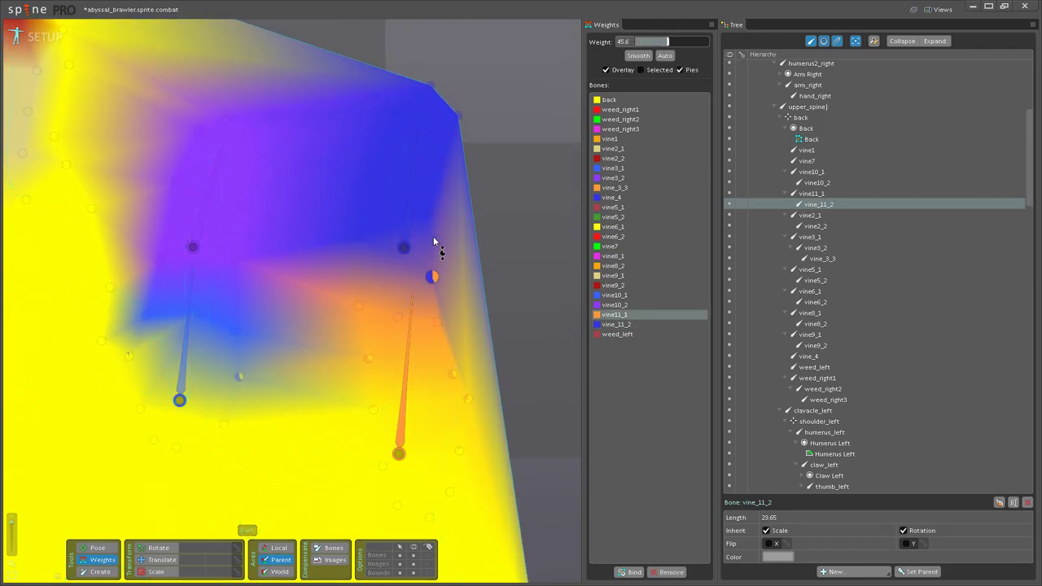
{"action": "left_click", "coordinate": [406, 243]}
{"action": "left_click", "coordinate": [398, 317]}
{"action": "left_click", "coordinate": [359, 305]}
{"action": "left_click_drag", "start_coordinate": [360, 297], "coordinate": [377, 268]}
{"action": "left_click_drag", "start_coordinate": [384, 275], "coordinate": [413, 330]}
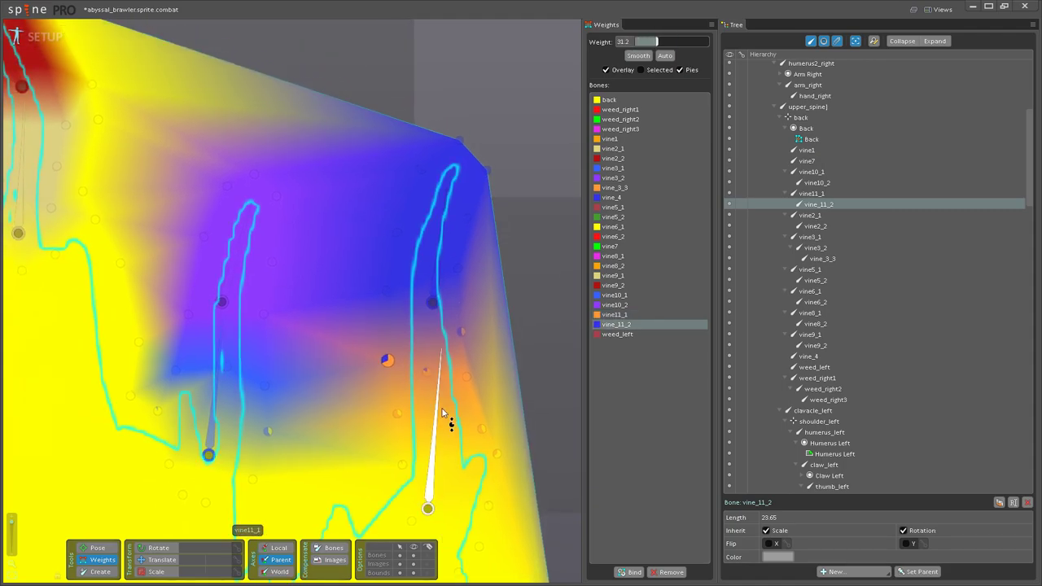
Step: Blend the Back mesh weights around the vine11 and vine10 joints, giving vine10_1 a weight of 35.2 and vine10_2 a weight of 15.2
{"action": "left_click", "coordinate": [443, 408]}
{"action": "left_click_drag", "start_coordinate": [387, 292], "coordinate": [408, 262]}
{"action": "left_click_drag", "start_coordinate": [320, 331], "coordinate": [480, 327]}
{"action": "left_click", "coordinate": [378, 348]}
{"action": "left_click_drag", "start_coordinate": [422, 303], "coordinate": [430, 271]}
{"action": "left_click", "coordinate": [359, 305]}
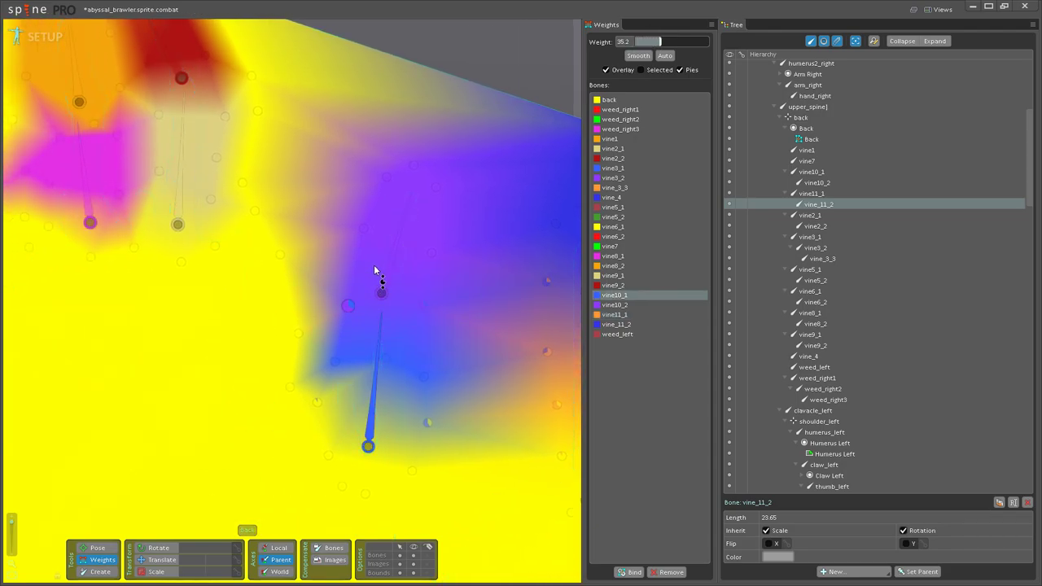
{"action": "left_click", "coordinate": [384, 286]}
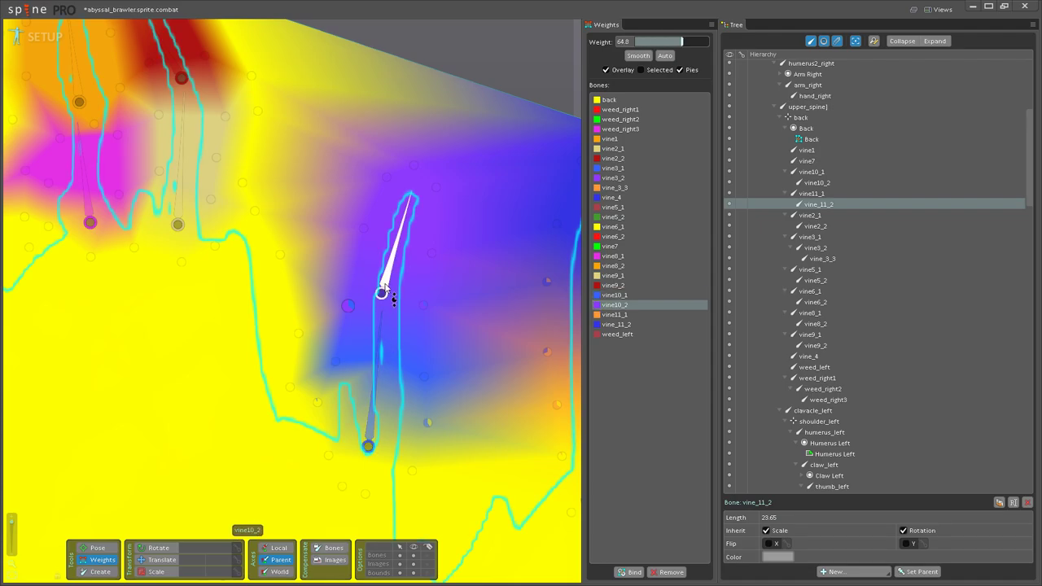
{"action": "left_click_drag", "start_coordinate": [397, 361], "coordinate": [405, 334]}
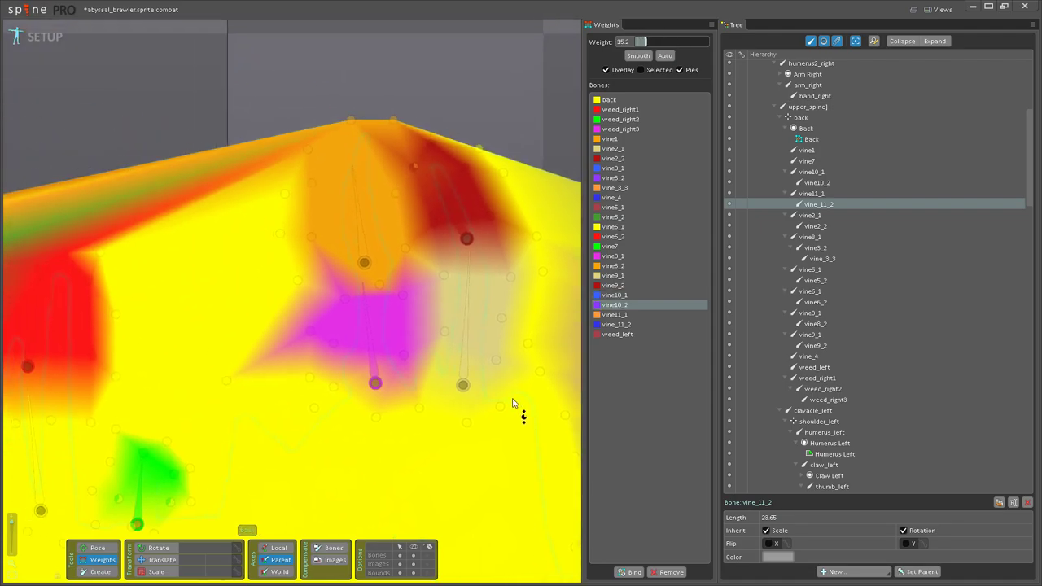
Step: Blend the vine9_1 and vine9_2 weights across their joint, giving vine9_2 about 11 to 14 on the vertices below it
{"action": "left_click_drag", "start_coordinate": [452, 329], "coordinate": [342, 408]}
{"action": "left_click", "coordinate": [351, 323]}
{"action": "left_click_drag", "start_coordinate": [334, 352], "coordinate": [338, 320]}
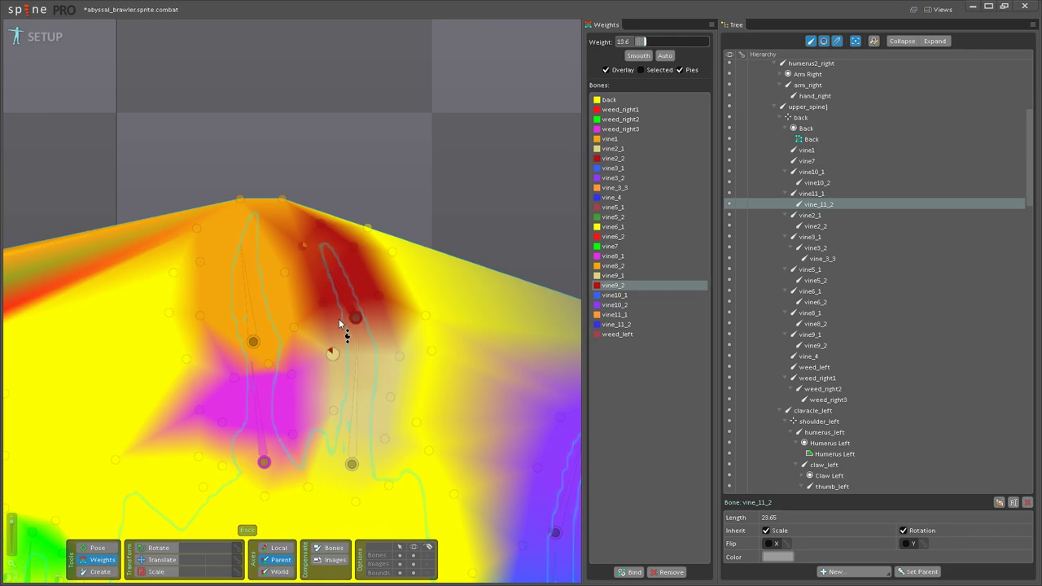
{"action": "left_click", "coordinate": [399, 355]}
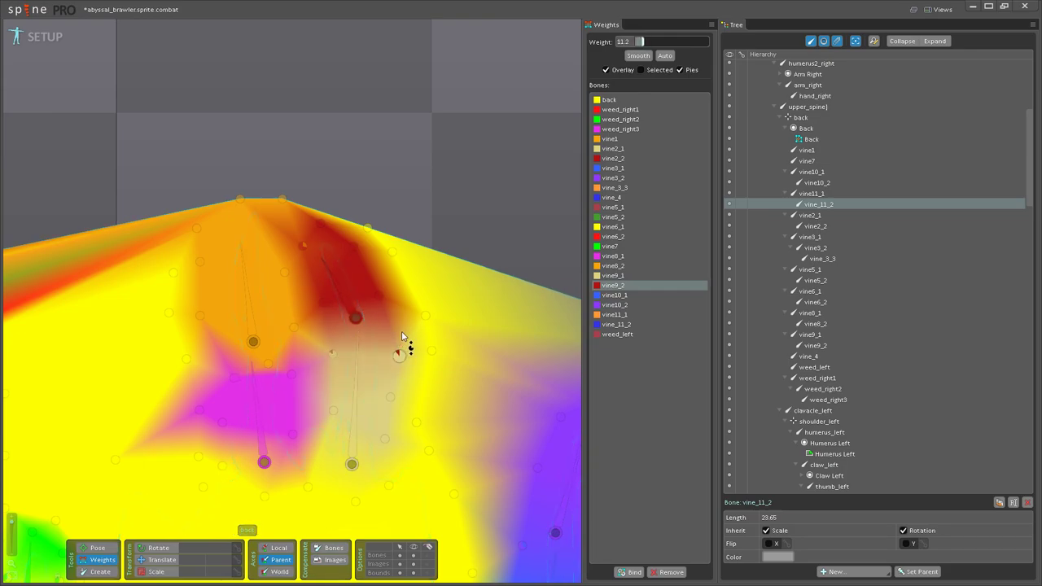
{"action": "left_click", "coordinate": [364, 373]}
{"action": "left_click", "coordinate": [380, 294]}
{"action": "left_click_drag", "start_coordinate": [325, 302], "coordinate": [338, 270]}
Step: Blend the vine8 weights across their joint, adding vine8_2 at 11.2 below it and vine8_1 at 22.4 above it
{"action": "left_click_drag", "start_coordinate": [272, 356], "coordinate": [365, 324]}
{"action": "left_click", "coordinate": [358, 389]}
{"action": "left_click", "coordinate": [356, 323]}
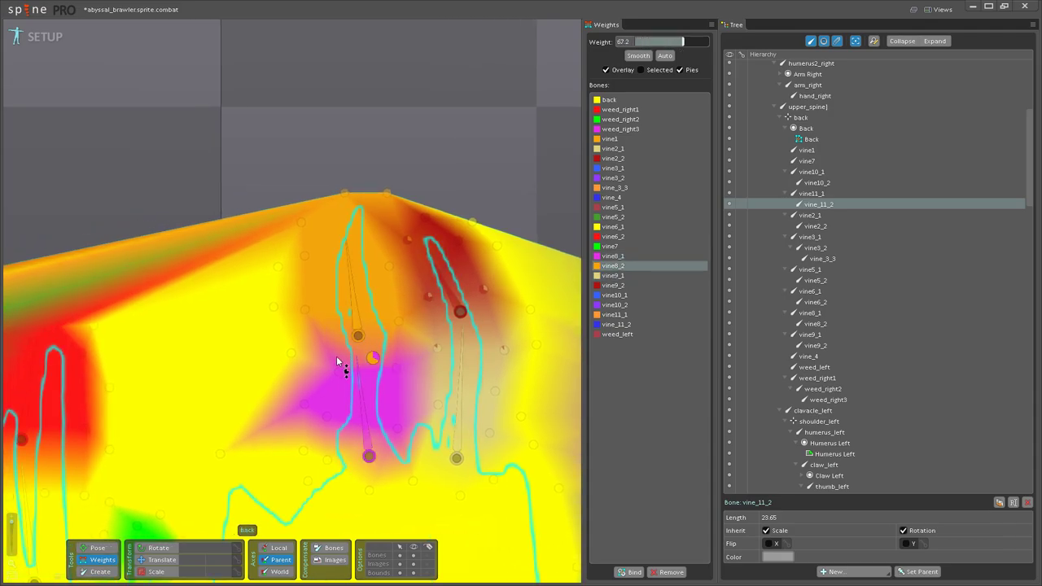
{"action": "left_click", "coordinate": [397, 368]}
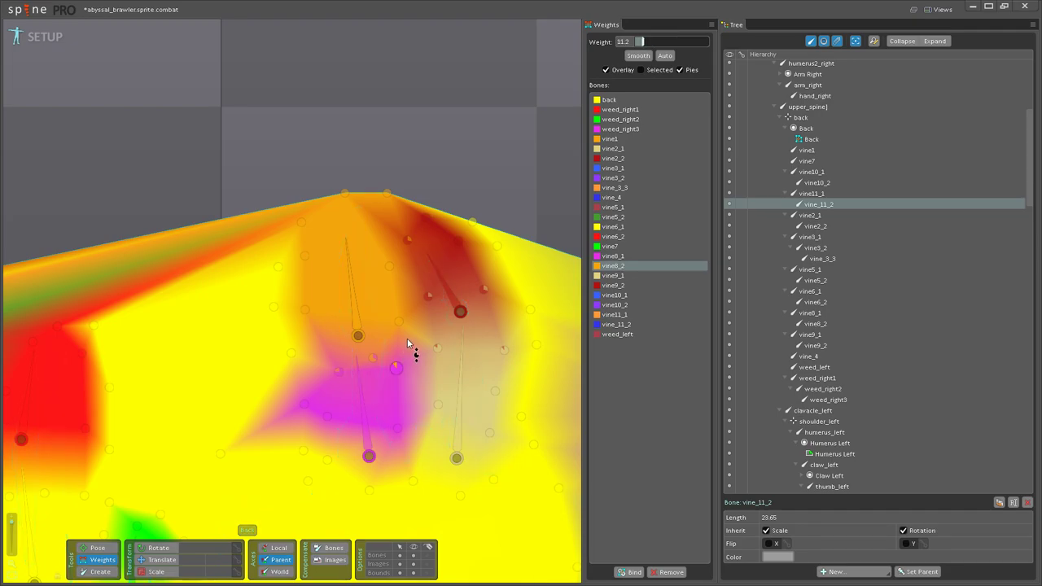
{"action": "left_click", "coordinate": [363, 391]}
{"action": "left_click_drag", "start_coordinate": [399, 321], "coordinate": [405, 297]}
Step: Blend vine6_2 into the vertices below its joint and set vine6_1 to 15.2 on a vertex above it
{"action": "scroll", "coordinate": [326, 375], "scroll_direction": "down", "scroll_amount": 3}
{"action": "left_click_drag", "start_coordinate": [289, 453], "coordinate": [490, 350]}
{"action": "scroll", "coordinate": [416, 377], "scroll_direction": "up", "scroll_amount": 5}
{"action": "left_click_drag", "start_coordinate": [404, 411], "coordinate": [505, 422]}
{"action": "left_click_drag", "start_coordinate": [399, 254], "coordinate": [391, 285]}
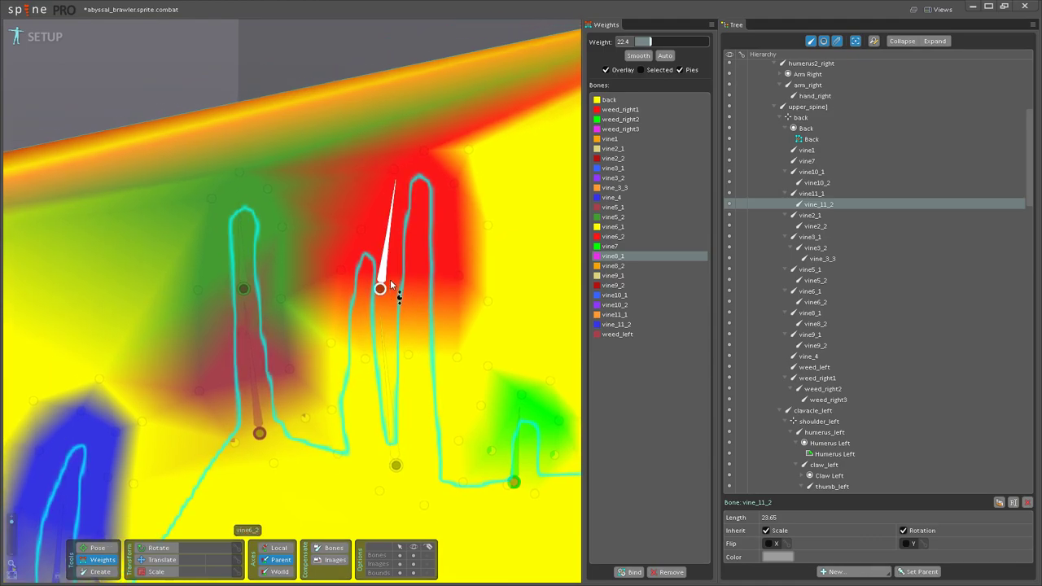
{"action": "left_click", "coordinate": [395, 355]}
{"action": "left_click", "coordinate": [372, 321]}
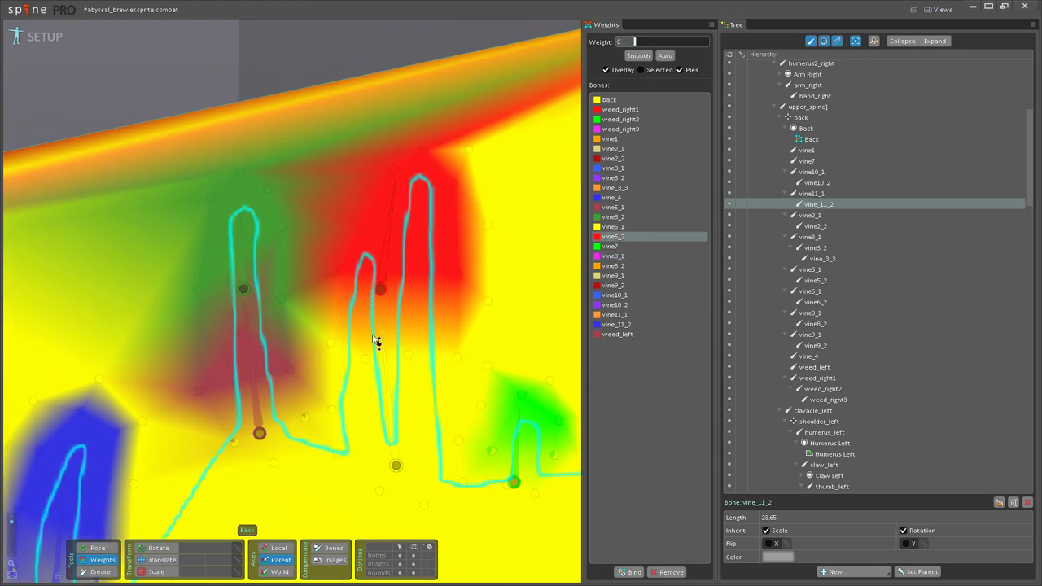
{"action": "mouse_move", "coordinate": [365, 358]}
{"action": "left_mouse_down"}
{"action": "mouse_move", "coordinate": [380, 319]}
{"action": "mouse_move", "coordinate": [380, 330]}
{"action": "mouse_move", "coordinate": [476, 318]}
{"action": "left_mouse_up"}
{"action": "left_click_drag", "start_coordinate": [330, 342], "coordinate": [366, 306]}
{"action": "left_click", "coordinate": [383, 338]}
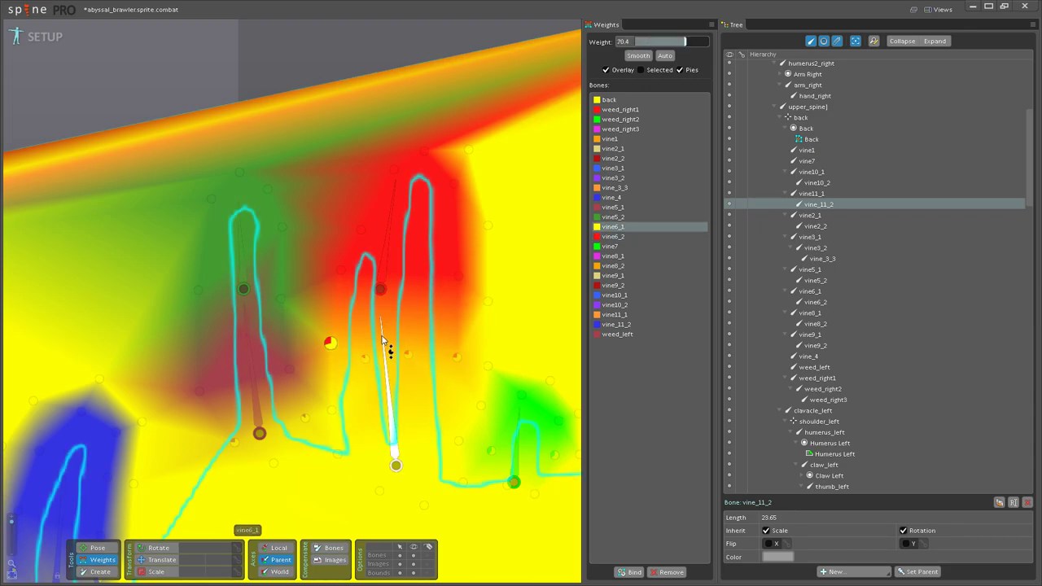
{"action": "left_click_drag", "start_coordinate": [341, 272], "coordinate": [360, 246]}
Step: Blend the vine5_2 and vine5_1 weights across their joint, setting vine5_1 to 35.2 on the vertex beside the joint
{"action": "left_click_drag", "start_coordinate": [302, 304], "coordinate": [424, 301]}
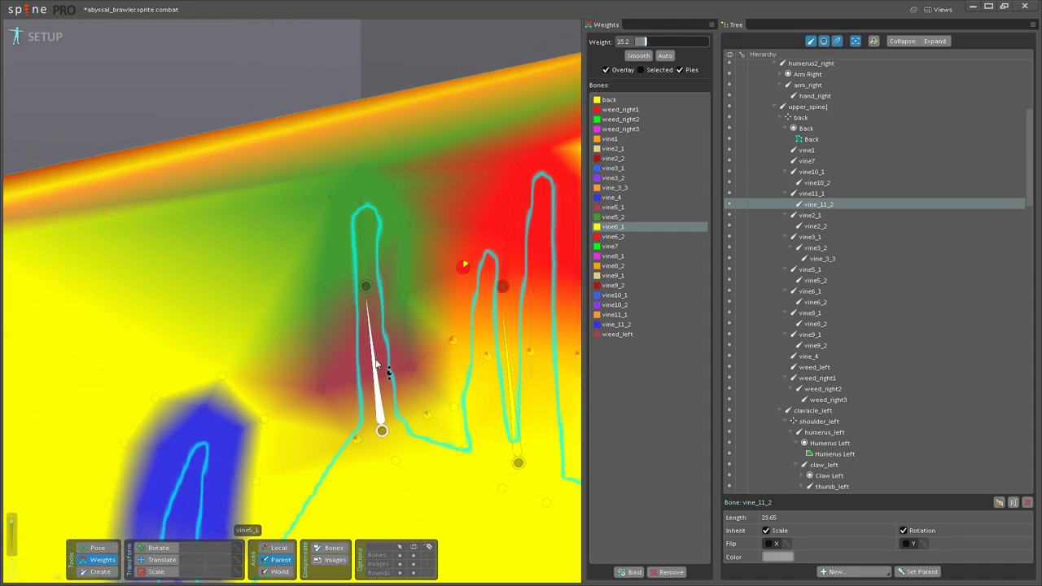
{"action": "left_click", "coordinate": [365, 281]}
{"action": "left_click_drag", "start_coordinate": [360, 327], "coordinate": [427, 255]}
{"action": "left_click", "coordinate": [379, 381]}
{"action": "left_click_drag", "start_coordinate": [322, 288], "coordinate": [341, 263]}
Step: Add some vine3_2 weight to the vertices on both sides of the vine_3_3 joint
{"action": "scroll", "coordinate": [342, 277], "scroll_direction": "down", "scroll_amount": 3}
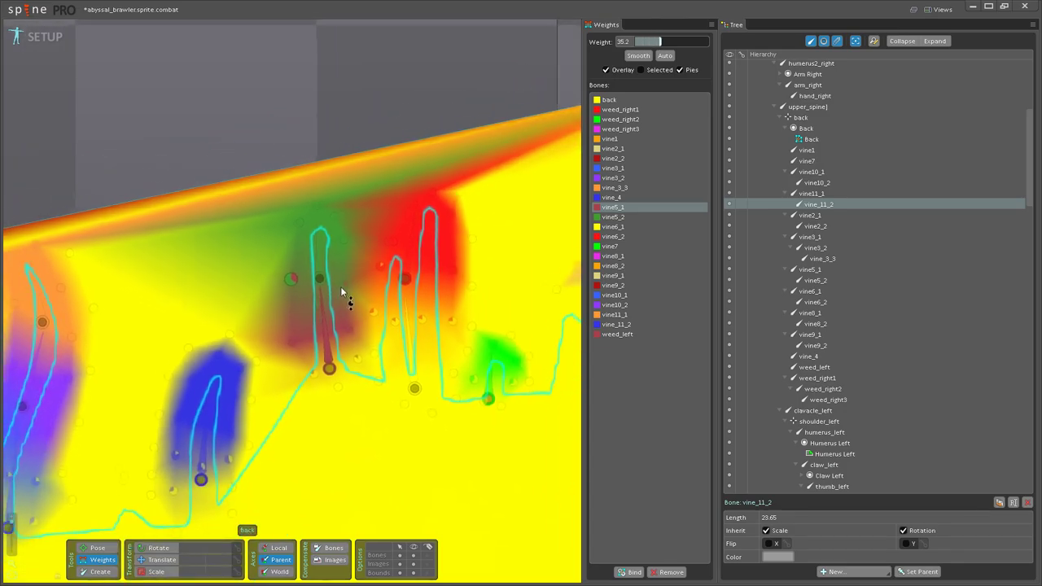
{"action": "scroll", "coordinate": [342, 290], "scroll_direction": "down", "scroll_amount": 1}
{"action": "left_click_drag", "start_coordinate": [281, 329], "coordinate": [463, 286]}
{"action": "scroll", "coordinate": [394, 354], "scroll_direction": "up", "scroll_amount": 4}
{"action": "left_click_drag", "start_coordinate": [405, 347], "coordinate": [349, 290]}
{"action": "scroll", "coordinate": [373, 301], "scroll_direction": "down", "scroll_amount": 1}
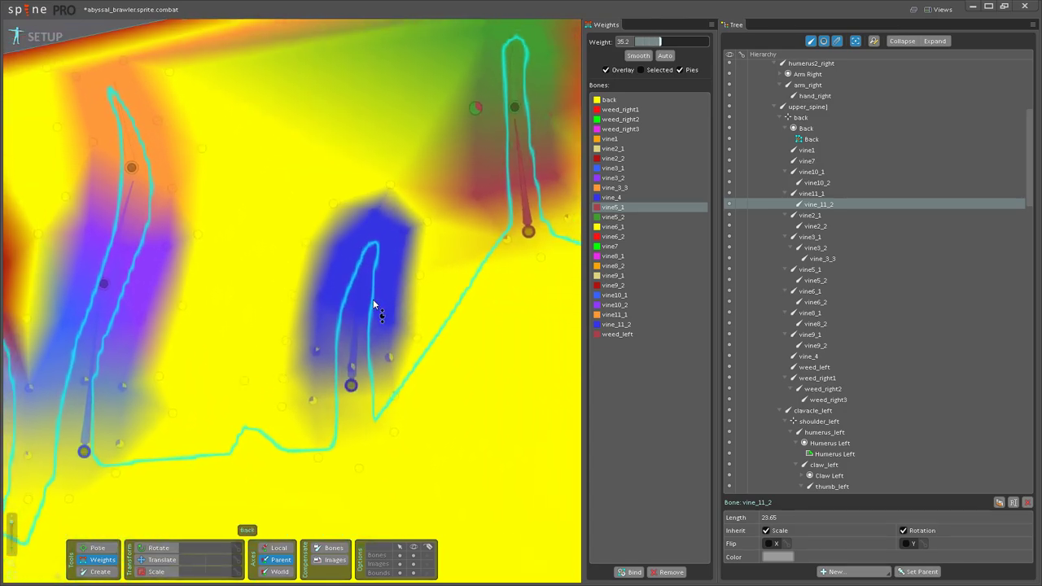
{"action": "scroll", "coordinate": [268, 310], "scroll_direction": "down", "scroll_amount": 4}
{"action": "scroll", "coordinate": [366, 342], "scroll_direction": "up", "scroll_amount": 7}
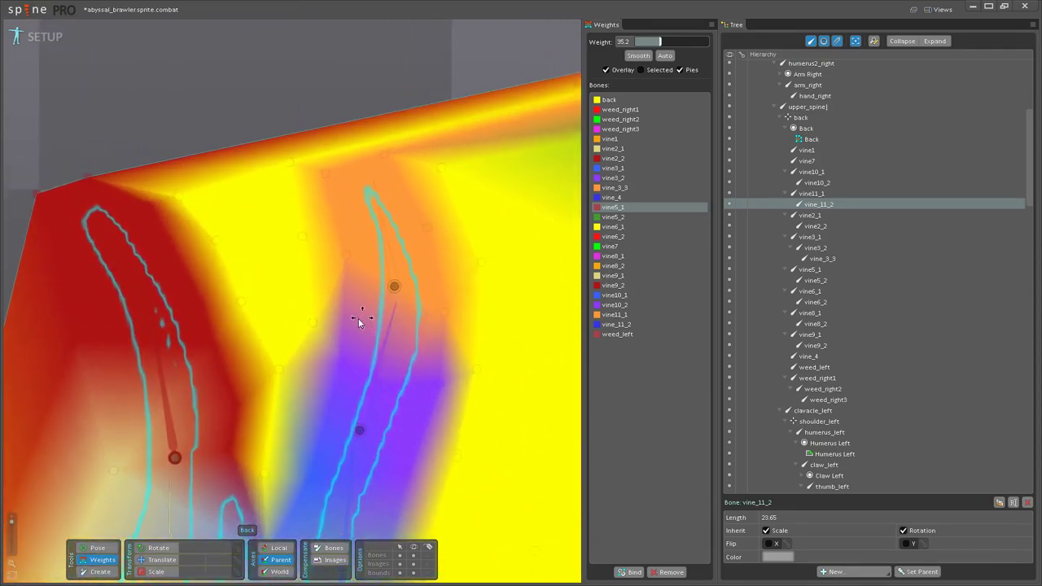
{"action": "left_click", "coordinate": [390, 315]}
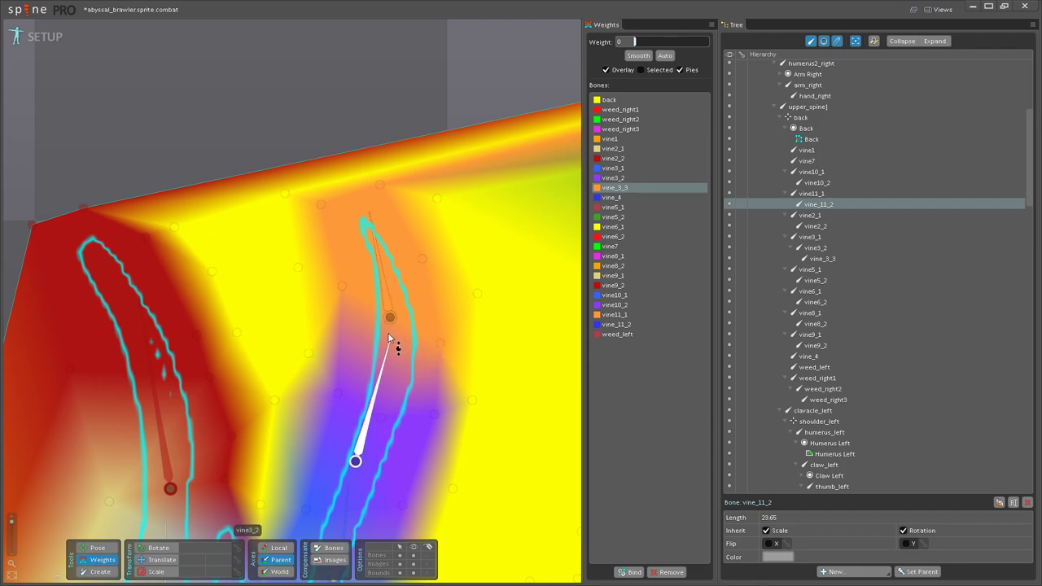
{"action": "scroll", "coordinate": [417, 349], "scroll_direction": "down", "scroll_amount": 3}
{"action": "scroll", "coordinate": [383, 338], "scroll_direction": "up", "scroll_amount": 3}
{"action": "scroll", "coordinate": [380, 339], "scroll_direction": "up", "scroll_amount": 1}
{"action": "left_click_drag", "start_coordinate": [380, 339], "coordinate": [450, 349]}
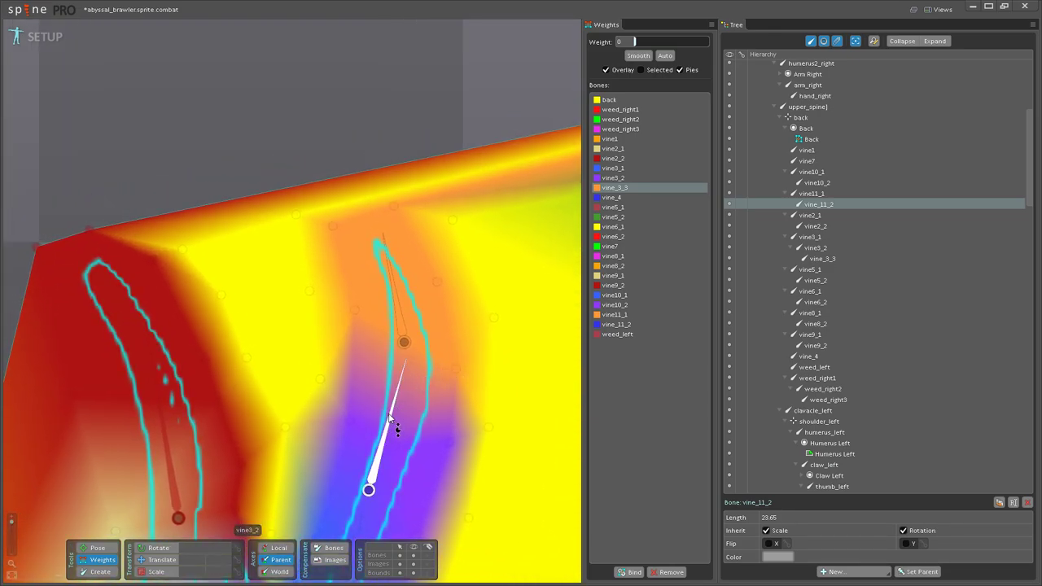
{"action": "left_click", "coordinate": [369, 489]}
{"action": "left_click", "coordinate": [457, 368]}
{"action": "left_click", "coordinate": [355, 309]}
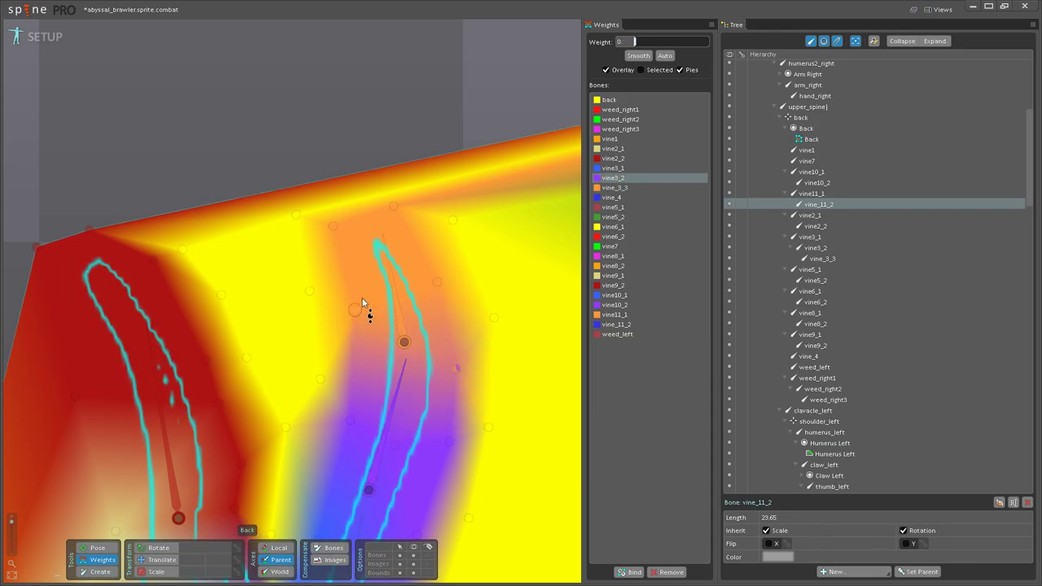
Step: Add vine_3_3 weight to the vertices below its joint, using 14.4 on the outer one
{"action": "left_click", "coordinate": [397, 317]}
{"action": "left_click_drag", "start_coordinate": [352, 420], "coordinate": [367, 396]}
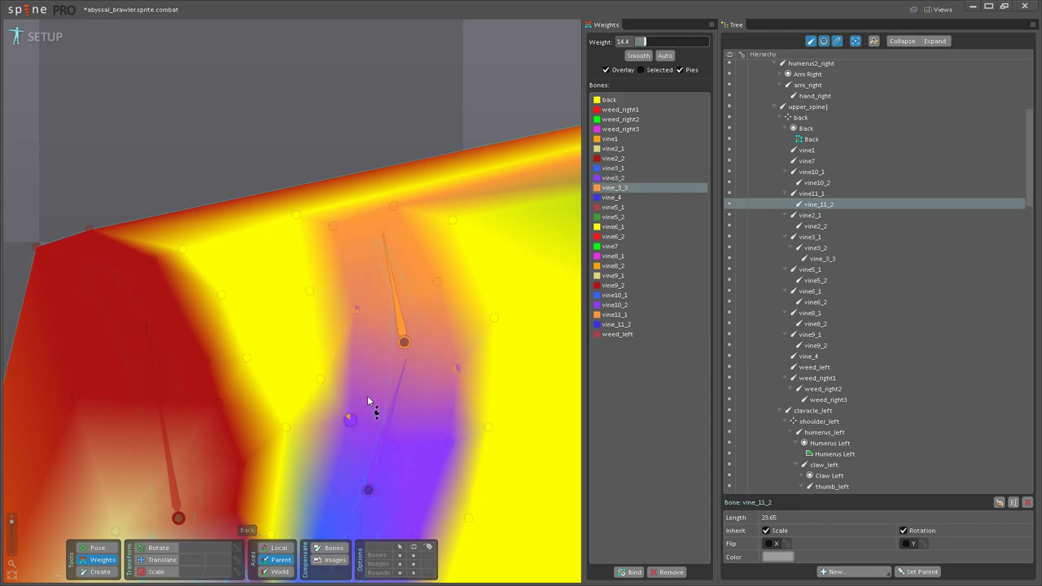
{"action": "left_click_drag", "start_coordinate": [394, 439], "coordinate": [404, 417]}
{"action": "key", "text": "space"}
Step: Blend the vine3_1 and vine3_2 weights around their shared joint, setting vine3_2 to 31.2 on the vertex beside the lower bone
{"action": "scroll", "coordinate": [407, 416], "scroll_direction": "down", "scroll_amount": 1}
{"action": "scroll", "coordinate": [408, 419], "scroll_direction": "down", "scroll_amount": 3}
{"action": "left_click_drag", "start_coordinate": [456, 496], "coordinate": [482, 340]}
{"action": "left_click", "coordinate": [367, 296]}
{"action": "scroll", "coordinate": [367, 295], "scroll_direction": "up", "scroll_amount": 2}
{"action": "left_click_drag", "start_coordinate": [367, 264], "coordinate": [366, 341]}
{"action": "scroll", "coordinate": [366, 340], "scroll_direction": "up", "scroll_amount": 2}
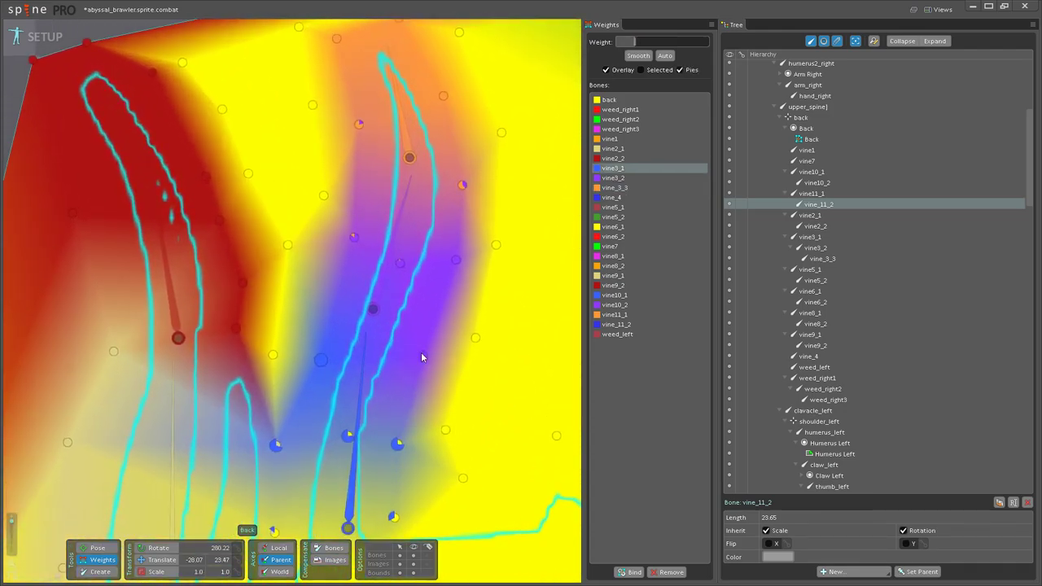
{"action": "left_click_drag", "start_coordinate": [390, 306], "coordinate": [391, 329]}
{"action": "left_click_drag", "start_coordinate": [404, 289], "coordinate": [428, 259]}
{"action": "left_click", "coordinate": [425, 376]}
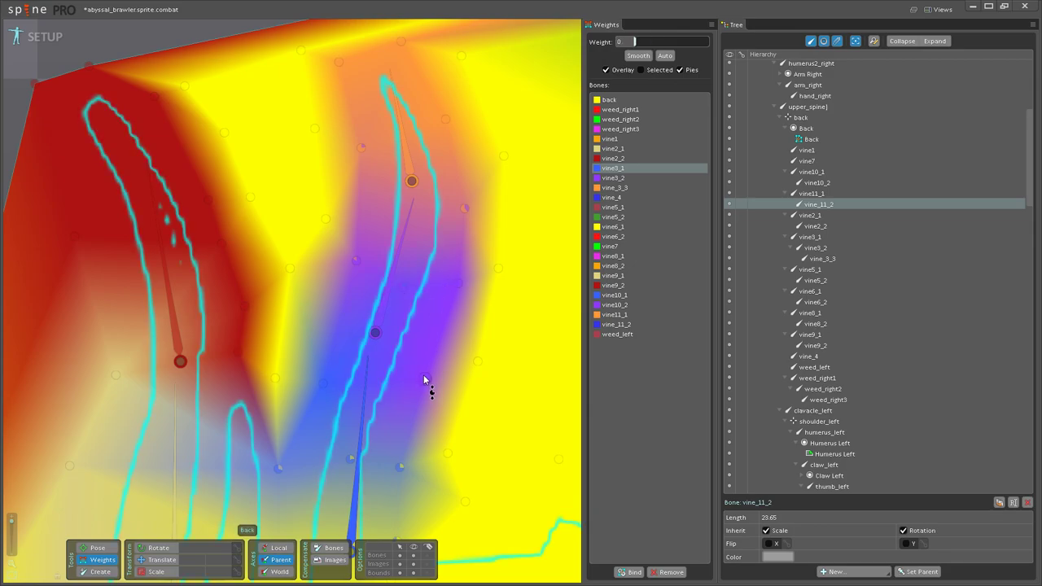
{"action": "left_click", "coordinate": [325, 381]}
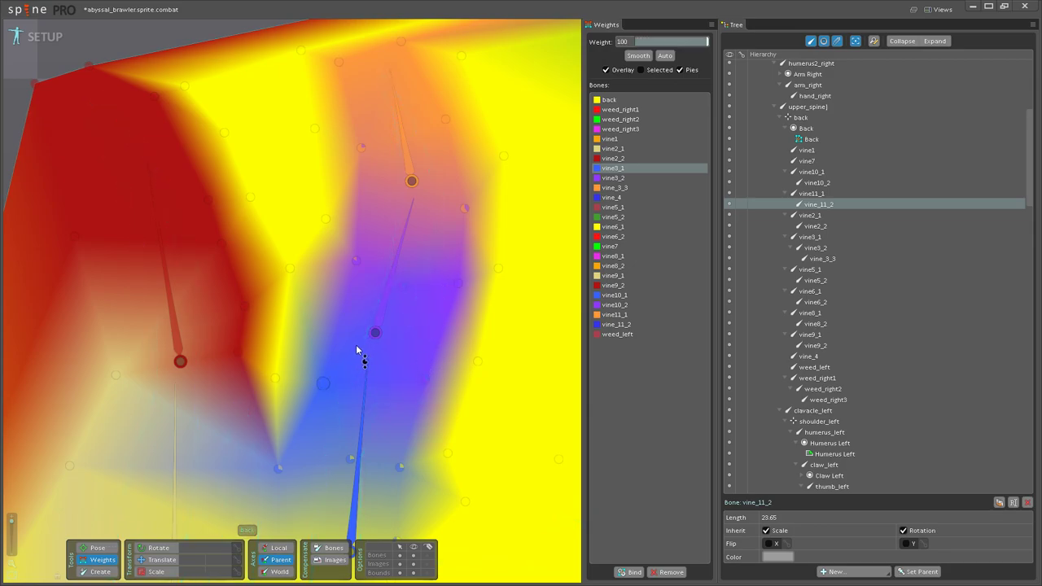
{"action": "left_click", "coordinate": [372, 331]}
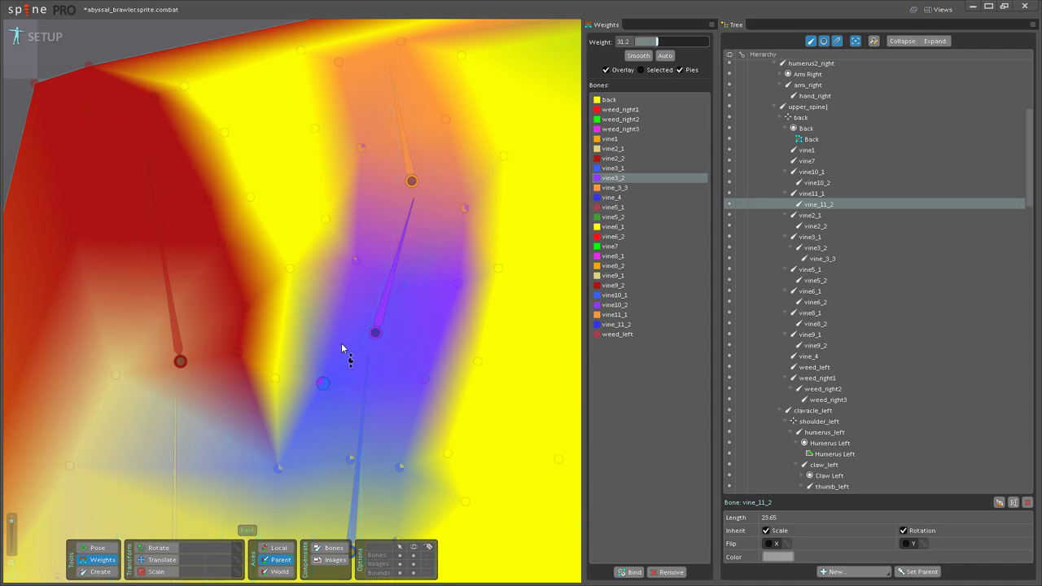
{"action": "left_click", "coordinate": [424, 376]}
Step: Set the vine2_2 weight to 42.4 on the vertex beside its joint and select the vine2_1 bone for weighting
{"action": "scroll", "coordinate": [411, 348], "scroll_direction": "down", "scroll_amount": 4}
{"action": "left_click_drag", "start_coordinate": [261, 339], "coordinate": [400, 347]}
{"action": "scroll", "coordinate": [400, 347], "scroll_direction": "up", "scroll_amount": 2}
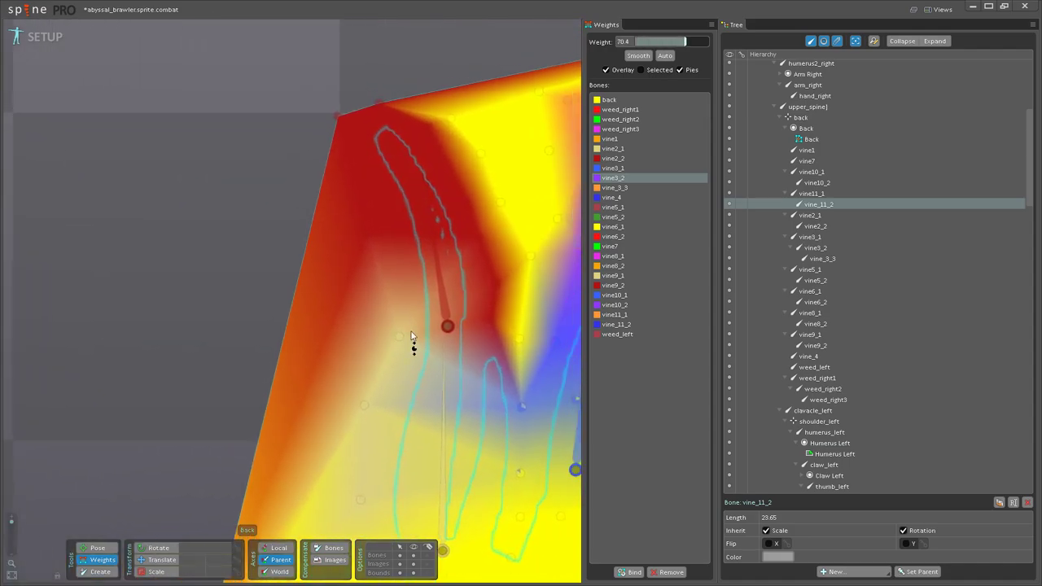
{"action": "left_click", "coordinate": [445, 324]}
{"action": "left_click", "coordinate": [393, 339]}
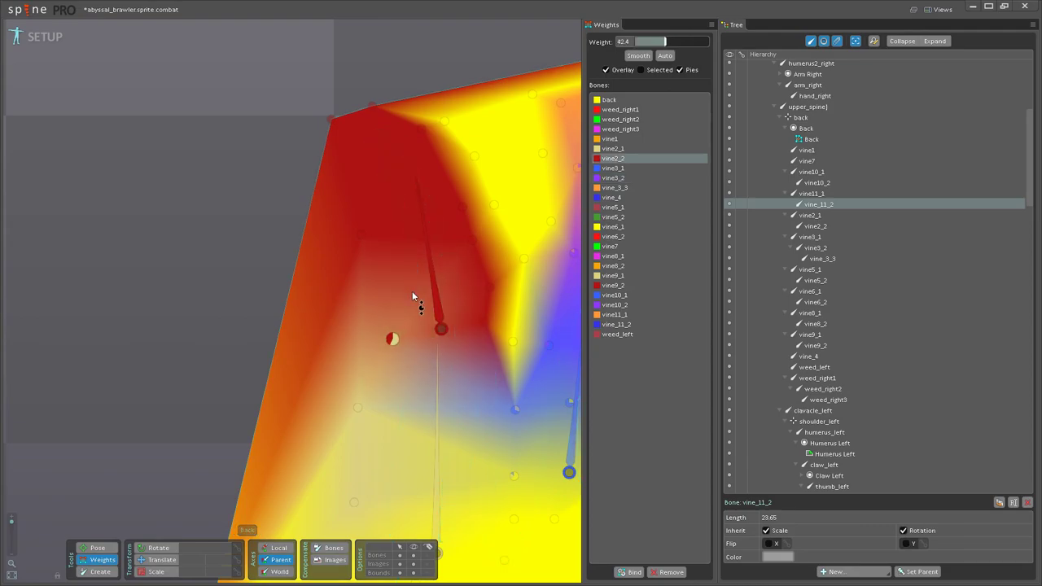
{"action": "left_click", "coordinate": [441, 376]}
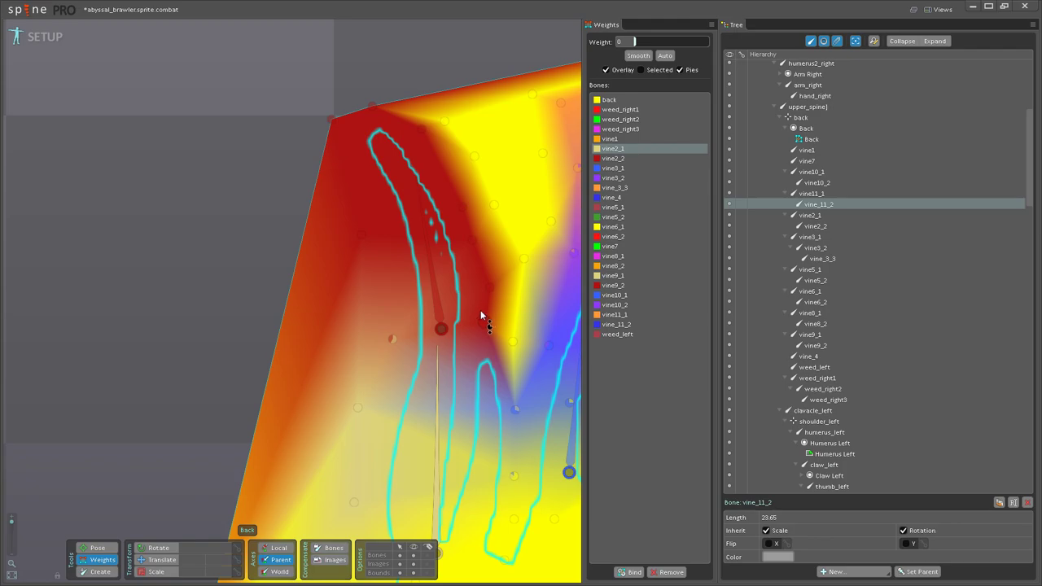
Step: Deselect the Back mesh and hide the bones so only the character artwork is displayed
{"action": "scroll", "coordinate": [400, 377], "scroll_direction": "down", "scroll_amount": 8}
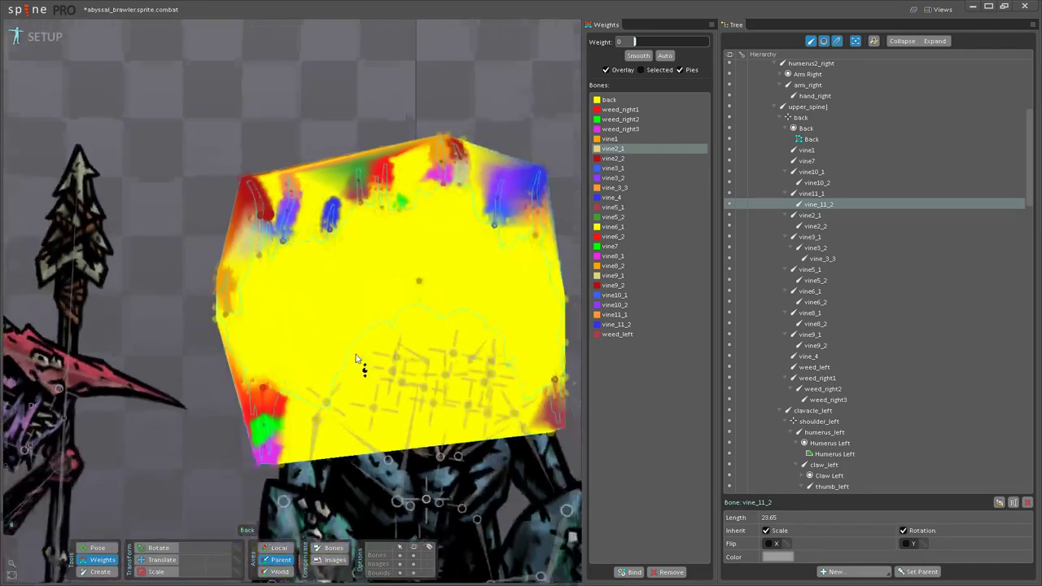
{"action": "left_click_drag", "start_coordinate": [367, 298], "coordinate": [368, 266]}
{"action": "scroll", "coordinate": [368, 268], "scroll_direction": "down", "scroll_amount": 3}
{"action": "double_click", "coordinate": [505, 292]}
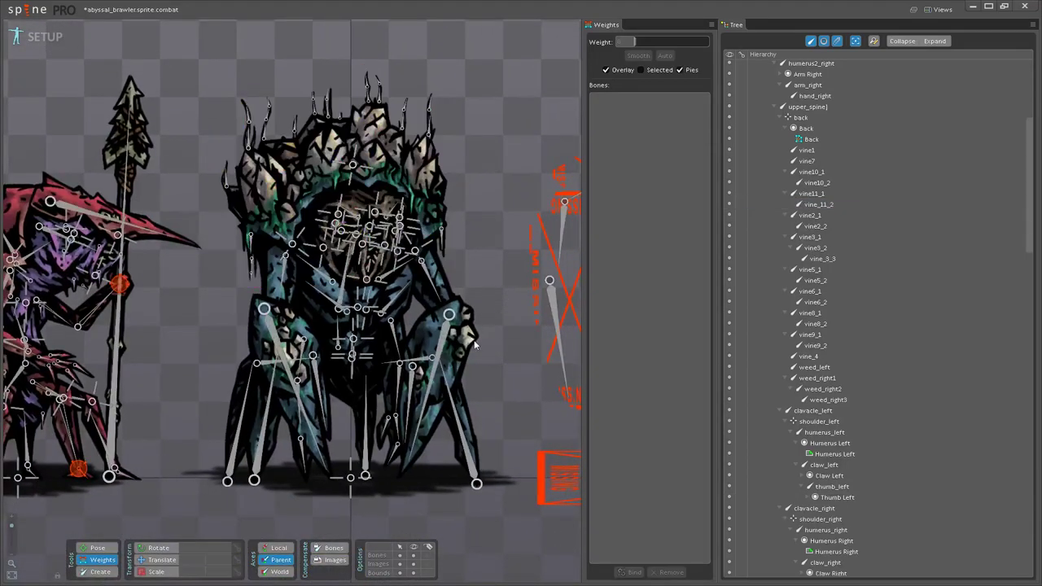
{"action": "scroll", "coordinate": [457, 415], "scroll_direction": "down", "scroll_amount": 3}
{"action": "left_click", "coordinate": [413, 556]}
{"action": "scroll", "coordinate": [305, 397], "scroll_direction": "down", "scroll_amount": 2}
{"action": "left_click_drag", "start_coordinate": [305, 398], "coordinate": [330, 511]}
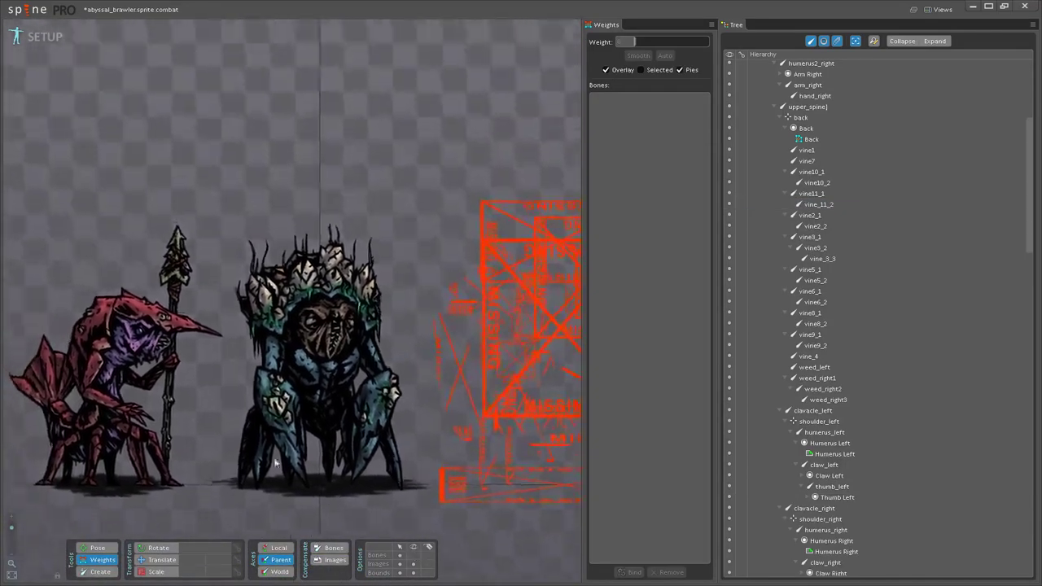
Step: Examine the full brawler artwork beside the spear-carrying creature without the bones
{"action": "left_click_drag", "start_coordinate": [416, 351], "coordinate": [435, 278]}
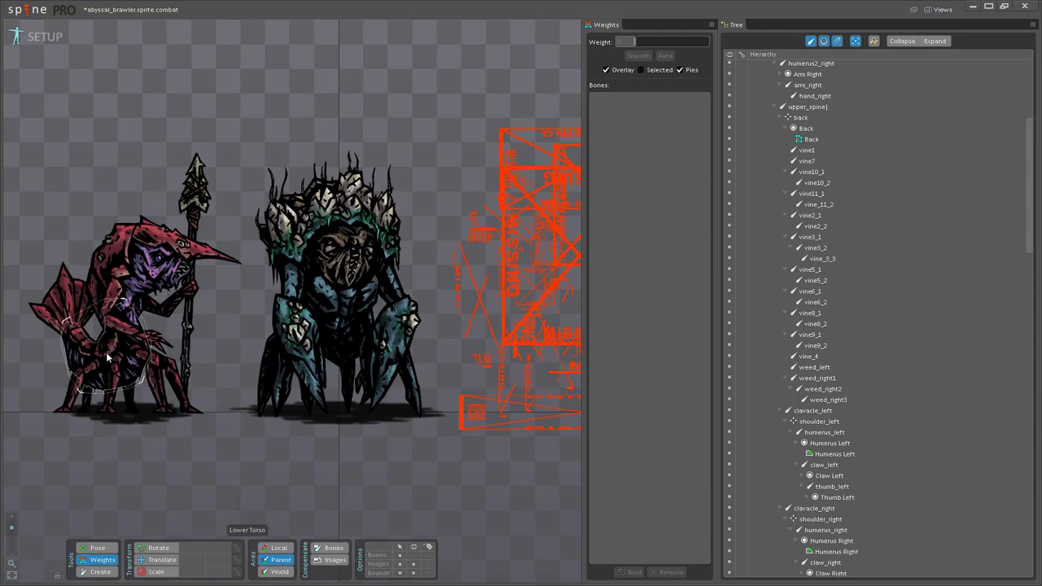
{"action": "scroll", "coordinate": [408, 373], "scroll_direction": "up", "scroll_amount": 3}
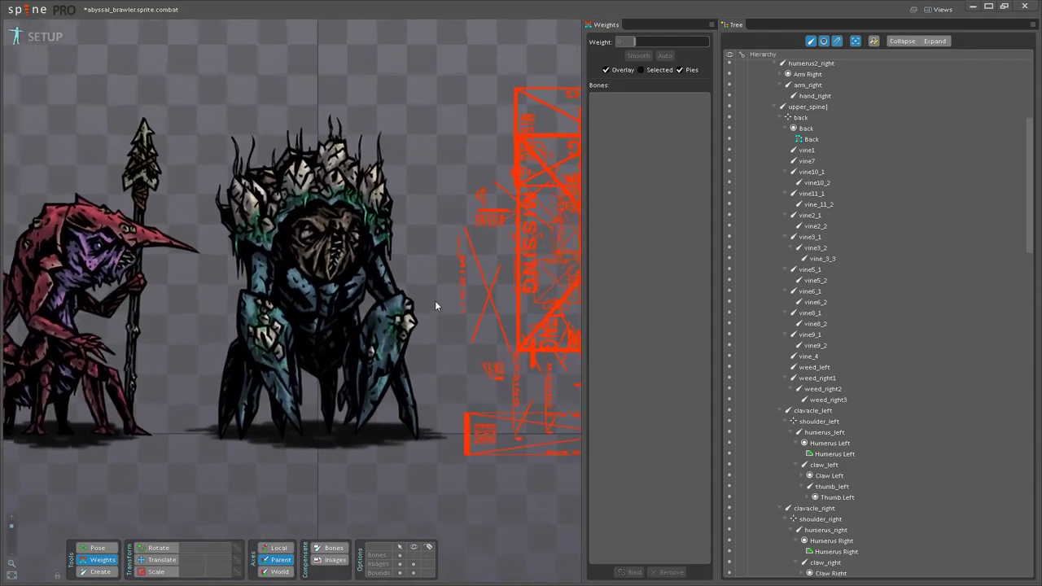
{"action": "left_click_drag", "start_coordinate": [422, 240], "coordinate": [456, 250]}
{"action": "scroll", "coordinate": [419, 266], "scroll_direction": "up", "scroll_amount": 2}
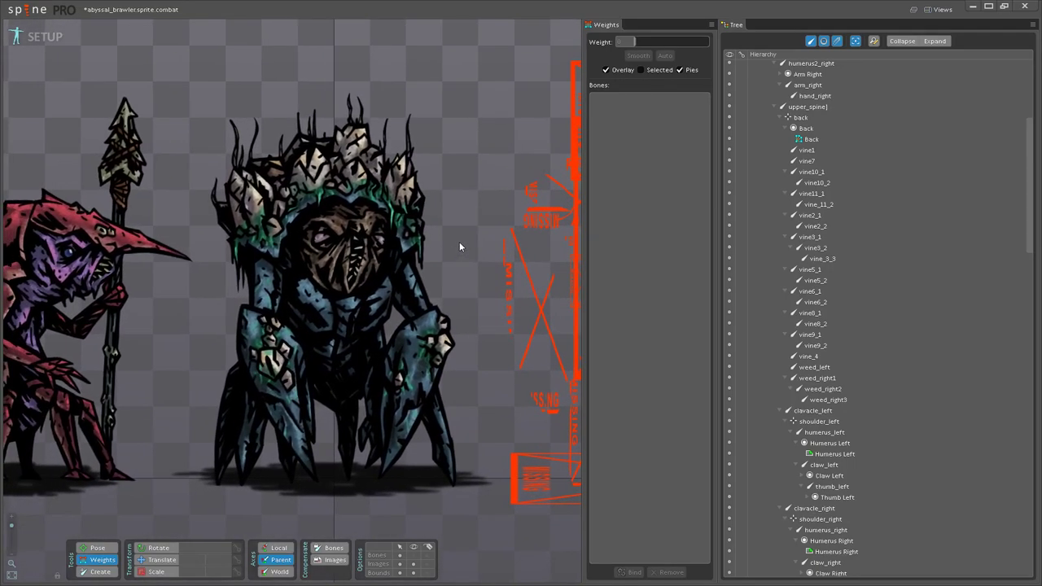
{"action": "left_click_drag", "start_coordinate": [459, 247], "coordinate": [484, 255]}
{"action": "scroll", "coordinate": [463, 228], "scroll_direction": "up", "scroll_amount": 1}
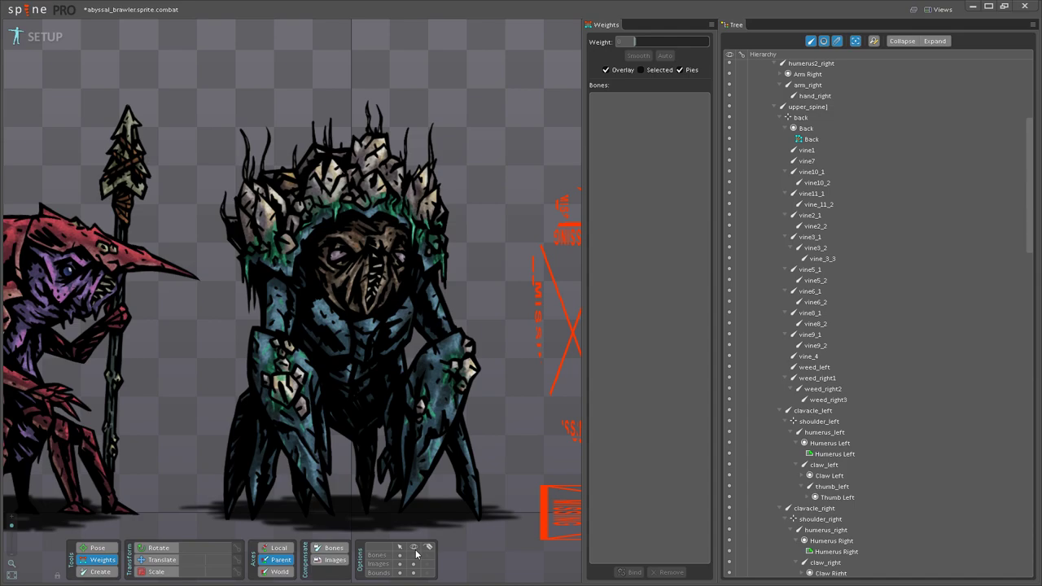
{"action": "scroll", "coordinate": [290, 496], "scroll_direction": "down", "scroll_amount": 2}
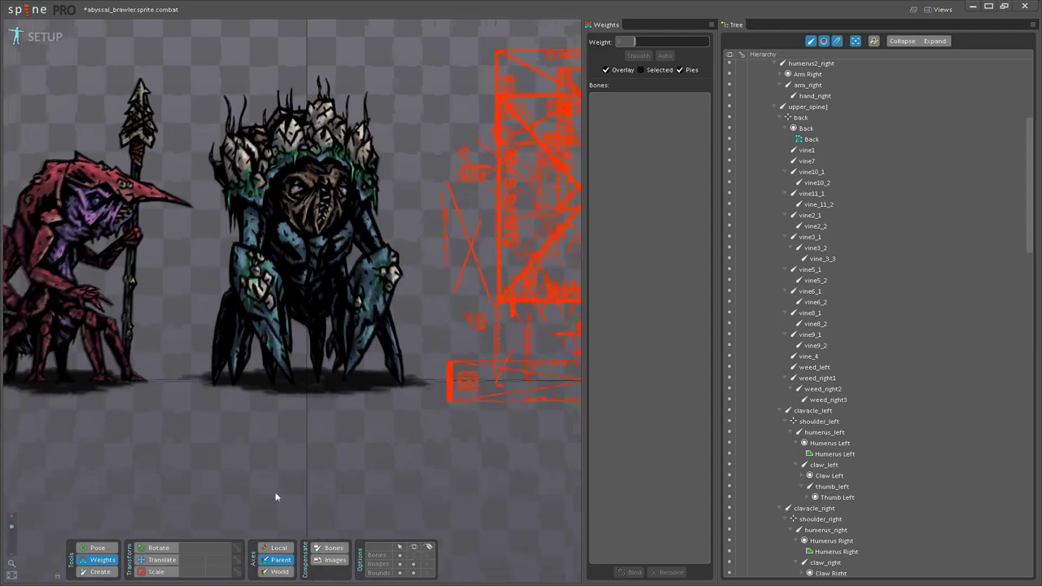
{"action": "left_click_drag", "start_coordinate": [359, 432], "coordinate": [366, 493]}
{"action": "scroll", "coordinate": [303, 474], "scroll_direction": "down", "scroll_amount": 1}
{"action": "mouse_move", "coordinate": [300, 474]}
{"action": "left_mouse_down"}
{"action": "mouse_move", "coordinate": [293, 440]}
{"action": "mouse_move", "coordinate": [300, 474]}
{"action": "left_mouse_up"}
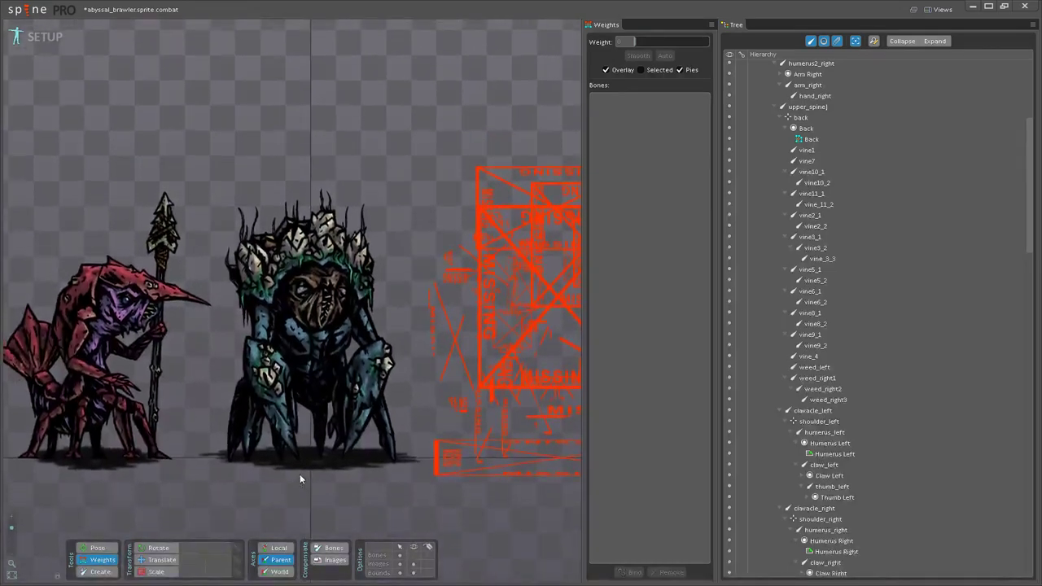
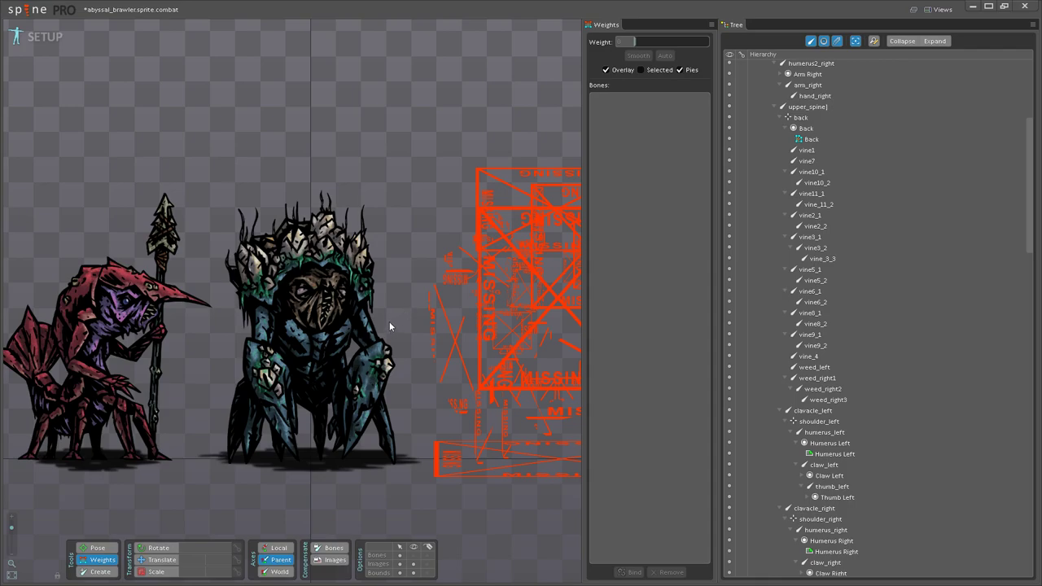
Step: Display the bones over the brawler artwork again and look closely at the head and back area
{"action": "scroll", "coordinate": [390, 321], "scroll_direction": "up", "scroll_amount": 5}
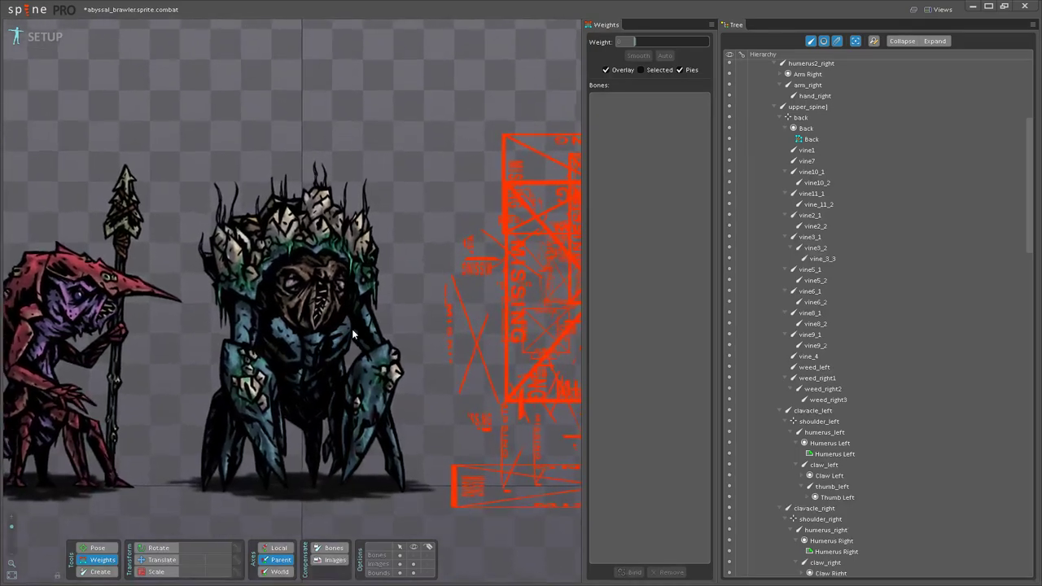
{"action": "left_click_drag", "start_coordinate": [403, 323], "coordinate": [543, 318]}
{"action": "scroll", "coordinate": [464, 331], "scroll_direction": "up", "scroll_amount": 2}
{"action": "left_click", "coordinate": [414, 557]}
{"action": "scroll", "coordinate": [389, 319], "scroll_direction": "up", "scroll_amount": 6}
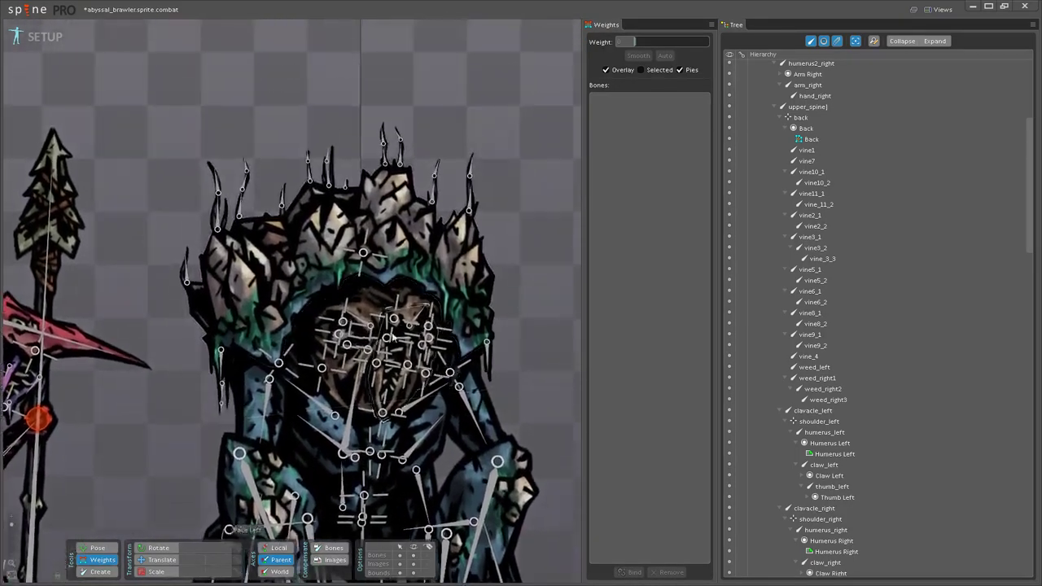
{"action": "scroll", "coordinate": [389, 319], "scroll_direction": "up", "scroll_amount": 2}
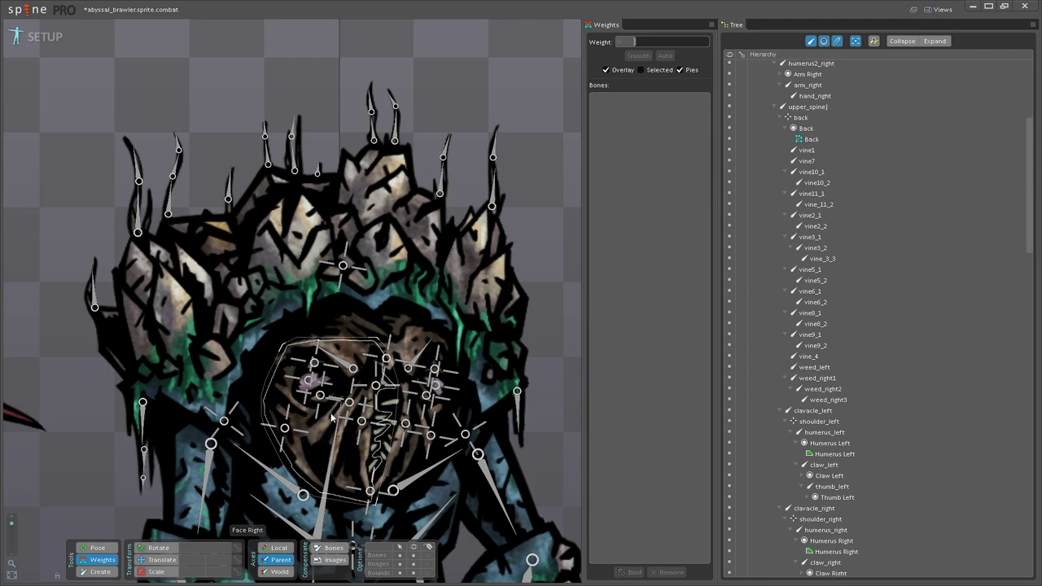
{"action": "scroll", "coordinate": [327, 447], "scroll_direction": "up", "scroll_amount": 1}
{"action": "scroll", "coordinate": [326, 447], "scroll_direction": "up", "scroll_amount": 2}
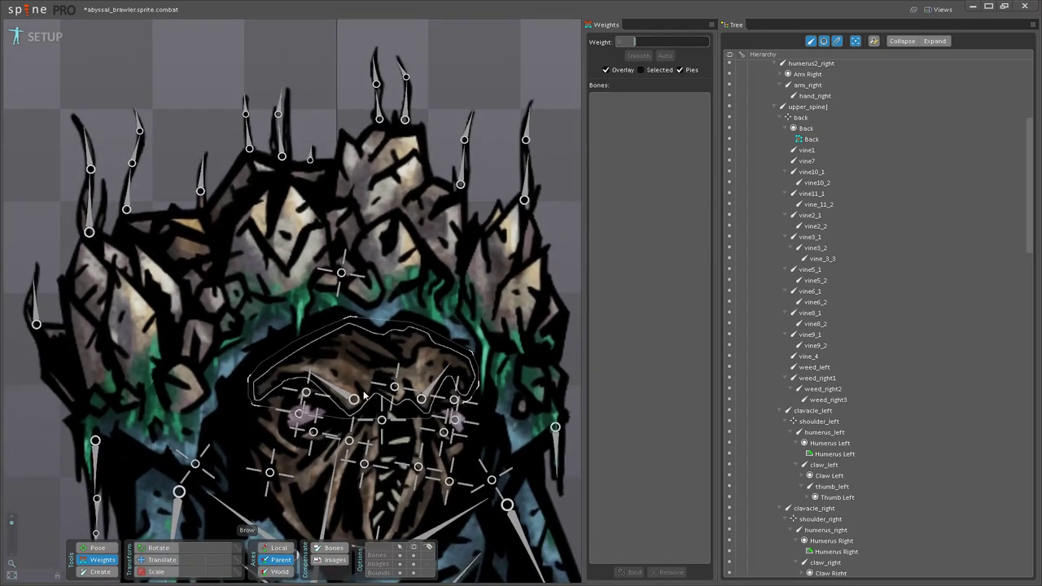
Step: Inspect the Face Right mesh weights, deselect the mesh, and examine the facial bones beneath the Back artwork
{"action": "left_click", "coordinate": [350, 412]}
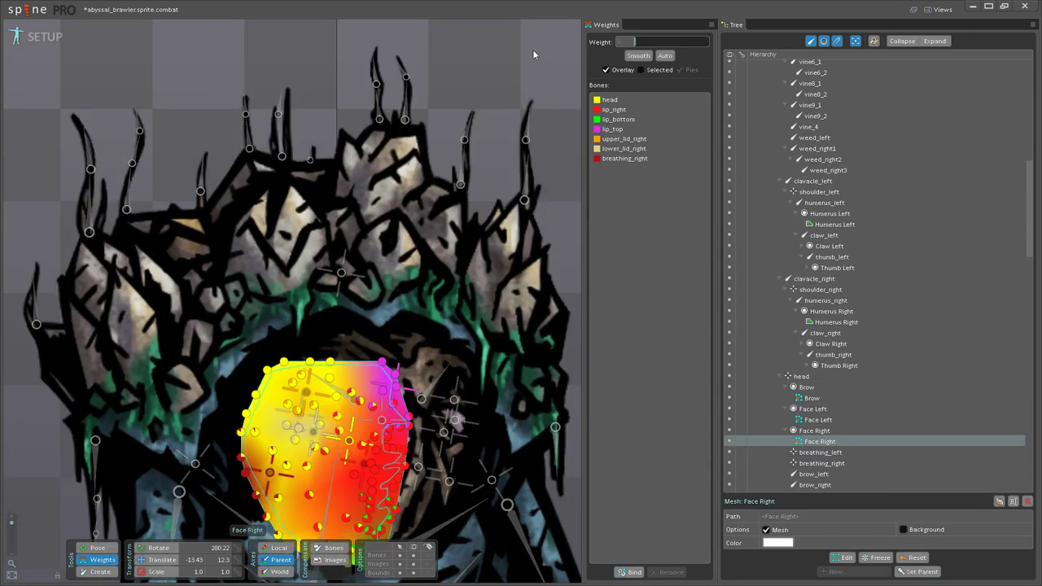
{"action": "left_click", "coordinate": [534, 54]}
{"action": "left_click_drag", "start_coordinate": [488, 407], "coordinate": [490, 323]}
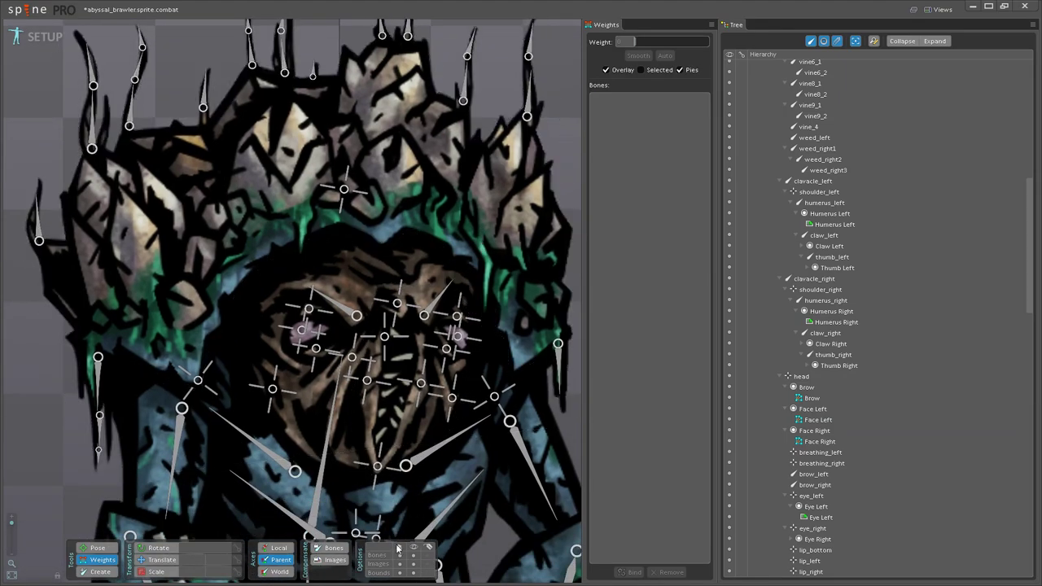
{"action": "left_click_drag", "start_coordinate": [411, 396], "coordinate": [423, 434]}
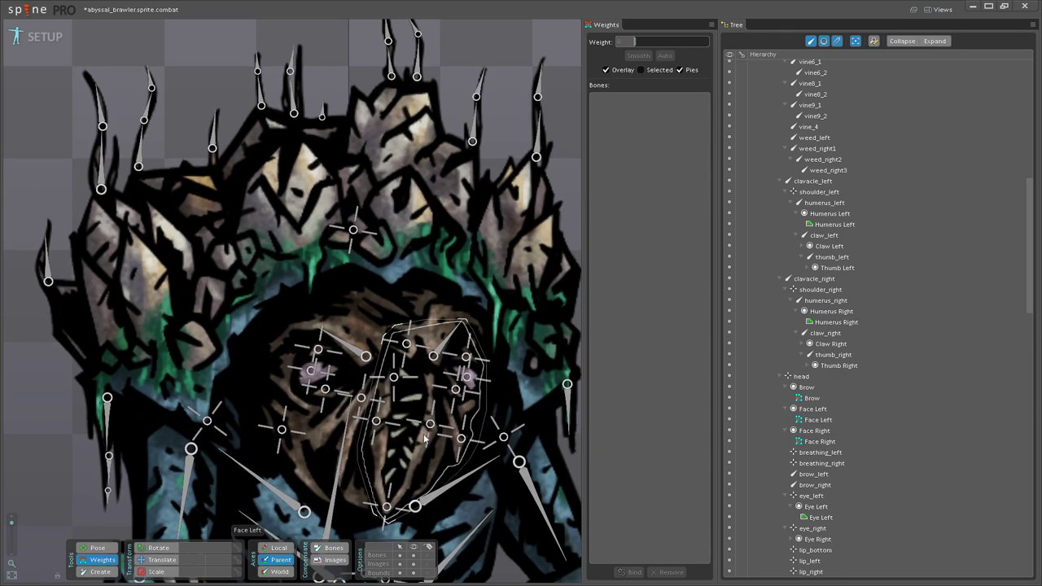
{"action": "left_click_drag", "start_coordinate": [363, 434], "coordinate": [366, 460]}
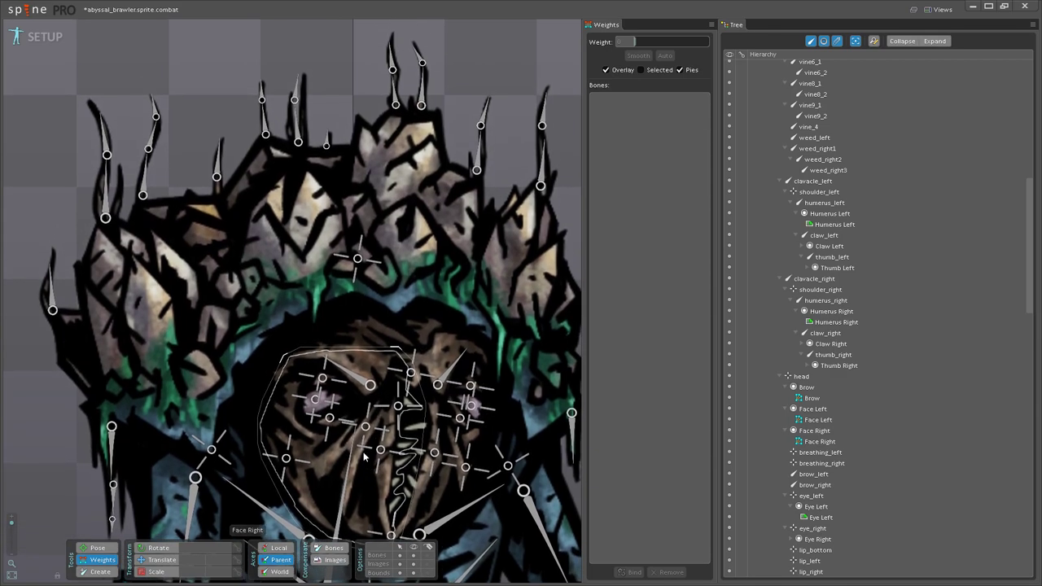
{"action": "left_click_drag", "start_coordinate": [385, 368], "coordinate": [415, 342]}
{"action": "left_click_drag", "start_coordinate": [382, 201], "coordinate": [377, 263]}
{"action": "left_click_drag", "start_coordinate": [490, 250], "coordinate": [457, 257]}
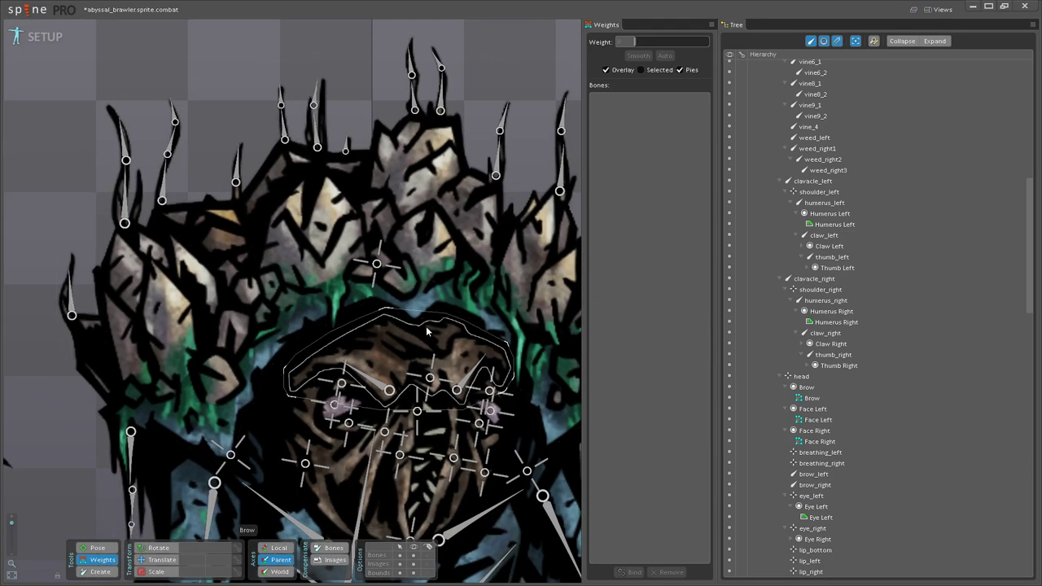
Step: Select the Back mesh and set the vine2_1 weight to 49.6 on the vertex just right of the vine2_2 joint
{"action": "scroll", "coordinate": [440, 415], "scroll_direction": "down", "scroll_amount": 2}
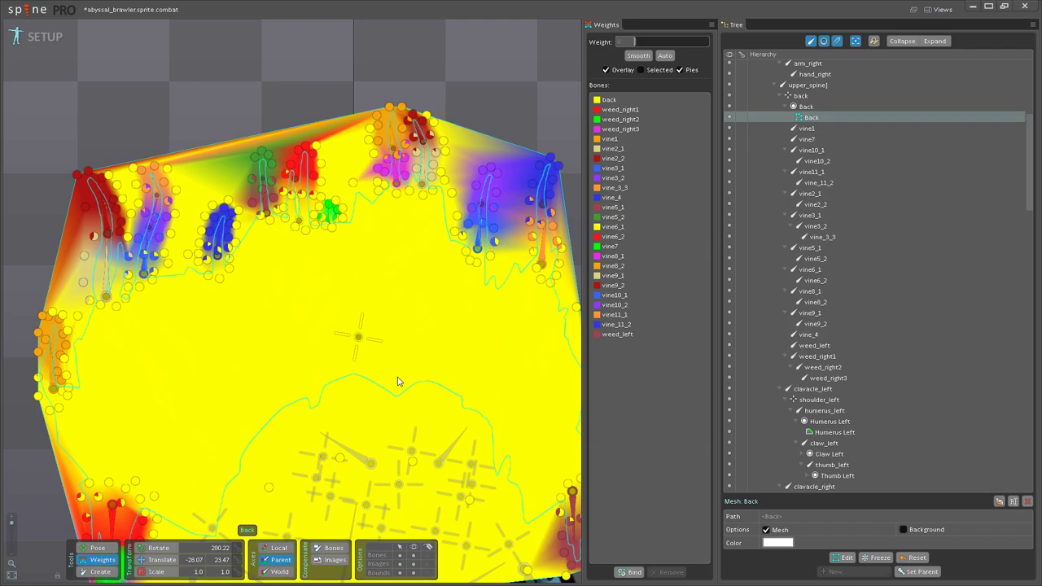
{"action": "left_click_drag", "start_coordinate": [332, 343], "coordinate": [380, 372]}
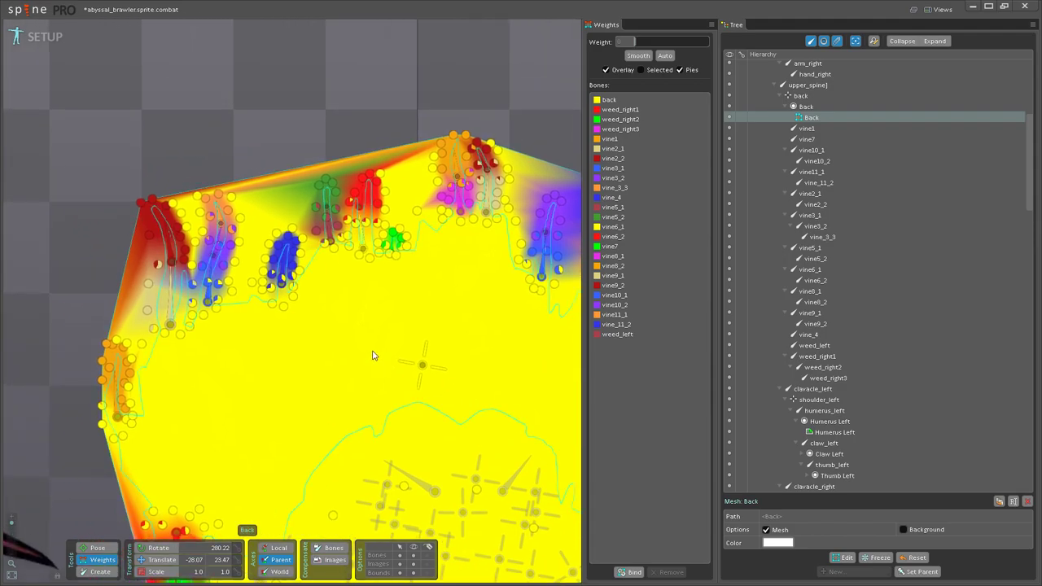
{"action": "scroll", "coordinate": [396, 317], "scroll_direction": "up", "scroll_amount": 5}
{"action": "scroll", "coordinate": [336, 325], "scroll_direction": "up", "scroll_amount": 2}
{"action": "scroll", "coordinate": [324, 400], "scroll_direction": "down", "scroll_amount": 3}
{"action": "mouse_move", "coordinate": [357, 360]}
{"action": "left_mouse_down"}
{"action": "mouse_move", "coordinate": [345, 288]}
{"action": "mouse_move", "coordinate": [350, 367]}
{"action": "left_mouse_up"}
{"action": "scroll", "coordinate": [350, 358], "scroll_direction": "up", "scroll_amount": 3}
{"action": "left_click_drag", "start_coordinate": [345, 234], "coordinate": [320, 356]}
{"action": "left_click", "coordinate": [320, 356]}
{"action": "scroll", "coordinate": [320, 355], "scroll_direction": "up", "scroll_amount": 3}
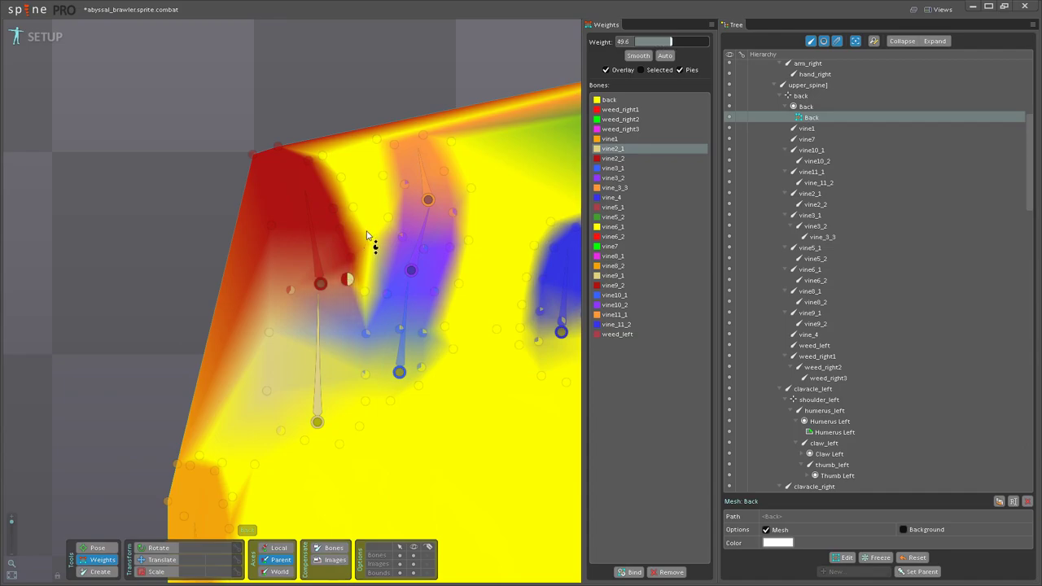
{"action": "left_click_drag", "start_coordinate": [366, 235], "coordinate": [366, 276]}
Step: Set vine2_2 to 20.8 on the outer vertex below its joint and vine2_1 to 56.8 on the vertex just left of the joint
{"action": "left_click", "coordinate": [321, 318]}
{"action": "left_click", "coordinate": [268, 372]}
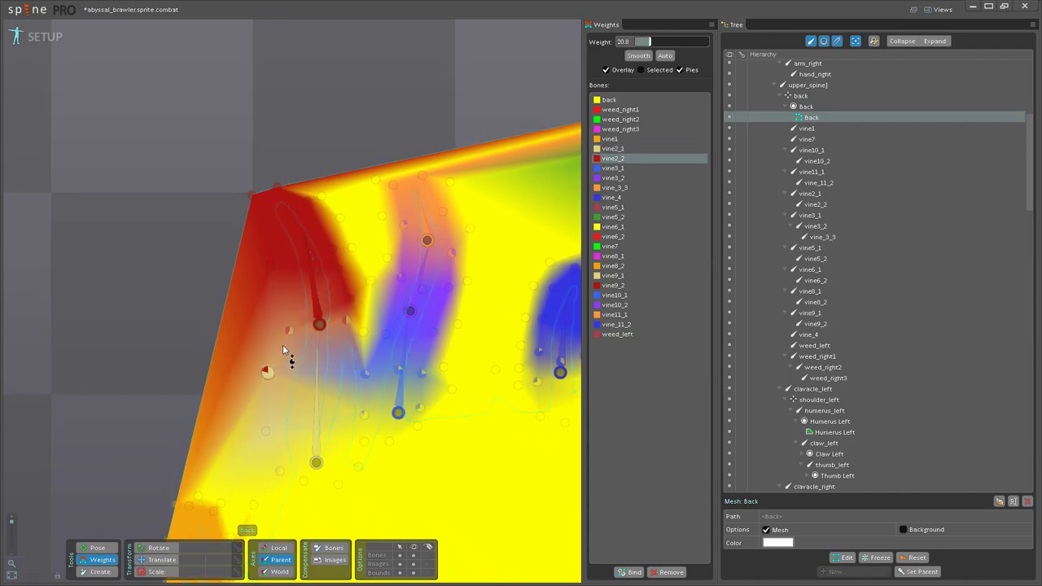
{"action": "left_click", "coordinate": [319, 378]}
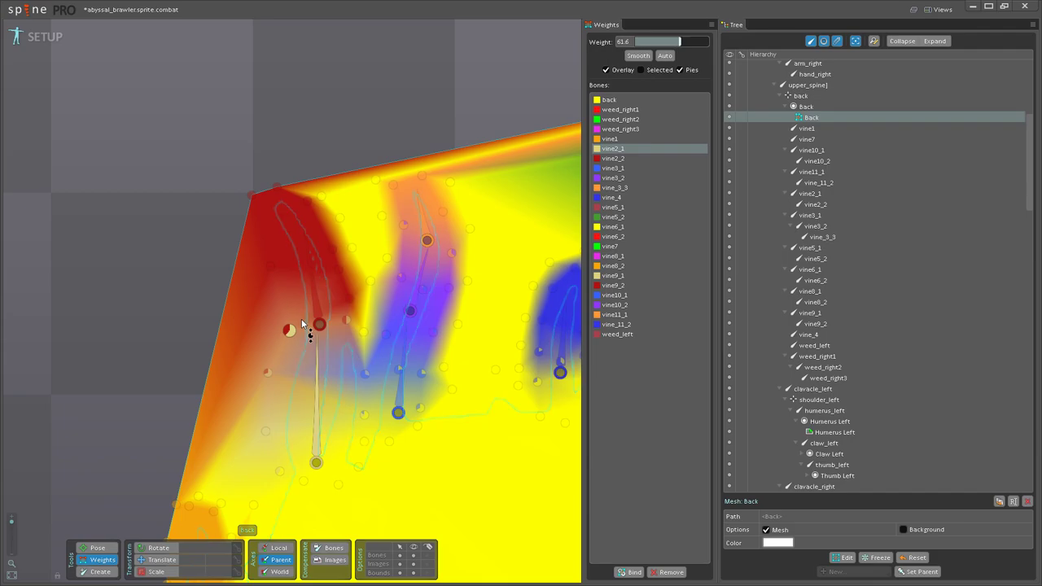
{"action": "scroll", "coordinate": [303, 322], "scroll_direction": "down", "scroll_amount": 3}
{"action": "left_click_drag", "start_coordinate": [383, 402], "coordinate": [330, 356]}
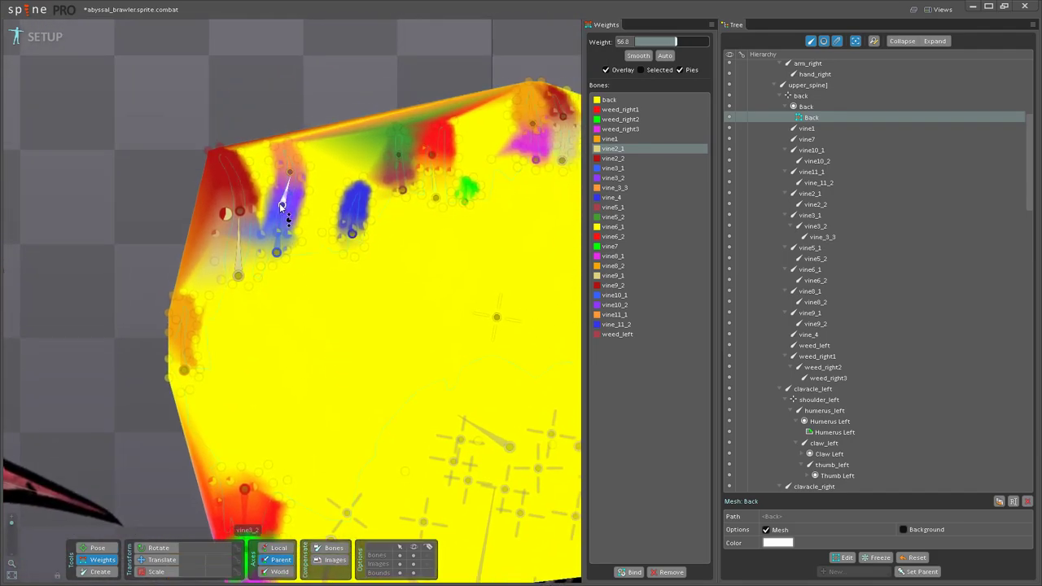
Step: Blend weed_right2 into the vertices above its joint with weed_right1, setting it to 20 on the rightmost vertex
{"action": "scroll", "coordinate": [282, 208], "scroll_direction": "up", "scroll_amount": 4}
{"action": "left_click_drag", "start_coordinate": [323, 404], "coordinate": [367, 155]}
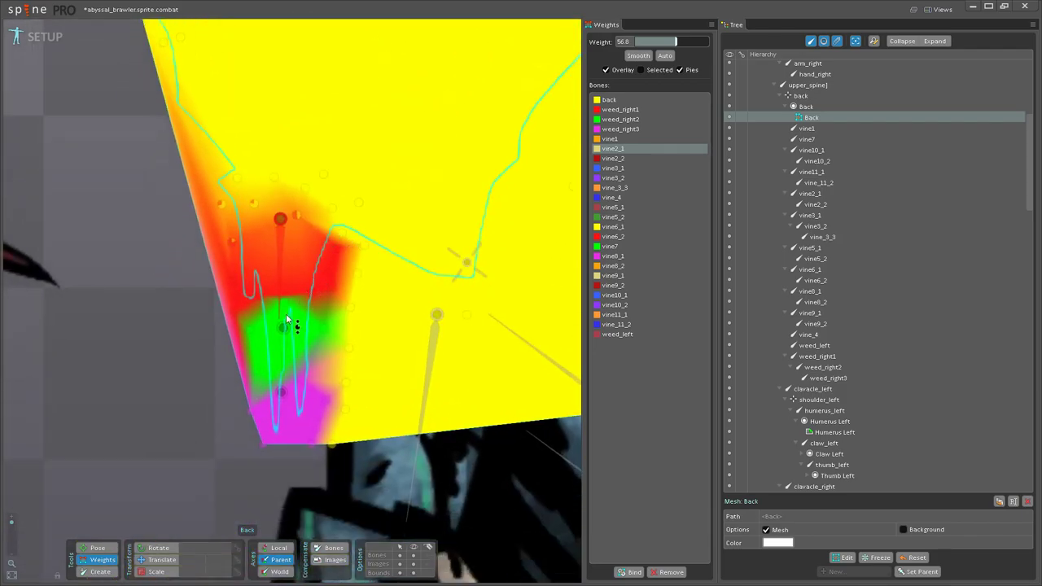
{"action": "scroll", "coordinate": [282, 326], "scroll_direction": "up", "scroll_amount": 2}
{"action": "left_click", "coordinate": [281, 268]}
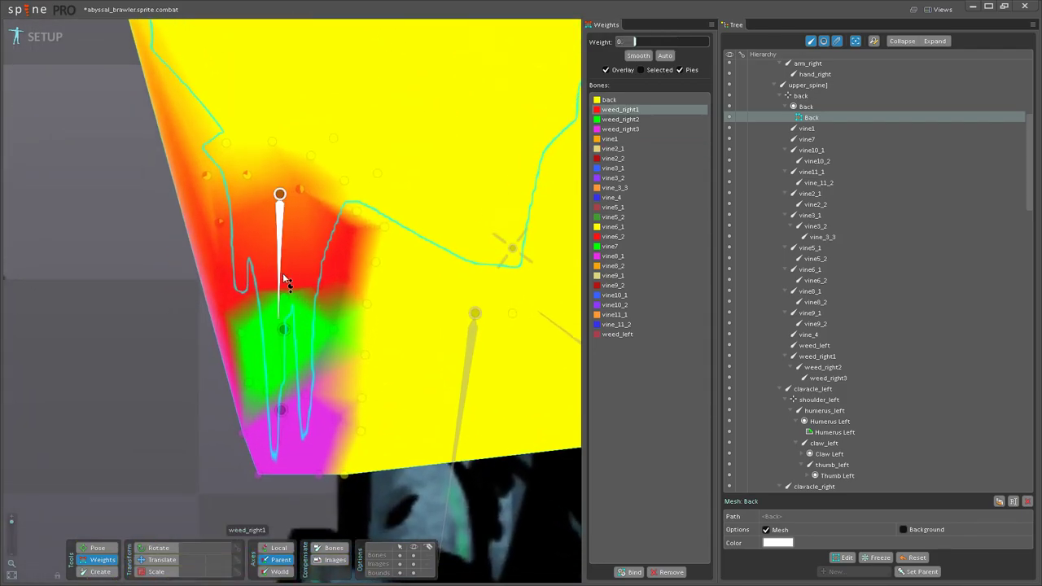
{"action": "left_click", "coordinate": [285, 342]}
{"action": "left_click", "coordinate": [321, 284]}
{"action": "left_click_drag", "start_coordinate": [325, 282], "coordinate": [329, 232]}
{"action": "left_click_drag", "start_coordinate": [253, 288], "coordinate": [279, 250]}
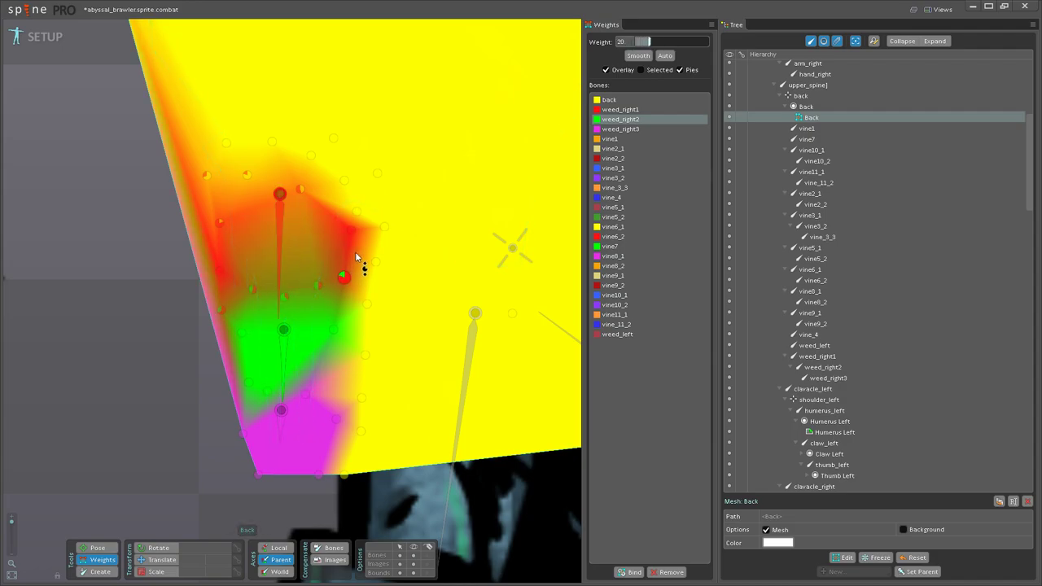
Step: Blend weed_right2 and weed_right3 on the vertices above their shared joint, giving the right-hand vertex a weed_right3 weight of 69.6
{"action": "left_click", "coordinate": [276, 419]}
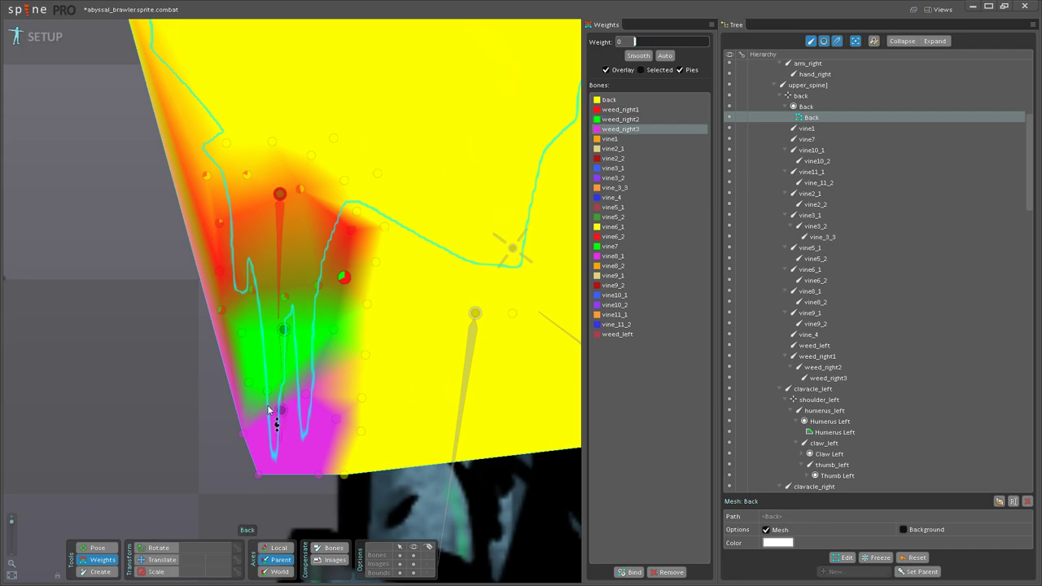
{"action": "left_click", "coordinate": [282, 362]}
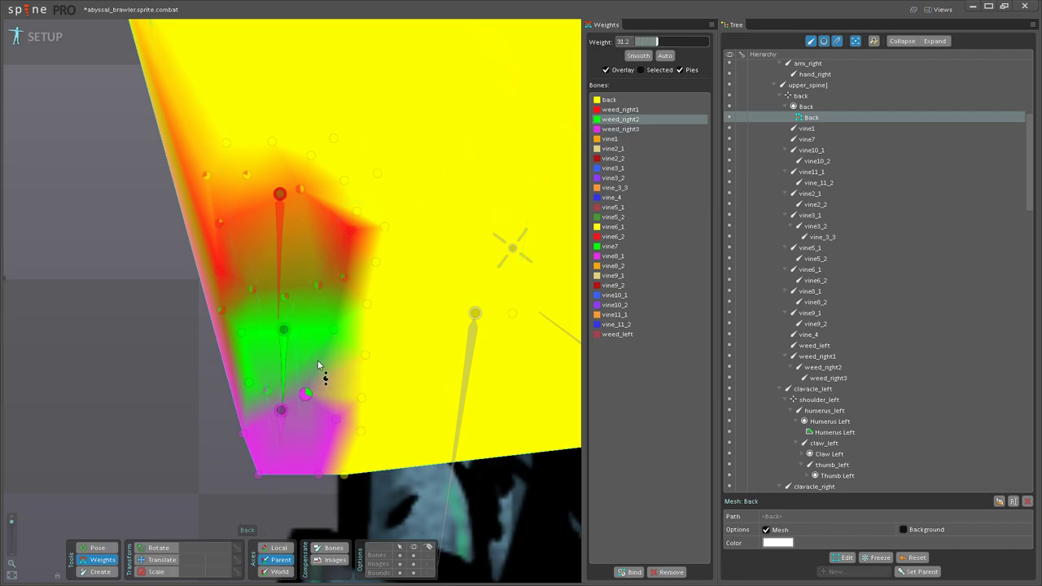
{"action": "left_click", "coordinate": [280, 416]}
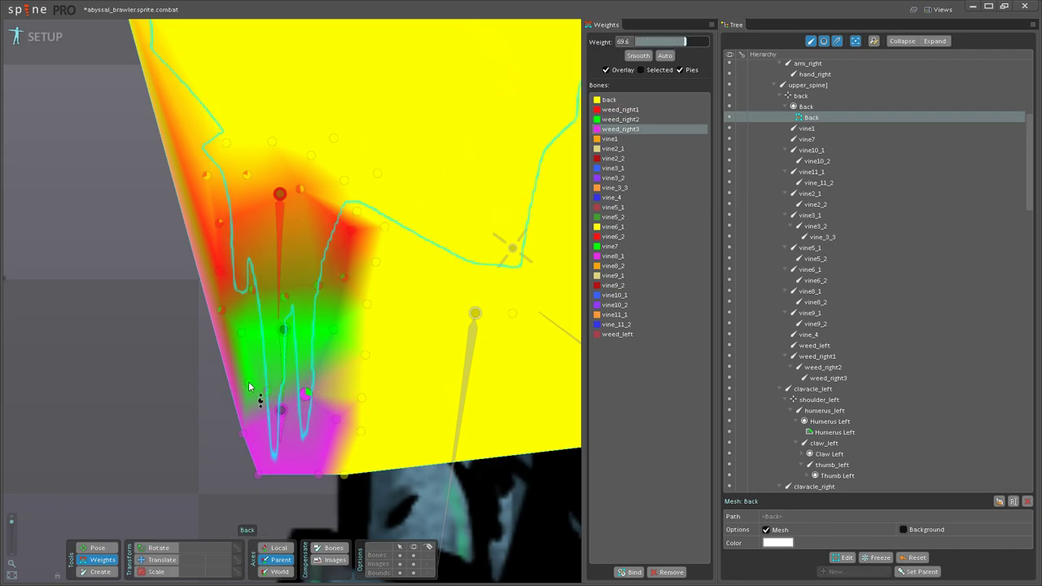
Step: Test-rotate the weed_right1 bone to about 180.5 degrees to check how the weed bends, and return to weighting
{"action": "left_click", "coordinate": [97, 548]}
{"action": "left_click", "coordinate": [276, 295]}
{"action": "left_click_drag", "start_coordinate": [280, 283], "coordinate": [221, 283]}
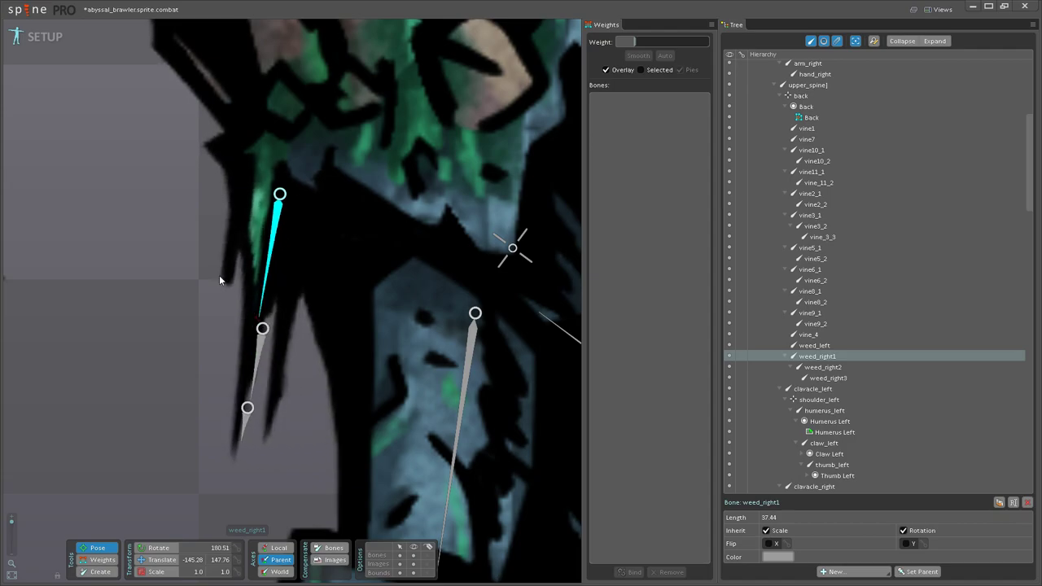
{"action": "scroll", "coordinate": [257, 254], "scroll_direction": "down", "scroll_amount": 3}
{"action": "left_click", "coordinate": [98, 559]}
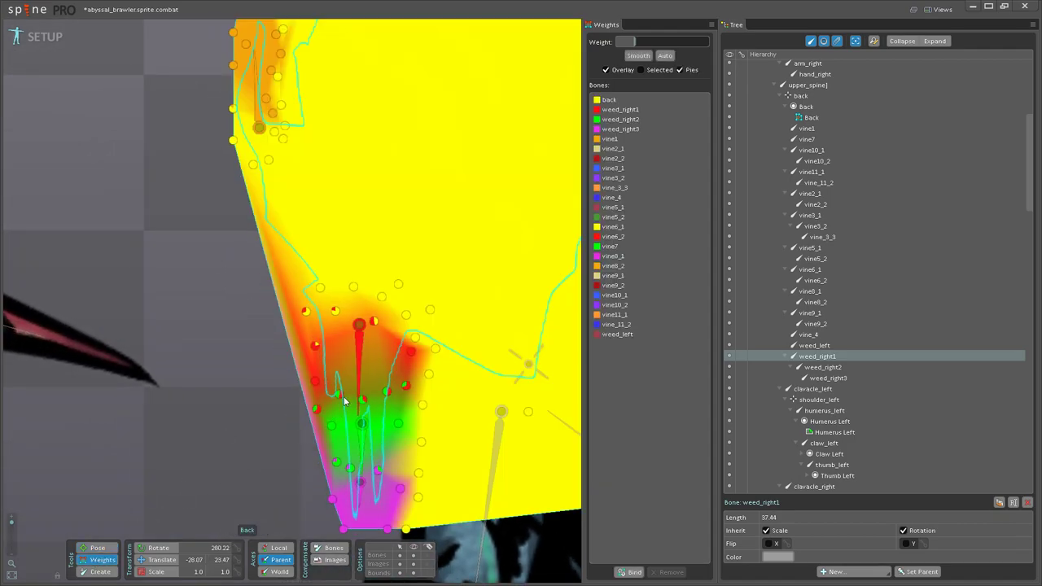
Step: Blend the back bone into the vertices around the base of weed_right1, setting back to 49.6 on the outer left vertex
{"action": "left_click", "coordinate": [357, 363]}
{"action": "mouse_move", "coordinate": [332, 313]}
{"action": "left_mouse_down"}
{"action": "mouse_move", "coordinate": [324, 342]}
{"action": "mouse_move", "coordinate": [372, 344]}
{"action": "mouse_move", "coordinate": [359, 361]}
{"action": "mouse_move", "coordinate": [408, 353]}
{"action": "mouse_move", "coordinate": [396, 388]}
{"action": "mouse_move", "coordinate": [295, 357]}
{"action": "left_mouse_up"}
{"action": "scroll", "coordinate": [356, 364], "scroll_direction": "up", "scroll_amount": 5}
{"action": "scroll", "coordinate": [400, 239], "scroll_direction": "down", "scroll_amount": 2}
{"action": "left_click", "coordinate": [422, 94]}
{"action": "left_click_drag", "start_coordinate": [280, 299], "coordinate": [515, 287]}
{"action": "scroll", "coordinate": [335, 350], "scroll_direction": "up", "scroll_amount": 1}
{"action": "mouse_move", "coordinate": [334, 345]}
{"action": "left_mouse_down"}
{"action": "mouse_move", "coordinate": [360, 300]}
{"action": "mouse_move", "coordinate": [352, 288]}
{"action": "left_mouse_up"}
{"action": "mouse_move", "coordinate": [306, 321]}
{"action": "left_mouse_down"}
{"action": "mouse_move", "coordinate": [253, 339]}
{"action": "mouse_move", "coordinate": [266, 314]}
{"action": "left_mouse_up"}
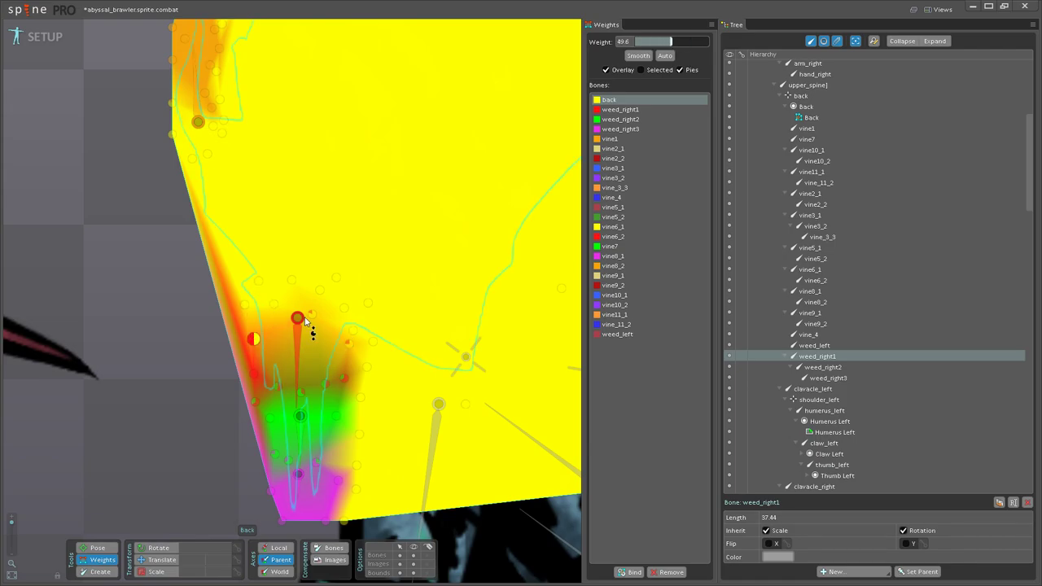
Step: Check the weed's bend by rotating weed_right1 and readjust the weight on the vertex above and left of its base
{"action": "left_click", "coordinate": [97, 547]}
{"action": "left_click_drag", "start_coordinate": [303, 361], "coordinate": [244, 528]}
{"action": "left_click", "coordinate": [103, 559]}
{"action": "mouse_move", "coordinate": [275, 306]}
{"action": "left_mouse_down"}
{"action": "mouse_move", "coordinate": [289, 285]}
{"action": "mouse_move", "coordinate": [319, 293]}
{"action": "mouse_move", "coordinate": [288, 290]}
{"action": "left_mouse_up"}
Step: Swing weed_right1 and weed_right2 to test the weed's deformation, and undo the rotations
{"action": "left_click", "coordinate": [98, 547]}
{"action": "left_click_drag", "start_coordinate": [293, 389], "coordinate": [243, 448]}
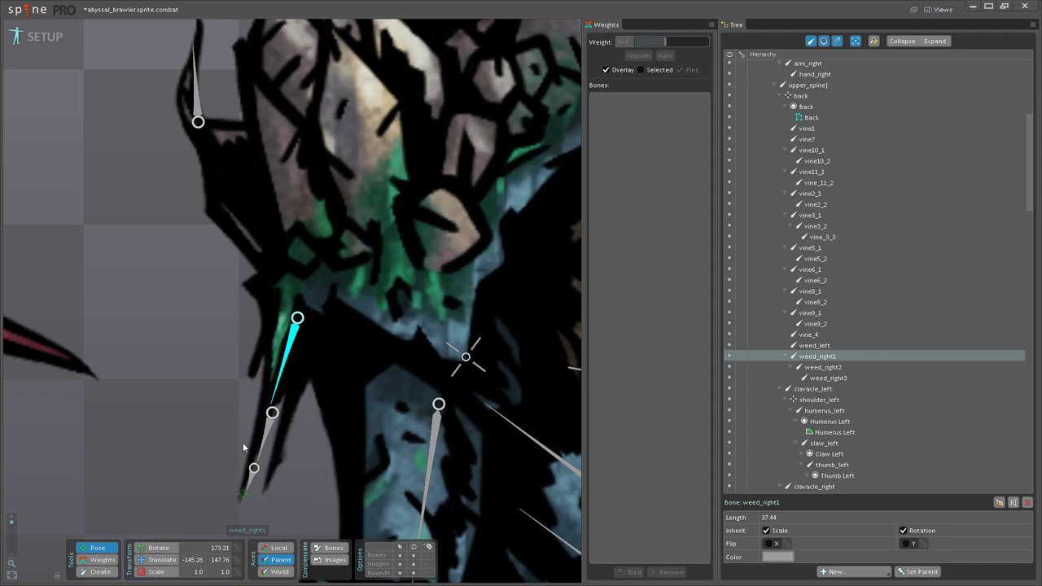
{"action": "left_click_drag", "start_coordinate": [290, 420], "coordinate": [261, 407]}
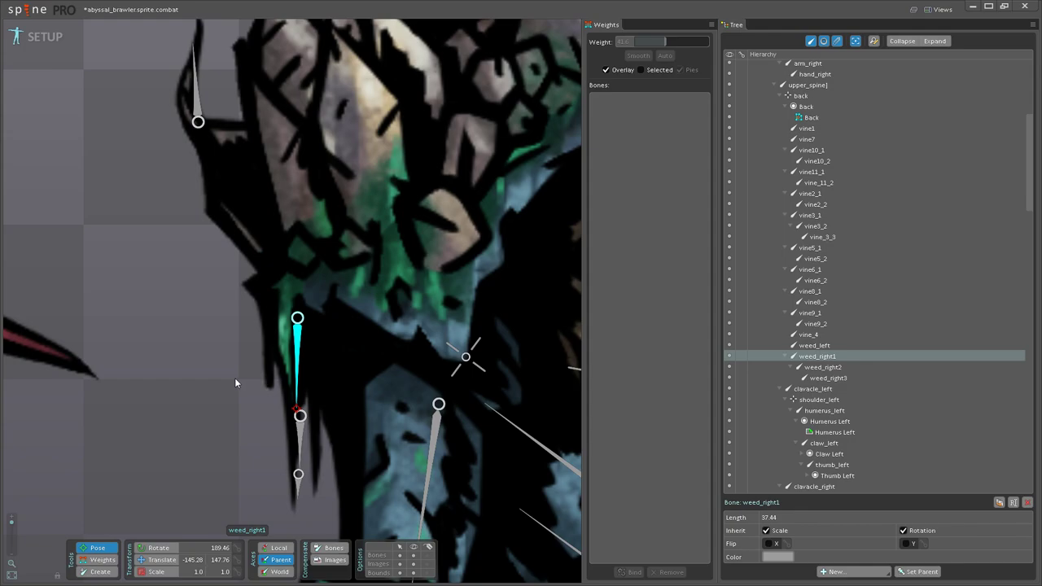
{"action": "scroll", "coordinate": [235, 383], "scroll_direction": "down", "scroll_amount": 2}
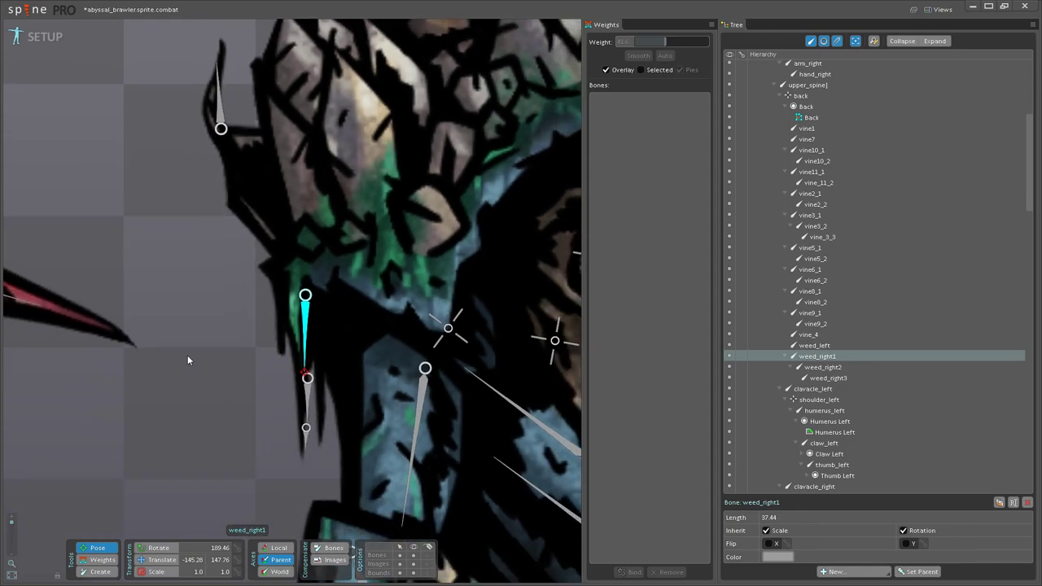
{"action": "left_click", "coordinate": [310, 410]}
{"action": "mouse_move", "coordinate": [310, 410]}
{"action": "left_mouse_down"}
{"action": "mouse_move", "coordinate": [282, 414]}
{"action": "mouse_move", "coordinate": [330, 414]}
{"action": "left_mouse_up"}
{"action": "key", "text": "ctrl+z"}
Step: Strengthen the weed_right1 influence on the vertices just above the weed_right2 joint
{"action": "left_click", "coordinate": [101, 558]}
{"action": "scroll", "coordinate": [243, 427], "scroll_direction": "up", "scroll_amount": 1}
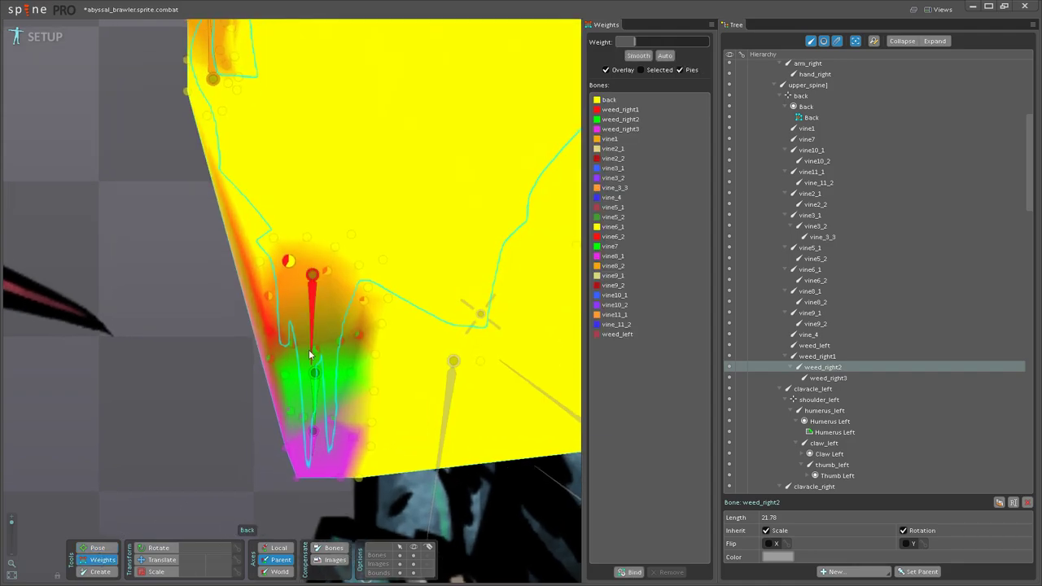
{"action": "left_click", "coordinate": [310, 334]}
{"action": "mouse_move", "coordinate": [315, 346]}
{"action": "left_mouse_down"}
{"action": "mouse_move", "coordinate": [313, 308]}
{"action": "mouse_move", "coordinate": [292, 344]}
{"action": "mouse_move", "coordinate": [307, 307]}
{"action": "mouse_move", "coordinate": [334, 336]}
{"action": "mouse_move", "coordinate": [343, 304]}
{"action": "mouse_move", "coordinate": [319, 352]}
{"action": "mouse_move", "coordinate": [326, 327]}
{"action": "mouse_move", "coordinate": [292, 349]}
{"action": "mouse_move", "coordinate": [302, 327]}
{"action": "mouse_move", "coordinate": [330, 339]}
{"action": "mouse_move", "coordinate": [340, 316]}
{"action": "mouse_move", "coordinate": [289, 374]}
{"action": "mouse_move", "coordinate": [304, 346]}
{"action": "left_mouse_up"}
{"action": "left_click", "coordinate": [351, 373]}
{"action": "left_click_drag", "start_coordinate": [351, 373], "coordinate": [351, 338]}
{"action": "scroll", "coordinate": [294, 386], "scroll_direction": "up", "scroll_amount": 1}
Step: Blend the weights around both ends of weed_right2, setting weed_right1 to 42.4 on the vertex right of the upper joint
{"action": "left_click", "coordinate": [320, 384]}
{"action": "left_click", "coordinate": [339, 425]}
{"action": "left_click_drag", "start_coordinate": [341, 405], "coordinate": [342, 393]}
{"action": "left_click", "coordinate": [306, 421]}
{"action": "mouse_move", "coordinate": [308, 423]}
{"action": "left_mouse_down"}
{"action": "mouse_move", "coordinate": [300, 391]}
{"action": "mouse_move", "coordinate": [368, 373]}
{"action": "mouse_move", "coordinate": [303, 312]}
{"action": "mouse_move", "coordinate": [365, 374]}
{"action": "mouse_move", "coordinate": [382, 349]}
{"action": "left_mouse_up"}
{"action": "left_click", "coordinate": [315, 306]}
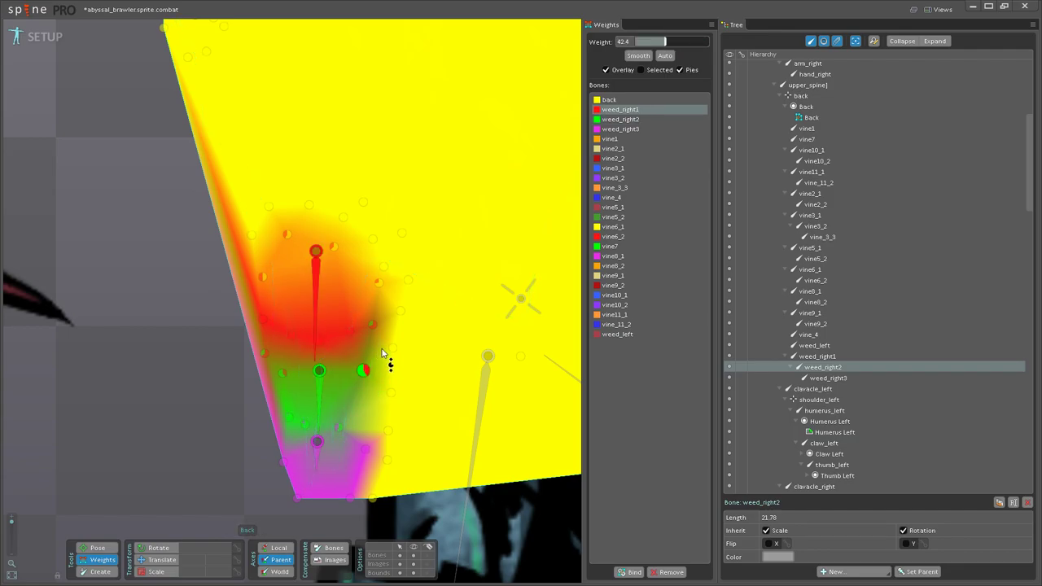
{"action": "left_click", "coordinate": [321, 415]}
{"action": "left_click_drag", "start_coordinate": [339, 426], "coordinate": [305, 417]}
Step: Test-rotate weed_right2, weed_right1 and weed_right3 to check the weed's bending, and undo the rotations
{"action": "left_click", "coordinate": [97, 548]}
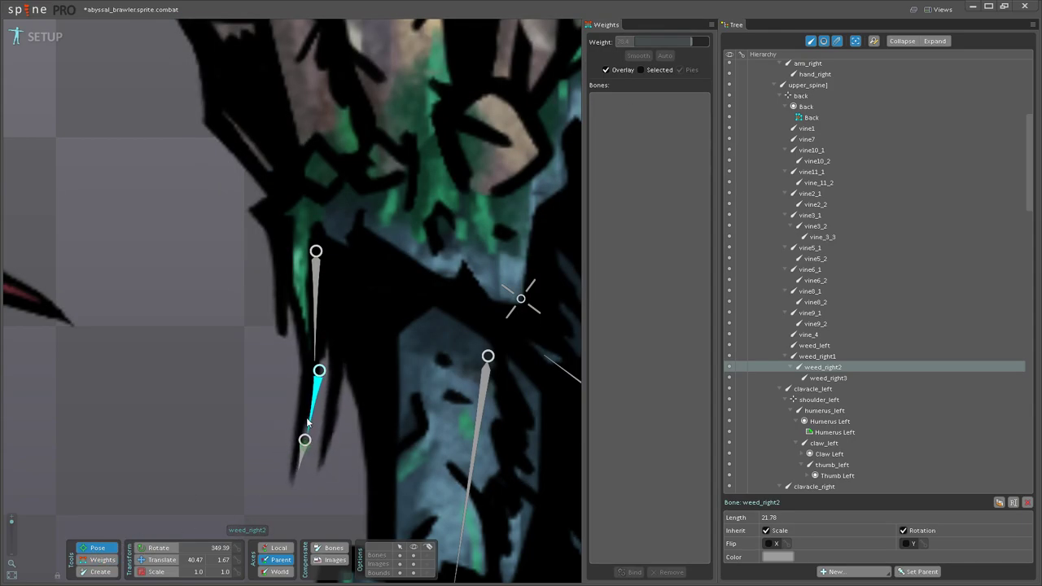
{"action": "left_click_drag", "start_coordinate": [315, 356], "coordinate": [294, 360]}
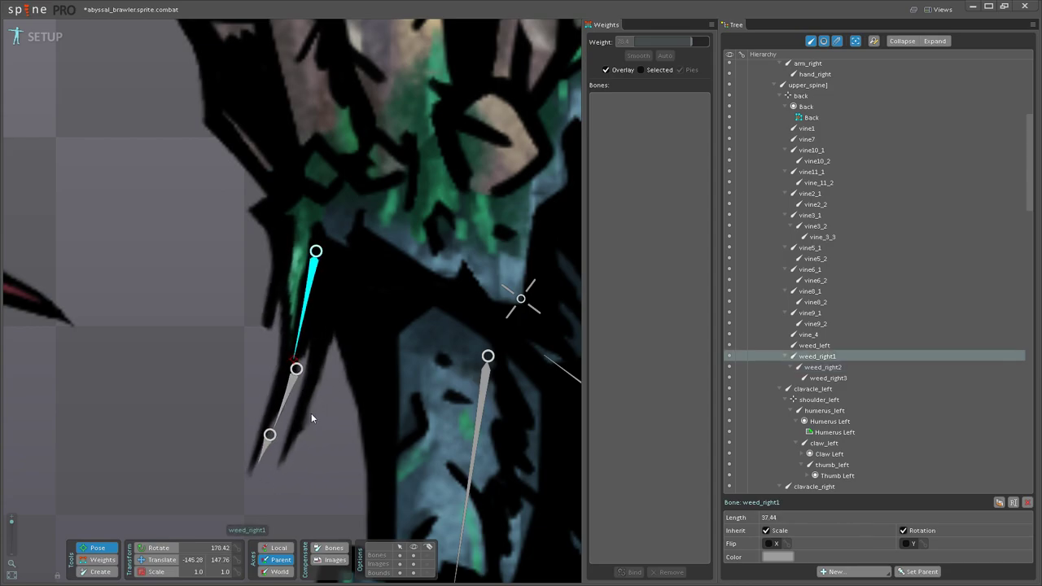
{"action": "key", "text": "ctrl+z"}
{"action": "key", "text": "ctrl+z"}
{"action": "left_click_drag", "start_coordinate": [318, 468], "coordinate": [330, 495]}
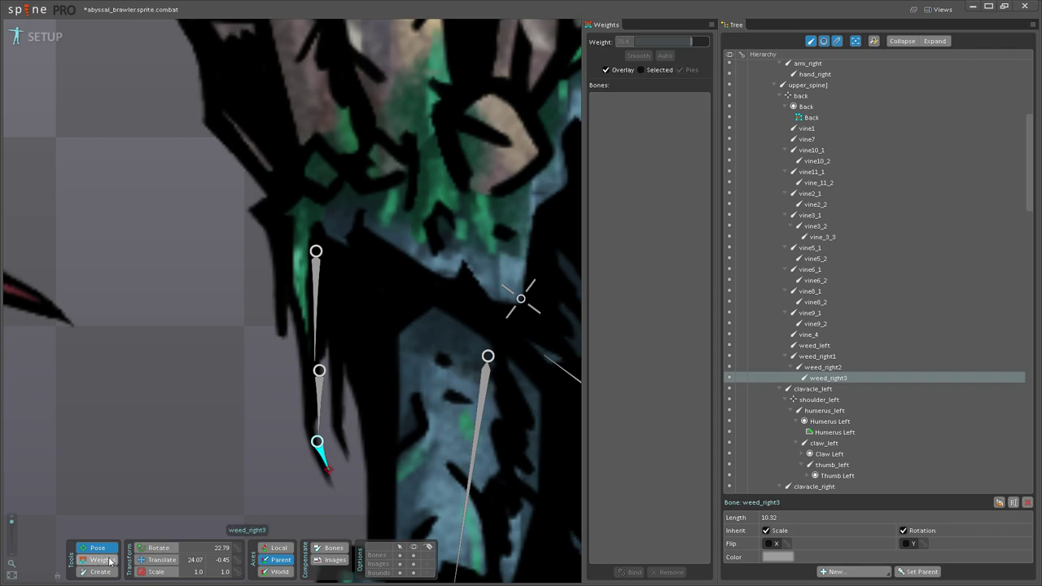
{"action": "left_click", "coordinate": [98, 560]}
{"action": "key", "text": "ctrl+z"}
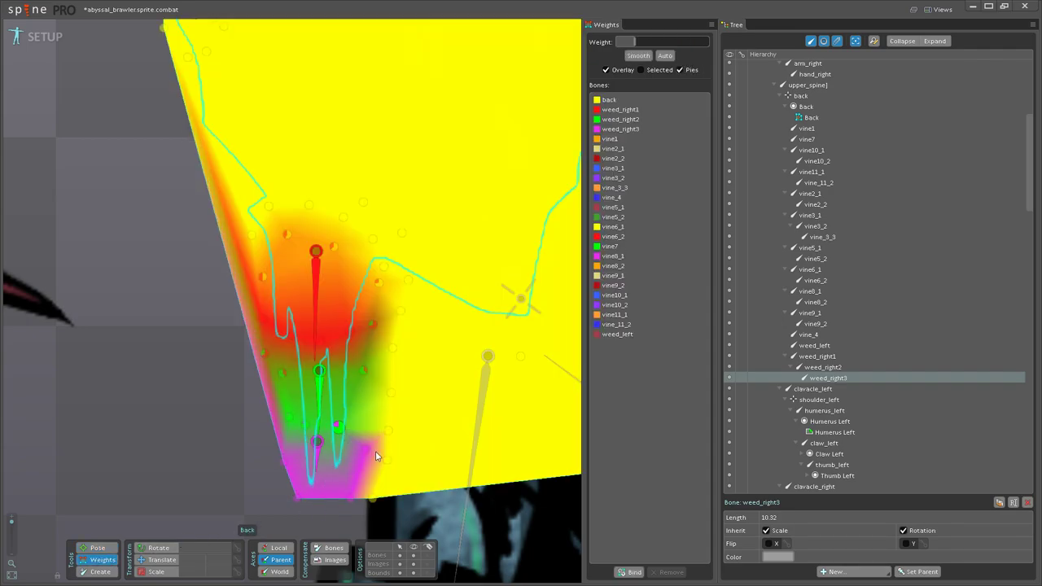
Step: Increase the back bone's weight on the vertices right of weed_right3, and set weed_right3 to 41.6 on the vertex left of its joint
{"action": "scroll", "coordinate": [363, 426], "scroll_direction": "down", "scroll_amount": 3}
{"action": "left_click_drag", "start_coordinate": [454, 504], "coordinate": [294, 405]}
{"action": "left_click_drag", "start_coordinate": [415, 282], "coordinate": [325, 314]}
{"action": "left_click_drag", "start_coordinate": [457, 87], "coordinate": [284, 185]}
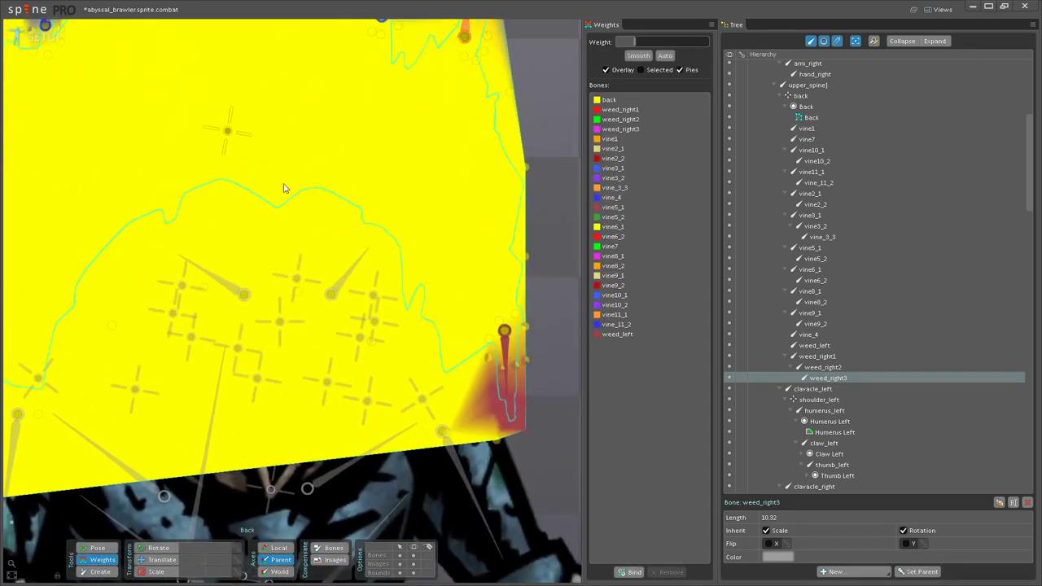
{"action": "left_click", "coordinate": [230, 137]}
{"action": "left_click_drag", "start_coordinate": [29, 409], "coordinate": [350, 398]}
{"action": "scroll", "coordinate": [281, 444], "scroll_direction": "up", "scroll_amount": 2}
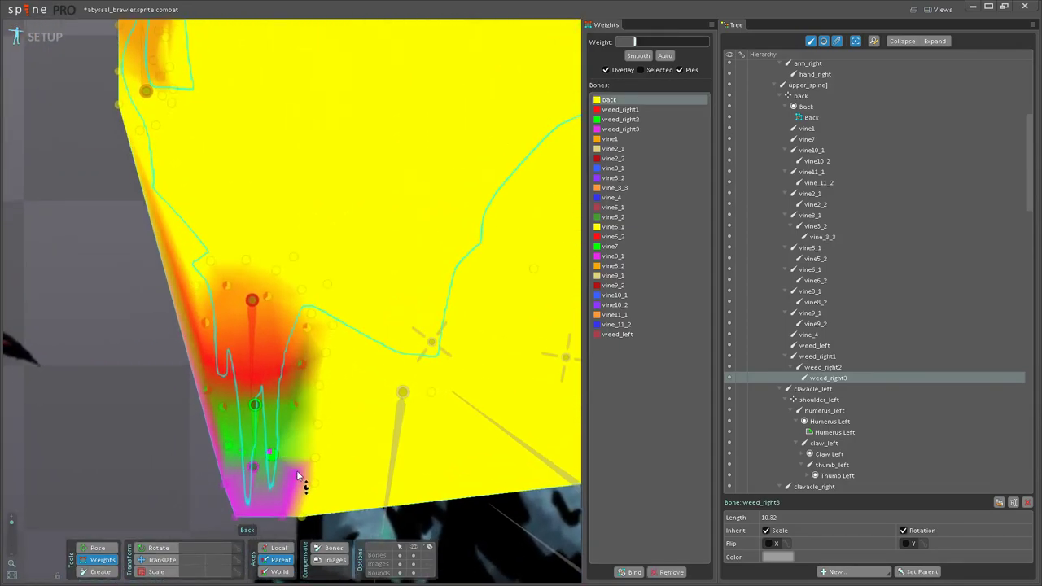
{"action": "left_click_drag", "start_coordinate": [298, 473], "coordinate": [307, 419]}
{"action": "left_click_drag", "start_coordinate": [283, 516], "coordinate": [332, 420]}
{"action": "left_click", "coordinate": [302, 449]}
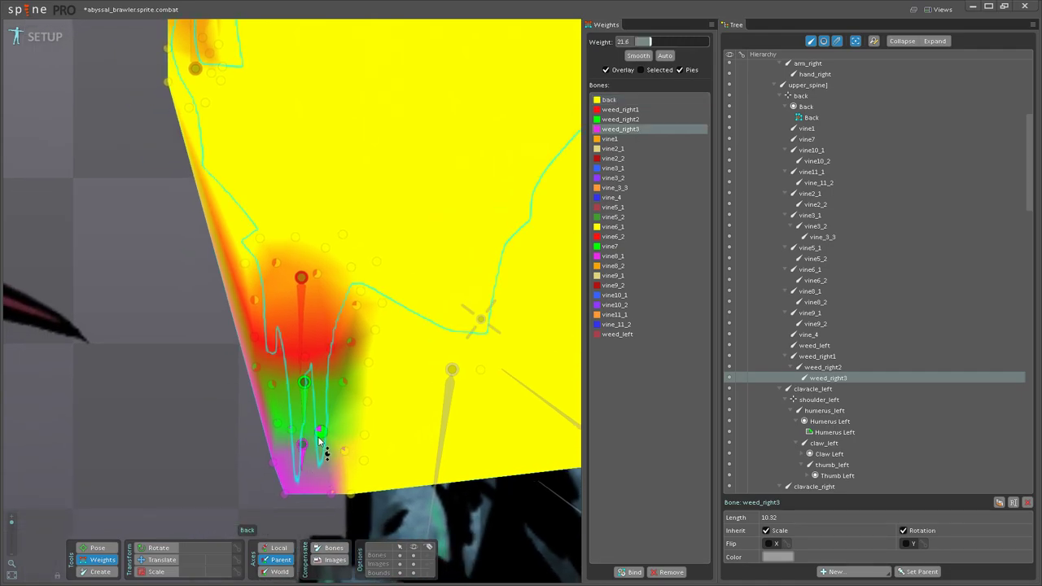
{"action": "mouse_move", "coordinate": [327, 417]}
{"action": "left_mouse_down"}
{"action": "mouse_move", "coordinate": [289, 401]}
{"action": "mouse_move", "coordinate": [298, 413]}
{"action": "left_mouse_up"}
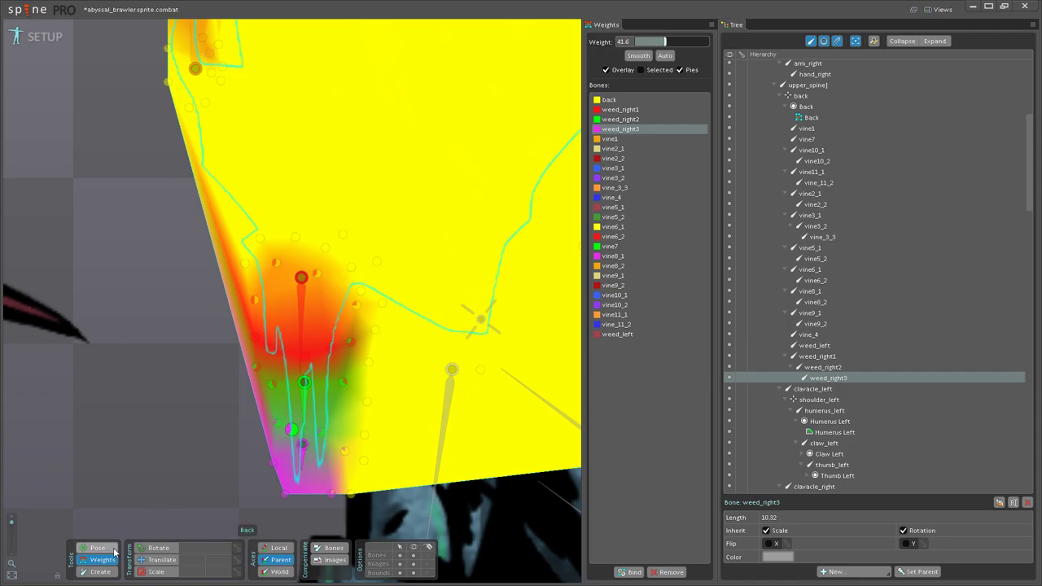
Step: Test-rotate weed_right3, weed_right2 and vine1 to check the mesh's deformation, and undo the rotations
{"action": "left_click", "coordinate": [111, 548]}
{"action": "left_click_drag", "start_coordinate": [300, 467], "coordinate": [312, 475]}
{"action": "key", "text": "ctrl+z"}
{"action": "left_click_drag", "start_coordinate": [305, 436], "coordinate": [291, 462]}
{"action": "key", "text": "ctrl+z"}
{"action": "key", "text": "ctrl+z"}
{"action": "scroll", "coordinate": [269, 444], "scroll_direction": "down", "scroll_amount": 2}
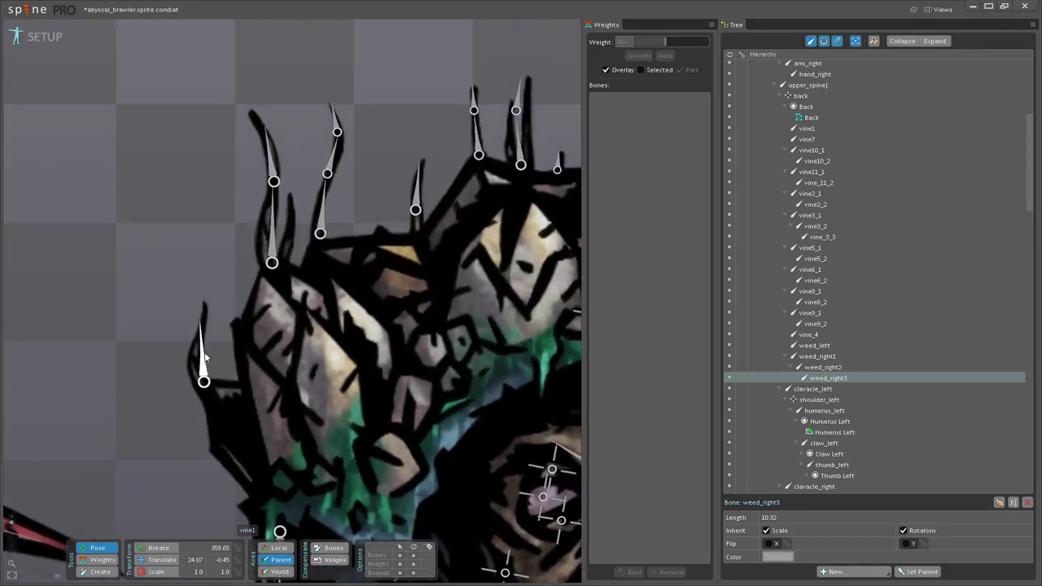
{"action": "left_click", "coordinate": [183, 350]}
{"action": "mouse_move", "coordinate": [183, 350]}
{"action": "left_mouse_down"}
{"action": "mouse_move", "coordinate": [202, 324]}
{"action": "mouse_move", "coordinate": [173, 339]}
{"action": "left_mouse_up"}
Step: Set the back bone's weight to 49.6 on the vertex just above vine1's base
{"action": "left_click", "coordinate": [103, 559]}
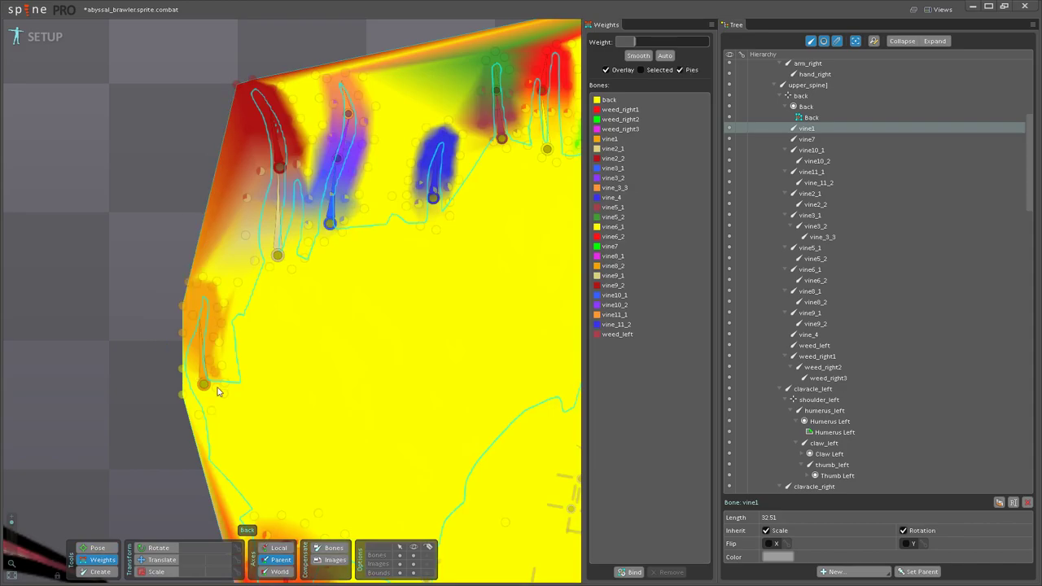
{"action": "scroll", "coordinate": [296, 326], "scroll_direction": "up", "scroll_amount": 4}
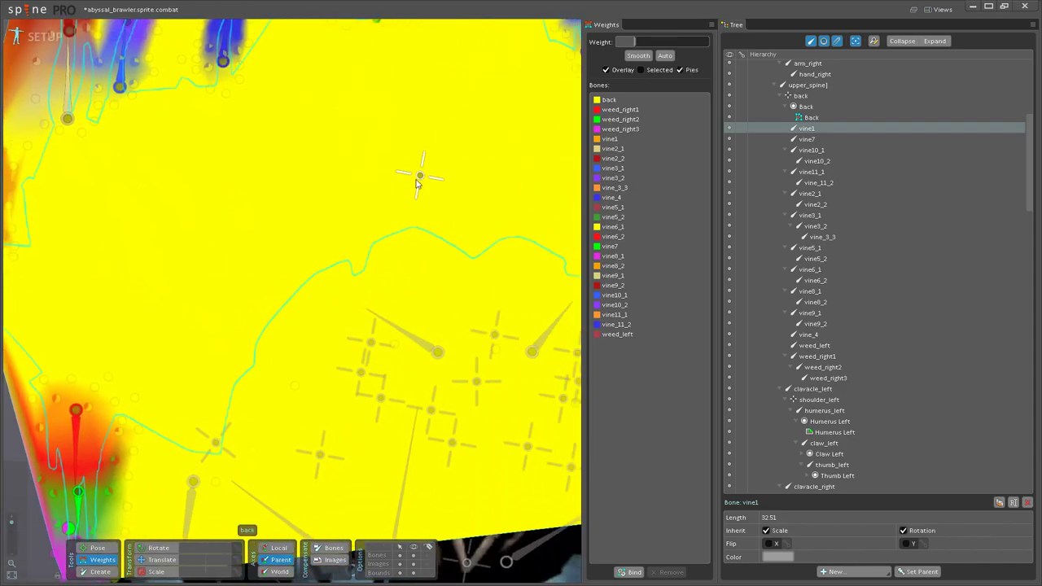
{"action": "left_click", "coordinate": [416, 183]}
{"action": "left_click_drag", "start_coordinate": [217, 231], "coordinate": [355, 295]}
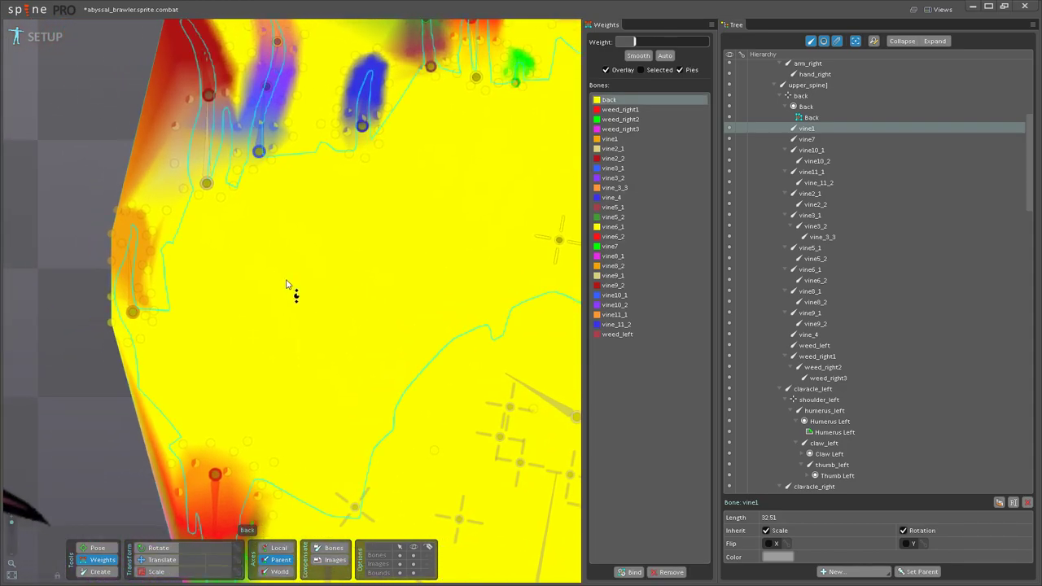
{"action": "scroll", "coordinate": [293, 285], "scroll_direction": "up", "scroll_amount": 6}
{"action": "left_click_drag", "start_coordinate": [273, 255], "coordinate": [334, 295]}
{"action": "left_click", "coordinate": [290, 355]}
{"action": "left_click_drag", "start_coordinate": [294, 352], "coordinate": [303, 318]}
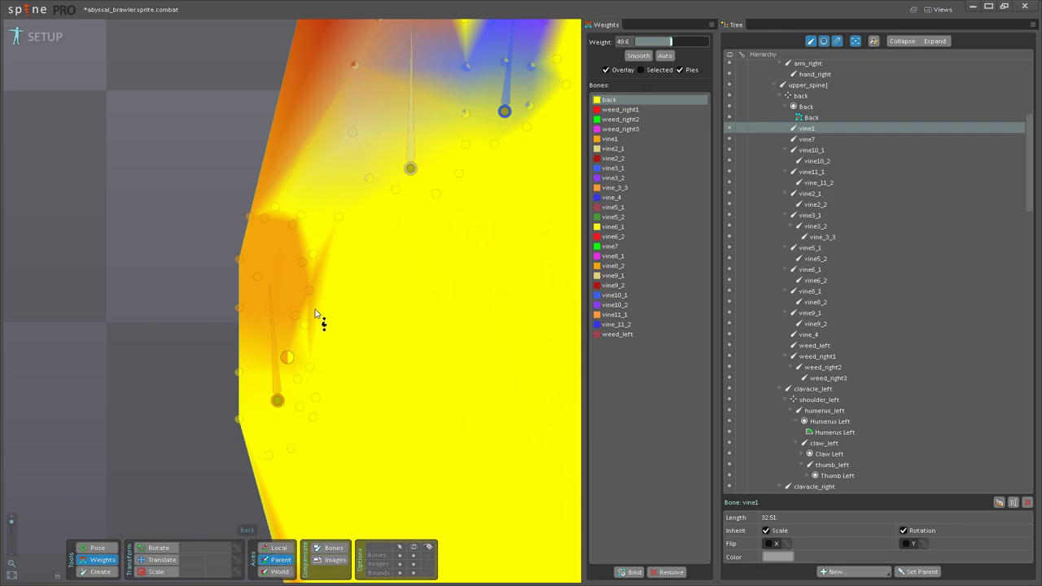
{"action": "scroll", "coordinate": [310, 310], "scroll_direction": "down", "scroll_amount": 8}
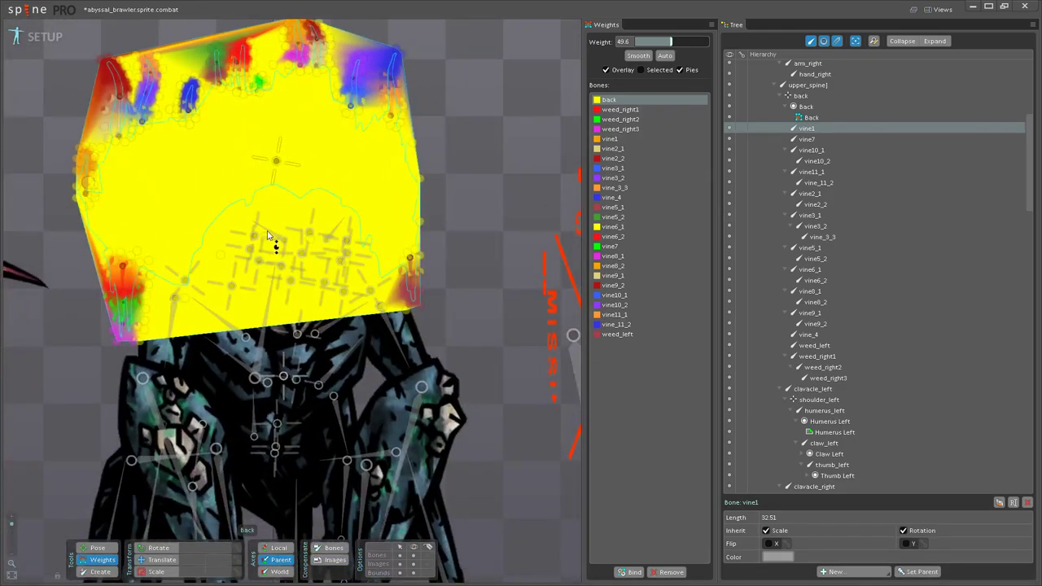
{"action": "left_click_drag", "start_coordinate": [272, 250], "coordinate": [451, 372]}
{"action": "scroll", "coordinate": [320, 316], "scroll_direction": "up", "scroll_amount": 3}
{"action": "left_click_drag", "start_coordinate": [319, 310], "coordinate": [415, 345]}
{"action": "scroll", "coordinate": [412, 344], "scroll_direction": "up", "scroll_amount": 2}
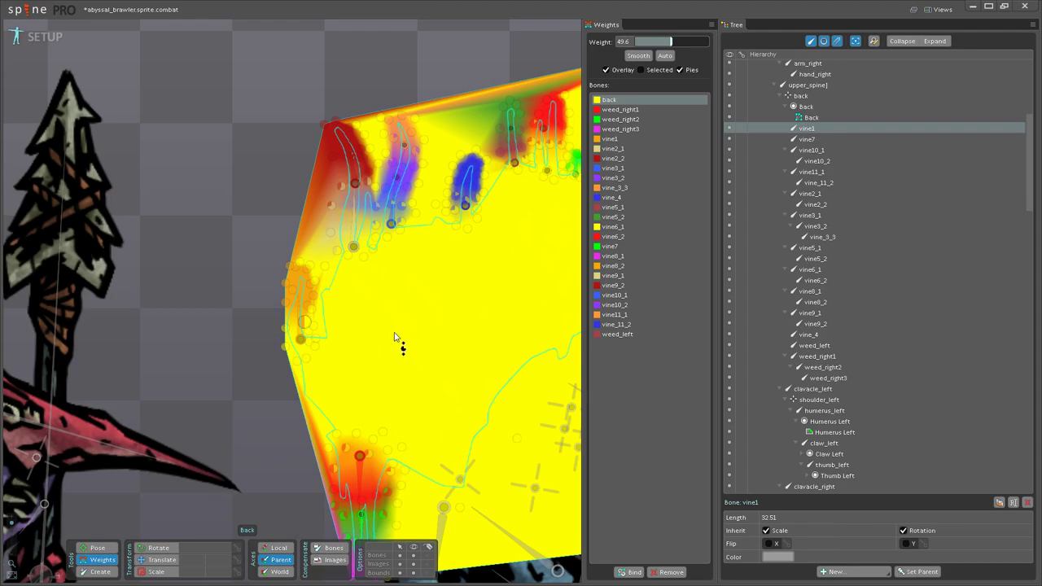
{"action": "left_click_drag", "start_coordinate": [395, 336], "coordinate": [465, 372]}
{"action": "scroll", "coordinate": [366, 358], "scroll_direction": "up", "scroll_amount": 3}
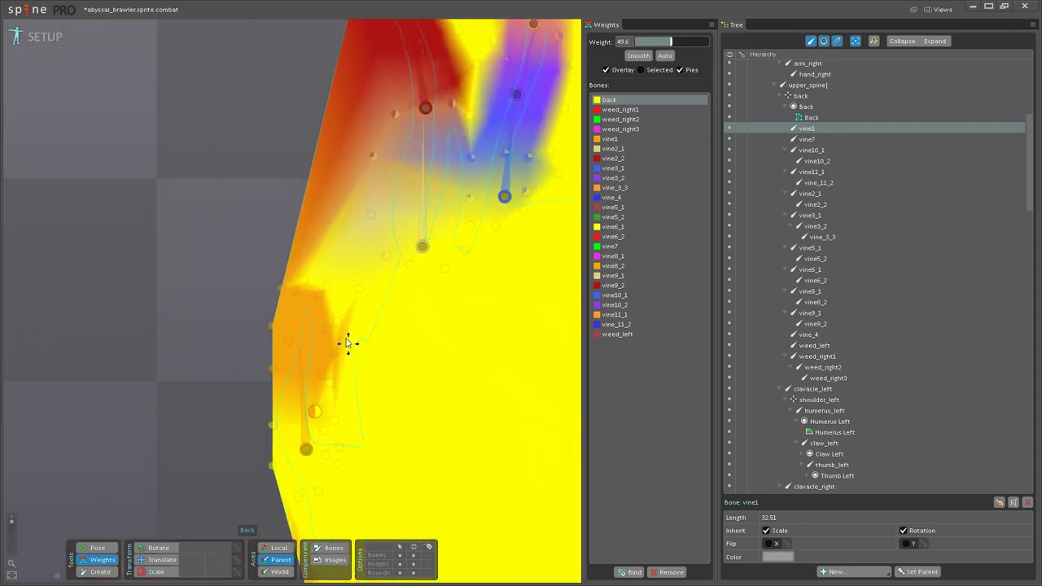
{"action": "left_click_drag", "start_coordinate": [370, 362], "coordinate": [347, 345]}
{"action": "scroll", "coordinate": [333, 356], "scroll_direction": "down", "scroll_amount": 3}
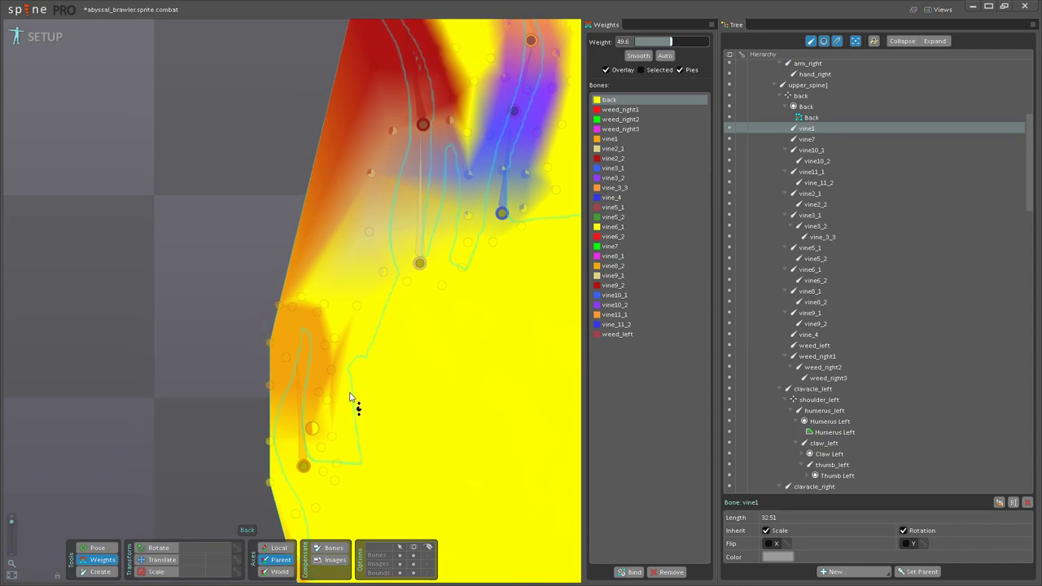
{"action": "scroll", "coordinate": [326, 366], "scroll_direction": "down", "scroll_amount": 2}
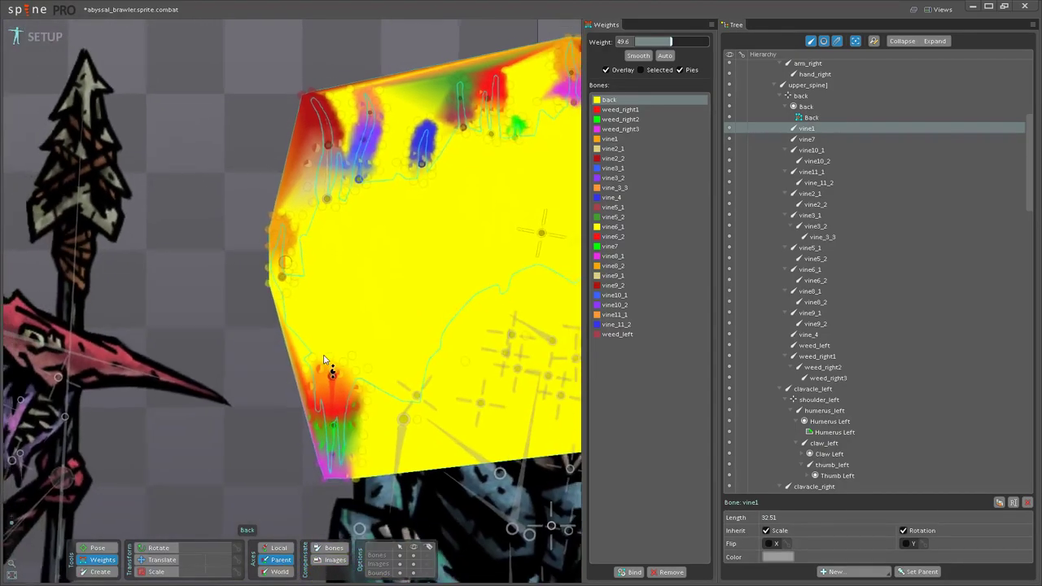
{"action": "scroll", "coordinate": [326, 367], "scroll_direction": "up", "scroll_amount": 6}
{"action": "left_click_drag", "start_coordinate": [326, 366], "coordinate": [397, 396]}
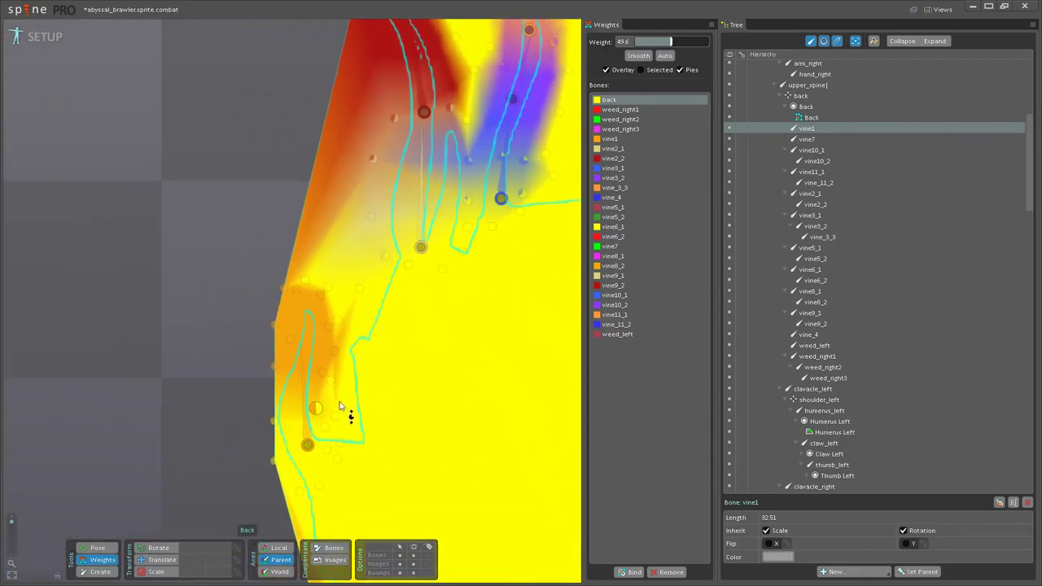
Step: Swing vine1 to test its base, and blend vine1's weight on the mesh-edge vertex left of the base
{"action": "left_click", "coordinate": [111, 551]}
{"action": "left_click_drag", "start_coordinate": [305, 402], "coordinate": [299, 329]}
{"action": "left_click_drag", "start_coordinate": [343, 347], "coordinate": [316, 368]}
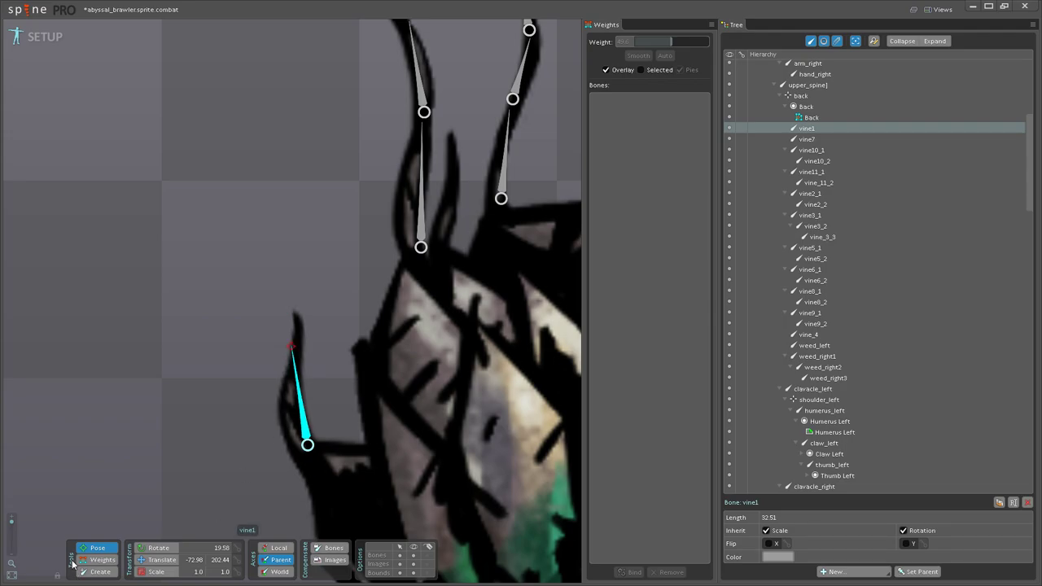
{"action": "left_click", "coordinate": [97, 560]}
{"action": "left_click", "coordinate": [302, 439]}
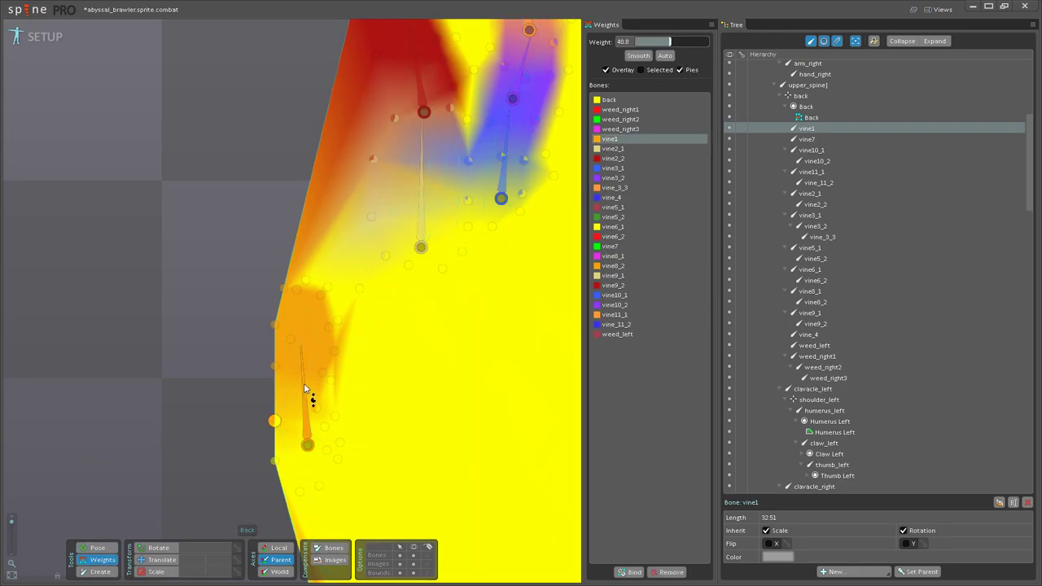
Step: Rotate vine1 again to recheck its bending, and undo the rotation
{"action": "left_click", "coordinate": [107, 547]}
{"action": "left_click_drag", "start_coordinate": [300, 402], "coordinate": [332, 394]}
{"action": "key", "text": "ctrl+z"}
Step: Swing vine2_2 to test the vine's bend, hiding the bones during the check, and undo the rotations
{"action": "scroll", "coordinate": [450, 442], "scroll_direction": "down", "scroll_amount": 3}
{"action": "left_click_drag", "start_coordinate": [480, 318], "coordinate": [328, 439]}
{"action": "scroll", "coordinate": [275, 344], "scroll_direction": "up", "scroll_amount": 2}
{"action": "left_click_drag", "start_coordinate": [286, 299], "coordinate": [349, 302]}
{"action": "left_click", "coordinate": [414, 556]}
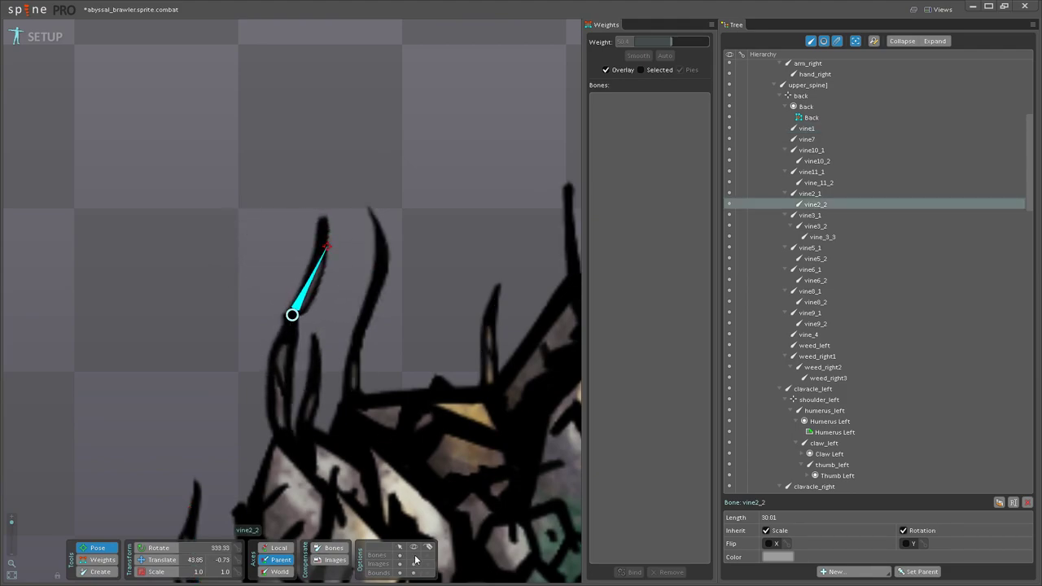
{"action": "key", "text": "ctrl+z"}
{"action": "left_click_drag", "start_coordinate": [285, 290], "coordinate": [256, 281]}
{"action": "left_click", "coordinate": [415, 556]}
{"action": "left_click_drag", "start_coordinate": [325, 383], "coordinate": [339, 442]}
{"action": "key", "text": "ctrl+z"}
Step: Test-rotate vine2_1, the vine3 bones and vine_4 to check how these vines deform
{"action": "left_click_drag", "start_coordinate": [306, 409], "coordinate": [308, 376]}
{"action": "left_click_drag", "start_coordinate": [388, 335], "coordinate": [375, 293]}
{"action": "left_click_drag", "start_coordinate": [388, 330], "coordinate": [378, 327]}
{"action": "key", "text": "ctrl+z"}
{"action": "key", "text": "ctrl+z"}
{"action": "left_click_drag", "start_coordinate": [449, 369], "coordinate": [359, 371]}
{"action": "left_click", "coordinate": [284, 403]}
{"action": "mouse_move", "coordinate": [284, 404]}
{"action": "left_mouse_down"}
{"action": "mouse_move", "coordinate": [265, 397]}
{"action": "mouse_move", "coordinate": [295, 394]}
{"action": "left_mouse_up"}
{"action": "left_click_drag", "start_coordinate": [353, 386], "coordinate": [396, 368]}
Step: Set vine_4's weight to 44.8 on the vertex left of its base and 75.2 on the vertex just above the base
{"action": "left_click", "coordinate": [102, 559]}
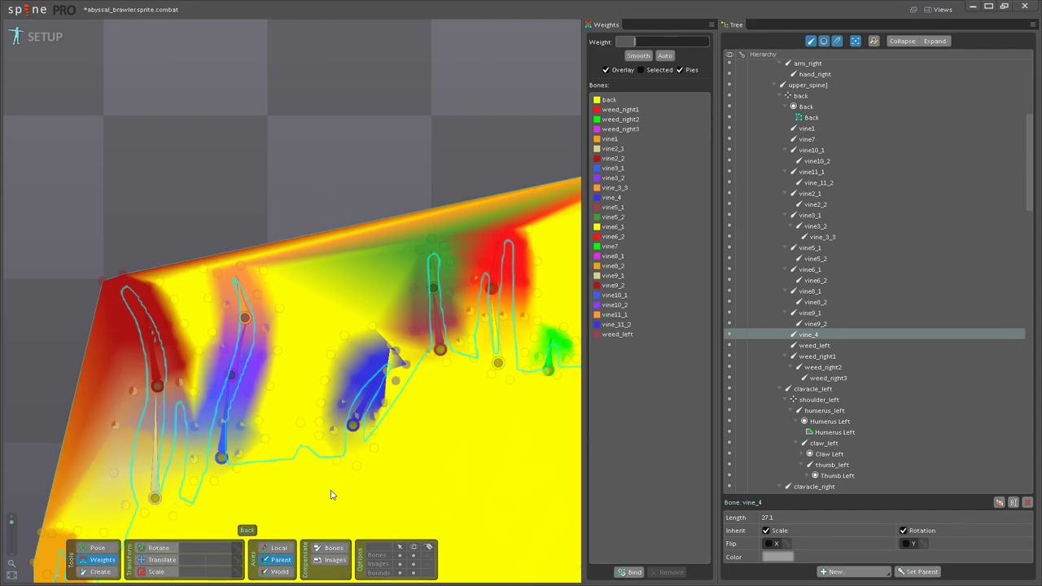
{"action": "left_click", "coordinate": [357, 410]}
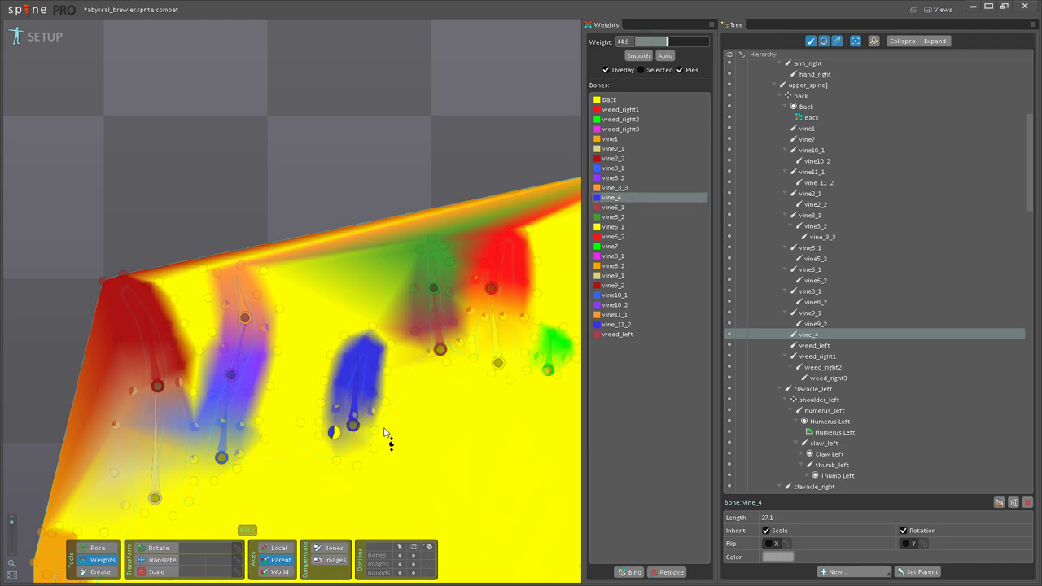
{"action": "left_click", "coordinate": [368, 405]}
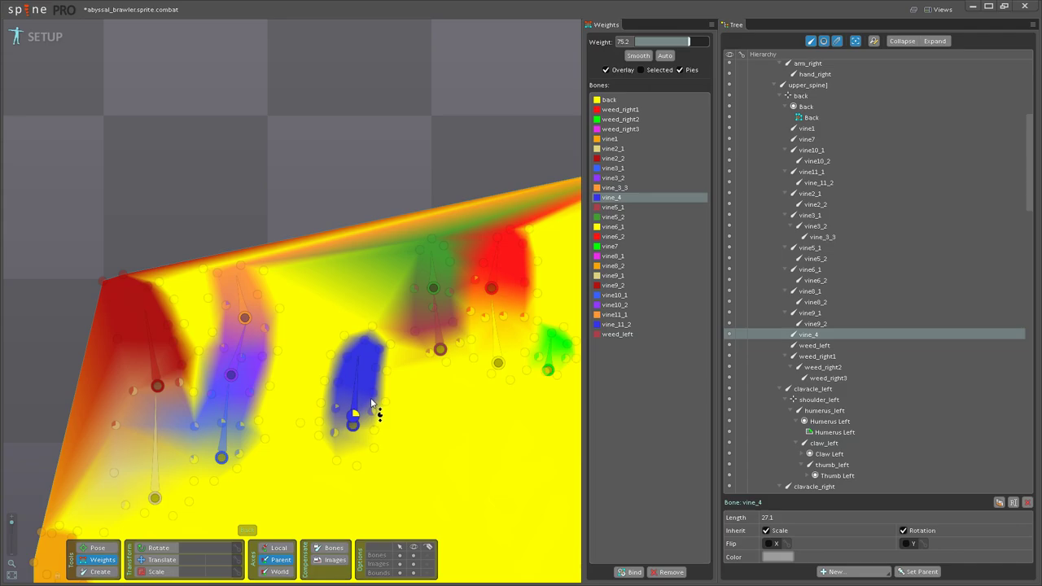
Step: Swing vine_4 and vine5_2 to test their deformation, and undo the rotations
{"action": "left_click", "coordinate": [96, 548]}
{"action": "left_click_drag", "start_coordinate": [359, 388], "coordinate": [308, 421]}
{"action": "left_click_drag", "start_coordinate": [326, 386], "coordinate": [228, 418]}
{"action": "key", "text": "ctrl+z"}
{"action": "scroll", "coordinate": [336, 387], "scroll_direction": "up", "scroll_amount": 4}
{"action": "key", "text": "ctrl+z"}
Step: Set vine5_2's weight to 21.6 on the vertex just below the joint between vine5_1 and vine5_2
{"action": "left_click", "coordinate": [101, 560]}
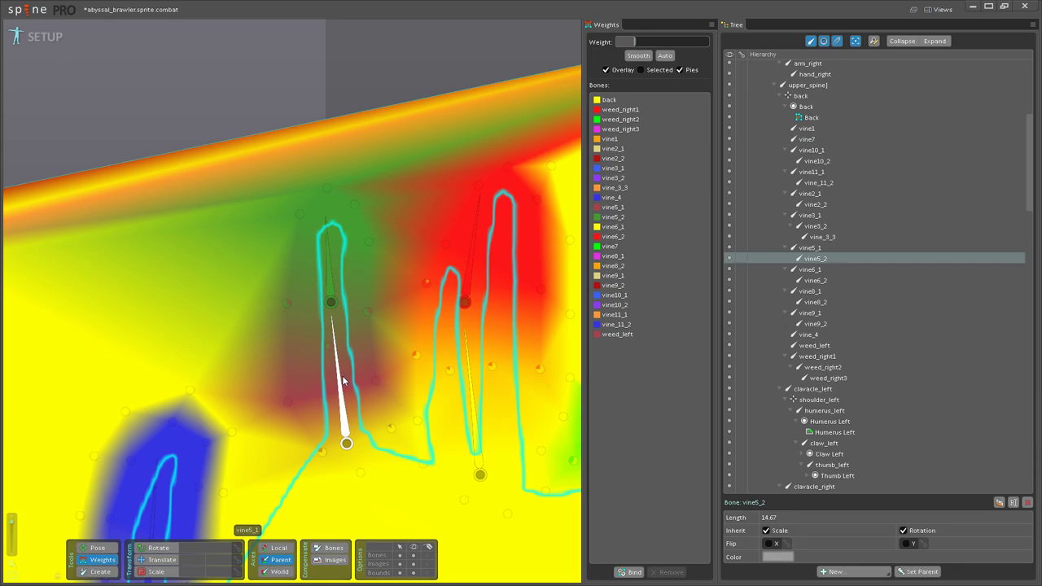
{"action": "left_click", "coordinate": [344, 370]}
{"action": "left_click", "coordinate": [330, 302]}
{"action": "left_click", "coordinate": [329, 347]}
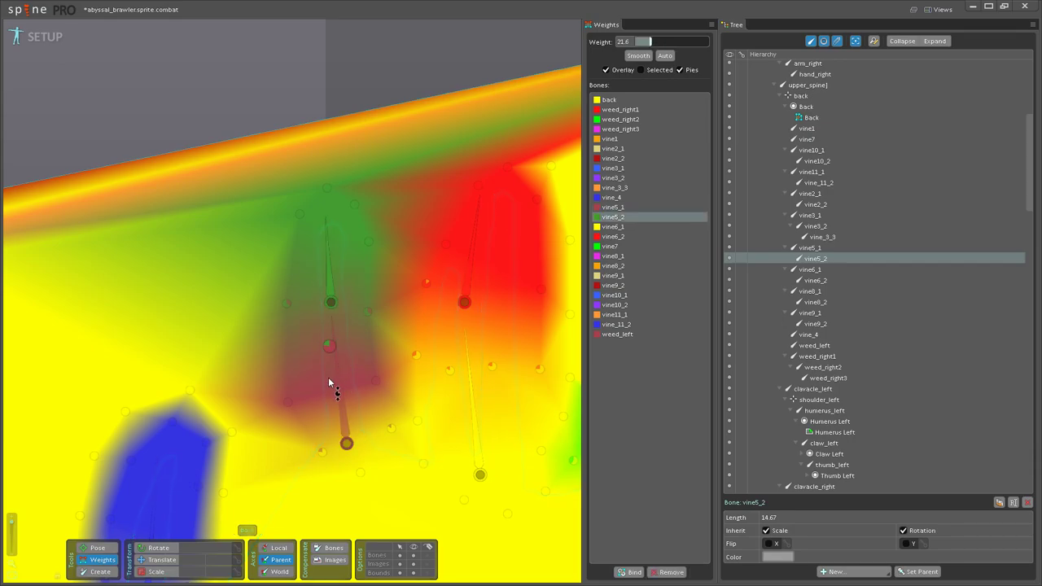
Step: Test-rotate vine5_2, and set vine5_1's weight to 52.8 on the vertex left of the joint
{"action": "left_click", "coordinate": [97, 549]}
{"action": "left_click_drag", "start_coordinate": [327, 218], "coordinate": [383, 284]}
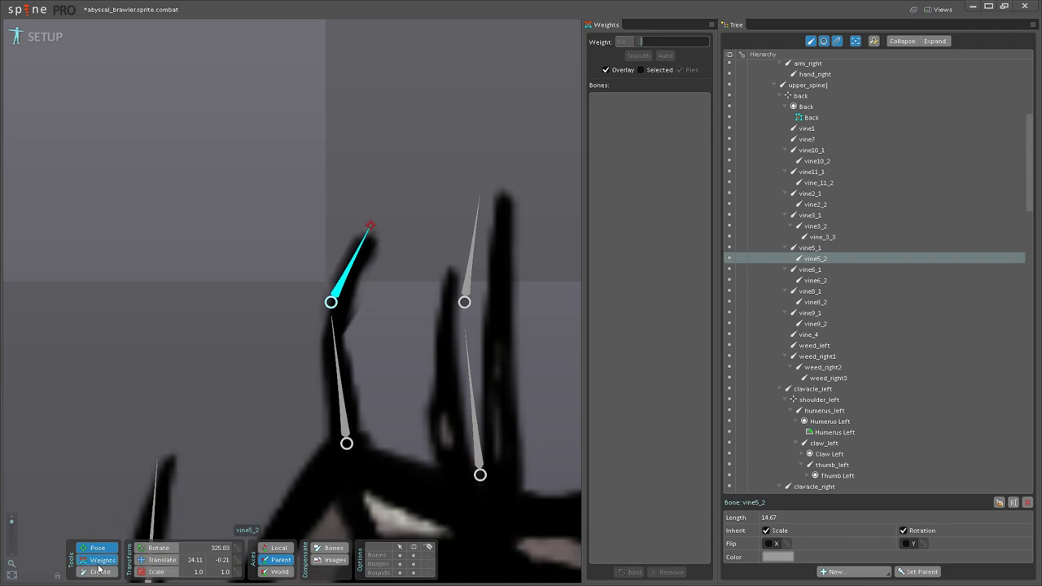
{"action": "left_click", "coordinate": [98, 562]}
{"action": "left_click", "coordinate": [337, 352]}
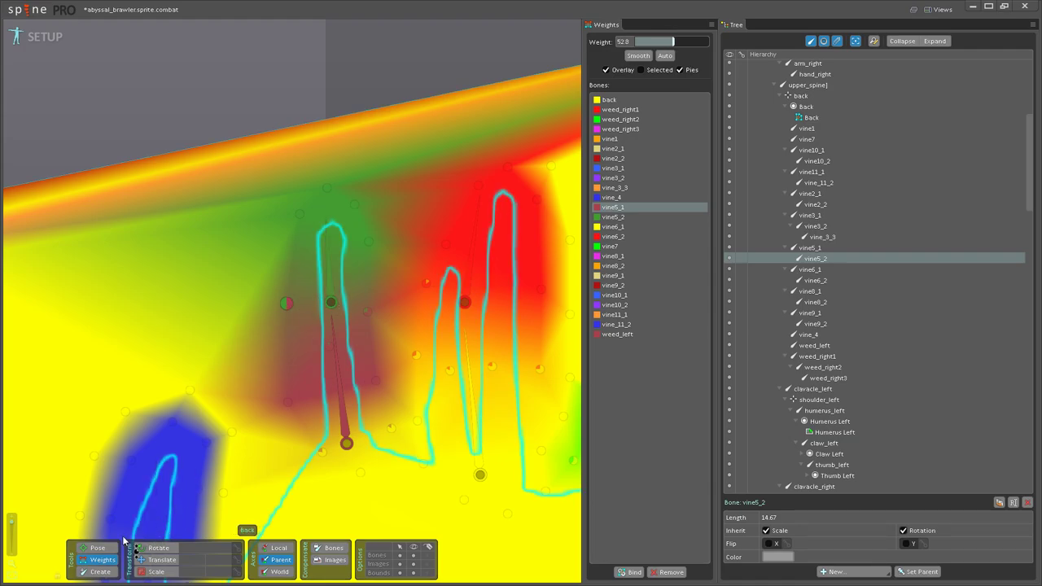
Step: Rotate vine5_2 the other way to check the bend at its joint, and undo the rotation
{"action": "left_click", "coordinate": [98, 548]}
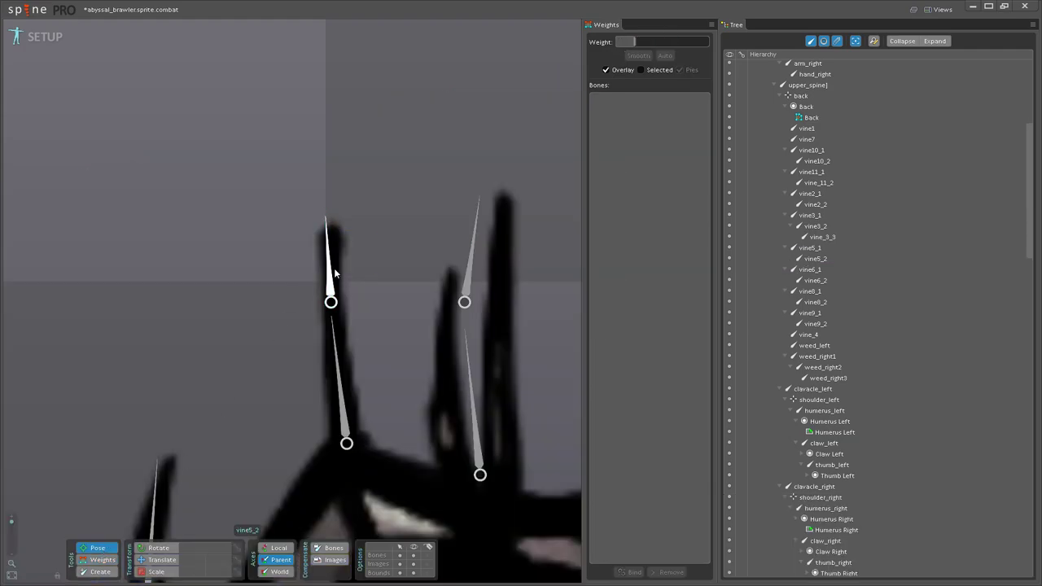
{"action": "left_click_drag", "start_coordinate": [334, 274], "coordinate": [279, 260]}
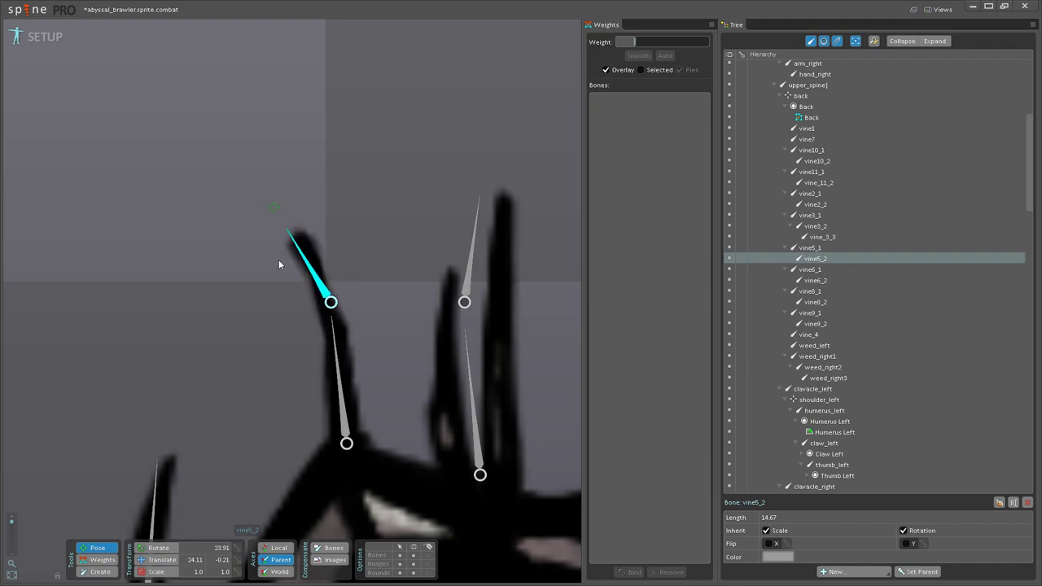
{"action": "scroll", "coordinate": [298, 269], "scroll_direction": "down", "scroll_amount": 3}
{"action": "key", "text": "ctrl+z"}
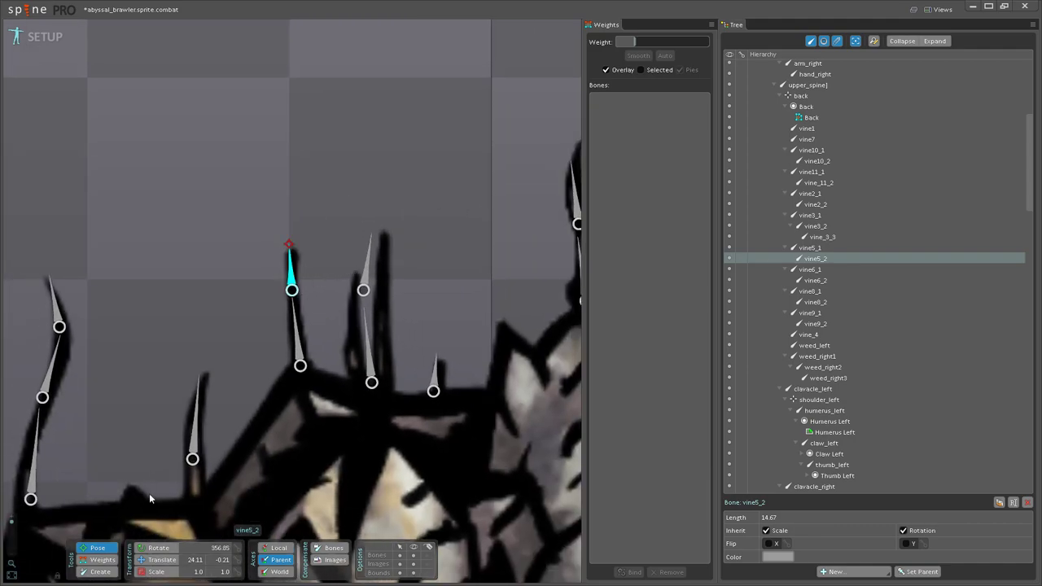
Step: Set vine5_2's weight to 25.6 on the vertex right of its joint, and swing the bone to test it
{"action": "left_click", "coordinate": [97, 560]}
{"action": "left_click", "coordinate": [292, 289]}
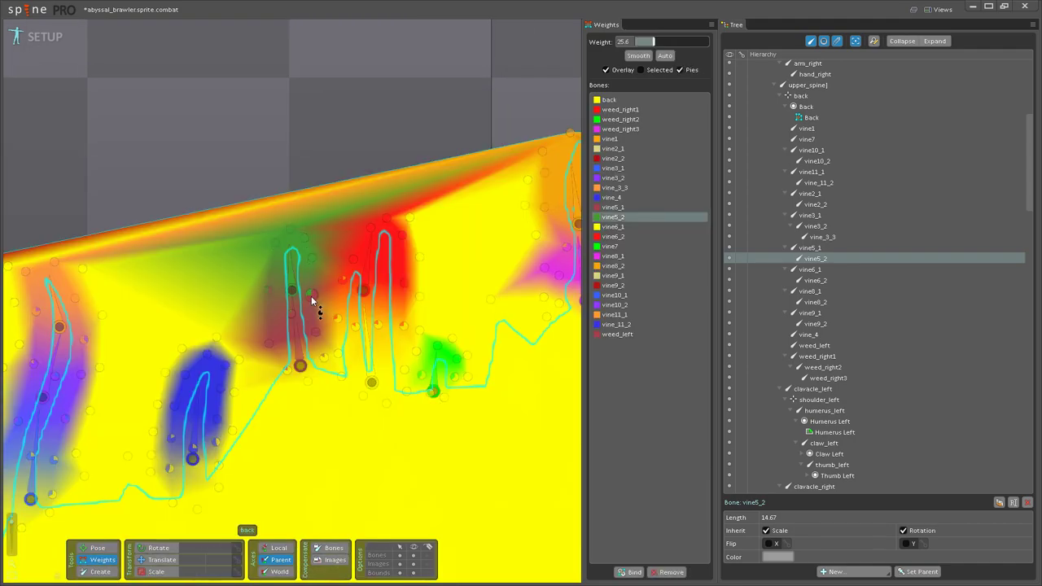
{"action": "left_click", "coordinate": [97, 548]}
{"action": "left_click_drag", "start_coordinate": [293, 258], "coordinate": [271, 259]}
Step: Raise vine5_2's weight on the vertex below its joint, test-rotate the bone and undo the rotation
{"action": "left_click", "coordinate": [117, 559]}
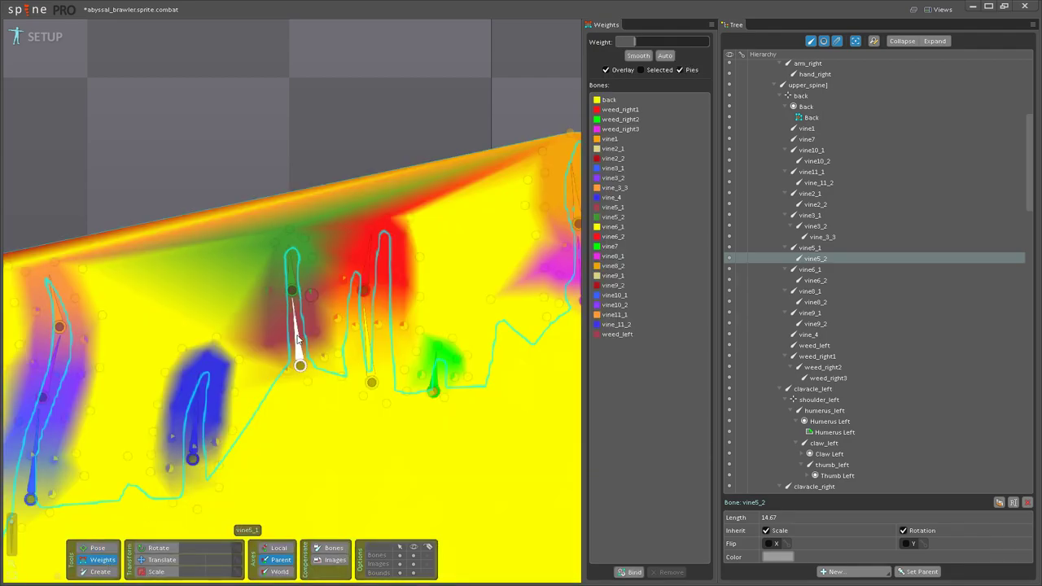
{"action": "left_click", "coordinate": [291, 287]}
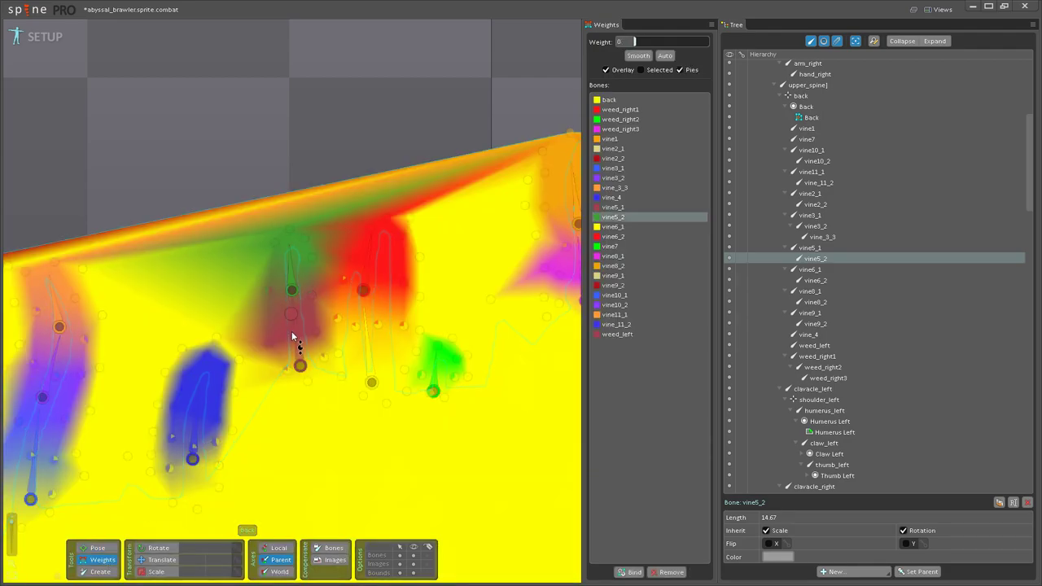
{"action": "left_click", "coordinate": [98, 546]}
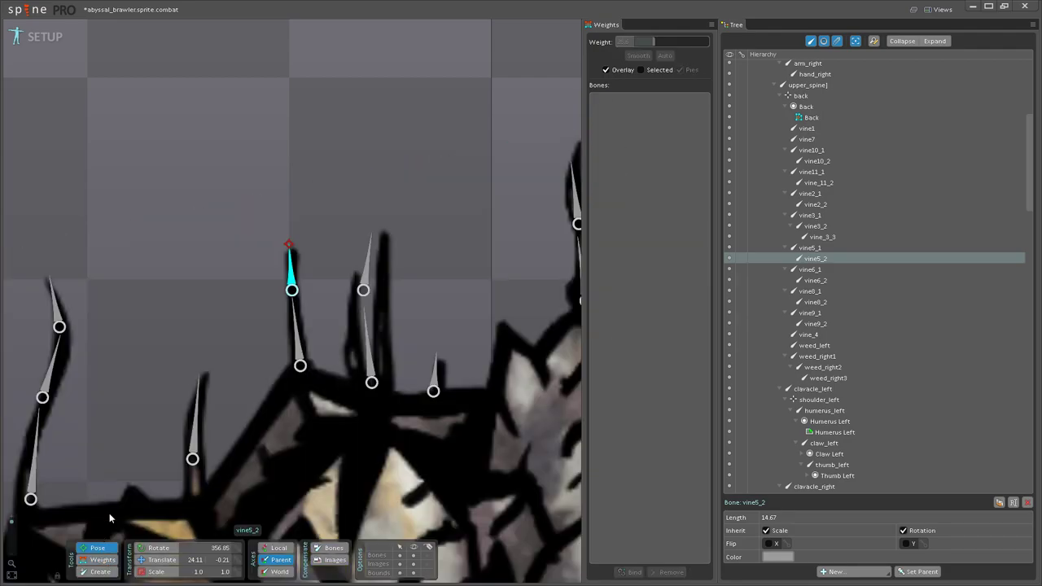
{"action": "mouse_move", "coordinate": [298, 279]}
{"action": "left_mouse_down"}
{"action": "mouse_move", "coordinate": [323, 279]}
{"action": "mouse_move", "coordinate": [295, 265]}
{"action": "mouse_move", "coordinate": [294, 278]}
{"action": "left_mouse_up"}
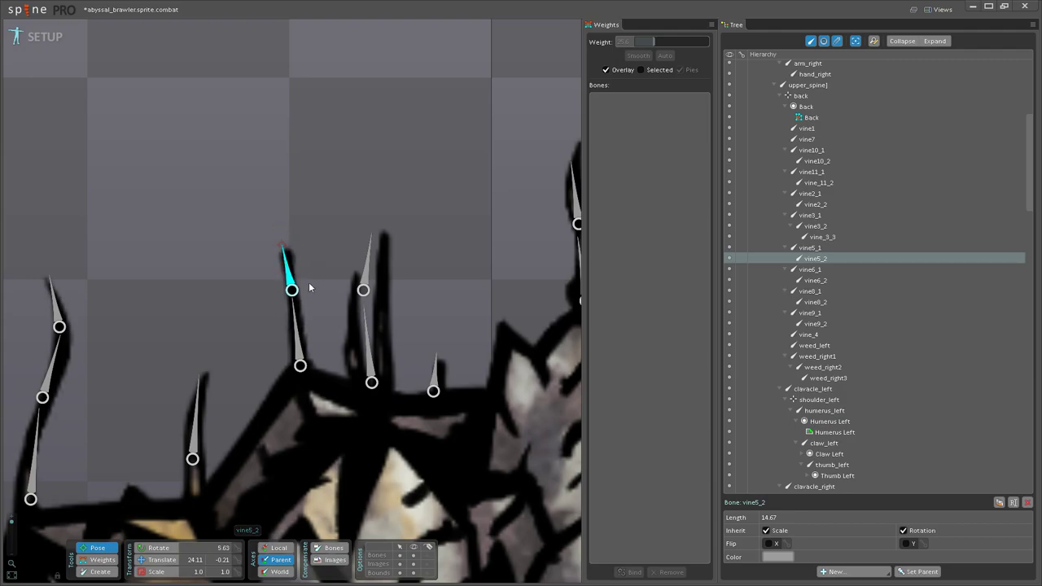
{"action": "key", "text": "ctrl+z"}
Step: Swing vine6_2, vine6_1 and vine7 to check how their vines deform
{"action": "left_click_drag", "start_coordinate": [347, 326], "coordinate": [283, 376]}
{"action": "scroll", "coordinate": [299, 358], "scroll_direction": "up", "scroll_amount": 2}
{"action": "left_click", "coordinate": [300, 310]}
{"action": "left_click_drag", "start_coordinate": [300, 310], "coordinate": [301, 272]}
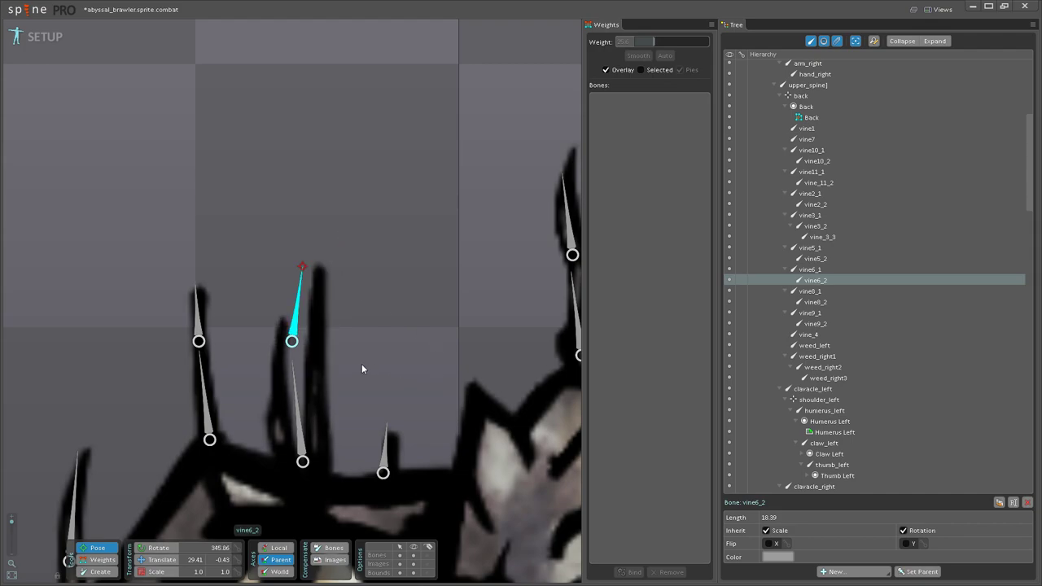
{"action": "left_click_drag", "start_coordinate": [366, 365], "coordinate": [309, 372]}
{"action": "left_click_drag", "start_coordinate": [237, 405], "coordinate": [257, 380]}
{"action": "left_click_drag", "start_coordinate": [328, 443], "coordinate": [329, 418]}
Step: Test-rotate the vine bones on the far side of the back, including vine8_2 and vine10_2, to check their bending
{"action": "left_click_drag", "start_coordinate": [386, 336], "coordinate": [205, 359]}
{"action": "left_click_drag", "start_coordinate": [332, 261], "coordinate": [338, 231]}
{"action": "left_click_drag", "start_coordinate": [417, 252], "coordinate": [308, 234]}
{"action": "scroll", "coordinate": [481, 346], "scroll_direction": "down", "scroll_amount": 3}
{"action": "left_click_drag", "start_coordinate": [485, 348], "coordinate": [256, 244]}
{"action": "scroll", "coordinate": [282, 300], "scroll_direction": "up", "scroll_amount": 2}
{"action": "scroll", "coordinate": [282, 300], "scroll_direction": "up", "scroll_amount": 1}
{"action": "left_click_drag", "start_coordinate": [283, 299], "coordinate": [386, 331]}
Step: Raise vine10_1's weight on the vertex beside its joint with vine10_2, and swing the bone to test the bend
{"action": "left_click", "coordinate": [102, 560]}
{"action": "left_click_drag", "start_coordinate": [267, 367], "coordinate": [296, 396]}
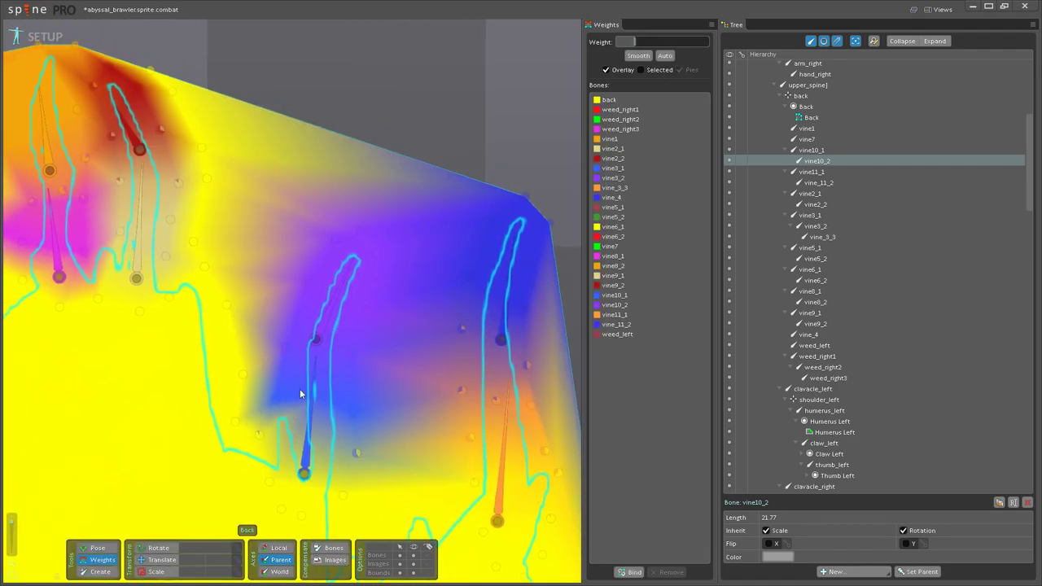
{"action": "left_click", "coordinate": [309, 389]}
{"action": "left_click", "coordinate": [353, 350]}
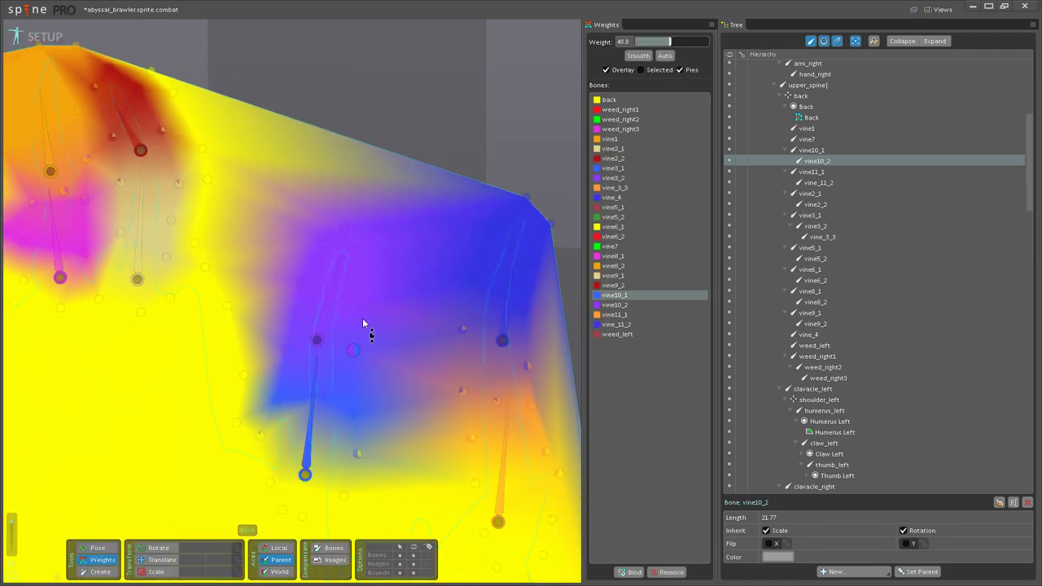
{"action": "mouse_move", "coordinate": [361, 325]}
{"action": "left_mouse_down"}
{"action": "mouse_move", "coordinate": [336, 300]}
{"action": "mouse_move", "coordinate": [401, 316]}
{"action": "mouse_move", "coordinate": [302, 274]}
{"action": "mouse_move", "coordinate": [276, 370]}
{"action": "mouse_move", "coordinate": [339, 303]}
{"action": "left_mouse_up"}
{"action": "left_click", "coordinate": [102, 560]}
{"action": "mouse_move", "coordinate": [318, 391]}
{"action": "left_mouse_down"}
{"action": "mouse_move", "coordinate": [337, 370]}
{"action": "mouse_move", "coordinate": [376, 386]}
{"action": "mouse_move", "coordinate": [325, 385]}
{"action": "left_mouse_up"}
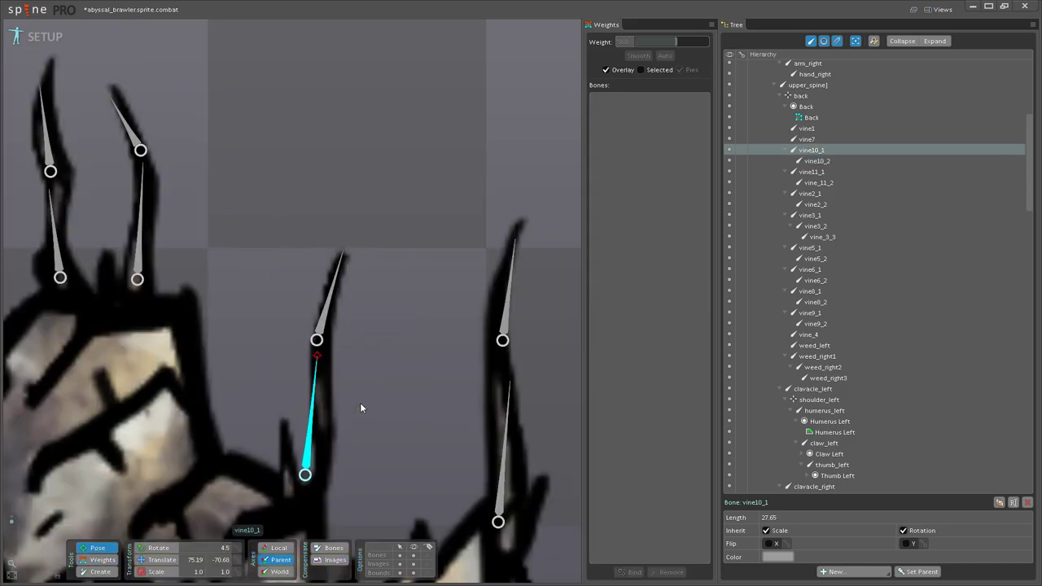
Step: Test-rotate vine11_1 and vine_11_2 to check their bending, undoing each rotation
{"action": "scroll", "coordinate": [374, 409], "scroll_direction": "down", "scroll_amount": 2}
{"action": "left_click_drag", "start_coordinate": [407, 468], "coordinate": [289, 387]}
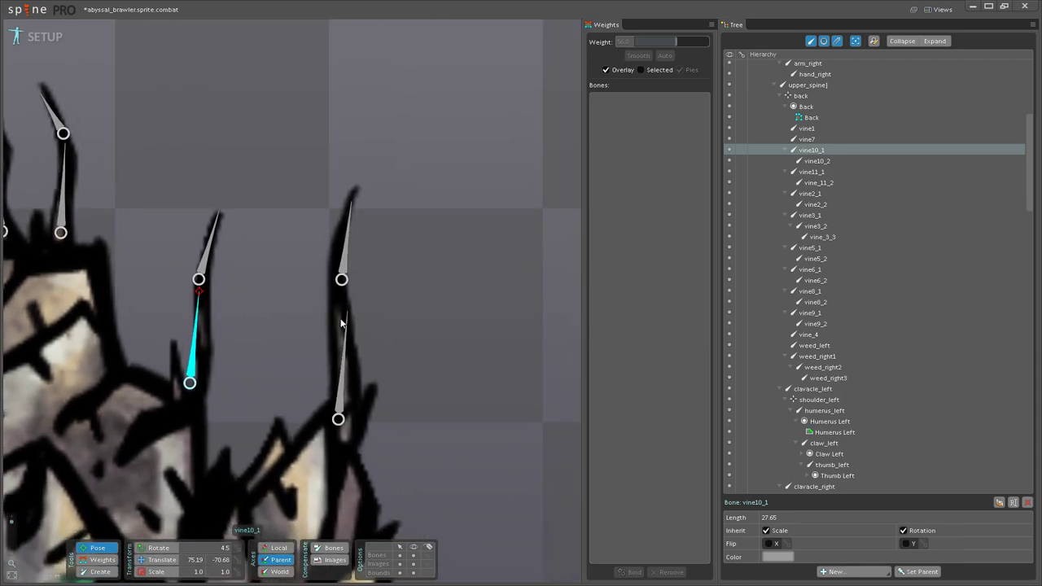
{"action": "left_click_drag", "start_coordinate": [349, 350], "coordinate": [310, 324]}
{"action": "key", "text": "ctrl+z"}
{"action": "left_click_drag", "start_coordinate": [349, 247], "coordinate": [399, 246]}
{"action": "key", "text": "ctrl+z"}
Step: Check the weed_left bone and look over the whole brawler rig
{"action": "scroll", "coordinate": [409, 404], "scroll_direction": "down", "scroll_amount": 2}
{"action": "scroll", "coordinate": [410, 404], "scroll_direction": "down", "scroll_amount": 2}
{"action": "left_click_drag", "start_coordinate": [409, 404], "coordinate": [414, 155]}
{"action": "scroll", "coordinate": [419, 261], "scroll_direction": "up", "scroll_amount": 4}
{"action": "left_click_drag", "start_coordinate": [425, 306], "coordinate": [377, 400]}
{"action": "scroll", "coordinate": [342, 400], "scroll_direction": "down", "scroll_amount": 5}
{"action": "scroll", "coordinate": [364, 436], "scroll_direction": "up", "scroll_amount": 3}
{"action": "scroll", "coordinate": [364, 436], "scroll_direction": "down", "scroll_amount": 2}
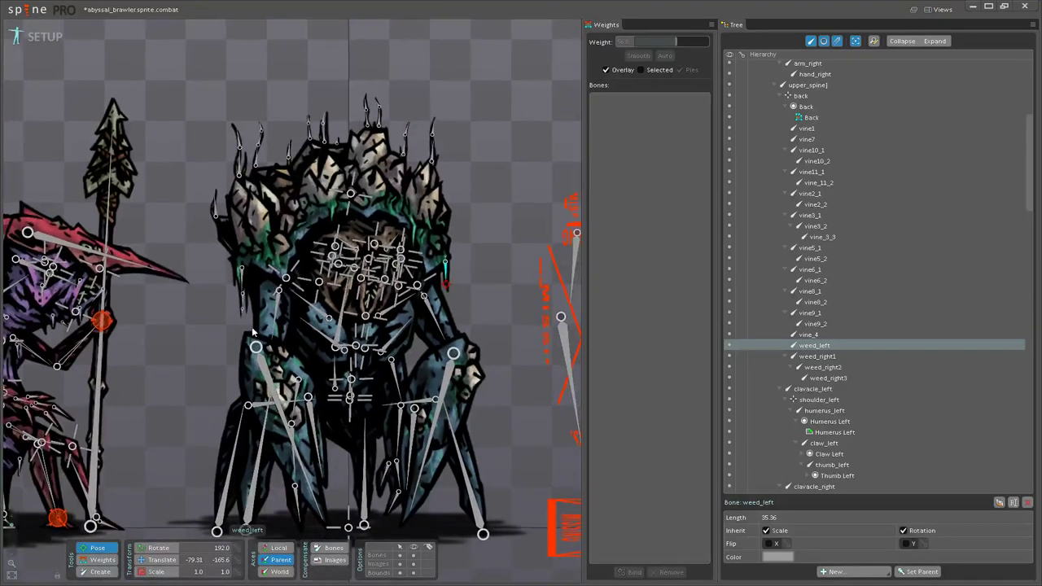
Step: Inspect the character with its bones hidden and with its images hidden, restoring the visibility of both
{"action": "left_click", "coordinate": [415, 557]}
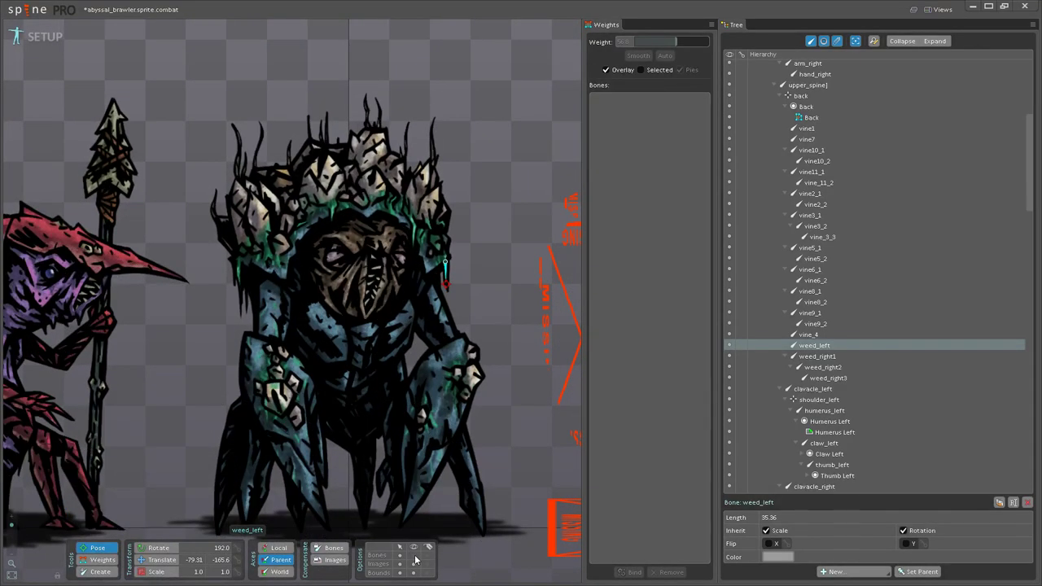
{"action": "left_click", "coordinate": [414, 557]}
{"action": "left_click", "coordinate": [415, 564]}
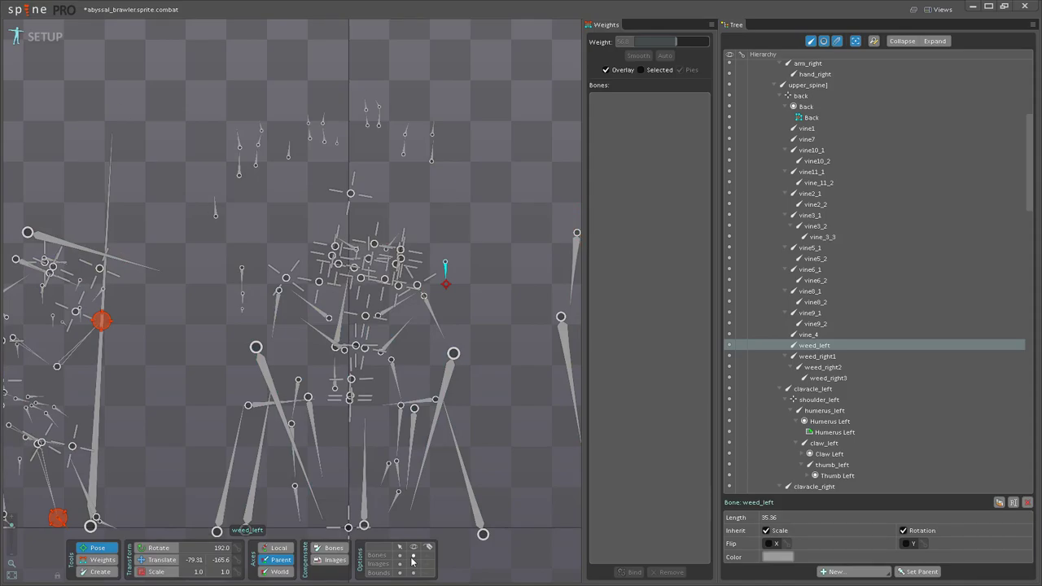
{"action": "scroll", "coordinate": [396, 470], "scroll_direction": "down", "scroll_amount": 5}
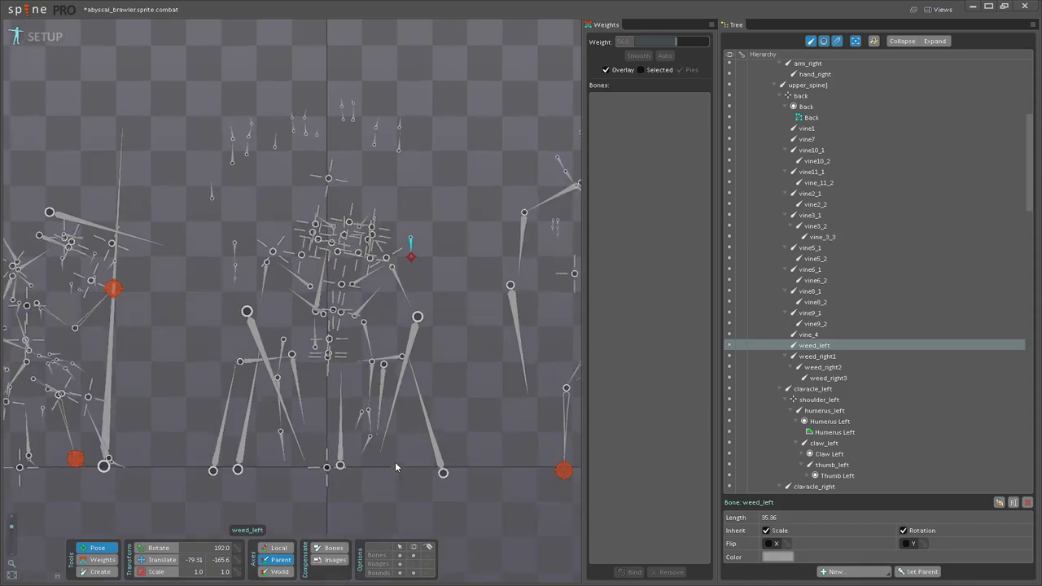
{"action": "scroll", "coordinate": [277, 481], "scroll_direction": "up", "scroll_amount": 3}
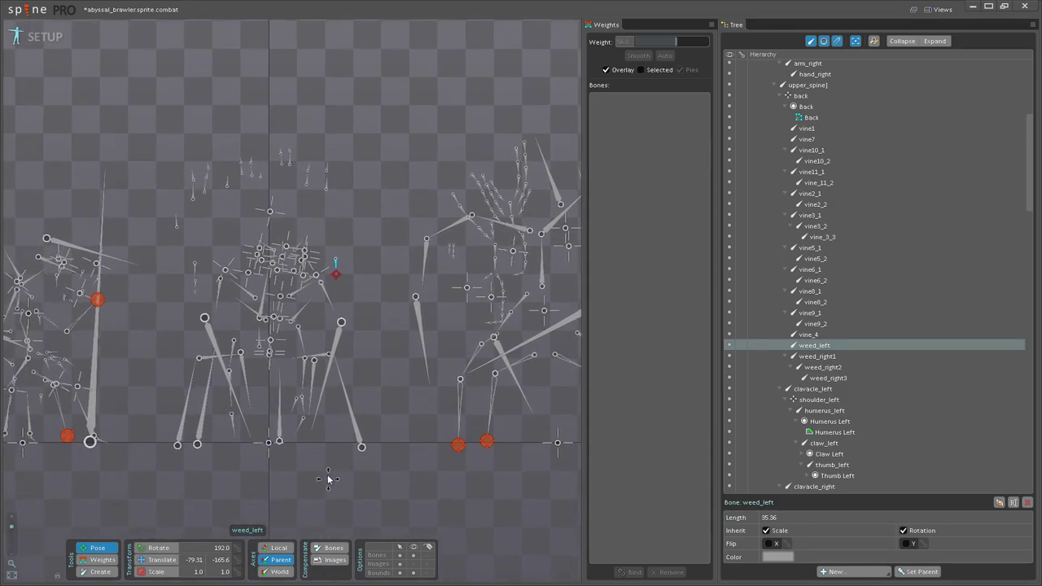
{"action": "left_click", "coordinate": [413, 564]}
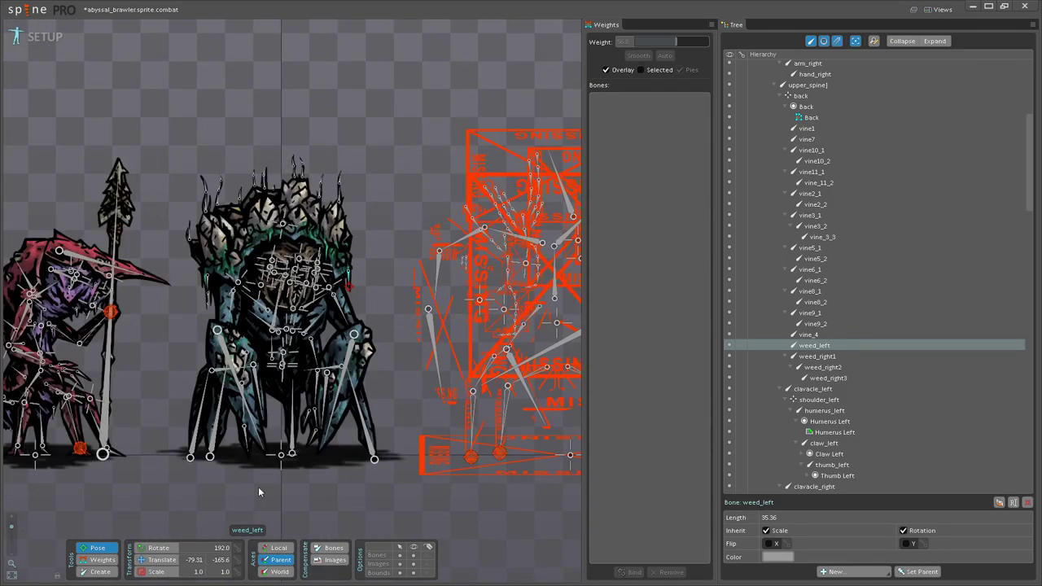
{"action": "scroll", "coordinate": [259, 489], "scroll_direction": "up", "scroll_amount": 4}
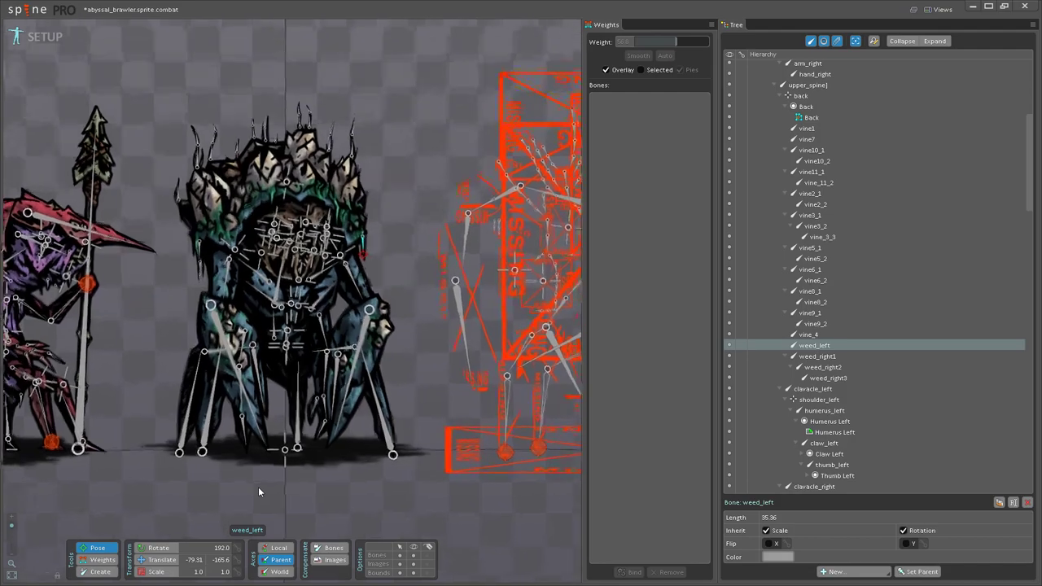
Step: Convert the Arm Left region into a mesh and open it for mesh editing
{"action": "left_click", "coordinate": [342, 277]}
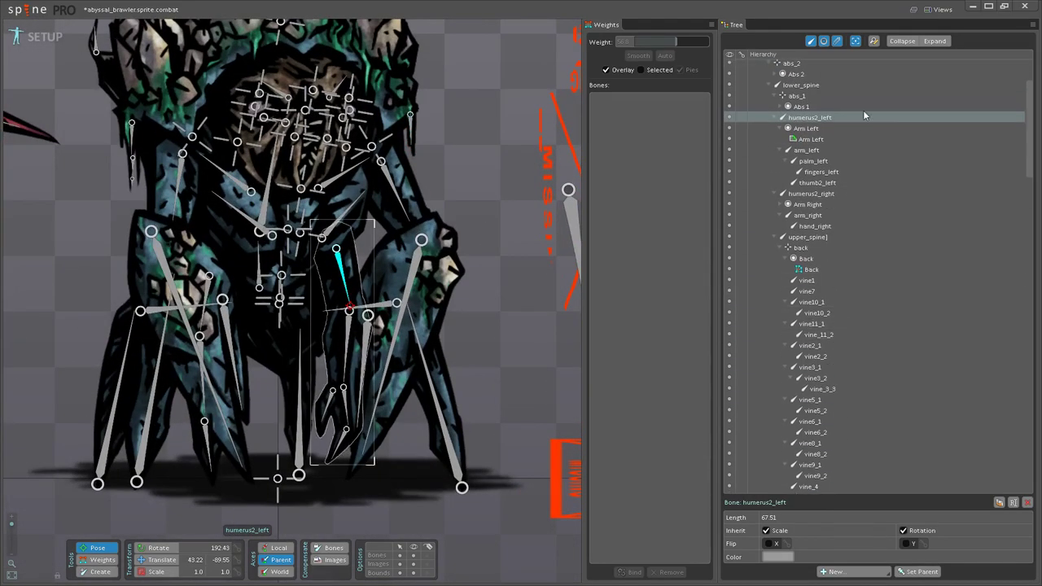
{"action": "left_click", "coordinate": [811, 138]}
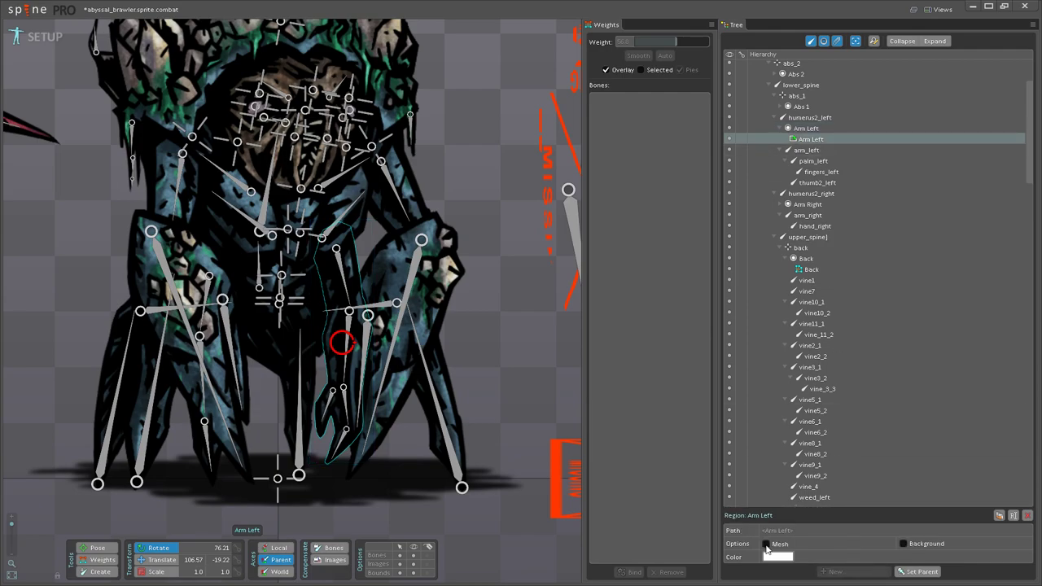
{"action": "left_click", "coordinate": [843, 558]}
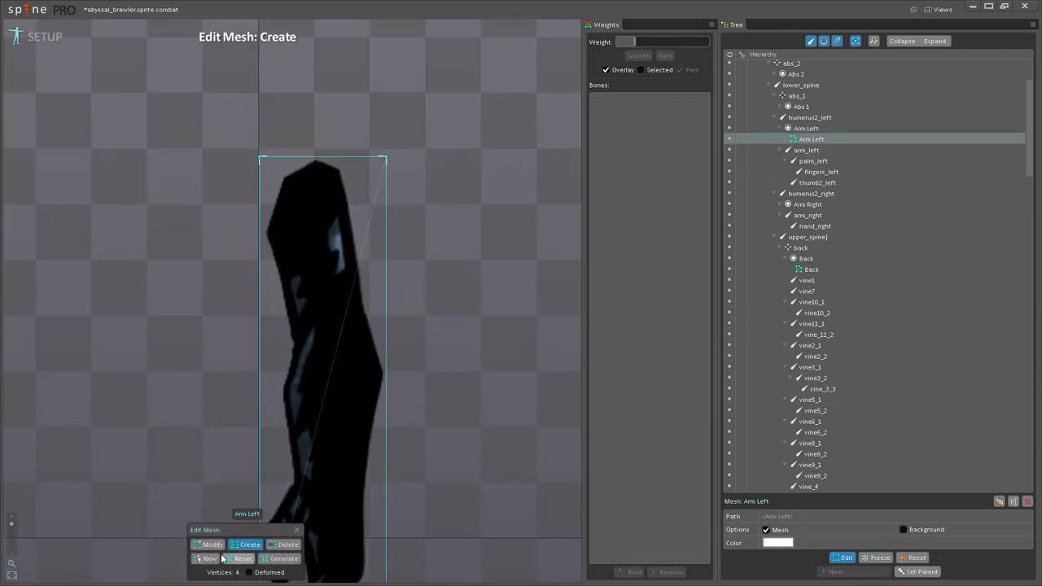
Step: Add a row of vertices across the elbow of the Arm Left mesh
{"action": "left_click", "coordinate": [213, 544]}
{"action": "scroll", "coordinate": [298, 313], "scroll_direction": "up", "scroll_amount": 1}
{"action": "left_click", "coordinate": [247, 545]}
{"action": "left_click", "coordinate": [292, 348]}
{"action": "left_click", "coordinate": [312, 321]}
{"action": "left_click_drag", "start_coordinate": [311, 320], "coordinate": [306, 322]}
{"action": "left_click", "coordinate": [325, 298]}
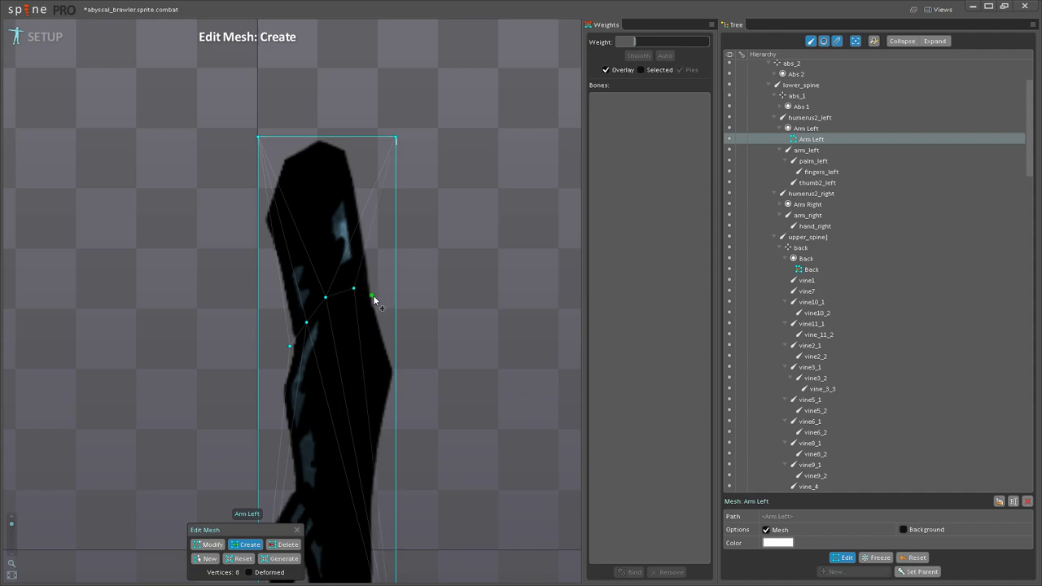
Step: Add vertices around the outline of the upper arm and shoulder on the Arm Left mesh
{"action": "left_click", "coordinate": [336, 137]}
{"action": "left_click", "coordinate": [297, 137]}
{"action": "left_click", "coordinate": [284, 155]}
{"action": "left_click", "coordinate": [258, 215]}
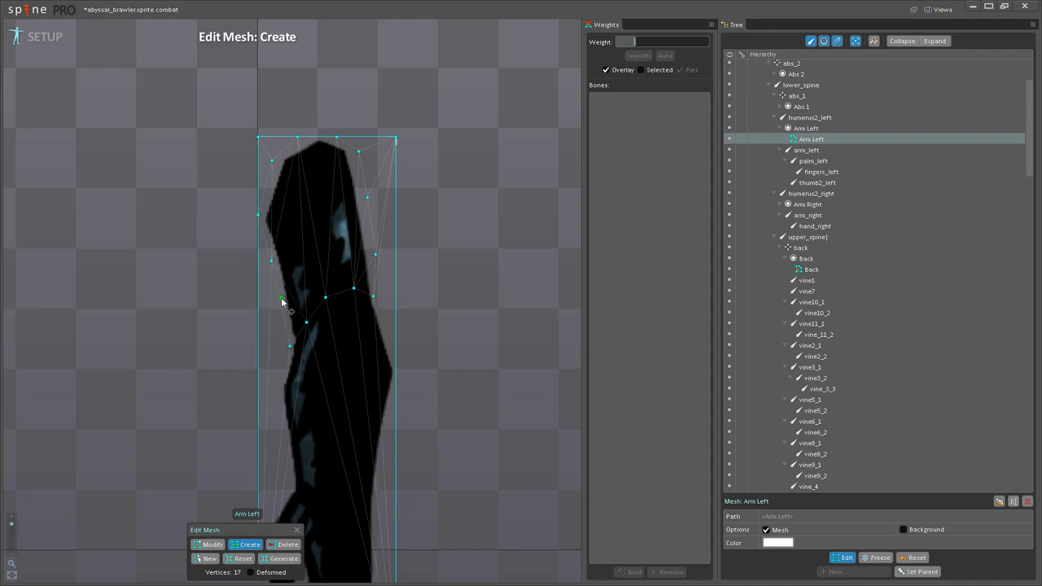
{"action": "left_click_drag", "start_coordinate": [307, 350], "coordinate": [301, 166]}
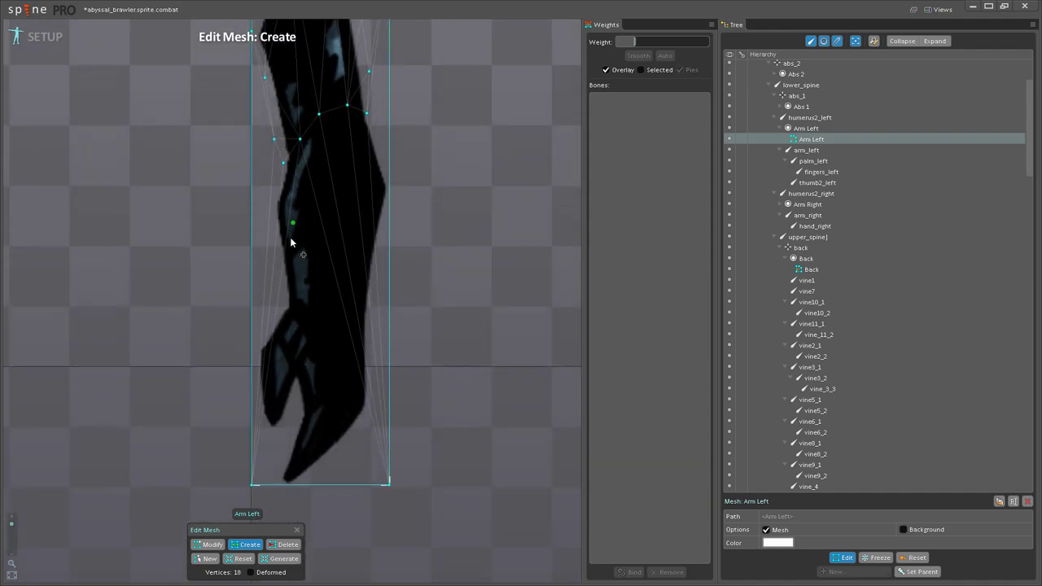
Step: Add vertices along the outer edge of the forearm, from the elbow down to the wrist
{"action": "left_click", "coordinate": [387, 175]}
{"action": "left_click", "coordinate": [389, 190]}
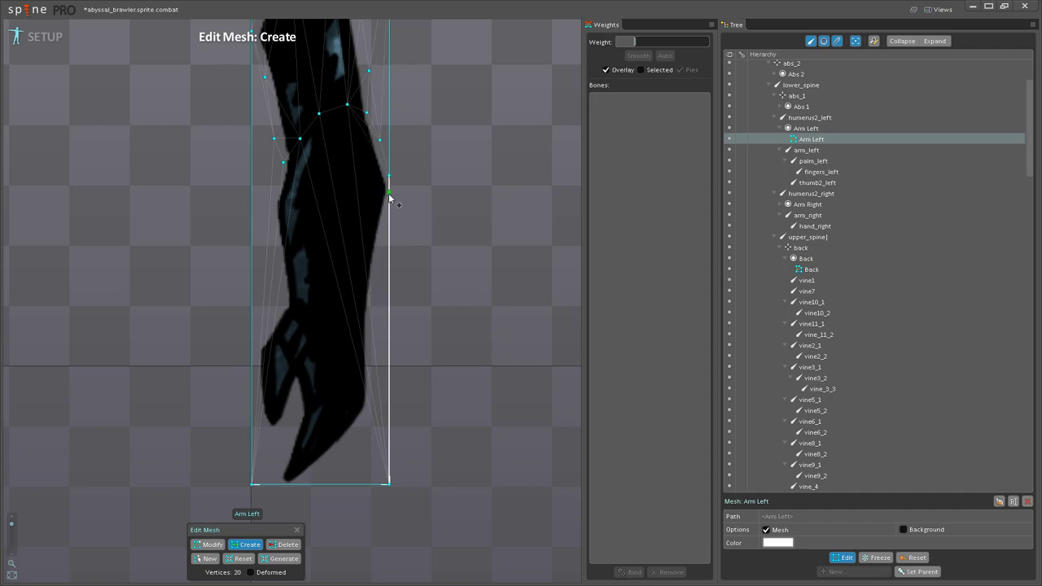
{"action": "left_click", "coordinate": [388, 200]}
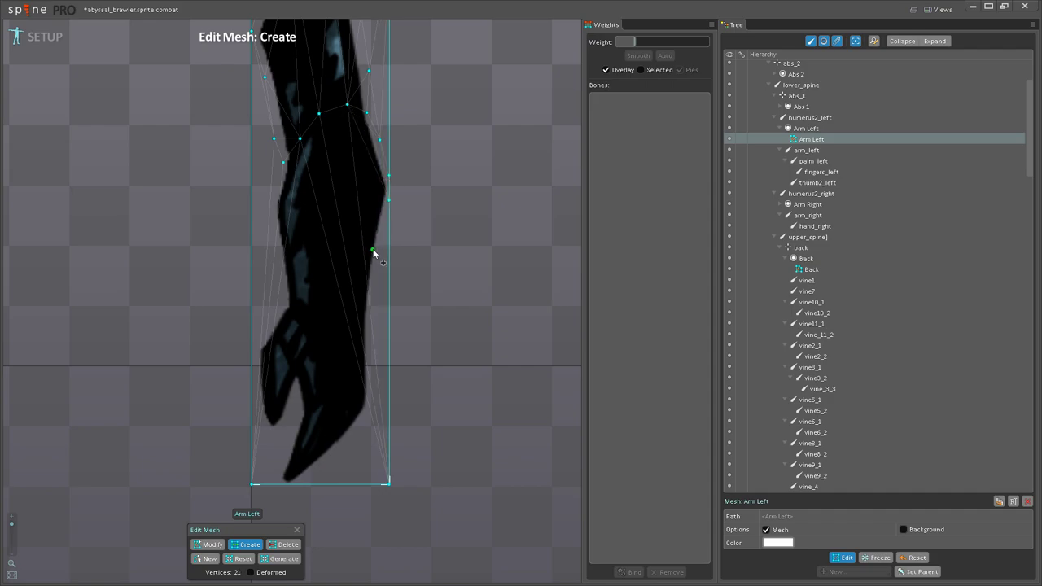
{"action": "left_click", "coordinate": [379, 263]}
{"action": "left_click", "coordinate": [378, 319]}
Step: Add a row of vertices across the wrist and continue them up the inner edge of the forearm
{"action": "left_click", "coordinate": [352, 323]}
{"action": "left_click", "coordinate": [327, 320]}
{"action": "left_click", "coordinate": [295, 311]}
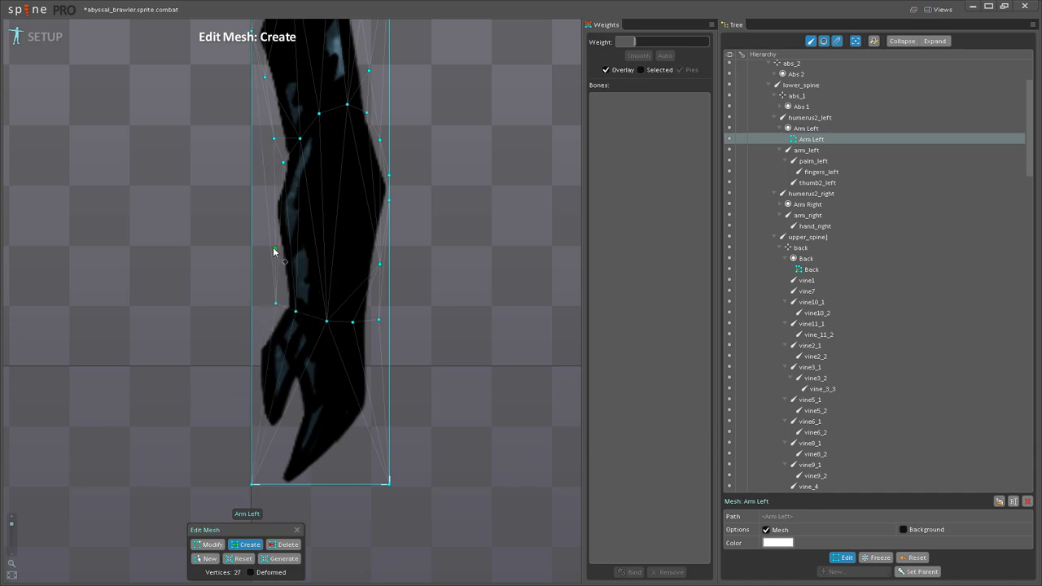
{"action": "left_click_drag", "start_coordinate": [301, 247], "coordinate": [305, 403]}
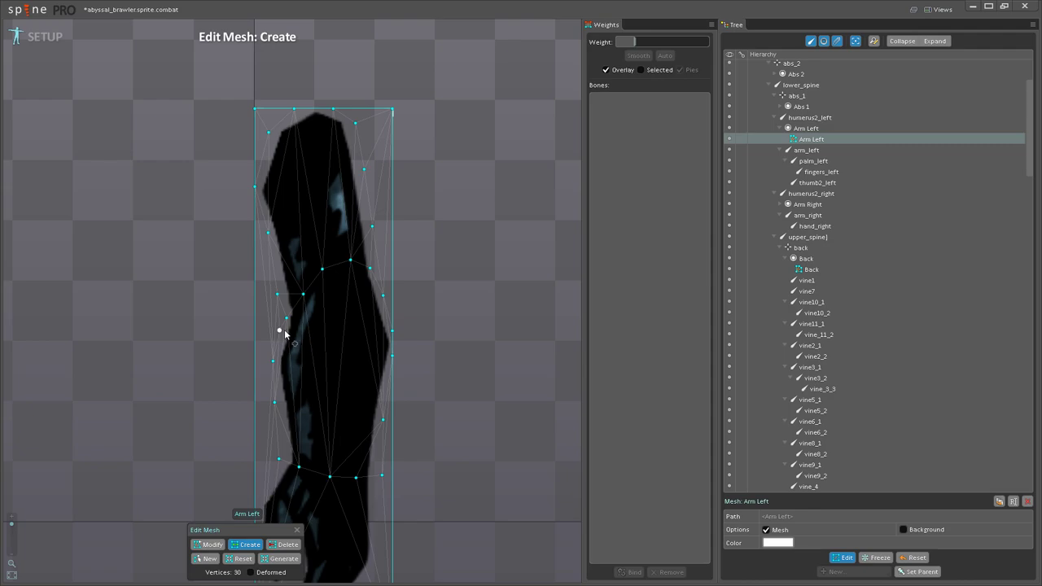
Step: Add vertices around the thumb and along the gap between the thumb and the fingers
{"action": "left_click_drag", "start_coordinate": [285, 336], "coordinate": [328, 184]}
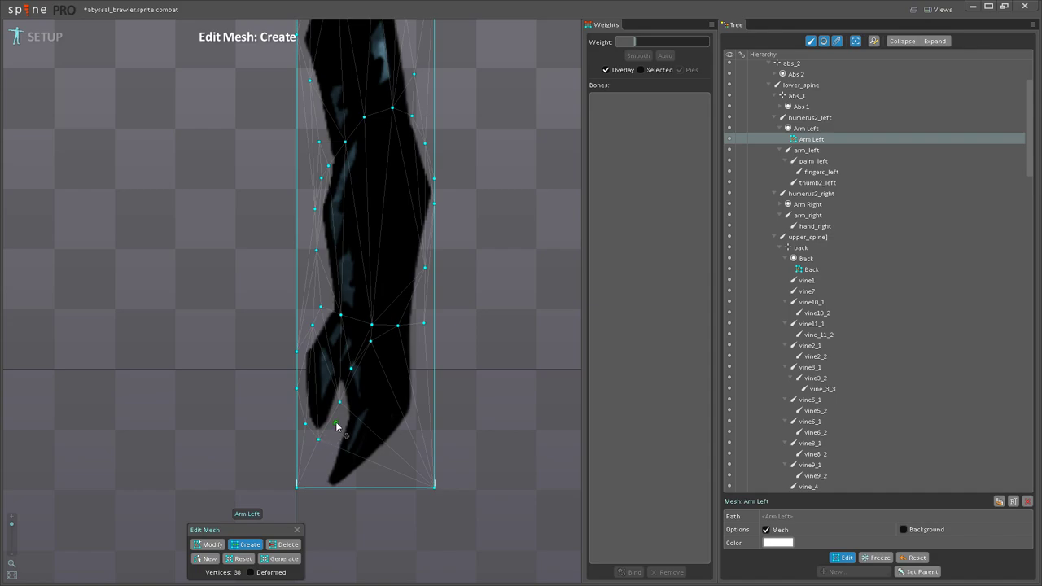
{"action": "left_click", "coordinate": [341, 425]}
{"action": "scroll", "coordinate": [342, 427], "scroll_direction": "up", "scroll_amount": 5}
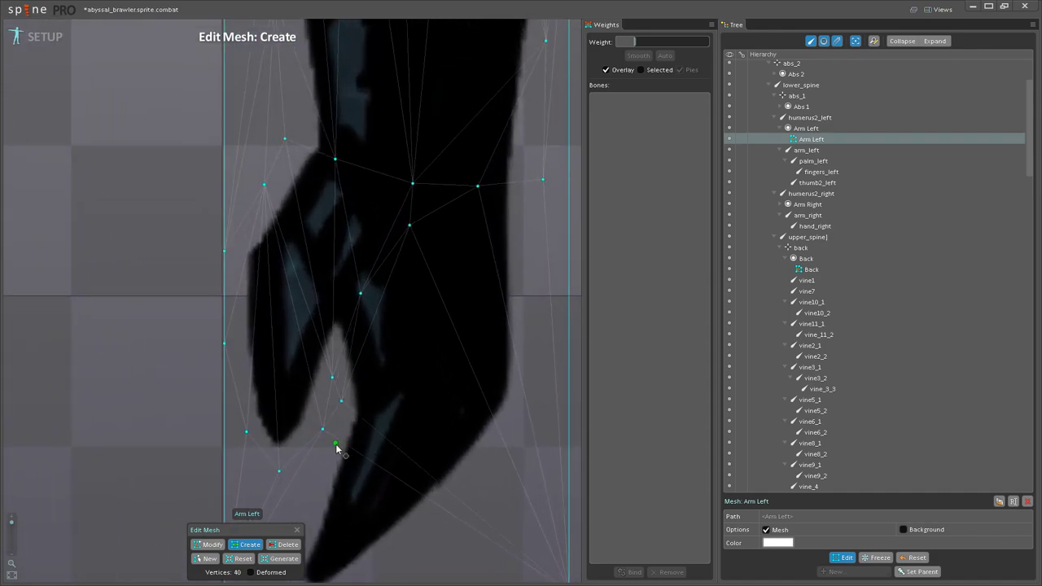
{"action": "left_click_drag", "start_coordinate": [324, 495], "coordinate": [328, 407]}
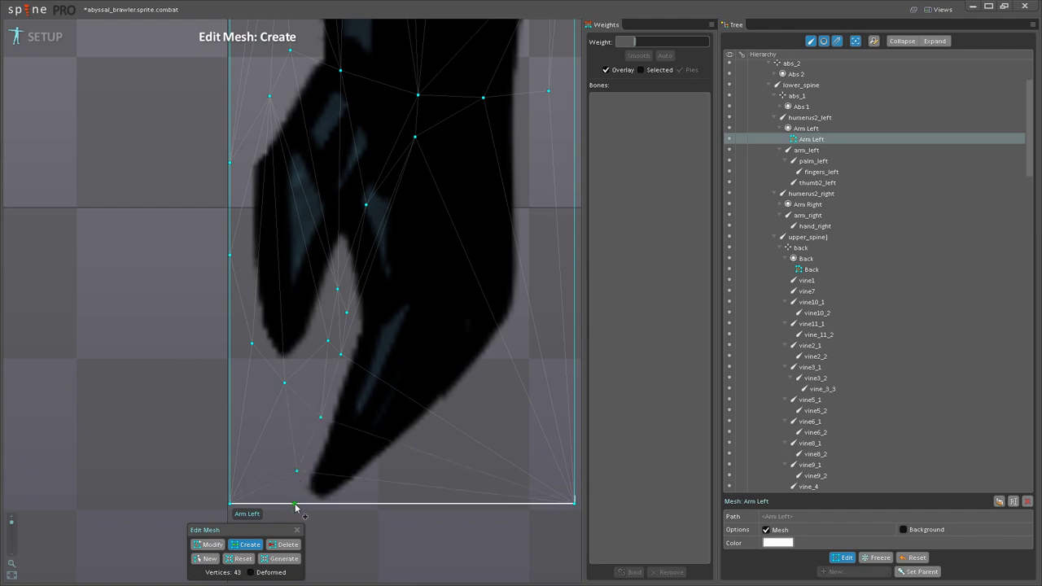
Step: Add vertices around the fingertips and up the outer edge of the hand
{"action": "left_click", "coordinate": [342, 505]}
{"action": "left_click", "coordinate": [421, 459]}
{"action": "left_click", "coordinate": [475, 392]}
{"action": "left_click", "coordinate": [517, 335]}
{"action": "left_click_drag", "start_coordinate": [516, 334], "coordinate": [361, 515]}
Step: Add interior vertices across the base of the fingers inside the hand
{"action": "left_click_drag", "start_coordinate": [306, 377], "coordinate": [391, 300]}
{"action": "left_click", "coordinate": [328, 401]}
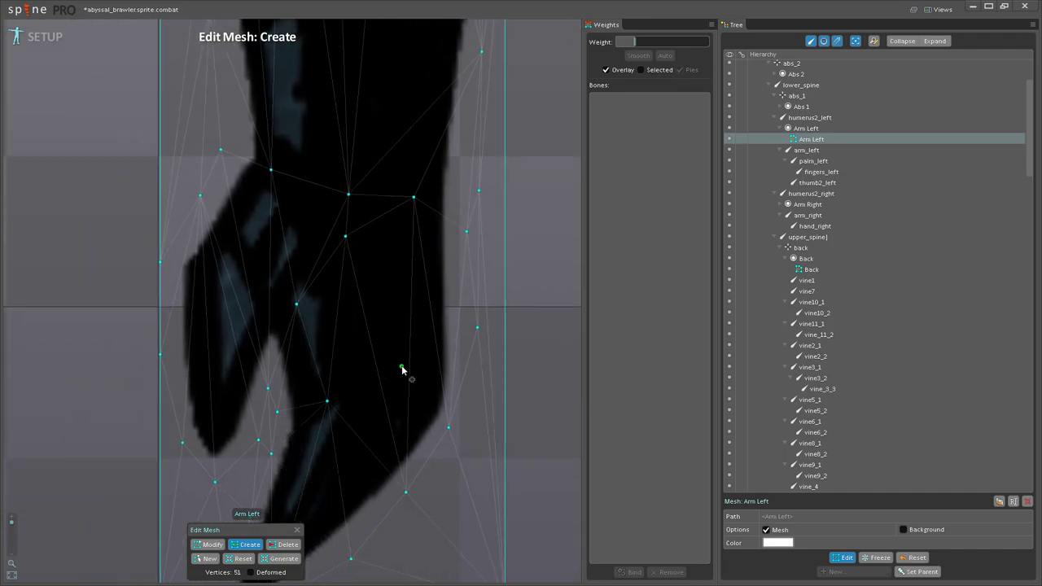
{"action": "left_click", "coordinate": [402, 368]}
{"action": "scroll", "coordinate": [403, 367], "scroll_direction": "down", "scroll_amount": 3}
{"action": "scroll", "coordinate": [389, 505], "scroll_direction": "up", "scroll_amount": 2}
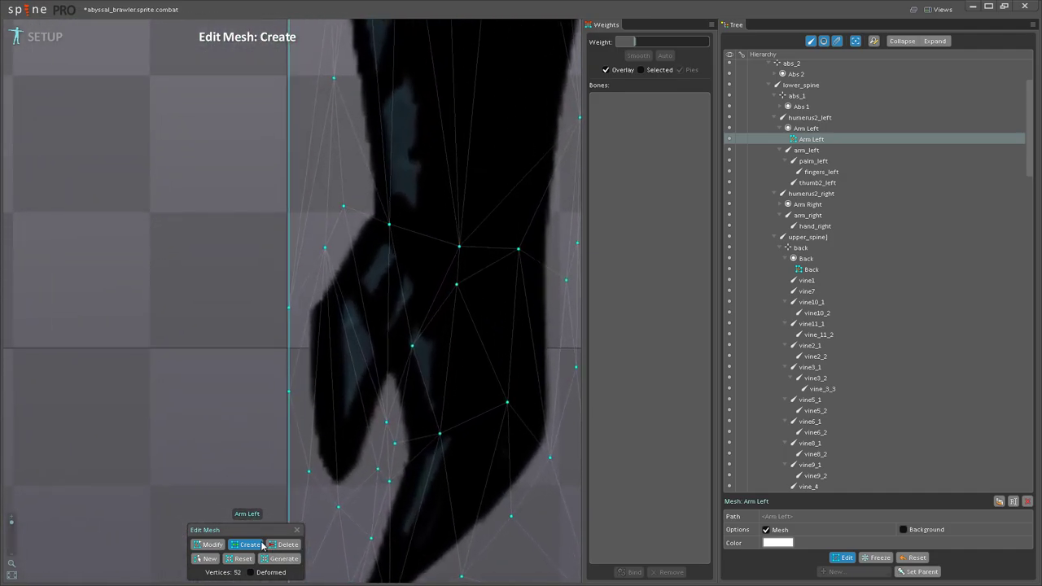
Step: Nudge the vertices in the thumb gap and at the thumb tip so they sit closer to the hand's outline
{"action": "left_click", "coordinate": [211, 545]}
{"action": "left_click_drag", "start_coordinate": [374, 472], "coordinate": [359, 468]}
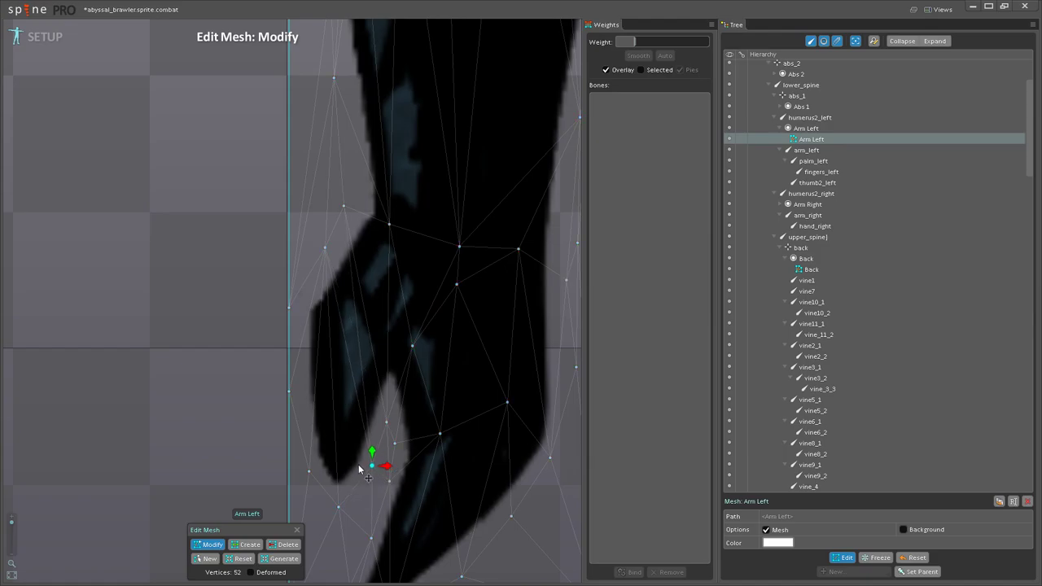
{"action": "left_click_drag", "start_coordinate": [384, 421], "coordinate": [385, 404]}
{"action": "left_click_drag", "start_coordinate": [339, 509], "coordinate": [336, 506]}
{"action": "scroll", "coordinate": [342, 236], "scroll_direction": "down", "scroll_amount": 3}
{"action": "left_click_drag", "start_coordinate": [342, 230], "coordinate": [393, 361]}
{"action": "scroll", "coordinate": [414, 363], "scroll_direction": "down", "scroll_amount": 1}
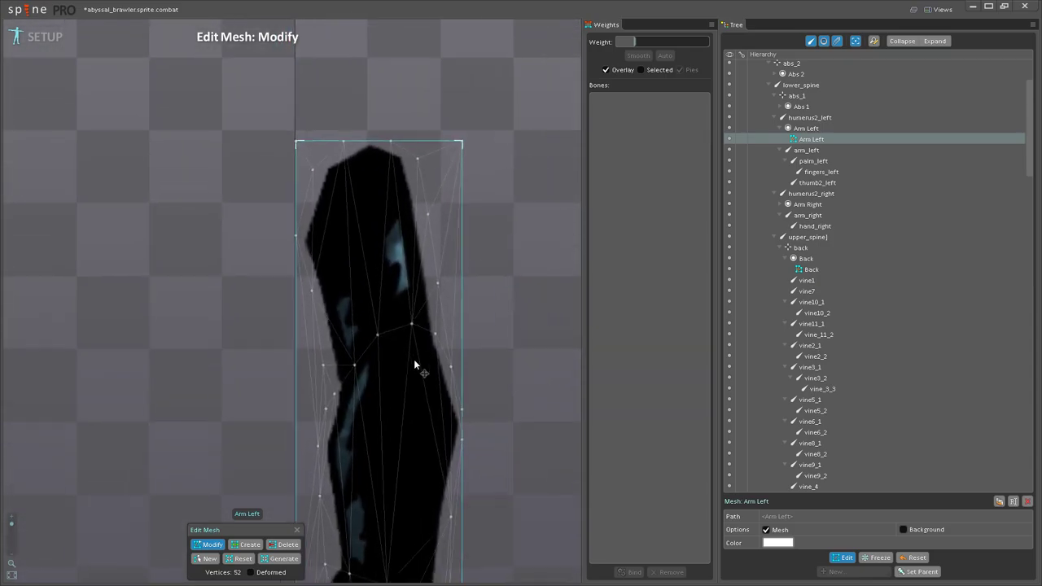
Step: Add extra vertices outside the inner edge of the arm just below the elbow
{"action": "scroll", "coordinate": [414, 361], "scroll_direction": "down", "scroll_amount": 2}
{"action": "left_click_drag", "start_coordinate": [463, 392], "coordinate": [411, 356]}
{"action": "left_click_drag", "start_coordinate": [378, 435], "coordinate": [363, 357]}
{"action": "scroll", "coordinate": [363, 357], "scroll_direction": "down", "scroll_amount": 1}
{"action": "left_click_drag", "start_coordinate": [305, 554], "coordinate": [301, 546]}
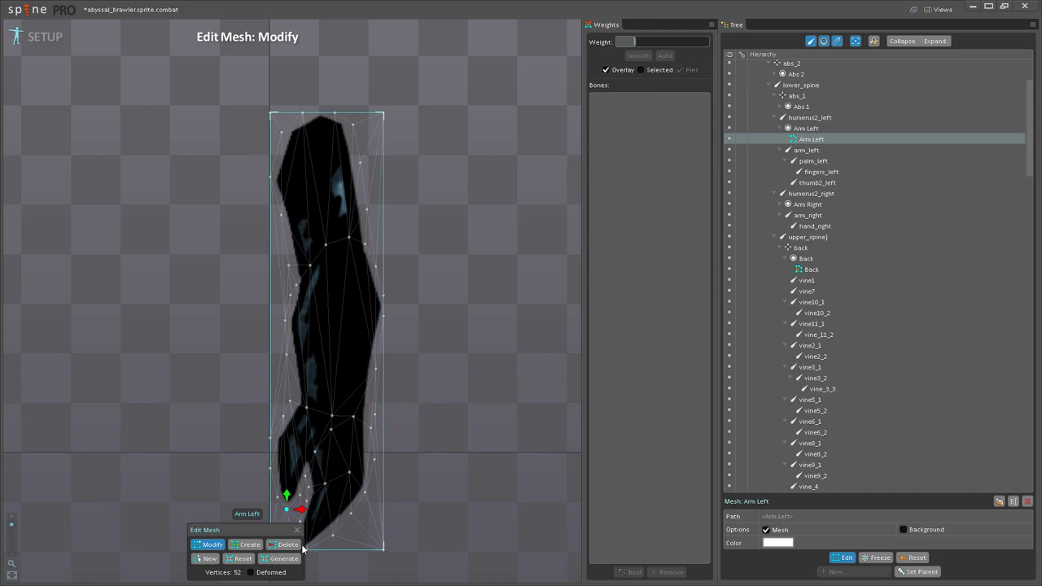
{"action": "scroll", "coordinate": [362, 321], "scroll_direction": "up", "scroll_amount": 5}
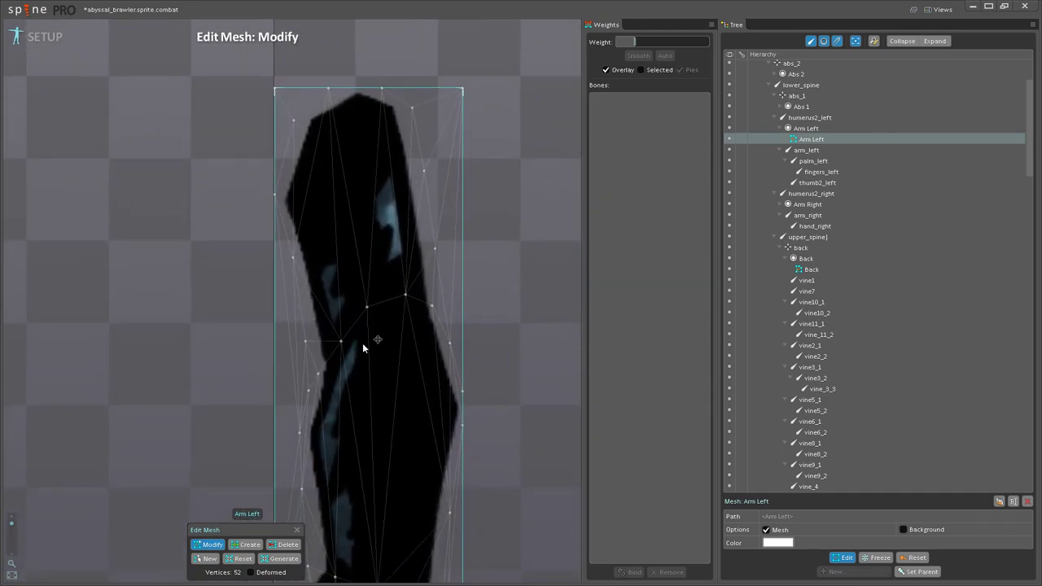
{"action": "left_click", "coordinate": [240, 547]}
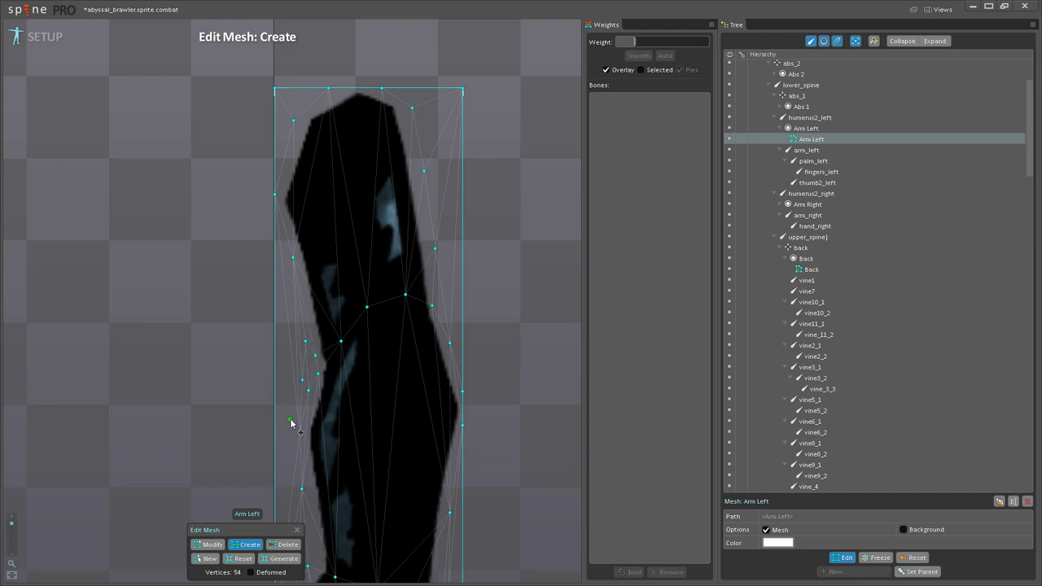
{"action": "scroll", "coordinate": [348, 401], "scroll_direction": "down", "scroll_amount": 2}
Step: Delete the unneeded corner vertices of the Arm Left mesh and finish mesh editing
{"action": "key", "text": "d"}
{"action": "left_click", "coordinate": [415, 96]}
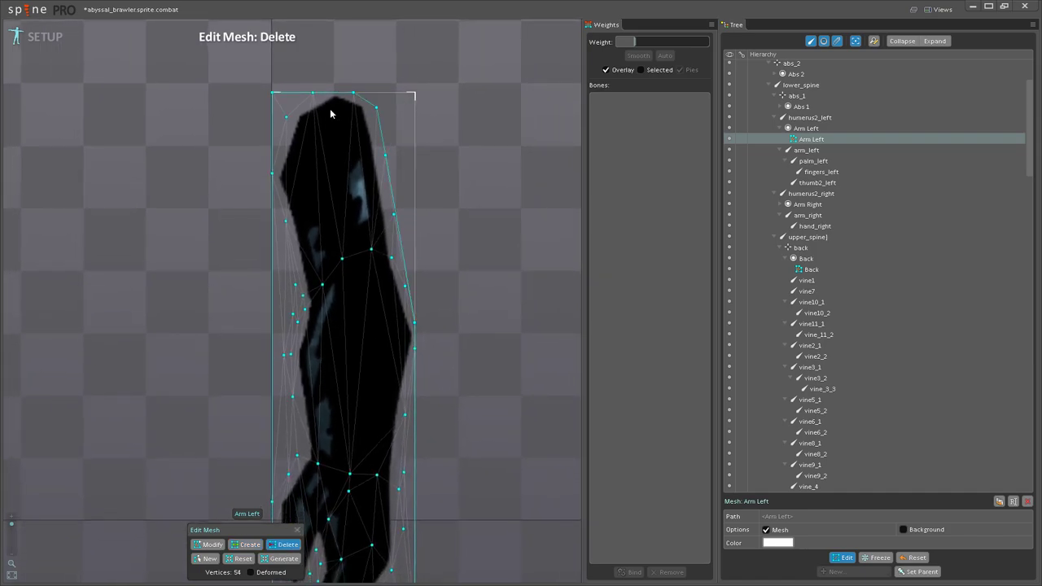
{"action": "left_click", "coordinate": [276, 93]}
{"action": "scroll", "coordinate": [348, 192], "scroll_direction": "down", "scroll_amount": 2}
{"action": "left_click_drag", "start_coordinate": [394, 487], "coordinate": [433, 348]}
{"action": "left_click", "coordinate": [436, 426]}
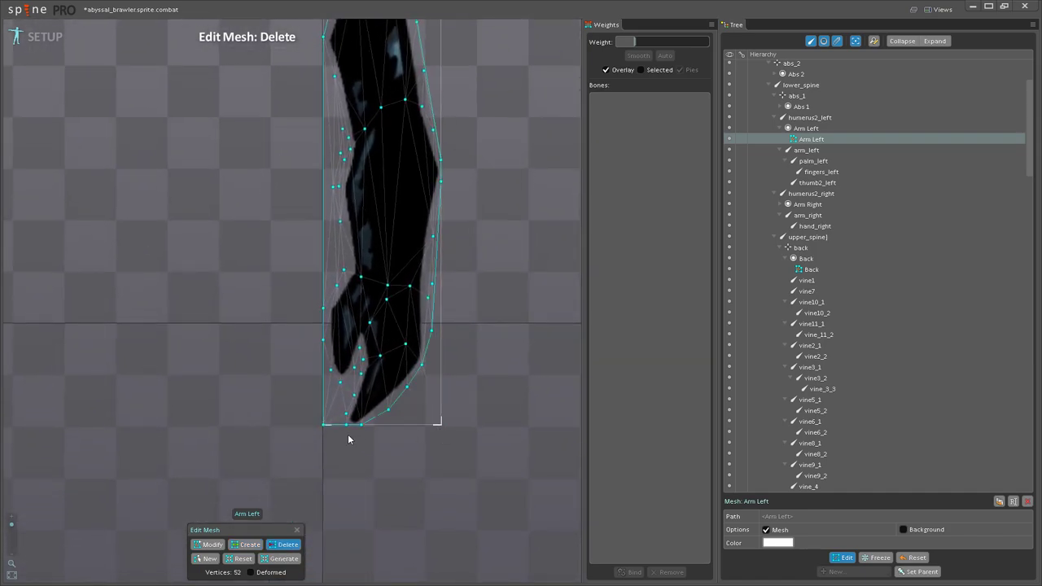
{"action": "left_click", "coordinate": [847, 558]}
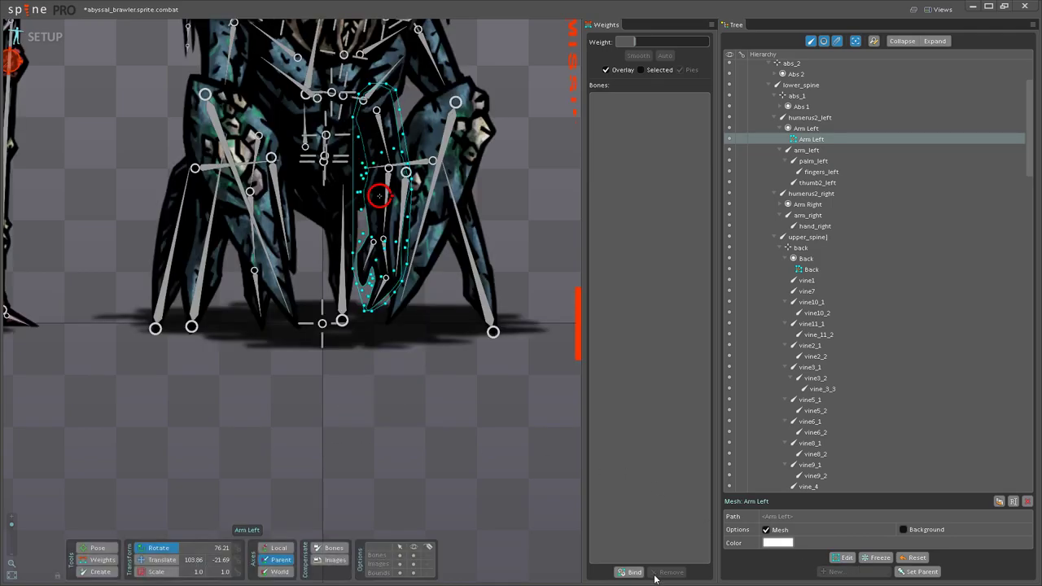
Step: Bind the humerus2_left, arm_left, palm_left, fingers_left and thumb2_left bones to the Arm Left mesh
{"action": "left_click", "coordinate": [630, 573]}
{"action": "scroll", "coordinate": [336, 267], "scroll_direction": "up", "scroll_amount": 4}
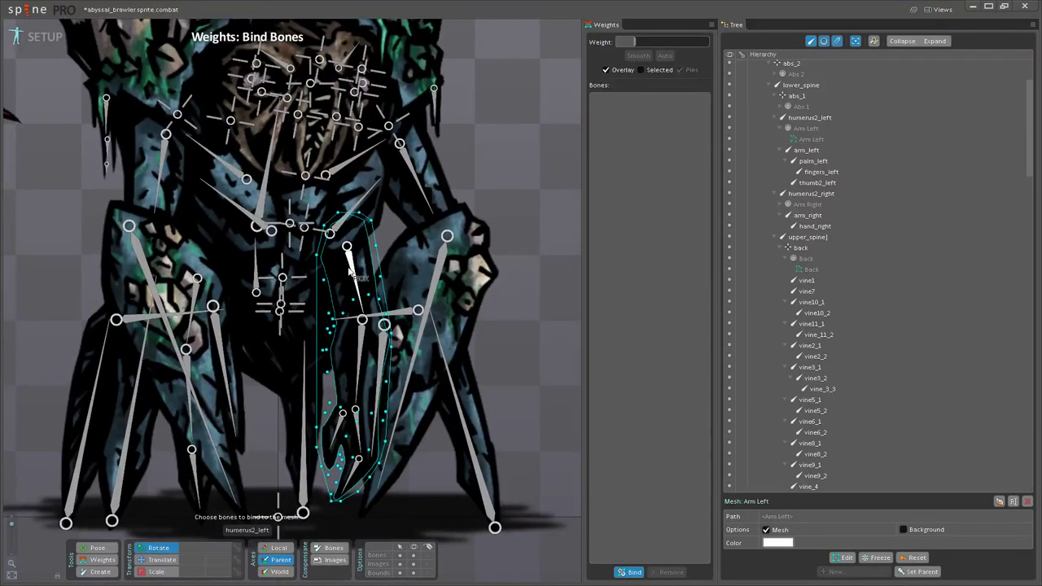
{"action": "left_click", "coordinate": [349, 277]}
{"action": "left_click", "coordinate": [371, 363]}
{"action": "left_click", "coordinate": [357, 440]}
{"action": "left_click", "coordinate": [357, 477]}
{"action": "left_click", "coordinate": [339, 428]}
{"action": "left_click", "coordinate": [632, 573]}
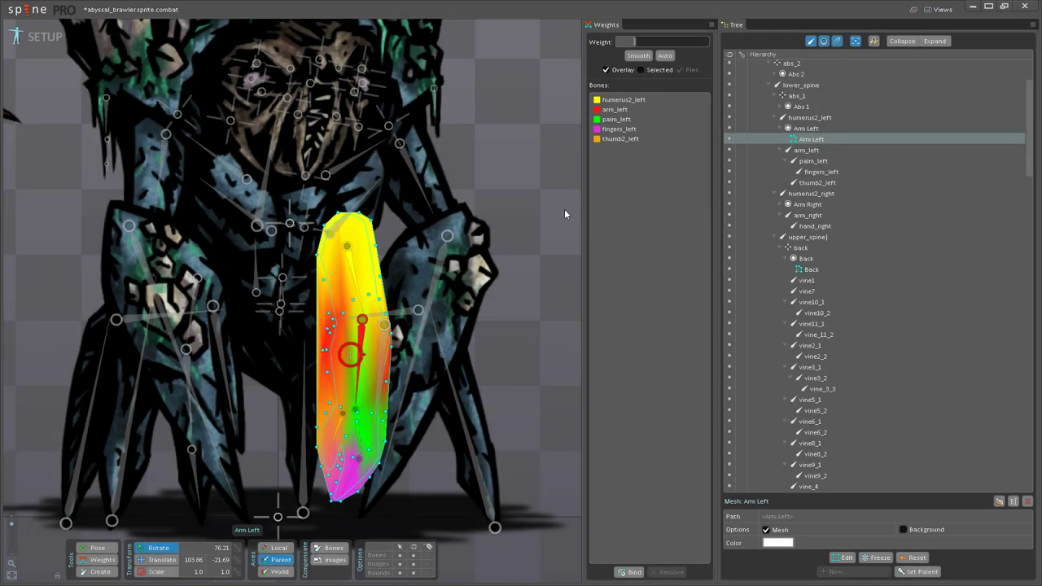
Step: Adjust arm_left's weights on the Arm Left mesh vertices along the forearm and around the elbow
{"action": "left_click_drag", "start_coordinate": [528, 366], "coordinate": [577, 272]}
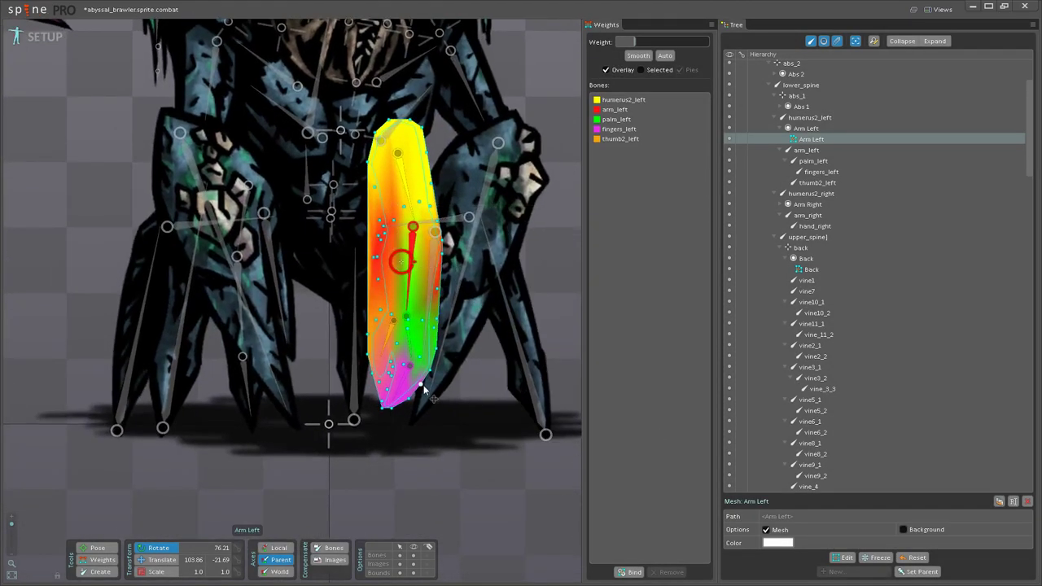
{"action": "scroll", "coordinate": [419, 379], "scroll_direction": "up", "scroll_amount": 3}
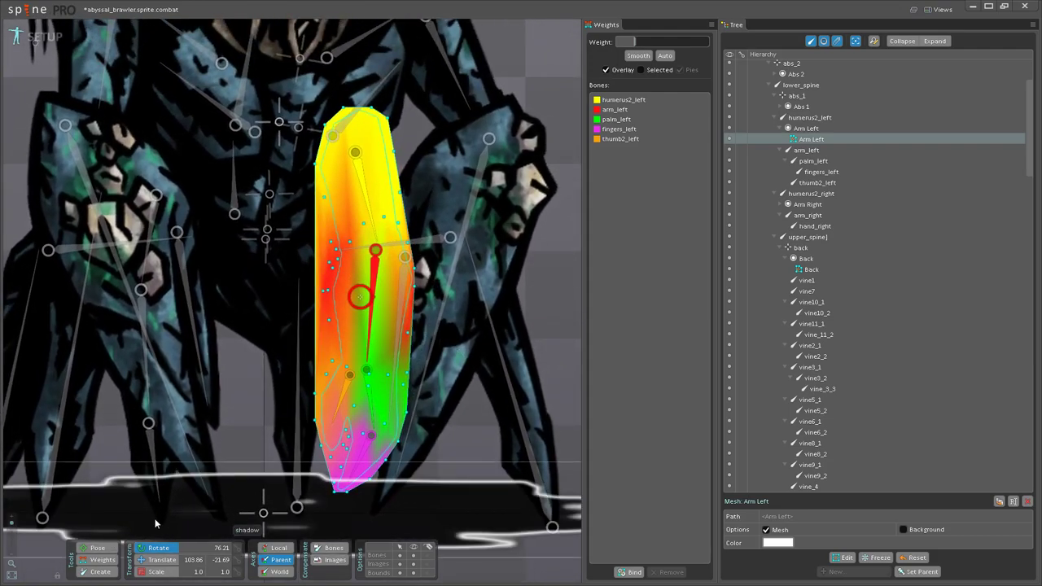
{"action": "scroll", "coordinate": [353, 423], "scroll_direction": "up", "scroll_amount": 2}
{"action": "scroll", "coordinate": [343, 293], "scroll_direction": "up", "scroll_amount": 3}
{"action": "left_click", "coordinate": [372, 257]}
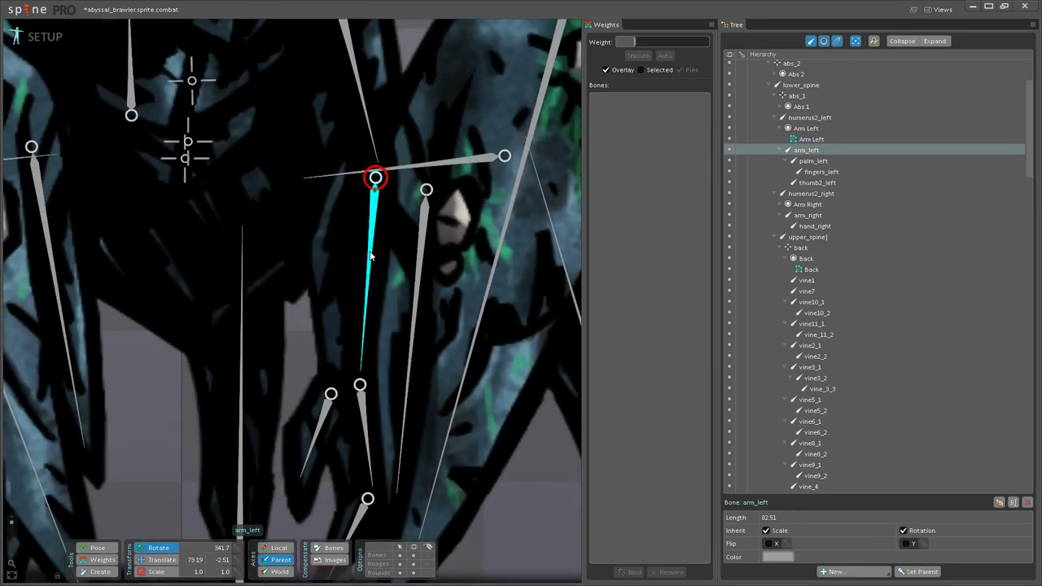
{"action": "left_click", "coordinate": [393, 237]}
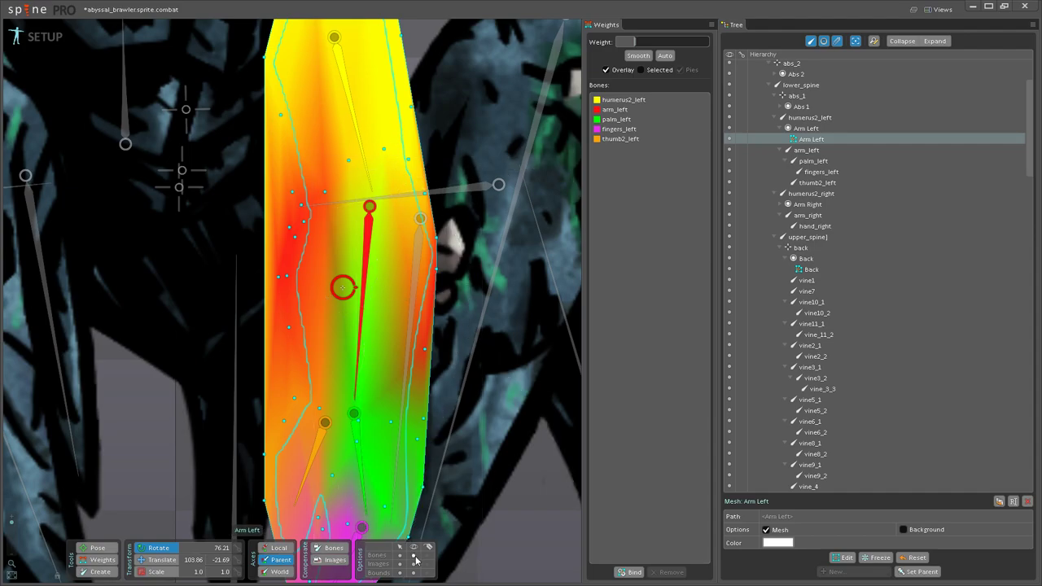
{"action": "left_click", "coordinate": [103, 561]}
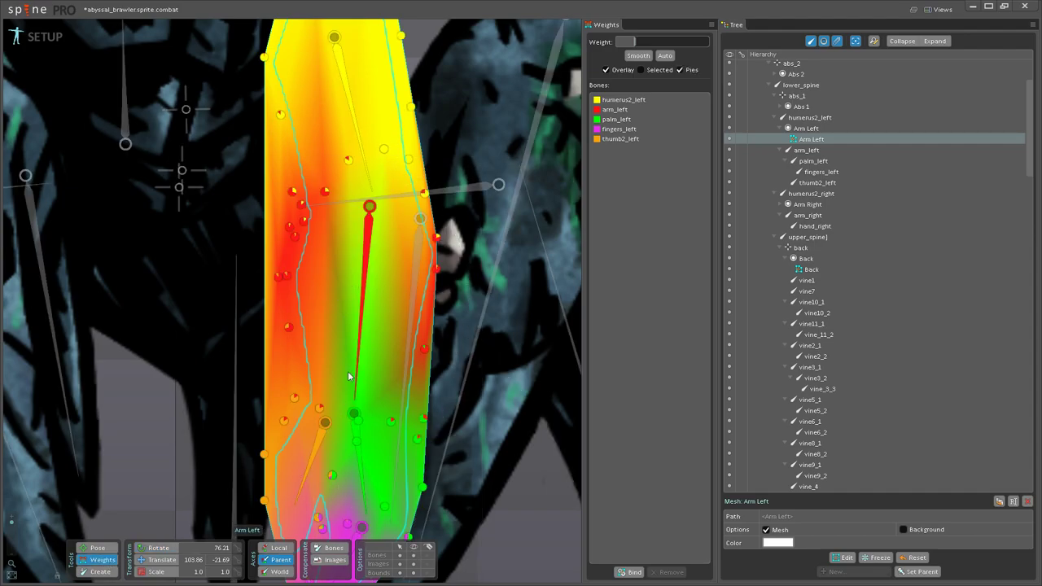
{"action": "left_click", "coordinate": [360, 362]}
{"action": "mouse_move", "coordinate": [287, 329]}
{"action": "left_mouse_down"}
{"action": "mouse_move", "coordinate": [296, 294]}
{"action": "mouse_move", "coordinate": [275, 122]}
{"action": "mouse_move", "coordinate": [269, 274]}
{"action": "mouse_move", "coordinate": [277, 278]}
{"action": "mouse_move", "coordinate": [281, 94]}
{"action": "mouse_move", "coordinate": [299, 236]}
{"action": "mouse_move", "coordinate": [295, 80]}
{"action": "mouse_move", "coordinate": [285, 231]}
{"action": "left_mouse_up"}
{"action": "mouse_move", "coordinate": [314, 124]}
{"action": "left_mouse_down"}
{"action": "mouse_move", "coordinate": [430, 354]}
{"action": "mouse_move", "coordinate": [448, 233]}
{"action": "mouse_move", "coordinate": [442, 136]}
{"action": "mouse_move", "coordinate": [434, 238]}
{"action": "mouse_move", "coordinate": [398, 362]}
{"action": "mouse_move", "coordinate": [354, 414]}
{"action": "mouse_move", "coordinate": [372, 338]}
{"action": "mouse_move", "coordinate": [413, 404]}
{"action": "mouse_move", "coordinate": [416, 225]}
{"action": "left_mouse_up"}
{"action": "left_click_drag", "start_coordinate": [321, 406], "coordinate": [383, 187]}
{"action": "left_click_drag", "start_coordinate": [388, 269], "coordinate": [406, 389]}
{"action": "mouse_move", "coordinate": [341, 318]}
{"action": "left_mouse_down"}
{"action": "mouse_move", "coordinate": [346, 295]}
{"action": "mouse_move", "coordinate": [332, 361]}
{"action": "left_mouse_up"}
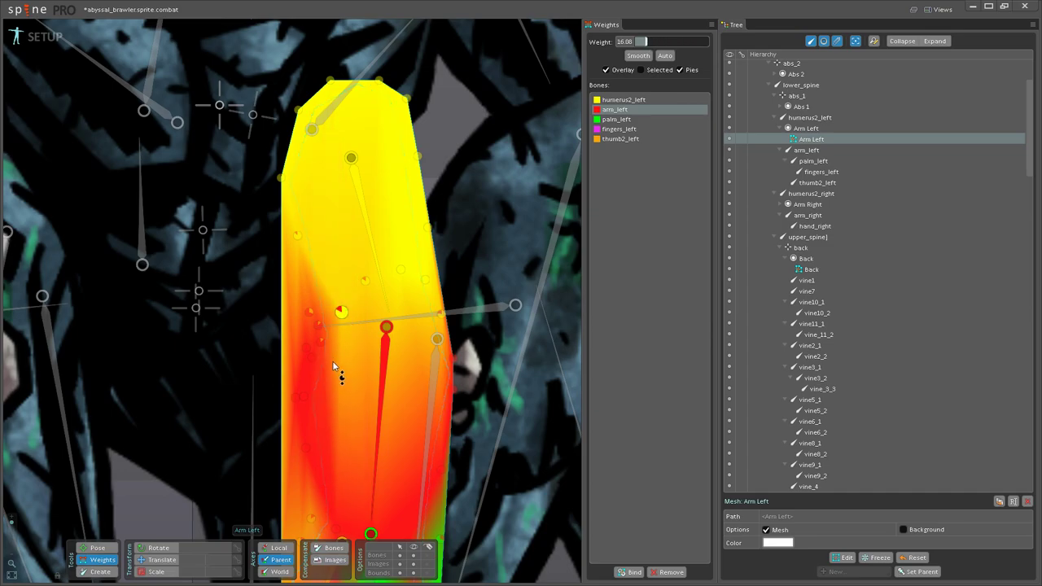
Step: Raise humerus2_left's weights to 100 on the upper-arm vertices and increase its influence on the vertices at the elbow's inner side
{"action": "left_click", "coordinate": [375, 249]}
{"action": "left_click_drag", "start_coordinate": [301, 237], "coordinate": [292, 62]}
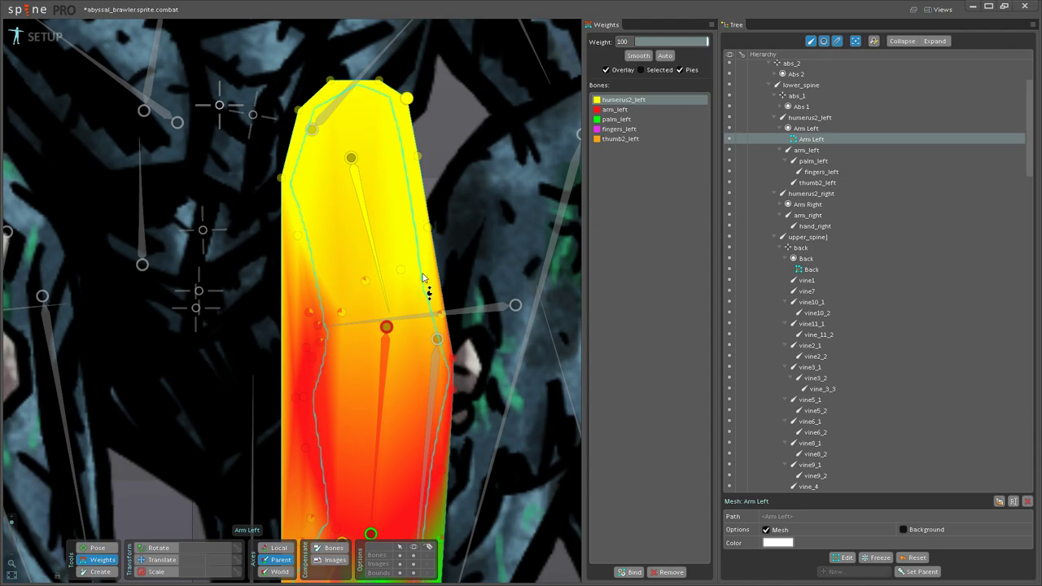
{"action": "left_click_drag", "start_coordinate": [366, 288], "coordinate": [373, 259]}
{"action": "left_click_drag", "start_coordinate": [345, 309], "coordinate": [362, 240]}
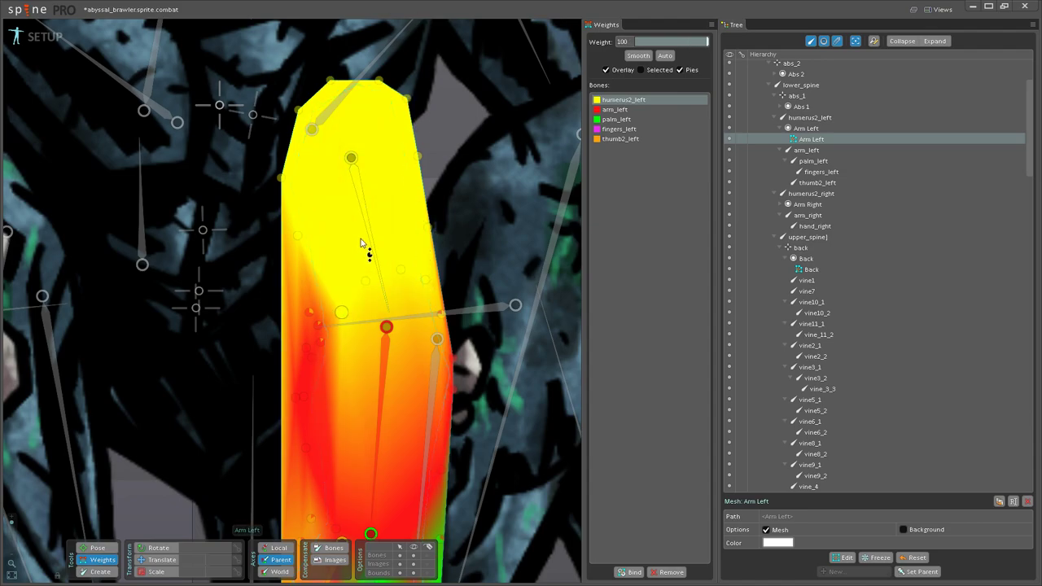
{"action": "mouse_move", "coordinate": [311, 310]}
{"action": "left_mouse_down"}
{"action": "mouse_move", "coordinate": [323, 243]}
{"action": "mouse_move", "coordinate": [337, 273]}
{"action": "left_mouse_up"}
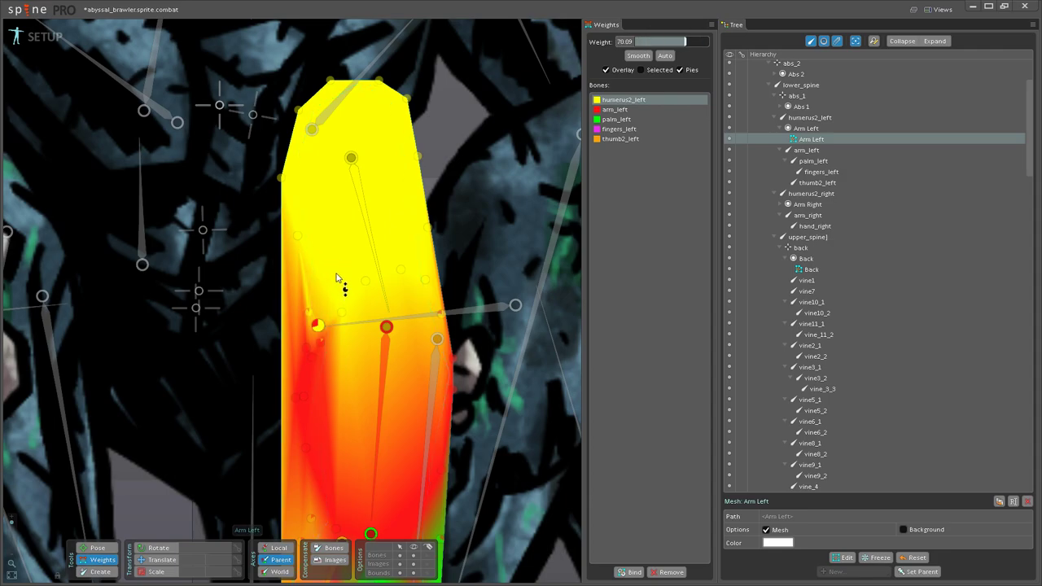
Step: Rotate the arm_left bone to test how the elbow deforms
{"action": "left_click", "coordinate": [99, 549]}
{"action": "scroll", "coordinate": [269, 432], "scroll_direction": "down", "scroll_amount": 2}
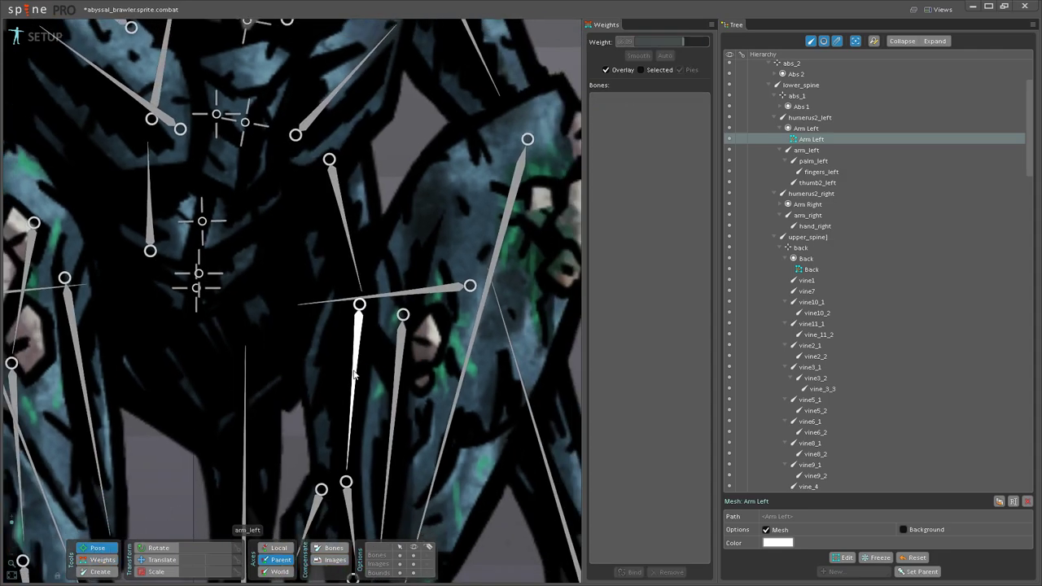
{"action": "left_click", "coordinate": [354, 375]}
{"action": "left_click", "coordinate": [159, 548]}
{"action": "left_click_drag", "start_coordinate": [349, 425], "coordinate": [322, 391]}
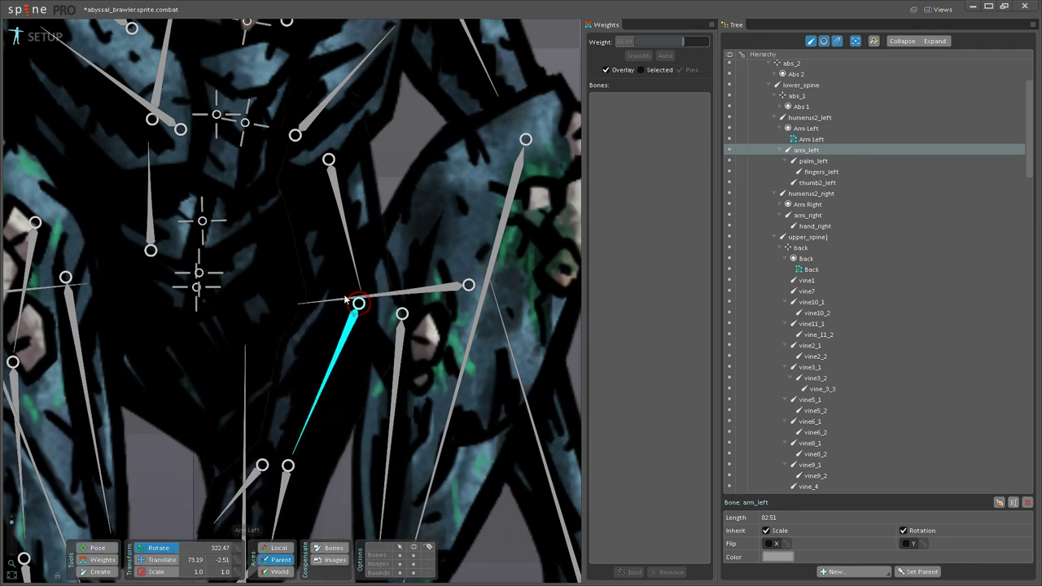
Step: Refine arm_left's weights on the inner elbow vertices, leaving the vertex just above the joint at 0
{"action": "left_click", "coordinate": [99, 560]}
{"action": "scroll", "coordinate": [361, 348], "scroll_direction": "up", "scroll_amount": 3}
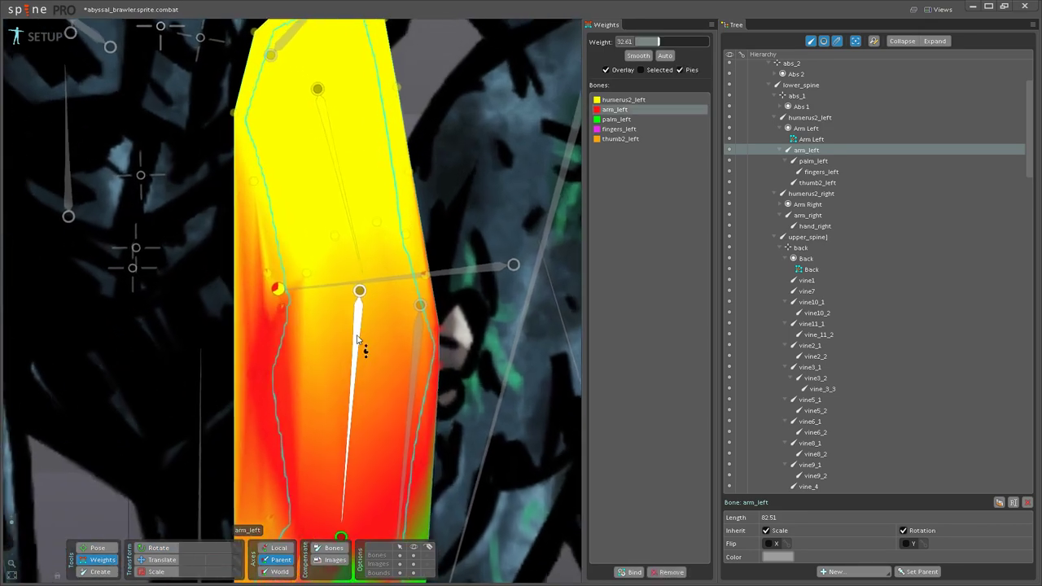
{"action": "left_click_drag", "start_coordinate": [275, 291], "coordinate": [288, 259]}
{"action": "mouse_move", "coordinate": [278, 311]}
{"action": "left_mouse_down"}
{"action": "mouse_move", "coordinate": [322, 254]}
{"action": "mouse_move", "coordinate": [326, 285]}
{"action": "left_mouse_up"}
Step: Test the arm mesh again by rotating arm_left and the thumb bone, undoing the trial rotation
{"action": "left_click", "coordinate": [96, 548]}
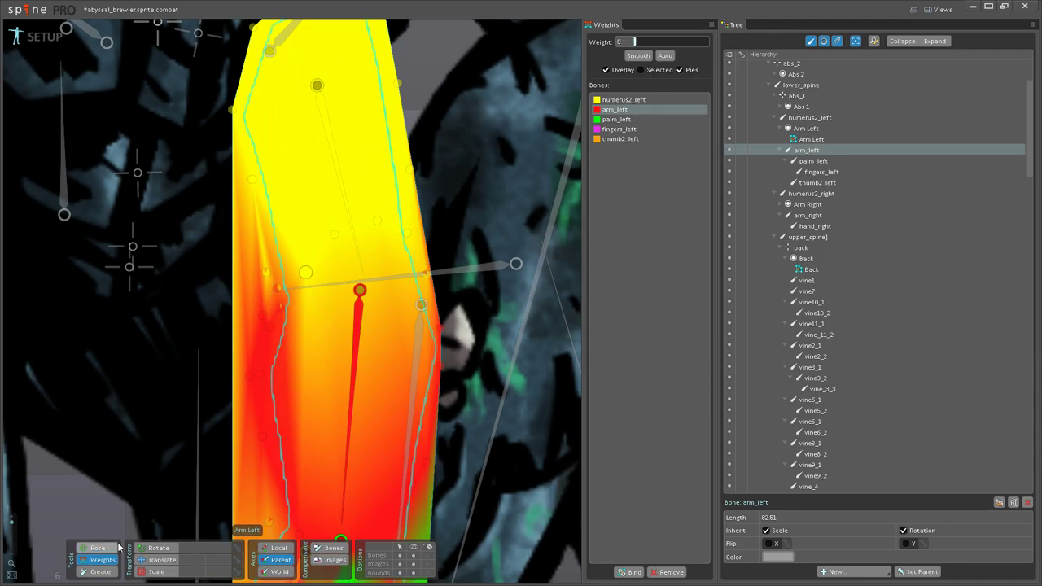
{"action": "left_click_drag", "start_coordinate": [355, 404], "coordinate": [261, 380]}
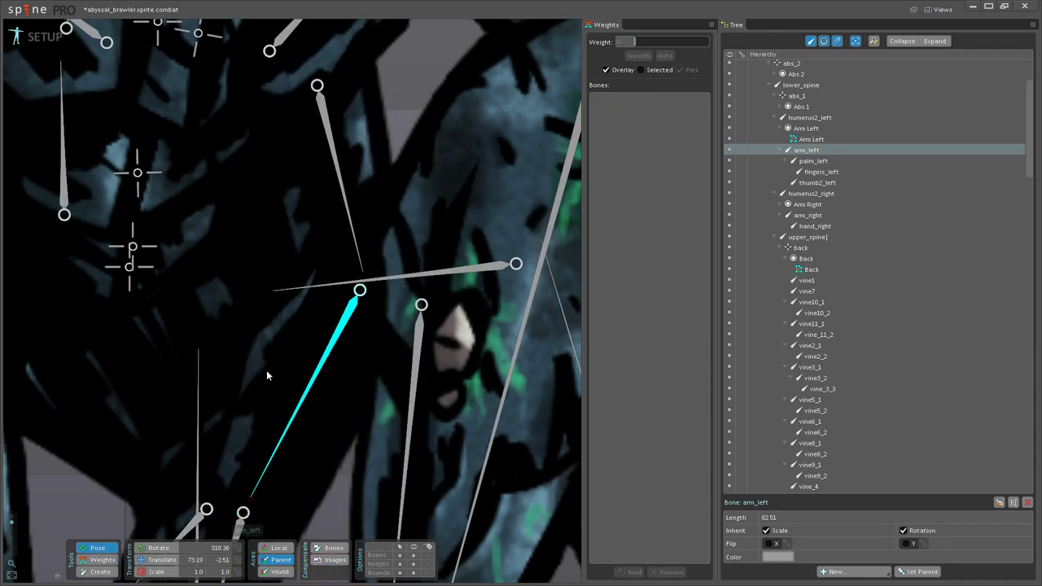
{"action": "scroll", "coordinate": [448, 319], "scroll_direction": "down", "scroll_amount": 3}
{"action": "left_click_drag", "start_coordinate": [448, 319], "coordinate": [509, 309]}
{"action": "key", "text": "ctrl+z"}
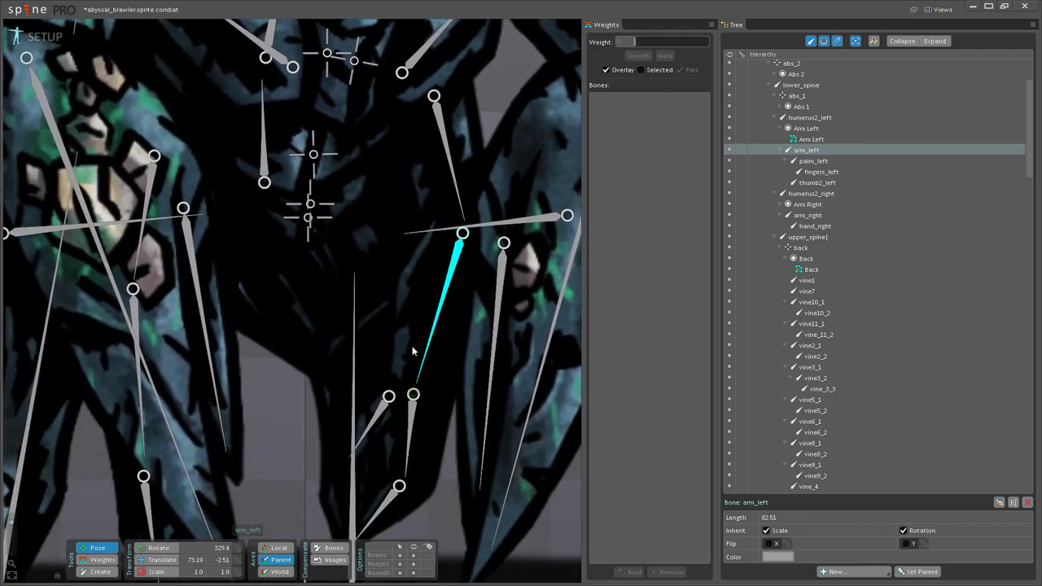
{"action": "scroll", "coordinate": [410, 349], "scroll_direction": "up", "scroll_amount": 1}
{"action": "scroll", "coordinate": [409, 349], "scroll_direction": "up", "scroll_amount": 1}
{"action": "left_click_drag", "start_coordinate": [376, 381], "coordinate": [343, 381]}
Step: Raise thumb2_left's weights on the vertices around the thumb, up to 100 along its outer side
{"action": "left_click", "coordinate": [112, 561]}
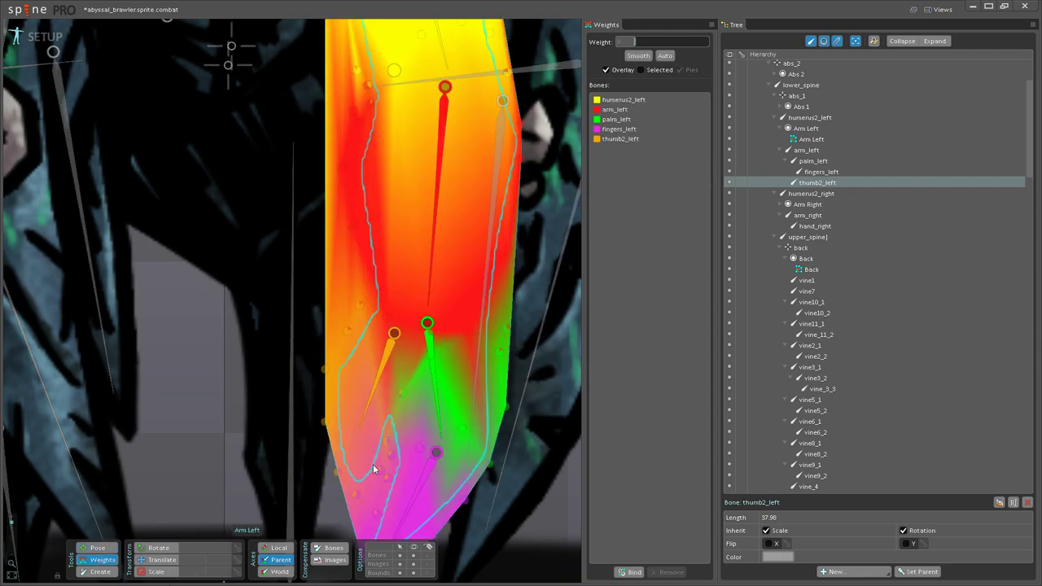
{"action": "scroll", "coordinate": [333, 402], "scroll_direction": "up", "scroll_amount": 2}
{"action": "left_click_drag", "start_coordinate": [309, 279], "coordinate": [301, 219]}
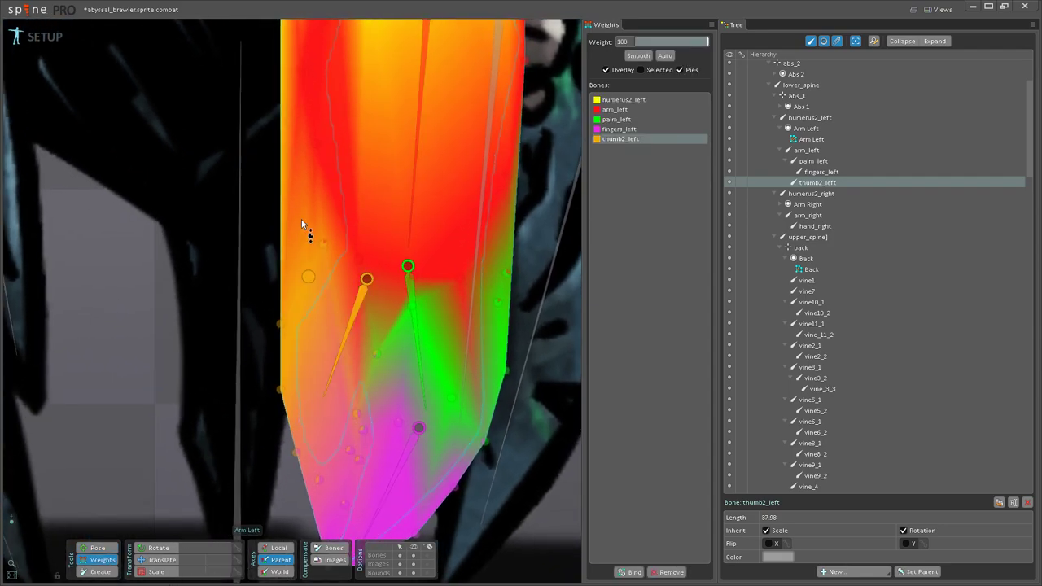
{"action": "left_click_drag", "start_coordinate": [280, 325], "coordinate": [290, 280]}
{"action": "left_click_drag", "start_coordinate": [281, 389], "coordinate": [282, 320]}
{"action": "left_click_drag", "start_coordinate": [295, 453], "coordinate": [308, 399]}
{"action": "left_click_drag", "start_coordinate": [318, 481], "coordinate": [342, 372]}
{"action": "left_click_drag", "start_coordinate": [350, 449], "coordinate": [354, 377]}
{"action": "left_click_drag", "start_coordinate": [363, 431], "coordinate": [383, 253]}
Step: Raise palm_left's weights on the inner palm vertices and set fingers_left to 100 on the finger vertices beside the thumb gap
{"action": "left_click", "coordinate": [422, 380]}
{"action": "left_click_drag", "start_coordinate": [422, 332], "coordinate": [376, 268]}
{"action": "left_click_drag", "start_coordinate": [374, 353], "coordinate": [368, 308]}
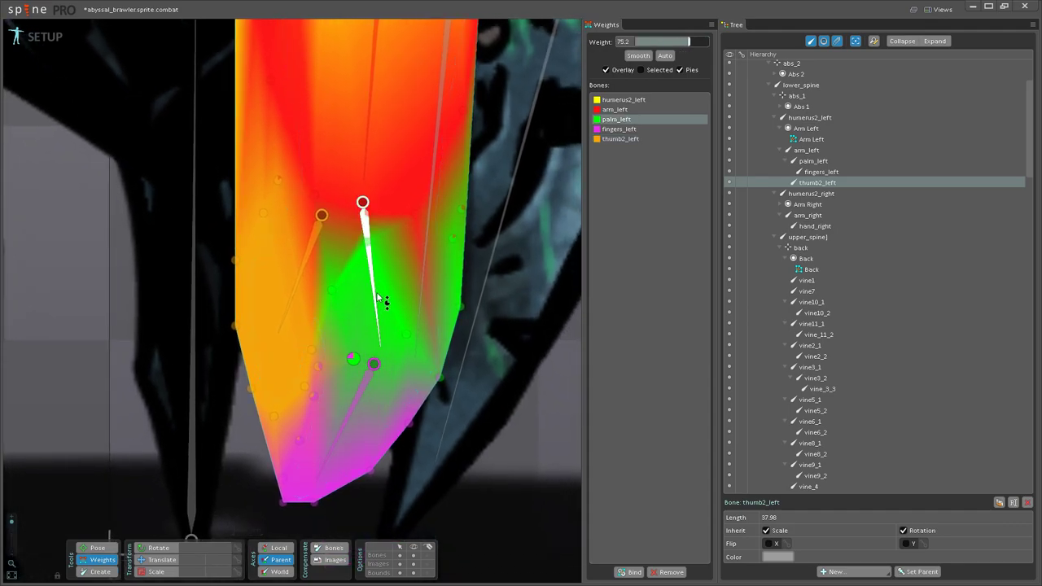
{"action": "left_click", "coordinate": [364, 383]}
{"action": "left_click_drag", "start_coordinate": [316, 396], "coordinate": [336, 311]}
{"action": "left_click_drag", "start_coordinate": [318, 367], "coordinate": [351, 283]}
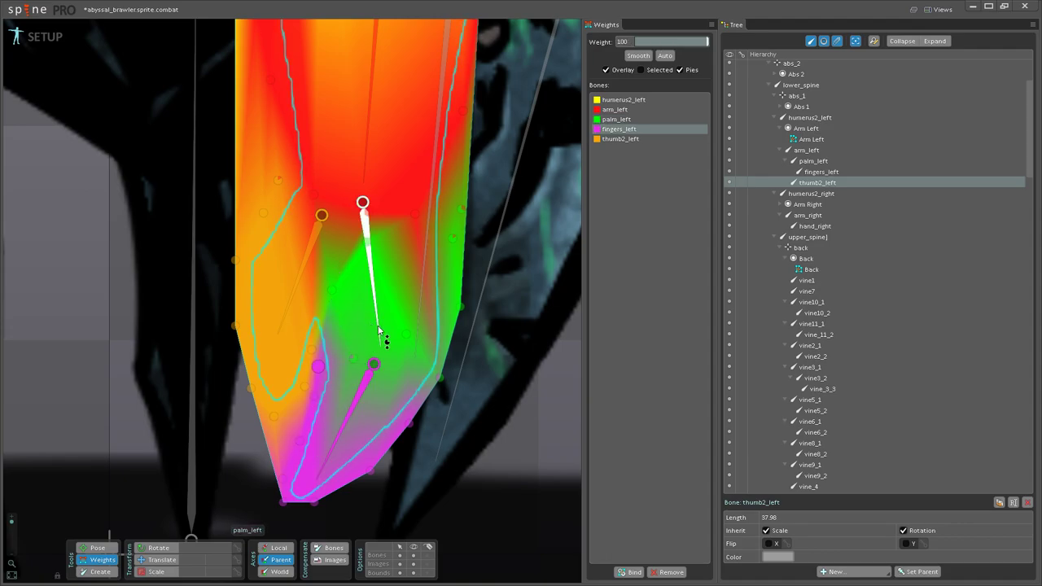
Step: Increase palm_left's weights at the wrist and along the hand's outer side, and check the neighbouring bones' influence on the hand
{"action": "left_click", "coordinate": [371, 324]}
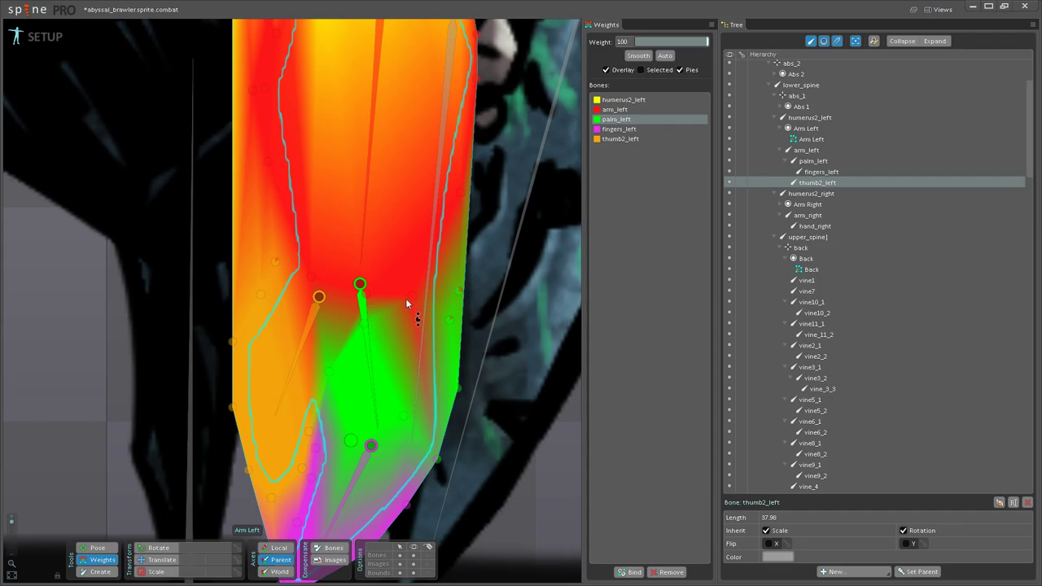
{"action": "left_click_drag", "start_coordinate": [413, 300], "coordinate": [426, 238]}
{"action": "left_click_drag", "start_coordinate": [436, 460], "coordinate": [433, 377]}
{"action": "left_click_drag", "start_coordinate": [431, 366], "coordinate": [439, 269]}
{"action": "left_click", "coordinate": [358, 411]}
{"action": "left_click", "coordinate": [417, 405]}
{"action": "left_click", "coordinate": [354, 407]}
{"action": "left_click", "coordinate": [306, 424]}
{"action": "left_click_drag", "start_coordinate": [279, 386], "coordinate": [272, 448]}
Step: Rotate the thumb2_left bone to test the thumb's deformation, undoing the trial rotation
{"action": "left_click", "coordinate": [98, 548]}
{"action": "left_click_drag", "start_coordinate": [269, 378], "coordinate": [238, 359]}
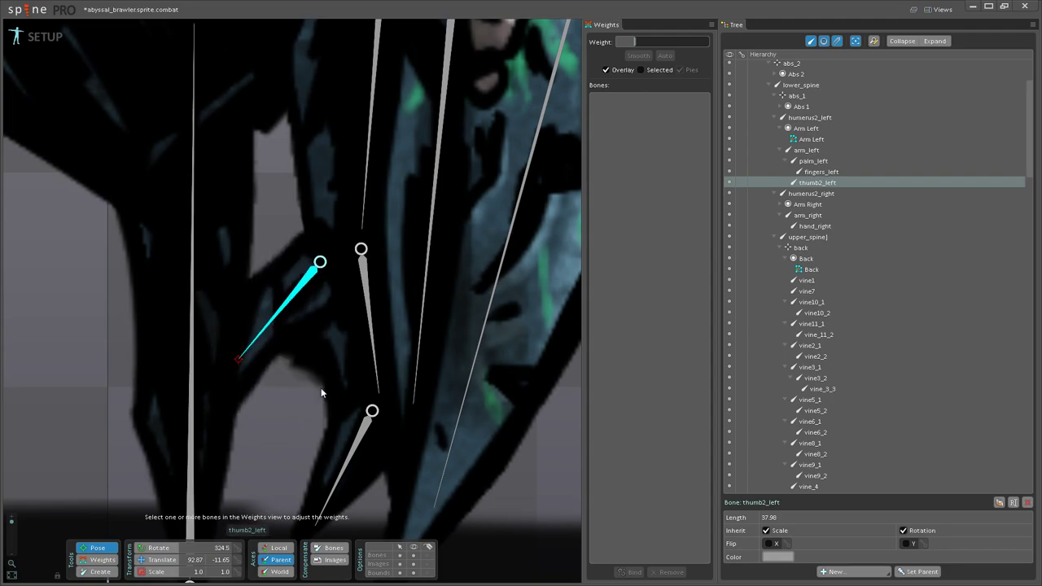
{"action": "left_click", "coordinate": [104, 561]}
{"action": "key", "text": "ctrl+z"}
{"action": "left_click_drag", "start_coordinate": [305, 402], "coordinate": [335, 397]}
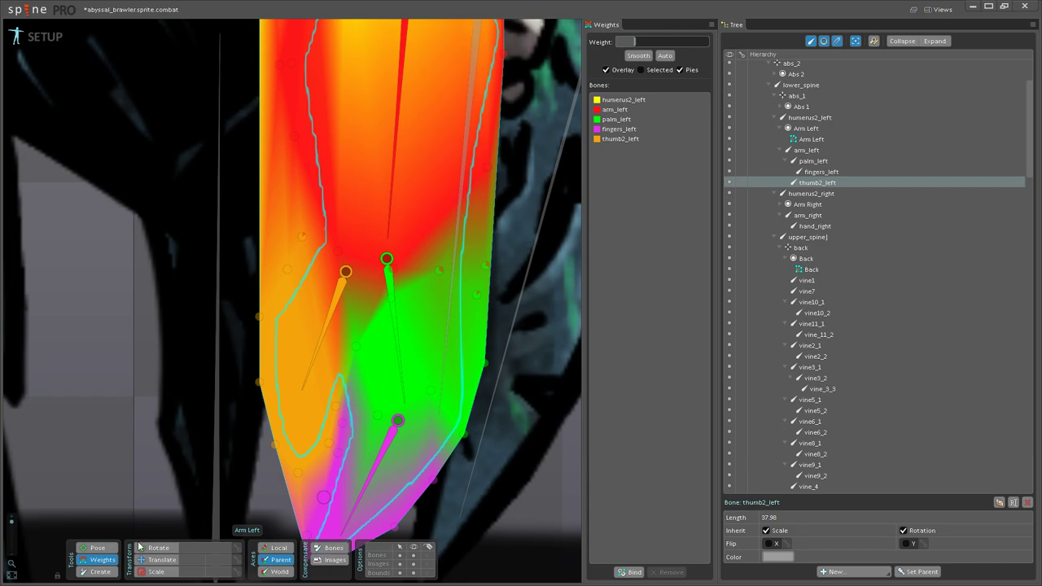
{"action": "left_click", "coordinate": [98, 548]}
{"action": "scroll", "coordinate": [285, 355], "scroll_direction": "down", "scroll_amount": 2}
{"action": "left_click_drag", "start_coordinate": [305, 328], "coordinate": [285, 344]}
Step: Adjust the bone weight of the vertex between the thumb and the palm
{"action": "left_click", "coordinate": [103, 560]}
{"action": "scroll", "coordinate": [340, 327], "scroll_direction": "up", "scroll_amount": 2}
{"action": "scroll", "coordinate": [340, 327], "scroll_direction": "up", "scroll_amount": 1}
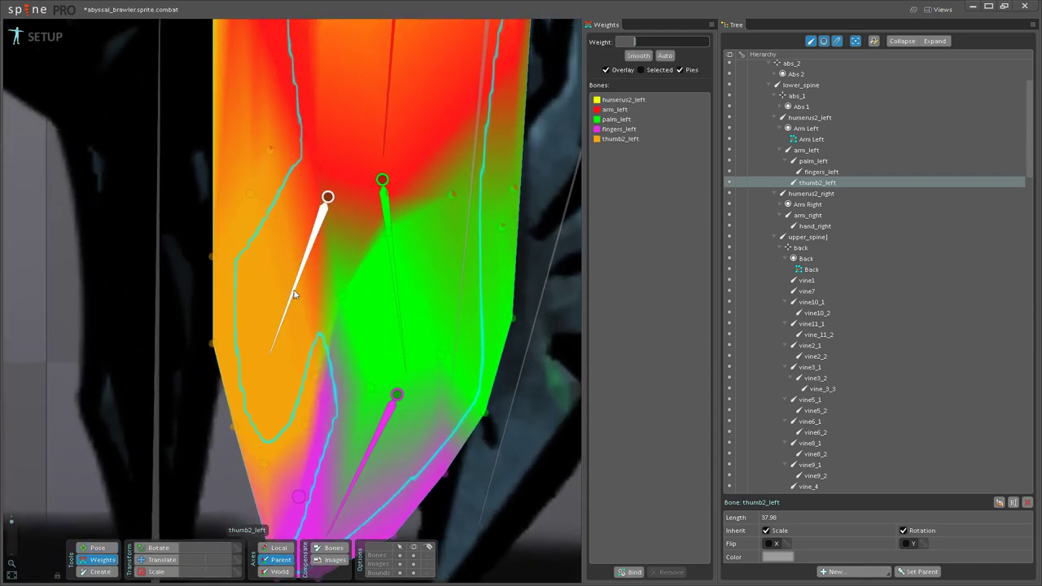
{"action": "left_click", "coordinate": [319, 290]}
{"action": "left_click_drag", "start_coordinate": [343, 294], "coordinate": [367, 240]}
Step: Test the thumb and finger bones of the left hand again by rotating them
{"action": "left_click", "coordinate": [110, 548]}
{"action": "mouse_move", "coordinate": [276, 329]}
{"action": "left_mouse_down"}
{"action": "mouse_move", "coordinate": [252, 316]}
{"action": "mouse_move", "coordinate": [261, 321]}
{"action": "left_mouse_up"}
{"action": "scroll", "coordinate": [260, 321], "scroll_direction": "down", "scroll_amount": 4}
{"action": "left_click_drag", "start_coordinate": [326, 364], "coordinate": [342, 355]}
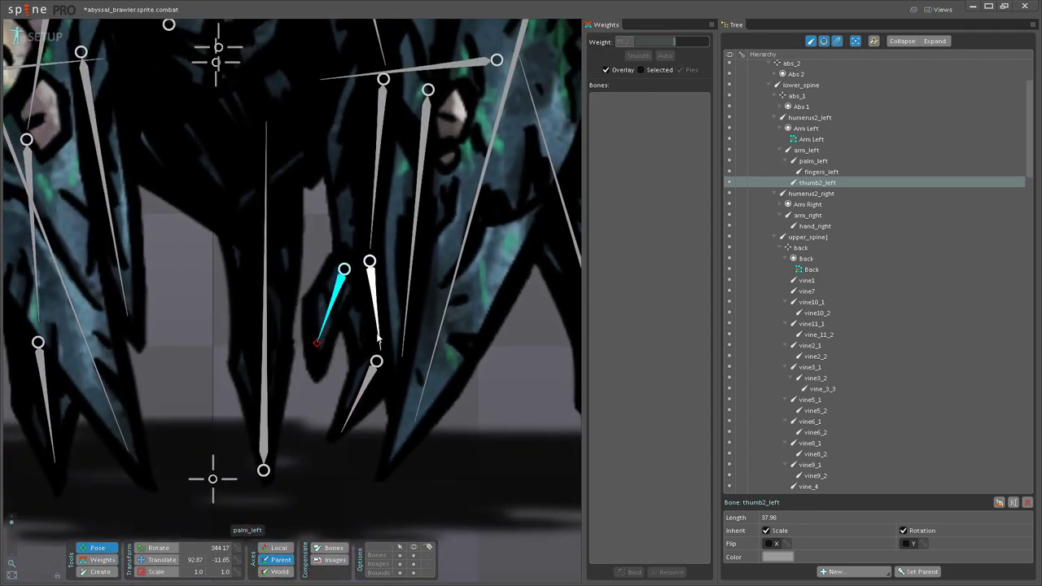
{"action": "left_click", "coordinate": [377, 338]}
{"action": "left_click_drag", "start_coordinate": [364, 393], "coordinate": [329, 420]}
{"action": "scroll", "coordinate": [279, 387], "scroll_direction": "down", "scroll_amount": 3}
{"action": "scroll", "coordinate": [279, 387], "scroll_direction": "up", "scroll_amount": 3}
{"action": "left_click_drag", "start_coordinate": [268, 464], "coordinate": [326, 406]}
Step: Convert the Arm Right image into a mesh and open it for mesh editing
{"action": "left_click", "coordinate": [323, 410]}
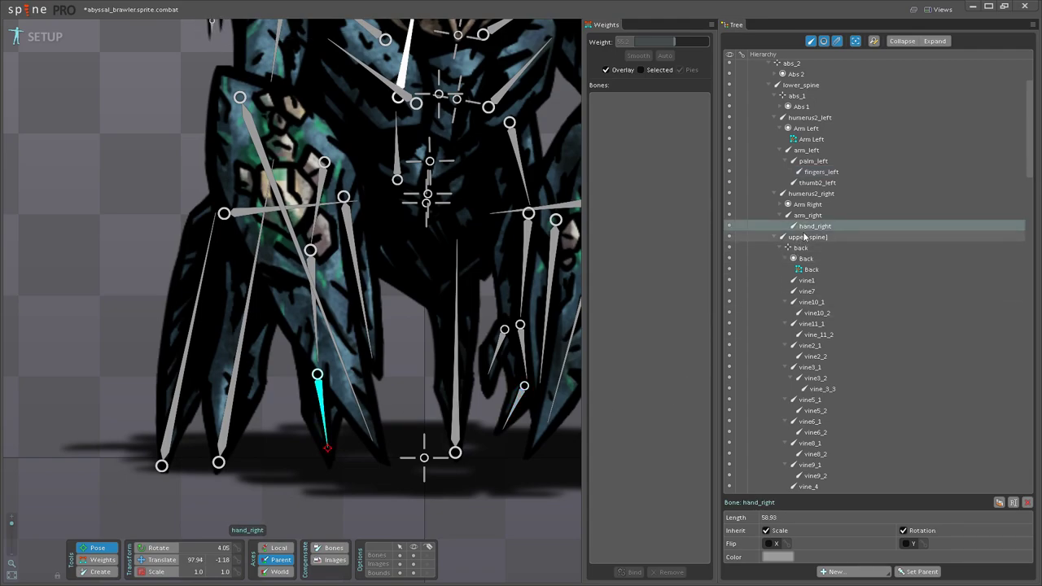
{"action": "left_click", "coordinate": [807, 205]}
{"action": "left_click", "coordinate": [779, 204]}
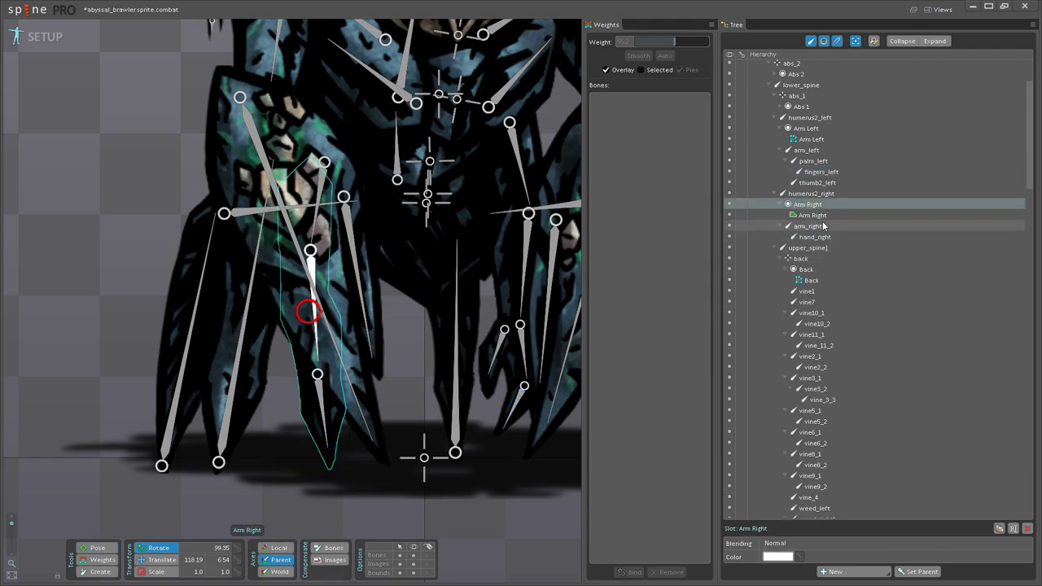
{"action": "left_click", "coordinate": [813, 215]}
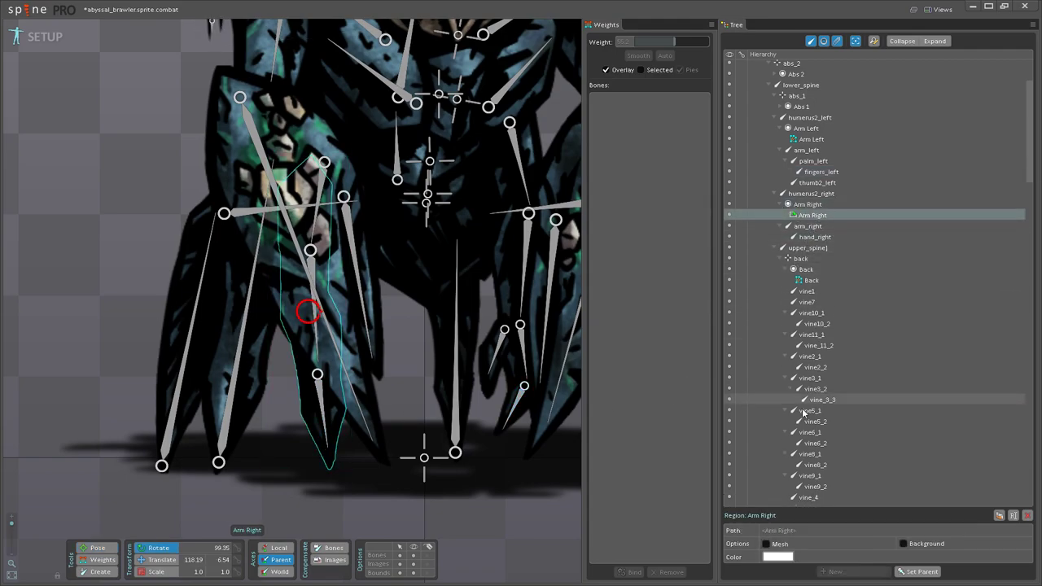
{"action": "left_click", "coordinate": [767, 544]}
{"action": "left_click", "coordinate": [845, 558]}
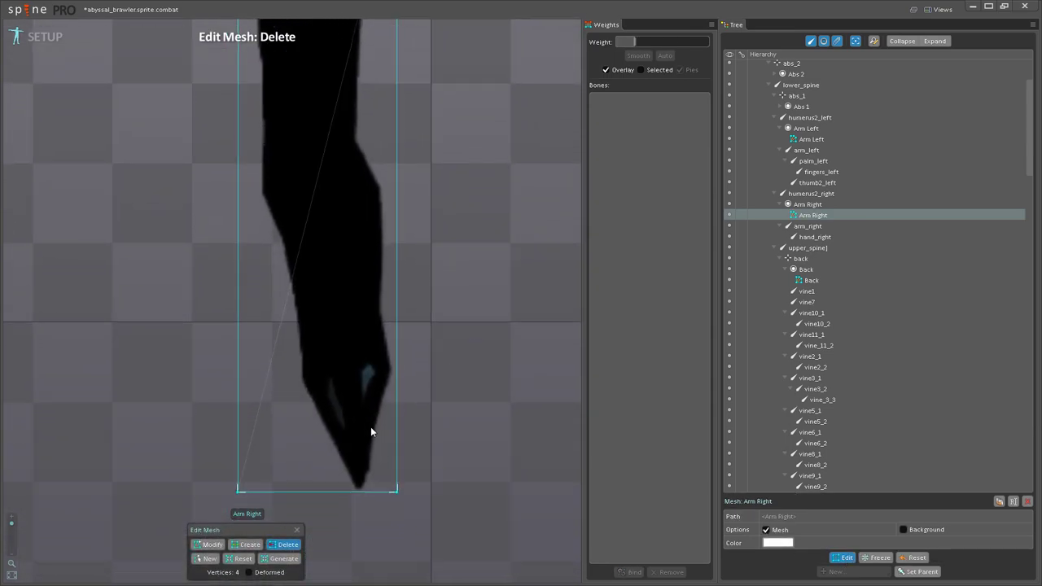
Step: Create a row of vertices across the elbow of the Arm Right mesh
{"action": "left_click", "coordinate": [248, 544]}
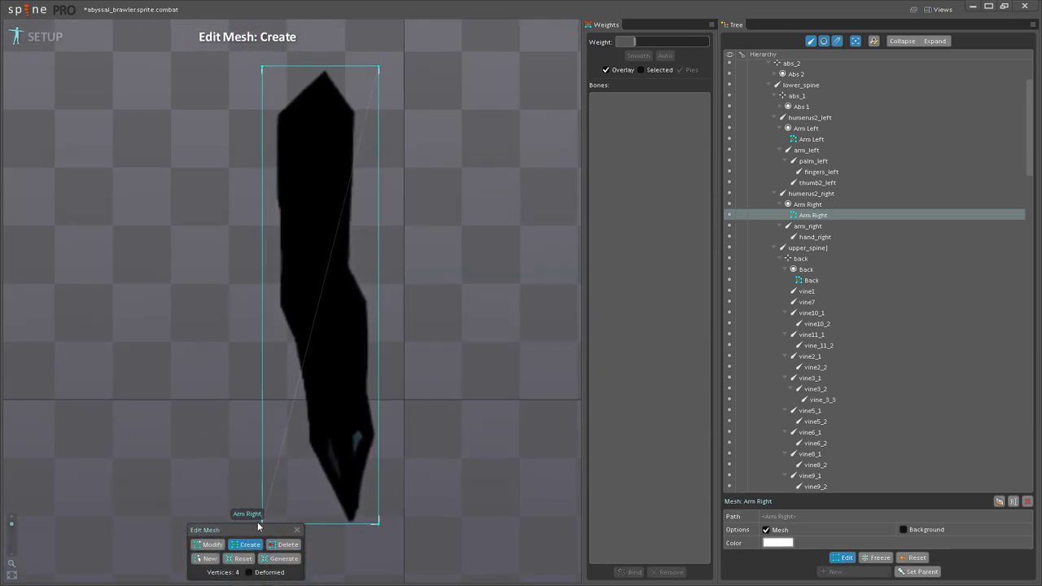
{"action": "left_click", "coordinate": [275, 306]}
{"action": "left_click", "coordinate": [305, 290]}
{"action": "left_click", "coordinate": [347, 272]}
Step: Add vertices around the outline of the upper arm, across its top end and down both sides to the elbow
{"action": "left_click", "coordinate": [364, 107]}
{"action": "left_click", "coordinate": [338, 67]}
{"action": "left_click", "coordinate": [314, 69]}
{"action": "left_click", "coordinate": [276, 96]}
{"action": "left_click", "coordinate": [262, 119]}
{"action": "left_click", "coordinate": [262, 191]}
{"action": "left_click", "coordinate": [263, 255]}
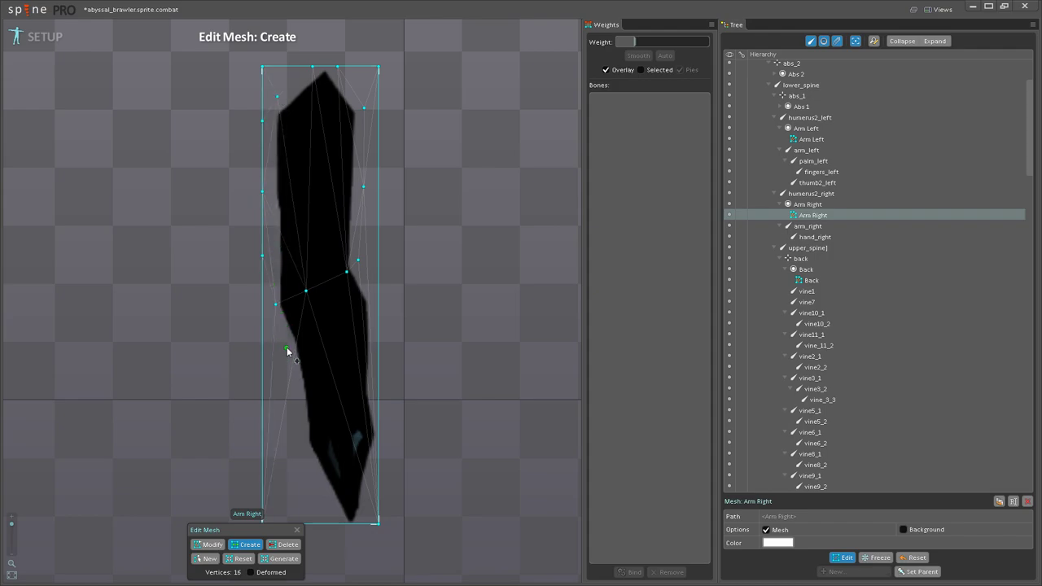
Step: Add vertices across the wrist and outside both edges of the forearm
{"action": "left_click", "coordinate": [294, 394]}
{"action": "left_click", "coordinate": [317, 407]}
{"action": "left_click", "coordinate": [361, 401]}
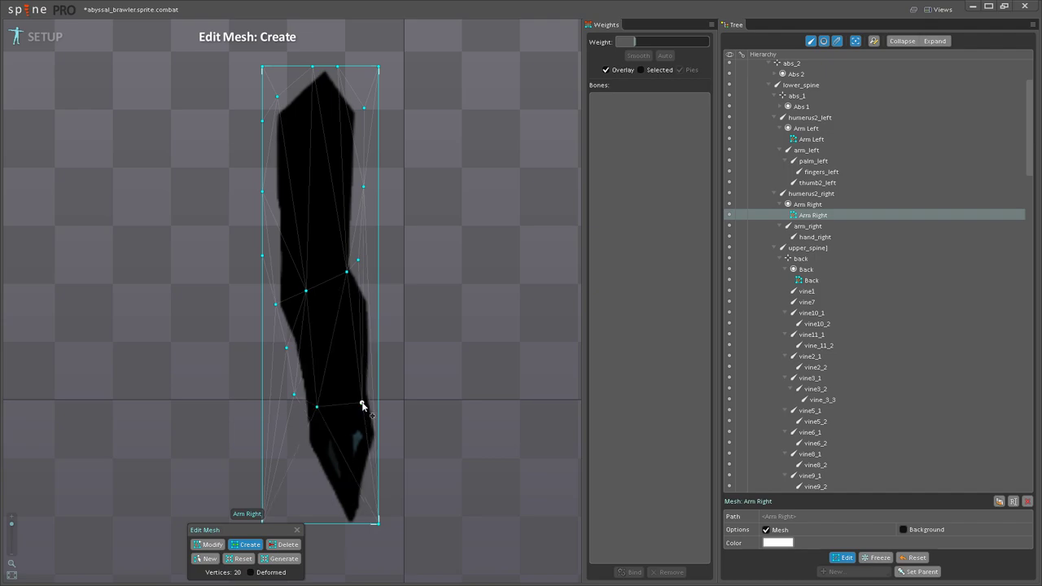
{"action": "left_click", "coordinate": [378, 380]}
{"action": "left_click", "coordinate": [366, 273]}
Step: Add vertices around the outline of the pointed hand on the Arm Right mesh, along its sides and at the tip
{"action": "scroll", "coordinate": [349, 461], "scroll_direction": "up", "scroll_amount": 2}
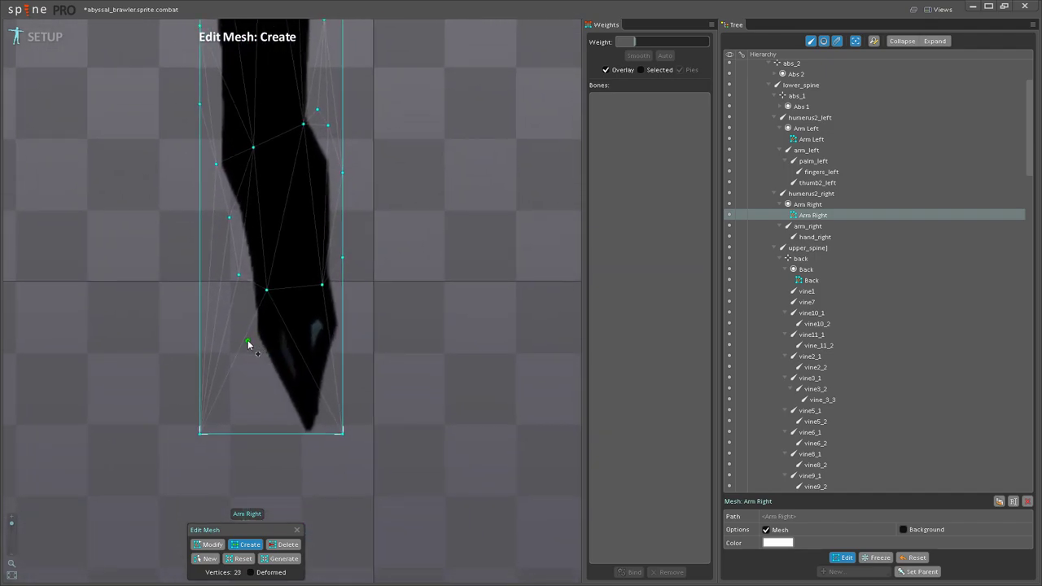
{"action": "left_click", "coordinate": [298, 434]}
{"action": "left_click", "coordinate": [323, 433]}
{"action": "left_click", "coordinate": [330, 387]}
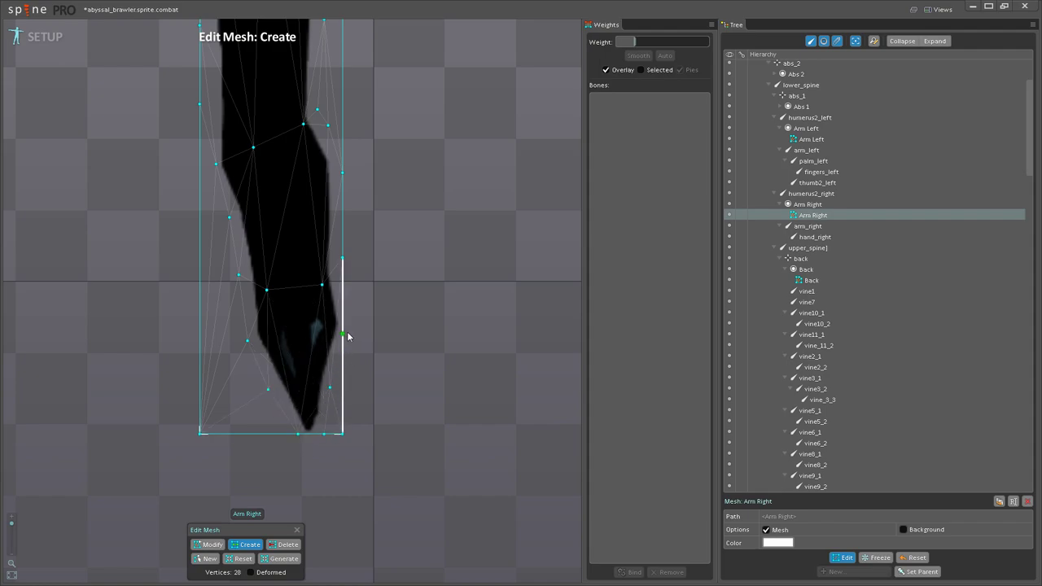
Step: Add vertices inside the hand just below the wrist of the Arm Right mesh
{"action": "scroll", "coordinate": [298, 321], "scroll_direction": "up", "scroll_amount": 4}
{"action": "left_click", "coordinate": [258, 317]}
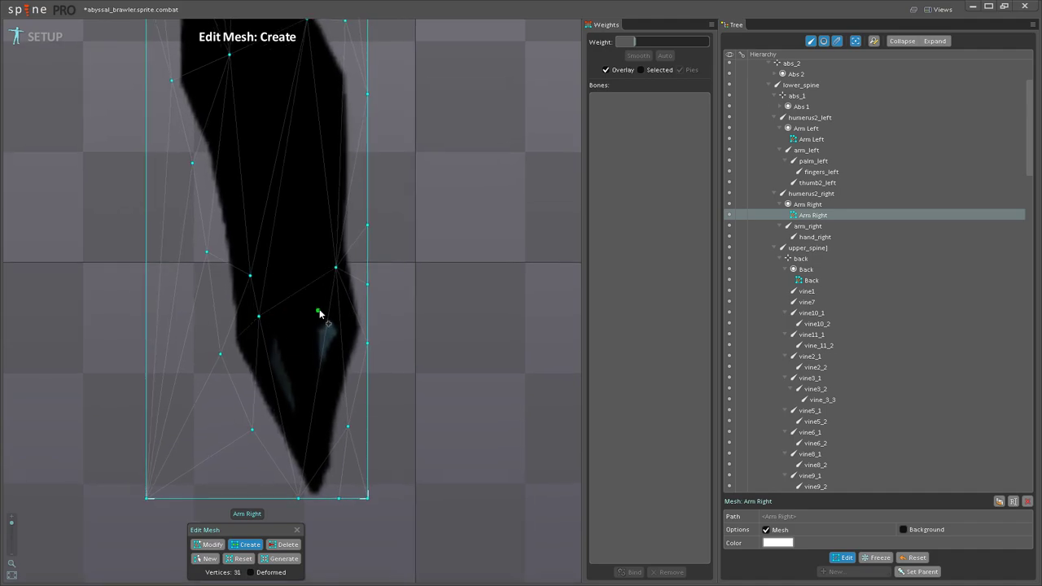
{"action": "left_click", "coordinate": [318, 313]}
{"action": "scroll", "coordinate": [293, 320], "scroll_direction": "down", "scroll_amount": 3}
{"action": "scroll", "coordinate": [351, 275], "scroll_direction": "down", "scroll_amount": 3}
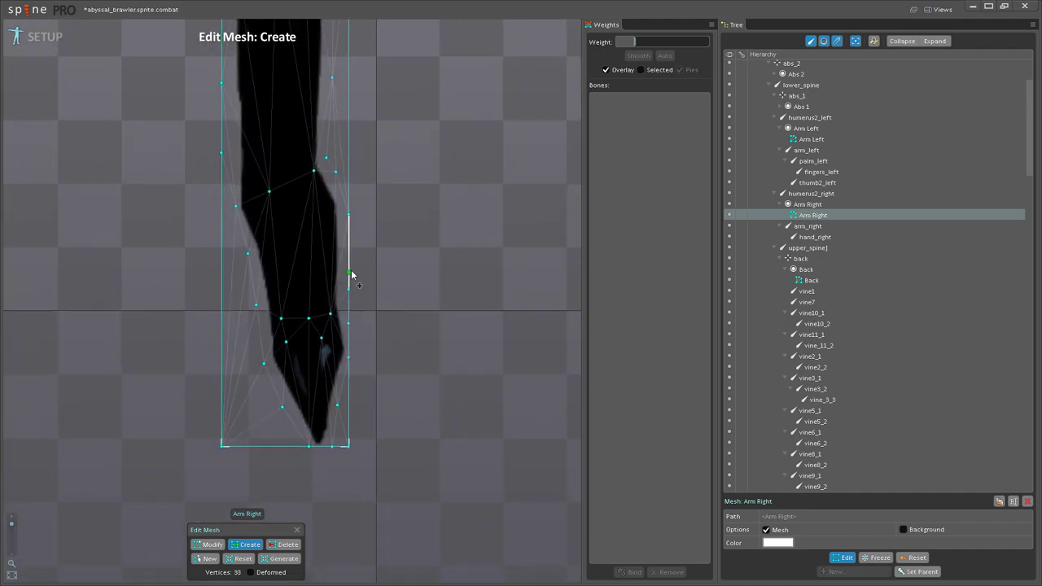
{"action": "left_click", "coordinate": [390, 401]}
Step: Delete the four corner vertices of the Arm Right mesh so its hull follows the arm's outline
{"action": "left_click", "coordinate": [282, 546]}
{"action": "scroll", "coordinate": [316, 494], "scroll_direction": "down", "scroll_amount": 2}
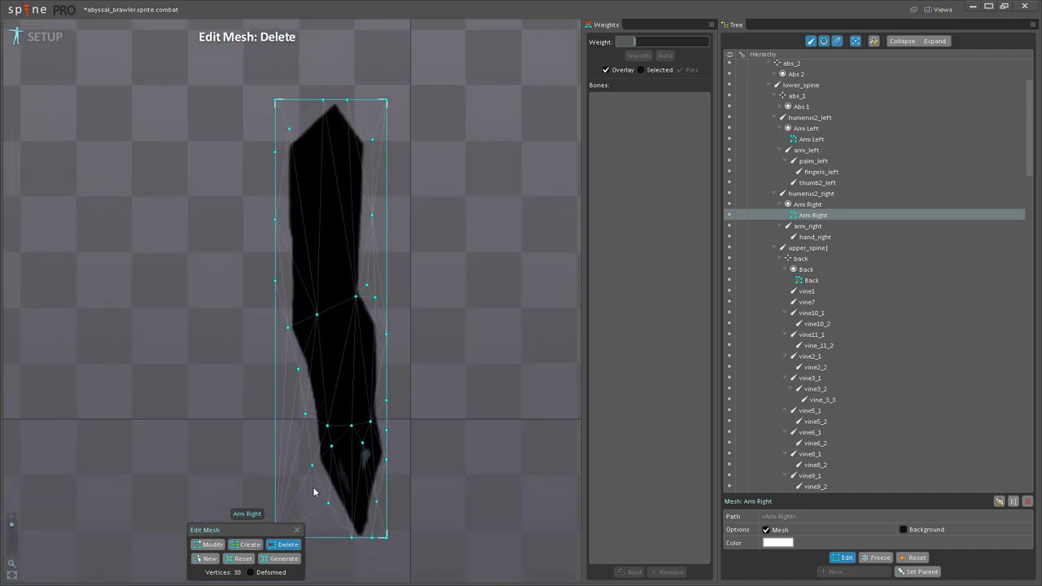
{"action": "left_click", "coordinate": [278, 487]}
{"action": "left_click_drag", "start_coordinate": [377, 96], "coordinate": [359, 226]}
{"action": "left_click", "coordinate": [360, 226]}
{"action": "left_click", "coordinate": [261, 227]}
{"action": "scroll", "coordinate": [261, 229], "scroll_direction": "down", "scroll_amount": 1}
{"action": "left_click_drag", "start_coordinate": [342, 393], "coordinate": [362, 252]}
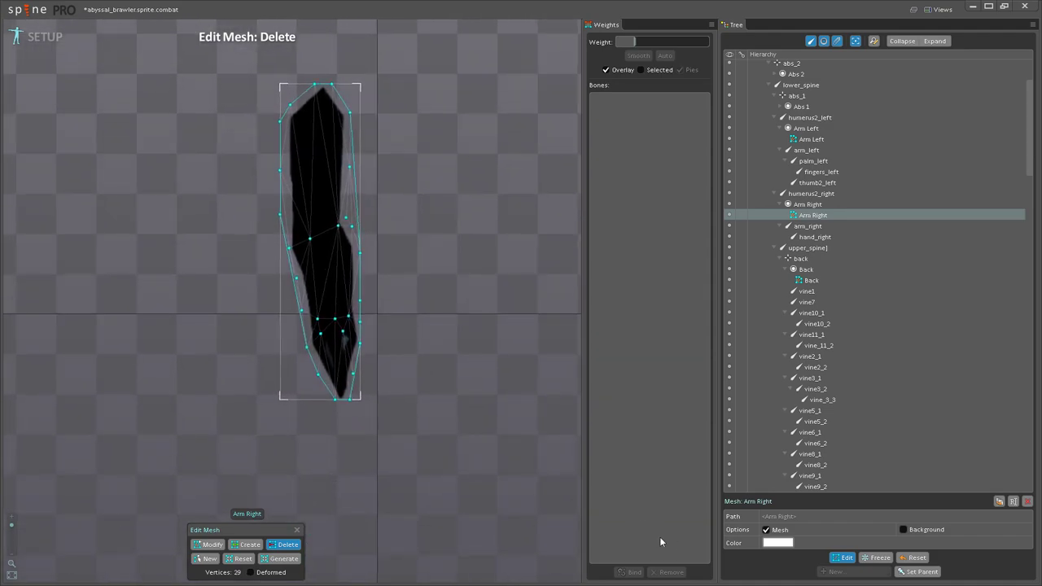
Step: Finish editing the Arm Right mesh and bind it to the humerus2_right, arm_right and hand_right bones
{"action": "left_click", "coordinate": [840, 561]}
{"action": "left_click", "coordinate": [629, 572]}
{"action": "scroll", "coordinate": [342, 342], "scroll_direction": "up", "scroll_amount": 4}
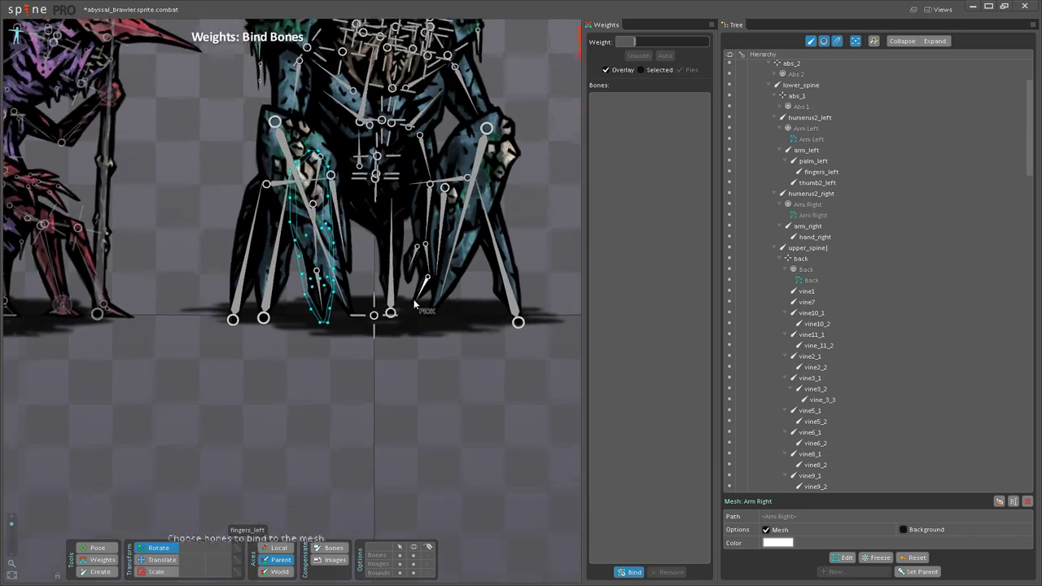
{"action": "scroll", "coordinate": [338, 293], "scroll_direction": "up", "scroll_amount": 1}
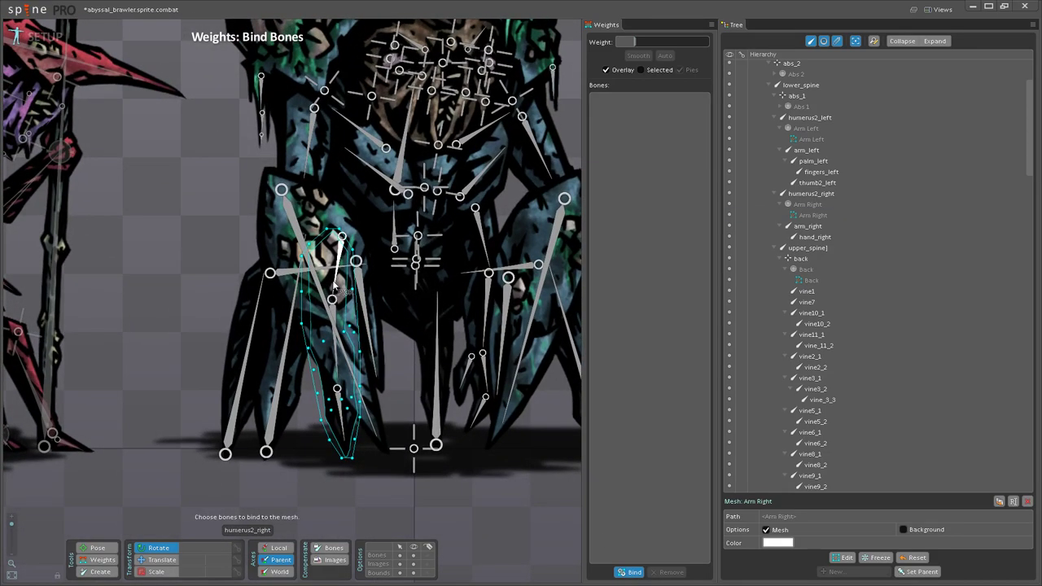
{"action": "left_click", "coordinate": [333, 284]}
{"action": "left_click", "coordinate": [339, 318]}
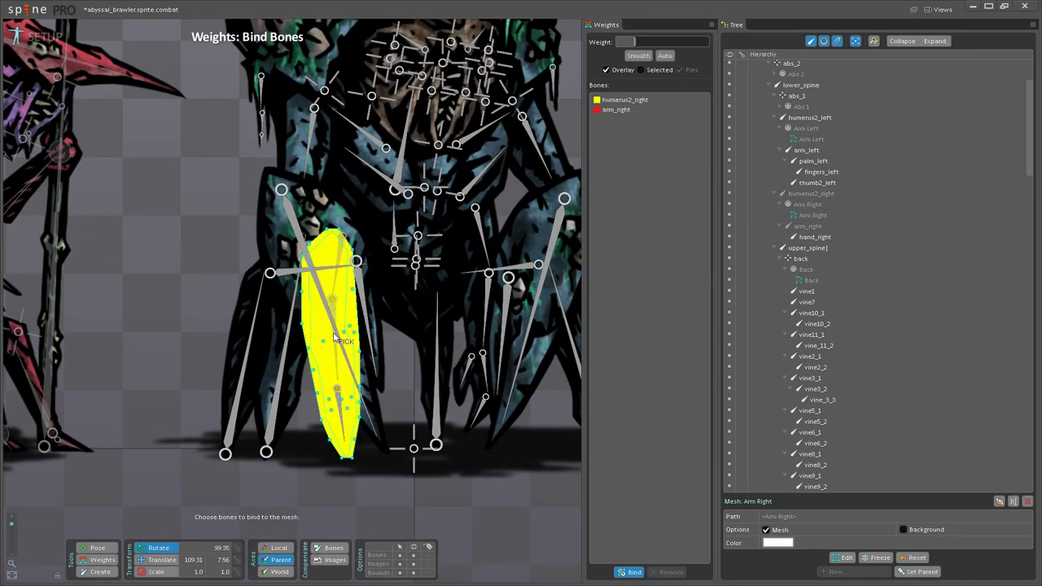
{"action": "left_click", "coordinate": [346, 425]}
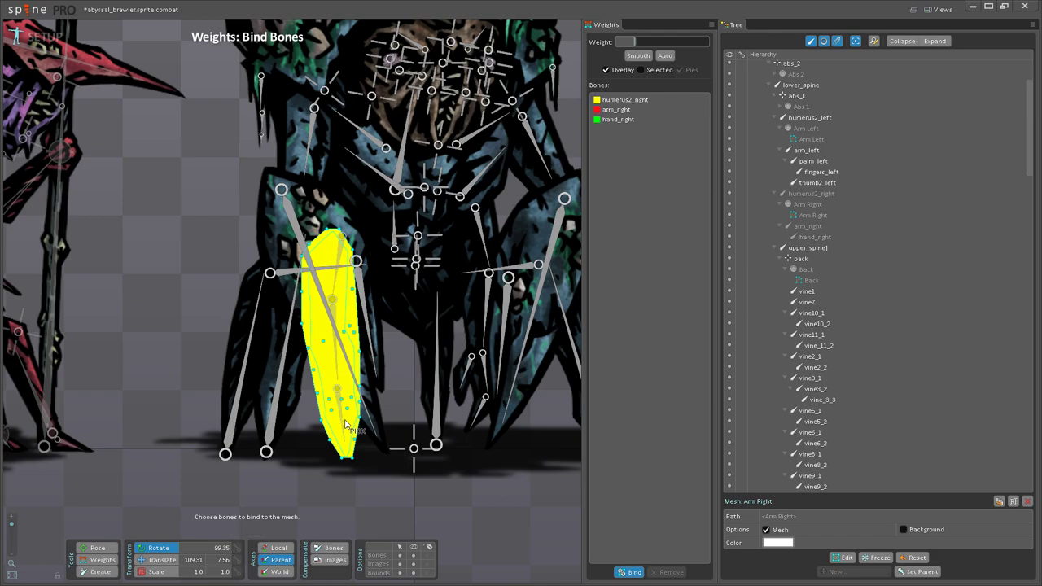
{"action": "left_click", "coordinate": [632, 572]}
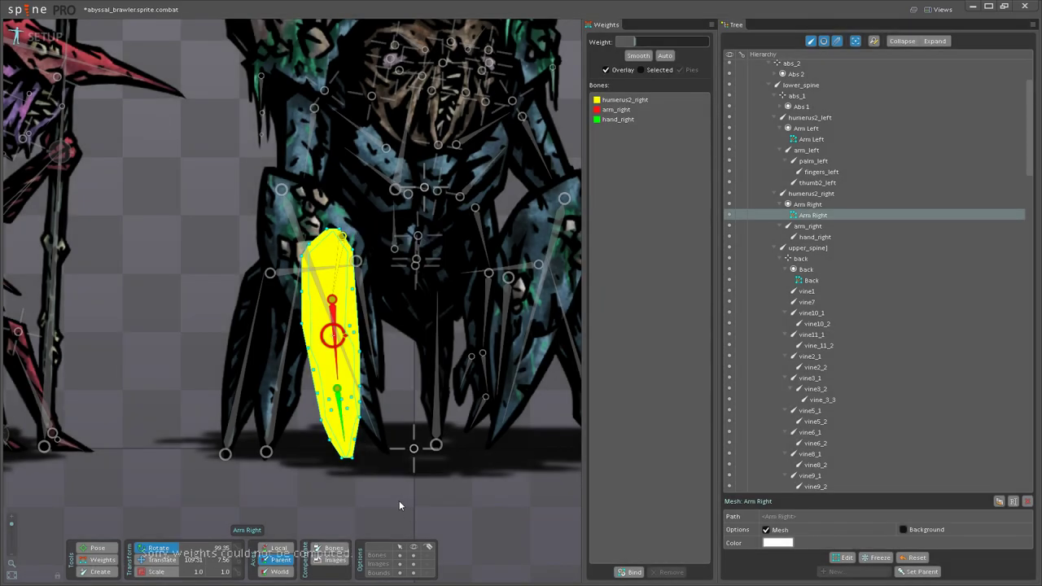
Step: Test-rotate the hand_right bone to check how the Arm Right mesh follows it
{"action": "scroll", "coordinate": [351, 424], "scroll_direction": "up", "scroll_amount": 2}
{"action": "scroll", "coordinate": [343, 403], "scroll_direction": "up", "scroll_amount": 2}
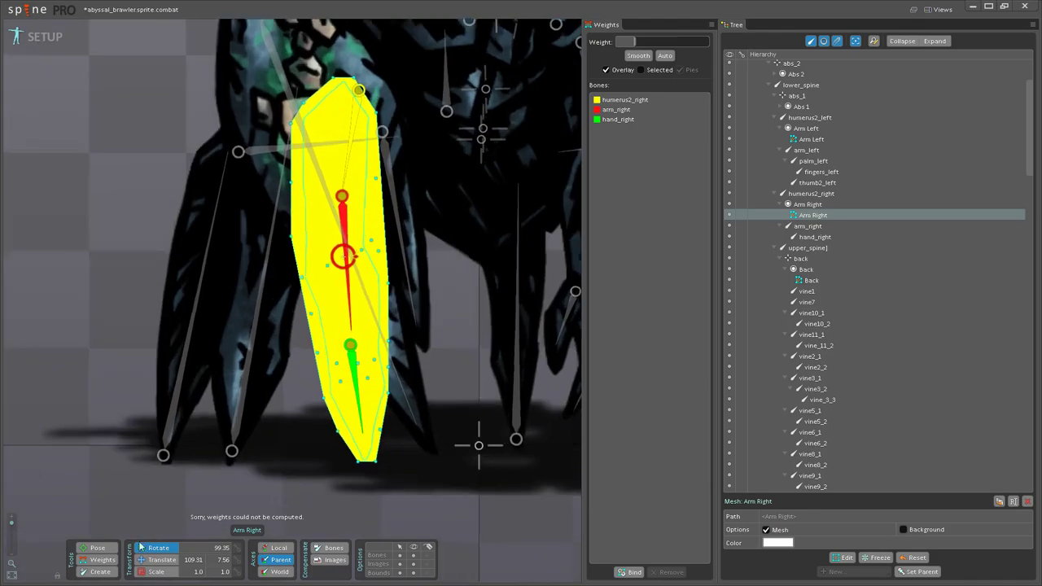
{"action": "left_click", "coordinate": [100, 550]}
{"action": "left_click_drag", "start_coordinate": [313, 438], "coordinate": [243, 469]}
{"action": "left_click", "coordinate": [310, 427]}
{"action": "left_click_drag", "start_coordinate": [272, 428], "coordinate": [272, 455]}
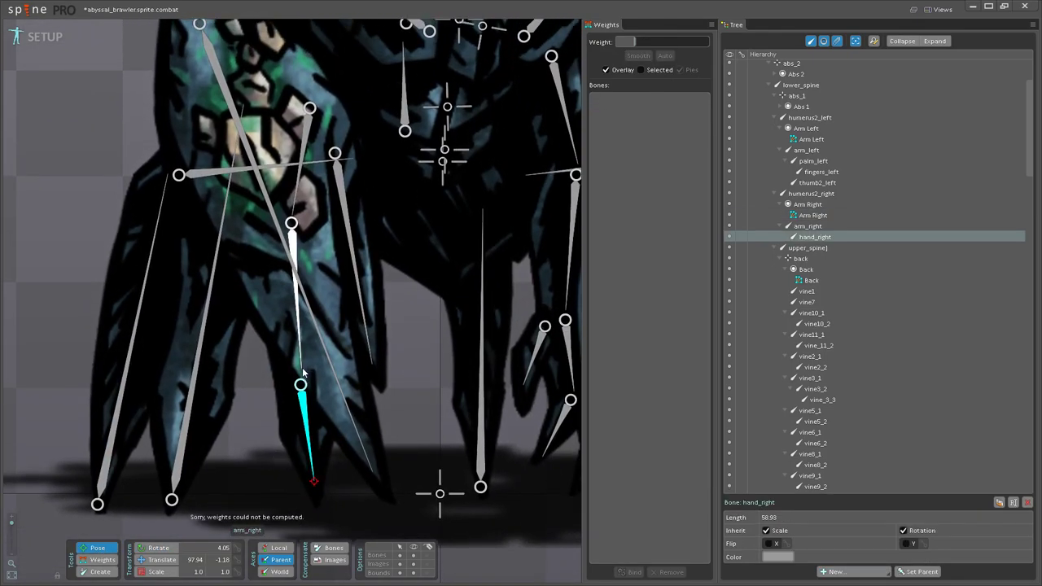
Step: Reopen the Arm Right mesh's weights and raise the hand and wrist vertices' weight on the hand_right bone, up to 100
{"action": "left_click", "coordinate": [102, 561]}
{"action": "left_click", "coordinate": [288, 418]}
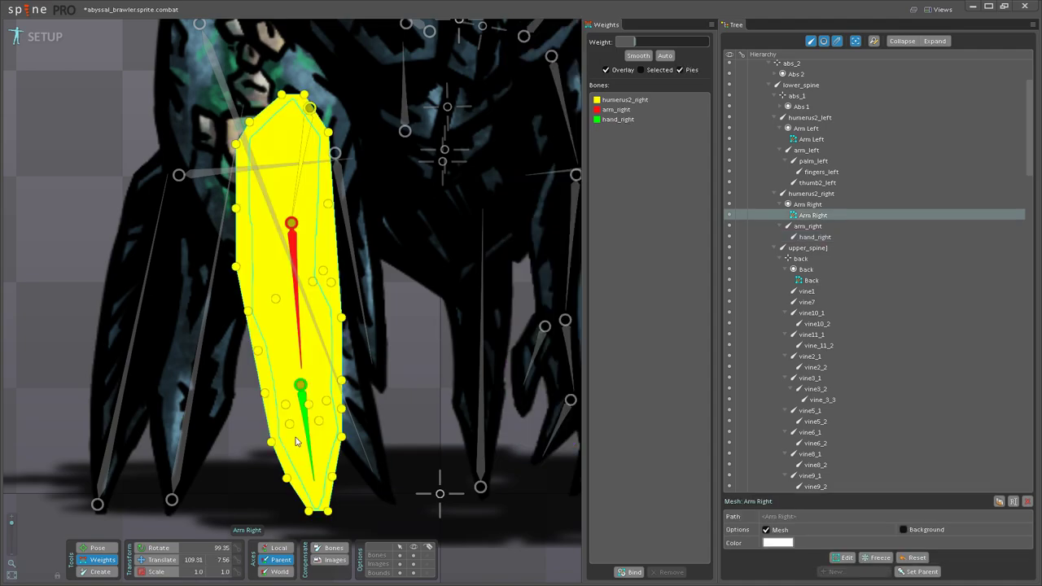
{"action": "scroll", "coordinate": [301, 359], "scroll_direction": "up", "scroll_amount": 2}
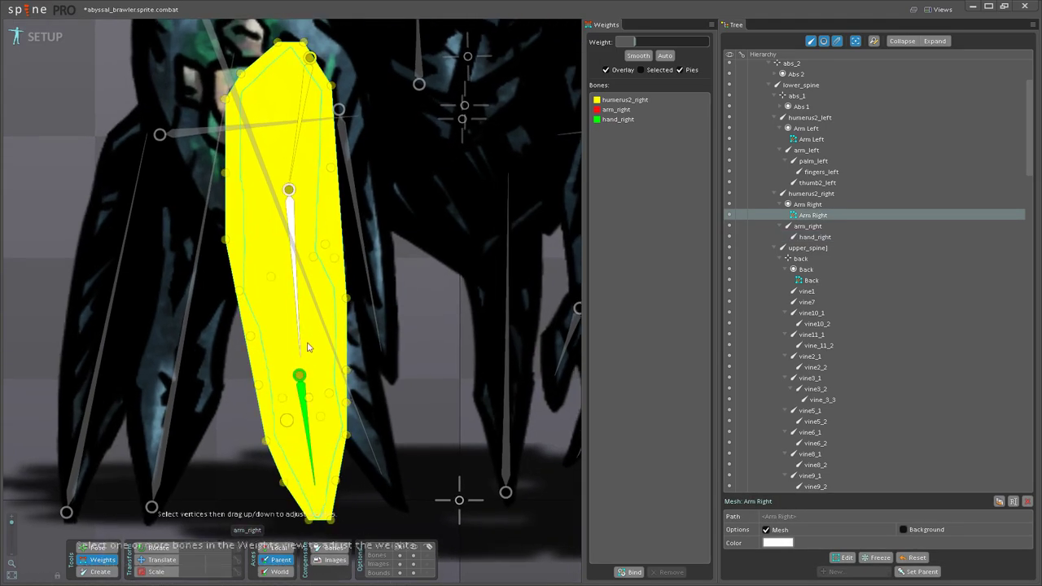
{"action": "left_click", "coordinate": [309, 437]}
{"action": "left_click_drag", "start_coordinate": [287, 422], "coordinate": [288, 370]}
{"action": "left_click_drag", "start_coordinate": [307, 520], "coordinate": [310, 311]}
{"action": "left_click_drag", "start_coordinate": [334, 481], "coordinate": [335, 291]}
{"action": "left_click_drag", "start_coordinate": [284, 482], "coordinate": [279, 333]}
{"action": "left_click_drag", "start_coordinate": [267, 441], "coordinate": [269, 254]}
{"action": "left_click_drag", "start_coordinate": [345, 436], "coordinate": [330, 303]}
{"action": "left_click_drag", "start_coordinate": [320, 416], "coordinate": [328, 314]}
{"action": "mouse_move", "coordinate": [328, 355]}
{"action": "left_mouse_down"}
{"action": "mouse_move", "coordinate": [312, 255]}
{"action": "mouse_move", "coordinate": [351, 439]}
{"action": "mouse_move", "coordinate": [352, 290]}
{"action": "mouse_move", "coordinate": [376, 454]}
{"action": "mouse_move", "coordinate": [390, 260]}
{"action": "mouse_move", "coordinate": [333, 440]}
{"action": "mouse_move", "coordinate": [339, 246]}
{"action": "mouse_move", "coordinate": [298, 447]}
{"action": "mouse_move", "coordinate": [279, 233]}
{"action": "left_mouse_up"}
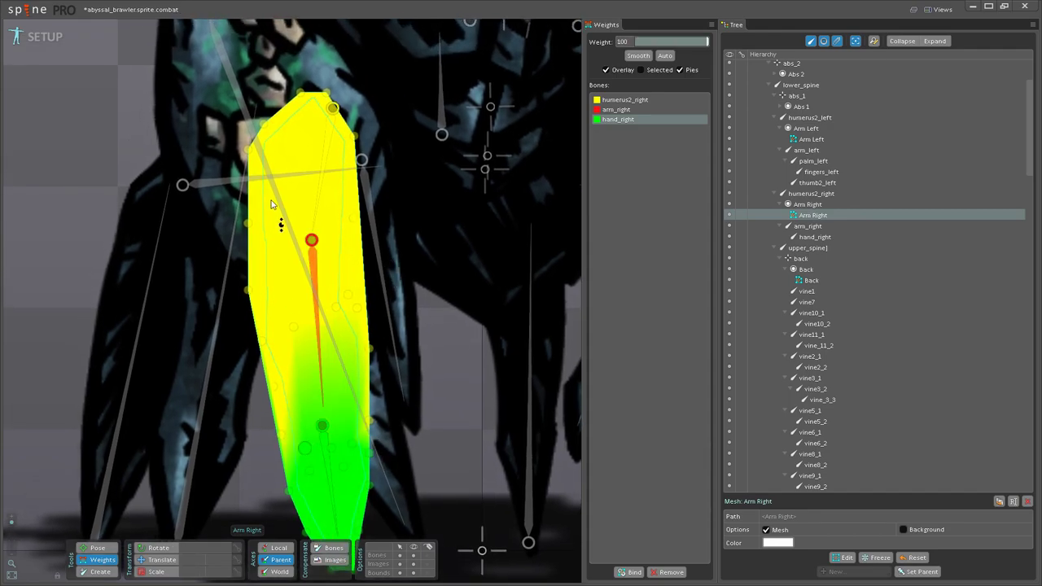
Step: Weight the forearm's outline vertices at 100 to arm_right and blend the elbow vertices partly to that bone
{"action": "left_click", "coordinate": [330, 373]}
{"action": "left_click_drag", "start_coordinate": [281, 435], "coordinate": [279, 180]}
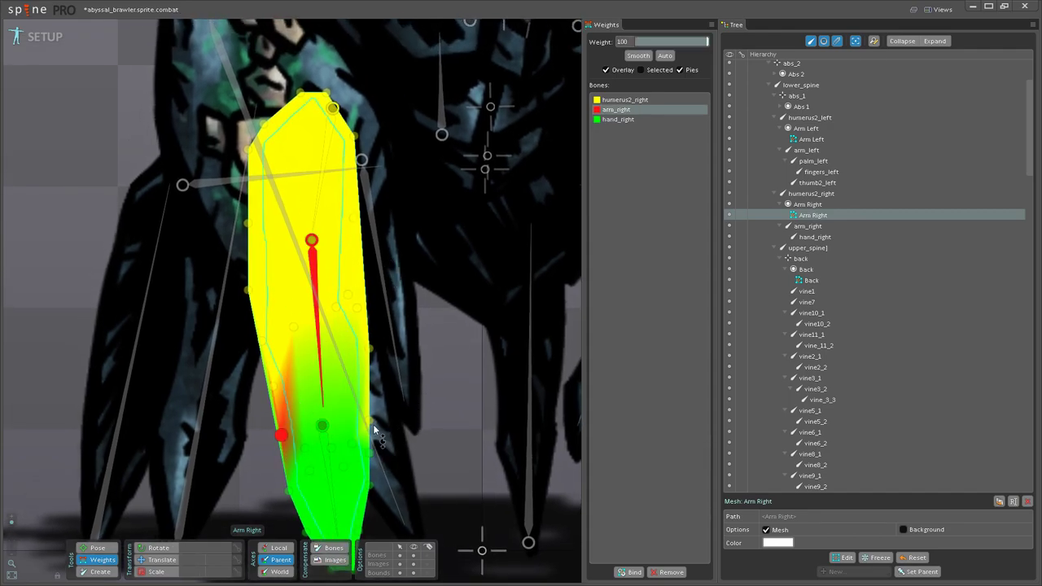
{"action": "left_click_drag", "start_coordinate": [371, 422], "coordinate": [359, 286]}
{"action": "left_click_drag", "start_coordinate": [369, 349], "coordinate": [363, 188]}
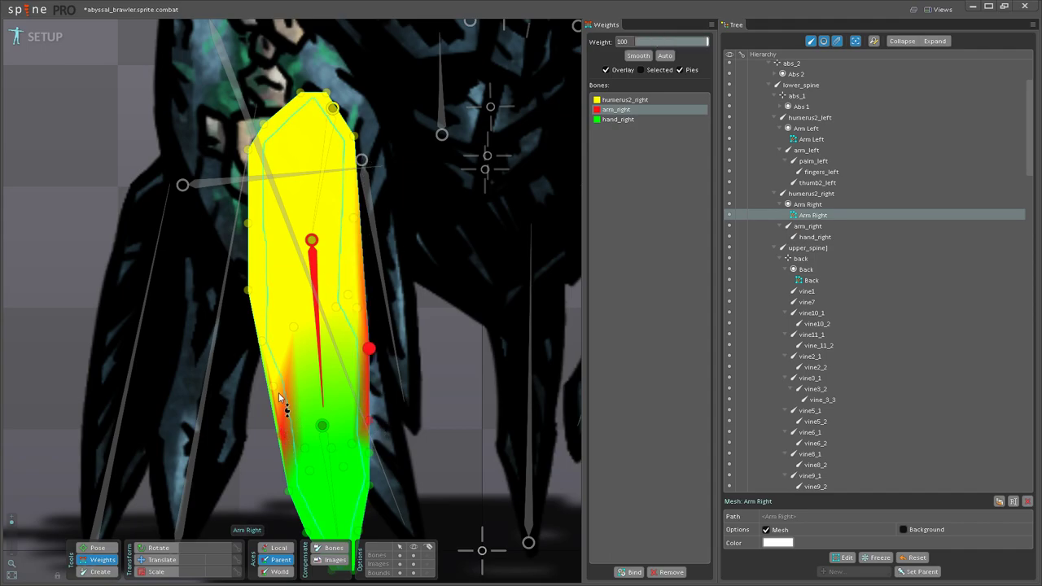
{"action": "left_click_drag", "start_coordinate": [275, 388], "coordinate": [284, 259]}
{"action": "left_click_drag", "start_coordinate": [262, 344], "coordinate": [244, 113]}
{"action": "left_click_drag", "start_coordinate": [293, 329], "coordinate": [334, 277]}
{"action": "mouse_move", "coordinate": [332, 344]}
{"action": "left_mouse_down"}
{"action": "mouse_move", "coordinate": [316, 415]}
{"action": "mouse_move", "coordinate": [326, 445]}
{"action": "mouse_move", "coordinate": [352, 424]}
{"action": "mouse_move", "coordinate": [327, 462]}
{"action": "mouse_move", "coordinate": [358, 411]}
{"action": "mouse_move", "coordinate": [347, 319]}
{"action": "mouse_move", "coordinate": [361, 277]}
{"action": "mouse_move", "coordinate": [314, 215]}
{"action": "left_mouse_up"}
Step: Test-rotate the hand_right bone to check how the wrist of the Arm Right mesh bends
{"action": "left_click", "coordinate": [104, 551]}
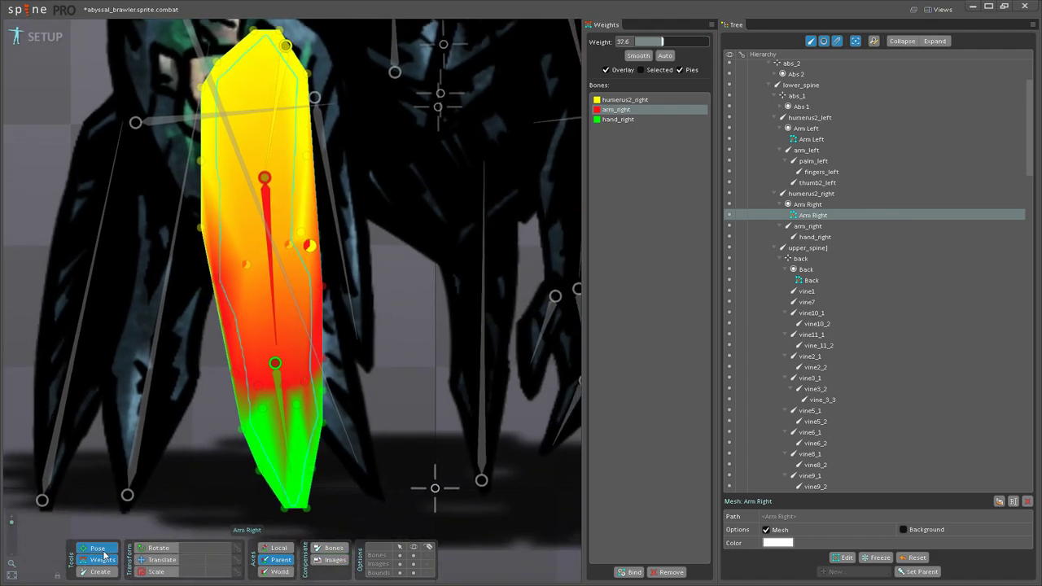
{"action": "left_click", "coordinate": [103, 552]}
{"action": "left_click", "coordinate": [285, 432]}
{"action": "left_click_drag", "start_coordinate": [310, 458], "coordinate": [269, 489]}
Step: Undo the hand's test rotation and blend the inner wrist vertices of the Arm Right mesh partly to hand_right
{"action": "left_click", "coordinate": [99, 560]}
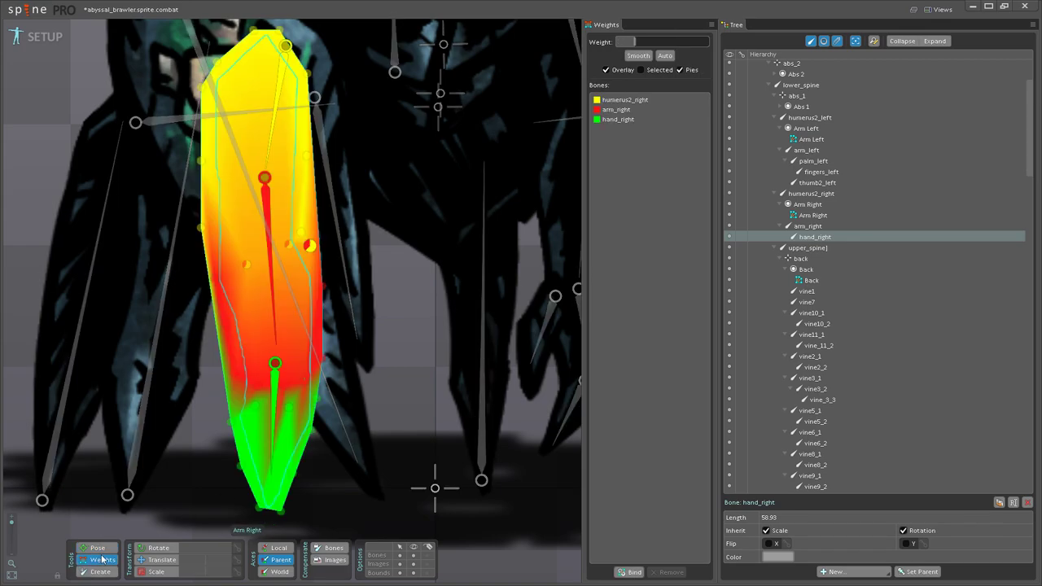
{"action": "key", "text": "ctrl+z"}
{"action": "left_click", "coordinate": [285, 433]}
{"action": "mouse_move", "coordinate": [257, 386]}
{"action": "left_mouse_down"}
{"action": "mouse_move", "coordinate": [263, 346]}
{"action": "mouse_move", "coordinate": [288, 388]}
{"action": "mouse_move", "coordinate": [296, 364]}
{"action": "left_mouse_up"}
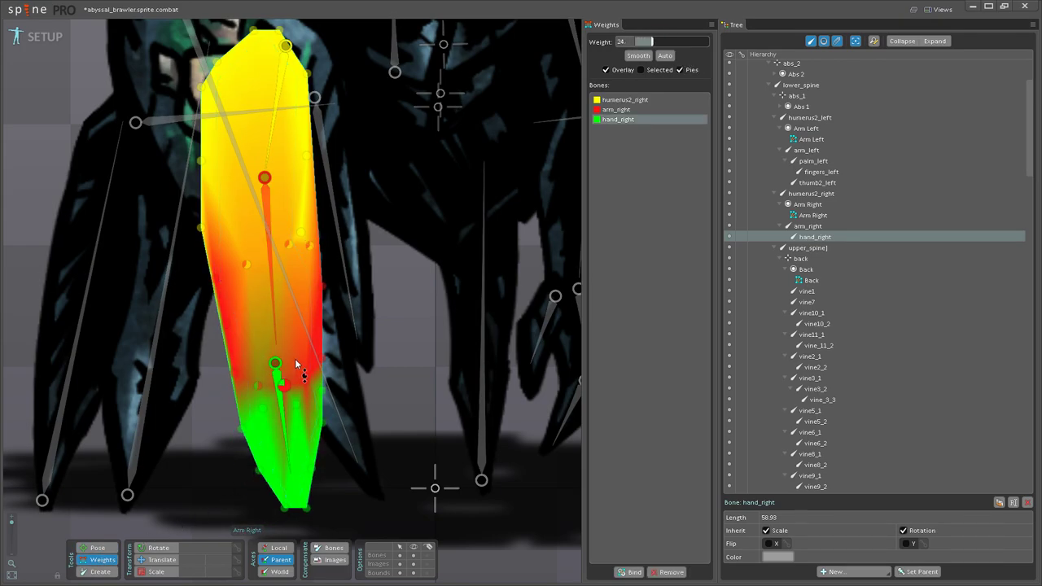
Step: Test-rotate the hand_right and arm_right bones to check the mesh's bending, undo the rotation and review the weights
{"action": "left_click", "coordinate": [97, 548]}
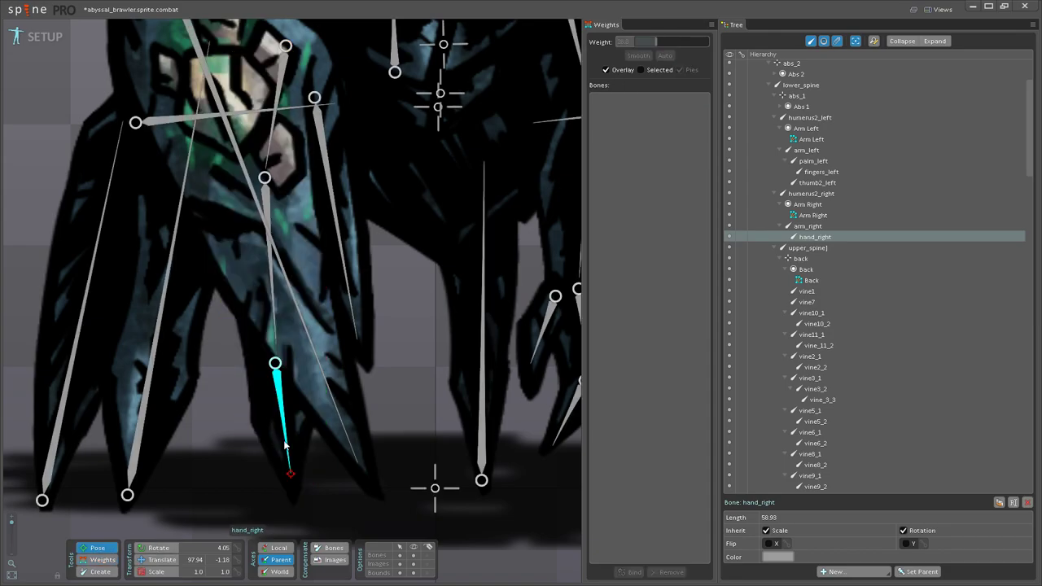
{"action": "mouse_move", "coordinate": [273, 463]}
{"action": "left_mouse_down"}
{"action": "mouse_move", "coordinate": [324, 481]}
{"action": "mouse_move", "coordinate": [287, 461]}
{"action": "left_mouse_up"}
{"action": "left_click_drag", "start_coordinate": [274, 328], "coordinate": [424, 342]}
{"action": "key", "text": "ctrl+z"}
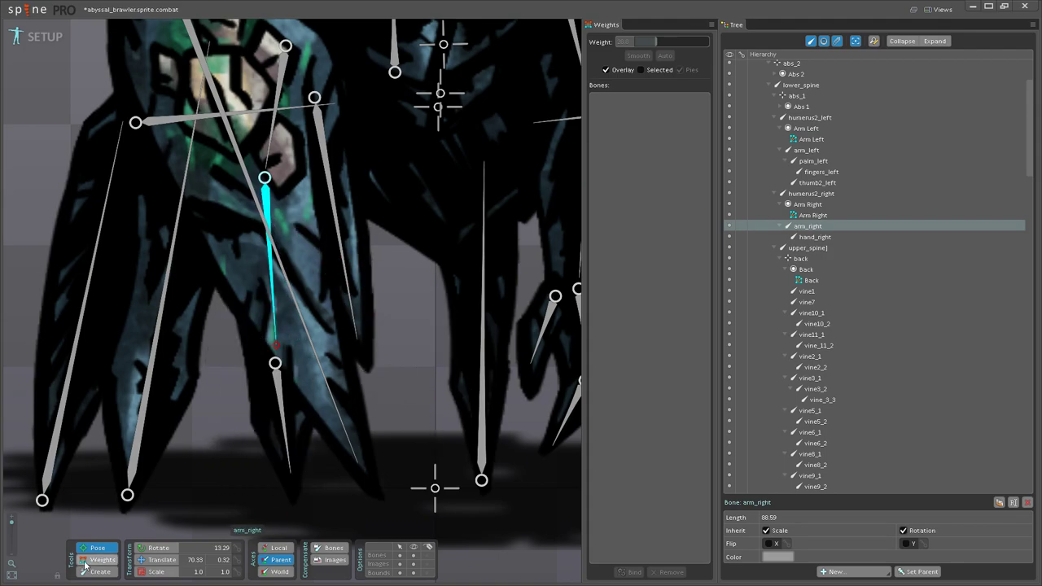
{"action": "left_click", "coordinate": [100, 560]}
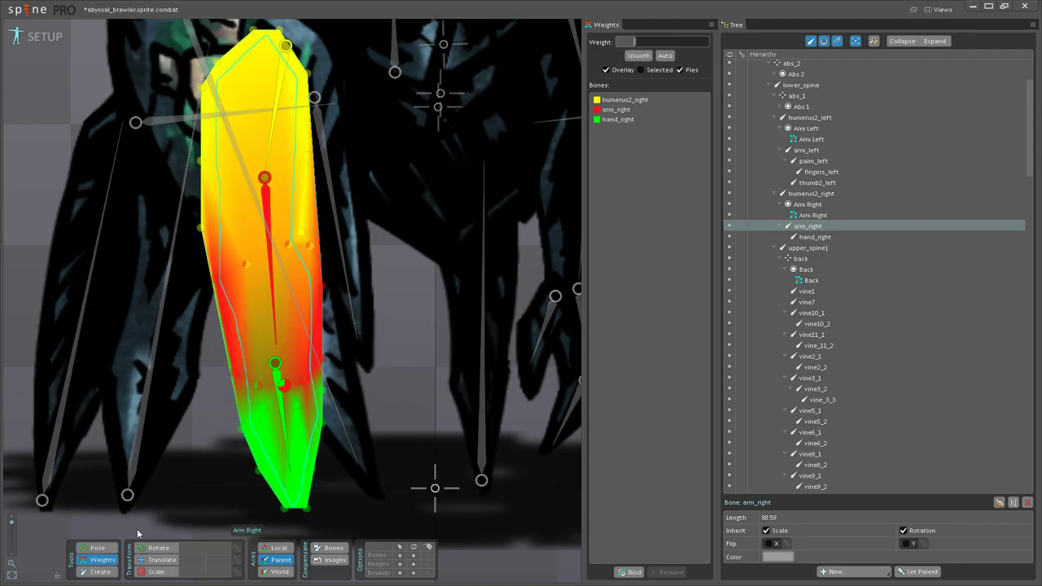
{"action": "left_click", "coordinate": [95, 548]}
Step: Try rotating the thumb_right bone and undo the rotation
{"action": "scroll", "coordinate": [309, 342], "scroll_direction": "down", "scroll_amount": 5}
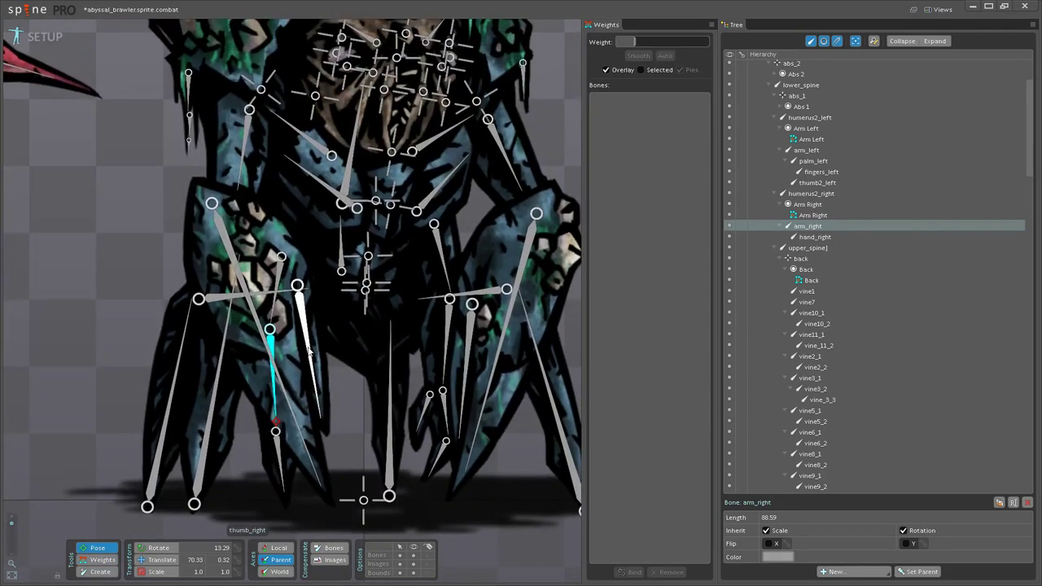
{"action": "left_click", "coordinate": [310, 363]}
{"action": "left_click_drag", "start_coordinate": [310, 361], "coordinate": [356, 476]}
{"action": "key", "text": "ctrl+z"}
Step: Select the Leg Left 1 image under the leg1_left bone, convert it into a mesh and open it for mesh editing
{"action": "left_click_drag", "start_coordinate": [231, 449], "coordinate": [289, 384]}
{"action": "left_click_drag", "start_coordinate": [515, 378], "coordinate": [254, 419]}
{"action": "left_click", "coordinate": [378, 438]}
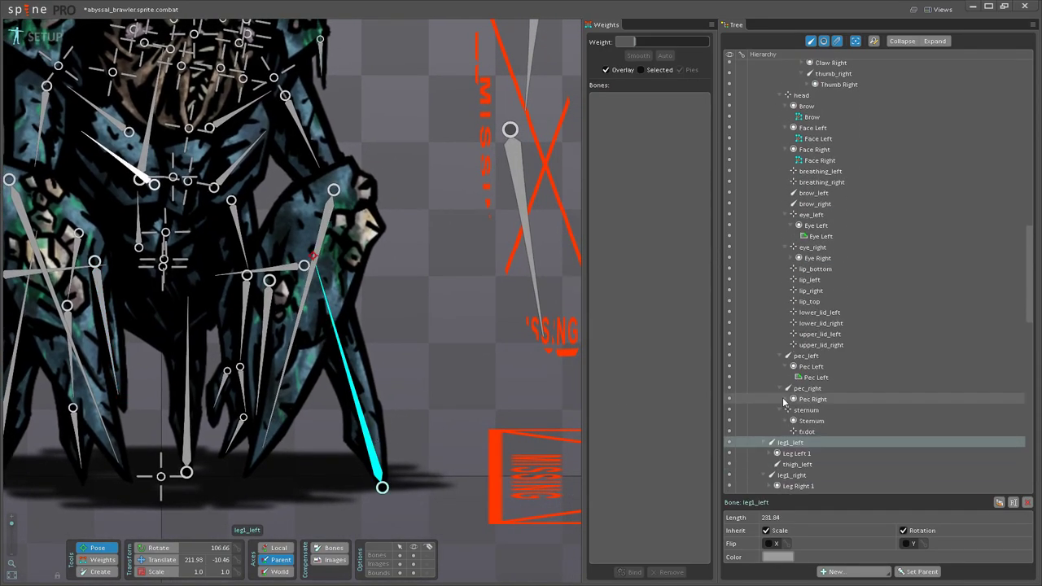
{"action": "left_click", "coordinate": [770, 453]}
{"action": "left_click", "coordinate": [802, 464]}
{"action": "left_click_drag", "start_coordinate": [517, 423], "coordinate": [529, 369]}
{"action": "left_click", "coordinate": [111, 571]}
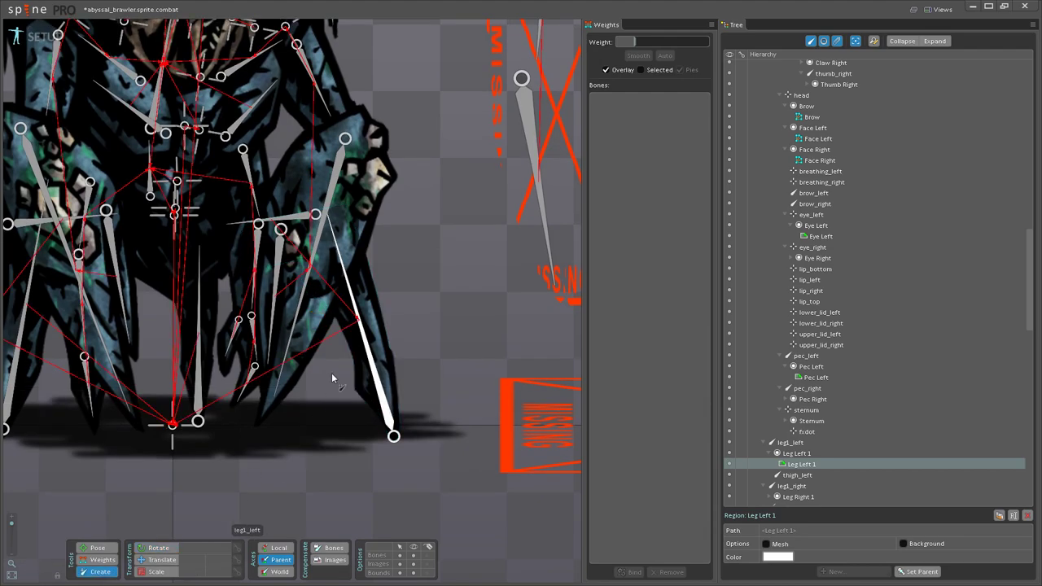
{"action": "left_click", "coordinate": [97, 548]}
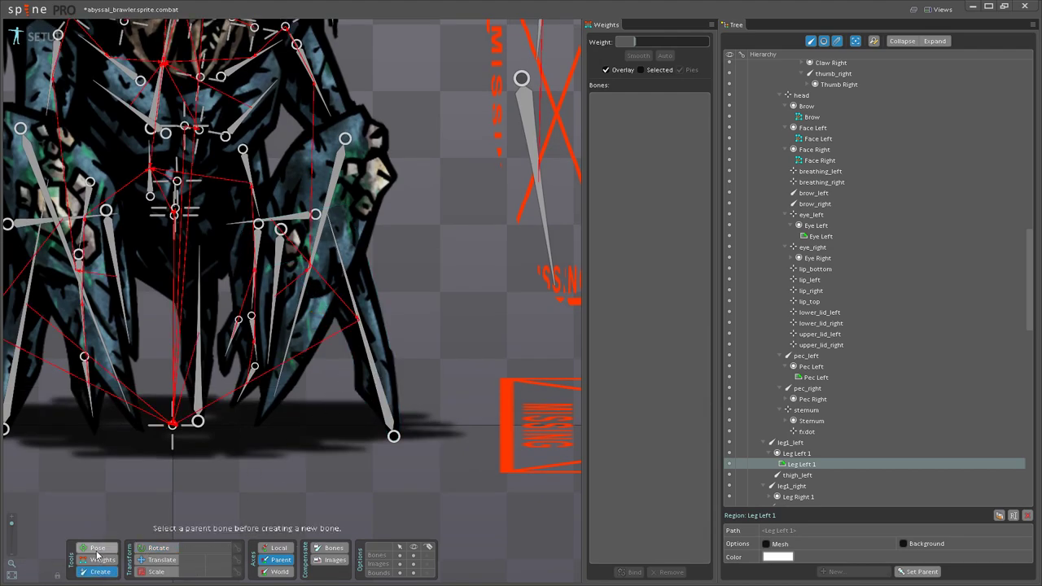
{"action": "left_click", "coordinate": [766, 544]}
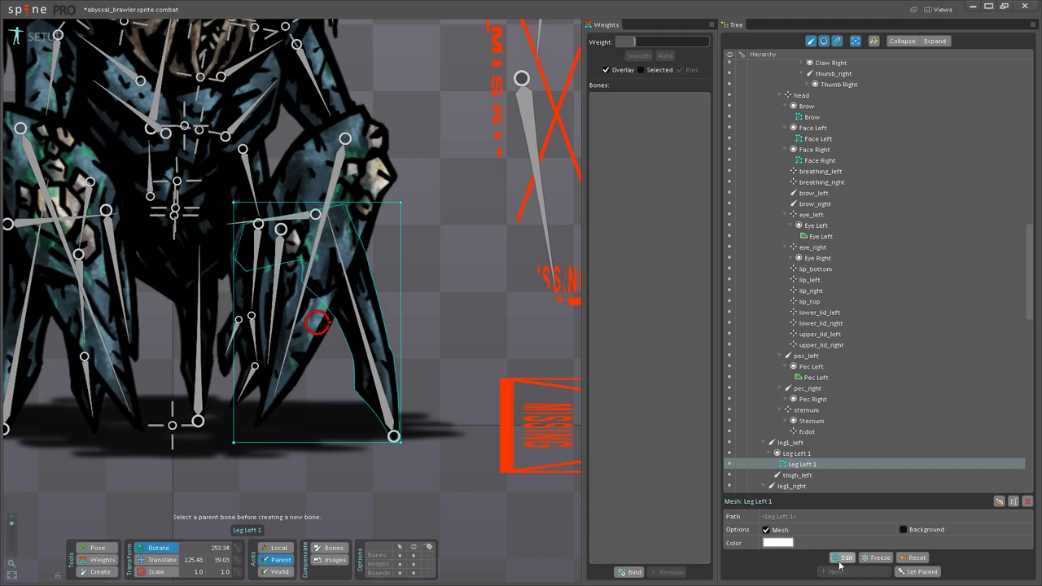
{"action": "left_click", "coordinate": [843, 558]}
Step: Add vertices along the lower edge of the thigh and diagonally across the knee of the Leg Left 1 mesh
{"action": "left_click_drag", "start_coordinate": [328, 393], "coordinate": [369, 515]}
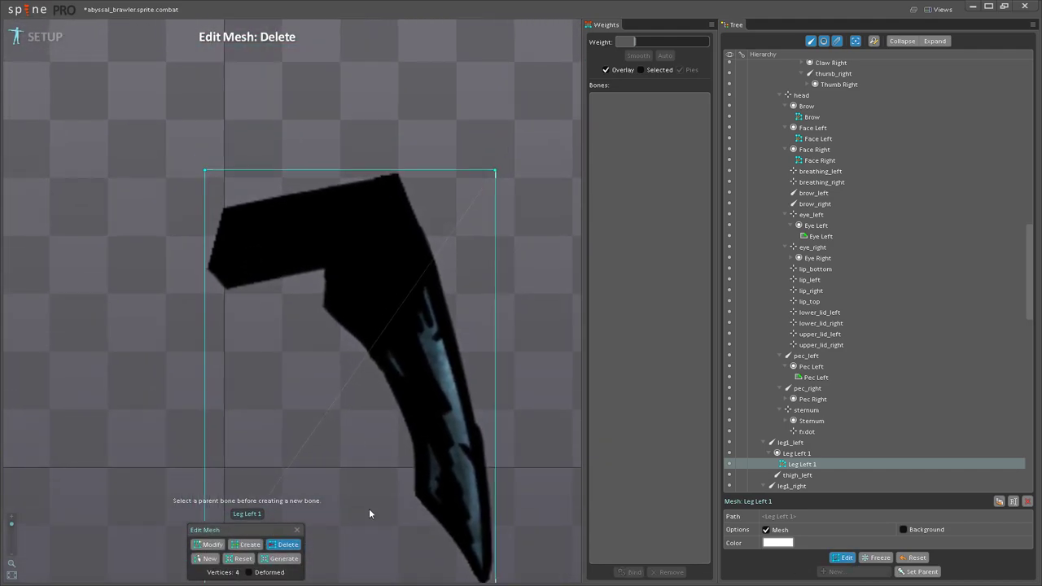
{"action": "left_click", "coordinate": [246, 544]}
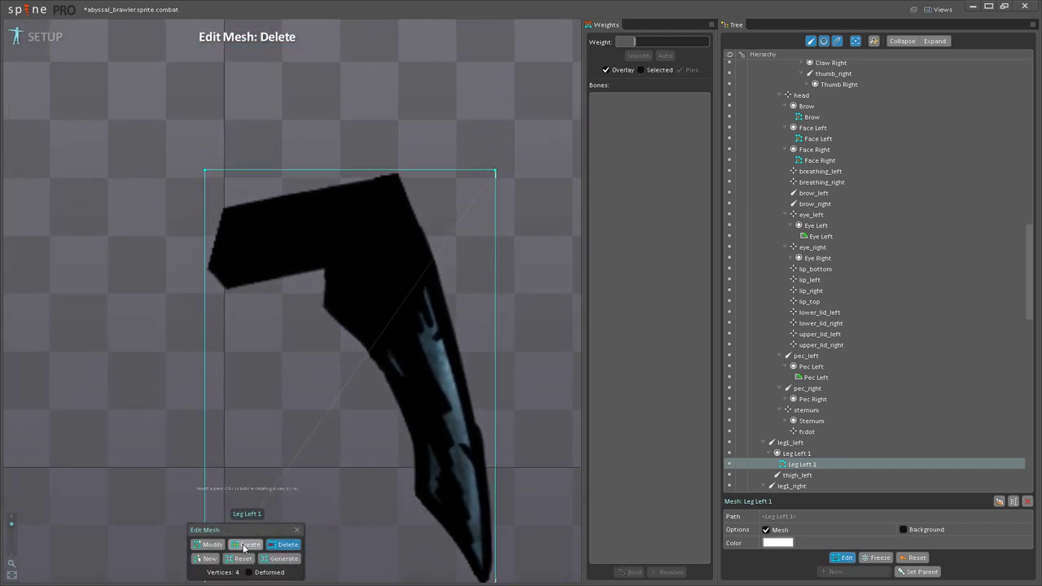
{"action": "left_click", "coordinate": [228, 296]}
{"action": "left_click", "coordinate": [287, 289]}
{"action": "left_click", "coordinate": [316, 281]}
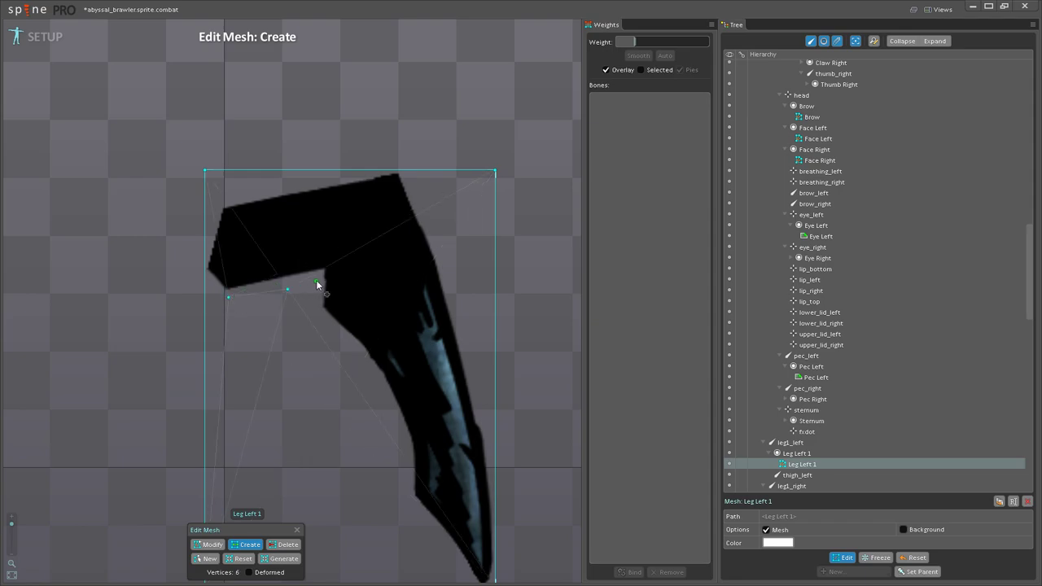
{"action": "left_click", "coordinate": [346, 241]}
{"action": "left_click", "coordinate": [393, 195]}
{"action": "left_click", "coordinate": [414, 187]}
Step: Add vertices along the upper edge of the thigh and down its hip end on the Leg Left 1 mesh
{"action": "left_click", "coordinate": [402, 172]}
{"action": "left_click", "coordinate": [342, 171]}
{"action": "left_click", "coordinate": [260, 186]}
{"action": "left_click", "coordinate": [205, 197]}
{"action": "left_click", "coordinate": [204, 237]}
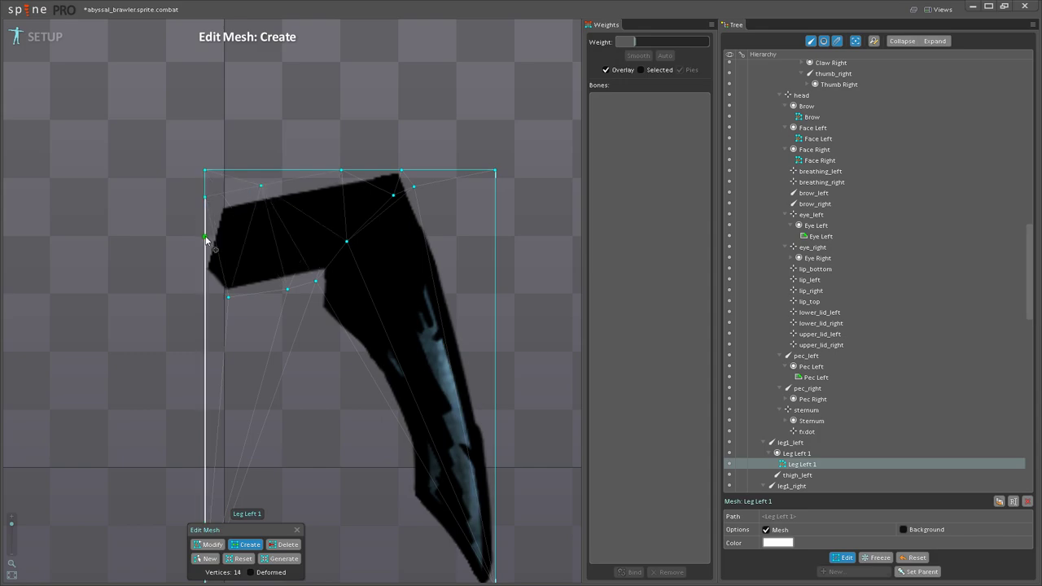
{"action": "left_click", "coordinate": [205, 282]}
Step: Add vertices around the lower leg of the Leg Left 1 mesh, down the inner edge, around the tip and up the outer edge
{"action": "left_click_drag", "start_coordinate": [324, 393], "coordinate": [222, 325]}
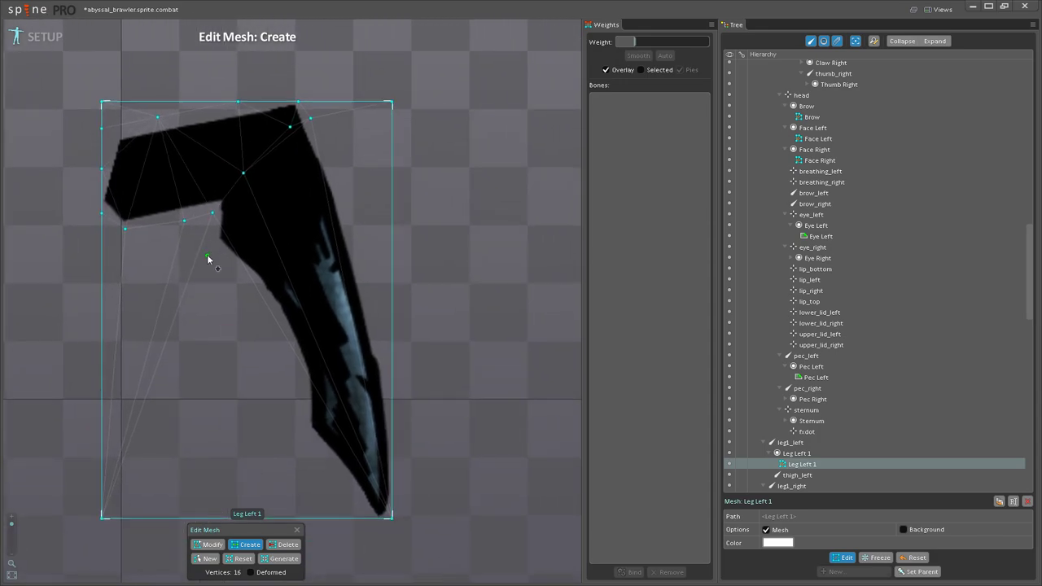
{"action": "left_click", "coordinate": [253, 291]}
{"action": "left_click", "coordinate": [256, 295]}
{"action": "left_click", "coordinate": [288, 341]}
{"action": "left_click", "coordinate": [345, 486]}
{"action": "left_click", "coordinate": [369, 518]}
{"action": "left_click", "coordinate": [391, 469]}
{"action": "left_click", "coordinate": [392, 392]}
{"action": "left_click", "coordinate": [375, 313]}
{"action": "left_click", "coordinate": [351, 196]}
Step: Add the last vertices inside the knee of the Leg Left 1 mesh, delete its empty corner vertices and close mesh editing
{"action": "left_click_drag", "start_coordinate": [227, 208], "coordinate": [359, 318]}
{"action": "left_click", "coordinate": [351, 293]}
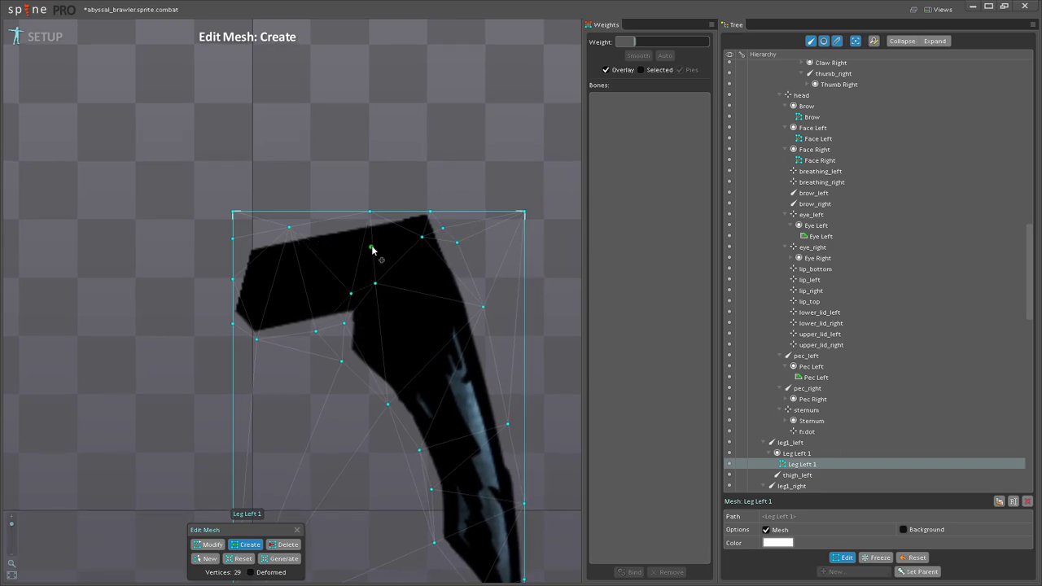
{"action": "left_click_drag", "start_coordinate": [354, 383], "coordinate": [290, 285]}
{"action": "scroll", "coordinate": [290, 285], "scroll_direction": "down", "scroll_amount": 1}
{"action": "left_click", "coordinate": [287, 547]}
{"action": "left_click", "coordinate": [180, 510]}
{"action": "left_click", "coordinate": [448, 125]}
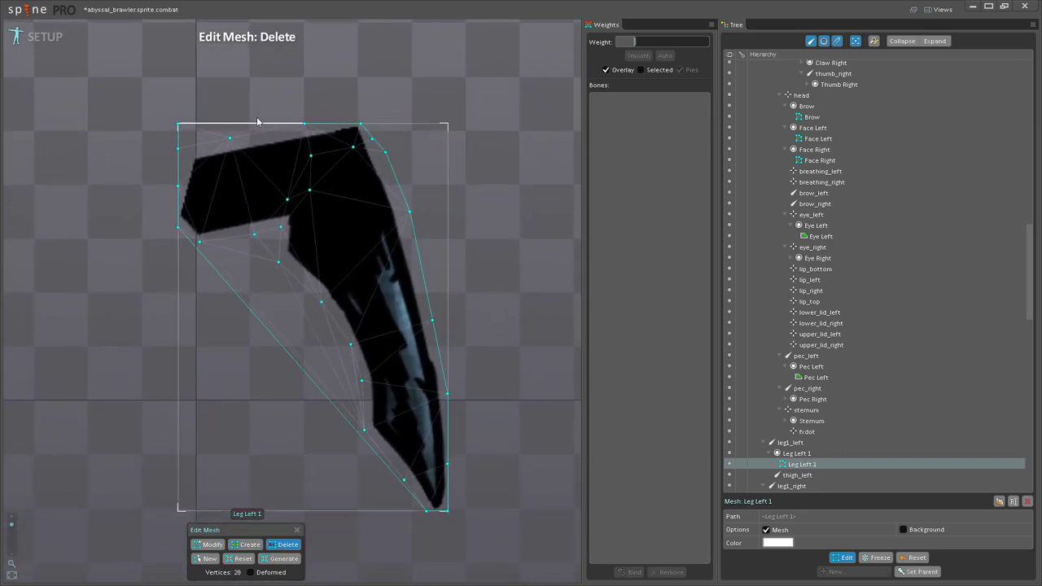
{"action": "left_click", "coordinate": [179, 126]}
{"action": "scroll", "coordinate": [330, 325], "scroll_direction": "down", "scroll_amount": 1}
{"action": "left_click", "coordinate": [844, 559]}
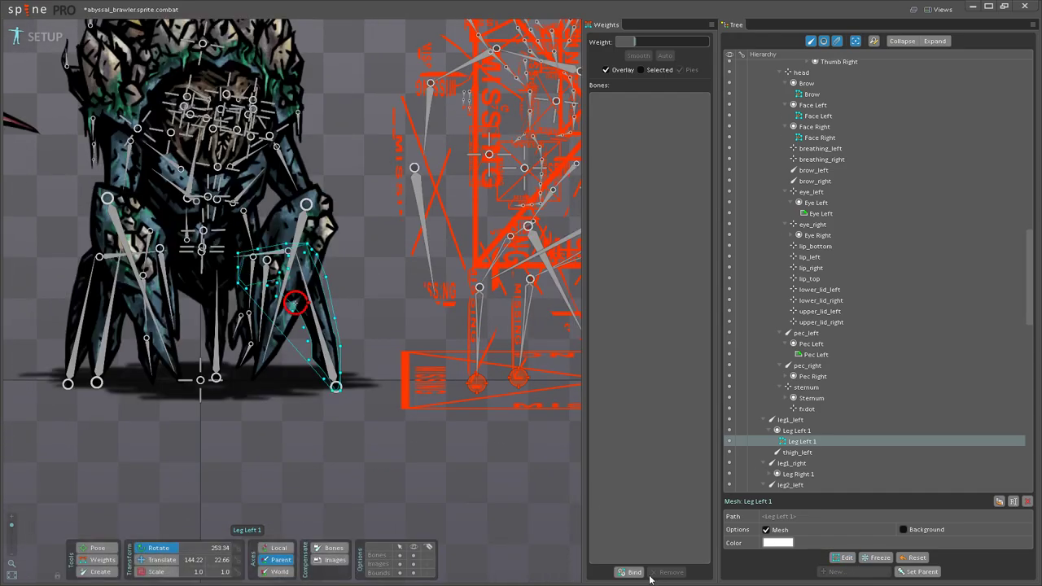
Step: Bind the Leg Left 1 mesh to the leg1_left and thigh_left bones
{"action": "left_click", "coordinate": [630, 572]}
{"action": "scroll", "coordinate": [360, 334], "scroll_direction": "up", "scroll_amount": 3}
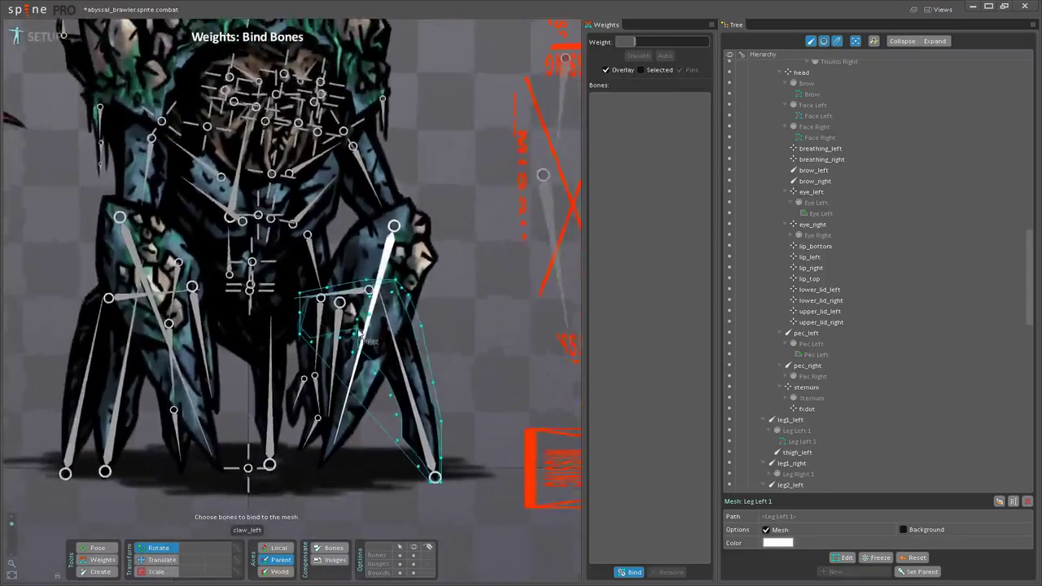
{"action": "scroll", "coordinate": [359, 335], "scroll_direction": "up", "scroll_amount": 1}
{"action": "left_click", "coordinate": [406, 390]}
{"action": "left_click", "coordinate": [338, 291]}
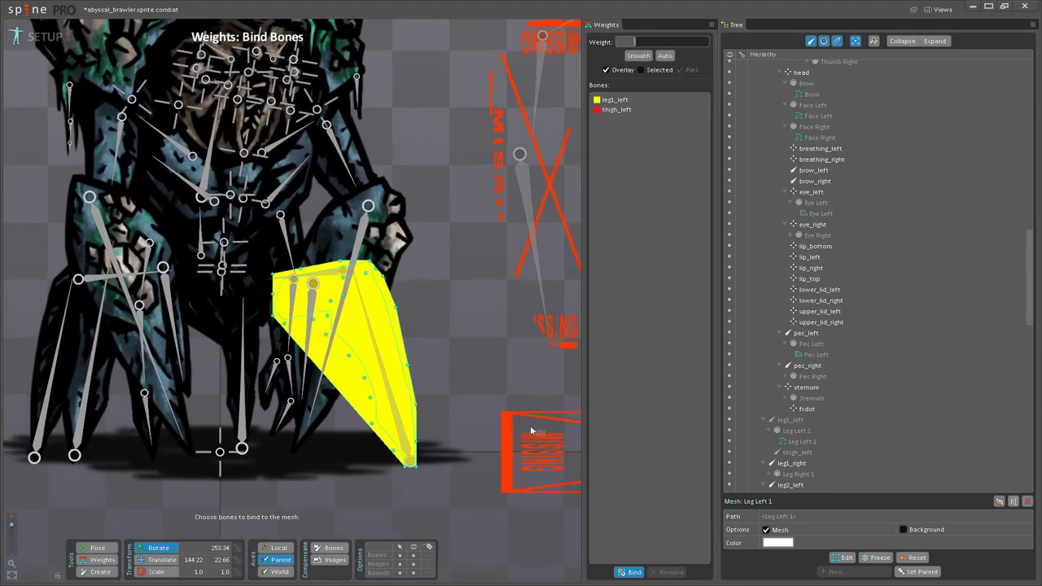
{"action": "scroll", "coordinate": [521, 421], "scroll_direction": "down", "scroll_amount": 1}
{"action": "left_click", "coordinate": [631, 573]}
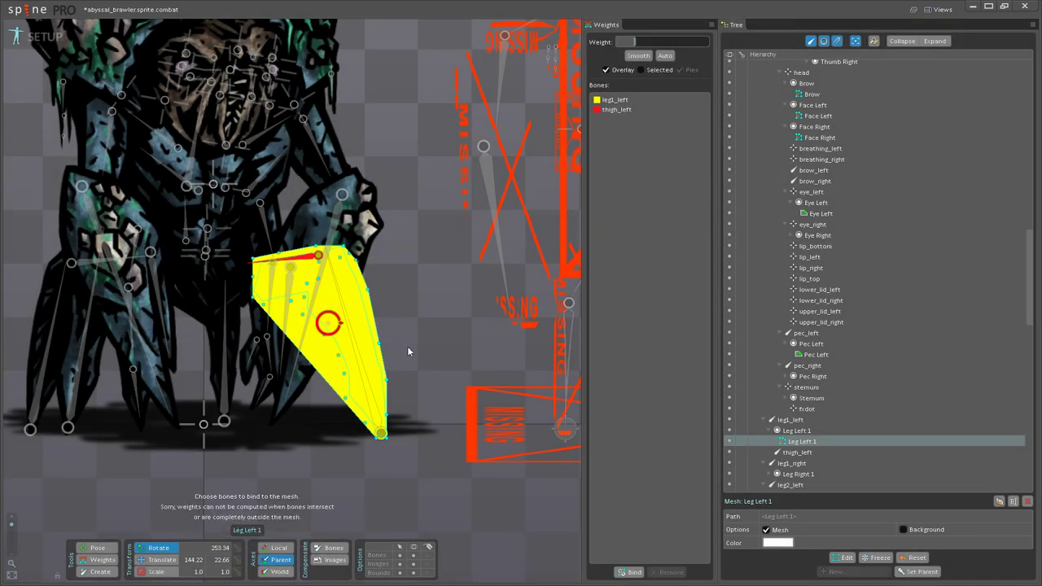
Step: Weight the vertices at the hip end of the Leg Left 1 mesh to the thigh_left bone at 100
{"action": "left_click_drag", "start_coordinate": [407, 346], "coordinate": [464, 380]}
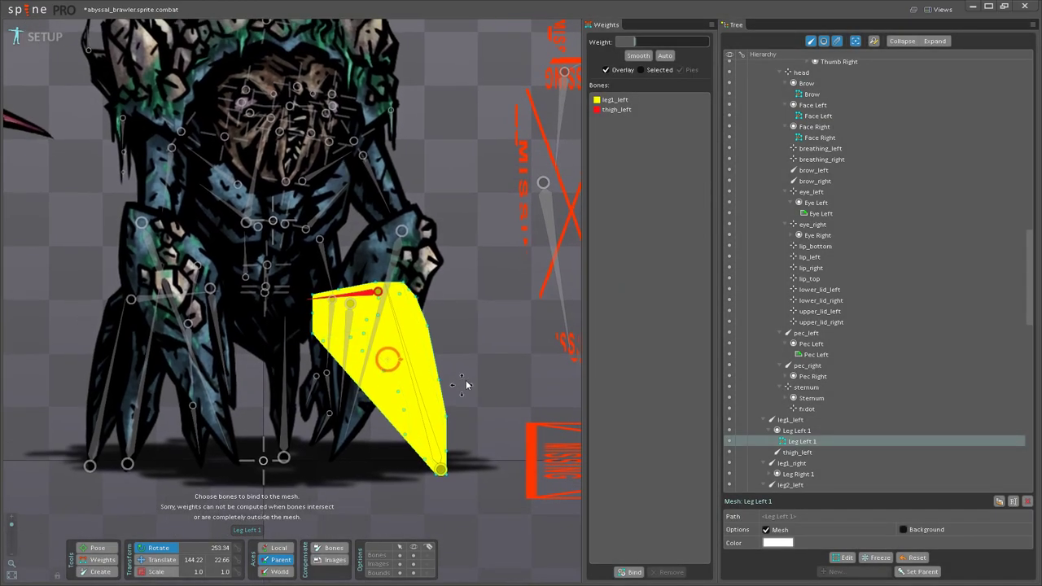
{"action": "scroll", "coordinate": [463, 384], "scroll_direction": "up", "scroll_amount": 4}
{"action": "left_click", "coordinate": [379, 291]}
{"action": "left_click_drag", "start_coordinate": [380, 291], "coordinate": [249, 333]}
{"action": "left_click", "coordinate": [109, 560]}
{"action": "left_click", "coordinate": [320, 397]}
{"action": "left_click_drag", "start_coordinate": [380, 487], "coordinate": [359, 334]}
{"action": "left_click", "coordinate": [375, 436]}
{"action": "scroll", "coordinate": [31, 359], "scroll_direction": "up", "scroll_amount": 1}
{"action": "left_click_drag", "start_coordinate": [30, 359], "coordinate": [218, 518]}
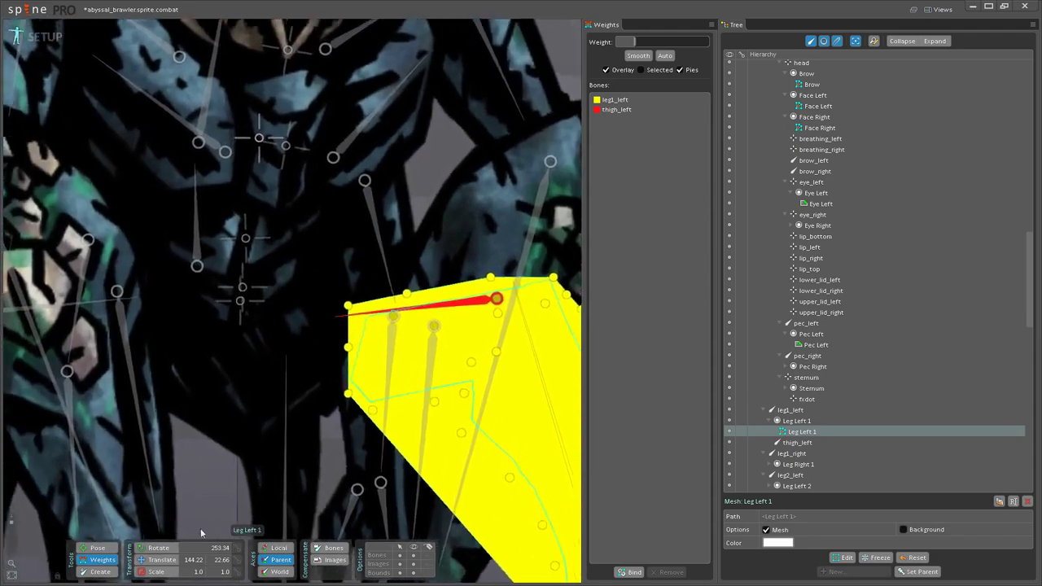
{"action": "scroll", "coordinate": [219, 520], "scroll_direction": "up", "scroll_amount": 1}
{"action": "left_click", "coordinate": [454, 271]}
{"action": "left_click_drag", "start_coordinate": [465, 315], "coordinate": [319, 313]}
{"action": "left_click_drag", "start_coordinate": [229, 315], "coordinate": [222, 180]}
{"action": "left_click_drag", "start_coordinate": [229, 370], "coordinate": [195, 201]}
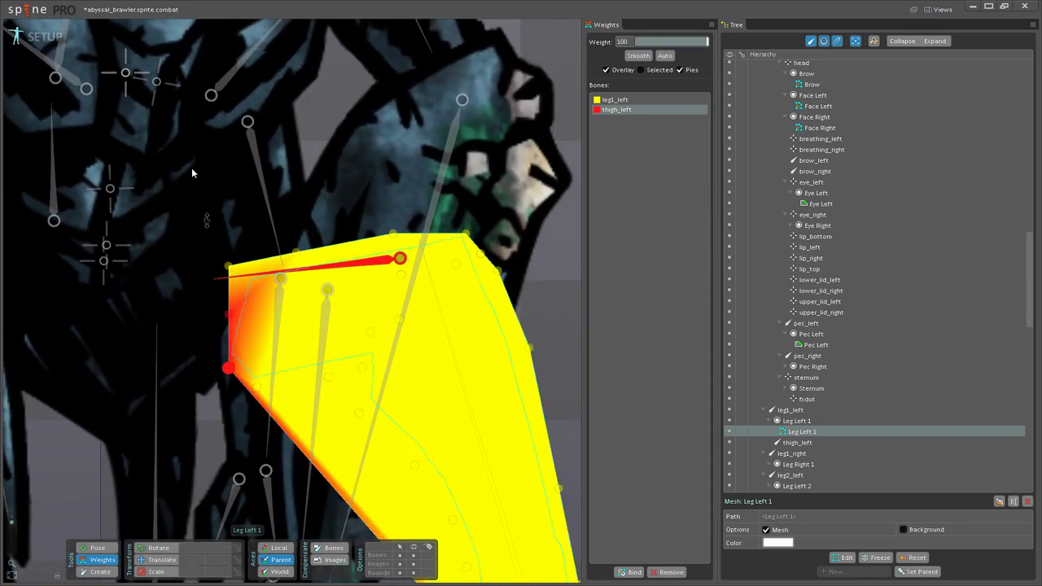
Step: Weight the remaining thigh vertices of the Leg Left 1 mesh to thigh_left and blend the vertices at the knee
{"action": "left_click_drag", "start_coordinate": [248, 389], "coordinate": [218, 135]}
{"action": "mouse_move", "coordinate": [220, 265]}
{"action": "left_mouse_down"}
{"action": "mouse_move", "coordinate": [261, 142]}
{"action": "mouse_move", "coordinate": [285, 247]}
{"action": "mouse_move", "coordinate": [292, 192]}
{"action": "mouse_move", "coordinate": [370, 186]}
{"action": "mouse_move", "coordinate": [385, 234]}
{"action": "mouse_move", "coordinate": [421, 131]}
{"action": "left_mouse_up"}
{"action": "left_click_drag", "start_coordinate": [329, 377], "coordinate": [386, 240]}
{"action": "mouse_move", "coordinate": [368, 309]}
{"action": "left_mouse_down"}
{"action": "mouse_move", "coordinate": [395, 233]}
{"action": "mouse_move", "coordinate": [366, 372]}
{"action": "mouse_move", "coordinate": [407, 326]}
{"action": "mouse_move", "coordinate": [411, 285]}
{"action": "mouse_move", "coordinate": [413, 299]}
{"action": "left_mouse_up"}
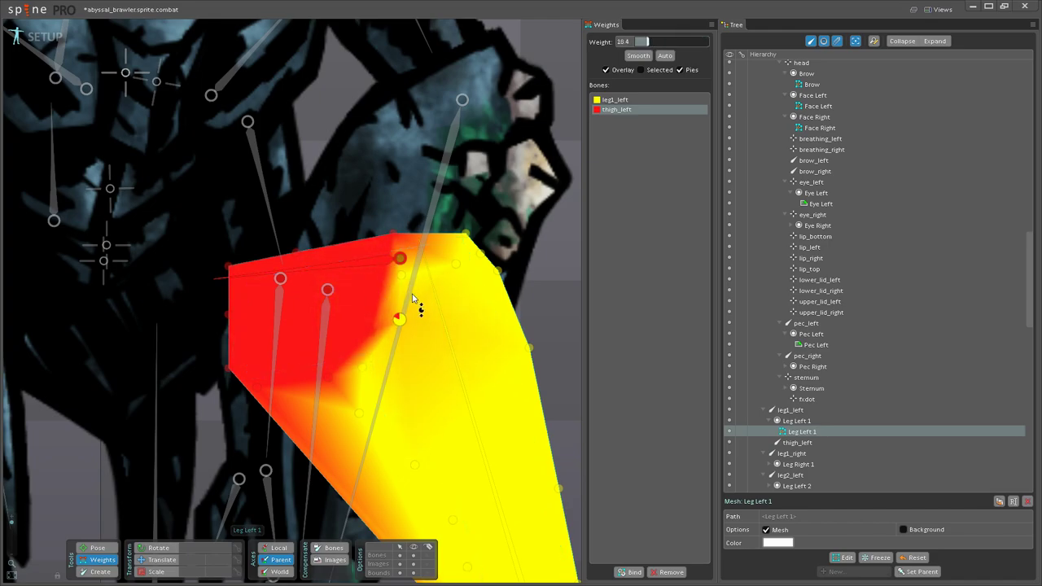
{"action": "mouse_move", "coordinate": [393, 261]}
{"action": "left_mouse_down"}
{"action": "mouse_move", "coordinate": [399, 255]}
{"action": "mouse_move", "coordinate": [407, 269]}
{"action": "mouse_move", "coordinate": [408, 236]}
{"action": "left_mouse_up"}
{"action": "scroll", "coordinate": [407, 233], "scroll_direction": "down", "scroll_amount": 2}
Step: Test how the Leg Left 1 mesh deforms by moving the thigh_left bone, and undo the test moves
{"action": "left_click", "coordinate": [100, 548]}
{"action": "scroll", "coordinate": [394, 346], "scroll_direction": "down", "scroll_amount": 1}
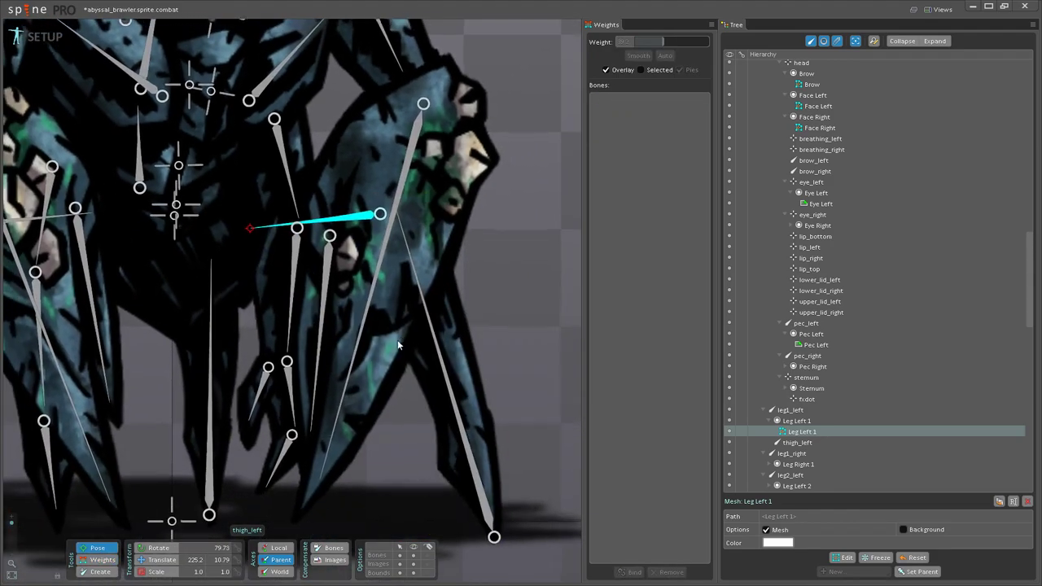
{"action": "left_click", "coordinate": [427, 359]}
{"action": "left_click_drag", "start_coordinate": [494, 338], "coordinate": [431, 200]}
{"action": "left_click", "coordinate": [483, 189]}
{"action": "key", "text": "ctrl+z"}
{"action": "key", "text": "ctrl+z"}
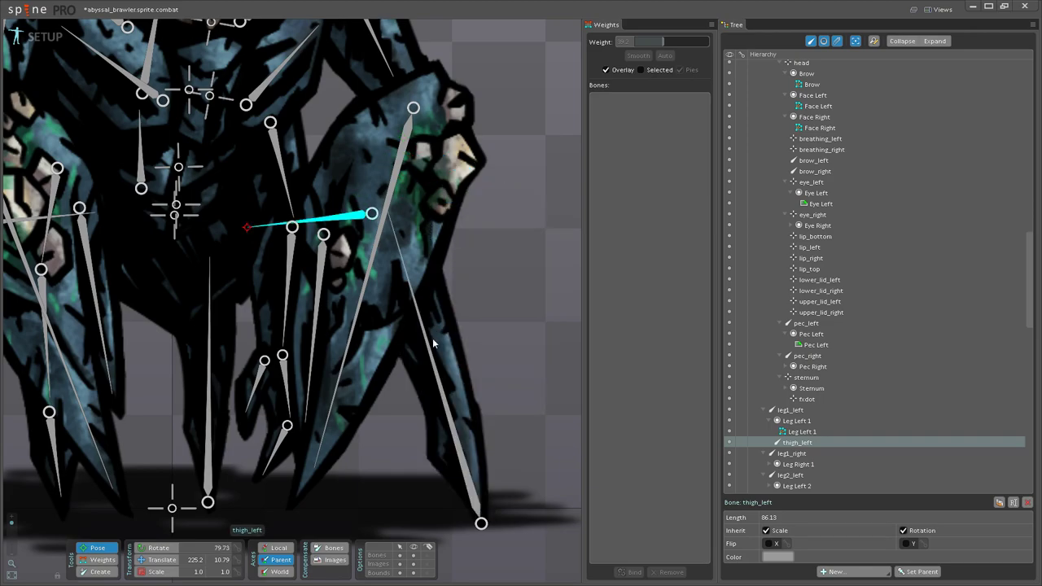
Step: Select the Leg Right 2 image under the leg2_right bone, convert it into a mesh and open it for mesh editing
{"action": "scroll", "coordinate": [224, 363], "scroll_direction": "down", "scroll_amount": 2}
{"action": "mouse_move", "coordinate": [221, 364]}
{"action": "left_mouse_down"}
{"action": "mouse_move", "coordinate": [446, 361]}
{"action": "mouse_move", "coordinate": [212, 372]}
{"action": "left_mouse_up"}
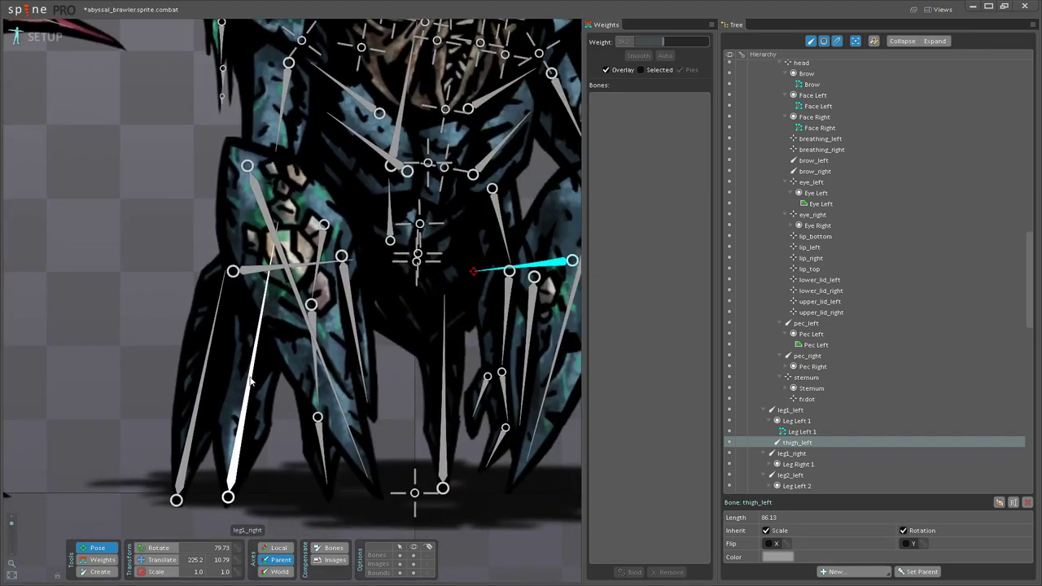
{"action": "left_click", "coordinate": [204, 391]}
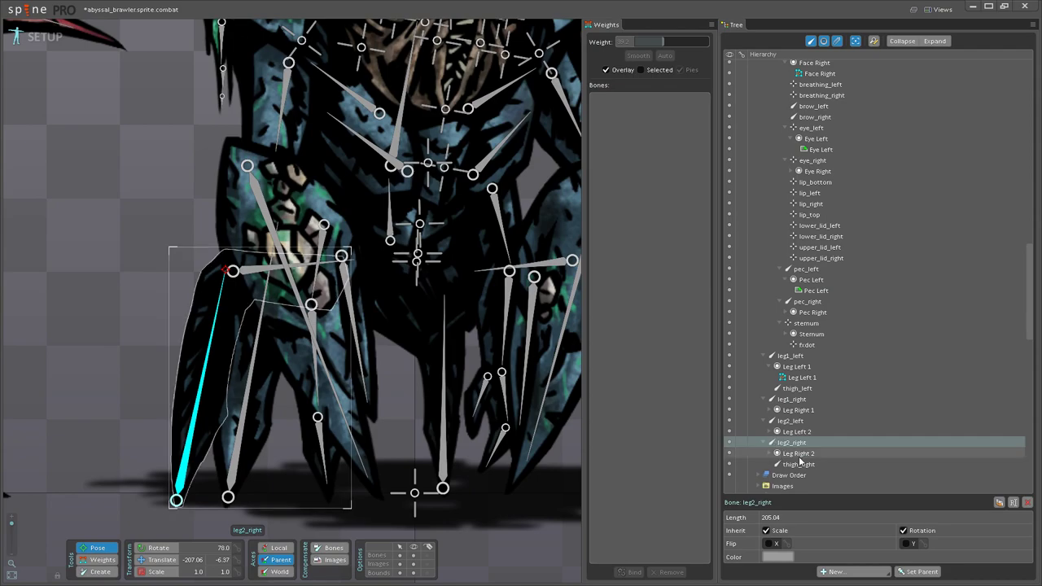
{"action": "scroll", "coordinate": [374, 303], "scroll_direction": "down", "scroll_amount": 2}
{"action": "left_click_drag", "start_coordinate": [373, 302], "coordinate": [315, 449]}
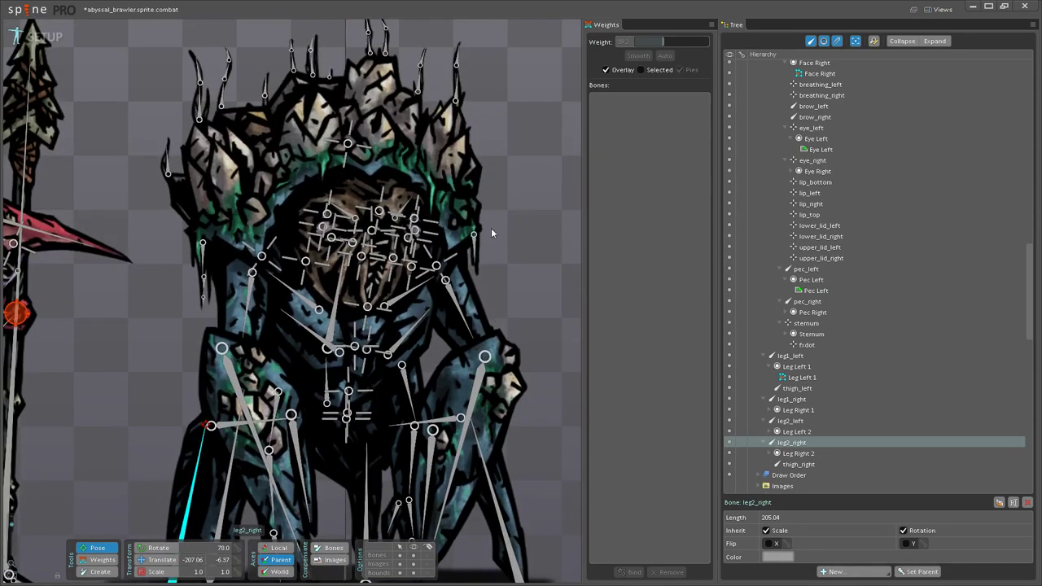
{"action": "scroll", "coordinate": [335, 300], "scroll_direction": "down", "scroll_amount": 2}
{"action": "left_click_drag", "start_coordinate": [398, 515], "coordinate": [414, 285]}
{"action": "left_click_drag", "start_coordinate": [330, 218], "coordinate": [337, 365]}
{"action": "scroll", "coordinate": [337, 365], "scroll_direction": "up", "scroll_amount": 1}
{"action": "scroll", "coordinate": [338, 367], "scroll_direction": "up", "scroll_amount": 2}
{"action": "left_click", "coordinate": [772, 452]}
{"action": "left_click", "coordinate": [789, 463]}
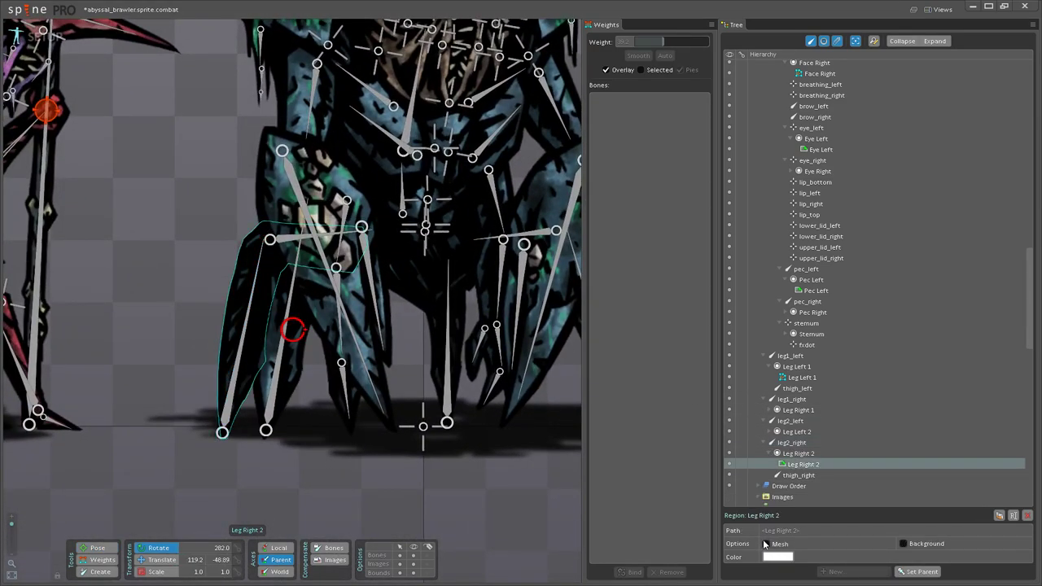
{"action": "left_click", "coordinate": [766, 544]}
{"action": "left_click", "coordinate": [843, 558]}
Step: Add vertices up the inner edge of the lower leg and diagonally across the knee of the Leg Right 2 mesh
{"action": "left_click", "coordinate": [244, 551]}
{"action": "left_click", "coordinate": [176, 518]}
{"action": "left_click", "coordinate": [223, 428]}
{"action": "left_click", "coordinate": [273, 285]}
{"action": "left_click", "coordinate": [289, 173]}
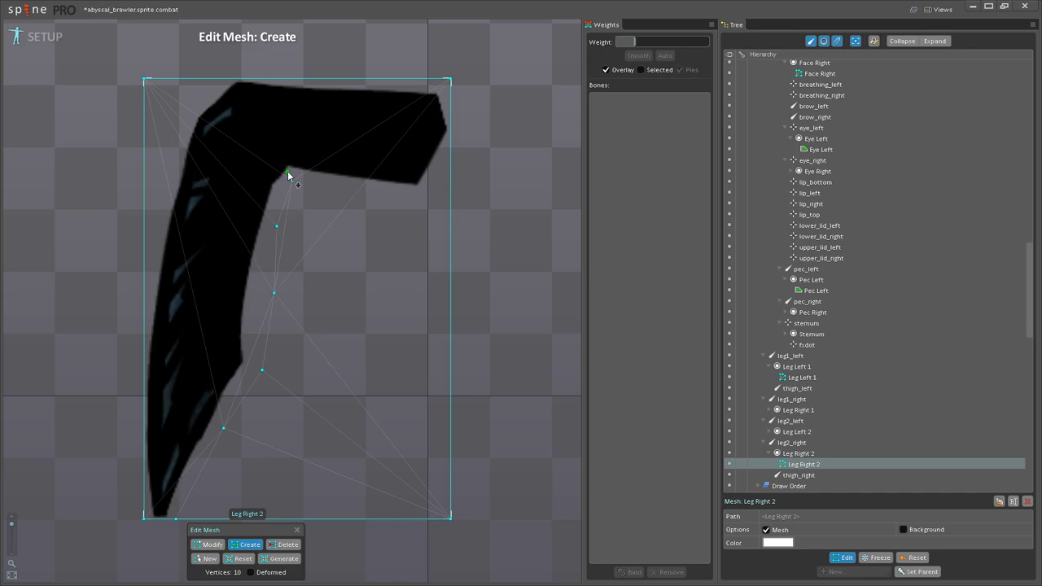
{"action": "left_click", "coordinate": [257, 114]}
{"action": "left_click", "coordinate": [243, 79]}
{"action": "left_click", "coordinate": [263, 106]}
Step: Add vertices along the lower edge of the thigh and around its hip end on the Leg Right 2 mesh
{"action": "left_click_drag", "start_coordinate": [316, 136], "coordinate": [313, 226]}
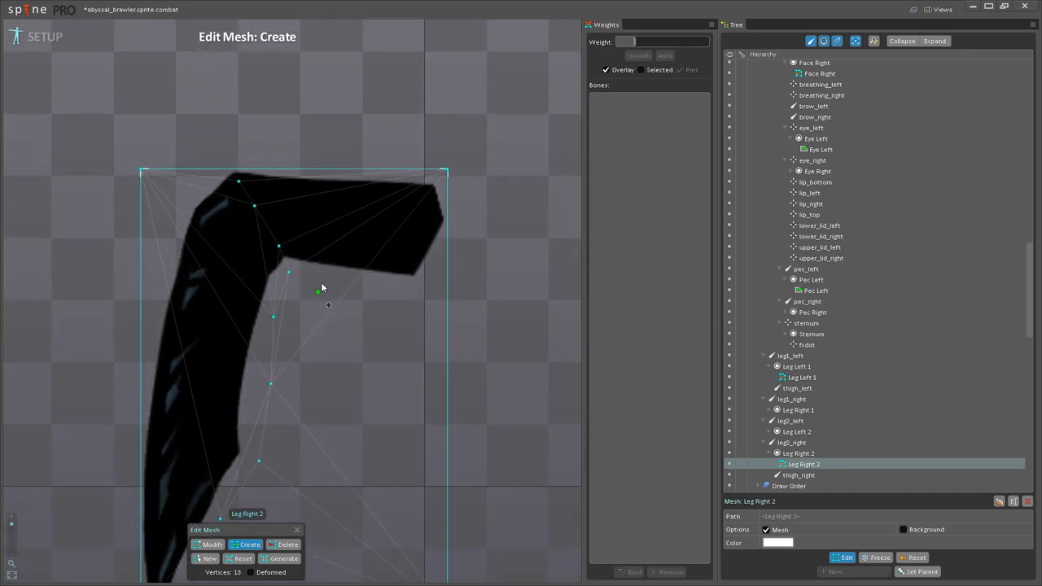
{"action": "left_click", "coordinate": [322, 275]}
{"action": "left_click", "coordinate": [364, 281]}
{"action": "left_click", "coordinate": [408, 287]}
{"action": "left_click", "coordinate": [448, 220]}
Step: Add vertices around the outside of the knee and down the outer edge of the lower leg on the Leg Right 2 mesh
{"action": "left_click", "coordinate": [227, 170]}
{"action": "left_click", "coordinate": [188, 196]}
{"action": "left_click", "coordinate": [160, 259]}
{"action": "left_click_drag", "start_coordinate": [148, 293], "coordinate": [194, 166]}
{"action": "left_click", "coordinate": [197, 204]}
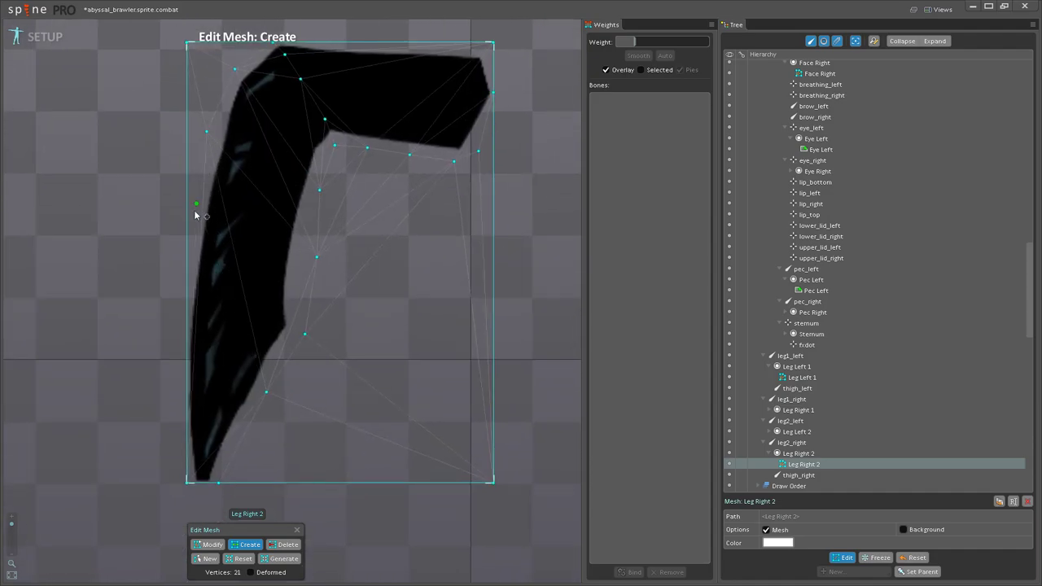
{"action": "left_click", "coordinate": [187, 273]}
{"action": "left_click", "coordinate": [187, 348]}
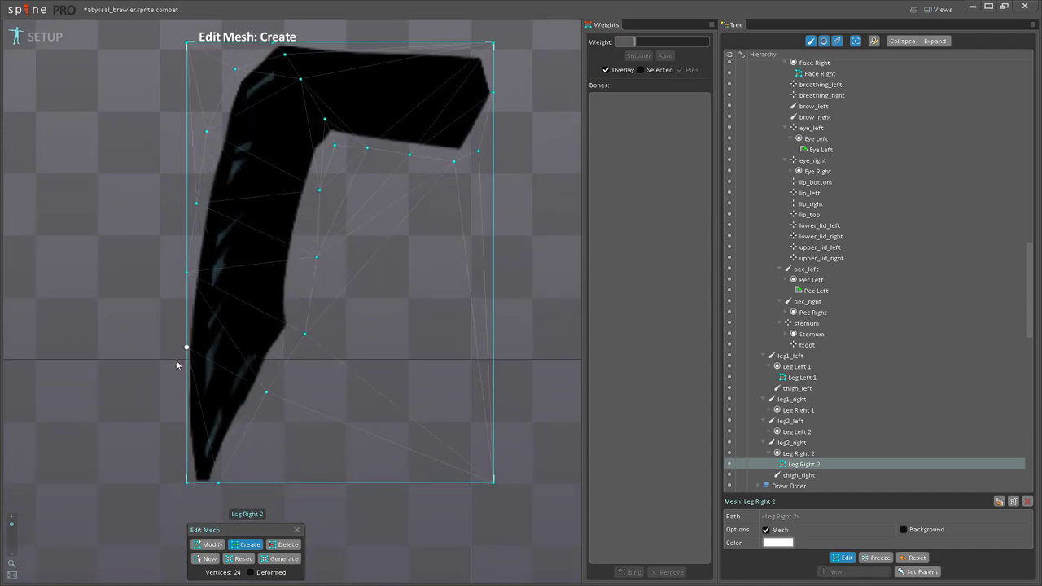
{"action": "left_click", "coordinate": [186, 425]}
Step: Add vertices along the upper edge of the thigh to its hip end on the Leg Right 2 mesh
{"action": "left_click_drag", "start_coordinate": [382, 135], "coordinate": [267, 368]}
{"action": "scroll", "coordinate": [261, 325], "scroll_direction": "up", "scroll_amount": 2}
{"action": "left_click", "coordinate": [188, 281]}
{"action": "left_click", "coordinate": [257, 280]}
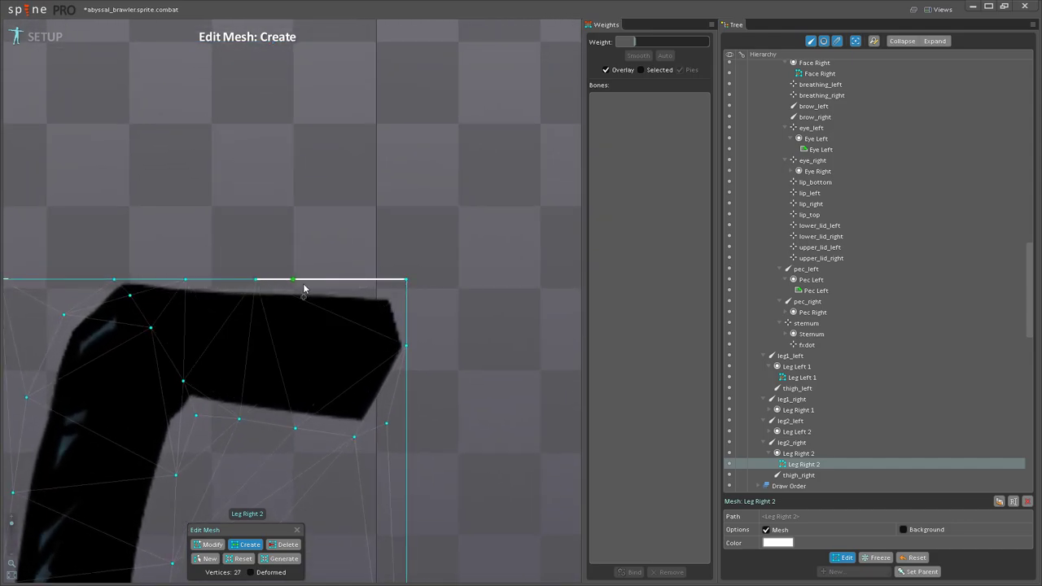
{"action": "left_click", "coordinate": [349, 280]}
{"action": "scroll", "coordinate": [408, 308], "scroll_direction": "up", "scroll_amount": 2}
{"action": "left_click", "coordinate": [401, 290]}
Step: Delete the empty corner vertices beside the knee, hip end and inner side of the Leg Right 2 mesh and close mesh editing
{"action": "scroll", "coordinate": [400, 295], "scroll_direction": "down", "scroll_amount": 1}
{"action": "left_click", "coordinate": [285, 545]}
{"action": "left_click", "coordinate": [390, 262]}
{"action": "left_click_drag", "start_coordinate": [388, 225], "coordinate": [687, 147]}
{"action": "left_click", "coordinate": [186, 182]}
{"action": "scroll", "coordinate": [336, 298], "scroll_direction": "down", "scroll_amount": 2}
{"action": "left_click_drag", "start_coordinate": [490, 517], "coordinate": [342, 203]}
{"action": "left_click", "coordinate": [472, 456]}
{"action": "scroll", "coordinate": [446, 360], "scroll_direction": "down", "scroll_amount": 1}
{"action": "left_click_drag", "start_coordinate": [447, 360], "coordinate": [479, 453]}
{"action": "scroll", "coordinate": [425, 351], "scroll_direction": "down", "scroll_amount": 2}
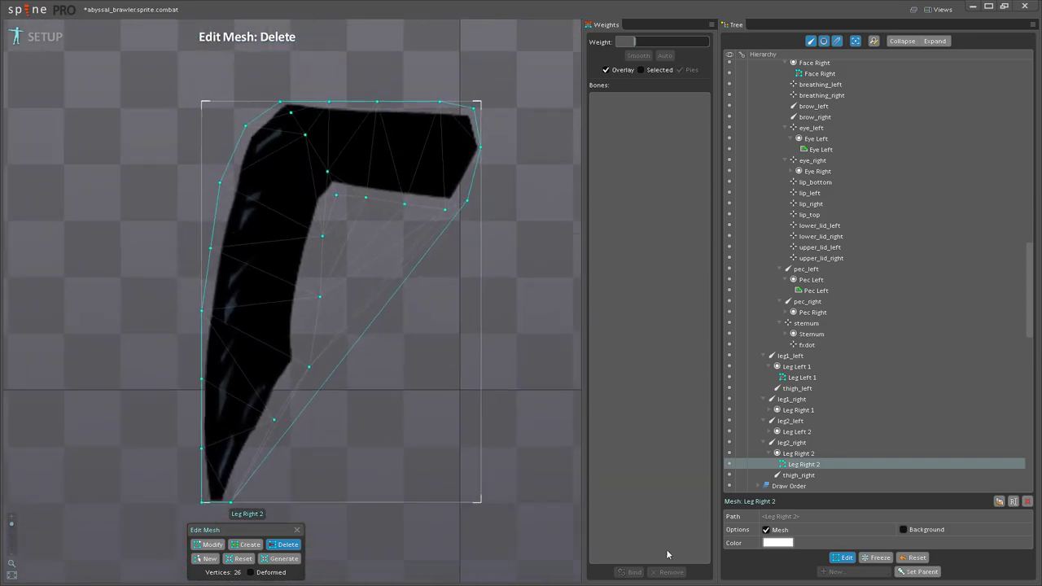
{"action": "left_click", "coordinate": [851, 561]}
Step: Bind the Leg Right 2 mesh to the leg2_right and thigh_right bones
{"action": "left_click", "coordinate": [631, 573]}
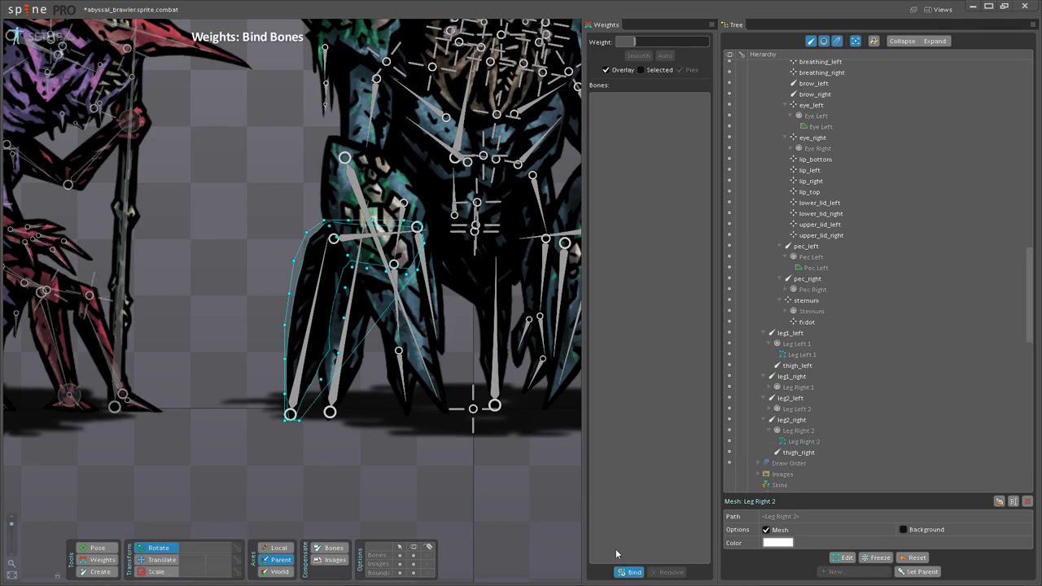
{"action": "scroll", "coordinate": [346, 290], "scroll_direction": "up", "scroll_amount": 2}
{"action": "left_click", "coordinate": [352, 221]}
{"action": "left_click", "coordinate": [353, 221]}
{"action": "left_click", "coordinate": [633, 574]}
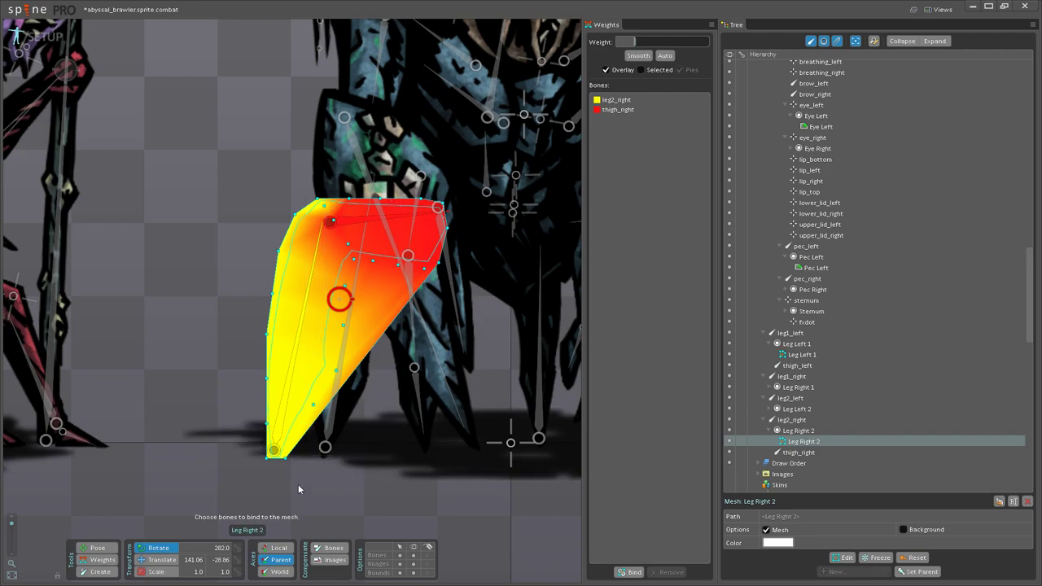
Step: Try moving the thigh_right bone to test how the Leg Right 2 mesh deforms
{"action": "left_click", "coordinate": [97, 548]}
{"action": "left_click", "coordinate": [292, 391]}
{"action": "left_click_drag", "start_coordinate": [292, 391], "coordinate": [290, 264]}
Step: Adjust the leg2_right weights of the Leg Right 2 mesh along the inner lower leg, up to 100, and at the knee
{"action": "left_click", "coordinate": [98, 561]}
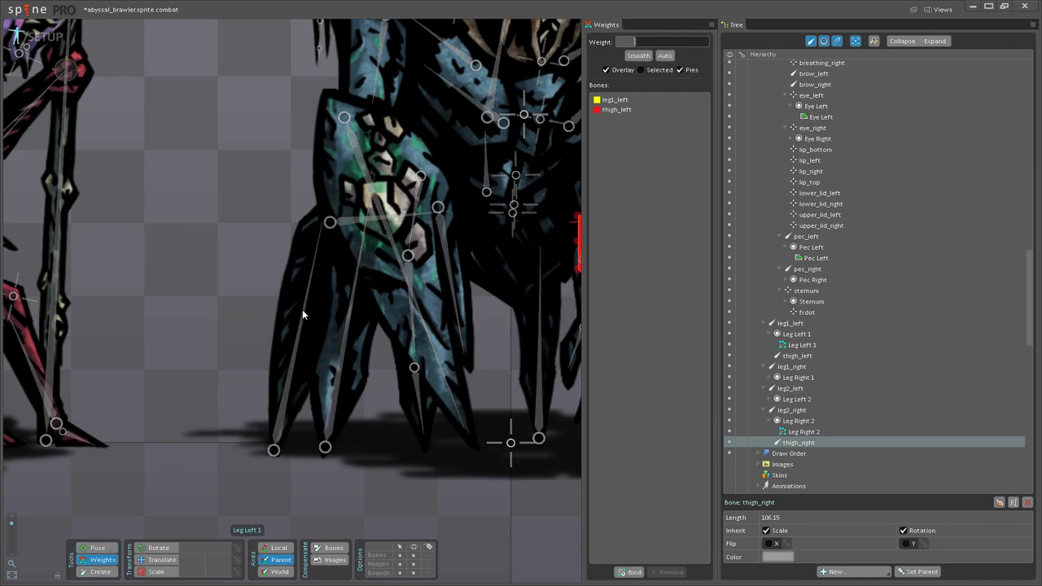
{"action": "left_click", "coordinate": [289, 345]}
{"action": "scroll", "coordinate": [293, 346], "scroll_direction": "up", "scroll_amount": 5}
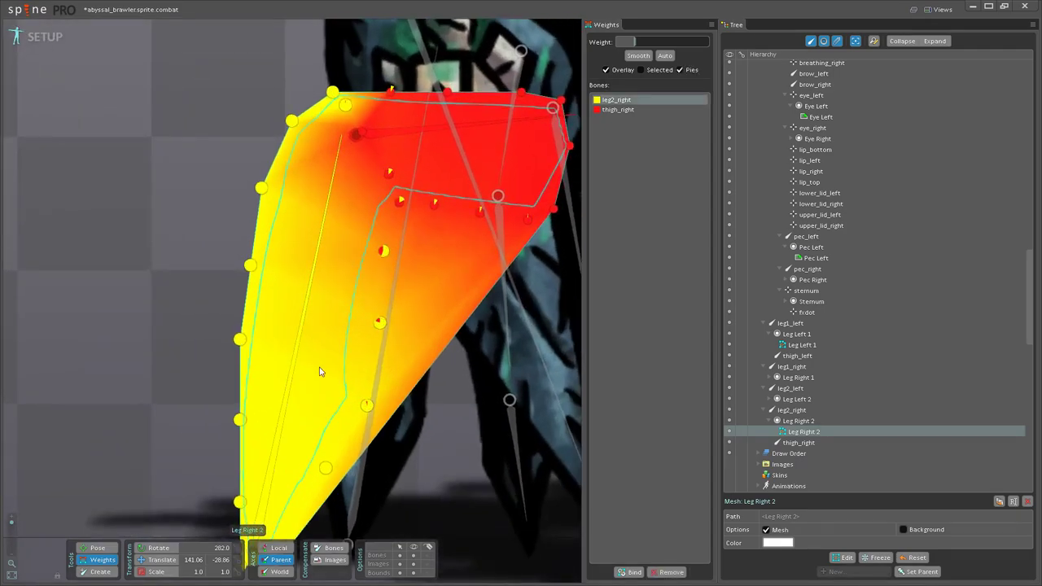
{"action": "scroll", "coordinate": [301, 374], "scroll_direction": "down", "scroll_amount": 4}
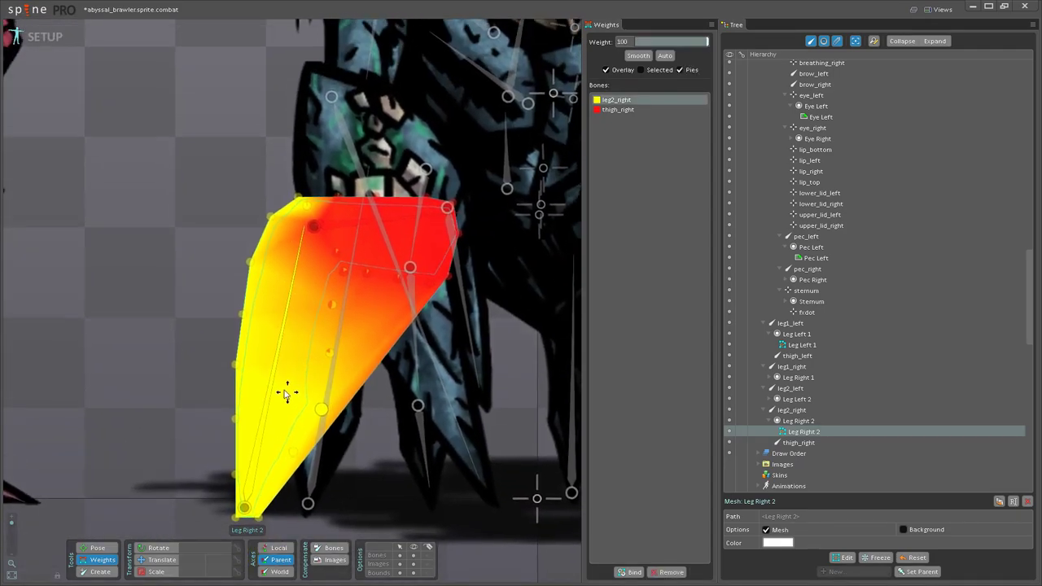
{"action": "left_click_drag", "start_coordinate": [285, 393], "coordinate": [287, 422]}
{"action": "left_click_drag", "start_coordinate": [332, 382], "coordinate": [328, 209]}
{"action": "left_click_drag", "start_coordinate": [345, 358], "coordinate": [333, 287]}
{"action": "left_click_drag", "start_coordinate": [333, 286], "coordinate": [330, 399]}
{"action": "left_click_drag", "start_coordinate": [335, 253], "coordinate": [349, 205]}
Step: Test the reweighted Leg Right 2 mesh by moving the thigh_right bone away from the body, and undo the moves
{"action": "left_click", "coordinate": [97, 548]}
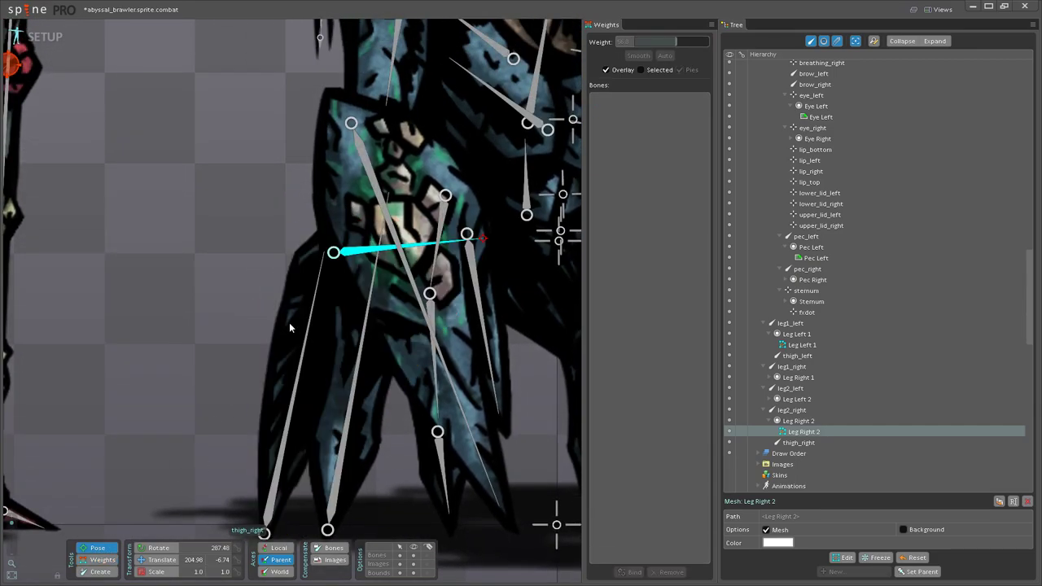
{"action": "left_click", "coordinate": [247, 314]}
{"action": "left_click_drag", "start_coordinate": [224, 304], "coordinate": [223, 302]}
{"action": "left_click_drag", "start_coordinate": [300, 216], "coordinate": [361, 194]}
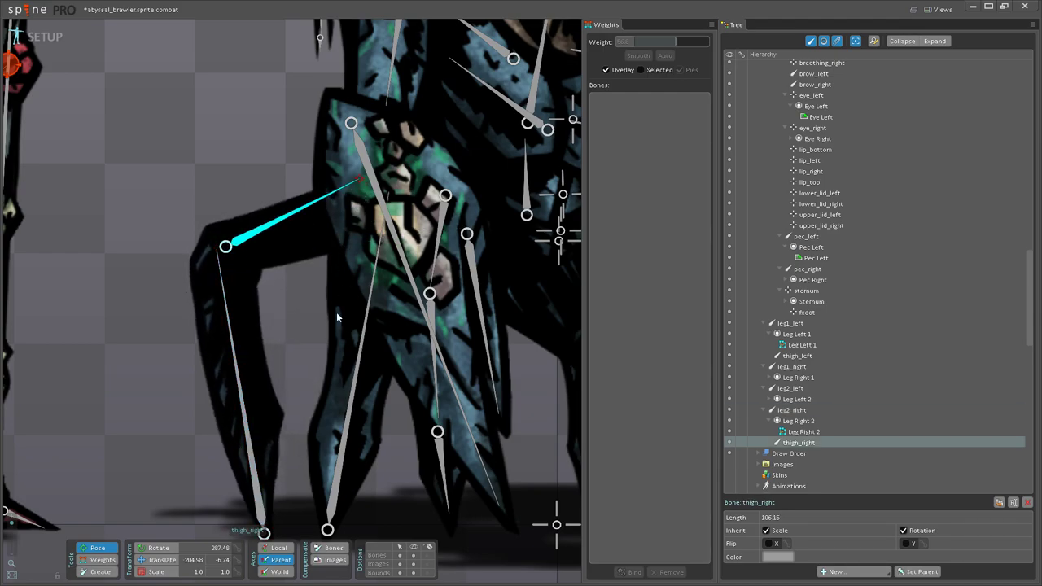
{"action": "key", "text": "ctrl+z"}
{"action": "key", "text": "ctrl+z"}
Step: Hide the bones to examine the whole brawler beside the other characters, and show the bones again
{"action": "scroll", "coordinate": [346, 326], "scroll_direction": "down", "scroll_amount": 3}
{"action": "scroll", "coordinate": [348, 330], "scroll_direction": "down", "scroll_amount": 1}
{"action": "left_click_drag", "start_coordinate": [478, 441], "coordinate": [312, 480]}
{"action": "key", "text": "space"}
{"action": "scroll", "coordinate": [309, 478], "scroll_direction": "down", "scroll_amount": 2}
{"action": "left_click_drag", "start_coordinate": [313, 442], "coordinate": [364, 439]}
{"action": "left_click", "coordinate": [414, 555]}
{"action": "scroll", "coordinate": [230, 230], "scroll_direction": "down", "scroll_amount": 1}
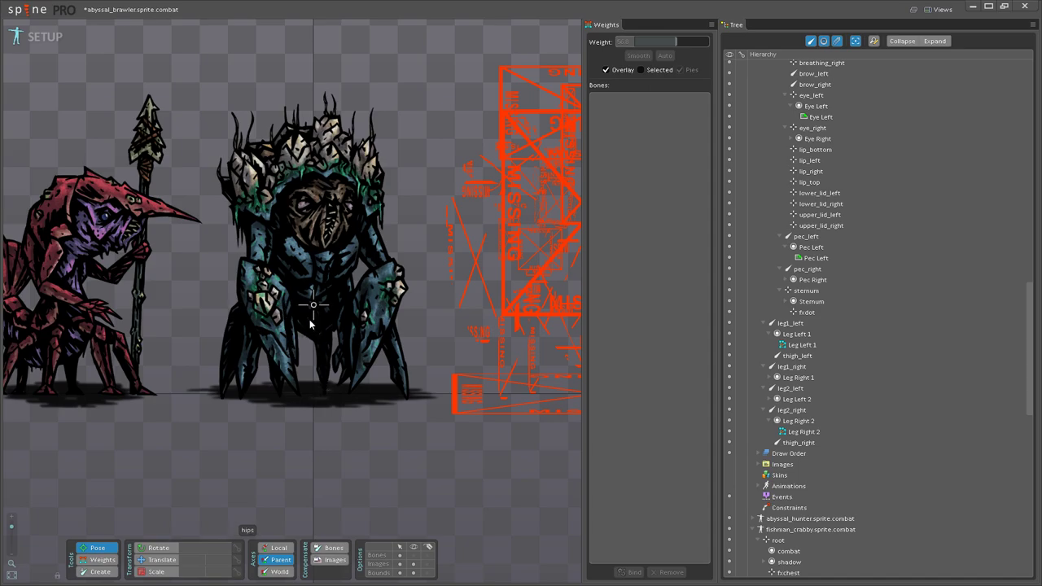
{"action": "scroll", "coordinate": [375, 326], "scroll_direction": "up", "scroll_amount": 3}
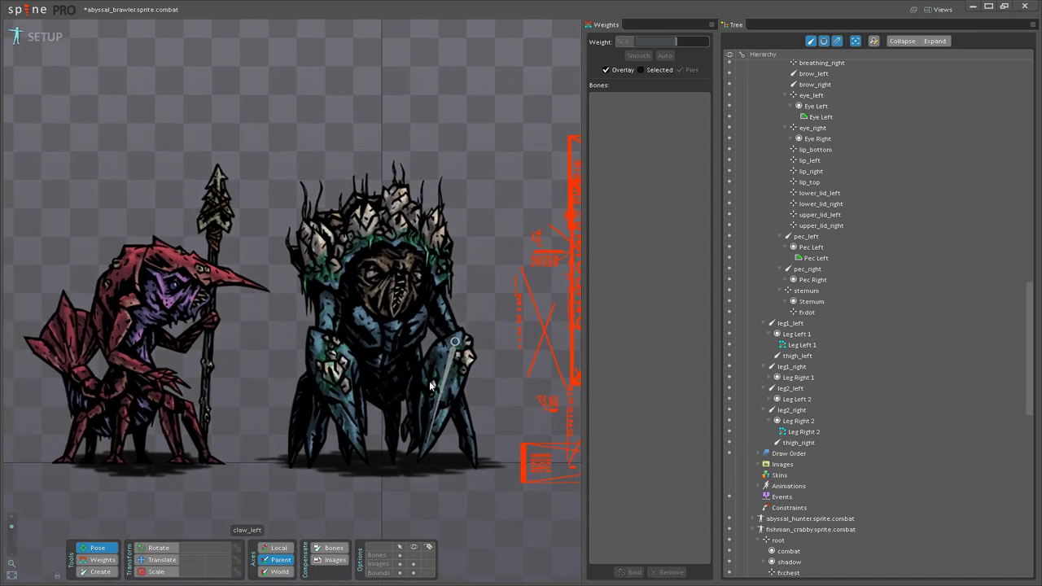
{"action": "left_click", "coordinate": [412, 556]}
{"action": "scroll", "coordinate": [396, 420], "scroll_direction": "up", "scroll_amount": 3}
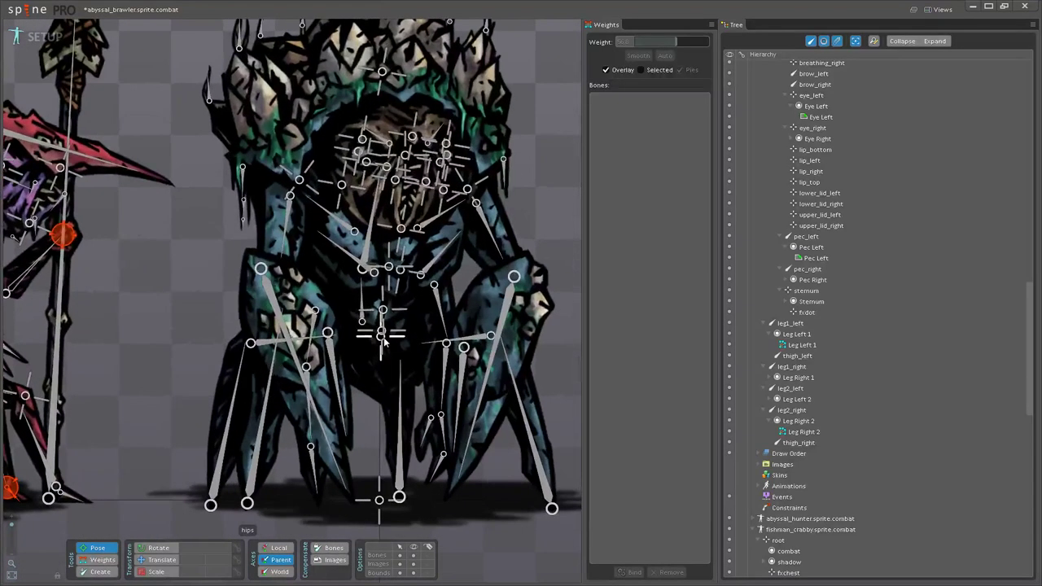
Step: Select the Body image under the hips bone and convert it into a mesh
{"action": "left_click", "coordinate": [386, 340]}
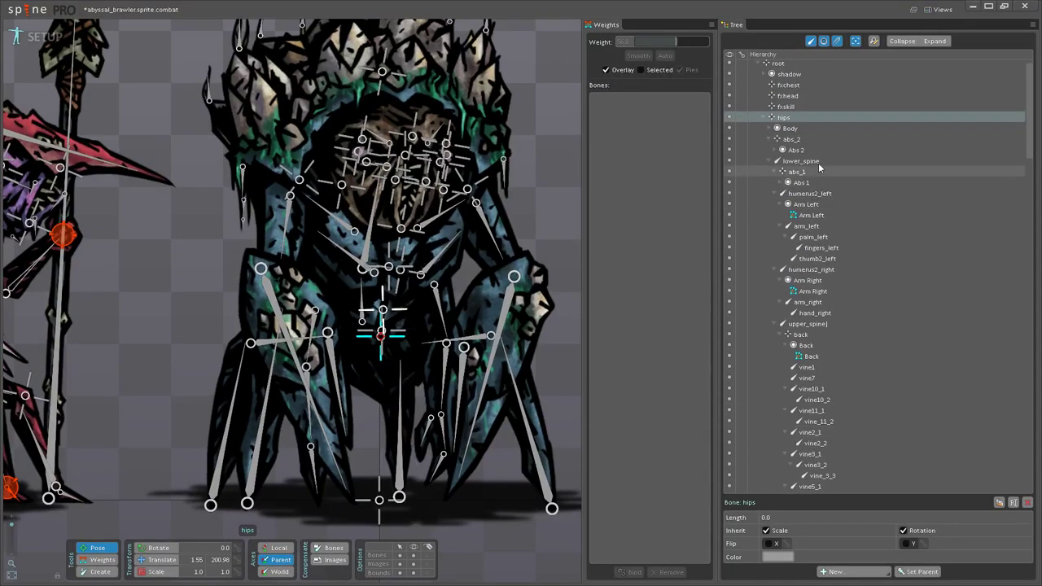
{"action": "left_click", "coordinate": [768, 129]}
{"action": "left_click", "coordinate": [787, 141]}
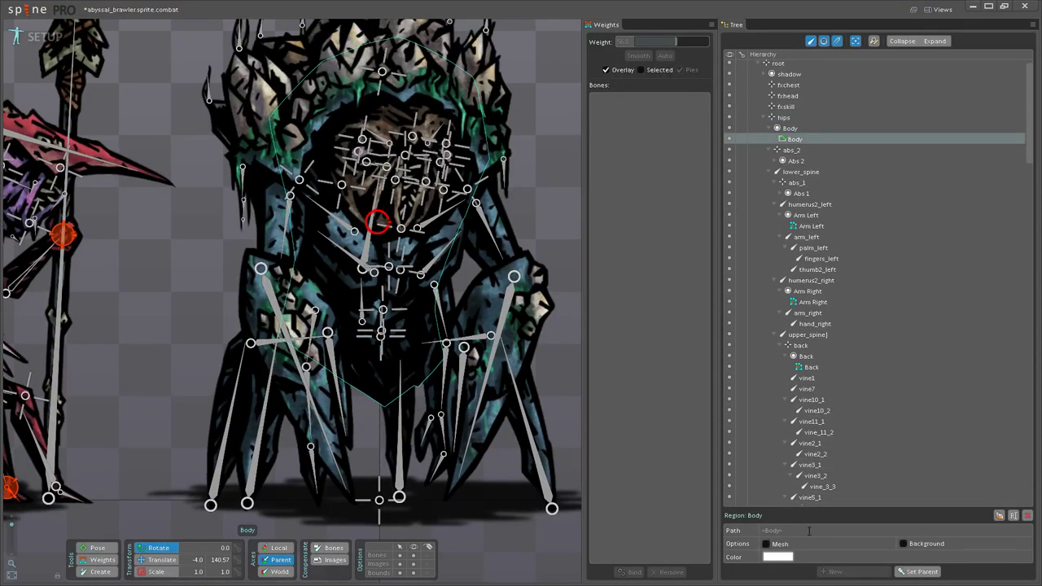
{"action": "left_click", "coordinate": [765, 545]}
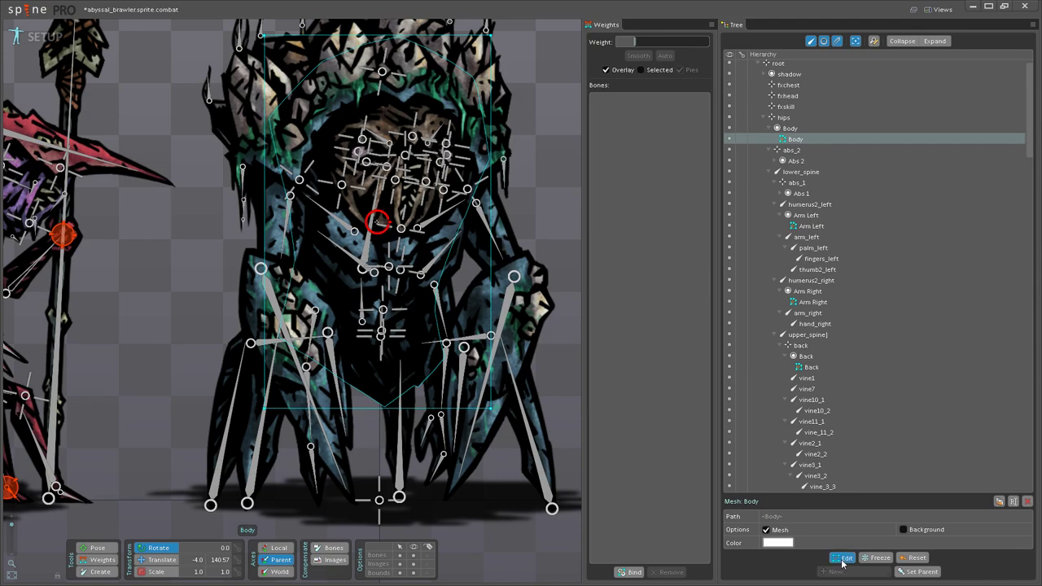
Step: Open the Body mesh for editing and add vertices just outside the silhouette along its bottom edge and lower right side
{"action": "left_click", "coordinate": [844, 558]}
{"action": "left_click", "coordinate": [244, 545]}
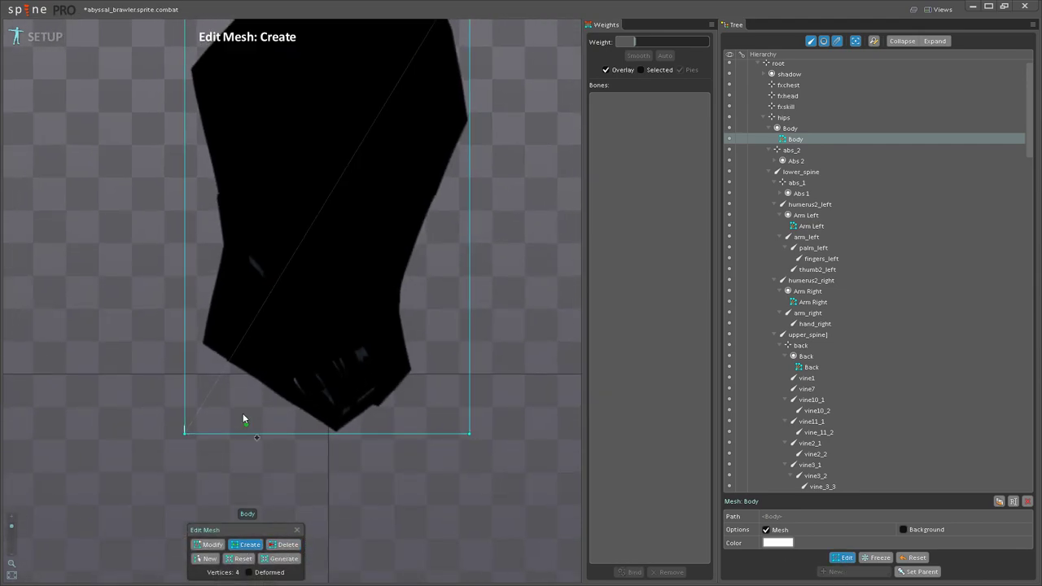
{"action": "left_click", "coordinate": [218, 367]}
{"action": "left_click", "coordinate": [266, 405]}
{"action": "left_click", "coordinate": [327, 433]}
{"action": "left_click", "coordinate": [355, 433]}
{"action": "left_click", "coordinate": [419, 394]}
{"action": "left_click", "coordinate": [434, 368]}
{"action": "left_click", "coordinate": [412, 309]}
Step: Add further vertices outside the Body silhouette up its right side and over the top to the upper left shoulder
{"action": "left_click_drag", "start_coordinate": [428, 270], "coordinate": [442, 400]}
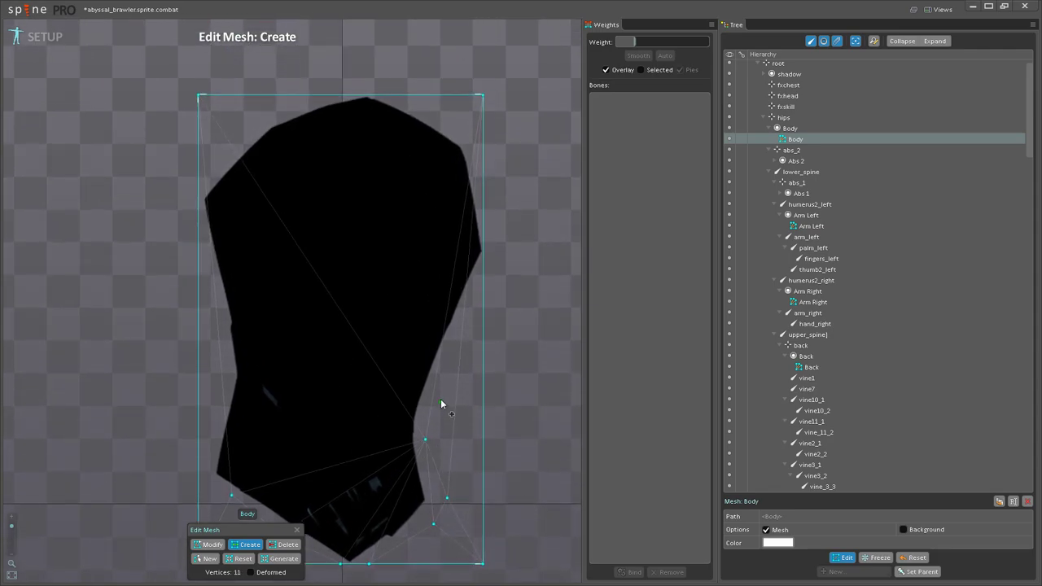
{"action": "left_click", "coordinate": [440, 374]}
{"action": "left_click", "coordinate": [467, 320]}
{"action": "left_click", "coordinate": [482, 265]}
{"action": "left_click", "coordinate": [483, 176]}
{"action": "left_click", "coordinate": [444, 108]}
{"action": "left_click", "coordinate": [395, 97]}
{"action": "left_click", "coordinate": [326, 97]}
{"action": "left_click", "coordinate": [256, 121]}
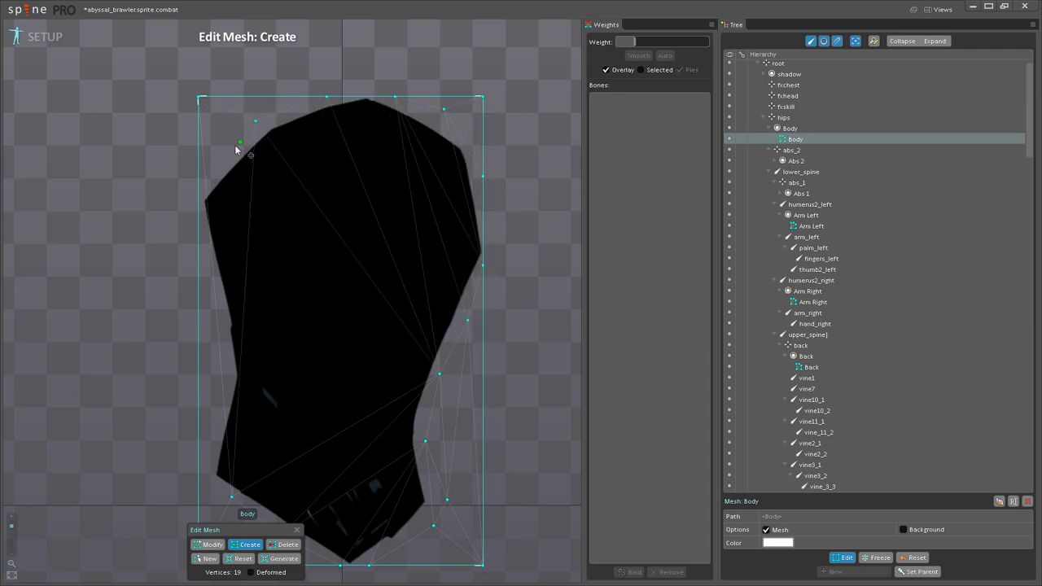
Step: Add vertices down the left side of the Body silhouette, including the waist and hip, to complete its outline
{"action": "left_click", "coordinate": [198, 189]}
{"action": "left_click", "coordinate": [215, 298]}
{"action": "left_click", "coordinate": [271, 408]}
{"action": "left_click_drag", "start_coordinate": [303, 492], "coordinate": [330, 339]}
{"action": "scroll", "coordinate": [332, 332], "scroll_direction": "up", "scroll_amount": 2}
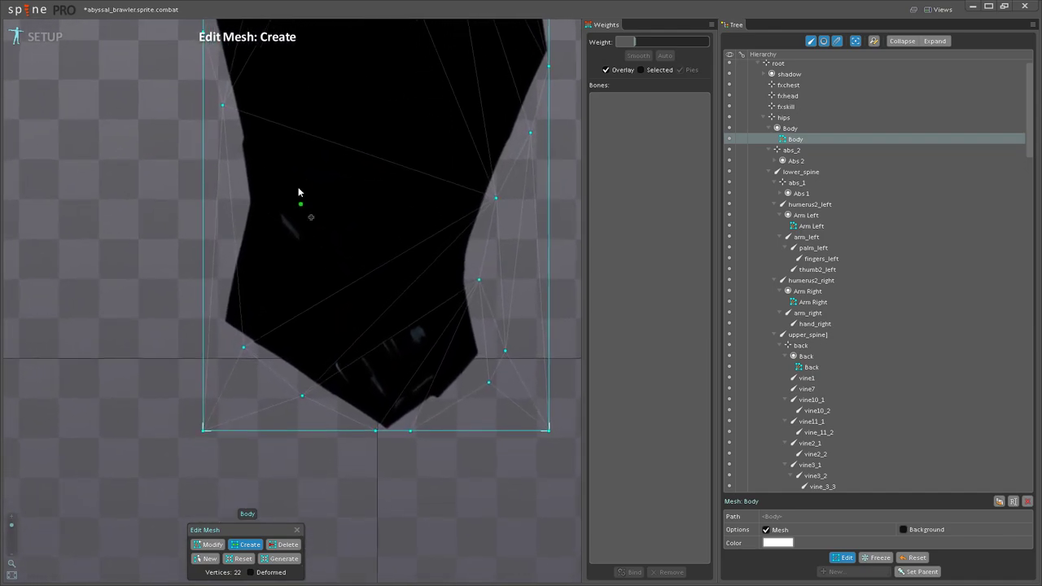
{"action": "left_click", "coordinate": [235, 162]}
{"action": "left_click", "coordinate": [239, 204]}
{"action": "left_click", "coordinate": [204, 324]}
Step: Add a row of inner vertices across the waist of the Body mesh
{"action": "left_click_drag", "start_coordinate": [282, 294], "coordinate": [250, 379]}
{"action": "left_click", "coordinate": [243, 294]}
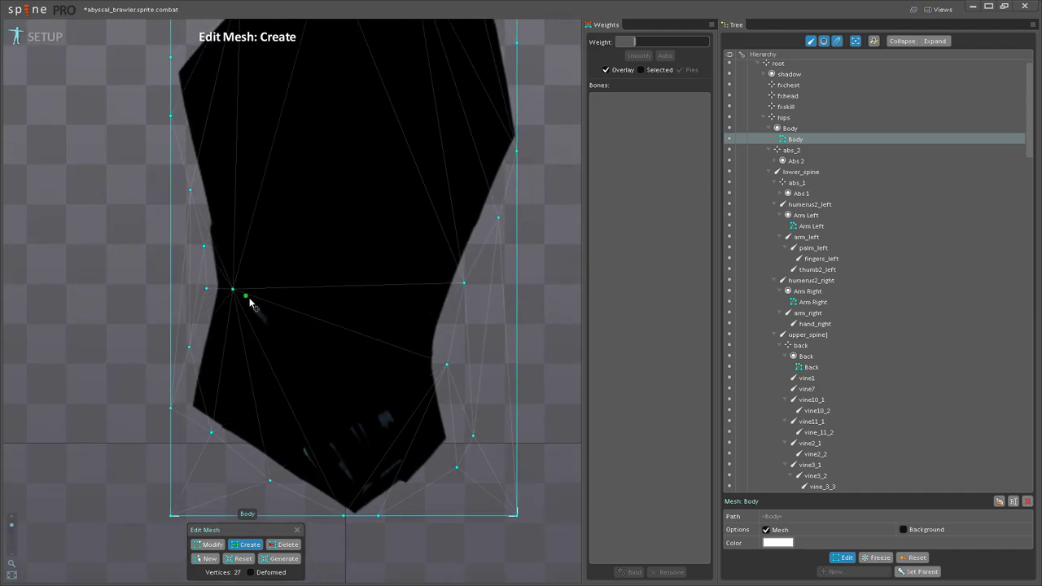
{"action": "left_click", "coordinate": [275, 311]}
{"action": "left_click", "coordinate": [336, 315]}
{"action": "left_click", "coordinate": [402, 307]}
{"action": "left_click", "coordinate": [438, 290]}
Step: Delete the four original corner vertices of the Body mesh and finish editing it
{"action": "scroll", "coordinate": [262, 303], "scroll_direction": "down", "scroll_amount": 1}
{"action": "left_click_drag", "start_coordinate": [263, 189], "coordinate": [302, 243]}
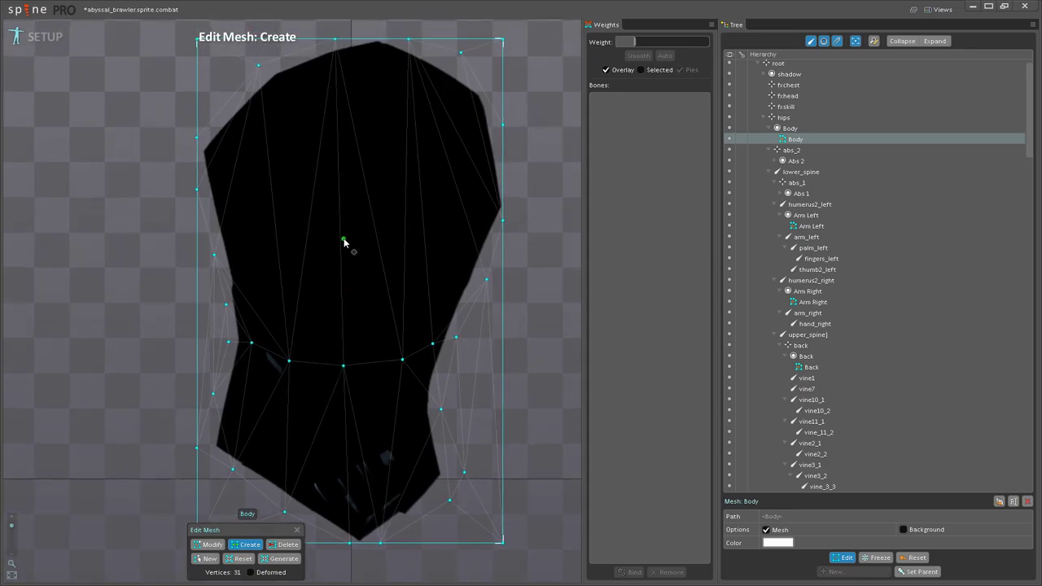
{"action": "scroll", "coordinate": [344, 241], "scroll_direction": "down", "scroll_amount": 2}
{"action": "left_click", "coordinate": [286, 544]}
{"action": "left_click", "coordinate": [453, 498]}
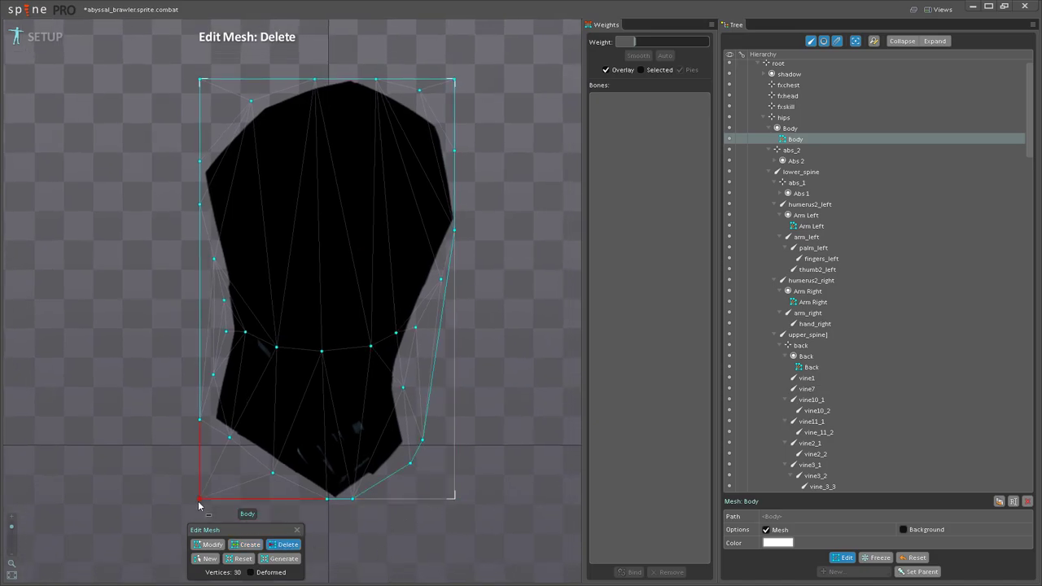
{"action": "left_click", "coordinate": [199, 499]}
{"action": "scroll", "coordinate": [365, 304], "scroll_direction": "down", "scroll_amount": 2}
{"action": "left_click", "coordinate": [227, 115]}
{"action": "left_click", "coordinate": [440, 116]}
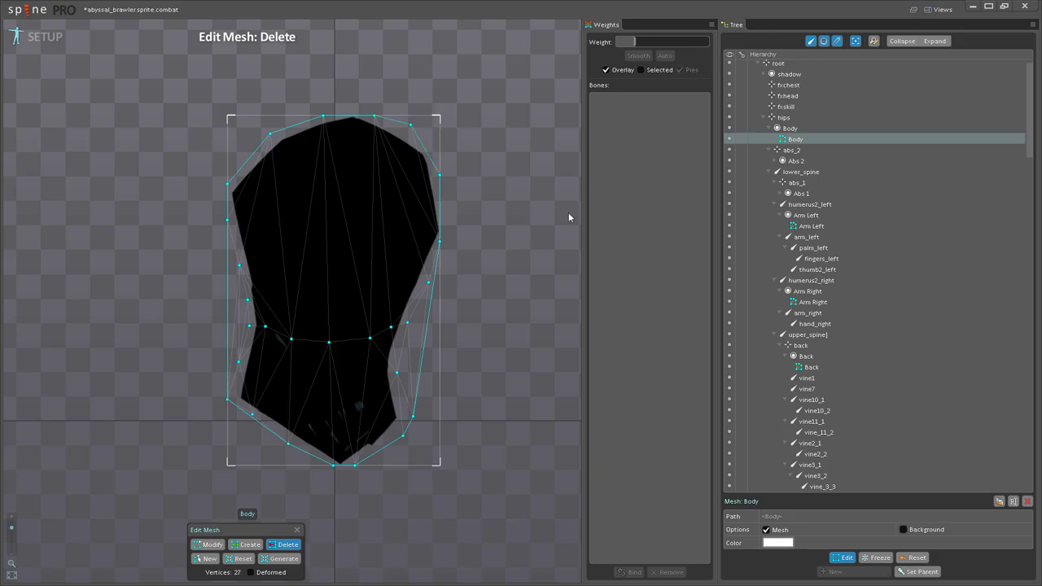
{"action": "left_click", "coordinate": [843, 560]}
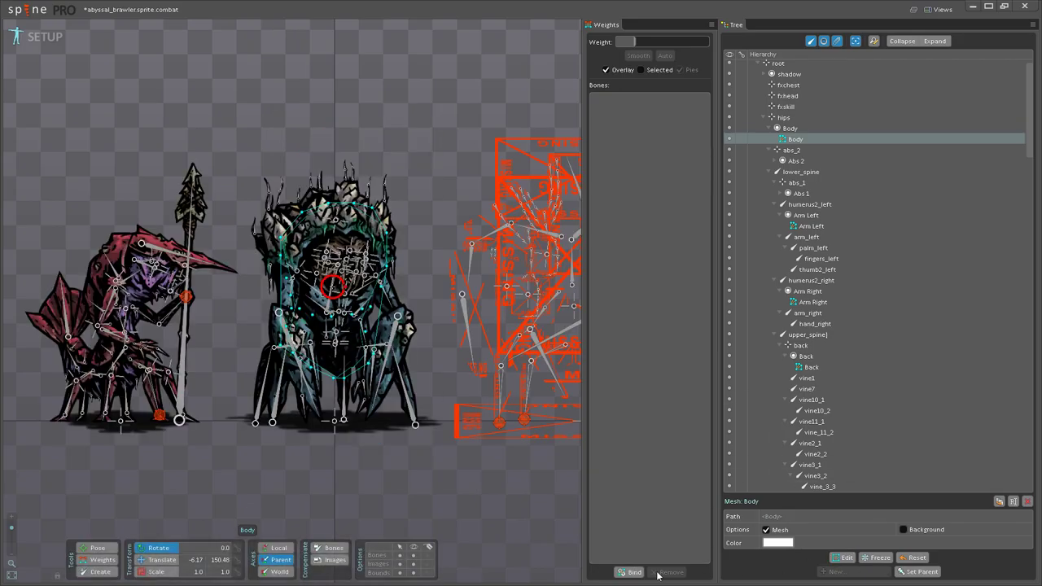
Step: Bind the Body mesh to the lower_spine, upper_spine] and hips bones with automatic weights
{"action": "left_click", "coordinate": [629, 572]}
{"action": "scroll", "coordinate": [364, 309], "scroll_direction": "up", "scroll_amount": 5}
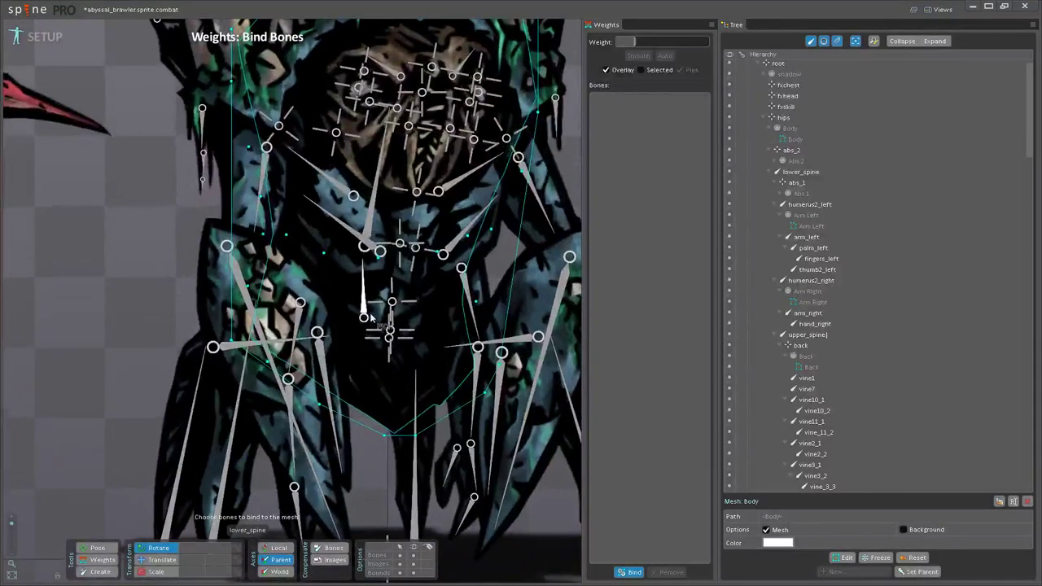
{"action": "left_click_drag", "start_coordinate": [365, 311], "coordinate": [325, 384]}
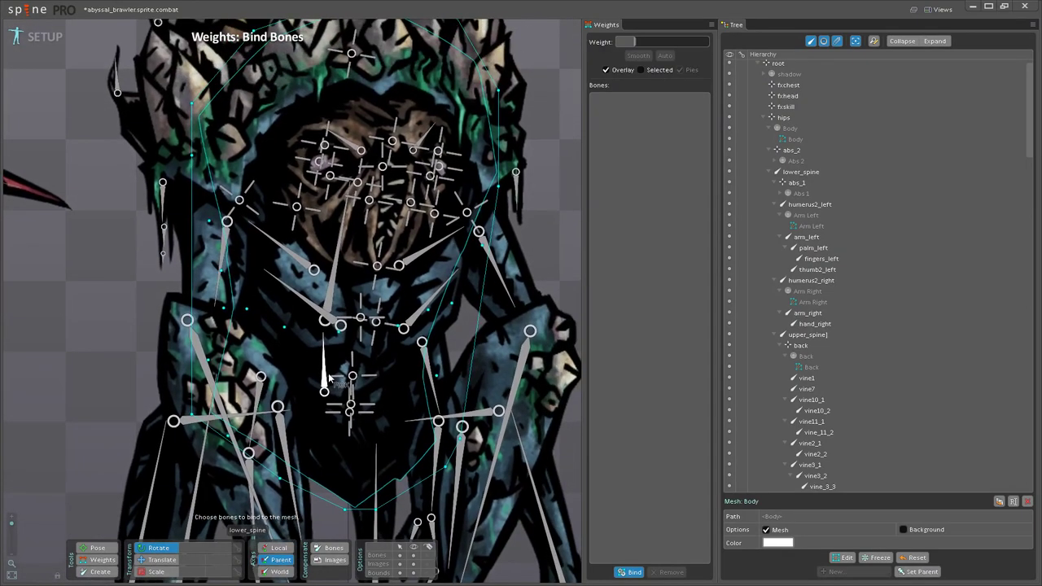
{"action": "left_click", "coordinate": [327, 364]}
{"action": "left_click", "coordinate": [339, 300]}
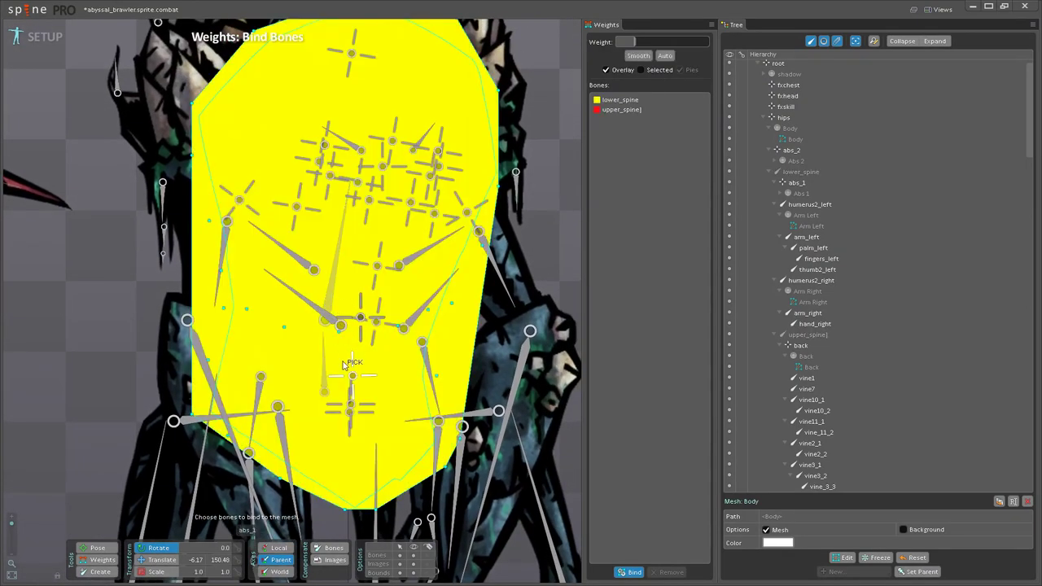
{"action": "scroll", "coordinate": [350, 405], "scroll_direction": "down", "scroll_amount": 3}
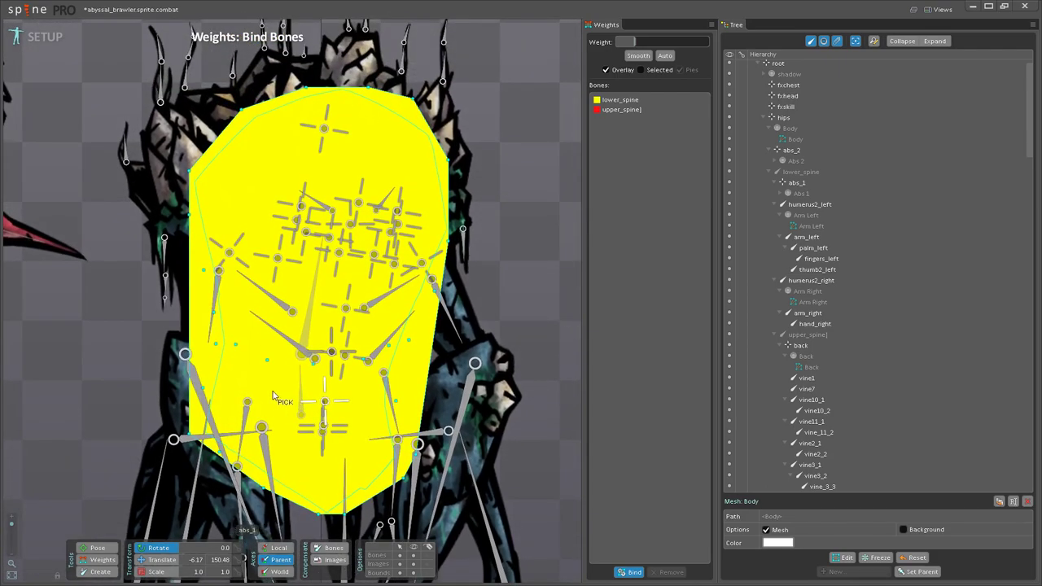
{"action": "left_click", "coordinate": [330, 431]}
{"action": "left_click", "coordinate": [629, 574]}
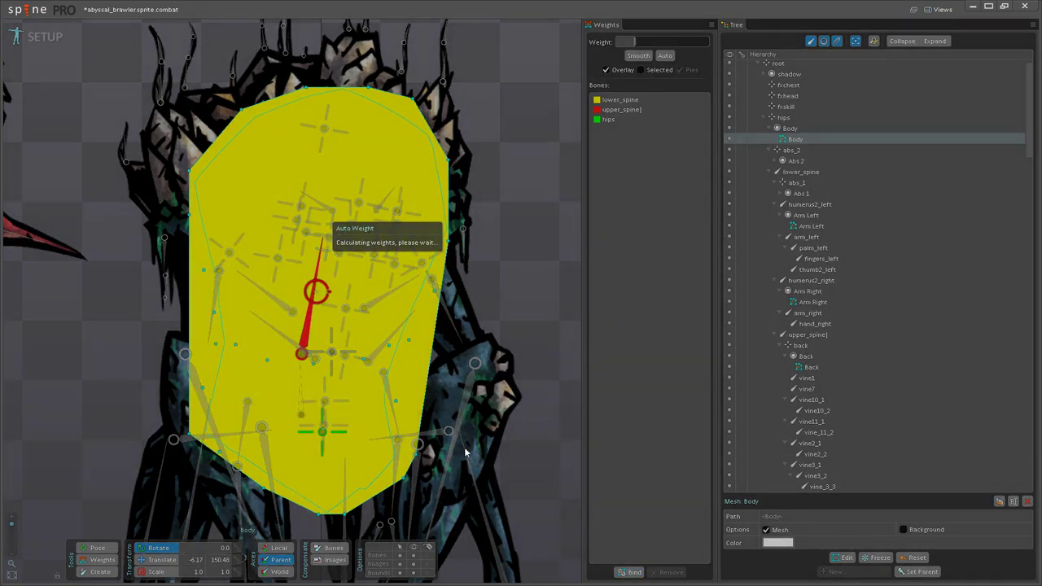
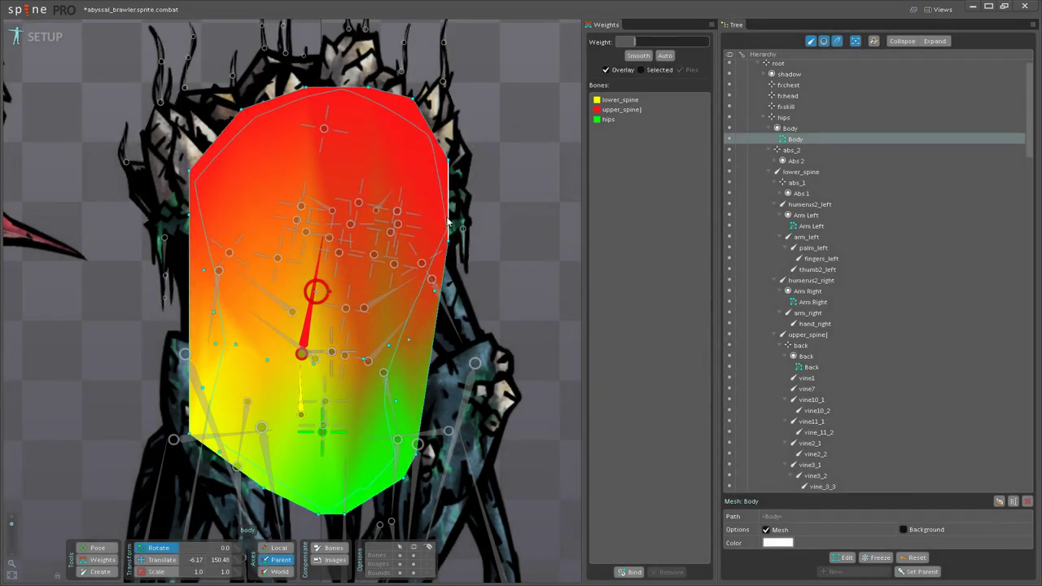
Step: Test the automatic Body weights by posing the lower_spine bone, and undo the pose
{"action": "scroll", "coordinate": [370, 407], "scroll_direction": "up", "scroll_amount": 2}
{"action": "left_click", "coordinate": [97, 551]}
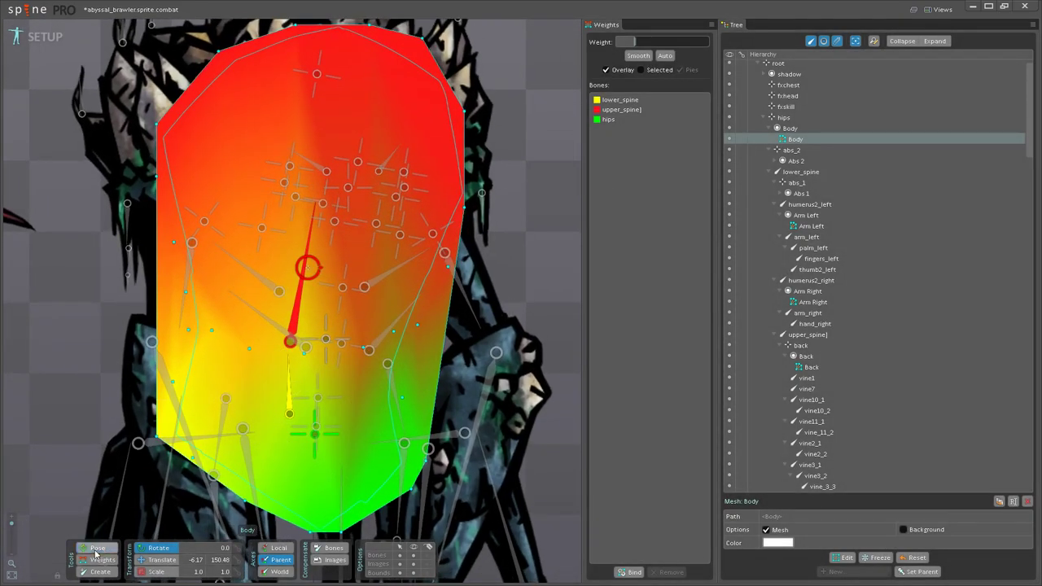
{"action": "left_click_drag", "start_coordinate": [292, 382], "coordinate": [270, 325]}
{"action": "key", "text": "ctrl+z"}
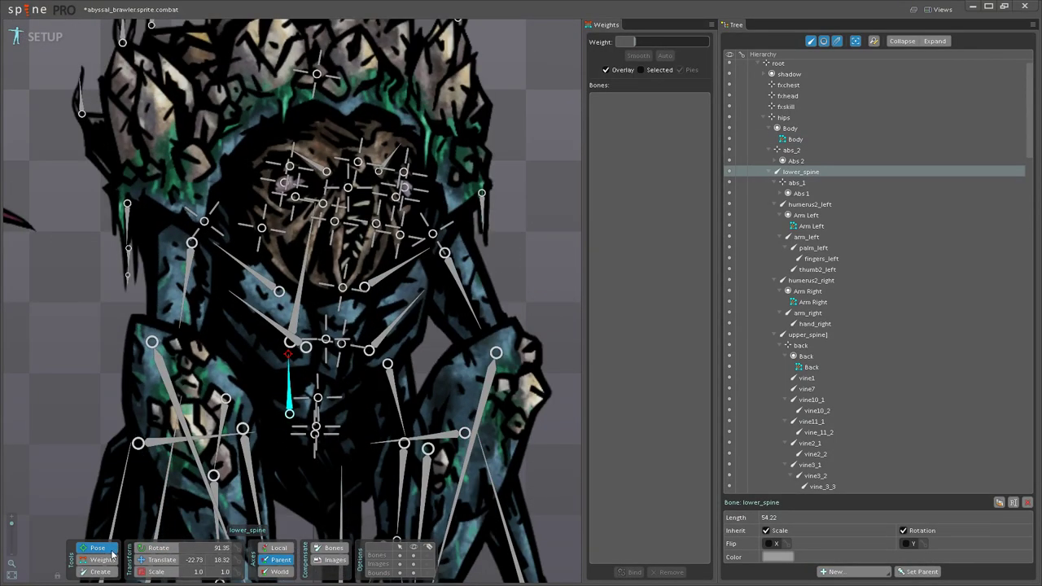
Step: Raise the hips weights of the Body vertices along the lower edge, up to 100
{"action": "left_click", "coordinate": [106, 560]}
{"action": "scroll", "coordinate": [277, 473], "scroll_direction": "up", "scroll_amount": 3}
{"action": "left_click", "coordinate": [353, 484]}
{"action": "left_click_drag", "start_coordinate": [353, 483], "coordinate": [350, 429]}
{"action": "left_click", "coordinate": [333, 374]}
{"action": "left_click_drag", "start_coordinate": [288, 371], "coordinate": [320, 352]}
{"action": "scroll", "coordinate": [320, 351], "scroll_direction": "down", "scroll_amount": 1}
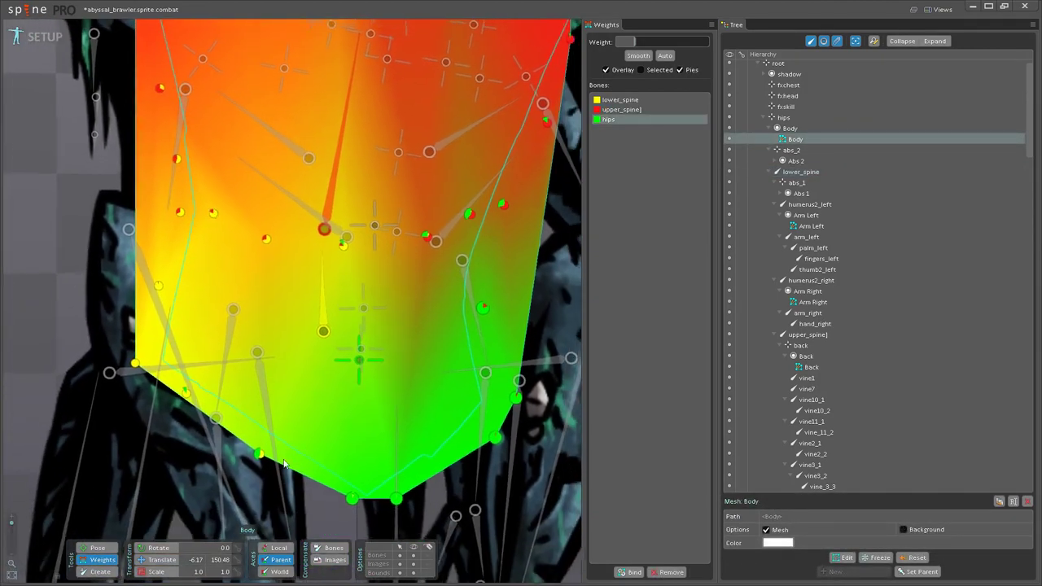
{"action": "left_click_drag", "start_coordinate": [263, 440], "coordinate": [275, 348]}
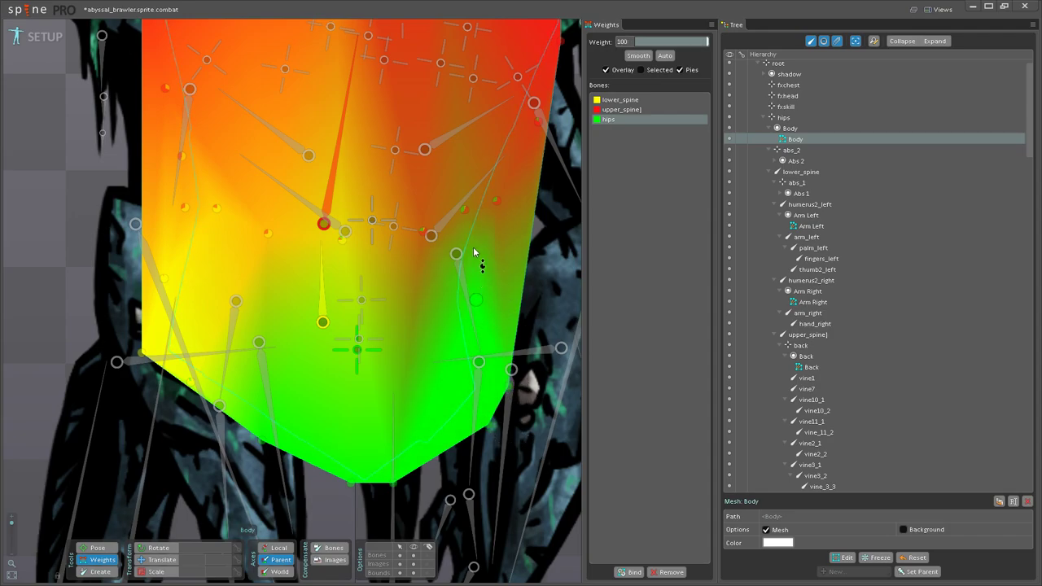
Step: Raise the hips weight at the Body mesh's lower left corner and set it to 27.20 on the inner vertex above
{"action": "left_click_drag", "start_coordinate": [413, 292], "coordinate": [450, 349]}
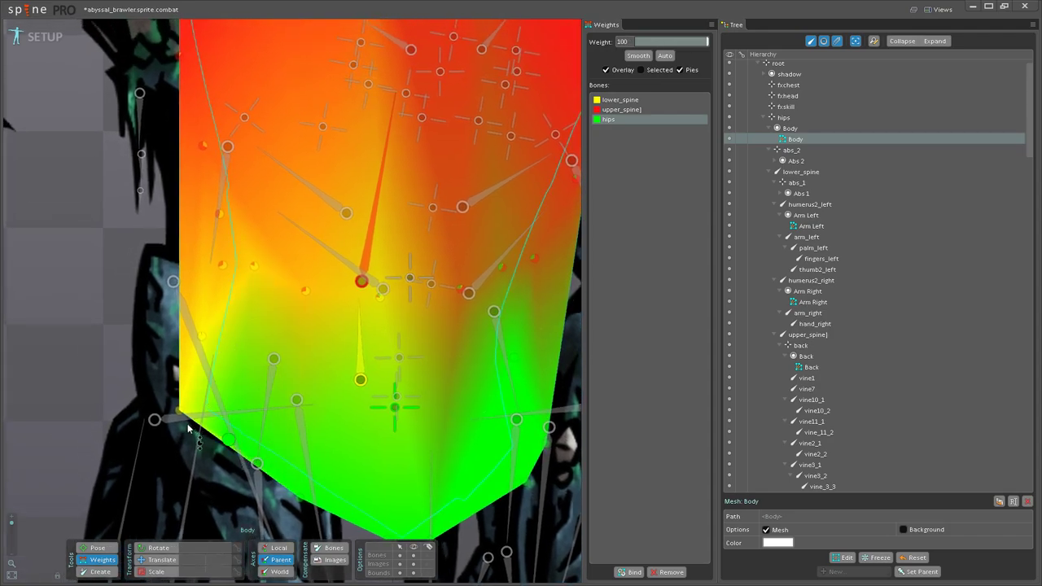
{"action": "left_click_drag", "start_coordinate": [195, 349], "coordinate": [196, 403]}
{"action": "left_click", "coordinate": [200, 390]}
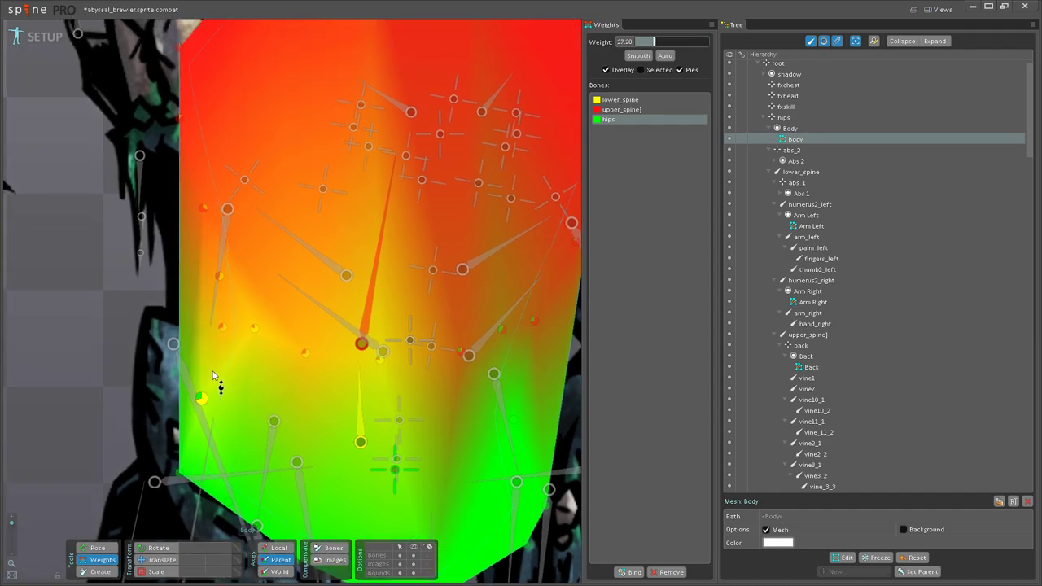
{"action": "left_click_drag", "start_coordinate": [338, 389], "coordinate": [332, 420]}
Step: Select upper_spine] for weighting and raise its weights on the Body vertices around the upper left edge and top
{"action": "left_click_drag", "start_coordinate": [369, 295], "coordinate": [300, 349]}
{"action": "scroll", "coordinate": [277, 404], "scroll_direction": "down", "scroll_amount": 1}
{"action": "left_click", "coordinate": [347, 376]}
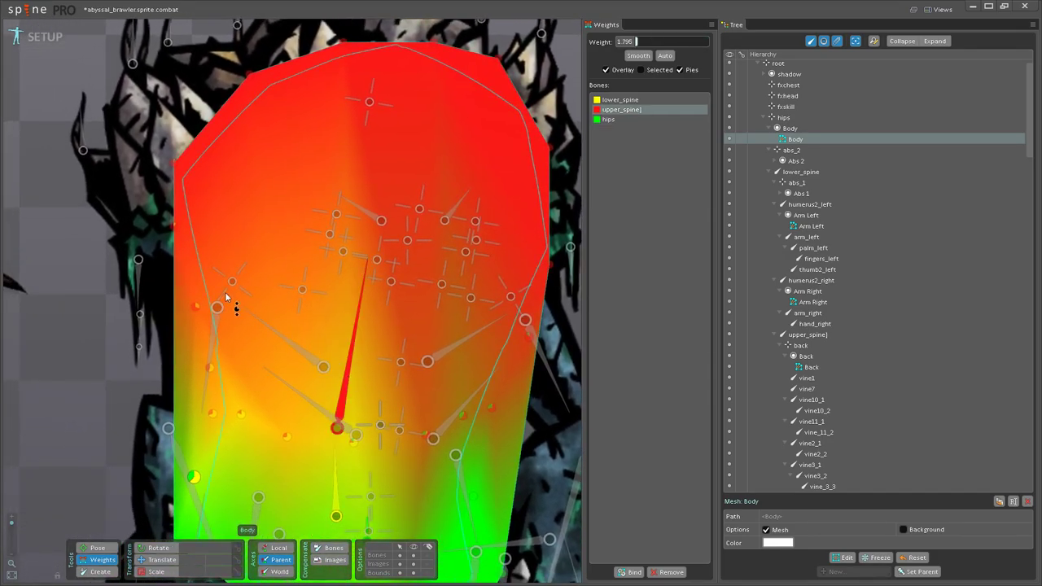
{"action": "left_click_drag", "start_coordinate": [175, 224], "coordinate": [174, 140]}
{"action": "left_click_drag", "start_coordinate": [249, 79], "coordinate": [272, 131]}
{"action": "left_click_drag", "start_coordinate": [332, 162], "coordinate": [333, 106]}
Step: Raise the upper_spine] weights of the Body vertices down the right side, setting 89.10 on the vertex above the waist
{"action": "left_click_drag", "start_coordinate": [463, 250], "coordinate": [385, 177]}
{"action": "left_click_drag", "start_coordinate": [459, 193], "coordinate": [461, 152]}
{"action": "left_click_drag", "start_coordinate": [463, 308], "coordinate": [466, 276]}
{"action": "left_click_drag", "start_coordinate": [441, 380], "coordinate": [479, 285]}
{"action": "left_click", "coordinate": [471, 311]}
{"action": "left_click_drag", "start_coordinate": [435, 339], "coordinate": [457, 315]}
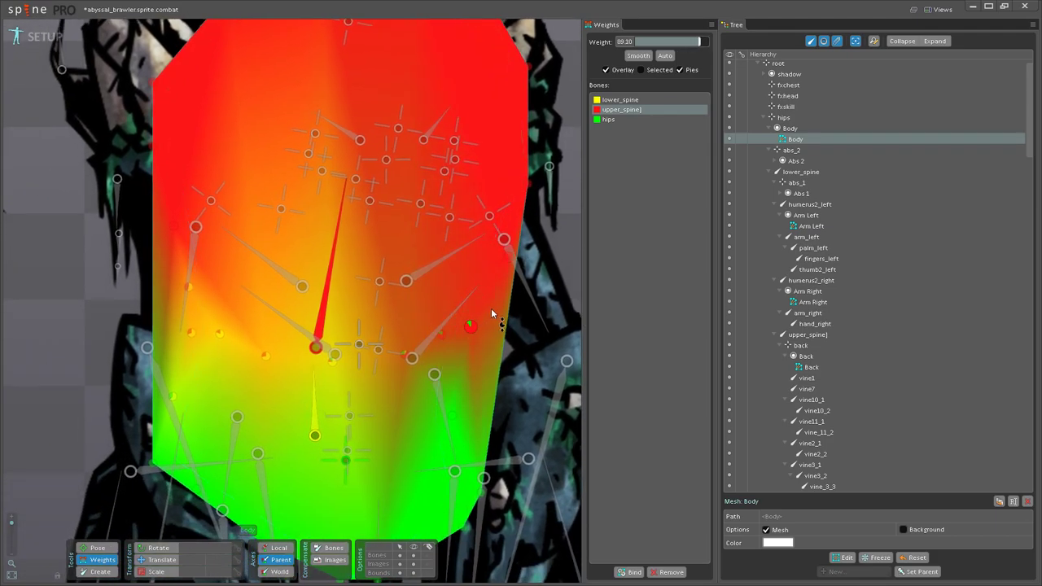
Step: Test the Body weights by rotating the upper_spine] bone to the right, and undo the rotation
{"action": "left_click", "coordinate": [98, 548]}
{"action": "left_click_drag", "start_coordinate": [332, 303], "coordinate": [345, 310]}
{"action": "left_click", "coordinate": [114, 561]}
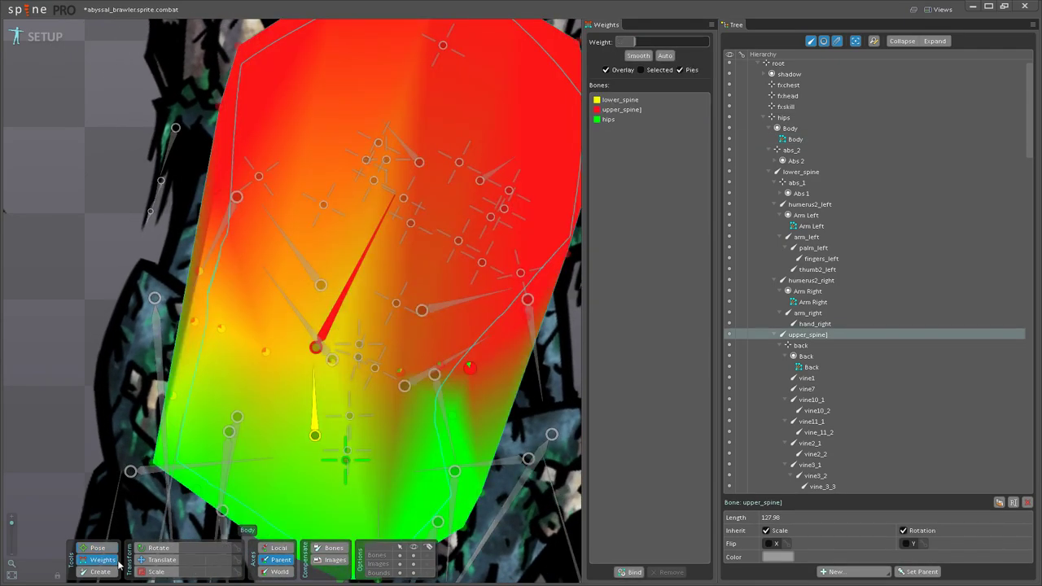
{"action": "left_click_drag", "start_coordinate": [404, 495], "coordinate": [417, 426]}
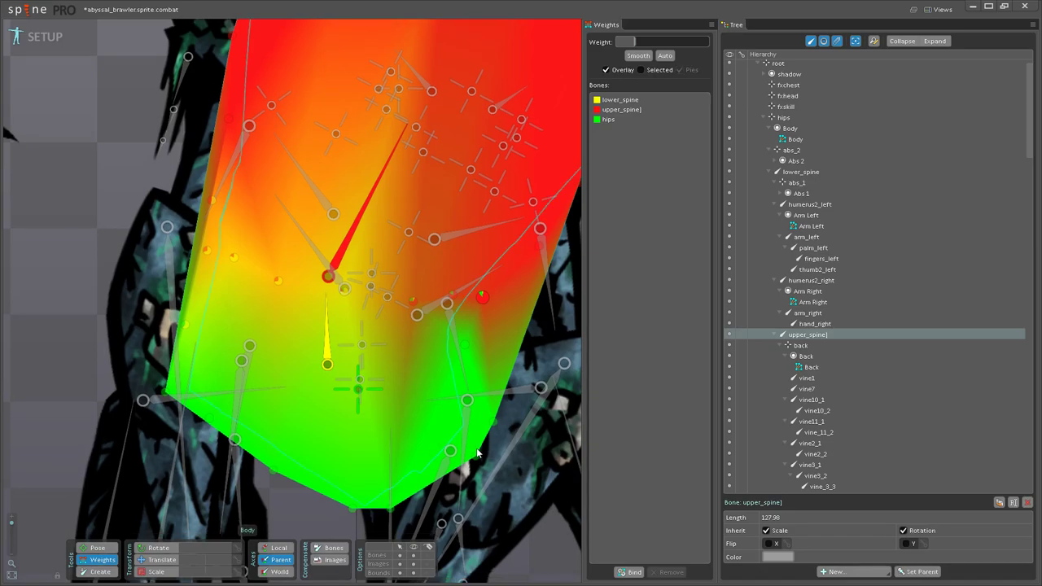
{"action": "key", "text": "ctrl+z"}
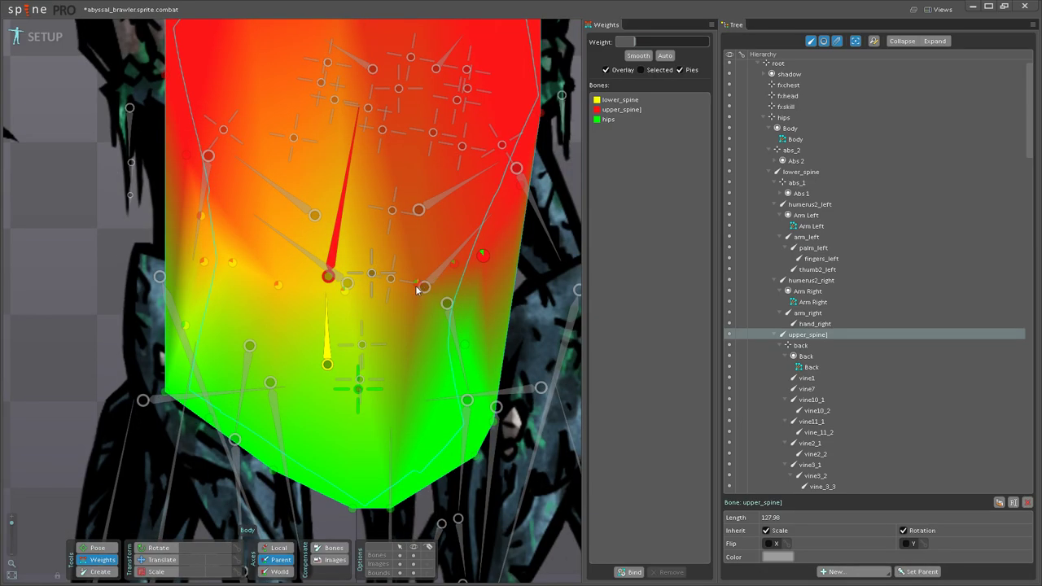
Step: Raise the lower_spine weight of the inner right waist vertex to about 71, then test-rotate lower_spine and undo the rotation
{"action": "left_click", "coordinate": [326, 350]}
{"action": "left_click_drag", "start_coordinate": [417, 287], "coordinate": [381, 386]}
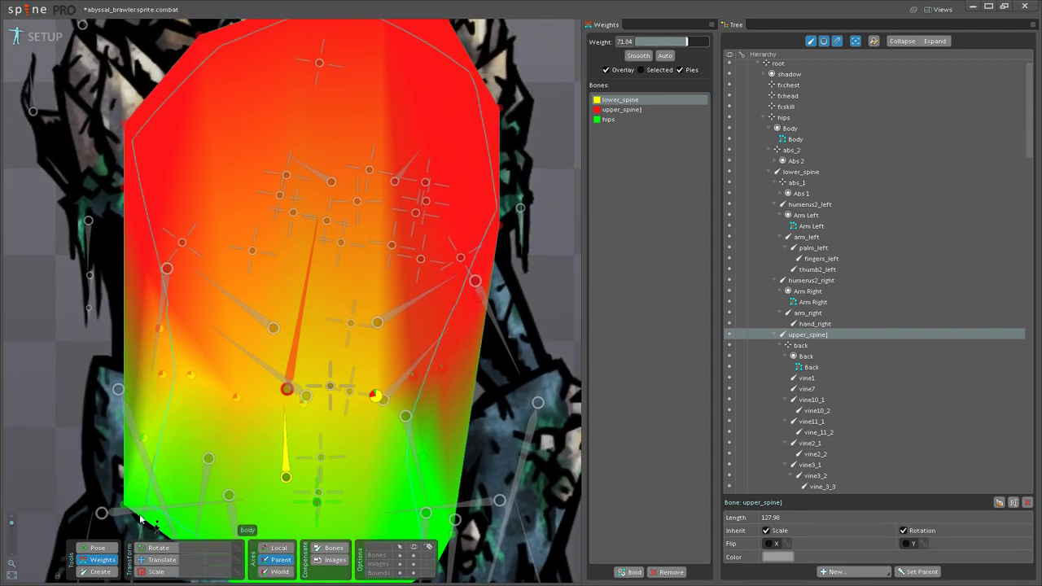
{"action": "left_click", "coordinate": [100, 548]}
{"action": "left_click_drag", "start_coordinate": [285, 424], "coordinate": [339, 233]}
{"action": "left_click", "coordinate": [103, 560]}
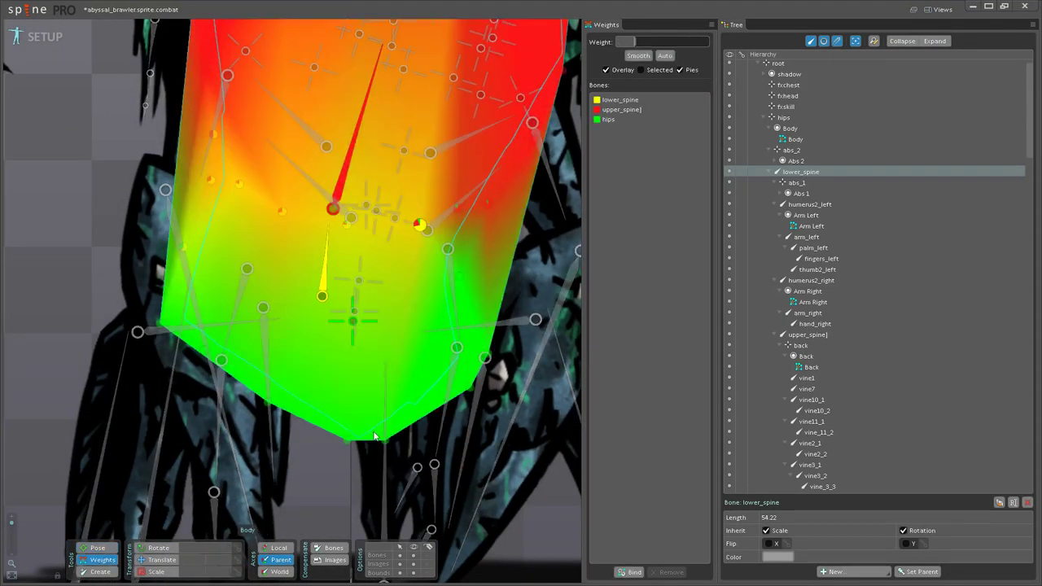
{"action": "key", "text": "ctrl+z"}
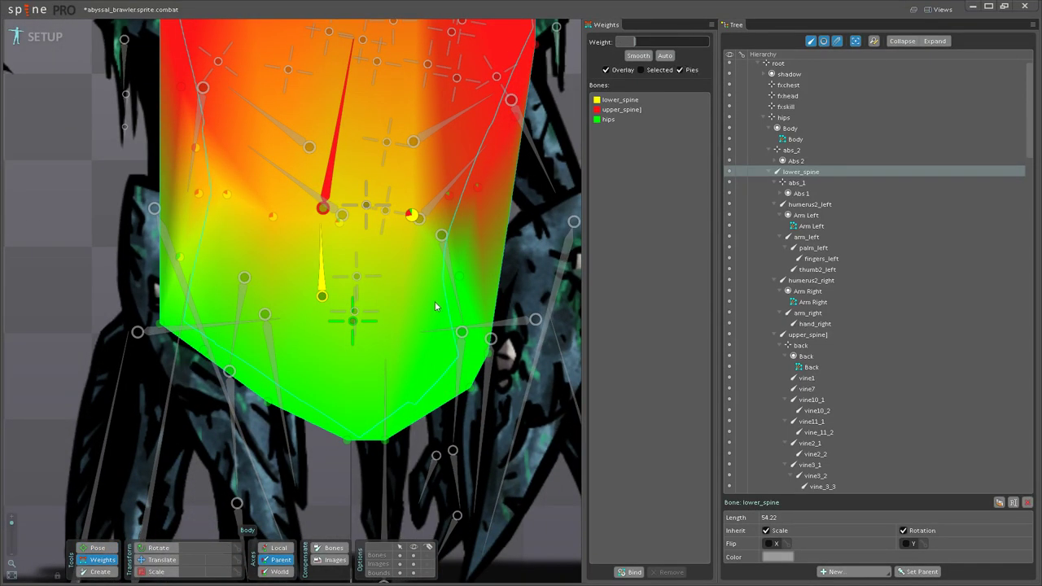
Step: Set the hips weight of the inner right waist vertex to 78.22, then test-rotate the lower_spine bone and undo the rotation
{"action": "left_click_drag", "start_coordinate": [436, 301], "coordinate": [415, 368]}
{"action": "left_click_drag", "start_coordinate": [391, 290], "coordinate": [423, 216]}
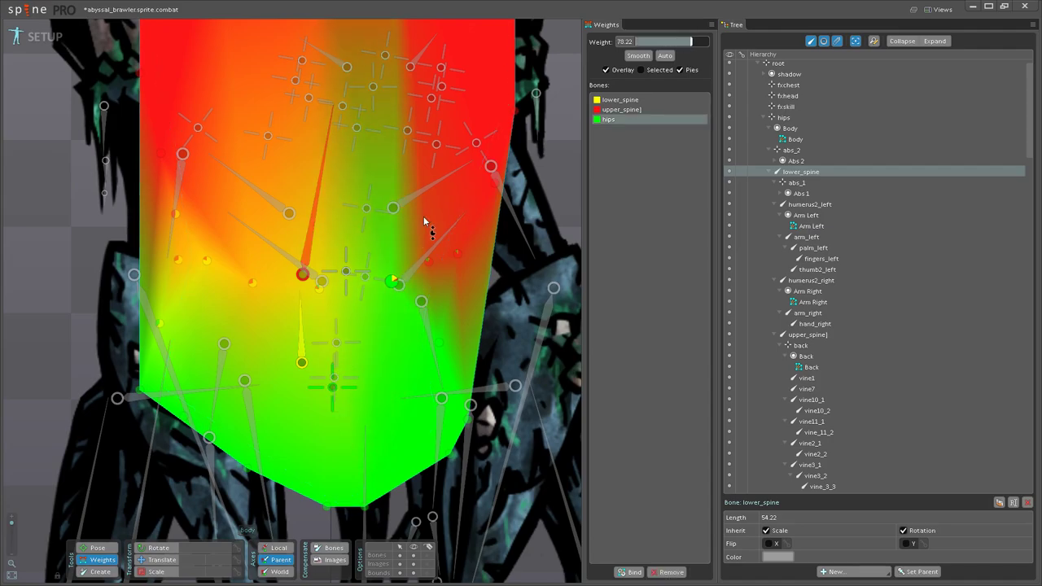
{"action": "left_click", "coordinate": [97, 548]}
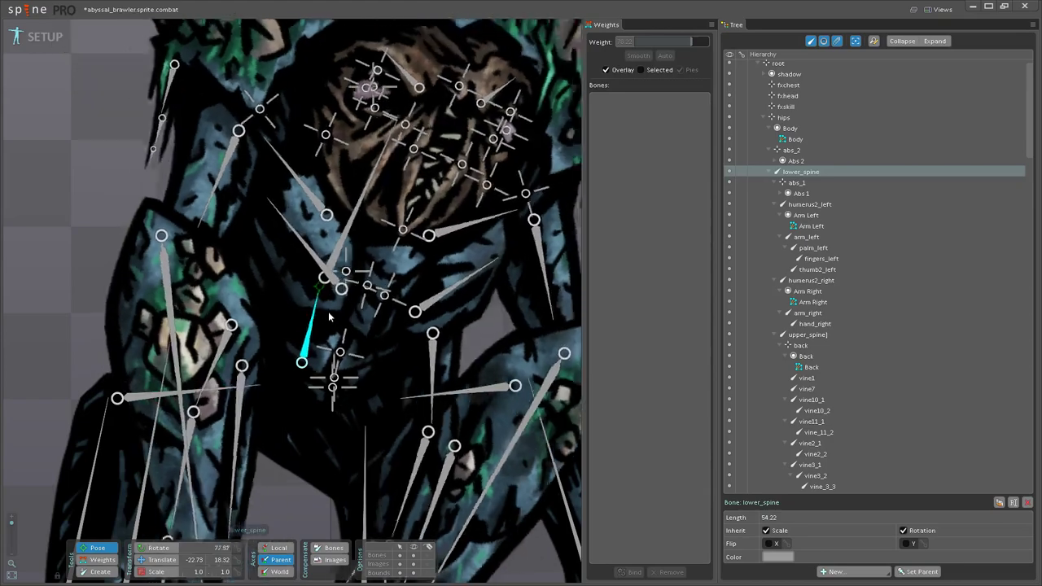
{"action": "left_click", "coordinate": [100, 557]}
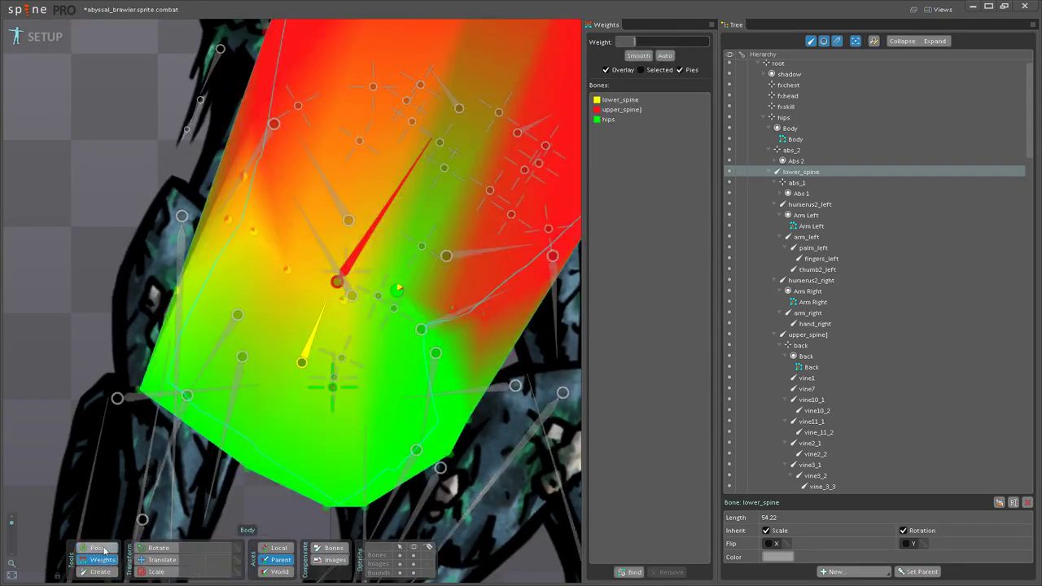
{"action": "key", "text": "ctrl+z"}
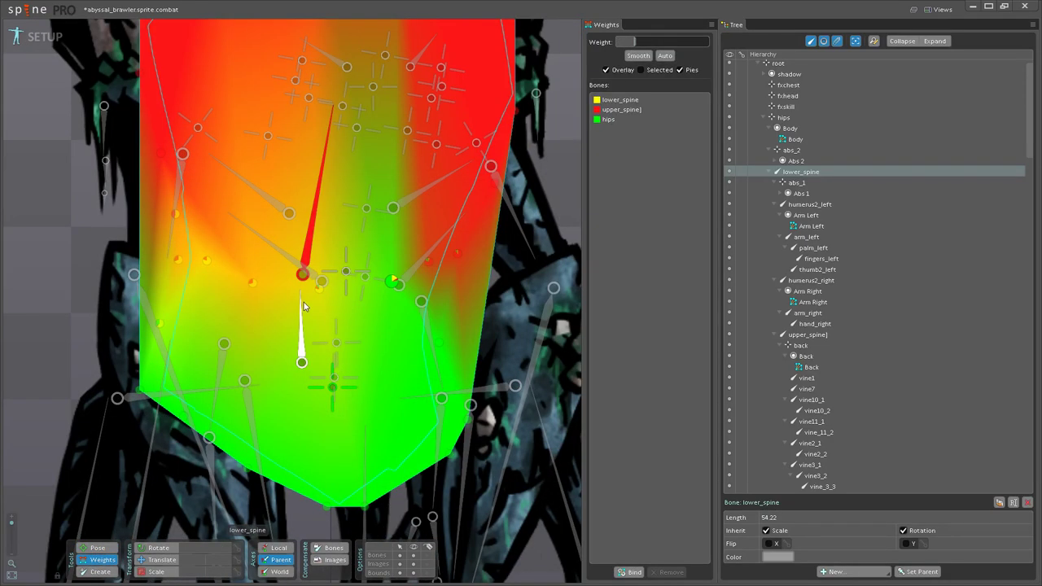
Step: Raise the hips weights across the middle and left waist vertices, using 76.14 at the middle and 67.20 at the left hip
{"action": "left_click", "coordinate": [332, 389]}
{"action": "left_click_drag", "start_coordinate": [320, 289], "coordinate": [339, 238]}
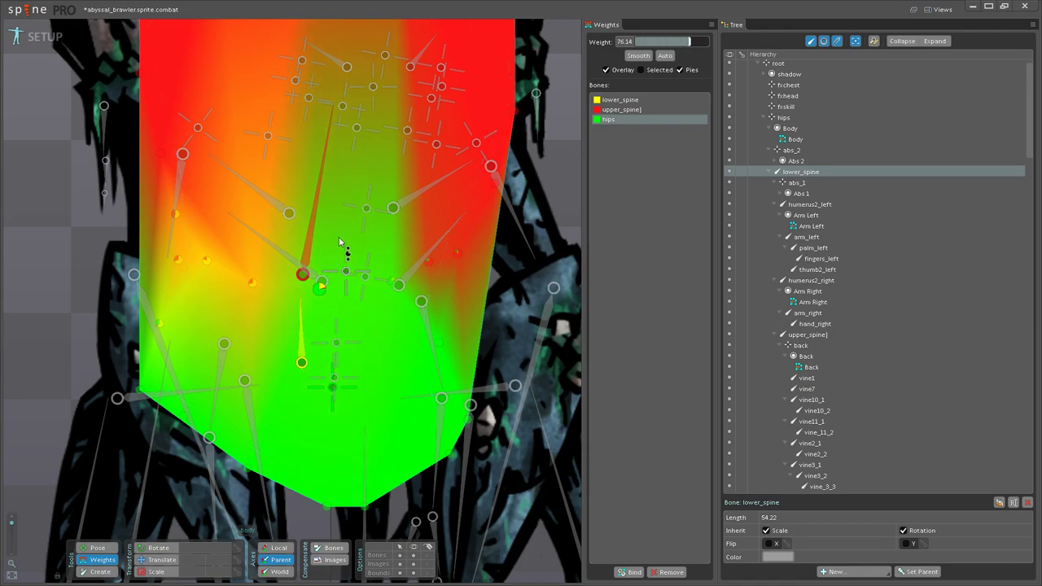
{"action": "left_click_drag", "start_coordinate": [206, 260], "coordinate": [238, 218]}
{"action": "left_click_drag", "start_coordinate": [159, 325], "coordinate": [179, 295]}
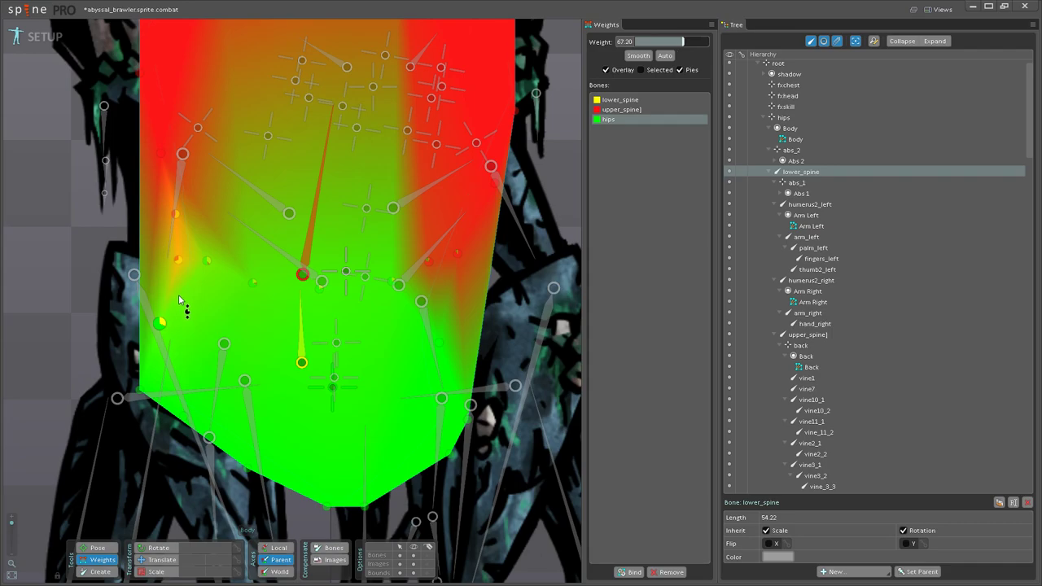
Step: Test the Body weights by posing the upper_spine] and lower_spine bones in turn, and undo the rotations
{"action": "left_click", "coordinate": [97, 548]}
{"action": "left_click_drag", "start_coordinate": [312, 308], "coordinate": [317, 214]}
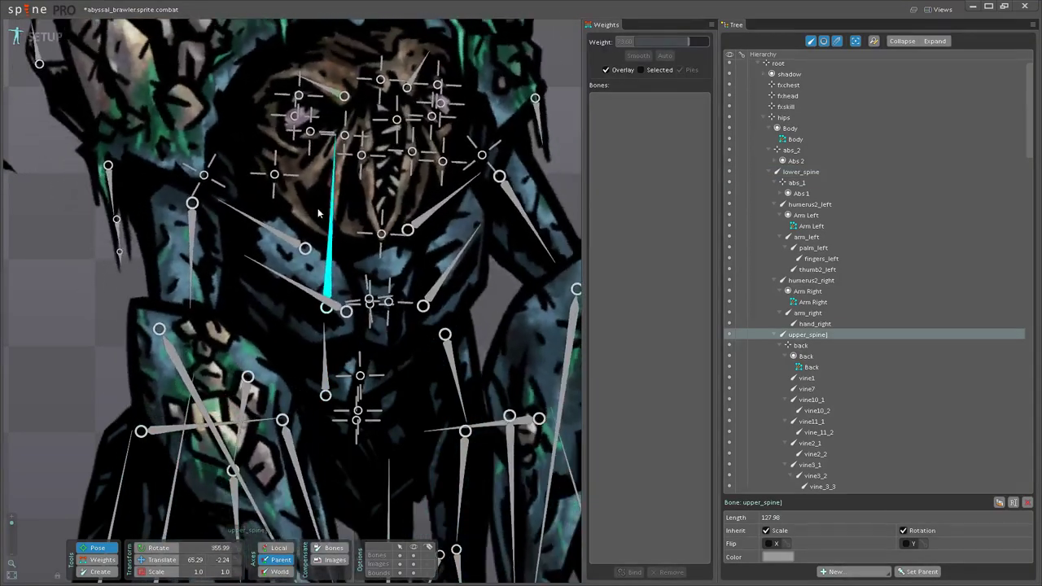
{"action": "scroll", "coordinate": [318, 214], "scroll_direction": "down", "scroll_amount": 4}
{"action": "left_click_drag", "start_coordinate": [303, 249], "coordinate": [283, 313]}
{"action": "left_click", "coordinate": [289, 332]}
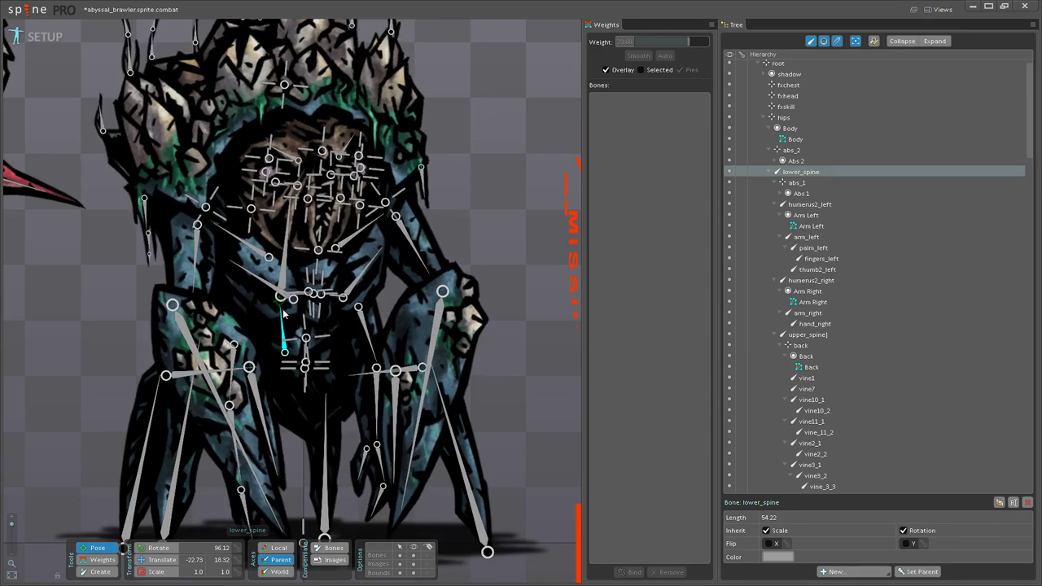
{"action": "left_click_drag", "start_coordinate": [297, 271], "coordinate": [291, 256]}
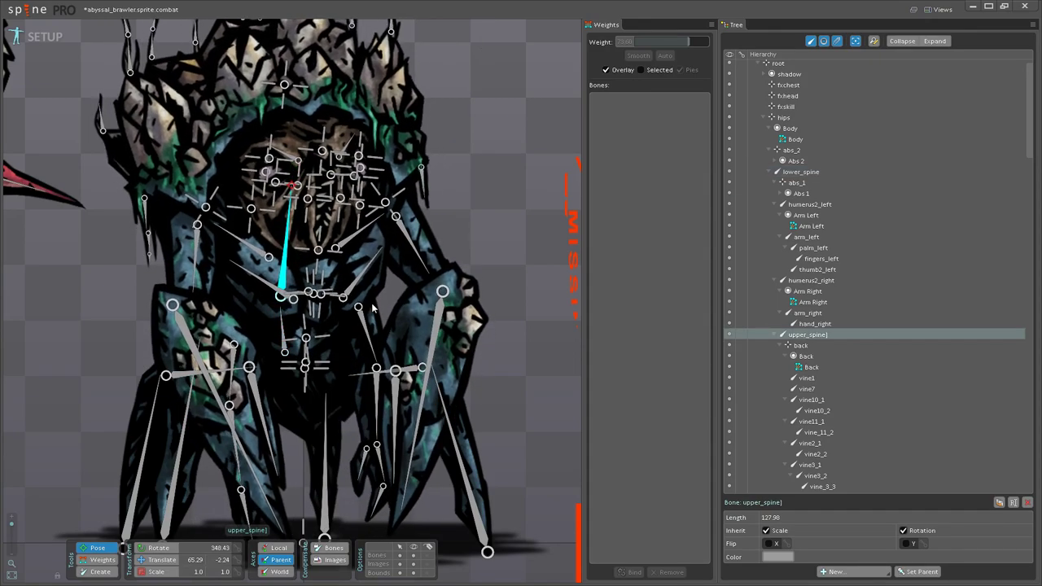
{"action": "mouse_move", "coordinate": [292, 346]}
{"action": "left_mouse_down"}
{"action": "mouse_move", "coordinate": [273, 308]}
{"action": "mouse_move", "coordinate": [285, 343]}
{"action": "left_mouse_up"}
{"action": "left_click_drag", "start_coordinate": [295, 269], "coordinate": [295, 212]}
{"action": "scroll", "coordinate": [364, 312], "scroll_direction": "down", "scroll_amount": 5}
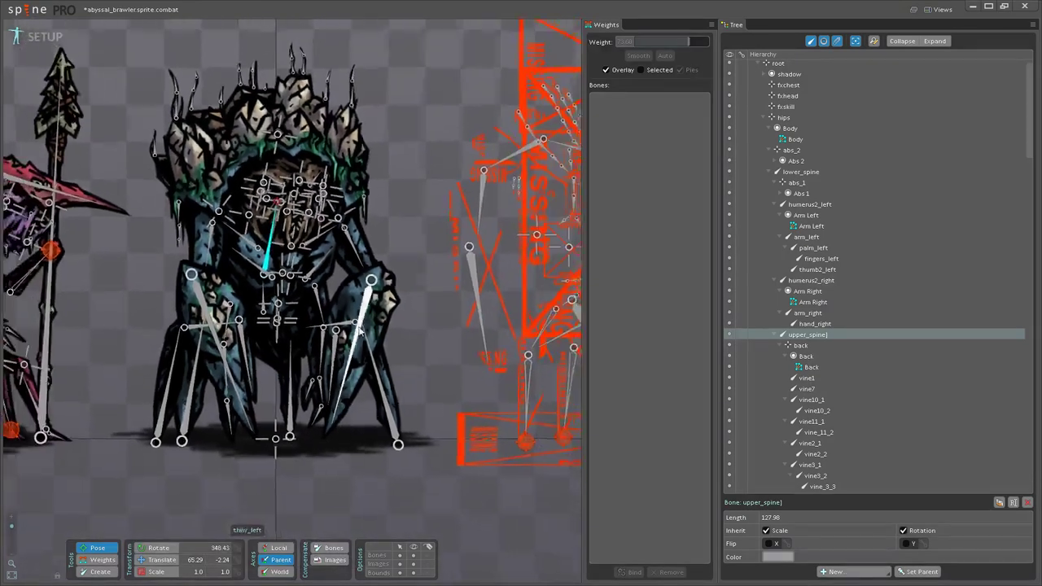
Step: Hide the images to examine the bare skeletons, then show the images again and hide the bones to view the three characters
{"action": "left_click", "coordinate": [302, 452]}
{"action": "scroll", "coordinate": [303, 451], "scroll_direction": "down", "scroll_amount": 1}
{"action": "left_click_drag", "start_coordinate": [303, 451], "coordinate": [343, 466]}
{"action": "left_click", "coordinate": [414, 563]}
{"action": "scroll", "coordinate": [357, 492], "scroll_direction": "down", "scroll_amount": 1}
{"action": "scroll", "coordinate": [245, 409], "scroll_direction": "down", "scroll_amount": 1}
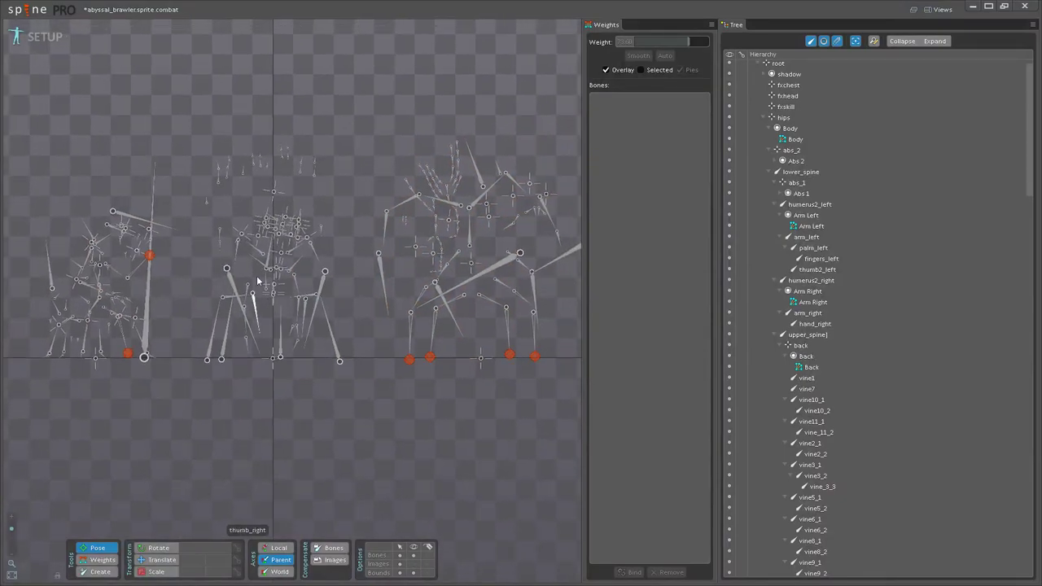
{"action": "left_click_drag", "start_coordinate": [308, 369], "coordinate": [315, 421]}
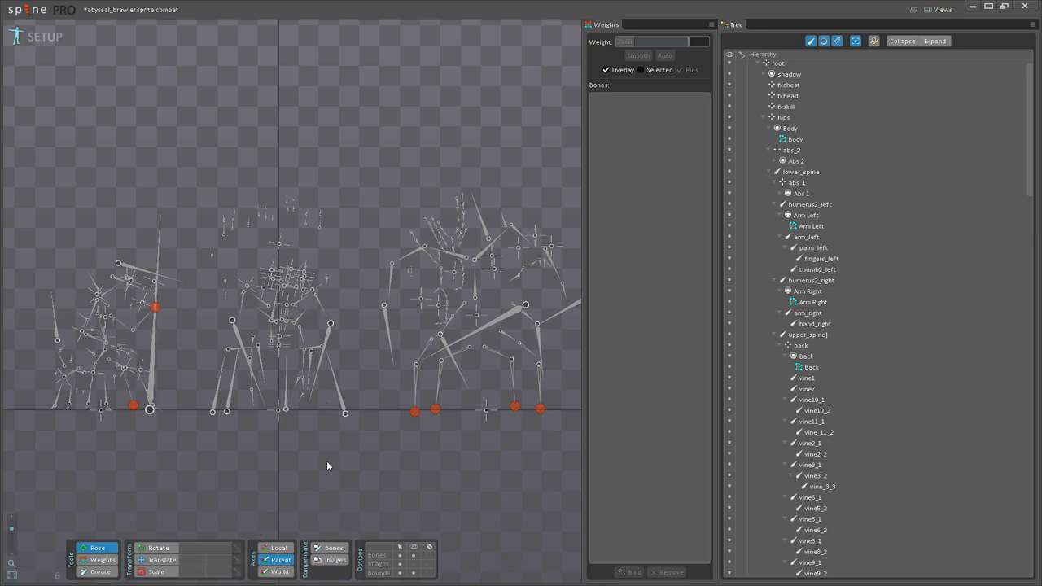
{"action": "scroll", "coordinate": [326, 465], "scroll_direction": "down", "scroll_amount": 3}
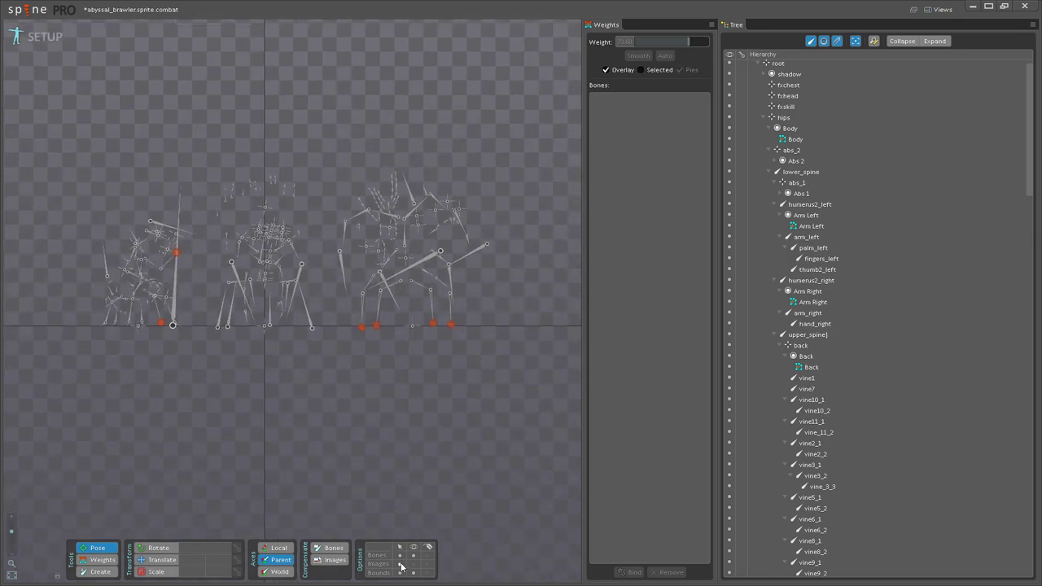
{"action": "left_click", "coordinate": [413, 563]}
{"action": "left_click", "coordinate": [413, 557]}
{"action": "left_click_drag", "start_coordinate": [311, 376], "coordinate": [334, 450]}
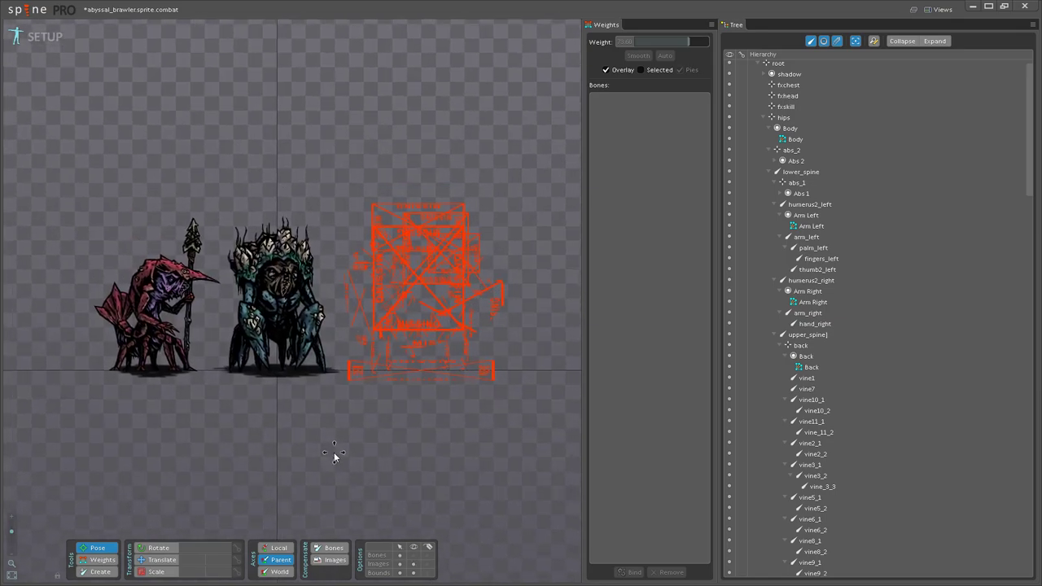
Step: Switch to Animate mode and show the bones again
{"action": "left_click", "coordinate": [36, 38]}
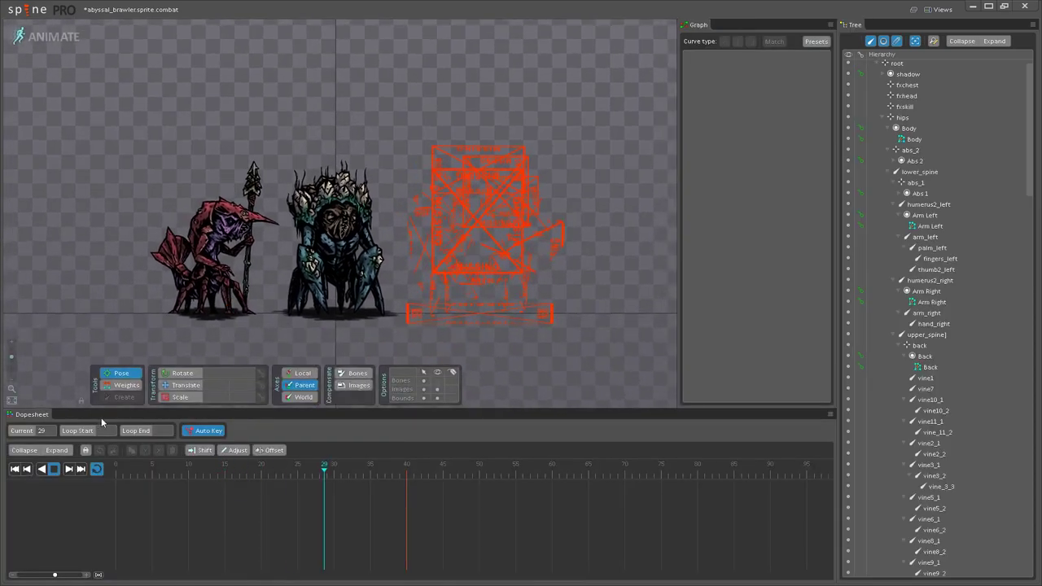
{"action": "scroll", "coordinate": [306, 329], "scroll_direction": "up", "scroll_amount": 2}
{"action": "left_click", "coordinate": [437, 381]}
{"action": "left_click_drag", "start_coordinate": [308, 335], "coordinate": [316, 282]}
{"action": "left_click", "coordinate": [283, 295]}
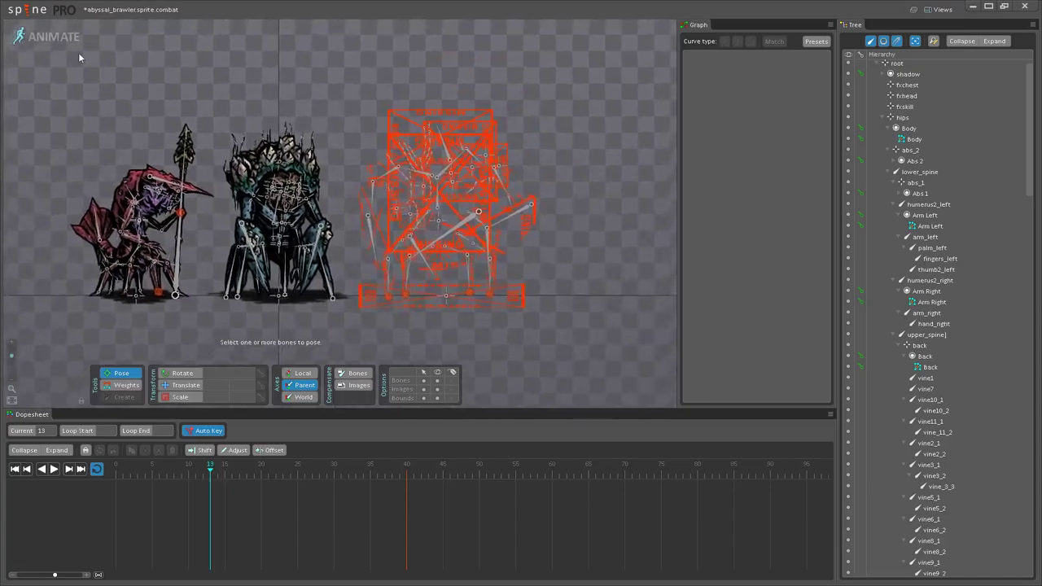
Step: In Setup mode, move the fishman_crabby root farther right and the abyssal_hunter root left to X -344.61
{"action": "left_click", "coordinate": [35, 37]}
{"action": "left_click", "coordinate": [392, 391]}
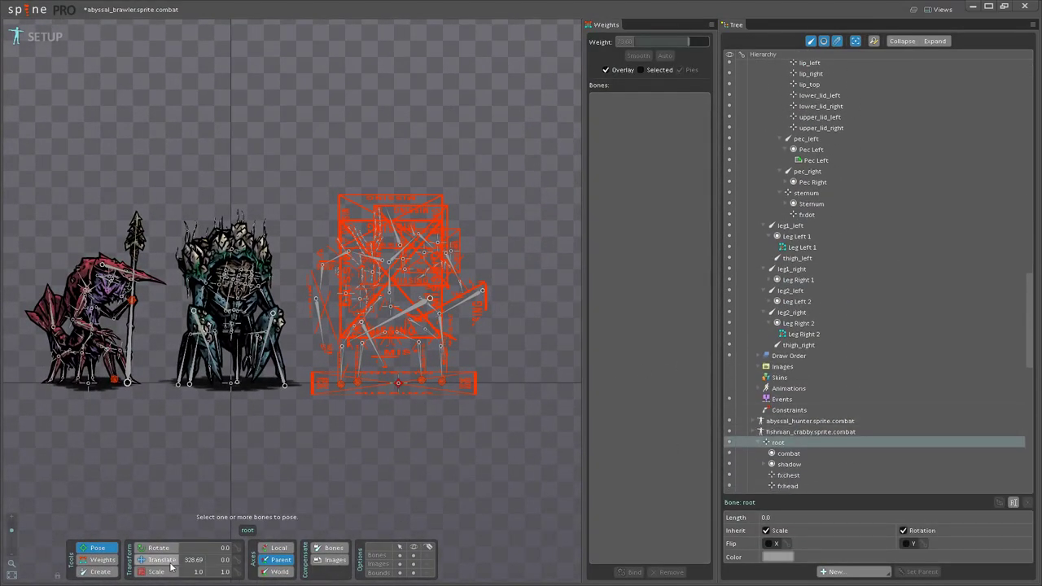
{"action": "left_click_drag", "start_coordinate": [413, 384], "coordinate": [450, 382]}
{"action": "left_click_drag", "start_coordinate": [158, 421], "coordinate": [316, 391]}
{"action": "left_click", "coordinate": [247, 355]}
{"action": "left_click_drag", "start_coordinate": [261, 355], "coordinate": [228, 355]}
Step: In Animate mode, key the rotation, translation and scale of all 77 abyssal_brawler bones at frames 0 and 40
{"action": "left_click", "coordinate": [40, 44]}
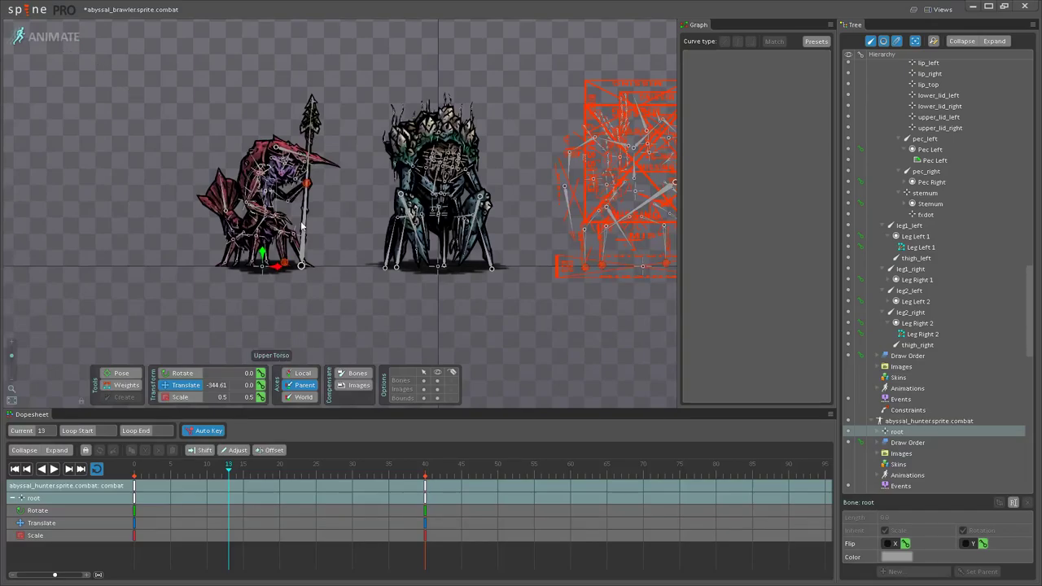
{"action": "left_click_drag", "start_coordinate": [422, 294], "coordinate": [270, 350]}
{"action": "scroll", "coordinate": [265, 317], "scroll_direction": "down", "scroll_amount": 1}
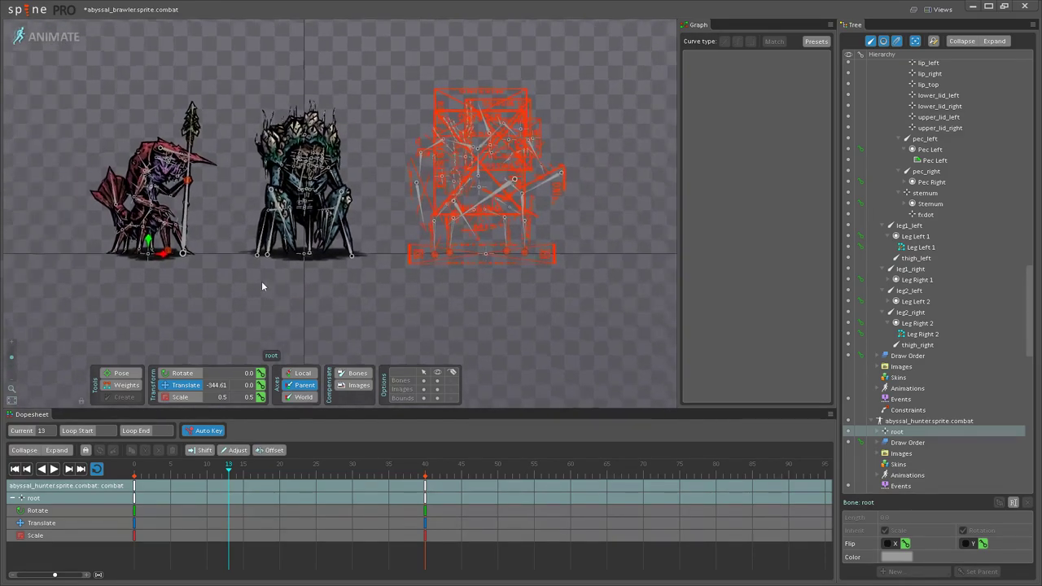
{"action": "left_click_drag", "start_coordinate": [261, 289], "coordinate": [301, 311]}
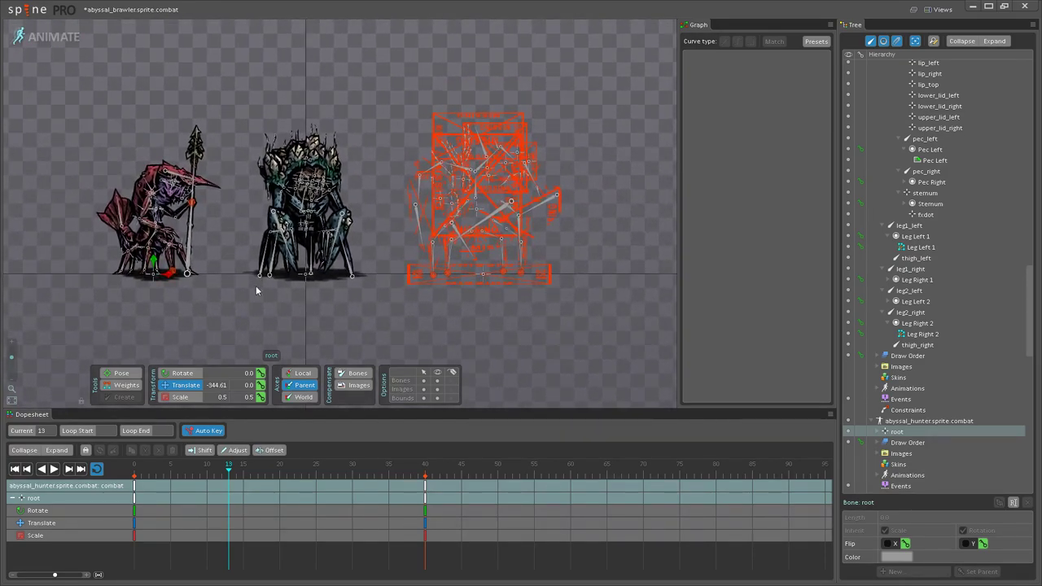
{"action": "left_click_drag", "start_coordinate": [229, 301], "coordinate": [362, 112]}
{"action": "left_click_drag", "start_coordinate": [155, 468], "coordinate": [117, 466]}
{"action": "left_click", "coordinate": [261, 374]}
{"action": "left_click", "coordinate": [261, 385]}
{"action": "left_click", "coordinate": [260, 398]}
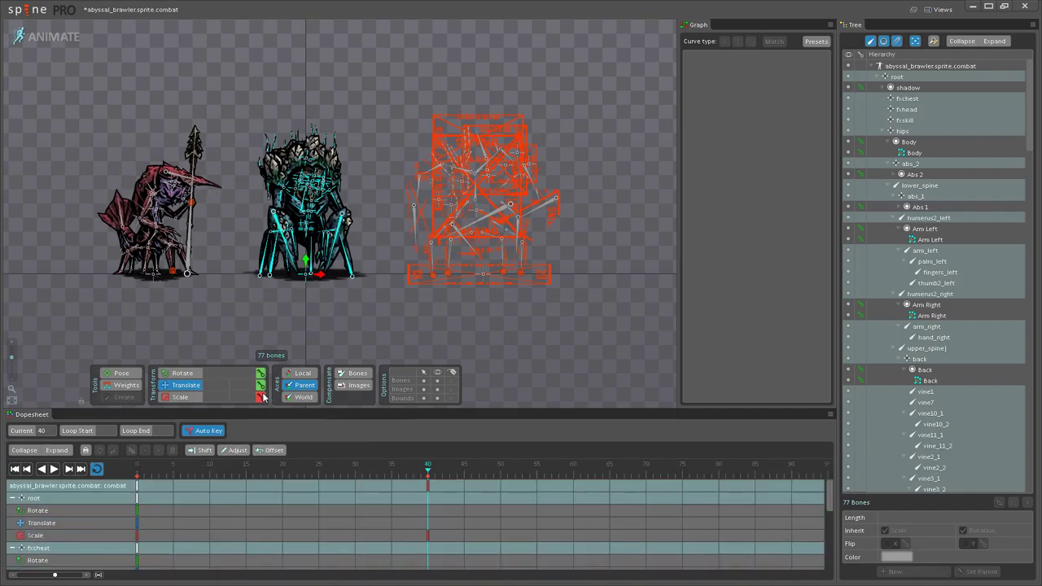
{"action": "left_click", "coordinate": [269, 310]}
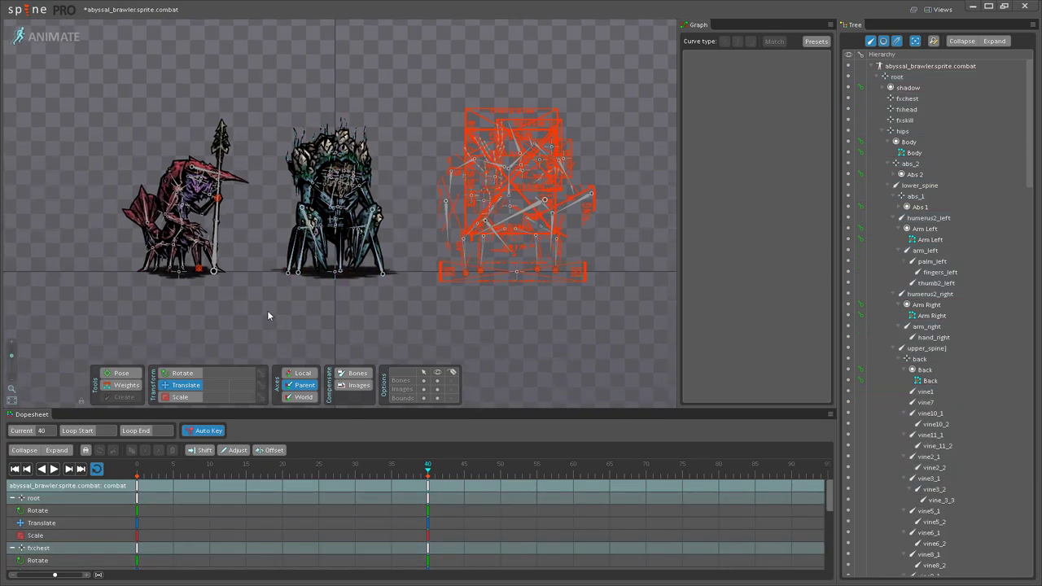
Step: At frame 28 of the brawler's combat animation, raise the hips bone to Y 216.53 as a translate key
{"action": "scroll", "coordinate": [276, 305], "scroll_direction": "up", "scroll_amount": 3}
{"action": "left_click_drag", "start_coordinate": [235, 470], "coordinate": [81, 458]}
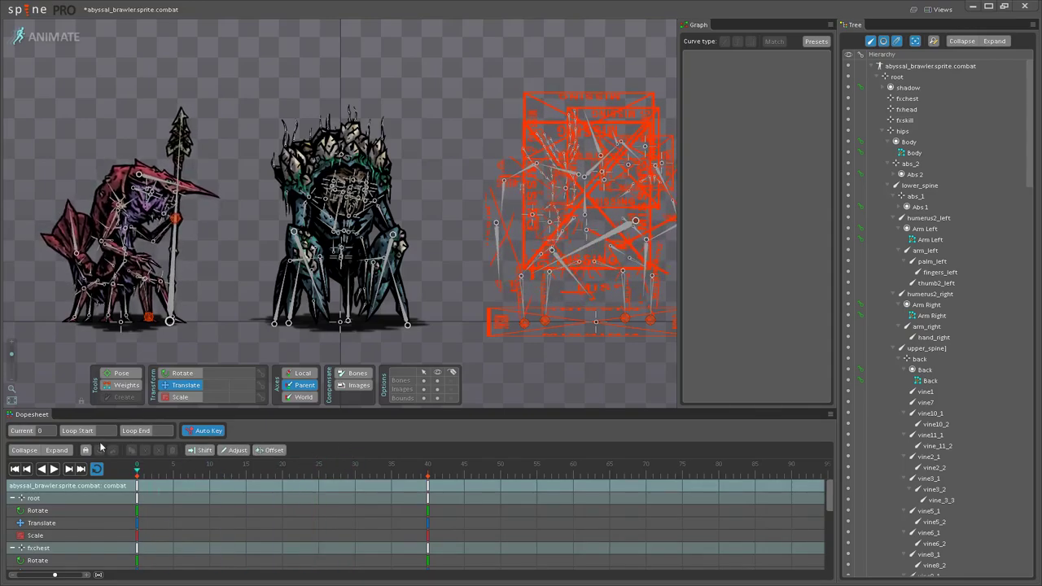
{"action": "left_click_drag", "start_coordinate": [298, 461], "coordinate": [284, 462]}
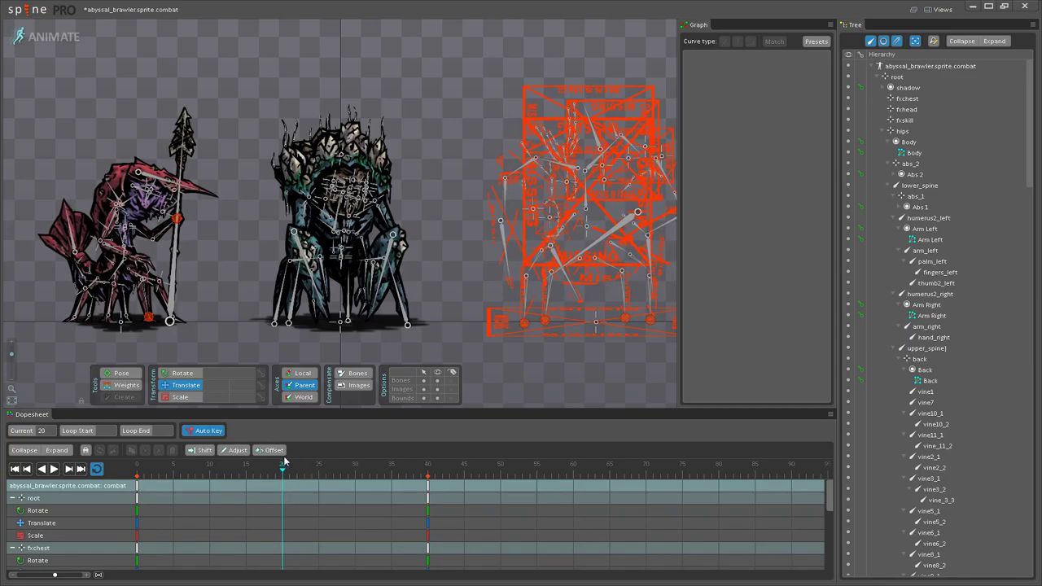
{"action": "scroll", "coordinate": [340, 356], "scroll_direction": "up", "scroll_amount": 5}
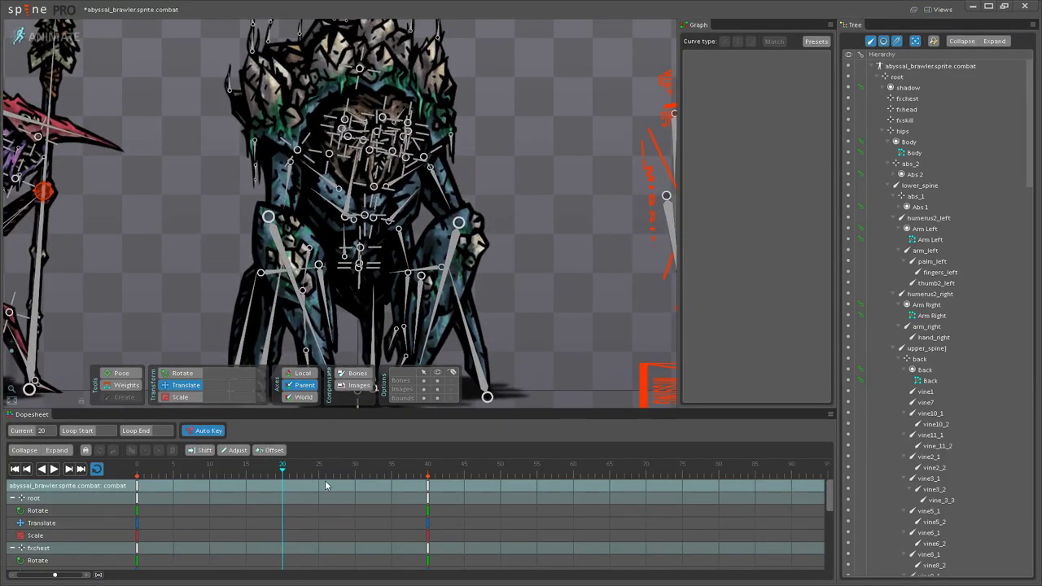
{"action": "mouse_move", "coordinate": [323, 476]}
{"action": "left_mouse_down"}
{"action": "mouse_move", "coordinate": [302, 470]}
{"action": "mouse_move", "coordinate": [342, 472]}
{"action": "left_mouse_up"}
{"action": "scroll", "coordinate": [415, 228], "scroll_direction": "down", "scroll_amount": 3}
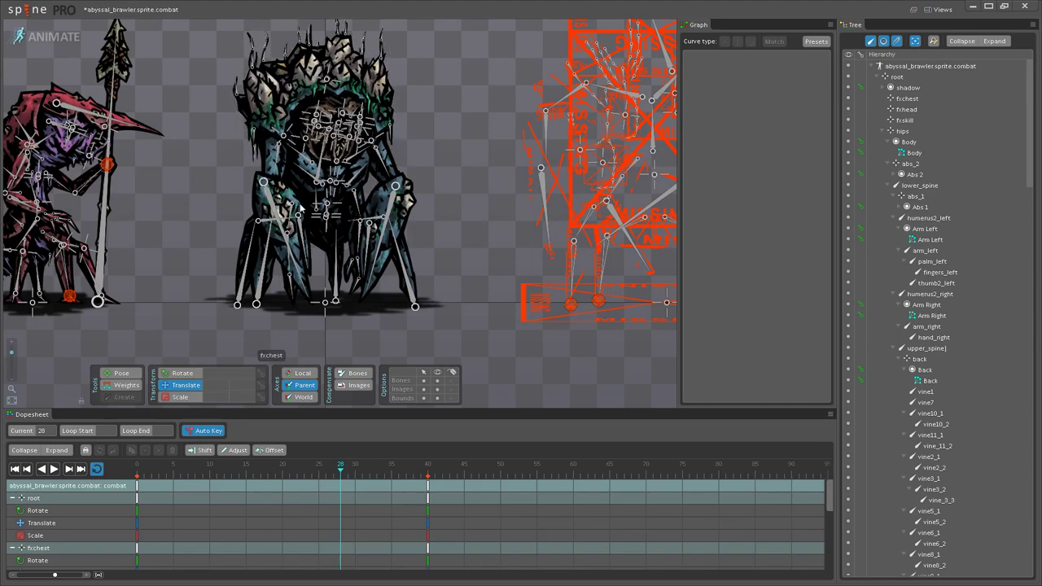
{"action": "scroll", "coordinate": [414, 129], "scroll_direction": "up", "scroll_amount": 5}
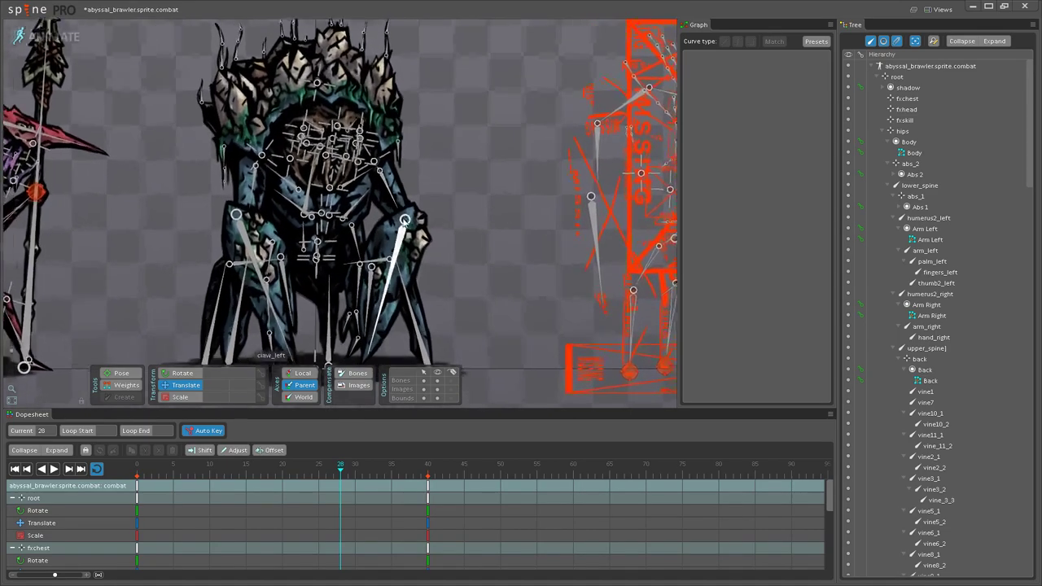
{"action": "left_click_drag", "start_coordinate": [482, 172], "coordinate": [500, 198]}
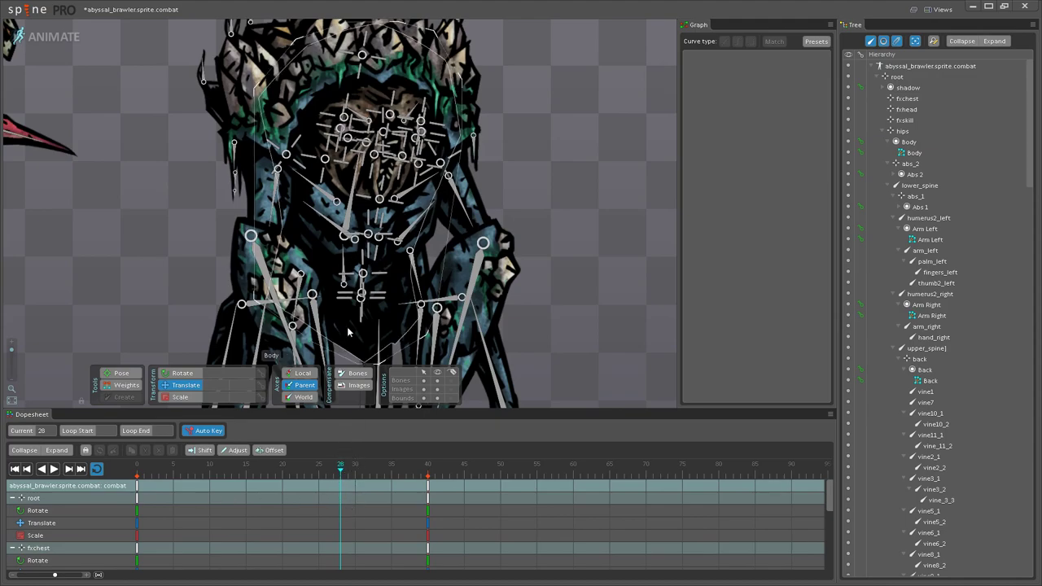
{"action": "scroll", "coordinate": [364, 290], "scroll_direction": "up", "scroll_amount": 3}
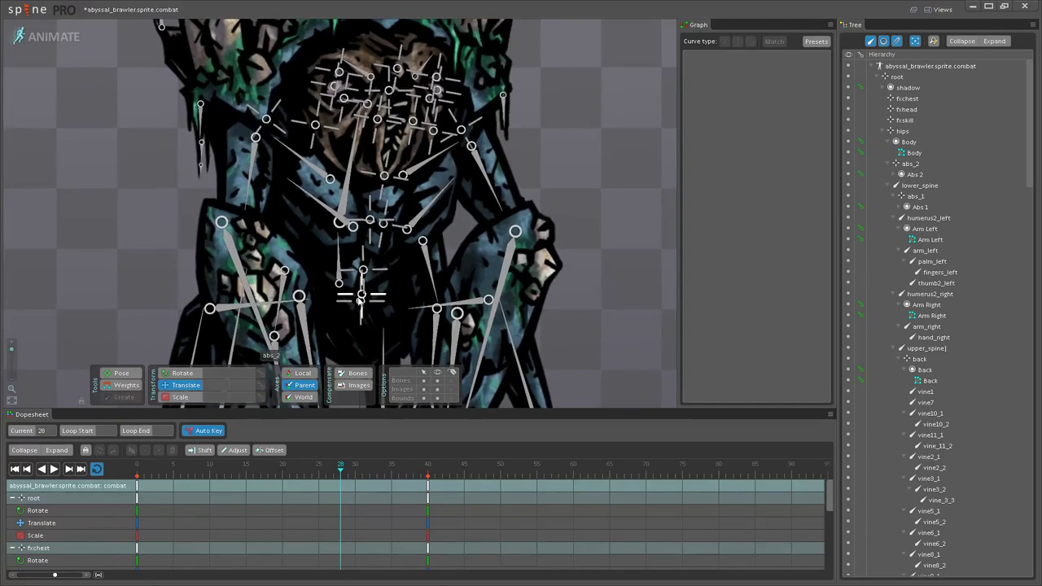
{"action": "left_click", "coordinate": [356, 295]}
{"action": "scroll", "coordinate": [352, 295], "scroll_direction": "down", "scroll_amount": 5}
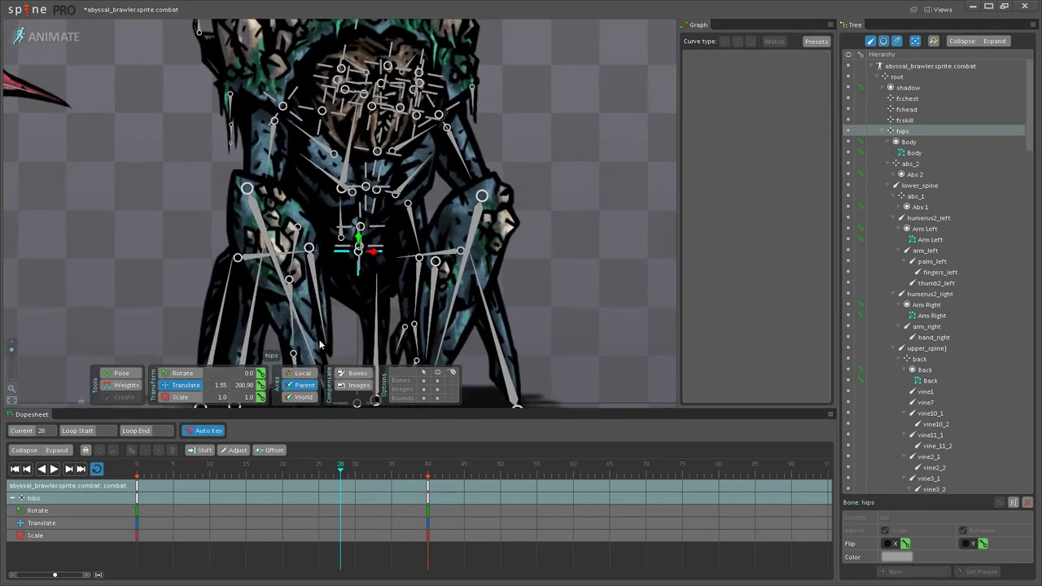
{"action": "scroll", "coordinate": [348, 301], "scroll_direction": "up", "scroll_amount": 5}
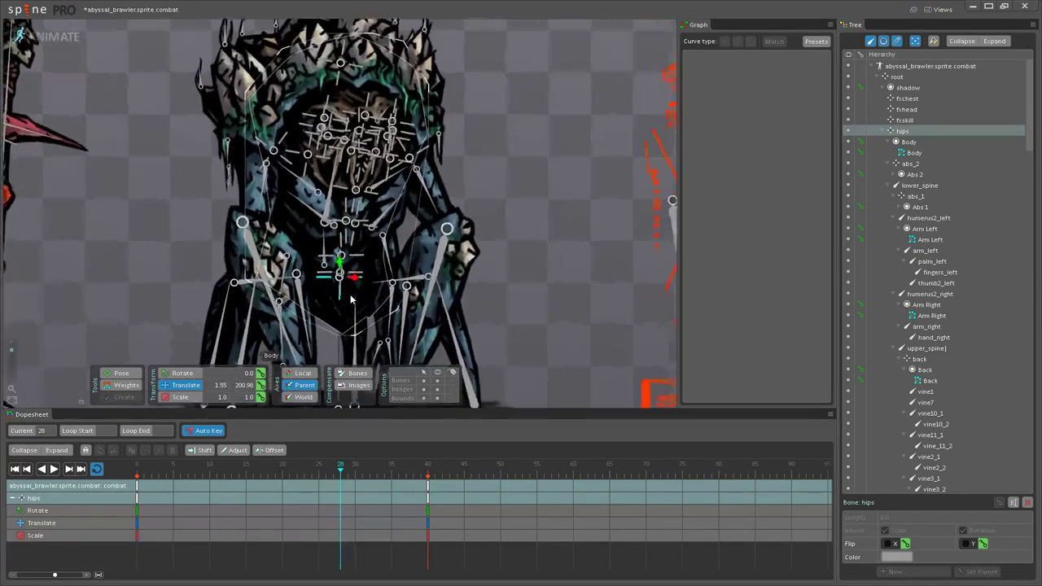
{"action": "left_click_drag", "start_coordinate": [338, 259], "coordinate": [339, 249]}
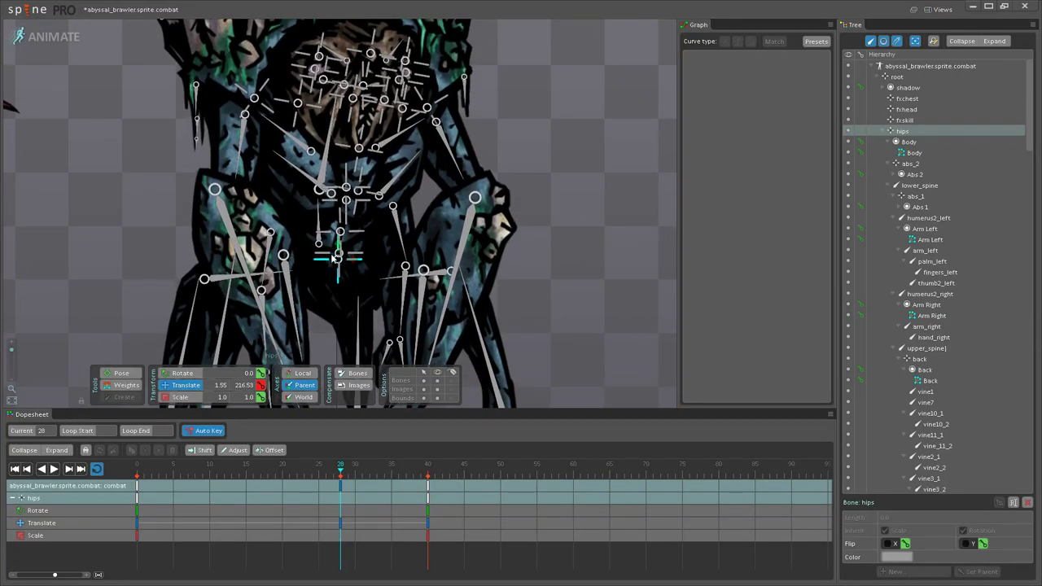
{"action": "scroll", "coordinate": [339, 257], "scroll_direction": "down", "scroll_amount": 3}
Step: Apply the Anim curve preset to the hips keys at frames 0 and 28
{"action": "left_click_drag", "start_coordinate": [313, 466], "coordinate": [83, 475]}
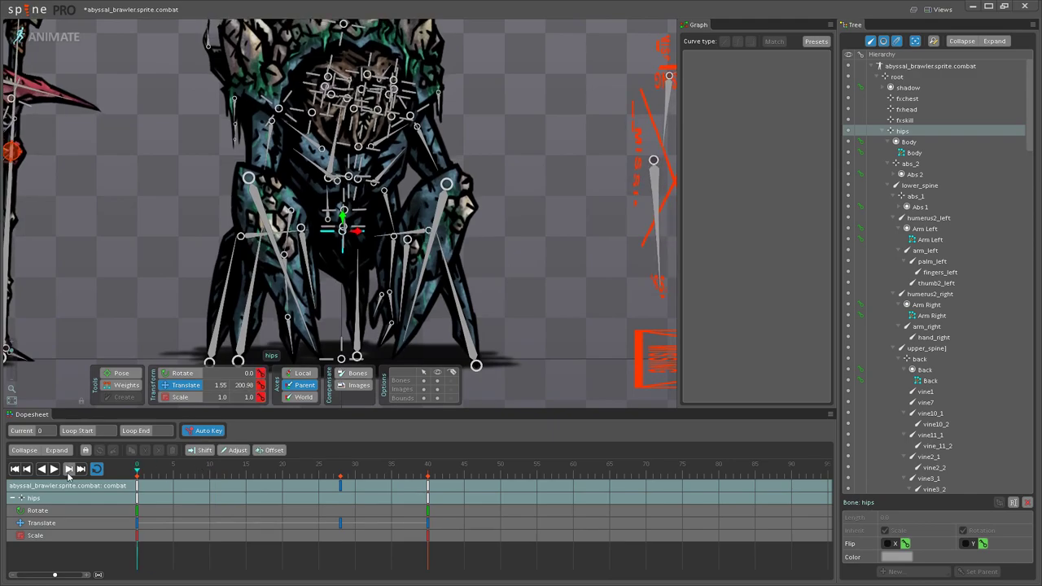
{"action": "left_click", "coordinate": [138, 487]}
{"action": "left_click", "coordinate": [816, 42]}
{"action": "left_click", "coordinate": [340, 486]}
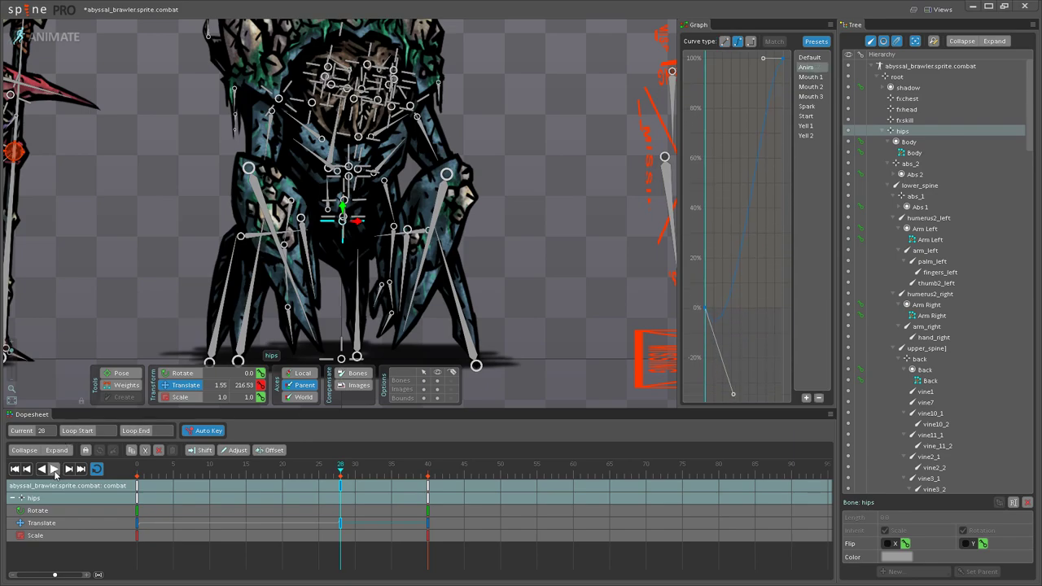
Step: Play the combat animation to check the hips movement, and stop it
{"action": "left_click", "coordinate": [54, 470]}
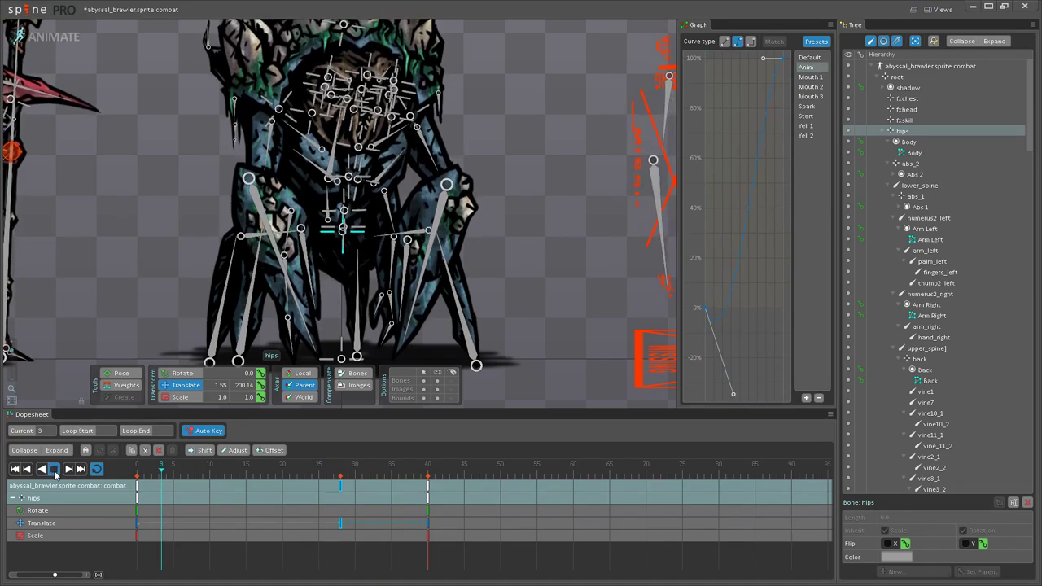
{"action": "left_click", "coordinate": [55, 471]}
{"action": "scroll", "coordinate": [371, 215], "scroll_direction": "up", "scroll_amount": 3}
{"action": "left_click_drag", "start_coordinate": [172, 476], "coordinate": [109, 479]}
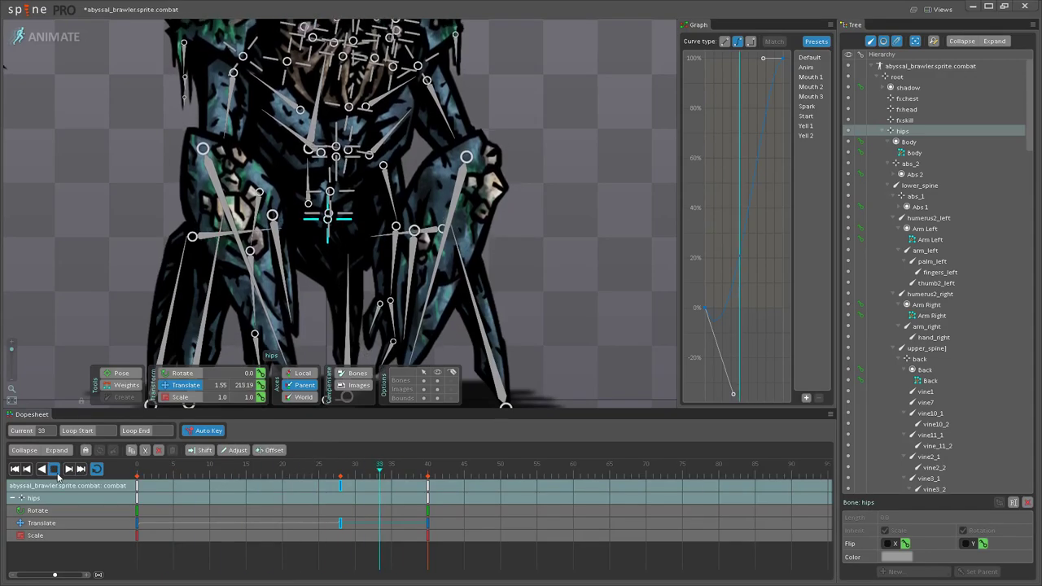
{"action": "left_click", "coordinate": [54, 470]}
Step: Lower the hips translate key at frame 28 to Y 209.26
{"action": "left_click", "coordinate": [346, 489]}
{"action": "scroll", "coordinate": [325, 210], "scroll_direction": "up", "scroll_amount": 3}
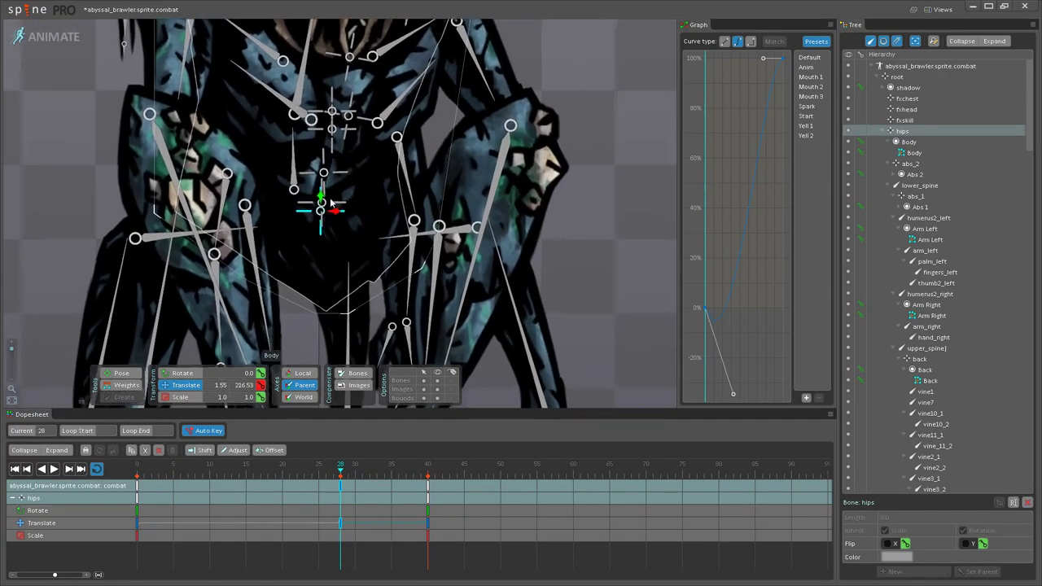
{"action": "scroll", "coordinate": [325, 210], "scroll_direction": "down", "scroll_amount": 6}
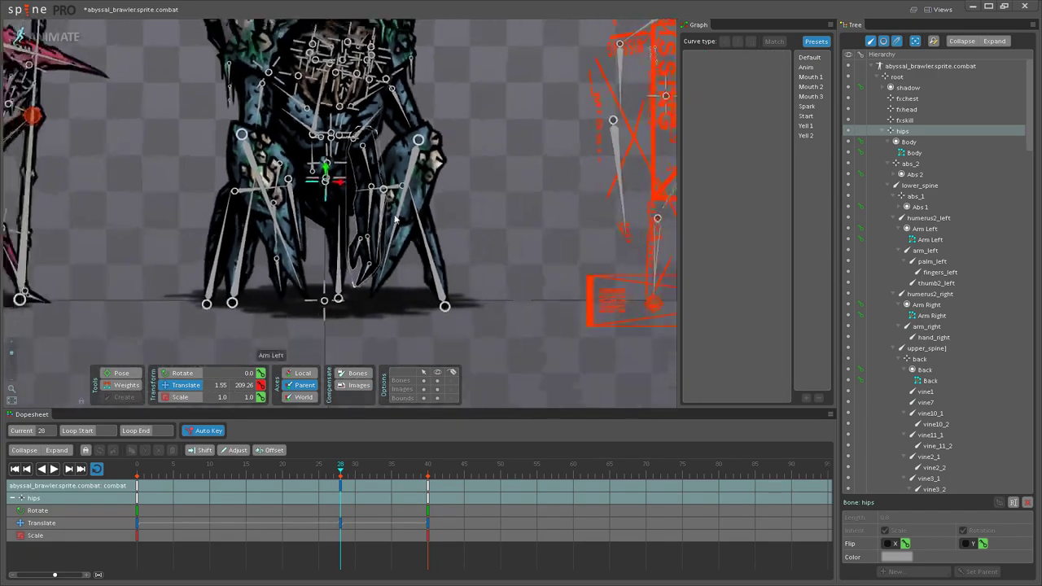
Step: Play the combat animation with the bones hidden and examine the brawler's hips movement and body deformation
{"action": "left_click", "coordinate": [54, 470]}
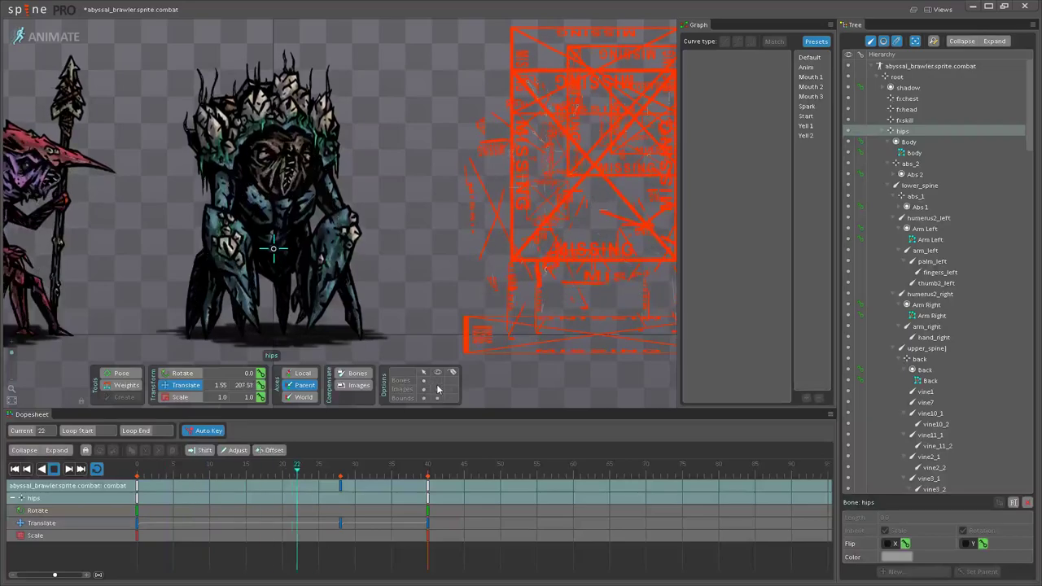
{"action": "scroll", "coordinate": [387, 273], "scroll_direction": "down", "scroll_amount": 3}
{"action": "scroll", "coordinate": [388, 273], "scroll_direction": "down", "scroll_amount": 2}
{"action": "left_click_drag", "start_coordinate": [377, 283], "coordinate": [445, 330]}
{"action": "scroll", "coordinate": [371, 285], "scroll_direction": "up", "scroll_amount": 4}
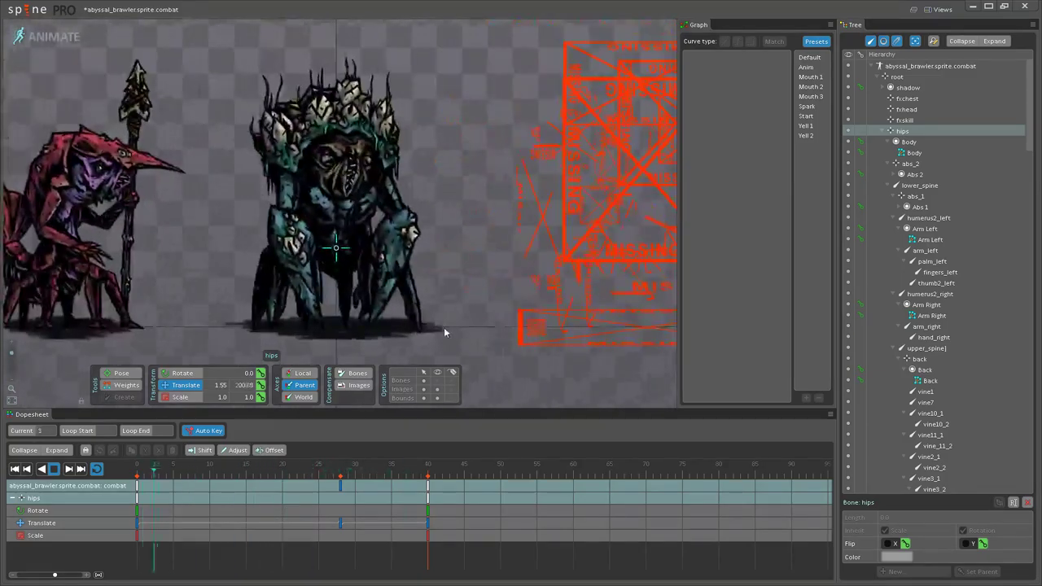
{"action": "left_click_drag", "start_coordinate": [470, 289], "coordinate": [479, 299]}
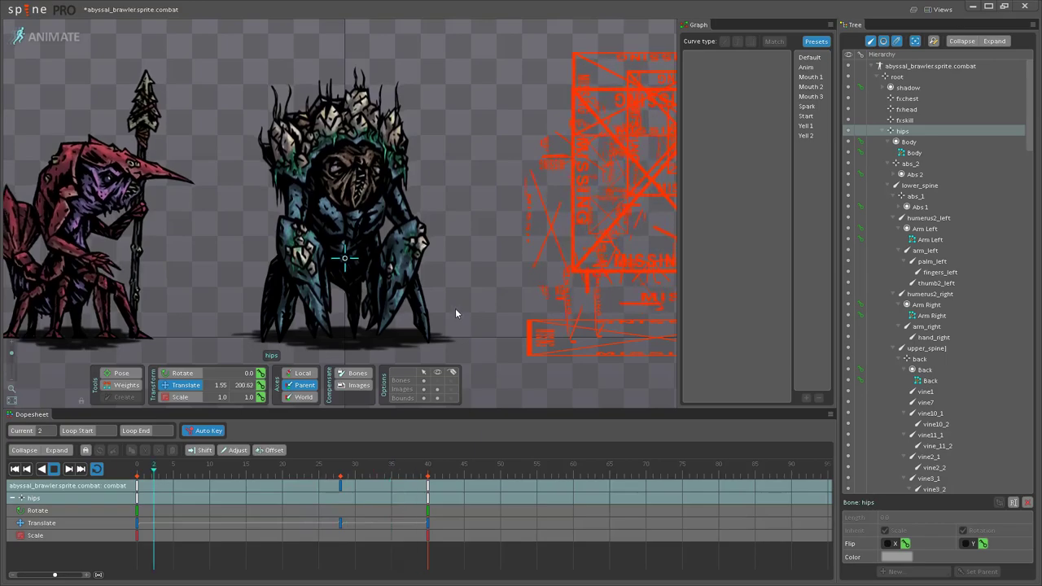
Step: Stop the playback, go to frame 28 and rotate the lower_spine bone slightly with the bones shown
{"action": "left_click", "coordinate": [54, 470]}
{"action": "scroll", "coordinate": [326, 394], "scroll_direction": "up", "scroll_amount": 2}
{"action": "left_click_drag", "start_coordinate": [323, 475], "coordinate": [47, 478]}
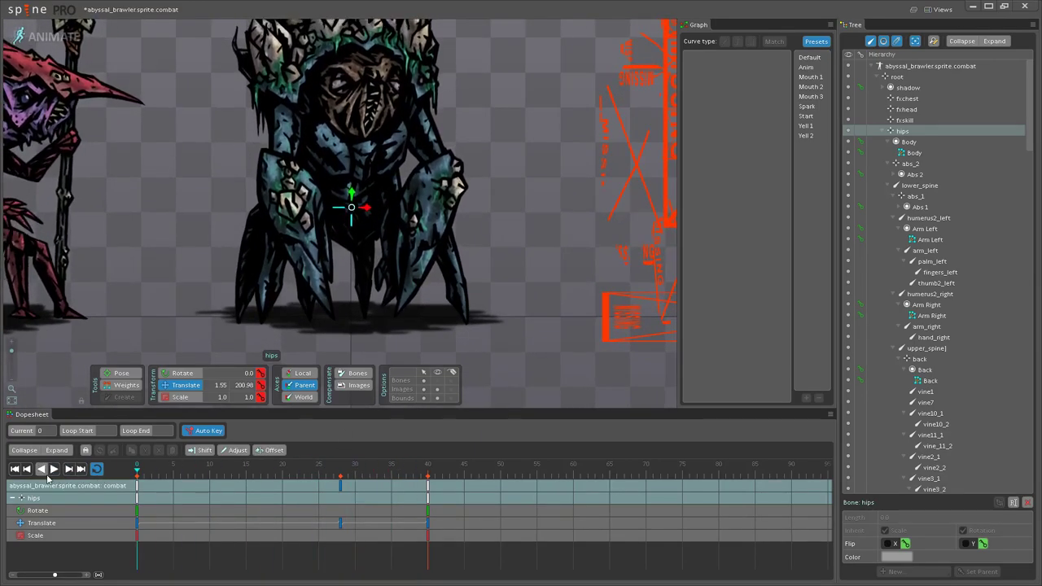
{"action": "left_click", "coordinate": [340, 475]}
{"action": "scroll", "coordinate": [378, 286], "scroll_direction": "up", "scroll_amount": 2}
{"action": "scroll", "coordinate": [383, 283], "scroll_direction": "up", "scroll_amount": 3}
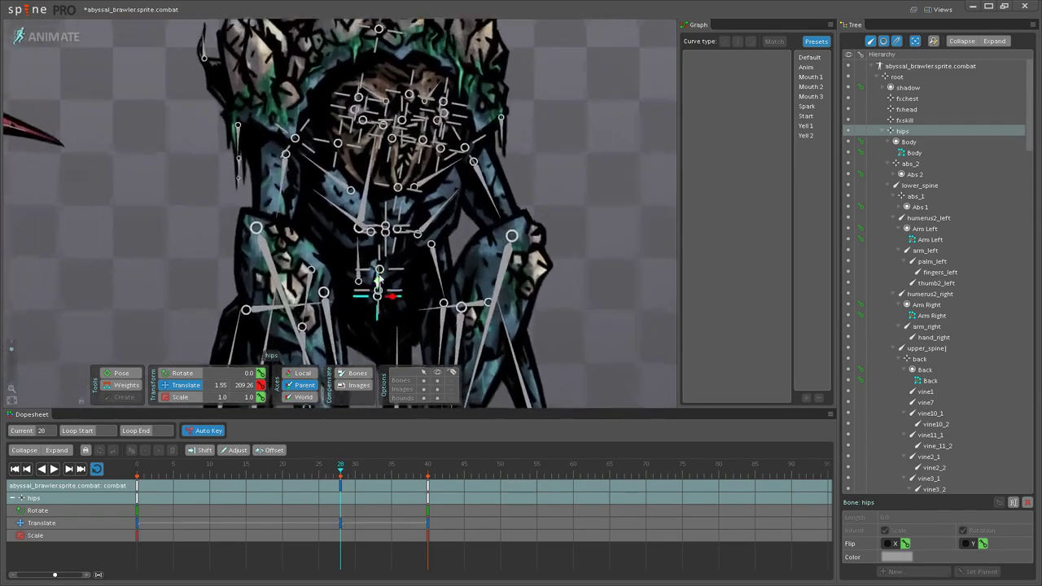
{"action": "scroll", "coordinate": [384, 283], "scroll_direction": "up", "scroll_amount": 1}
{"action": "left_click", "coordinate": [357, 263]}
{"action": "left_click_drag", "start_coordinate": [357, 262], "coordinate": [347, 291]}
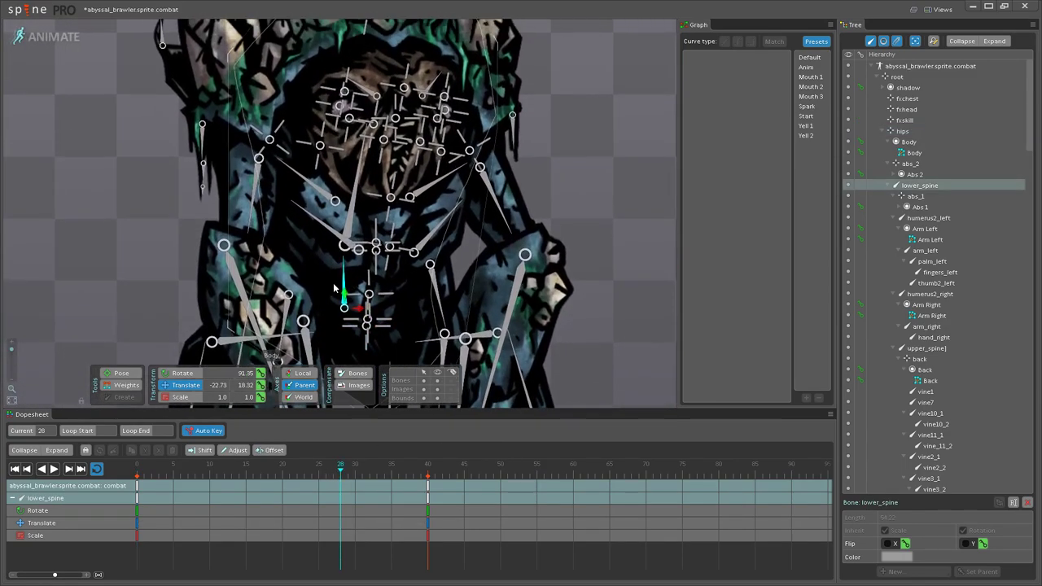
{"action": "left_click", "coordinate": [183, 373]}
{"action": "left_click_drag", "start_coordinate": [343, 265], "coordinate": [341, 264]}
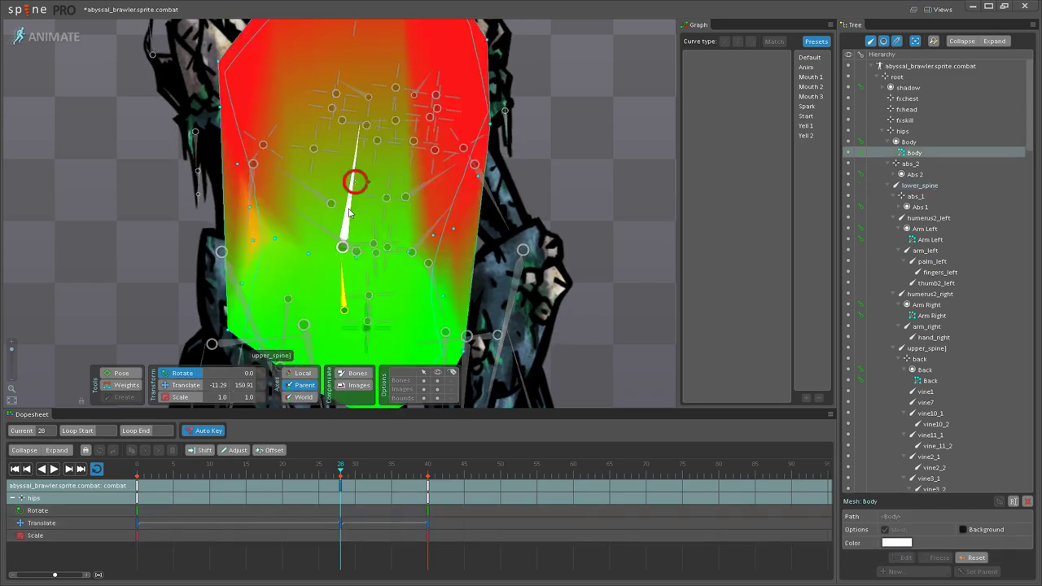
Step: Rotate the upper_spine bone to 352.84 at frame 28 and readjust the lower_spine rotation
{"action": "left_click", "coordinate": [348, 211]}
{"action": "left_click_drag", "start_coordinate": [351, 160], "coordinate": [320, 230]}
{"action": "left_click_drag", "start_coordinate": [347, 267], "coordinate": [380, 185]}
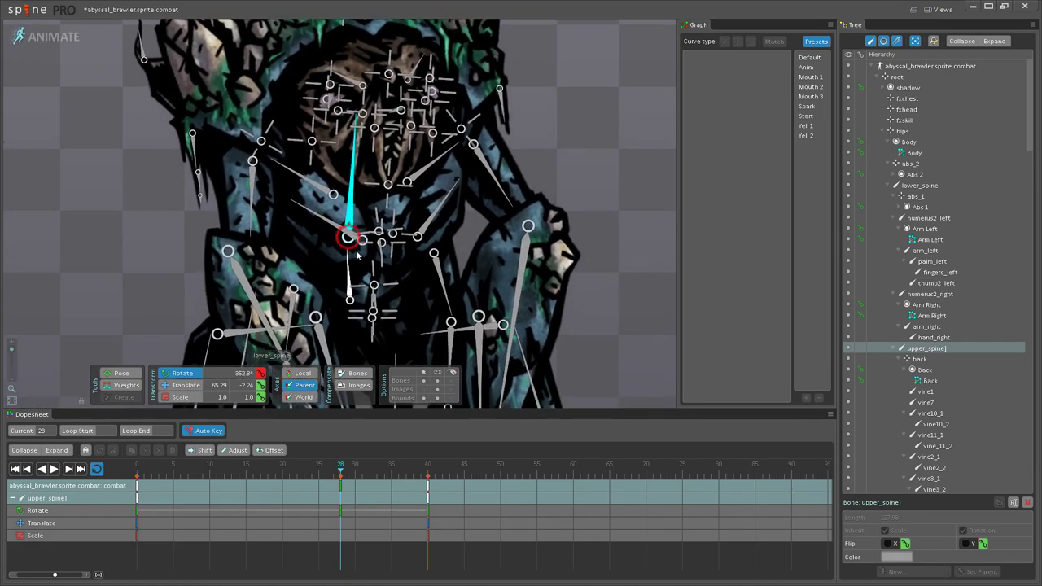
{"action": "left_click", "coordinate": [348, 257]}
{"action": "left_click_drag", "start_coordinate": [348, 258], "coordinate": [351, 247]}
Step: Apply the Anim curve preset to the lower_spine and upper_spine keys at frames 28 and 0
{"action": "left_click", "coordinate": [355, 213], "text": "ctrl"}
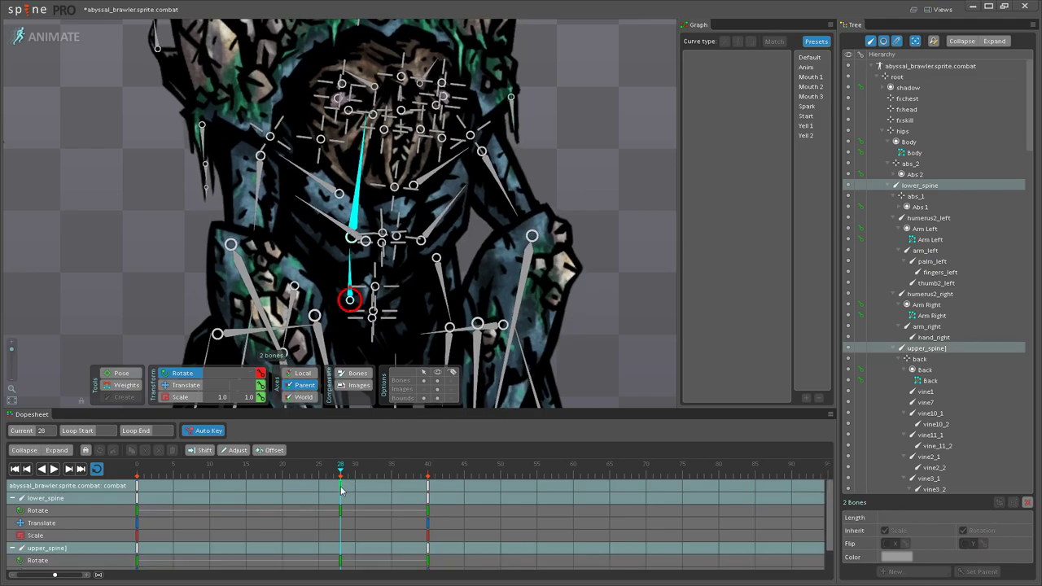
{"action": "left_click", "coordinate": [342, 489]}
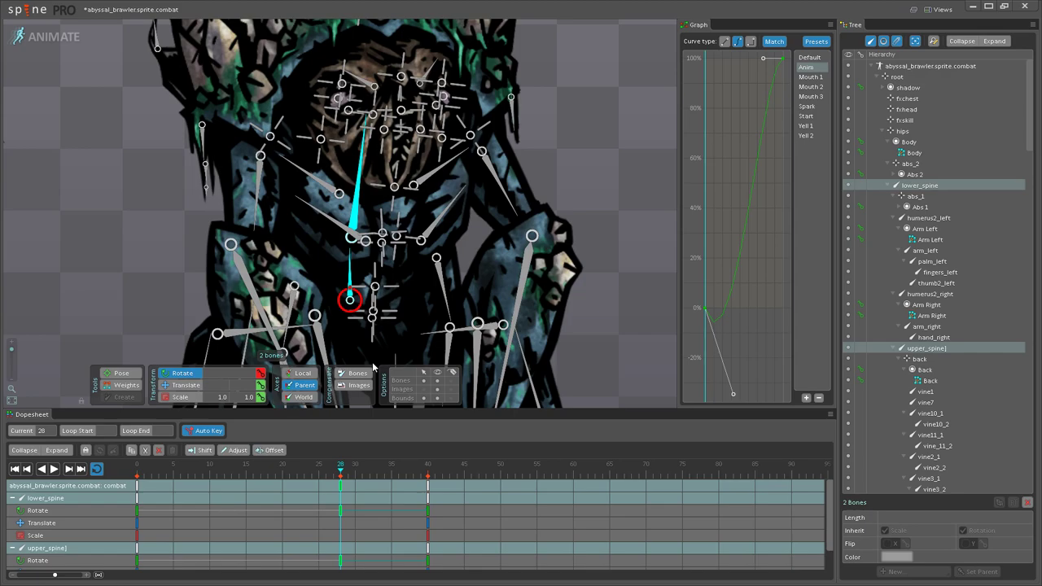
{"action": "left_click", "coordinate": [136, 487]}
{"action": "scroll", "coordinate": [391, 179], "scroll_direction": "down", "scroll_amount": 3}
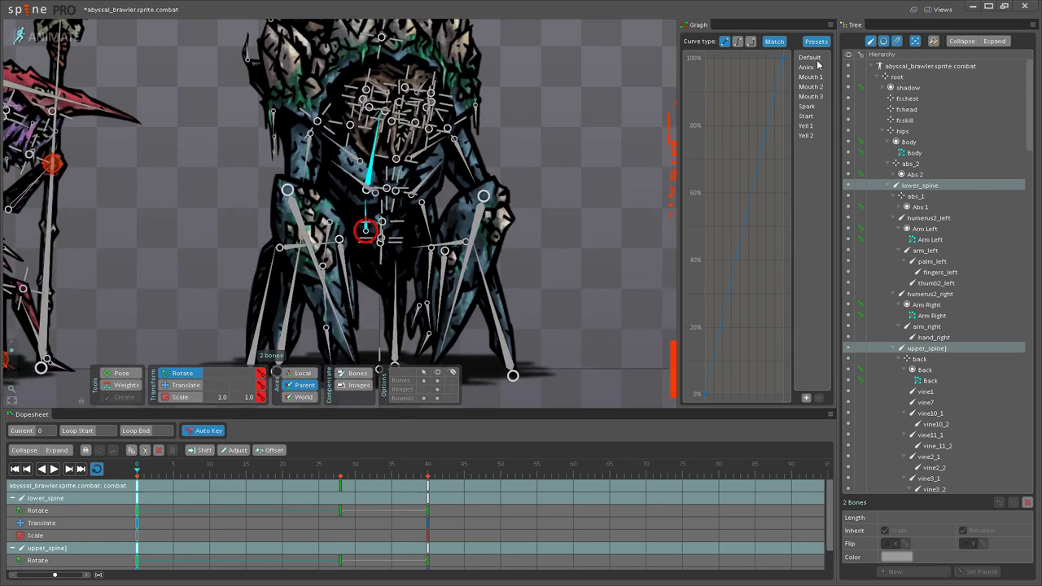
{"action": "left_click", "coordinate": [570, 193]}
Step: Play the combat animation with the bones hidden and examine the brawler's spine movement
{"action": "scroll", "coordinate": [470, 234], "scroll_direction": "down", "scroll_amount": 3}
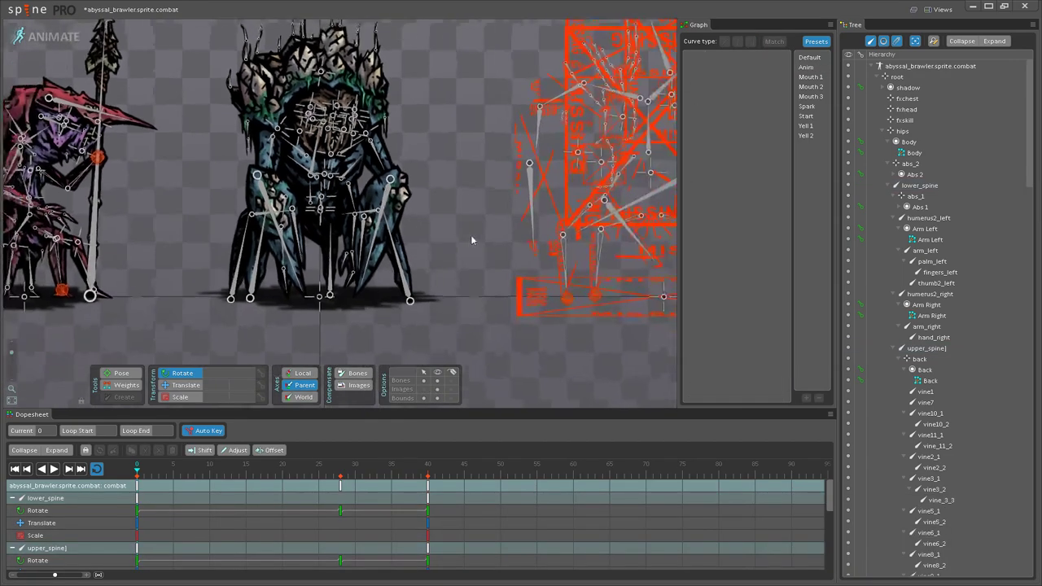
{"action": "left_click", "coordinate": [51, 469]}
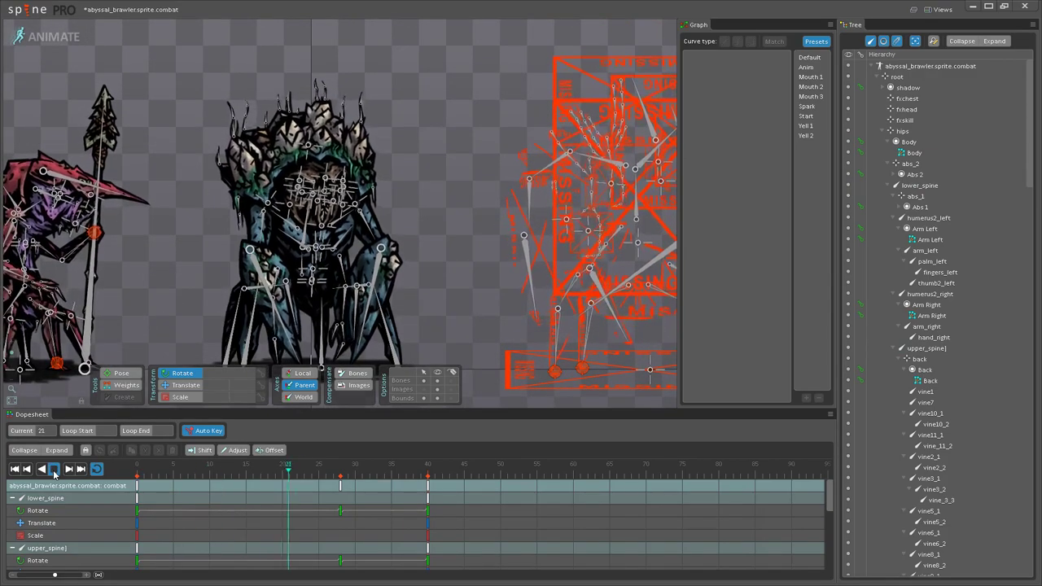
{"action": "left_click", "coordinate": [441, 388]}
{"action": "left_click", "coordinate": [439, 390]}
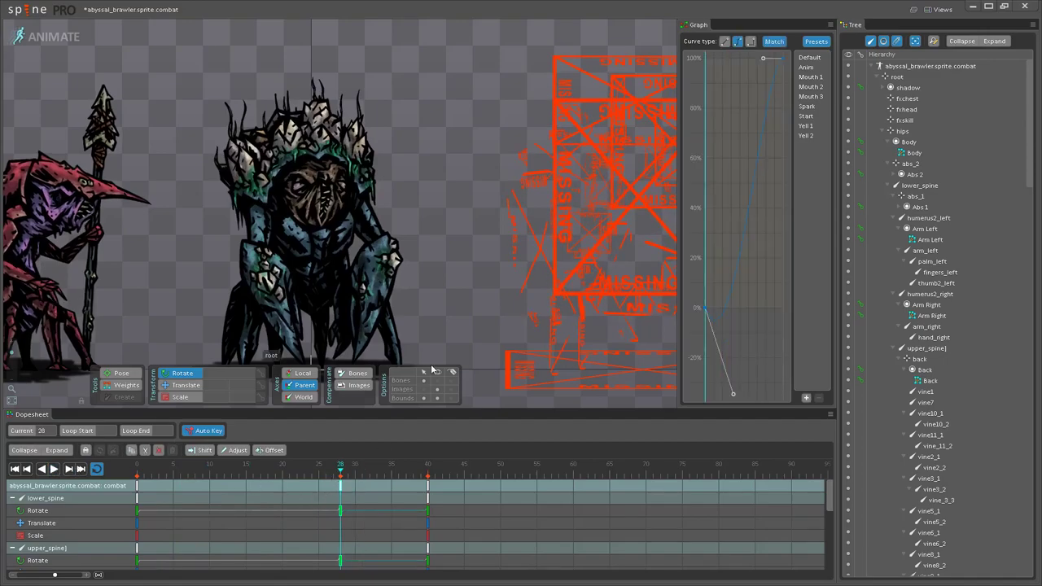
Step: Refine the upper_spine bone's rotation slightly at frame 28
{"action": "scroll", "coordinate": [340, 213], "scroll_direction": "up", "scroll_amount": 5}
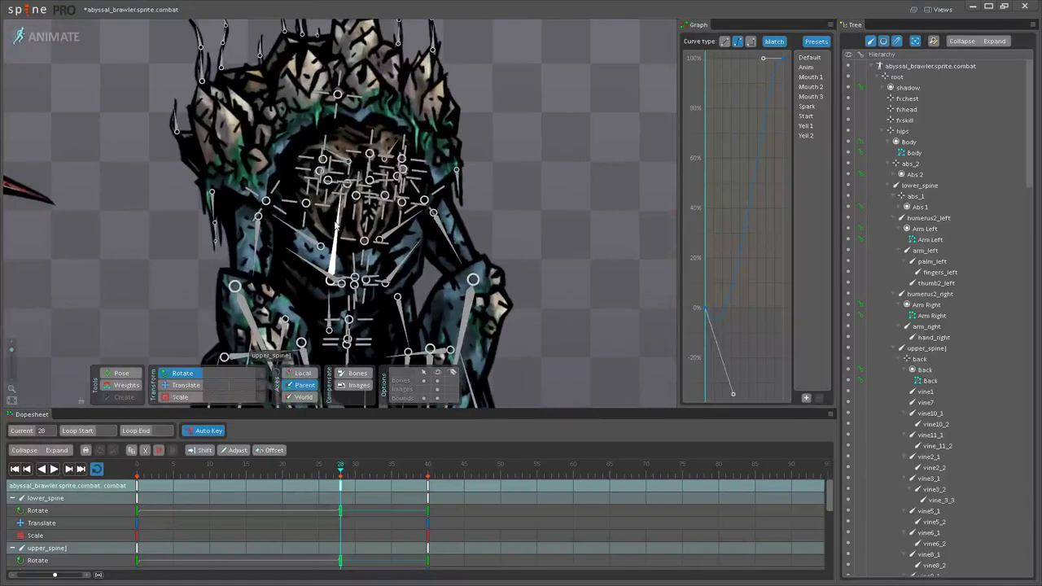
{"action": "left_click", "coordinate": [341, 213]}
{"action": "left_click_drag", "start_coordinate": [340, 214], "coordinate": [341, 211]}
Step: Replay the combat animation without bones, examine the refined torso motion near and far, and stop it
{"action": "left_click", "coordinate": [63, 470]}
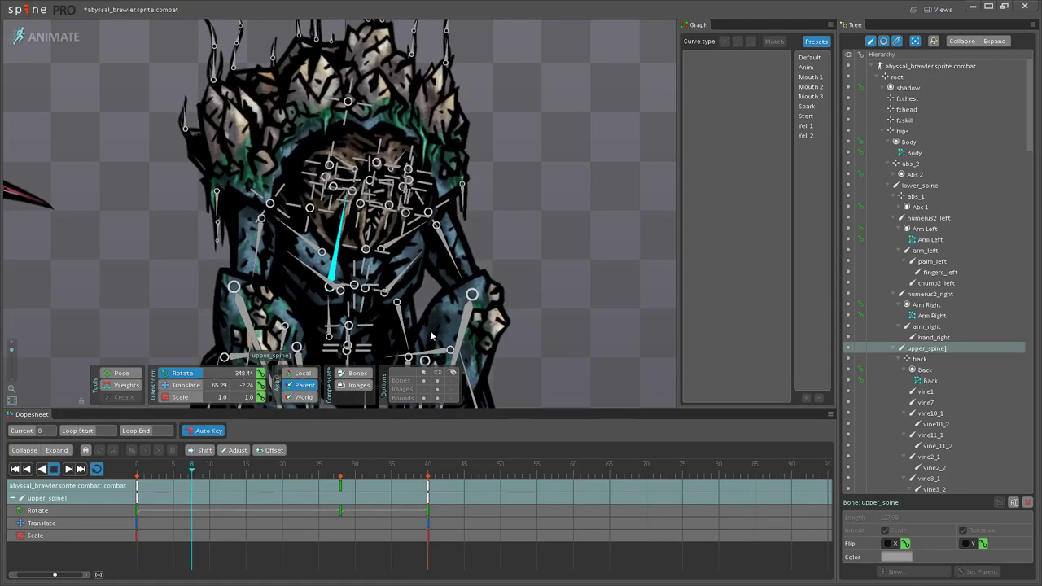
{"action": "scroll", "coordinate": [424, 325], "scroll_direction": "down", "scroll_amount": 3}
{"action": "left_click", "coordinate": [437, 380]}
{"action": "scroll", "coordinate": [413, 313], "scroll_direction": "down", "scroll_amount": 4}
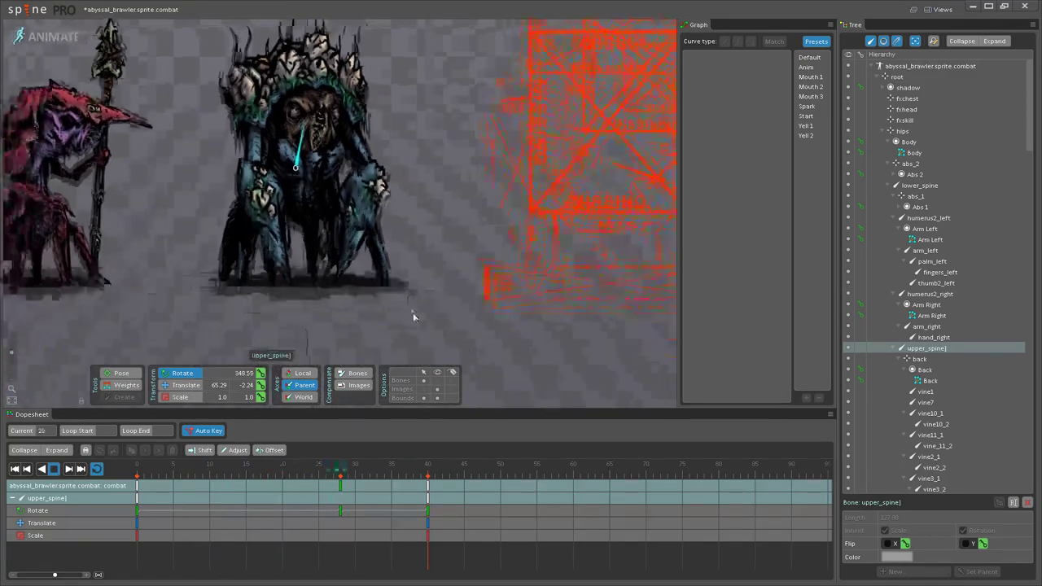
{"action": "left_click_drag", "start_coordinate": [395, 299], "coordinate": [393, 307]}
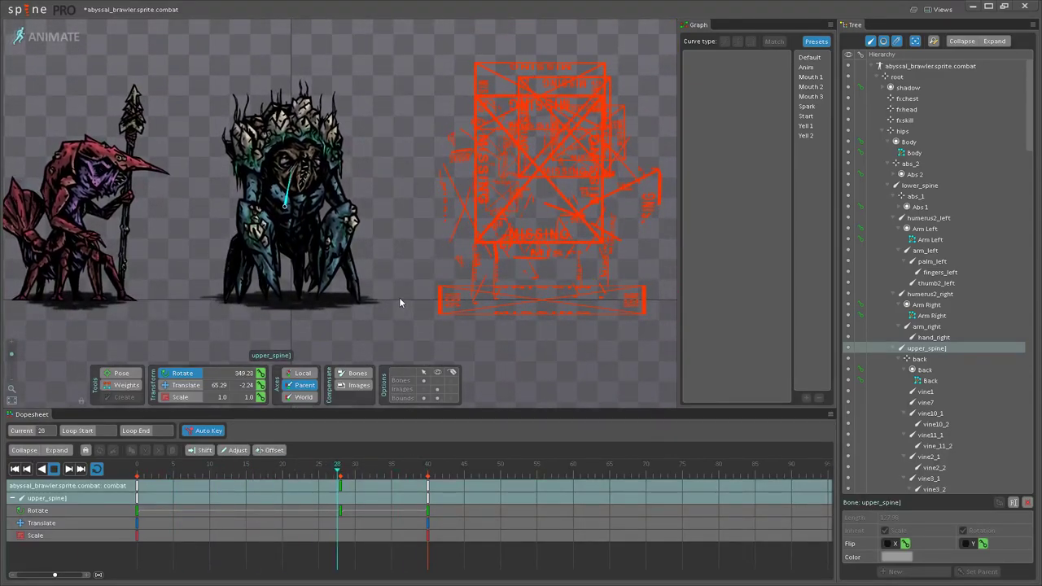
{"action": "scroll", "coordinate": [374, 301], "scroll_direction": "up", "scroll_amount": 3}
{"action": "scroll", "coordinate": [369, 301], "scroll_direction": "up", "scroll_amount": 1}
{"action": "left_click_drag", "start_coordinate": [377, 261], "coordinate": [420, 312]}
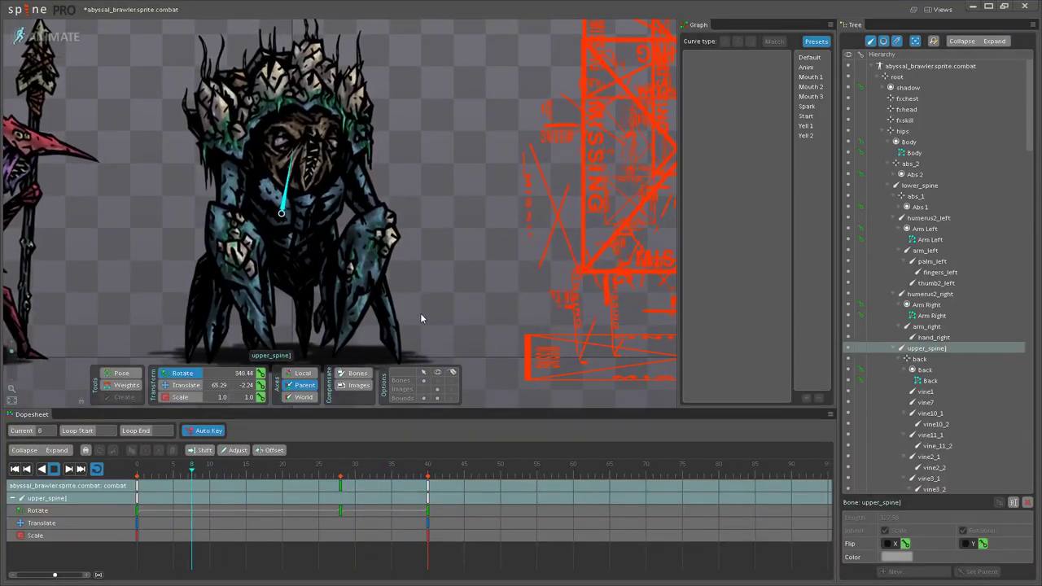
{"action": "left_click", "coordinate": [81, 469]}
Step: Select the upper_spine, lower_spine and hips bones together and move their frame 28 keys to frame 25
{"action": "scroll", "coordinate": [427, 254], "scroll_direction": "up", "scroll_amount": 3}
{"action": "scroll", "coordinate": [427, 254], "scroll_direction": "up", "scroll_amount": 2}
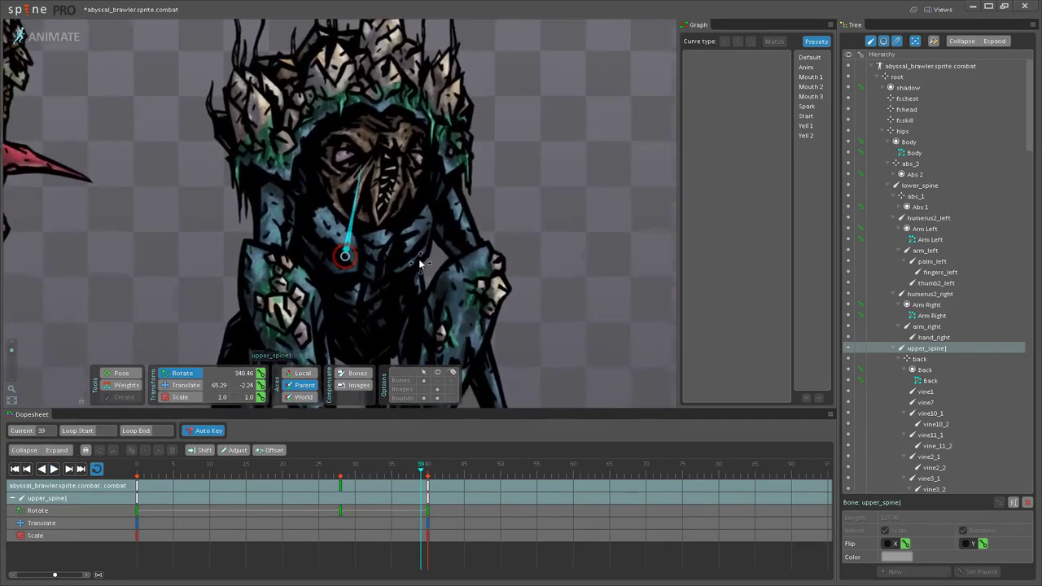
{"action": "left_click", "coordinate": [437, 381]}
{"action": "left_click_drag", "start_coordinate": [394, 315], "coordinate": [401, 275]}
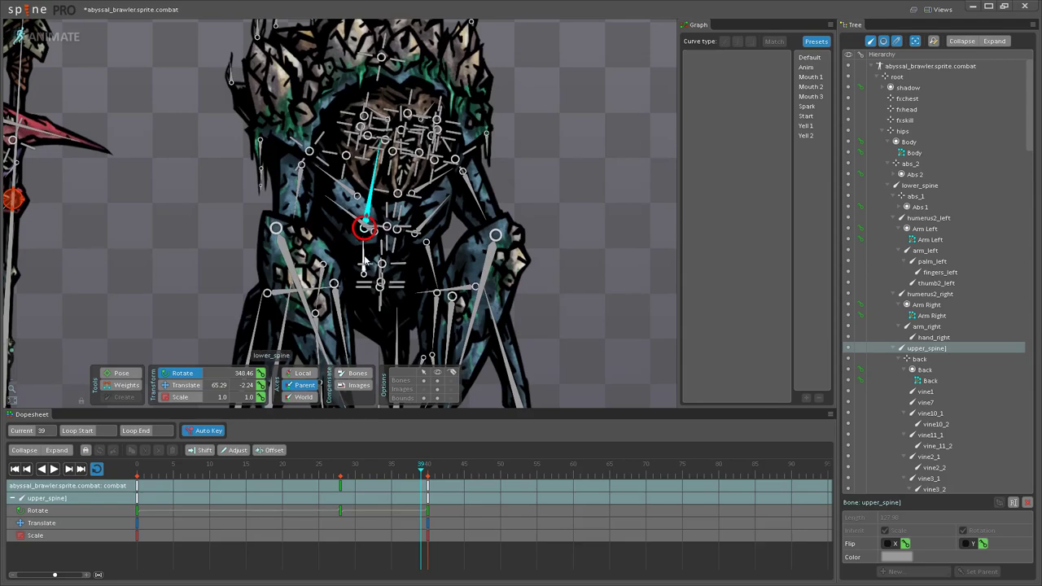
{"action": "left_click", "coordinate": [364, 258], "text": "ctrl"}
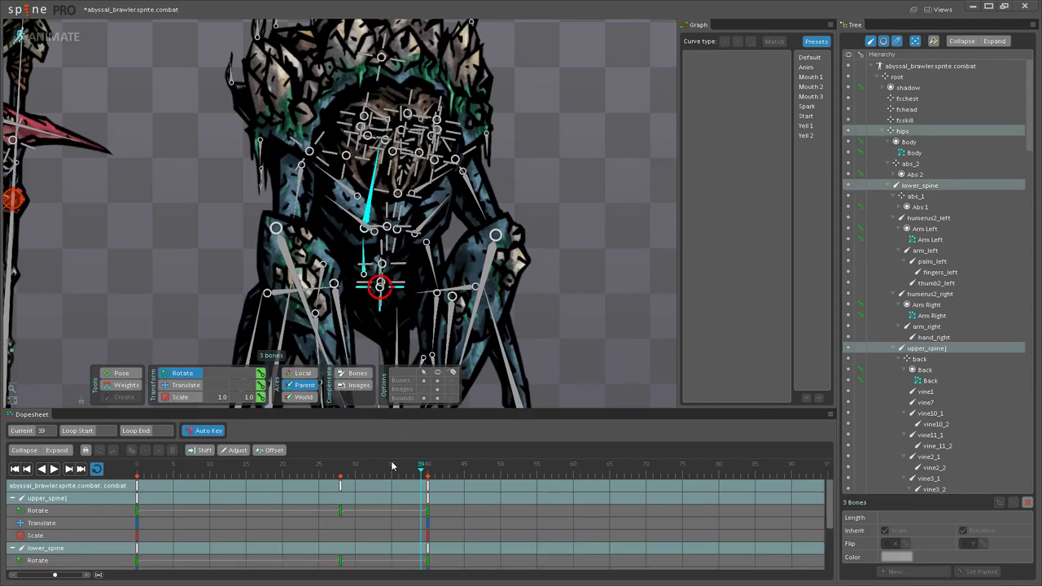
Step: Play the combat animation to check the timing of the moved keys, and stop it
{"action": "left_click", "coordinate": [54, 469]}
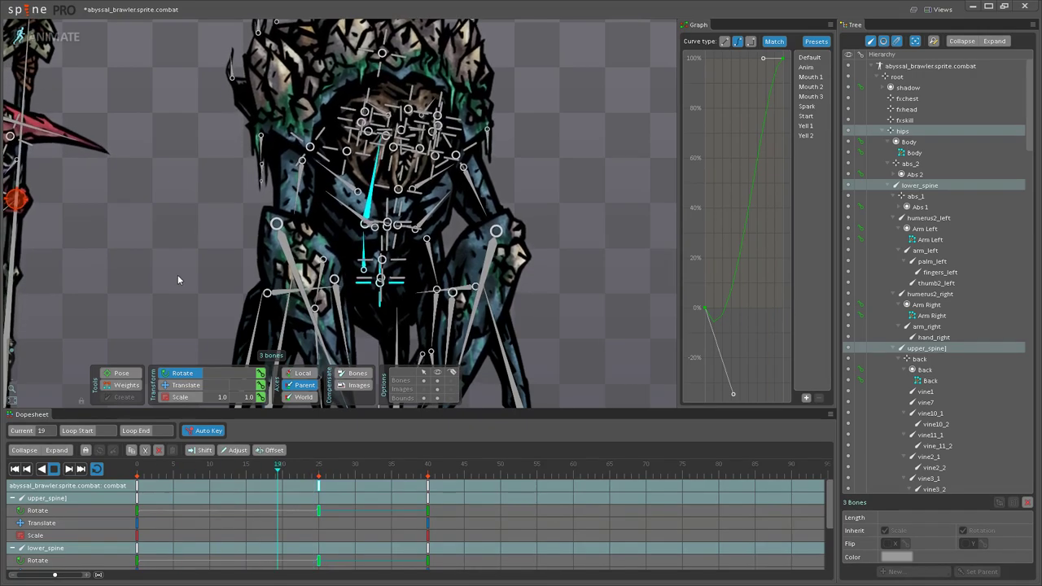
{"action": "scroll", "coordinate": [195, 257], "scroll_direction": "down", "scroll_amount": 3}
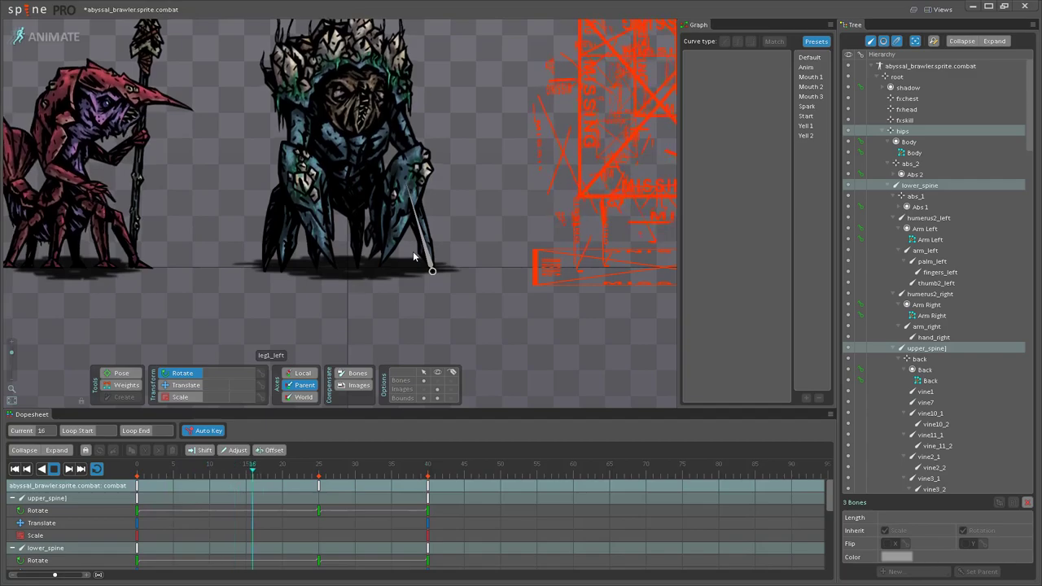
{"action": "left_click", "coordinate": [56, 470]}
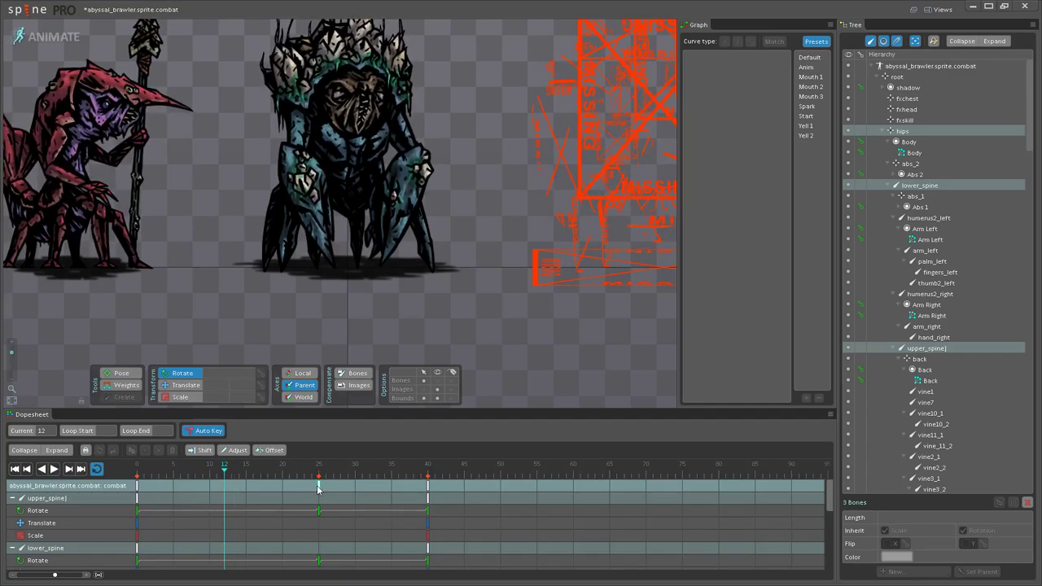
Step: Rotate the head bone to 357.76 at frame 25
{"action": "left_click", "coordinate": [317, 486]}
{"action": "scroll", "coordinate": [355, 256], "scroll_direction": "up", "scroll_amount": 6}
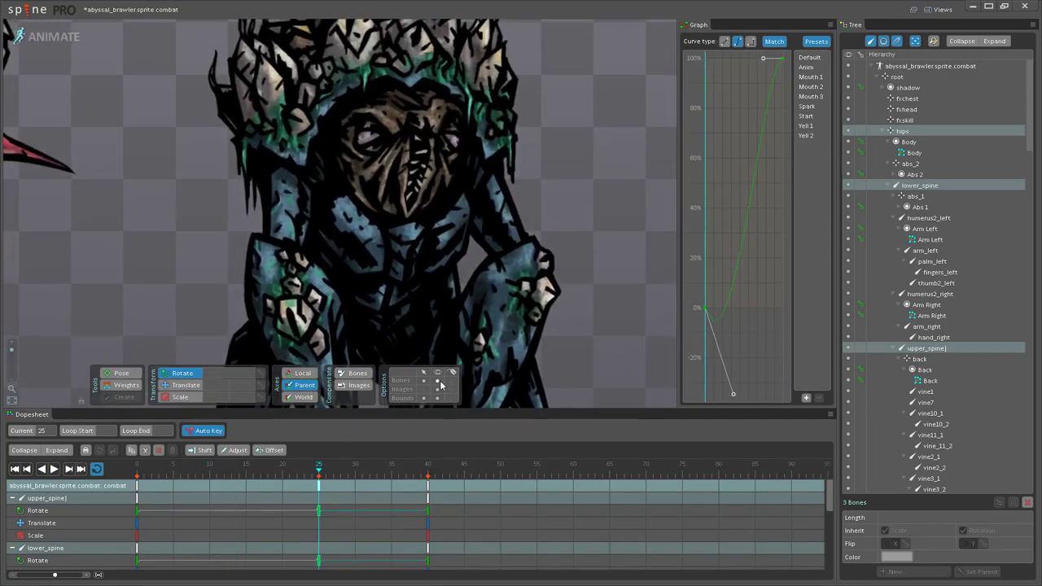
{"action": "scroll", "coordinate": [391, 269], "scroll_direction": "up", "scroll_amount": 2}
{"action": "left_click", "coordinate": [365, 222]}
{"action": "left_click_drag", "start_coordinate": [373, 212], "coordinate": [373, 165]}
{"action": "scroll", "coordinate": [372, 205], "scroll_direction": "up", "scroll_amount": 4}
{"action": "left_click", "coordinate": [346, 222]}
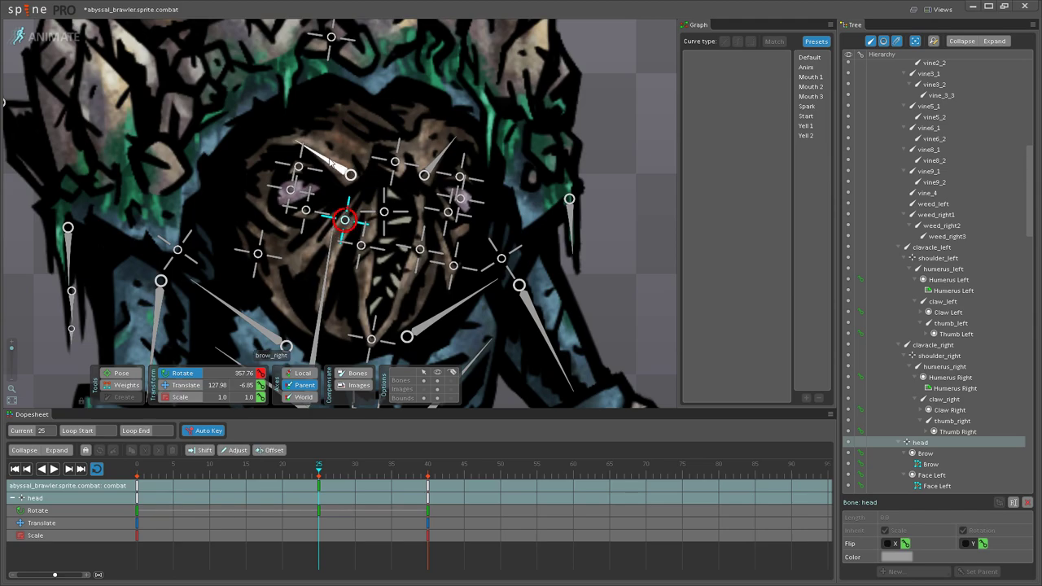
Step: Apply the Anim curve preset to the head keys at frames 0 and 25
{"action": "scroll", "coordinate": [345, 183], "scroll_direction": "up", "scroll_amount": 3}
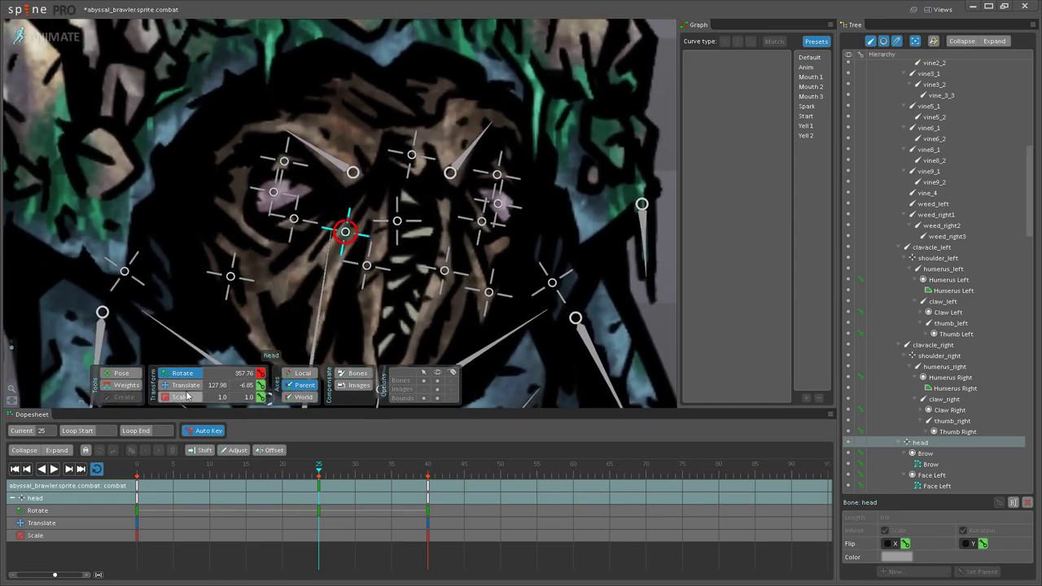
{"action": "left_click", "coordinate": [145, 488]}
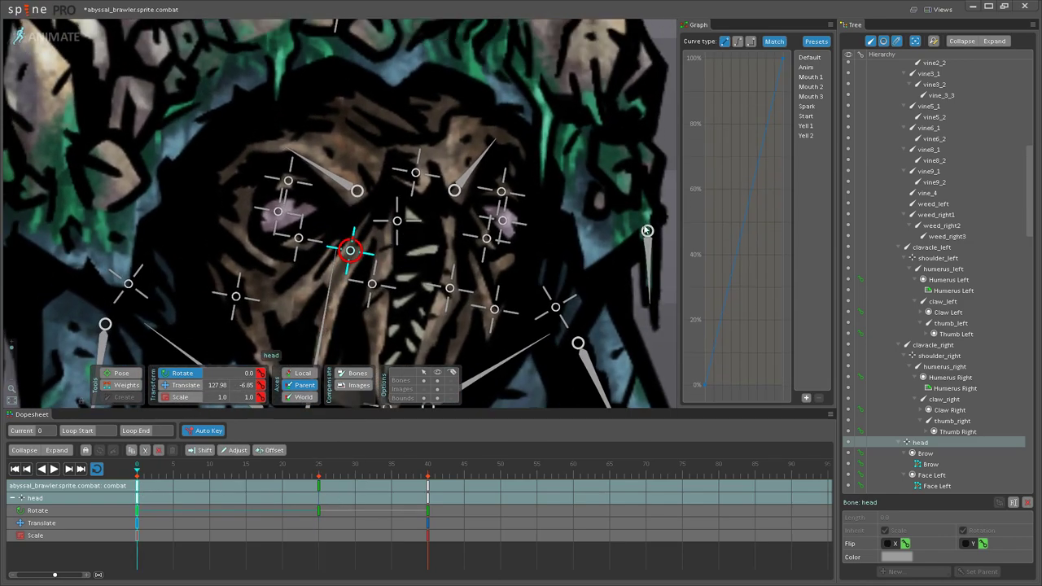
{"action": "left_click", "coordinate": [320, 484]}
{"action": "scroll", "coordinate": [612, 235], "scroll_direction": "down", "scroll_amount": 8}
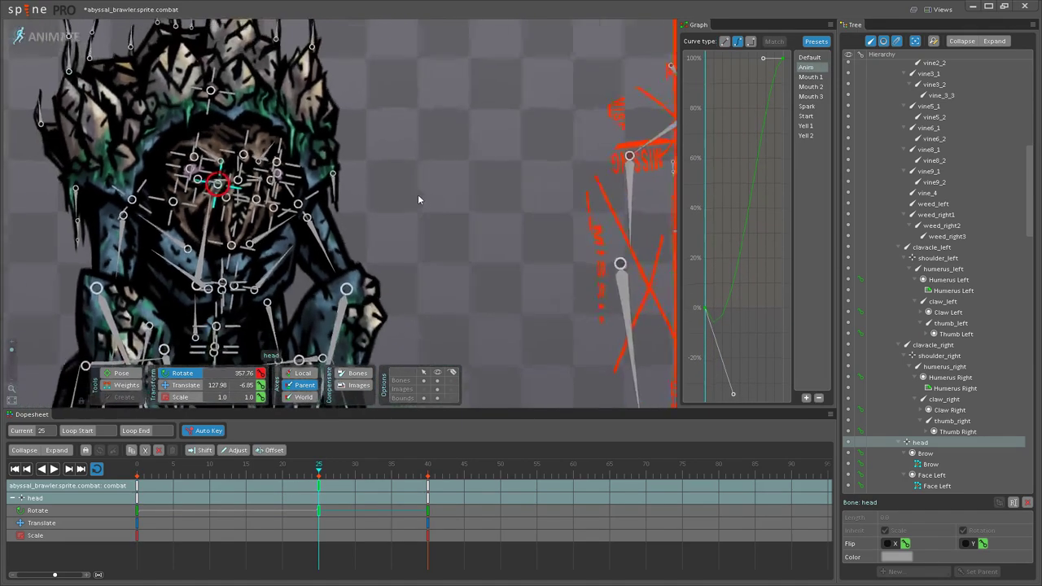
Step: Play the combat animation with the bones hidden and examine the brawler's head and torso movement
{"action": "key", "text": "space"}
{"action": "scroll", "coordinate": [422, 231], "scroll_direction": "down", "scroll_amount": 3}
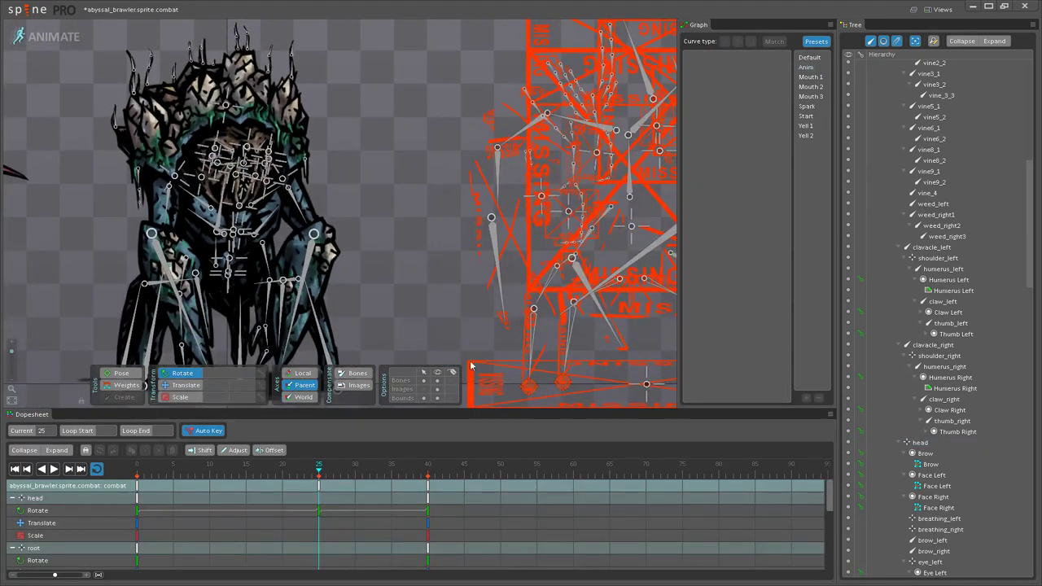
{"action": "left_click", "coordinate": [437, 382]}
{"action": "scroll", "coordinate": [382, 280], "scroll_direction": "down", "scroll_amount": 1}
{"action": "left_click_drag", "start_coordinate": [398, 262], "coordinate": [527, 168]}
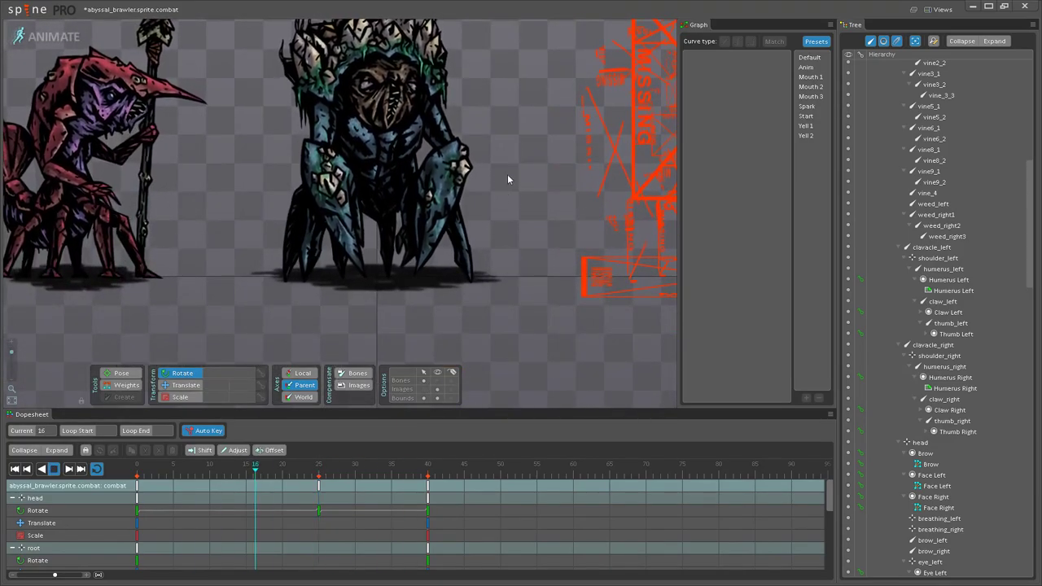
{"action": "scroll", "coordinate": [498, 216], "scroll_direction": "down", "scroll_amount": 3}
{"action": "scroll", "coordinate": [482, 212], "scroll_direction": "down", "scroll_amount": 2}
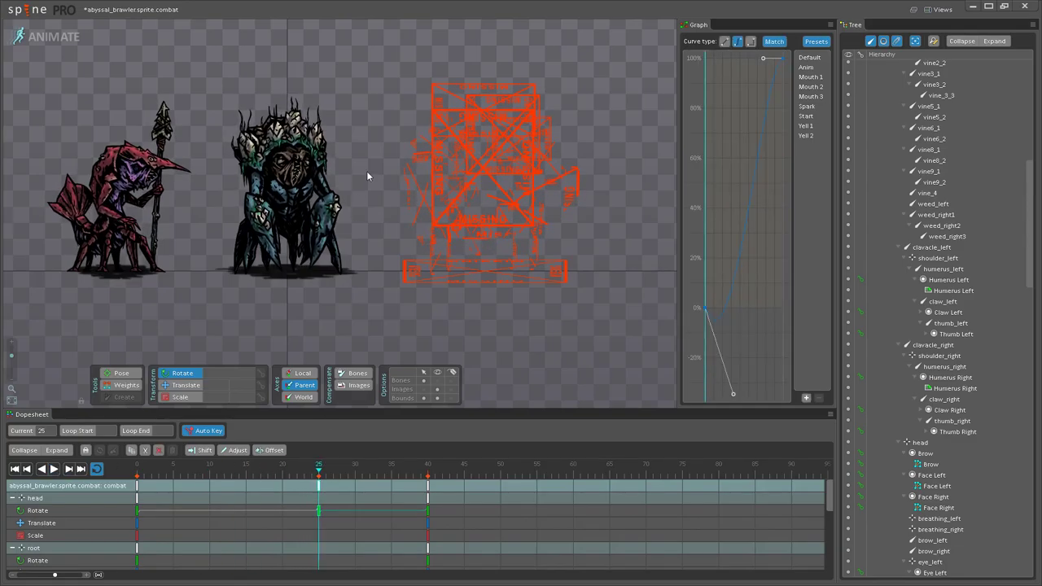
Step: Rotate the upper_spine bone to 350.1 at frame 25 and play the animation to check it
{"action": "scroll", "coordinate": [363, 186], "scroll_direction": "up", "scroll_amount": 10}
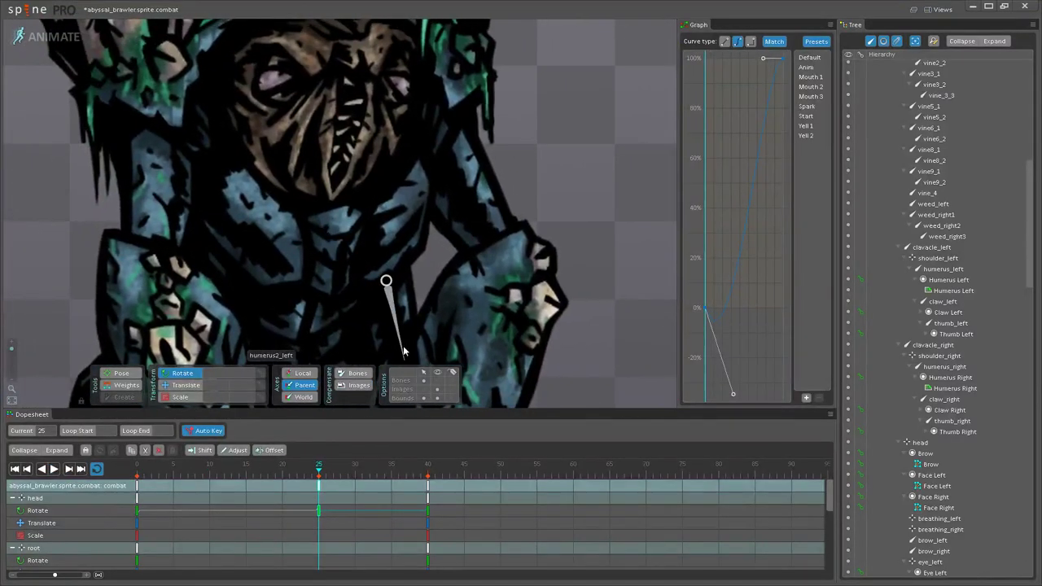
{"action": "left_click", "coordinate": [438, 381]}
{"action": "left_click", "coordinate": [286, 206]}
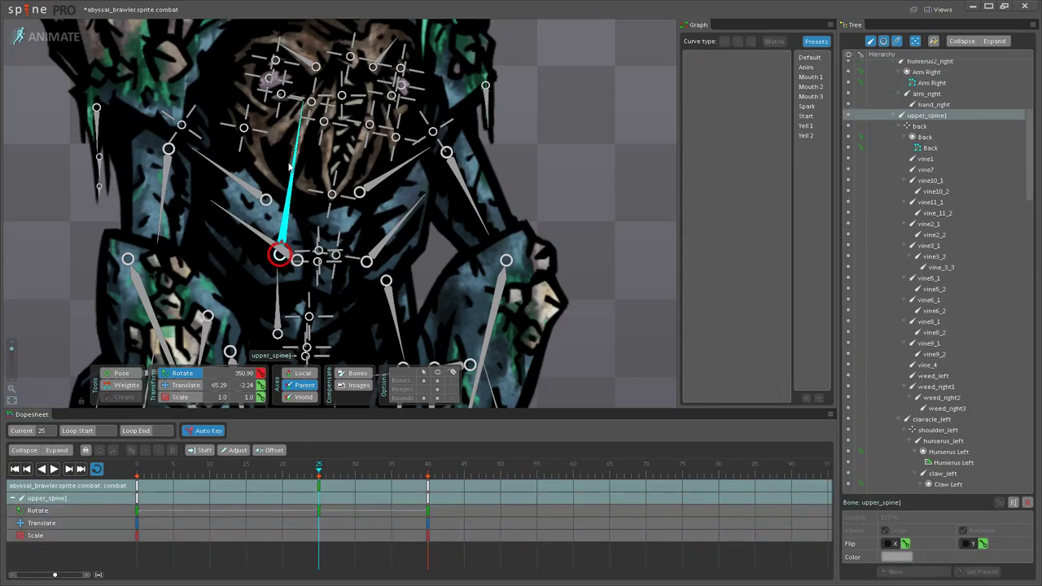
{"action": "left_click_drag", "start_coordinate": [299, 145], "coordinate": [299, 145]}
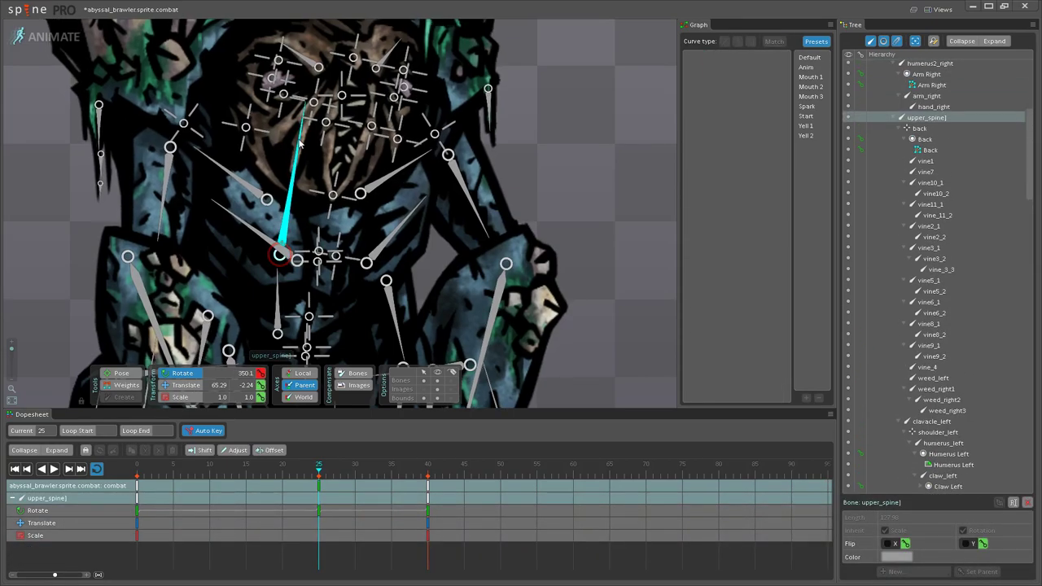
{"action": "left_click", "coordinate": [54, 469]}
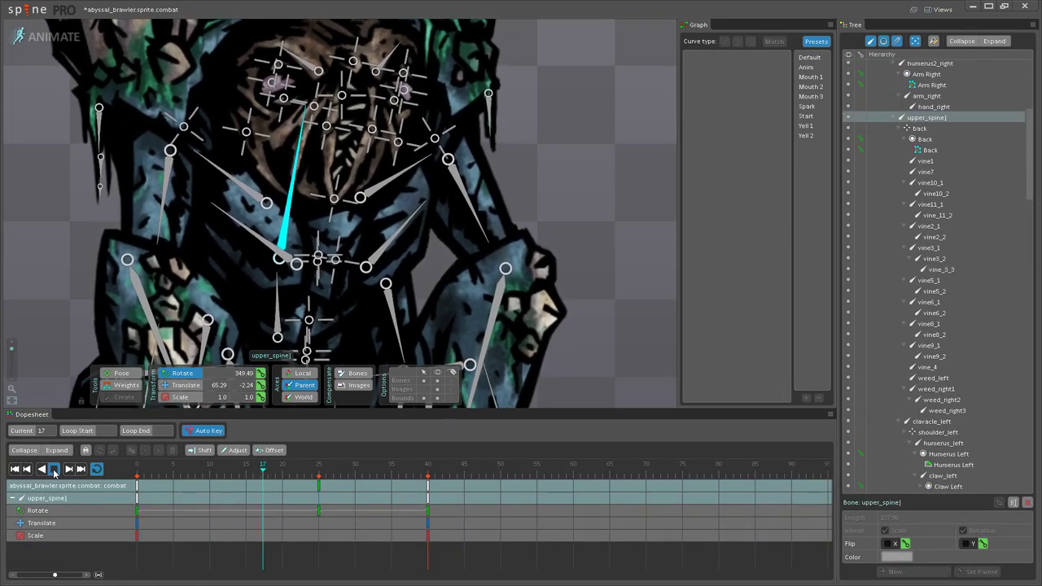
Step: Change the head bone's rotation to 4.49 at frame 25
{"action": "left_click", "coordinate": [318, 488]}
{"action": "scroll", "coordinate": [273, 210], "scroll_direction": "up", "scroll_amount": 5}
{"action": "left_click", "coordinate": [270, 210]}
{"action": "left_click_drag", "start_coordinate": [274, 209], "coordinate": [282, 193]}
{"action": "scroll", "coordinate": [286, 192], "scroll_direction": "down", "scroll_amount": 5}
{"action": "scroll", "coordinate": [290, 190], "scroll_direction": "down", "scroll_amount": 4}
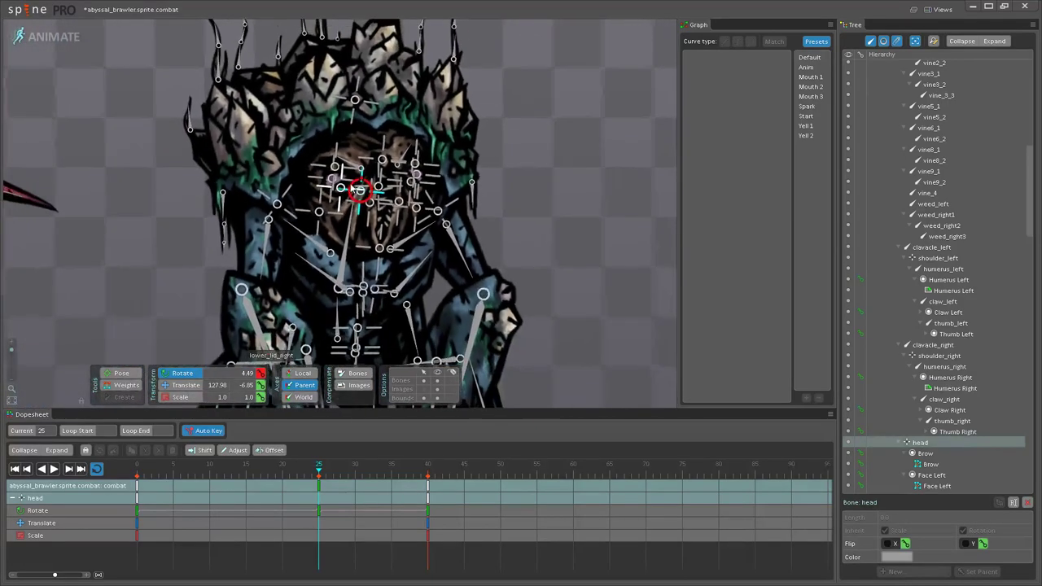
Step: Rotate the head bone to 3.75 at frame 25 and play the animation to check it
{"action": "left_click", "coordinate": [54, 469]}
{"action": "left_click", "coordinate": [318, 510]}
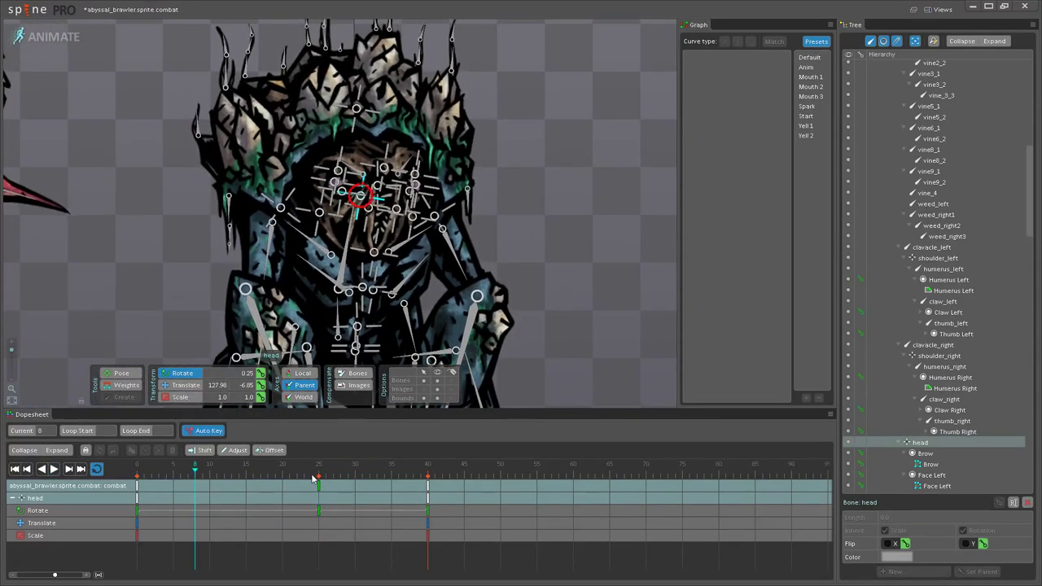
{"action": "scroll", "coordinate": [346, 165], "scroll_direction": "up", "scroll_amount": 5}
{"action": "scroll", "coordinate": [346, 165], "scroll_direction": "up", "scroll_amount": 3}
{"action": "left_click_drag", "start_coordinate": [369, 236], "coordinate": [364, 216]}
{"action": "scroll", "coordinate": [356, 204], "scroll_direction": "down", "scroll_amount": 8}
{"action": "double_click", "coordinate": [505, 189]}
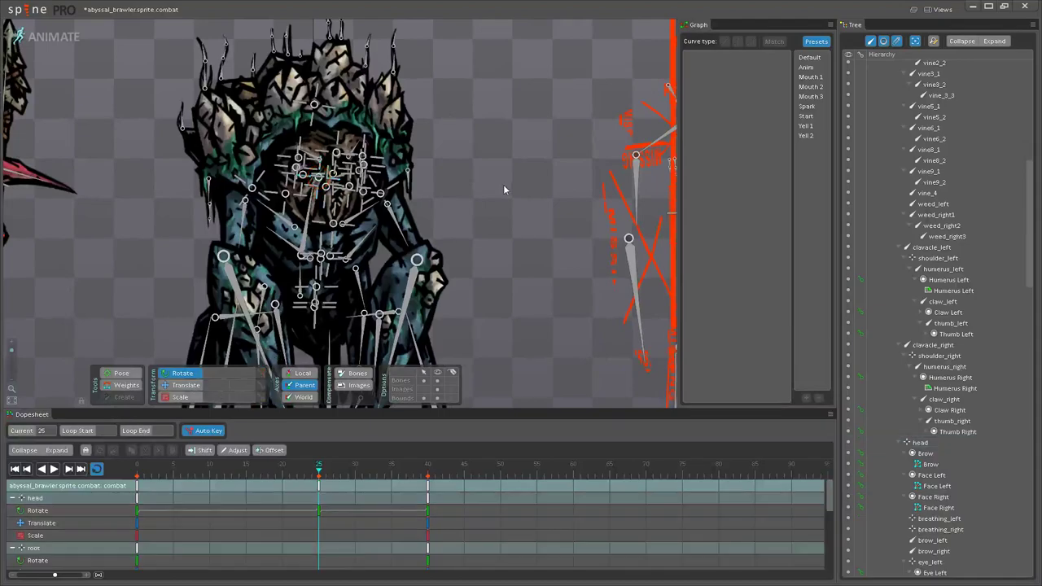
{"action": "left_click", "coordinate": [54, 470]}
Step: Set the head bone's rotation to 0 at frame 25 and play the animation to check it
{"action": "left_click", "coordinate": [319, 487]}
{"action": "scroll", "coordinate": [320, 179], "scroll_direction": "up", "scroll_amount": 8}
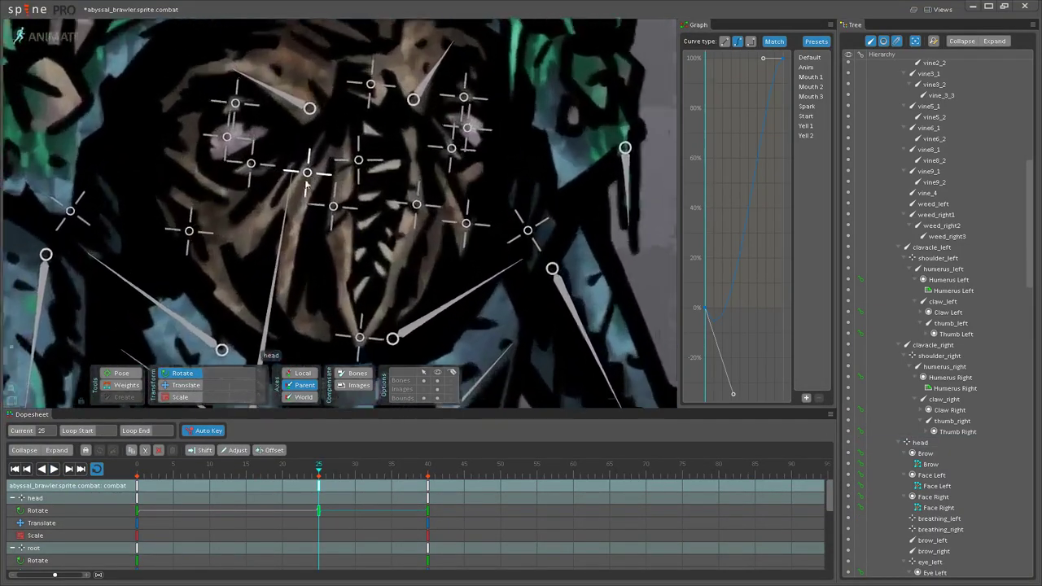
{"action": "left_click", "coordinate": [312, 168]}
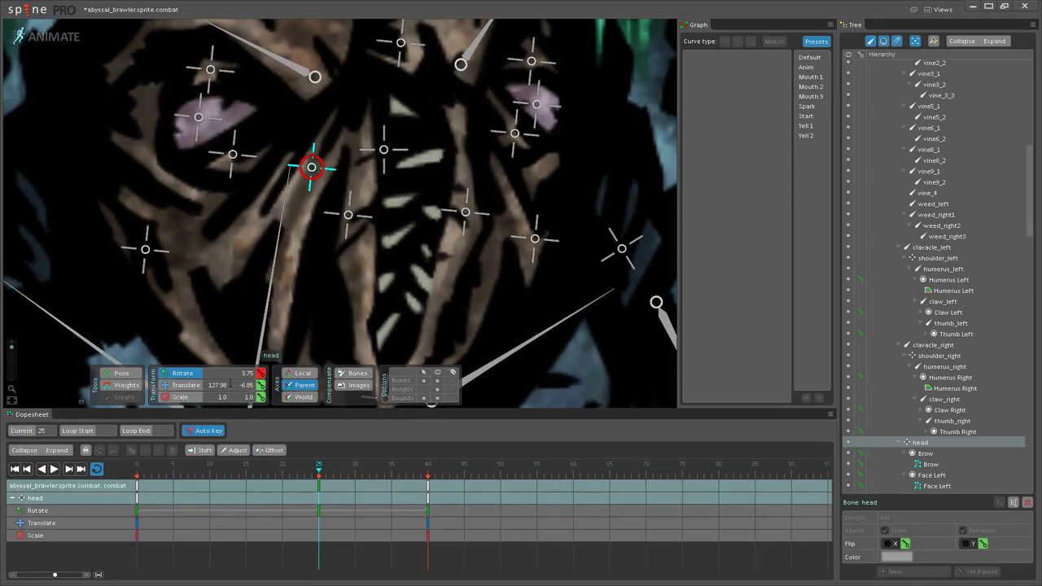
{"action": "left_click_drag", "start_coordinate": [313, 161], "coordinate": [321, 153]}
{"action": "key", "text": "ctrl+z"}
{"action": "key", "text": "ctrl+z"}
{"action": "scroll", "coordinate": [318, 362], "scroll_direction": "down", "scroll_amount": 4}
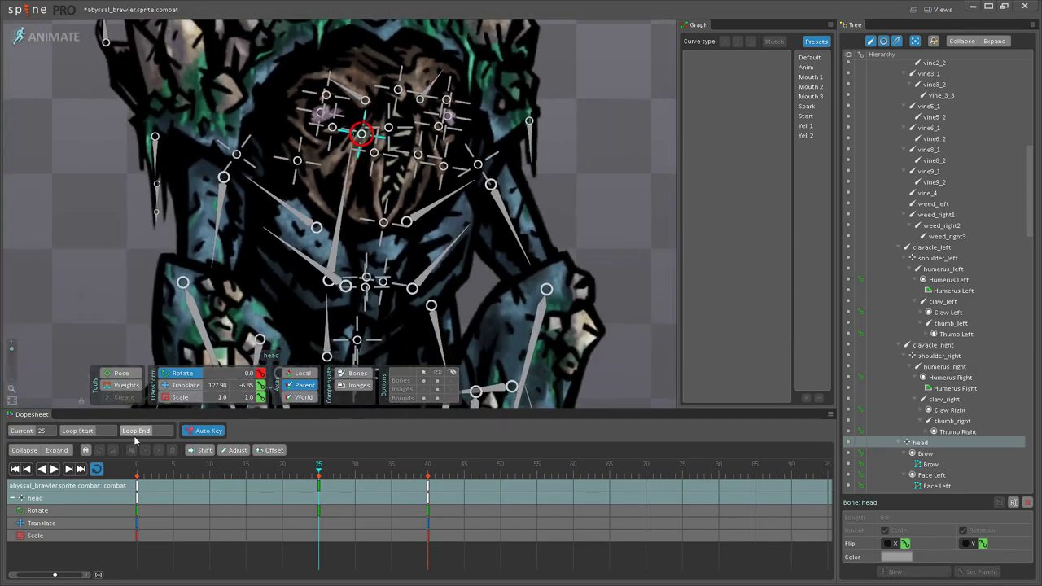
{"action": "left_click", "coordinate": [54, 469]}
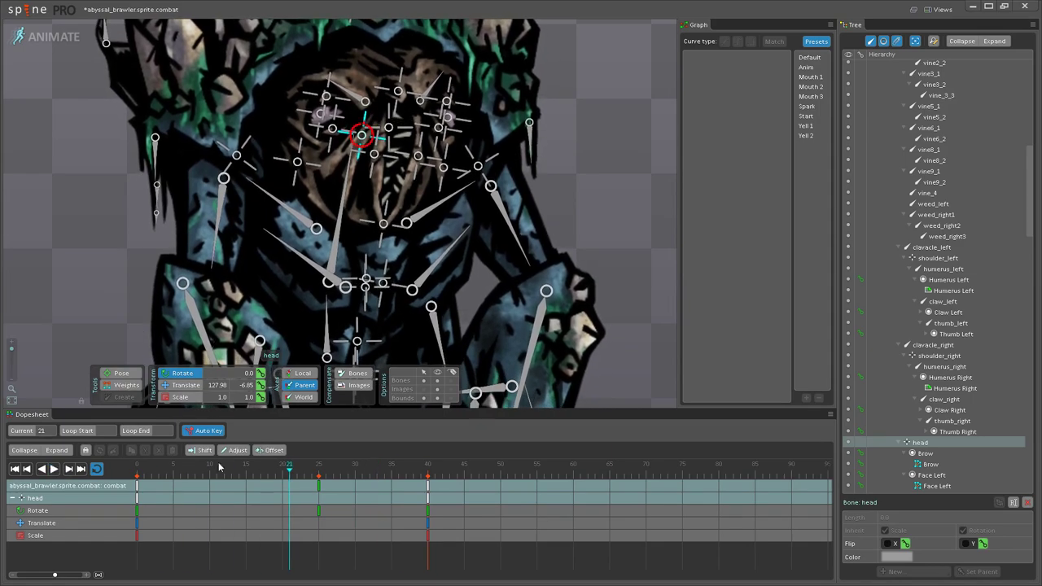
Step: Set the head bone's rotation to 1 at frame 25 and play the combat animation
{"action": "left_click", "coordinate": [319, 487]}
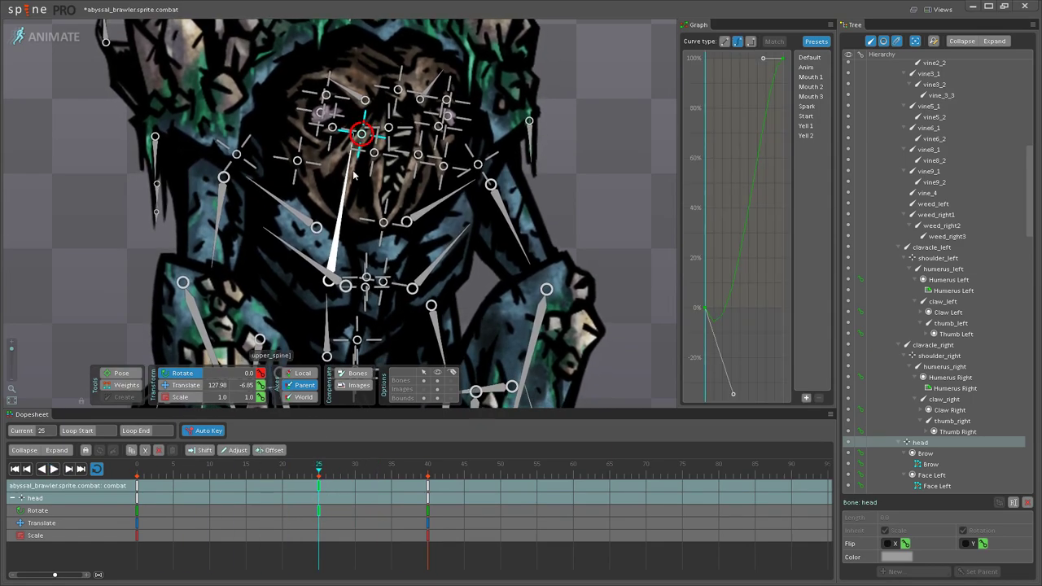
{"action": "scroll", "coordinate": [352, 173], "scroll_direction": "up", "scroll_amount": 2}
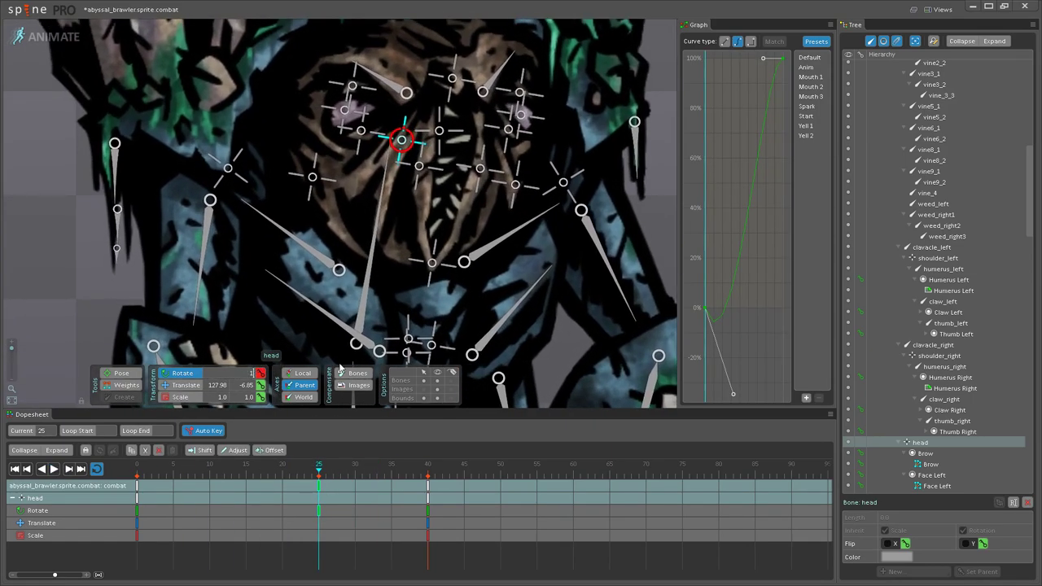
{"action": "key", "text": "Delete"}
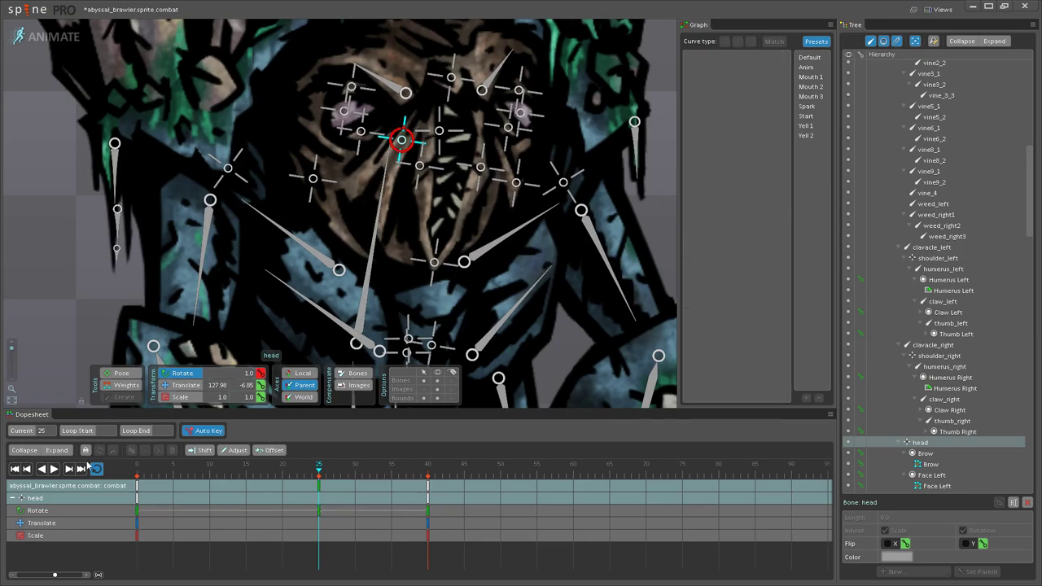
{"action": "left_click", "coordinate": [54, 470]}
{"action": "scroll", "coordinate": [421, 213], "scroll_direction": "down", "scroll_amount": 4}
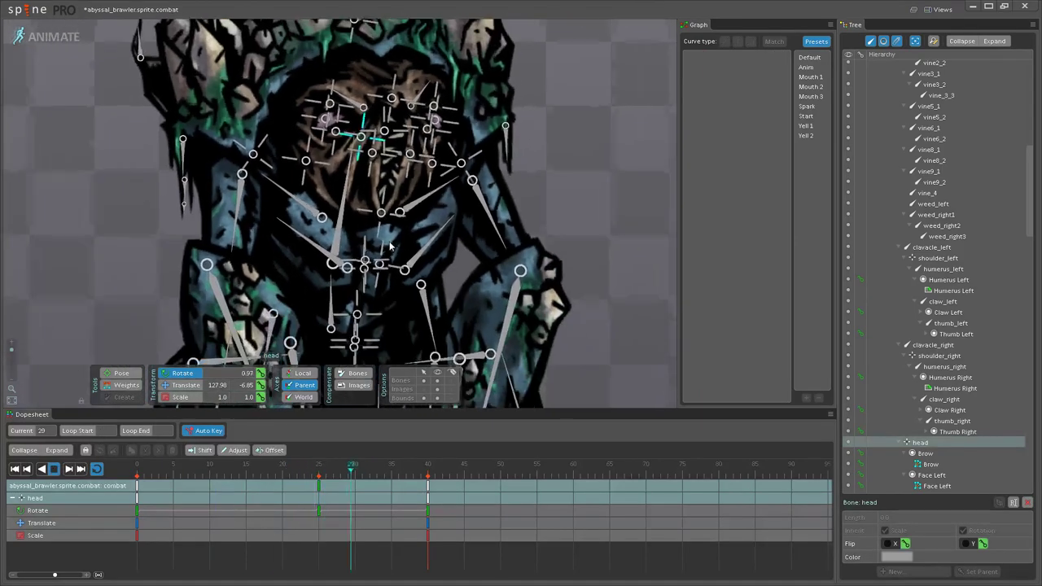
Step: Hide the bones and examine the brawler's combat idle at several distances while it plays
{"action": "left_click", "coordinate": [429, 201]}
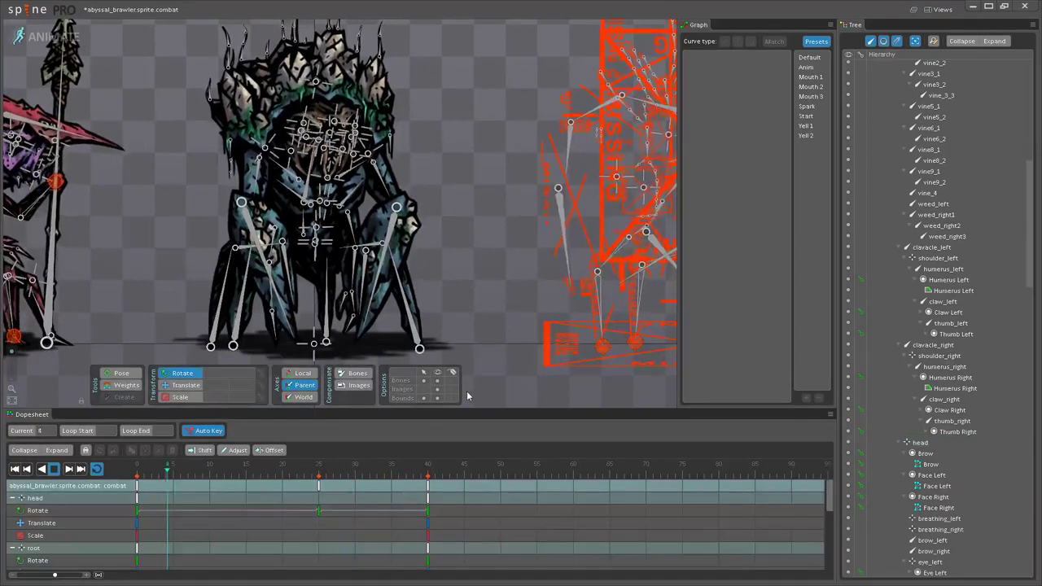
{"action": "left_click", "coordinate": [438, 380]}
{"action": "scroll", "coordinate": [465, 308], "scroll_direction": "down", "scroll_amount": 3}
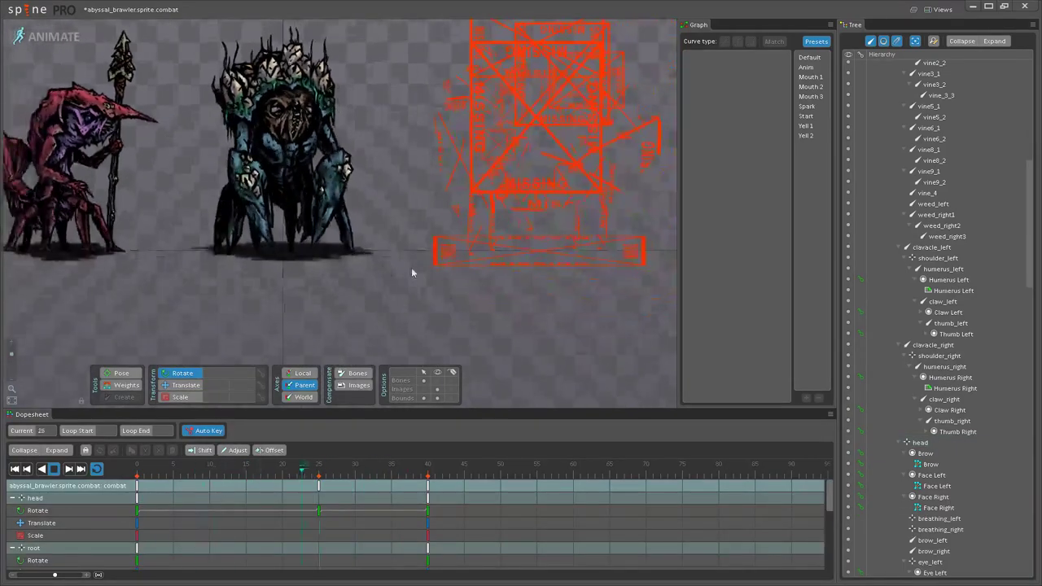
{"action": "scroll", "coordinate": [424, 313], "scroll_direction": "down", "scroll_amount": 1}
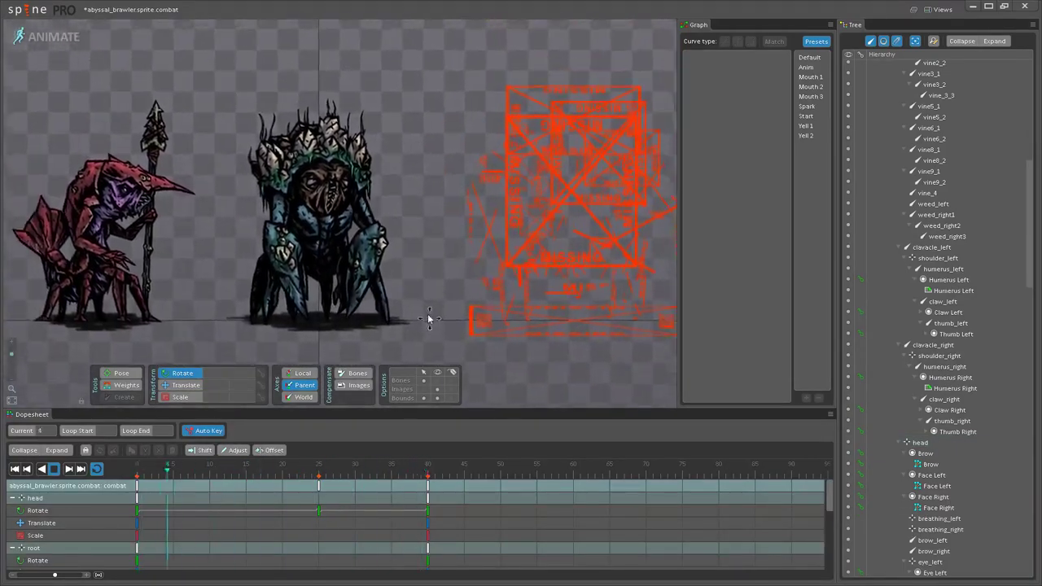
{"action": "scroll", "coordinate": [415, 270], "scroll_direction": "down", "scroll_amount": 1}
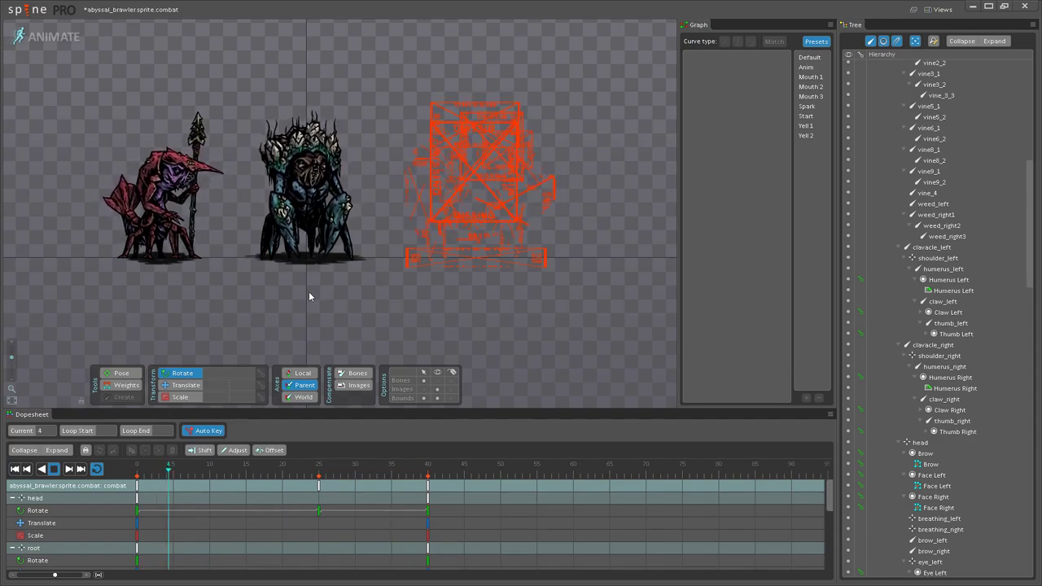
{"action": "scroll", "coordinate": [309, 292], "scroll_direction": "up", "scroll_amount": 4}
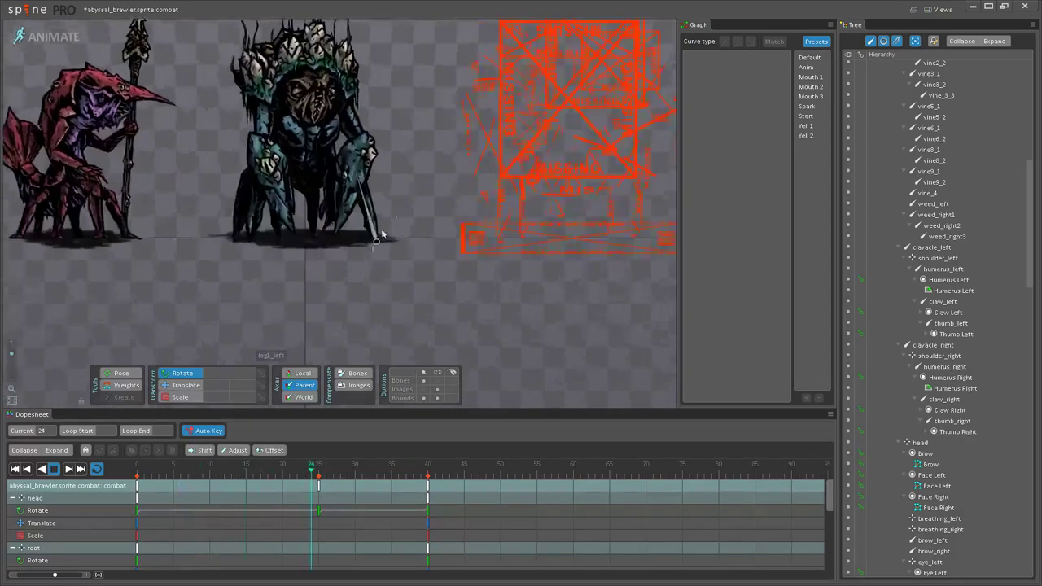
{"action": "scroll", "coordinate": [399, 244], "scroll_direction": "up", "scroll_amount": 4}
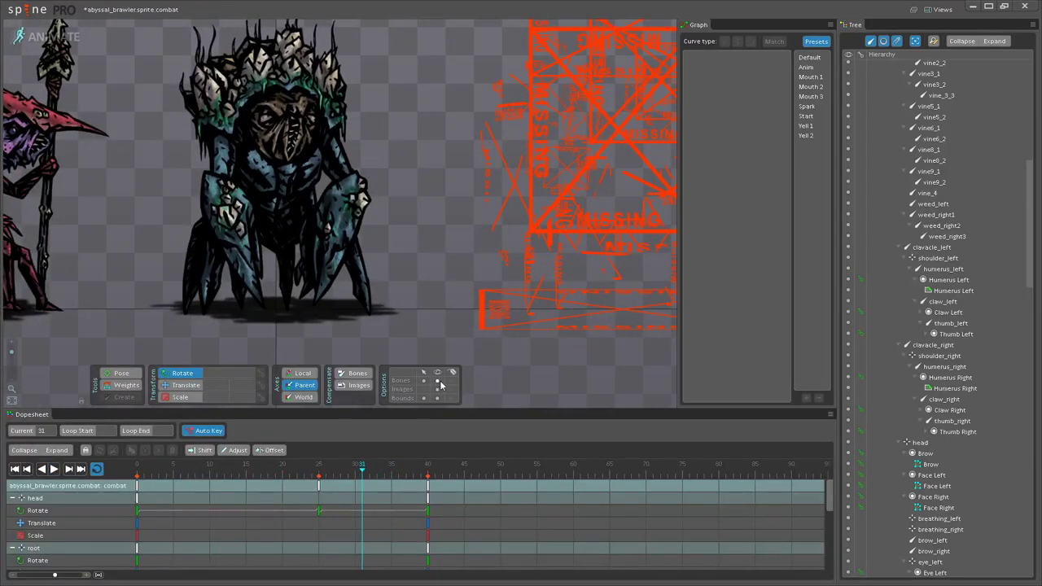
Step: Show the bones and, at frame 25, rotate the lower_spine bone slightly and the upper_spine bone to 353.63
{"action": "scroll", "coordinate": [313, 229], "scroll_direction": "up", "scroll_amount": 6}
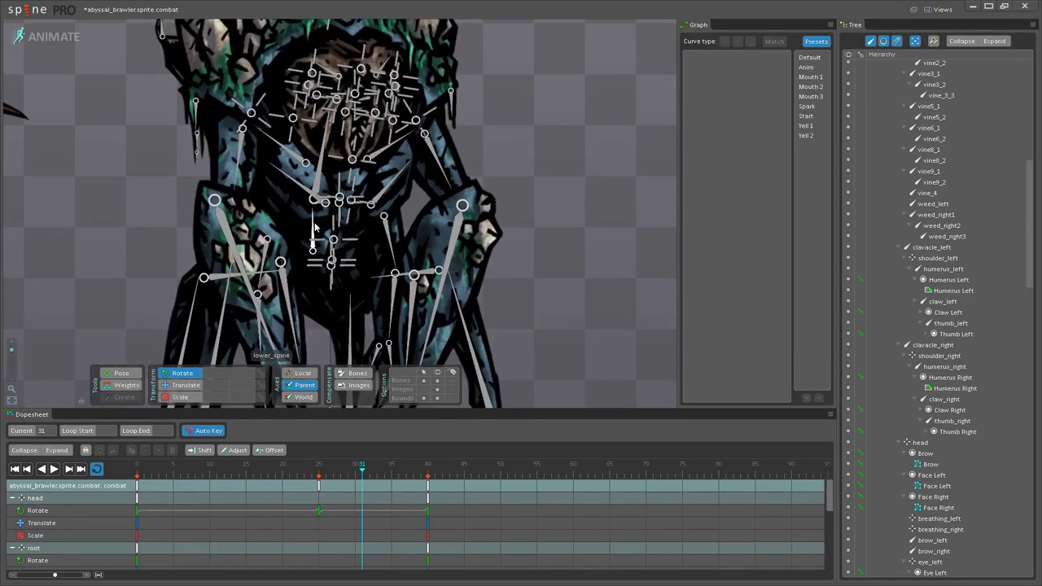
{"action": "left_click", "coordinate": [314, 228]}
{"action": "left_click", "coordinate": [302, 469]}
{"action": "mouse_move", "coordinate": [298, 469]}
{"action": "left_mouse_down"}
{"action": "mouse_move", "coordinate": [109, 471]}
{"action": "mouse_move", "coordinate": [319, 470]}
{"action": "left_mouse_up"}
{"action": "scroll", "coordinate": [288, 243], "scroll_direction": "up", "scroll_amount": 1}
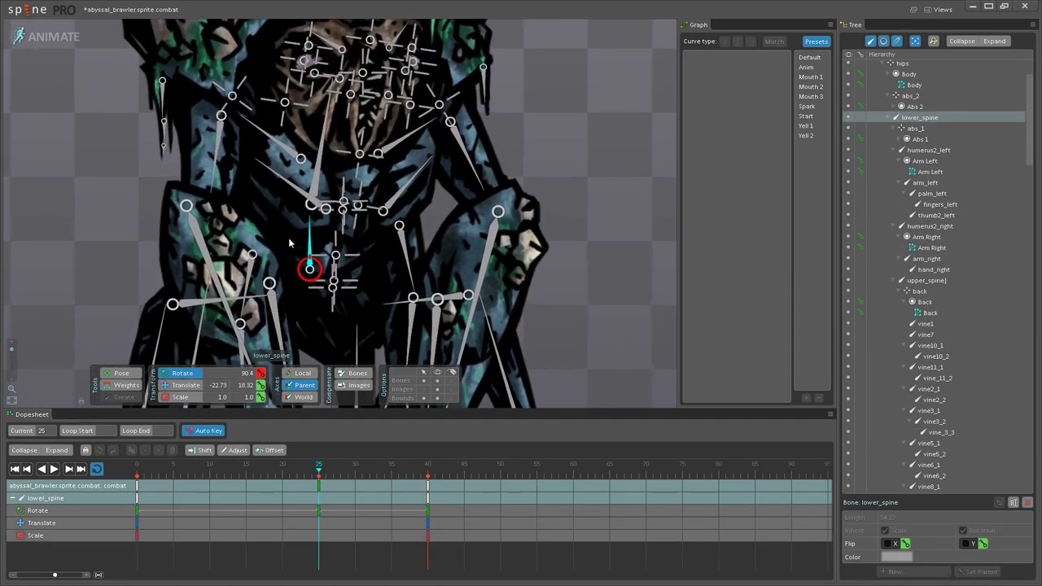
{"action": "left_click_drag", "start_coordinate": [310, 236], "coordinate": [316, 217]}
{"action": "left_click_drag", "start_coordinate": [330, 155], "coordinate": [331, 138]}
{"action": "scroll", "coordinate": [326, 152], "scroll_direction": "down", "scroll_amount": 2}
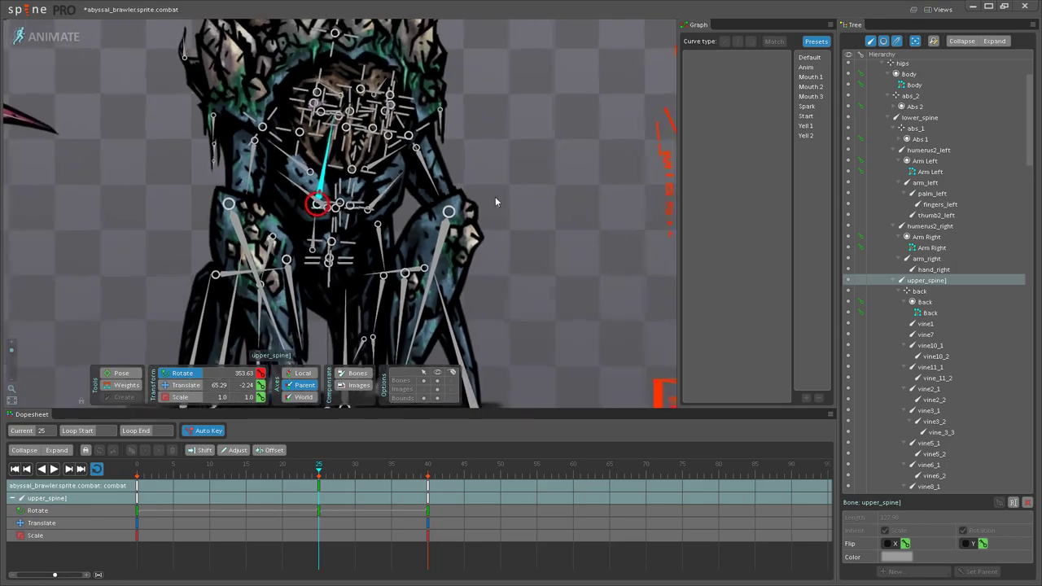
Step: Play the combat animation with the bones hidden and examine the adjusted spine movement
{"action": "double_click", "coordinate": [508, 191]}
{"action": "scroll", "coordinate": [505, 192], "scroll_direction": "down", "scroll_amount": 2}
{"action": "left_click", "coordinate": [55, 470]}
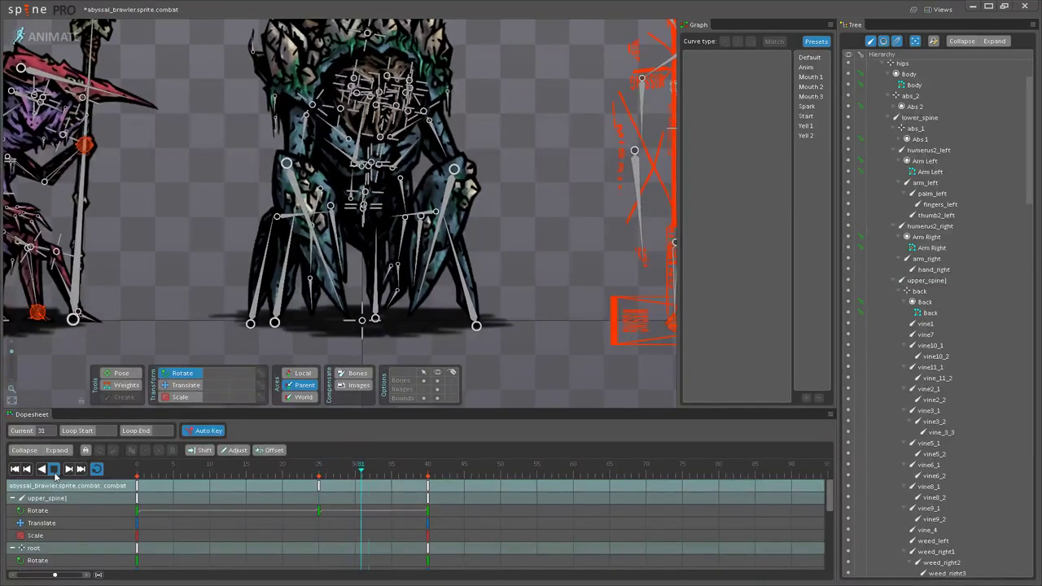
{"action": "scroll", "coordinate": [430, 290], "scroll_direction": "down", "scroll_amount": 5}
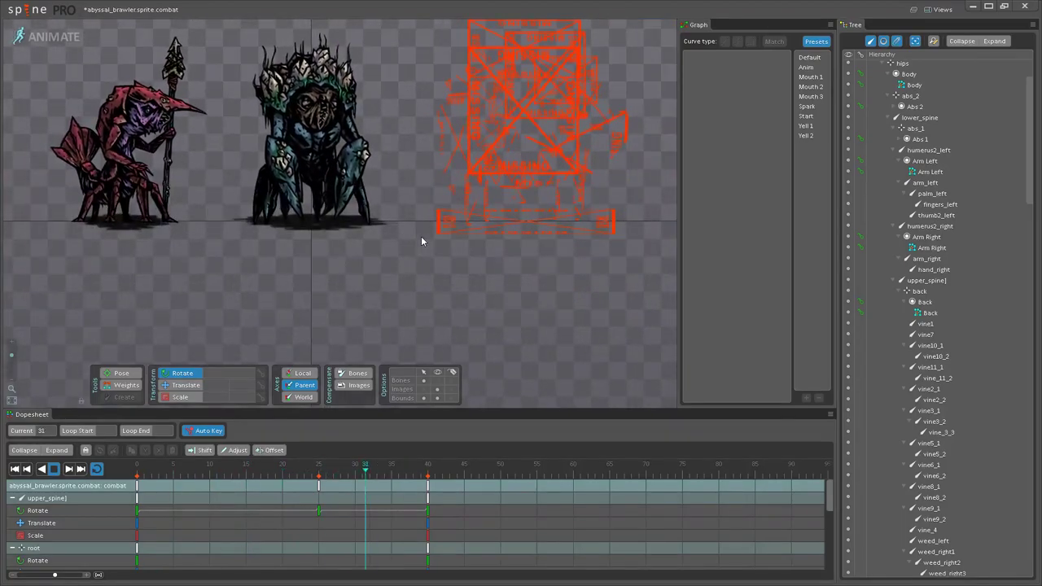
{"action": "left_click_drag", "start_coordinate": [411, 231], "coordinate": [403, 311]}
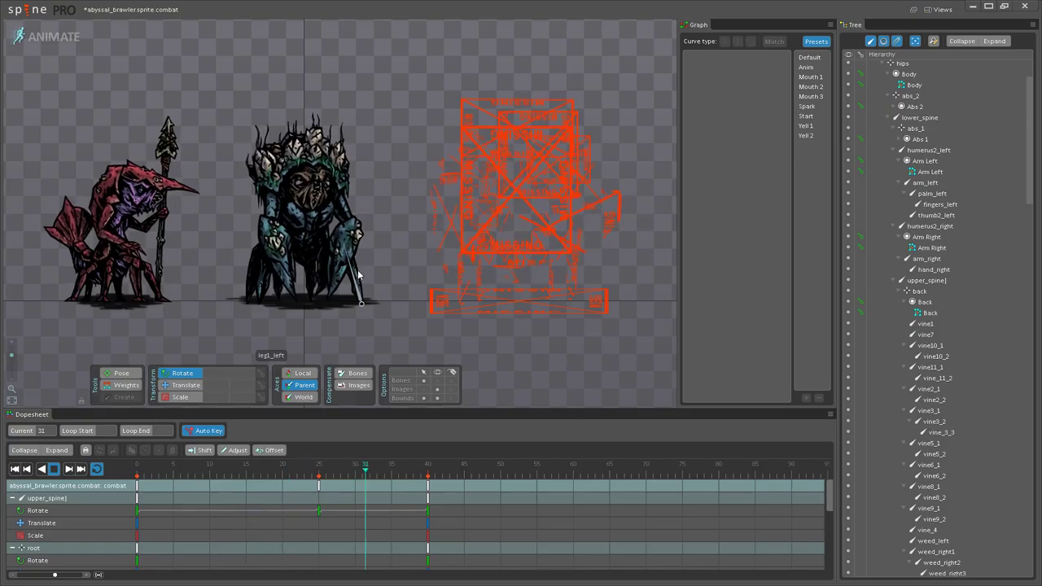
{"action": "scroll", "coordinate": [358, 275], "scroll_direction": "up", "scroll_amount": 5}
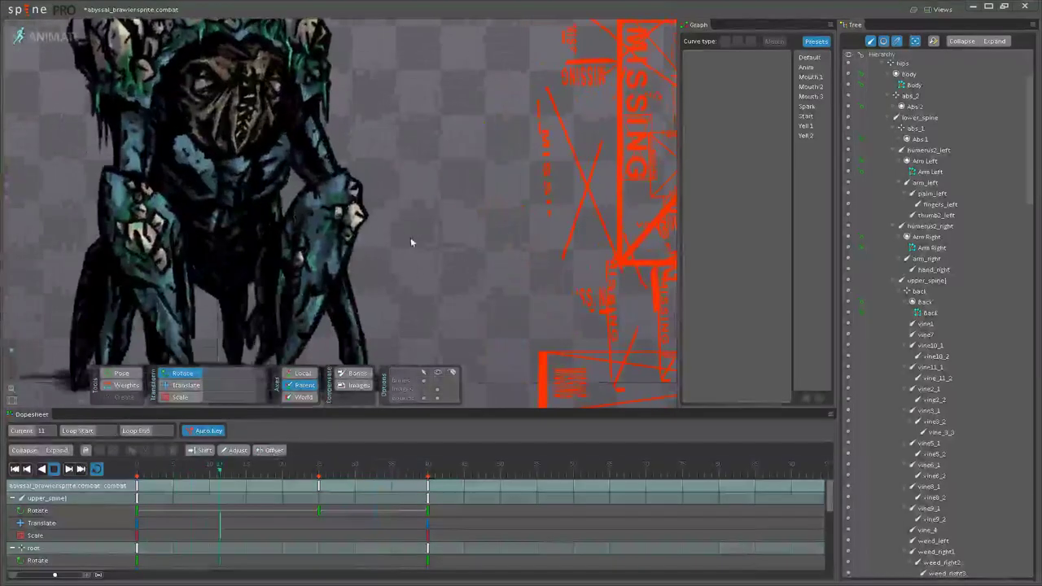
{"action": "left_click_drag", "start_coordinate": [386, 218], "coordinate": [456, 289]}
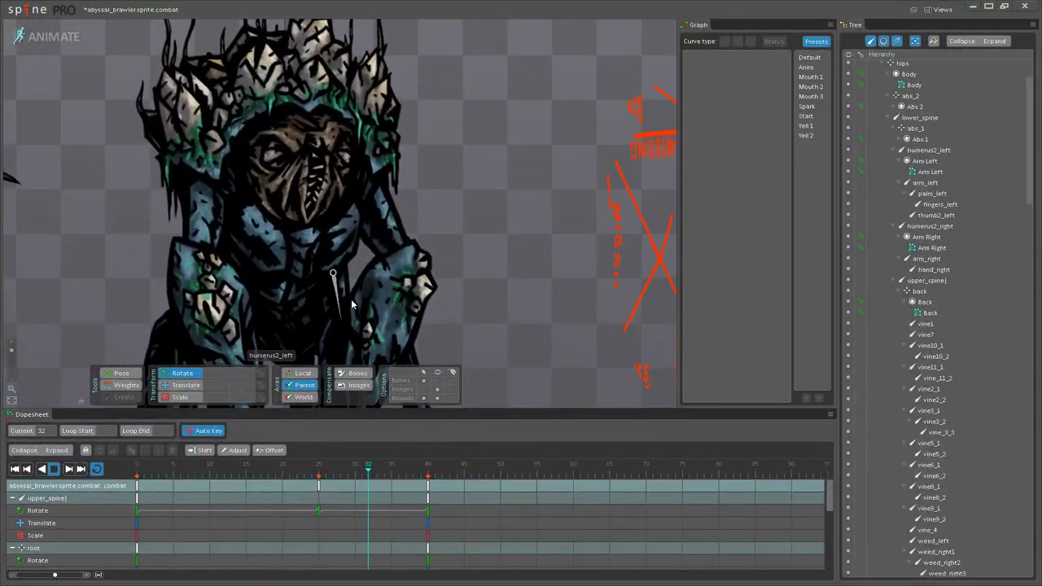
Step: Show the bones, try offsetting the upper_spine keys 4 frames later in the loop, and undo it after playback
{"action": "left_click", "coordinate": [438, 382]}
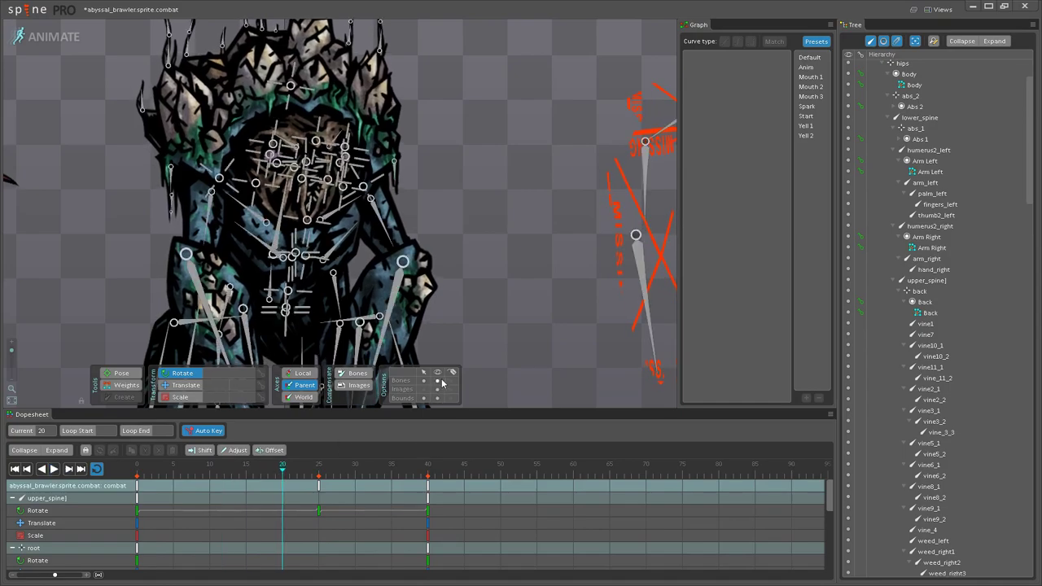
{"action": "scroll", "coordinate": [279, 275], "scroll_direction": "up", "scroll_amount": 1}
{"action": "left_click_drag", "start_coordinate": [282, 268], "coordinate": [290, 235]}
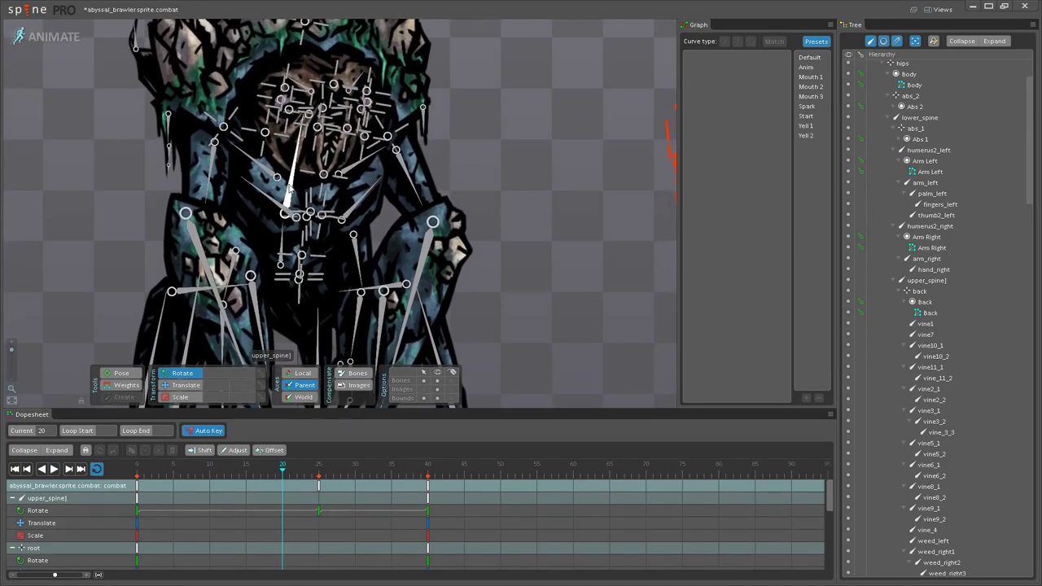
{"action": "left_click", "coordinate": [289, 188]}
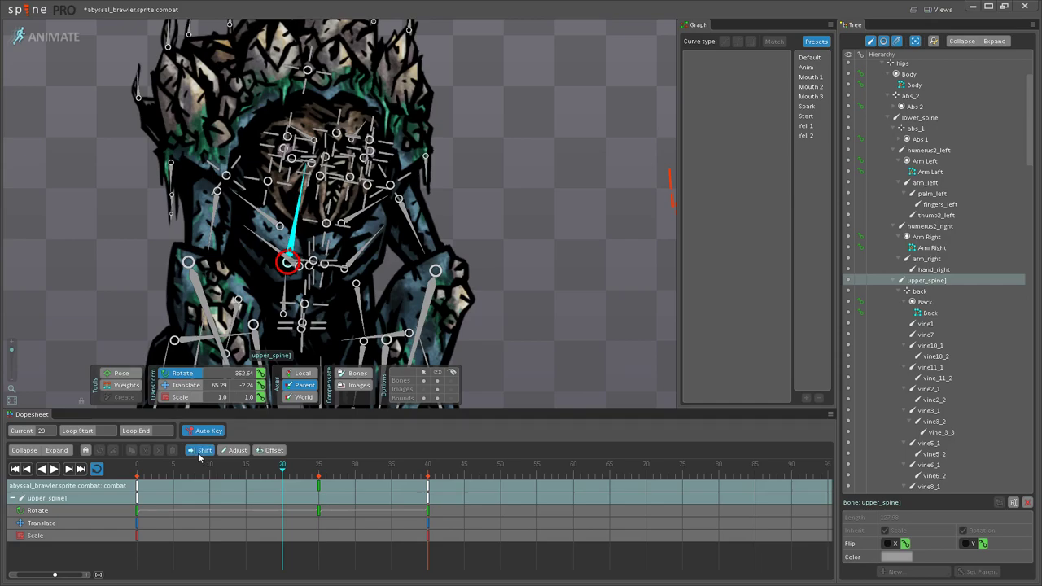
{"action": "left_click_drag", "start_coordinate": [319, 487], "coordinate": [350, 487]}
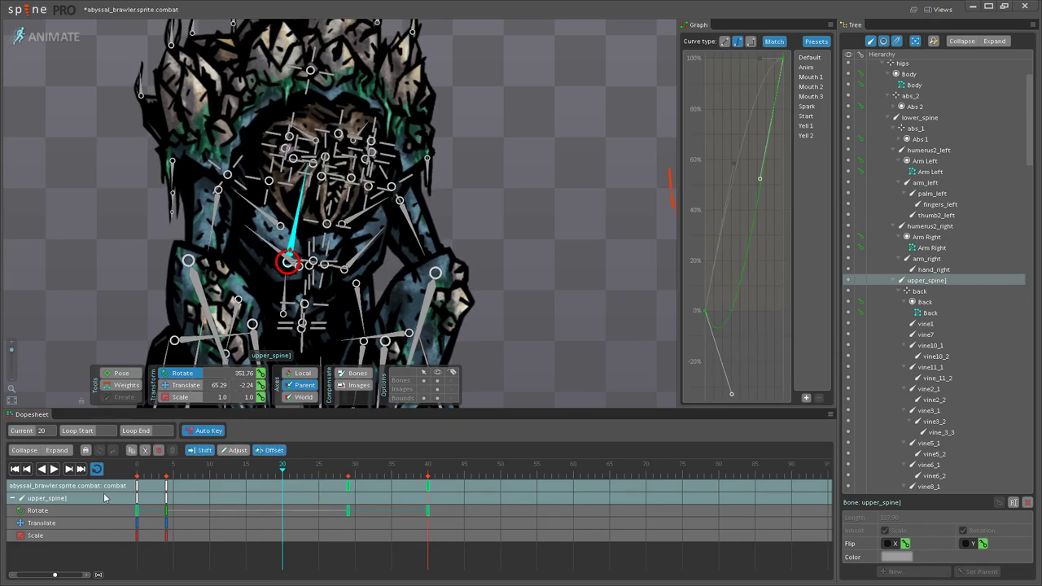
{"action": "left_click", "coordinate": [57, 472]}
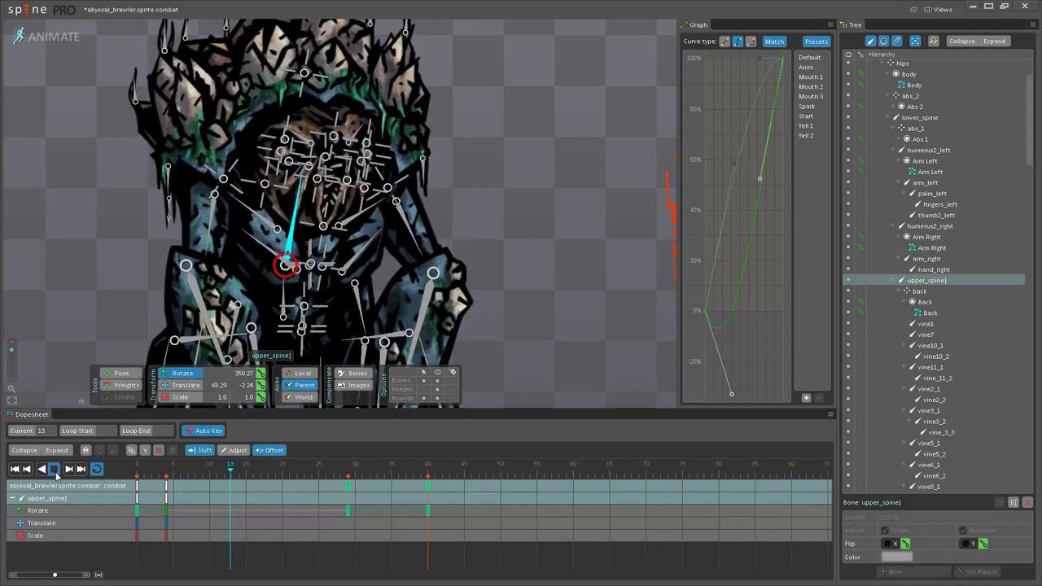
{"action": "key", "text": "ctrl+z"}
Step: Try offsetting the lower_spine and upper_spine keys together to later frames in the loop and play the result
{"action": "left_click_drag", "start_coordinate": [159, 401], "coordinate": [187, 342]}
{"action": "key", "text": "d"}
{"action": "left_click_drag", "start_coordinate": [317, 257], "coordinate": [348, 195]}
{"action": "scroll", "coordinate": [315, 351], "scroll_direction": "up", "scroll_amount": 3}
{"action": "left_click", "coordinate": [337, 195], "text": "ctrl"}
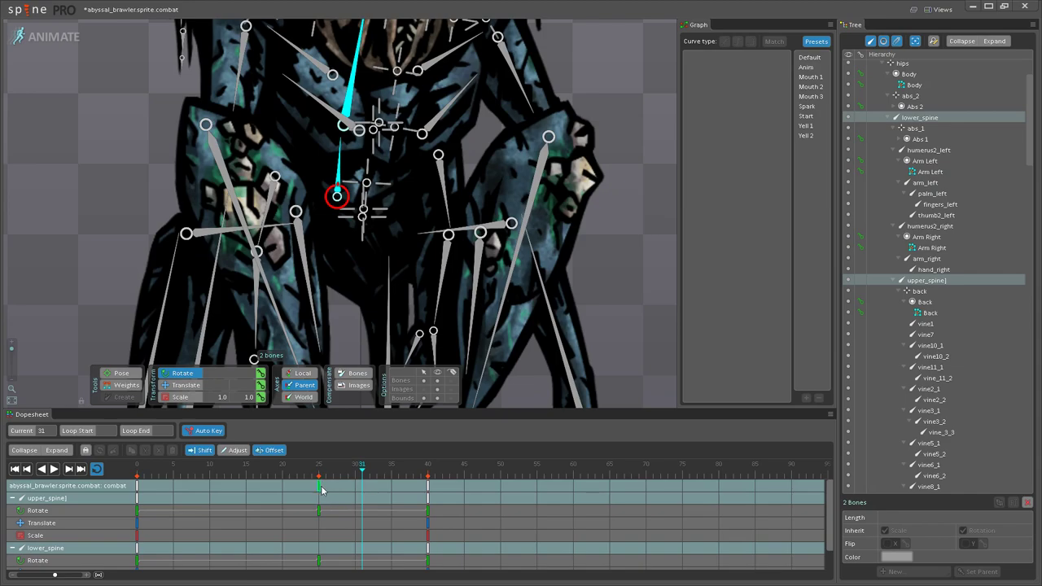
{"action": "left_click_drag", "start_coordinate": [322, 489], "coordinate": [372, 486]}
{"action": "left_click", "coordinate": [52, 471]}
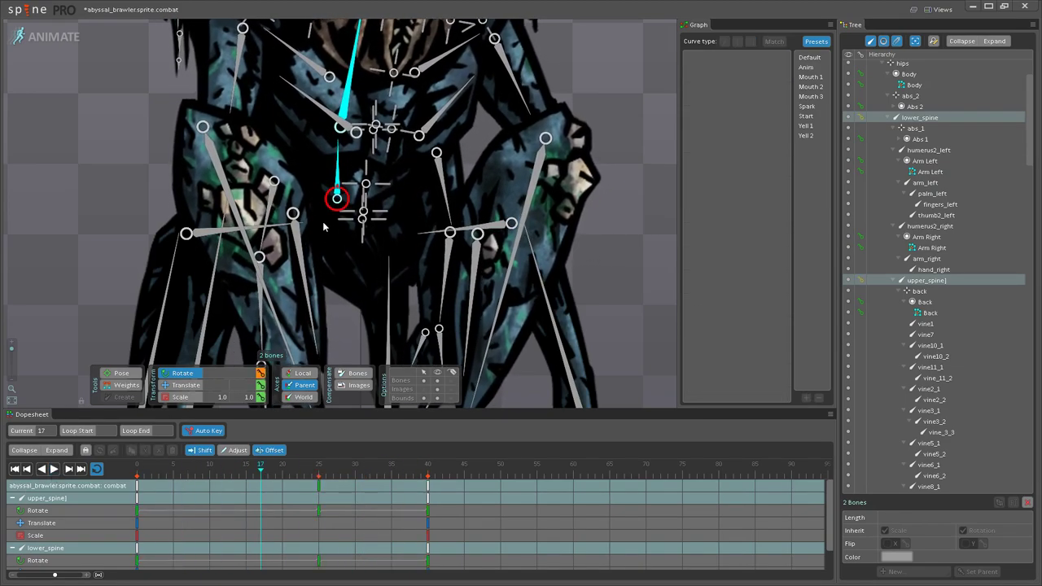
Step: Try offsetting the hips, lower_spine and upper_spine keys 10 frames later, and undo it after playing the animation
{"action": "left_click_drag", "start_coordinate": [376, 240], "coordinate": [371, 308]}
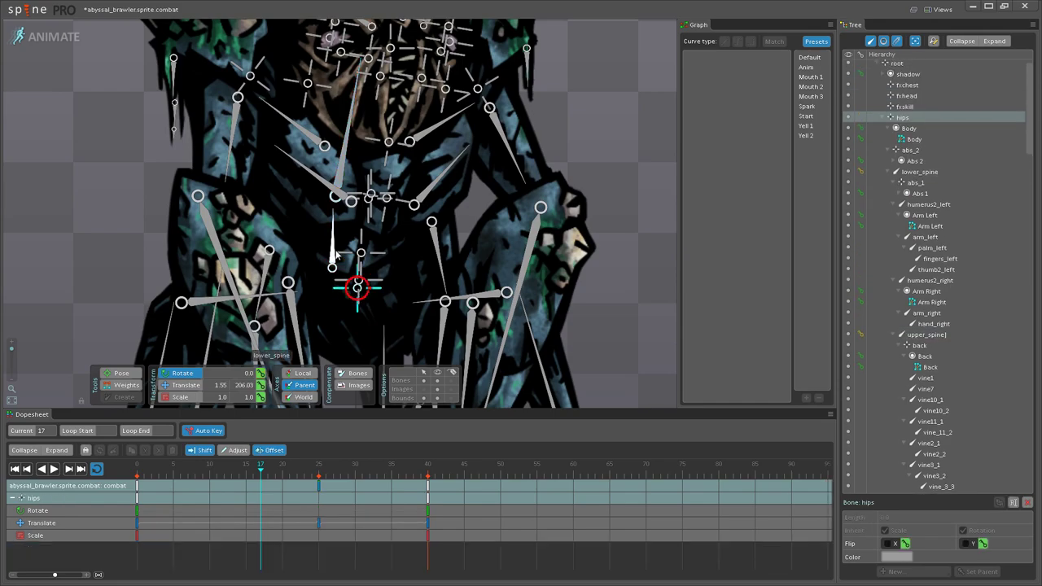
{"action": "left_click", "coordinate": [337, 256], "text": "ctrl"}
{"action": "left_click_drag", "start_coordinate": [319, 487], "coordinate": [395, 488]}
{"action": "left_click", "coordinate": [54, 470]}
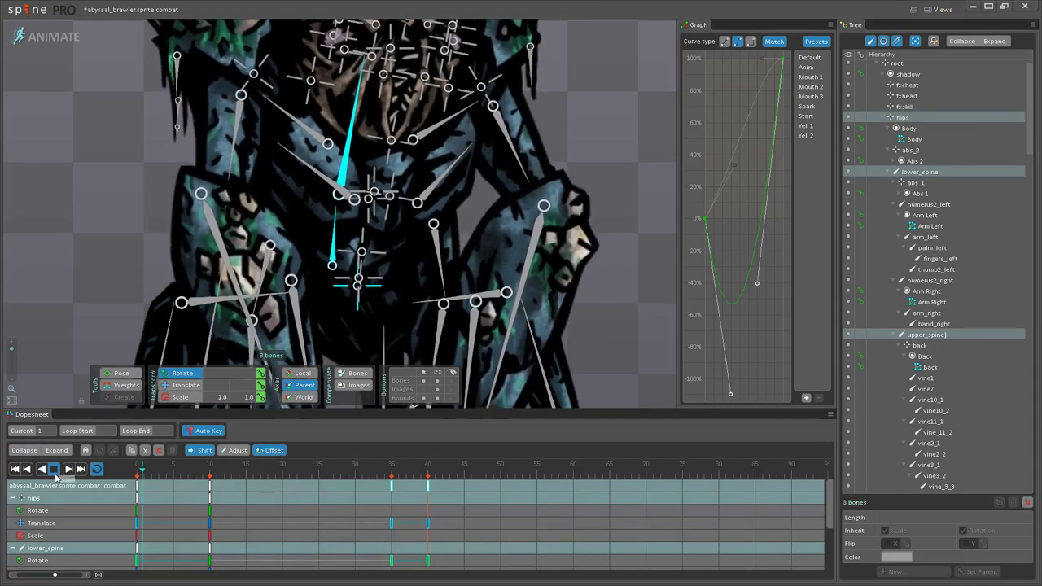
{"action": "key", "text": "ctrl+z"}
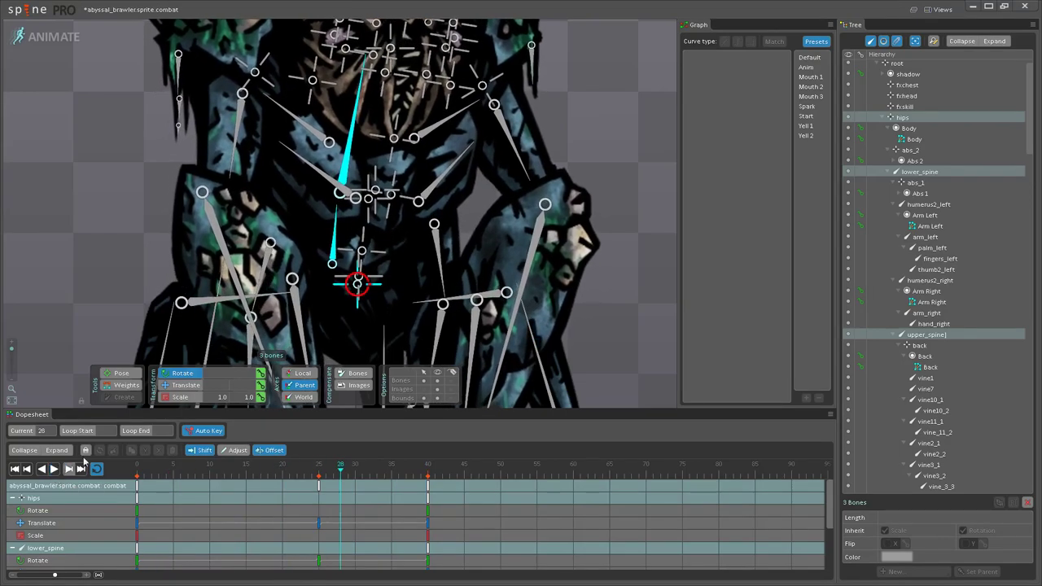
{"action": "left_click", "coordinate": [54, 470]}
{"action": "scroll", "coordinate": [389, 282], "scroll_direction": "down", "scroll_amount": 2}
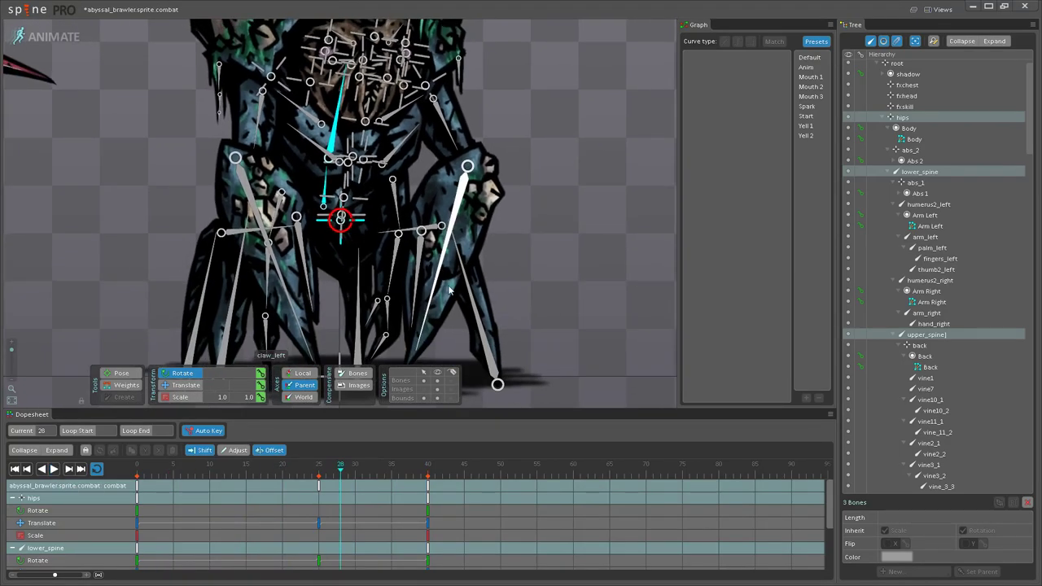
Step: Hide the bones, clear the bone selection and examine the brawler's body pose at frame 28
{"action": "scroll", "coordinate": [431, 291], "scroll_direction": "down", "scroll_amount": 2}
{"action": "left_click_drag", "start_coordinate": [511, 305], "coordinate": [470, 270]}
{"action": "left_click_drag", "start_coordinate": [474, 235], "coordinate": [512, 334]}
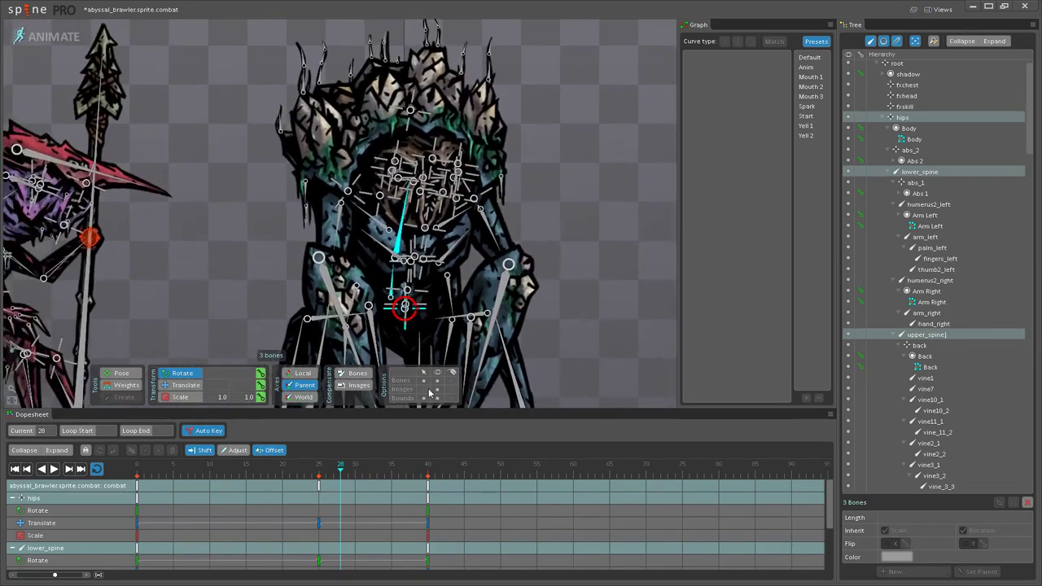
{"action": "left_click", "coordinate": [439, 380]}
{"action": "left_click", "coordinate": [583, 238]}
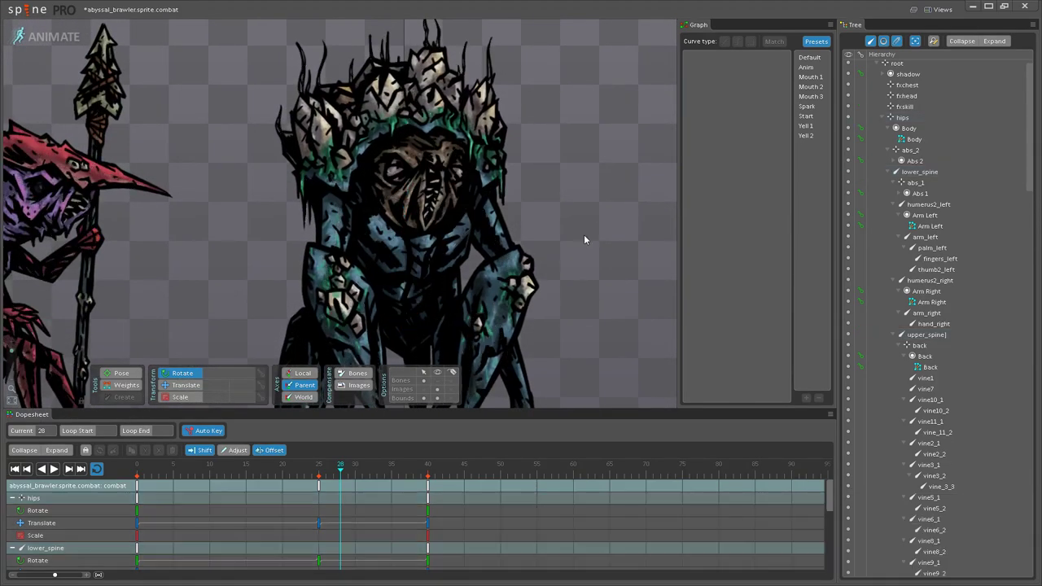
{"action": "scroll", "coordinate": [533, 251], "scroll_direction": "down", "scroll_amount": 3}
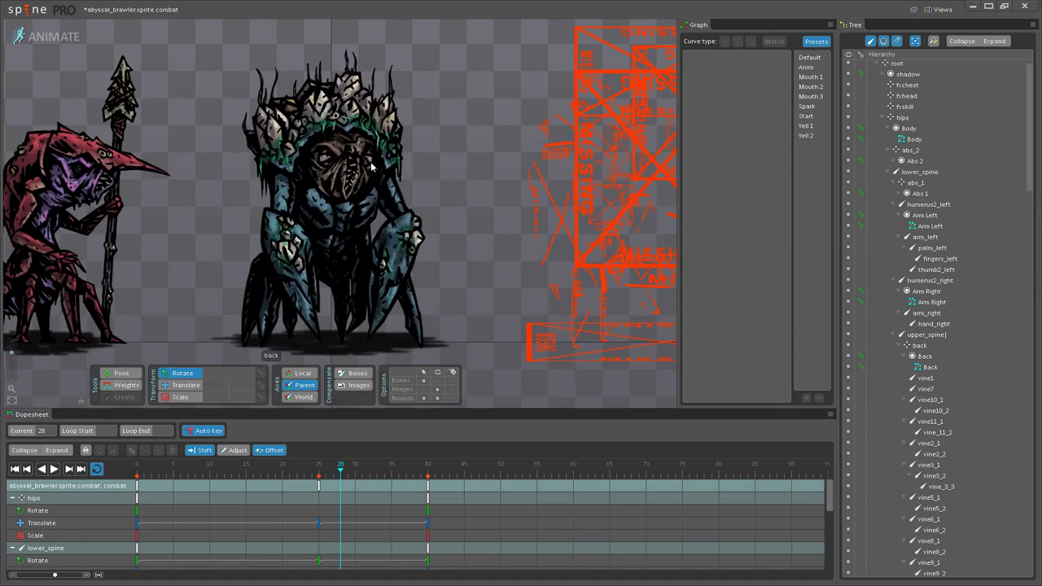
{"action": "scroll", "coordinate": [508, 235], "scroll_direction": "up", "scroll_amount": 4}
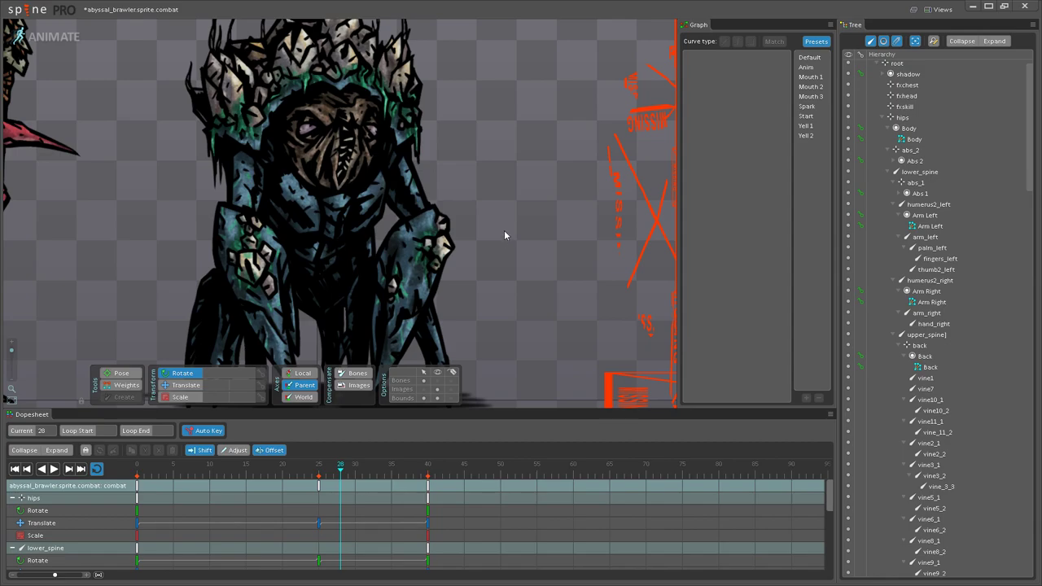
{"action": "scroll", "coordinate": [509, 261], "scroll_direction": "up", "scroll_amount": 2}
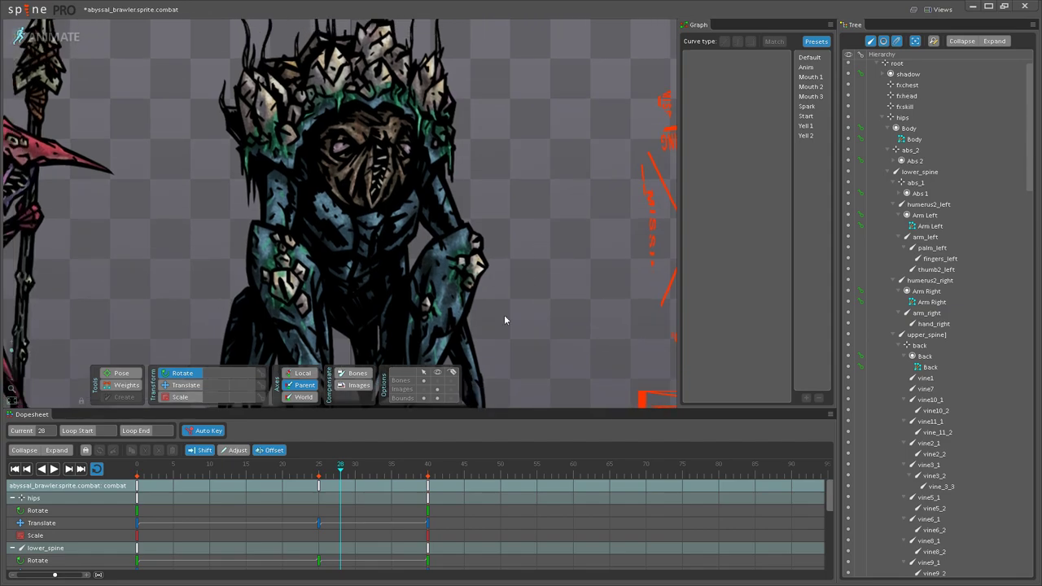
Step: Show the bones again, play the combat animation to review the spine motion, and stop playback
{"action": "left_click", "coordinate": [437, 381]}
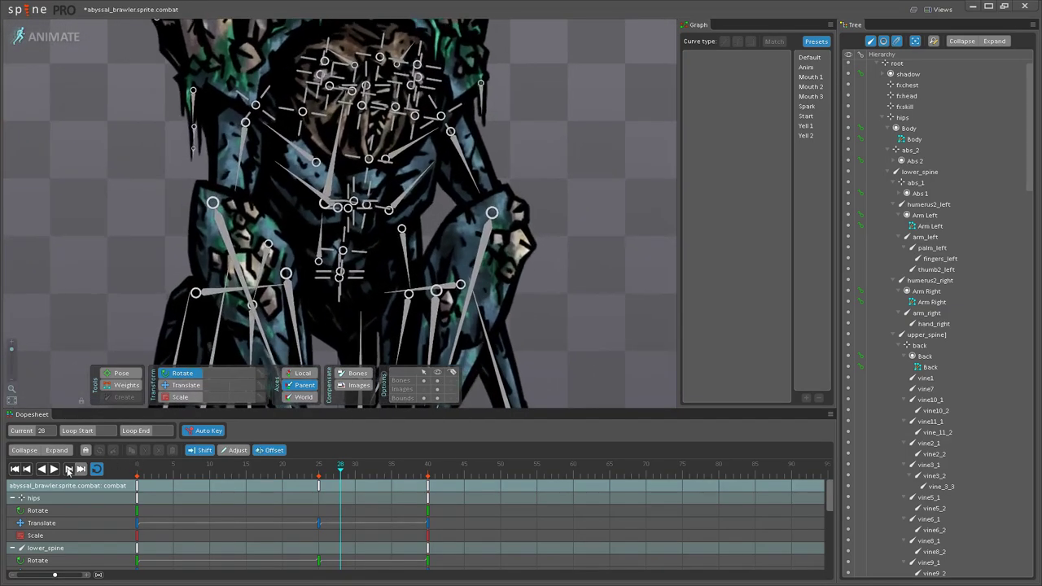
{"action": "left_click", "coordinate": [54, 470]}
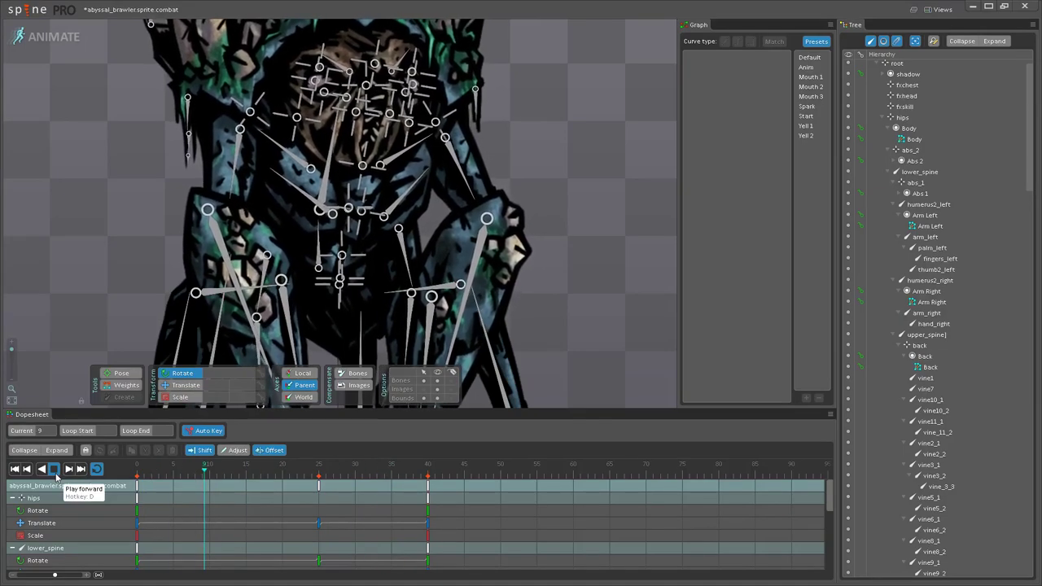
{"action": "scroll", "coordinate": [373, 236], "scroll_direction": "down", "scroll_amount": 5}
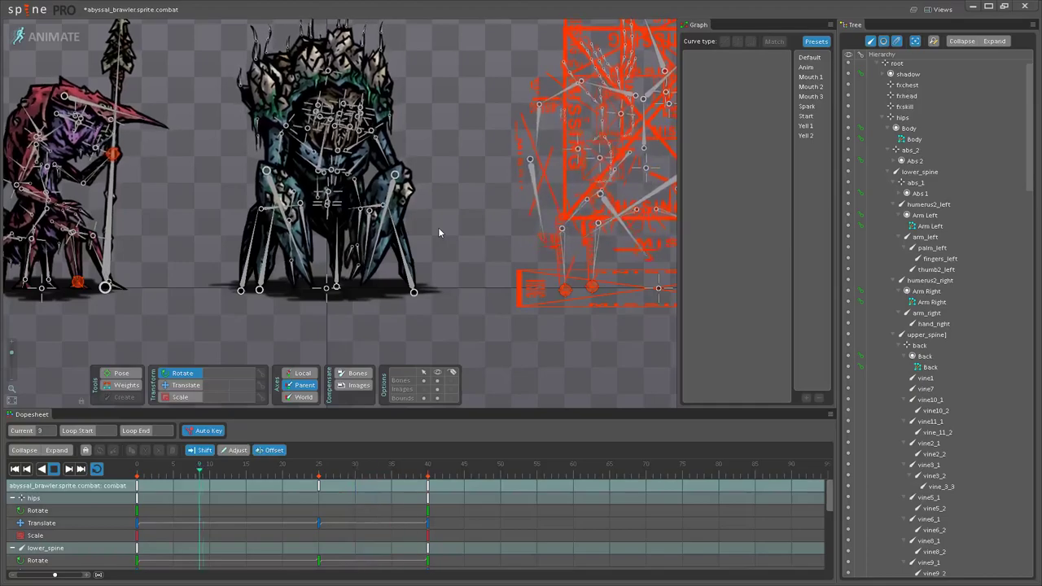
{"action": "left_click_drag", "start_coordinate": [453, 203], "coordinate": [271, 261]}
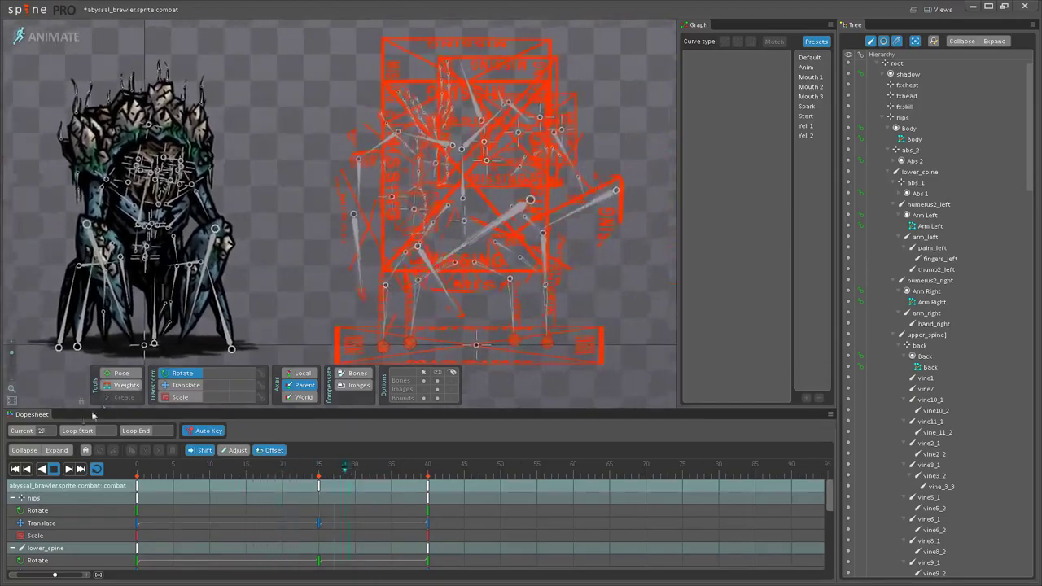
{"action": "left_click", "coordinate": [54, 470]}
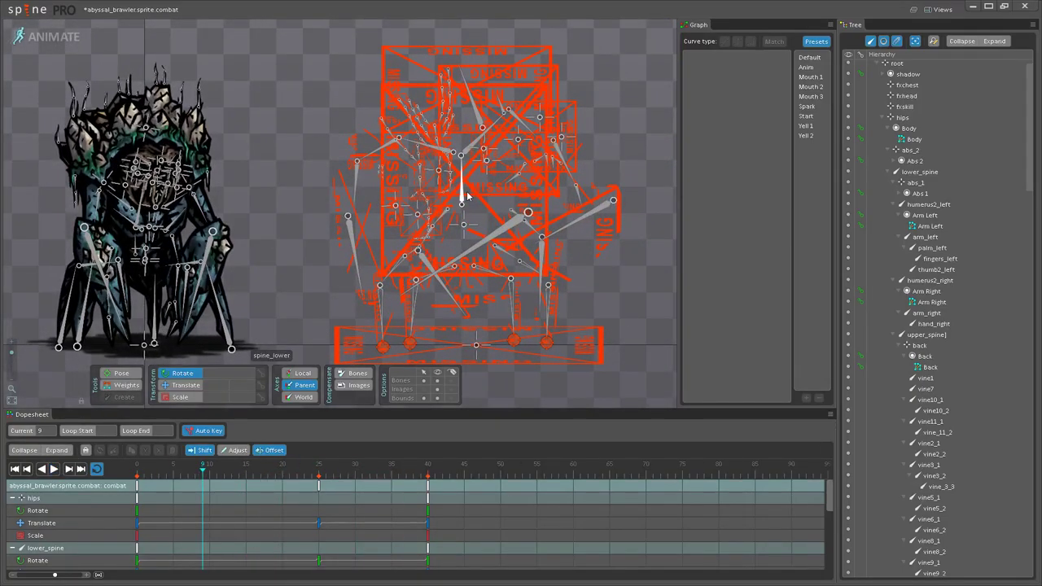
Step: Select the fishman_crabby spine_lower bone, check its middle key, scrub its combat animation for reference, and clear the selection
{"action": "left_click", "coordinate": [467, 195]}
{"action": "left_click", "coordinate": [302, 489]}
{"action": "left_click_drag", "start_coordinate": [288, 467], "coordinate": [407, 466]}
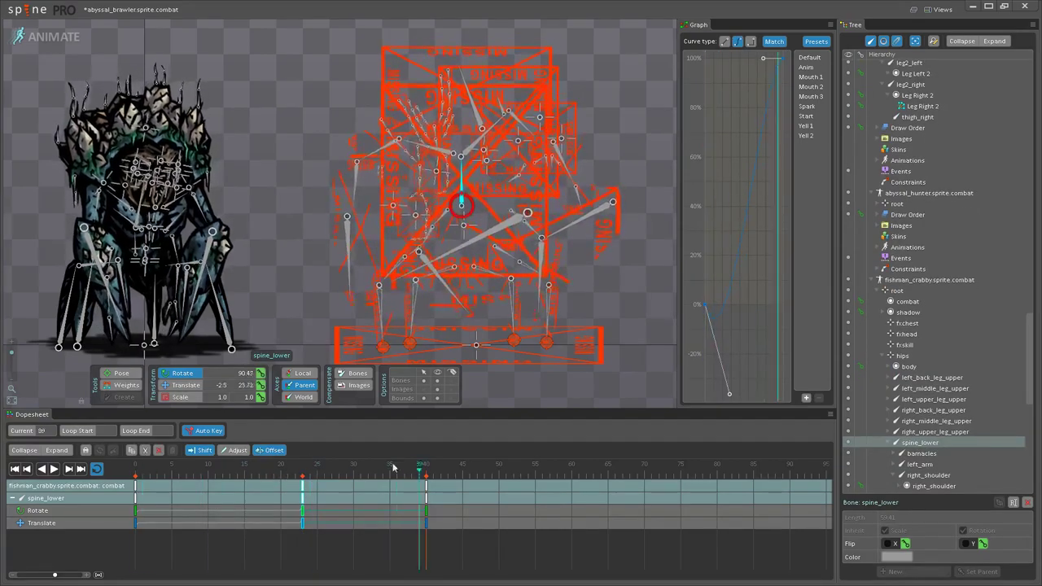
{"action": "left_click_drag", "start_coordinate": [311, 232], "coordinate": [495, 210]}
{"action": "key", "text": "space"}
Step: Select the brawler's hips, lower_spine, upper_spine and head bones and move their frame 25 keys to frame 23, with Shift and Offset off
{"action": "scroll", "coordinate": [367, 254], "scroll_direction": "up", "scroll_amount": 3}
{"action": "scroll", "coordinate": [367, 254], "scroll_direction": "up", "scroll_amount": 3}
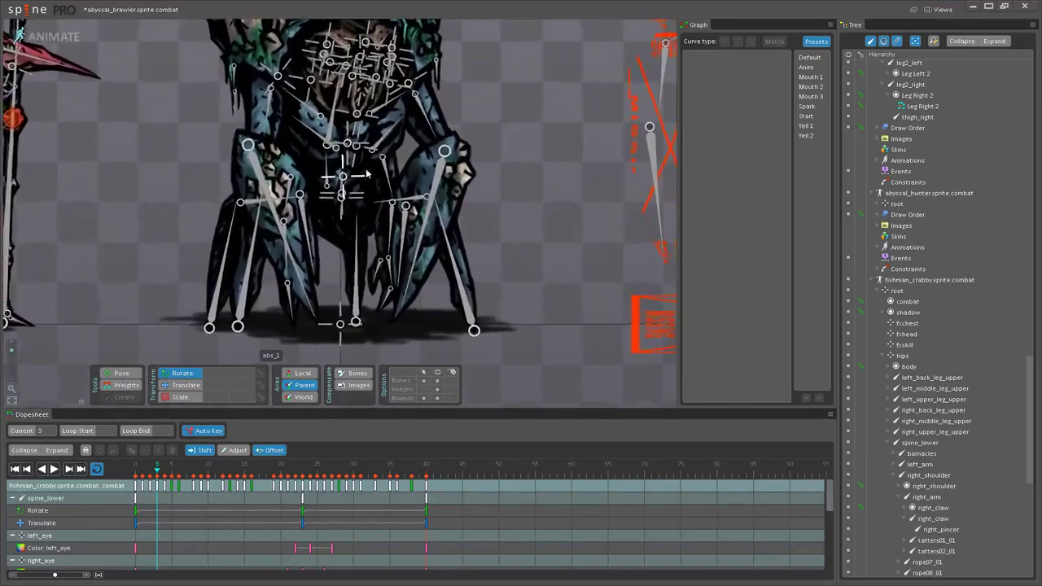
{"action": "scroll", "coordinate": [363, 256], "scroll_direction": "up", "scroll_amount": 2}
{"action": "left_click", "coordinate": [362, 259]}
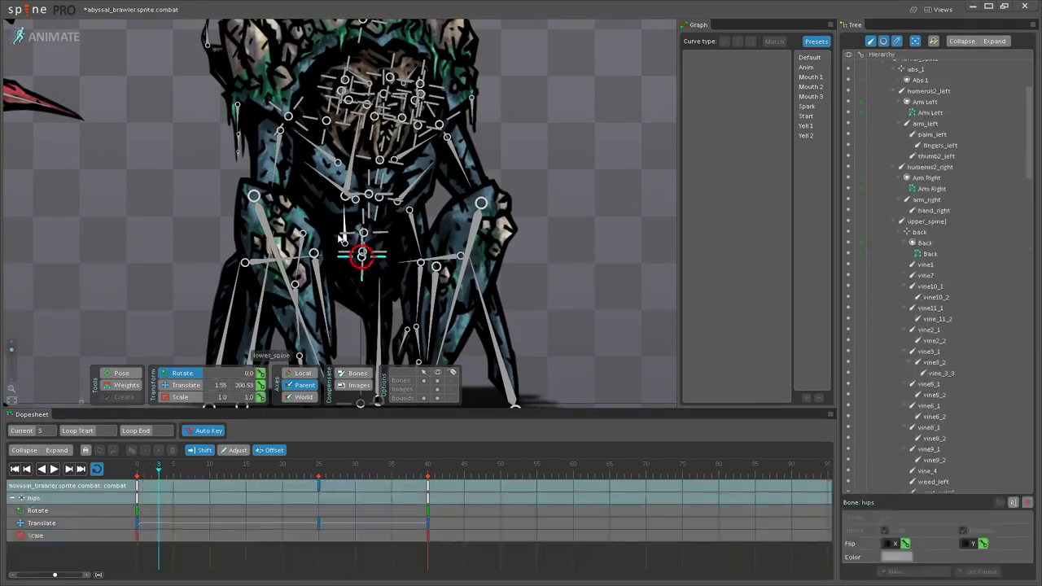
{"action": "left_click", "coordinate": [345, 236], "text": "ctrl"}
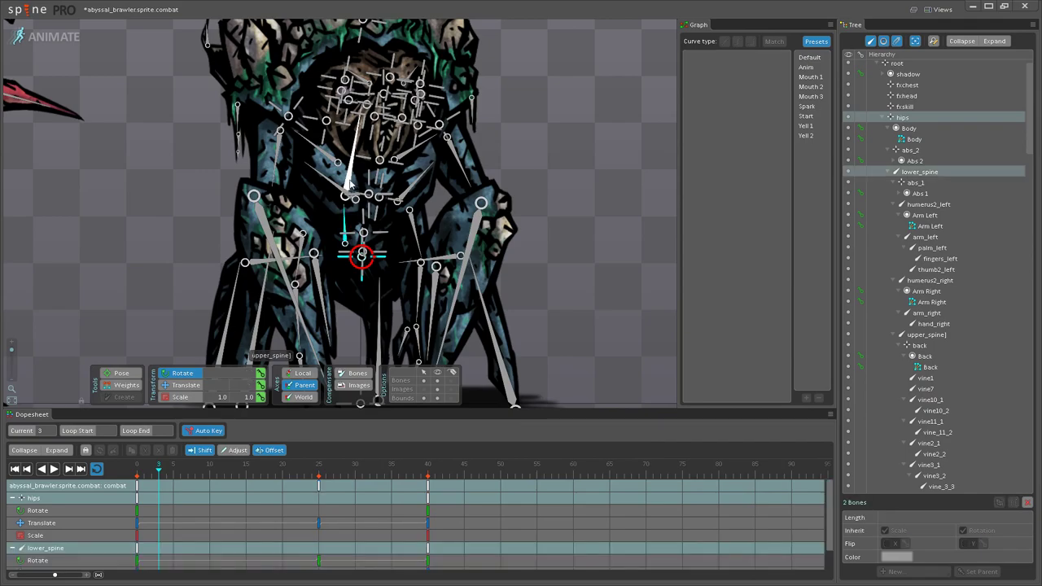
{"action": "scroll", "coordinate": [352, 172], "scroll_direction": "up", "scroll_amount": 2}
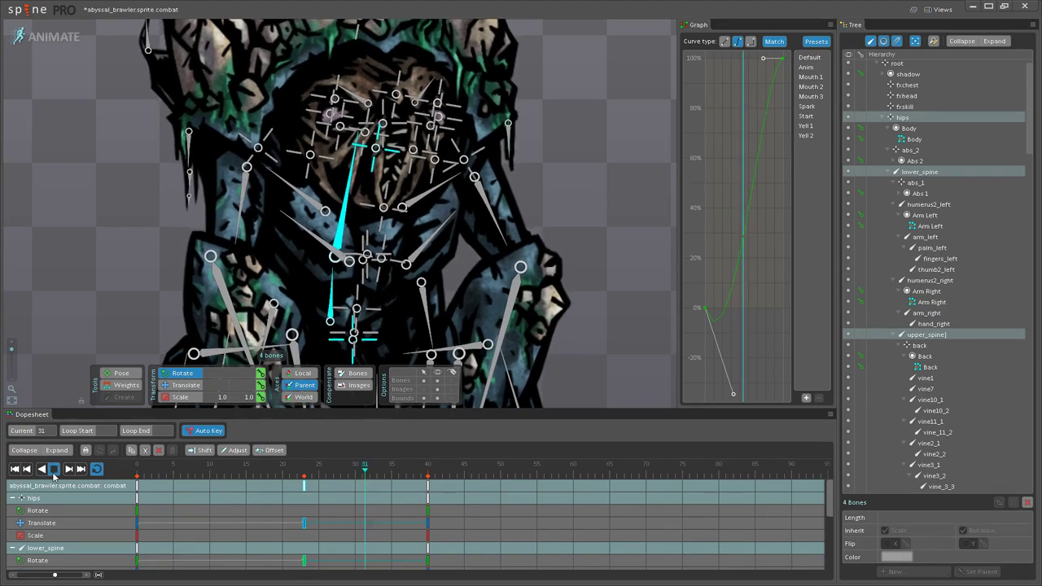
Step: Deselect the bones, hide them, and watch the full brawler playing the retimed combat animation
{"action": "left_click", "coordinate": [74, 261]}
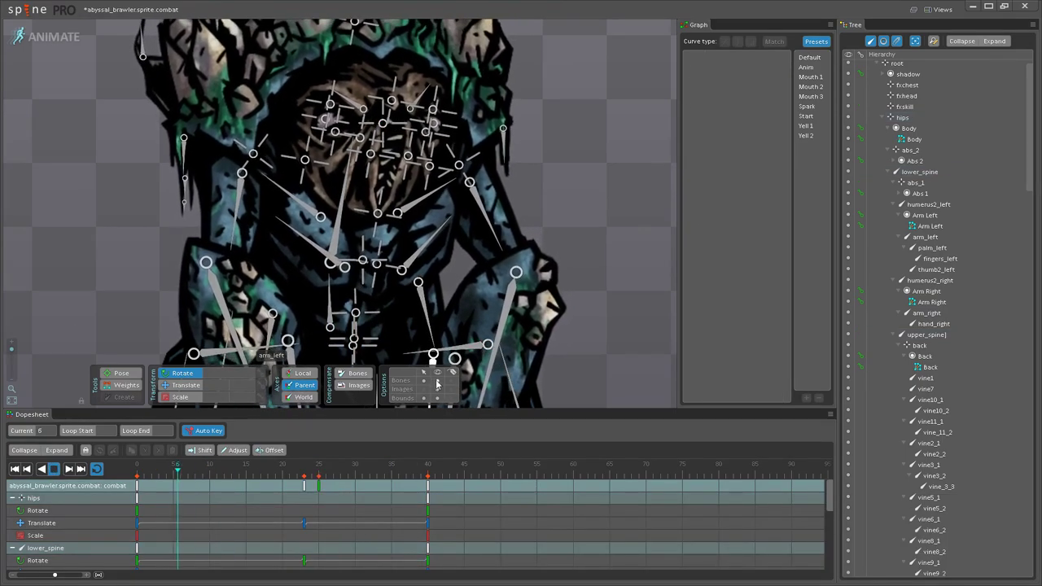
{"action": "scroll", "coordinate": [390, 336], "scroll_direction": "down", "scroll_amount": 5}
{"action": "scroll", "coordinate": [391, 336], "scroll_direction": "down", "scroll_amount": 3}
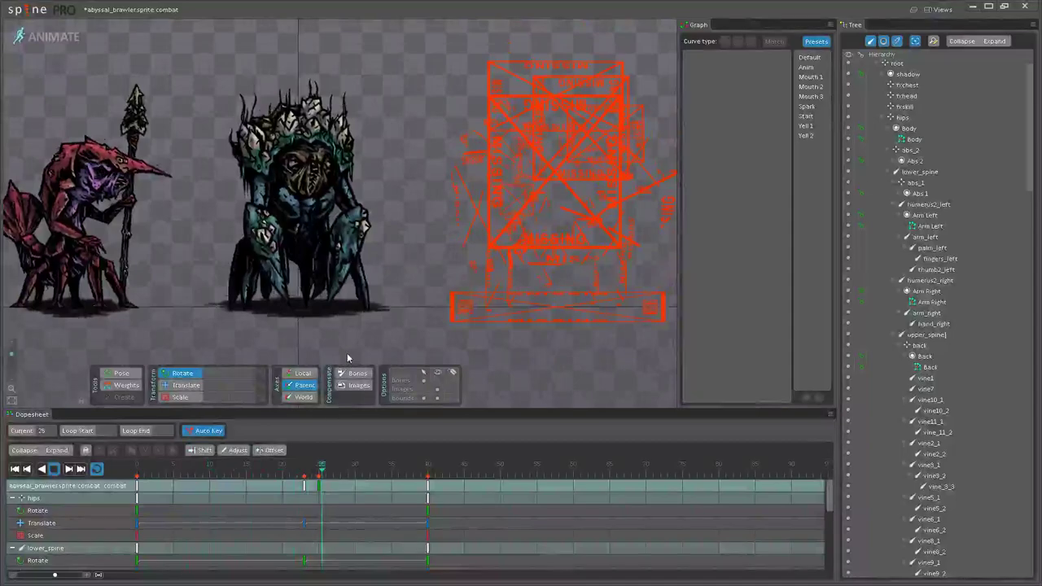
{"action": "scroll", "coordinate": [348, 348], "scroll_direction": "down", "scroll_amount": 1}
{"action": "left_click_drag", "start_coordinate": [349, 348], "coordinate": [412, 337]}
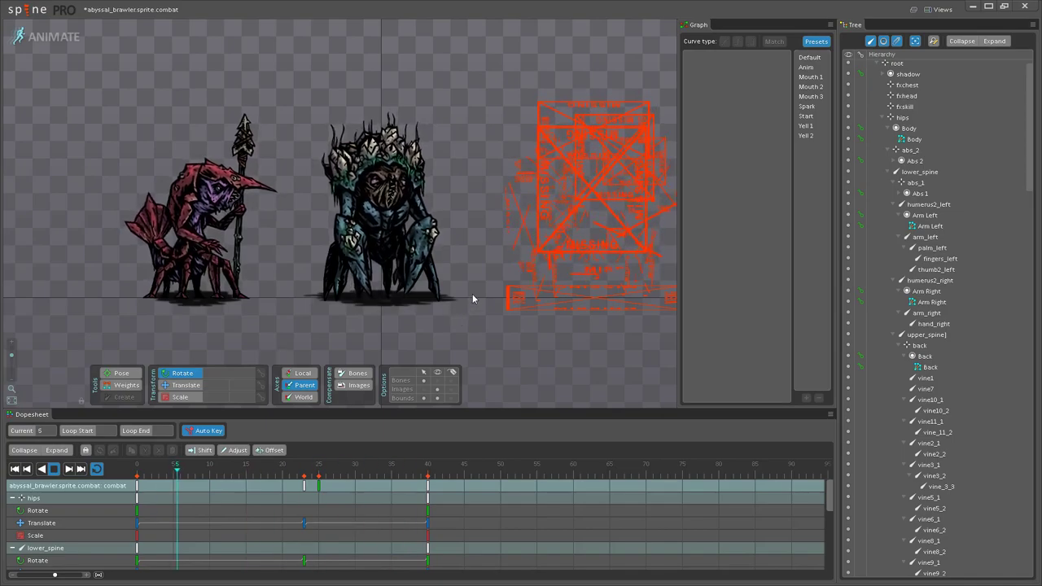
Step: Move the key at frame 25 of the abyssal_brawler combat animation to frame 23
{"action": "scroll", "coordinate": [474, 286], "scroll_direction": "up", "scroll_amount": 3}
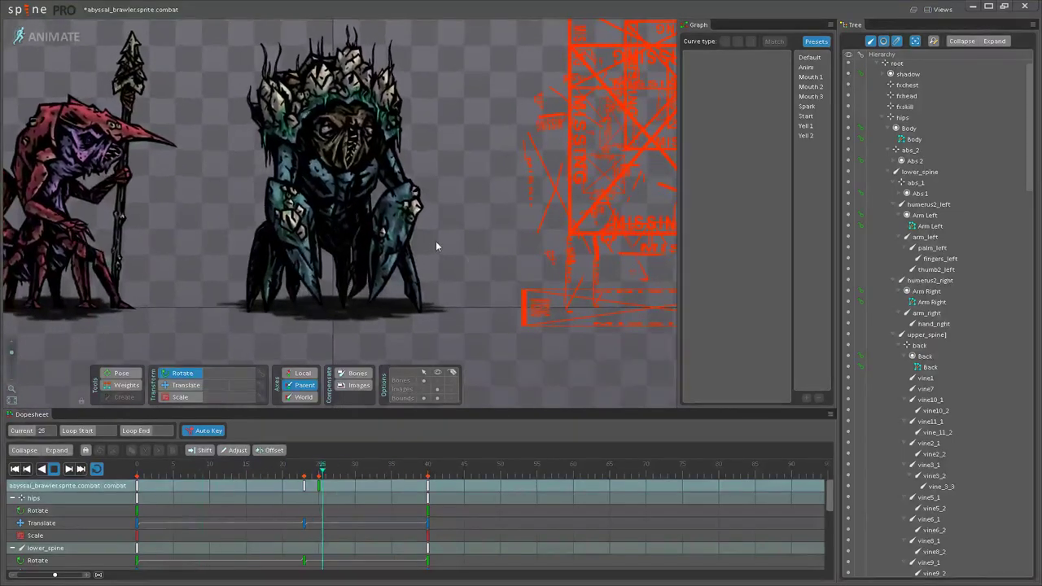
{"action": "scroll", "coordinate": [465, 214], "scroll_direction": "up", "scroll_amount": 3}
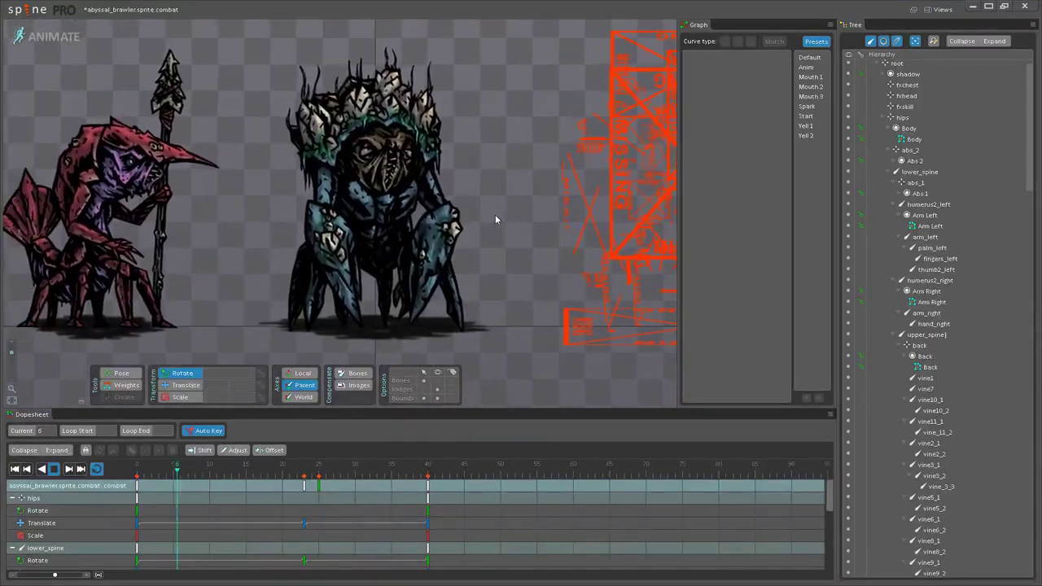
{"action": "scroll", "coordinate": [505, 215], "scroll_direction": "up", "scroll_amount": 1}
{"action": "left_click_drag", "start_coordinate": [505, 214], "coordinate": [538, 196]}
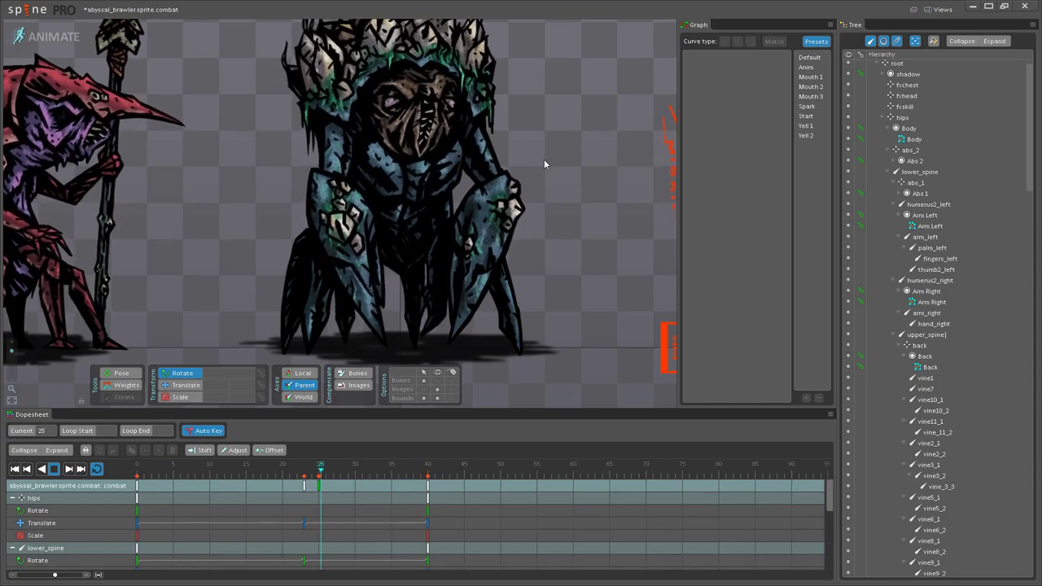
{"action": "scroll", "coordinate": [422, 243], "scroll_direction": "down", "scroll_amount": 2}
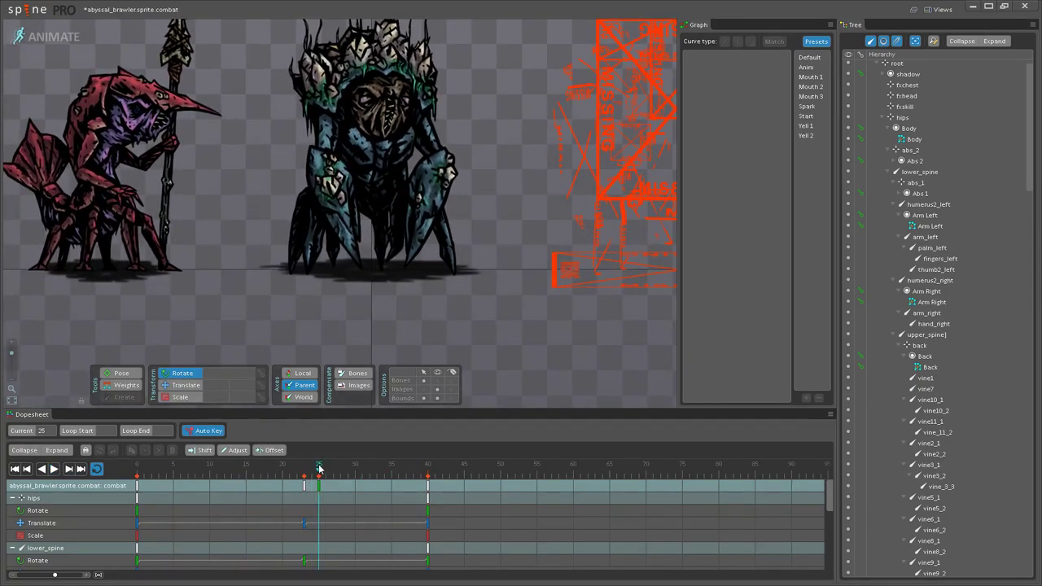
{"action": "scroll", "coordinate": [382, 383], "scroll_direction": "up", "scroll_amount": 2}
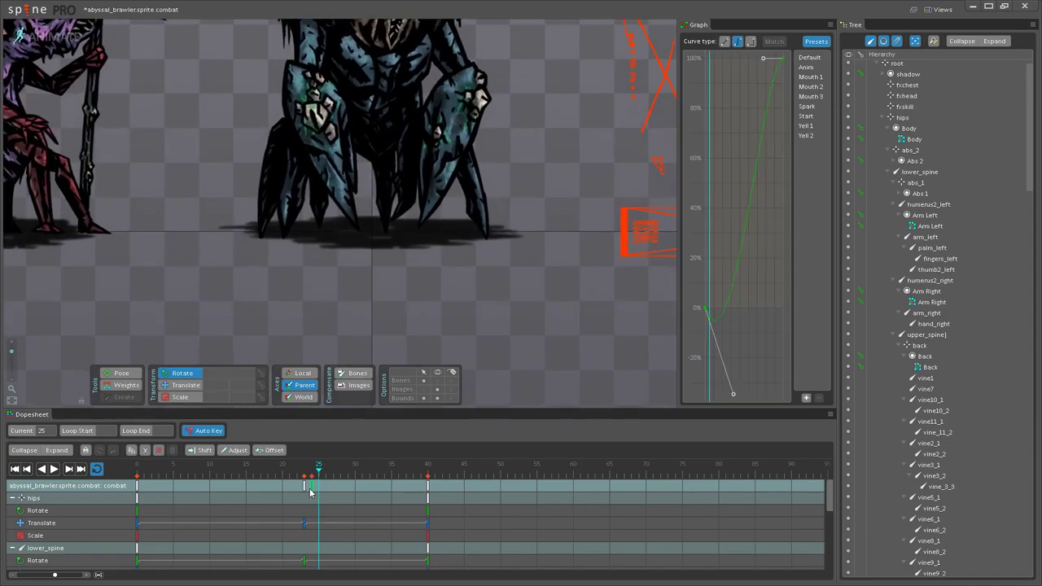
{"action": "left_click_drag", "start_coordinate": [404, 254], "coordinate": [371, 377]}
{"action": "scroll", "coordinate": [391, 248], "scroll_direction": "up", "scroll_amount": 2}
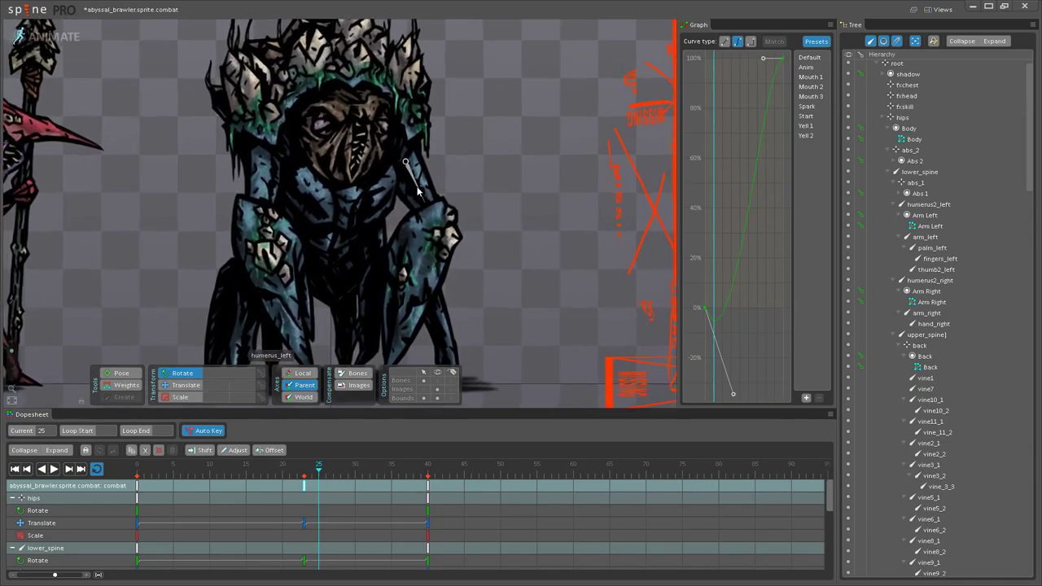
Step: Show the bones in the viewport and set the current frame to 22
{"action": "left_click_drag", "start_coordinate": [659, 195], "coordinate": [357, 227]}
{"action": "scroll", "coordinate": [456, 186], "scroll_direction": "down", "scroll_amount": 1}
{"action": "left_click", "coordinate": [437, 381]}
{"action": "left_click", "coordinate": [397, 166]}
{"action": "mouse_move", "coordinate": [301, 471]}
{"action": "left_mouse_down"}
{"action": "mouse_move", "coordinate": [256, 473]}
{"action": "mouse_move", "coordinate": [295, 469]}
{"action": "left_mouse_up"}
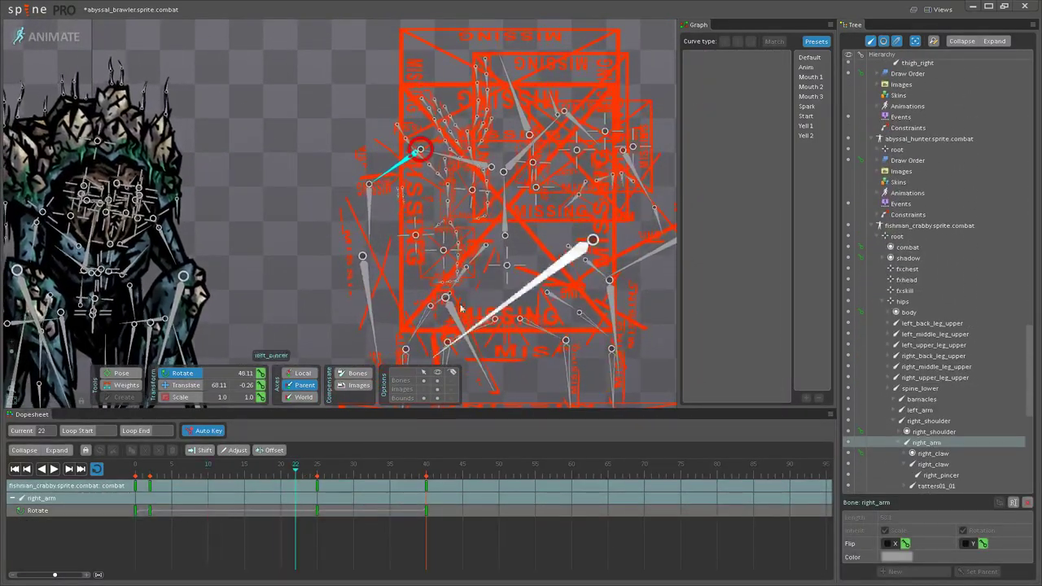
Step: Inspect the rotate keys of the fishman_crabby skeleton's right arm and right_pincer bones
{"action": "left_click", "coordinate": [372, 222]}
{"action": "left_click", "coordinate": [369, 281]}
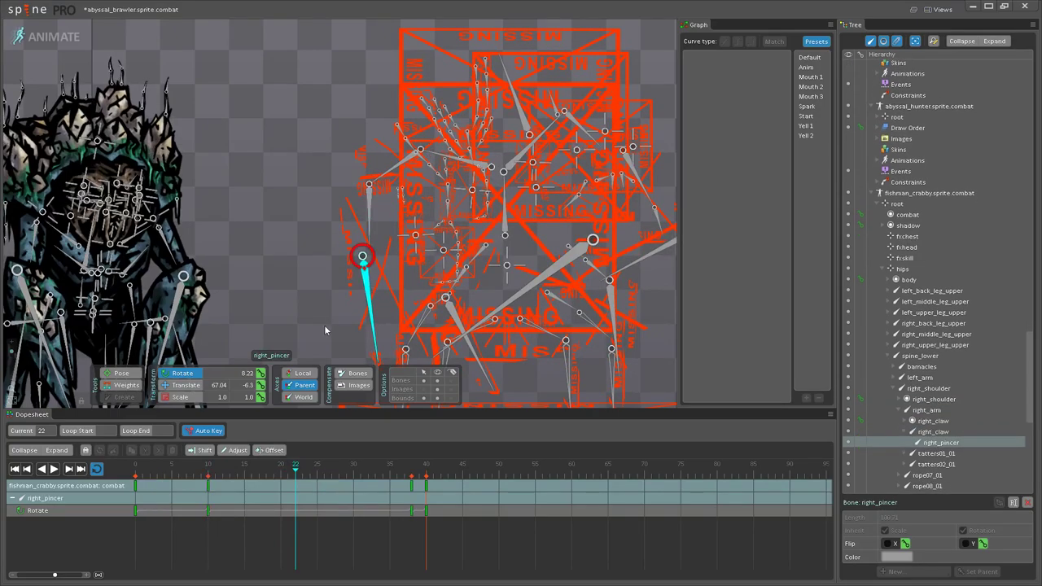
{"action": "left_click_drag", "start_coordinate": [313, 269], "coordinate": [318, 259]}
{"action": "left_click_drag", "start_coordinate": [323, 257], "coordinate": [430, 203]}
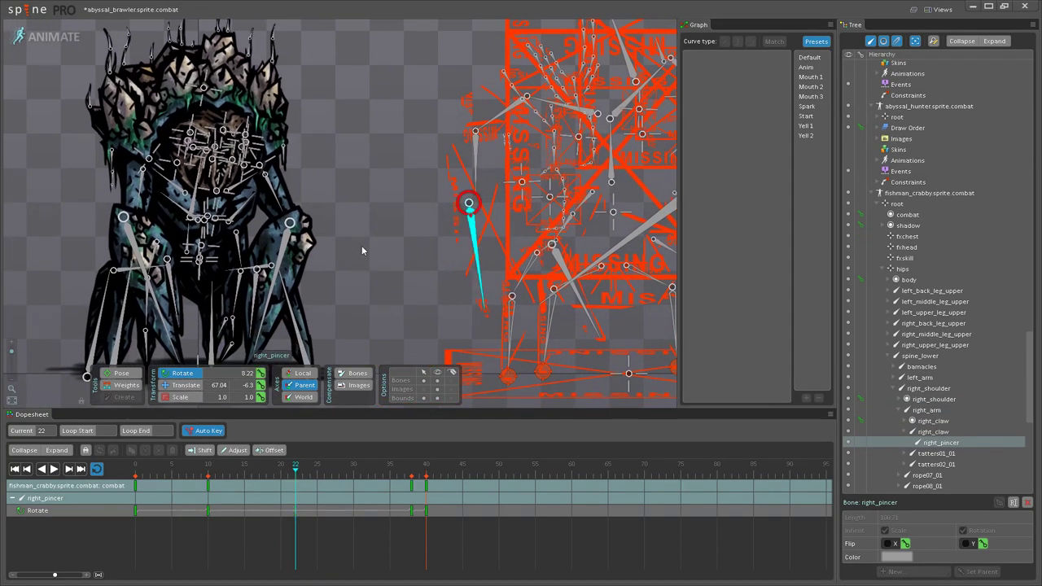
{"action": "key", "text": "space"}
{"action": "left_click_drag", "start_coordinate": [350, 266], "coordinate": [551, 237]}
{"action": "scroll", "coordinate": [464, 187], "scroll_direction": "up", "scroll_amount": 1}
{"action": "left_click", "coordinate": [475, 158]}
{"action": "left_click_drag", "start_coordinate": [470, 208], "coordinate": [236, 254]}
{"action": "left_click", "coordinate": [517, 136]}
{"action": "left_click_drag", "start_coordinate": [330, 267], "coordinate": [534, 158]}
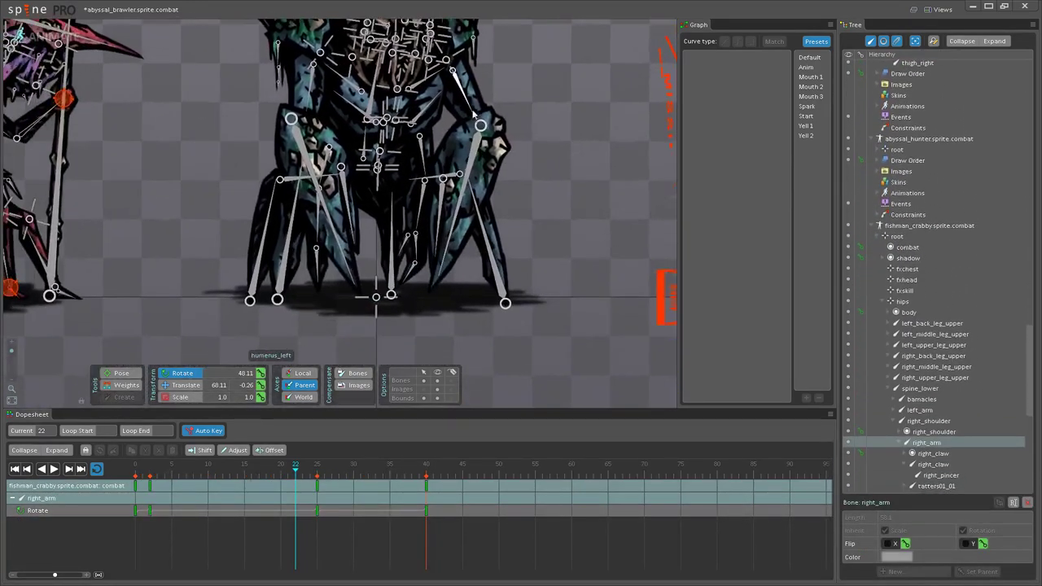
Step: At frame 23, rotate the brawler's humerus_left bone to about 261 degrees and claw_left to about 329 degrees
{"action": "left_click", "coordinate": [470, 102]}
{"action": "left_click_drag", "start_coordinate": [471, 101], "coordinate": [536, 153]}
{"action": "left_click", "coordinate": [531, 212], "text": "ctrl"}
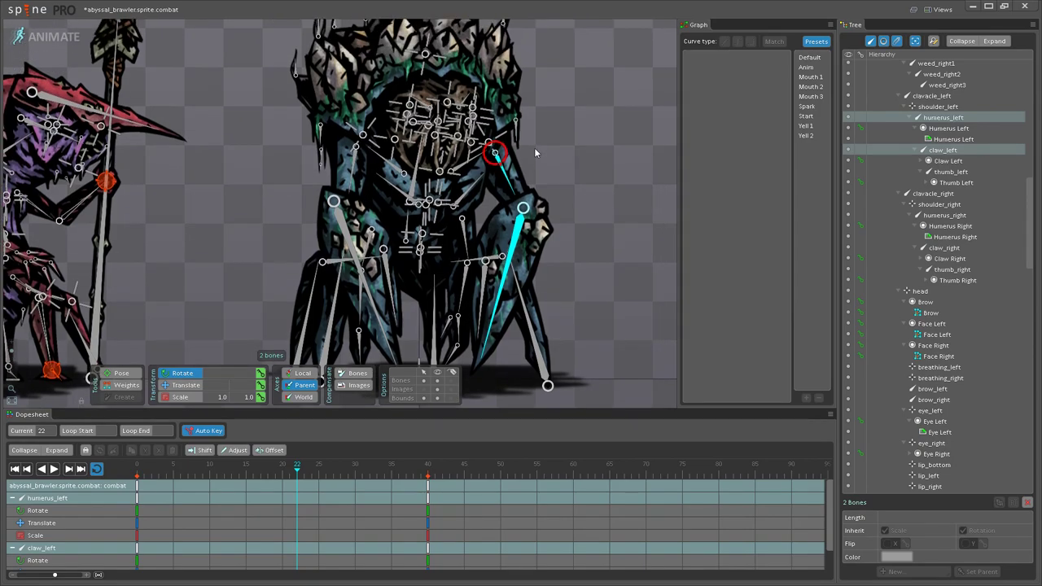
{"action": "key", "text": "space"}
{"action": "left_click", "coordinate": [508, 181]}
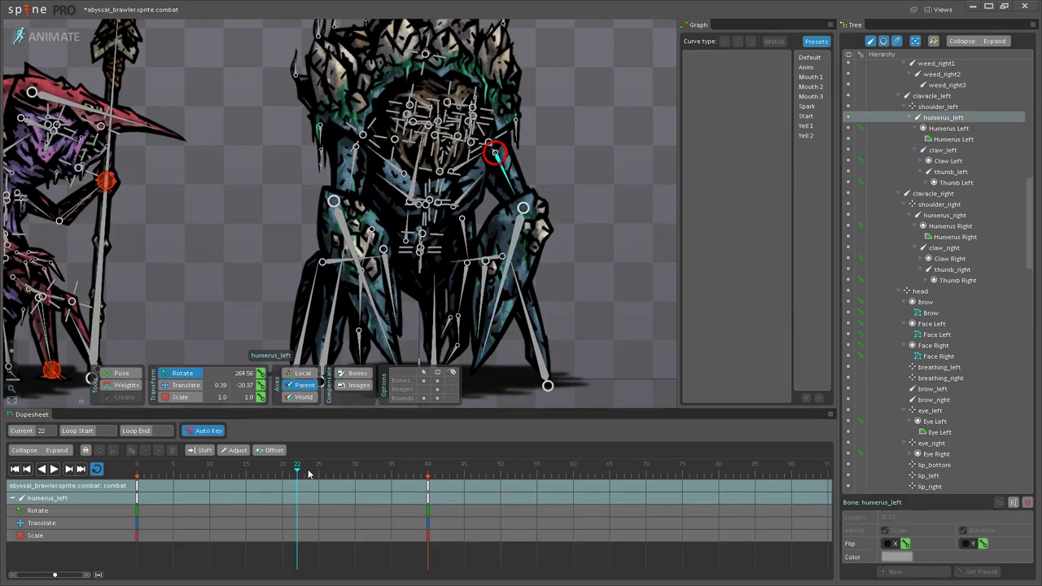
{"action": "scroll", "coordinate": [494, 208], "scroll_direction": "up", "scroll_amount": 3}
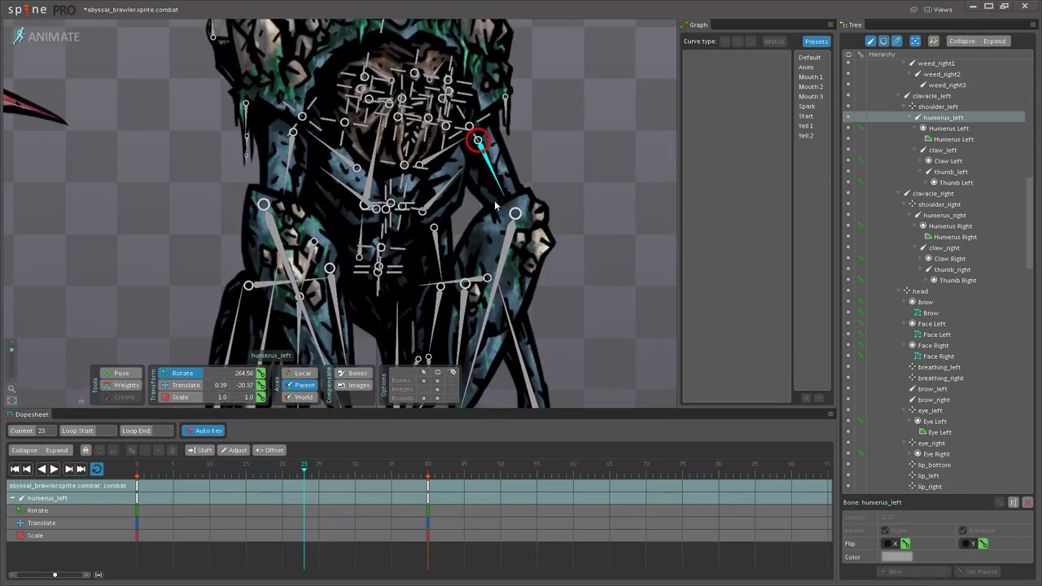
{"action": "mouse_move", "coordinate": [307, 472]}
{"action": "left_mouse_down"}
{"action": "mouse_move", "coordinate": [139, 472]}
{"action": "mouse_move", "coordinate": [306, 472]}
{"action": "left_mouse_up"}
{"action": "left_click_drag", "start_coordinate": [502, 189], "coordinate": [500, 191]}
{"action": "left_click_drag", "start_coordinate": [504, 242], "coordinate": [511, 257]}
Step: At frame 23, rotate the humerus_right bone slightly and set claw_right to about 23 degrees
{"action": "left_click_drag", "start_coordinate": [282, 182], "coordinate": [287, 189]}
{"action": "left_click", "coordinate": [287, 236]}
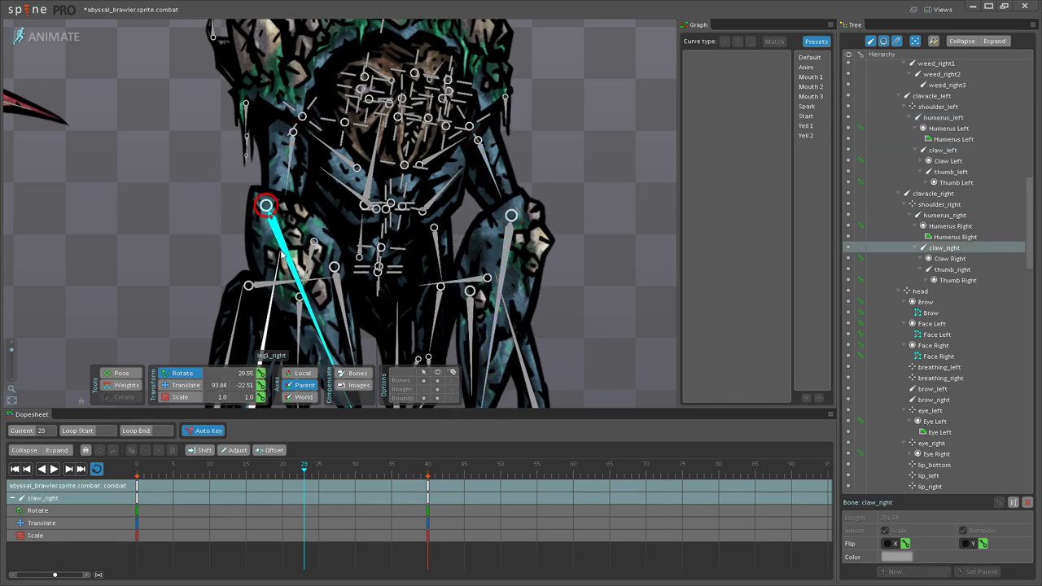
{"action": "left_click_drag", "start_coordinate": [287, 243], "coordinate": [283, 246]}
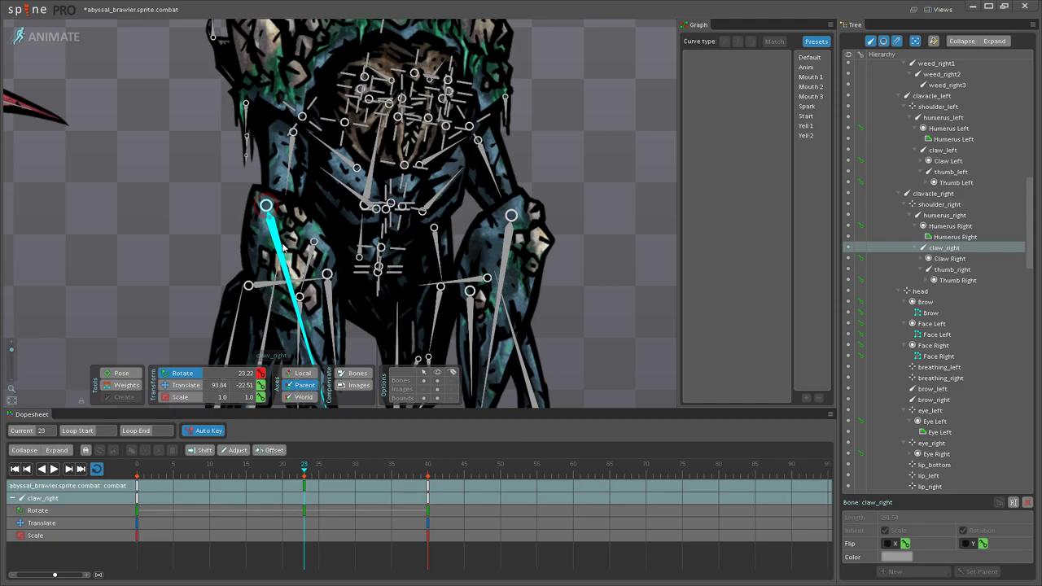
Step: Apply the Anim curve preset to the keys of both humerus and both claw bones at frames 0 and 23
{"action": "left_click", "coordinate": [289, 182], "text": "ctrl"}
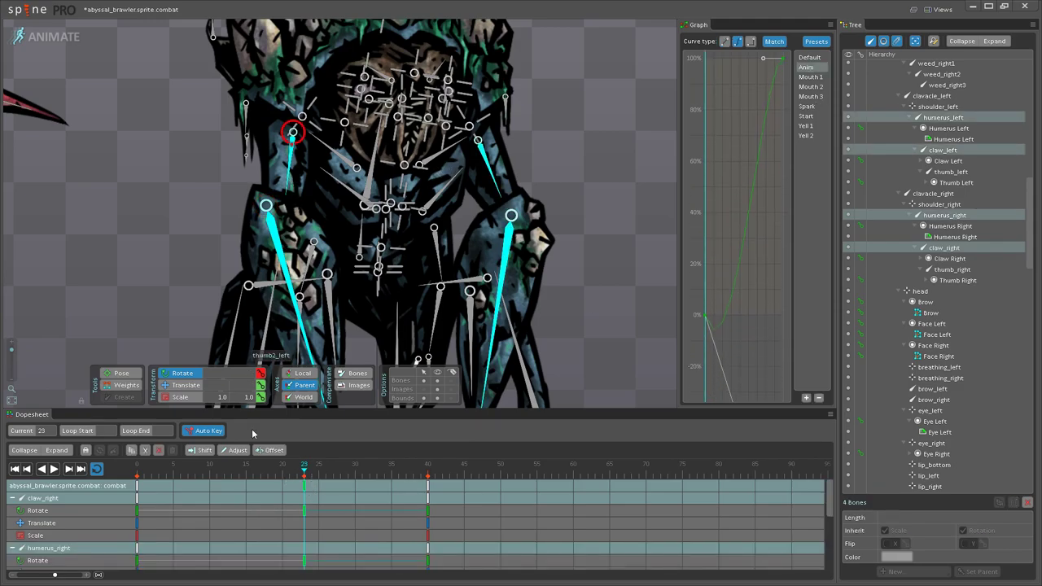
{"action": "left_click", "coordinate": [141, 489]}
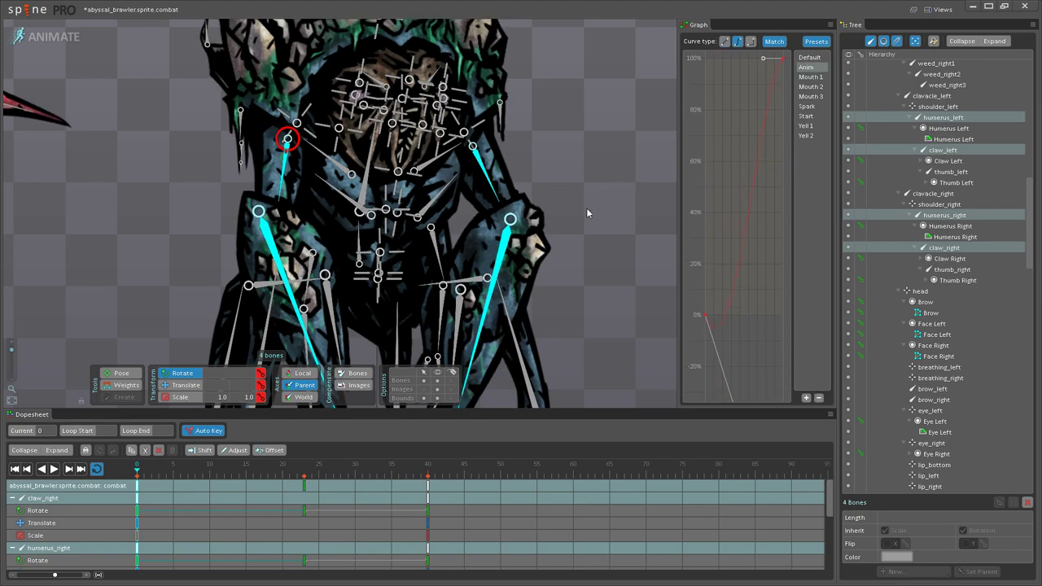
{"action": "left_click", "coordinate": [589, 199]}
Step: Hide the bones and play back the combat animation to examine the brawler's arm and claw motion
{"action": "scroll", "coordinate": [501, 215], "scroll_direction": "down", "scroll_amount": 5}
{"action": "left_click", "coordinate": [53, 469]}
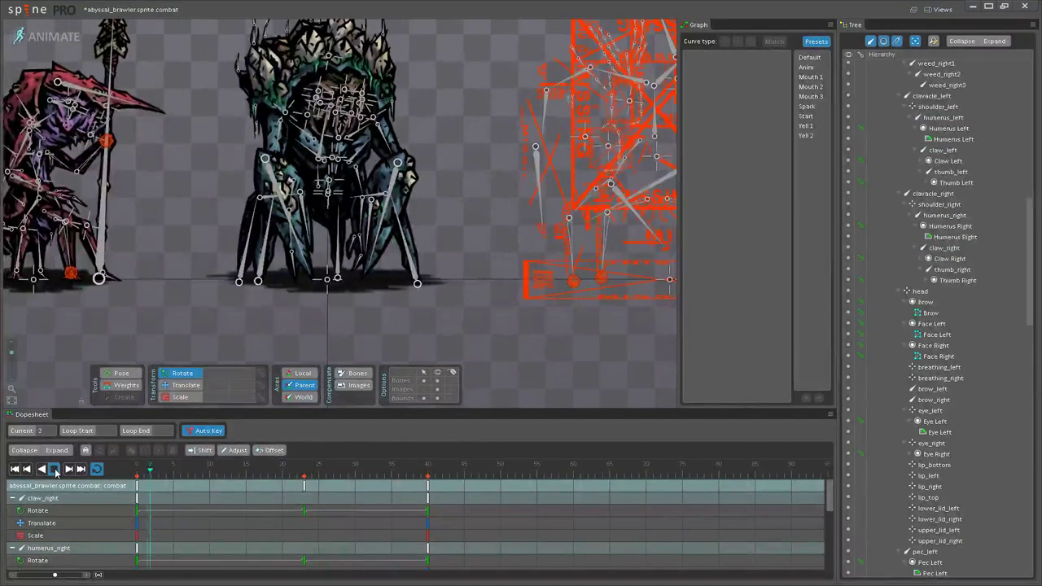
{"action": "left_click", "coordinate": [437, 380]}
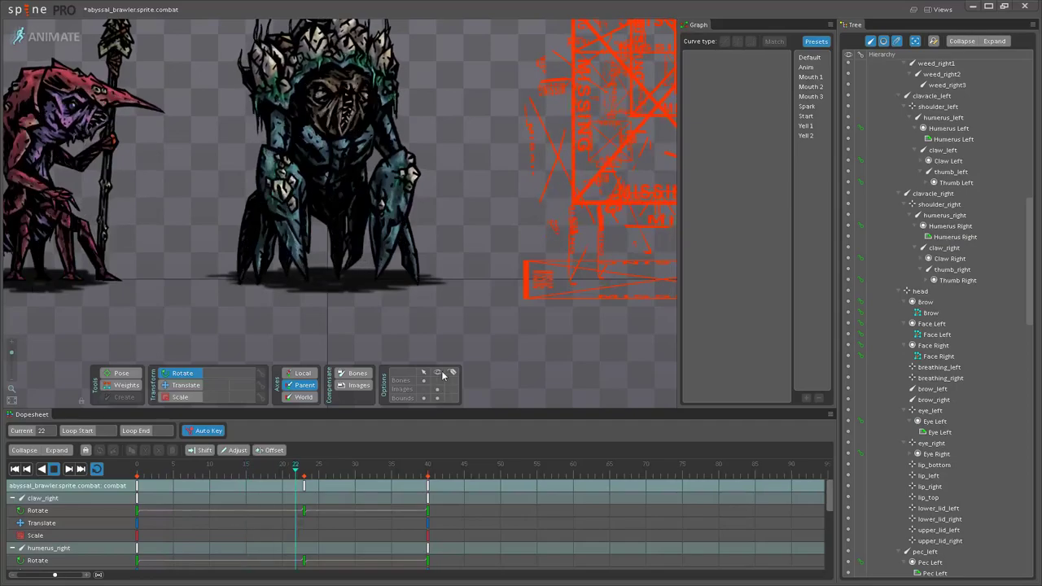
{"action": "scroll", "coordinate": [391, 277], "scroll_direction": "down", "scroll_amount": 3}
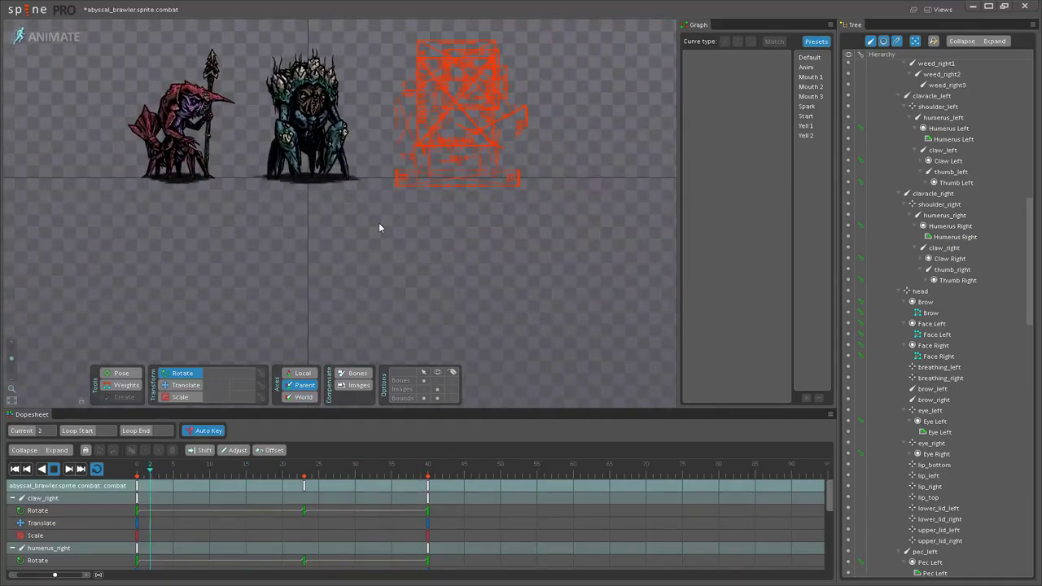
{"action": "scroll", "coordinate": [430, 308], "scroll_direction": "up", "scroll_amount": 4}
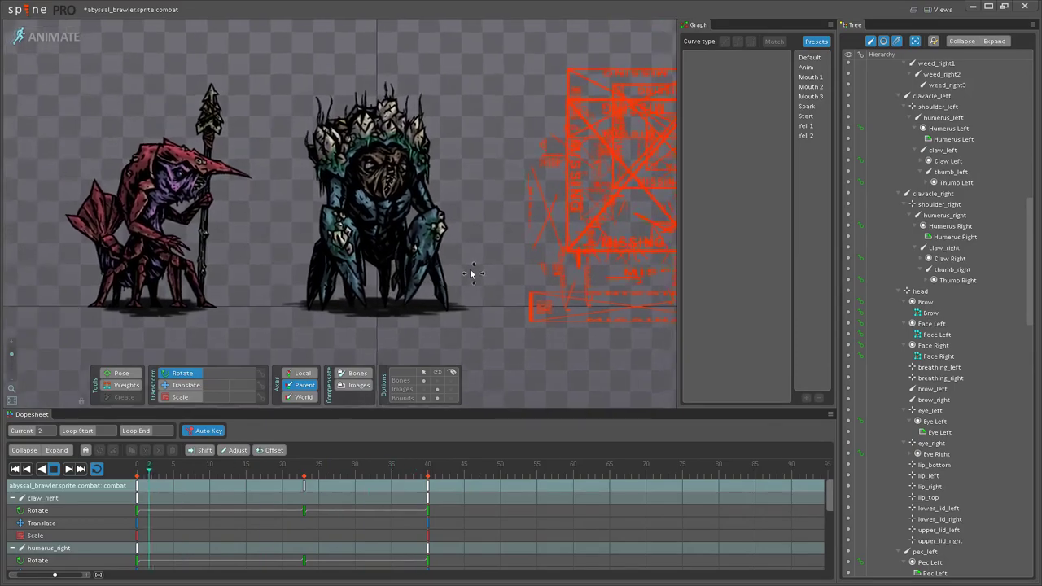
{"action": "scroll", "coordinate": [489, 236], "scroll_direction": "up", "scroll_amount": 4}
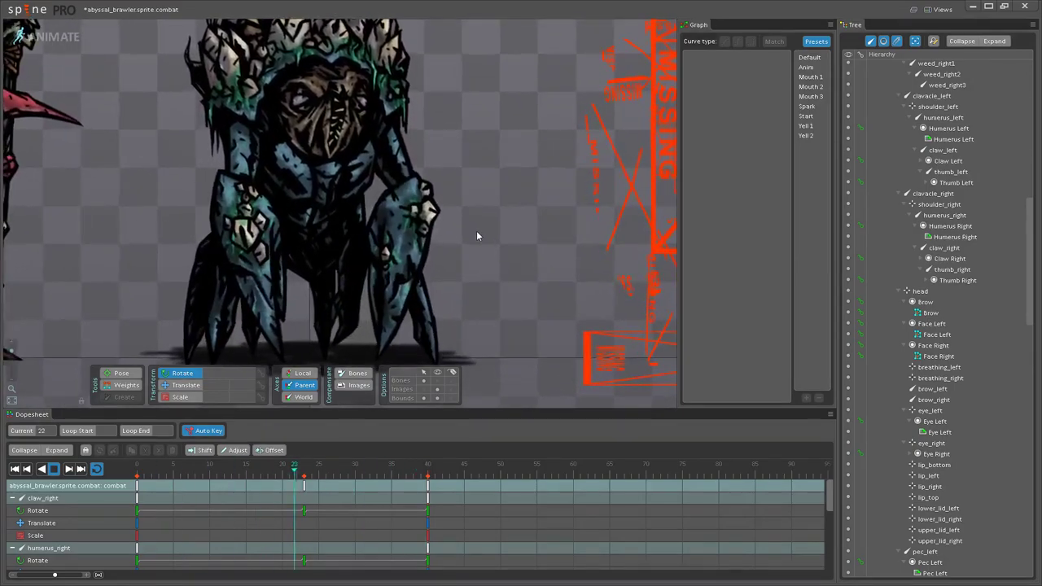
{"action": "left_click_drag", "start_coordinate": [478, 216], "coordinate": [502, 250]}
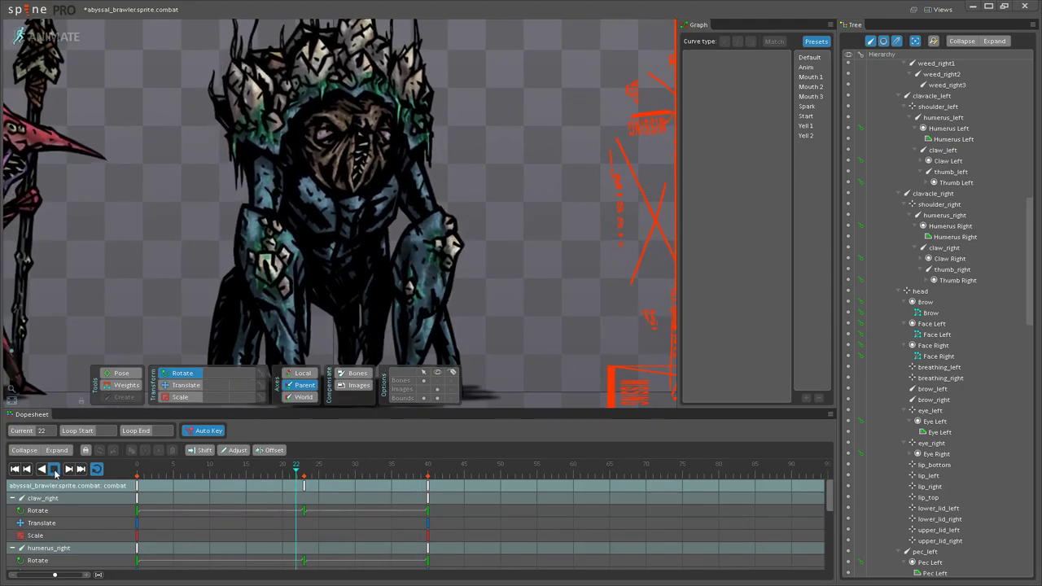
{"action": "scroll", "coordinate": [286, 273], "scroll_direction": "down", "scroll_amount": 3}
{"action": "left_click_drag", "start_coordinate": [287, 273], "coordinate": [241, 299]}
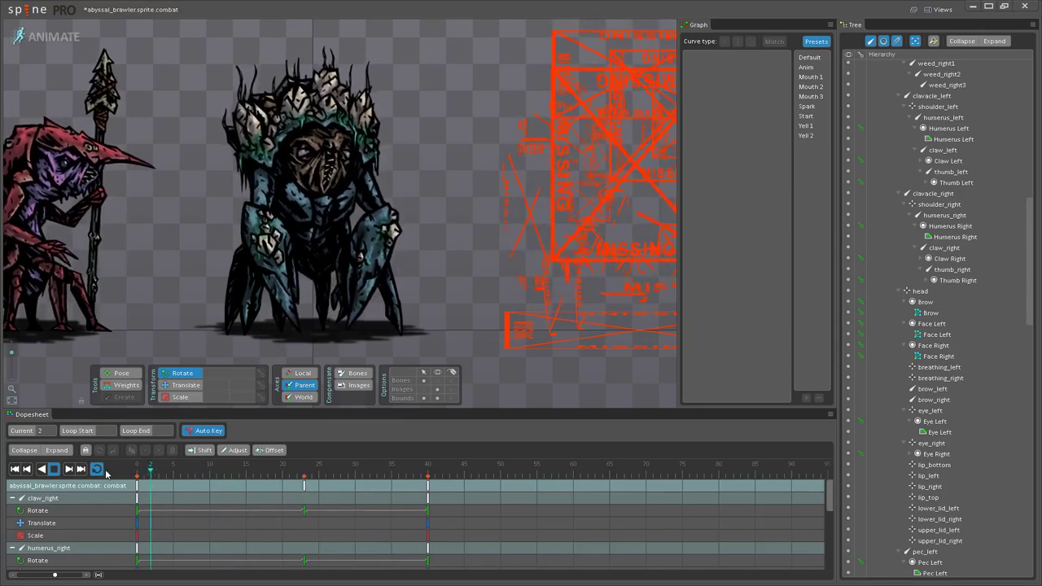
{"action": "left_click", "coordinate": [54, 470]}
Step: Rotate the brawler's claw_left bone further inward at frame 23
{"action": "scroll", "coordinate": [329, 285], "scroll_direction": "up", "scroll_amount": 1}
{"action": "scroll", "coordinate": [327, 285], "scroll_direction": "up", "scroll_amount": 2}
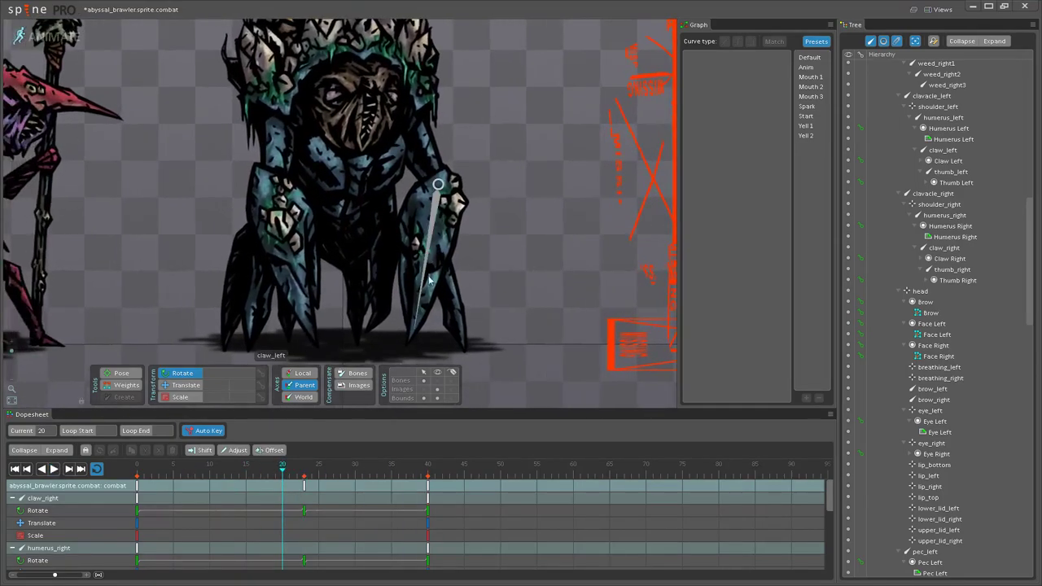
{"action": "left_click", "coordinate": [431, 229]}
{"action": "scroll", "coordinate": [407, 262], "scroll_direction": "up", "scroll_amount": 1}
{"action": "left_click_drag", "start_coordinate": [284, 479], "coordinate": [308, 470]}
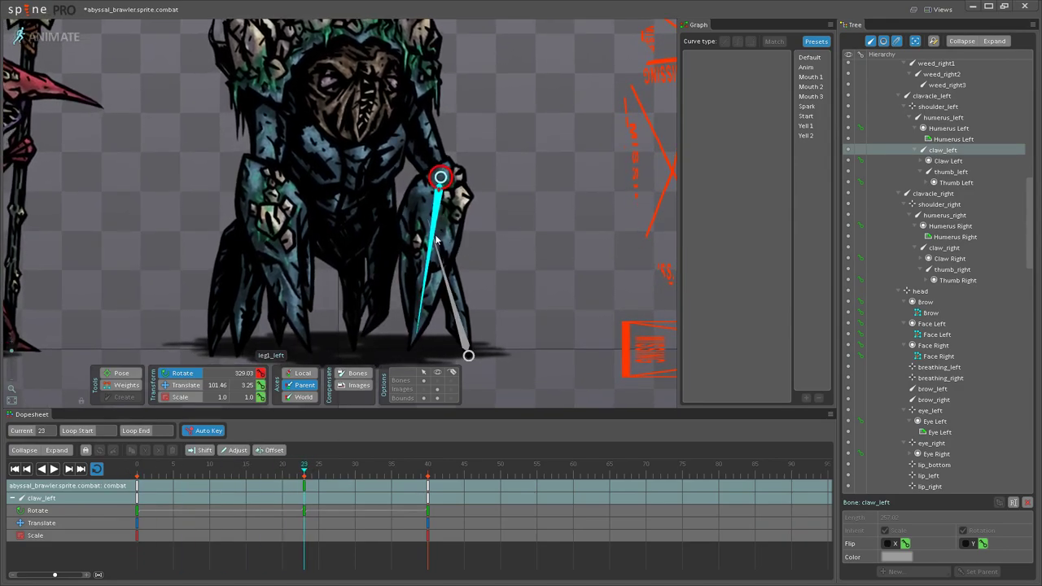
{"action": "left_click_drag", "start_coordinate": [437, 240], "coordinate": [421, 239]}
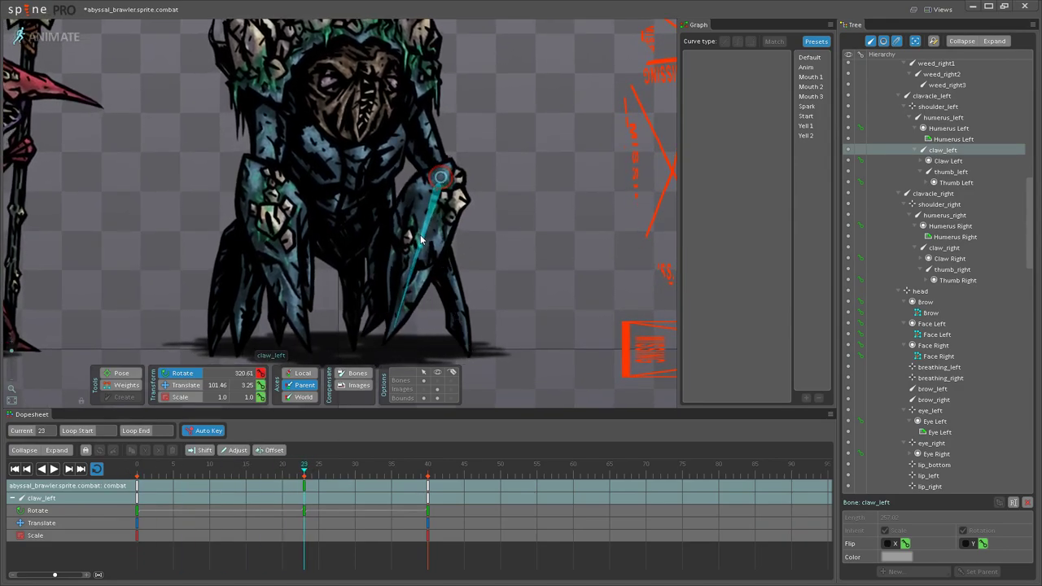
Step: Rotate the claw_right bone inward to about 41 degrees at frame 23 and play back the animation
{"action": "left_click", "coordinate": [274, 240]}
{"action": "left_click", "coordinate": [266, 153]}
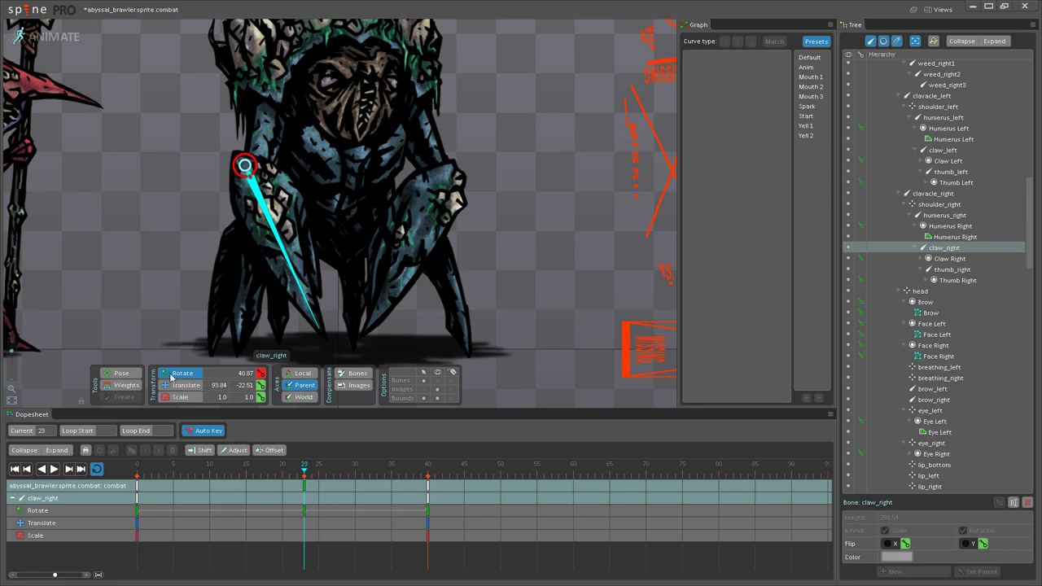
{"action": "left_click", "coordinate": [55, 470]}
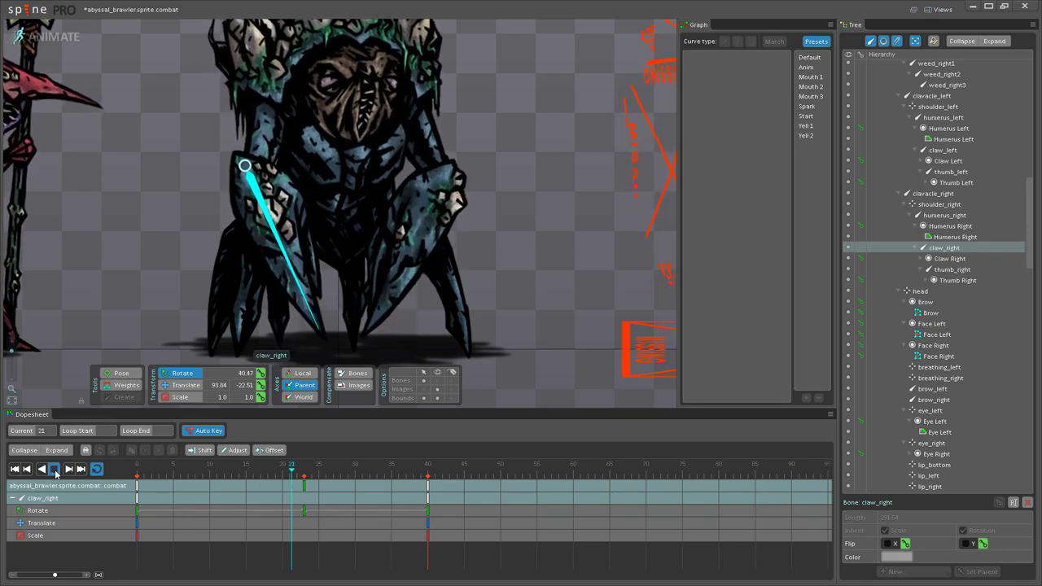
Step: Ease the claws outward at frame 23, with claw_right at about 38 degrees and claw_left at about 319, and play back
{"action": "left_click", "coordinate": [300, 485]}
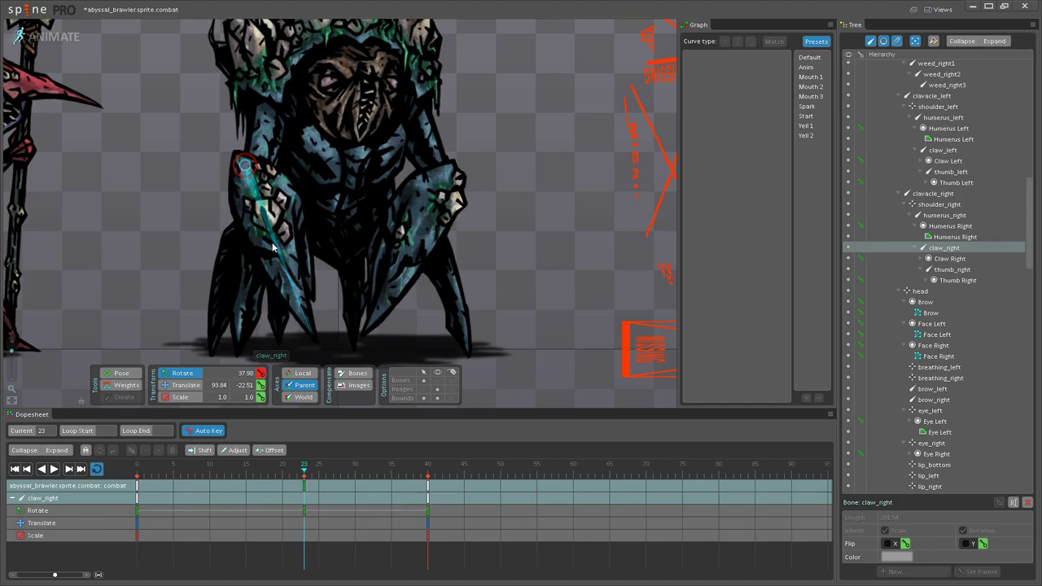
{"action": "left_click_drag", "start_coordinate": [264, 476], "coordinate": [303, 467]}
{"action": "left_click", "coordinate": [422, 256]}
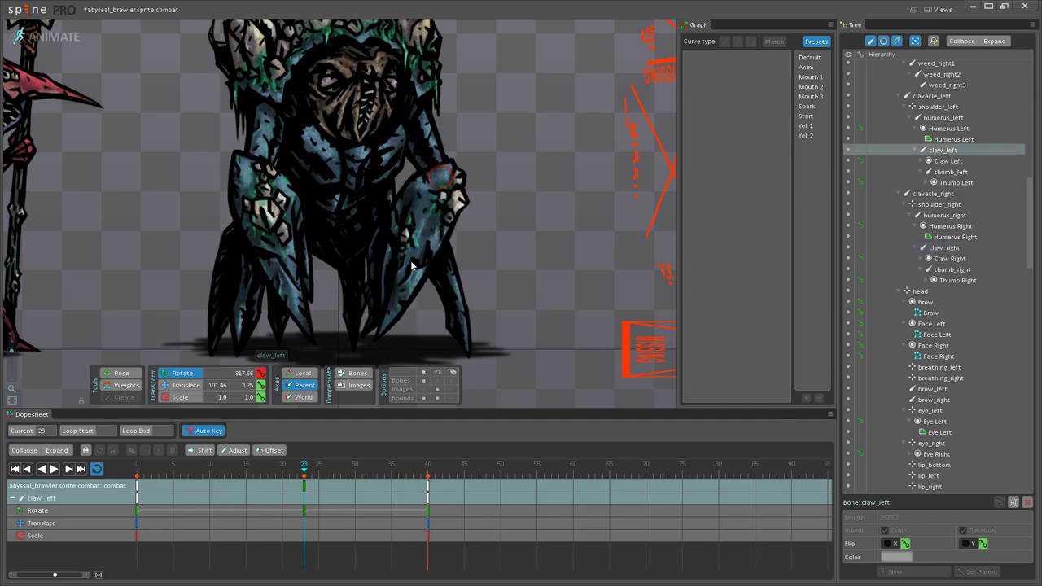
{"action": "left_click", "coordinate": [55, 474]}
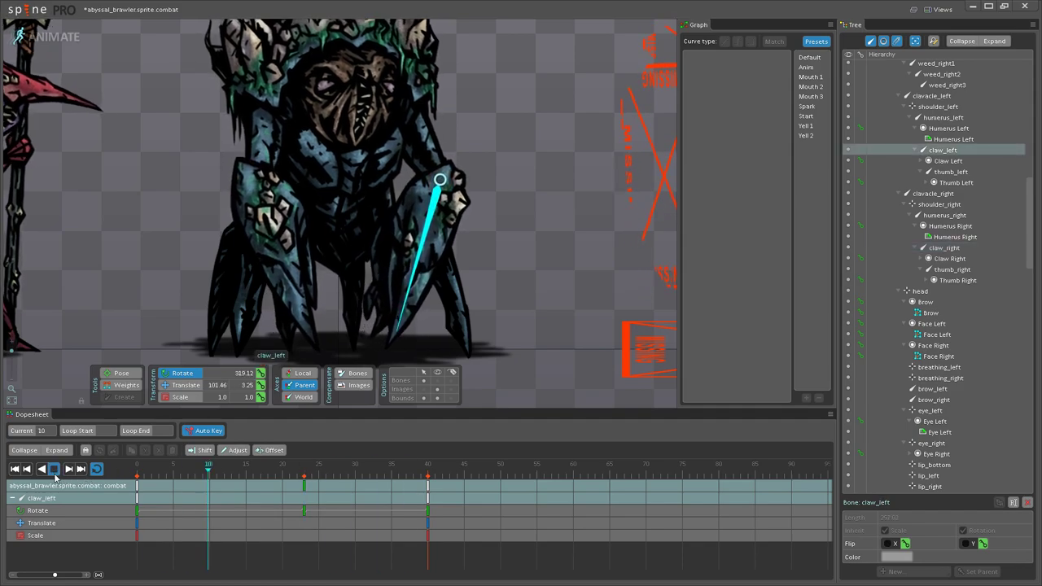
Step: Refine the left arm at frame 23 by rotating humerus_left slightly outward and claw_left to about 316 degrees
{"action": "left_click", "coordinate": [304, 476]}
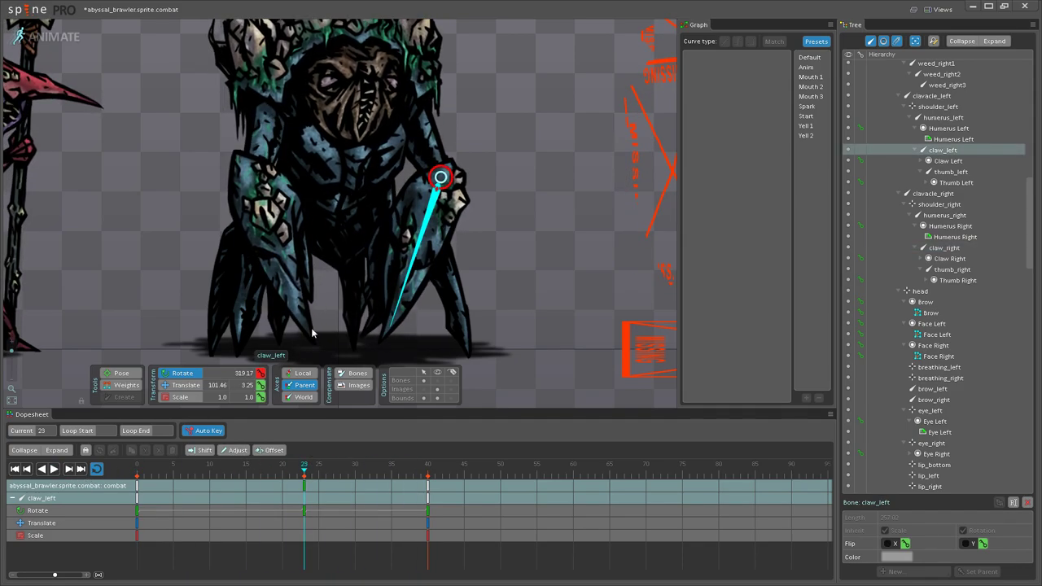
{"action": "left_click", "coordinate": [264, 150]}
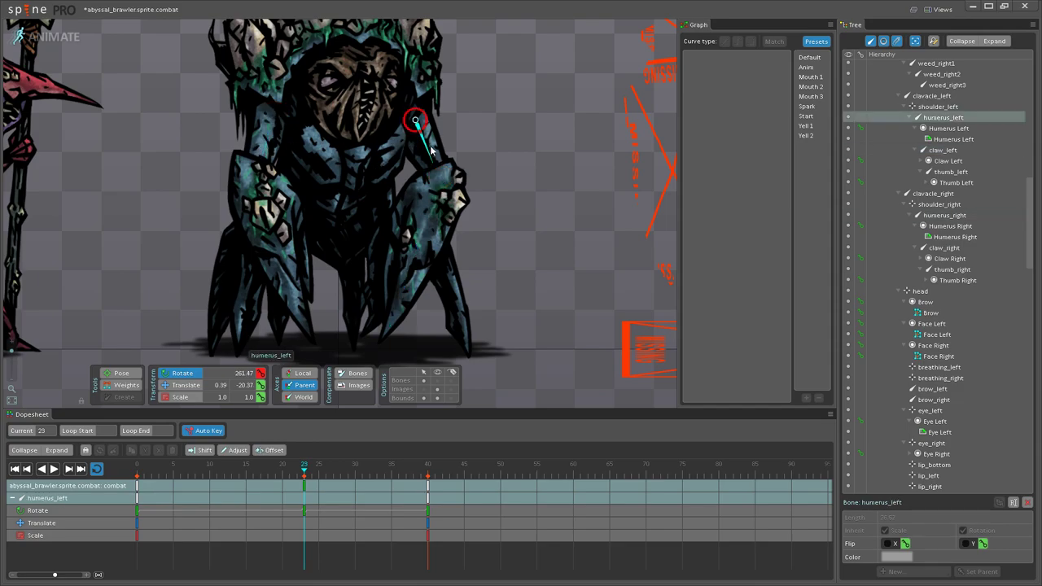
{"action": "left_click_drag", "start_coordinate": [432, 151], "coordinate": [435, 152]}
{"action": "left_click", "coordinate": [435, 233]}
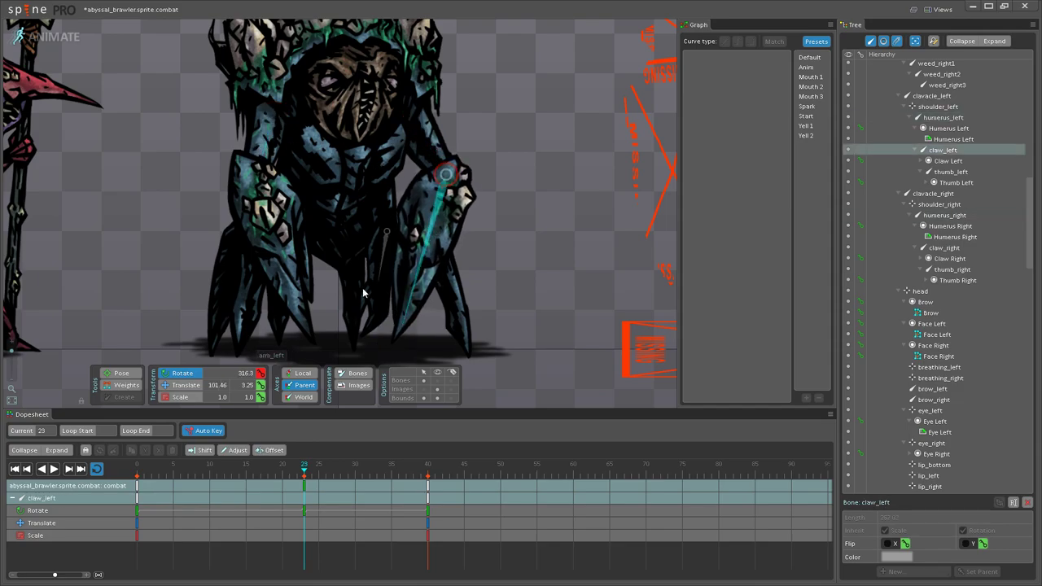
Step: Play back the brawler's combat animation and examine the arm and claw motion at several zoom levels
{"action": "left_click", "coordinate": [55, 469]}
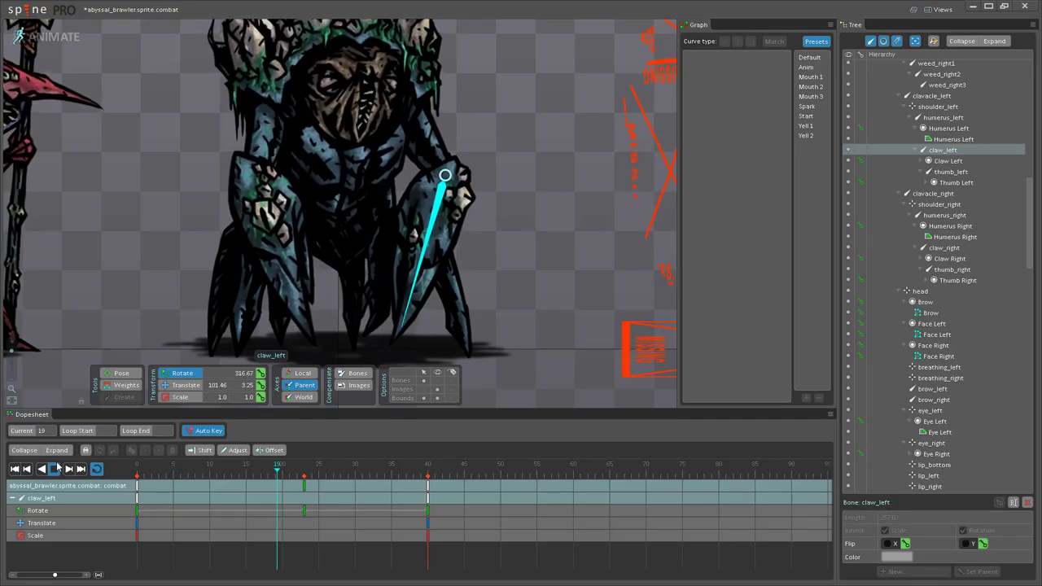
{"action": "scroll", "coordinate": [248, 185], "scroll_direction": "down", "scroll_amount": 8}
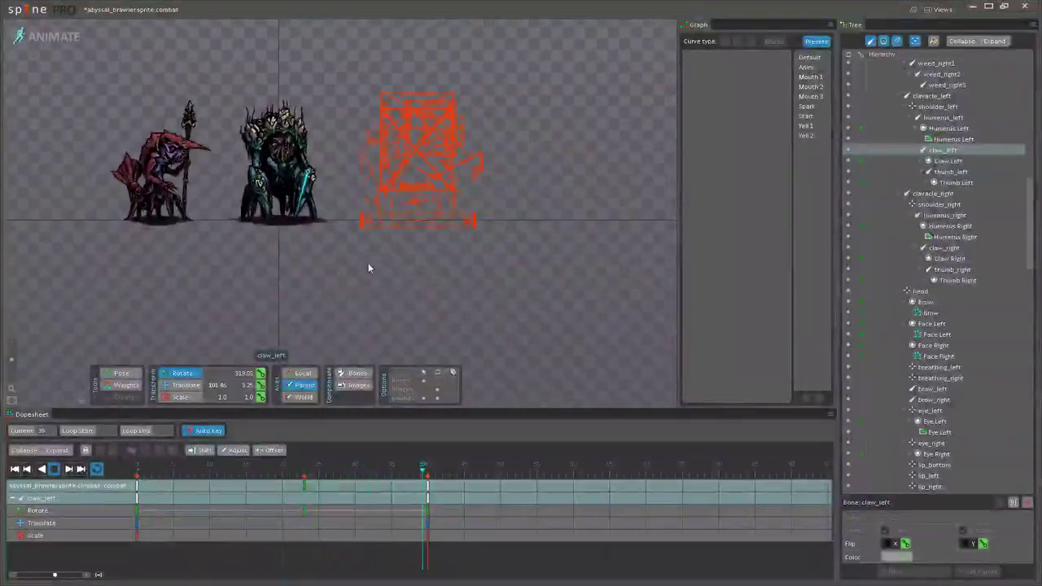
{"action": "key", "text": "space"}
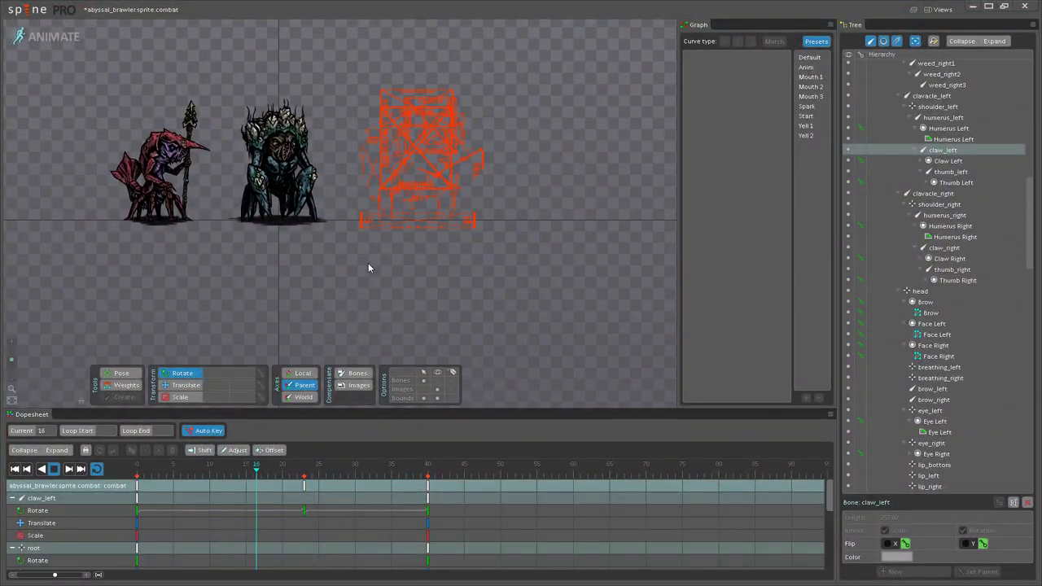
{"action": "left_click_drag", "start_coordinate": [326, 264], "coordinate": [343, 298]}
{"action": "scroll", "coordinate": [358, 319], "scroll_direction": "up", "scroll_amount": 5}
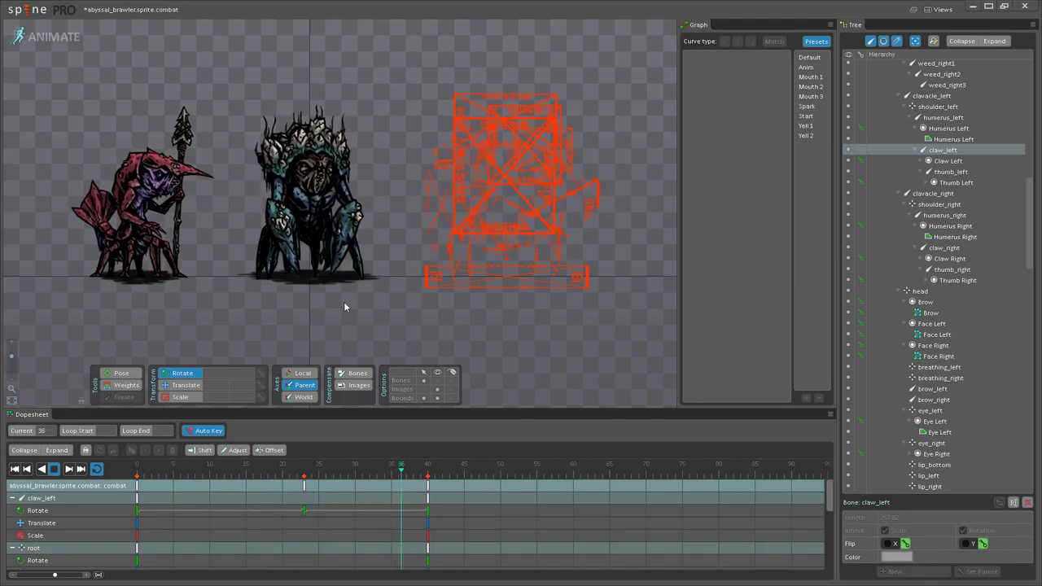
{"action": "scroll", "coordinate": [344, 301], "scroll_direction": "up", "scroll_amount": 5}
{"action": "left_click_drag", "start_coordinate": [363, 312], "coordinate": [414, 327]}
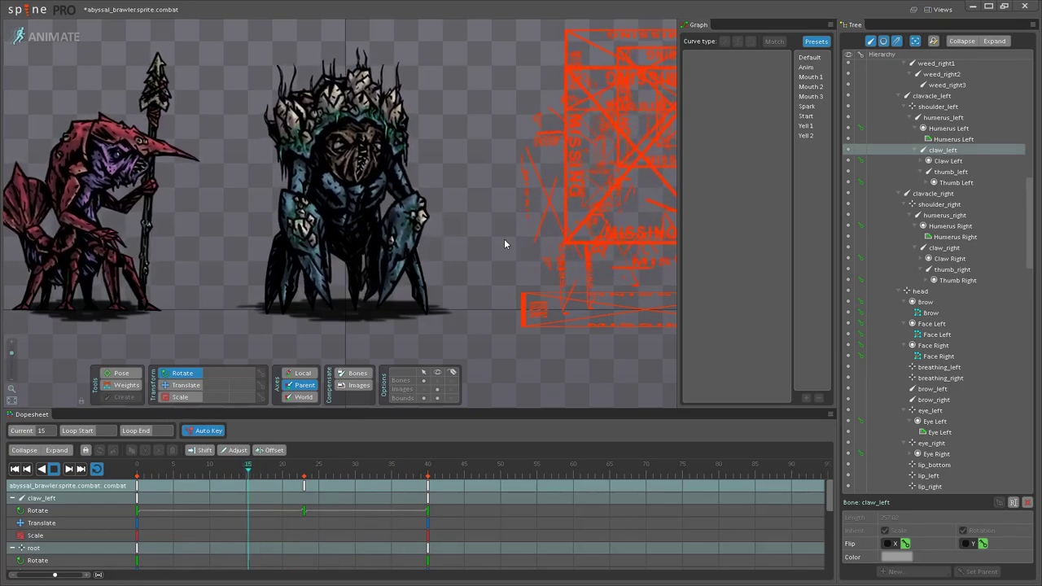
{"action": "scroll", "coordinate": [504, 242], "scroll_direction": "up", "scroll_amount": 4}
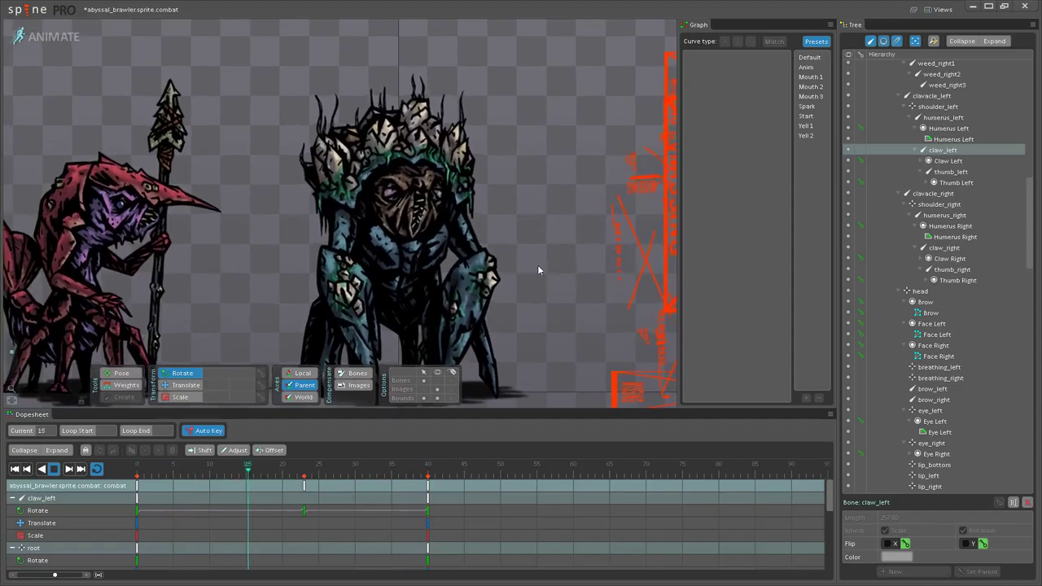
{"action": "scroll", "coordinate": [529, 266], "scroll_direction": "up", "scroll_amount": 3}
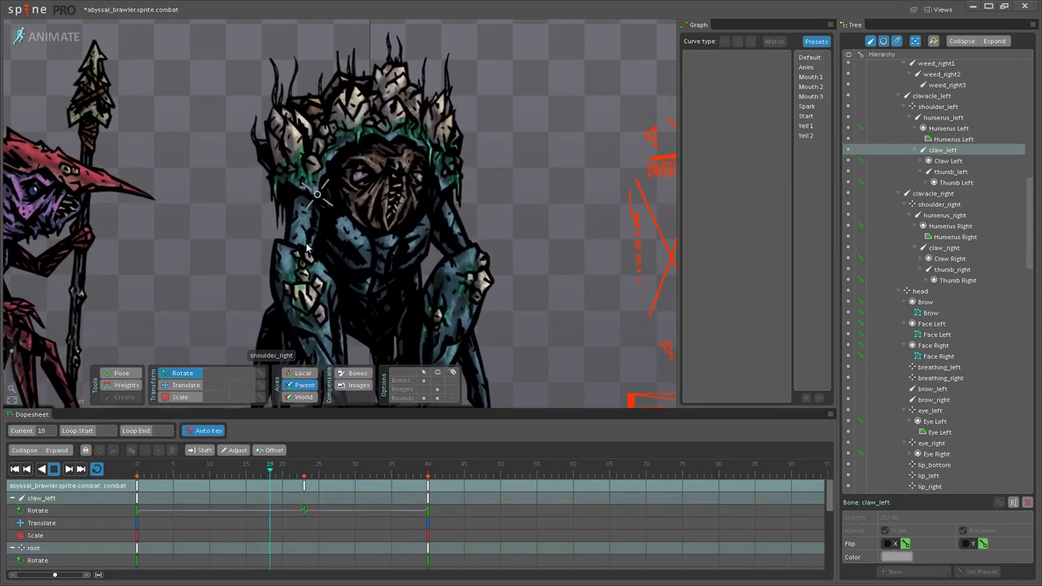
Step: Switch to setup mode, convert the Humerus Right attachment to a mesh, and open the mesh for editing
{"action": "left_click", "coordinate": [57, 36]}
{"action": "scroll", "coordinate": [291, 294], "scroll_direction": "up", "scroll_amount": 3}
{"action": "left_click", "coordinate": [243, 335]}
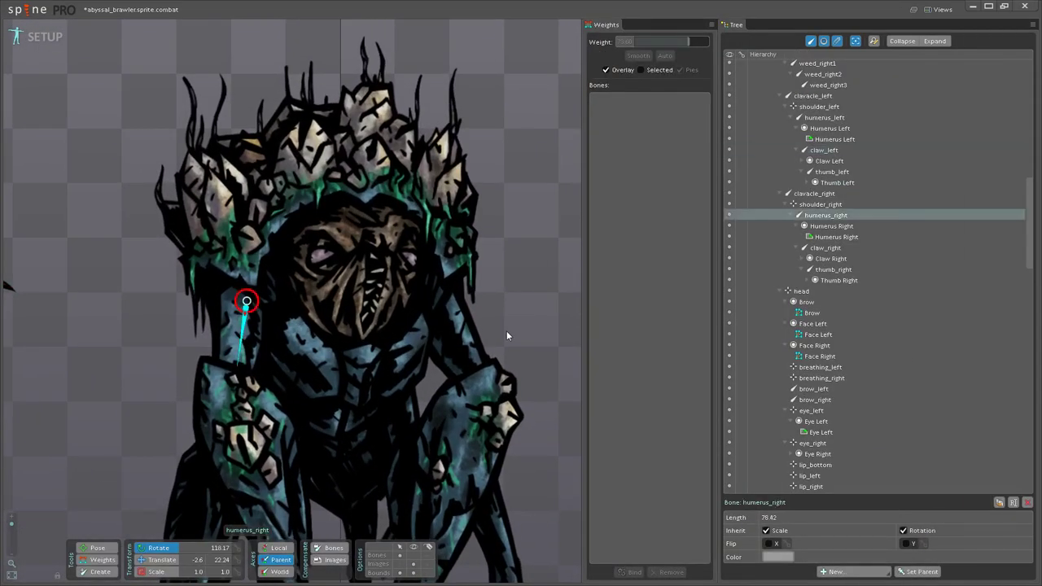
{"action": "left_click", "coordinate": [822, 236]}
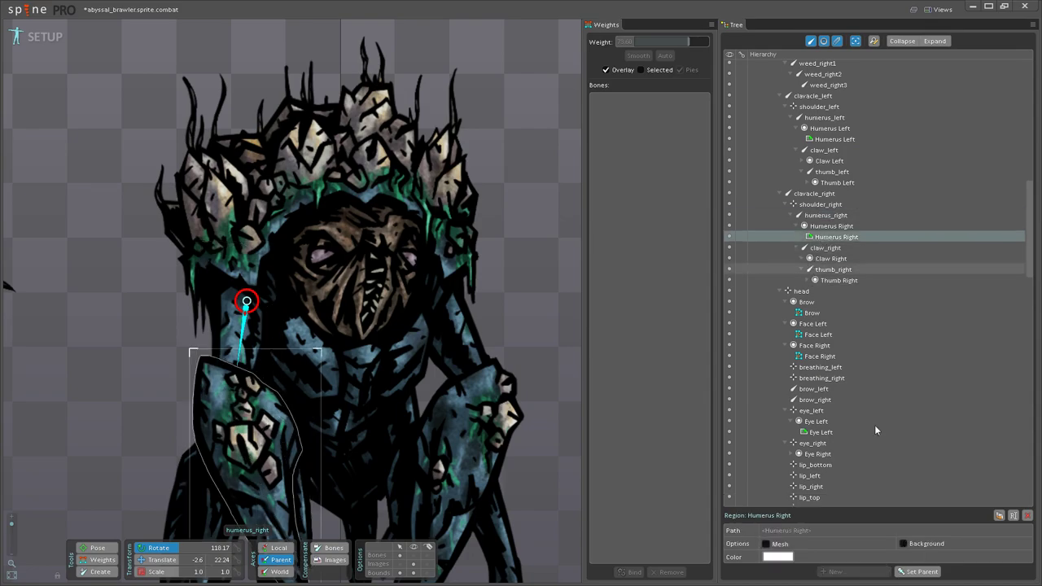
{"action": "left_click", "coordinate": [844, 558]}
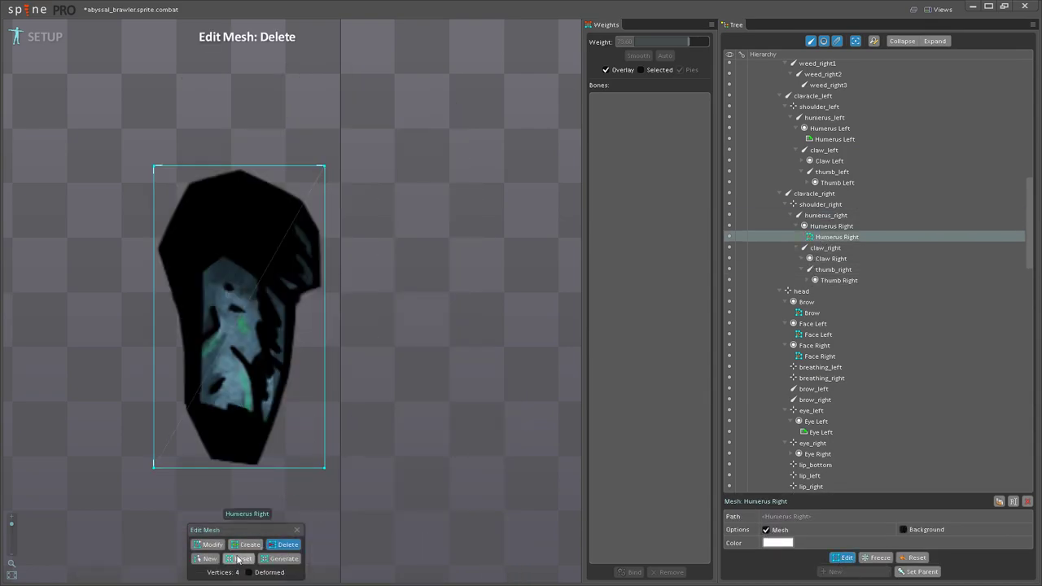
Step: Create mesh vertices around the Humerus Right image, following the outline of the upper arm
{"action": "left_click", "coordinate": [239, 551]}
{"action": "left_click_drag", "start_coordinate": [233, 481], "coordinate": [268, 482]}
{"action": "left_click", "coordinate": [301, 467]}
{"action": "left_click", "coordinate": [331, 404]}
{"action": "left_click", "coordinate": [342, 303]}
{"action": "left_click", "coordinate": [358, 294]}
{"action": "left_click", "coordinate": [359, 204]}
{"action": "left_click", "coordinate": [318, 173]}
{"action": "left_click", "coordinate": [294, 167]}
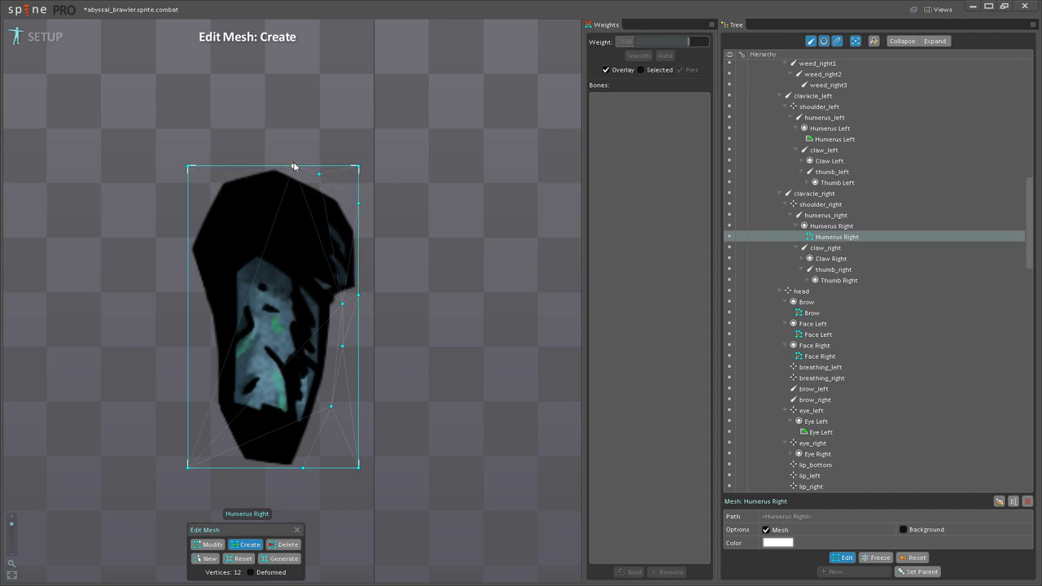
{"action": "left_click", "coordinate": [257, 166]}
{"action": "left_click", "coordinate": [213, 176]}
{"action": "left_click", "coordinate": [188, 207]}
{"action": "left_click", "coordinate": [188, 256]}
{"action": "left_click", "coordinate": [203, 302]}
{"action": "scroll", "coordinate": [263, 371], "scroll_direction": "up", "scroll_amount": 3}
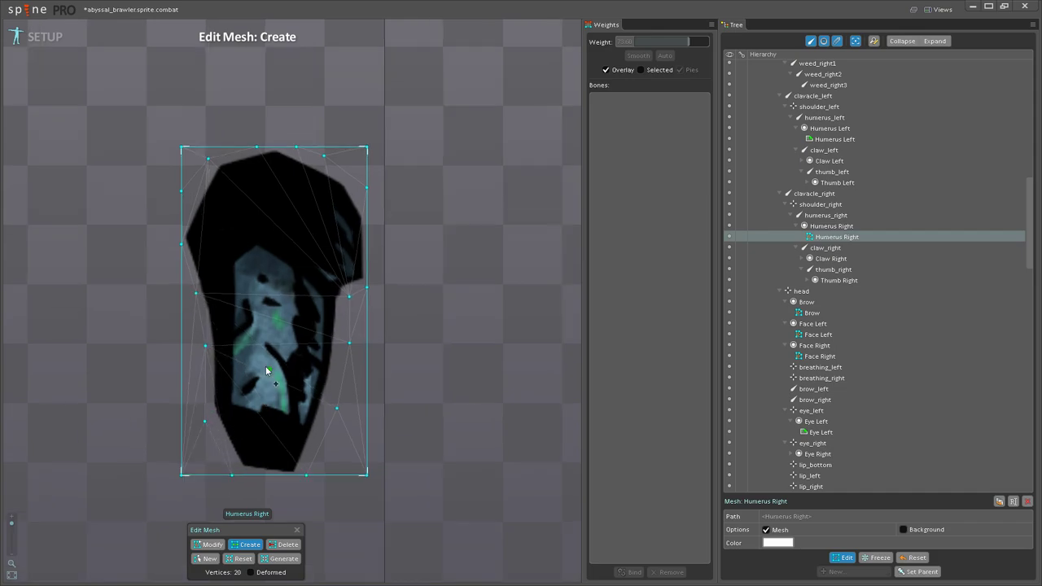
Step: Add an arched row of six interior vertices across the Humerus Right mesh just above the blue highlight
{"action": "left_click", "coordinate": [198, 255]}
{"action": "left_click", "coordinate": [226, 222]}
{"action": "left_click", "coordinate": [257, 209]}
{"action": "left_click", "coordinate": [290, 225]}
{"action": "left_click", "coordinate": [321, 255]}
{"action": "left_click", "coordinate": [355, 288]}
{"action": "left_click", "coordinate": [400, 339]}
{"action": "left_click_drag", "start_coordinate": [399, 343], "coordinate": [386, 331]}
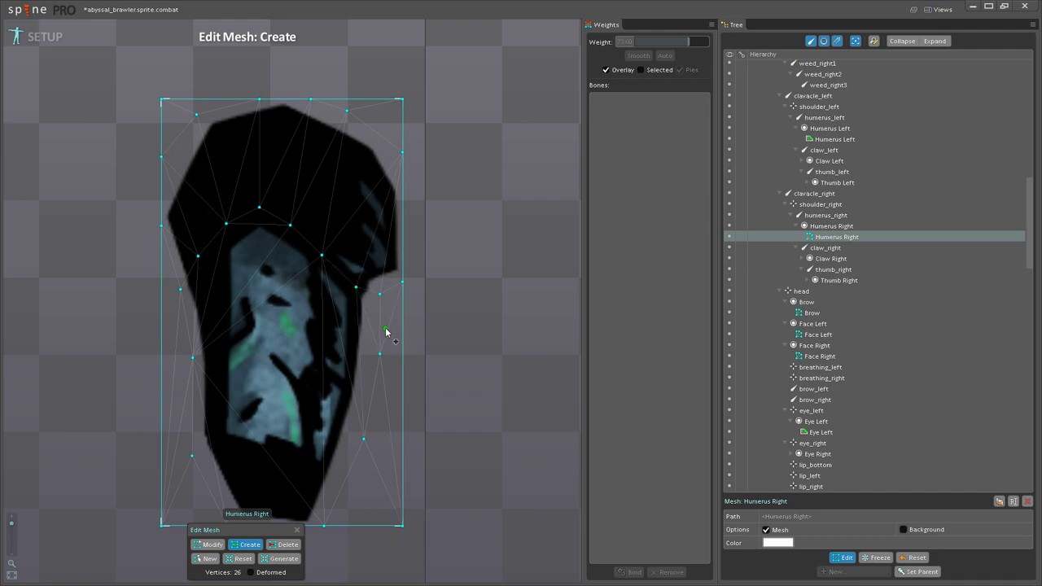
{"action": "scroll", "coordinate": [389, 337], "scroll_direction": "down", "scroll_amount": 2}
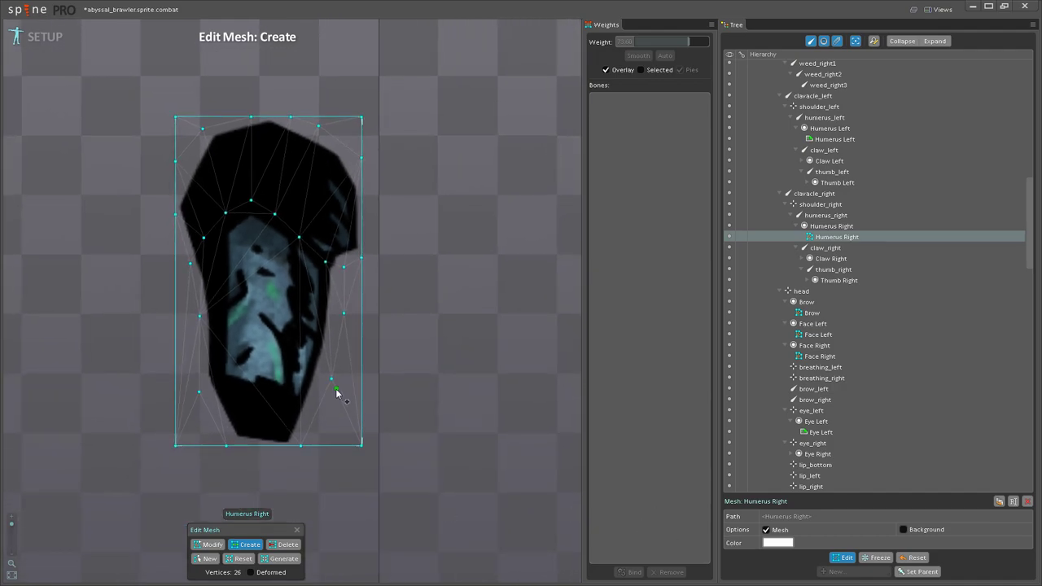
Step: Delete the corner vertices of the Humerus Right mesh so its hull follows the arm, and finish the mesh edit
{"action": "left_click", "coordinate": [283, 544]}
{"action": "left_click", "coordinate": [177, 447]}
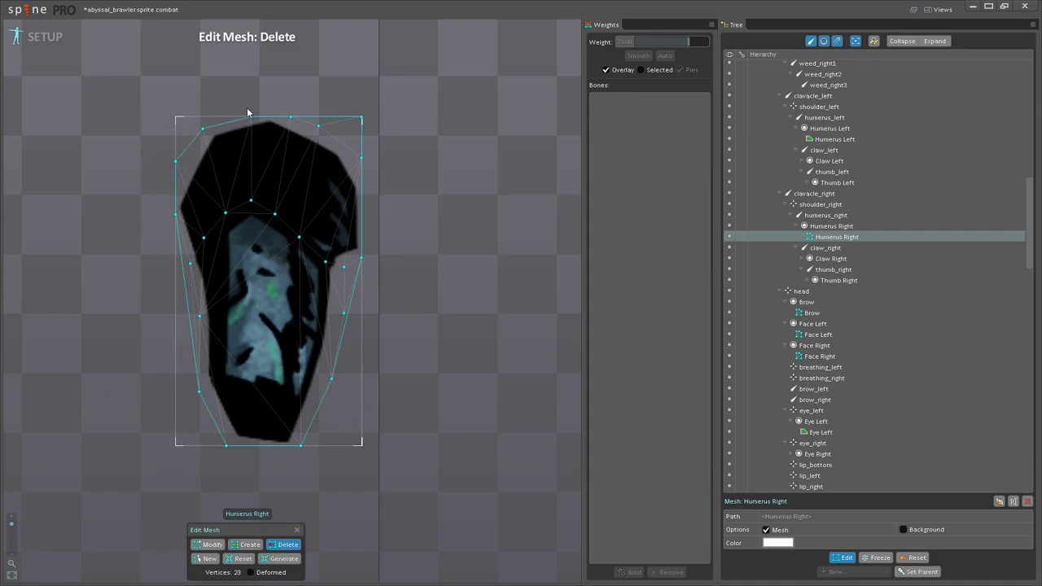
{"action": "left_click", "coordinate": [362, 120]}
{"action": "left_click", "coordinate": [842, 558]}
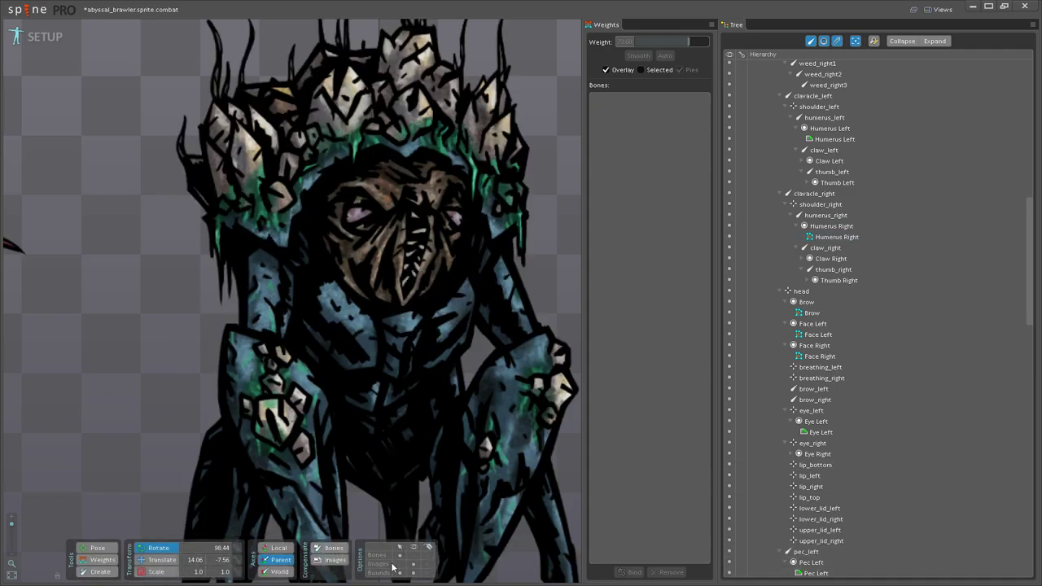
Step: Bind the Humerus Right mesh to the shoulder_right and humerus_right bones
{"action": "left_click", "coordinate": [271, 270]}
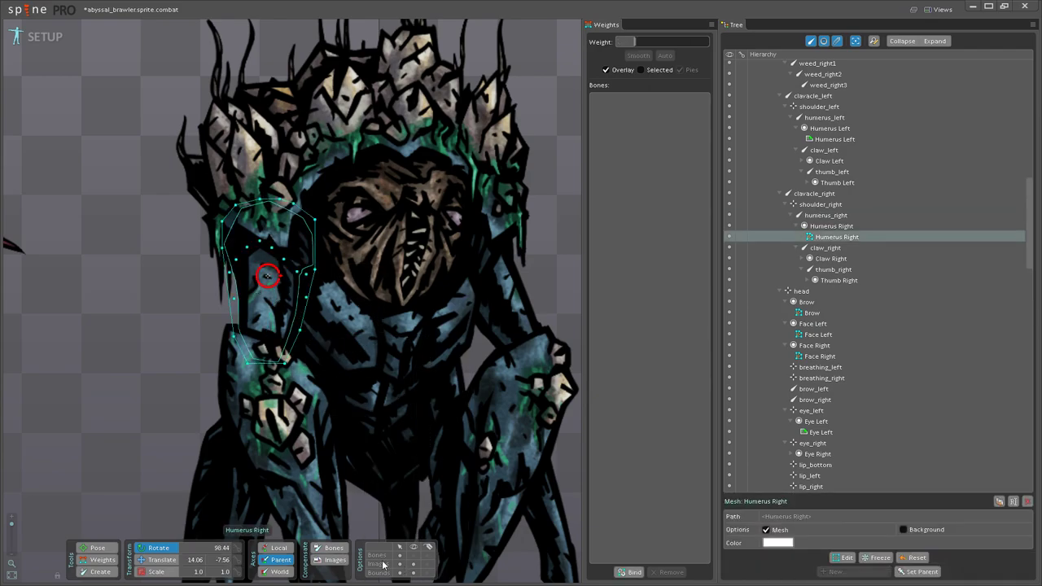
{"action": "left_click", "coordinate": [629, 571]}
{"action": "scroll", "coordinate": [289, 239], "scroll_direction": "up", "scroll_amount": 3}
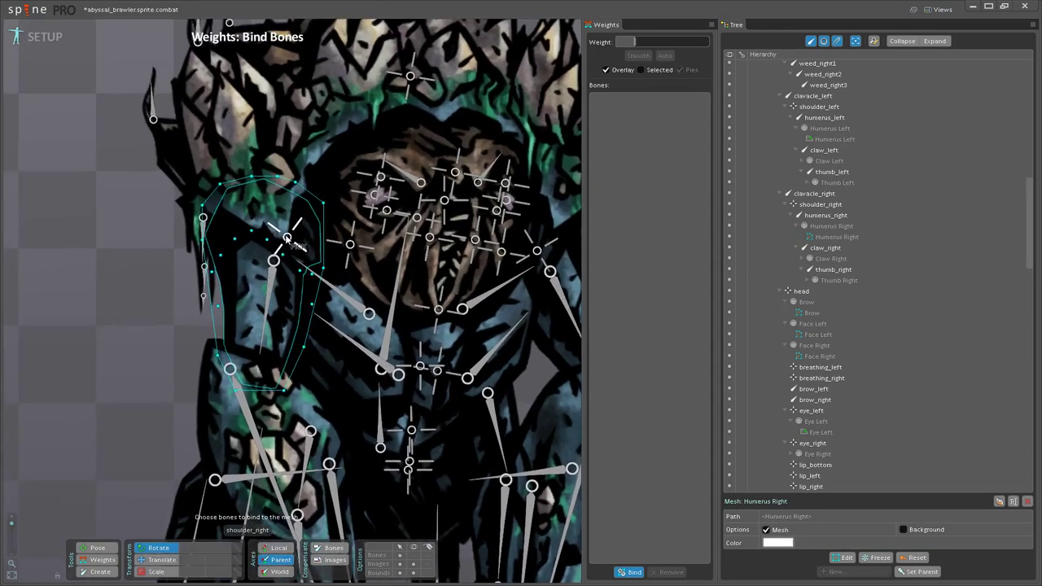
{"action": "left_click", "coordinate": [288, 238]}
{"action": "left_click", "coordinate": [274, 267]}
{"action": "left_click", "coordinate": [635, 574]}
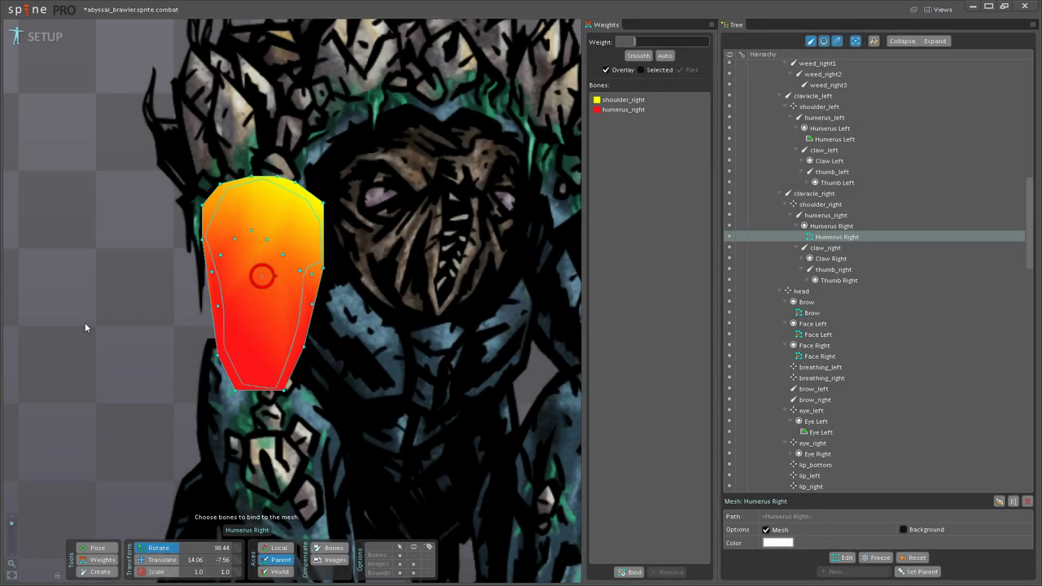
Step: Test the Humerus Right mesh deformation by posing the humerus_right bone outward
{"action": "left_click_drag", "start_coordinate": [142, 291], "coordinate": [73, 316]}
{"action": "scroll", "coordinate": [72, 316], "scroll_direction": "up", "scroll_amount": 1}
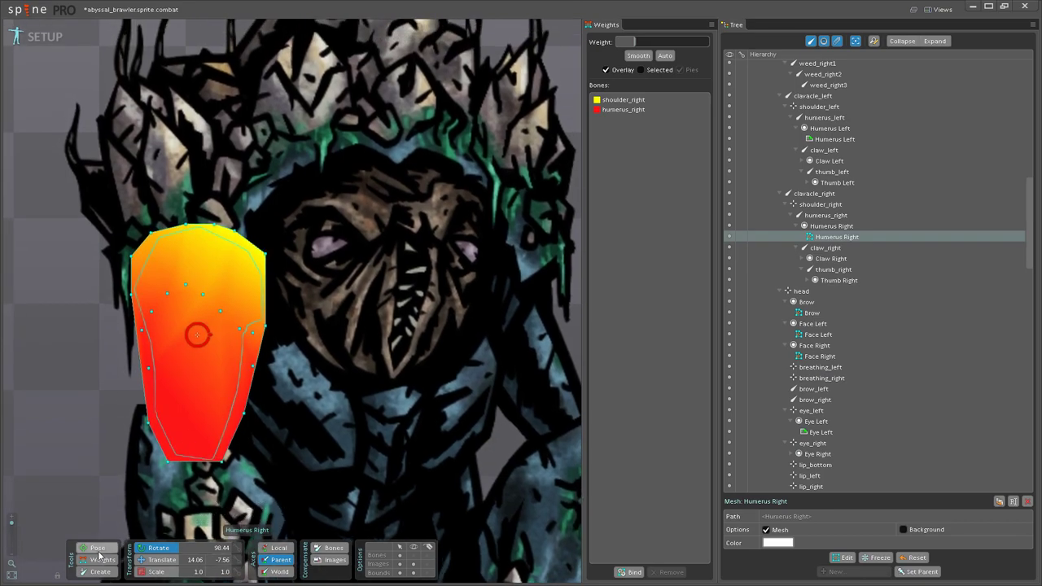
{"action": "left_click", "coordinate": [97, 548]}
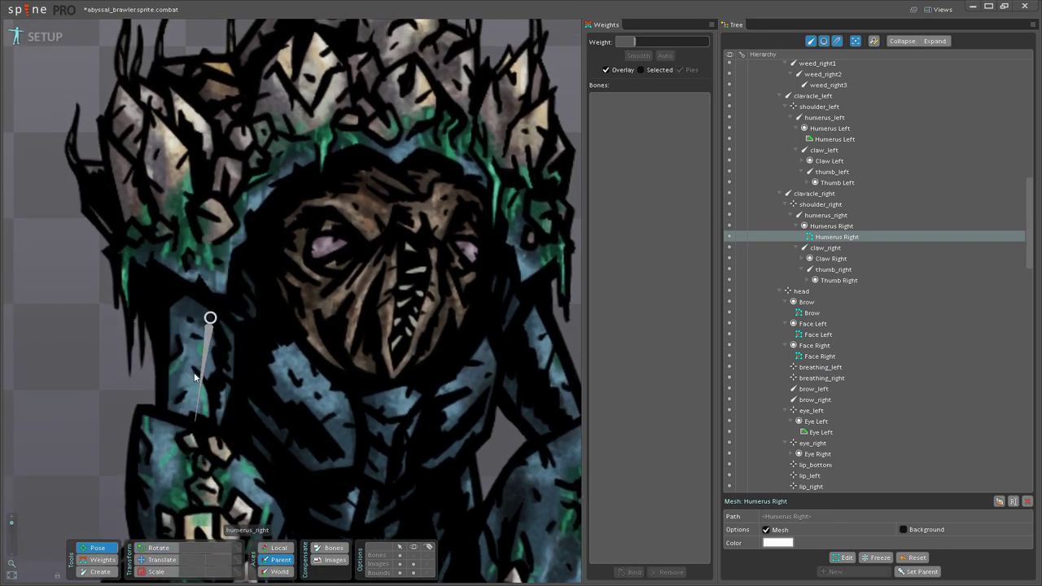
{"action": "left_click", "coordinate": [193, 376]}
{"action": "left_click_drag", "start_coordinate": [193, 376], "coordinate": [146, 424]}
Step: Return to weight editing on the Humerus Right mesh with the bones shown over the character
{"action": "left_click", "coordinate": [89, 560]}
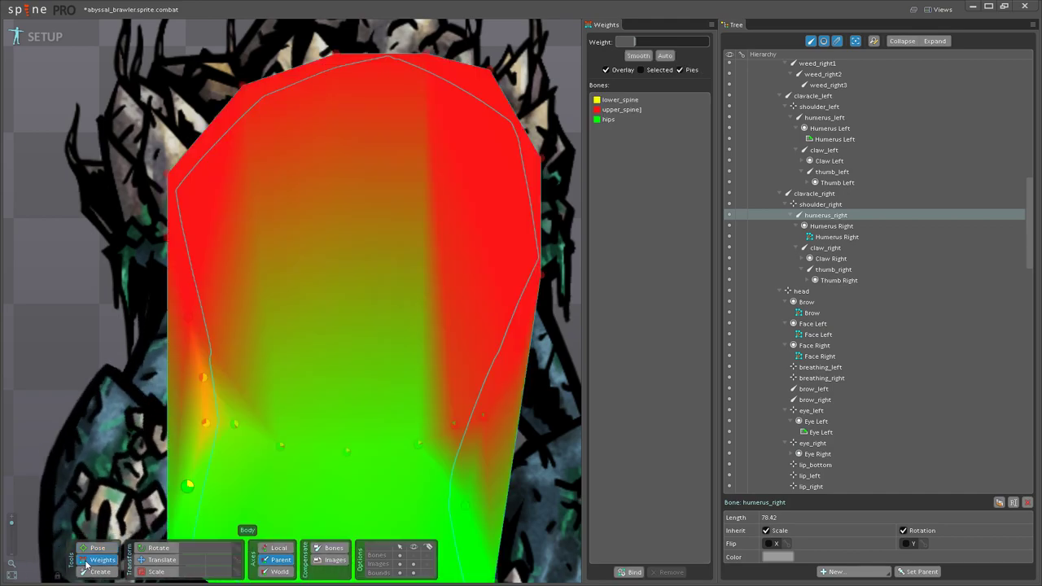
{"action": "left_click", "coordinate": [167, 381]}
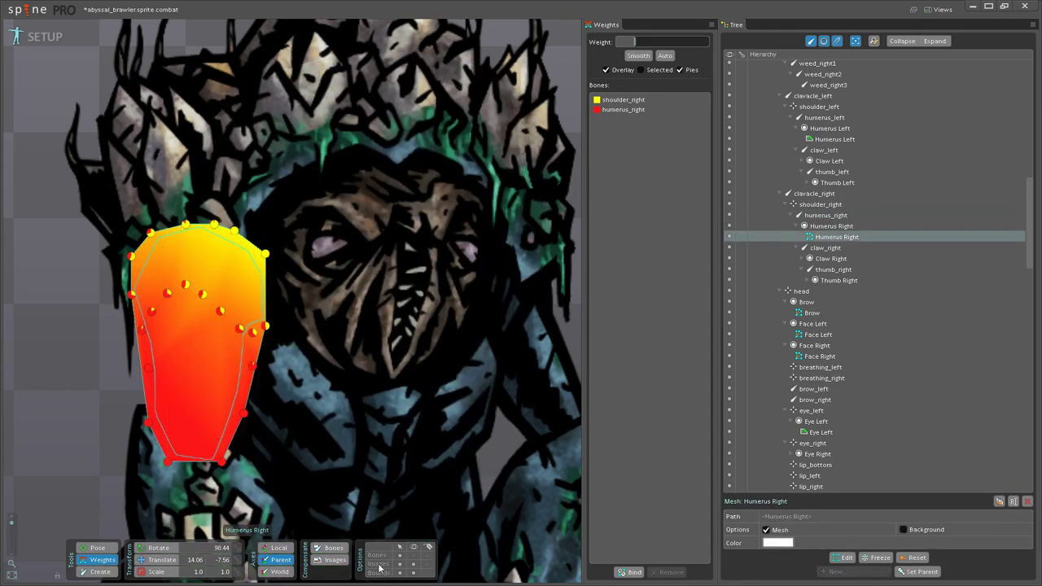
{"action": "left_click", "coordinate": [414, 555]}
{"action": "left_click_drag", "start_coordinate": [195, 367], "coordinate": [226, 363]}
{"action": "scroll", "coordinate": [225, 364], "scroll_direction": "up", "scroll_amount": 1}
{"action": "scroll", "coordinate": [225, 363], "scroll_direction": "up", "scroll_amount": 2}
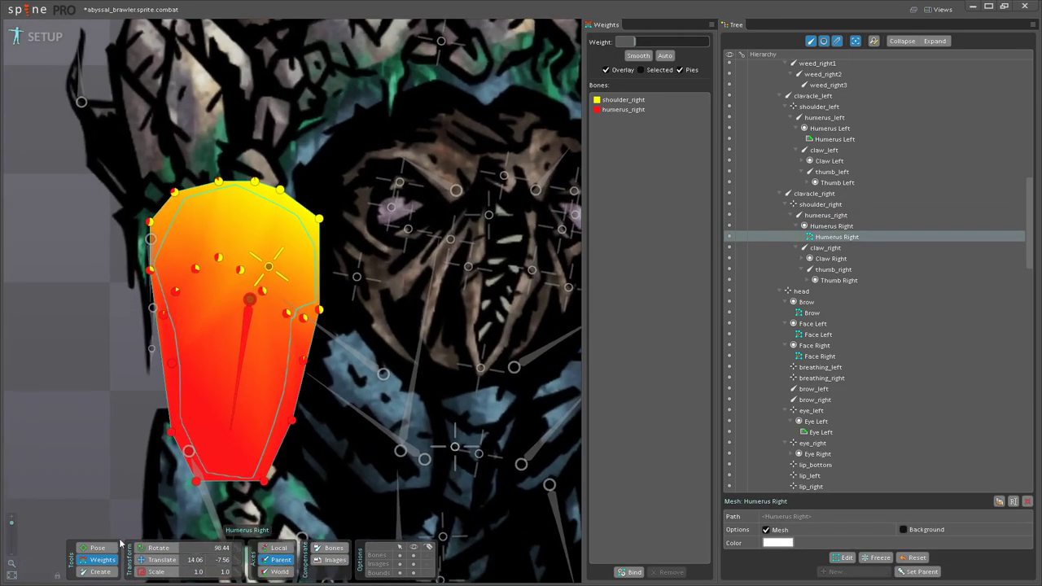
Step: Raise the shoulder_right weight on the Humerus Right mesh's upper edge vertices, bringing the topmost ones to 100
{"action": "left_click", "coordinate": [270, 269]}
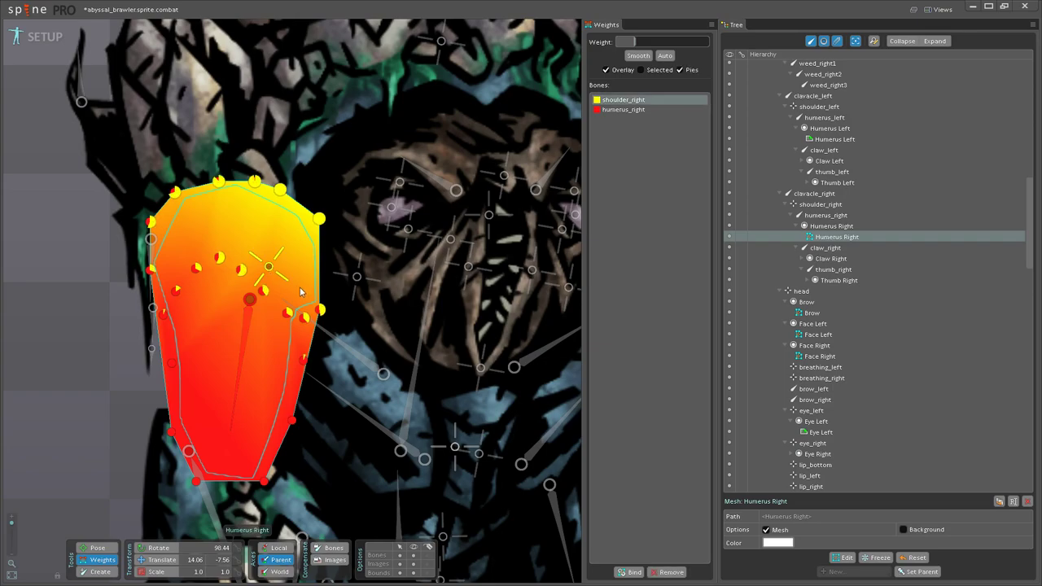
{"action": "left_click", "coordinate": [256, 181]}
{"action": "left_click", "coordinate": [220, 181]}
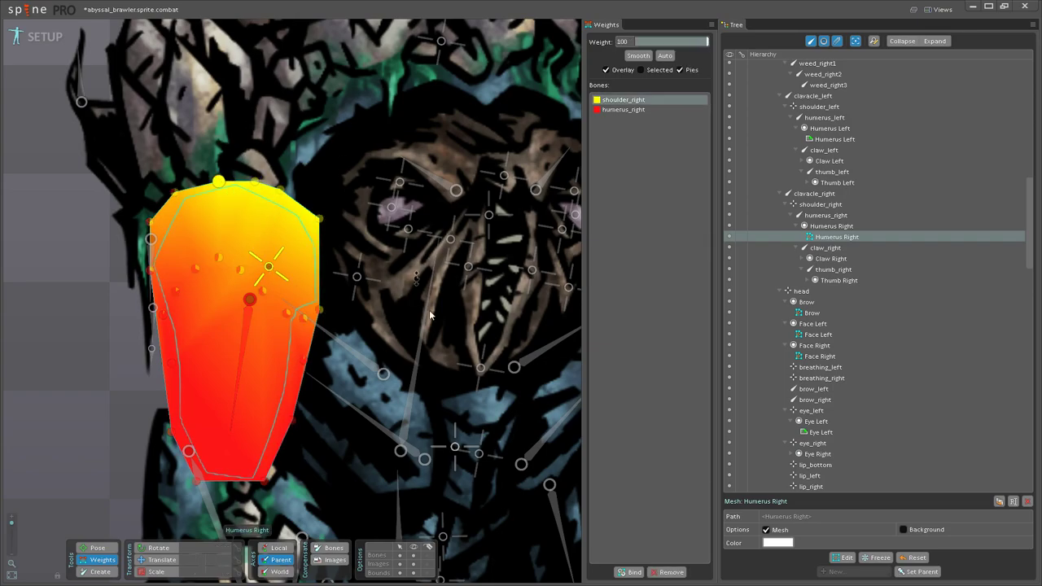
{"action": "left_click", "coordinate": [319, 310]}
{"action": "left_click_drag", "start_coordinate": [319, 310], "coordinate": [386, 336]}
{"action": "left_click_drag", "start_coordinate": [272, 234], "coordinate": [268, 185]}
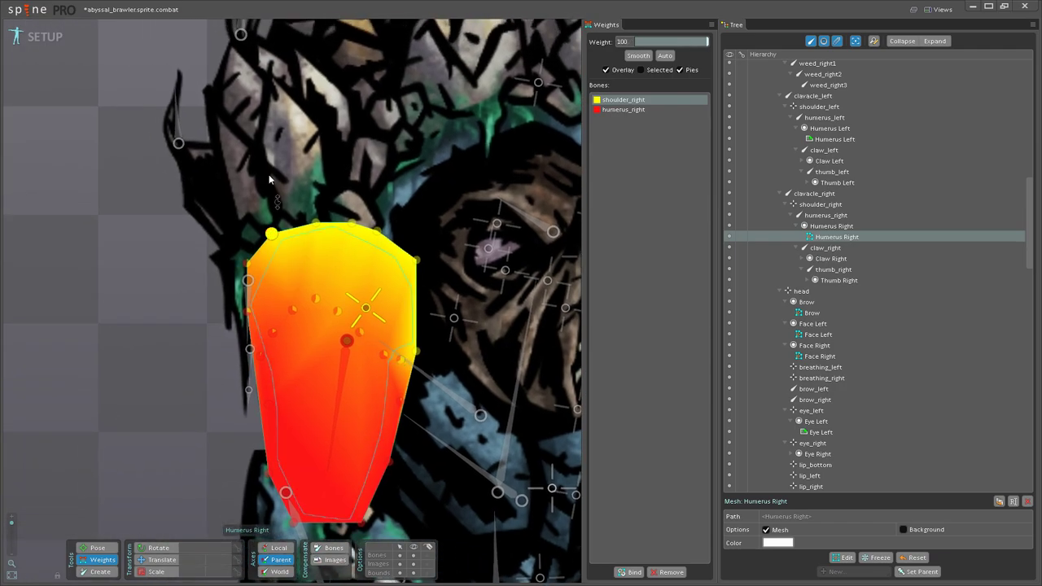
{"action": "left_click_drag", "start_coordinate": [317, 223], "coordinate": [323, 186]}
{"action": "left_click", "coordinate": [247, 263]}
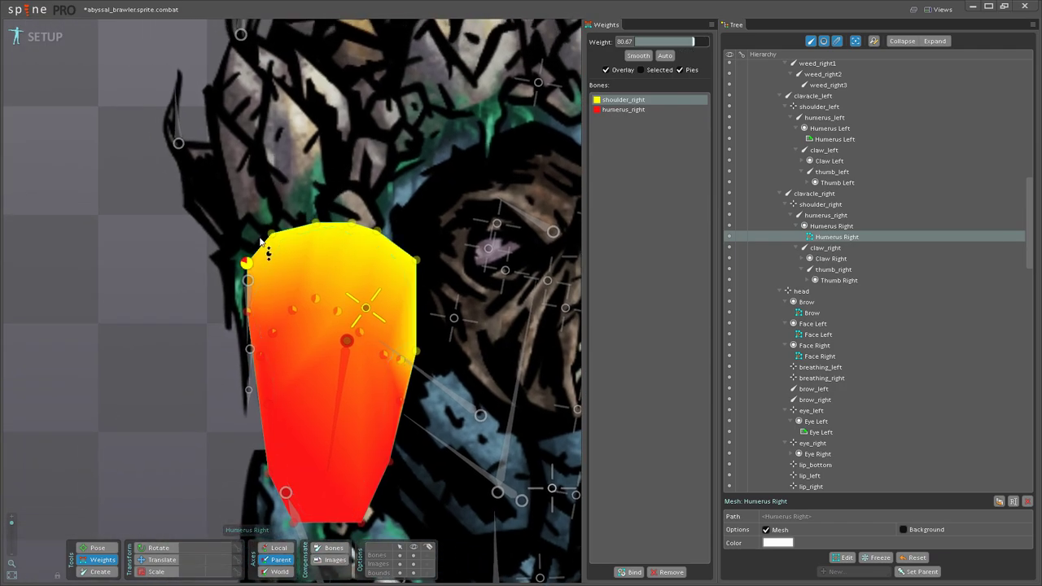
{"action": "left_click", "coordinate": [247, 312]}
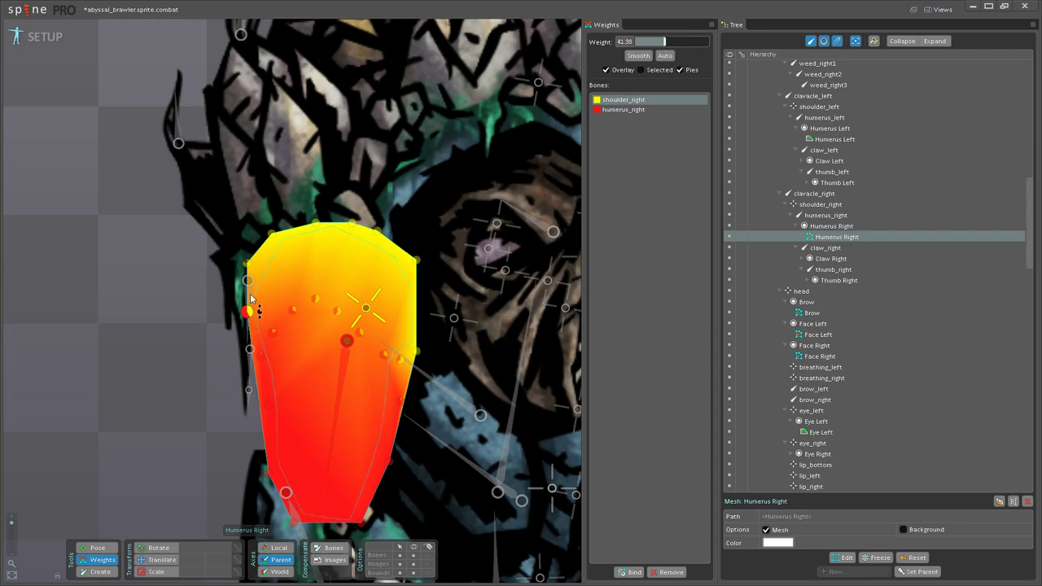
Step: Raise the humerus_right weight on the Humerus Right mesh's lower edge vertices to 100
{"action": "left_click", "coordinate": [348, 392]}
{"action": "left_click_drag", "start_coordinate": [276, 359], "coordinate": [263, 269]}
{"action": "left_click_drag", "start_coordinate": [368, 512], "coordinate": [322, 420]}
{"action": "left_click", "coordinate": [316, 429]}
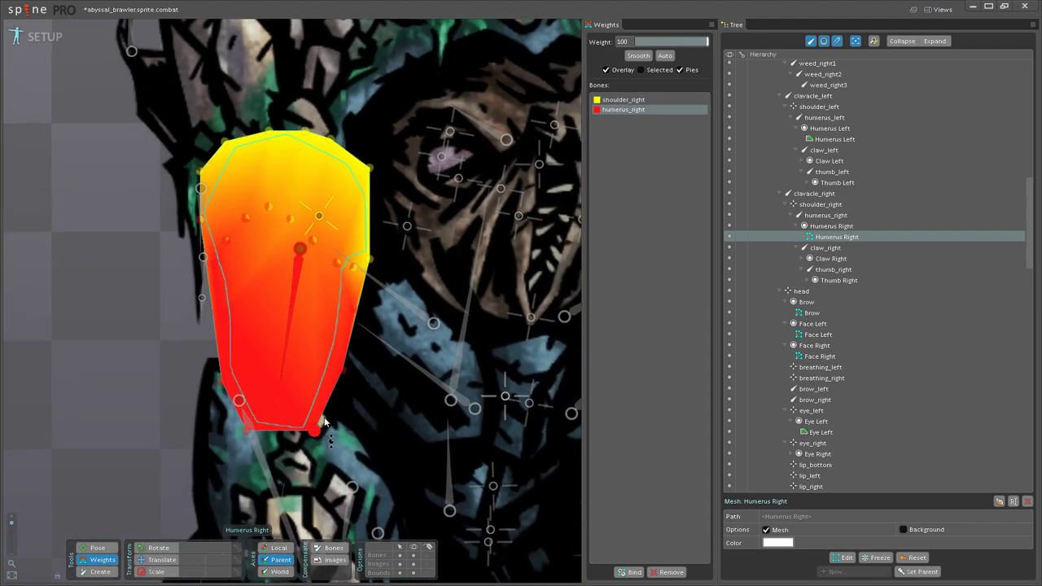
Step: Test the adjusted weights by posing humerus_right outward, and undo the pose
{"action": "left_click", "coordinate": [97, 548]}
{"action": "left_click_drag", "start_coordinate": [287, 333], "coordinate": [230, 333]}
{"action": "key", "text": "ctrl+z"}
Step: Convert the Humerus Left attachment to a mesh and open it for editing
{"action": "left_click_drag", "start_coordinate": [486, 365], "coordinate": [156, 341]}
{"action": "left_click", "coordinate": [386, 289]}
{"action": "left_click", "coordinate": [822, 139]}
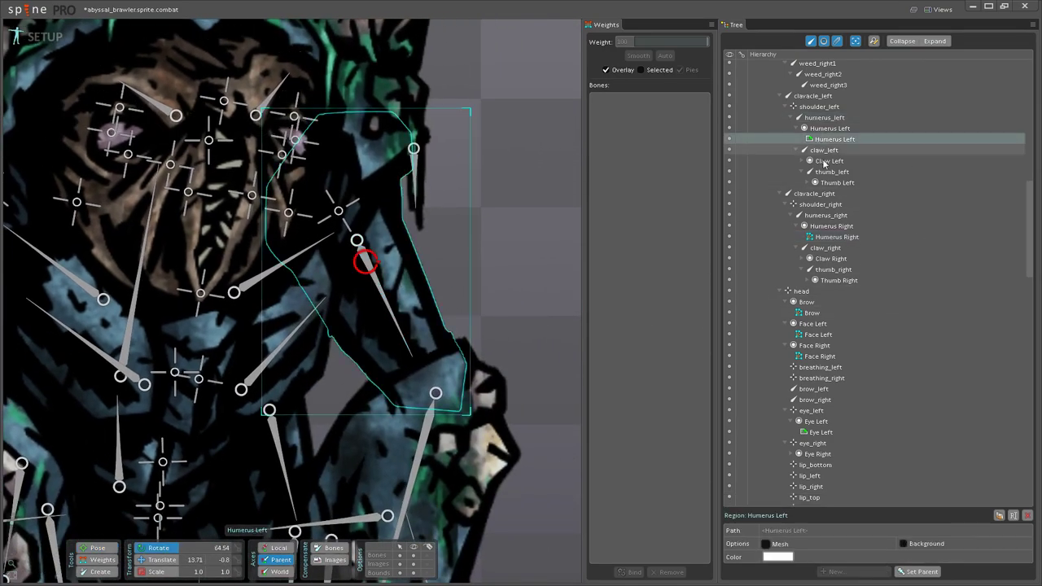
{"action": "left_click", "coordinate": [767, 544]}
{"action": "left_click", "coordinate": [844, 558]}
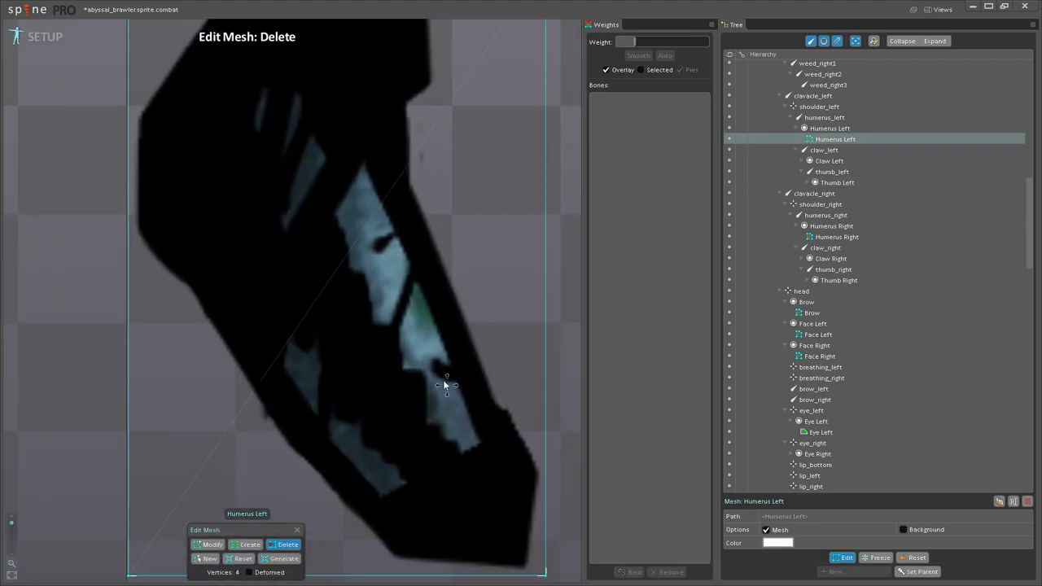
Step: Create mesh vertices around the lower end and up the outer side of the Humerus Left image
{"action": "left_click", "coordinate": [258, 547]}
{"action": "left_click", "coordinate": [293, 405]}
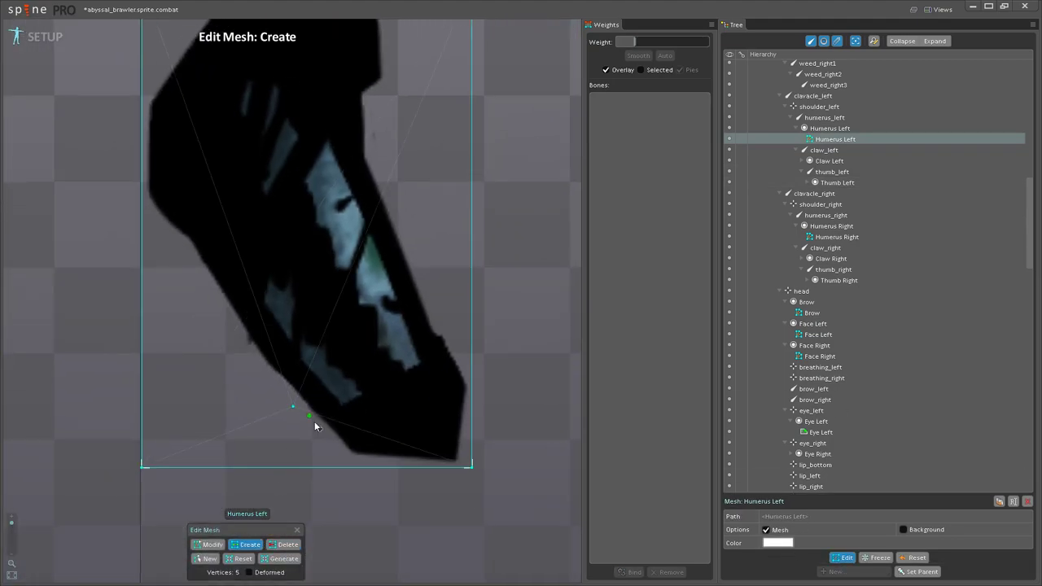
{"action": "left_click", "coordinate": [361, 469]}
{"action": "left_click", "coordinate": [479, 355]}
{"action": "left_click", "coordinate": [424, 249]}
{"action": "left_click_drag", "start_coordinate": [441, 275], "coordinate": [575, 427]}
{"action": "left_click", "coordinate": [509, 315]}
{"action": "left_click", "coordinate": [500, 294]}
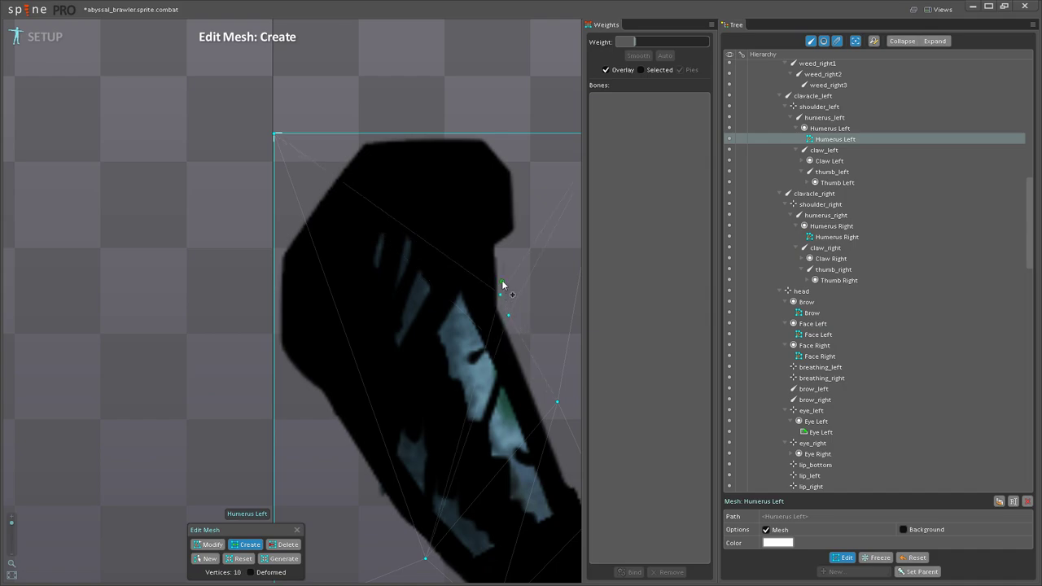
{"action": "left_click", "coordinate": [500, 267]}
Step: Create mesh vertices across the middle of the Humerus Left image and beside the notch on its outer edge
{"action": "left_click", "coordinate": [462, 275]}
{"action": "left_click", "coordinate": [425, 323]}
{"action": "left_click", "coordinate": [391, 383]}
{"action": "left_click", "coordinate": [363, 467]}
{"action": "left_click_drag", "start_coordinate": [363, 468], "coordinate": [358, 290]}
{"action": "scroll", "coordinate": [379, 350], "scroll_direction": "down", "scroll_amount": 4}
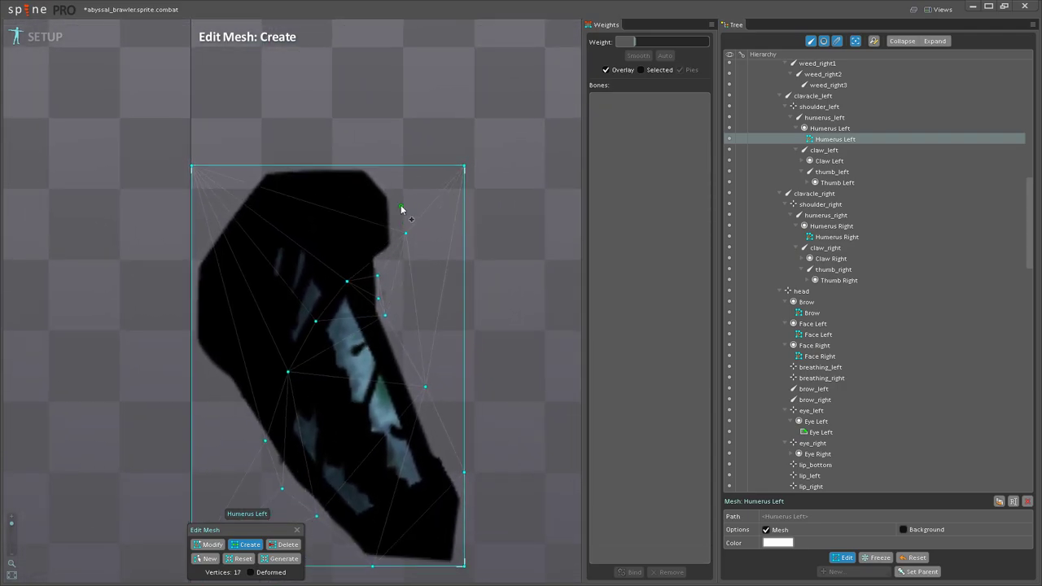
Step: Create mesh vertices around the upper end and down the inner side of the Humerus Left image
{"action": "left_click", "coordinate": [371, 166]}
{"action": "left_click", "coordinate": [284, 167]}
{"action": "left_click", "coordinate": [191, 260]}
{"action": "left_click", "coordinate": [192, 363]}
{"action": "left_click", "coordinate": [227, 388]}
{"action": "left_click", "coordinate": [285, 545]}
Step: Delete the unneeded corner vertices of the Humerus Left mesh and finish editing it
{"action": "left_click", "coordinate": [465, 167]}
{"action": "left_click", "coordinate": [192, 166]}
{"action": "scroll", "coordinate": [201, 195], "scroll_direction": "down", "scroll_amount": 2}
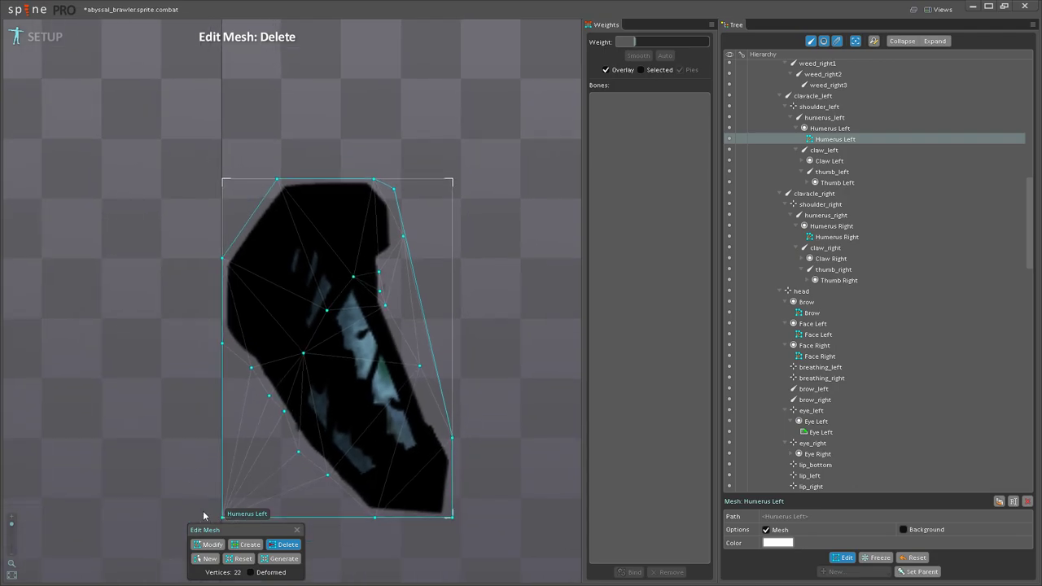
{"action": "left_click_drag", "start_coordinate": [200, 506], "coordinate": [169, 450]}
{"action": "left_click", "coordinate": [195, 461]}
{"action": "left_click", "coordinate": [842, 558]}
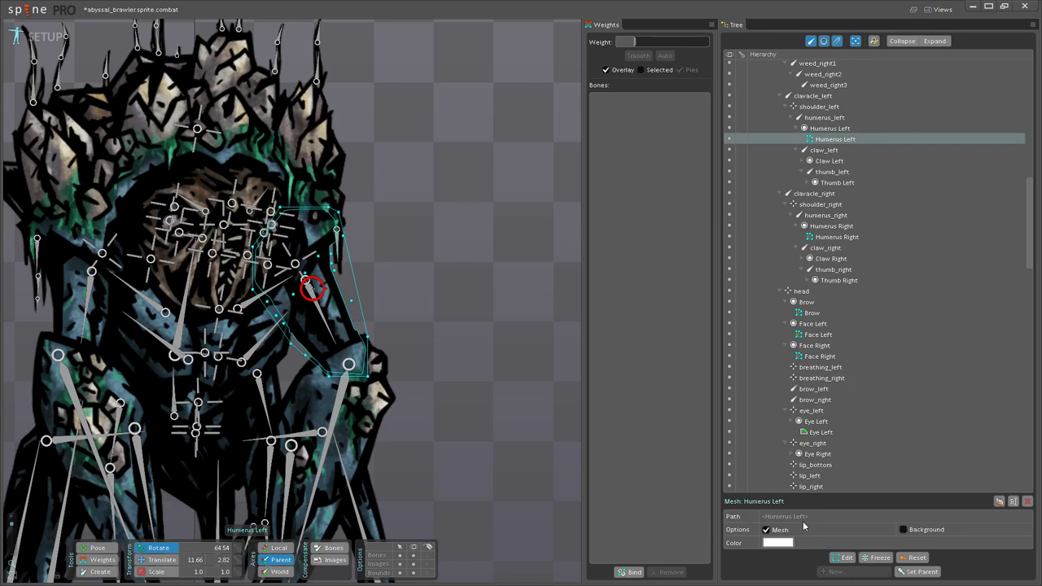
Step: Bind the shoulder_left and humerus_left bones to the Humerus Left mesh
{"action": "scroll", "coordinate": [465, 376], "scroll_direction": "up", "scroll_amount": 2}
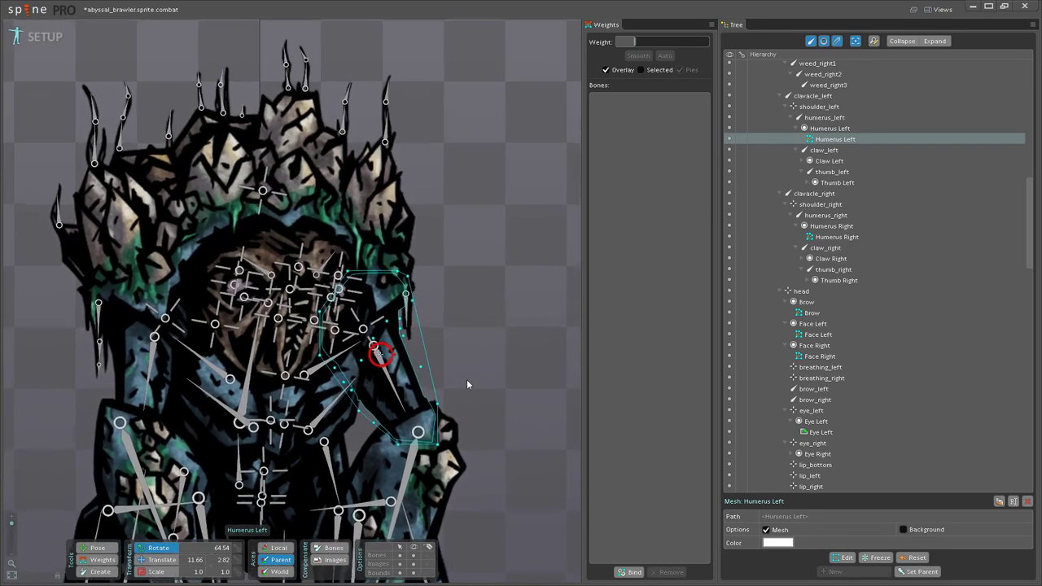
{"action": "left_click_drag", "start_coordinate": [465, 369], "coordinate": [492, 338]}
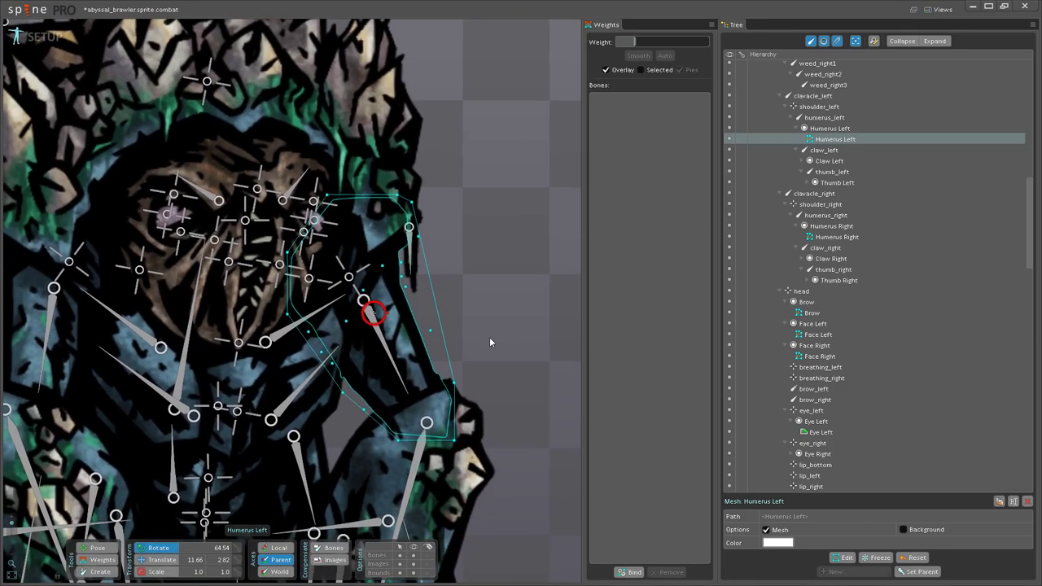
{"action": "scroll", "coordinate": [524, 346], "scroll_direction": "up", "scroll_amount": 3}
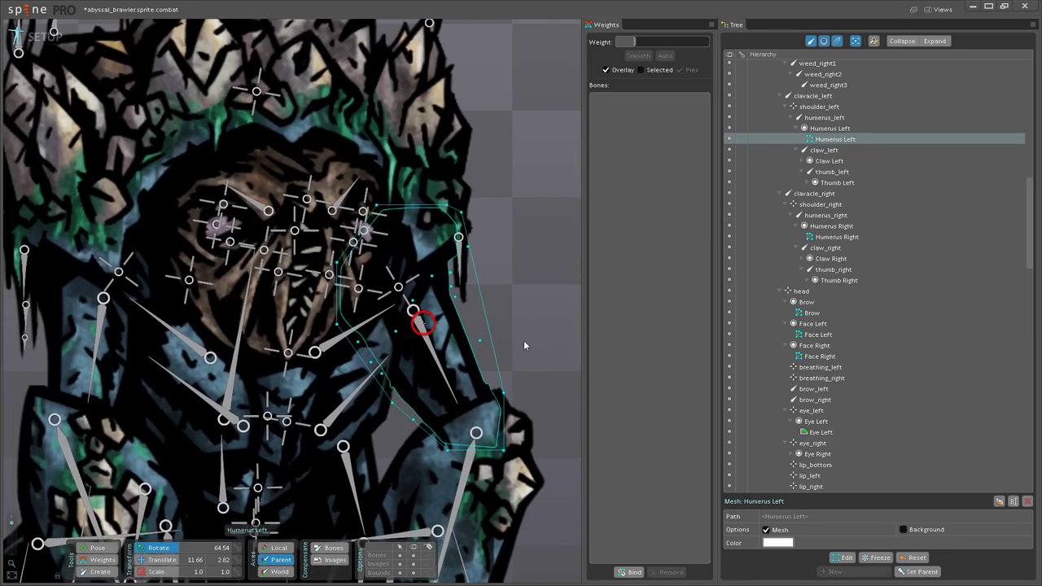
{"action": "scroll", "coordinate": [524, 340], "scroll_direction": "down", "scroll_amount": 2}
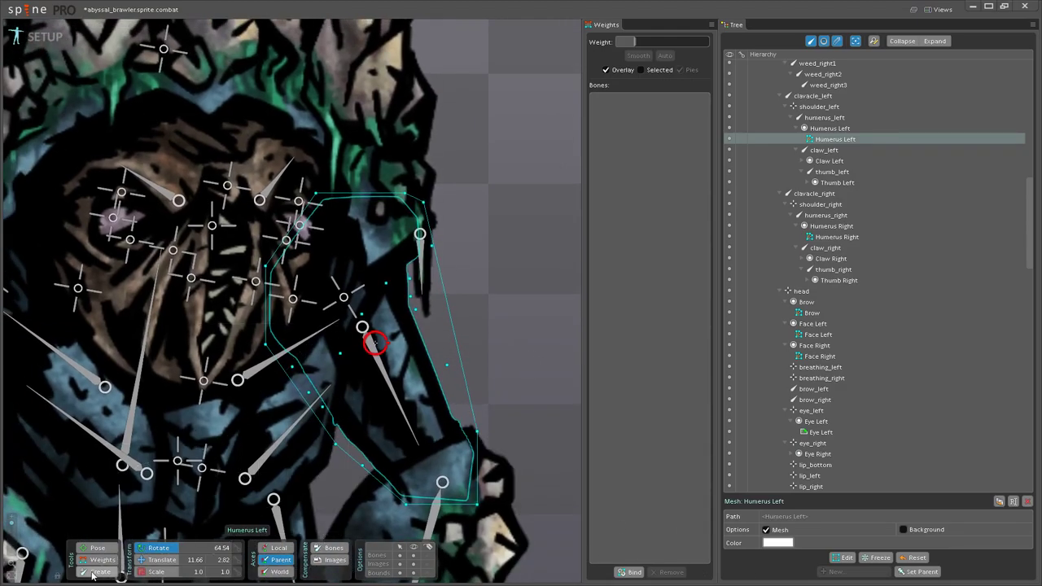
{"action": "left_click", "coordinate": [628, 572]}
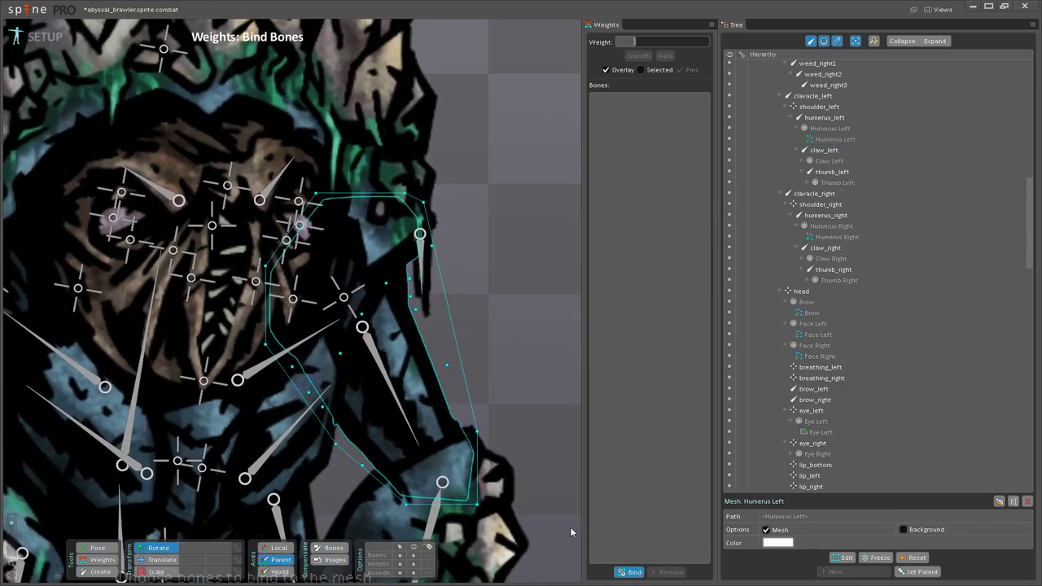
{"action": "left_click", "coordinate": [344, 300]}
{"action": "left_click", "coordinate": [379, 362]}
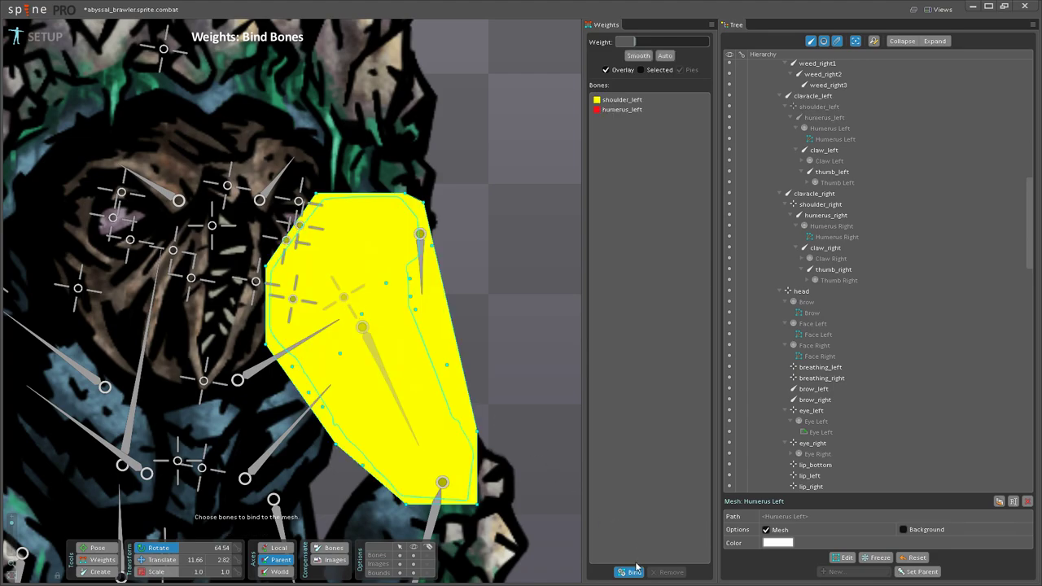
{"action": "left_click", "coordinate": [628, 571]}
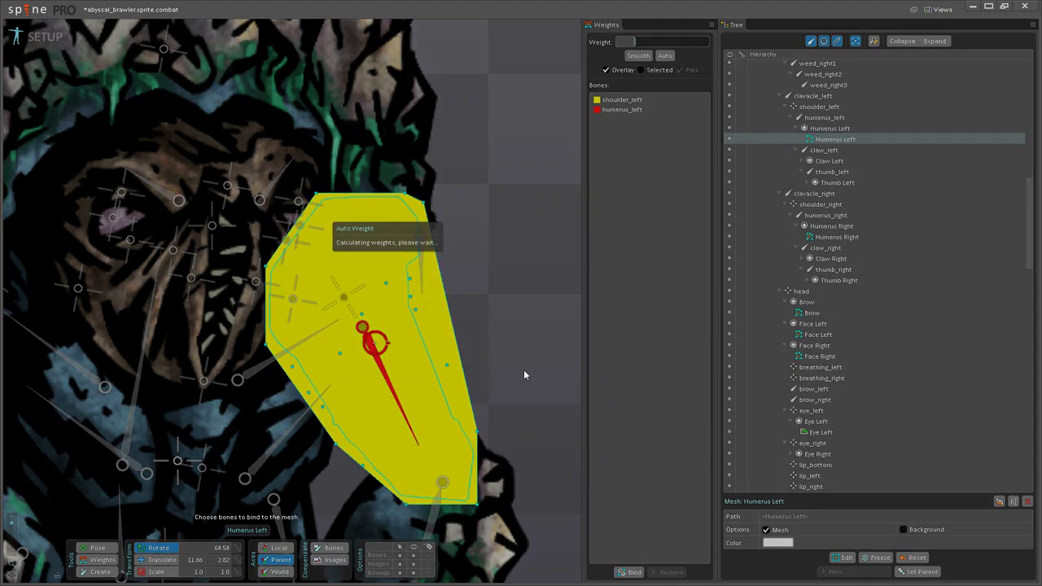
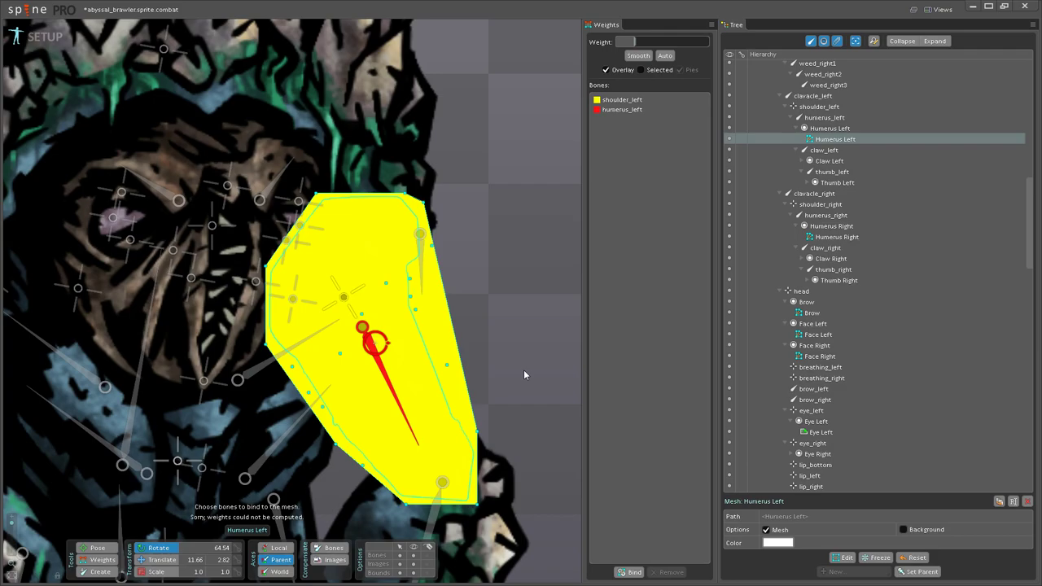
Step: Raise the humerus_left weight to 100 on the vertices around the lower half of the Humerus Left mesh
{"action": "scroll", "coordinate": [499, 336], "scroll_direction": "up", "scroll_amount": 2}
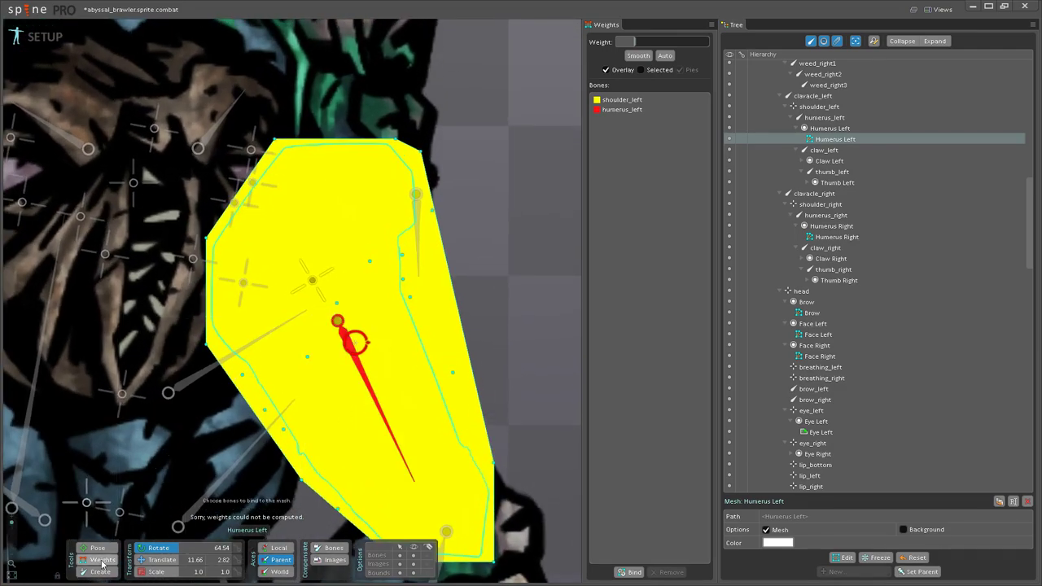
{"action": "left_click_drag", "start_coordinate": [350, 433], "coordinate": [346, 379]}
{"action": "left_click", "coordinate": [377, 355]}
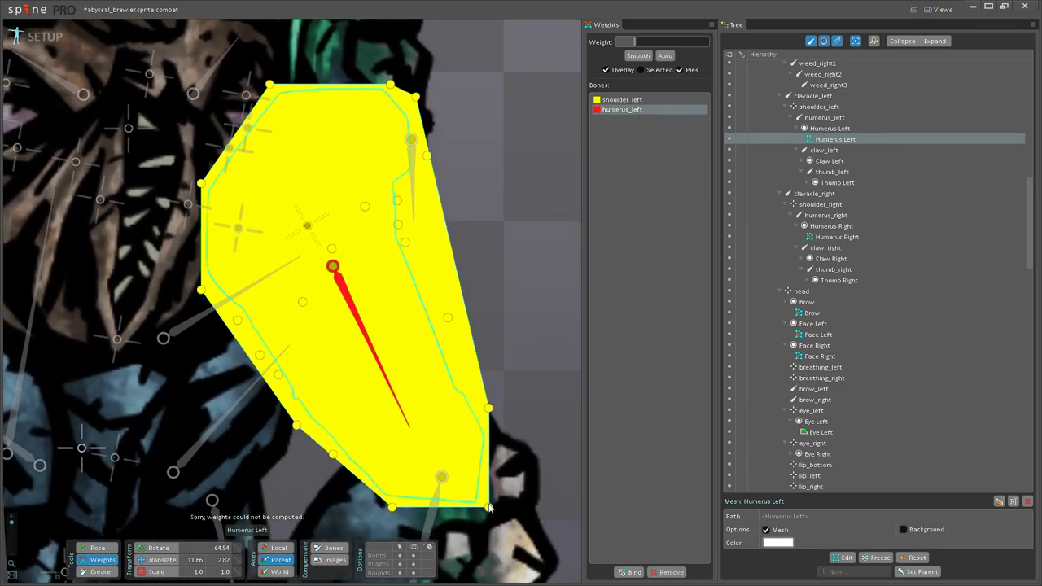
{"action": "left_click_drag", "start_coordinate": [490, 506], "coordinate": [479, 365]}
{"action": "left_click_drag", "start_coordinate": [392, 507], "coordinate": [391, 201]}
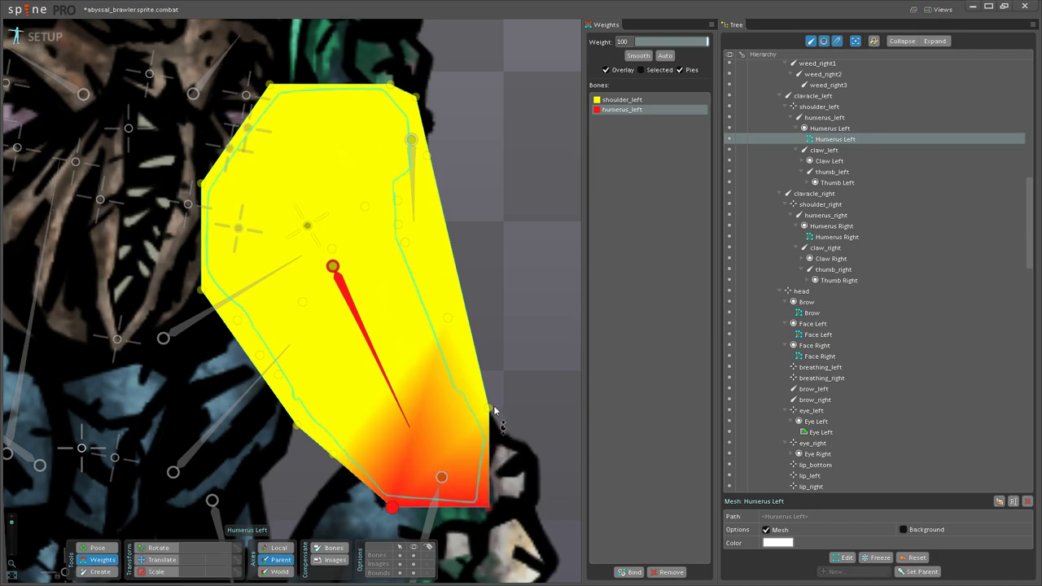
{"action": "left_click_drag", "start_coordinate": [490, 409], "coordinate": [478, 272]}
{"action": "left_click_drag", "start_coordinate": [334, 454], "coordinate": [285, 115]}
{"action": "left_click_drag", "start_coordinate": [298, 425], "coordinate": [336, 134]}
{"action": "left_click_drag", "start_coordinate": [448, 317], "coordinate": [439, 175]}
{"action": "left_click_drag", "start_coordinate": [279, 375], "coordinate": [282, 166]}
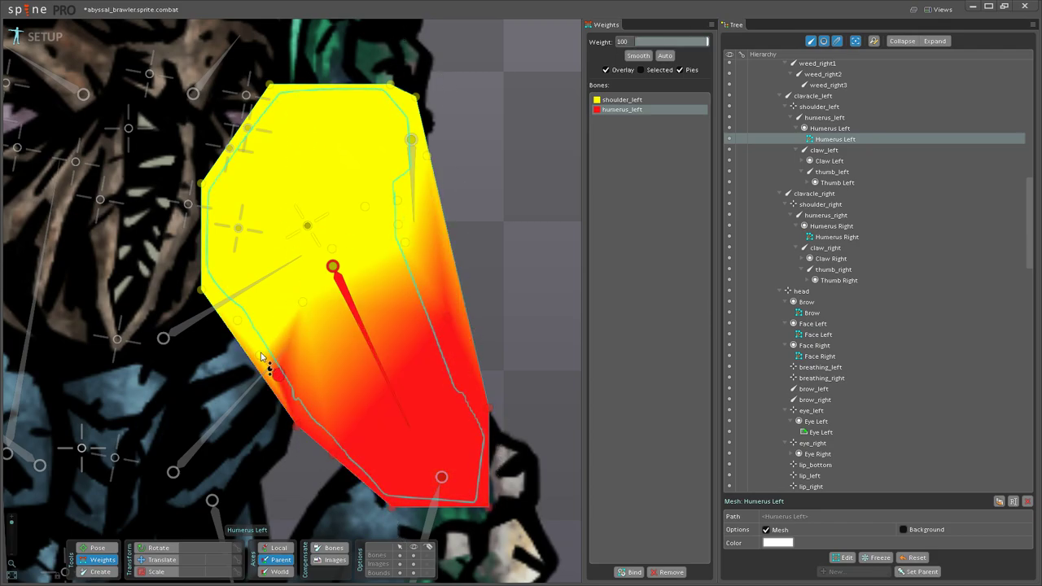
{"action": "left_click_drag", "start_coordinate": [261, 355], "coordinate": [273, 175]}
Step: Set humerus_left weights of about 30 on the inner mid-arm vertex and about 46 on the outer-edge vertex below the notch
{"action": "left_click_drag", "start_coordinate": [301, 301], "coordinate": [332, 276]}
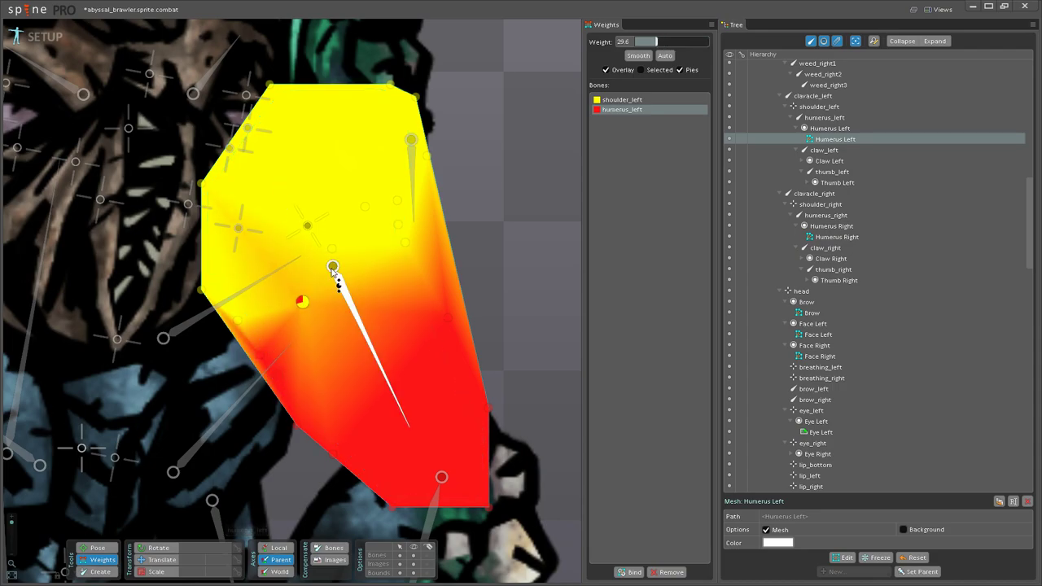
{"action": "left_click_drag", "start_coordinate": [410, 238], "coordinate": [405, 214]}
{"action": "scroll", "coordinate": [404, 213], "scroll_direction": "down", "scroll_amount": 4}
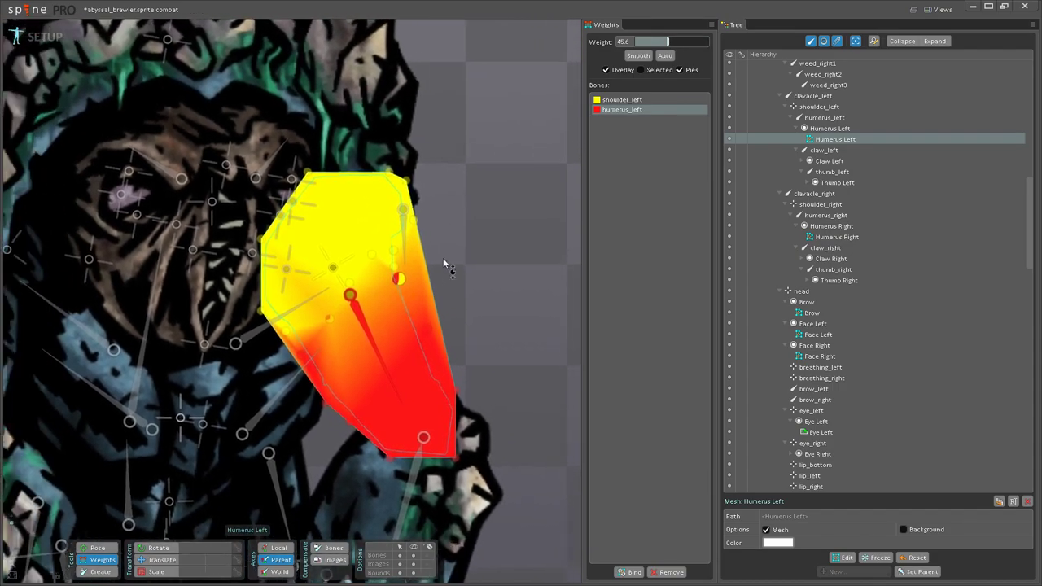
Step: Test the Humerus Left mesh weights by posing humerus_left outward
{"action": "left_click", "coordinate": [101, 548]}
{"action": "left_click", "coordinate": [470, 335]}
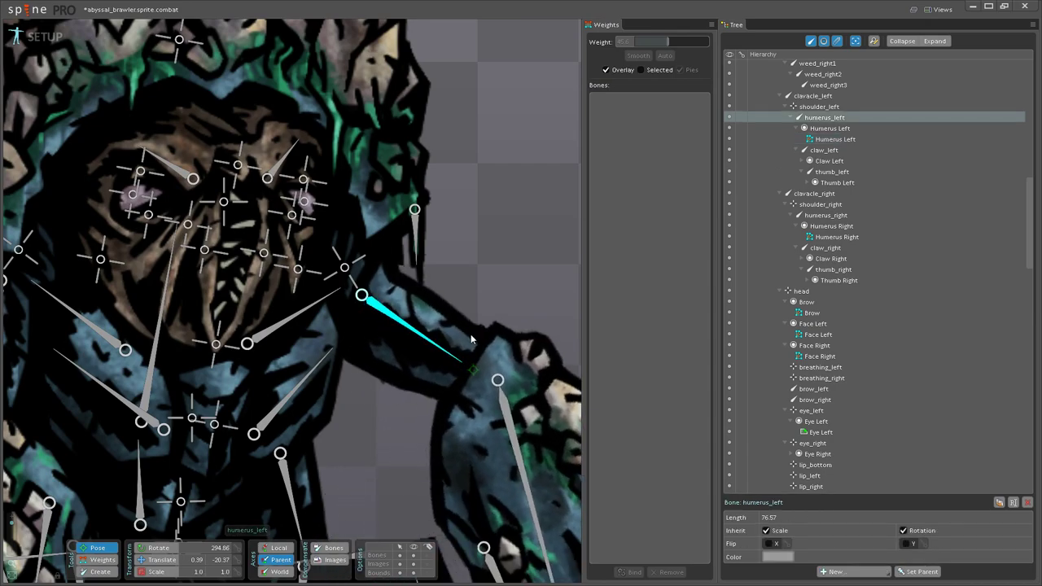
{"action": "left_click", "coordinate": [102, 560]}
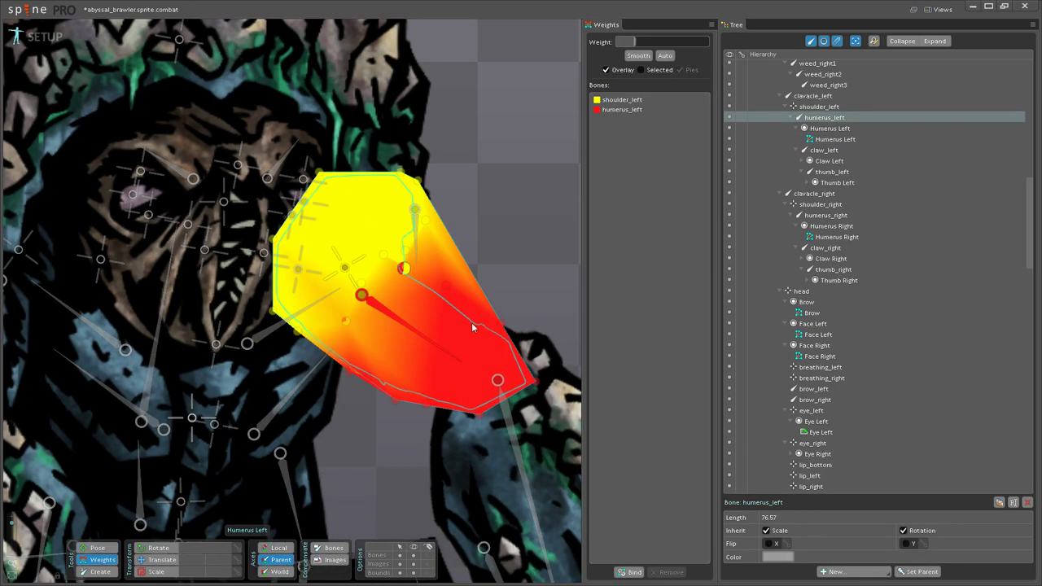
Step: Raise humerus_left weights along the shoulder bend, with 100 on the outer-edge vertex below the notch and about 30 on the notch's uppermost vertex
{"action": "scroll", "coordinate": [467, 330], "scroll_direction": "up", "scroll_amount": 3}
{"action": "left_click", "coordinate": [367, 336]}
{"action": "left_click_drag", "start_coordinate": [407, 251], "coordinate": [431, 171]}
{"action": "left_click_drag", "start_coordinate": [413, 267], "coordinate": [414, 156]}
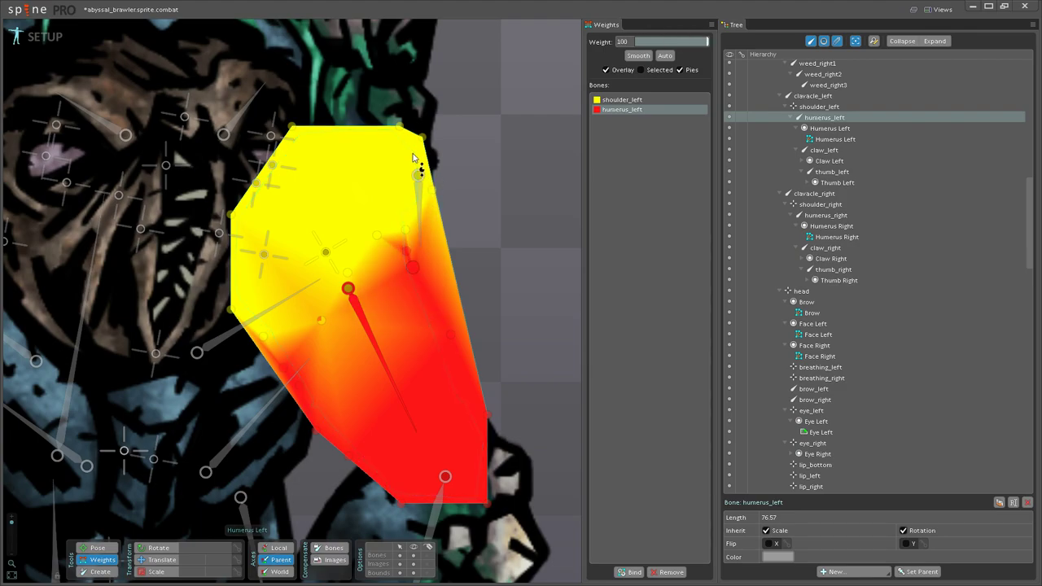
{"action": "mouse_move", "coordinate": [318, 315]}
{"action": "left_mouse_down"}
{"action": "mouse_move", "coordinate": [332, 282]}
{"action": "mouse_move", "coordinate": [395, 210]}
{"action": "left_mouse_up"}
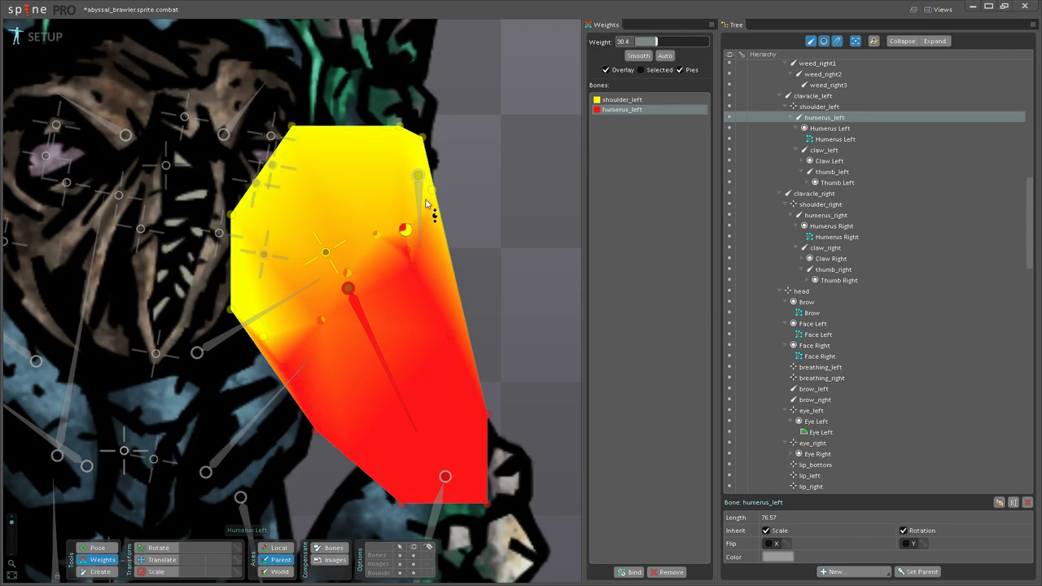
Step: Check the new shoulder bend by posing humerus_left outward, and undo the pose
{"action": "key", "text": "space"}
{"action": "left_click_drag", "start_coordinate": [395, 365], "coordinate": [514, 402]}
{"action": "left_click", "coordinate": [106, 561]}
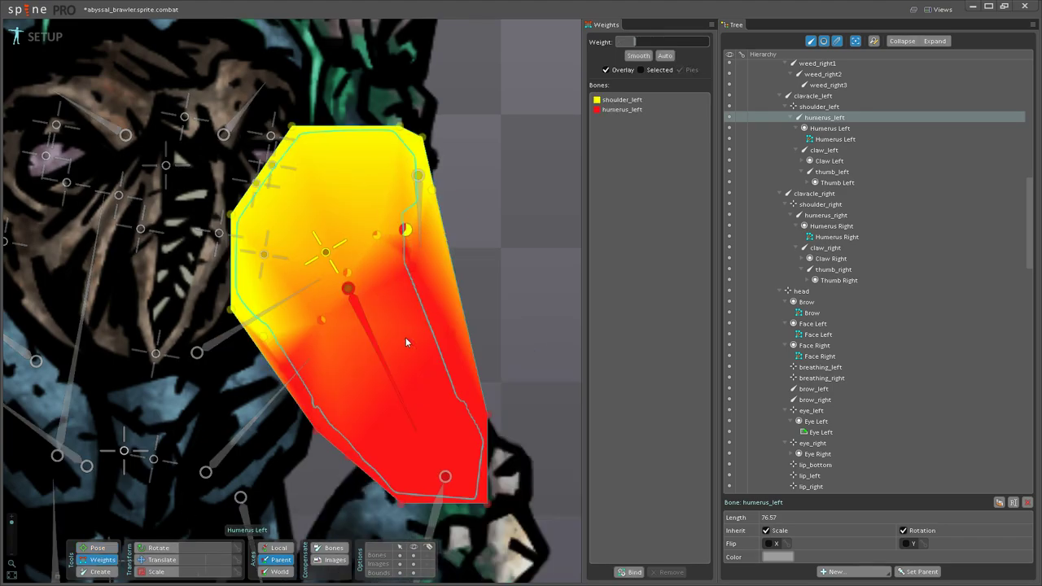
Step: Set the shoulder_left weight on the middle outer-edge bend vertex to about 26 and test the bend by posing humerus_left
{"action": "left_click", "coordinate": [406, 252]}
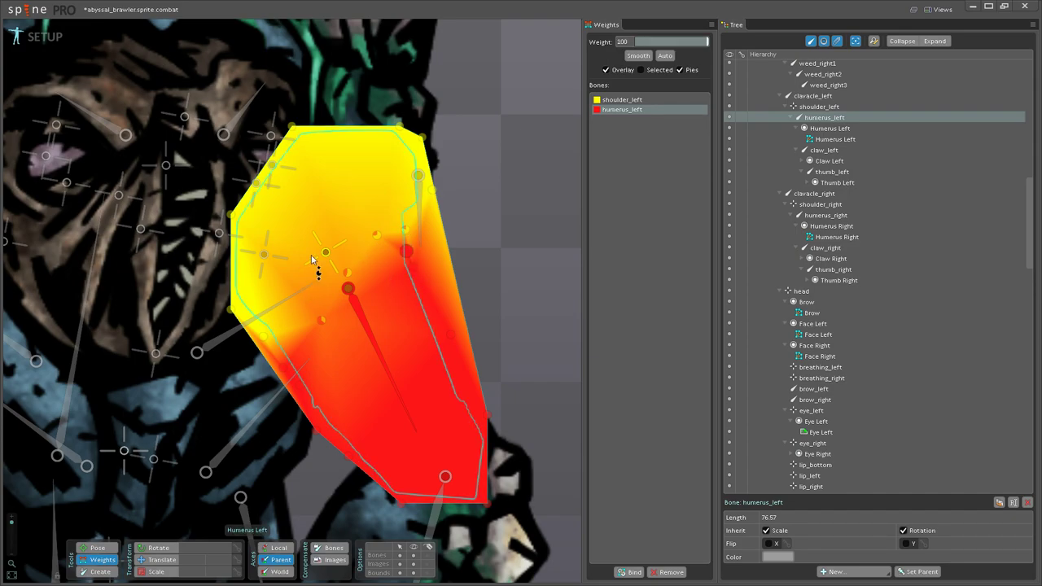
{"action": "left_click_drag", "start_coordinate": [421, 230], "coordinate": [427, 223]}
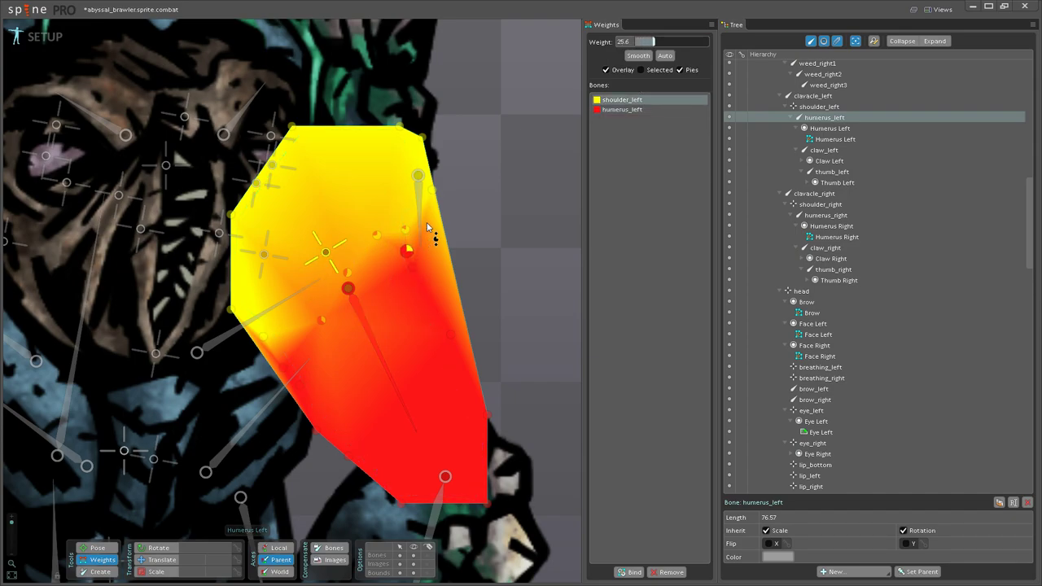
{"action": "left_click", "coordinate": [99, 548]}
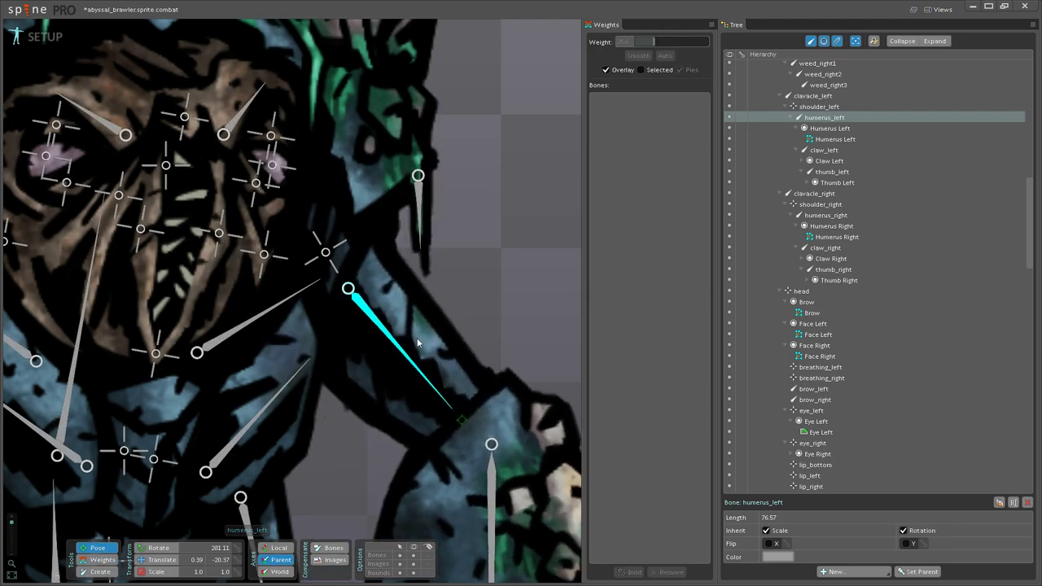
{"action": "left_click_drag", "start_coordinate": [378, 391], "coordinate": [446, 386]}
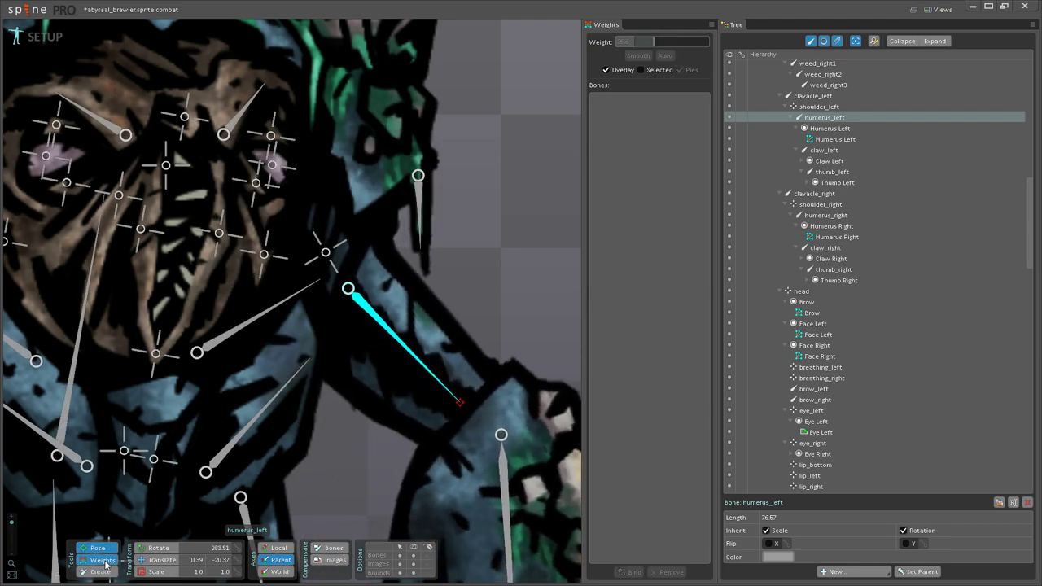
Step: Set the humerus_left weight on the uppermost notch vertex to 48 and pose humerus_left outward to test it
{"action": "left_click", "coordinate": [102, 560]}
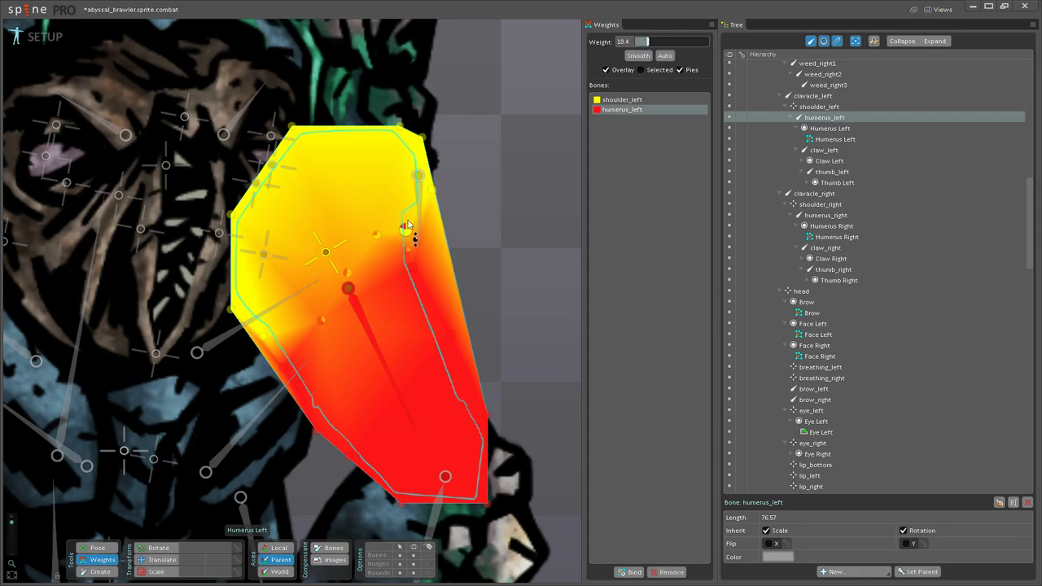
{"action": "left_click_drag", "start_coordinate": [406, 229], "coordinate": [419, 206]}
{"action": "left_click", "coordinate": [98, 550]}
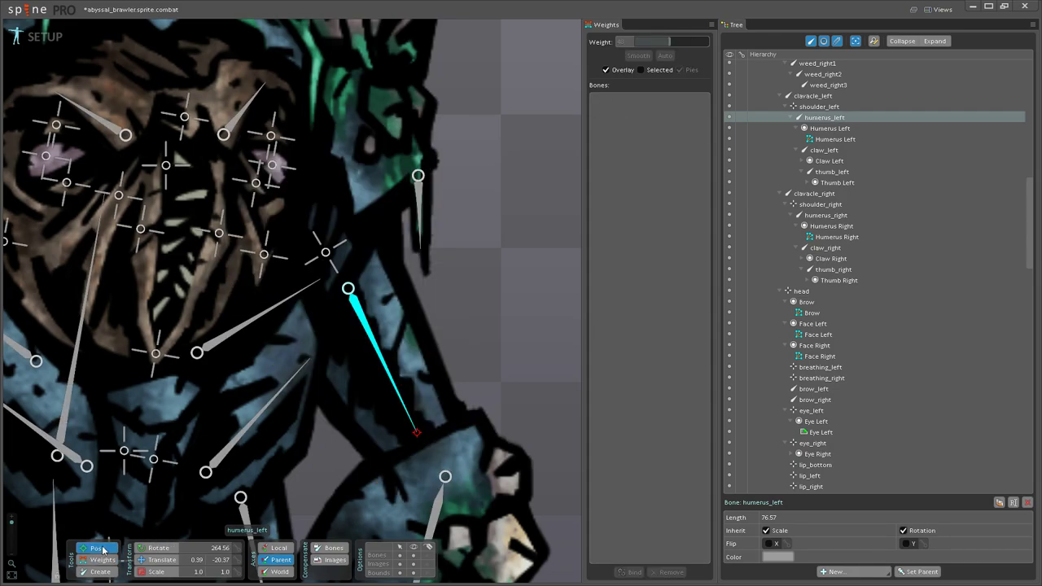
{"action": "left_click", "coordinate": [101, 560]}
{"action": "left_click", "coordinate": [116, 548]}
{"action": "left_click_drag", "start_coordinate": [388, 379], "coordinate": [476, 399]}
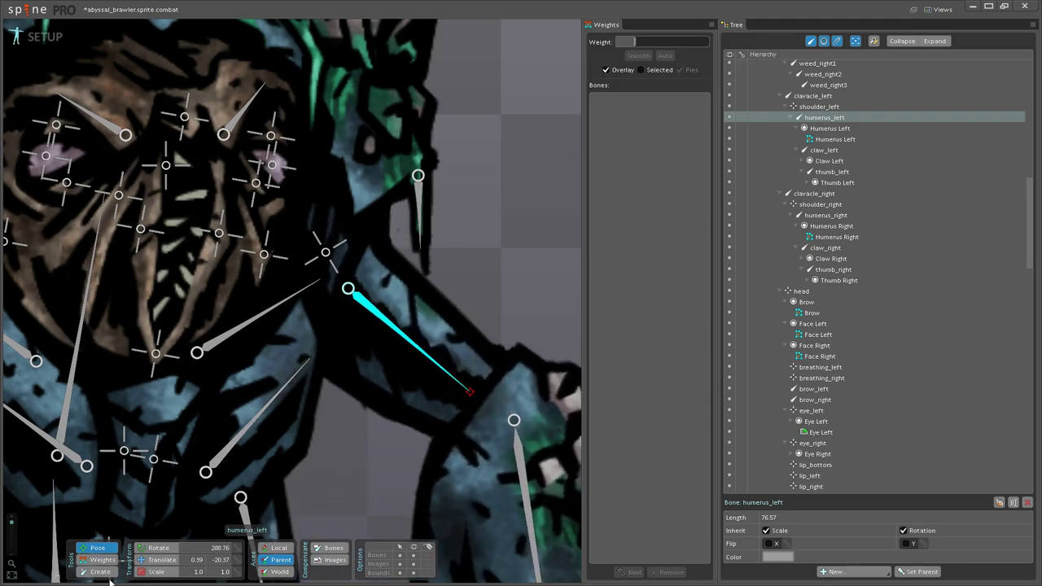
Step: Raise the humerus_left weight on the three interior vertices across the middle of the Humerus Left mesh
{"action": "left_click", "coordinate": [106, 561]}
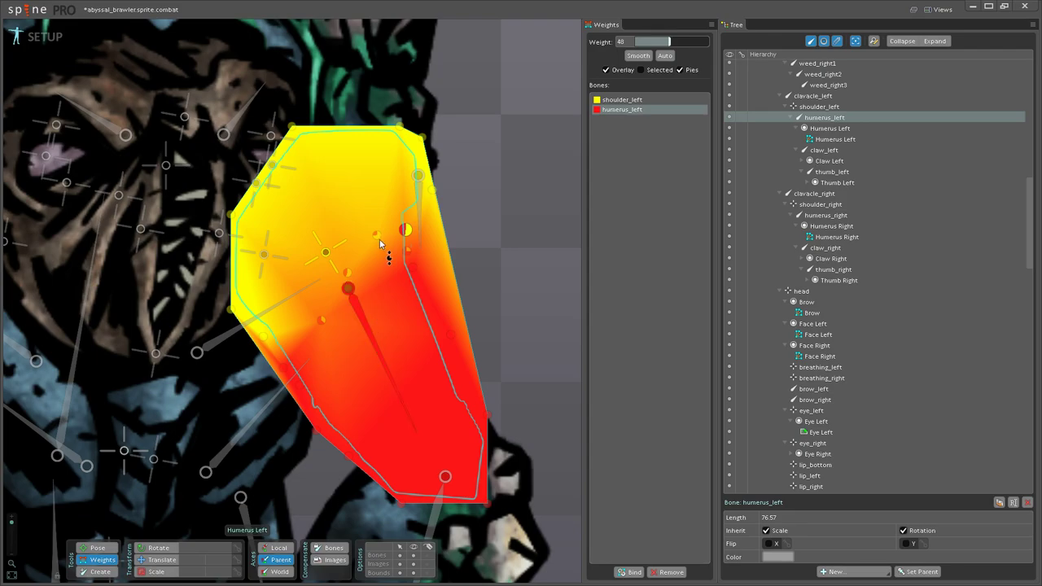
{"action": "left_click_drag", "start_coordinate": [380, 246], "coordinate": [399, 208]}
{"action": "left_click_drag", "start_coordinate": [349, 273], "coordinate": [361, 249]}
{"action": "left_click_drag", "start_coordinate": [324, 319], "coordinate": [341, 305]}
Step: Test the adjusted interior weights by posing humerus_left outward, and undo the pose
{"action": "left_click", "coordinate": [98, 548]}
{"action": "left_click_drag", "start_coordinate": [389, 387], "coordinate": [489, 384]}
{"action": "scroll", "coordinate": [283, 381], "scroll_direction": "down", "scroll_amount": 3}
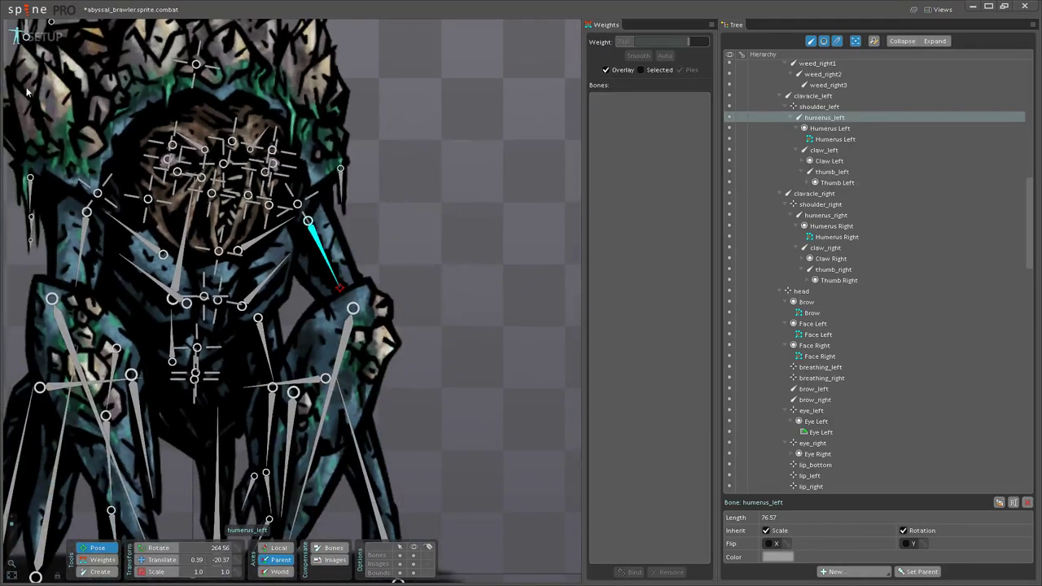
Step: Switch to animate mode, hide the bones, and review both arms in the brawler's combat animation playback
{"action": "left_click", "coordinate": [39, 38]}
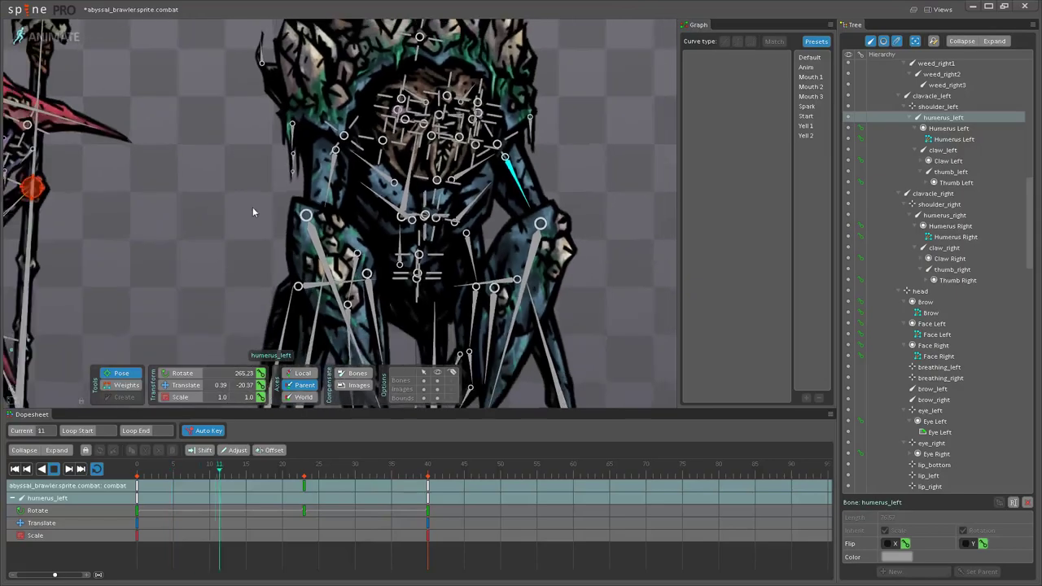
{"action": "scroll", "coordinate": [342, 251], "scroll_direction": "down", "scroll_amount": 4}
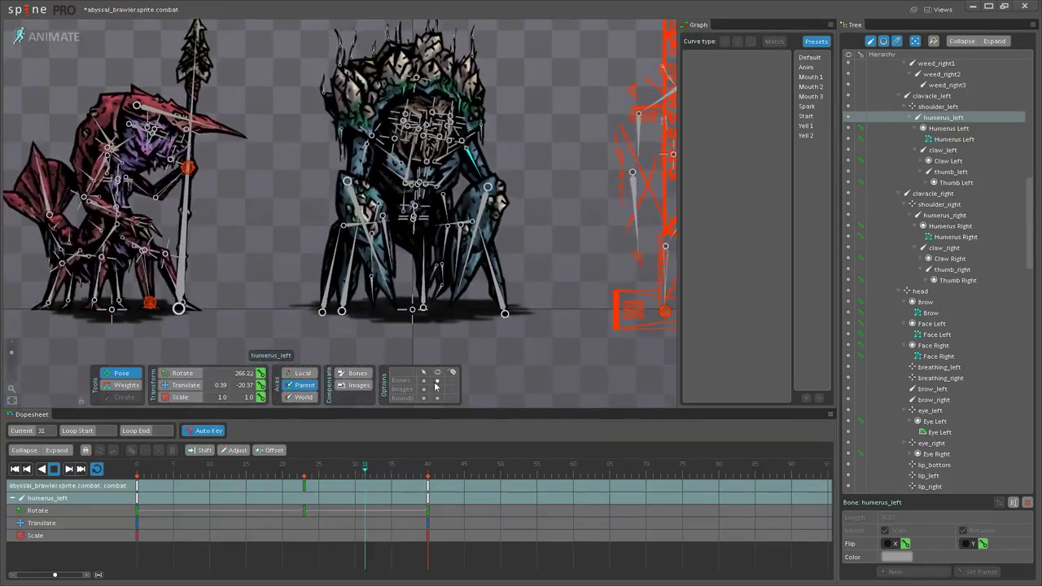
{"action": "left_click", "coordinate": [438, 381]}
{"action": "scroll", "coordinate": [538, 184], "scroll_direction": "up", "scroll_amount": 5}
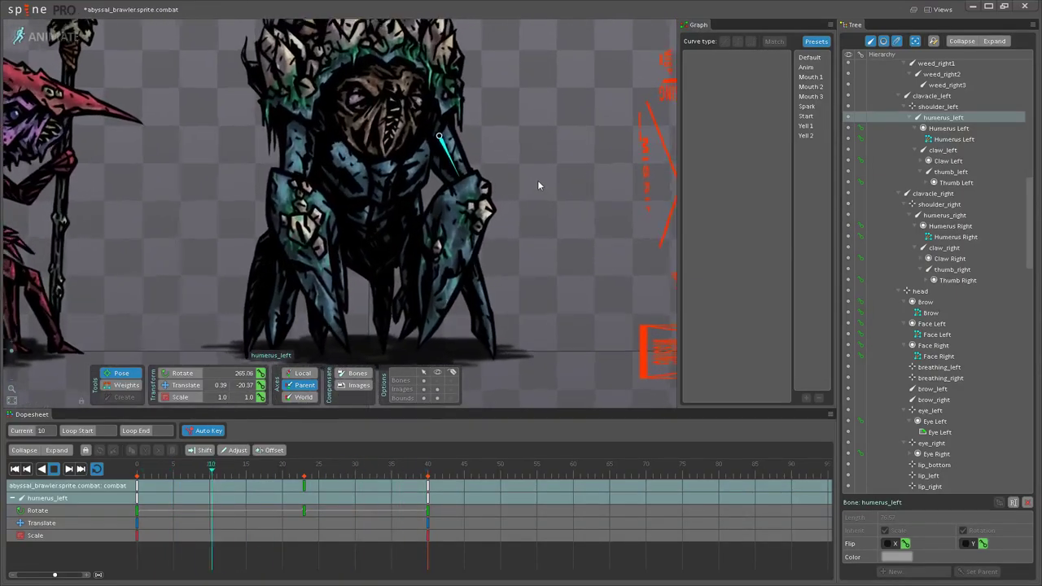
{"action": "left_click_drag", "start_coordinate": [541, 200], "coordinate": [564, 235]}
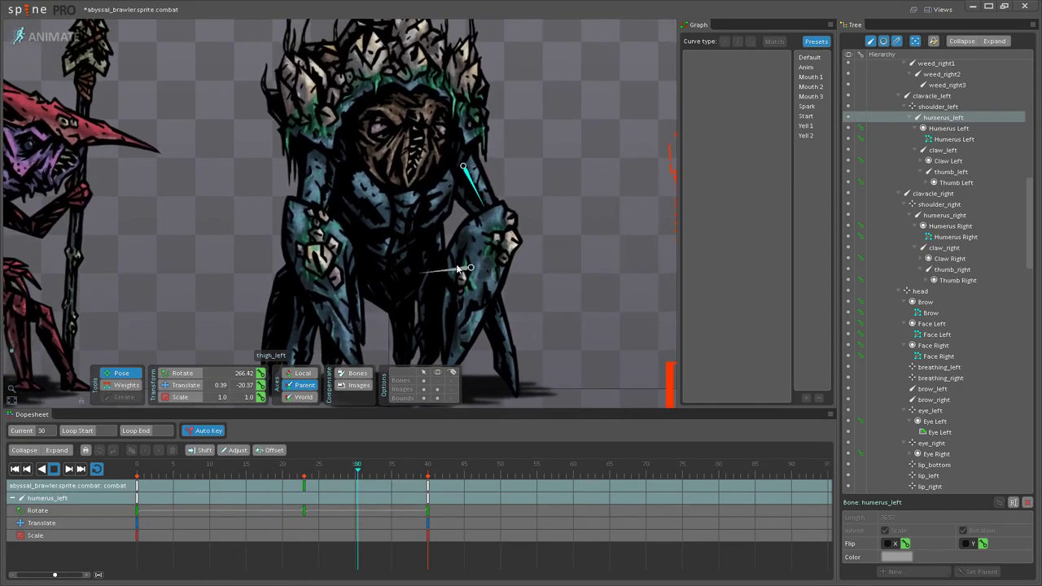
Step: Show the bones and rotate the claw_left bone to 319.0 at frame 23 of the combat animation
{"action": "left_click_drag", "start_coordinate": [219, 235], "coordinate": [216, 207]}
{"action": "left_click", "coordinate": [55, 469]}
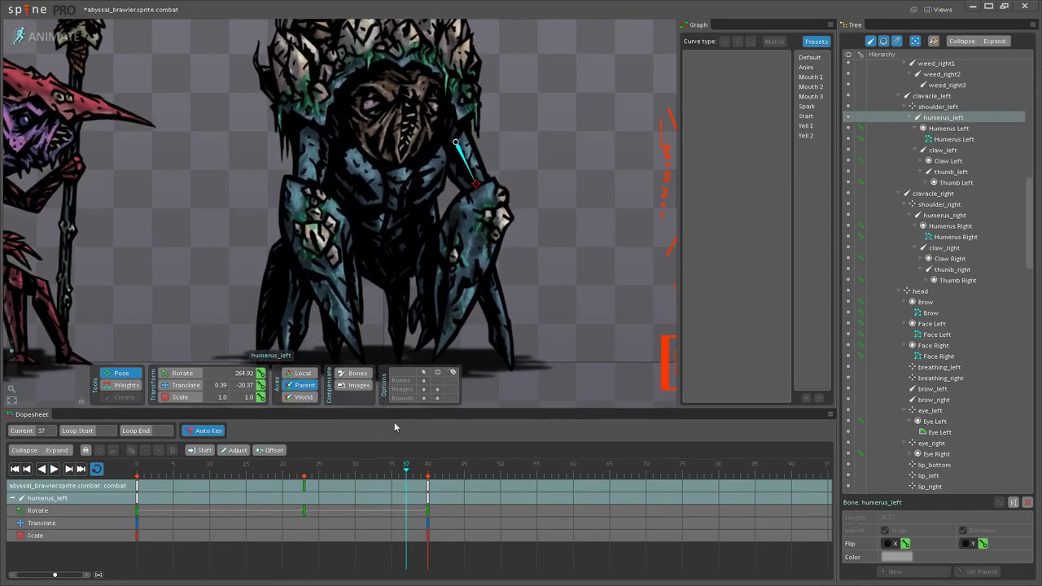
{"action": "left_click", "coordinate": [439, 381]}
{"action": "scroll", "coordinate": [375, 326], "scroll_direction": "up", "scroll_amount": 2}
{"action": "left_click_drag", "start_coordinate": [466, 259], "coordinate": [404, 264]}
{"action": "left_click_drag", "start_coordinate": [295, 466], "coordinate": [327, 472]}
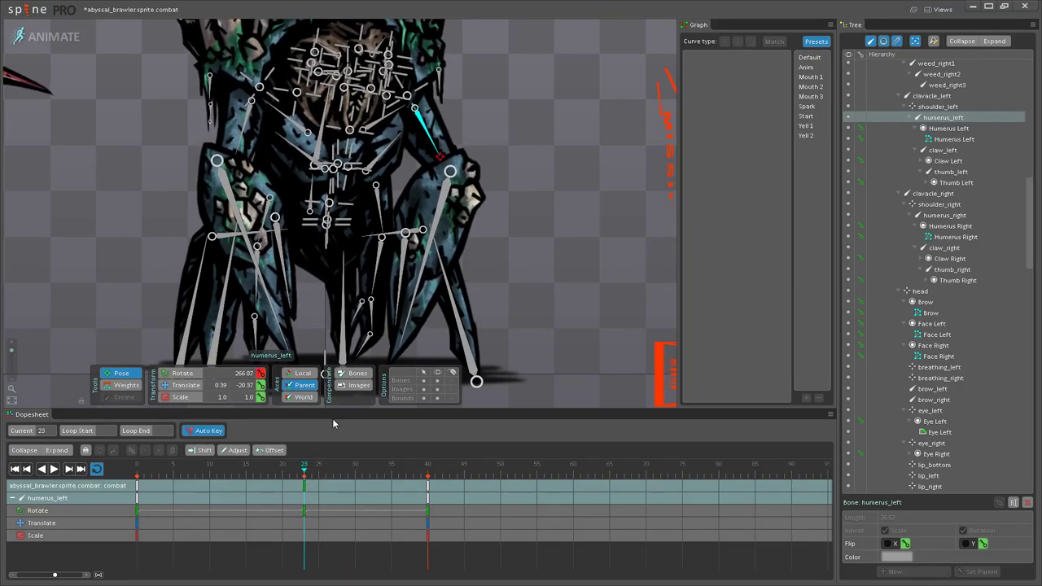
{"action": "left_click", "coordinate": [417, 289]}
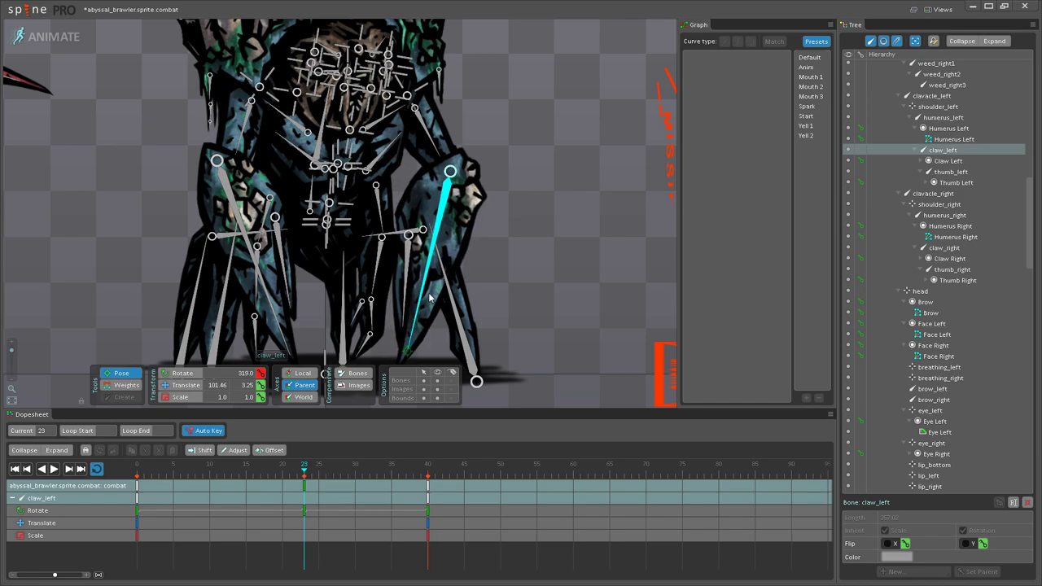
Step: Play the combat animation to check the adjusted left claw, and stop the playback
{"action": "left_click", "coordinate": [53, 469]}
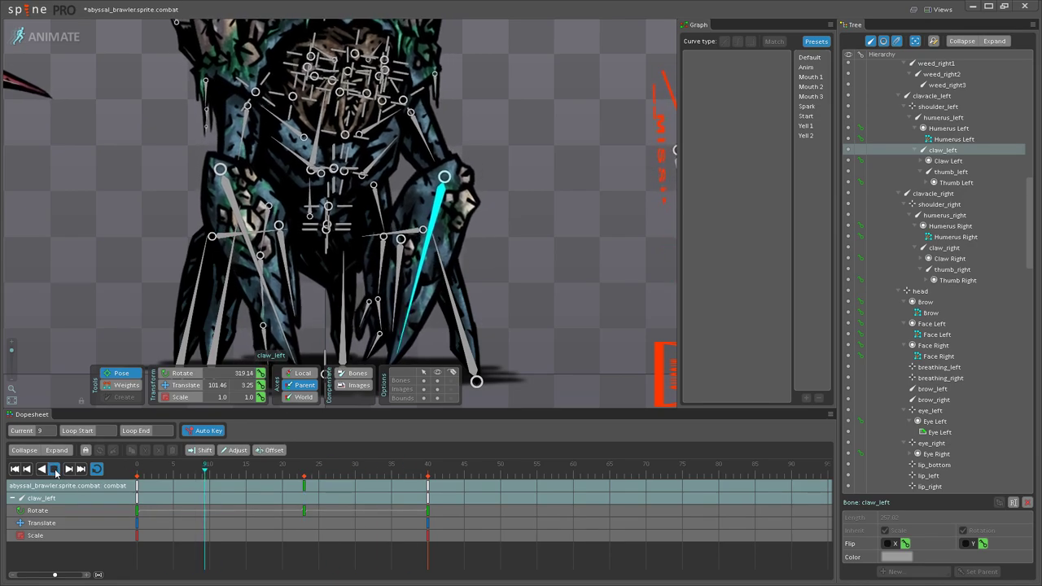
{"action": "scroll", "coordinate": [379, 279], "scroll_direction": "down", "scroll_amount": 4}
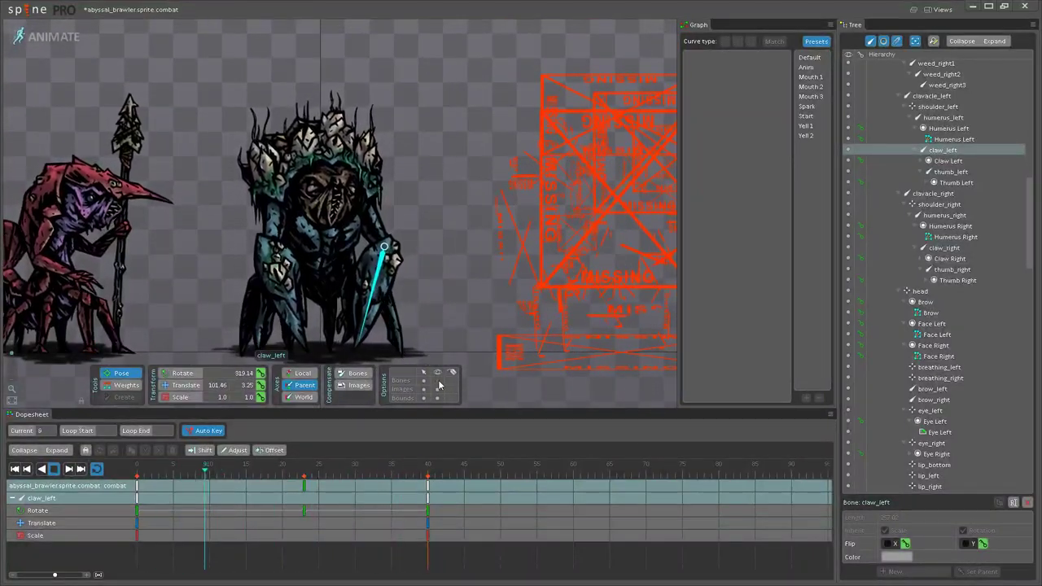
{"action": "scroll", "coordinate": [323, 215], "scroll_direction": "up", "scroll_amount": 2}
{"action": "scroll", "coordinate": [323, 216], "scroll_direction": "up", "scroll_amount": 5}
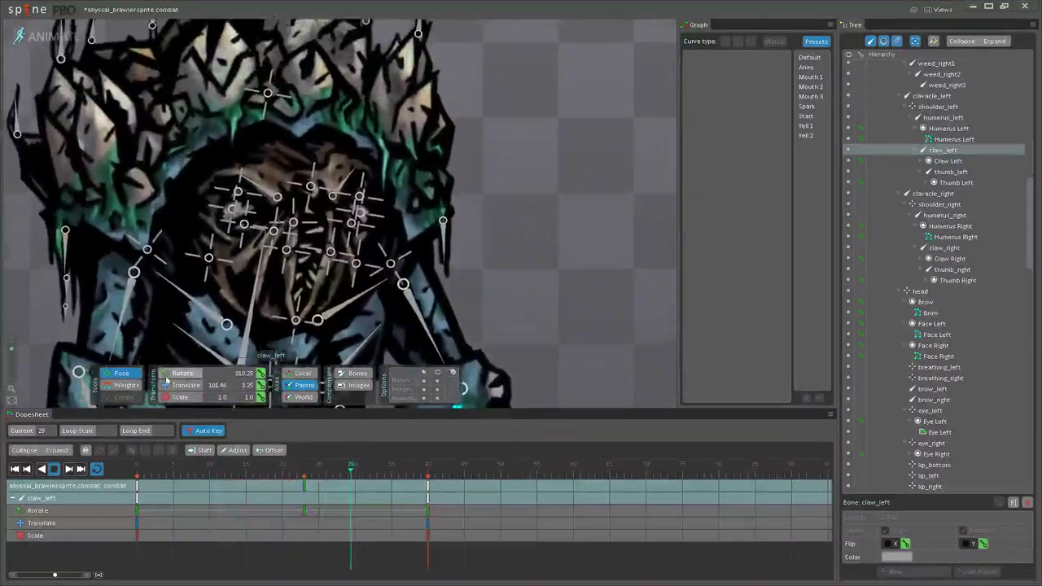
{"action": "key", "text": "space"}
Step: Set the head bone's rotation at frame 23 to 0 and play the animation to check the head
{"action": "scroll", "coordinate": [264, 281], "scroll_direction": "up", "scroll_amount": 2}
{"action": "left_click", "coordinate": [287, 214]}
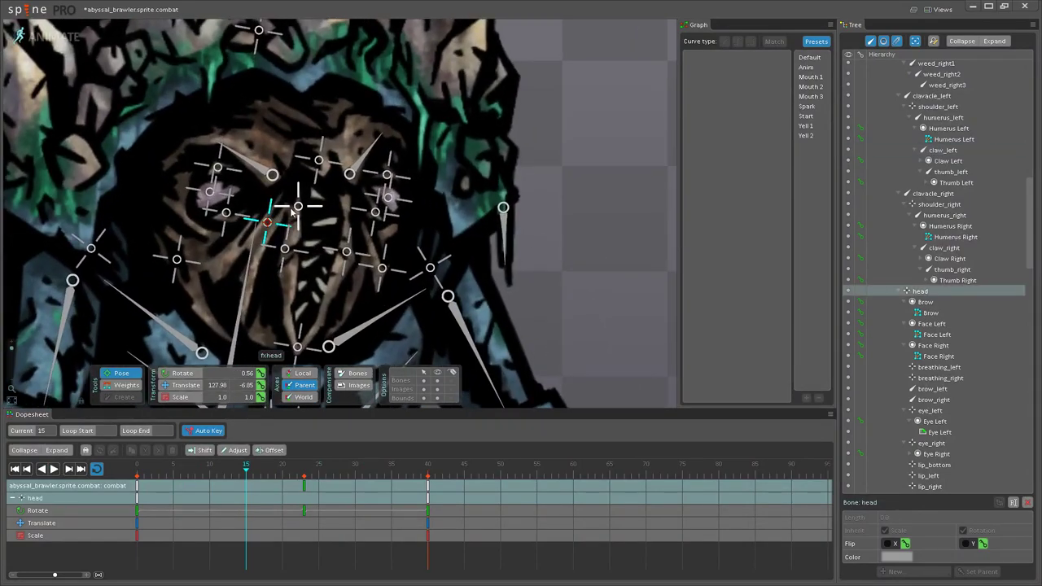
{"action": "left_click", "coordinate": [306, 489]}
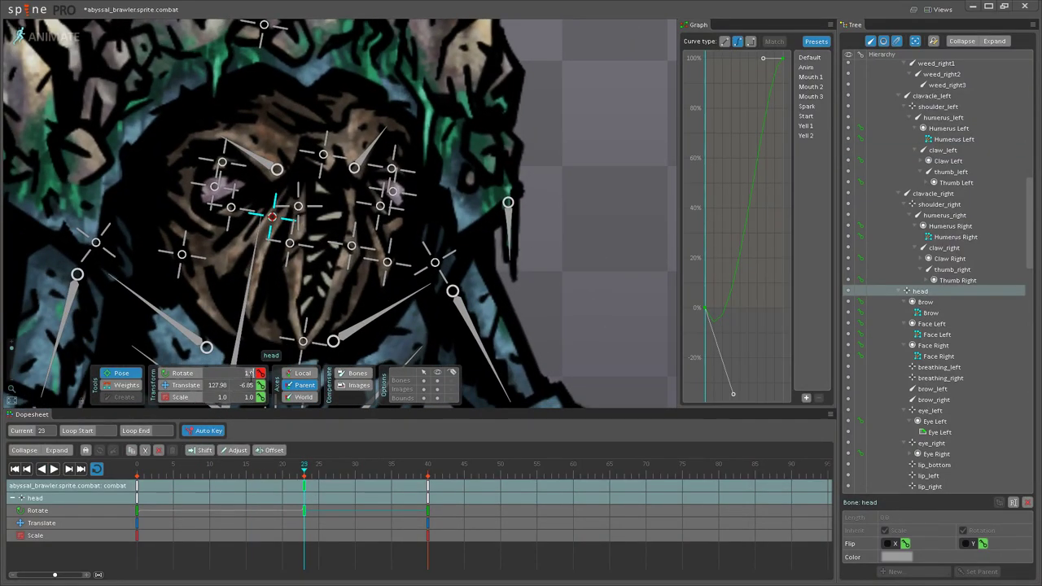
{"action": "type", "text": "0"}
{"action": "key", "text": "Return"}
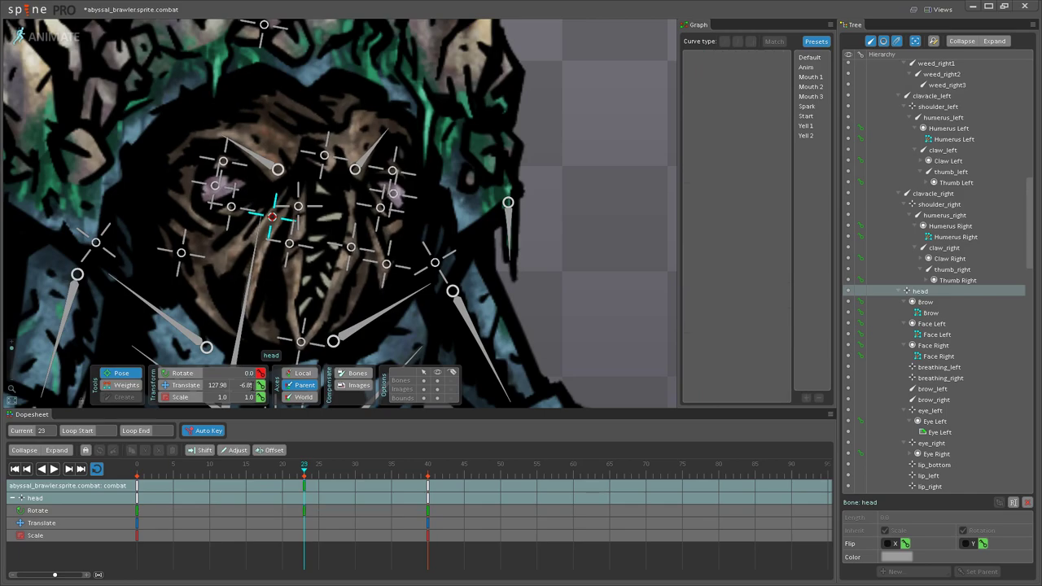
{"action": "left_click", "coordinate": [55, 470]}
{"action": "scroll", "coordinate": [348, 247], "scroll_direction": "down", "scroll_amount": 3}
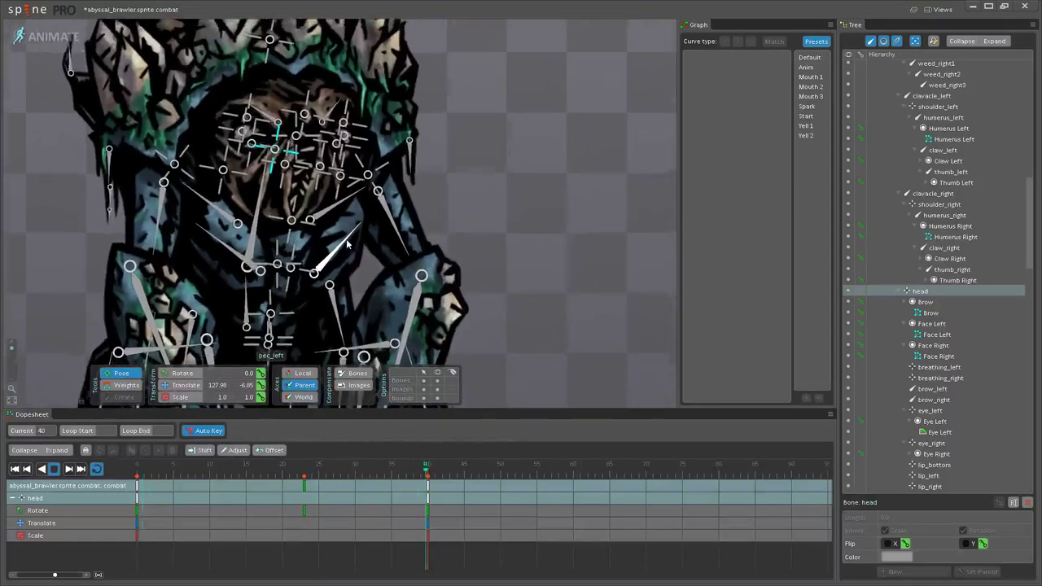
{"action": "scroll", "coordinate": [347, 247], "scroll_direction": "up", "scroll_amount": 2}
{"action": "left_click_drag", "start_coordinate": [347, 246], "coordinate": [329, 370]}
{"action": "left_click", "coordinate": [55, 470]}
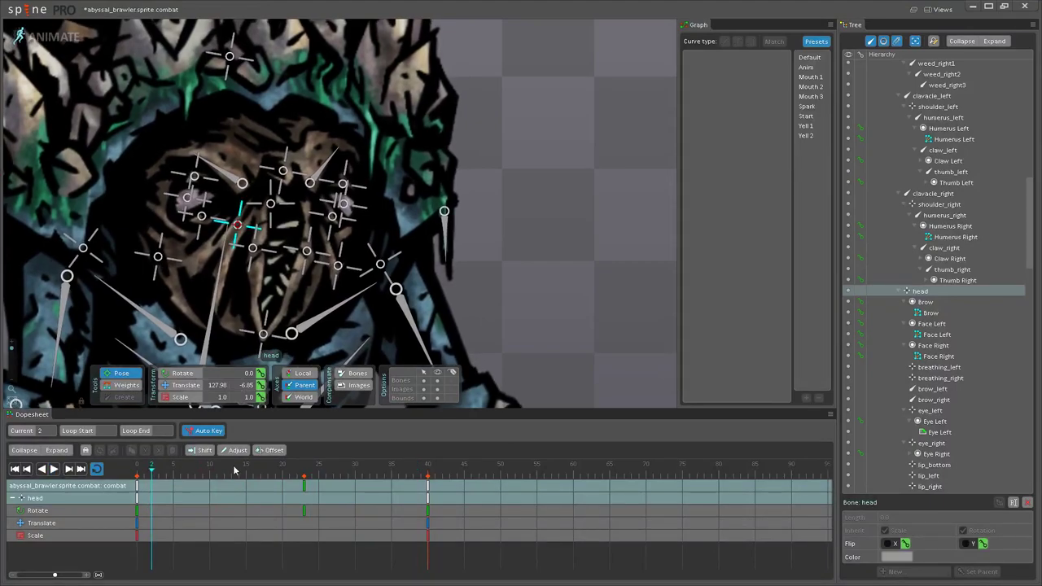
Step: Move the head bone at frame 23 to about 129.24, -8.69, and inspect the easing of its frame 0 and 23 keys
{"action": "left_click", "coordinate": [306, 472]}
{"action": "scroll", "coordinate": [242, 269], "scroll_direction": "up", "scroll_amount": 2}
{"action": "left_click_drag", "start_coordinate": [255, 193], "coordinate": [293, 179]}
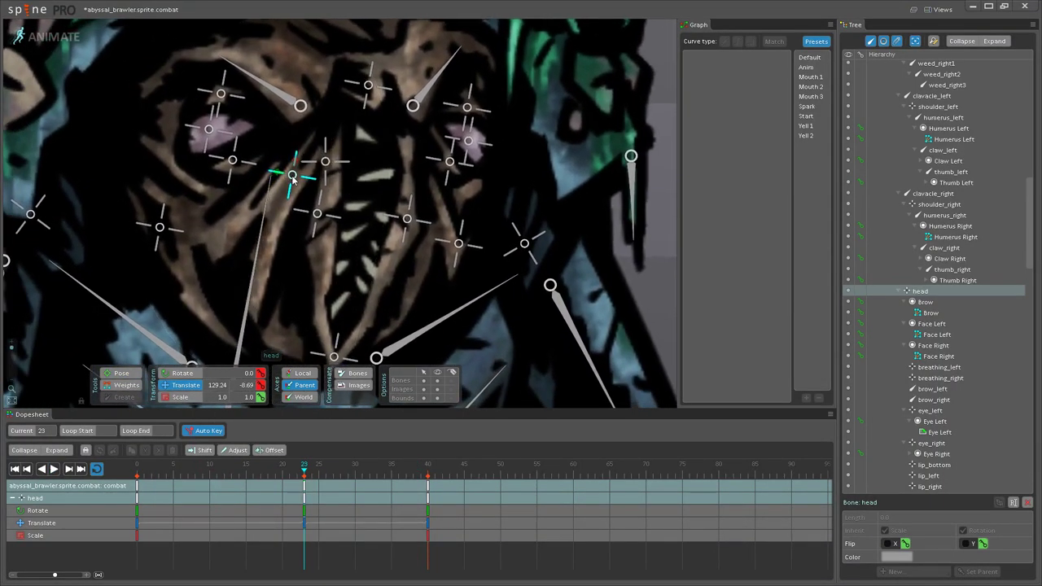
{"action": "left_click", "coordinate": [139, 488]}
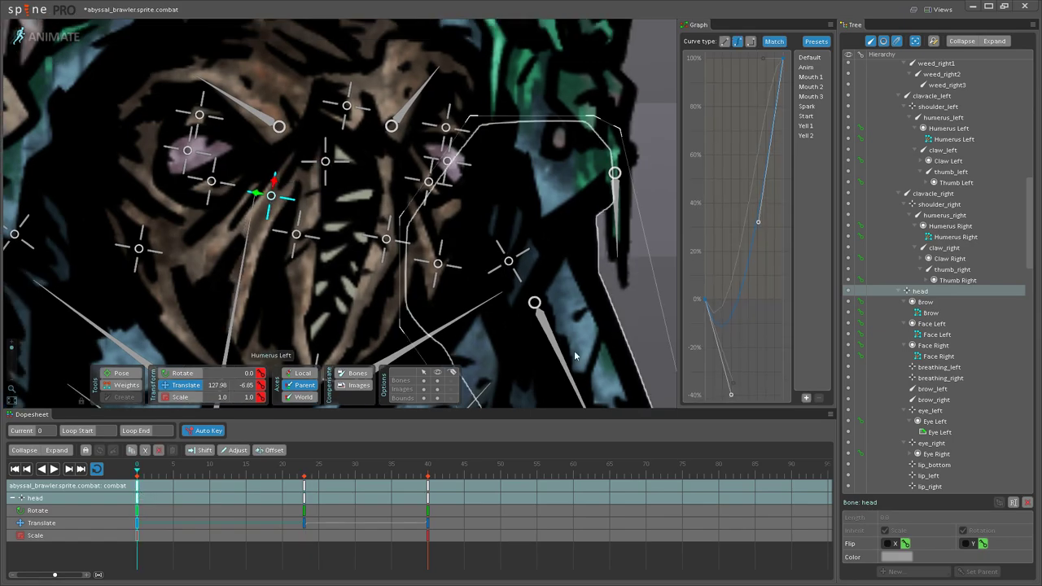
{"action": "left_click", "coordinate": [438, 381]}
{"action": "left_click", "coordinate": [438, 382]}
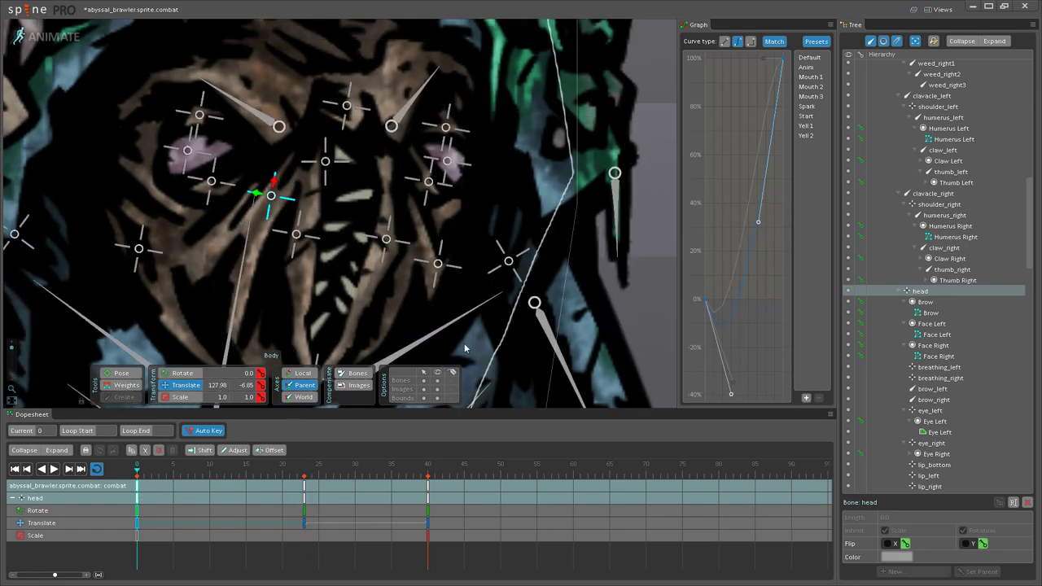
{"action": "left_click", "coordinate": [305, 489]}
{"action": "scroll", "coordinate": [615, 315], "scroll_direction": "down", "scroll_amount": 7}
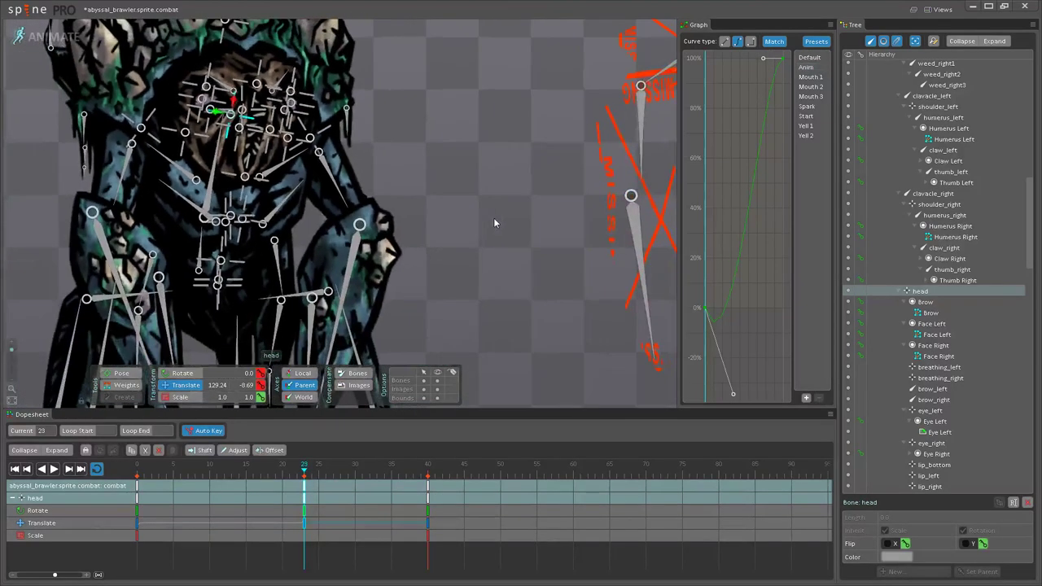
Step: Play the combat animation with nothing selected and the bones hidden to review the head's shift
{"action": "key", "text": "space"}
{"action": "left_click", "coordinate": [53, 469]}
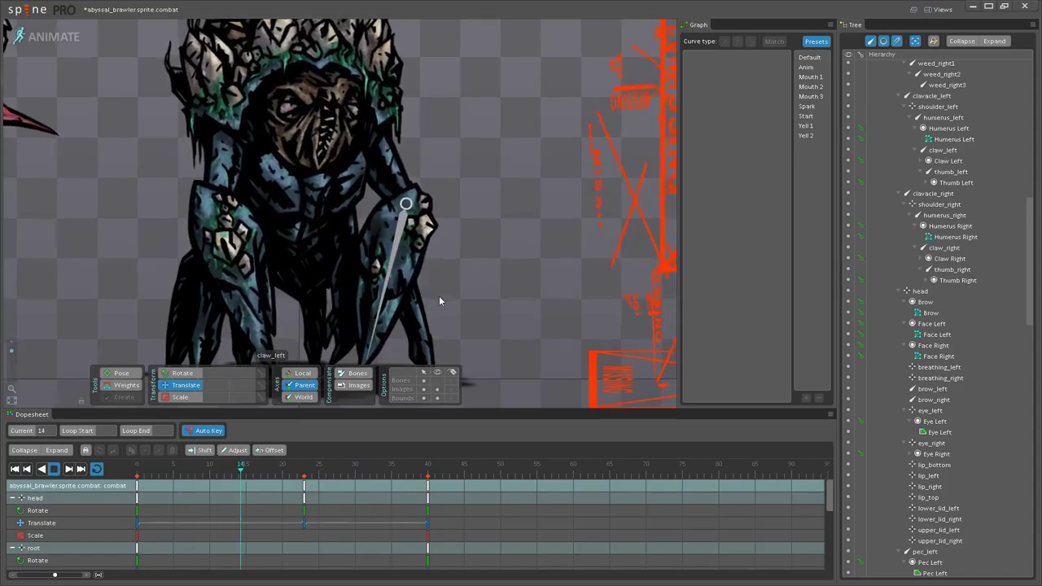
{"action": "scroll", "coordinate": [439, 296], "scroll_direction": "down", "scroll_amount": 5}
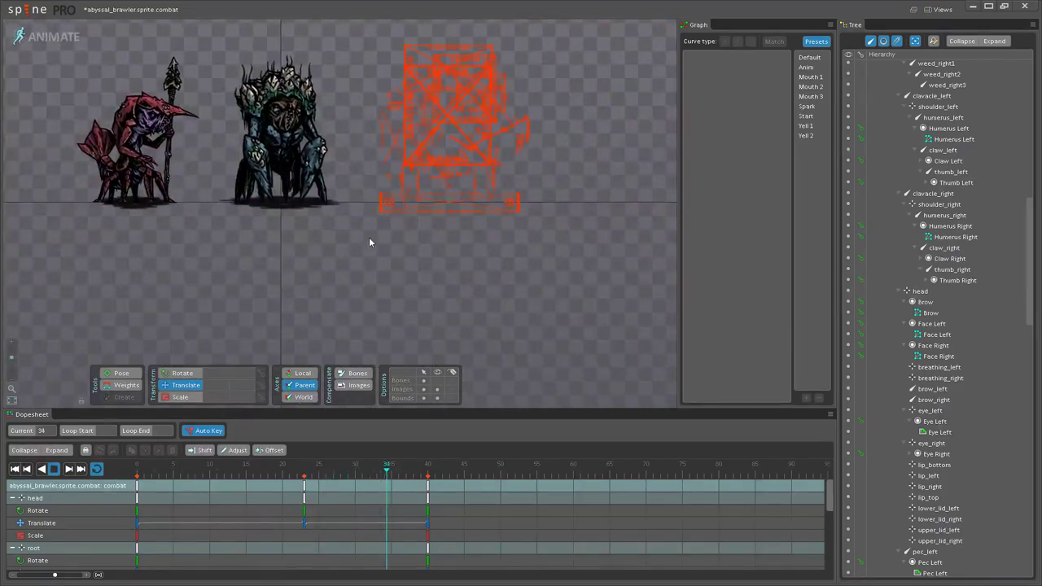
{"action": "left_click_drag", "start_coordinate": [369, 237], "coordinate": [399, 278]}
{"action": "scroll", "coordinate": [391, 268], "scroll_direction": "up", "scroll_amount": 8}
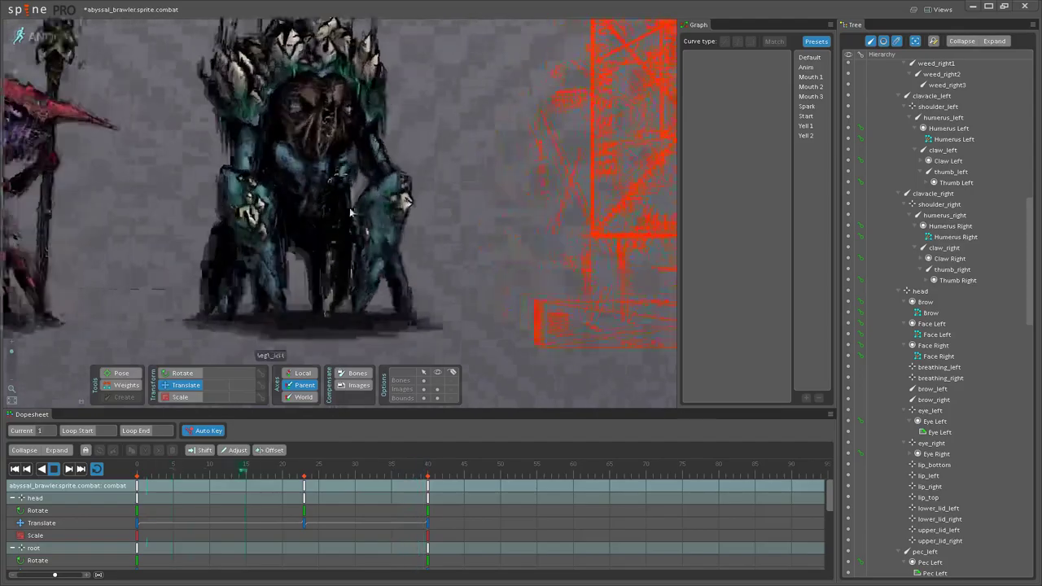
{"action": "left_click_drag", "start_coordinate": [358, 214], "coordinate": [332, 289]}
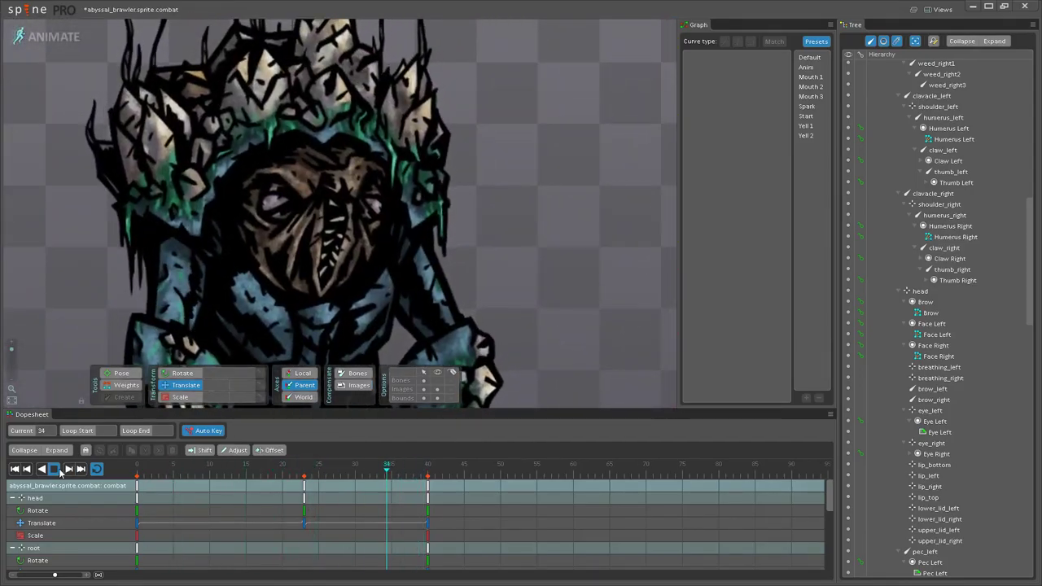
{"action": "left_click", "coordinate": [57, 469]}
Step: Reduce the head bone's positional shift at frame 23 by nudging it back toward its starting position, and replay the animation
{"action": "scroll", "coordinate": [312, 234], "scroll_direction": "up", "scroll_amount": 4}
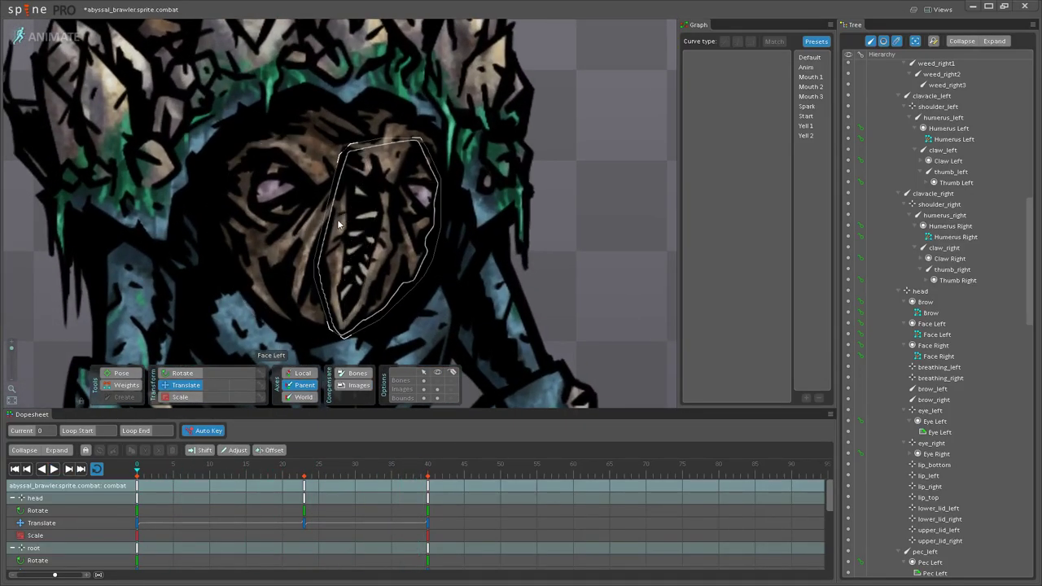
{"action": "left_click", "coordinate": [317, 215]}
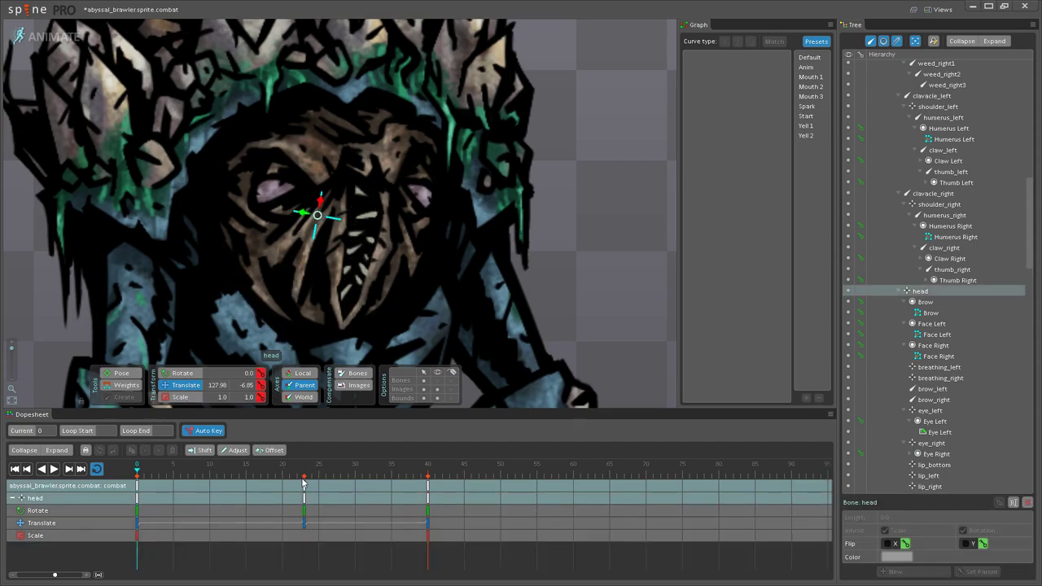
{"action": "left_click", "coordinate": [304, 480]}
{"action": "scroll", "coordinate": [338, 224], "scroll_direction": "up", "scroll_amount": 2}
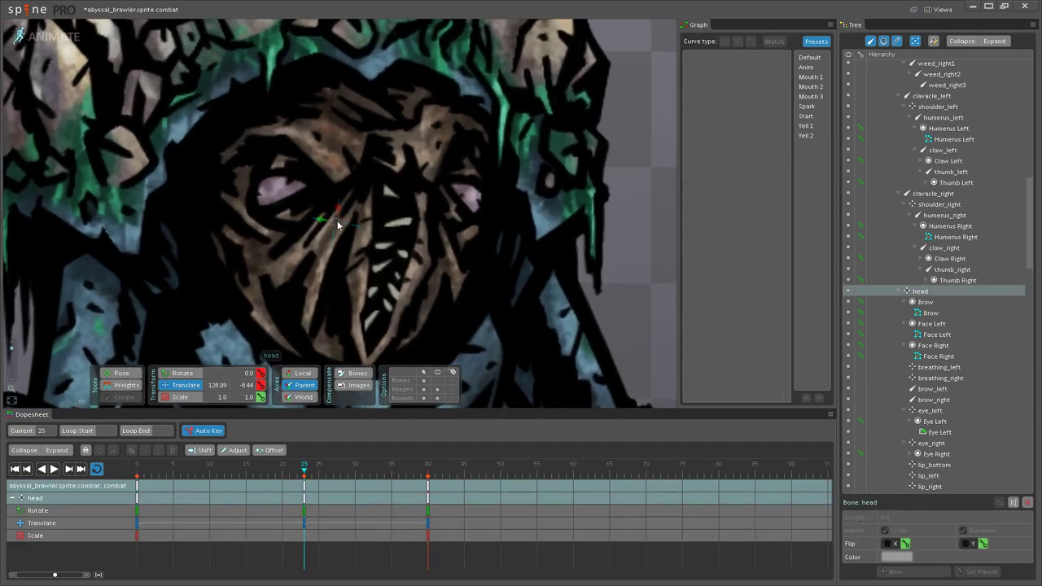
{"action": "left_click_drag", "start_coordinate": [338, 225], "coordinate": [327, 234]}
{"action": "left_click", "coordinate": [54, 469]}
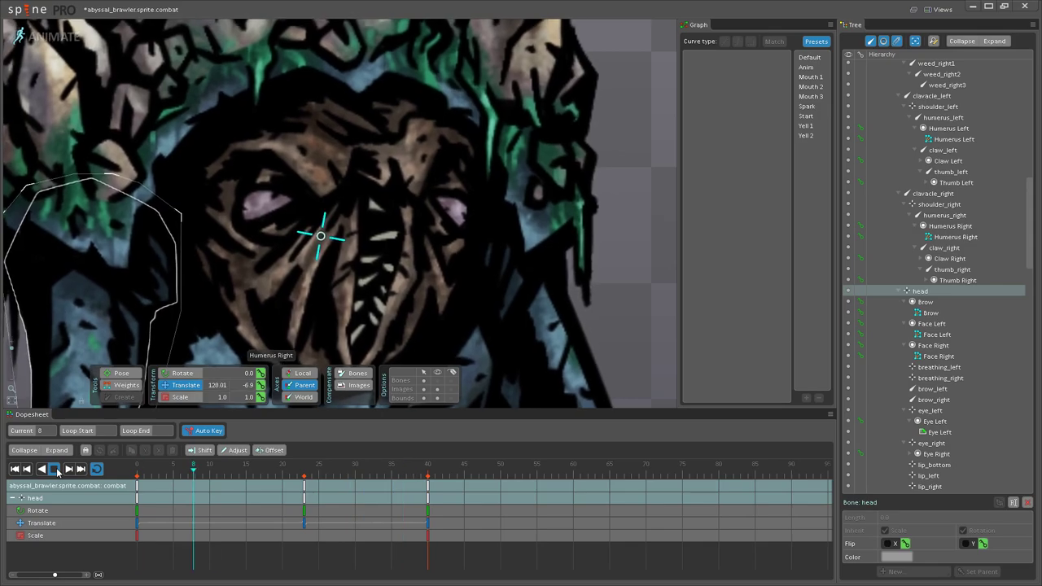
{"action": "left_click", "coordinate": [196, 466]}
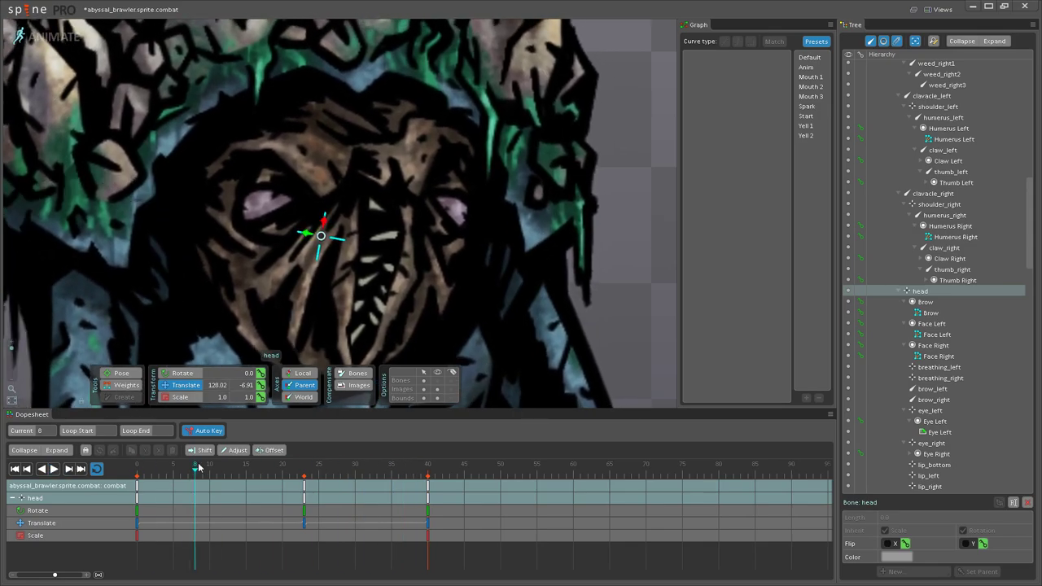
Step: At frame 20, open the mouth by moving lip_right to about -13.4, -7.96 and lip_left to about -6.09, -54.81
{"action": "left_click", "coordinate": [283, 469]}
{"action": "left_click_drag", "start_coordinate": [347, 282], "coordinate": [312, 224]}
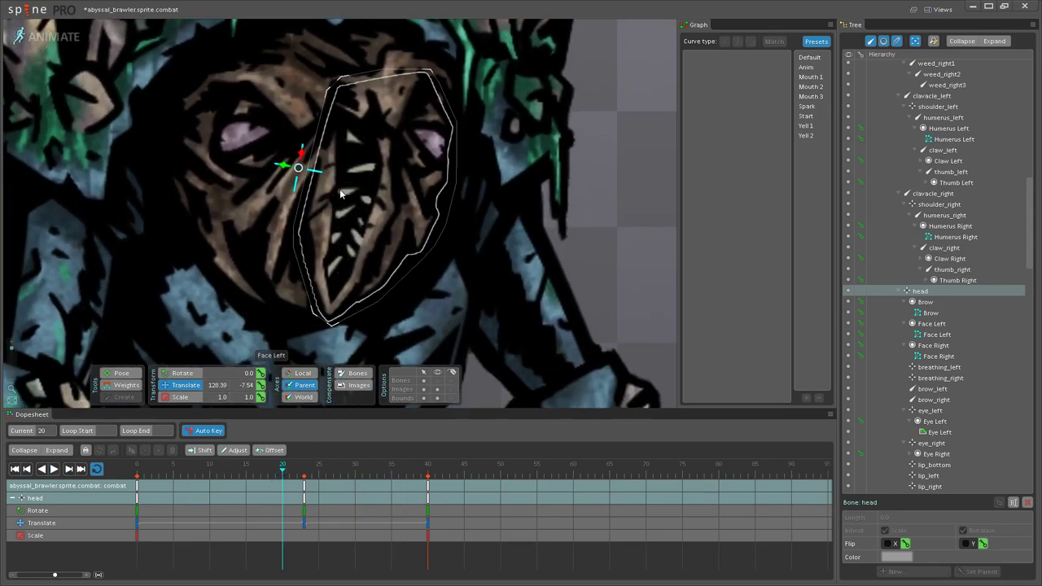
{"action": "left_click_drag", "start_coordinate": [341, 191], "coordinate": [324, 213]}
{"action": "left_click", "coordinate": [438, 381]}
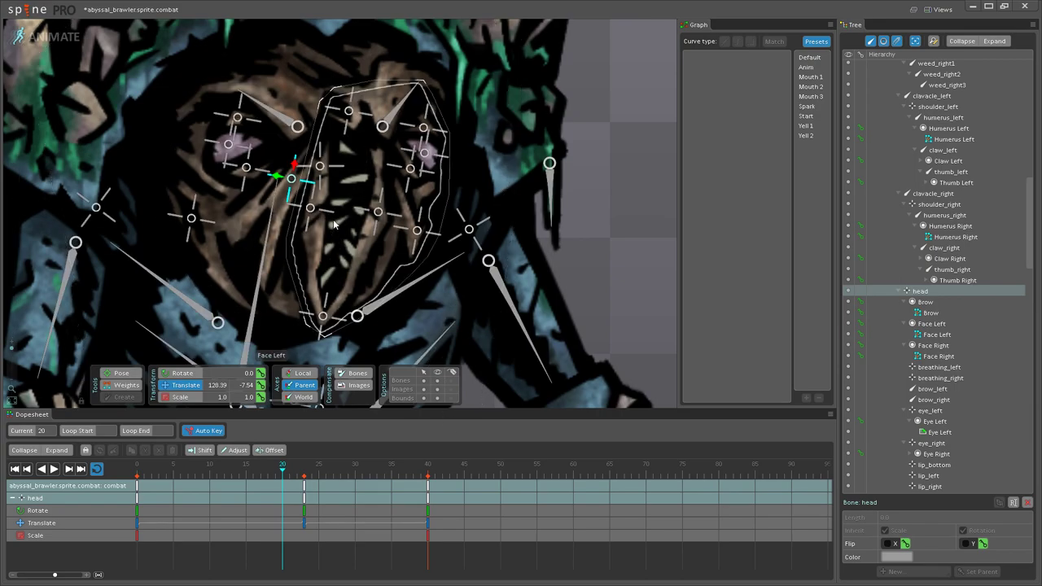
{"action": "left_click", "coordinate": [312, 209]}
{"action": "scroll", "coordinate": [316, 213], "scroll_direction": "up", "scroll_amount": 3}
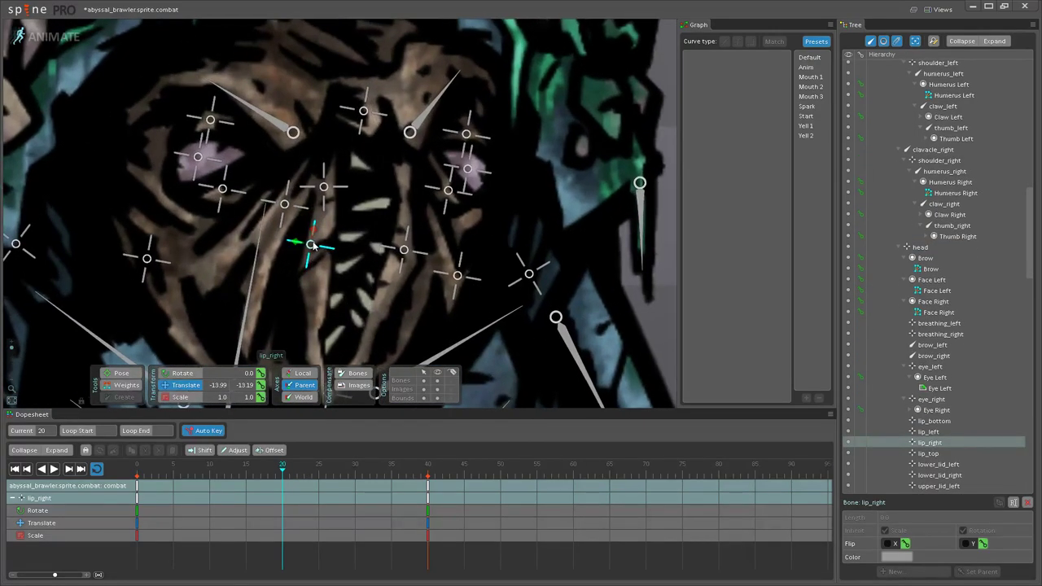
{"action": "left_click_drag", "start_coordinate": [300, 245], "coordinate": [301, 241]}
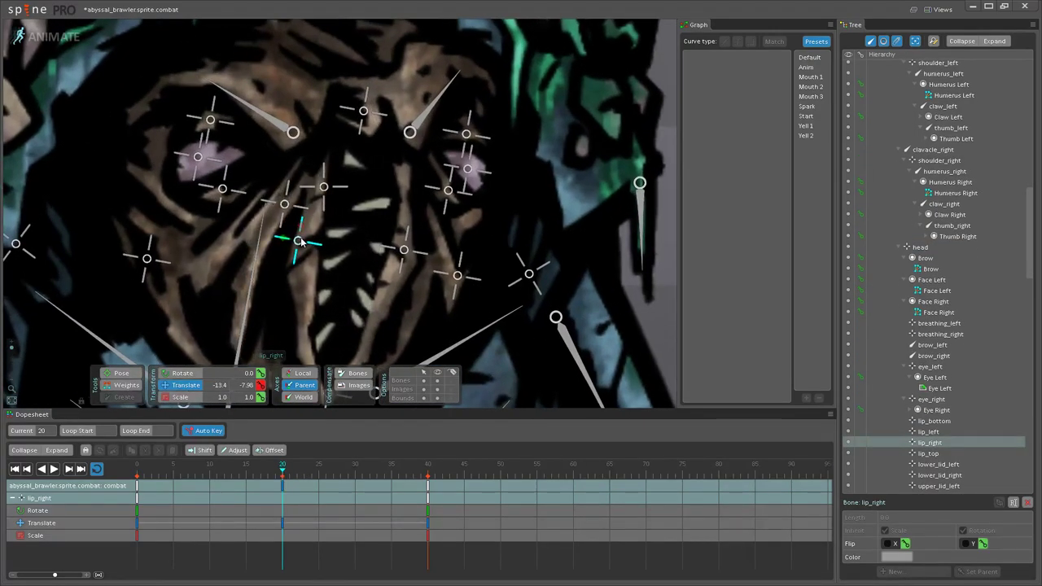
{"action": "left_click", "coordinate": [405, 253]}
{"action": "left_click_drag", "start_coordinate": [404, 252], "coordinate": [416, 246]}
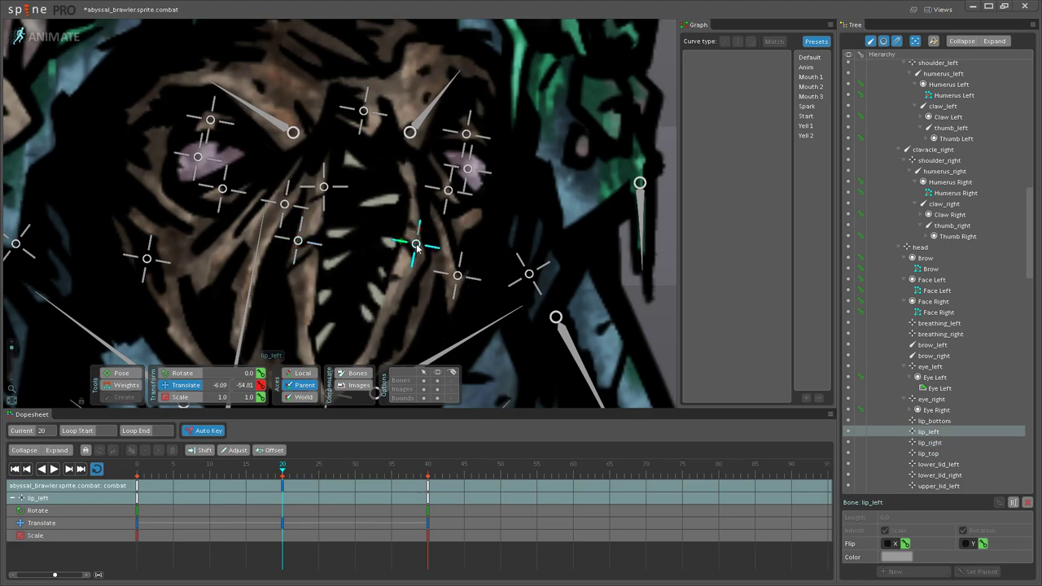
Step: Apply the Anim curve preset to the lip_left and lip_right keys at frames 20 and 0
{"action": "left_click", "coordinate": [298, 243], "text": "ctrl"}
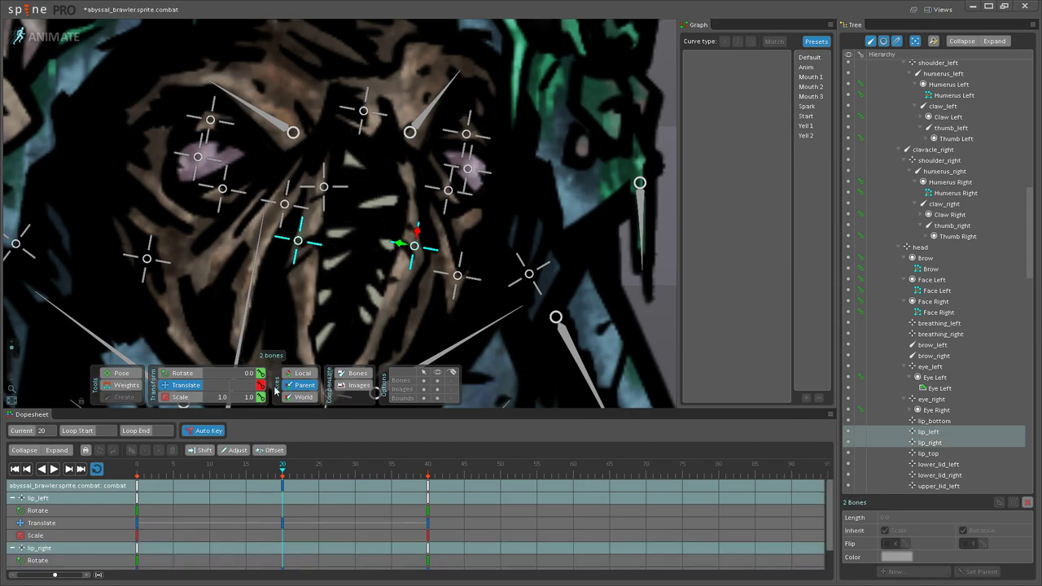
{"action": "left_click", "coordinate": [282, 487]}
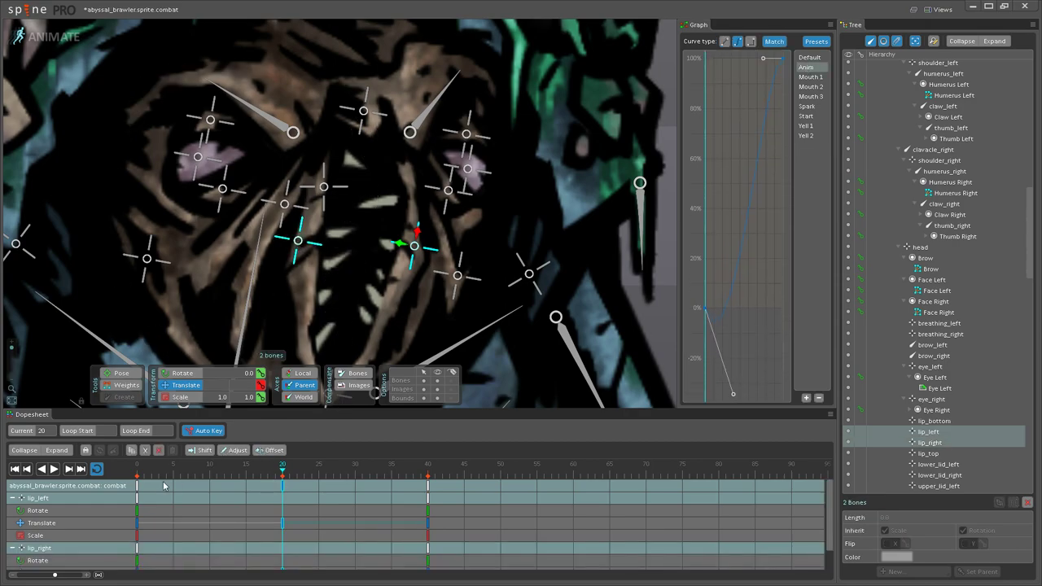
{"action": "left_click", "coordinate": [141, 487]}
{"action": "scroll", "coordinate": [493, 218], "scroll_direction": "down", "scroll_amount": 5}
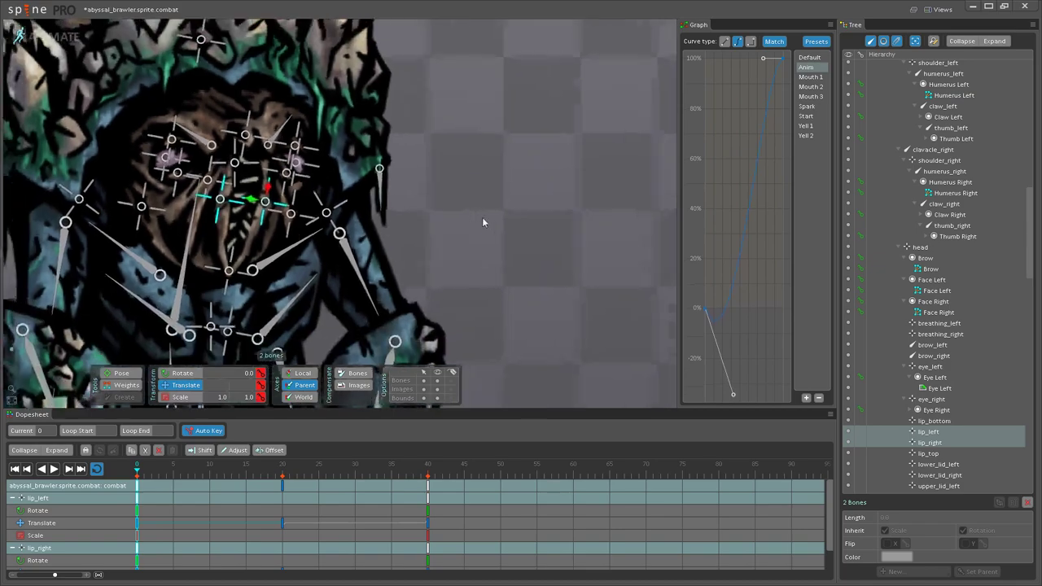
Step: Clear the selection, hide the bones, and review the new mouth movement in the combat animation playback
{"action": "left_click", "coordinate": [424, 191]}
{"action": "scroll", "coordinate": [416, 204], "scroll_direction": "down", "scroll_amount": 3}
{"action": "left_click", "coordinate": [438, 381]}
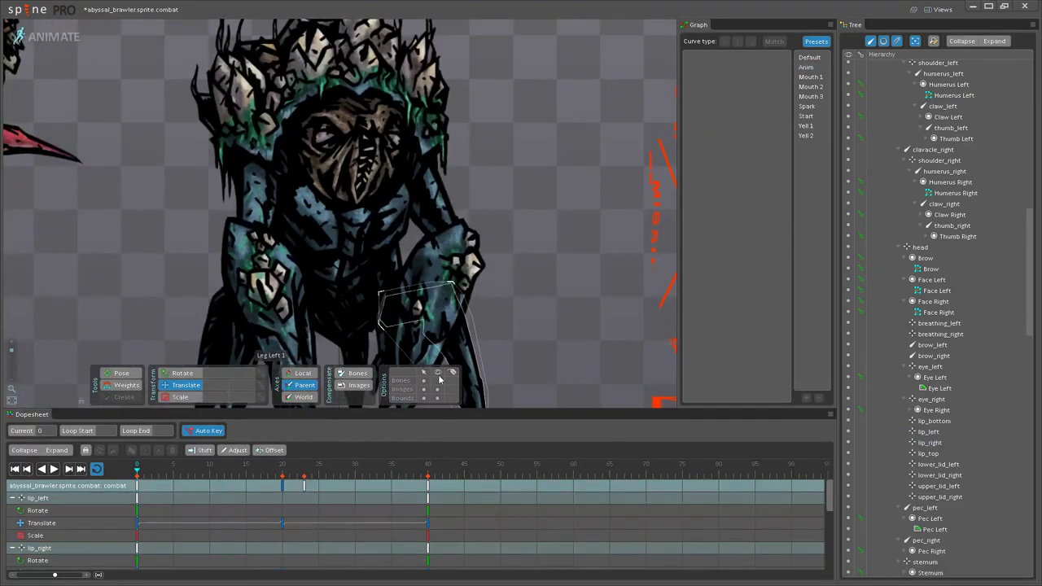
{"action": "scroll", "coordinate": [281, 346], "scroll_direction": "down", "scroll_amount": 3}
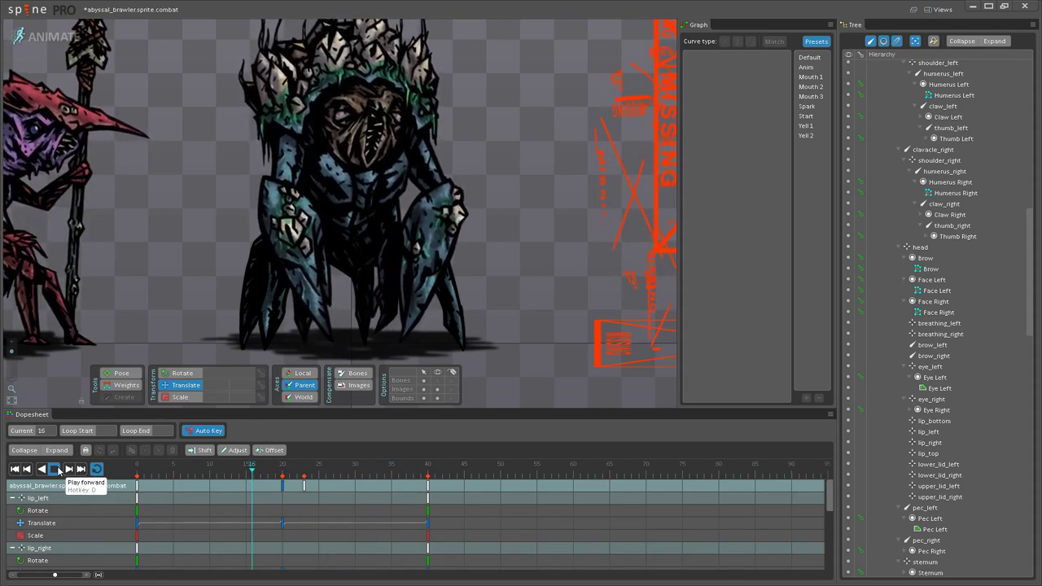
{"action": "left_click", "coordinate": [59, 471]}
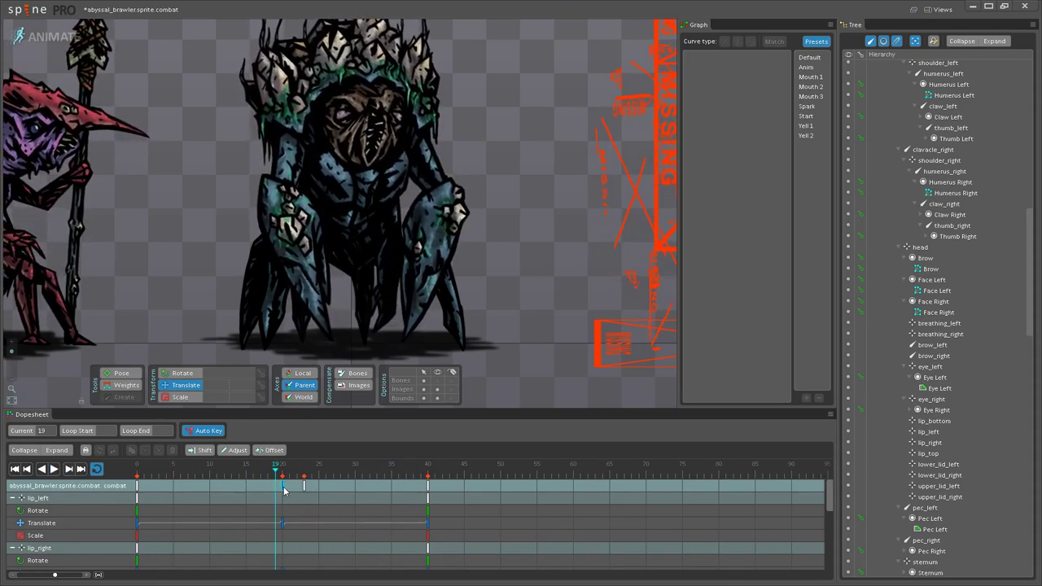
Step: At frame 20, narrow the mouth opening by moving lip_right slightly inward and lip_left to about -7.64, -52.51
{"action": "mouse_move", "coordinate": [280, 475]}
{"action": "left_mouse_down"}
{"action": "mouse_move", "coordinate": [167, 475]}
{"action": "mouse_move", "coordinate": [285, 478]}
{"action": "left_mouse_up"}
{"action": "scroll", "coordinate": [383, 130], "scroll_direction": "up", "scroll_amount": 5}
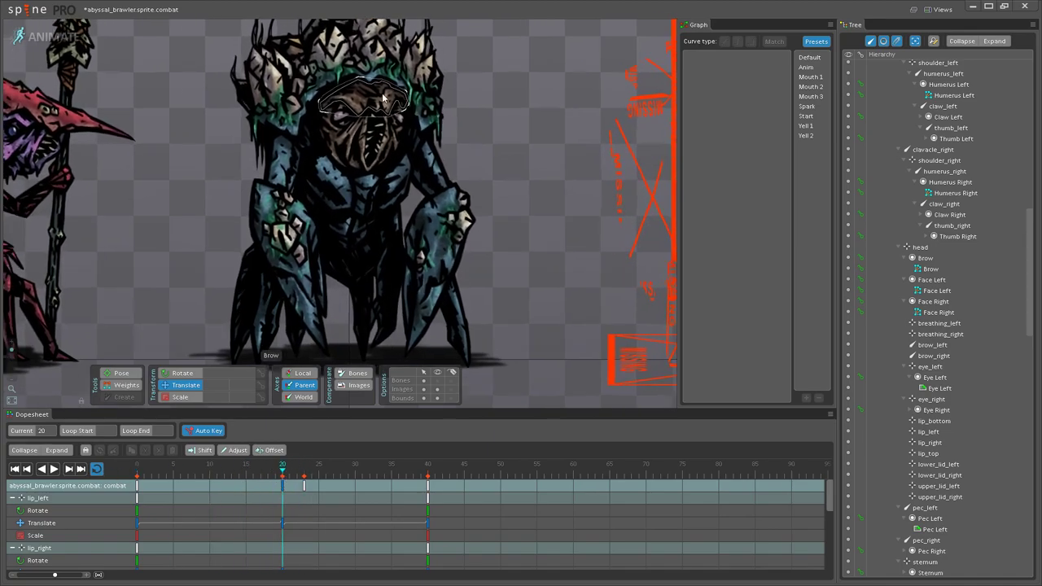
{"action": "scroll", "coordinate": [424, 316], "scroll_direction": "up", "scroll_amount": 5}
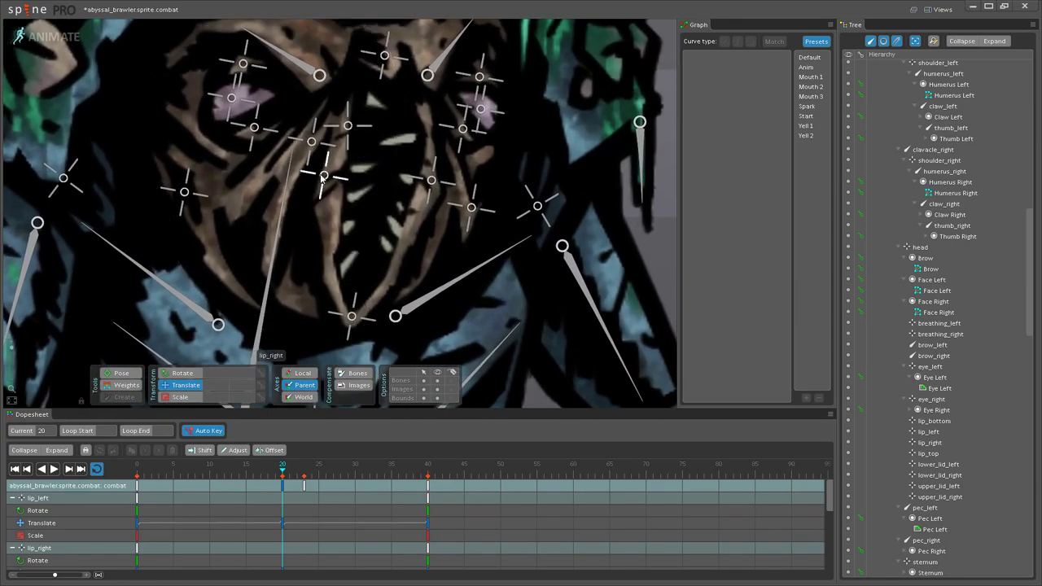
{"action": "left_click", "coordinate": [323, 177]}
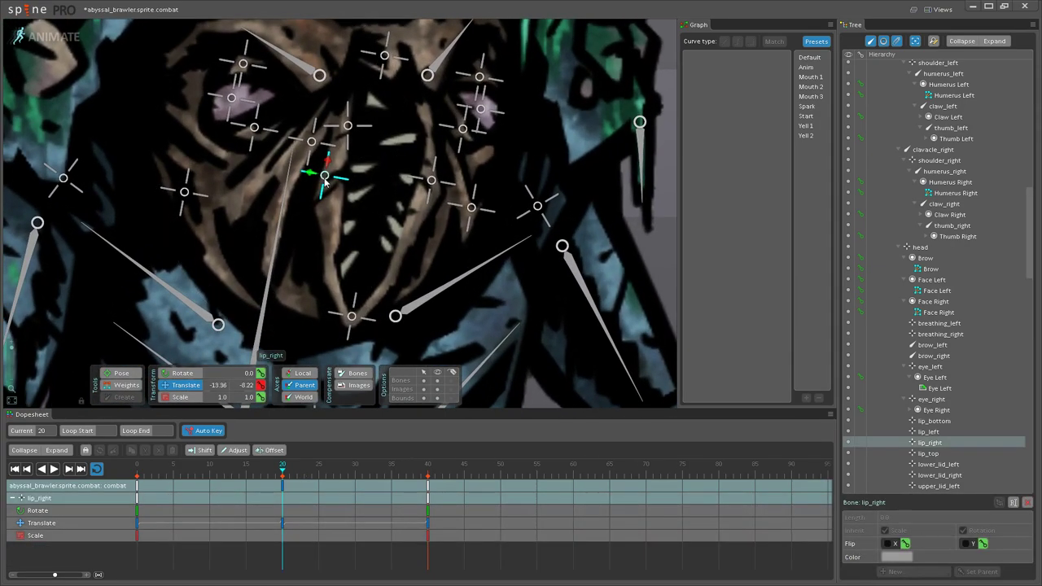
{"action": "left_click_drag", "start_coordinate": [325, 181], "coordinate": [331, 183]}
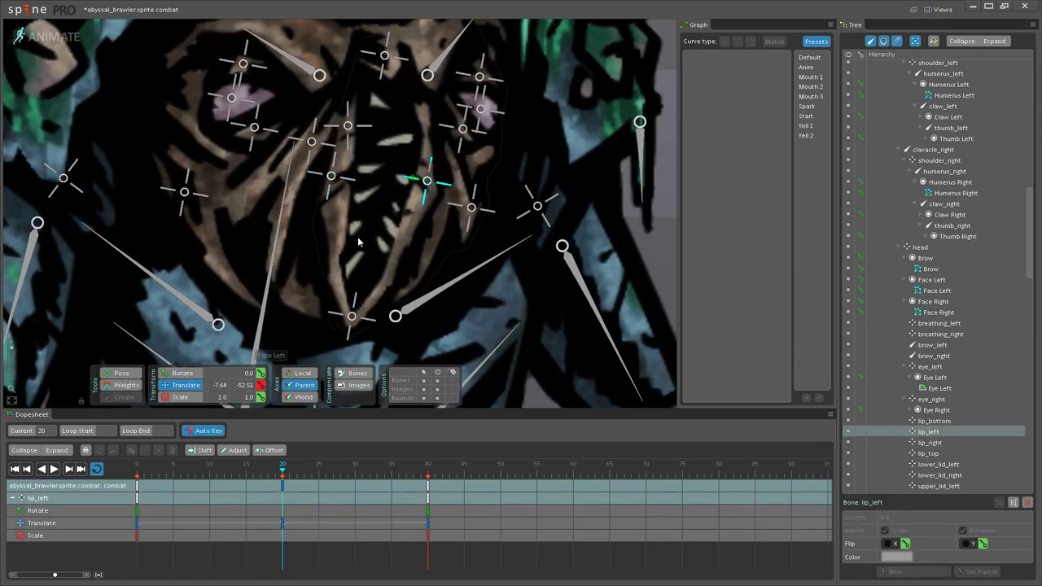
Step: Play the combat animation with the bones hidden and examine the adjusted mouth movement close up and at full-body scale
{"action": "left_click", "coordinate": [54, 469]}
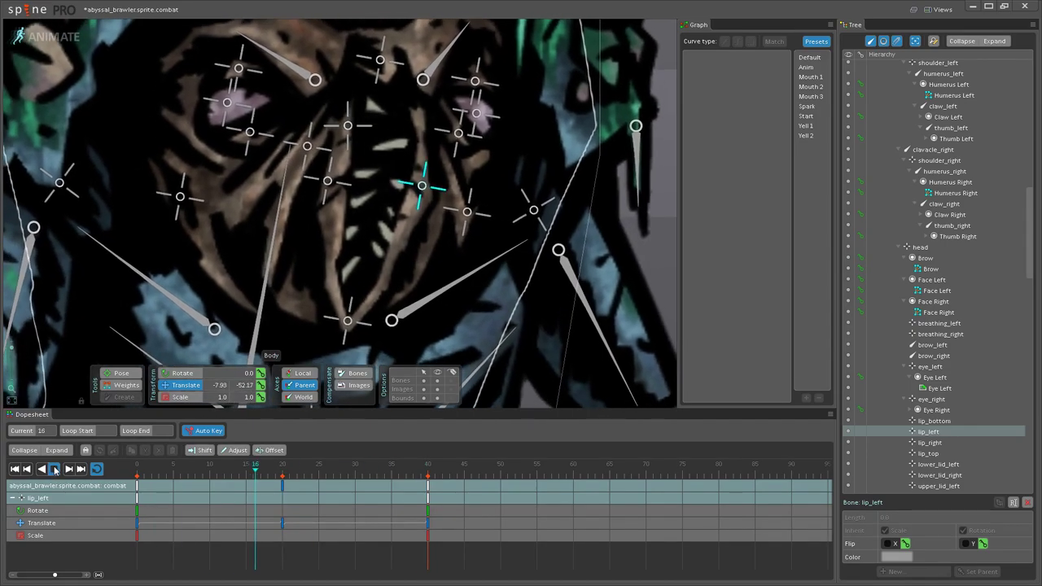
{"action": "scroll", "coordinate": [438, 301], "scroll_direction": "down", "scroll_amount": 10}
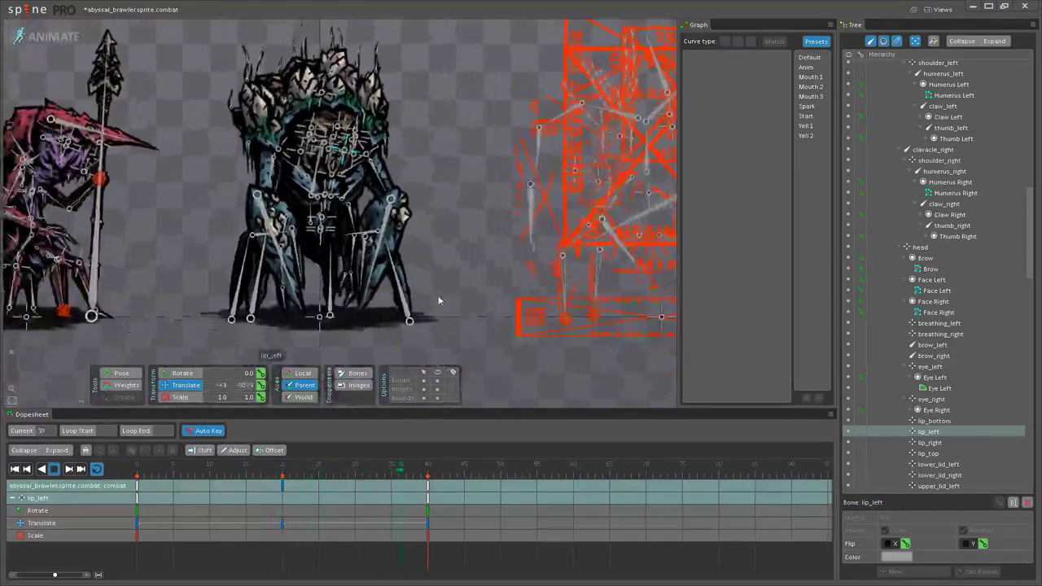
{"action": "scroll", "coordinate": [437, 303], "scroll_direction": "down", "scroll_amount": 5}
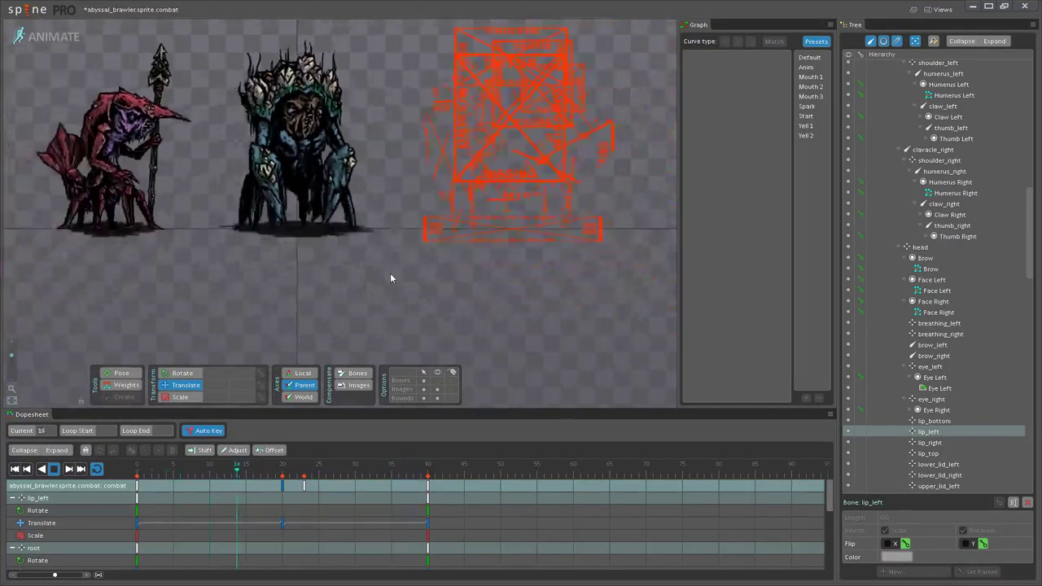
{"action": "scroll", "coordinate": [386, 260], "scroll_direction": "up", "scroll_amount": 5}
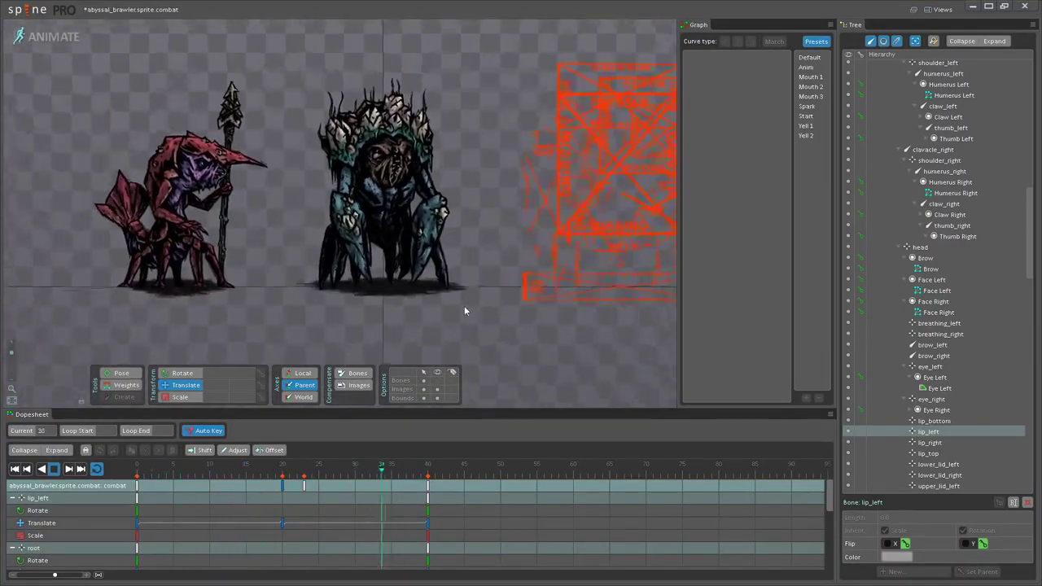
{"action": "scroll", "coordinate": [384, 263], "scroll_direction": "down", "scroll_amount": 5}
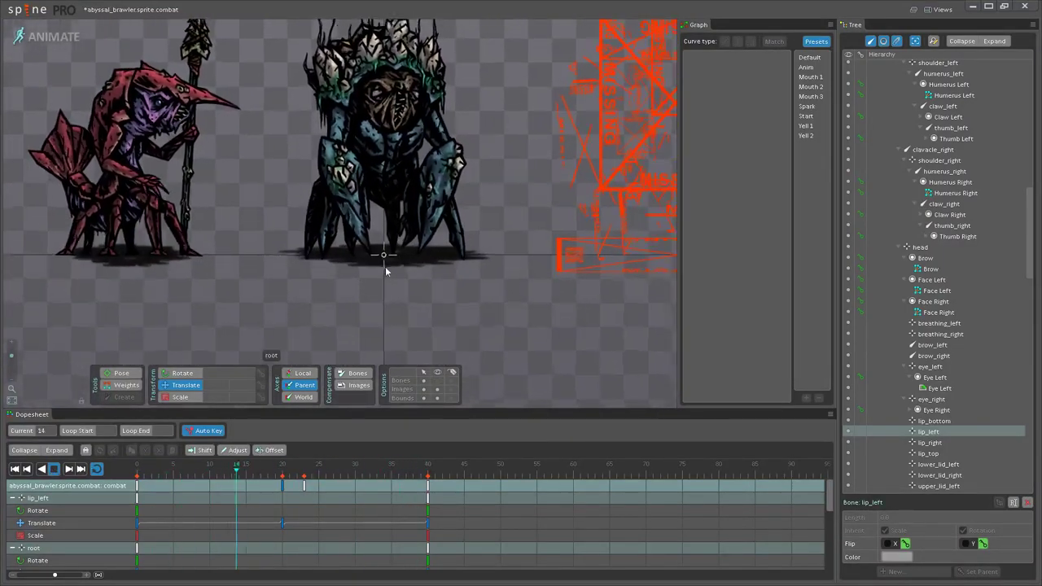
{"action": "left_click_drag", "start_coordinate": [360, 250], "coordinate": [317, 335]}
{"action": "scroll", "coordinate": [388, 283], "scroll_direction": "up", "scroll_amount": 2}
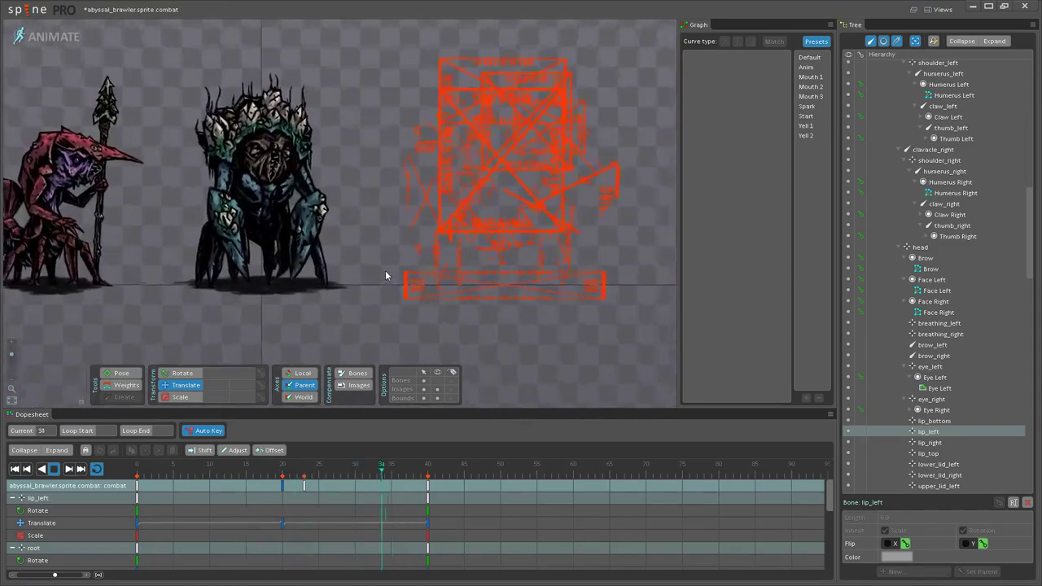
{"action": "scroll", "coordinate": [374, 243], "scroll_direction": "up", "scroll_amount": 3}
{"action": "scroll", "coordinate": [370, 236], "scroll_direction": "up", "scroll_amount": 3}
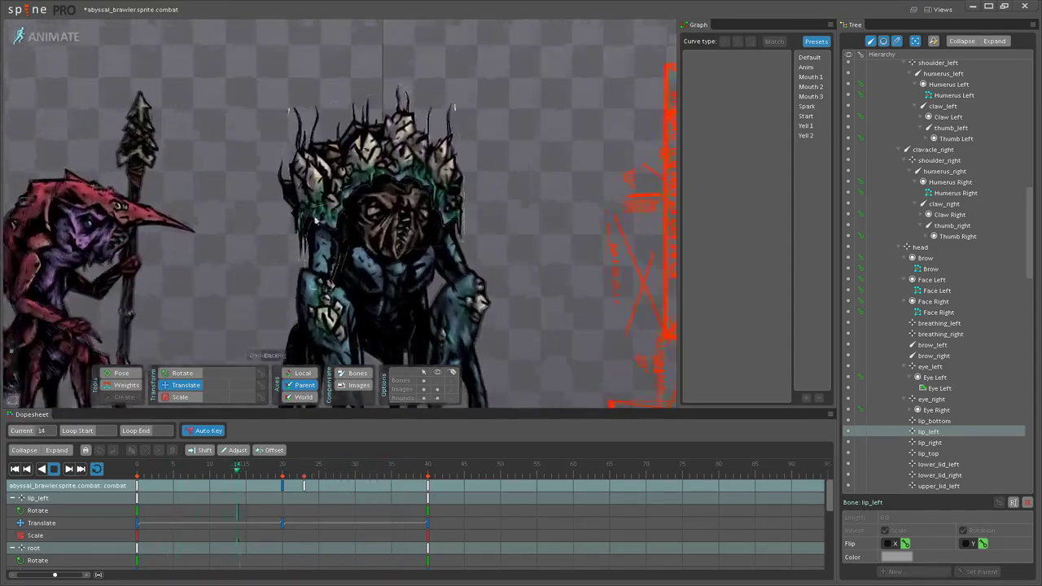
{"action": "left_click", "coordinate": [54, 469]}
Step: At frame 23, select the back bone and move it to about 235.99, 20.16
{"action": "left_click", "coordinate": [260, 466]}
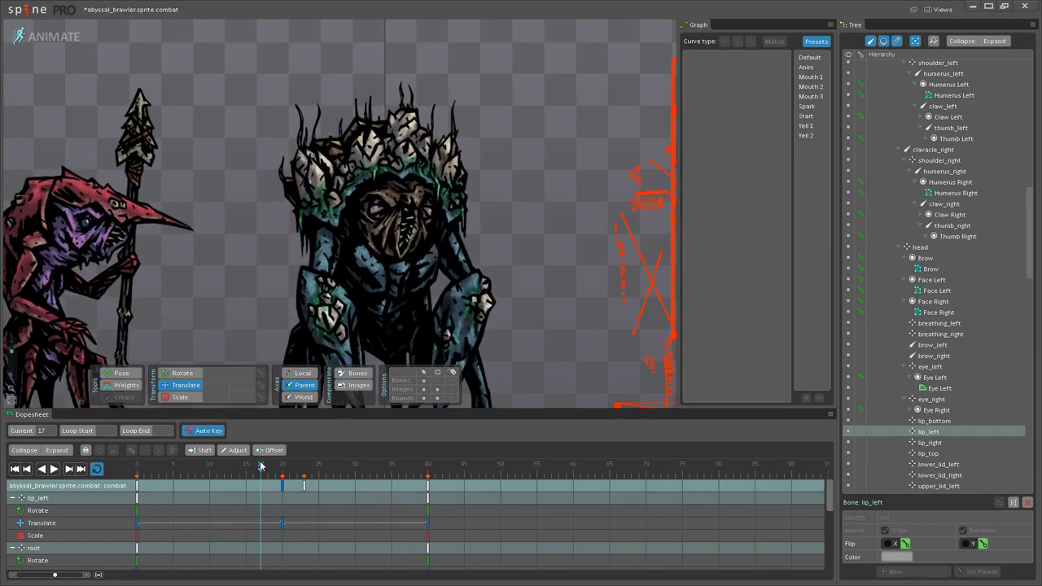
{"action": "left_click_drag", "start_coordinate": [282, 479], "coordinate": [312, 470]}
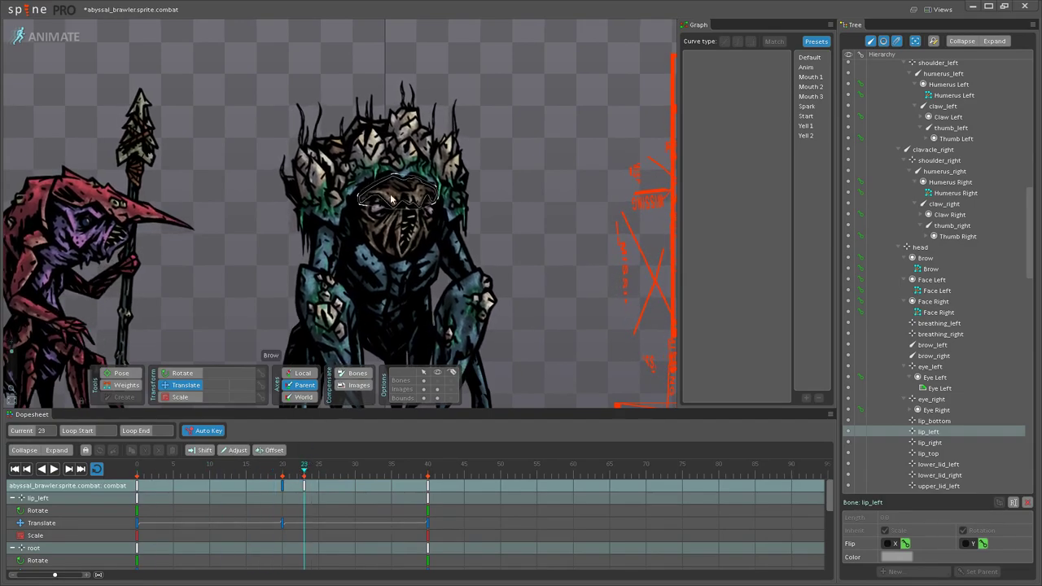
{"action": "scroll", "coordinate": [399, 202], "scroll_direction": "up", "scroll_amount": 5}
{"action": "left_click", "coordinate": [357, 184]}
{"action": "left_click", "coordinate": [424, 381]}
{"action": "left_click", "coordinate": [423, 390]}
{"action": "left_click_drag", "start_coordinate": [334, 136], "coordinate": [366, 173]}
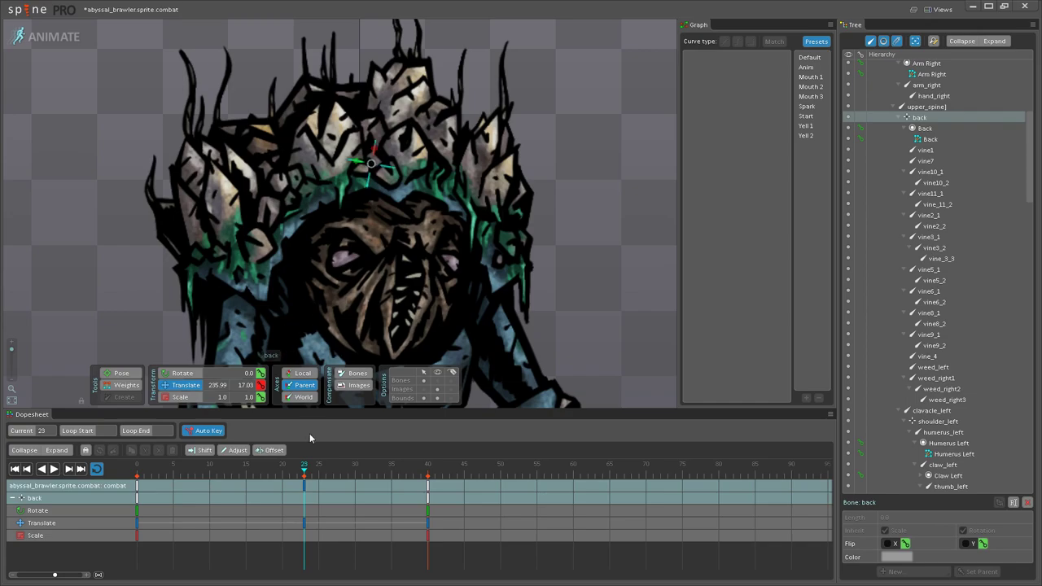
{"action": "mouse_move", "coordinate": [303, 470]}
{"action": "left_mouse_down"}
{"action": "mouse_move", "coordinate": [123, 469]}
{"action": "mouse_move", "coordinate": [307, 454]}
{"action": "mouse_move", "coordinate": [294, 464]}
{"action": "left_mouse_up"}
{"action": "left_click_drag", "start_coordinate": [363, 163], "coordinate": [359, 165]}
Step: Apply the Anim curve preset to the back bone's keys at frames 0 and 23
{"action": "left_click", "coordinate": [146, 491]}
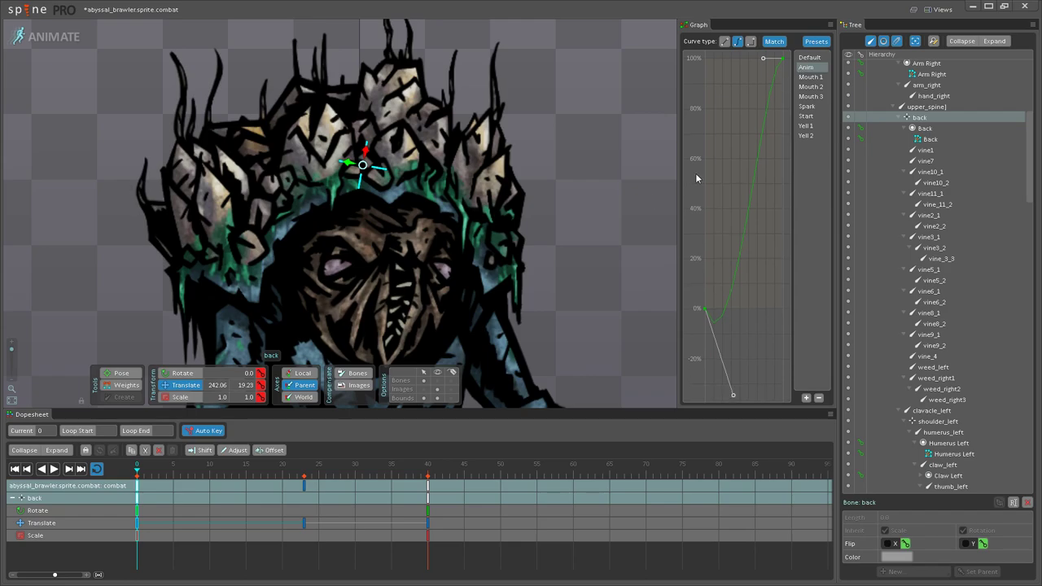
{"action": "scroll", "coordinate": [588, 195], "scroll_direction": "down", "scroll_amount": 3}
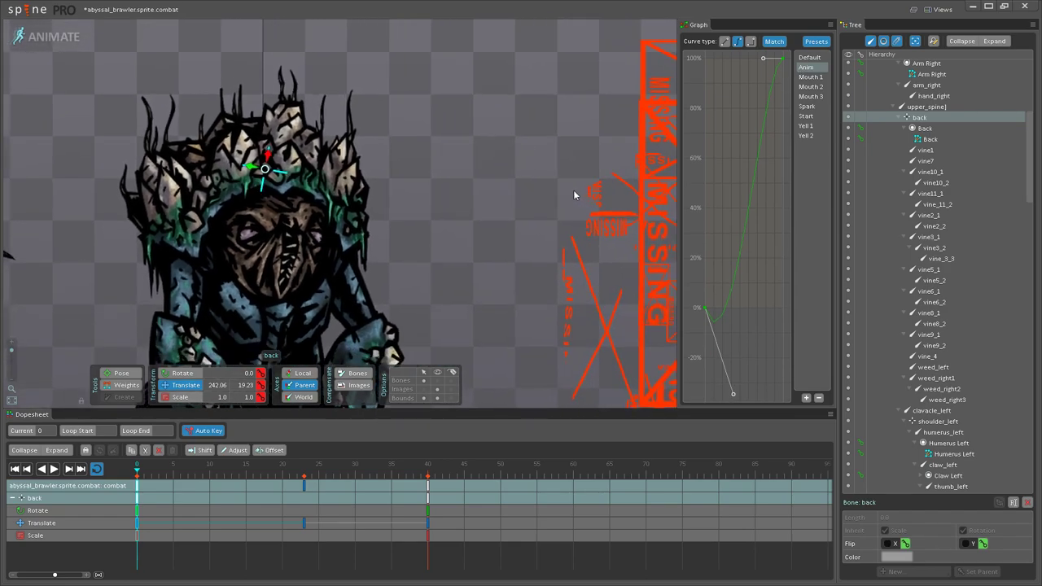
{"action": "scroll", "coordinate": [574, 195], "scroll_direction": "down", "scroll_amount": 3}
{"action": "left_click_drag", "start_coordinate": [380, 198], "coordinate": [574, 131]}
{"action": "scroll", "coordinate": [513, 152], "scroll_direction": "up", "scroll_amount": 4}
{"action": "left_click_drag", "start_coordinate": [534, 175], "coordinate": [535, 190]}
{"action": "scroll", "coordinate": [536, 190], "scroll_direction": "down", "scroll_amount": 1}
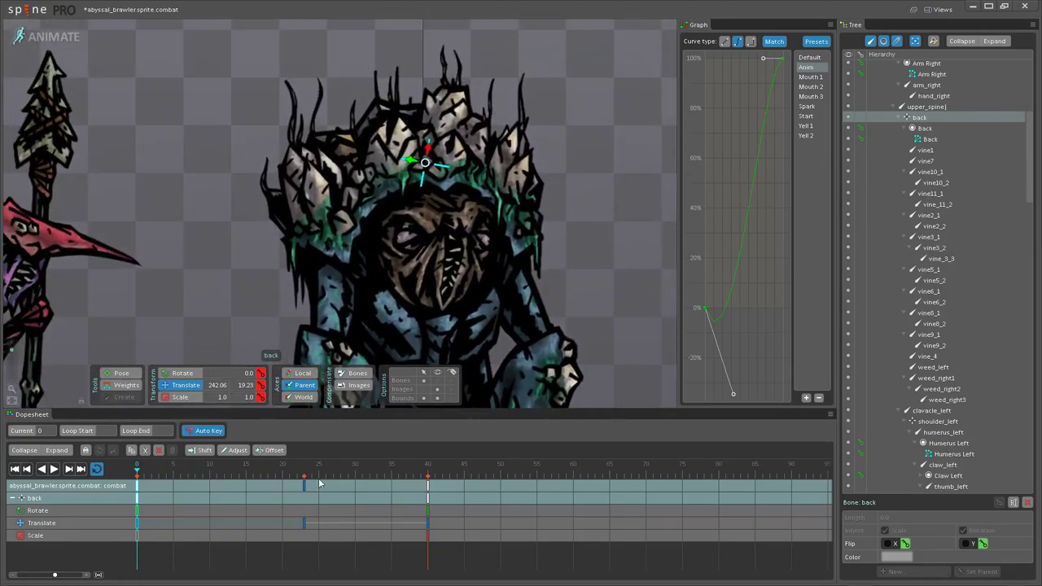
{"action": "left_click", "coordinate": [305, 492]}
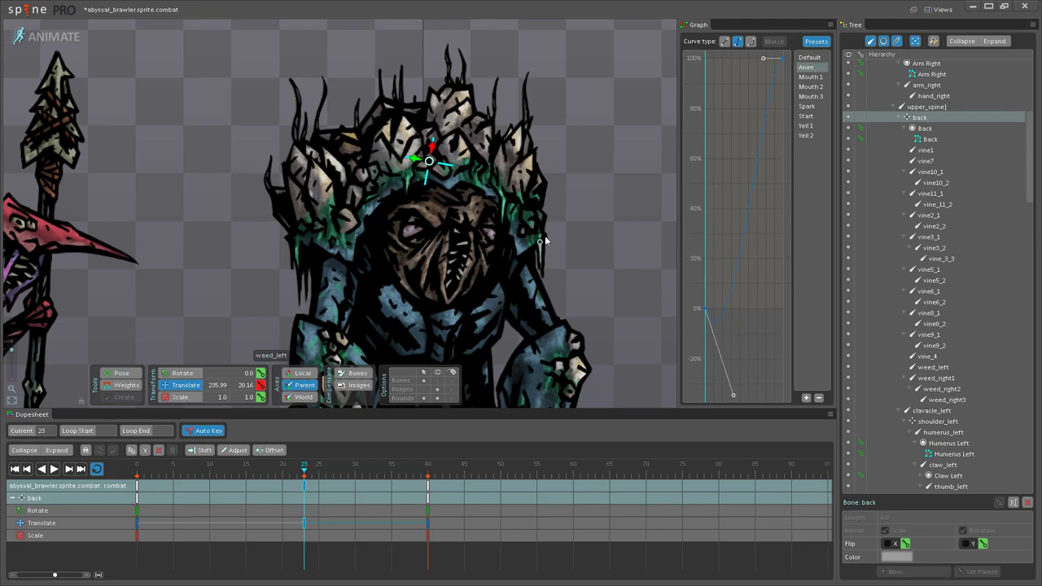
Step: Try offsetting the back bone's keys by 6 frames, play the animation, and undo the offset
{"action": "scroll", "coordinate": [550, 213], "scroll_direction": "down", "scroll_amount": 3}
{"action": "left_click", "coordinate": [57, 468]}
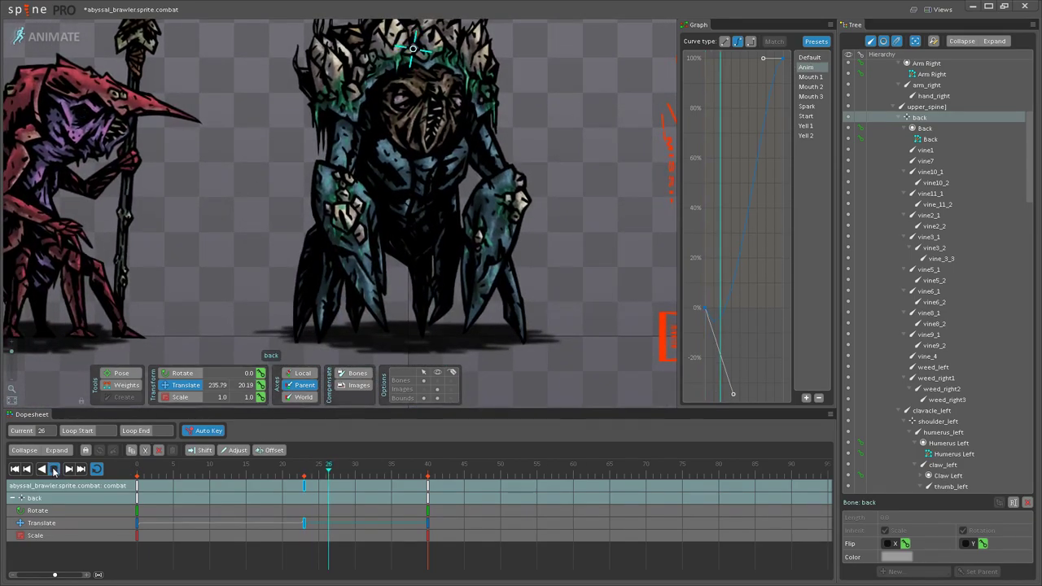
{"action": "scroll", "coordinate": [265, 225], "scroll_direction": "down", "scroll_amount": 3}
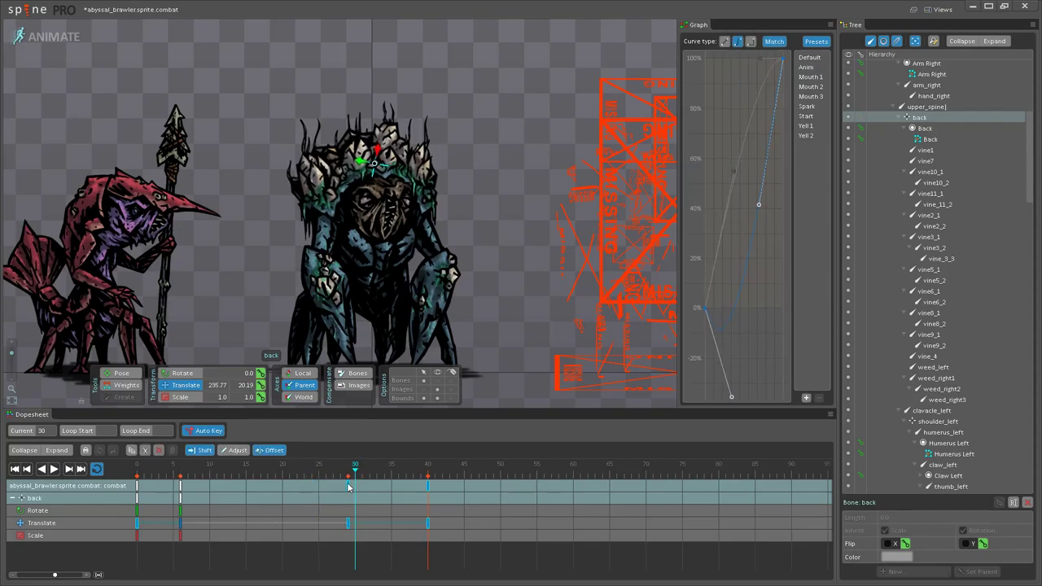
{"action": "left_click", "coordinate": [54, 469]}
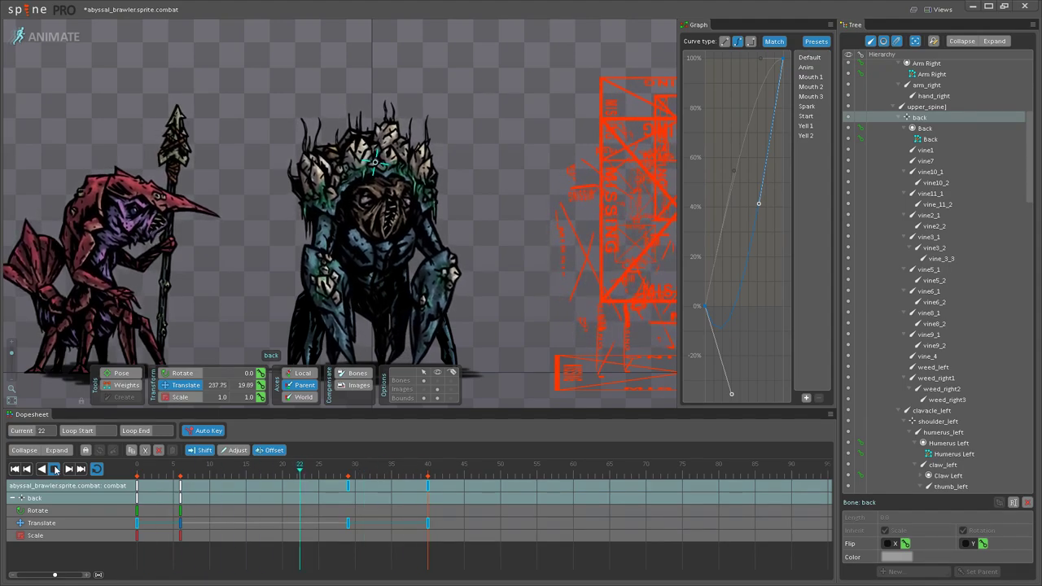
{"action": "left_click", "coordinate": [56, 470]}
{"action": "key", "text": "ctrl+z"}
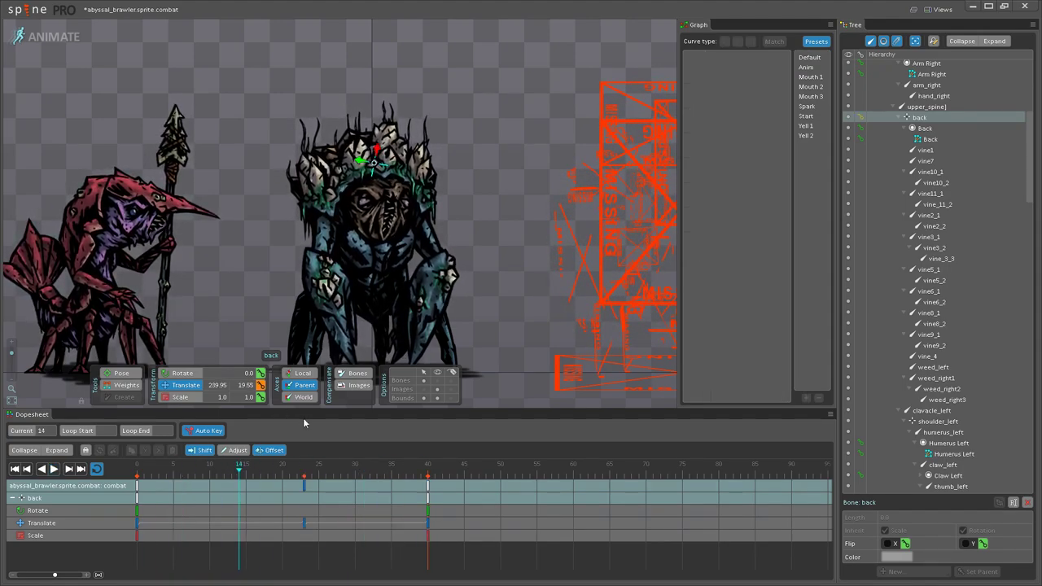
Step: At frame 23, lower the back bone to about 230.79, 14.67 and replay the animation
{"action": "left_click_drag", "start_coordinate": [237, 472], "coordinate": [304, 473]}
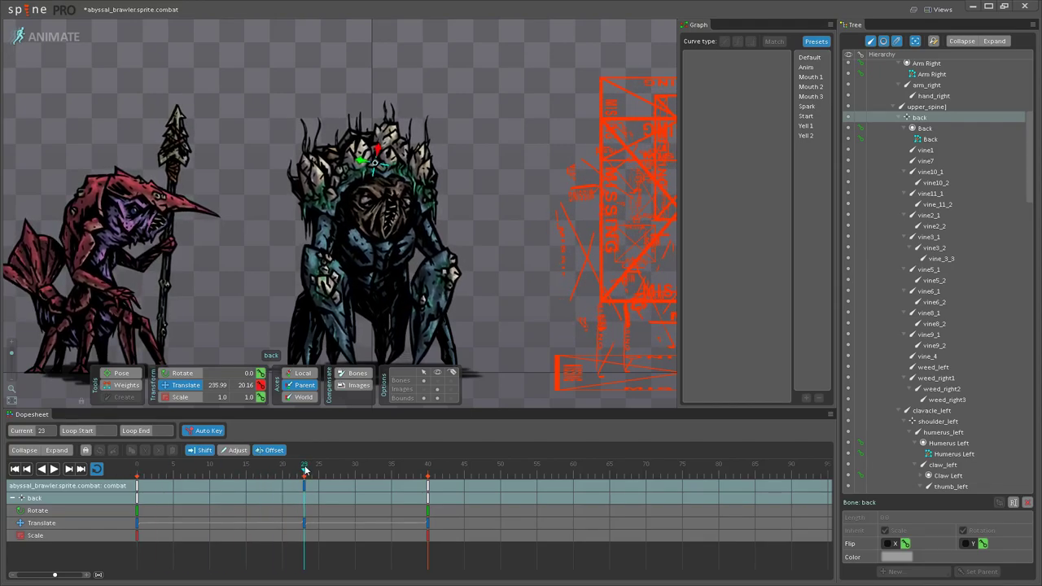
{"action": "scroll", "coordinate": [382, 214], "scroll_direction": "up", "scroll_amount": 5}
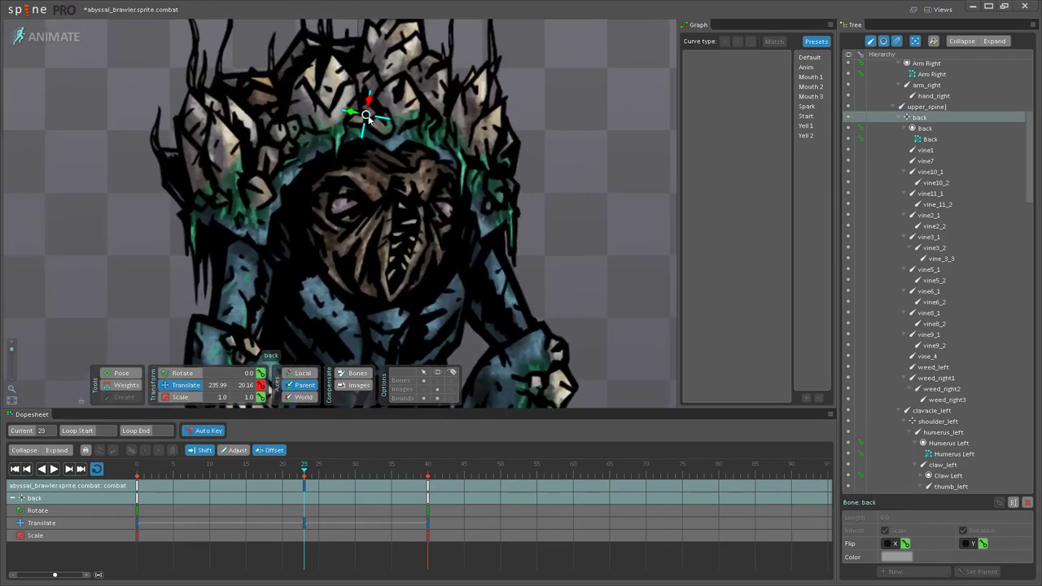
{"action": "left_click_drag", "start_coordinate": [364, 130], "coordinate": [369, 183]}
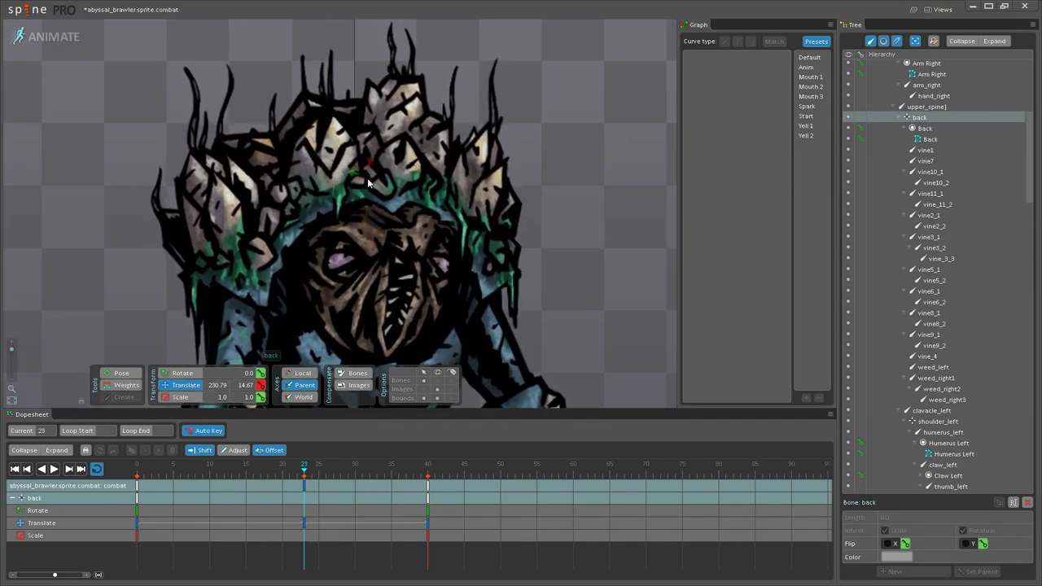
{"action": "left_click", "coordinate": [52, 471]}
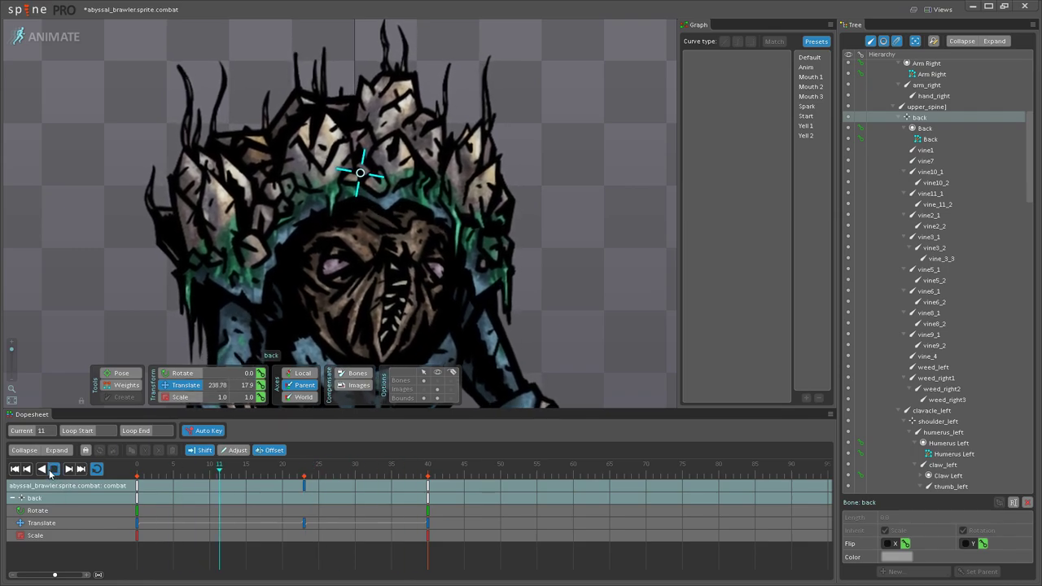
{"action": "left_click", "coordinate": [52, 470]}
Step: Raise the back bone at frame 23 to about 236.11, 18.5 and replay the animation
{"action": "left_click", "coordinate": [303, 487]}
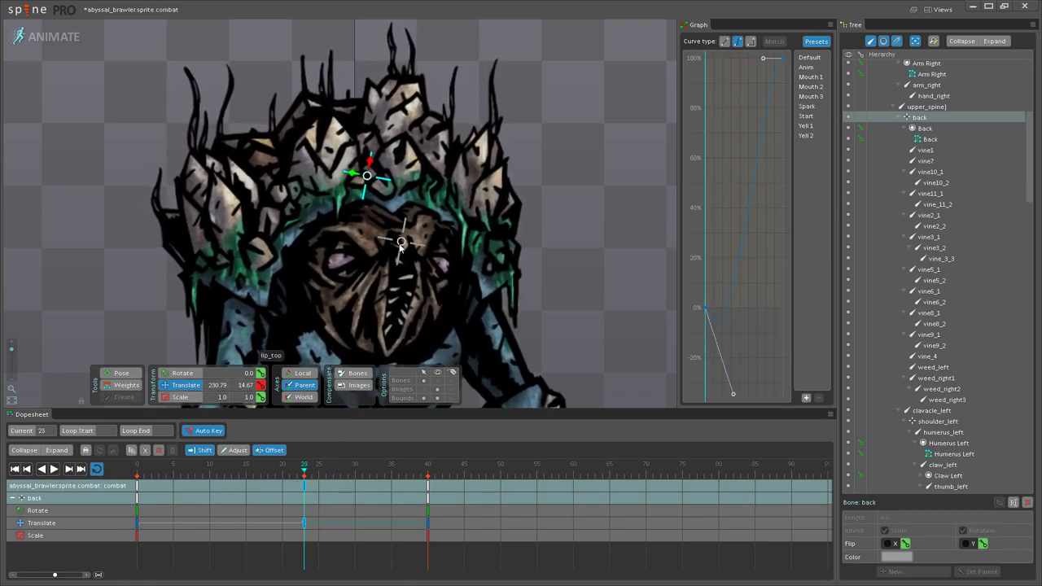
{"action": "mouse_move", "coordinate": [367, 175]}
{"action": "left_mouse_down"}
{"action": "mouse_move", "coordinate": [349, 173]}
{"action": "mouse_move", "coordinate": [366, 160]}
{"action": "left_mouse_up"}
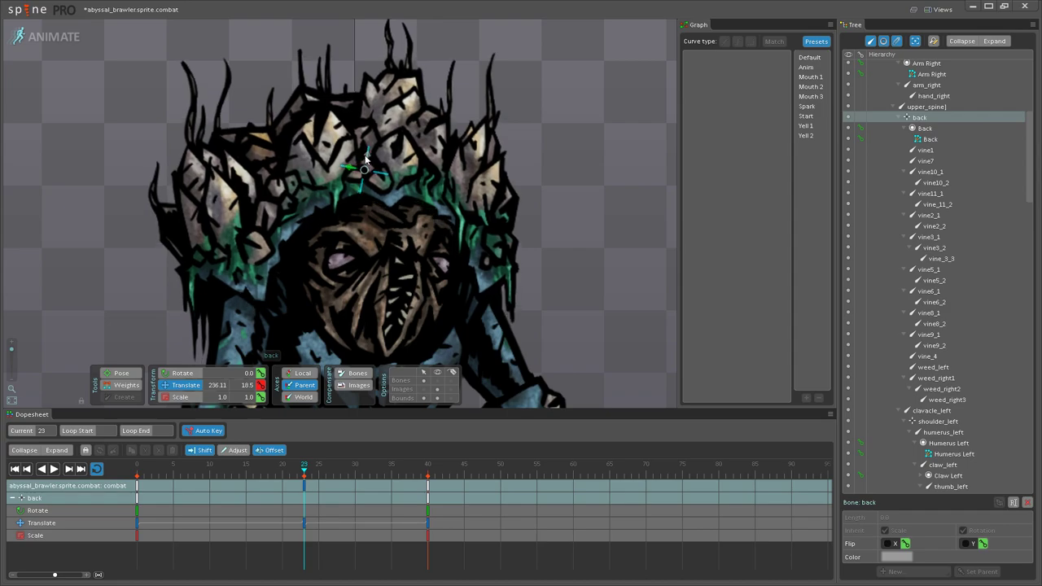
{"action": "left_click", "coordinate": [54, 469]}
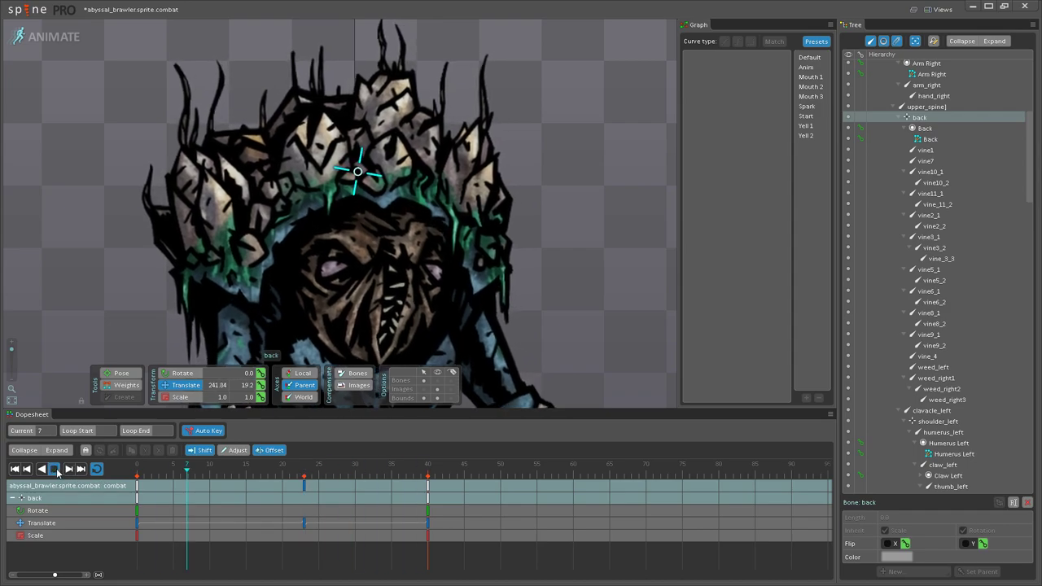
{"action": "left_click", "coordinate": [53, 469]}
Step: Move the back bone at frame 23 further up to about 243.04, 18.5 and check it in playback
{"action": "left_click", "coordinate": [303, 487]}
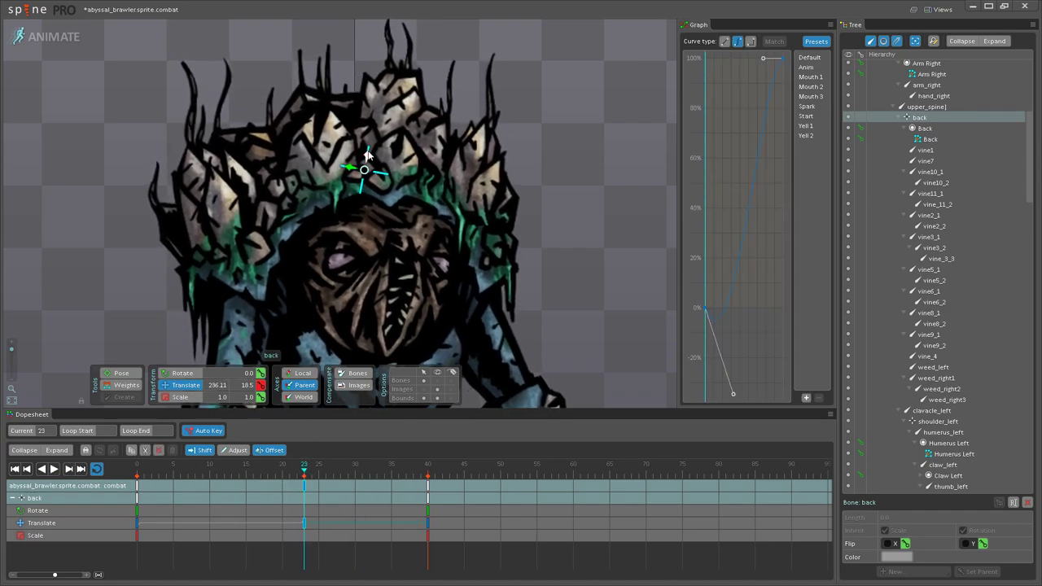
{"action": "left_click", "coordinate": [54, 469]}
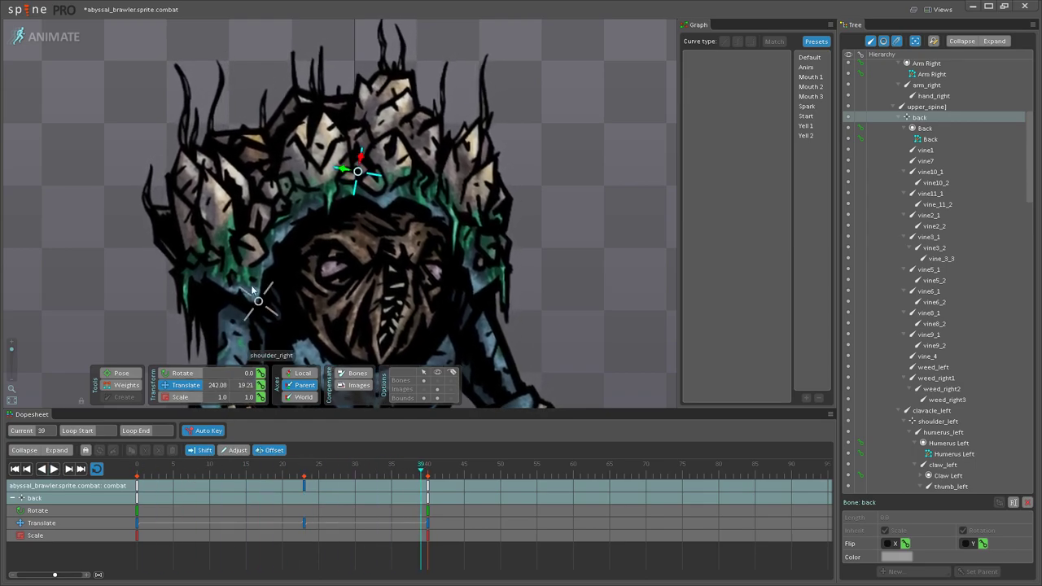
{"action": "left_click", "coordinate": [307, 472]}
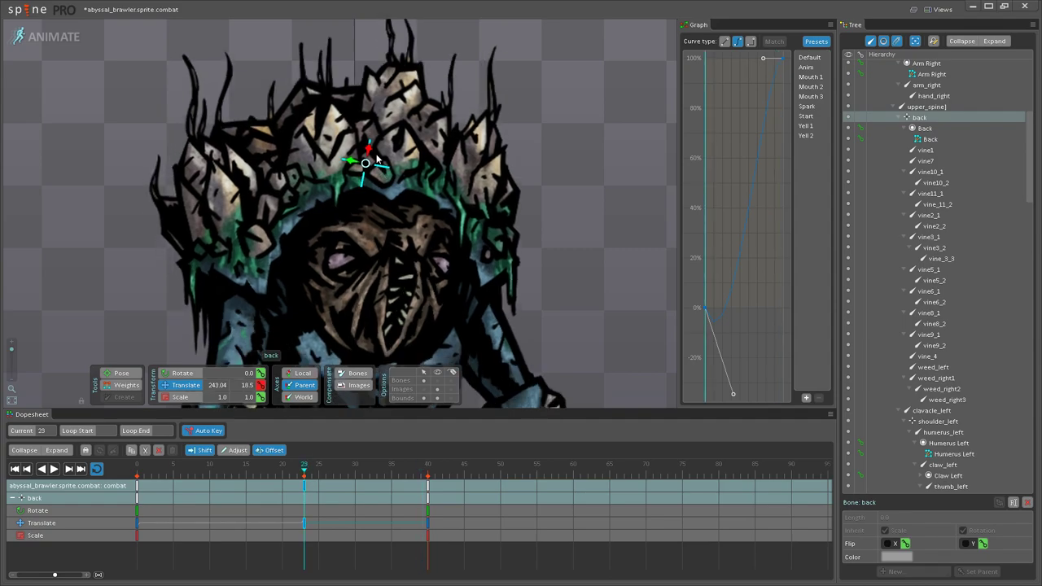
{"action": "left_click", "coordinate": [54, 469]}
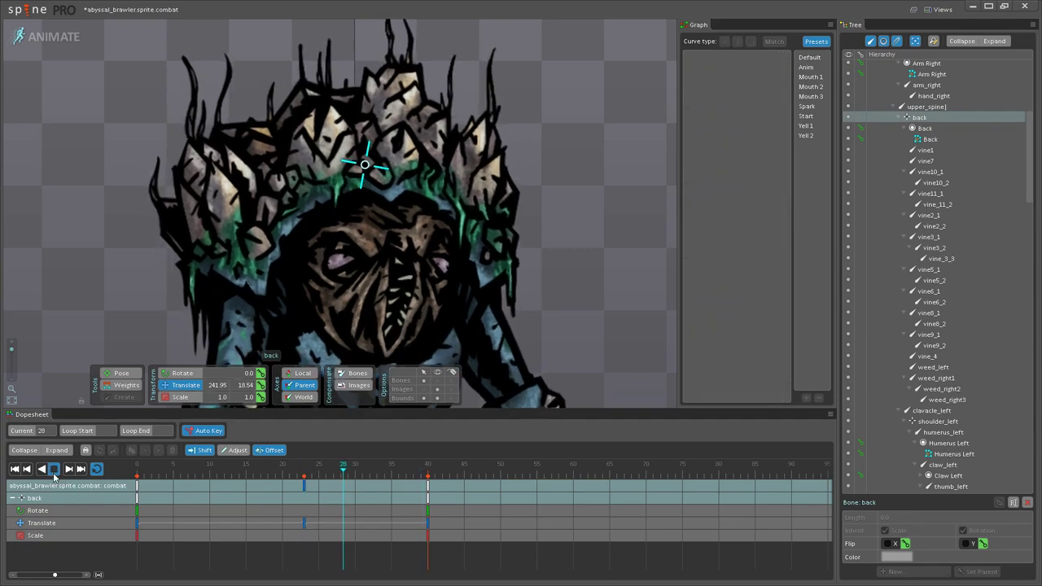
{"action": "left_click", "coordinate": [53, 472]}
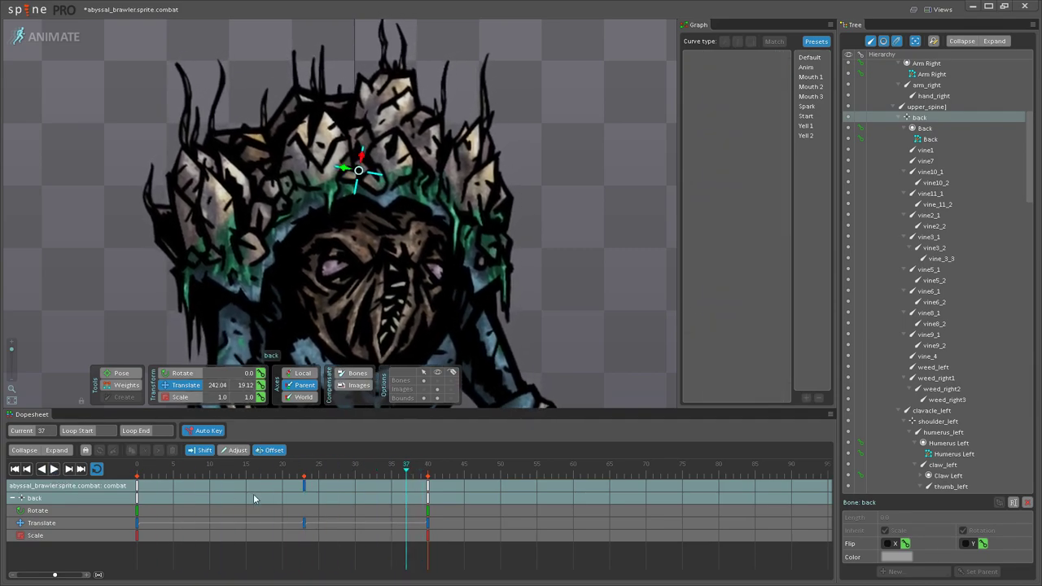
Step: Offset the back bone's keys by 8 frames, placing the frame 23 key at frame 31, and play the animation
{"action": "left_click_drag", "start_coordinate": [310, 489], "coordinate": [368, 489]}
{"action": "left_click", "coordinate": [53, 469]}
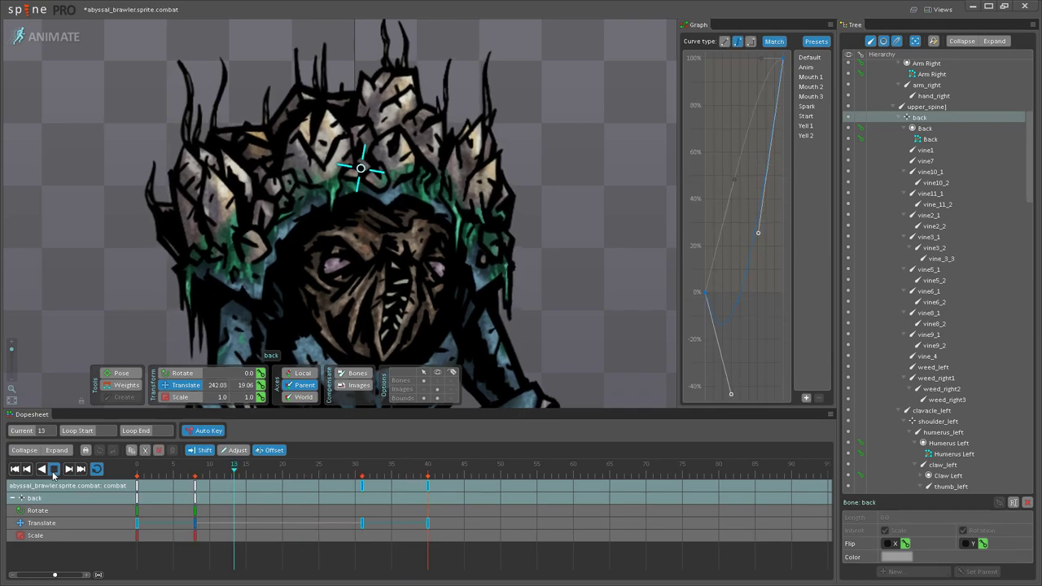
Step: Watch the offset back motion in looping playback with the whole brawler in view, and undo the 8-frame key offset
{"action": "scroll", "coordinate": [344, 295], "scroll_direction": "down", "scroll_amount": 5}
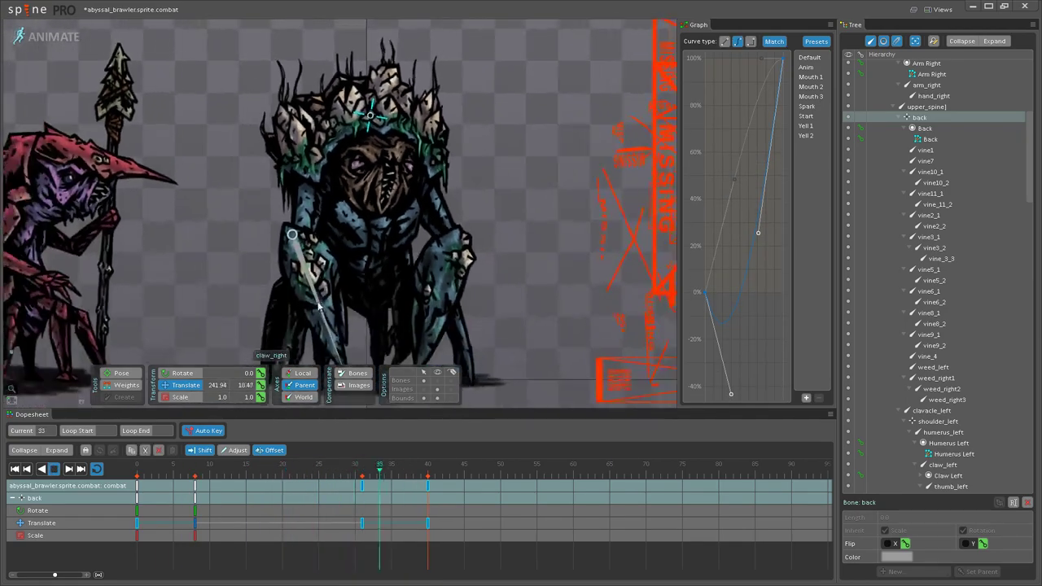
{"action": "key", "text": "space"}
{"action": "key", "text": "space"}
{"action": "scroll", "coordinate": [402, 291], "scroll_direction": "down", "scroll_amount": 4}
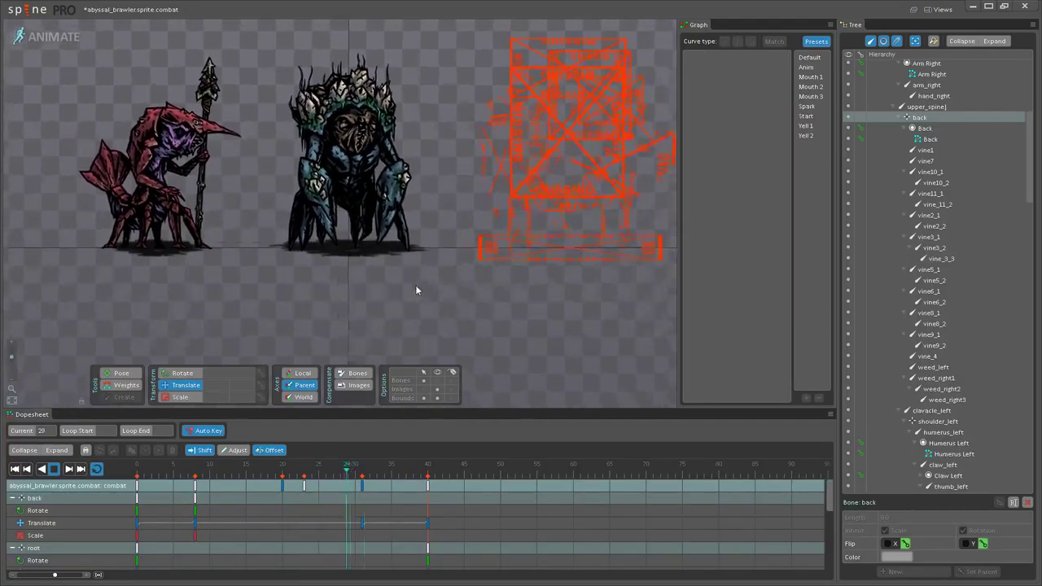
{"action": "scroll", "coordinate": [387, 289], "scroll_direction": "up", "scroll_amount": 2}
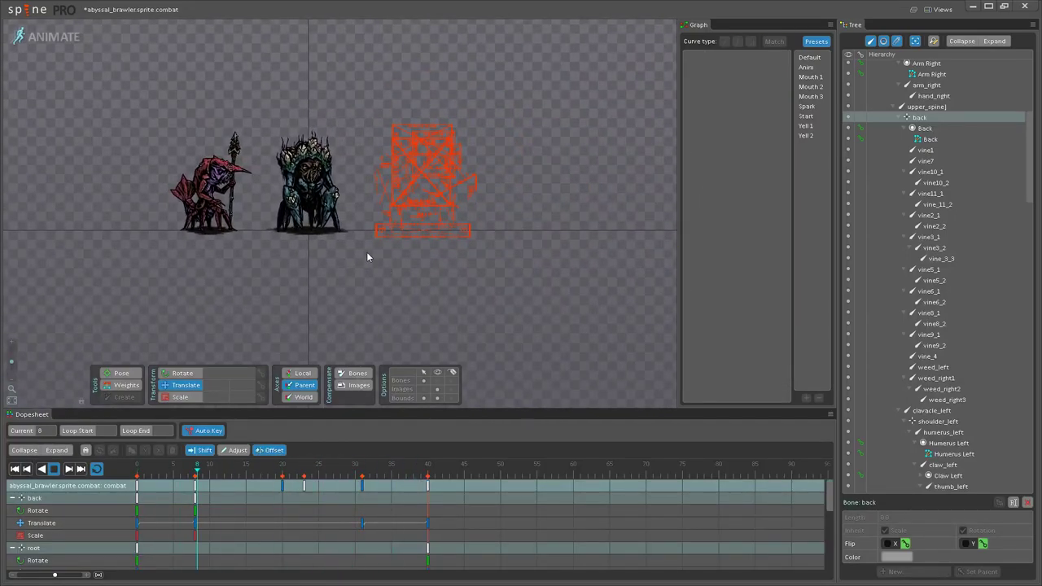
{"action": "scroll", "coordinate": [351, 242], "scroll_direction": "up", "scroll_amount": 3}
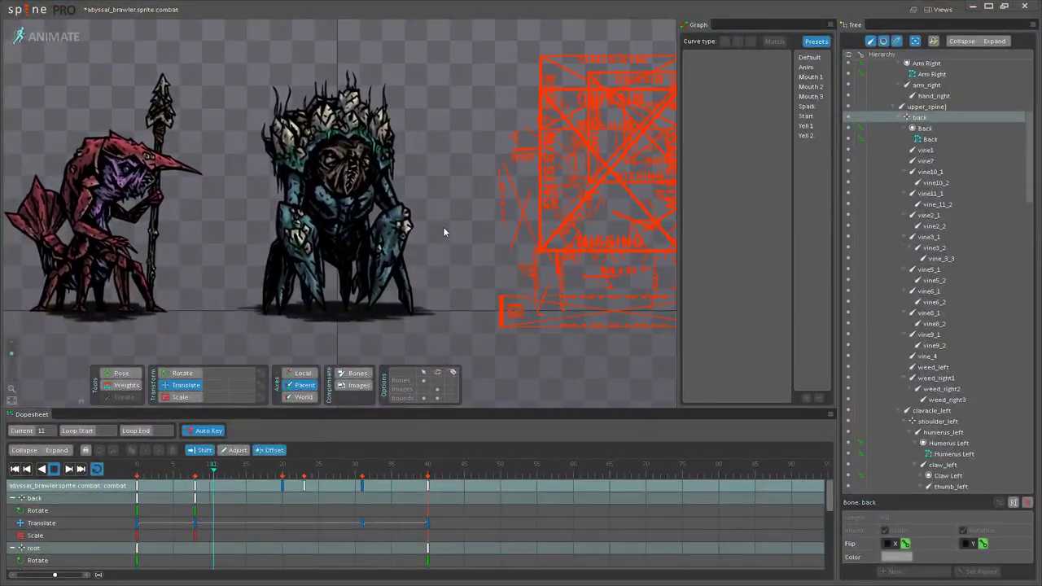
{"action": "scroll", "coordinate": [436, 226], "scroll_direction": "up", "scroll_amount": 4}
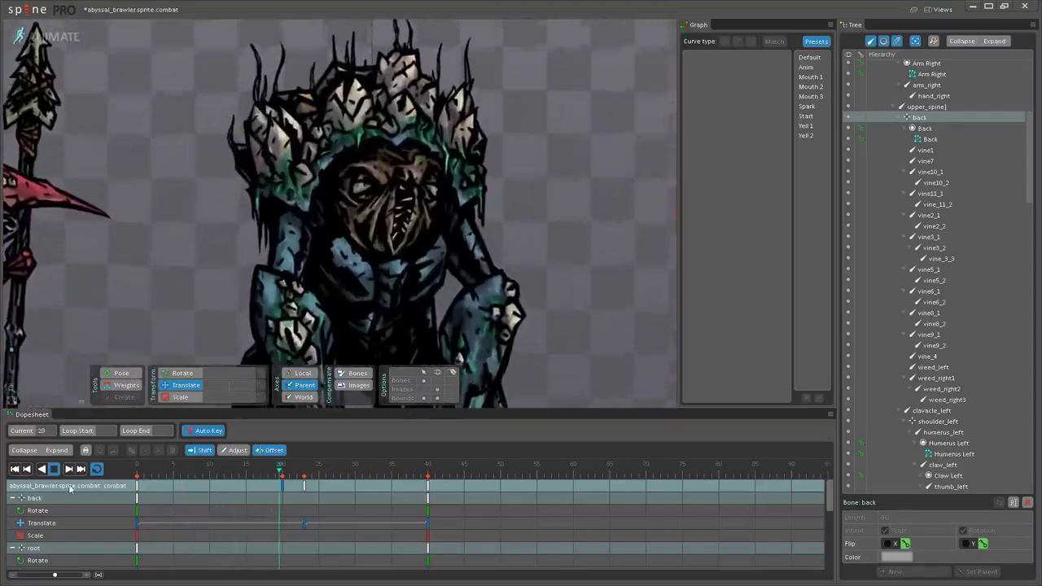
Step: At frame 23, lower the back bone to about 239.85, 17.18 and check the motion in playback
{"action": "left_click", "coordinate": [55, 469]}
{"action": "double_click", "coordinate": [305, 486]}
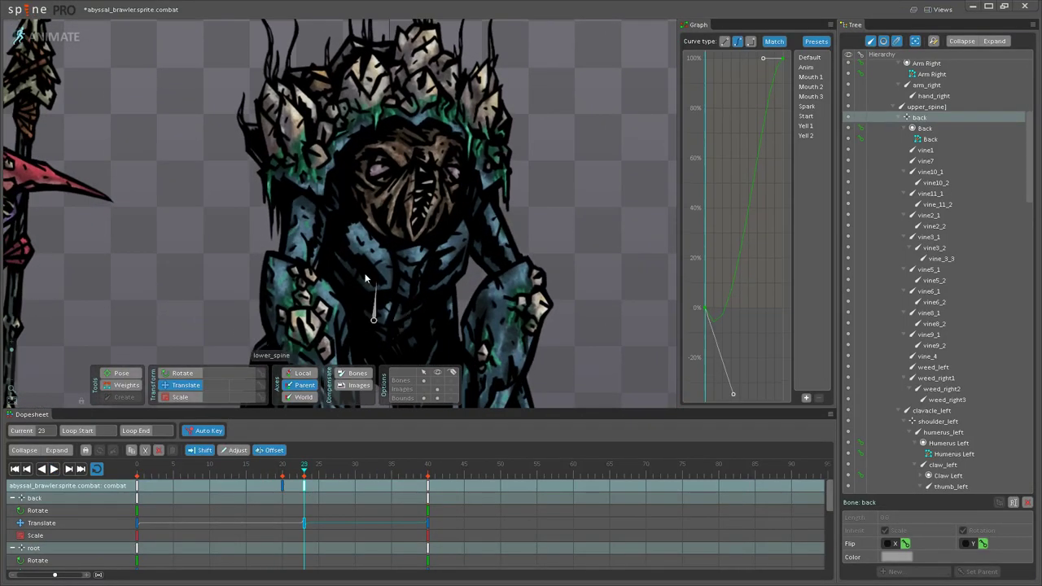
{"action": "left_click_drag", "start_coordinate": [381, 254], "coordinate": [409, 323]}
{"action": "scroll", "coordinate": [412, 314], "scroll_direction": "up", "scroll_amount": 2}
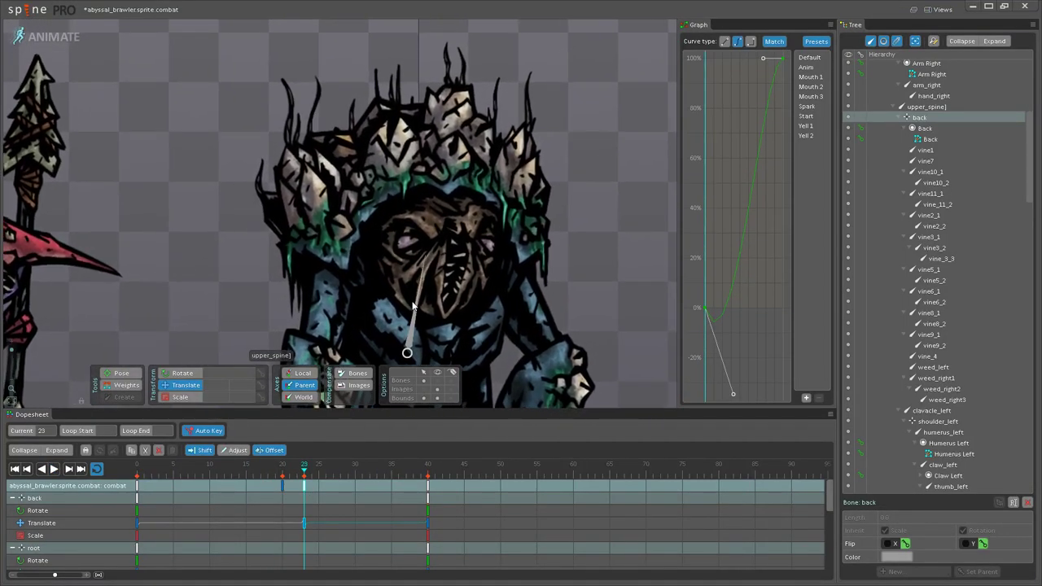
{"action": "scroll", "coordinate": [421, 294], "scroll_direction": "up", "scroll_amount": 2}
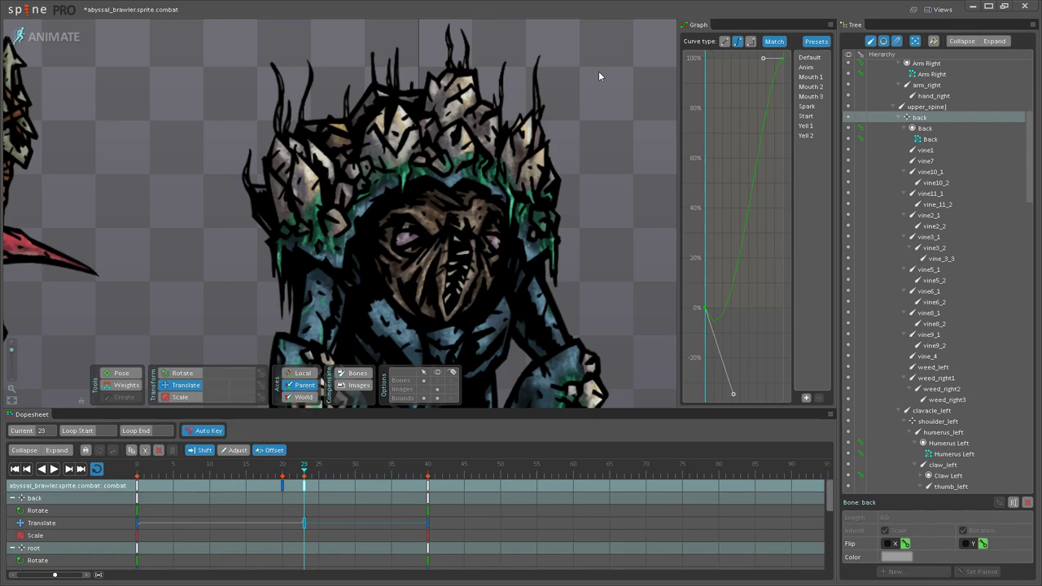
{"action": "left_click_drag", "start_coordinate": [565, 114], "coordinate": [600, 126]}
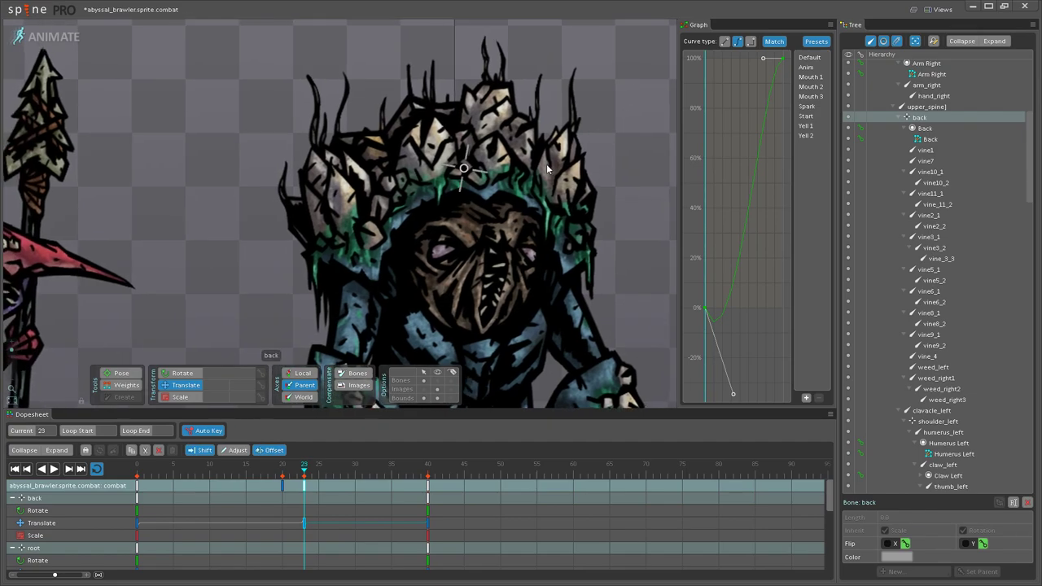
{"action": "scroll", "coordinate": [533, 178], "scroll_direction": "up", "scroll_amount": 1}
{"action": "left_click_drag", "start_coordinate": [457, 170], "coordinate": [433, 195]}
{"action": "left_click", "coordinate": [433, 195]}
{"action": "mouse_move", "coordinate": [304, 463]}
{"action": "left_mouse_down"}
{"action": "mouse_move", "coordinate": [264, 463]}
{"action": "mouse_move", "coordinate": [308, 461]}
{"action": "left_mouse_up"}
{"action": "scroll", "coordinate": [432, 198], "scroll_direction": "up", "scroll_amount": 2}
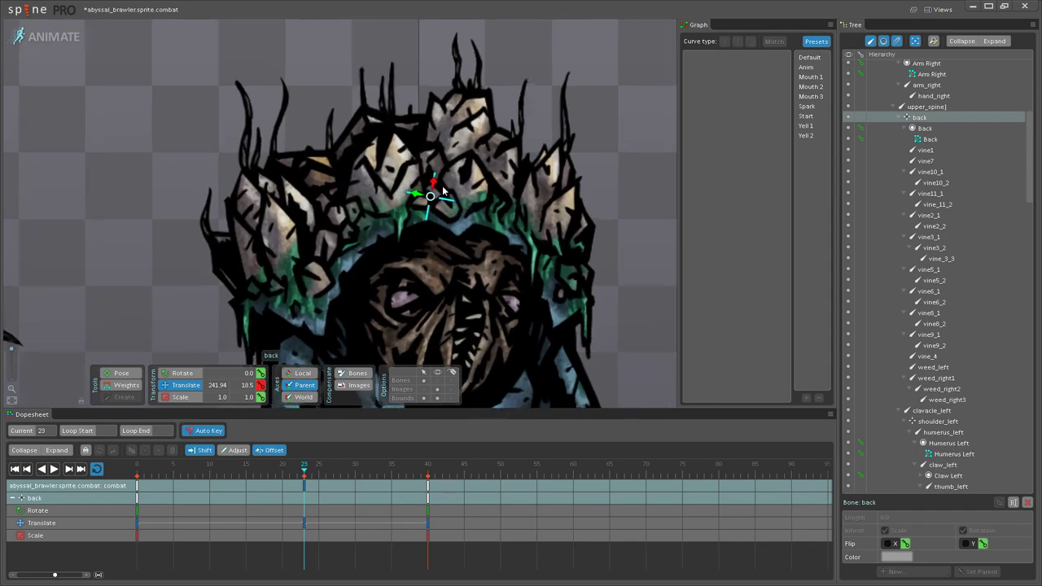
{"action": "left_click_drag", "start_coordinate": [431, 198], "coordinate": [435, 206]}
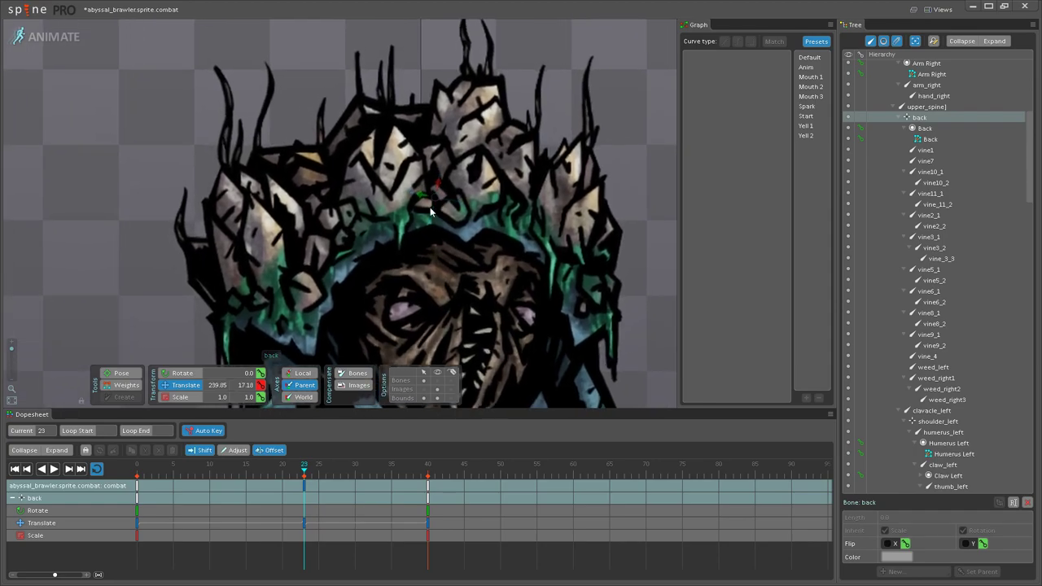
{"action": "left_click", "coordinate": [54, 469]}
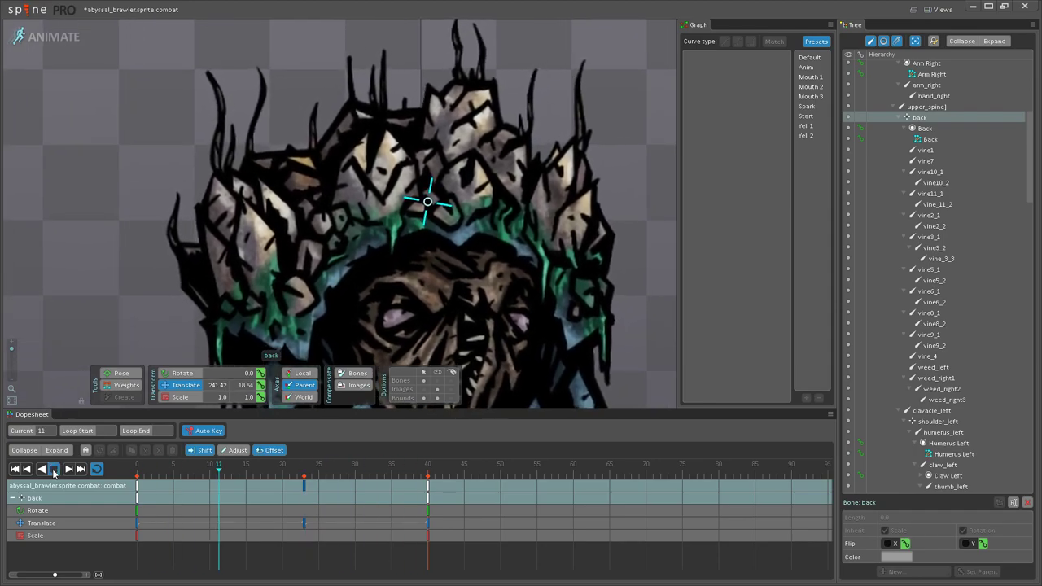
{"action": "left_click", "coordinate": [54, 469]}
Step: Readjust the back bone at frame 23 to about 238.41, 18.99 and replay the animation
{"action": "left_click_drag", "start_coordinate": [203, 471], "coordinate": [301, 461]}
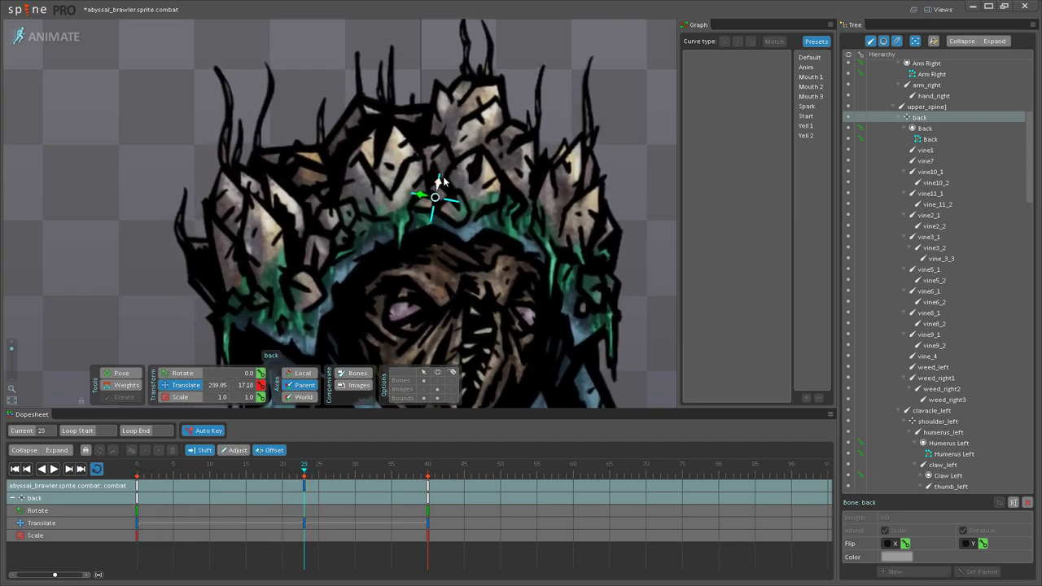
{"action": "left_click_drag", "start_coordinate": [428, 196], "coordinate": [436, 187]}
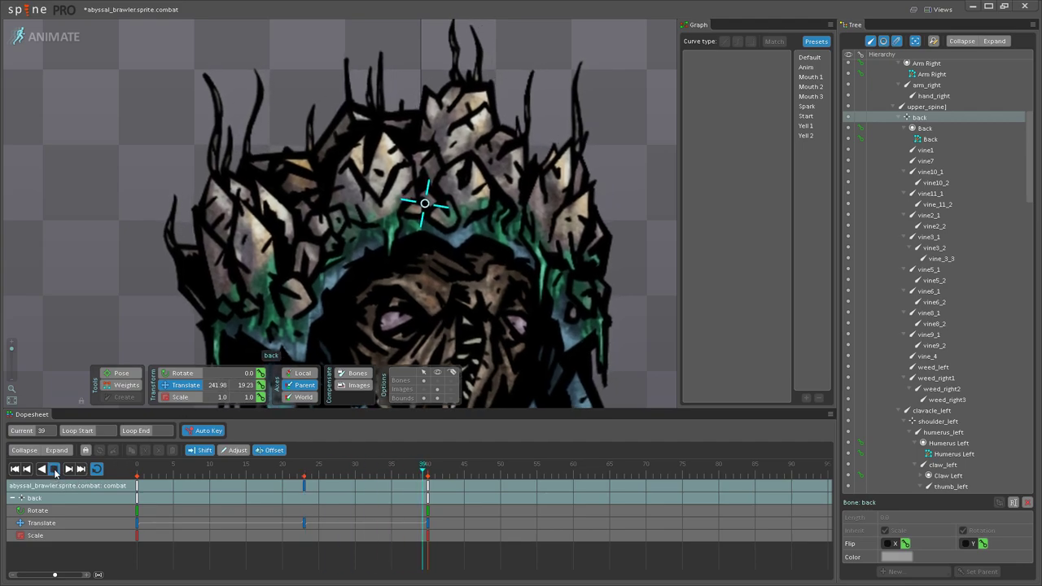
{"action": "left_click", "coordinate": [54, 472]}
Step: Try offsetting the back bone's keys by 8 frames, placing the frame 23 key at frame 31, play the animation, and undo the offset
{"action": "left_click_drag", "start_coordinate": [305, 488], "coordinate": [363, 487]}
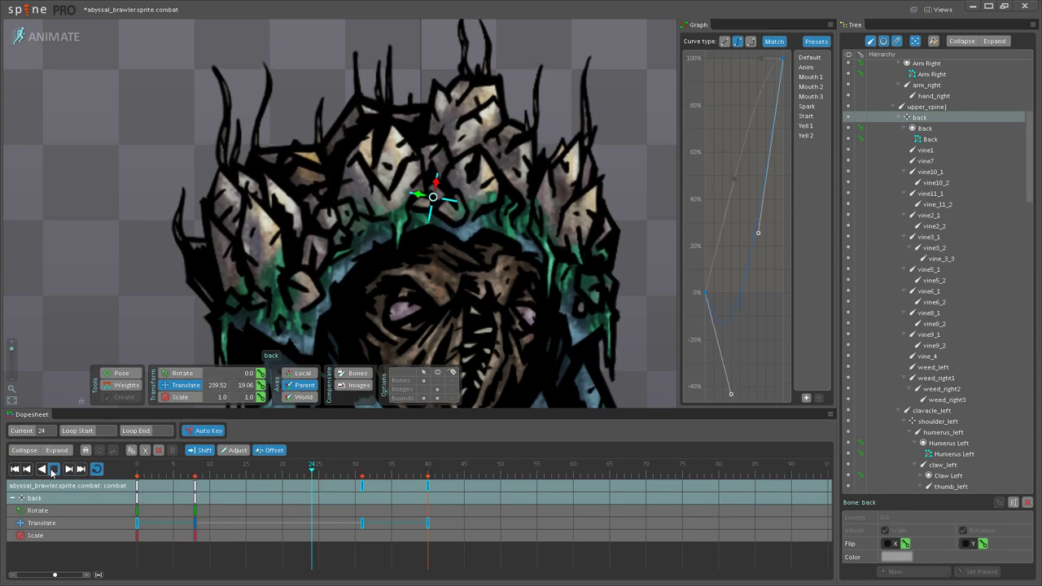
{"action": "left_click", "coordinate": [53, 470]}
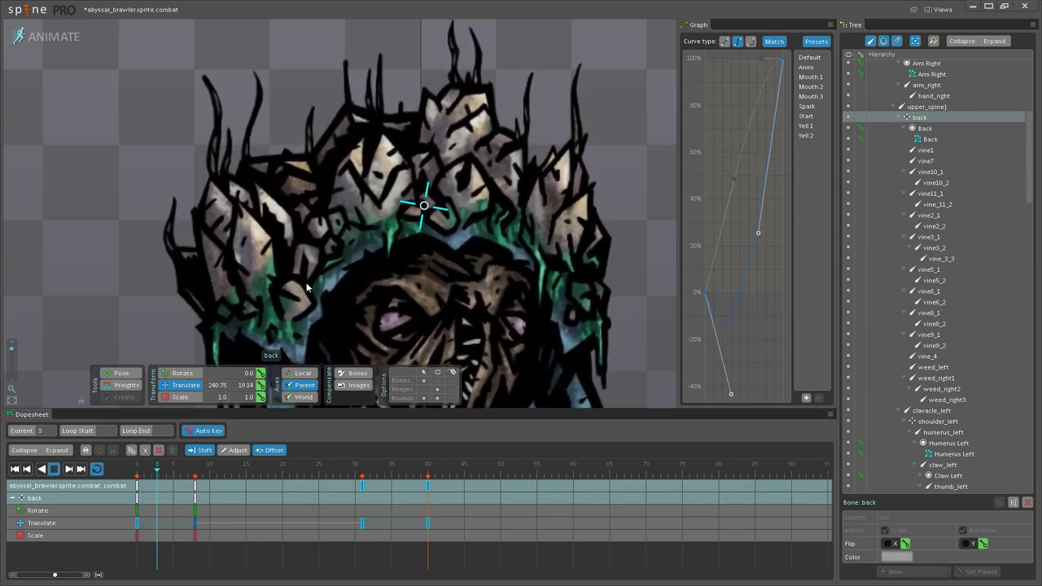
{"action": "key", "text": "ctrl+z"}
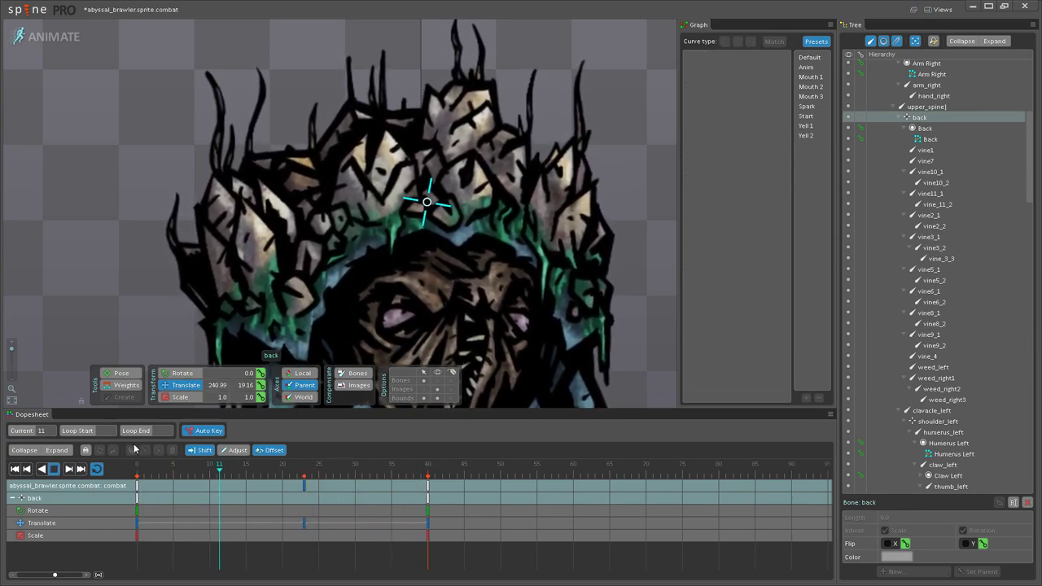
Step: Try a 15-frame offset on the back bone's keys, placing the frame 23 key at frame 38, review the playback, and undo it
{"action": "left_click", "coordinate": [305, 486]}
{"action": "left_click_drag", "start_coordinate": [245, 485], "coordinate": [448, 482]}
{"action": "left_click_drag", "start_coordinate": [559, 482], "coordinate": [708, 474]}
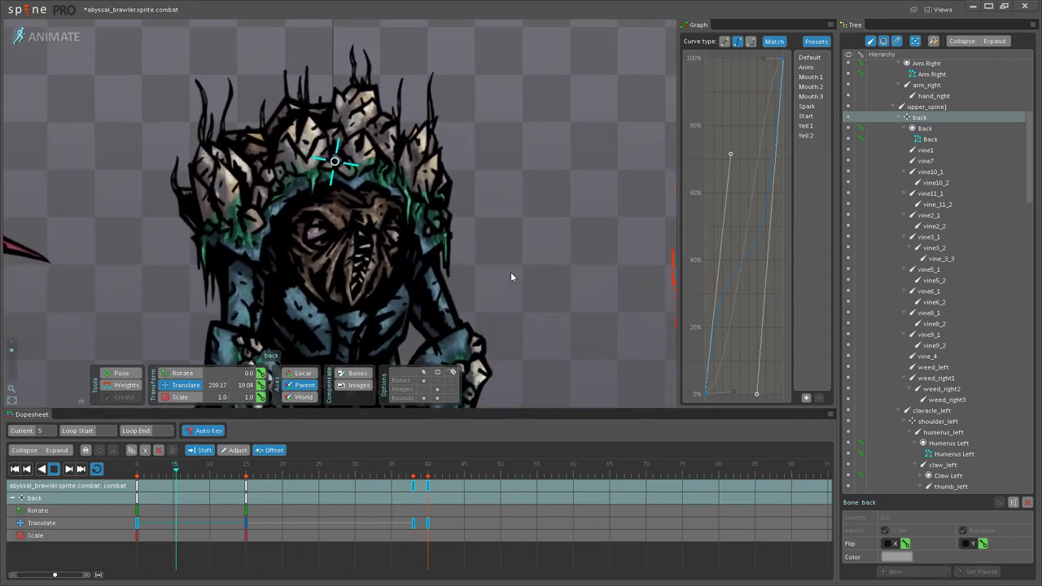
{"action": "scroll", "coordinate": [432, 247], "scroll_direction": "down", "scroll_amount": 4}
{"action": "key", "text": "space"}
{"action": "scroll", "coordinate": [432, 247], "scroll_direction": "down", "scroll_amount": 2}
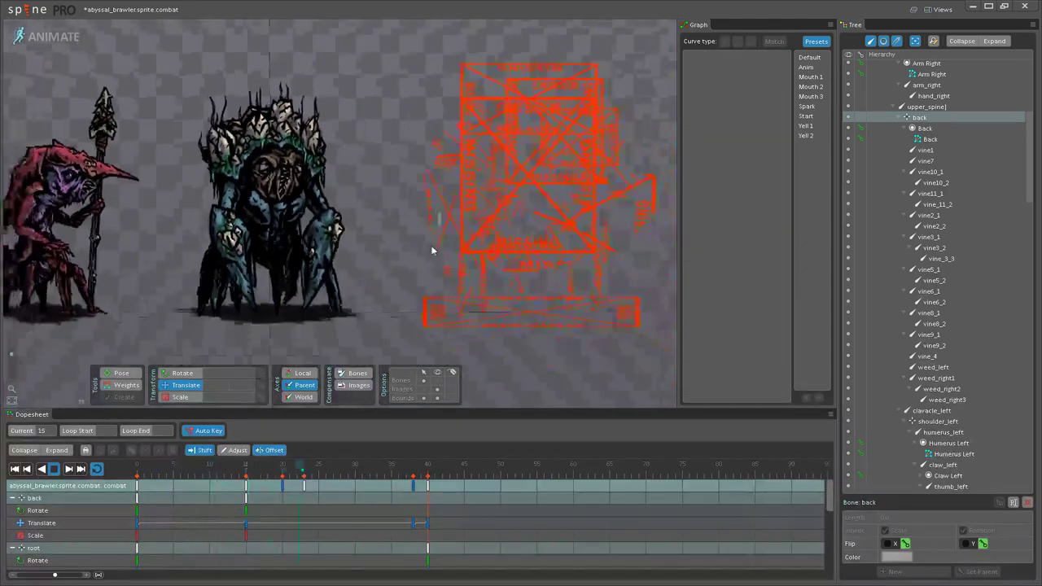
{"action": "key", "text": "ctrl+z"}
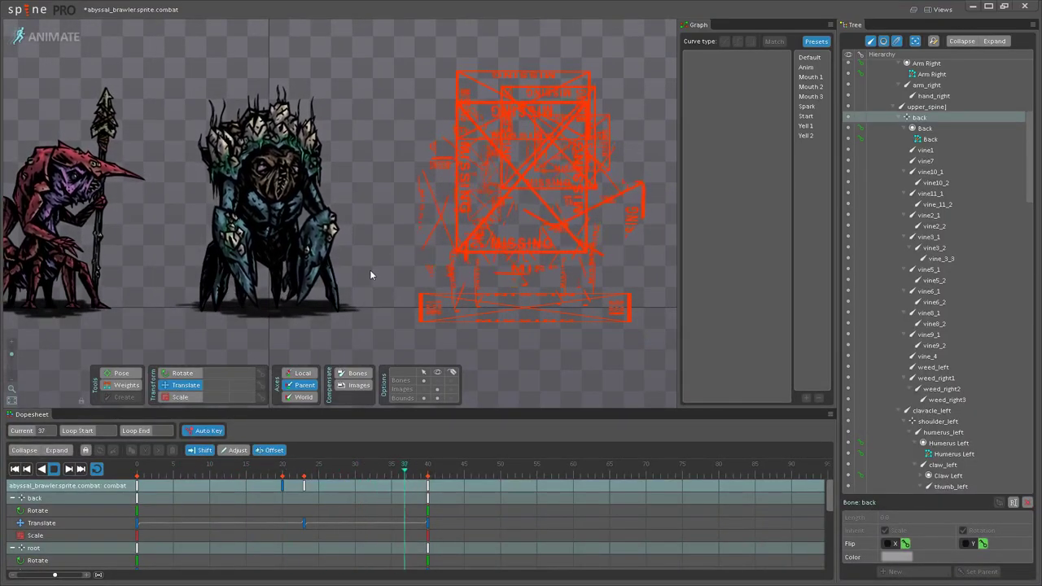
Step: Move the back bone's translate key from frame 23 to frame 20 and check the timing in playback
{"action": "left_click", "coordinate": [54, 470]}
{"action": "scroll", "coordinate": [260, 278], "scroll_direction": "up", "scroll_amount": 2}
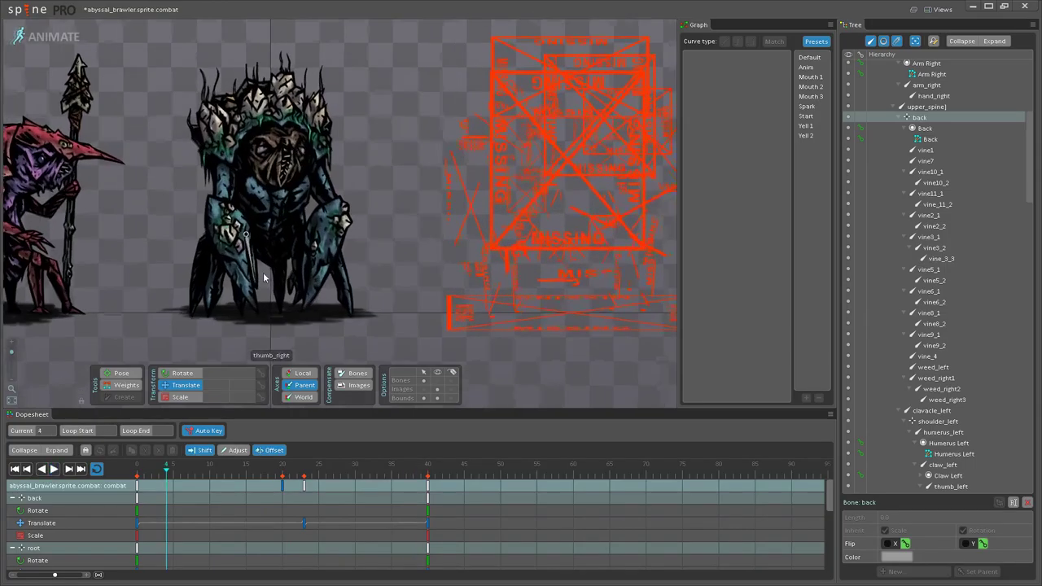
{"action": "scroll", "coordinate": [262, 279], "scroll_direction": "up", "scroll_amount": 3}
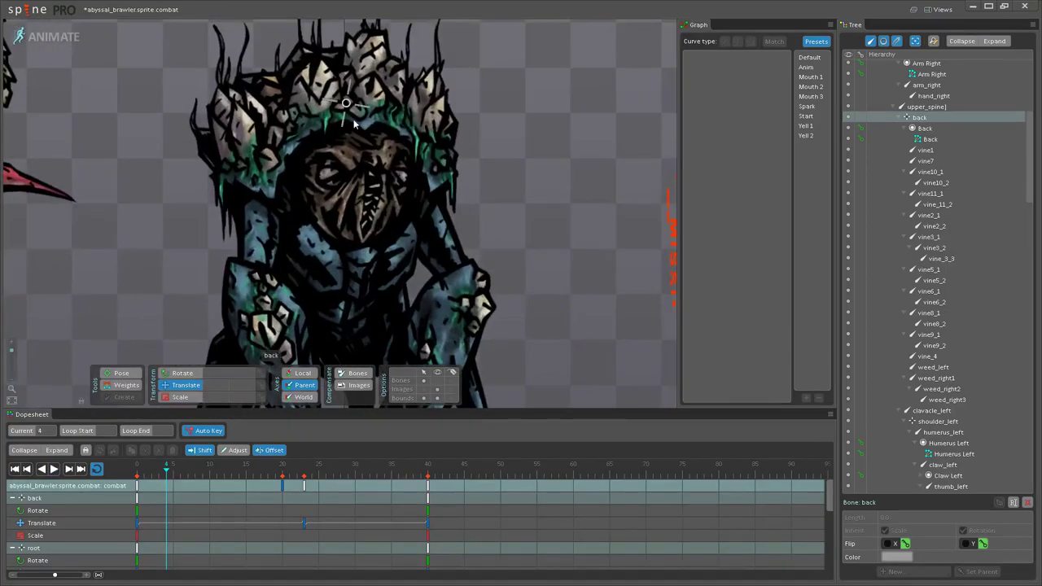
{"action": "left_click", "coordinate": [346, 105]}
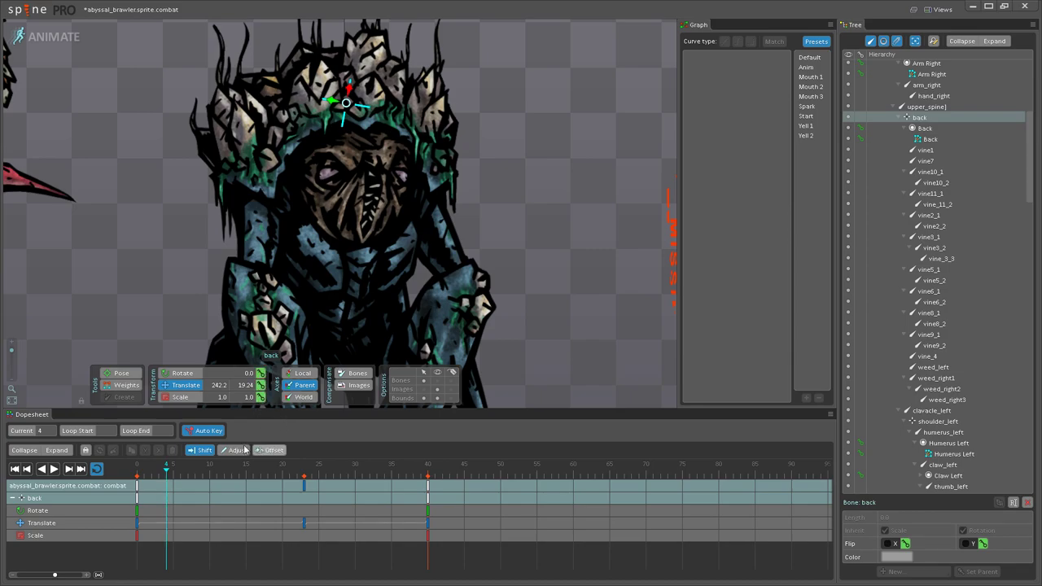
{"action": "left_click", "coordinate": [54, 469]}
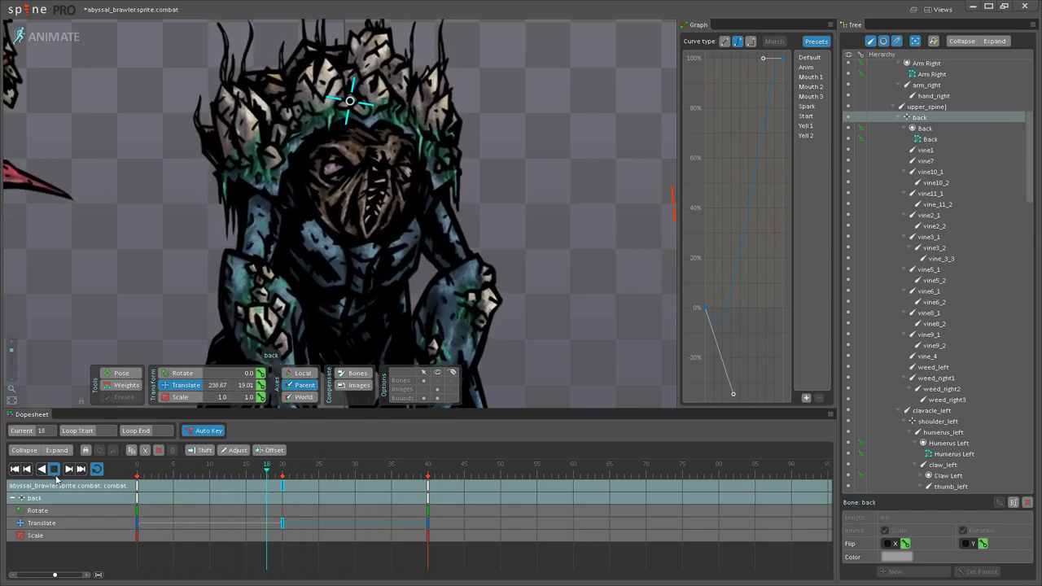
{"action": "left_click", "coordinate": [54, 469]}
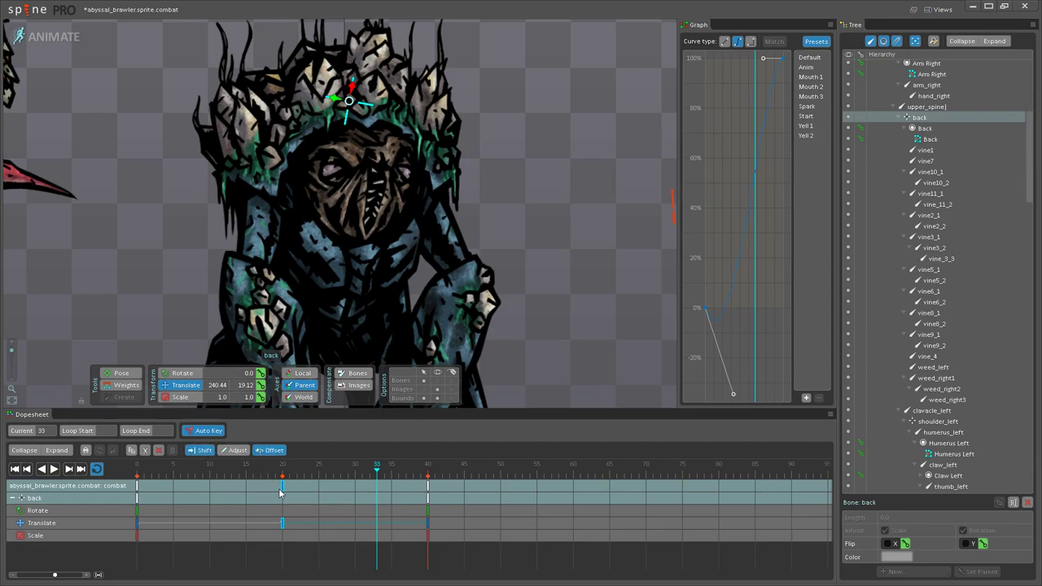
Step: Try offsetting the back bone's keys by 6 frames, placing the frame 20 key at frame 26, play the animation, and undo the offset
{"action": "left_click_drag", "start_coordinate": [279, 492], "coordinate": [327, 488]}
{"action": "left_click", "coordinate": [54, 470]}
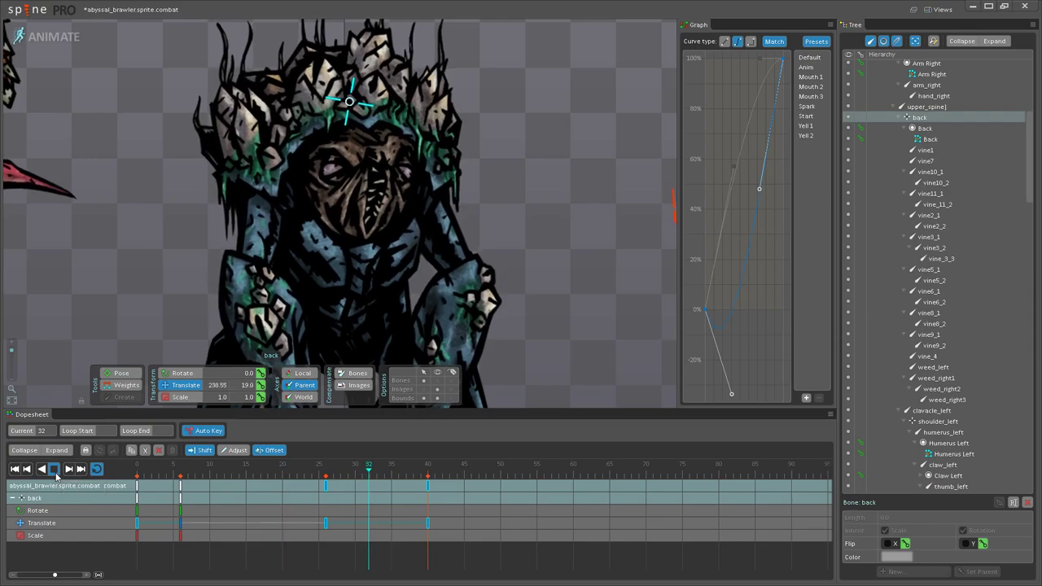
{"action": "left_click", "coordinate": [56, 471]}
{"action": "scroll", "coordinate": [497, 240], "scroll_direction": "down", "scroll_amount": 3}
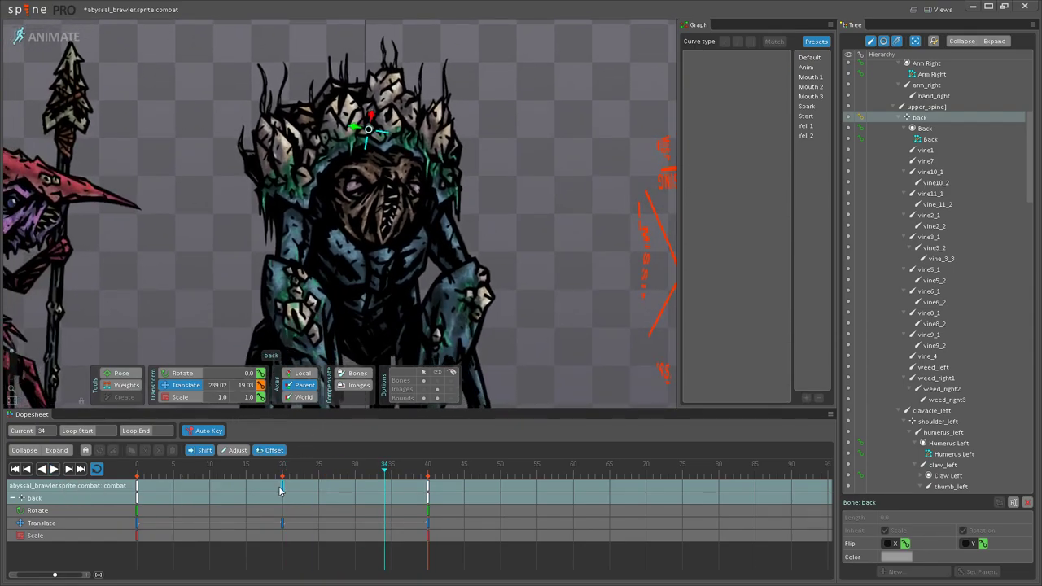
Step: Replay the motion, set the back bone at frame 20 to about 239.8, 19.62, and play the animation again
{"action": "left_click_drag", "start_coordinate": [282, 474], "coordinate": [64, 471]}
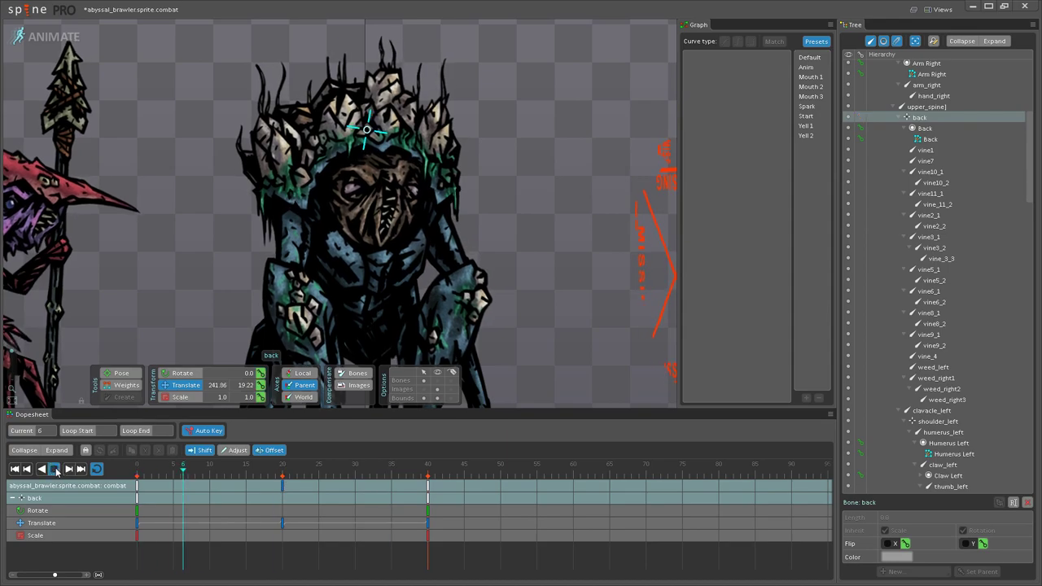
{"action": "key", "text": "space"}
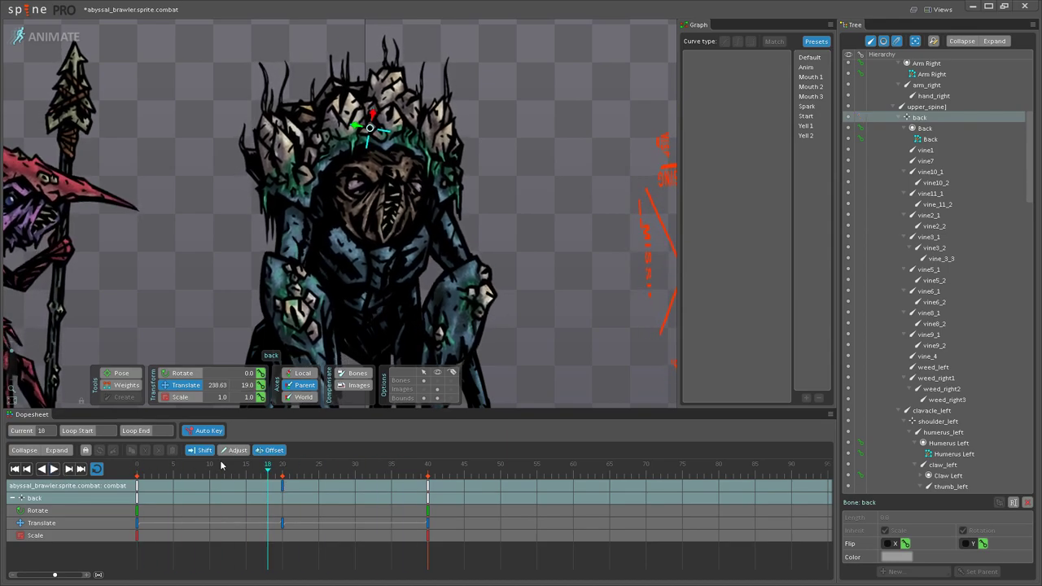
{"action": "left_click", "coordinate": [282, 489]}
{"action": "scroll", "coordinate": [370, 122], "scroll_direction": "up", "scroll_amount": 5}
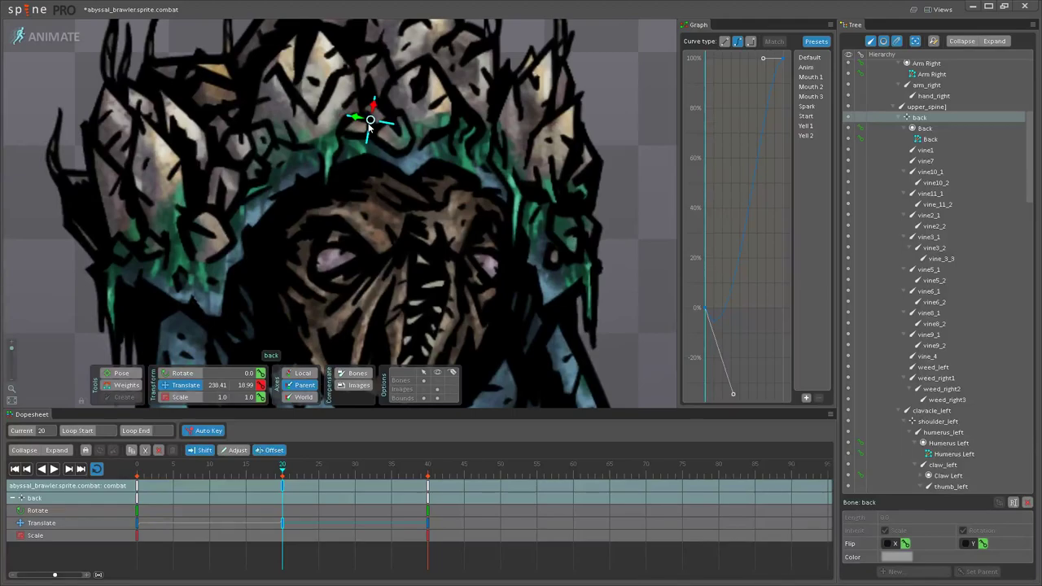
{"action": "left_click_drag", "start_coordinate": [372, 121], "coordinate": [371, 118]}
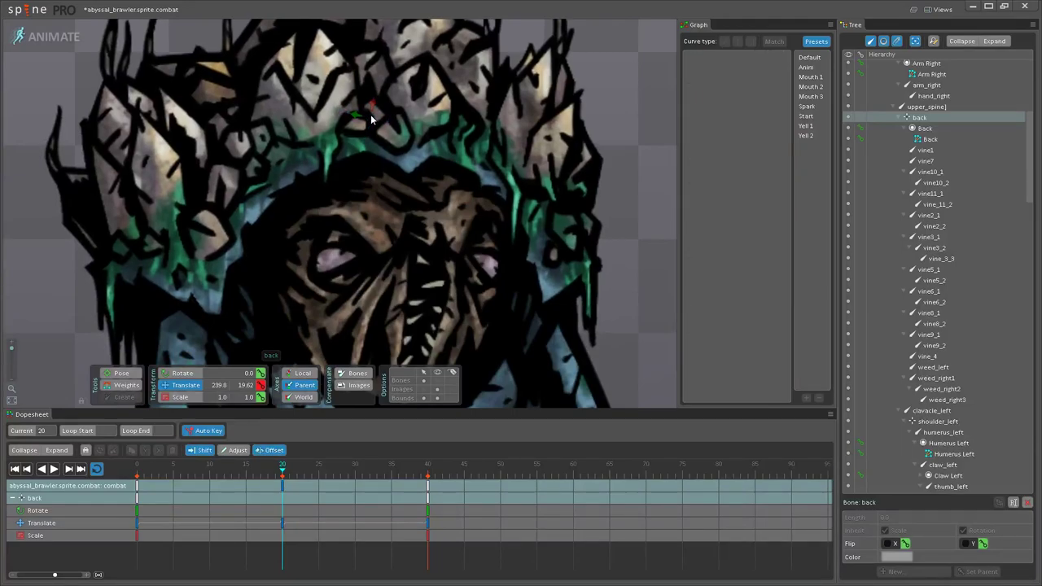
{"action": "left_click", "coordinate": [54, 470]}
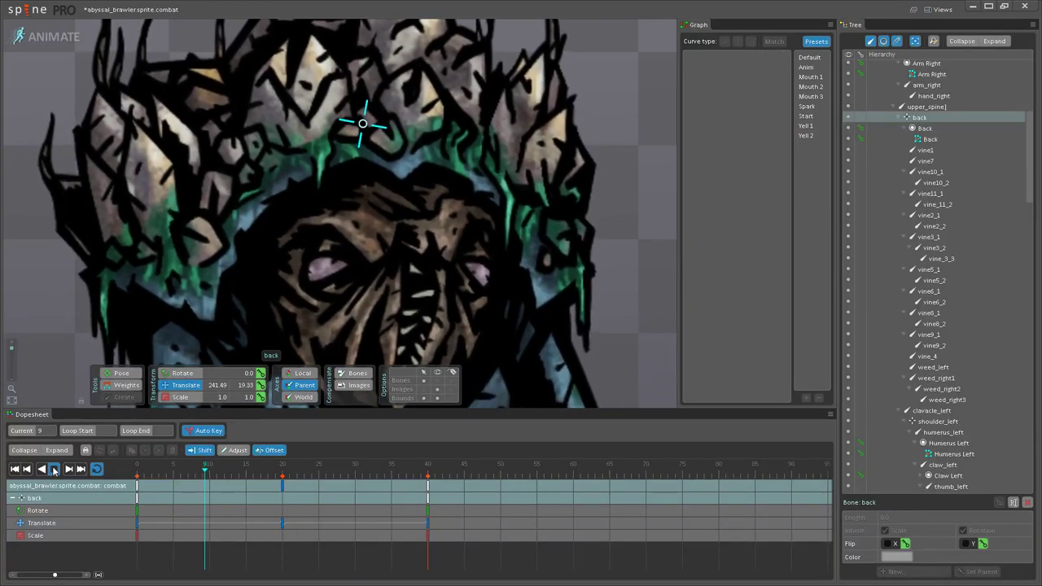
Step: Review the looping combat animation with the whole brawler in view and no bone selected
{"action": "scroll", "coordinate": [319, 304], "scroll_direction": "down", "scroll_amount": 8}
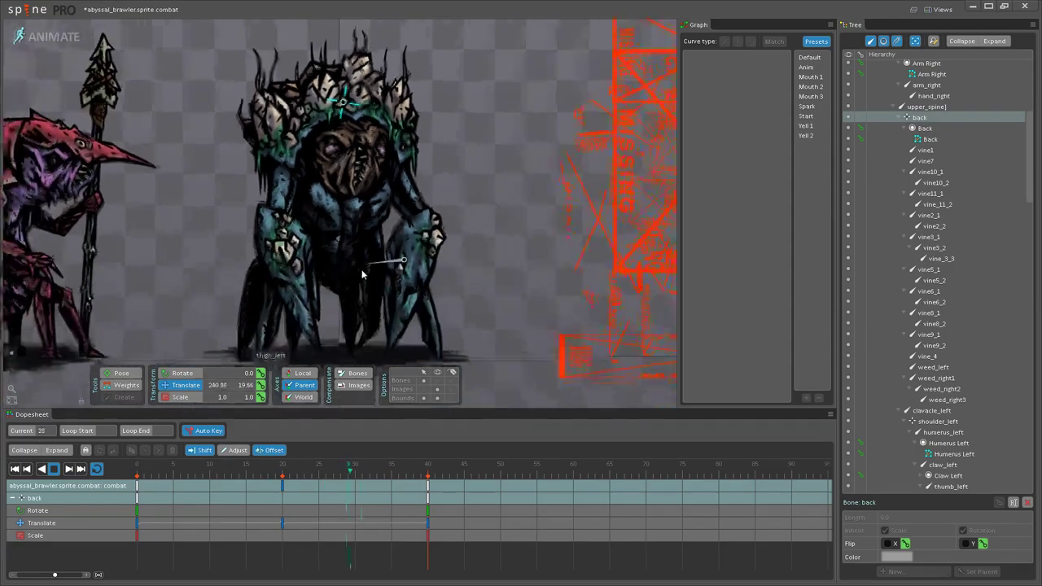
{"action": "key", "text": "space"}
{"action": "scroll", "coordinate": [446, 301], "scroll_direction": "down", "scroll_amount": 4}
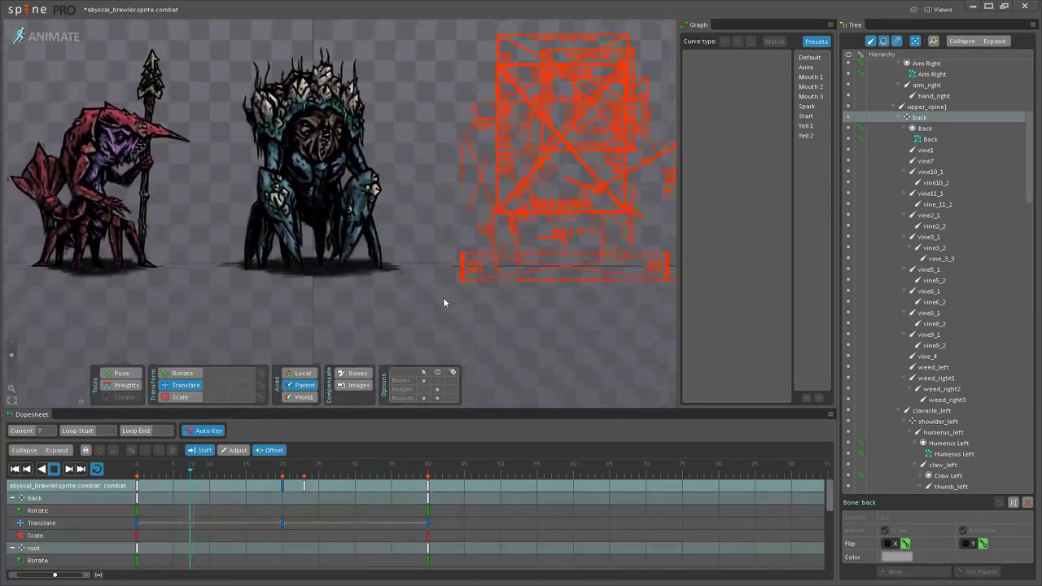
{"action": "left_click_drag", "start_coordinate": [388, 209], "coordinate": [400, 323]}
{"action": "left_click", "coordinate": [48, 472]}
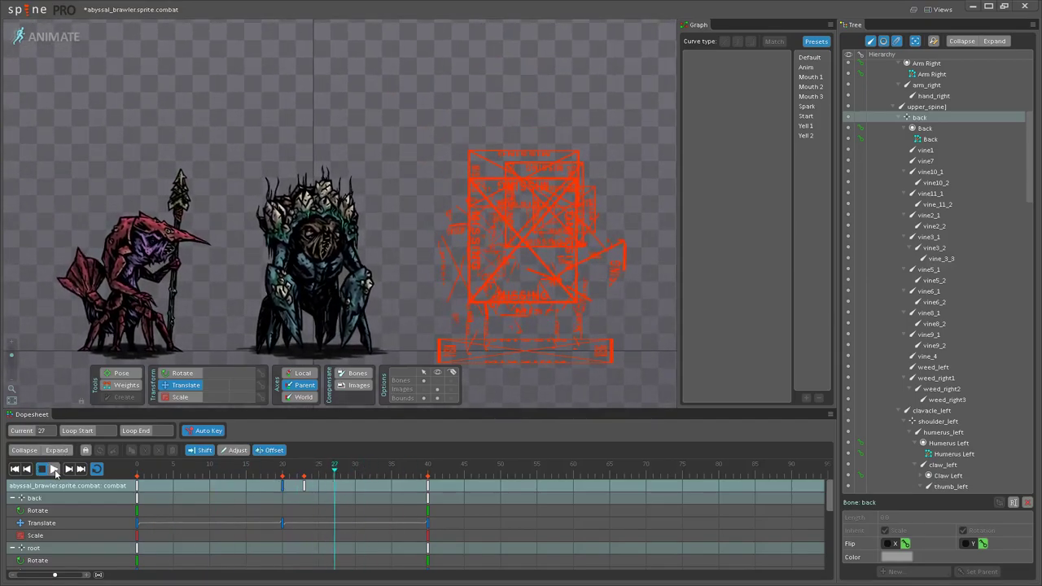
Step: Set the back bone at frame 20 to about 239.52, 18.65 and review the loop in playback with the whole brawler in view
{"action": "left_click", "coordinate": [283, 487]}
{"action": "scroll", "coordinate": [319, 158], "scroll_direction": "up", "scroll_amount": 6}
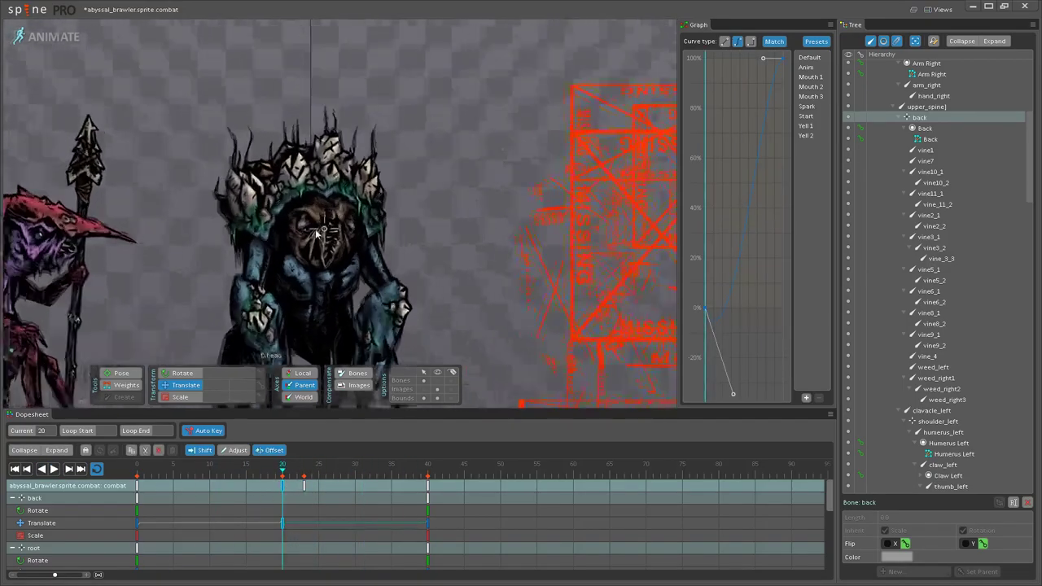
{"action": "left_click", "coordinate": [317, 158]}
{"action": "scroll", "coordinate": [318, 160], "scroll_direction": "up", "scroll_amount": 3}
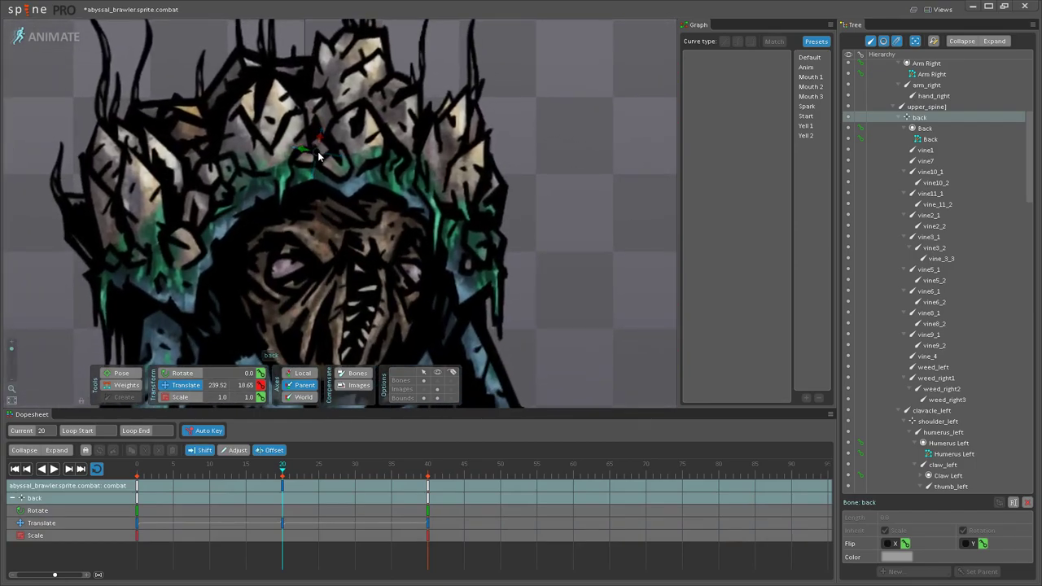
{"action": "left_click", "coordinate": [52, 469]}
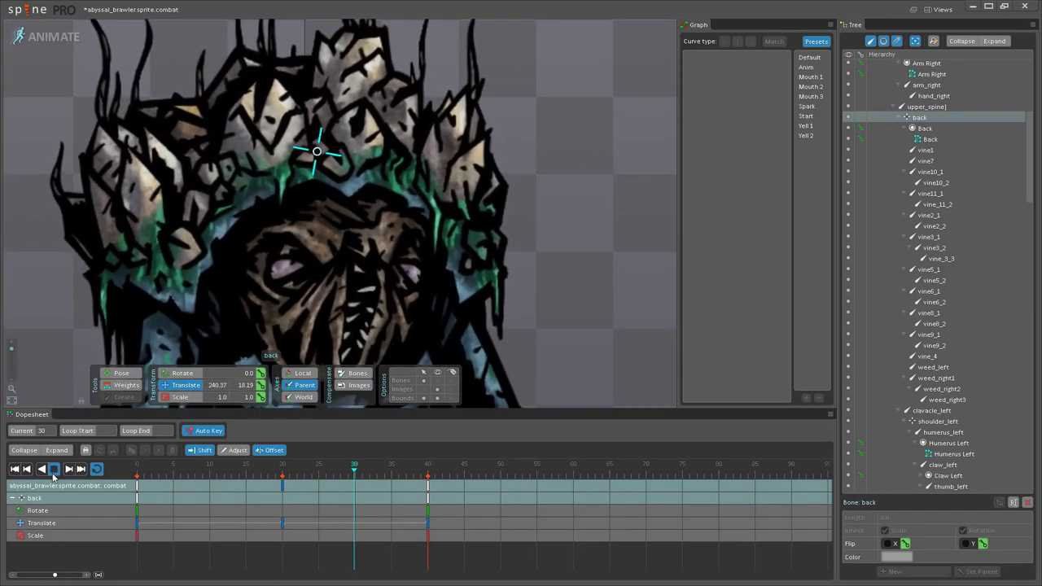
{"action": "scroll", "coordinate": [394, 285], "scroll_direction": "down", "scroll_amount": 6}
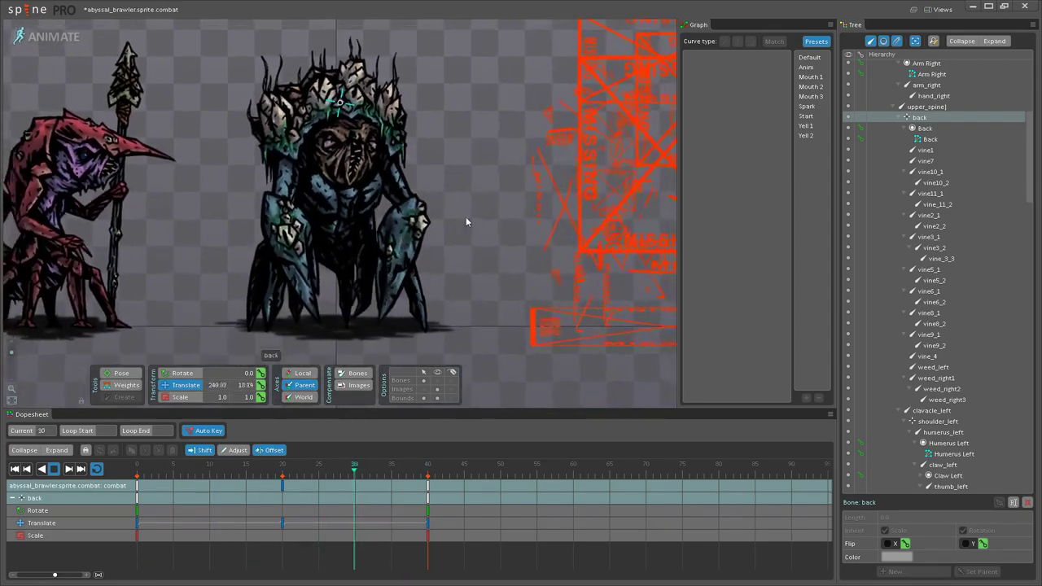
{"action": "scroll", "coordinate": [505, 220], "scroll_direction": "up", "scroll_amount": 2}
{"action": "scroll", "coordinate": [515, 226], "scroll_direction": "down", "scroll_amount": 3}
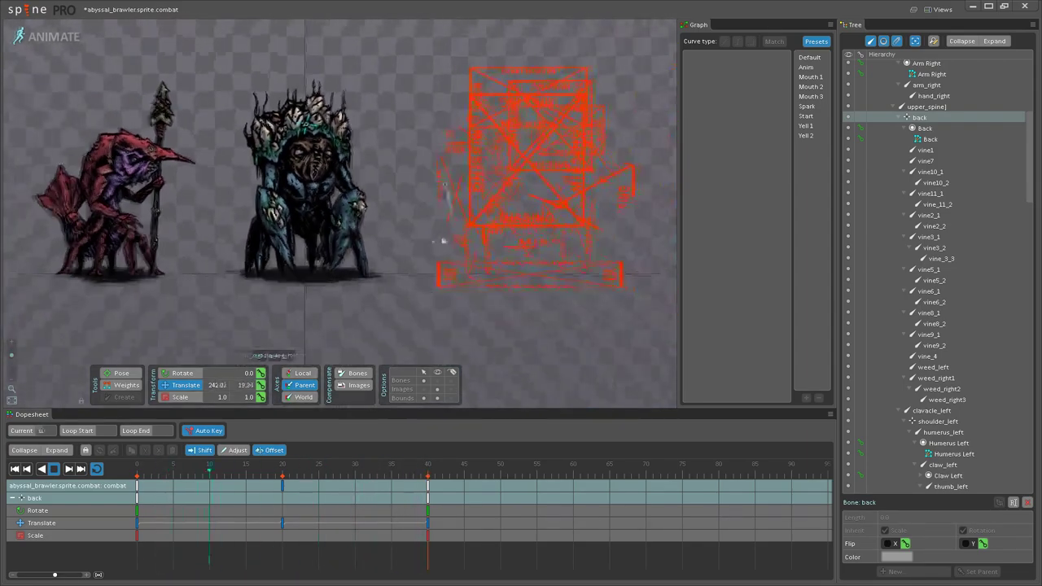
{"action": "left_click_drag", "start_coordinate": [404, 250], "coordinate": [484, 354]}
{"action": "scroll", "coordinate": [488, 273], "scroll_direction": "up", "scroll_amount": 2}
{"action": "scroll", "coordinate": [487, 268], "scroll_direction": "up", "scroll_amount": 3}
{"action": "key", "text": "d"}
Step: Select the left and right humerus and claw bones, move their frame 23 rotate keys to frame 20, and check the timing
{"action": "scroll", "coordinate": [368, 357], "scroll_direction": "up", "scroll_amount": 2}
{"action": "left_click_drag", "start_coordinate": [368, 357], "coordinate": [392, 320]}
{"action": "left_click", "coordinate": [479, 149]}
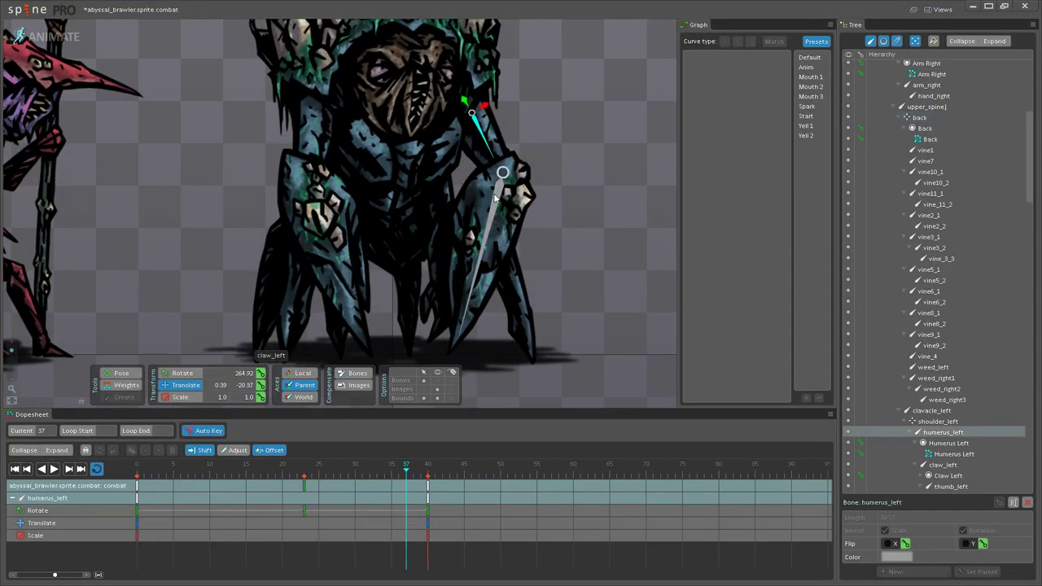
{"action": "left_click", "coordinate": [491, 207], "text": "ctrl"}
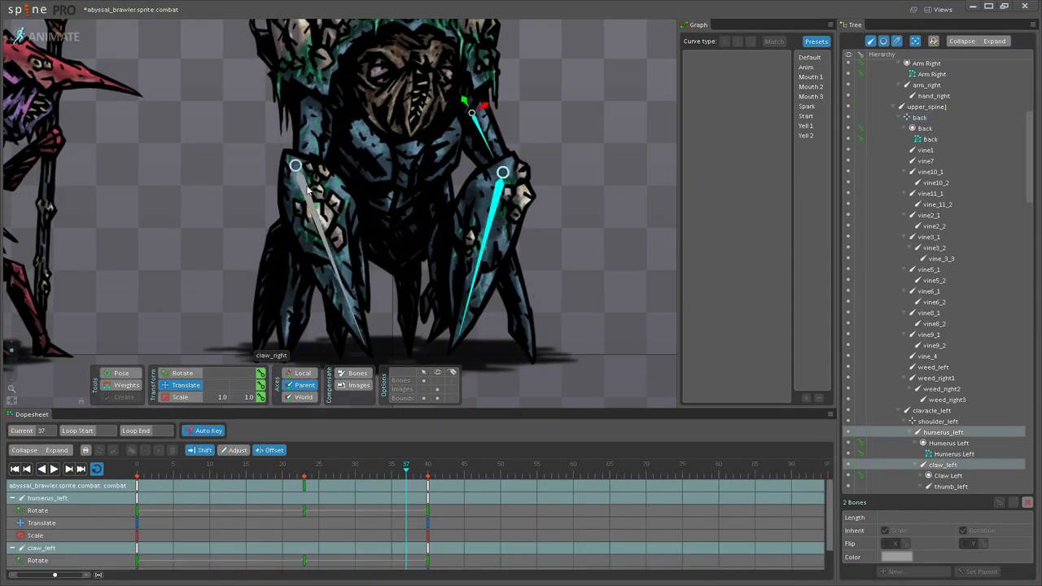
{"action": "left_click_drag", "start_coordinate": [304, 487], "coordinate": [286, 489]}
{"action": "left_click", "coordinate": [139, 489]}
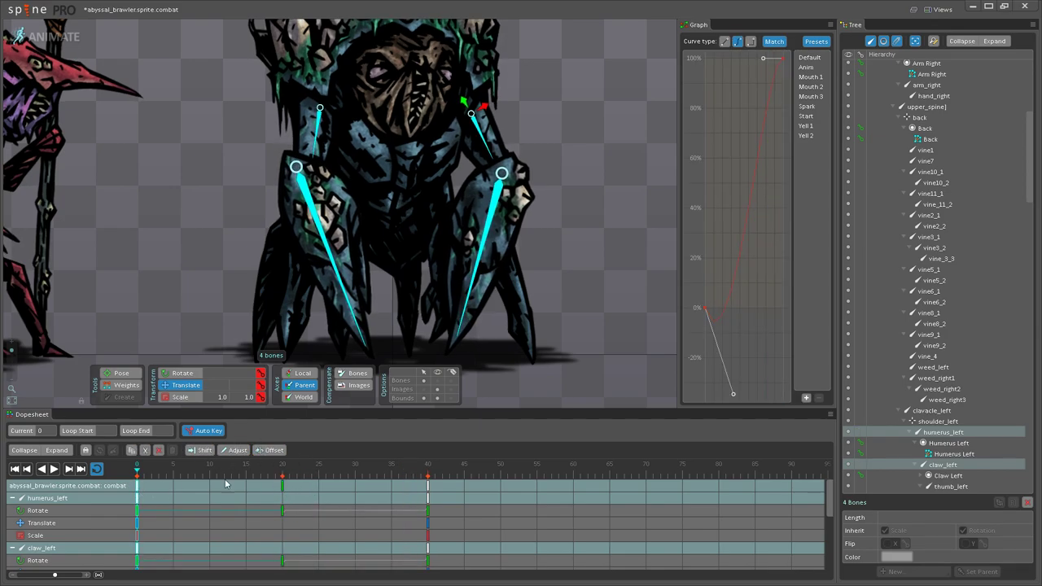
{"action": "left_click", "coordinate": [280, 487]}
{"action": "left_click", "coordinate": [282, 487]}
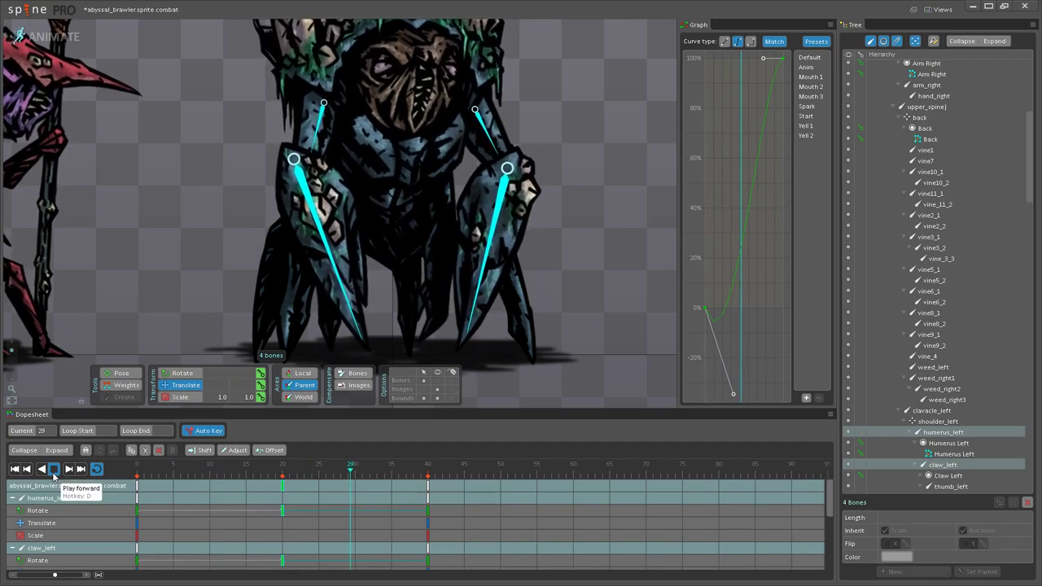
Step: Try moving the humerus and claw bones' frame 20 keys to frame 27, review the loop in playback, and undo the move
{"action": "left_click", "coordinate": [244, 468]}
{"action": "left_click_drag", "start_coordinate": [286, 491], "coordinate": [330, 487]}
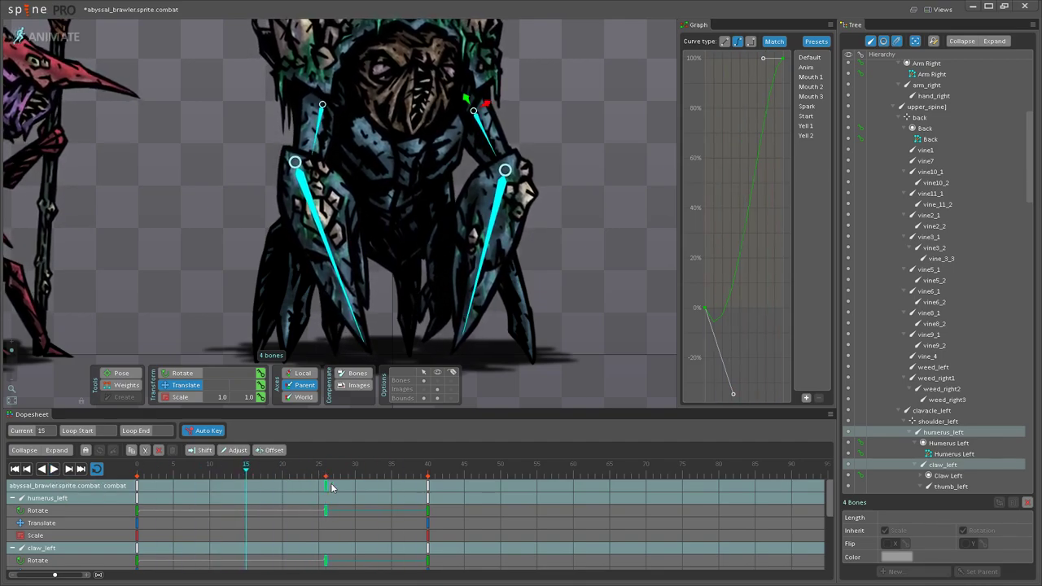
{"action": "left_click", "coordinate": [54, 469]}
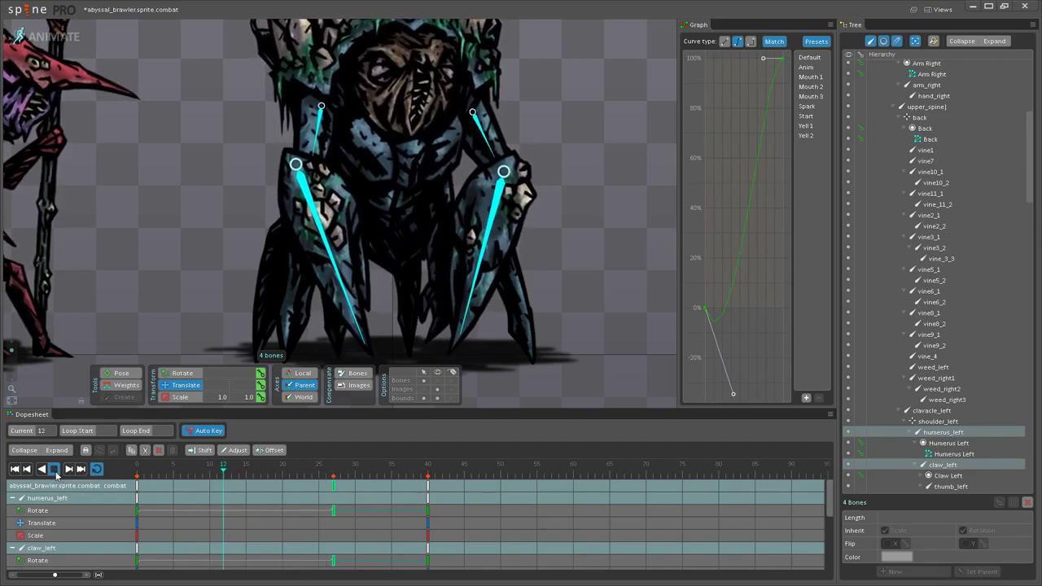
{"action": "scroll", "coordinate": [474, 336], "scroll_direction": "down", "scroll_amount": 5}
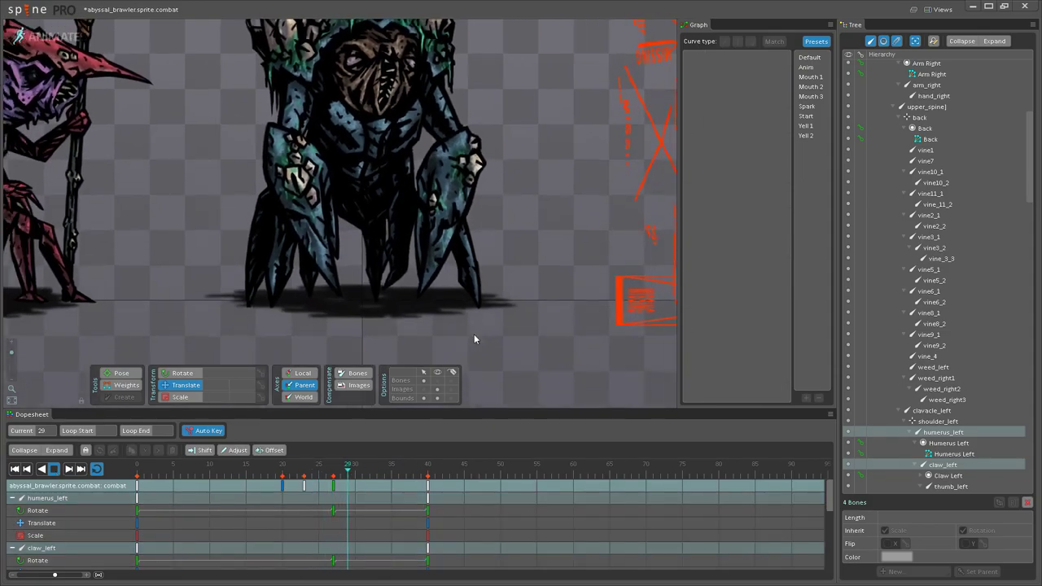
{"action": "left_click_drag", "start_coordinate": [346, 247], "coordinate": [348, 325]}
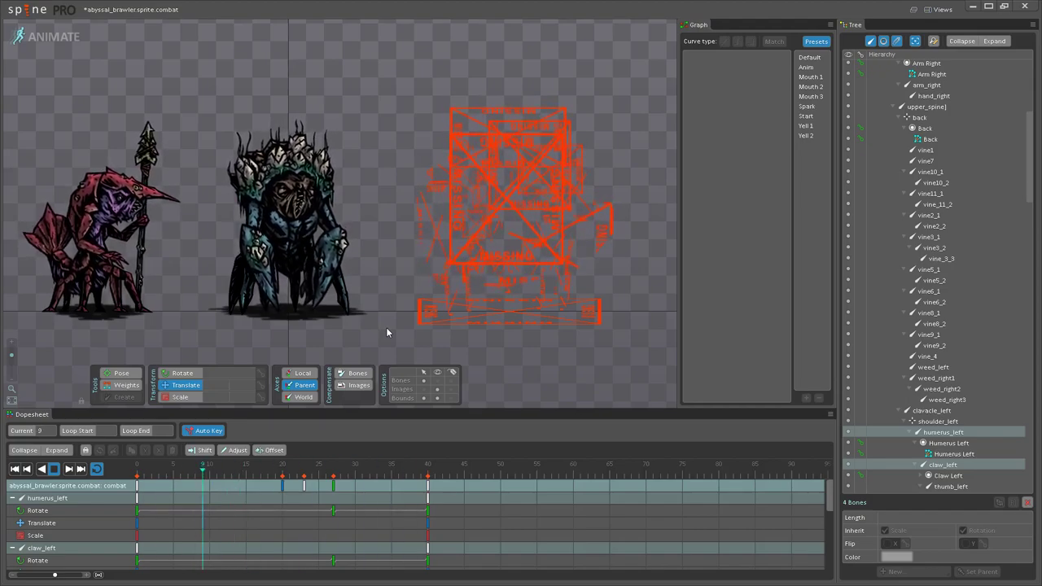
{"action": "left_click_drag", "start_coordinate": [386, 327], "coordinate": [491, 321]}
{"action": "scroll", "coordinate": [492, 322], "scroll_direction": "up", "scroll_amount": 1}
{"action": "scroll", "coordinate": [500, 311], "scroll_direction": "up", "scroll_amount": 3}
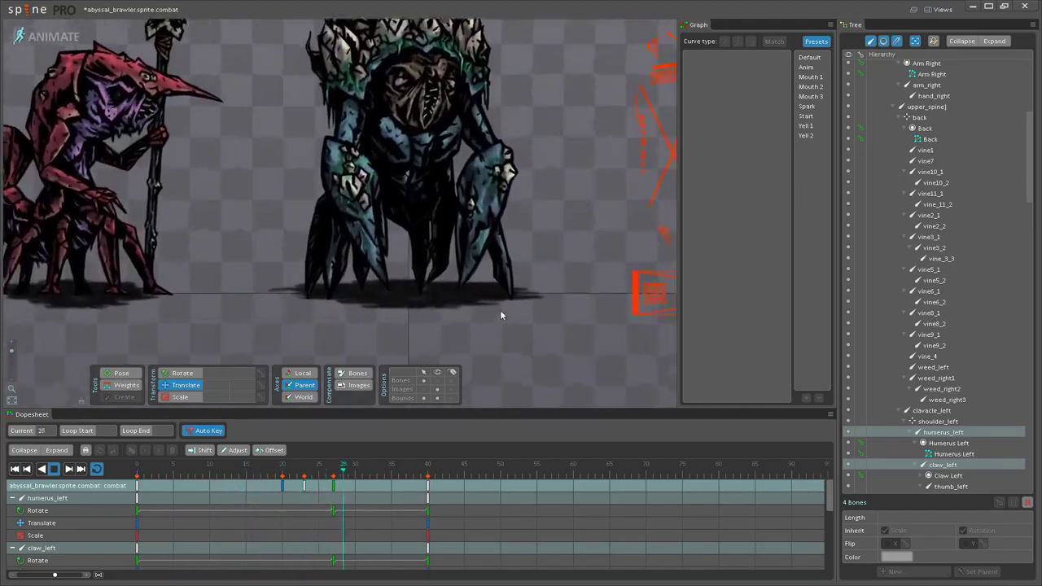
{"action": "left_click_drag", "start_coordinate": [534, 198], "coordinate": [556, 253]}
{"action": "key", "text": "ctrl+z"}
Step: Try moving all the frame 20 keys to frame 33 and then to about frame 29, undoing each move
{"action": "left_click_drag", "start_coordinate": [282, 485], "coordinate": [376, 485]}
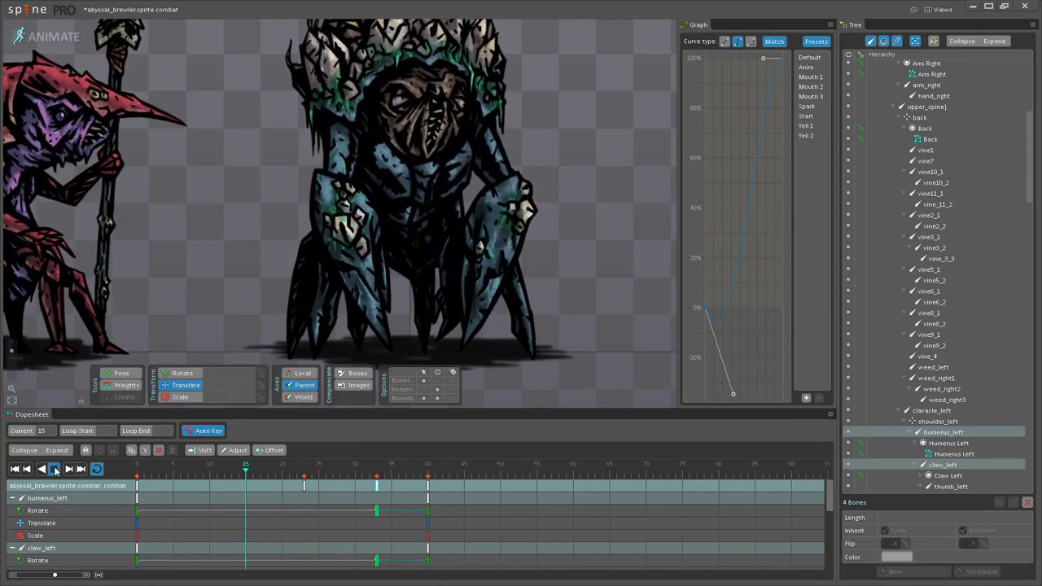
{"action": "left_click", "coordinate": [54, 470]}
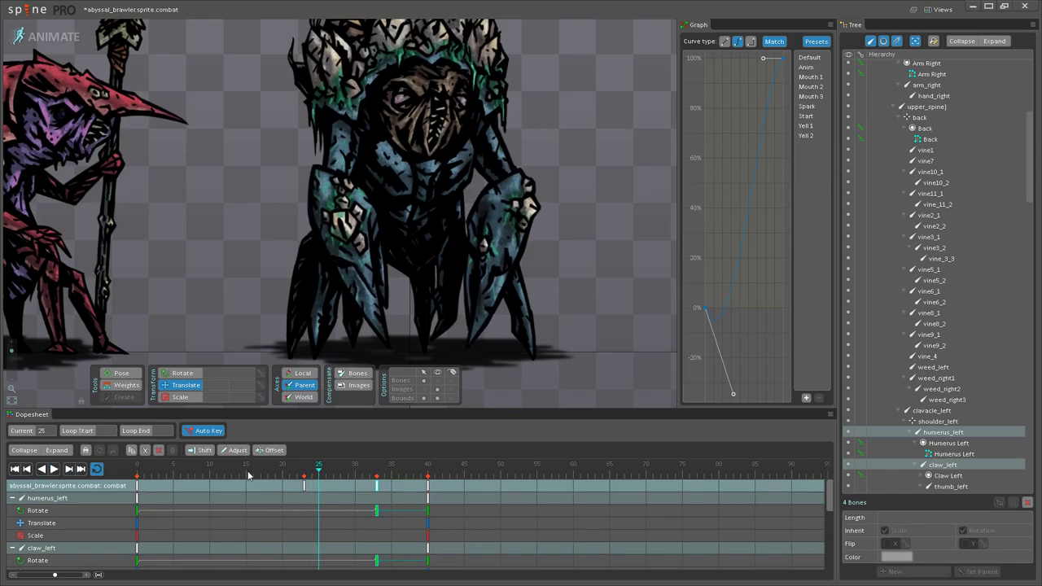
{"action": "key", "text": "ctrl+z"}
{"action": "left_click_drag", "start_coordinate": [283, 486], "coordinate": [351, 487]}
{"action": "key", "text": "ctrl+z"}
Step: Select the left and right humerus and claw bones together
{"action": "left_click", "coordinate": [339, 160]}
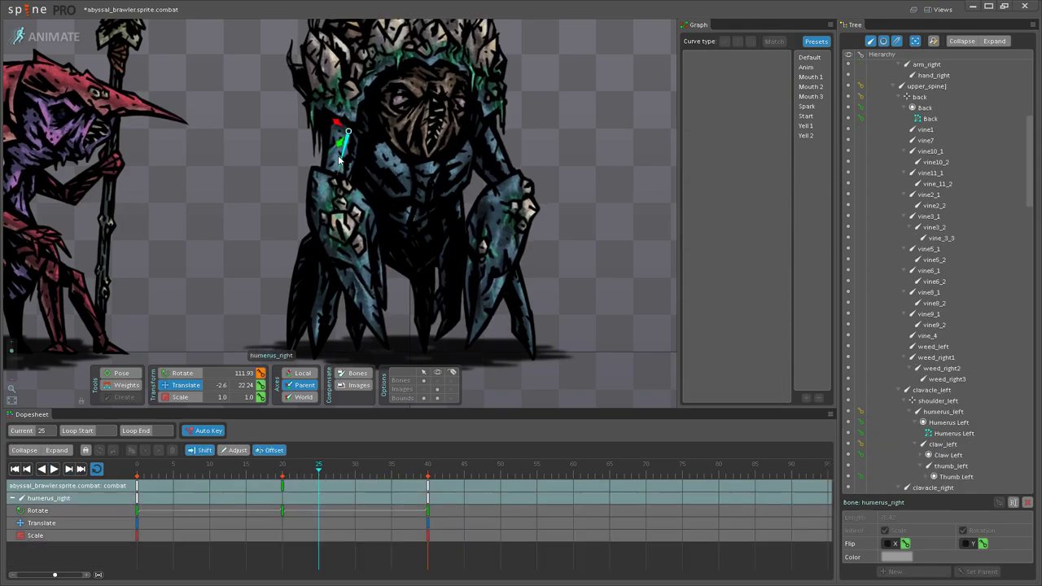
{"action": "left_click", "coordinate": [332, 207], "text": "ctrl"}
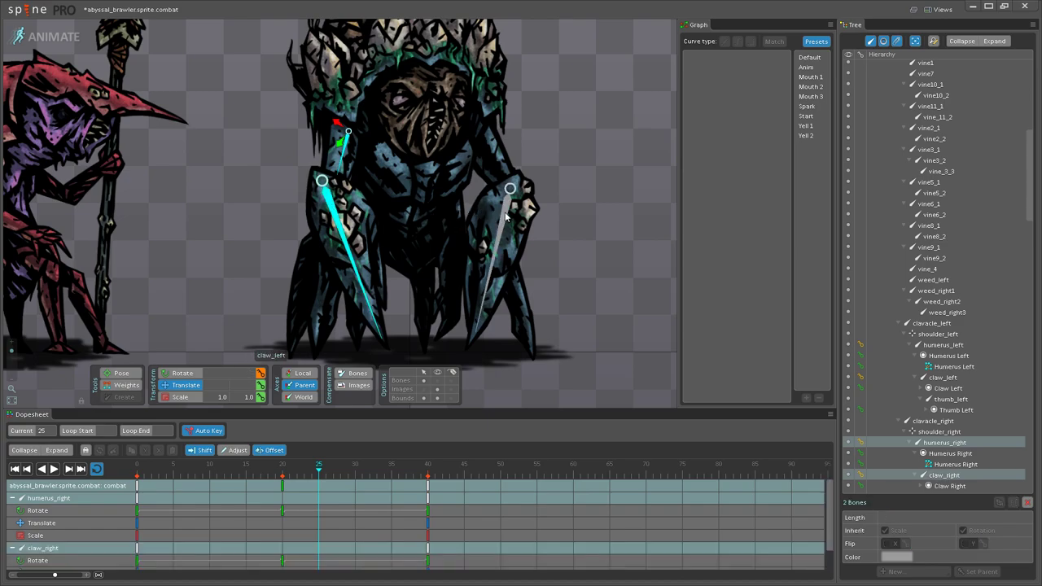
{"action": "left_click", "coordinate": [505, 215], "text": "ctrl"}
Step: Try offsetting the humerus and claw bones' keys by 10 frames and then by 6 frames, undoing each after checking playback
{"action": "left_click_drag", "start_coordinate": [282, 488], "coordinate": [355, 486]}
{"action": "left_click", "coordinate": [57, 472]}
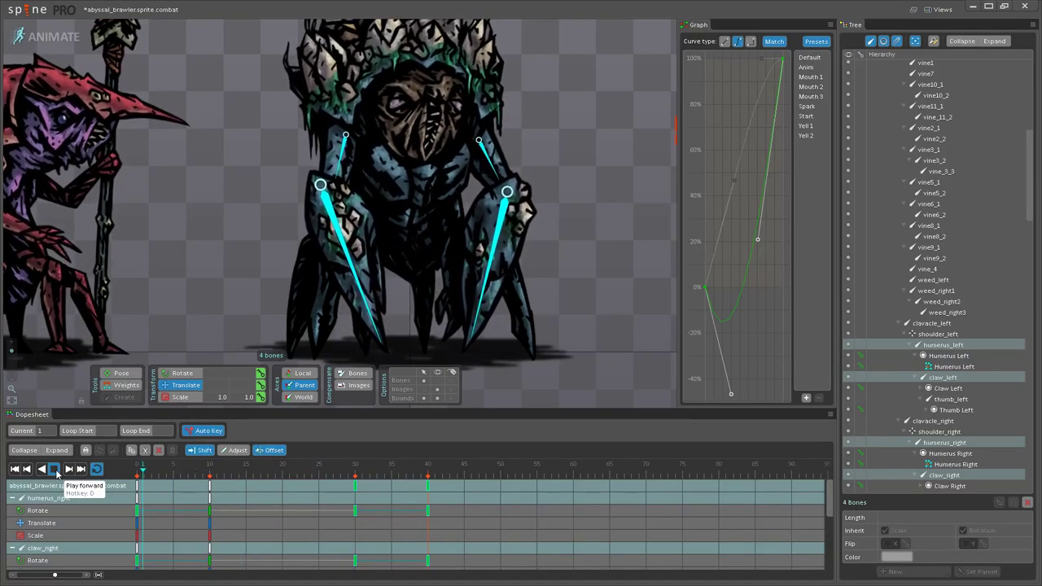
{"action": "key", "text": "ctrl+z"}
{"action": "left_click_drag", "start_coordinate": [282, 489], "coordinate": [180, 489]}
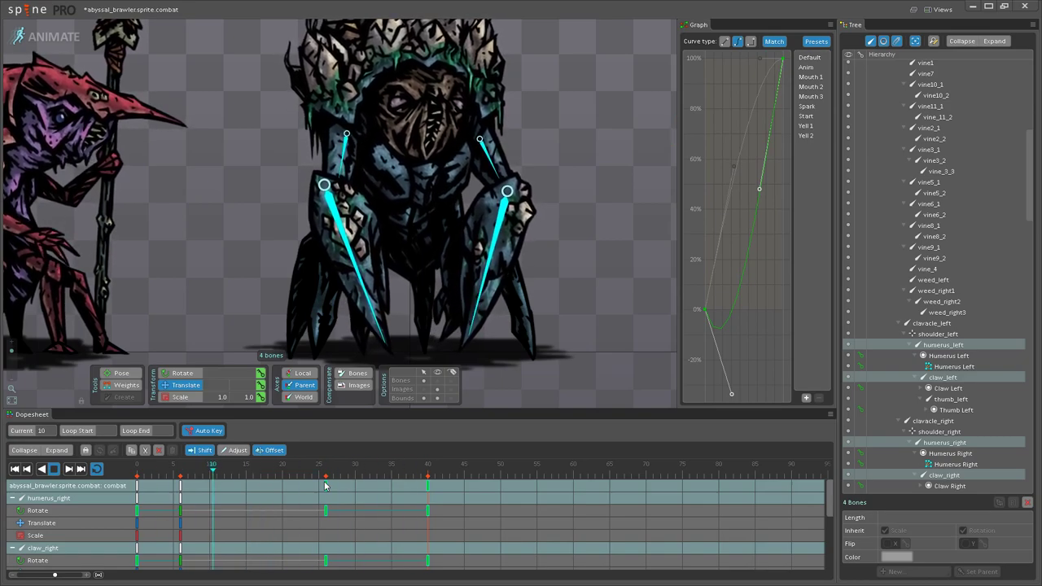
{"action": "key", "text": "ctrl+z"}
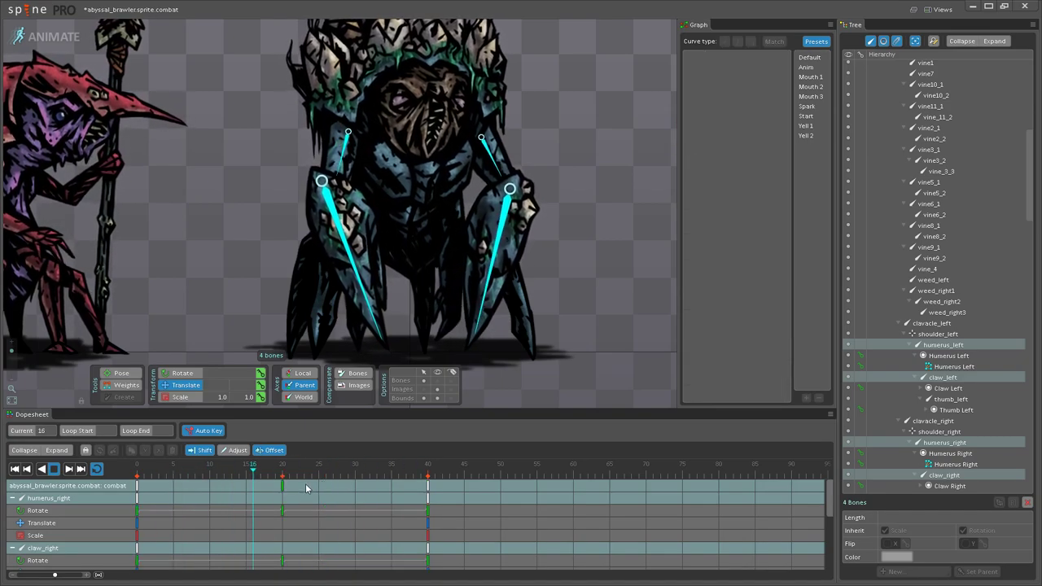
Step: Offset the humerus and claw bones' keys by 13 frames, placing the frame 20 keys at frame 33, and deselect the bones
{"action": "left_click_drag", "start_coordinate": [282, 487], "coordinate": [378, 484]}
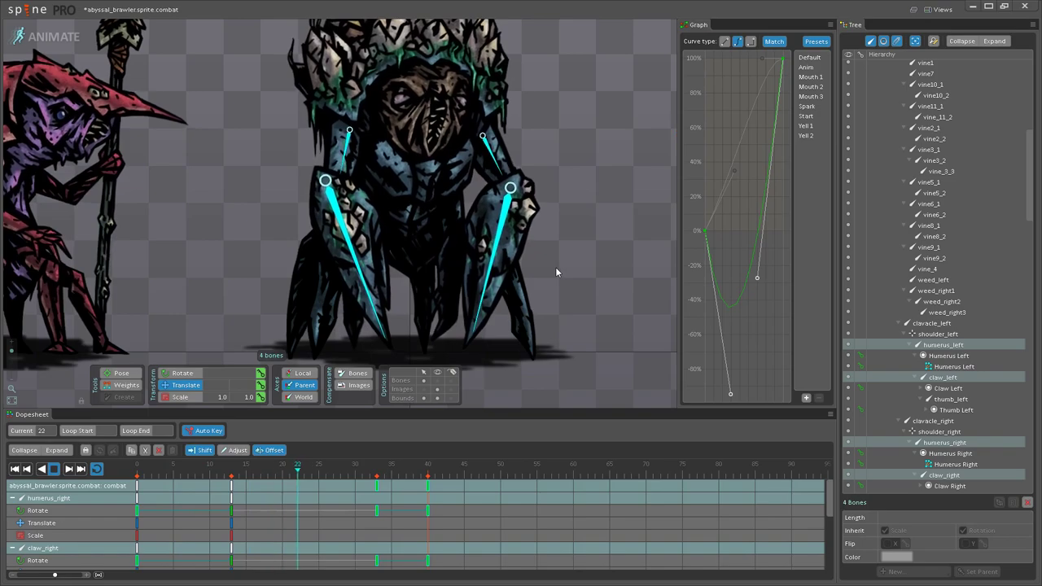
{"action": "key", "text": "space"}
{"action": "scroll", "coordinate": [542, 303], "scroll_direction": "down", "scroll_amount": 5}
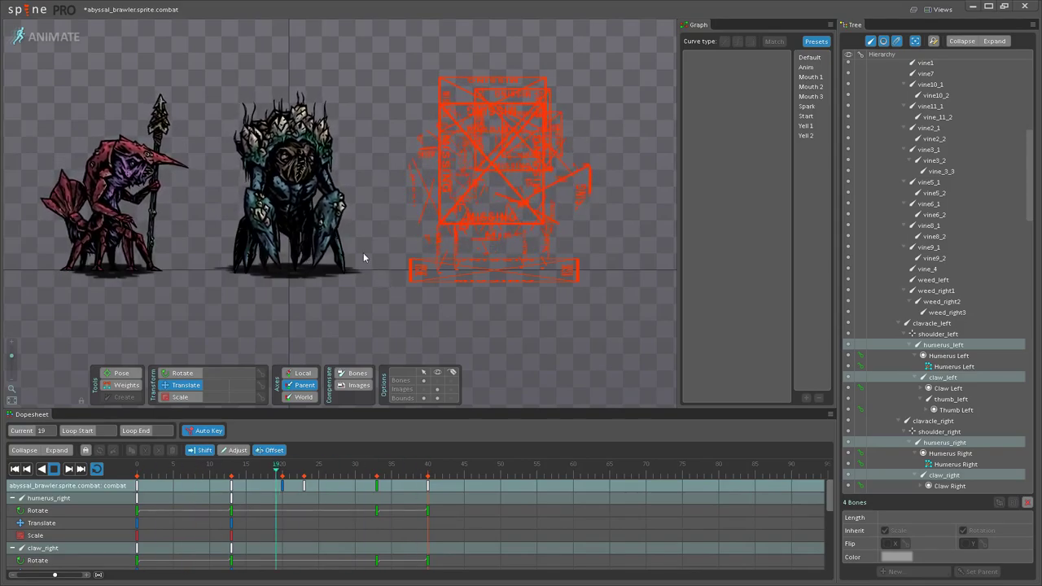
Step: Examine how the offset arms move against the body and back in the looping combat animation, close up and from afar
{"action": "scroll", "coordinate": [385, 244], "scroll_direction": "up", "scroll_amount": 2}
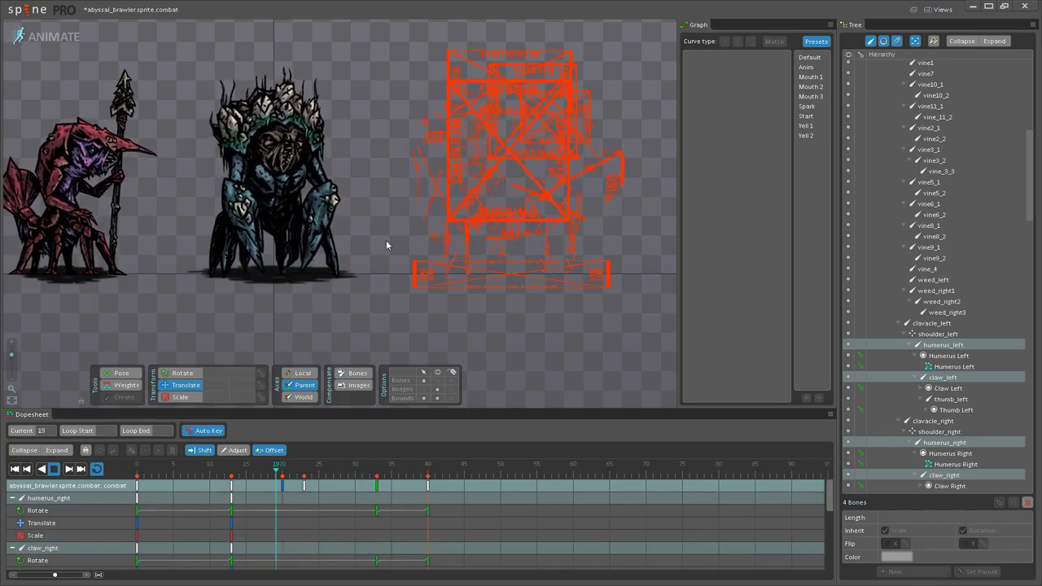
{"action": "scroll", "coordinate": [383, 246], "scroll_direction": "up", "scroll_amount": 3}
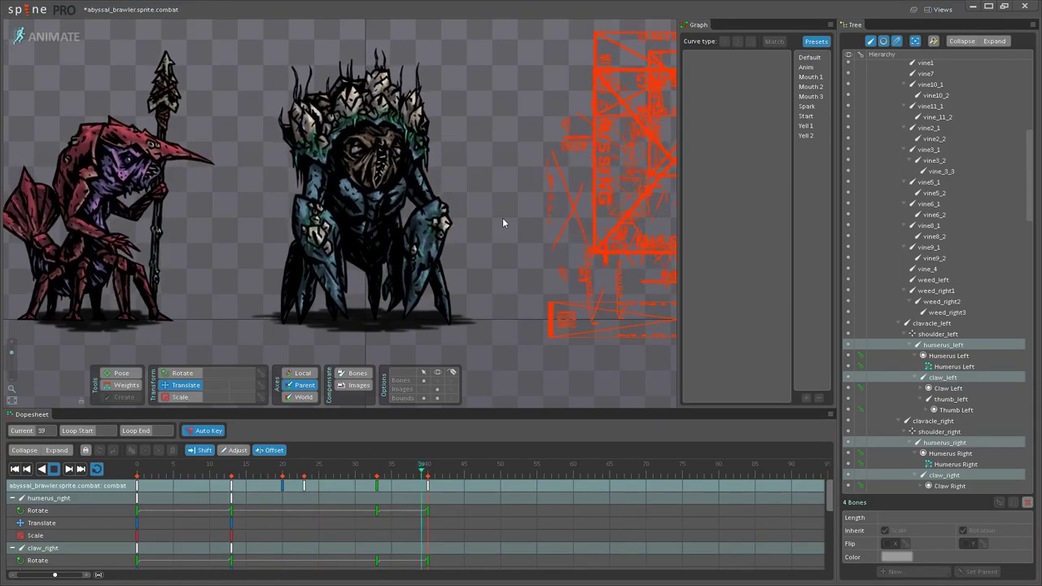
{"action": "scroll", "coordinate": [584, 285], "scroll_direction": "up", "scroll_amount": 3}
{"action": "scroll", "coordinate": [552, 243], "scroll_direction": "up", "scroll_amount": 3}
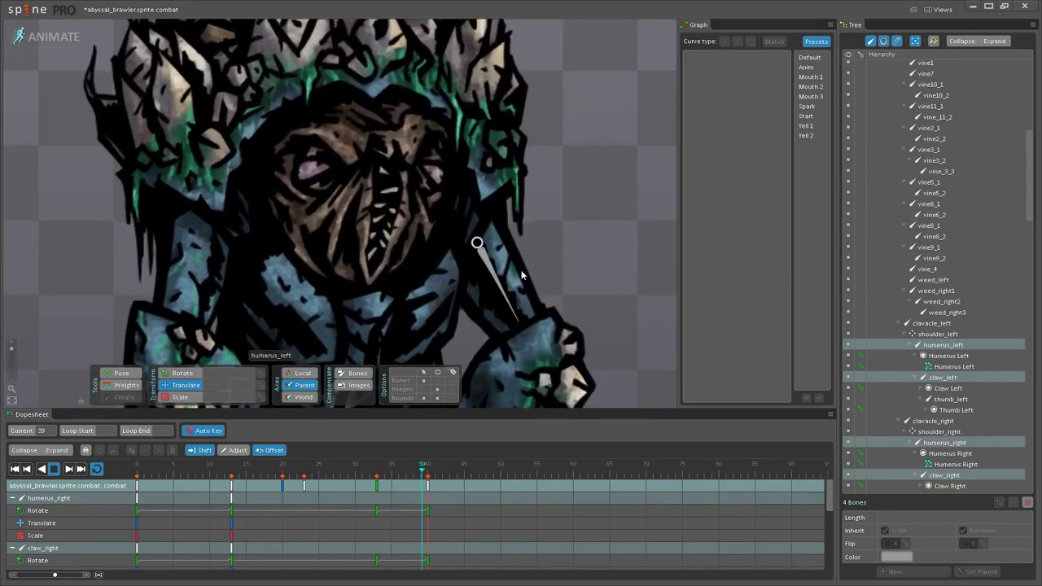
{"action": "scroll", "coordinate": [139, 348], "scroll_direction": "down", "scroll_amount": 5}
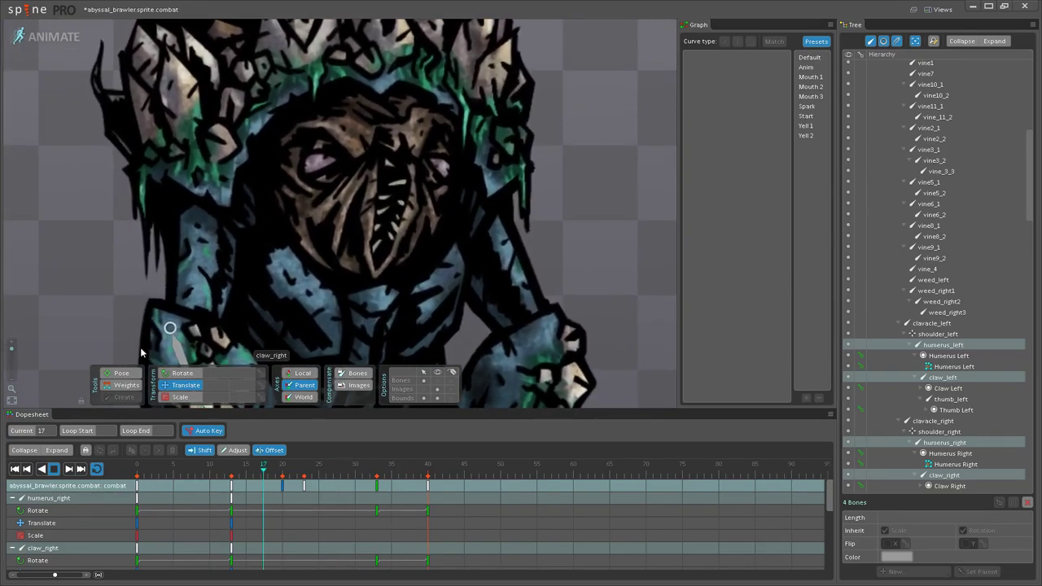
{"action": "left_click_drag", "start_coordinate": [525, 224], "coordinate": [516, 252]}
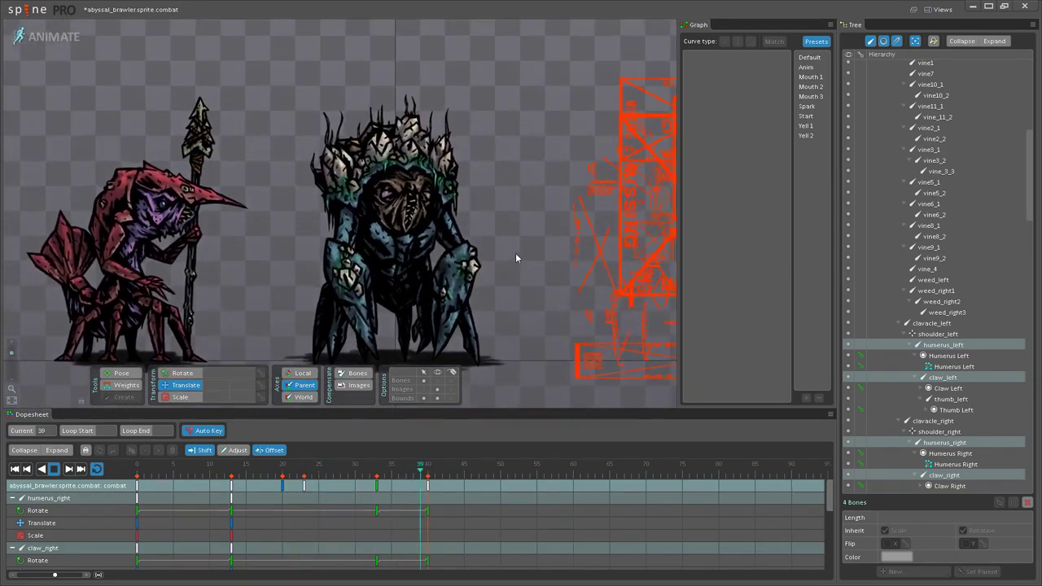
{"action": "scroll", "coordinate": [527, 234], "scroll_direction": "down", "scroll_amount": 3}
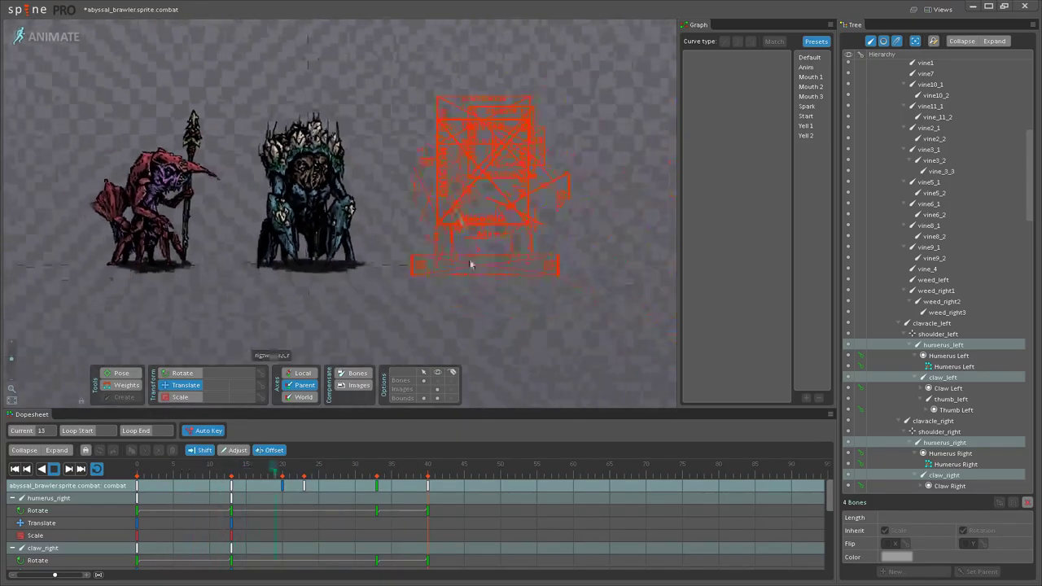
{"action": "scroll", "coordinate": [445, 272], "scroll_direction": "up", "scroll_amount": 10}
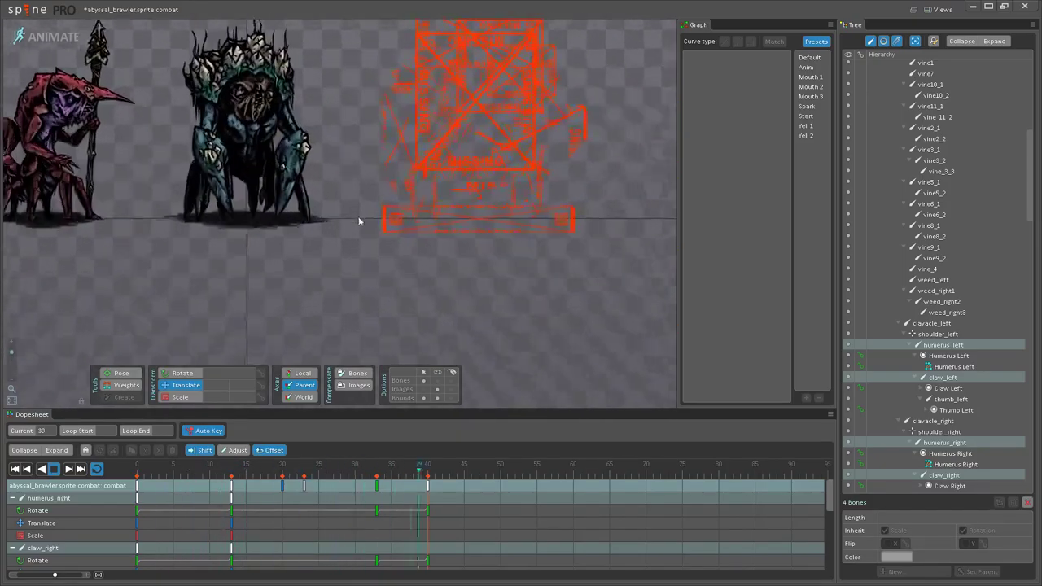
{"action": "left_click_drag", "start_coordinate": [561, 244], "coordinate": [575, 244]}
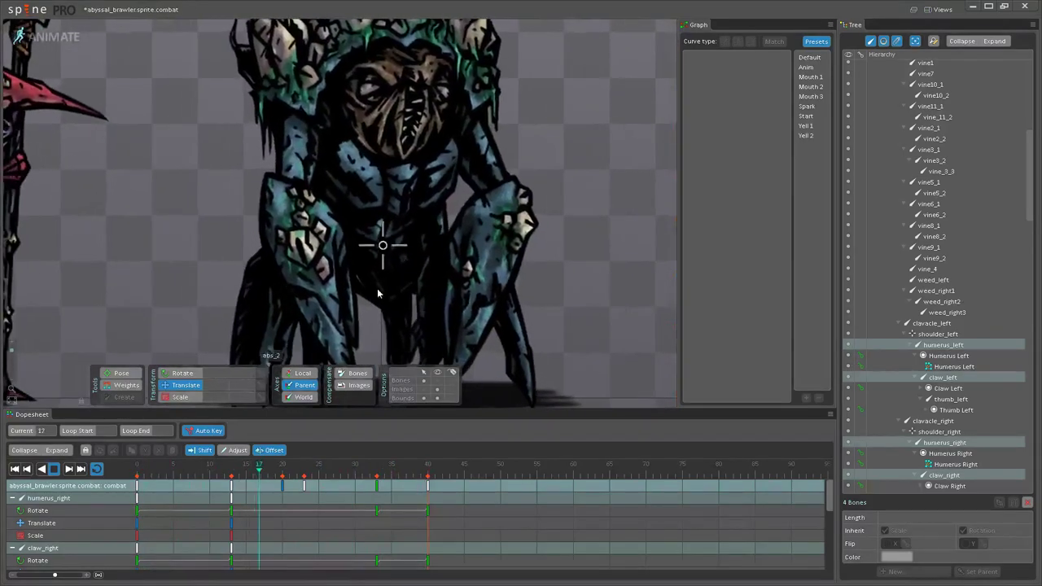
Step: Stop playback, show the bones and select the lower_spine, upper_spine and hips bones together
{"action": "left_click", "coordinate": [55, 470]}
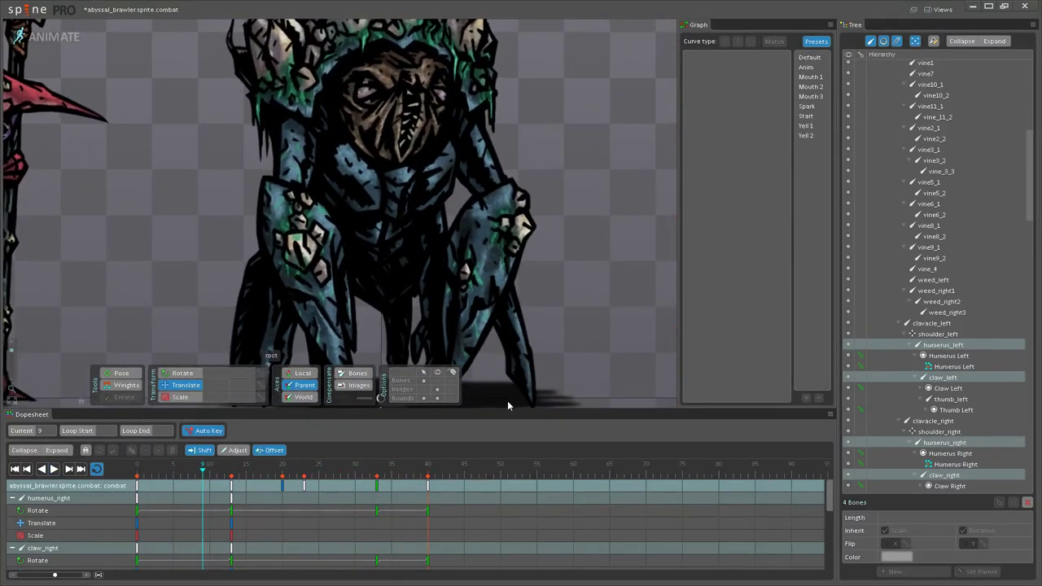
{"action": "left_click", "coordinate": [437, 380]}
{"action": "scroll", "coordinate": [372, 291], "scroll_direction": "up", "scroll_amount": 2}
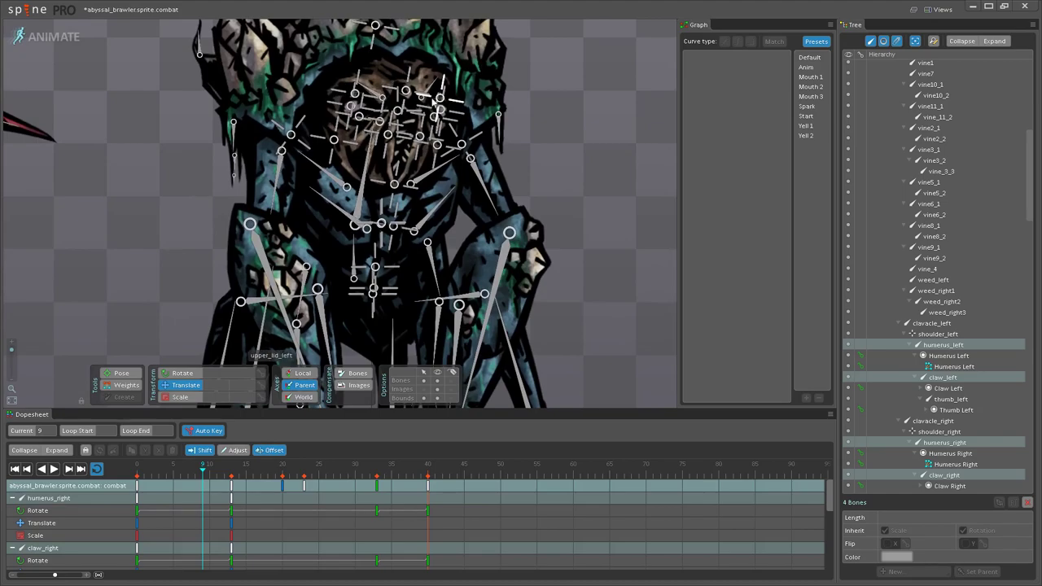
{"action": "scroll", "coordinate": [383, 293], "scroll_direction": "up", "scroll_amount": 2}
{"action": "left_click", "coordinate": [345, 244]}
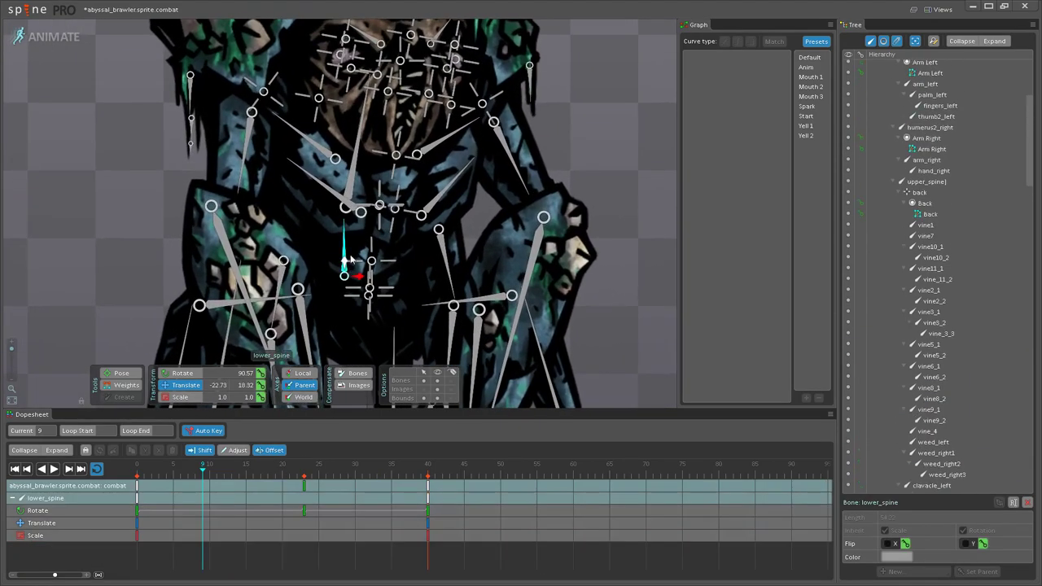
{"action": "left_click", "coordinate": [355, 192], "text": "ctrl"}
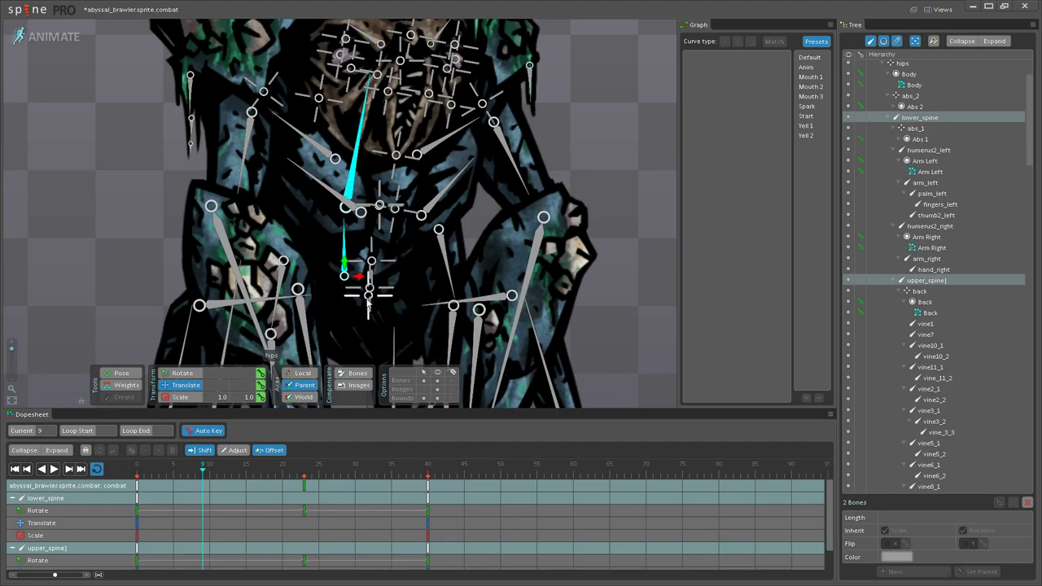
{"action": "left_click", "coordinate": [367, 299], "text": "ctrl"}
Step: Try offsetting the hips and spine bones' keys, finally by 4 frames so the frame 23 keys land on frame 27, and play the loop
{"action": "left_click_drag", "start_coordinate": [306, 487], "coordinate": [364, 489]}
{"action": "left_click", "coordinate": [54, 469]}
{"action": "left_click", "coordinate": [55, 469]}
{"action": "key", "text": "ctrl+y"}
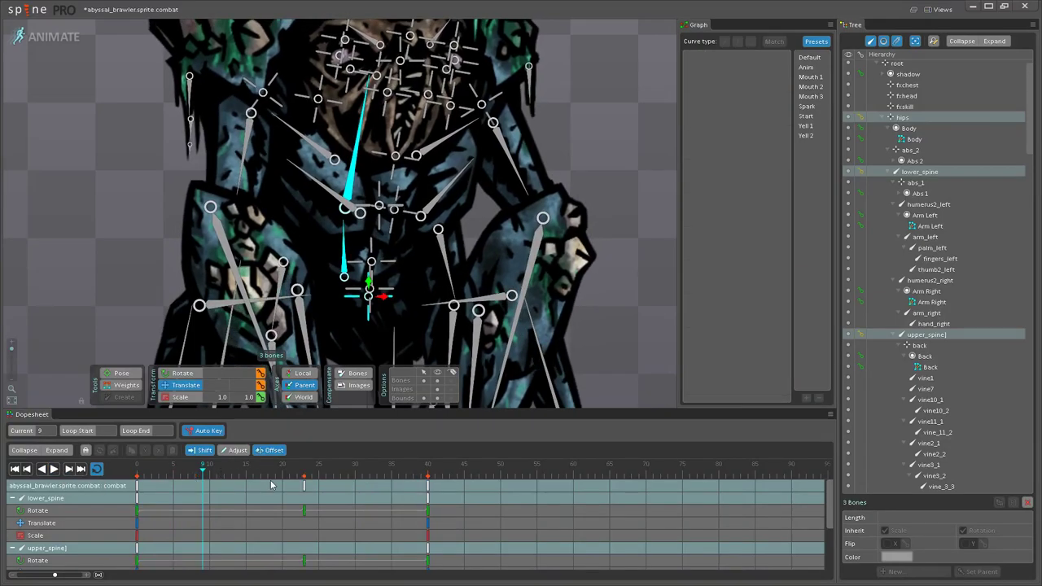
{"action": "key", "text": "ctrl+z"}
{"action": "left_click", "coordinate": [55, 469]}
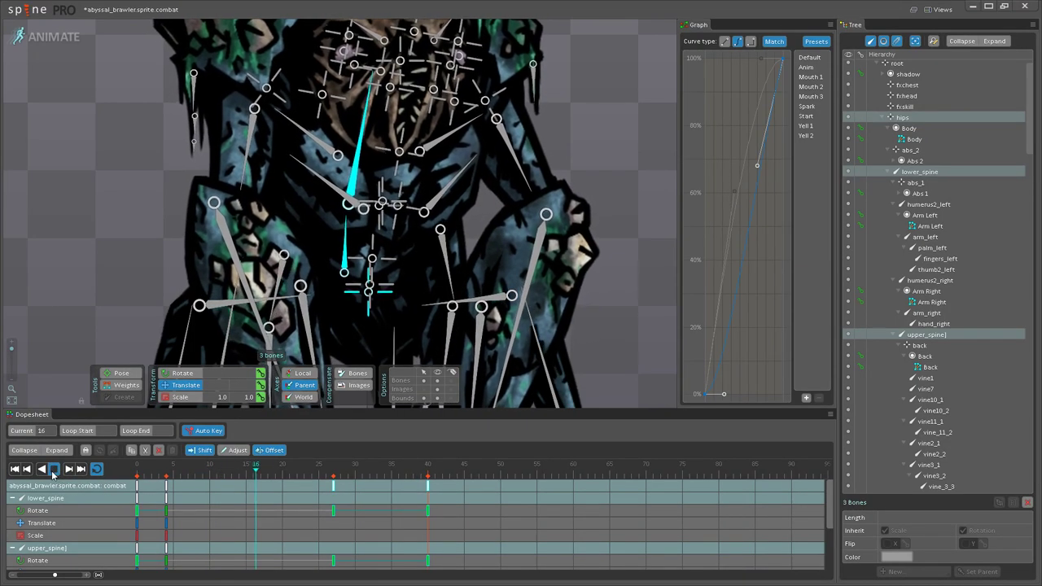
Step: Review the offset loop with the bones deselected and hidden, and undo the offset of the hips and spine keys
{"action": "scroll", "coordinate": [316, 231], "scroll_direction": "down", "scroll_amount": 3}
{"action": "scroll", "coordinate": [316, 231], "scroll_direction": "down", "scroll_amount": 2}
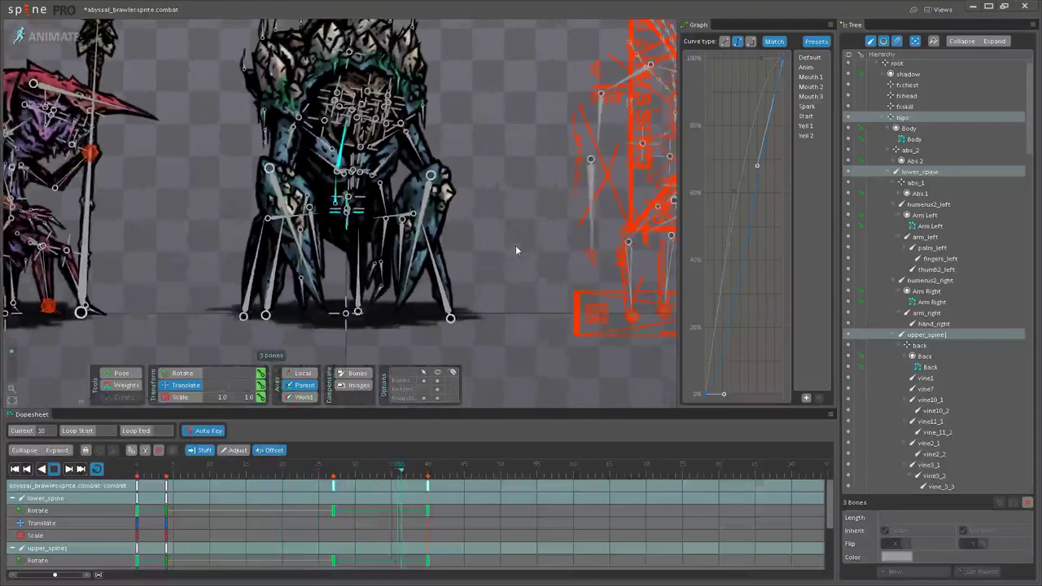
{"action": "double_click", "coordinate": [516, 247]}
{"action": "left_click", "coordinate": [437, 381]}
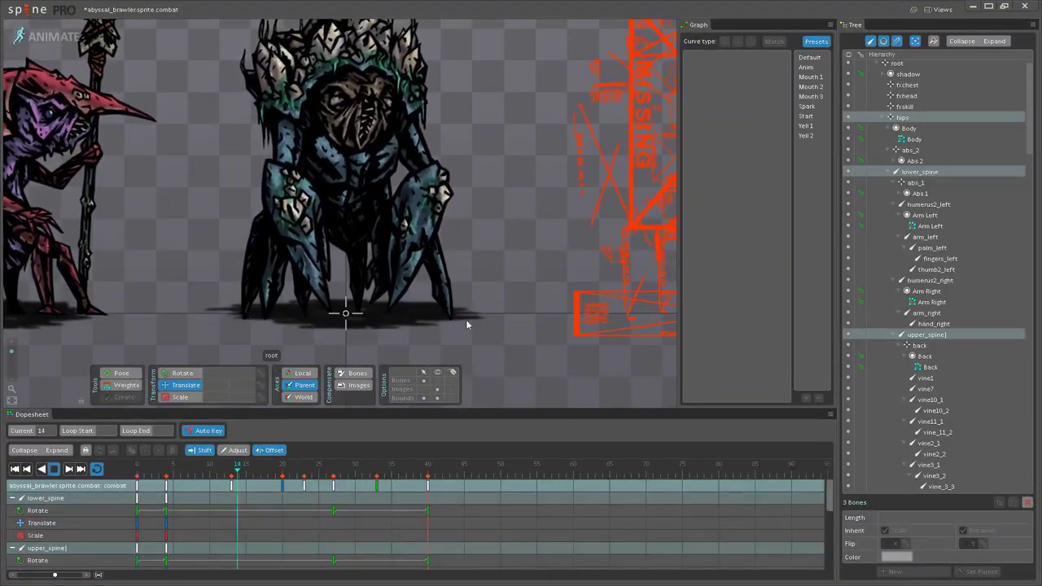
{"action": "scroll", "coordinate": [440, 301], "scroll_direction": "down", "scroll_amount": 4}
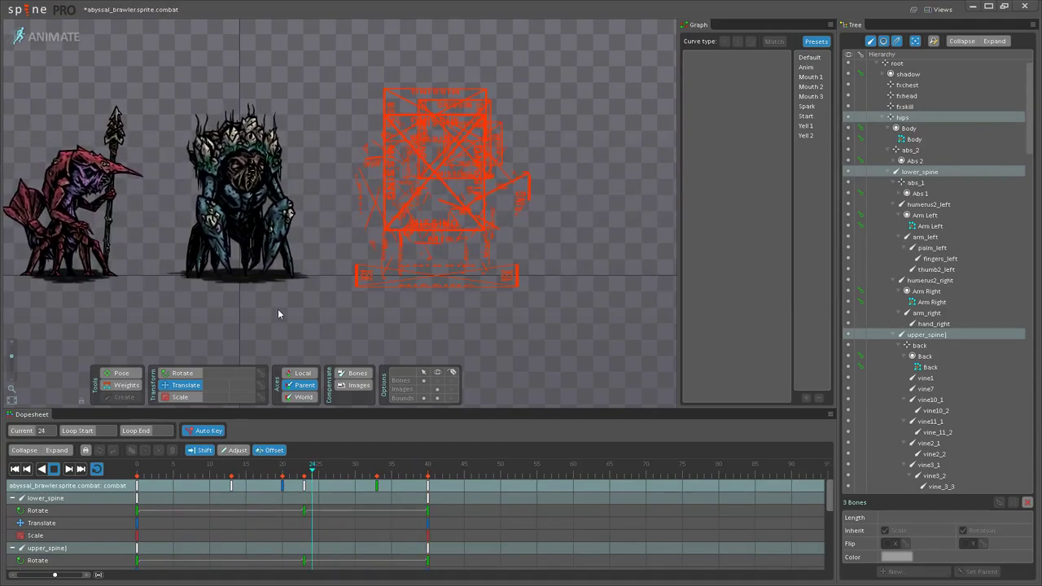
Step: Examine the combat loop without the hips and spine offset, from afar and close up, and stop playback
{"action": "left_click_drag", "start_coordinate": [278, 309], "coordinate": [333, 313]}
{"action": "scroll", "coordinate": [332, 319], "scroll_direction": "up", "scroll_amount": 3}
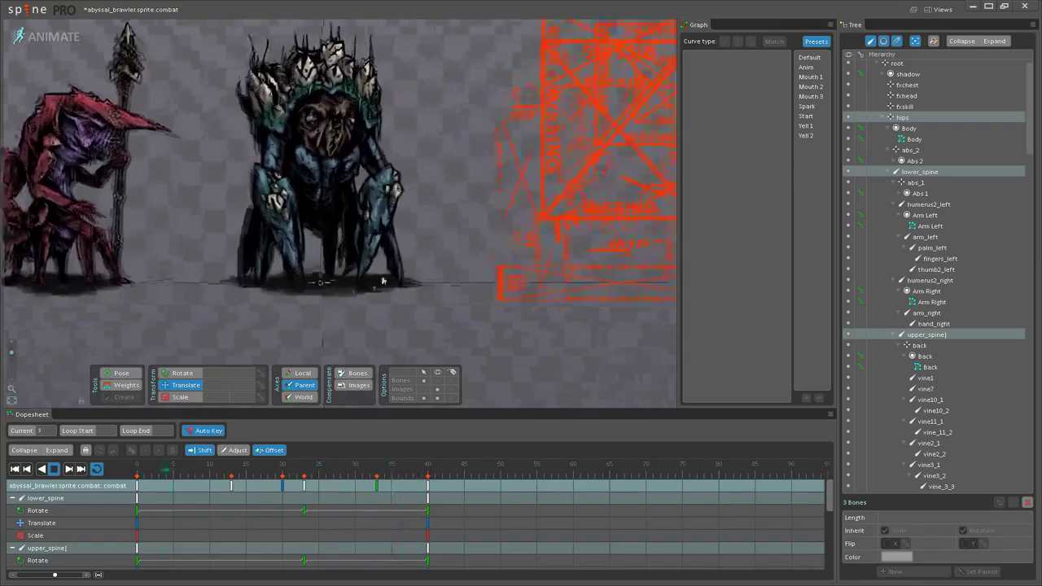
{"action": "scroll", "coordinate": [477, 244], "scroll_direction": "up", "scroll_amount": 3}
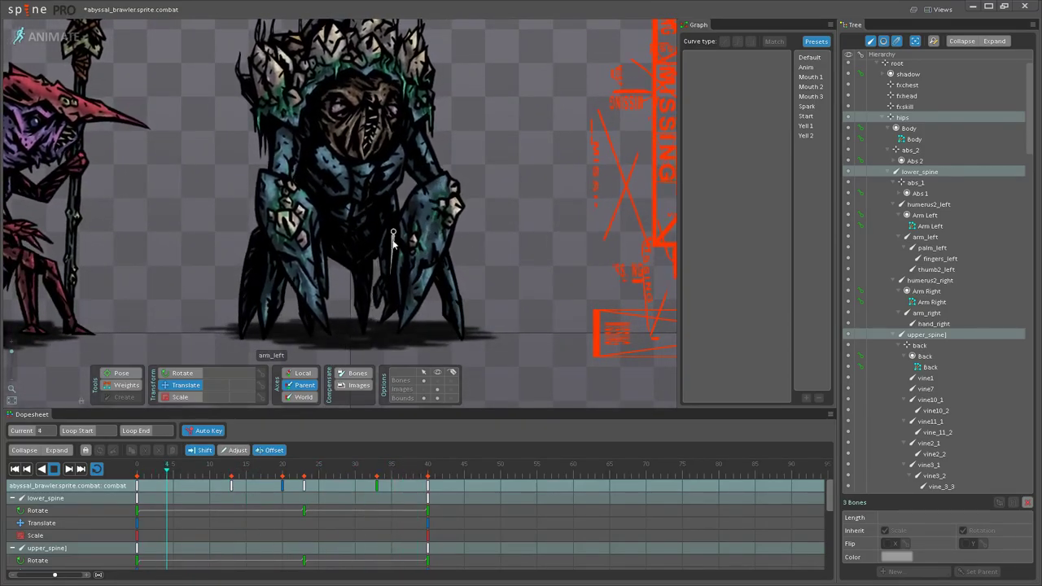
{"action": "key", "text": "d"}
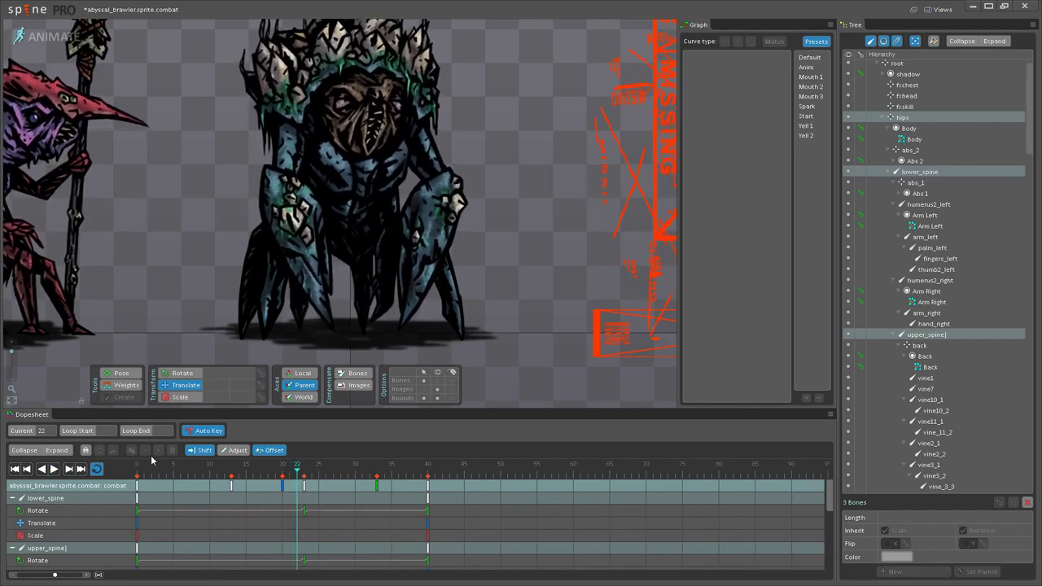
Step: Show the bones, slightly adjust the rotation of lower_spine and upper_spine at frame 23, and play the loop
{"action": "scroll", "coordinate": [351, 172], "scroll_direction": "up", "scroll_amount": 5}
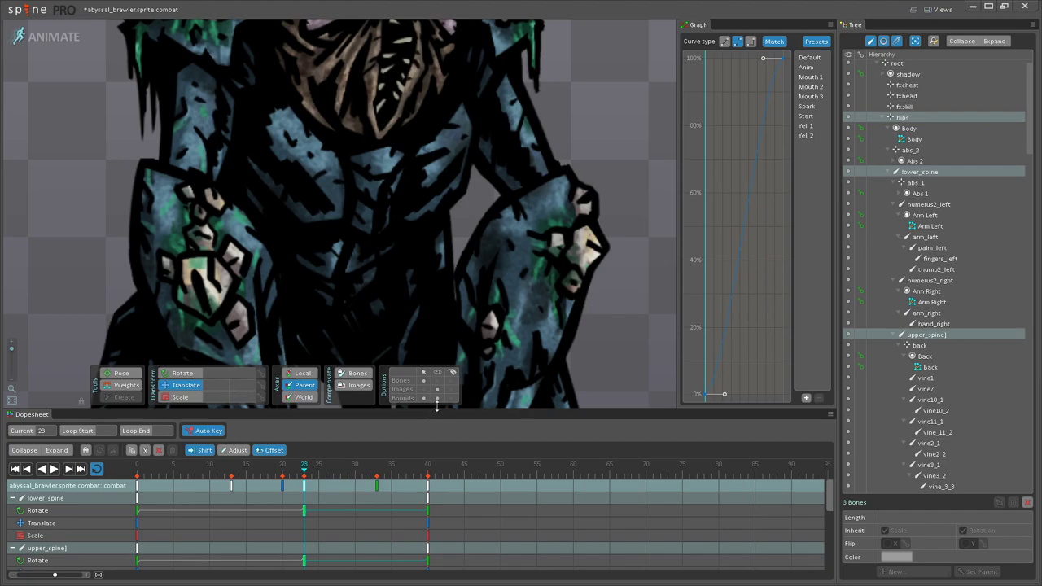
{"action": "left_click", "coordinate": [438, 381]}
{"action": "left_click", "coordinate": [334, 279]}
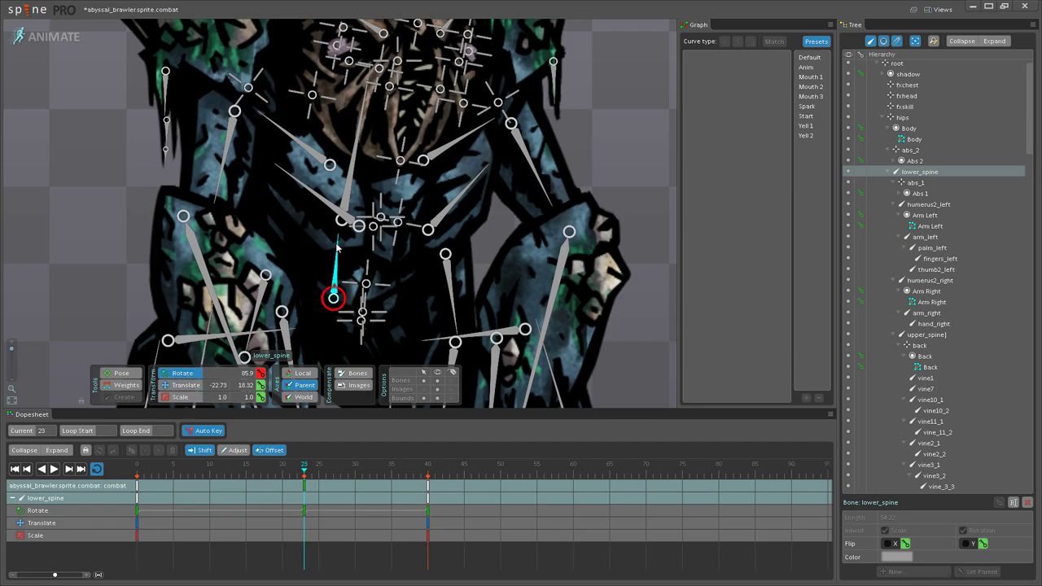
{"action": "left_click_drag", "start_coordinate": [340, 239], "coordinate": [338, 238]}
{"action": "left_click", "coordinate": [346, 189]}
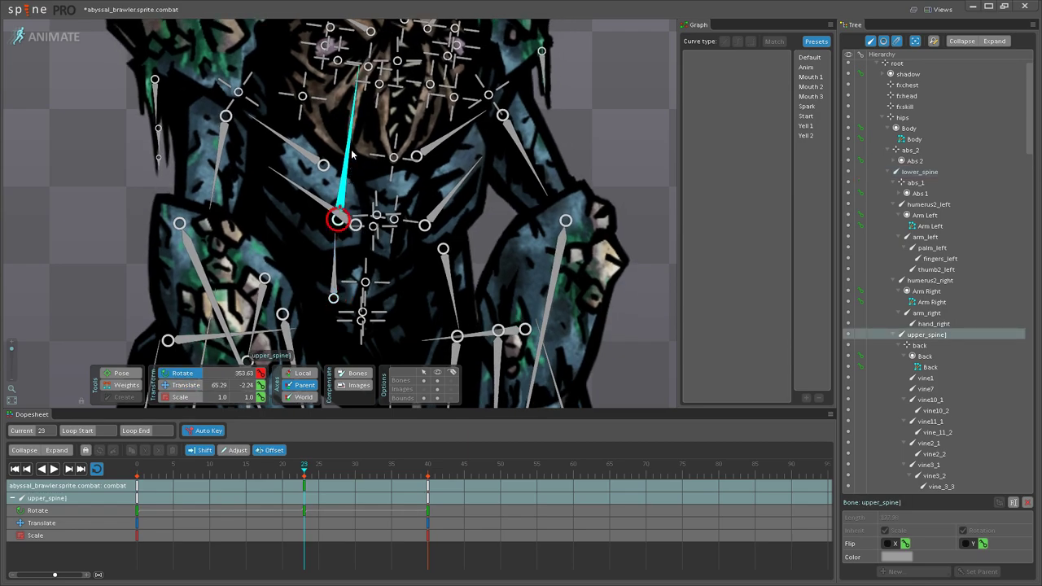
{"action": "left_click_drag", "start_coordinate": [346, 189], "coordinate": [356, 155]}
{"action": "left_click", "coordinate": [54, 469]}
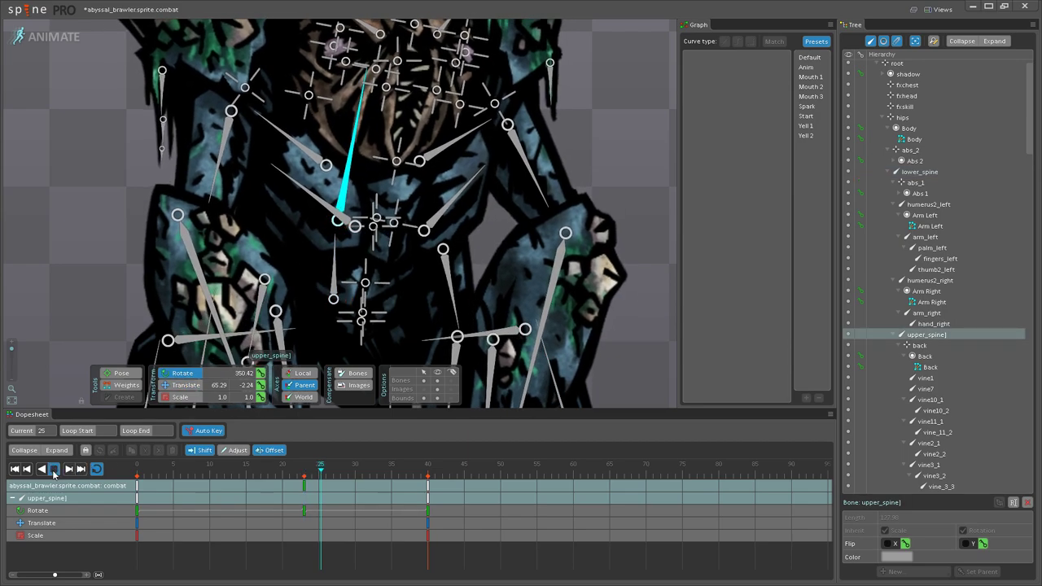
Step: Examine the adjusted spine motion in the looping animation with the bones hidden, both from afar and close up
{"action": "scroll", "coordinate": [352, 289], "scroll_direction": "down", "scroll_amount": 3}
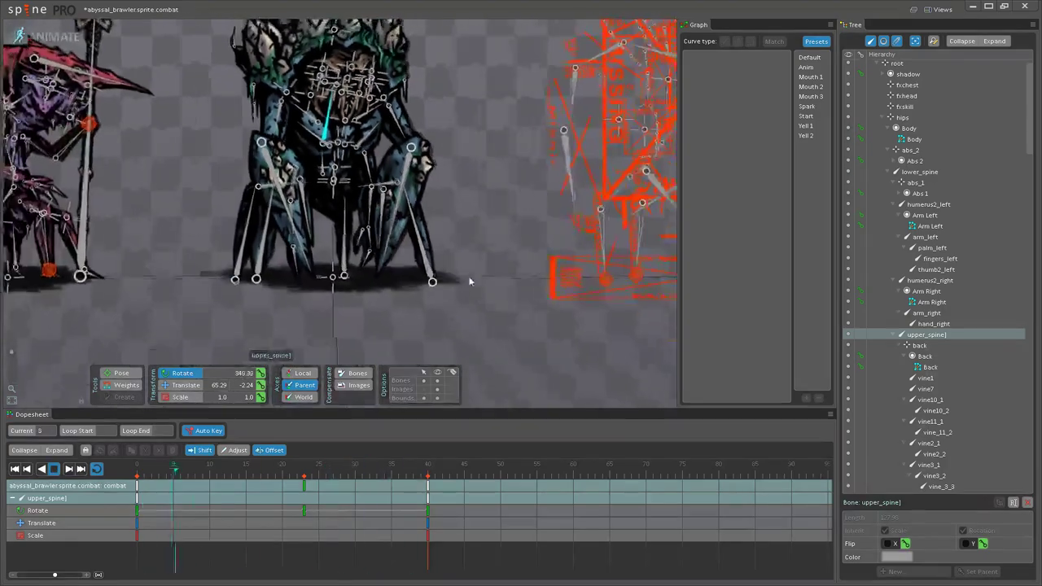
{"action": "double_click", "coordinate": [472, 281]}
{"action": "left_click_drag", "start_coordinate": [472, 281], "coordinate": [438, 346]}
{"action": "left_click", "coordinate": [437, 380]}
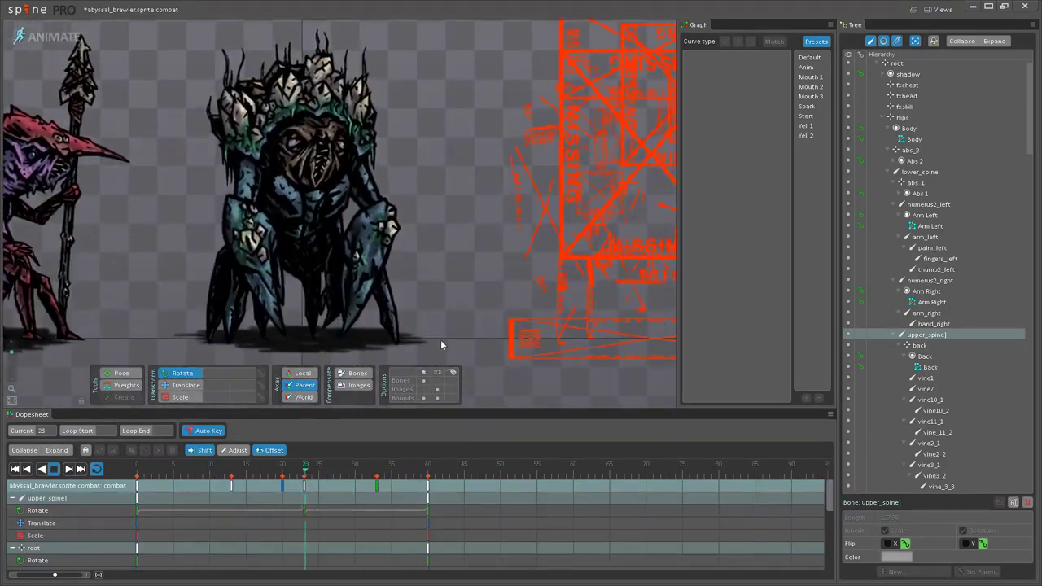
{"action": "scroll", "coordinate": [439, 334], "scroll_direction": "down", "scroll_amount": 3}
{"action": "left_click_drag", "start_coordinate": [393, 295], "coordinate": [456, 335]}
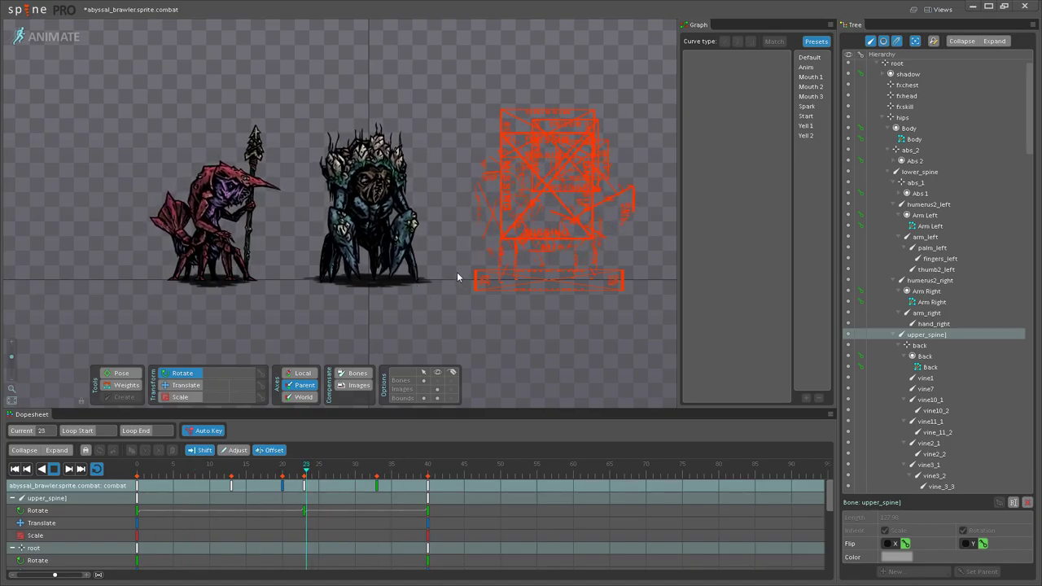
{"action": "scroll", "coordinate": [437, 274], "scroll_direction": "up", "scroll_amount": 3}
{"action": "scroll", "coordinate": [430, 275], "scroll_direction": "up", "scroll_amount": 3}
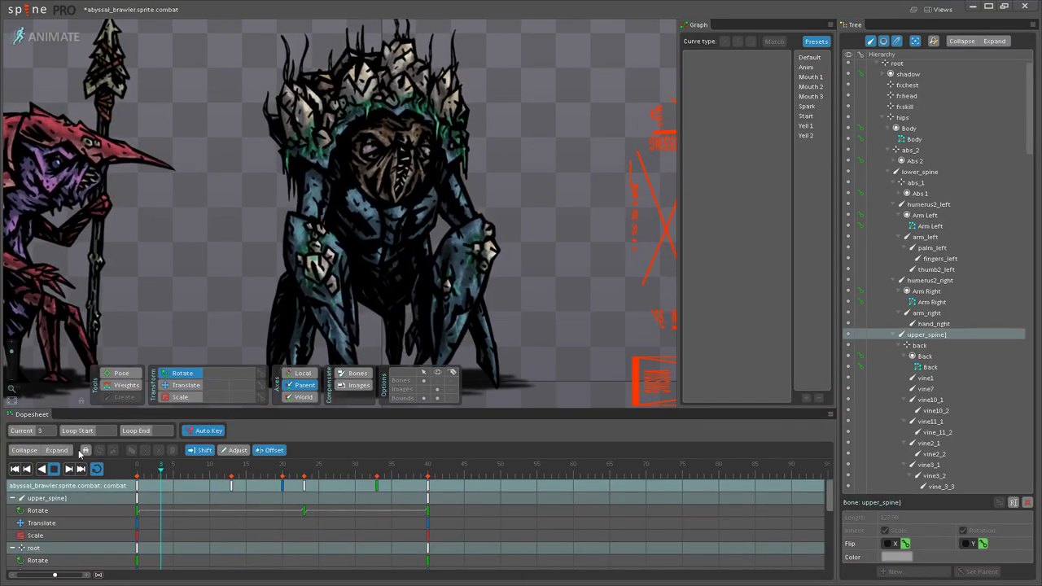
Step: Stop playback and select the left and right humerus and claw bones together
{"action": "left_click", "coordinate": [54, 469]}
{"action": "left_click_drag", "start_coordinate": [301, 281], "coordinate": [268, 257]}
{"action": "scroll", "coordinate": [283, 226], "scroll_direction": "up", "scroll_amount": 1}
{"action": "scroll", "coordinate": [282, 226], "scroll_direction": "up", "scroll_amount": 1}
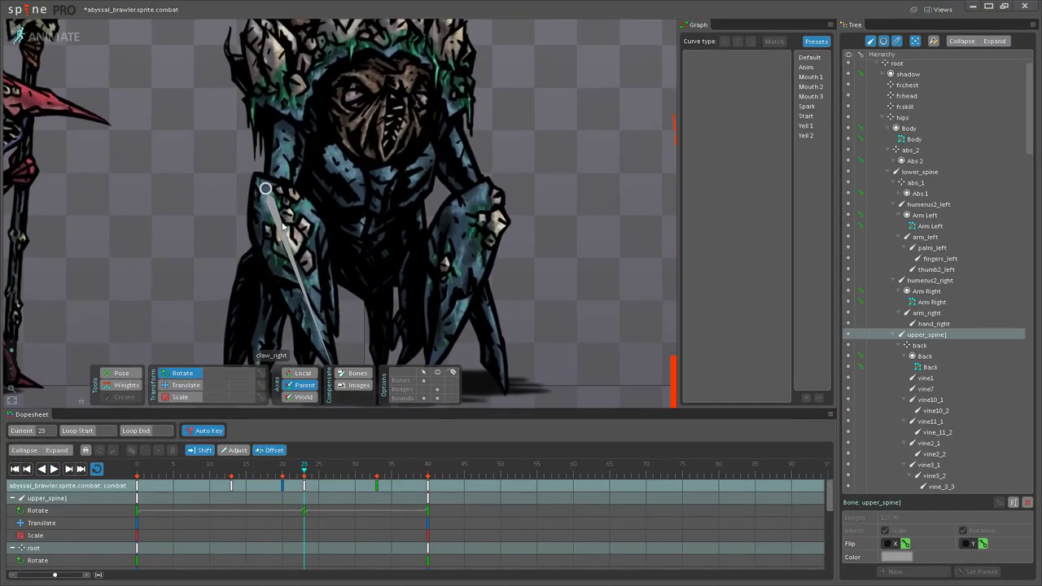
{"action": "left_click", "coordinate": [282, 228]}
{"action": "left_click", "coordinate": [289, 154], "text": "ctrl"}
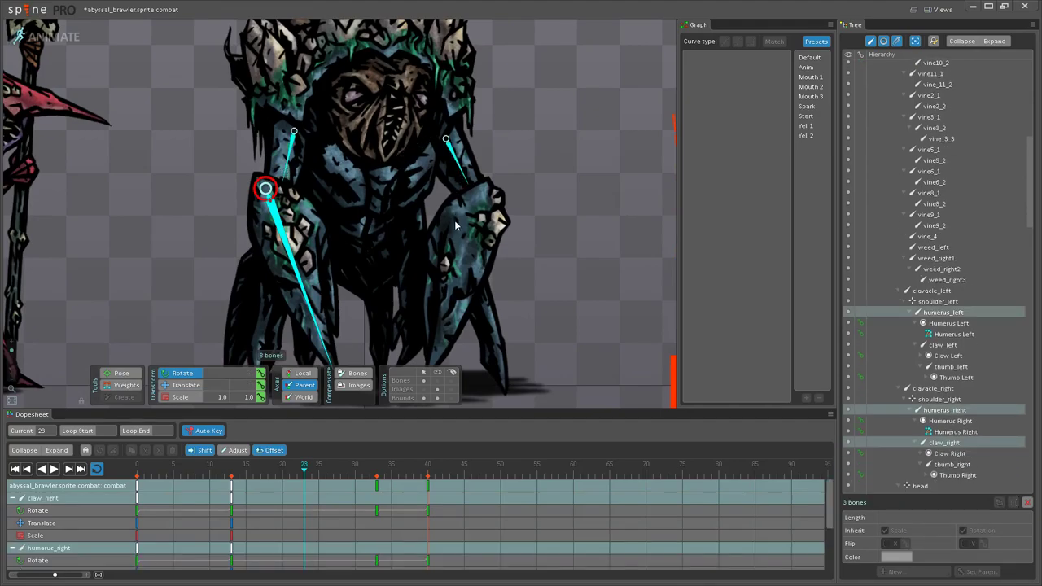
Step: Delete the humerus and claw bones' keys at frames 33 and 13, and copy their frame 0 keys to frame 40
{"action": "left_click", "coordinate": [376, 487]}
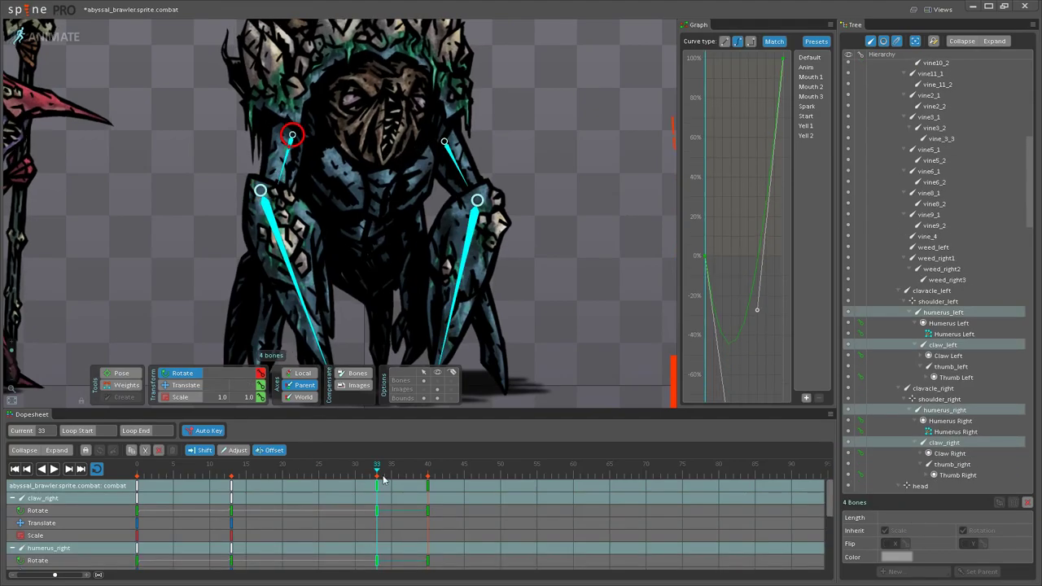
{"action": "left_click_drag", "start_coordinate": [248, 481], "coordinate": [231, 491]}
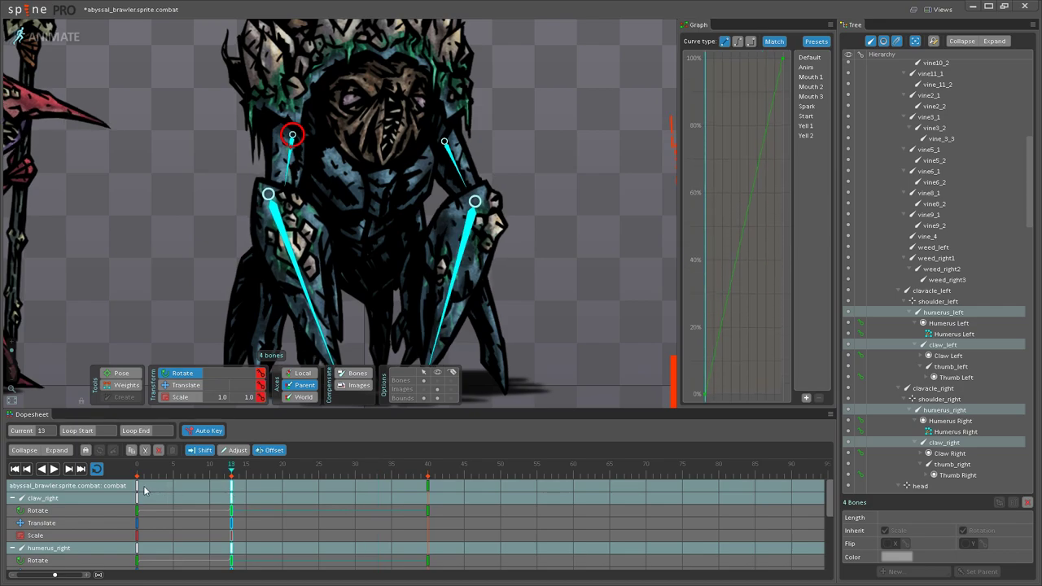
{"action": "left_click", "coordinate": [138, 487]}
{"action": "left_click", "coordinate": [230, 489]}
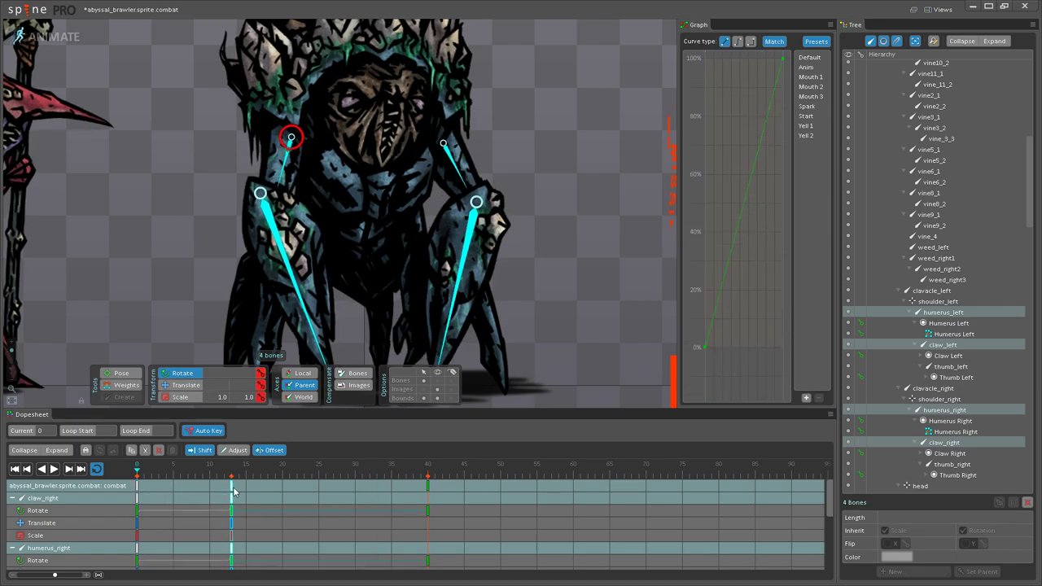
{"action": "left_click", "coordinate": [136, 488]}
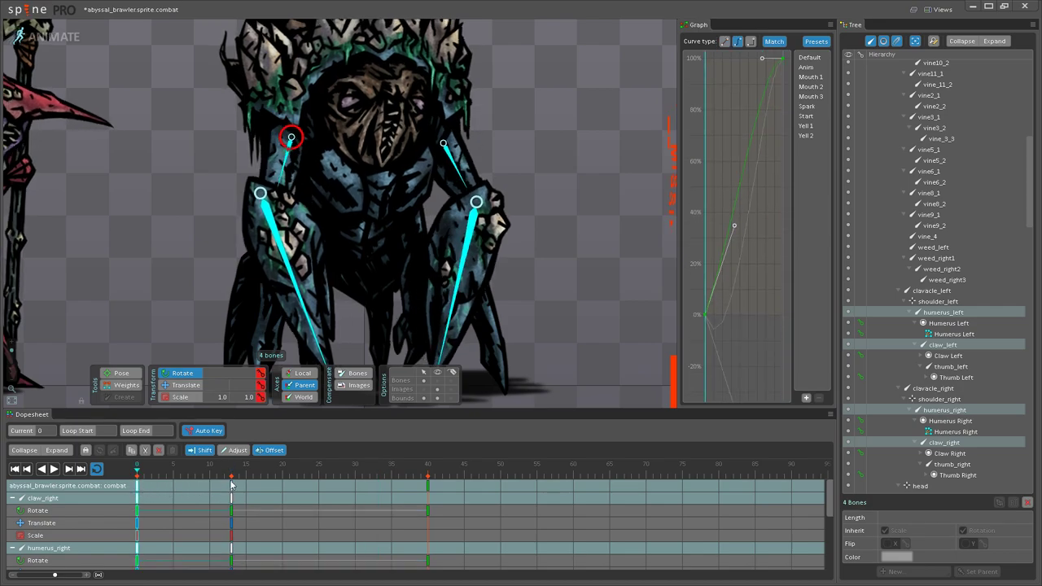
{"action": "left_click", "coordinate": [232, 487]}
{"action": "left_click", "coordinate": [139, 489]}
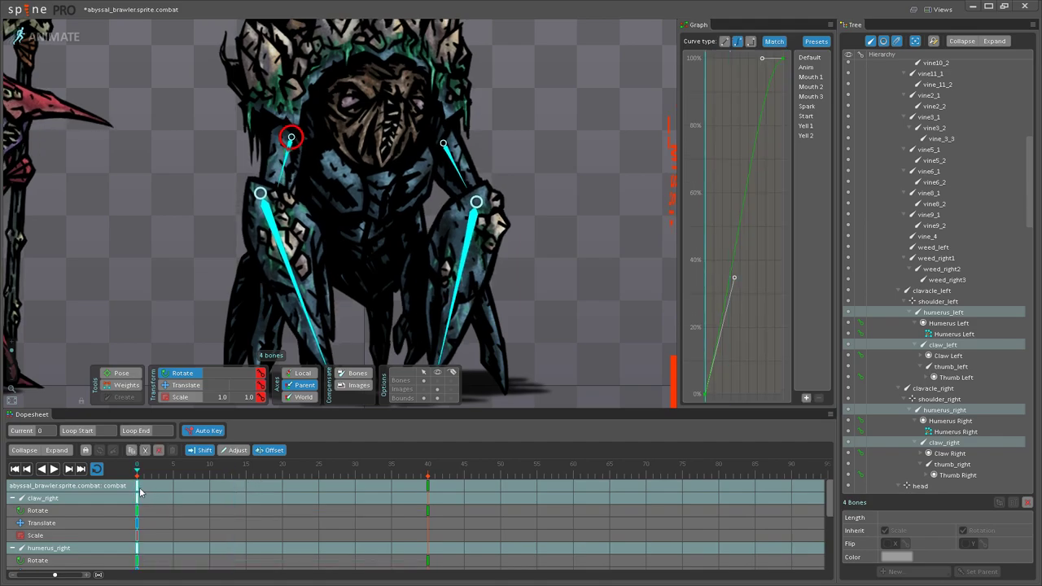
Step: Rotate the right and left humerus bones slightly outward at frame 20
{"action": "left_click", "coordinate": [284, 474]}
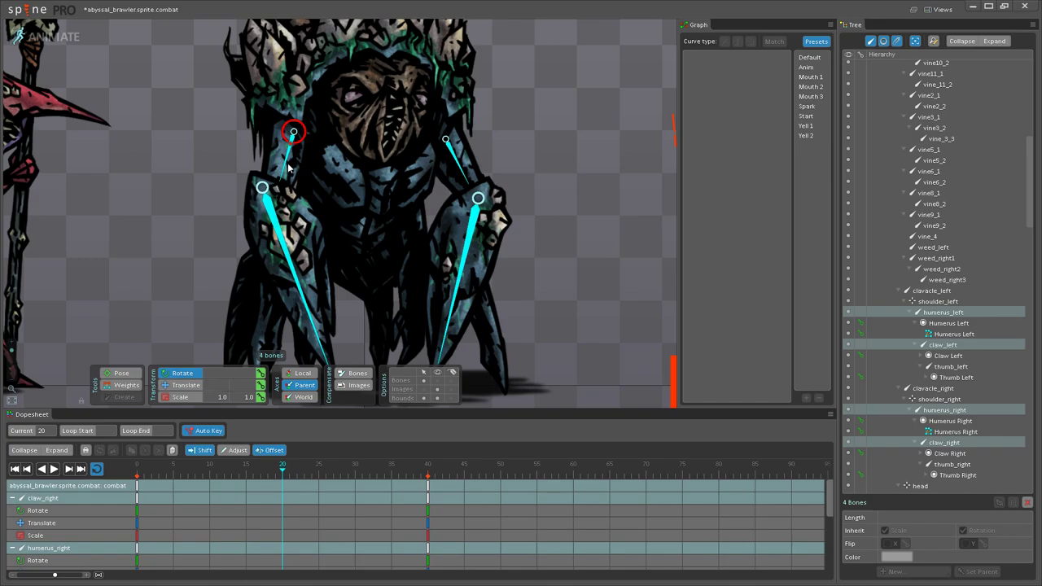
{"action": "key", "text": "space"}
{"action": "left_click_drag", "start_coordinate": [285, 169], "coordinate": [280, 169]}
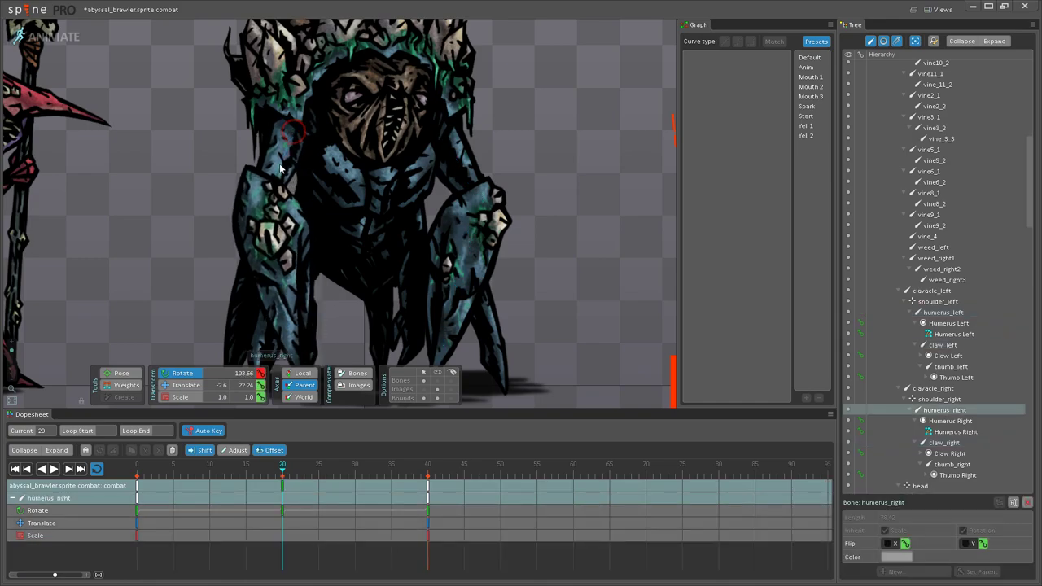
{"action": "left_click_drag", "start_coordinate": [461, 162], "coordinate": [465, 160]}
Step: Rotate the left and right claw bones slightly inward at frame 20 and play the loop
{"action": "left_click_drag", "start_coordinate": [479, 238], "coordinate": [473, 239]}
{"action": "left_click", "coordinate": [280, 255]}
{"action": "left_click", "coordinate": [281, 260]}
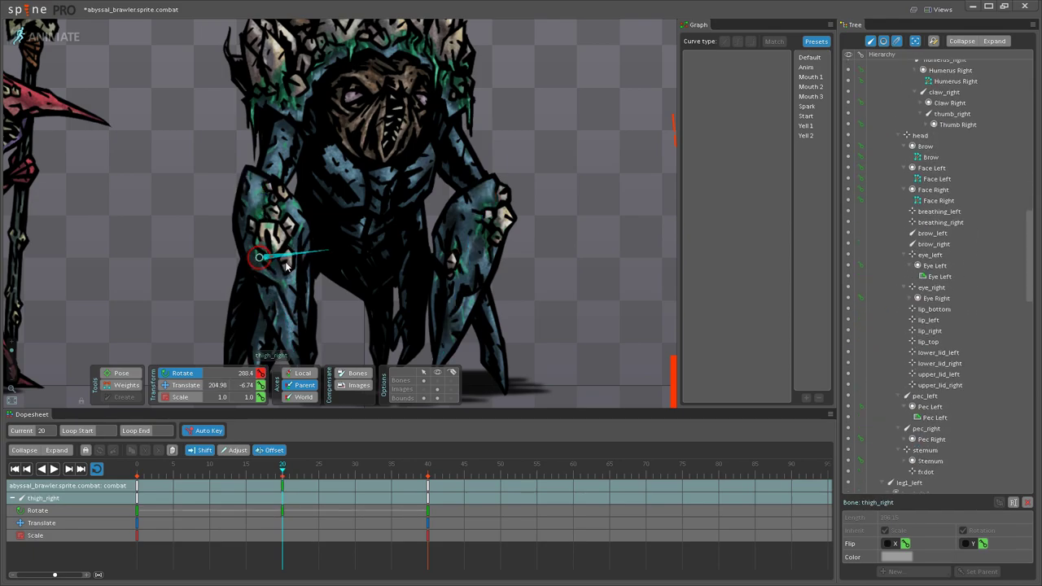
{"action": "left_click", "coordinate": [269, 247]}
{"action": "left_click_drag", "start_coordinate": [269, 246], "coordinate": [274, 248]}
{"action": "left_click", "coordinate": [55, 470]}
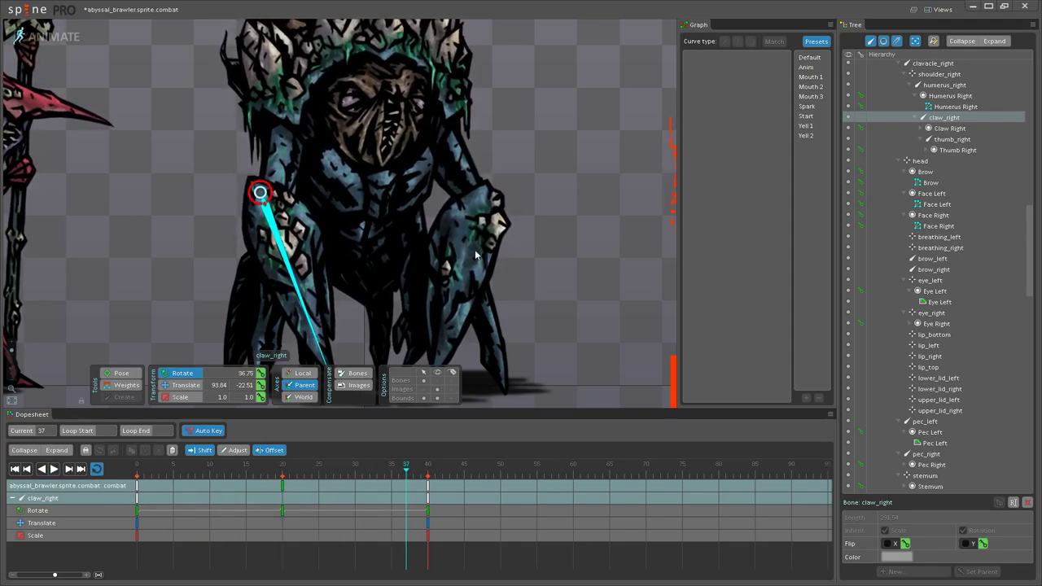
Step: Apply the Anim curve preset to the humerus and claw bones' keys at frames 0 and 20, and play the loop
{"action": "left_click", "coordinate": [478, 197], "text": "ctrl"}
{"action": "left_click", "coordinate": [287, 162], "text": "ctrl"}
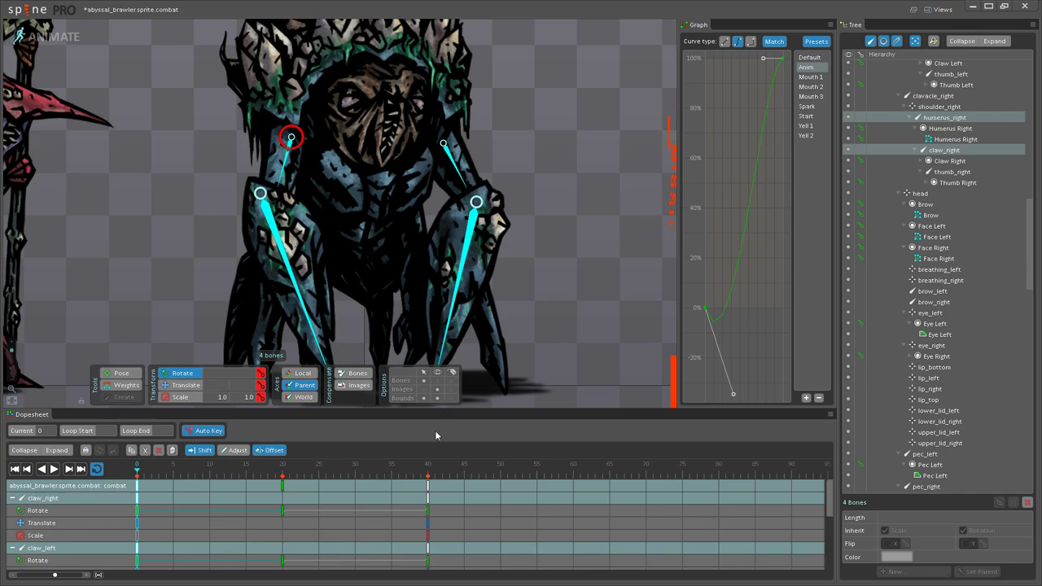
{"action": "left_click", "coordinate": [286, 496]}
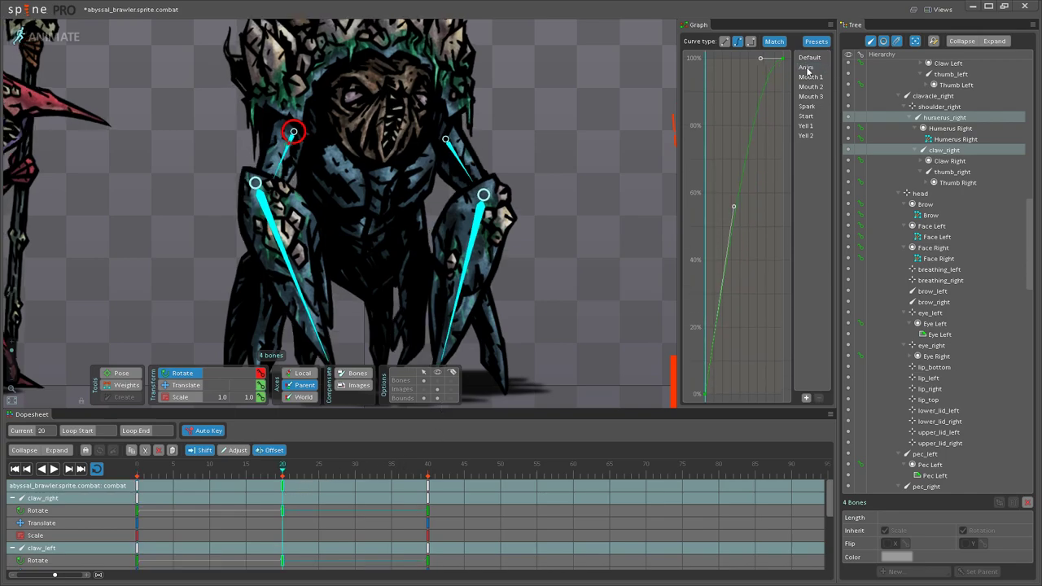
{"action": "left_click", "coordinate": [807, 70]}
{"action": "scroll", "coordinate": [253, 159], "scroll_direction": "down", "scroll_amount": 3}
{"action": "left_click_drag", "start_coordinate": [253, 163], "coordinate": [287, 134]}
{"action": "left_click", "coordinate": [56, 471]}
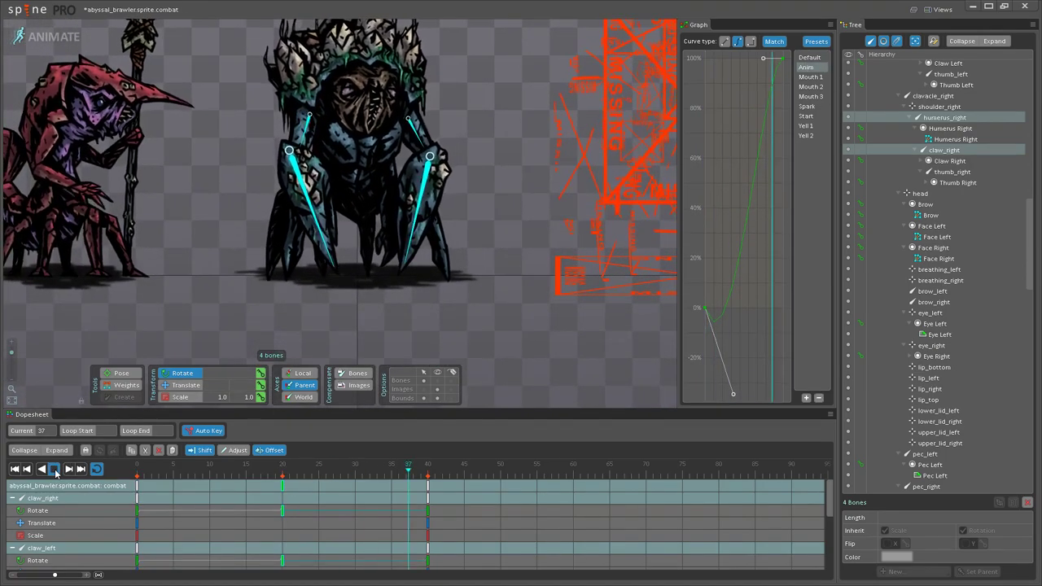
{"action": "scroll", "coordinate": [430, 315], "scroll_direction": "up", "scroll_amount": 2}
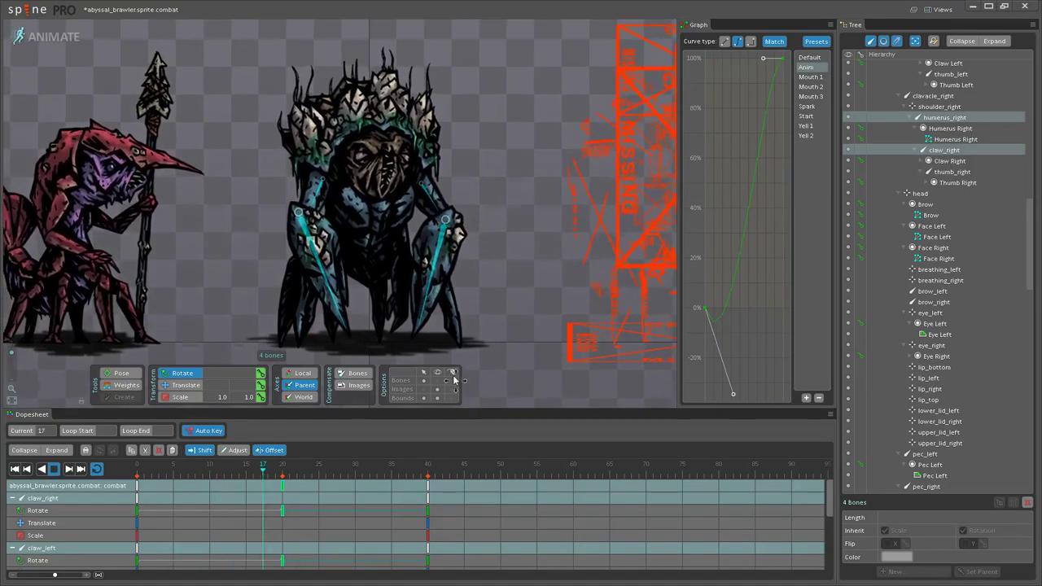
Step: Offset the humerus and claw bones' looping keys so their frame 20 keys land on frame 31
{"action": "scroll", "coordinate": [489, 332], "scroll_direction": "up", "scroll_amount": 3}
{"action": "left_click_drag", "start_coordinate": [284, 487], "coordinate": [363, 485]}
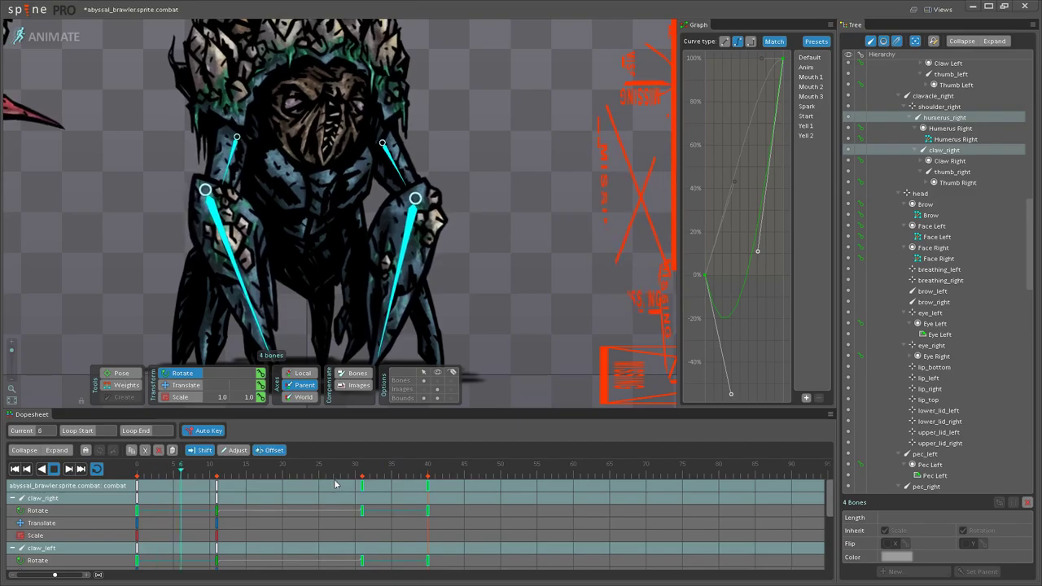
{"action": "key", "text": "space"}
Step: Examine the arm motion in the playing combat loop from several distances
{"action": "scroll", "coordinate": [505, 380], "scroll_direction": "down", "scroll_amount": 2}
{"action": "left_click_drag", "start_coordinate": [503, 377], "coordinate": [435, 295]}
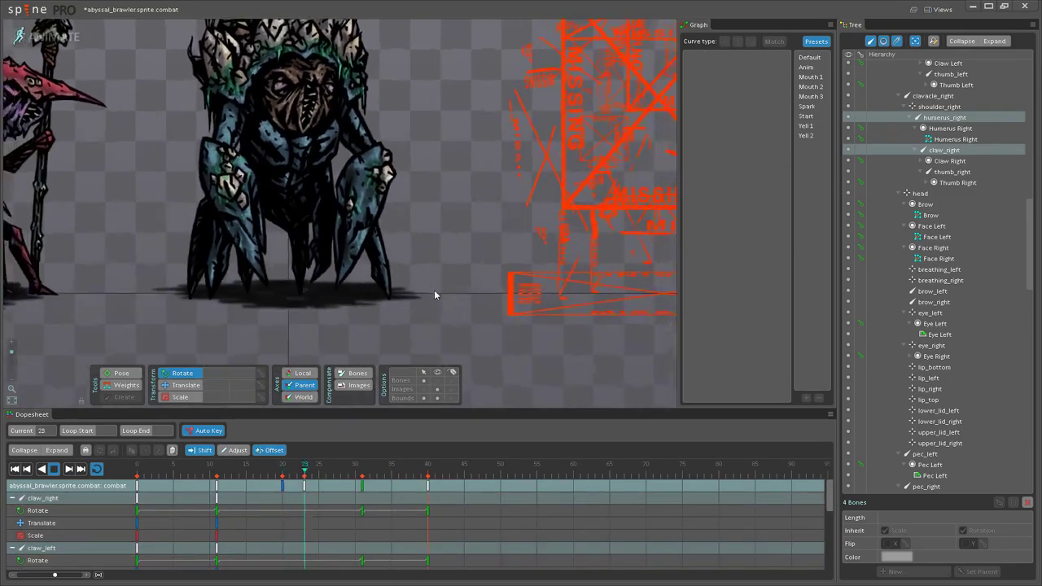
{"action": "scroll", "coordinate": [440, 302], "scroll_direction": "down", "scroll_amount": 3}
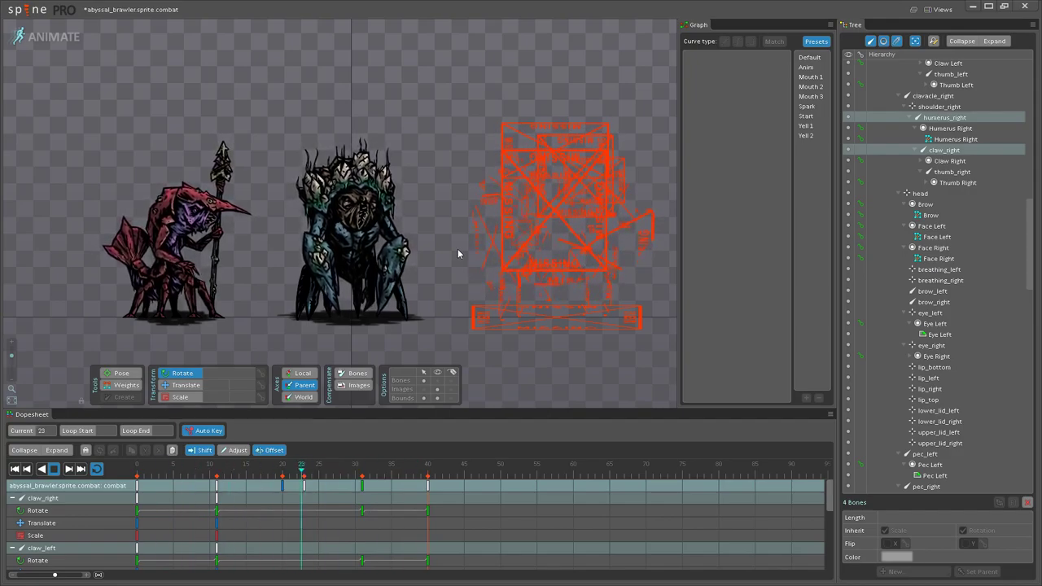
{"action": "left_click_drag", "start_coordinate": [456, 137], "coordinate": [523, 128]}
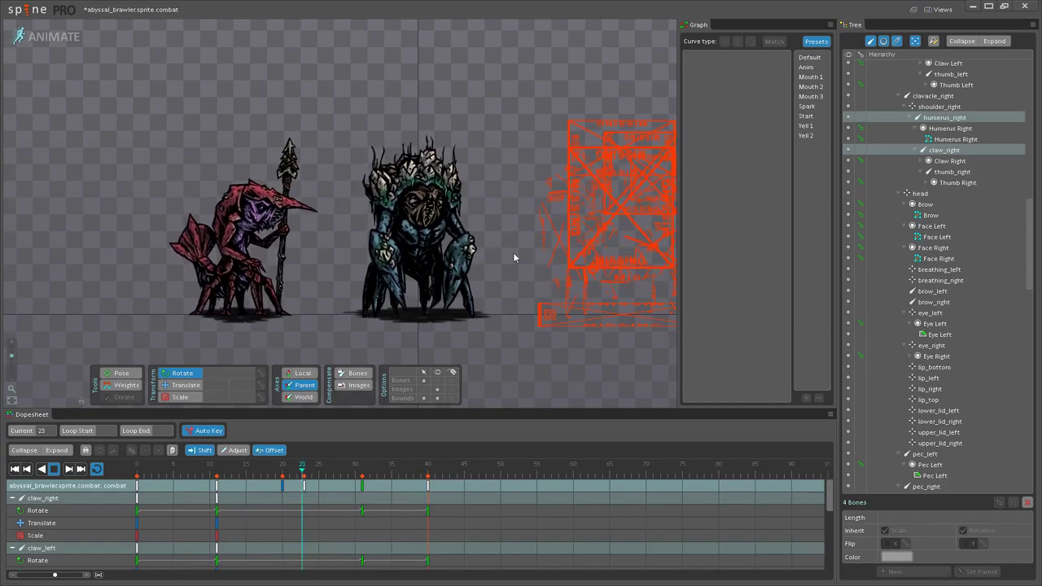
{"action": "scroll", "coordinate": [519, 256], "scroll_direction": "up", "scroll_amount": 3}
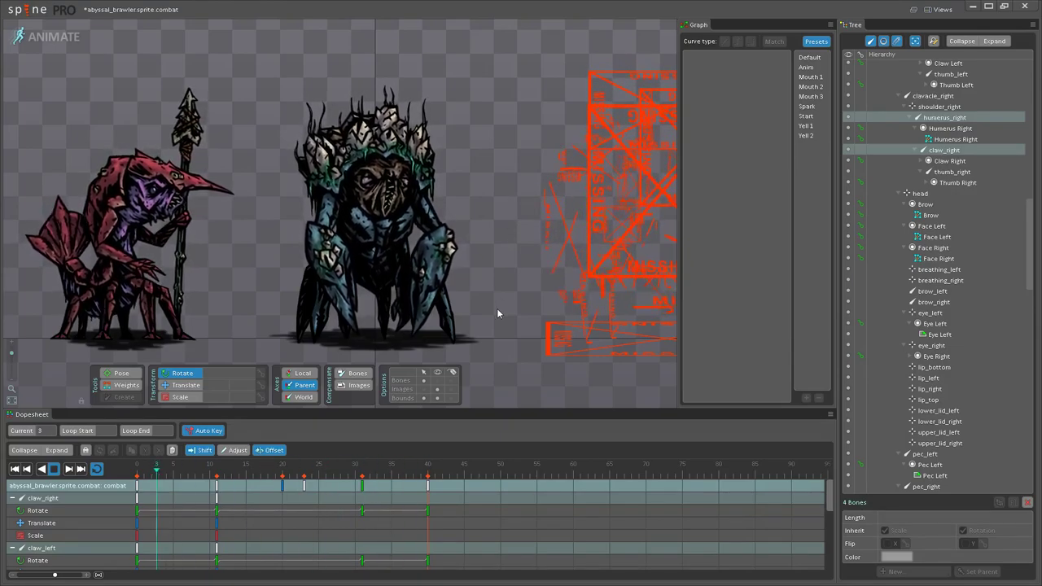
{"action": "scroll", "coordinate": [522, 312], "scroll_direction": "up", "scroll_amount": 3}
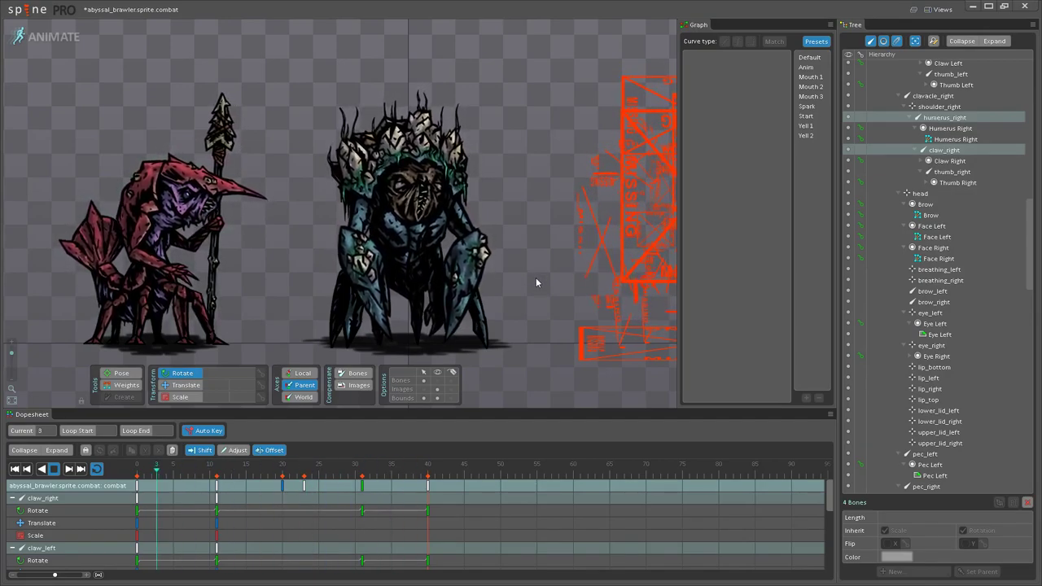
{"action": "scroll", "coordinate": [525, 289], "scroll_direction": "up", "scroll_amount": 3}
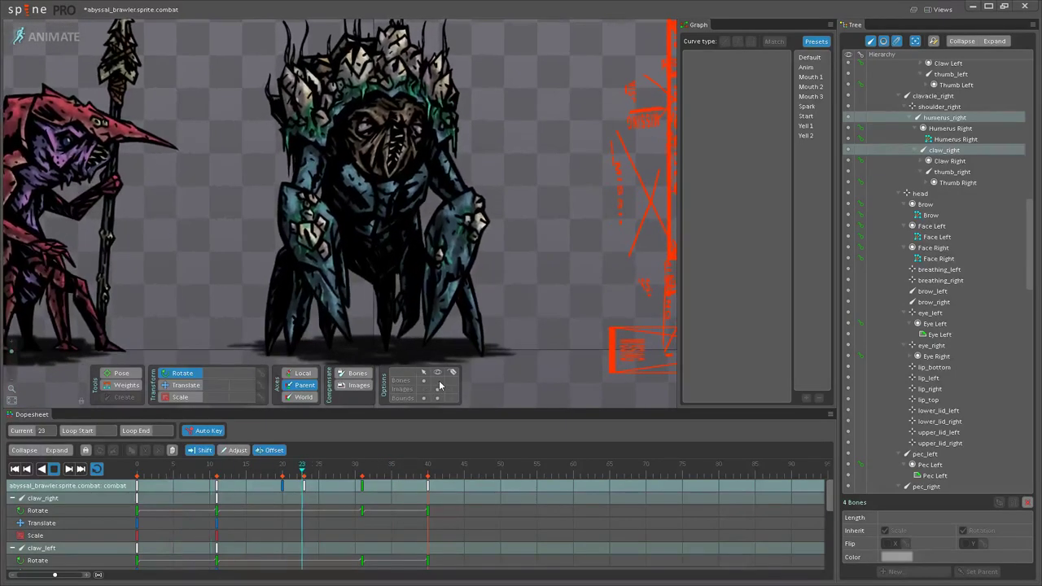
{"action": "left_click_drag", "start_coordinate": [516, 278], "coordinate": [551, 291]}
Step: Offset the hips, lower_spine and upper_spine keys from frame 23 to frame 30, and play the loop
{"action": "left_click", "coordinate": [15, 469]}
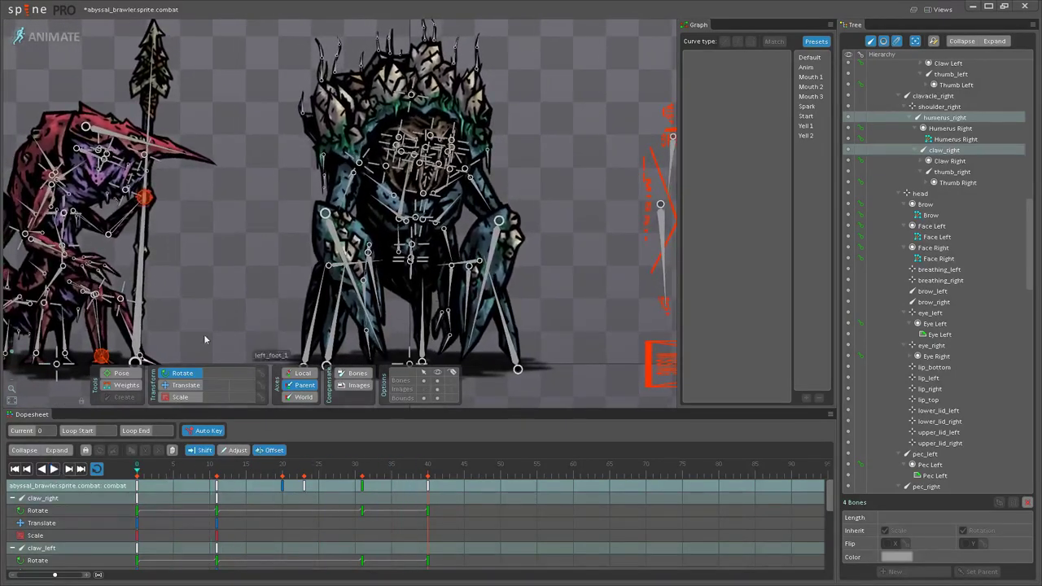
{"action": "scroll", "coordinate": [431, 279], "scroll_direction": "up", "scroll_amount": 3}
{"action": "scroll", "coordinate": [438, 279], "scroll_direction": "up", "scroll_amount": 1}
{"action": "left_click", "coordinate": [424, 249]}
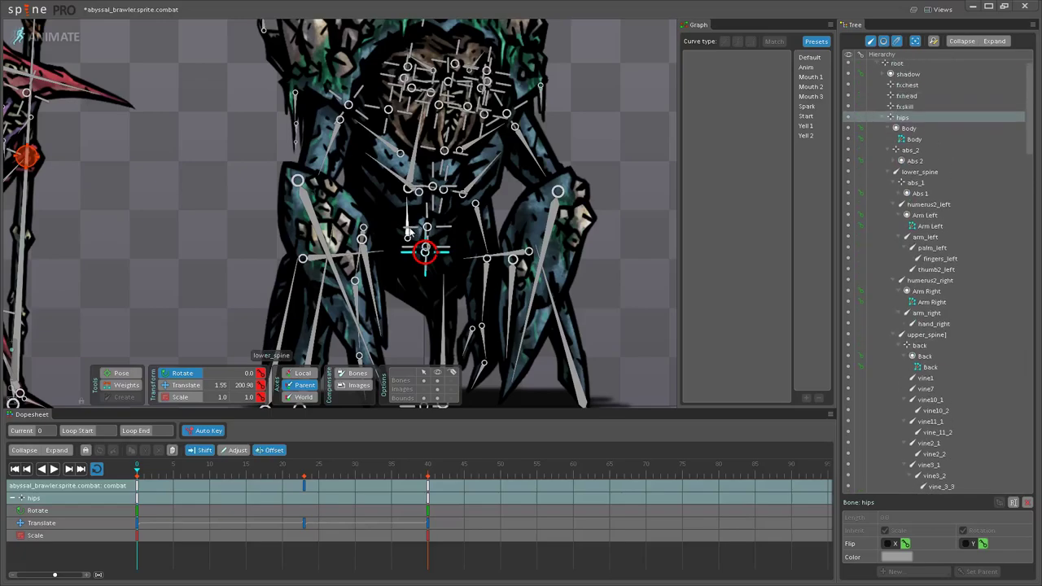
{"action": "left_click", "coordinate": [406, 235], "text": "ctrl"}
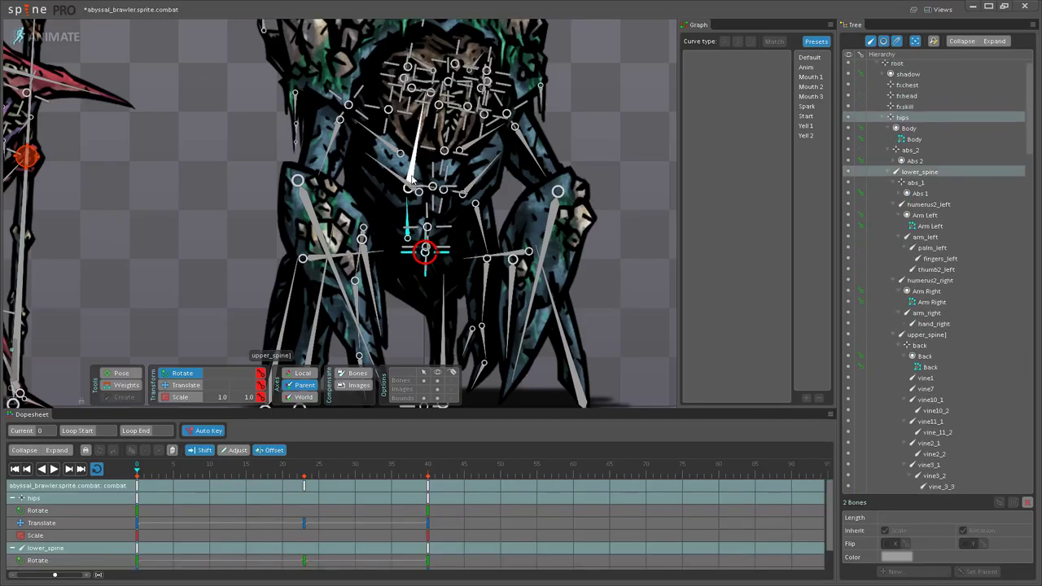
{"action": "left_click", "coordinate": [413, 173], "text": "ctrl"}
{"action": "left_click_drag", "start_coordinate": [302, 489], "coordinate": [358, 483]}
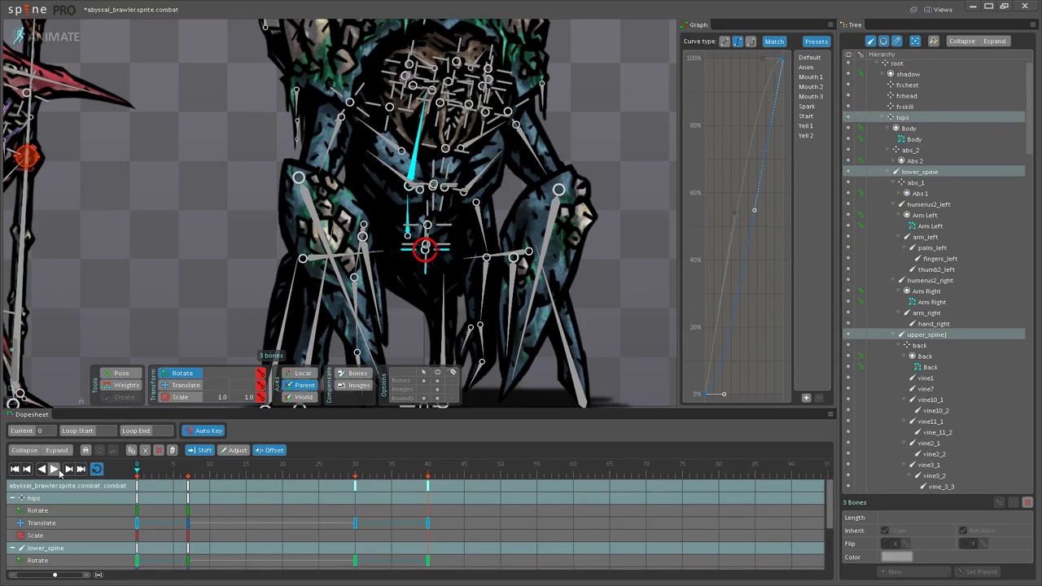
{"action": "left_click", "coordinate": [54, 469]}
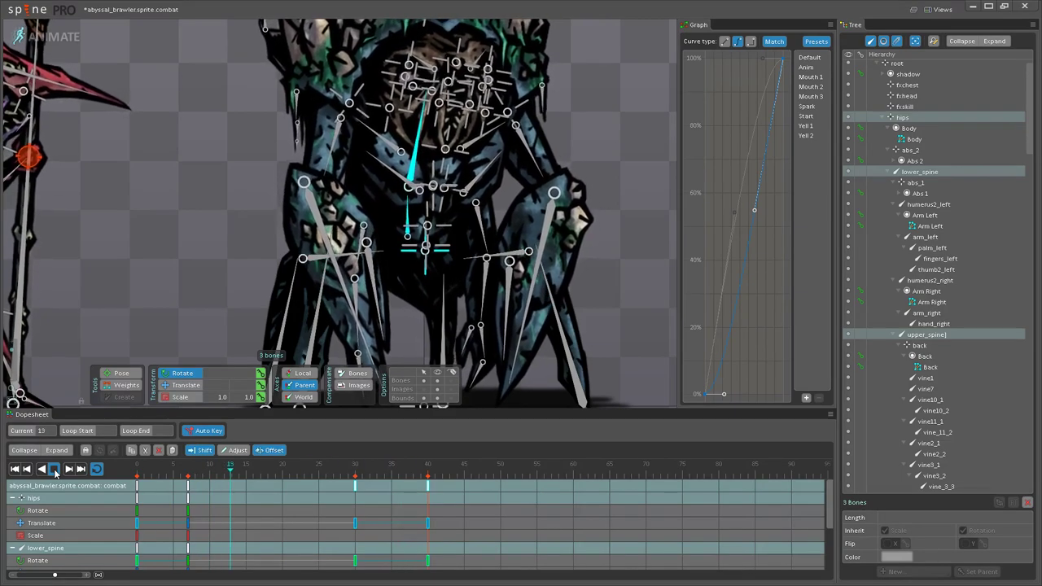
{"action": "key", "text": "space"}
{"action": "left_click", "coordinate": [438, 380]}
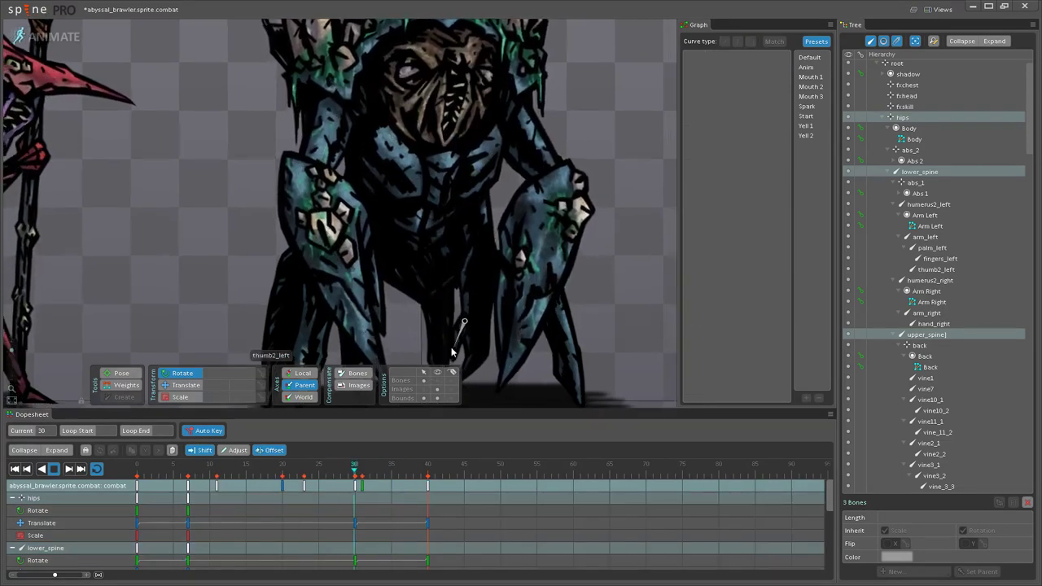
{"action": "scroll", "coordinate": [456, 294], "scroll_direction": "down", "scroll_amount": 5}
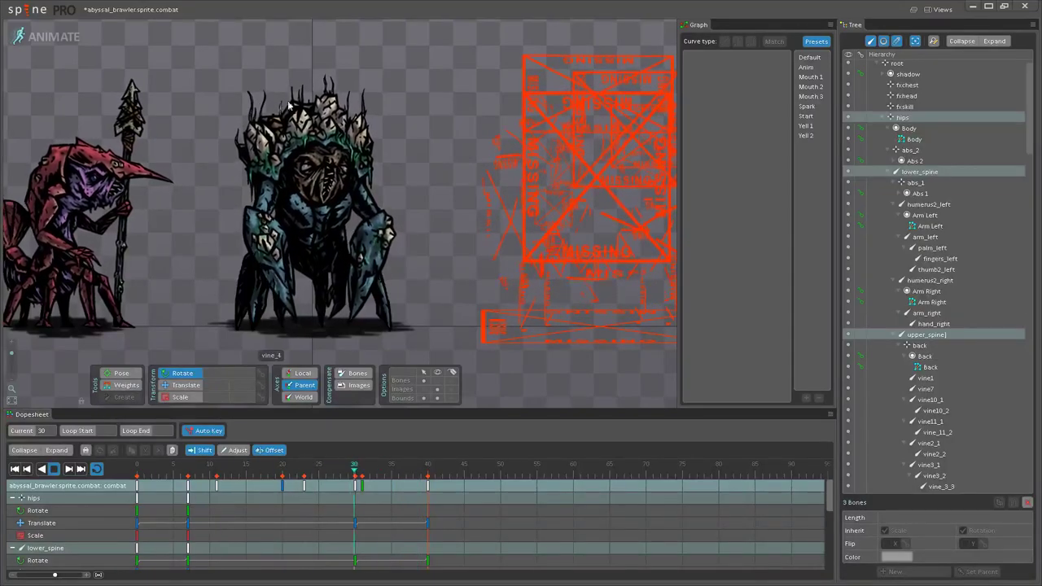
Step: Try moving the back bone's frame 20 translate key to frame 23 and play the result
{"action": "scroll", "coordinate": [275, 106], "scroll_direction": "up", "scroll_amount": 4}
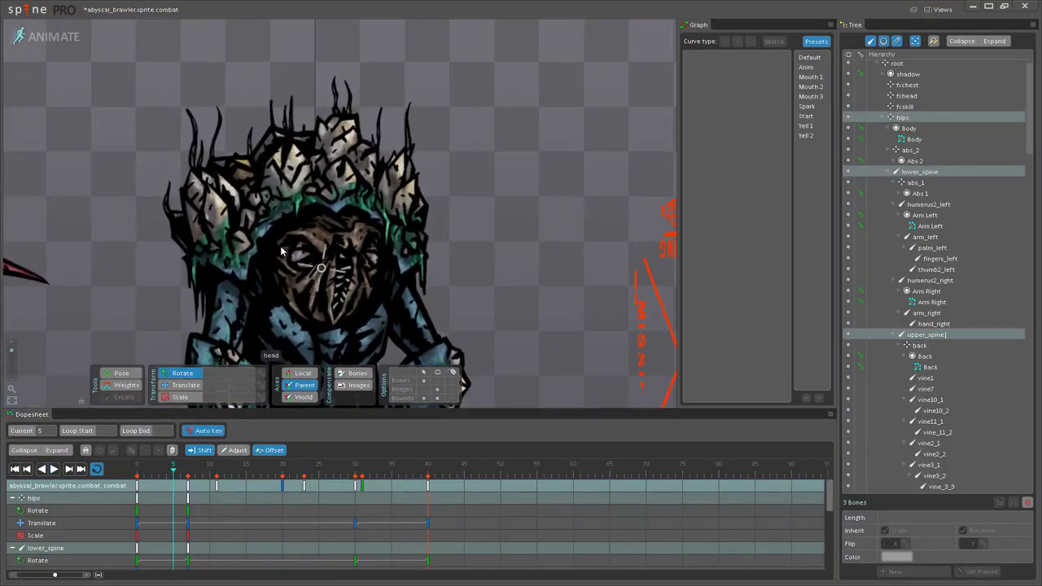
{"action": "left_click", "coordinate": [317, 193]}
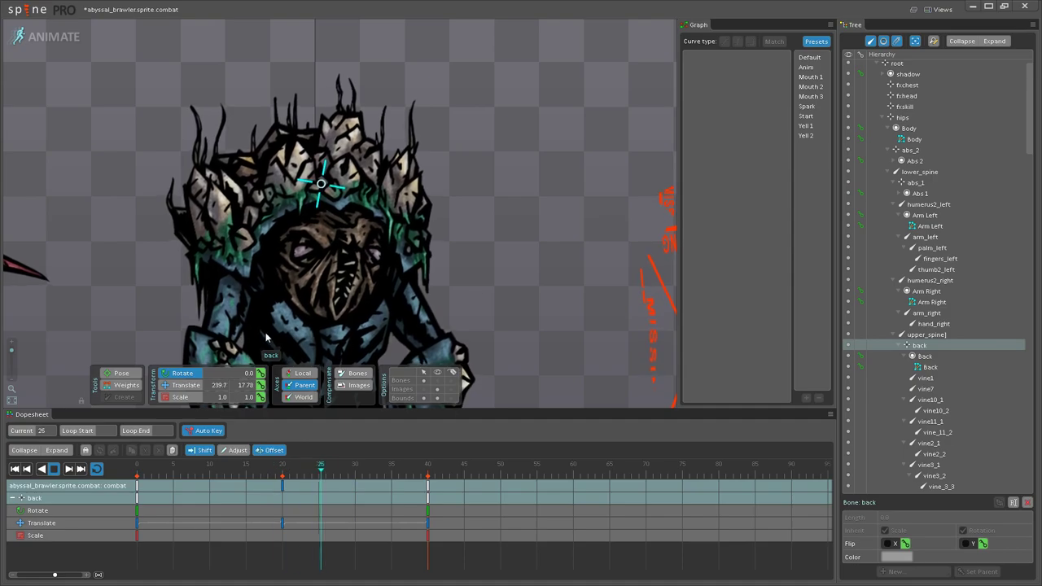
{"action": "left_click", "coordinate": [54, 469]}
{"action": "left_click", "coordinate": [175, 467]}
{"action": "left_click_drag", "start_coordinate": [179, 468], "coordinate": [123, 461]}
{"action": "left_click", "coordinate": [136, 486]}
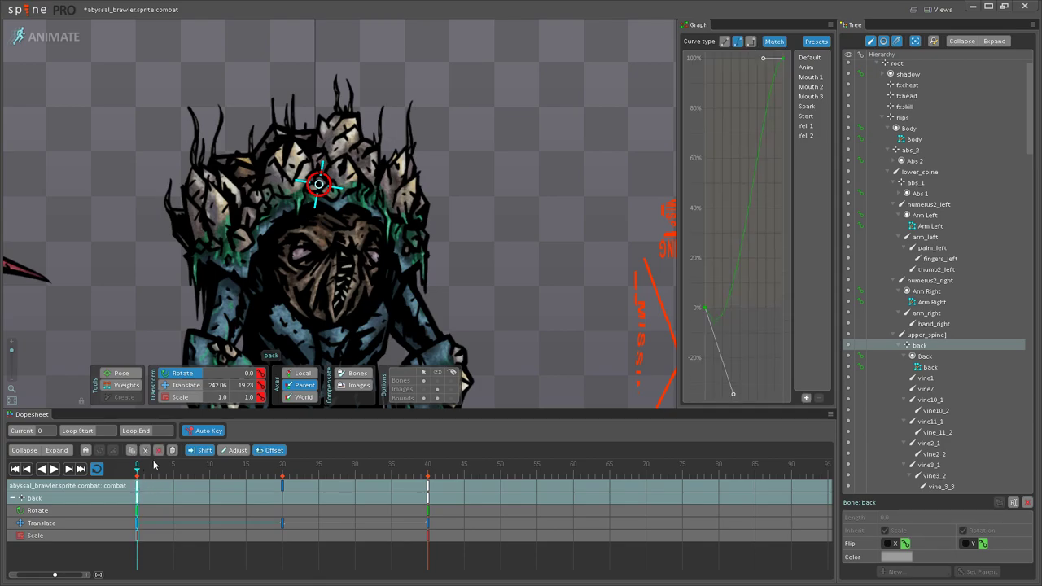
{"action": "left_click_drag", "start_coordinate": [334, 465], "coordinate": [382, 456]}
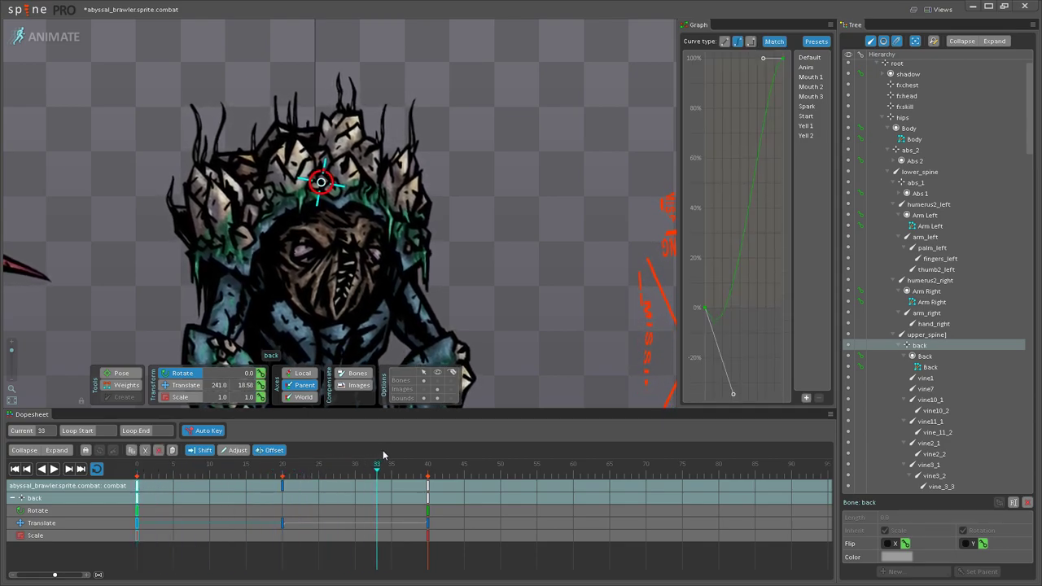
{"action": "left_click", "coordinate": [283, 487]}
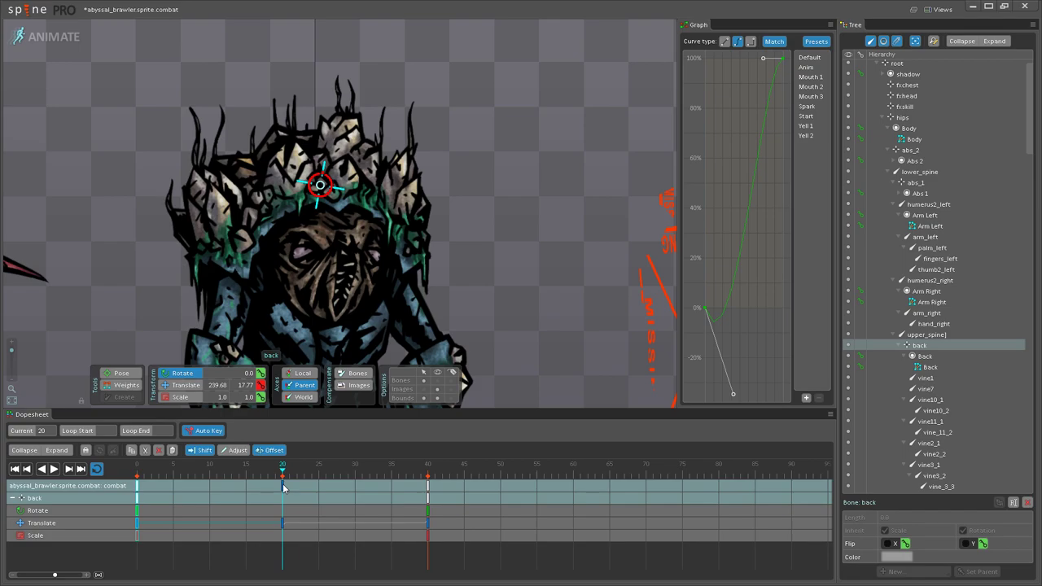
{"action": "left_click", "coordinate": [284, 487]}
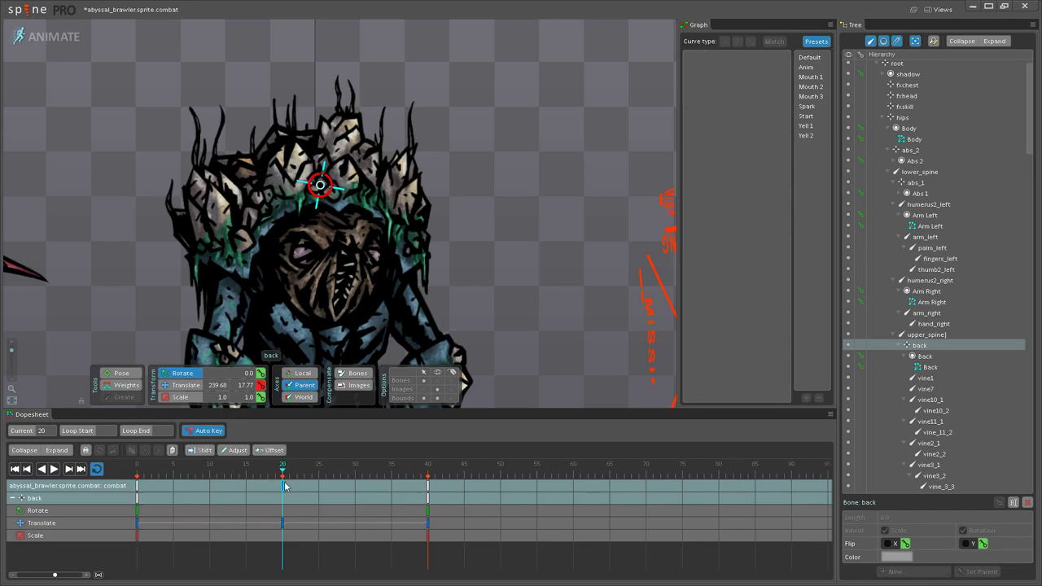
{"action": "left_click_drag", "start_coordinate": [283, 486], "coordinate": [306, 486]}
{"action": "left_click", "coordinate": [53, 474]}
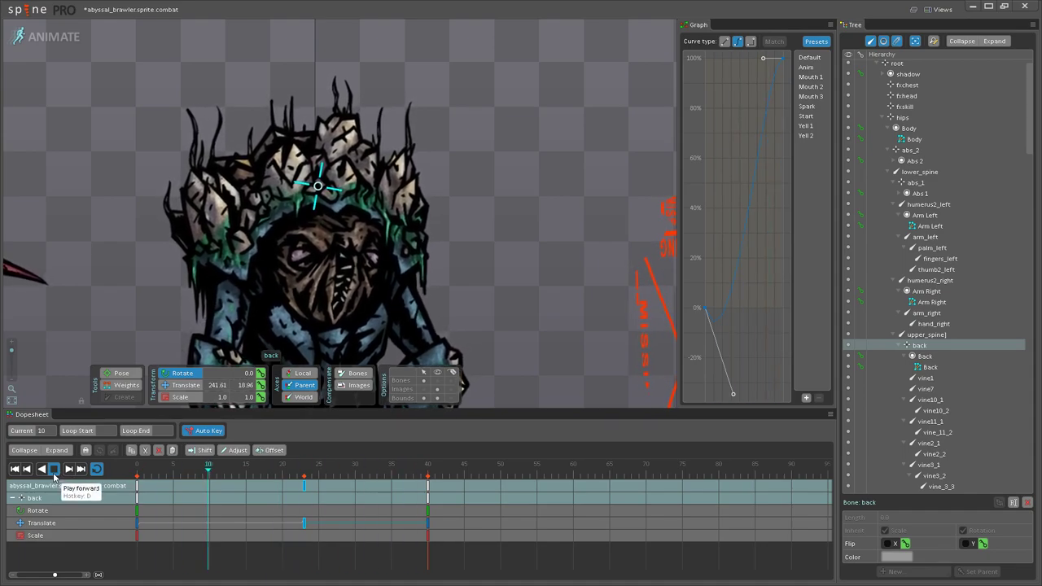
{"action": "left_click", "coordinate": [54, 471]}
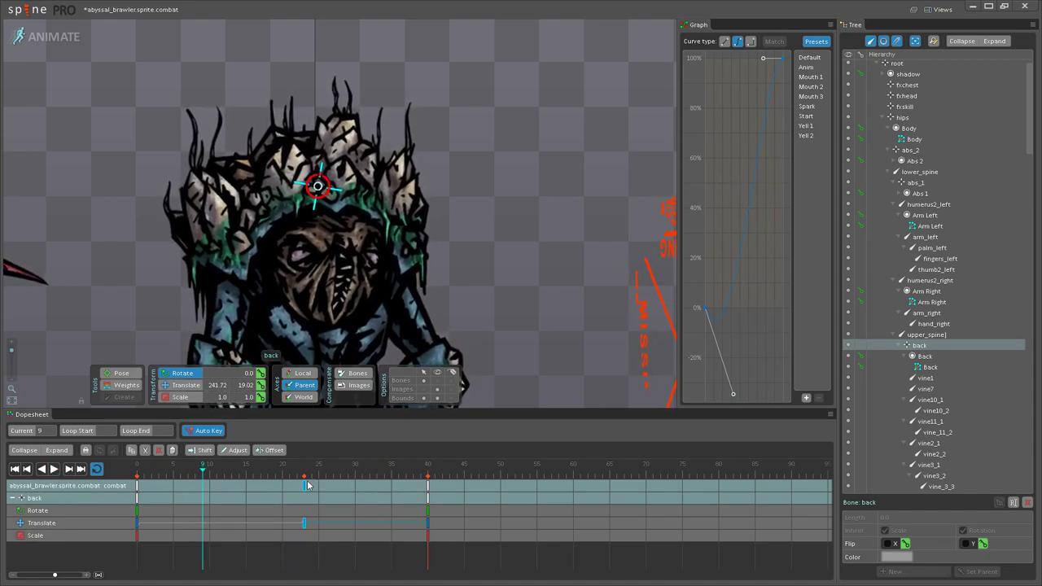
Step: Return the back bone's key to frame 20, and try offsetting its keys by 5 frames in the playing loop
{"action": "left_click", "coordinate": [307, 485]}
{"action": "left_click_drag", "start_coordinate": [307, 487], "coordinate": [283, 487]}
{"action": "mouse_move", "coordinate": [283, 476]}
{"action": "left_mouse_down"}
{"action": "mouse_move", "coordinate": [56, 472]}
{"action": "mouse_move", "coordinate": [311, 461]}
{"action": "mouse_move", "coordinate": [289, 487]}
{"action": "left_mouse_up"}
{"action": "left_click", "coordinate": [282, 486]}
{"action": "left_click", "coordinate": [53, 469]}
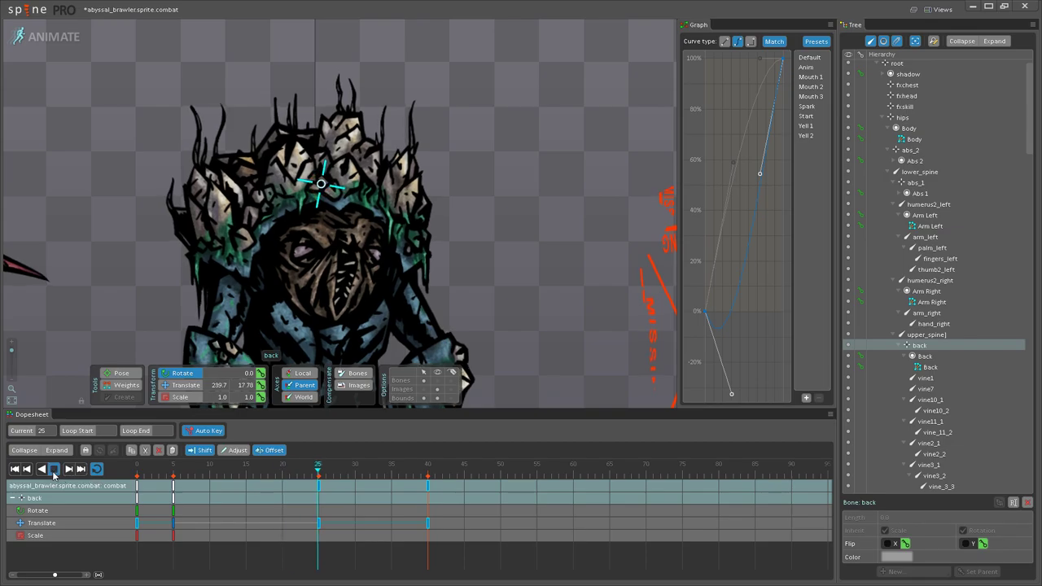
{"action": "scroll", "coordinate": [472, 225], "scroll_direction": "down", "scroll_amount": 5}
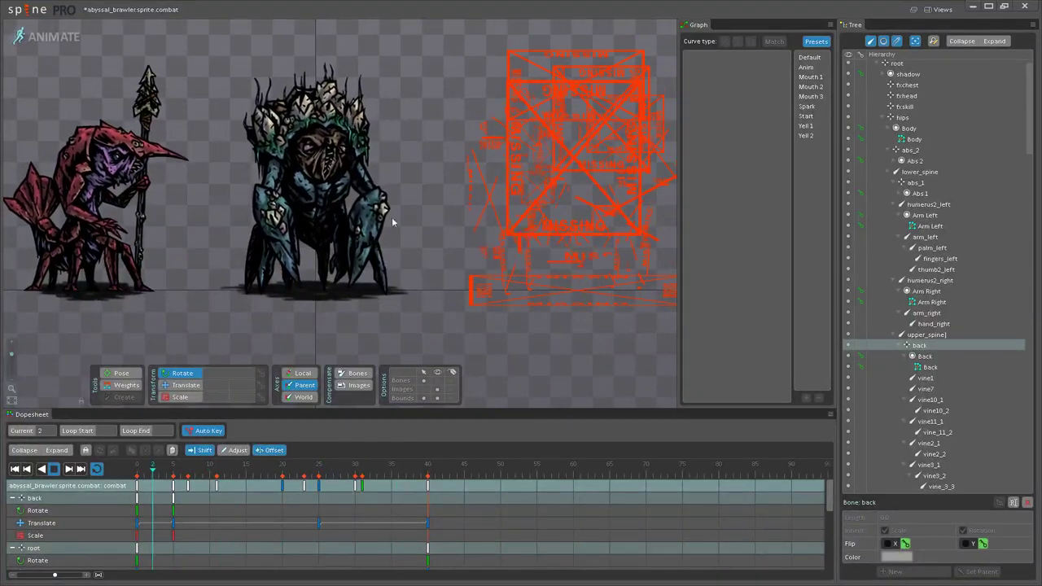
{"action": "scroll", "coordinate": [397, 226], "scroll_direction": "up", "scroll_amount": 3}
{"action": "left_click_drag", "start_coordinate": [495, 237], "coordinate": [517, 231]}
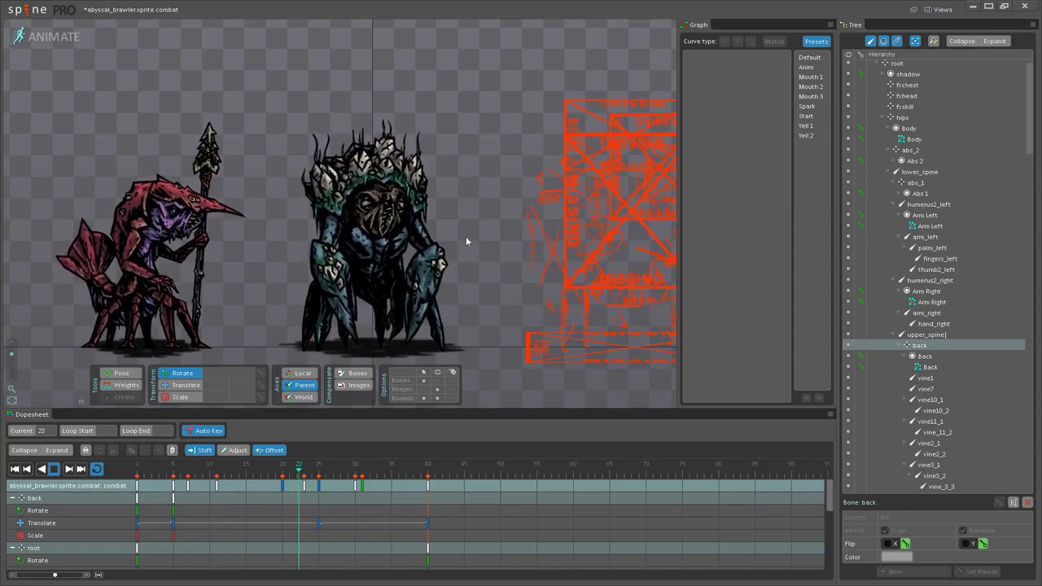
Step: Undo the back bone's key offset and copy its frame 0 keys onto frame 20
{"action": "scroll", "coordinate": [450, 222], "scroll_direction": "up", "scroll_amount": 6}
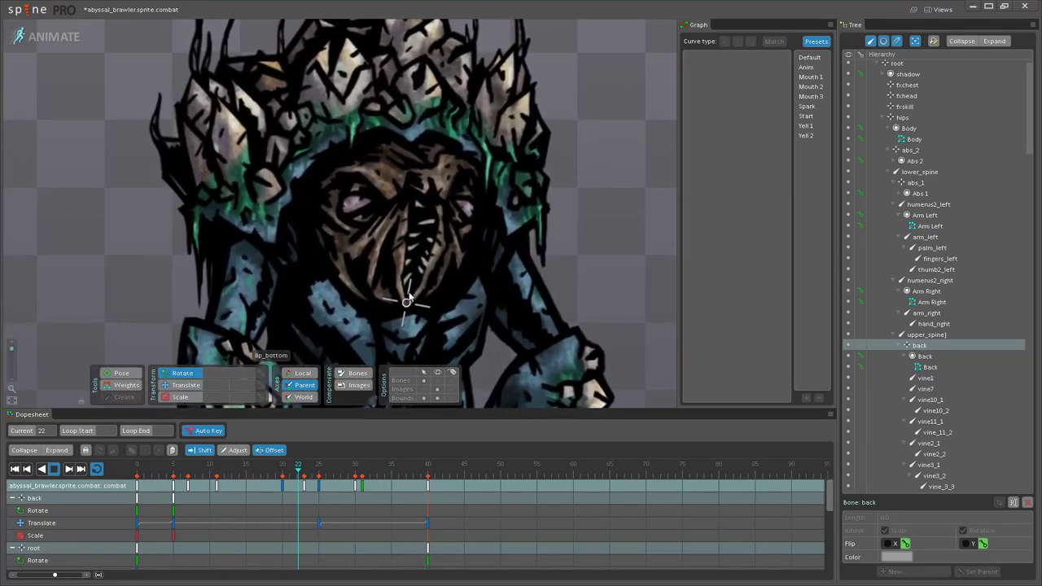
{"action": "left_click", "coordinate": [53, 470]}
{"action": "left_click", "coordinate": [383, 101]}
{"action": "left_click", "coordinate": [284, 463]}
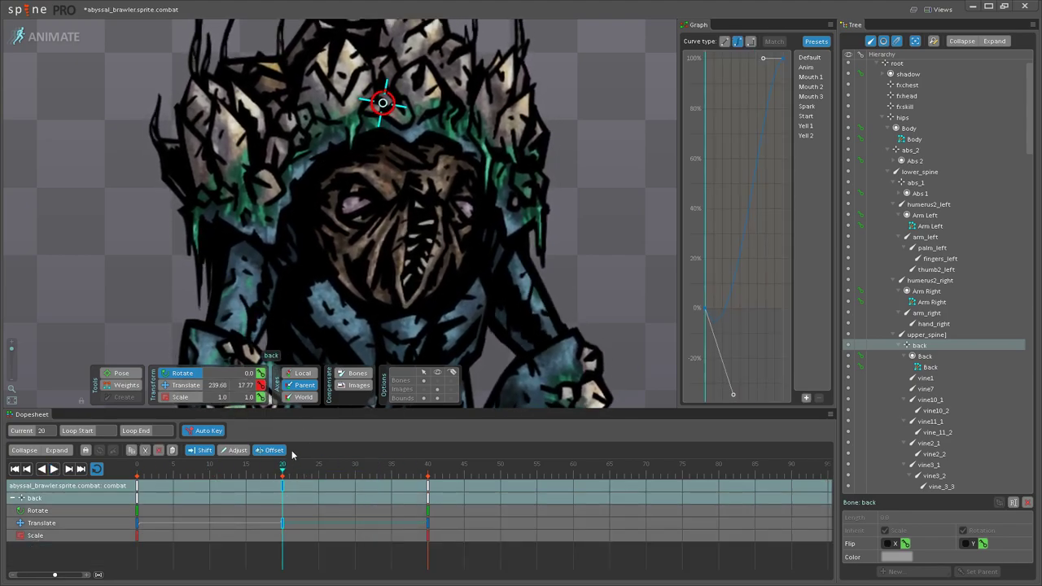
{"action": "left_click", "coordinate": [137, 487]}
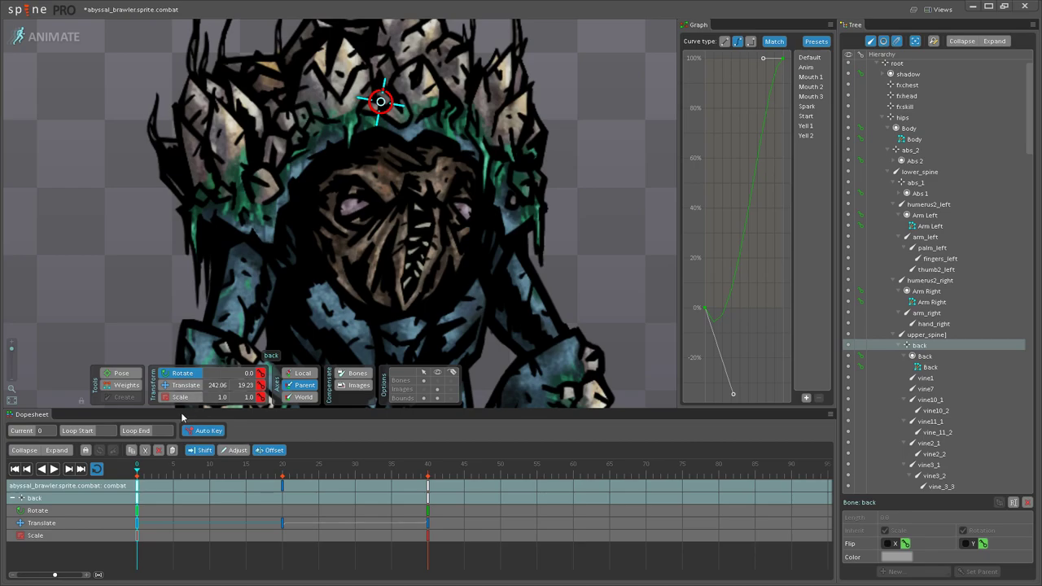
{"action": "left_click", "coordinate": [282, 487]}
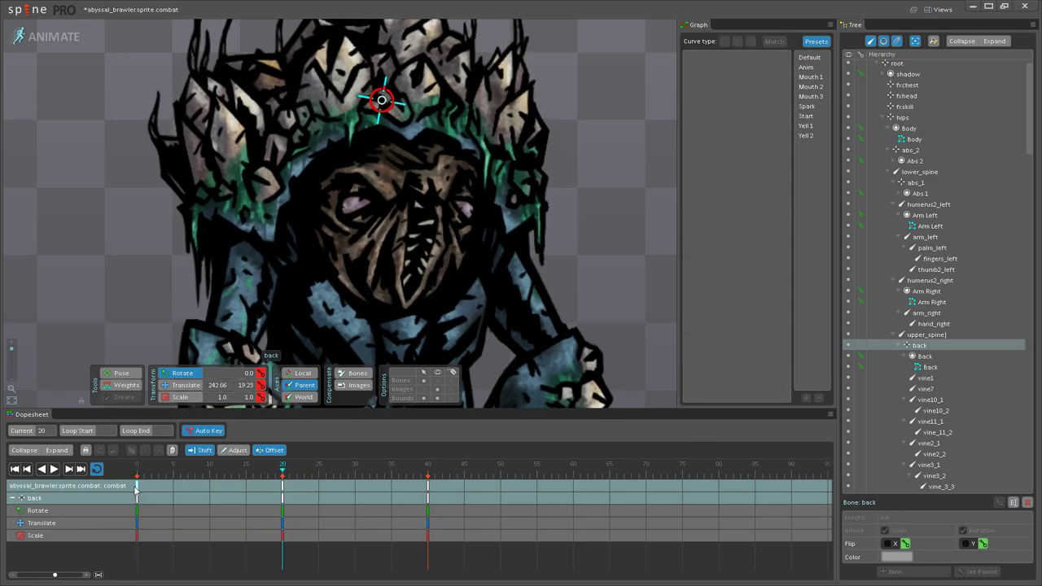
Step: Play the combat loop with the back bone deselected and examine the brawler's overall motion
{"action": "left_click", "coordinate": [54, 469]}
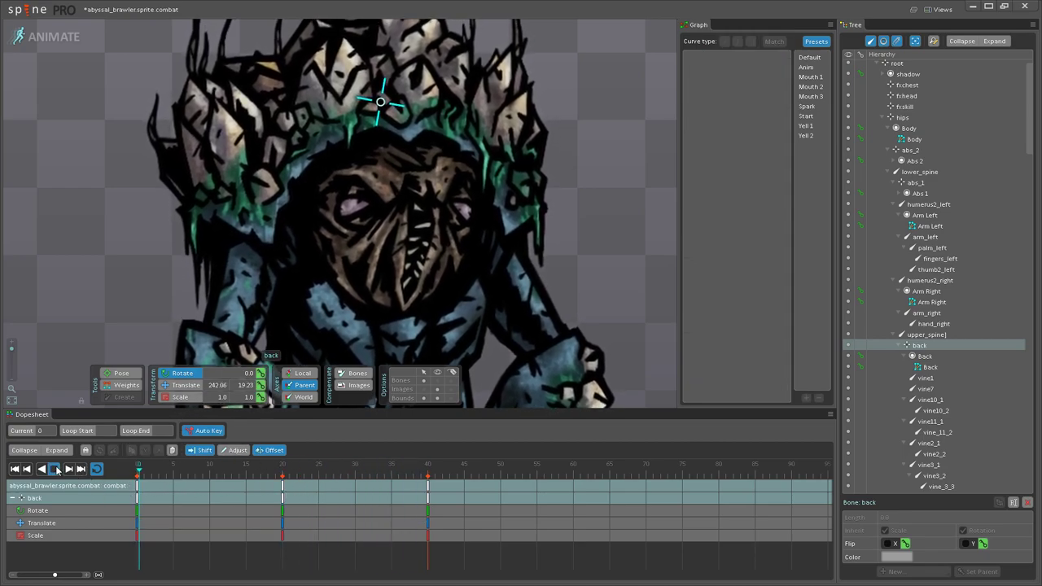
{"action": "scroll", "coordinate": [478, 243], "scroll_direction": "down", "scroll_amount": 5}
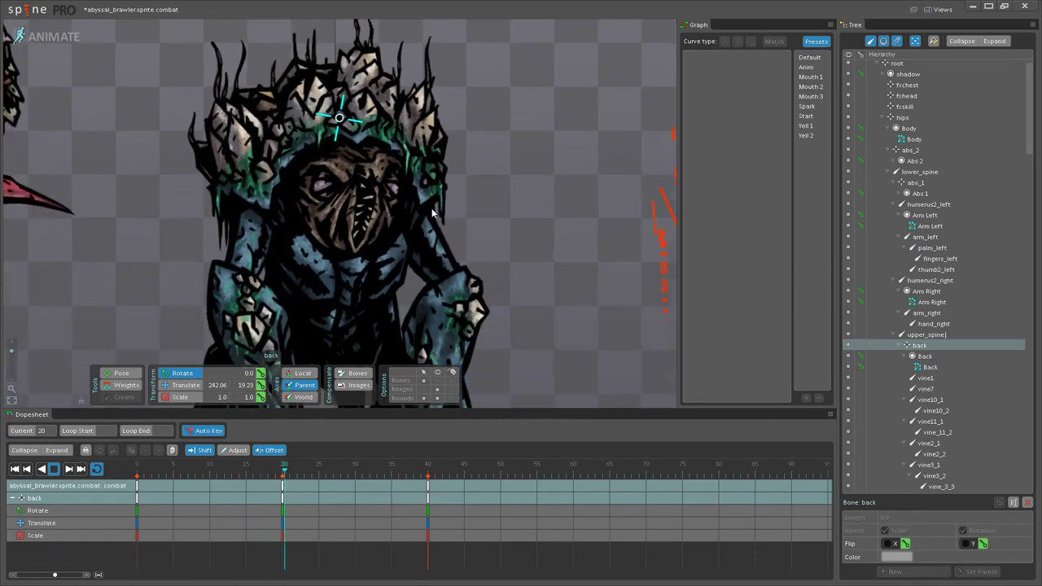
{"action": "key", "text": "Escape"}
{"action": "scroll", "coordinate": [453, 262], "scroll_direction": "down", "scroll_amount": 2}
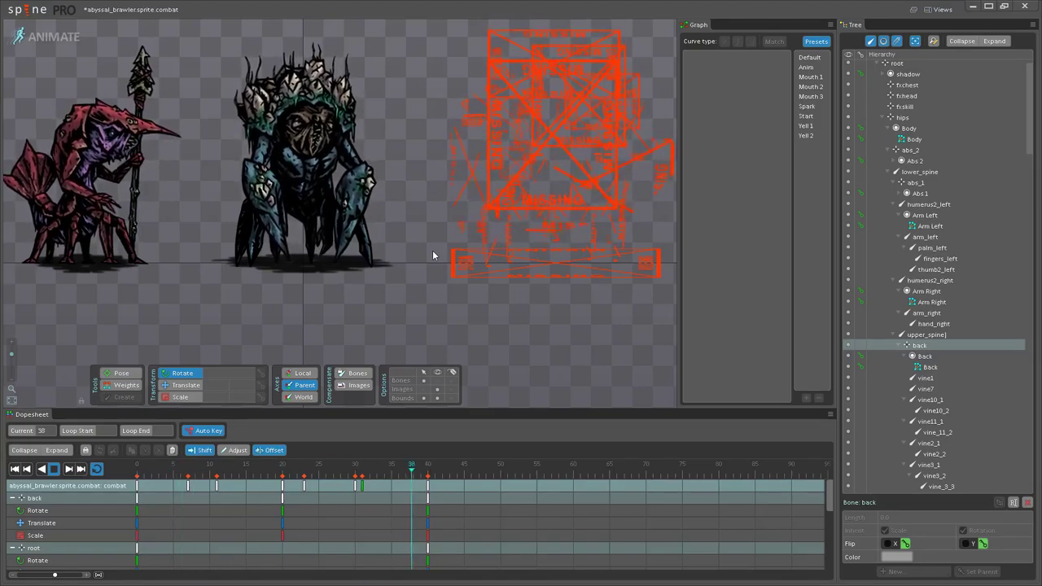
{"action": "left_click_drag", "start_coordinate": [421, 244], "coordinate": [522, 264]}
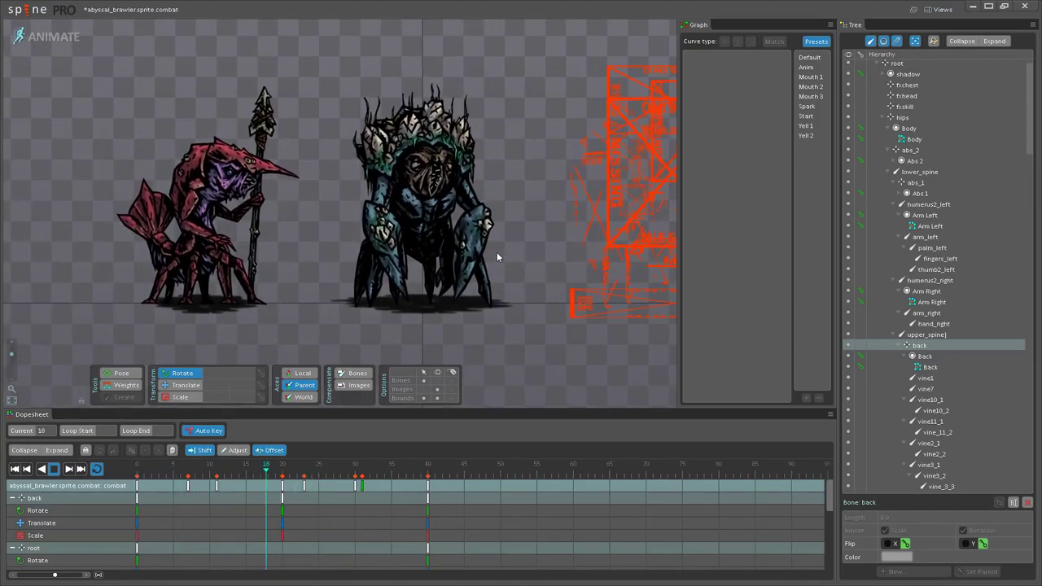
{"action": "scroll", "coordinate": [447, 200], "scroll_direction": "down", "scroll_amount": 2}
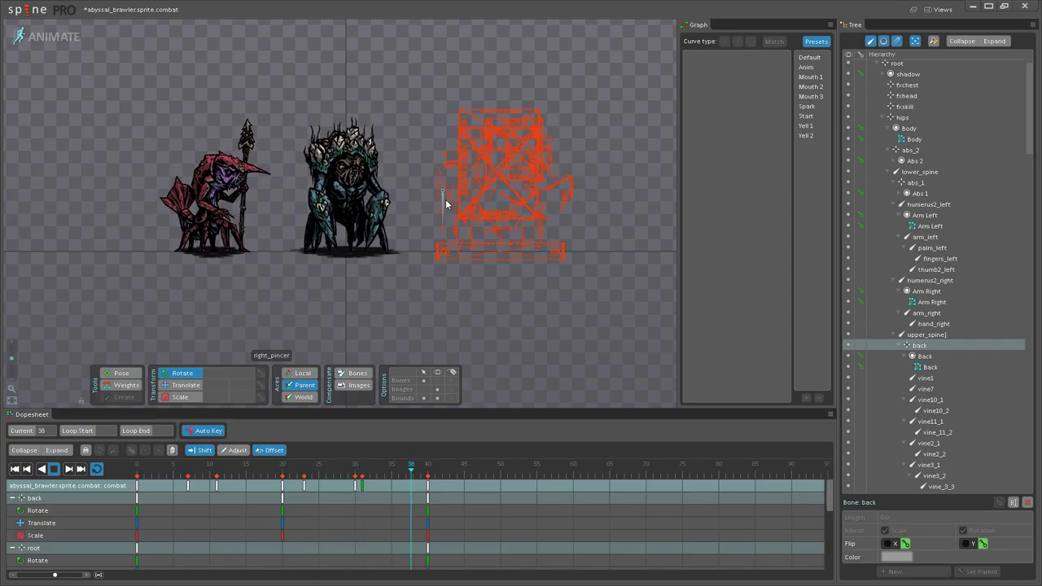
{"action": "scroll", "coordinate": [446, 205], "scroll_direction": "up", "scroll_amount": 8}
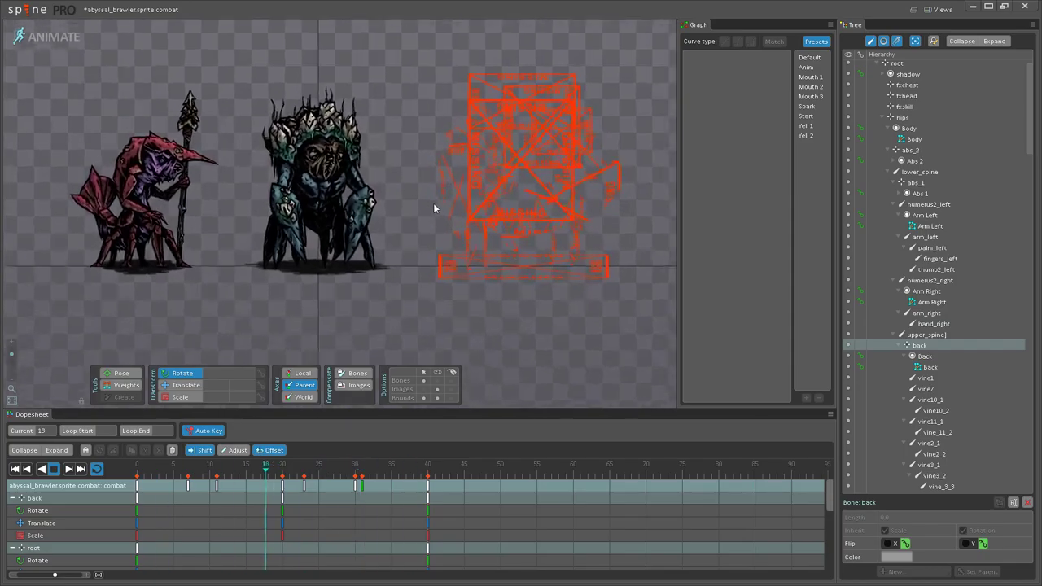
Step: Show the bones and lower the head bone slightly at frame 23 to a translate X of about 125.8, checking it in playback
{"action": "key", "text": "space"}
{"action": "left_click", "coordinate": [438, 380]}
{"action": "left_click_drag", "start_coordinate": [236, 204], "coordinate": [201, 295]}
{"action": "scroll", "coordinate": [342, 266], "scroll_direction": "up", "scroll_amount": 4}
{"action": "key", "text": "space"}
{"action": "left_click", "coordinate": [321, 209]}
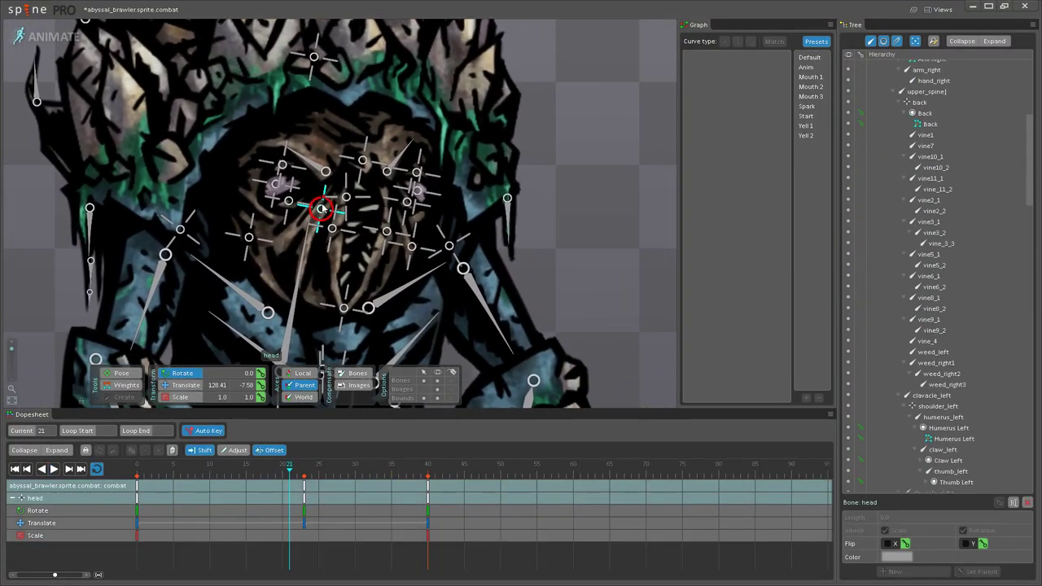
{"action": "mouse_move", "coordinate": [293, 467]}
{"action": "left_mouse_down"}
{"action": "mouse_move", "coordinate": [312, 467]}
{"action": "mouse_move", "coordinate": [86, 470]}
{"action": "mouse_move", "coordinate": [308, 457]}
{"action": "left_mouse_up"}
{"action": "scroll", "coordinate": [260, 261], "scroll_direction": "up", "scroll_amount": 3}
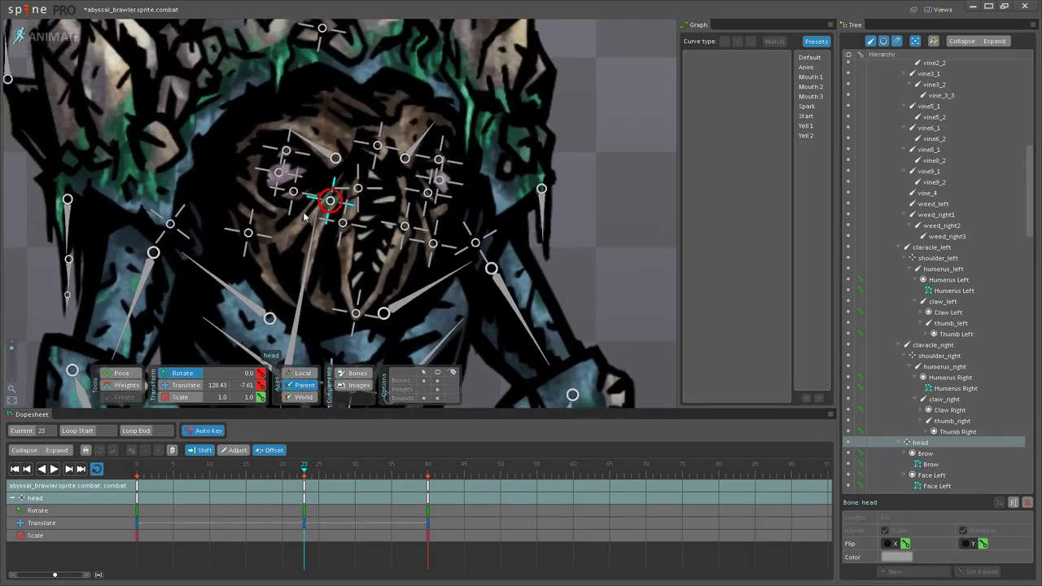
{"action": "left_click_drag", "start_coordinate": [339, 199], "coordinate": [339, 204]}
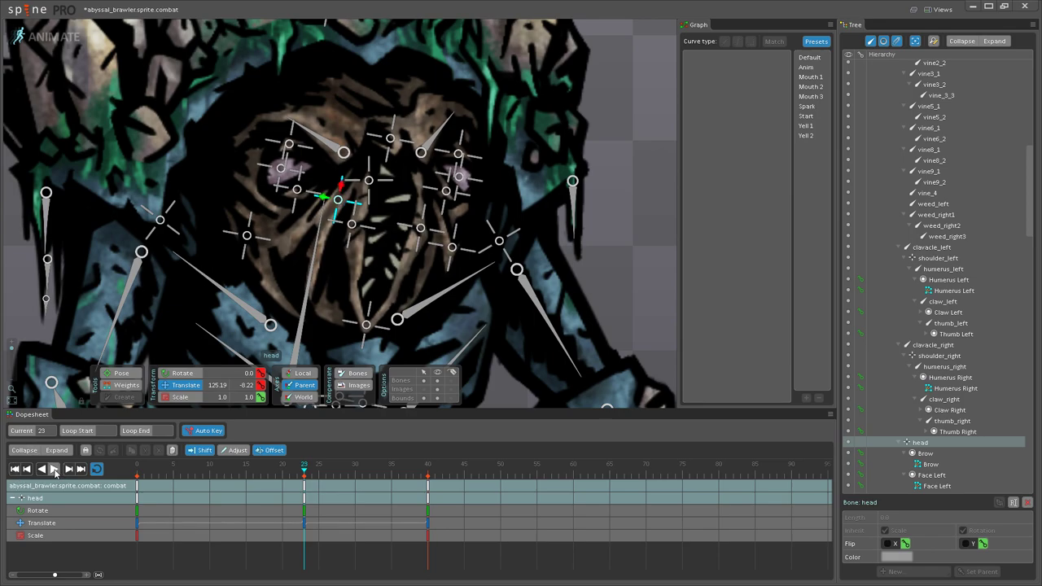
{"action": "left_click", "coordinate": [55, 470]}
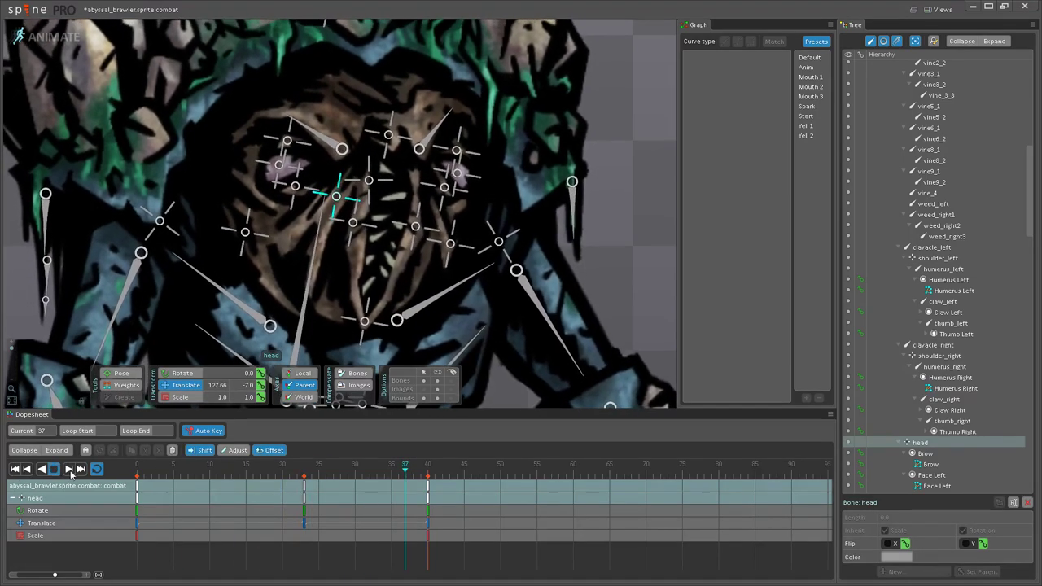
{"action": "left_click", "coordinate": [305, 487]}
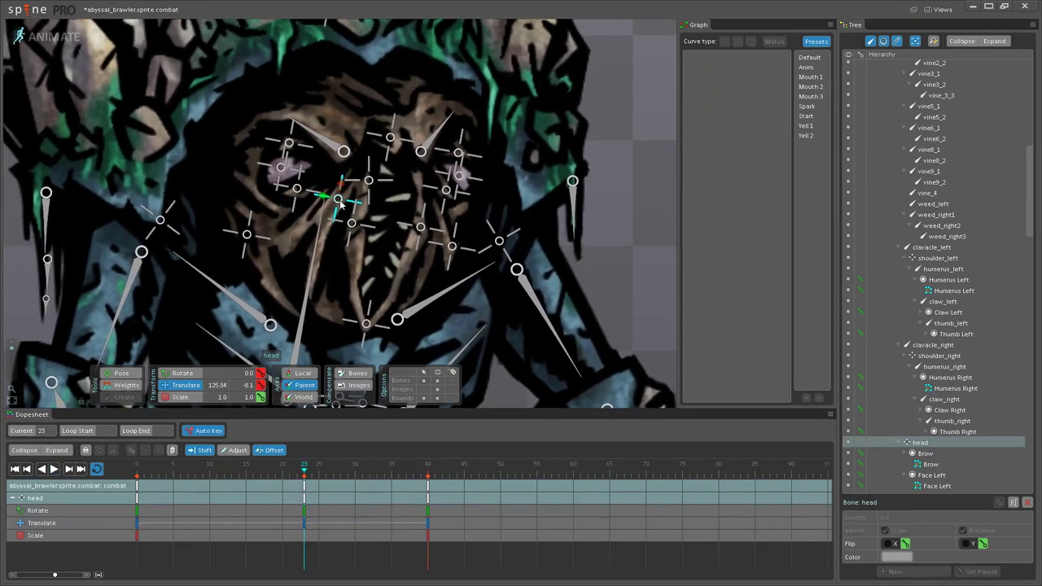
{"action": "left_click", "coordinate": [54, 470]}
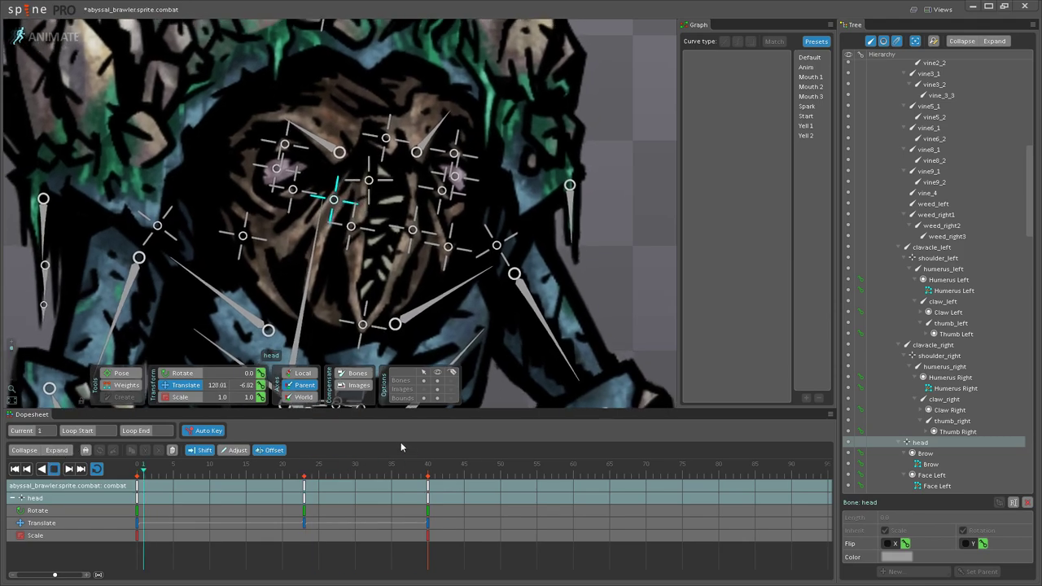
Step: Play the combat loop with the bones hidden and examine how the head moves with the rest of the brawler
{"action": "scroll", "coordinate": [420, 350], "scroll_direction": "down", "scroll_amount": 8}
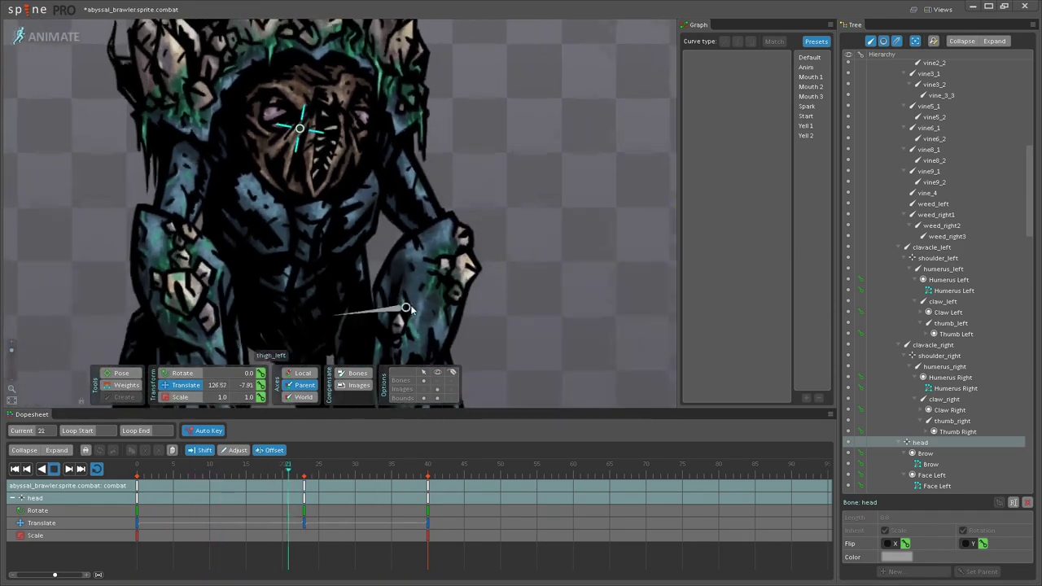
{"action": "scroll", "coordinate": [435, 281], "scroll_direction": "down", "scroll_amount": 8}
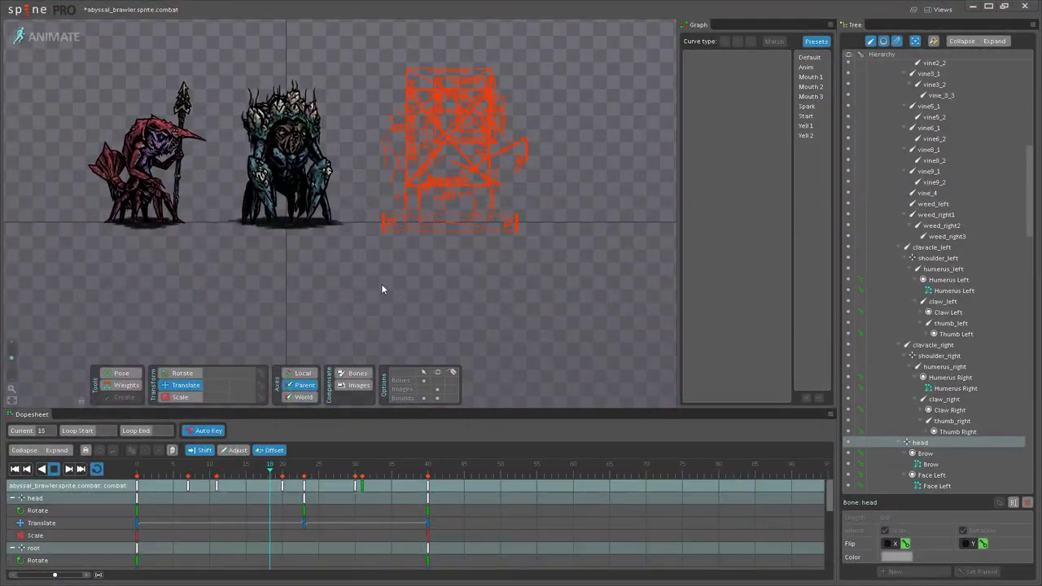
{"action": "scroll", "coordinate": [430, 295], "scroll_direction": "up", "scroll_amount": 5}
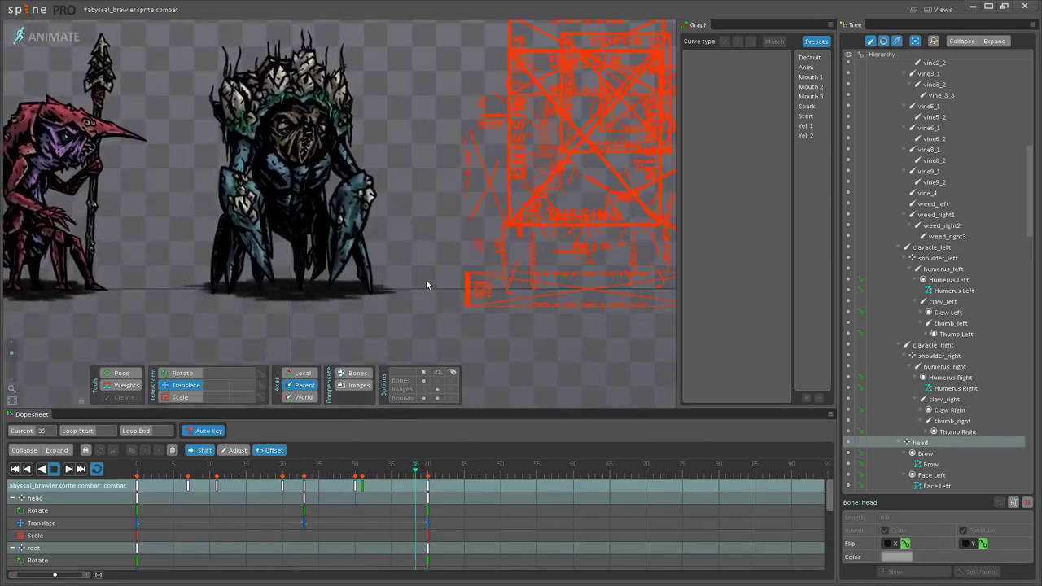
{"action": "scroll", "coordinate": [406, 222], "scroll_direction": "down", "scroll_amount": 1}
{"action": "scroll", "coordinate": [383, 224], "scroll_direction": "down", "scroll_amount": 1}
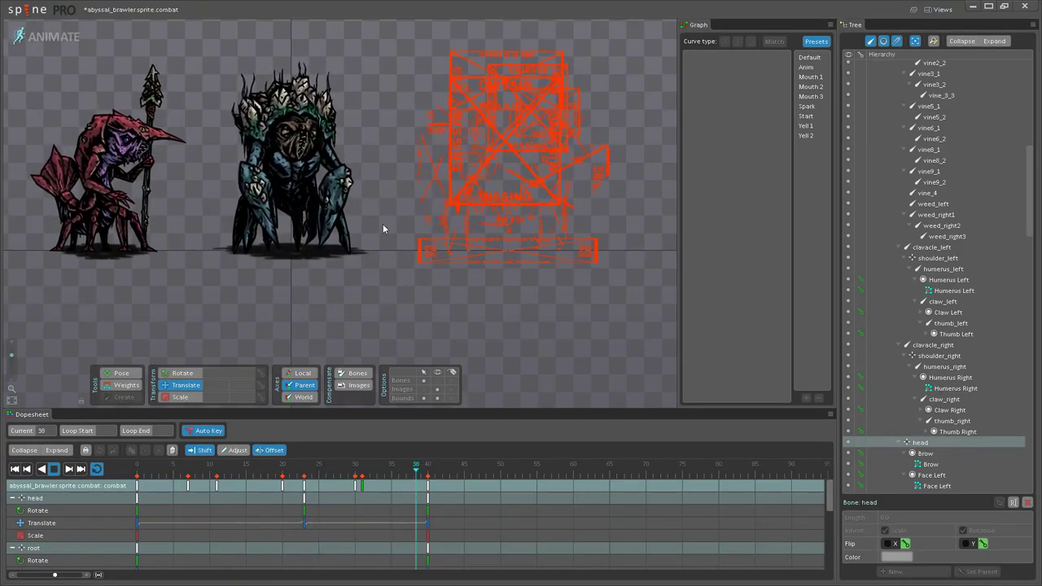
{"action": "left_click_drag", "start_coordinate": [376, 215], "coordinate": [445, 302]}
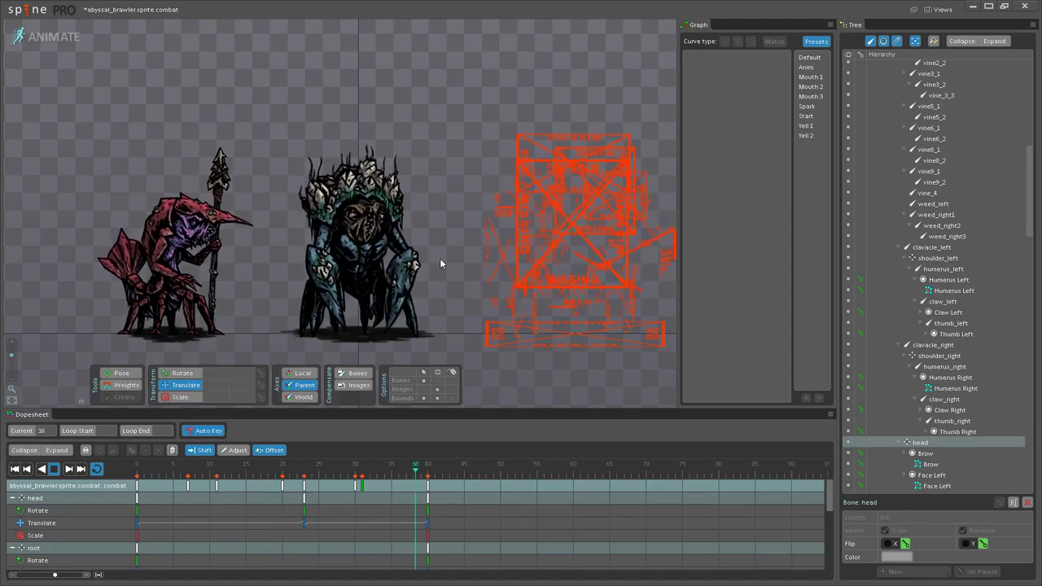
{"action": "scroll", "coordinate": [440, 262], "scroll_direction": "up", "scroll_amount": 5}
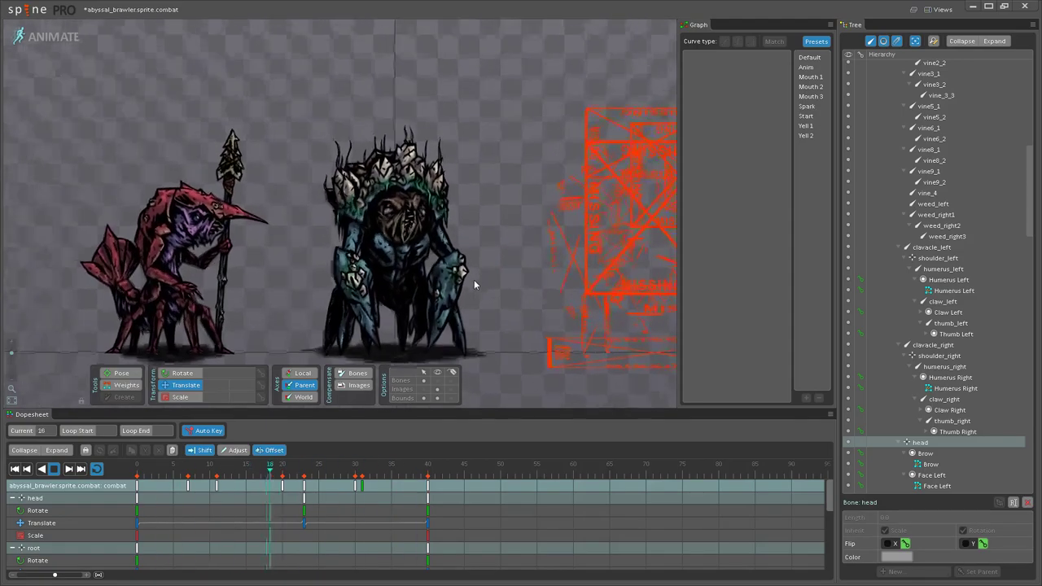
Step: Select the hips bone and examine its motion around the frame 30 translate key in playback
{"action": "key", "text": "d"}
{"action": "scroll", "coordinate": [373, 228], "scroll_direction": "up", "scroll_amount": 3}
{"action": "left_click", "coordinate": [438, 382]}
{"action": "left_click_drag", "start_coordinate": [337, 244], "coordinate": [360, 272]}
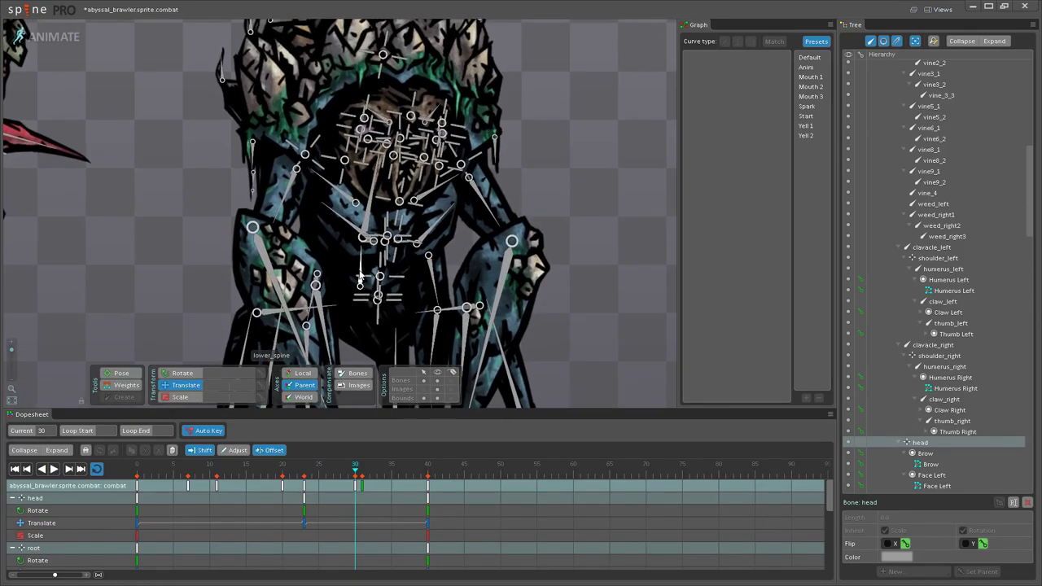
{"action": "left_click", "coordinate": [360, 274]}
{"action": "left_click", "coordinate": [380, 310]}
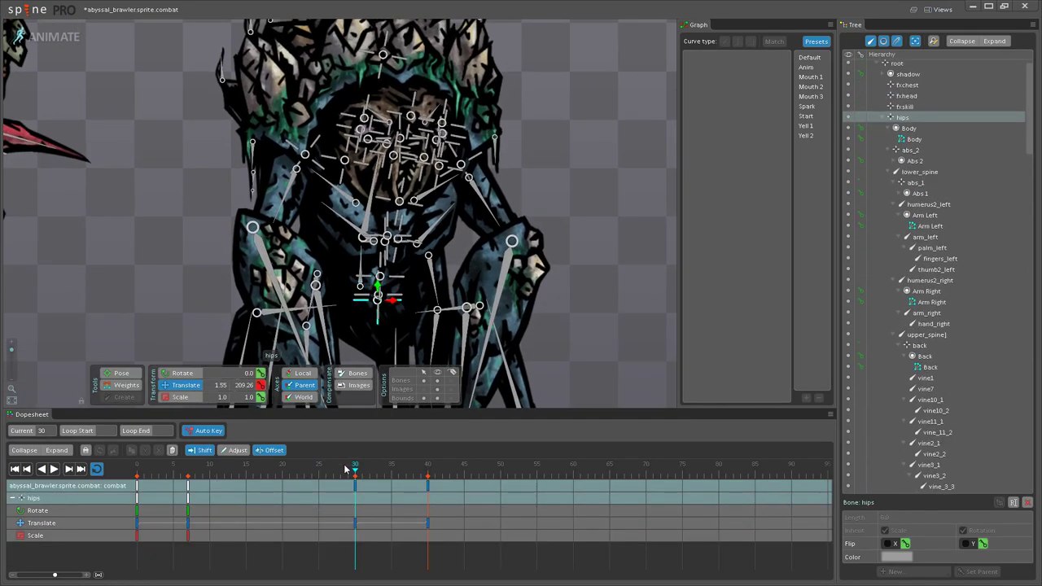
{"action": "mouse_move", "coordinate": [352, 468]}
{"action": "left_mouse_down"}
{"action": "mouse_move", "coordinate": [128, 471]}
{"action": "mouse_move", "coordinate": [421, 470]}
{"action": "mouse_move", "coordinate": [358, 486]}
{"action": "left_mouse_up"}
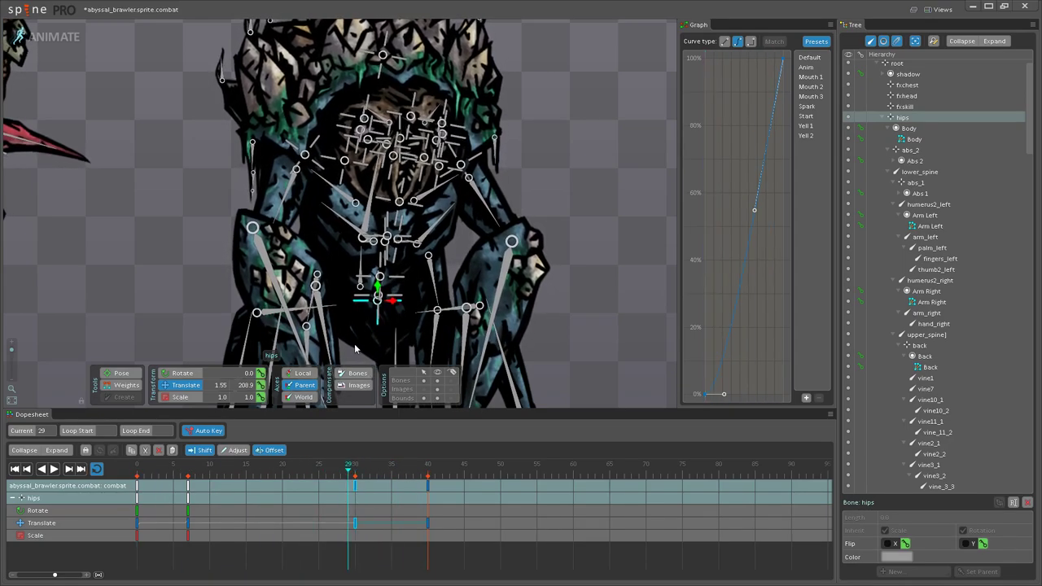
{"action": "scroll", "coordinate": [375, 306], "scroll_direction": "up", "scroll_amount": 2}
{"action": "left_click_drag", "start_coordinate": [378, 304], "coordinate": [378, 298]}
{"action": "left_click", "coordinate": [54, 469]}
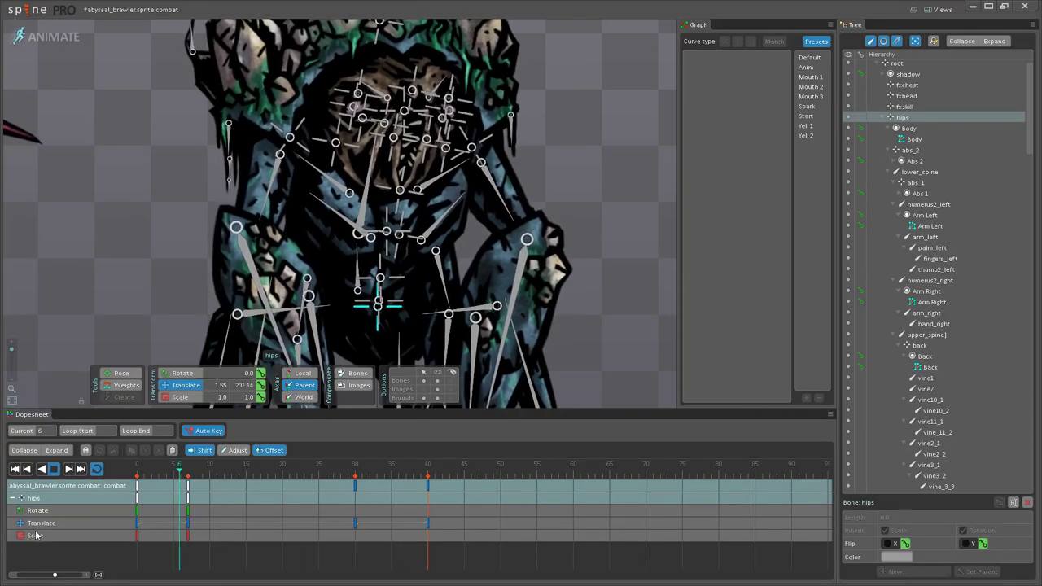
{"action": "left_click", "coordinate": [55, 470]}
Step: Inspect the hips and lower_spine bones at frame 30 and play the loop
{"action": "left_click", "coordinate": [356, 486]}
{"action": "scroll", "coordinate": [346, 306], "scroll_direction": "up", "scroll_amount": 1}
{"action": "scroll", "coordinate": [346, 306], "scroll_direction": "up", "scroll_amount": 4}
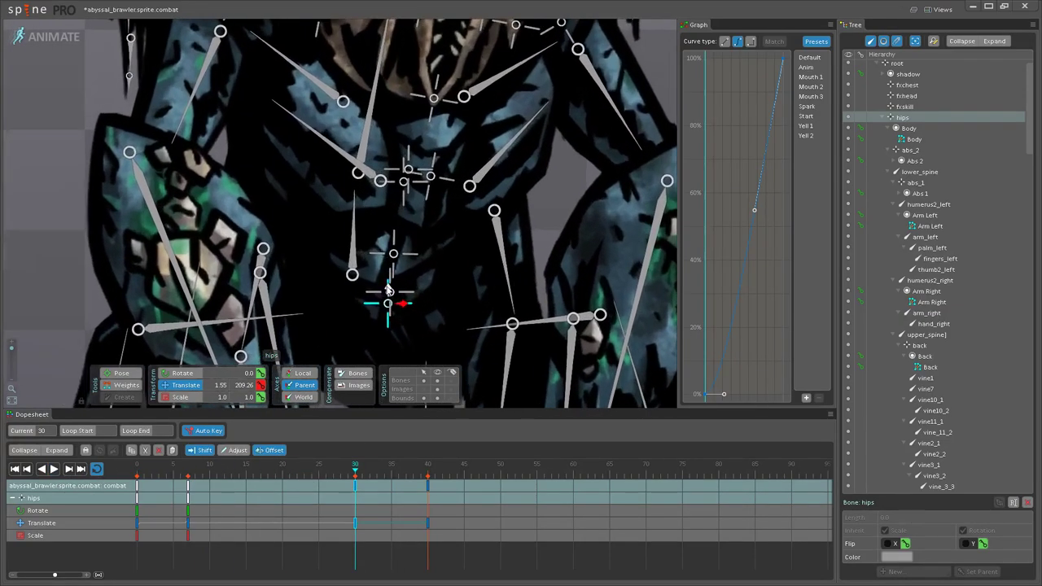
{"action": "left_click", "coordinate": [355, 257]}
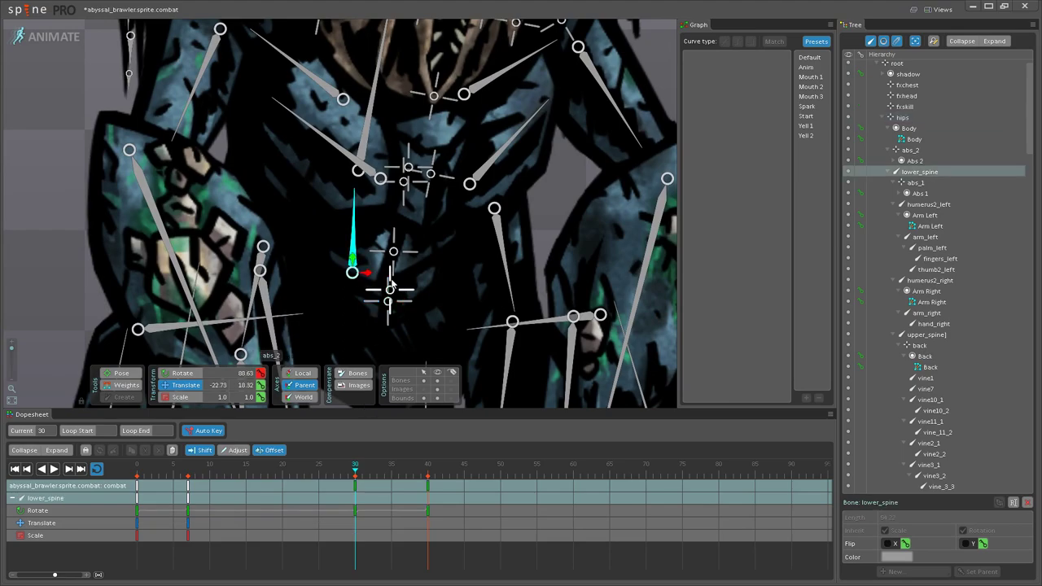
{"action": "left_click_drag", "start_coordinate": [359, 262], "coordinate": [343, 340]}
{"action": "left_click", "coordinate": [60, 470]}
{"action": "scroll", "coordinate": [350, 293], "scroll_direction": "down", "scroll_amount": 5}
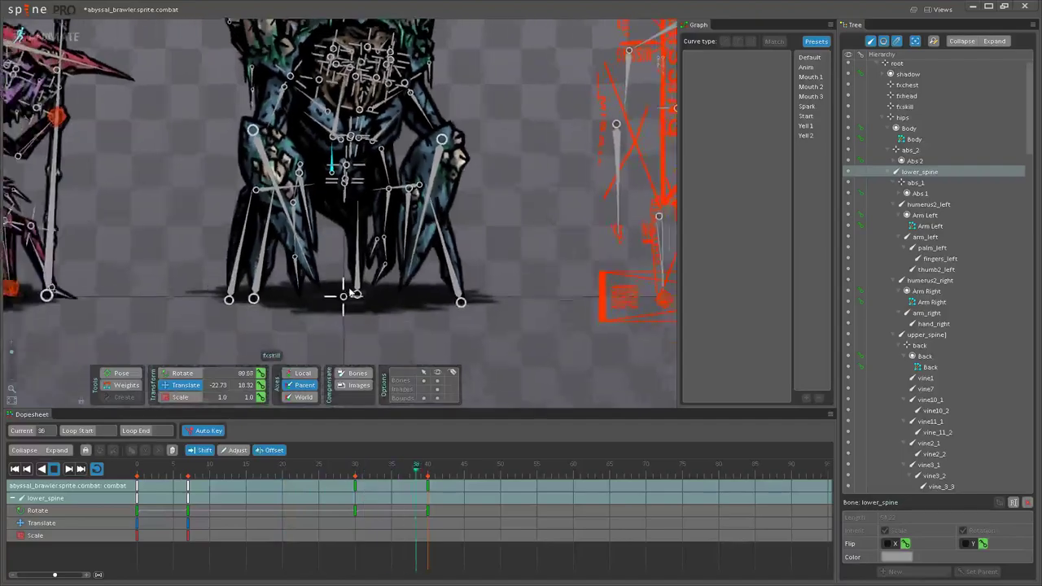
Step: Hide the bones and examine the brawler's looping combat motion from several viewing distances
{"action": "scroll", "coordinate": [350, 293], "scroll_direction": "down", "scroll_amount": 4}
{"action": "key", "text": "space"}
{"action": "left_click_drag", "start_coordinate": [431, 275], "coordinate": [440, 352]}
{"action": "left_click", "coordinate": [437, 381]}
{"action": "scroll", "coordinate": [351, 289], "scroll_direction": "down", "scroll_amount": 2}
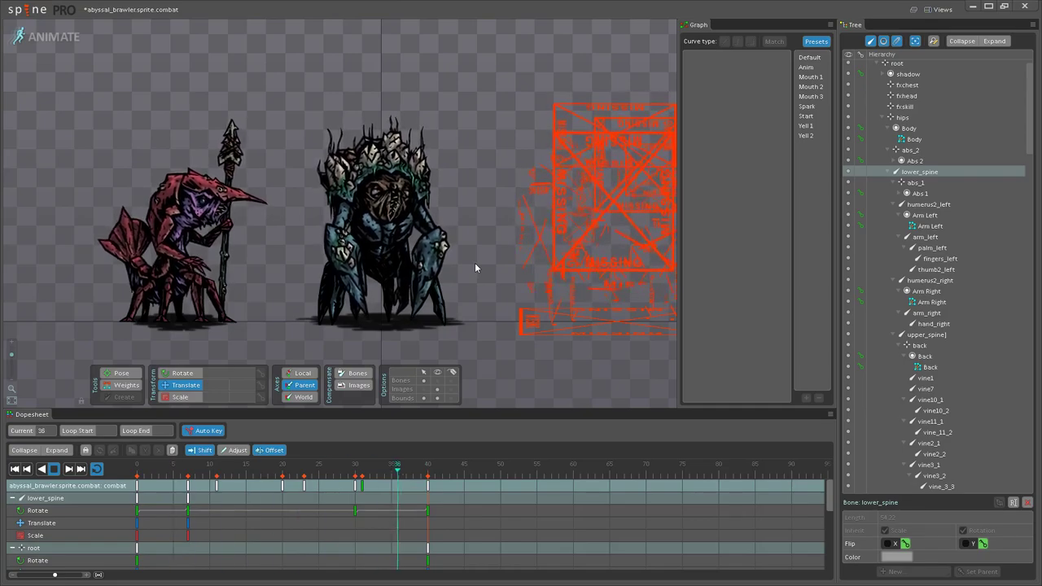
{"action": "left_click_drag", "start_coordinate": [475, 264], "coordinate": [454, 280]}
{"action": "scroll", "coordinate": [456, 282], "scroll_direction": "down", "scroll_amount": 3}
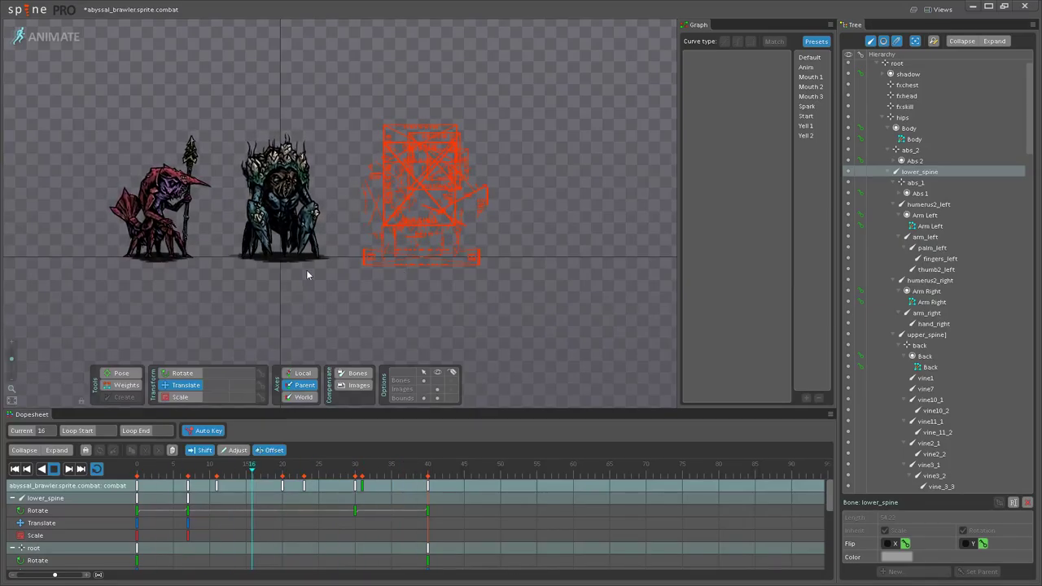
{"action": "scroll", "coordinate": [317, 273], "scroll_direction": "up", "scroll_amount": 2}
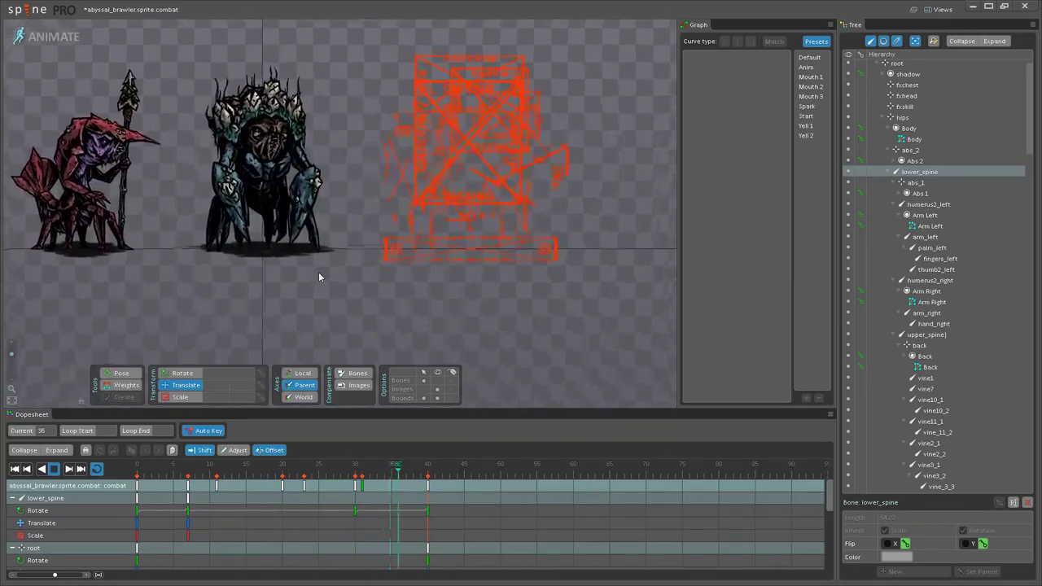
{"action": "scroll", "coordinate": [319, 278], "scroll_direction": "up", "scroll_amount": 5}
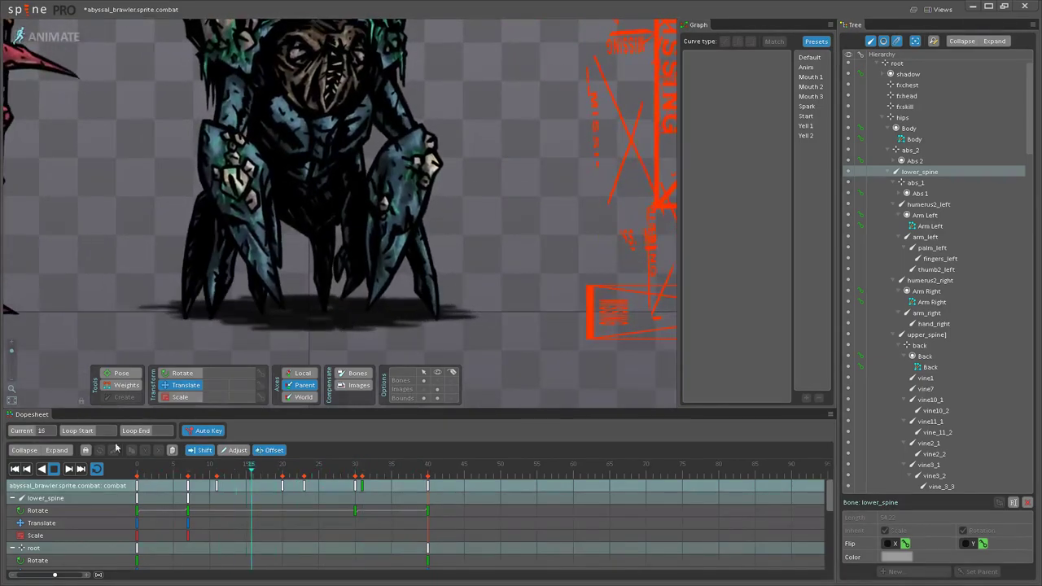
Step: Stop playback and select the brawler's thumb_right bone to inspect its keys
{"action": "left_click", "coordinate": [55, 469]}
{"action": "scroll", "coordinate": [270, 232], "scroll_direction": "up", "scroll_amount": 3}
{"action": "left_click", "coordinate": [272, 234]}
{"action": "left_click_drag", "start_coordinate": [274, 324], "coordinate": [276, 366]}
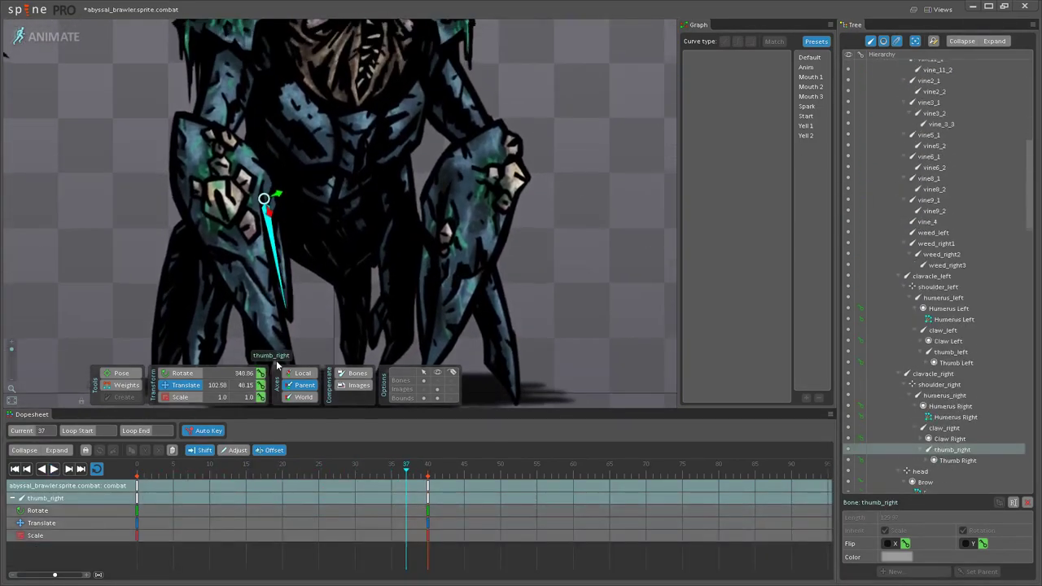
Step: Show the bones, select the left_pincer bone of fishman_crabby, and review its rotation between frame 28 and frame 9
{"action": "scroll", "coordinate": [326, 303], "scroll_direction": "down", "scroll_amount": 3}
{"action": "left_click_drag", "start_coordinate": [546, 301], "coordinate": [265, 290]}
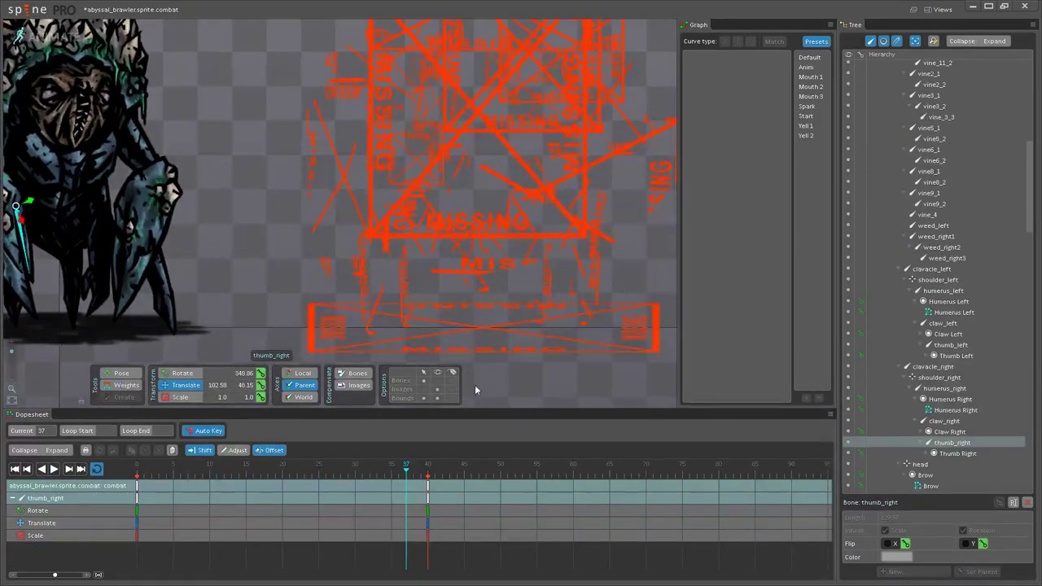
{"action": "left_click", "coordinate": [437, 383]}
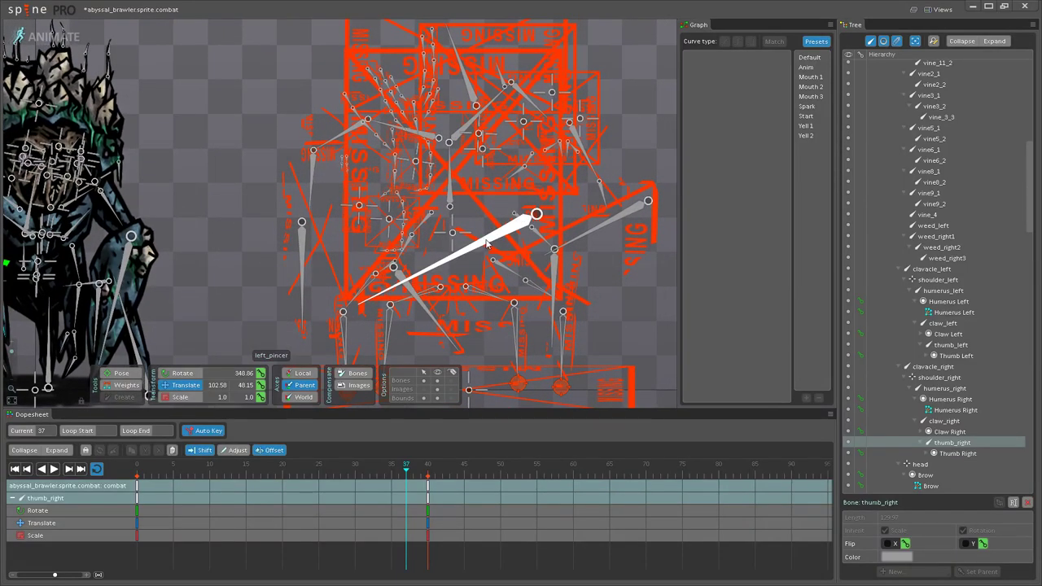
{"action": "left_click", "coordinate": [487, 243]}
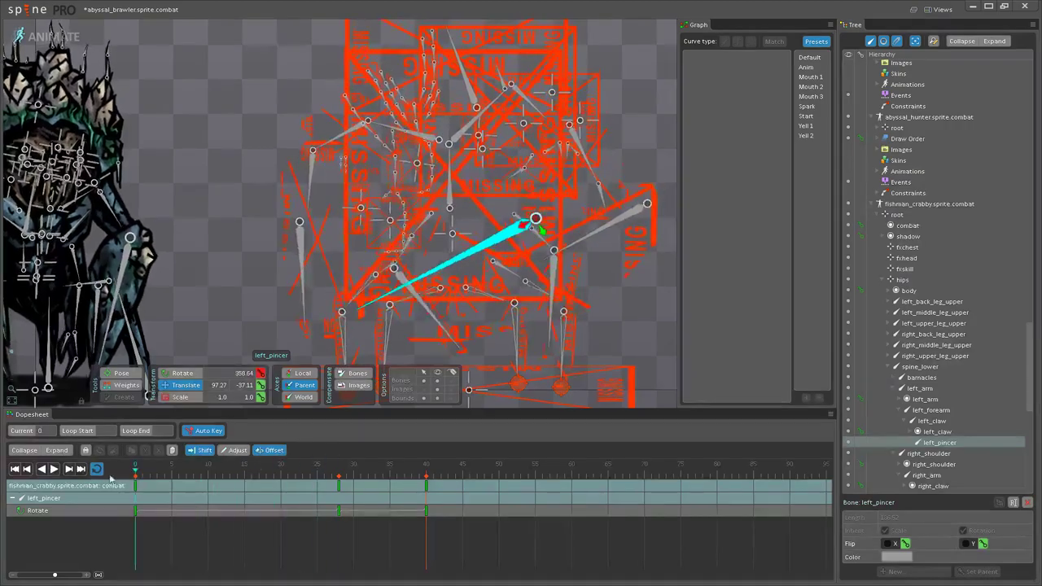
{"action": "left_click", "coordinate": [335, 462]}
{"action": "left_click", "coordinate": [342, 493]}
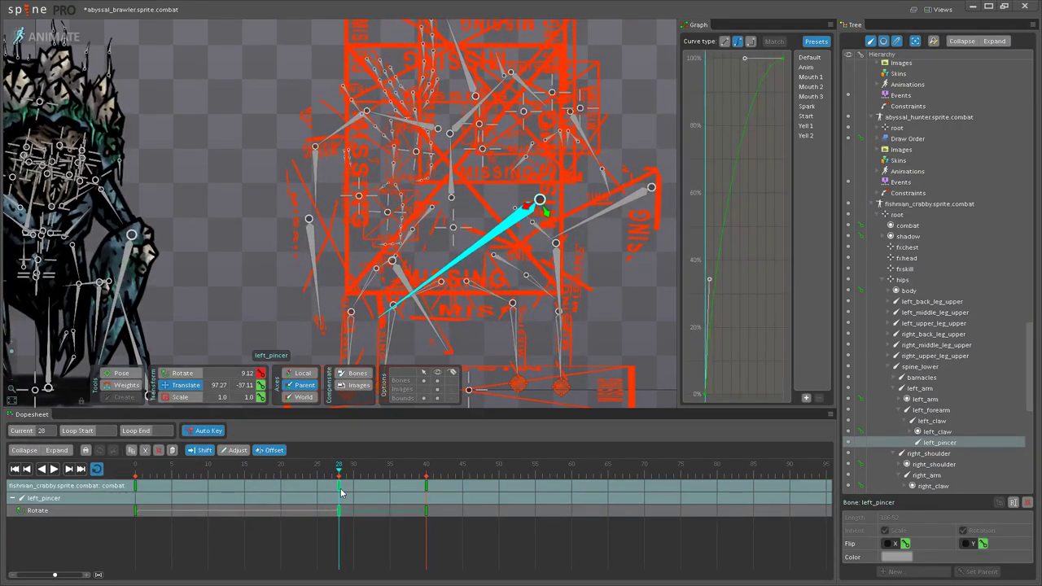
{"action": "left_click_drag", "start_coordinate": [351, 475], "coordinate": [201, 473]}
Step: Return to the abyssal brawler and compare its thumb_right bone with the reference pincer
{"action": "left_click_drag", "start_coordinate": [66, 280], "coordinate": [323, 224]}
{"action": "scroll", "coordinate": [360, 258], "scroll_direction": "up", "scroll_amount": 3}
{"action": "left_click", "coordinate": [287, 204]}
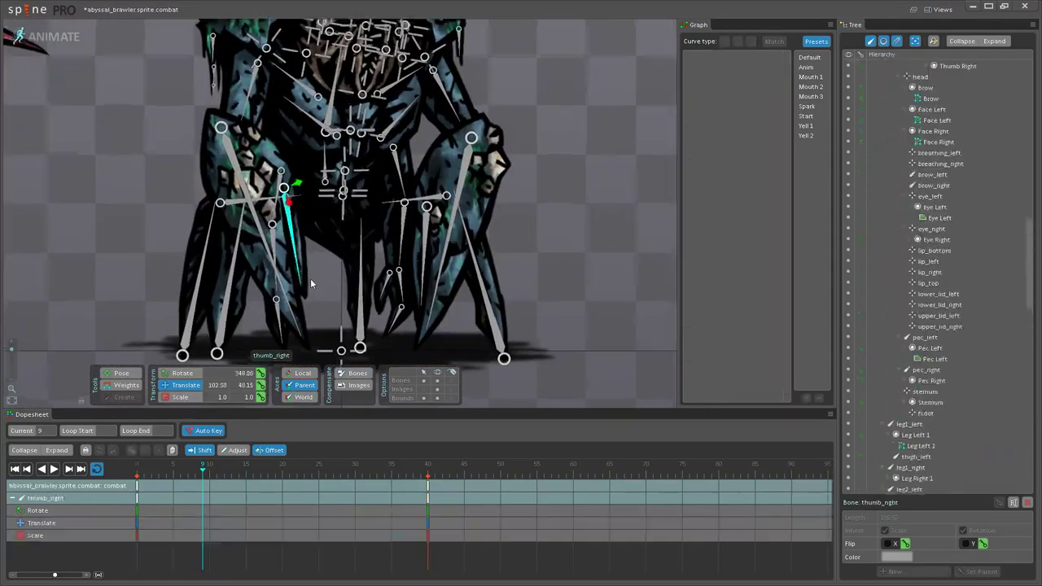
{"action": "scroll", "coordinate": [310, 278], "scroll_direction": "up", "scroll_amount": 1}
{"action": "scroll", "coordinate": [334, 366], "scroll_direction": "down", "scroll_amount": 2}
Step: Save the rotation curve of fishman_crabby's left_pincer key at frame 0 as a graph preset named Claw
{"action": "left_click_drag", "start_coordinate": [603, 227], "coordinate": [208, 288]}
{"action": "left_click", "coordinate": [350, 189]}
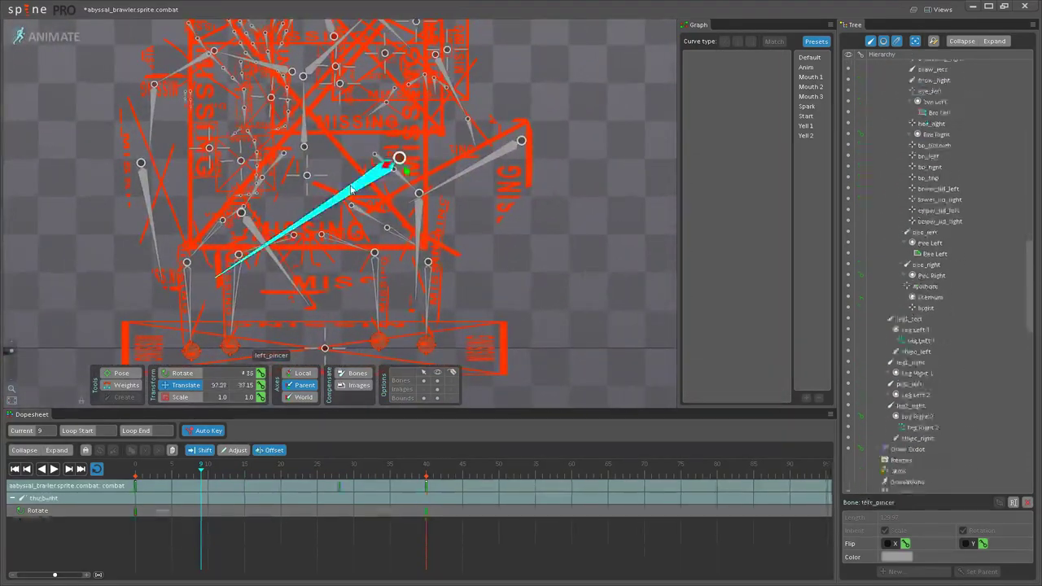
{"action": "left_click", "coordinate": [338, 486]}
{"action": "left_click", "coordinate": [136, 486]}
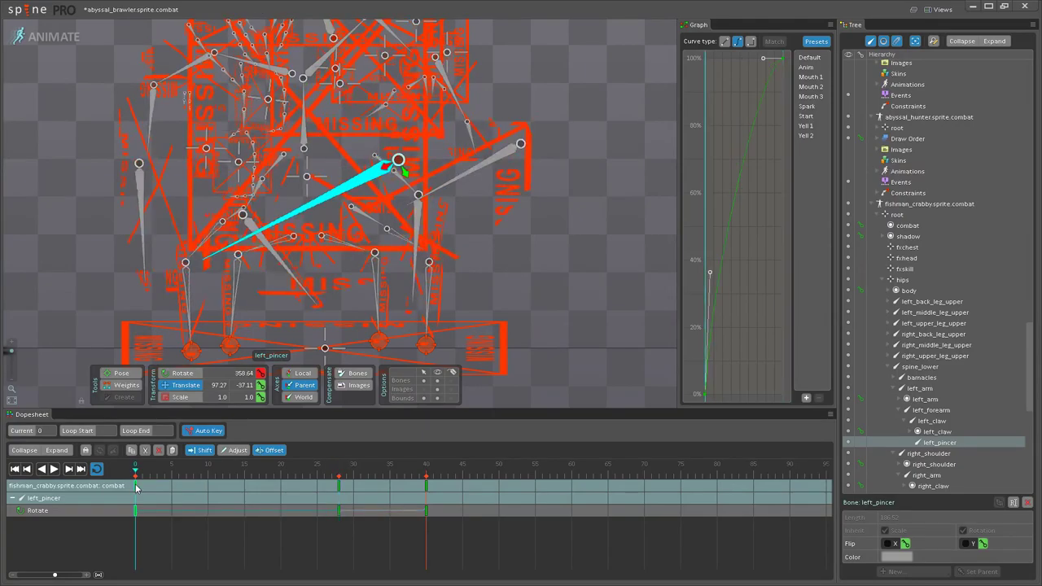
{"action": "left_click", "coordinate": [806, 398]}
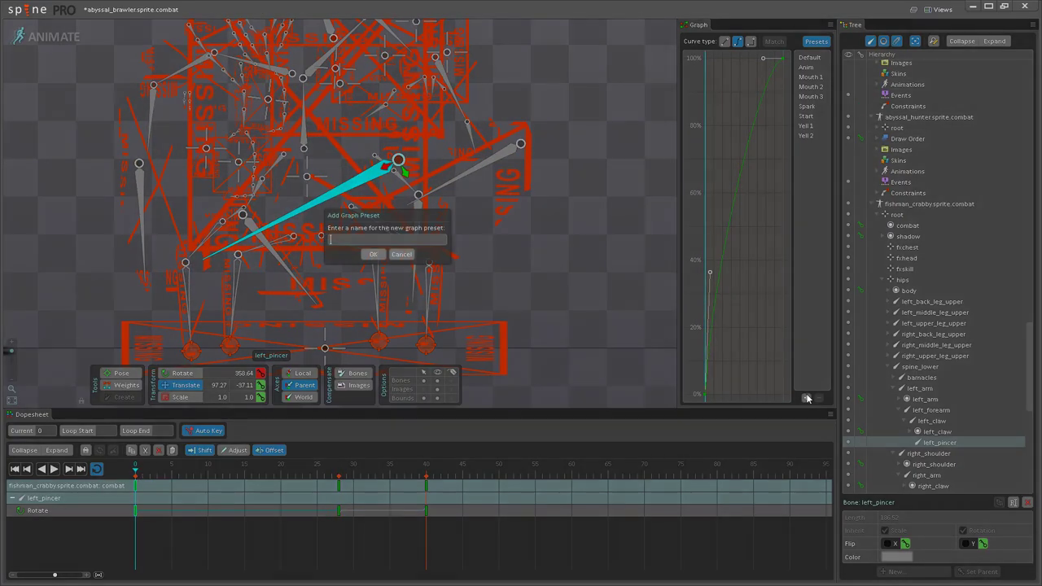
{"action": "type", "text": "Claw"}
{"action": "key", "text": "Return"}
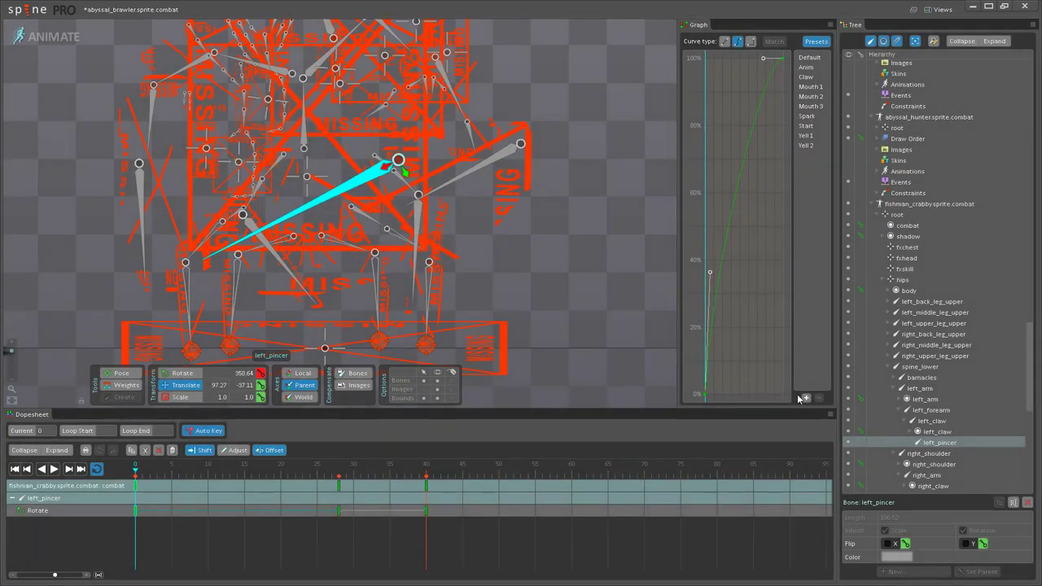
Step: Save the rotation curve of fishman_crabby's left_pincer key at frame 28 as a graph preset named Claw 2
{"action": "left_click", "coordinate": [339, 486]}
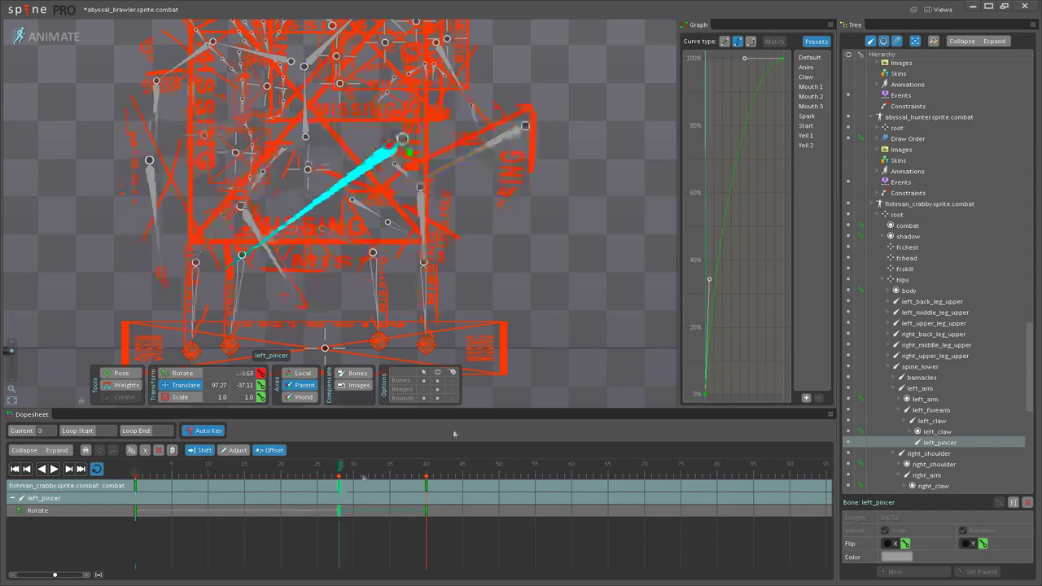
{"action": "left_click", "coordinate": [806, 397]}
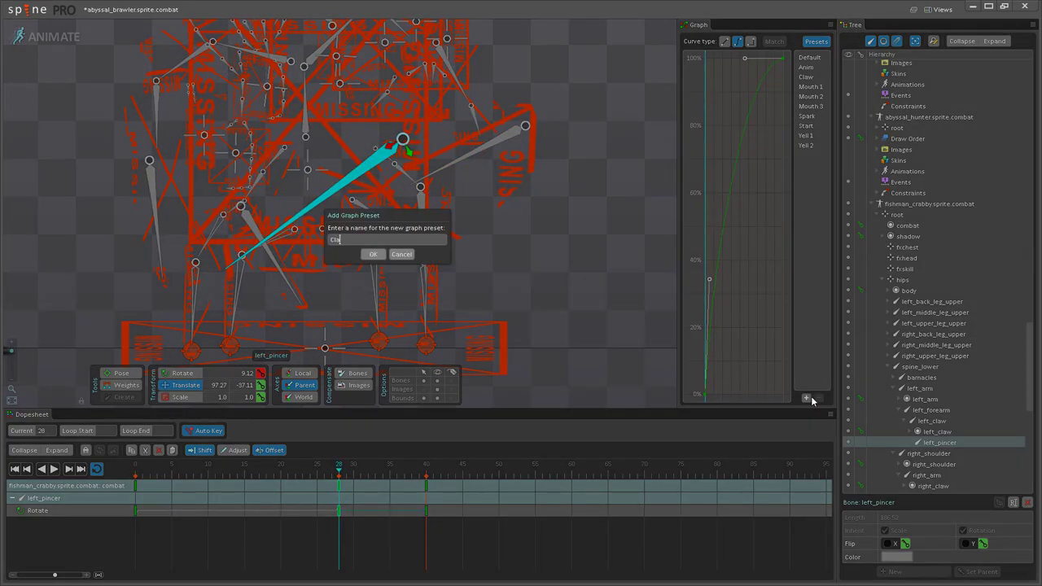
{"action": "key", "text": "Return"}
Step: Apply the Claw preset to the abyssal brawler's thumb_right rotation key at frame 0 and Claw 2 at frame 28
{"action": "left_click_drag", "start_coordinate": [92, 294], "coordinate": [583, 292]}
{"action": "left_click", "coordinate": [297, 270]}
{"action": "scroll", "coordinate": [295, 285], "scroll_direction": "up", "scroll_amount": 2}
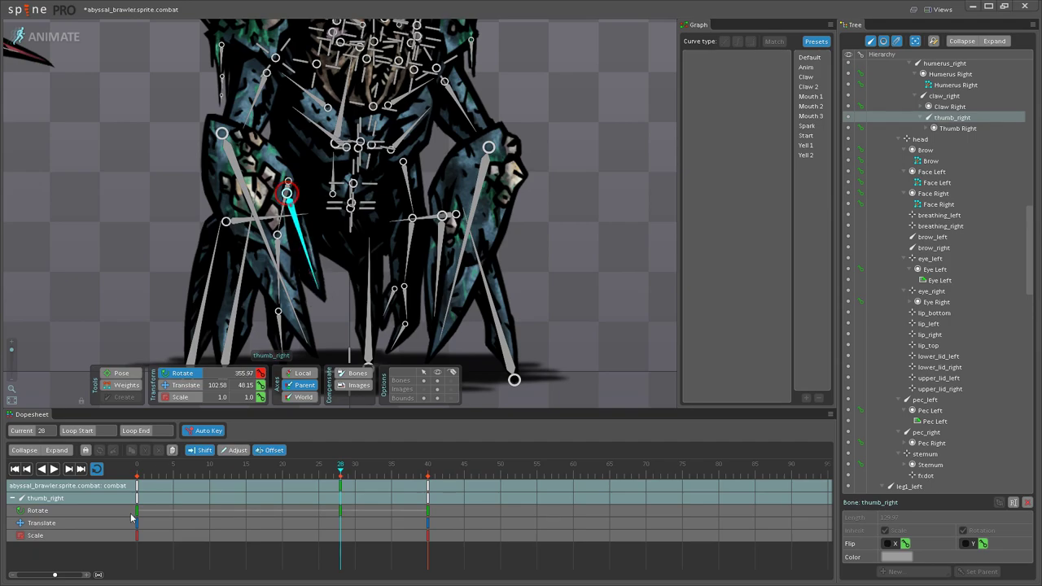
{"action": "left_click", "coordinate": [139, 486]}
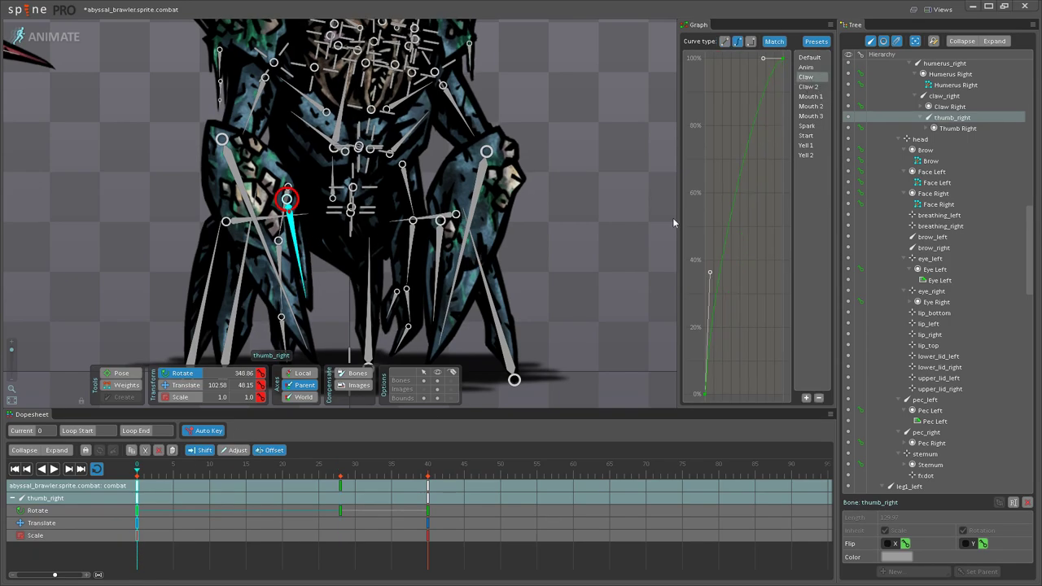
{"action": "left_click", "coordinate": [341, 487]}
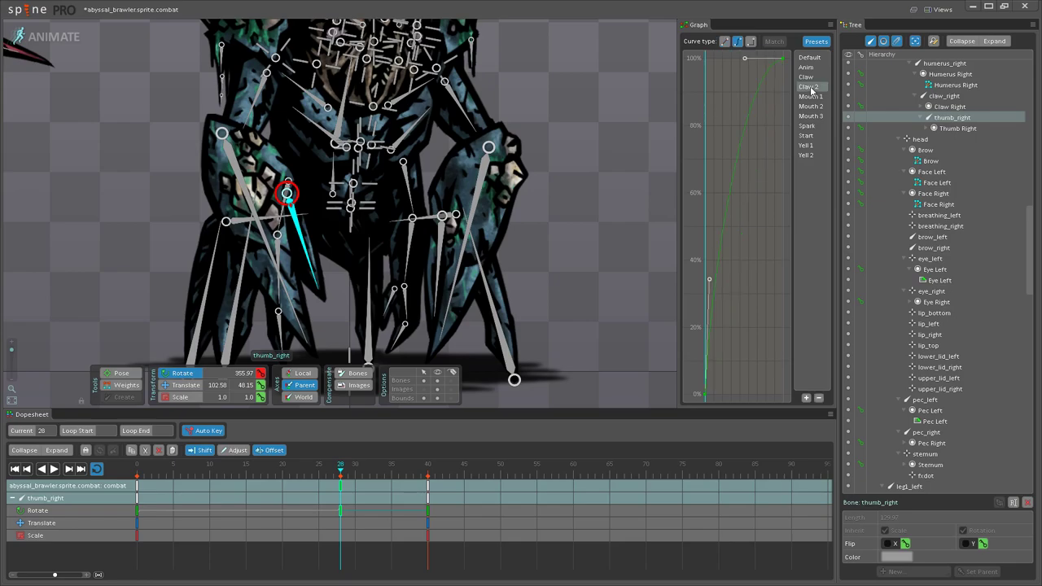
Step: Apply the Claw preset to the brawler's thumb_left key at frame 0 and Claw 2 to its key at frame 28
{"action": "left_click", "coordinate": [440, 269]}
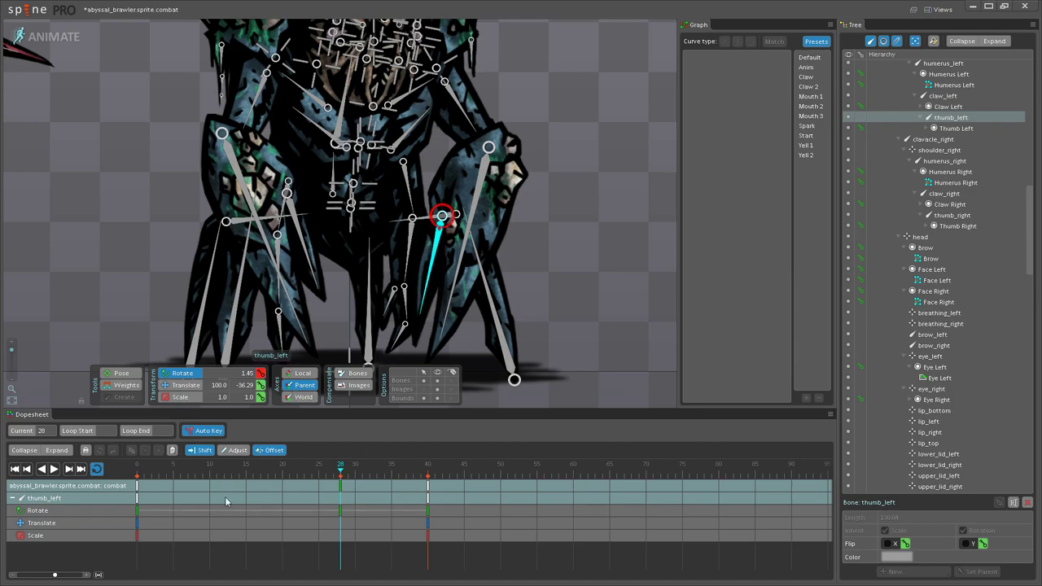
{"action": "left_click", "coordinate": [135, 491]}
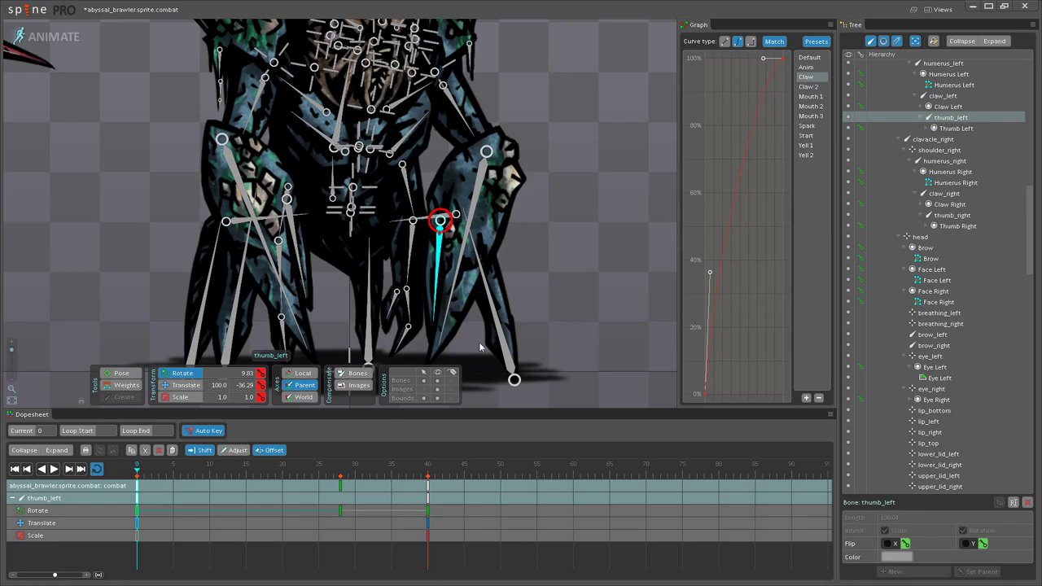
{"action": "left_click", "coordinate": [339, 486]}
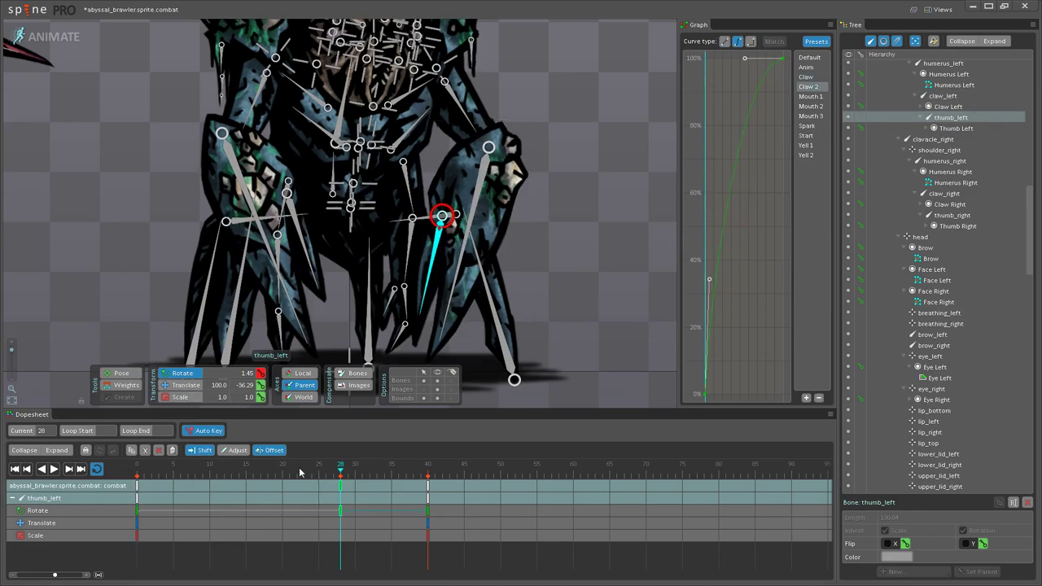
Step: Offset the thumb_left keys by 9 frames with wrap-around, moving the frame 28 rotation key to frame 37
{"action": "left_click_drag", "start_coordinate": [342, 490], "coordinate": [427, 490]}
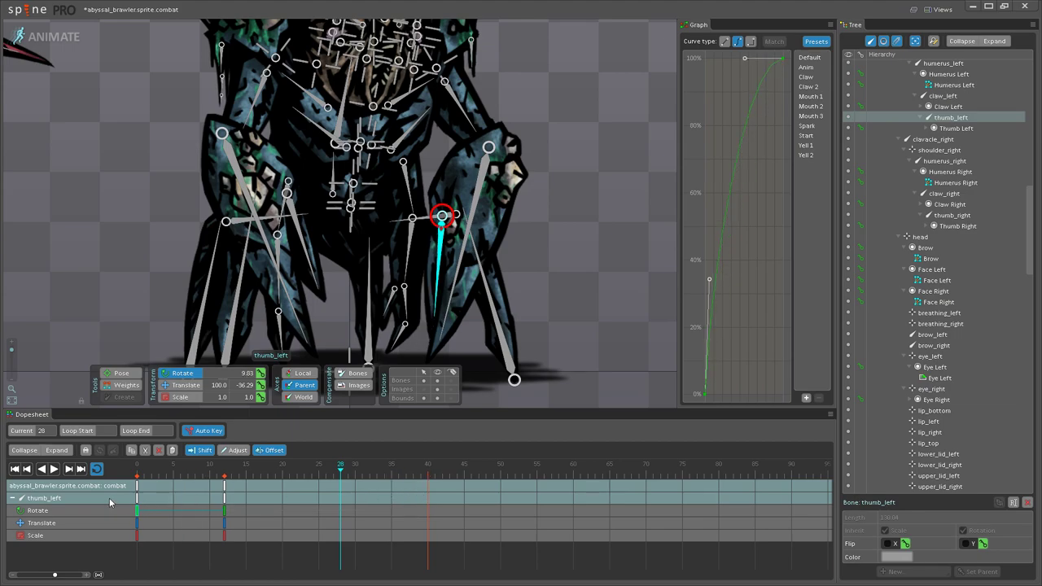
{"action": "key", "text": "ctrl+z"}
{"action": "left_click_drag", "start_coordinate": [347, 491], "coordinate": [392, 488]}
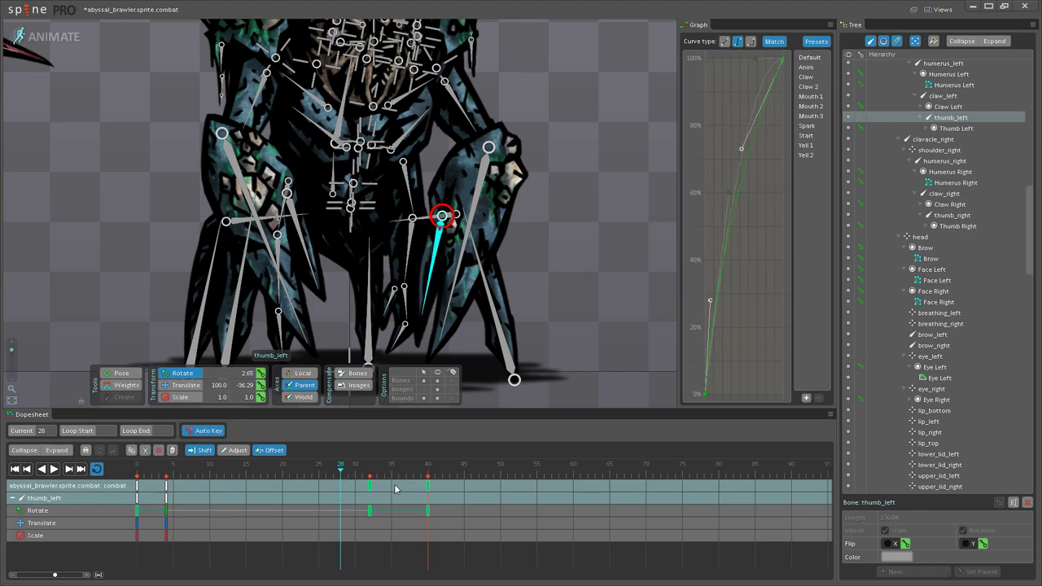
Step: Play the combat animation and examine the timing of the brawler's two claws from afar and close up
{"action": "left_click", "coordinate": [52, 470]}
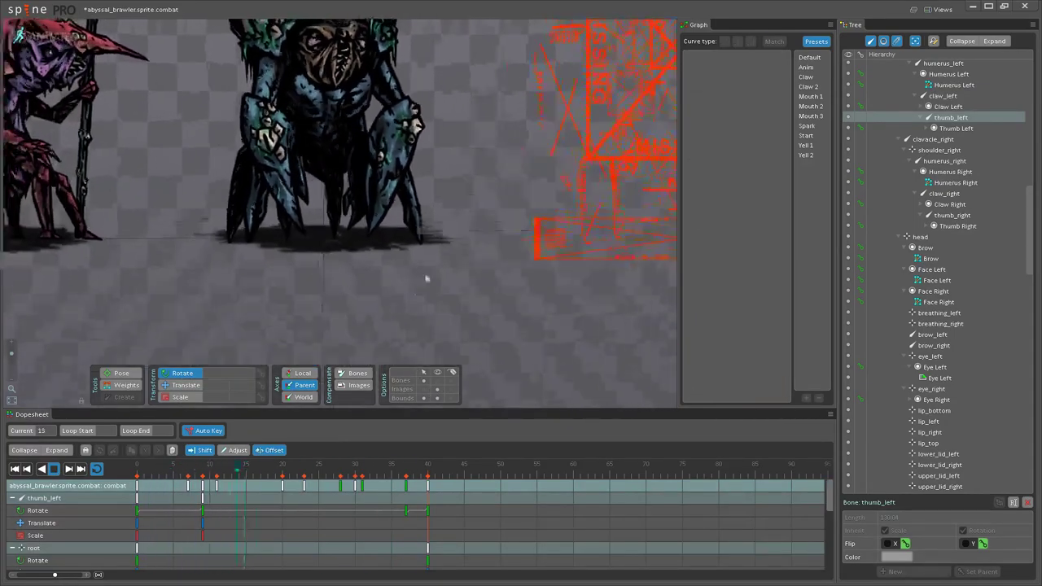
{"action": "scroll", "coordinate": [427, 280], "scroll_direction": "down", "scroll_amount": 3}
{"action": "left_click_drag", "start_coordinate": [423, 277], "coordinate": [430, 333]}
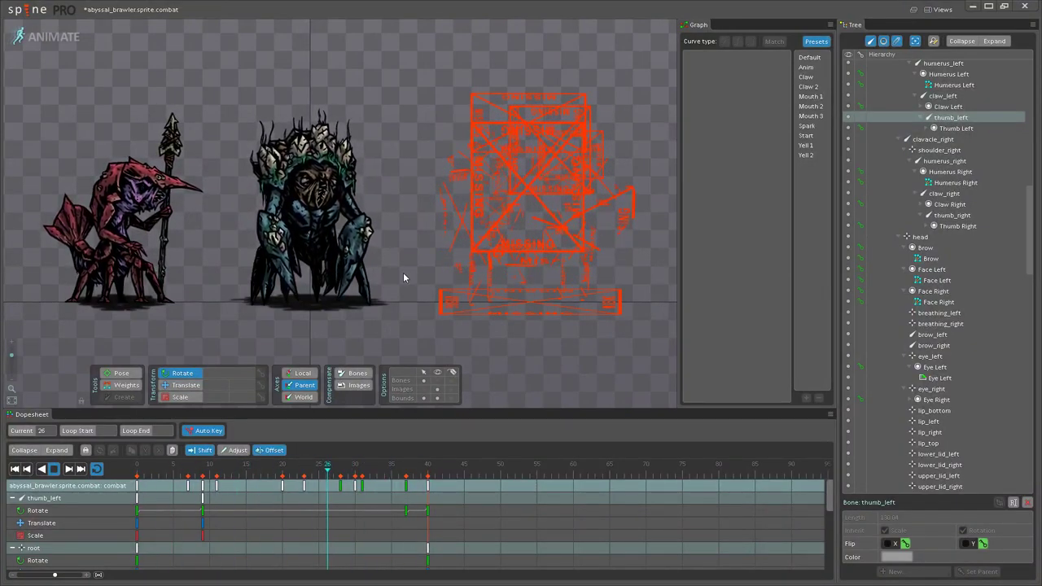
{"action": "scroll", "coordinate": [403, 283], "scroll_direction": "down", "scroll_amount": 4}
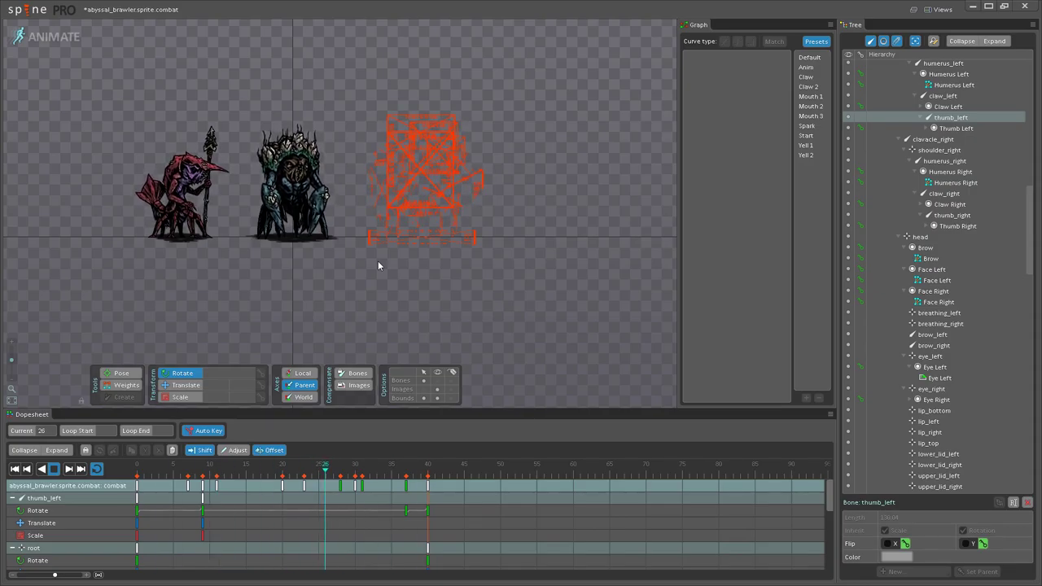
{"action": "left_click_drag", "start_coordinate": [344, 182], "coordinate": [389, 221]}
{"action": "scroll", "coordinate": [389, 221], "scroll_direction": "up", "scroll_amount": 5}
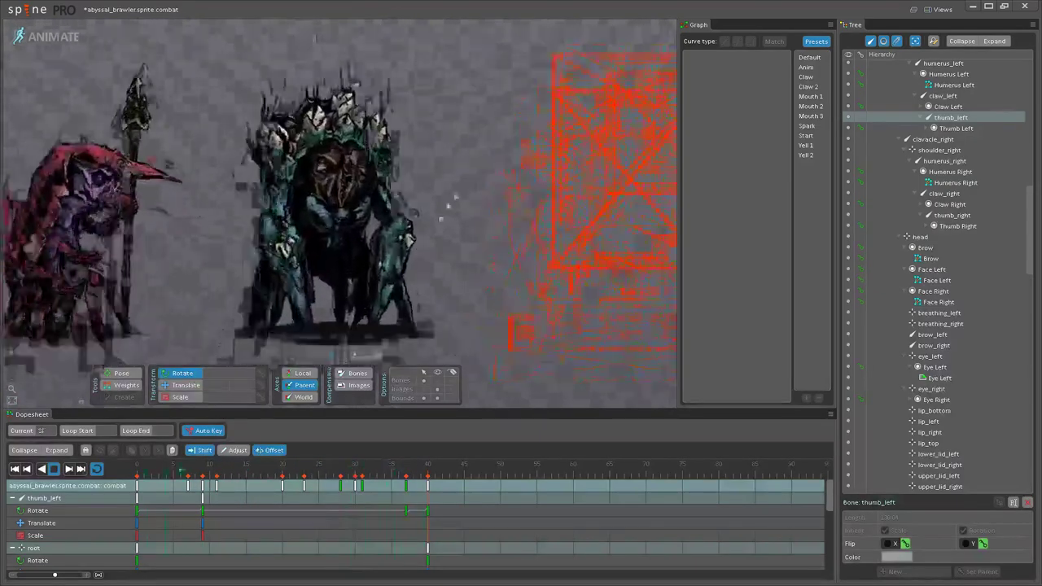
{"action": "scroll", "coordinate": [534, 241], "scroll_direction": "up", "scroll_amount": 3}
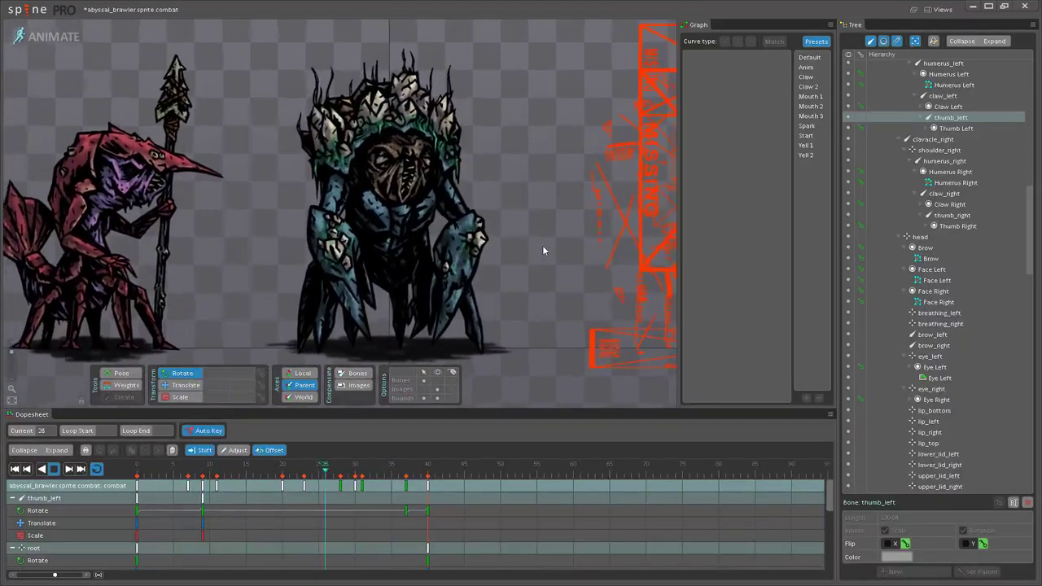
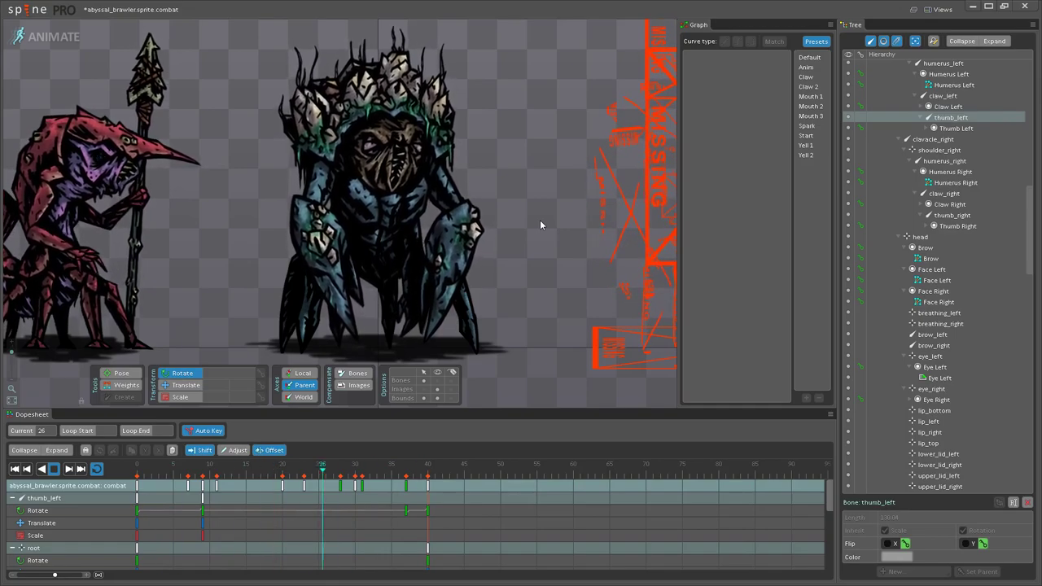
{"action": "left_click_drag", "start_coordinate": [540, 225], "coordinate": [471, 226]}
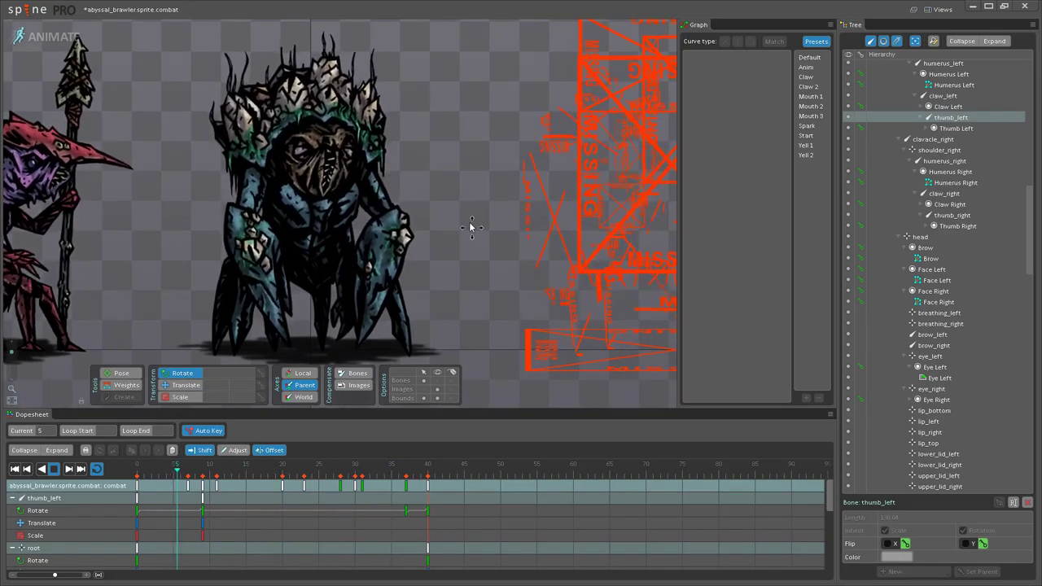
{"action": "scroll", "coordinate": [302, 302], "scroll_direction": "up", "scroll_amount": 5}
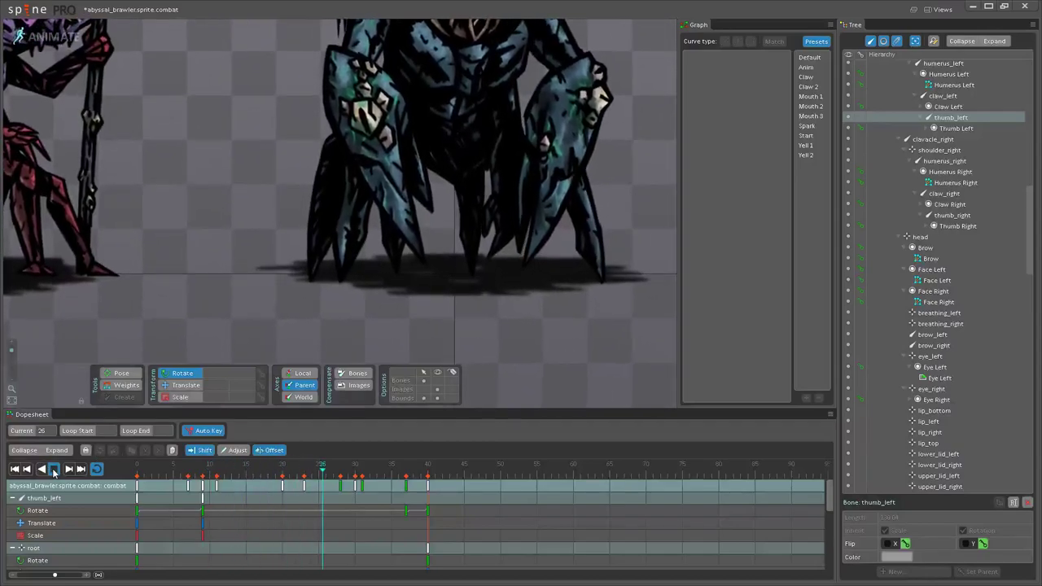
Step: Stop playback and slightly adjust the rotation of the brawler's thumb_right bone at its frame 28 key
{"action": "left_click", "coordinate": [419, 170]}
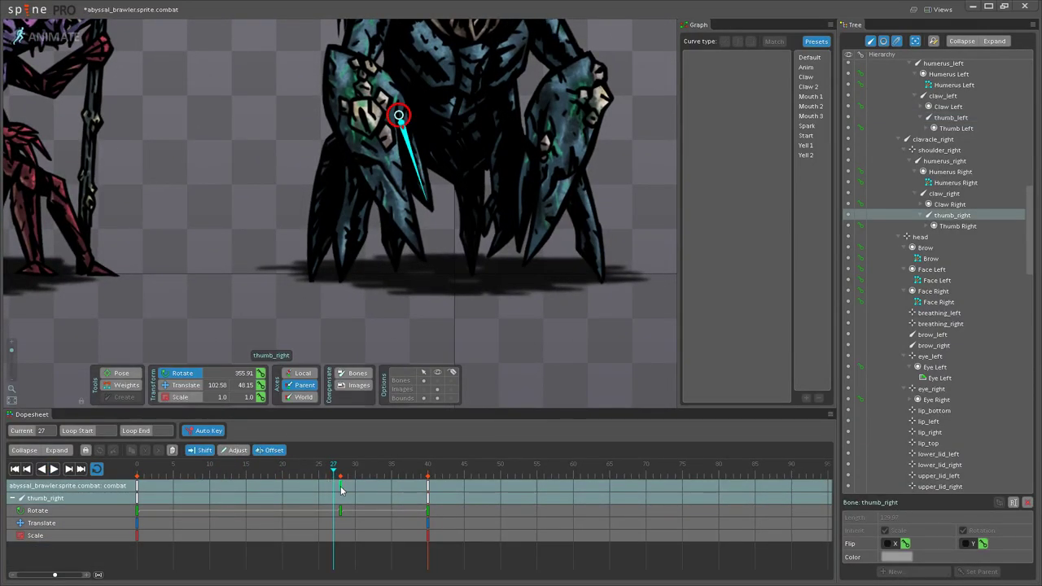
{"action": "left_click", "coordinate": [341, 490]}
{"action": "left_click_drag", "start_coordinate": [424, 168], "coordinate": [420, 172]}
{"action": "left_click_drag", "start_coordinate": [421, 172], "coordinate": [272, 299]}
Step: Replay the combat animation and examine the adjusted right claw, the whole body and the face
{"action": "left_click", "coordinate": [55, 469]}
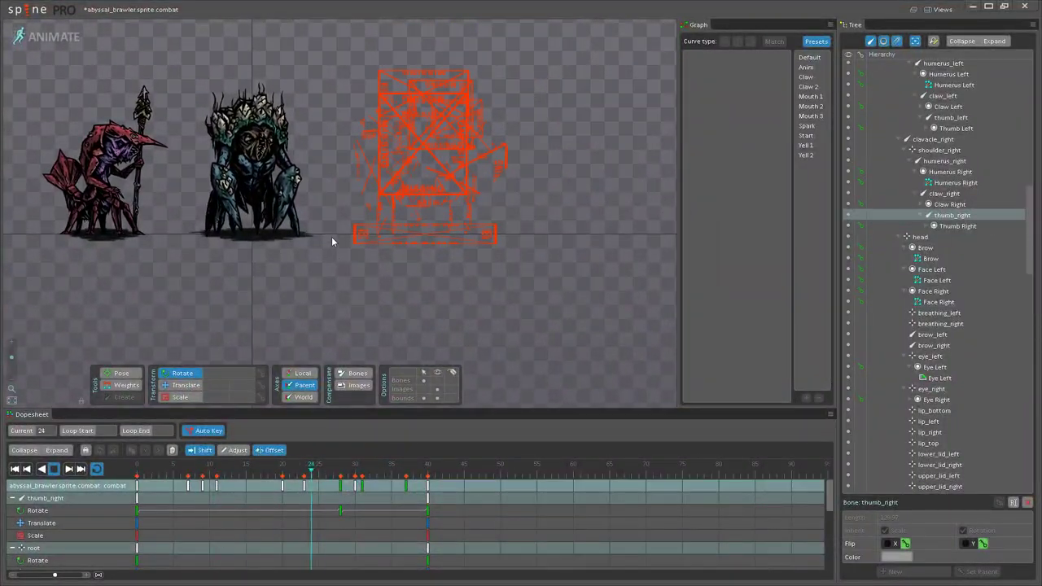
{"action": "left_click_drag", "start_coordinate": [333, 231], "coordinate": [420, 273]}
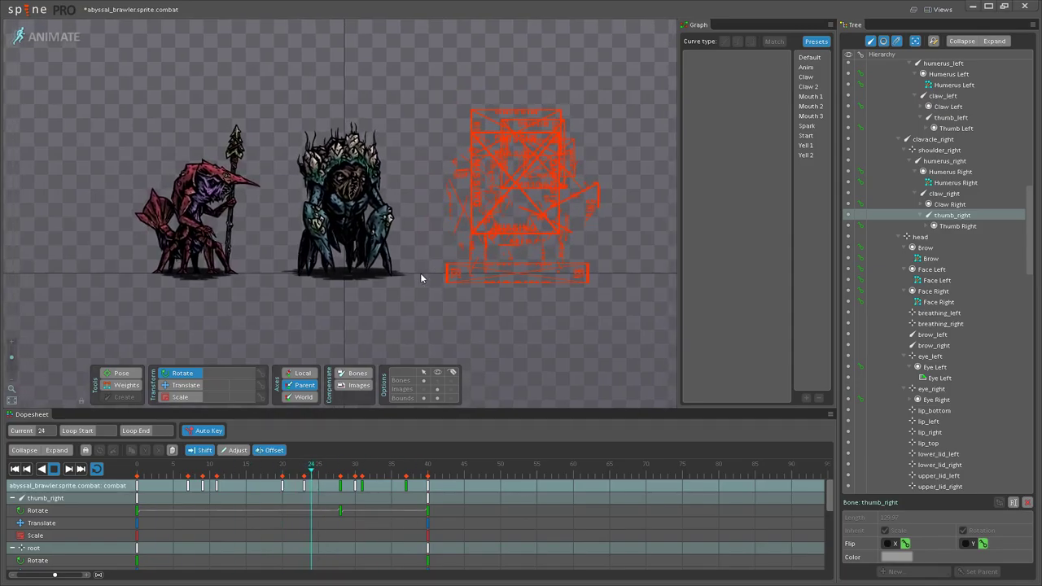
{"action": "scroll", "coordinate": [418, 264], "scroll_direction": "up", "scroll_amount": 3}
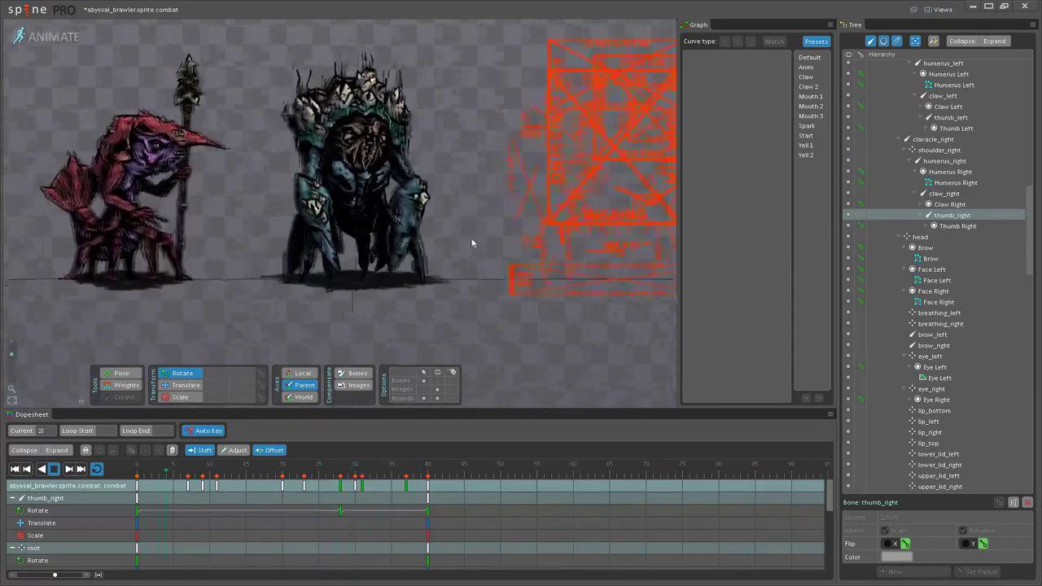
{"action": "scroll", "coordinate": [472, 242], "scroll_direction": "up", "scroll_amount": 5}
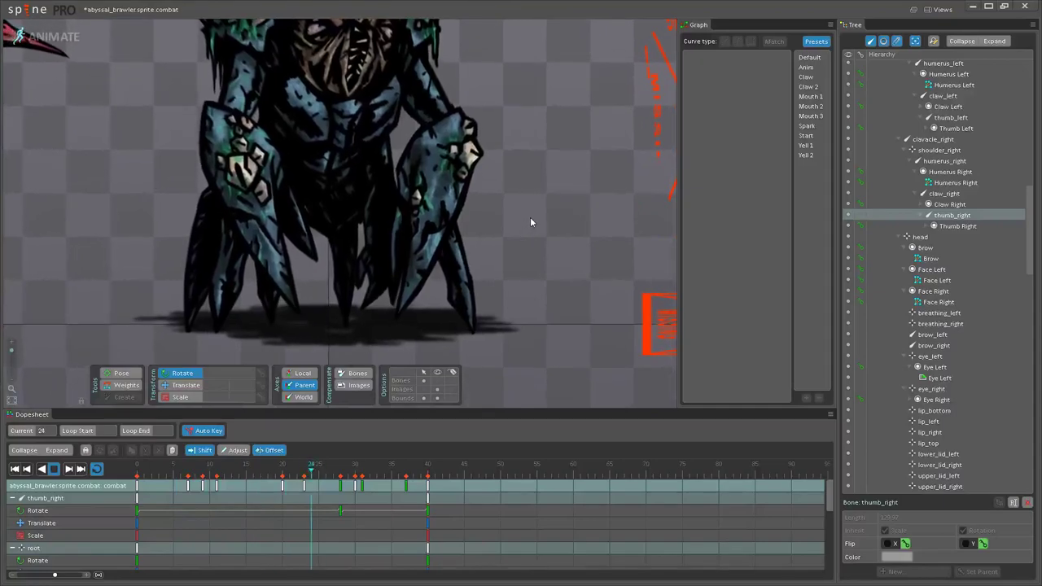
{"action": "left_click_drag", "start_coordinate": [531, 222], "coordinate": [593, 250]}
{"action": "left_click_drag", "start_coordinate": [592, 212], "coordinate": [593, 249]}
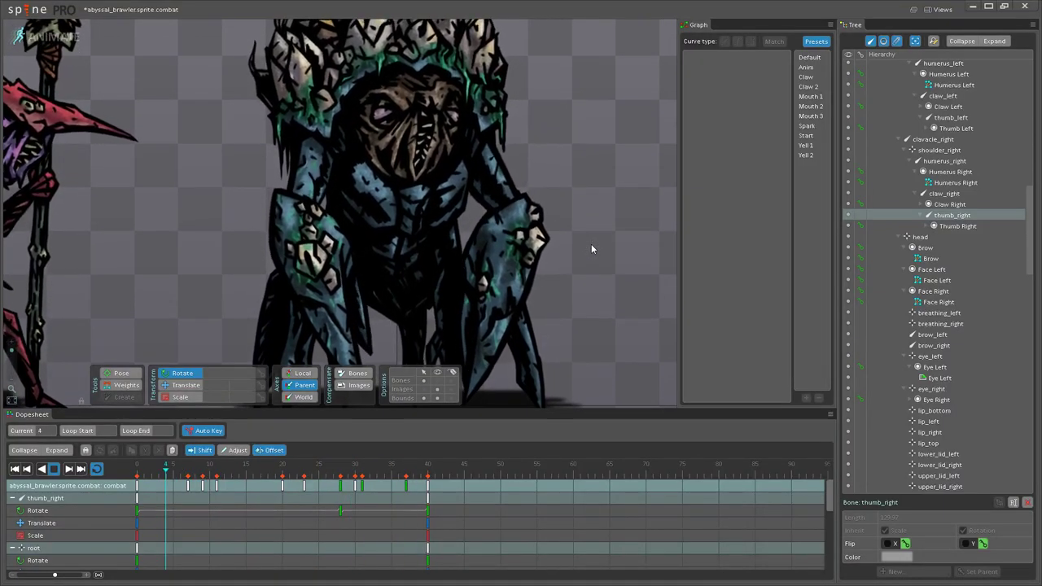
{"action": "left_click_drag", "start_coordinate": [553, 142], "coordinate": [514, 217]}
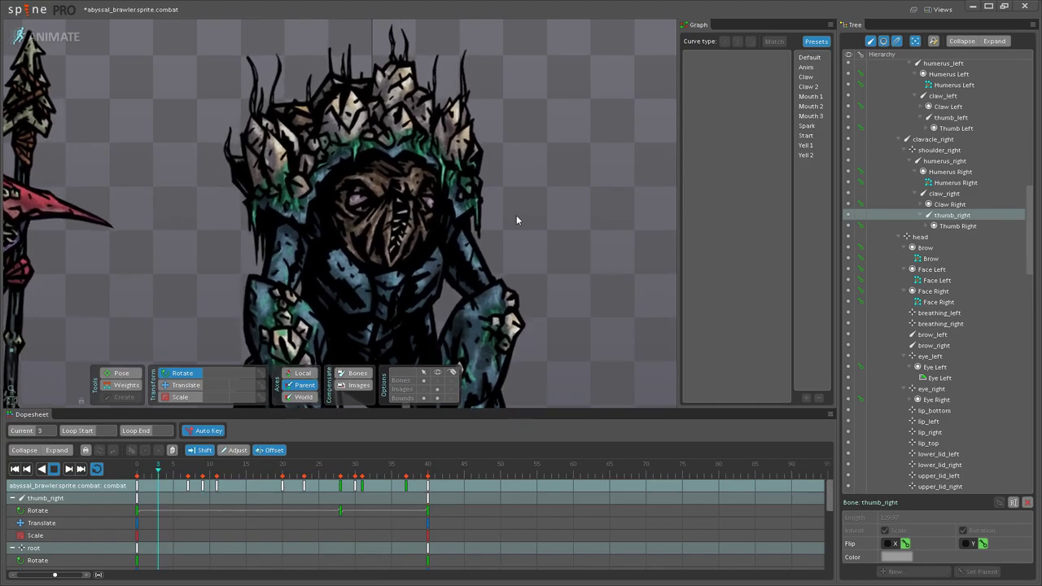
{"action": "scroll", "coordinate": [511, 220], "scroll_direction": "up", "scroll_amount": 3}
Step: Stop playback, select the brawler's lip_right bone, and compare its translation curves at frames 0 and 20
{"action": "left_click", "coordinate": [51, 470]}
{"action": "scroll", "coordinate": [289, 238], "scroll_direction": "up", "scroll_amount": 2}
{"action": "left_click", "coordinate": [296, 207]}
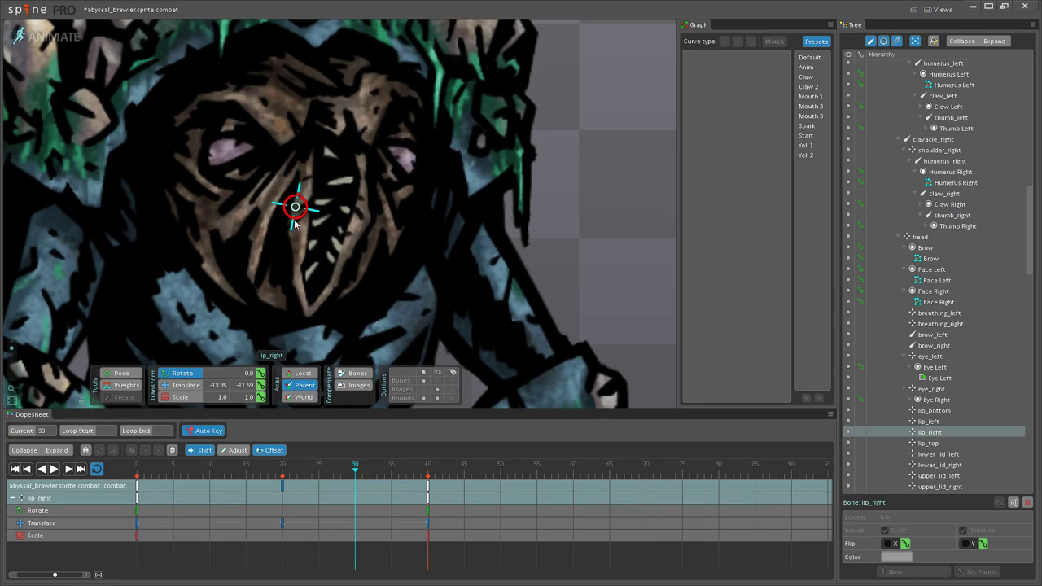
{"action": "left_click", "coordinate": [280, 481]}
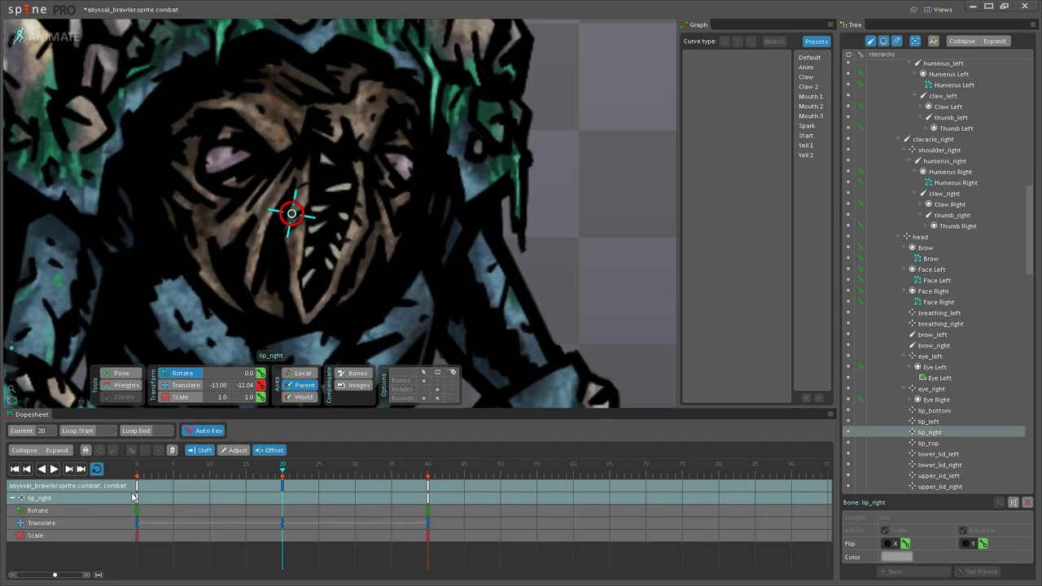
{"action": "left_click", "coordinate": [137, 486]}
{"action": "left_click", "coordinate": [282, 486]}
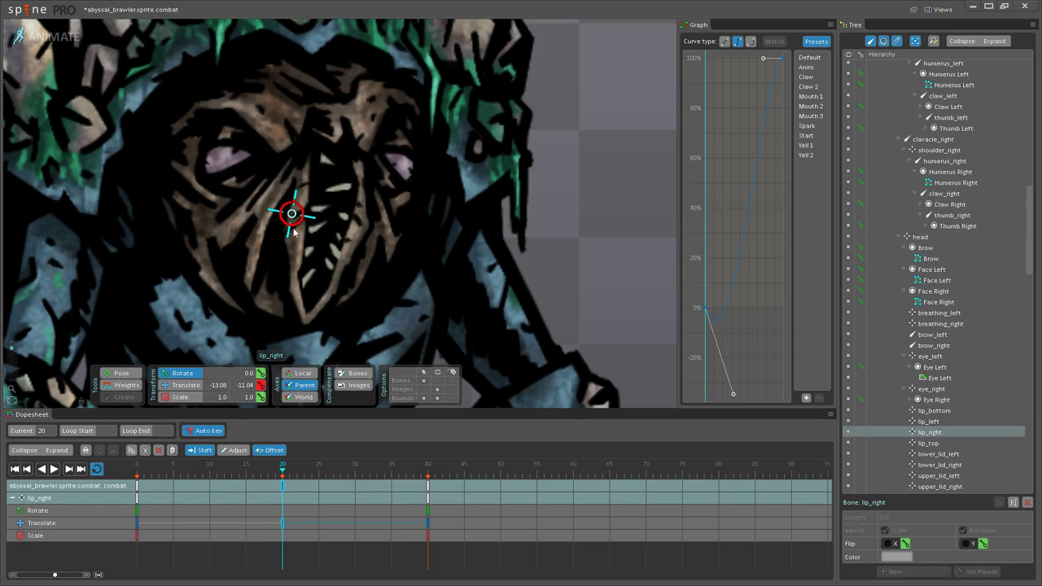
{"action": "left_click", "coordinate": [136, 488]}
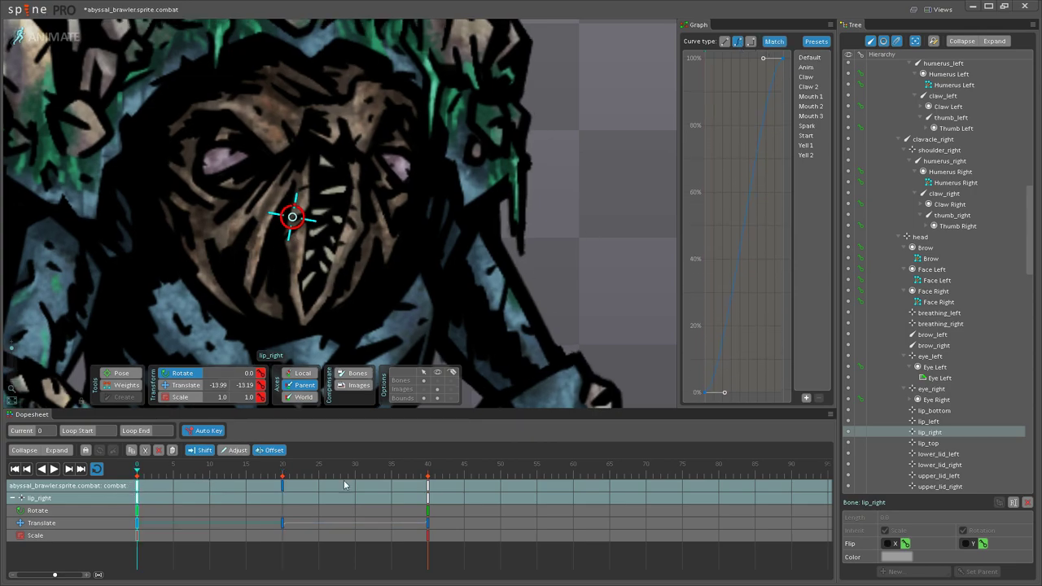
Step: Replace the dipping translation curves of lip_right and lip_left at frames 0 and 20 with a smooth ease-in, ease-out curve and check it in playback
{"action": "left_click", "coordinate": [353, 218], "text": "ctrl"}
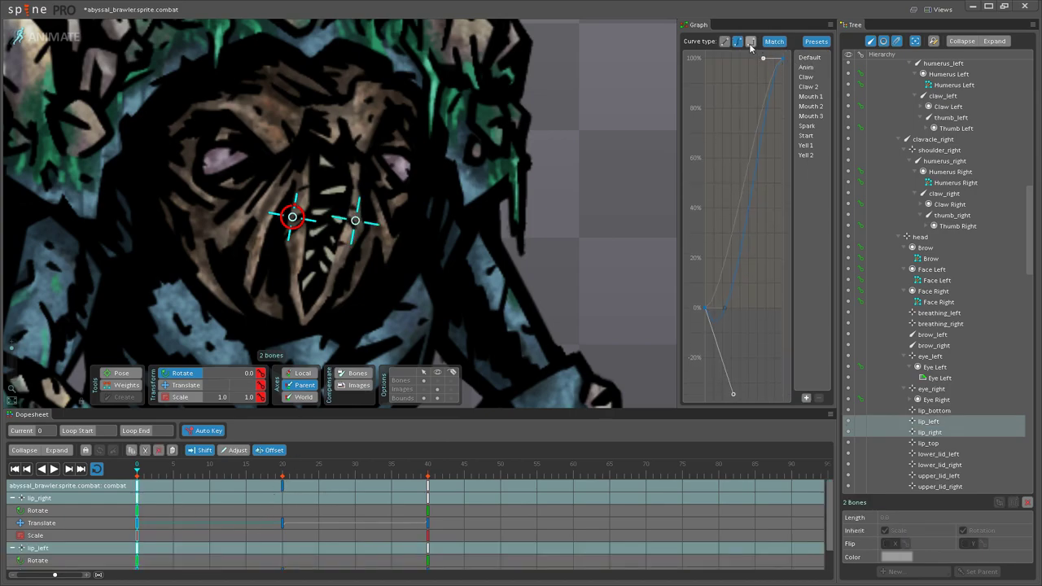
{"action": "left_click", "coordinate": [285, 487]}
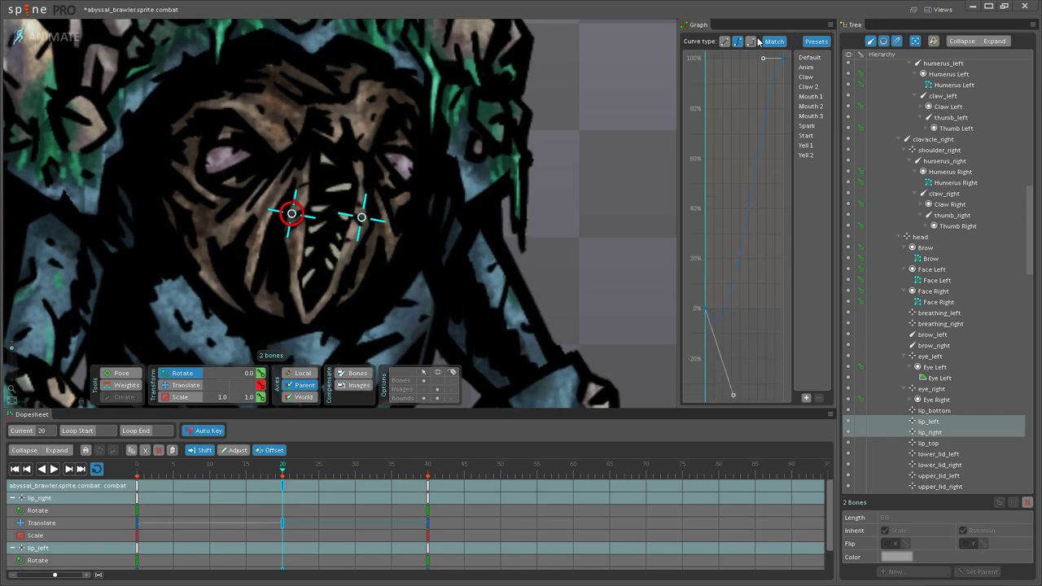
{"action": "left_click", "coordinate": [54, 469]}
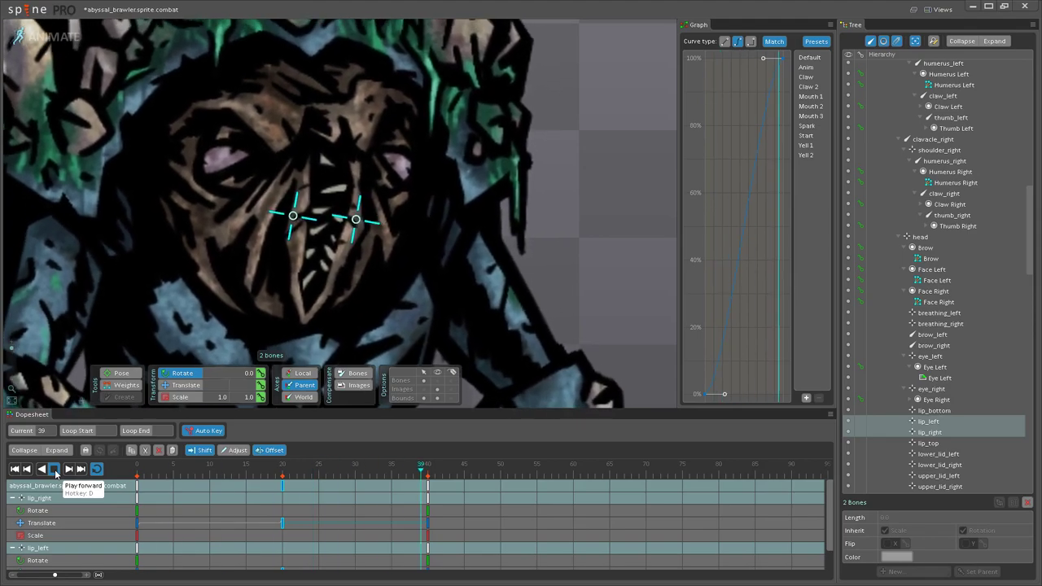
{"action": "left_click", "coordinate": [55, 471]}
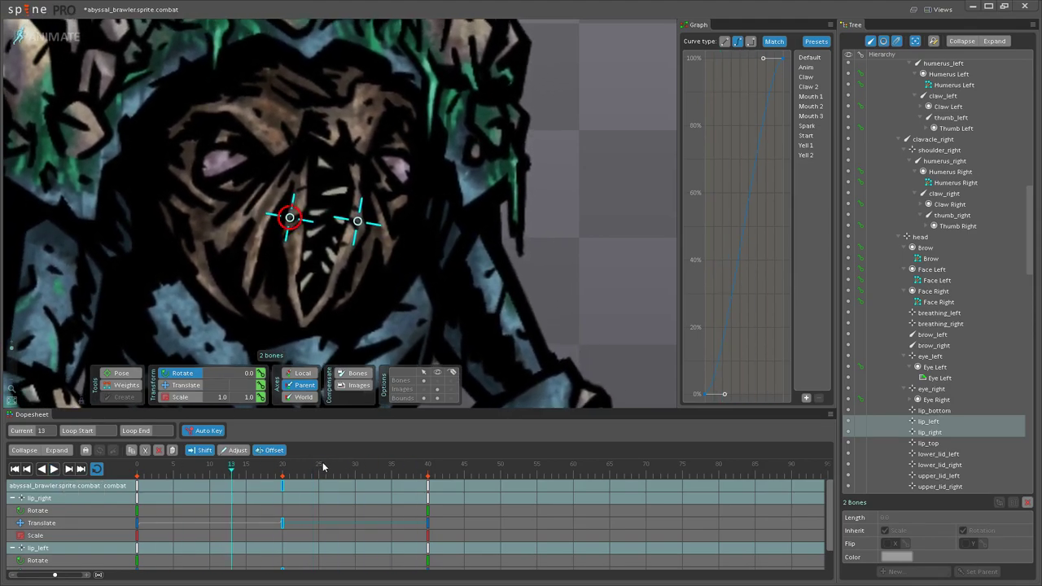
{"action": "left_click", "coordinate": [280, 489]}
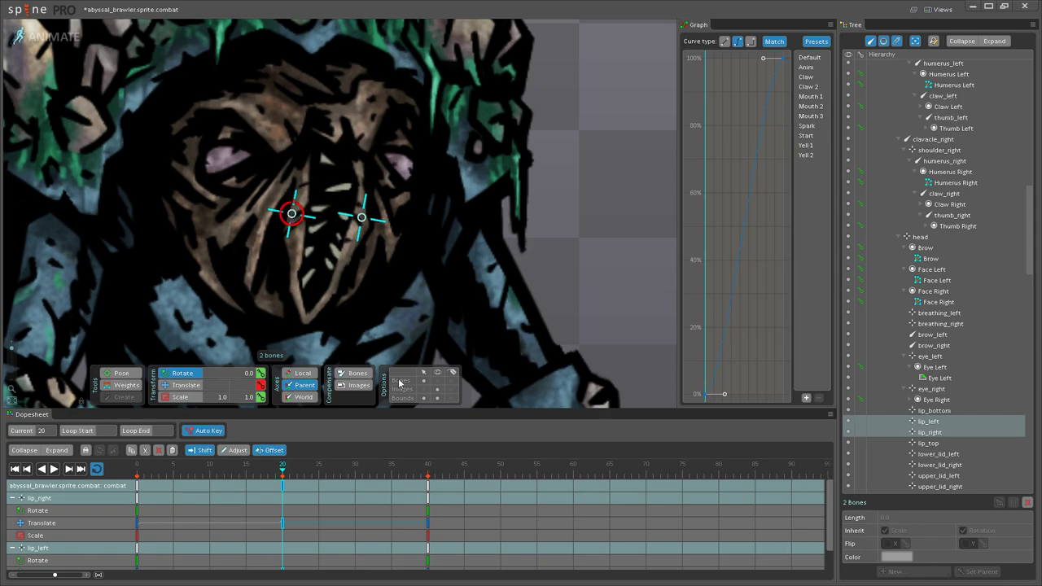
{"action": "left_click", "coordinate": [570, 210]}
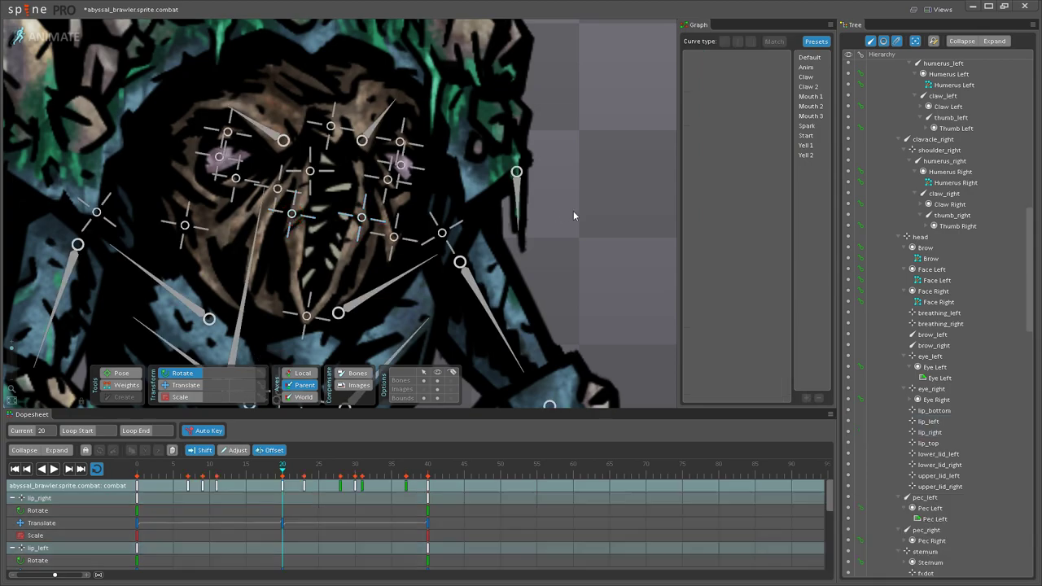
Step: Try offsetting the lip_left and lip_right keys together so the frame 20 key sits at frame 31, and play it
{"action": "left_click", "coordinate": [292, 214]}
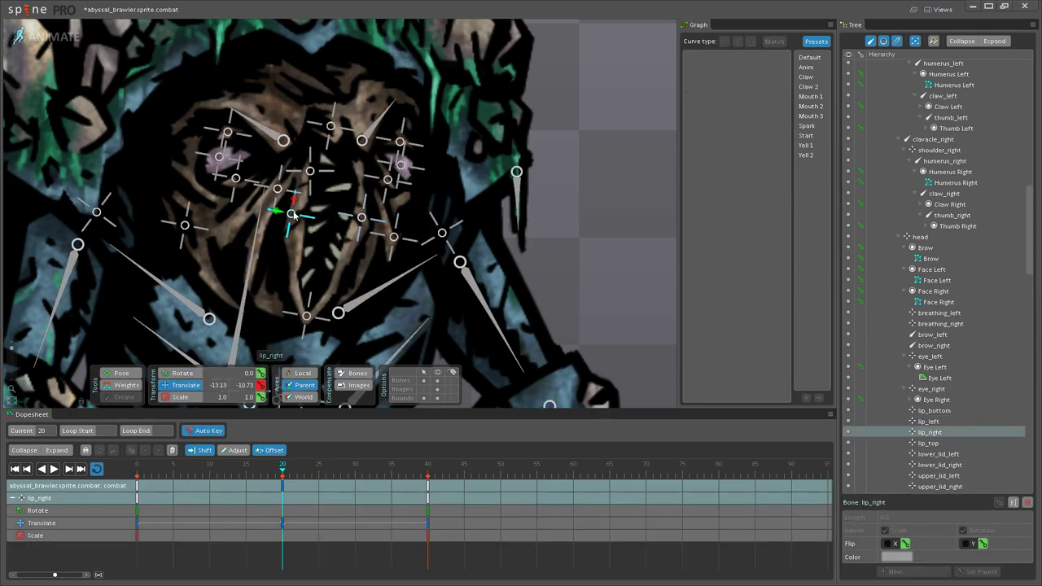
{"action": "left_click", "coordinate": [362, 219]}
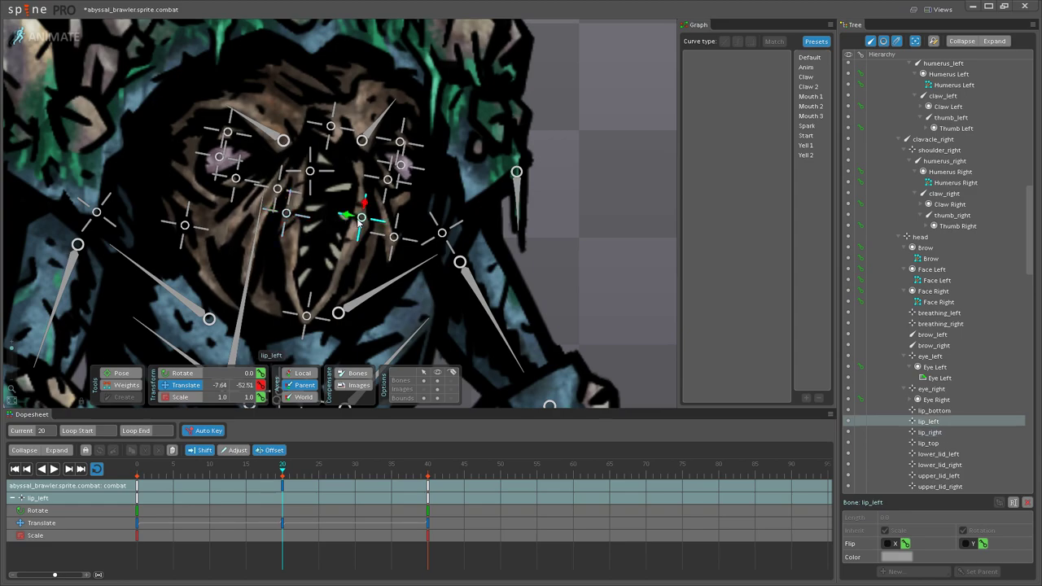
{"action": "left_click", "coordinate": [54, 470]}
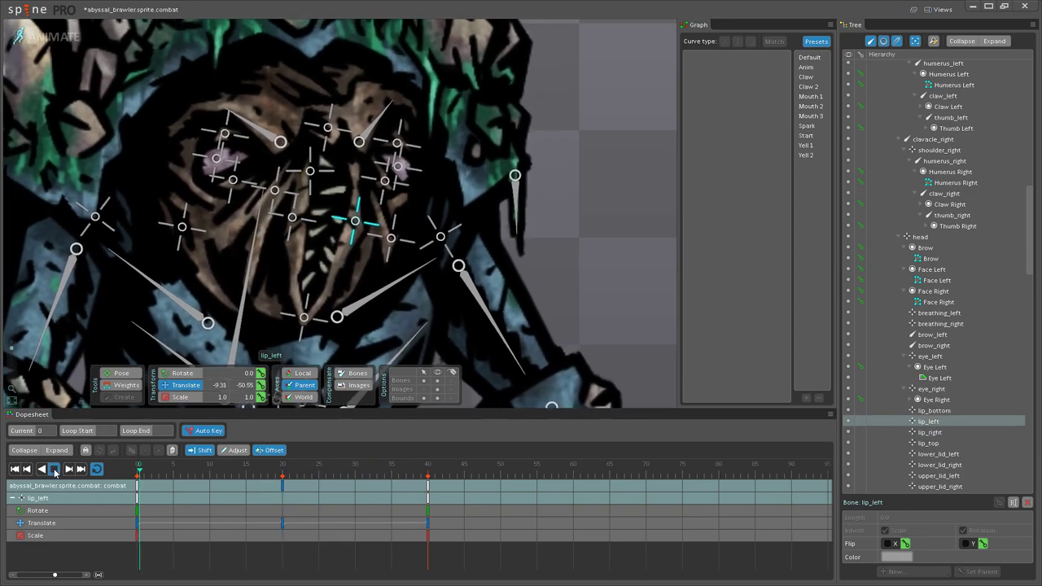
{"action": "left_click", "coordinate": [54, 469]}
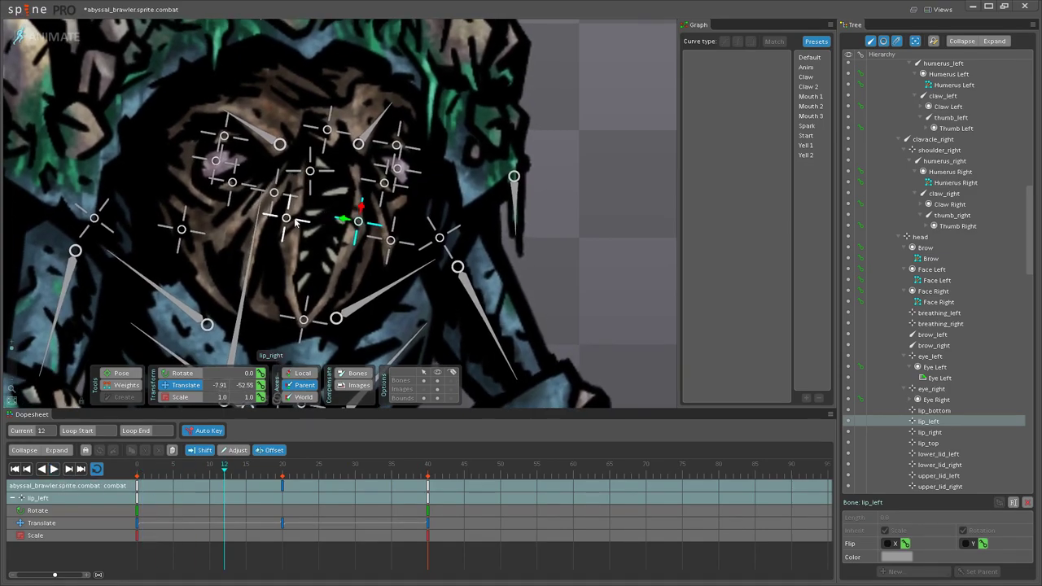
{"action": "left_click", "coordinate": [295, 224], "text": "ctrl"}
{"action": "left_click_drag", "start_coordinate": [282, 487], "coordinate": [362, 486]}
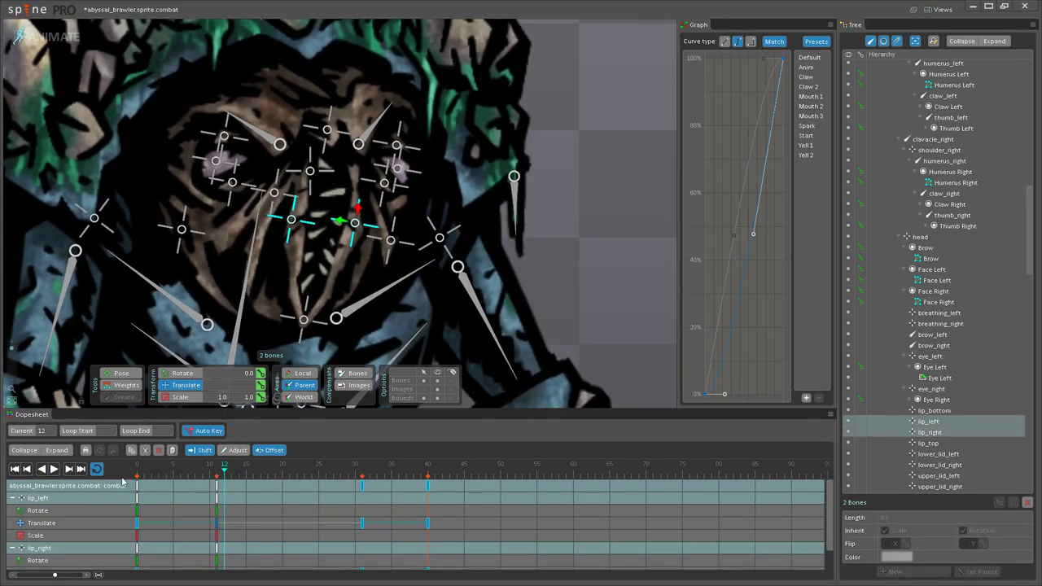
{"action": "left_click", "coordinate": [56, 469]}
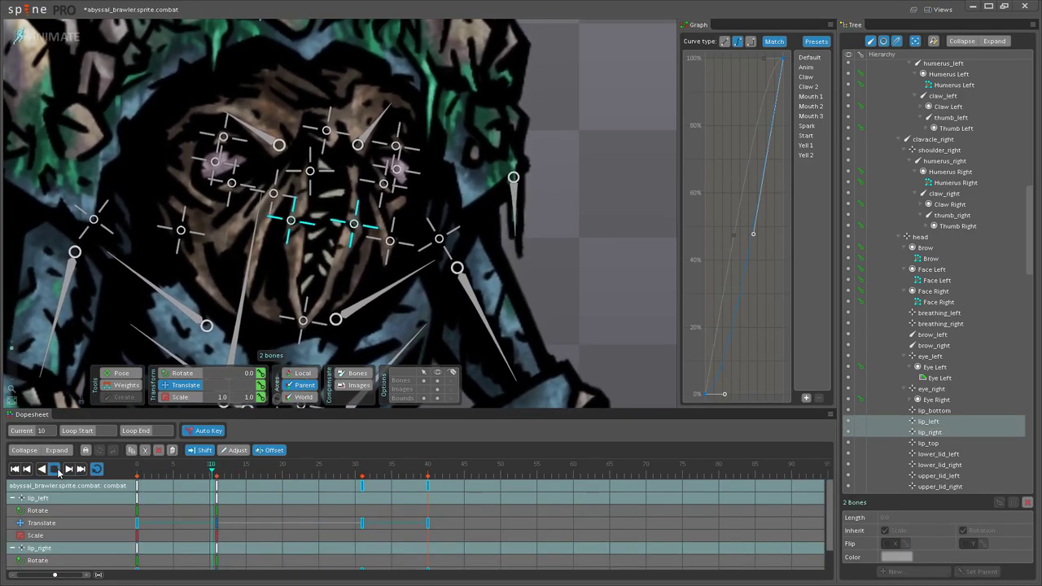
Step: Clear the bone selection, hide the bones, and examine the offset lip motion on the whole body and close up on the face
{"action": "left_click", "coordinate": [657, 232]}
{"action": "scroll", "coordinate": [638, 232], "scroll_direction": "down", "scroll_amount": 5}
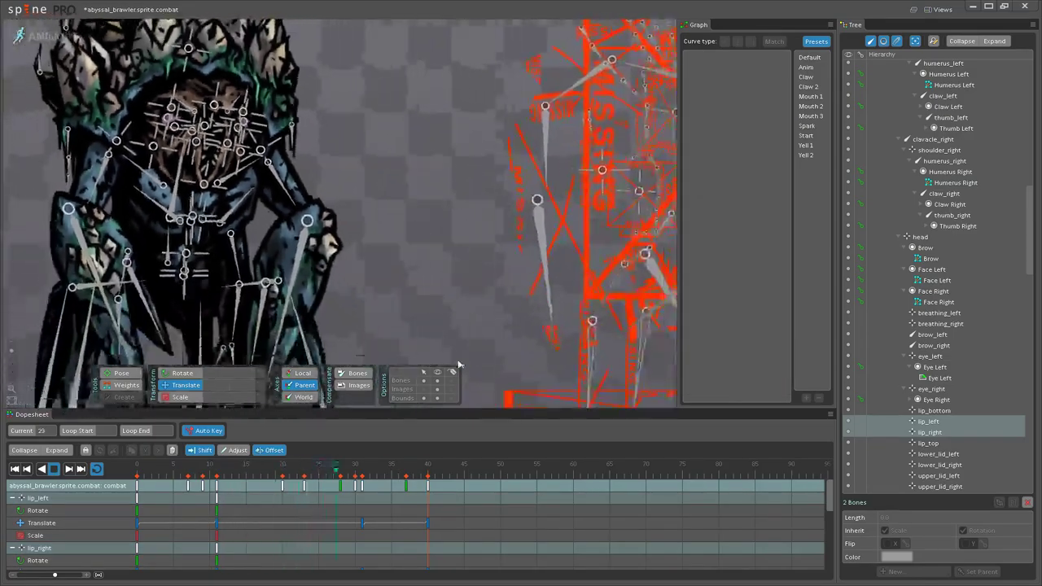
{"action": "left_click", "coordinate": [437, 381]}
{"action": "scroll", "coordinate": [419, 248], "scroll_direction": "down", "scroll_amount": 3}
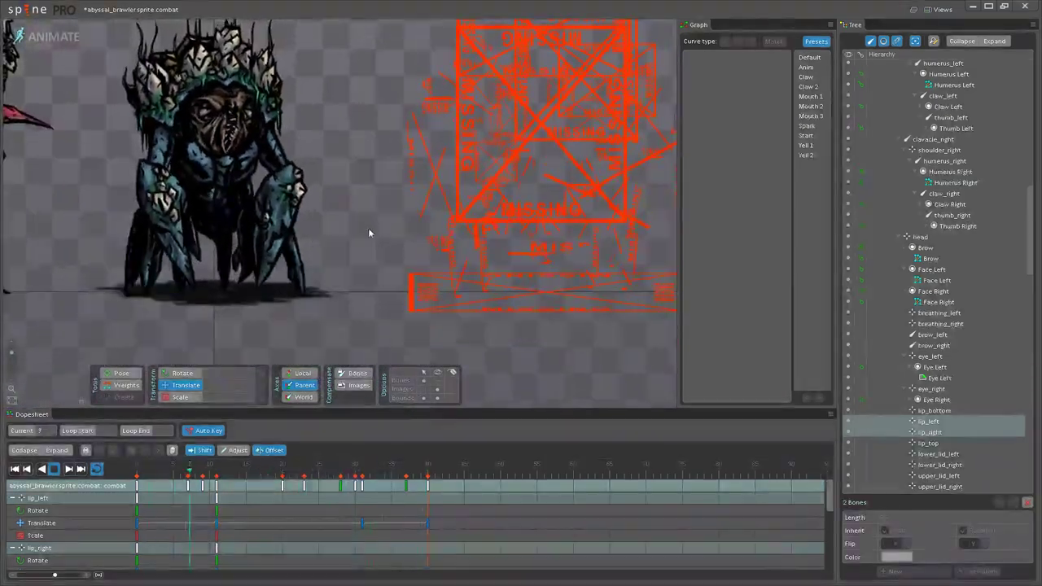
{"action": "left_click_drag", "start_coordinate": [362, 210], "coordinate": [490, 265]}
{"action": "scroll", "coordinate": [489, 224], "scroll_direction": "up", "scroll_amount": 5}
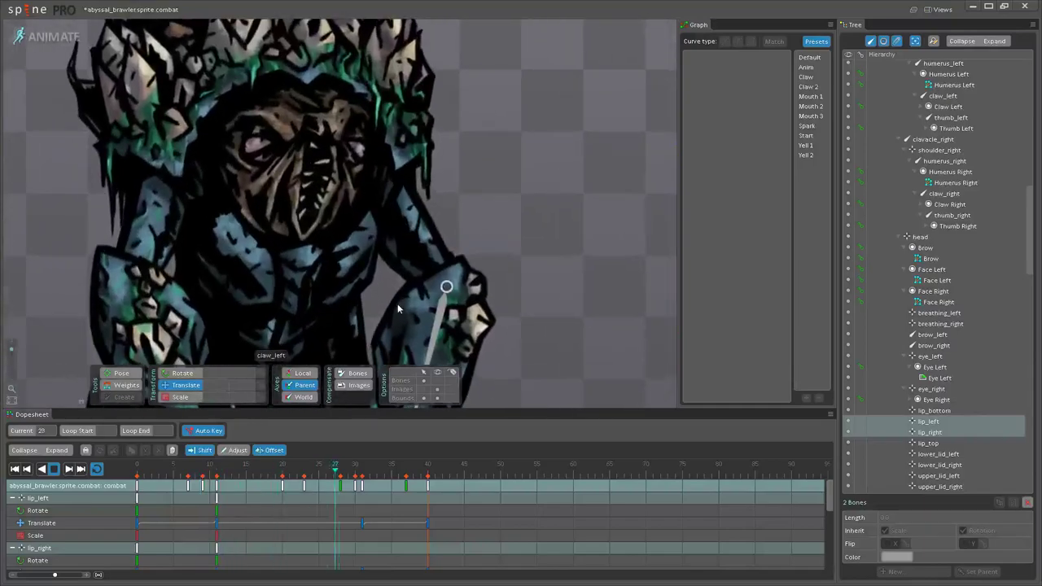
{"action": "left_click", "coordinate": [55, 469]}
{"action": "left_click_drag", "start_coordinate": [311, 203], "coordinate": [359, 230]}
{"action": "scroll", "coordinate": [350, 229], "scroll_direction": "up", "scroll_amount": 3}
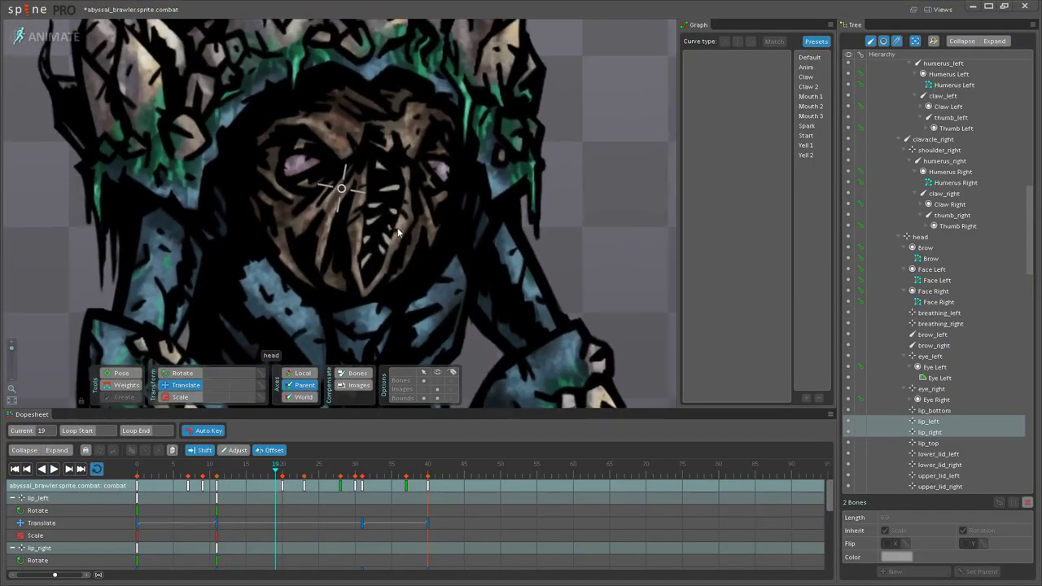
Step: Undo the lip key offset and show the bones again
{"action": "key", "text": "ctrl+z"}
{"action": "left_click", "coordinate": [438, 383]}
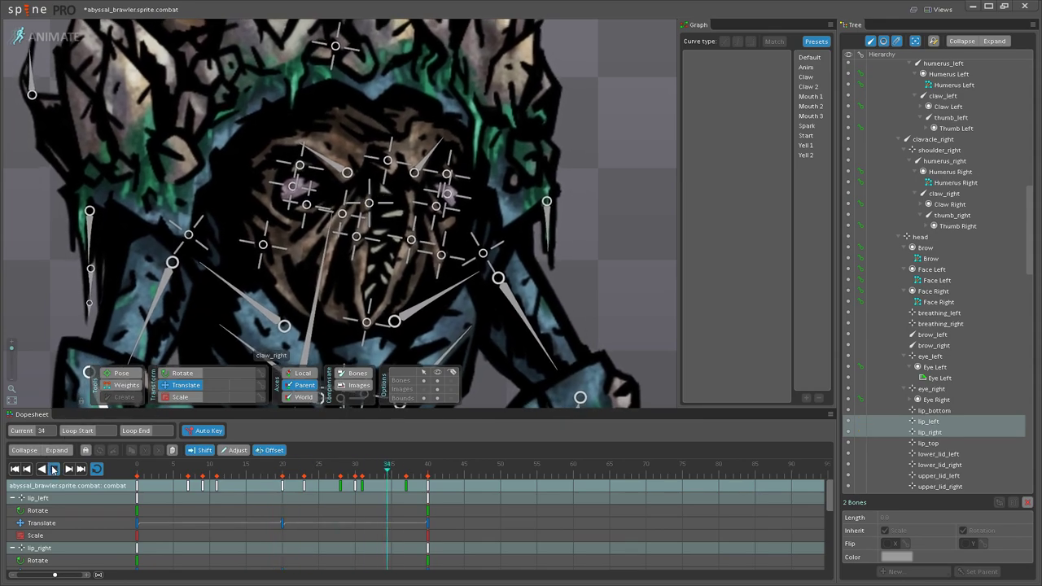
Step: Select both lip_left and lip_right, offset their keys so the frame 20 key sits at frame 31, and start playback
{"action": "left_click", "coordinate": [364, 252]}
{"action": "left_click", "coordinate": [364, 253], "text": "ctrl"}
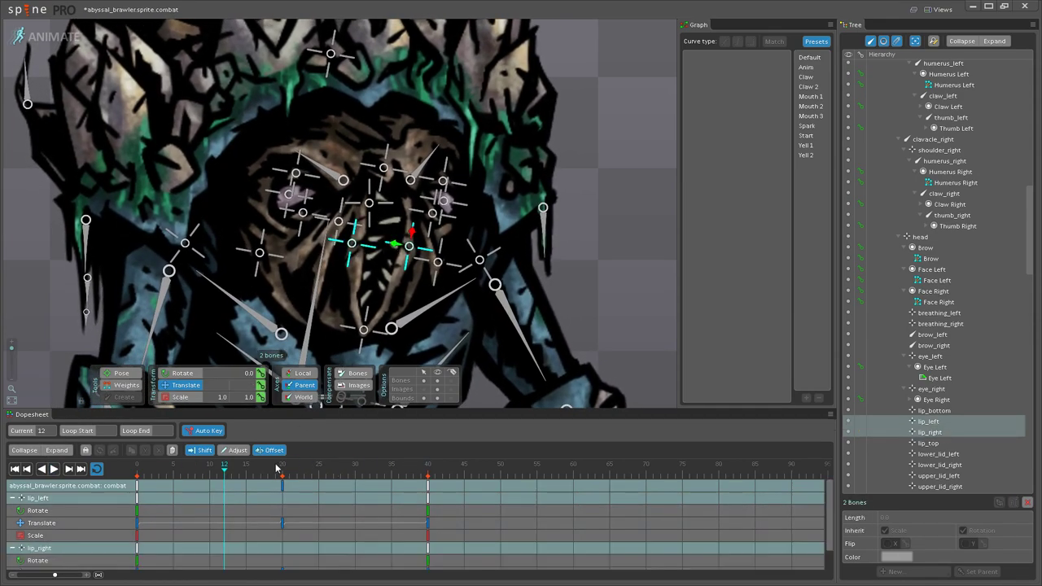
{"action": "left_click_drag", "start_coordinate": [283, 487], "coordinate": [361, 487]}
{"action": "left_click", "coordinate": [54, 470]}
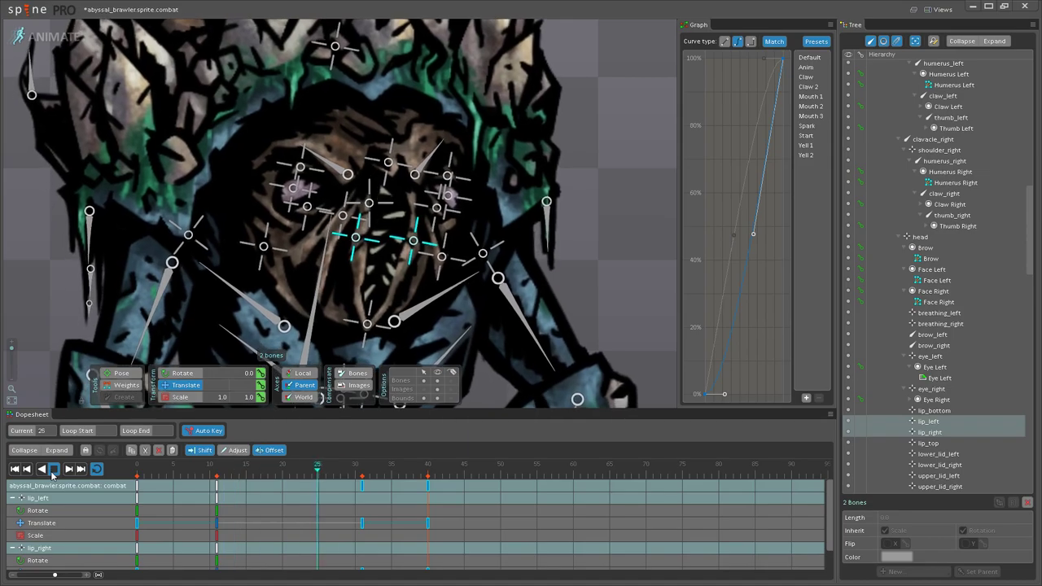
Step: Clear the selection, hide the bones, and review the brawler's full combat animation beside the neighbouring red creature
{"action": "key", "text": "space"}
{"action": "scroll", "coordinate": [519, 246], "scroll_direction": "down", "scroll_amount": 6}
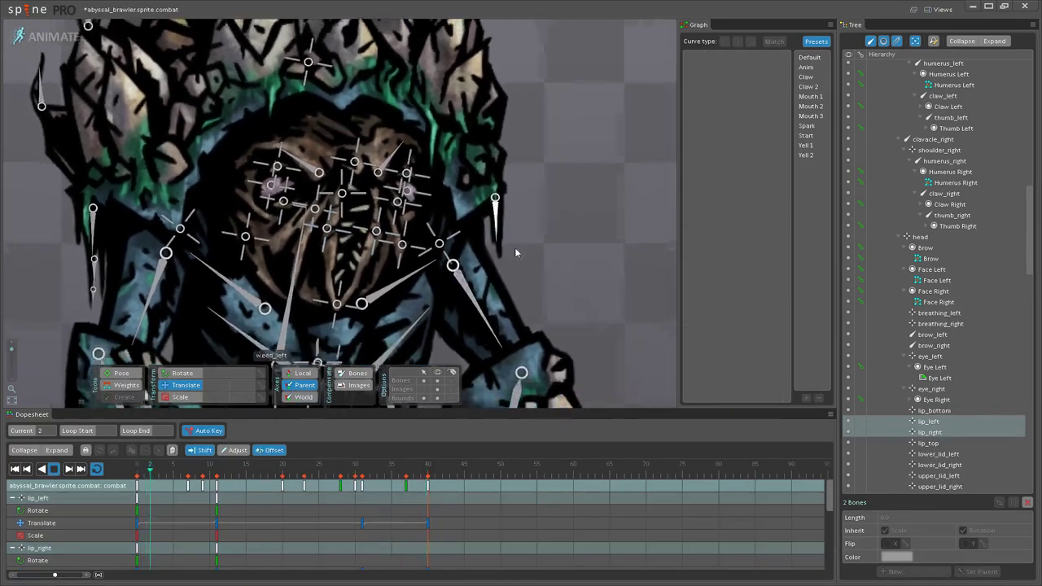
{"action": "left_click", "coordinate": [437, 380]}
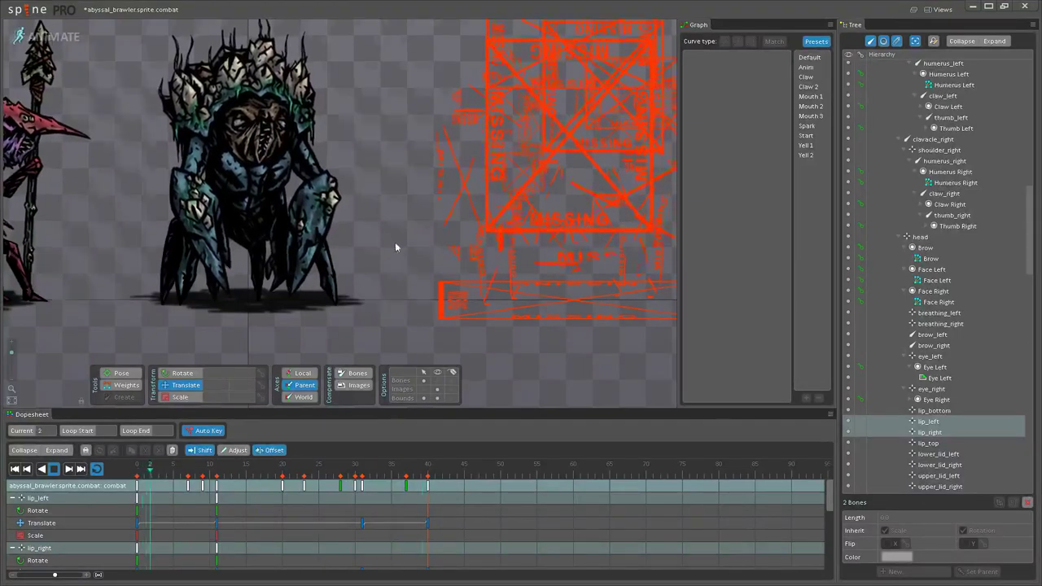
{"action": "left_click_drag", "start_coordinate": [389, 239], "coordinate": [450, 268]}
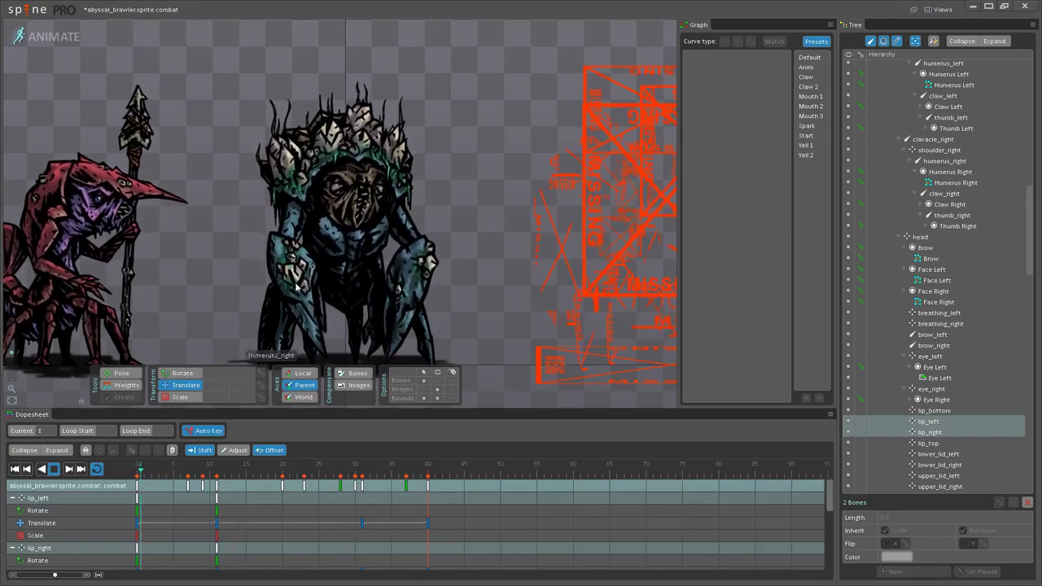
{"action": "left_click_drag", "start_coordinate": [487, 273], "coordinate": [538, 230]}
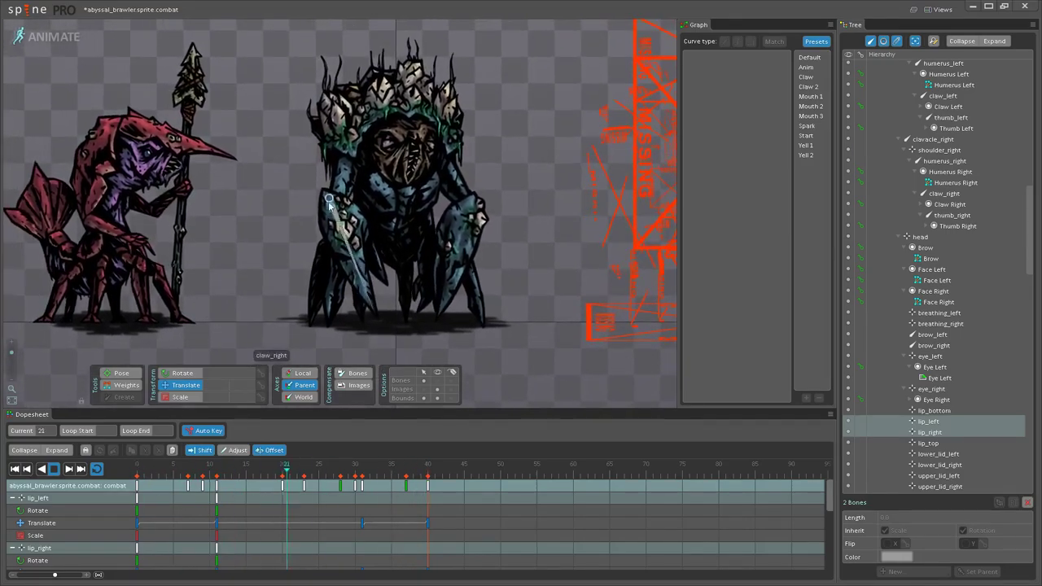
{"action": "scroll", "coordinate": [515, 228], "scroll_direction": "up", "scroll_amount": 2}
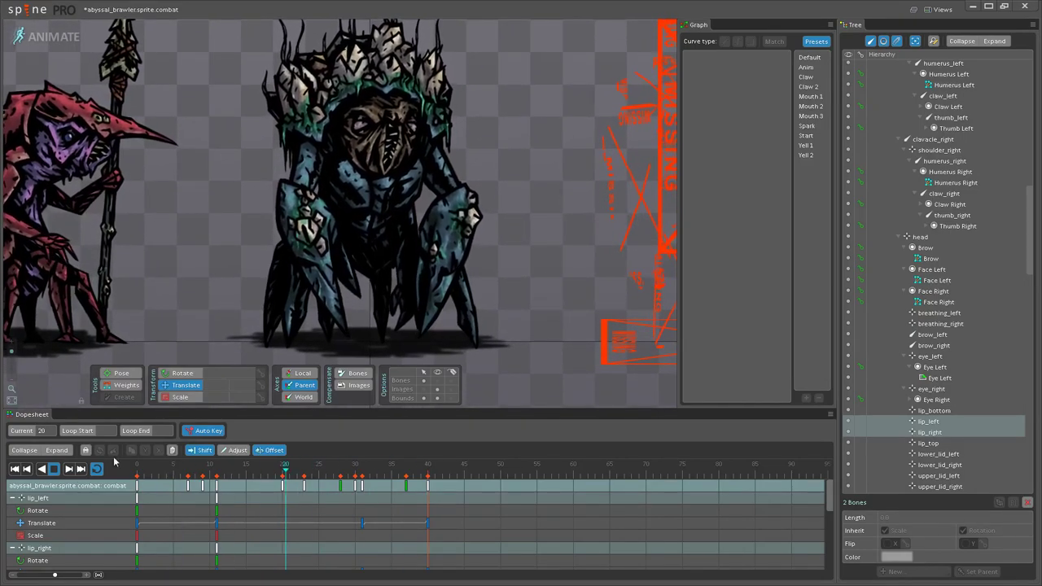
Step: Try offsetting the humerus_left keys forward by 5 frames and the humerus_right keys forward by 4 frames in the loop
{"action": "left_click", "coordinate": [307, 174]}
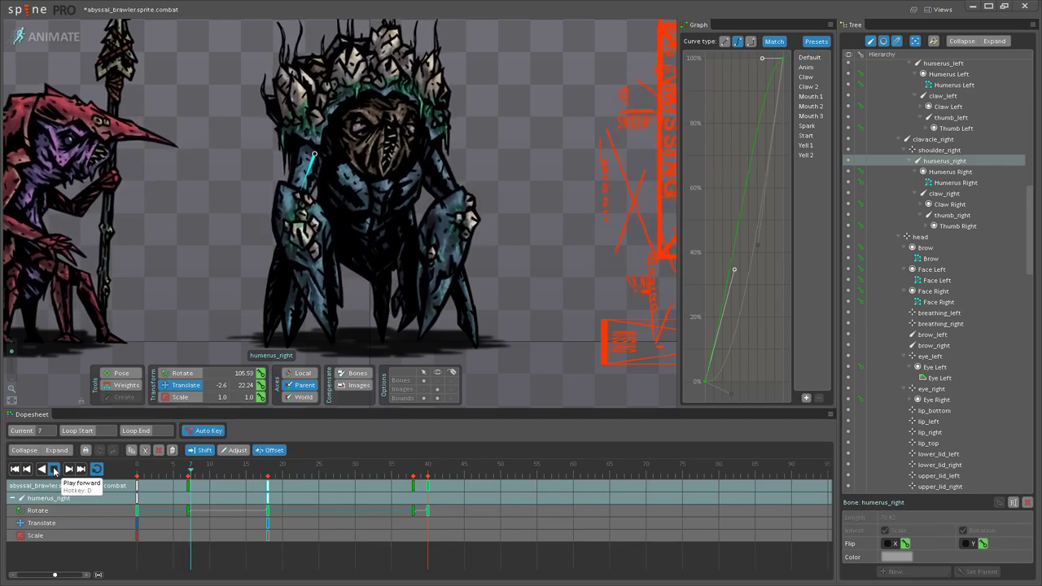
{"action": "left_click", "coordinate": [432, 175]}
{"action": "left_click_drag", "start_coordinate": [226, 490], "coordinate": [261, 489]}
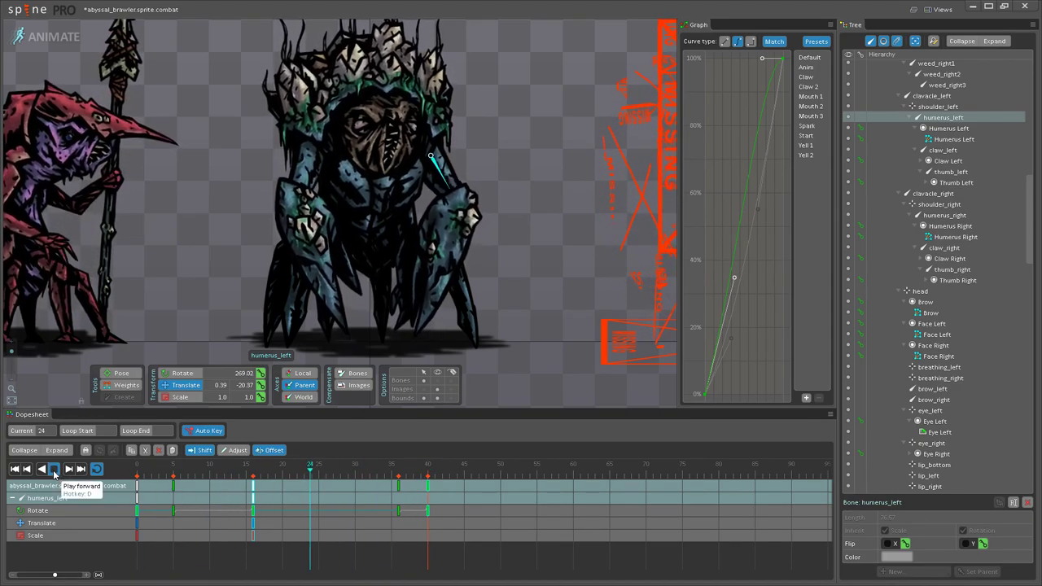
{"action": "left_click", "coordinate": [54, 470]}
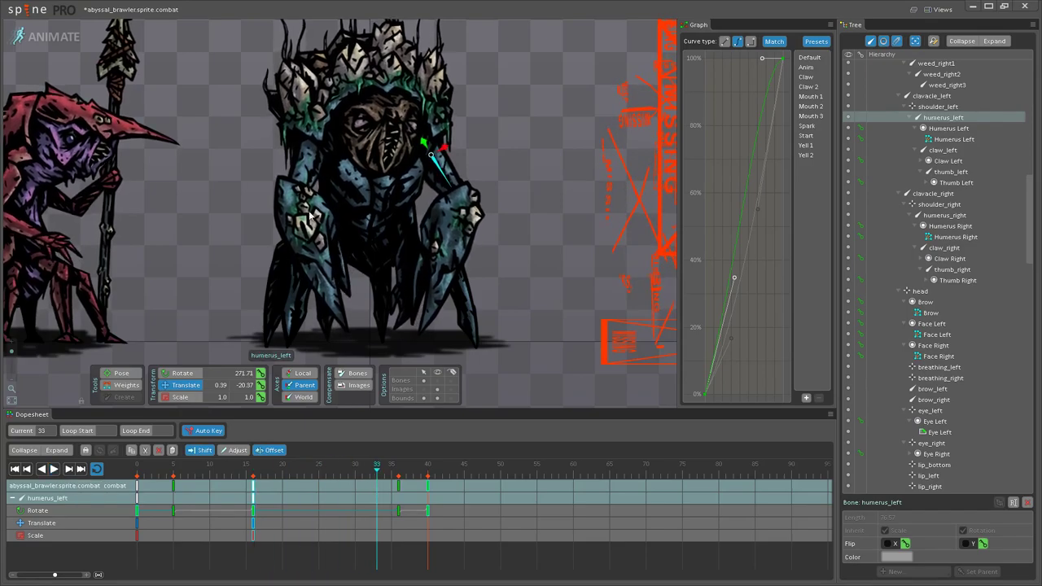
{"action": "left_click", "coordinate": [304, 171]}
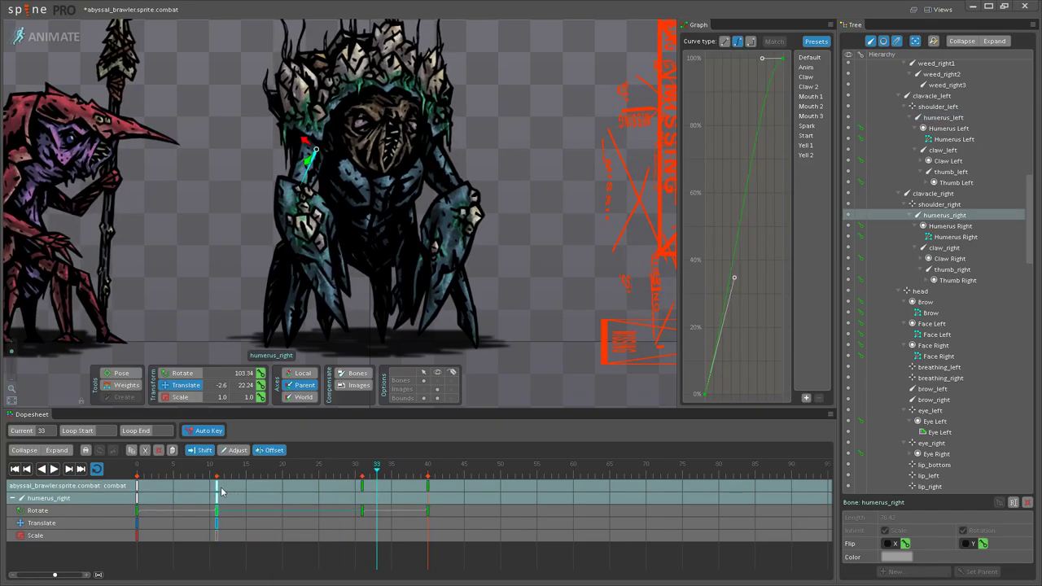
{"action": "left_click", "coordinate": [53, 469]}
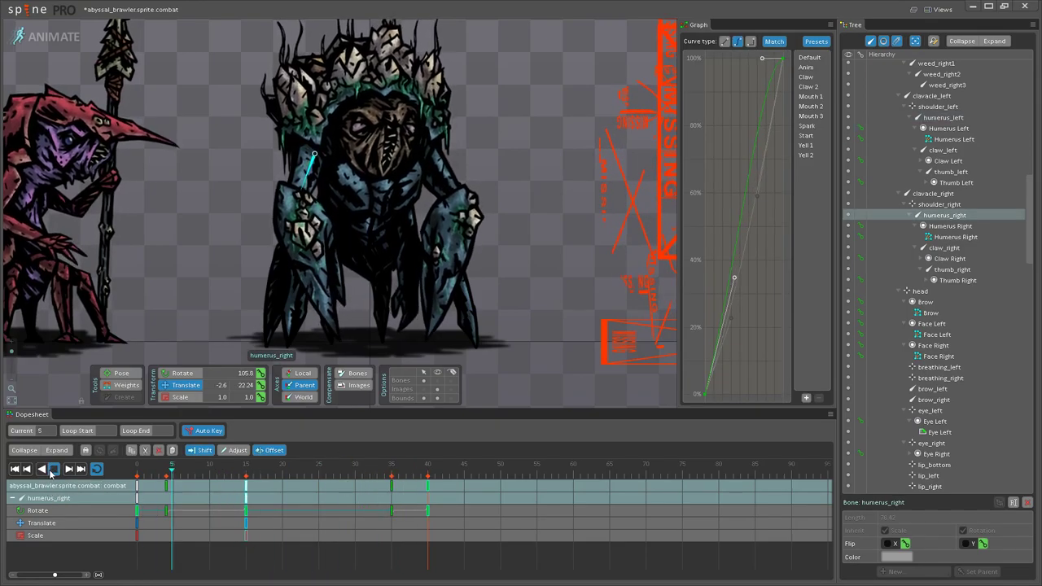
Step: Examine the brawler's arm motion in the looping combat animation, comparing it with the neighbouring hunter
{"action": "scroll", "coordinate": [388, 327], "scroll_direction": "down", "scroll_amount": 5}
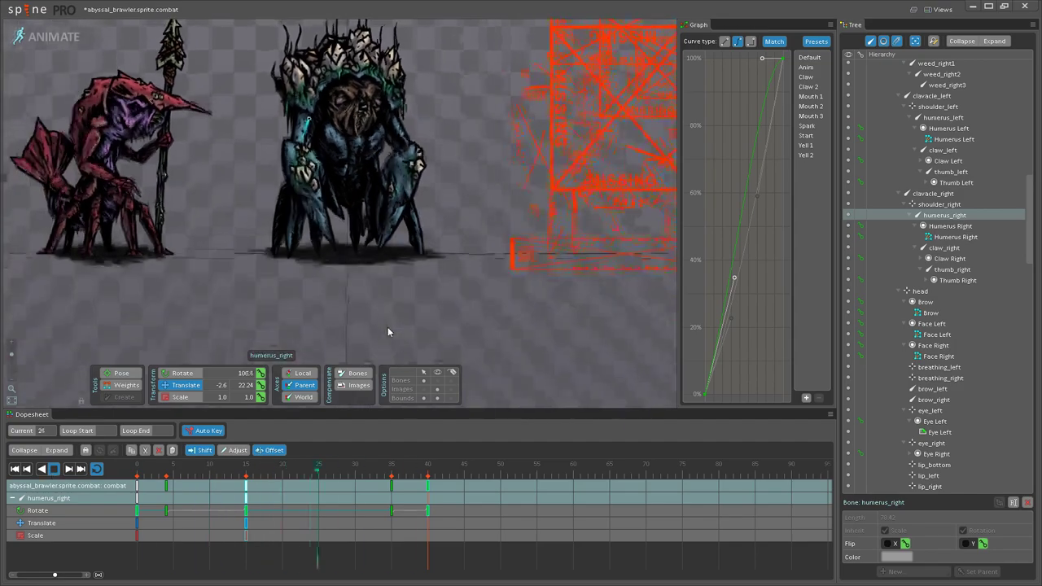
{"action": "left_click_drag", "start_coordinate": [432, 242], "coordinate": [414, 347]}
{"action": "scroll", "coordinate": [395, 326], "scroll_direction": "down", "scroll_amount": 3}
{"action": "scroll", "coordinate": [346, 308], "scroll_direction": "up", "scroll_amount": 3}
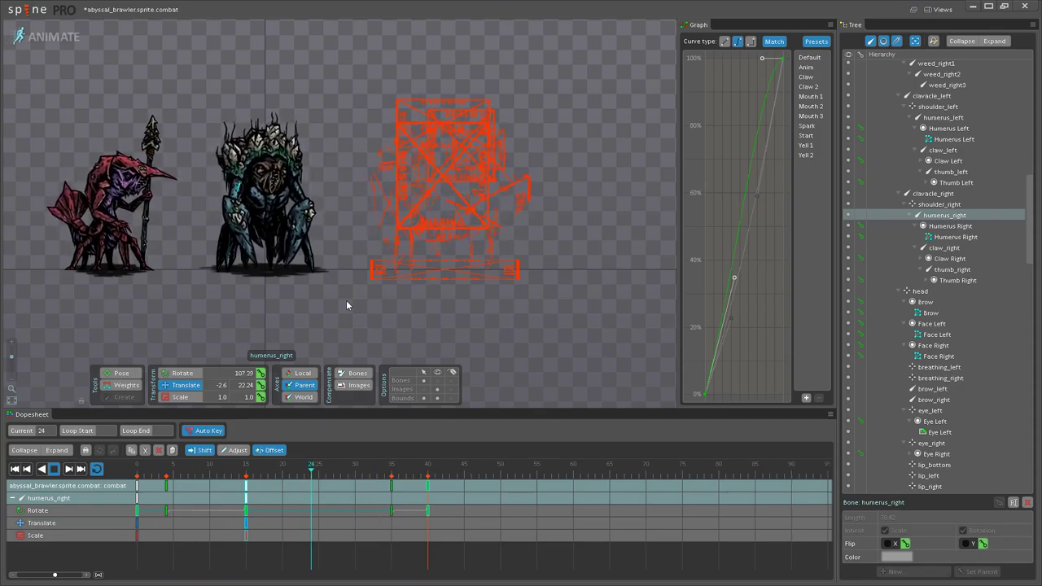
{"action": "scroll", "coordinate": [346, 305], "scroll_direction": "up", "scroll_amount": 2}
{"action": "scroll", "coordinate": [411, 329], "scroll_direction": "up", "scroll_amount": 1}
{"action": "left_click_drag", "start_coordinate": [416, 310], "coordinate": [494, 301]}
{"action": "scroll", "coordinate": [454, 296], "scroll_direction": "up", "scroll_amount": 1}
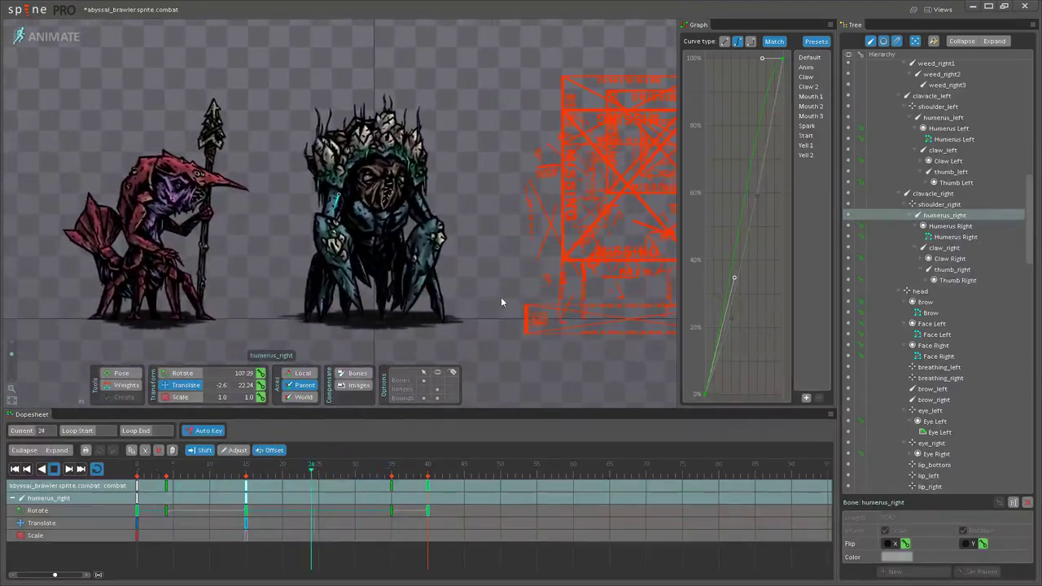
{"action": "scroll", "coordinate": [500, 299], "scroll_direction": "up", "scroll_amount": 1}
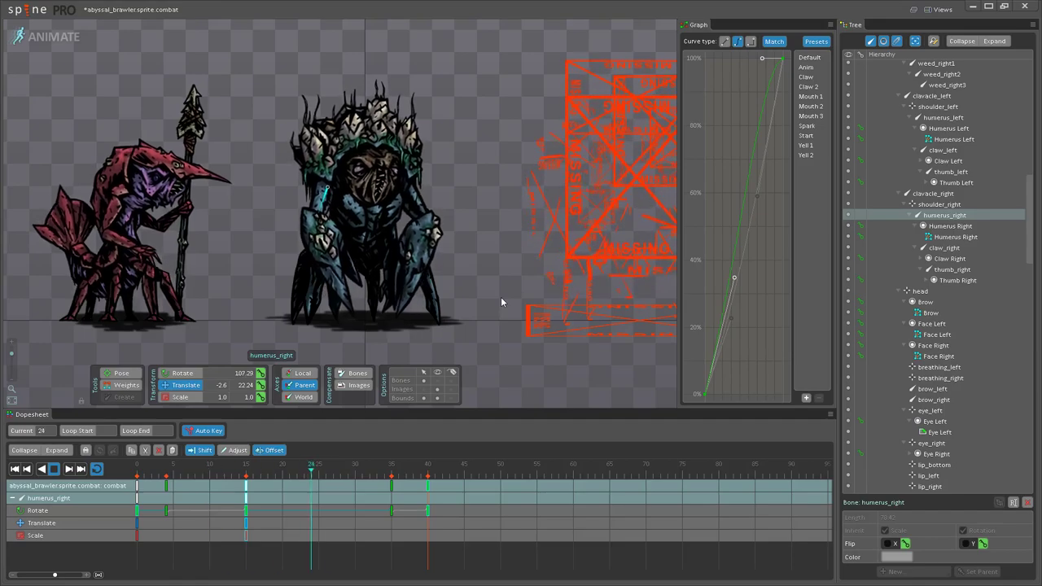
Step: Deselect the arm bone and review the whole combat loop from far away and close up
{"action": "scroll", "coordinate": [501, 297], "scroll_direction": "down", "scroll_amount": 2}
{"action": "key", "text": "space"}
{"action": "scroll", "coordinate": [471, 291], "scroll_direction": "down", "scroll_amount": 2}
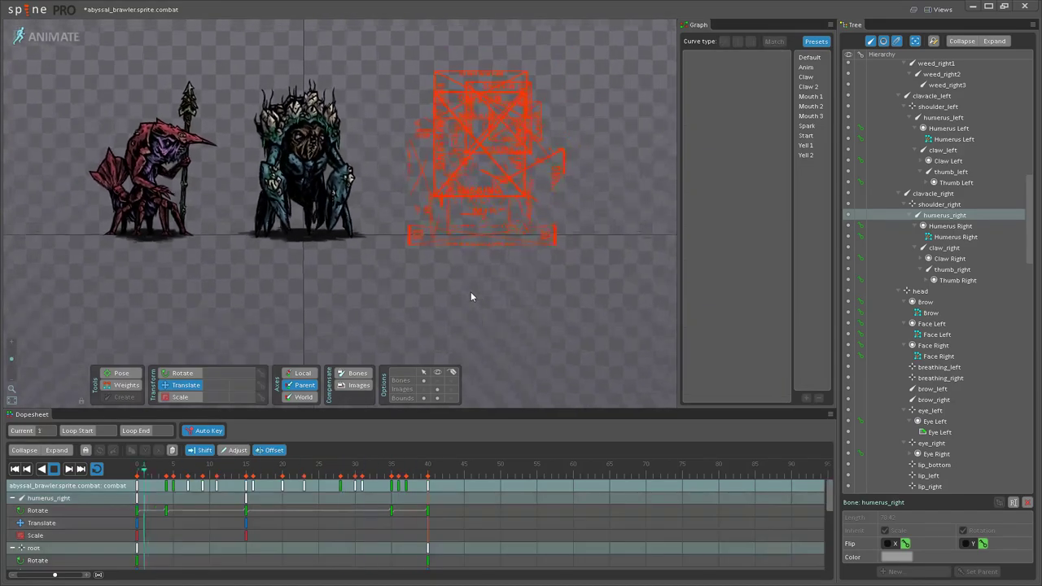
{"action": "left_click_drag", "start_coordinate": [636, 268], "coordinate": [528, 277]}
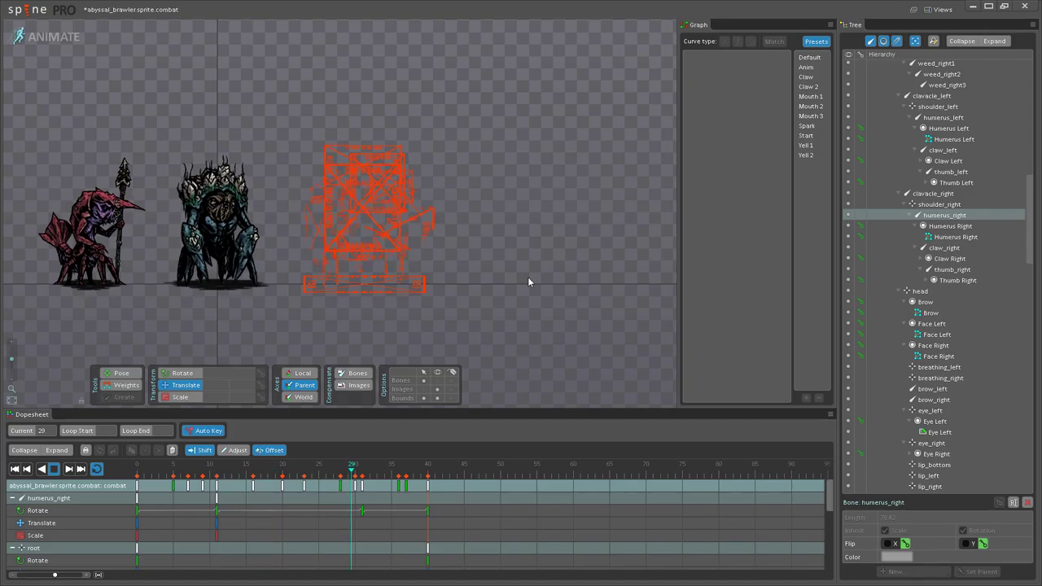
{"action": "scroll", "coordinate": [298, 325], "scroll_direction": "up", "scroll_amount": 3}
{"action": "scroll", "coordinate": [330, 308], "scroll_direction": "up", "scroll_amount": 4}
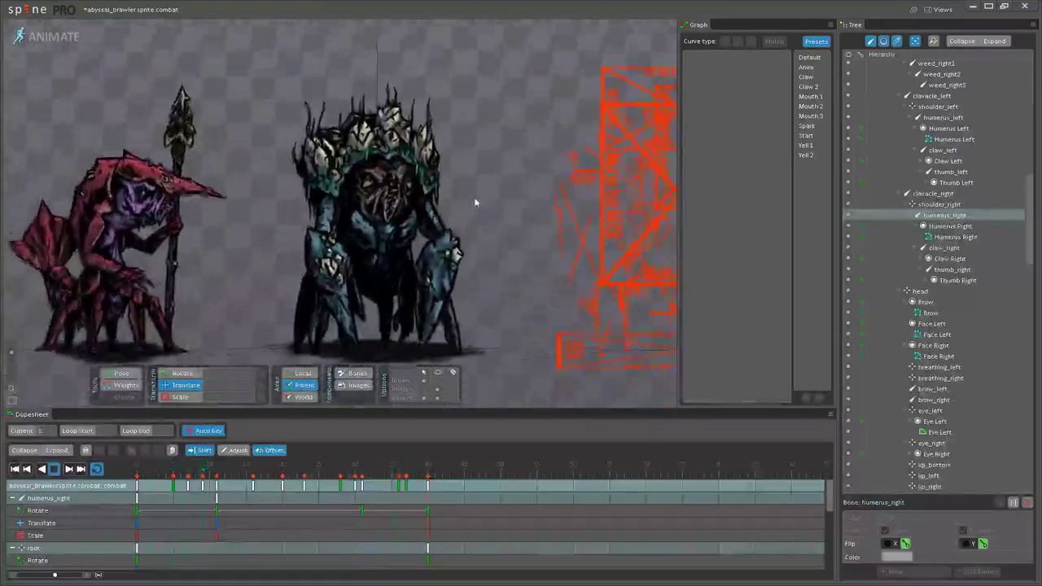
{"action": "scroll", "coordinate": [342, 281], "scroll_direction": "up", "scroll_amount": 2}
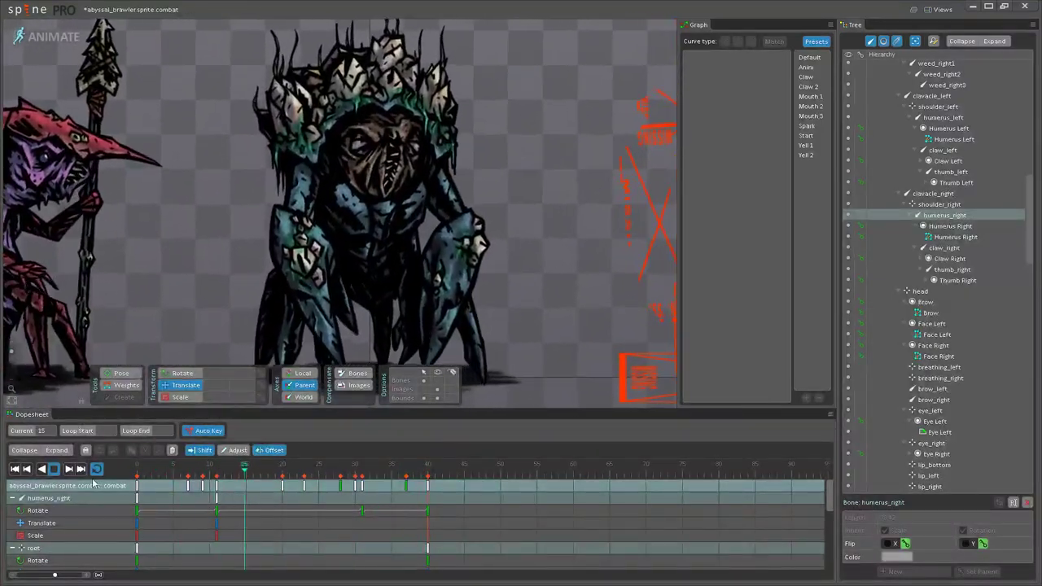
Step: Try offsetting the claw_right and humerus_right keys together by 8 frames while the loop plays
{"action": "left_click", "coordinate": [303, 267]}
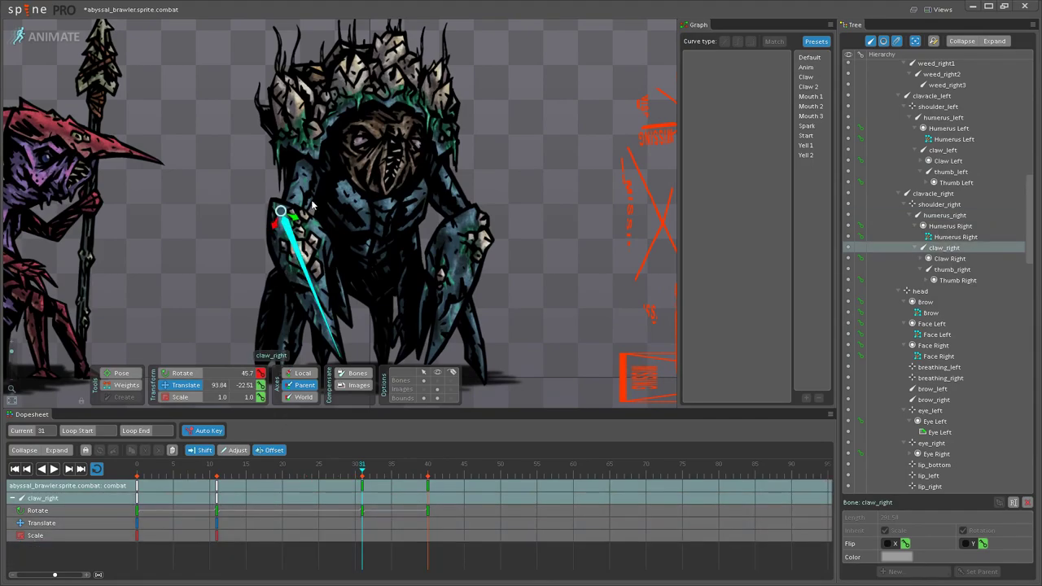
{"action": "left_click", "coordinate": [302, 198], "text": "ctrl"}
{"action": "left_click_drag", "start_coordinate": [217, 490], "coordinate": [275, 490]}
{"action": "left_click", "coordinate": [53, 469]}
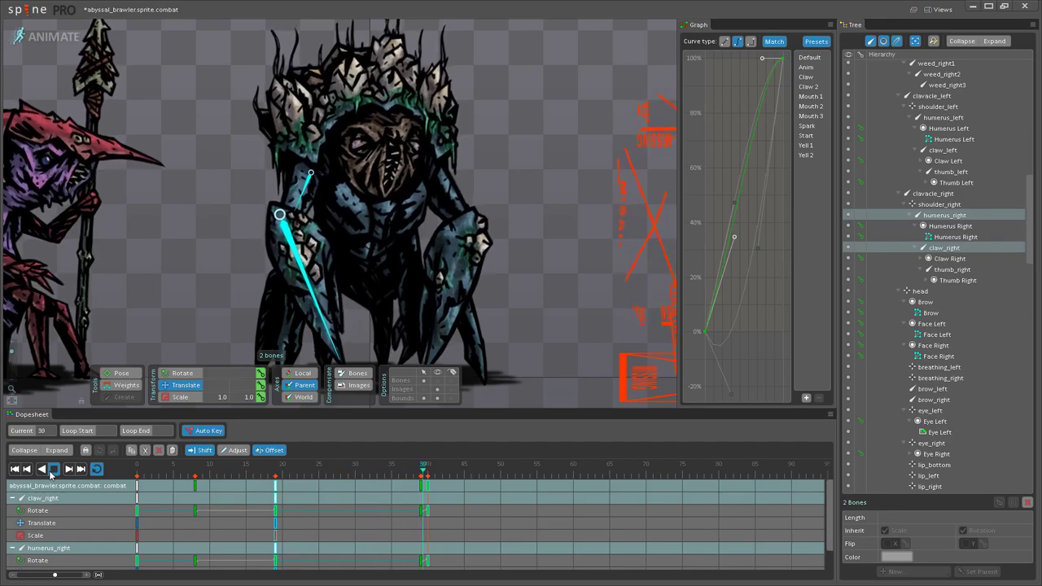
{"action": "key", "text": "ctrl+z"}
Step: Try offsetting only the claw_right keys by 9 frames during playback
{"action": "left_click", "coordinate": [217, 499]}
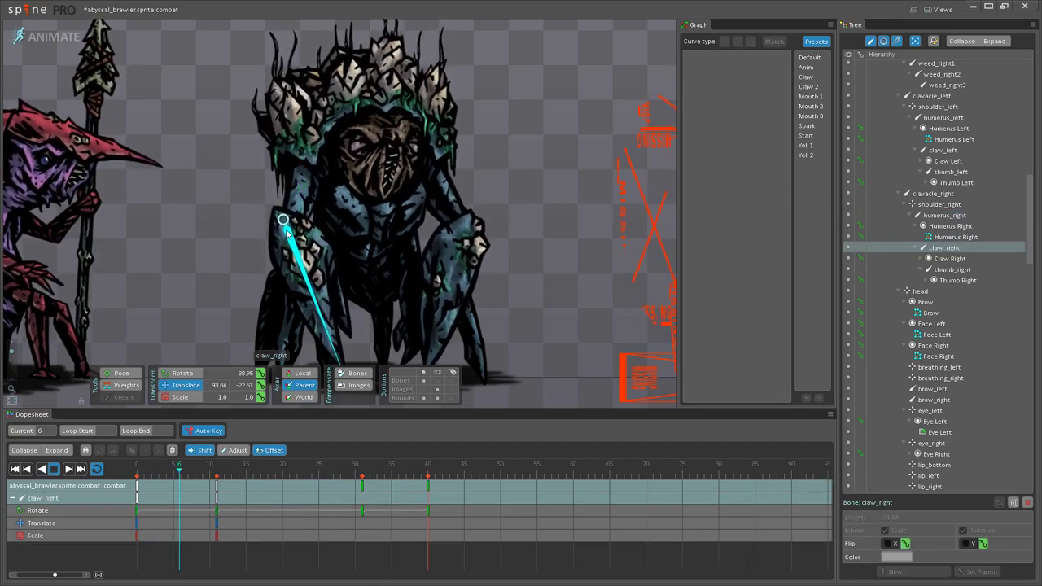
{"action": "left_click_drag", "start_coordinate": [217, 503], "coordinate": [282, 499]}
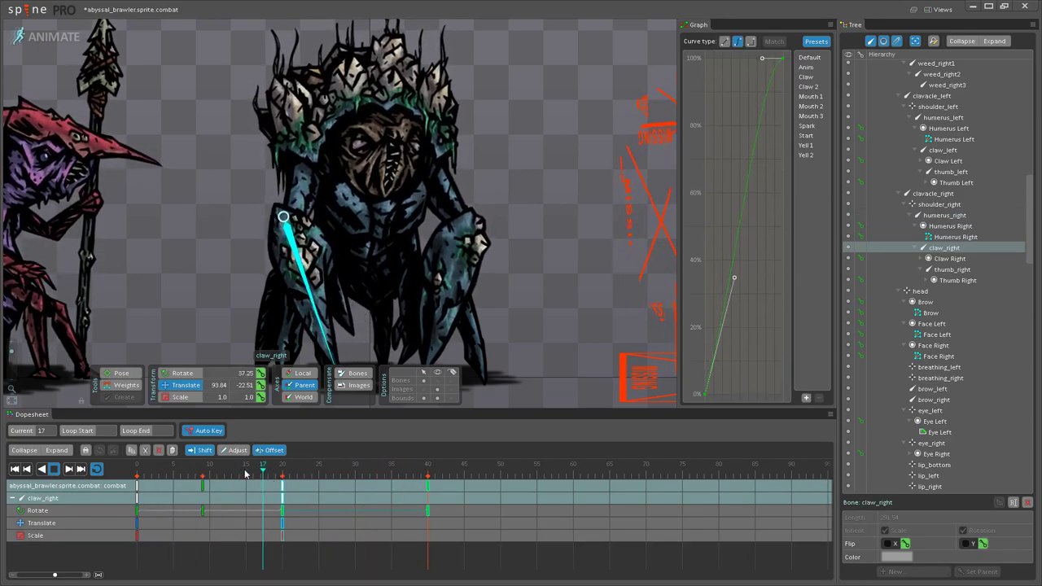
{"action": "key", "text": "ctrl+z"}
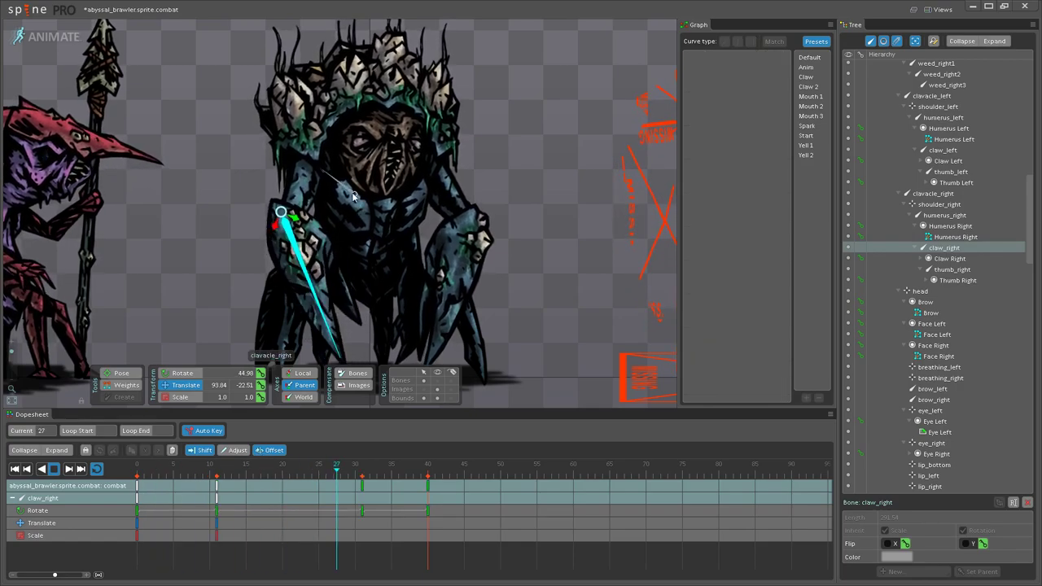
Step: Try offsetting only the humerus_right keys by 10 frames during playback
{"action": "key", "text": "ctrl+z"}
{"action": "left_click", "coordinate": [218, 486]}
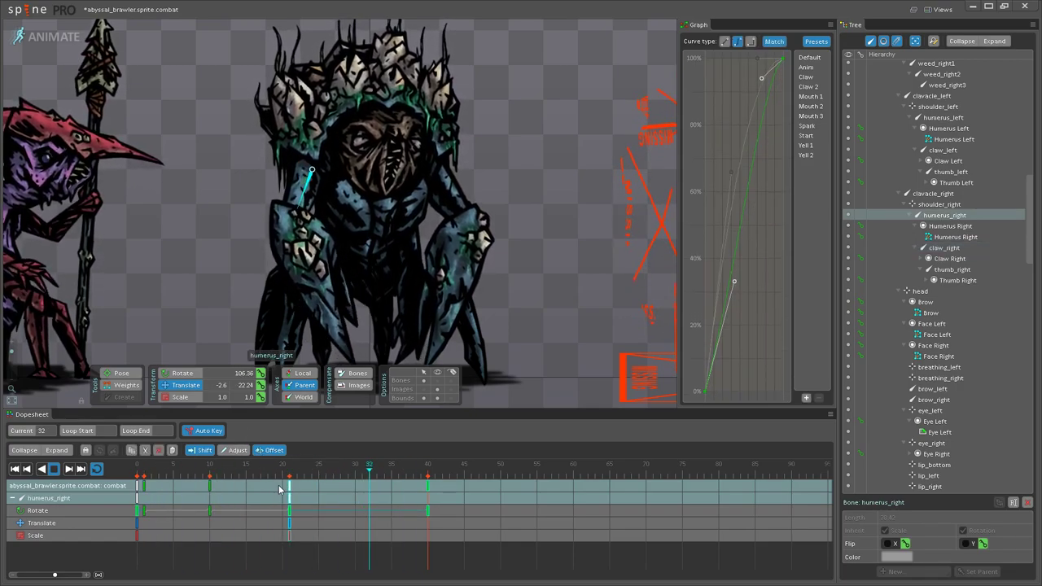
{"action": "key", "text": "ctrl+z"}
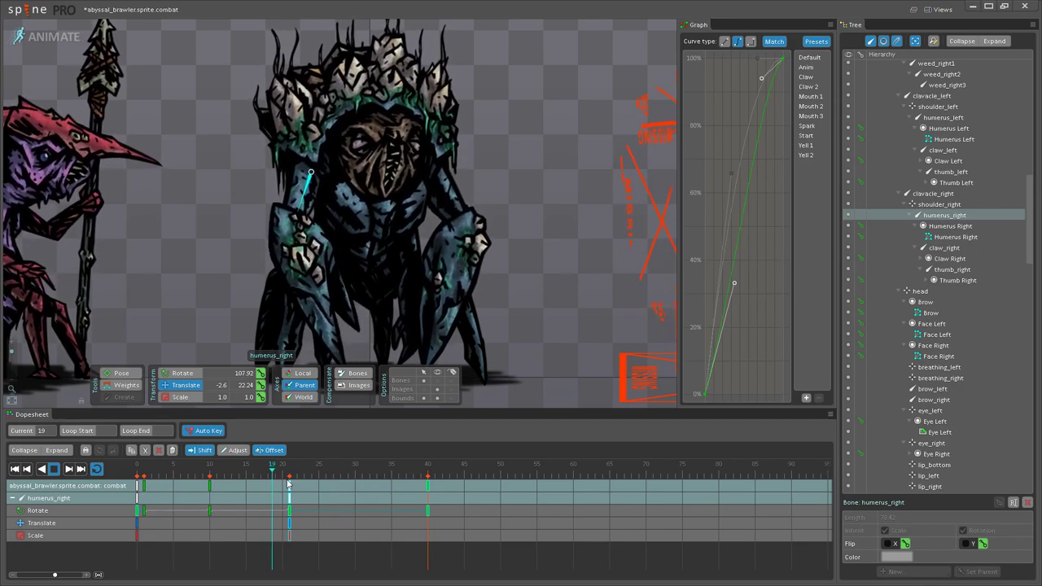
{"action": "key", "text": "ctrl+z"}
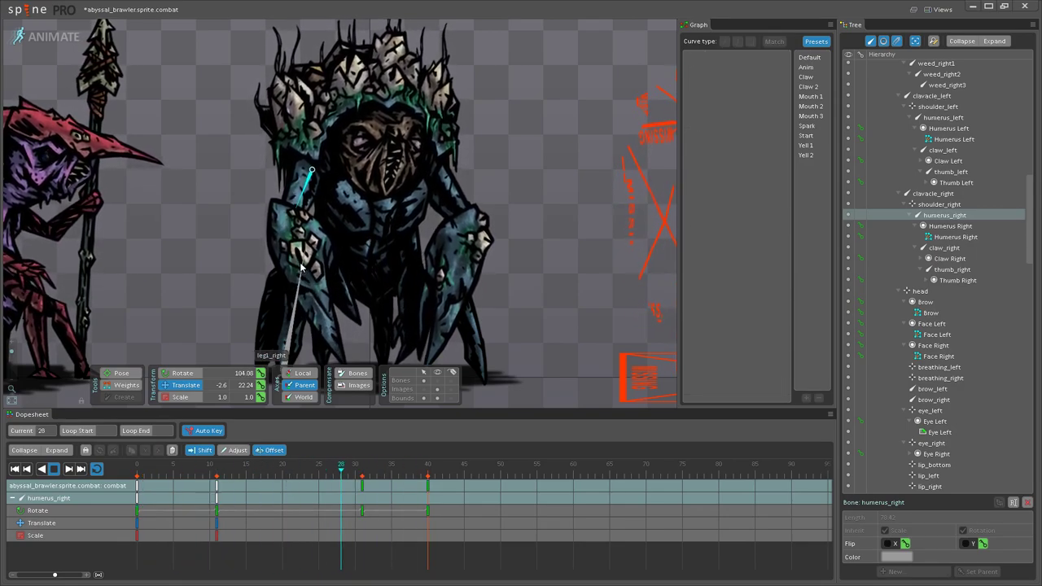
Step: Stop playback with the rig's bones shown over the brawler, and set the current frame to 23
{"action": "left_click", "coordinate": [57, 469]}
{"action": "left_click_drag", "start_coordinate": [260, 233], "coordinate": [244, 180]}
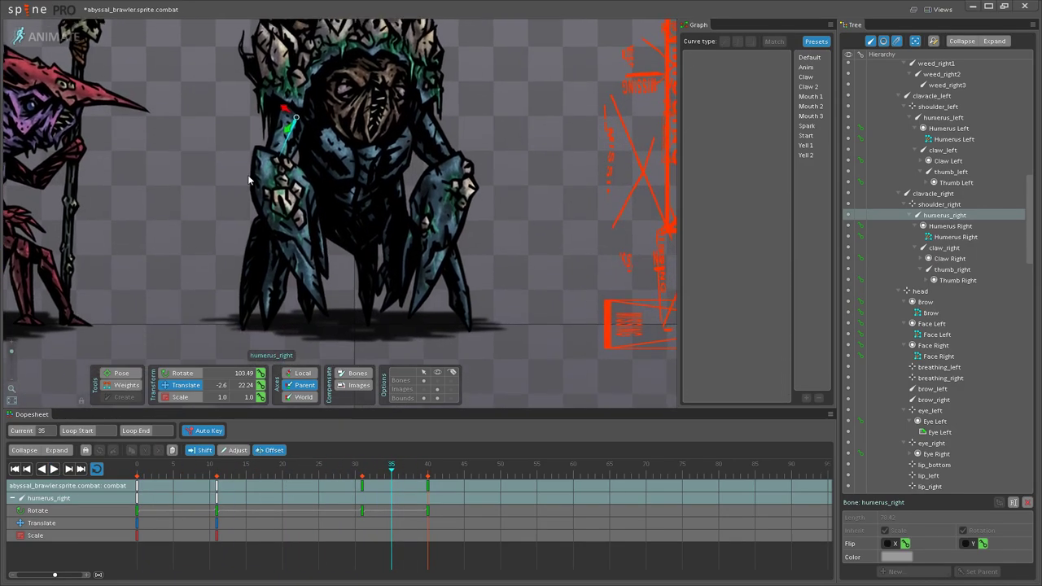
{"action": "scroll", "coordinate": [303, 106], "scroll_direction": "up", "scroll_amount": 1}
{"action": "left_click", "coordinate": [303, 101]}
{"action": "left_click_drag", "start_coordinate": [426, 336], "coordinate": [402, 400]}
{"action": "left_click", "coordinate": [440, 380]}
{"action": "scroll", "coordinate": [365, 263], "scroll_direction": "up", "scroll_amount": 2}
{"action": "left_click_drag", "start_coordinate": [313, 221], "coordinate": [302, 268]}
{"action": "left_click_drag", "start_coordinate": [181, 475], "coordinate": [304, 464]}
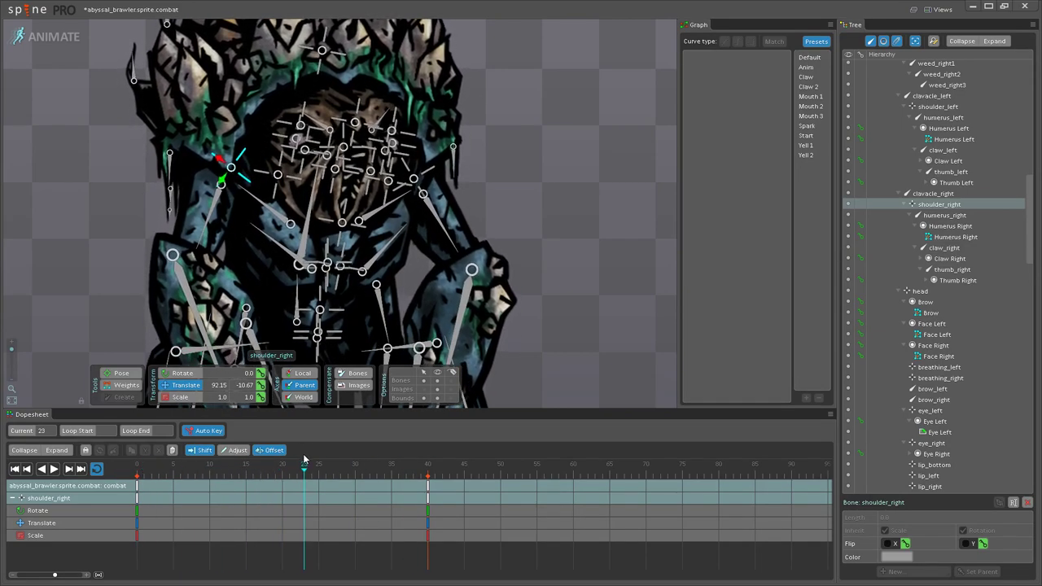
Step: At frame 23, rotate clavacle_right to 66.68 and clavacle_left to 309.55 to key a slight shoulder movement
{"action": "scroll", "coordinate": [259, 193], "scroll_direction": "up", "scroll_amount": 2}
{"action": "left_click", "coordinate": [259, 193]}
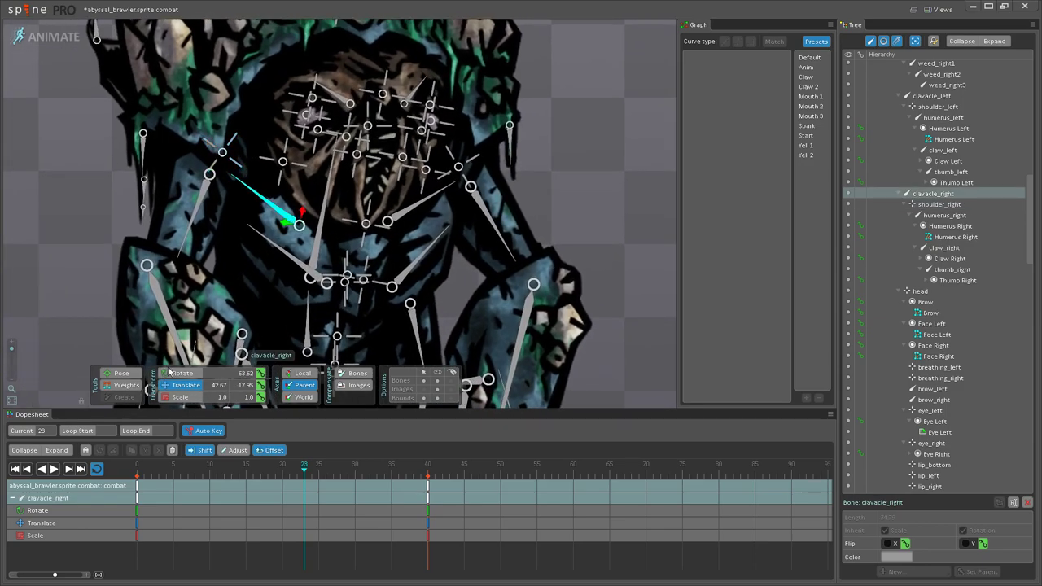
{"action": "left_click_drag", "start_coordinate": [259, 194], "coordinate": [257, 198]}
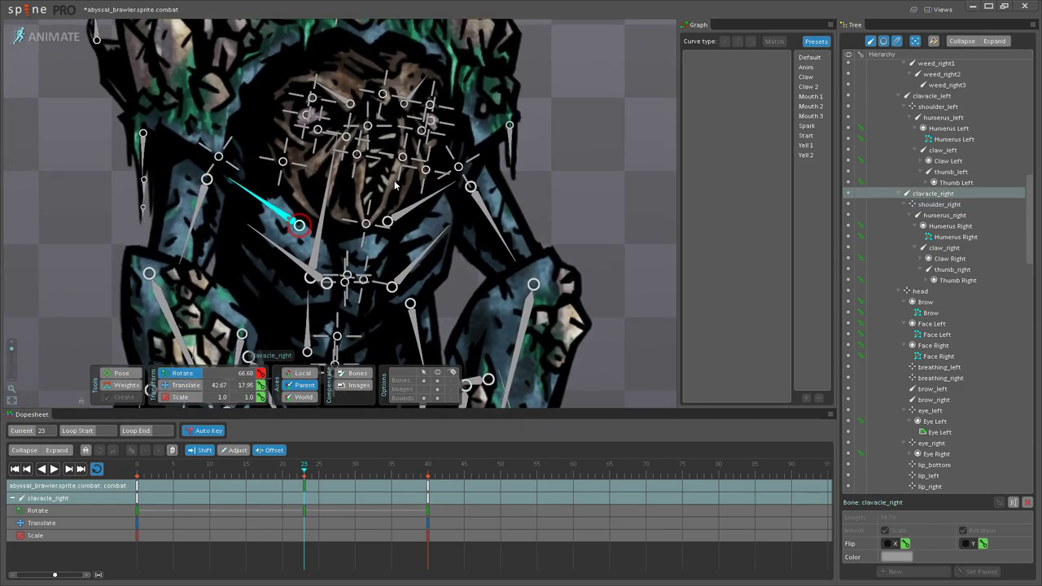
{"action": "left_click_drag", "start_coordinate": [447, 191], "coordinate": [451, 193]}
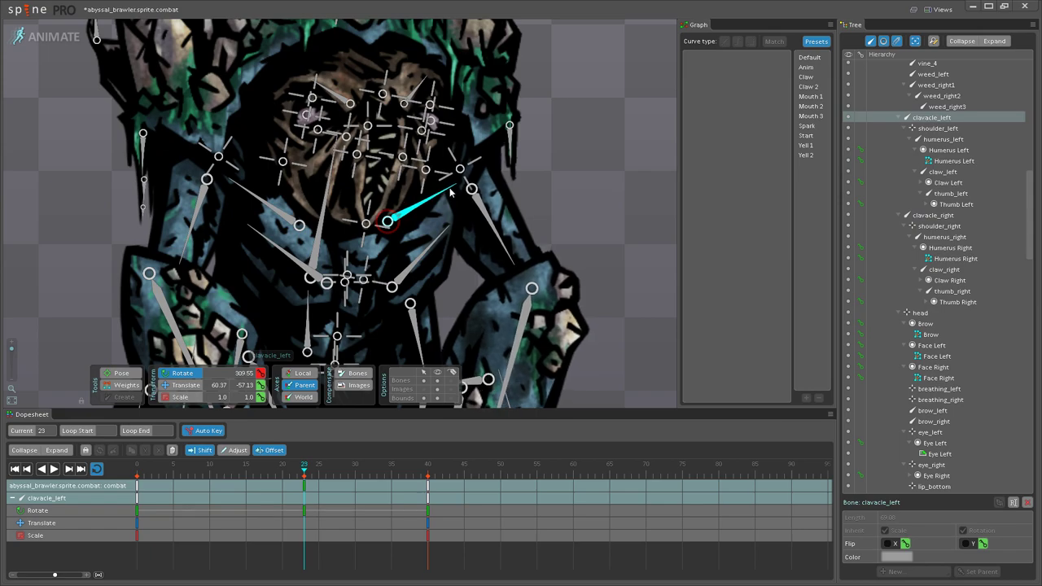
Step: Apply the Anim curve preset to both clavicle bones' keys at frames 23 and 0
{"action": "left_click", "coordinate": [281, 213], "text": "ctrl"}
{"action": "left_click", "coordinate": [303, 486]}
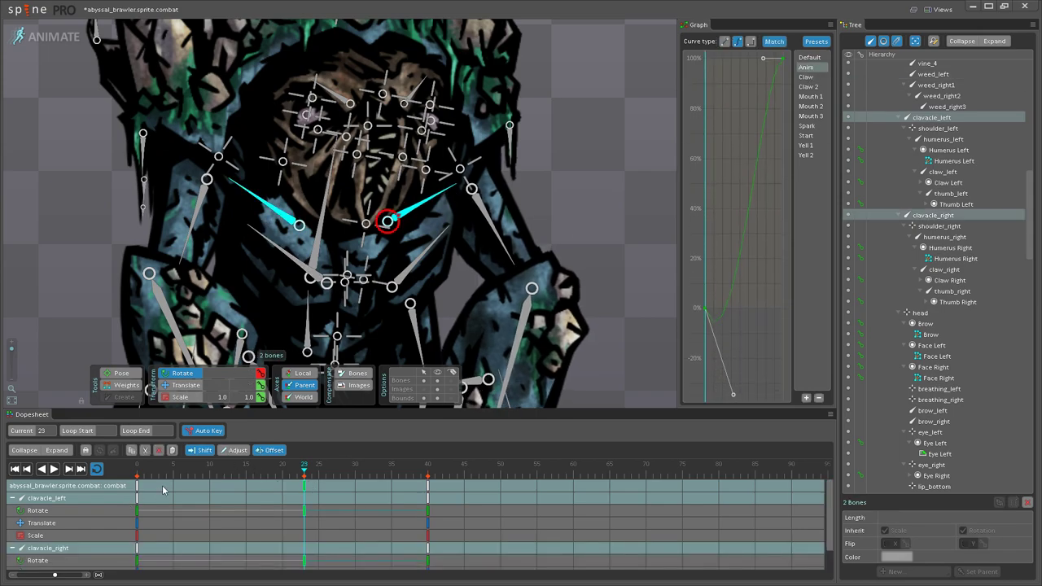
{"action": "left_click", "coordinate": [137, 485]}
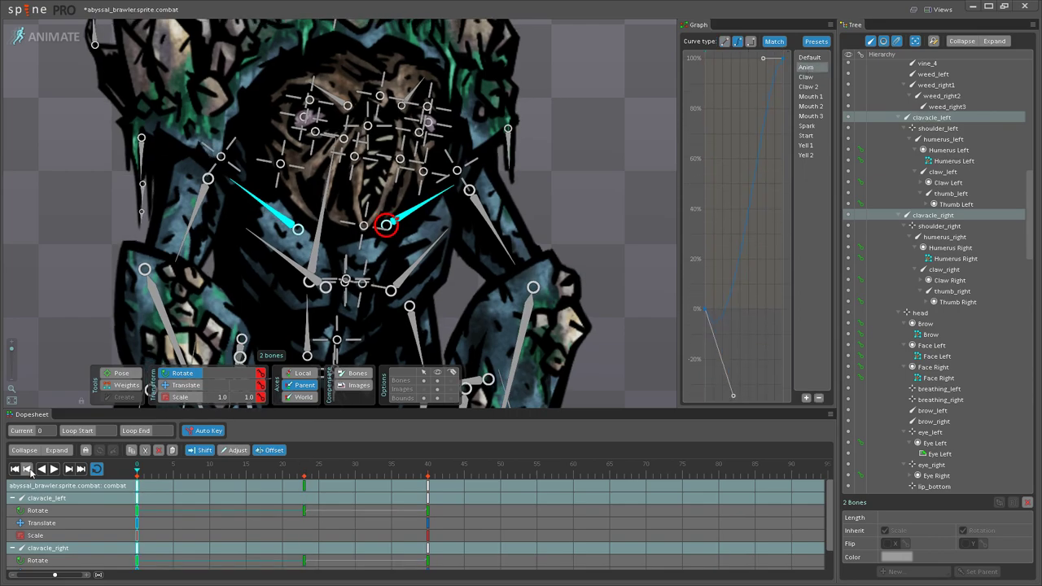
Step: Play the combat loop, hide the bones and review the brawler's shoulder movement
{"action": "left_click", "coordinate": [54, 469]}
{"action": "scroll", "coordinate": [523, 290], "scroll_direction": "down", "scroll_amount": 3}
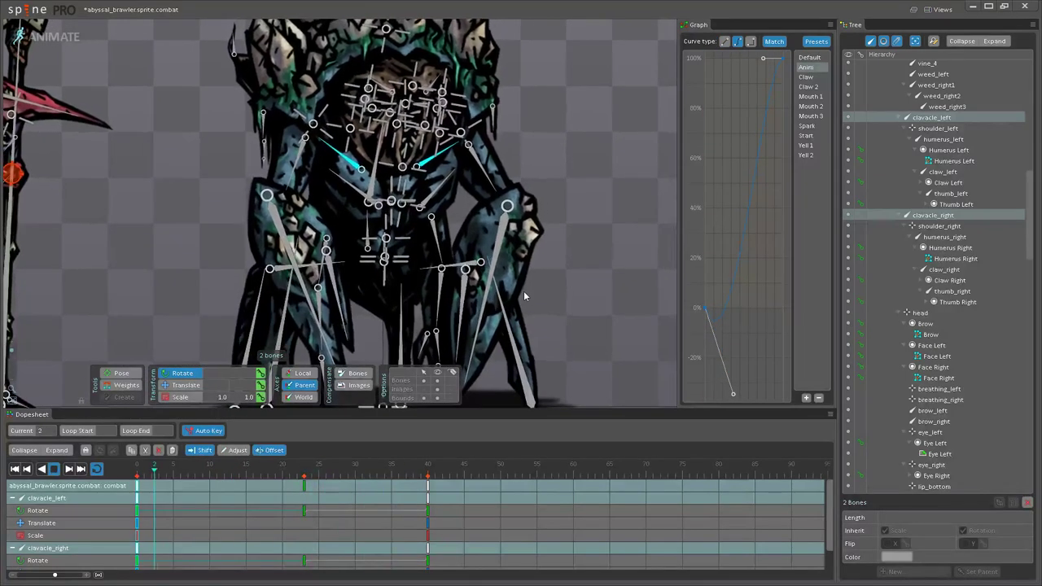
{"action": "scroll", "coordinate": [553, 289], "scroll_direction": "down", "scroll_amount": 3}
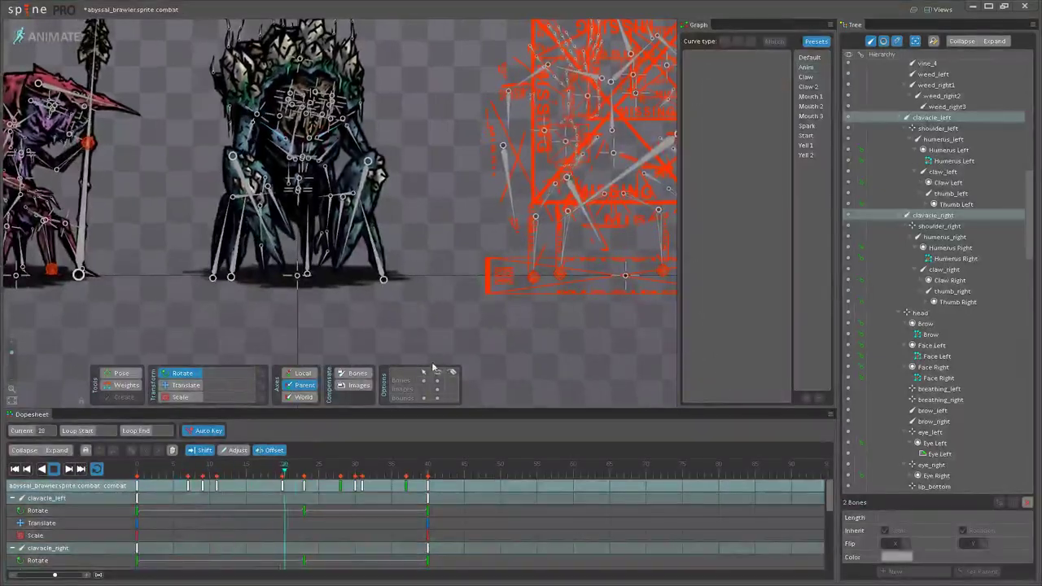
{"action": "scroll", "coordinate": [372, 210], "scroll_direction": "down", "scroll_amount": 3}
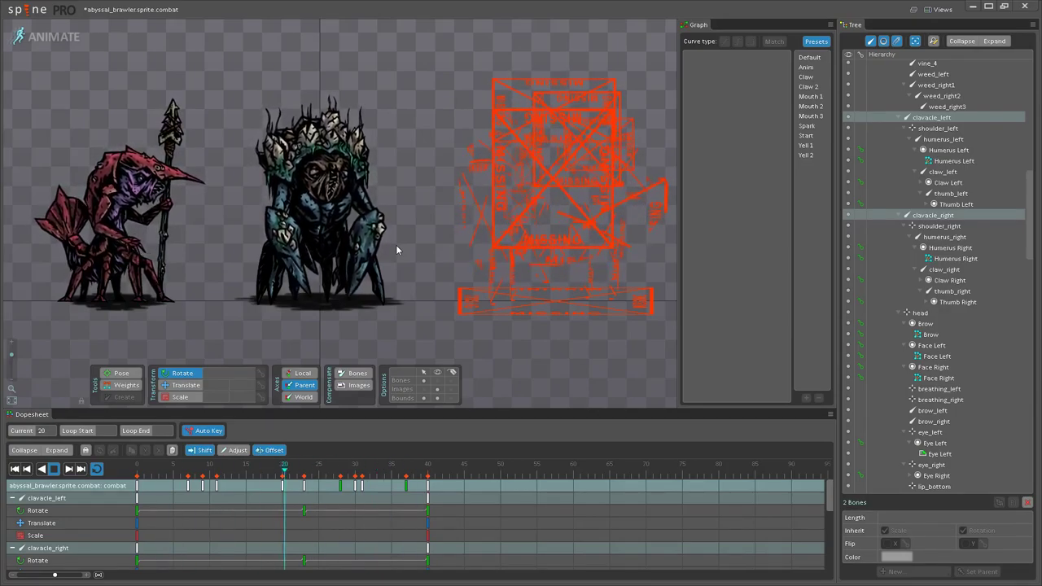
{"action": "scroll", "coordinate": [396, 244], "scroll_direction": "up", "scroll_amount": 4}
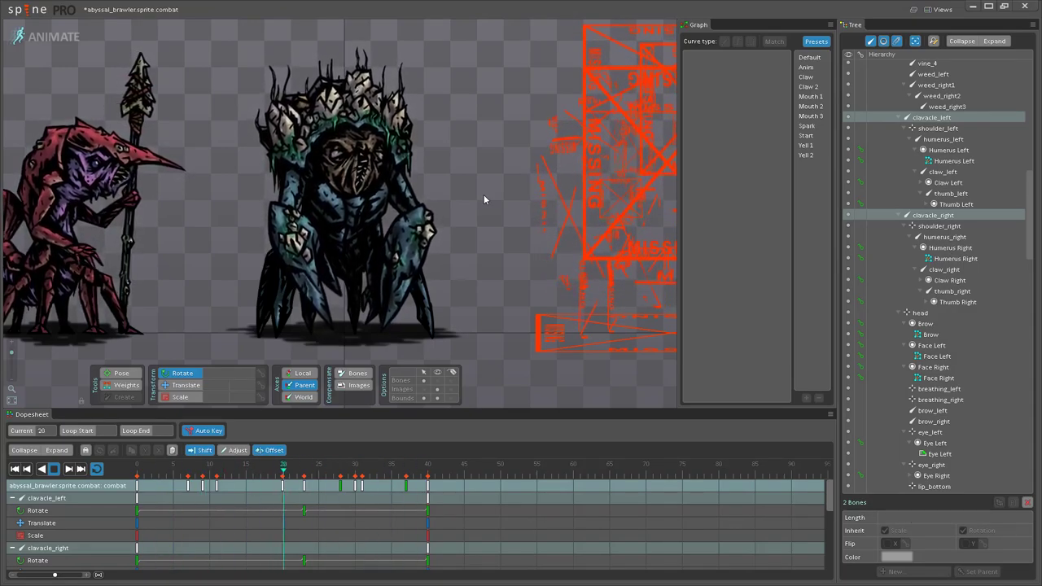
{"action": "scroll", "coordinate": [350, 154], "scroll_direction": "up", "scroll_amount": 3}
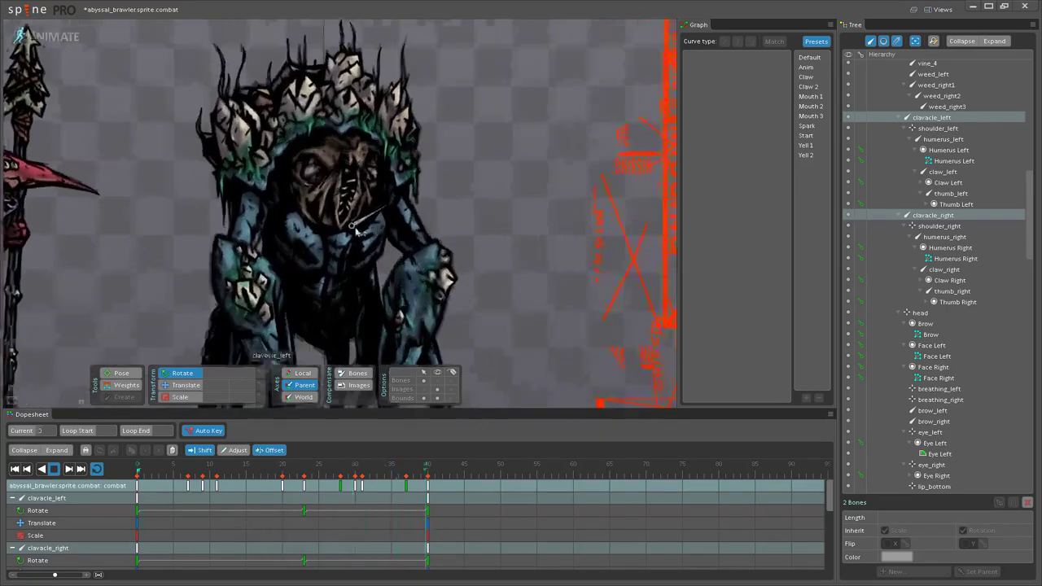
{"action": "left_click", "coordinate": [52, 469]}
Step: Select the hunter's eye bone and scrub through its scale and color keys up to frame 32
{"action": "left_click_drag", "start_coordinate": [144, 331], "coordinate": [362, 293]}
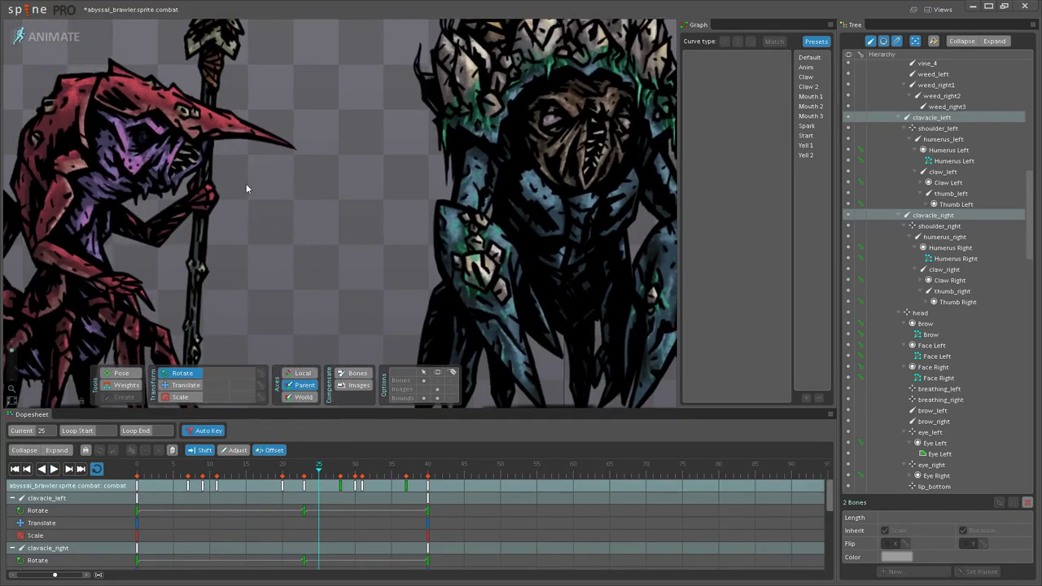
{"action": "left_click_drag", "start_coordinate": [245, 183], "coordinate": [290, 260]}
{"action": "left_click", "coordinate": [186, 204]}
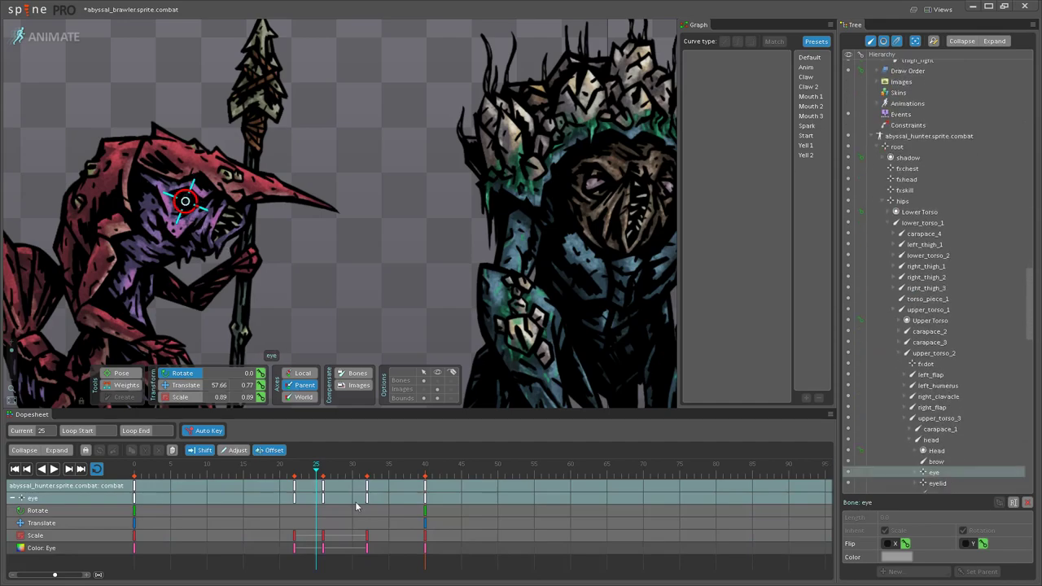
{"action": "left_click_drag", "start_coordinate": [116, 469], "coordinate": [367, 472]}
{"action": "left_click_drag", "start_coordinate": [375, 268], "coordinate": [228, 296]}
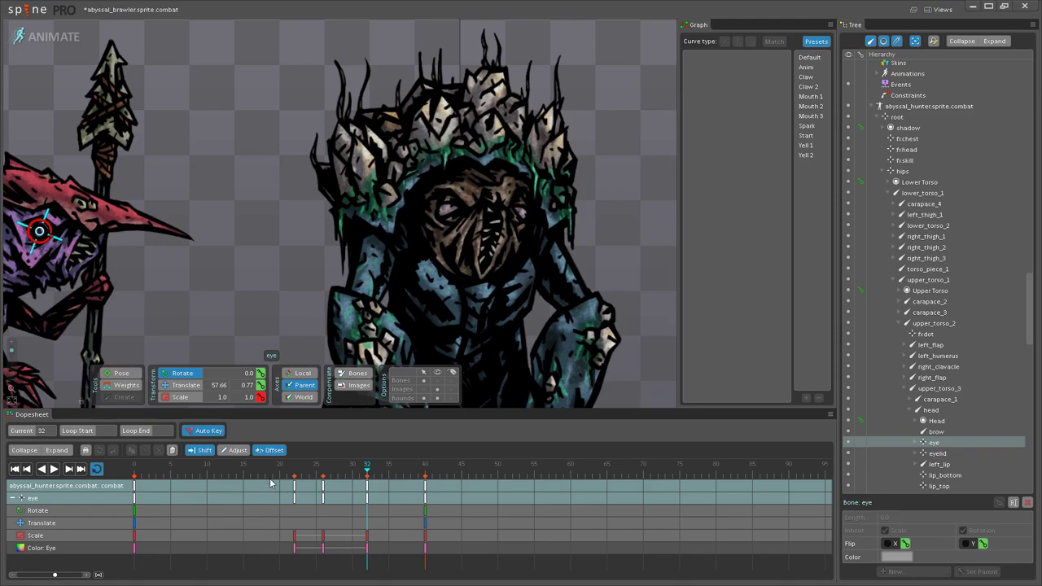
Step: Key the brawler's eye_right bone's rotation, translation and scale at frames 22, 26 and 32
{"action": "scroll", "coordinate": [459, 214], "scroll_direction": "up", "scroll_amount": 5}
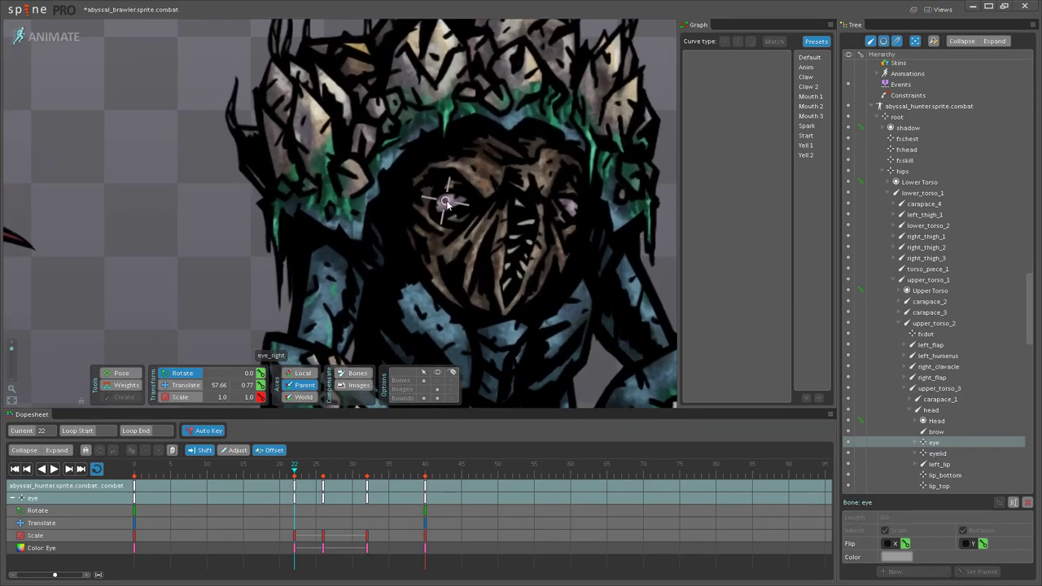
{"action": "left_click", "coordinate": [445, 200]}
{"action": "left_click_drag", "start_coordinate": [483, 238], "coordinate": [398, 280]}
{"action": "scroll", "coordinate": [328, 404], "scroll_direction": "up", "scroll_amount": 3}
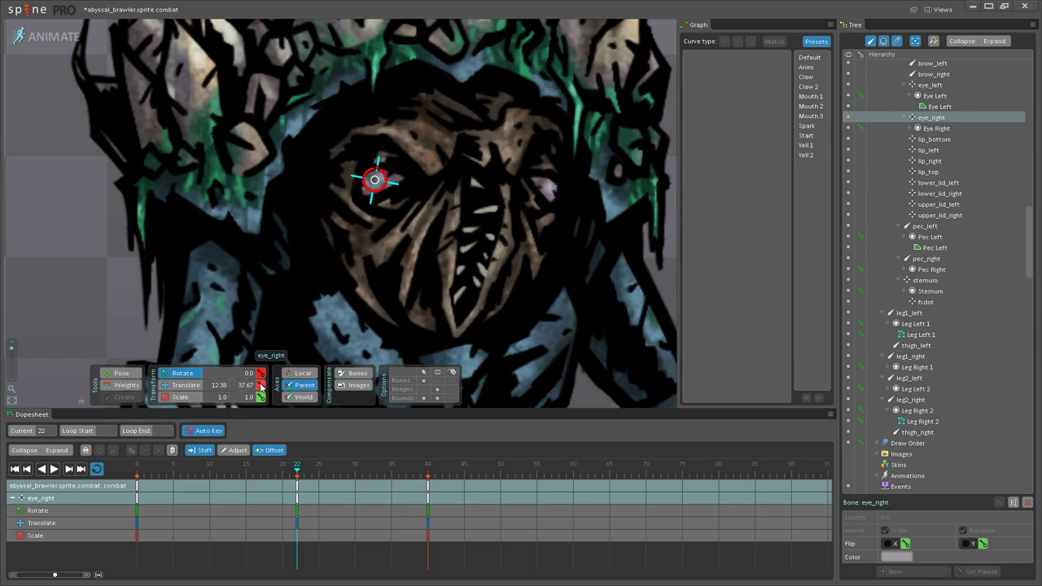
{"action": "left_click_drag", "start_coordinate": [307, 478], "coordinate": [368, 472]}
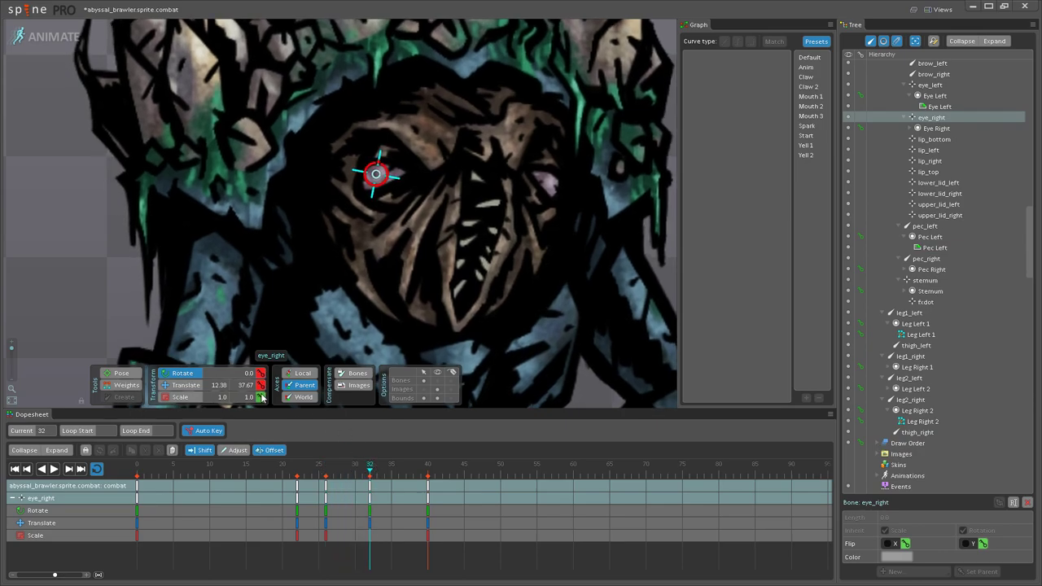
{"action": "left_click", "coordinate": [261, 398]}
{"action": "scroll", "coordinate": [359, 308], "scroll_direction": "down", "scroll_amount": 2}
{"action": "scroll", "coordinate": [353, 256], "scroll_direction": "up", "scroll_amount": 3}
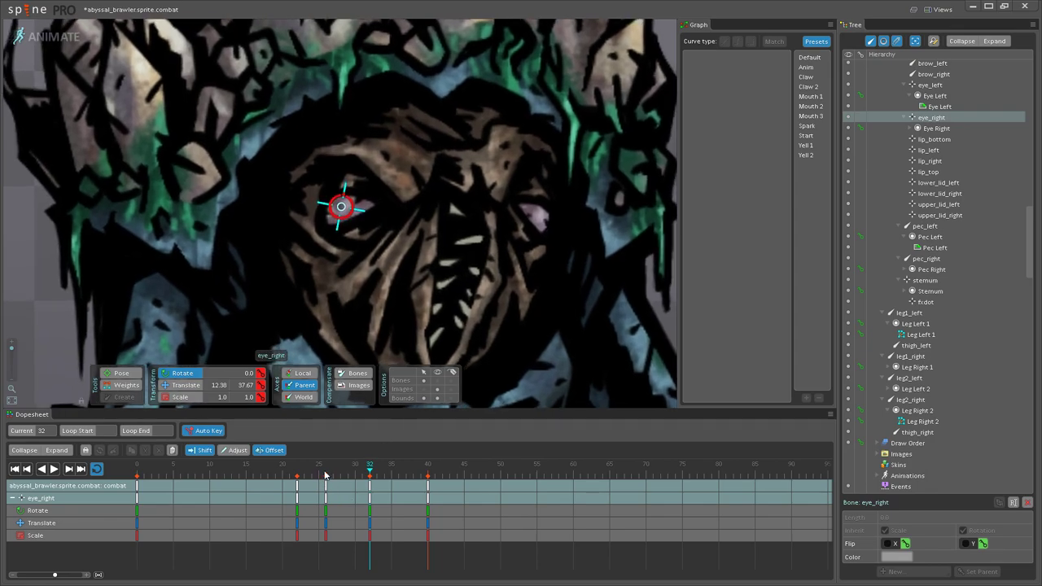
Step: Select the Eye Left and Eye Right slots and key their color at frames 22, 32 and 0
{"action": "left_click", "coordinate": [326, 476]}
{"action": "left_click_drag", "start_coordinate": [355, 193], "coordinate": [352, 202]}
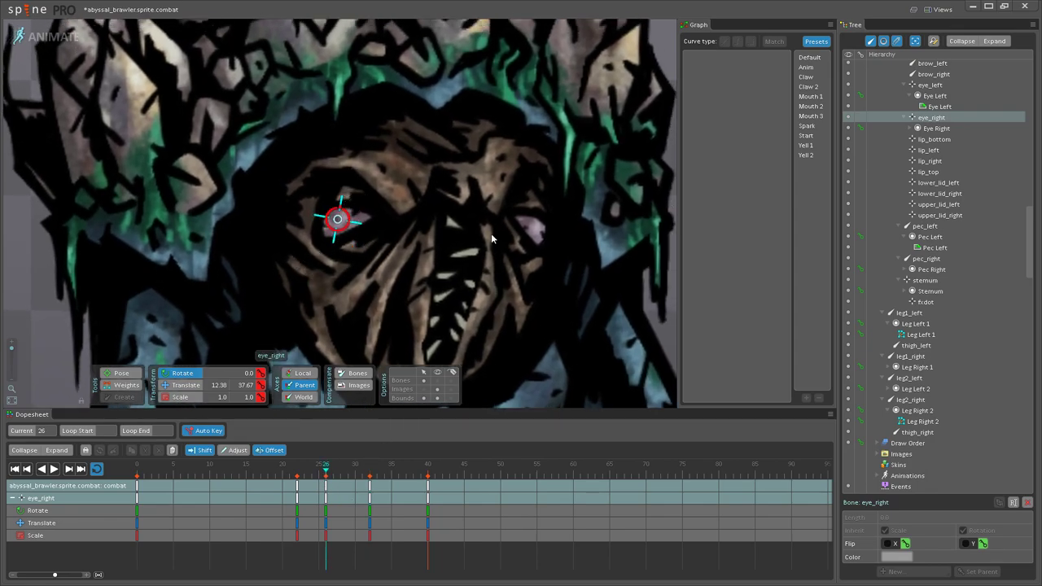
{"action": "left_click", "coordinate": [531, 231]}
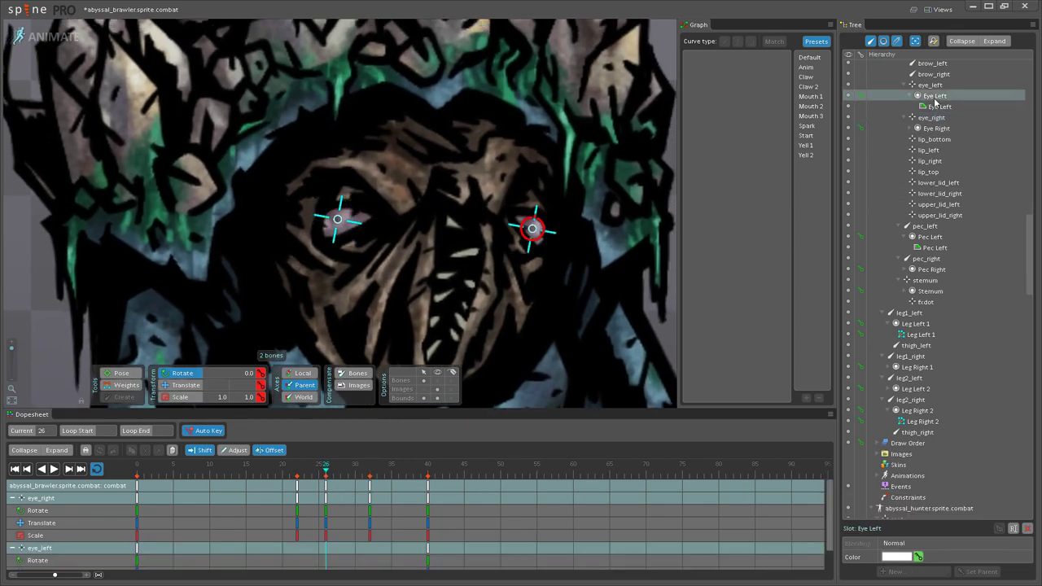
{"action": "mouse_move", "coordinate": [936, 109]}
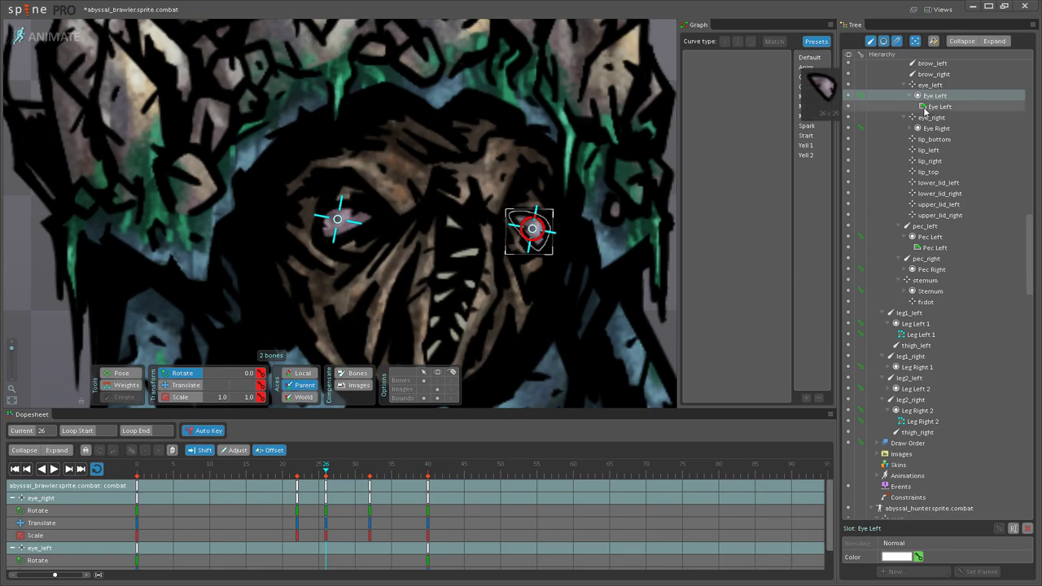
{"action": "left_click", "coordinate": [937, 129], "text": "ctrl"}
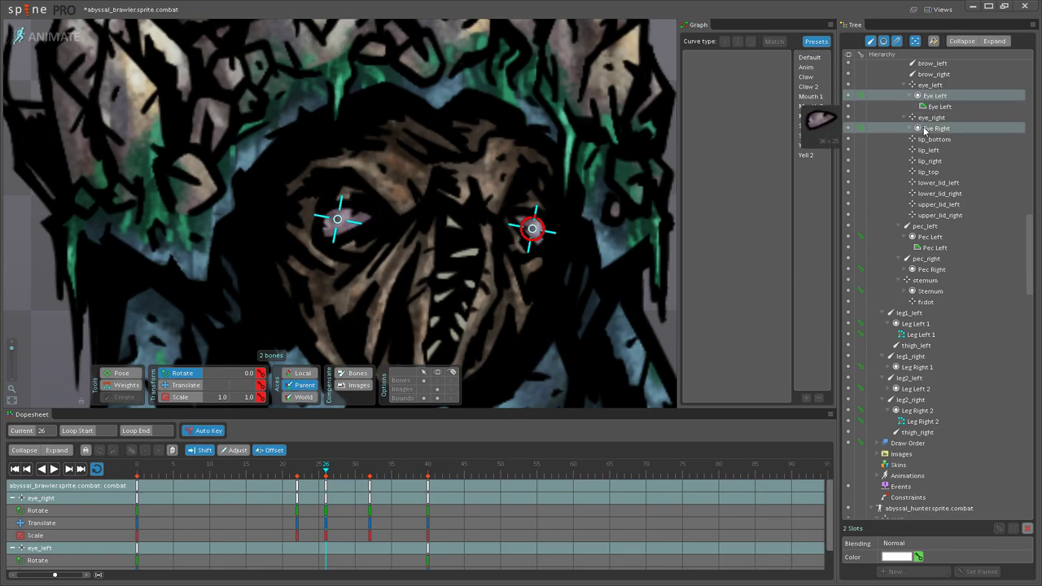
{"action": "left_click", "coordinate": [299, 472]}
{"action": "left_click", "coordinate": [919, 558]}
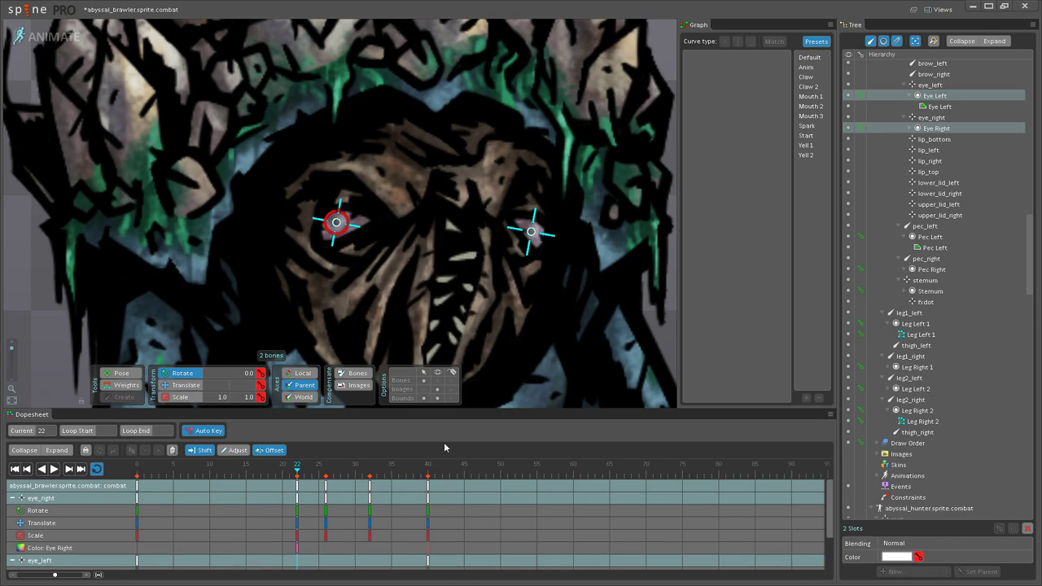
{"action": "left_click", "coordinate": [370, 470]}
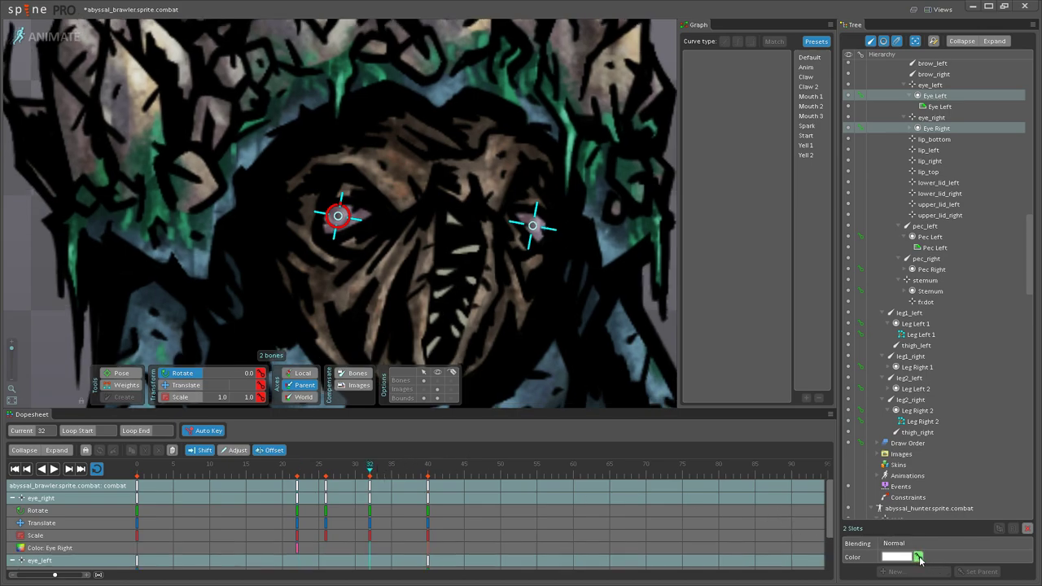
{"action": "left_click", "coordinate": [326, 471]}
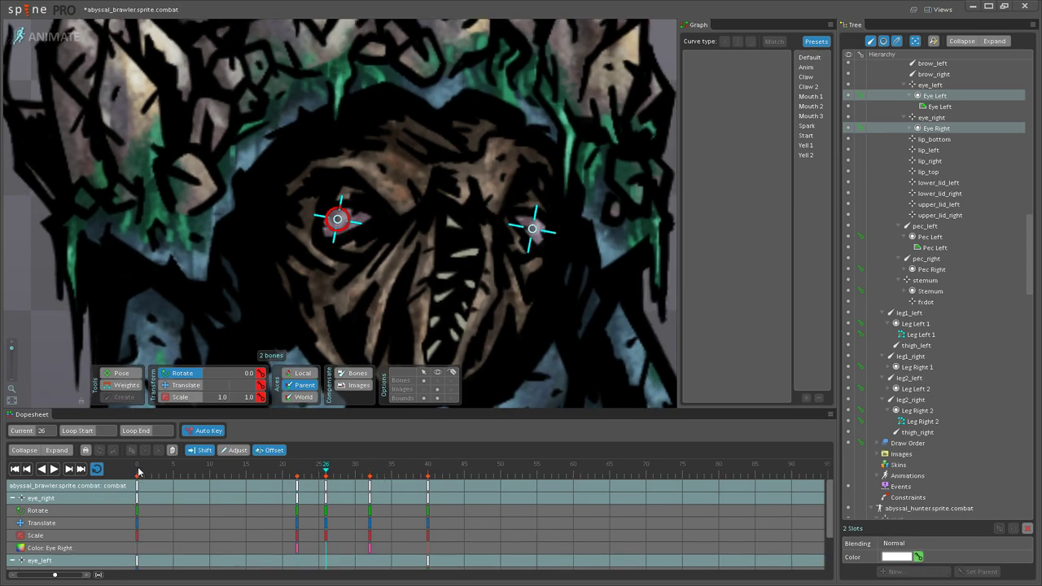
{"action": "left_click", "coordinate": [138, 471]}
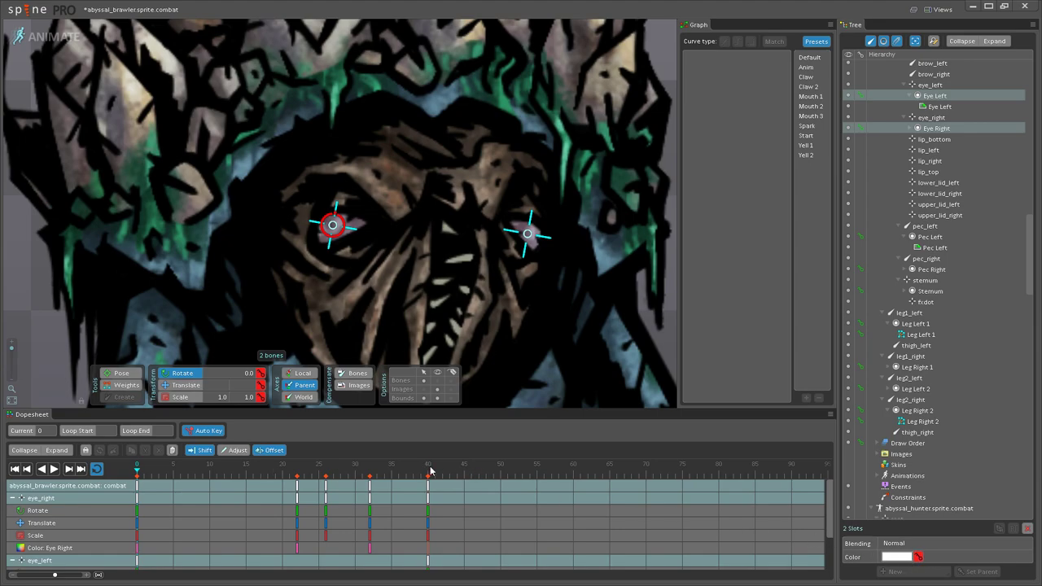
Step: At frame 26, set the Eye Left and Eye Right slots' color to fully transparent so the eyes disappear
{"action": "left_click", "coordinate": [329, 470]}
{"action": "left_click", "coordinate": [906, 559]}
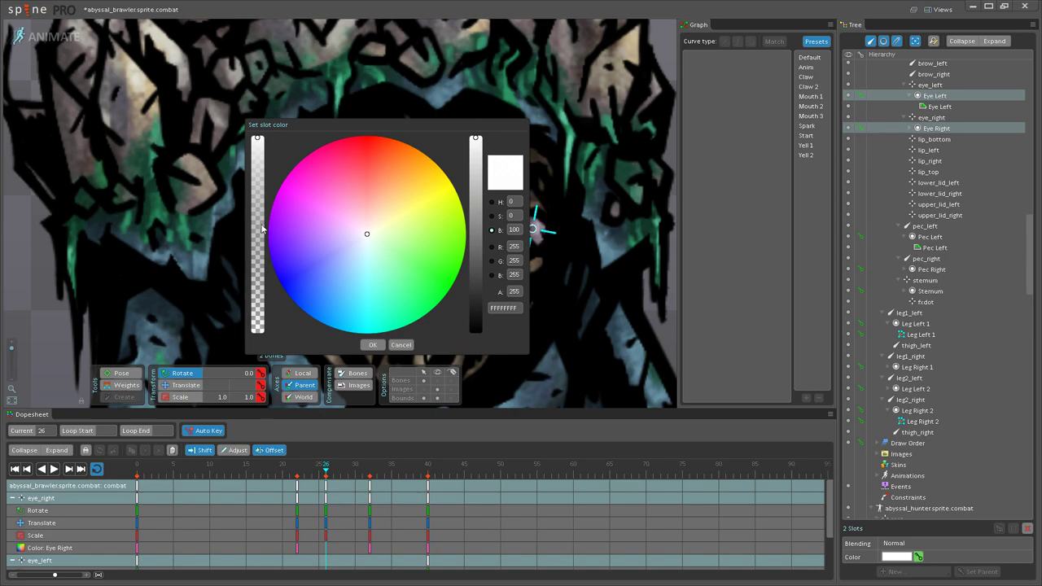
{"action": "left_click", "coordinate": [368, 345]}
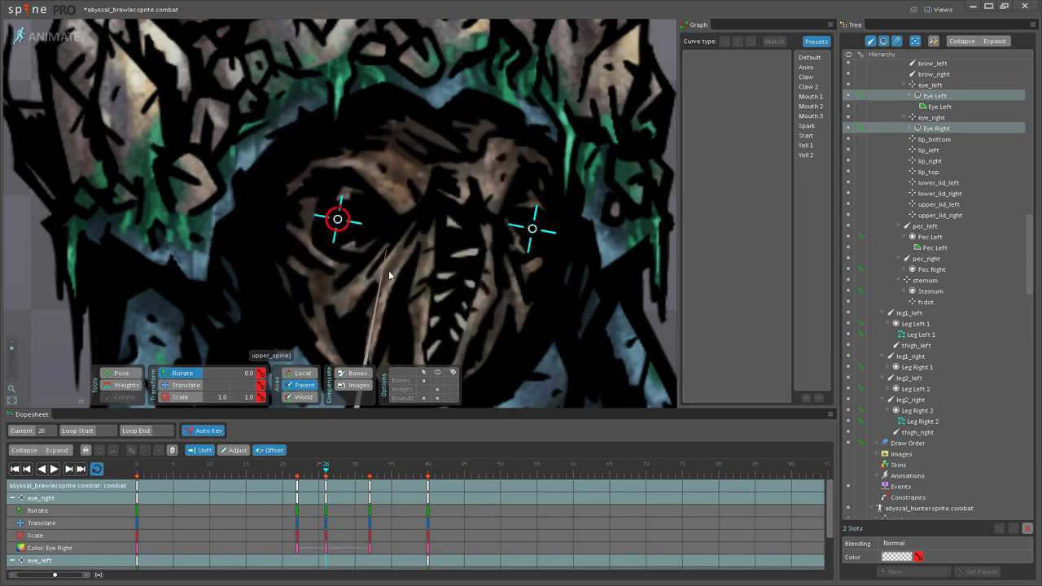
Step: Examine the brawler's face with the eyes hidden at frame 26, both from a distance and close up around the eye sockets
{"action": "scroll", "coordinate": [391, 277], "scroll_direction": "down", "scroll_amount": 5}
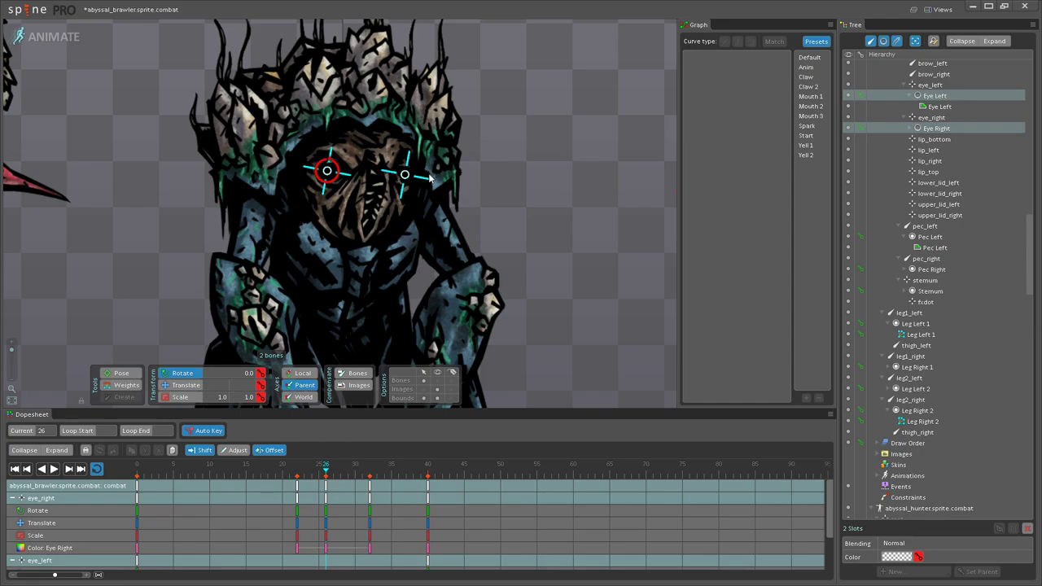
{"action": "scroll", "coordinate": [430, 178], "scroll_direction": "up", "scroll_amount": 6}
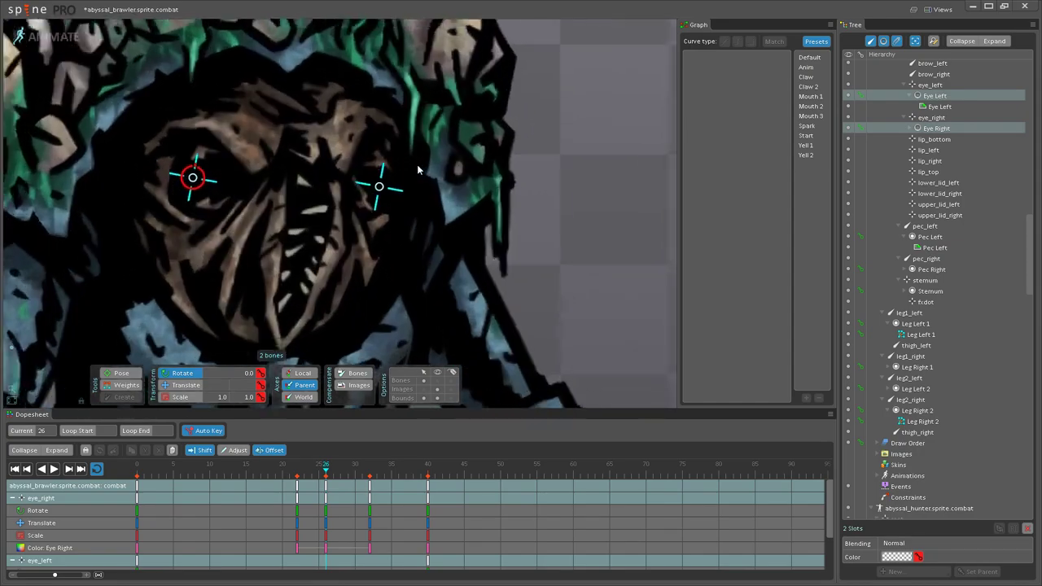
{"action": "left_click_drag", "start_coordinate": [493, 246], "coordinate": [544, 245]}
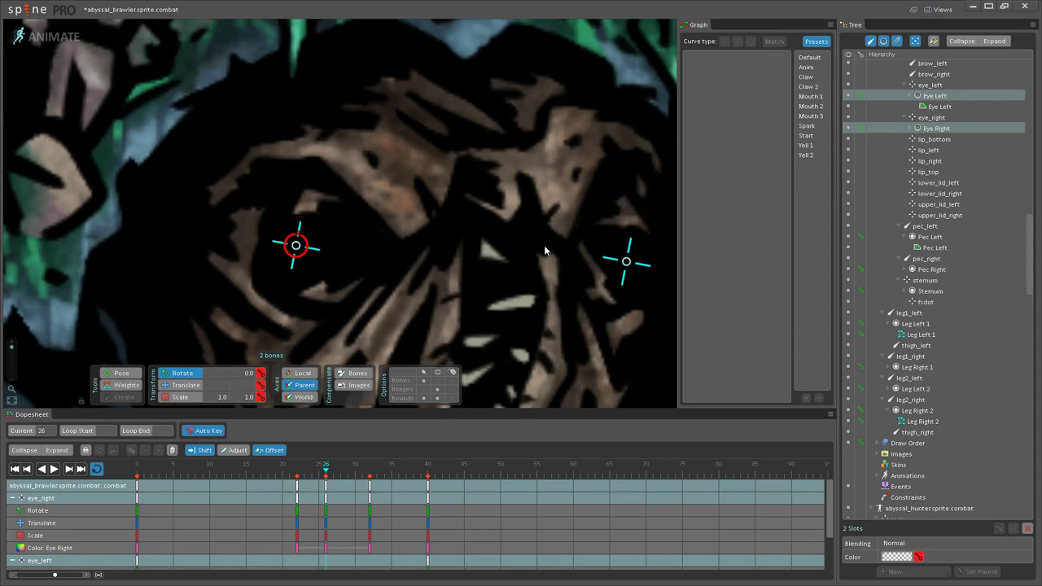
{"action": "scroll", "coordinate": [544, 246], "scroll_direction": "down", "scroll_amount": 8}
{"action": "scroll", "coordinate": [435, 239], "scroll_direction": "down", "scroll_amount": 6}
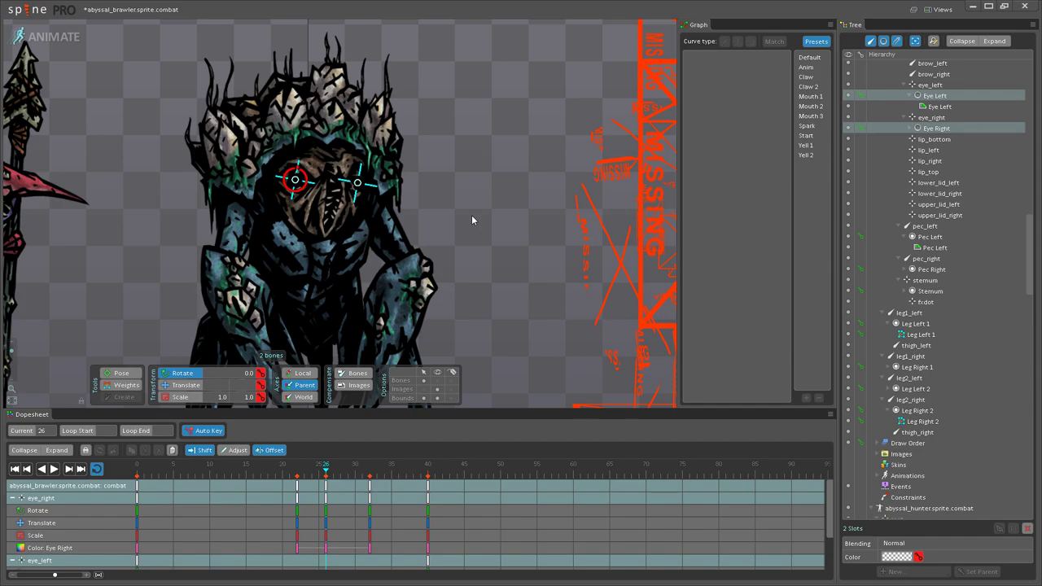
{"action": "left_click_drag", "start_coordinate": [458, 216], "coordinate": [581, 262]}
{"action": "scroll", "coordinate": [520, 224], "scroll_direction": "up", "scroll_amount": 3}
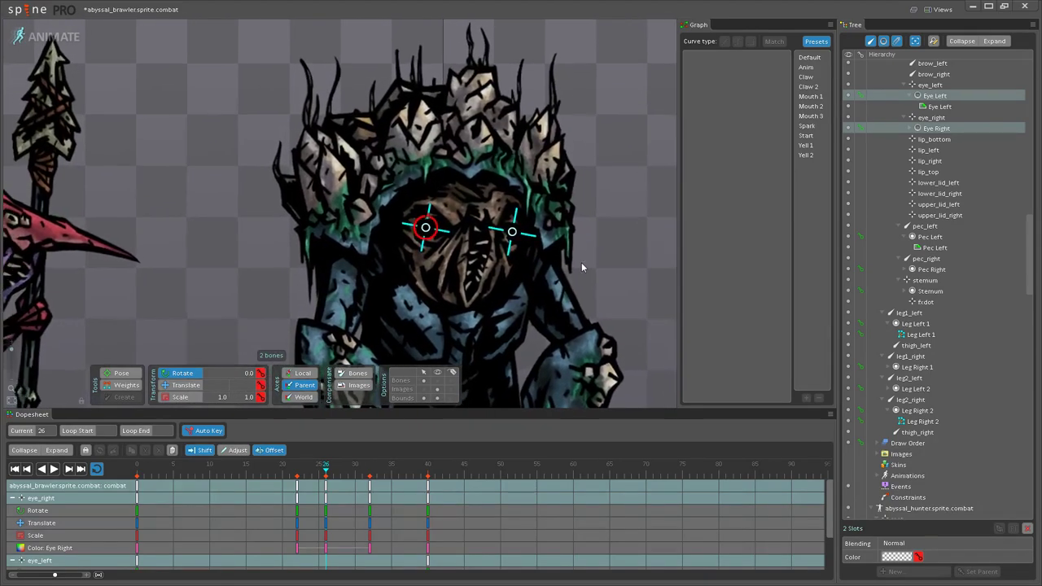
{"action": "scroll", "coordinate": [581, 265], "scroll_direction": "up", "scroll_amount": 2}
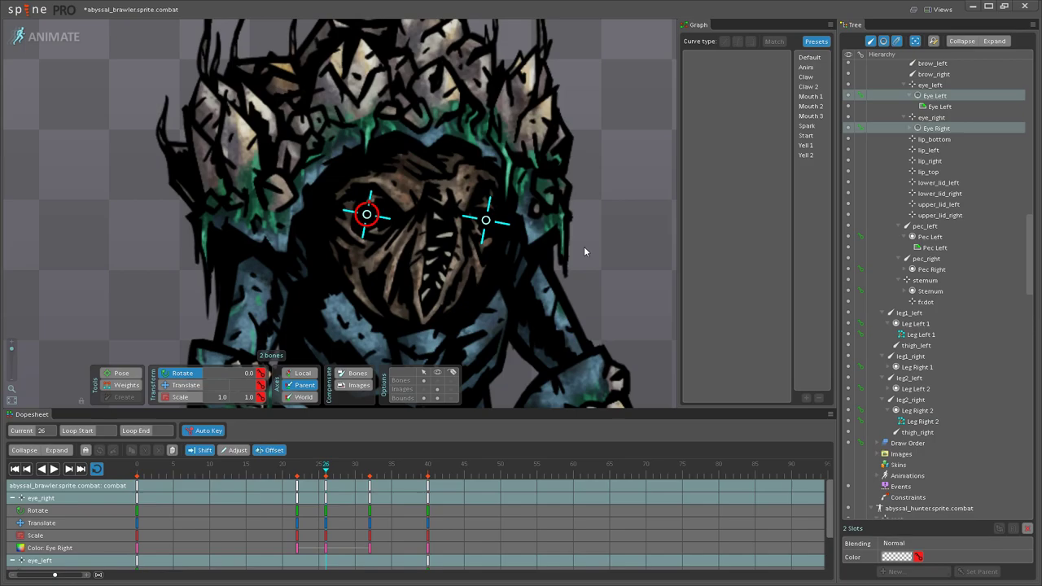
{"action": "scroll", "coordinate": [394, 252], "scroll_direction": "up", "scroll_amount": 3}
{"action": "scroll", "coordinate": [408, 290], "scroll_direction": "up", "scroll_amount": 3}
{"action": "scroll", "coordinate": [348, 252], "scroll_direction": "down", "scroll_amount": 5}
{"action": "scroll", "coordinate": [353, 252], "scroll_direction": "down", "scroll_amount": 3}
{"action": "left_click_drag", "start_coordinate": [549, 172], "coordinate": [593, 196]}
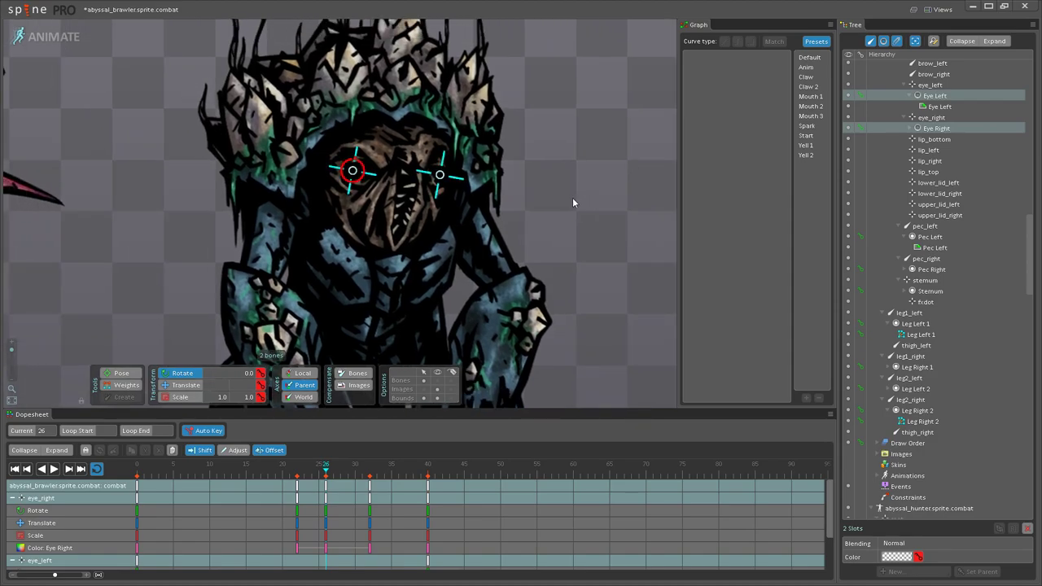
{"action": "scroll", "coordinate": [572, 240], "scroll_direction": "up", "scroll_amount": 2}
{"action": "scroll", "coordinate": [434, 239], "scroll_direction": "up", "scroll_amount": 3}
{"action": "scroll", "coordinate": [399, 233], "scroll_direction": "up", "scroll_amount": 2}
{"action": "scroll", "coordinate": [391, 242], "scroll_direction": "up", "scroll_amount": 2}
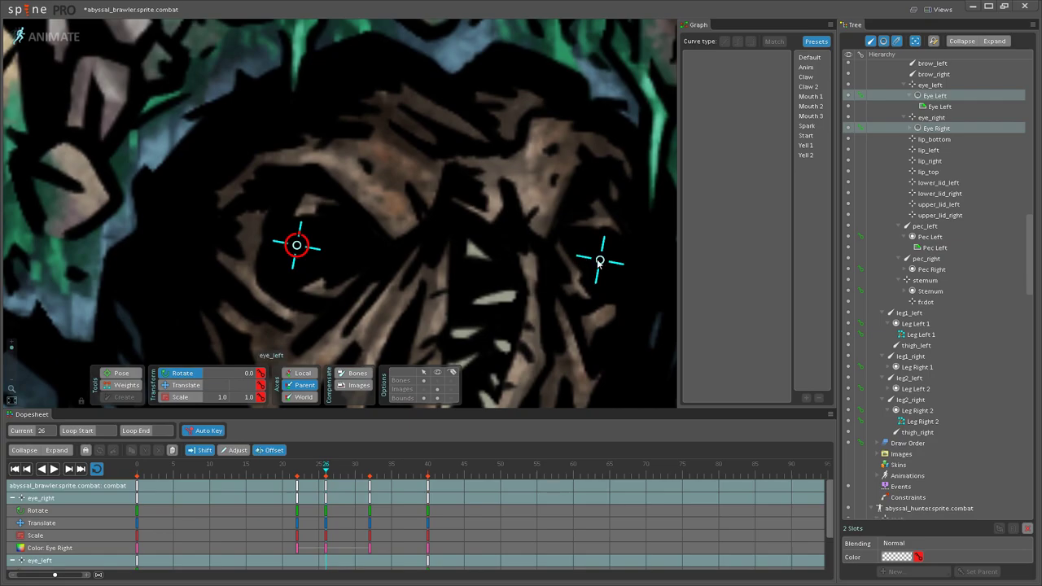
{"action": "left_click", "coordinate": [600, 262]}
{"action": "left_click", "coordinate": [277, 263]}
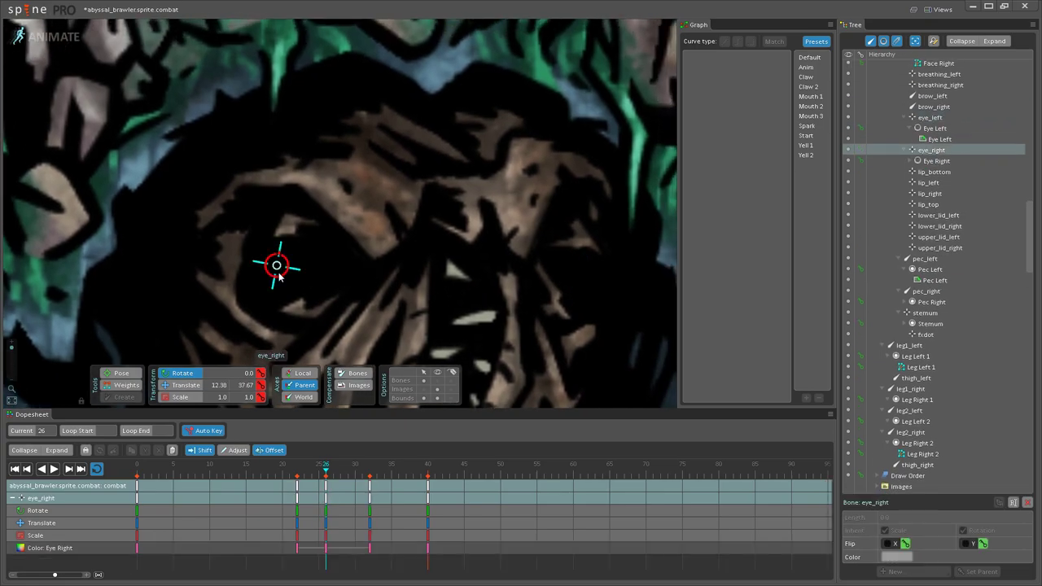
{"action": "scroll", "coordinate": [314, 262], "scroll_direction": "down", "scroll_amount": 2}
{"action": "scroll", "coordinate": [314, 262], "scroll_direction": "down", "scroll_amount": 3}
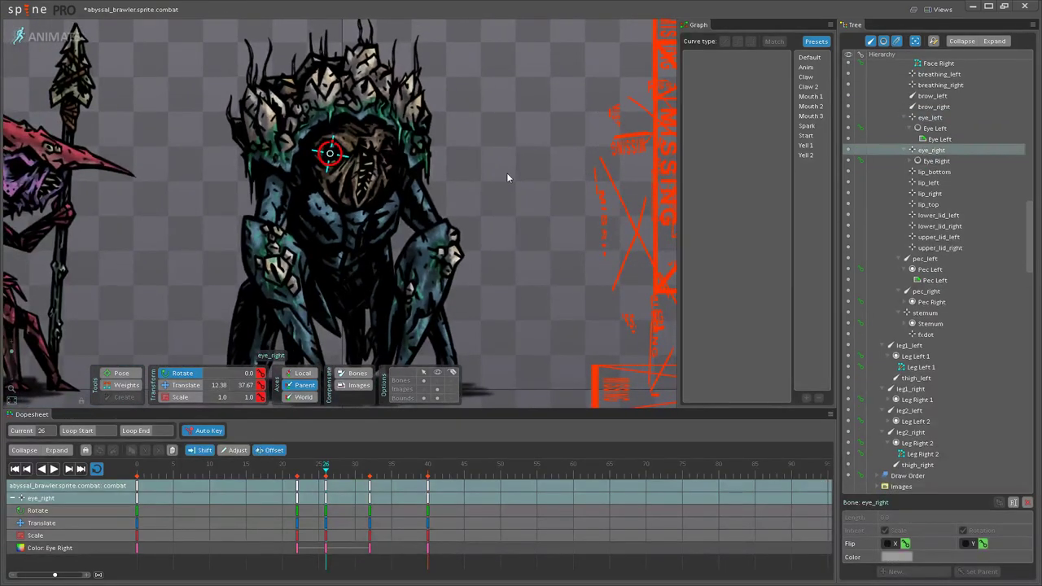
{"action": "left_click_drag", "start_coordinate": [511, 175], "coordinate": [569, 207]}
{"action": "scroll", "coordinate": [561, 205], "scroll_direction": "up", "scroll_amount": 1}
{"action": "scroll", "coordinate": [563, 213], "scroll_direction": "up", "scroll_amount": 5}
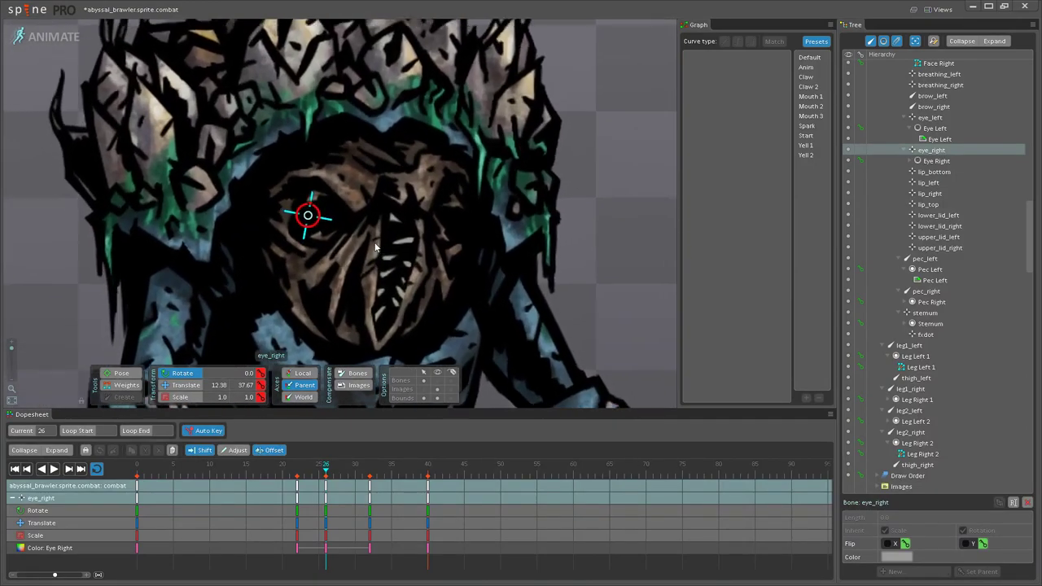
{"action": "scroll", "coordinate": [376, 247], "scroll_direction": "up", "scroll_amount": 4}
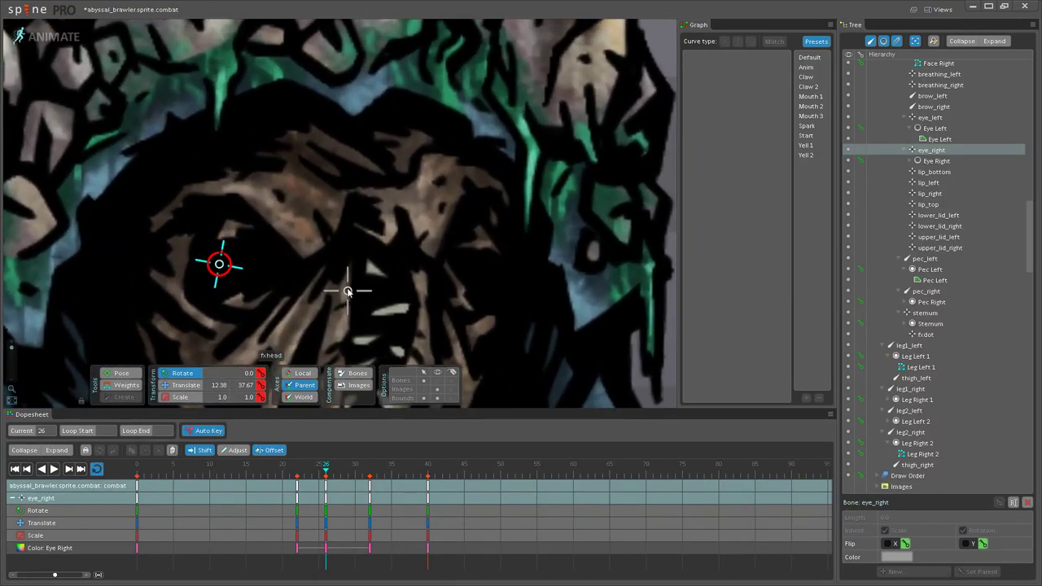
{"action": "scroll", "coordinate": [347, 290], "scroll_direction": "down", "scroll_amount": 2}
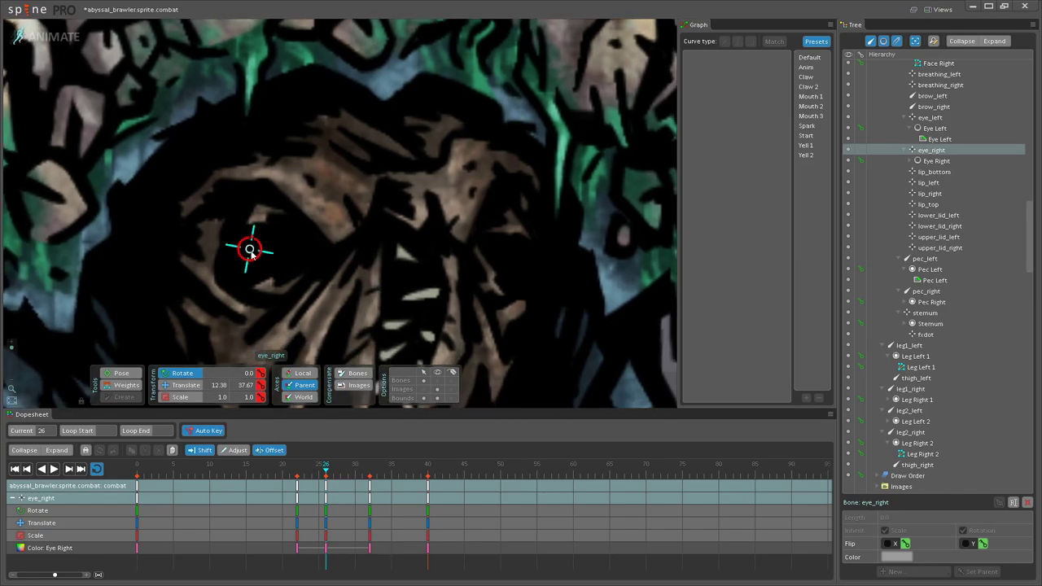
Step: At frame 22, show the bones and key rotation, translation and scale for the upper and lower lid bones of both eyes
{"action": "left_click", "coordinate": [296, 475]}
{"action": "mouse_move", "coordinate": [298, 472]}
{"action": "left_mouse_down"}
{"action": "mouse_move", "coordinate": [395, 471]}
{"action": "mouse_move", "coordinate": [298, 472]}
{"action": "left_mouse_up"}
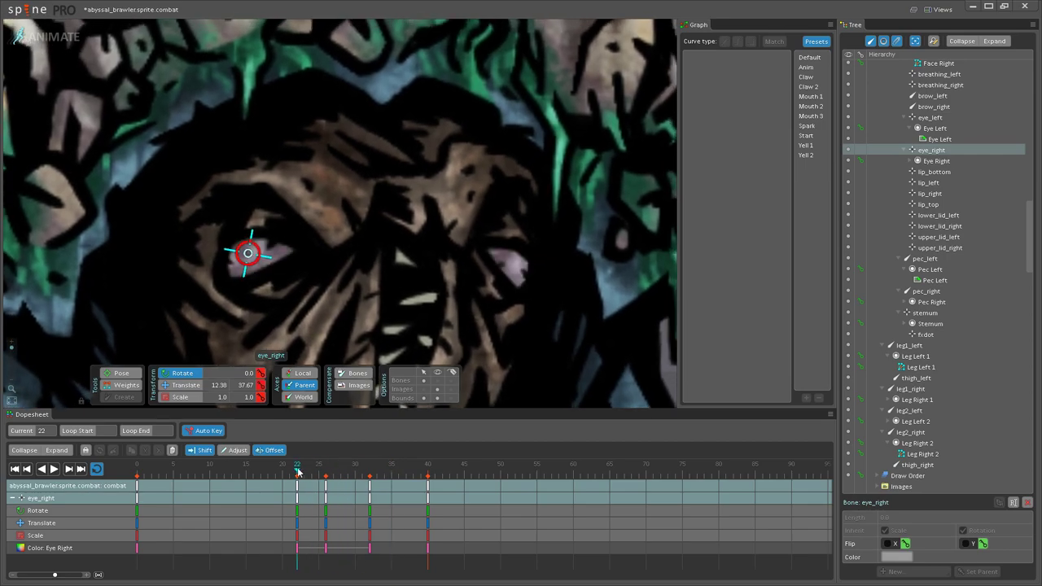
{"action": "left_click", "coordinate": [441, 381]}
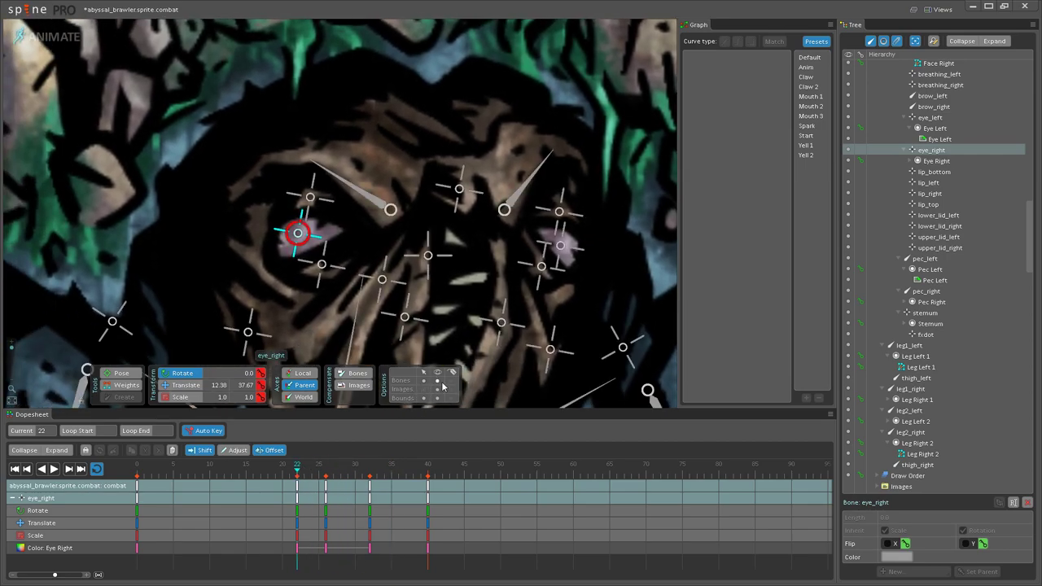
{"action": "left_click", "coordinate": [310, 198]}
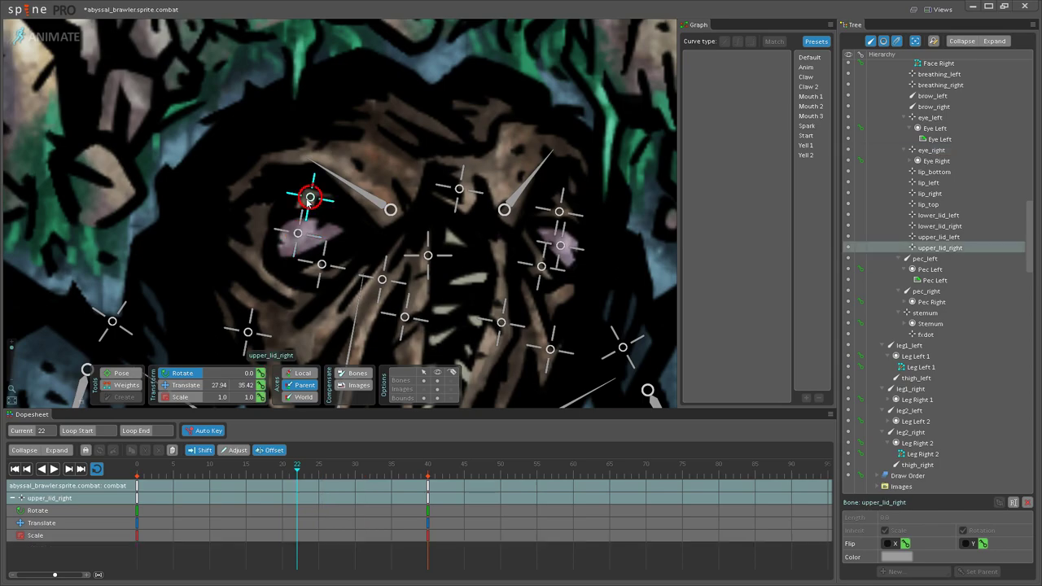
{"action": "left_click", "coordinate": [323, 266], "text": "ctrl"}
{"action": "left_click", "coordinate": [542, 268], "text": "ctrl"}
{"action": "left_click", "coordinate": [560, 213], "text": "ctrl"}
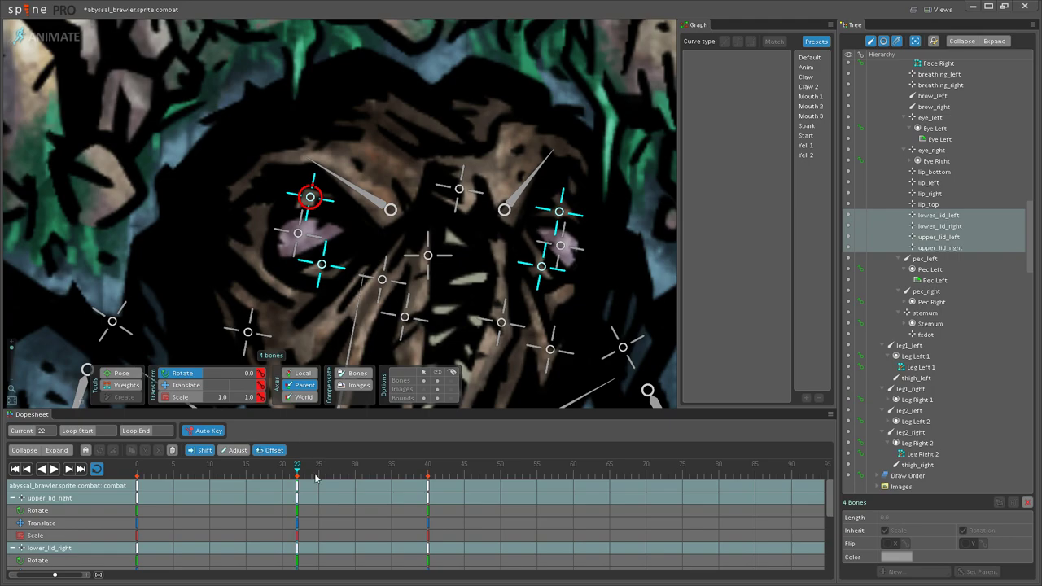
{"action": "left_click", "coordinate": [298, 233]}
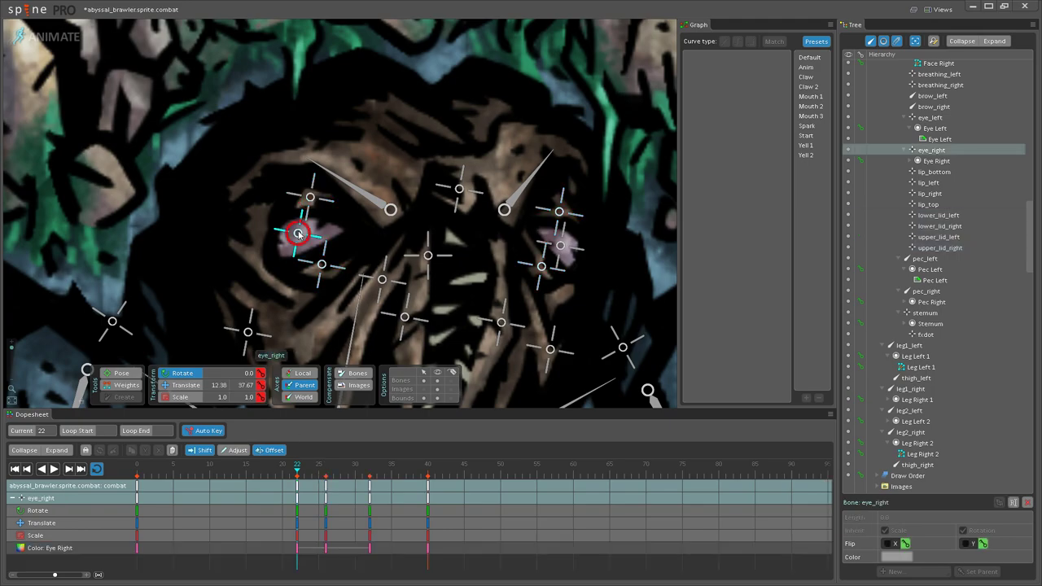
Step: Select the upper and lower lid bones of both eyes and key their rotation, translation and scale at frames 32 and 26
{"action": "left_click", "coordinate": [333, 474]}
{"action": "left_click", "coordinate": [371, 474]}
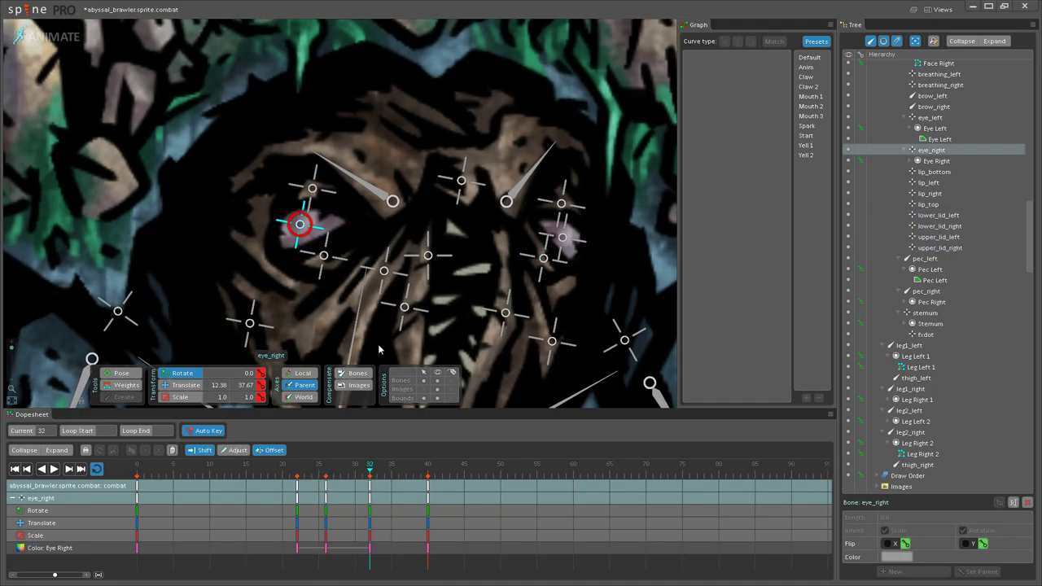
{"action": "left_click", "coordinate": [324, 264]}
{"action": "left_click", "coordinate": [313, 189], "text": "ctrl"}
{"action": "left_click", "coordinate": [561, 205], "text": "ctrl"}
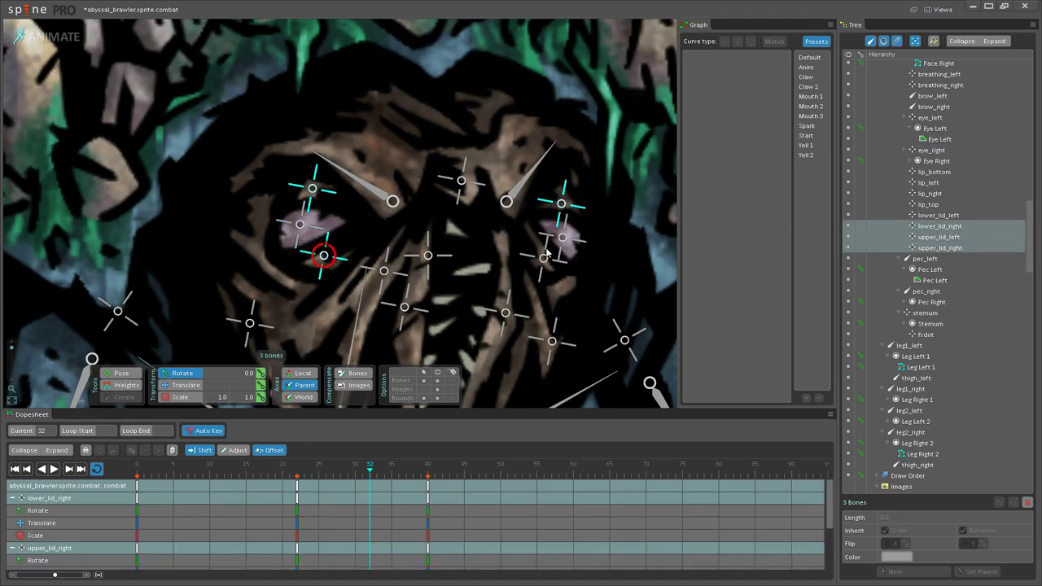
{"action": "left_click", "coordinate": [544, 259], "text": "ctrl"}
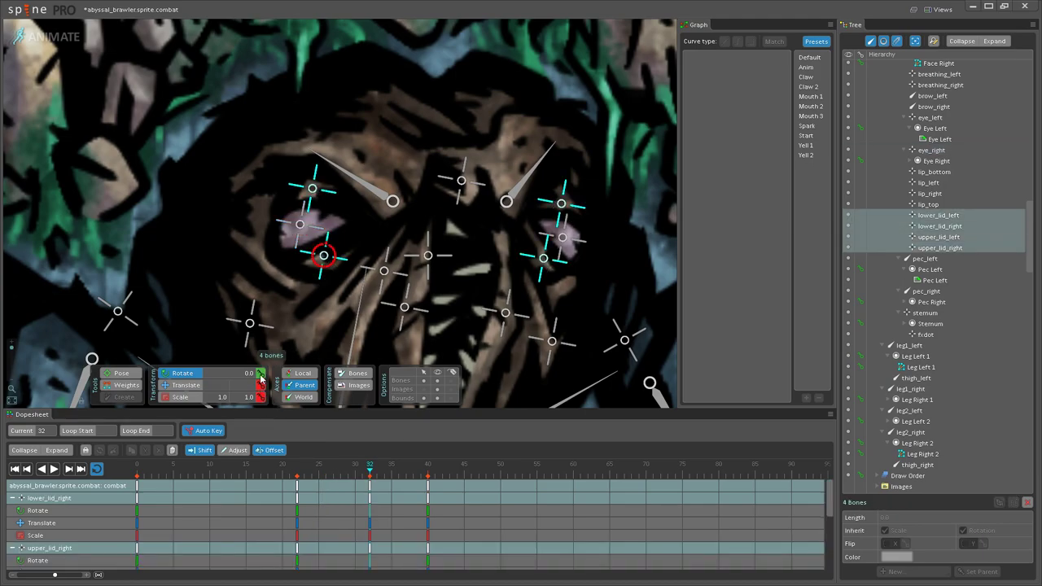
{"action": "left_click", "coordinate": [334, 474]}
{"action": "left_click_drag", "start_coordinate": [332, 477], "coordinate": [326, 476]}
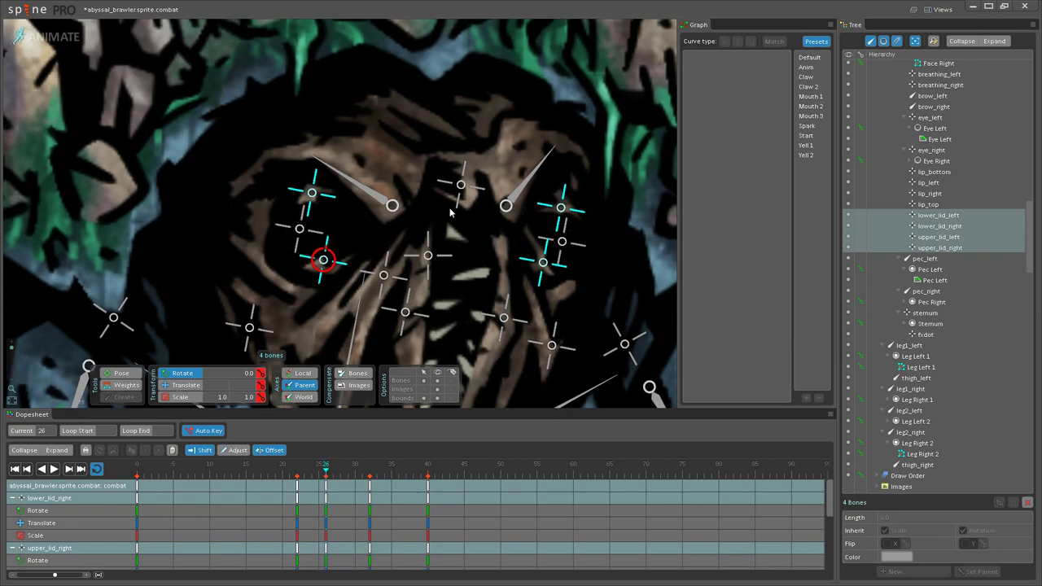
Step: Examine the brawler's face with the eyes hidden at frame 26, from a distance and close up around the lid bones
{"action": "scroll", "coordinate": [450, 212], "scroll_direction": "down", "scroll_amount": 8}
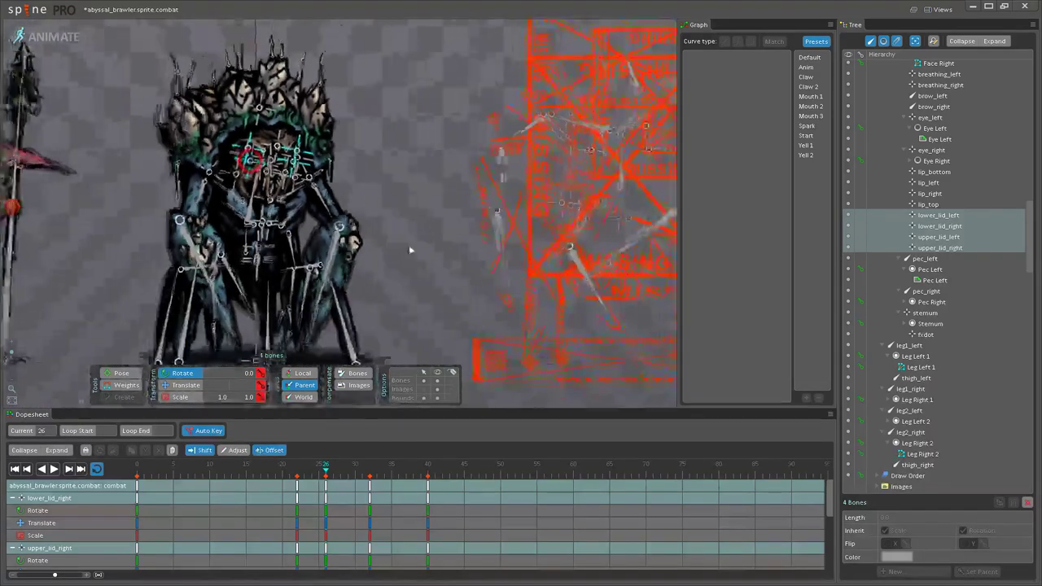
{"action": "left_click", "coordinate": [495, 221]}
{"action": "scroll", "coordinate": [495, 212], "scroll_direction": "up", "scroll_amount": 4}
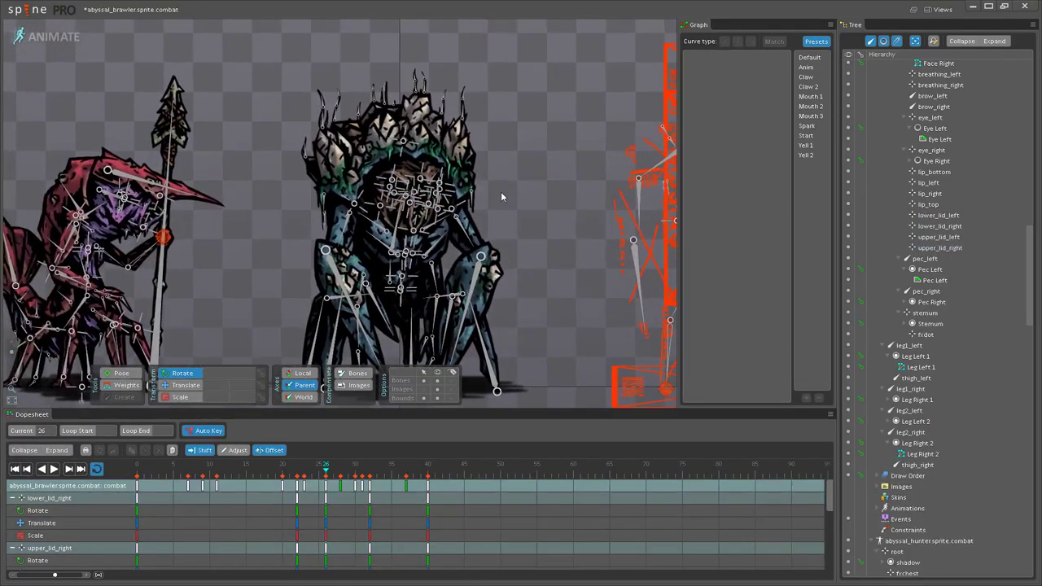
{"action": "scroll", "coordinate": [496, 203], "scroll_direction": "up", "scroll_amount": 1}
{"action": "scroll", "coordinate": [497, 203], "scroll_direction": "up", "scroll_amount": 6}
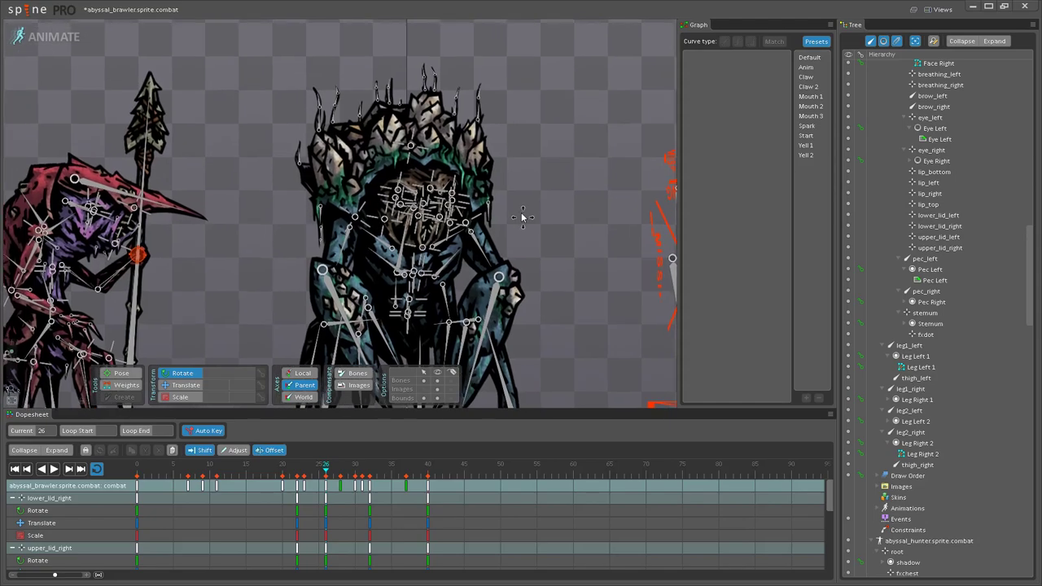
{"action": "scroll", "coordinate": [558, 263], "scroll_direction": "up", "scroll_amount": 6}
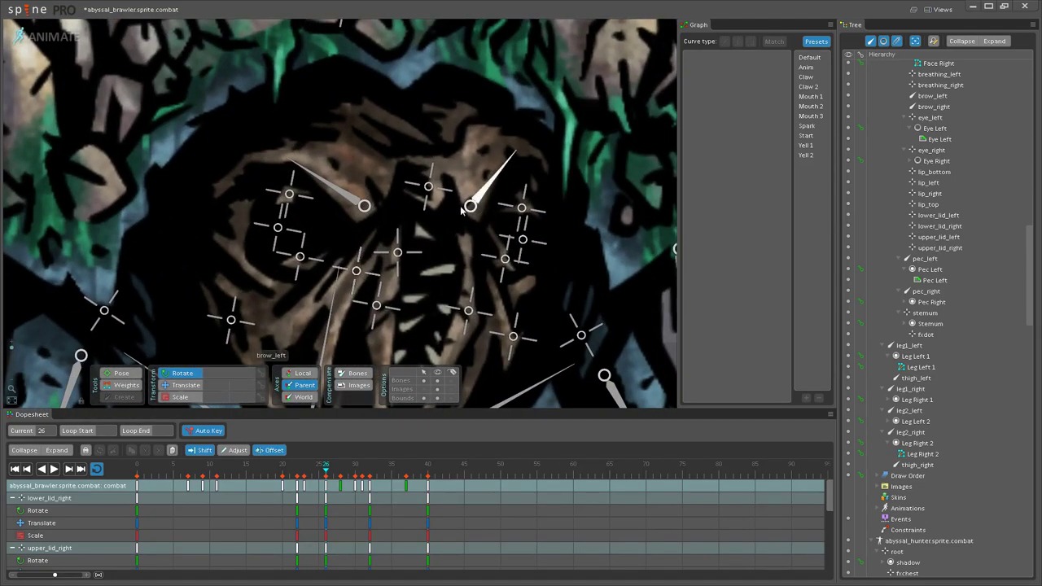
{"action": "left_click_drag", "start_coordinate": [462, 211], "coordinate": [500, 216]}
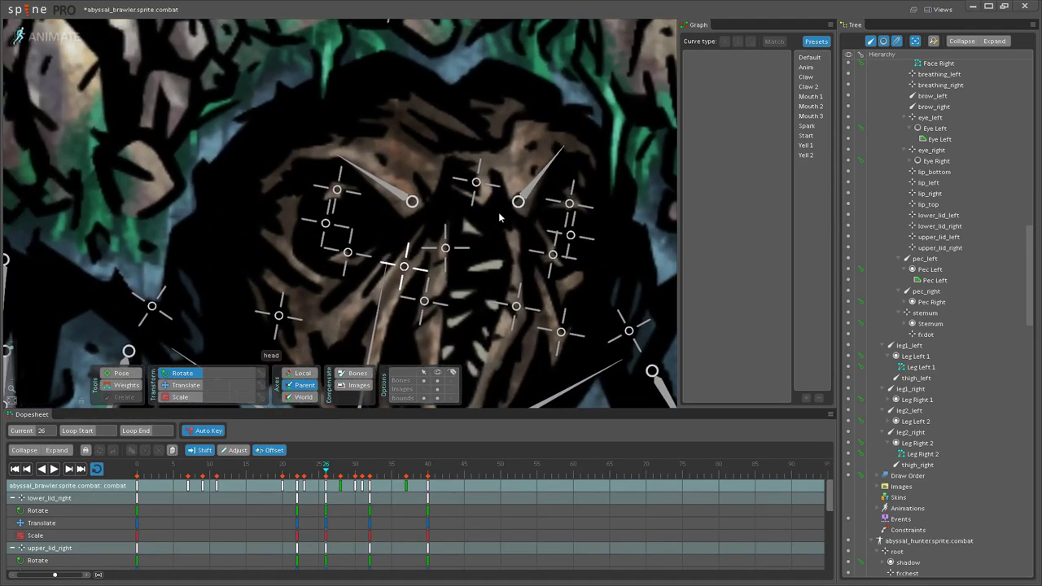
{"action": "scroll", "coordinate": [474, 265], "scroll_direction": "down", "scroll_amount": 6}
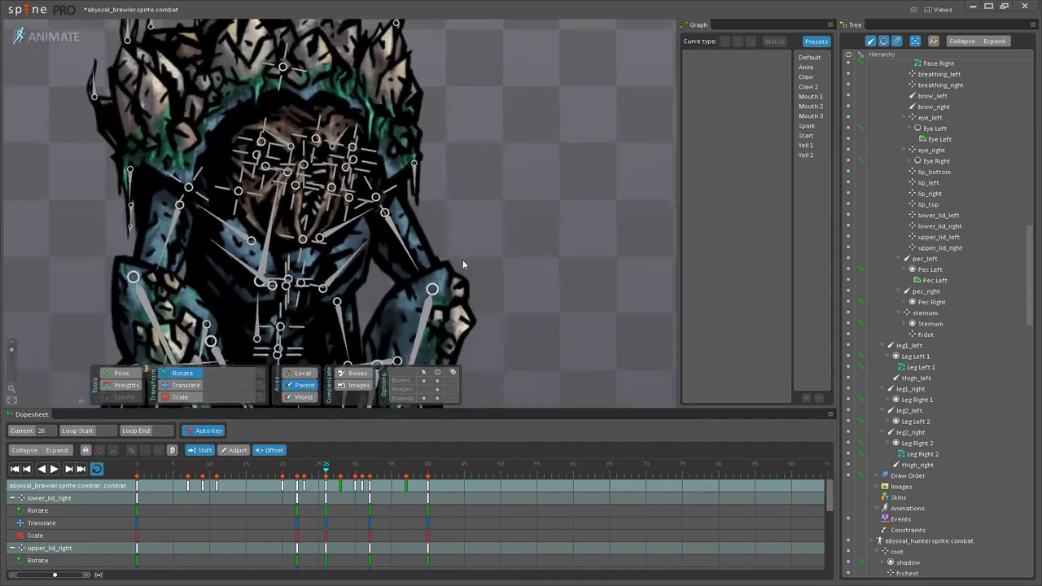
{"action": "scroll", "coordinate": [565, 228], "scroll_direction": "up", "scroll_amount": 5}
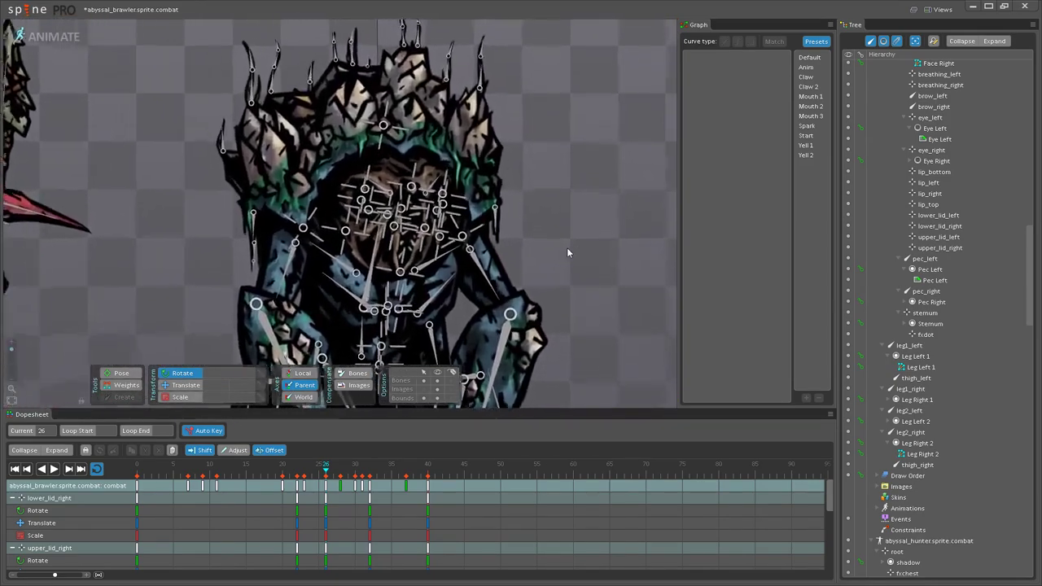
{"action": "scroll", "coordinate": [445, 221], "scroll_direction": "up", "scroll_amount": 4}
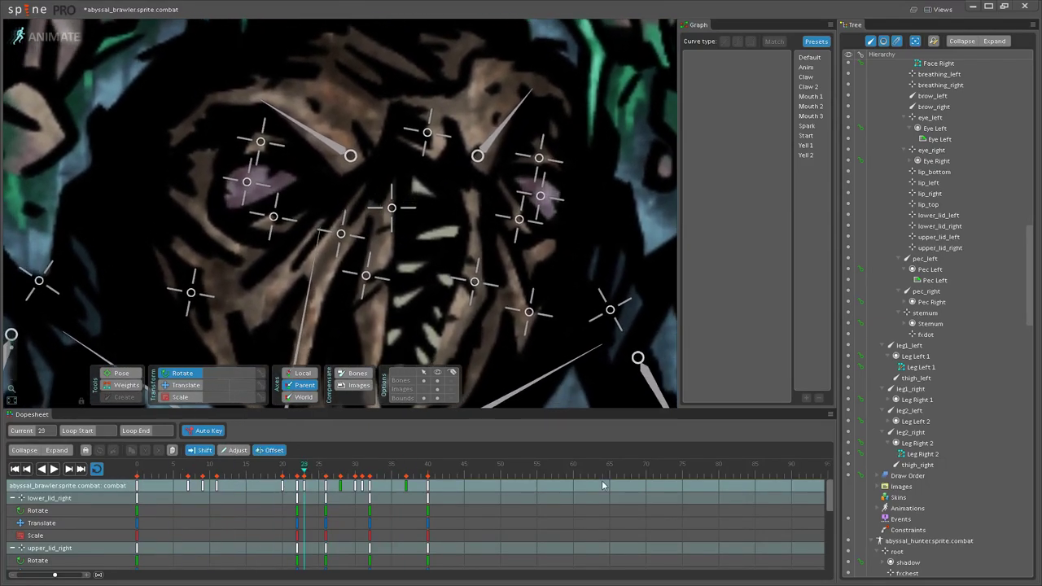
Step: At frame 26, move the right eye's upper and lower lid bones together, placing the lower lid at about 7.2, 29.01
{"action": "left_click", "coordinate": [263, 231]}
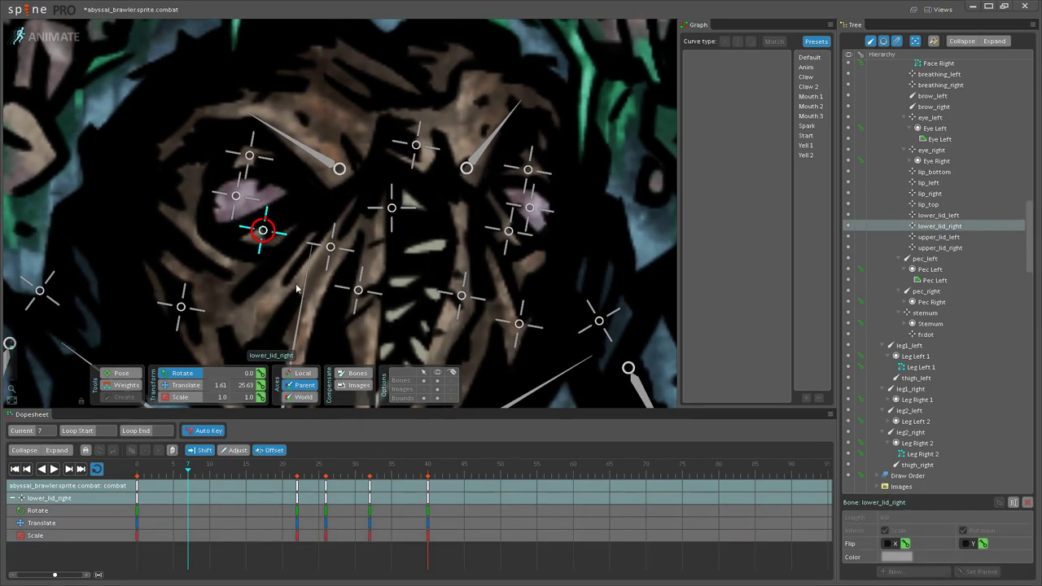
{"action": "left_click_drag", "start_coordinate": [304, 466], "coordinate": [328, 466]}
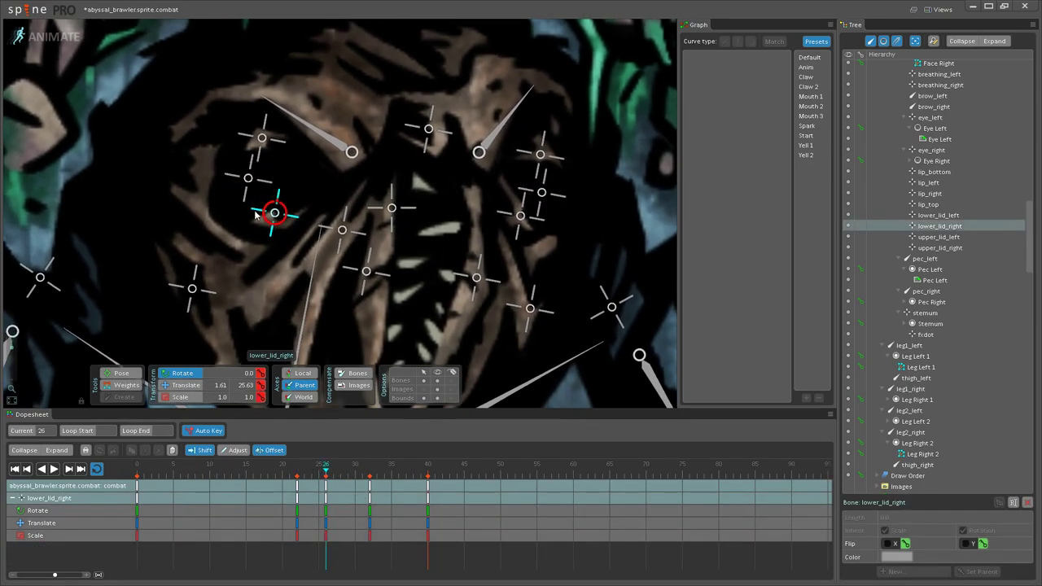
{"action": "scroll", "coordinate": [256, 214], "scroll_direction": "up", "scroll_amount": 3}
{"action": "left_click_drag", "start_coordinate": [247, 279], "coordinate": [242, 322]}
{"action": "left_click_drag", "start_coordinate": [279, 260], "coordinate": [269, 228]}
{"action": "left_click_drag", "start_coordinate": [262, 138], "coordinate": [272, 235]}
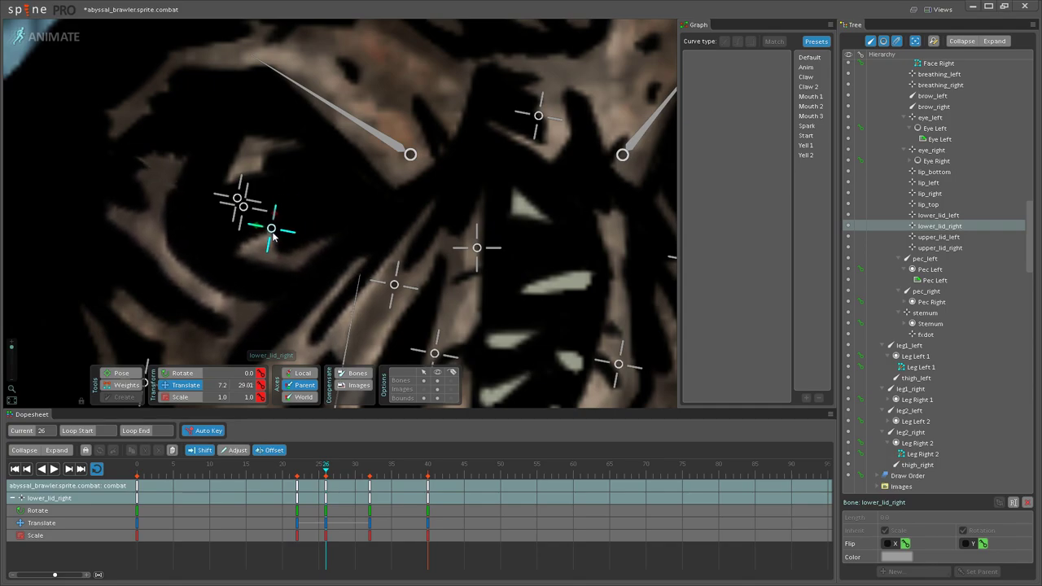
Step: At frame 26, move the left eye's upper and lower lid bones together, placing the lower lid at about 34.31, -71.24
{"action": "left_click_drag", "start_coordinate": [333, 247], "coordinate": [96, 218]}
{"action": "left_click", "coordinate": [458, 234]}
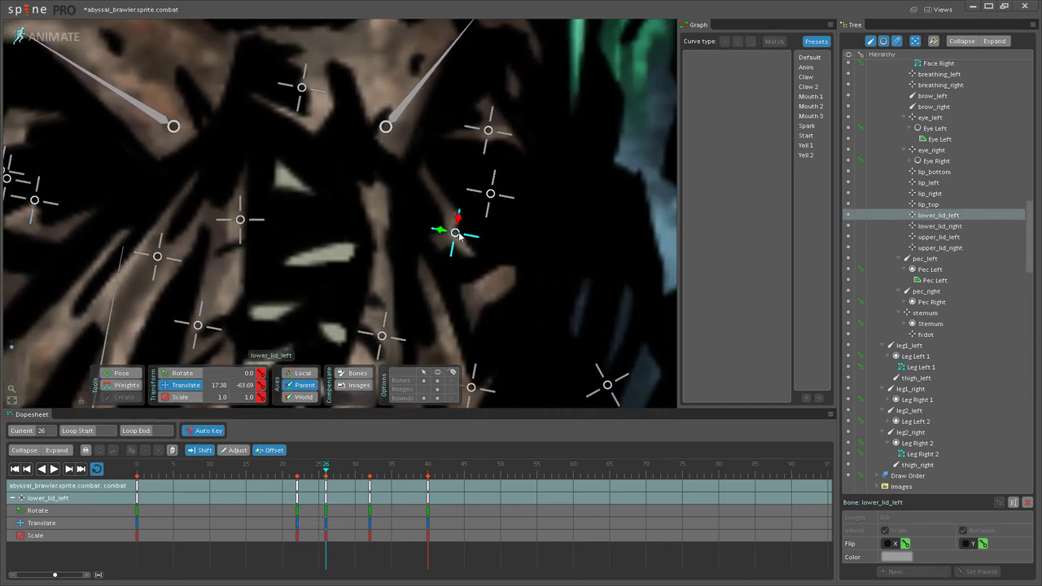
{"action": "left_click_drag", "start_coordinate": [473, 225], "coordinate": [491, 190]}
{"action": "left_click", "coordinate": [489, 130]}
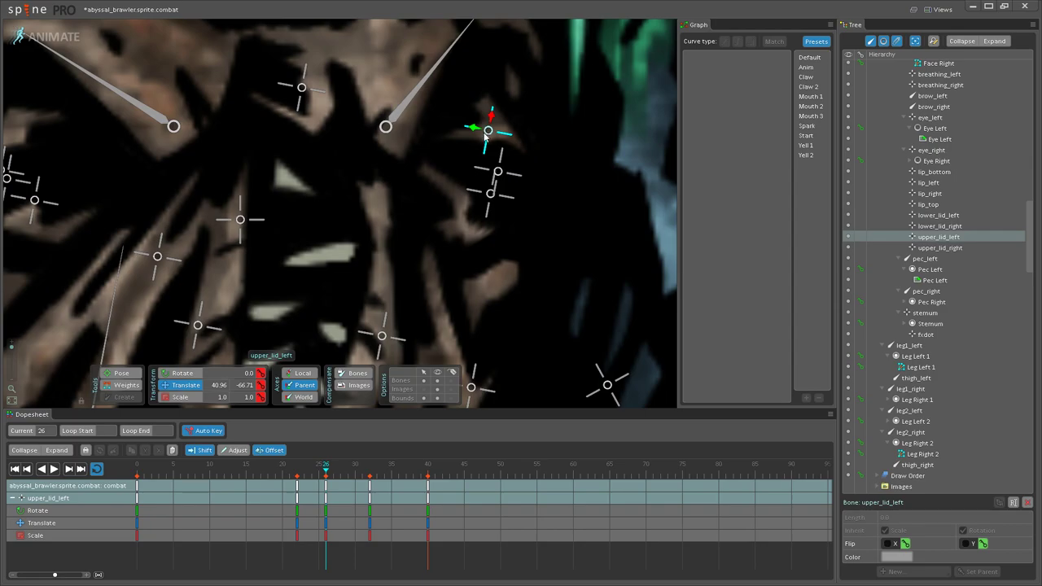
{"action": "left_click_drag", "start_coordinate": [489, 131], "coordinate": [476, 167]}
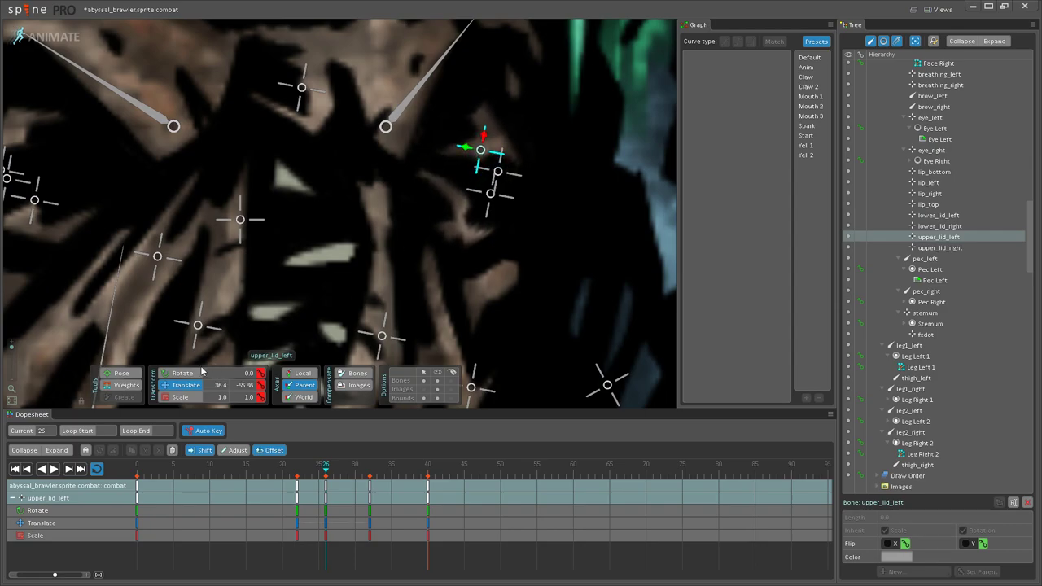
{"action": "left_click", "coordinate": [499, 184]}
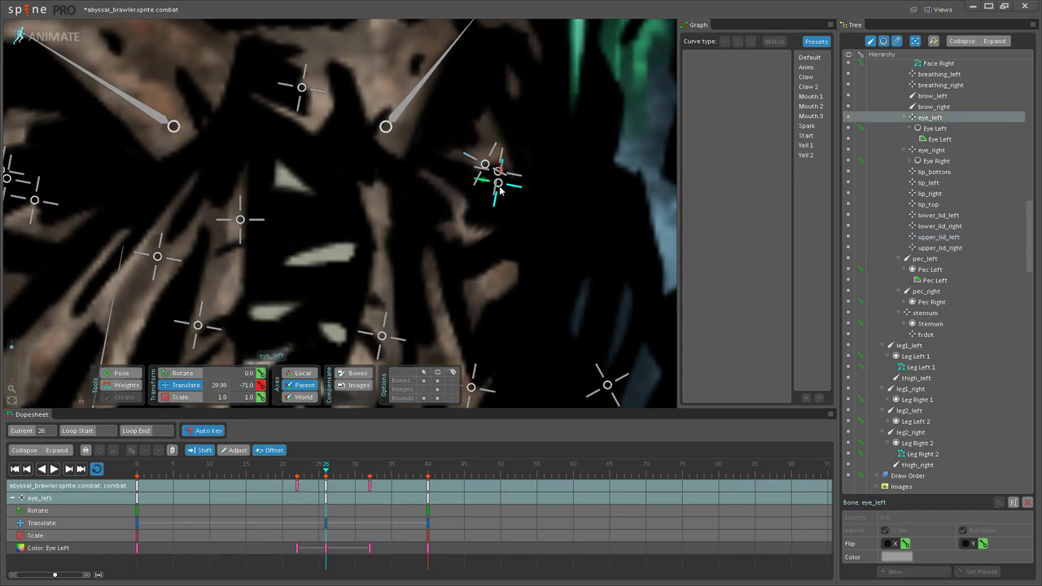
{"action": "left_click", "coordinate": [505, 171]}
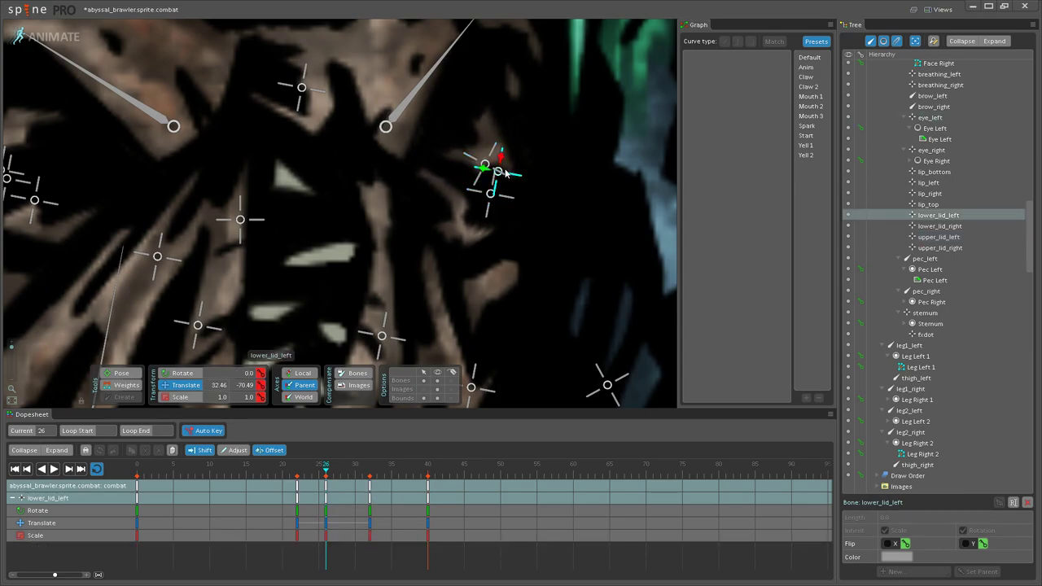
{"action": "scroll", "coordinate": [515, 163], "scroll_direction": "down", "scroll_amount": 5}
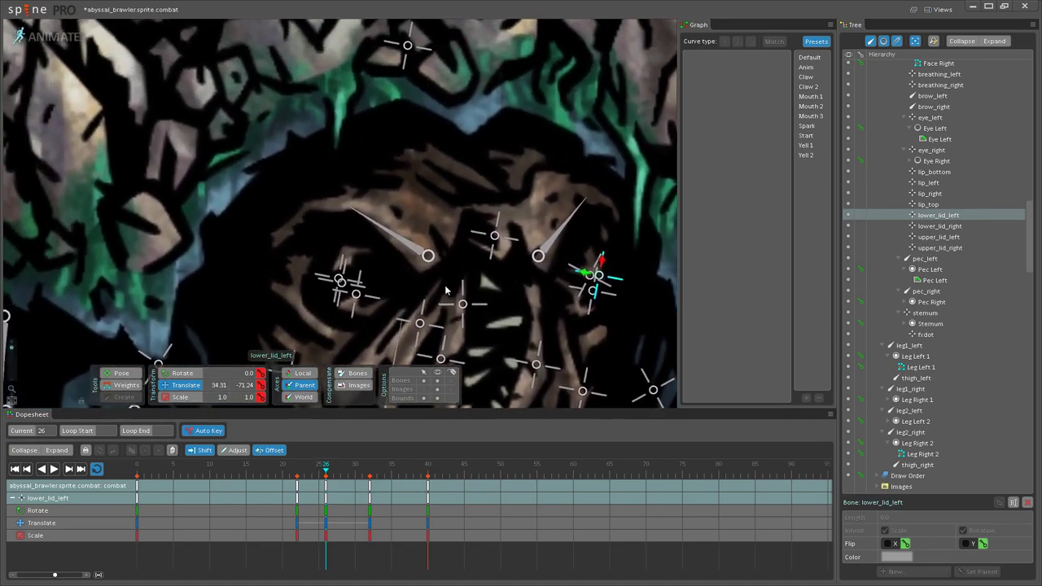
{"action": "left_click_drag", "start_coordinate": [446, 290], "coordinate": [405, 248]}
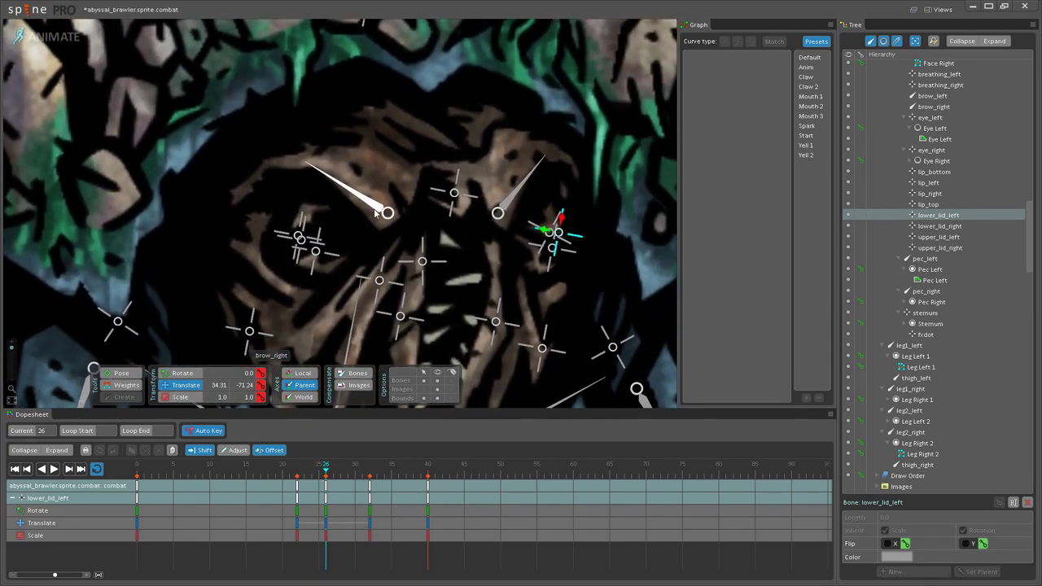
Step: Key the right brow bone's rotation, translation and scale at frames 26, 22 and 32
{"action": "left_click", "coordinate": [375, 206]}
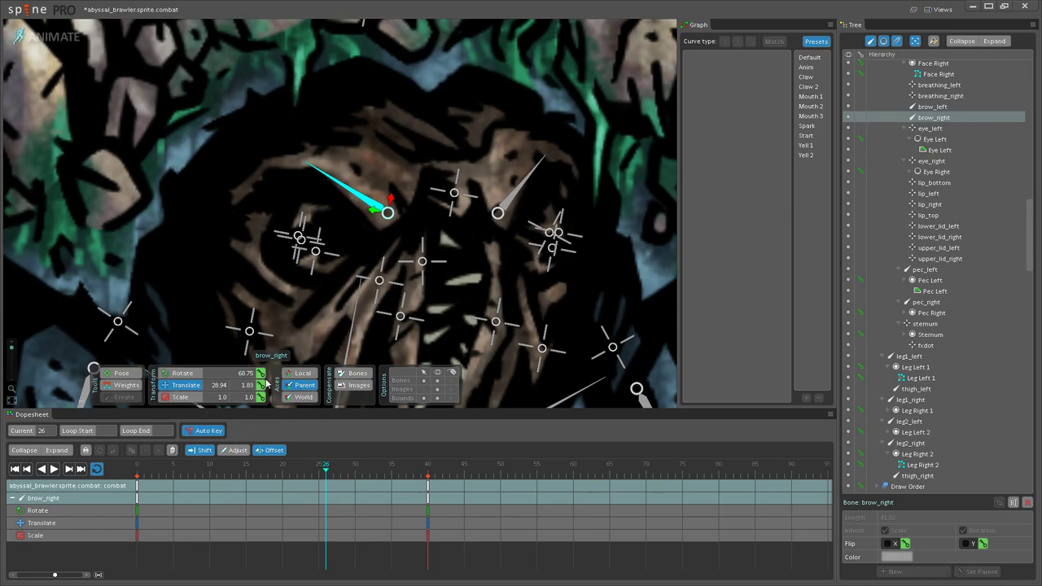
{"action": "left_click", "coordinate": [298, 474]}
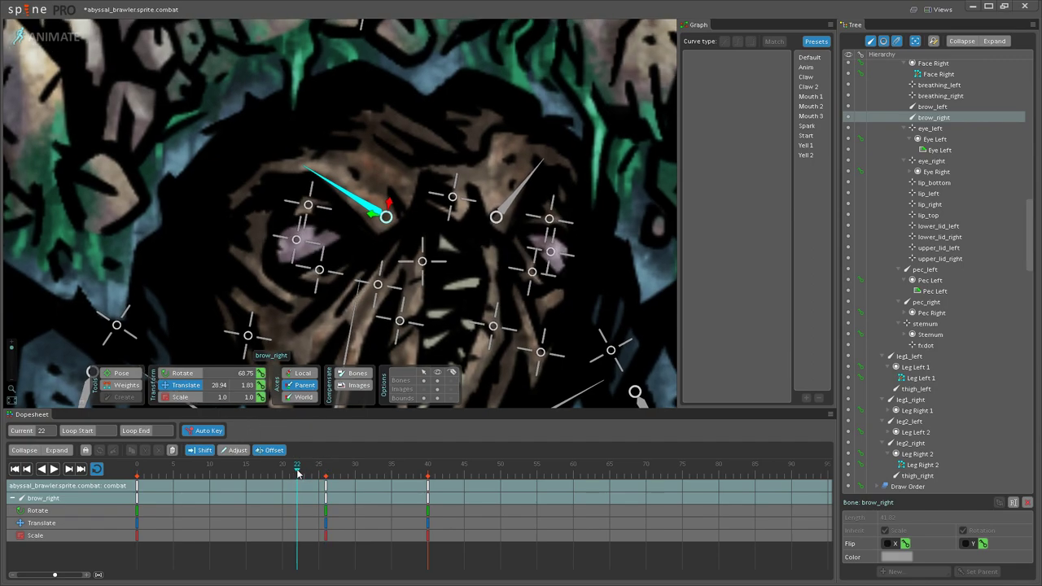
{"action": "left_click_drag", "start_coordinate": [352, 467], "coordinate": [370, 474]}
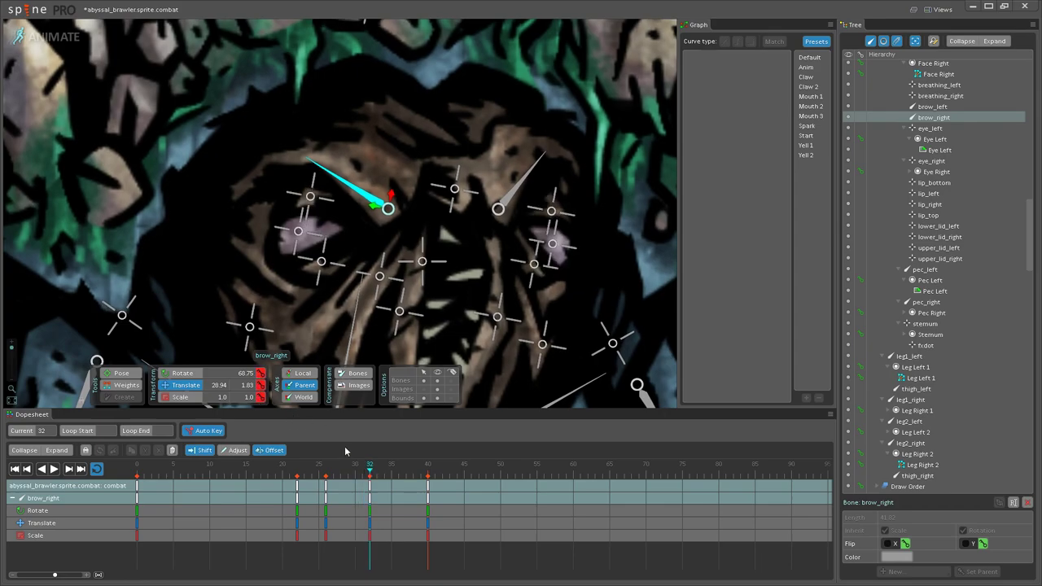
Step: At frame 26, rotate both brow bones down toward the closed eyes, with the left brow at about 318.67 degrees
{"action": "left_click", "coordinate": [327, 470]}
{"action": "scroll", "coordinate": [343, 248], "scroll_direction": "up", "scroll_amount": 3}
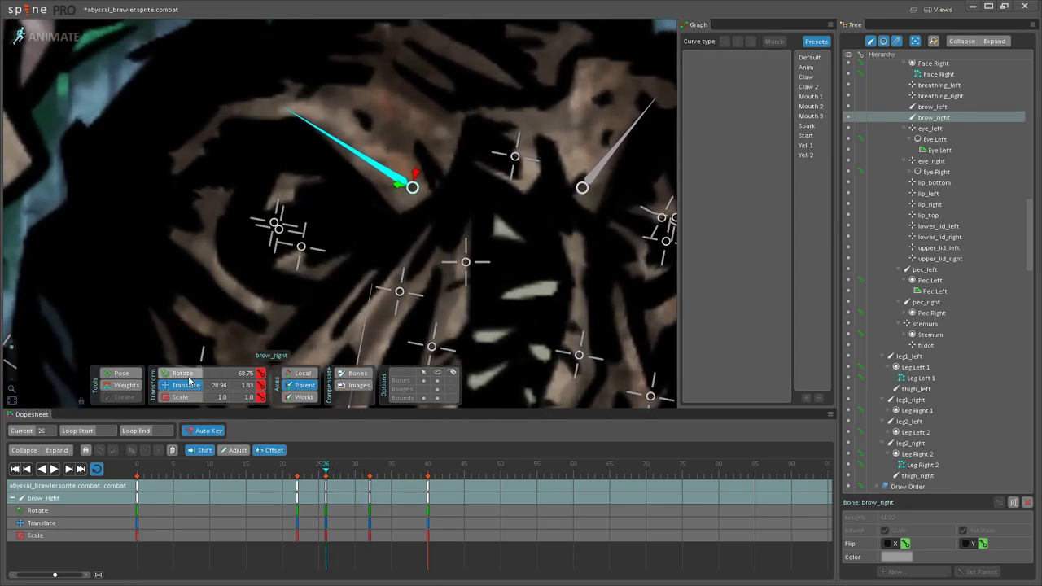
{"action": "left_click_drag", "start_coordinate": [352, 148], "coordinate": [343, 156]}
{"action": "left_click_drag", "start_coordinate": [610, 172], "coordinate": [506, 129]}
{"action": "left_click", "coordinate": [482, 127]}
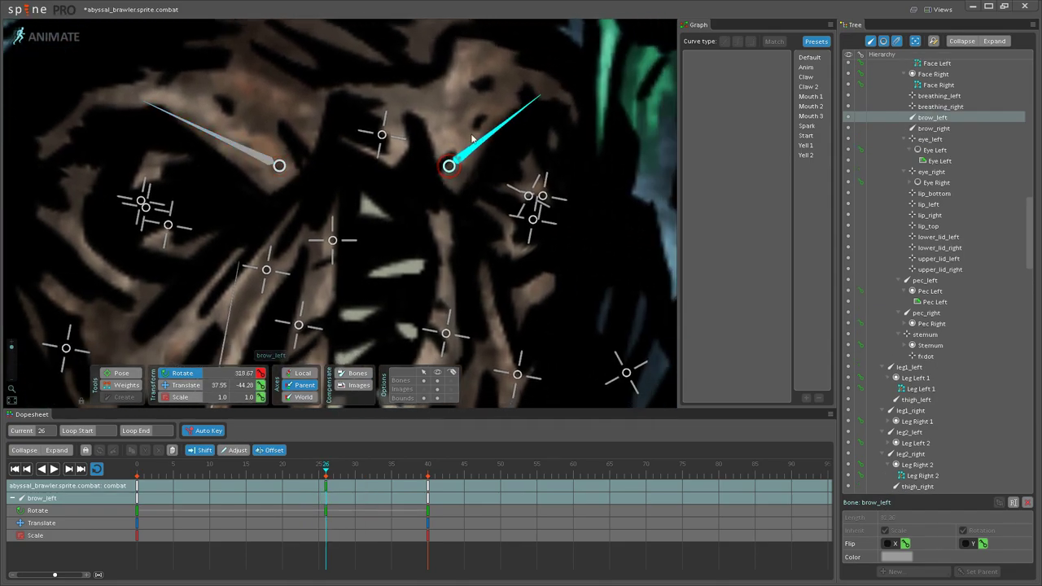
Step: Inspect the hunter's eye bone and its scale and color keys at frame 22 as a reference for the blink
{"action": "scroll", "coordinate": [328, 199], "scroll_direction": "down", "scroll_amount": 6}
{"action": "left_click_drag", "start_coordinate": [169, 221], "coordinate": [335, 181]}
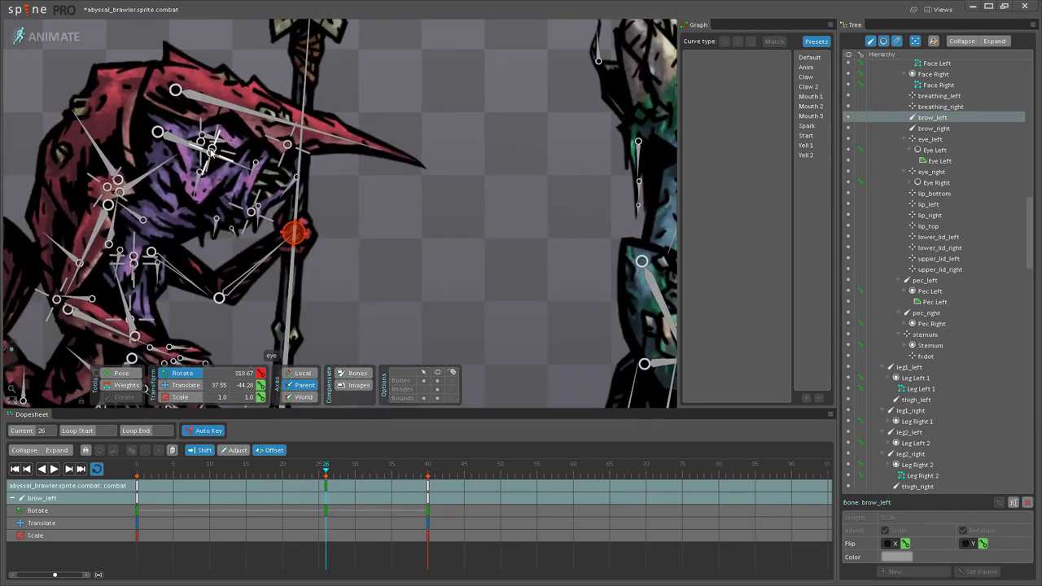
{"action": "left_click", "coordinate": [211, 152]}
{"action": "left_click", "coordinate": [298, 486]}
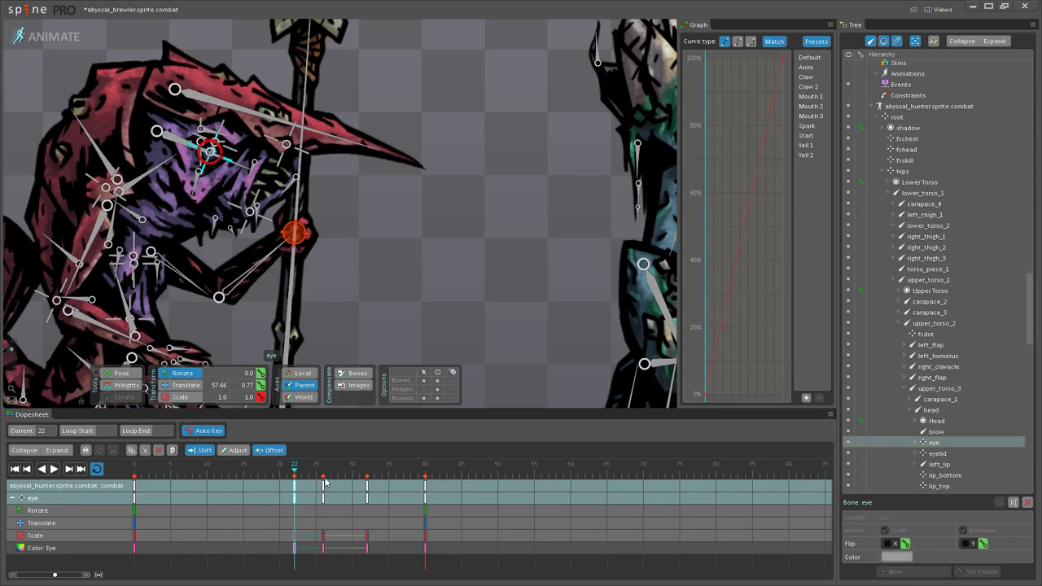
Step: Play the combat loop with the bones hidden to review the brawler's blink, and show the bones again
{"action": "key", "text": "space"}
{"action": "left_click_drag", "start_coordinate": [566, 209], "coordinate": [155, 294]}
{"action": "left_click", "coordinate": [54, 468]}
{"action": "left_click", "coordinate": [438, 380]}
{"action": "scroll", "coordinate": [481, 275], "scroll_direction": "down", "scroll_amount": 4}
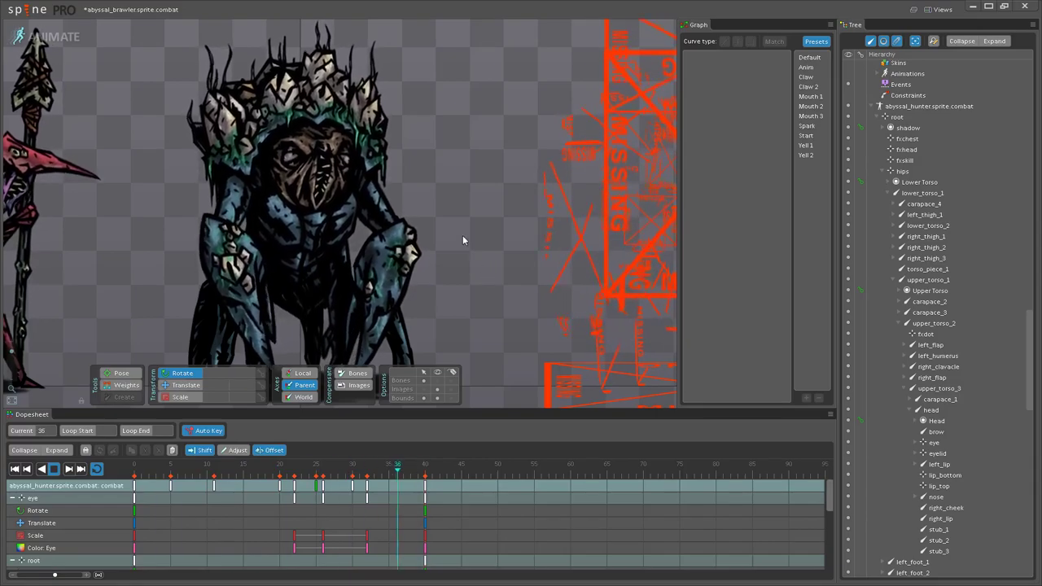
{"action": "left_click_drag", "start_coordinate": [440, 193], "coordinate": [494, 261]}
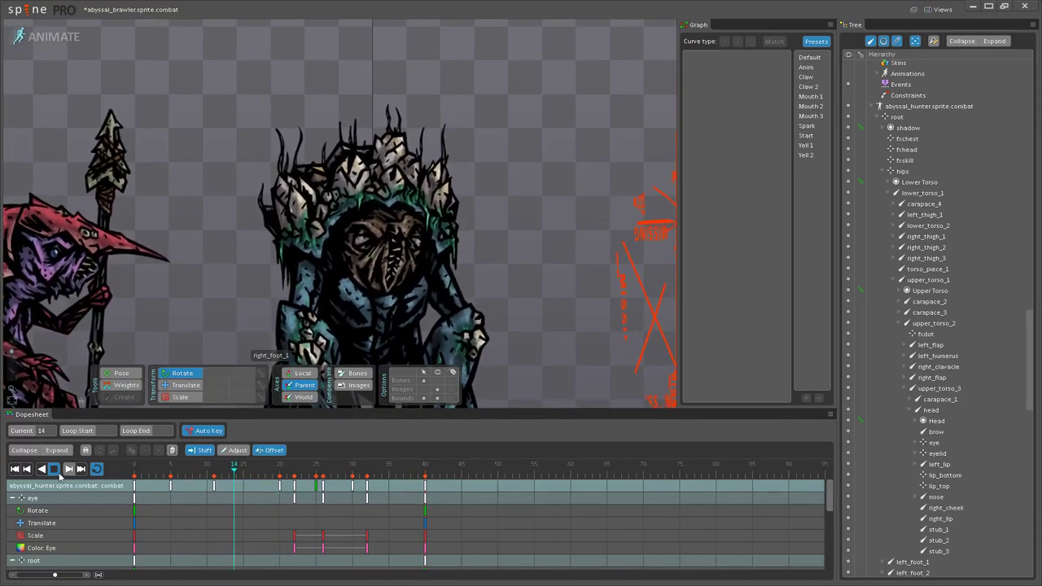
{"action": "left_click", "coordinate": [54, 469]}
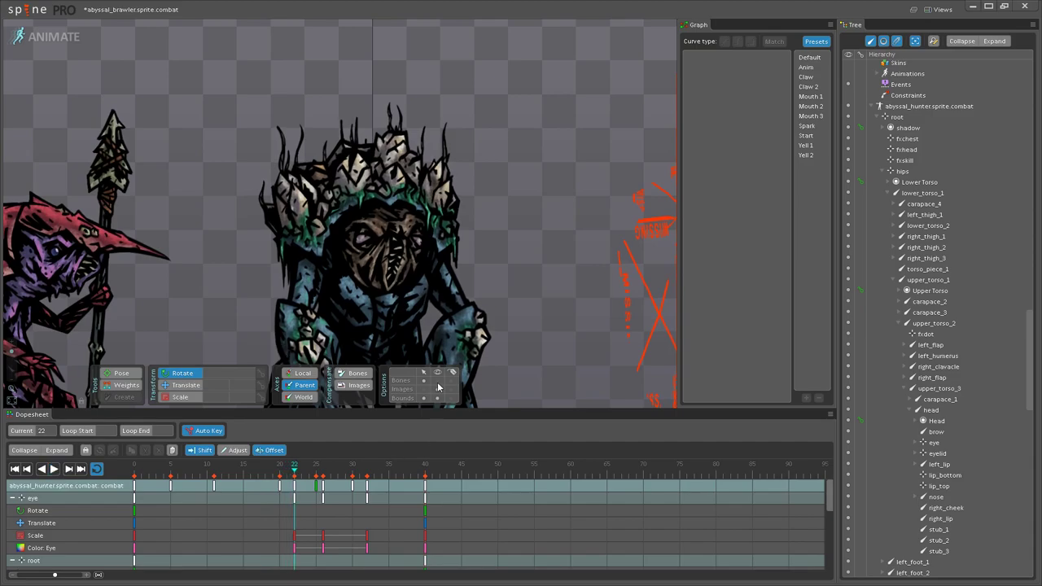
{"action": "left_click", "coordinate": [438, 380]}
Step: Select the brawler's left and right eye bones together with all four upper and lower lid bones
{"action": "scroll", "coordinate": [368, 238], "scroll_direction": "up", "scroll_amount": 8}
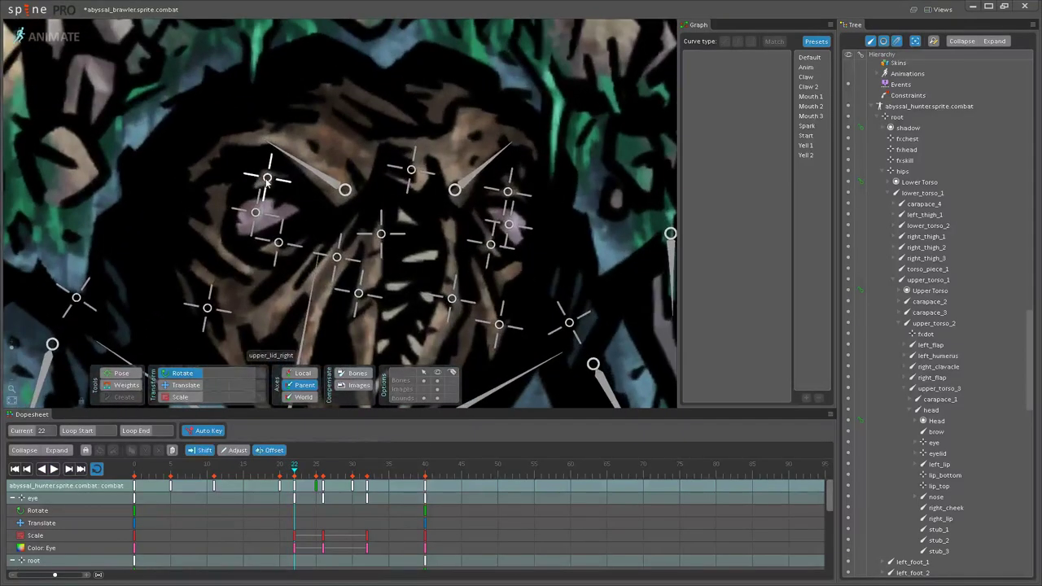
{"action": "left_click", "coordinate": [267, 178]}
{"action": "left_click", "coordinate": [255, 213], "text": "ctrl"}
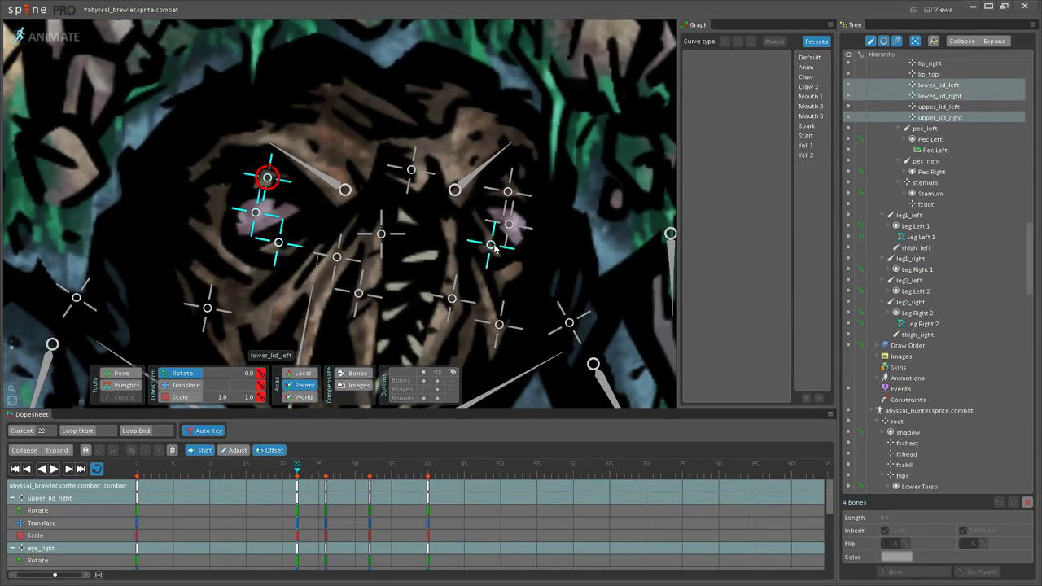
{"action": "left_click_drag", "start_coordinate": [283, 483], "coordinate": [367, 489]}
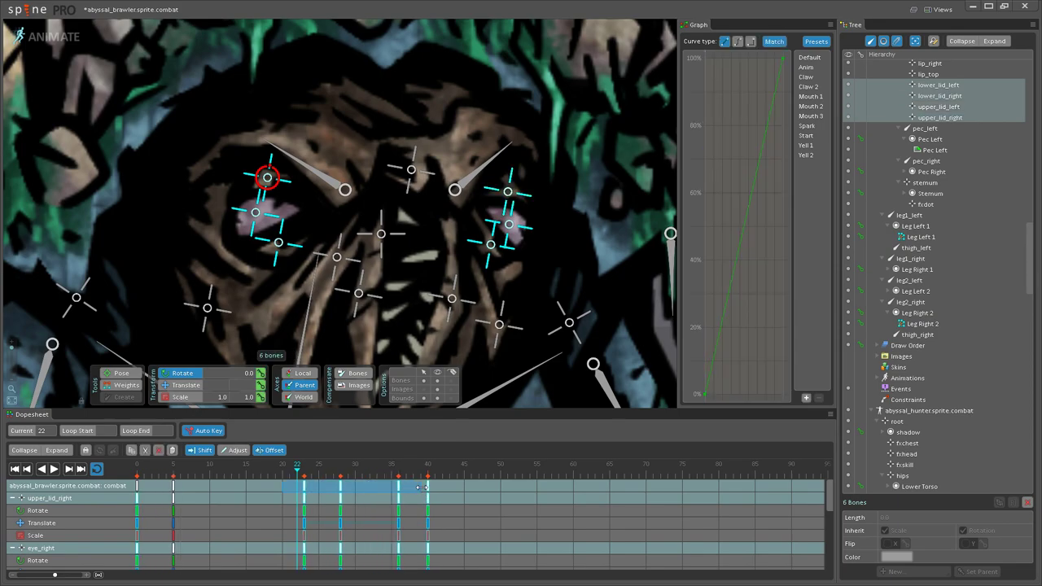
{"action": "key", "text": "ctrl+z"}
{"action": "left_click_drag", "start_coordinate": [296, 500], "coordinate": [379, 504]}
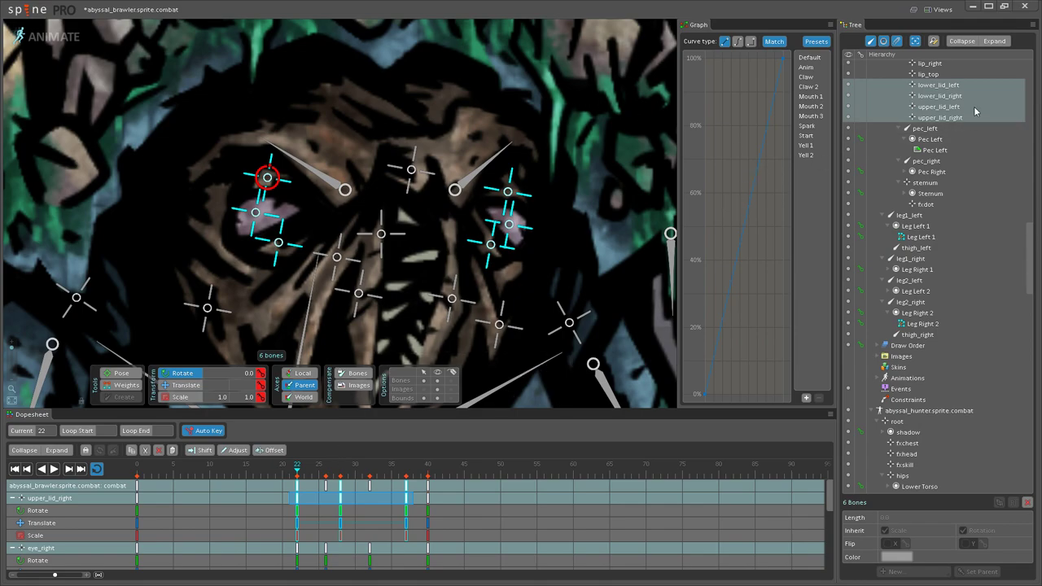
{"action": "key", "text": "Delete"}
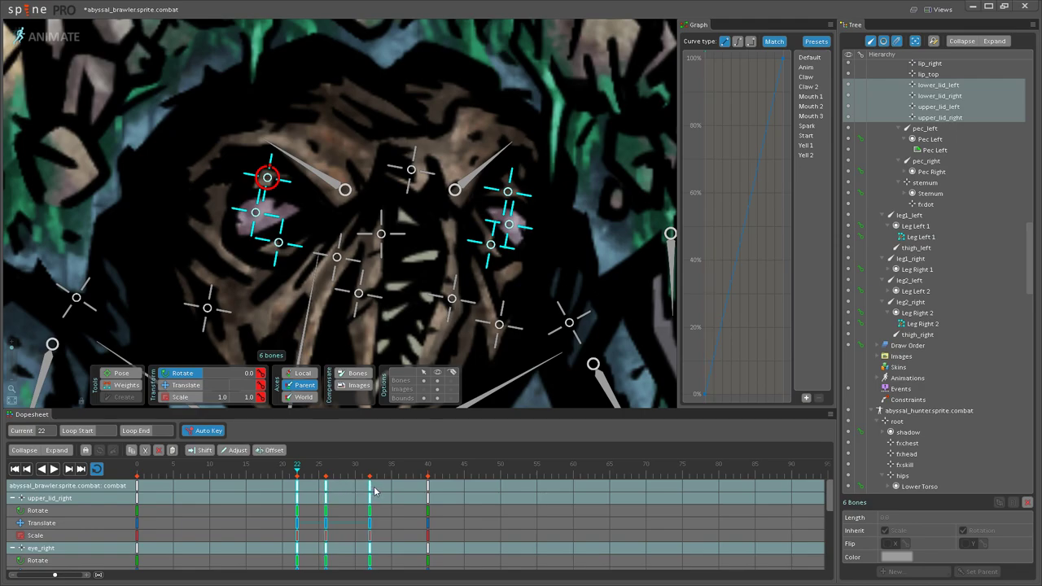
Step: Retime the eye and lid blink keys to frames 20, 25 and 34 and play the loop to check them
{"action": "left_click_drag", "start_coordinate": [284, 483], "coordinate": [377, 494]}
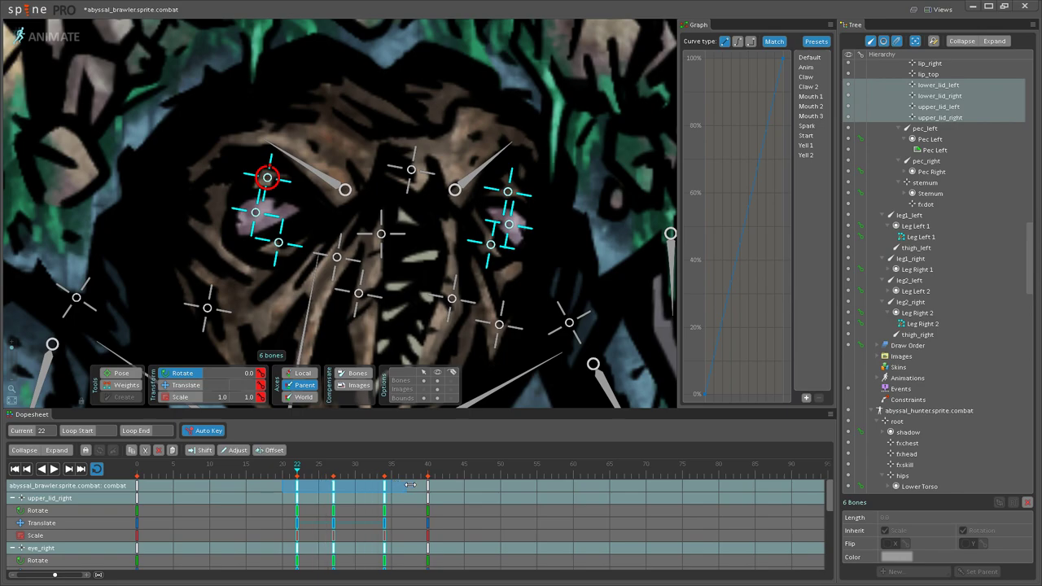
{"action": "left_click_drag", "start_coordinate": [351, 486], "coordinate": [290, 477]}
{"action": "left_click", "coordinate": [54, 469]}
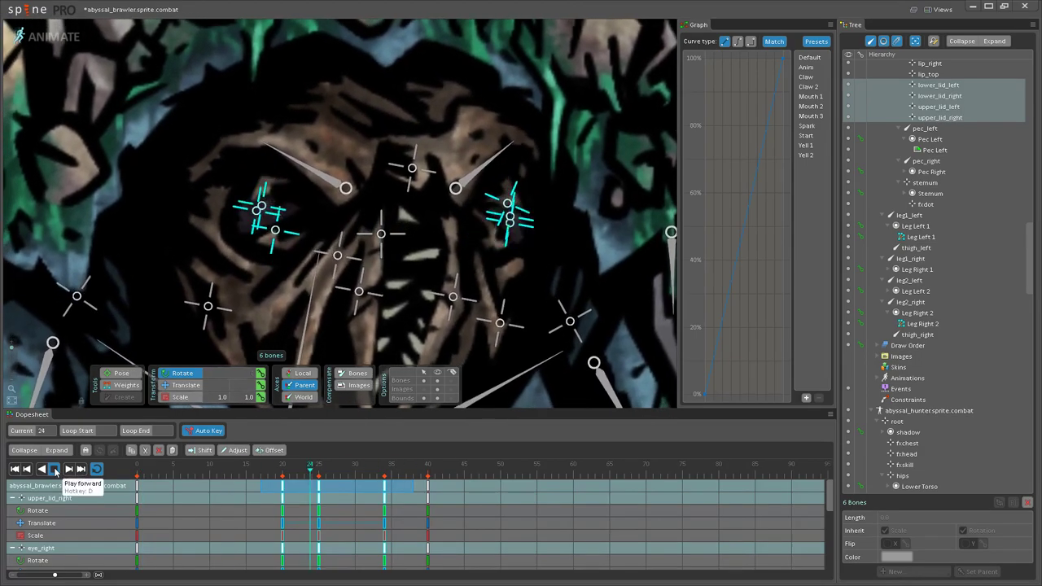
{"action": "left_click", "coordinate": [54, 469]}
Step: Copy the left brow bone's frame 0 keys to frames 22 and 32, on either side of its blink rotation
{"action": "left_click", "coordinate": [454, 185]}
{"action": "left_click_drag", "start_coordinate": [326, 471], "coordinate": [298, 477]}
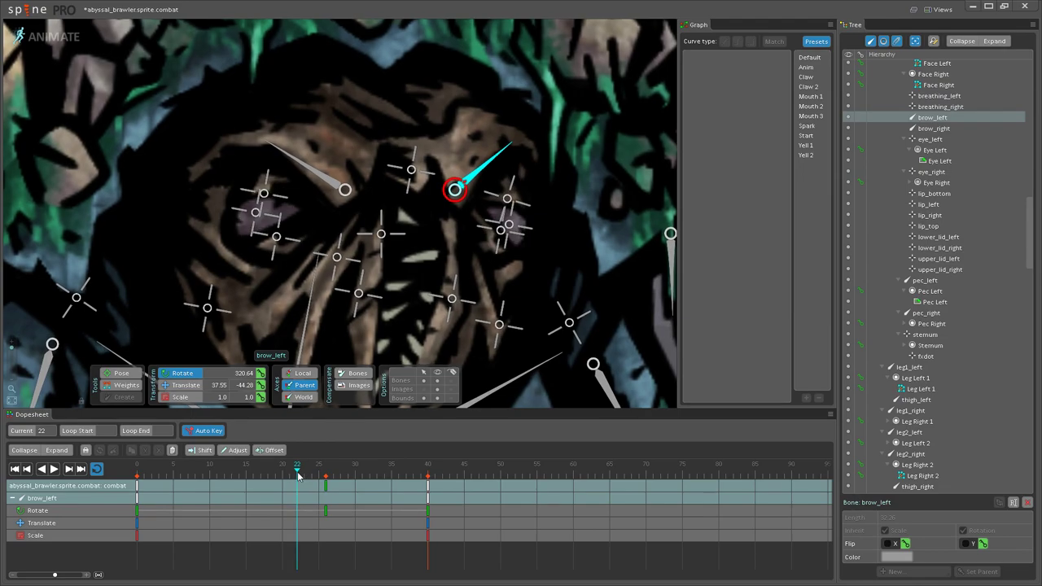
{"action": "left_click", "coordinate": [137, 487]}
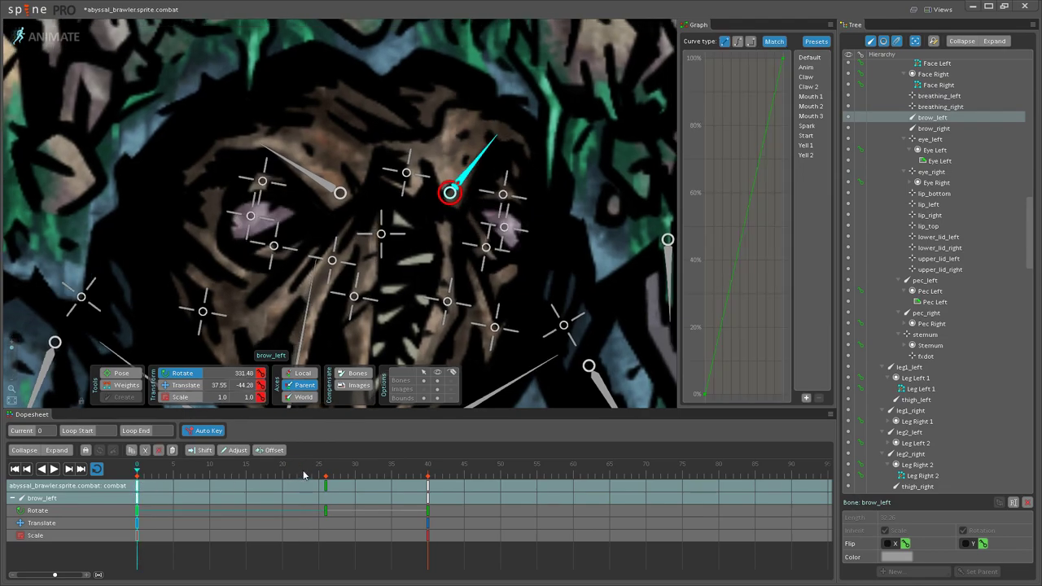
{"action": "left_click_drag", "start_coordinate": [304, 476], "coordinate": [297, 476]}
{"action": "left_click", "coordinate": [372, 476]}
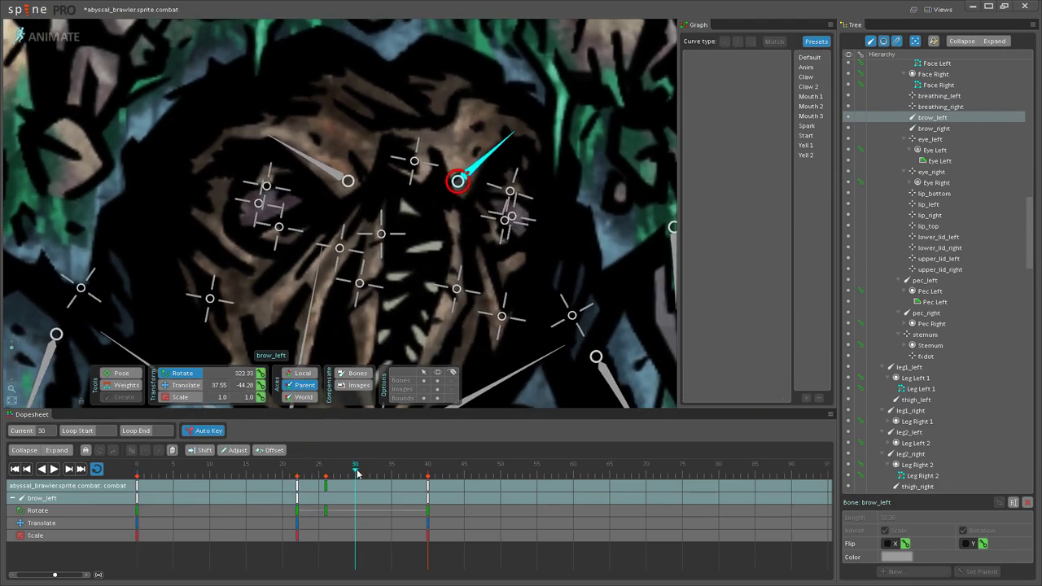
{"action": "key", "text": "ctrl+v"}
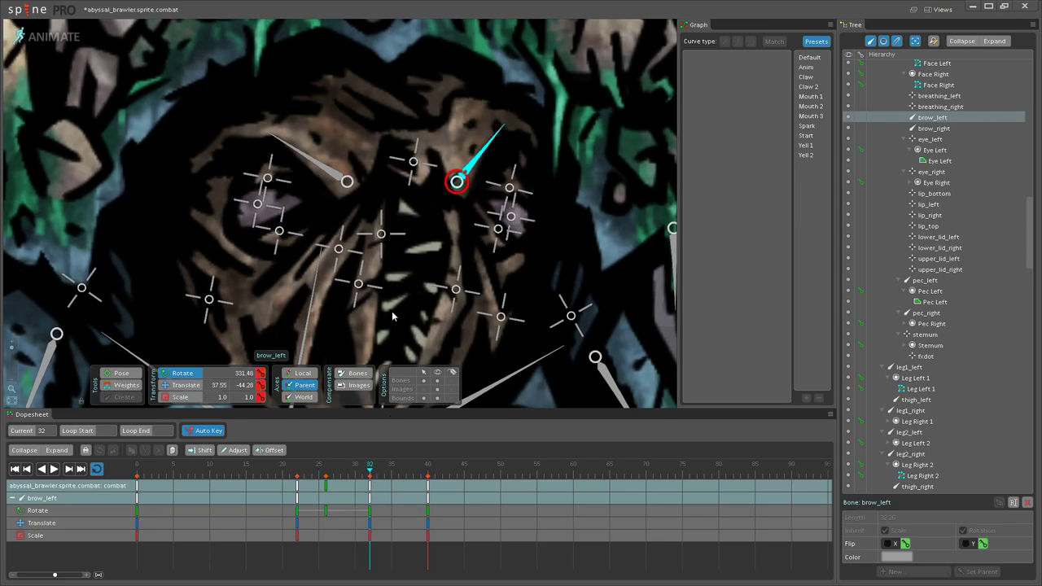
Step: Hide the bones and play the combat loop, examining the brawler's blink close up and at full-body size beside the hunter
{"action": "scroll", "coordinate": [391, 311], "scroll_direction": "down", "scroll_amount": 3}
{"action": "left_click", "coordinate": [588, 212]}
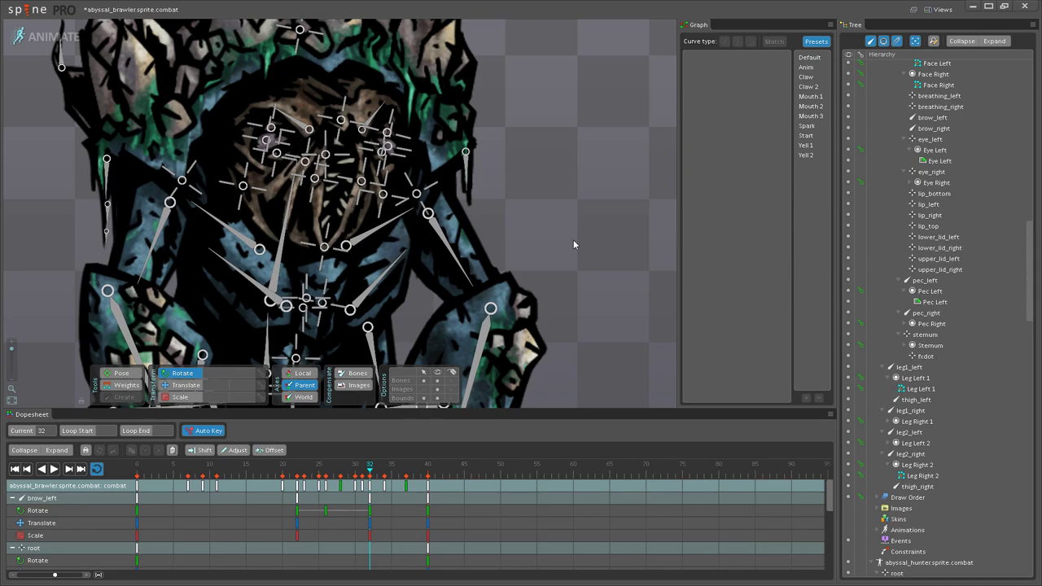
{"action": "scroll", "coordinate": [535, 230], "scroll_direction": "down", "scroll_amount": 3}
{"action": "left_click", "coordinate": [438, 381]}
{"action": "left_click_drag", "start_coordinate": [575, 183], "coordinate": [505, 253]}
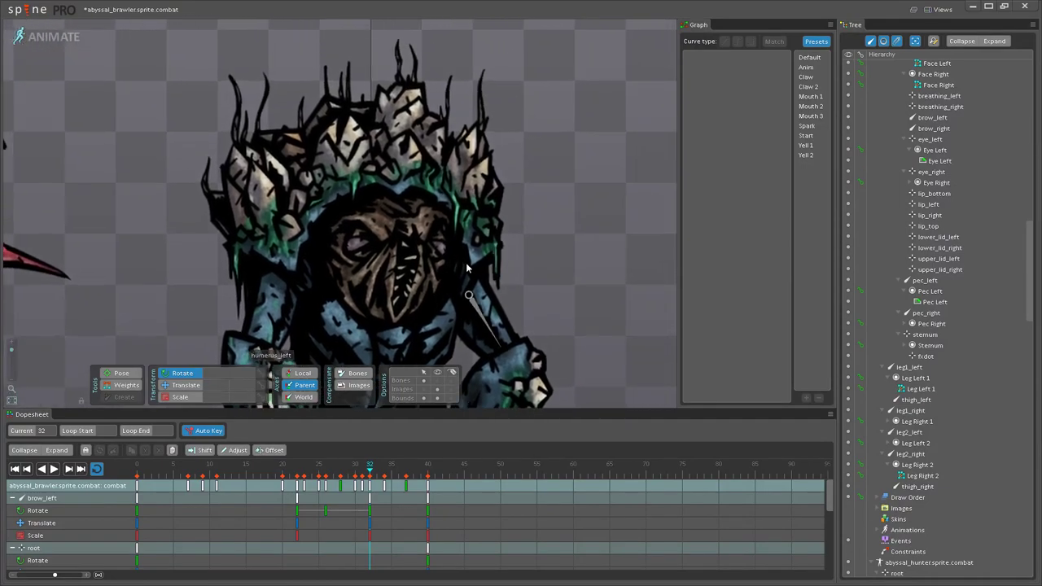
{"action": "scroll", "coordinate": [442, 276], "scroll_direction": "up", "scroll_amount": 3}
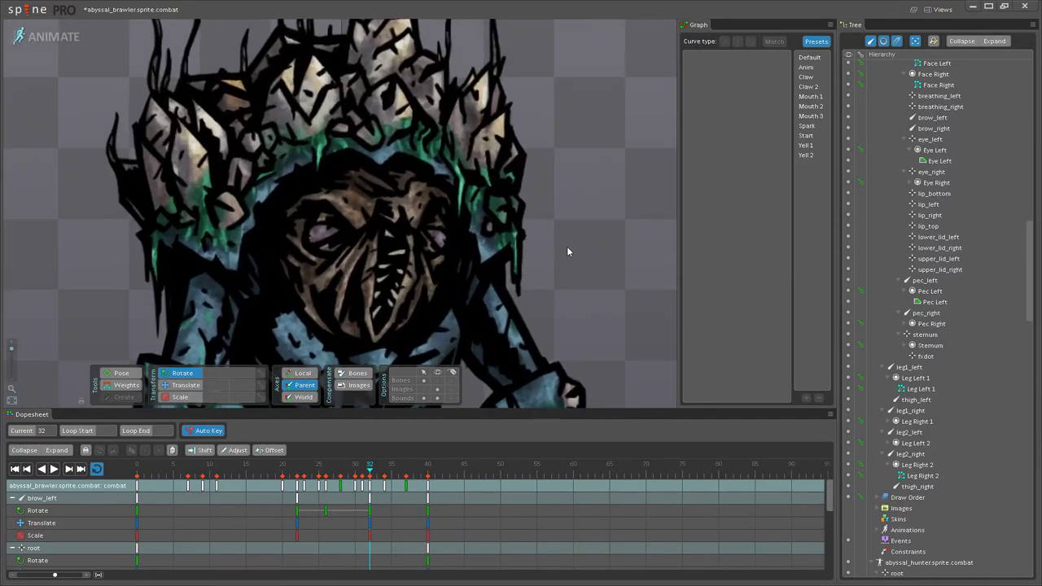
{"action": "left_click", "coordinate": [54, 469]}
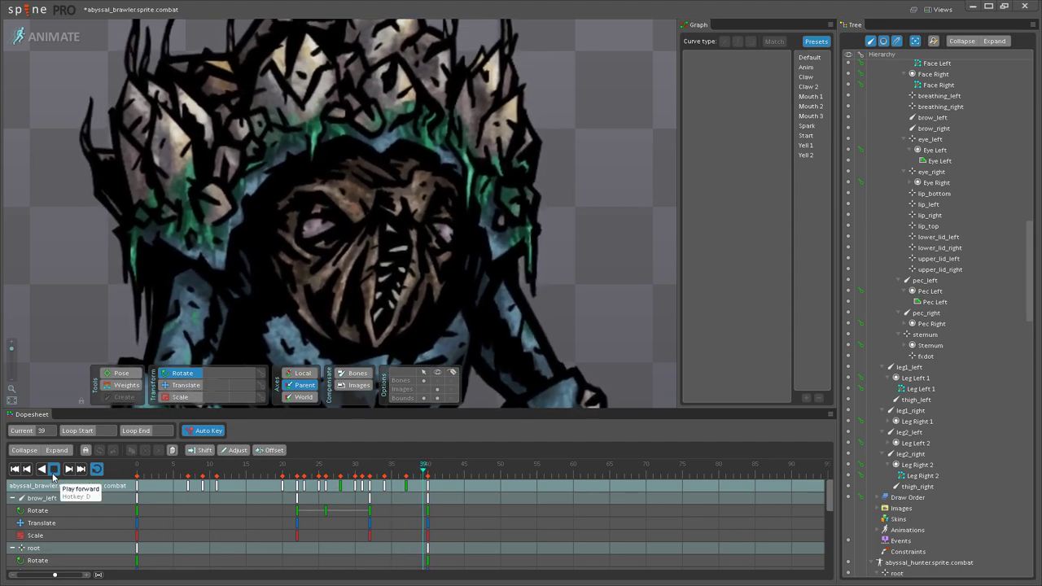
{"action": "scroll", "coordinate": [372, 298], "scroll_direction": "down", "scroll_amount": 8}
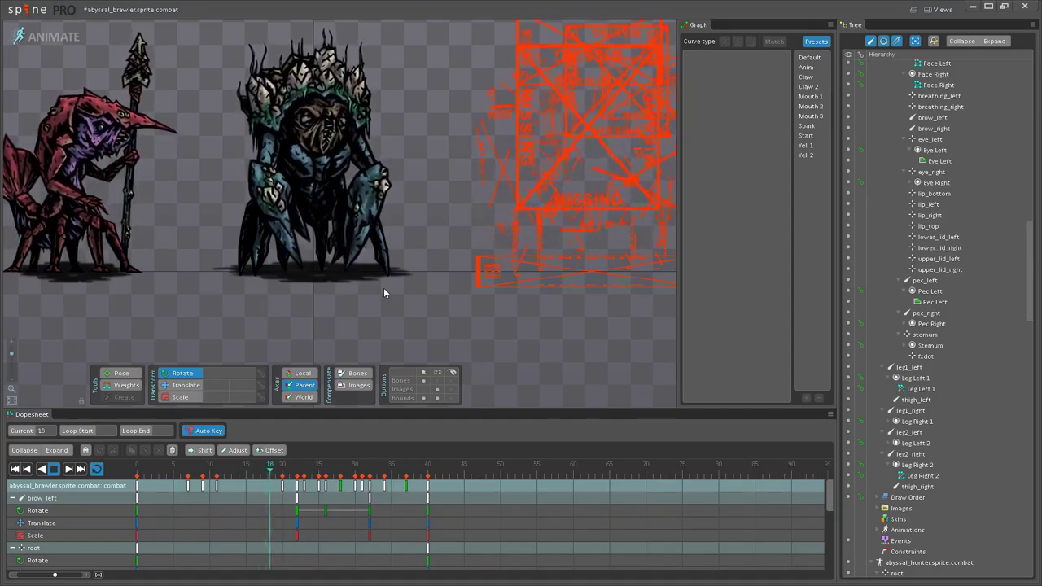
{"action": "left_click_drag", "start_coordinate": [453, 153], "coordinate": [472, 176]}
{"action": "scroll", "coordinate": [464, 217], "scroll_direction": "up", "scroll_amount": 1}
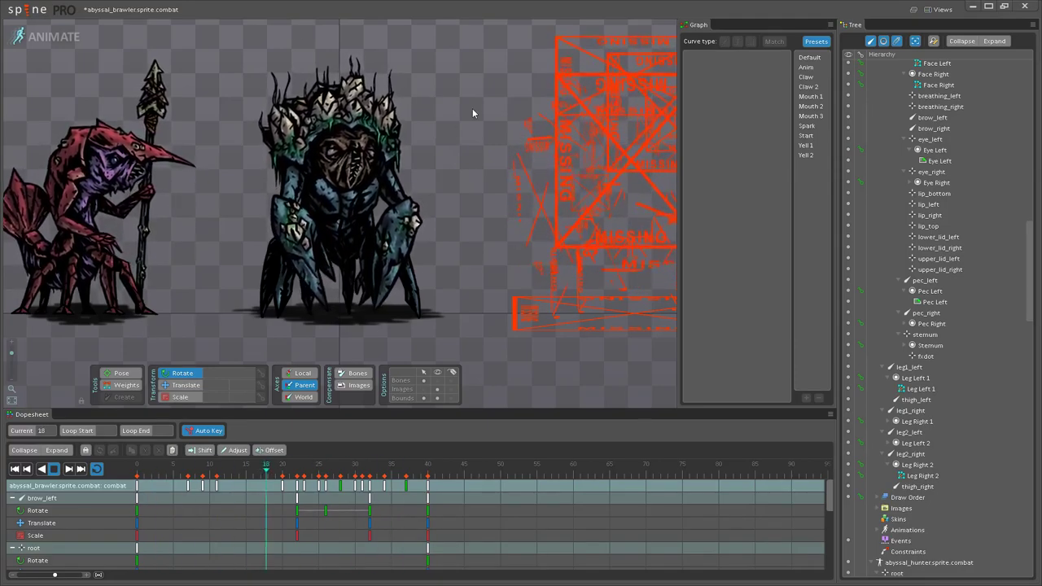
{"action": "scroll", "coordinate": [453, 184], "scroll_direction": "up", "scroll_amount": 2}
{"action": "scroll", "coordinate": [460, 195], "scroll_direction": "up", "scroll_amount": 2}
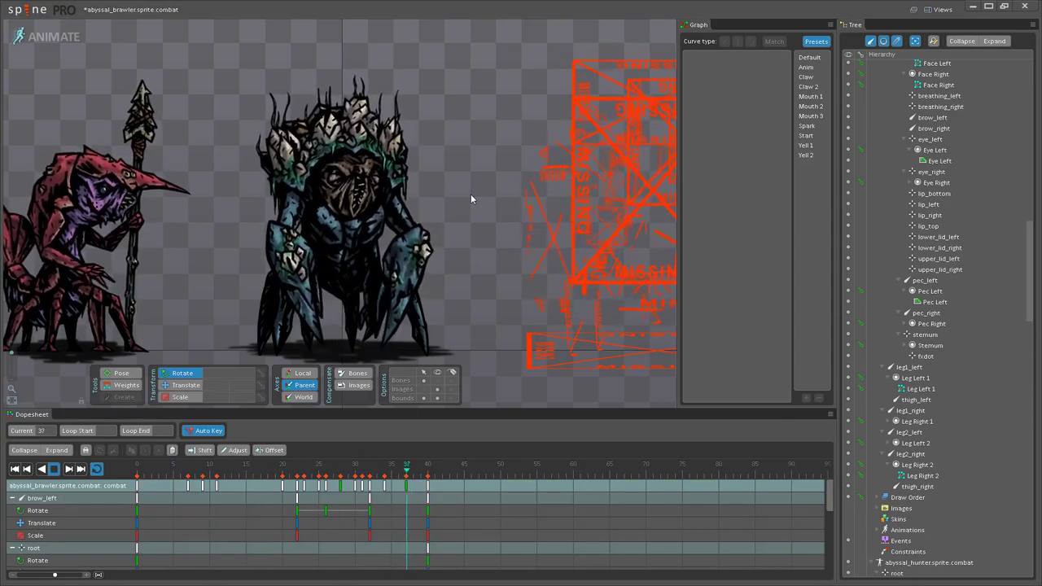
{"action": "left_click_drag", "start_coordinate": [474, 210], "coordinate": [502, 177]}
{"action": "scroll", "coordinate": [490, 206], "scroll_direction": "up", "scroll_amount": 1}
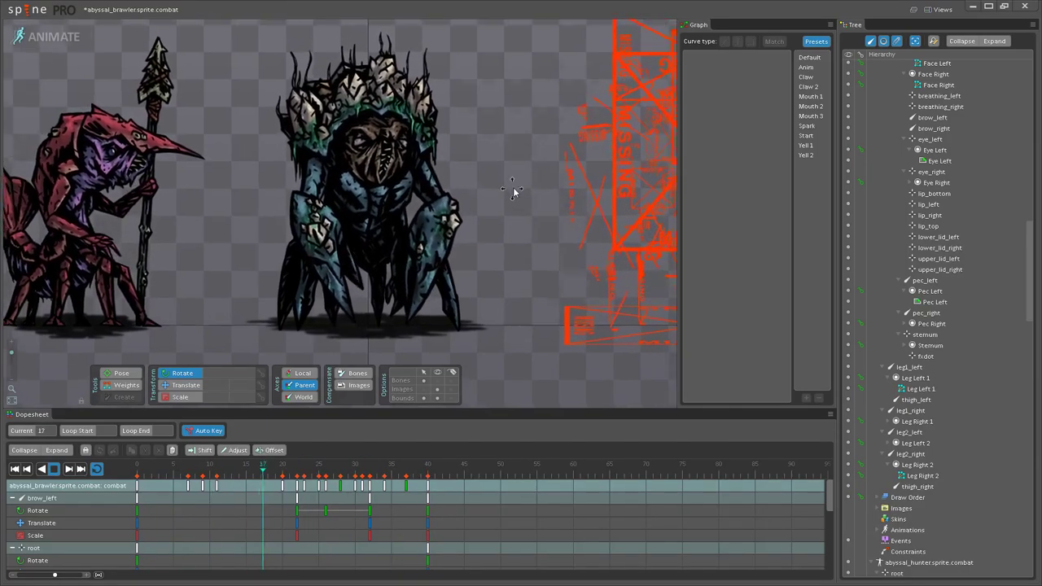
{"action": "scroll", "coordinate": [524, 196], "scroll_direction": "up", "scroll_amount": 2}
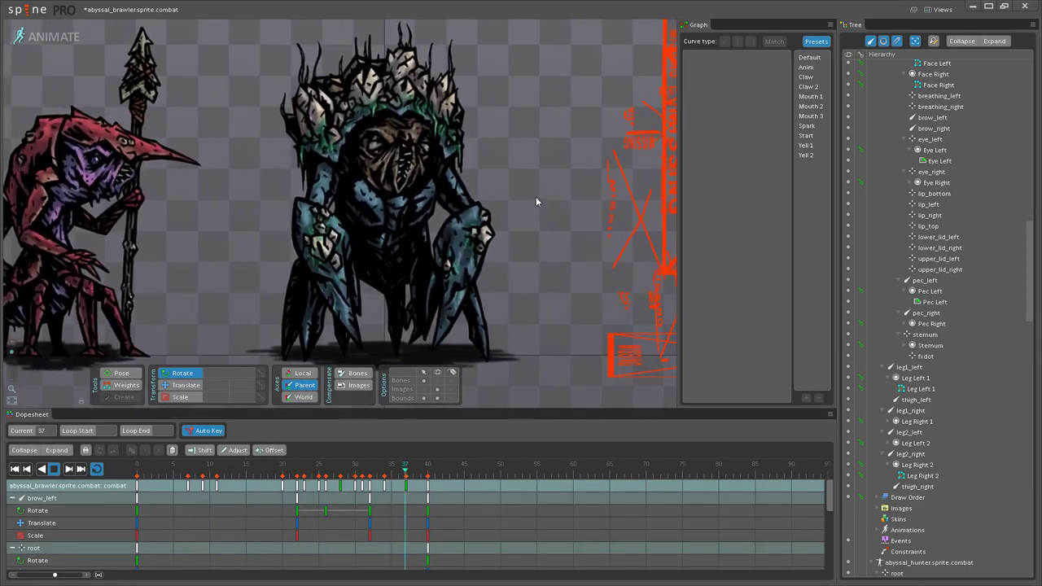
{"action": "left_click_drag", "start_coordinate": [536, 177], "coordinate": [551, 174]}
{"action": "scroll", "coordinate": [547, 168], "scroll_direction": "down", "scroll_amount": 1}
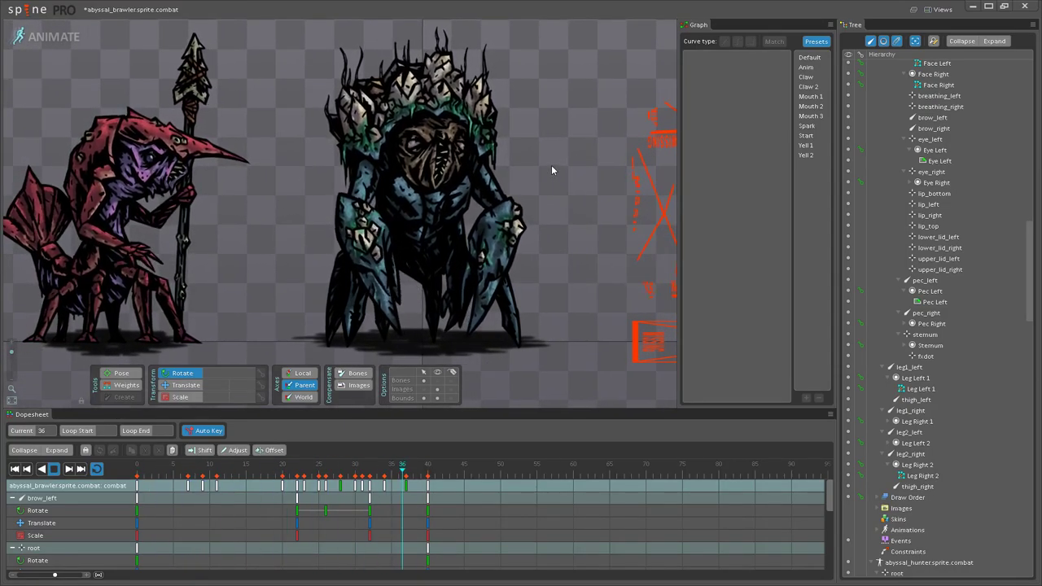
{"action": "scroll", "coordinate": [558, 173], "scroll_direction": "up", "scroll_amount": 1}
{"action": "left_click_drag", "start_coordinate": [563, 173], "coordinate": [566, 171]}
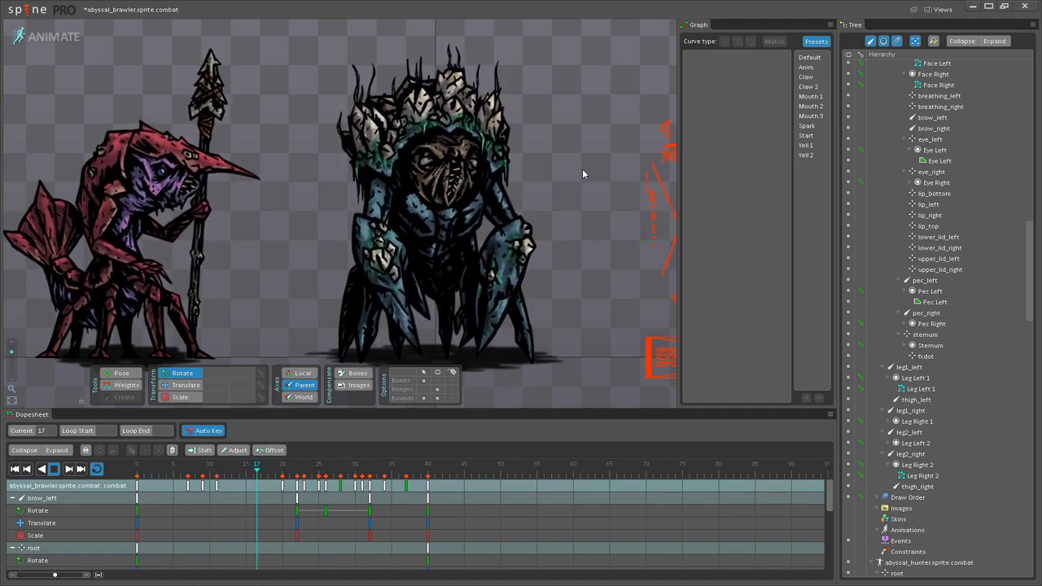
{"action": "left_click", "coordinate": [54, 469]}
Step: Shift the right eye, lid and brow blink keys earlier, with the eye and lid keys at frames 13, 18 and 27
{"action": "scroll", "coordinate": [456, 154], "scroll_direction": "up", "scroll_amount": 10}
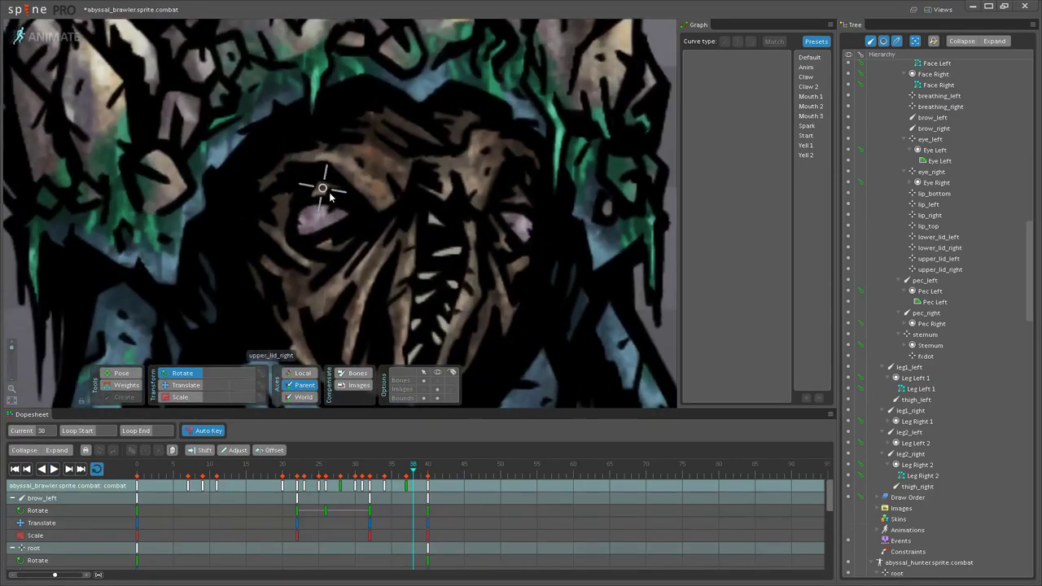
{"action": "left_click", "coordinate": [327, 191]}
{"action": "left_click", "coordinate": [313, 216], "text": "ctrl"}
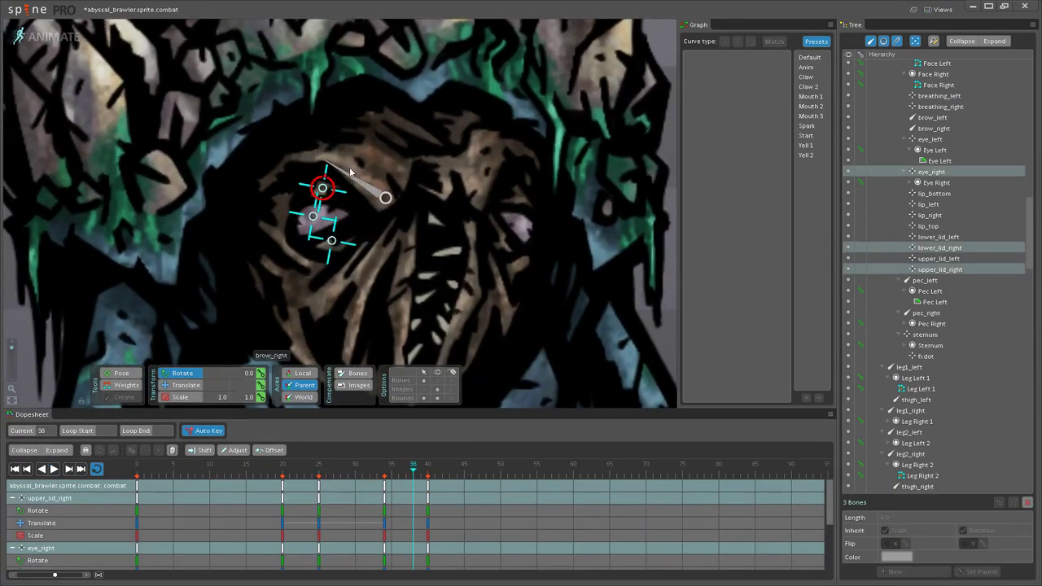
{"action": "left_click", "coordinate": [352, 175], "text": "ctrl"}
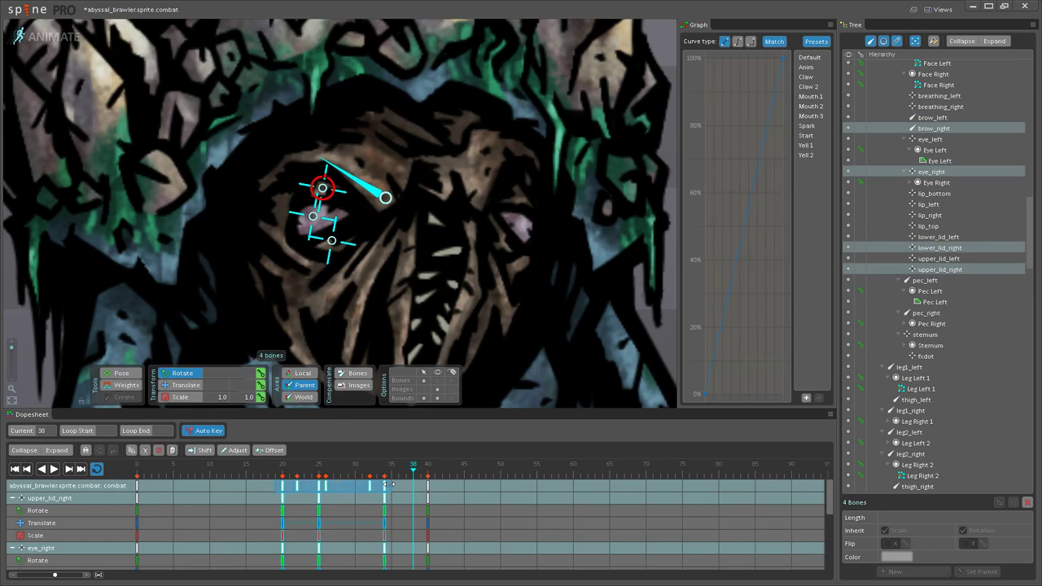
{"action": "key", "text": "ctrl+z"}
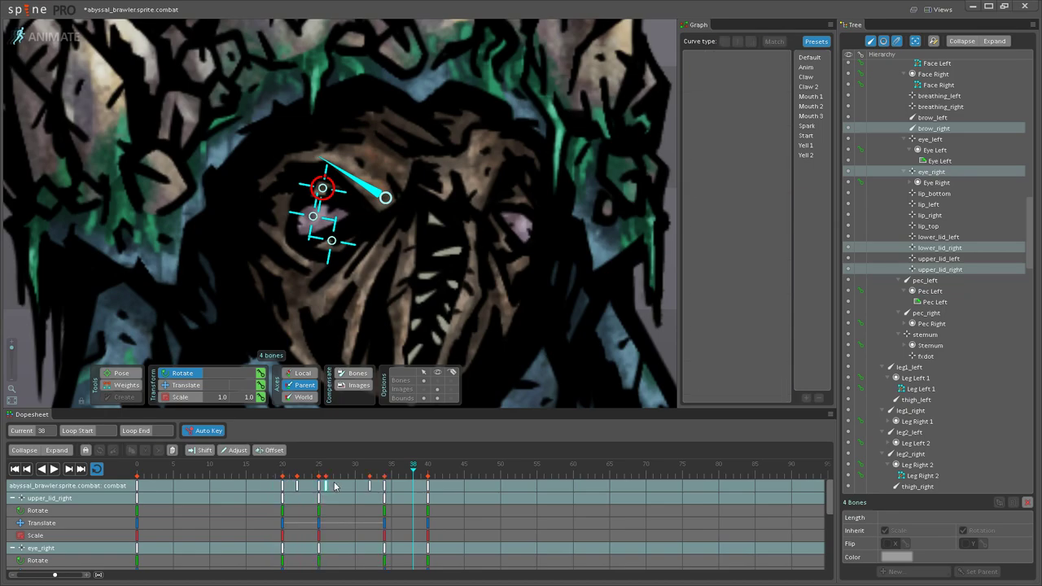
{"action": "left_click_drag", "start_coordinate": [263, 484], "coordinate": [421, 487]}
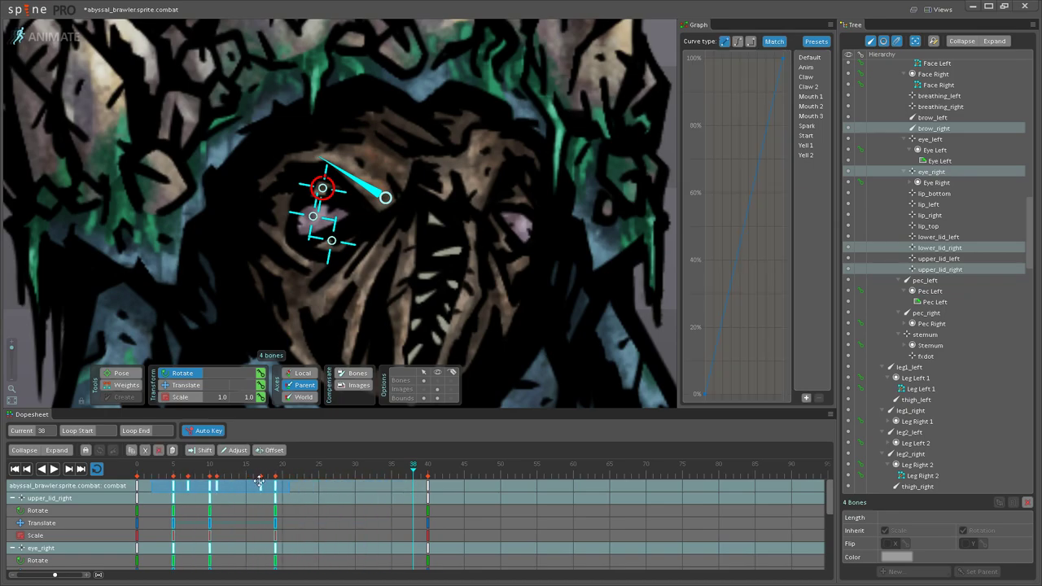
{"action": "left_click", "coordinate": [53, 469]}
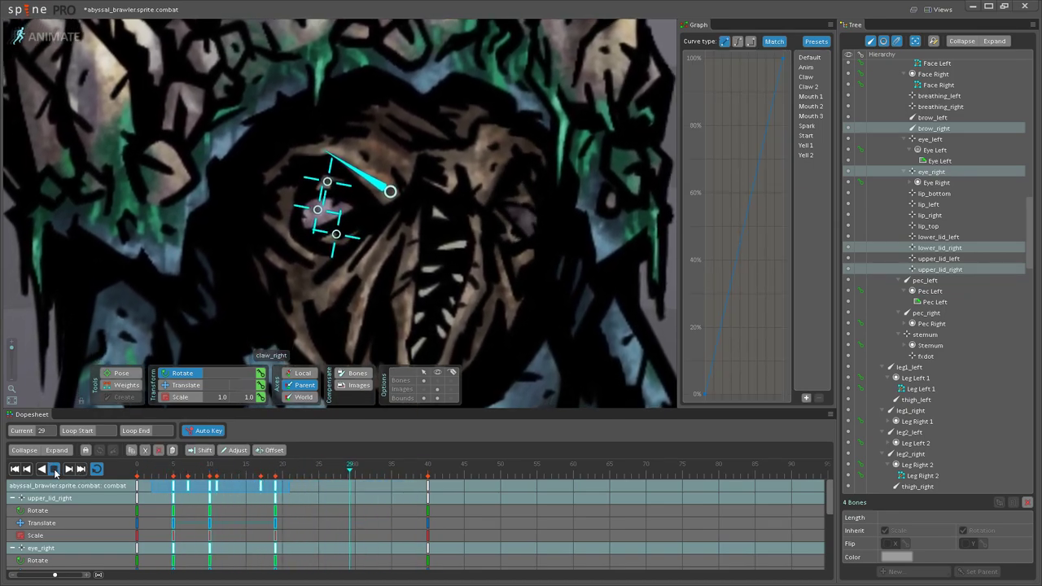
{"action": "left_click_drag", "start_coordinate": [225, 484], "coordinate": [284, 484]}
Step: Play the combat loop to review the timing offset between the right and left eye blinks
{"action": "left_click", "coordinate": [58, 472]}
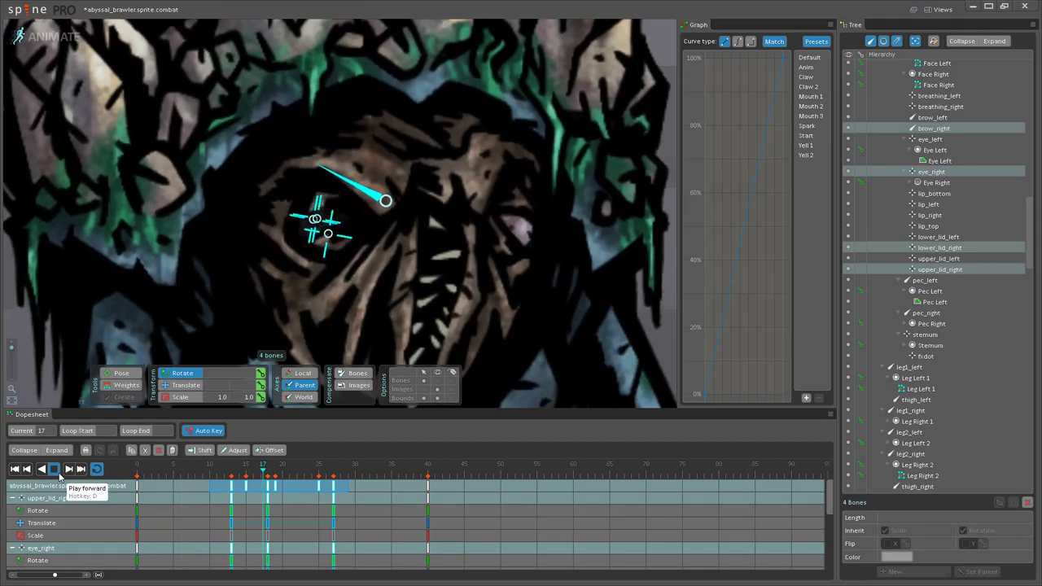
{"action": "scroll", "coordinate": [383, 246], "scroll_direction": "down", "scroll_amount": 3}
{"action": "scroll", "coordinate": [383, 246], "scroll_direction": "down", "scroll_amount": 3}
{"action": "key", "text": "space"}
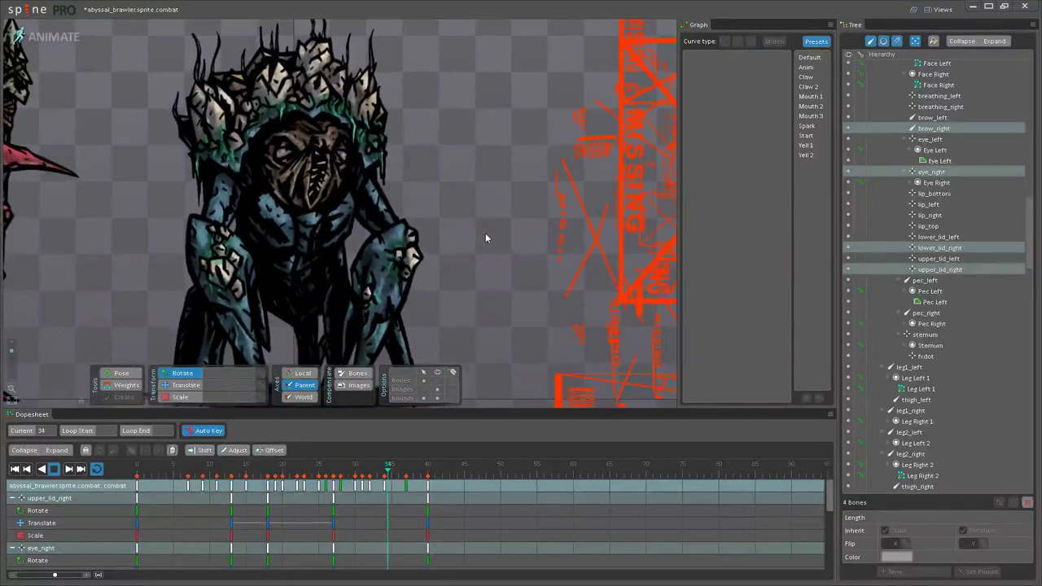
{"action": "scroll", "coordinate": [391, 212], "scroll_direction": "up", "scroll_amount": 5}
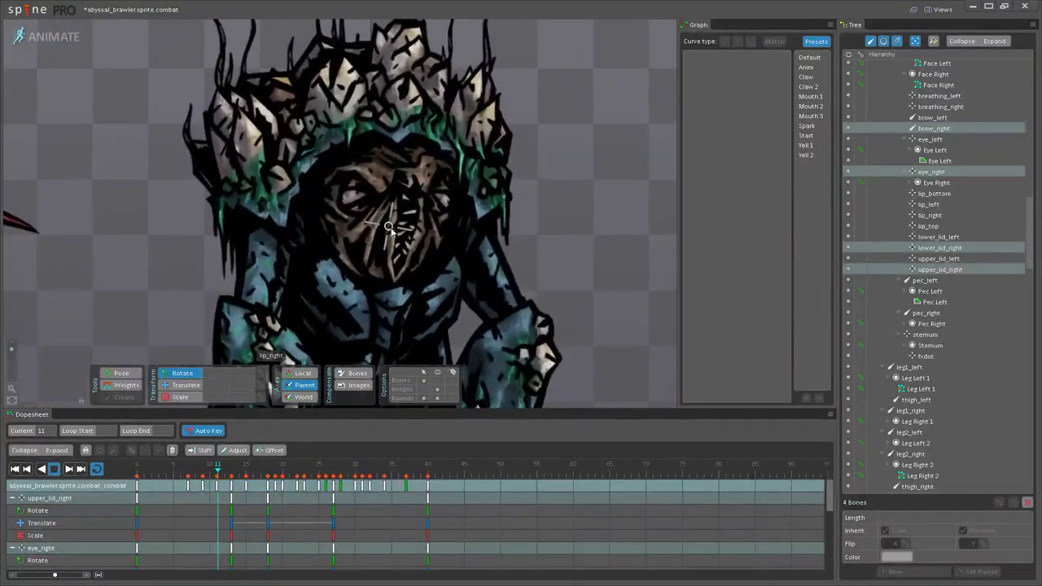
{"action": "left_click", "coordinate": [70, 468]}
Step: Move the right-side blink keys slightly later, with the eye and lid keys at frames 16, 21 and 30, and replay the loop
{"action": "scroll", "coordinate": [342, 212], "scroll_direction": "up", "scroll_amount": 4}
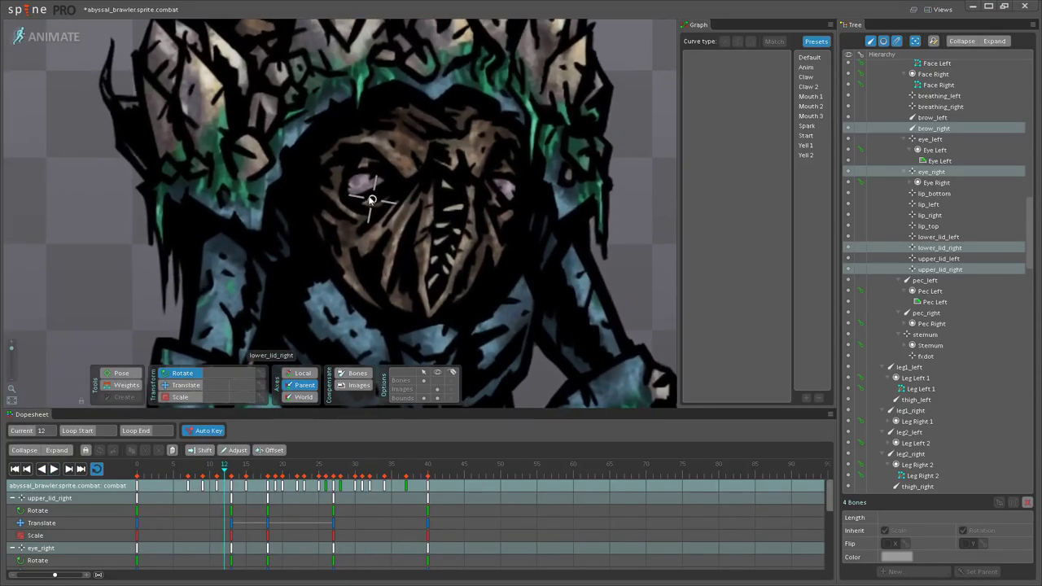
{"action": "left_click", "coordinate": [367, 189]}
{"action": "left_click", "coordinate": [365, 186], "text": "ctrl"}
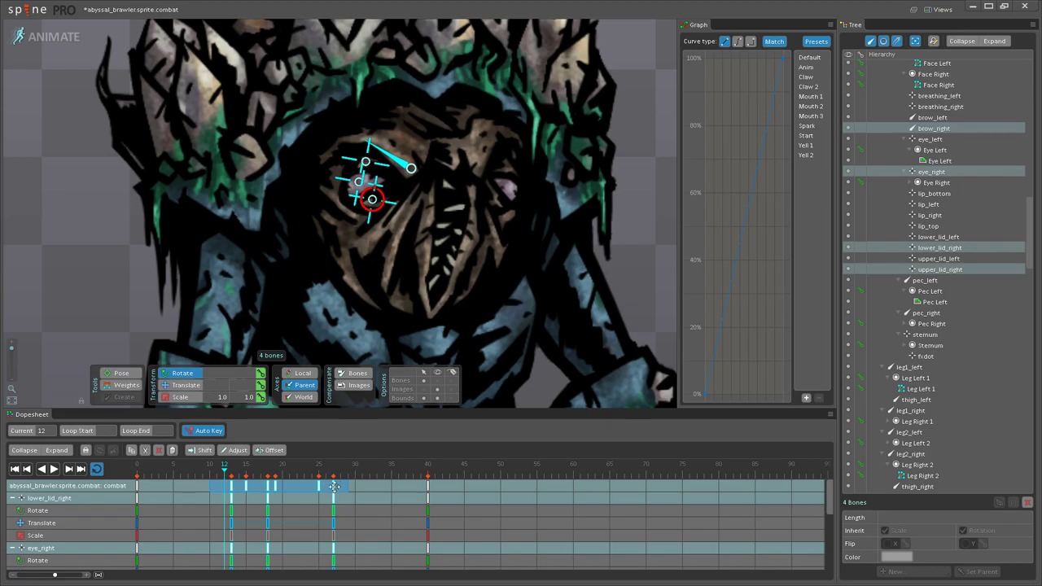
{"action": "left_click", "coordinate": [54, 469]}
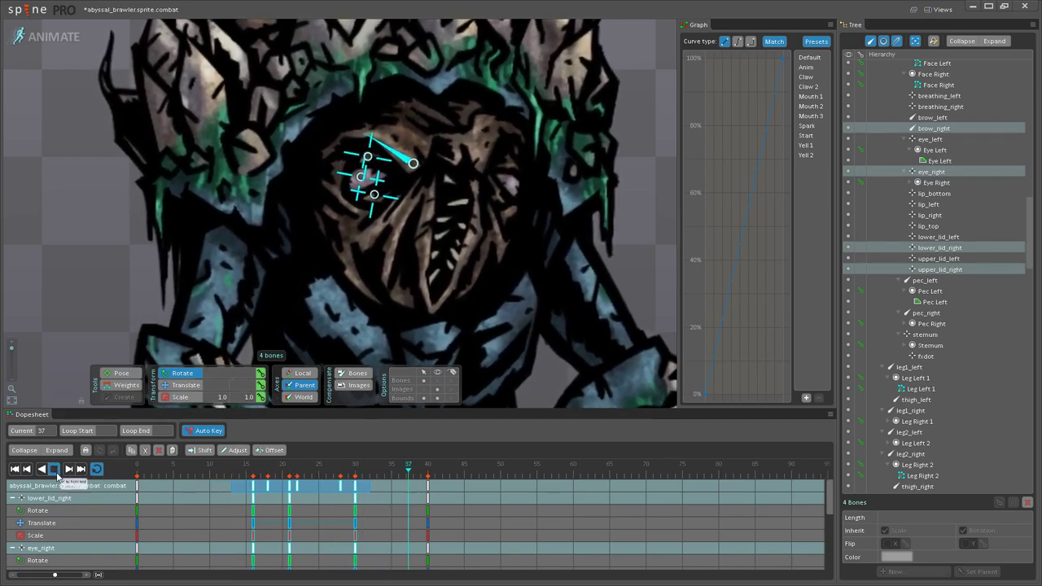
{"action": "left_click", "coordinate": [53, 469]}
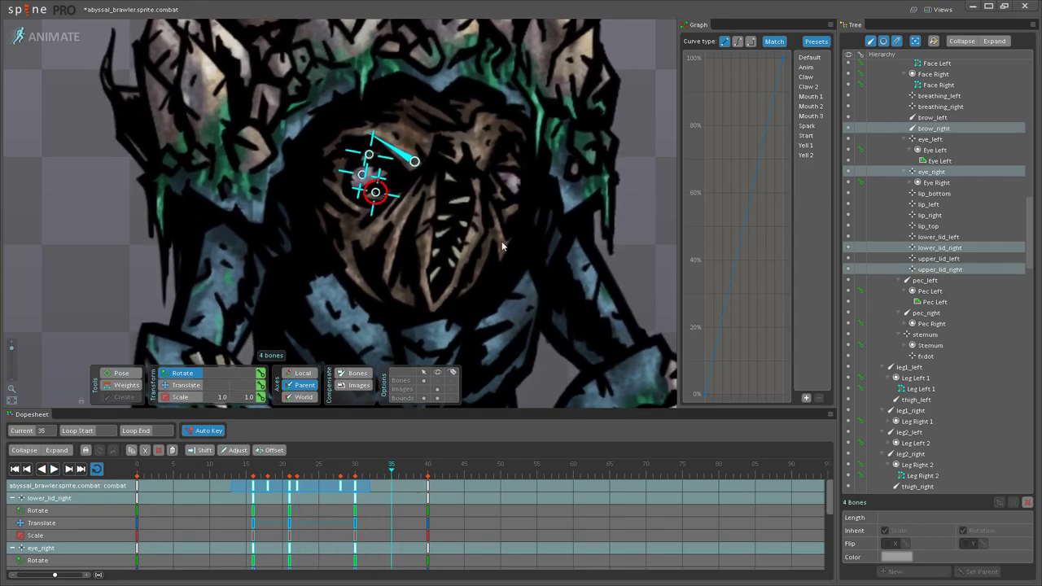
Step: Select the eye, lid and brow bones on both sides and move their blink keys earlier, with the right lower lid at frames 6, 13 and 27
{"action": "left_click", "coordinate": [500, 194], "text": "ctrl"}
{"action": "left_click", "coordinate": [511, 164], "text": "ctrl"}
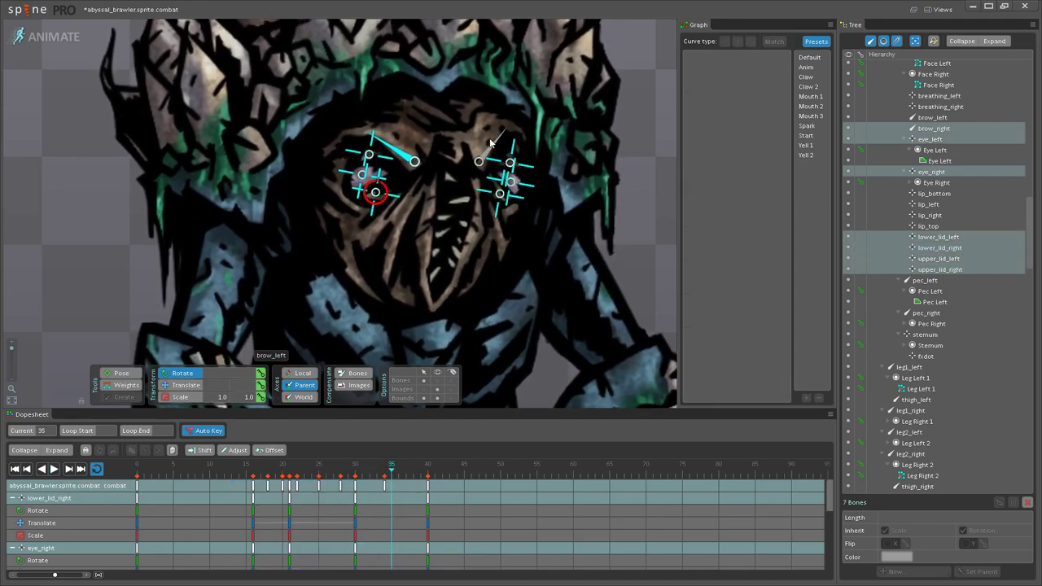
{"action": "left_click_drag", "start_coordinate": [237, 486], "coordinate": [307, 489]}
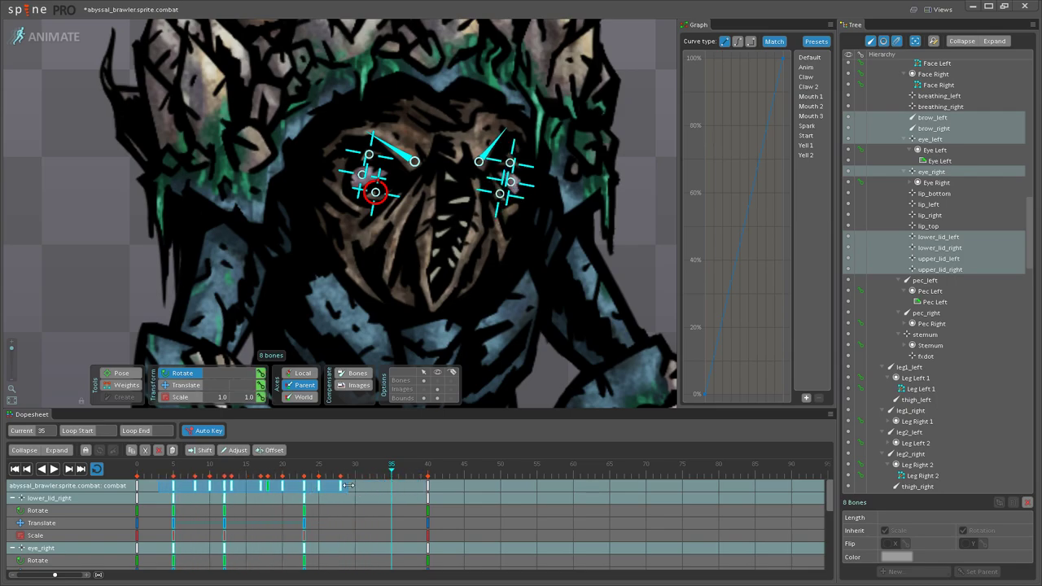
{"action": "left_click", "coordinate": [54, 470]}
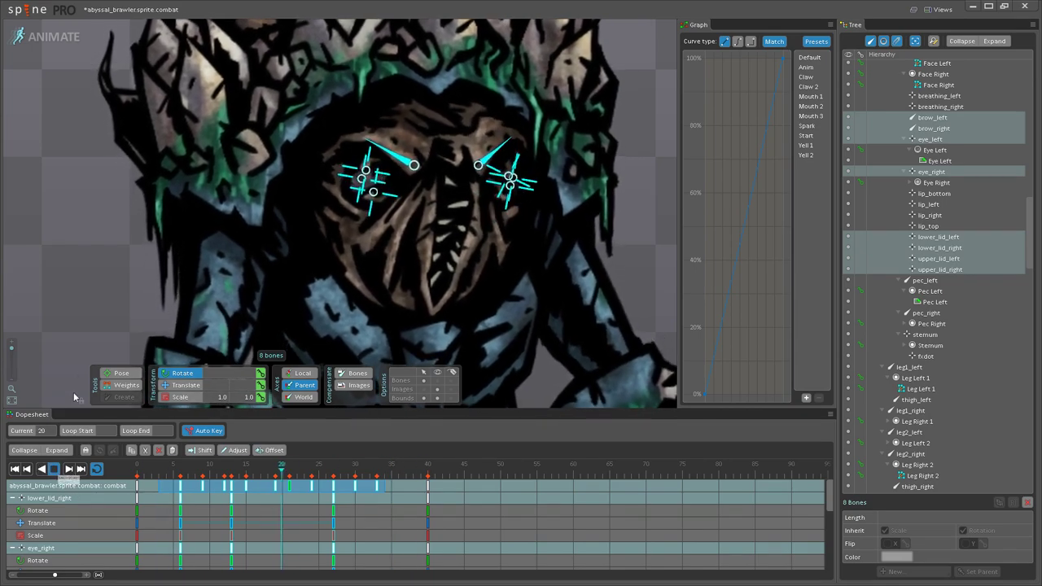
Step: Play the combat loop with the bones hidden and examine the brawler's earlier blink at full-body size beside the hunter
{"action": "key", "text": "space"}
{"action": "scroll", "coordinate": [268, 281], "scroll_direction": "down", "scroll_amount": 5}
{"action": "scroll", "coordinate": [271, 279], "scroll_direction": "down", "scroll_amount": 3}
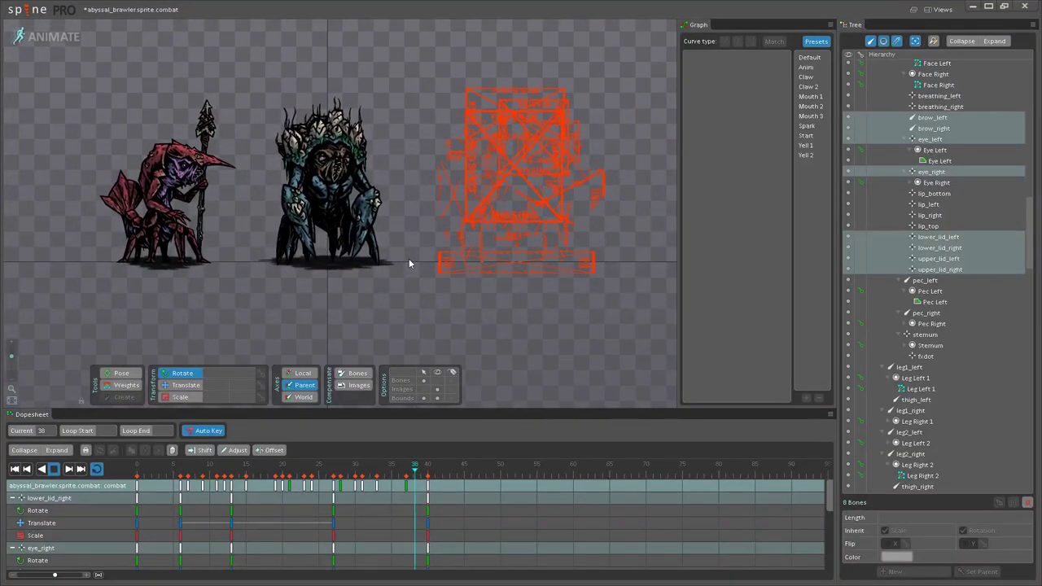
{"action": "scroll", "coordinate": [409, 258], "scroll_direction": "down", "scroll_amount": 2}
{"action": "left_click_drag", "start_coordinate": [410, 259], "coordinate": [408, 297]}
{"action": "scroll", "coordinate": [409, 297], "scroll_direction": "up", "scroll_amount": 3}
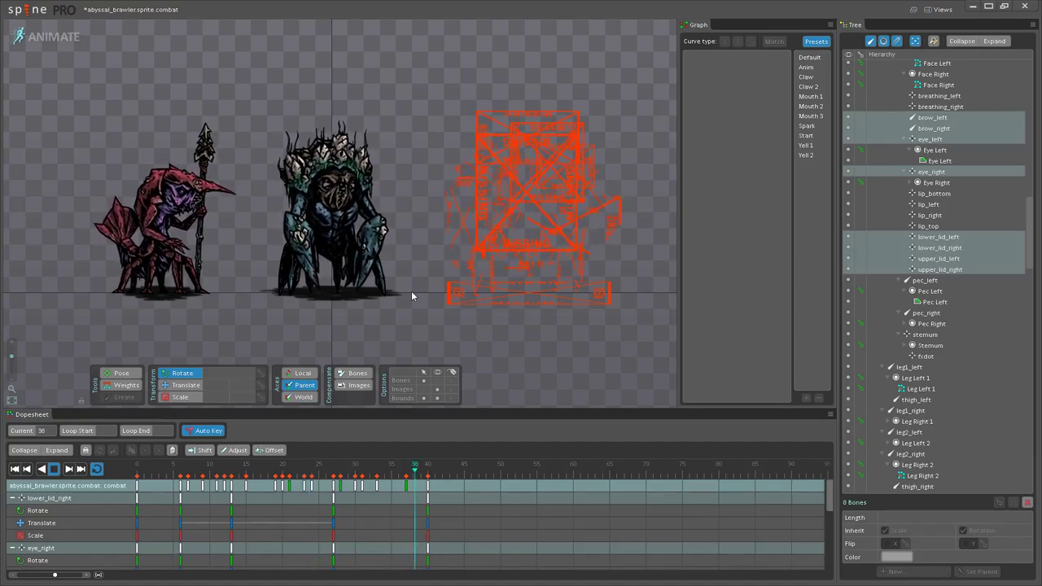
{"action": "left_click_drag", "start_coordinate": [414, 295], "coordinate": [497, 317]}
{"action": "scroll", "coordinate": [457, 300], "scroll_direction": "up", "scroll_amount": 3}
{"action": "scroll", "coordinate": [495, 313], "scroll_direction": "up", "scroll_amount": 2}
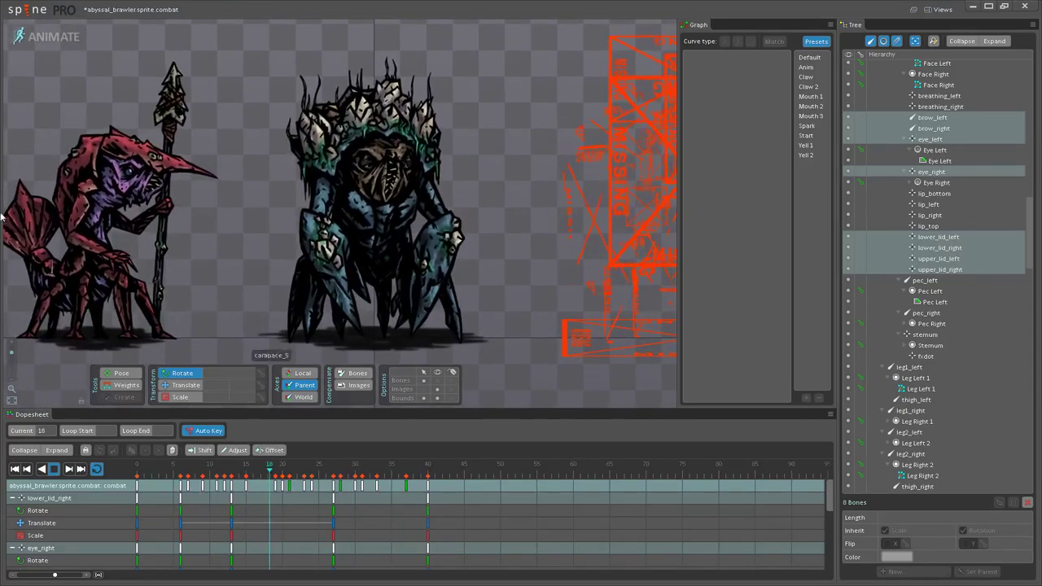
{"action": "mouse_move", "coordinate": [511, 196]}
{"action": "left_mouse_down"}
{"action": "mouse_move", "coordinate": [550, 219]}
{"action": "mouse_move", "coordinate": [517, 203]}
{"action": "left_mouse_up"}
{"action": "scroll", "coordinate": [549, 212], "scroll_direction": "down", "scroll_amount": 1}
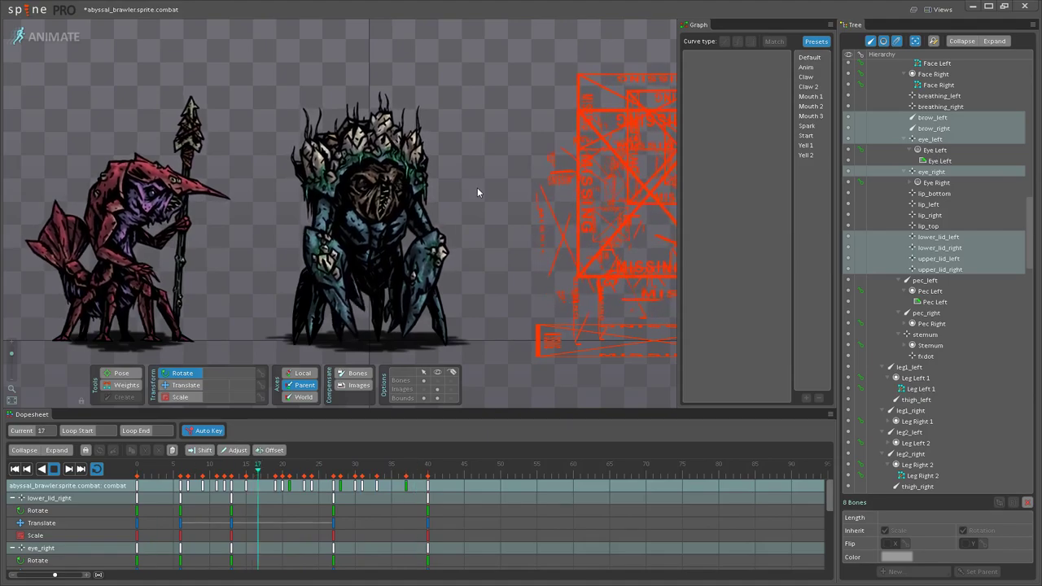
{"action": "left_click_drag", "start_coordinate": [478, 192], "coordinate": [551, 193]}
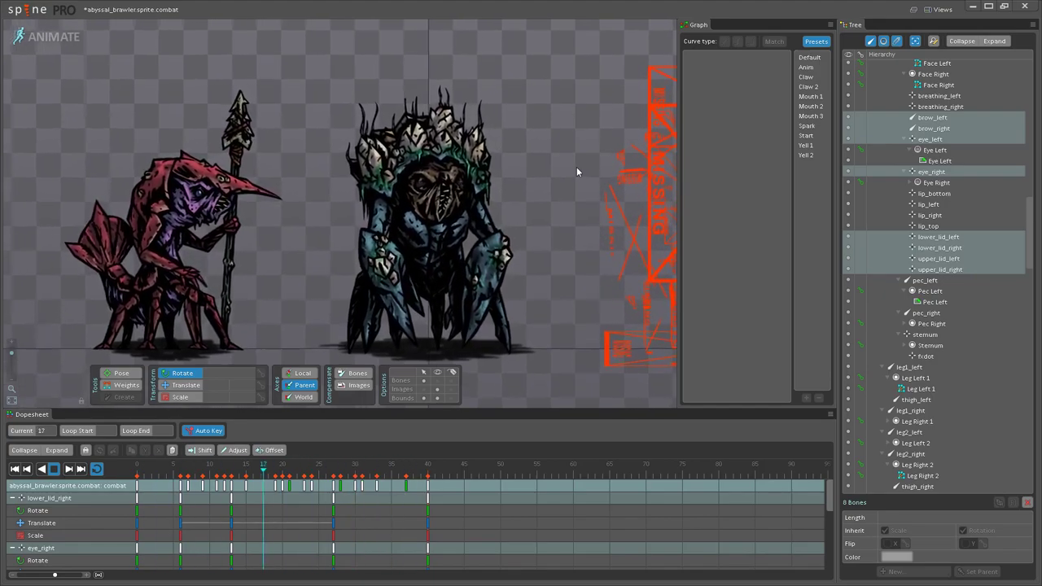
{"action": "scroll", "coordinate": [583, 148], "scroll_direction": "up", "scroll_amount": 1}
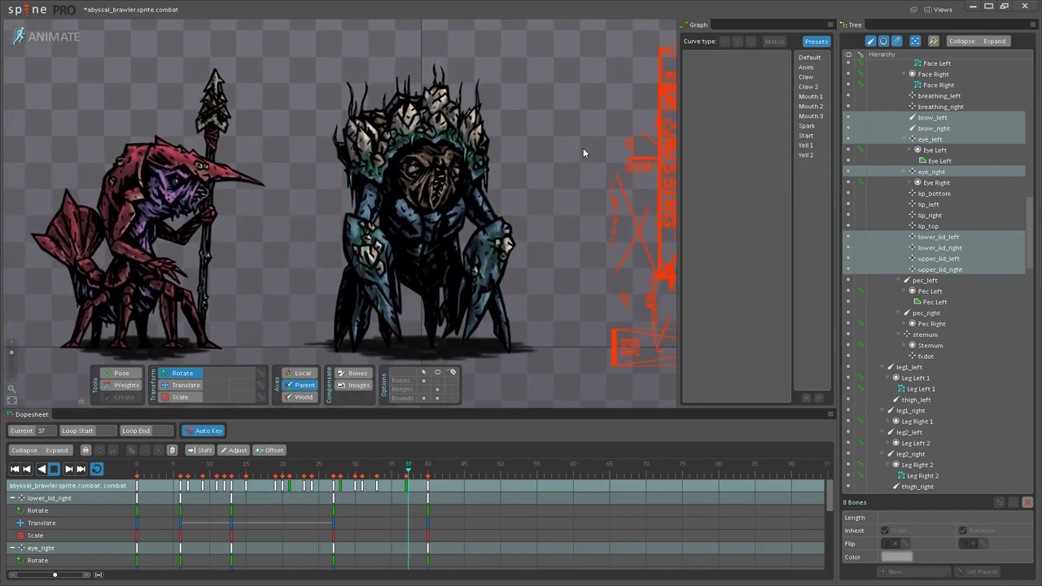
{"action": "scroll", "coordinate": [580, 183], "scroll_direction": "up", "scroll_amount": 1}
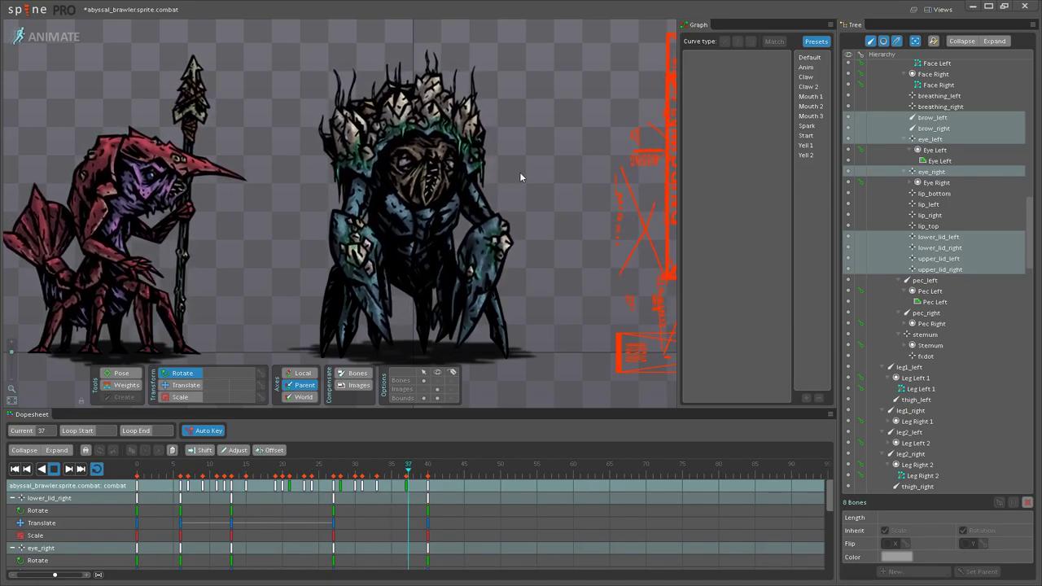
Step: Stretch the blink keys of both eyes, brows and all four lids over more of the loop, with the left lower lid at frames 10, 20 and 38
{"action": "left_click", "coordinate": [55, 470]}
{"action": "scroll", "coordinate": [482, 155], "scroll_direction": "up", "scroll_amount": 5}
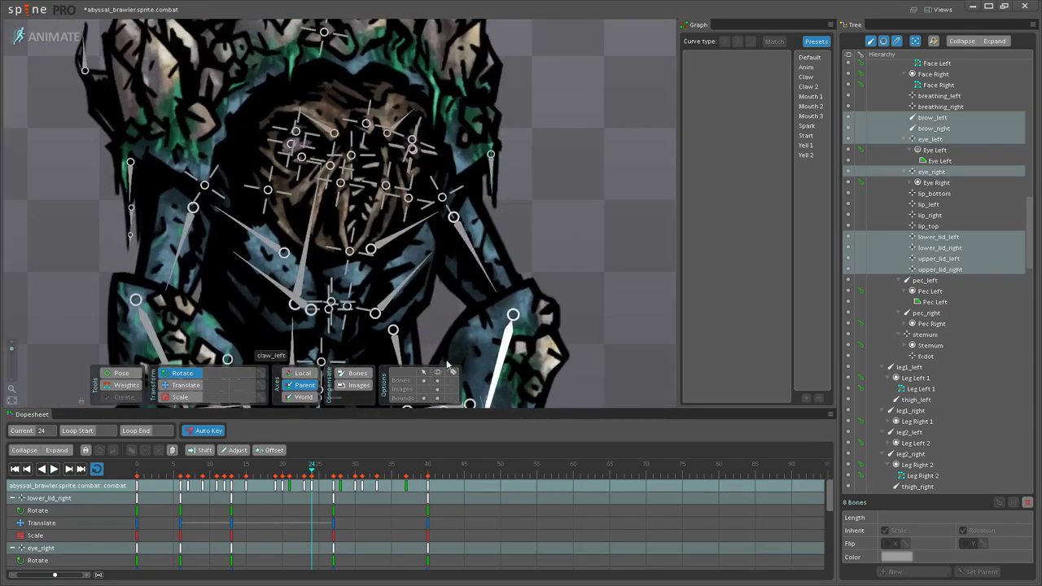
{"action": "left_click", "coordinate": [438, 377]}
{"action": "scroll", "coordinate": [470, 229], "scroll_direction": "up", "scroll_amount": 5}
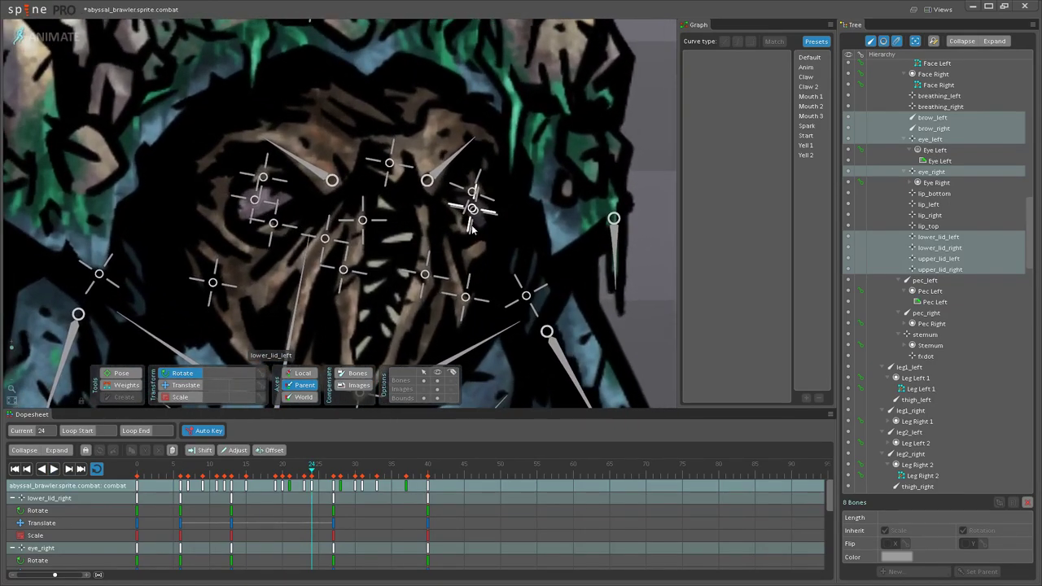
{"action": "left_click_drag", "start_coordinate": [233, 468], "coordinate": [135, 470]}
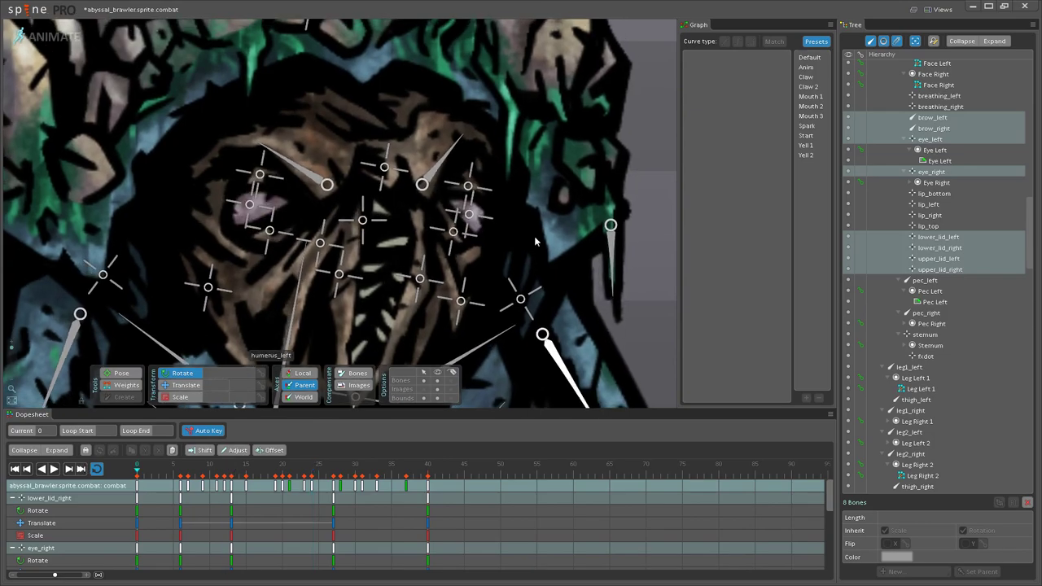
{"action": "left_click", "coordinate": [458, 237]}
{"action": "left_click", "coordinate": [469, 214], "text": "ctrl"}
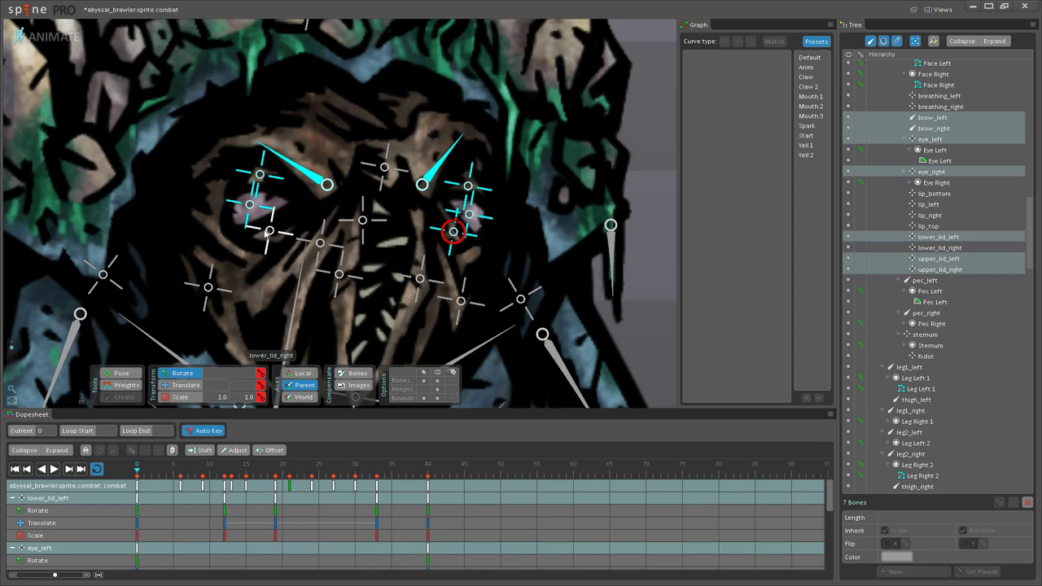
{"action": "left_click", "coordinate": [265, 234], "text": "ctrl"}
{"action": "scroll", "coordinate": [265, 234], "scroll_direction": "down", "scroll_amount": 4}
{"action": "left_click_drag", "start_coordinate": [173, 496], "coordinate": [363, 475]}
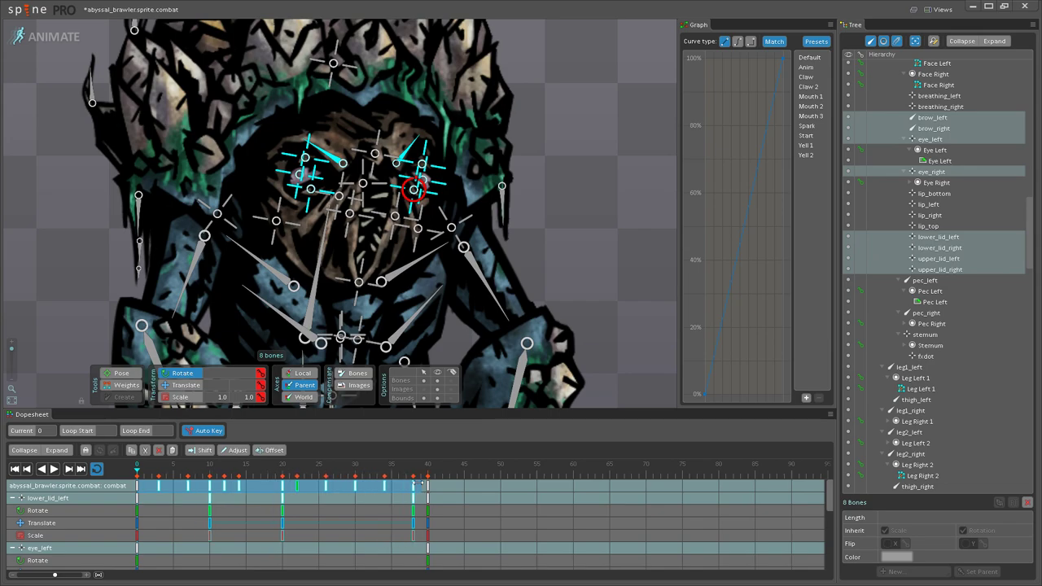
Step: Play the combat loop to review the stretched blink close up and at full-body size, and stop playback
{"action": "left_click", "coordinate": [58, 470]}
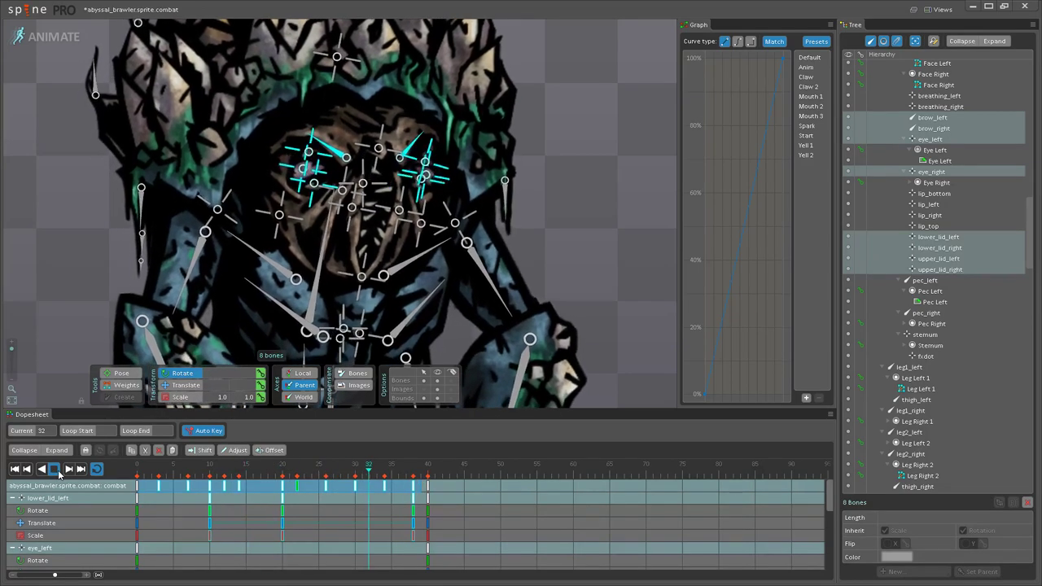
{"action": "double_click", "coordinate": [581, 272]}
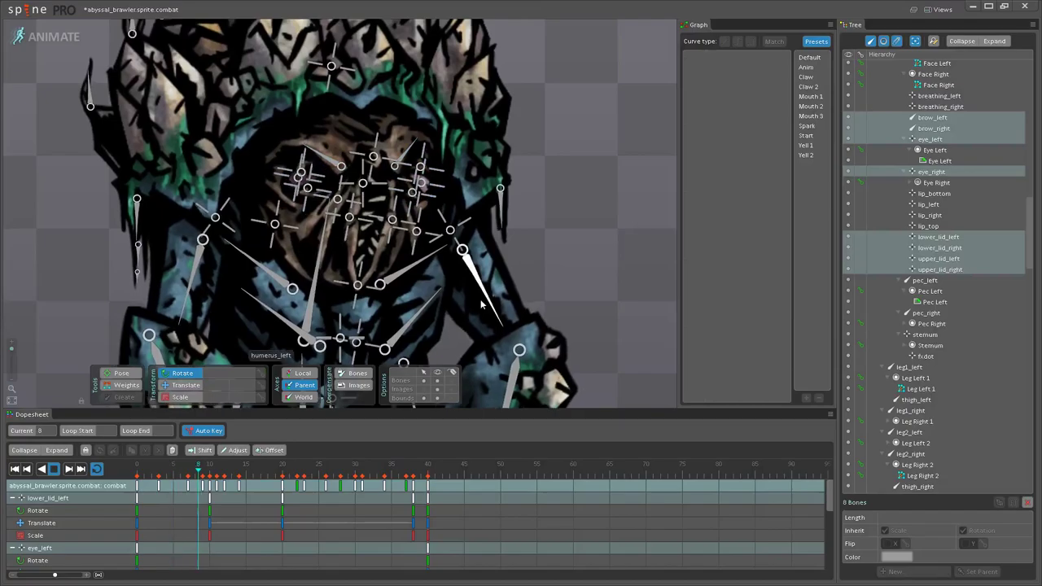
{"action": "scroll", "coordinate": [402, 274], "scroll_direction": "down", "scroll_amount": 6}
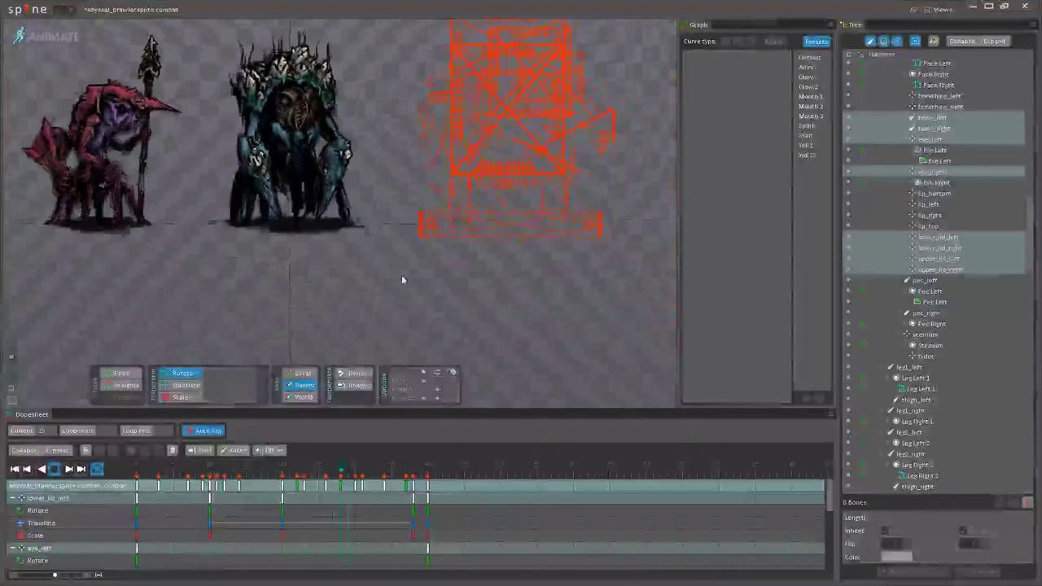
{"action": "left_click_drag", "start_coordinate": [379, 233], "coordinate": [446, 308]}
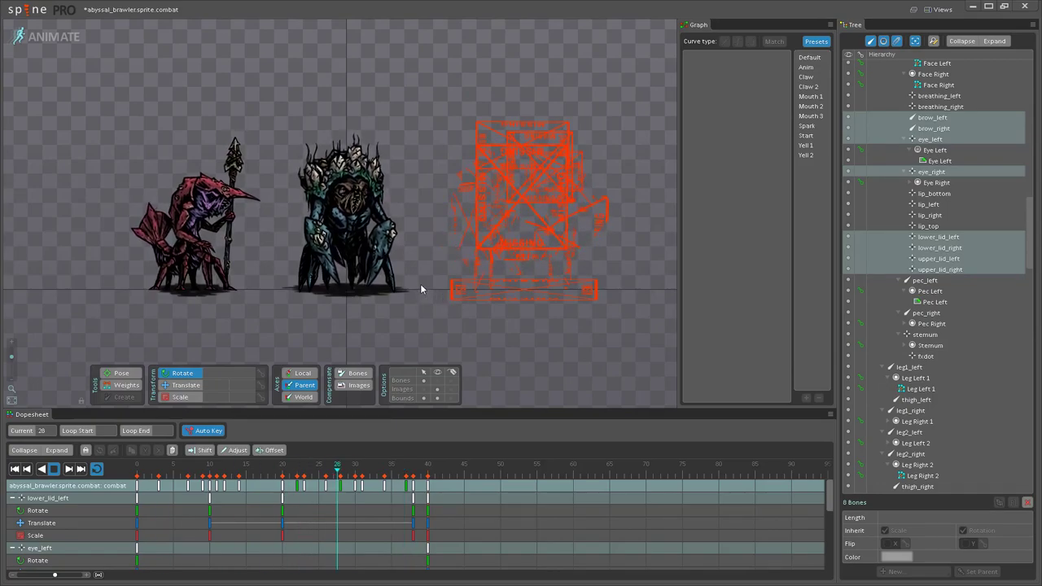
{"action": "left_click", "coordinate": [53, 468]}
Step: Inspect the right eye's closing up close by scrubbing its upper lid animation between frames 0 and 12
{"action": "scroll", "coordinate": [386, 171], "scroll_direction": "up", "scroll_amount": 8}
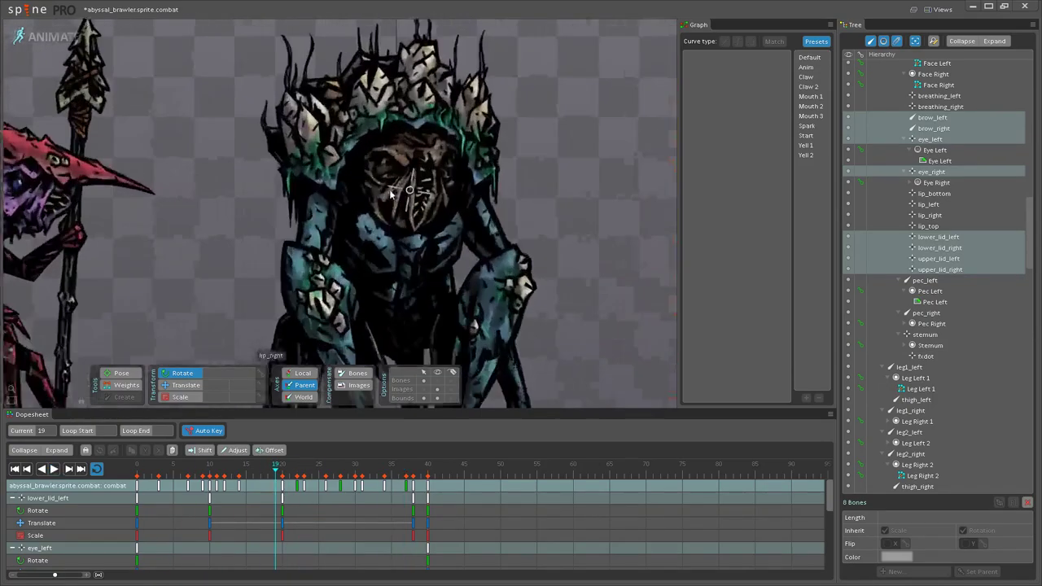
{"action": "scroll", "coordinate": [387, 171], "scroll_direction": "up", "scroll_amount": 3}
{"action": "scroll", "coordinate": [313, 241], "scroll_direction": "up", "scroll_amount": 4}
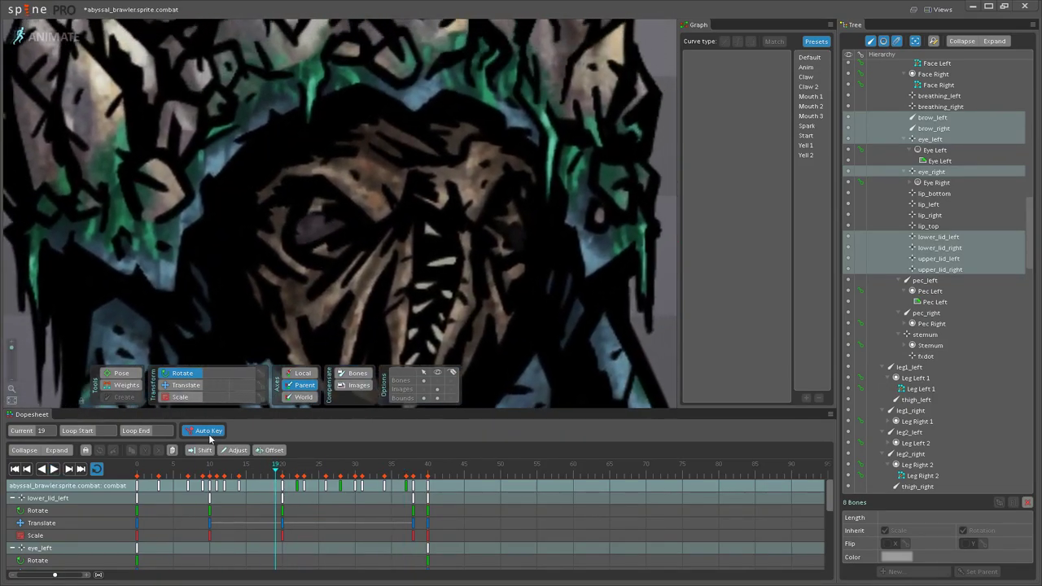
{"action": "left_click", "coordinate": [313, 209]}
{"action": "left_click", "coordinate": [136, 485]}
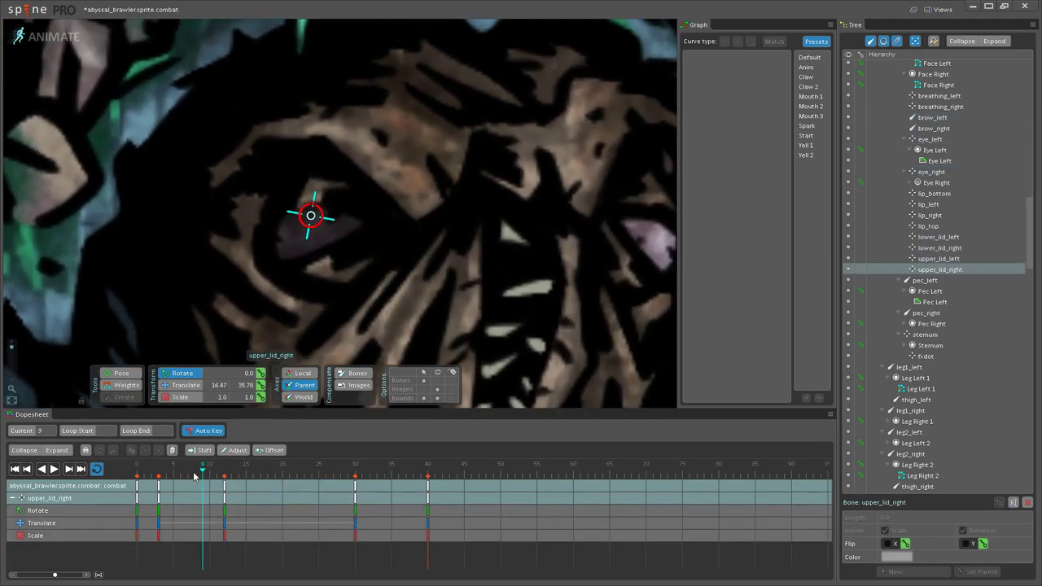
{"action": "left_click_drag", "start_coordinate": [136, 486], "coordinate": [216, 466]}
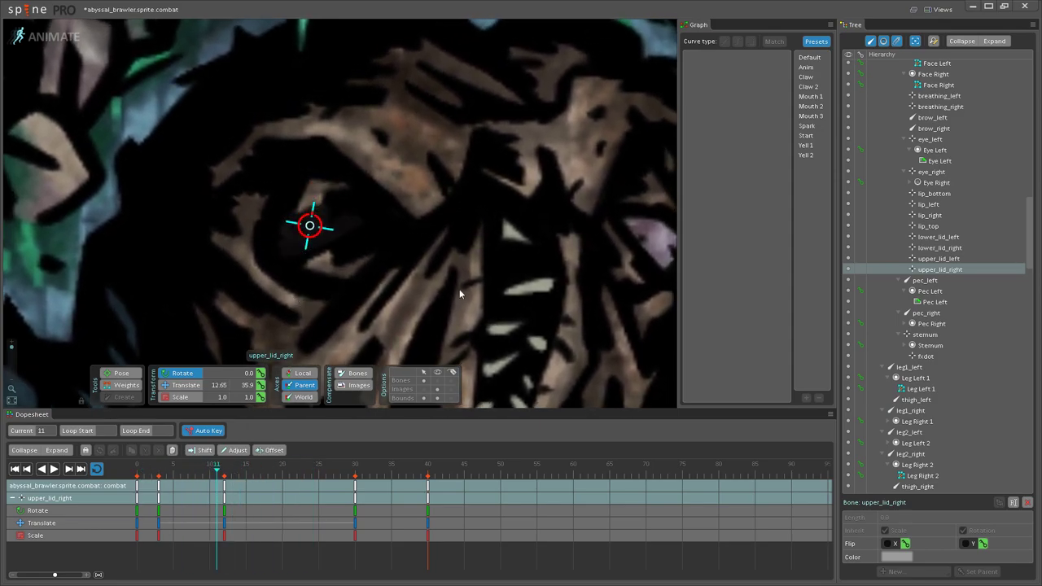
{"action": "left_click", "coordinate": [934, 183]}
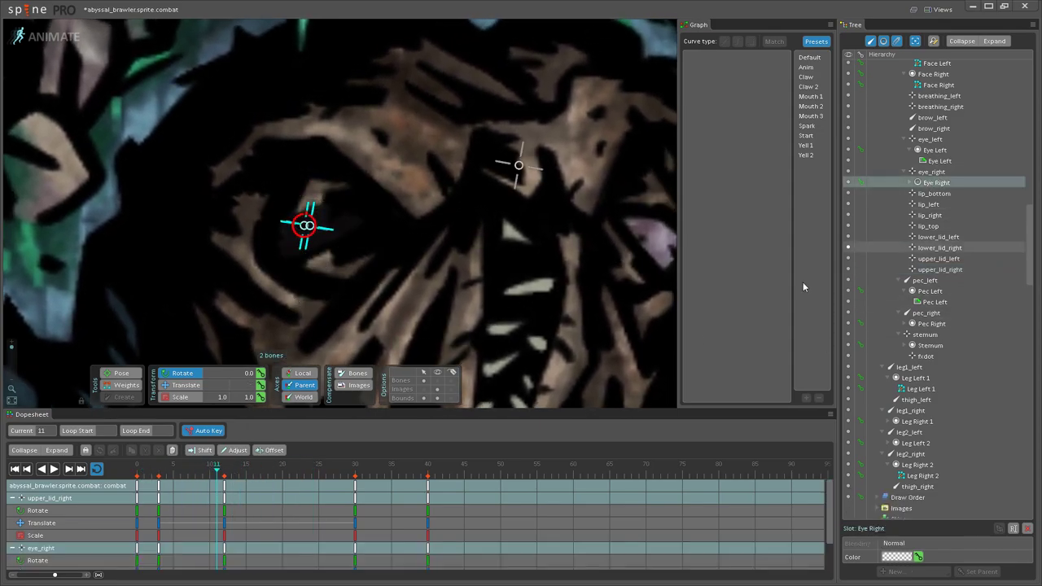
{"action": "left_click_drag", "start_coordinate": [217, 470], "coordinate": [158, 474]}
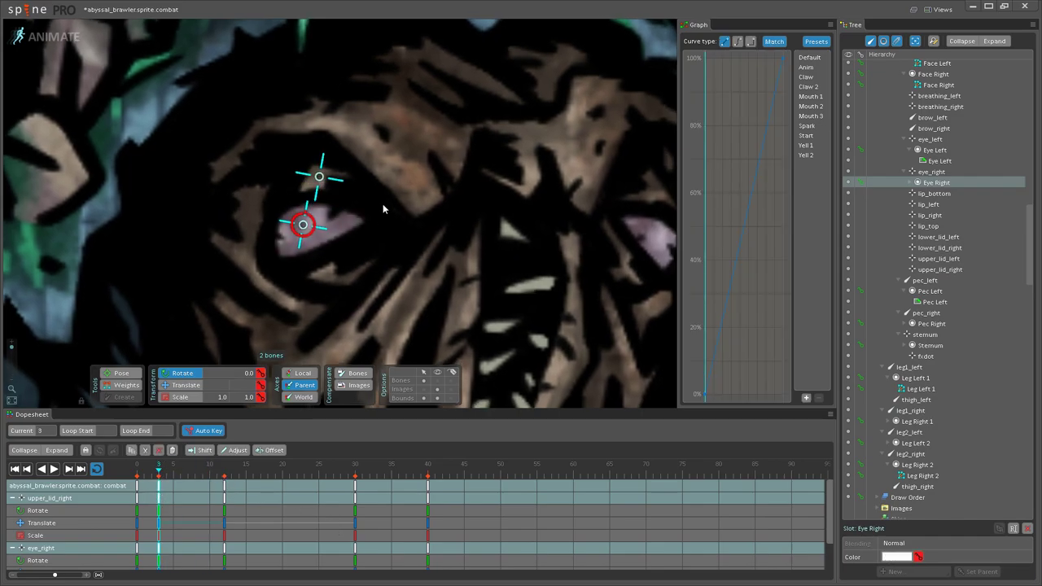
Step: Show the bones, reselect both eyes, brows and all four lids, and check the curves of their blink keys at frames 3, 12 and 30
{"action": "left_click_drag", "start_coordinate": [506, 346], "coordinate": [495, 365]}
{"action": "left_click", "coordinate": [438, 381]}
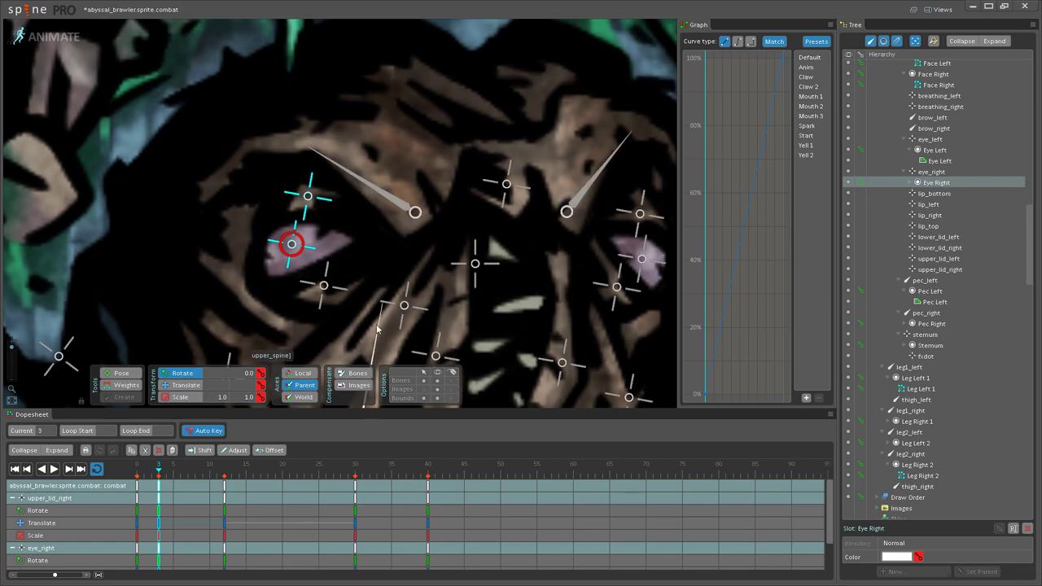
{"action": "left_click", "coordinate": [324, 285]}
{"action": "left_click", "coordinate": [292, 244], "text": "ctrl"}
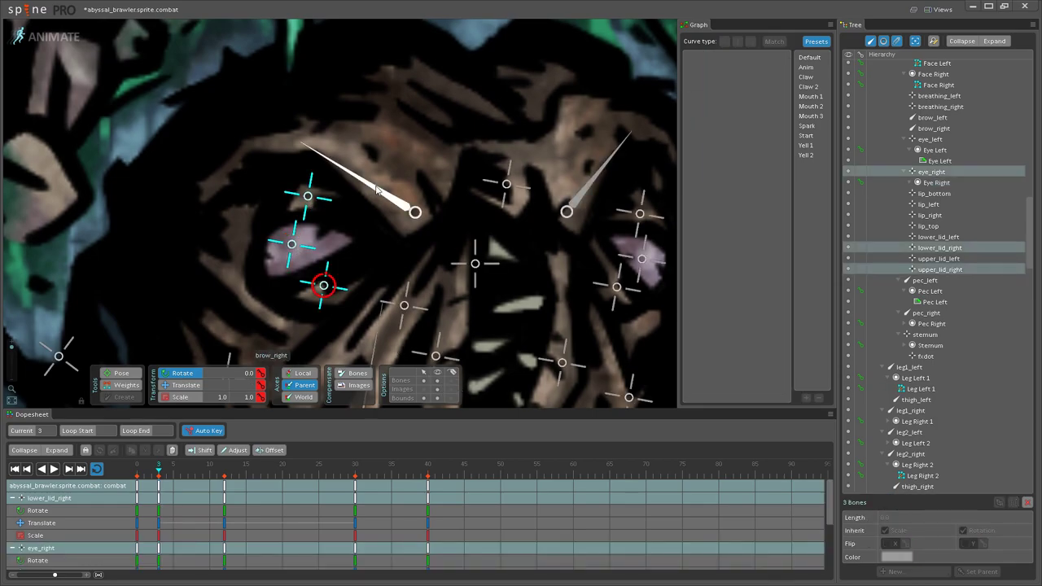
{"action": "left_click", "coordinate": [377, 189], "text": "ctrl"}
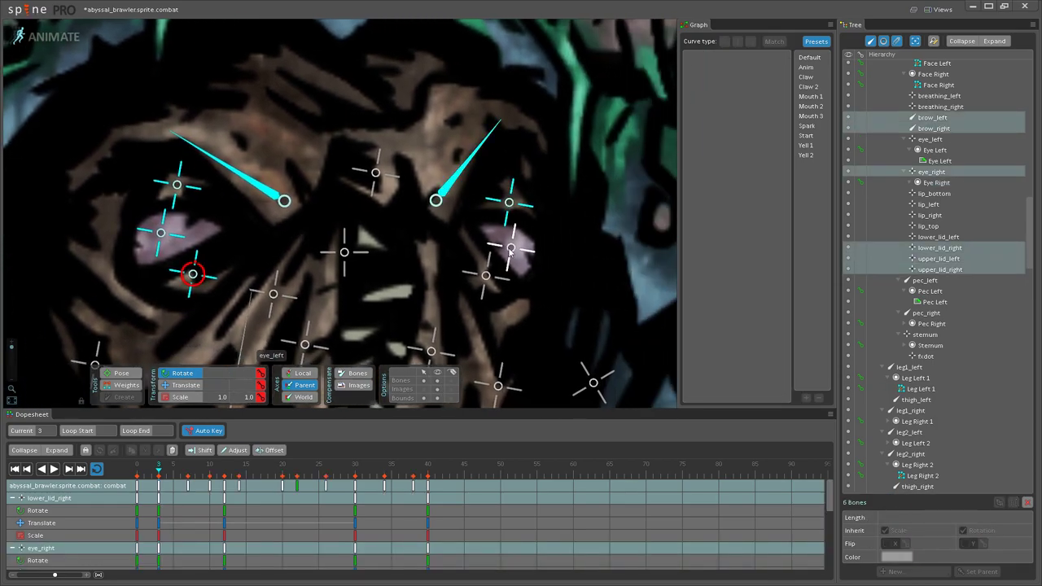
{"action": "left_click", "coordinate": [510, 252], "text": "ctrl"}
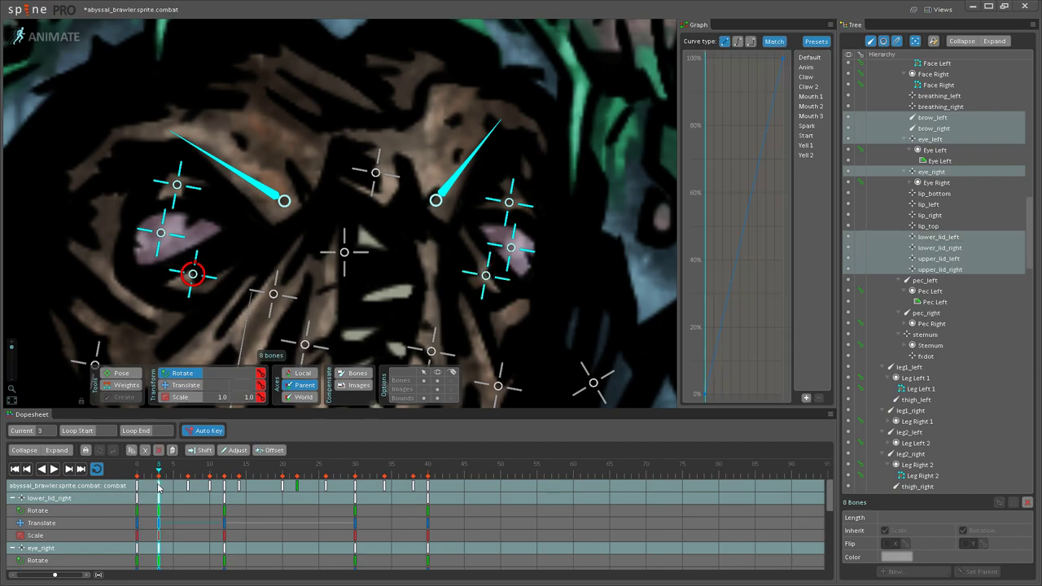
{"action": "left_click", "coordinate": [225, 489]}
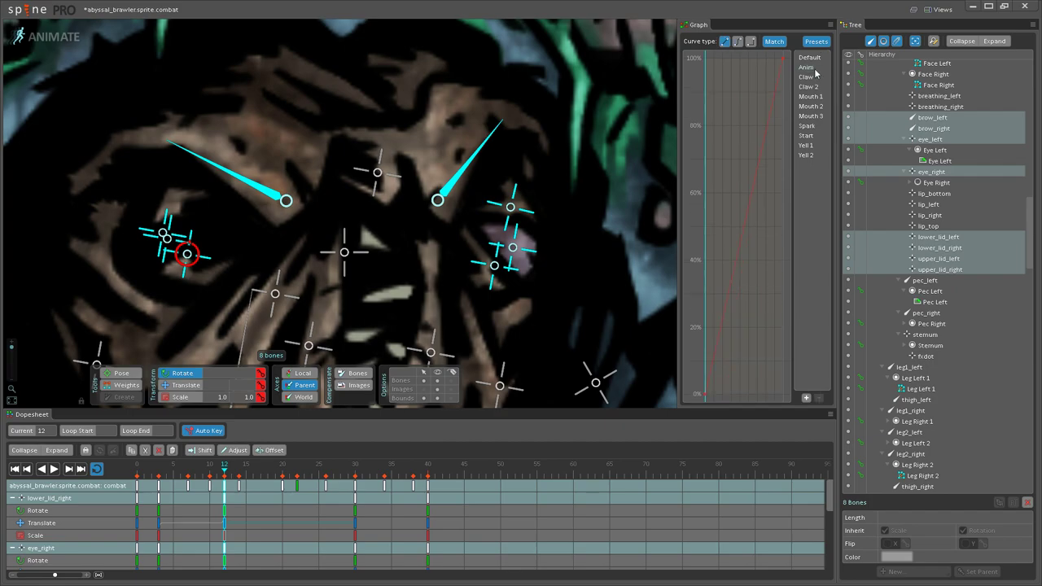
{"action": "left_click", "coordinate": [356, 489]}
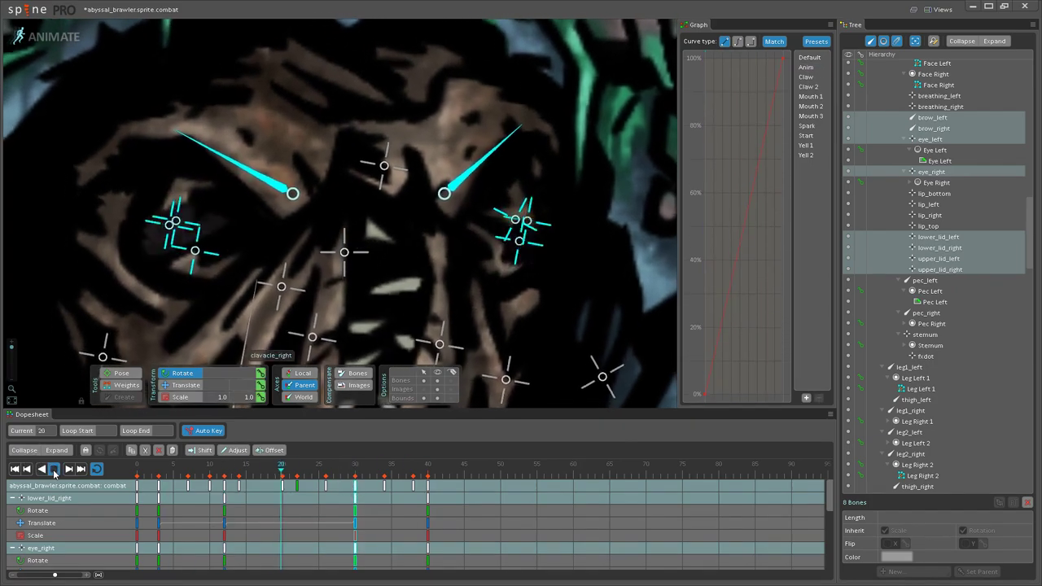
Step: Hide the bones during playback and review the blink from full-body size to a closer view of the brawler
{"action": "scroll", "coordinate": [271, 274], "scroll_direction": "down", "scroll_amount": 5}
{"action": "scroll", "coordinate": [271, 275], "scroll_direction": "down", "scroll_amount": 5}
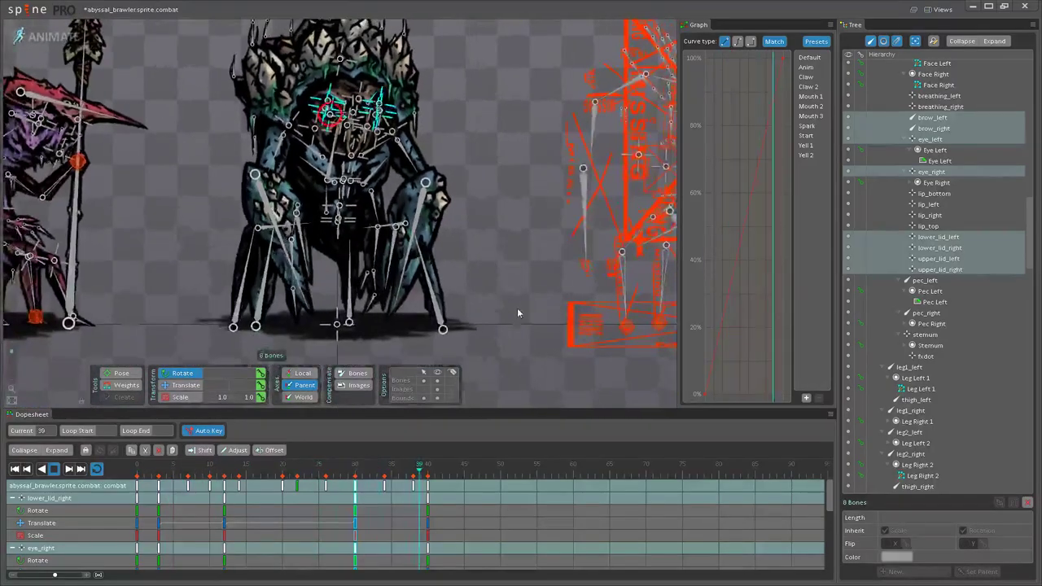
{"action": "left_click", "coordinate": [438, 382]}
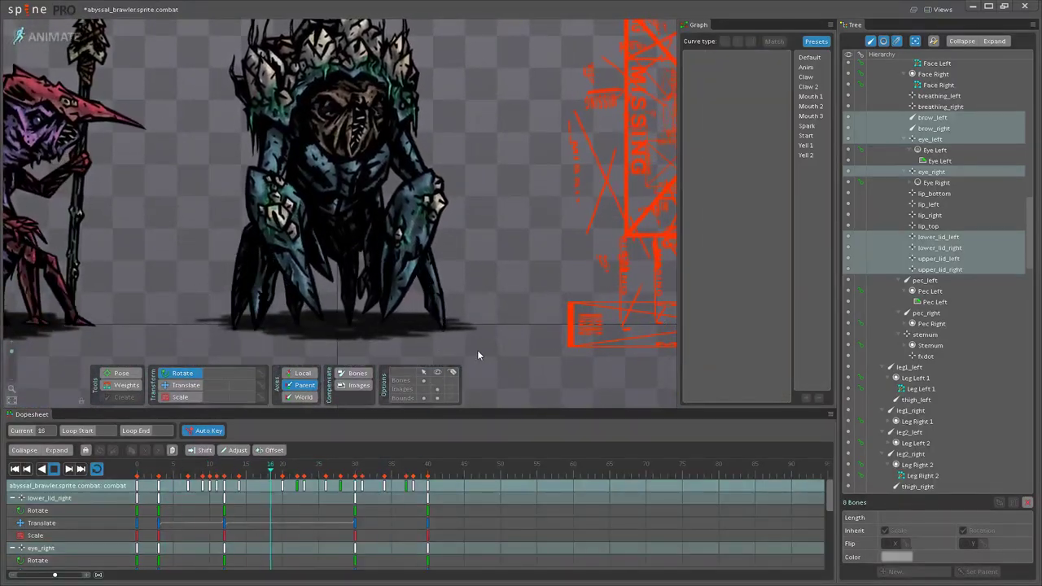
{"action": "scroll", "coordinate": [479, 350], "scroll_direction": "down", "scroll_amount": 1}
{"action": "left_click_drag", "start_coordinate": [479, 350], "coordinate": [460, 331]}
{"action": "scroll", "coordinate": [459, 336], "scroll_direction": "down", "scroll_amount": 3}
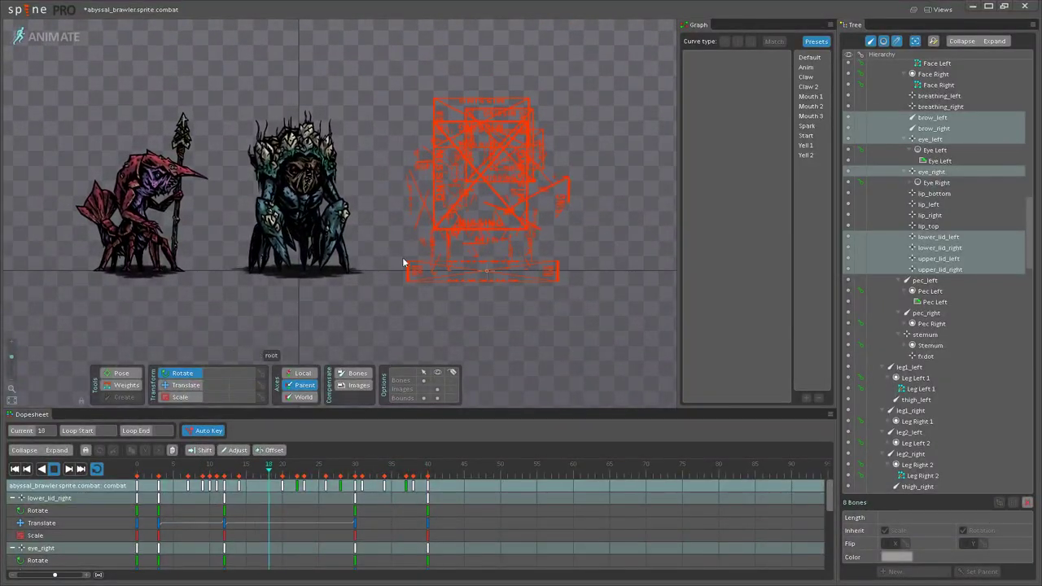
{"action": "scroll", "coordinate": [399, 242], "scroll_direction": "up", "scroll_amount": 5}
{"action": "scroll", "coordinate": [553, 263], "scroll_direction": "up", "scroll_amount": 4}
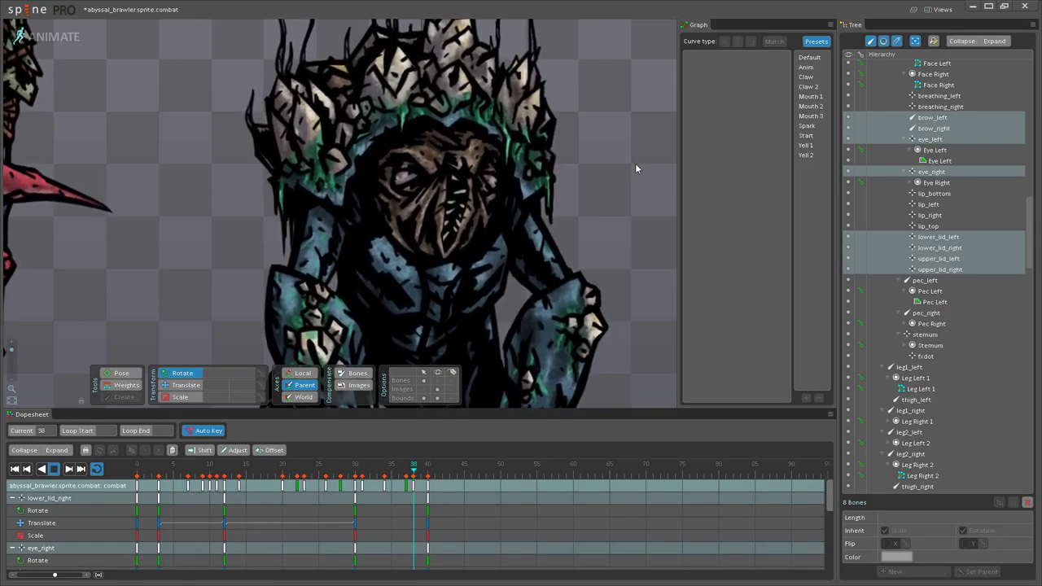
Step: Stop playback and select only the left and right eye bones of the brawler
{"action": "scroll", "coordinate": [507, 179], "scroll_direction": "up", "scroll_amount": 2}
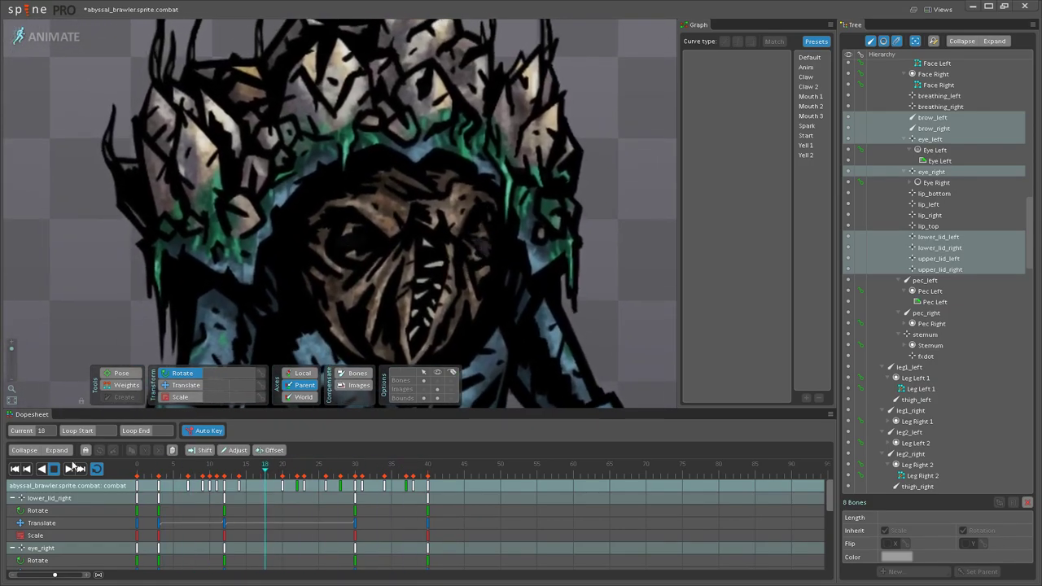
{"action": "left_click", "coordinate": [51, 472]}
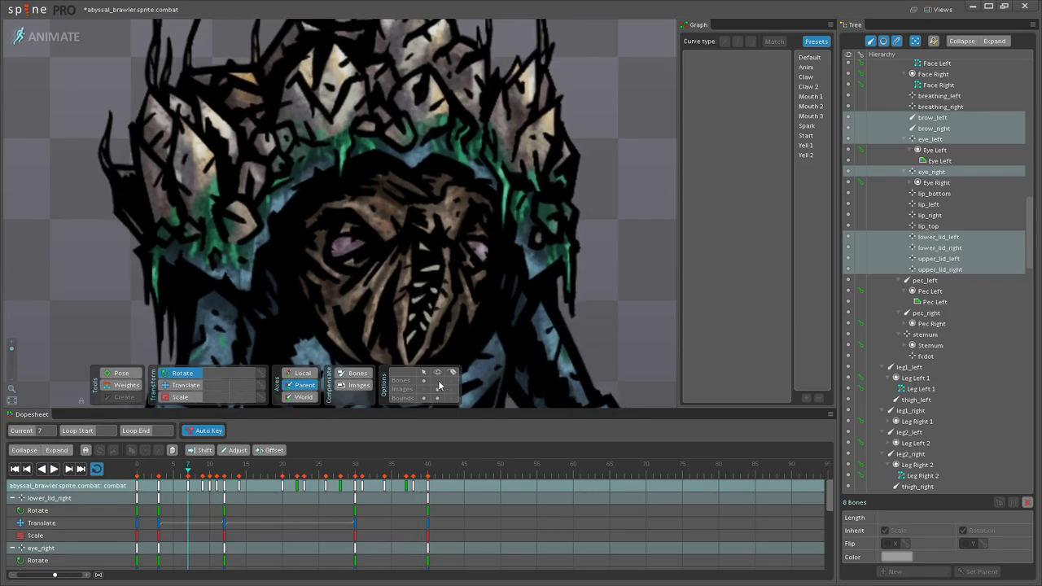
{"action": "scroll", "coordinate": [477, 238], "scroll_direction": "up", "scroll_amount": 2}
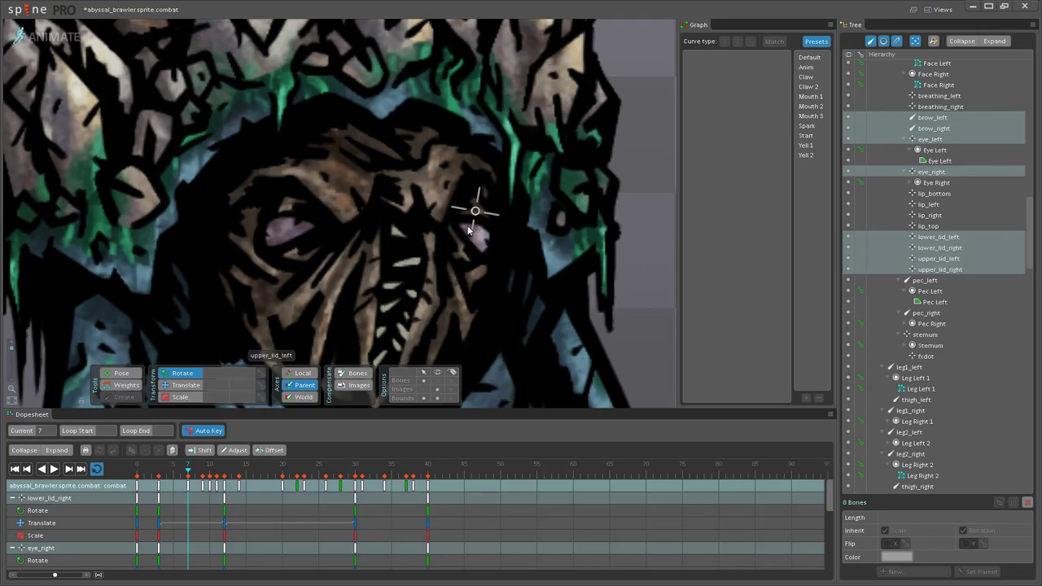
{"action": "left_click_drag", "start_coordinate": [461, 228], "coordinate": [454, 267]}
{"action": "scroll", "coordinate": [450, 256], "scroll_direction": "up", "scroll_amount": 1}
{"action": "left_click", "coordinate": [500, 273]}
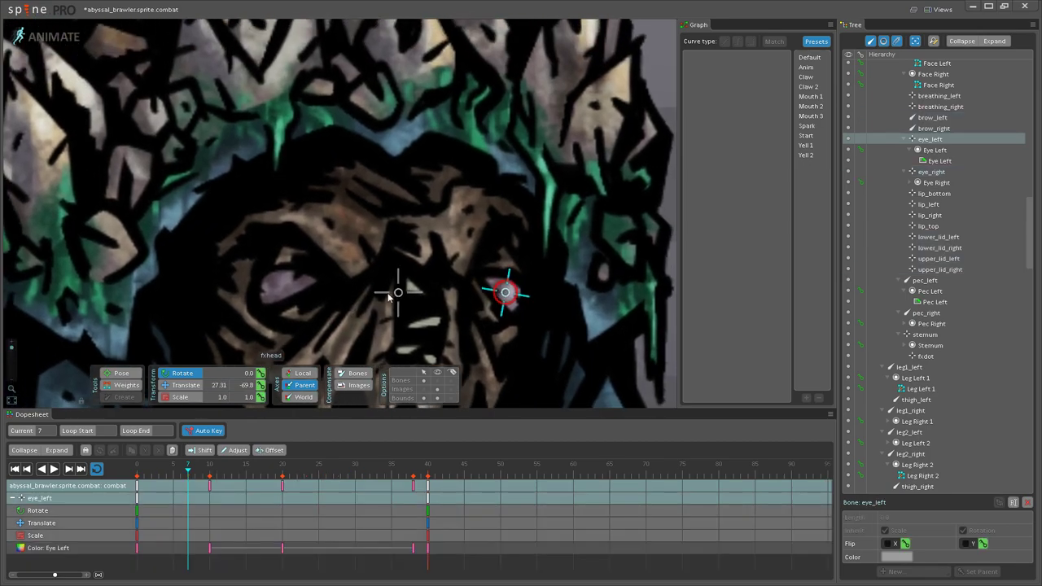
{"action": "left_click", "coordinate": [277, 288], "text": "ctrl"}
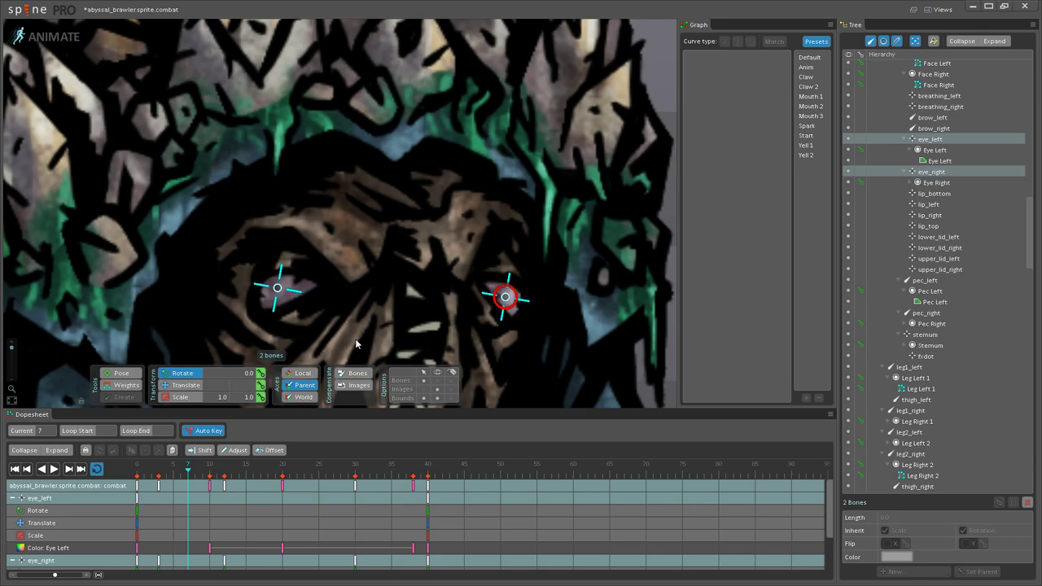
Step: Apply the Anim curve preset to the left eye's color keys at frames 10 and 20
{"action": "left_click_drag", "start_coordinate": [314, 304], "coordinate": [310, 275]}
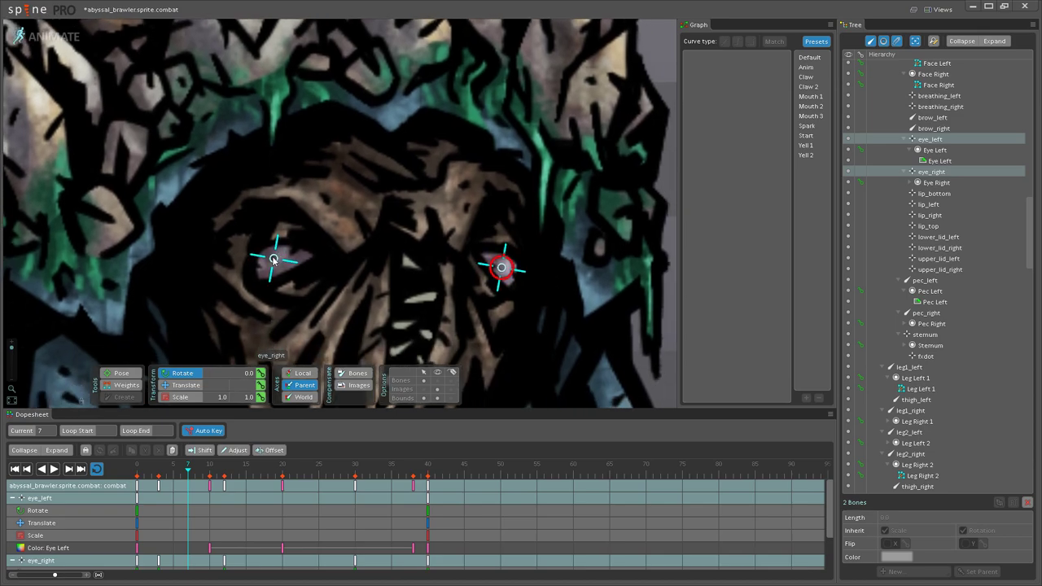
{"action": "left_click", "coordinate": [273, 259], "text": "ctrl"}
{"action": "left_click", "coordinate": [274, 259], "text": "ctrl"}
{"action": "left_click_drag", "start_coordinate": [412, 282], "coordinate": [357, 275]}
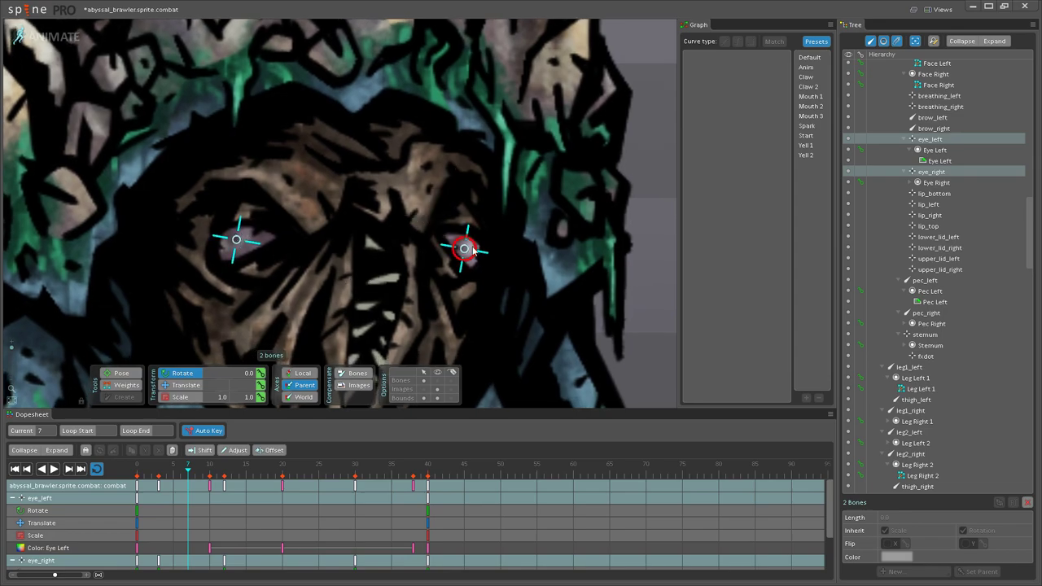
{"action": "left_click_drag", "start_coordinate": [248, 247], "coordinate": [318, 287]}
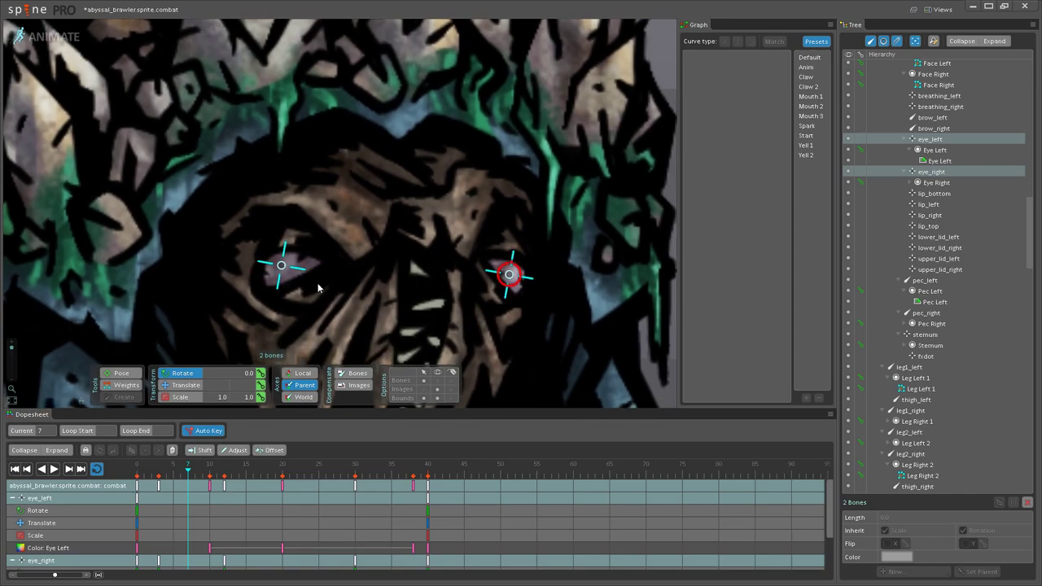
{"action": "left_click", "coordinate": [210, 487]}
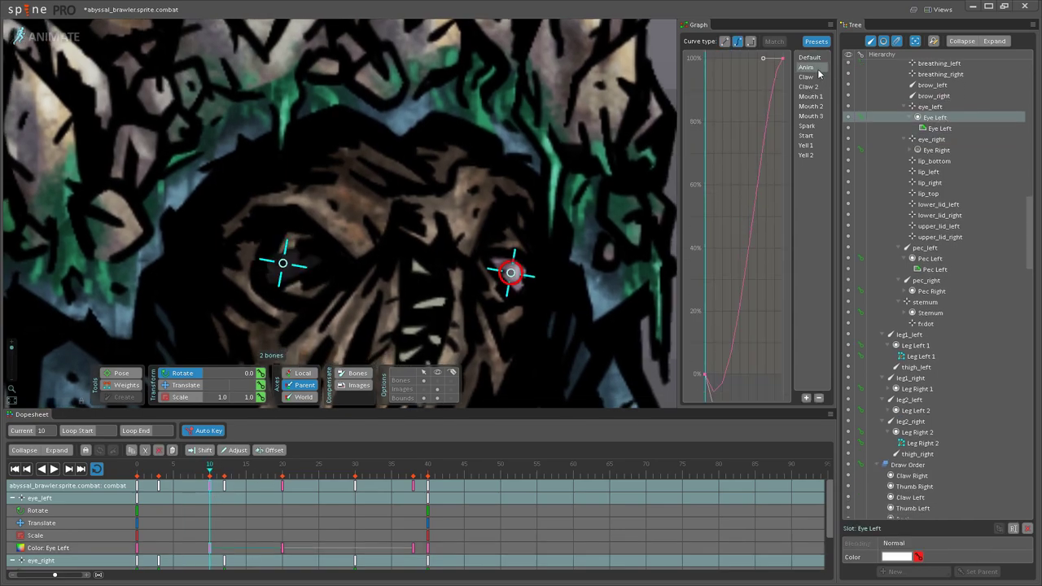
{"action": "left_click", "coordinate": [282, 487]}
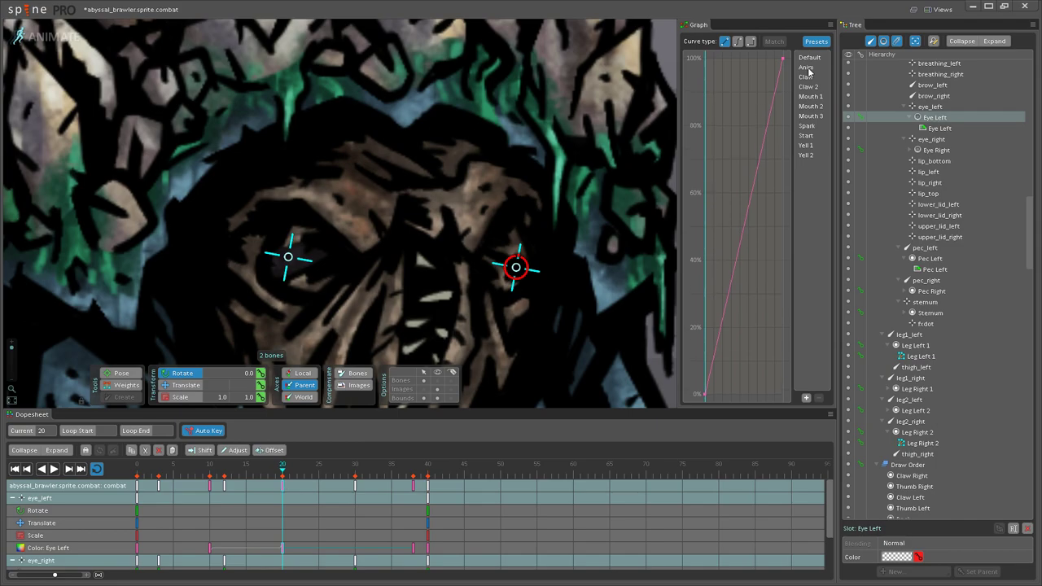
Step: Play the combat loop to review the eased left-eye fade from full-body size to close up, and stop playback
{"action": "left_click", "coordinate": [52, 469]}
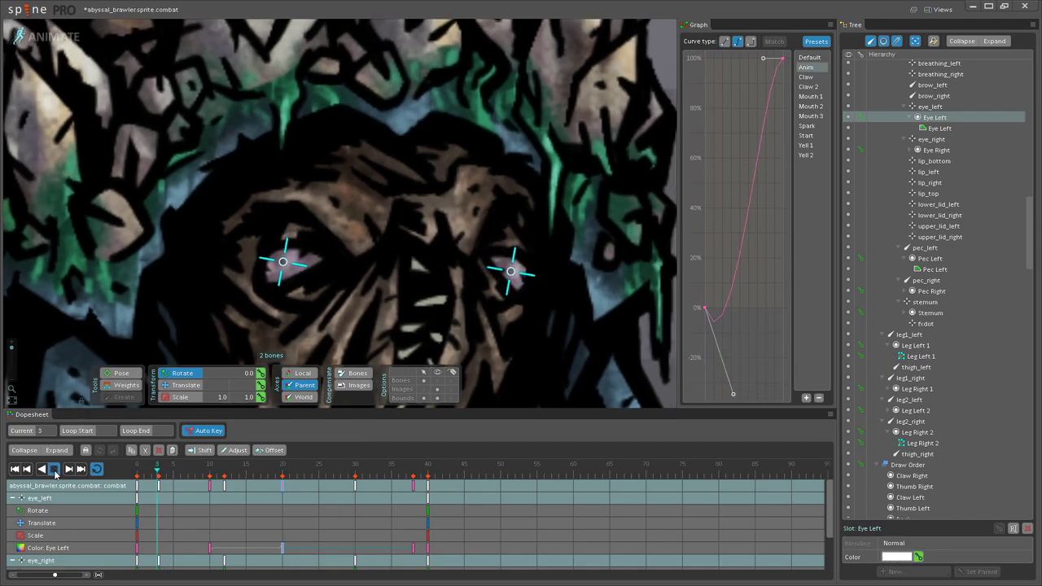
{"action": "scroll", "coordinate": [254, 334], "scroll_direction": "down", "scroll_amount": 6}
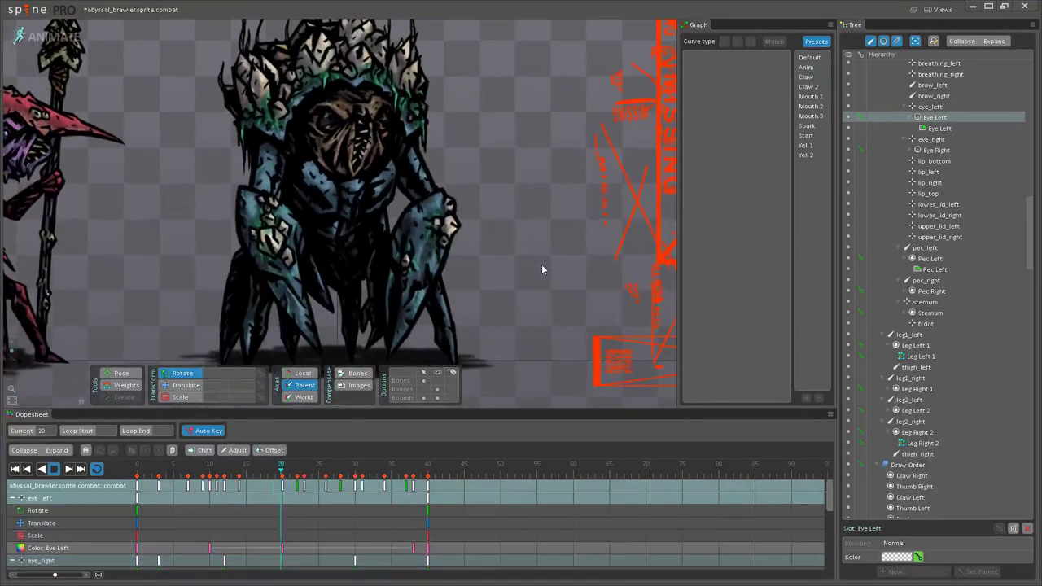
{"action": "scroll", "coordinate": [489, 319], "scroll_direction": "down", "scroll_amount": 6}
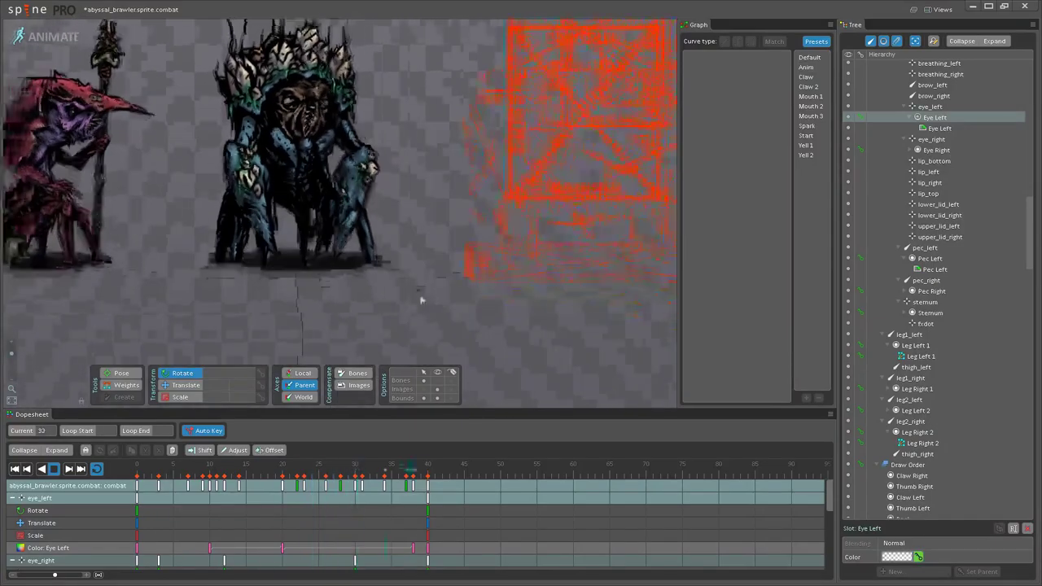
{"action": "scroll", "coordinate": [367, 302], "scroll_direction": "up", "scroll_amount": 5}
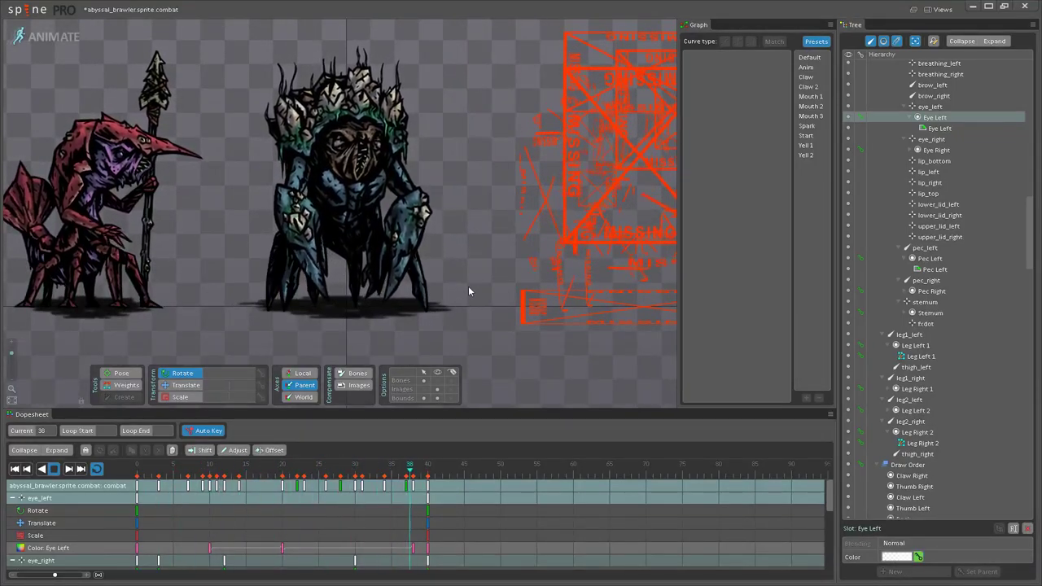
{"action": "left_click_drag", "start_coordinate": [467, 258], "coordinate": [477, 295]}
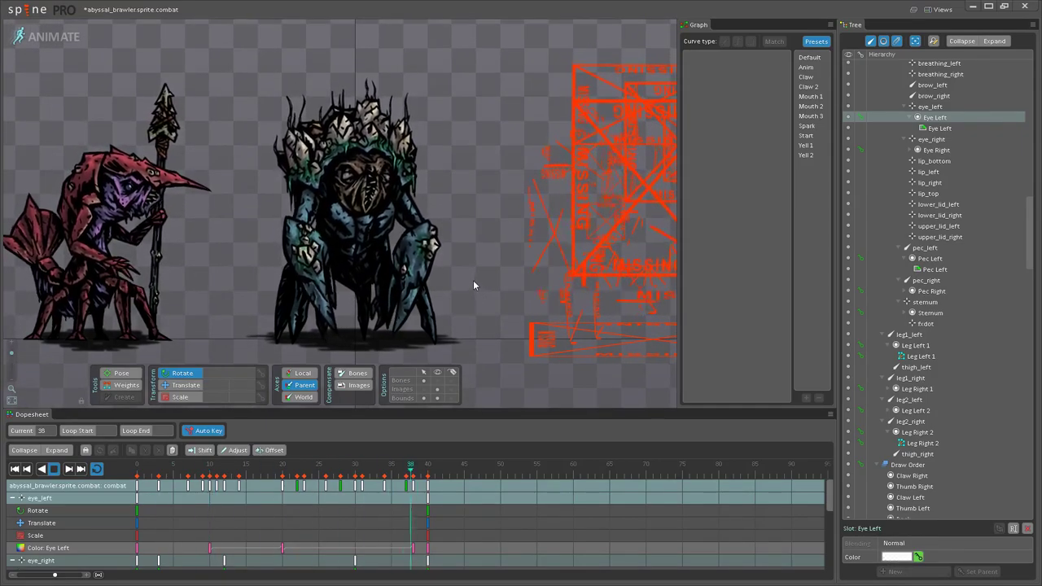
{"action": "scroll", "coordinate": [375, 183], "scroll_direction": "up", "scroll_amount": 10}
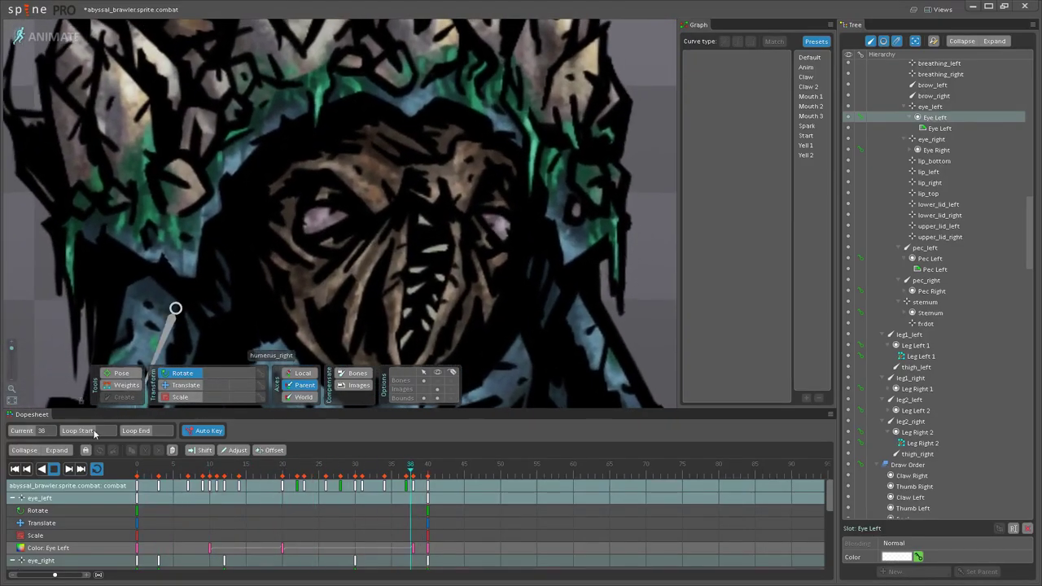
{"action": "left_click", "coordinate": [54, 468]}
Step: Select the right eye, both its lids and its brow, and shift their main blink keys to frames 7, 16 and 34
{"action": "left_click", "coordinate": [331, 233]}
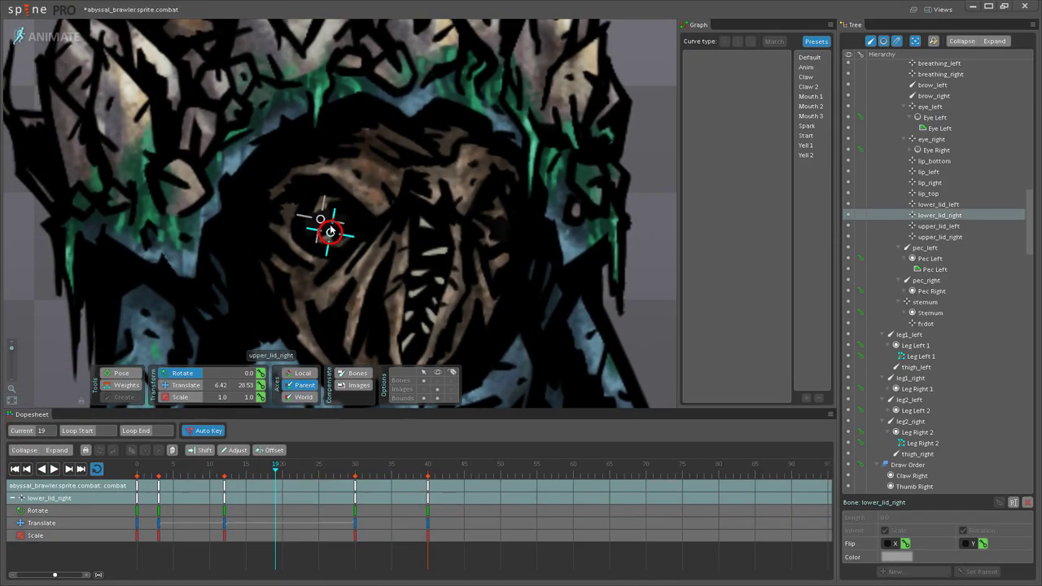
{"action": "left_click", "coordinate": [322, 220], "text": "ctrl"}
{"action": "scroll", "coordinate": [326, 207], "scroll_direction": "up", "scroll_amount": 3}
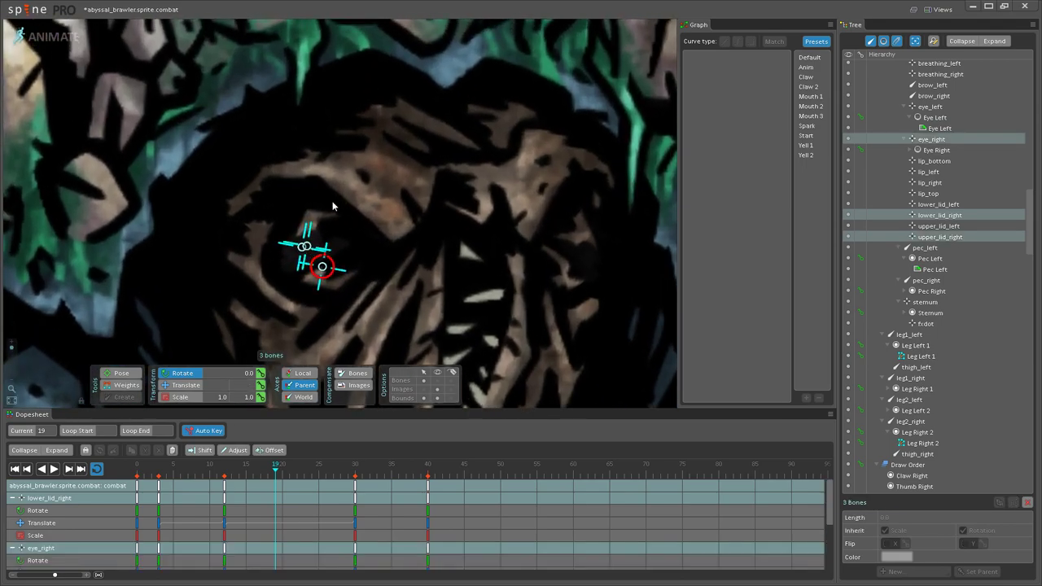
{"action": "left_click_drag", "start_coordinate": [150, 481], "coordinate": [305, 491]}
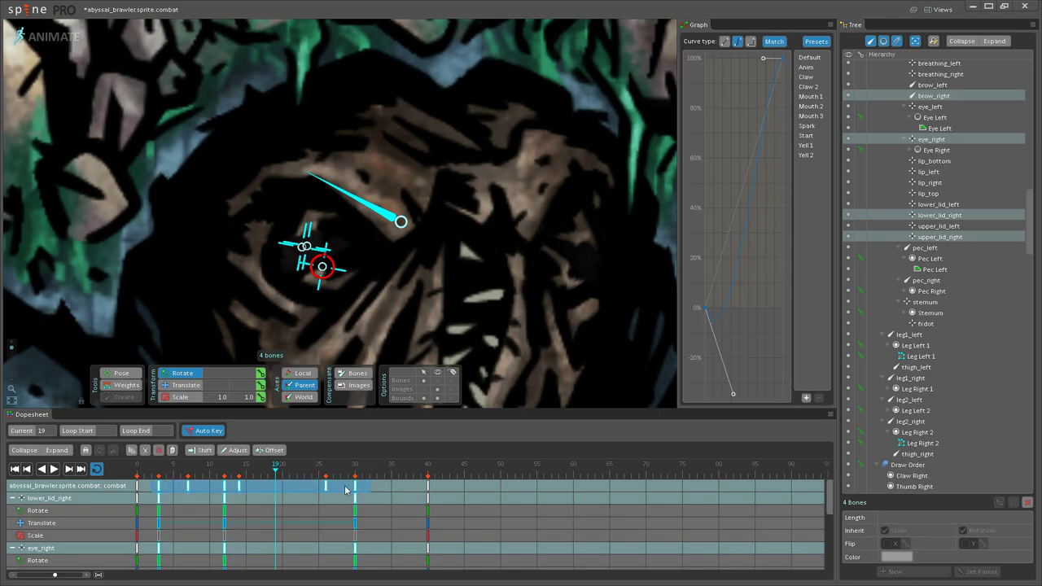
{"action": "left_click_drag", "start_coordinate": [359, 487], "coordinate": [381, 484]}
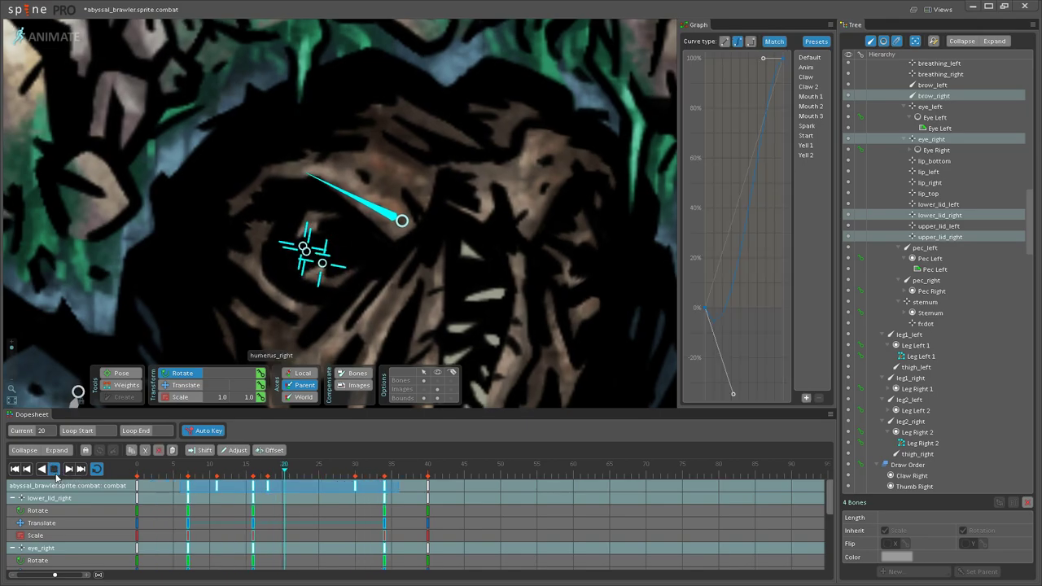
Step: Move the right eye's main blink keys to frames 6, 15 and 33 and review the loop at full-body size
{"action": "left_click", "coordinate": [55, 474]}
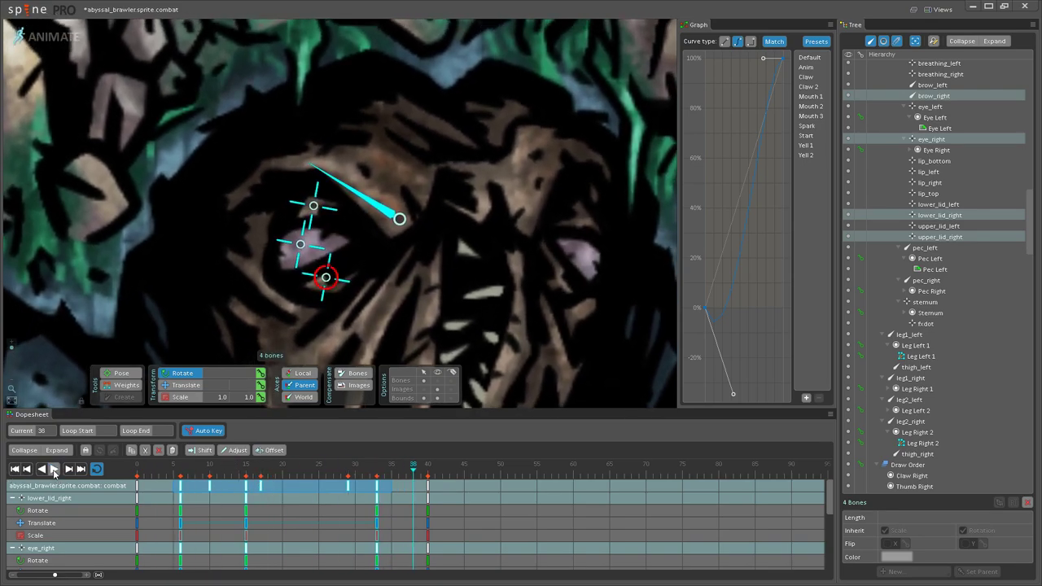
{"action": "left_click", "coordinate": [54, 469]}
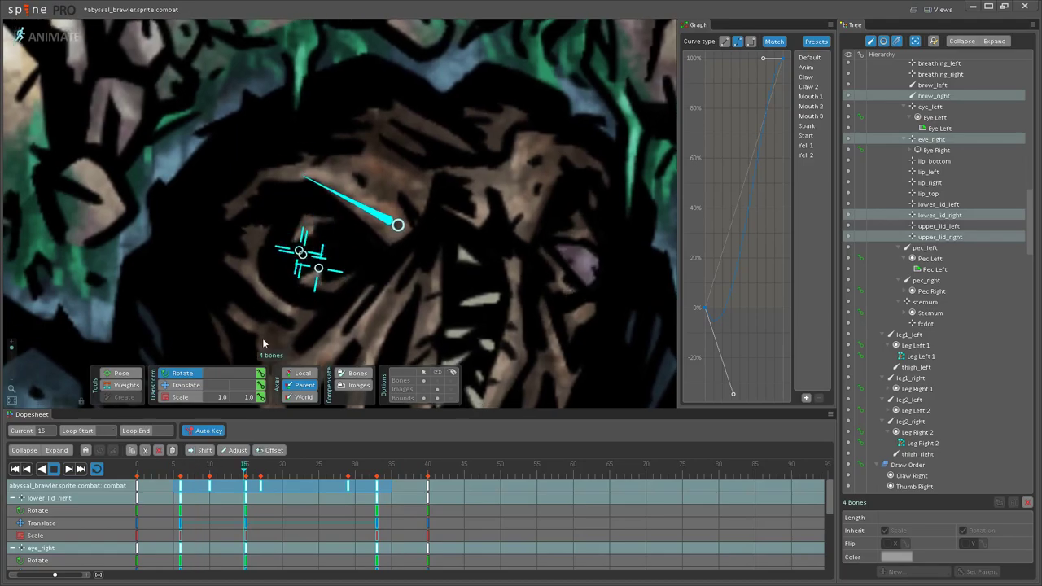
{"action": "scroll", "coordinate": [300, 320], "scroll_direction": "down", "scroll_amount": 5}
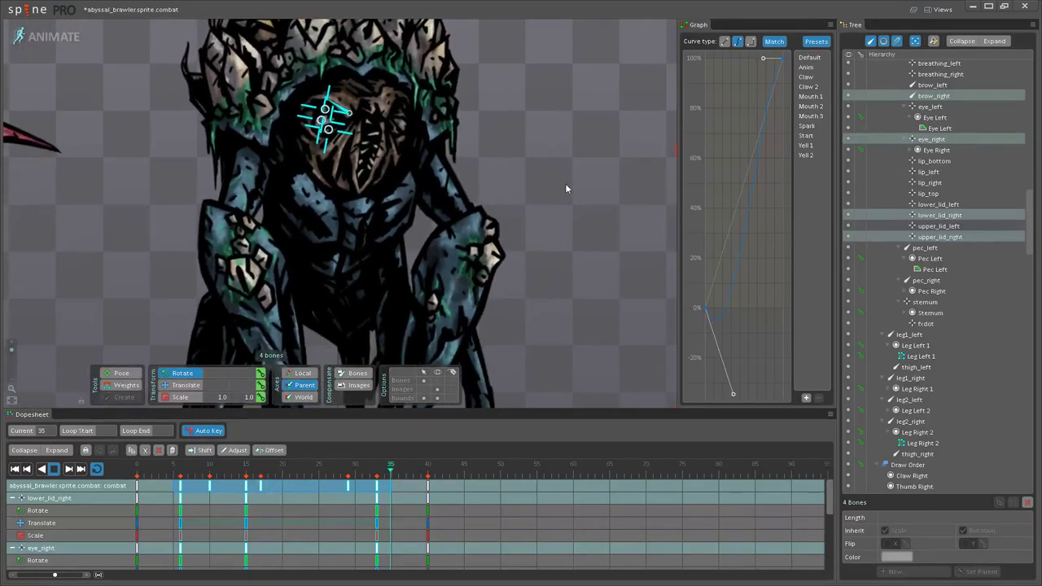
{"action": "double_click", "coordinate": [565, 183]}
{"action": "scroll", "coordinate": [531, 222], "scroll_direction": "down", "scroll_amount": 2}
{"action": "left_click_drag", "start_coordinate": [530, 221], "coordinate": [468, 214]}
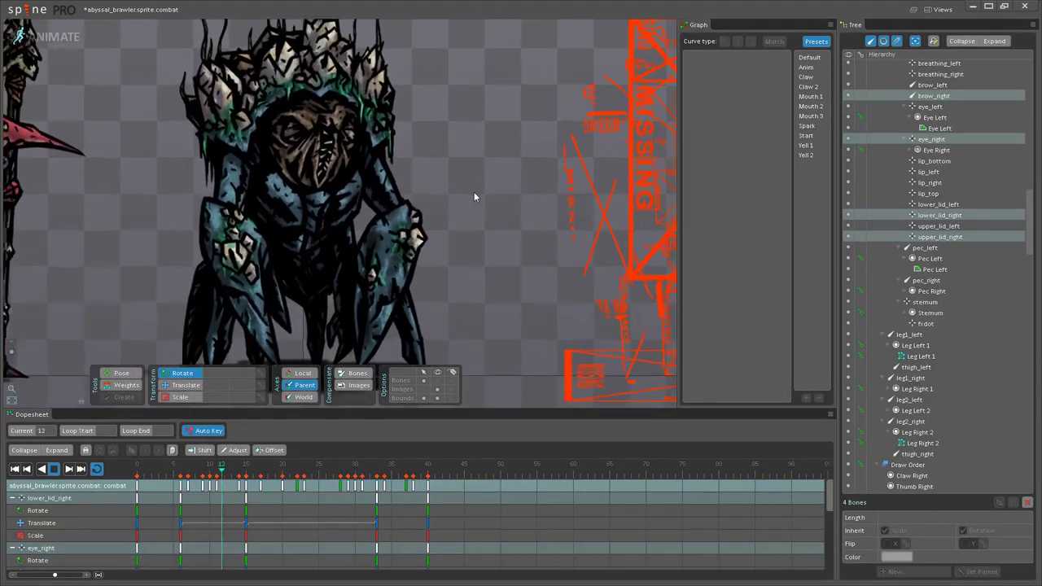
{"action": "scroll", "coordinate": [474, 197], "scroll_direction": "down", "scroll_amount": 5}
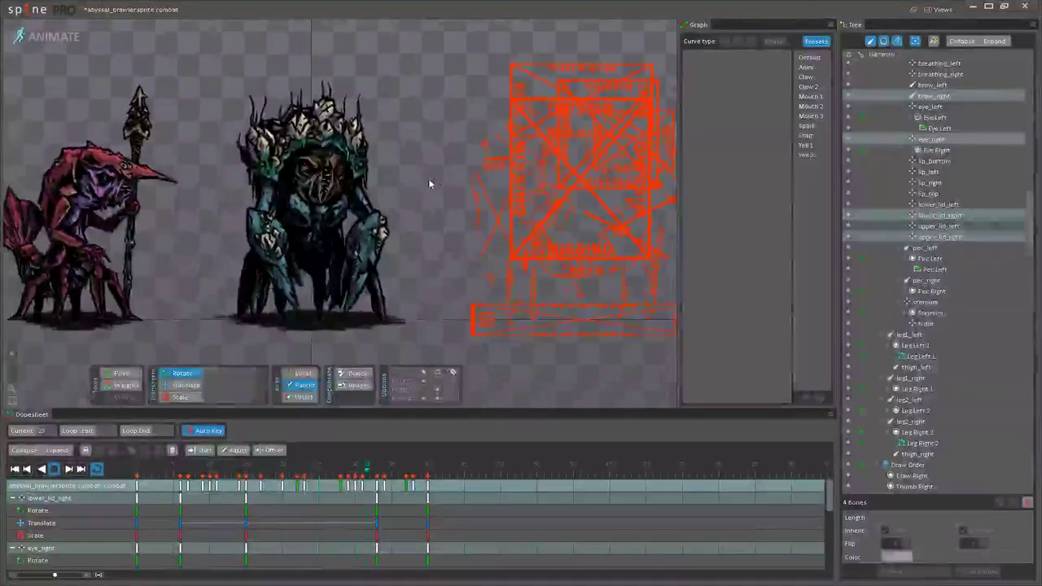
Step: Undo both shifts of the right eye's blink keys and stop playback
{"action": "key", "text": "ctrl+z"}
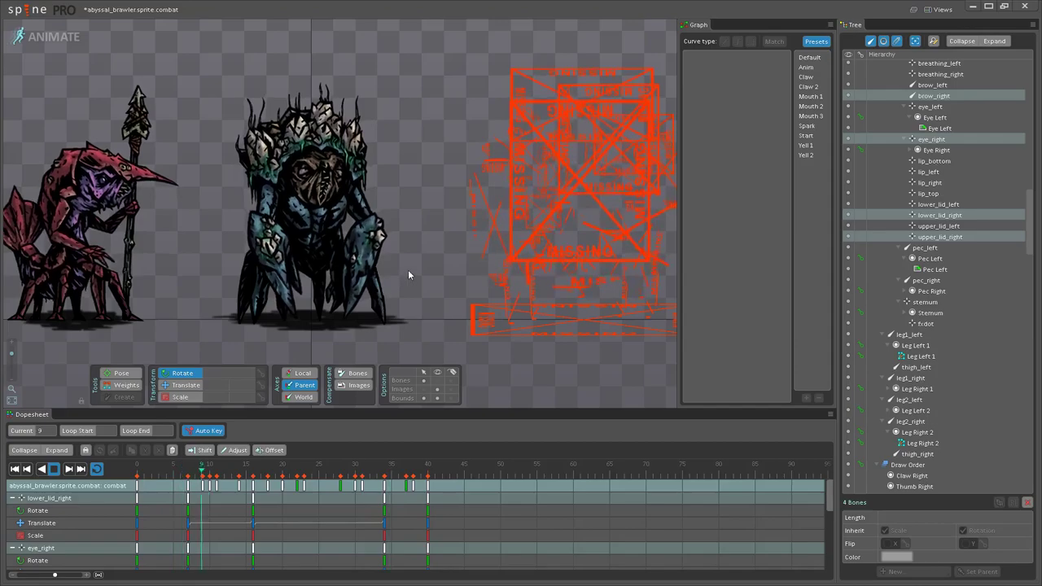
{"action": "key", "text": "ctrl+z"}
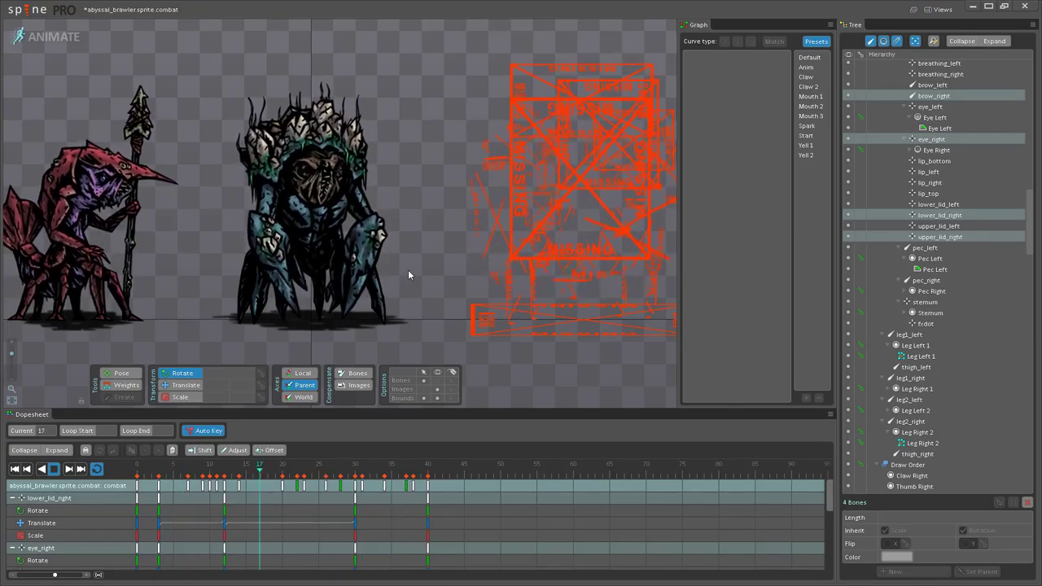
{"action": "scroll", "coordinate": [409, 275], "scroll_direction": "up", "scroll_amount": 3}
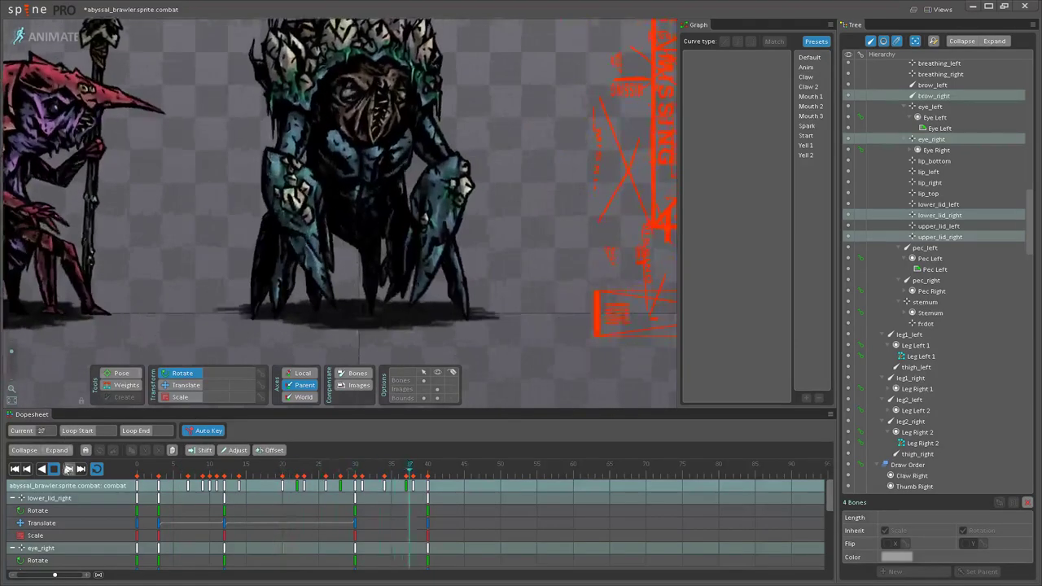
{"action": "key", "text": "space"}
Step: Reselect the right eye, its lids and brow, and shift their main blink keys to frames 4, 13 and 31
{"action": "scroll", "coordinate": [328, 244], "scroll_direction": "up", "scroll_amount": 5}
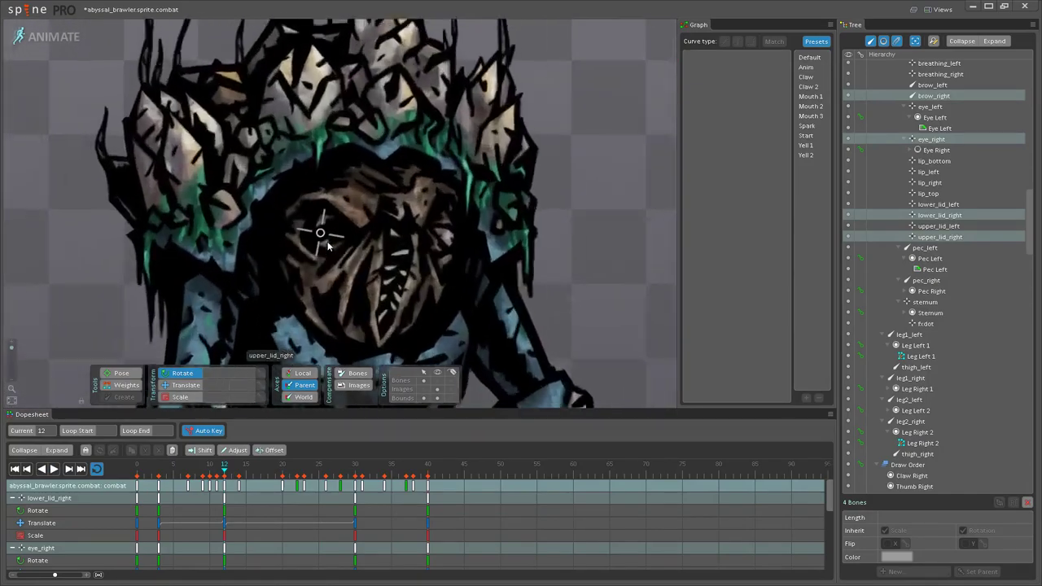
{"action": "scroll", "coordinate": [328, 244], "scroll_direction": "up", "scroll_amount": 2}
{"action": "left_click", "coordinate": [326, 234]}
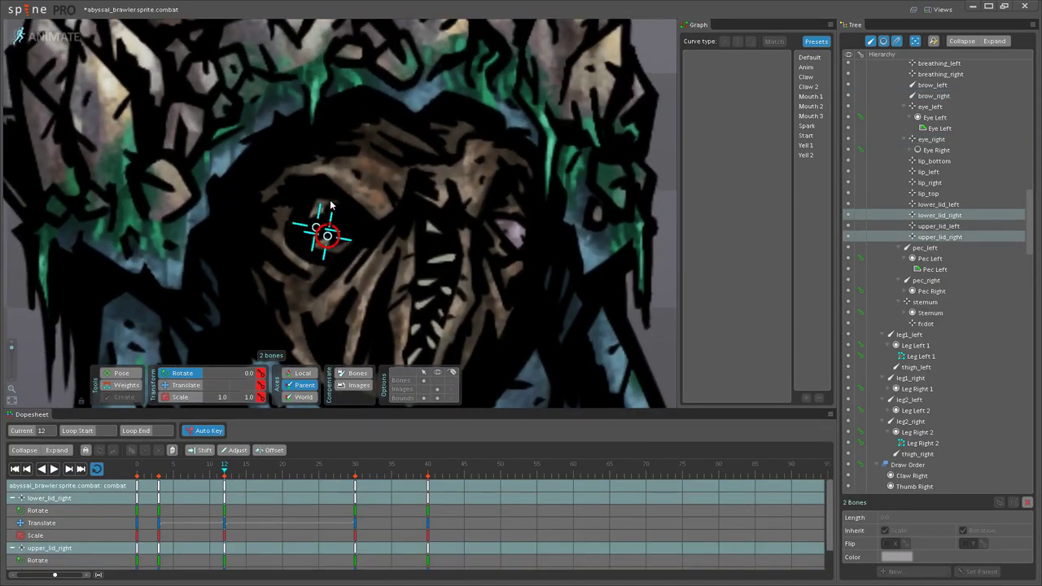
{"action": "left_click", "coordinate": [383, 203], "text": "ctrl"}
{"action": "scroll", "coordinate": [338, 251], "scroll_direction": "up", "scroll_amount": 3}
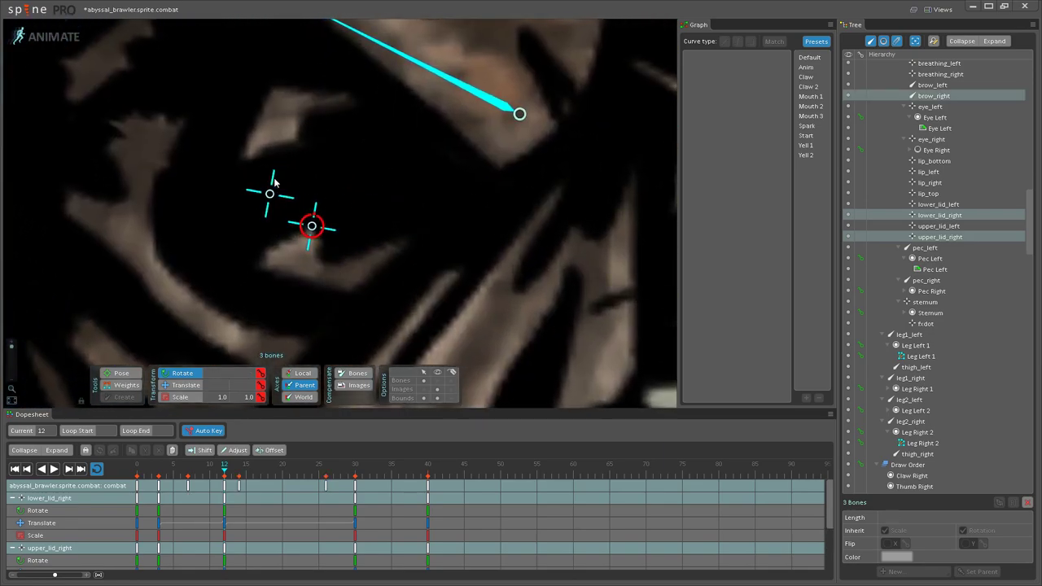
{"action": "scroll", "coordinate": [298, 214], "scroll_direction": "down", "scroll_amount": 8}
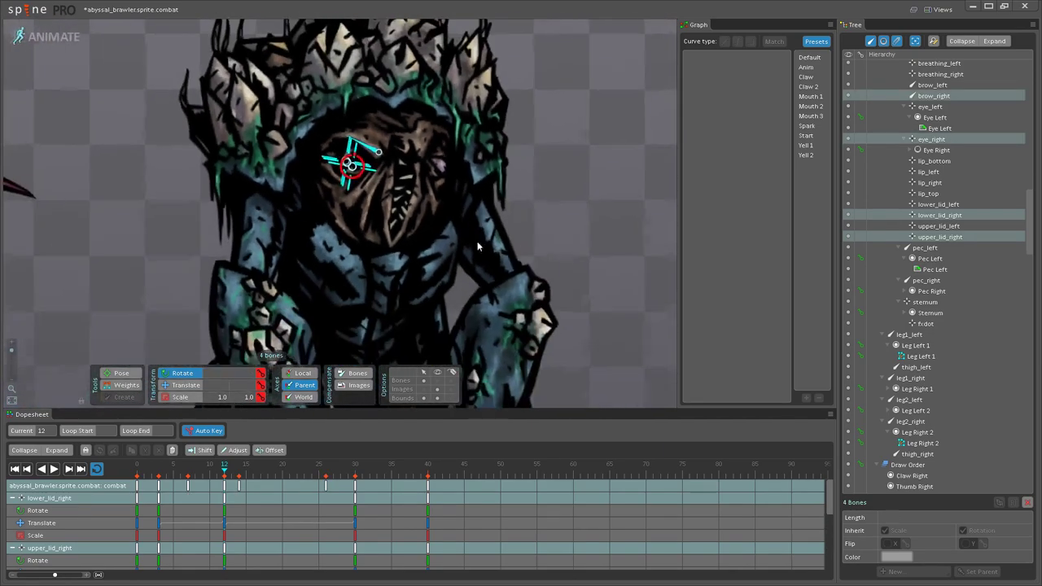
{"action": "left_click_drag", "start_coordinate": [158, 487], "coordinate": [322, 499]}
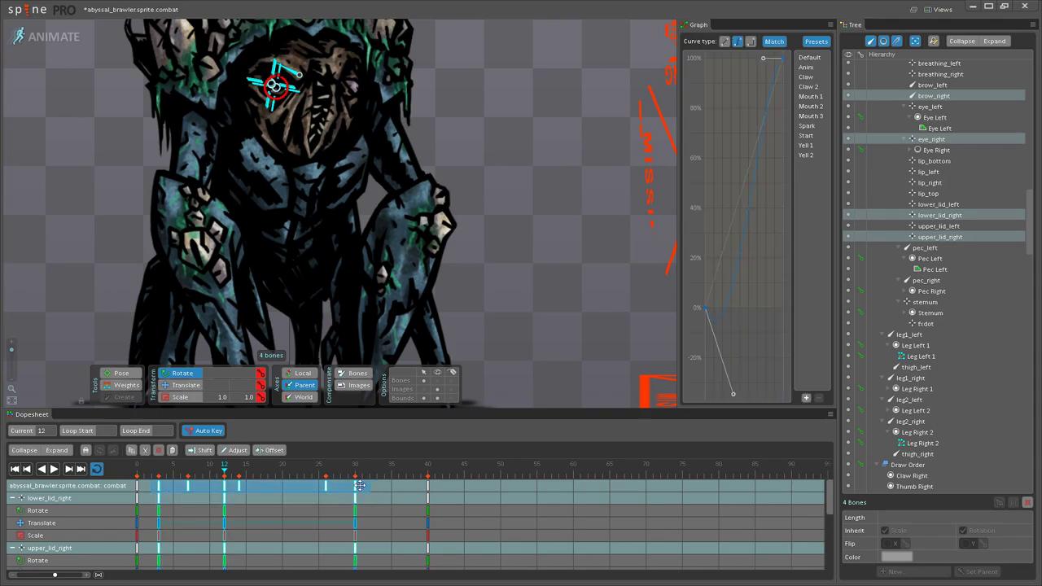
Step: Play the combat loop and review the retimed right-eye blink at full-body size
{"action": "left_click", "coordinate": [55, 470]}
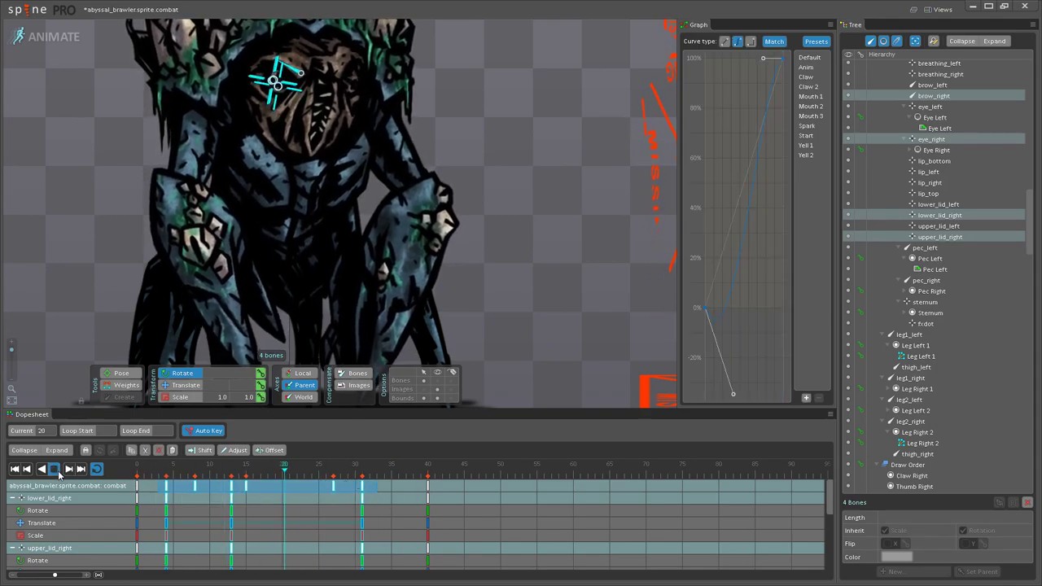
{"action": "key", "text": "space"}
{"action": "scroll", "coordinate": [488, 334], "scroll_direction": "down", "scroll_amount": 3}
{"action": "left_click_drag", "start_coordinate": [479, 366], "coordinate": [407, 294]}
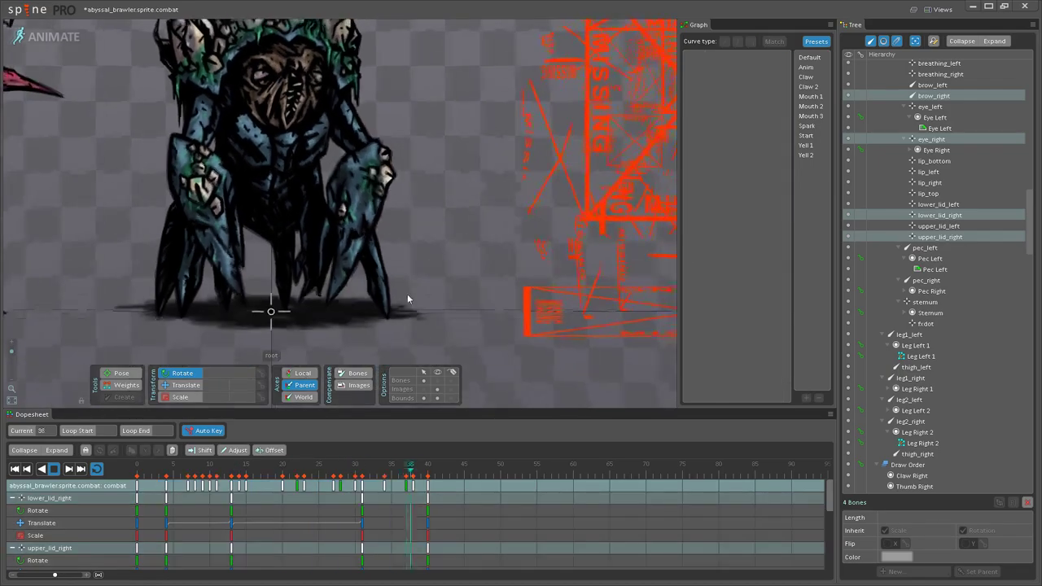
Step: Review the playing combat loop at full-body size and close to the face, and stop playback
{"action": "scroll", "coordinate": [389, 253], "scroll_direction": "down", "scroll_amount": 4}
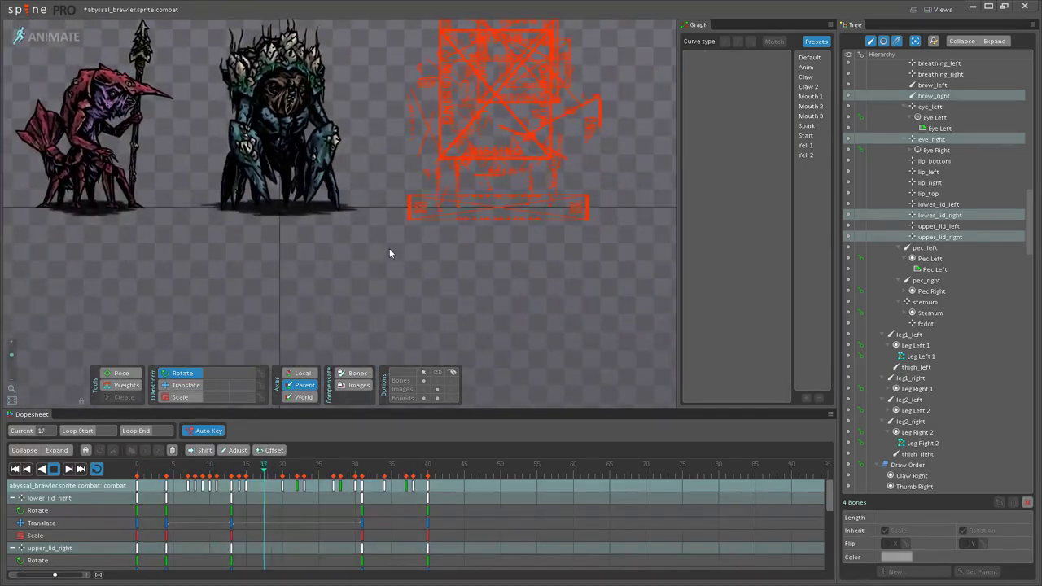
{"action": "scroll", "coordinate": [389, 253], "scroll_direction": "up", "scroll_amount": 5}
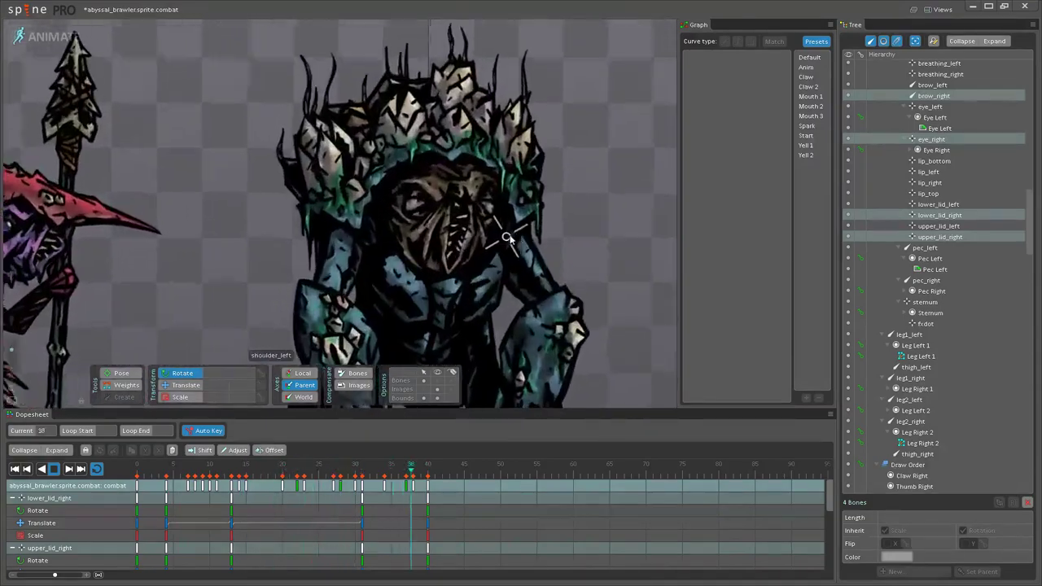
{"action": "scroll", "coordinate": [519, 236], "scroll_direction": "up", "scroll_amount": 3}
{"action": "key", "text": "d"}
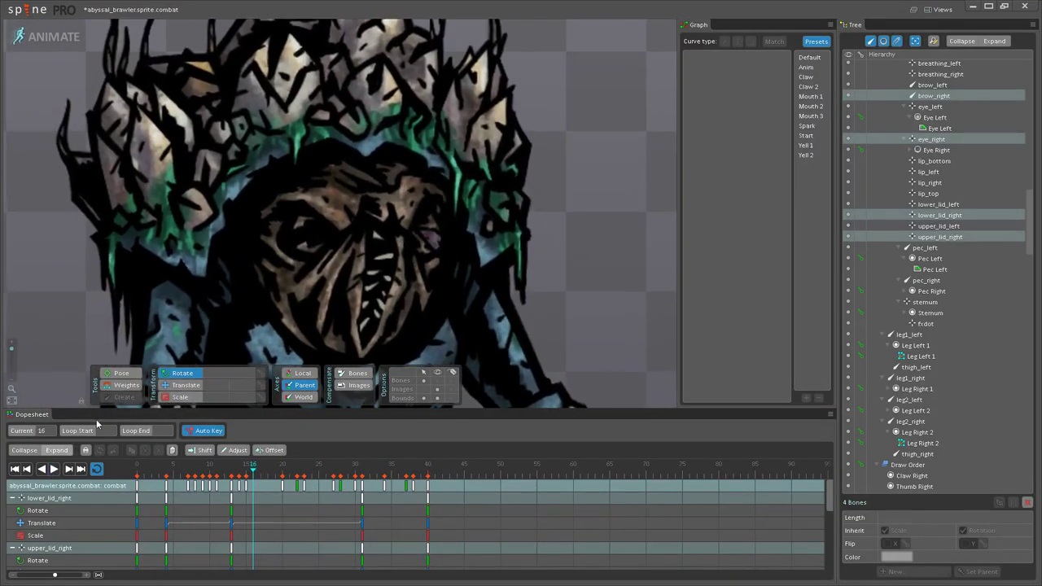
Step: Select the left brow, eye and both lids and stretch their main blink keys to span frames 5 to 38
{"action": "scroll", "coordinate": [461, 215], "scroll_direction": "up", "scroll_amount": 4}
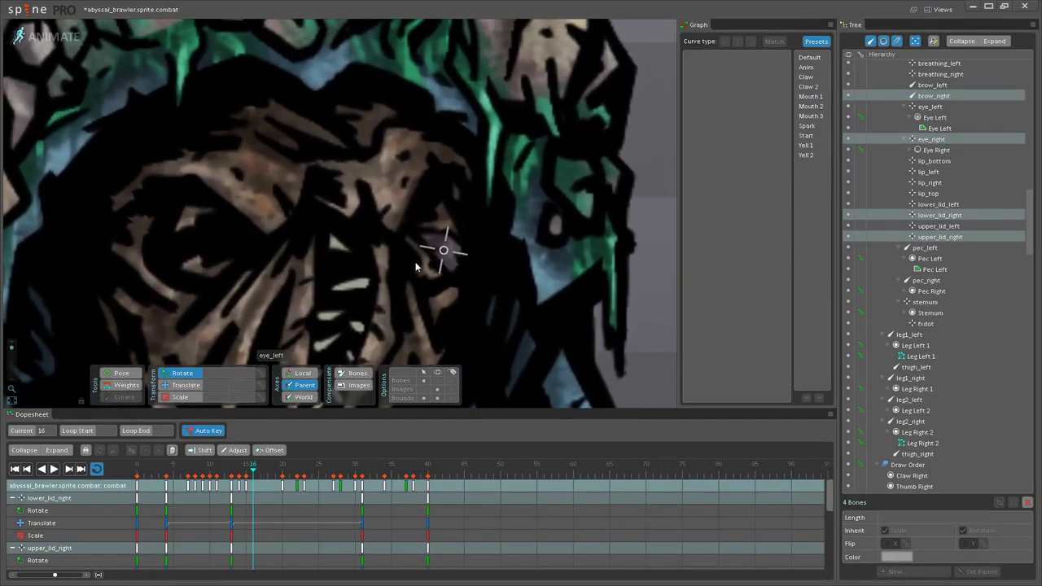
{"action": "left_click", "coordinate": [438, 382]}
{"action": "left_click", "coordinate": [387, 214]}
{"action": "left_click", "coordinate": [442, 227], "text": "ctrl"}
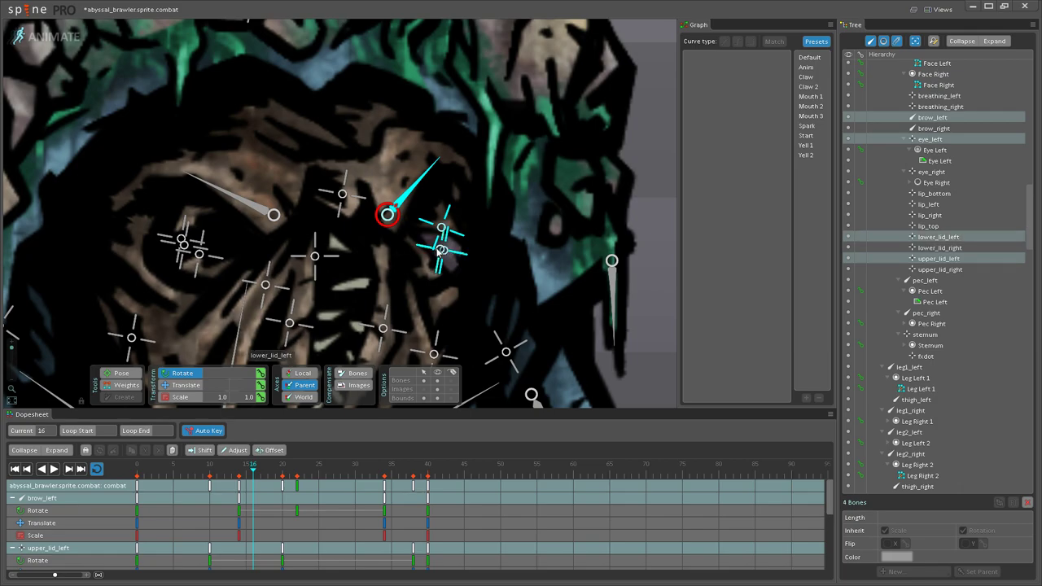
{"action": "left_click_drag", "start_coordinate": [192, 487], "coordinate": [387, 486]}
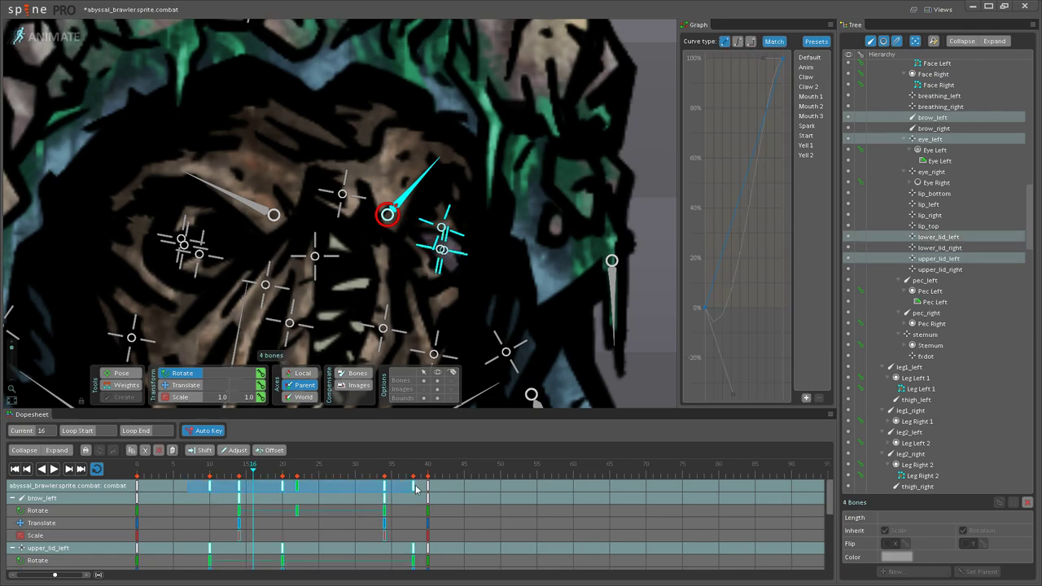
{"action": "left_click_drag", "start_coordinate": [187, 482], "coordinate": [150, 482]}
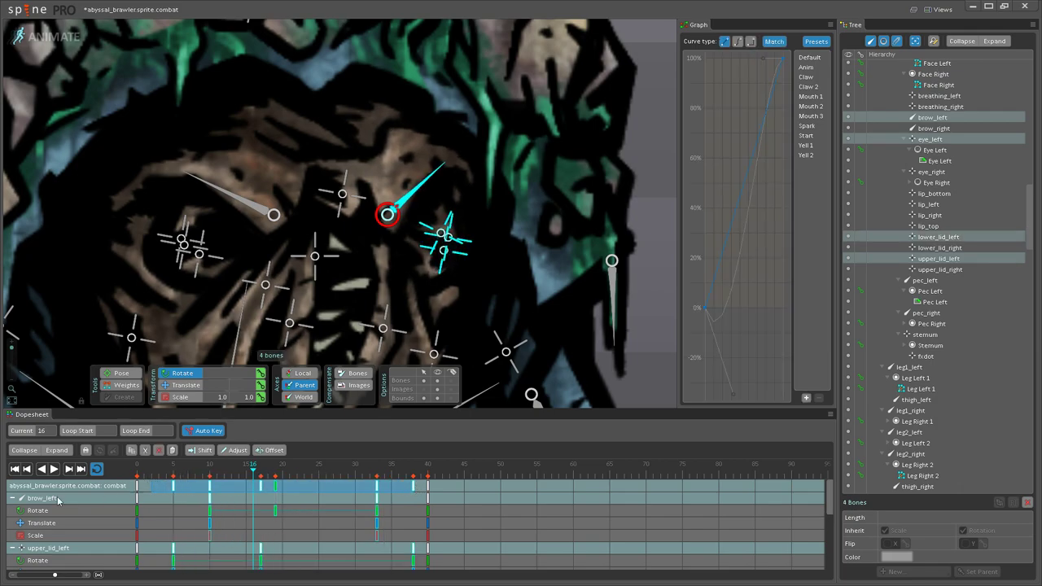
Step: Play the loop at full-body size to check the stretched left-eye blink and undo that retiming
{"action": "left_click", "coordinate": [53, 470]}
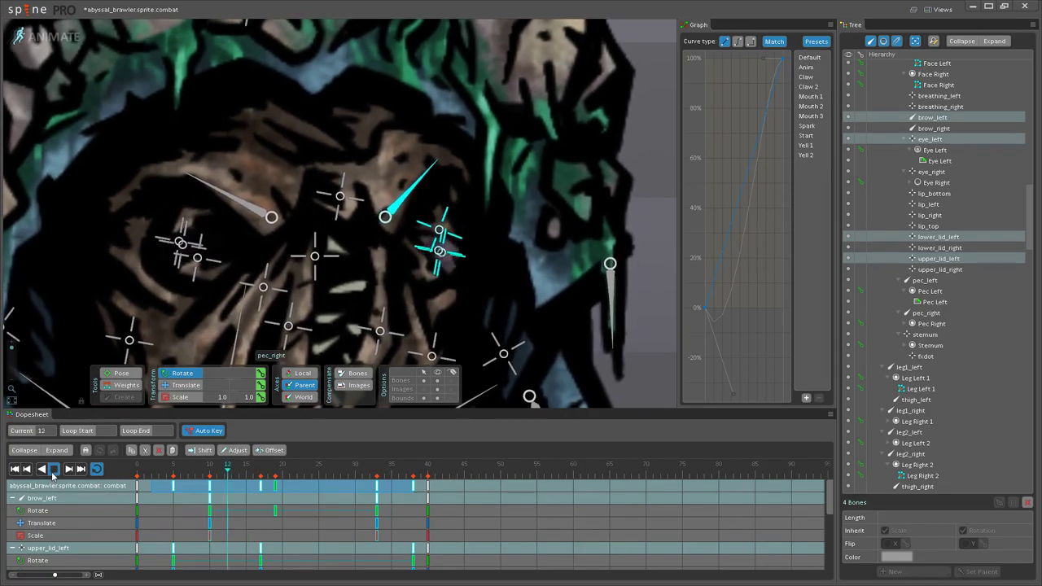
{"action": "scroll", "coordinate": [242, 335], "scroll_direction": "down", "scroll_amount": 4}
{"action": "double_click", "coordinate": [552, 188]}
{"action": "scroll", "coordinate": [456, 326], "scroll_direction": "down", "scroll_amount": 3}
{"action": "scroll", "coordinate": [438, 350], "scroll_direction": "down", "scroll_amount": 6}
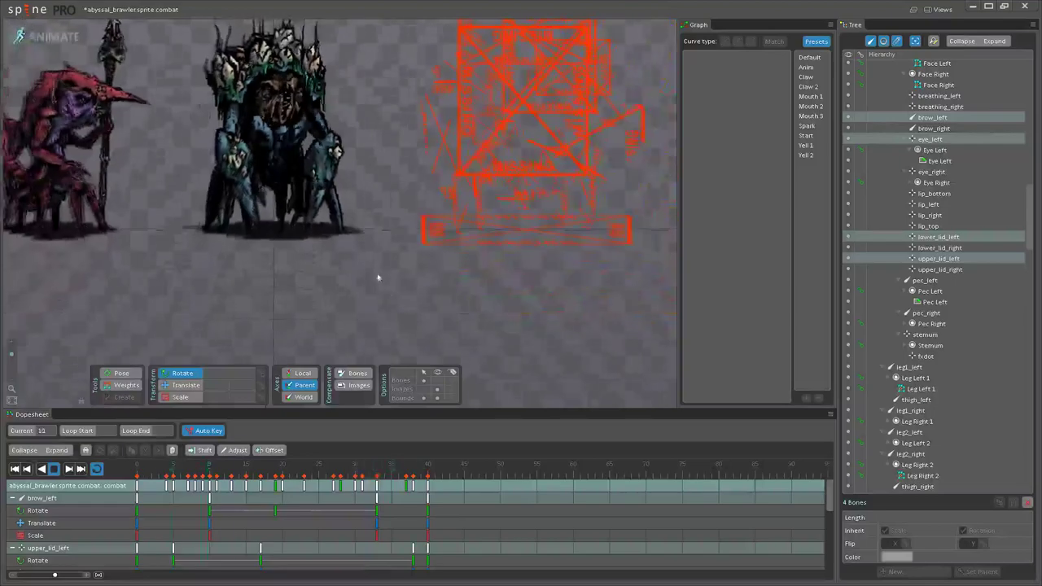
{"action": "left_click_drag", "start_coordinate": [379, 199], "coordinate": [386, 268]}
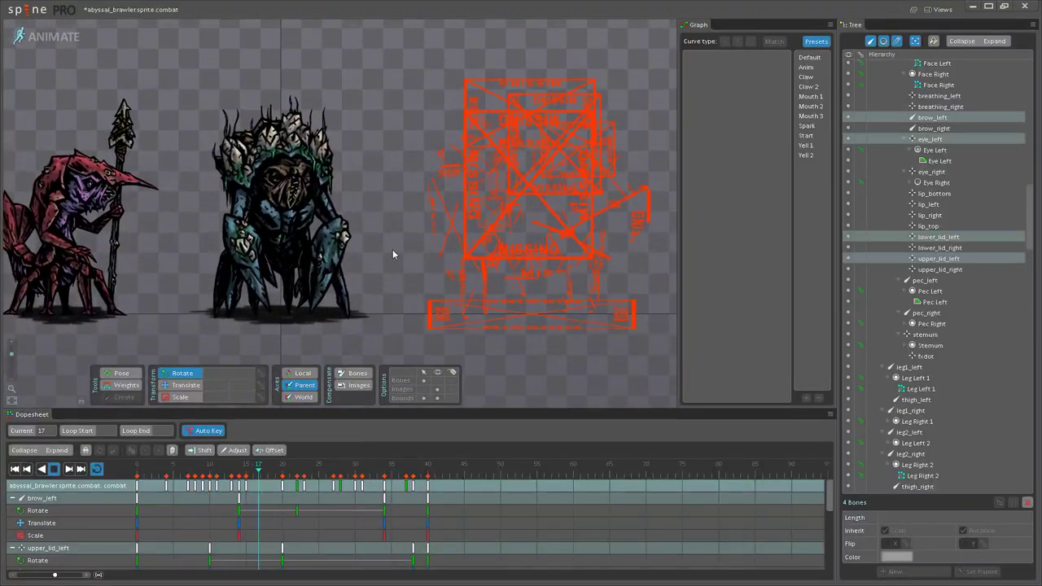
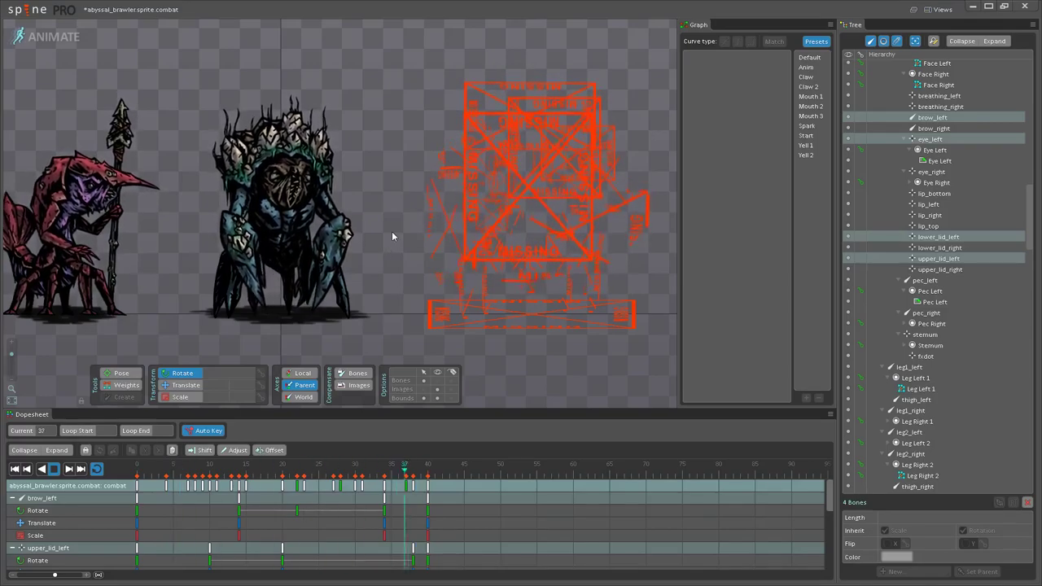
Step: Examine the looping combat idle beside the neighbouring creature at several sizes, and stop playback near the lower arms
{"action": "left_click_drag", "start_coordinate": [392, 232], "coordinate": [456, 243]}
{"action": "scroll", "coordinate": [457, 243], "scroll_direction": "up", "scroll_amount": 2}
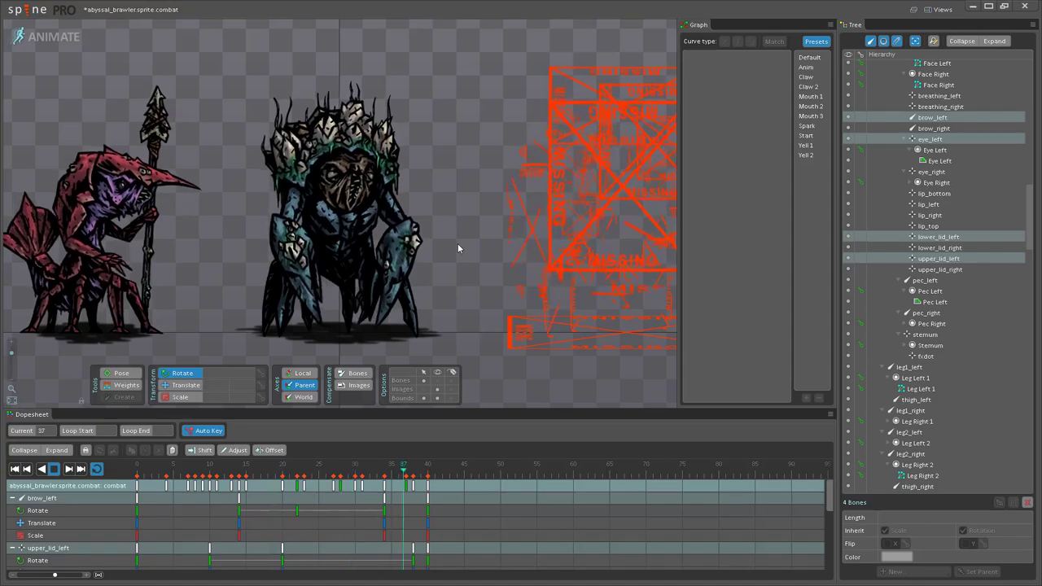
{"action": "left_click_drag", "start_coordinate": [458, 245], "coordinate": [542, 248]}
{"action": "scroll", "coordinate": [502, 263], "scroll_direction": "up", "scroll_amount": 1}
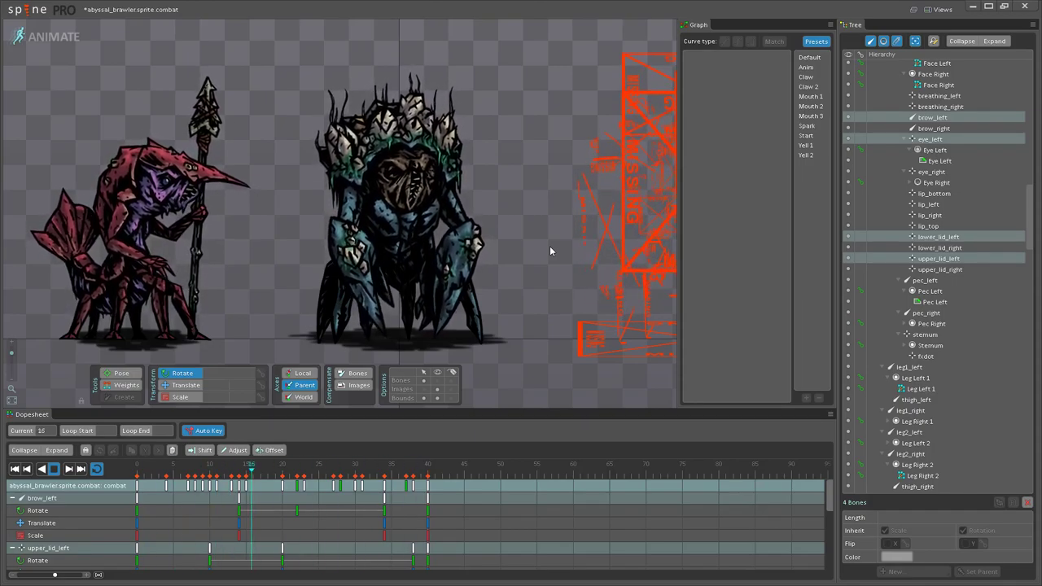
{"action": "scroll", "coordinate": [550, 246], "scroll_direction": "down", "scroll_amount": 2}
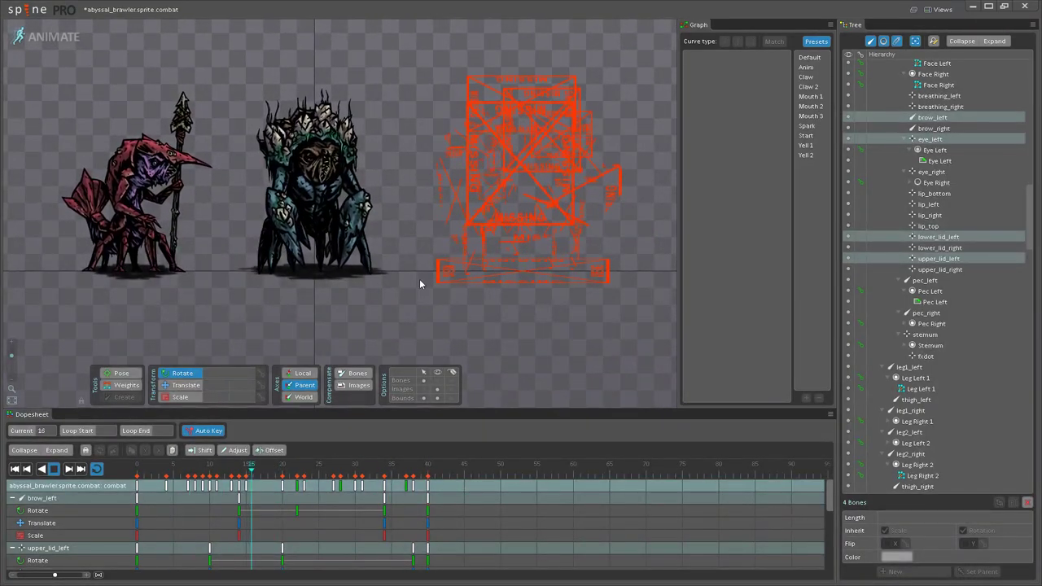
{"action": "scroll", "coordinate": [402, 252], "scroll_direction": "up", "scroll_amount": 1}
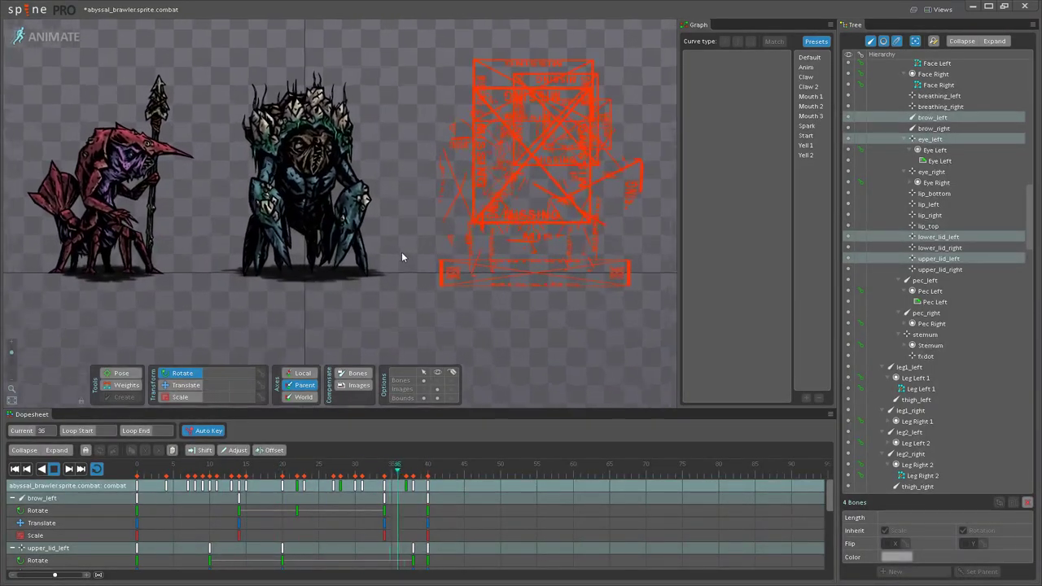
{"action": "scroll", "coordinate": [403, 258], "scroll_direction": "up", "scroll_amount": 3}
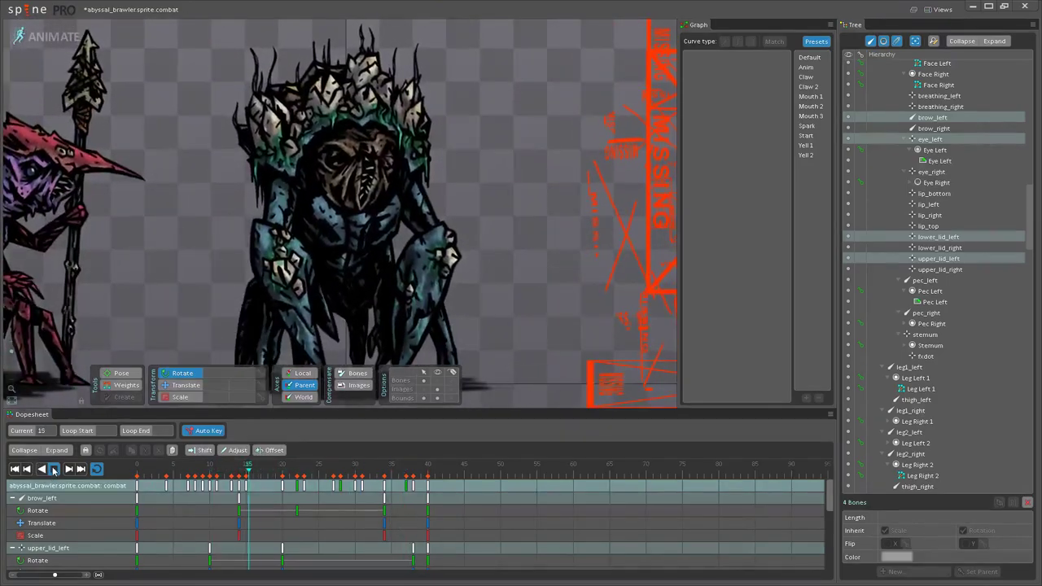
{"action": "left_click_drag", "start_coordinate": [316, 229], "coordinate": [355, 150]}
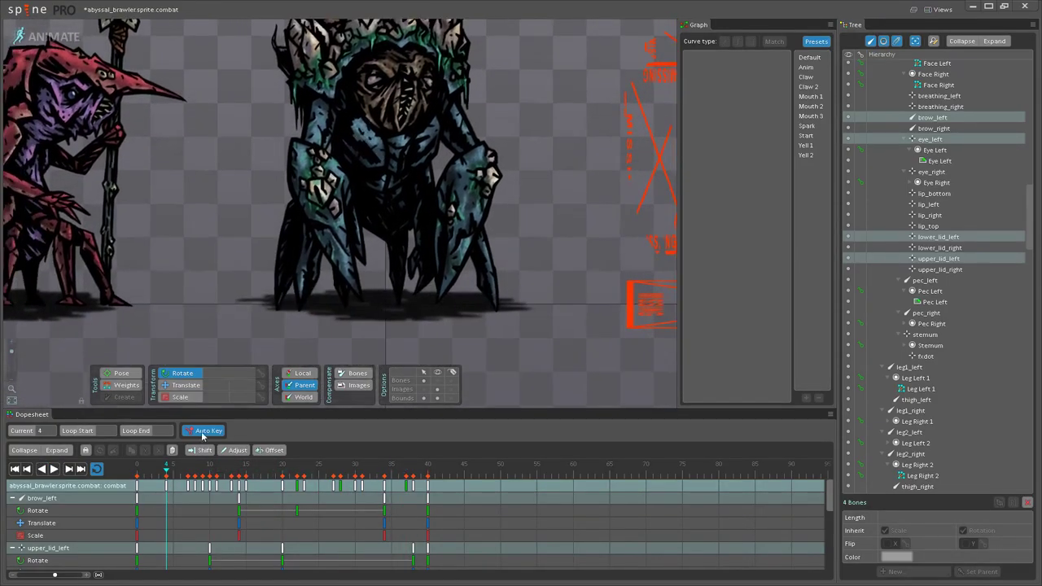
Step: At frame 23, rotate humerus2_left to 188.83 and humerus2_right to 174.12, and preview the arm swing
{"action": "left_click_drag", "start_coordinate": [167, 474], "coordinate": [195, 464]}
{"action": "scroll", "coordinate": [366, 275], "scroll_direction": "up", "scroll_amount": 2}
{"action": "scroll", "coordinate": [366, 274], "scroll_direction": "up", "scroll_amount": 2}
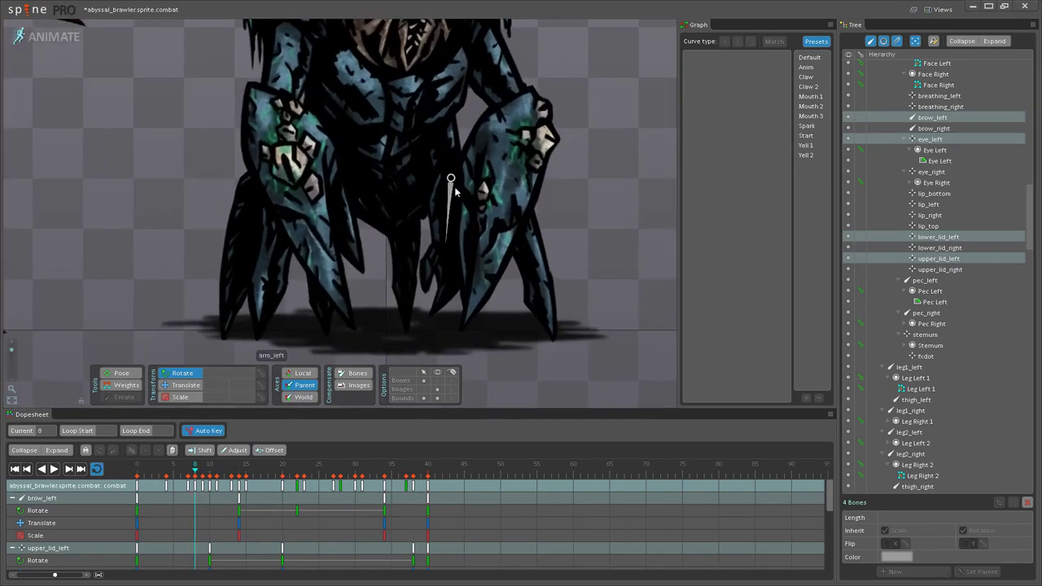
{"action": "left_click_drag", "start_coordinate": [444, 192], "coordinate": [412, 222]}
{"action": "left_click_drag", "start_coordinate": [275, 474], "coordinate": [305, 467]}
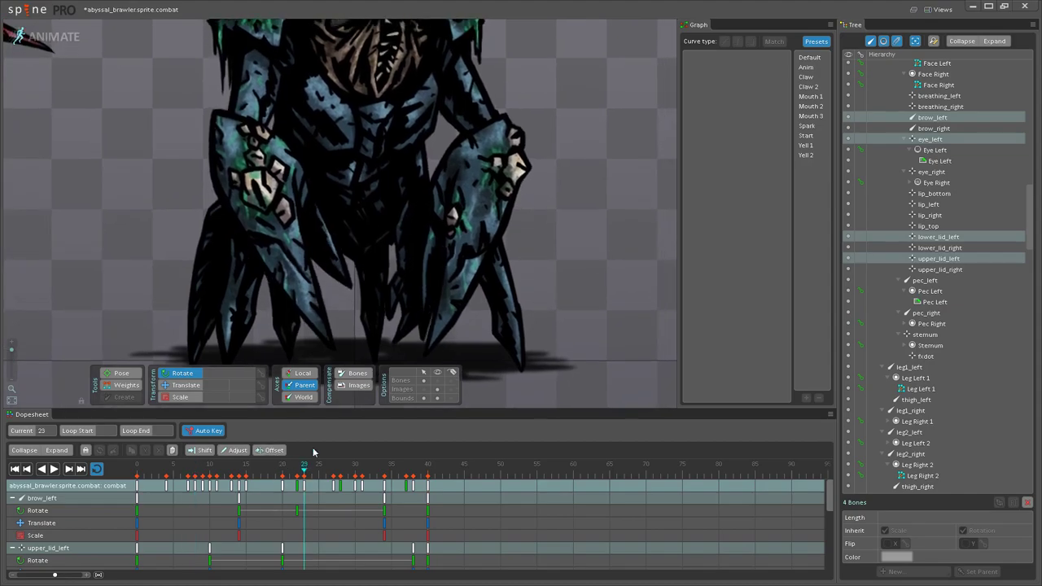
{"action": "left_click", "coordinate": [412, 199]}
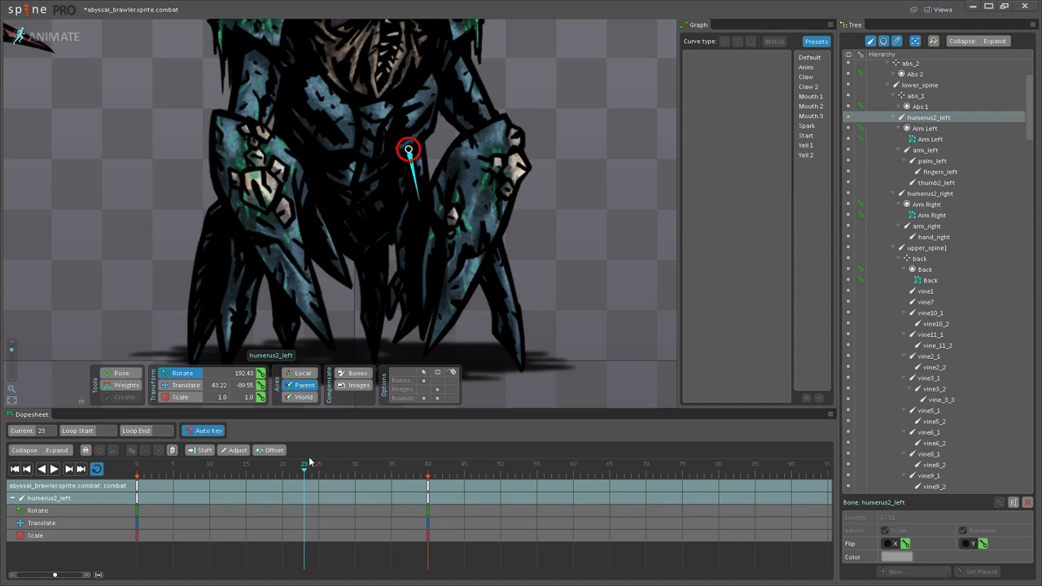
{"action": "mouse_move", "coordinate": [297, 470]}
{"action": "left_mouse_down"}
{"action": "mouse_move", "coordinate": [139, 471]}
{"action": "mouse_move", "coordinate": [303, 470]}
{"action": "left_mouse_up"}
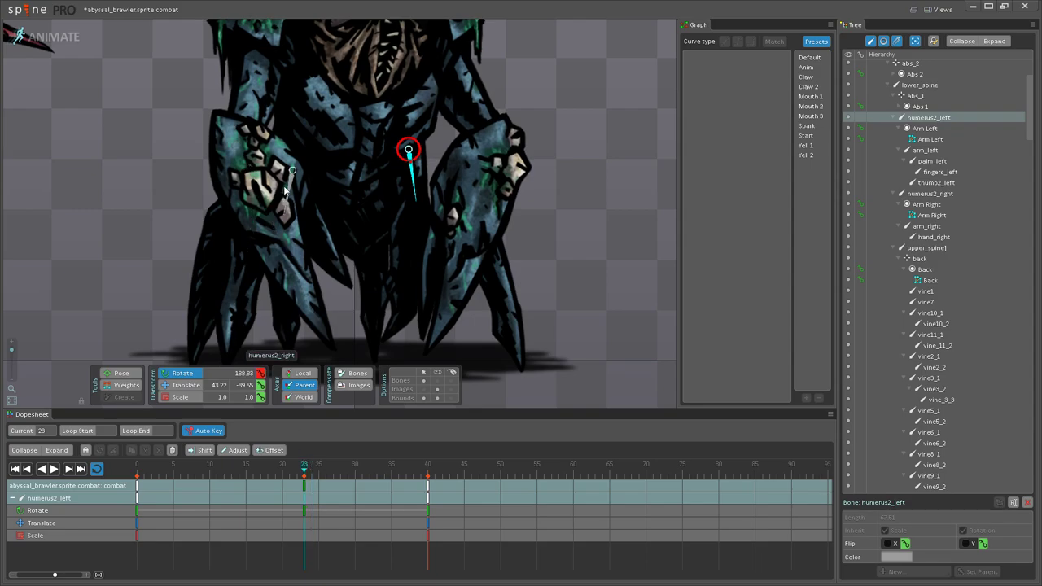
{"action": "left_click", "coordinate": [286, 191]}
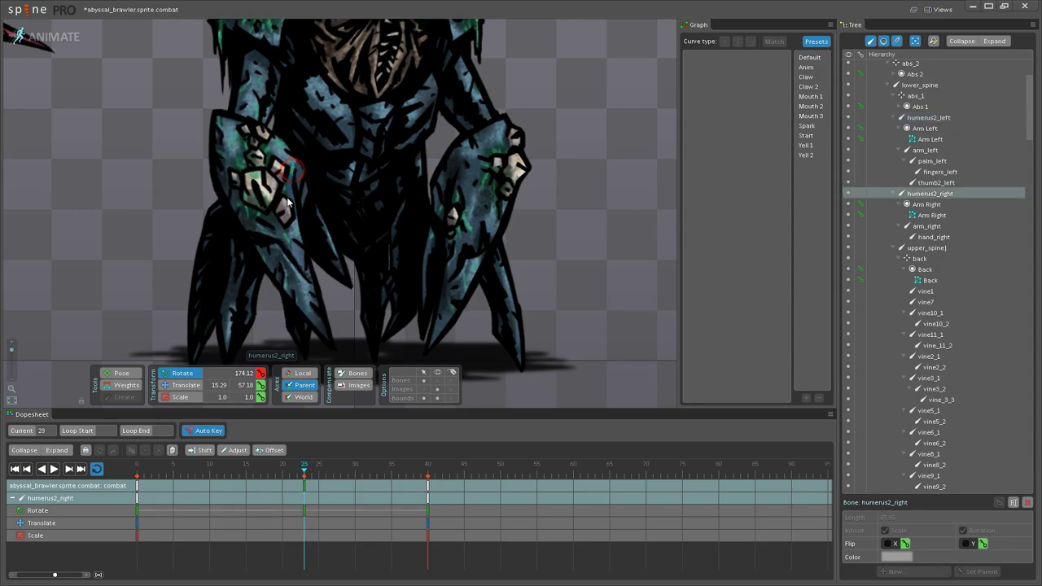
{"action": "left_click", "coordinate": [53, 469]}
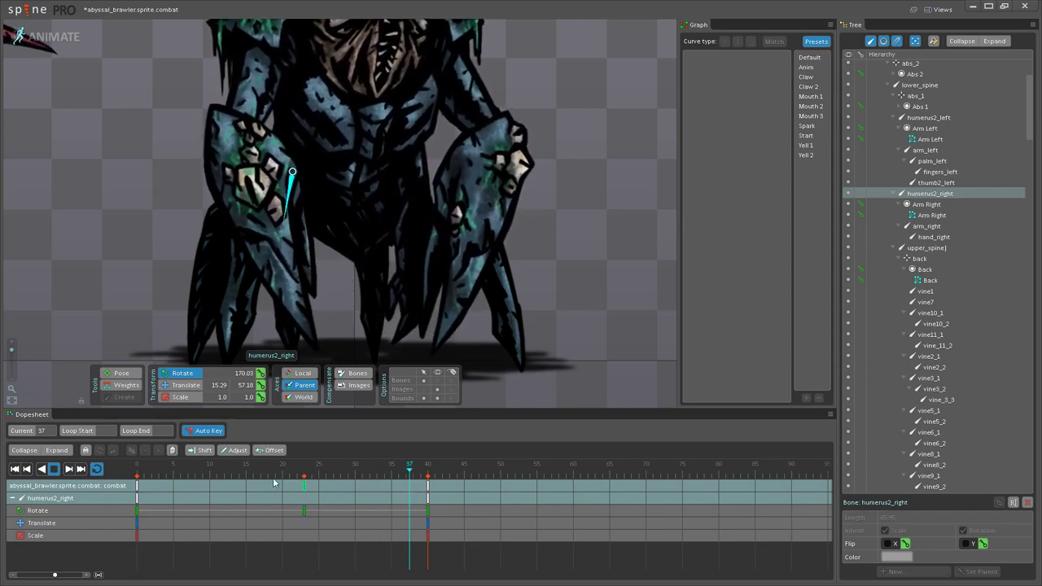
{"action": "left_click", "coordinate": [53, 468]}
Step: At frame 23, rotate and key arm_left, palm_left and thumb2_left, with thumb2_left at 334.55
{"action": "left_click", "coordinate": [302, 490]}
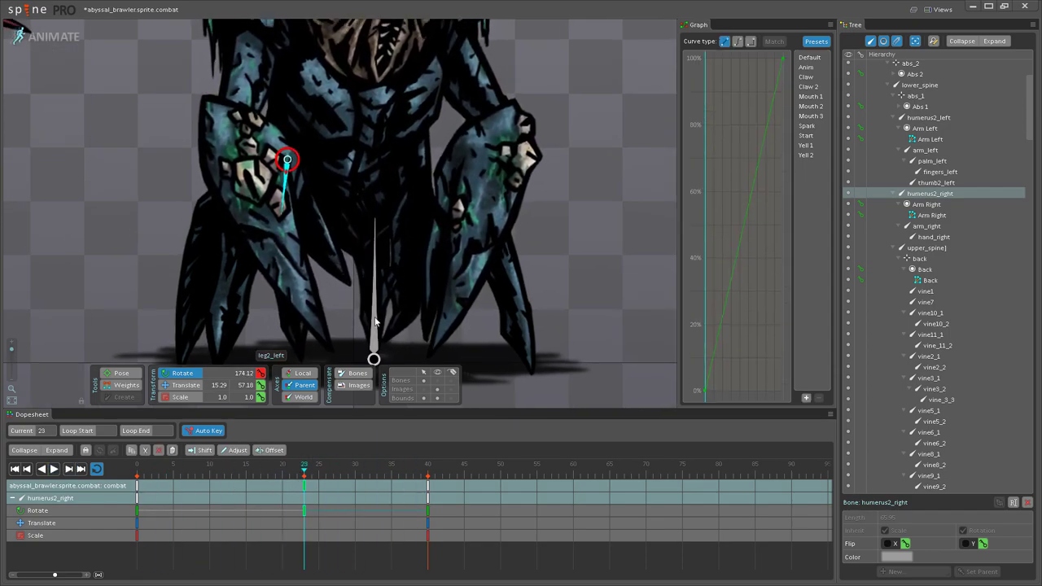
{"action": "left_click", "coordinate": [421, 187]}
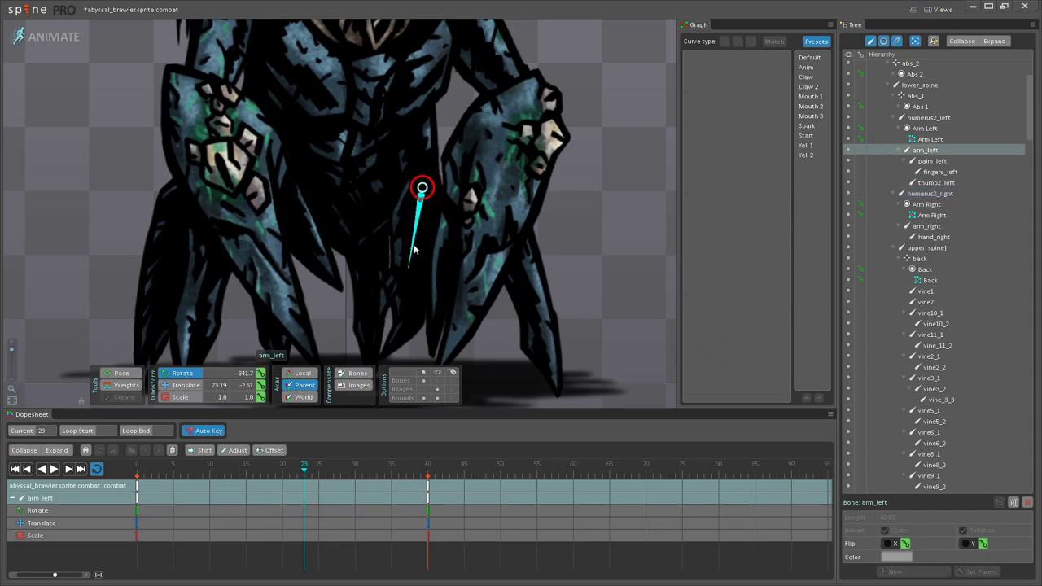
{"action": "left_click", "coordinate": [412, 298]}
{"action": "left_click", "coordinate": [392, 298]}
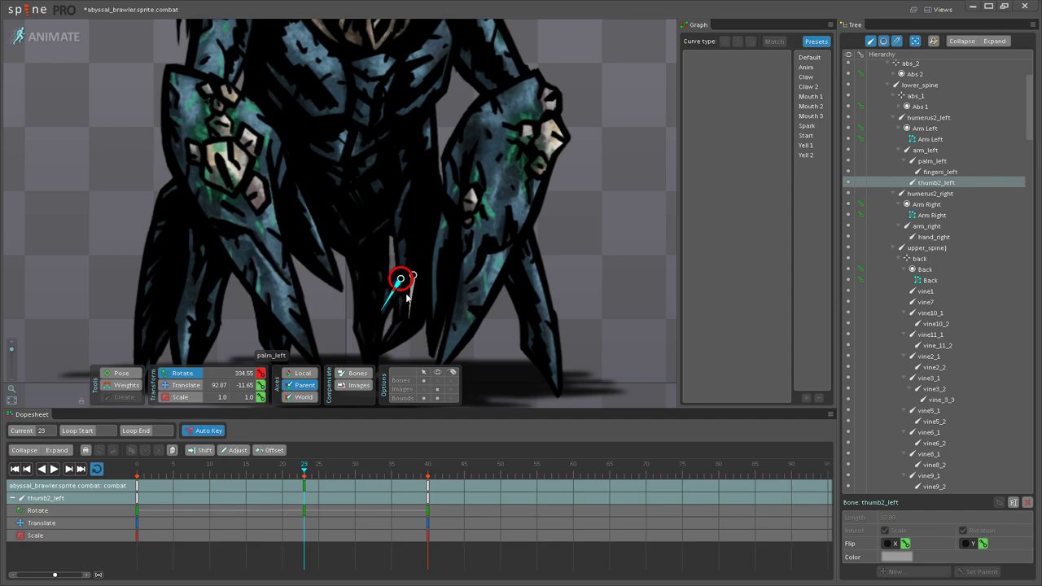
Step: Select the left arm's four bones plus humerus2_right and apply the Anim curve preset to their keys at frames 0 and 23
{"action": "left_click", "coordinate": [408, 299], "text": "ctrl"}
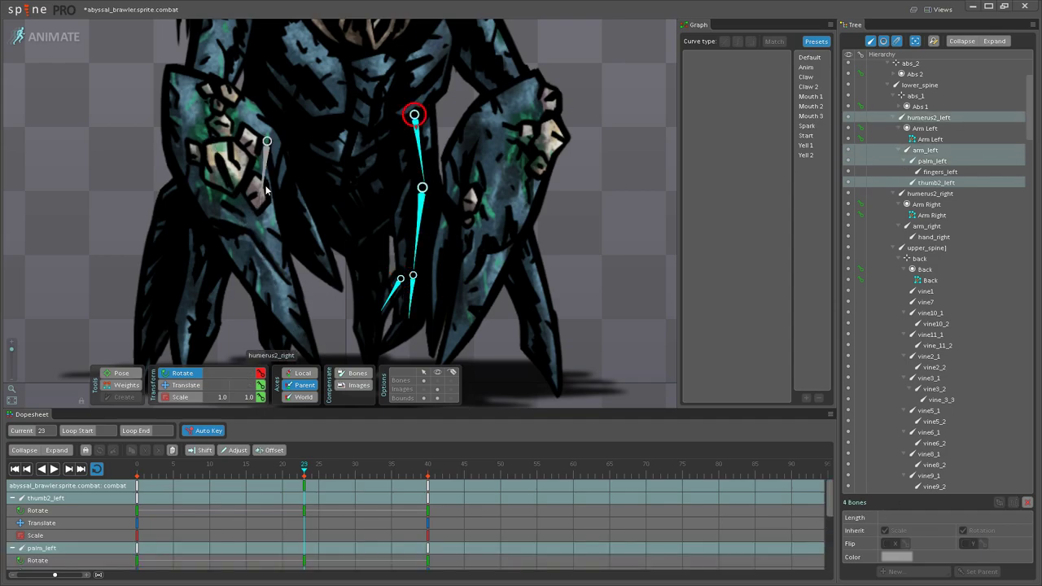
{"action": "left_click_drag", "start_coordinate": [282, 295], "coordinate": [292, 258]}
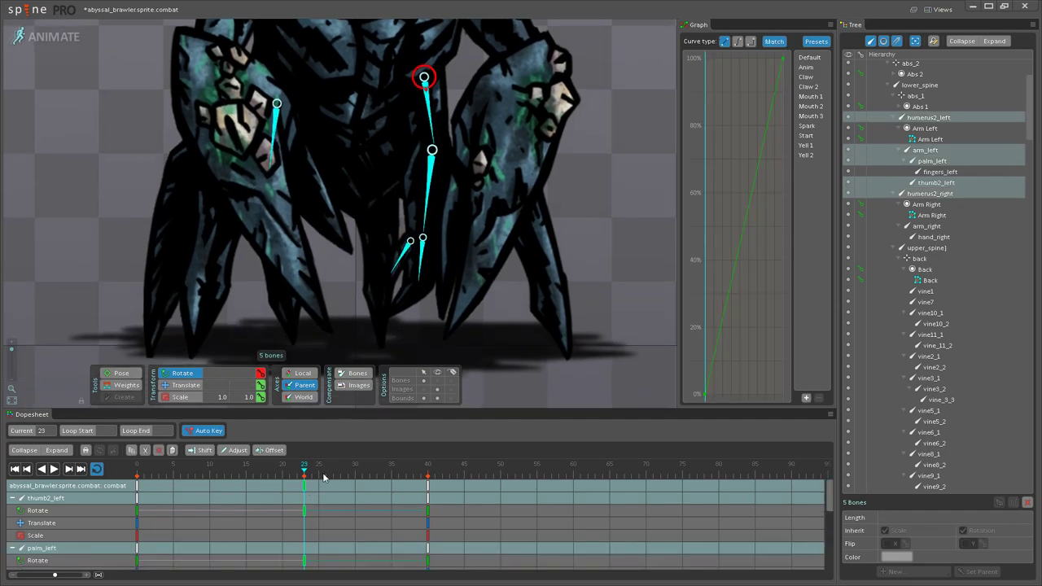
{"action": "left_click", "coordinate": [138, 487]}
Step: Deselect the arm bones, play the combat loop and review the small arms' swing at full-body size and closer
{"action": "scroll", "coordinate": [564, 197], "scroll_direction": "down", "scroll_amount": 5}
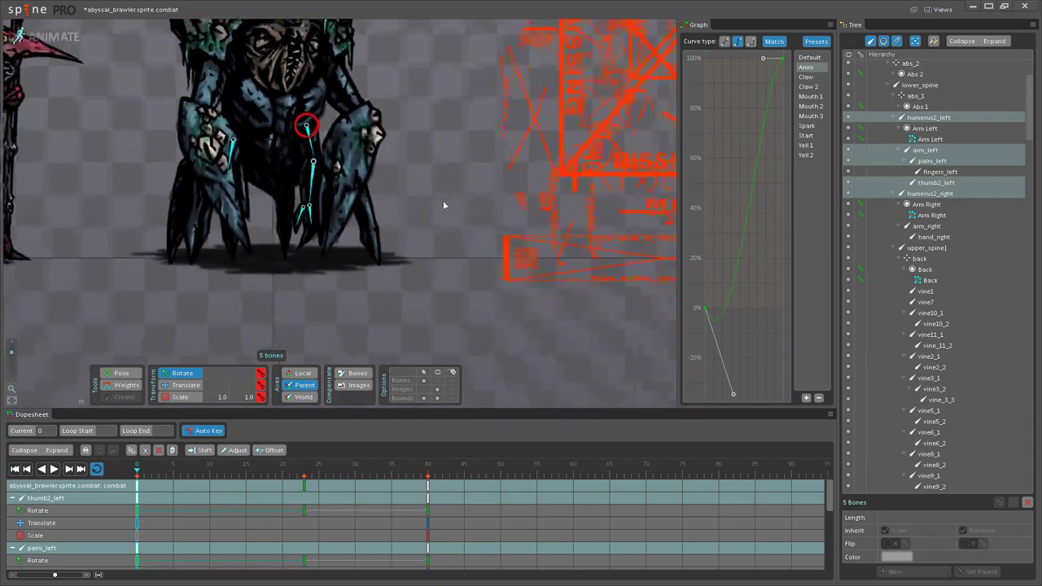
{"action": "left_click", "coordinate": [407, 177]}
{"action": "left_click_drag", "start_coordinate": [407, 177], "coordinate": [456, 239]}
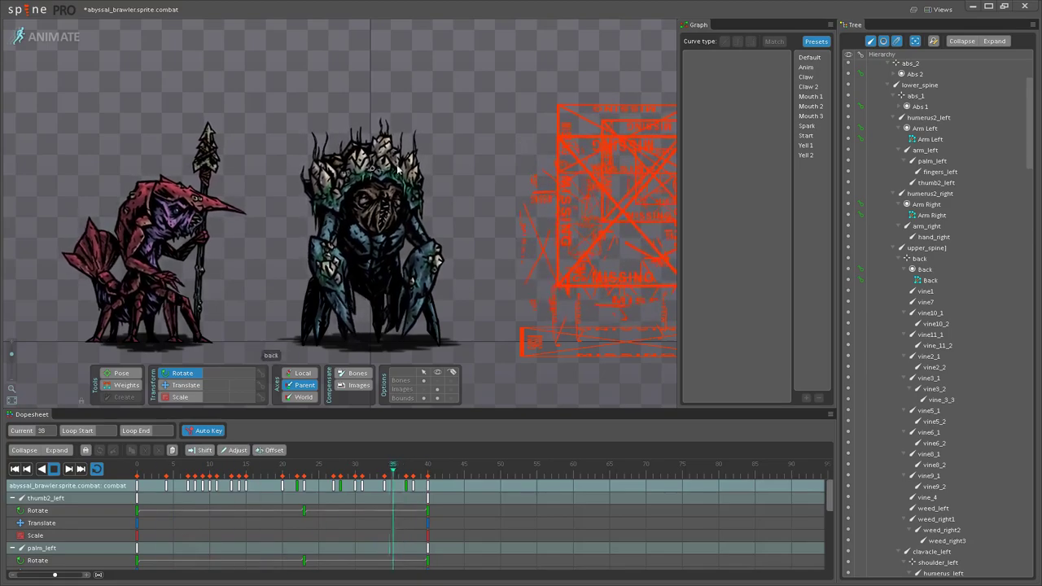
{"action": "scroll", "coordinate": [472, 221], "scroll_direction": "up", "scroll_amount": 4}
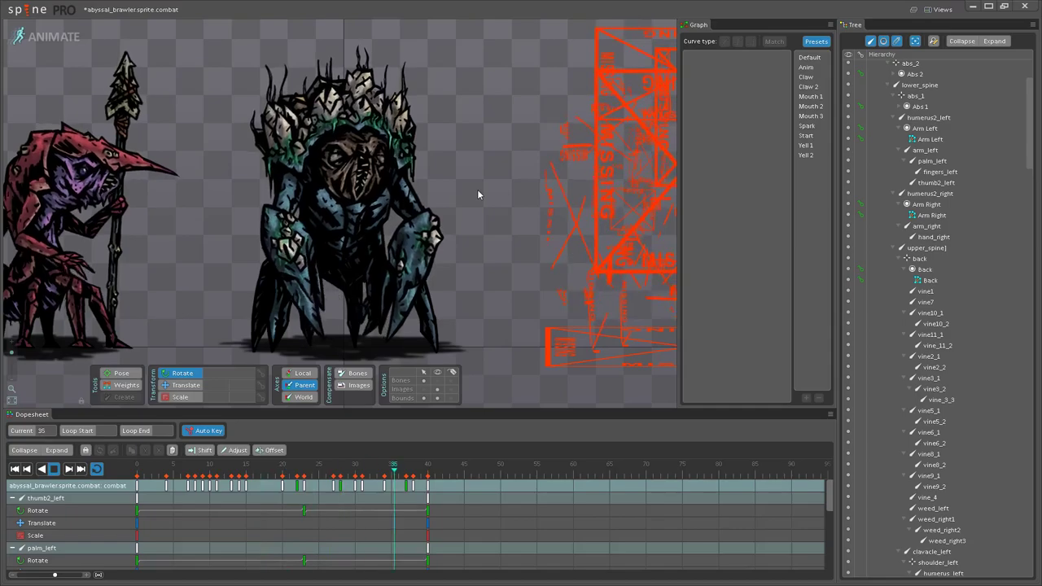
{"action": "scroll", "coordinate": [488, 192], "scroll_direction": "up", "scroll_amount": 1}
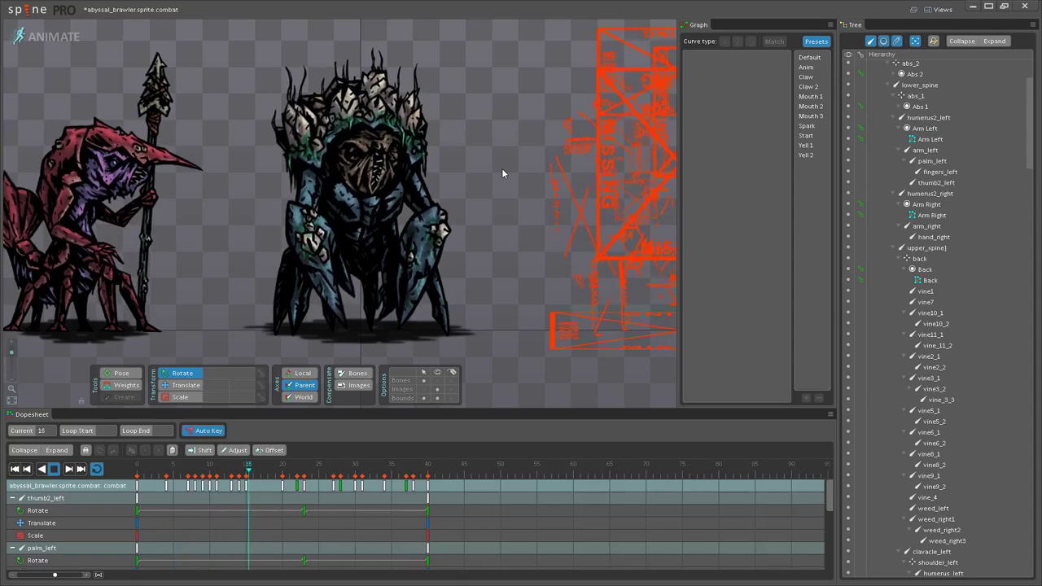
{"action": "scroll", "coordinate": [501, 173], "scroll_direction": "up", "scroll_amount": 3}
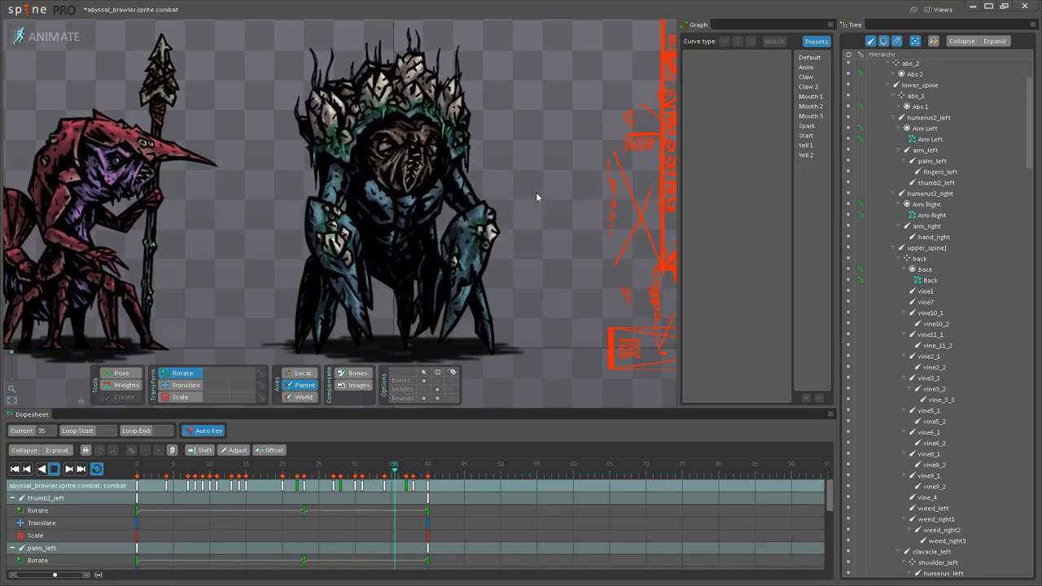
{"action": "left_click_drag", "start_coordinate": [575, 188], "coordinate": [533, 155]}
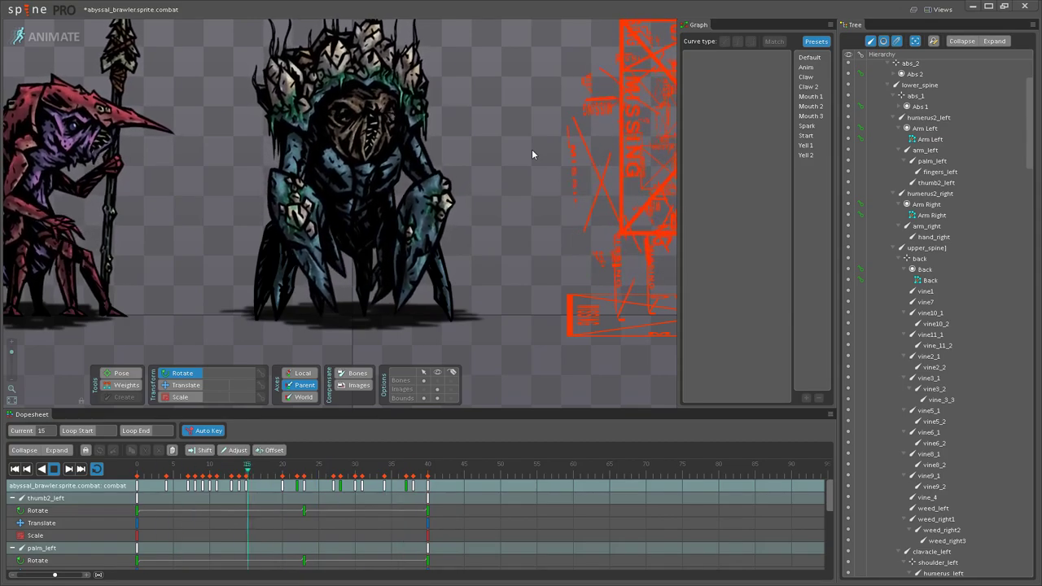
{"action": "left_click_drag", "start_coordinate": [445, 252], "coordinate": [470, 253]}
{"action": "scroll", "coordinate": [470, 253], "scroll_direction": "up", "scroll_amount": 3}
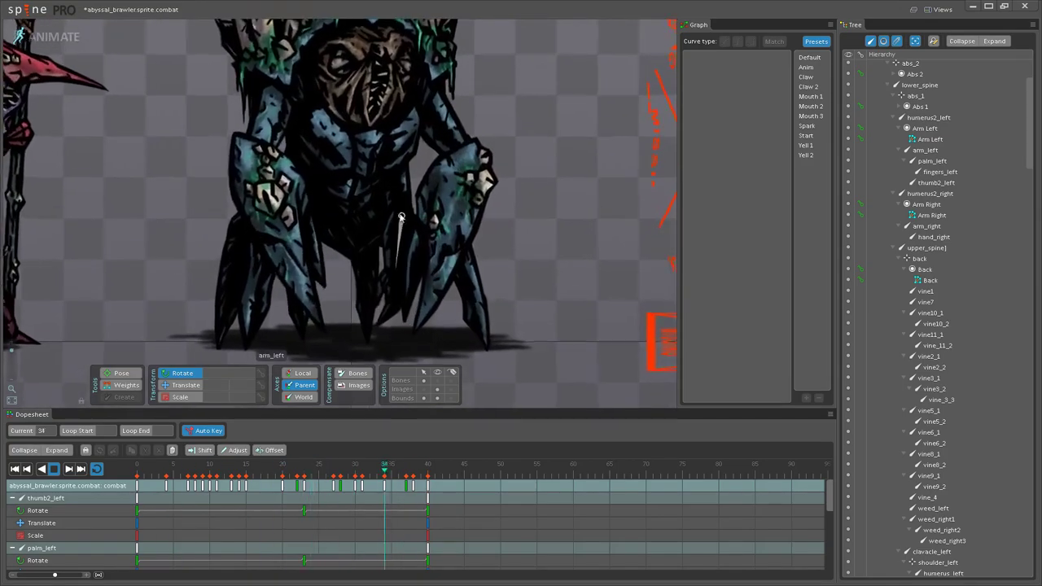
Step: Select the left arm's four bones plus humerus2_right, try offsetting their keys by 12 frames, preview the loop and undo the offset
{"action": "left_click", "coordinate": [395, 179]}
{"action": "left_click", "coordinate": [53, 470]}
{"action": "scroll", "coordinate": [342, 263], "scroll_direction": "up", "scroll_amount": 2}
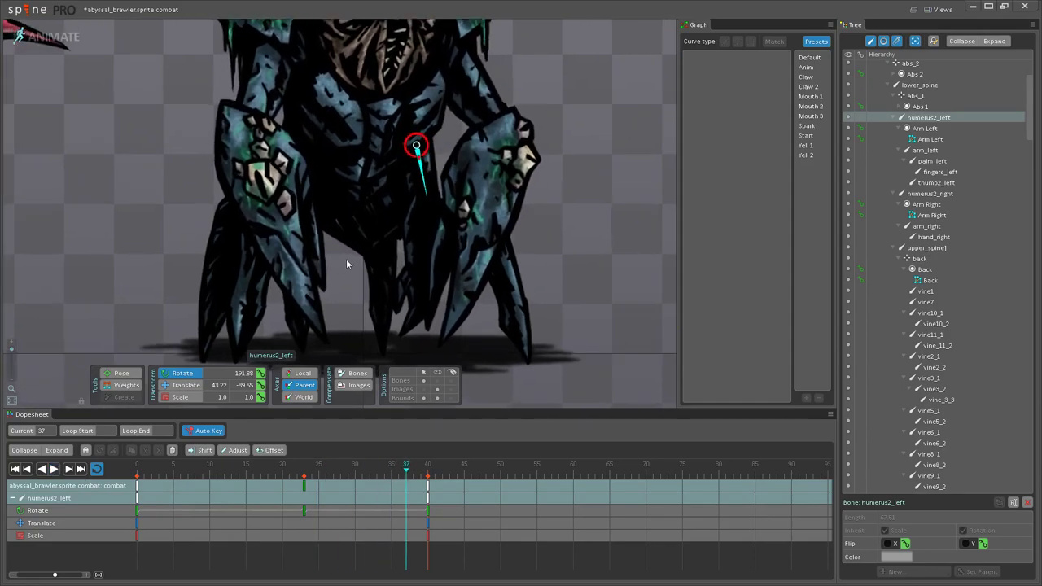
{"action": "left_click", "coordinate": [426, 240], "text": "ctrl"}
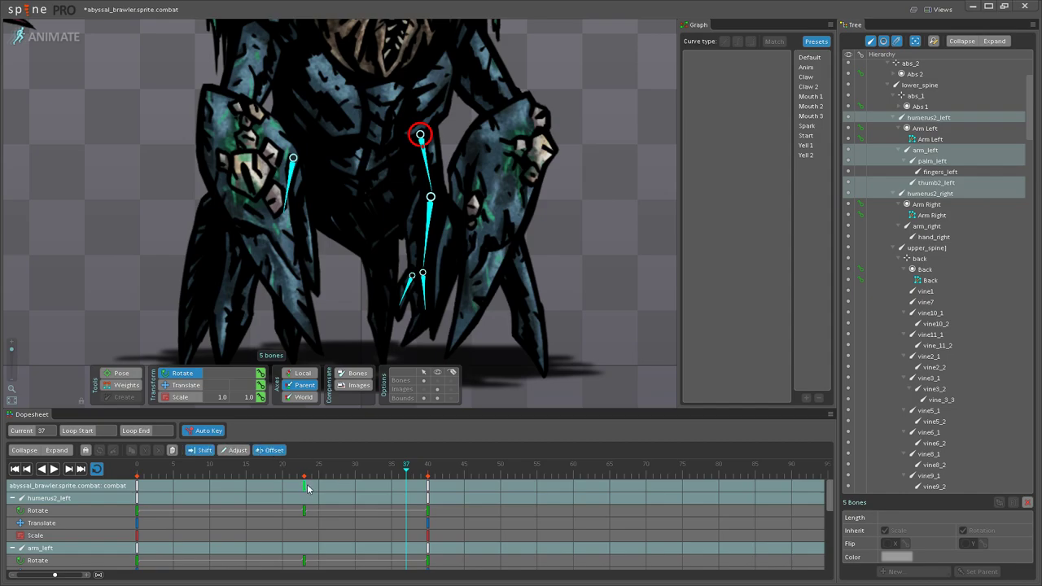
{"action": "left_click", "coordinate": [55, 470]}
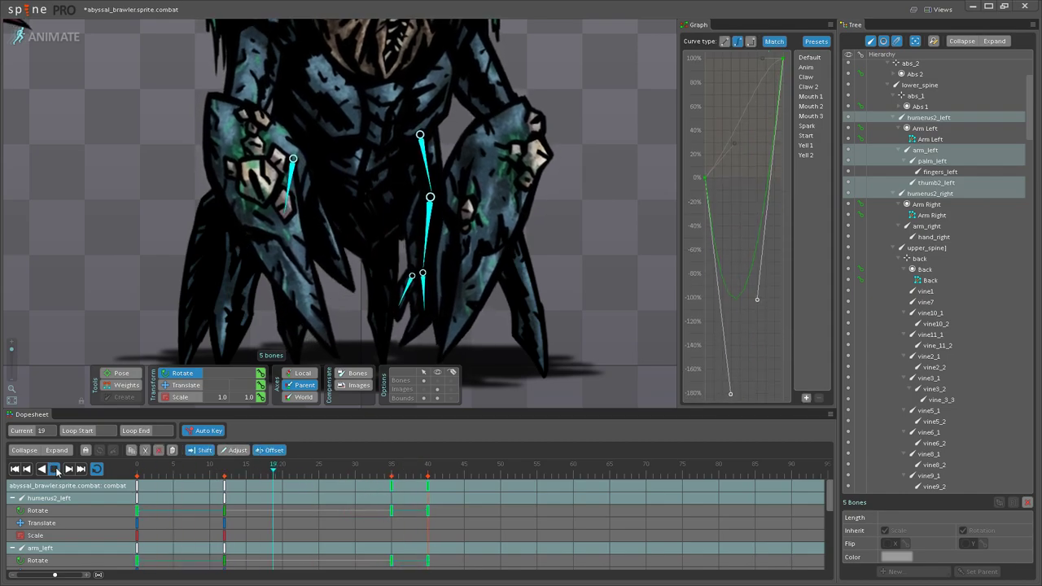
{"action": "left_click", "coordinate": [57, 472]}
{"action": "key", "text": "ctrl+z"}
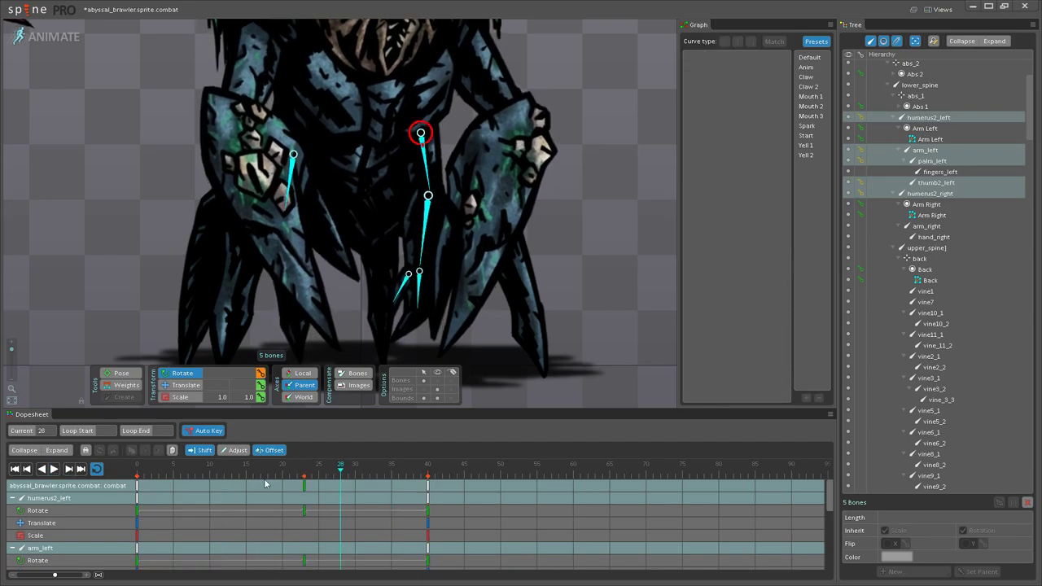
Step: Try offsetting the keys of the five selected small-arm bones by 10 frames within the loop and preview the swing
{"action": "left_click", "coordinate": [55, 470]}
{"action": "left_click", "coordinate": [253, 478]}
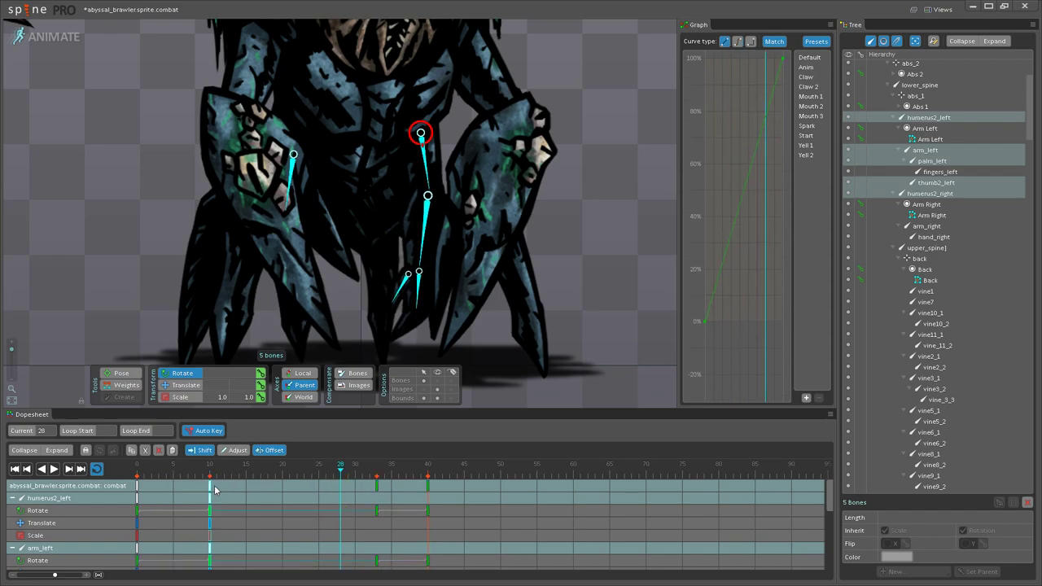
{"action": "left_click_drag", "start_coordinate": [213, 488], "coordinate": [275, 487]}
{"action": "left_click", "coordinate": [54, 470]}
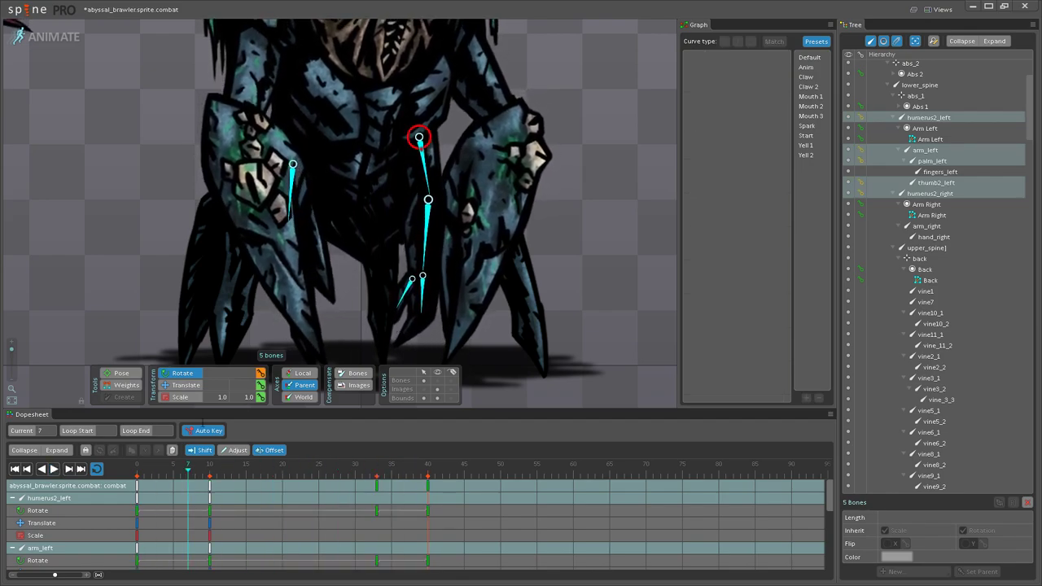
Step: Reduce the selection to humerus2_left, arm_left and humerus2_right, try offsetting their keys by another 15 frames, and undo the offsets
{"action": "left_click", "coordinate": [425, 205]}
{"action": "key", "text": "ctrl+z"}
{"action": "left_click", "coordinate": [425, 215]}
{"action": "left_click", "coordinate": [423, 161], "text": "ctrl"}
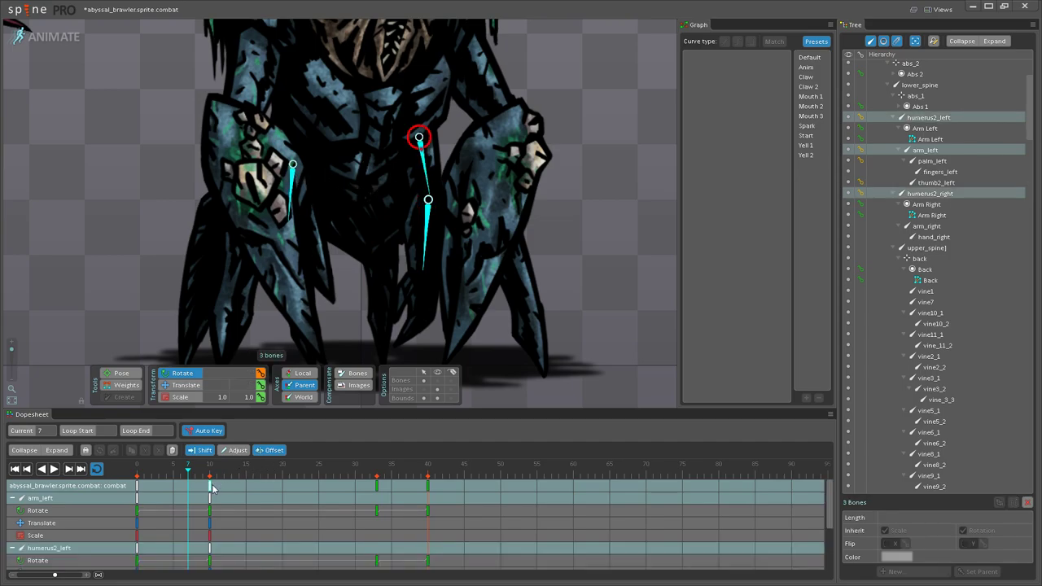
{"action": "left_click_drag", "start_coordinate": [210, 486], "coordinate": [309, 487]}
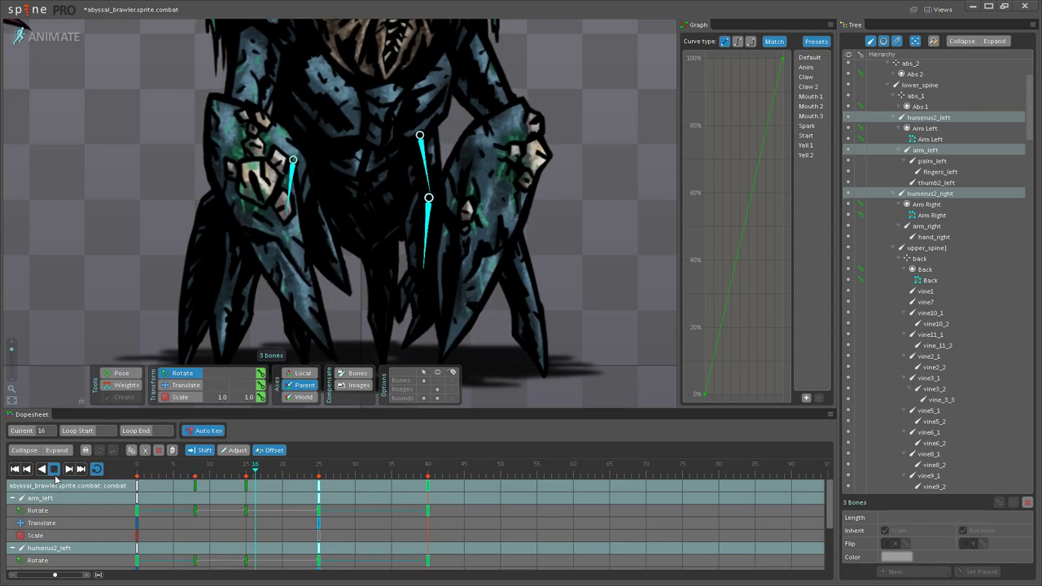
{"action": "key", "text": "ctrl+z"}
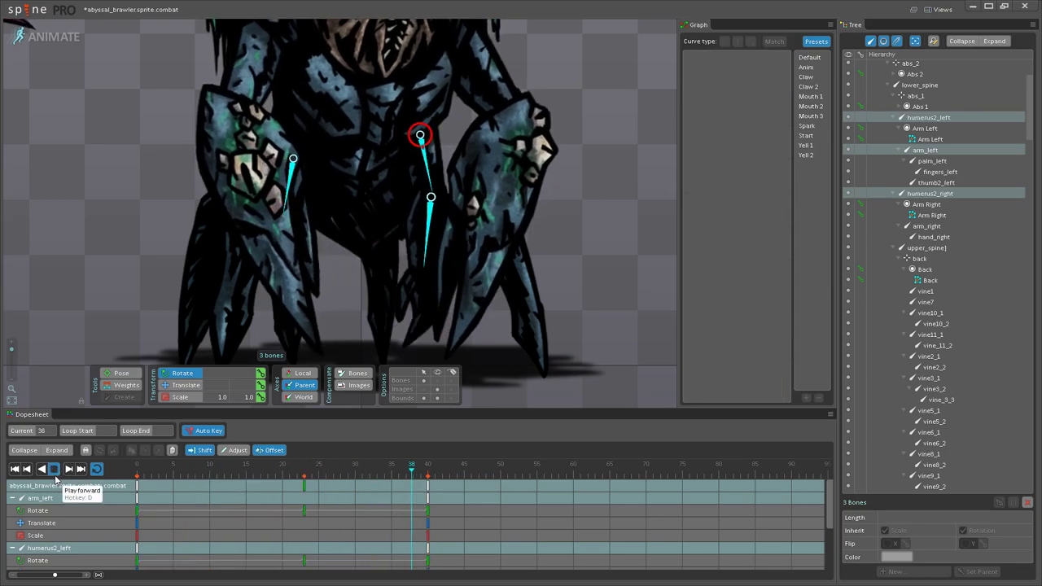
Step: Try offsetting the three arm bones' original keys by 15 and a further 12 frames, previewing the loop at full-body size
{"action": "left_click", "coordinate": [53, 471]}
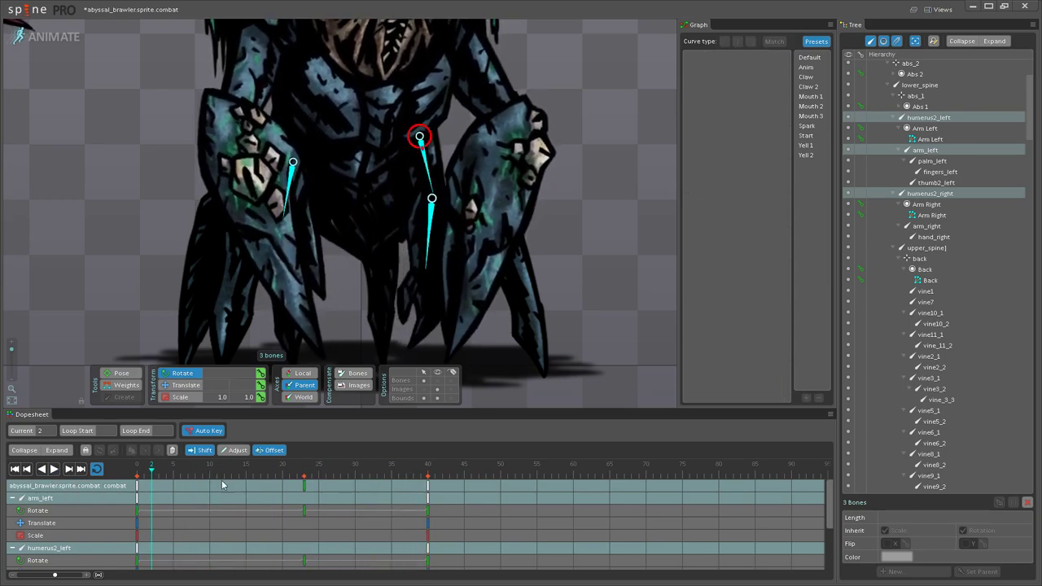
{"action": "left_click_drag", "start_coordinate": [306, 489], "coordinate": [416, 486]}
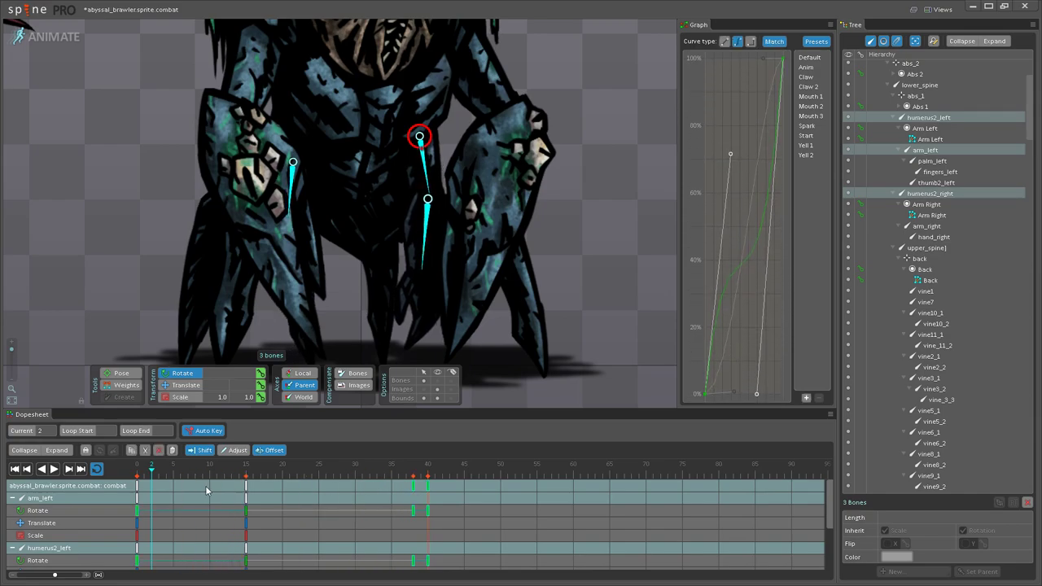
{"action": "left_click", "coordinate": [56, 470]}
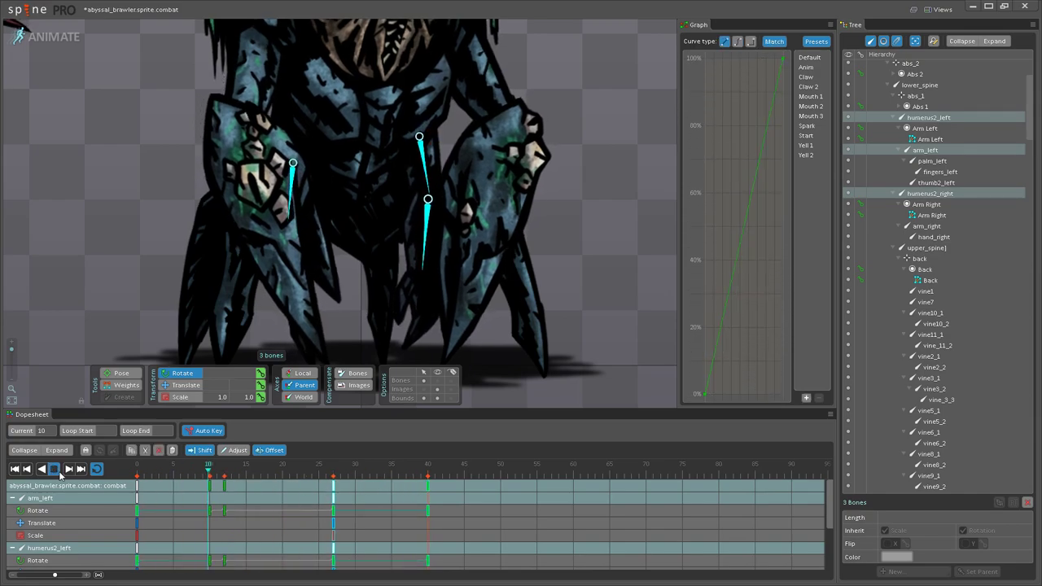
{"action": "key", "text": "ctrl+z"}
{"action": "key", "text": "ctrl+z"}
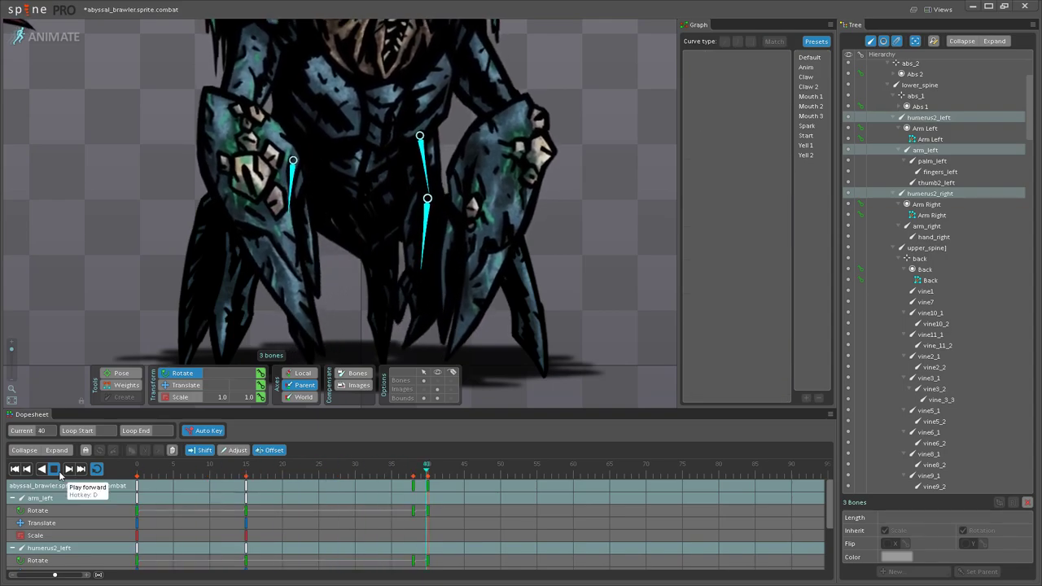
{"action": "scroll", "coordinate": [511, 325], "scroll_direction": "down", "scroll_amount": 5}
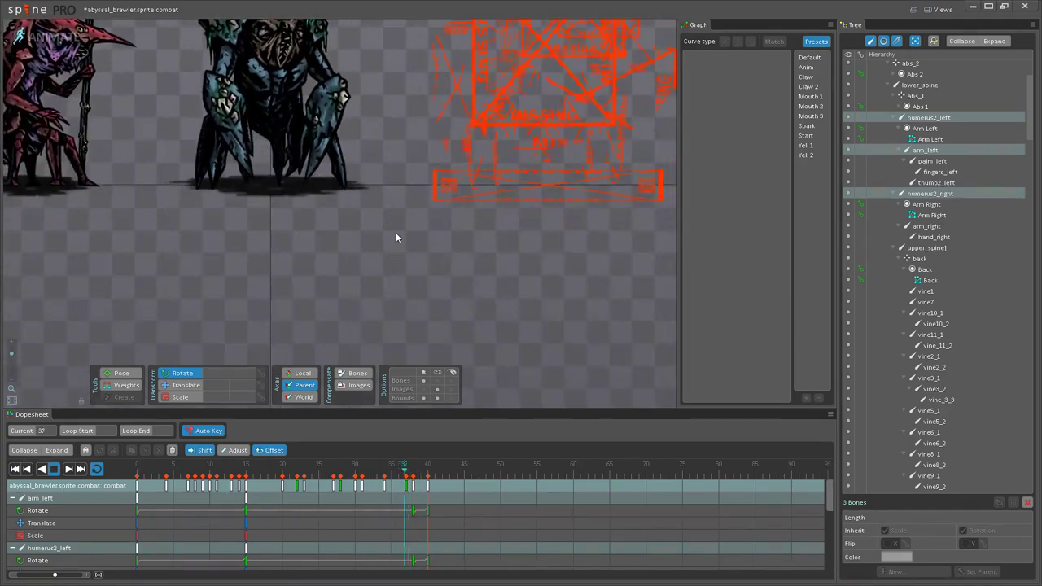
{"action": "left_click_drag", "start_coordinate": [395, 230], "coordinate": [449, 334]}
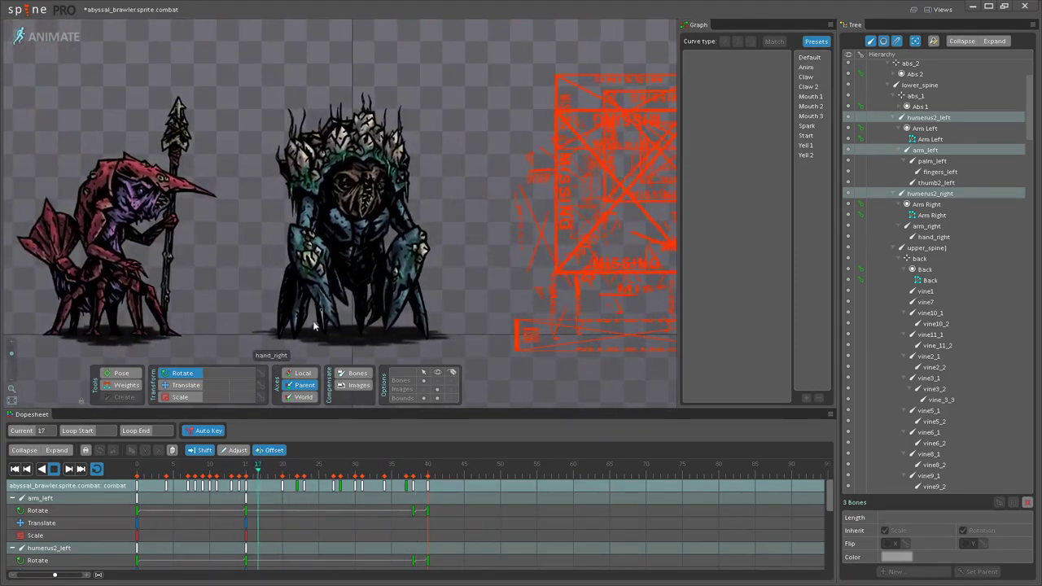
{"action": "scroll", "coordinate": [370, 345], "scroll_direction": "up", "scroll_amount": 4}
{"action": "scroll", "coordinate": [371, 346], "scroll_direction": "up", "scroll_amount": 2}
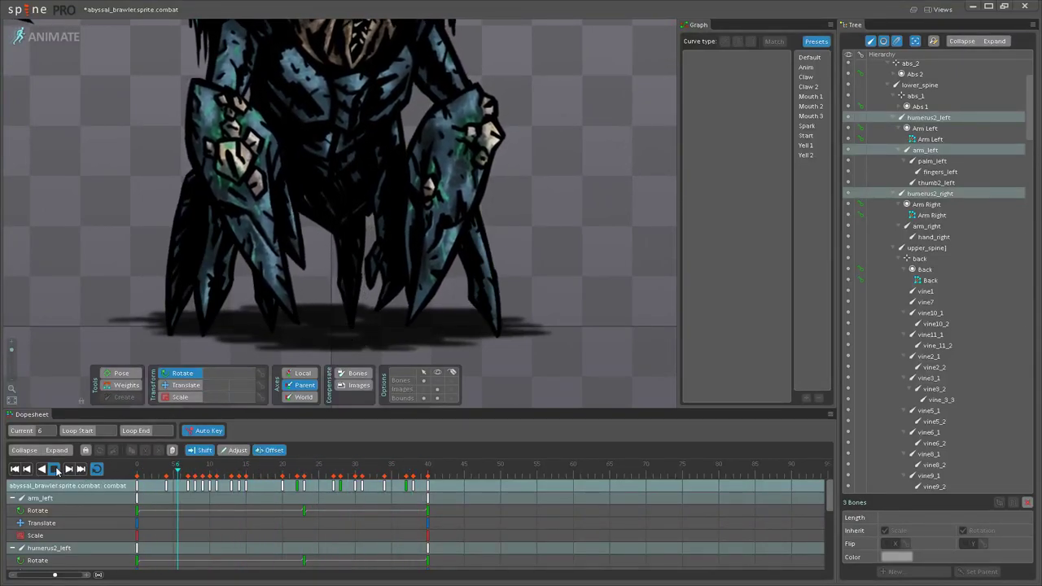
Step: Select humerus2_left and arm_left and try offsetting their frame 0 keys to frames 12, 25 and 30, previewing the loop
{"action": "left_click", "coordinate": [391, 142]}
{"action": "left_click", "coordinate": [394, 191], "text": "ctrl"}
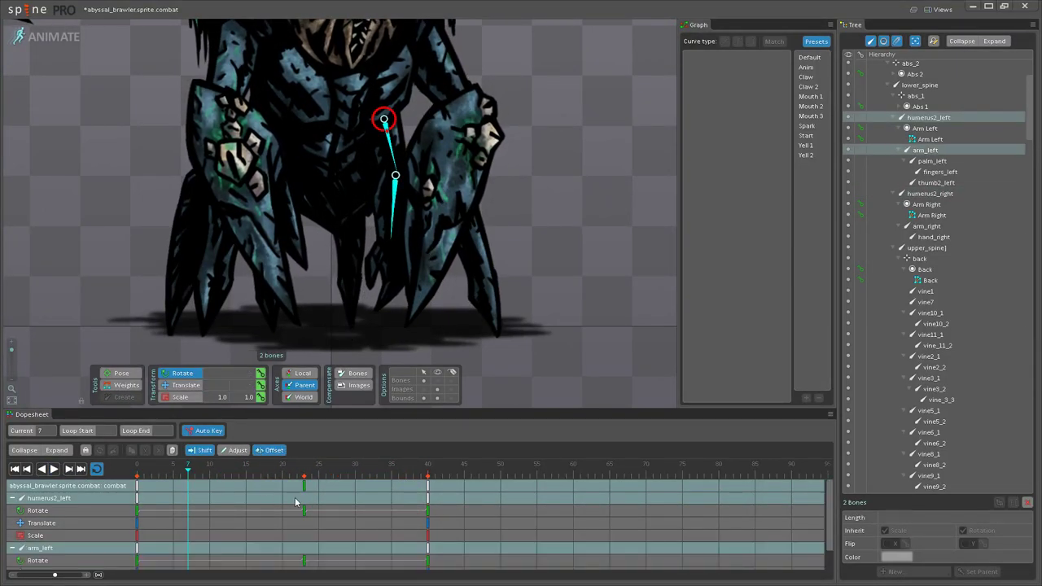
{"action": "left_click_drag", "start_coordinate": [304, 488], "coordinate": [392, 480]}
{"action": "left_click", "coordinate": [54, 470]}
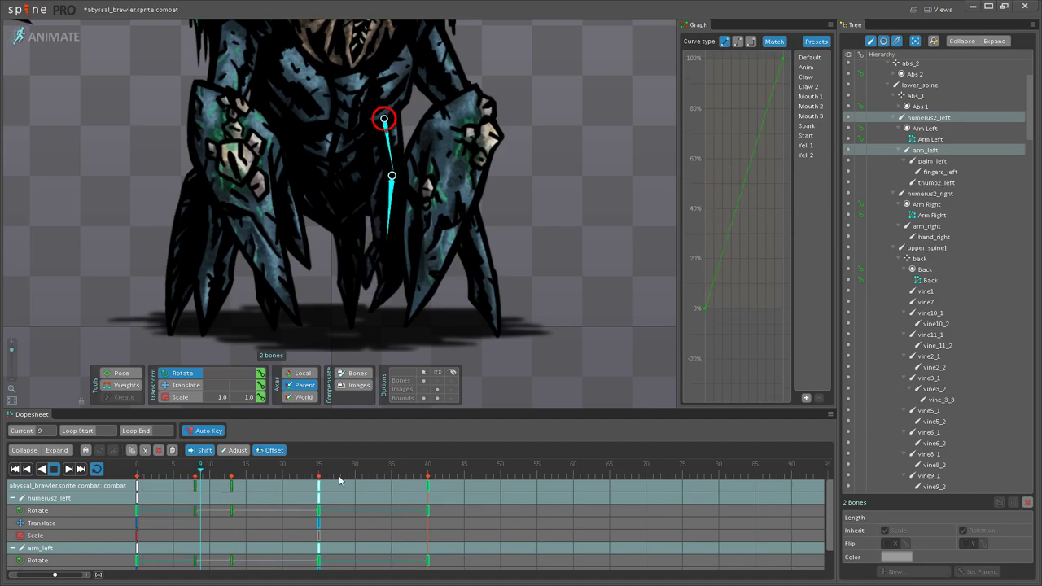
{"action": "left_click_drag", "start_coordinate": [319, 486], "coordinate": [356, 483]}
{"action": "left_click", "coordinate": [58, 472]}
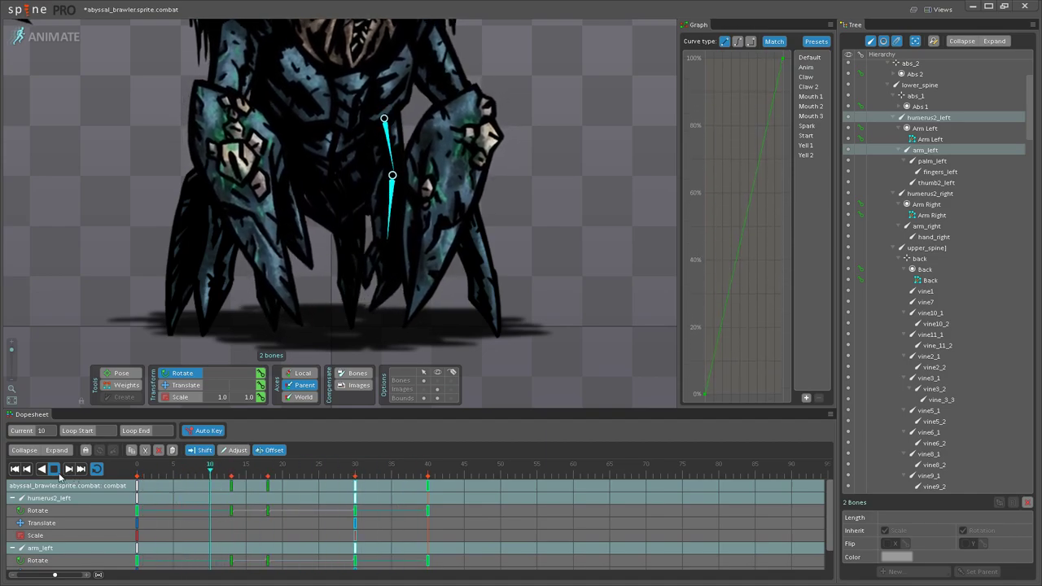
{"action": "left_click", "coordinate": [58, 472]}
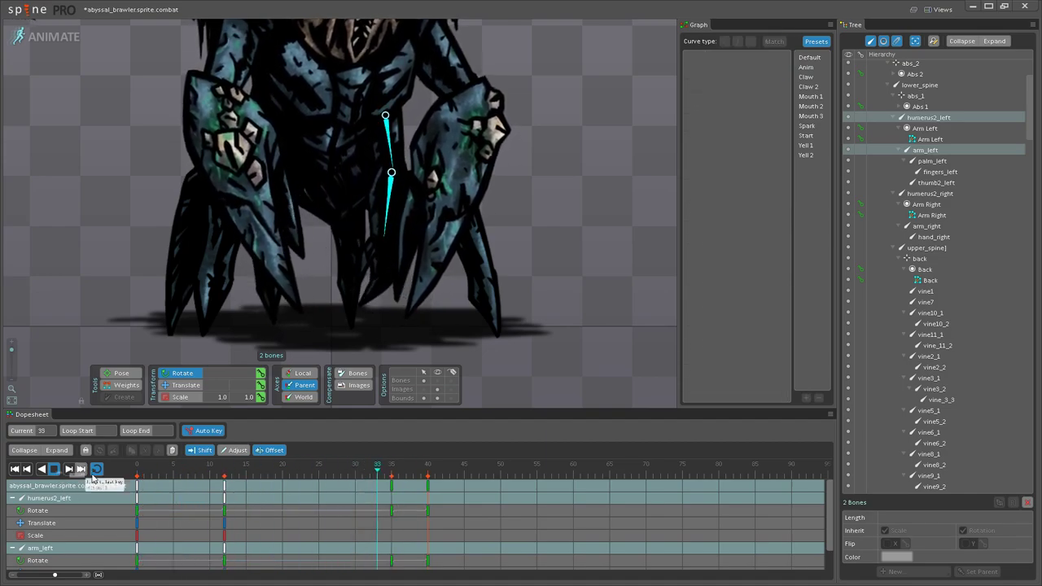
Step: Try offsetting the keys of humerus2_left and arm_left by another 10 frames, preview at full-body size and undo the offsets
{"action": "left_click_drag", "start_coordinate": [224, 485], "coordinate": [292, 486]}
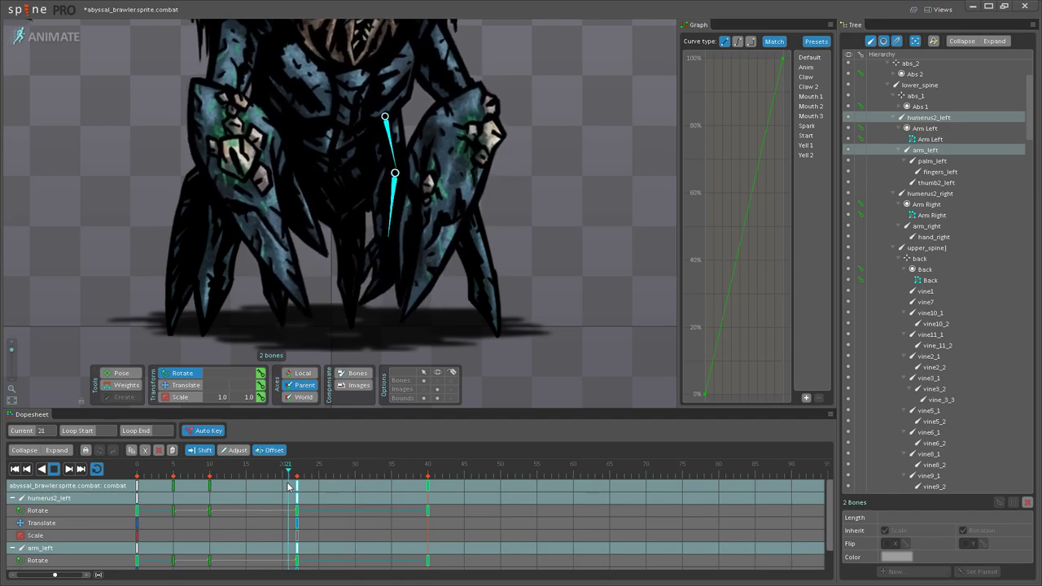
{"action": "key", "text": "space"}
{"action": "scroll", "coordinate": [545, 361], "scroll_direction": "down", "scroll_amount": 3}
{"action": "scroll", "coordinate": [412, 252], "scroll_direction": "down", "scroll_amount": 3}
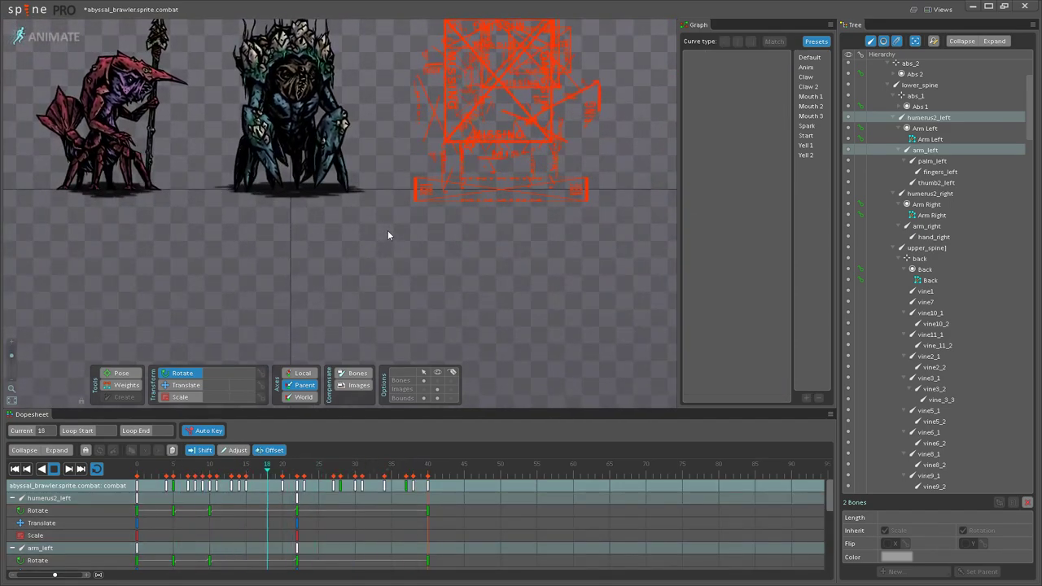
{"action": "key", "text": "ctrl+z"}
{"action": "key", "text": "ctrl+z"}
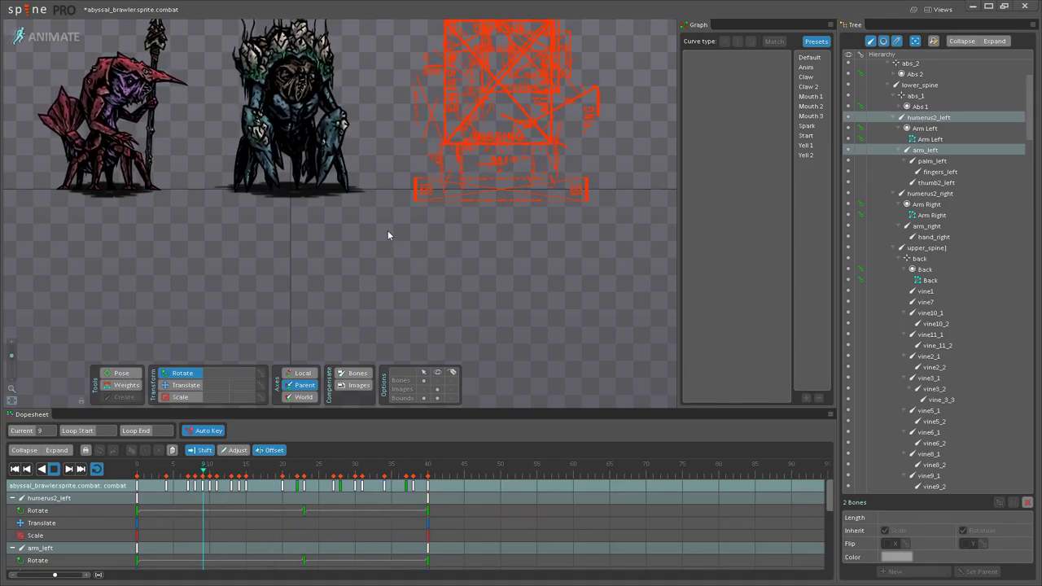
Step: Play the combat loop with the original arm timing and review the brawler's motion from full-body size to closer
{"action": "scroll", "coordinate": [439, 289], "scroll_direction": "up", "scroll_amount": 2}
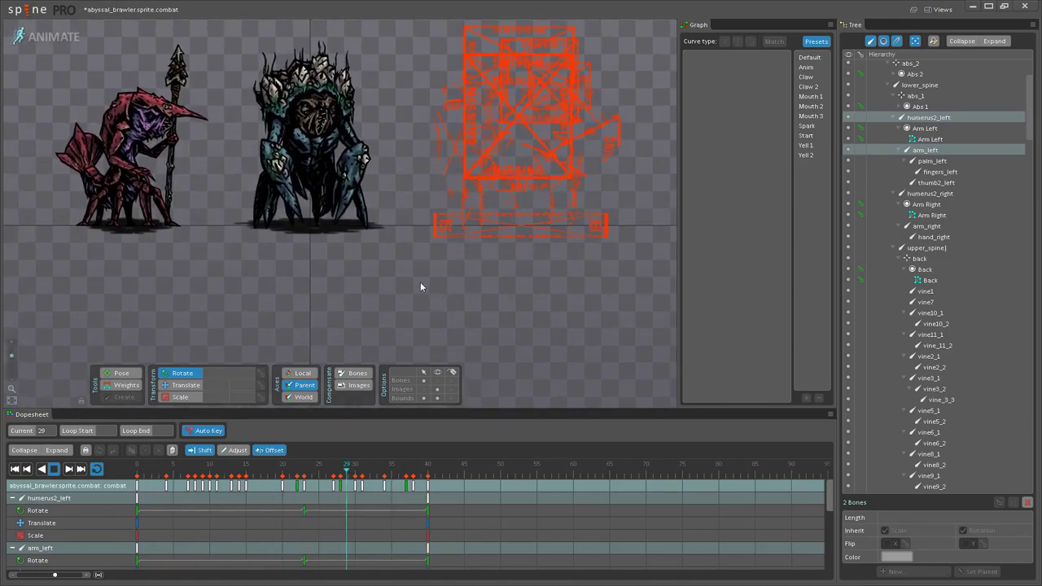
{"action": "left_click_drag", "start_coordinate": [422, 287], "coordinate": [486, 334]}
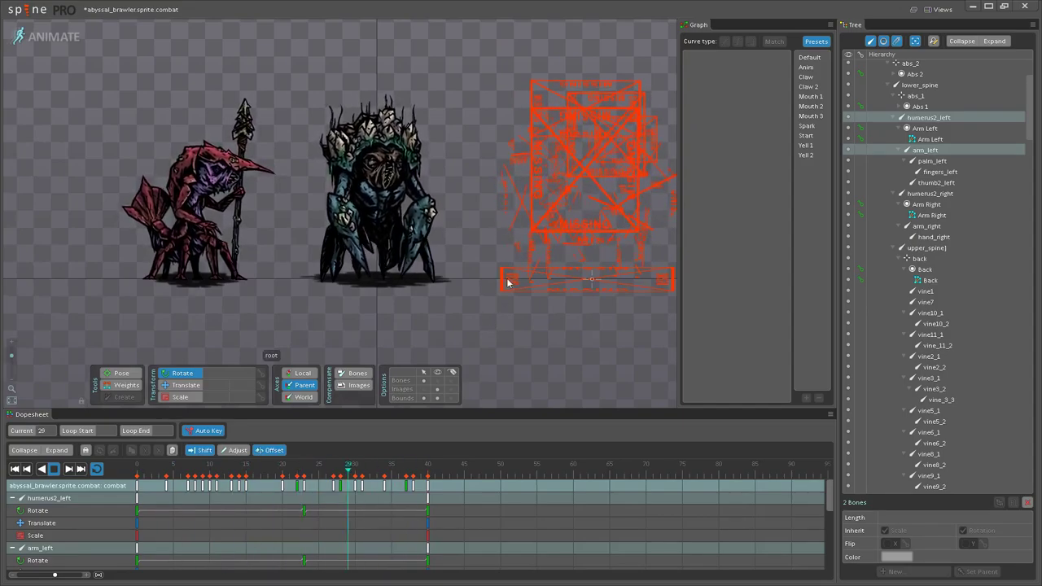
{"action": "scroll", "coordinate": [453, 252], "scroll_direction": "up", "scroll_amount": 2}
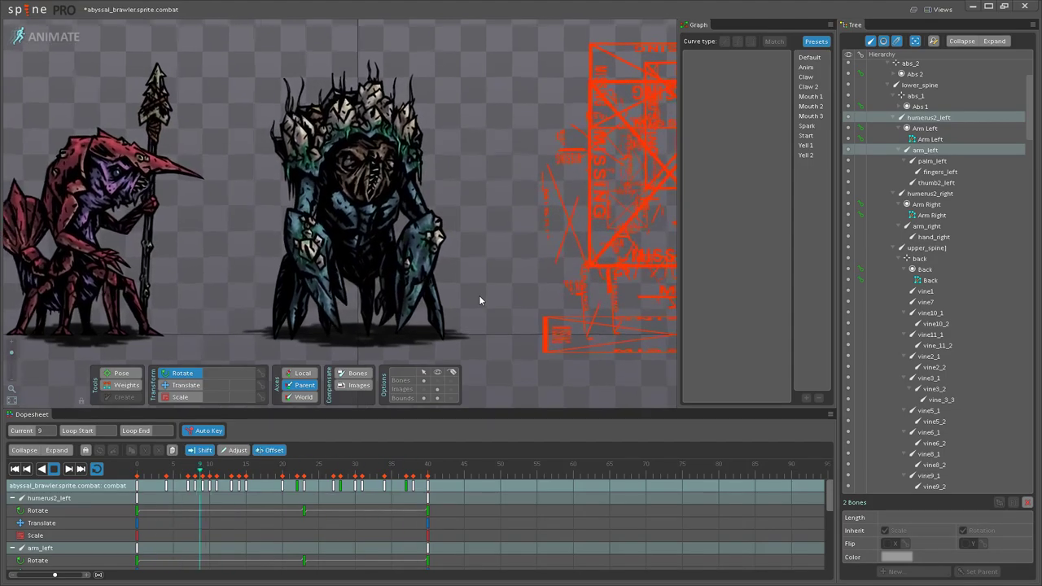
{"action": "scroll", "coordinate": [496, 292], "scroll_direction": "up", "scroll_amount": 1}
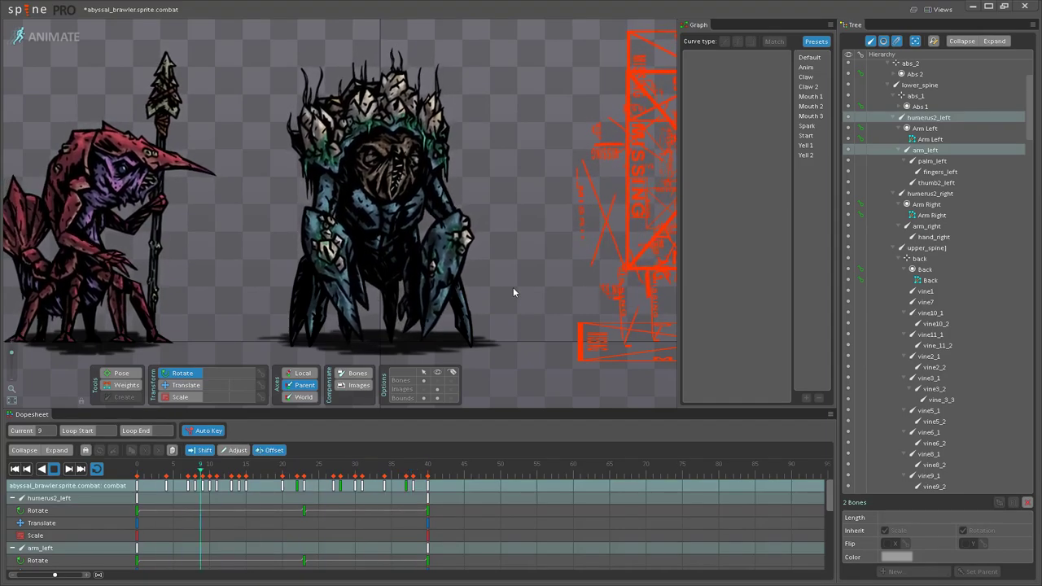
{"action": "scroll", "coordinate": [513, 288], "scroll_direction": "up", "scroll_amount": 2}
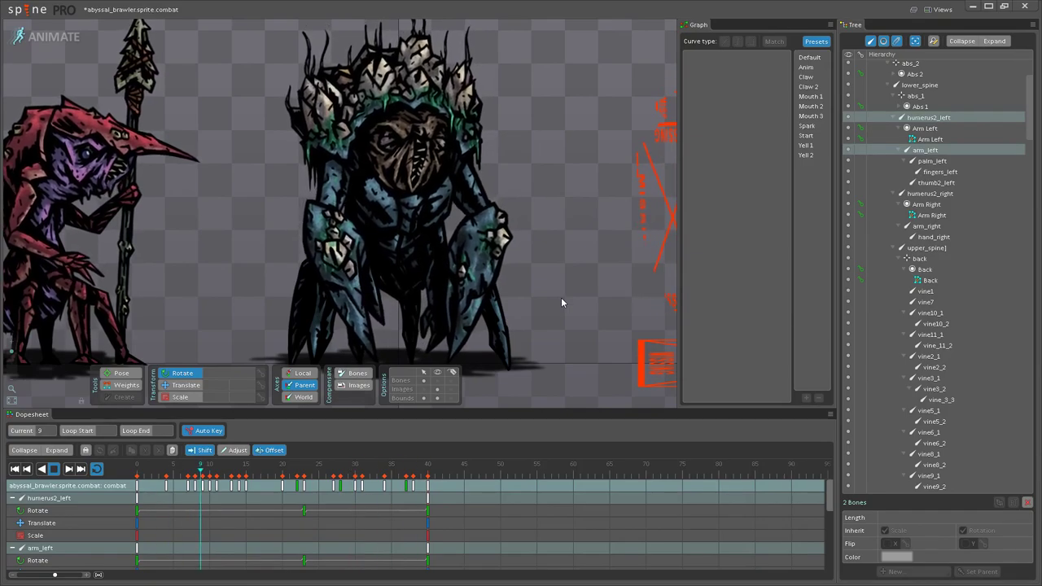
{"action": "left_click_drag", "start_coordinate": [563, 283], "coordinate": [571, 276]}
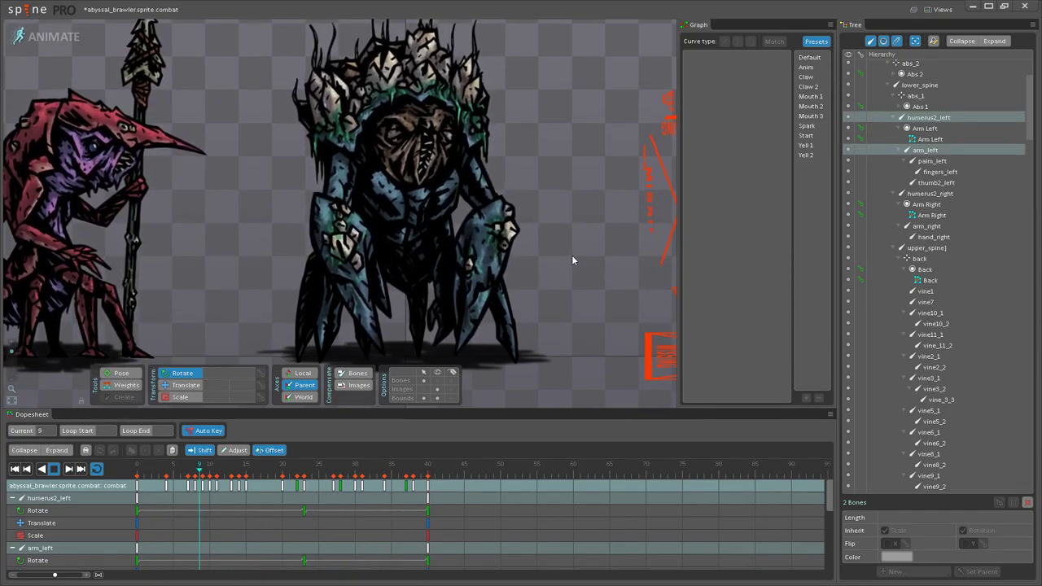
{"action": "scroll", "coordinate": [571, 255], "scroll_direction": "up", "scroll_amount": 2}
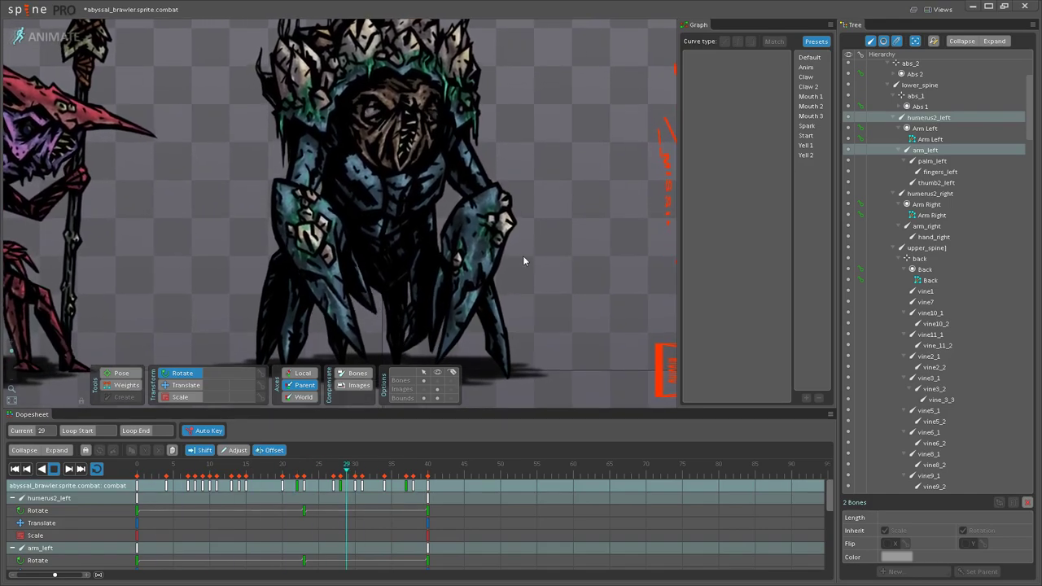
{"action": "key", "text": "d"}
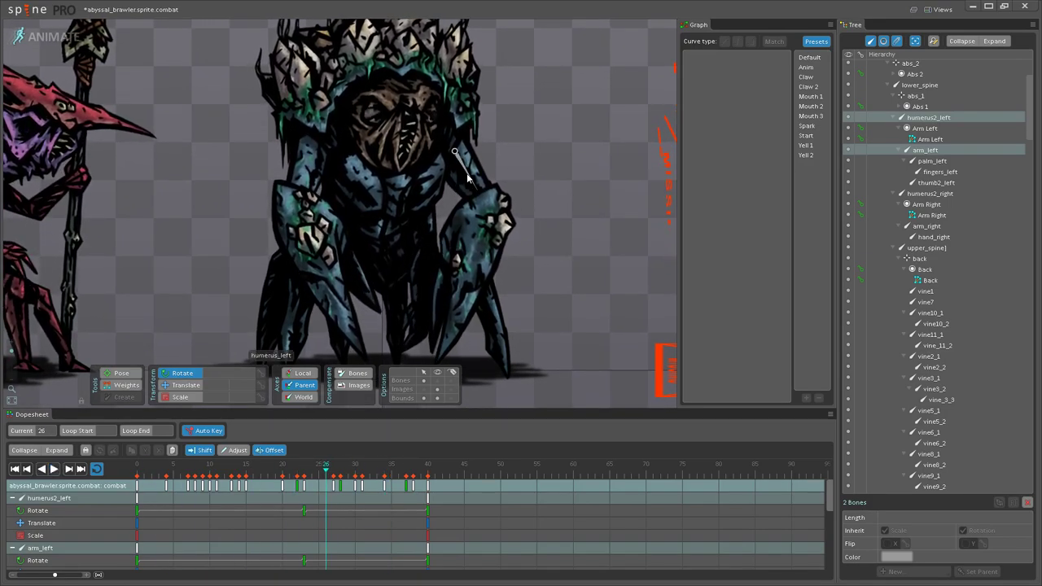
Step: Select humerus_left and humerus_right, try offsetting their keys by 5 frames, preview the loop and undo the offset
{"action": "left_click", "coordinate": [468, 178]}
{"action": "left_click", "coordinate": [311, 168], "text": "ctrl"}
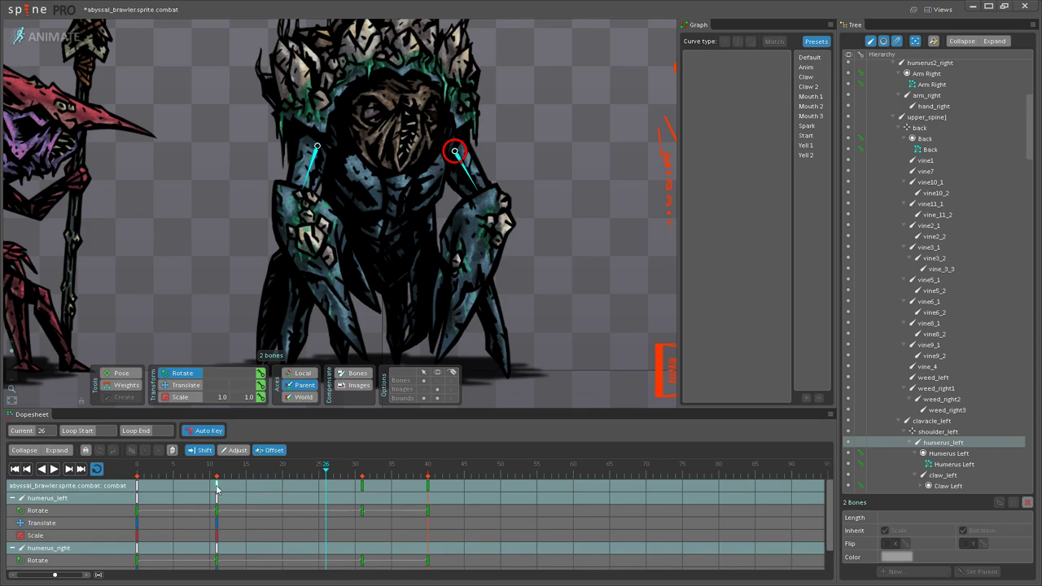
{"action": "left_click_drag", "start_coordinate": [217, 489], "coordinate": [256, 489]}
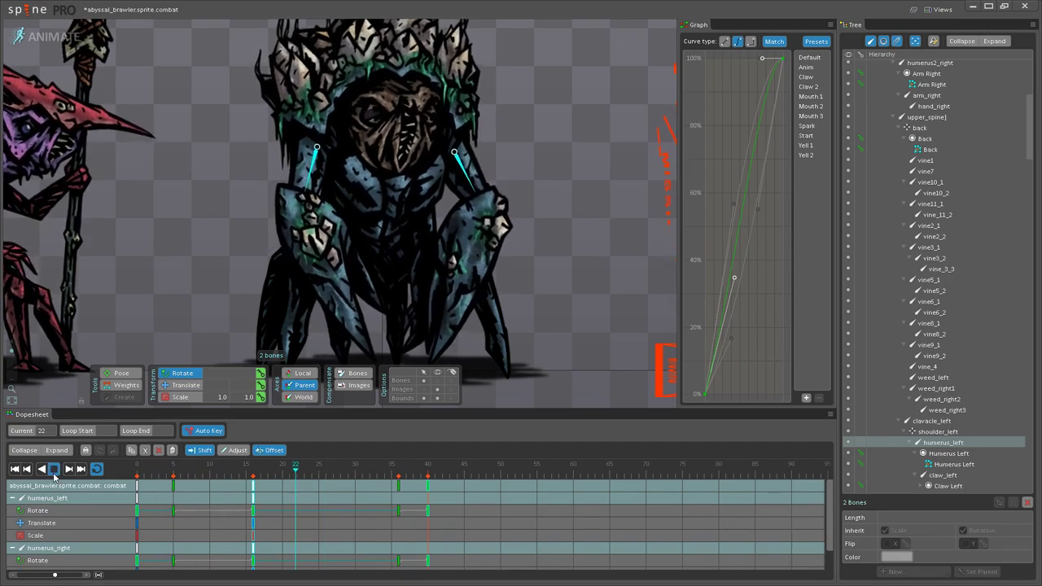
{"action": "left_click", "coordinate": [54, 475]}
{"action": "key", "text": "ctrl+z"}
Step: Try moving the upper arms' frame 31 keys to frame 37, undo it, and offset the humerus_left and humerus_right keys by 2 frames
{"action": "left_click_drag", "start_coordinate": [364, 488], "coordinate": [405, 488]}
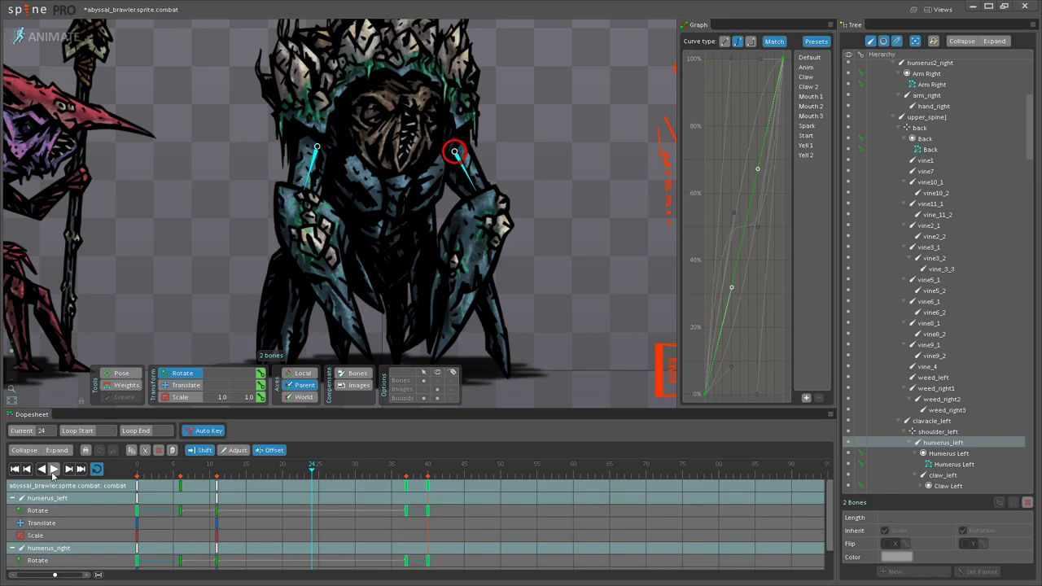
{"action": "left_click", "coordinate": [54, 473]}
{"action": "left_click", "coordinate": [54, 472]}
{"action": "key", "text": "ctrl+z"}
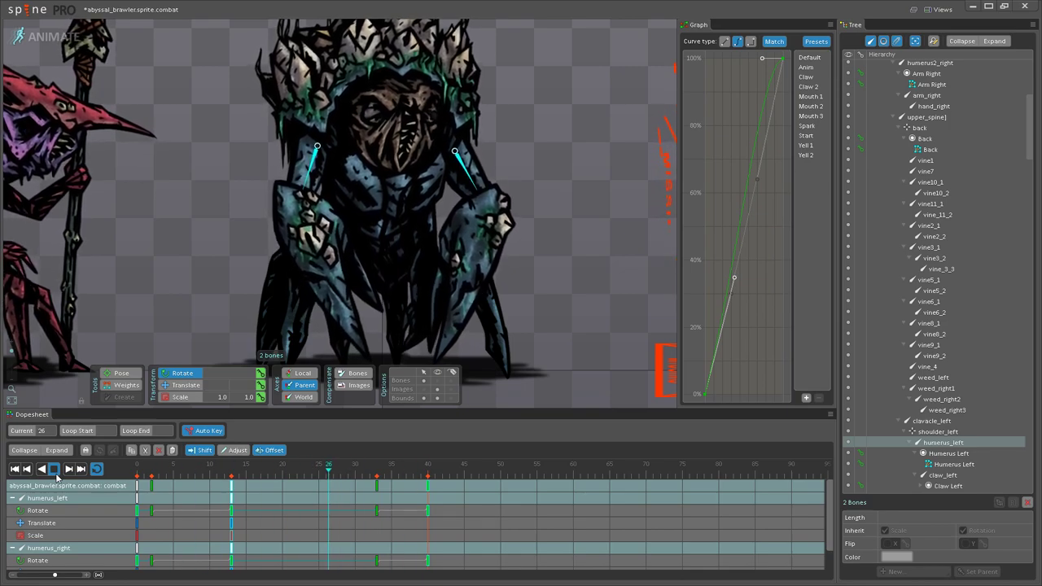
Step: Undo the last 2-frame offset of the humerus_left and humerus_right keys and preview the loop
{"action": "key", "text": "ctrl+z"}
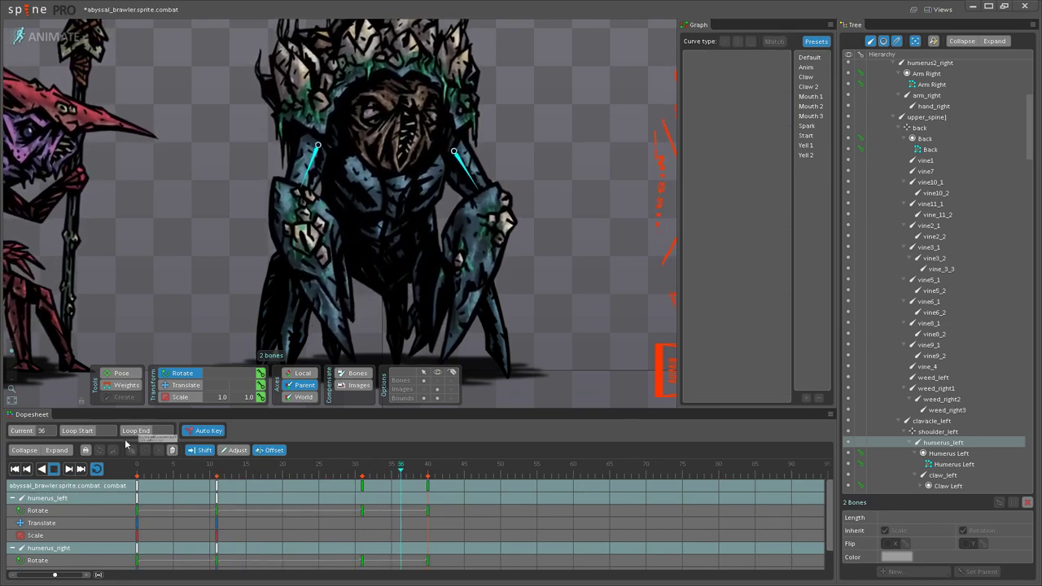
{"action": "left_click", "coordinate": [42, 471]}
{"action": "left_click", "coordinate": [53, 471]}
{"action": "left_click", "coordinate": [54, 470]}
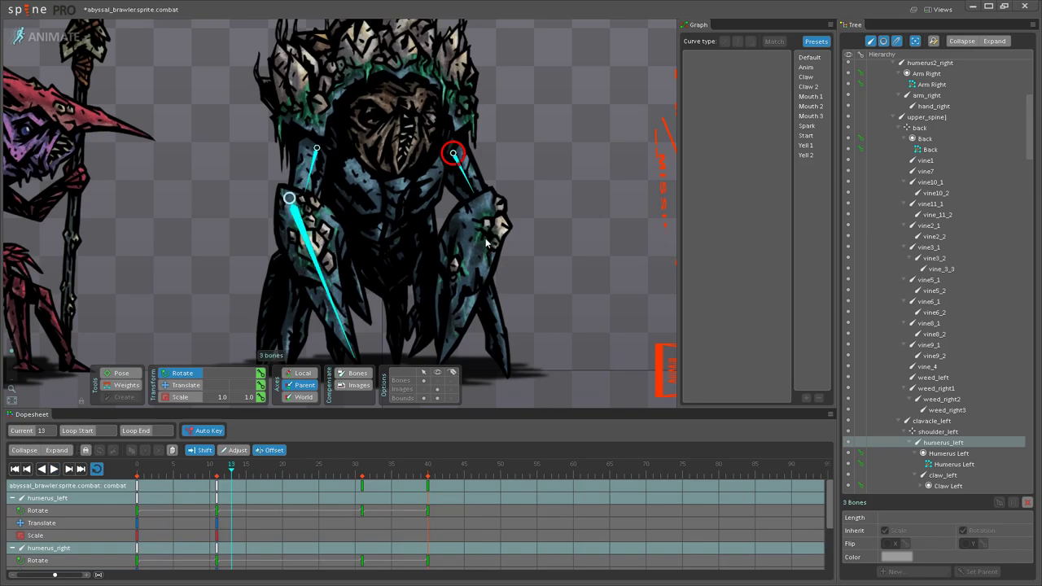
Step: Try offsetting the keys of both humerus and both claw bones by 10 frames, preview at full-body size and undo the offset
{"action": "left_click_drag", "start_coordinate": [217, 489], "coordinate": [286, 486]}
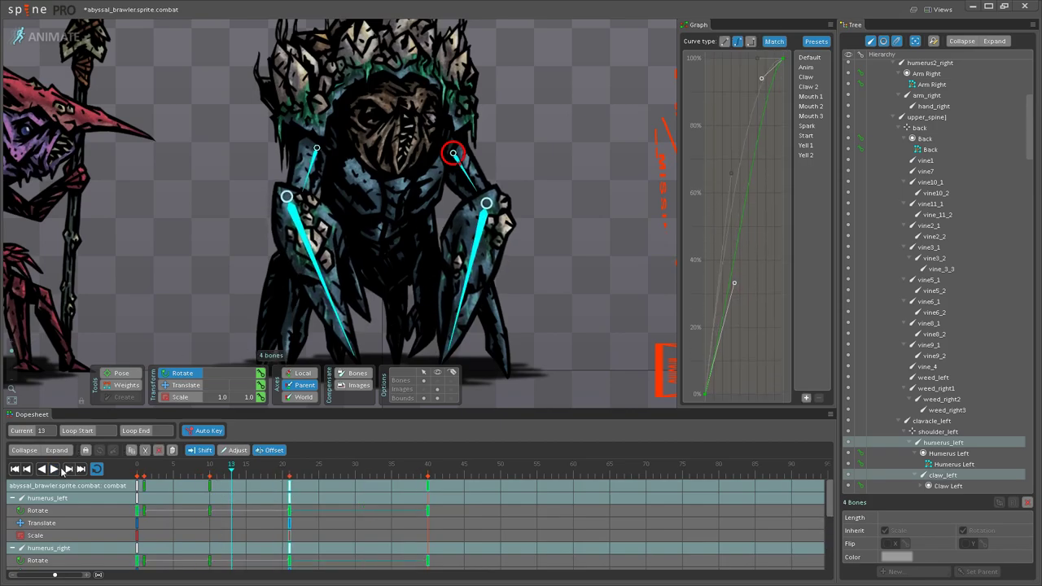
{"action": "left_click", "coordinate": [54, 469]}
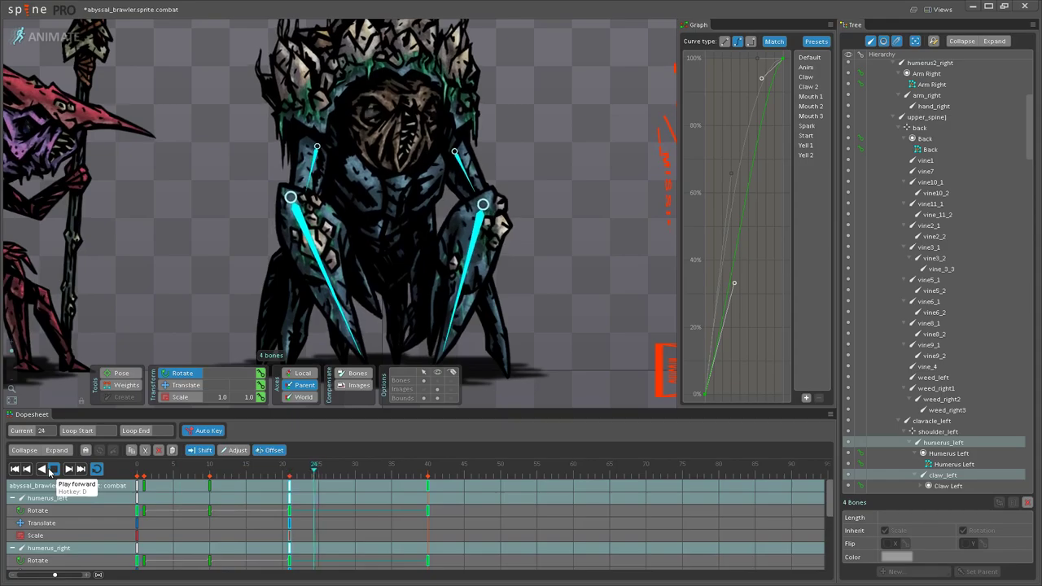
{"action": "scroll", "coordinate": [380, 286], "scroll_direction": "down", "scroll_amount": 5}
{"action": "scroll", "coordinate": [463, 266], "scroll_direction": "down", "scroll_amount": 1}
{"action": "left_click_drag", "start_coordinate": [442, 281], "coordinate": [330, 306]}
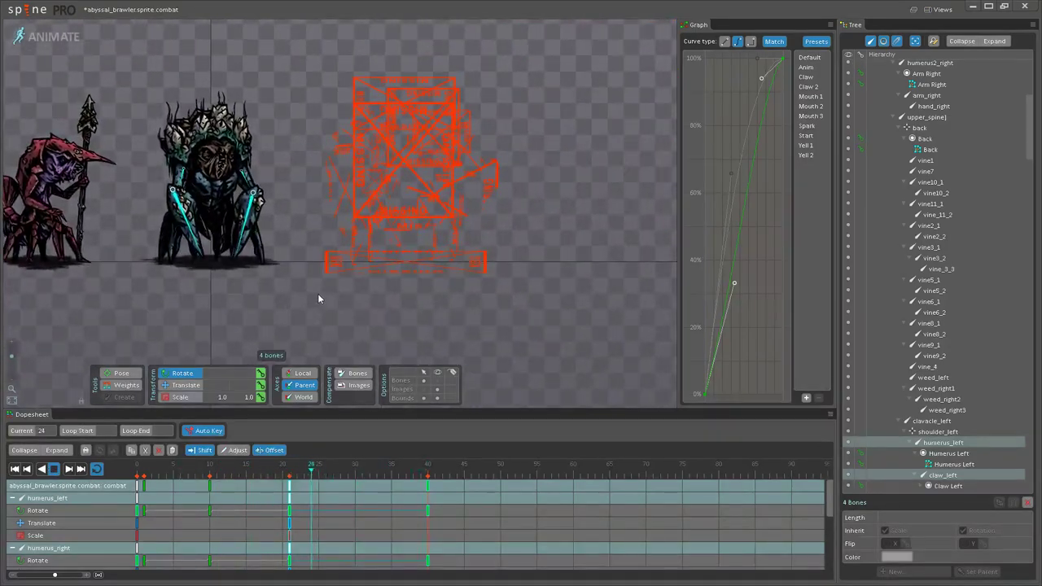
{"action": "left_click_drag", "start_coordinate": [305, 285], "coordinate": [365, 304]}
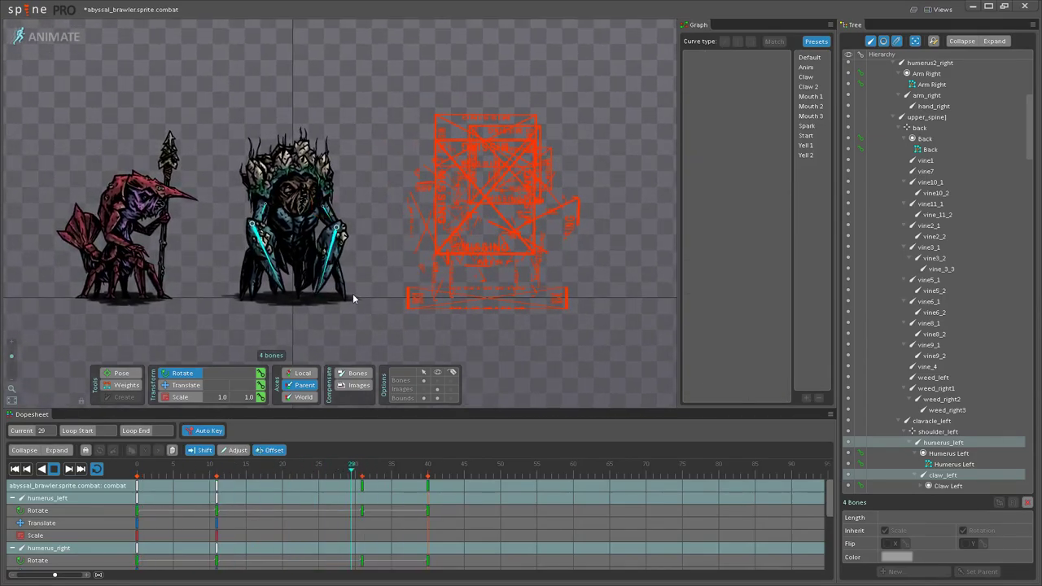
Step: Play the combat loop with the original humerus timing and review the brawler's claws, upper arms and head up close
{"action": "scroll", "coordinate": [353, 295], "scroll_direction": "up", "scroll_amount": 4}
{"action": "left_click_drag", "start_coordinate": [334, 298], "coordinate": [469, 311]}
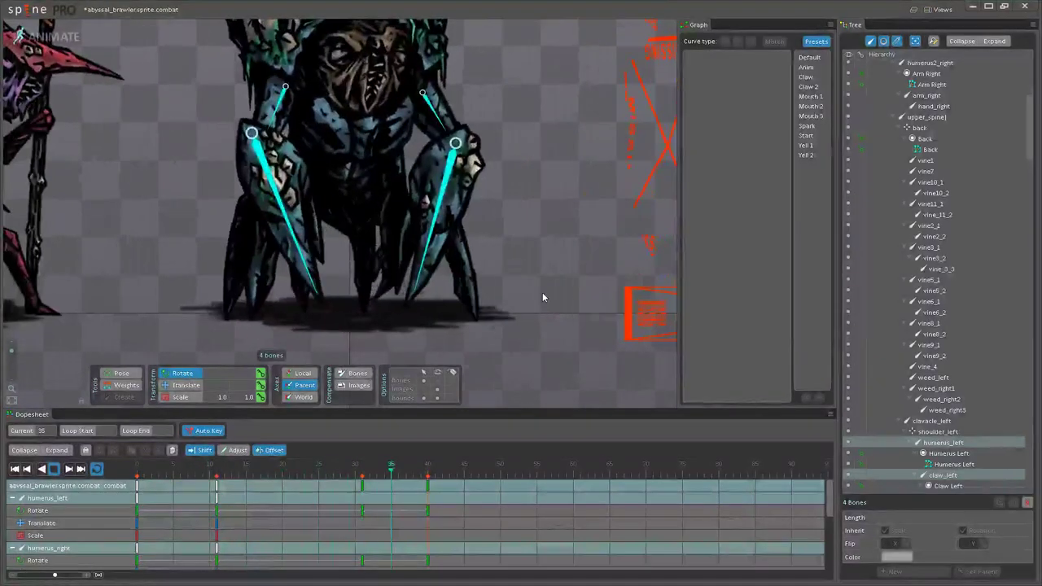
{"action": "left_click_drag", "start_coordinate": [531, 259], "coordinate": [577, 263]}
{"action": "left_click_drag", "start_coordinate": [534, 213], "coordinate": [551, 258]}
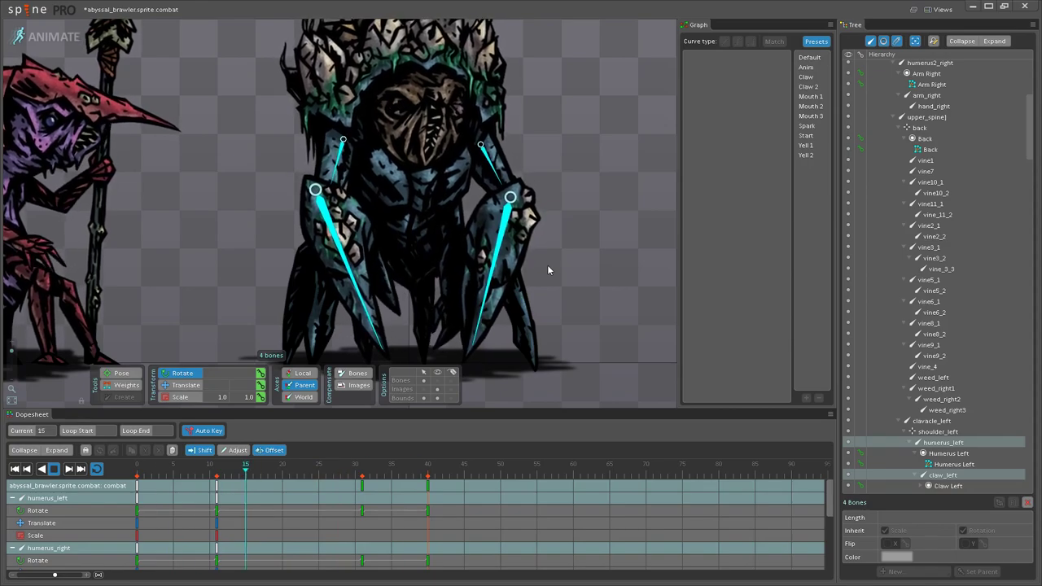
{"action": "scroll", "coordinate": [567, 216], "scroll_direction": "up", "scroll_amount": 2}
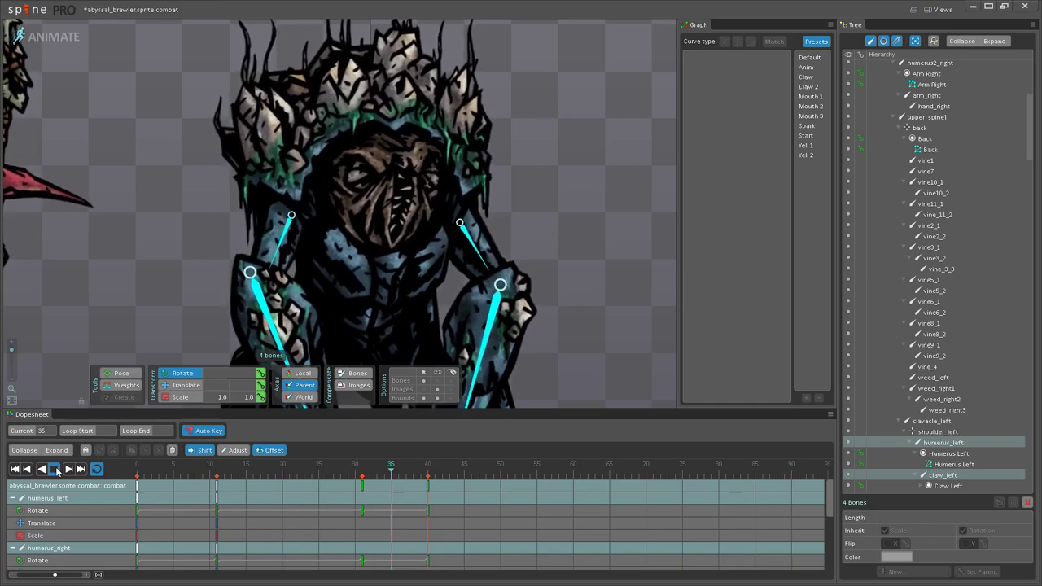
Step: Delete the brow_left bone's keys at frames 14 and 34 and play the loop
{"action": "scroll", "coordinate": [468, 240], "scroll_direction": "up", "scroll_amount": 3}
{"action": "left_click", "coordinate": [424, 169]}
{"action": "left_click_drag", "start_coordinate": [300, 471], "coordinate": [237, 499]}
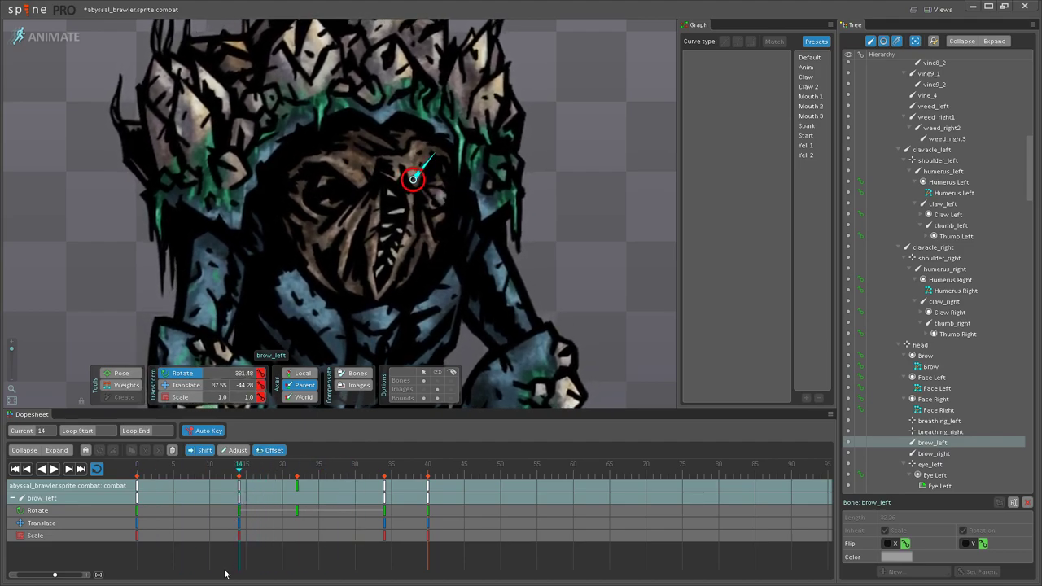
{"action": "left_click_drag", "start_coordinate": [224, 574], "coordinate": [271, 482]}
{"action": "key", "text": "Delete"}
{"action": "left_click_drag", "start_coordinate": [377, 563], "coordinate": [408, 481]}
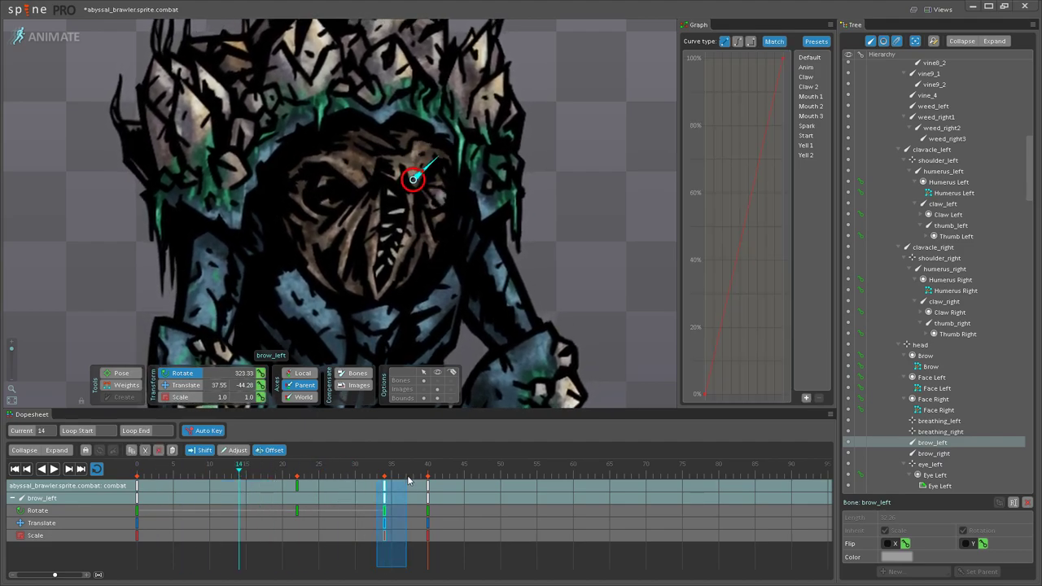
{"action": "key", "text": "Delete"}
{"action": "left_click", "coordinate": [53, 473]}
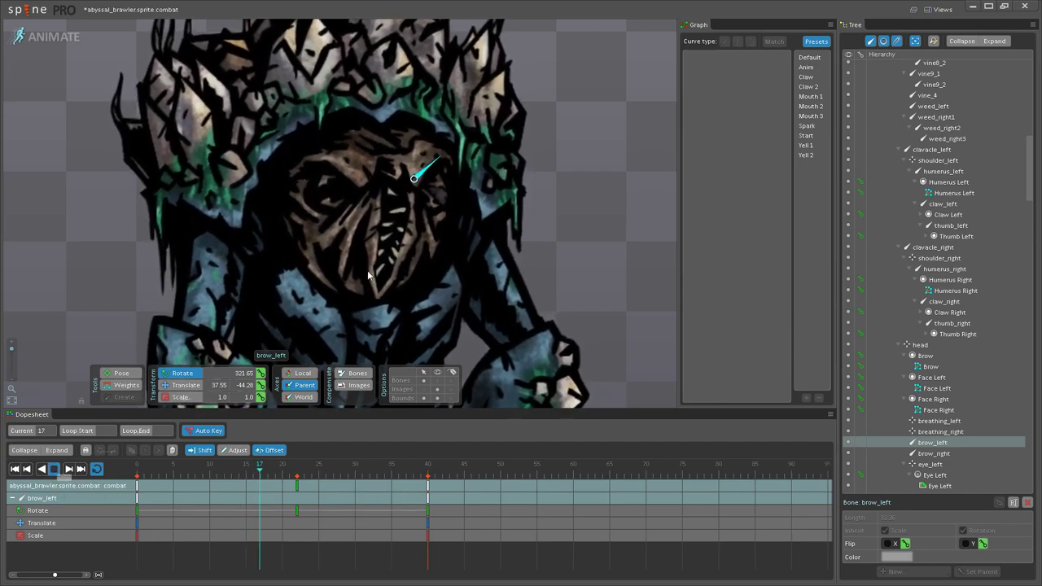
Step: Apply the Anim curve preset to brow_left's keys at frames 0 and 22, hide the bones and preview the loop at full-body size
{"action": "left_click", "coordinate": [137, 490]}
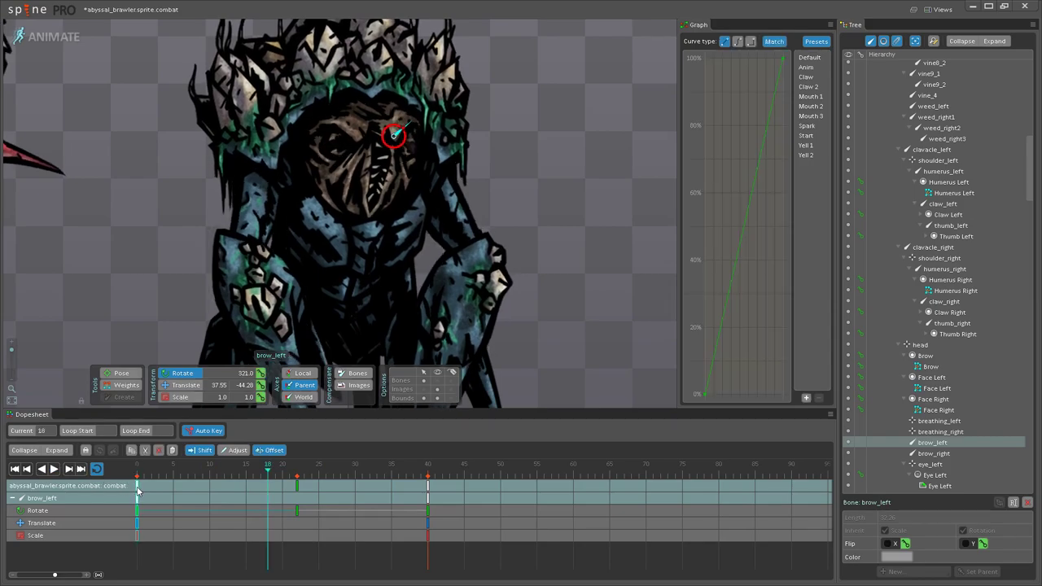
{"action": "left_click", "coordinate": [298, 486]}
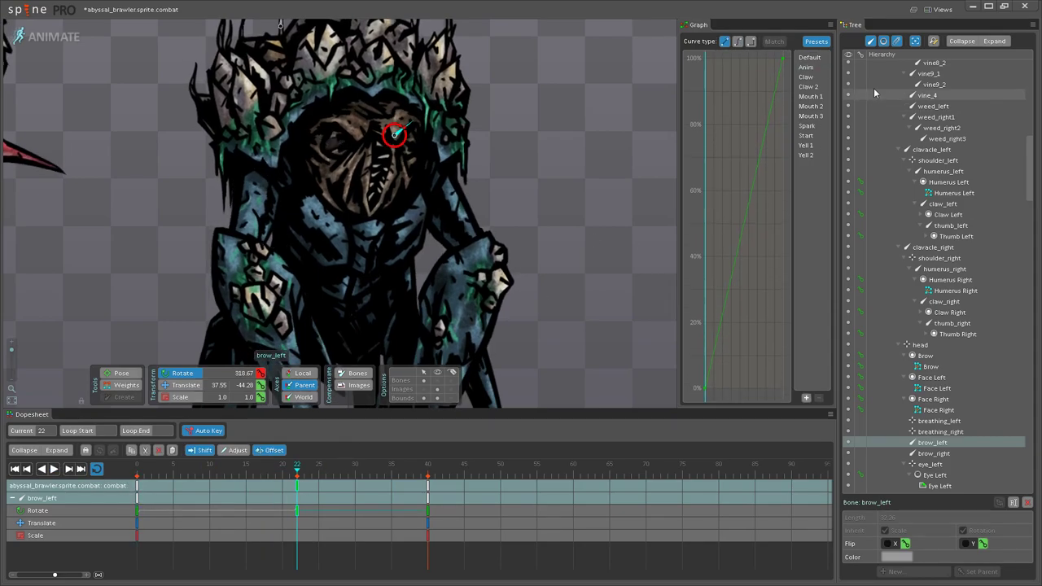
{"action": "left_click", "coordinate": [52, 469]}
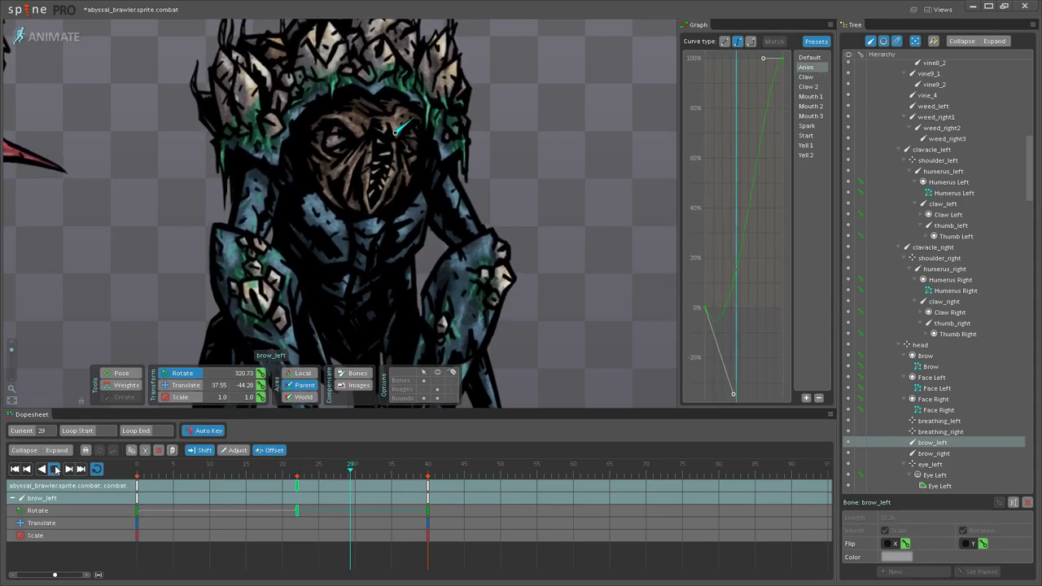
{"action": "double_click", "coordinate": [591, 165]}
{"action": "left_click", "coordinate": [438, 382]}
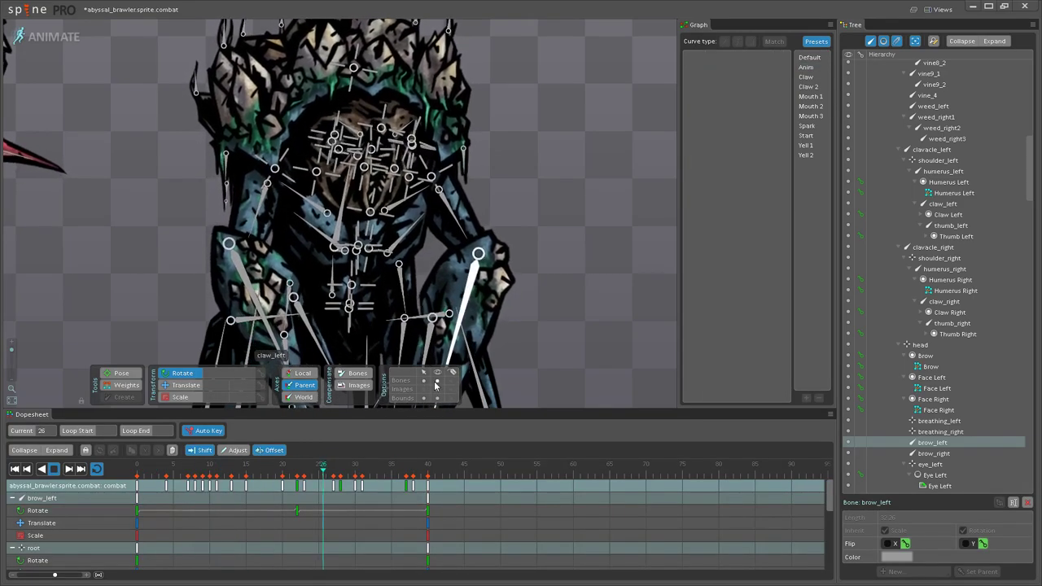
{"action": "left_click", "coordinate": [437, 381]}
{"action": "scroll", "coordinate": [442, 293], "scroll_direction": "down", "scroll_amount": 6}
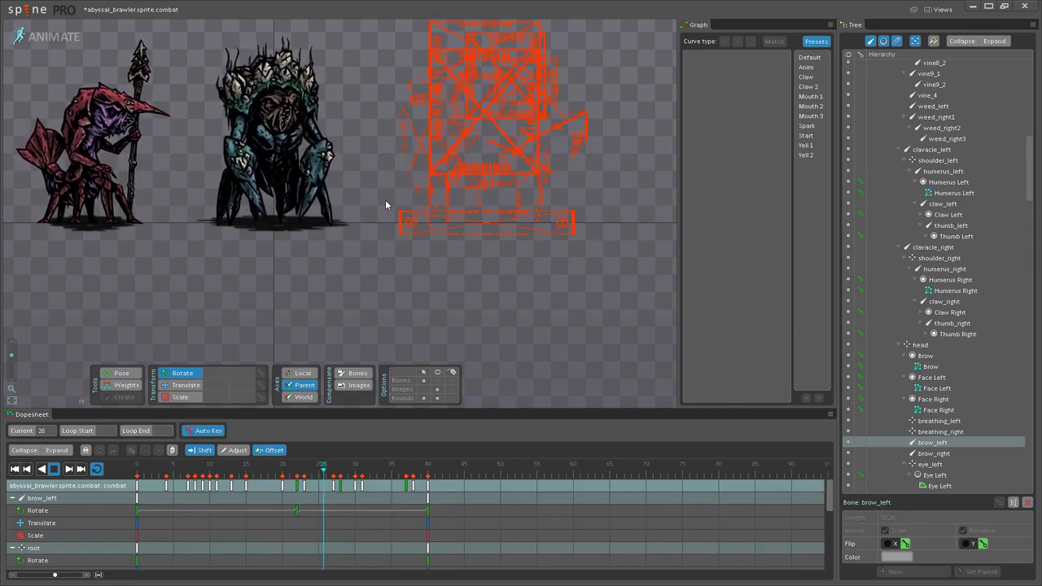
Step: Delete the brow_right bone's extra in-between keys, keeping only those at frames 0, 15 and 40
{"action": "scroll", "coordinate": [385, 199], "scroll_direction": "up", "scroll_amount": 4}
{"action": "scroll", "coordinate": [381, 263], "scroll_direction": "up", "scroll_amount": 6}
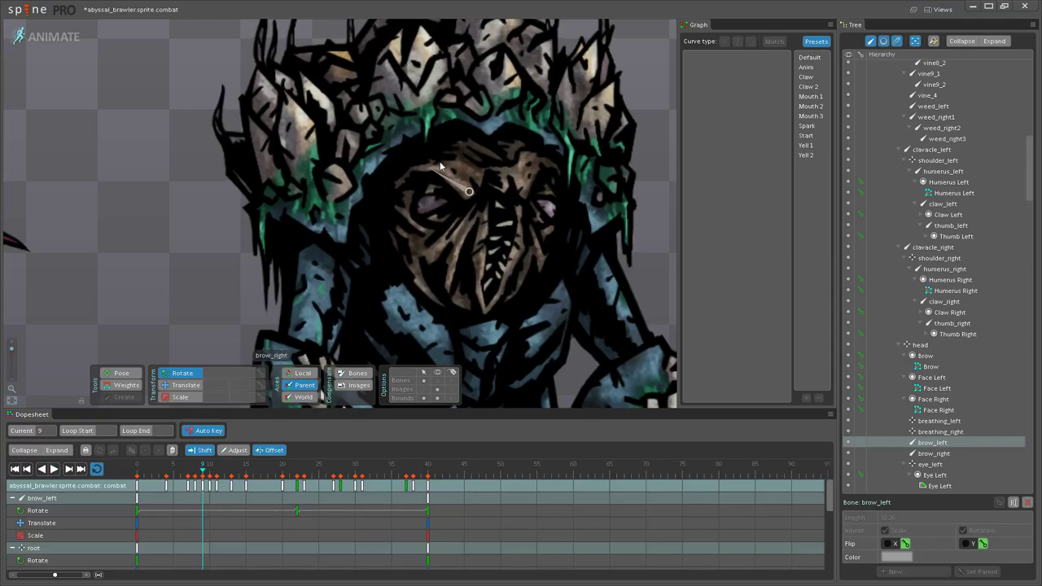
{"action": "left_click", "coordinate": [439, 167]}
{"action": "left_click_drag", "start_coordinate": [302, 558], "coordinate": [362, 493]}
{"action": "key", "text": "Delete"}
Step: Apply the Anim curve preset to brow_right's keys at frames 0 and 15, deselect the bone and play the loop
{"action": "left_click", "coordinate": [138, 497]}
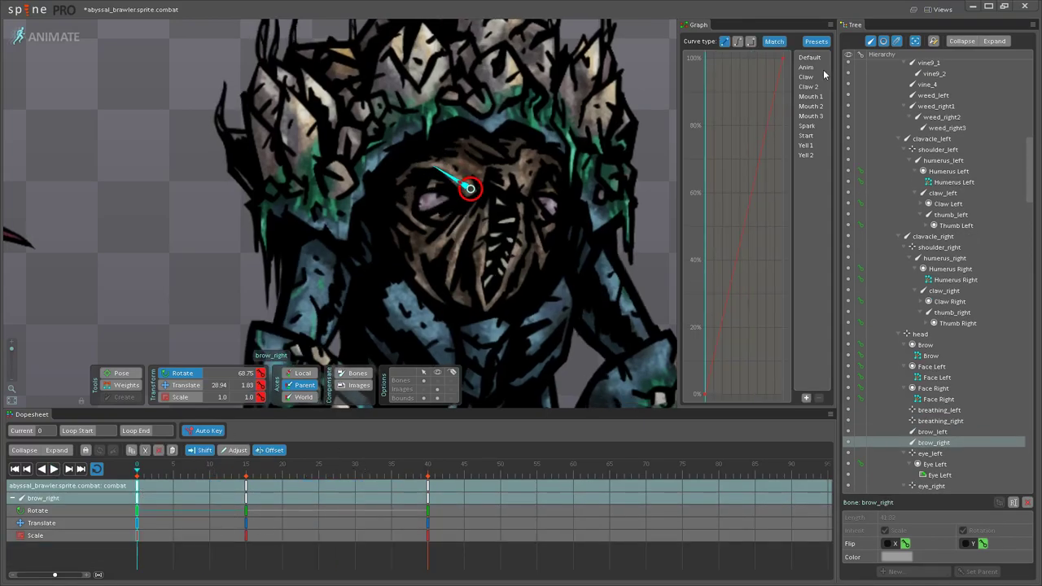
{"action": "left_click", "coordinate": [247, 492]}
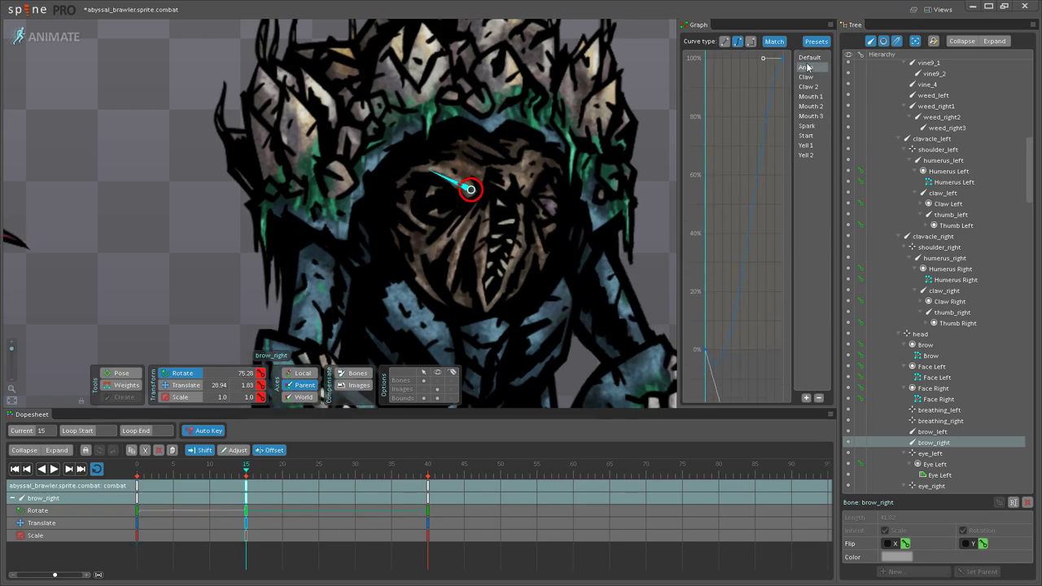
{"action": "left_click", "coordinate": [643, 240]}
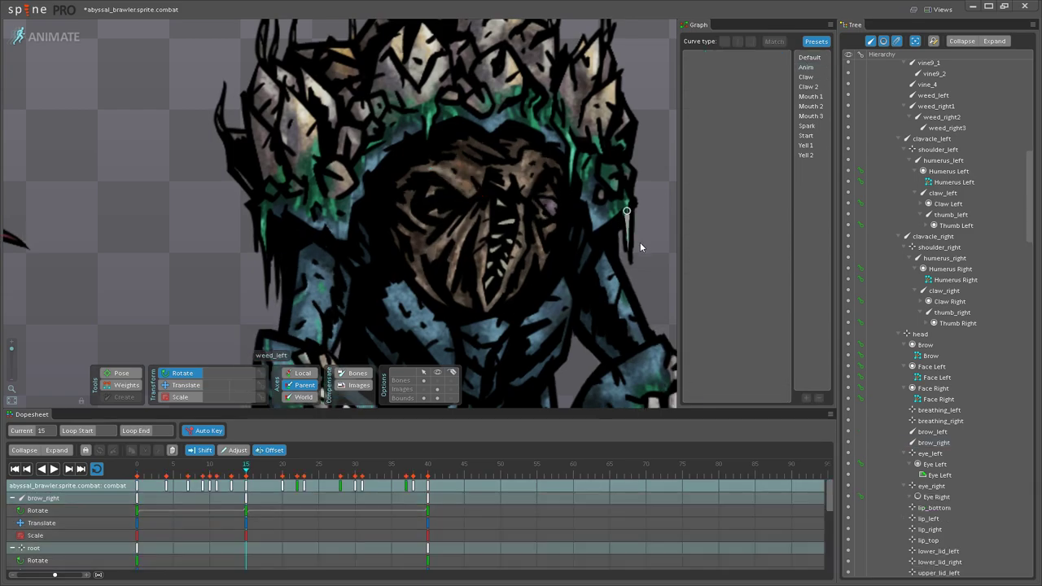
{"action": "left_click", "coordinate": [53, 470]}
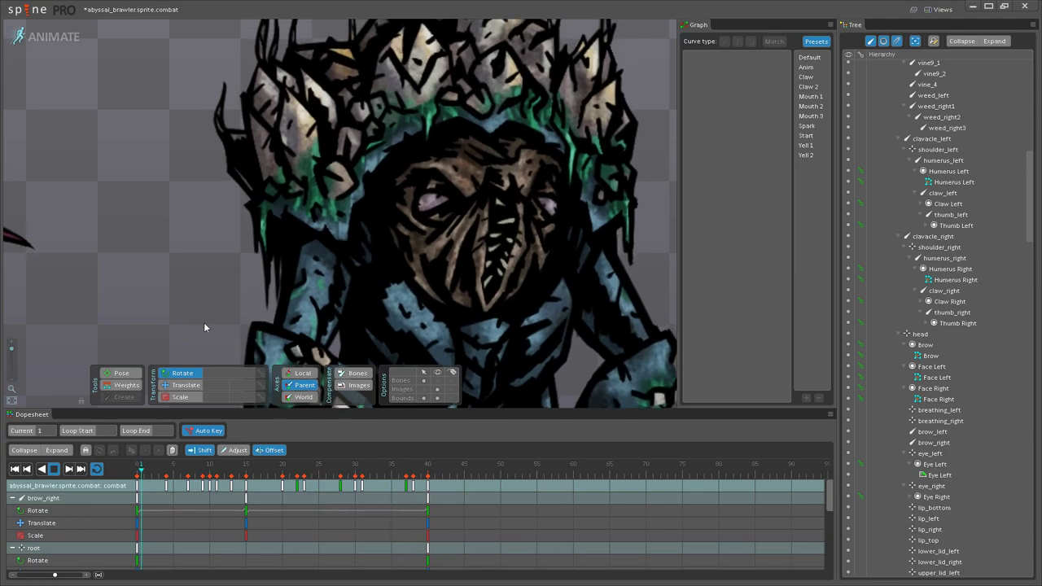
Step: Examine the whole brawler's looping combat idle at several distances, comparing it with the neighbouring character
{"action": "scroll", "coordinate": [203, 329], "scroll_direction": "down", "scroll_amount": 5}
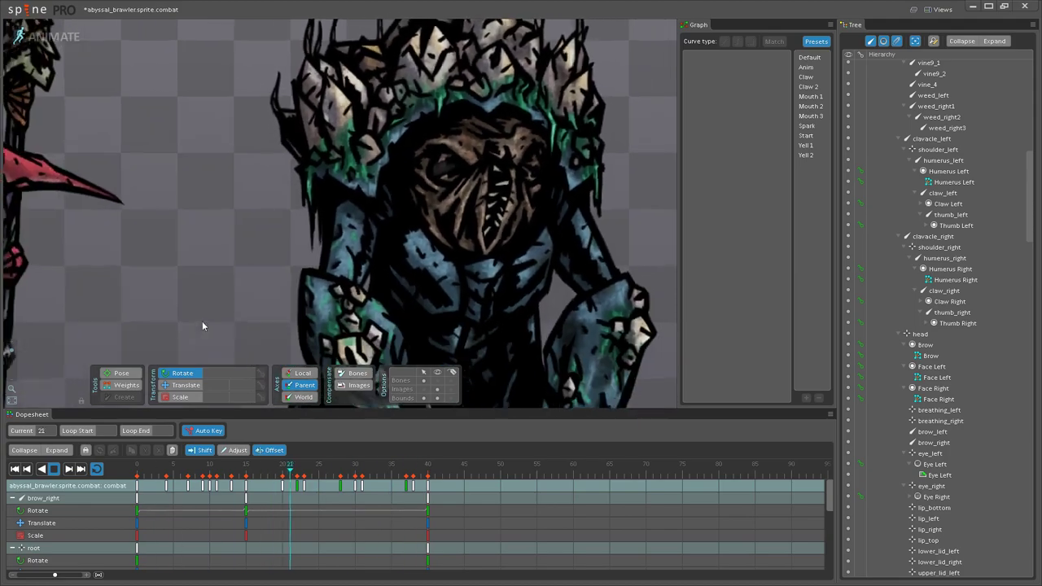
{"action": "left_click_drag", "start_coordinate": [552, 289], "coordinate": [461, 344]}
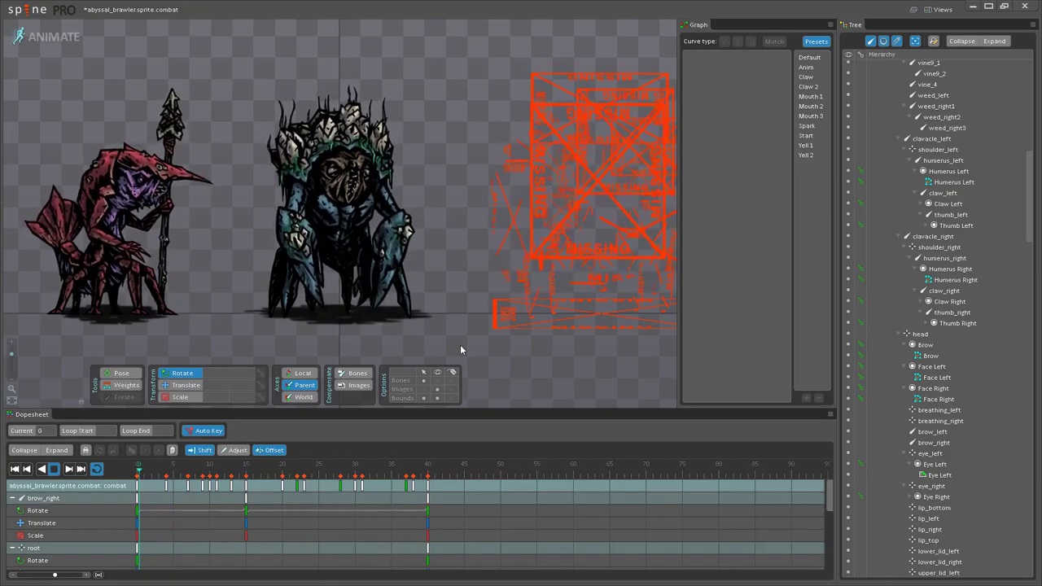
{"action": "scroll", "coordinate": [460, 314], "scroll_direction": "up", "scroll_amount": 5}
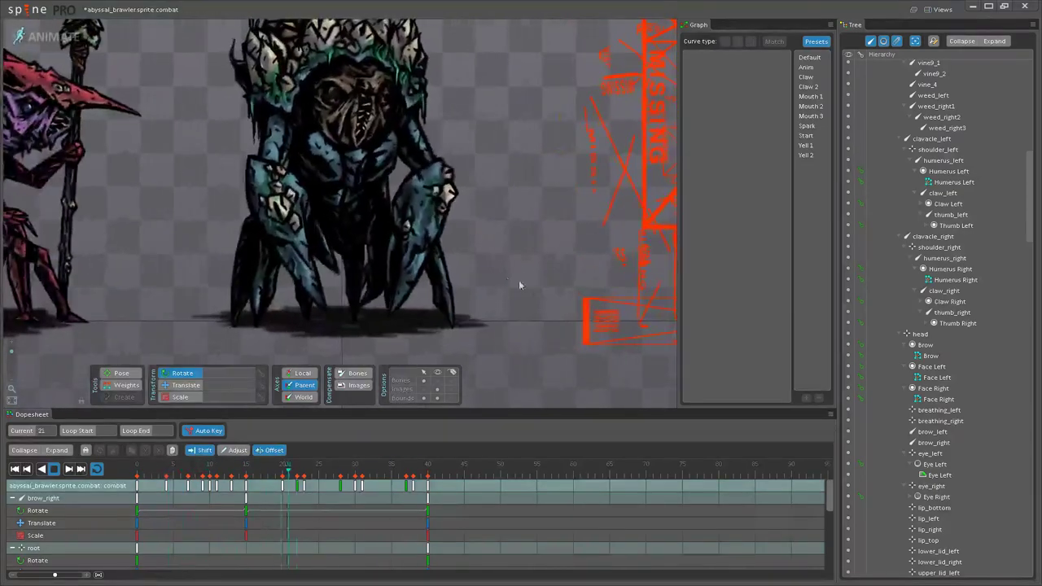
{"action": "scroll", "coordinate": [527, 286], "scroll_direction": "down", "scroll_amount": 2}
{"action": "scroll", "coordinate": [522, 272], "scroll_direction": "down", "scroll_amount": 2}
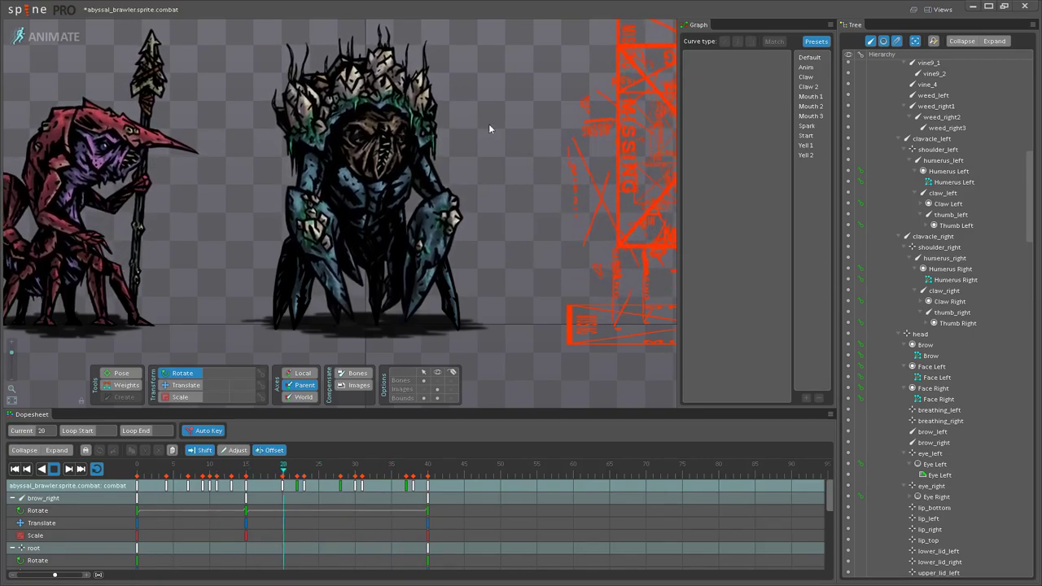
{"action": "scroll", "coordinate": [570, 187], "scroll_direction": "up", "scroll_amount": 2}
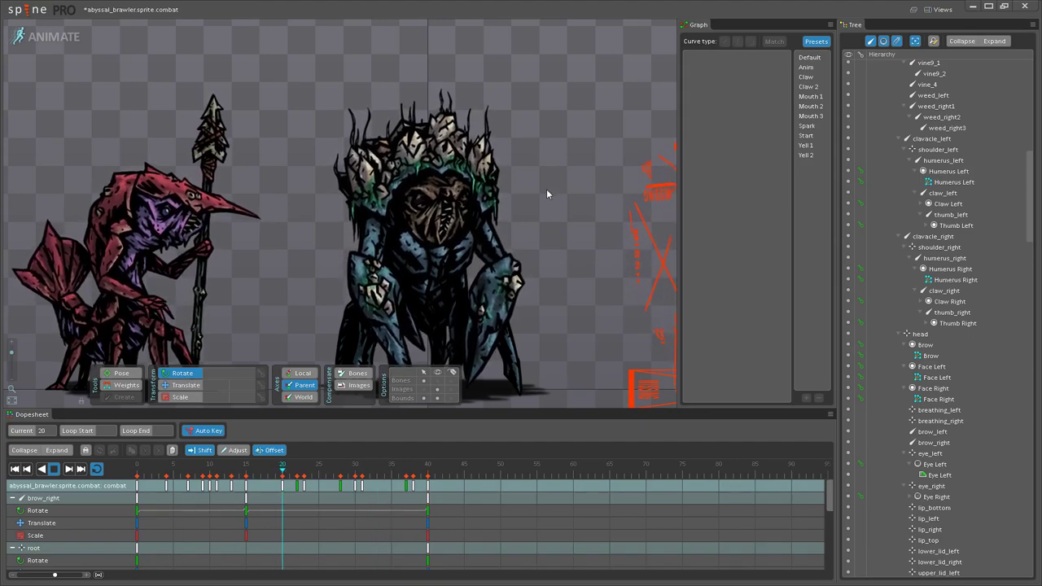
{"action": "scroll", "coordinate": [541, 199], "scroll_direction": "up", "scroll_amount": 1}
{"action": "left_click_drag", "start_coordinate": [544, 194], "coordinate": [543, 153]}
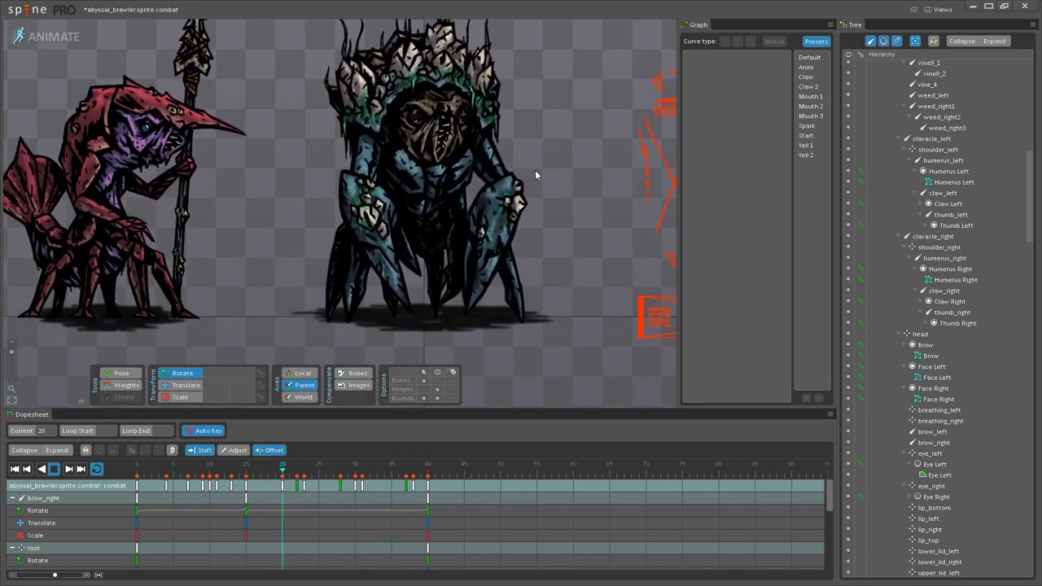
{"action": "scroll", "coordinate": [488, 159], "scroll_direction": "up", "scroll_amount": 1}
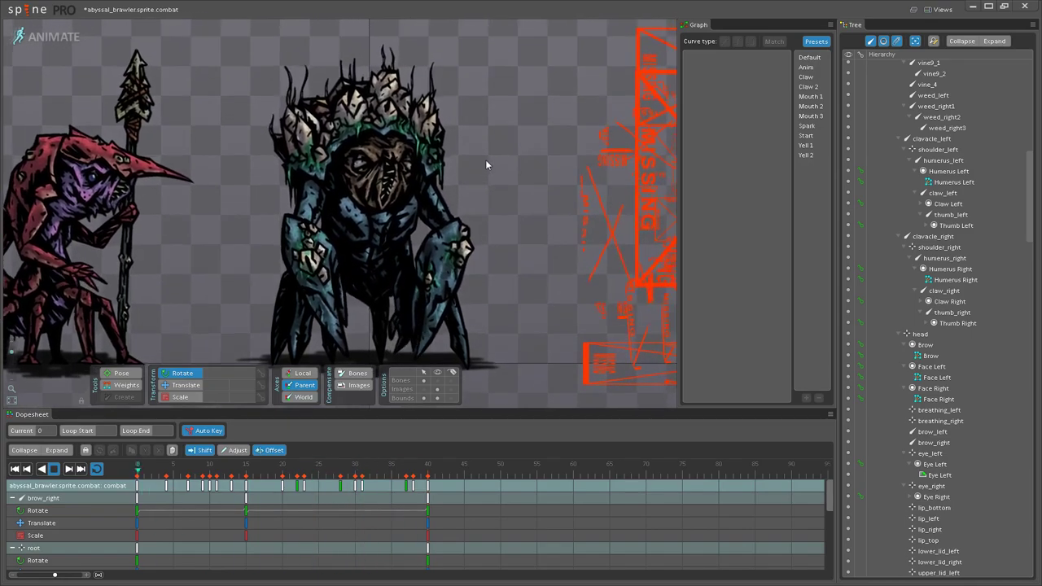
Step: Key the breathing_right bone at frame 20 with a scale of 1.5 and a translation of -32.76, 53.2
{"action": "scroll", "coordinate": [479, 167], "scroll_direction": "up", "scroll_amount": 3}
{"action": "scroll", "coordinate": [477, 187], "scroll_direction": "up", "scroll_amount": 2}
{"action": "left_click", "coordinate": [56, 470]}
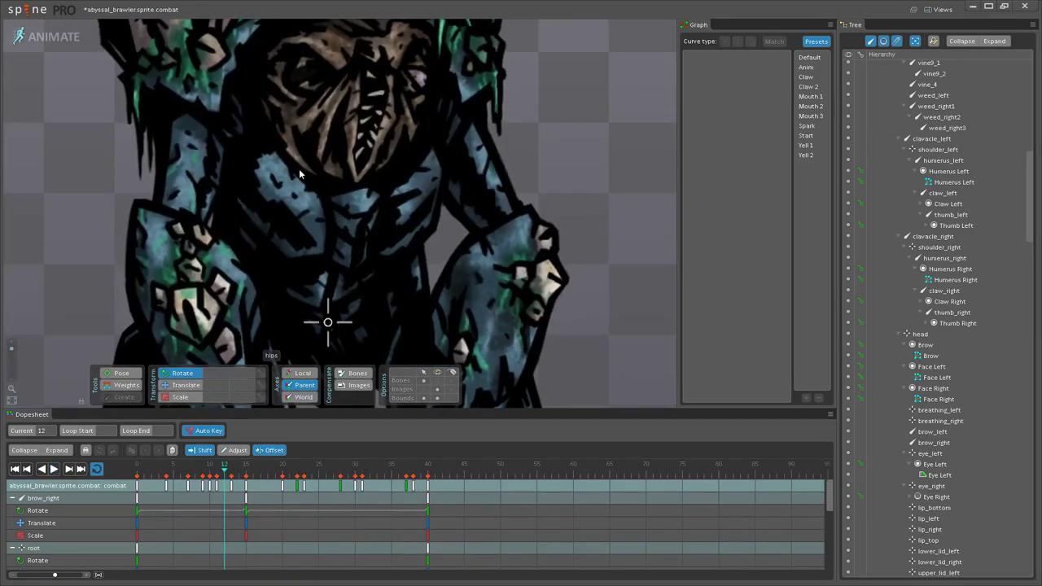
{"action": "left_click_drag", "start_coordinate": [298, 168], "coordinate": [328, 200]}
{"action": "left_click", "coordinate": [322, 200]}
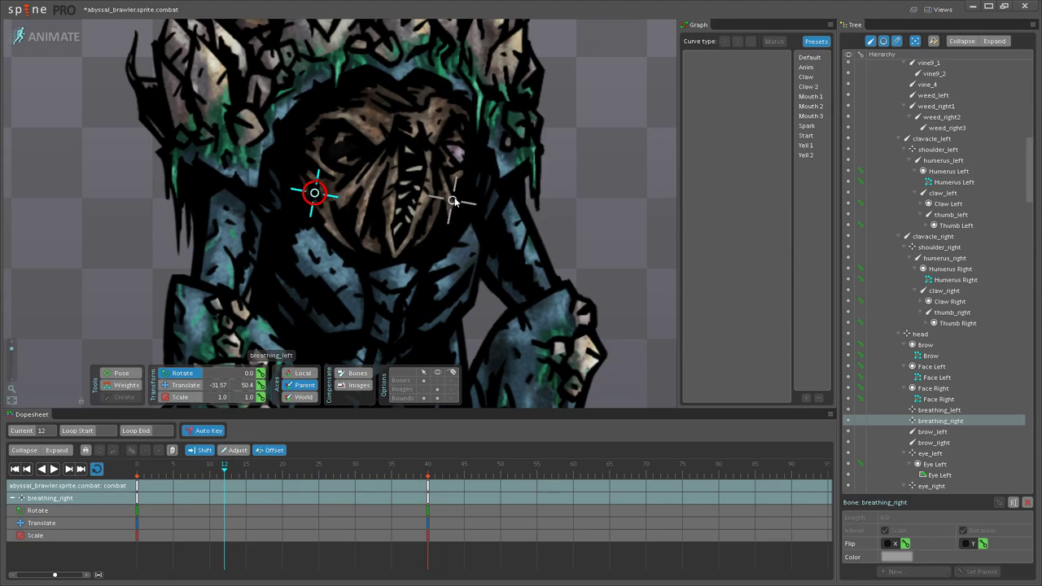
{"action": "scroll", "coordinate": [313, 273], "scroll_direction": "up", "scroll_amount": 1}
{"action": "left_click_drag", "start_coordinate": [270, 350], "coordinate": [236, 397]}
{"action": "left_click_drag", "start_coordinate": [232, 464], "coordinate": [282, 466]}
{"action": "scroll", "coordinate": [233, 350], "scroll_direction": "up", "scroll_amount": 2}
{"action": "key", "text": "Down"}
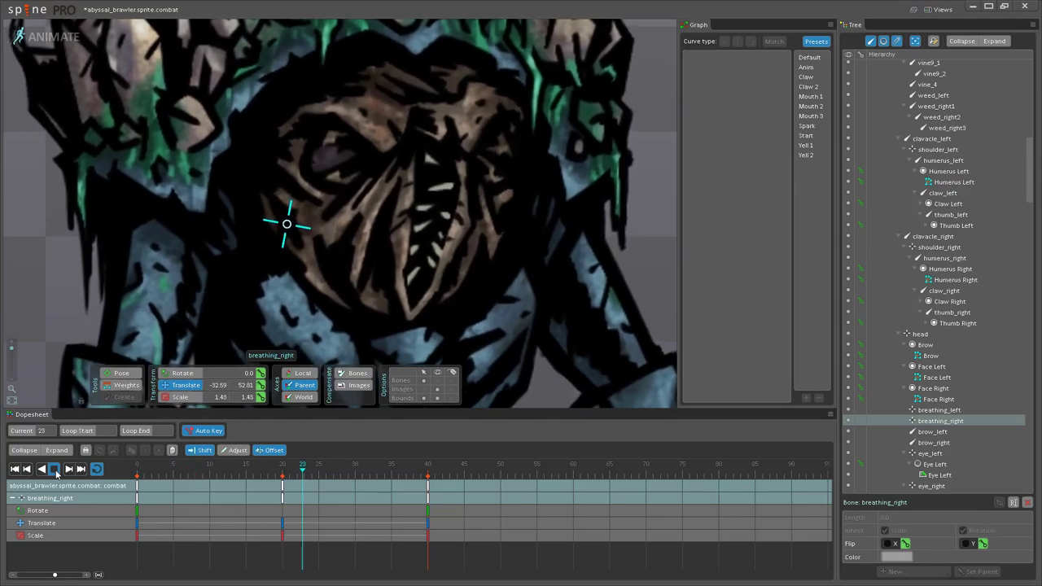
Step: Apply the Anim curve preset to breathing_right's keys at frames 0 and 20 and preview the breathing motion
{"action": "left_click", "coordinate": [54, 470]}
{"action": "left_click", "coordinate": [136, 486]}
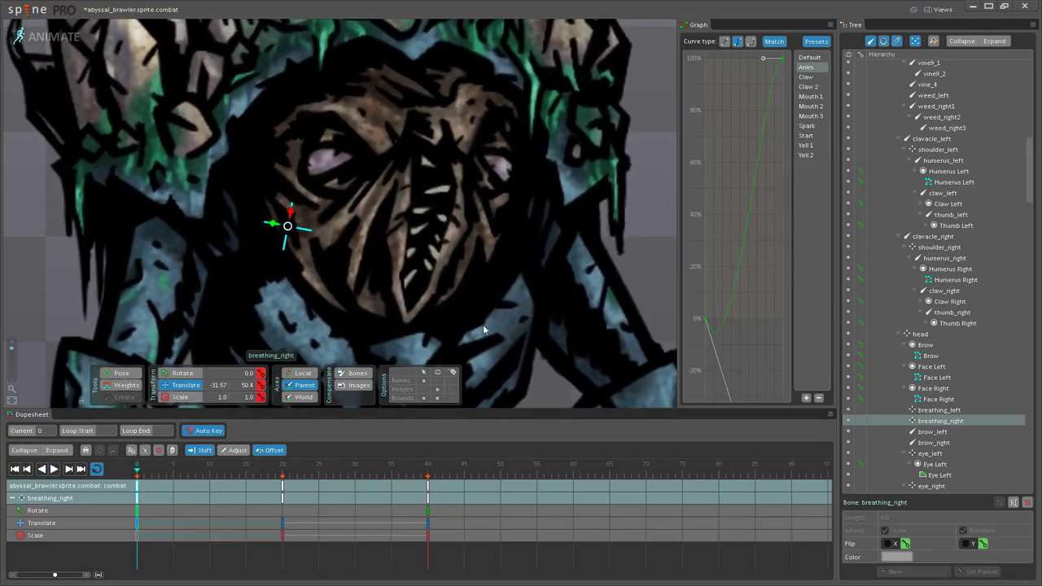
{"action": "left_click", "coordinate": [282, 493]}
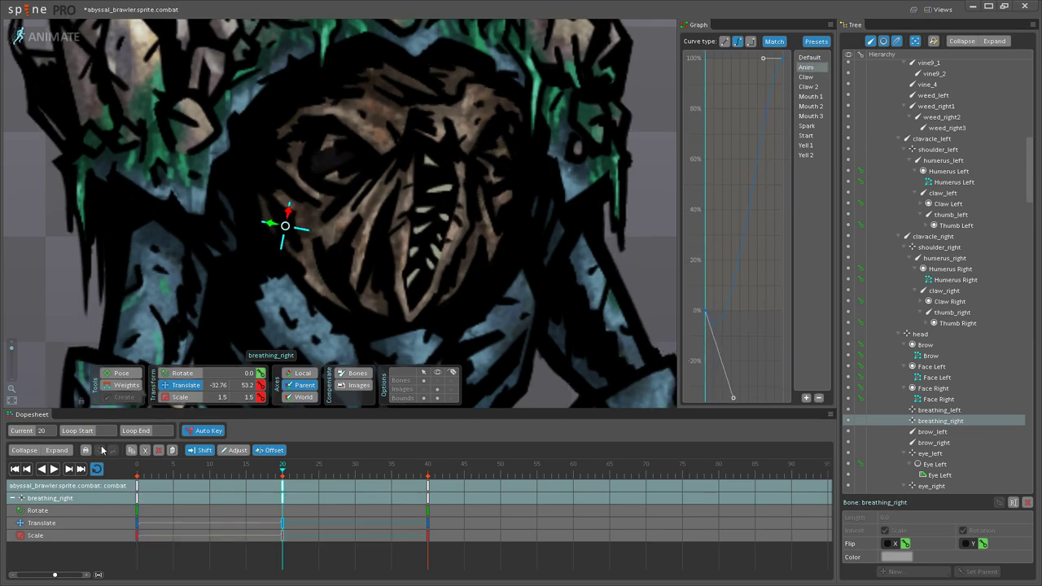
{"action": "left_click", "coordinate": [53, 471]}
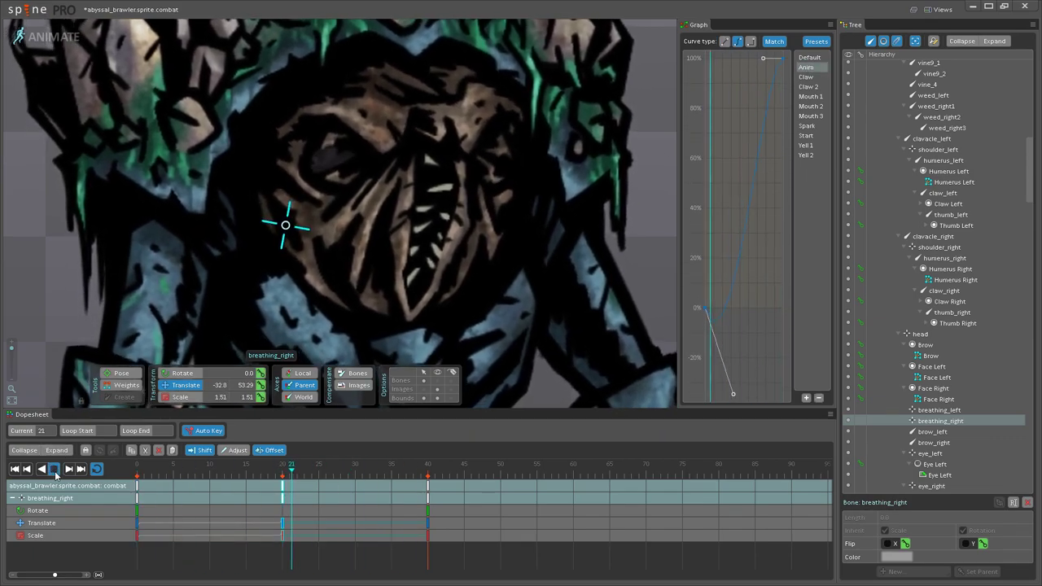
Step: Key the breathing_left bone at frame 23 with a scale of 1.41 and a translation of -15.98, -77.71
{"action": "left_click", "coordinate": [53, 470]}
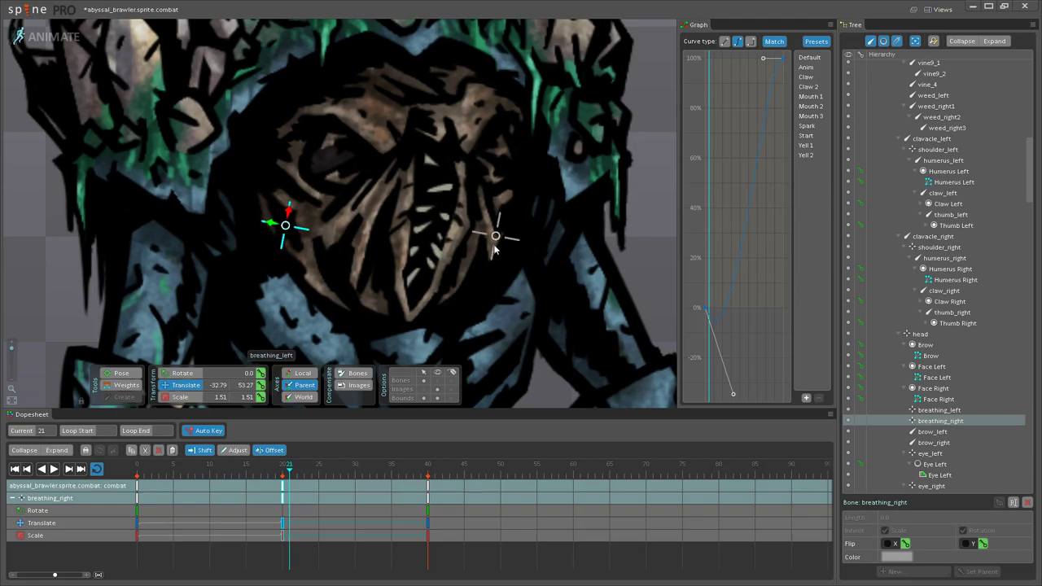
{"action": "left_click", "coordinate": [495, 241]}
{"action": "left_click_drag", "start_coordinate": [527, 266], "coordinate": [432, 272]}
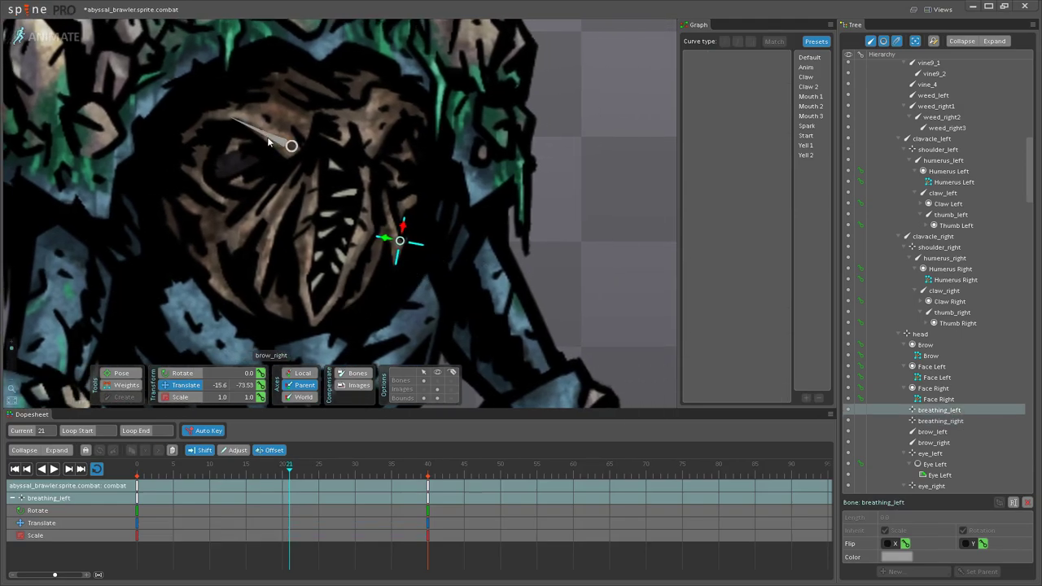
{"action": "scroll", "coordinate": [450, 272], "scroll_direction": "up", "scroll_amount": 2}
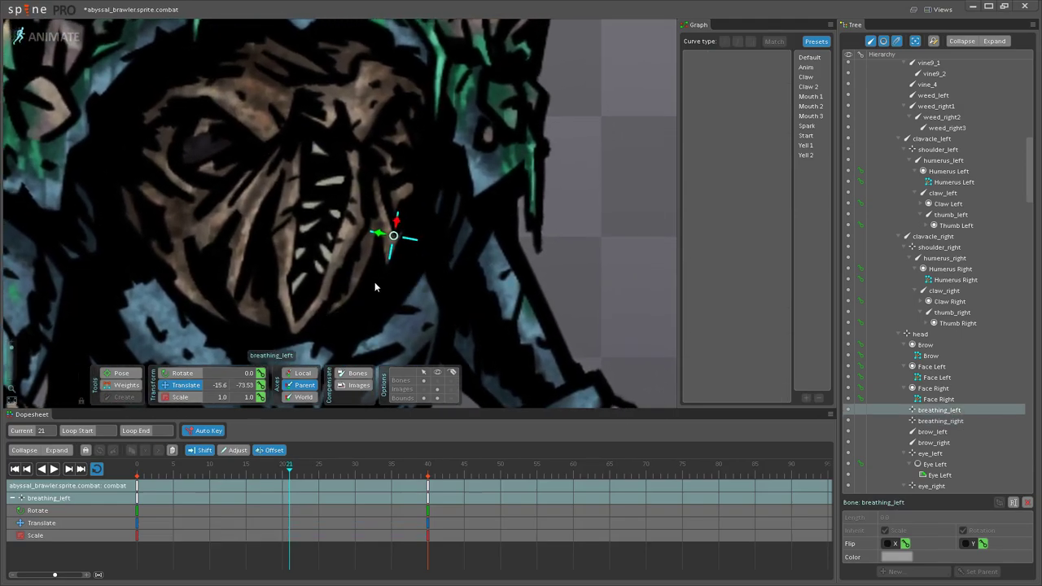
{"action": "left_click", "coordinate": [301, 476]}
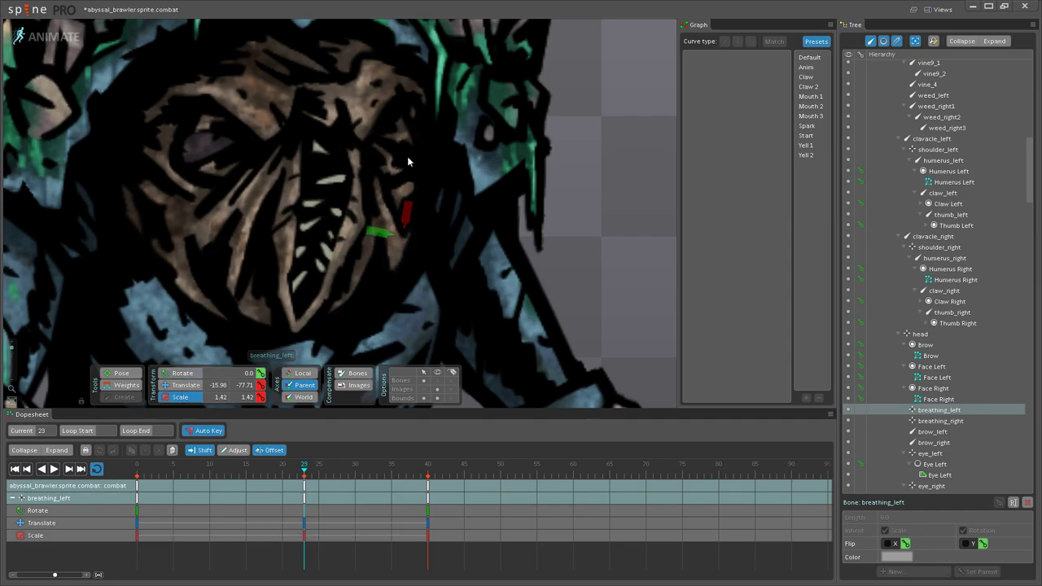
{"action": "left_click_drag", "start_coordinate": [408, 157], "coordinate": [408, 159]}
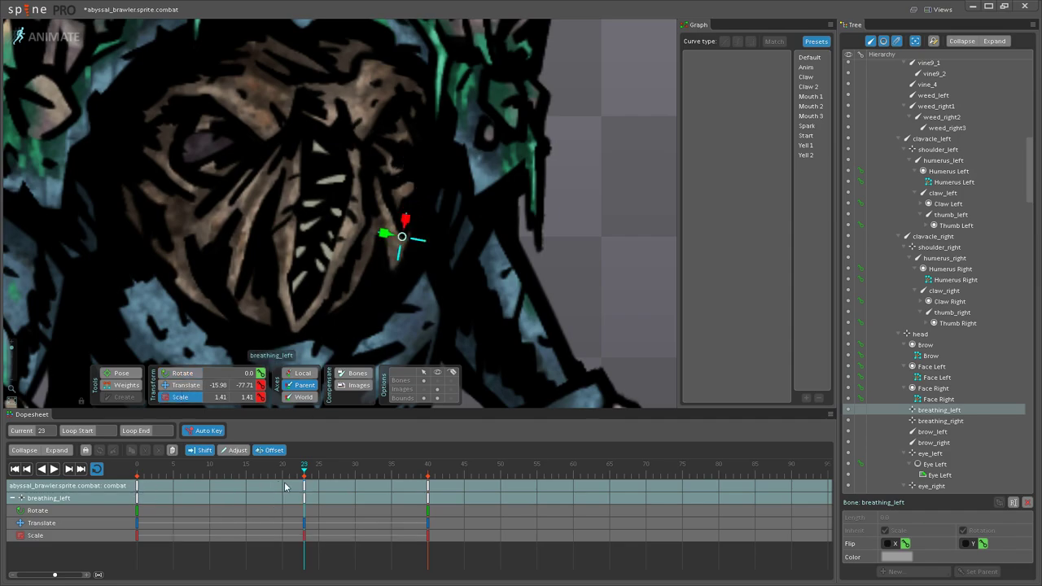
Step: Move breathing_left's frame 23 key to frame 20, apply the Anim curve preset to the keys at frames 0 and 20, and play the loop
{"action": "left_click_drag", "start_coordinate": [307, 488], "coordinate": [291, 489]}
{"action": "key", "text": "ctrl+z"}
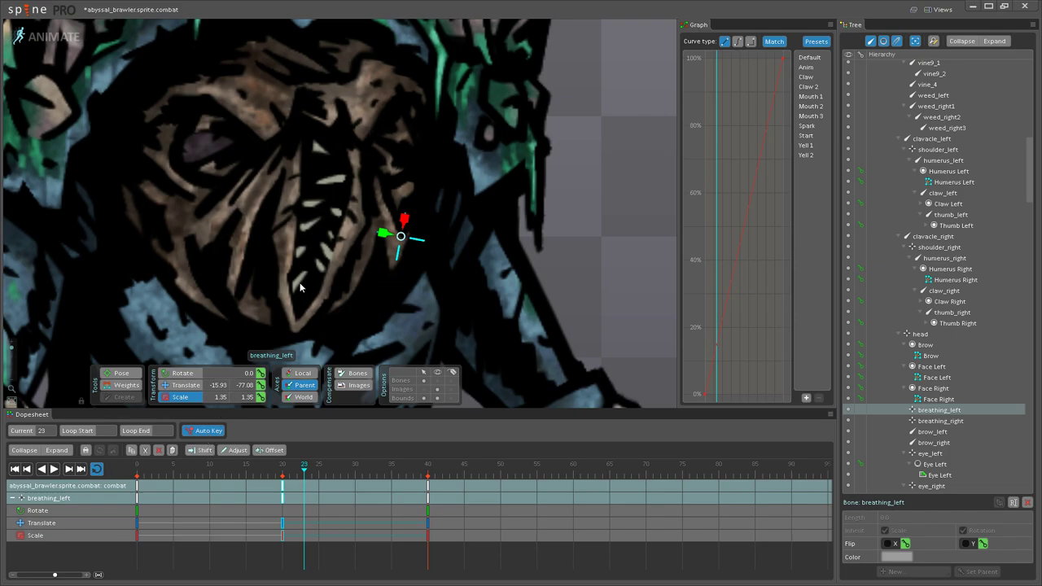
{"action": "left_click_drag", "start_coordinate": [562, 266], "coordinate": [605, 235]}
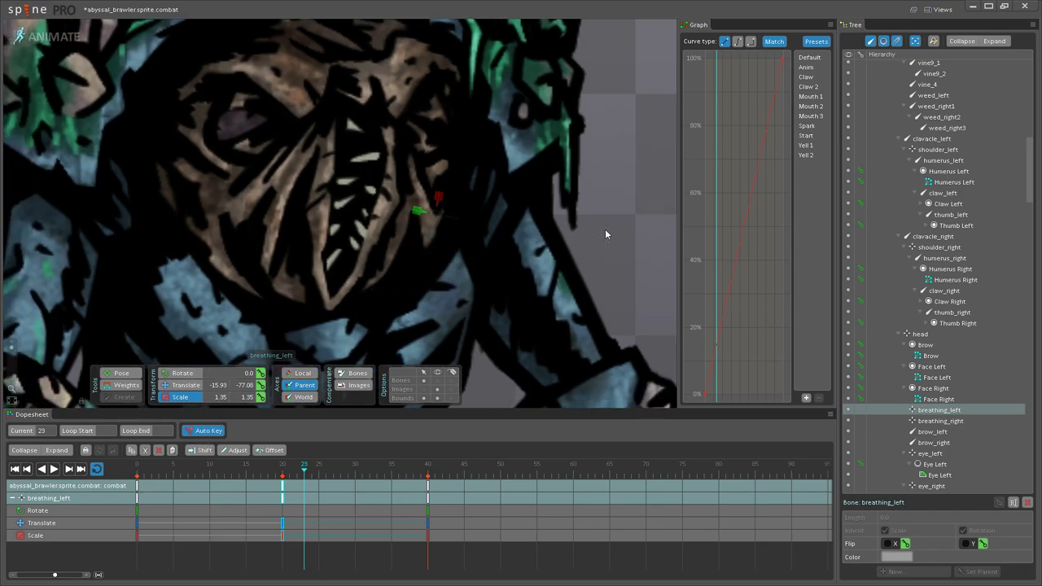
{"action": "left_click_drag", "start_coordinate": [292, 470], "coordinate": [115, 477]}
{"action": "left_click", "coordinate": [285, 477]}
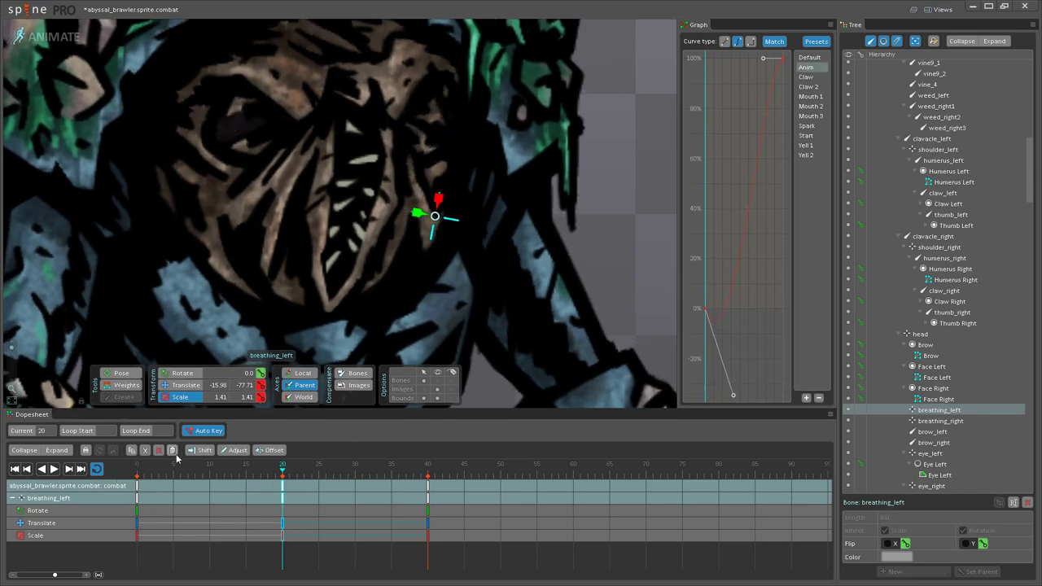
{"action": "left_click", "coordinate": [139, 485]}
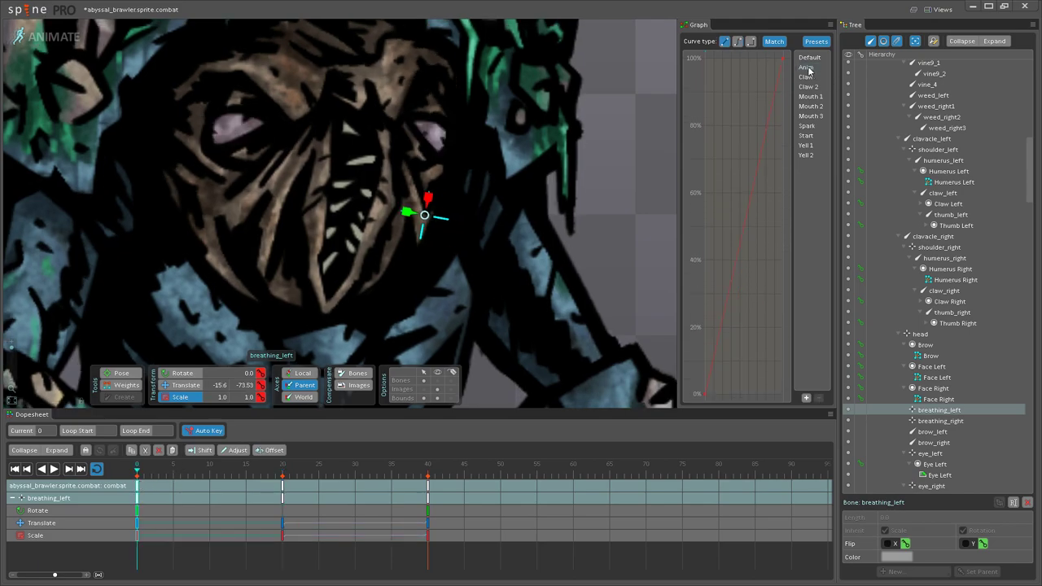
{"action": "left_click", "coordinate": [52, 470]}
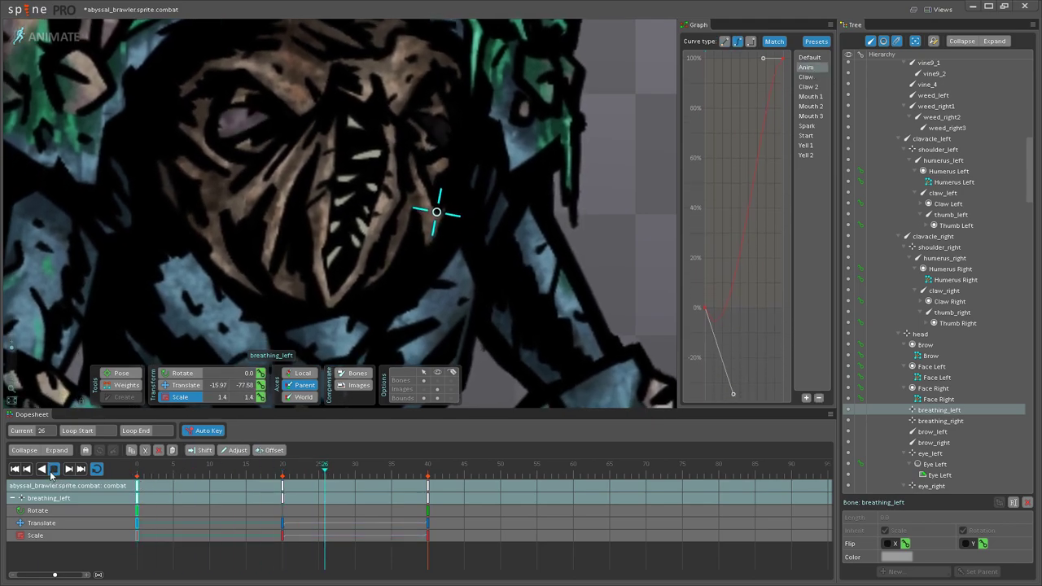
Step: Retime breathing_left's middle key, testing it at frame 29 during playback and settling it at frame 25
{"action": "left_click", "coordinate": [50, 470]}
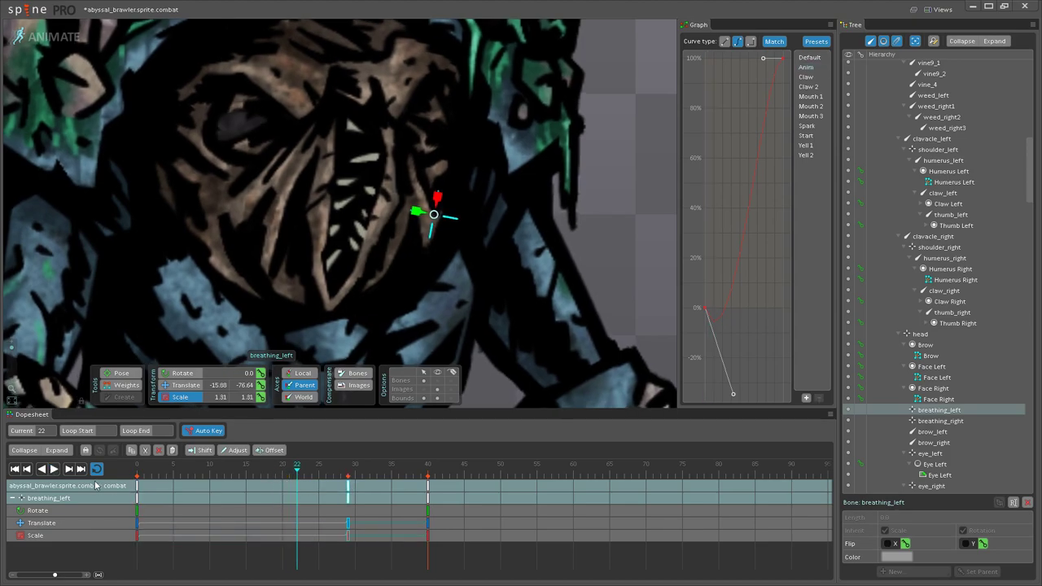
{"action": "left_click", "coordinate": [54, 470]}
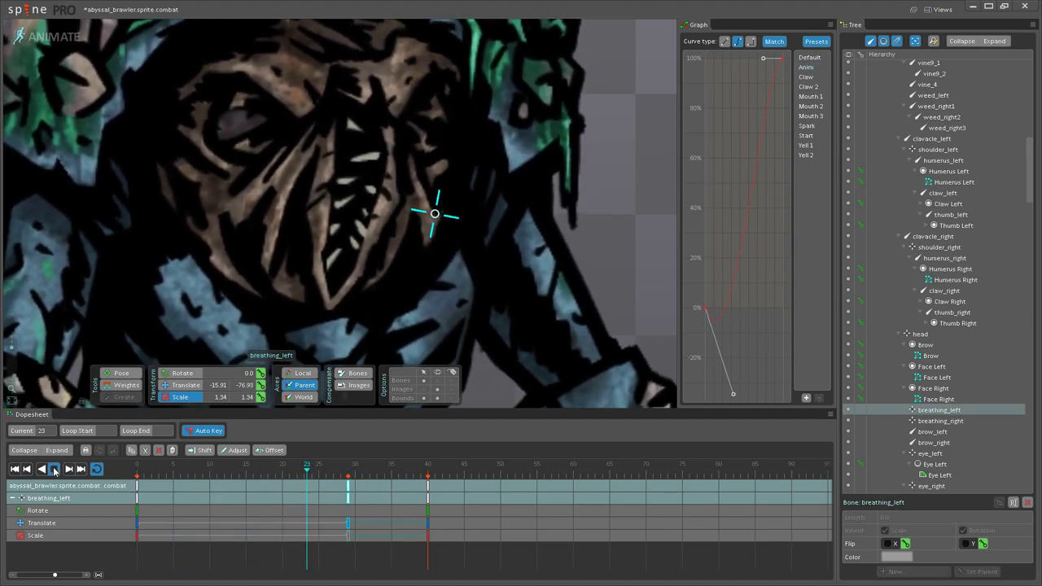
{"action": "left_click", "coordinate": [53, 470]}
{"action": "left_click", "coordinate": [53, 470]}
{"action": "left_click", "coordinate": [53, 470]}
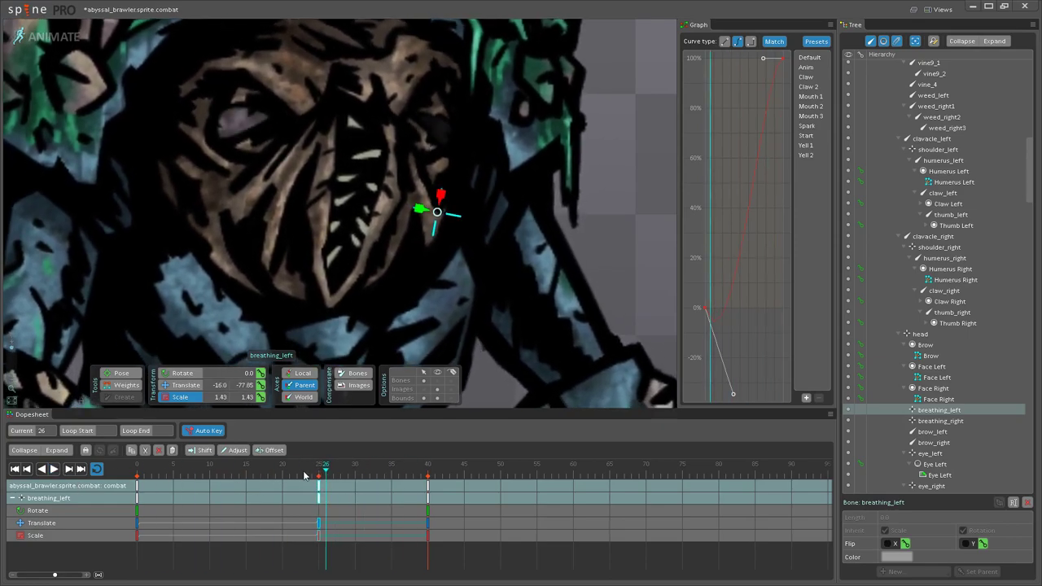
Step: Nudge the breathing_left bone slightly along its green axis at frame 25 and play the loop
{"action": "left_click", "coordinate": [319, 486]}
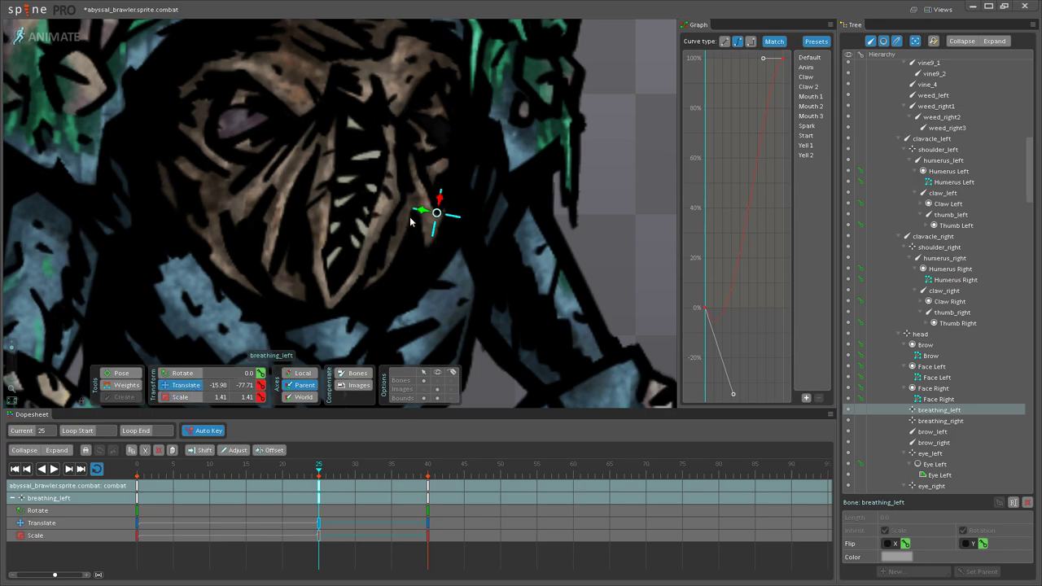
{"action": "scroll", "coordinate": [428, 207], "scroll_direction": "up", "scroll_amount": 3}
{"action": "left_click_drag", "start_coordinate": [439, 211], "coordinate": [431, 212]}
{"action": "left_click", "coordinate": [53, 470]}
Step: Deselect the bone and examine the brawler's looping combat idle from full-body distance and close to the face
{"action": "scroll", "coordinate": [317, 285], "scroll_direction": "down", "scroll_amount": 3}
{"action": "scroll", "coordinate": [336, 263], "scroll_direction": "down", "scroll_amount": 6}
{"action": "key", "text": "space"}
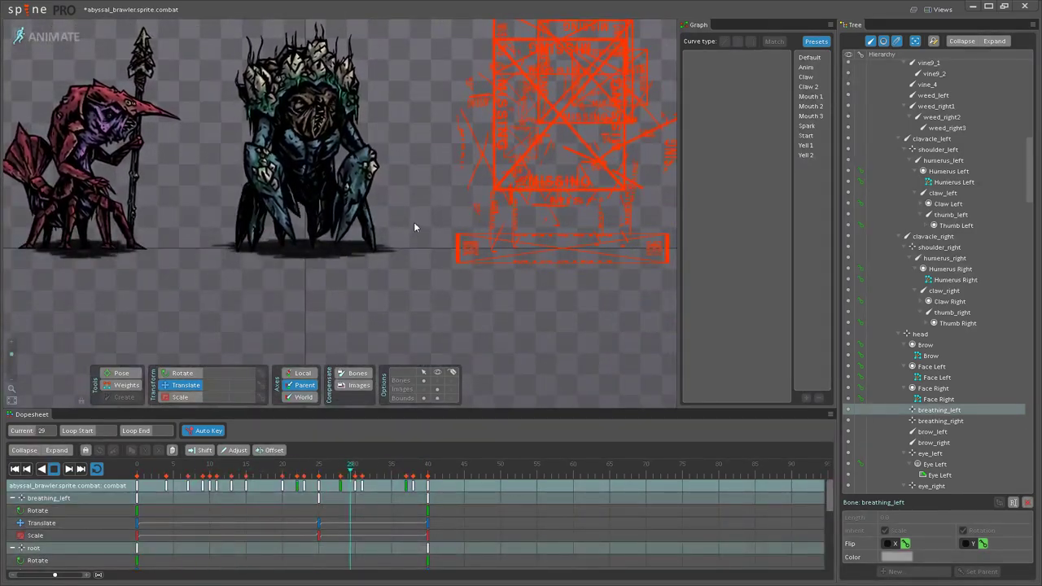
{"action": "left_click_drag", "start_coordinate": [422, 217], "coordinate": [451, 246]}
{"action": "scroll", "coordinate": [449, 248], "scroll_direction": "up", "scroll_amount": 1}
{"action": "scroll", "coordinate": [452, 245], "scroll_direction": "up", "scroll_amount": 3}
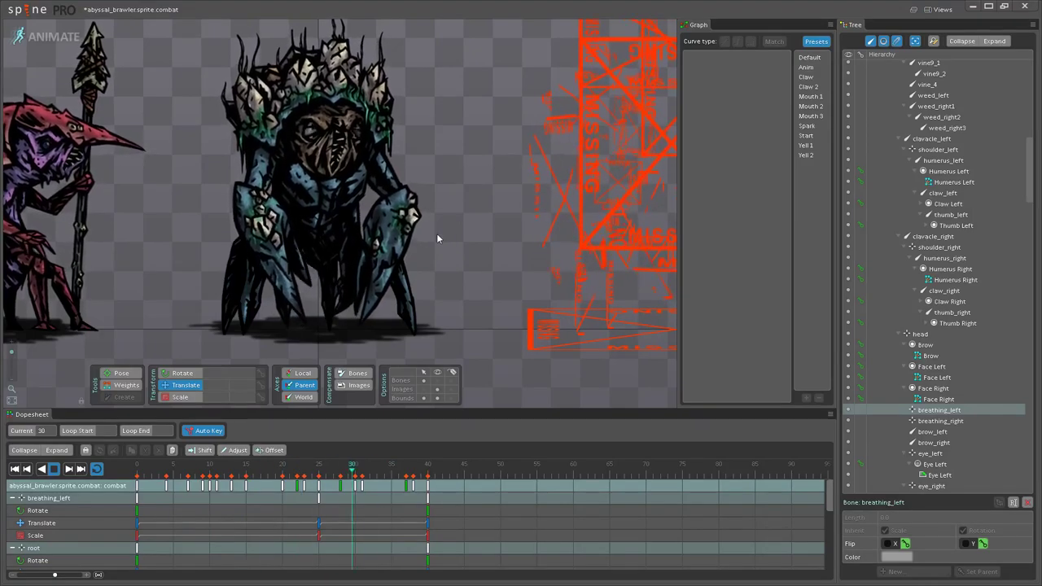
{"action": "scroll", "coordinate": [411, 219], "scroll_direction": "down", "scroll_amount": 1}
{"action": "scroll", "coordinate": [411, 219], "scroll_direction": "down", "scroll_amount": 2}
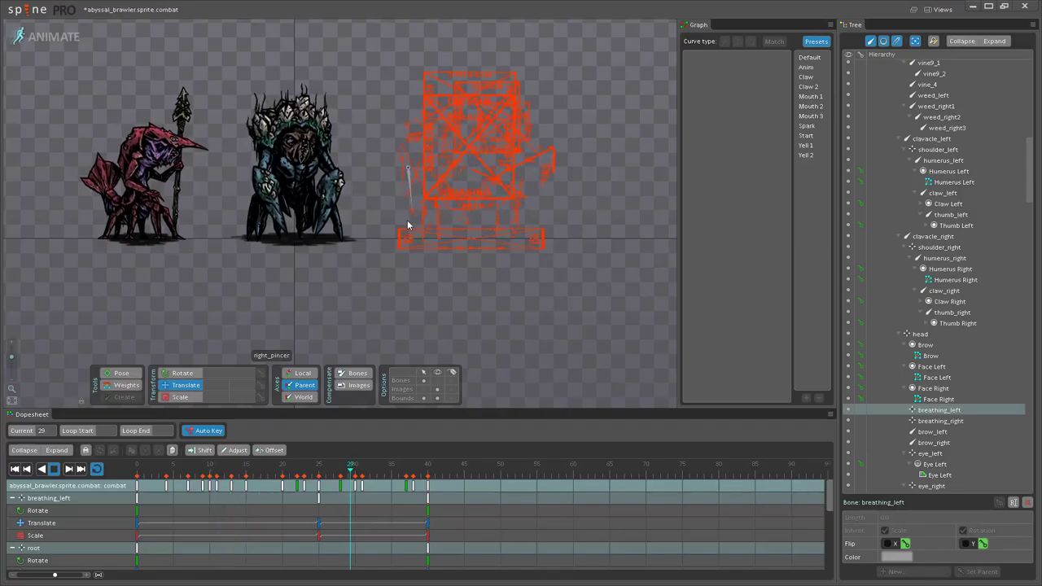
{"action": "scroll", "coordinate": [383, 218], "scroll_direction": "up", "scroll_amount": 2}
{"action": "scroll", "coordinate": [435, 221], "scroll_direction": "up", "scroll_amount": 8}
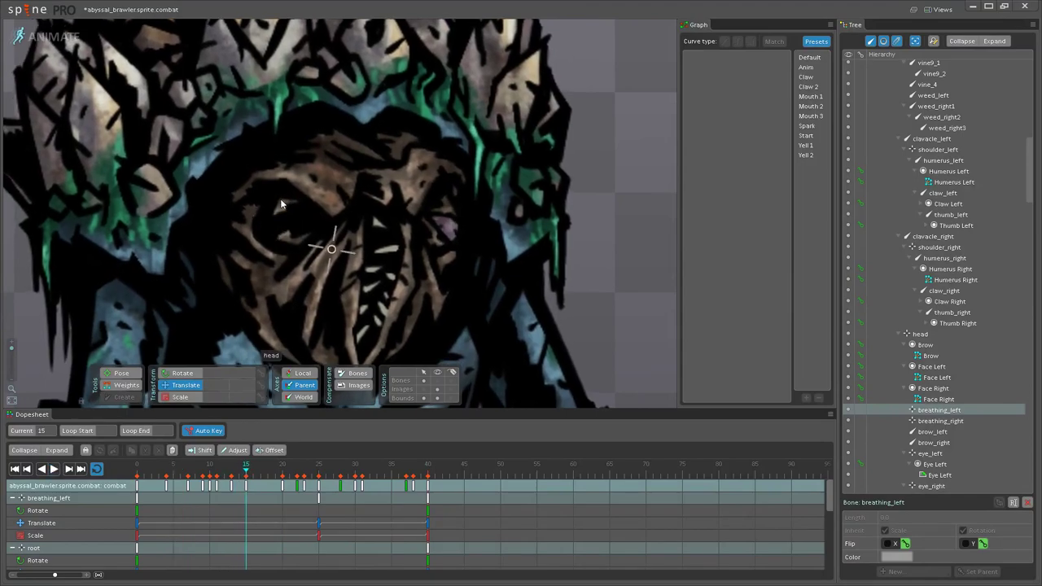
Step: Try deleting the keys at frames 4 and 31 from the upper_lid_right and lower_lid_right bones, with the bones shown
{"action": "left_click", "coordinate": [438, 381]}
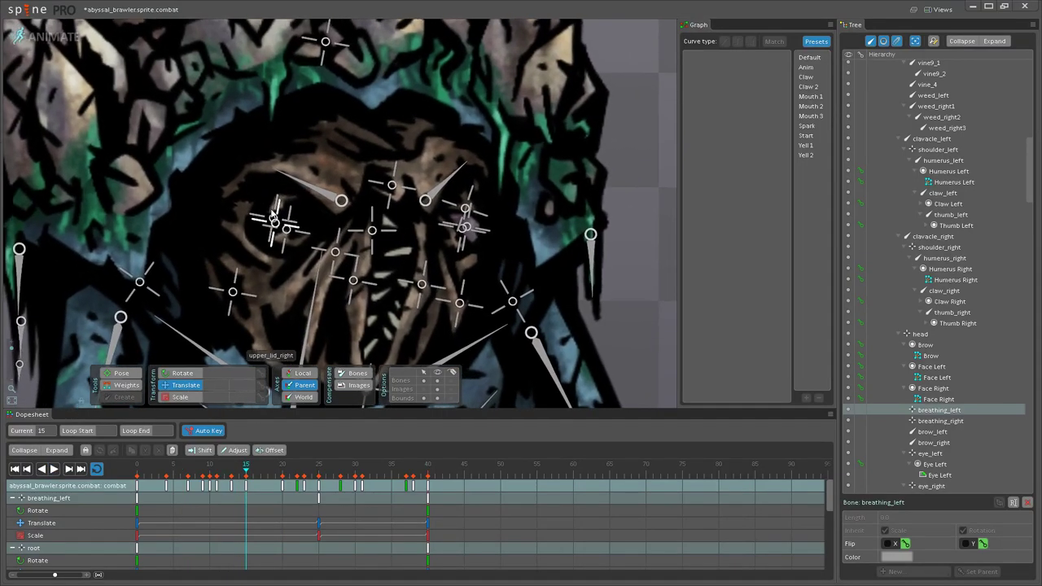
{"action": "left_click", "coordinate": [273, 211]}
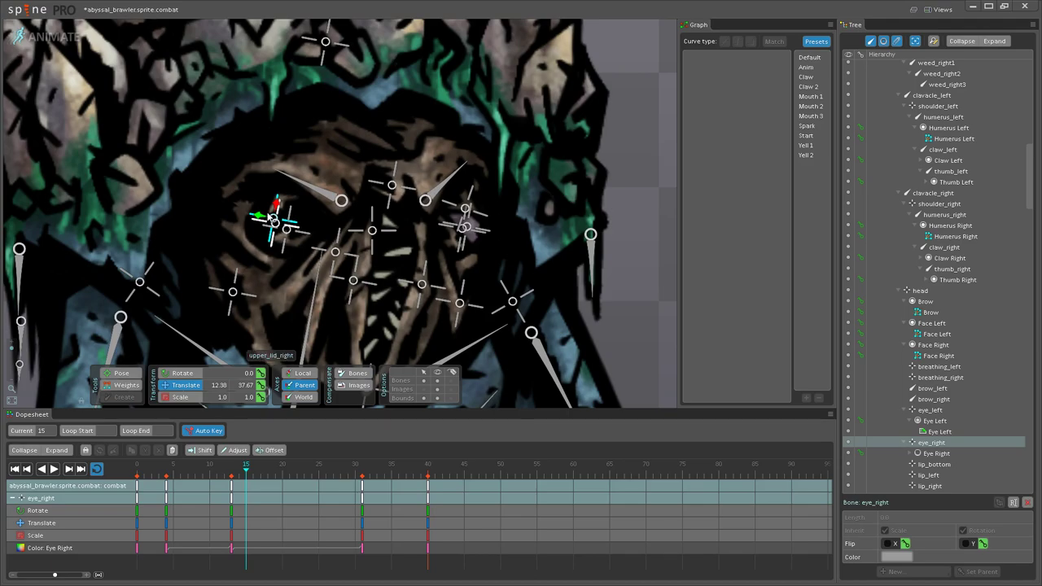
{"action": "left_click", "coordinate": [283, 230]}
{"action": "left_click", "coordinate": [285, 231], "text": "ctrl"}
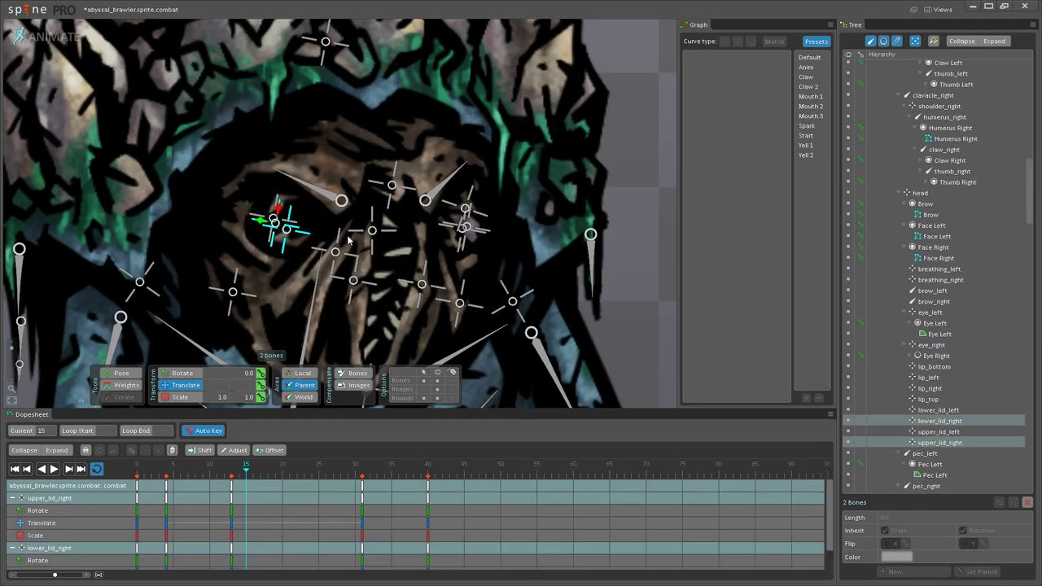
{"action": "left_click", "coordinate": [167, 488]}
{"action": "key", "text": "Delete"}
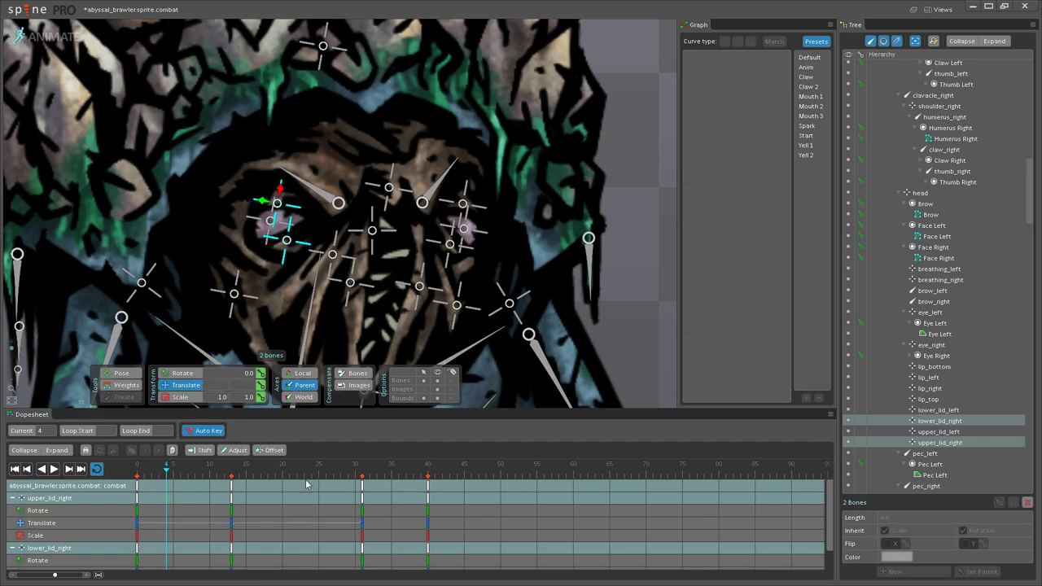
{"action": "left_click", "coordinate": [363, 490]}
Step: Try the Anim curve preset on the right eyelid bones' keys at frames 0 and 13 and play the loop
{"action": "left_click", "coordinate": [136, 487]}
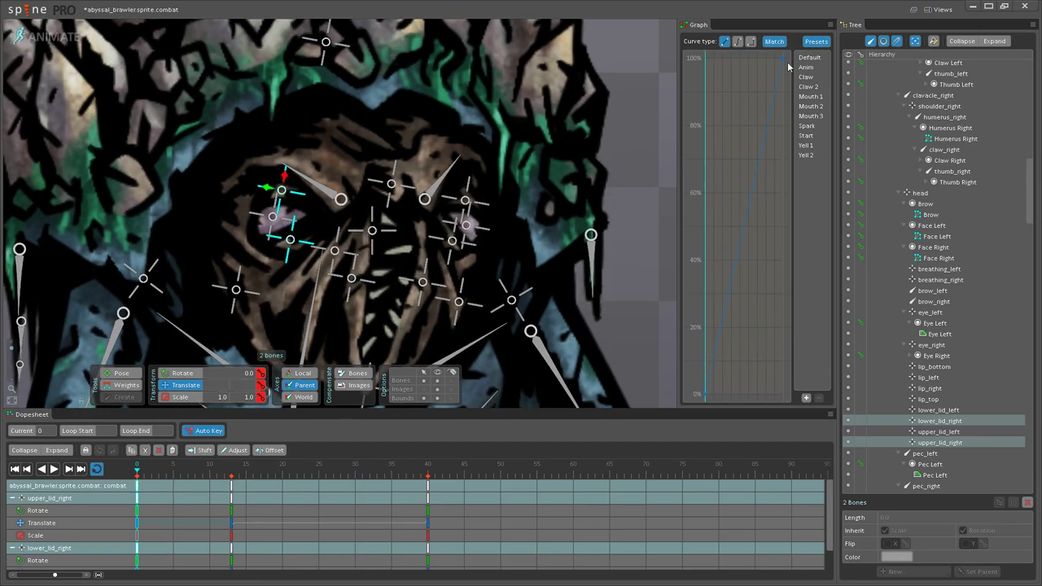
{"action": "left_click", "coordinate": [230, 490]}
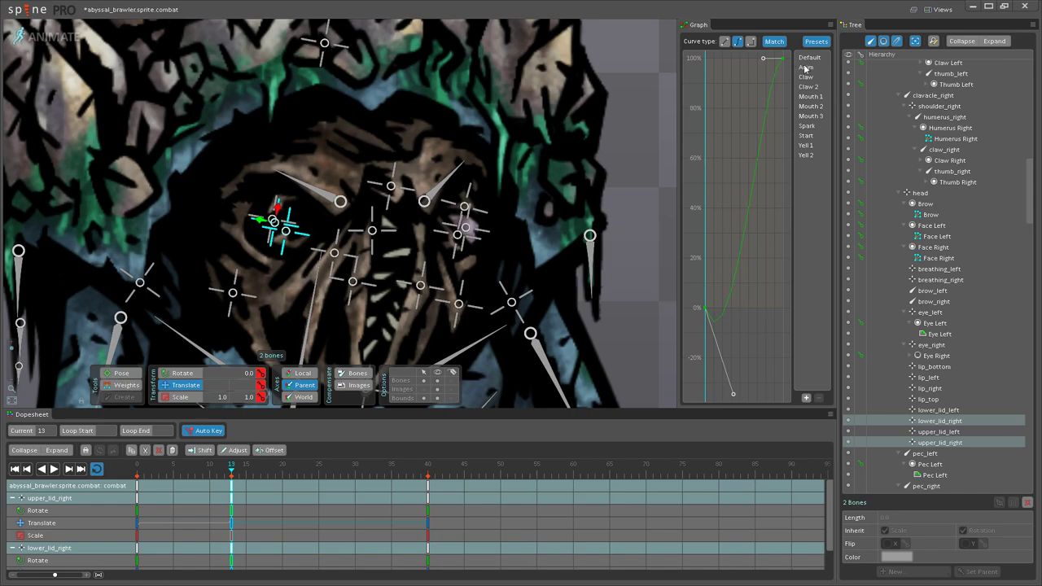
{"action": "left_click", "coordinate": [53, 470]}
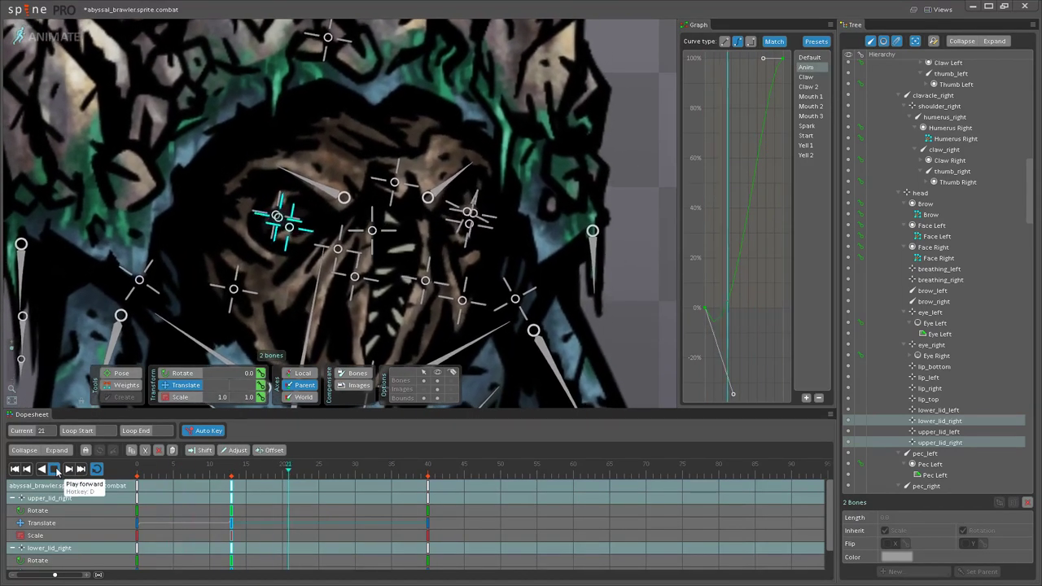
{"action": "double_click", "coordinate": [658, 247]}
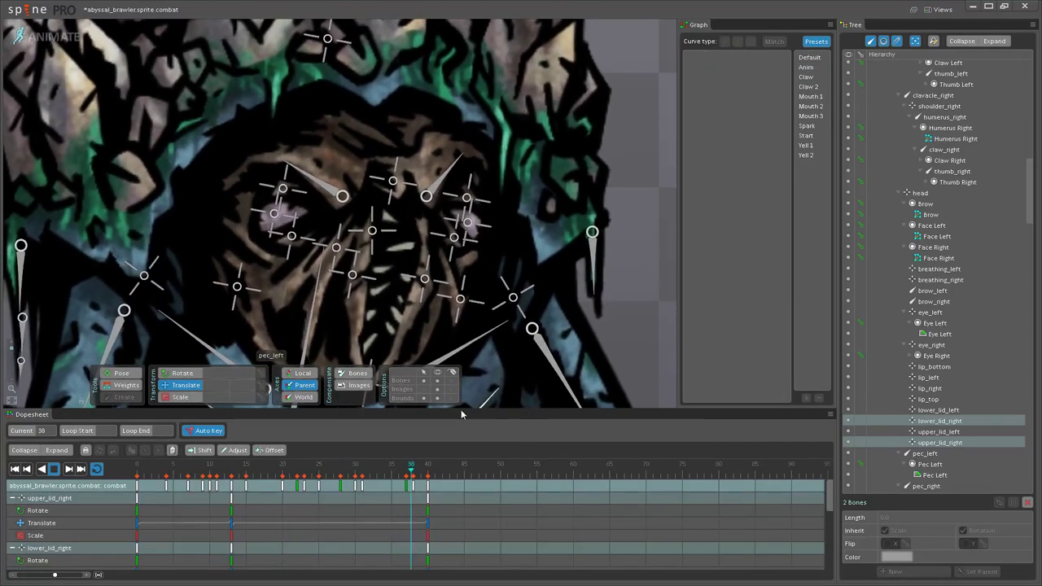
Step: Hide the bones, undo the right eyelid key deletions and curve changes, and review the loop close up and at full size
{"action": "left_click", "coordinate": [437, 381]}
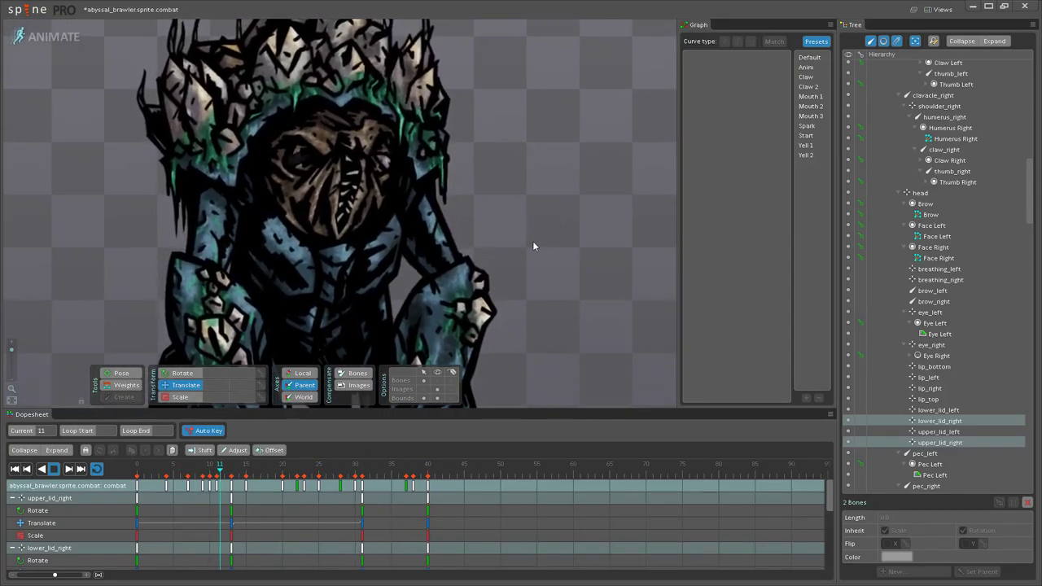
{"action": "scroll", "coordinate": [515, 324], "scroll_direction": "up", "scroll_amount": 5}
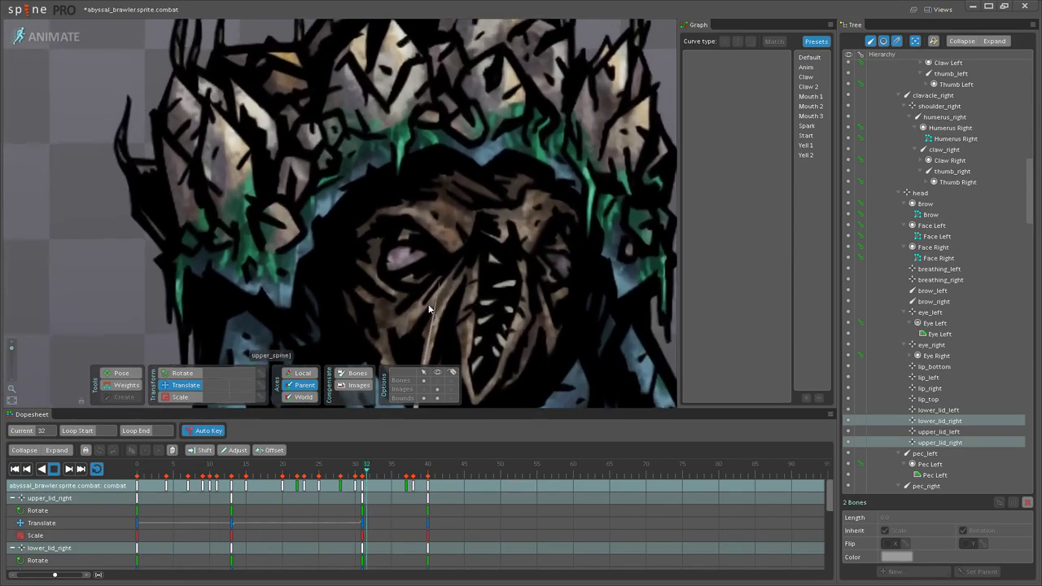
{"action": "left_click", "coordinate": [401, 255]}
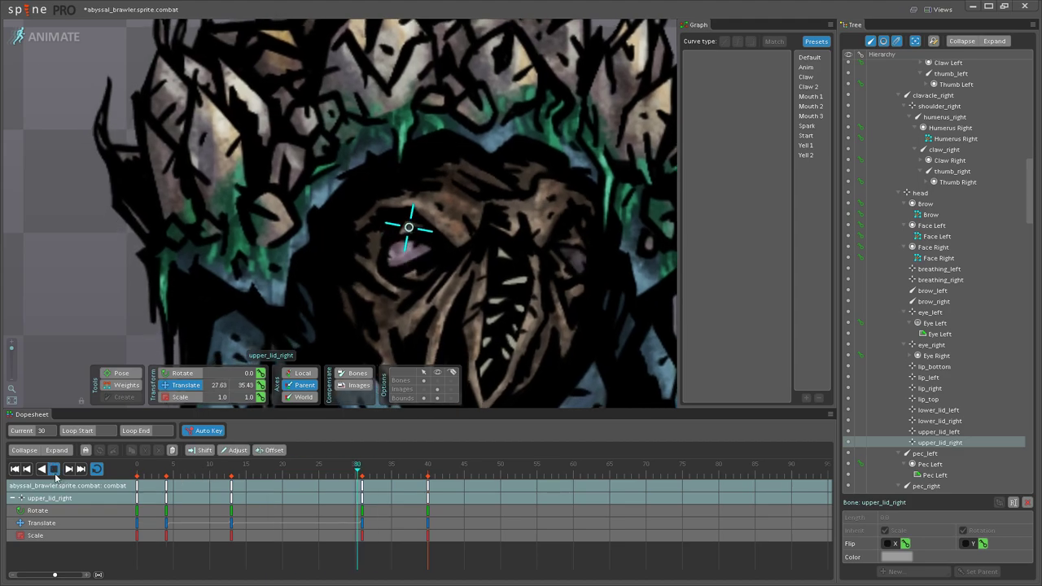
{"action": "scroll", "coordinate": [262, 264], "scroll_direction": "down", "scroll_amount": 5}
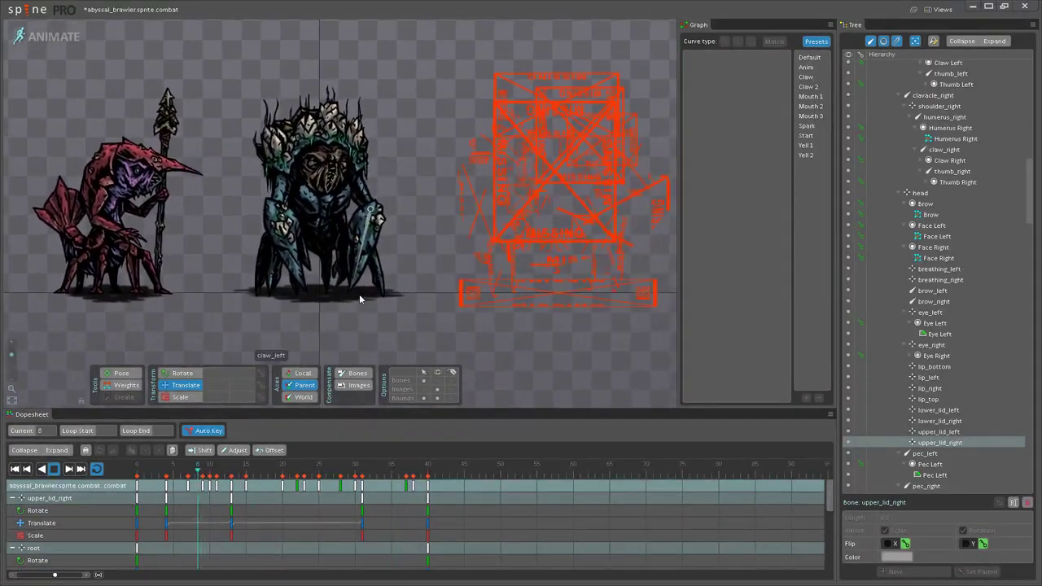
{"action": "scroll", "coordinate": [377, 295], "scroll_direction": "up", "scroll_amount": 5}
{"action": "scroll", "coordinate": [324, 167], "scroll_direction": "up", "scroll_amount": 5}
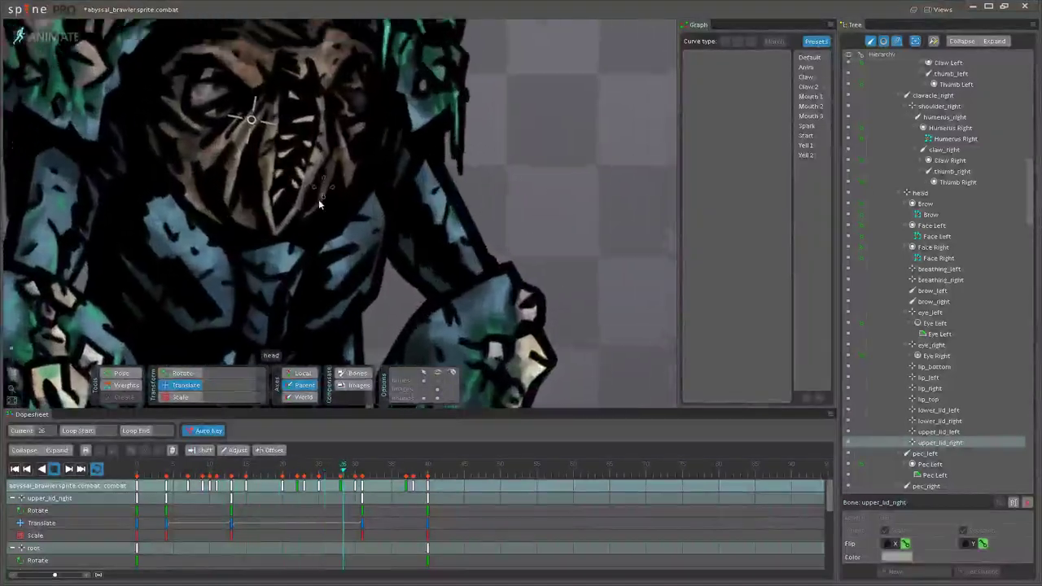
Step: Try moving the lip_right bone to -12.67, -7.55 at frame 29 and undo the move
{"action": "left_click", "coordinate": [53, 469]}
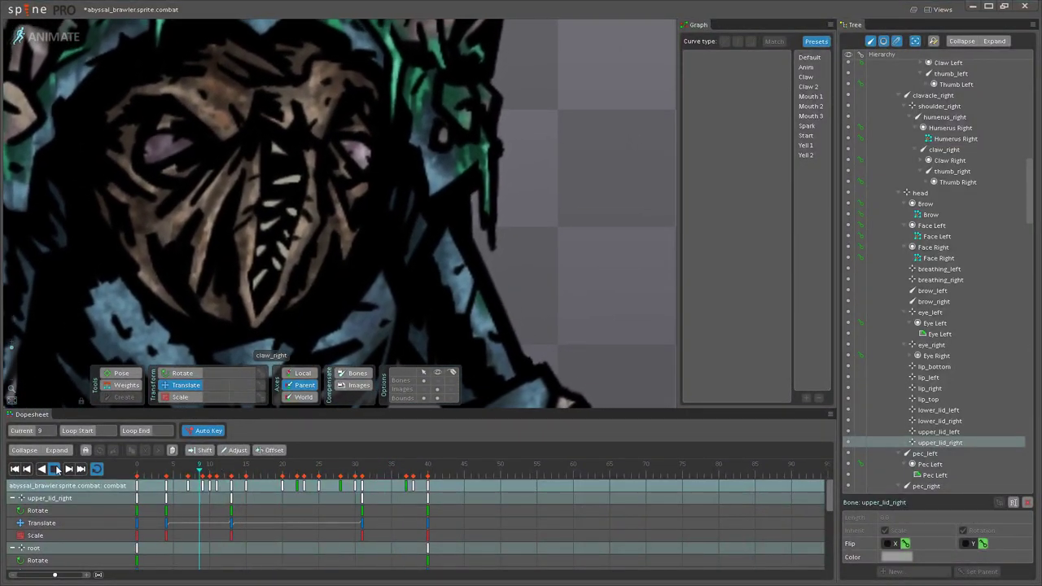
{"action": "left_click", "coordinate": [253, 196]}
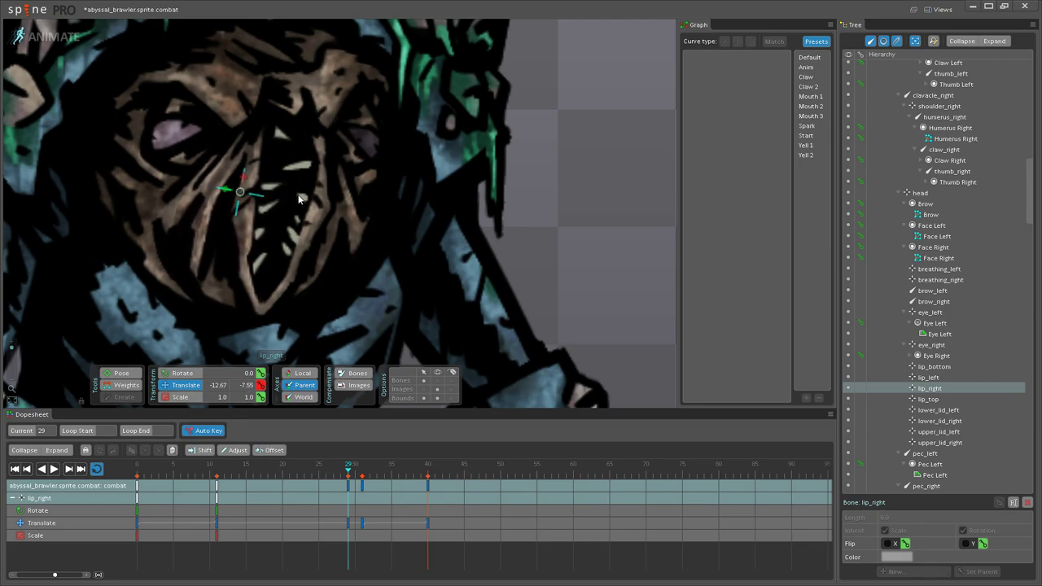
{"action": "key", "text": "ctrl+z"}
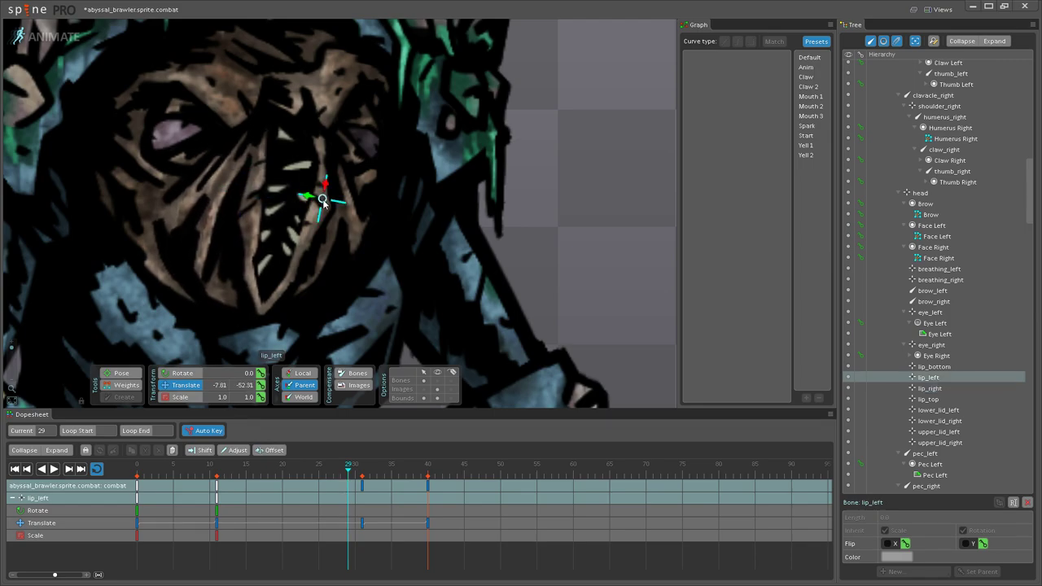
Step: Move the lip_left bone to -9.0, -54.51 at frame 31 and review the playing loop at full size
{"action": "left_click_drag", "start_coordinate": [222, 474], "coordinate": [362, 464]}
{"action": "scroll", "coordinate": [290, 261], "scroll_direction": "down", "scroll_amount": 5}
{"action": "scroll", "coordinate": [318, 250], "scroll_direction": "down", "scroll_amount": 2}
{"action": "scroll", "coordinate": [341, 139], "scroll_direction": "up", "scroll_amount": 5}
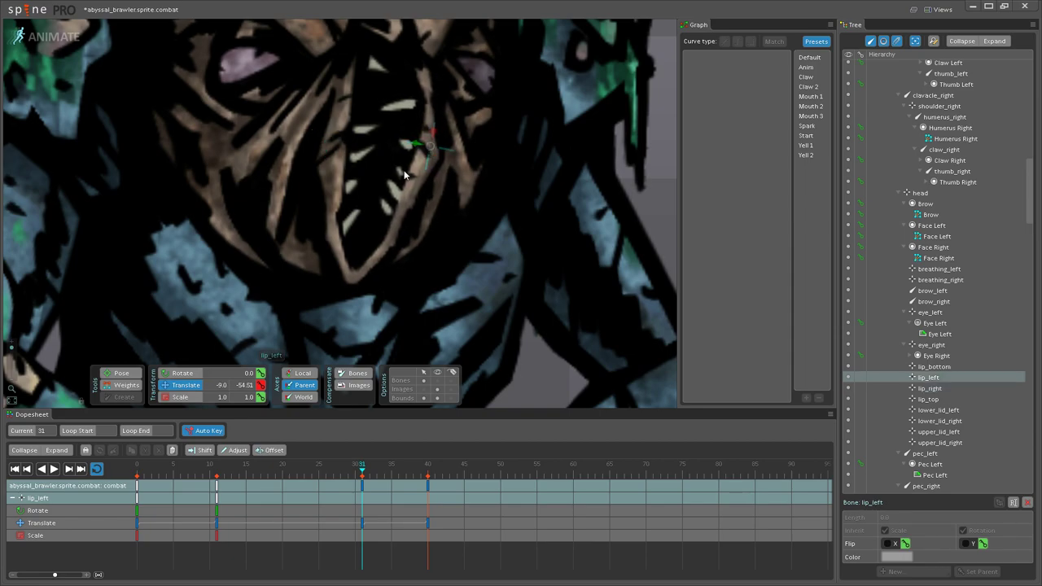
{"action": "left_click", "coordinate": [56, 469]}
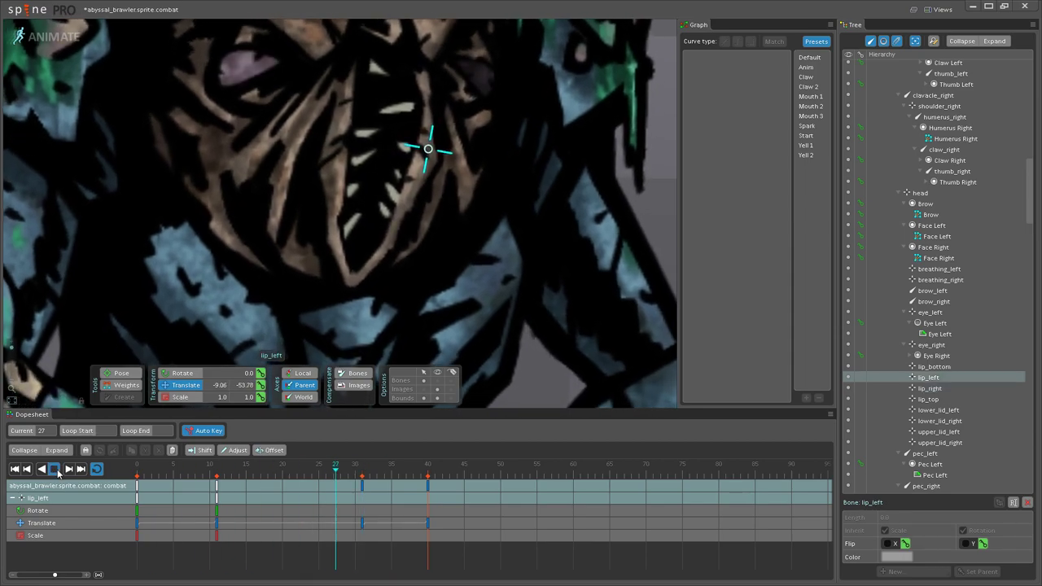
{"action": "scroll", "coordinate": [269, 311], "scroll_direction": "down", "scroll_amount": 5}
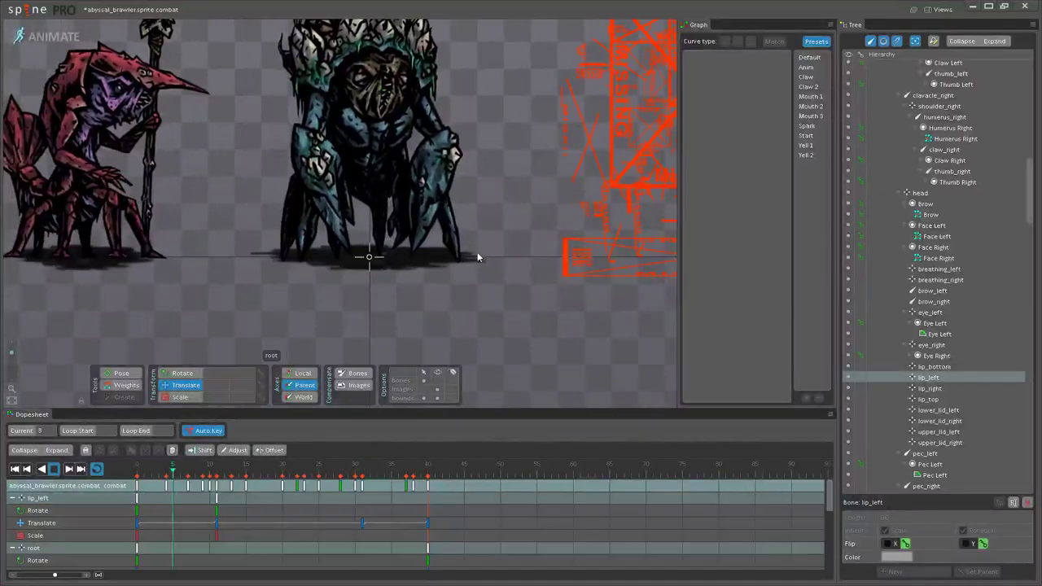
{"action": "scroll", "coordinate": [402, 302], "scroll_direction": "down", "scroll_amount": 2}
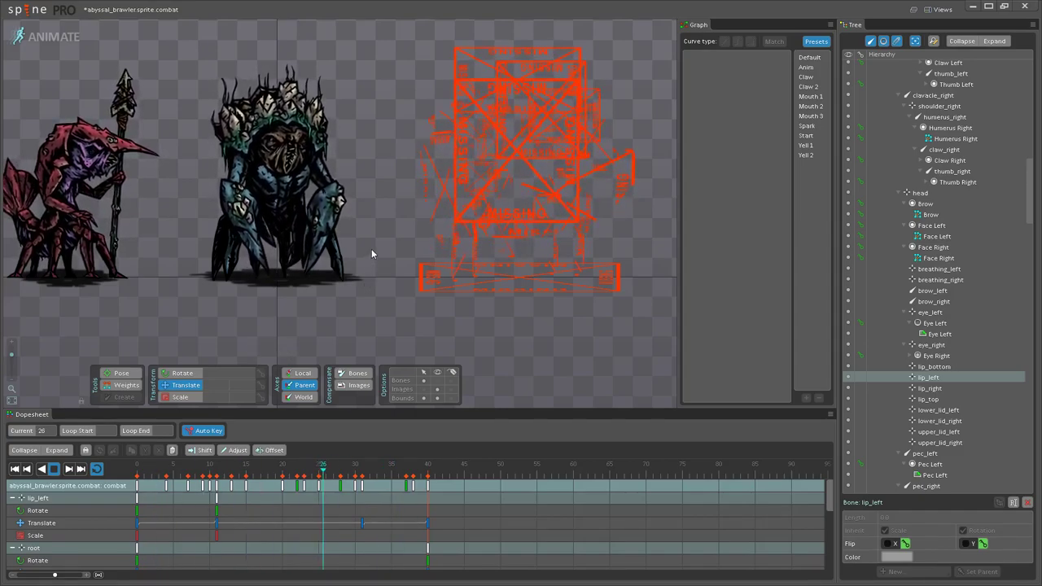
{"action": "scroll", "coordinate": [383, 269], "scroll_direction": "up", "scroll_amount": 2}
{"action": "scroll", "coordinate": [424, 272], "scroll_direction": "up", "scroll_amount": 2}
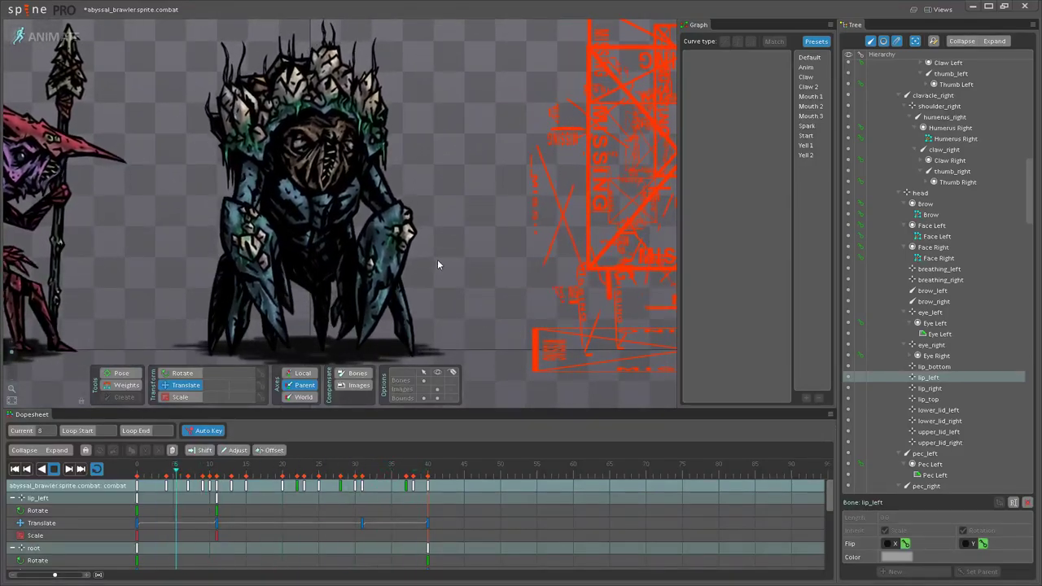
{"action": "scroll", "coordinate": [488, 249], "scroll_direction": "up", "scroll_amount": 3}
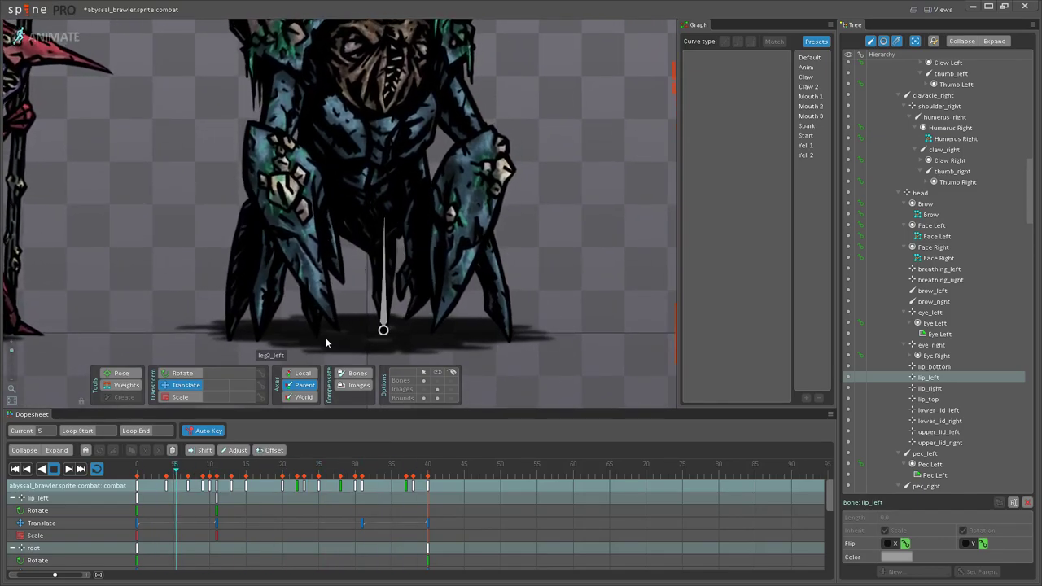
Step: Rotate the humerus2_left bone to 187.5 at frame 23 and play the loop
{"action": "key", "text": "space"}
{"action": "scroll", "coordinate": [417, 178], "scroll_direction": "up", "scroll_amount": 1}
{"action": "left_click", "coordinate": [417, 178]}
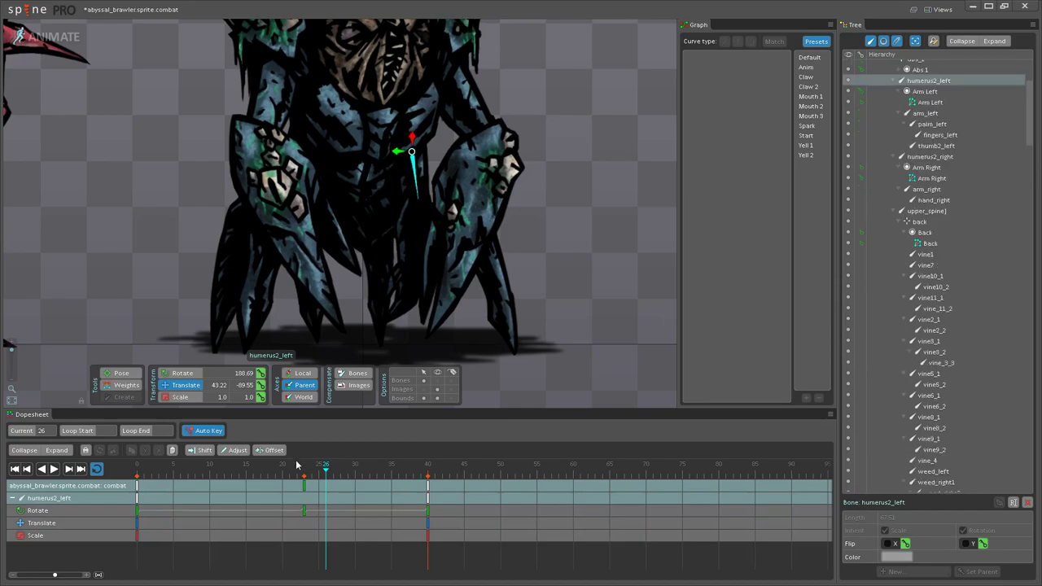
{"action": "left_click", "coordinate": [305, 474]}
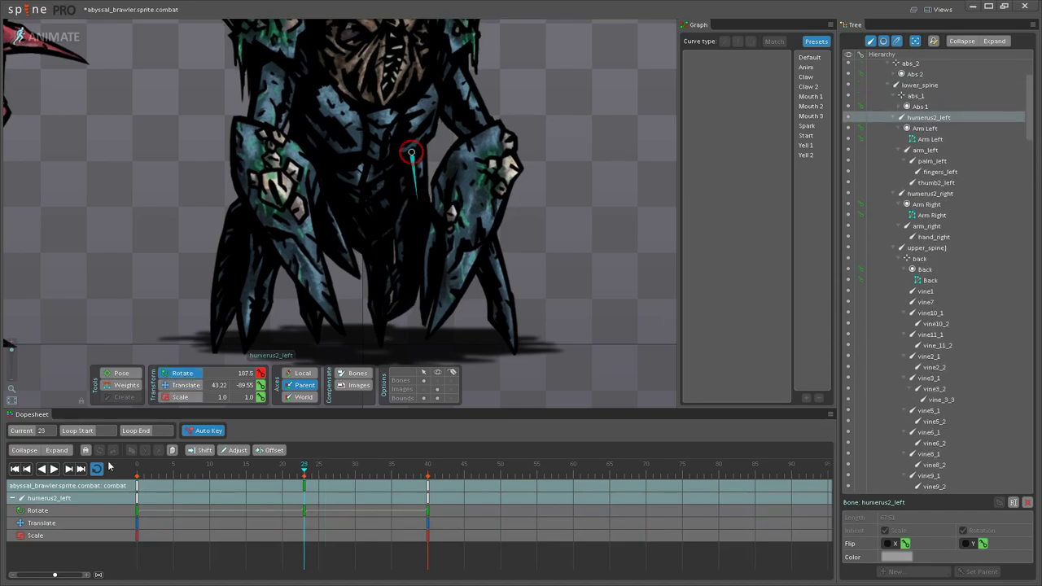
{"action": "left_click", "coordinate": [58, 472]}
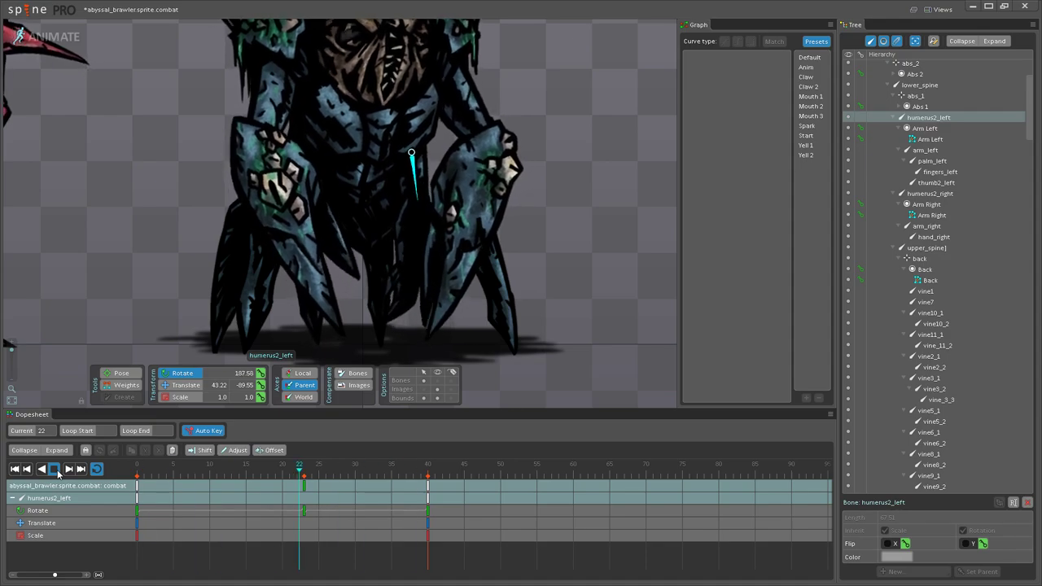
{"action": "scroll", "coordinate": [448, 202], "scroll_direction": "down", "scroll_amount": 3}
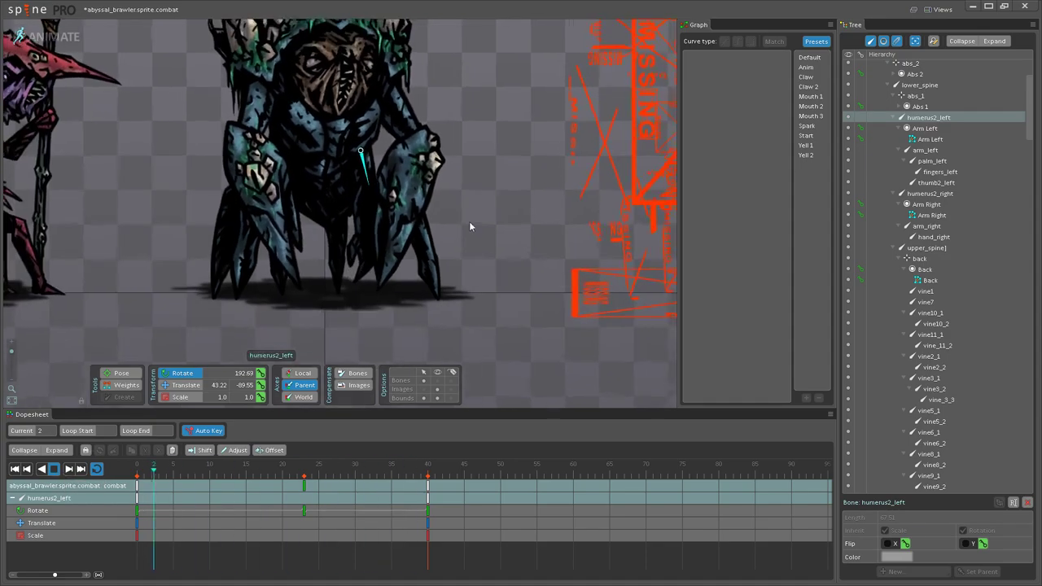
{"action": "scroll", "coordinate": [448, 201], "scroll_direction": "up", "scroll_amount": 5}
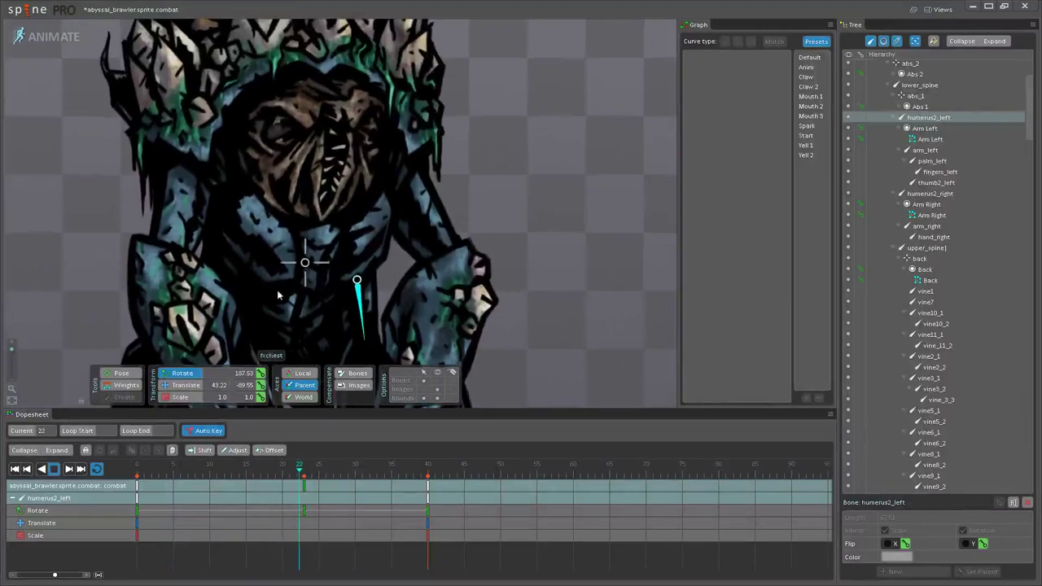
Step: Select the pec_right, pec_left and sternum bones and move them slightly up at frame 23
{"action": "left_click", "coordinate": [57, 470]}
{"action": "scroll", "coordinate": [295, 245], "scroll_direction": "up", "scroll_amount": 2}
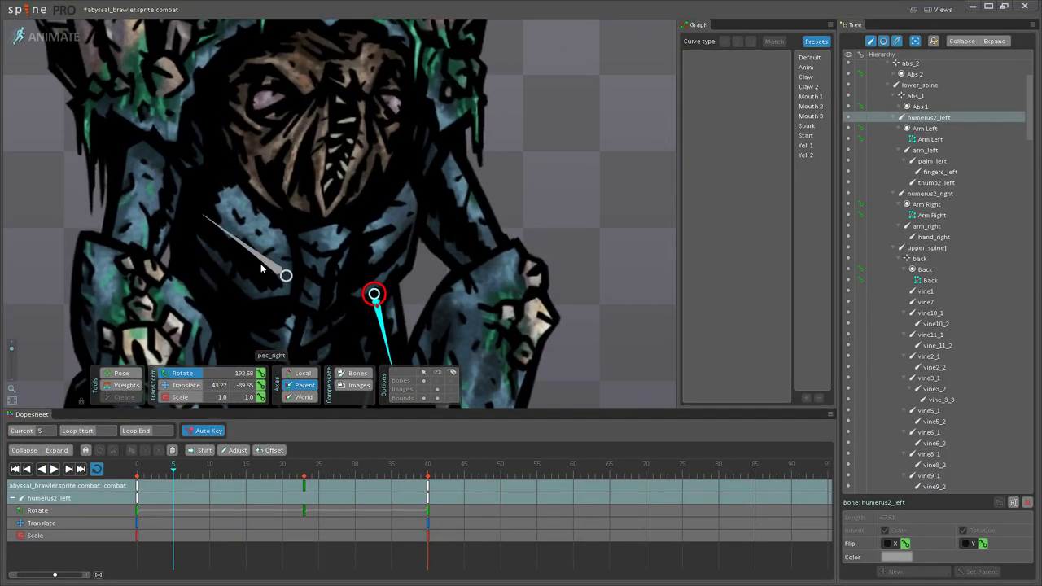
{"action": "left_click", "coordinate": [283, 274]}
{"action": "left_click", "coordinate": [324, 274], "text": "ctrl"}
{"action": "left_click_drag", "start_coordinate": [247, 469], "coordinate": [304, 469]}
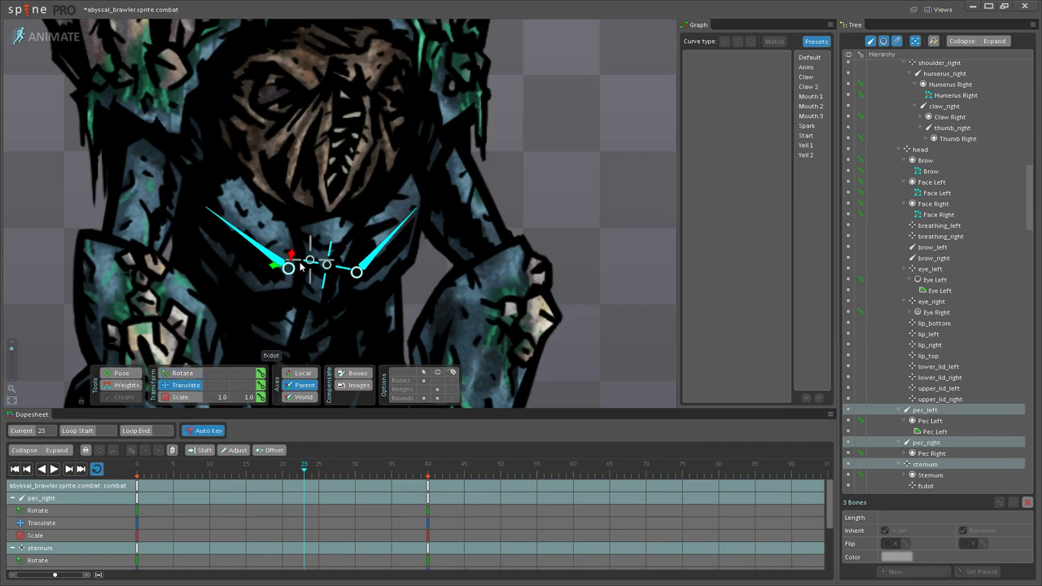
{"action": "left_click_drag", "start_coordinate": [327, 266], "coordinate": [327, 261]}
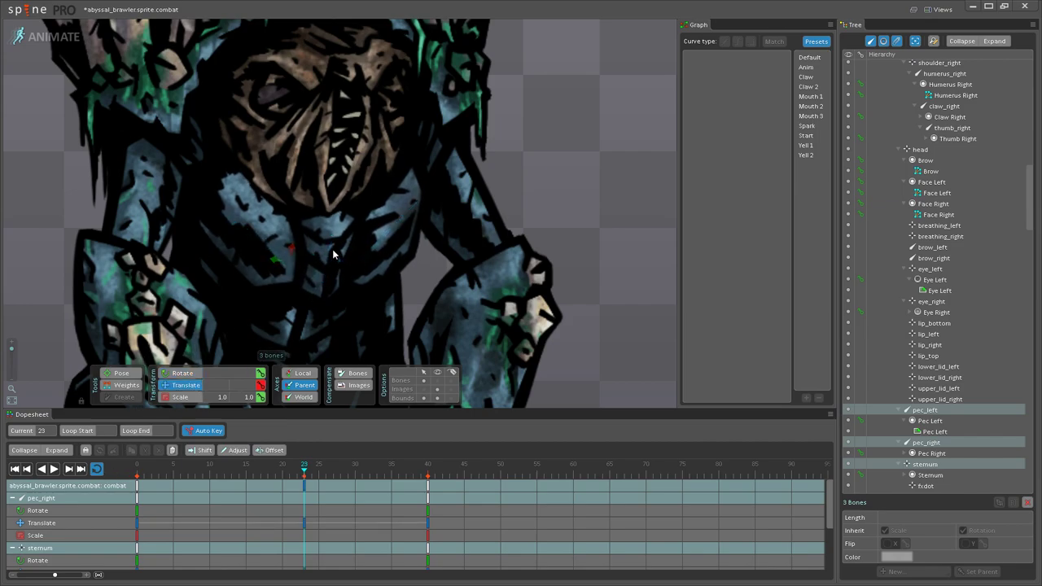
Step: Apply the Anim curve preset to the pec and sternum bones' keys at frames 0 and 23 and play the loop
{"action": "left_click", "coordinate": [144, 486]}
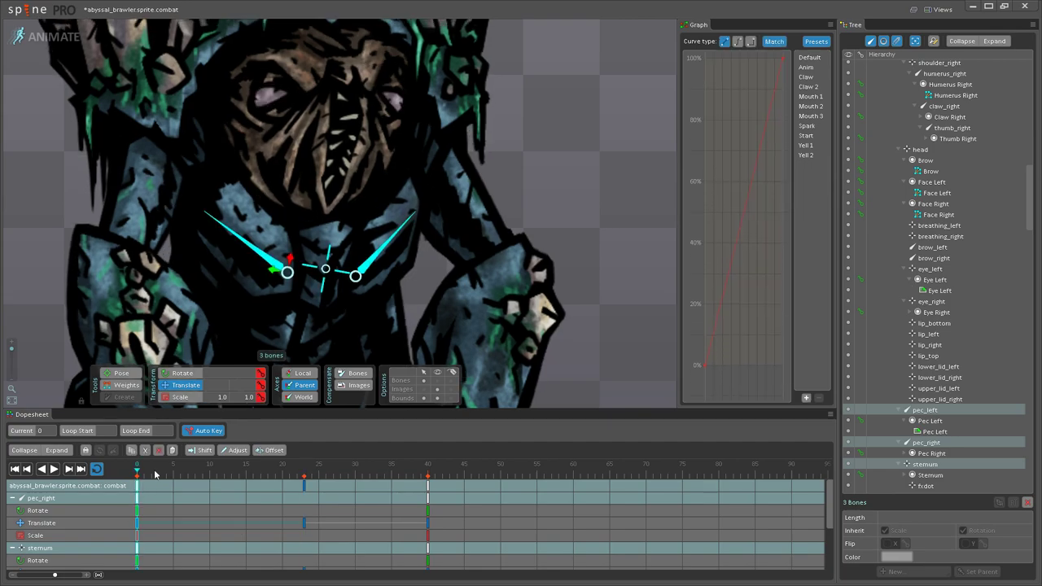
{"action": "left_click", "coordinate": [303, 486]}
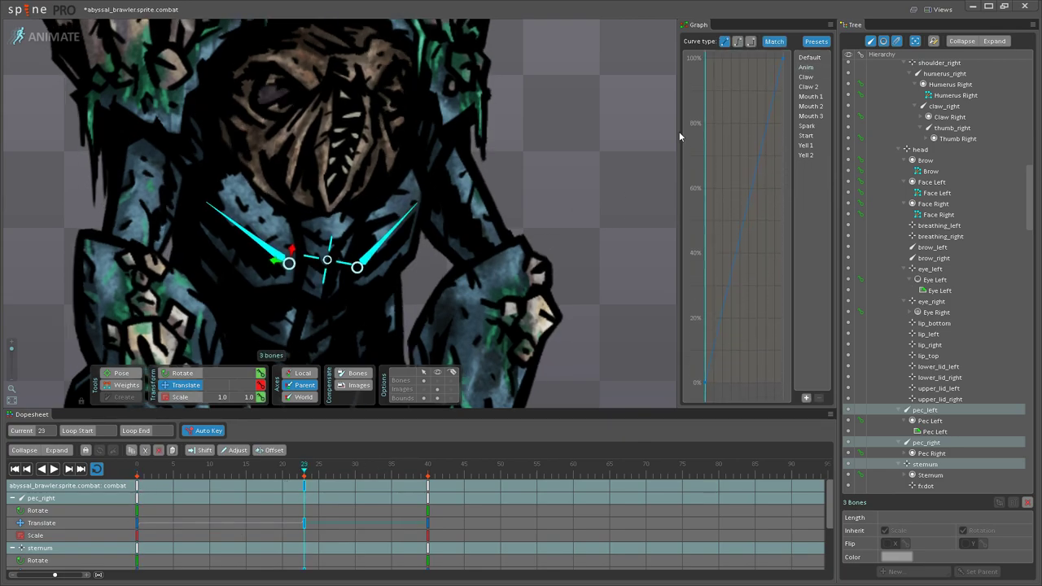
{"action": "left_click", "coordinate": [54, 470]}
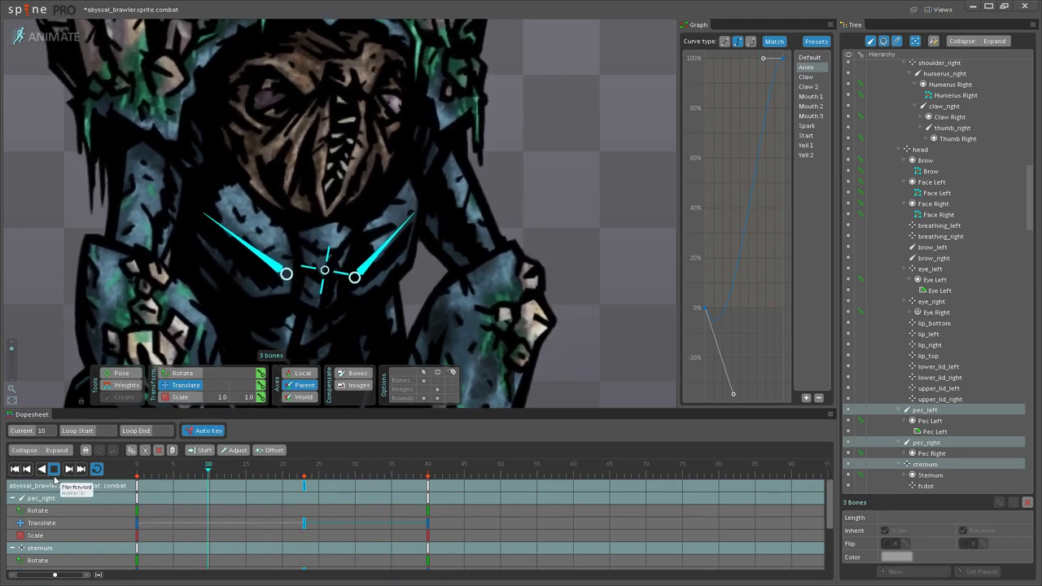
Step: Fine-tune the height of the pec and sternum bones at frame 23 and play the loop
{"action": "left_click", "coordinate": [54, 470]}
{"action": "left_click_drag", "start_coordinate": [138, 470], "coordinate": [301, 472]}
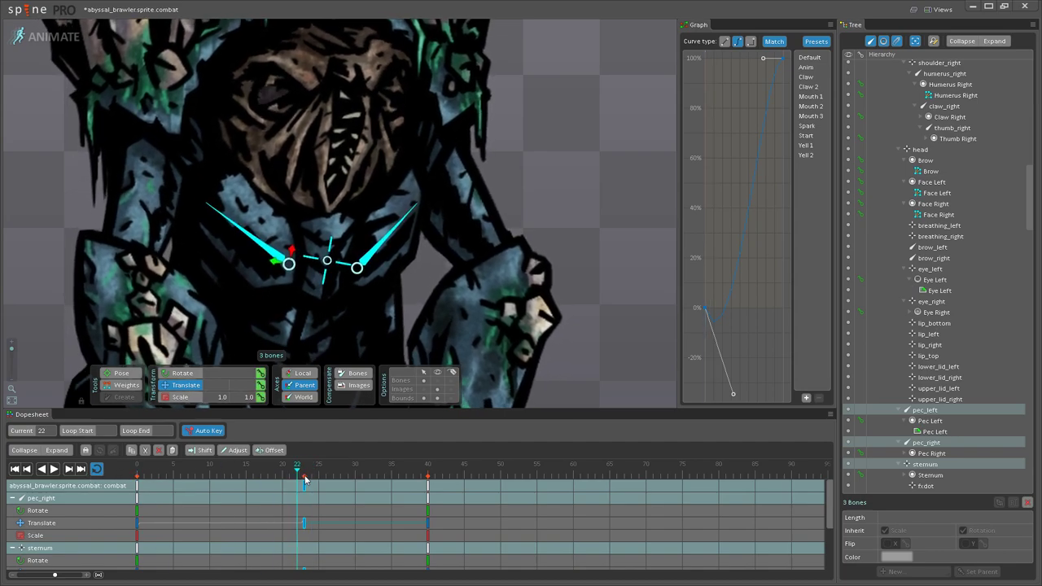
{"action": "left_click", "coordinate": [305, 480]}
{"action": "scroll", "coordinate": [287, 272], "scroll_direction": "up", "scroll_amount": 2}
{"action": "left_click_drag", "start_coordinate": [289, 270], "coordinate": [289, 273]}
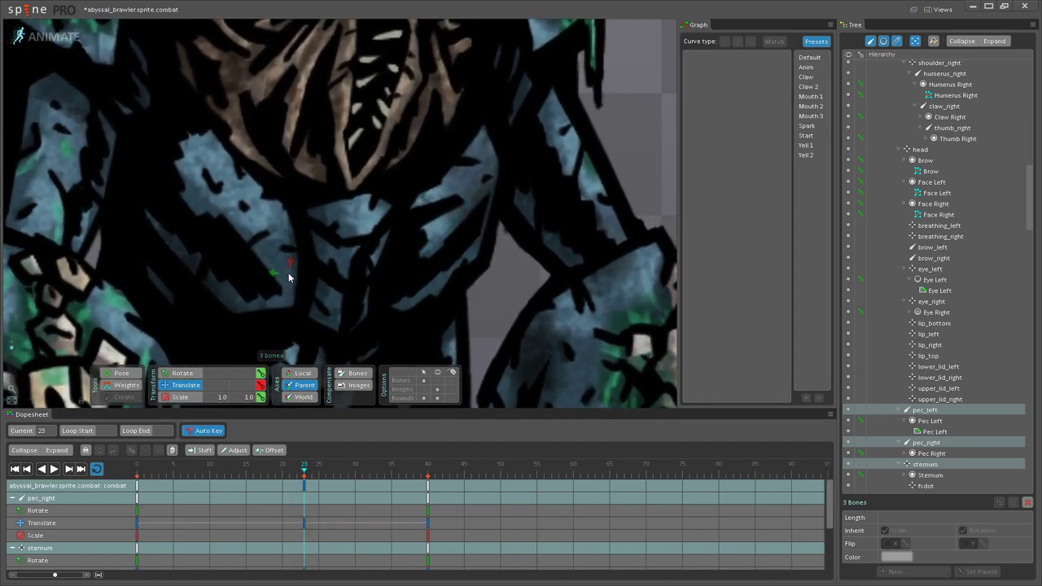
{"action": "left_click", "coordinate": [54, 469]}
{"action": "scroll", "coordinate": [242, 312], "scroll_direction": "down", "scroll_amount": 5}
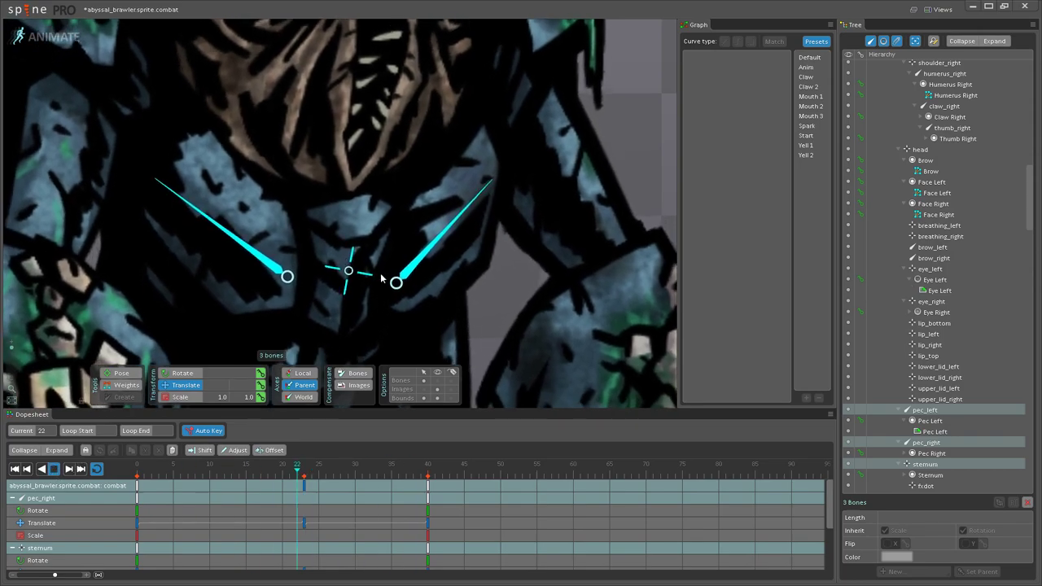
Step: Deselect the bones and examine the chest and leg motion in the looping animation, both close up and at full size
{"action": "key", "text": "space"}
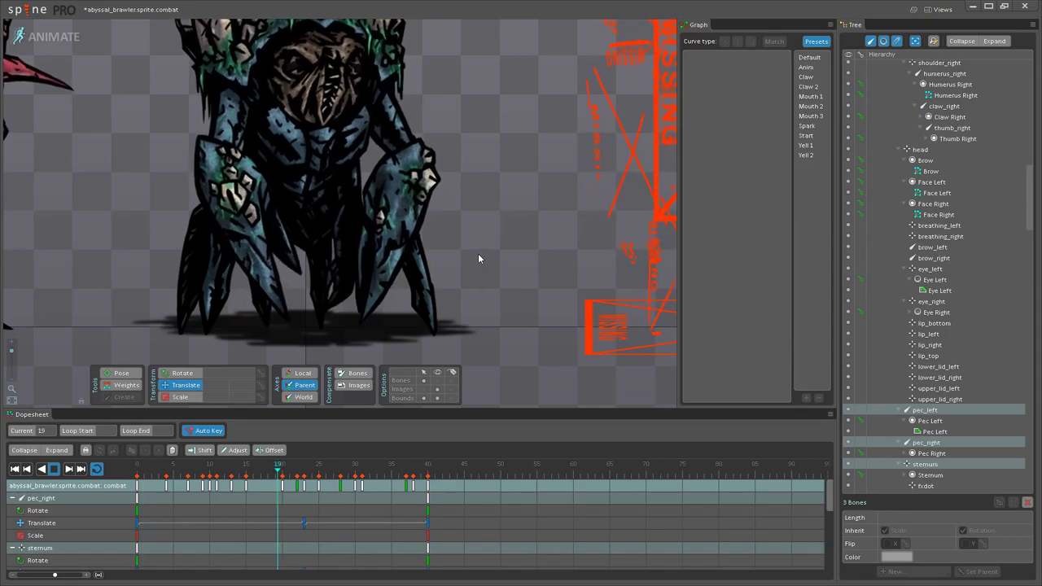
{"action": "scroll", "coordinate": [482, 259], "scroll_direction": "down", "scroll_amount": 5}
{"action": "scroll", "coordinate": [368, 270], "scroll_direction": "down", "scroll_amount": 2}
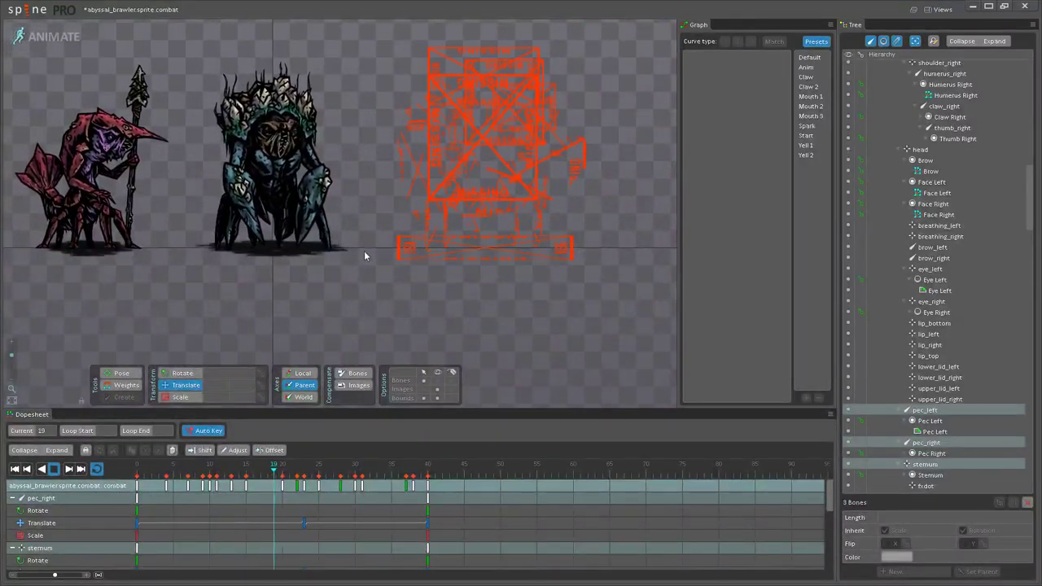
{"action": "scroll", "coordinate": [365, 252], "scroll_direction": "up", "scroll_amount": 5}
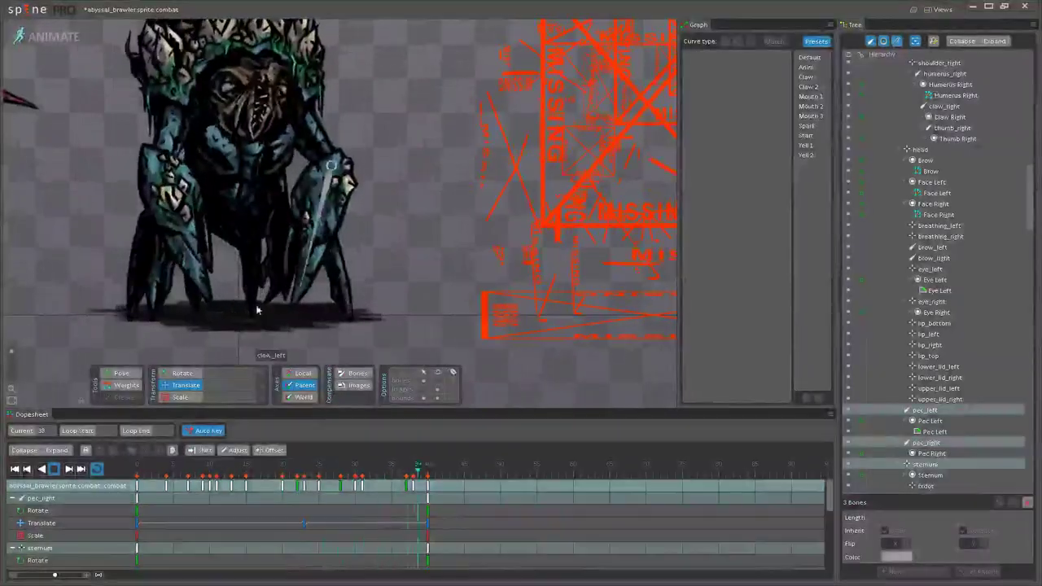
{"action": "left_click_drag", "start_coordinate": [451, 203], "coordinate": [584, 228]}
{"action": "scroll", "coordinate": [534, 227], "scroll_direction": "up", "scroll_amount": 4}
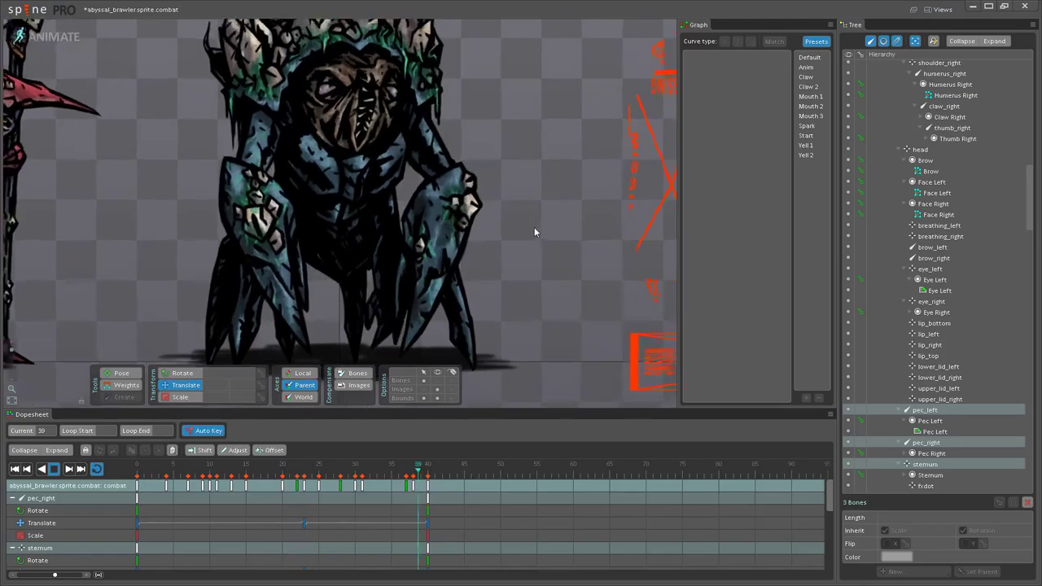
{"action": "left_click_drag", "start_coordinate": [525, 270], "coordinate": [614, 109]}
{"action": "left_click_drag", "start_coordinate": [451, 262], "coordinate": [475, 365]}
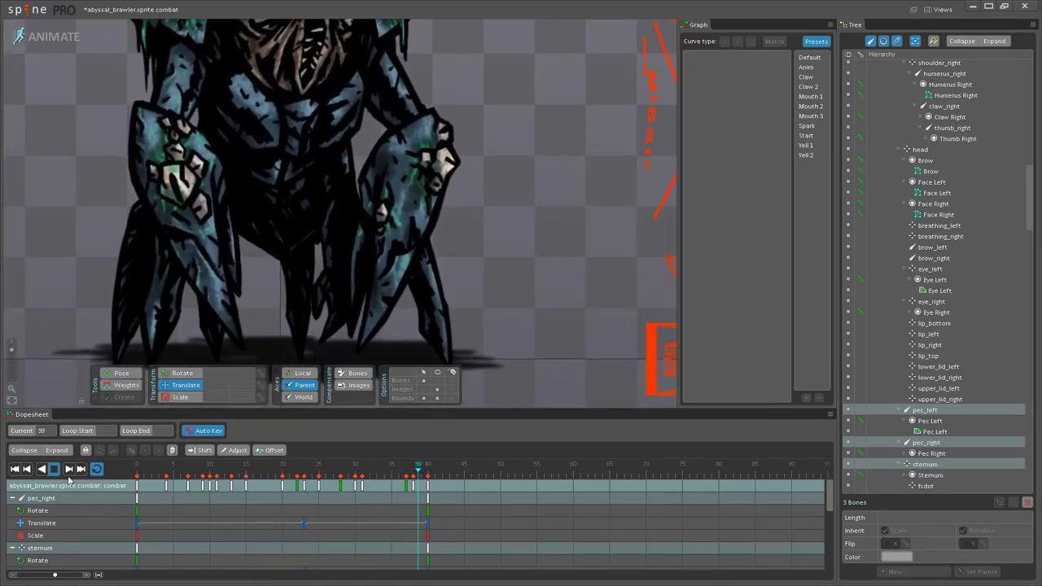
Step: At frame 23, rotate leg1_left to 104.15 and leg2_left to 87.75, and rotate leg1_right and leg2_right slightly outward
{"action": "left_click", "coordinate": [299, 475]}
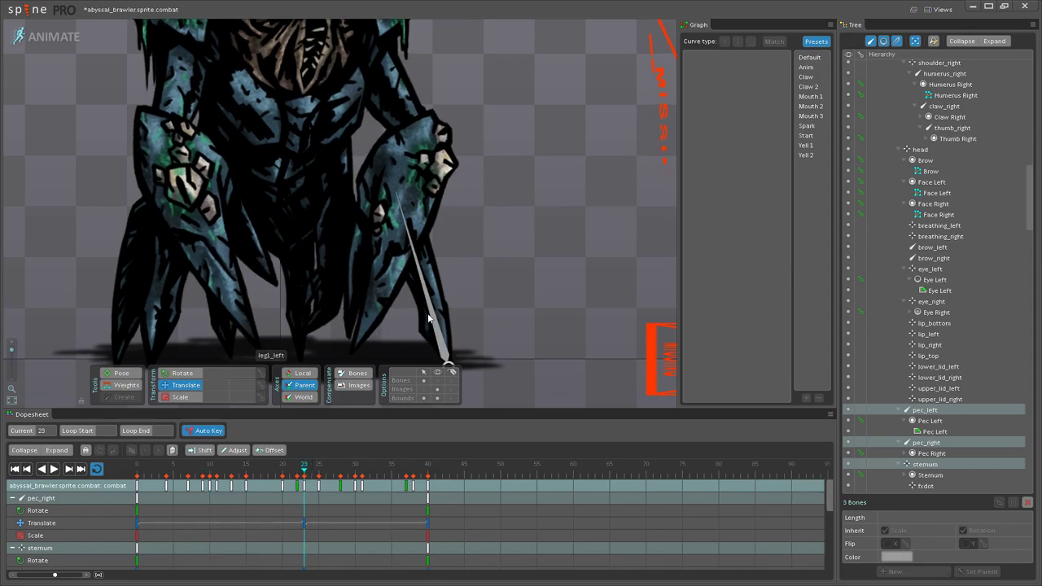
{"action": "left_click", "coordinate": [429, 320]}
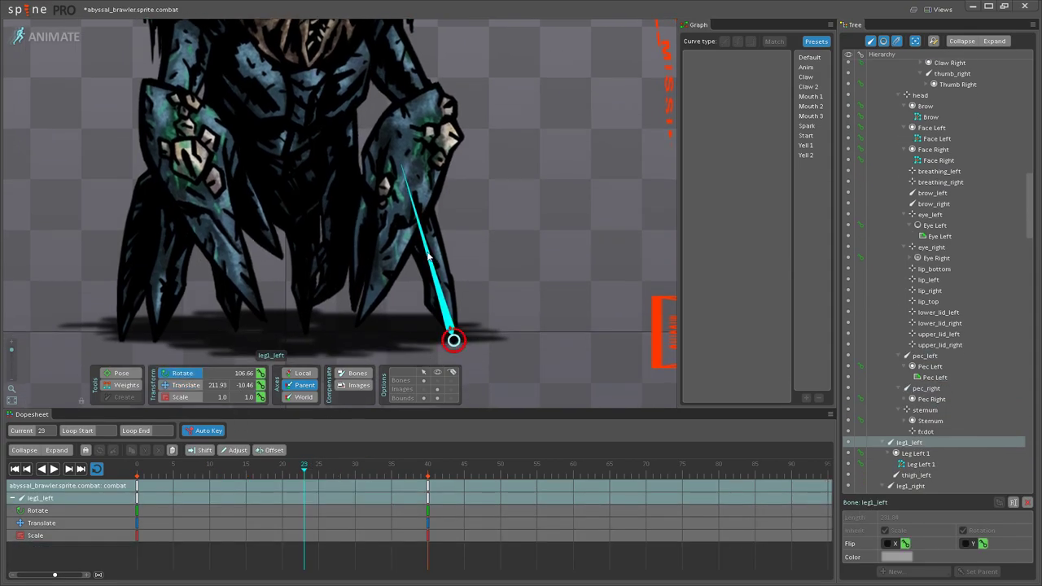
{"action": "left_click_drag", "start_coordinate": [277, 468], "coordinate": [318, 474]}
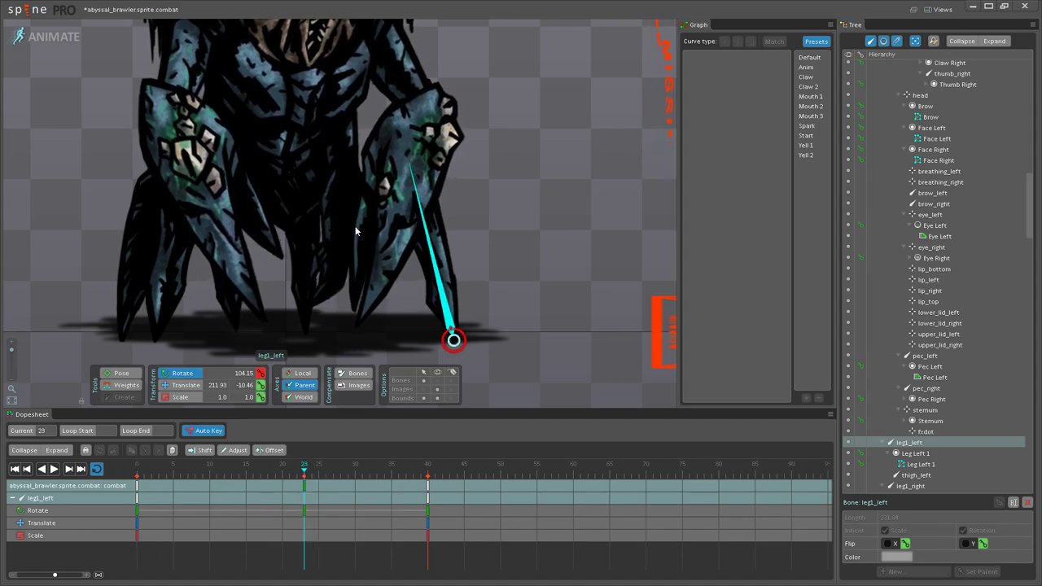
{"action": "left_click", "coordinate": [304, 265]}
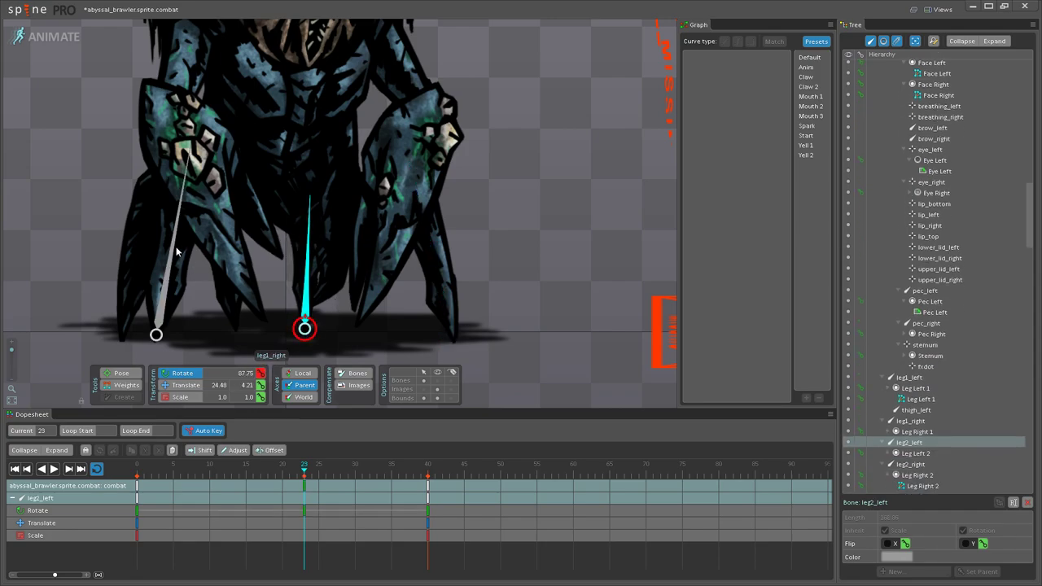
{"action": "left_click", "coordinate": [146, 216]}
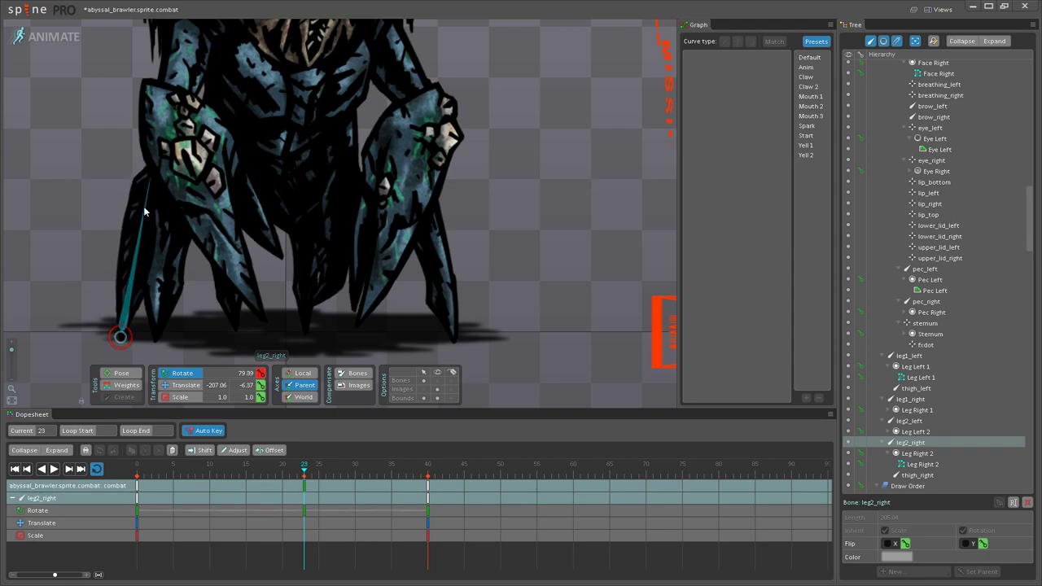
Step: Apply the Anim curve preset to all four leg bones' keys at frames 0 and 23, deselect them and play the loop
{"action": "left_click", "coordinate": [168, 237], "text": "ctrl"}
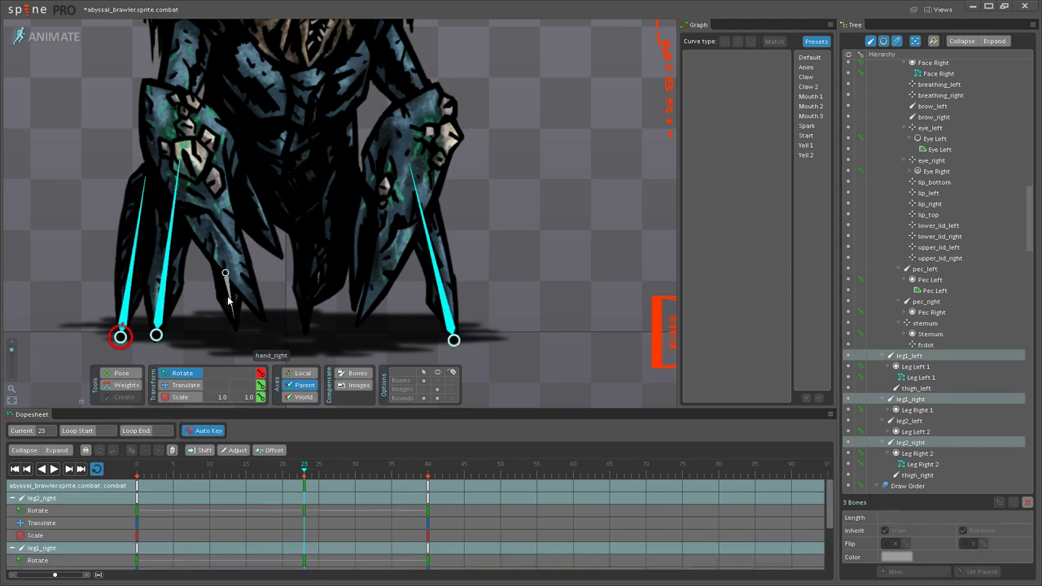
{"action": "left_click", "coordinate": [131, 485]}
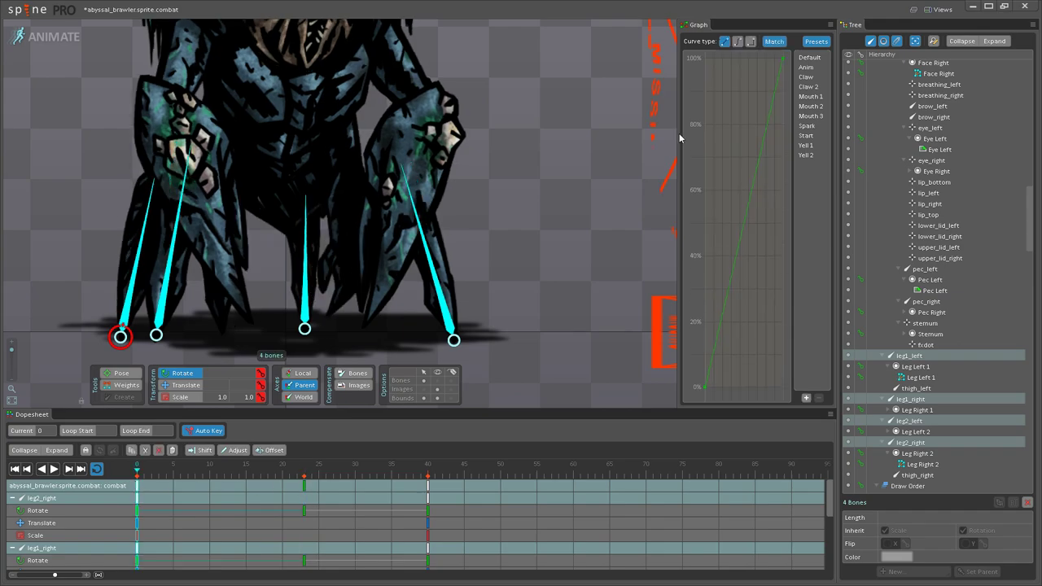
{"action": "left_click", "coordinate": [301, 487]}
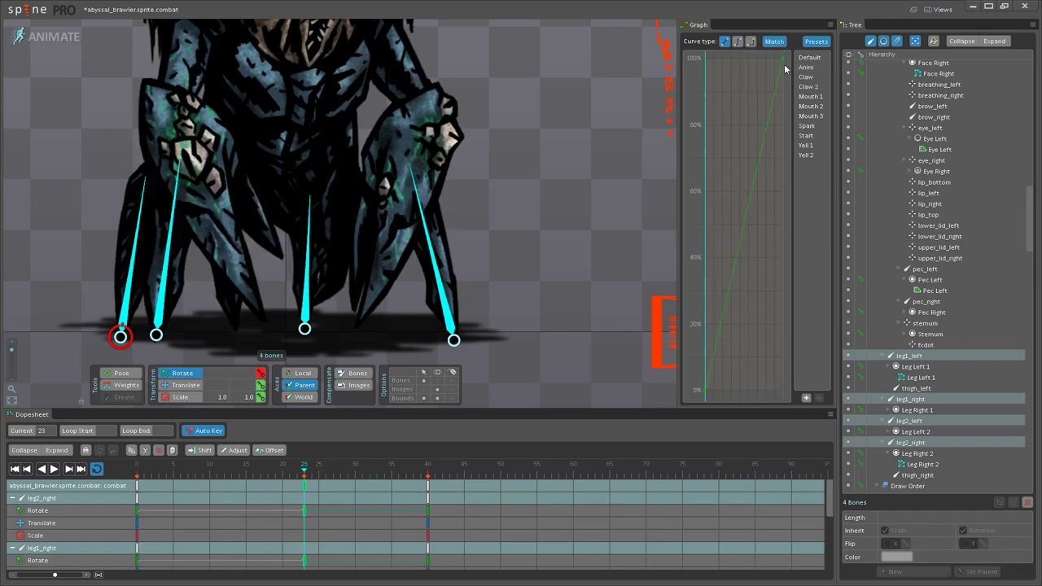
{"action": "left_click", "coordinate": [533, 233]}
{"action": "scroll", "coordinate": [481, 226], "scroll_direction": "down", "scroll_amount": 6}
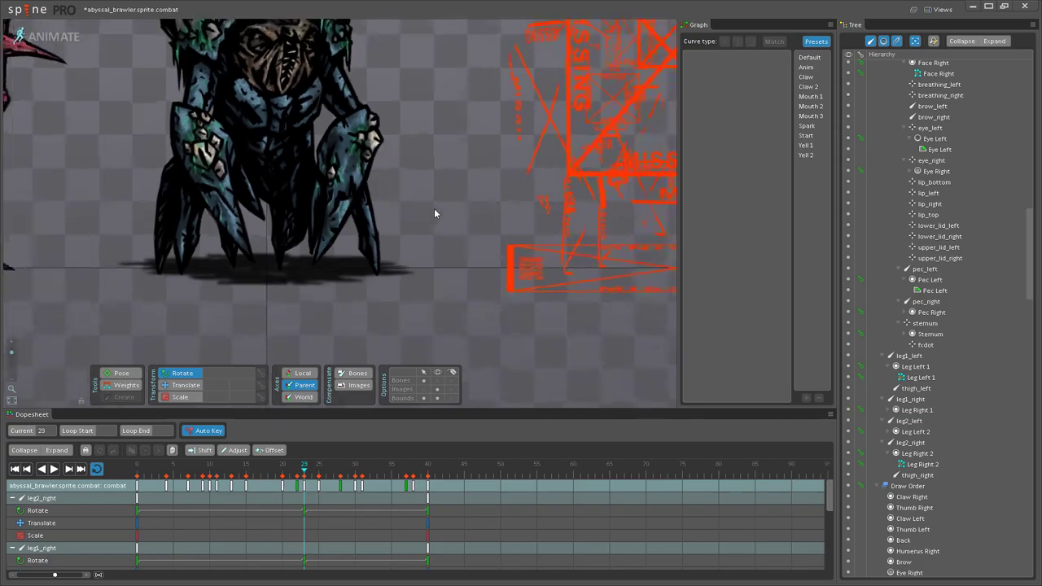
{"action": "left_click", "coordinate": [55, 469]}
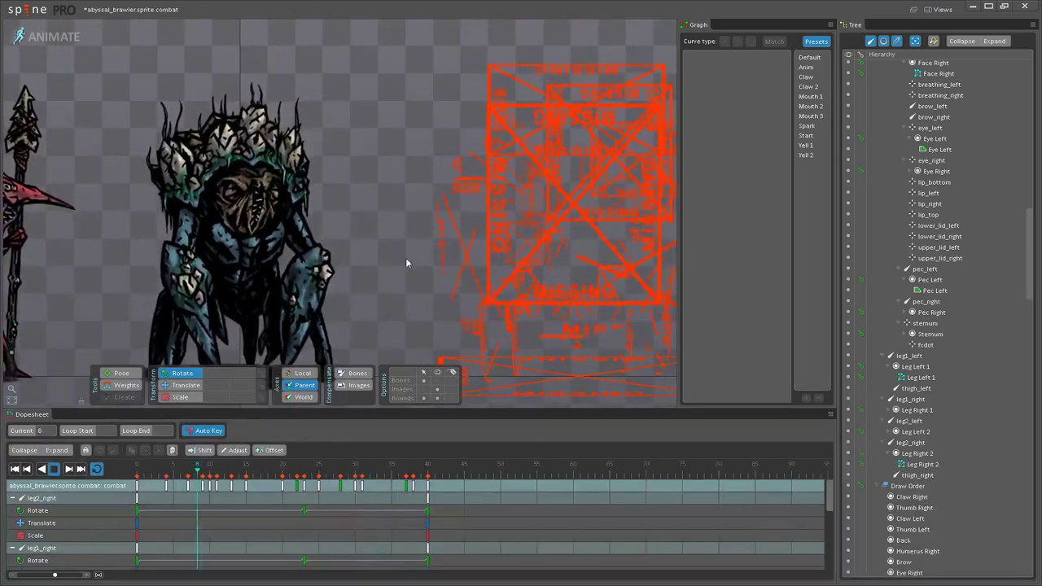
Step: At frame 23, rotate the leg1_right bone to 81.47 and play the loop
{"action": "left_click_drag", "start_coordinate": [370, 269], "coordinate": [488, 217]}
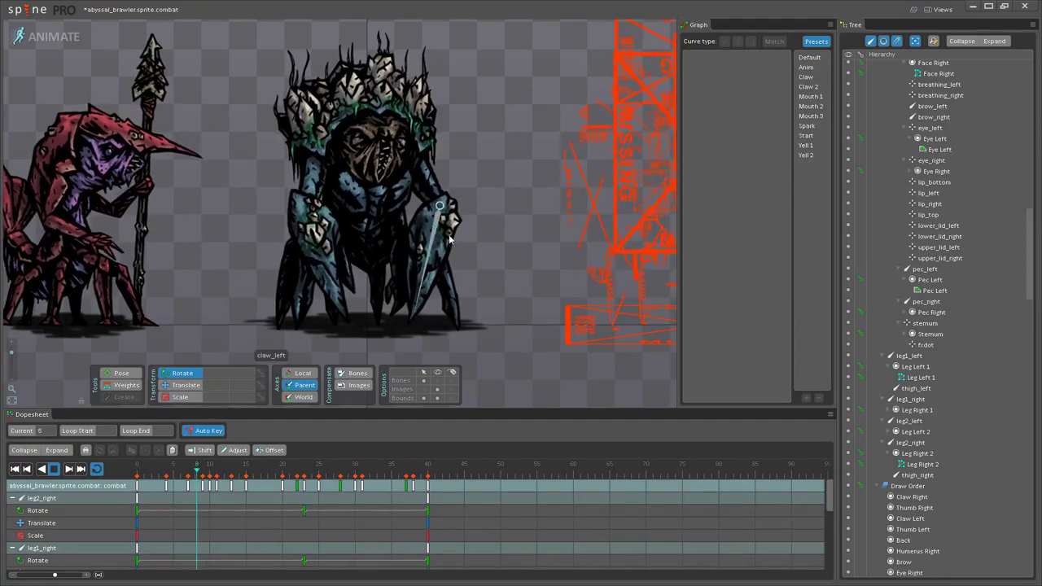
{"action": "scroll", "coordinate": [356, 342], "scroll_direction": "up", "scroll_amount": 4}
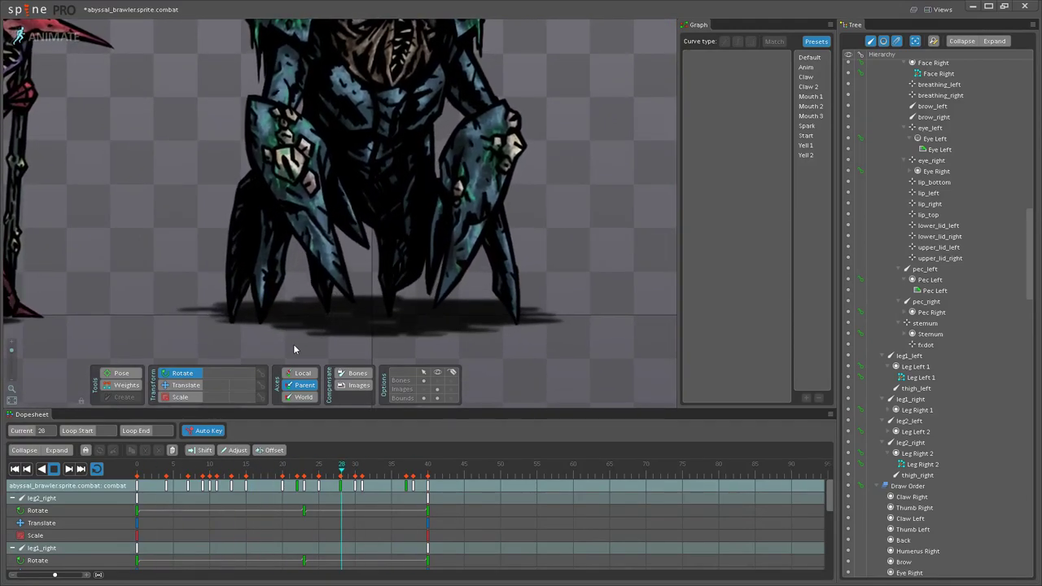
{"action": "left_click", "coordinate": [62, 469]}
{"action": "left_click", "coordinate": [273, 267]}
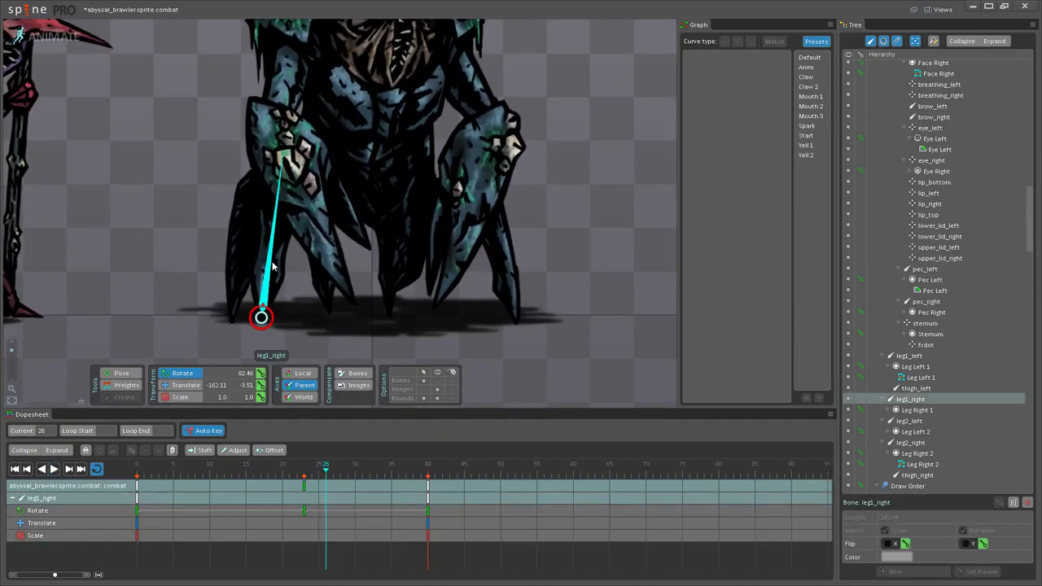
{"action": "left_click", "coordinate": [303, 469]}
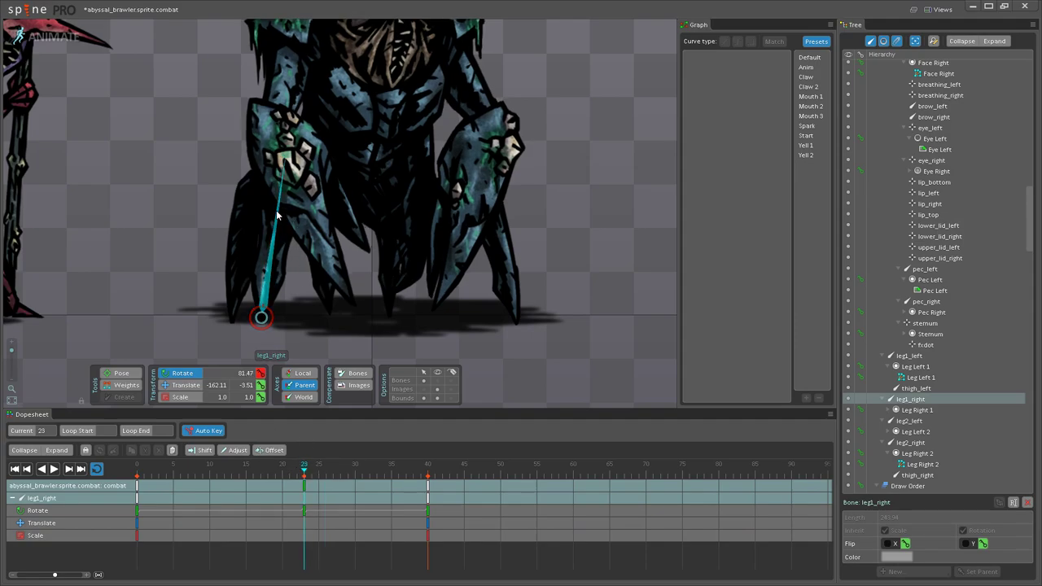
{"action": "left_click", "coordinate": [57, 471]}
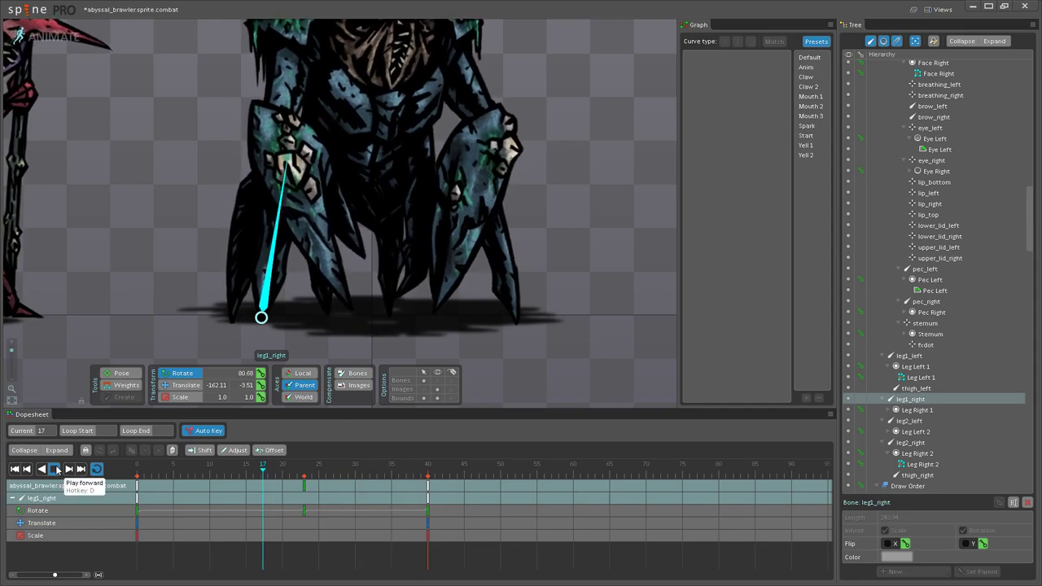
Step: At frame 23, rotate the leg2_left bone to 88.63 and replay the loop
{"action": "left_click", "coordinate": [54, 469]}
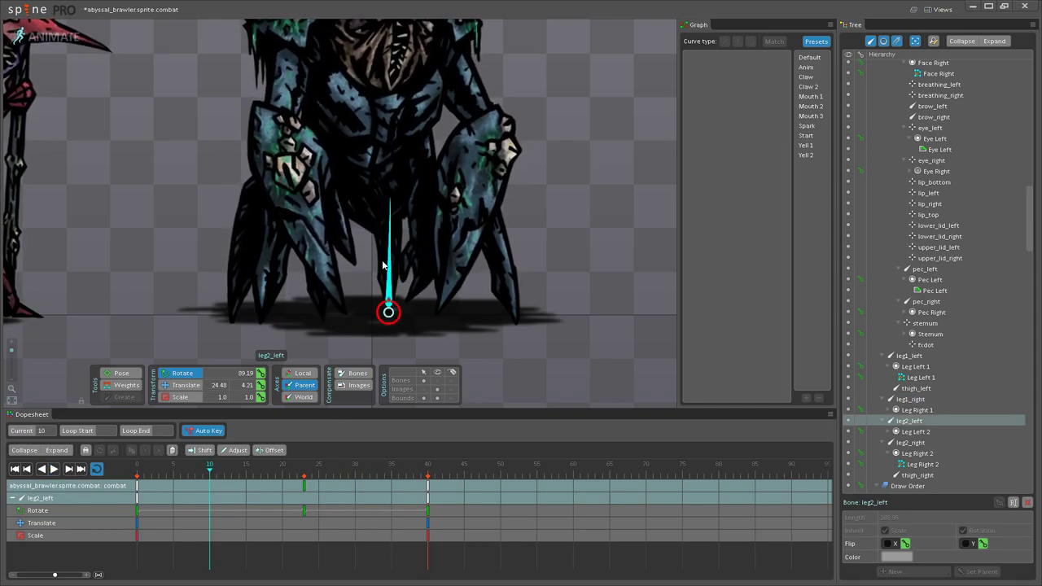
{"action": "left_click", "coordinate": [305, 476]}
{"action": "scroll", "coordinate": [416, 218], "scroll_direction": "up", "scroll_amount": 1}
{"action": "left_click_drag", "start_coordinate": [405, 223], "coordinate": [394, 229]}
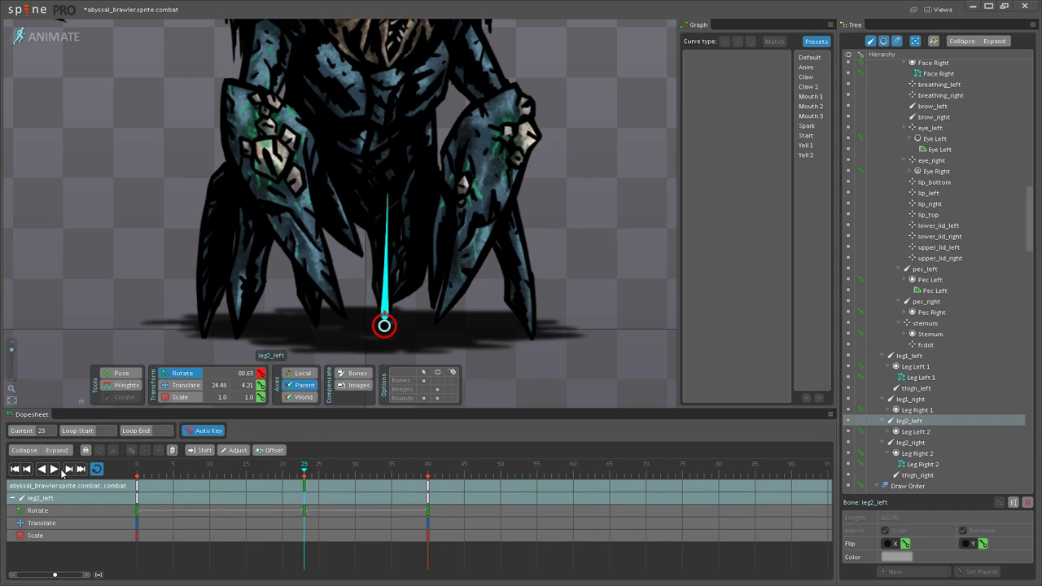
{"action": "left_click", "coordinate": [54, 470]}
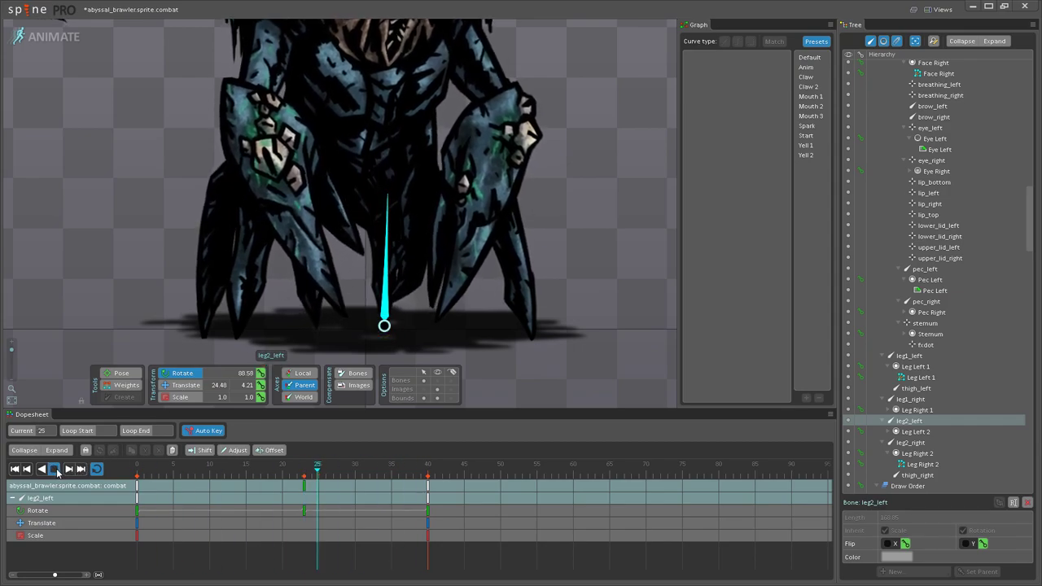
Step: Deselect the bone and examine the brawler's looping idle at small, full and close-up sizes
{"action": "scroll", "coordinate": [195, 278], "scroll_direction": "down", "scroll_amount": 4}
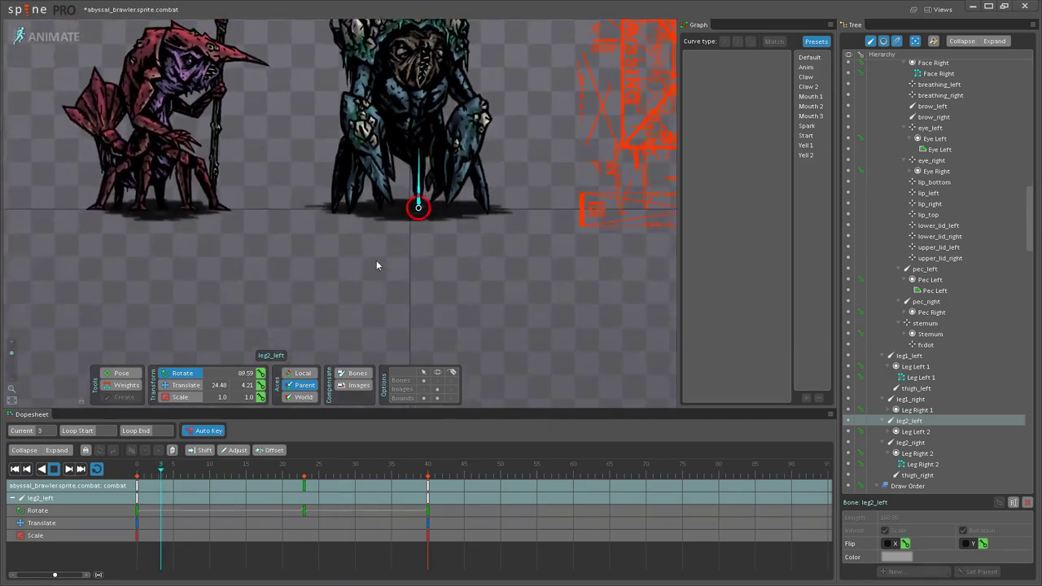
{"action": "key", "text": "space"}
{"action": "left_click_drag", "start_coordinate": [478, 274], "coordinate": [442, 358]}
{"action": "scroll", "coordinate": [442, 356], "scroll_direction": "down", "scroll_amount": 3}
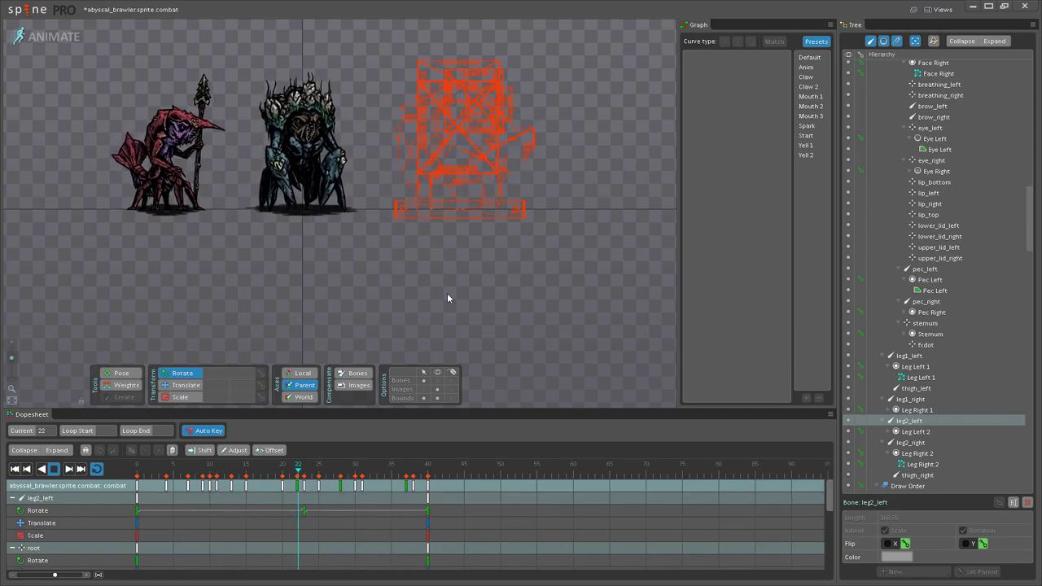
{"action": "scroll", "coordinate": [479, 296], "scroll_direction": "up", "scroll_amount": 5}
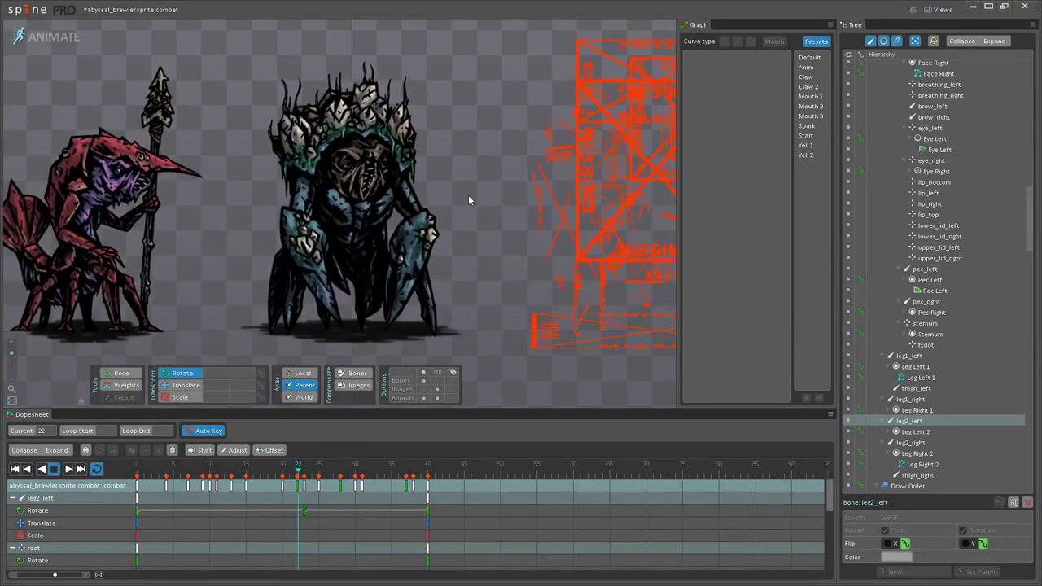
{"action": "scroll", "coordinate": [468, 195], "scroll_direction": "up", "scroll_amount": 2}
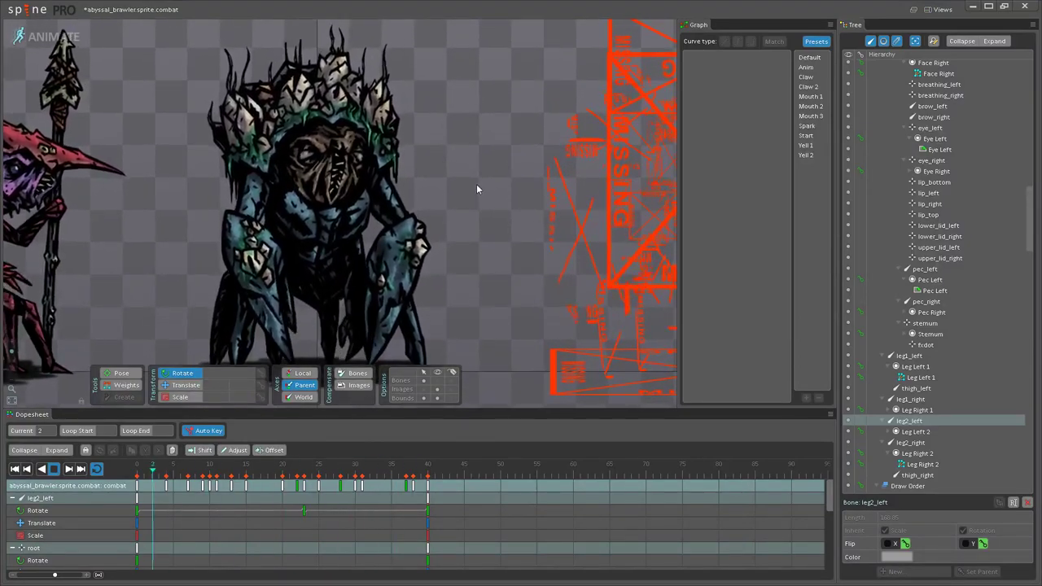
{"action": "scroll", "coordinate": [522, 254], "scroll_direction": "up", "scroll_amount": 1}
{"action": "scroll", "coordinate": [523, 254], "scroll_direction": "up", "scroll_amount": 3}
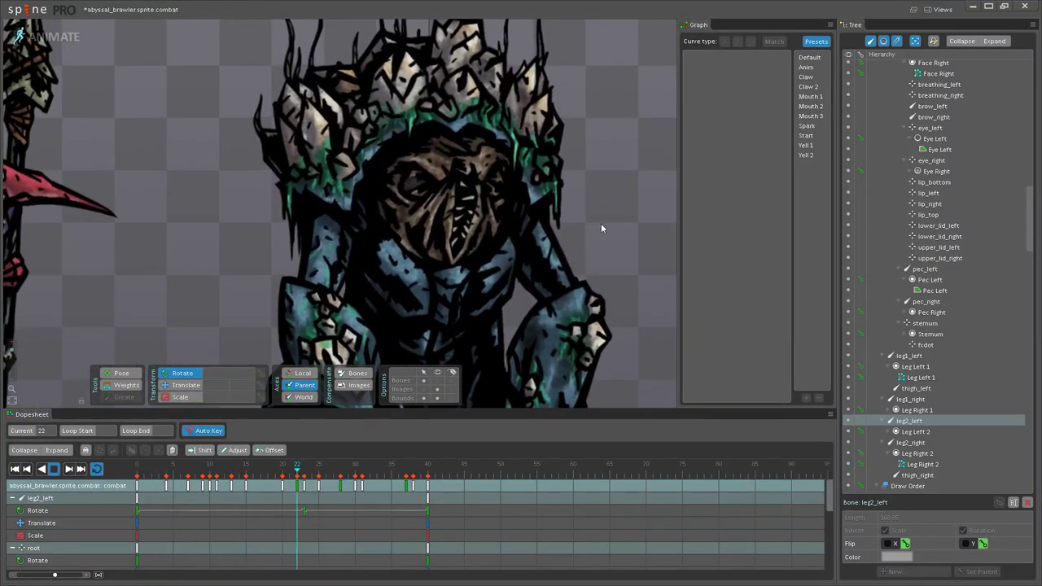
Step: At frame 20, translate the back bone slightly upward to about 246, 22, then play the loop and stop it
{"action": "key", "text": "d"}
{"action": "left_click_drag", "start_coordinate": [217, 471], "coordinate": [135, 470]}
{"action": "left_click", "coordinate": [430, 173]}
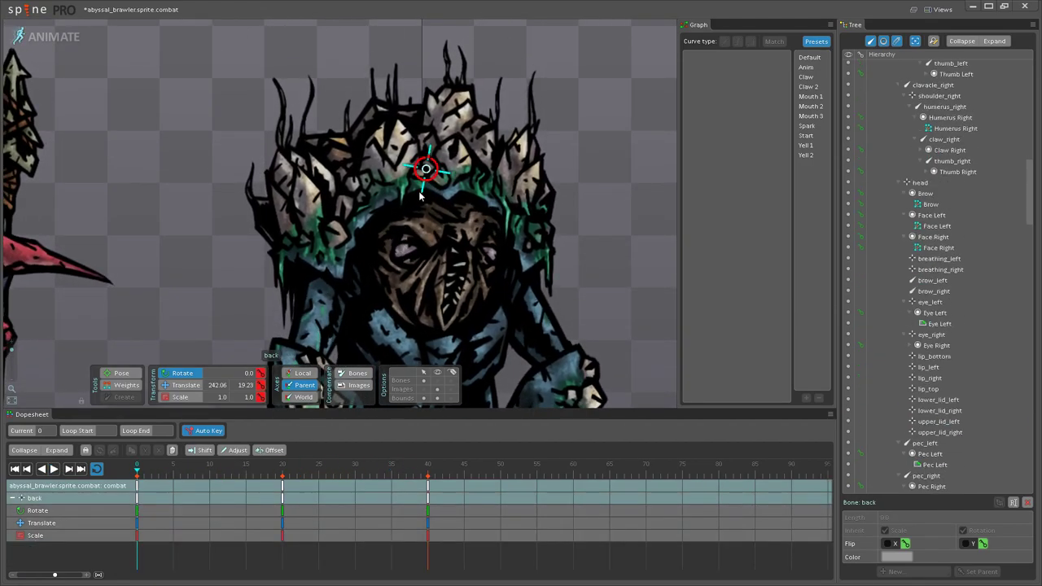
{"action": "mouse_move", "coordinate": [283, 472]}
{"action": "left_mouse_down"}
{"action": "mouse_move", "coordinate": [209, 469]}
{"action": "mouse_move", "coordinate": [283, 468]}
{"action": "left_mouse_up"}
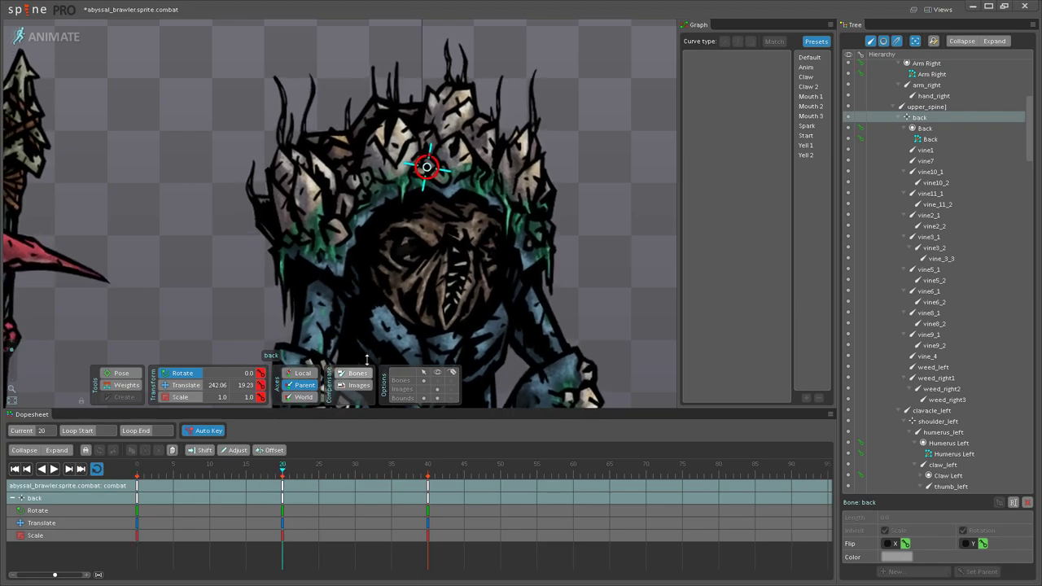
{"action": "scroll", "coordinate": [338, 391], "scroll_direction": "up", "scroll_amount": 4}
{"action": "left_click_drag", "start_coordinate": [438, 137], "coordinate": [434, 128]}
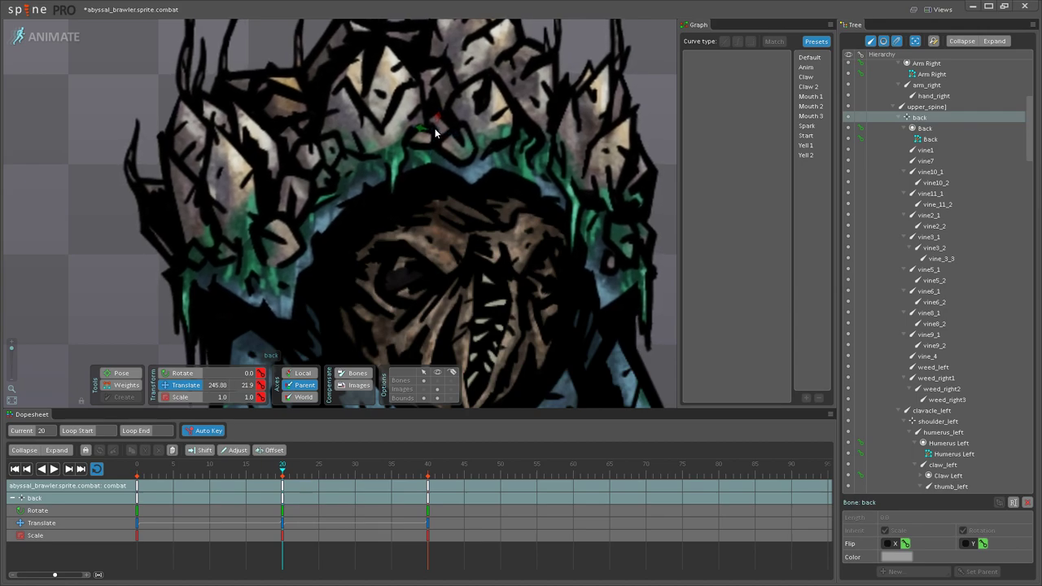
{"action": "left_click", "coordinate": [54, 469]}
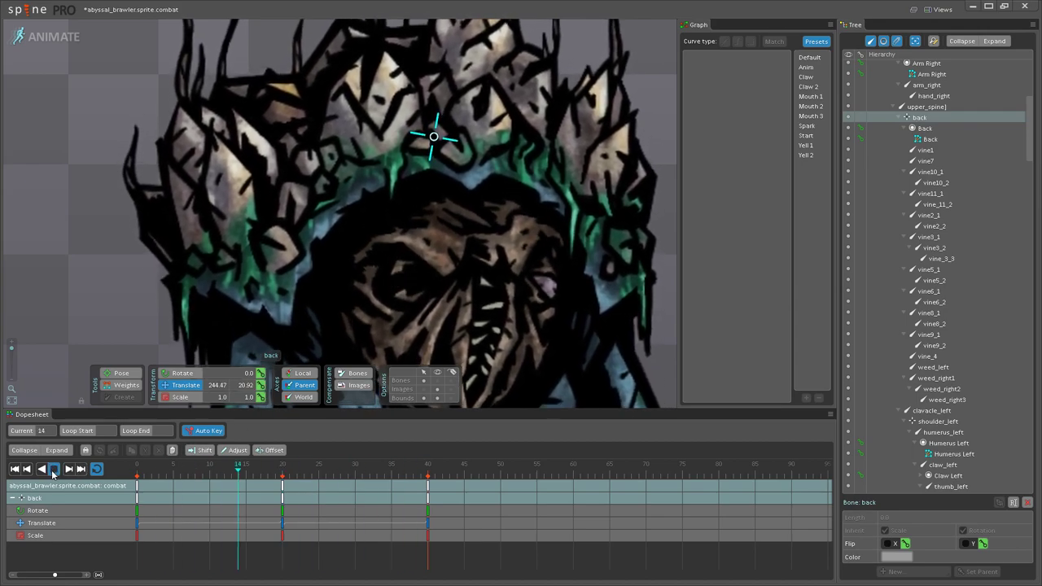
{"action": "left_click", "coordinate": [53, 469]}
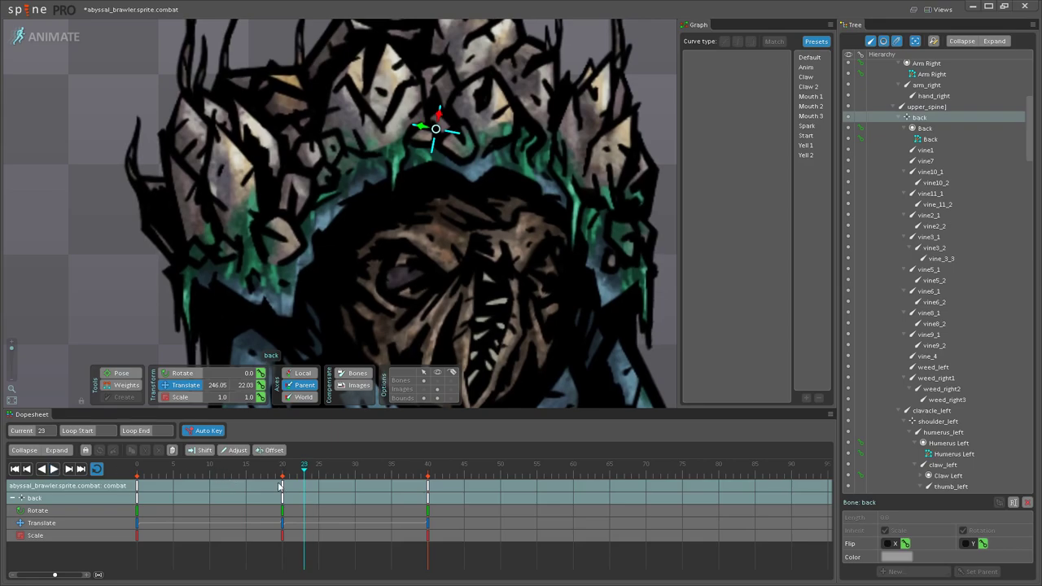
Step: Try offsetting all of the back bone's keys by 10 frames and play the looping animation
{"action": "left_click_drag", "start_coordinate": [281, 490], "coordinate": [355, 488]}
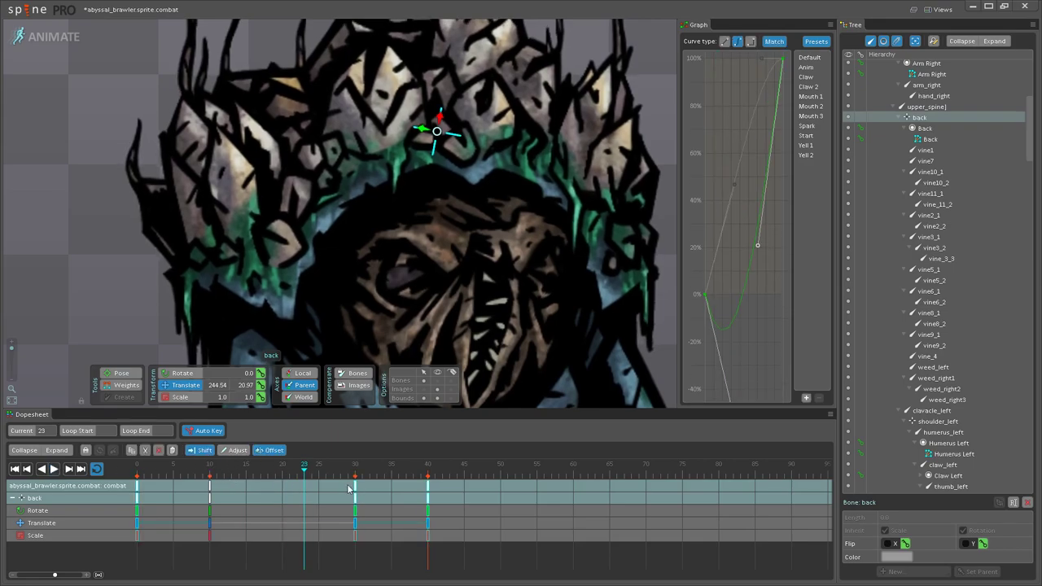
{"action": "left_click", "coordinate": [47, 471]}
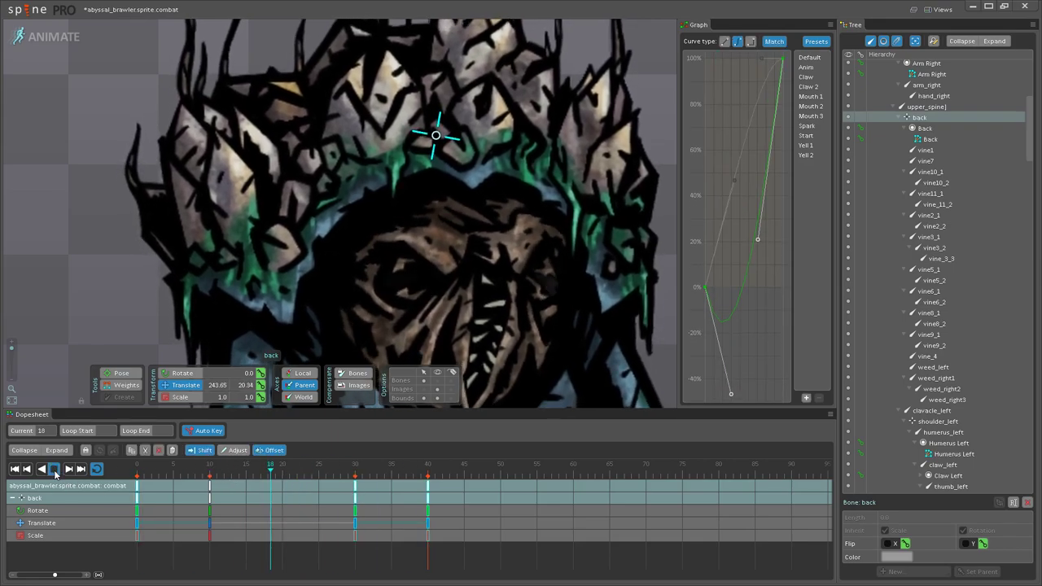
{"action": "scroll", "coordinate": [243, 334], "scroll_direction": "down", "scroll_amount": 5}
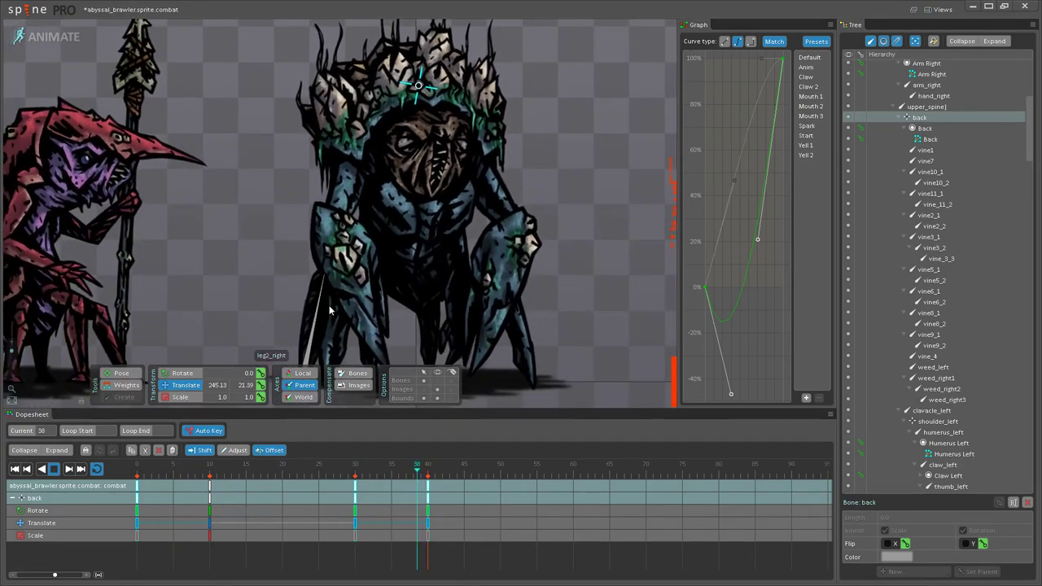
{"action": "left_click", "coordinate": [399, 329]}
{"action": "scroll", "coordinate": [468, 336], "scroll_direction": "down", "scroll_amount": 3}
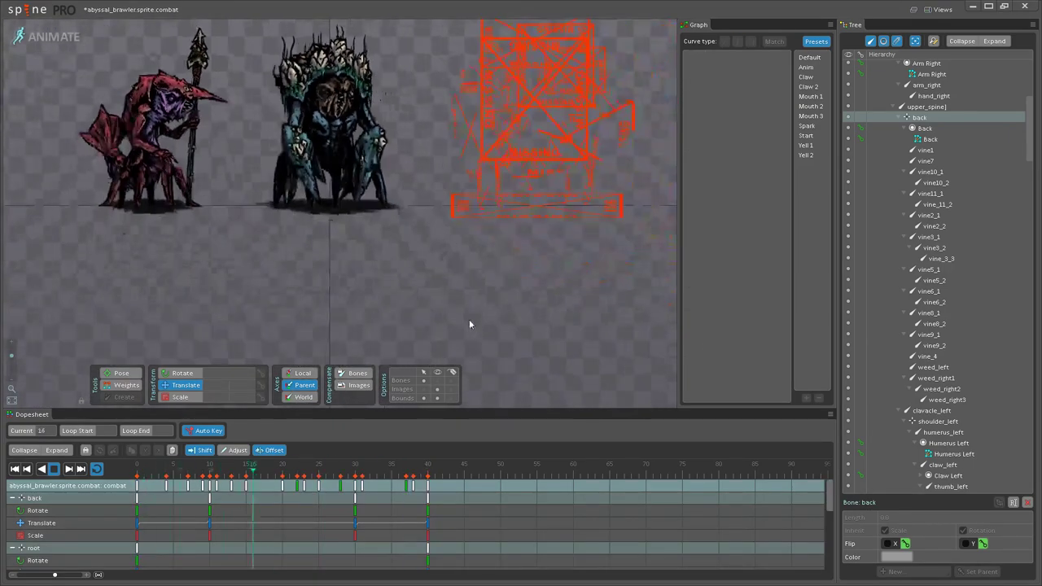
{"action": "left_click_drag", "start_coordinate": [408, 181], "coordinate": [430, 304]}
{"action": "scroll", "coordinate": [435, 233], "scroll_direction": "up", "scroll_amount": 5}
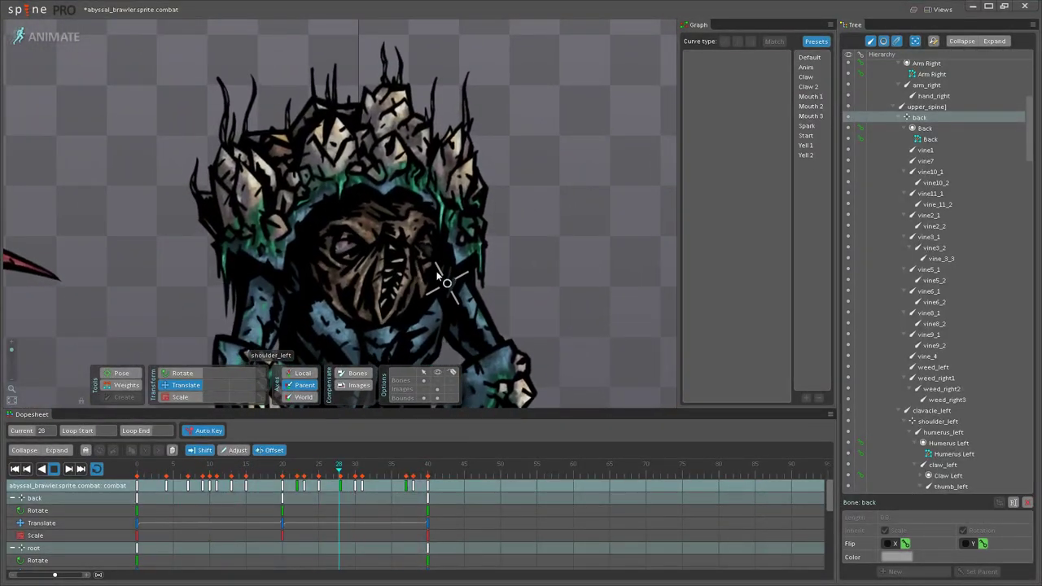
Step: Reselect the back bone at frame 0, retry the 10-frame offset of its keys, and play the loop
{"action": "left_click", "coordinate": [54, 470]}
{"action": "left_click_drag", "start_coordinate": [204, 469], "coordinate": [137, 469]}
{"action": "scroll", "coordinate": [348, 210], "scroll_direction": "up", "scroll_amount": 5}
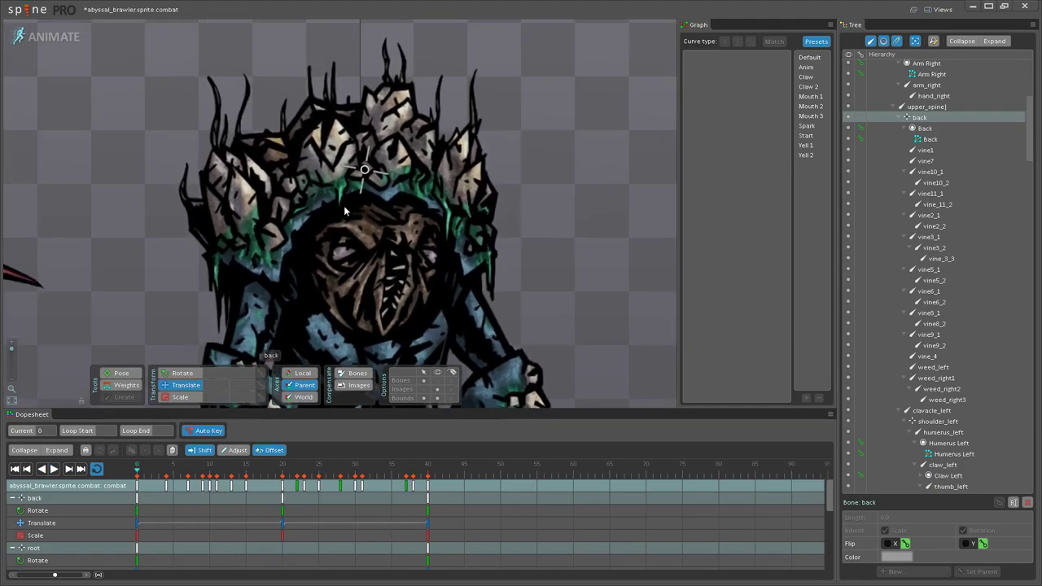
{"action": "left_click_drag", "start_coordinate": [395, 131], "coordinate": [398, 163]}
{"action": "left_click", "coordinate": [397, 153]}
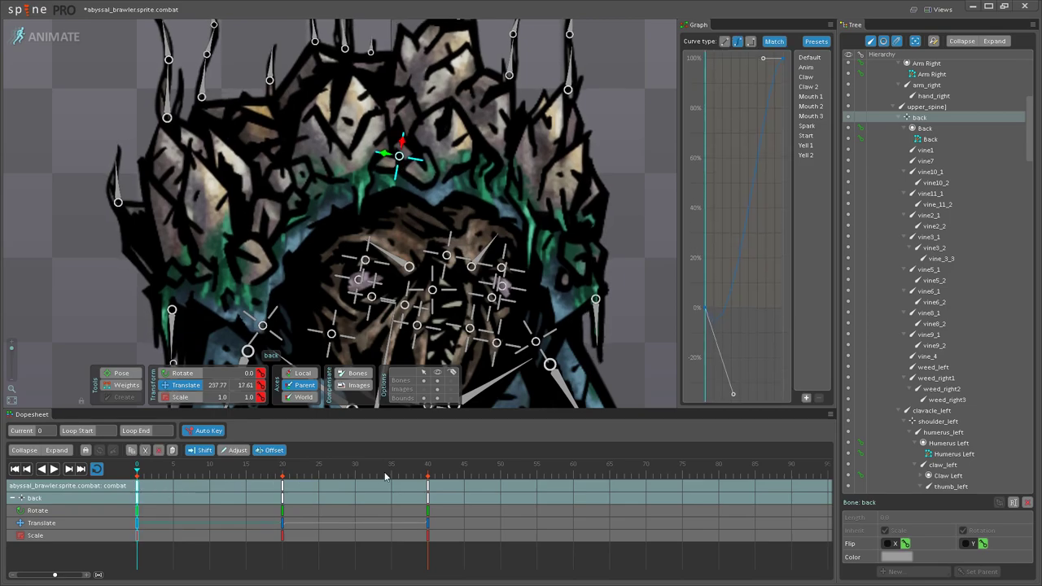
{"action": "left_click", "coordinate": [429, 470]}
{"action": "left_click_drag", "start_coordinate": [138, 469], "coordinate": [109, 475]}
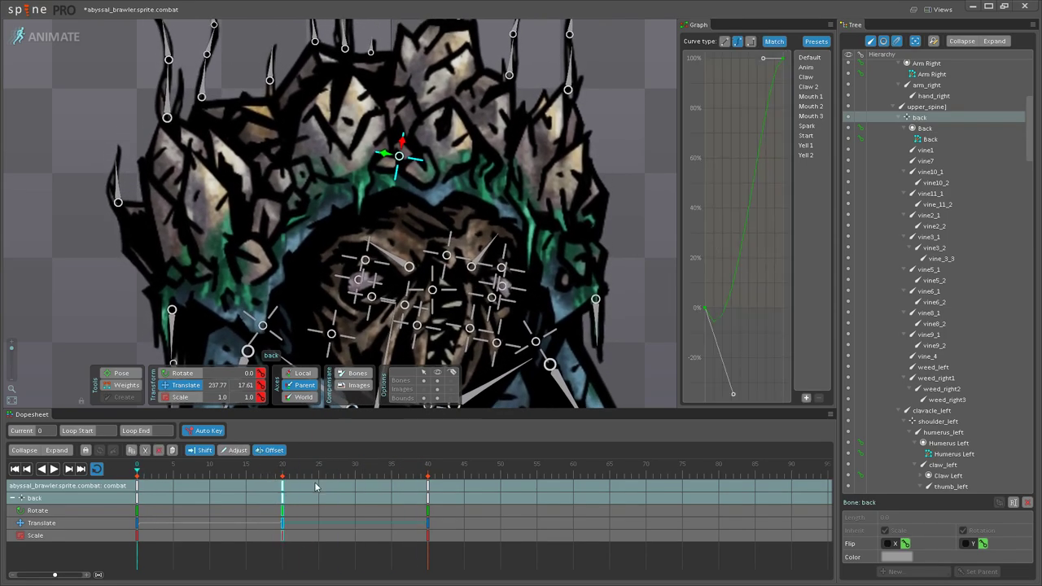
{"action": "left_click", "coordinate": [54, 470]}
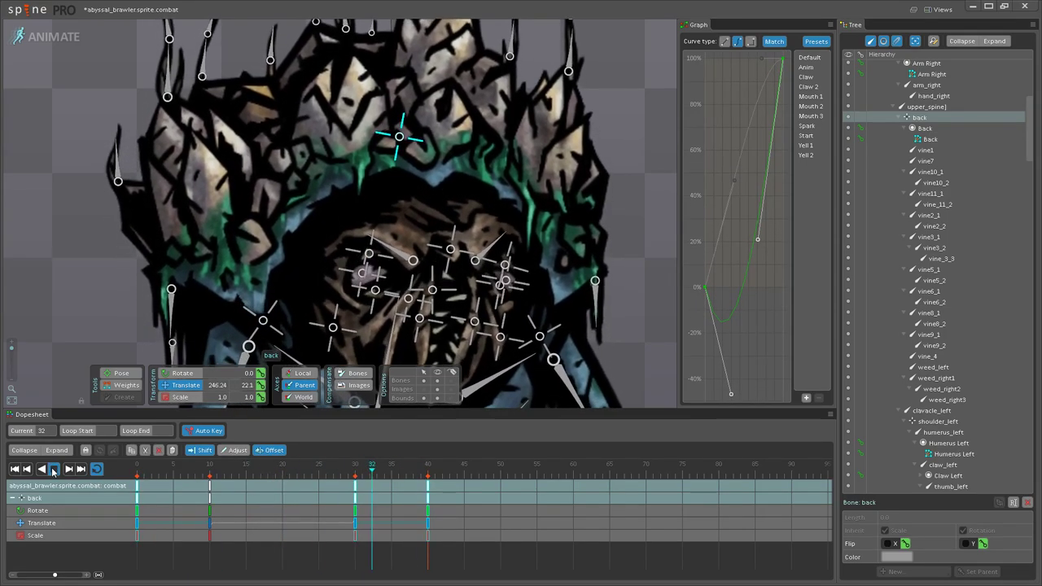
{"action": "scroll", "coordinate": [277, 270], "scroll_direction": "down", "scroll_amount": 5}
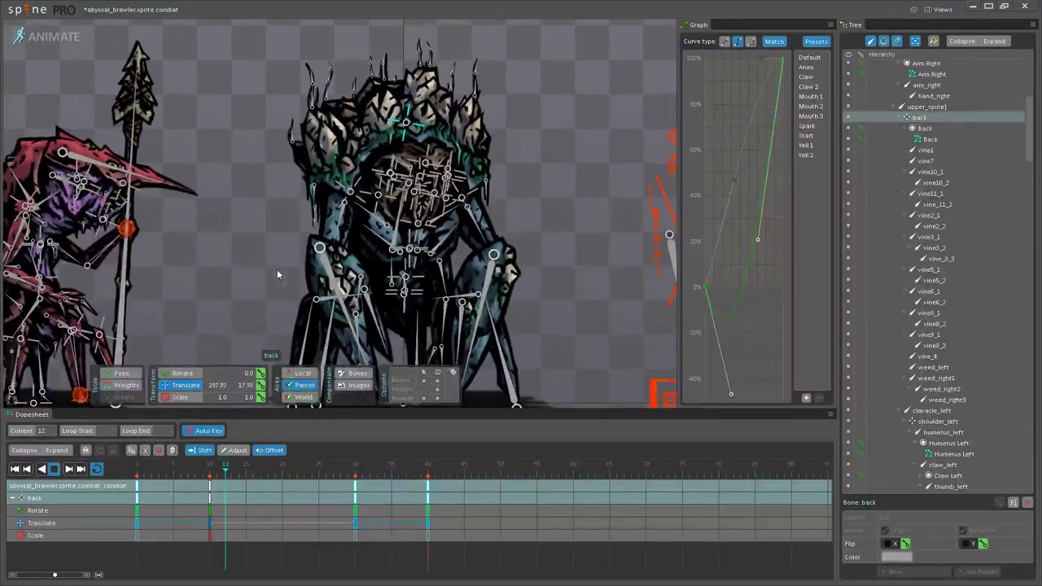
Step: Return to the start of the animation and replay the back bone's motion up close
{"action": "left_click", "coordinate": [53, 470]}
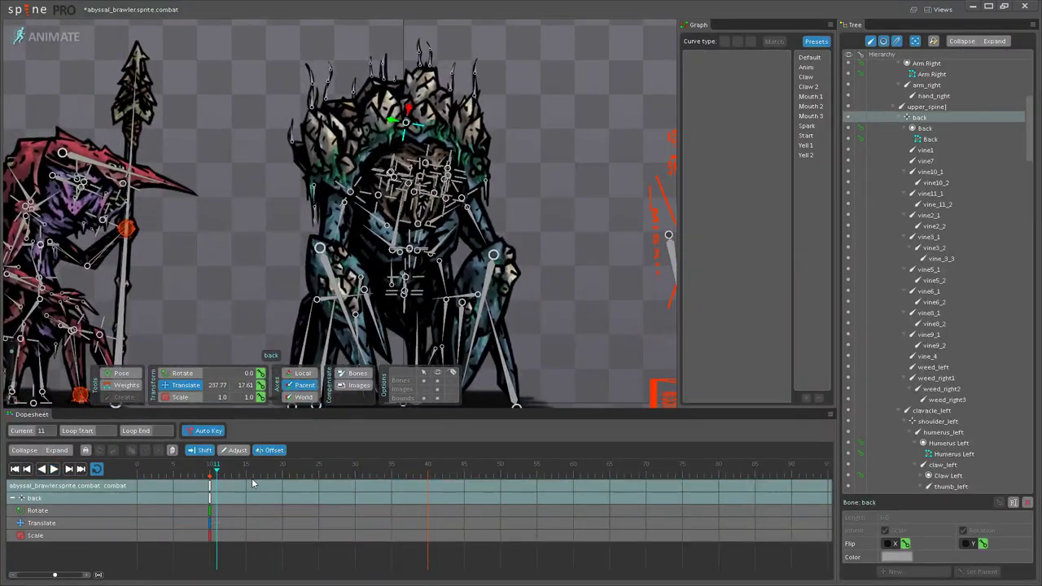
{"action": "left_click_drag", "start_coordinate": [198, 474], "coordinate": [71, 468]}
{"action": "scroll", "coordinate": [337, 275], "scroll_direction": "up", "scroll_amount": 3}
{"action": "left_click_drag", "start_coordinate": [337, 275], "coordinate": [269, 414]}
{"action": "left_click", "coordinate": [55, 470]}
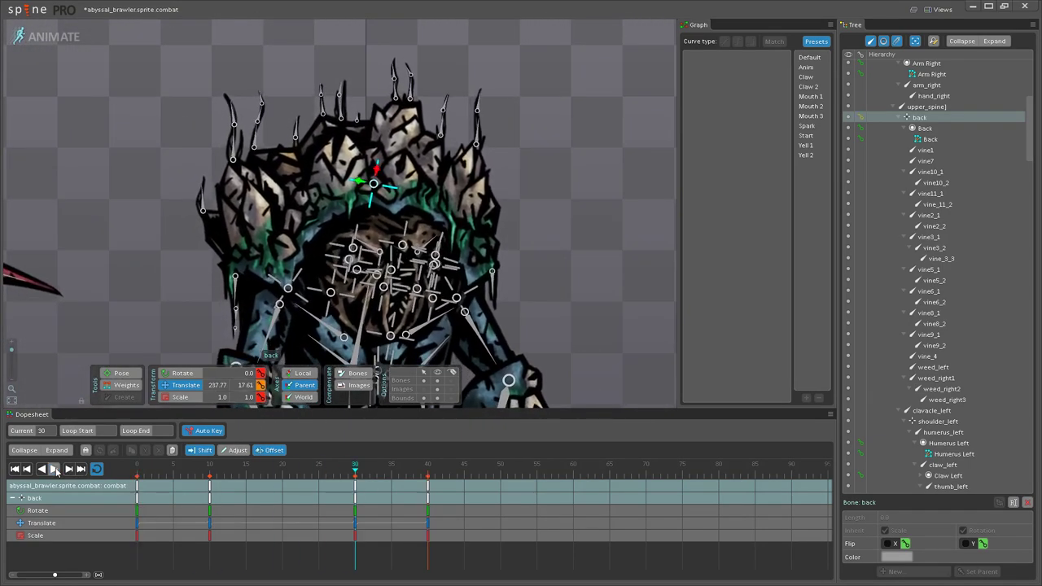
Step: Reduce the back bone's translation at frame 20 and play the animation
{"action": "left_click", "coordinate": [283, 478]}
{"action": "scroll", "coordinate": [358, 184], "scroll_direction": "up", "scroll_amount": 4}
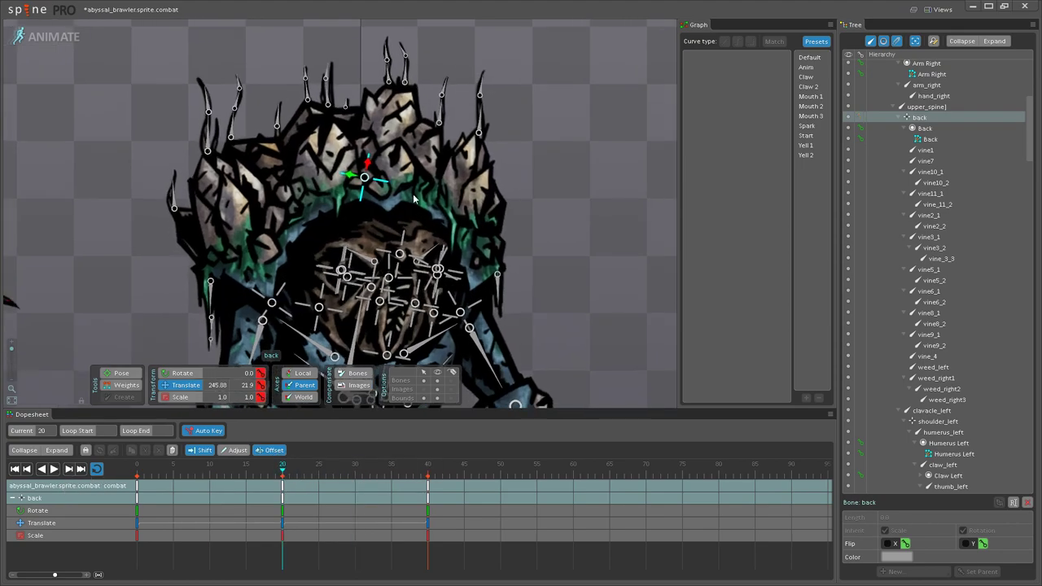
{"action": "left_click", "coordinate": [57, 475]}
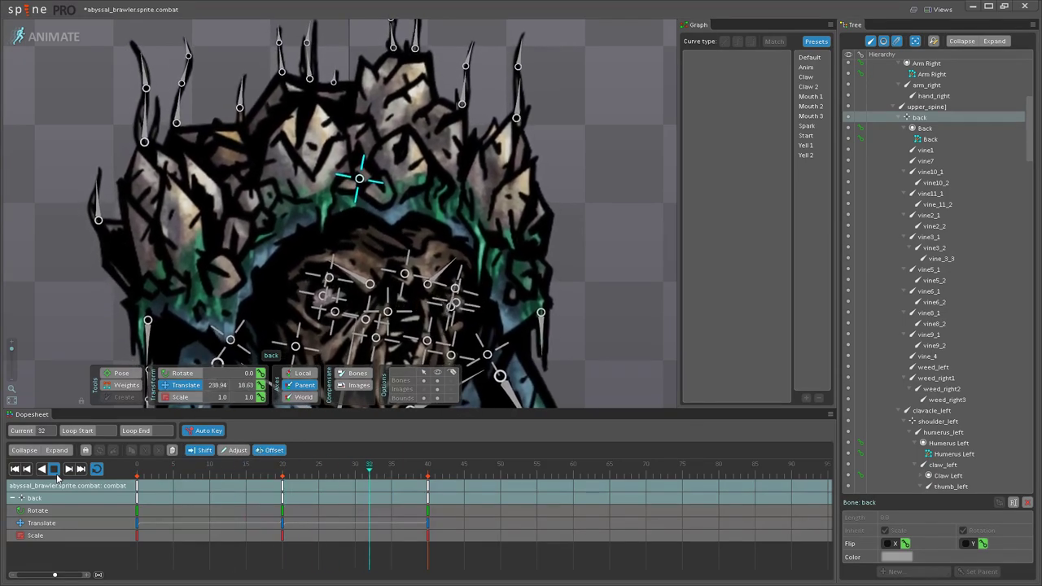
Step: Try offsetting the back bone's keys by 6 frames and watch the loop on the whole creature
{"action": "left_click", "coordinate": [56, 474]}
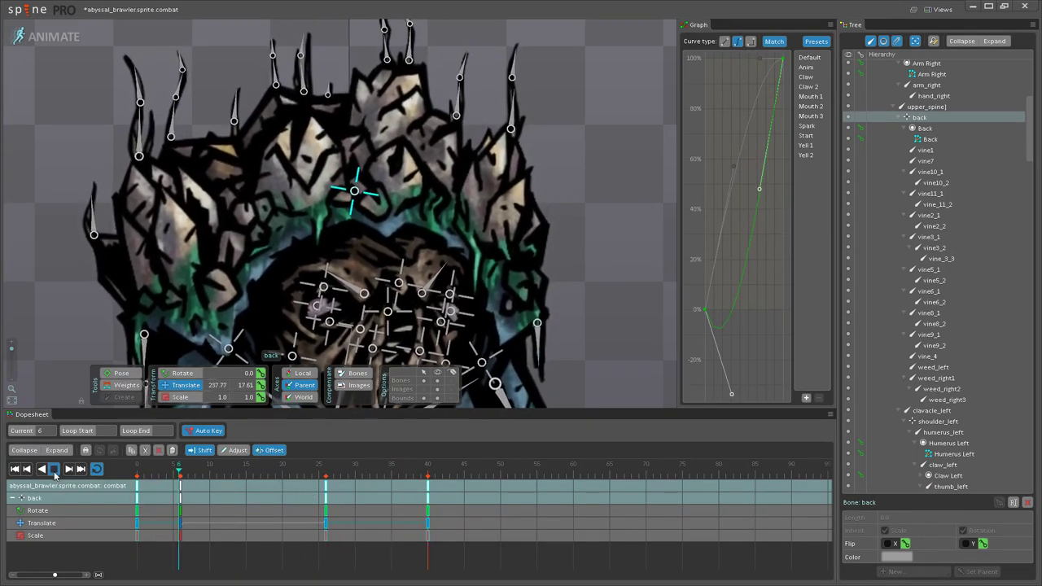
{"action": "left_click", "coordinate": [550, 352]}
{"action": "scroll", "coordinate": [551, 353], "scroll_direction": "down", "scroll_amount": 8}
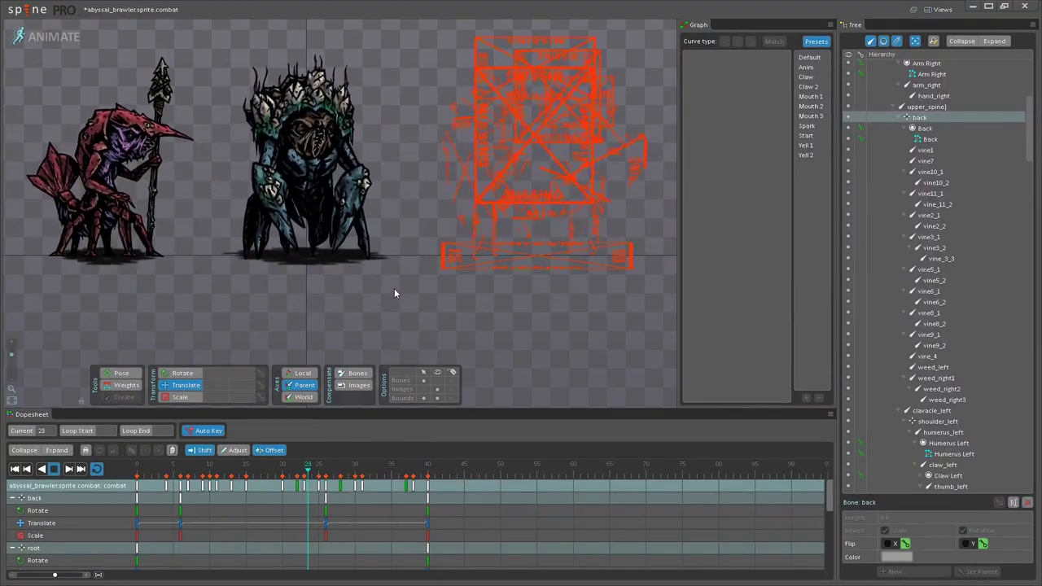
{"action": "scroll", "coordinate": [394, 293], "scroll_direction": "up", "scroll_amount": 5}
{"action": "scroll", "coordinate": [152, 383], "scroll_direction": "up", "scroll_amount": 2}
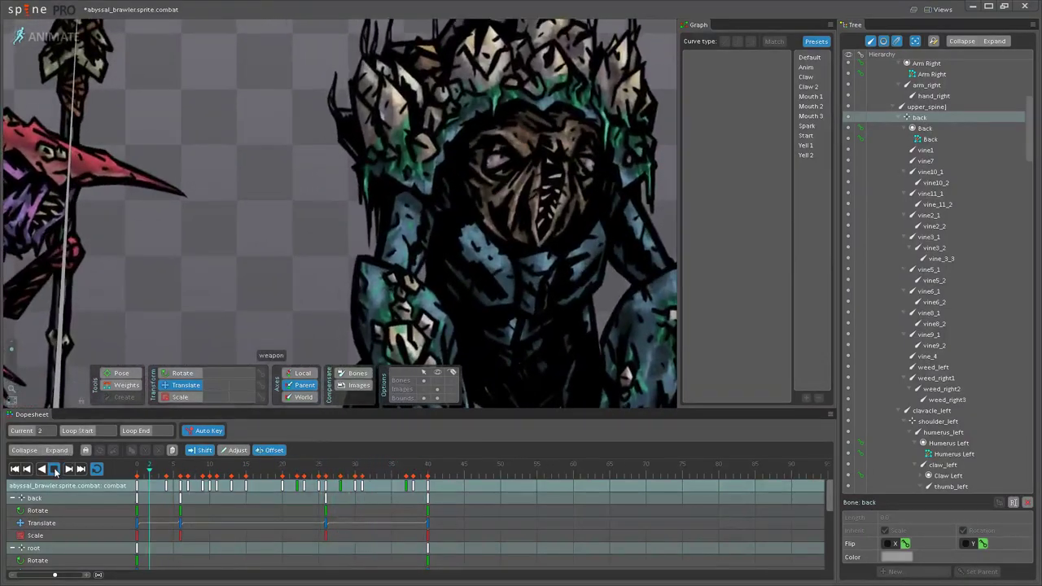
Step: Undo the six-frame offset and set the back bone's translation at frame 20 to 240.13, 17.06
{"action": "key", "text": "d"}
{"action": "scroll", "coordinate": [417, 139], "scroll_direction": "up", "scroll_amount": 3}
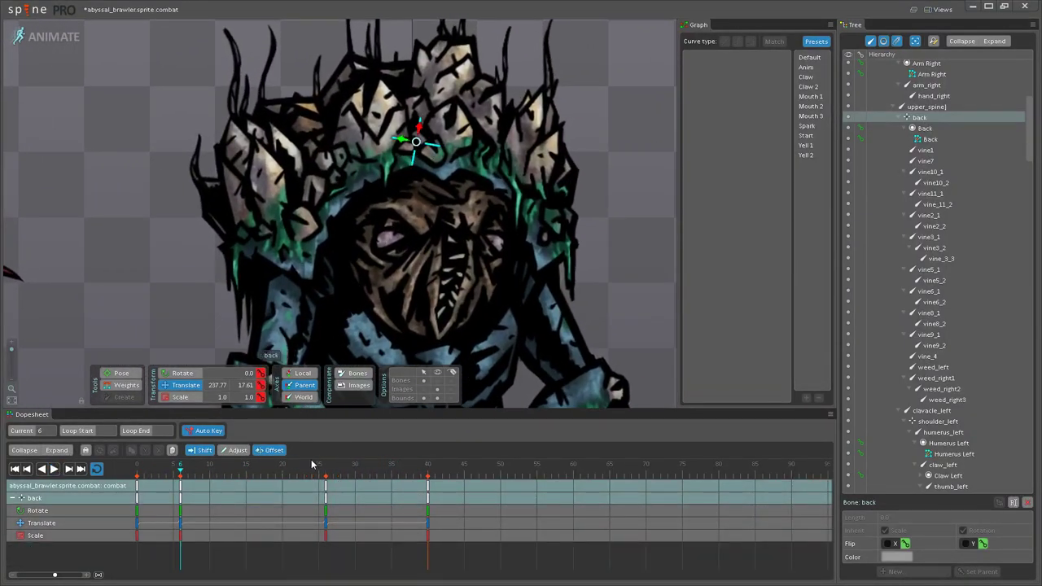
{"action": "left_click", "coordinate": [281, 485]}
{"action": "scroll", "coordinate": [405, 177], "scroll_direction": "up", "scroll_amount": 4}
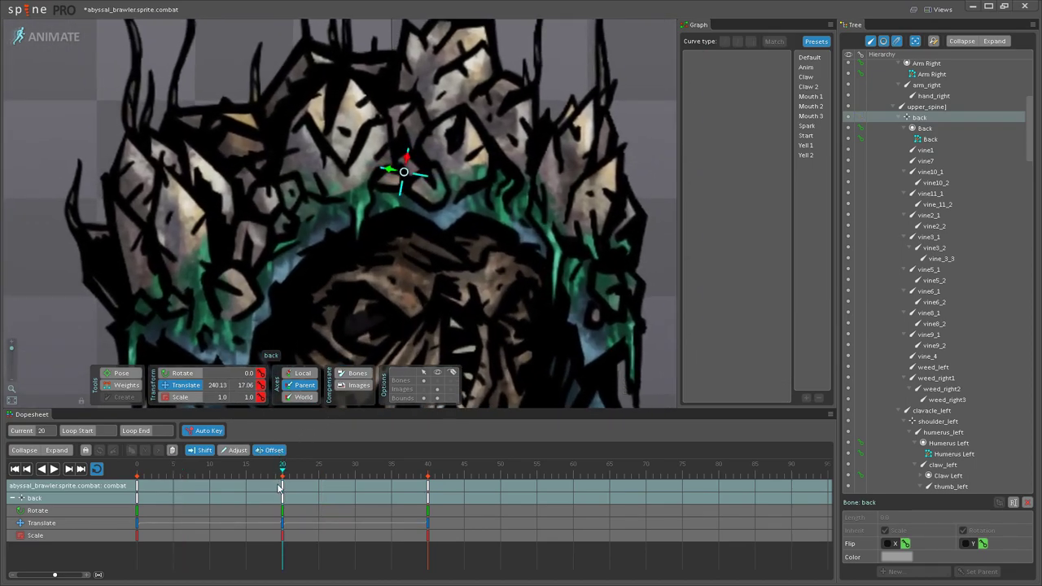
Step: Offset the back bone's keys by 7 frames and check the looping motion on the whole creature
{"action": "left_click_drag", "start_coordinate": [283, 492], "coordinate": [342, 487]}
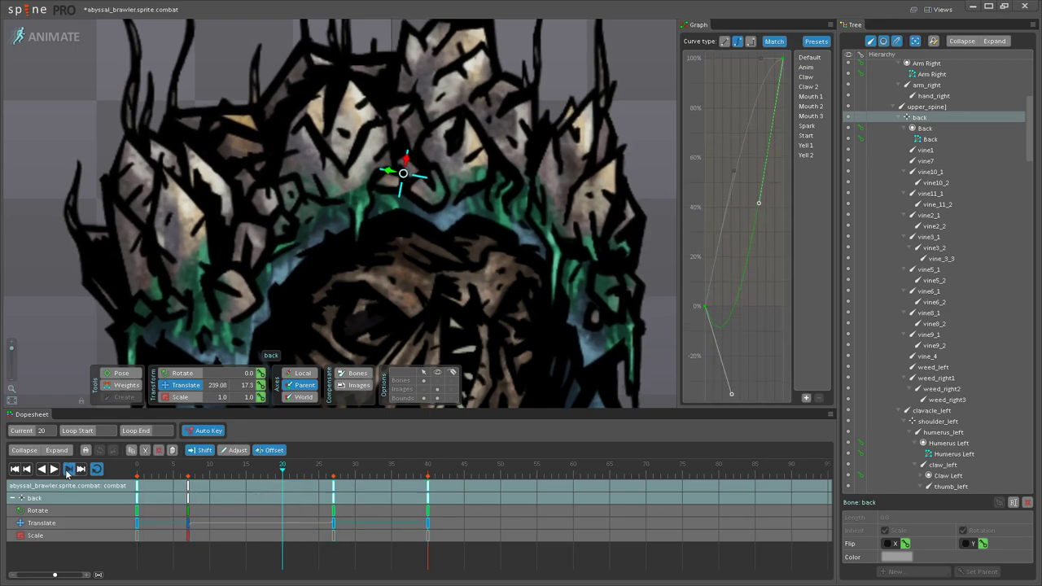
{"action": "left_click", "coordinate": [54, 469]}
{"action": "scroll", "coordinate": [426, 168], "scroll_direction": "down", "scroll_amount": 6}
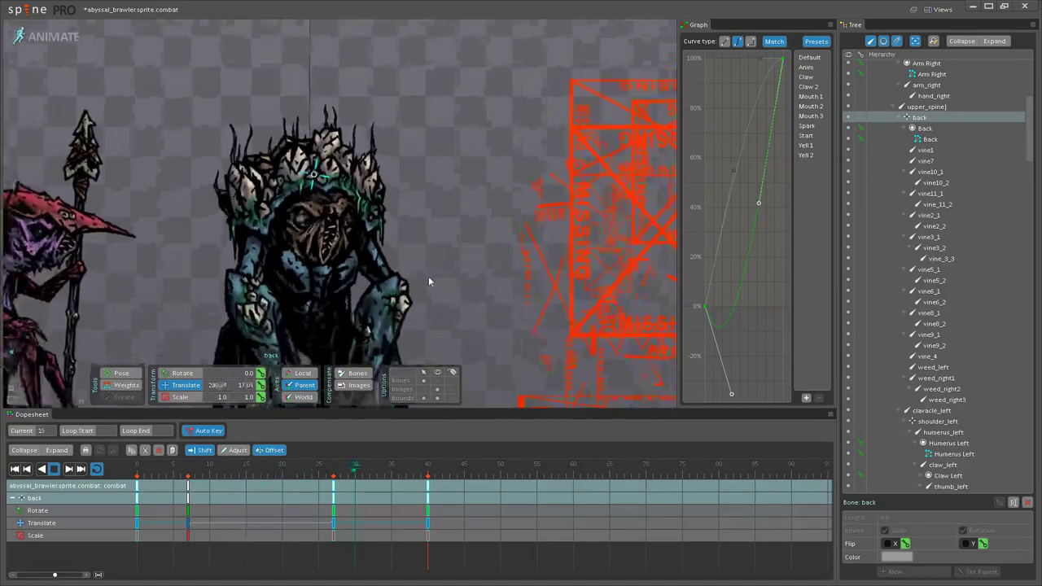
{"action": "scroll", "coordinate": [459, 214], "scroll_direction": "up", "scroll_amount": 2}
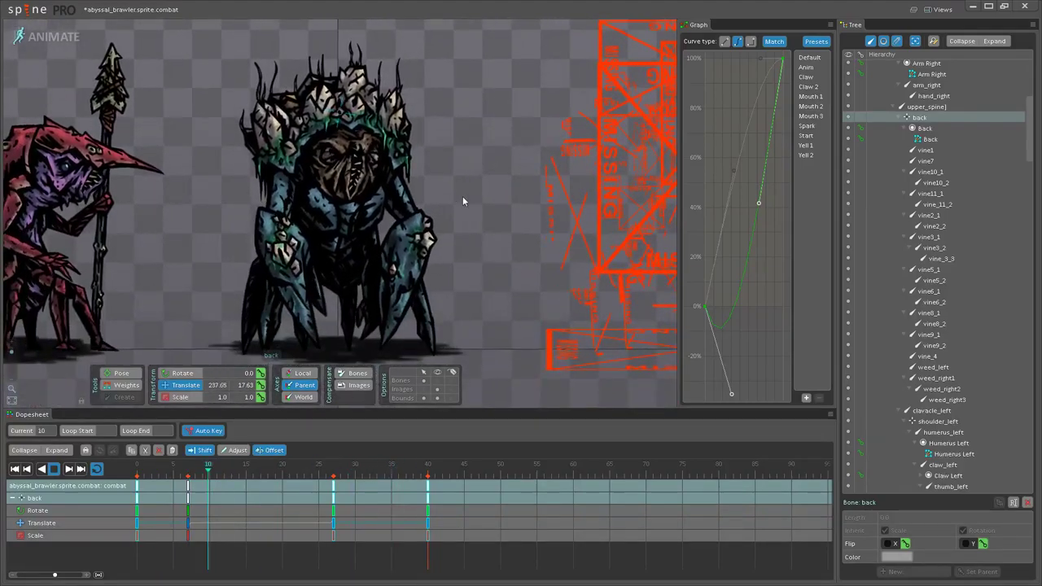
{"action": "scroll", "coordinate": [489, 180], "scroll_direction": "up", "scroll_amount": 1}
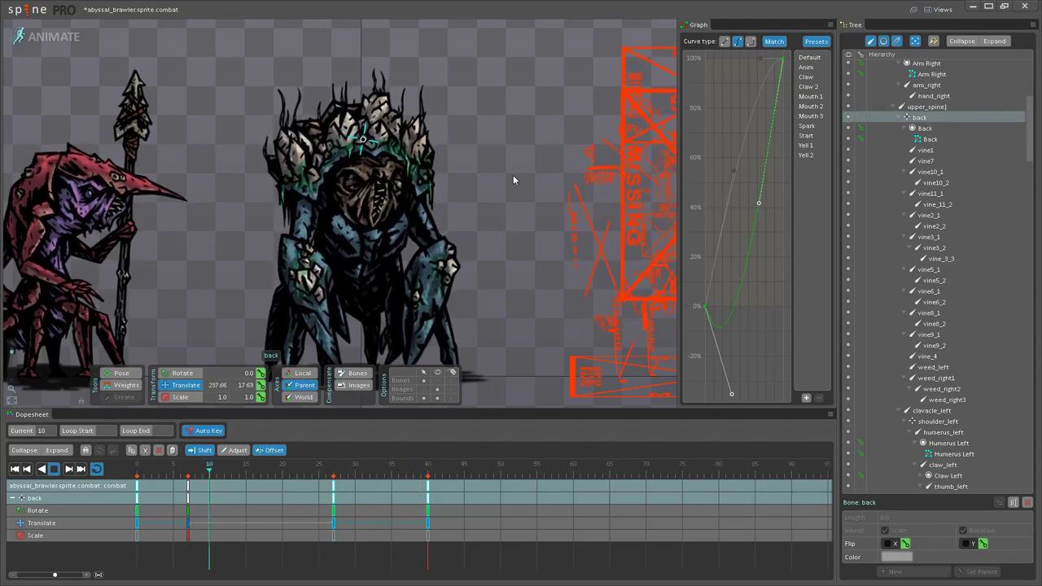
{"action": "scroll", "coordinate": [514, 175], "scroll_direction": "down", "scroll_amount": 2}
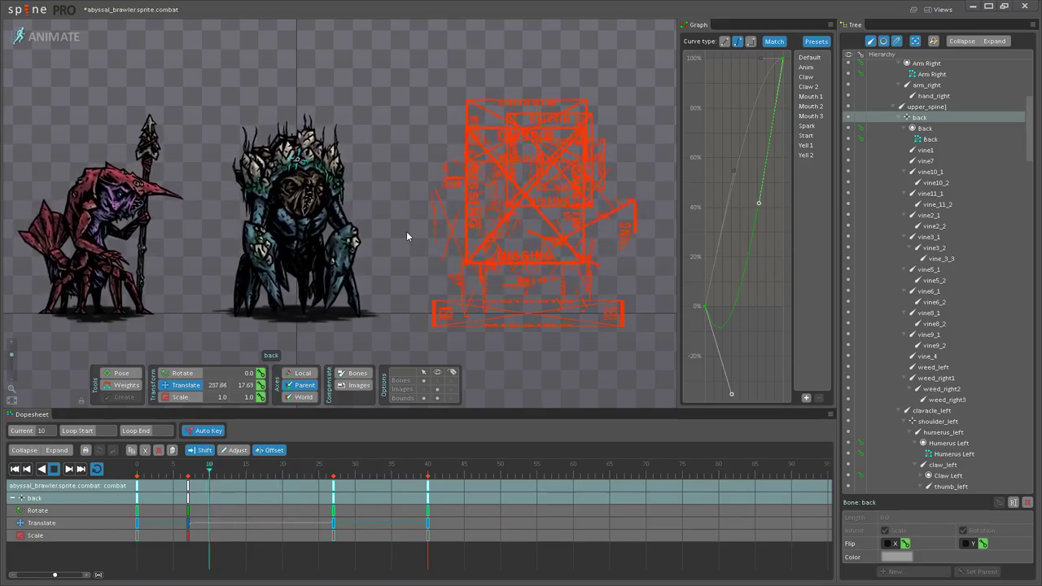
{"action": "scroll", "coordinate": [412, 209], "scroll_direction": "up", "scroll_amount": 5}
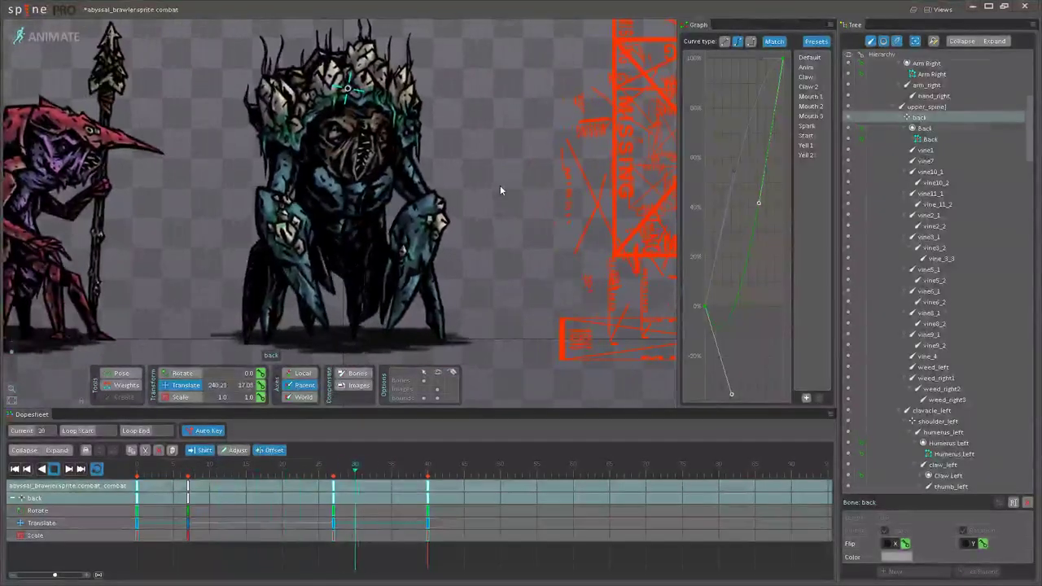
{"action": "scroll", "coordinate": [502, 187], "scroll_direction": "up", "scroll_amount": 2}
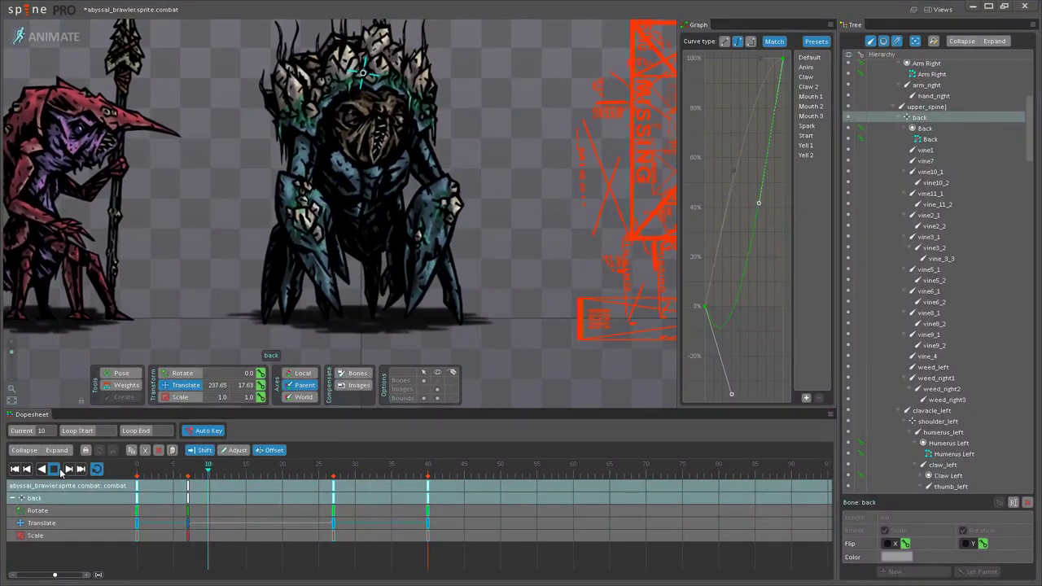
Step: Select humerus2_right and the humerus2_left arm chain, and move their mid-animation rotation keys to frame 20 without offset
{"action": "left_click", "coordinate": [57, 470]}
{"action": "scroll", "coordinate": [367, 235], "scroll_direction": "up", "scroll_amount": 3}
{"action": "left_click", "coordinate": [402, 202]}
{"action": "scroll", "coordinate": [399, 226], "scroll_direction": "up", "scroll_amount": 1}
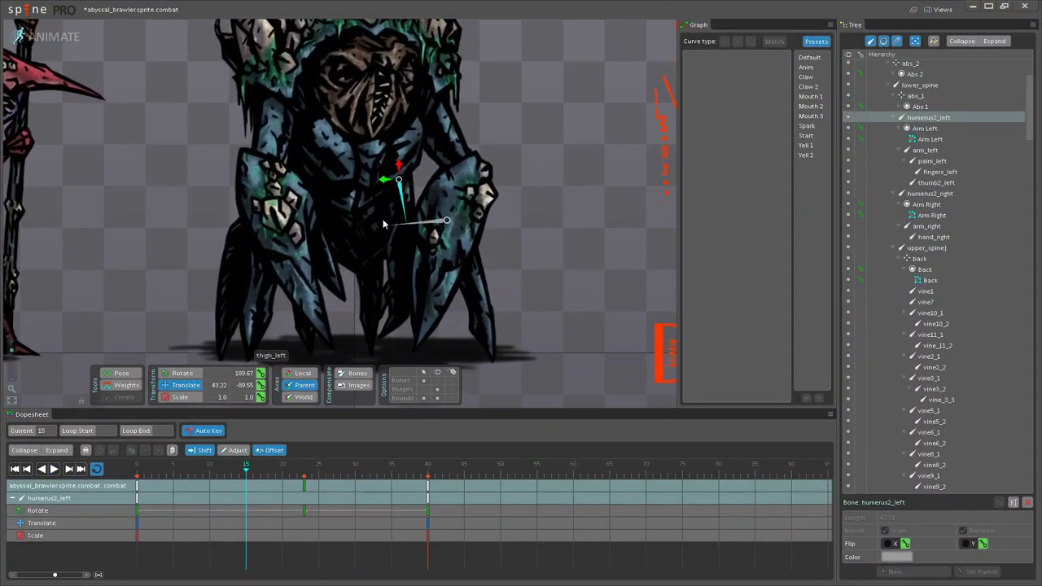
{"action": "left_click", "coordinate": [301, 204], "text": "ctrl"}
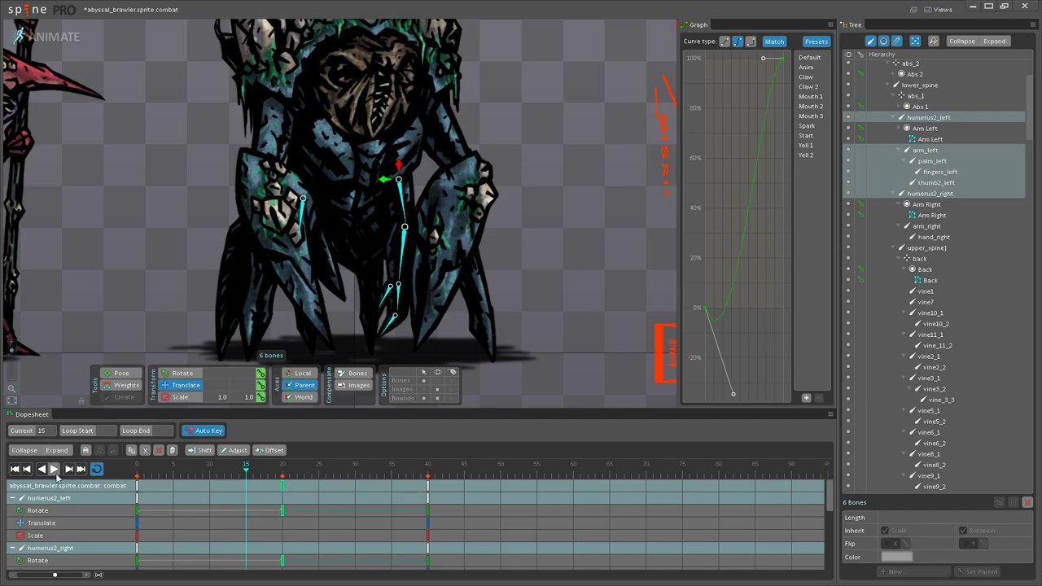
Step: Play the combat loop and examine the creature's spiked back, arms and legs up close and as a whole
{"action": "left_click", "coordinate": [54, 469]}
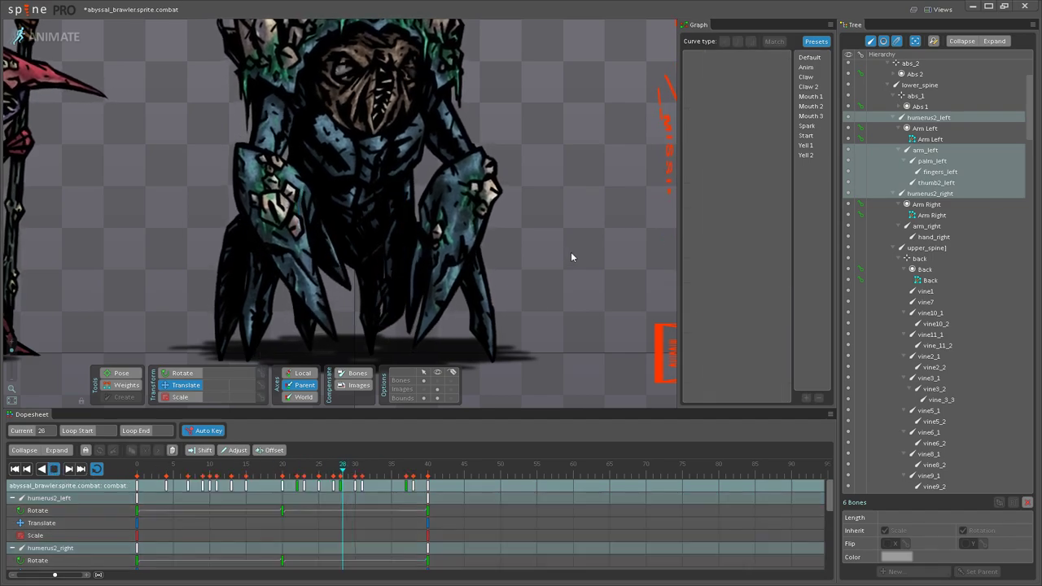
{"action": "left_click_drag", "start_coordinate": [565, 109], "coordinate": [589, 155]}
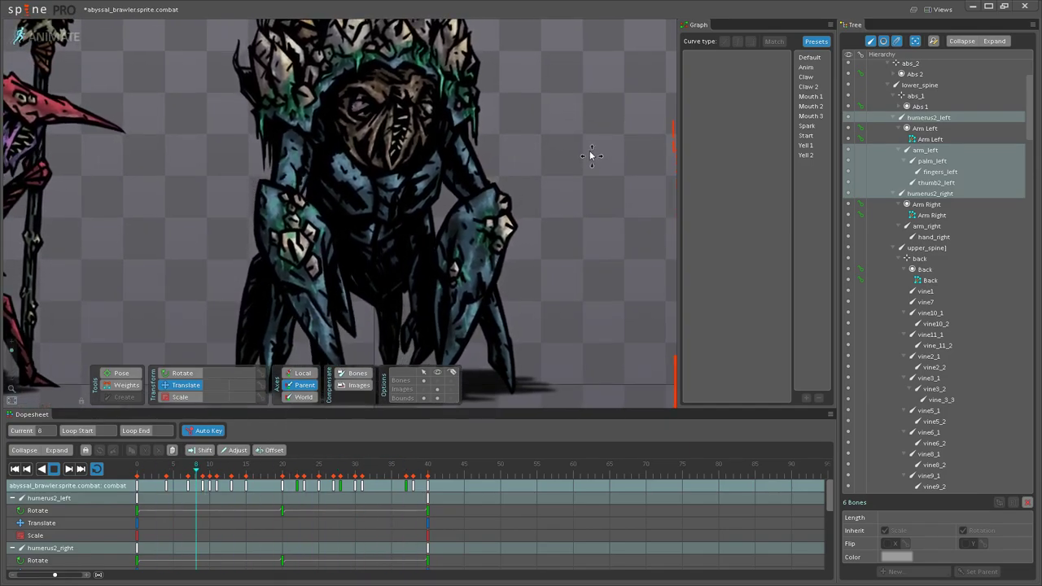
{"action": "left_click_drag", "start_coordinate": [592, 155], "coordinate": [609, 235]}
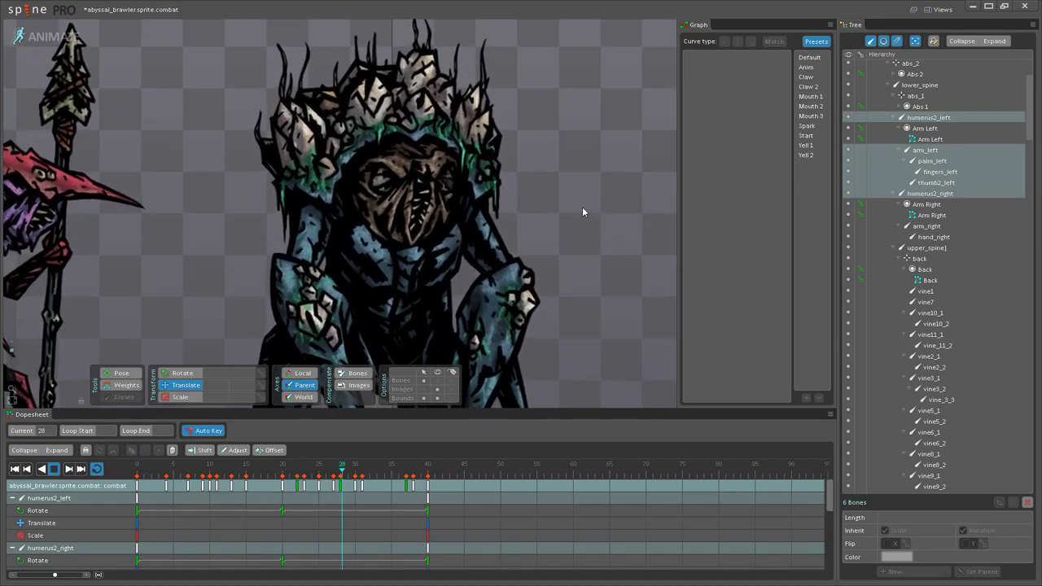
{"action": "left_click_drag", "start_coordinate": [574, 192], "coordinate": [613, 219]}
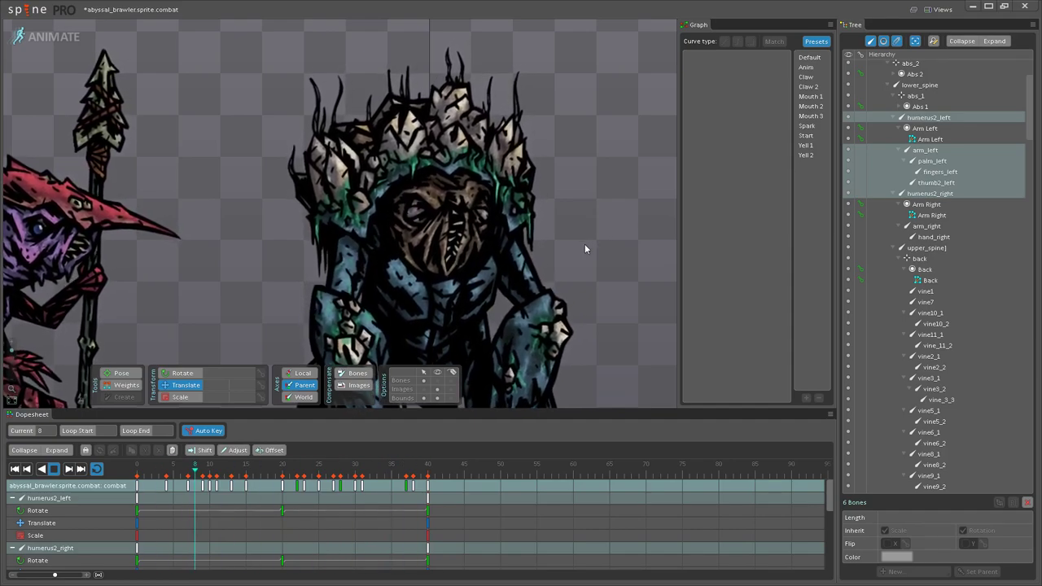
{"action": "left_click_drag", "start_coordinate": [569, 243], "coordinate": [592, 88]}
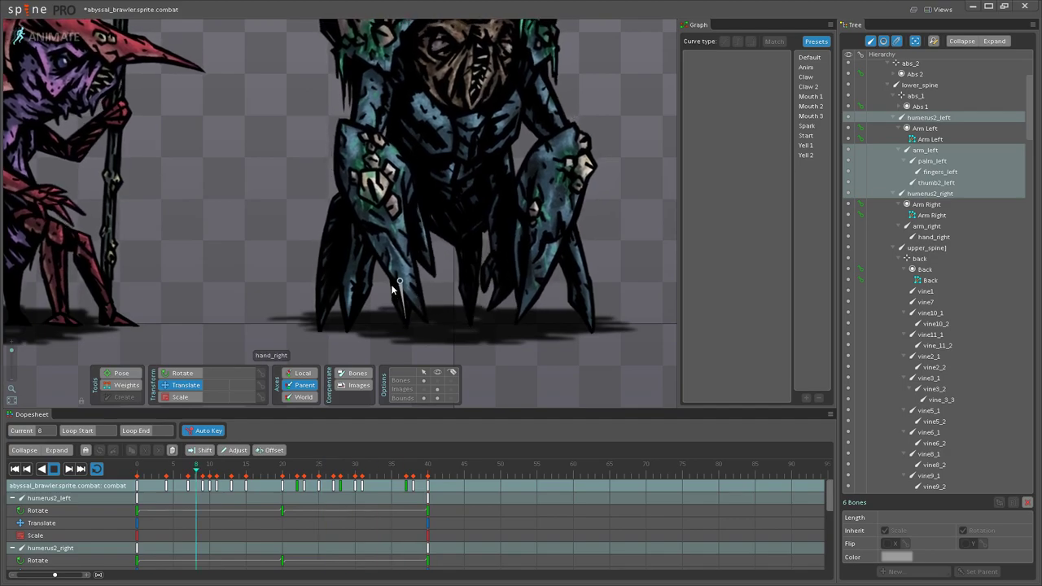
{"action": "scroll", "coordinate": [601, 246], "scroll_direction": "down", "scroll_amount": 1}
{"action": "scroll", "coordinate": [601, 244], "scroll_direction": "down", "scroll_amount": 2}
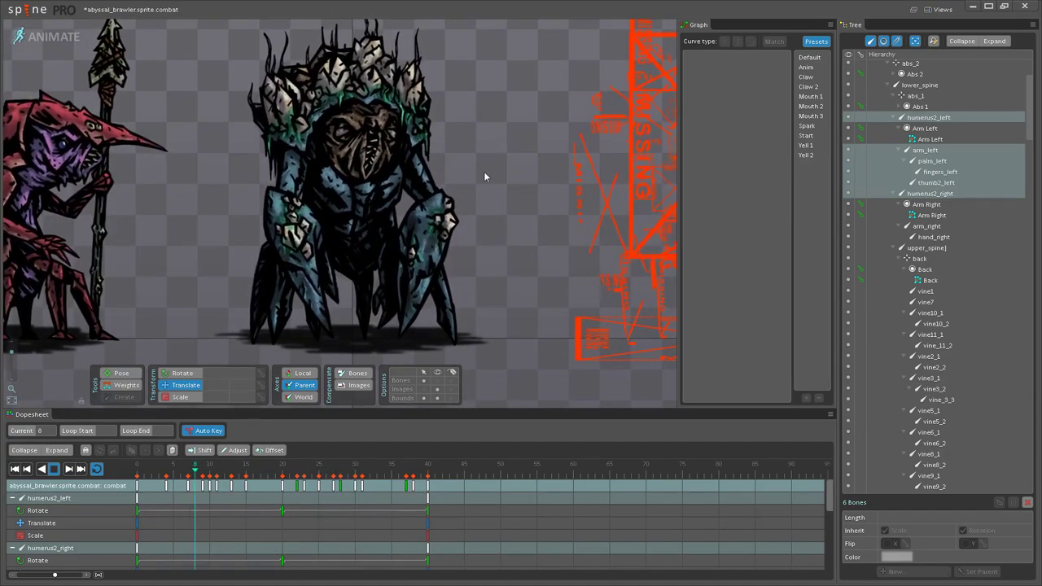
{"action": "scroll", "coordinate": [497, 166], "scroll_direction": "down", "scroll_amount": 2}
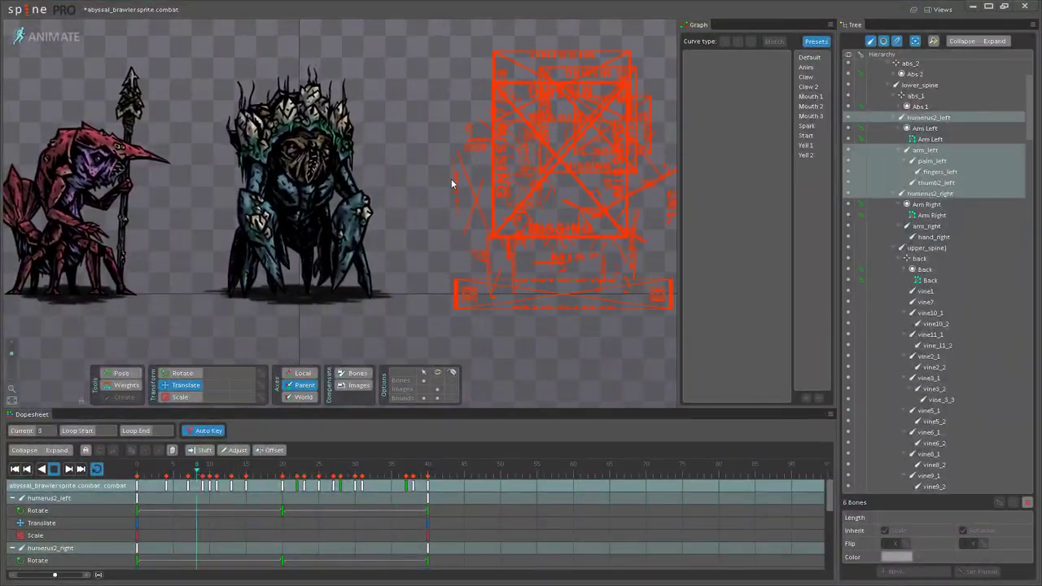
Step: Watch the playing combat loop up close and as a whole, checking the brawler's legs, head and spiked shoulders
{"action": "scroll", "coordinate": [303, 324], "scroll_direction": "up", "scroll_amount": 3}
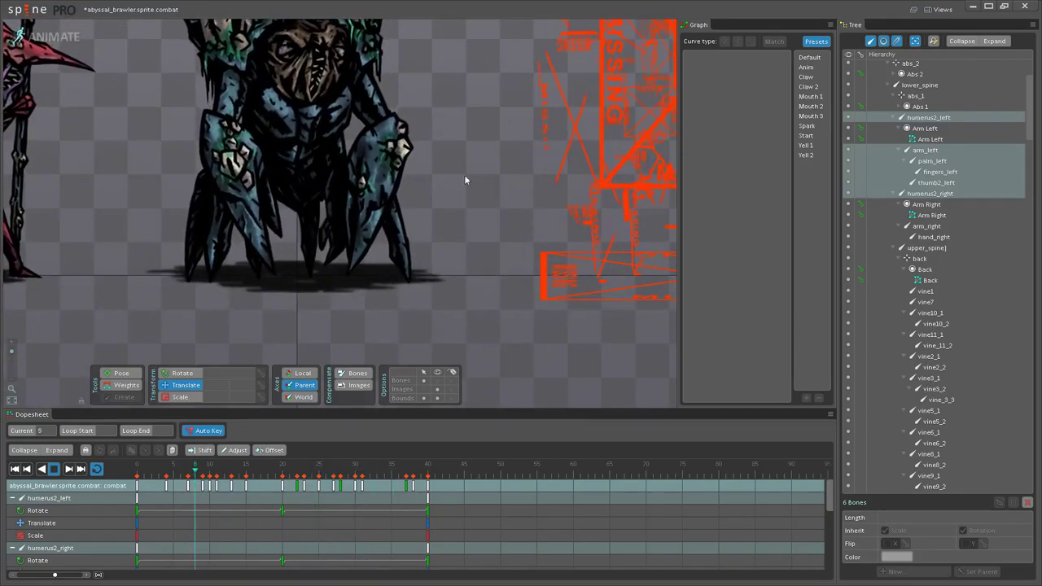
{"action": "left_click_drag", "start_coordinate": [462, 117], "coordinate": [583, 227]}
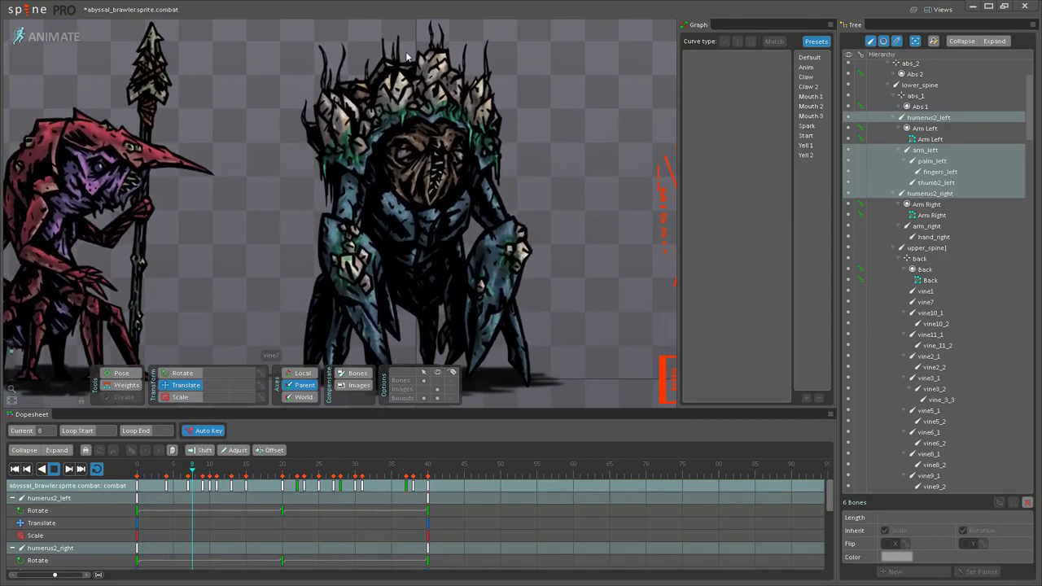
{"action": "left_click_drag", "start_coordinate": [558, 181], "coordinate": [568, 229]}
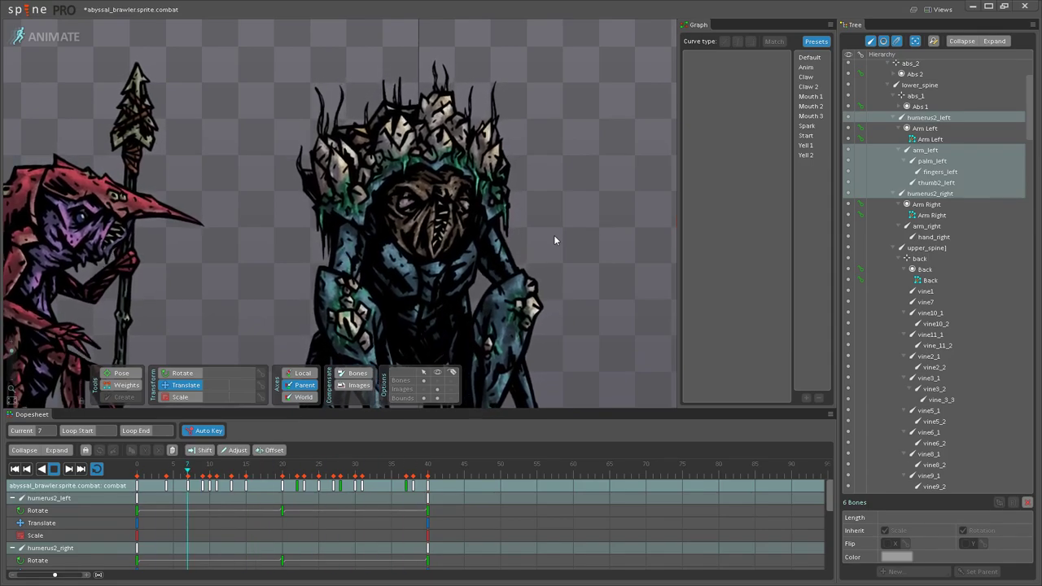
{"action": "scroll", "coordinate": [534, 236], "scroll_direction": "down", "scroll_amount": 5}
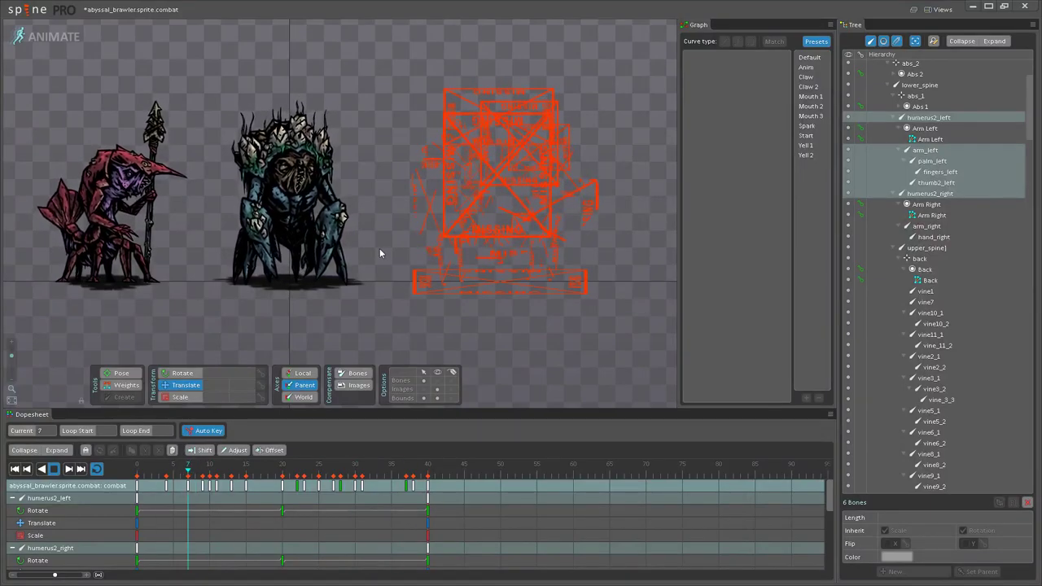
{"action": "scroll", "coordinate": [394, 256], "scroll_direction": "up", "scroll_amount": 5}
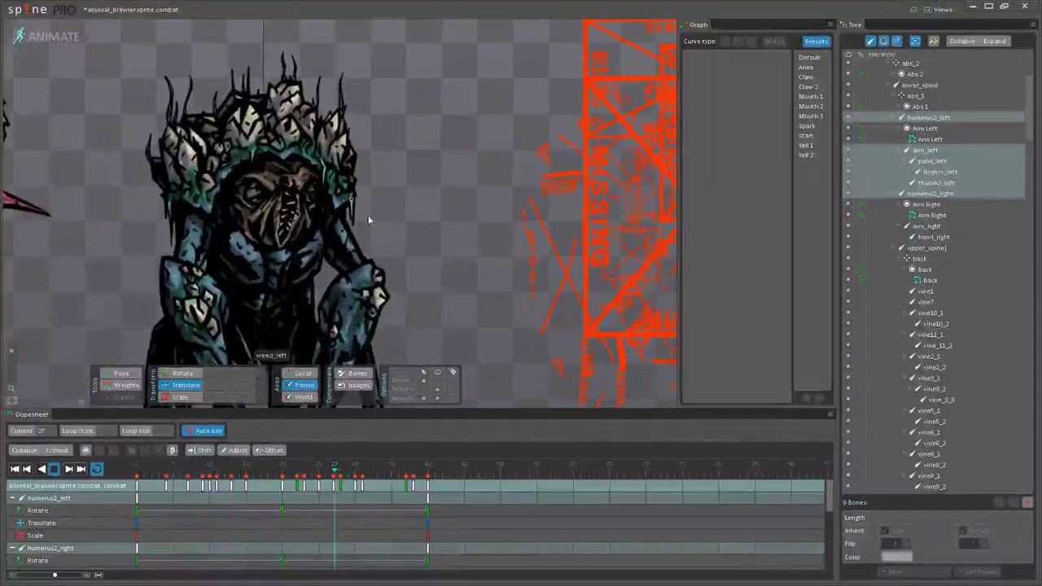
{"action": "scroll", "coordinate": [364, 220], "scroll_direction": "down", "scroll_amount": 2}
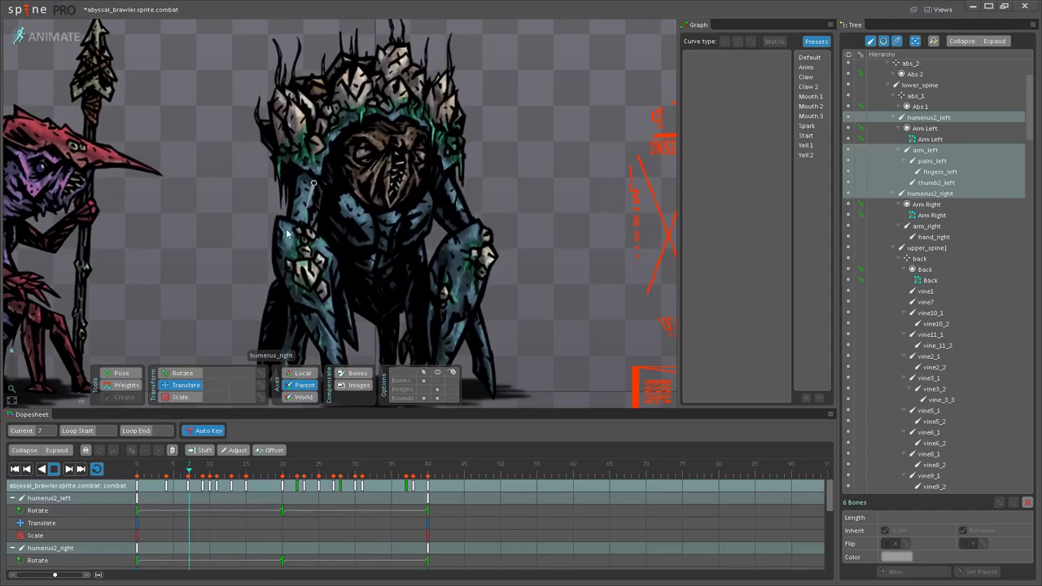
Step: Select the weed_right1, weed_right2 and weed_right3 chain and key its rotation swung outward at frame 20
{"action": "scroll", "coordinate": [258, 181], "scroll_direction": "up", "scroll_amount": 6}
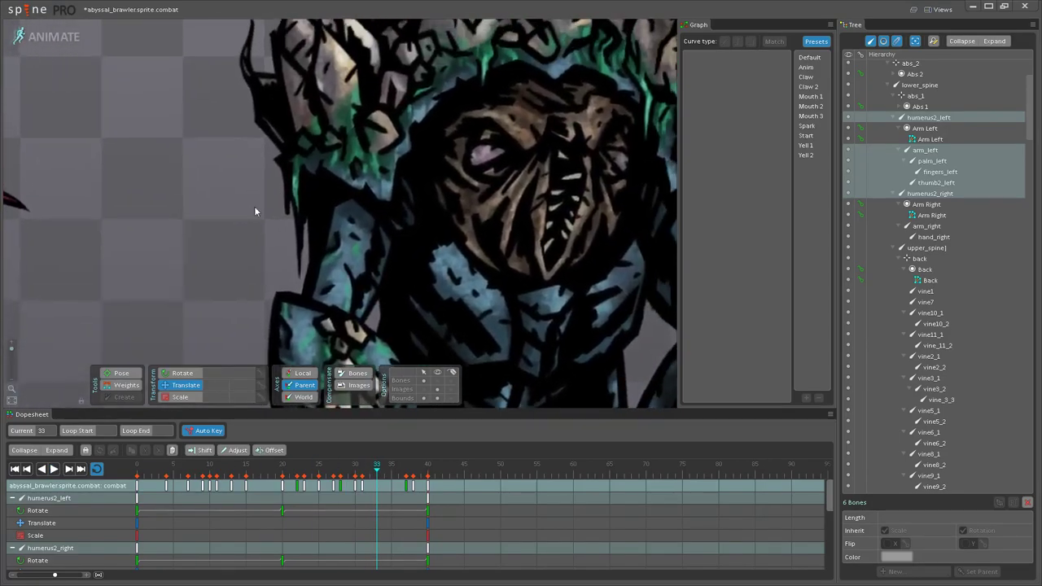
{"action": "left_click", "coordinate": [295, 194]}
{"action": "left_click", "coordinate": [301, 472]}
{"action": "left_click_drag", "start_coordinate": [301, 473], "coordinate": [283, 472]}
{"action": "scroll", "coordinate": [334, 290], "scroll_direction": "up", "scroll_amount": 2}
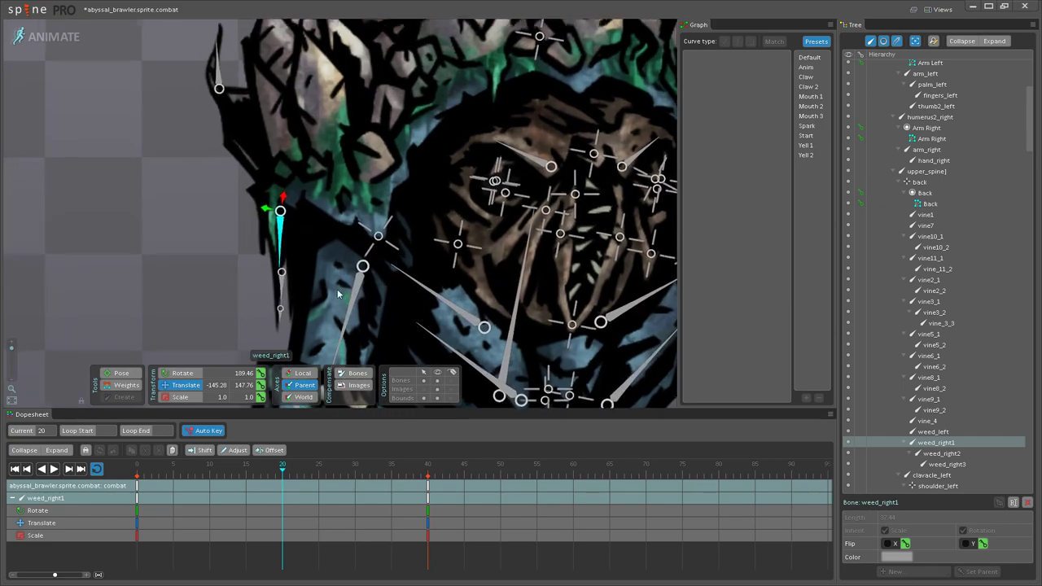
{"action": "left_click_drag", "start_coordinate": [337, 292], "coordinate": [358, 268]}
{"action": "left_click", "coordinate": [318, 272], "text": "ctrl"}
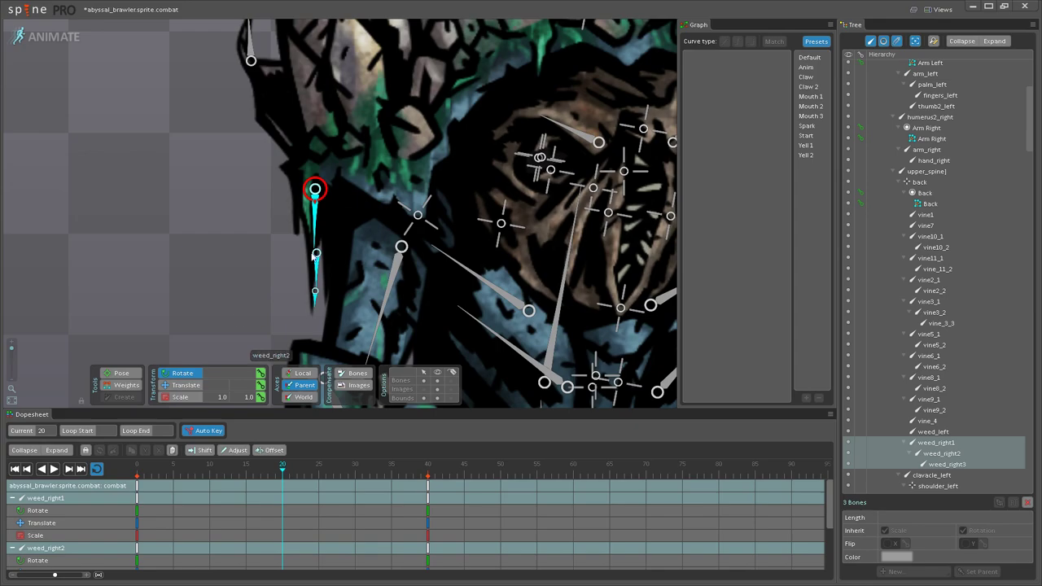
{"action": "mouse_move", "coordinate": [275, 468]}
{"action": "left_mouse_down"}
{"action": "mouse_move", "coordinate": [136, 470]}
{"action": "mouse_move", "coordinate": [298, 460]}
{"action": "mouse_move", "coordinate": [282, 459]}
{"action": "left_mouse_up"}
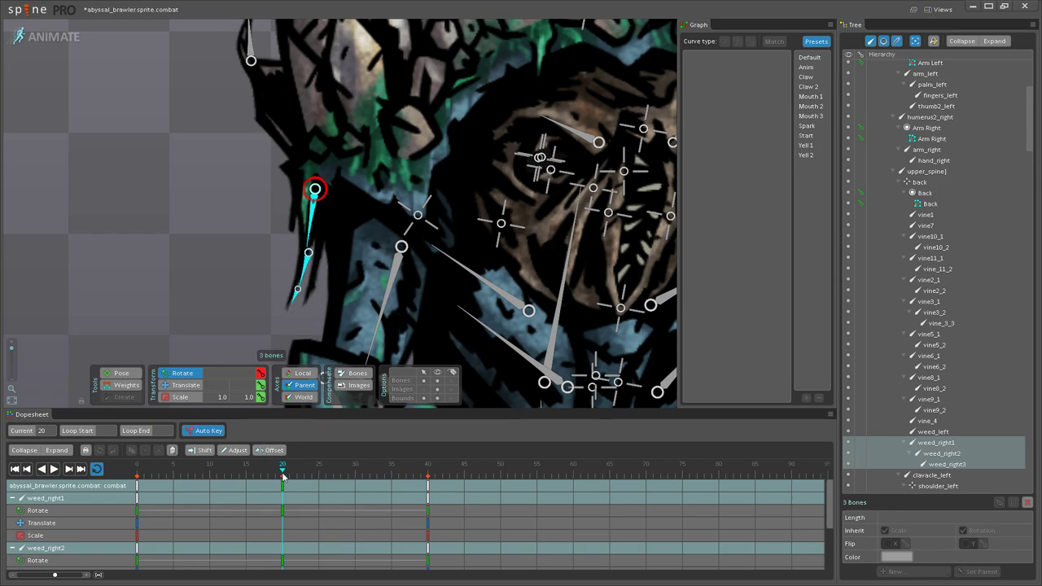
Step: Apply the Anim curve preset to the weed_right chain's keys at frames 0 and 20, and play the loop
{"action": "left_click", "coordinate": [137, 487]}
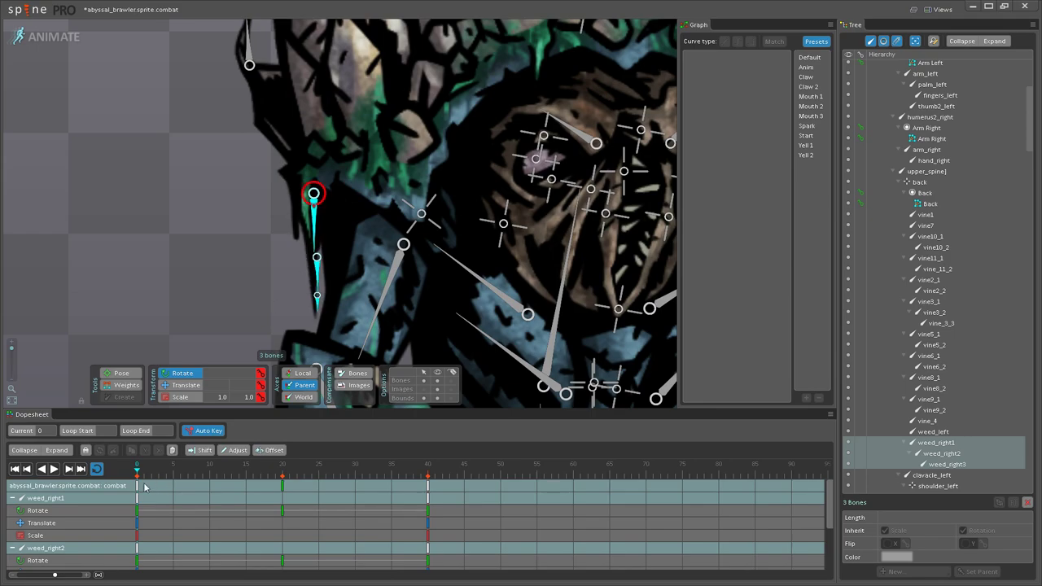
{"action": "left_click", "coordinate": [282, 485]}
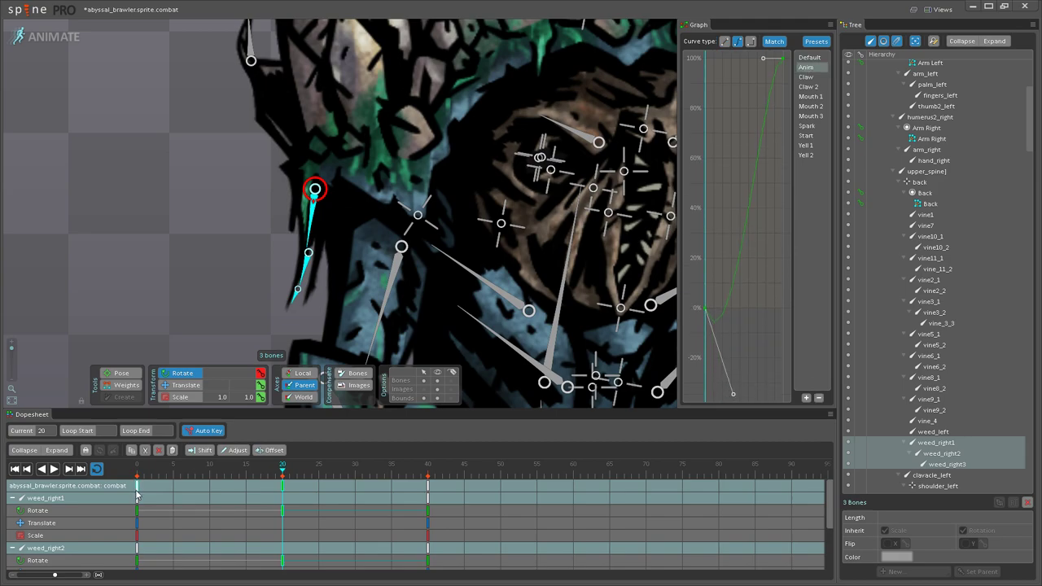
{"action": "left_click", "coordinate": [136, 494]}
{"action": "left_click", "coordinate": [53, 469]}
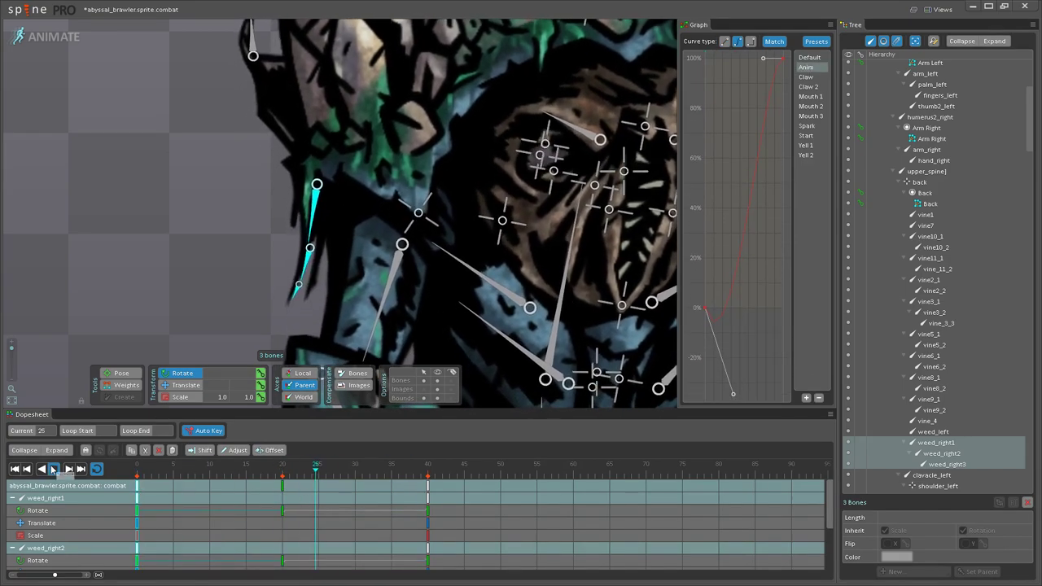
{"action": "left_click", "coordinate": [54, 469]}
Step: Rotate weed_right1 further outward to 180.01 at frame 20 and play the loop
{"action": "left_click", "coordinate": [282, 486]}
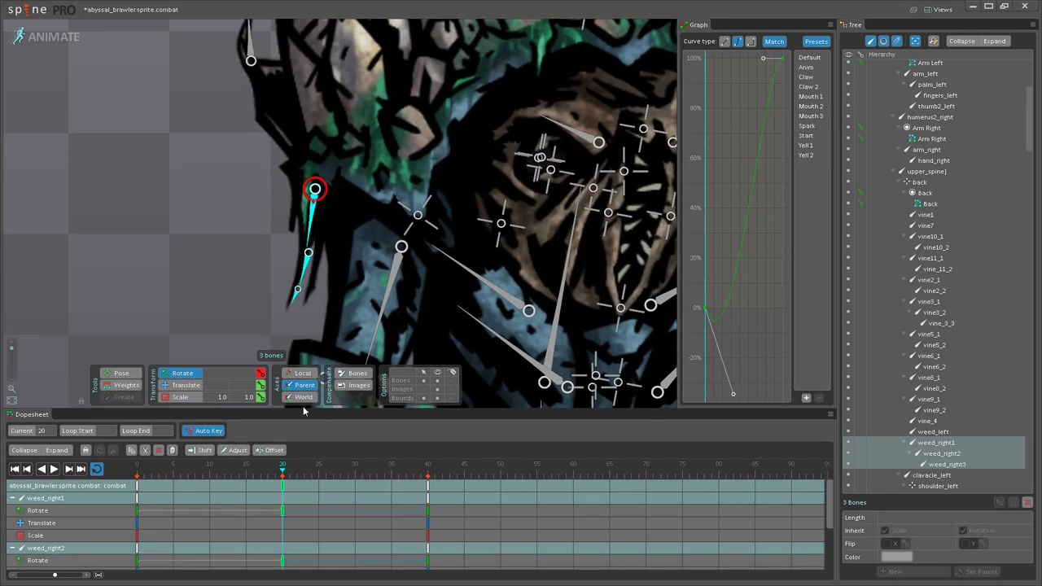
{"action": "left_click", "coordinate": [308, 261]}
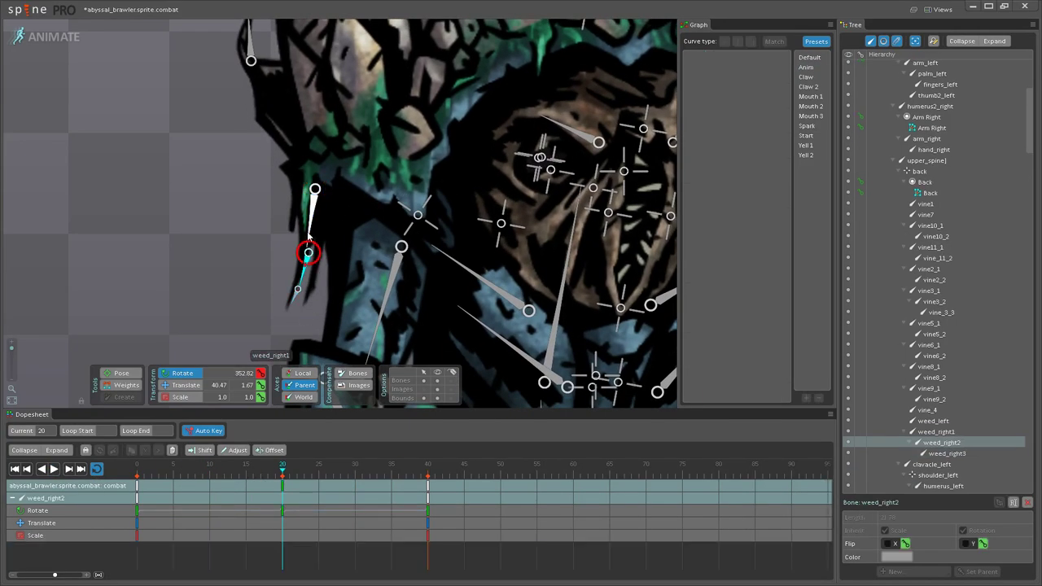
{"action": "left_click_drag", "start_coordinate": [309, 236], "coordinate": [303, 237]}
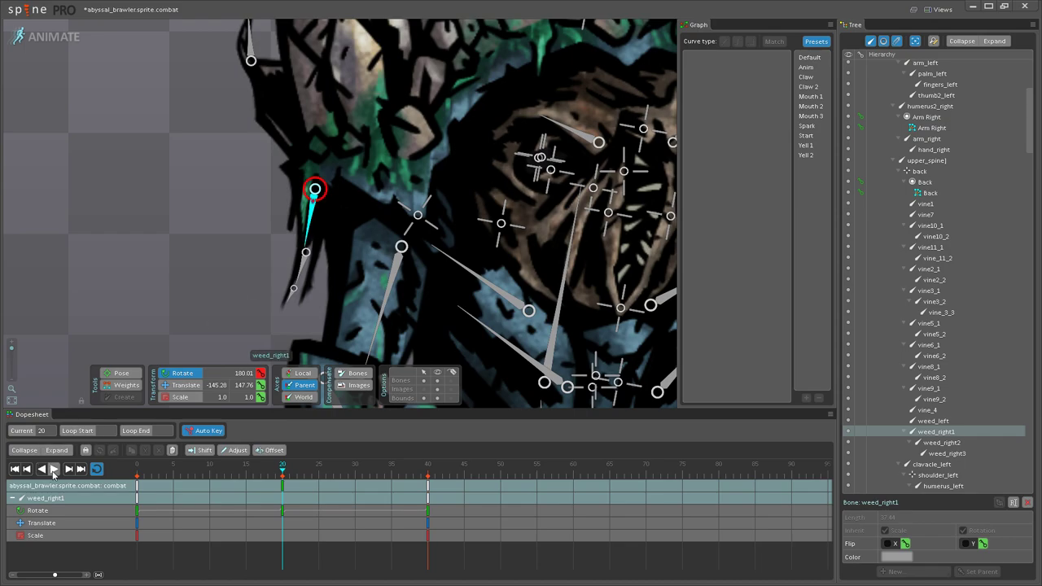
{"action": "left_click", "coordinate": [53, 470]}
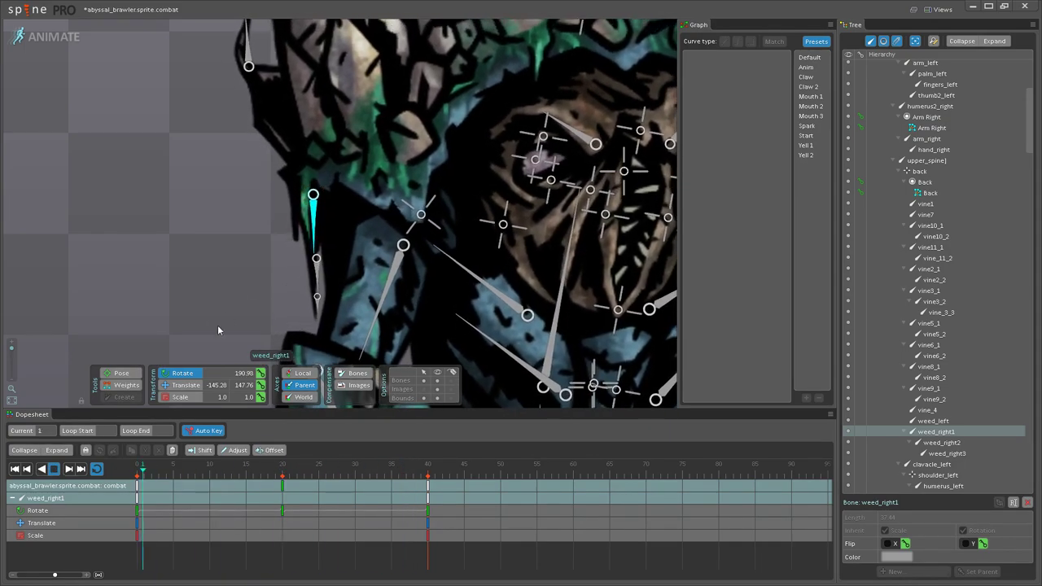
Step: Select weed_left and key its rotation at 184.9 on frame 20
{"action": "scroll", "coordinate": [302, 263], "scroll_direction": "down", "scroll_amount": 5}
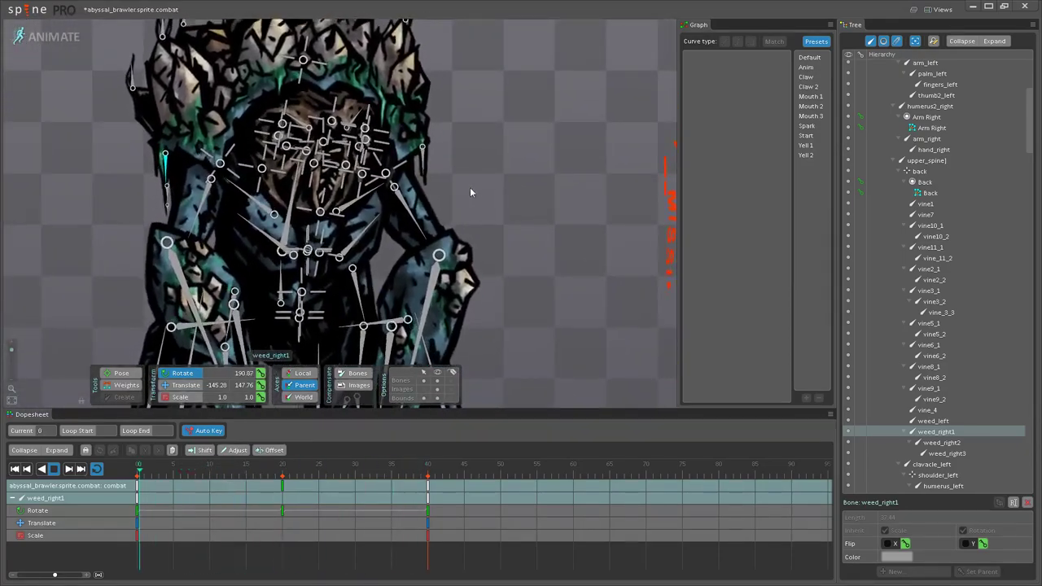
{"action": "scroll", "coordinate": [469, 192], "scroll_direction": "up", "scroll_amount": 5}
{"action": "left_click", "coordinate": [351, 163]}
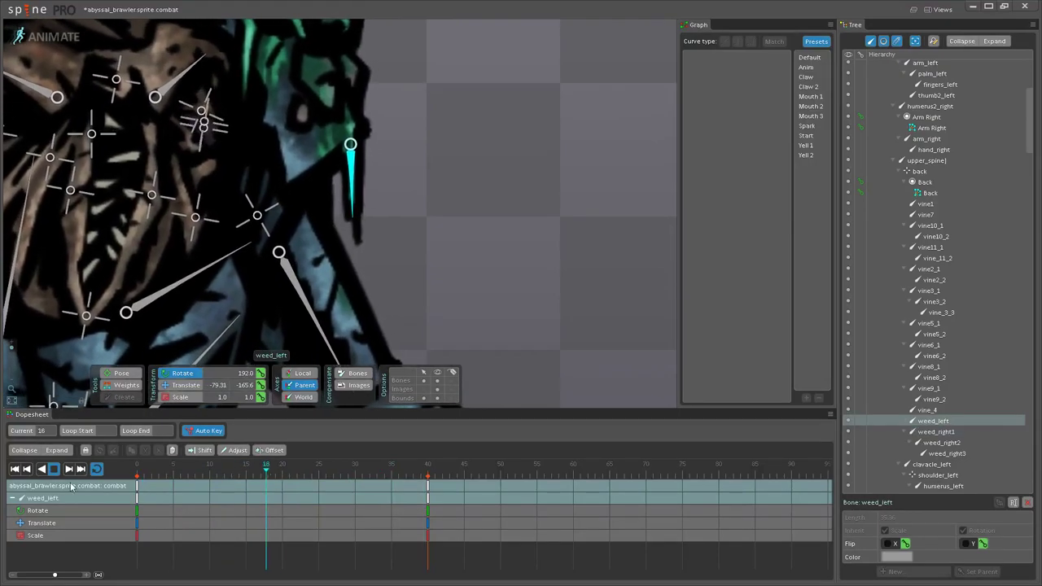
{"action": "left_click", "coordinate": [282, 479]}
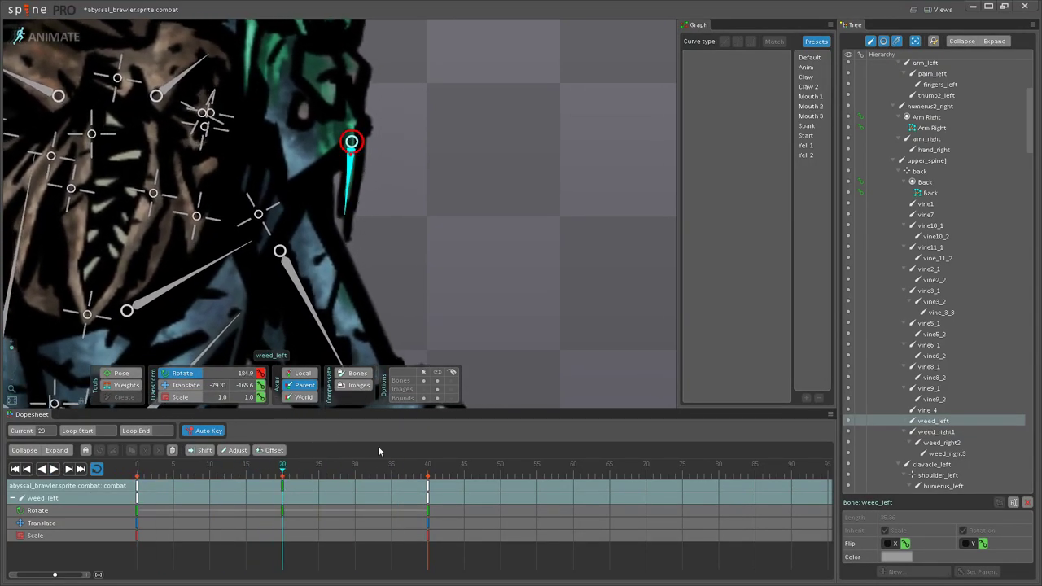
Step: Key weed_left's rotation at 203.27 on frame 0 and apply the Anim curve preset to its keys at frames 0 and 20
{"action": "left_click", "coordinate": [429, 486]}
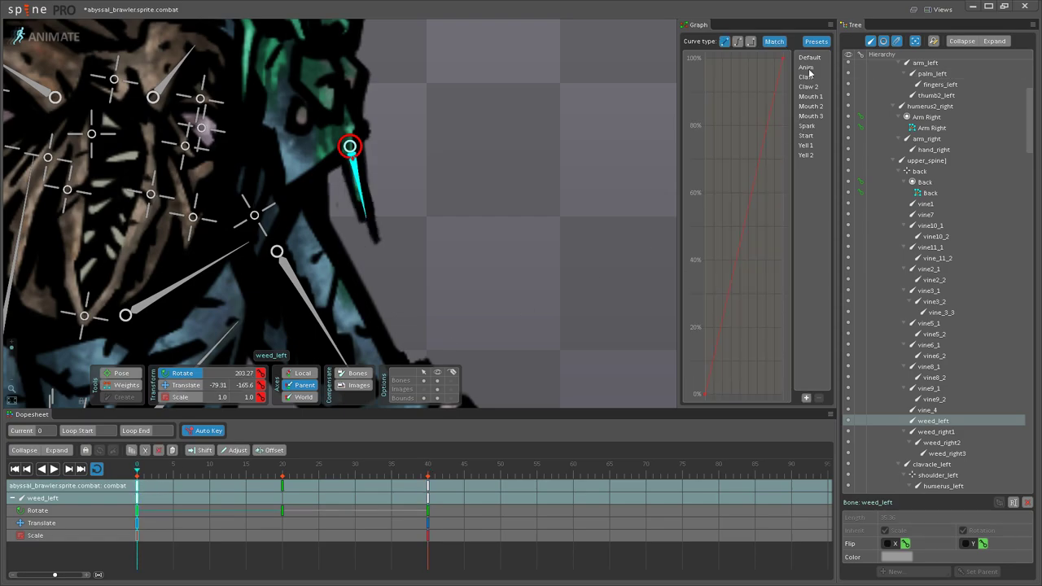
{"action": "scroll", "coordinate": [592, 244], "scroll_direction": "down", "scroll_amount": 5}
{"action": "left_click_drag", "start_coordinate": [319, 383], "coordinate": [346, 163]}
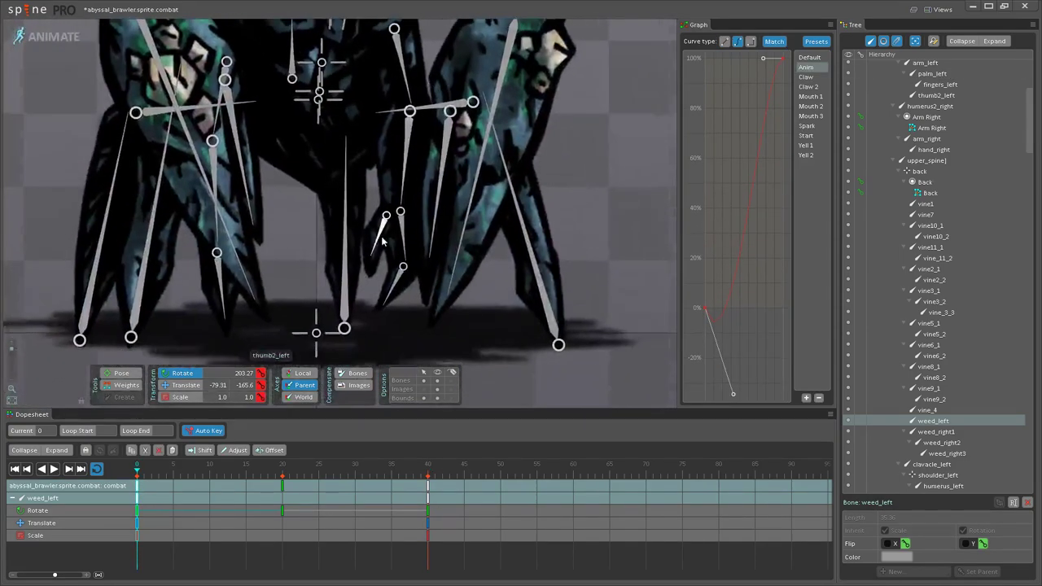
{"action": "scroll", "coordinate": [326, 232], "scroll_direction": "down", "scroll_amount": 3}
{"action": "left_click_drag", "start_coordinate": [457, 97], "coordinate": [423, 340]}
{"action": "scroll", "coordinate": [470, 192], "scroll_direction": "up", "scroll_amount": 3}
{"action": "left_click_drag", "start_coordinate": [319, 176], "coordinate": [330, 246]}
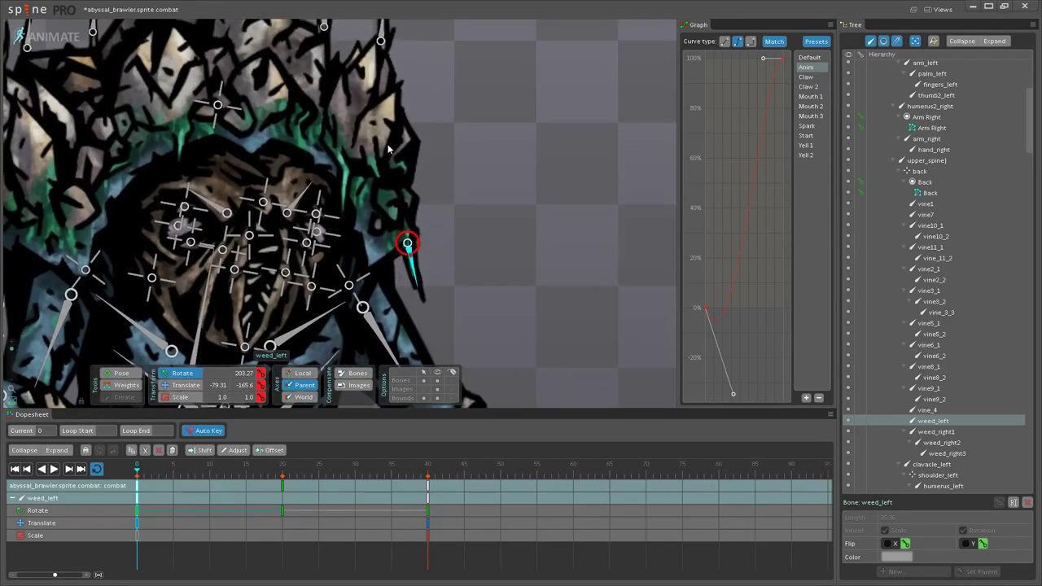
{"action": "scroll", "coordinate": [416, 326], "scroll_direction": "up", "scroll_amount": 2}
{"action": "left_click", "coordinate": [283, 486]}
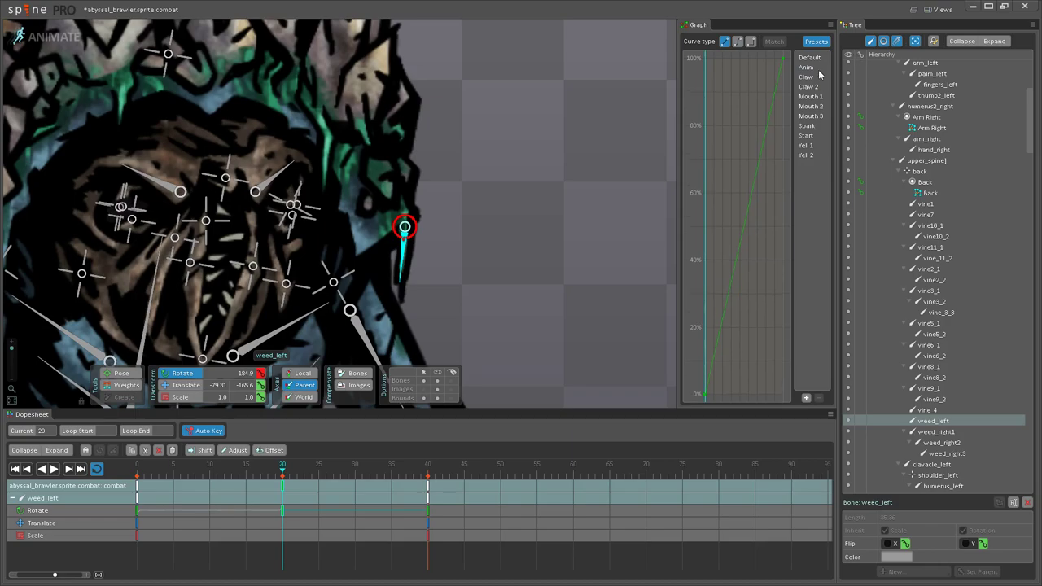
Step: Deselect weed_left and play the combat loop to examine the hanging weeds and spiked back on the whole creature
{"action": "left_click", "coordinate": [464, 292]}
{"action": "scroll", "coordinate": [402, 283], "scroll_direction": "down", "scroll_amount": 4}
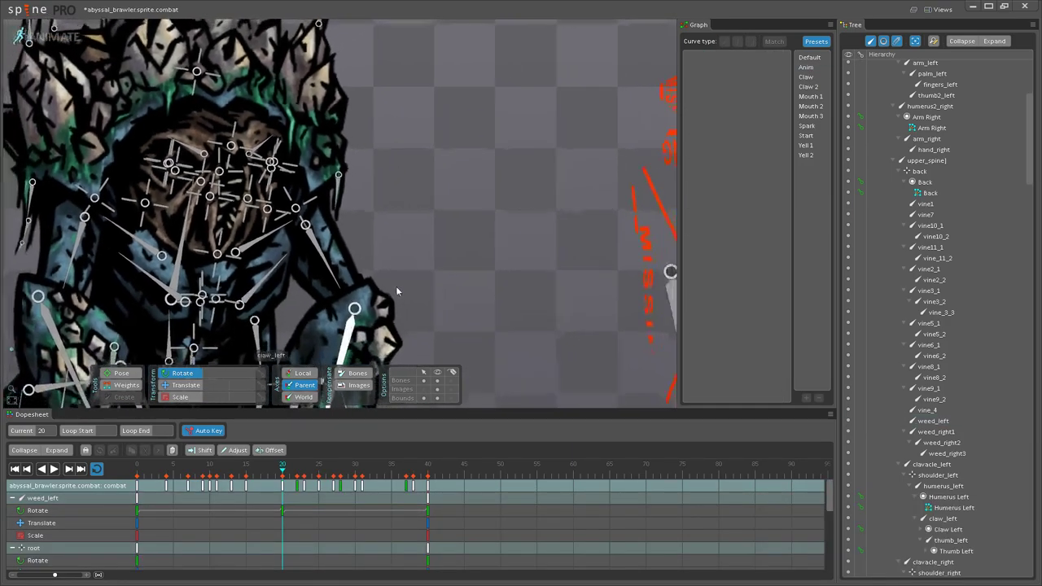
{"action": "left_click", "coordinate": [54, 469]}
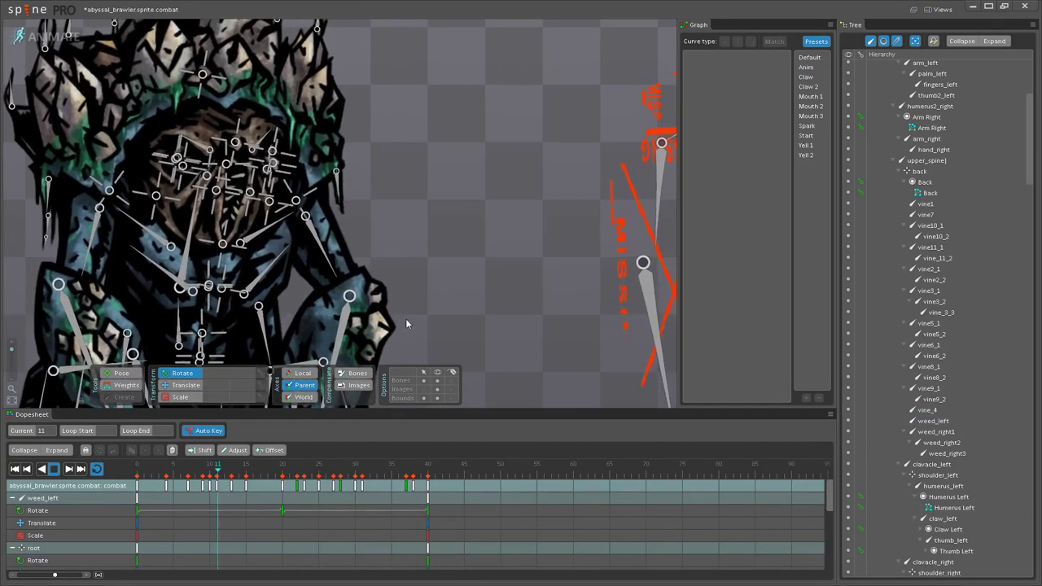
{"action": "scroll", "coordinate": [455, 254], "scroll_direction": "down", "scroll_amount": 3}
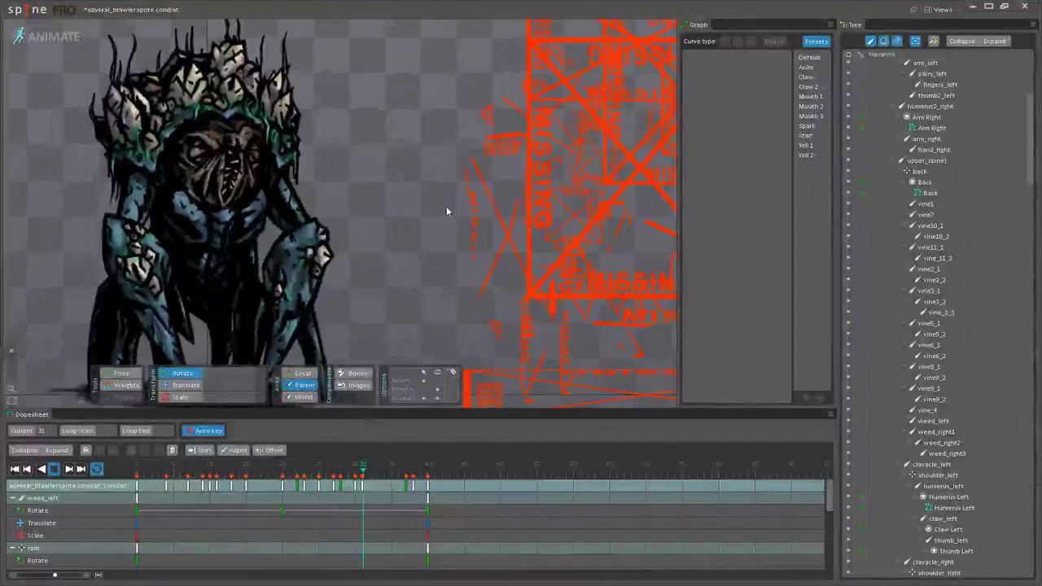
{"action": "left_click_drag", "start_coordinate": [444, 204], "coordinate": [539, 207]}
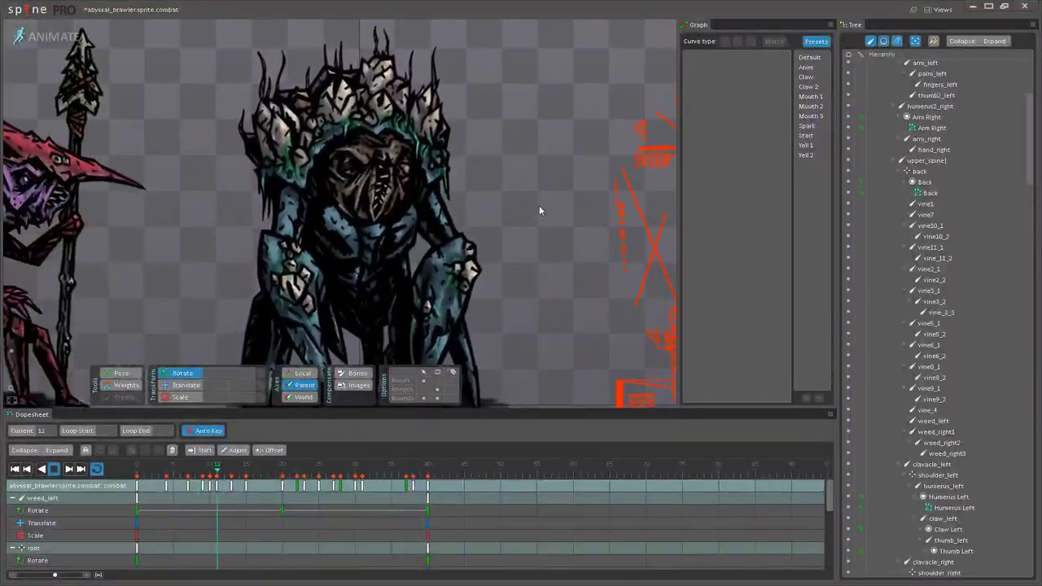
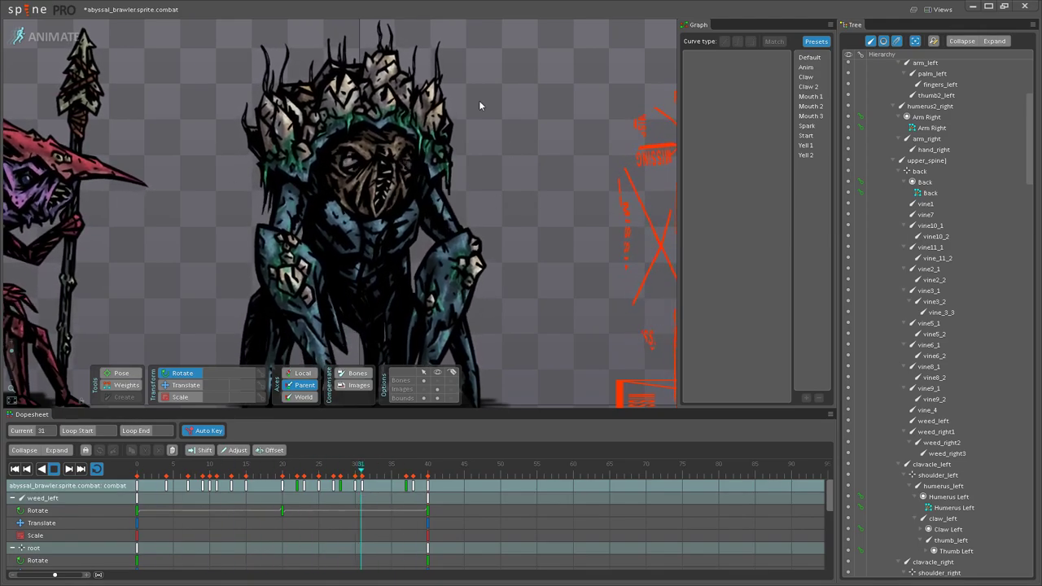
{"action": "scroll", "coordinate": [485, 224], "scroll_direction": "up", "scroll_amount": 3}
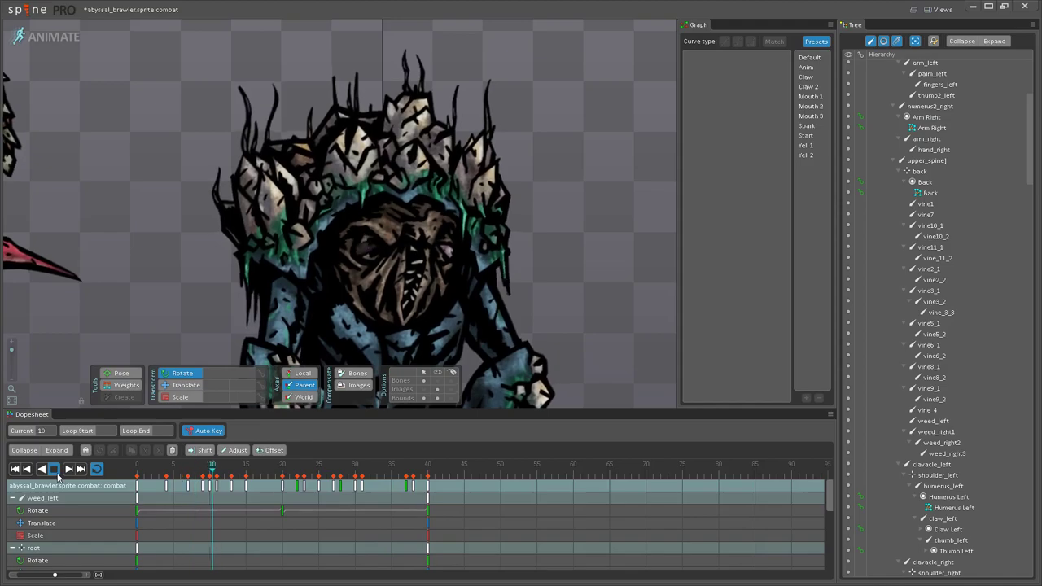
Step: Stop playback at frame 20 and key vine1's rotation at 5.33
{"action": "left_click", "coordinate": [283, 476]}
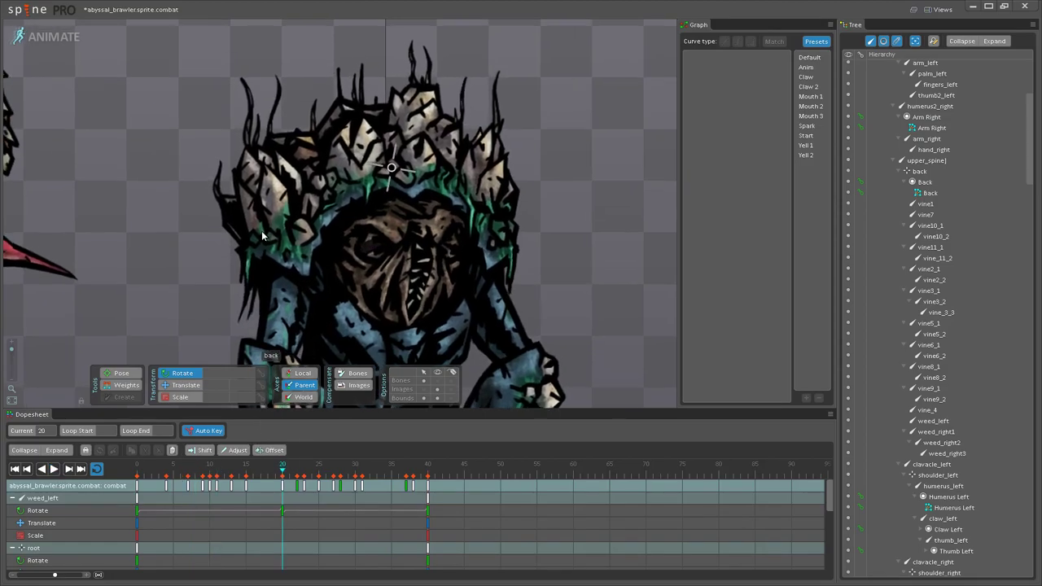
{"action": "scroll", "coordinate": [299, 254], "scroll_direction": "up", "scroll_amount": 4}
{"action": "left_click", "coordinate": [304, 237]}
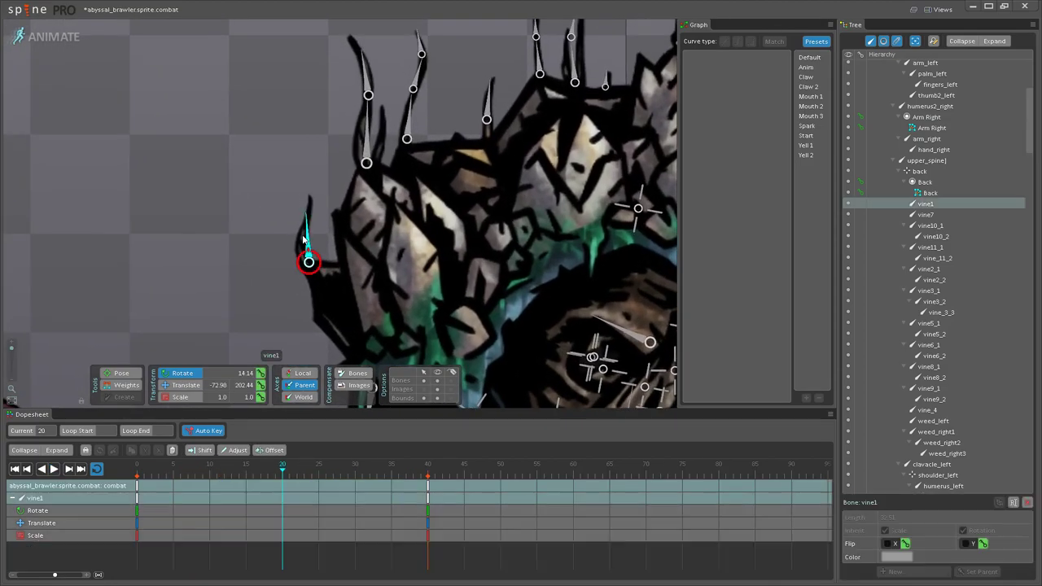
{"action": "left_click_drag", "start_coordinate": [314, 231], "coordinate": [264, 322]}
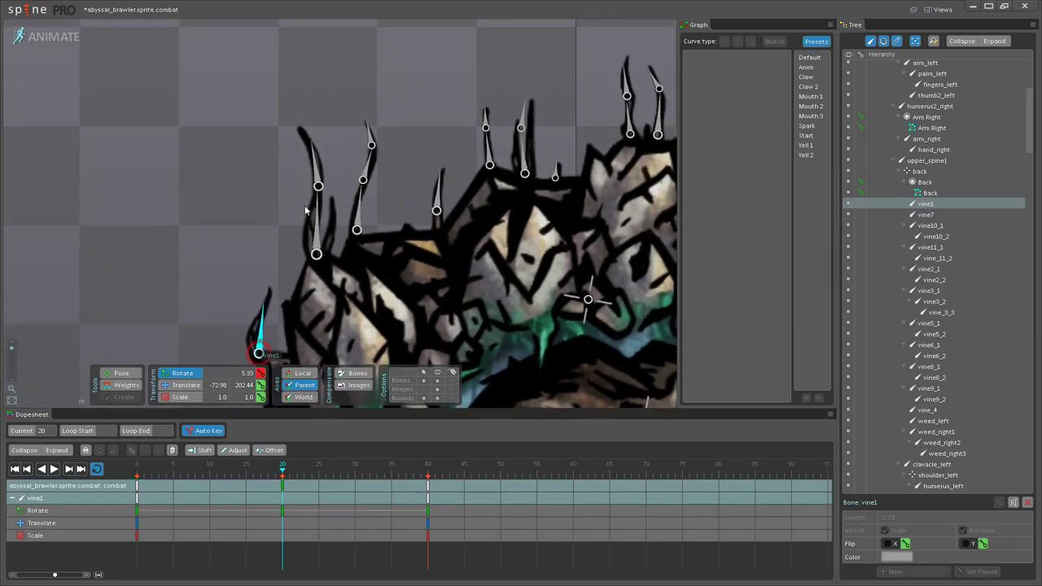
Step: At frame 20, bend the two tall vines beside vine1 and key vine_4's rotation at 353.95
{"action": "left_click", "coordinate": [317, 212]}
{"action": "left_click_drag", "start_coordinate": [326, 168], "coordinate": [317, 157]}
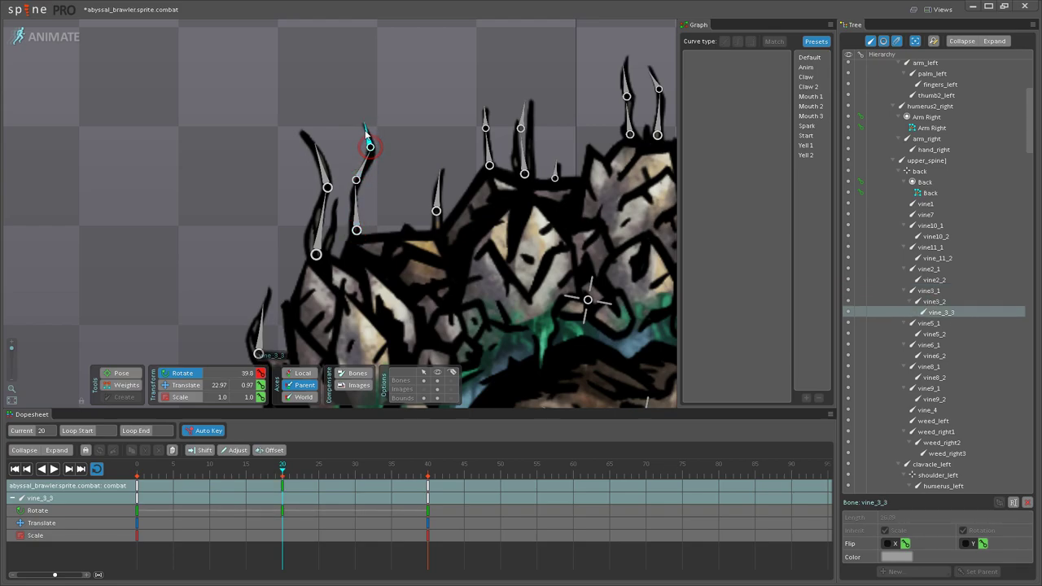
{"action": "left_click_drag", "start_coordinate": [417, 164], "coordinate": [337, 207]}
{"action": "scroll", "coordinate": [355, 207], "scroll_direction": "up", "scroll_amount": 2}
{"action": "left_click_drag", "start_coordinate": [357, 249], "coordinate": [370, 242]}
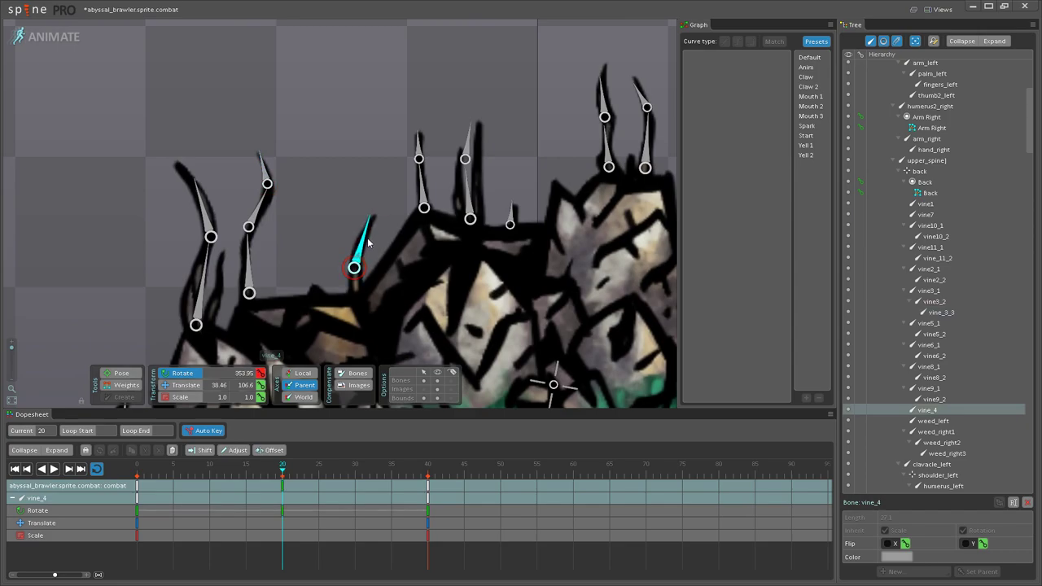
Step: At frame 20, bend vine5, vine6 and vine7, keying vine5_2's rotation at 340.98 and vine6_2's at 6.82
{"action": "left_click_drag", "start_coordinate": [407, 182], "coordinate": [413, 186]}
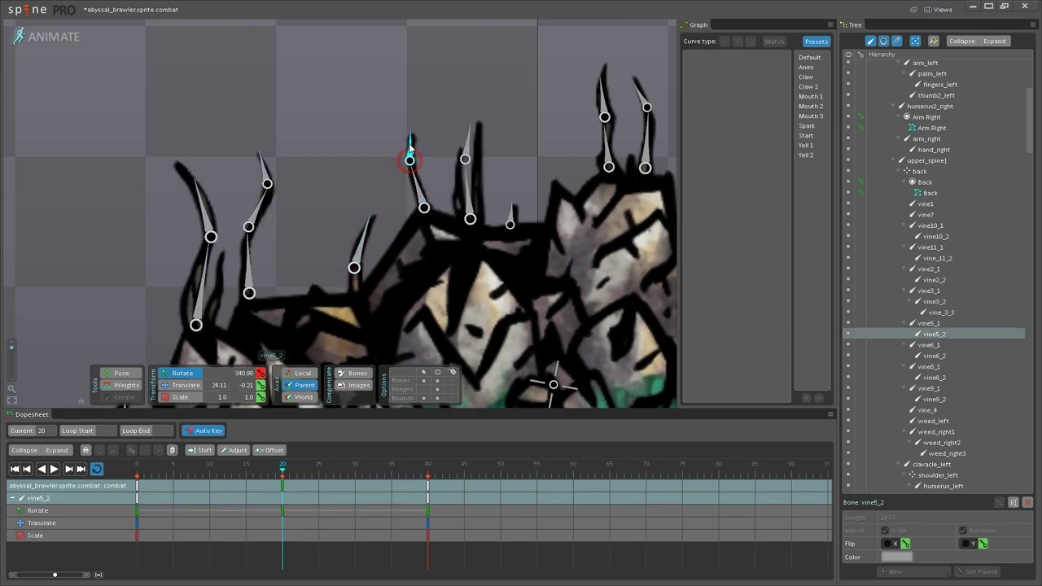
{"action": "scroll", "coordinate": [317, 247], "scroll_direction": "up", "scroll_amount": 3}
{"action": "left_click_drag", "start_coordinate": [469, 166], "coordinate": [325, 263]}
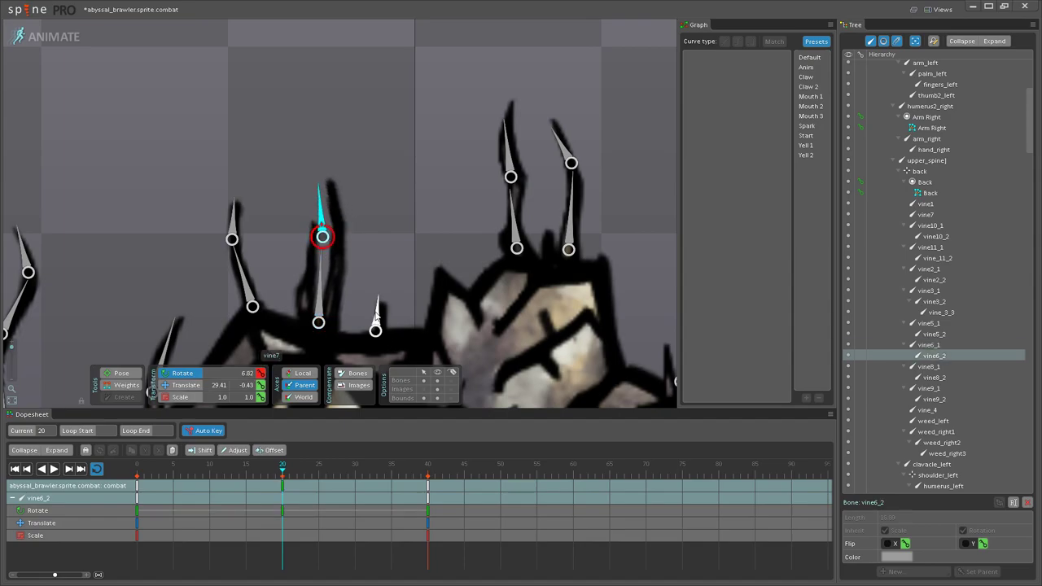
{"action": "left_click", "coordinate": [378, 309]}
Step: At frame 20, bend vine8 and vine9, keying vine8_2's rotation at 12.77 and vine9_2's at 4.79
{"action": "left_click_drag", "start_coordinate": [502, 224], "coordinate": [329, 169]}
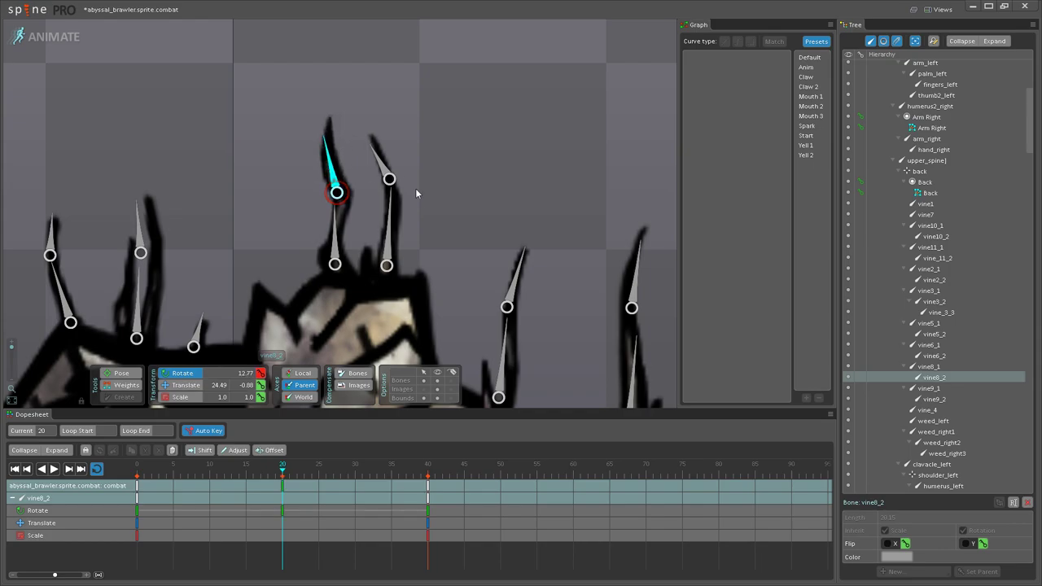
{"action": "left_click_drag", "start_coordinate": [391, 227], "coordinate": [384, 220]}
{"action": "left_click_drag", "start_coordinate": [370, 171], "coordinate": [379, 158]}
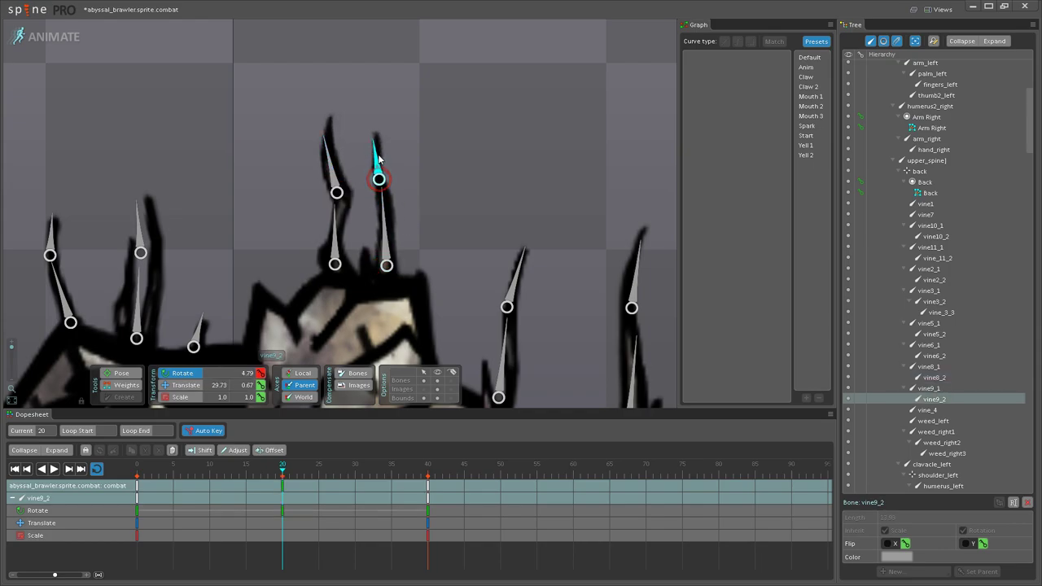
Step: At frame 20, bend the vine10 and vine11 chains, keying vine11_1's rotation at 11.63
{"action": "left_click_drag", "start_coordinate": [508, 324], "coordinate": [357, 247]}
{"action": "left_click_drag", "start_coordinate": [373, 201], "coordinate": [368, 181]}
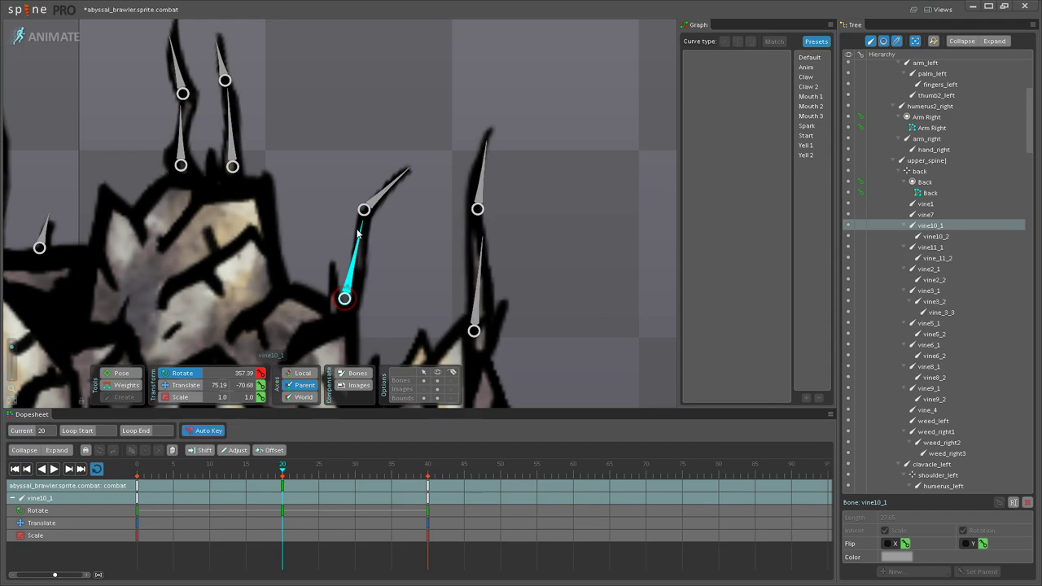
{"action": "left_click_drag", "start_coordinate": [342, 227], "coordinate": [339, 227]}
{"action": "left_click_drag", "start_coordinate": [404, 261], "coordinate": [316, 170]}
{"action": "left_click_drag", "start_coordinate": [389, 198], "coordinate": [397, 189]}
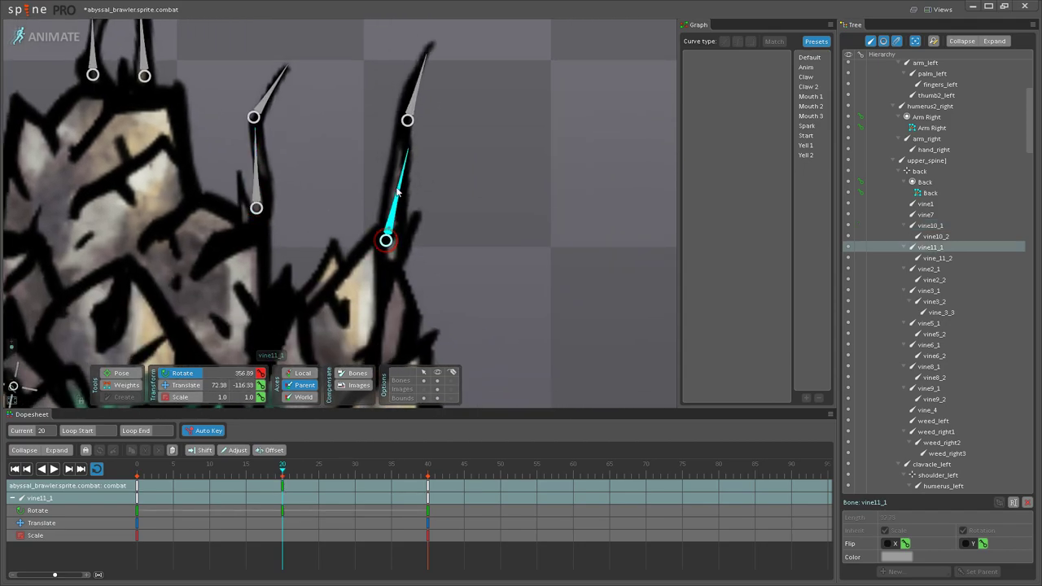
{"action": "left_click_drag", "start_coordinate": [410, 108], "coordinate": [422, 98]}
{"action": "left_click_drag", "start_coordinate": [407, 168], "coordinate": [383, 155]}
Step: Select all the vine bones on the back and apply the Anim curve preset to their keys at frames 0 and 20
{"action": "scroll", "coordinate": [386, 230], "scroll_direction": "down", "scroll_amount": 4}
{"action": "left_click_drag", "start_coordinate": [415, 326], "coordinate": [440, 142]}
{"action": "scroll", "coordinate": [439, 143], "scroll_direction": "down", "scroll_amount": 5}
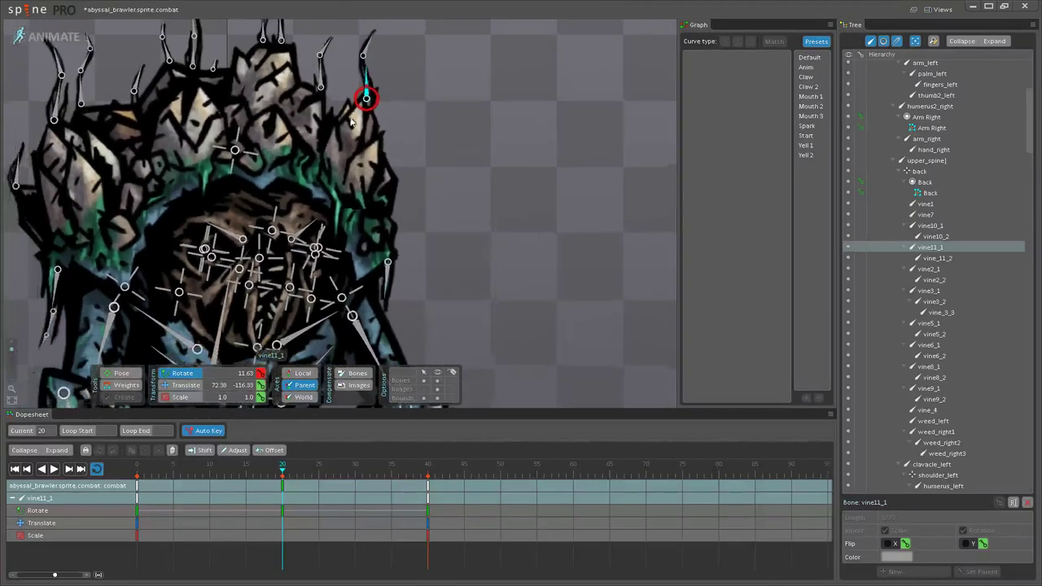
{"action": "left_click_drag", "start_coordinate": [125, 70], "coordinate": [572, 233]}
{"action": "left_click", "coordinate": [383, 236], "text": "ctrl"}
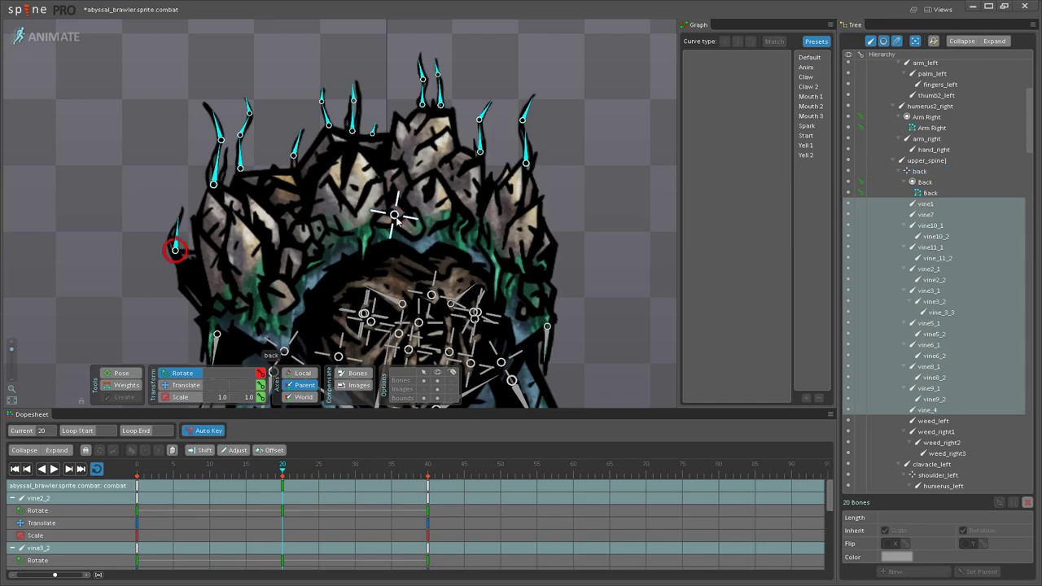
{"action": "scroll", "coordinate": [171, 215], "scroll_direction": "up", "scroll_amount": 3}
{"action": "left_click_drag", "start_coordinate": [300, 136], "coordinate": [241, 266]}
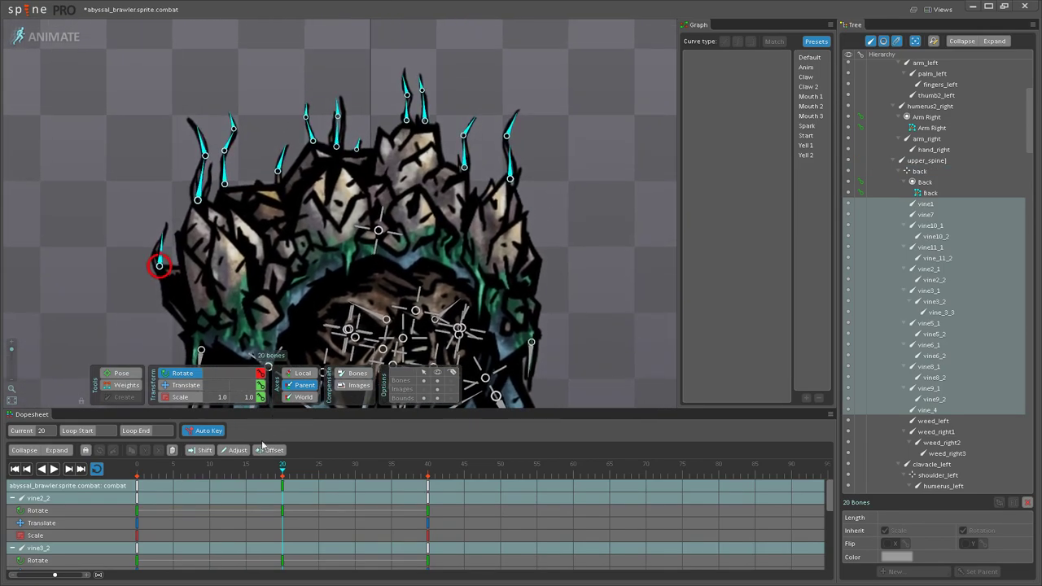
{"action": "left_click", "coordinate": [138, 484]}
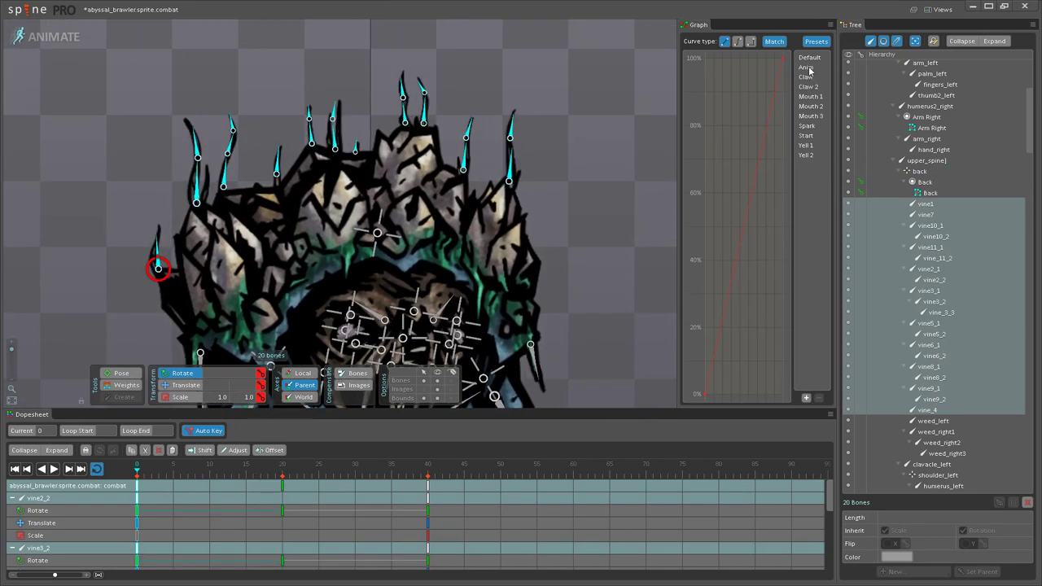
{"action": "left_click", "coordinate": [287, 494]}
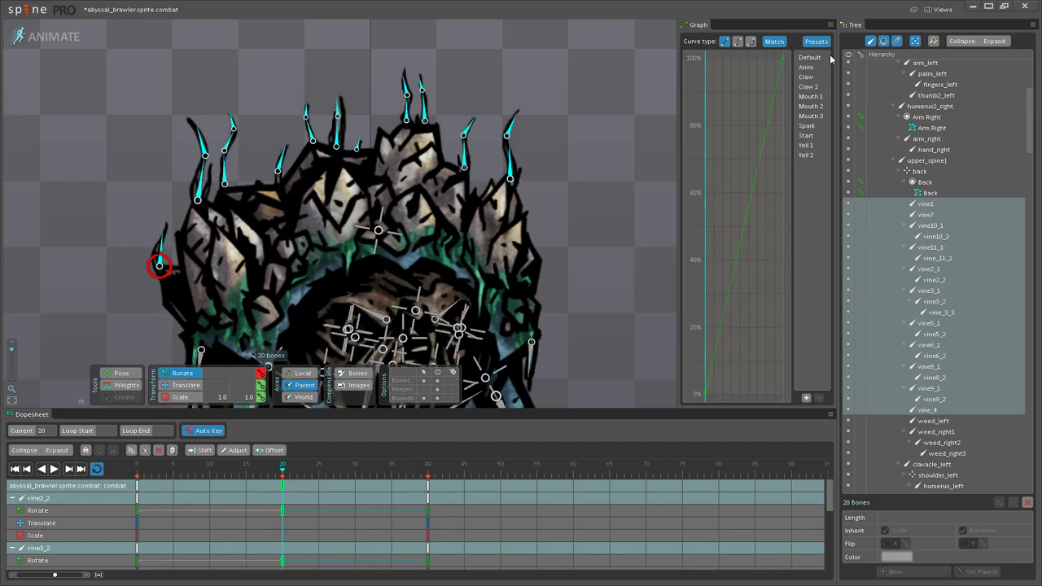
Step: Deselect the vines and play the combat loop to examine the swaying back vines on the whole creature
{"action": "left_click", "coordinate": [549, 78]}
{"action": "left_click", "coordinate": [53, 470]}
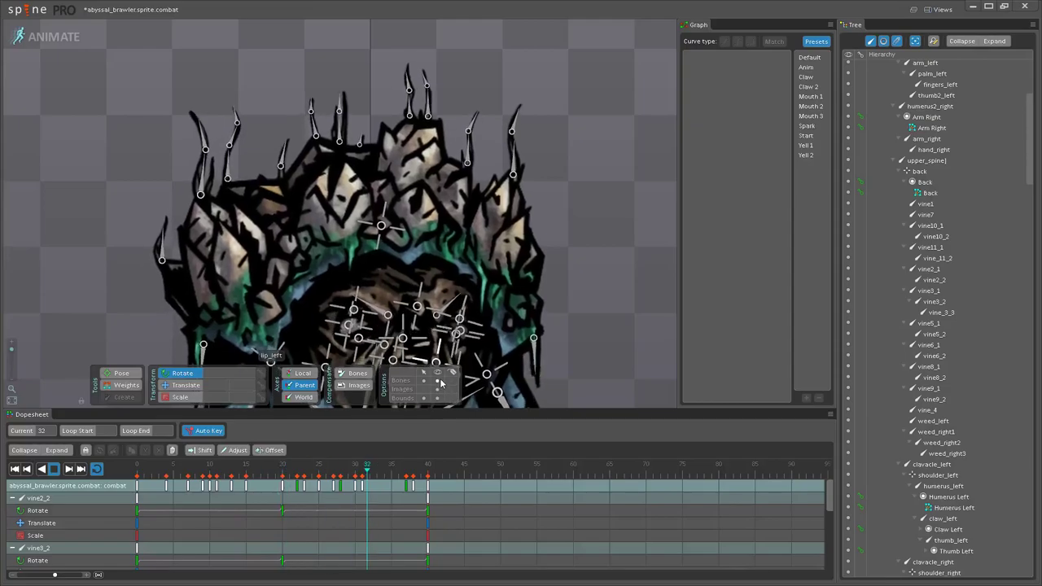
{"action": "scroll", "coordinate": [469, 287], "scroll_direction": "down", "scroll_amount": 5}
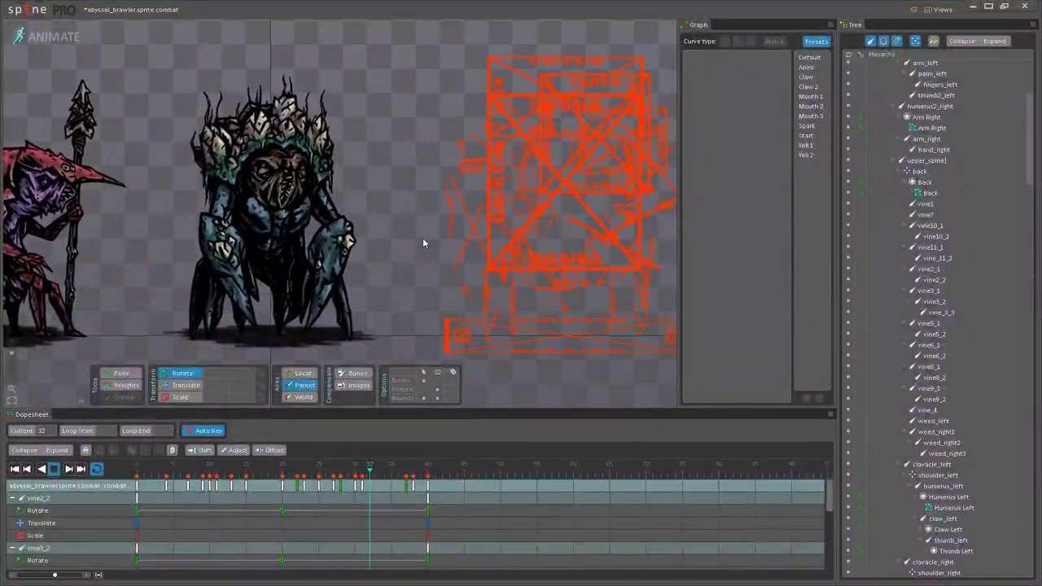
{"action": "left_click_drag", "start_coordinate": [380, 158], "coordinate": [494, 179]}
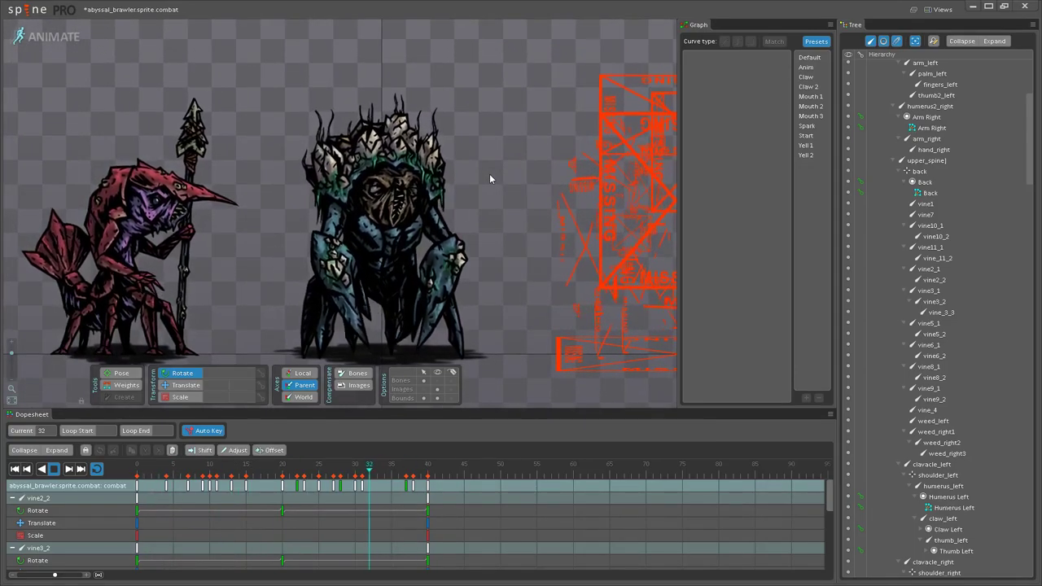
{"action": "left_click_drag", "start_coordinate": [481, 174], "coordinate": [556, 167]}
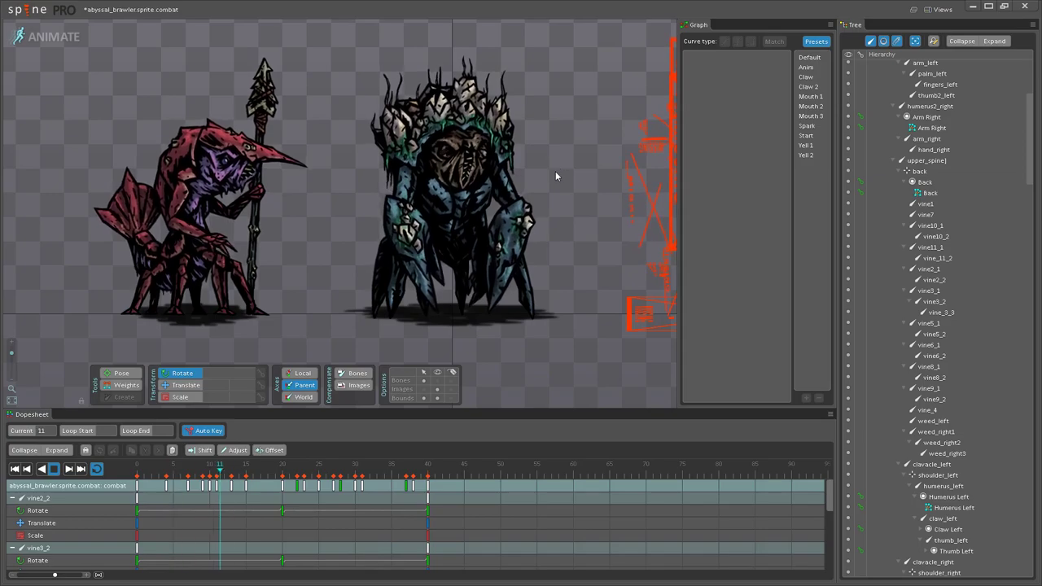
{"action": "scroll", "coordinate": [555, 171], "scroll_direction": "up", "scroll_amount": 2}
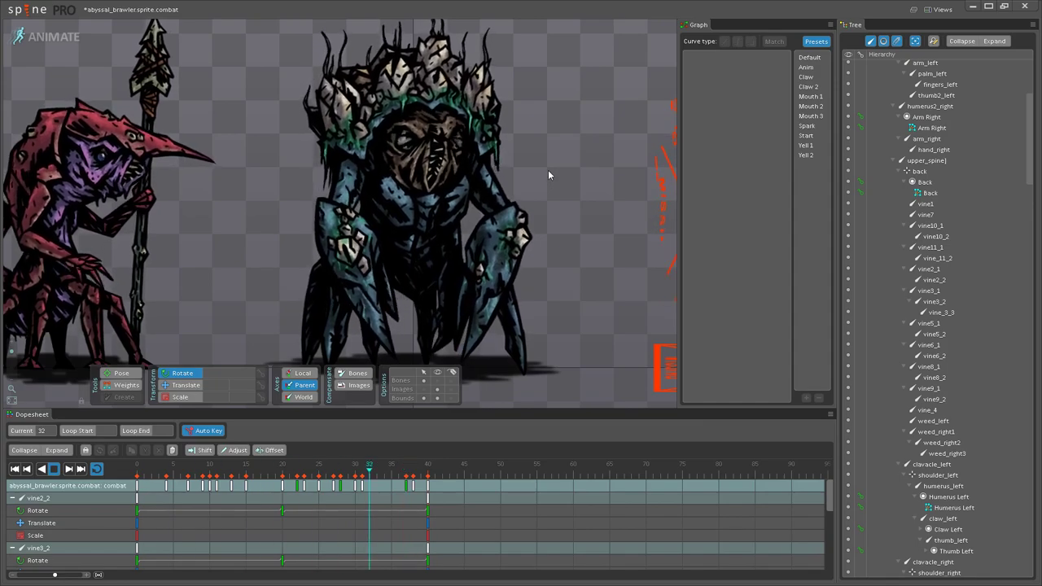
Step: Stop playback and key palm_left's rotation at 15.66 on frame 20
{"action": "left_click_drag", "start_coordinate": [504, 282], "coordinate": [497, 204]}
{"action": "scroll", "coordinate": [435, 246], "scroll_direction": "up", "scroll_amount": 3}
{"action": "key", "text": "d"}
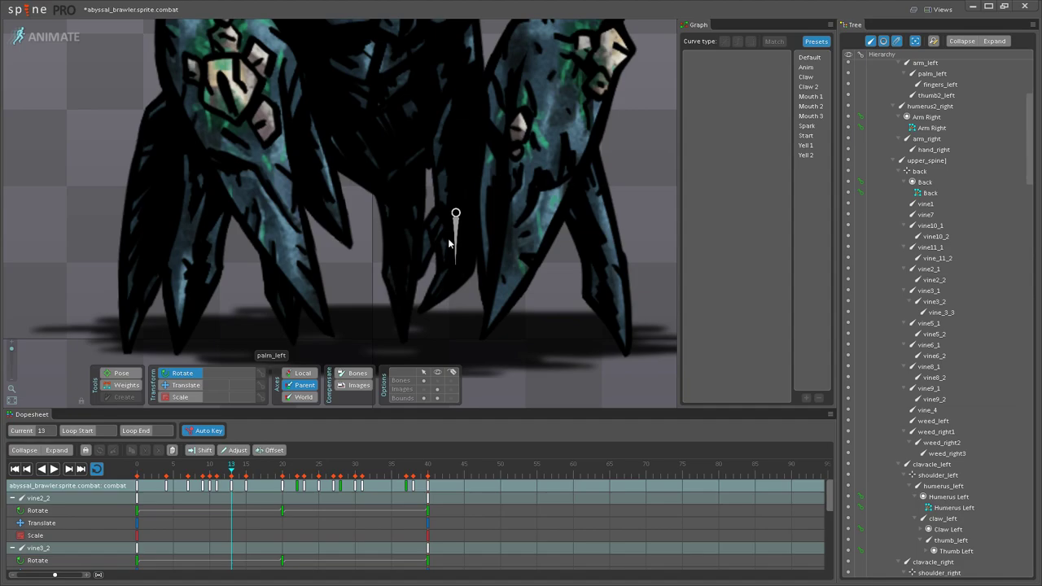
{"action": "left_click", "coordinate": [449, 243]}
{"action": "left_click", "coordinate": [276, 472]}
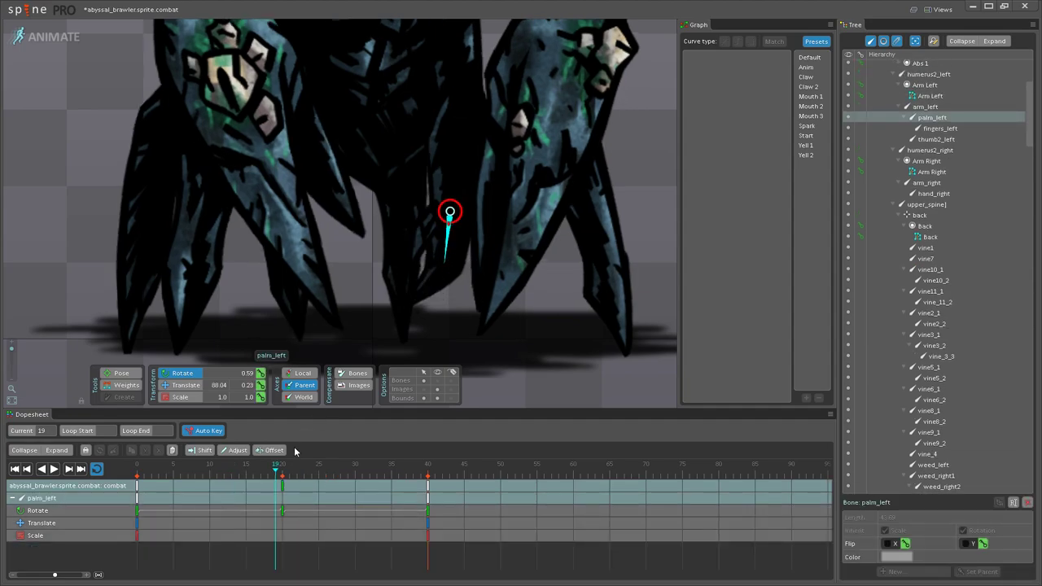
{"action": "left_click", "coordinate": [285, 464]}
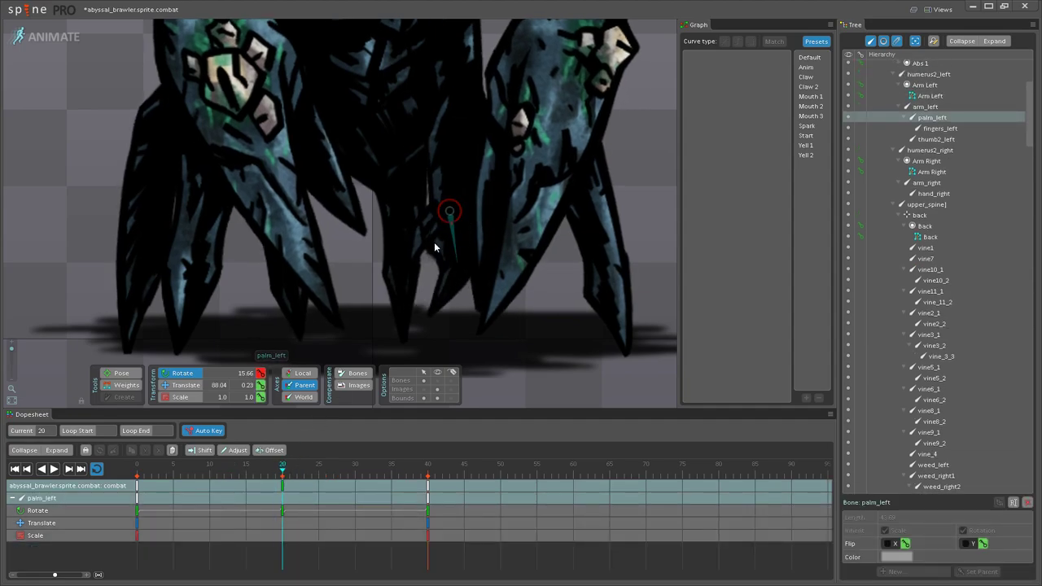
Step: Preview palm_left's motion, return to frame 20 and rotate thumb2_left
{"action": "left_click", "coordinate": [54, 469]}
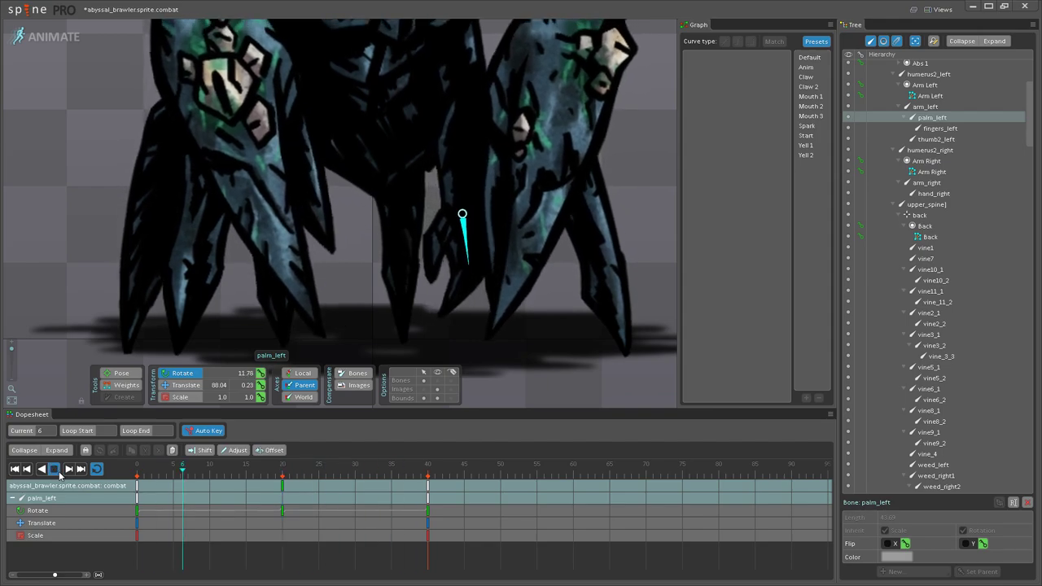
{"action": "key", "text": "space"}
{"action": "left_click", "coordinate": [281, 465]}
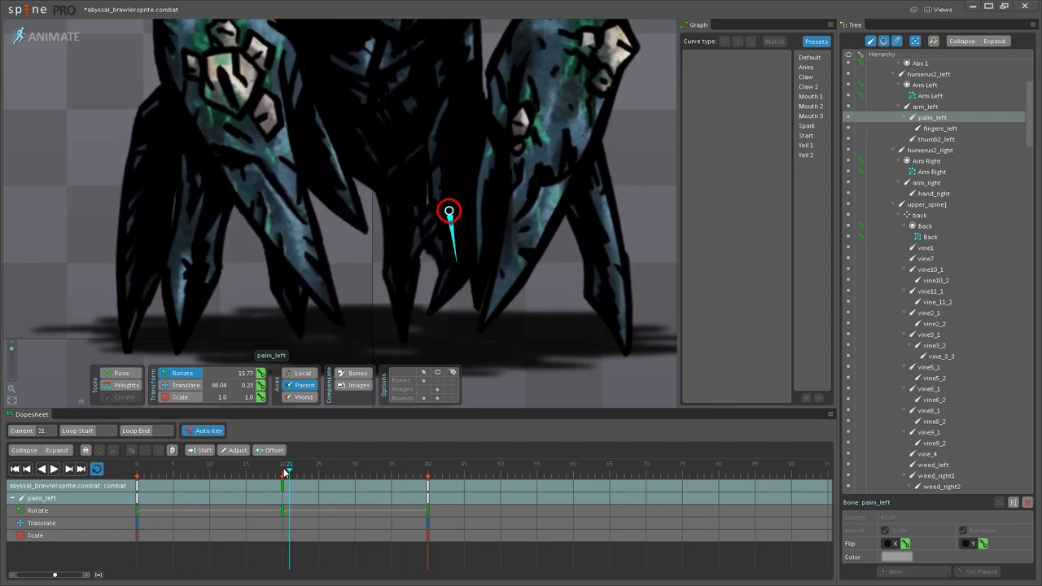
Step: Play the combat loop with nothing selected to examine the hand and vine motion on the whole creature
{"action": "left_click", "coordinate": [54, 469]}
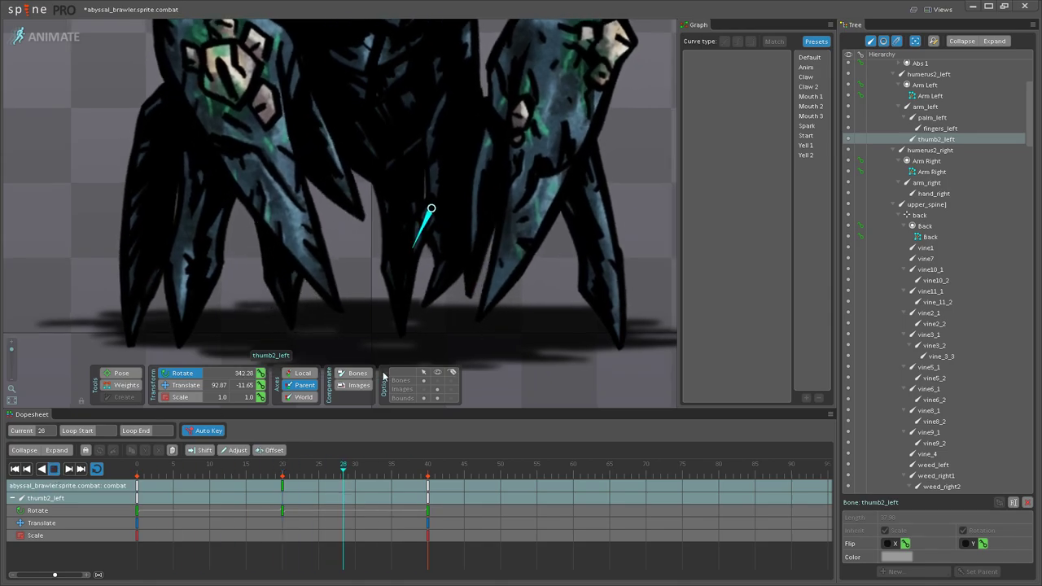
{"action": "scroll", "coordinate": [390, 340], "scroll_direction": "down", "scroll_amount": 6}
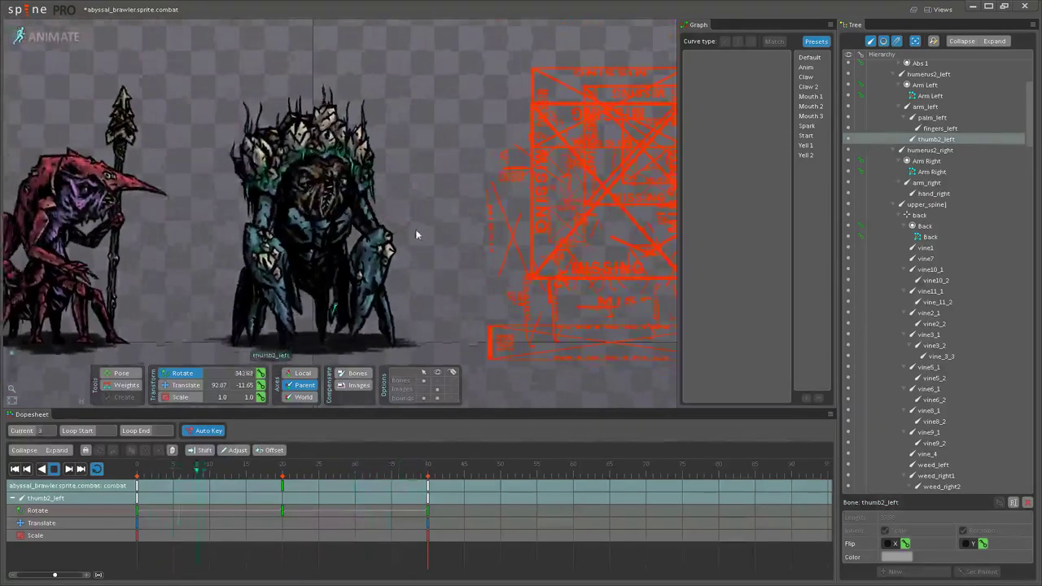
{"action": "key", "text": "space"}
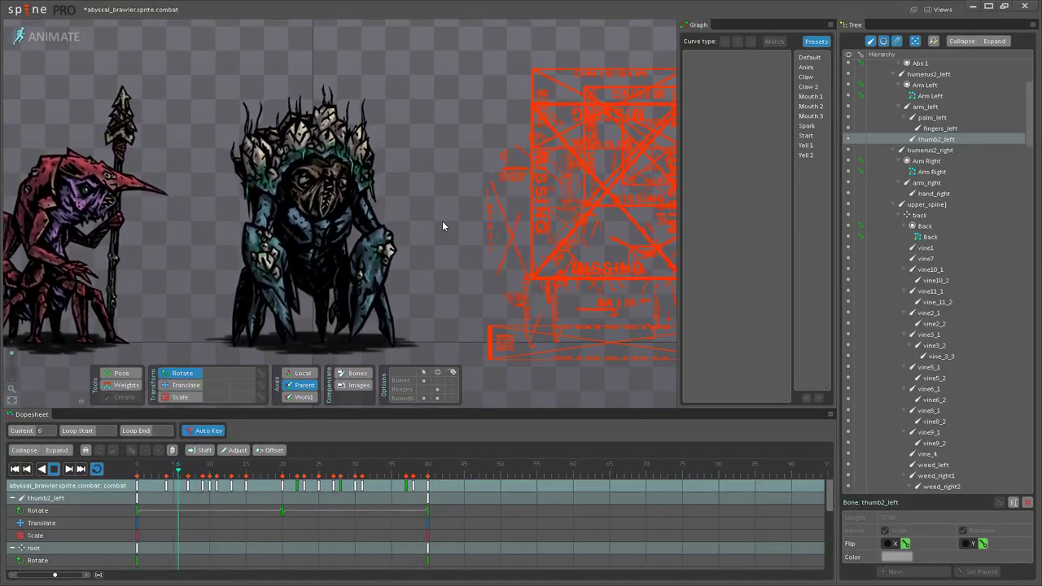
{"action": "left_click_drag", "start_coordinate": [447, 211], "coordinate": [527, 218]}
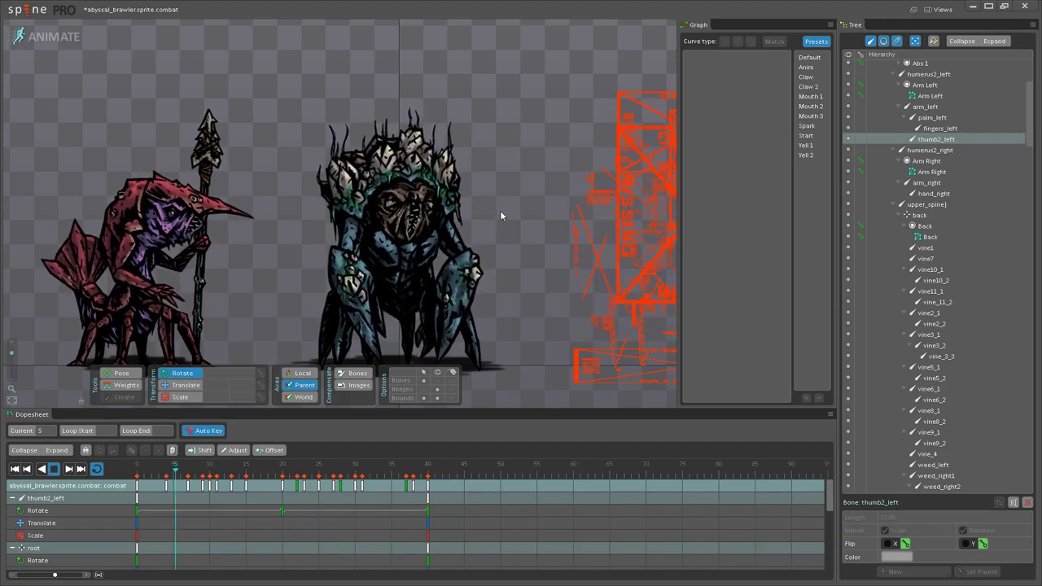
{"action": "scroll", "coordinate": [500, 211], "scroll_direction": "up", "scroll_amount": 2}
{"action": "scroll", "coordinate": [499, 213], "scroll_direction": "up", "scroll_amount": 1}
Step: Adjust the vine10 chain at frame 20, keying vine10_2's rotation at 333.97
{"action": "left_click_drag", "start_coordinate": [408, 73], "coordinate": [451, 149]}
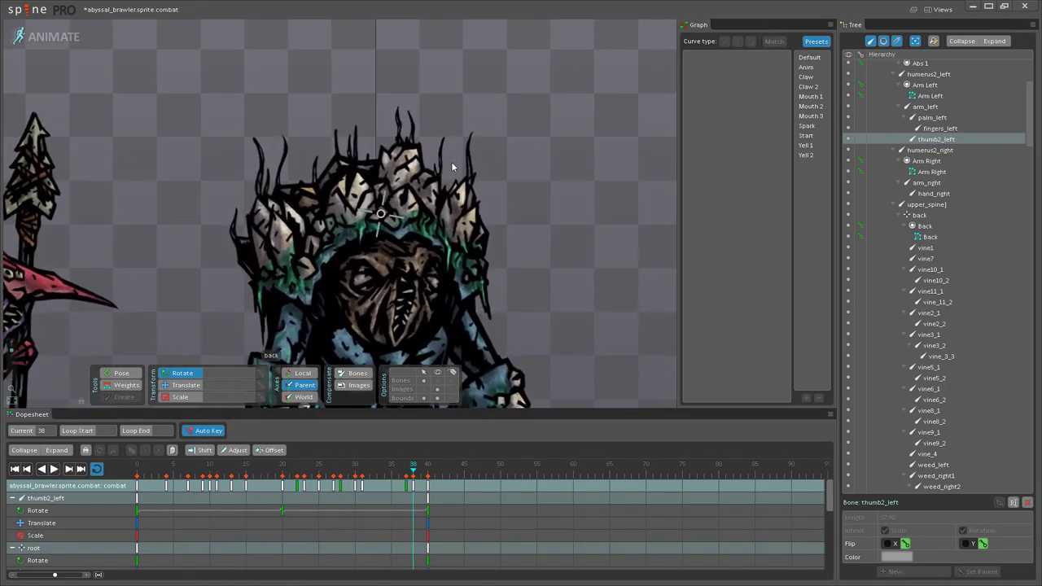
{"action": "scroll", "coordinate": [445, 163], "scroll_direction": "up", "scroll_amount": 3}
{"action": "scroll", "coordinate": [444, 167], "scroll_direction": "up", "scroll_amount": 2}
{"action": "left_click", "coordinate": [421, 194]}
{"action": "left_click", "coordinate": [288, 470]}
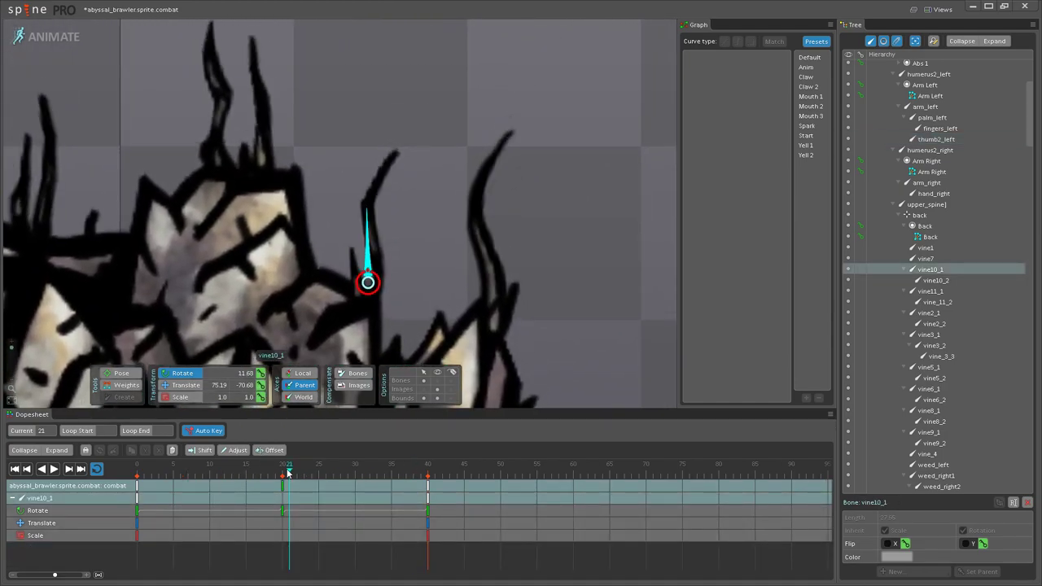
{"action": "left_click_drag", "start_coordinate": [286, 468], "coordinate": [282, 468]}
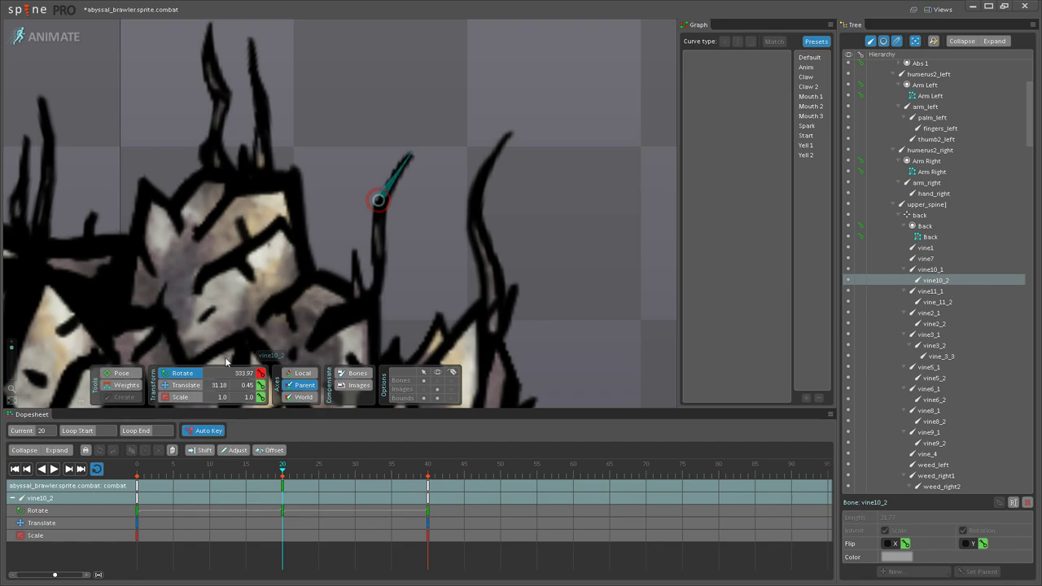
Step: Key vine10_1's rotation at 14.47 on frame 20 and play the loop to check the back vines
{"action": "left_click", "coordinate": [53, 469]}
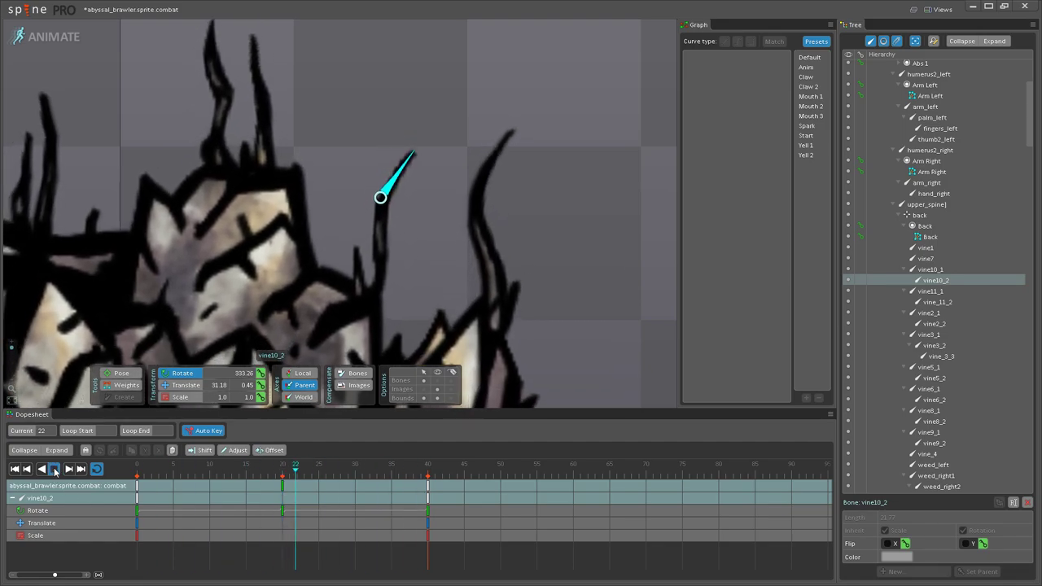
{"action": "left_click", "coordinate": [282, 484]}
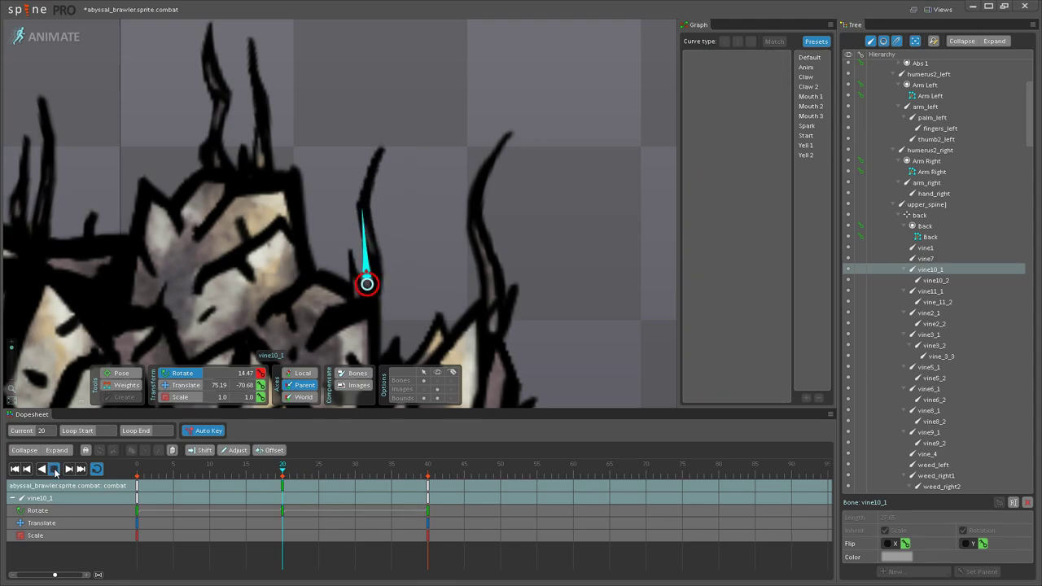
{"action": "left_click", "coordinate": [53, 470]}
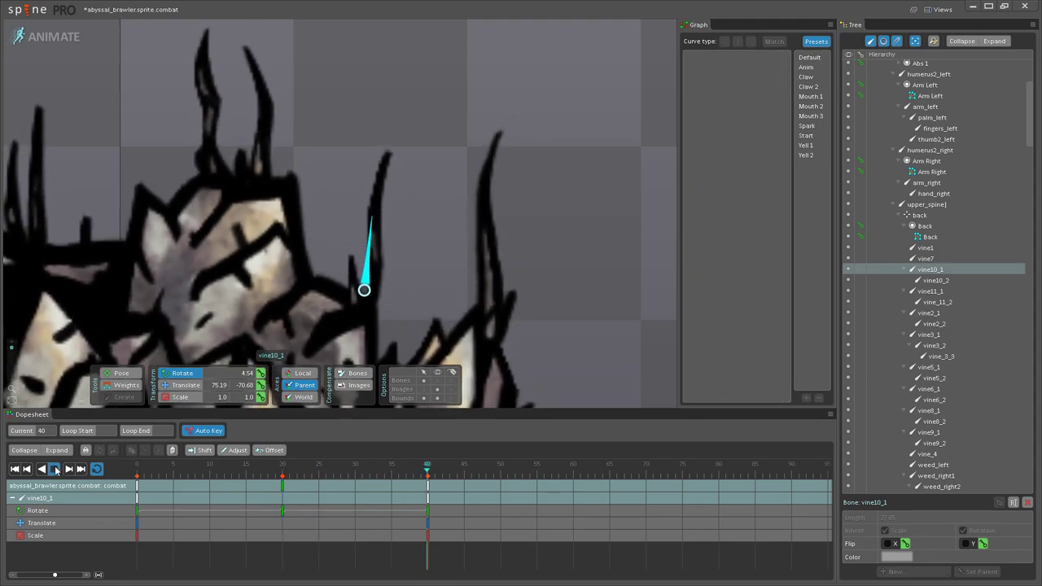
{"action": "scroll", "coordinate": [519, 110], "scroll_direction": "down", "scroll_amount": 5}
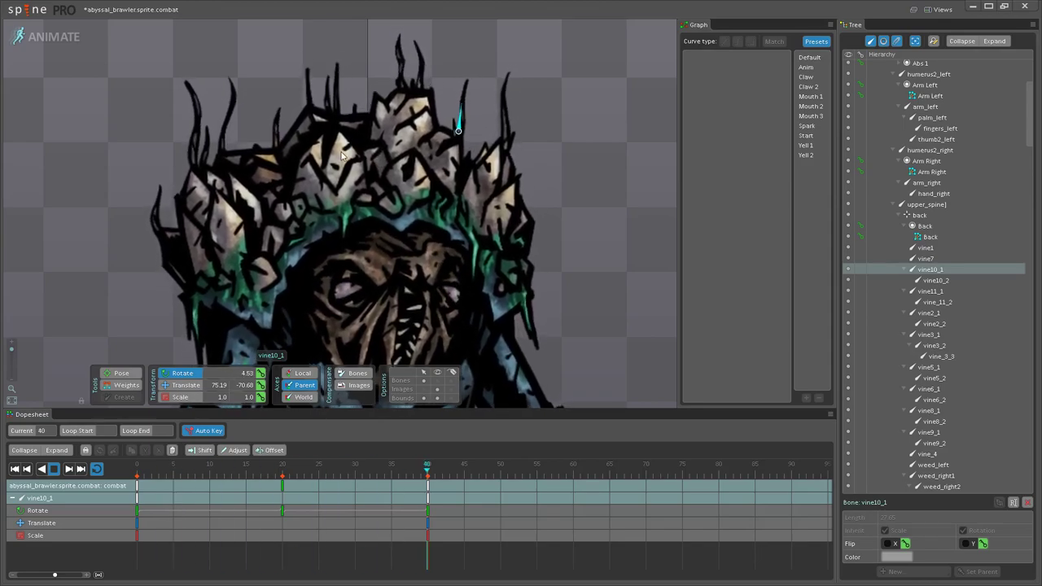
{"action": "scroll", "coordinate": [219, 156], "scroll_direction": "up", "scroll_amount": 5}
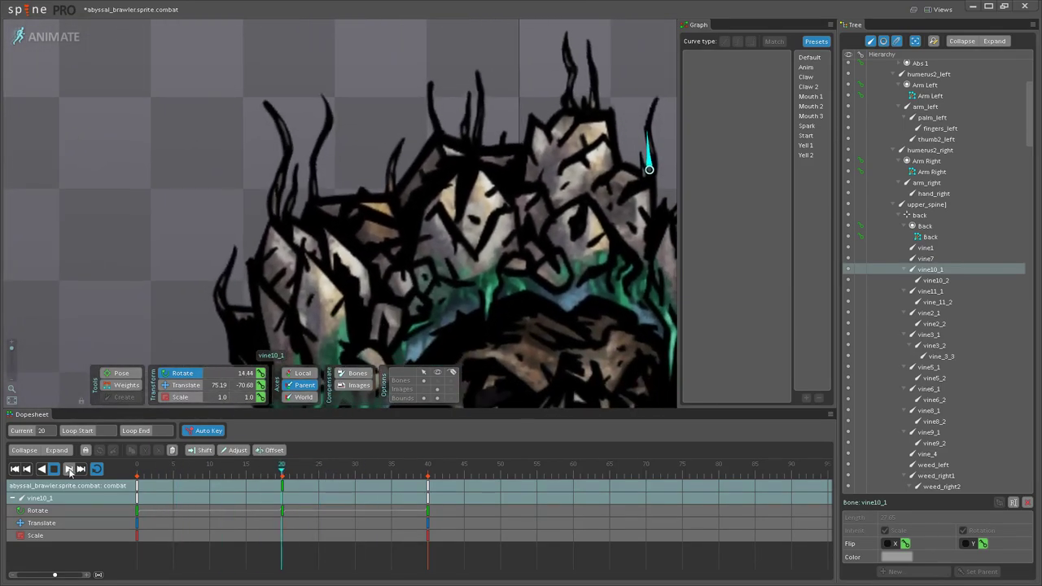
Step: Select the vine3 and vine11 bones and offset their looping rotation keys by 9 frames
{"action": "left_click", "coordinate": [337, 190]}
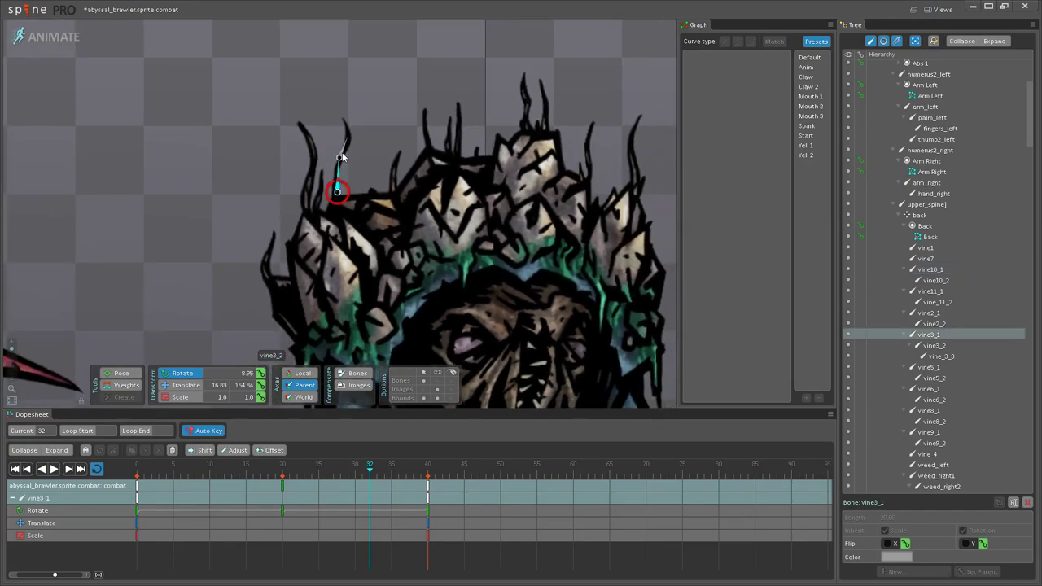
{"action": "left_click", "coordinate": [342, 157], "text": "ctrl"}
{"action": "left_click", "coordinate": [348, 136], "text": "ctrl"}
{"action": "left_click_drag", "start_coordinate": [380, 164], "coordinate": [217, 171]}
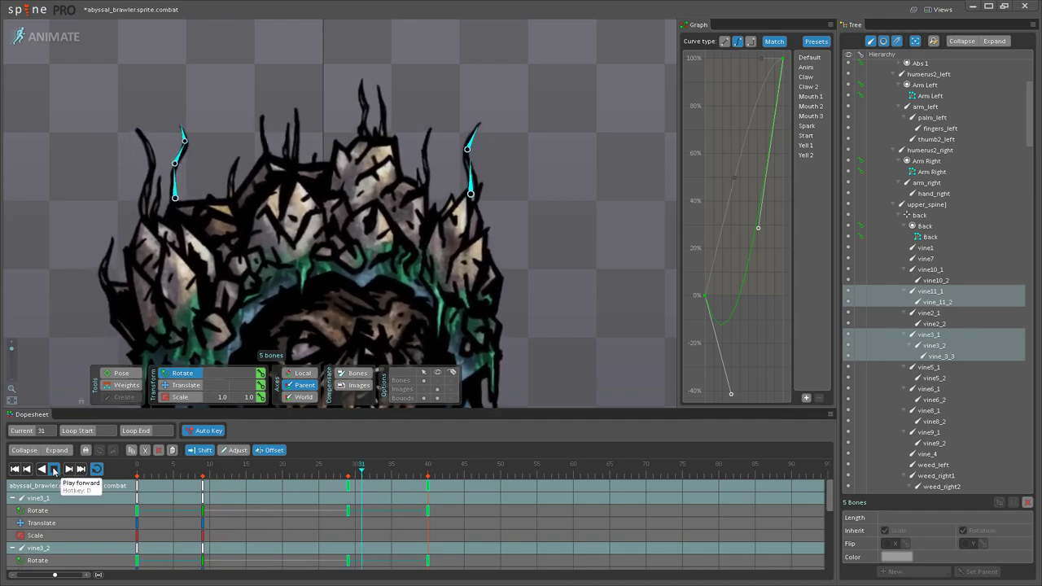
Step: Select vine6_1 and vine6_2 and offset their looping rotation keys by 16 frames, playing the loop
{"action": "left_click", "coordinate": [54, 470]}
{"action": "scroll", "coordinate": [281, 146], "scroll_direction": "up", "scroll_amount": 2}
{"action": "scroll", "coordinate": [300, 158], "scroll_direction": "up", "scroll_amount": 1}
{"action": "left_click", "coordinate": [298, 147]}
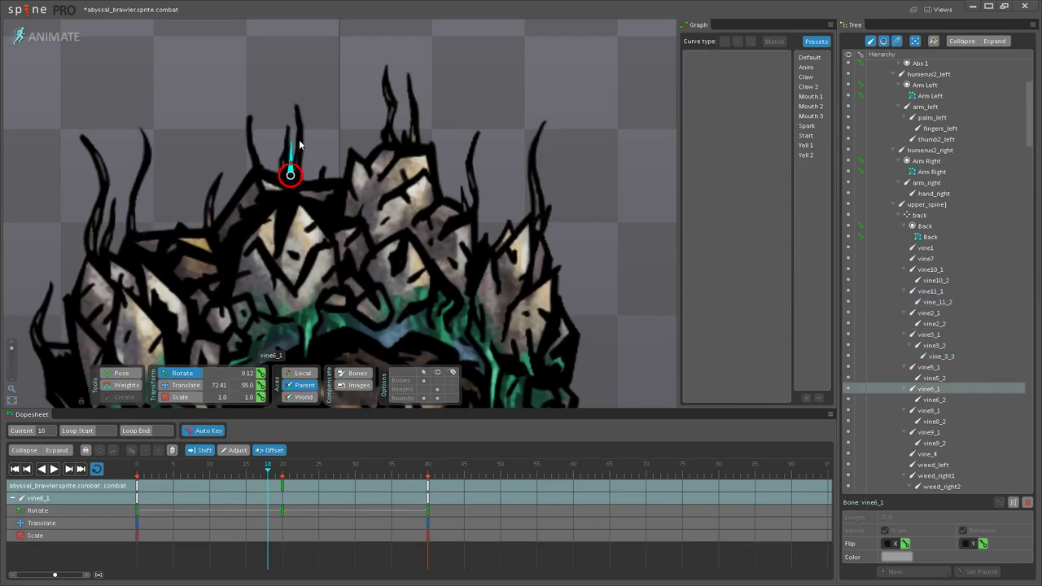
{"action": "left_click", "coordinate": [295, 131], "text": "ctrl"}
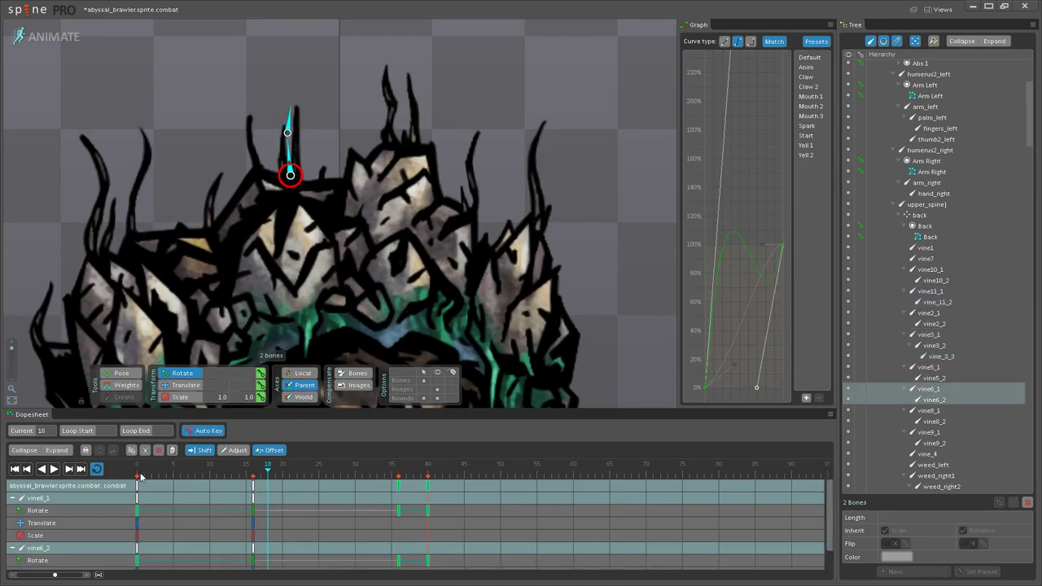
{"action": "left_click", "coordinate": [54, 470]}
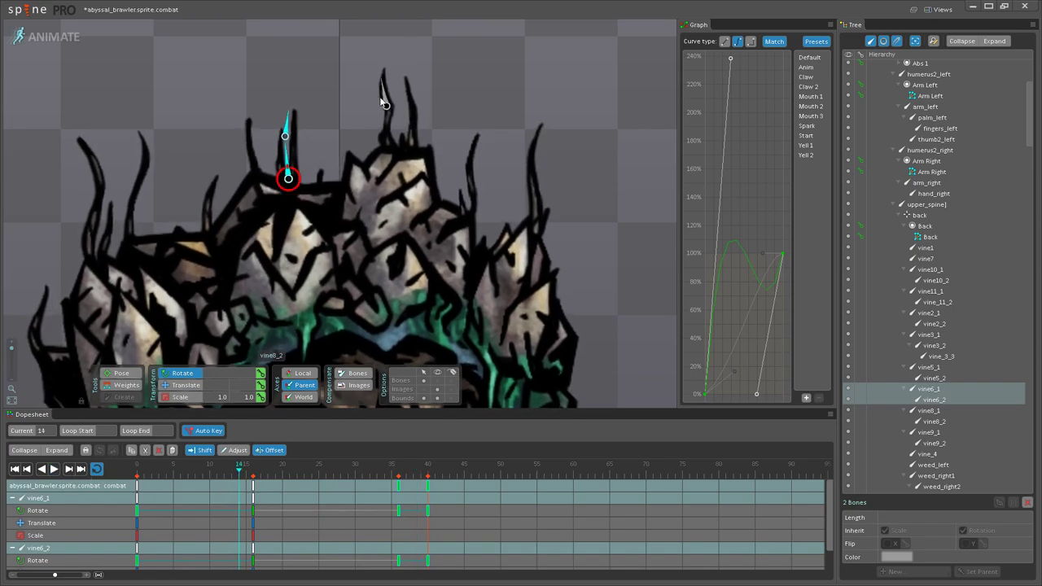
Step: Offset the looping rotation keys of vine8_1 and vine8_2 by 5 frames and those of vine1 by 16 frames
{"action": "left_click", "coordinate": [381, 102]}
{"action": "left_click", "coordinate": [387, 125], "text": "ctrl"}
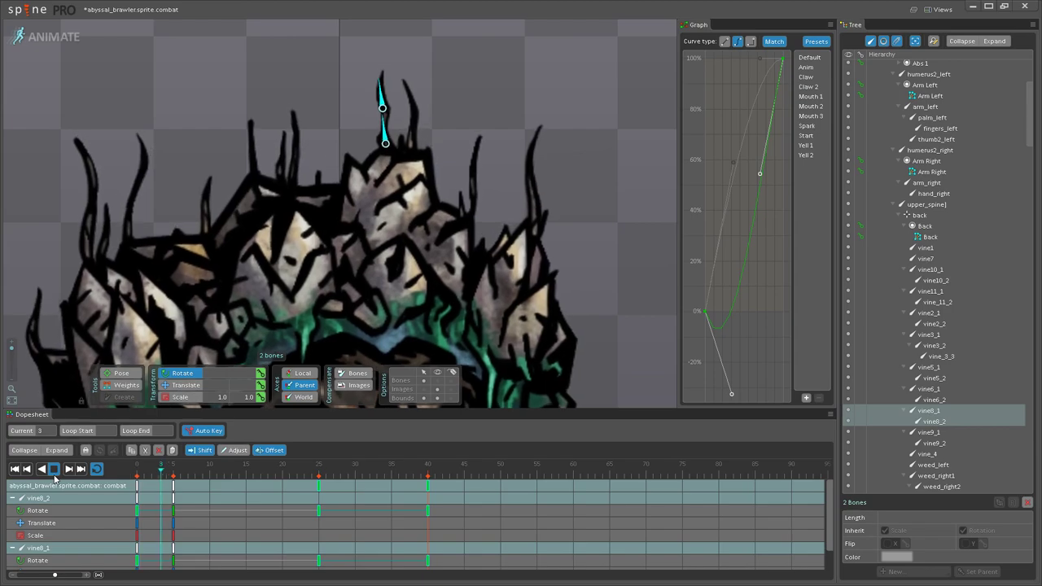
{"action": "scroll", "coordinate": [201, 282], "scroll_direction": "down", "scroll_amount": 1}
{"action": "left_click_drag", "start_coordinate": [201, 282], "coordinate": [282, 169]}
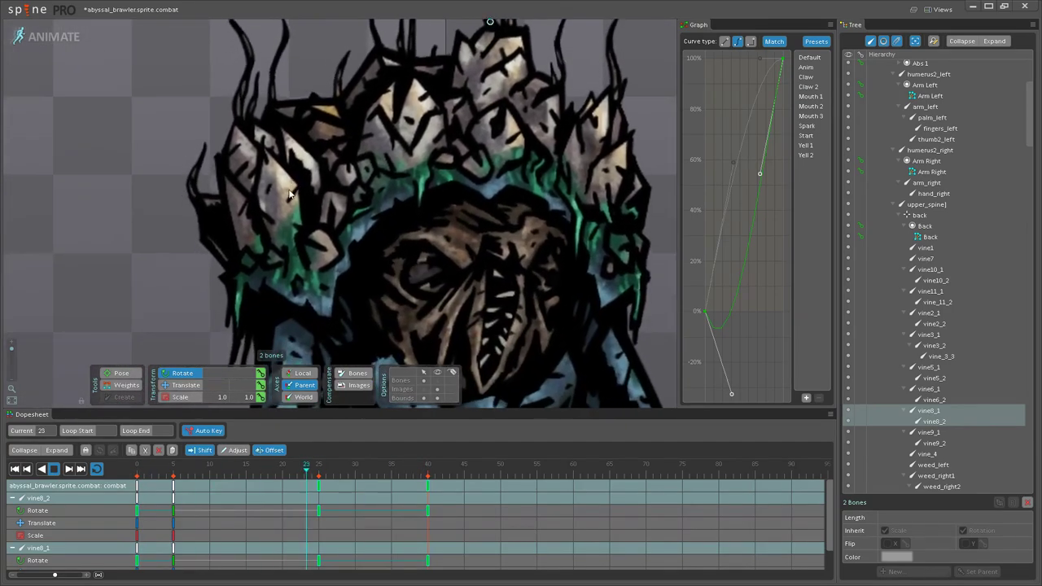
{"action": "left_click", "coordinate": [197, 172]}
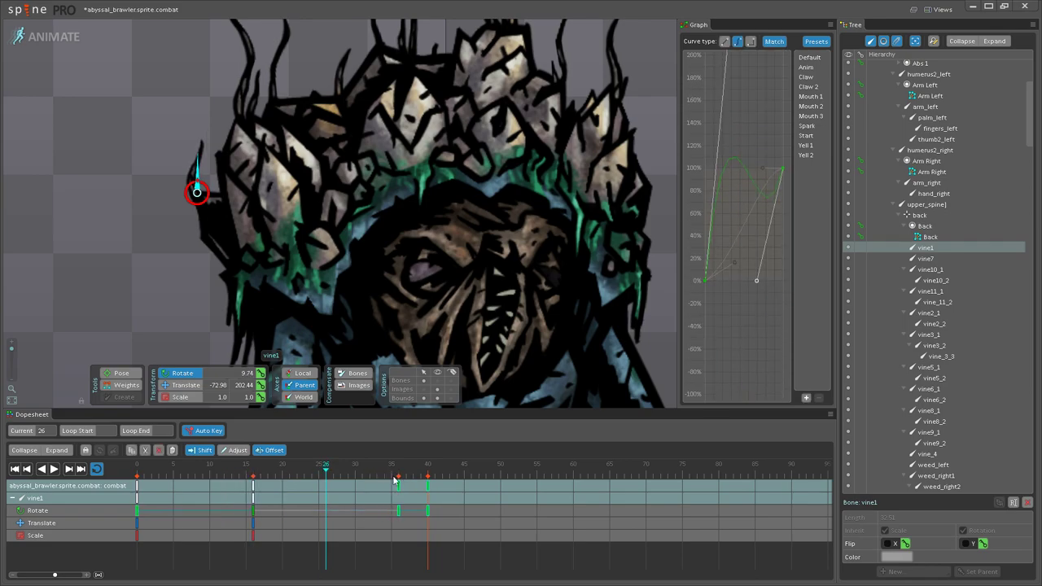
{"action": "left_click", "coordinate": [57, 470]}
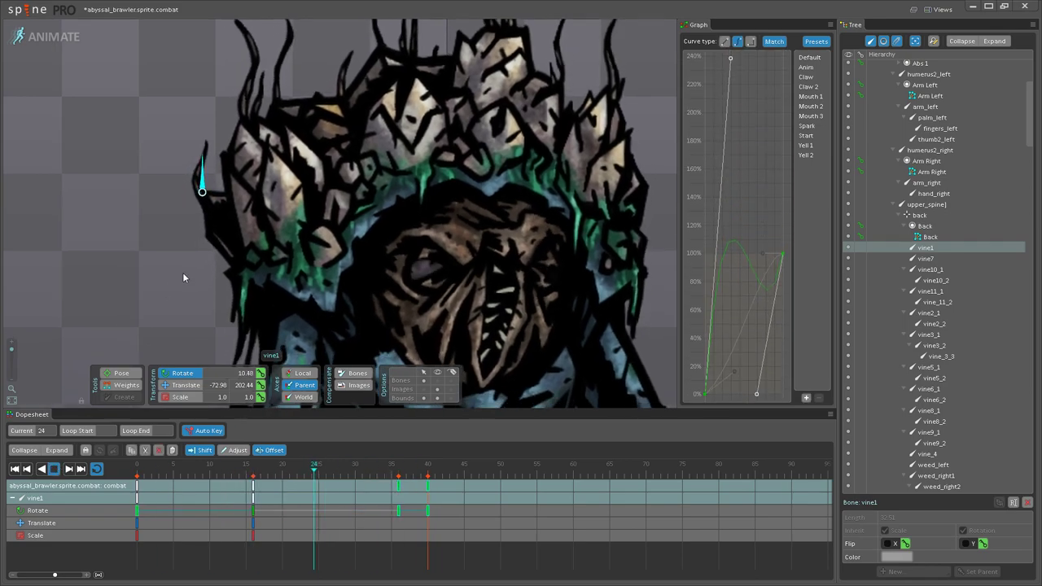
Step: Examine the offset back-vine motion on the whole creature while the combat loop plays
{"action": "scroll", "coordinate": [182, 273], "scroll_direction": "down", "scroll_amount": 2}
{"action": "scroll", "coordinate": [183, 273], "scroll_direction": "down", "scroll_amount": 3}
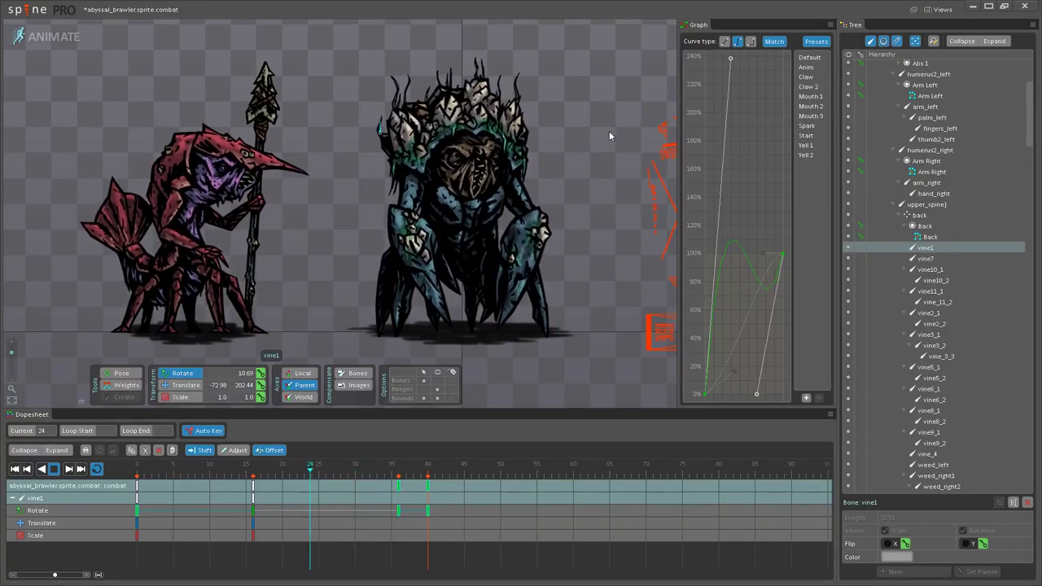
{"action": "scroll", "coordinate": [580, 128], "scroll_direction": "up", "scroll_amount": 2}
{"action": "scroll", "coordinate": [540, 170], "scroll_direction": "up", "scroll_amount": 2}
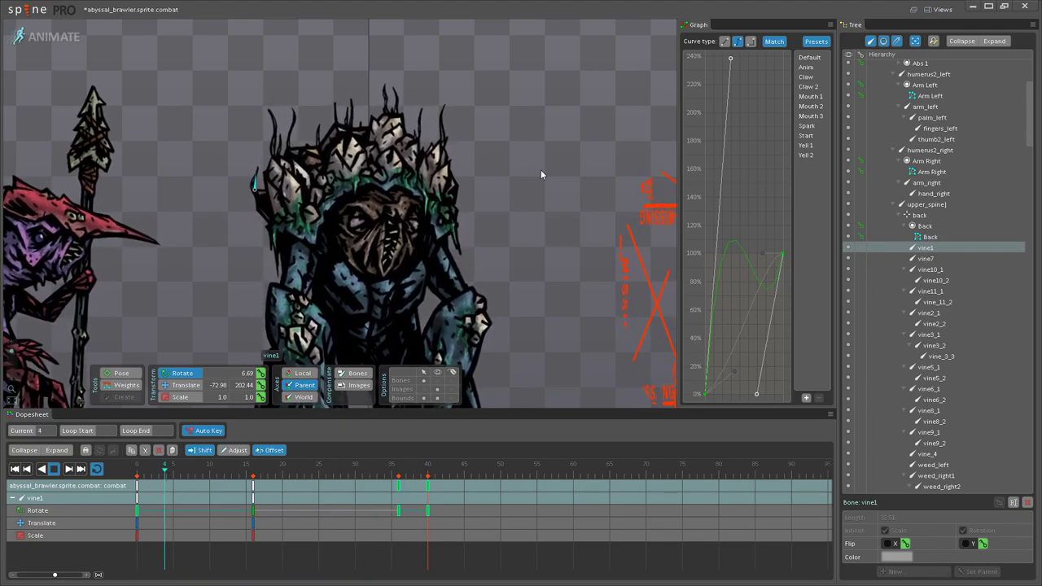
{"action": "left_click_drag", "start_coordinate": [541, 170], "coordinate": [581, 197]}
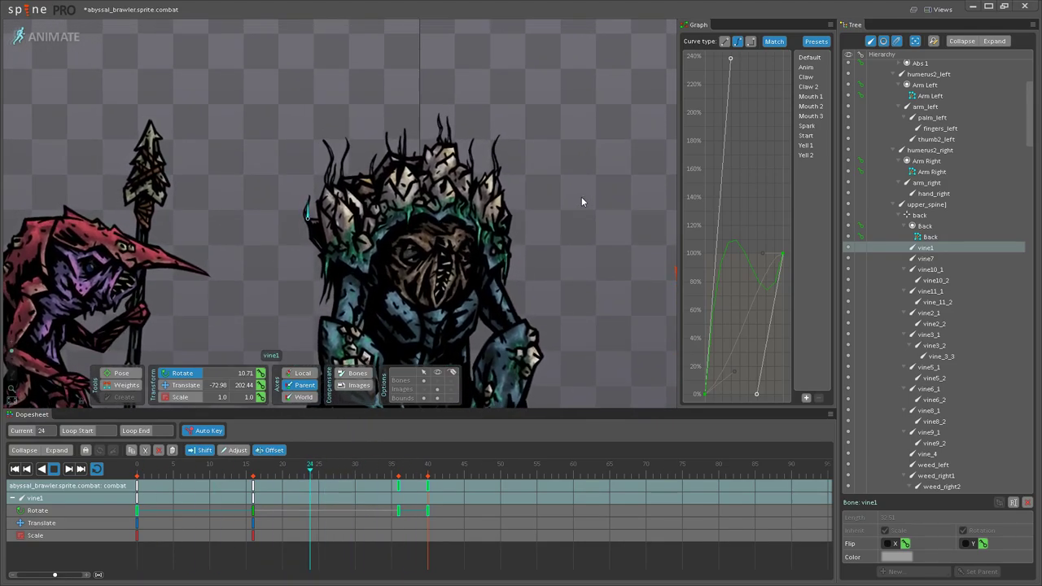
{"action": "scroll", "coordinate": [580, 189], "scroll_direction": "up", "scroll_amount": 2}
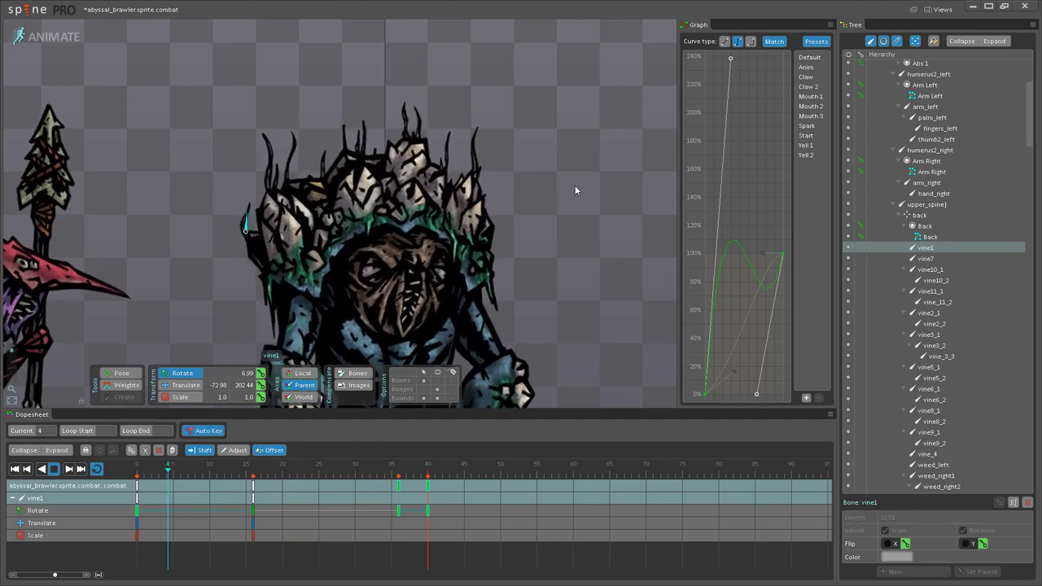
{"action": "left_click_drag", "start_coordinate": [575, 185], "coordinate": [641, 162]}
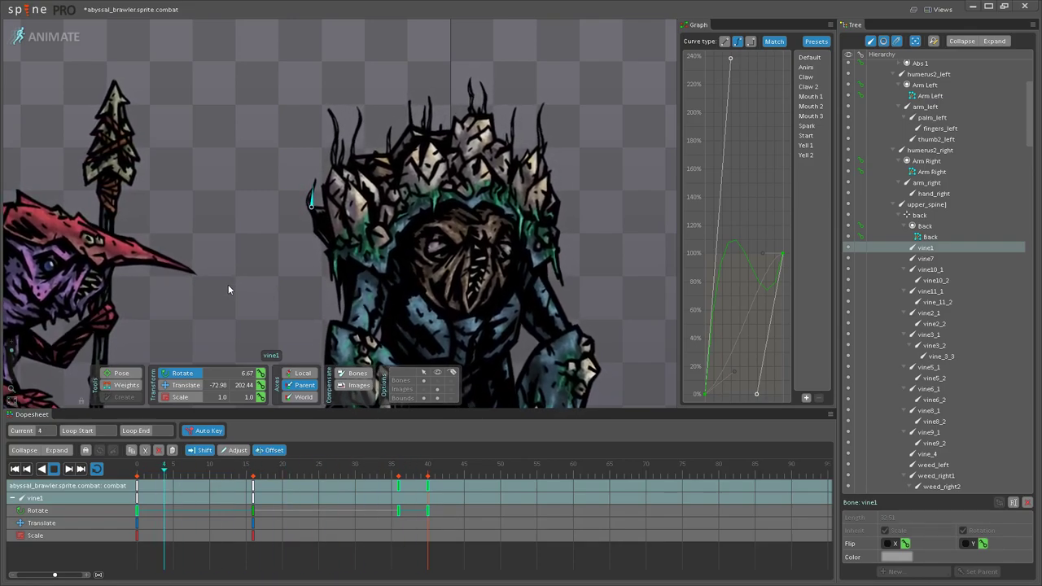
Step: Select vine_4, offset its looping rotation keys by 2 frames, and play the loop with nothing selected
{"action": "scroll", "coordinate": [399, 175], "scroll_direction": "up", "scroll_amount": 3}
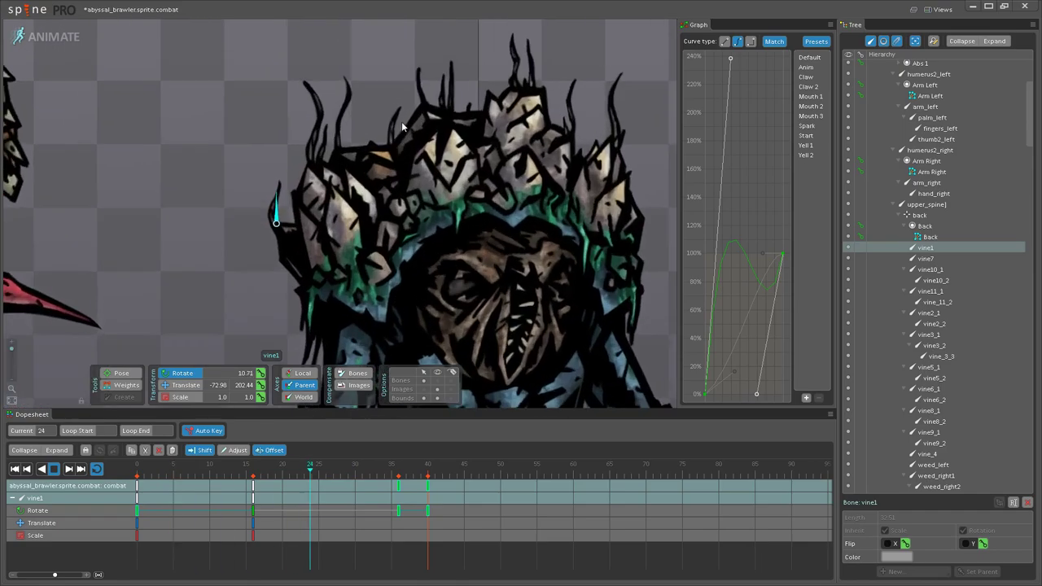
{"action": "left_click_drag", "start_coordinate": [399, 183], "coordinate": [328, 276]}
{"action": "scroll", "coordinate": [290, 202], "scroll_direction": "up", "scroll_amount": 3}
{"action": "left_click", "coordinate": [310, 208]}
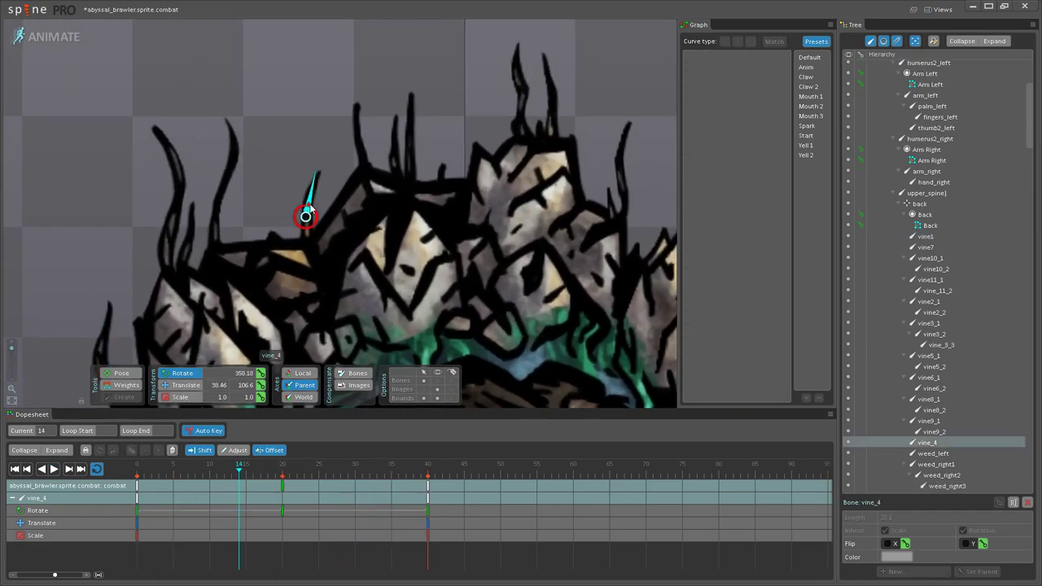
{"action": "left_click", "coordinate": [55, 471]}
{"action": "left_click", "coordinate": [87, 301]}
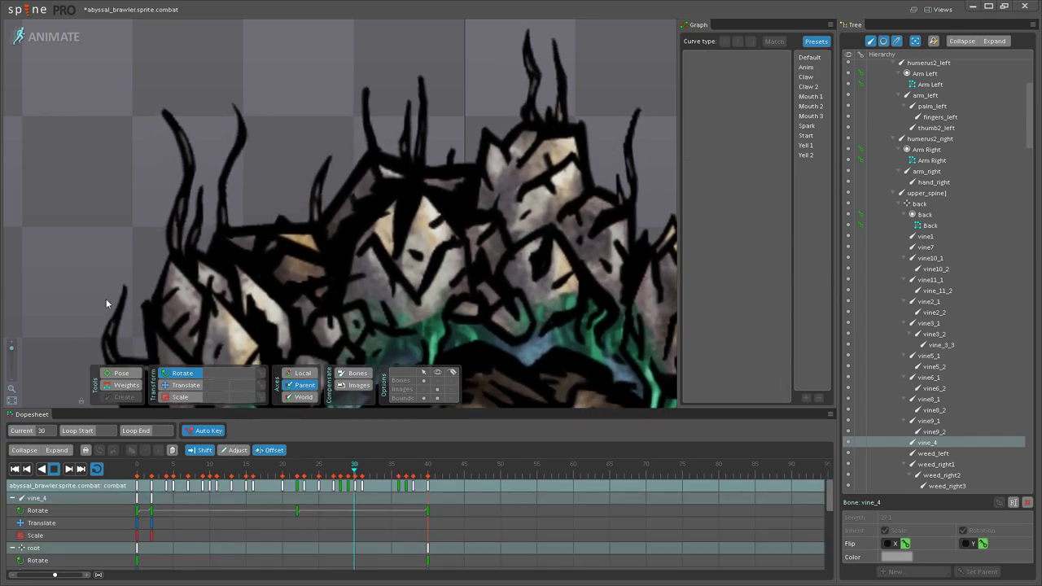
Step: Try offsetting weed_left's looping rotation keys by 14 frames and by 6 frames, undoing each trial
{"action": "scroll", "coordinate": [182, 245], "scroll_direction": "down", "scroll_amount": 8}
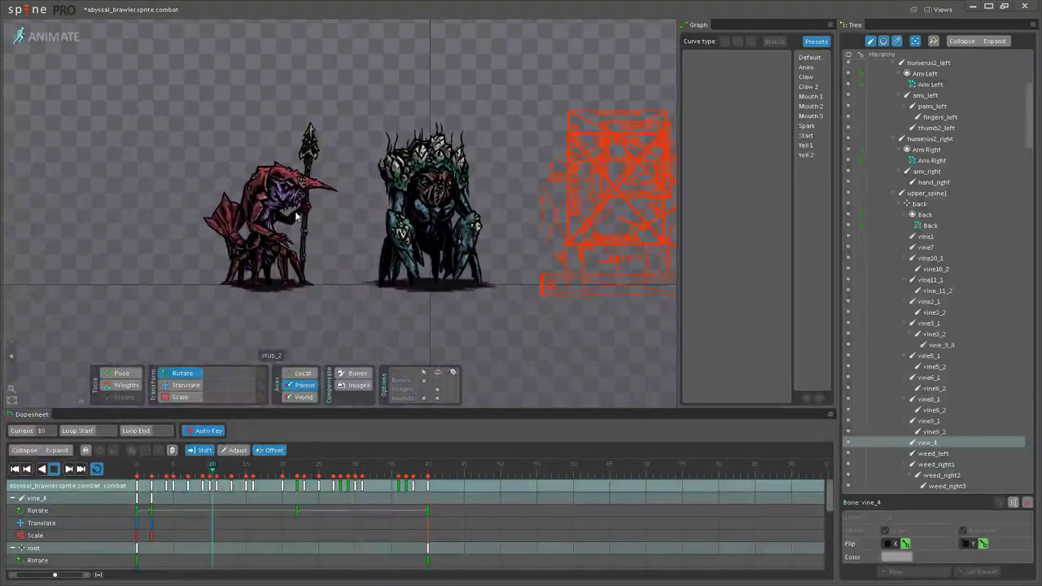
{"action": "left_click_drag", "start_coordinate": [489, 285], "coordinate": [338, 293]}
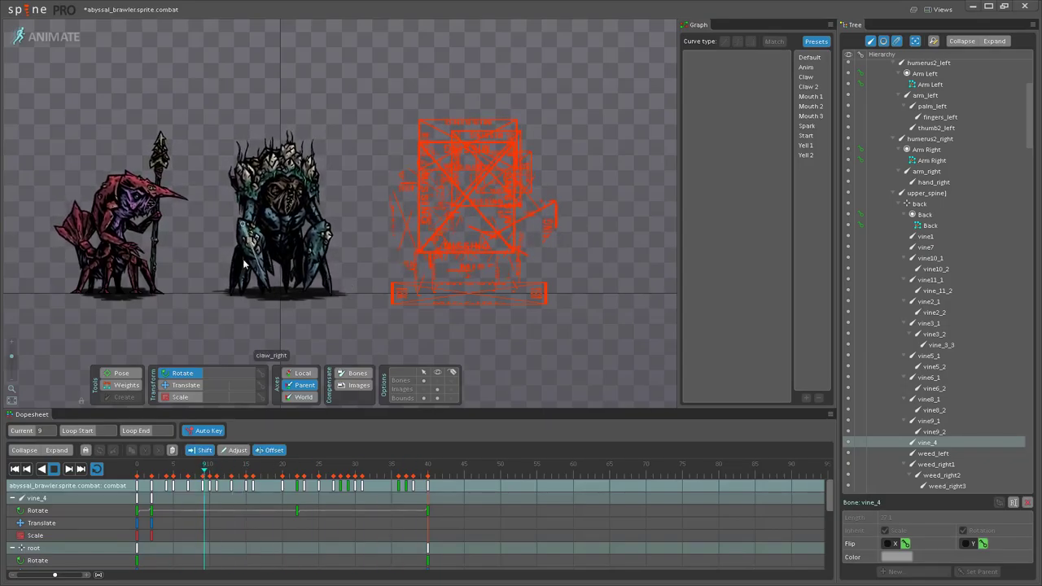
{"action": "scroll", "coordinate": [252, 266], "scroll_direction": "up", "scroll_amount": 8}
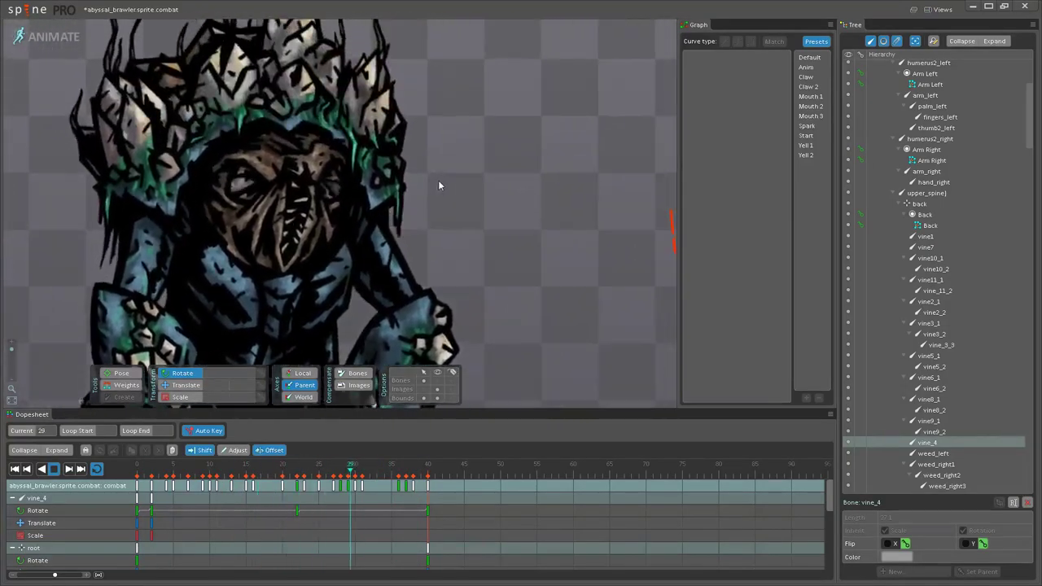
{"action": "scroll", "coordinate": [438, 186], "scroll_direction": "up", "scroll_amount": 5}
{"action": "key", "text": "space"}
{"action": "left_click", "coordinate": [420, 227]}
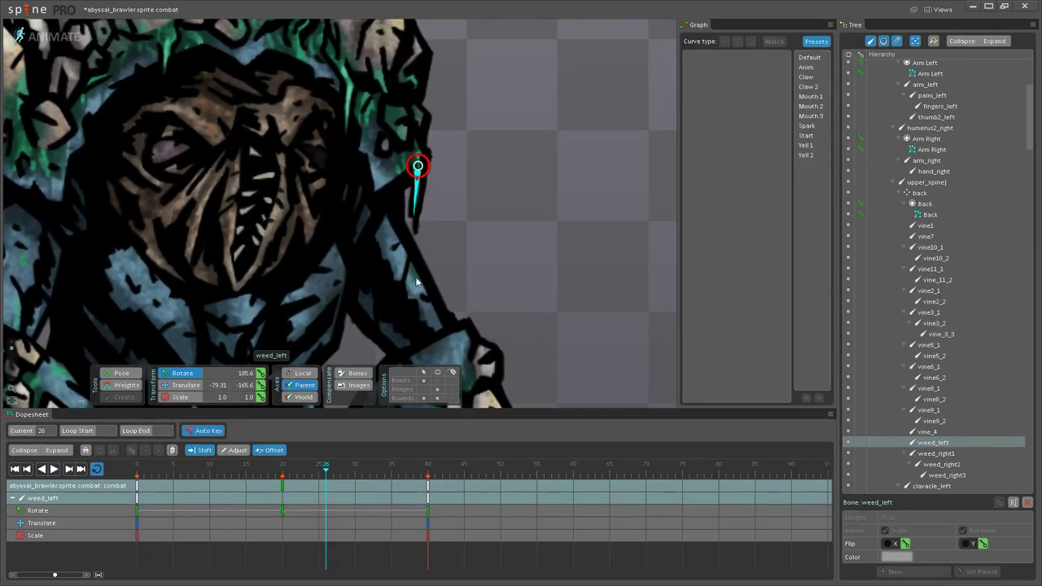
{"action": "left_click", "coordinate": [53, 470]}
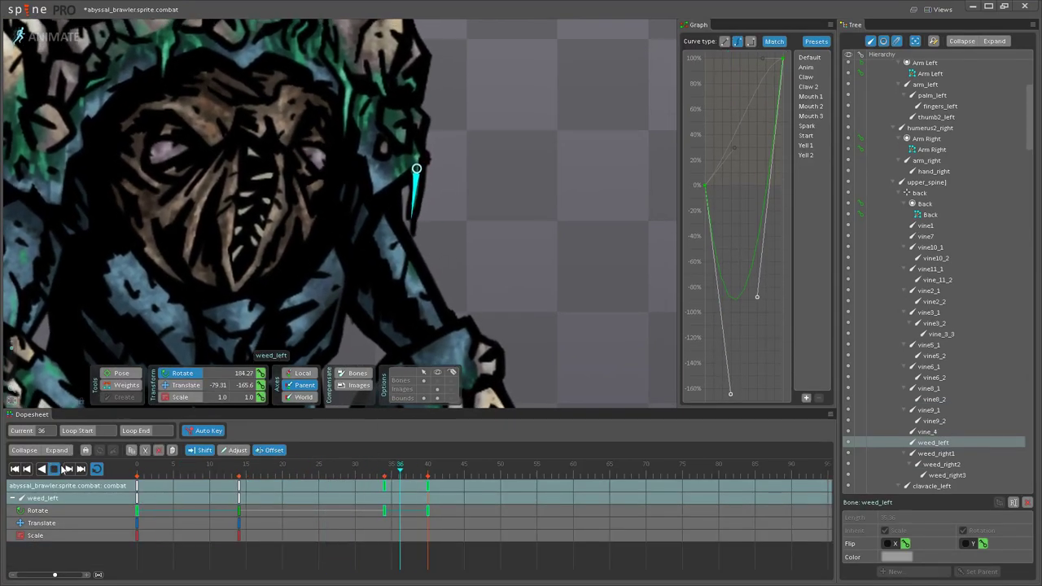
{"action": "key", "text": "ctrl+z"}
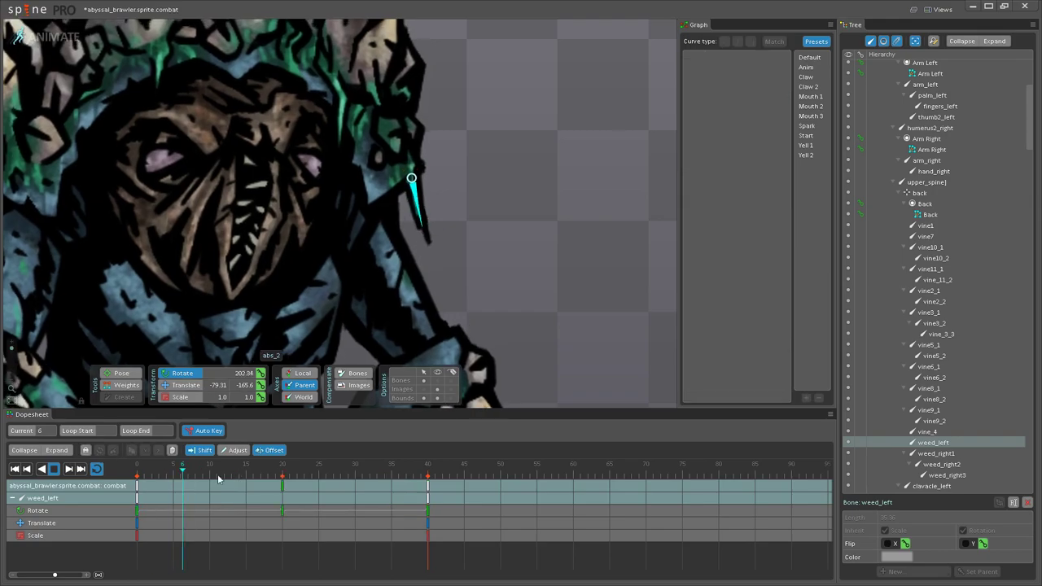
{"action": "left_click_drag", "start_coordinate": [284, 487], "coordinate": [326, 487]}
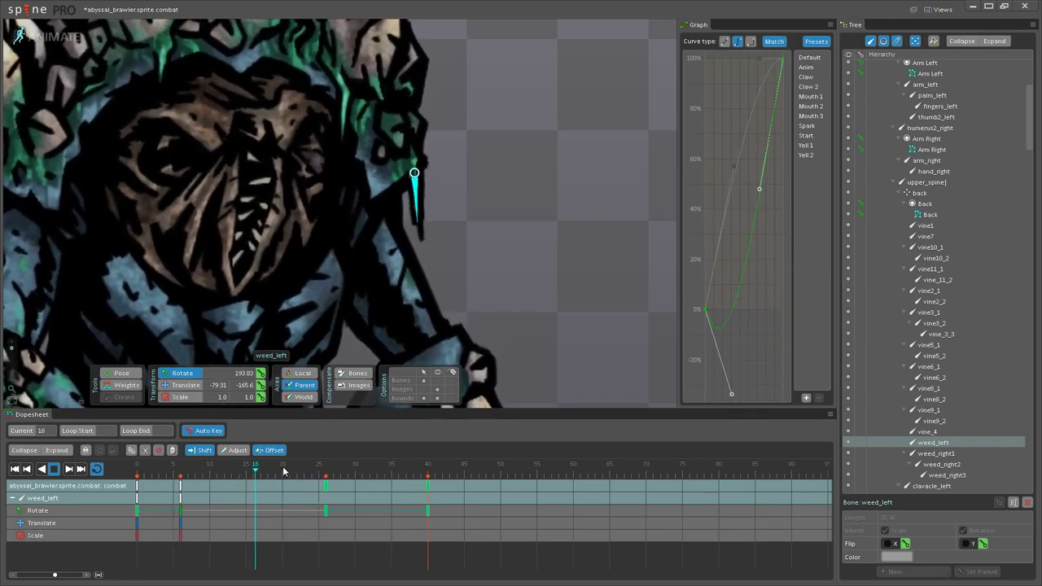
{"action": "key", "text": "ctrl+z"}
Step: Try offsetting the rotation keys of weed_left and all three weed_right bones by 11 and then 3 frames, and undo it
{"action": "left_click_drag", "start_coordinate": [365, 302], "coordinate": [617, 310]}
{"action": "left_click", "coordinate": [56, 471]}
{"action": "left_click", "coordinate": [209, 199], "text": "ctrl"}
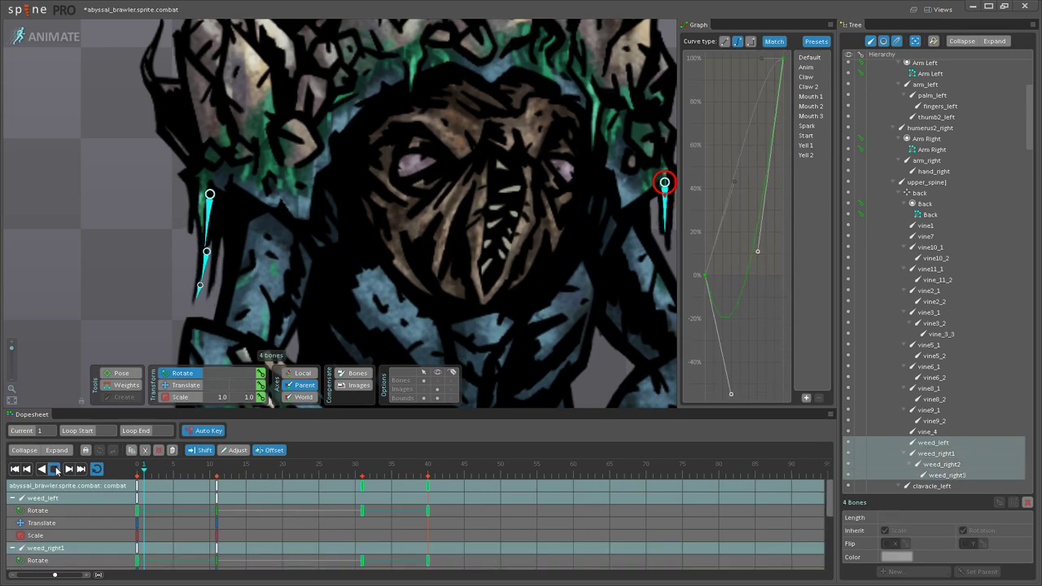
{"action": "left_click_drag", "start_coordinate": [361, 486], "coordinate": [303, 485]}
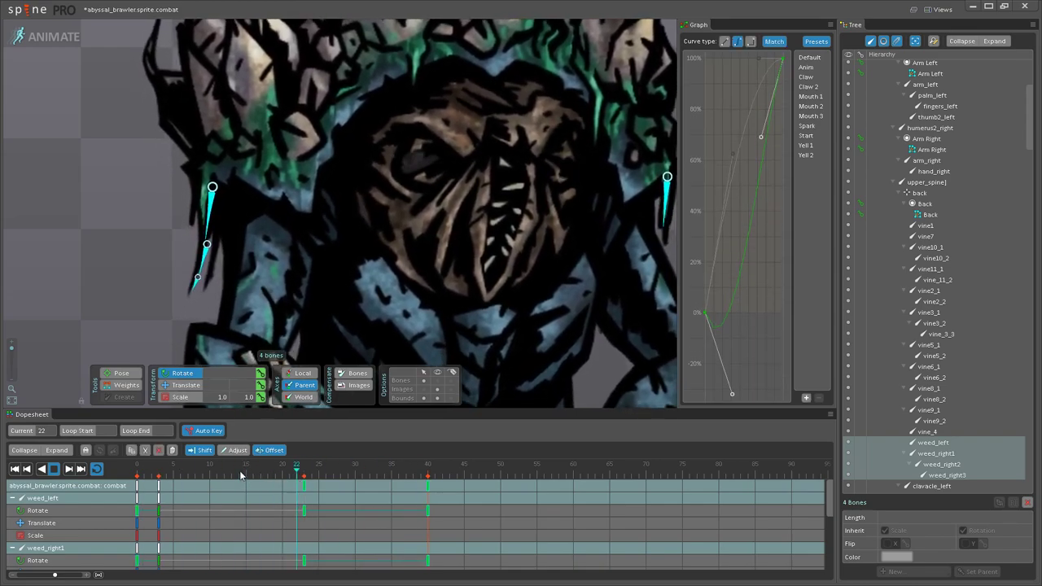
{"action": "key", "text": "ctrl+z"}
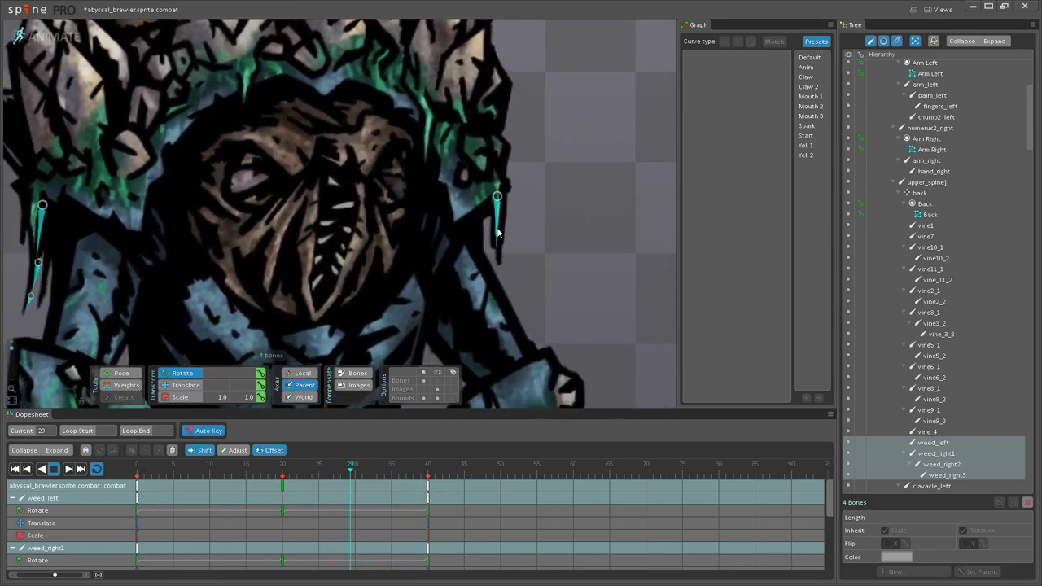
Step: Try offsetting only weed_left's looping rotation keys by 8 frames and check the motion on the whole creature
{"action": "left_click", "coordinate": [498, 249]}
{"action": "left_click", "coordinate": [497, 236]}
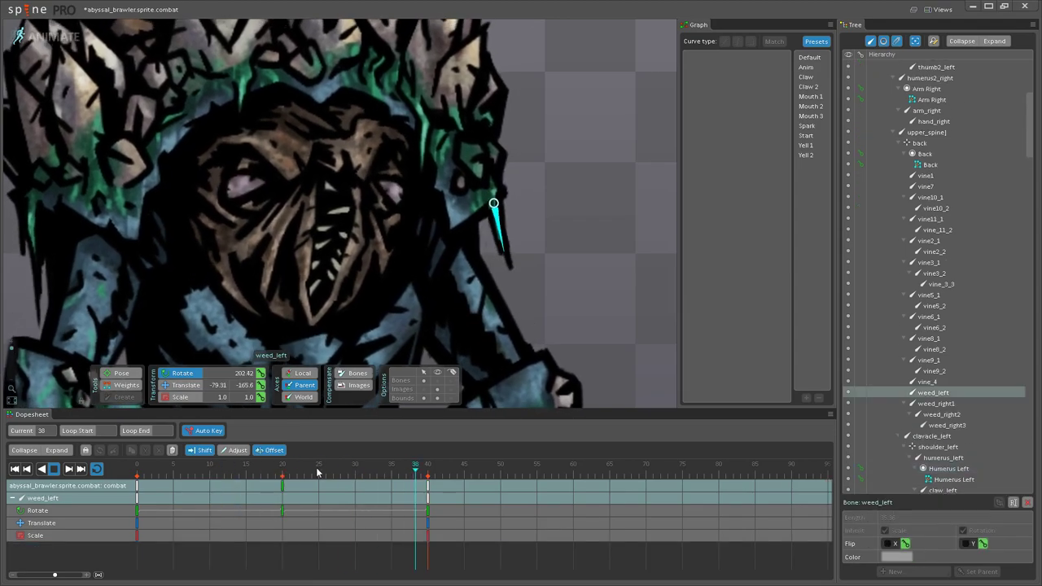
{"action": "left_click_drag", "start_coordinate": [281, 487], "coordinate": [341, 487]}
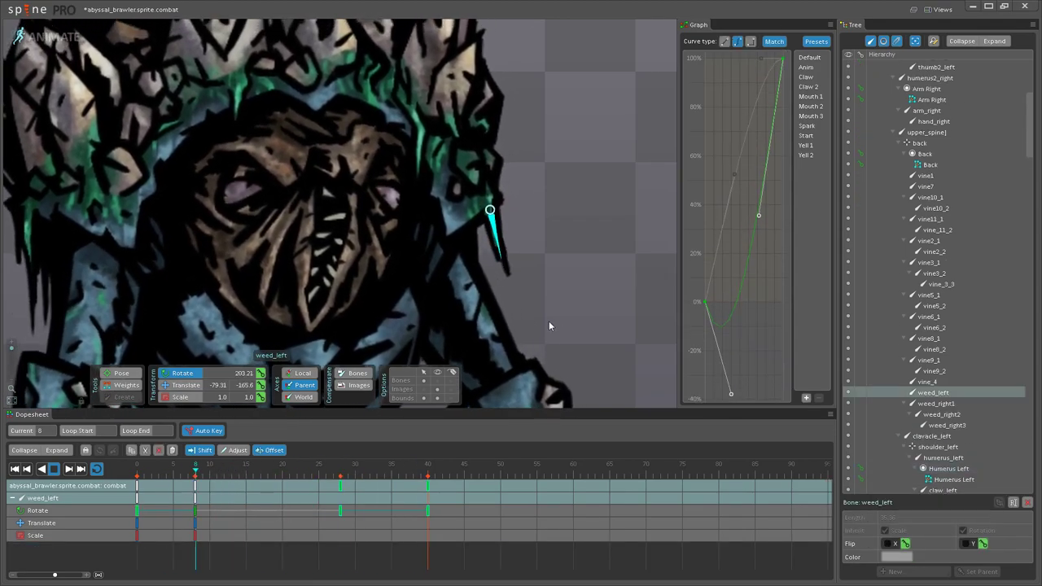
{"action": "key", "text": "space"}
{"action": "scroll", "coordinate": [547, 312], "scroll_direction": "down", "scroll_amount": 4}
{"action": "scroll", "coordinate": [434, 279], "scroll_direction": "down", "scroll_amount": 2}
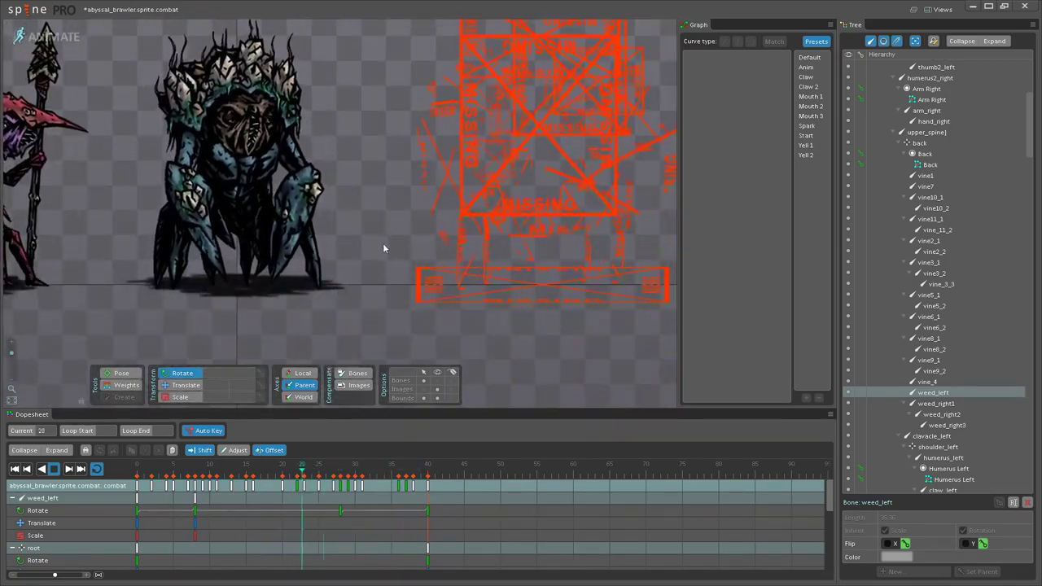
Step: Select weed_left and play the loop to examine its sway close up
{"action": "scroll", "coordinate": [489, 292], "scroll_direction": "up", "scroll_amount": 4}
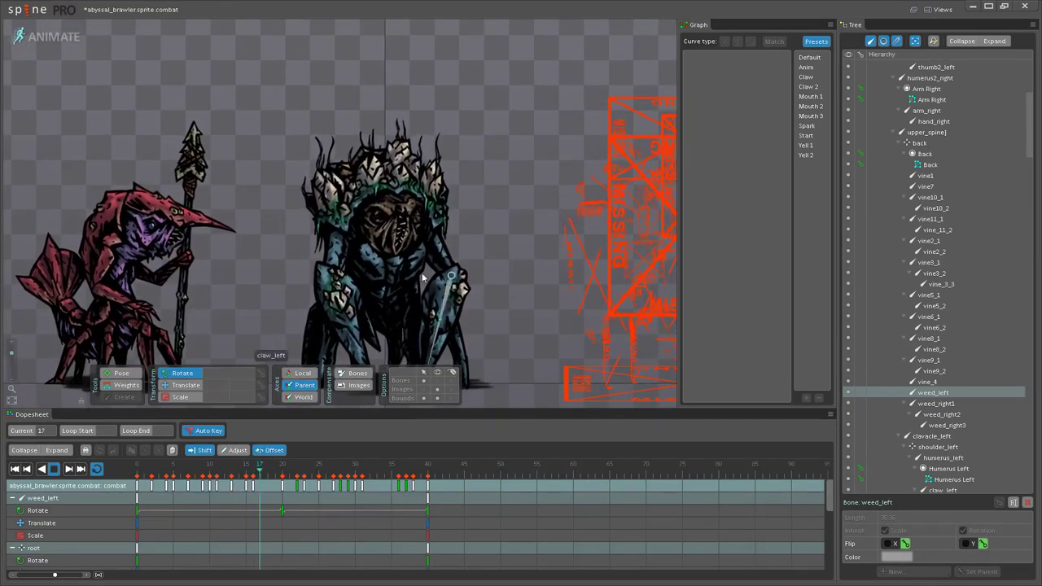
{"action": "scroll", "coordinate": [424, 271], "scroll_direction": "up", "scroll_amount": 6}
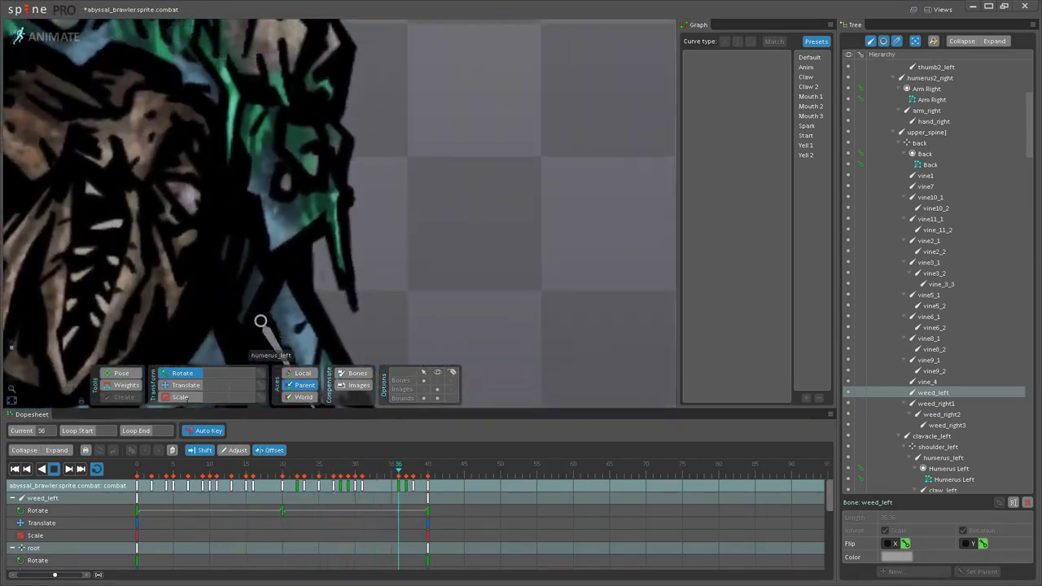
{"action": "left_click", "coordinate": [52, 470]}
{"action": "left_click", "coordinate": [313, 262]}
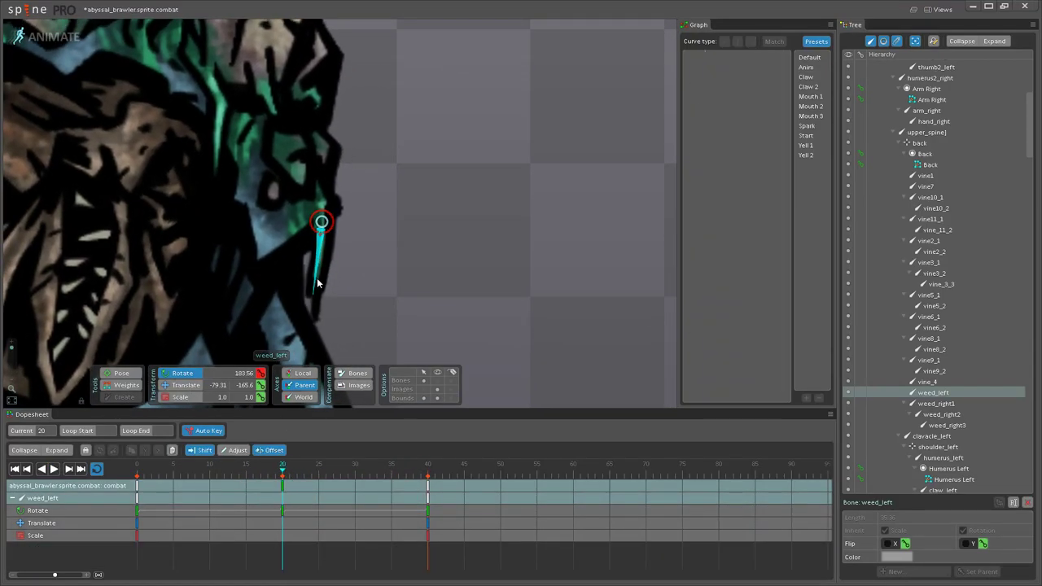
{"action": "left_click", "coordinate": [53, 470]}
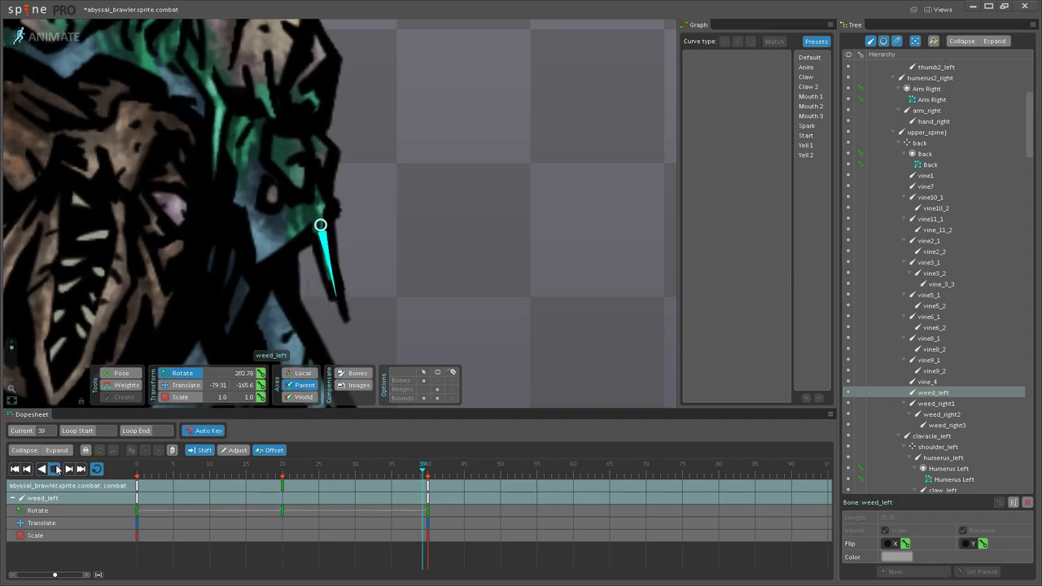
Step: Examine the playing combat loop on the whole creature with no bone selected
{"action": "left_click", "coordinate": [404, 302]}
{"action": "scroll", "coordinate": [404, 307], "scroll_direction": "down", "scroll_amount": 8}
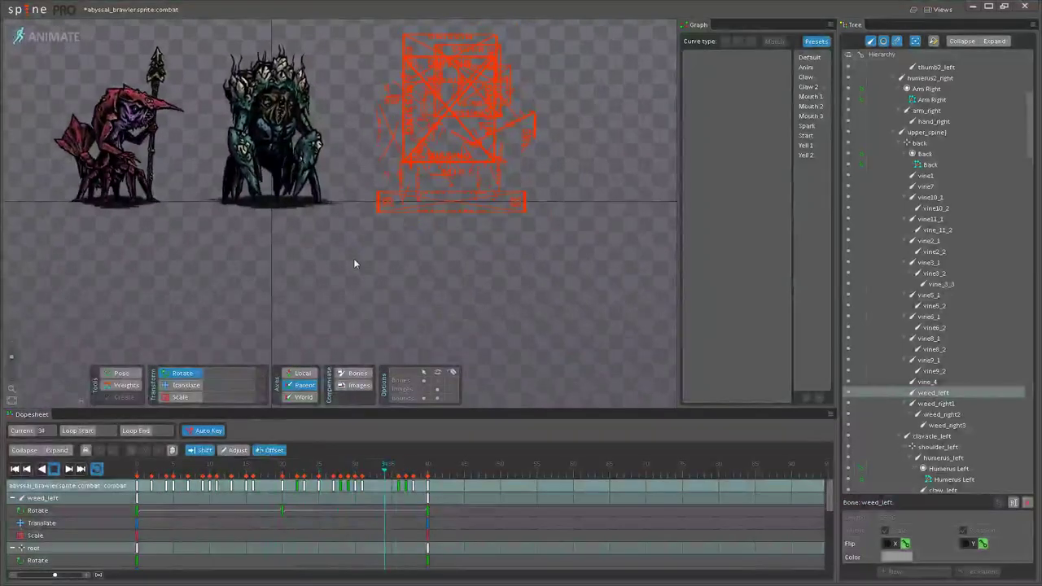
{"action": "left_click_drag", "start_coordinate": [355, 248], "coordinate": [455, 301]}
{"action": "scroll", "coordinate": [454, 297], "scroll_direction": "up", "scroll_amount": 3}
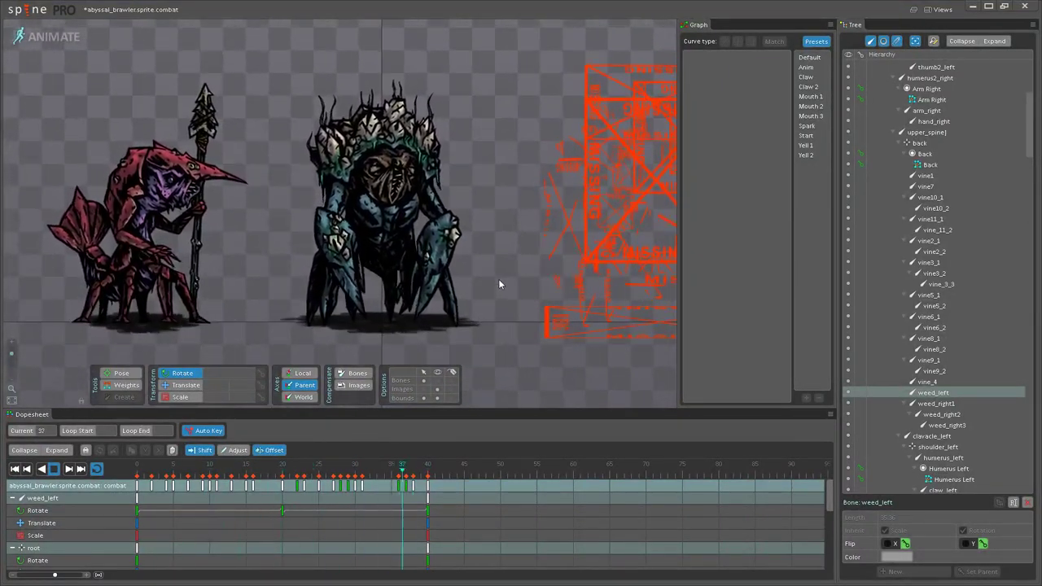
{"action": "scroll", "coordinate": [500, 283], "scroll_direction": "up", "scroll_amount": 5}
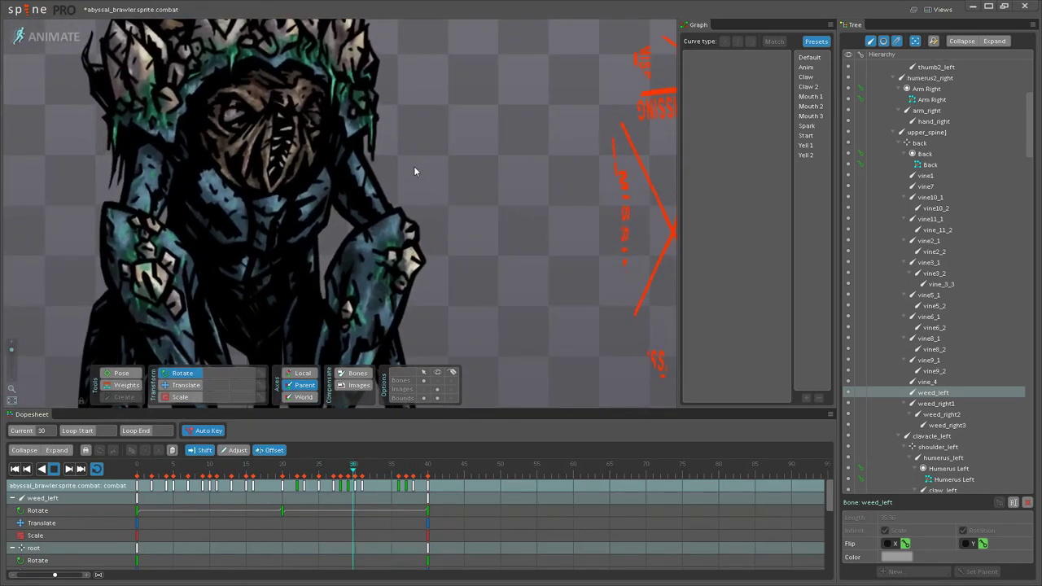
Step: Rotate weed_left to about 180.89 at frame 20 and check the loop on the whole creature
{"action": "scroll", "coordinate": [405, 252], "scroll_direction": "up", "scroll_amount": 5}
{"action": "left_click", "coordinate": [55, 472]}
{"action": "left_click", "coordinate": [282, 477]}
{"action": "left_click_drag", "start_coordinate": [389, 122], "coordinate": [420, 204]}
{"action": "scroll", "coordinate": [428, 198], "scroll_direction": "up", "scroll_amount": 2}
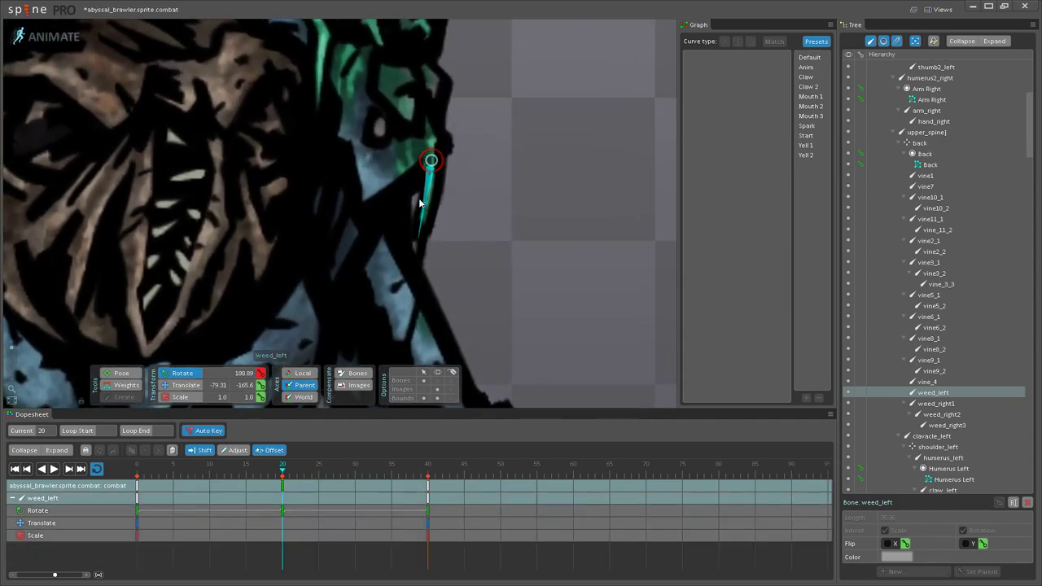
{"action": "left_click", "coordinate": [54, 469]}
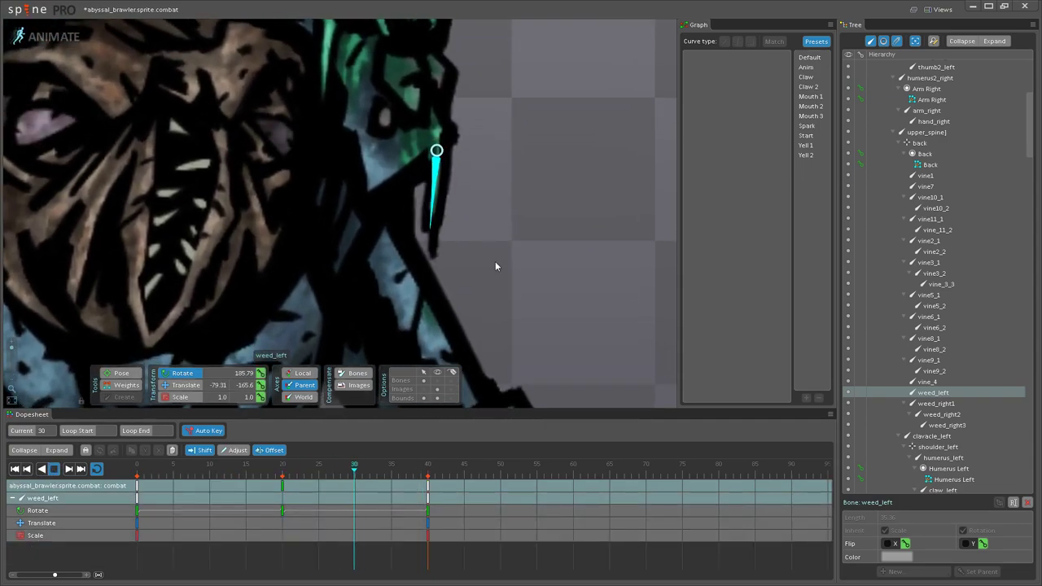
{"action": "scroll", "coordinate": [488, 269], "scroll_direction": "down", "scroll_amount": 5}
{"action": "scroll", "coordinate": [424, 207], "scroll_direction": "down", "scroll_amount": 4}
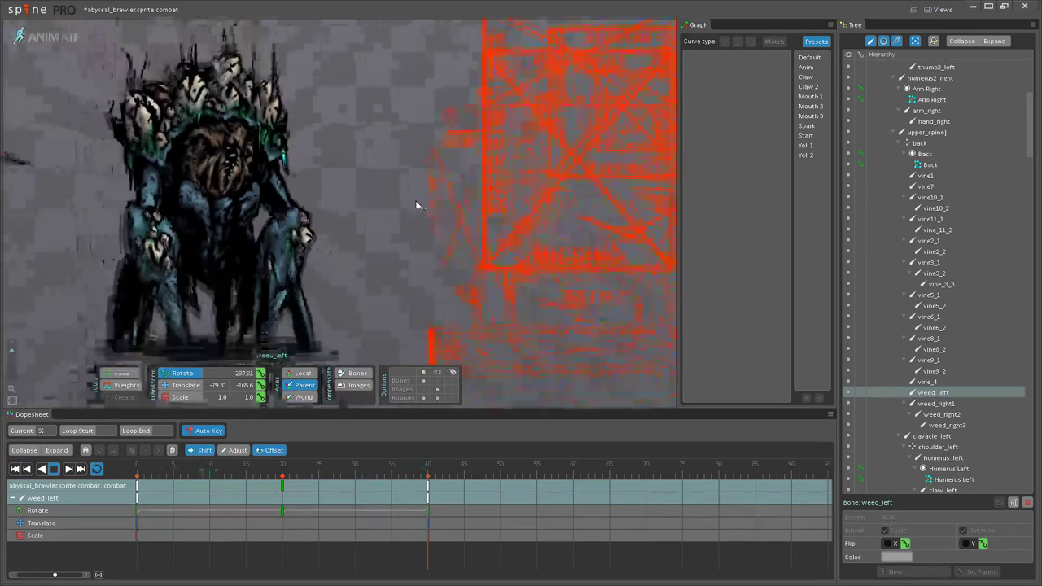
{"action": "key", "text": "space"}
{"action": "left_click_drag", "start_coordinate": [345, 240], "coordinate": [485, 295]}
{"action": "scroll", "coordinate": [437, 265], "scroll_direction": "down", "scroll_amount": 2}
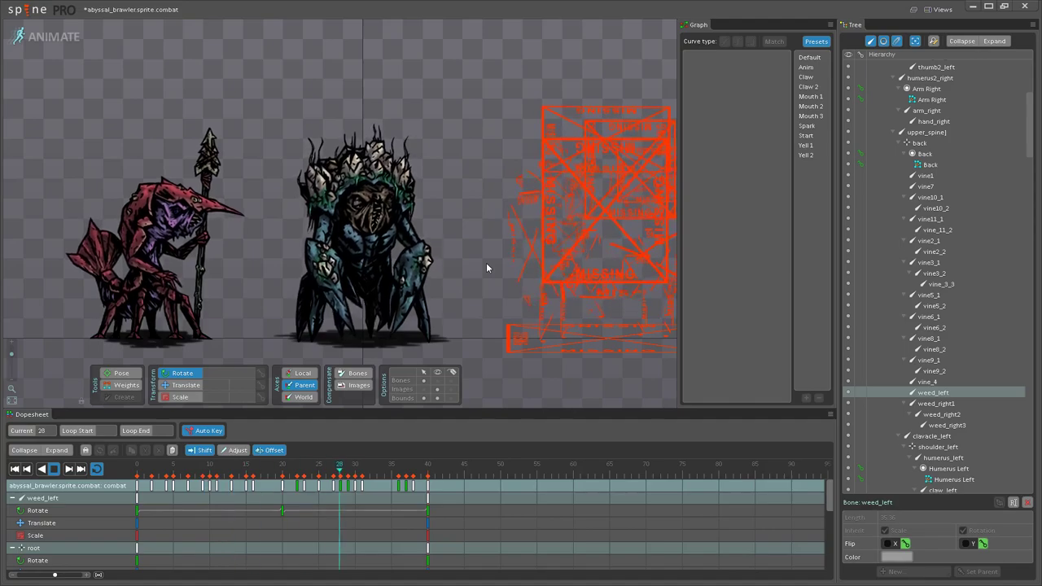
Step: Rotate the fingers_left bone to about 350.68 at frame 20 and replay the loop
{"action": "scroll", "coordinate": [486, 262], "scroll_direction": "up", "scroll_amount": 5}
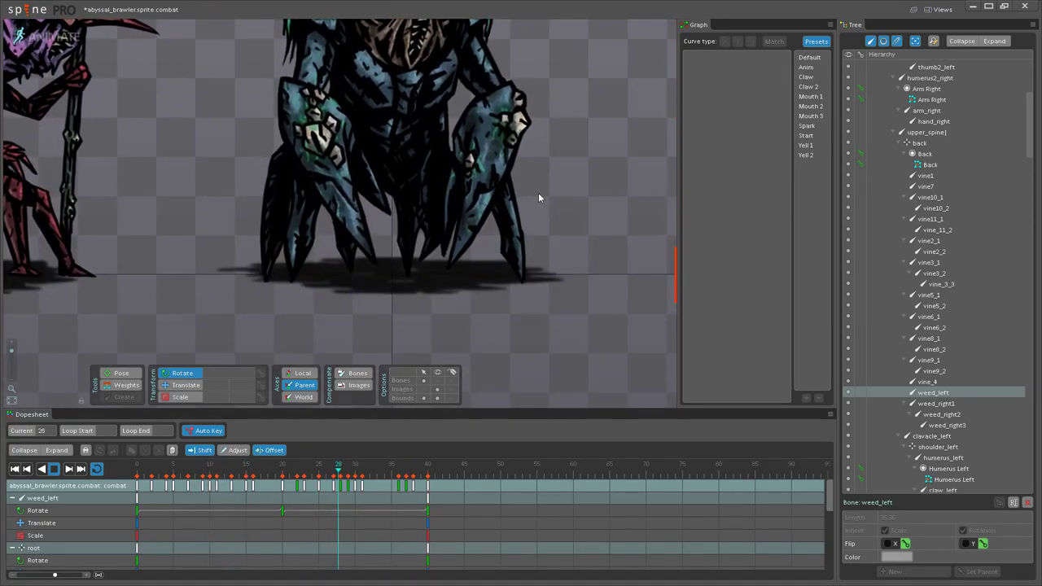
{"action": "scroll", "coordinate": [452, 257], "scroll_direction": "up", "scroll_amount": 1}
{"action": "scroll", "coordinate": [452, 256], "scroll_direction": "up", "scroll_amount": 1}
{"action": "key", "text": "space"}
{"action": "scroll", "coordinate": [428, 257], "scroll_direction": "up", "scroll_amount": 1}
{"action": "left_click", "coordinate": [440, 253]}
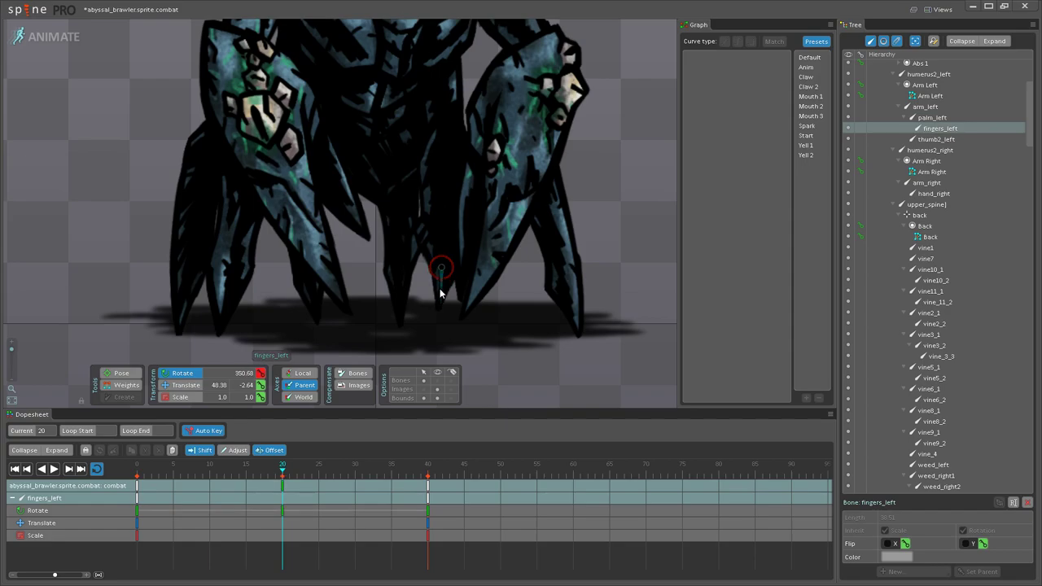
{"action": "left_click", "coordinate": [52, 470]}
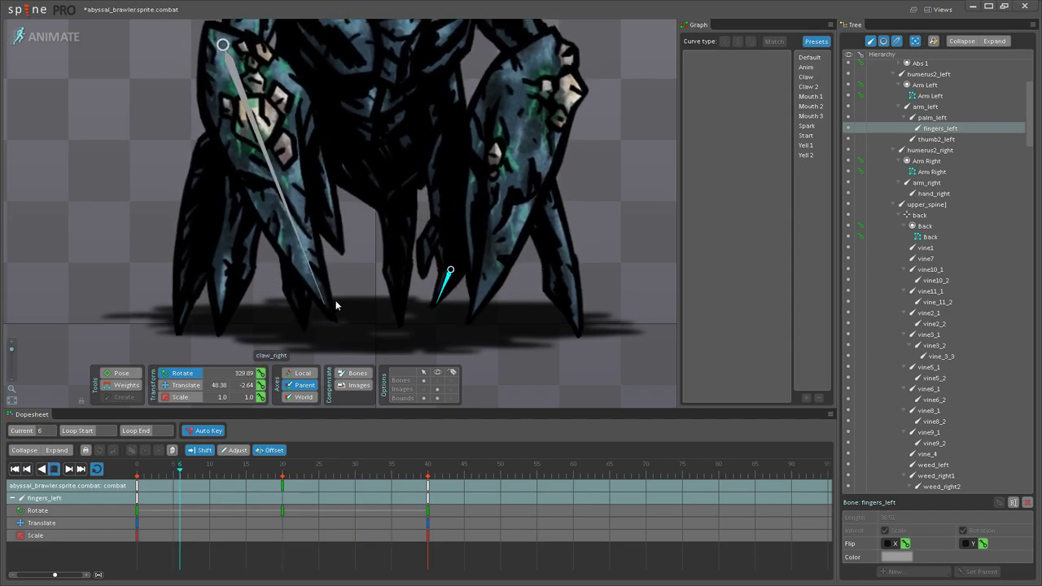
{"action": "scroll", "coordinate": [334, 302], "scroll_direction": "down", "scroll_amount": 5}
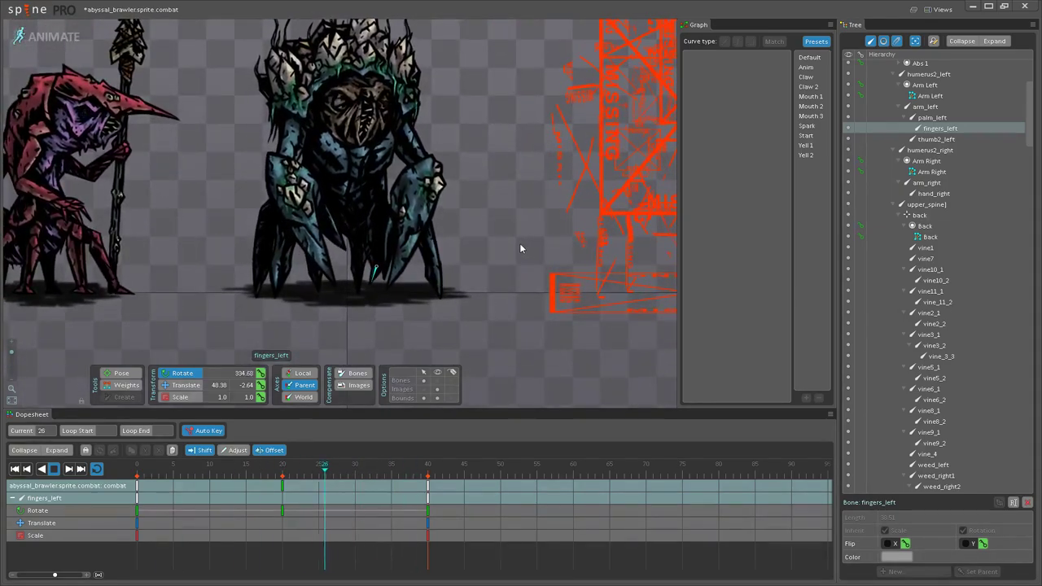
Step: Shift abs_2 and abs_1 slightly at frame 23 to key a translation on both abdomen bones
{"action": "scroll", "coordinate": [481, 236], "scroll_direction": "up", "scroll_amount": 6}
{"action": "scroll", "coordinate": [491, 262], "scroll_direction": "up", "scroll_amount": 1}
{"action": "left_click_drag", "start_coordinate": [257, 281], "coordinate": [379, 279]}
{"action": "left_click", "coordinate": [54, 470]}
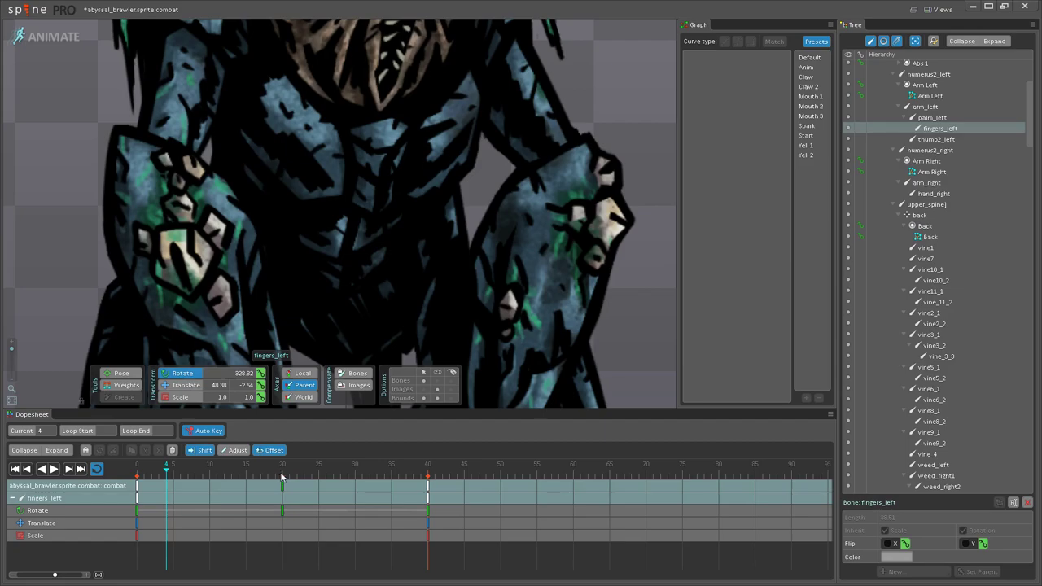
{"action": "left_click", "coordinate": [282, 477]}
{"action": "left_click", "coordinate": [305, 469]}
{"action": "scroll", "coordinate": [349, 221], "scroll_direction": "up", "scroll_amount": 2}
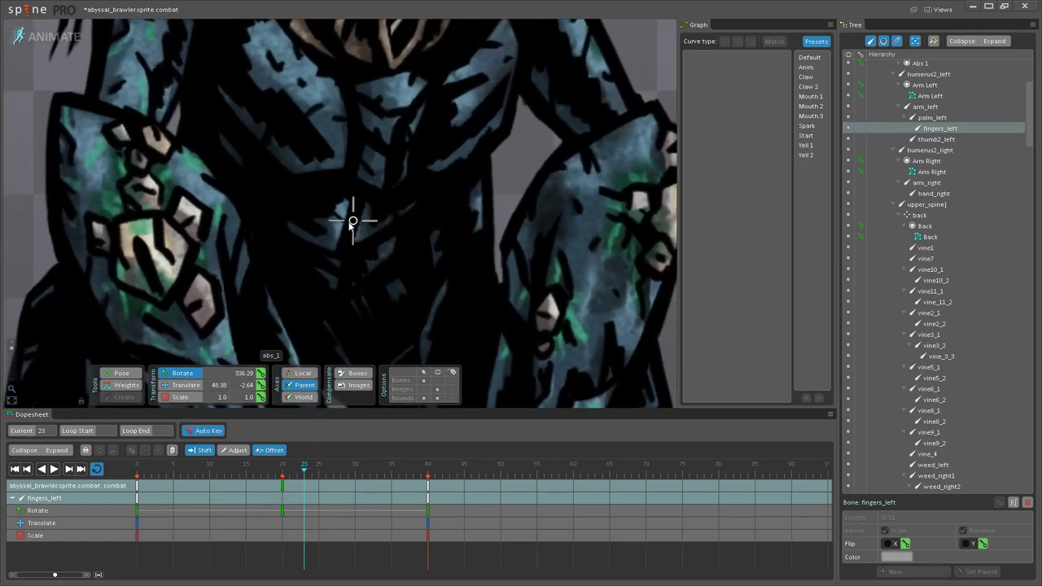
{"action": "left_click", "coordinate": [352, 222]}
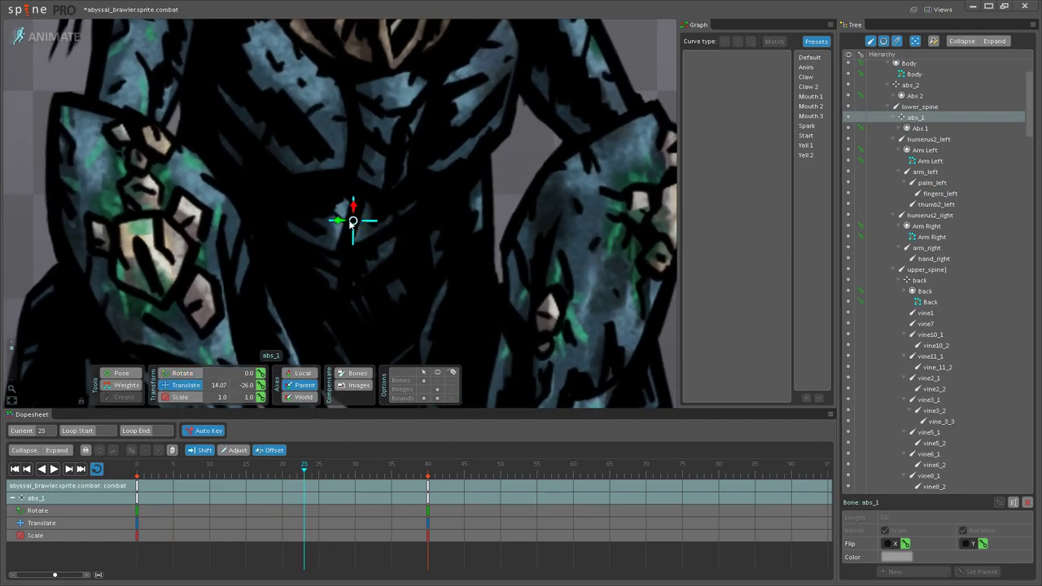
{"action": "left_click", "coordinate": [350, 262]}
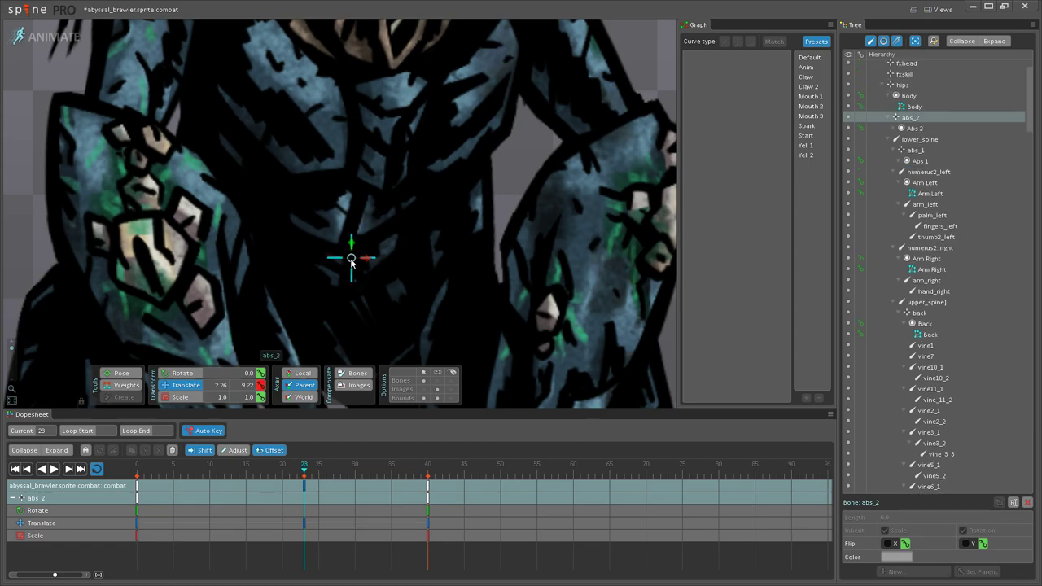
{"action": "left_click", "coordinate": [358, 221], "text": "ctrl"}
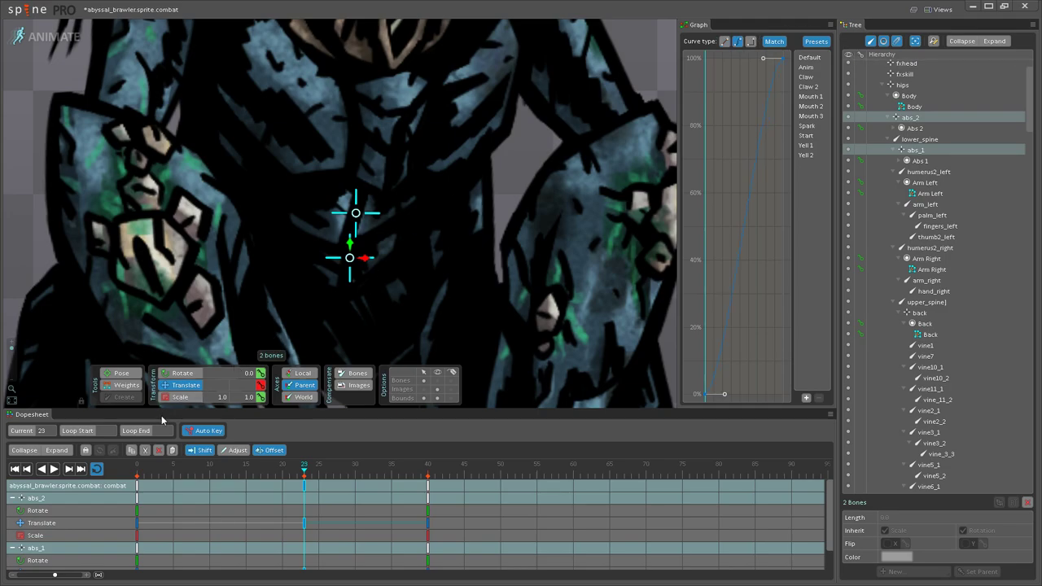
Step: Give the abs_1 and abs_2 keys at frames 23 and 0 a smooth Bezier ease
{"action": "left_click", "coordinate": [138, 486]}
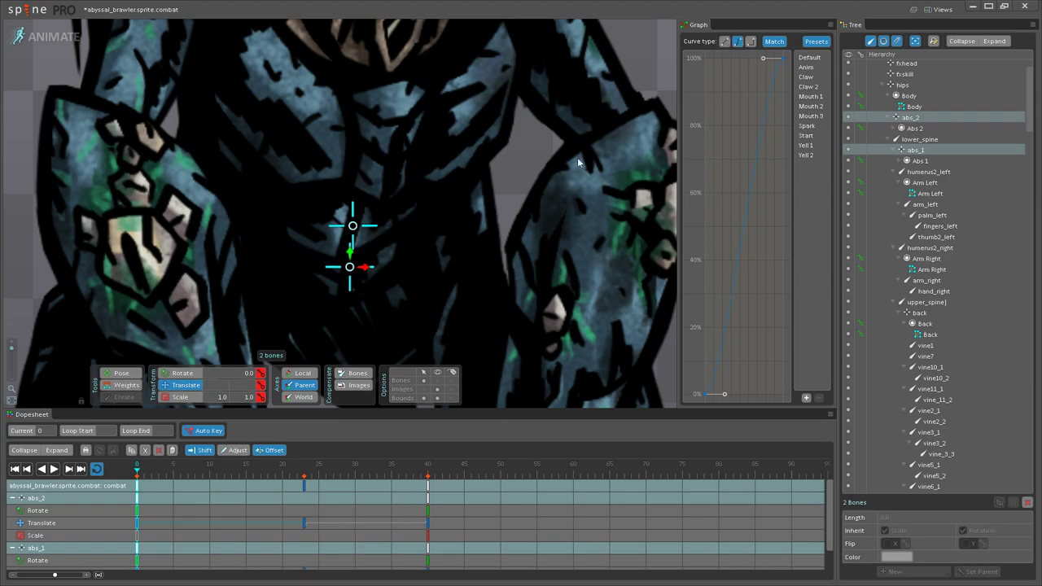
{"action": "scroll", "coordinate": [637, 118], "scroll_direction": "down", "scroll_amount": 5}
{"action": "left_click", "coordinate": [503, 206]}
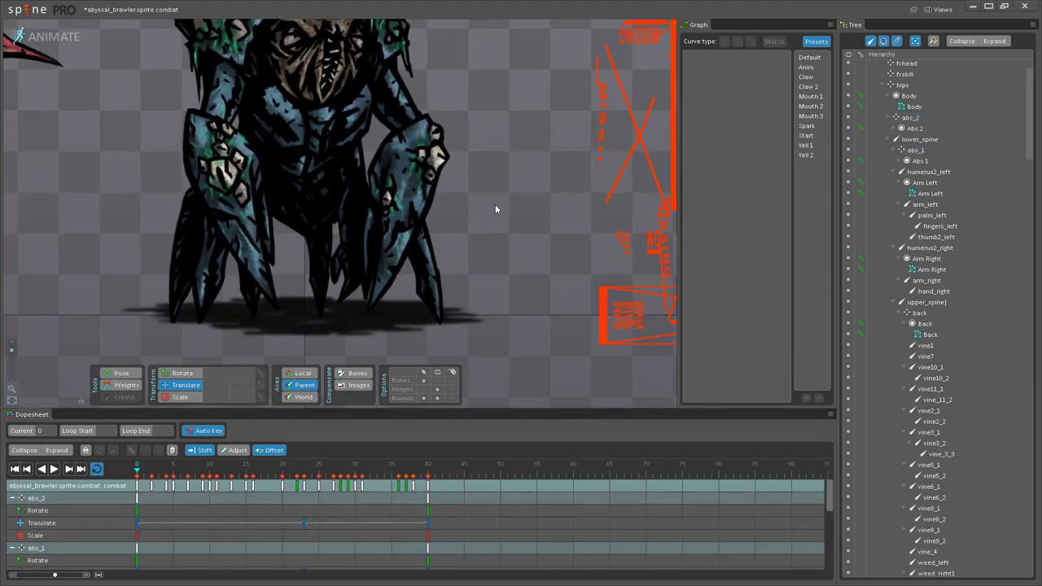
{"action": "left_click_drag", "start_coordinate": [498, 210], "coordinate": [503, 302]}
{"action": "left_click_drag", "start_coordinate": [295, 291], "coordinate": [345, 190]}
Step: Apply the Anim curve preset to the abs_1 and abs_2 keys at frames 0 and 23 and play the loop
{"action": "scroll", "coordinate": [342, 185], "scroll_direction": "up", "scroll_amount": 2}
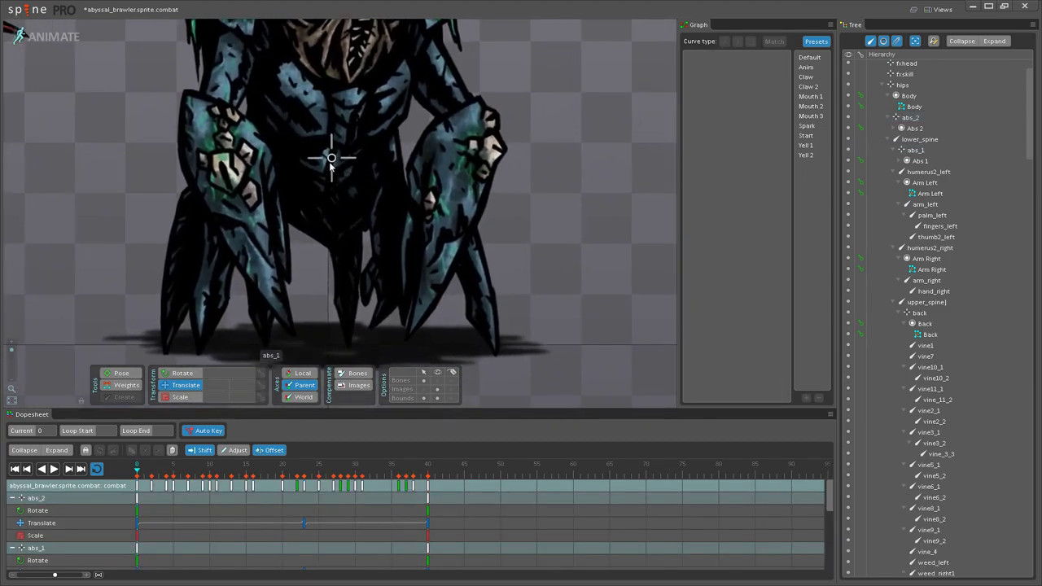
{"action": "left_click", "coordinate": [331, 162]}
{"action": "scroll", "coordinate": [339, 177], "scroll_direction": "up", "scroll_amount": 4}
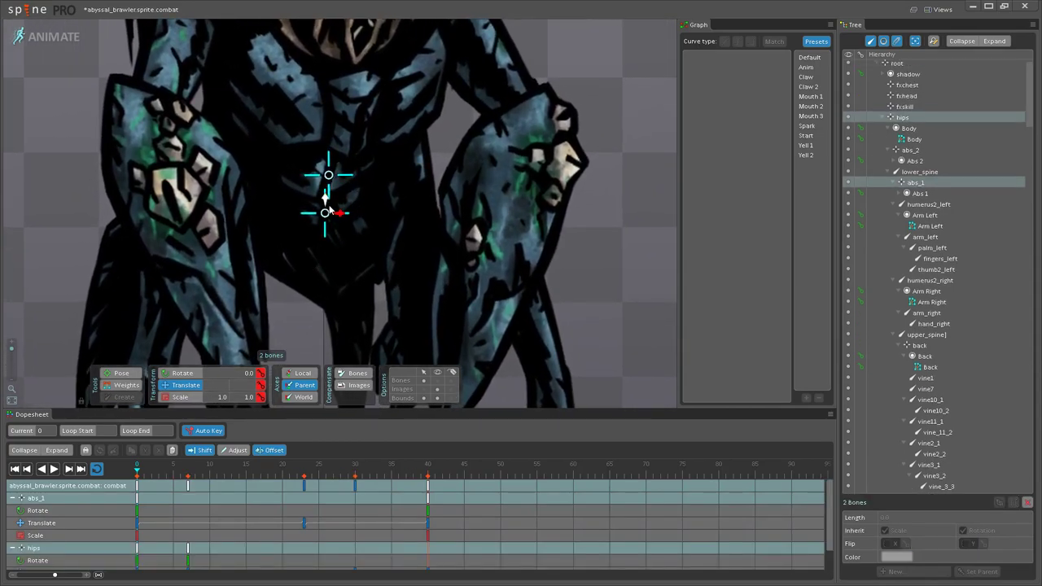
{"action": "left_click", "coordinate": [330, 208]}
{"action": "left_click", "coordinate": [329, 182], "text": "ctrl"}
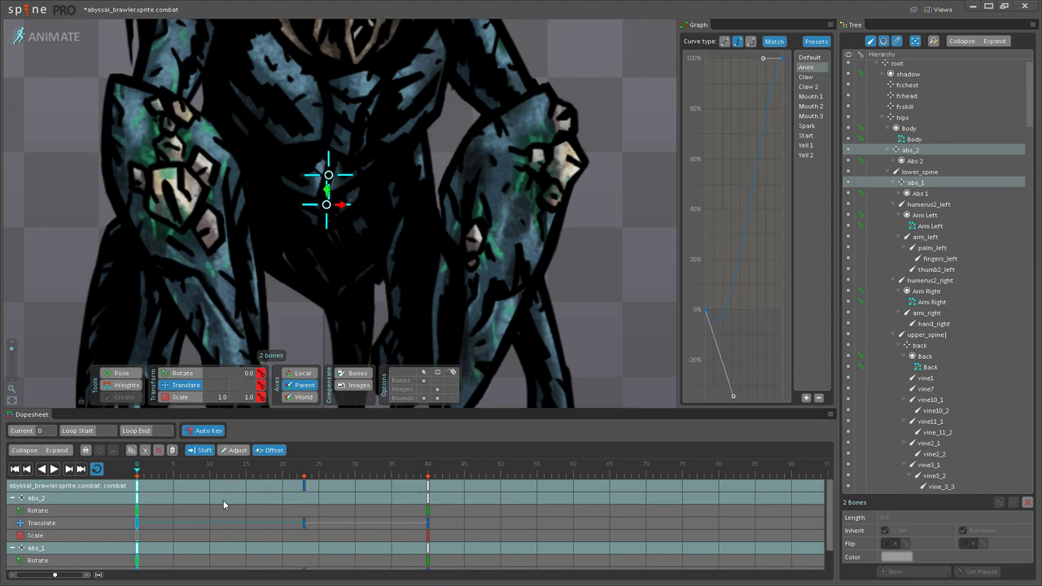
{"action": "left_click", "coordinate": [307, 491]}
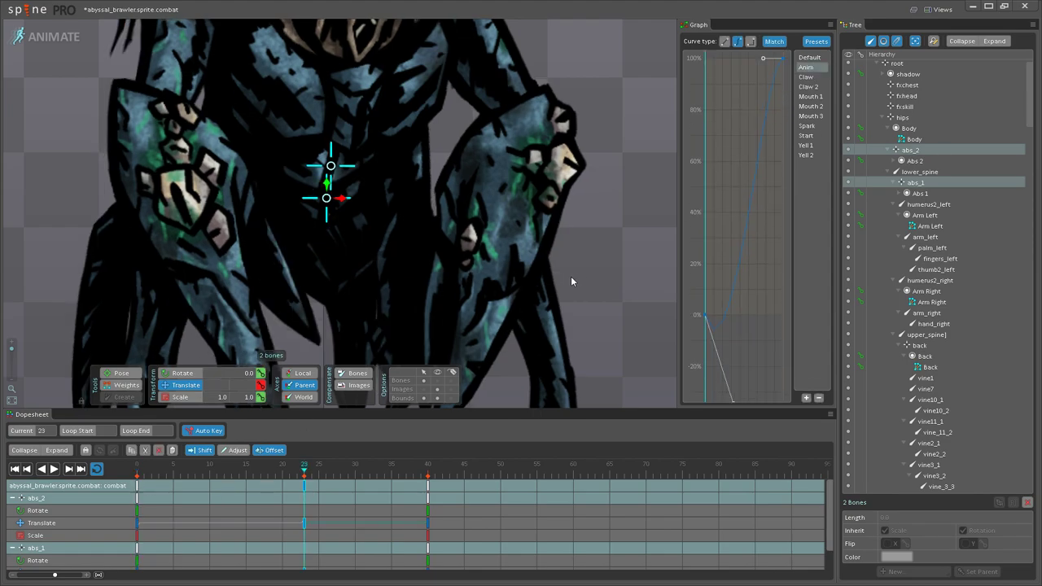
{"action": "left_click", "coordinate": [627, 255]}
{"action": "scroll", "coordinate": [570, 262], "scroll_direction": "down", "scroll_amount": 5}
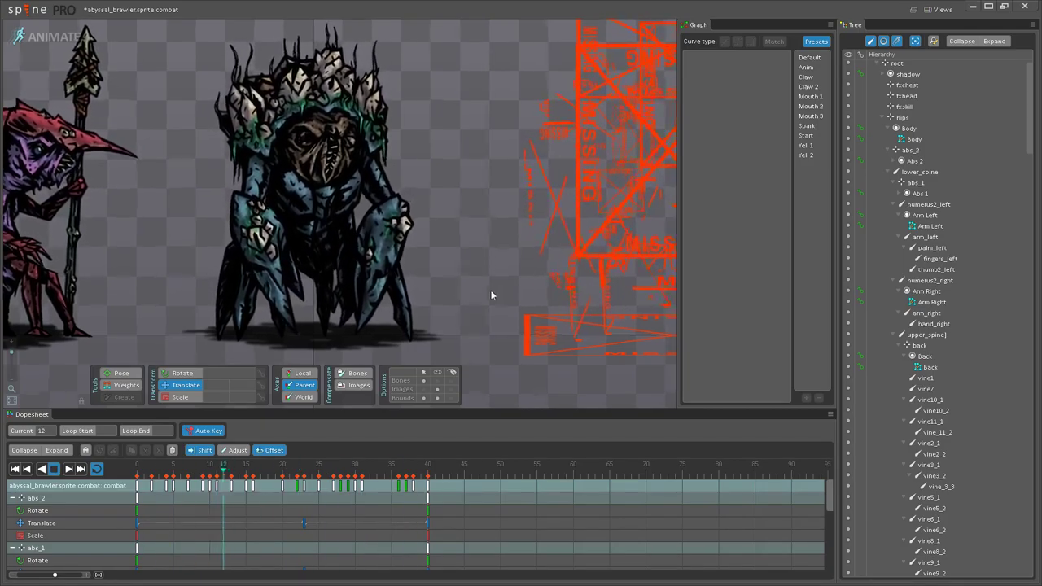
{"action": "scroll", "coordinate": [492, 288], "scroll_direction": "down", "scroll_amount": 6}
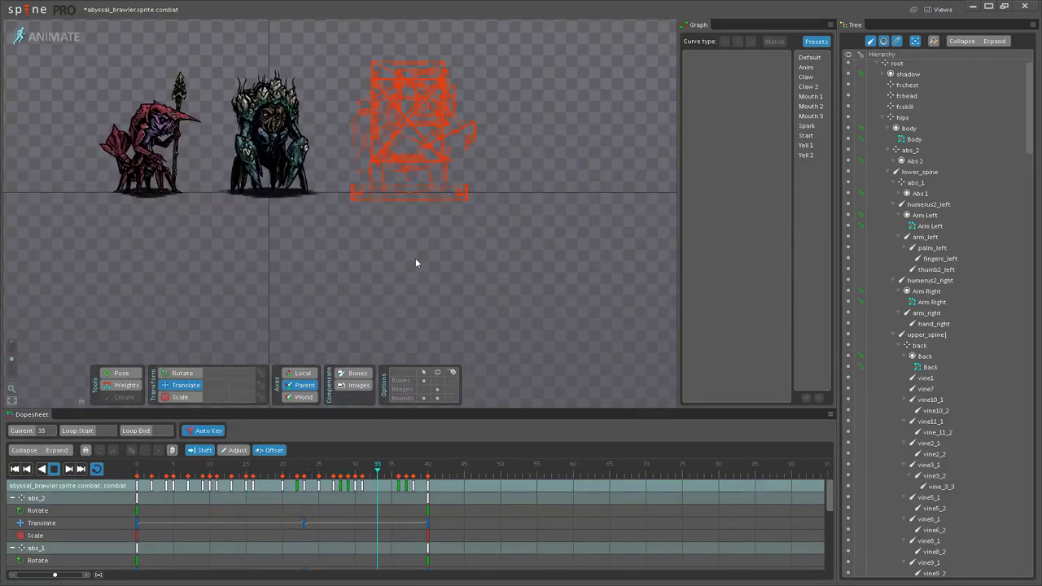
{"action": "left_click_drag", "start_coordinate": [265, 186], "coordinate": [302, 261]}
{"action": "scroll", "coordinate": [293, 237], "scroll_direction": "up", "scroll_amount": 8}
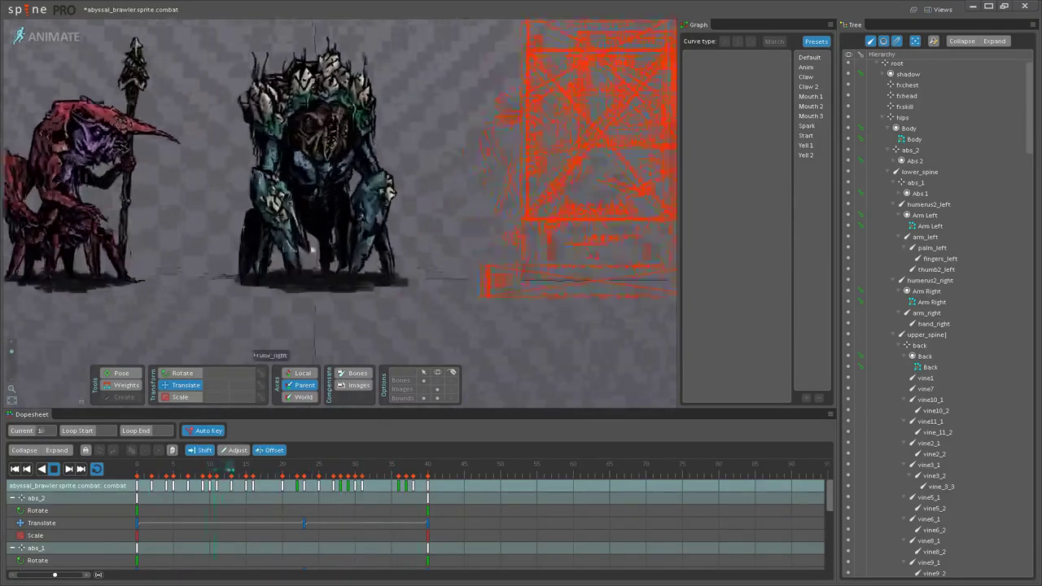
Step: Delete the keys between frames 0 and 40 on both humerus and claw bones and copy their frame 0 keys to frame 40
{"action": "left_click", "coordinate": [54, 469]}
{"action": "scroll", "coordinate": [349, 233], "scroll_direction": "up", "scroll_amount": 5}
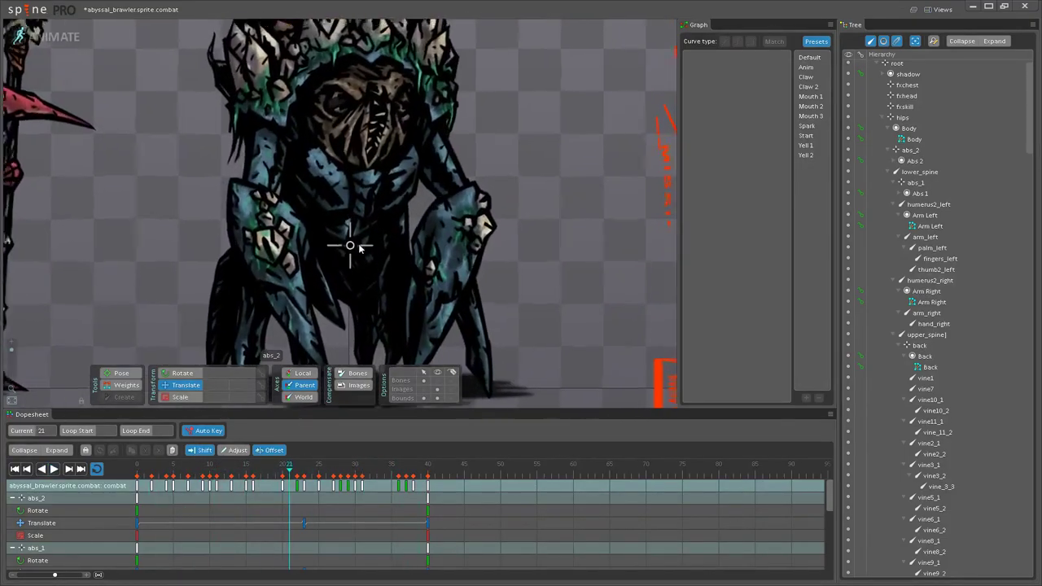
{"action": "left_click", "coordinate": [194, 203]}
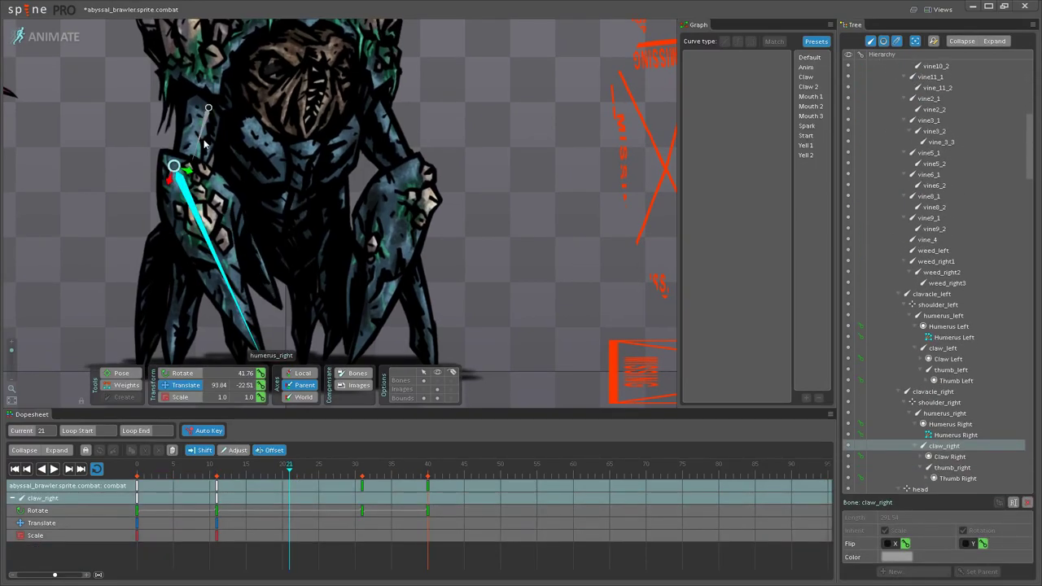
{"action": "left_click", "coordinate": [204, 144], "text": "ctrl"}
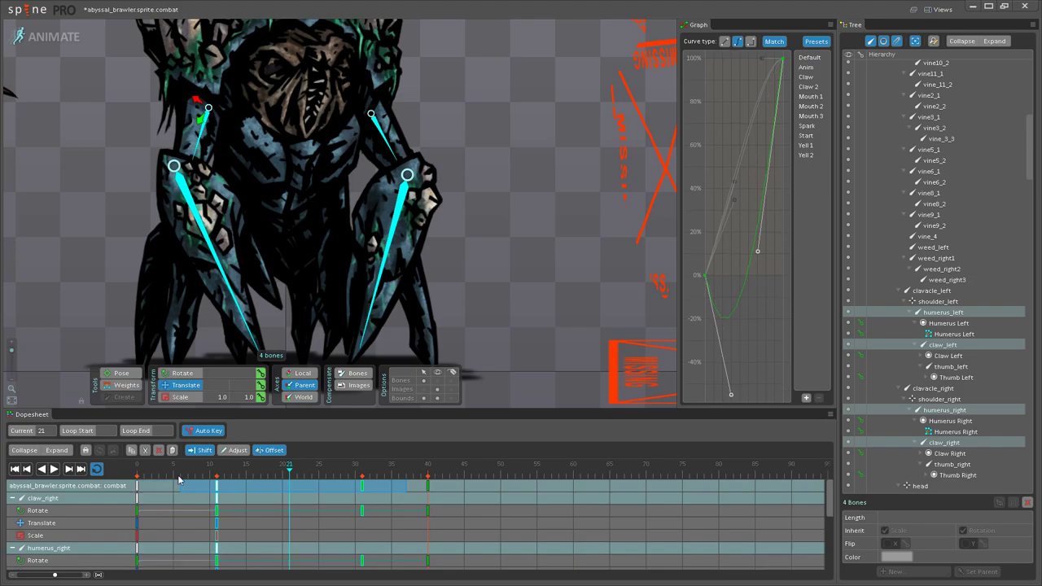
{"action": "key", "text": "Delete"}
{"action": "left_click", "coordinate": [139, 489]}
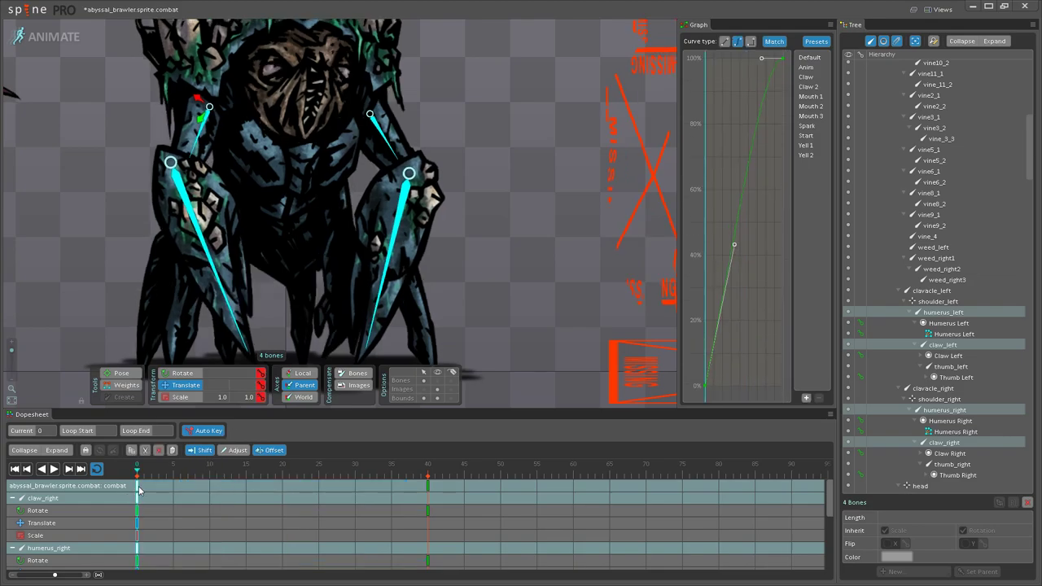
Step: At frame 23, swing humerus_right slightly outward and rotate claw_right to about 51.88
{"action": "left_click_drag", "start_coordinate": [299, 471], "coordinate": [303, 472]}
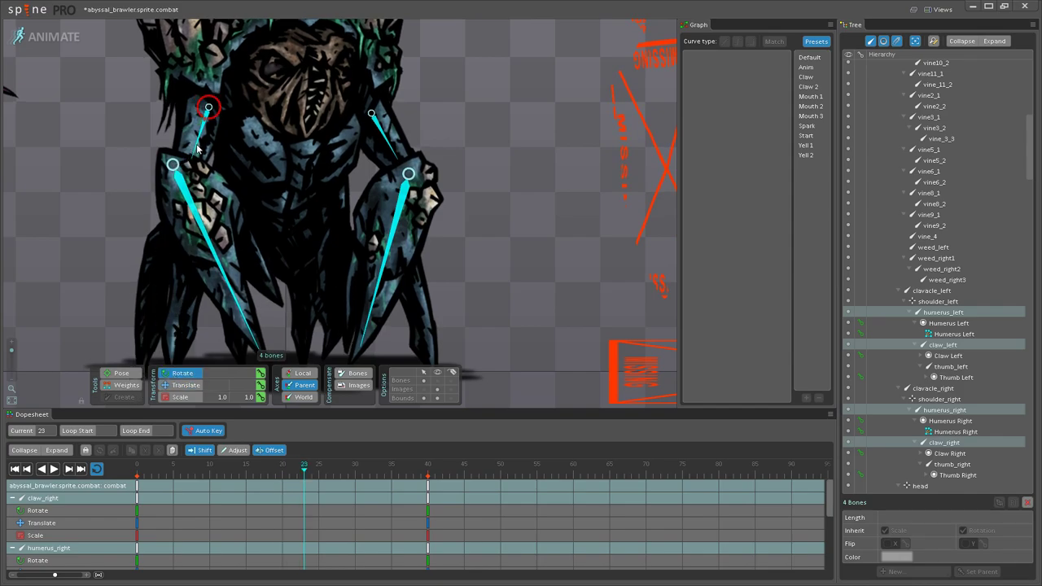
{"action": "left_click", "coordinate": [198, 148]}
{"action": "left_click", "coordinate": [195, 147]}
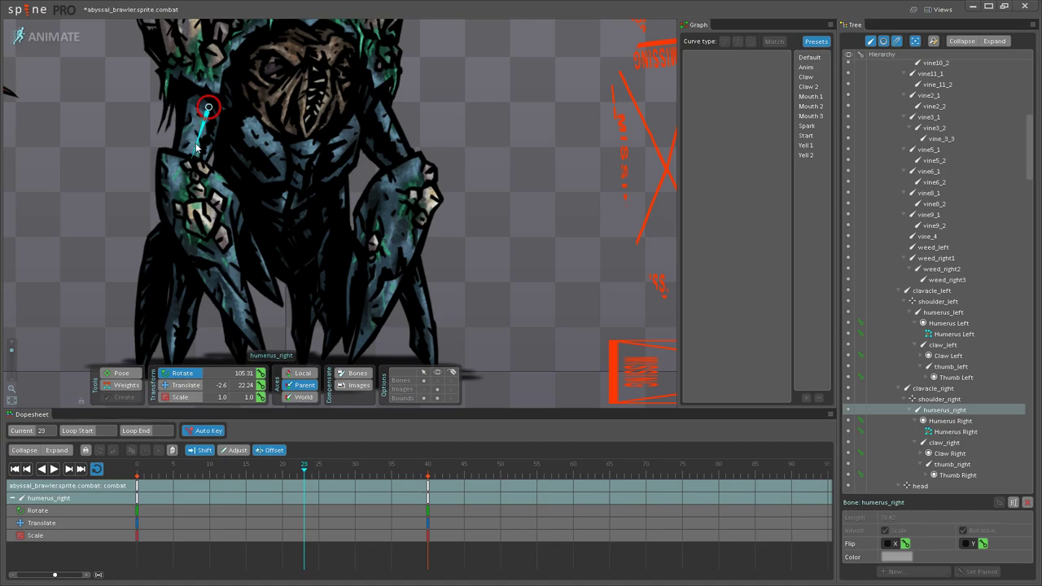
{"action": "left_click_drag", "start_coordinate": [196, 148], "coordinate": [190, 148]}
{"action": "left_click", "coordinate": [176, 187]}
{"action": "left_click_drag", "start_coordinate": [176, 187], "coordinate": [179, 190]}
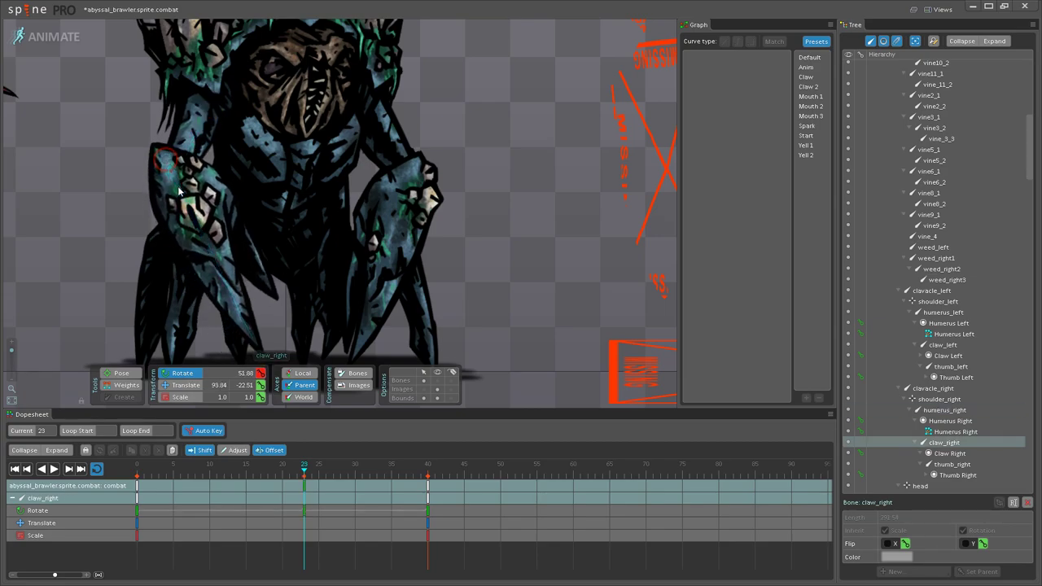
Step: At frame 23, rotate humerus_left to about 277.07 and claw_left to about 302.78
{"action": "left_click", "coordinate": [386, 147]}
{"action": "left_click_drag", "start_coordinate": [386, 147], "coordinate": [392, 142]}
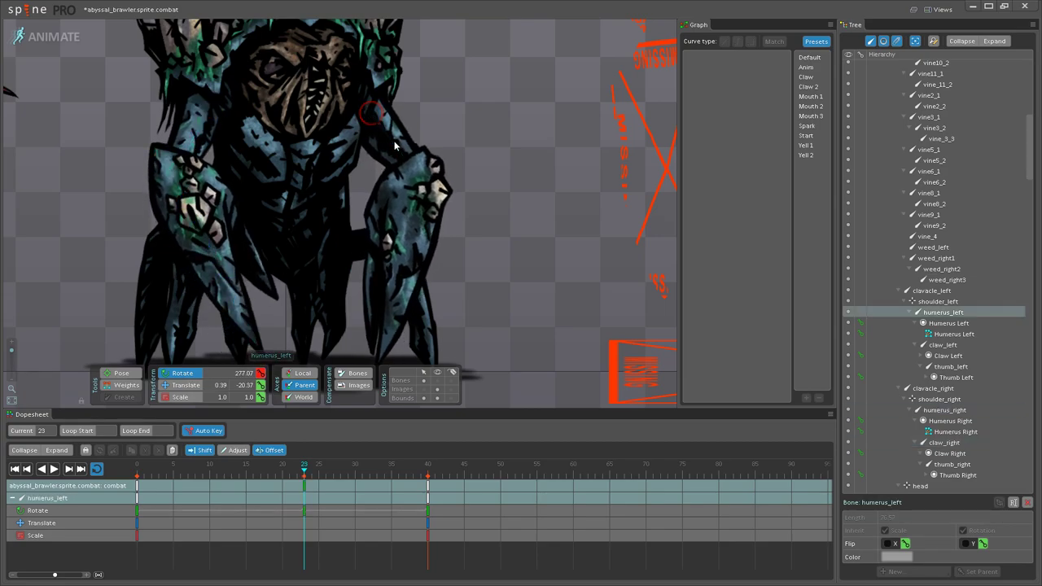
{"action": "left_click", "coordinate": [405, 193]}
{"action": "left_click_drag", "start_coordinate": [404, 193], "coordinate": [396, 205]}
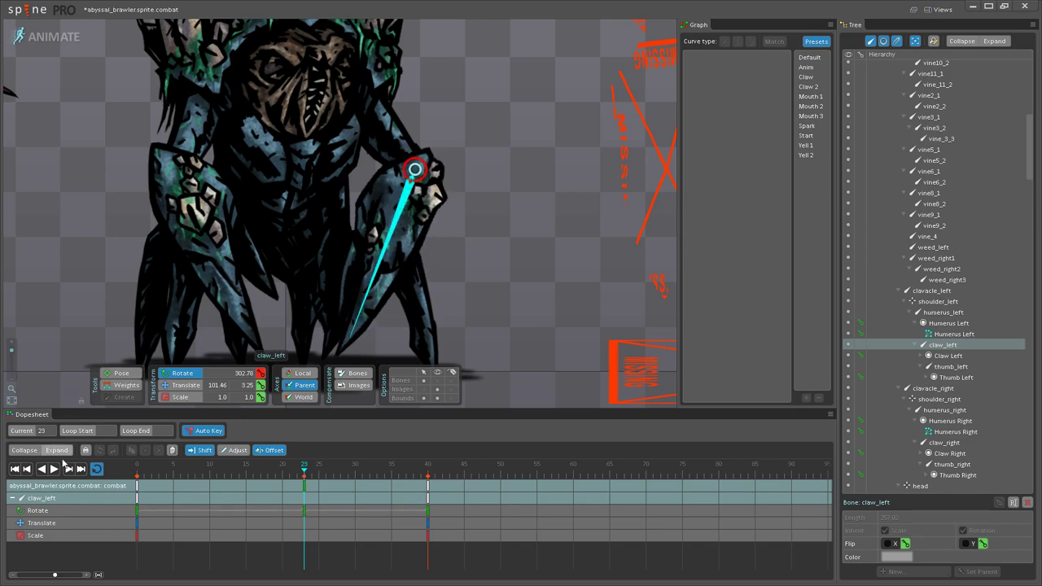
Step: Apply the Anim curve preset to the four humerus and claw bones' keys at frames 23 and 0 and play the loop
{"action": "left_click", "coordinate": [388, 140], "text": "ctrl"}
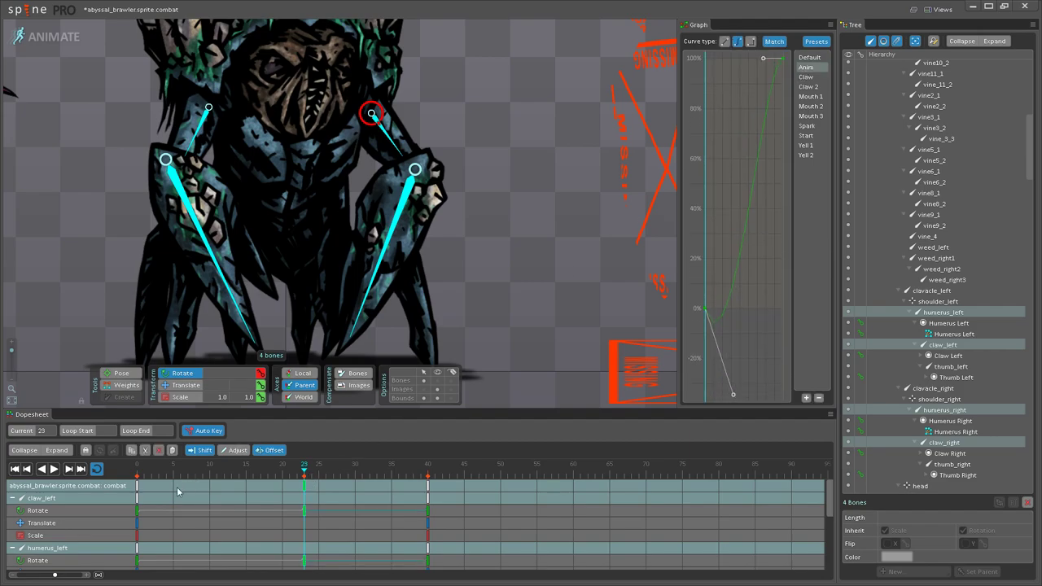
{"action": "left_click", "coordinate": [137, 492]}
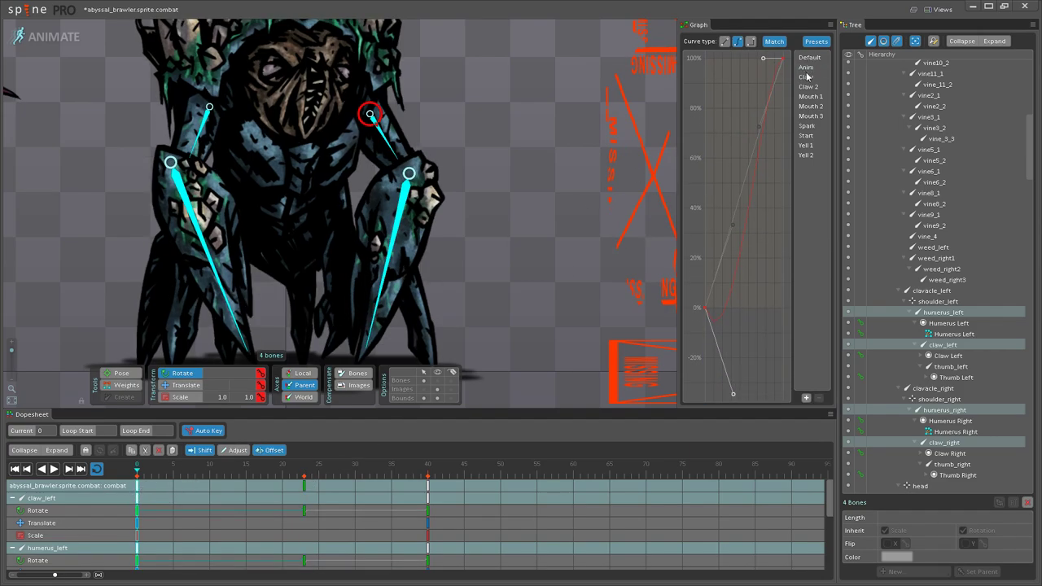
{"action": "left_click", "coordinate": [54, 469]}
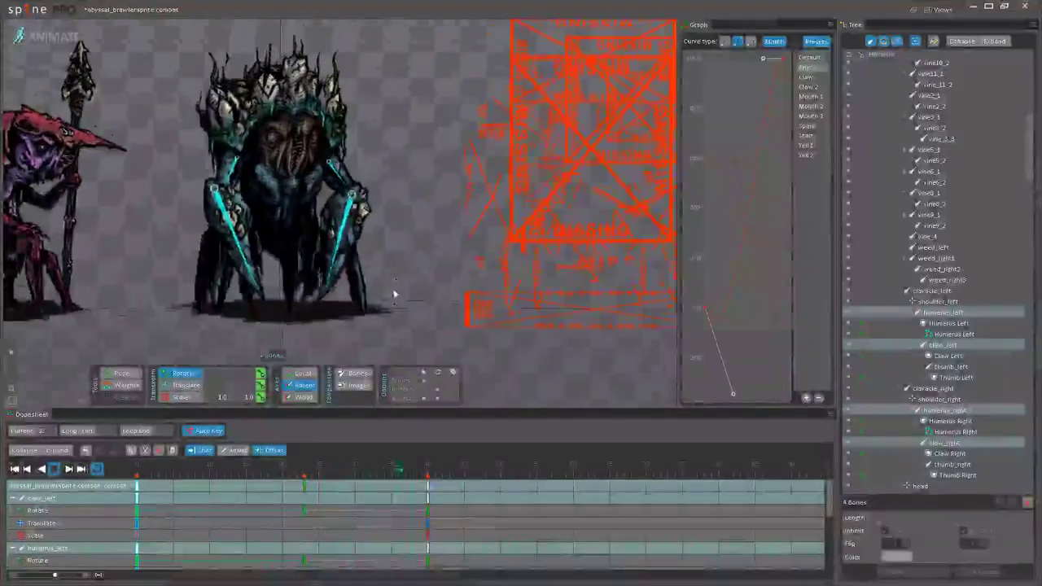
{"action": "scroll", "coordinate": [423, 285], "scroll_direction": "up", "scroll_amount": 2}
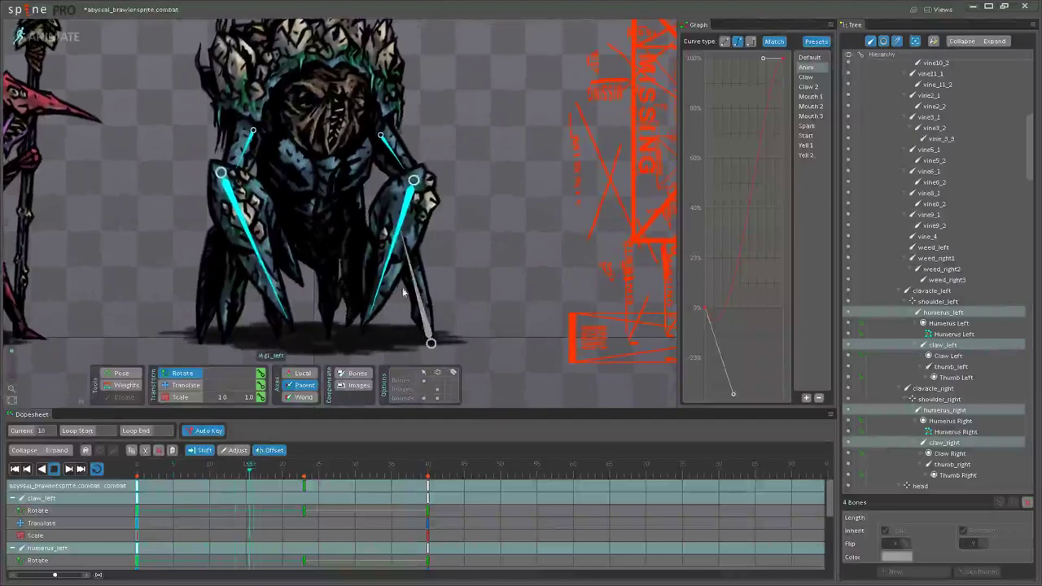
Step: Try offsetting the four humerus and claw bones' keys so the frame 23 key lands on frame 34, and preview the loop
{"action": "left_click_drag", "start_coordinate": [306, 487], "coordinate": [384, 480]}
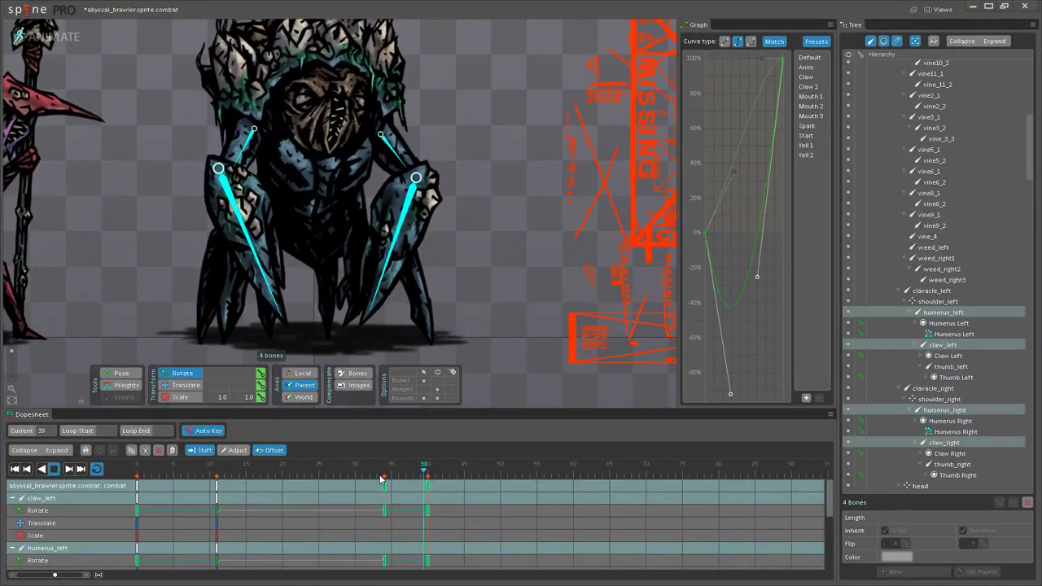
{"action": "scroll", "coordinate": [414, 309], "scroll_direction": "down", "scroll_amount": 3}
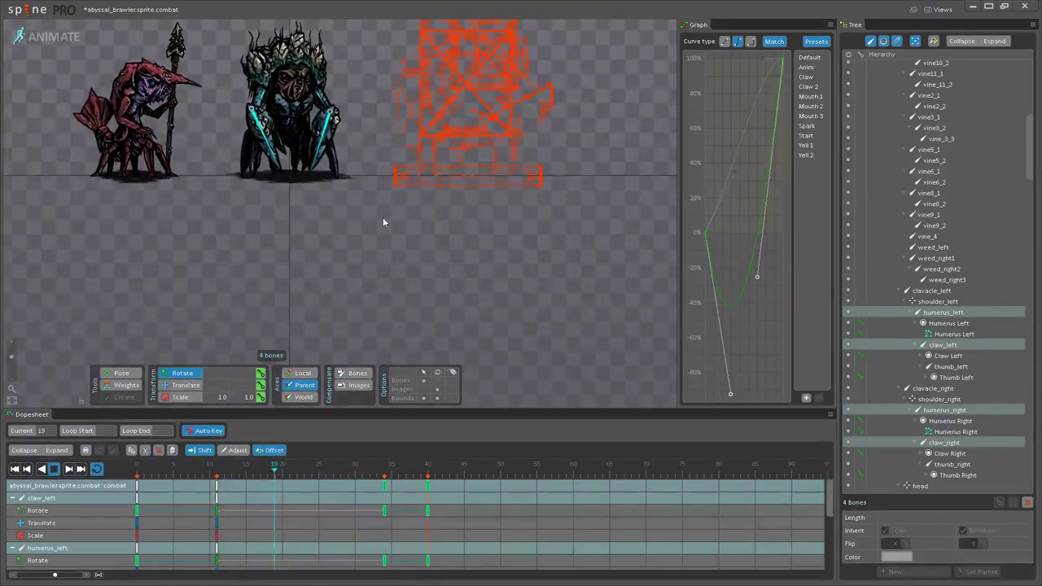
{"action": "key", "text": "space"}
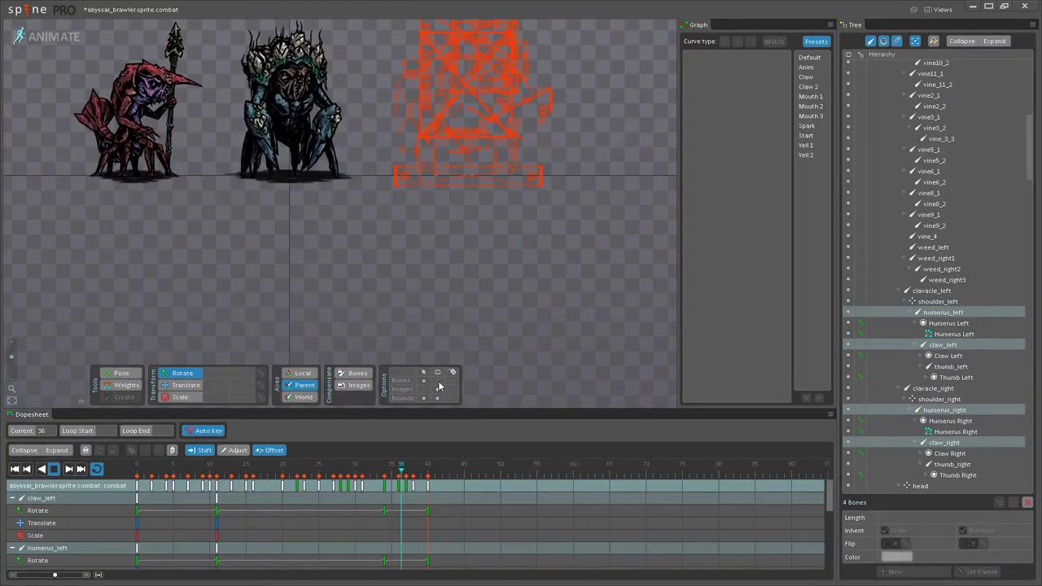
{"action": "scroll", "coordinate": [388, 302], "scroll_direction": "down", "scroll_amount": 2}
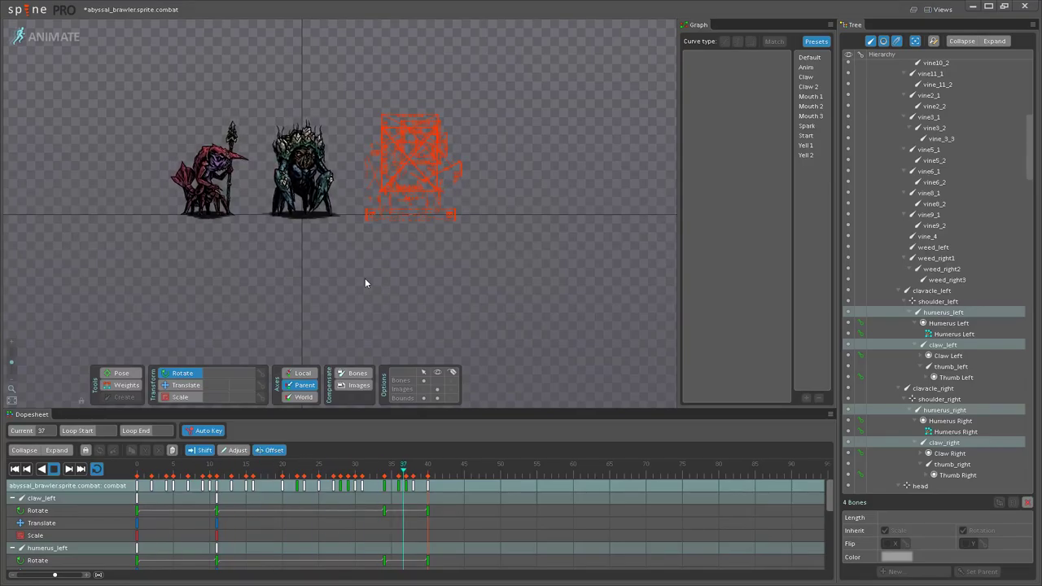
{"action": "scroll", "coordinate": [339, 269], "scroll_direction": "up", "scroll_amount": 1}
{"action": "scroll", "coordinate": [340, 269], "scroll_direction": "up", "scroll_amount": 4}
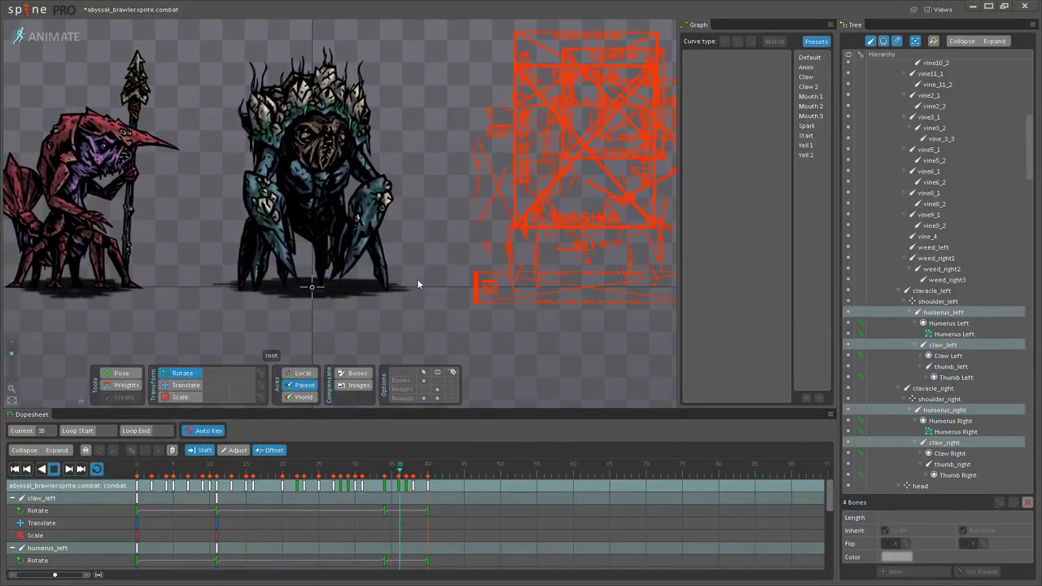
{"action": "key", "text": "ctrl+z"}
Step: At frame 0, rotate humerus_right to about 112 and claw_right to about 34
{"action": "left_click_drag", "start_coordinate": [388, 283], "coordinate": [400, 340]}
{"action": "scroll", "coordinate": [366, 340], "scroll_direction": "up", "scroll_amount": 3}
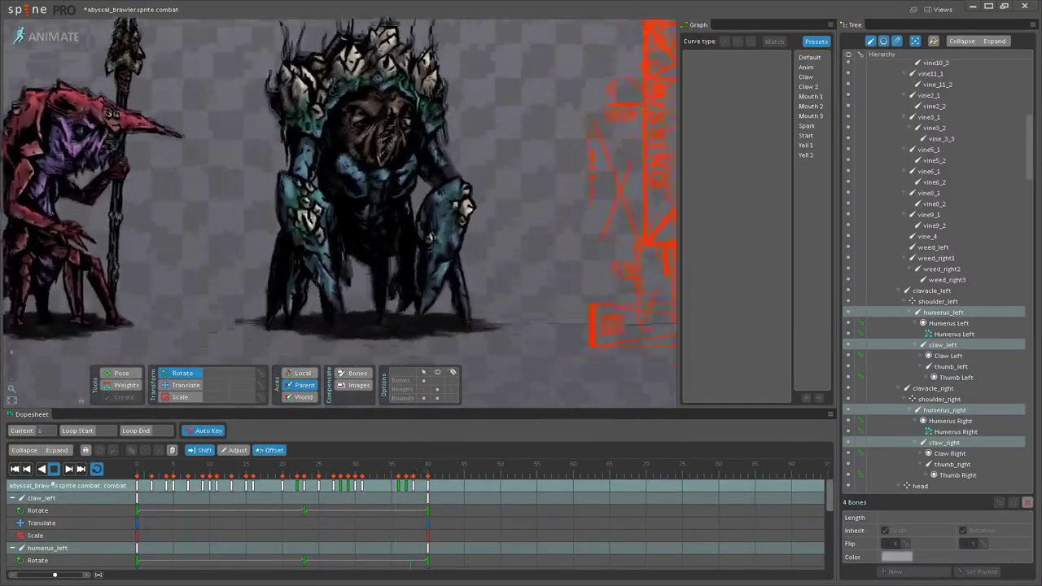
{"action": "left_click", "coordinate": [54, 470]}
{"action": "left_click_drag", "start_coordinate": [183, 468], "coordinate": [101, 468]}
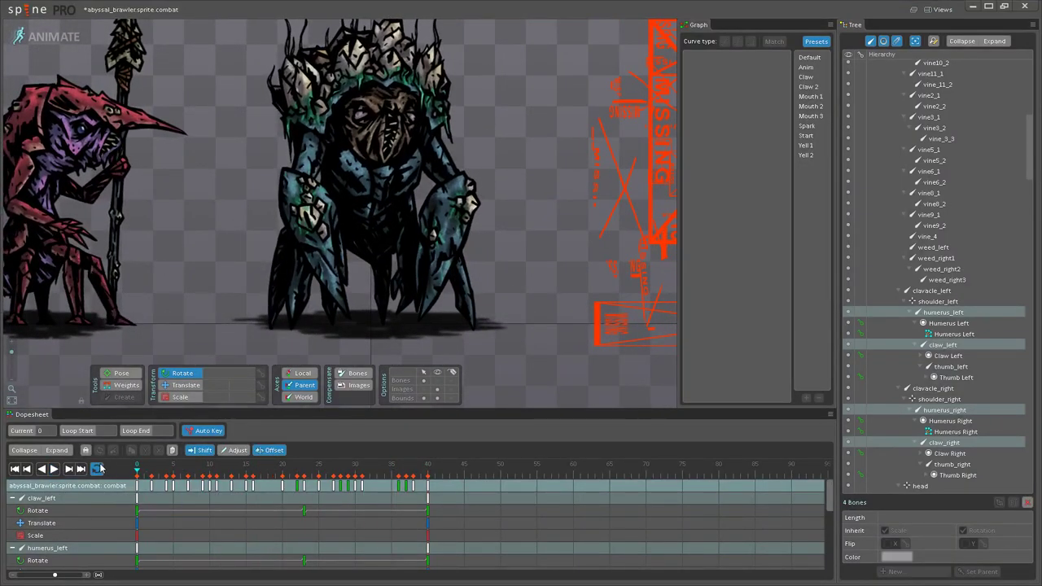
{"action": "scroll", "coordinate": [310, 179], "scroll_direction": "up", "scroll_amount": 2}
{"action": "left_click", "coordinate": [300, 166]}
{"action": "left_click_drag", "start_coordinate": [299, 167], "coordinate": [303, 172]}
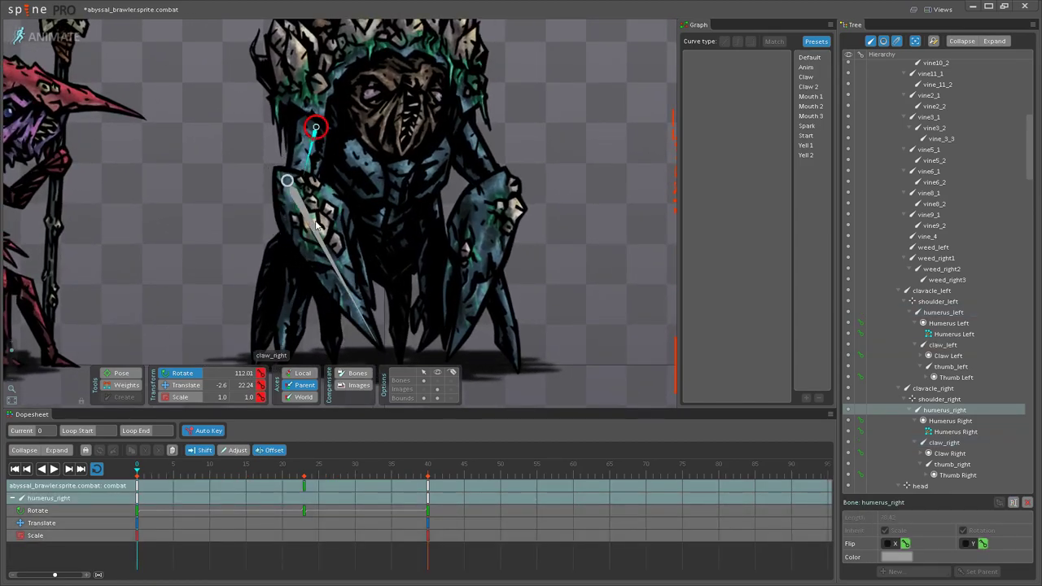
{"action": "left_click", "coordinate": [315, 228]}
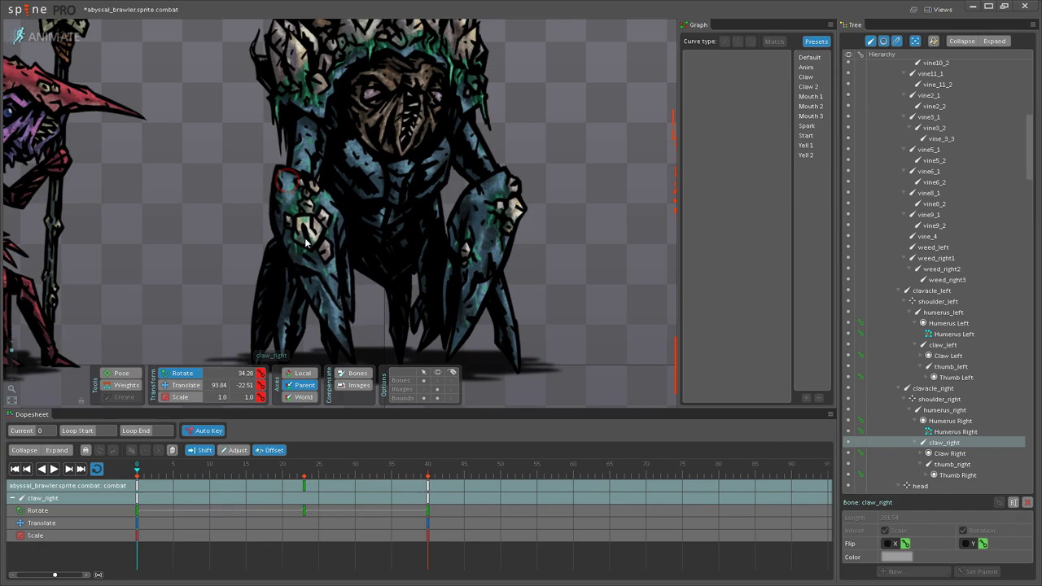
Step: At frame 0, rotate humerus_left to about 263.64 and claw_left to about 320.14
{"action": "left_click", "coordinate": [489, 173]}
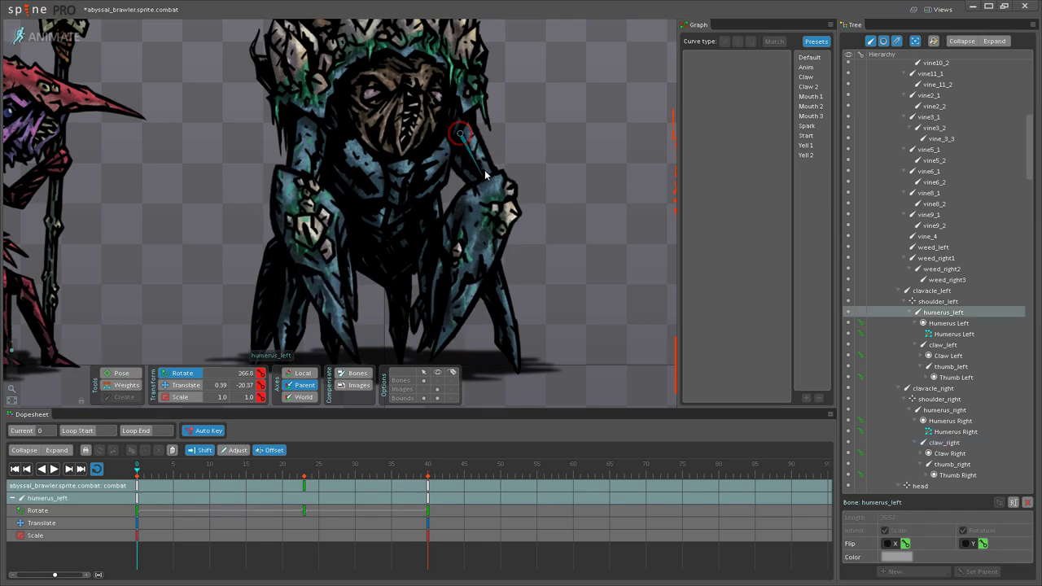
{"action": "left_click", "coordinate": [482, 224]}
{"action": "left_click_drag", "start_coordinate": [481, 230], "coordinate": [479, 233]}
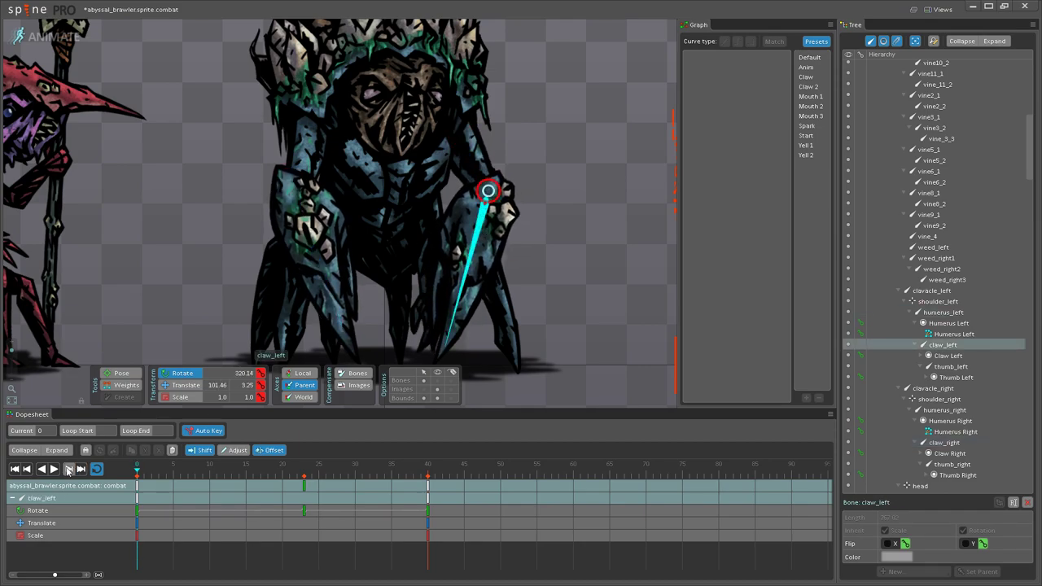
Step: Copy the four humerus and claw bones' frame 0 keys to frame 40 and play the loop
{"action": "left_click", "coordinate": [477, 172], "text": "ctrl"}
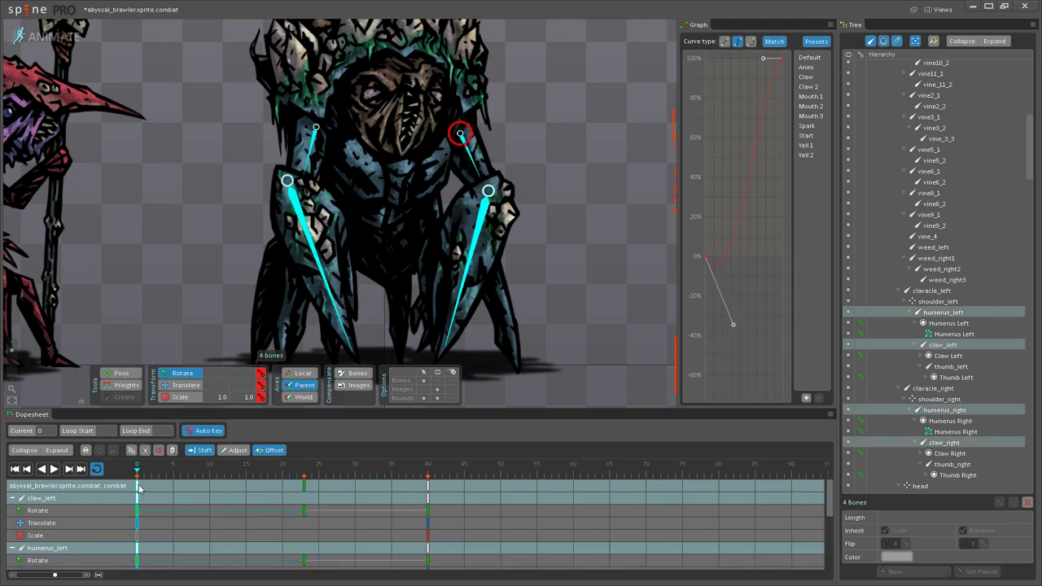
{"action": "left_click", "coordinate": [428, 487]}
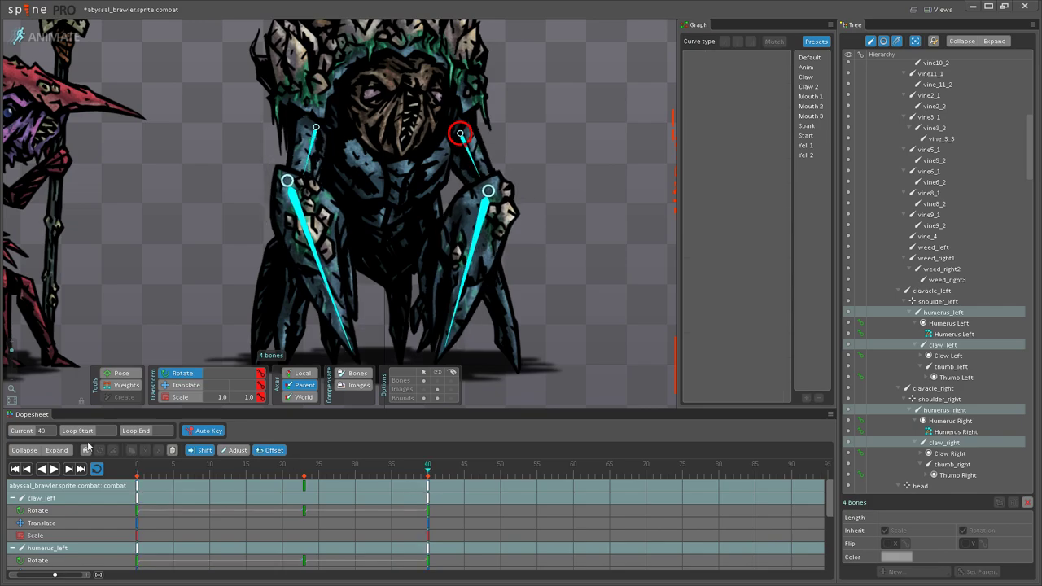
{"action": "left_click", "coordinate": [53, 469]}
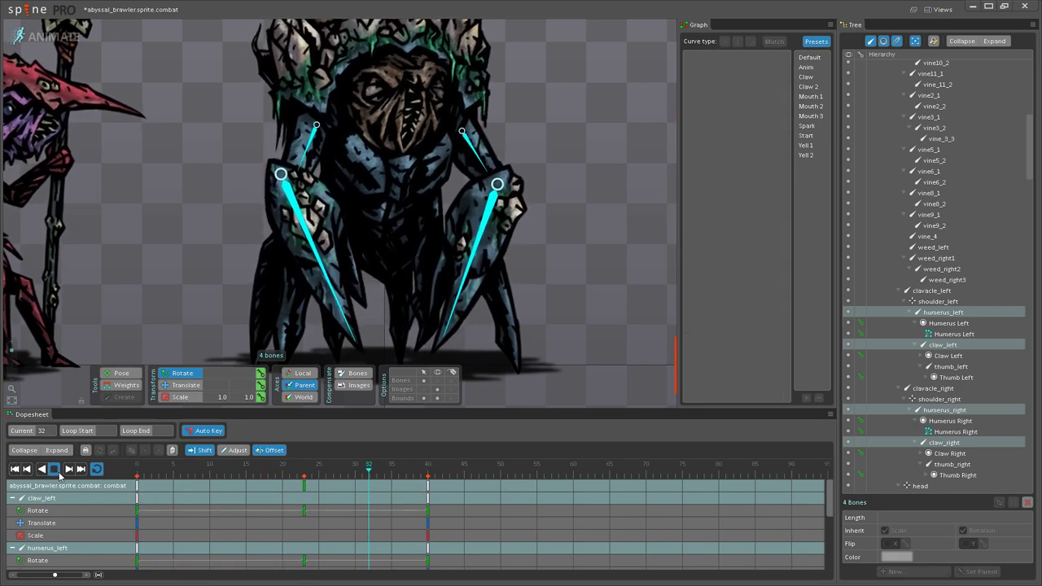
{"action": "left_click", "coordinate": [54, 470]}
Step: At frame 23, swing humerus_right further outward, rotate humerus_left to about 281.12, and review the loop
{"action": "mouse_move", "coordinate": [306, 475]}
{"action": "left_mouse_down"}
{"action": "mouse_move", "coordinate": [169, 474]}
{"action": "mouse_move", "coordinate": [305, 470]}
{"action": "left_mouse_up"}
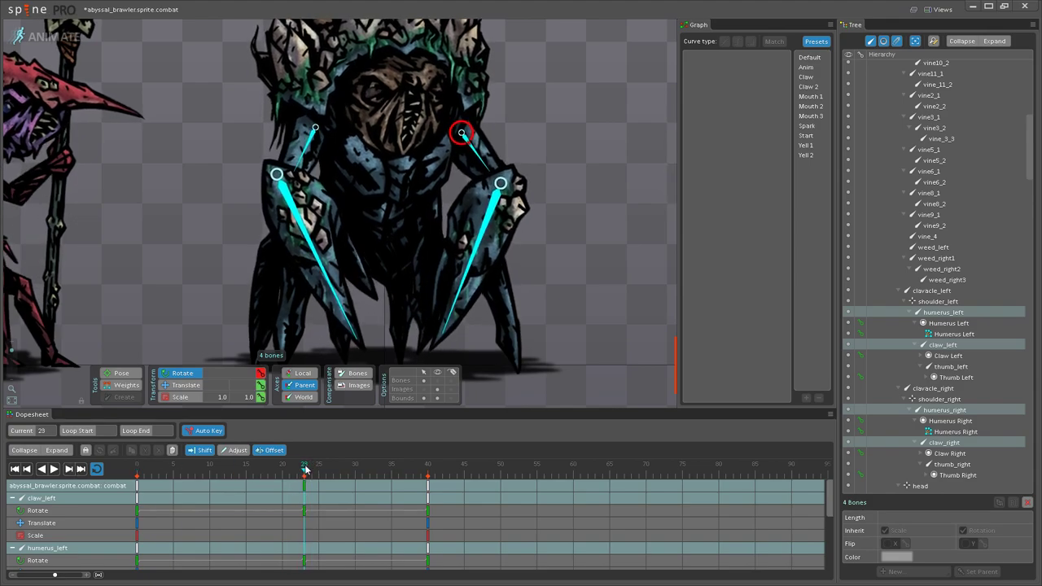
{"action": "left_click", "coordinate": [303, 154]}
{"action": "left_click", "coordinate": [304, 153]}
{"action": "left_click", "coordinate": [304, 154]}
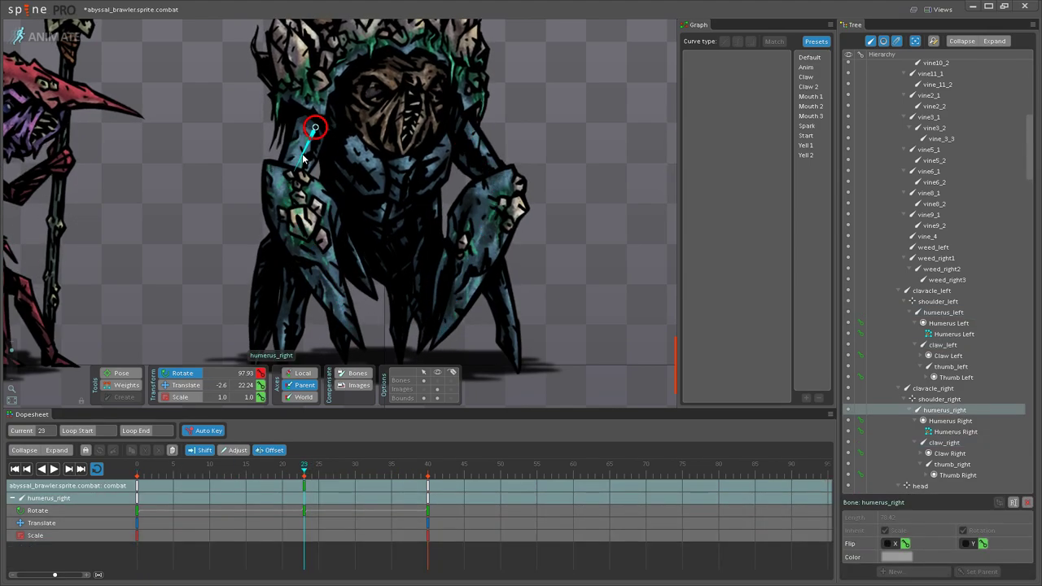
{"action": "left_click_drag", "start_coordinate": [304, 160], "coordinate": [297, 161]}
{"action": "left_click_drag", "start_coordinate": [486, 170], "coordinate": [482, 161]}
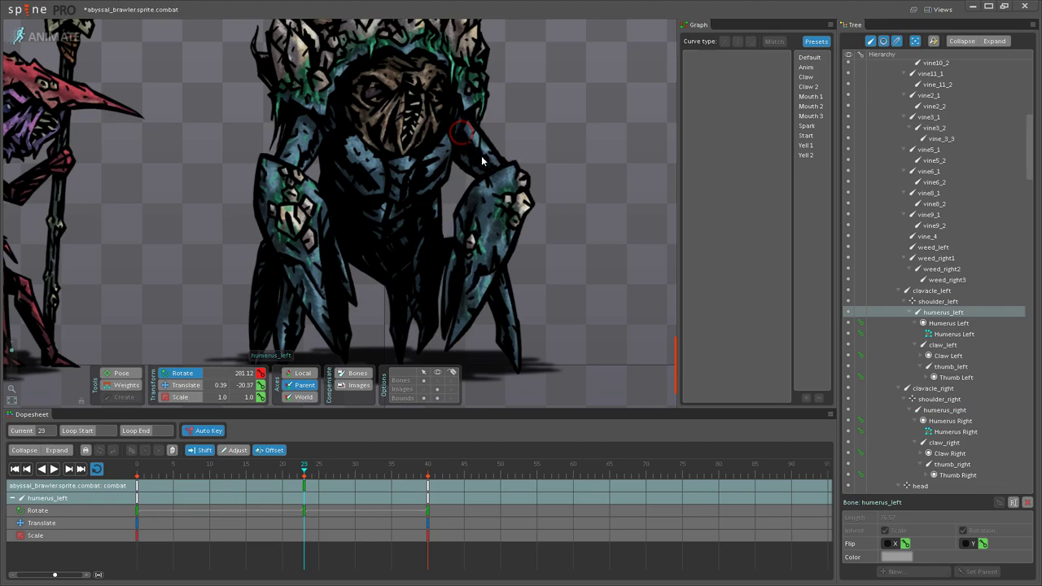
{"action": "left_click_drag", "start_coordinate": [175, 476], "coordinate": [1, 472]}
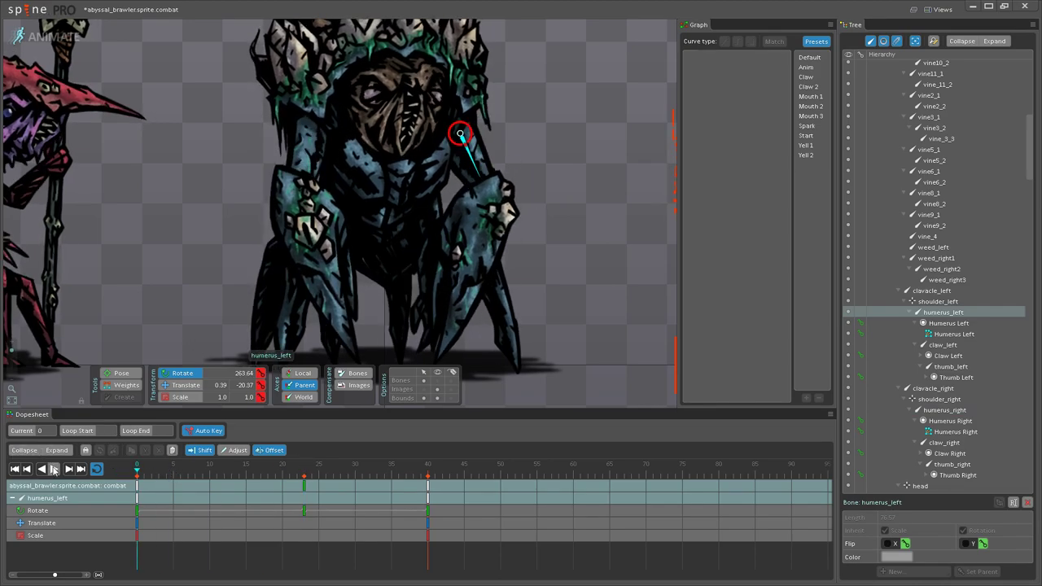
{"action": "left_click", "coordinate": [53, 470]}
{"action": "scroll", "coordinate": [350, 306], "scroll_direction": "down", "scroll_amount": 5}
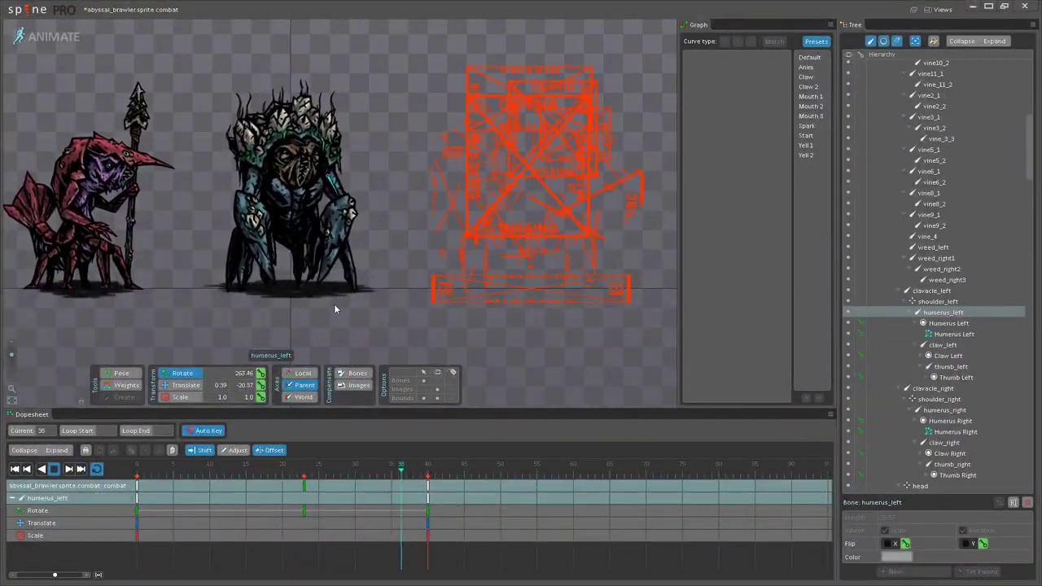
{"action": "scroll", "coordinate": [334, 308], "scroll_direction": "up", "scroll_amount": 5}
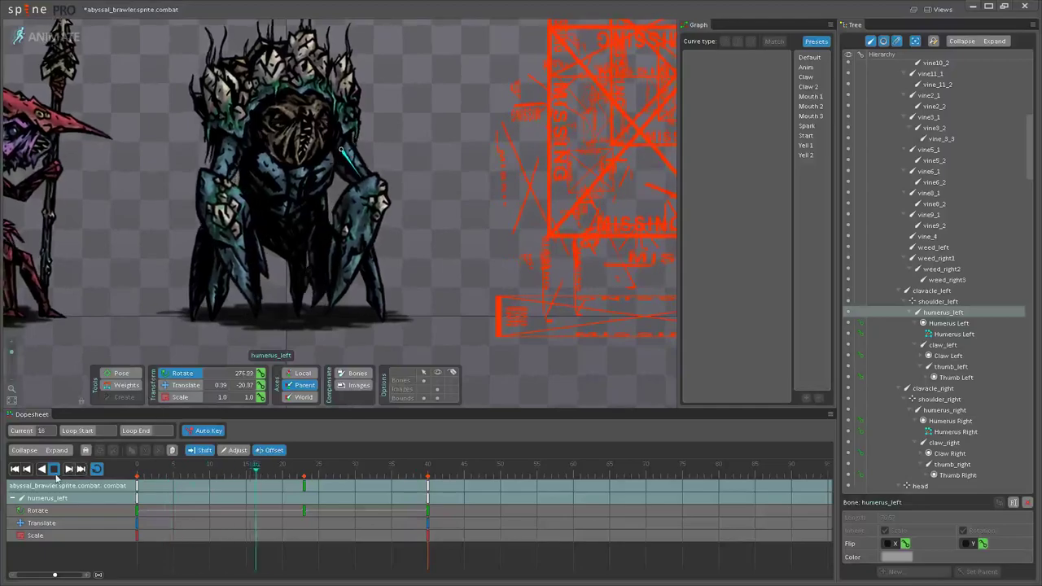
{"action": "left_click", "coordinate": [55, 469]}
Step: Try offsetting the four humerus and claw bones' keys so the frame 23 key lands on frame 37, and preview the loop
{"action": "scroll", "coordinate": [246, 194], "scroll_direction": "up", "scroll_amount": 2}
{"action": "left_click", "coordinate": [227, 156], "text": "ctrl"}
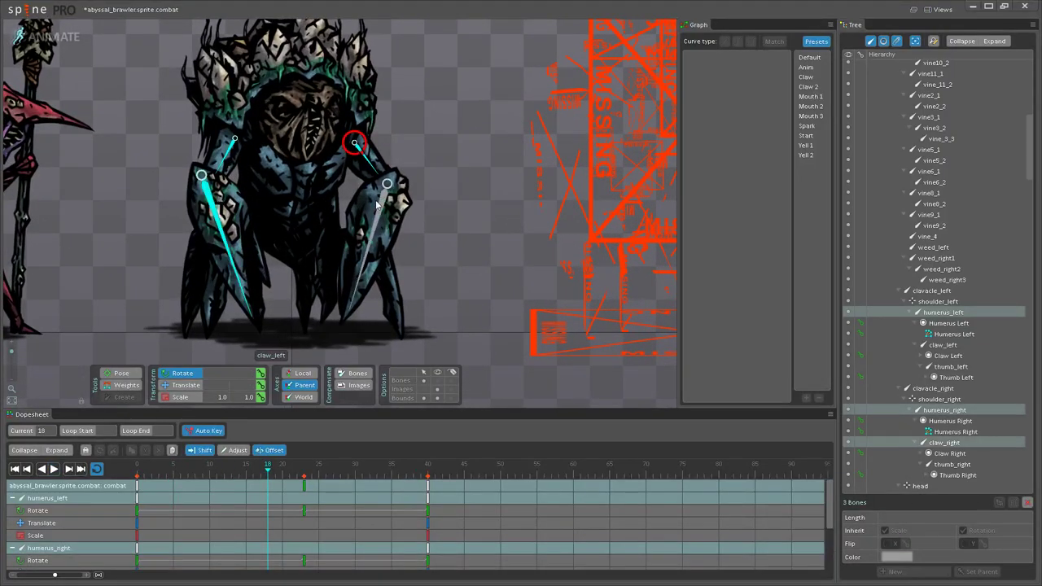
{"action": "left_click_drag", "start_coordinate": [304, 486], "coordinate": [408, 487]}
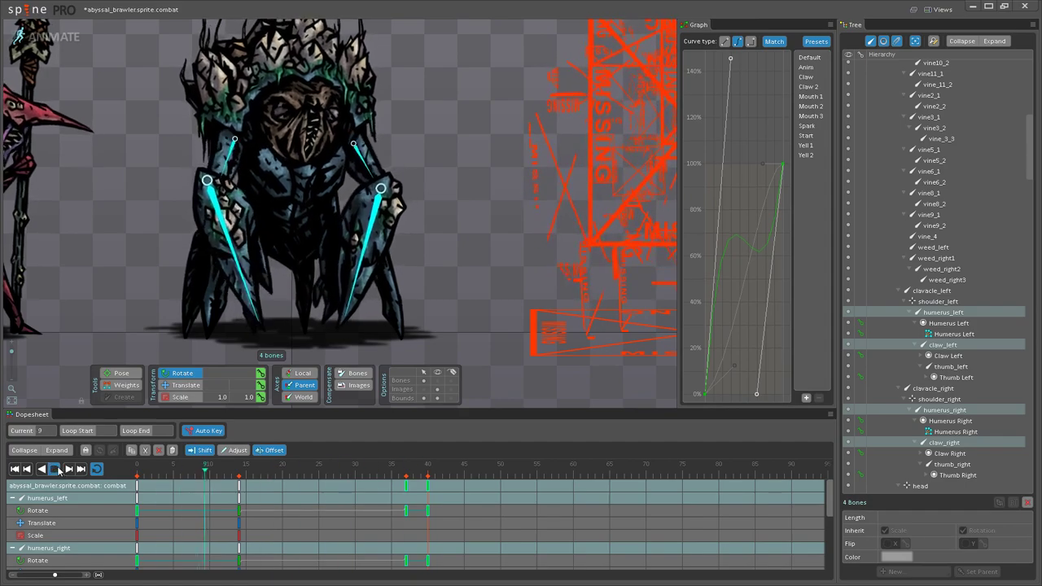
{"action": "left_click", "coordinate": [59, 471]}
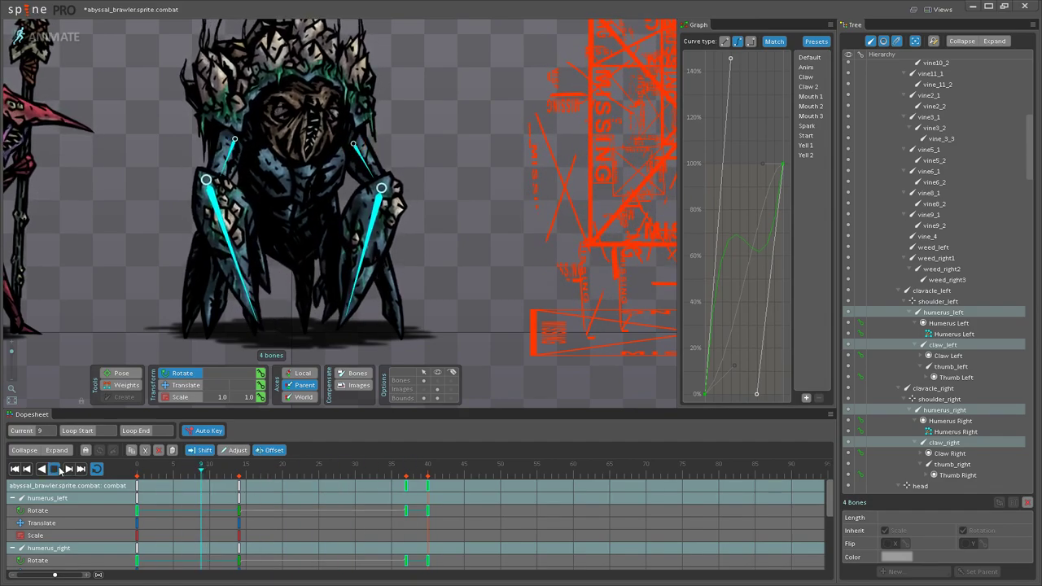
{"action": "key", "text": "ctrl+z"}
Step: Try a smaller offset of the four arm bones' keys, moving the frame 23 key to frame 29, and preview the loop
{"action": "left_click_drag", "start_coordinate": [308, 489], "coordinate": [353, 486]}
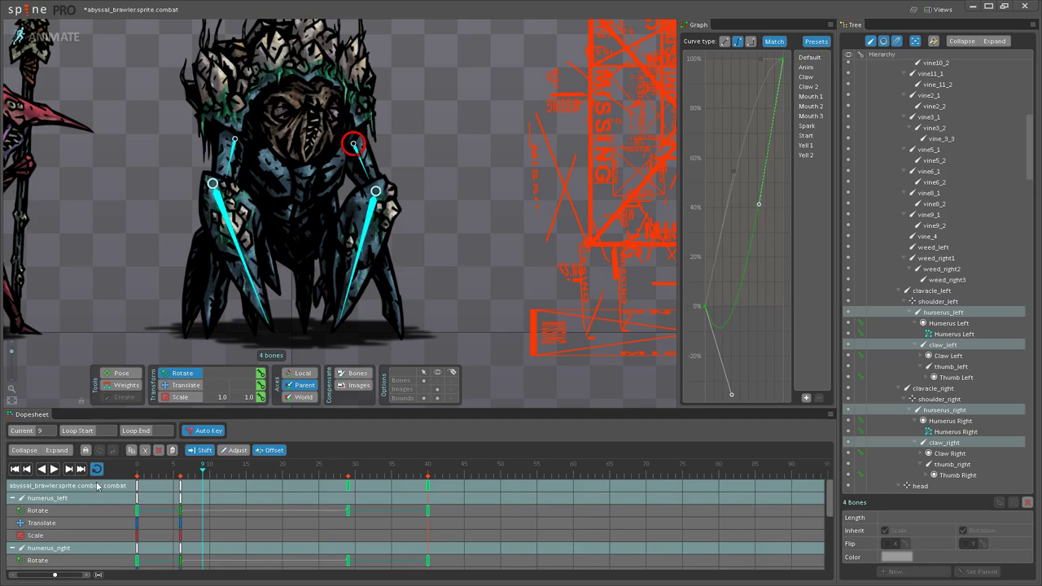
{"action": "left_click", "coordinate": [54, 470]}
{"action": "key", "text": "ctrl+z"}
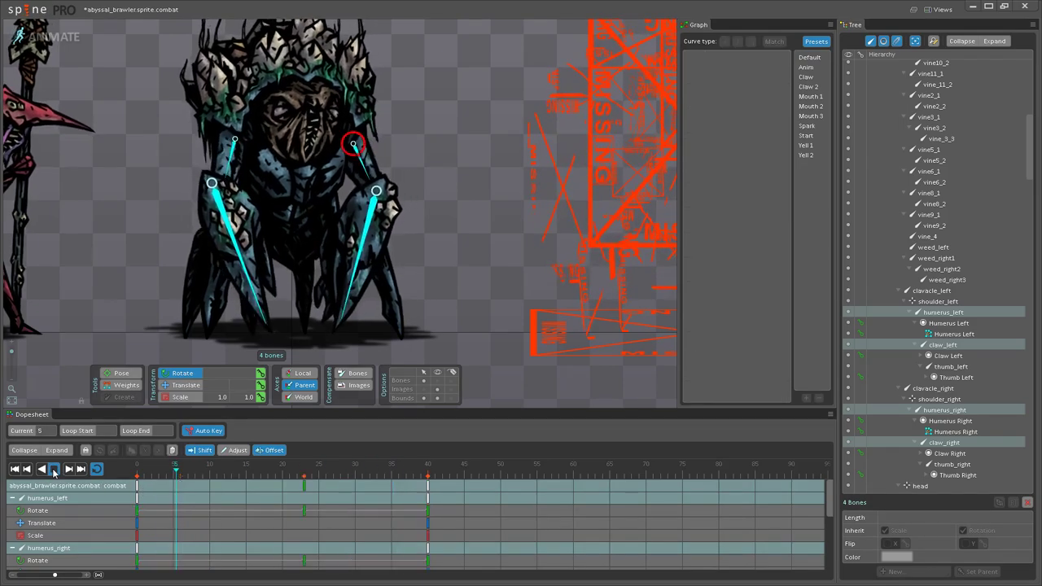
{"action": "left_click", "coordinate": [54, 470]}
Step: At frame 23, ease humerus_right slightly inward and rotate claw_right so it hangs a little more vertically
{"action": "left_click", "coordinate": [304, 487]}
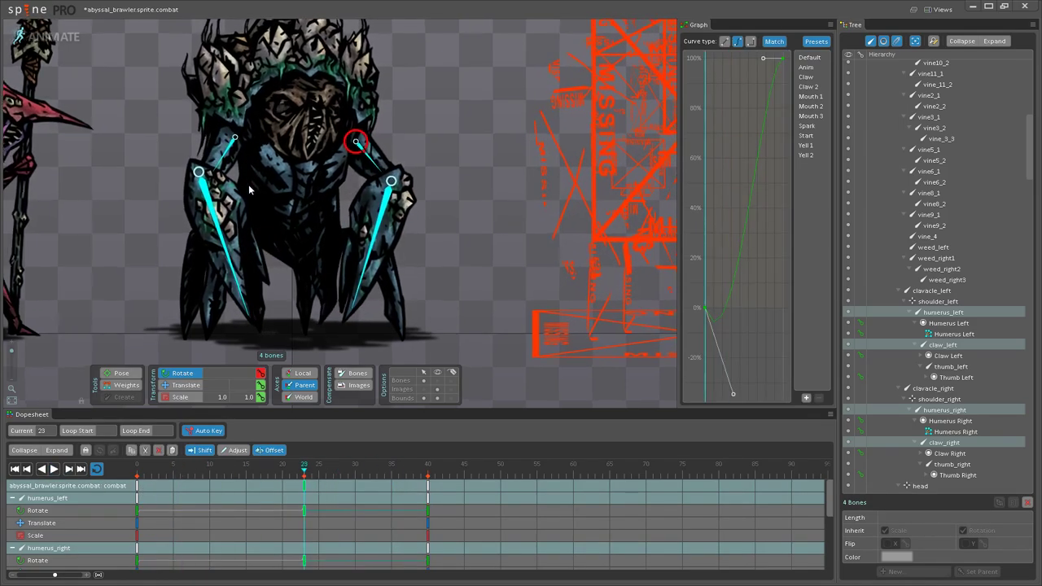
{"action": "scroll", "coordinate": [220, 161], "scroll_direction": "up", "scroll_amount": 3}
{"action": "left_click", "coordinate": [219, 161]}
{"action": "left_click_drag", "start_coordinate": [215, 160], "coordinate": [220, 162]}
{"action": "left_click", "coordinate": [208, 207]}
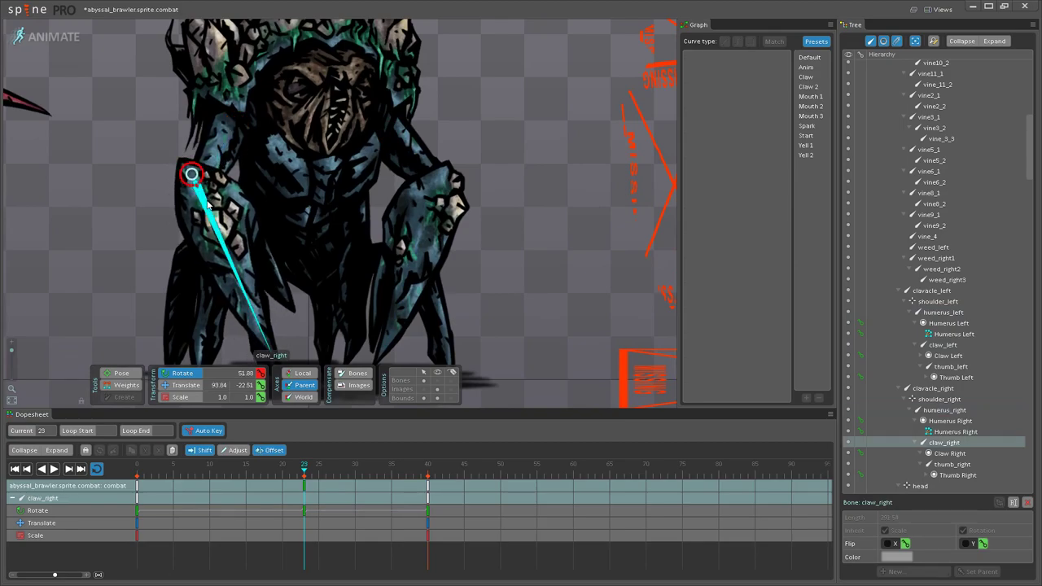
Step: At frame 23, rotate humerus_left to about 274.48 and claw_left to about 309
{"action": "left_click_drag", "start_coordinate": [417, 159], "coordinate": [417, 163]}
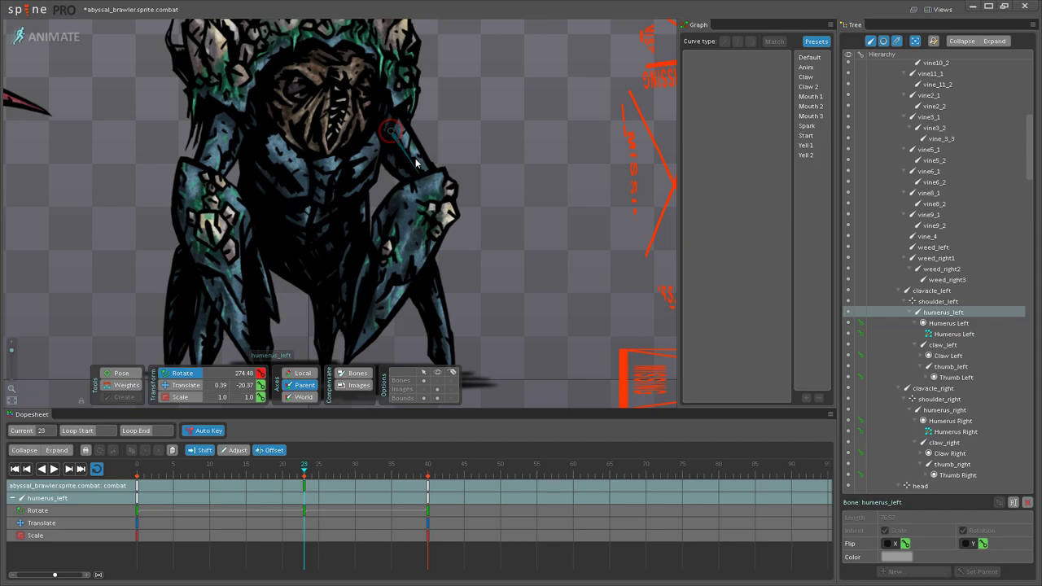
{"action": "left_click", "coordinate": [412, 225]}
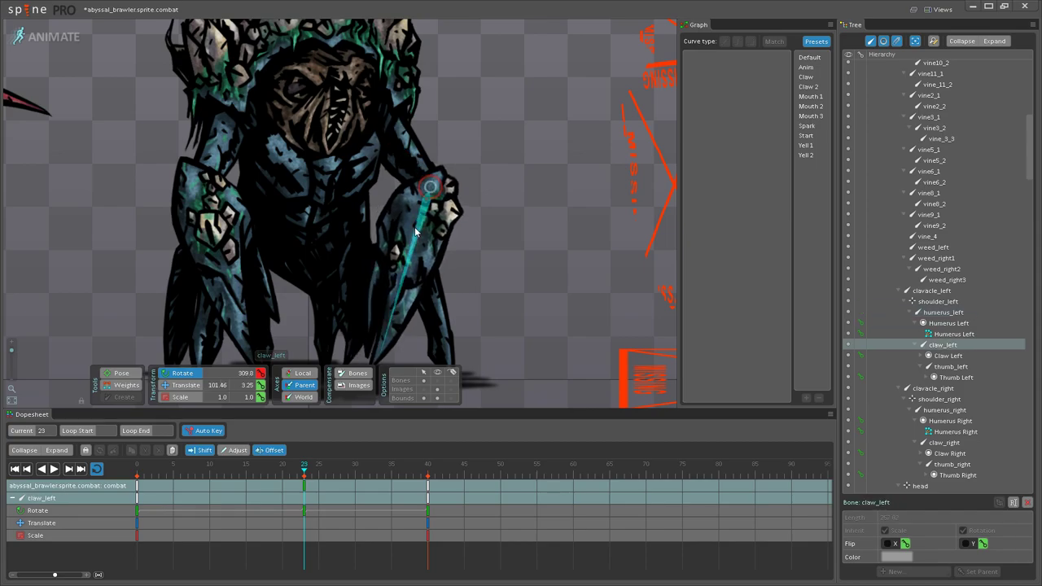
{"action": "scroll", "coordinate": [406, 238], "scroll_direction": "down", "scroll_amount": 2}
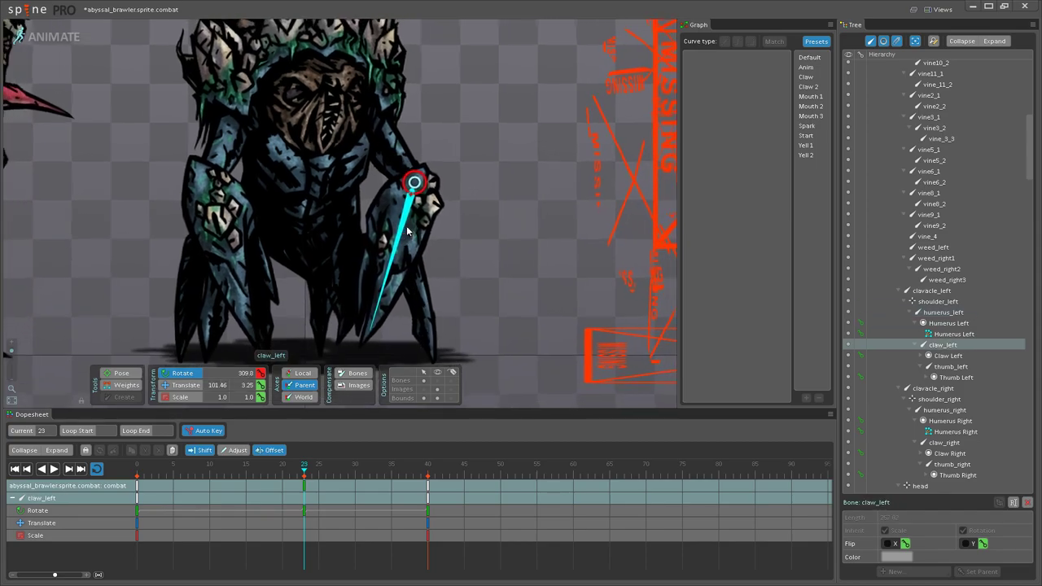
Step: Try offsetting the keys of both humerus and claw bones so the frame 23 key lands on frame 36, and preview the loop
{"action": "left_click_drag", "start_coordinate": [380, 212], "coordinate": [451, 248]}
{"action": "left_click", "coordinate": [462, 188], "text": "ctrl"}
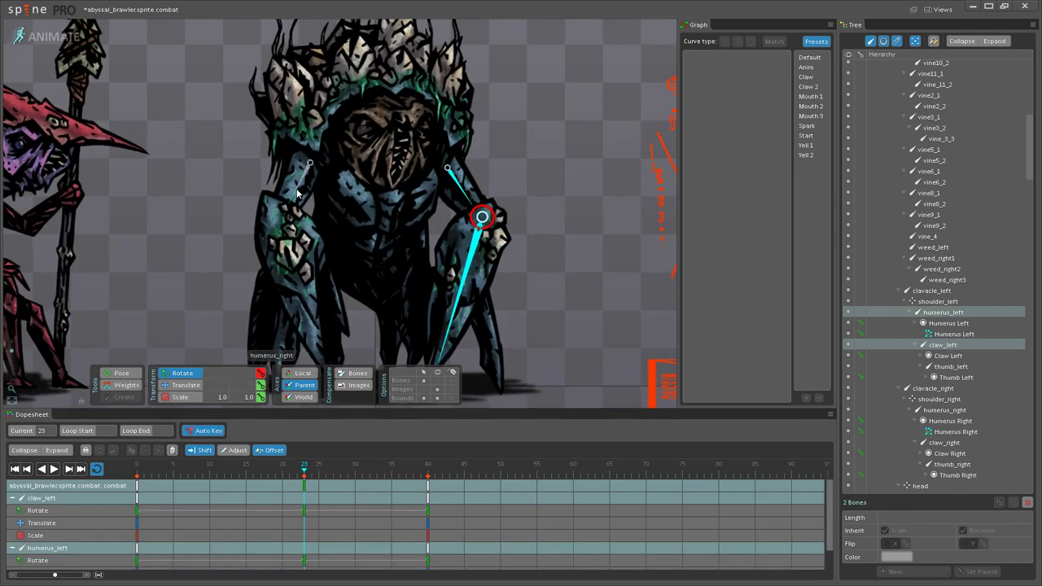
{"action": "left_click", "coordinate": [287, 230], "text": "ctrl"}
{"action": "scroll", "coordinate": [289, 244], "scroll_direction": "down", "scroll_amount": 2}
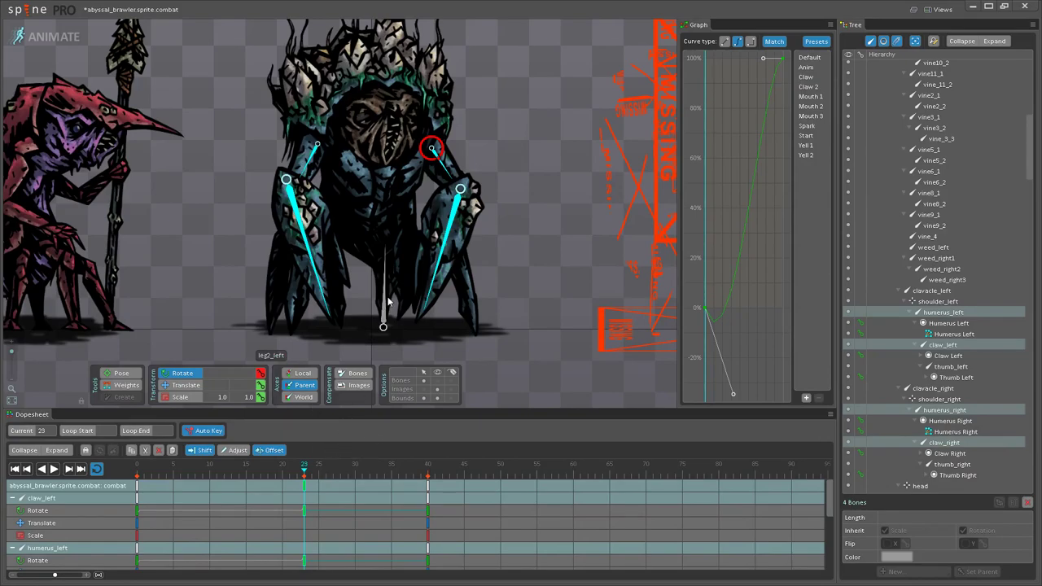
{"action": "left_click_drag", "start_coordinate": [387, 304], "coordinate": [376, 324]}
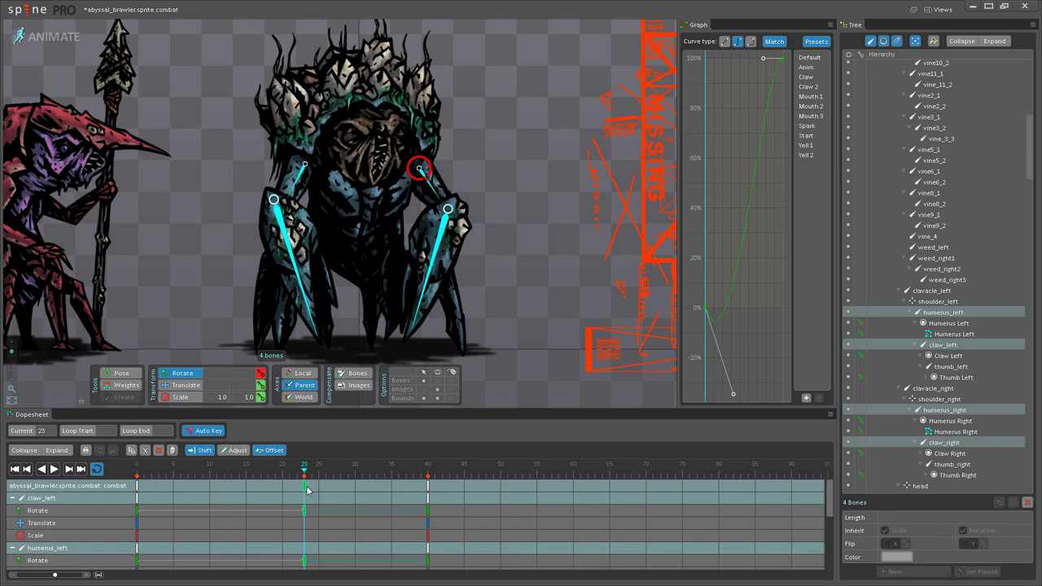
{"action": "left_click_drag", "start_coordinate": [306, 490], "coordinate": [399, 496]}
{"action": "left_click", "coordinate": [55, 470]}
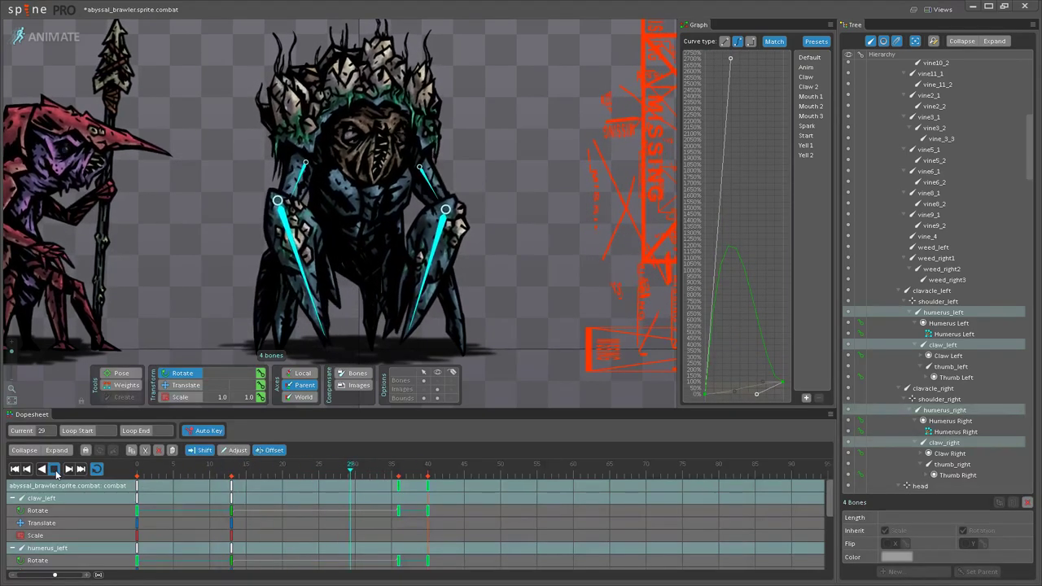
{"action": "key", "text": "ctrl+z"}
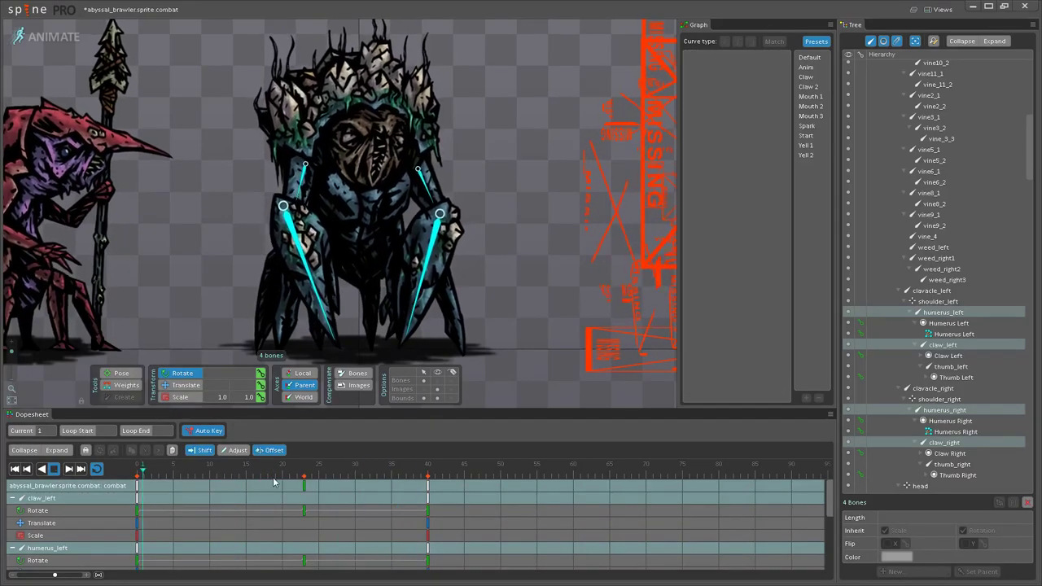
Step: Try offsetting the keys of both humerus and claw bones so the frame 23 key lands on frame 30, and preview the loop
{"action": "left_click_drag", "start_coordinate": [306, 489], "coordinate": [355, 492]}
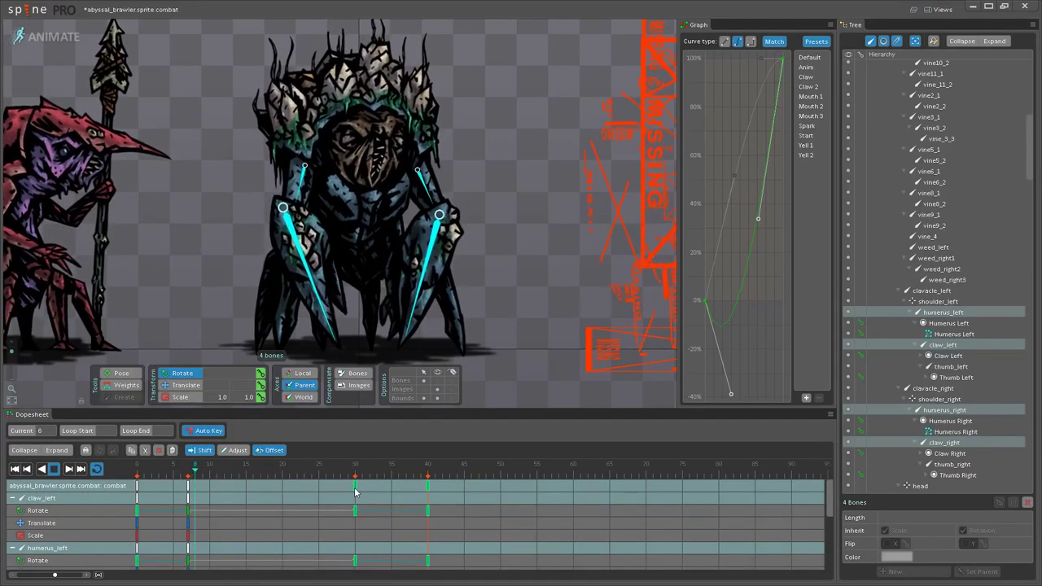
{"action": "scroll", "coordinate": [533, 379], "scroll_direction": "down", "scroll_amount": 5}
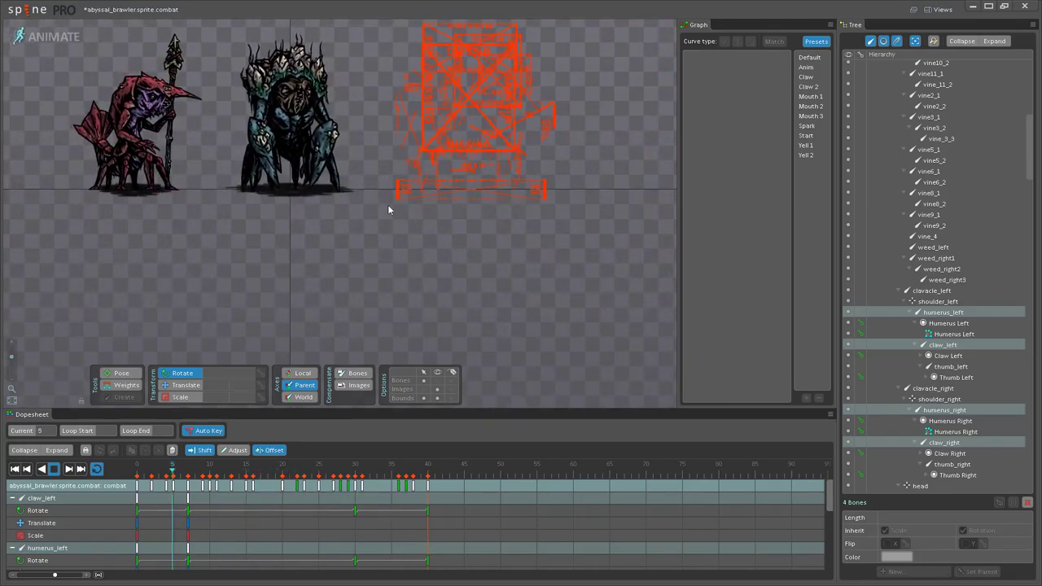
{"action": "scroll", "coordinate": [389, 210], "scroll_direction": "up", "scroll_amount": 4}
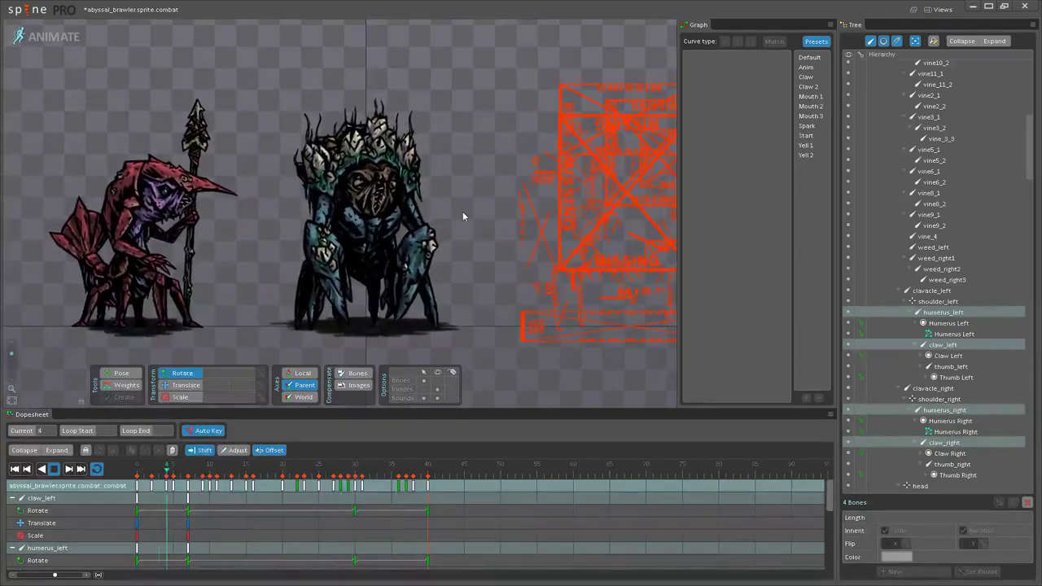
{"action": "scroll", "coordinate": [463, 220], "scroll_direction": "down", "scroll_amount": 4}
{"action": "scroll", "coordinate": [432, 215], "scroll_direction": "down", "scroll_amount": 1}
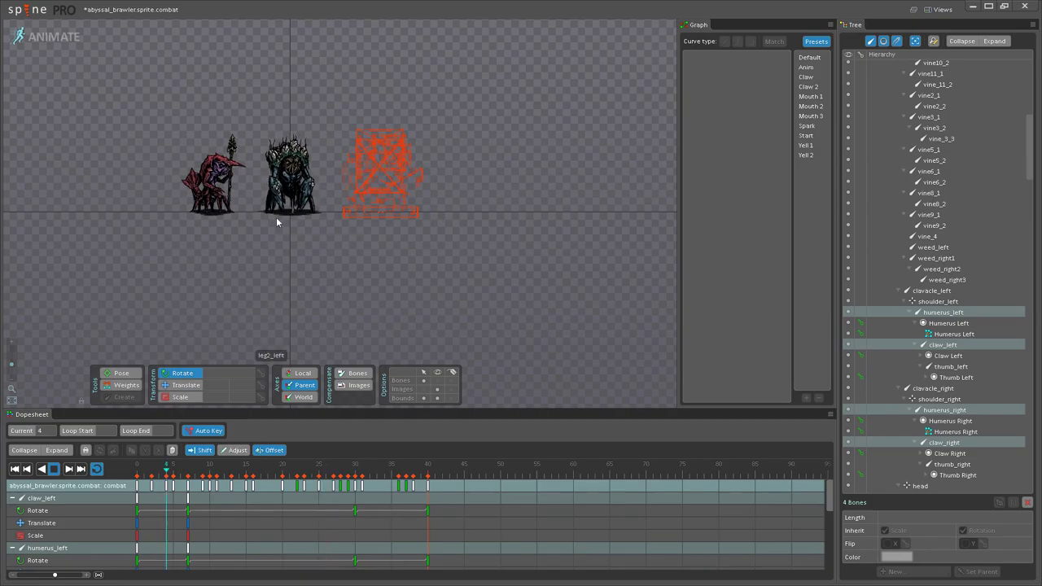
{"action": "scroll", "coordinate": [284, 198], "scroll_direction": "up", "scroll_amount": 6}
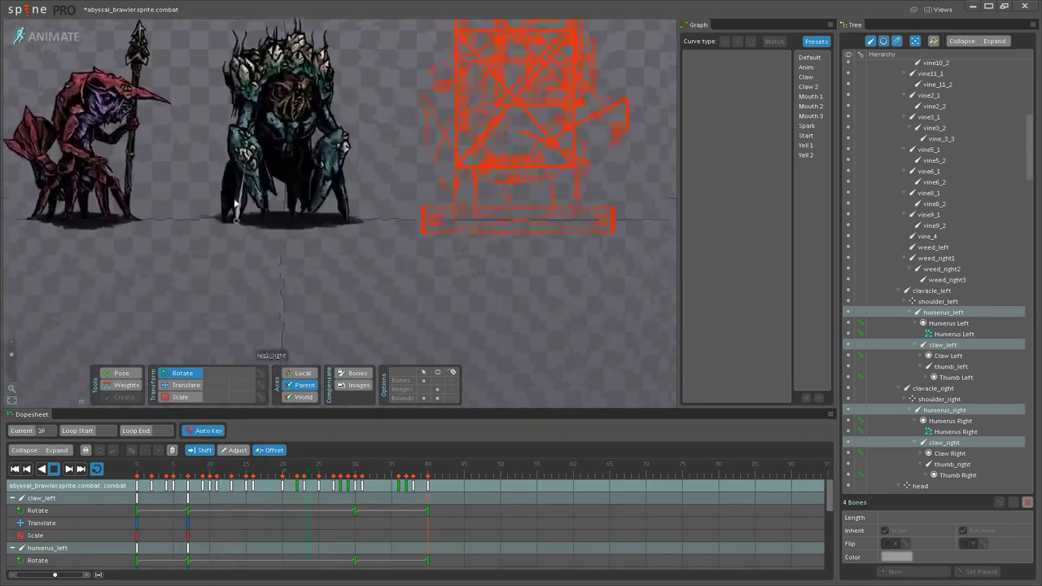
{"action": "scroll", "coordinate": [189, 232], "scroll_direction": "up", "scroll_amount": 2}
{"action": "scroll", "coordinate": [168, 259], "scroll_direction": "up", "scroll_amount": 2}
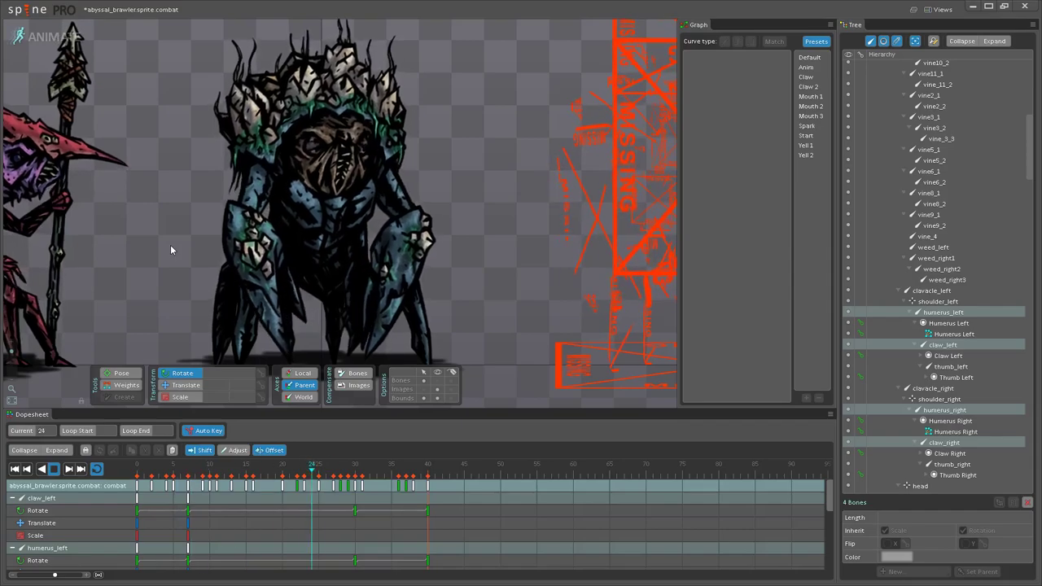
{"action": "scroll", "coordinate": [482, 200], "scroll_direction": "up", "scroll_amount": 3}
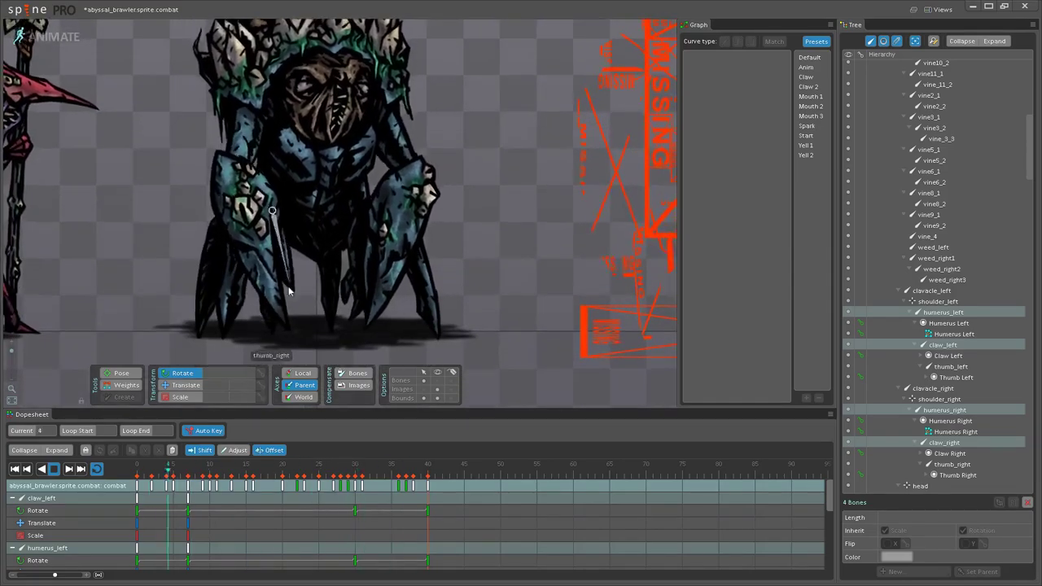
Step: Try offsetting only humerus_right and claw_right so their frame 7 key lands on frame 22, then undo this and the earlier four-bone offset
{"action": "key", "text": "space"}
{"action": "left_click", "coordinate": [242, 156]}
{"action": "left_click", "coordinate": [233, 186], "text": "ctrl"}
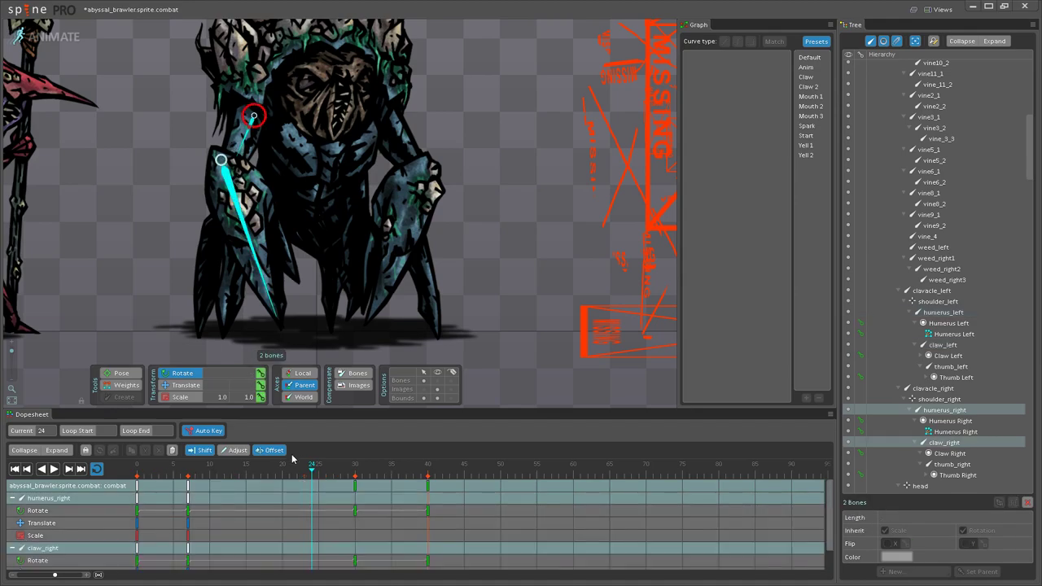
{"action": "left_click_drag", "start_coordinate": [188, 486], "coordinate": [257, 489]}
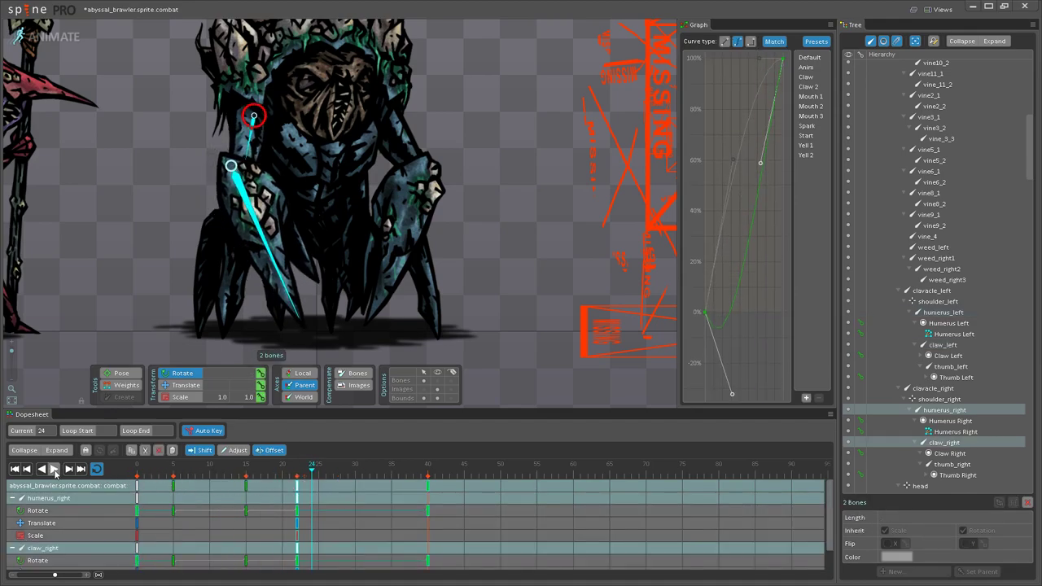
{"action": "left_click", "coordinate": [55, 472]}
{"action": "key", "text": "ctrl+z"}
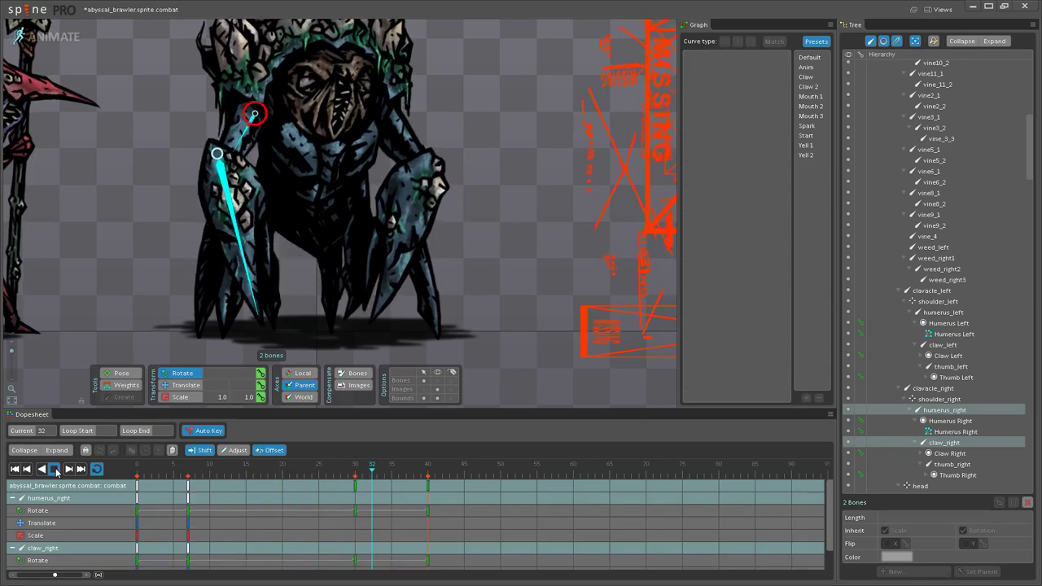
{"action": "key", "text": "ctrl+z"}
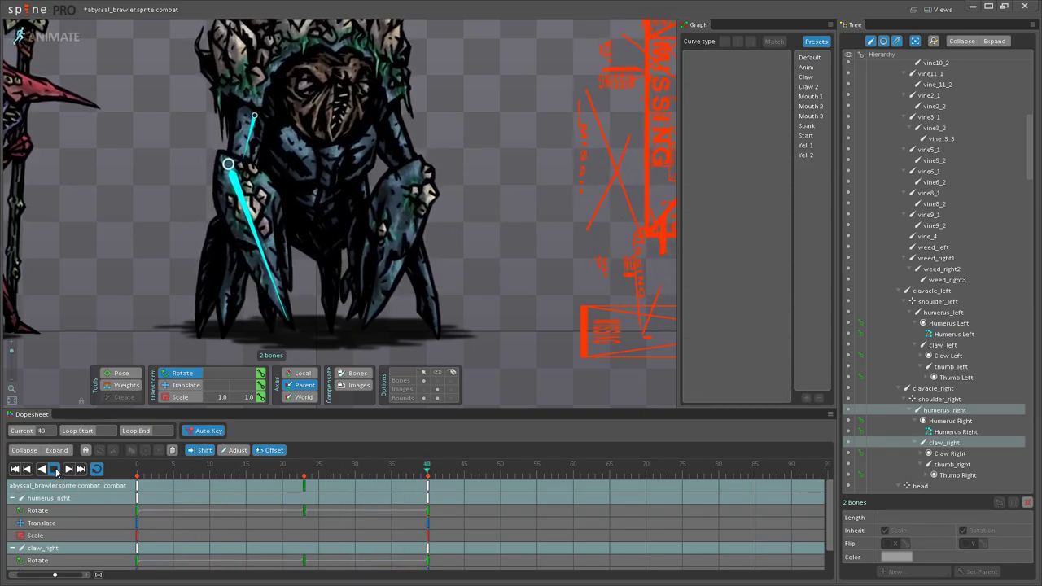
Step: Offset the keys of humerus_left and claw_left so their frame 23 key lands on frame 32, and play the loop
{"action": "left_click", "coordinate": [408, 155]}
{"action": "left_click", "coordinate": [401, 208], "text": "ctrl"}
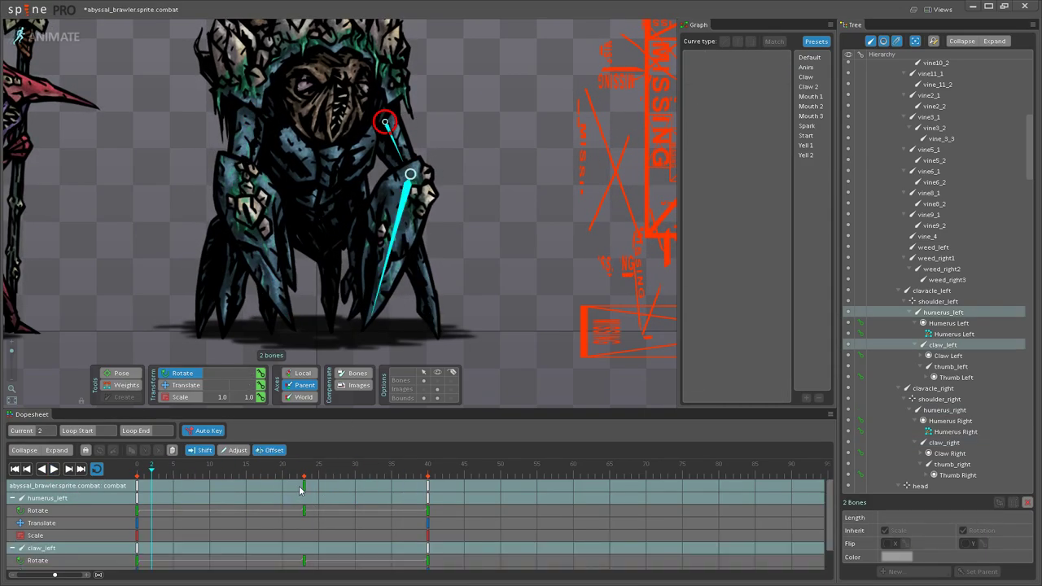
{"action": "left_click", "coordinate": [52, 470]}
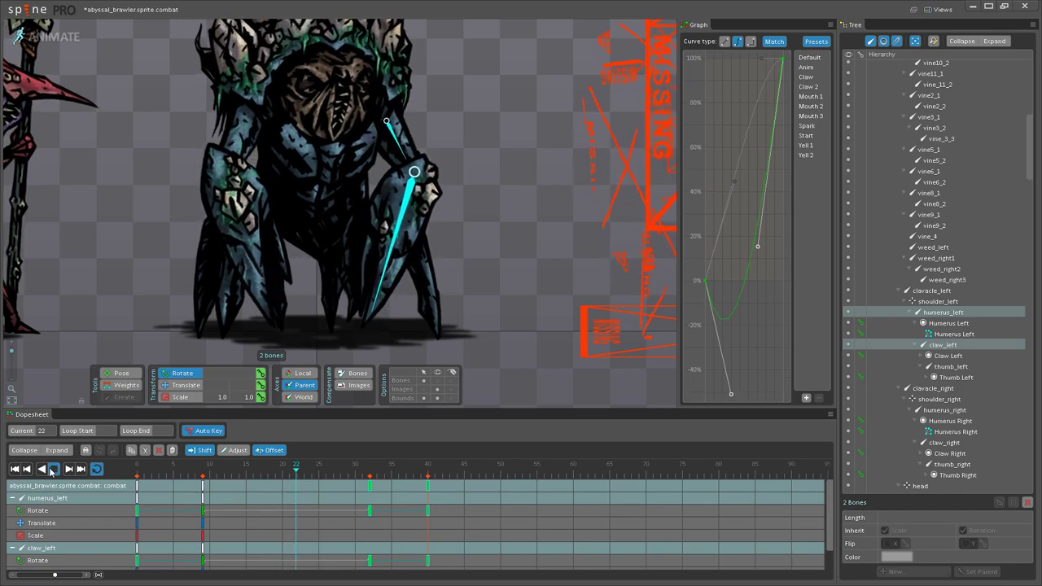
Step: Inspect the frame 23 poses of humerus_right and claw_right, and preview their swing in the loop
{"action": "left_click", "coordinate": [240, 165]}
{"action": "left_click", "coordinate": [303, 475]}
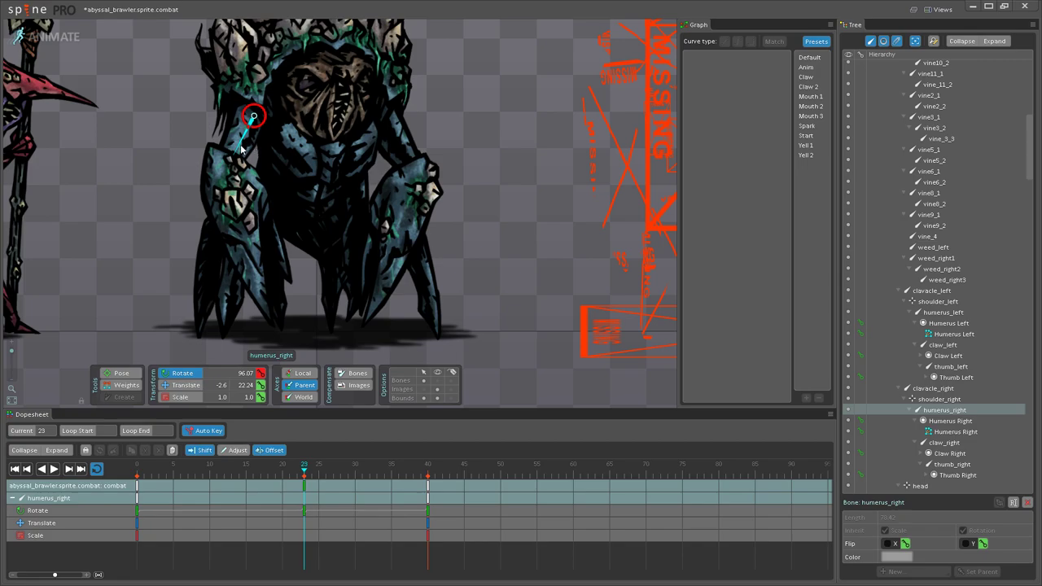
{"action": "left_click", "coordinate": [232, 207]}
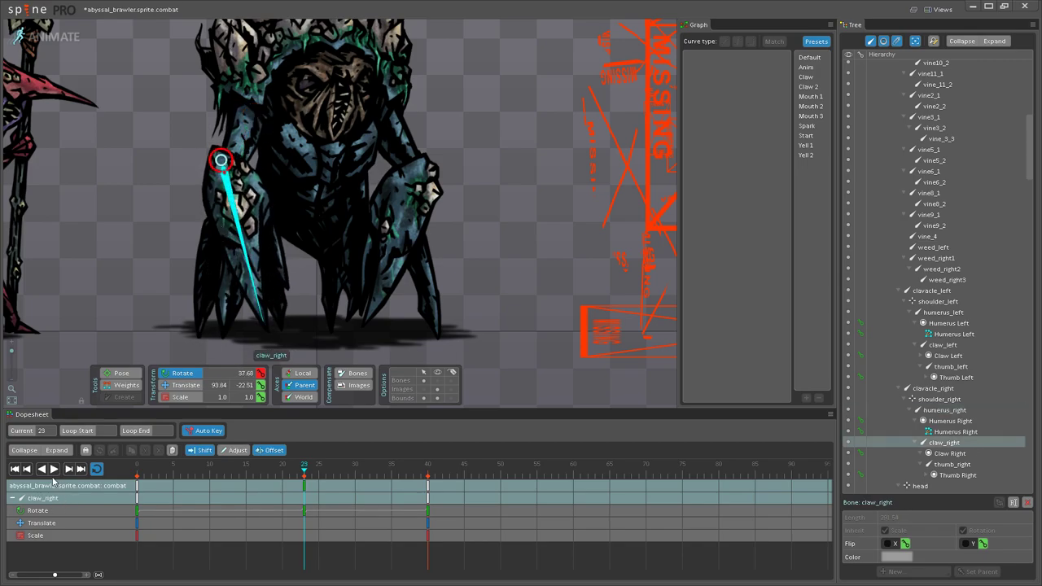
{"action": "left_click", "coordinate": [53, 470]}
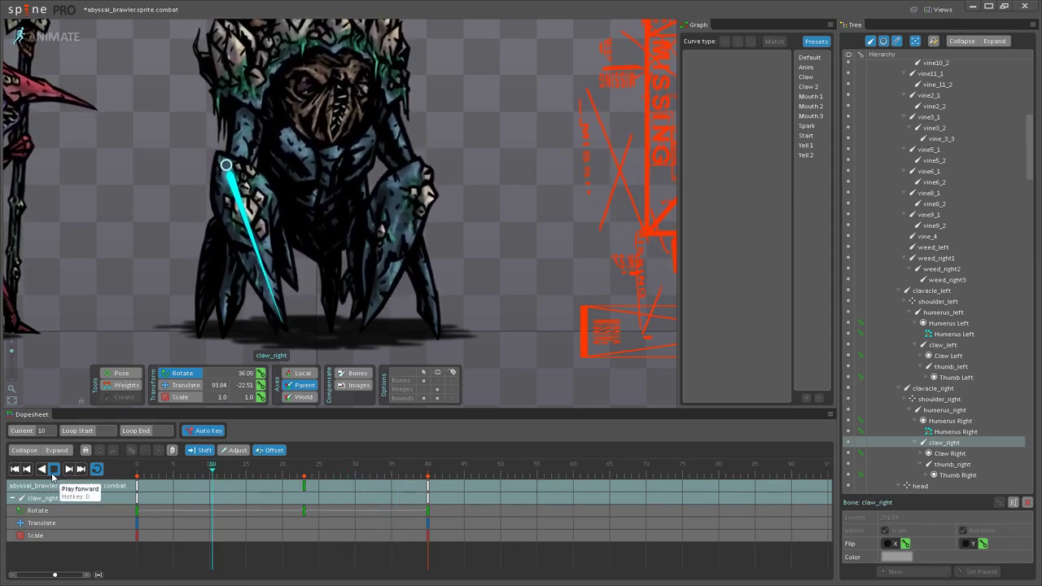
{"action": "left_click", "coordinate": [53, 470]}
Step: Offset the keys of claw_right and humerus_right so their frame 23 key lands on frame 33, and play the loop
{"action": "left_click", "coordinate": [248, 142], "text": "ctrl"}
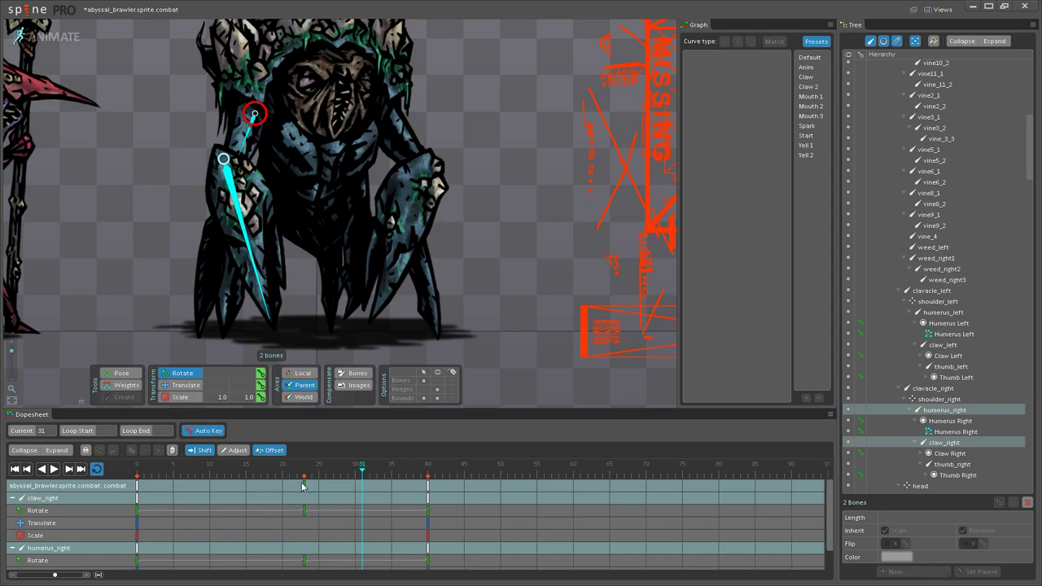
{"action": "left_click_drag", "start_coordinate": [304, 487], "coordinate": [373, 483]}
{"action": "left_click", "coordinate": [52, 469]}
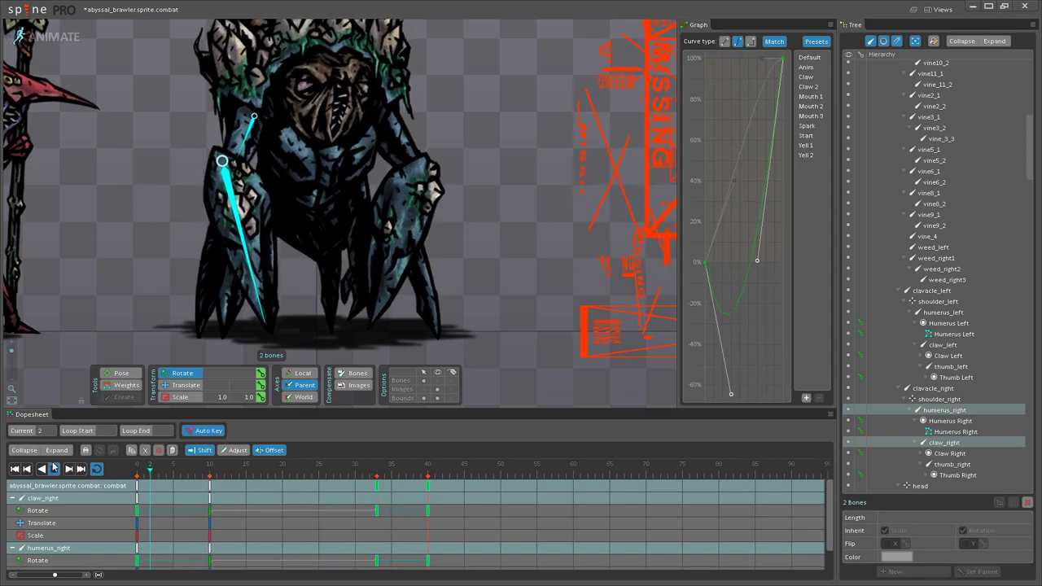
Step: Watch the combat loop play, examining the arm and claw timing and the brawler's overall motion beside the neighbouring creature
{"action": "scroll", "coordinate": [302, 298], "scroll_direction": "down", "scroll_amount": 6}
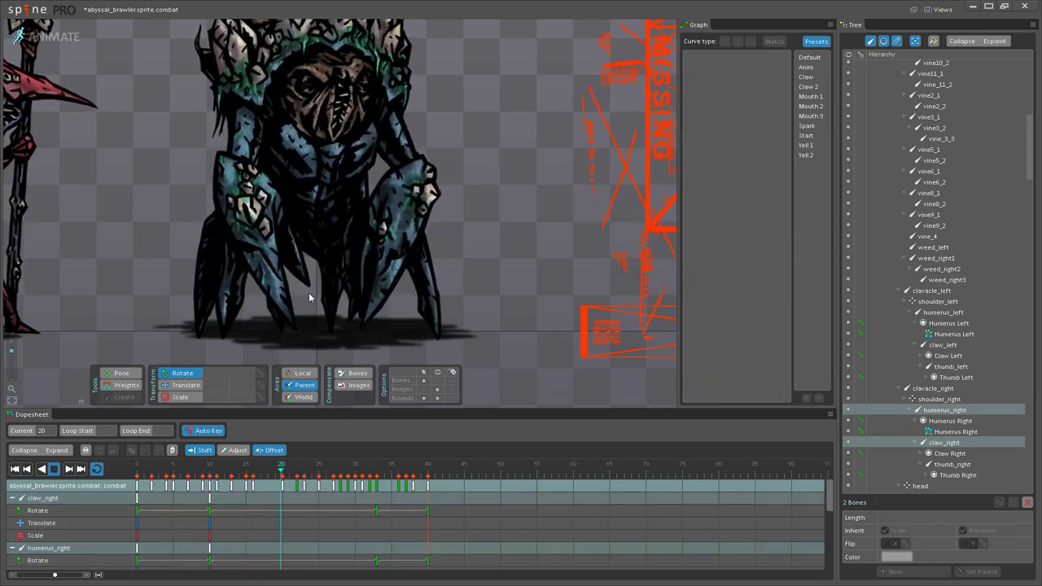
{"action": "left_click_drag", "start_coordinate": [418, 243], "coordinate": [343, 294]}
{"action": "scroll", "coordinate": [334, 291], "scroll_direction": "down", "scroll_amount": 1}
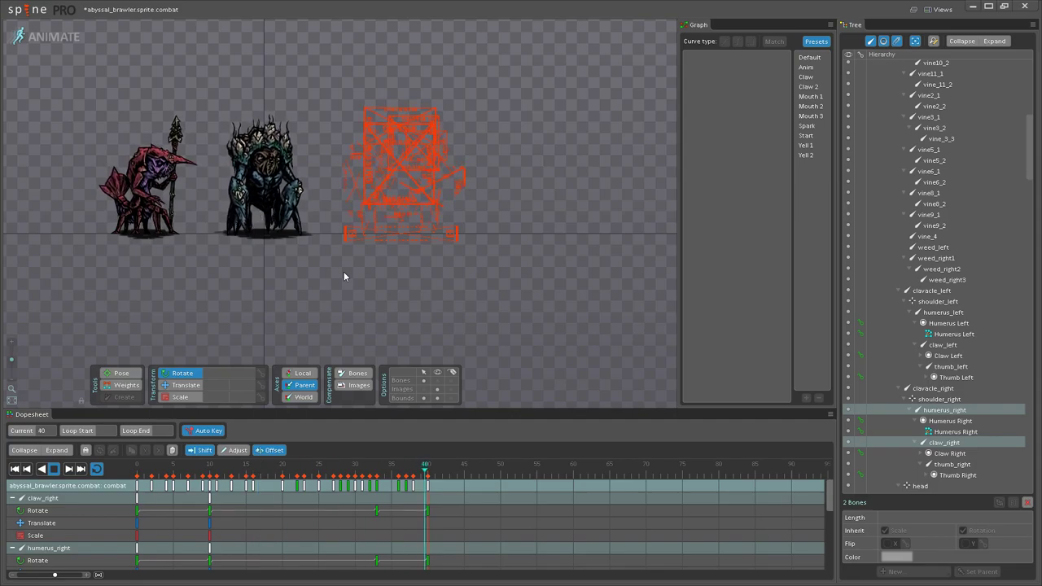
{"action": "scroll", "coordinate": [344, 272], "scroll_direction": "up", "scroll_amount": 1}
{"action": "scroll", "coordinate": [344, 270], "scroll_direction": "up", "scroll_amount": 2}
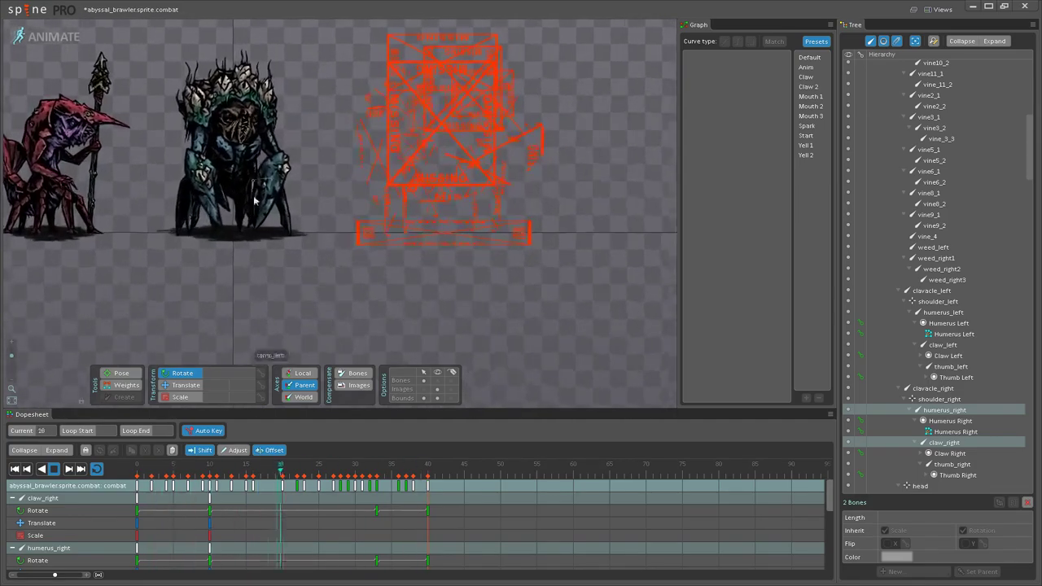
{"action": "left_click_drag", "start_coordinate": [281, 263], "coordinate": [395, 355]}
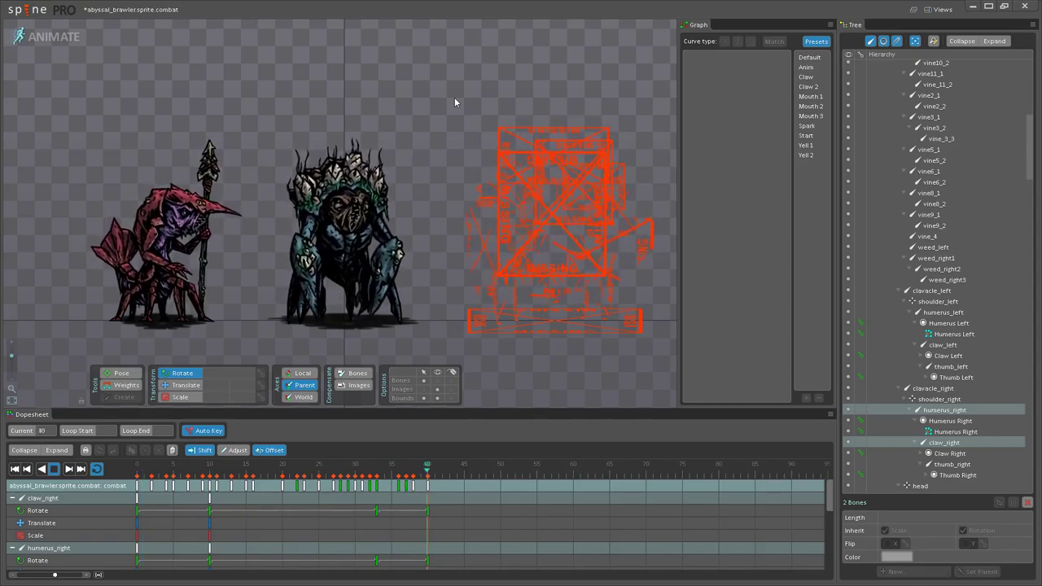
{"action": "scroll", "coordinate": [453, 128], "scroll_direction": "up", "scroll_amount": 2}
{"action": "left_click_drag", "start_coordinate": [453, 129], "coordinate": [452, 118]}
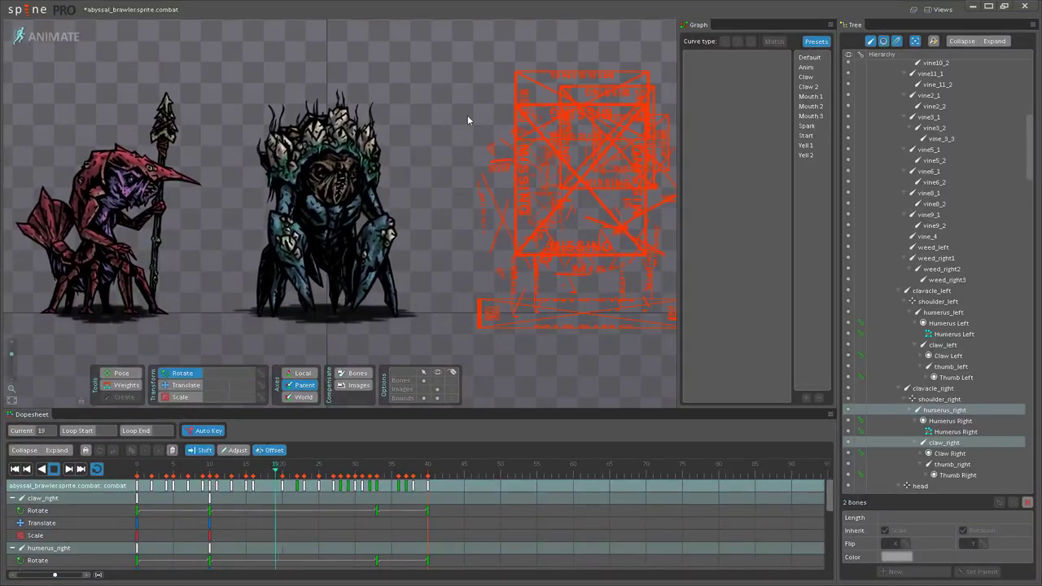
{"action": "left_click_drag", "start_coordinate": [434, 143], "coordinate": [463, 189]}
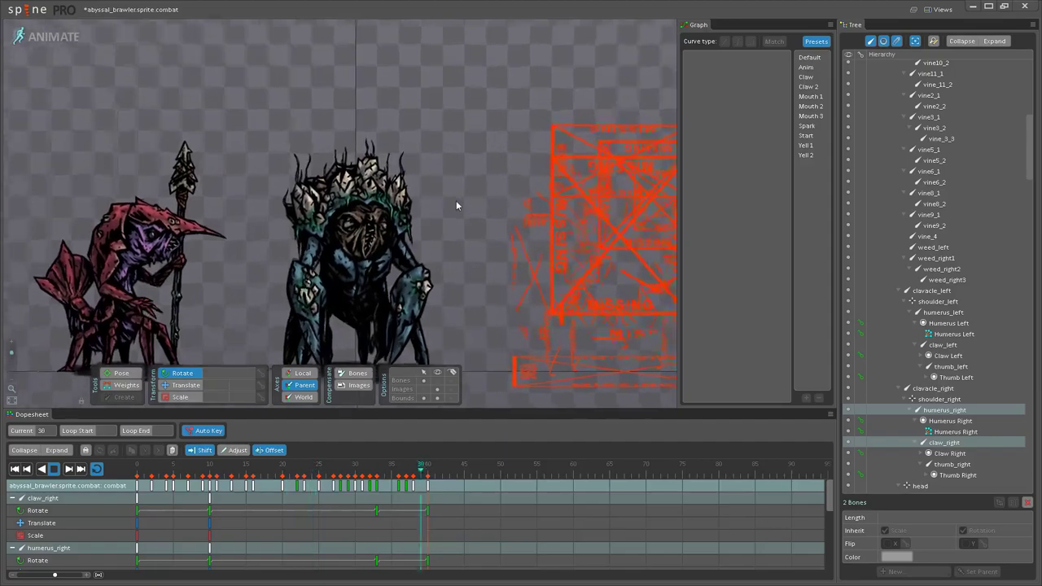
{"action": "scroll", "coordinate": [456, 200], "scroll_direction": "up", "scroll_amount": 3}
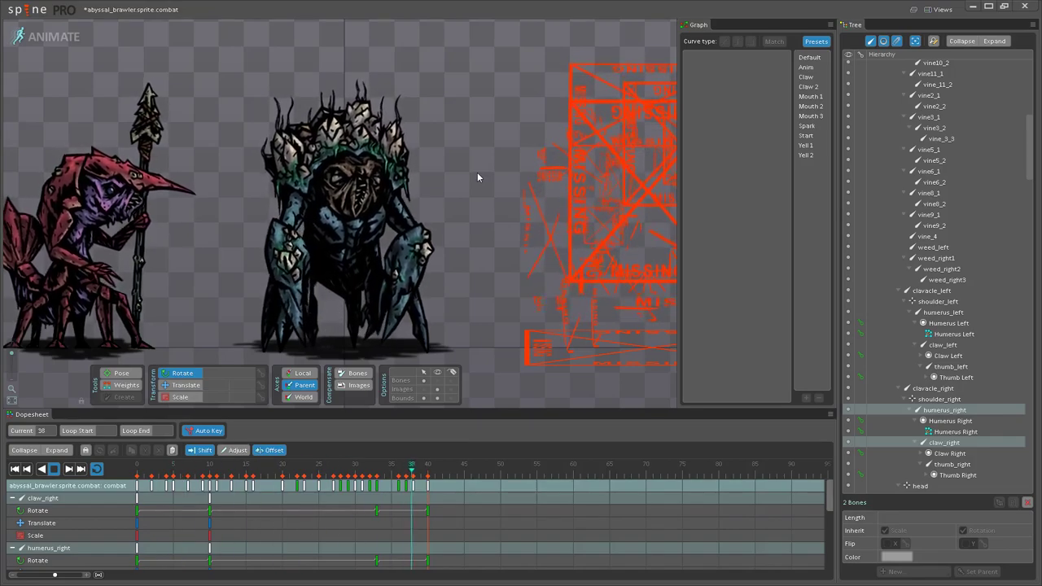
{"action": "scroll", "coordinate": [477, 172], "scroll_direction": "up", "scroll_amount": 2}
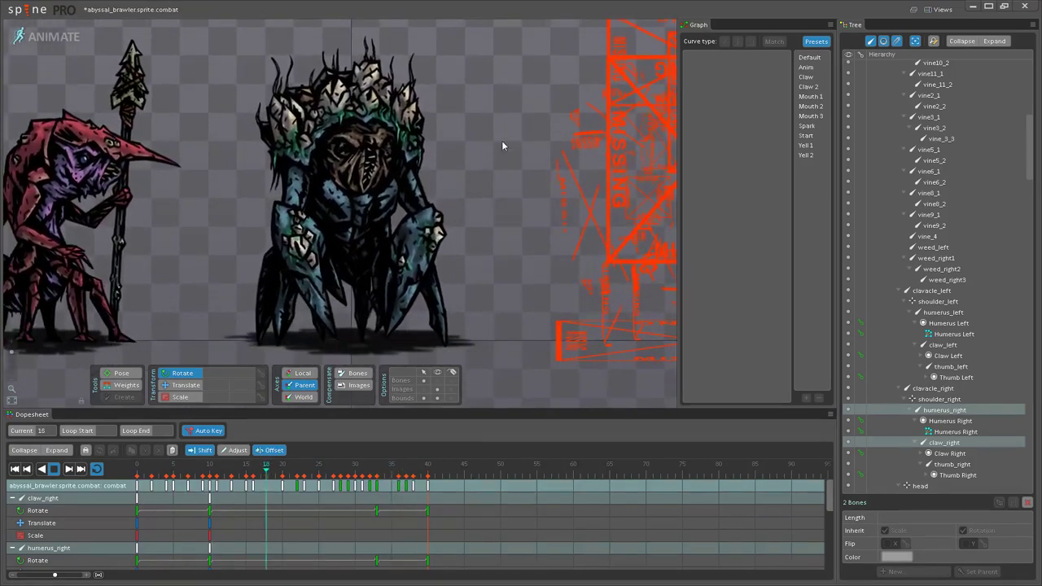
{"action": "scroll", "coordinate": [515, 163], "scroll_direction": "up", "scroll_amount": 1}
{"action": "scroll", "coordinate": [518, 165], "scroll_direction": "up", "scroll_amount": 1}
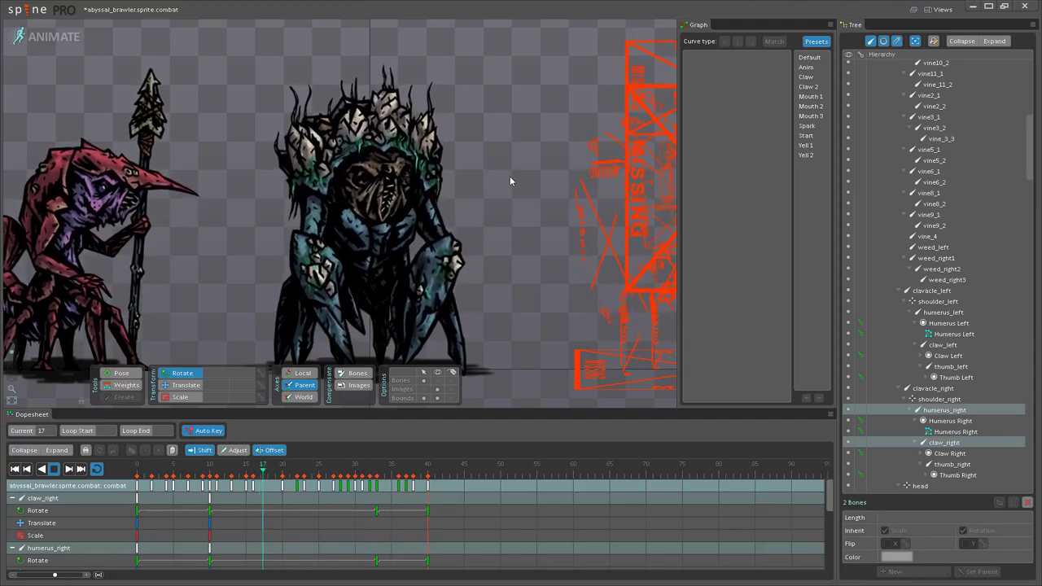
{"action": "left_click_drag", "start_coordinate": [493, 186], "coordinate": [499, 170]}
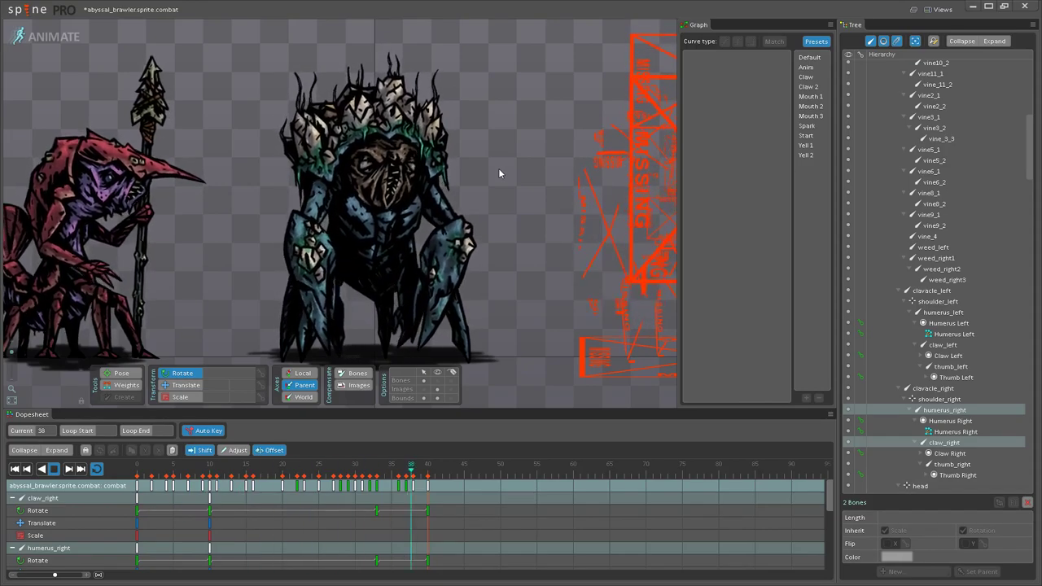
{"action": "scroll", "coordinate": [498, 171], "scroll_direction": "down", "scroll_amount": 3}
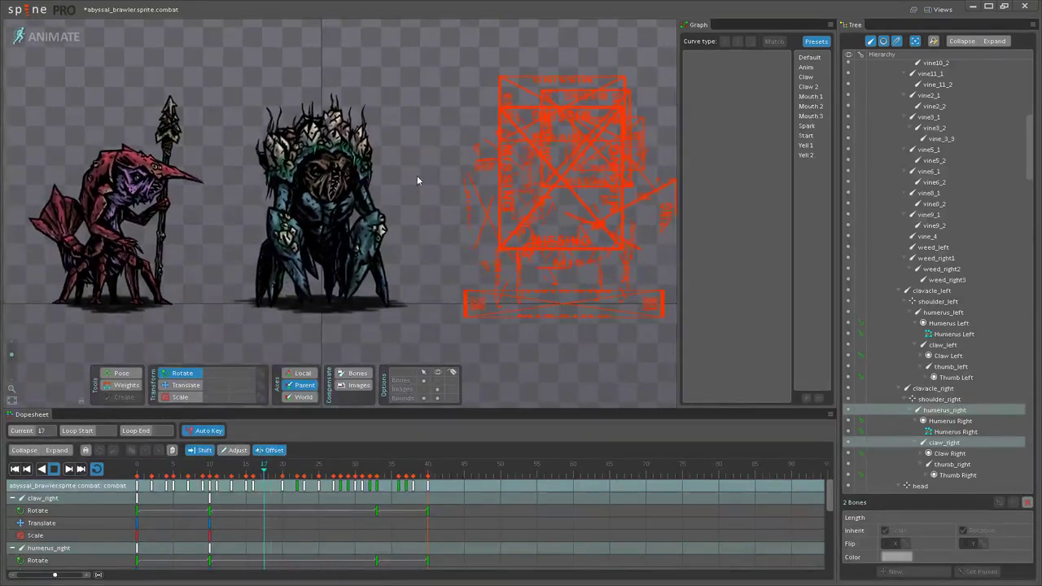
{"action": "left_click_drag", "start_coordinate": [417, 175], "coordinate": [447, 205]}
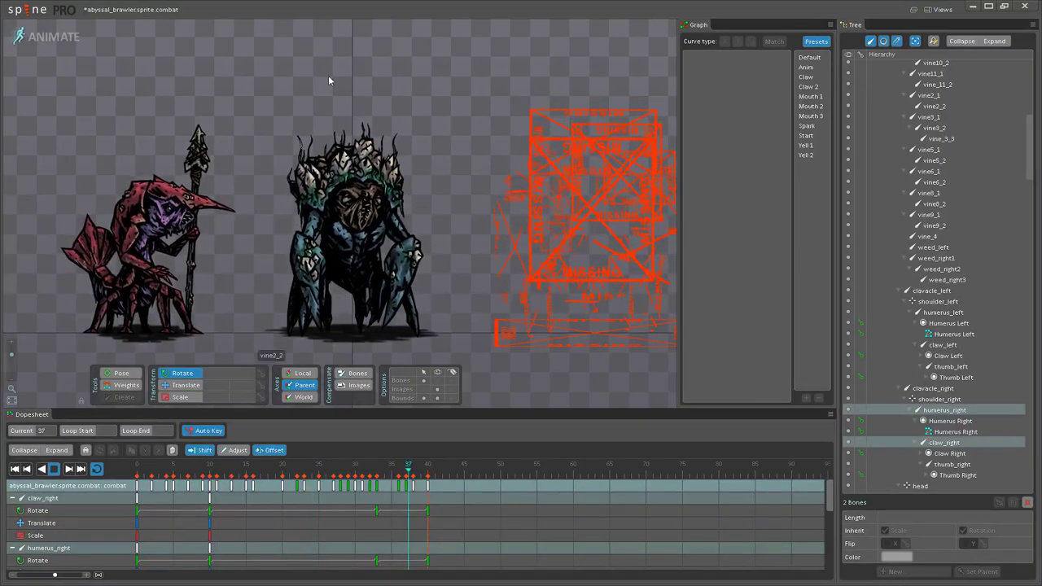
{"action": "scroll", "coordinate": [469, 248], "scroll_direction": "up", "scroll_amount": 2}
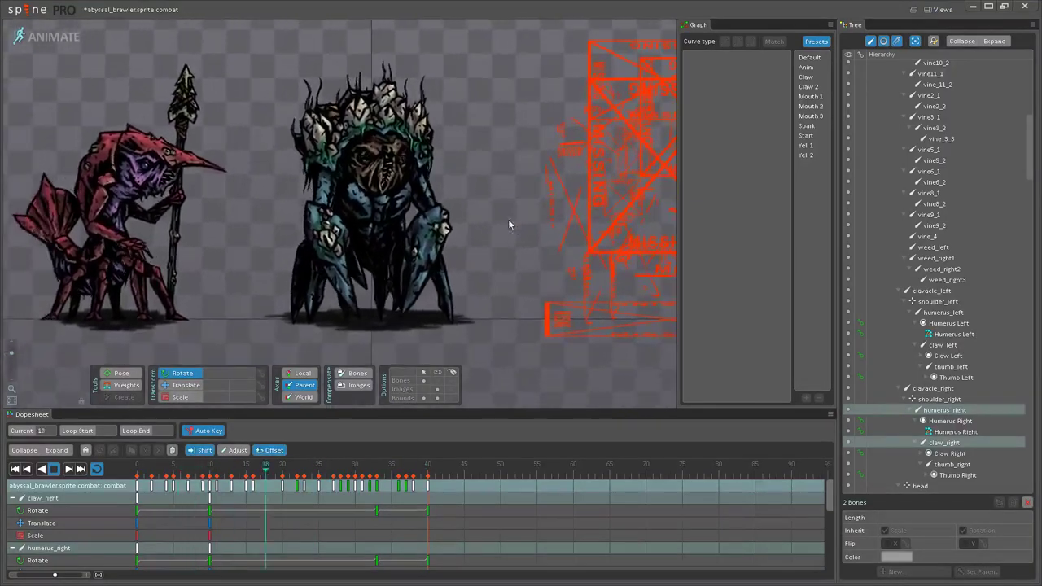
{"action": "scroll", "coordinate": [509, 224], "scroll_direction": "up", "scroll_amount": 2}
{"action": "scroll", "coordinate": [506, 232], "scroll_direction": "down", "scroll_amount": 5}
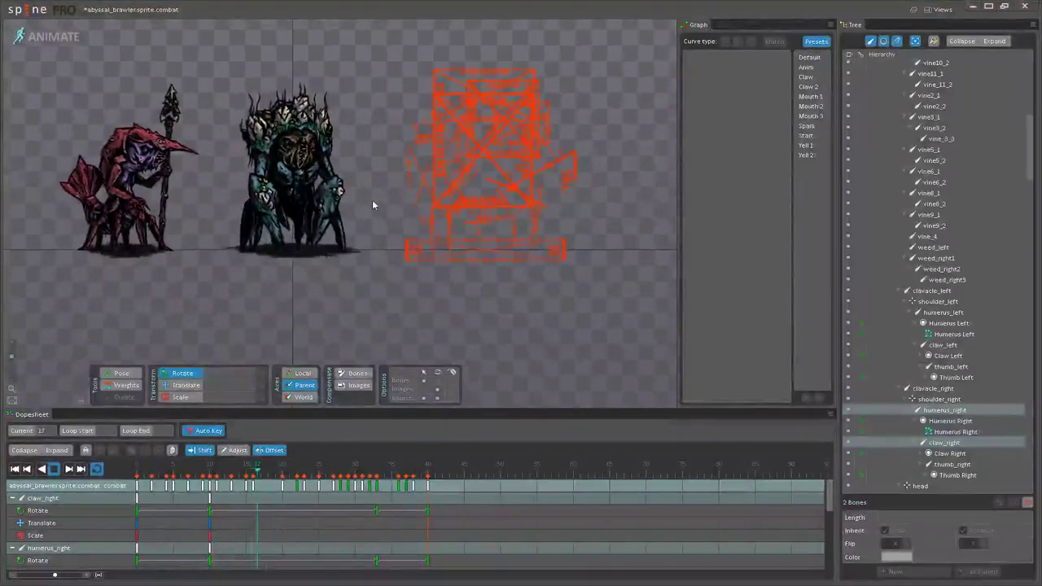
{"action": "scroll", "coordinate": [372, 204], "scroll_direction": "down", "scroll_amount": 2}
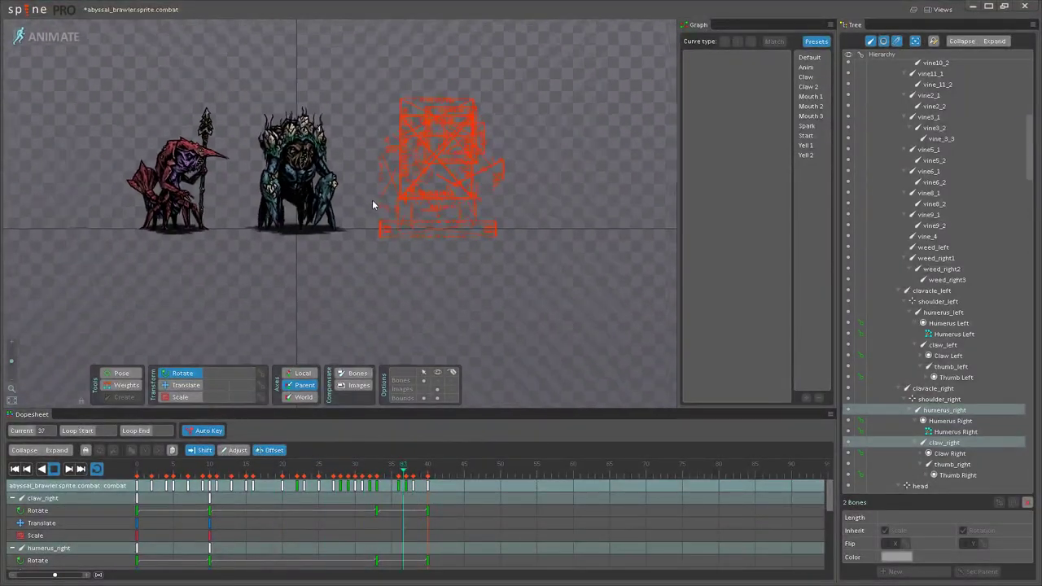
{"action": "scroll", "coordinate": [372, 199], "scroll_direction": "down", "scroll_amount": 2}
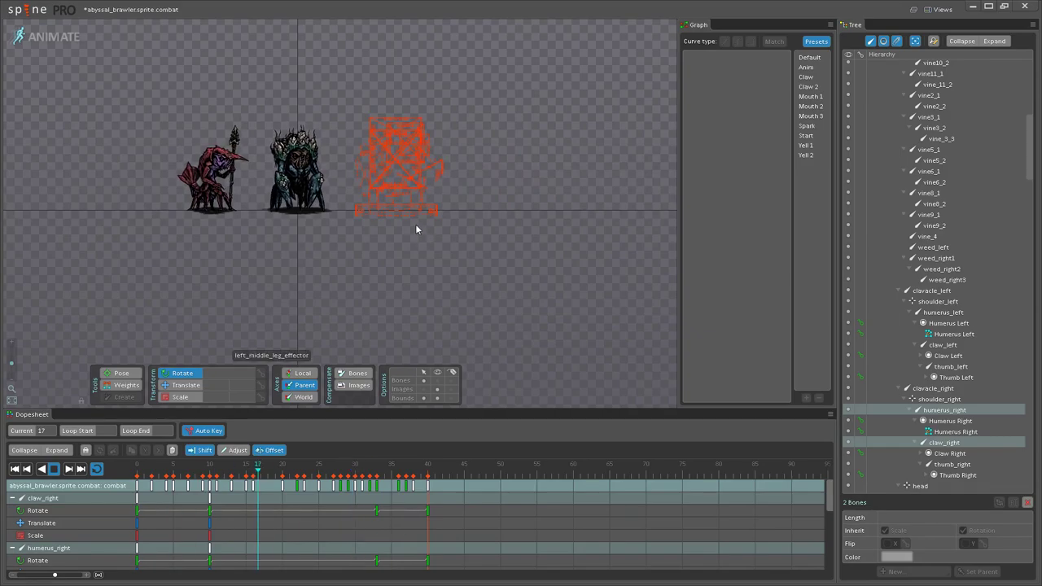
{"action": "scroll", "coordinate": [345, 216], "scroll_direction": "up", "scroll_amount": 2}
{"action": "left_click_drag", "start_coordinate": [345, 215], "coordinate": [335, 291]}
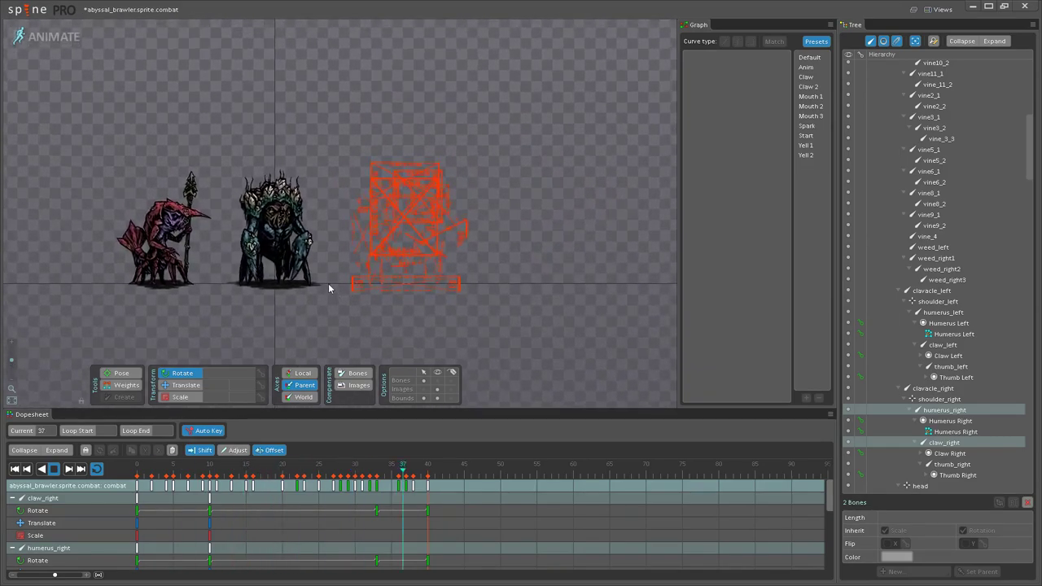
Step: Undo the staggered key offsets on the left and right humerus and claw bones
{"action": "scroll", "coordinate": [329, 283], "scroll_direction": "up", "scroll_amount": 2}
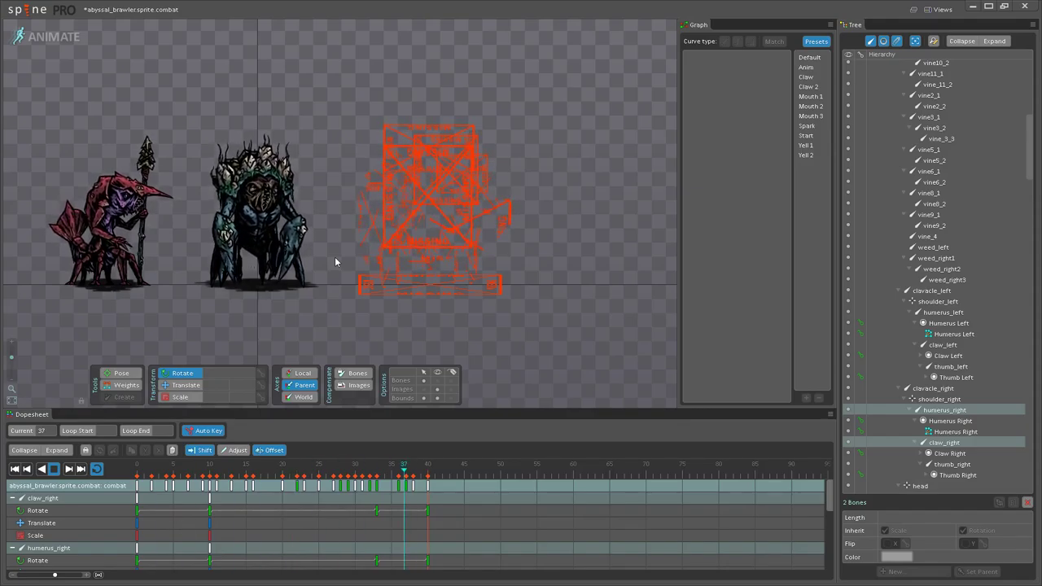
{"action": "scroll", "coordinate": [332, 251], "scroll_direction": "up", "scroll_amount": 2}
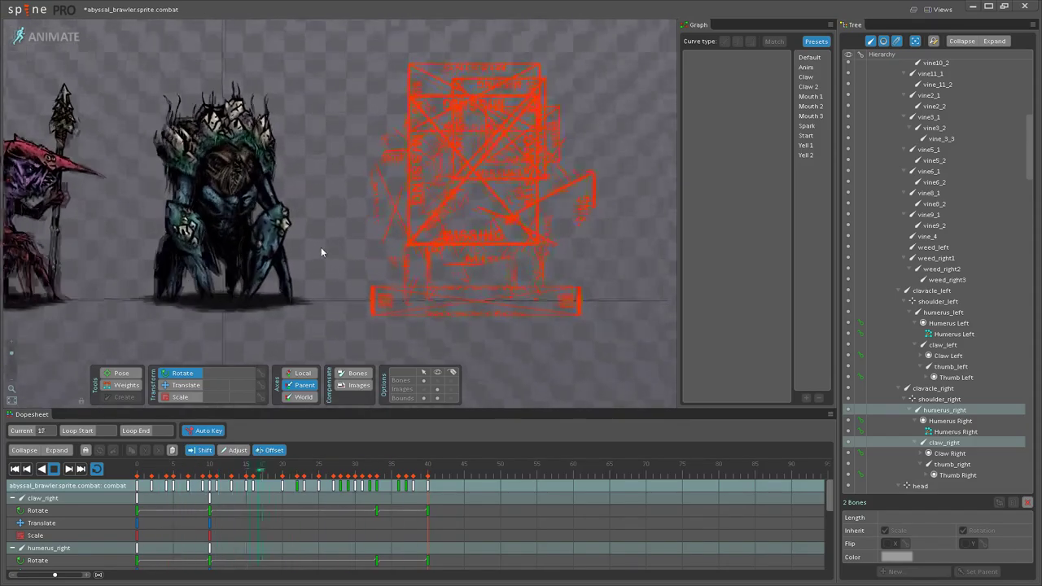
{"action": "scroll", "coordinate": [320, 253], "scroll_direction": "up", "scroll_amount": 2}
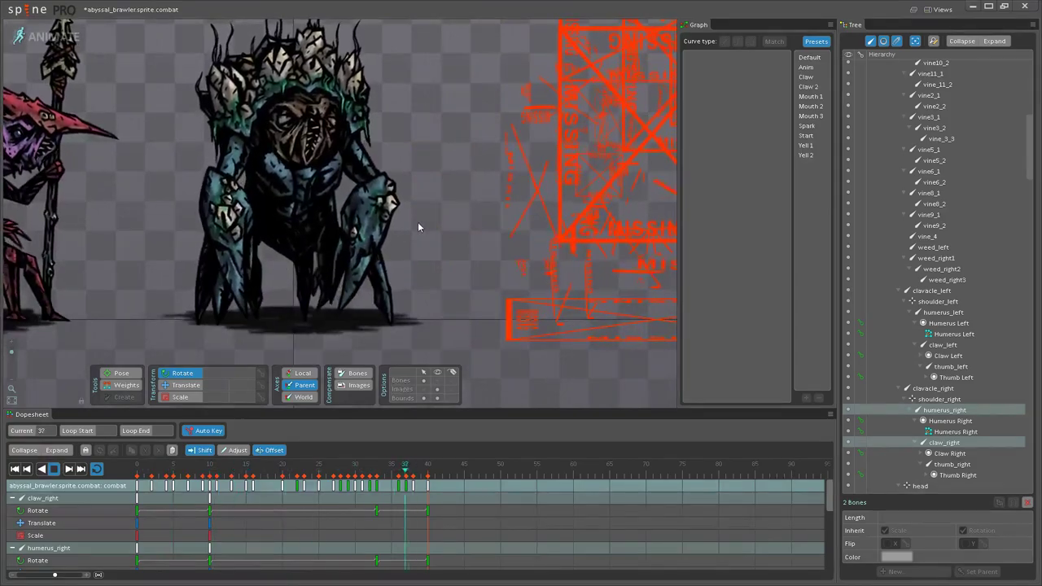
{"action": "scroll", "coordinate": [403, 216], "scroll_direction": "down", "scroll_amount": 4}
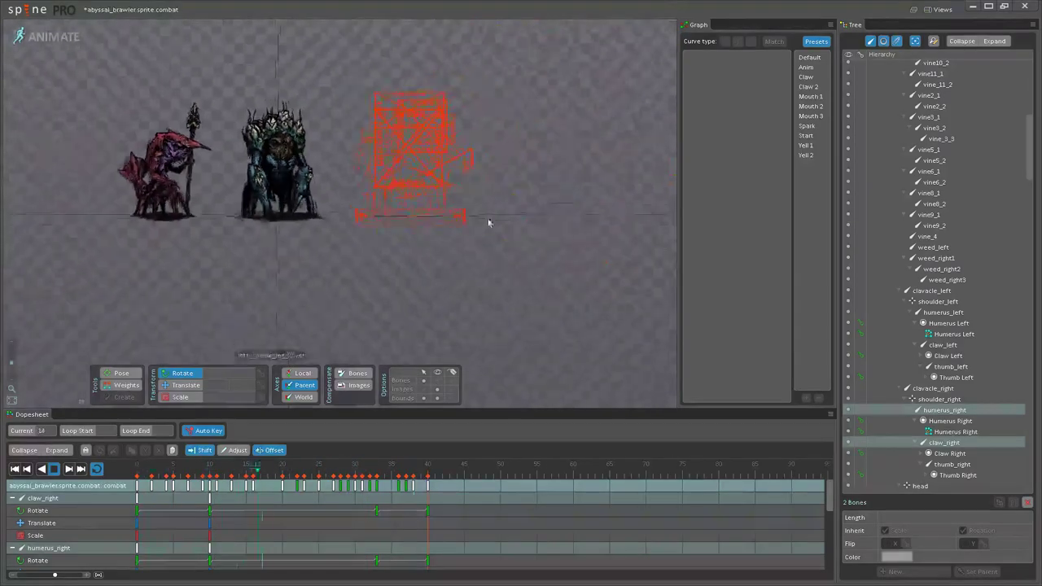
{"action": "scroll", "coordinate": [537, 253], "scroll_direction": "down", "scroll_amount": 2}
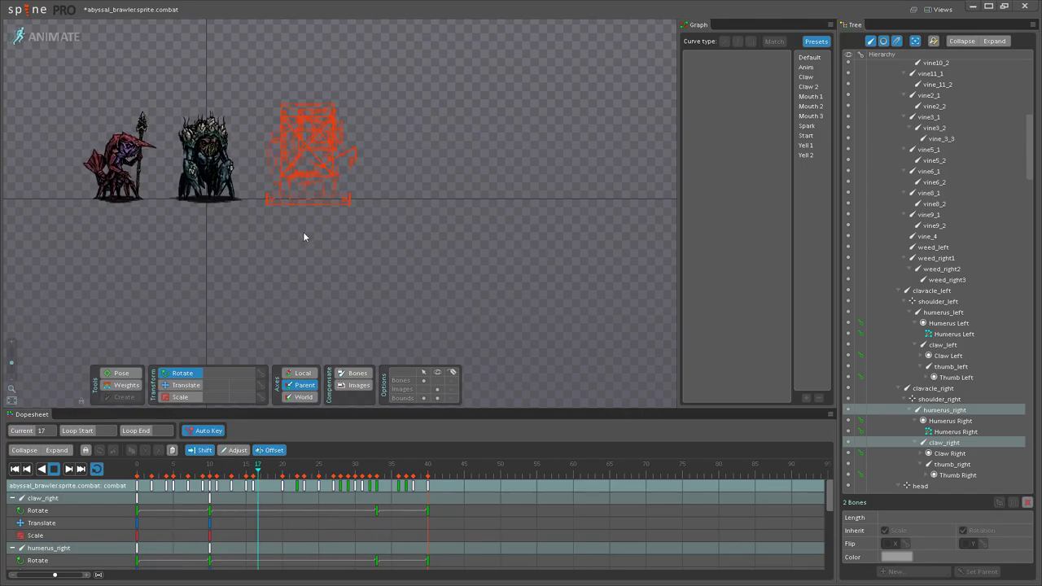
{"action": "scroll", "coordinate": [261, 223], "scroll_direction": "up", "scroll_amount": 5}
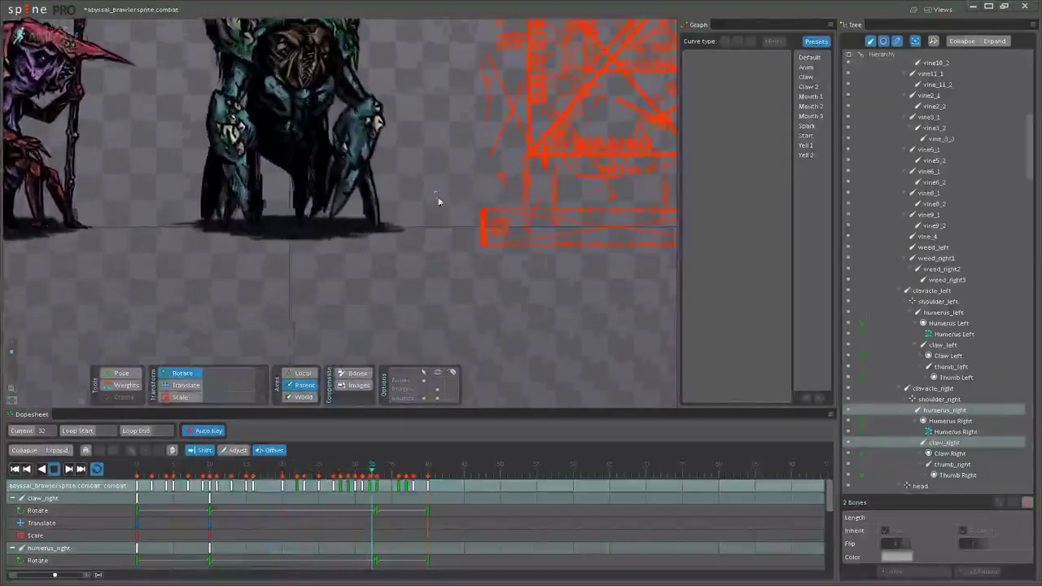
{"action": "scroll", "coordinate": [547, 248], "scroll_direction": "up", "scroll_amount": 6}
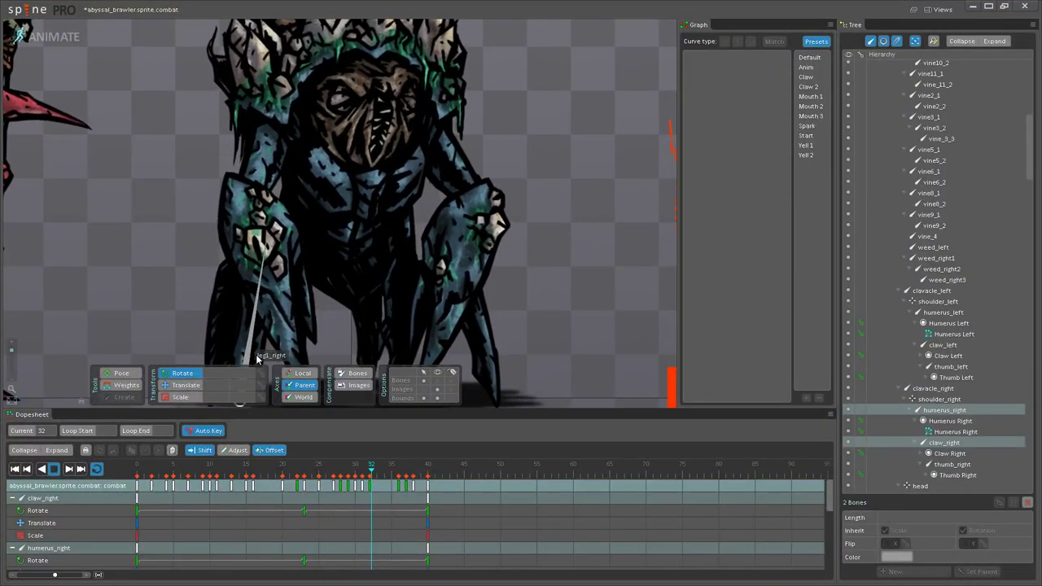
{"action": "left_click_drag", "start_coordinate": [256, 267], "coordinate": [281, 218]}
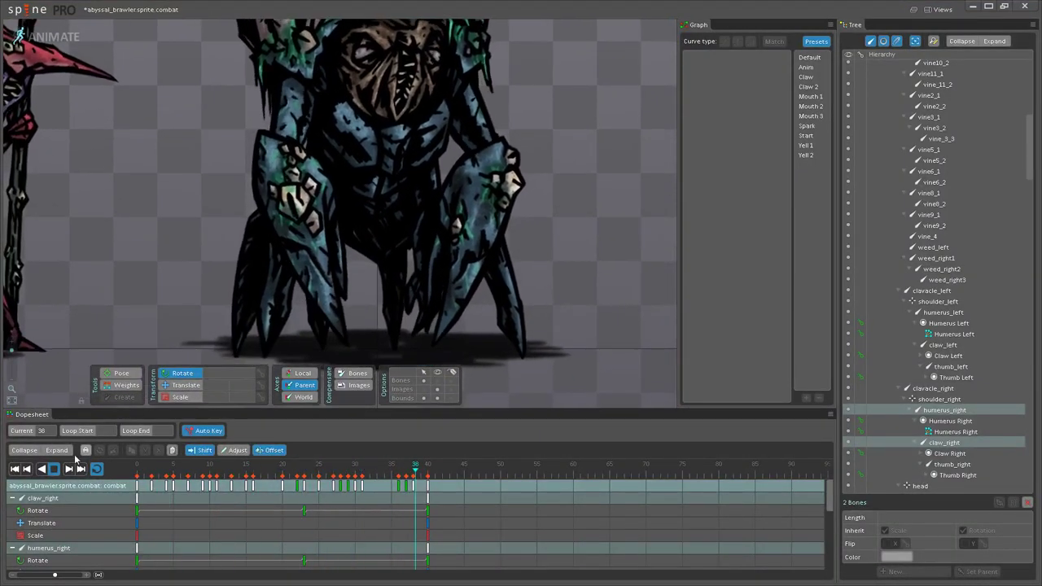
Step: Adjust the frame 23 rotations of humerus_right, claw_right, humerus_left and claw_left
{"action": "left_click_drag", "start_coordinate": [287, 472], "coordinate": [306, 470]}
{"action": "left_click_drag", "start_coordinate": [337, 212], "coordinate": [330, 246]}
{"action": "left_click", "coordinate": [285, 153]}
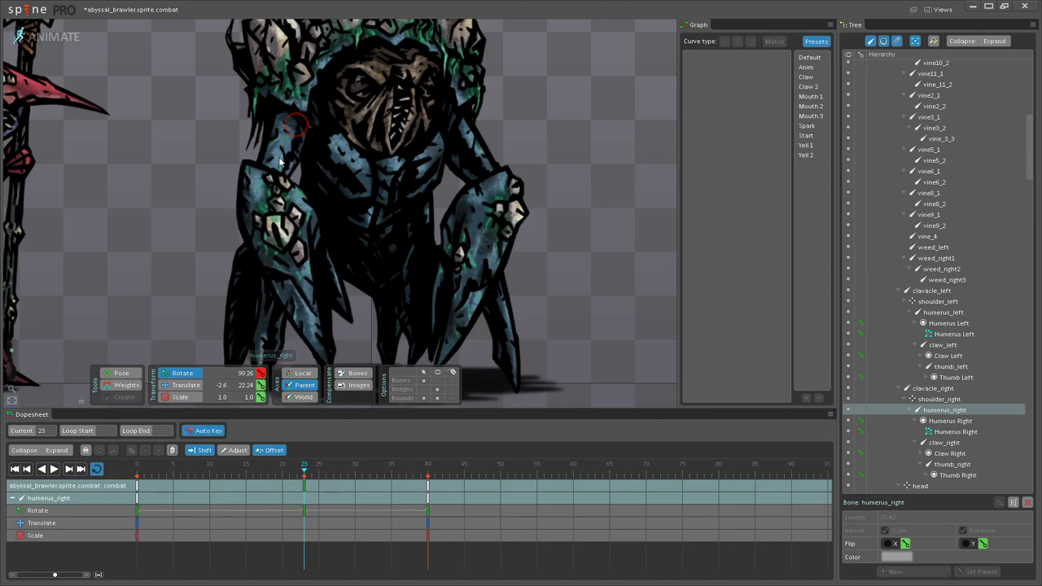
{"action": "left_click", "coordinate": [286, 204]}
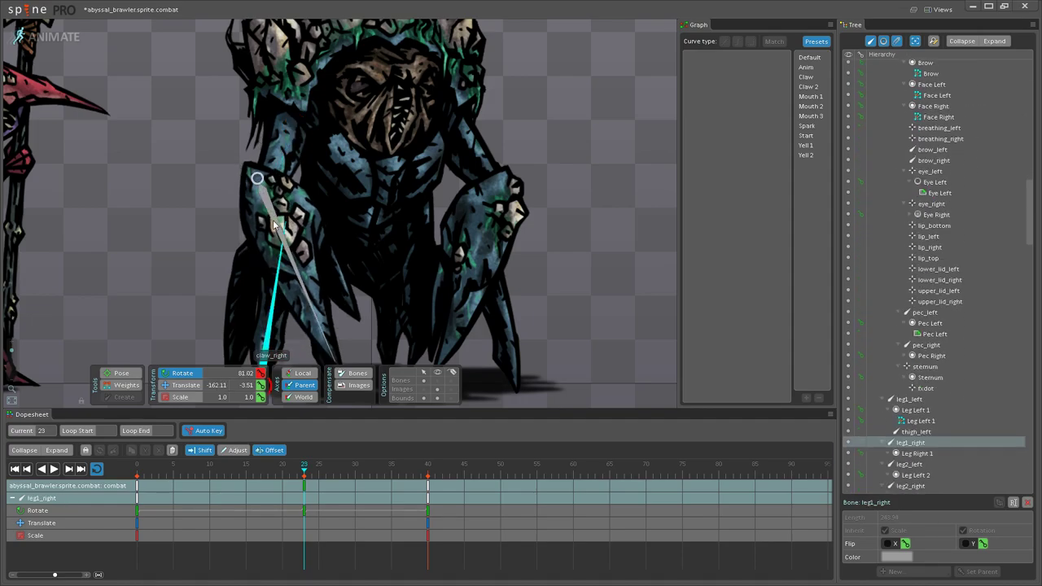
{"action": "left_click", "coordinate": [275, 231]}
{"action": "left_click", "coordinate": [480, 173]}
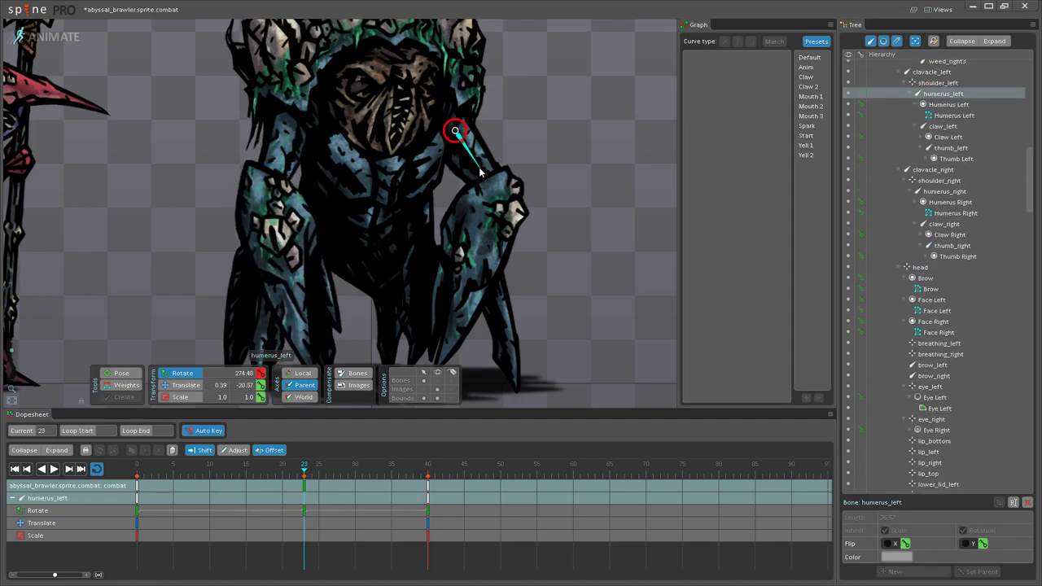
{"action": "left_click", "coordinate": [471, 240]}
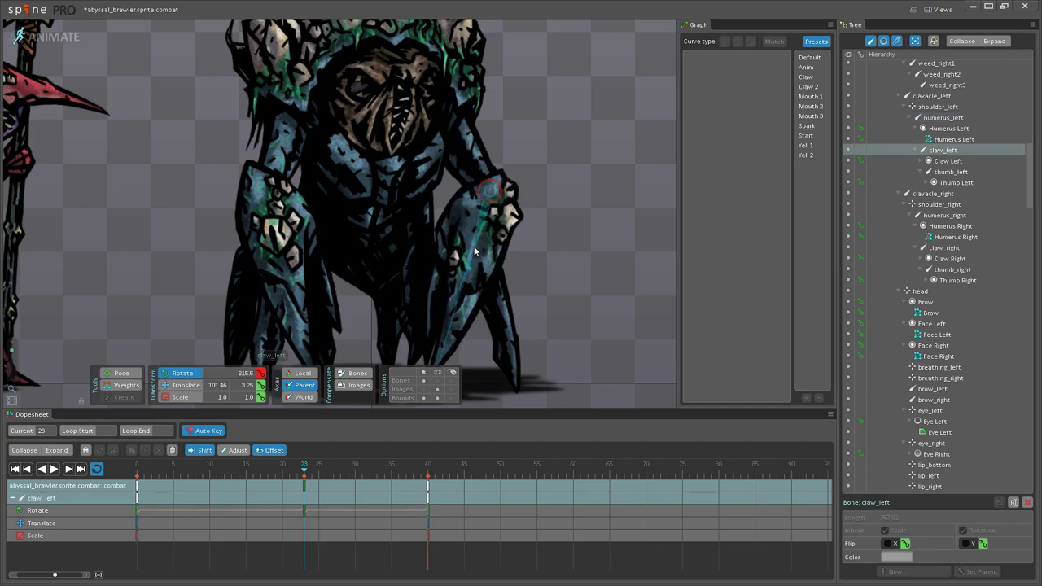
Step: Offset the keys of both humerus and both claw bones together so their frame 23 key lands on frame 31, and play the loop
{"action": "left_click", "coordinate": [468, 162], "text": "ctrl"}
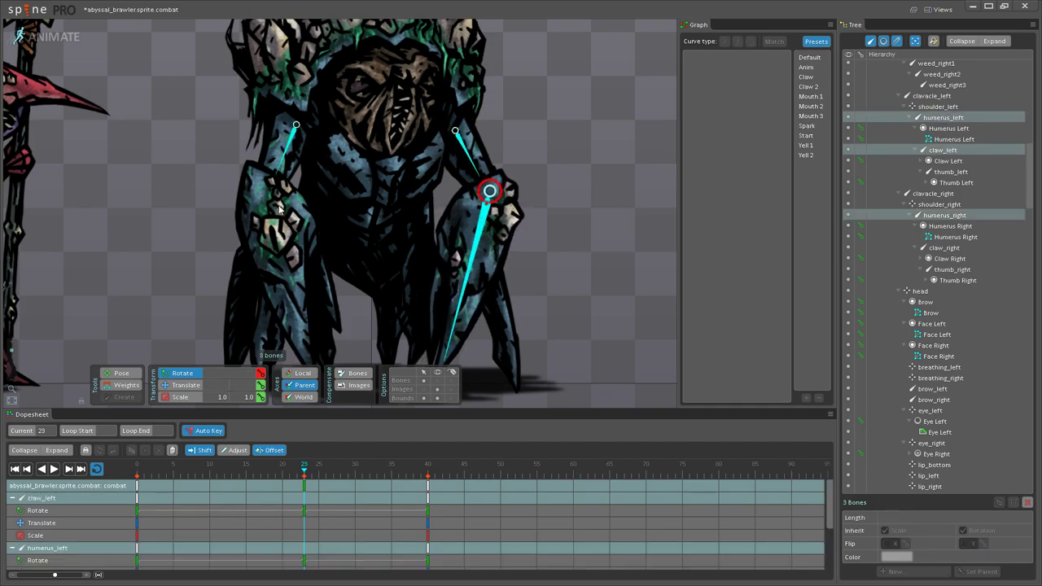
{"action": "left_click_drag", "start_coordinate": [303, 488], "coordinate": [362, 487]}
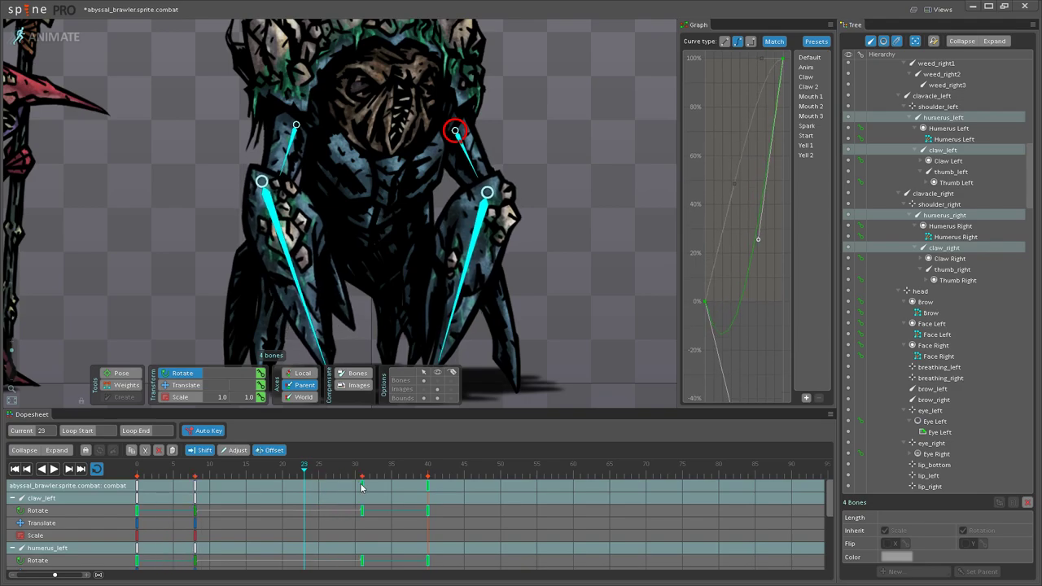
{"action": "left_click", "coordinate": [53, 469]}
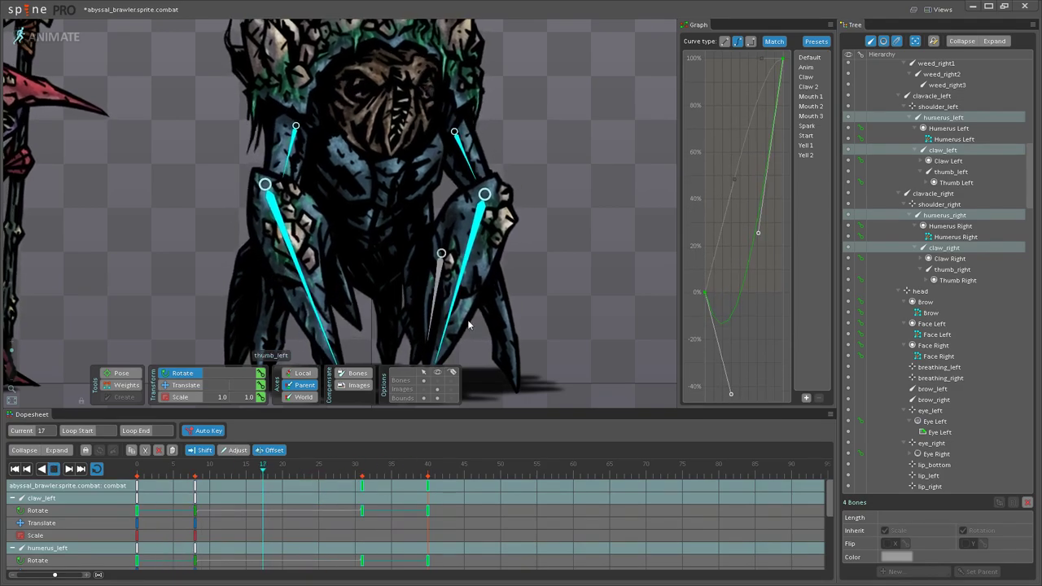
Step: Watch the combat loop play, examining the brawler's synchronized arm and claw swing beside the neighbouring creature and up close
{"action": "scroll", "coordinate": [492, 283], "scroll_direction": "down", "scroll_amount": 2}
{"action": "scroll", "coordinate": [492, 282], "scroll_direction": "down", "scroll_amount": 1}
{"action": "key", "text": "space"}
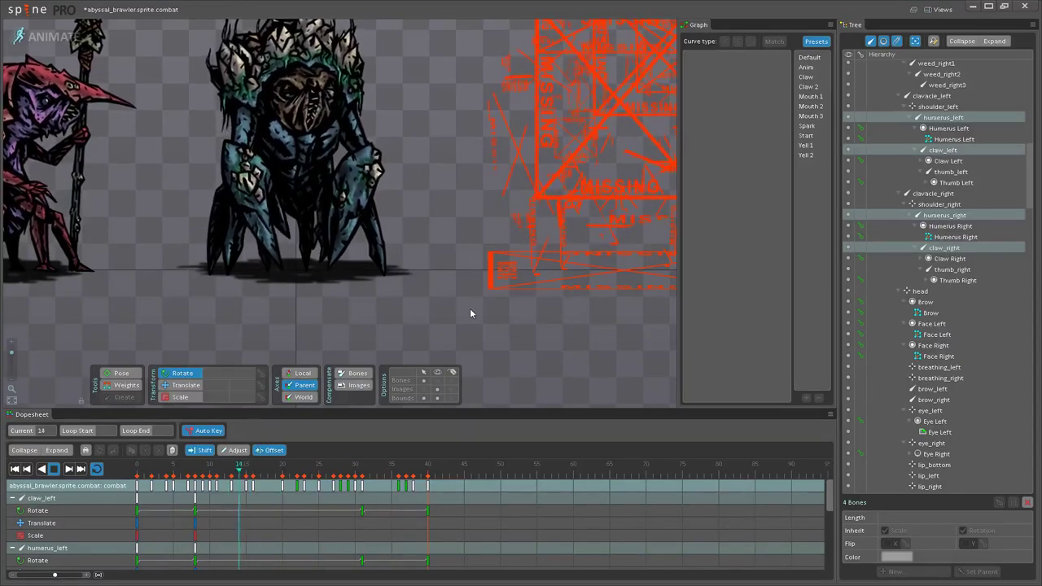
{"action": "scroll", "coordinate": [438, 286], "scroll_direction": "down", "scroll_amount": 1}
{"action": "scroll", "coordinate": [421, 279], "scroll_direction": "down", "scroll_amount": 1}
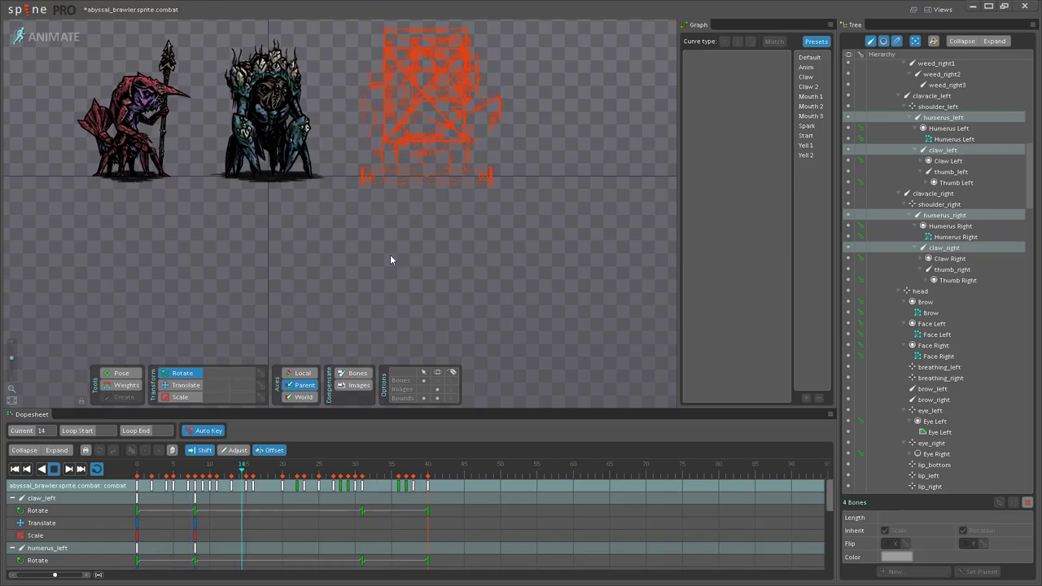
{"action": "left_click_drag", "start_coordinate": [392, 255], "coordinate": [525, 363]}
{"action": "scroll", "coordinate": [459, 220], "scroll_direction": "up", "scroll_amount": 4}
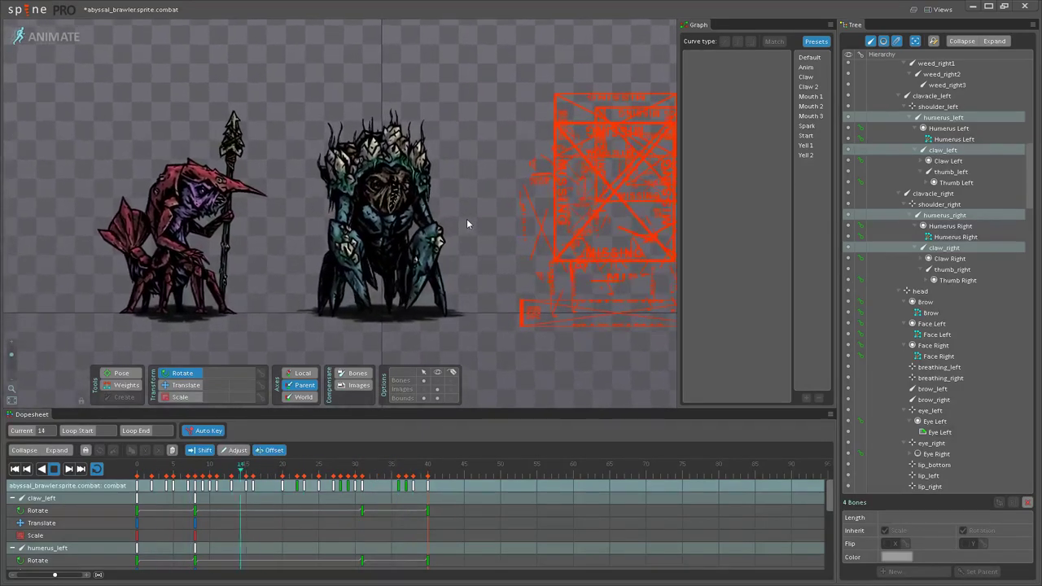
{"action": "scroll", "coordinate": [466, 218], "scroll_direction": "up", "scroll_amount": 1}
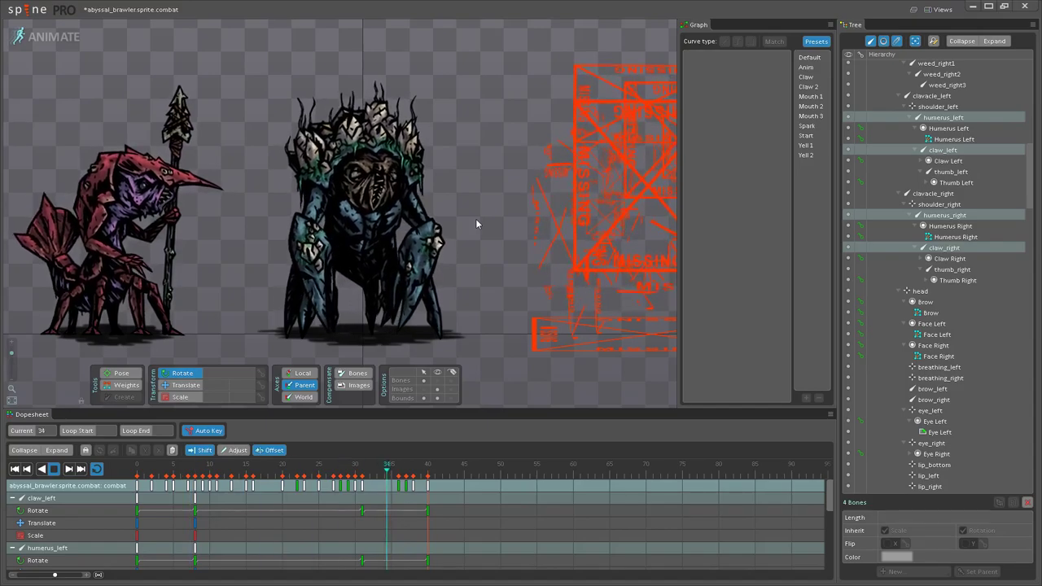
{"action": "scroll", "coordinate": [476, 222], "scroll_direction": "up", "scroll_amount": 5}
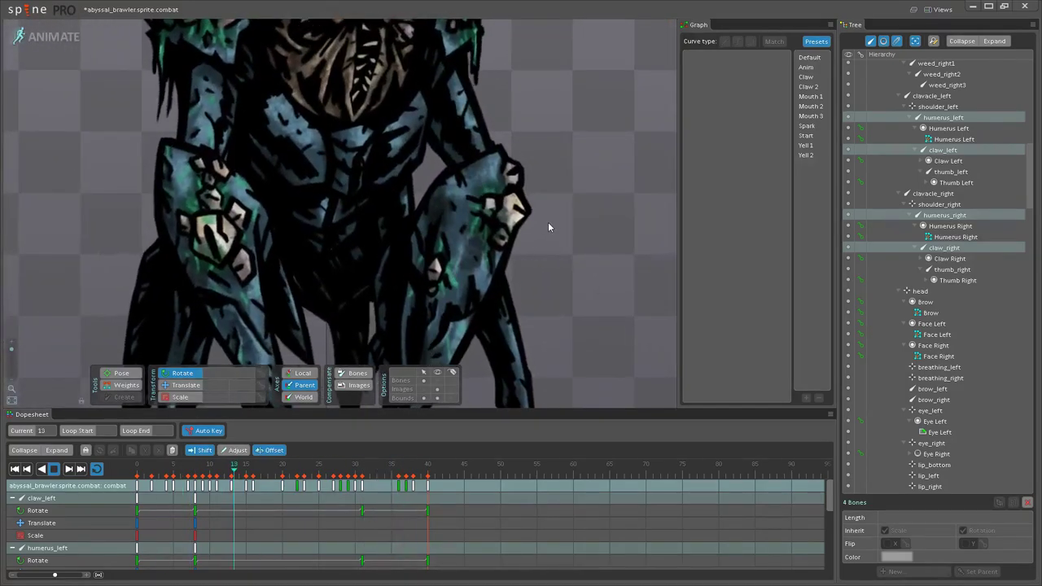
Step: Adjust the position of abs_1 on the brawler's abdomen at frame 23, and preview the body motion in the loop
{"action": "left_click", "coordinate": [54, 469]}
{"action": "left_click", "coordinate": [327, 221]}
{"action": "left_click_drag", "start_coordinate": [240, 465], "coordinate": [298, 470]}
{"action": "scroll", "coordinate": [294, 331], "scroll_direction": "up", "scroll_amount": 1}
{"action": "left_click", "coordinate": [303, 487]}
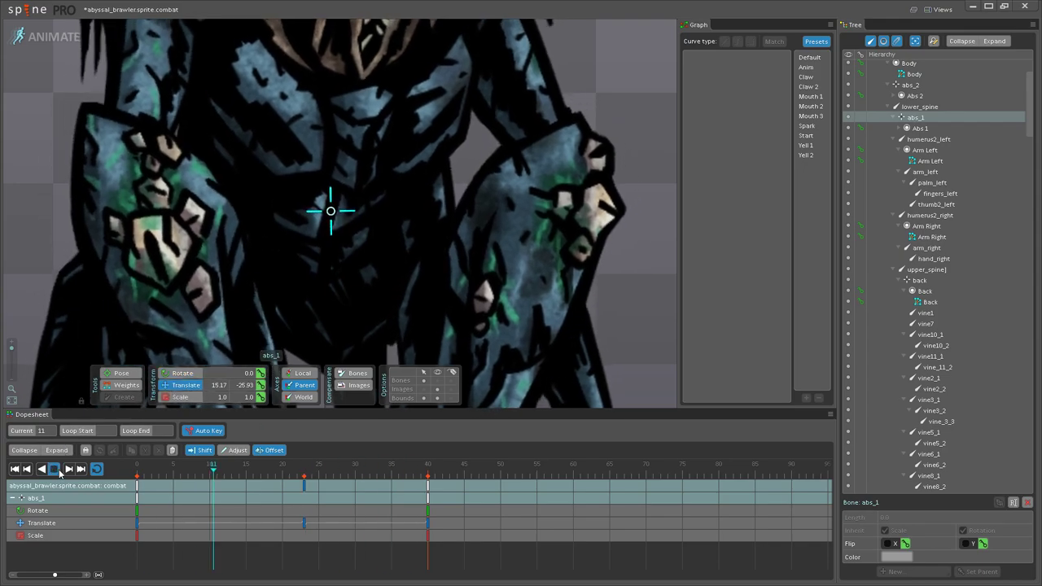
{"action": "scroll", "coordinate": [296, 243], "scroll_direction": "down", "scroll_amount": 2}
{"action": "scroll", "coordinate": [297, 243], "scroll_direction": "down", "scroll_amount": 3}
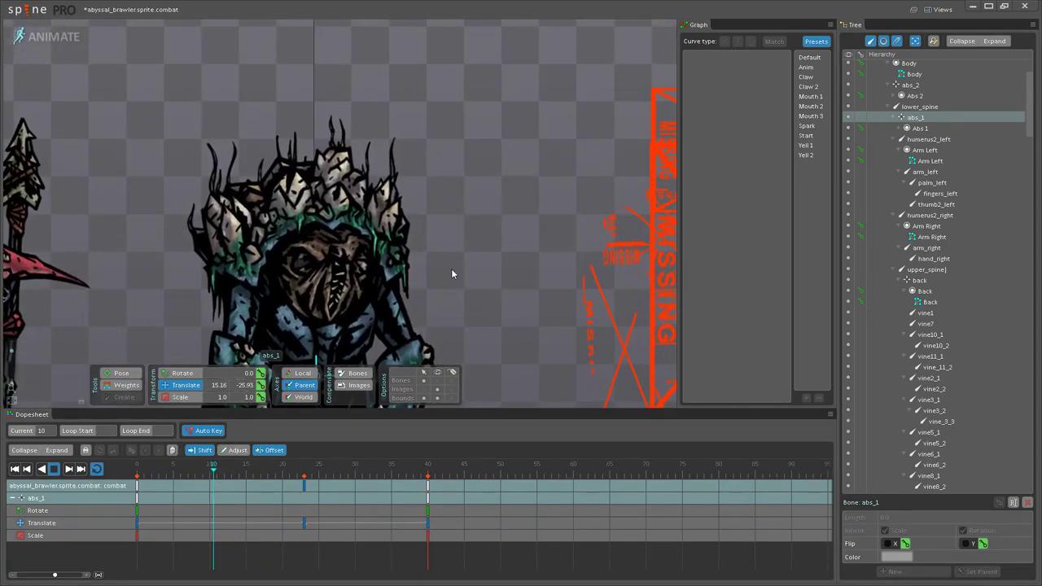
{"action": "left_click_drag", "start_coordinate": [451, 269], "coordinate": [534, 240]}
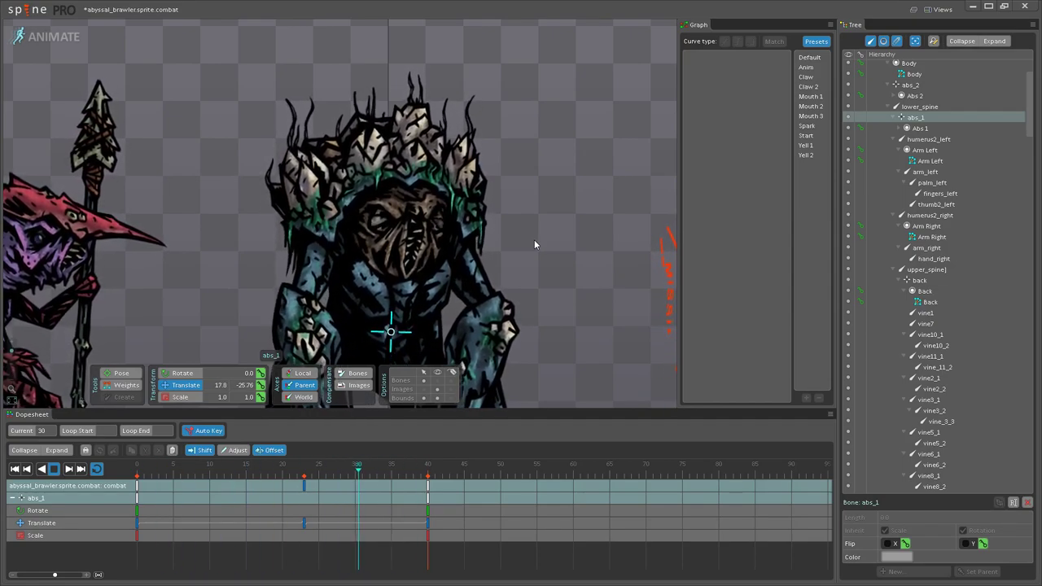
{"action": "scroll", "coordinate": [535, 239], "scroll_direction": "up", "scroll_amount": 3}
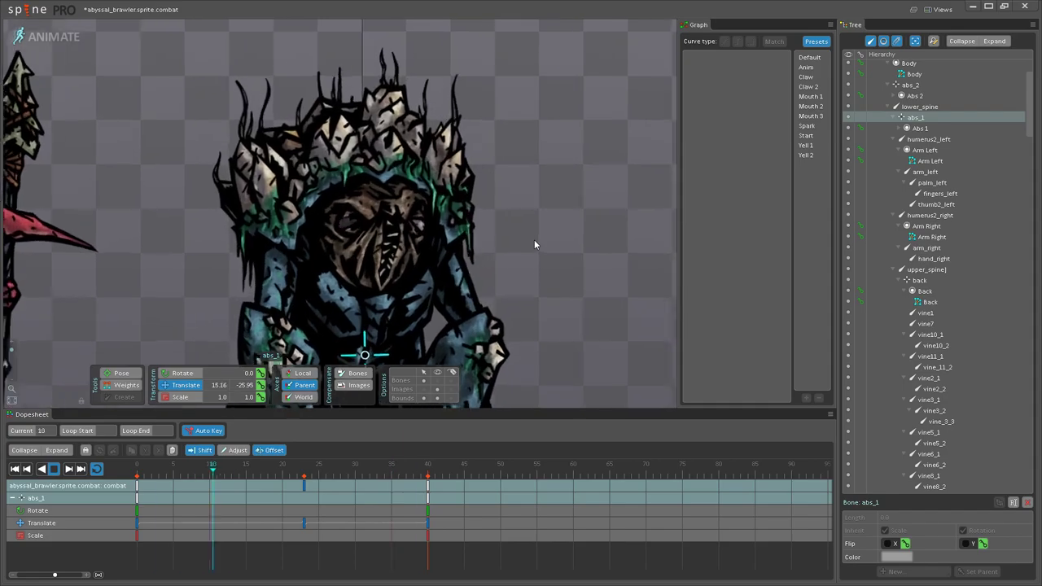
Step: Try rotating vine2_1 and vine2_2 on the brawler's back at frame 27, and preview the sway
{"action": "left_click_drag", "start_coordinate": [561, 171], "coordinate": [564, 238]}
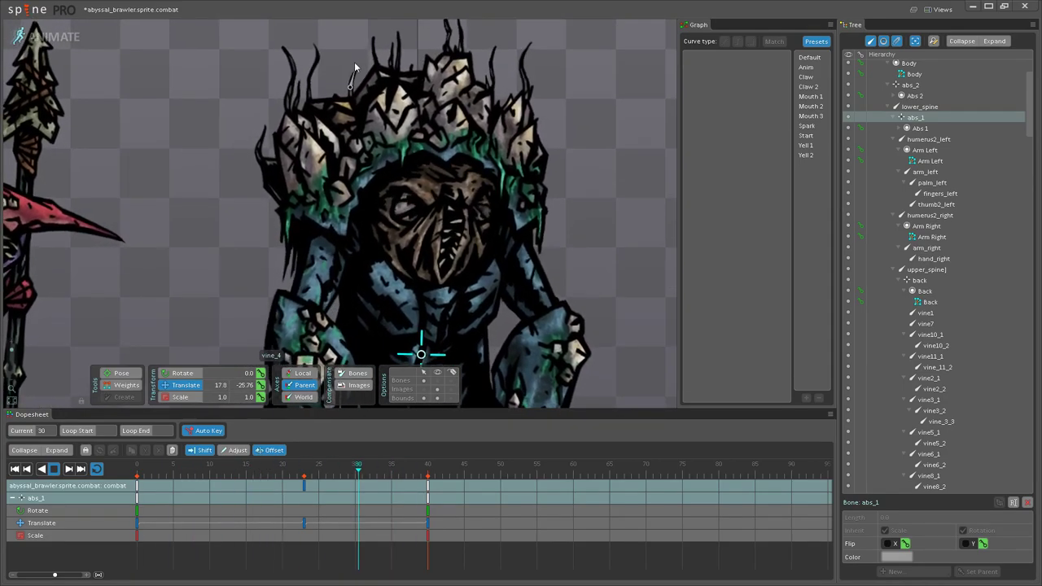
{"action": "left_click_drag", "start_coordinate": [354, 65], "coordinate": [326, 183]}
{"action": "scroll", "coordinate": [196, 236], "scroll_direction": "up", "scroll_amount": 3}
{"action": "left_click", "coordinate": [54, 468]}
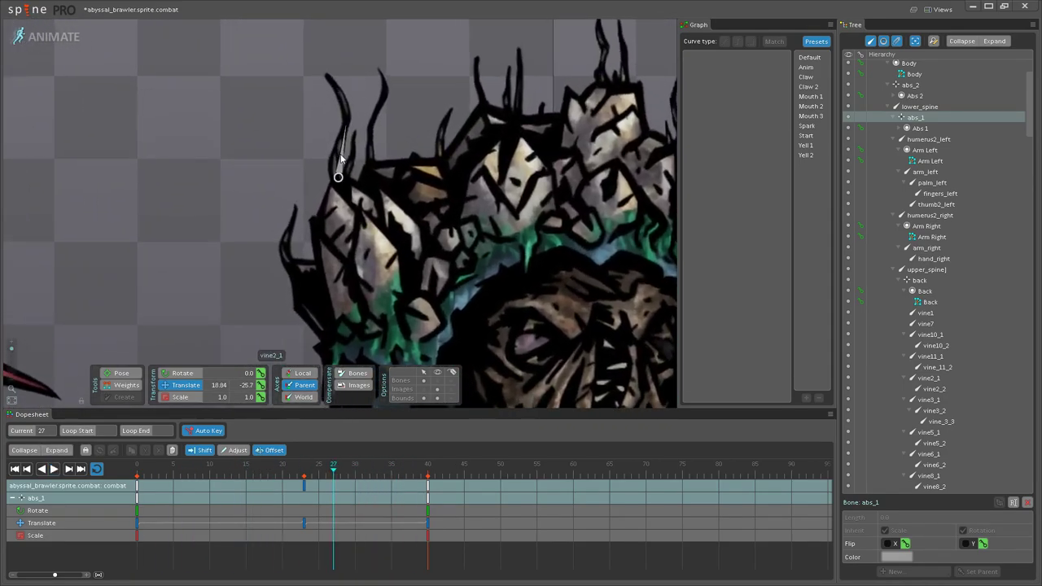
{"action": "scroll", "coordinate": [347, 110], "scroll_direction": "down", "scroll_amount": 1}
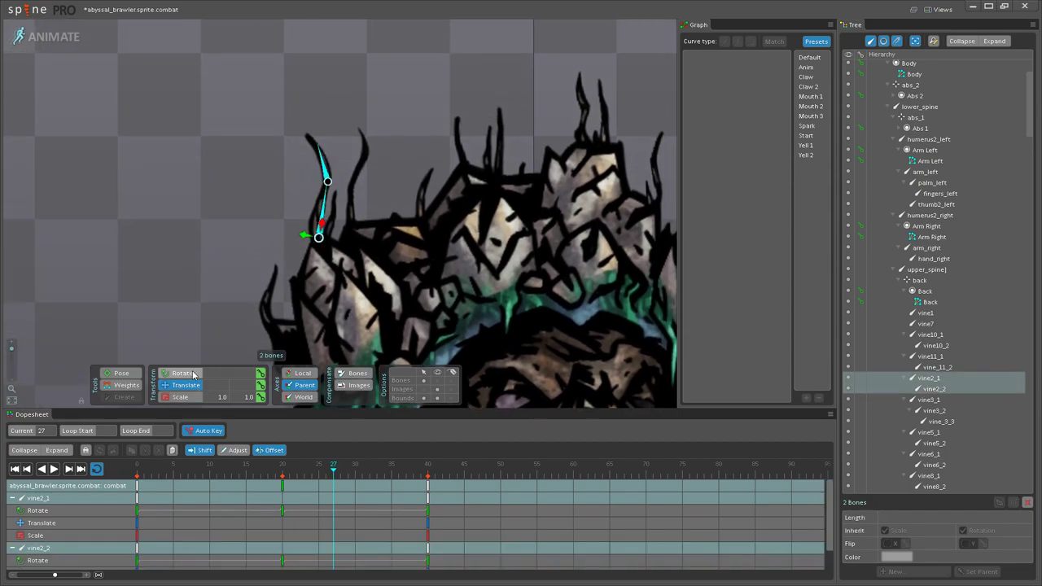
{"action": "scroll", "coordinate": [312, 155], "scroll_direction": "up", "scroll_amount": 2}
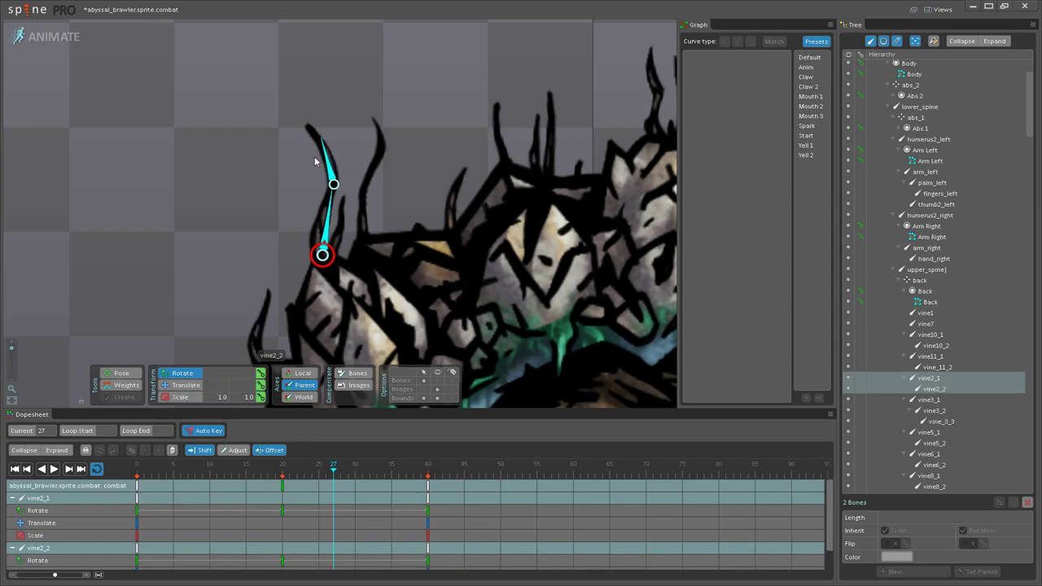
{"action": "left_click", "coordinate": [68, 470]}
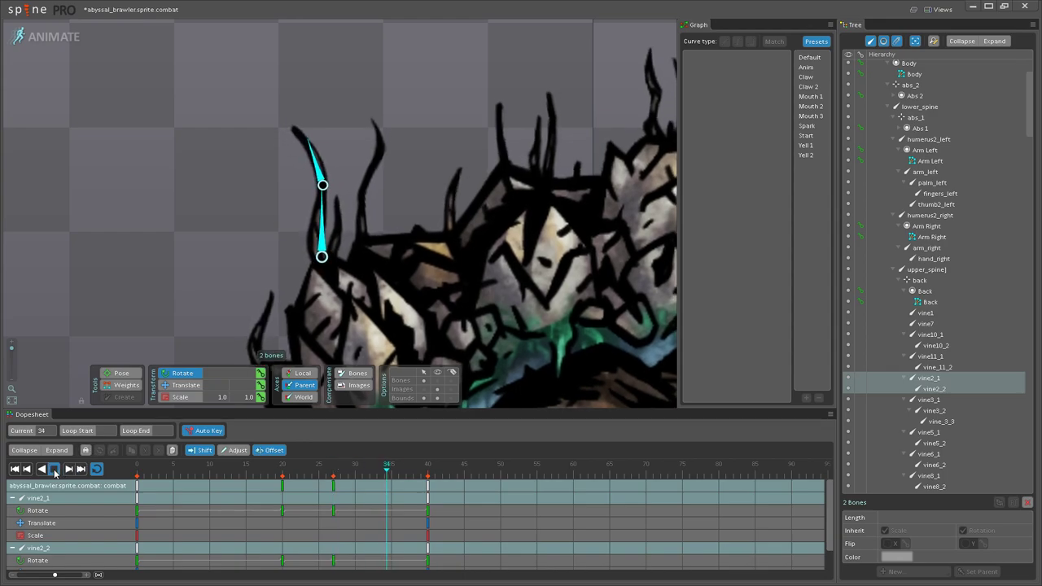
Step: Undo the frame 27 vine rotation, bend vine2_1 and vine2_2 outward at their frame 20 key instead, and play the loop
{"action": "left_click", "coordinate": [282, 485]}
{"action": "left_click_drag", "start_coordinate": [325, 180], "coordinate": [293, 176]}
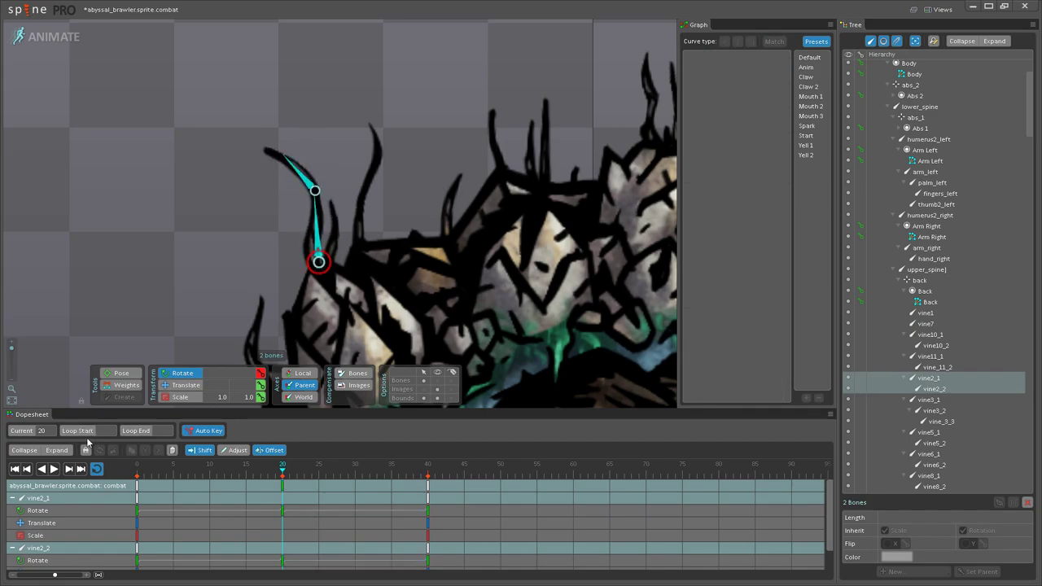
{"action": "left_click", "coordinate": [54, 469]}
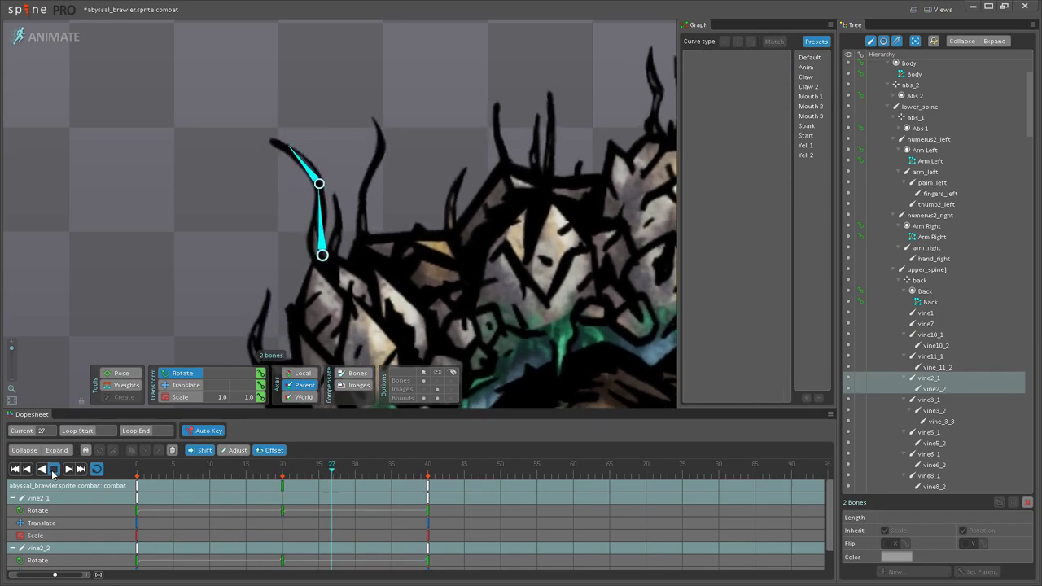
{"action": "scroll", "coordinate": [275, 178], "scroll_direction": "down", "scroll_amount": 5}
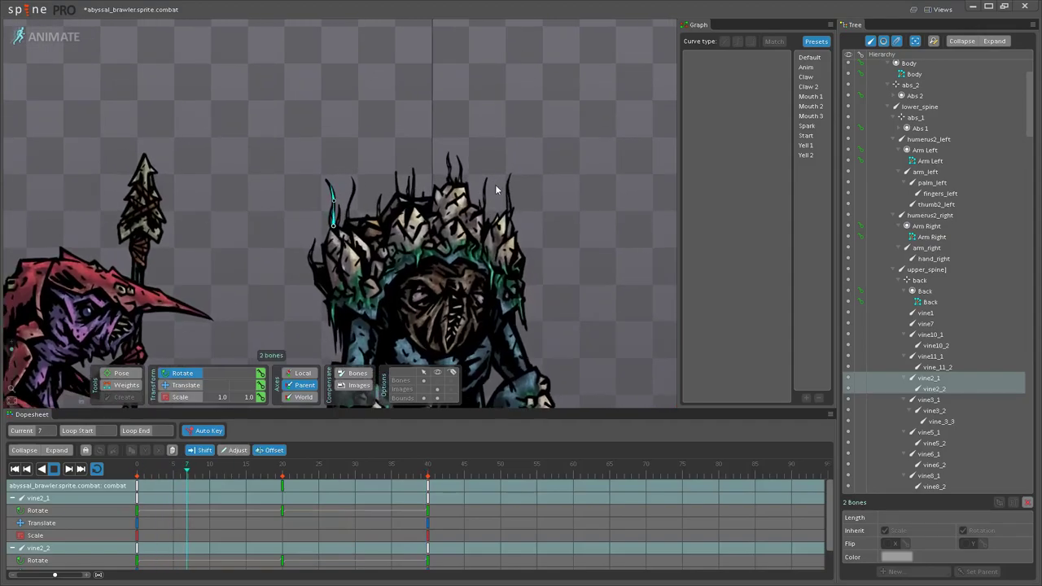
{"action": "scroll", "coordinate": [497, 189], "scroll_direction": "up", "scroll_amount": 5}
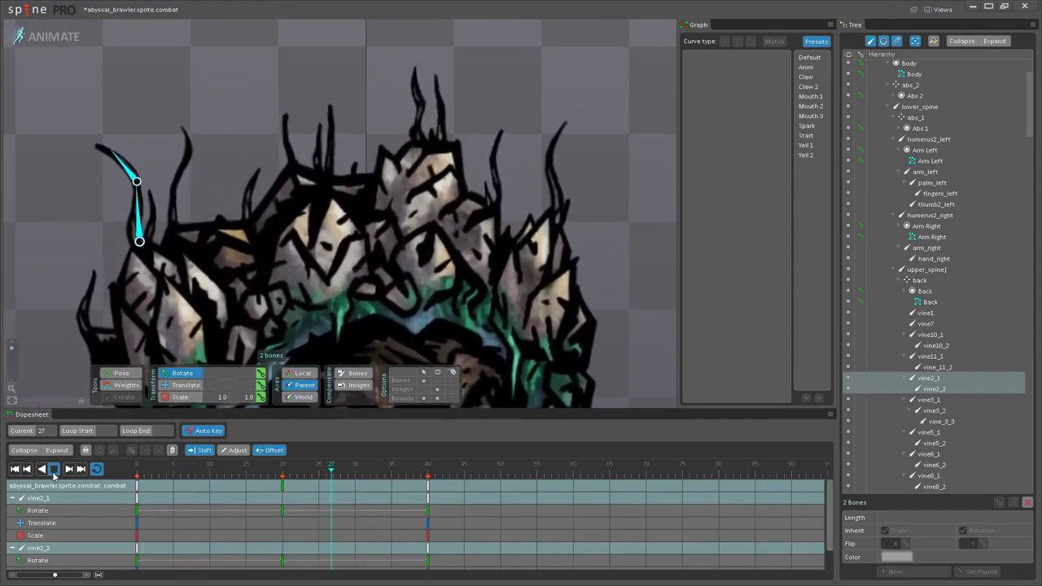
Step: Examine the rotation key timing of the back vines vine3_1, vine5_1, vine6_1 and vine8_2
{"action": "left_click", "coordinate": [54, 470]}
{"action": "left_click_drag", "start_coordinate": [392, 117], "coordinate": [311, 154]}
{"action": "left_click", "coordinate": [86, 252]}
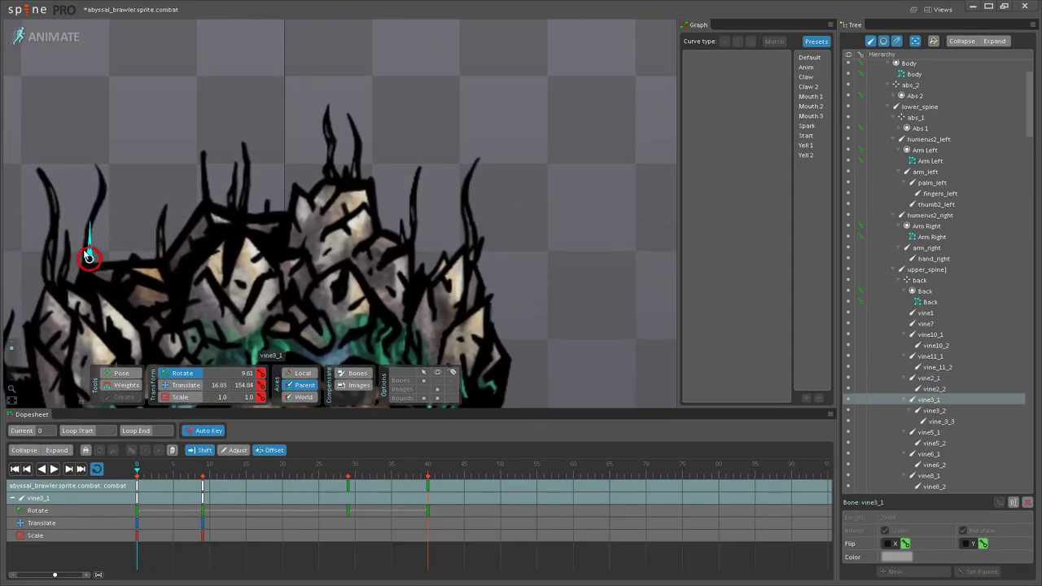
{"action": "left_click", "coordinate": [201, 192]}
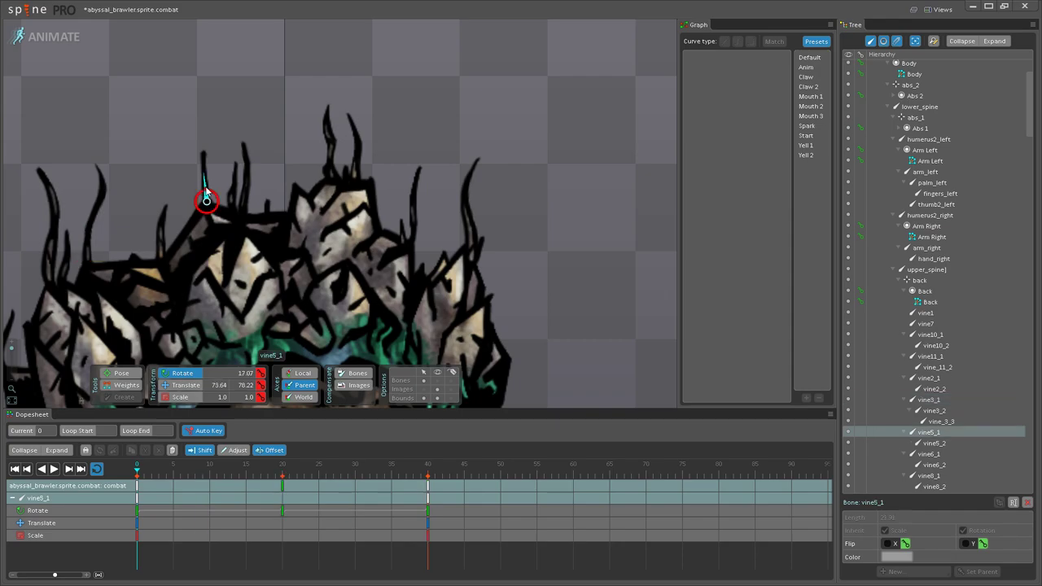
{"action": "left_click", "coordinate": [235, 183]}
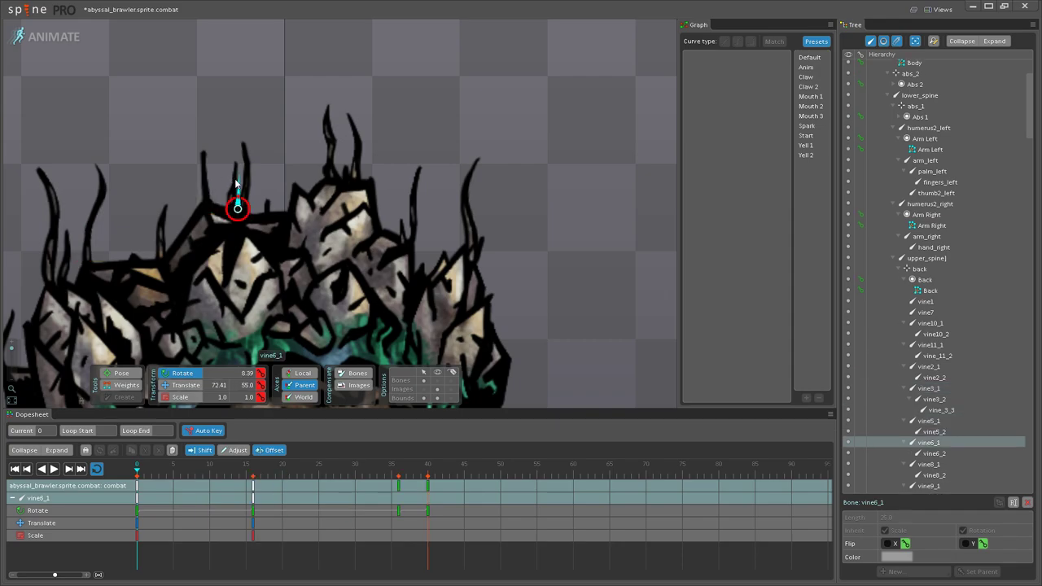
{"action": "left_click", "coordinate": [329, 167]}
{"action": "left_click", "coordinate": [329, 138]}
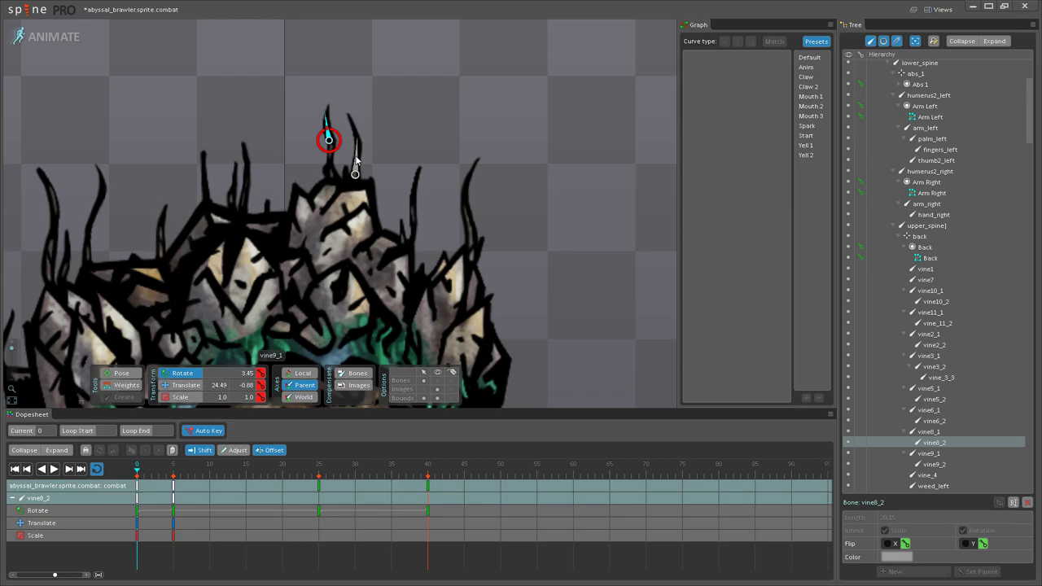
Step: Adjust the rotation of vine9_1 and vine9_2 on the brawler's back at their frame 20 key, and preview the sway
{"action": "left_click", "coordinate": [355, 161]}
{"action": "left_click", "coordinate": [355, 136], "text": "ctrl"}
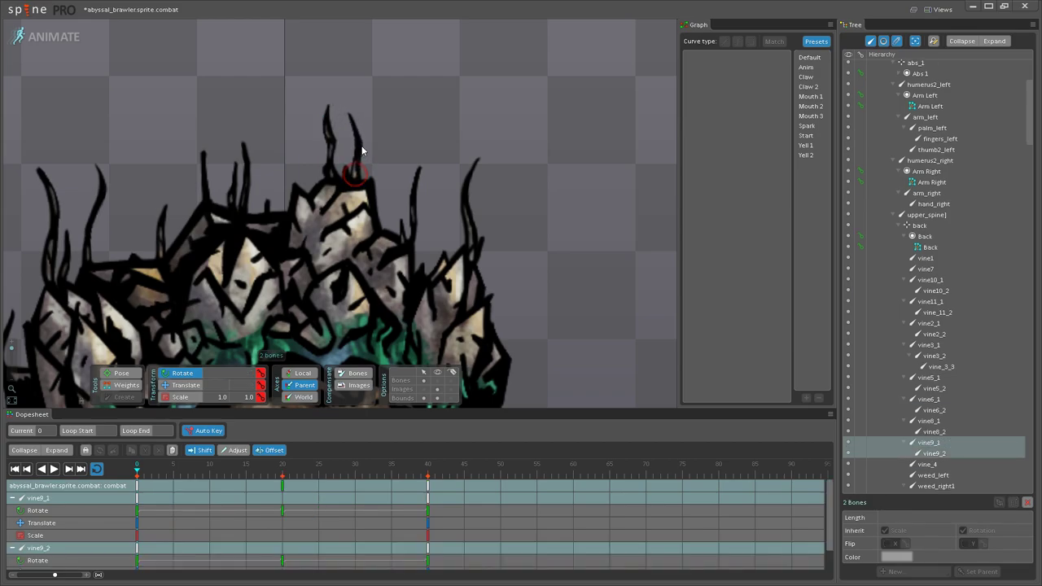
{"action": "left_click", "coordinate": [54, 469]}
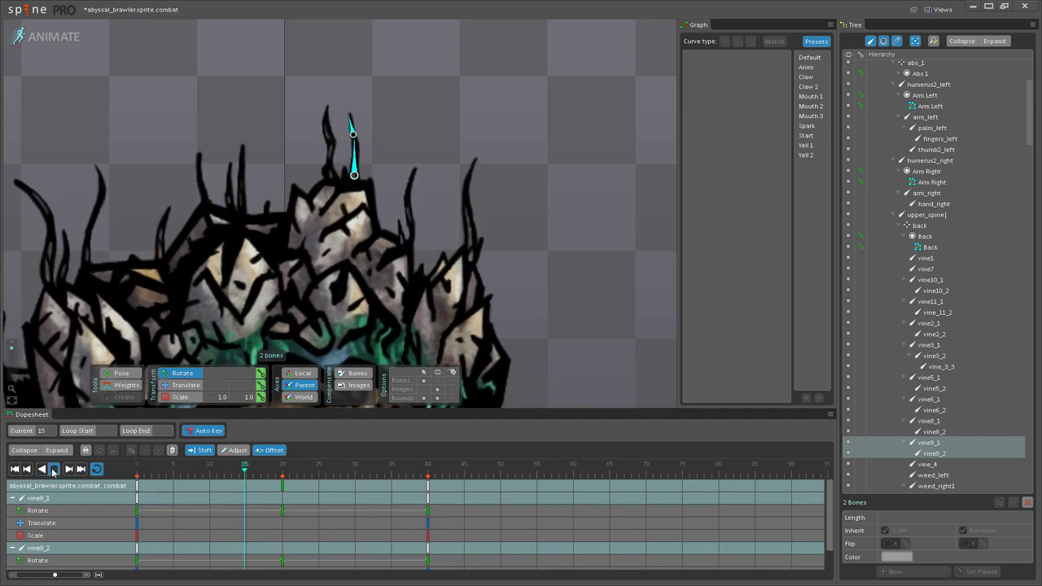
{"action": "left_click", "coordinate": [54, 469]}
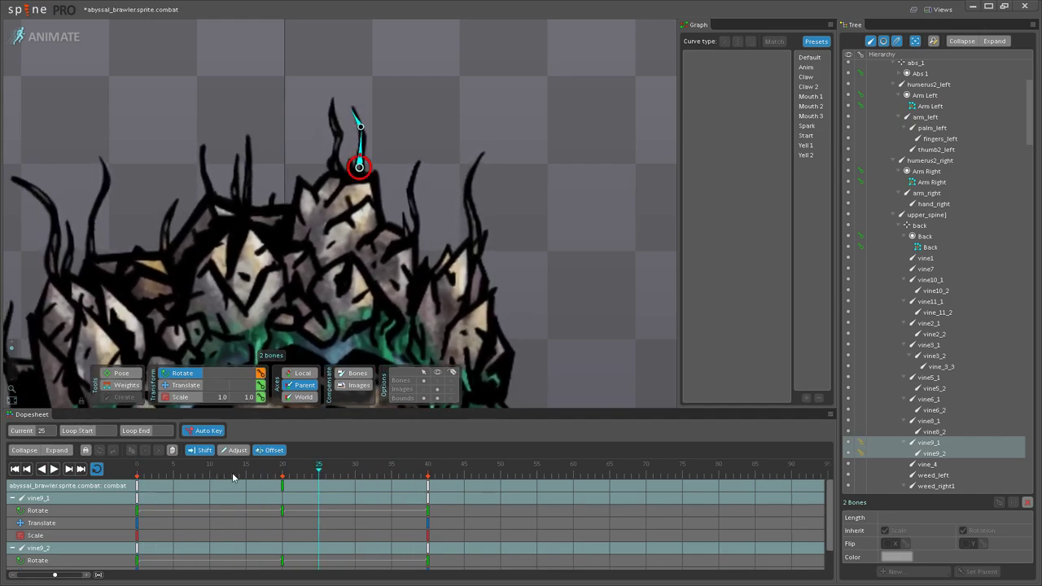
{"action": "left_click", "coordinate": [281, 478]}
{"action": "left_click_drag", "start_coordinate": [355, 152], "coordinate": [356, 152]}
{"action": "left_click", "coordinate": [52, 469]}
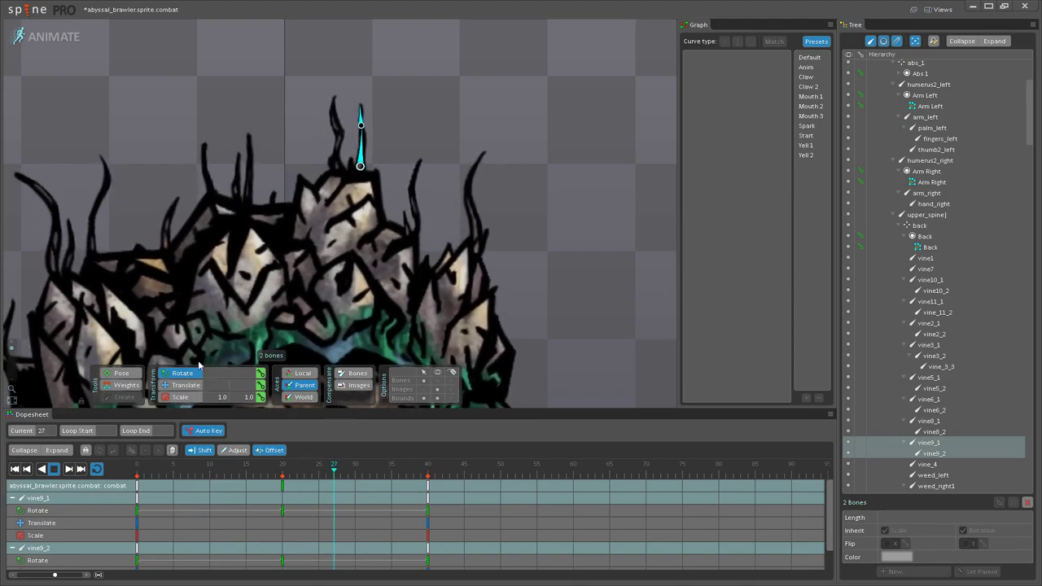
{"action": "left_click", "coordinate": [53, 470]}
Step: Rotate vine10_1 and vine10_2 at their frame 20 key, readjust the bend after a preview, and play the loop
{"action": "left_click", "coordinate": [473, 237]}
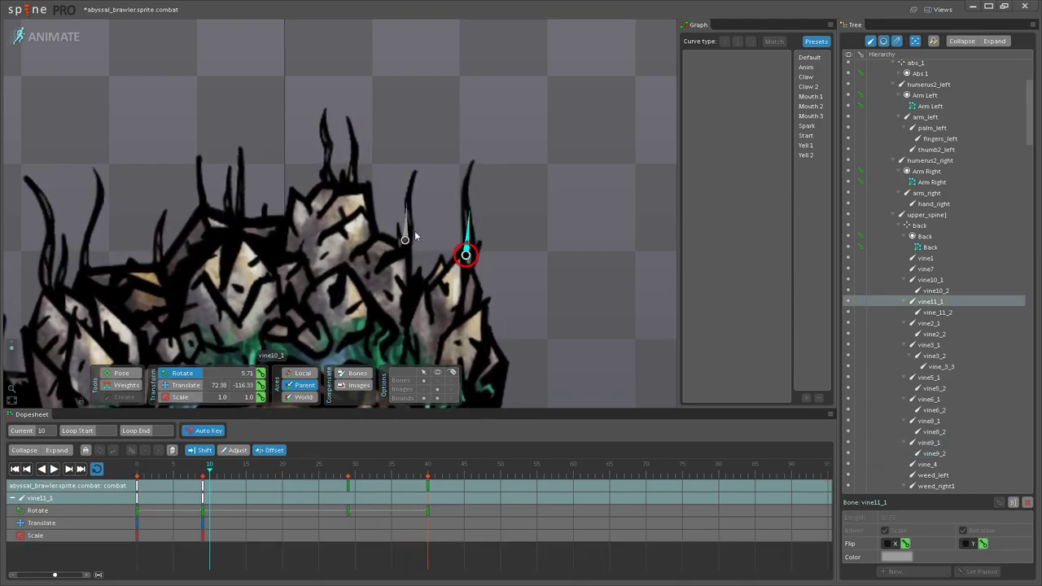
{"action": "left_click", "coordinate": [411, 229]}
{"action": "left_click", "coordinate": [409, 195], "text": "ctrl"}
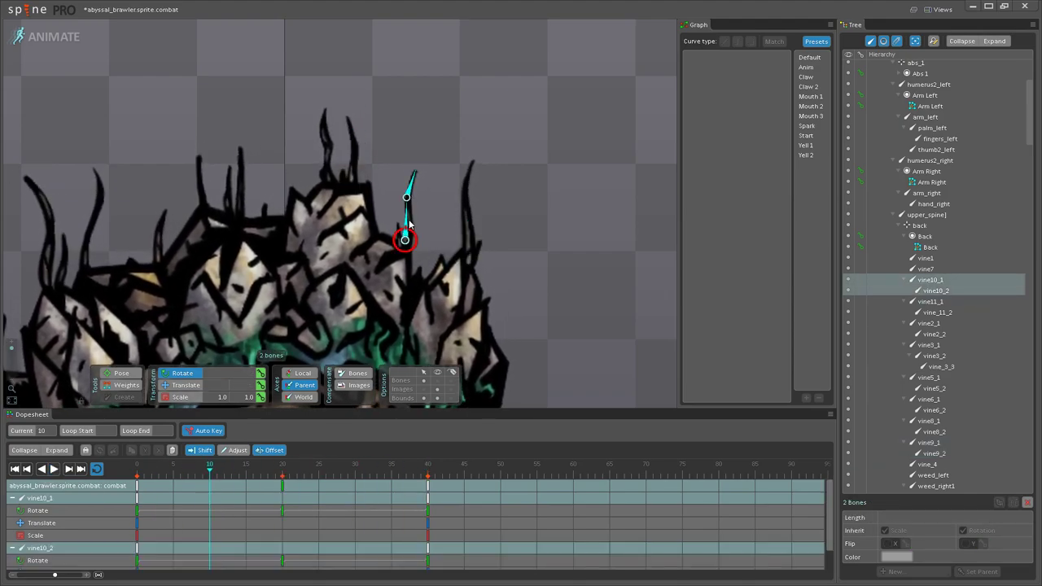
{"action": "left_click", "coordinate": [282, 471]}
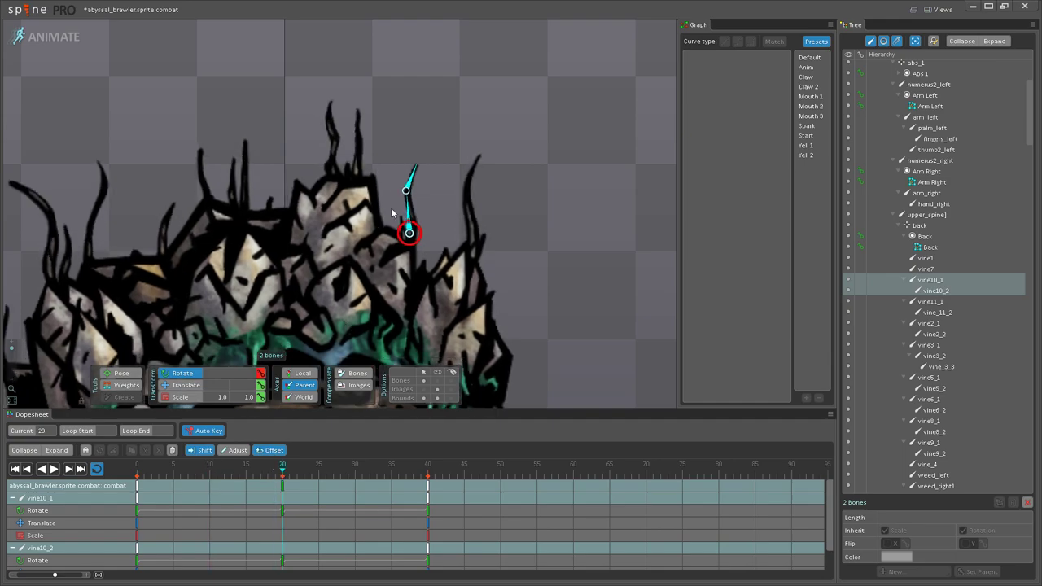
{"action": "mouse_move", "coordinate": [407, 208]}
{"action": "left_mouse_down"}
{"action": "mouse_move", "coordinate": [399, 205]}
{"action": "mouse_move", "coordinate": [416, 210]}
{"action": "left_mouse_up"}
{"action": "left_click", "coordinate": [395, 186]}
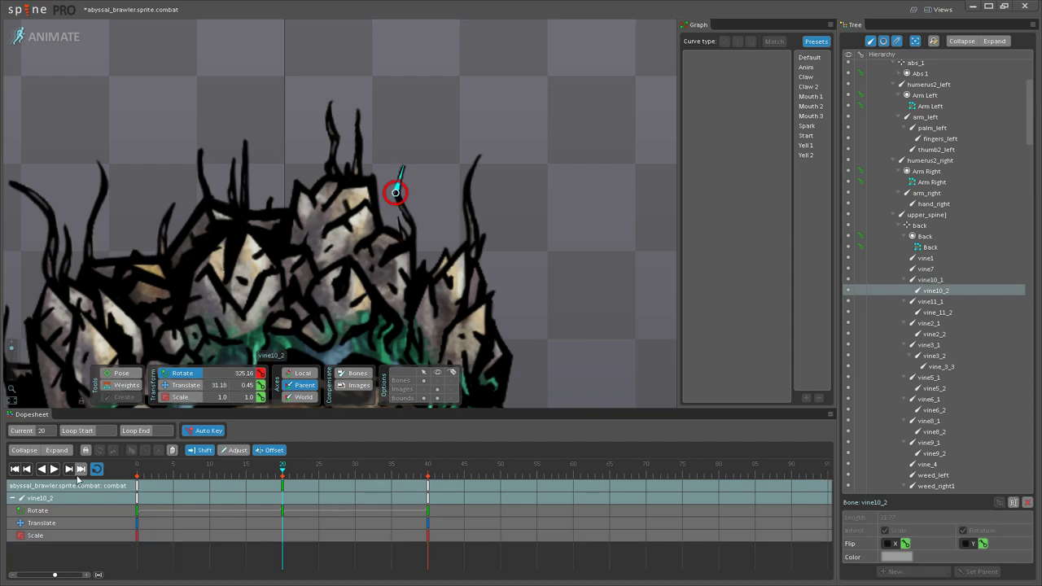
{"action": "left_click", "coordinate": [53, 470]}
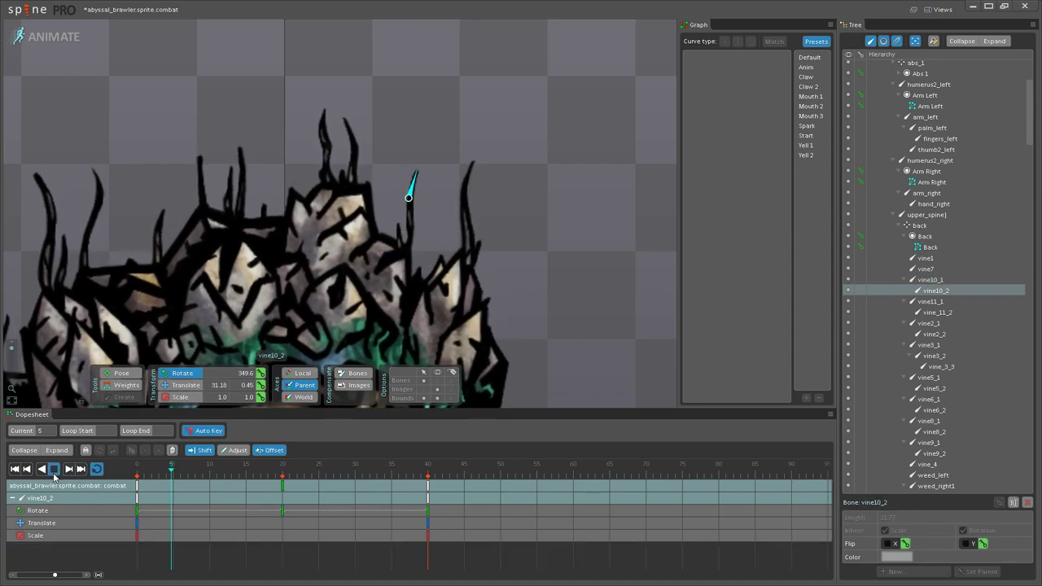
{"action": "left_click", "coordinate": [282, 471]}
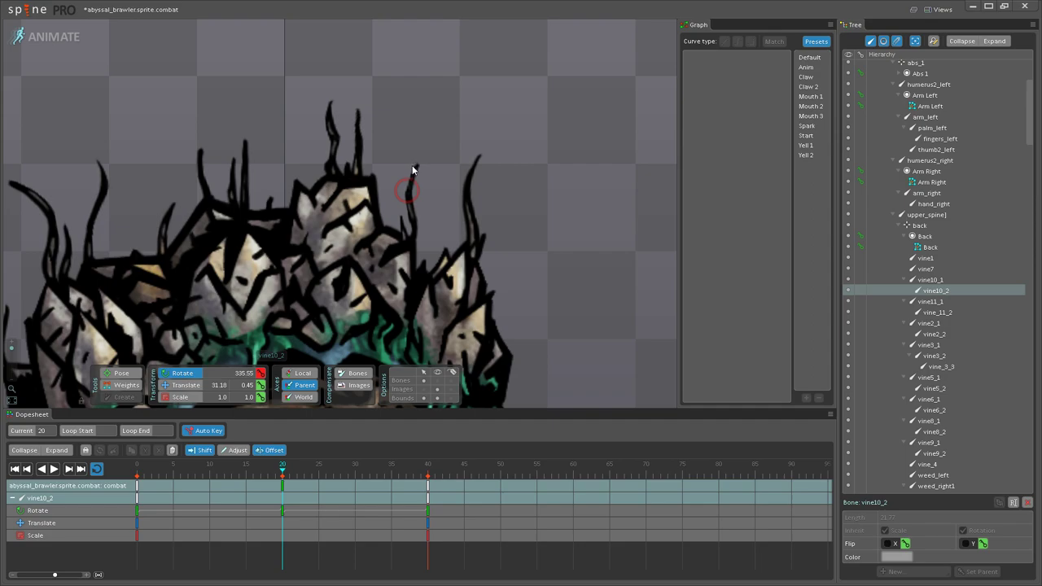
{"action": "left_click", "coordinate": [51, 470]}
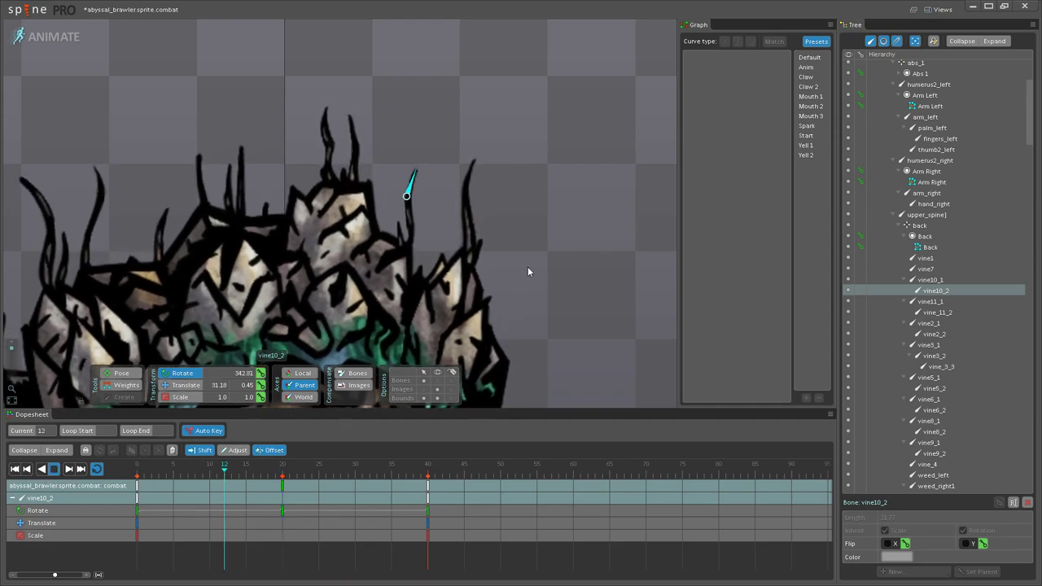
Step: Watch the playing combat loop from farther out, examining how the back vines sway with the brawler's body
{"action": "scroll", "coordinate": [432, 276], "scroll_direction": "down", "scroll_amount": 2}
{"action": "scroll", "coordinate": [433, 278], "scroll_direction": "down", "scroll_amount": 1}
{"action": "left_click_drag", "start_coordinate": [432, 278], "coordinate": [444, 187]}
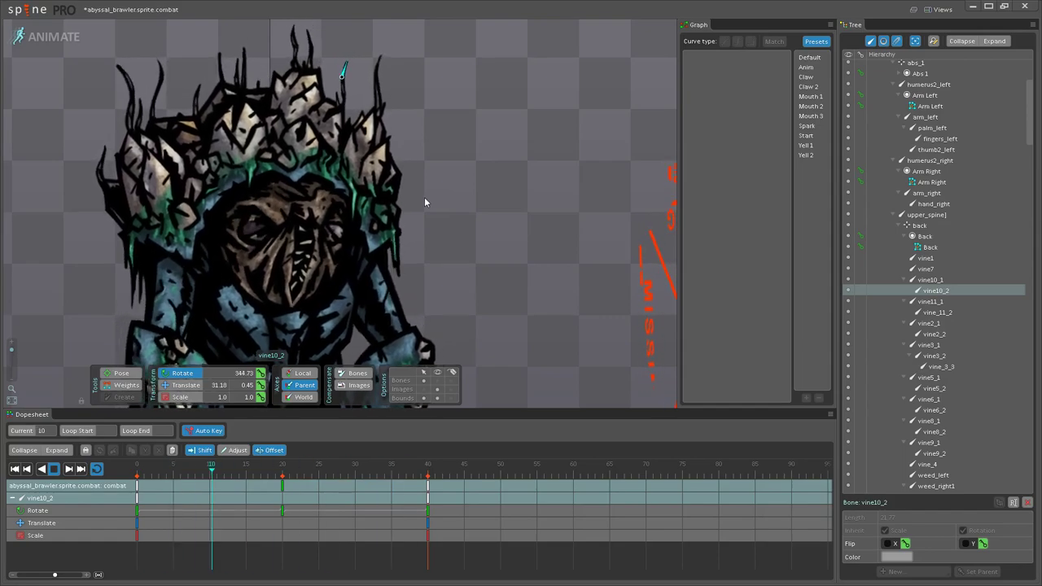
{"action": "scroll", "coordinate": [425, 195], "scroll_direction": "down", "scroll_amount": 2}
{"action": "scroll", "coordinate": [269, 200], "scroll_direction": "down", "scroll_amount": 2}
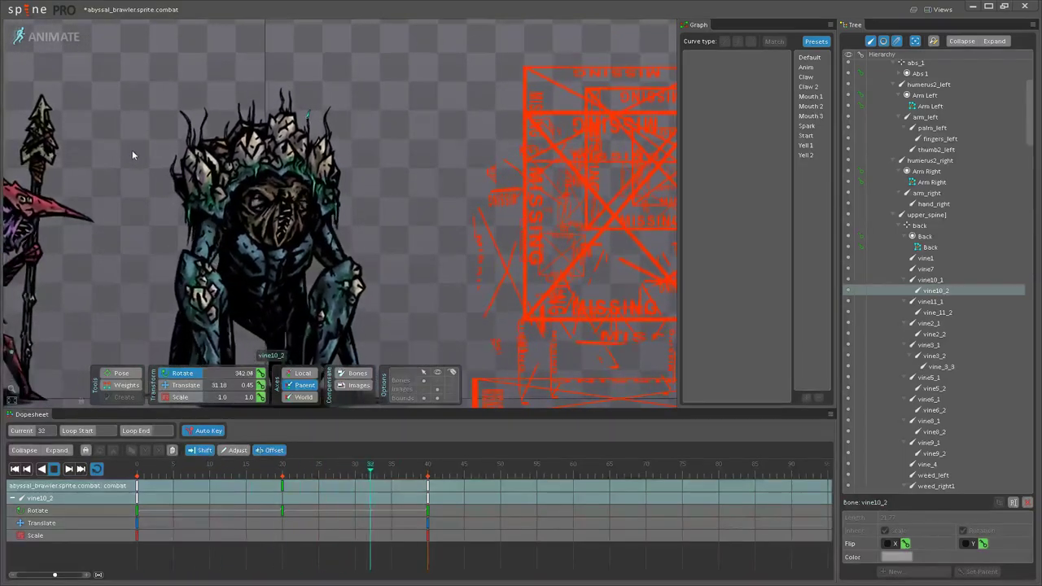
{"action": "scroll", "coordinate": [134, 137], "scroll_direction": "up", "scroll_amount": 5}
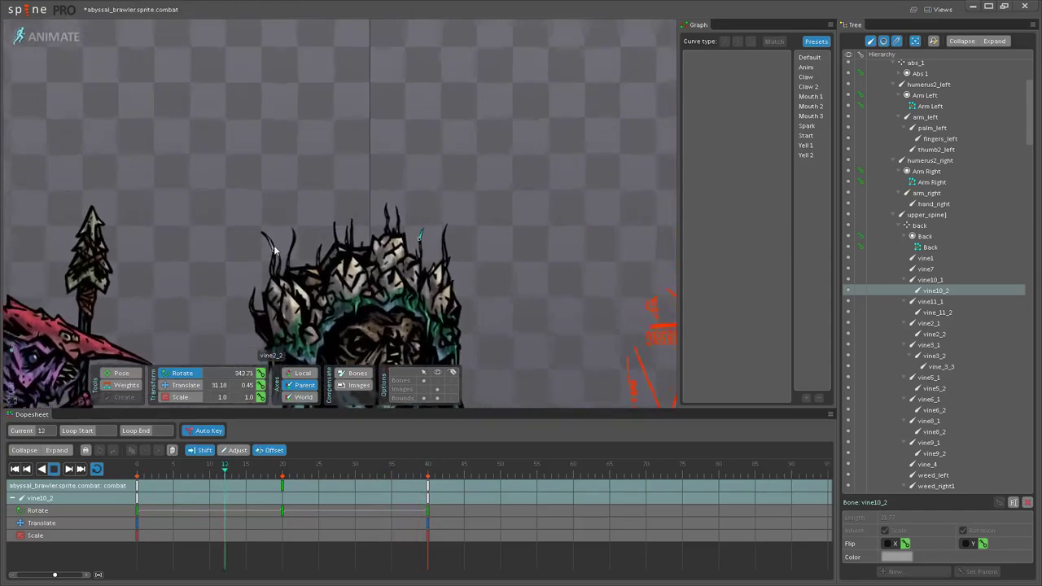
{"action": "scroll", "coordinate": [169, 346], "scroll_direction": "up", "scroll_amount": 2}
Step: Adjust the rotation of vine2_2 at its frame 20 key, and preview the outer vine's sway
{"action": "left_click", "coordinate": [54, 469]}
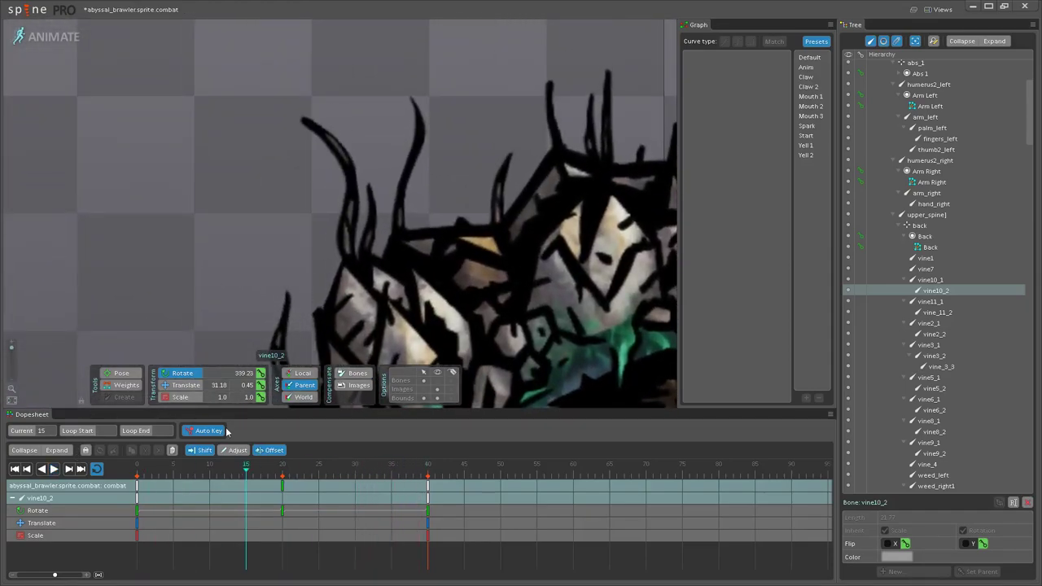
{"action": "left_click", "coordinate": [286, 466]}
{"action": "left_click", "coordinate": [278, 467]}
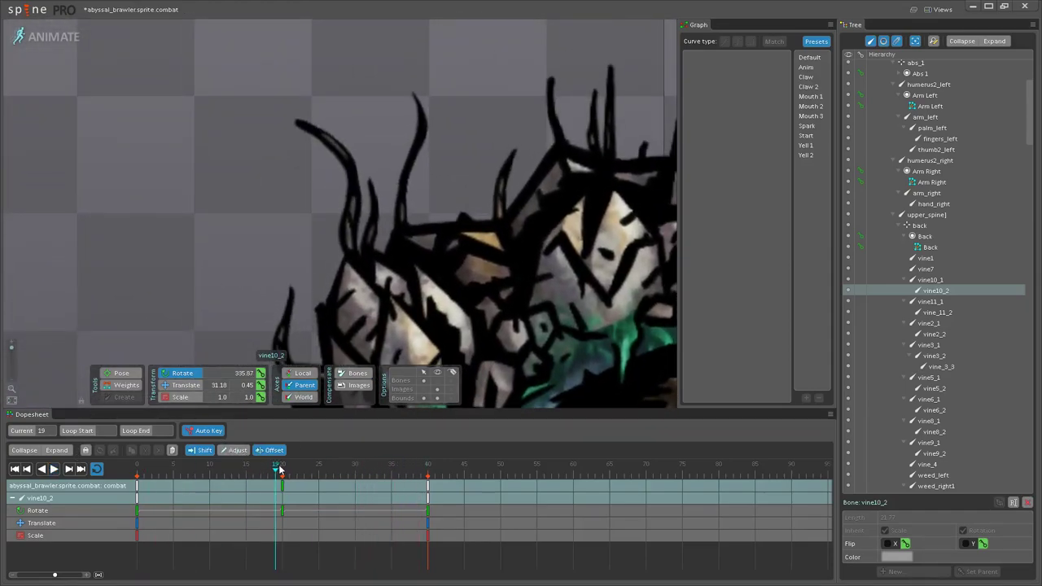
{"action": "left_click", "coordinate": [284, 467]}
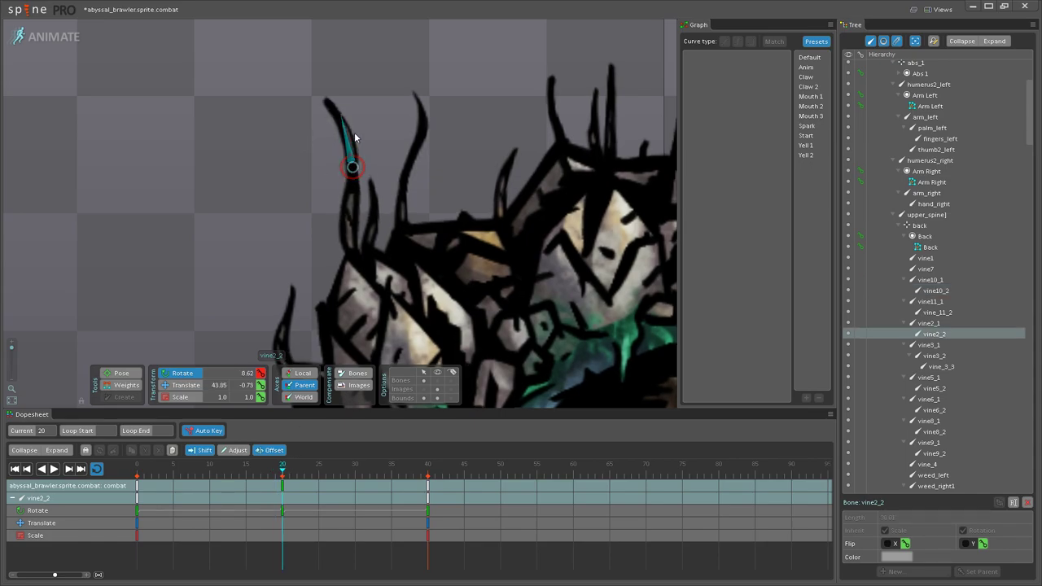
{"action": "left_click", "coordinate": [53, 469]}
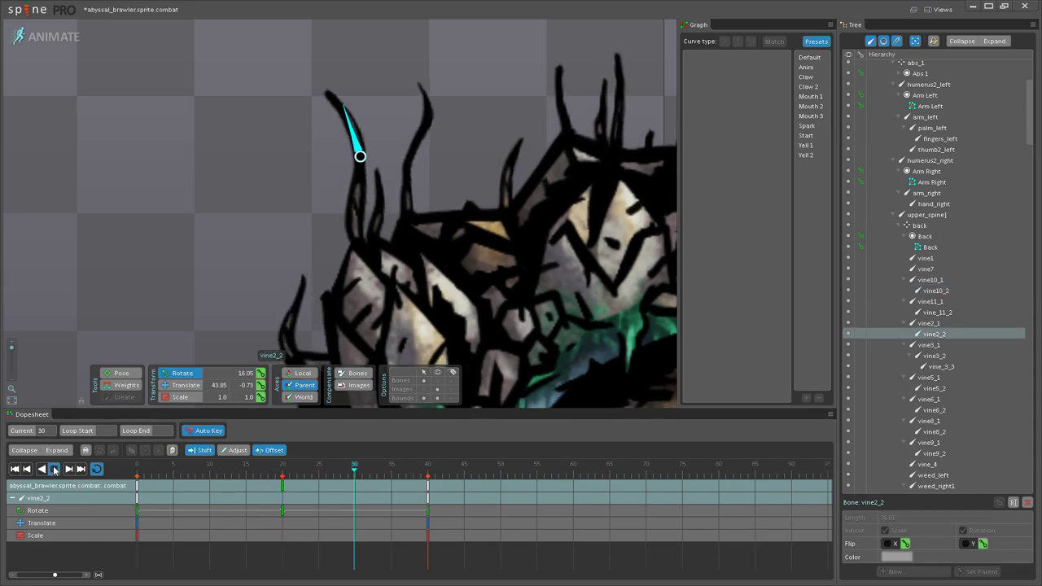
{"action": "scroll", "coordinate": [293, 218], "scroll_direction": "down", "scroll_amount": 5}
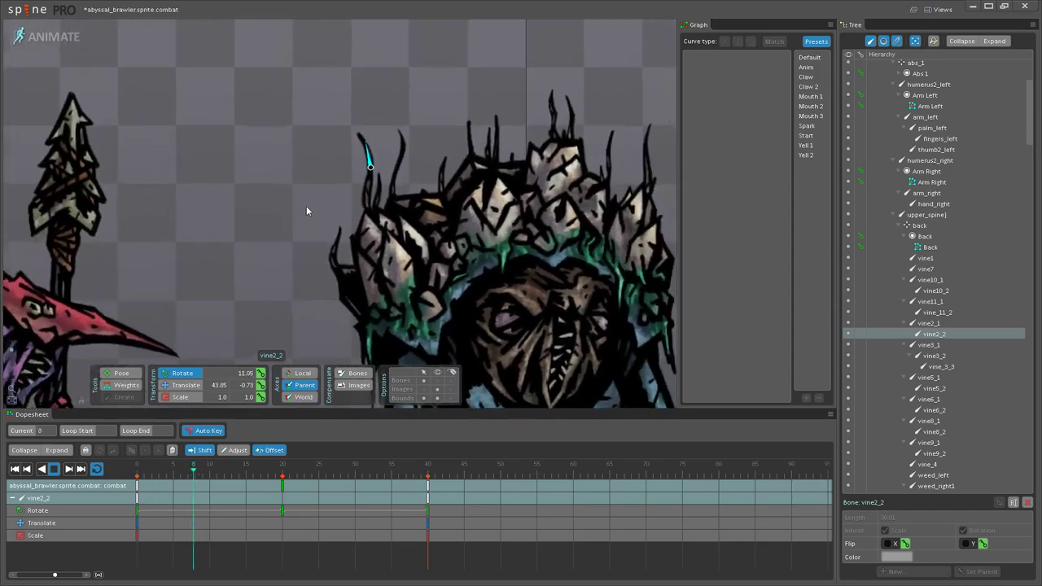
{"action": "scroll", "coordinate": [347, 224], "scroll_direction": "up", "scroll_amount": 5}
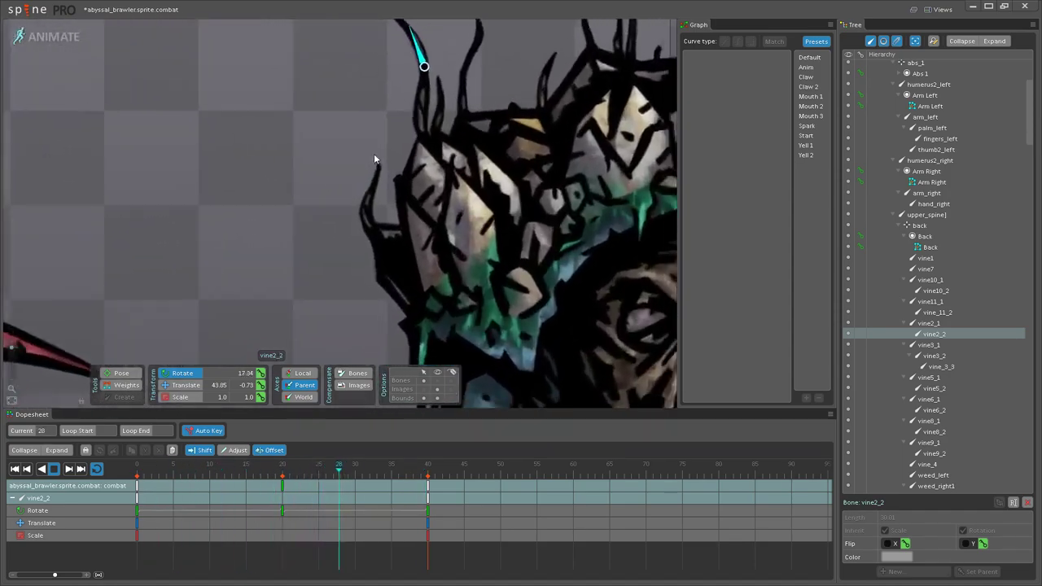
{"action": "left_click_drag", "start_coordinate": [377, 159], "coordinate": [191, 306]}
Step: Refine the outer vine's bend at frame 20 by rotating vine2_2 and setting vine2_1's rotation to 25.24, and play the loop
{"action": "left_click", "coordinate": [54, 469]}
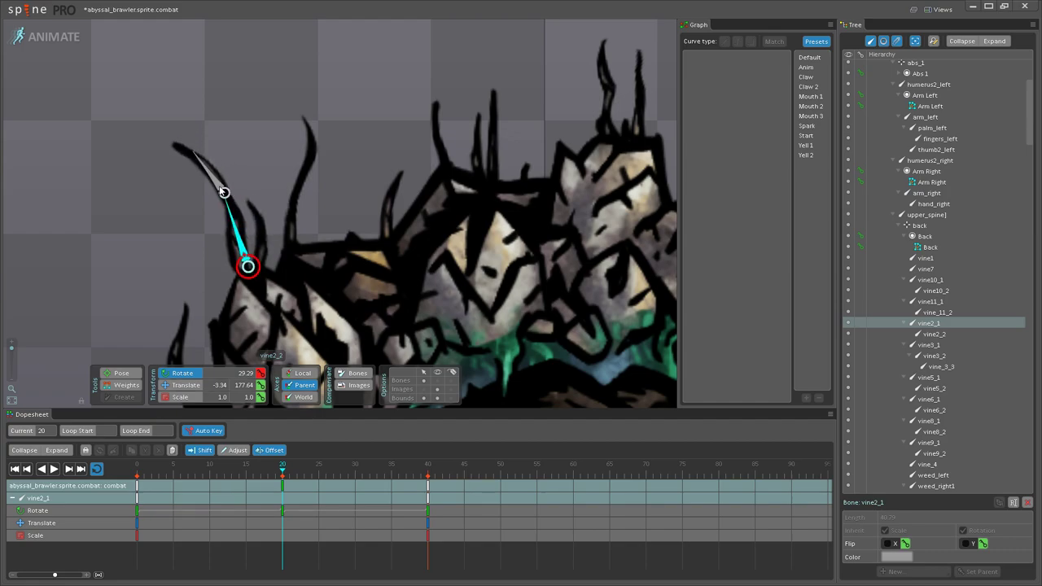
{"action": "left_click", "coordinate": [221, 190]}
{"action": "left_click_drag", "start_coordinate": [216, 173], "coordinate": [219, 171]}
{"action": "left_click", "coordinate": [237, 231]}
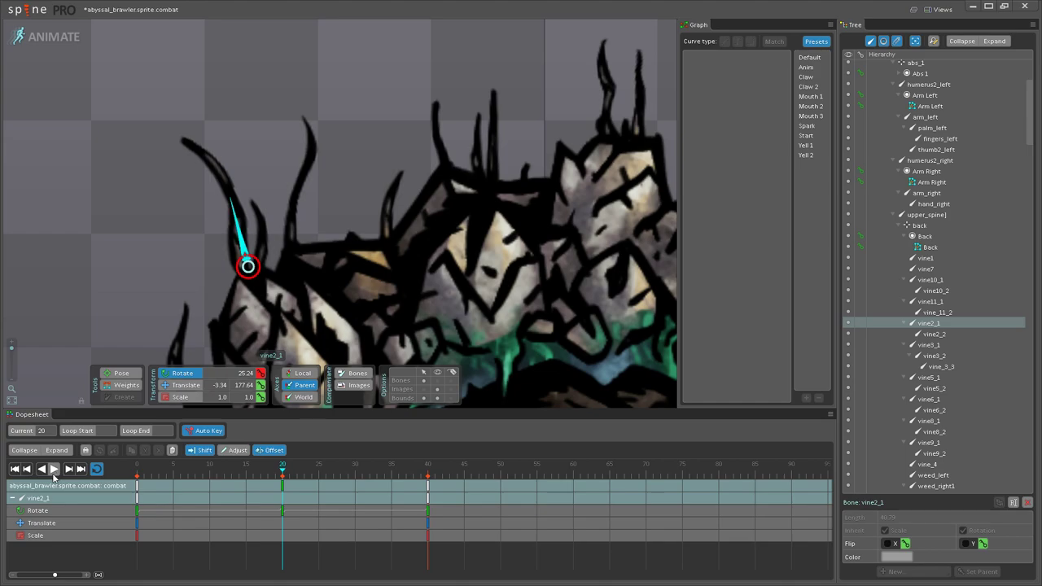
{"action": "left_click", "coordinate": [53, 470]}
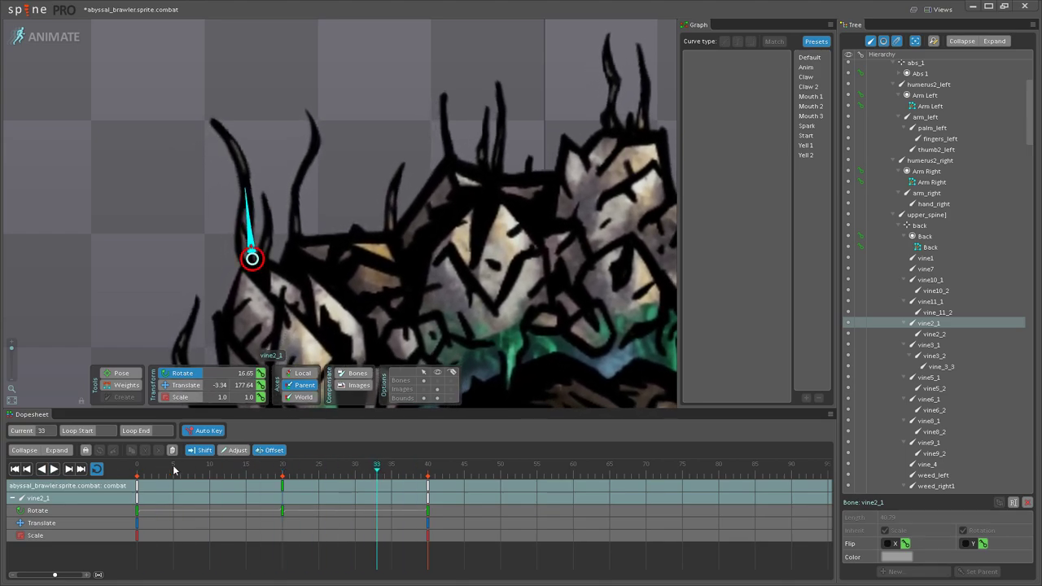
{"action": "left_click", "coordinate": [283, 474]}
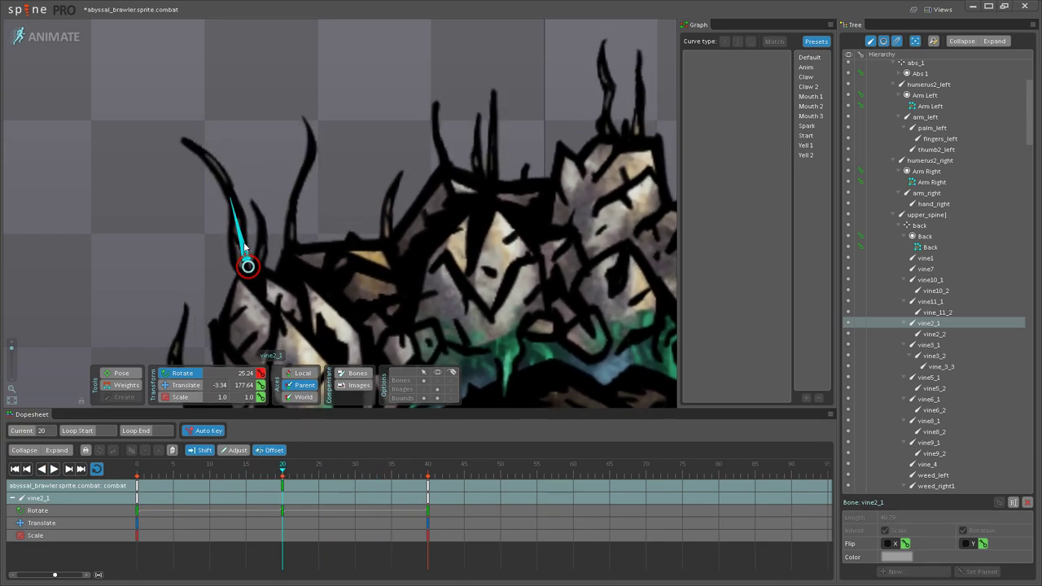
{"action": "left_click", "coordinate": [54, 469]}
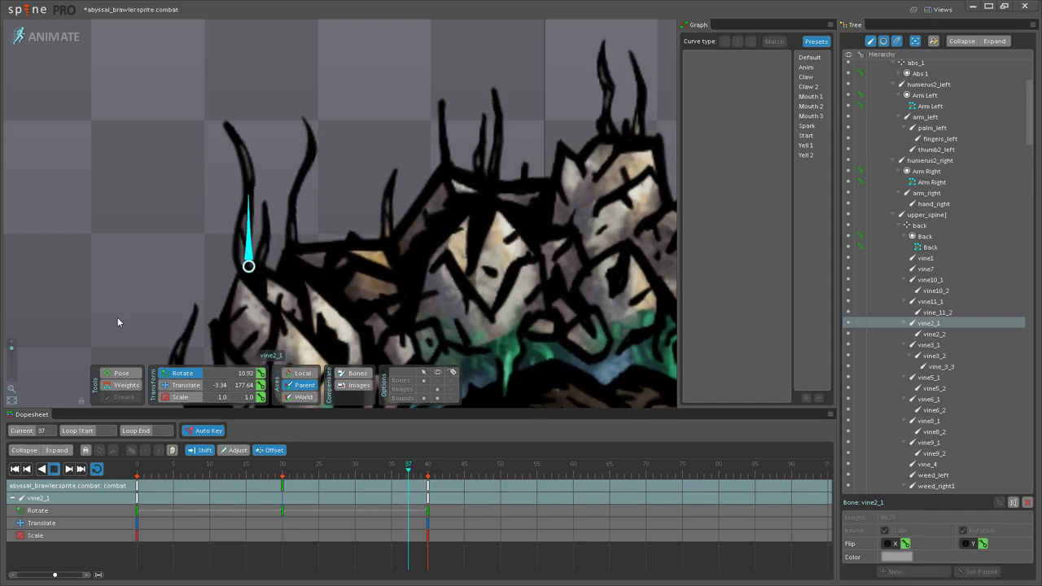
Step: Watch the full combat loop beside the neighbouring creature, examining the brawler's overall body, arm and vine motion
{"action": "scroll", "coordinate": [170, 279], "scroll_direction": "down", "scroll_amount": 6}
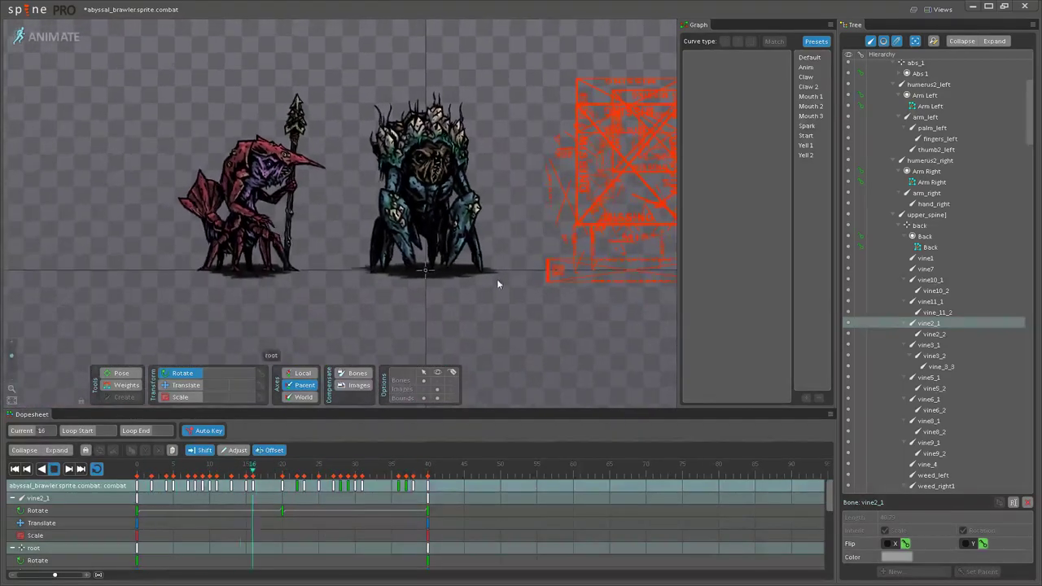
{"action": "left_click_drag", "start_coordinate": [504, 275], "coordinate": [414, 327]}
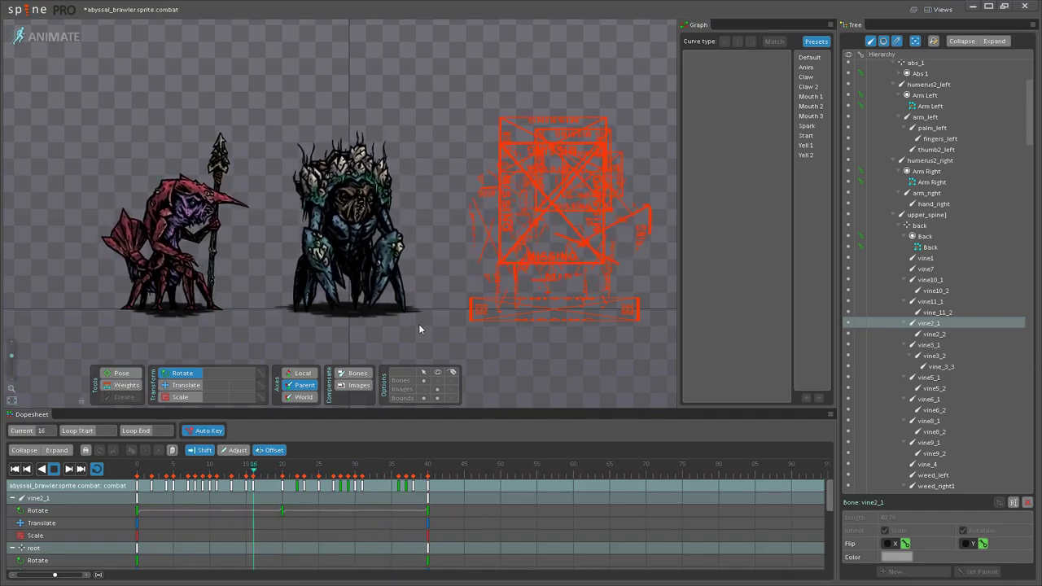
{"action": "left_click_drag", "start_coordinate": [419, 325], "coordinate": [456, 334]}
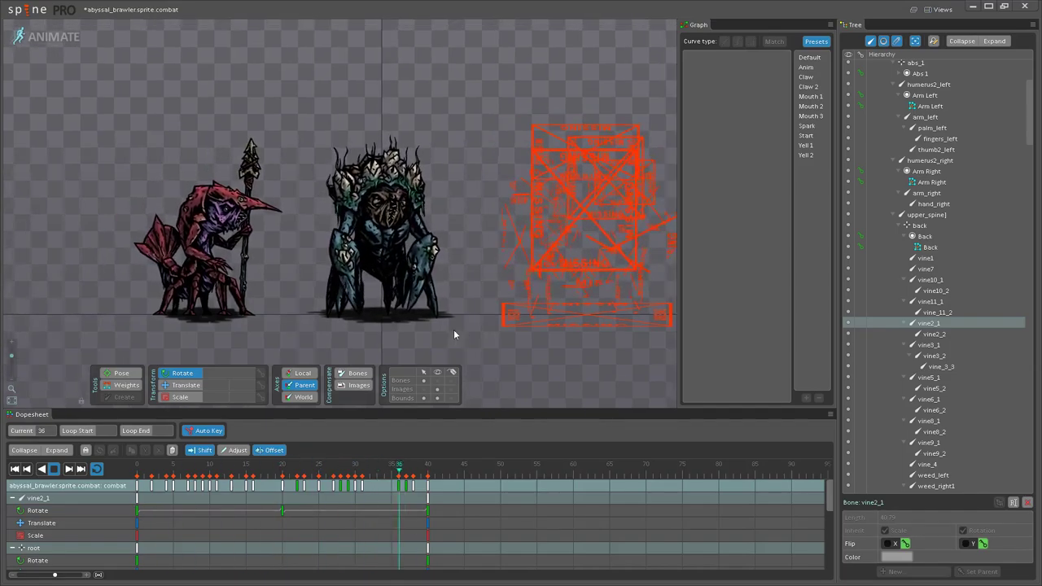
{"action": "scroll", "coordinate": [465, 325], "scroll_direction": "up", "scroll_amount": 3}
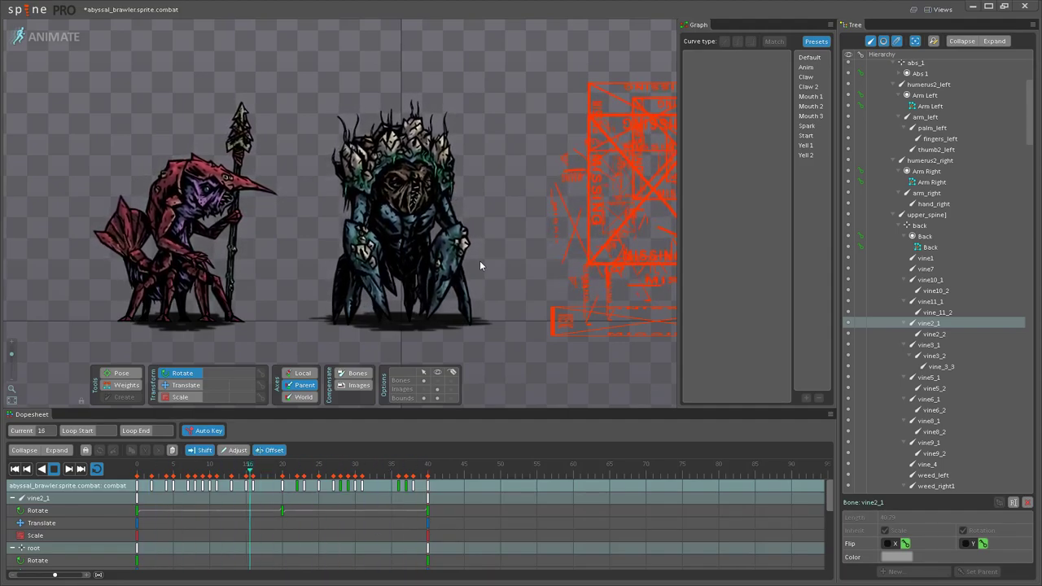
{"action": "scroll", "coordinate": [481, 282], "scroll_direction": "up", "scroll_amount": 2}
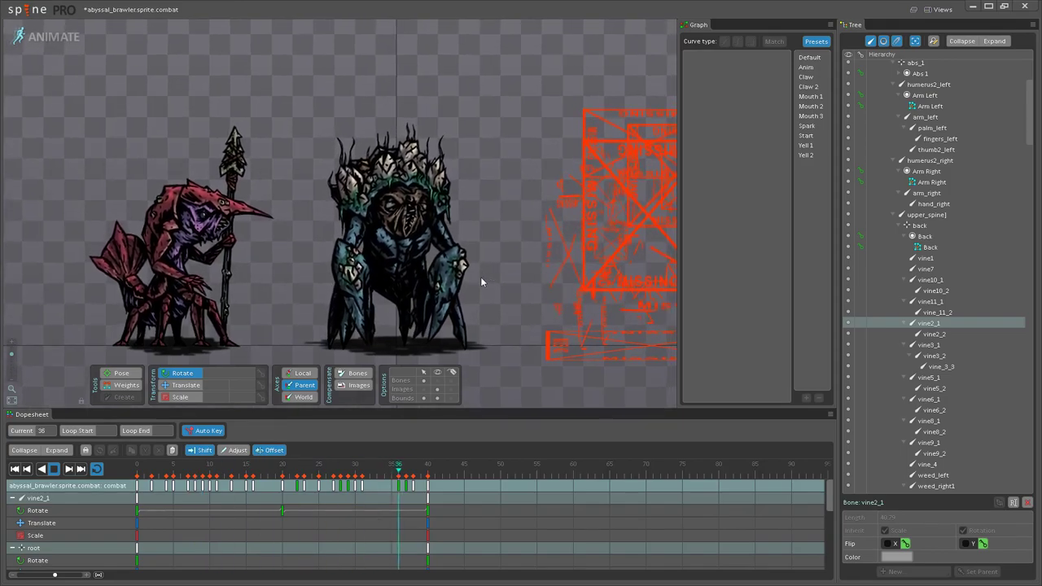
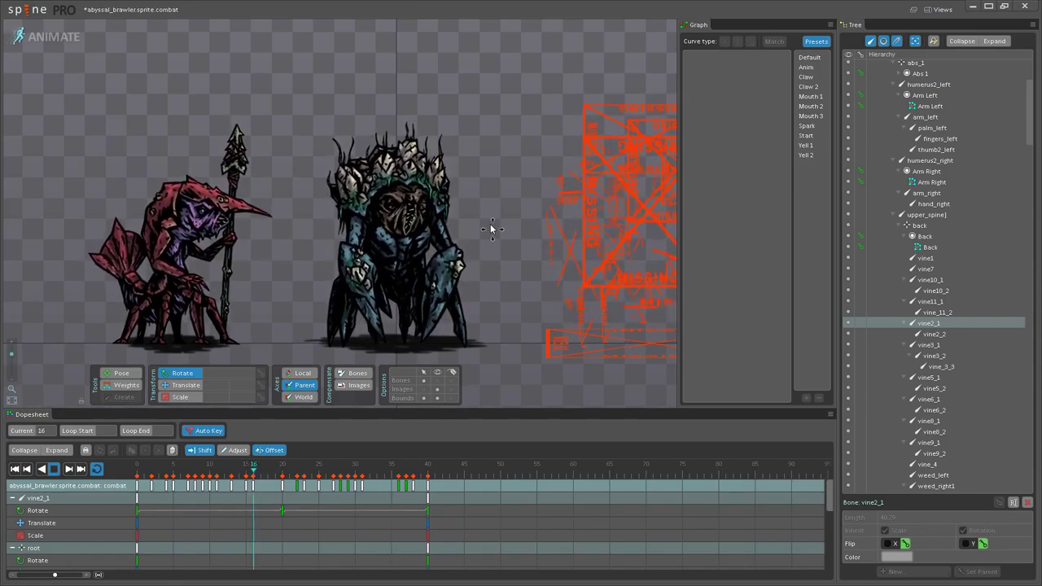
Step: Stop the loop at the brawler's chest and key adjusted rotations for pec_left and pec_right at frame 23
{"action": "scroll", "coordinate": [489, 225], "scroll_direction": "up", "scroll_amount": 2}
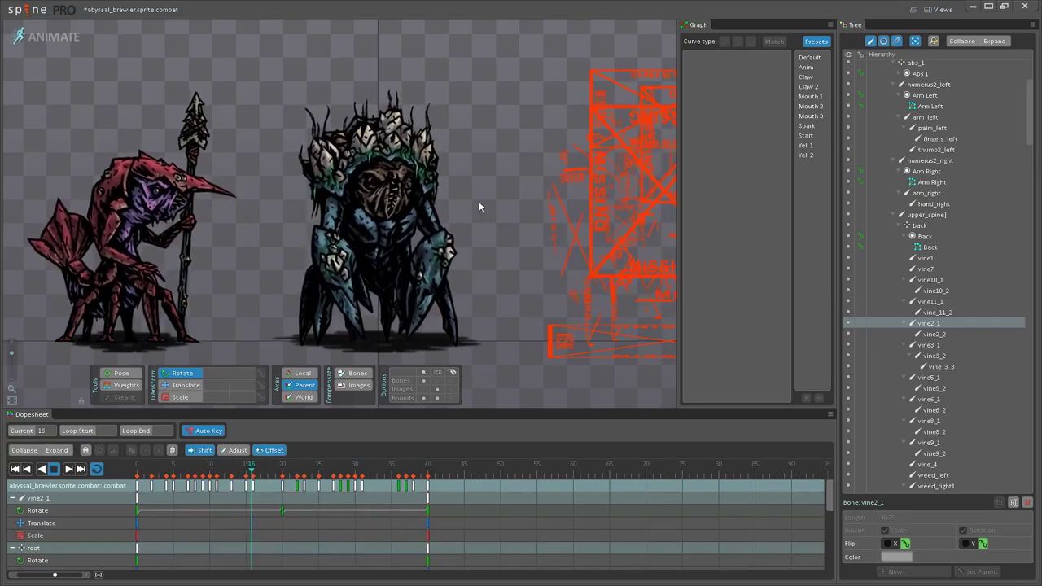
{"action": "scroll", "coordinate": [479, 207], "scroll_direction": "down", "scroll_amount": 1}
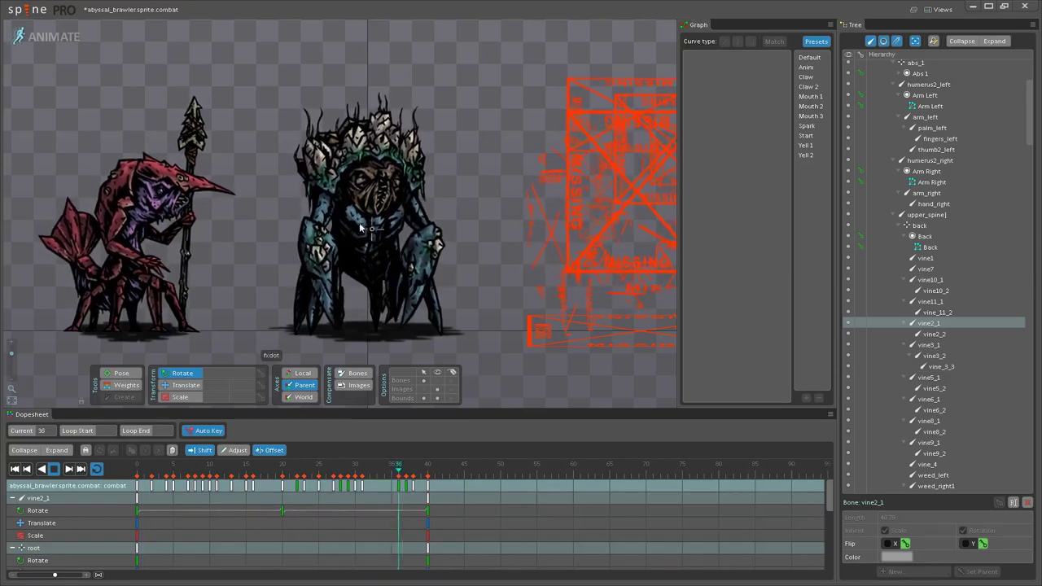
{"action": "scroll", "coordinate": [449, 243], "scroll_direction": "up", "scroll_amount": 1}
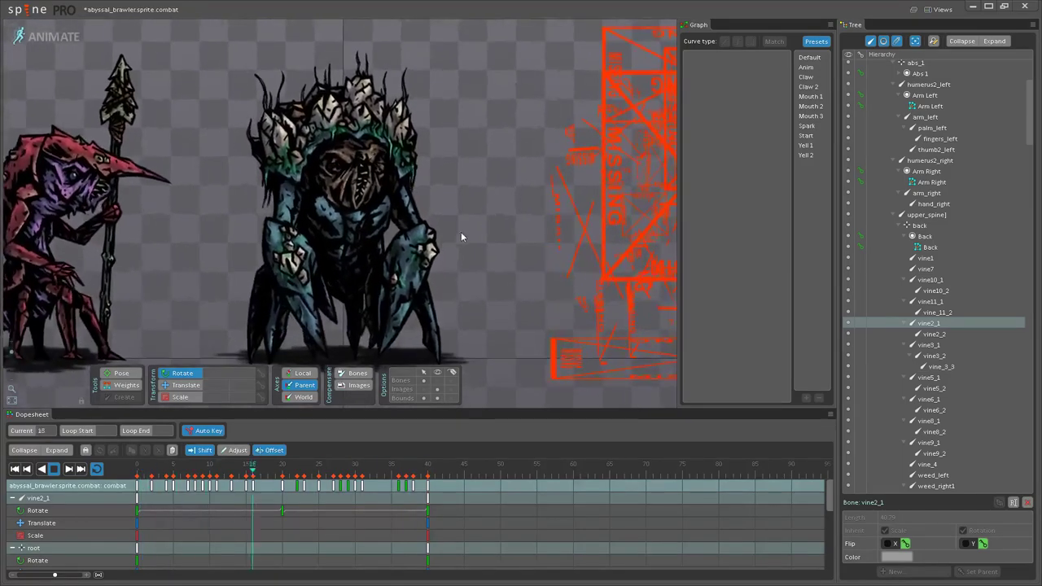
{"action": "scroll", "coordinate": [466, 257], "scroll_direction": "up", "scroll_amount": 4}
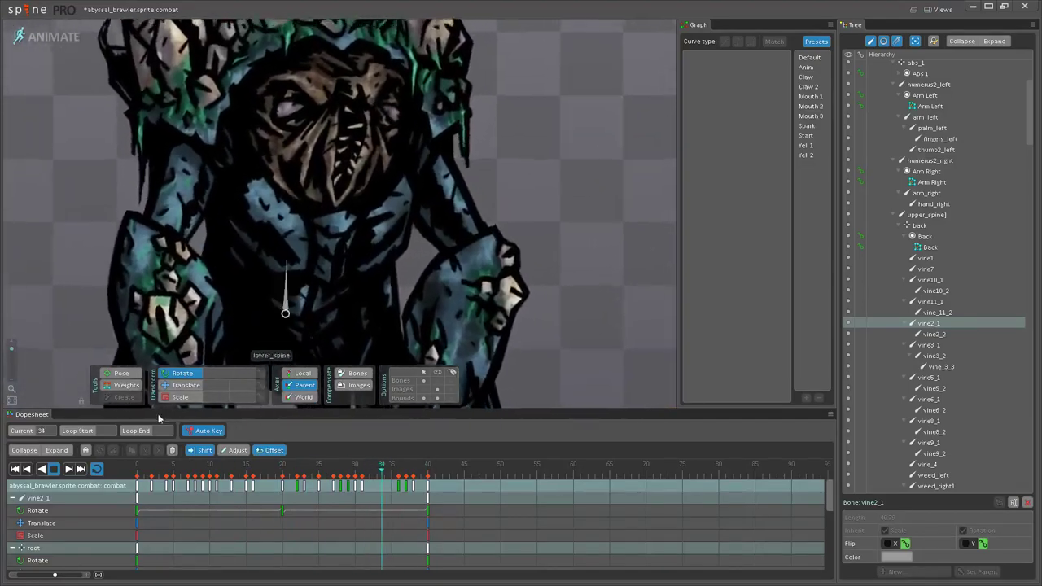
{"action": "scroll", "coordinate": [265, 313], "scroll_direction": "up", "scroll_amount": 2}
{"action": "left_click", "coordinate": [55, 470]}
{"action": "left_click", "coordinate": [284, 471]}
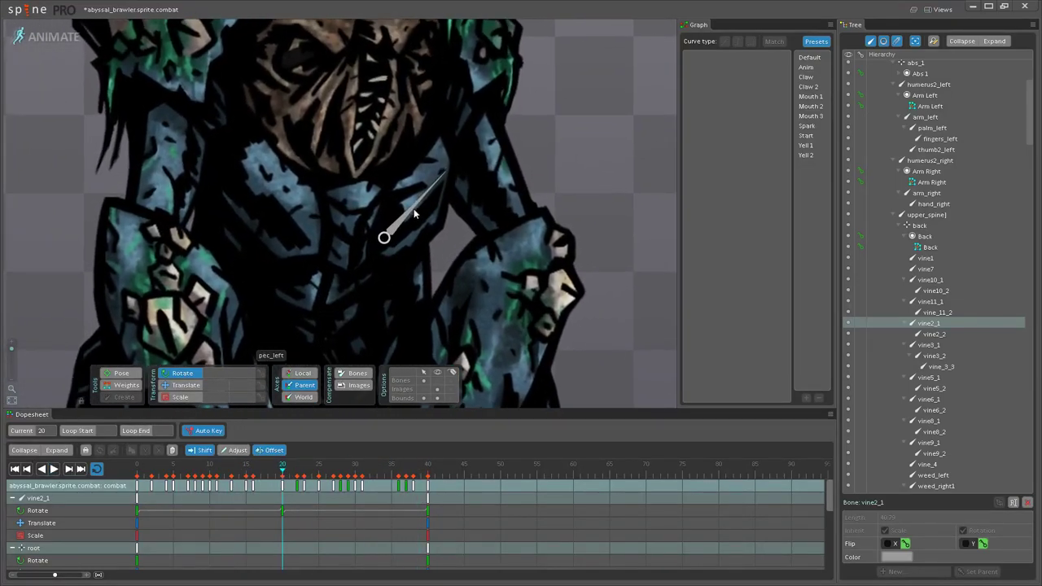
{"action": "left_click", "coordinate": [383, 237]}
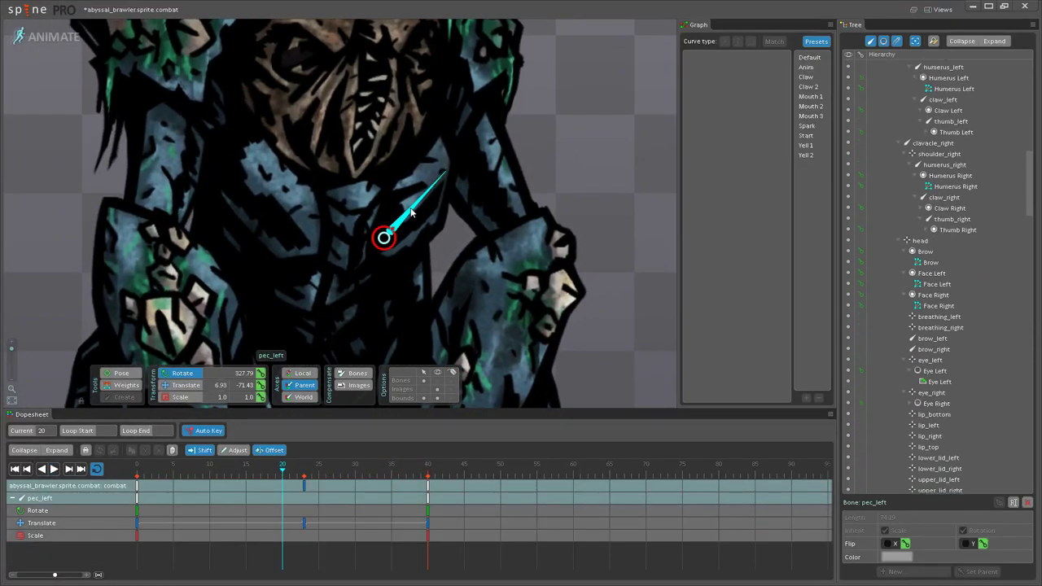
{"action": "left_click", "coordinate": [304, 476]}
{"action": "left_click_drag", "start_coordinate": [414, 208], "coordinate": [414, 199]}
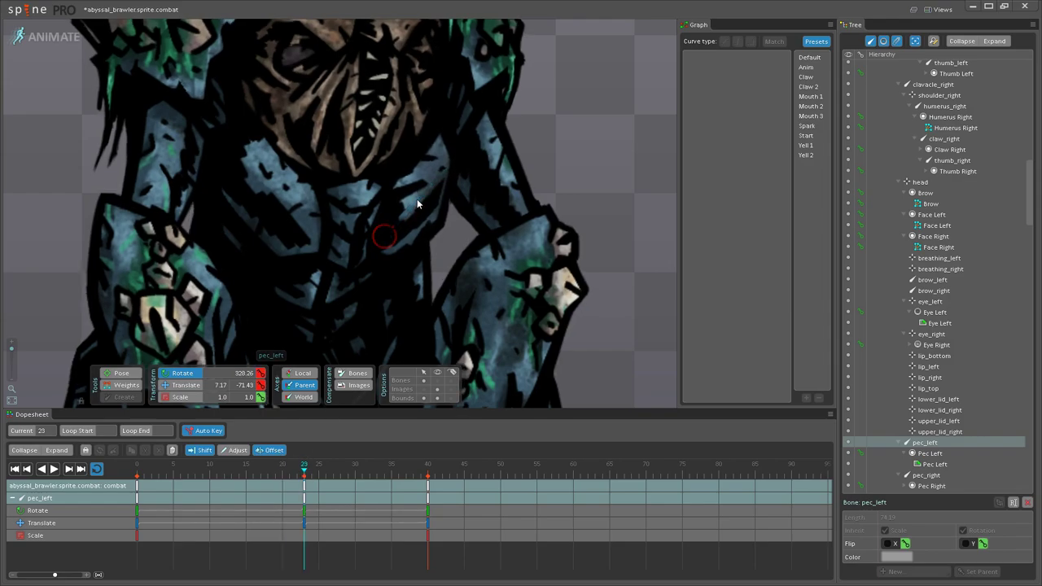
{"action": "left_click", "coordinate": [273, 197]}
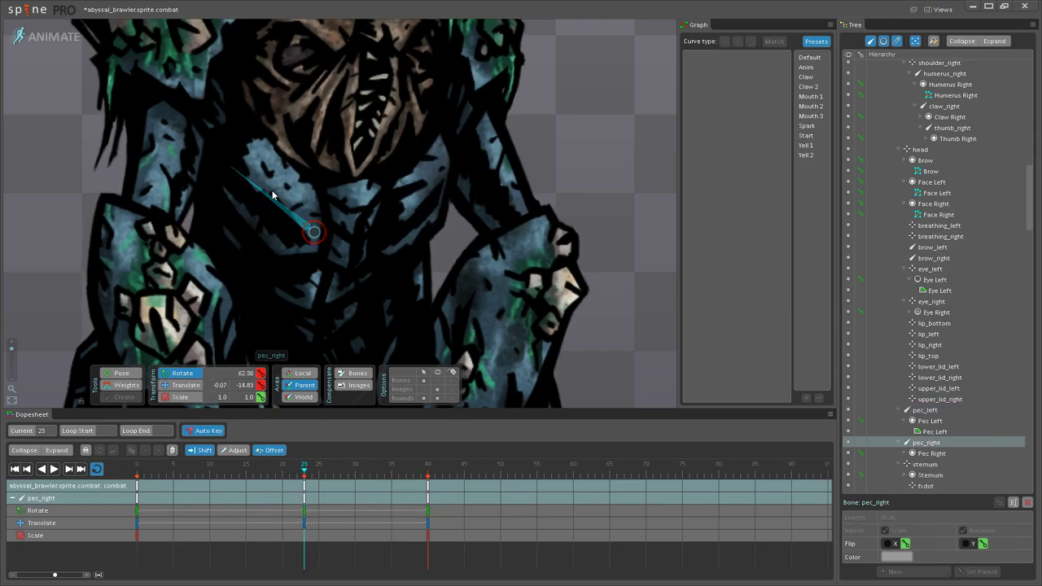
Step: Apply the Anim curve preset to the pec_left and pec_right keys at frames 23 and 0
{"action": "left_click", "coordinate": [420, 199], "text": "ctrl"}
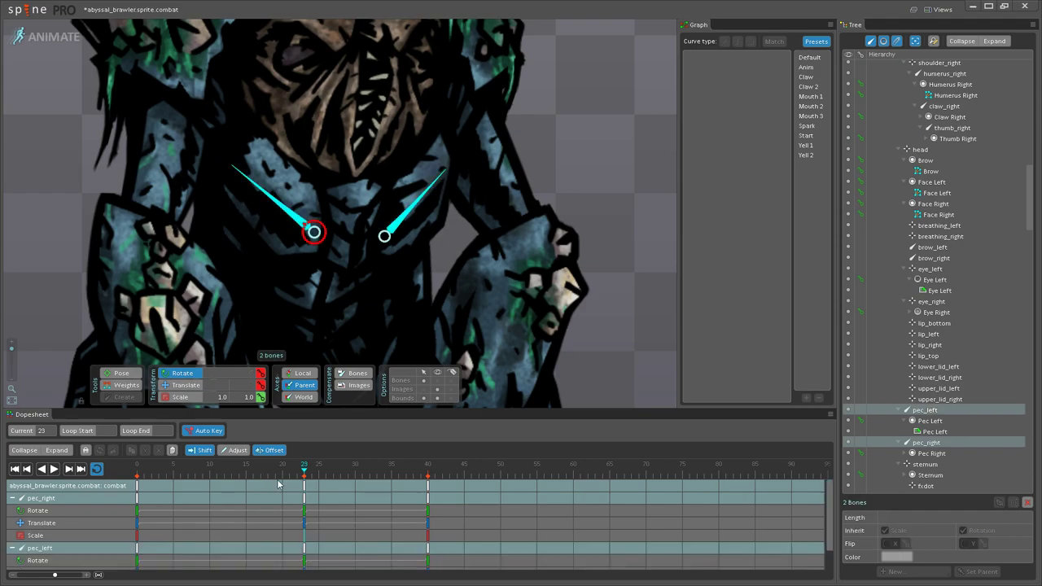
{"action": "left_click", "coordinate": [437, 380]}
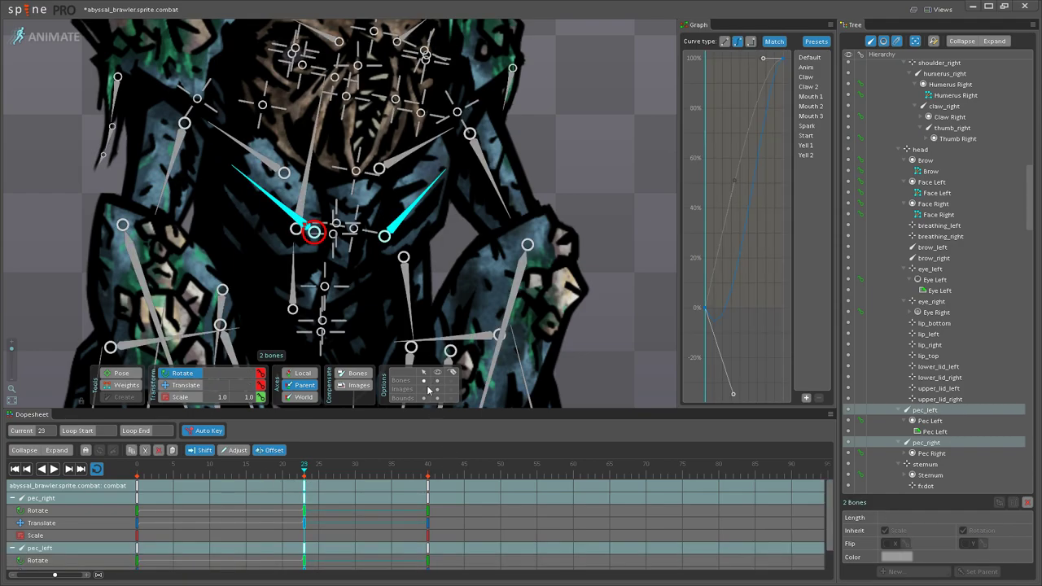
{"action": "left_click", "coordinate": [436, 381]}
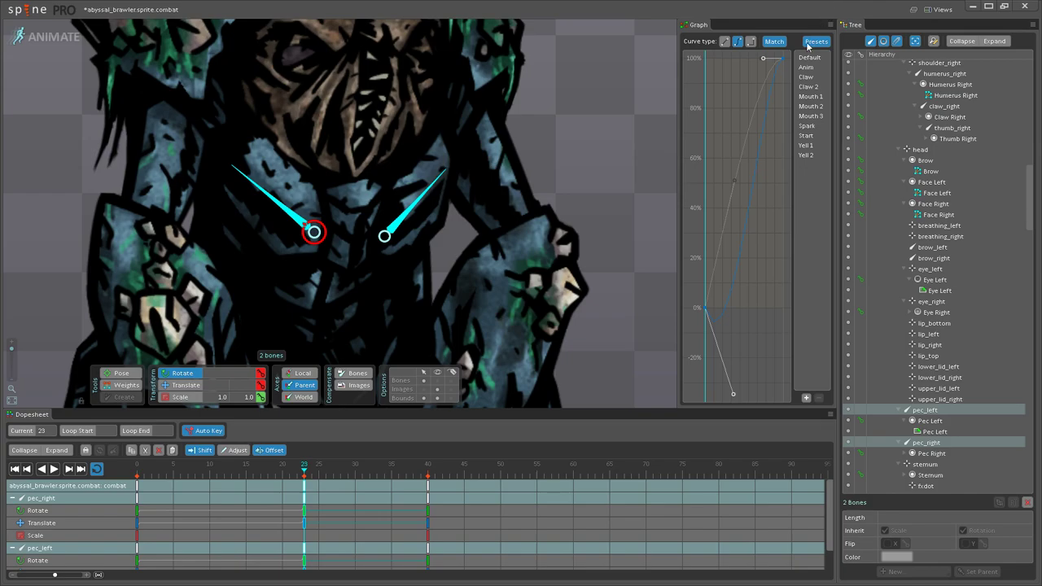
{"action": "left_click", "coordinate": [145, 487]}
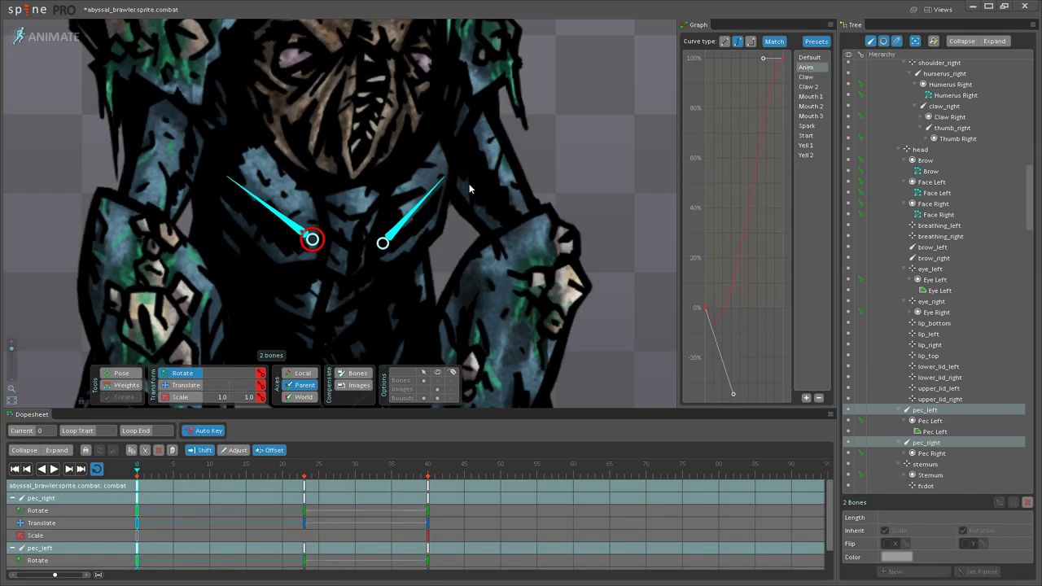
Step: Deselect the pec bones and examine the brawler's frame 0 pose up close and beside the neighbouring creatures
{"action": "scroll", "coordinate": [469, 189], "scroll_direction": "down", "scroll_amount": 3}
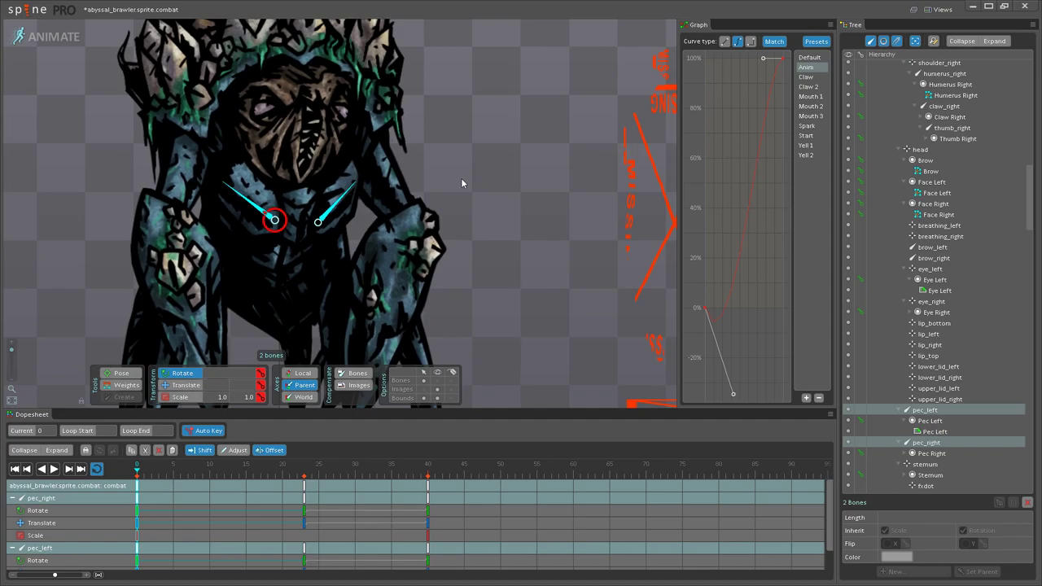
{"action": "left_click_drag", "start_coordinate": [415, 217], "coordinate": [481, 175]}
{"action": "key", "text": "space"}
{"action": "scroll", "coordinate": [603, 131], "scroll_direction": "down", "scroll_amount": 2}
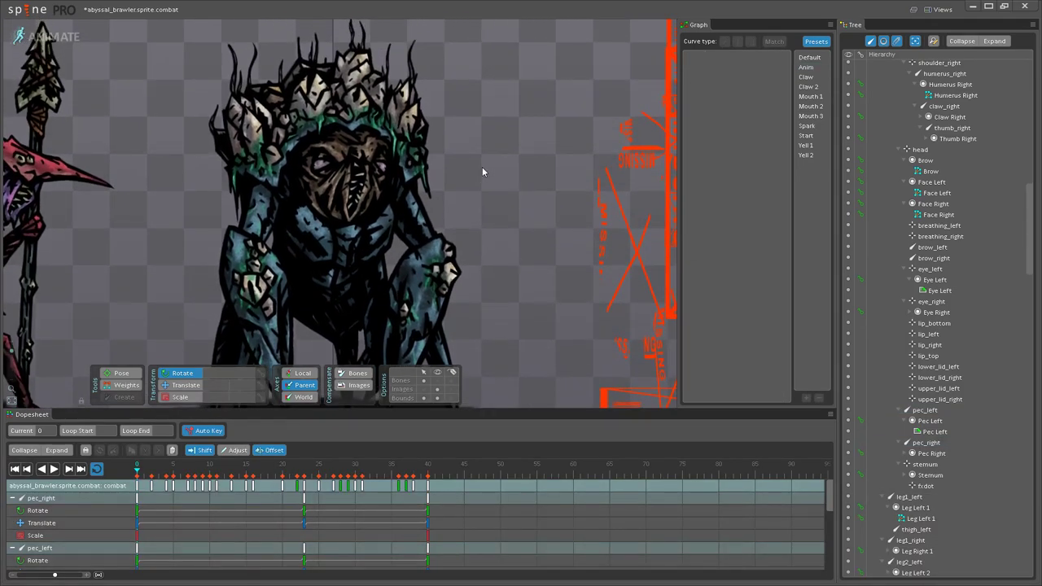
{"action": "left_click_drag", "start_coordinate": [482, 167], "coordinate": [507, 142]}
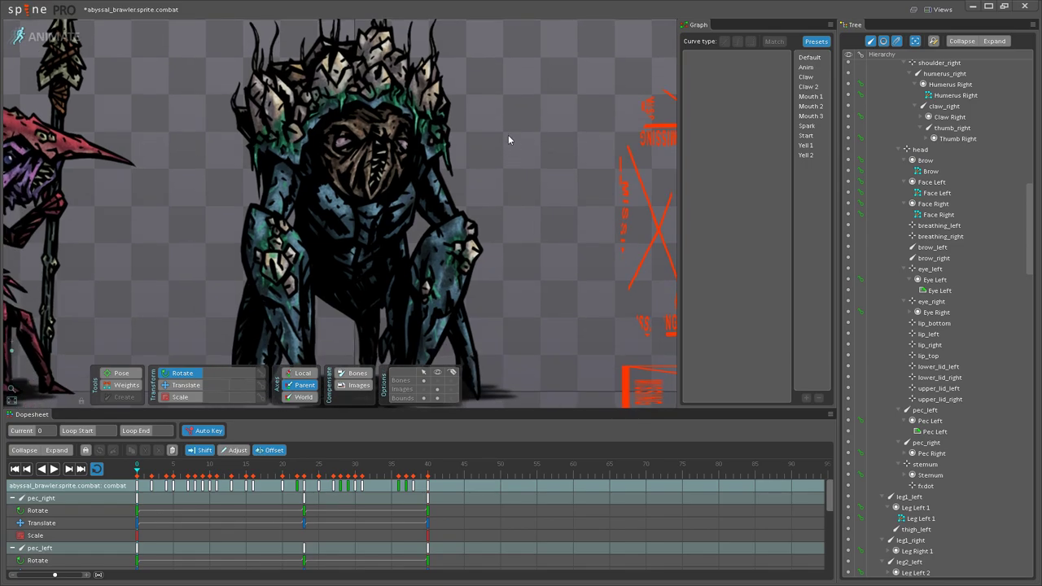
{"action": "left_click_drag", "start_coordinate": [508, 135], "coordinate": [530, 149]}
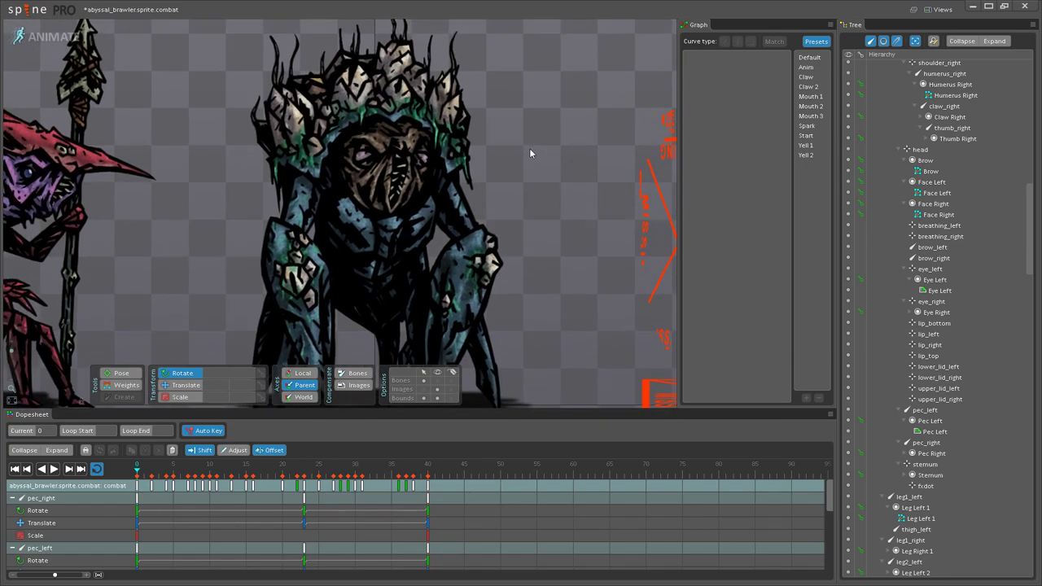
{"action": "scroll", "coordinate": [530, 149], "scroll_direction": "down", "scroll_amount": 1}
{"action": "scroll", "coordinate": [529, 148], "scroll_direction": "down", "scroll_amount": 4}
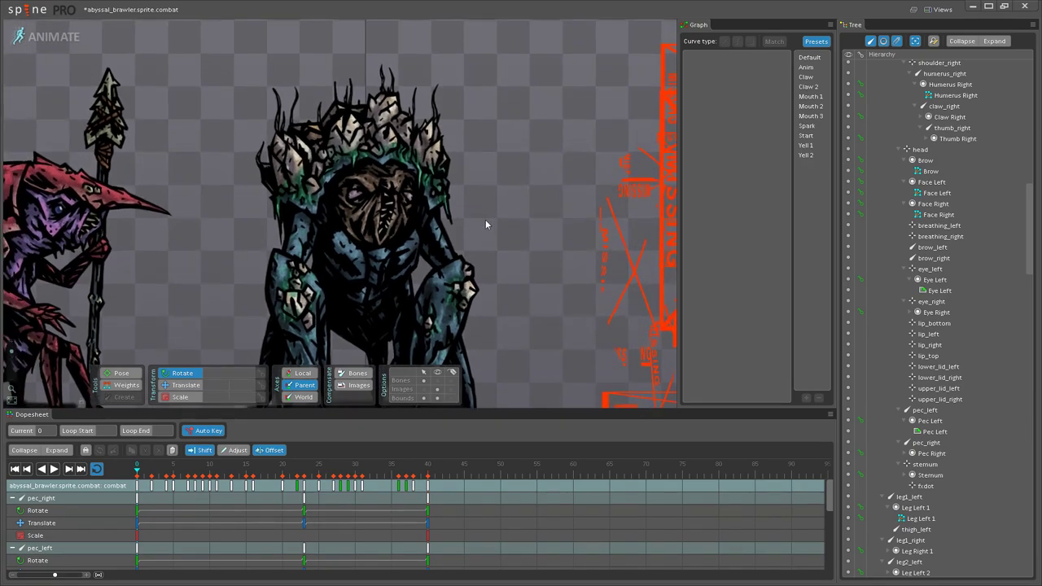
{"action": "left_click_drag", "start_coordinate": [484, 225], "coordinate": [519, 198]}
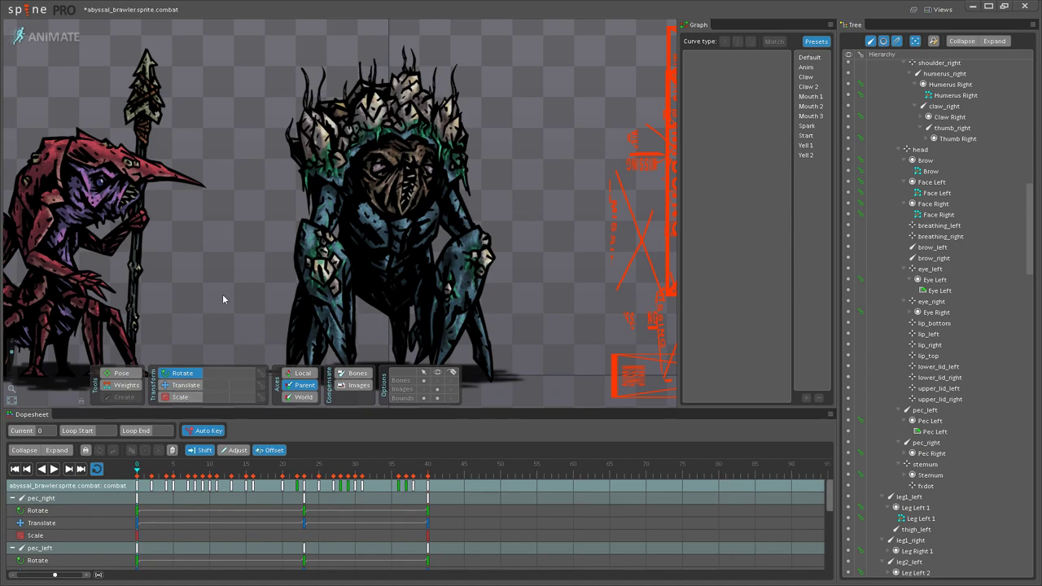
{"action": "scroll", "coordinate": [282, 281], "scroll_direction": "down", "scroll_amount": 3}
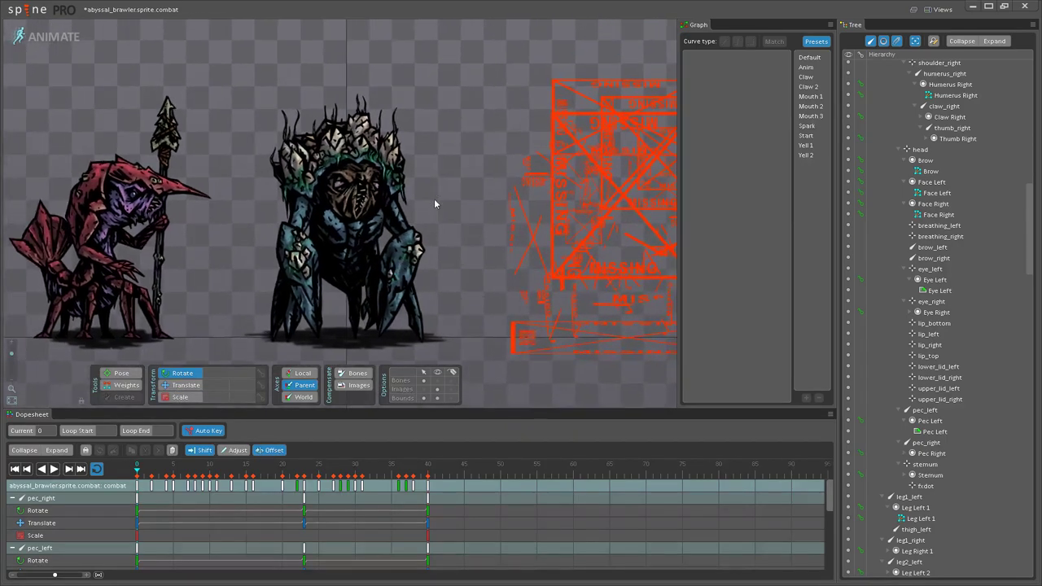
{"action": "scroll", "coordinate": [430, 203], "scroll_direction": "up", "scroll_amount": 2}
{"action": "left_click_drag", "start_coordinate": [430, 203], "coordinate": [493, 177]}
Step: Play the combat loop and examine the brawler's overall motion near and far, comparing its scale with the neighbouring creature
{"action": "left_click", "coordinate": [54, 470]}
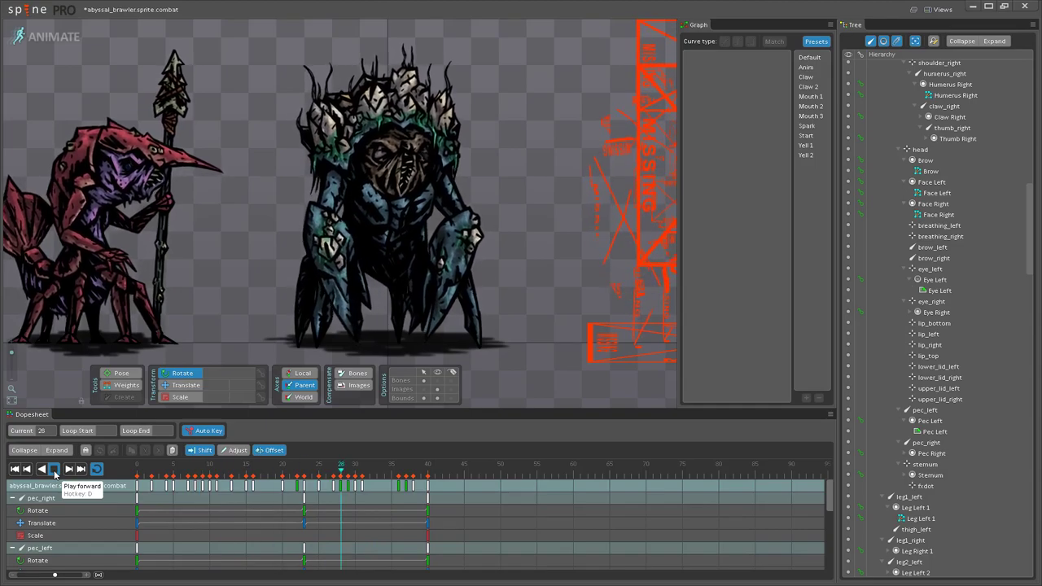
{"action": "scroll", "coordinate": [345, 269], "scroll_direction": "down", "scroll_amount": 5}
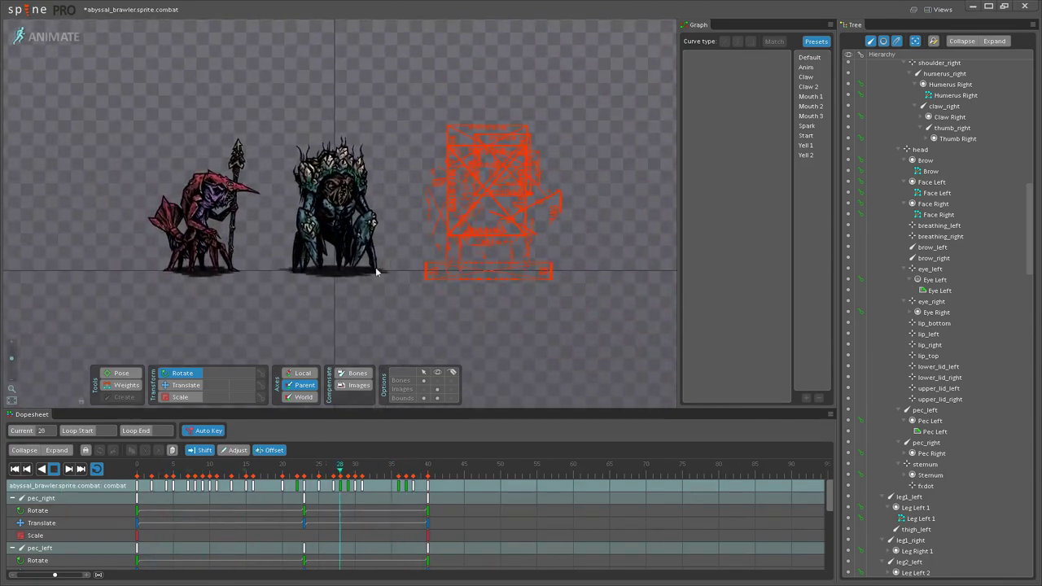
{"action": "scroll", "coordinate": [238, 293], "scroll_direction": "up", "scroll_amount": 5}
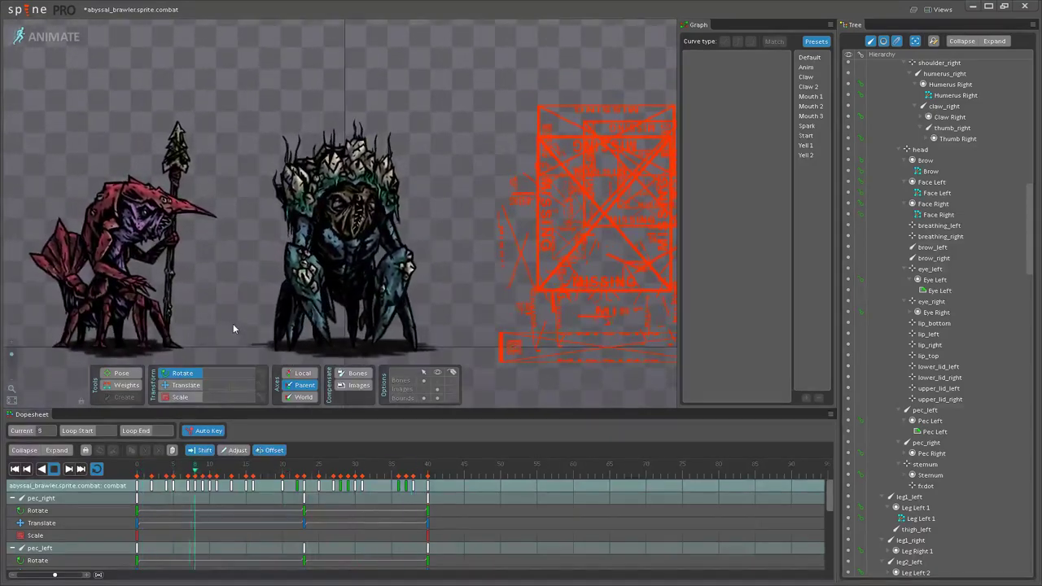
{"action": "scroll", "coordinate": [233, 323], "scroll_direction": "down", "scroll_amount": 4}
{"action": "left_click_drag", "start_coordinate": [306, 293], "coordinate": [225, 349]}
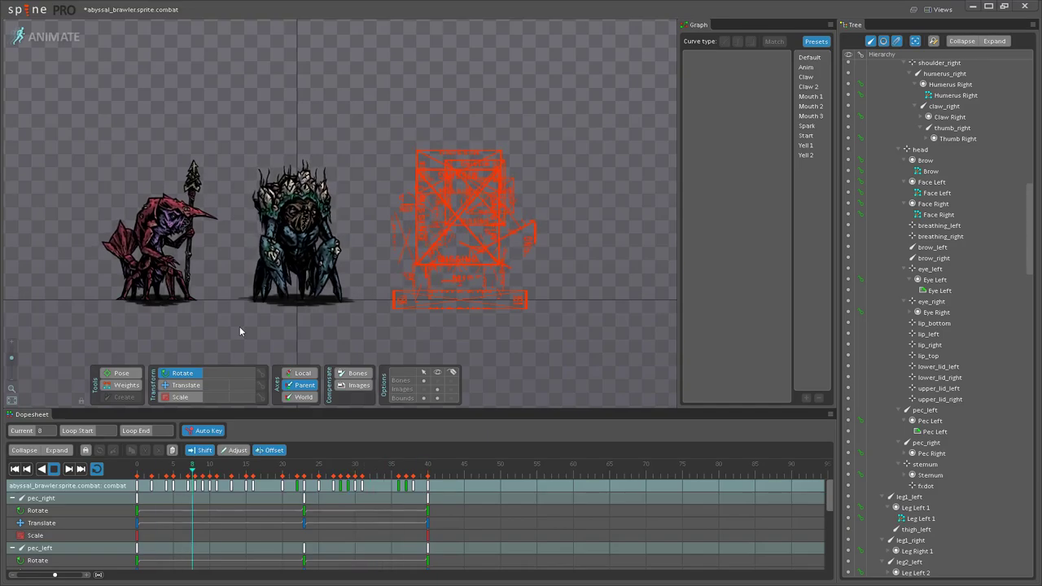
{"action": "scroll", "coordinate": [239, 326], "scroll_direction": "up", "scroll_amount": 2}
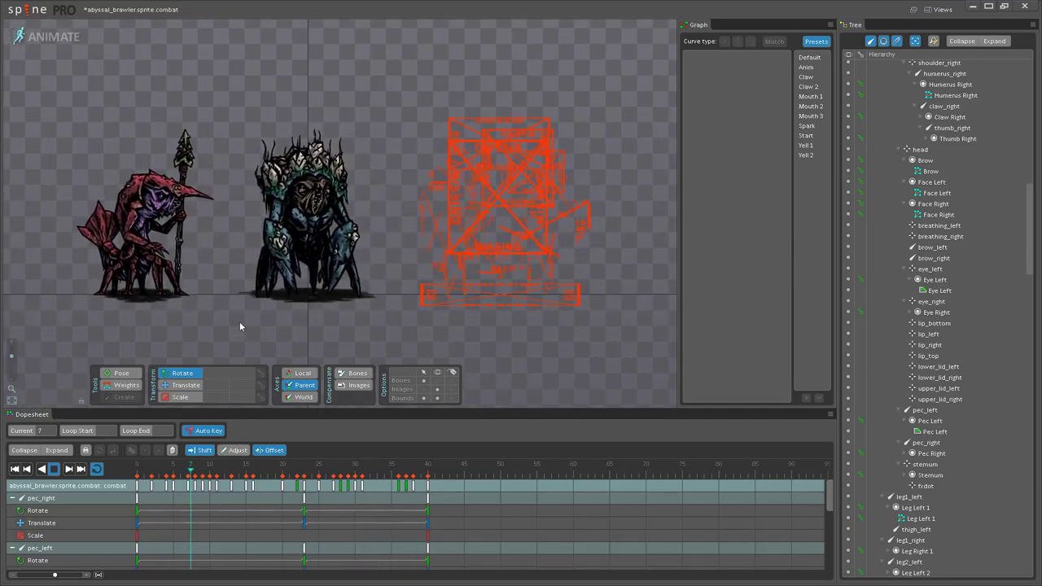
{"action": "scroll", "coordinate": [239, 317], "scroll_direction": "up", "scroll_amount": 2}
{"action": "scroll", "coordinate": [236, 264], "scroll_direction": "down", "scroll_amount": 5}
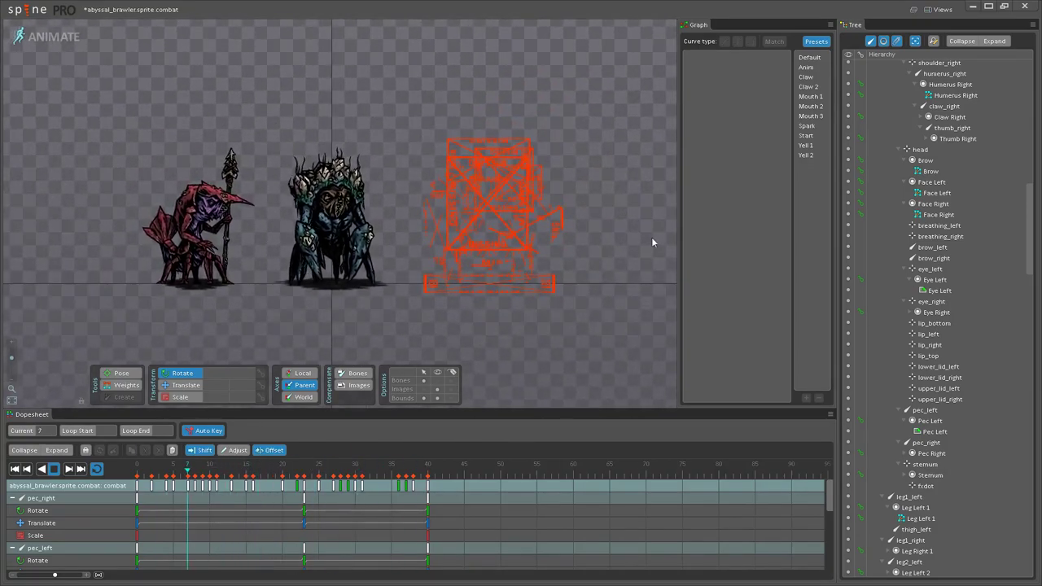
{"action": "scroll", "coordinate": [253, 229], "scroll_direction": "up", "scroll_amount": 3}
{"action": "scroll", "coordinate": [236, 269], "scroll_direction": "up", "scroll_amount": 4}
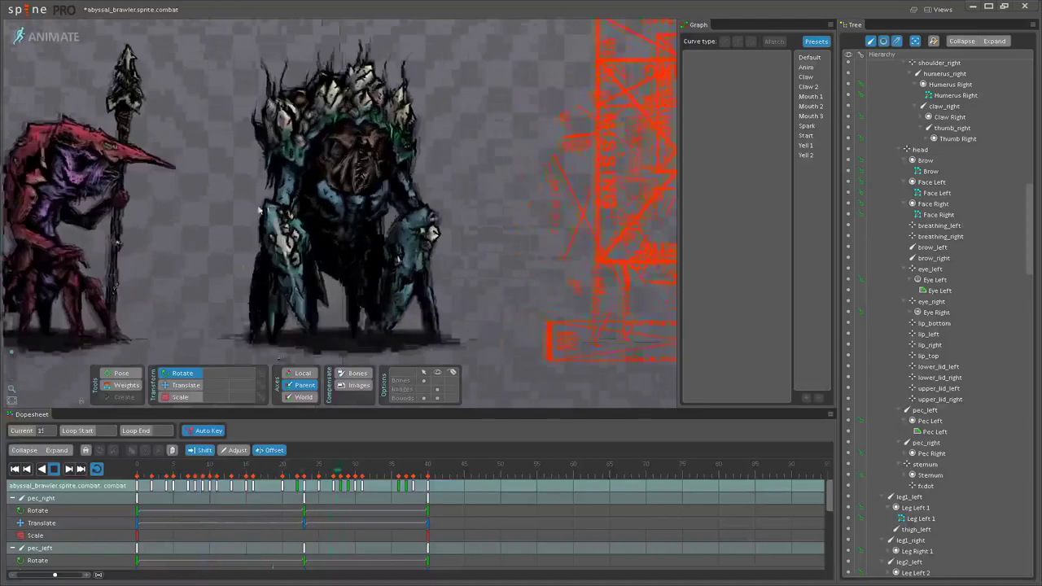
{"action": "scroll", "coordinate": [147, 221], "scroll_direction": "down", "scroll_amount": 4}
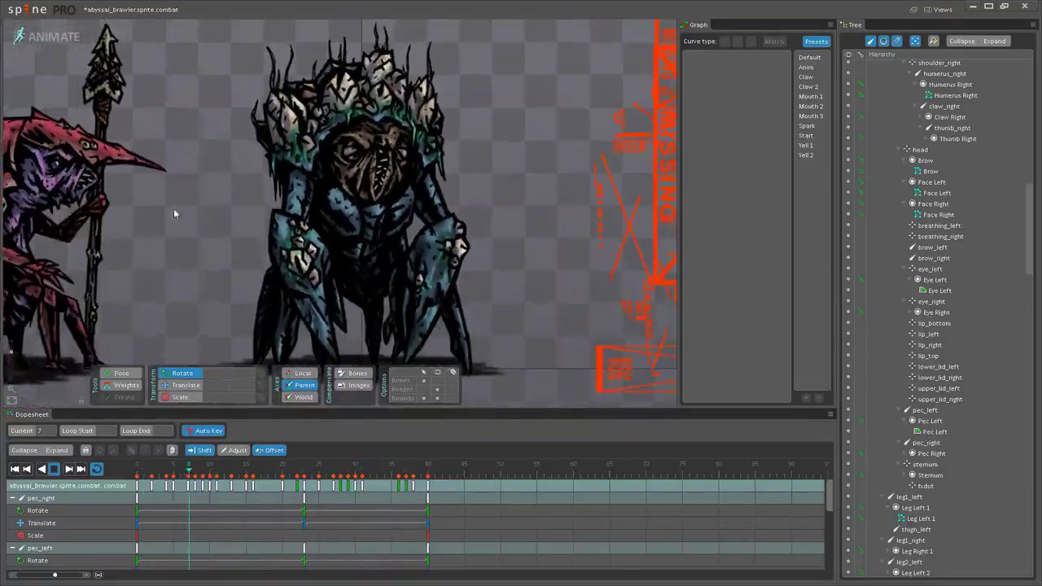
{"action": "scroll", "coordinate": [229, 195], "scroll_direction": "down", "scroll_amount": 4}
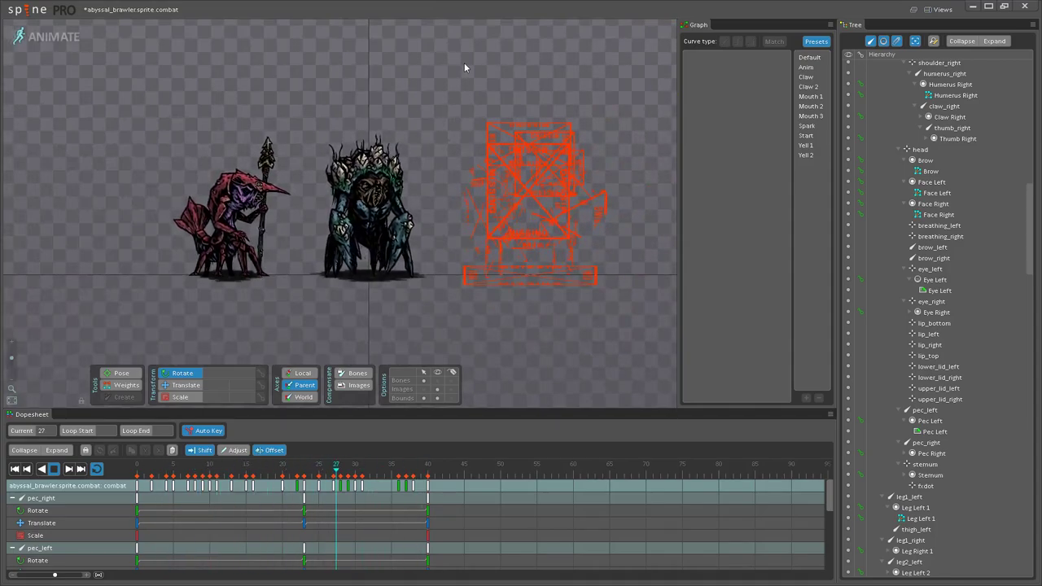
{"action": "left_click_drag", "start_coordinate": [465, 63], "coordinate": [427, 75]}
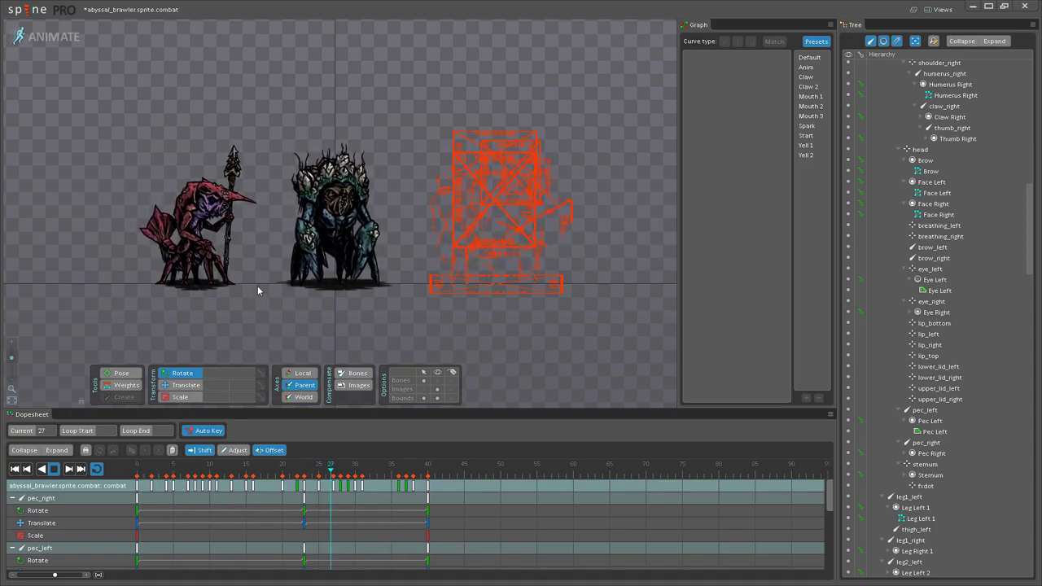
{"action": "scroll", "coordinate": [405, 303], "scroll_direction": "up", "scroll_amount": 2}
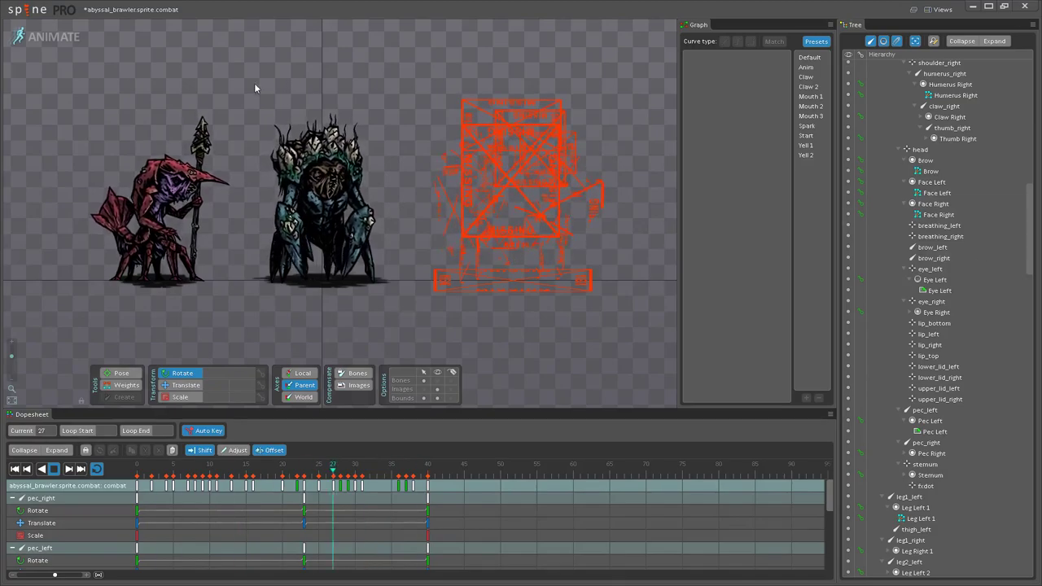
Step: Delete the fishman_crabby.sprite.combat skeleton in Setup mode and return to Animate mode
{"action": "left_click", "coordinate": [53, 36]}
{"action": "scroll", "coordinate": [819, 366], "scroll_direction": "down", "scroll_amount": 10}
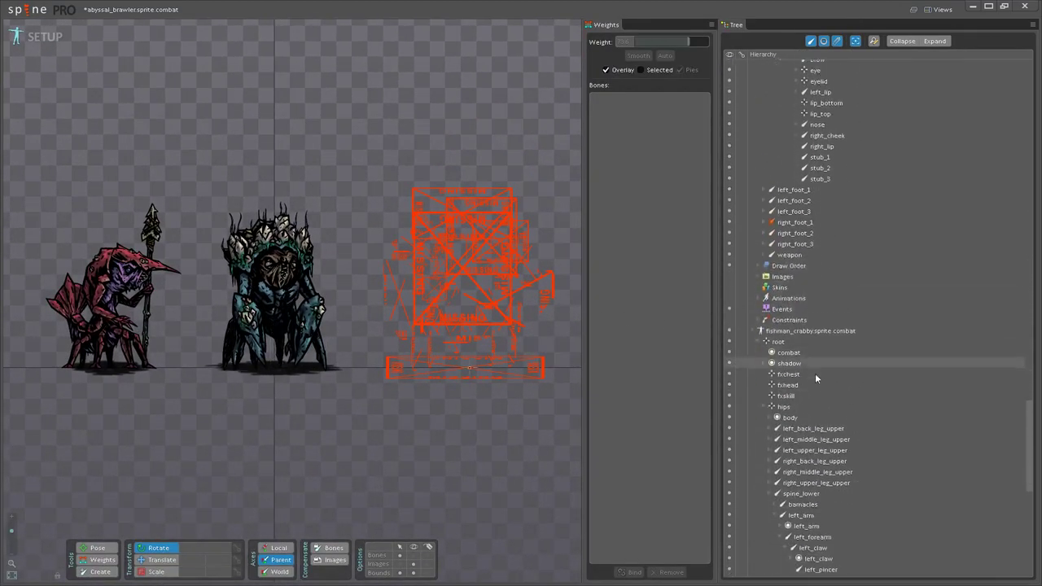
{"action": "scroll", "coordinate": [809, 372], "scroll_direction": "up", "scroll_amount": 1}
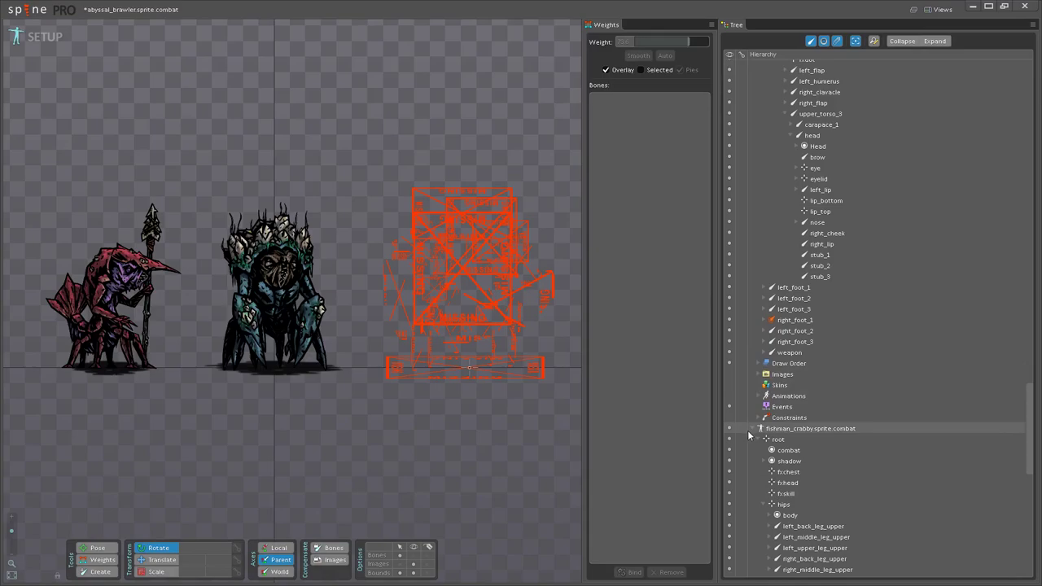
{"action": "left_click", "coordinate": [776, 430]}
{"action": "key", "text": "Delete"}
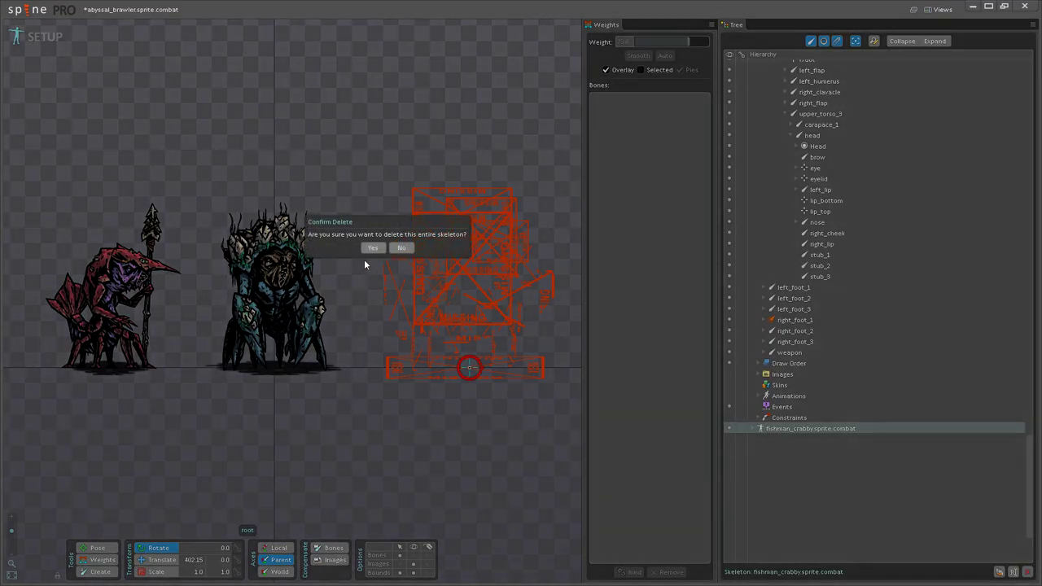
{"action": "left_click", "coordinate": [372, 248]}
{"action": "left_click", "coordinate": [23, 41]}
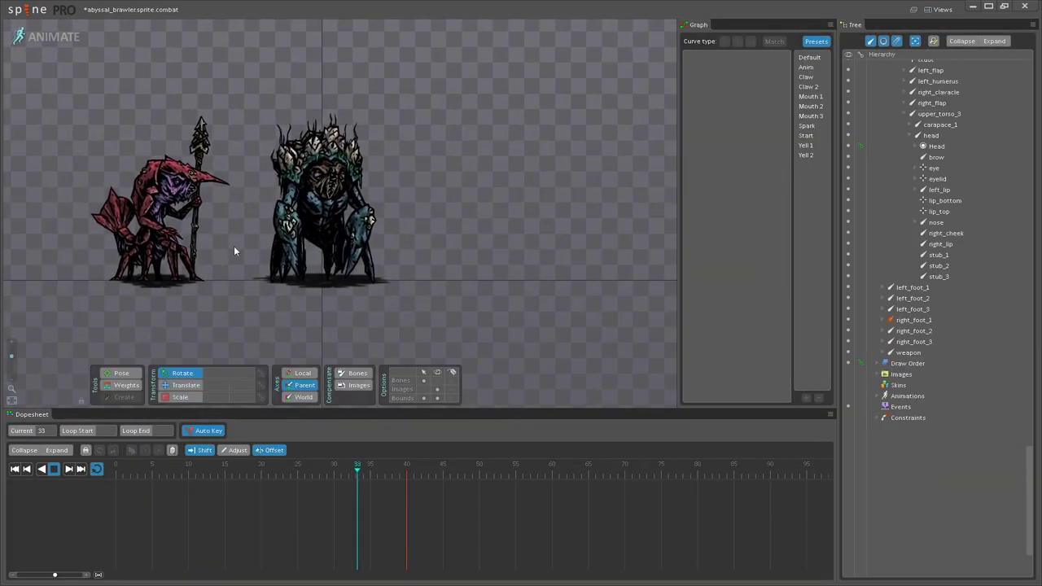
{"action": "scroll", "coordinate": [261, 244], "scroll_direction": "up", "scroll_amount": 3}
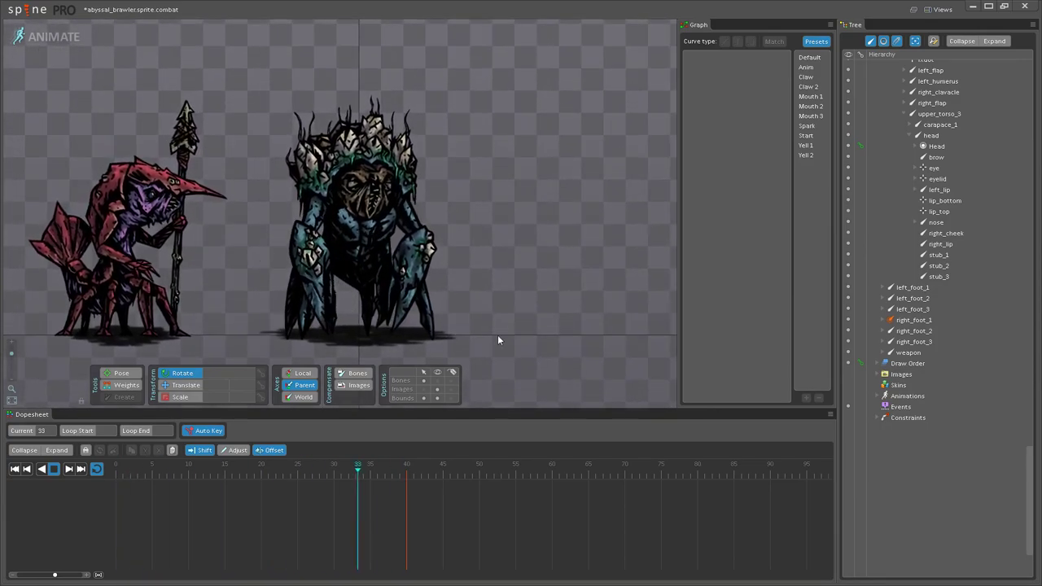
Step: Show the bones, stop playback and slightly rotate the pec_right and pec_left chest bones at frame 23
{"action": "scroll", "coordinate": [432, 286], "scroll_direction": "up", "scroll_amount": 2}
{"action": "left_click", "coordinate": [438, 379]}
{"action": "scroll", "coordinate": [342, 163], "scroll_direction": "up", "scroll_amount": 4}
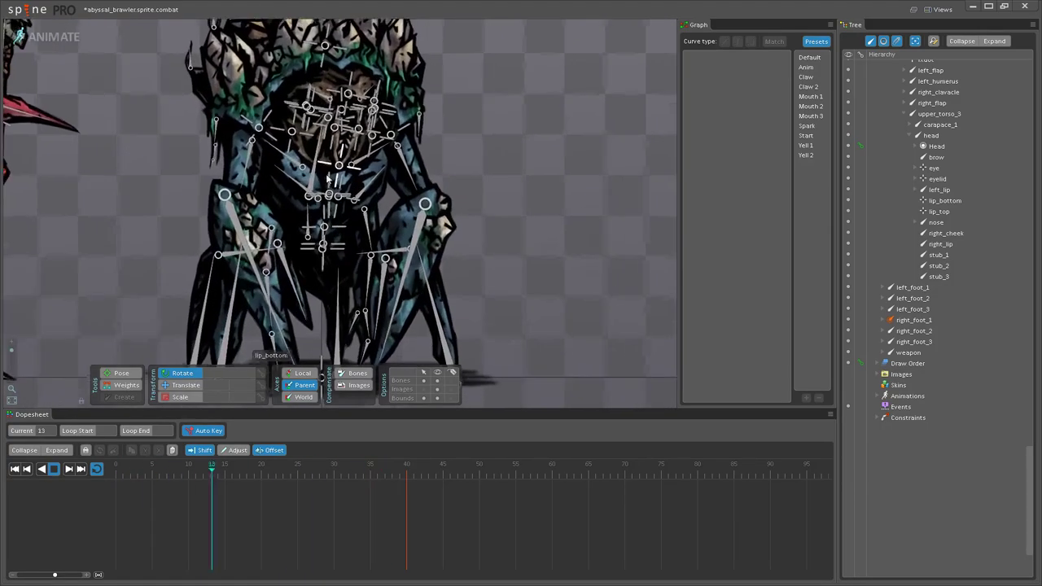
{"action": "left_click", "coordinate": [55, 469]}
{"action": "left_click", "coordinate": [288, 200]}
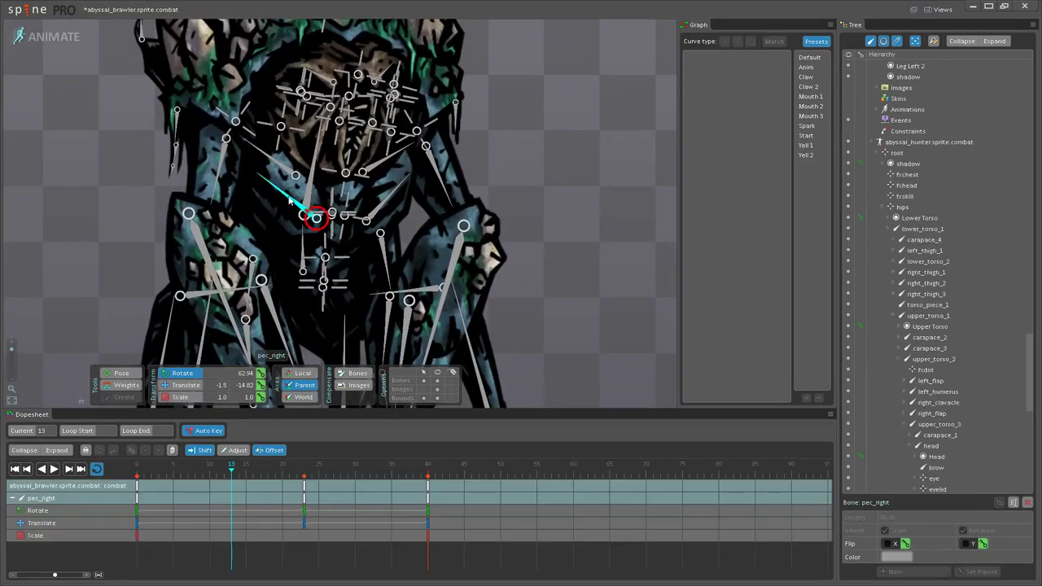
{"action": "left_click_drag", "start_coordinate": [288, 199], "coordinate": [239, 257]}
{"action": "left_click_drag", "start_coordinate": [247, 474], "coordinate": [306, 465]}
{"action": "scroll", "coordinate": [228, 244], "scroll_direction": "up", "scroll_amount": 2}
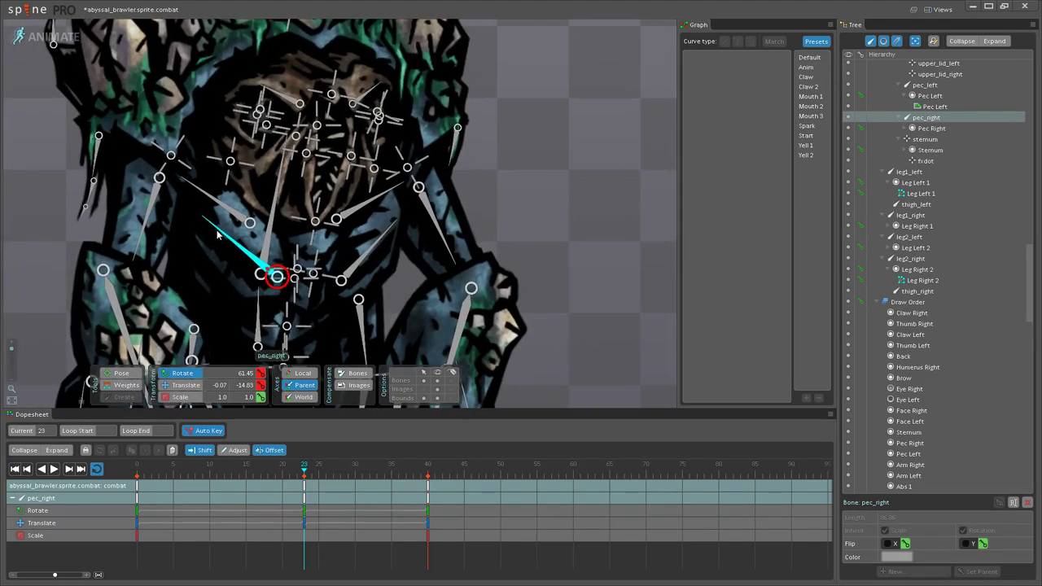
{"action": "left_click", "coordinate": [381, 250]}
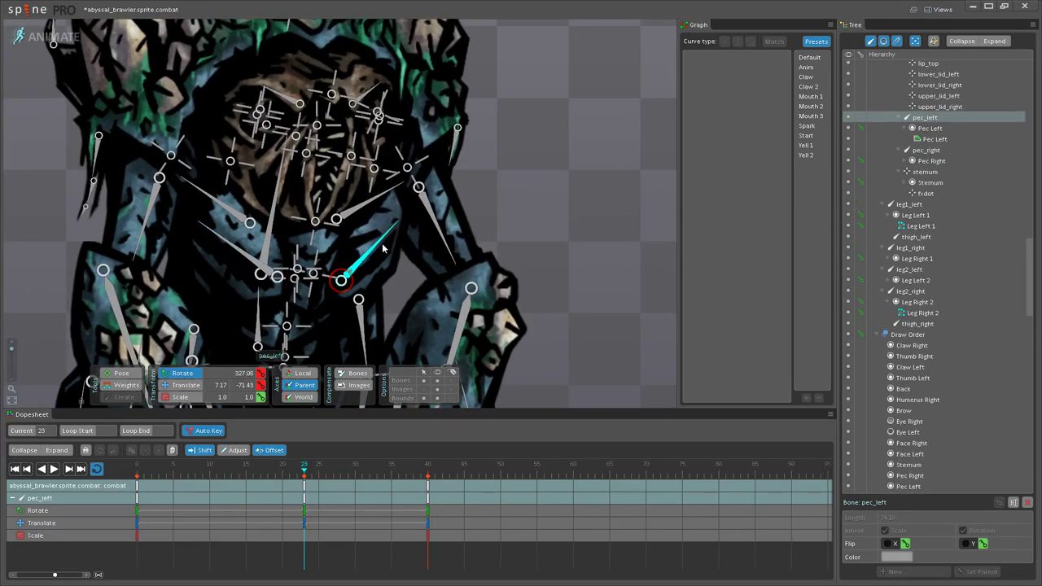
Step: Play the combat loop with nothing selected and the bones hidden to check the chest motion
{"action": "left_click", "coordinate": [54, 469]}
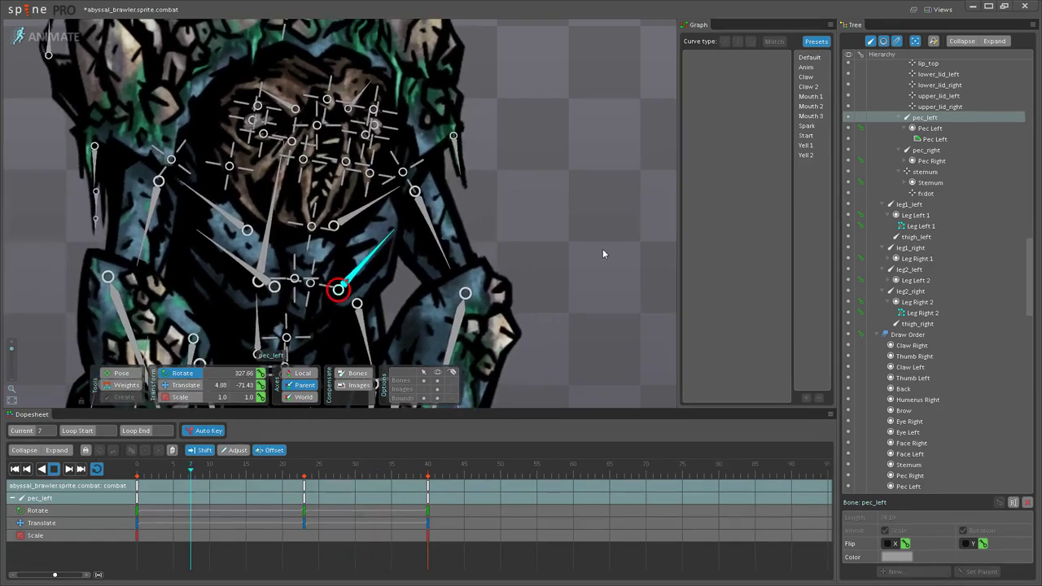
{"action": "double_click", "coordinate": [602, 248]}
{"action": "left_click", "coordinate": [437, 381]}
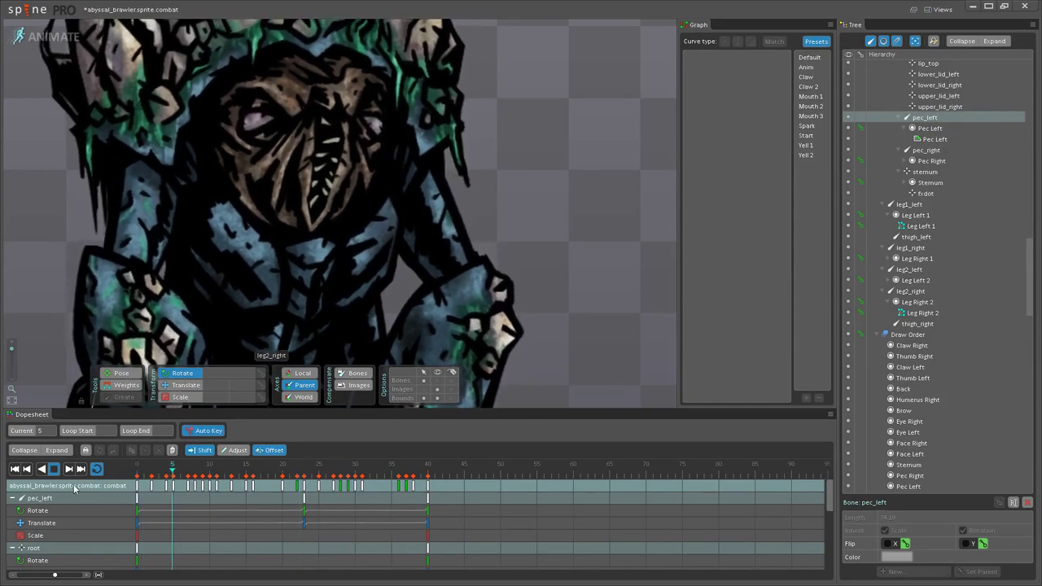
Step: Stop at frame 23 and rotate pec_left to about 325.4 and pec_right to about 66.9
{"action": "left_click", "coordinate": [54, 470]}
{"action": "left_click", "coordinate": [304, 471]}
{"action": "left_click", "coordinate": [383, 242]}
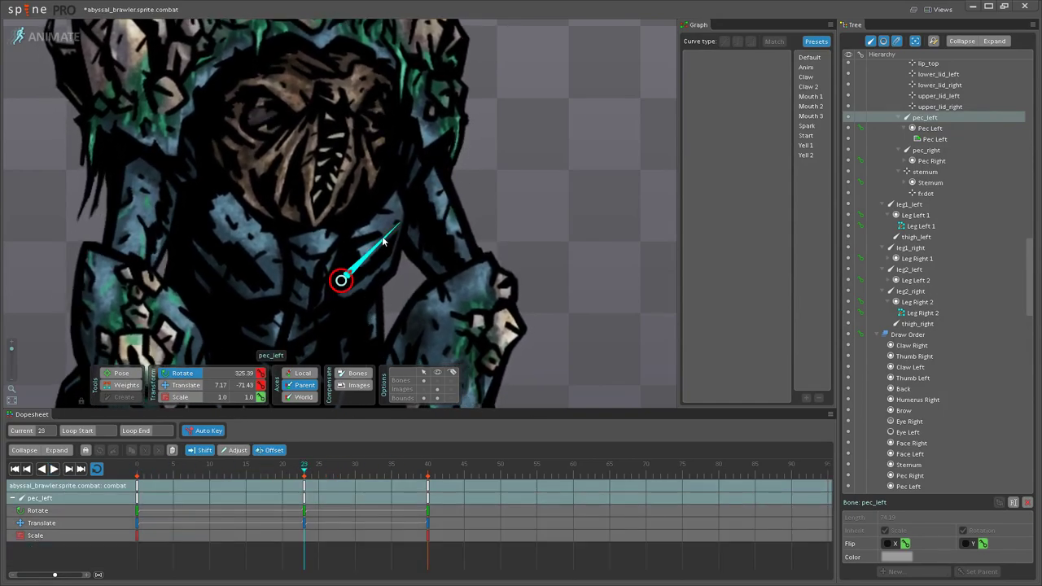
{"action": "left_click", "coordinate": [234, 252]}
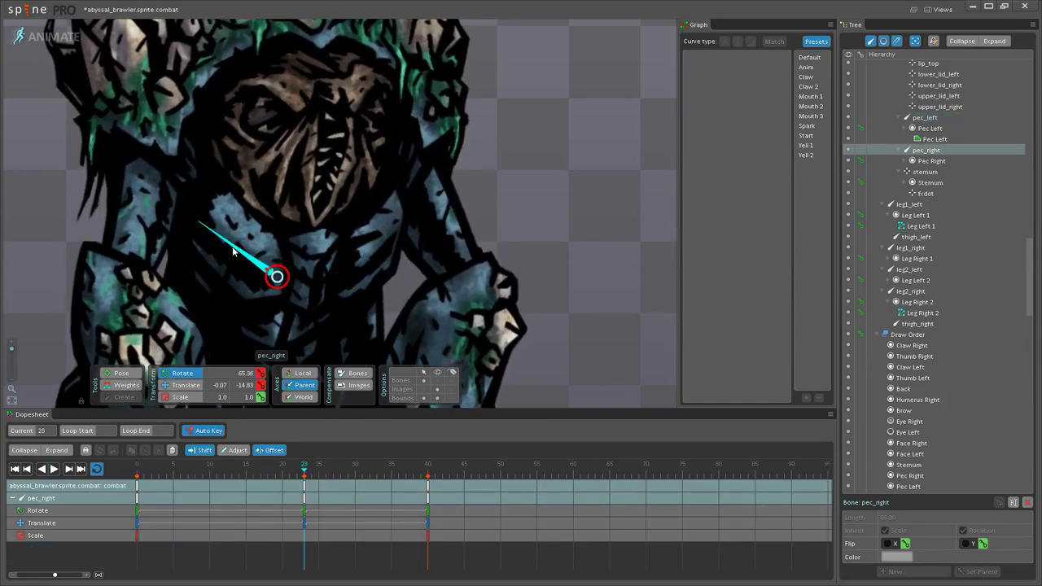
Step: Play the combat loop and compare the brawler's motion with the red hunter beside it, both near and far
{"action": "key", "text": "space"}
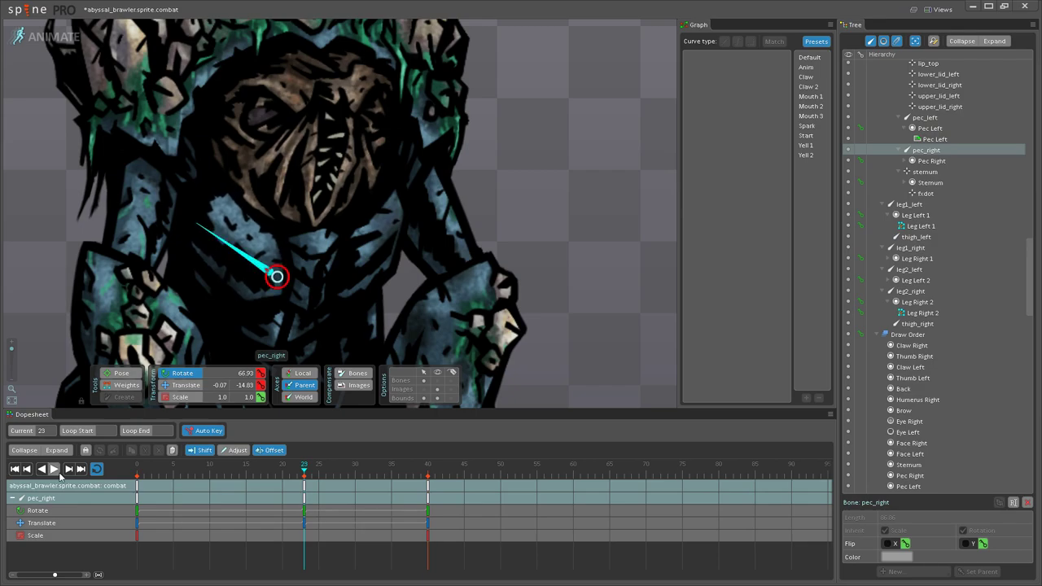
{"action": "scroll", "coordinate": [573, 307], "scroll_direction": "down", "scroll_amount": 6}
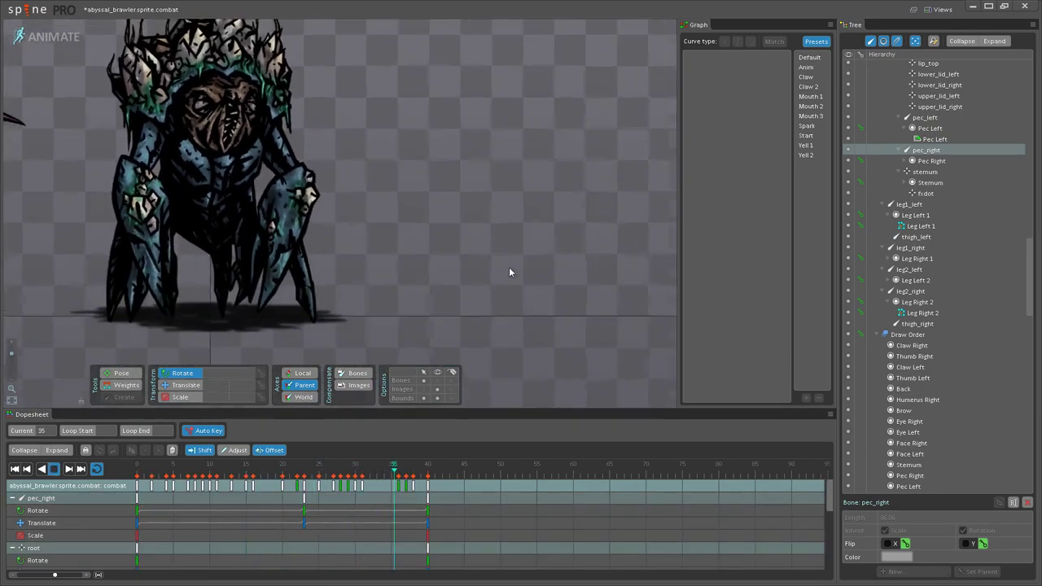
{"action": "left_click_drag", "start_coordinate": [468, 244], "coordinate": [555, 294]}
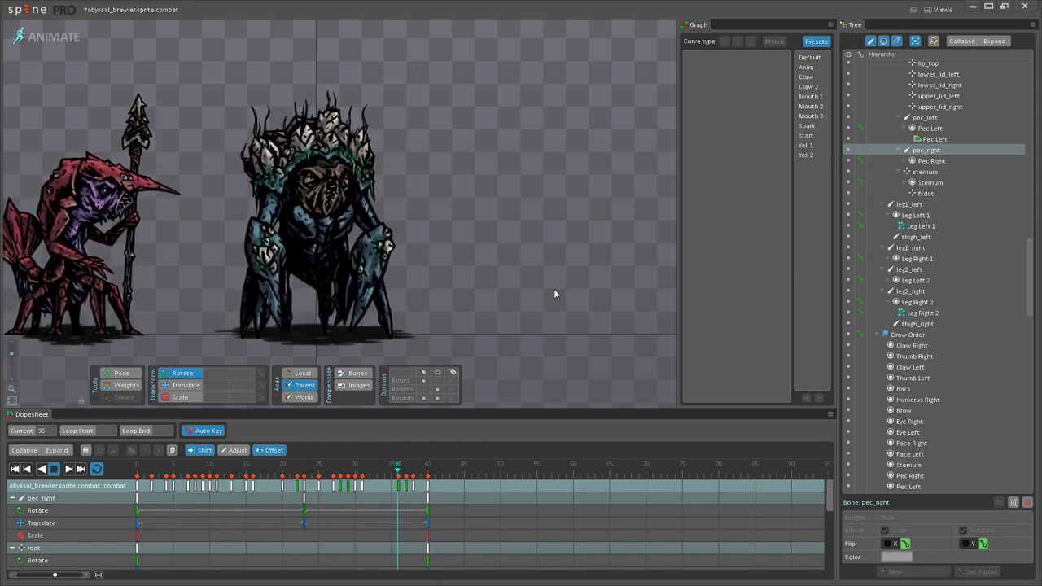
{"action": "left_click_drag", "start_coordinate": [461, 272], "coordinate": [524, 271]}
{"action": "scroll", "coordinate": [502, 250], "scroll_direction": "down", "scroll_amount": 2}
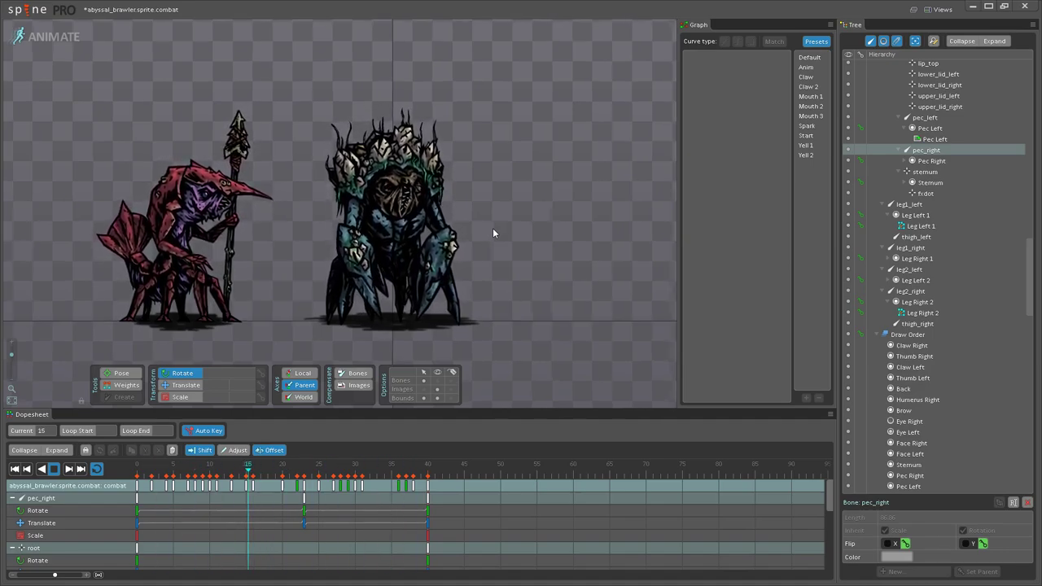
{"action": "scroll", "coordinate": [492, 233], "scroll_direction": "down", "scroll_amount": 3}
{"action": "left_click_drag", "start_coordinate": [493, 233], "coordinate": [478, 283]}
{"action": "scroll", "coordinate": [572, 268], "scroll_direction": "up", "scroll_amount": 1}
{"action": "scroll", "coordinate": [568, 264], "scroll_direction": "up", "scroll_amount": 1}
{"action": "scroll", "coordinate": [565, 263], "scroll_direction": "down", "scroll_amount": 2}
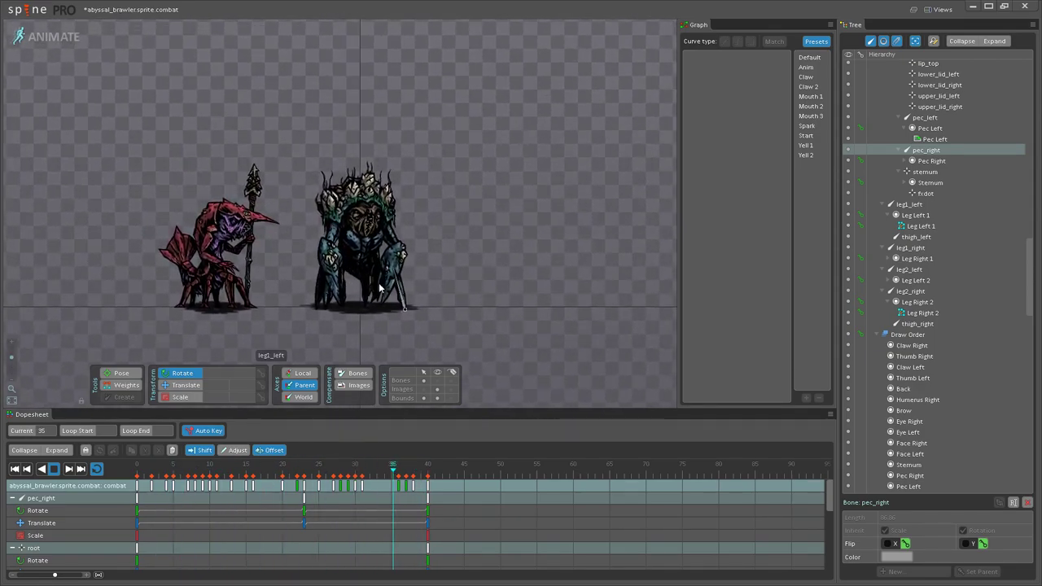
{"action": "scroll", "coordinate": [465, 241], "scroll_direction": "up", "scroll_amount": 2}
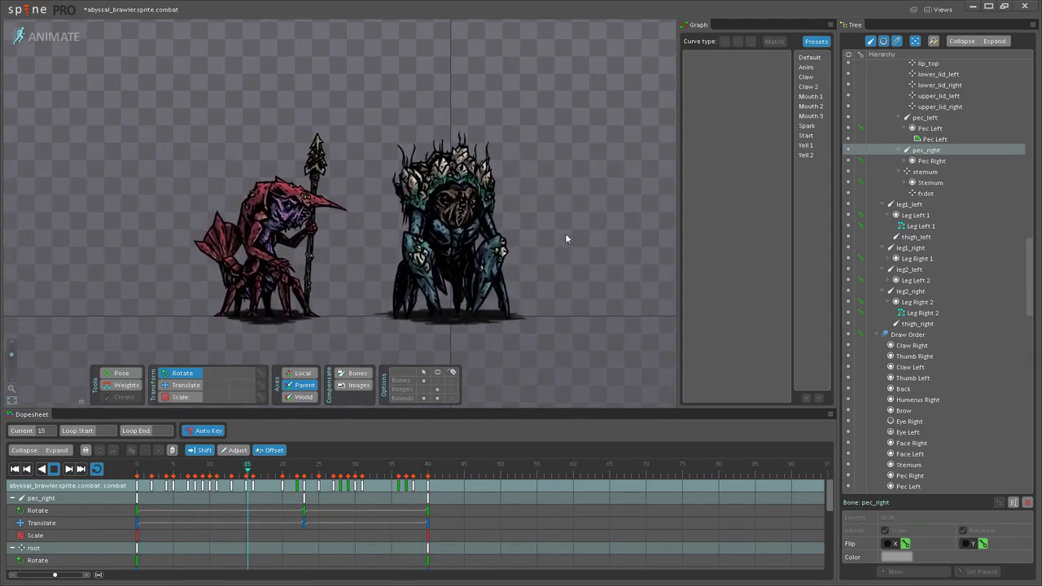
{"action": "scroll", "coordinate": [565, 233], "scroll_direction": "up", "scroll_amount": 1}
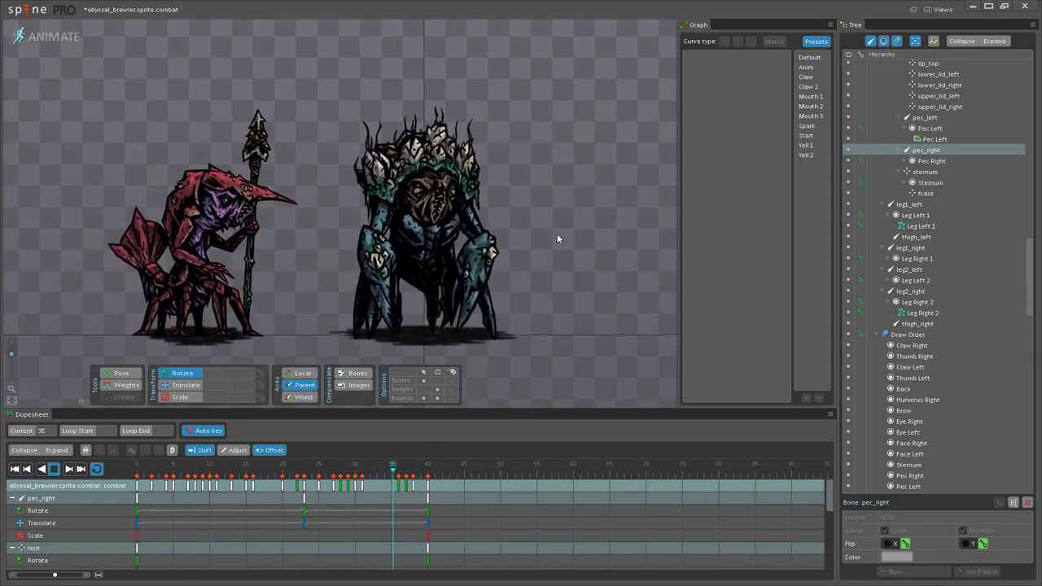
{"action": "scroll", "coordinate": [547, 231], "scroll_direction": "up", "scroll_amount": 1}
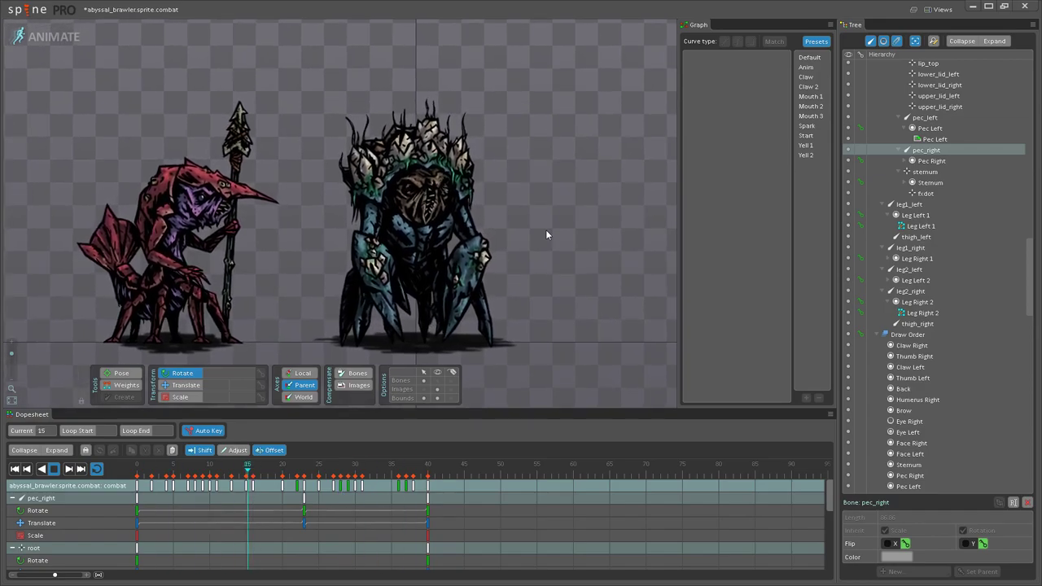
{"action": "scroll", "coordinate": [541, 253], "scroll_direction": "down", "scroll_amount": 4}
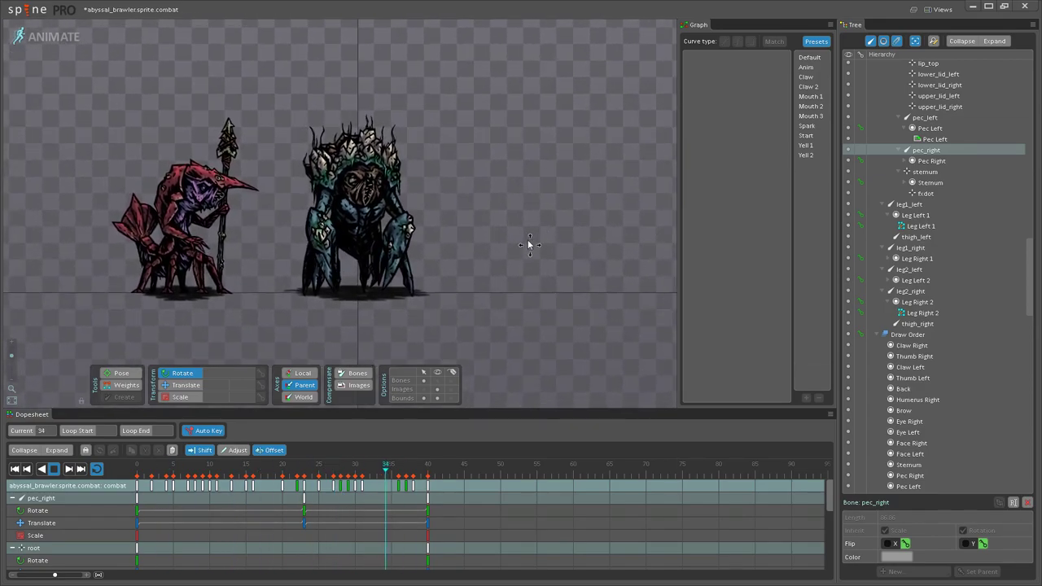
{"action": "scroll", "coordinate": [293, 284], "scroll_direction": "up", "scroll_amount": 1}
{"action": "scroll", "coordinate": [267, 295], "scroll_direction": "down", "scroll_amount": 1}
{"action": "left_click_drag", "start_coordinate": [267, 294], "coordinate": [290, 293]}
{"action": "scroll", "coordinate": [468, 262], "scroll_direction": "up", "scroll_amount": 2}
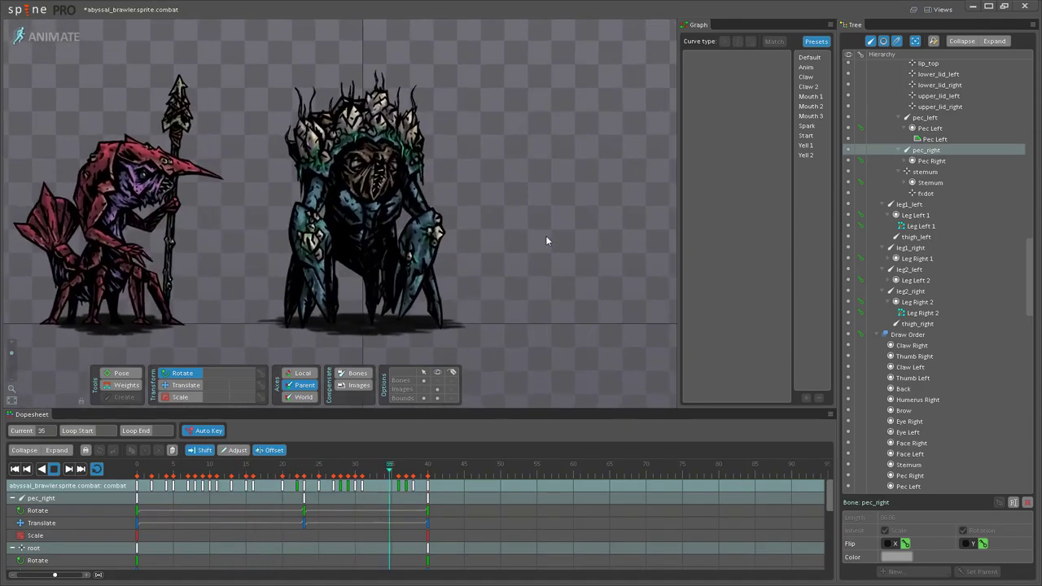
{"action": "scroll", "coordinate": [546, 241], "scroll_direction": "up", "scroll_amount": 1}
{"action": "left_click_drag", "start_coordinate": [530, 239], "coordinate": [554, 242]}
{"action": "scroll", "coordinate": [535, 266], "scroll_direction": "up", "scroll_amount": 2}
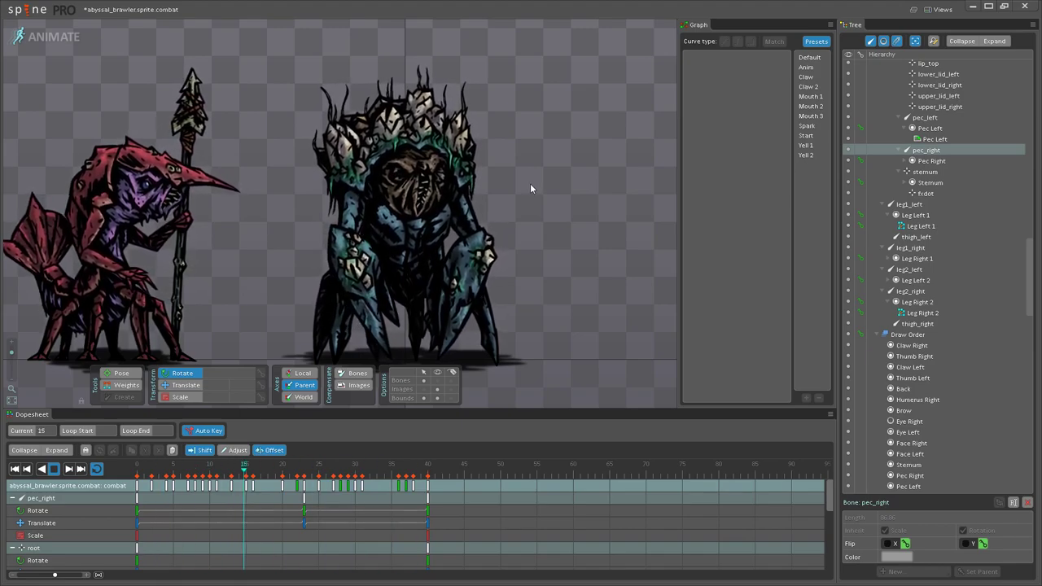
{"action": "scroll", "coordinate": [607, 285], "scroll_direction": "down", "scroll_amount": 1}
{"action": "left_click_drag", "start_coordinate": [621, 285], "coordinate": [508, 255]}
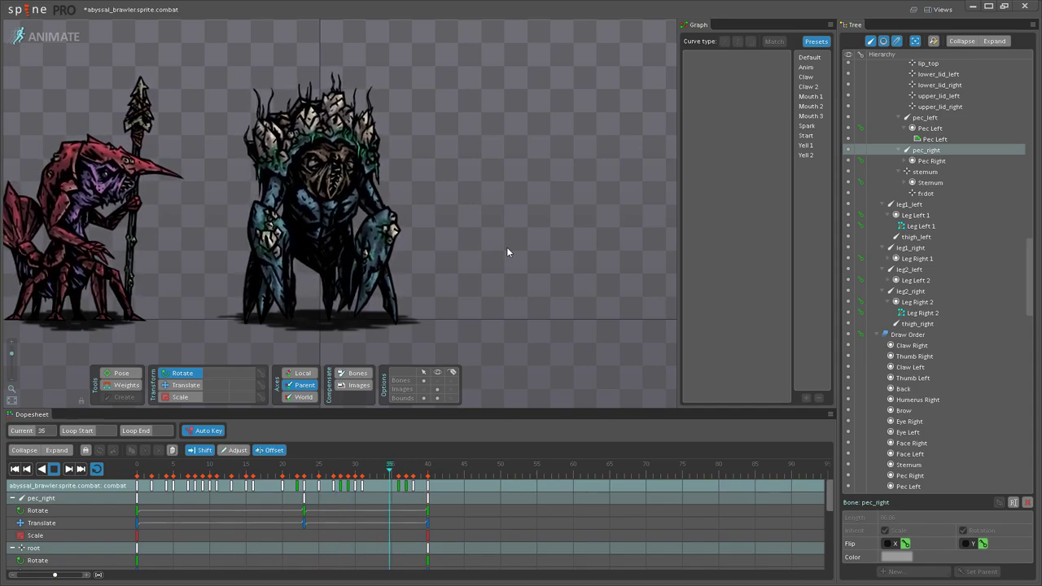
{"action": "scroll", "coordinate": [507, 247], "scroll_direction": "down", "scroll_amount": 2}
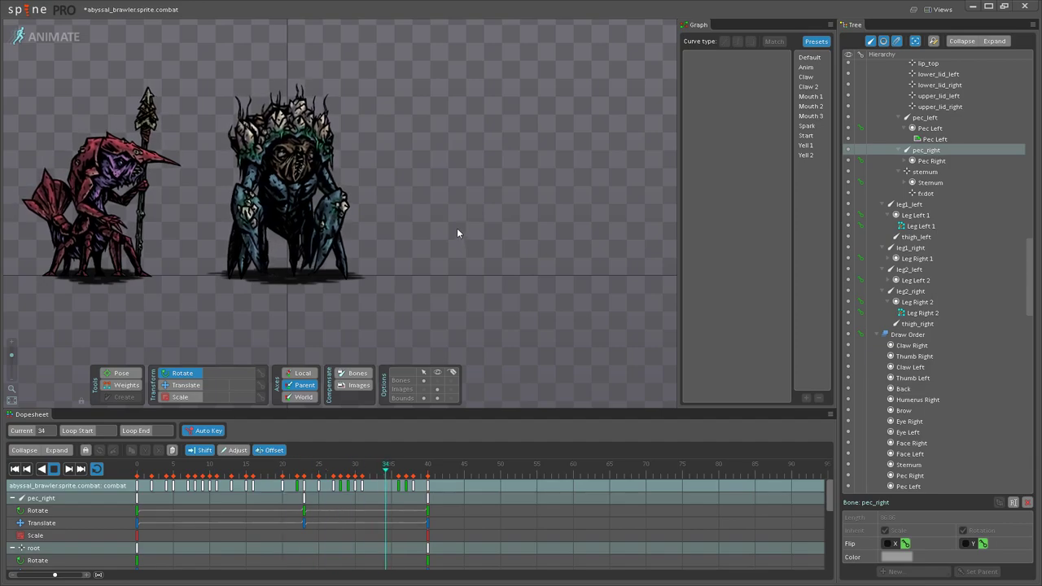
{"action": "scroll", "coordinate": [457, 234], "scroll_direction": "down", "scroll_amount": 2}
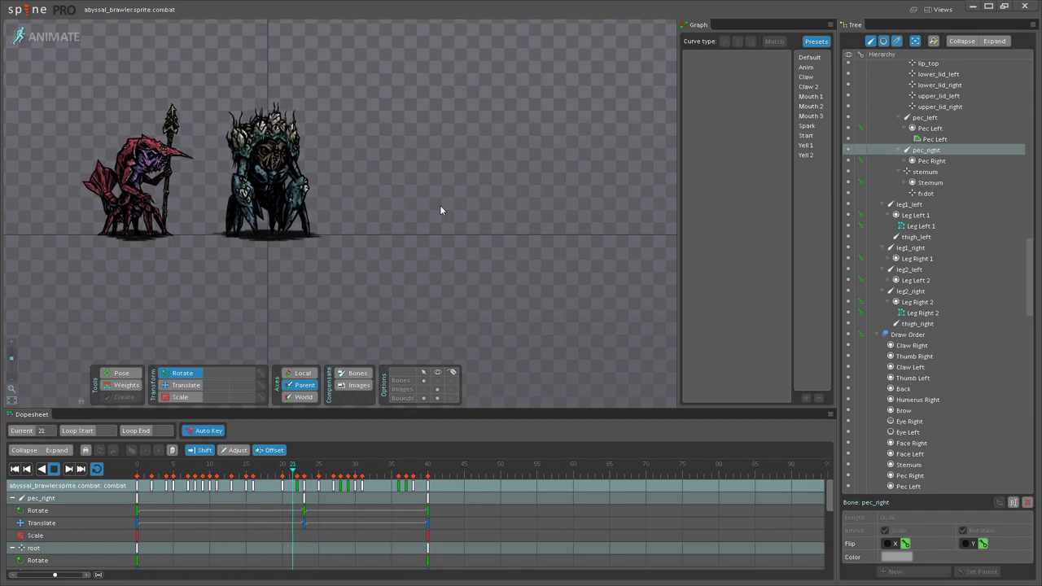
{"action": "left_click_drag", "start_coordinate": [439, 206], "coordinate": [505, 257]}
{"action": "scroll", "coordinate": [503, 255], "scroll_direction": "up", "scroll_amount": 2}
{"action": "left_click_drag", "start_coordinate": [415, 222], "coordinate": [524, 237]}
{"action": "scroll", "coordinate": [524, 236], "scroll_direction": "up", "scroll_amount": 2}
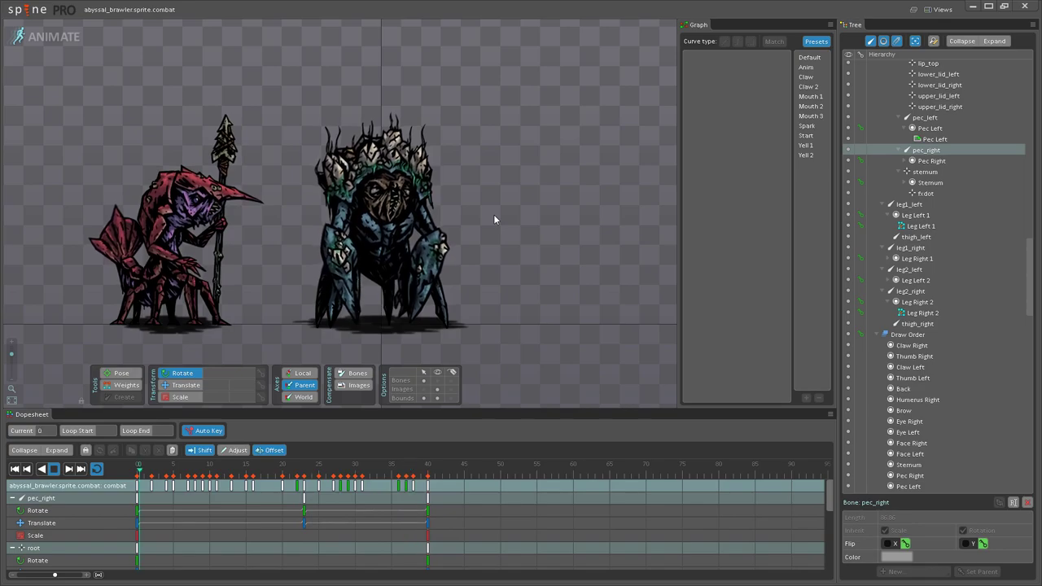
{"action": "scroll", "coordinate": [494, 215], "scroll_direction": "down", "scroll_amount": 2}
{"action": "left_click_drag", "start_coordinate": [493, 215], "coordinate": [558, 227]}
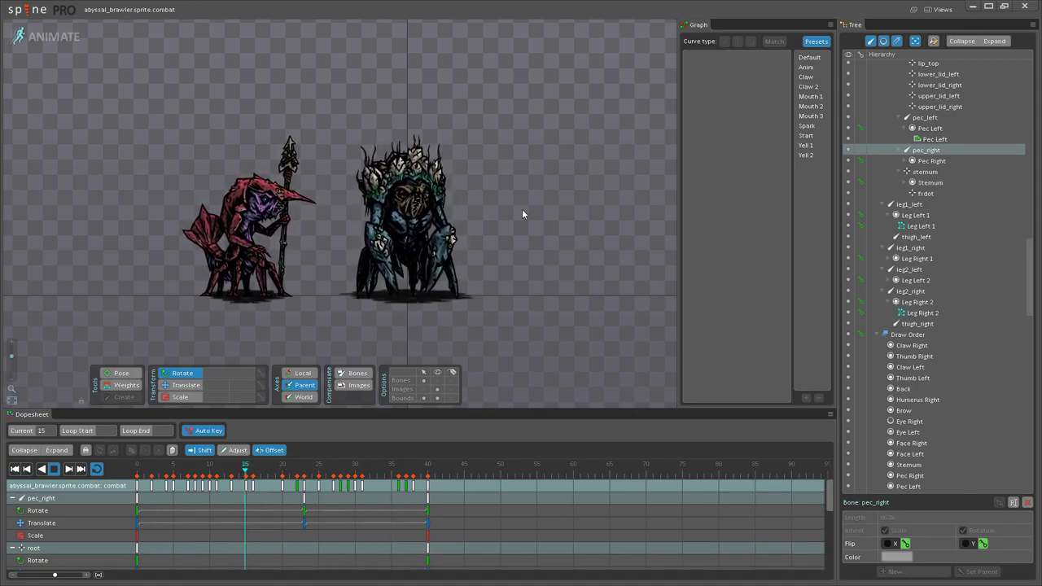
Step: Save the abyssal_brawler.sprite.combat project
{"action": "key", "text": "ctrl+s"}
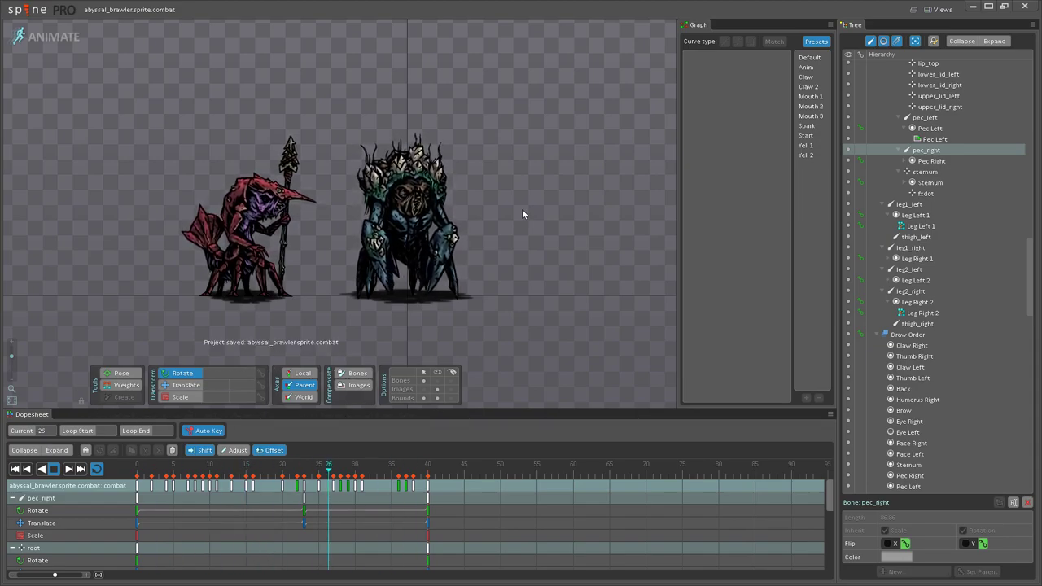
{"action": "scroll", "coordinate": [522, 213], "scroll_direction": "down", "scroll_amount": 2}
{"action": "scroll", "coordinate": [529, 195], "scroll_direction": "up", "scroll_amount": 5}
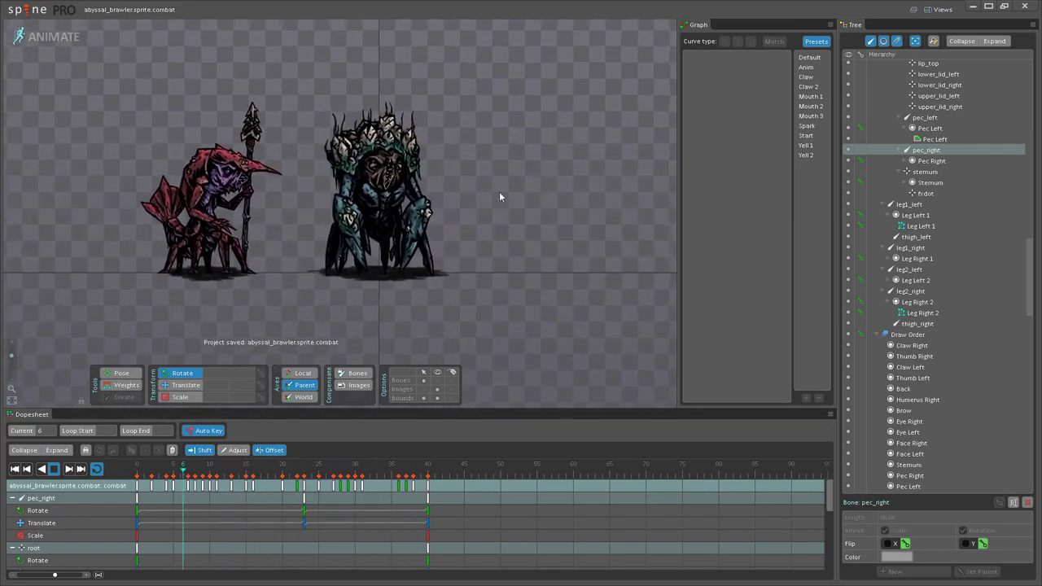
Step: Delete the abyssal_hunter.sprite.combat skeleton in Setup mode and return to Animate mode
{"action": "left_click", "coordinate": [47, 37]}
{"action": "scroll", "coordinate": [937, 168], "scroll_direction": "down", "scroll_amount": 5}
{"action": "scroll", "coordinate": [937, 175], "scroll_direction": "down", "scroll_amount": 5}
{"action": "scroll", "coordinate": [936, 174], "scroll_direction": "up", "scroll_amount": 1}
{"action": "scroll", "coordinate": [826, 271], "scroll_direction": "up", "scroll_amount": 4}
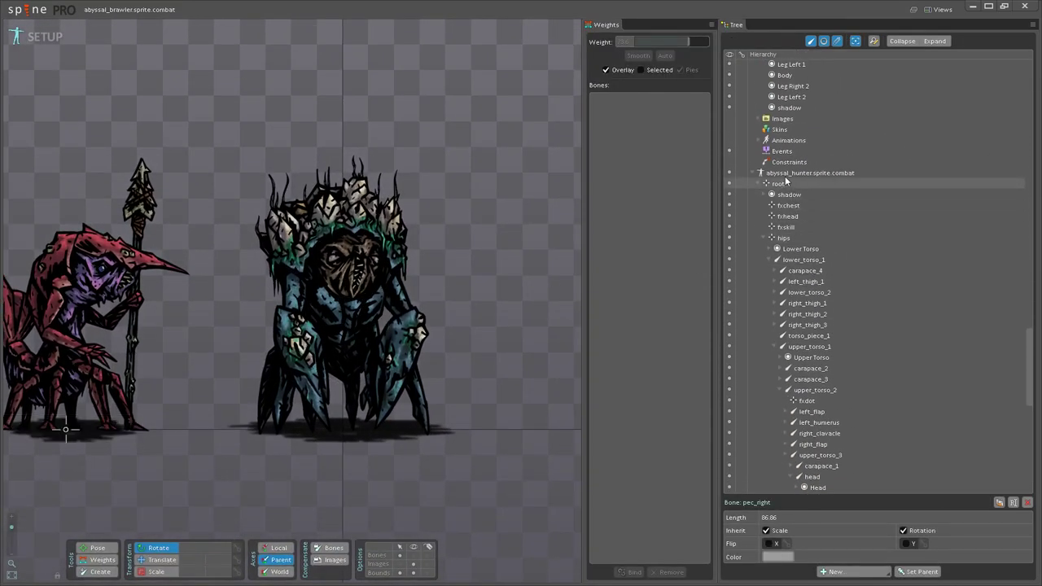
{"action": "left_click", "coordinate": [806, 173]}
{"action": "key", "text": "Delete"}
{"action": "left_click", "coordinate": [368, 248]}
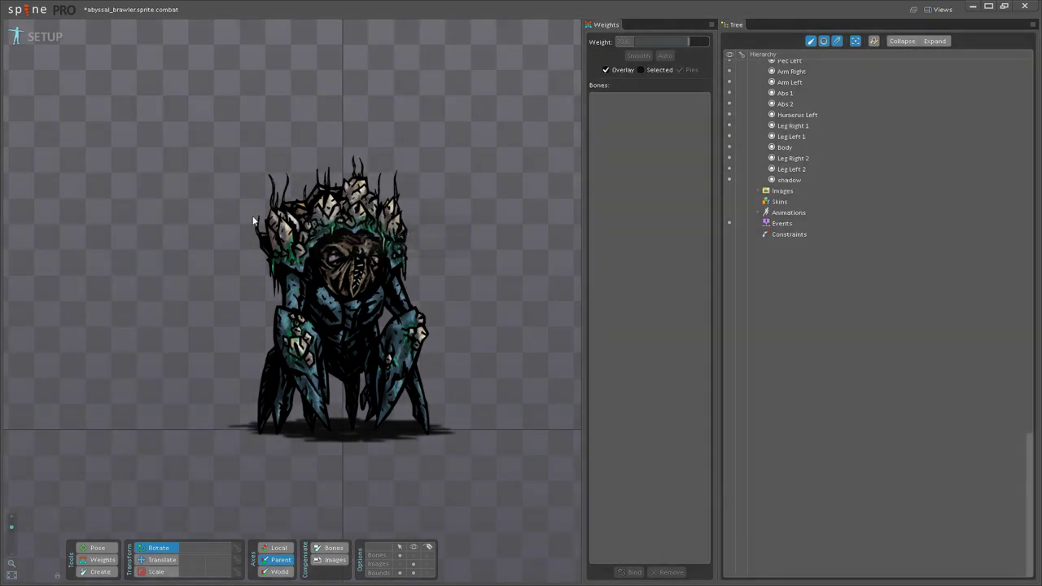
{"action": "left_click", "coordinate": [35, 37]}
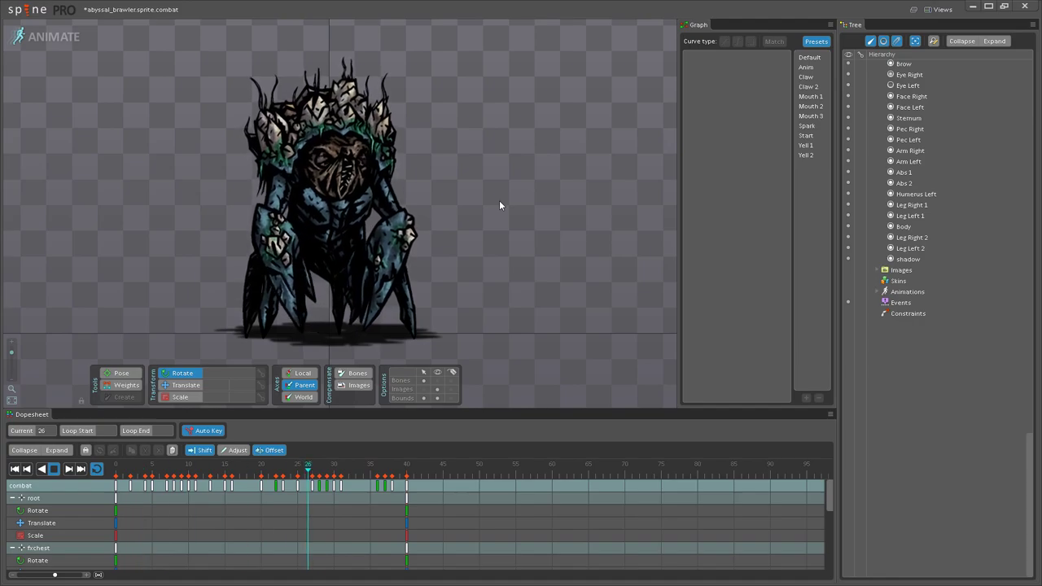
Step: Examine the playing combat loop up close and from farther away with the brawler's bones shown over its artwork
{"action": "scroll", "coordinate": [428, 253], "scroll_direction": "up", "scroll_amount": 5}
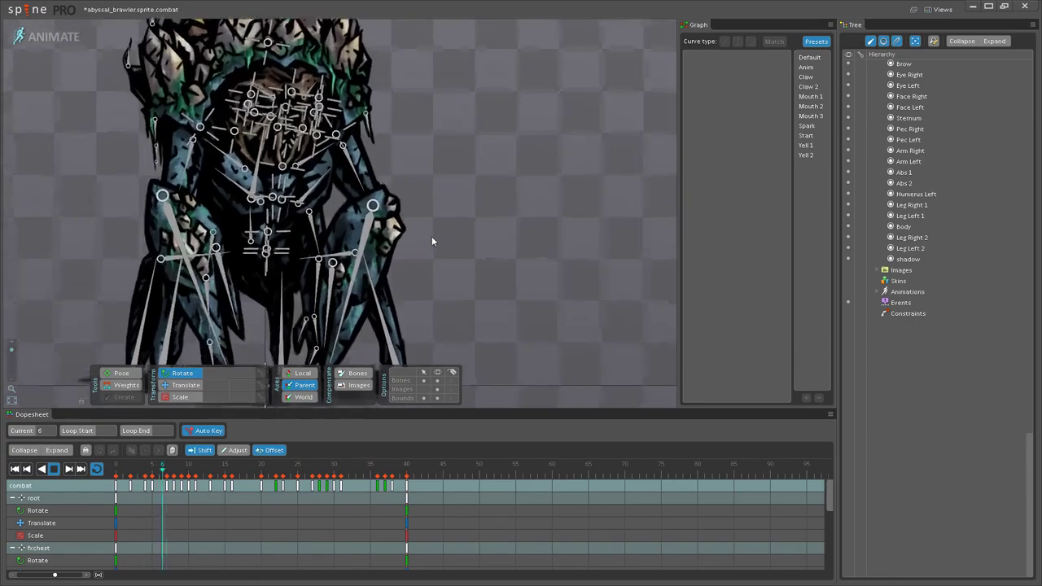
{"action": "scroll", "coordinate": [471, 293], "scroll_direction": "down", "scroll_amount": 5}
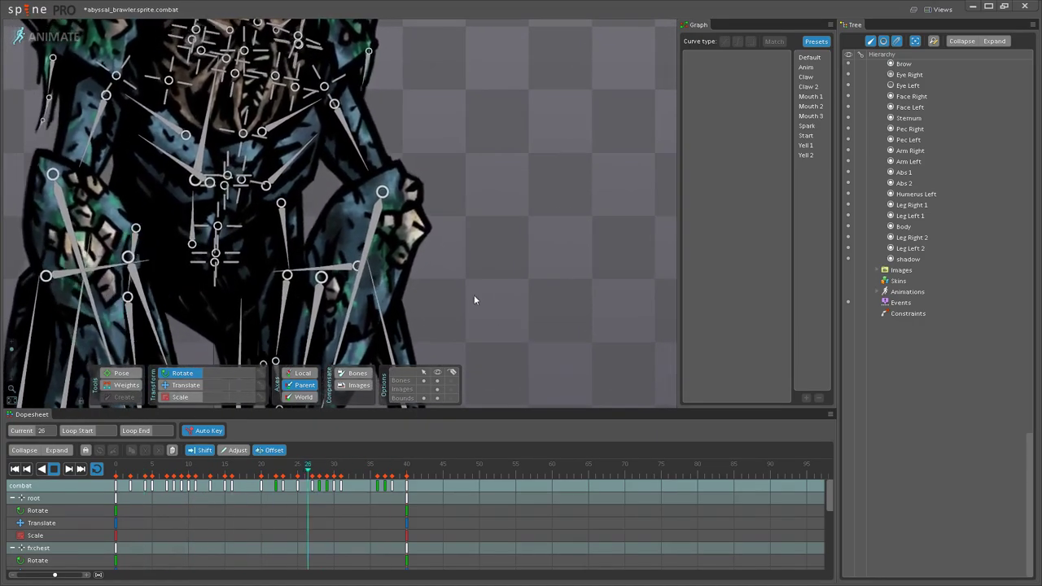
{"action": "left_click_drag", "start_coordinate": [433, 251], "coordinate": [550, 265]}
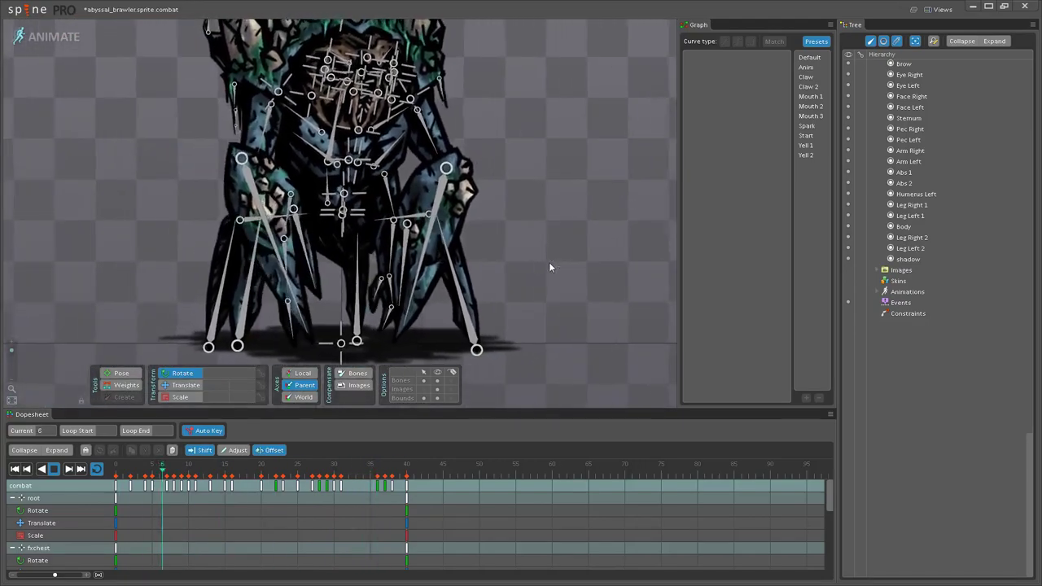
{"action": "scroll", "coordinate": [399, 179], "scroll_direction": "down", "scroll_amount": 2}
{"action": "left_click_drag", "start_coordinate": [523, 154], "coordinate": [558, 222]}
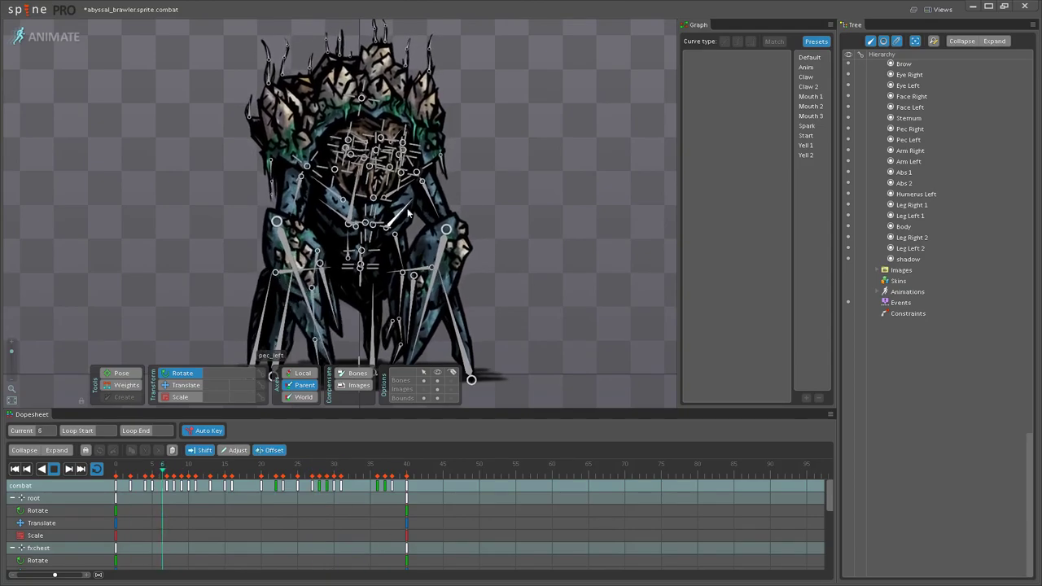
{"action": "scroll", "coordinate": [529, 309], "scroll_direction": "down", "scroll_amount": 2}
{"action": "left_click_drag", "start_coordinate": [577, 298], "coordinate": [476, 285]}
Step: Hide the images, keep the bones visible and examine the combat loop's motion on the bare skeleton
{"action": "left_click", "coordinate": [438, 390]}
{"action": "left_click", "coordinate": [437, 381]}
{"action": "scroll", "coordinate": [466, 255], "scroll_direction": "down", "scroll_amount": 2}
{"action": "left_click_drag", "start_coordinate": [437, 211], "coordinate": [470, 250]}
{"action": "scroll", "coordinate": [340, 204], "scroll_direction": "up", "scroll_amount": 2}
{"action": "scroll", "coordinate": [471, 252], "scroll_direction": "up", "scroll_amount": 3}
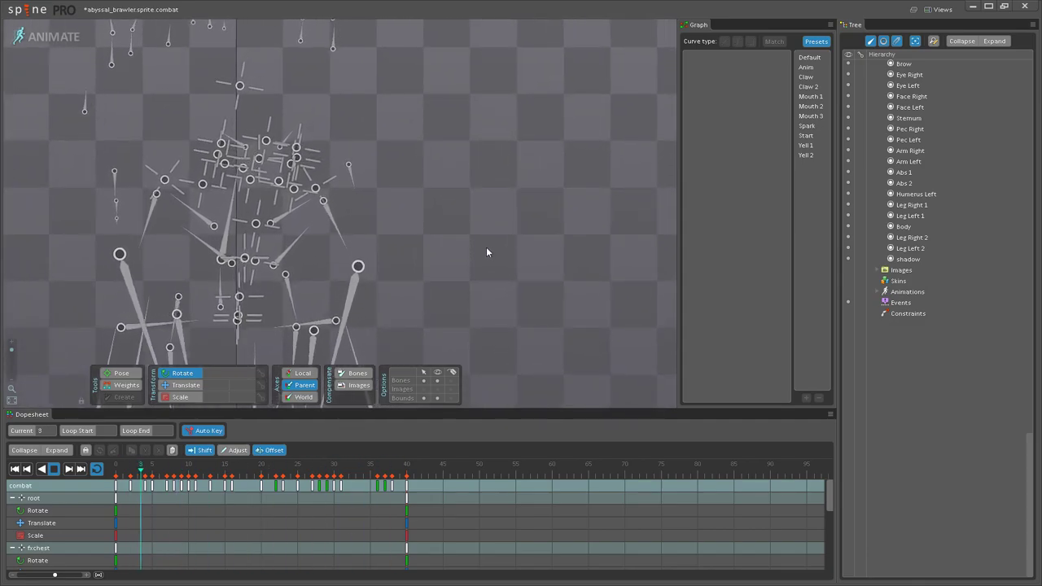
{"action": "scroll", "coordinate": [484, 252], "scroll_direction": "down", "scroll_amount": 4}
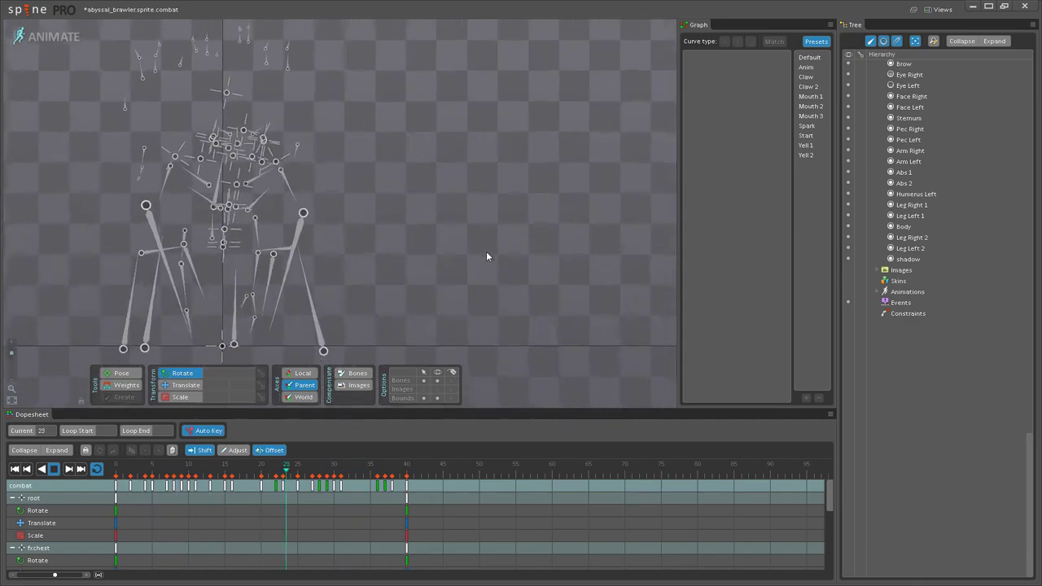
Step: Show the brawler's images again and hide the bones in the viewport
{"action": "left_click_drag", "start_coordinate": [455, 237], "coordinate": [532, 269]}
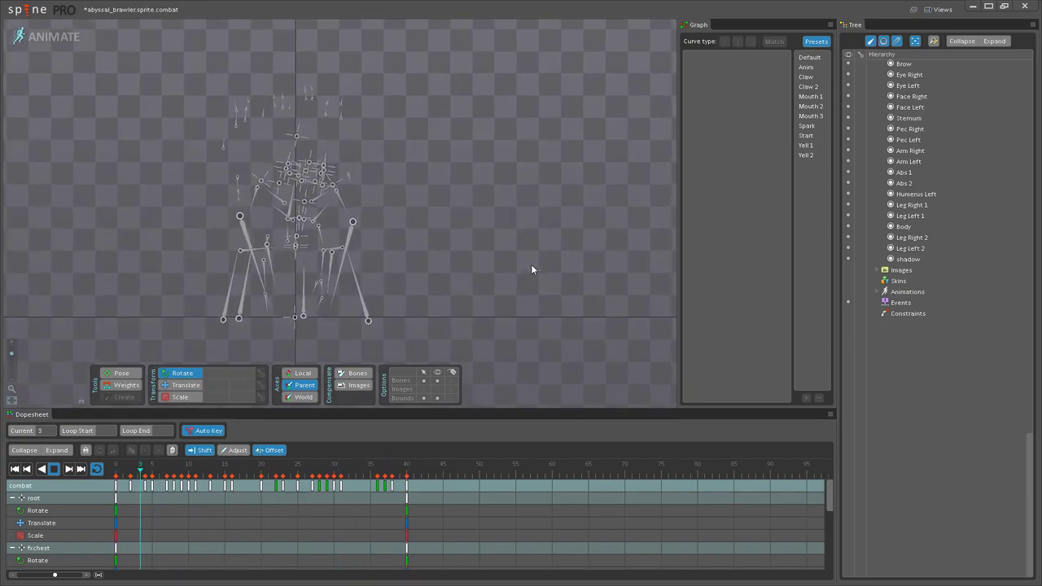
{"action": "left_click_drag", "start_coordinate": [454, 242], "coordinate": [488, 261]}
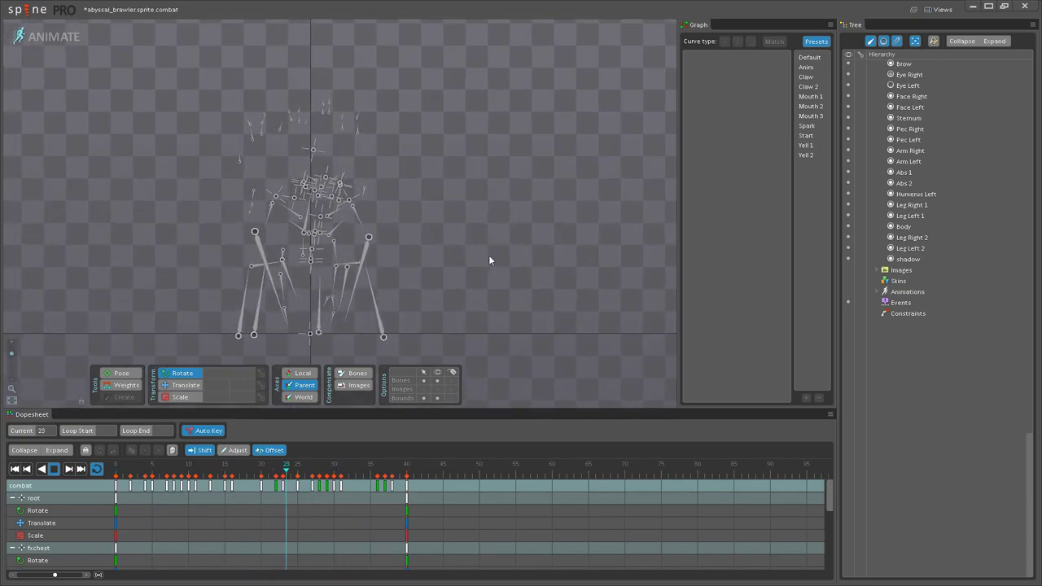
{"action": "left_click", "coordinate": [442, 385]}
{"action": "left_click", "coordinate": [437, 389]}
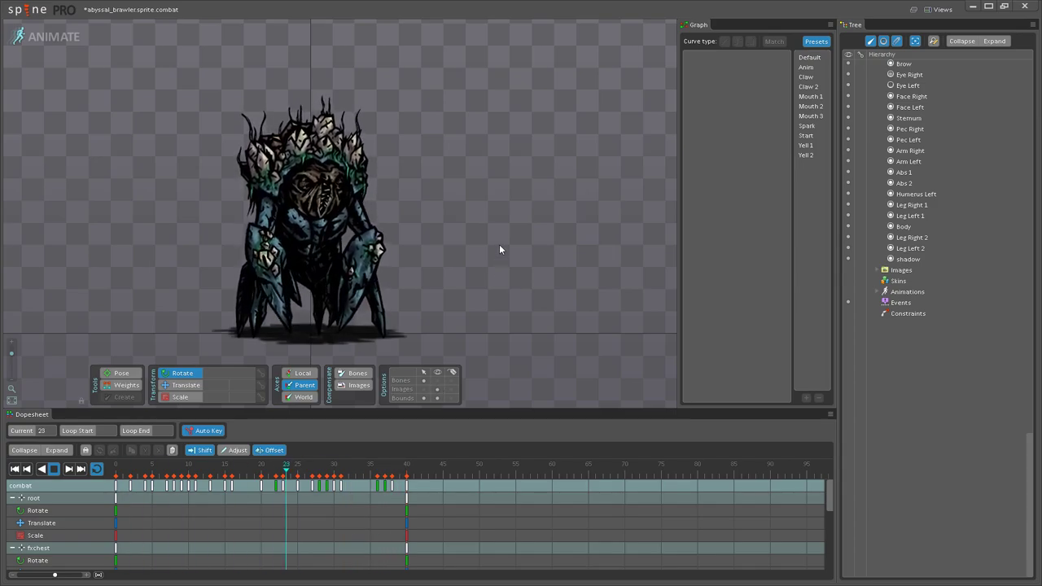
Step: Save the project and export it as binary data with the skel extension, nonessential data and a texture atlas
{"action": "key", "text": "ctrl+s"}
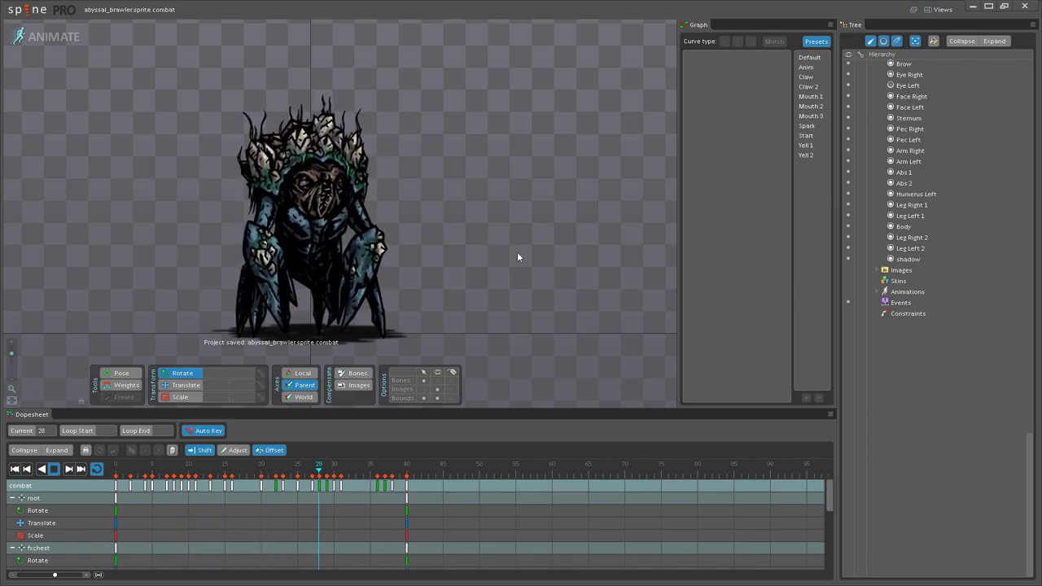
{"action": "left_click", "coordinate": [27, 11]}
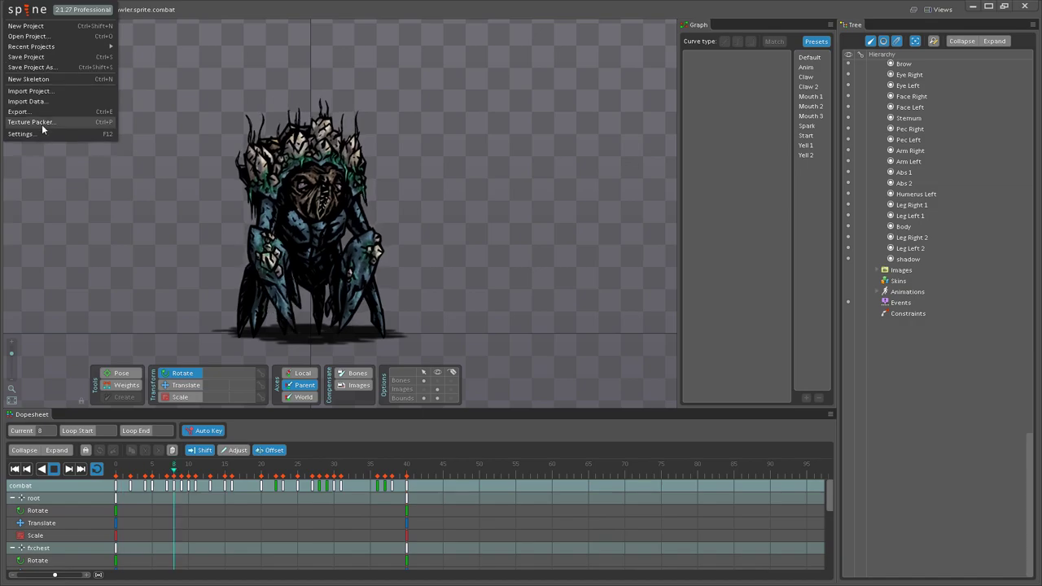
{"action": "left_click", "coordinate": [23, 138]}
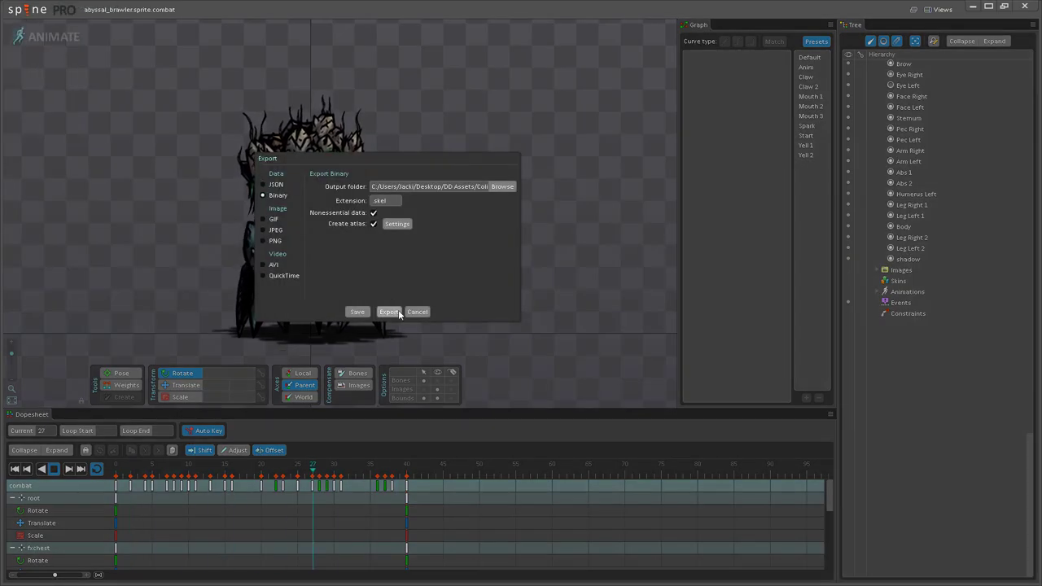
{"action": "left_click", "coordinate": [394, 312]}
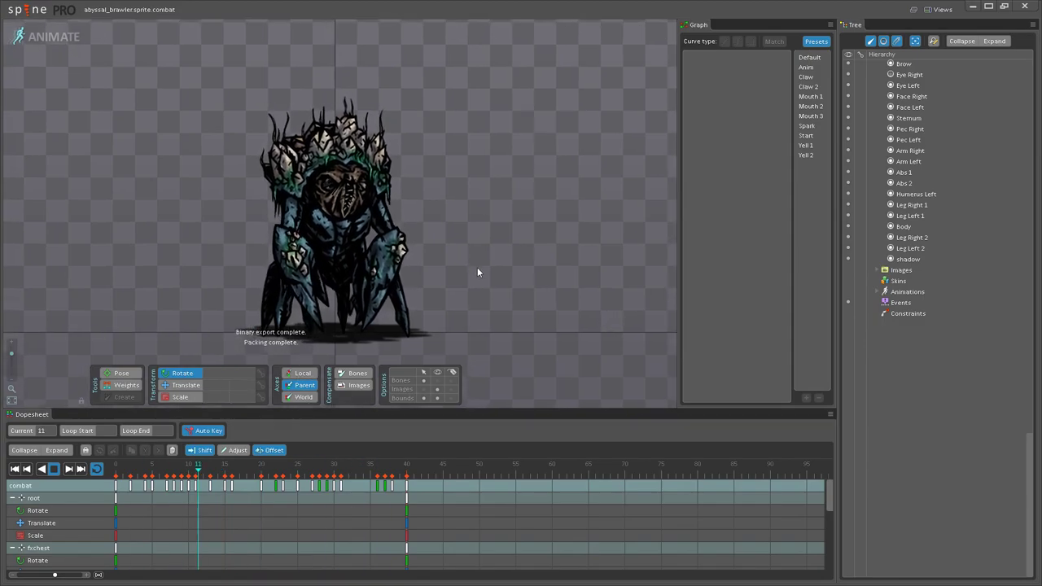
Step: Examine the brawler's finished combat loop on the artwork alone, up close and from farther away
{"action": "left_click_drag", "start_coordinate": [464, 265], "coordinate": [490, 230]}
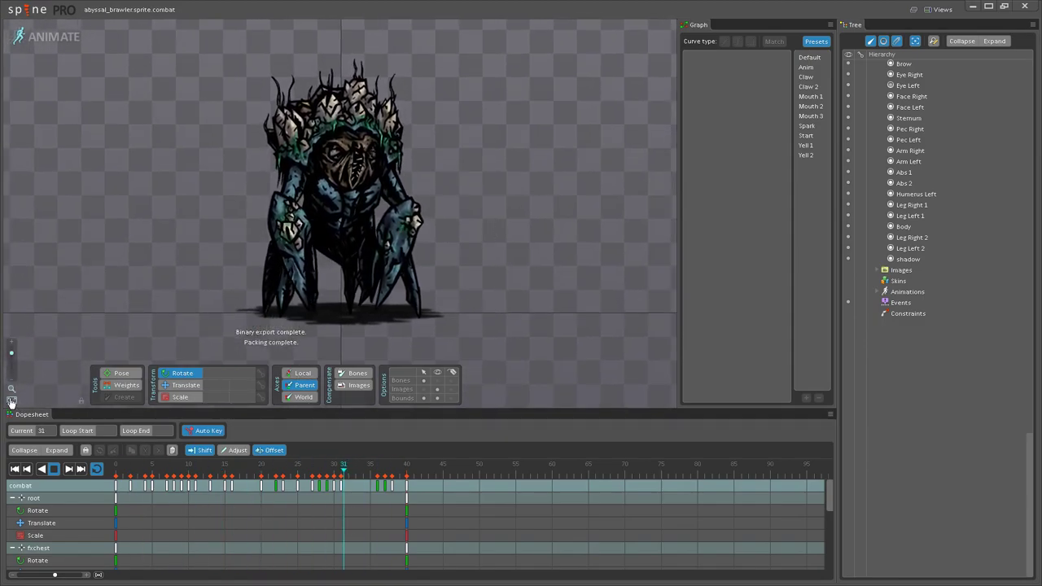
{"action": "left_click", "coordinate": [12, 399]}
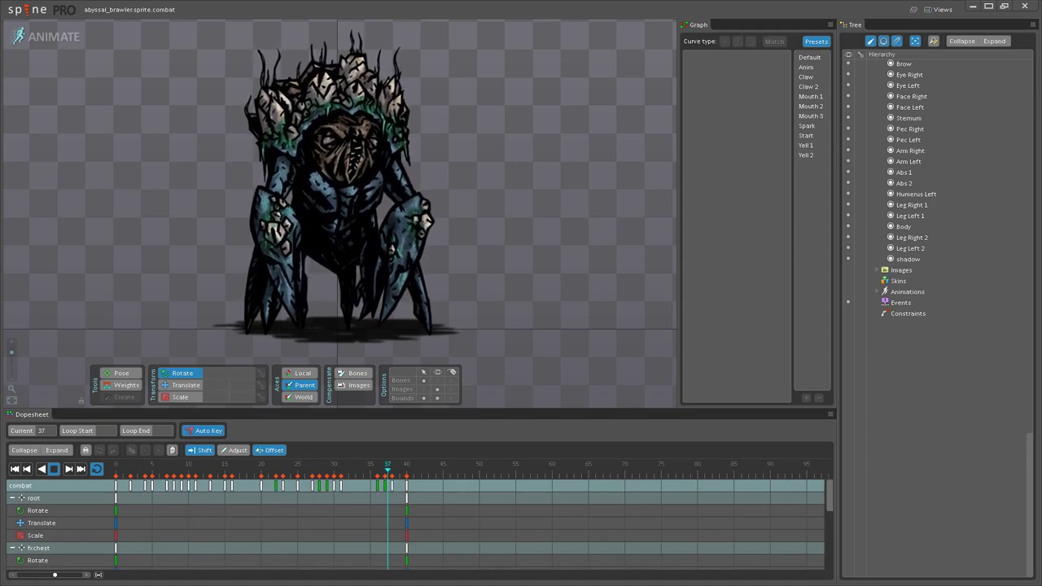
{"action": "scroll", "coordinate": [634, 336], "scroll_direction": "down", "scroll_amount": 3}
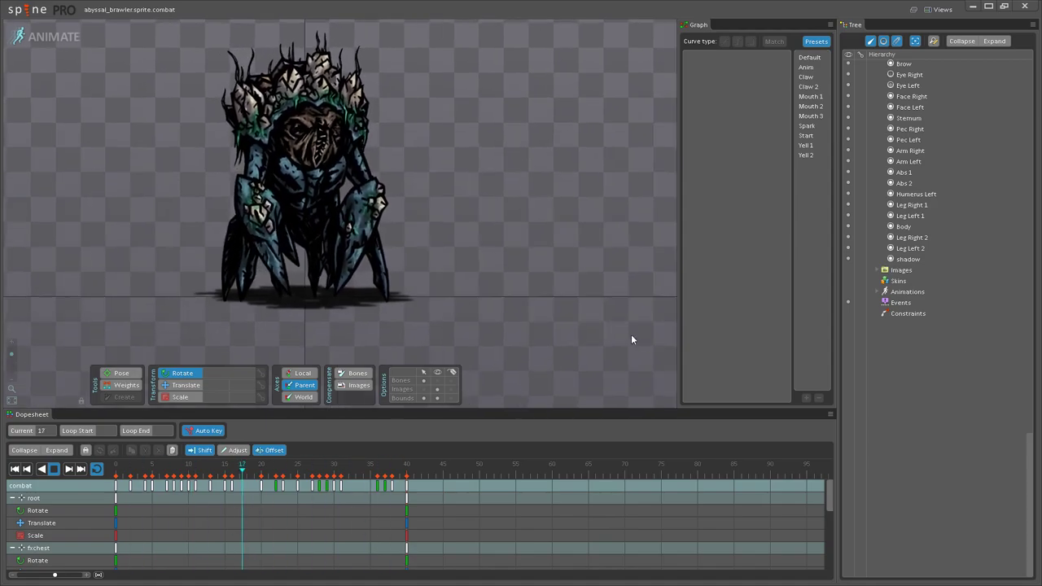
{"action": "left_click_drag", "start_coordinate": [451, 206], "coordinate": [525, 282]}
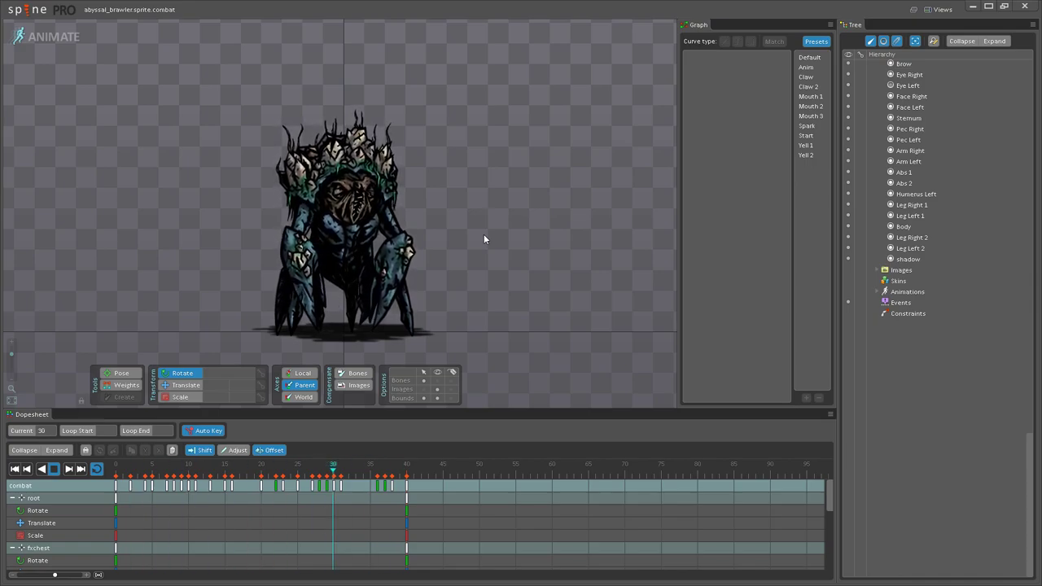
{"action": "left_click_drag", "start_coordinate": [473, 233], "coordinate": [490, 206]}
{"action": "scroll", "coordinate": [504, 250], "scroll_direction": "up", "scroll_amount": 2}
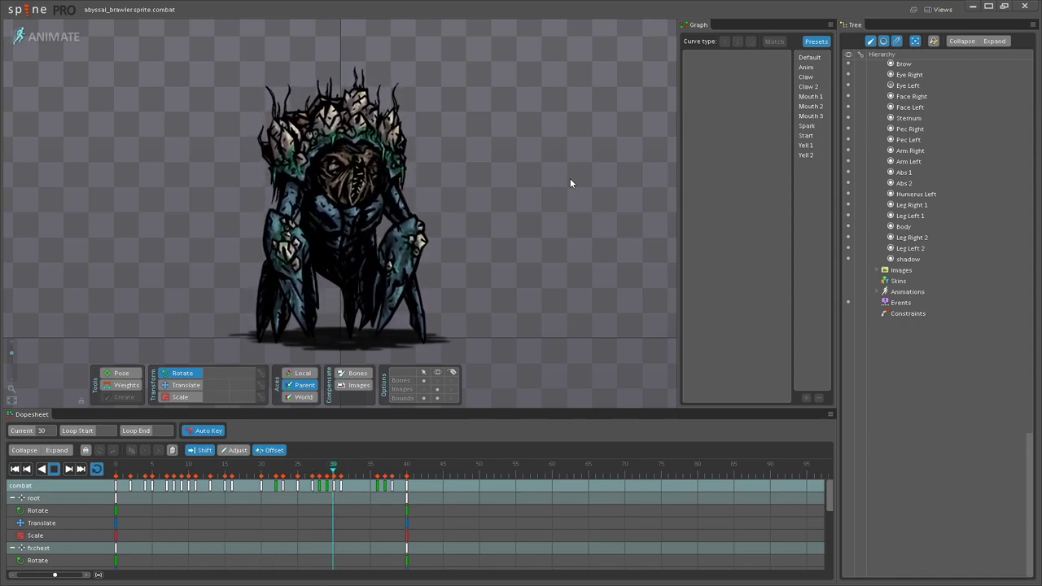
{"action": "key", "text": "space"}
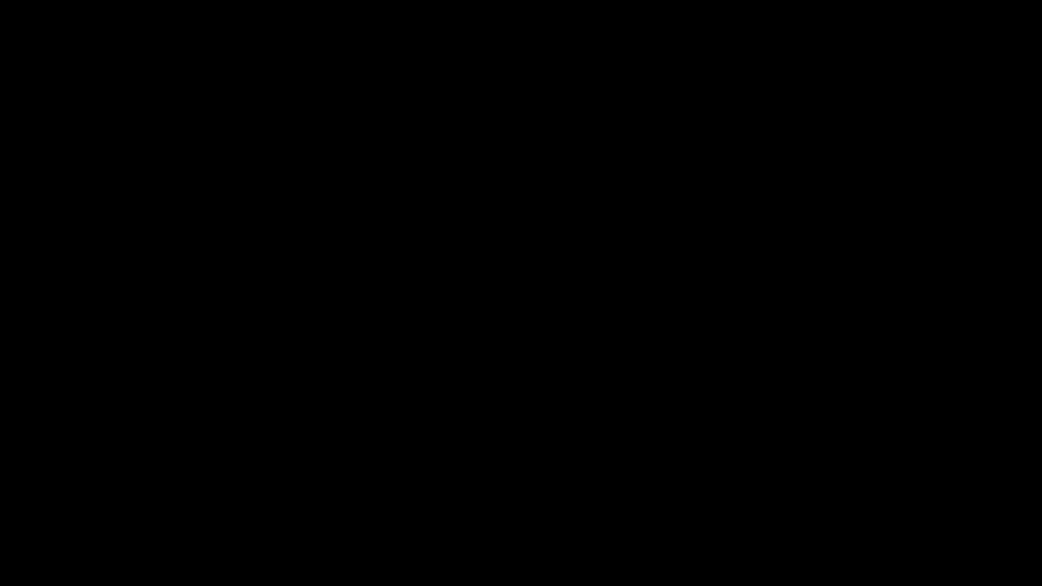